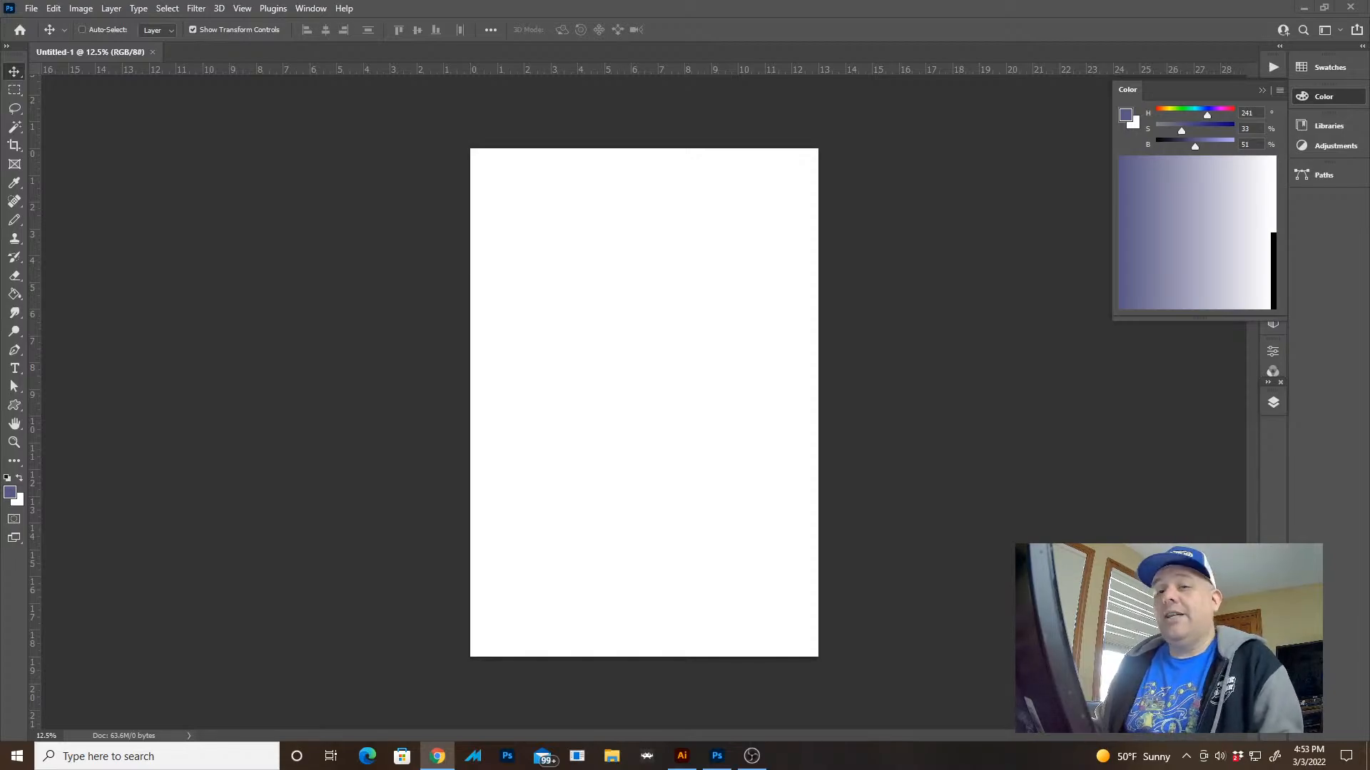
left_click(26, 220)
left_click_drag(520, 297, 626, 326)
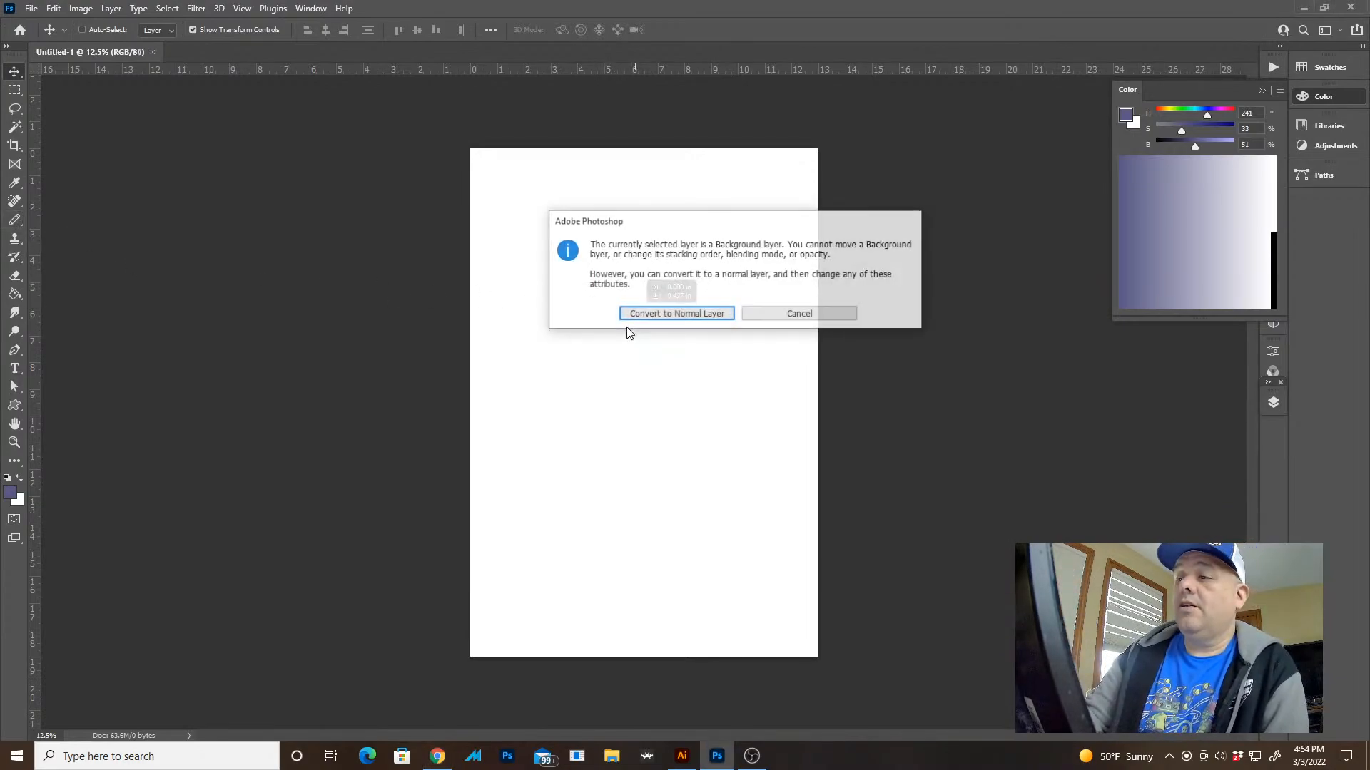
left_click(774, 316)
Set the Pencil's blending mode to Normal and add a new empty layer above the background
key("b")
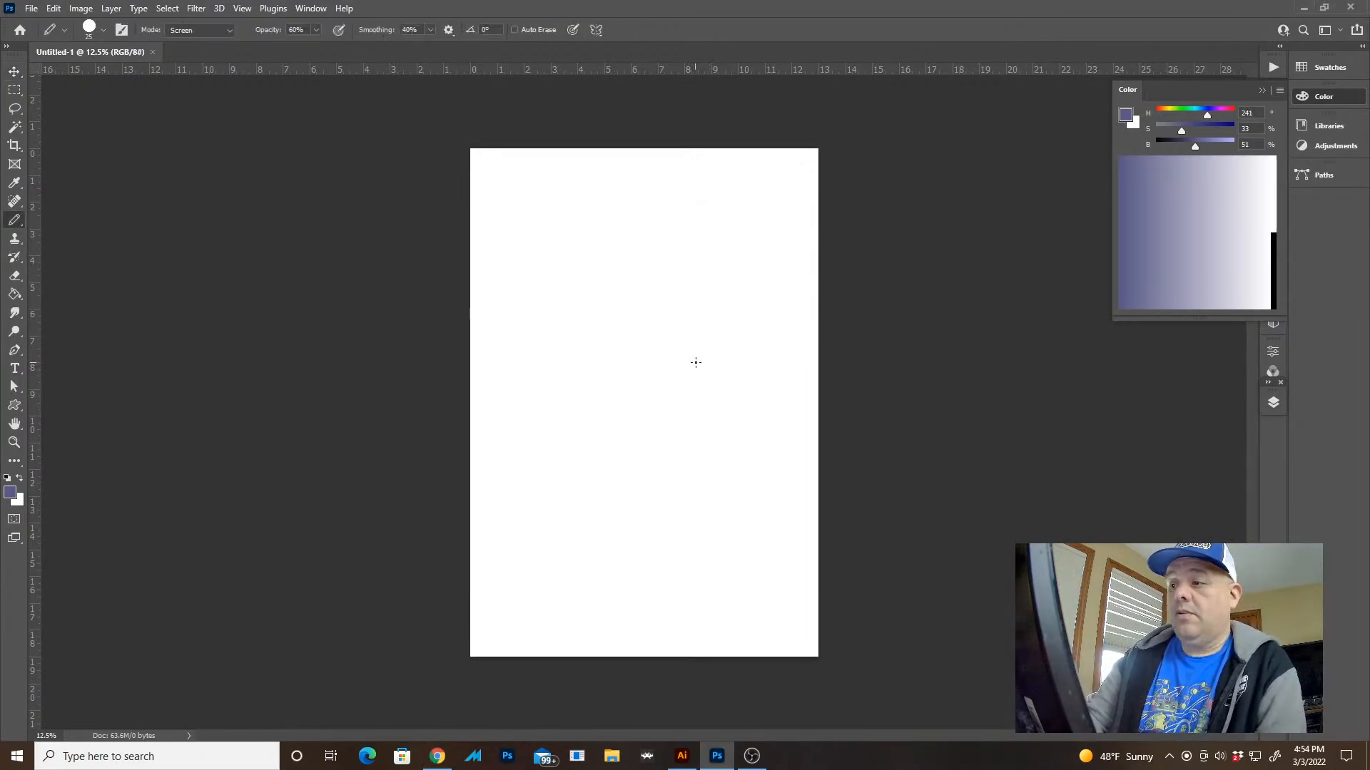
left_click_drag(652, 435, 654, 466)
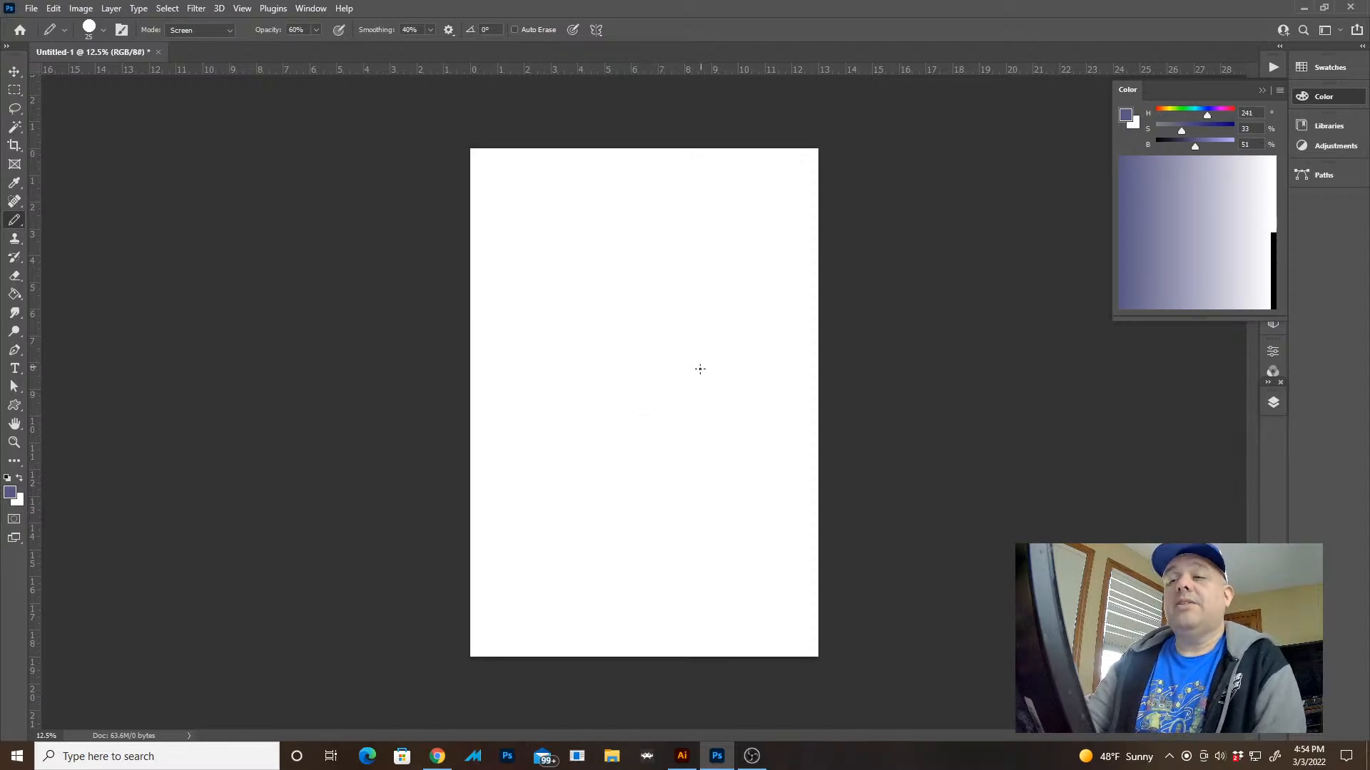
key("alt+shift+n")
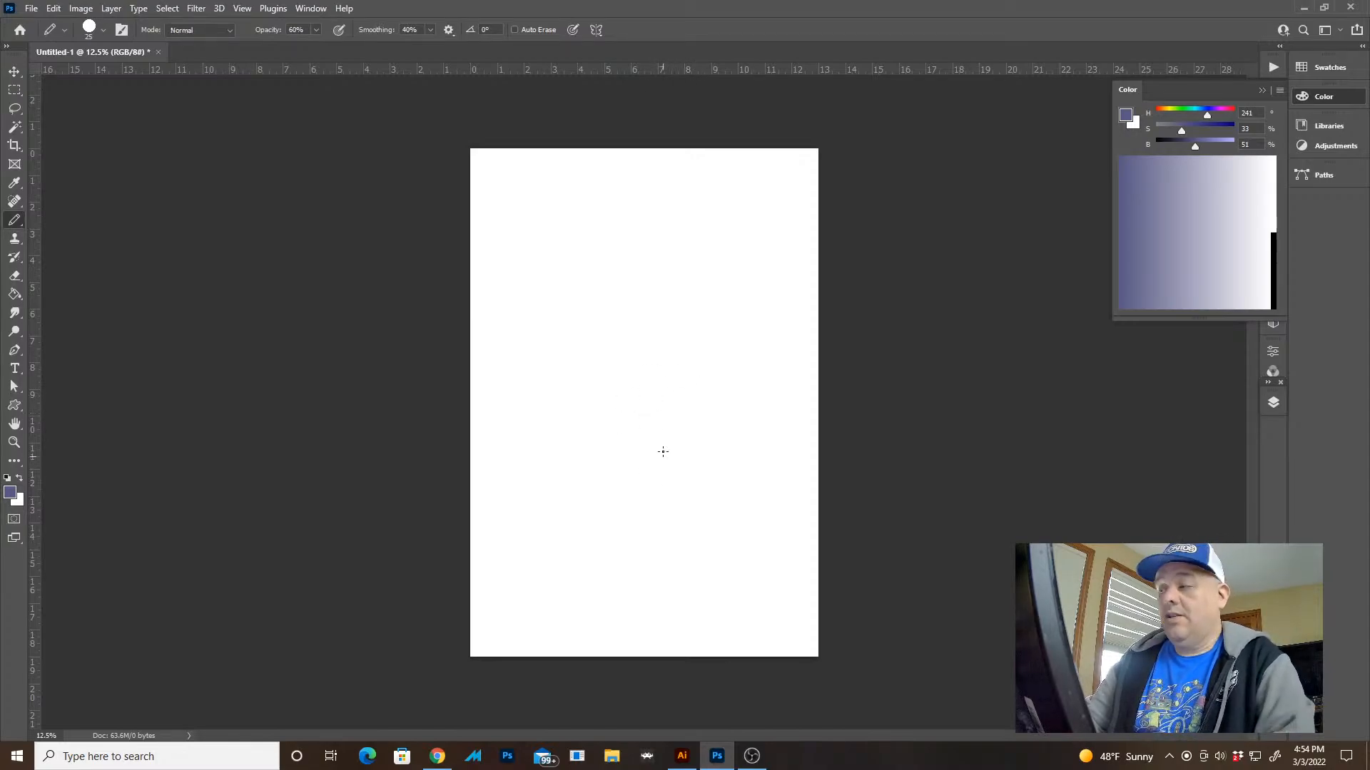
left_click(1273, 403)
key("ctrl+shift+alt+n")
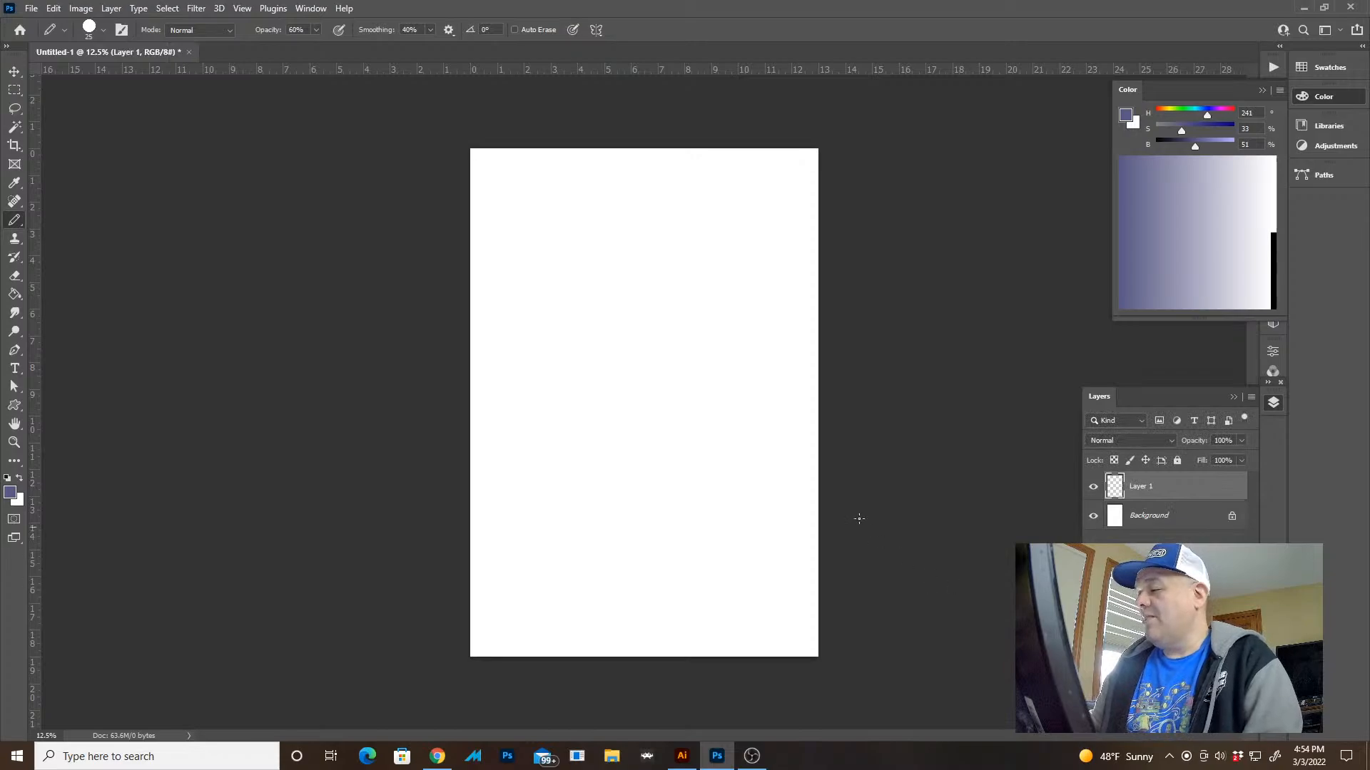
Draw test pencil strokes across the middle of the new layer and undo them
left_click_drag(625, 255, 578, 349)
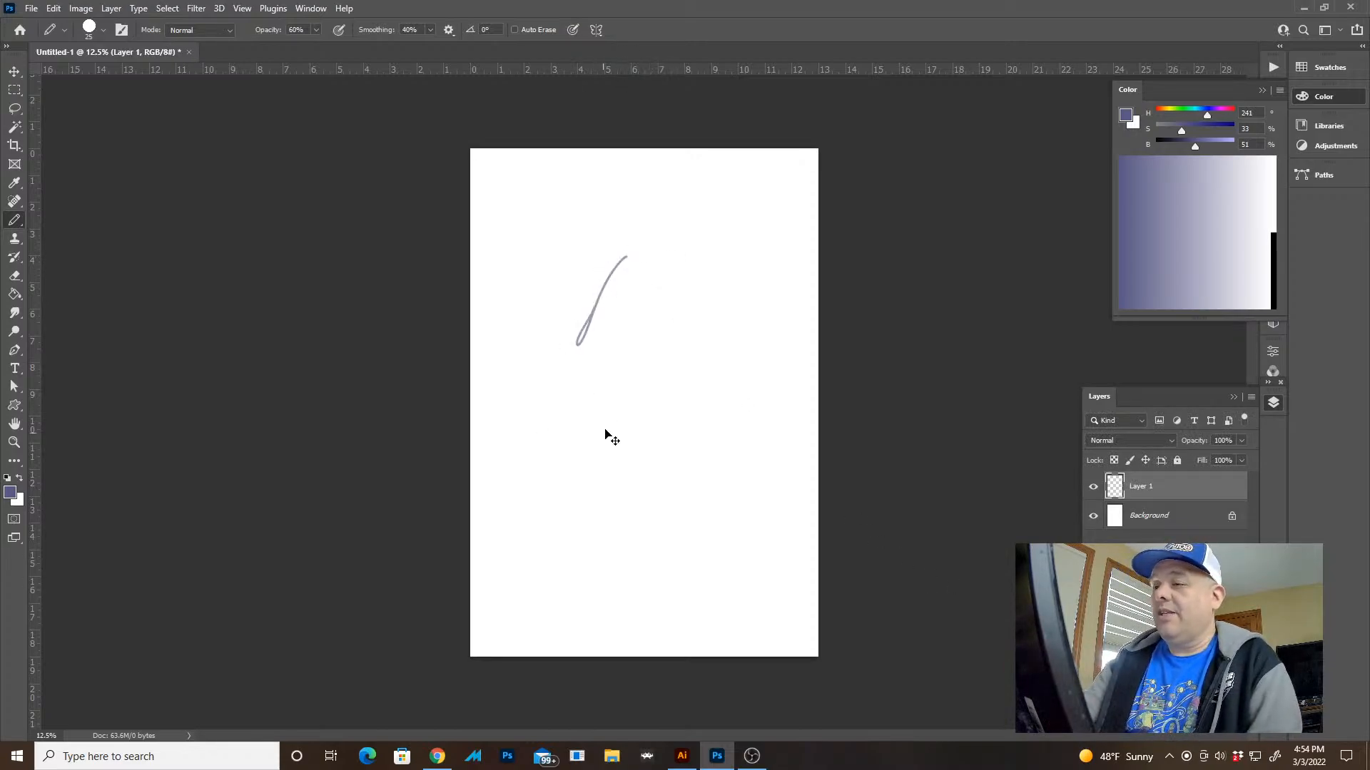
key("ctrl+z")
mouse_move(595, 262)
left_mouse_down()
mouse_move(584, 432)
mouse_move(655, 515)
left_mouse_up()
key("ctrl+z")
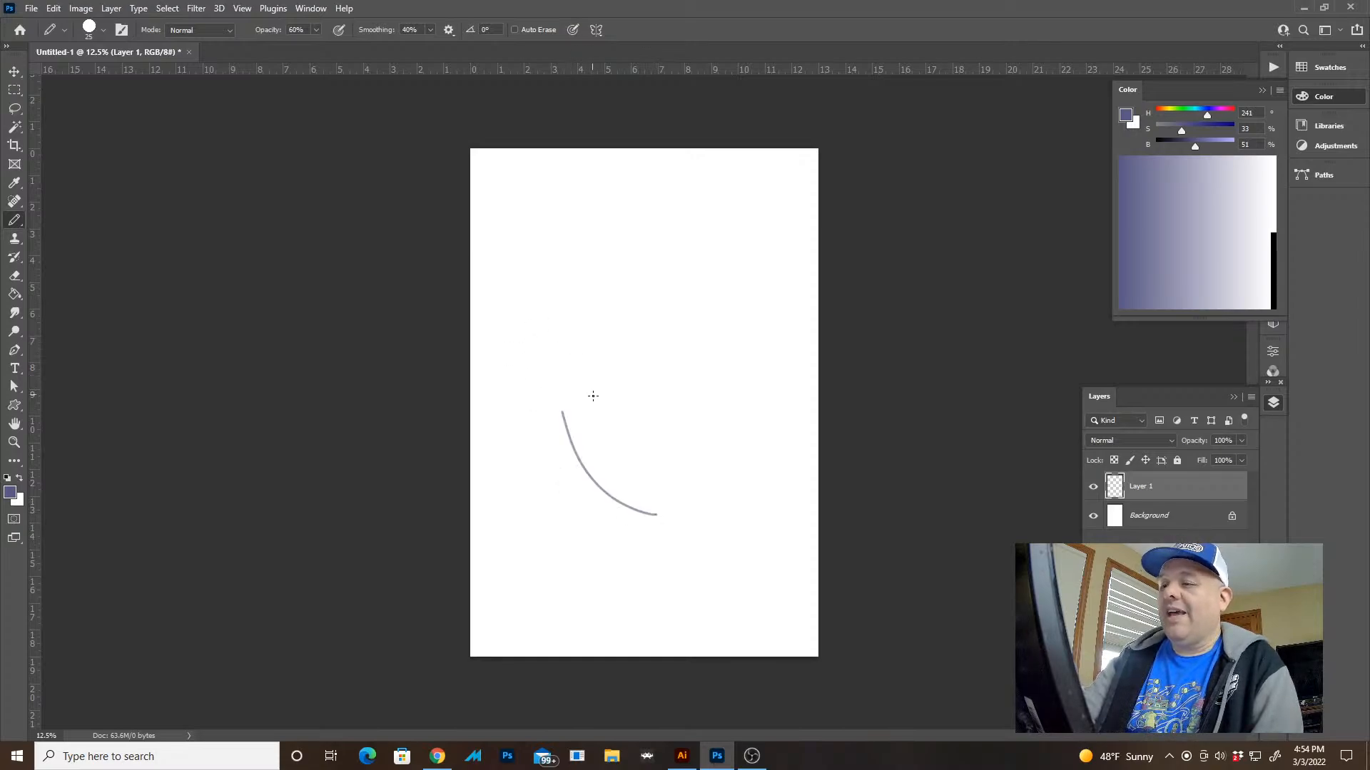
key("ctrl+z")
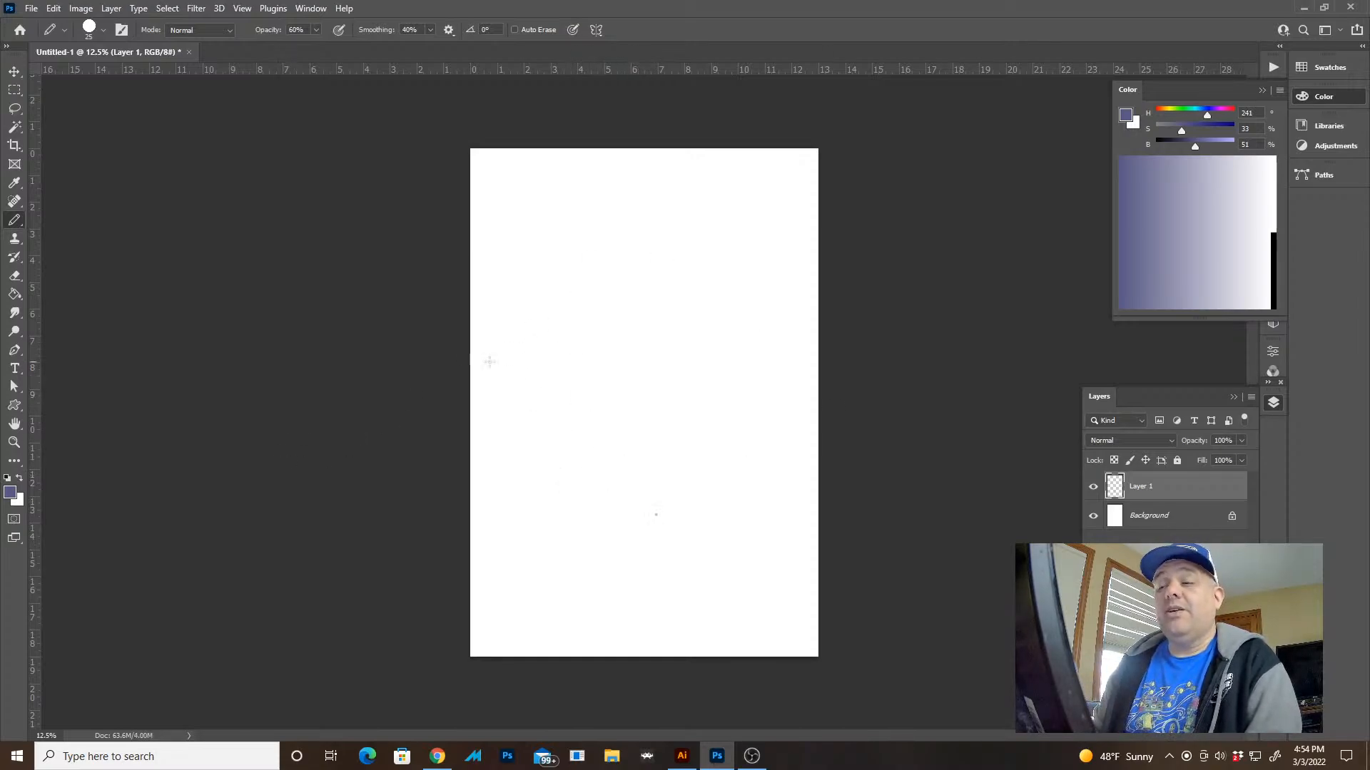
Clear the stray pencil mark left in the lower part of Layer 1
key("z")
mouse_move(703, 339)
left_mouse_down()
mouse_move(739, 391)
mouse_move(712, 352)
left_mouse_up()
key("v")
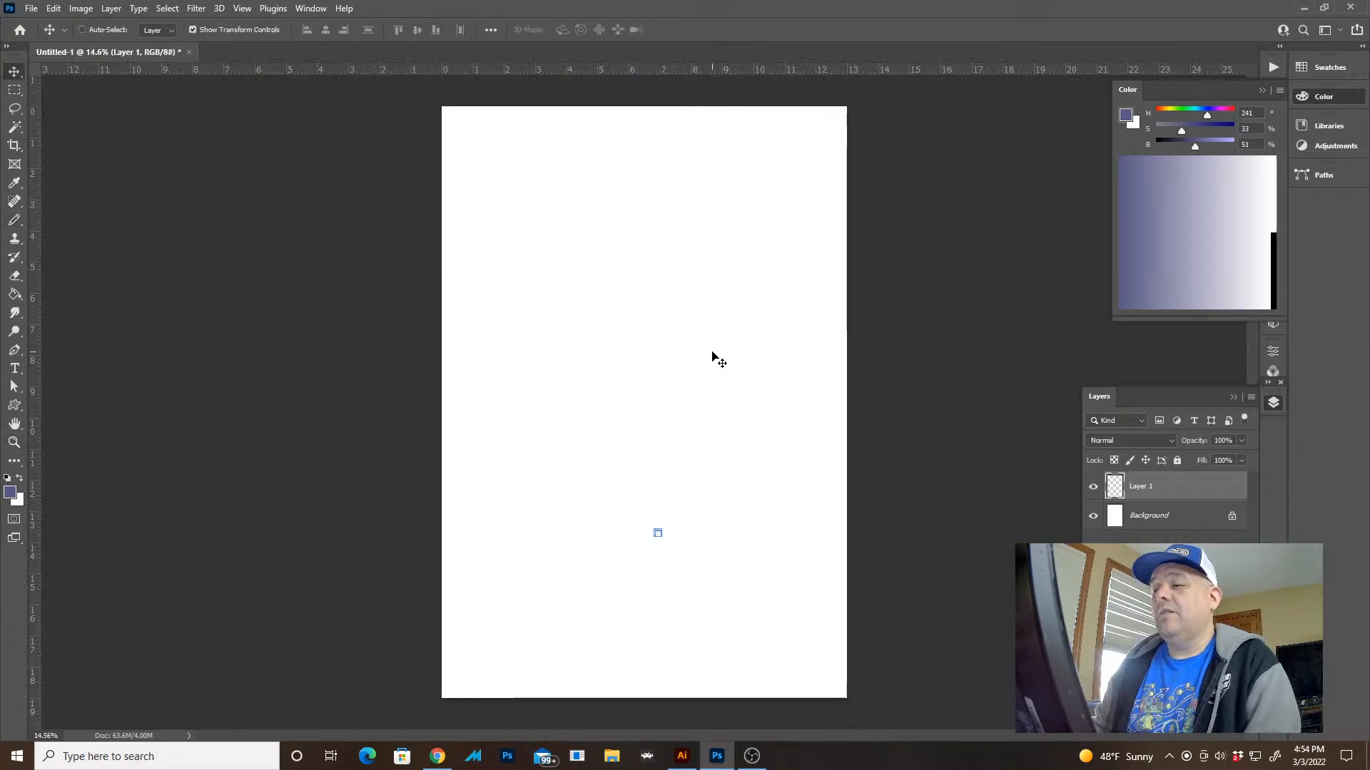
key("ctrl+a")
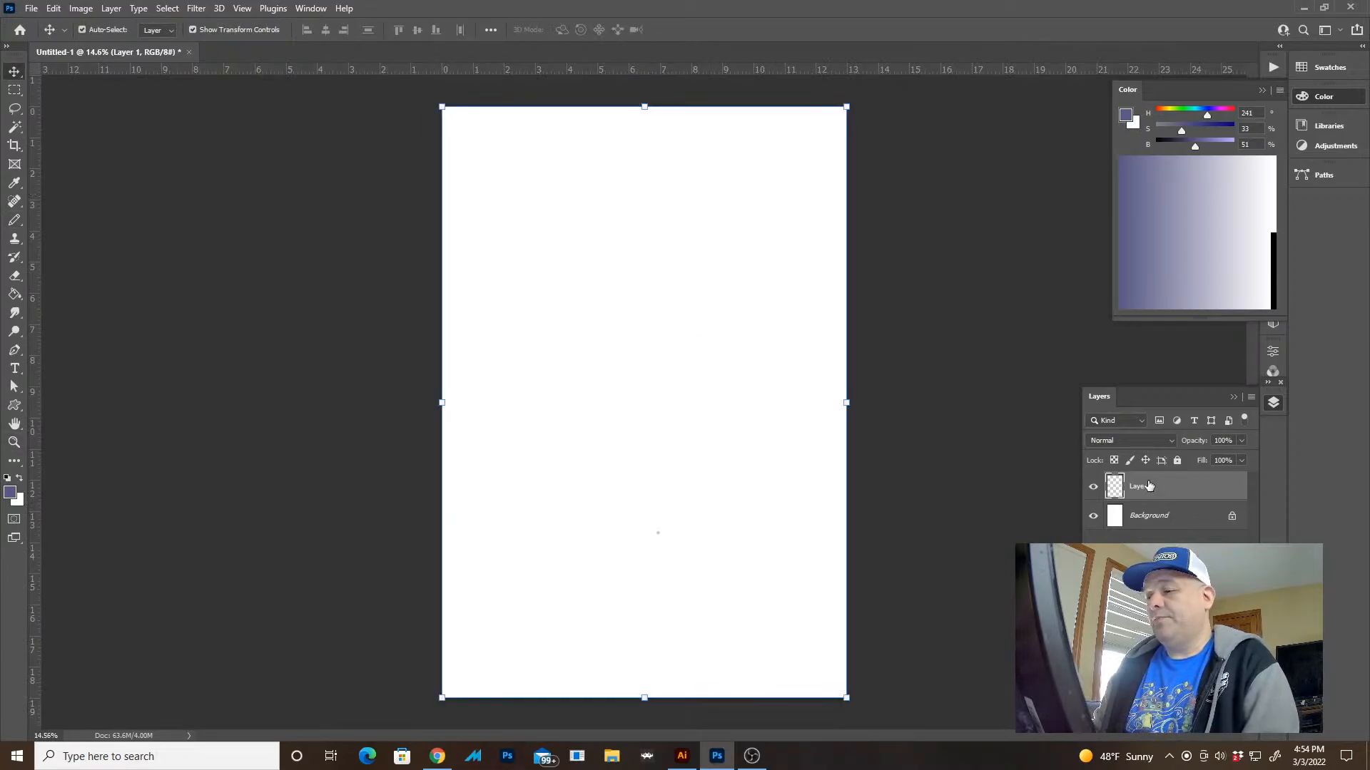
key("Delete")
key("ctrl+d")
Try a short vertical pencil stroke near the middle of the page and undo it
key("z")
mouse_move(666, 288)
left_mouse_down()
mouse_move(687, 336)
mouse_move(669, 318)
left_mouse_up()
key("b")
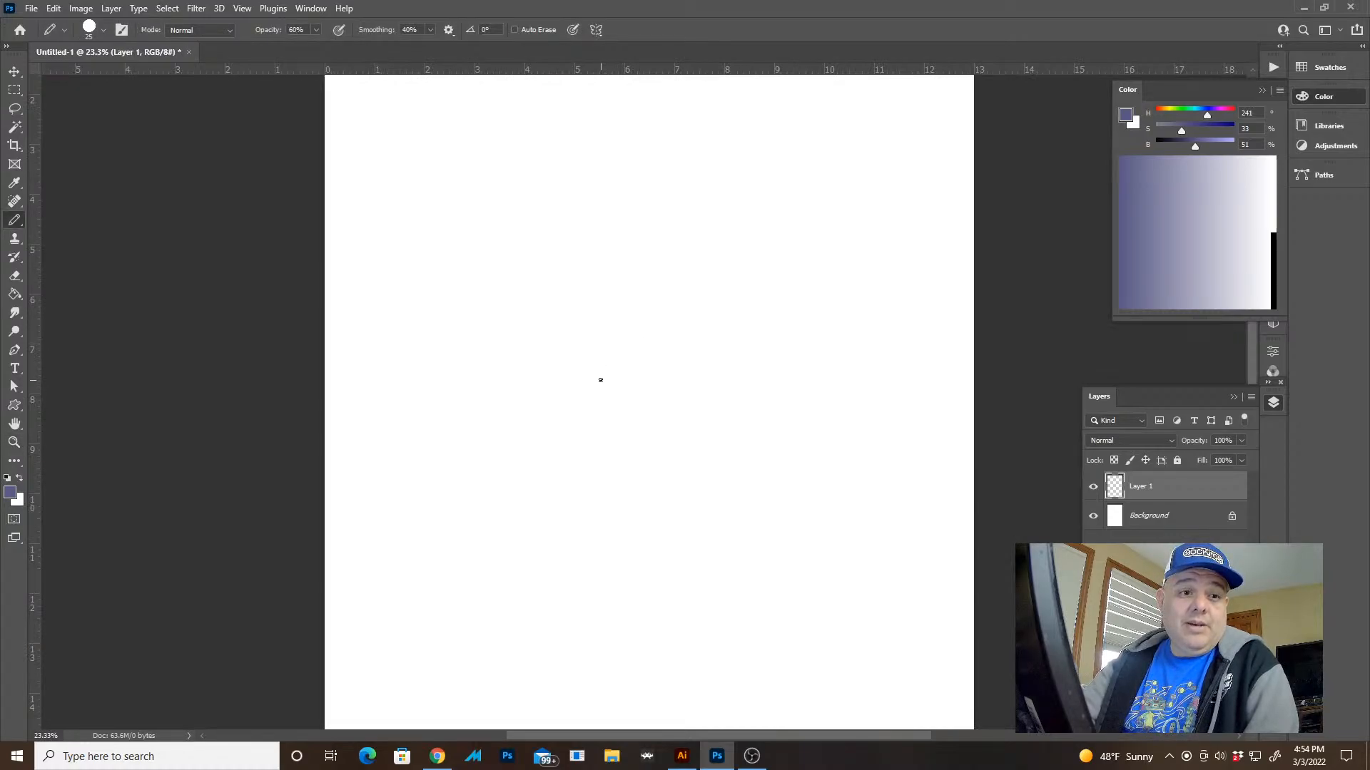
left_click_drag(610, 312, 611, 375)
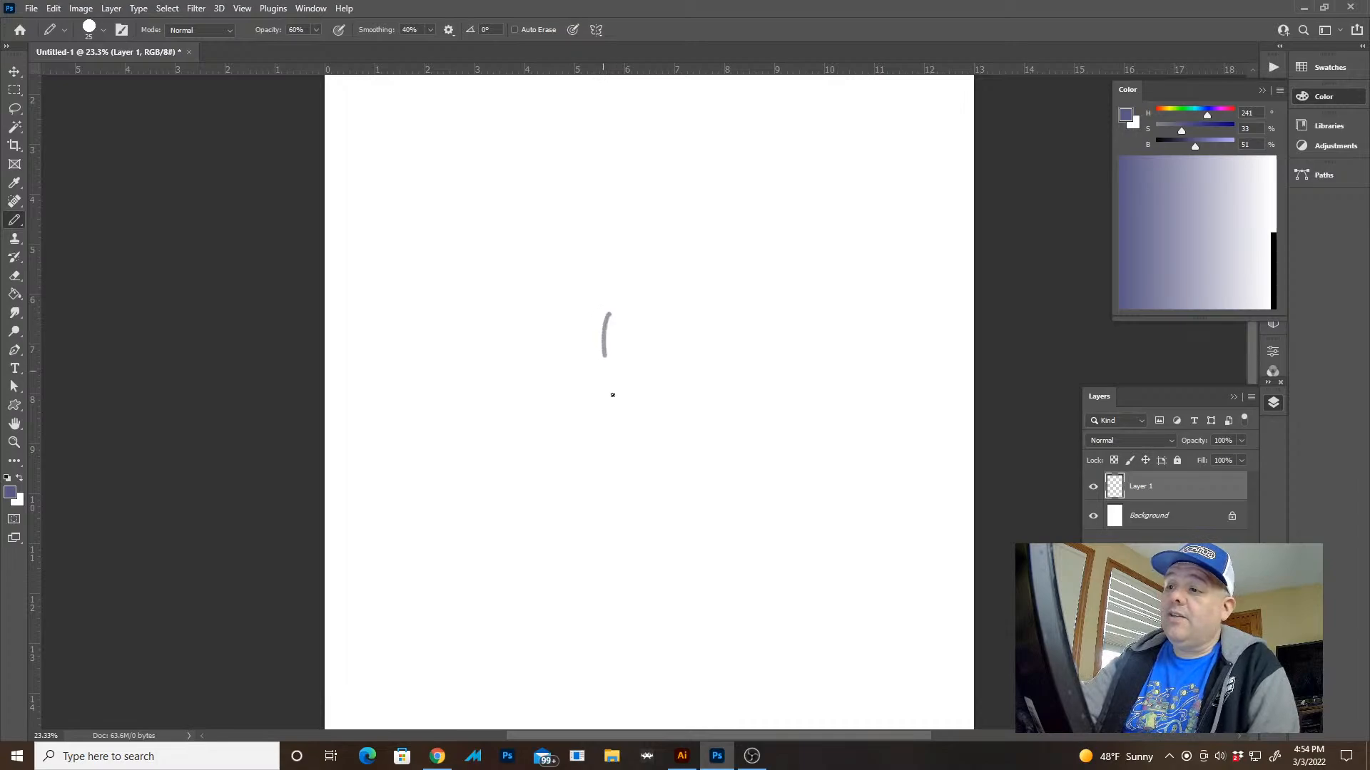
key("ctrl+z")
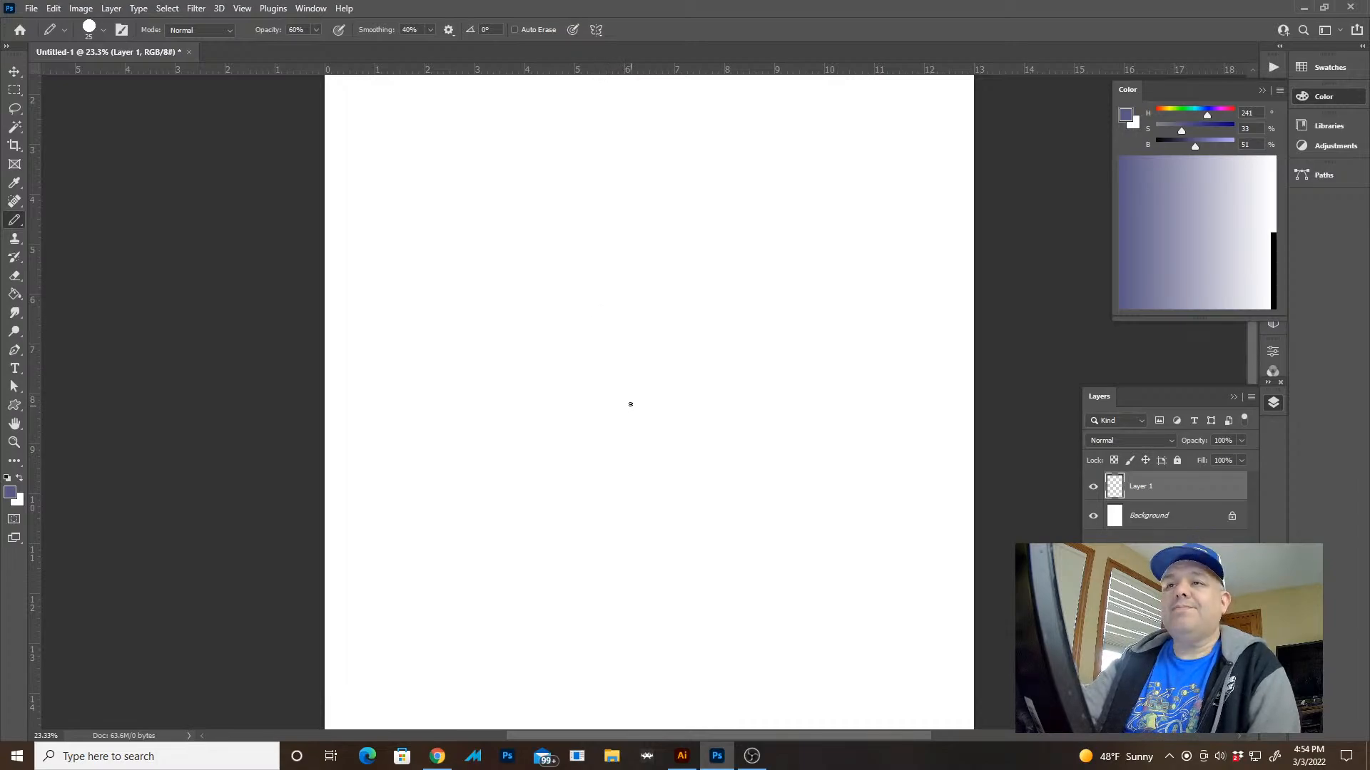
Set the Pencil's smoothing to 9% and undo the marks made to test it
left_click(430, 29)
left_click_drag(428, 45, 411, 47)
left_click(530, 228)
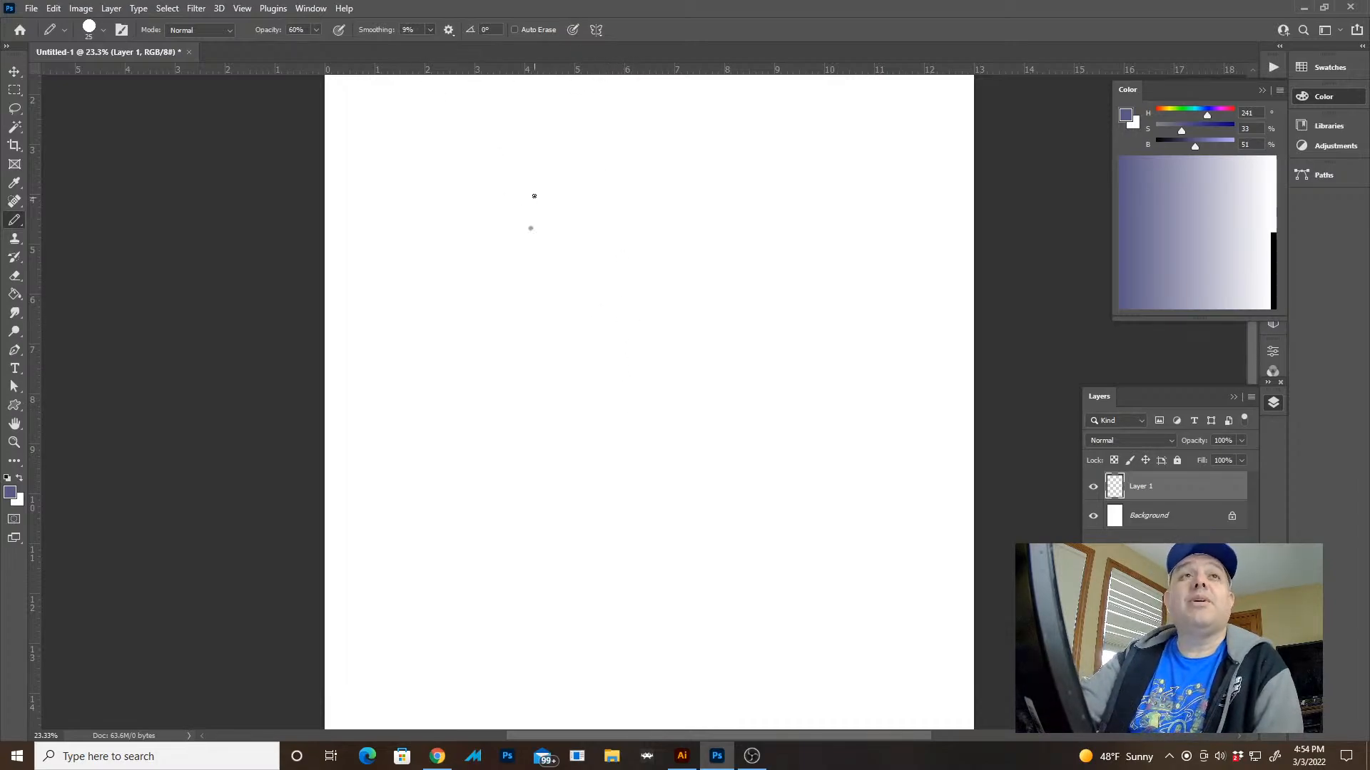
mouse_move(592, 252)
left_mouse_down()
mouse_move(624, 347)
mouse_move(675, 366)
mouse_move(612, 213)
left_mouse_up()
key("ctrl+z")
key("ctrl+z")
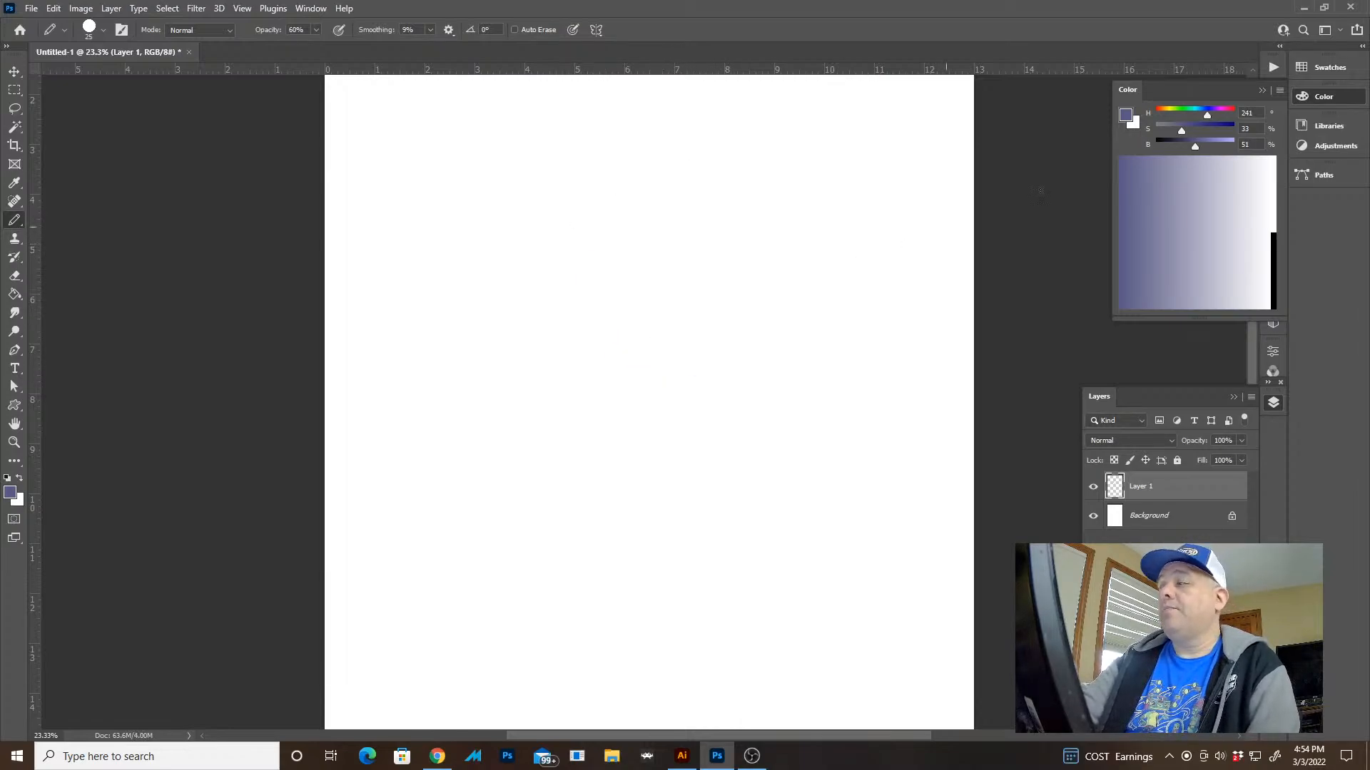
Set the foreground colour to light blue with hue 194, saturation 60% and brightness 100%
left_click_drag(1205, 115, 1234, 143)
left_click(1203, 128)
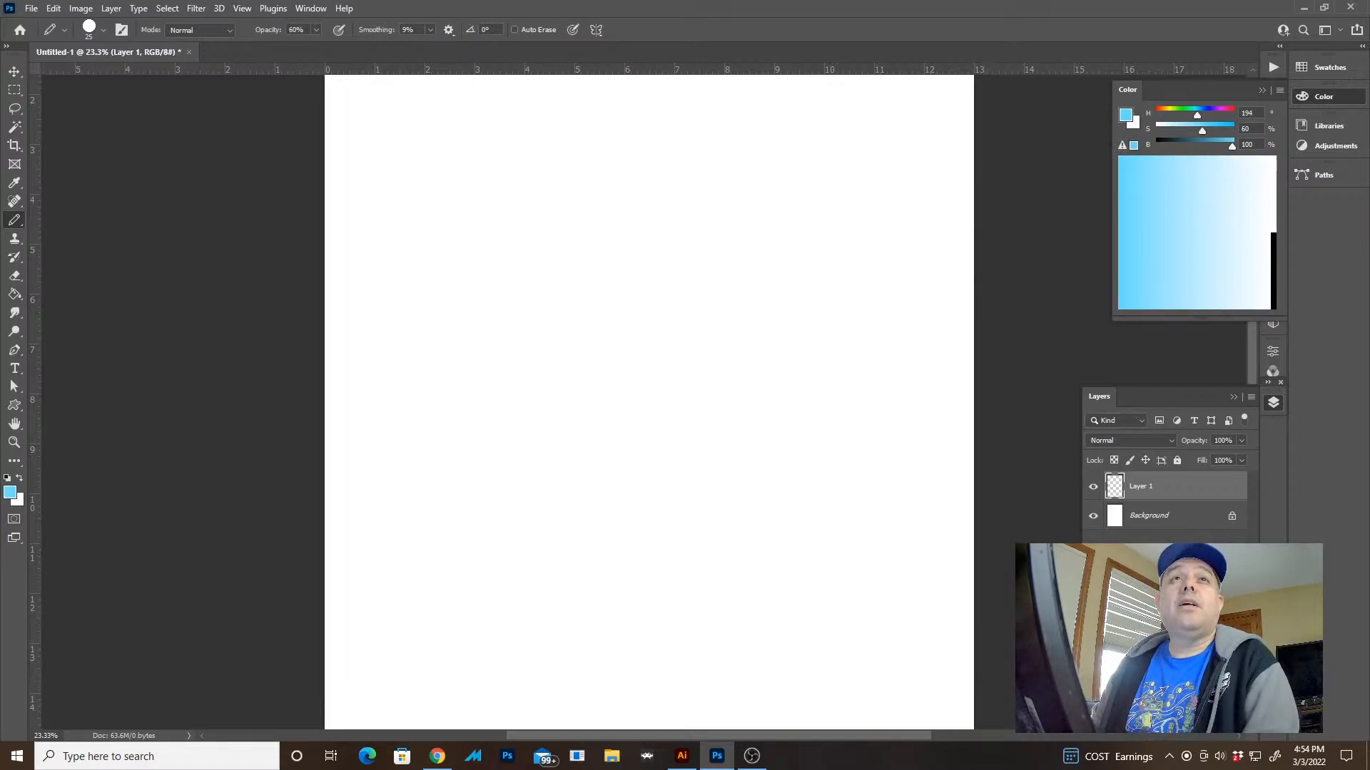
Sketch an outward-bulging curve down the left side of the page with overlapping light blue pencil strokes
key("alt+Tab")
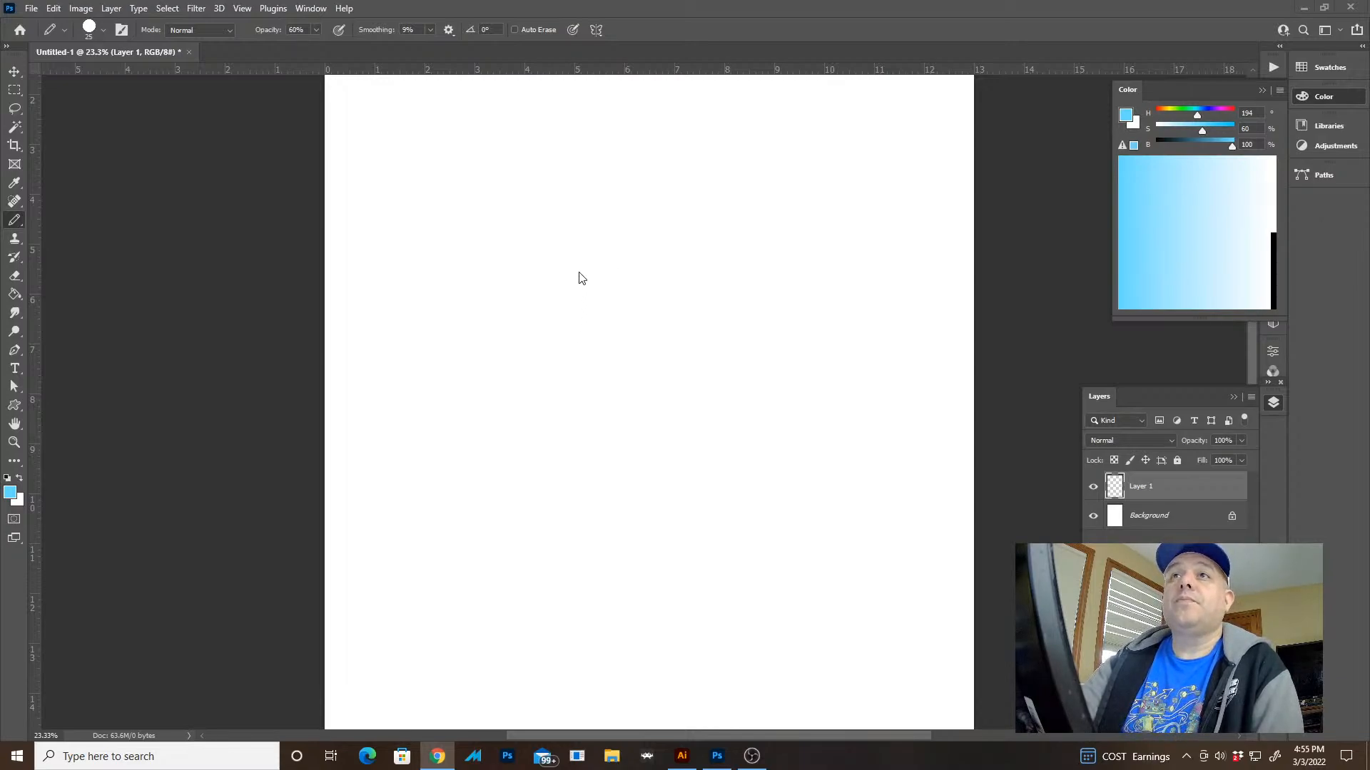
left_click(540, 300)
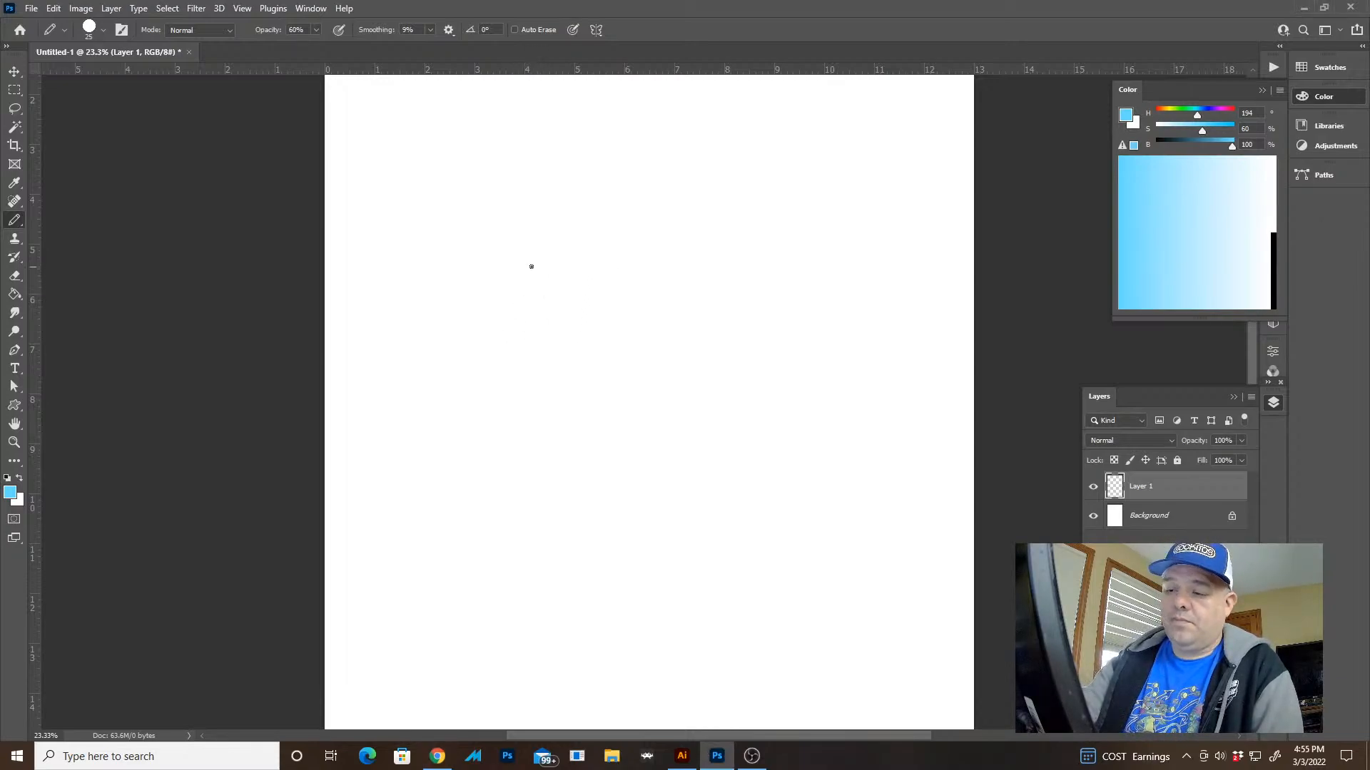
left_click_drag(528, 279, 435, 437)
left_click_drag(456, 385, 509, 648)
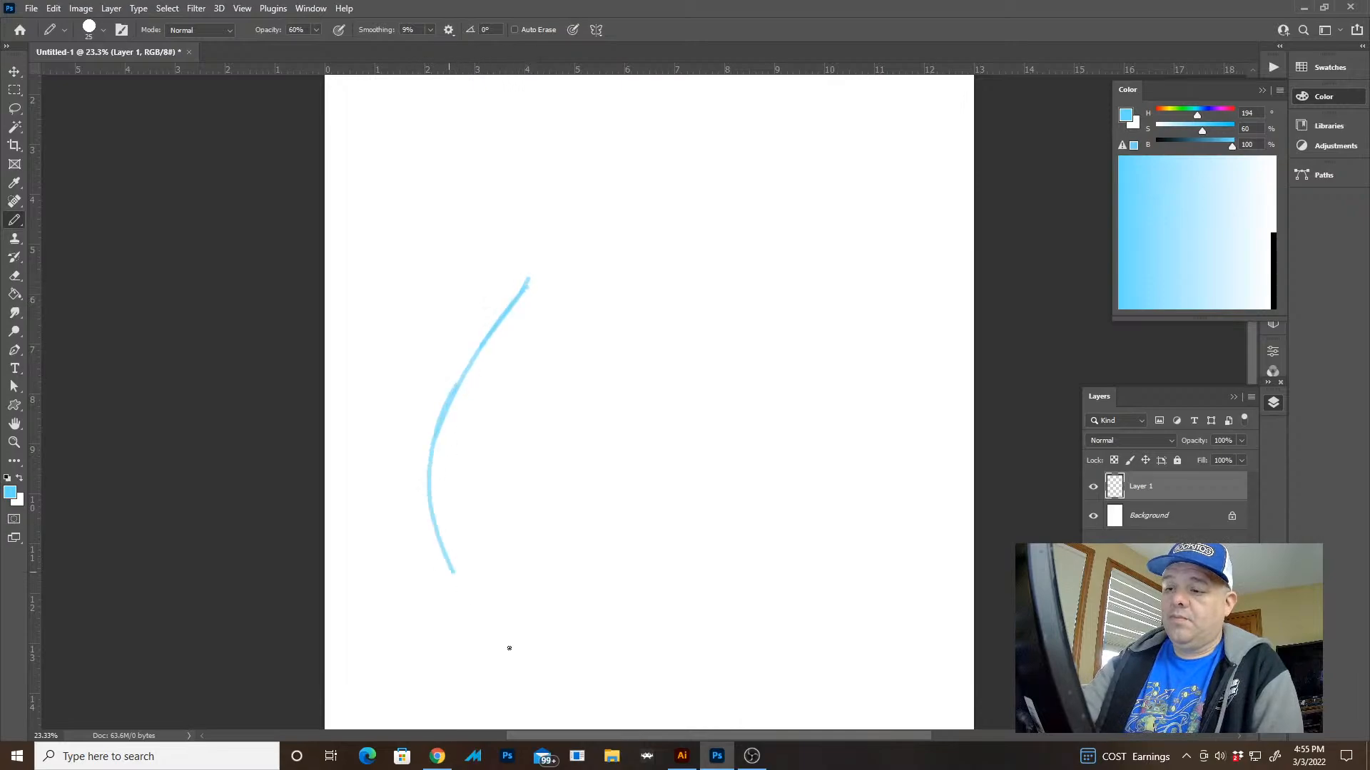
left_click(559, 645)
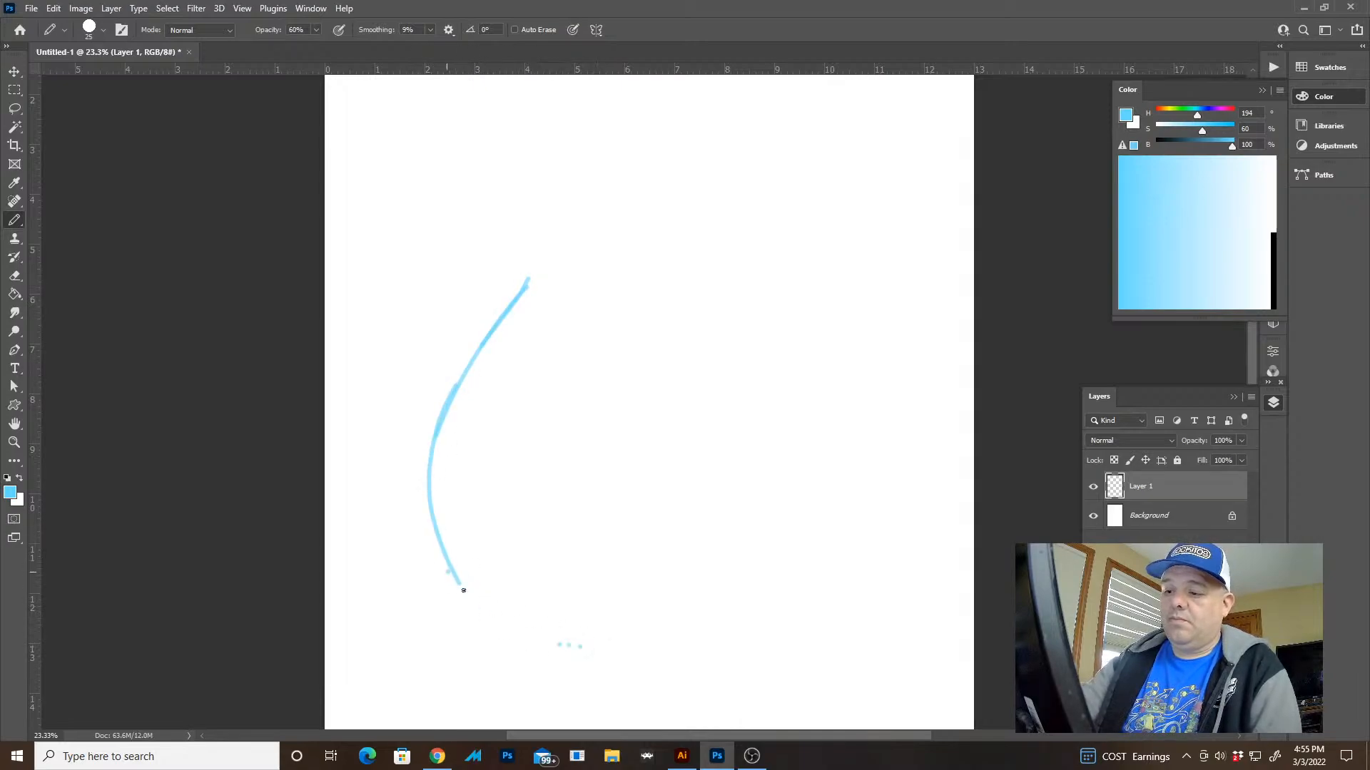
left_click_drag(464, 591, 468, 597)
Extend the upper end of the left curve up and inward with short pencil strokes
mouse_move(646, 597)
left_mouse_down()
mouse_move(620, 407)
mouse_move(614, 453)
mouse_move(582, 402)
mouse_move(648, 428)
left_mouse_up()
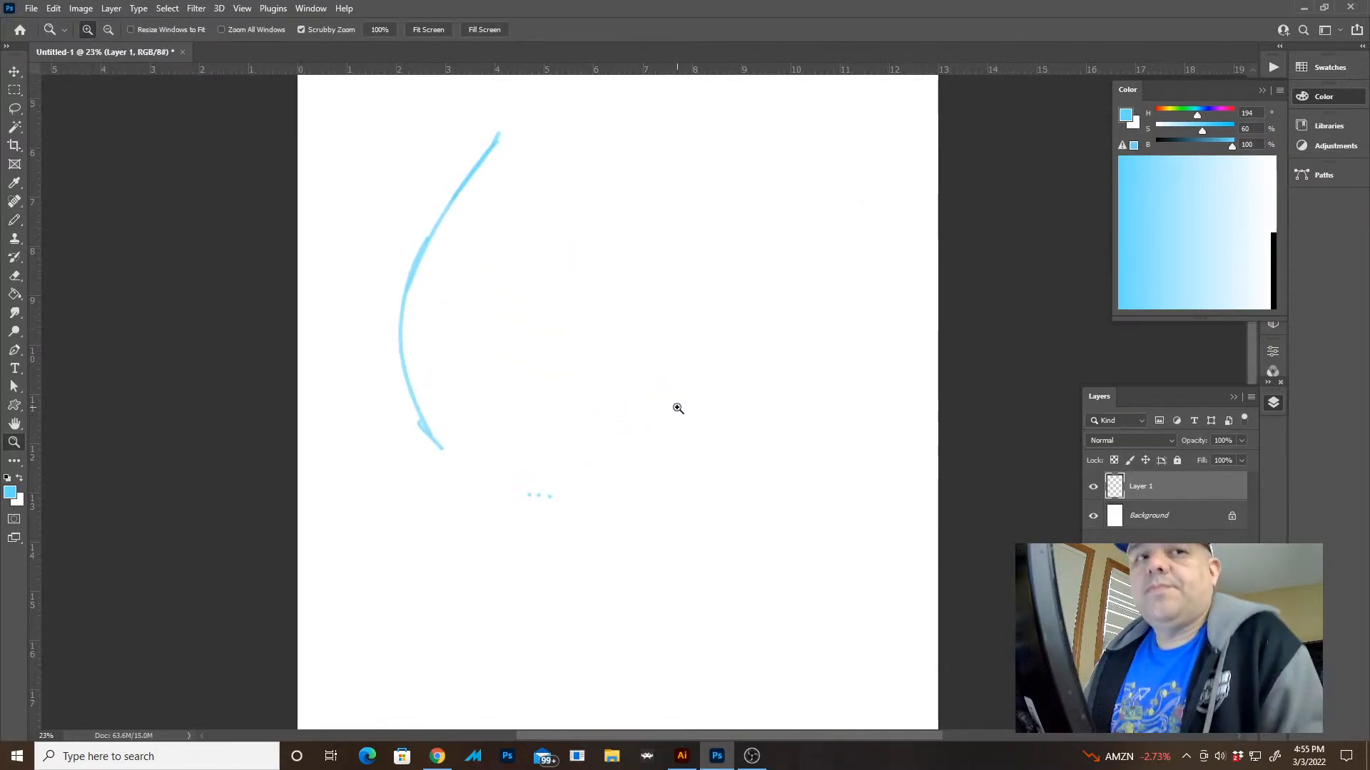
left_click_drag(667, 318, 665, 315)
key("b")
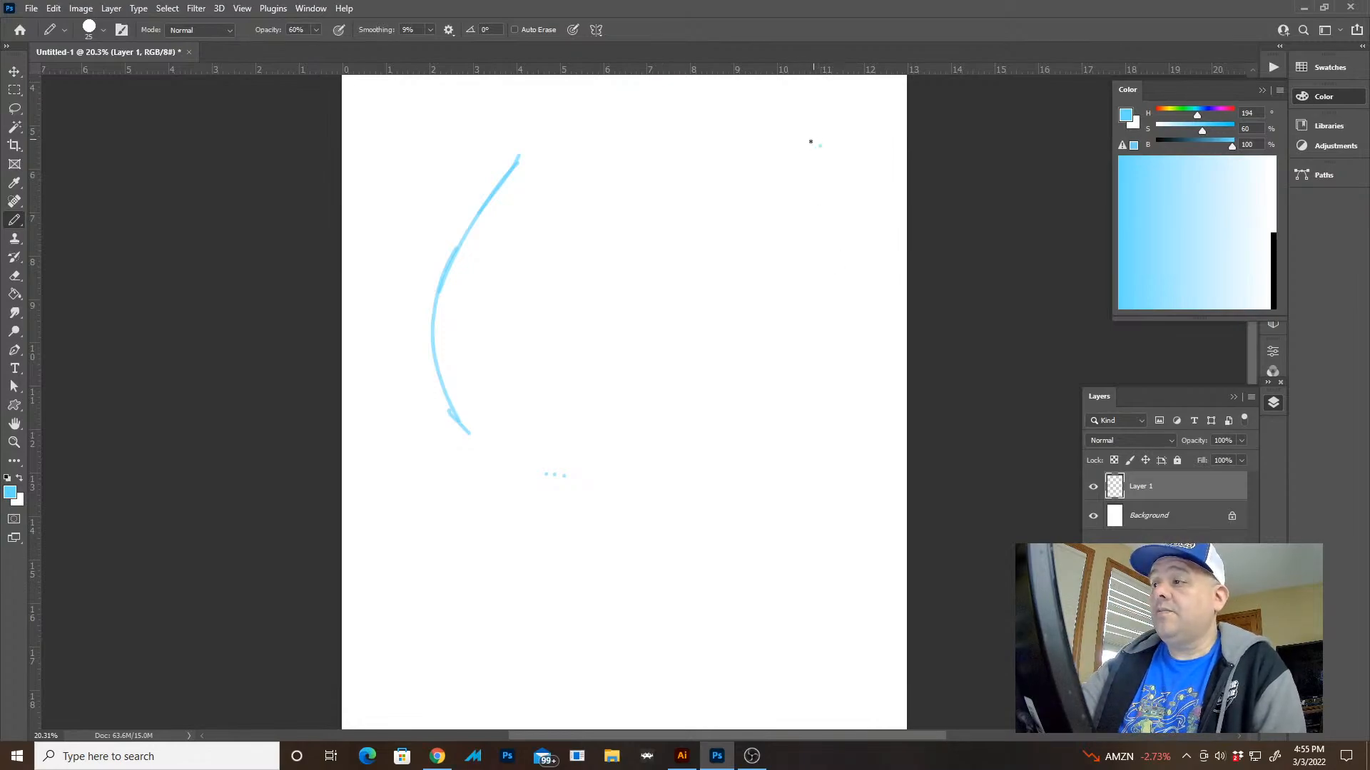
left_click_drag(632, 237, 629, 289)
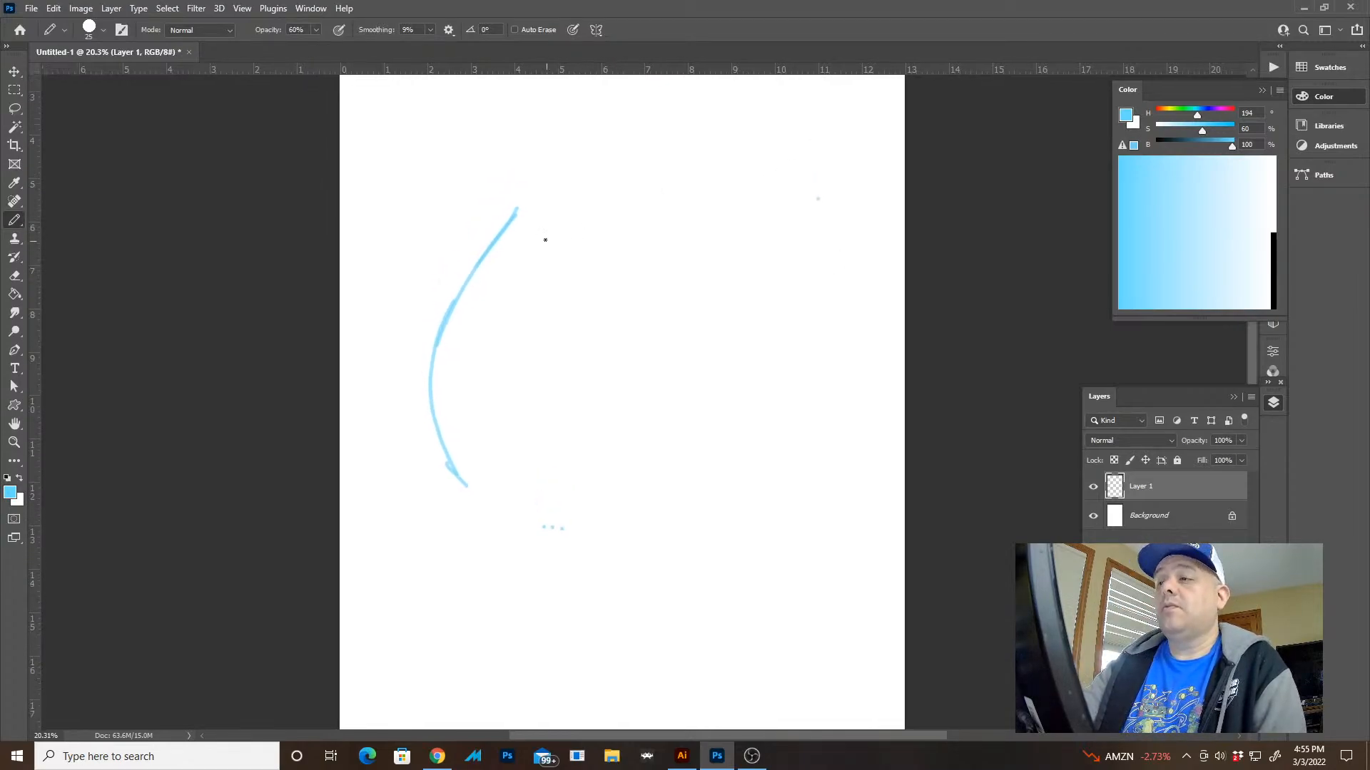
left_click_drag(517, 208, 543, 179)
left_click_drag(515, 215, 533, 194)
left_click(565, 162)
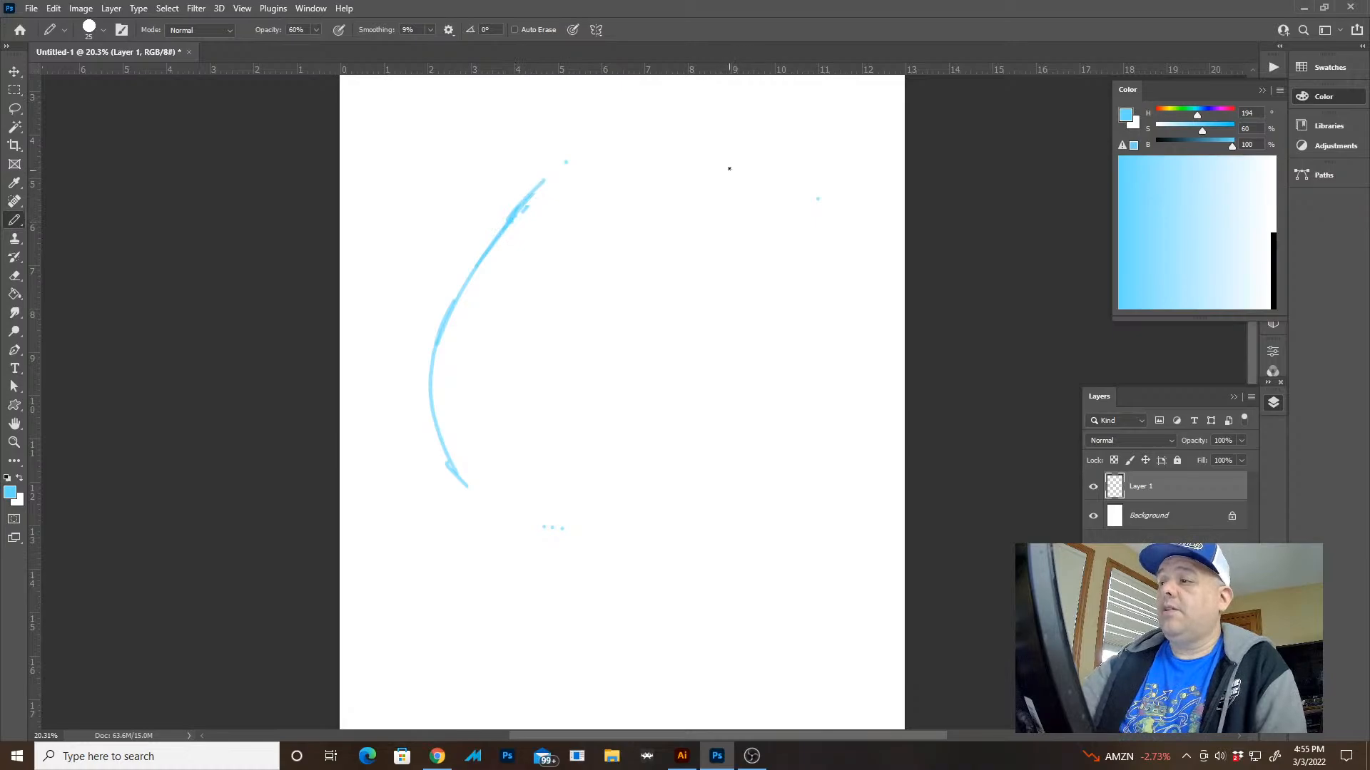
Sketch a matching curve down the right side of the page with overlapping pencil strokes
mouse_move(733, 164)
left_mouse_down()
mouse_move(789, 230)
mouse_move(811, 285)
left_mouse_up()
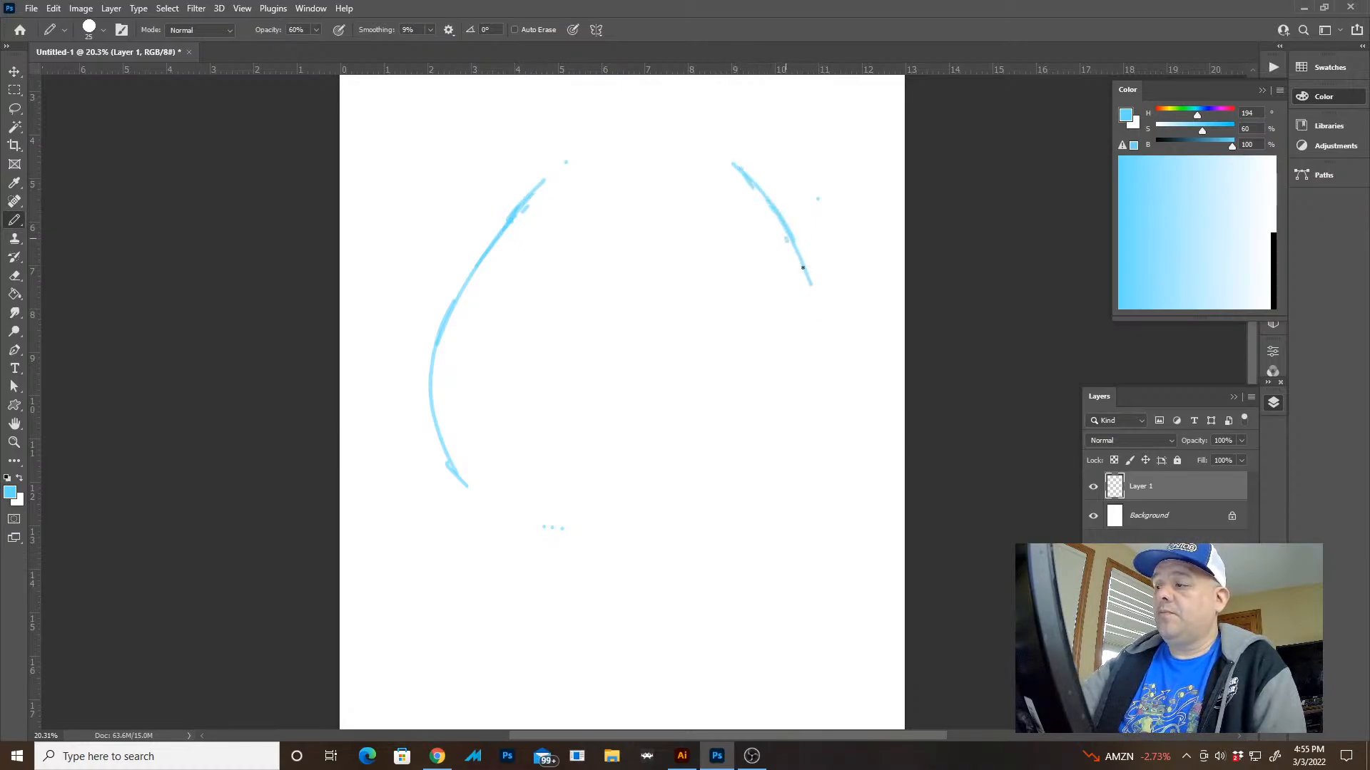
left_click_drag(785, 240, 828, 335)
left_click_drag(800, 274, 849, 414)
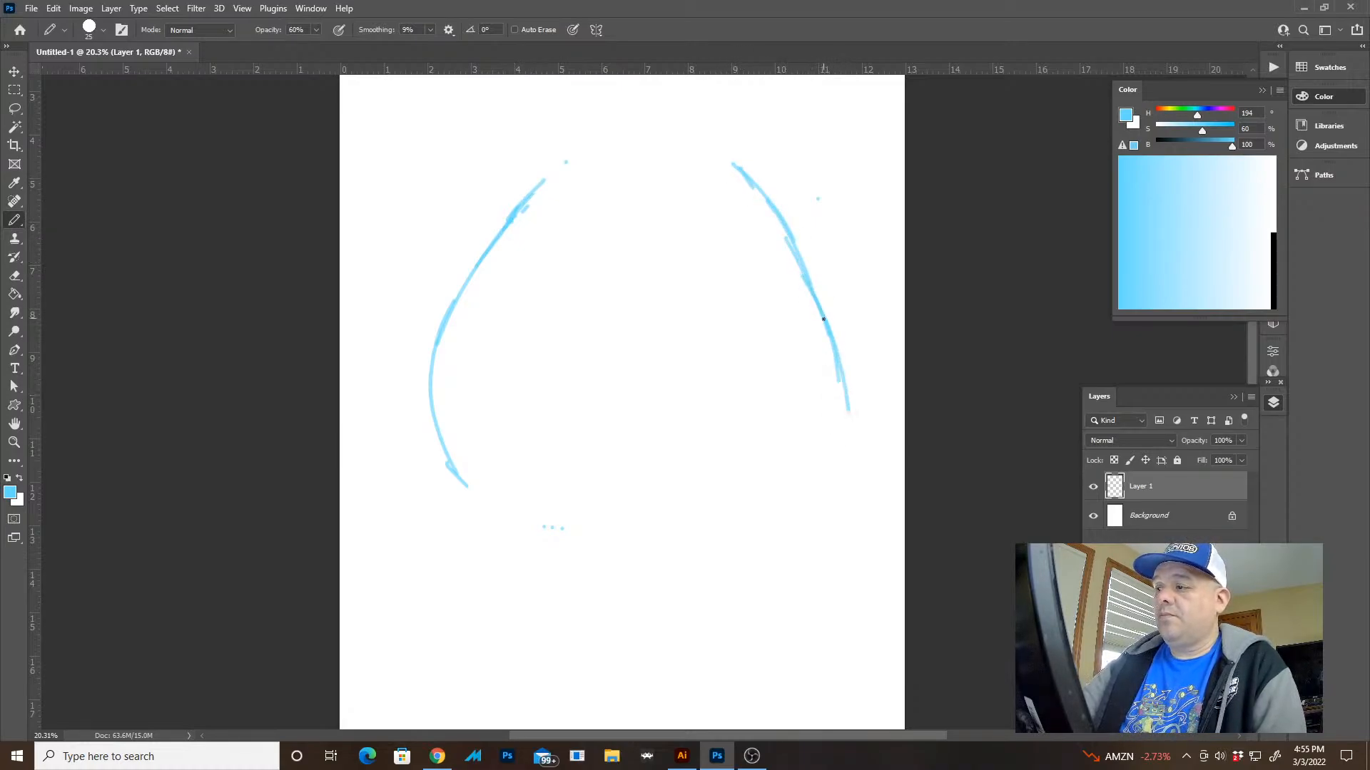
mouse_move(823, 318)
left_mouse_down()
mouse_move(849, 441)
mouse_move(763, 555)
left_mouse_up()
Try extending the lower end of the left curve towards the bottom centre and undo both strokes
left_click_drag(448, 463, 501, 515)
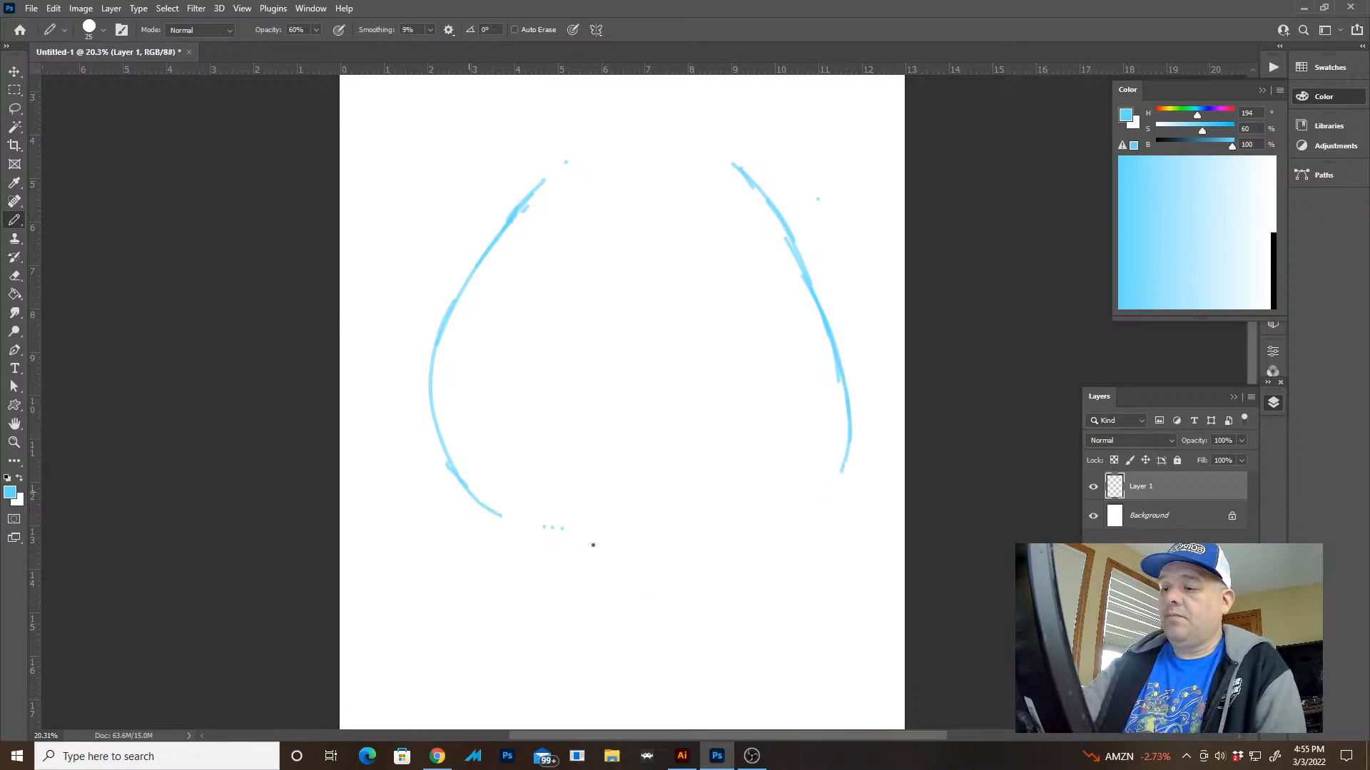
left_click_drag(451, 470, 606, 546)
key("ctrl+z")
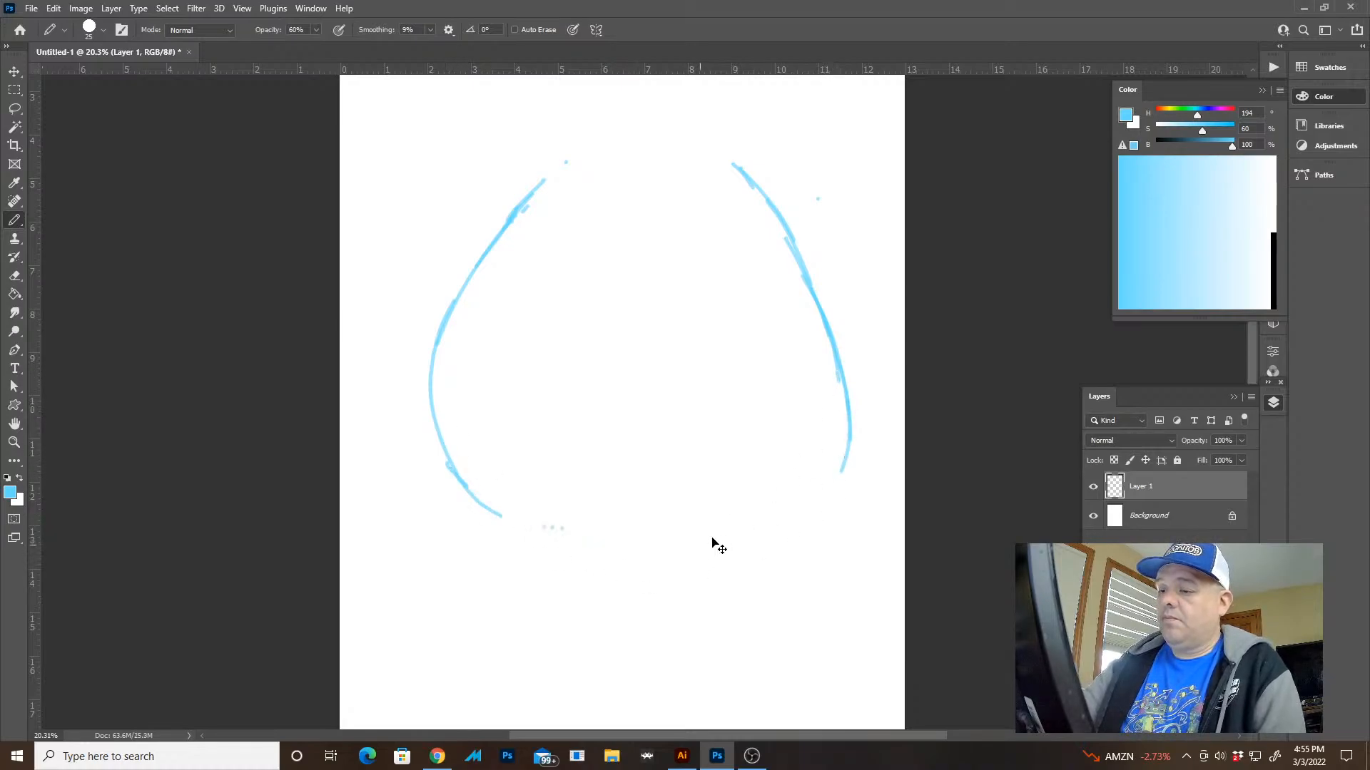
key("ctrl+z")
Sweep the lower ends of the right and left curves inward towards the bottom centre of the outline
mouse_move(849, 394)
left_mouse_down()
mouse_move(828, 492)
mouse_move(695, 563)
left_mouse_up()
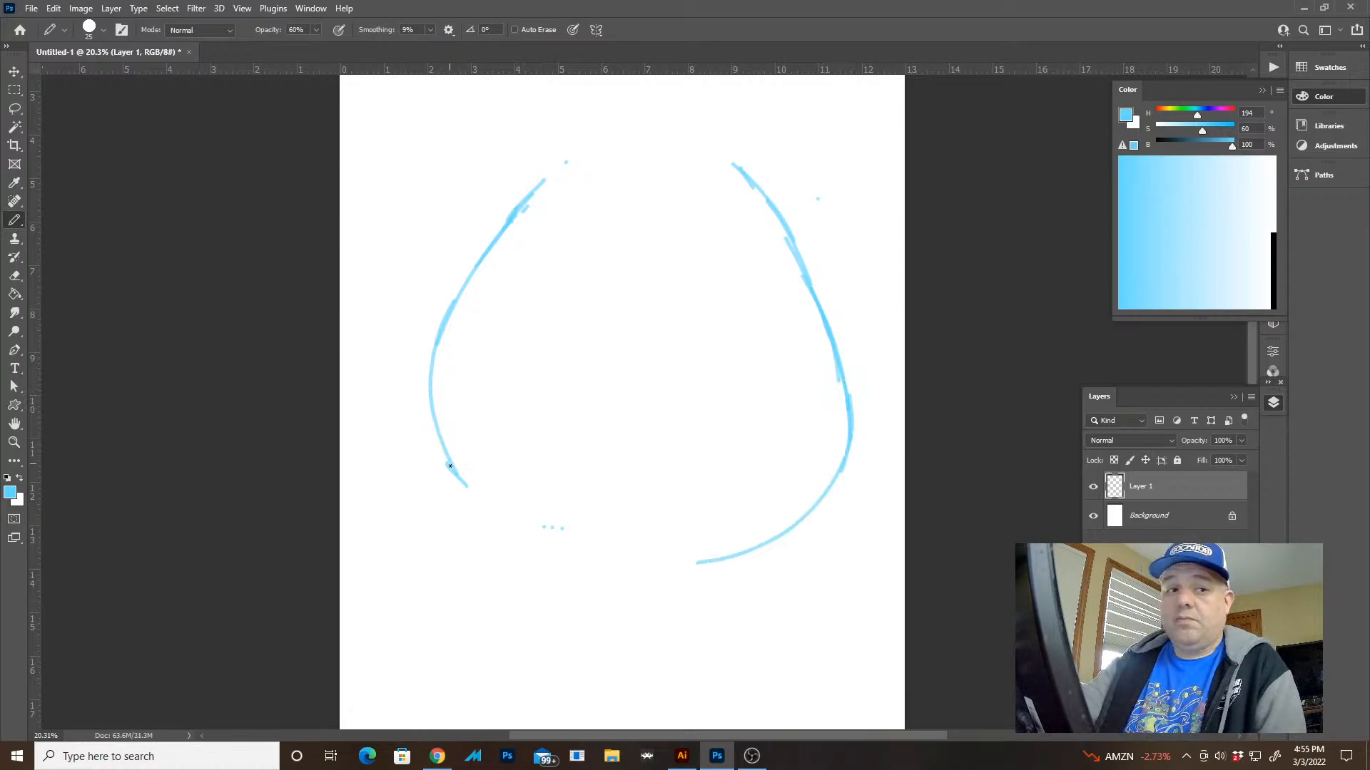
key("ctrl+space")
left_click_drag(526, 475, 571, 461)
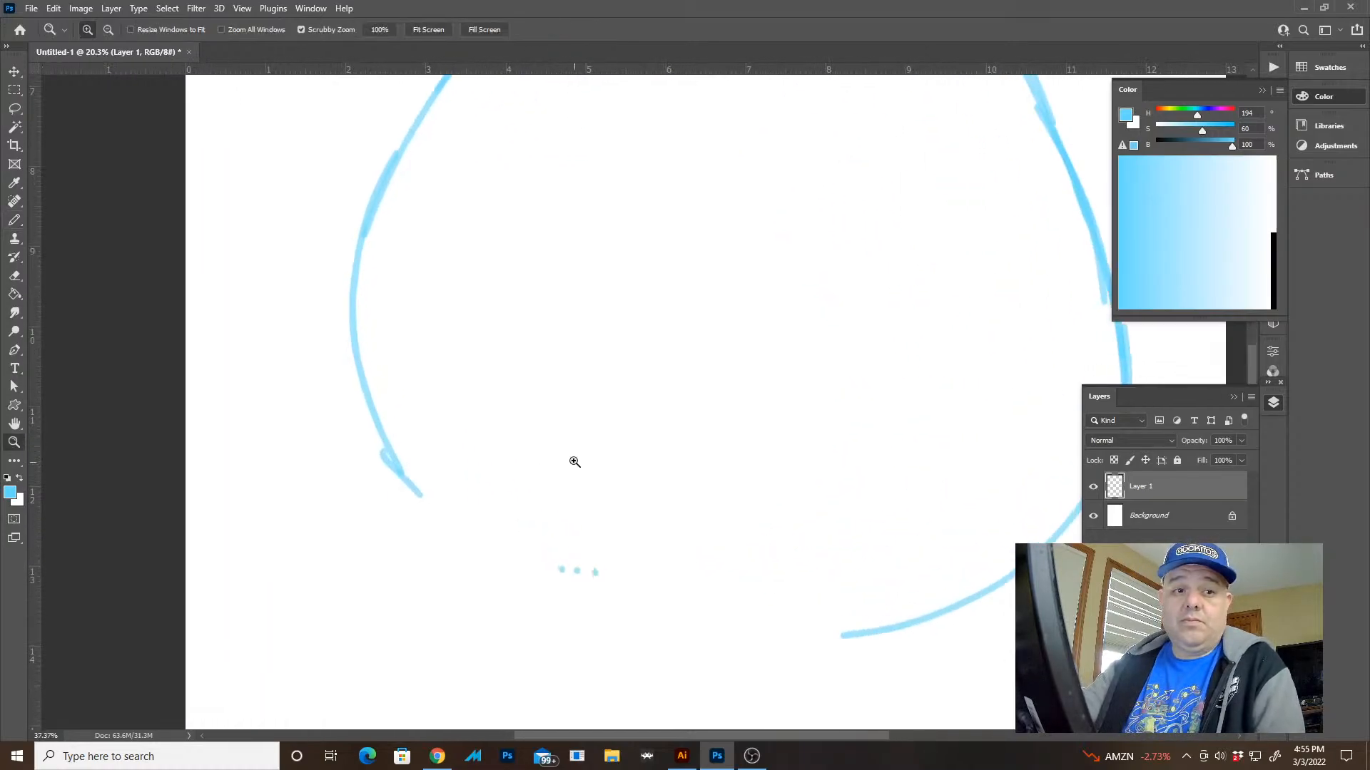
left_click_drag(489, 410, 447, 324)
left_click_drag(335, 341, 529, 515)
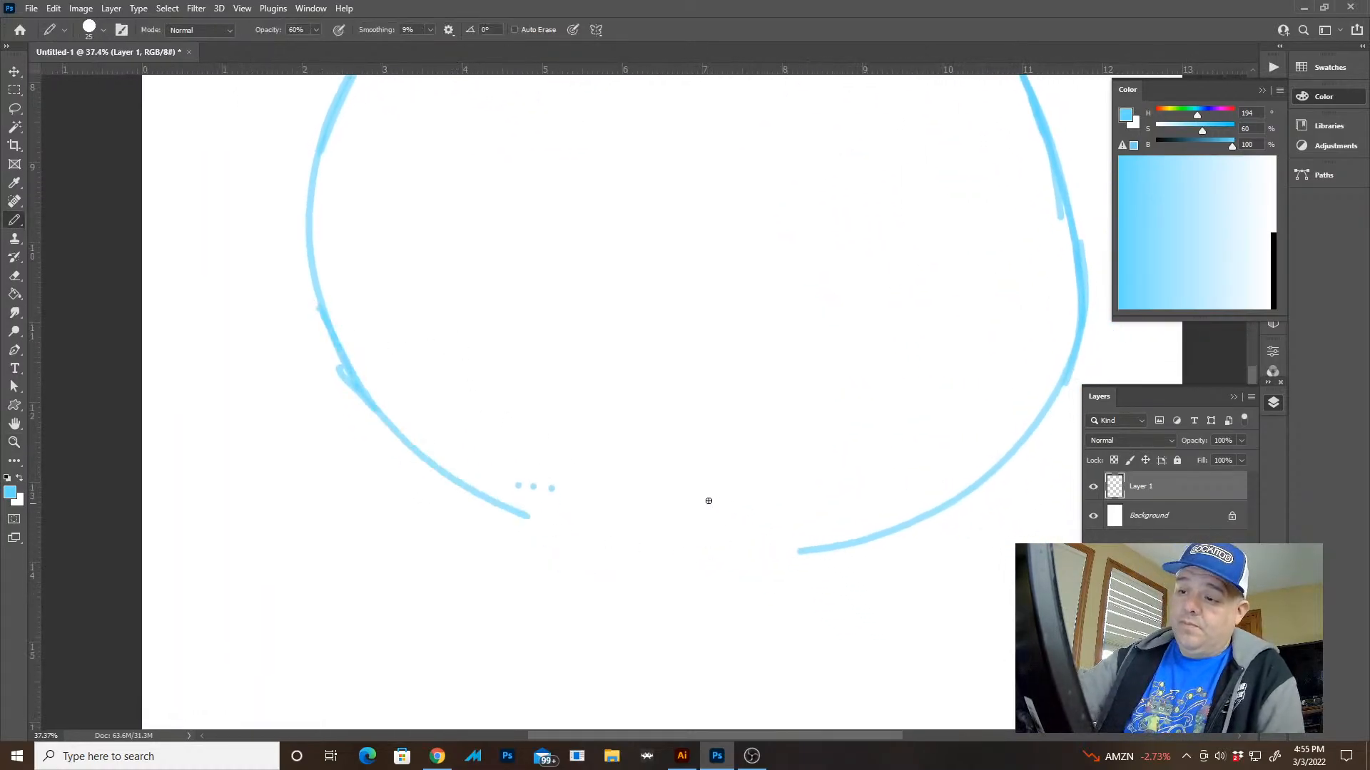
left_click_drag(353, 365, 473, 488)
left_click_drag(555, 523, 677, 548)
Redraw the bottom of the left curve slightly lower and reinforce the bottom of the right curve
left_click_drag(842, 475, 752, 537)
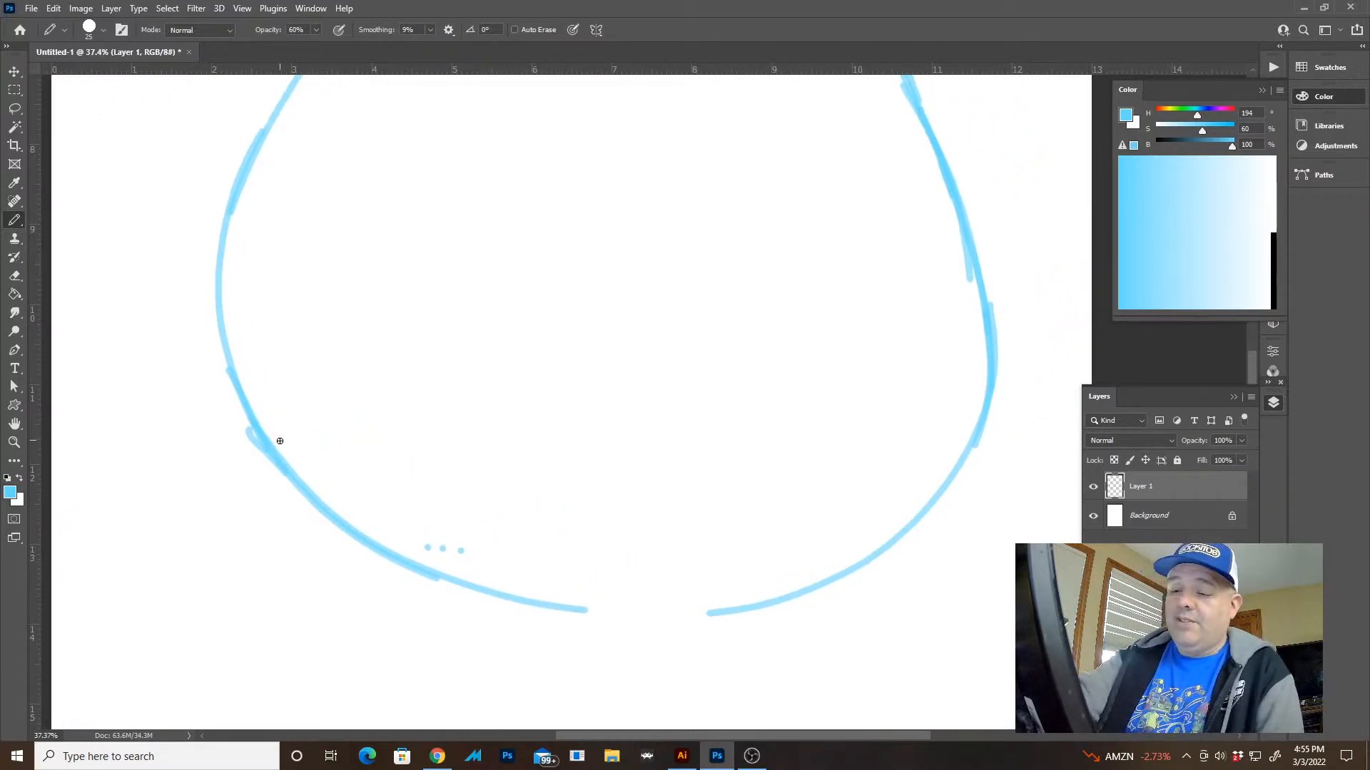
mouse_move(386, 555)
left_mouse_down()
mouse_move(661, 634)
mouse_move(621, 609)
mouse_move(557, 600)
mouse_move(346, 484)
mouse_move(410, 540)
mouse_move(633, 605)
mouse_move(359, 468)
mouse_move(582, 624)
mouse_move(581, 592)
mouse_move(362, 525)
mouse_move(365, 540)
mouse_move(449, 587)
mouse_move(613, 629)
left_mouse_up()
key("e")
key("b")
mouse_move(881, 545)
left_mouse_down()
mouse_move(837, 572)
mouse_move(677, 609)
left_mouse_up()
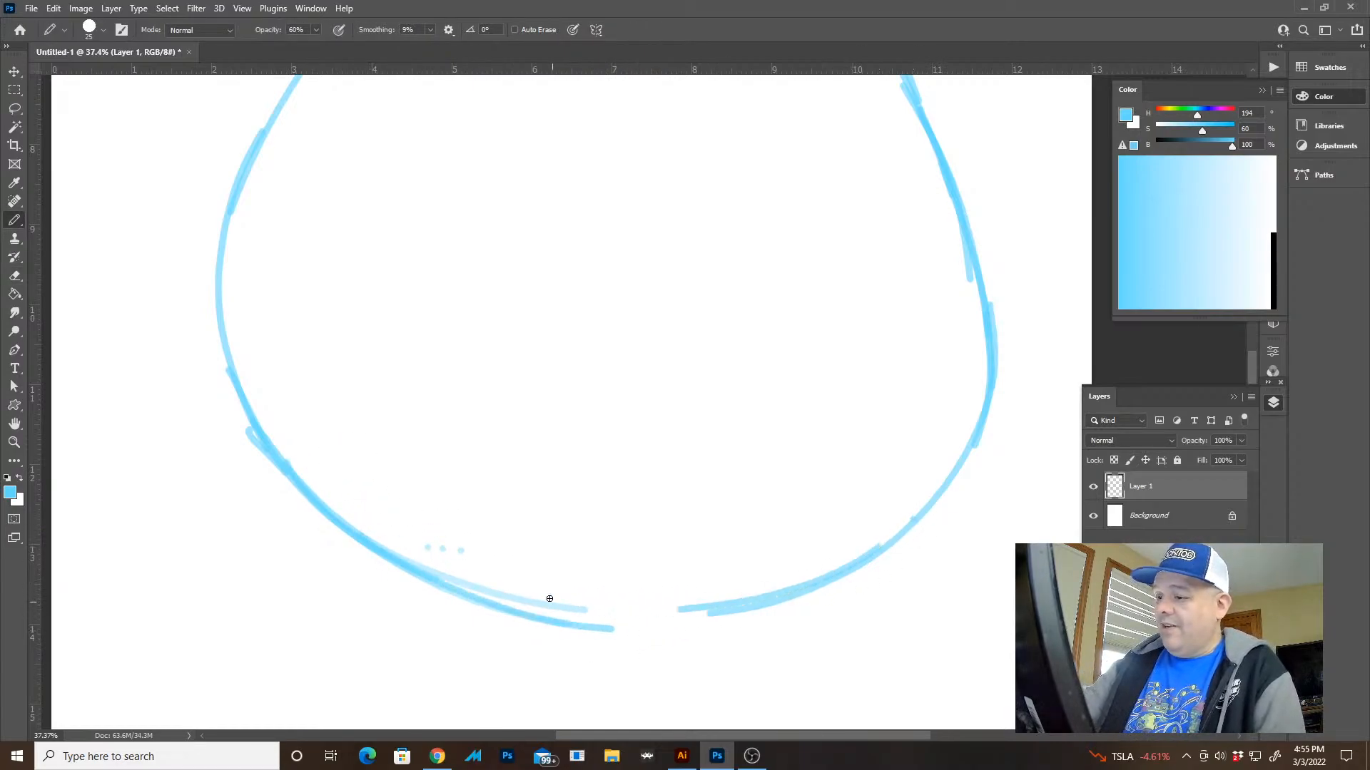
Try a short upward stroke from the upper end of the left curve and undo it
key("z")
mouse_move(811, 635)
left_mouse_down()
mouse_move(789, 526)
mouse_move(678, 431)
mouse_move(759, 389)
left_mouse_up()
key("space")
left_click_drag(628, 336, 691, 345)
left_click_drag(443, 194, 486, 202)
key("b")
left_click_drag(419, 250, 449, 178)
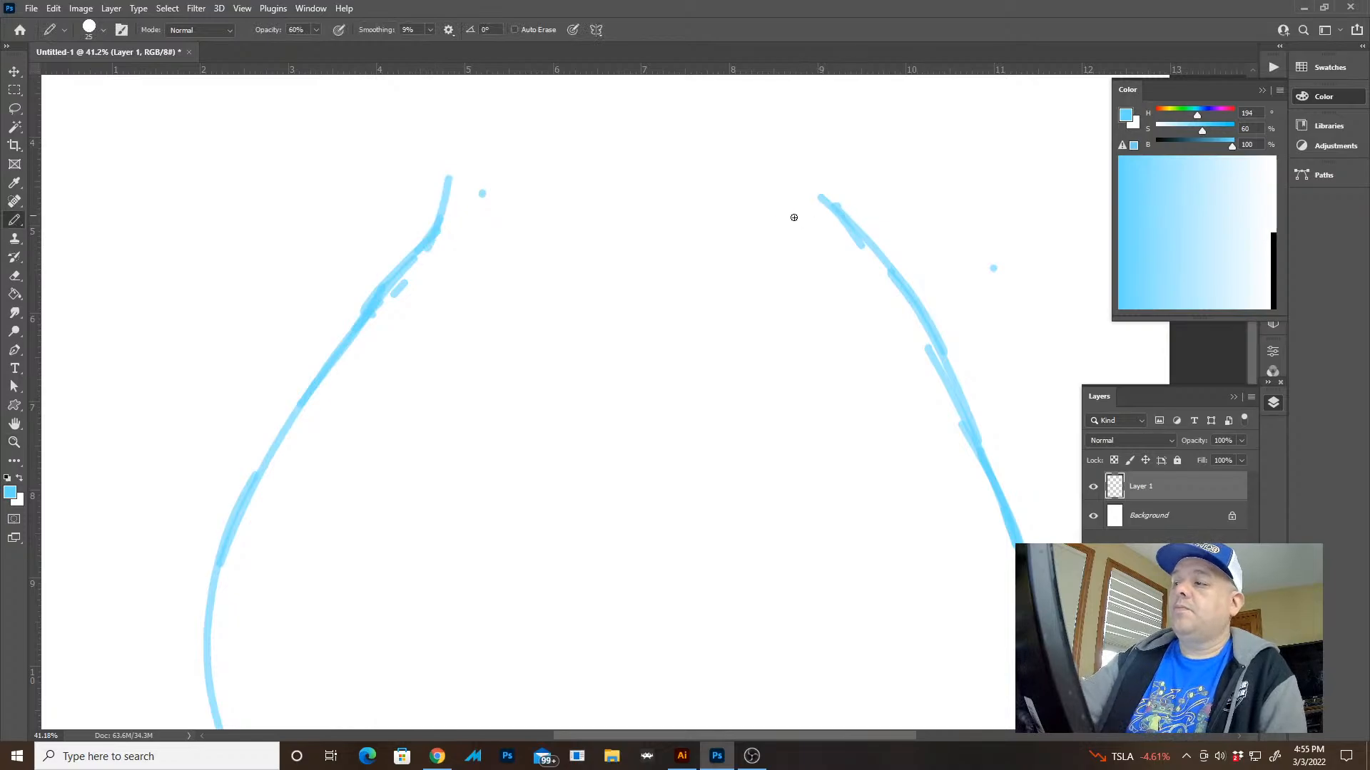
key("space")
left_click_drag(726, 247, 713, 283)
key("ctrl+z")
key("ctrl+z")
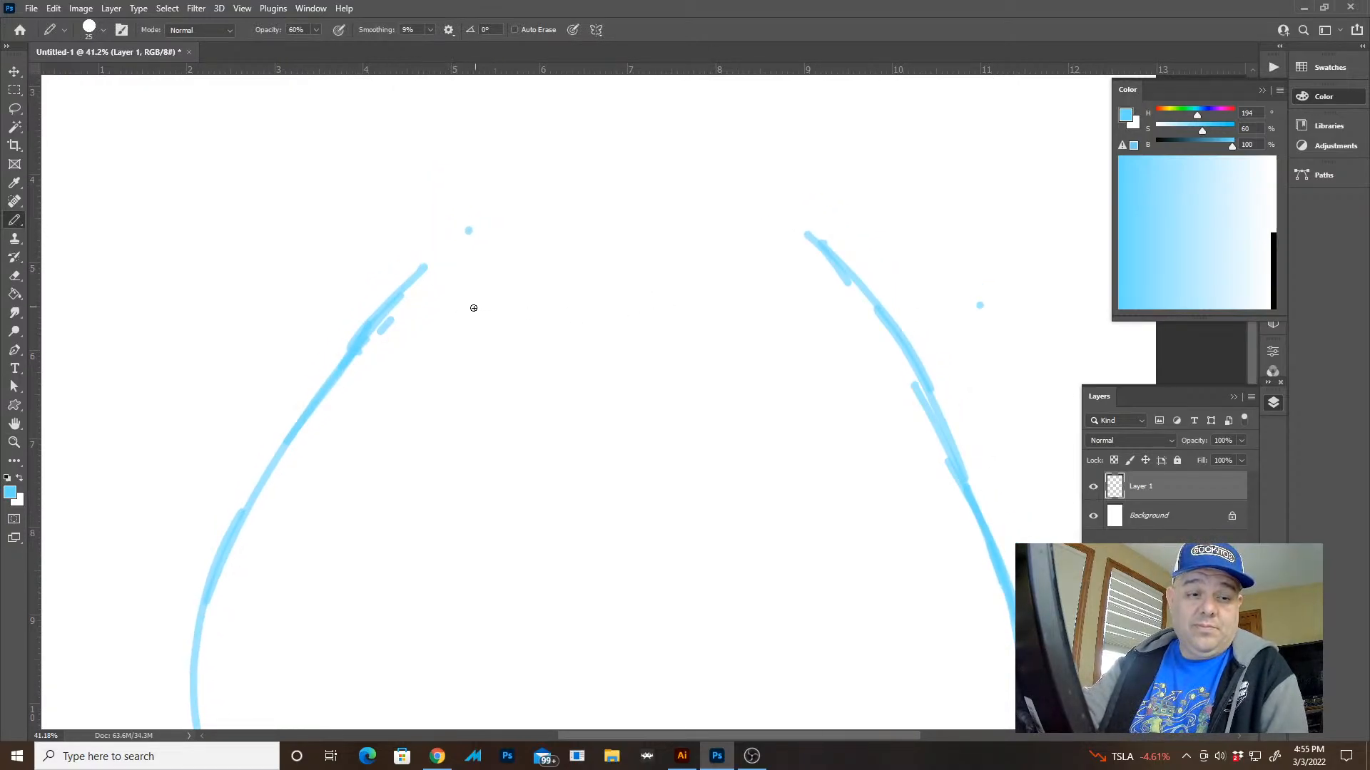
Extend the upper ends of the left and right curves inward and upward with short pencil strokes
key("space")
left_click_drag(507, 292, 478, 407)
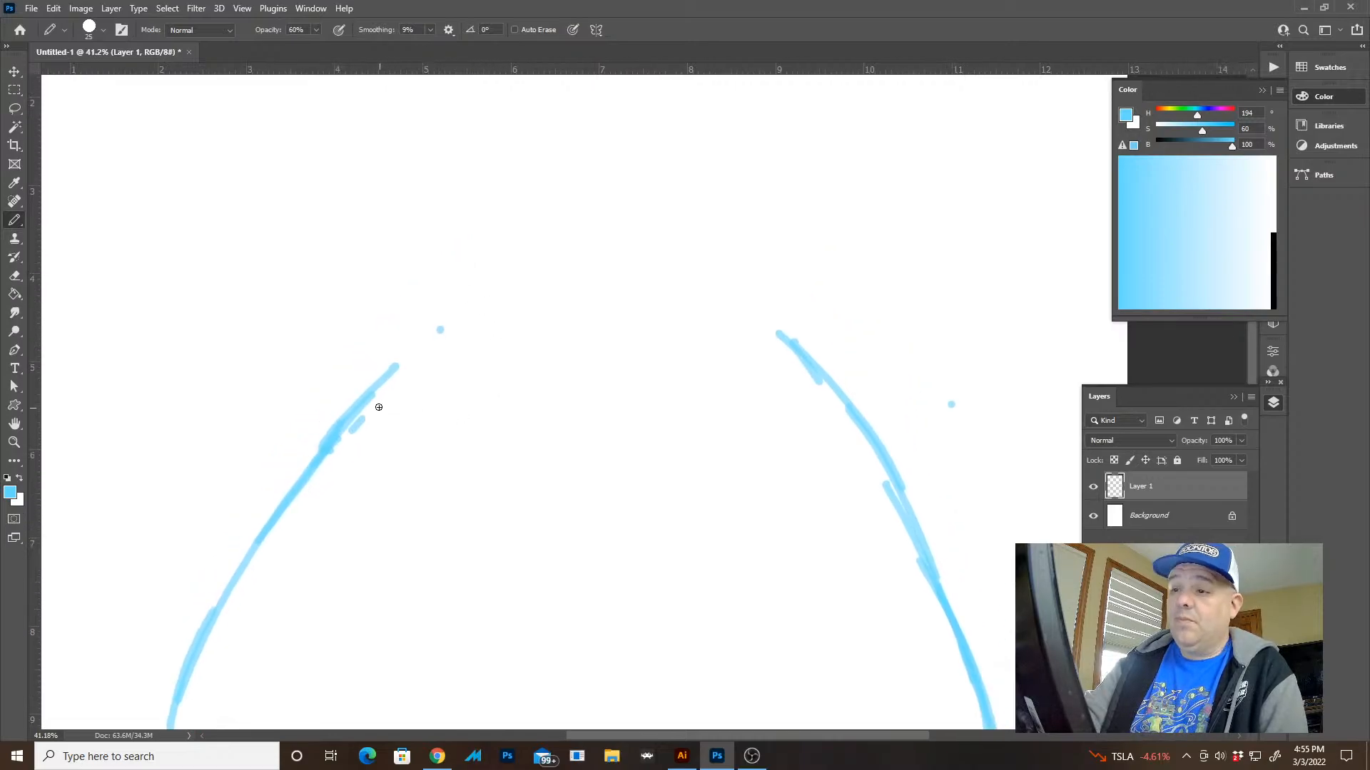
left_click_drag(391, 378, 449, 322)
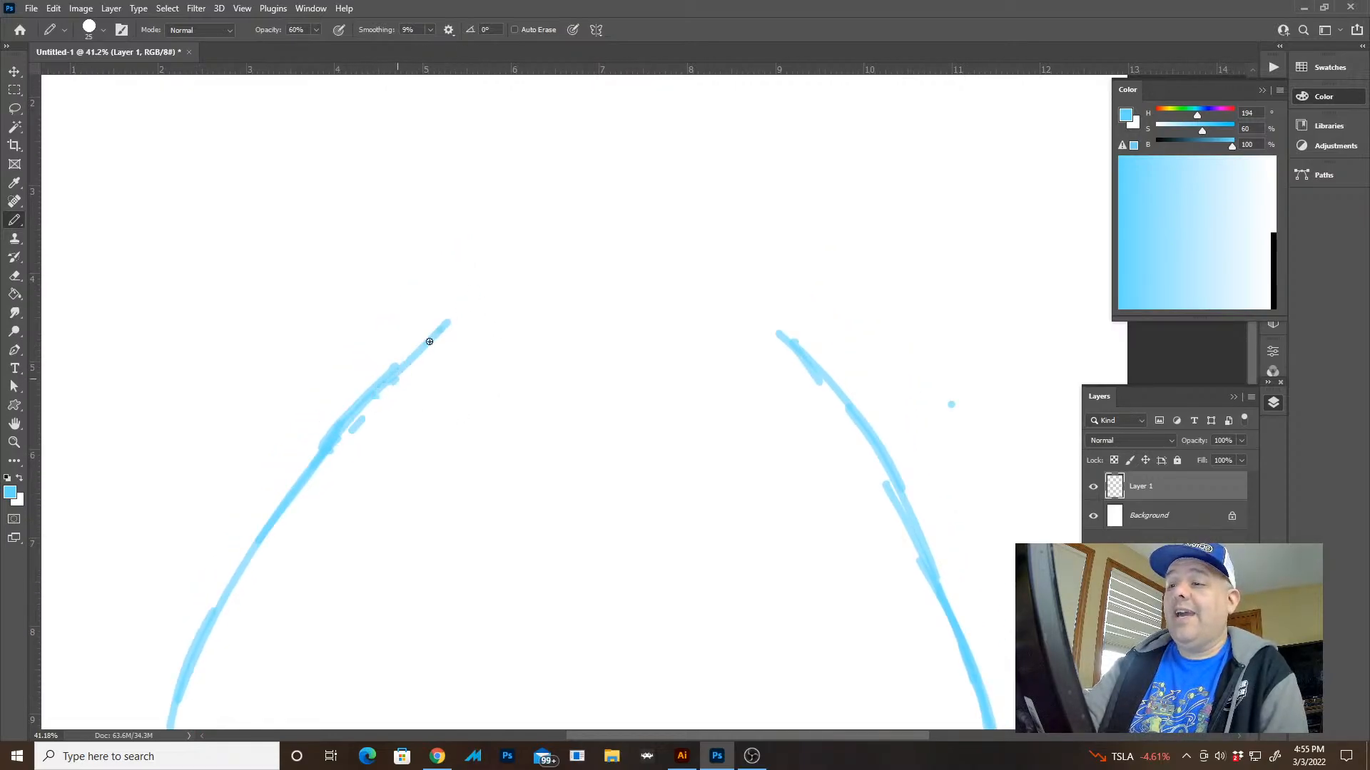
mouse_move(811, 368)
left_mouse_down()
mouse_move(766, 296)
mouse_move(776, 310)
left_mouse_up()
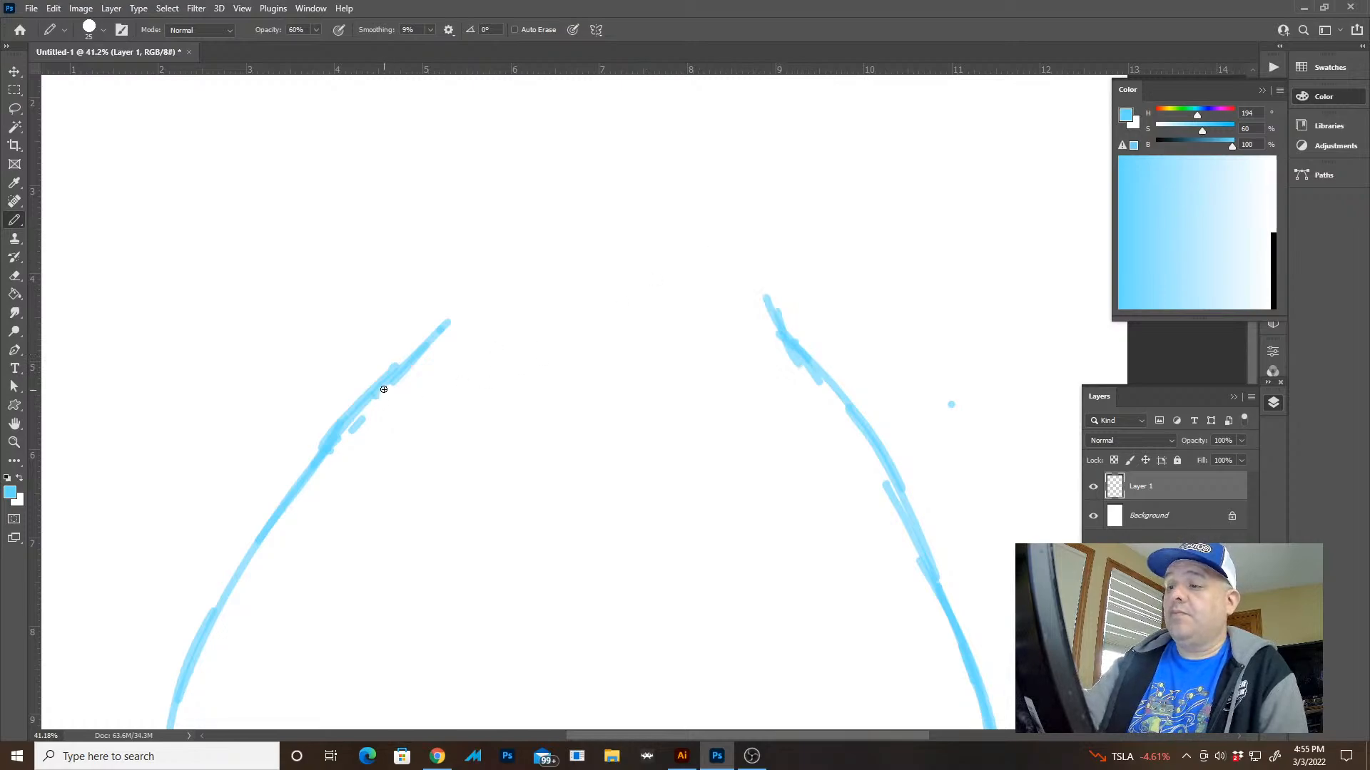
Continue both upper ends upward into steeper neck lines, undoing the stray strokes on the left
left_click_drag(391, 385, 451, 314)
mouse_move(437, 362)
left_mouse_down()
mouse_move(481, 300)
mouse_move(409, 370)
left_mouse_up()
key("ctrl+z")
key("ctrl+z")
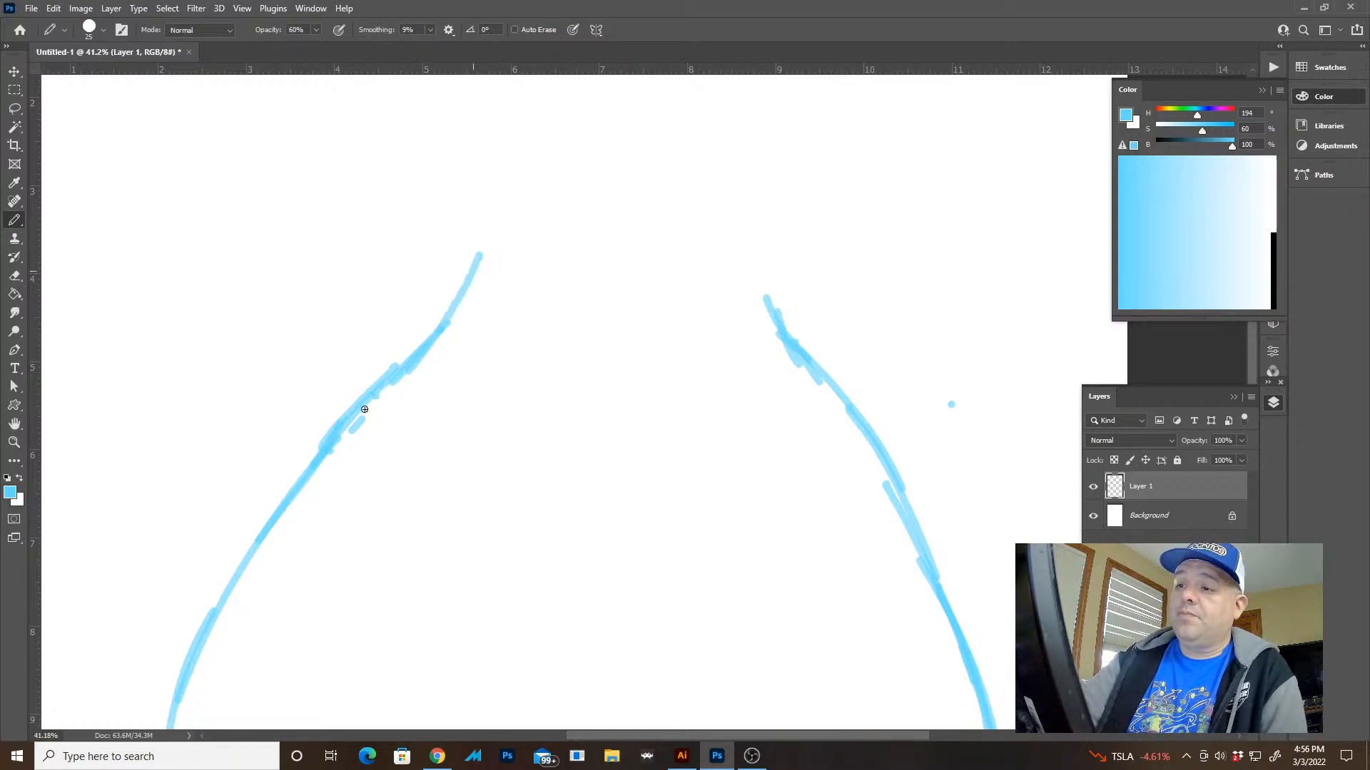
left_click_drag(783, 324, 768, 260)
Rotate the whole sketch slightly counterclockwise and apply the transformation
mouse_move(809, 396)
left_mouse_down()
mouse_move(679, 211)
mouse_move(567, 267)
left_mouse_up()
key("z")
mouse_move(745, 426)
left_mouse_down()
mouse_move(813, 422)
mouse_move(814, 397)
mouse_move(673, 370)
mouse_move(679, 382)
left_mouse_up()
key("v")
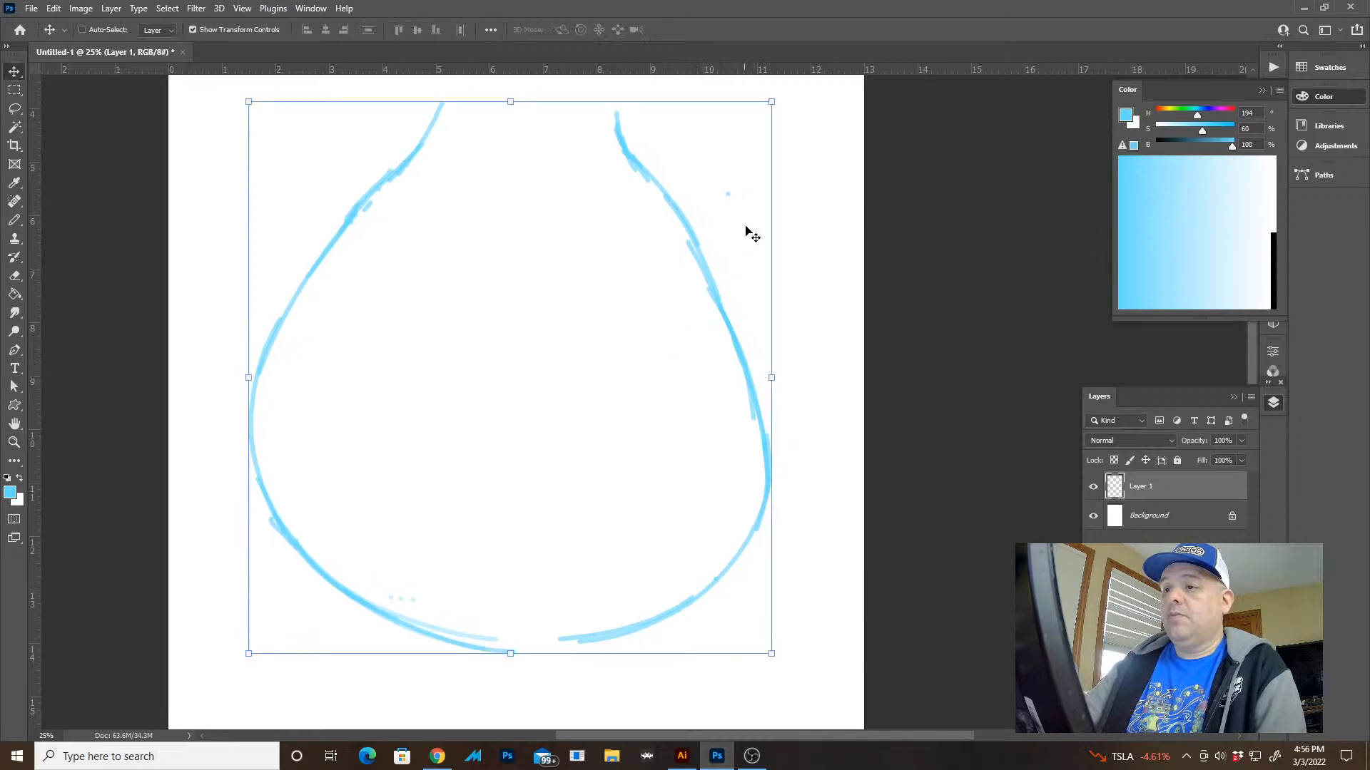
mouse_move(777, 87)
left_mouse_down()
mouse_move(762, 70)
mouse_move(764, 93)
left_mouse_up()
key("Return")
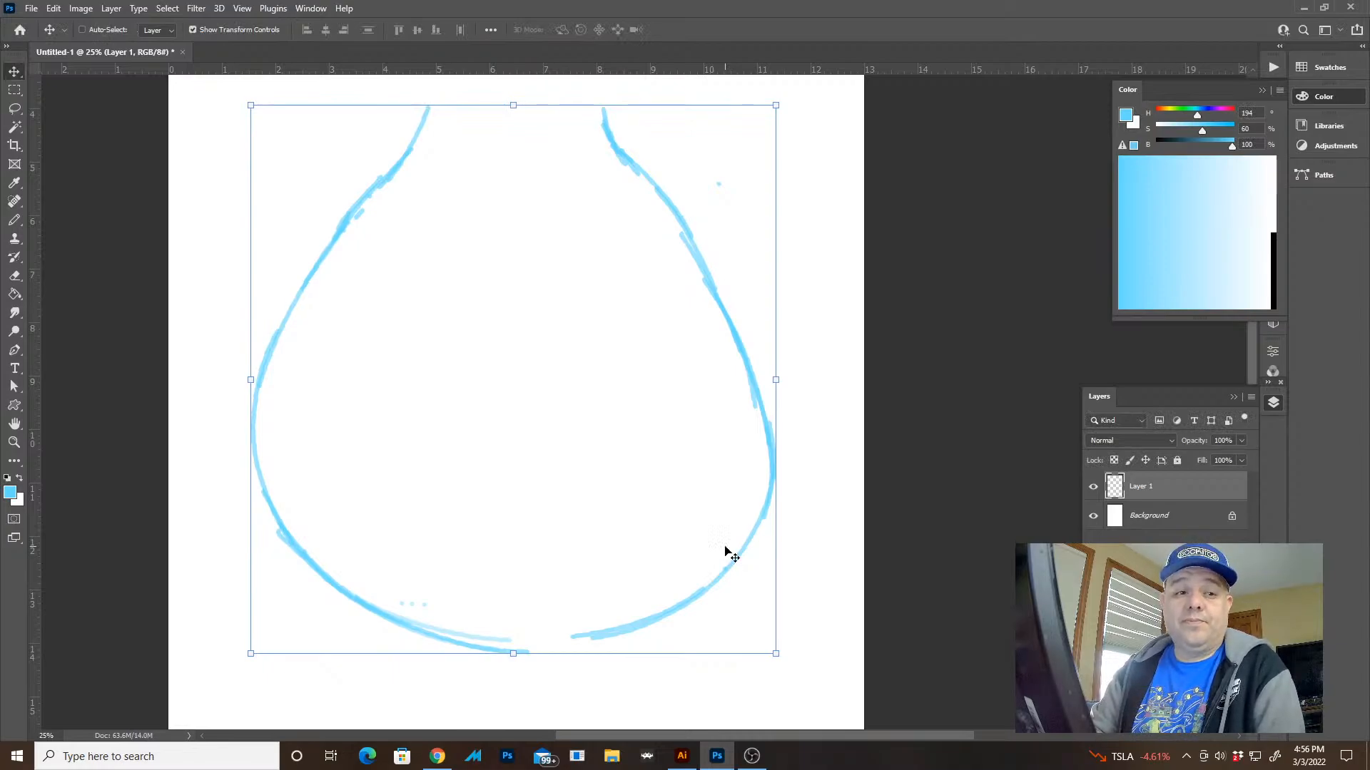
Bridge the gap at the bottom of the outline and lighten its right side with the eraser at 40% opacity
key("b")
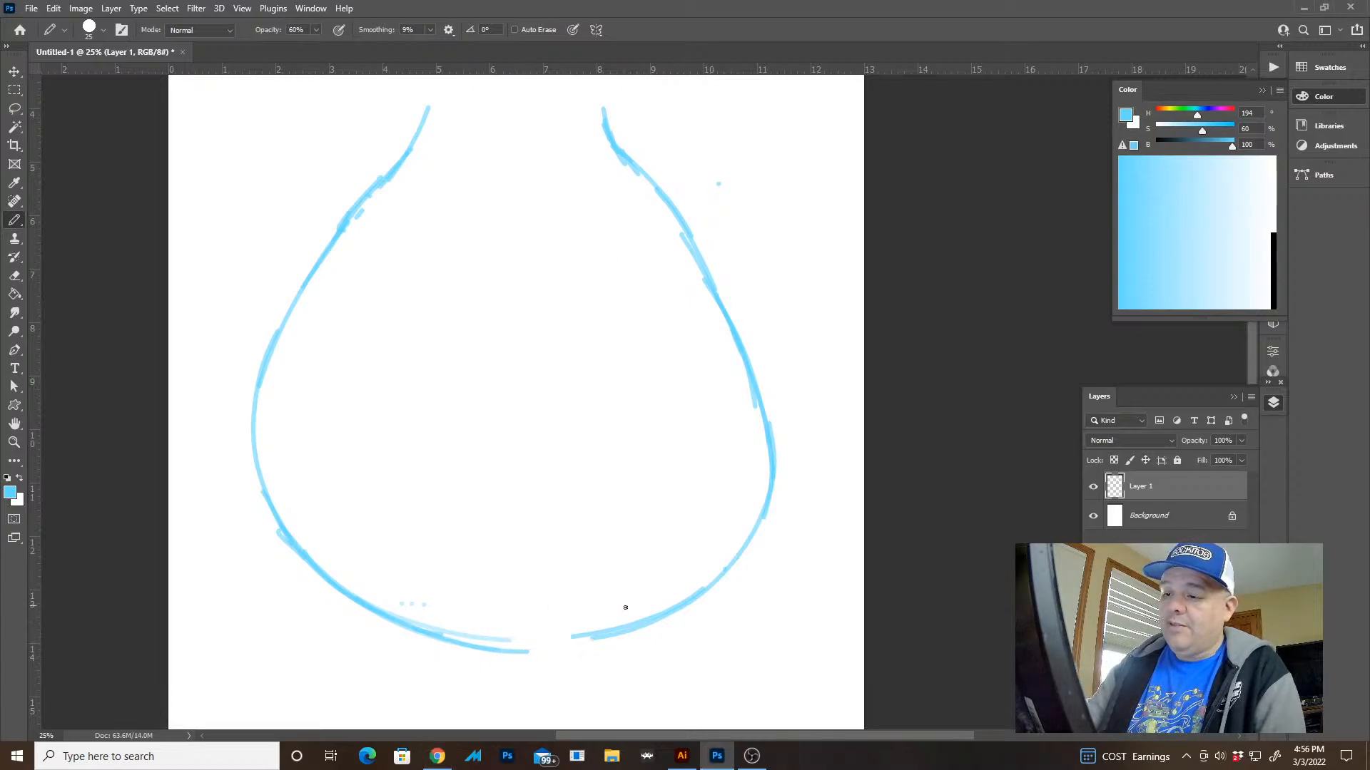
left_click_drag(479, 651, 603, 643)
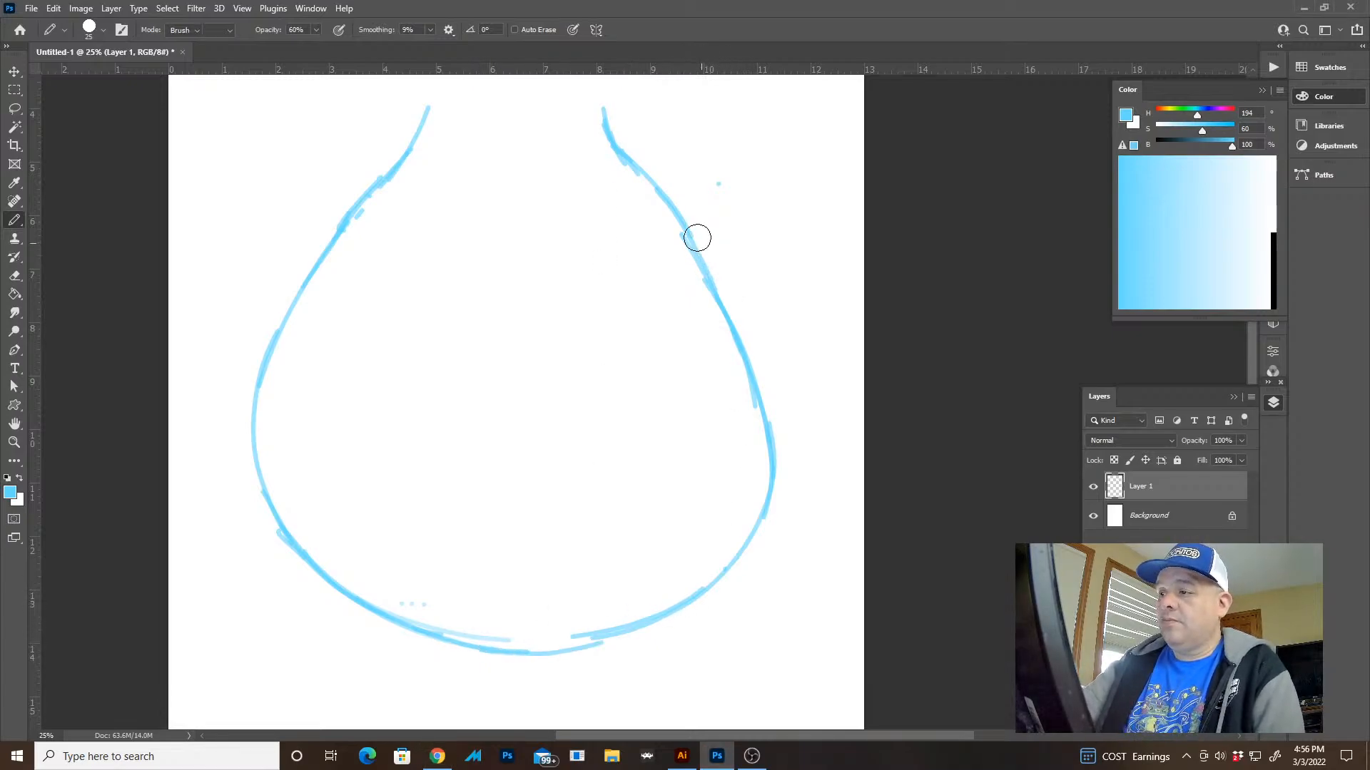
key("e")
mouse_move(605, 111)
left_mouse_down()
mouse_move(670, 214)
mouse_move(769, 435)
left_mouse_up()
left_click_drag(704, 250, 776, 535)
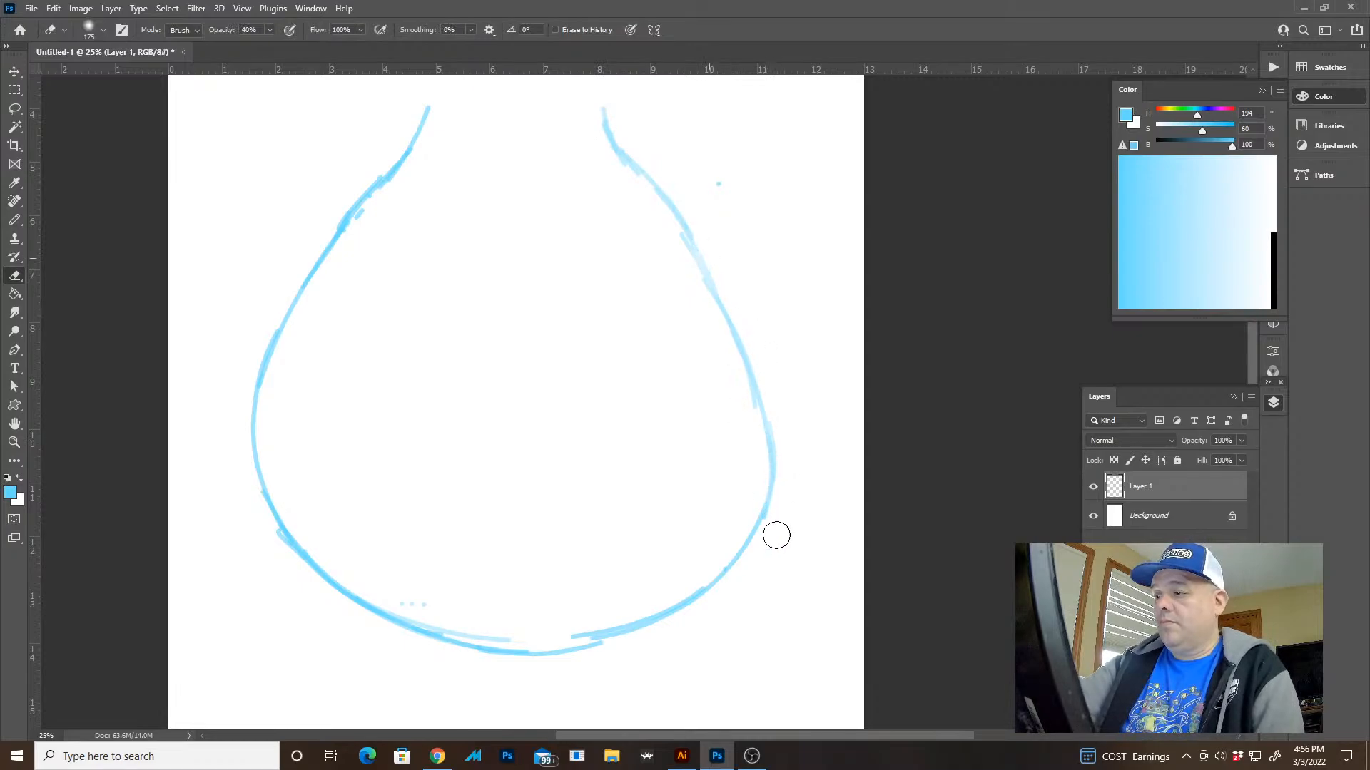
key("space")
left_click_drag(752, 287, 751, 305)
Try redrawing the right neck line flaring outward and undo the last stroke
key("b")
key("b")
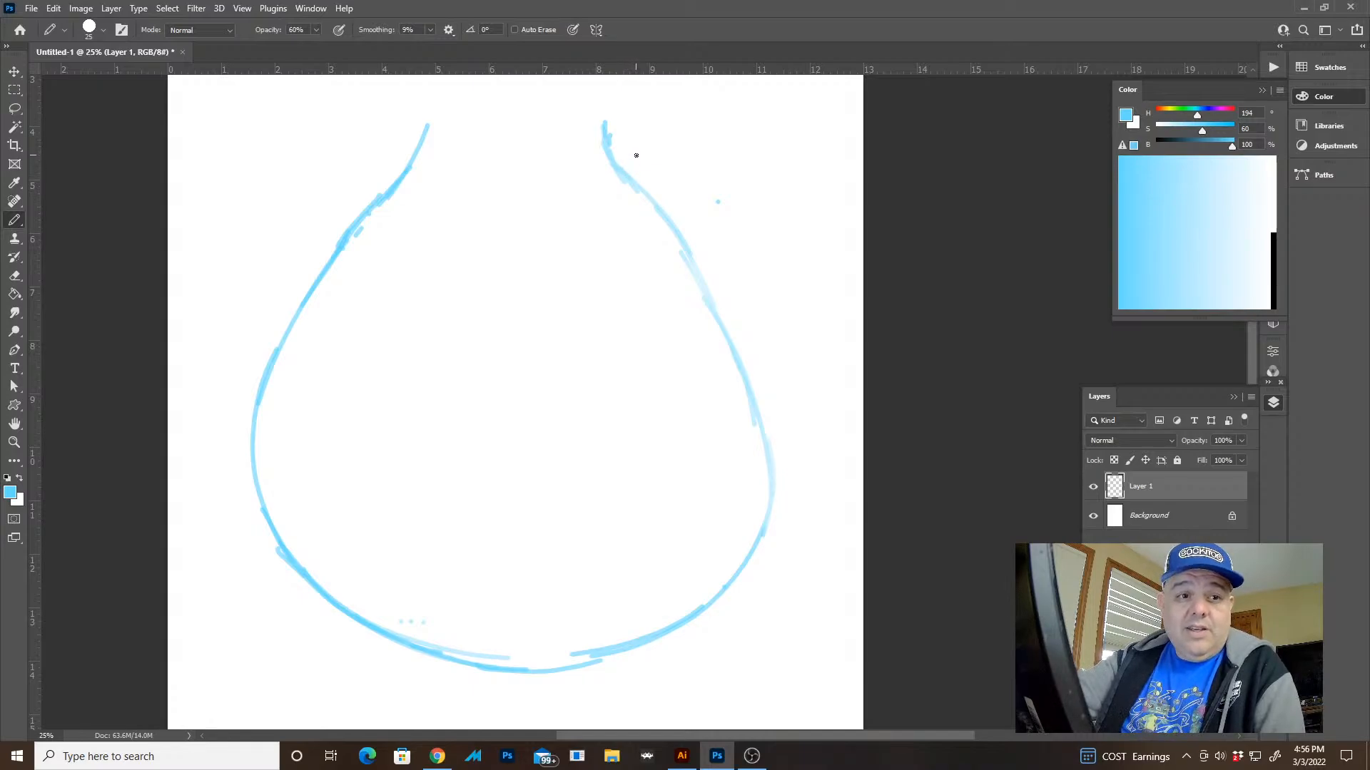
left_click_drag(603, 115, 656, 188)
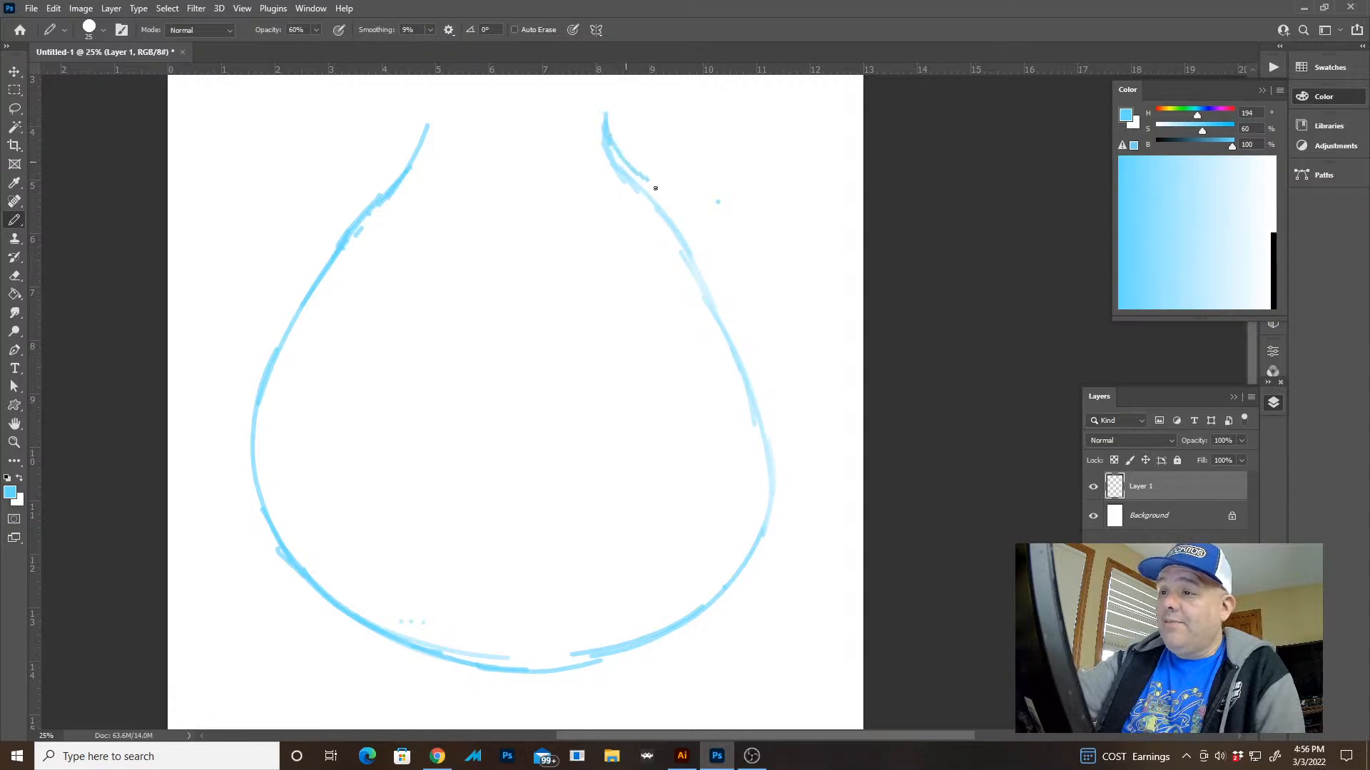
key("ctrl+z")
Lasso the right side of the outline from the neck to the lower curve, delete it and clear the selection
key("e")
key("l")
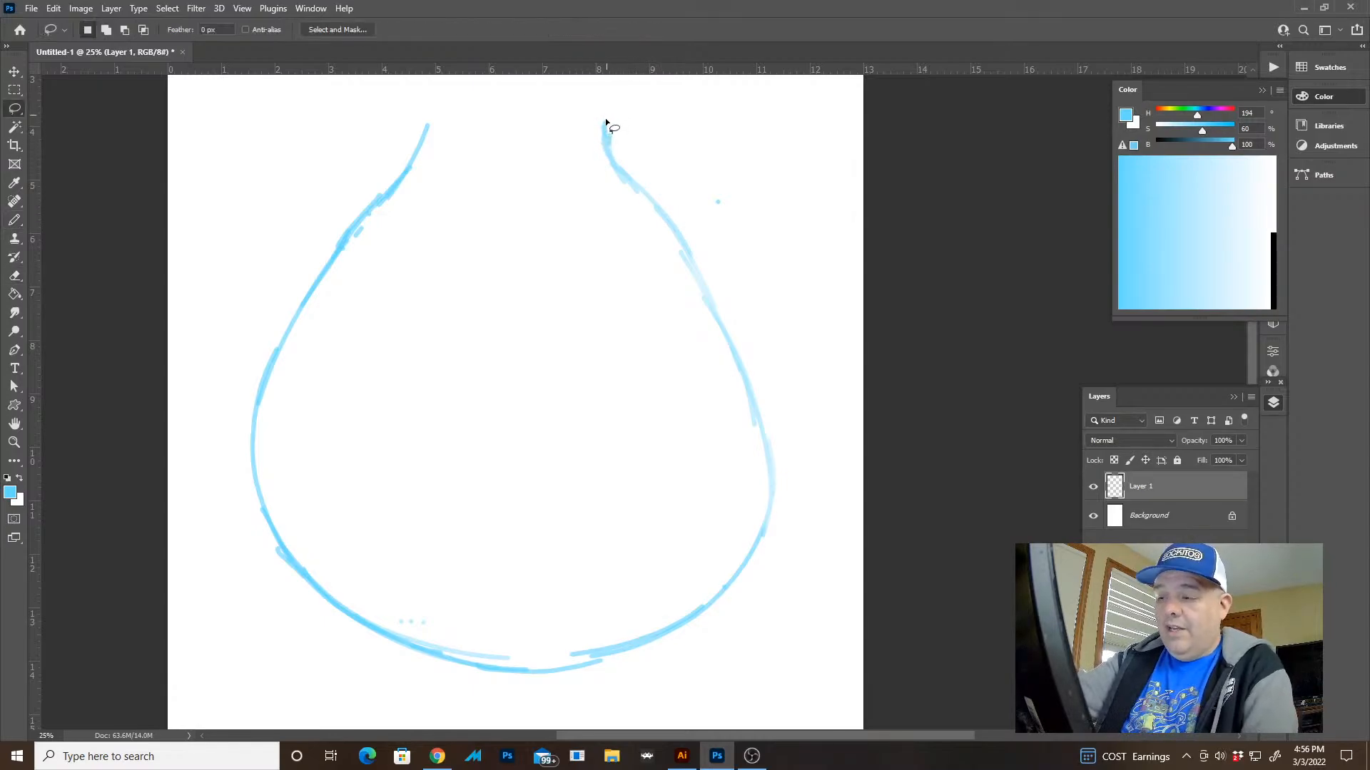
mouse_move(605, 120)
left_mouse_down()
mouse_move(761, 543)
mouse_move(605, 119)
left_mouse_up()
key("Delete")
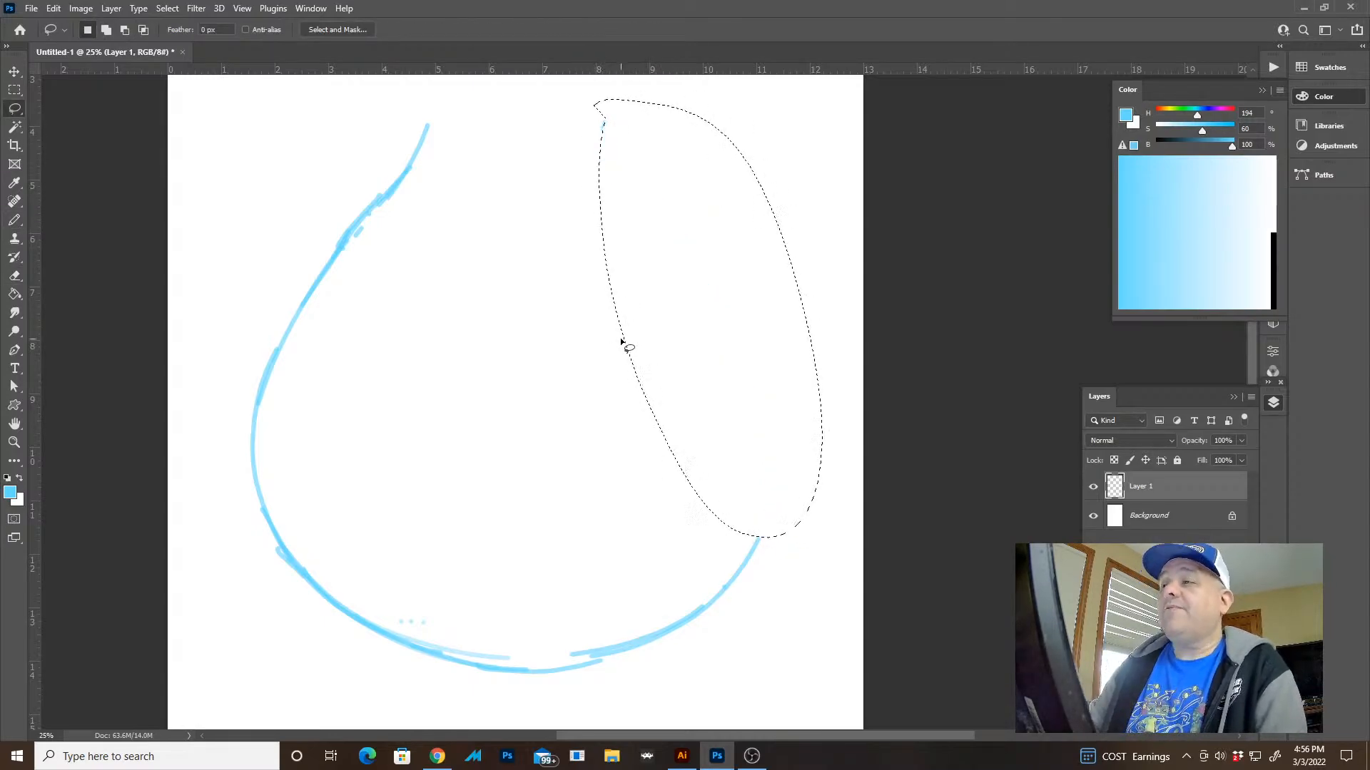
key("ctrl+d")
Redraw the right neck line with short strokes curving down and outward
key("b")
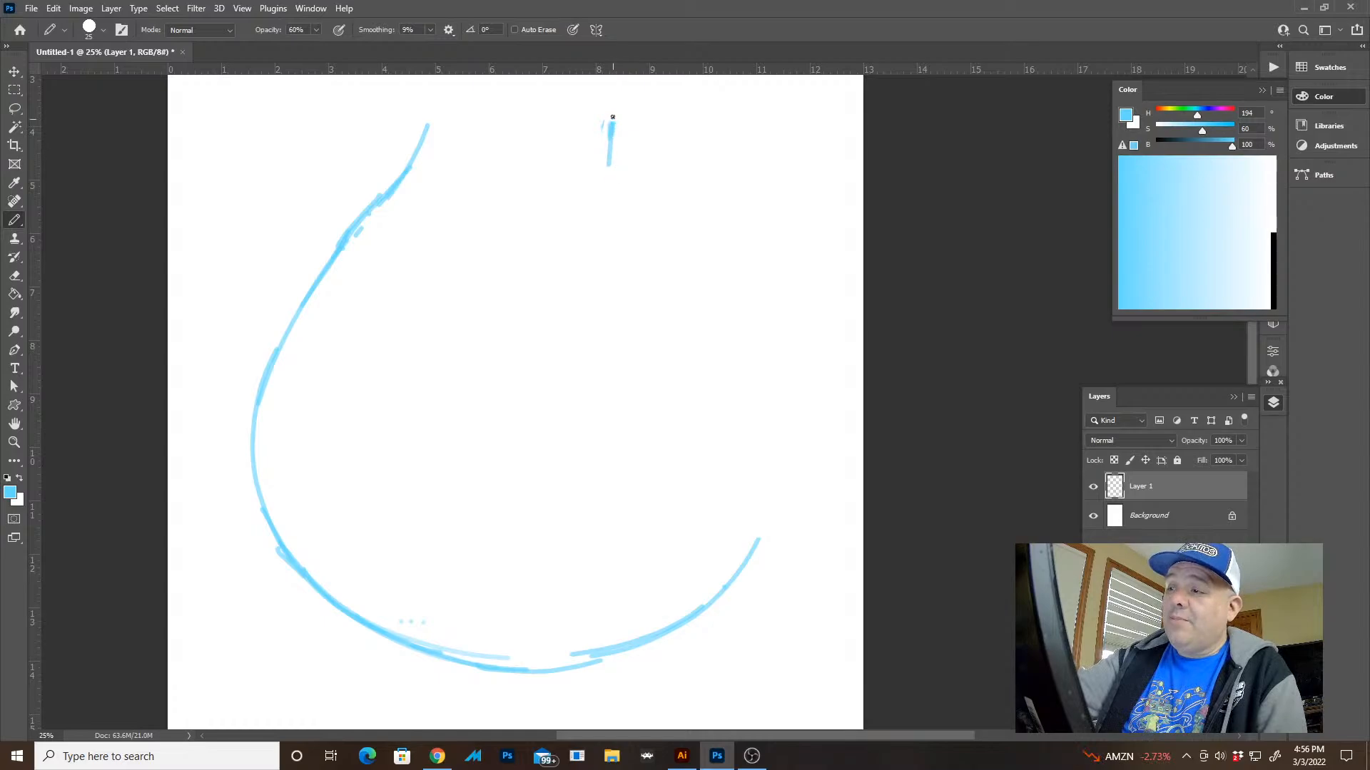
left_click_drag(615, 129, 637, 219)
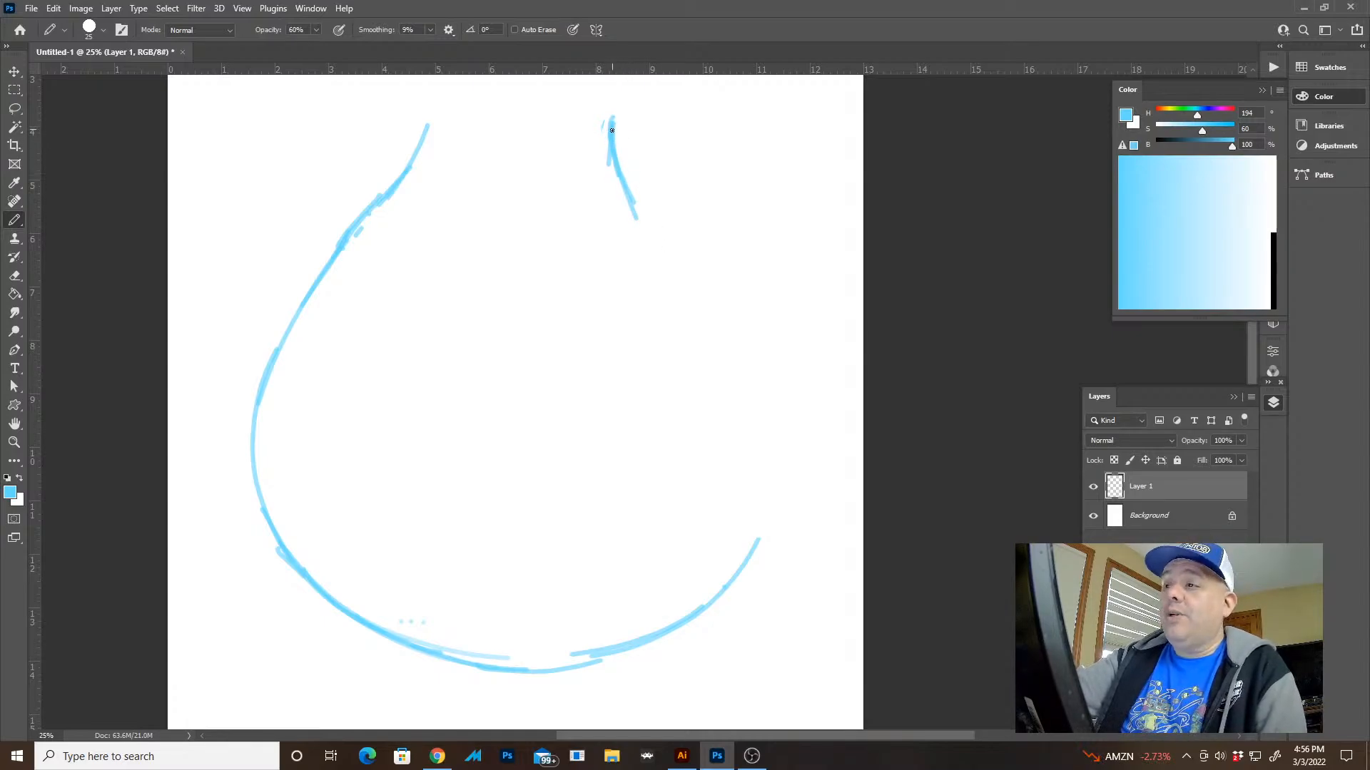
left_click_drag(612, 130, 637, 197)
Draw rounded shoulders on both sides below the neck and continue the right one down the side of the body
mouse_move(306, 298)
left_mouse_down()
mouse_move(336, 246)
mouse_move(410, 199)
left_mouse_up()
mouse_move(573, 175)
left_mouse_down()
mouse_move(661, 229)
mouse_move(619, 183)
mouse_move(689, 254)
mouse_move(735, 340)
left_mouse_up()
key("e")
key("b")
left_click_drag(679, 235, 751, 401)
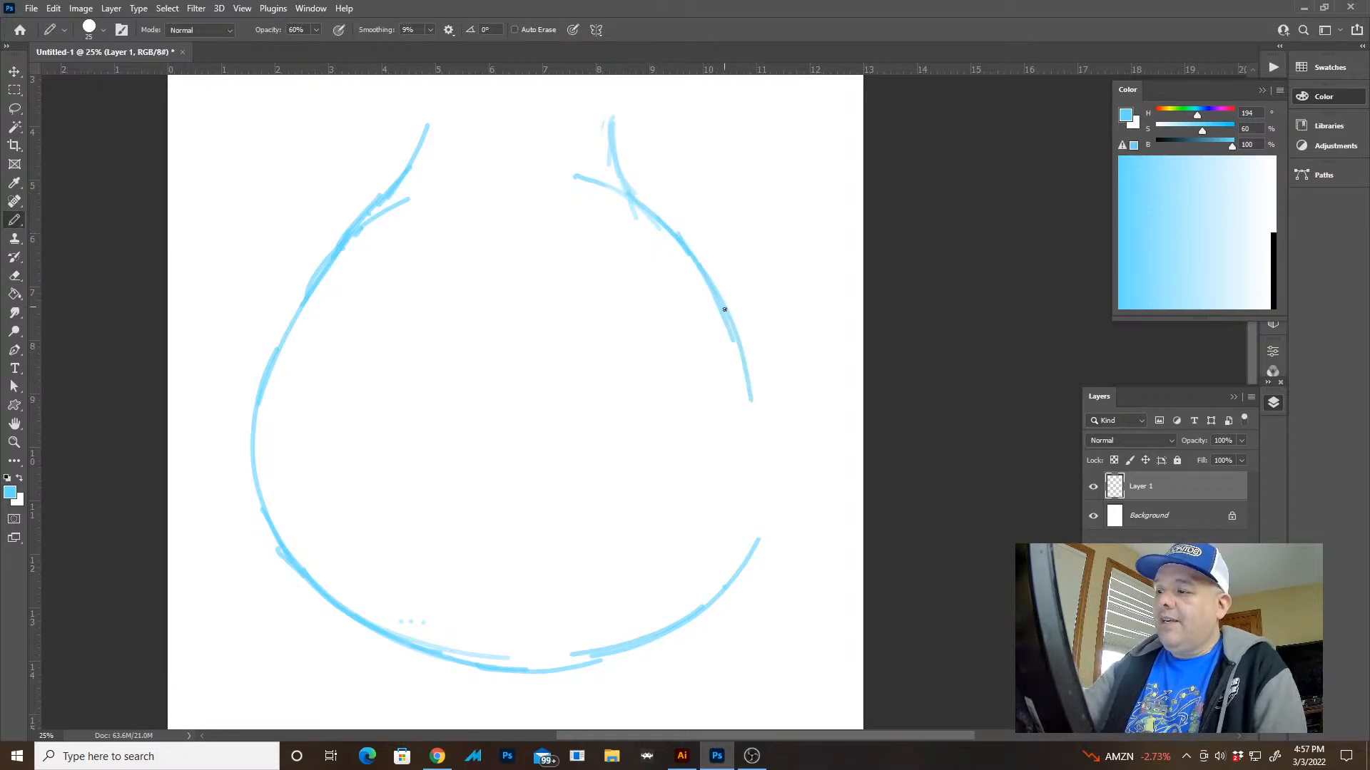
left_click_drag(733, 325, 760, 505)
Lighten the left side with the eraser, undo a narrower trial curve and redraw the side along the existing line
key("e")
mouse_move(379, 263)
left_mouse_down()
mouse_move(261, 437)
mouse_move(371, 224)
mouse_move(257, 431)
left_mouse_up()
key("b")
left_click_drag(389, 191, 279, 498)
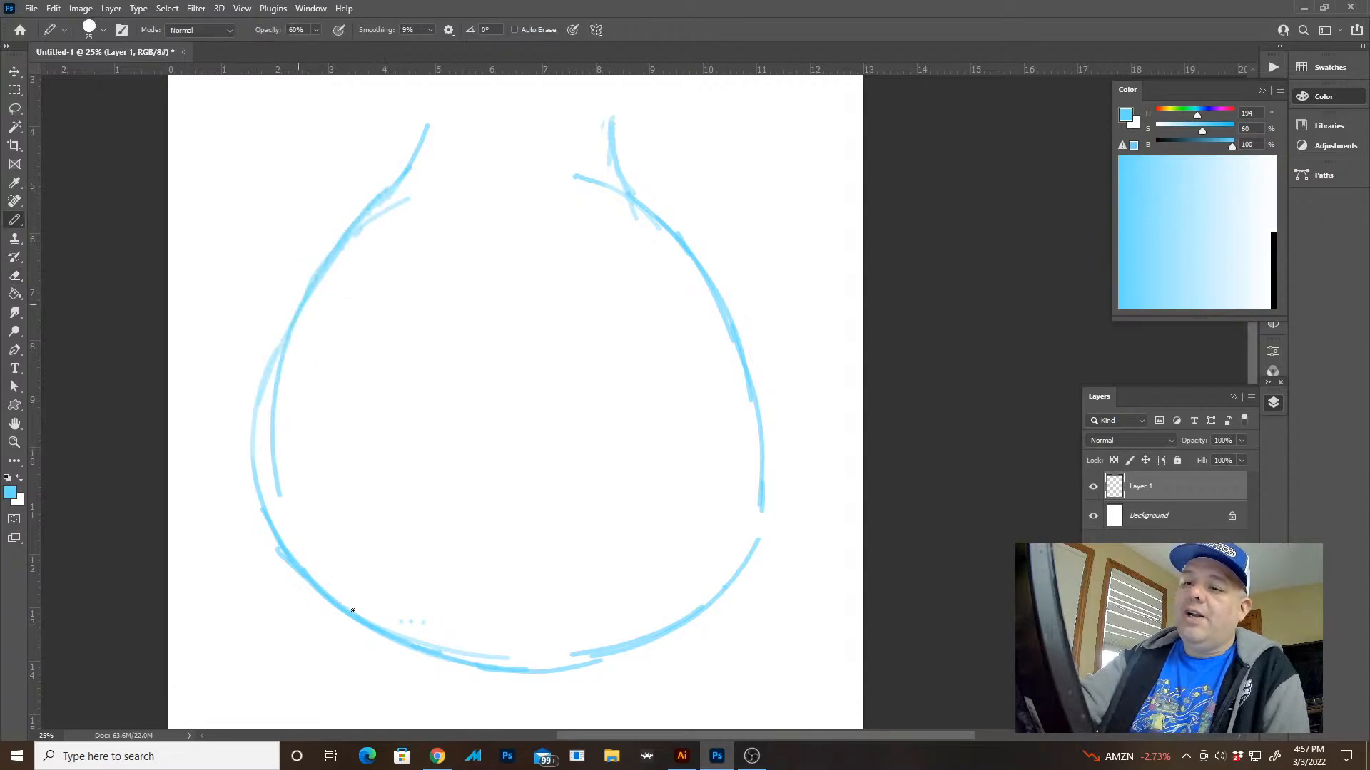
key("ctrl+z")
left_click_drag(289, 566, 339, 254)
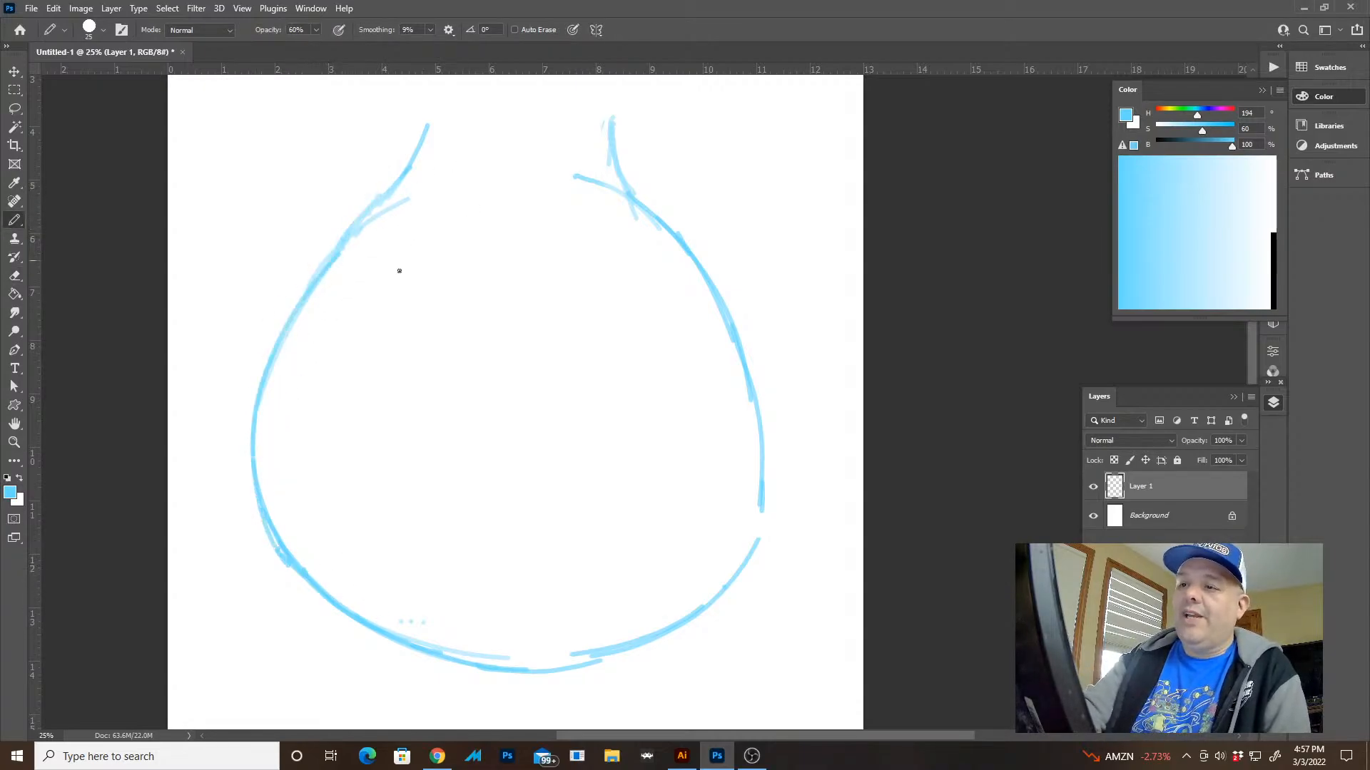
Fade the left side again and redraw it as a rounder curve with its shoulder bending inward below the neck
key("e")
mouse_move(397, 193)
left_mouse_down()
mouse_move(284, 335)
mouse_move(260, 464)
mouse_move(315, 262)
mouse_move(244, 446)
left_mouse_up()
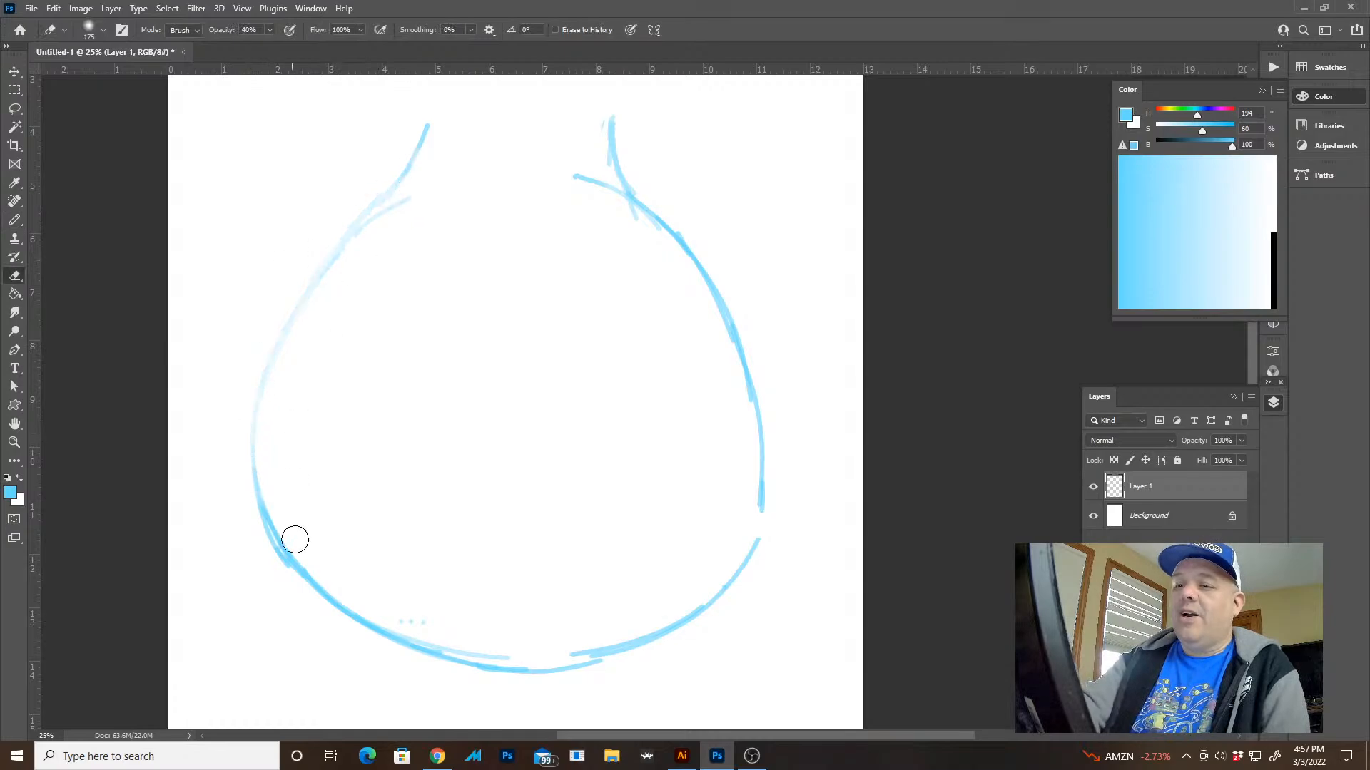
key("b")
left_click_drag(265, 511, 344, 242)
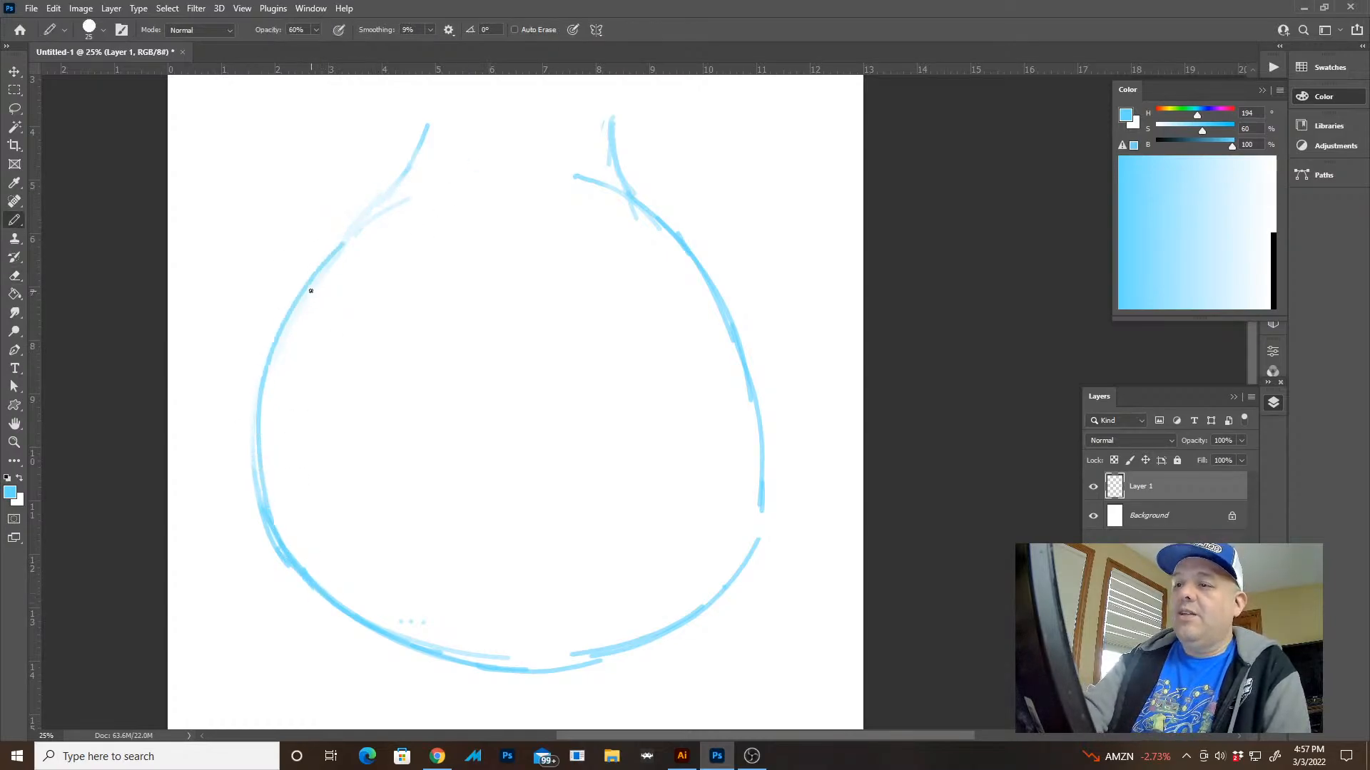
left_click_drag(310, 291, 426, 186)
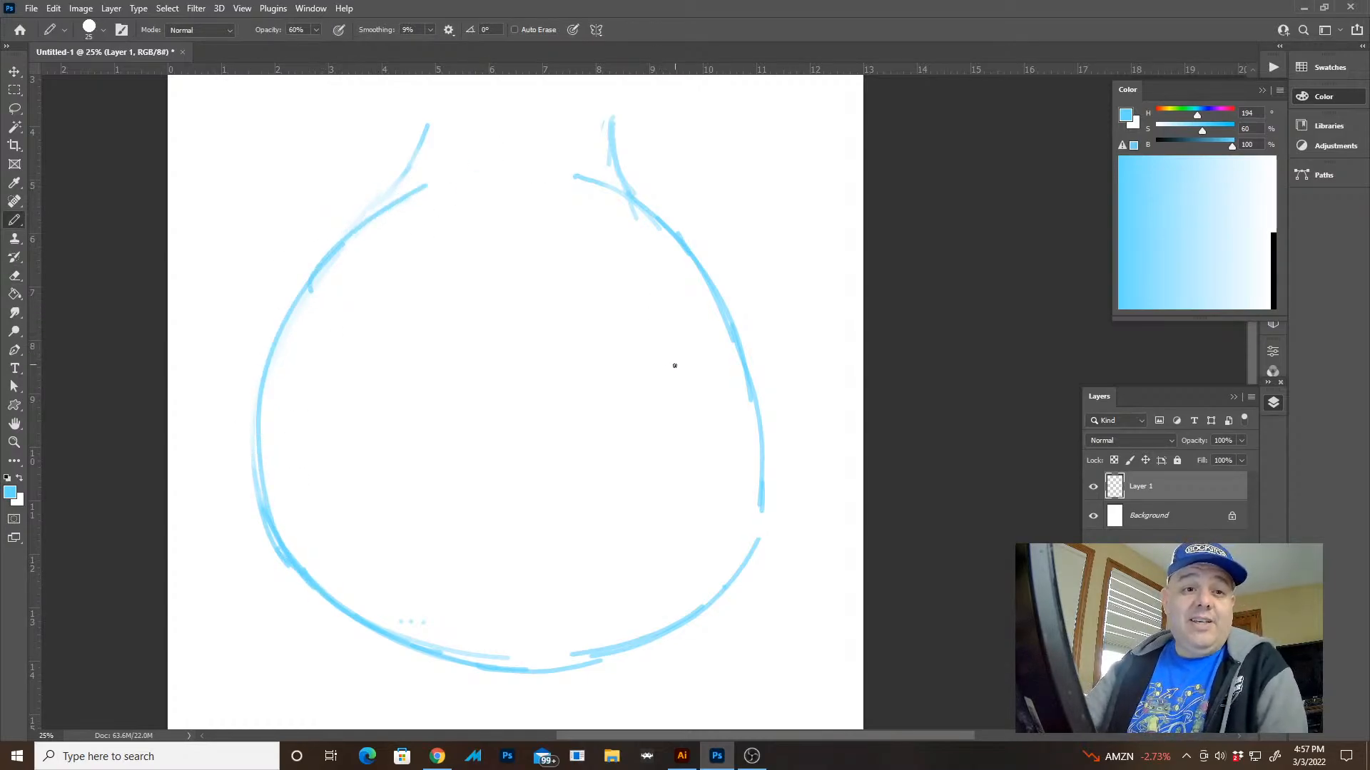
Move the whole sketch slightly right and down on the page
key("v")
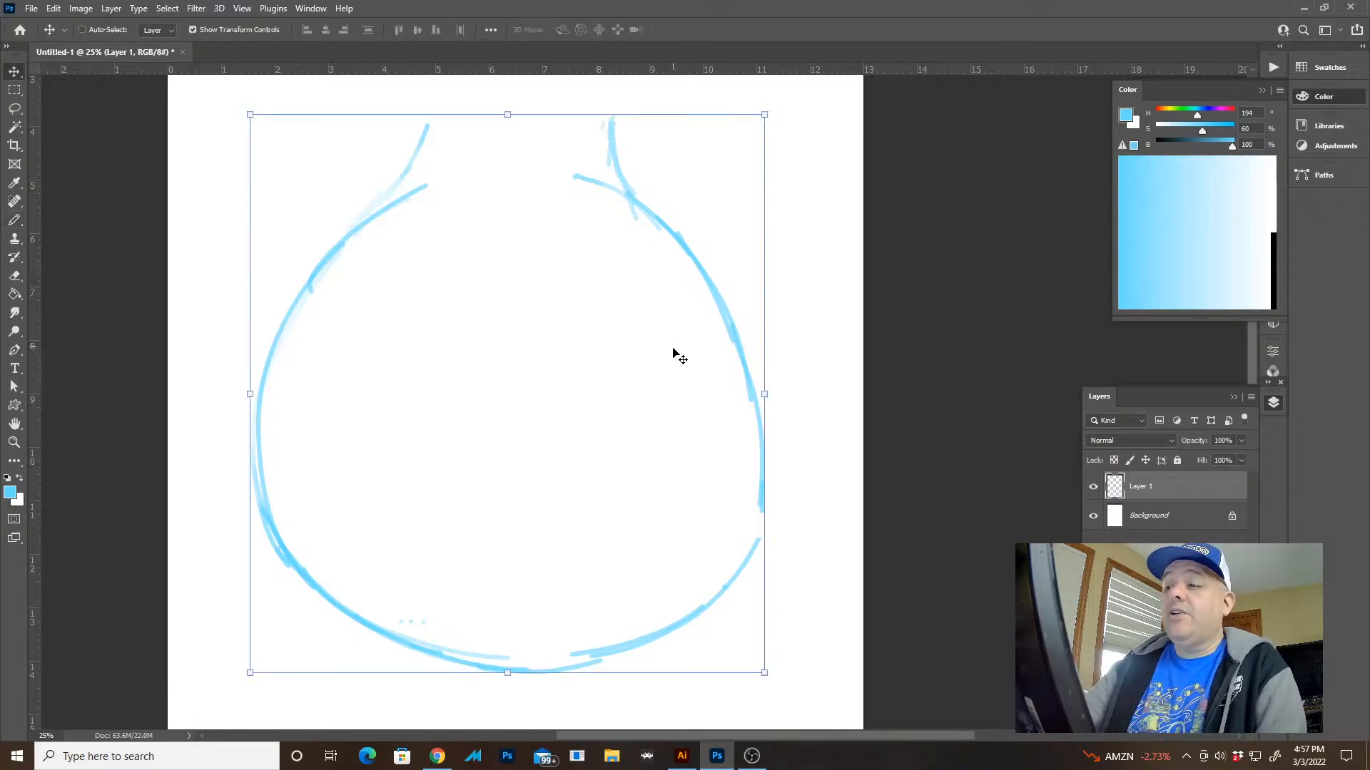
mouse_move(675, 360)
left_mouse_down()
mouse_move(706, 355)
mouse_move(706, 368)
left_mouse_up()
Lighten both neck lines with the eraser and redraw the left one down to the shoulder
key("e")
mouse_move(458, 147)
left_mouse_down()
mouse_move(433, 167)
mouse_move(446, 178)
mouse_move(455, 164)
mouse_move(447, 183)
left_mouse_up()
key("b")
left_click_drag(456, 146, 448, 184)
key("e")
mouse_move(646, 143)
left_mouse_down()
mouse_move(666, 200)
mouse_move(645, 178)
left_mouse_up()
key("b")
key("ctrl+z")
mouse_move(454, 146)
left_mouse_down()
mouse_move(425, 202)
mouse_move(396, 219)
left_mouse_up()
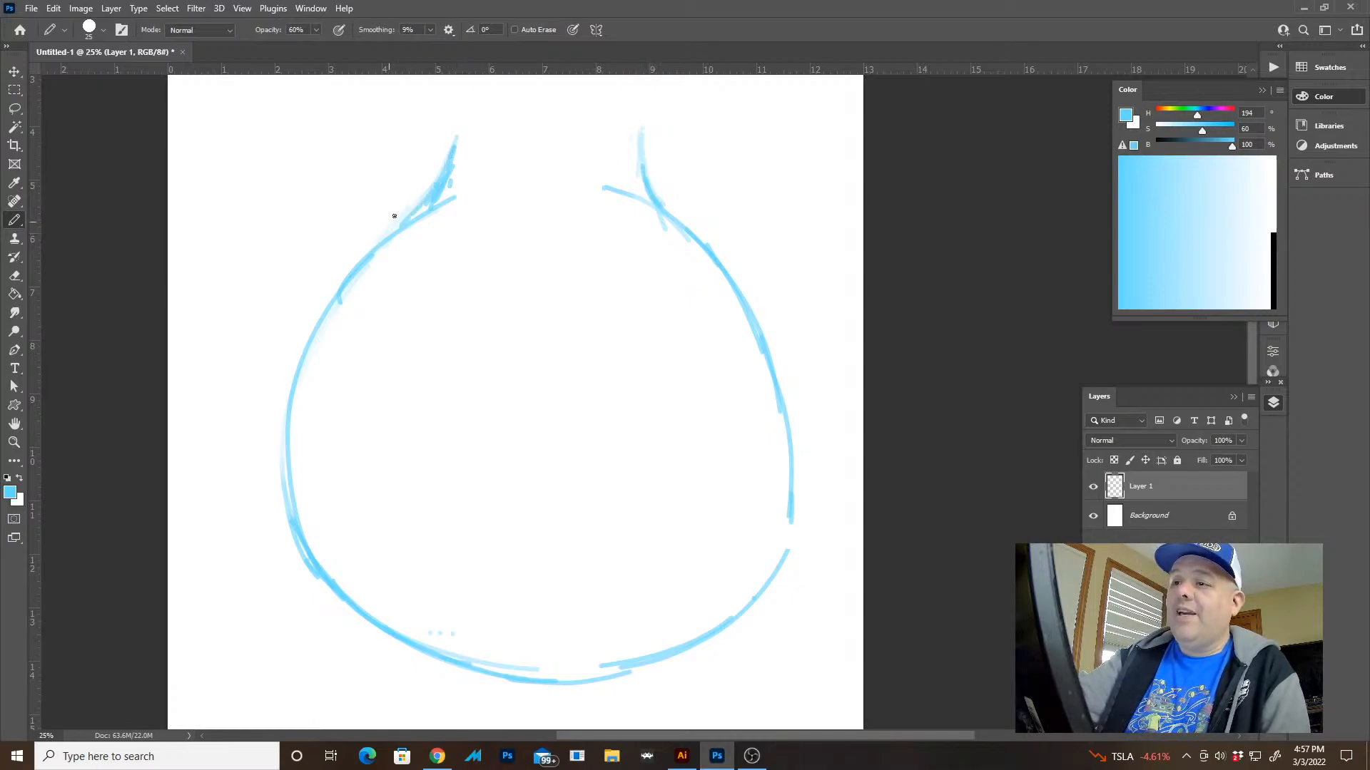
Fade the left neck line once more and redraw the left and right neck lines with cleaner strokes
key("e")
left_click_drag(461, 141, 388, 239)
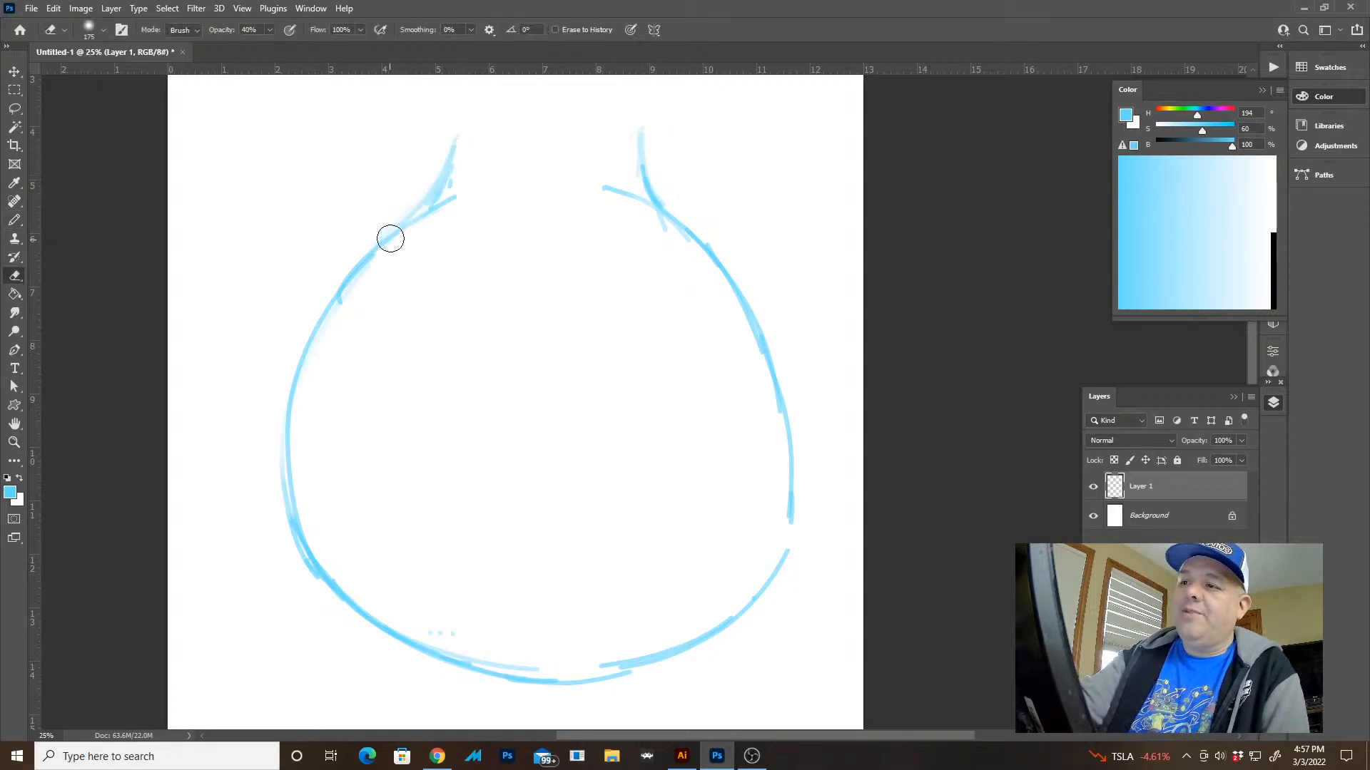
key("b")
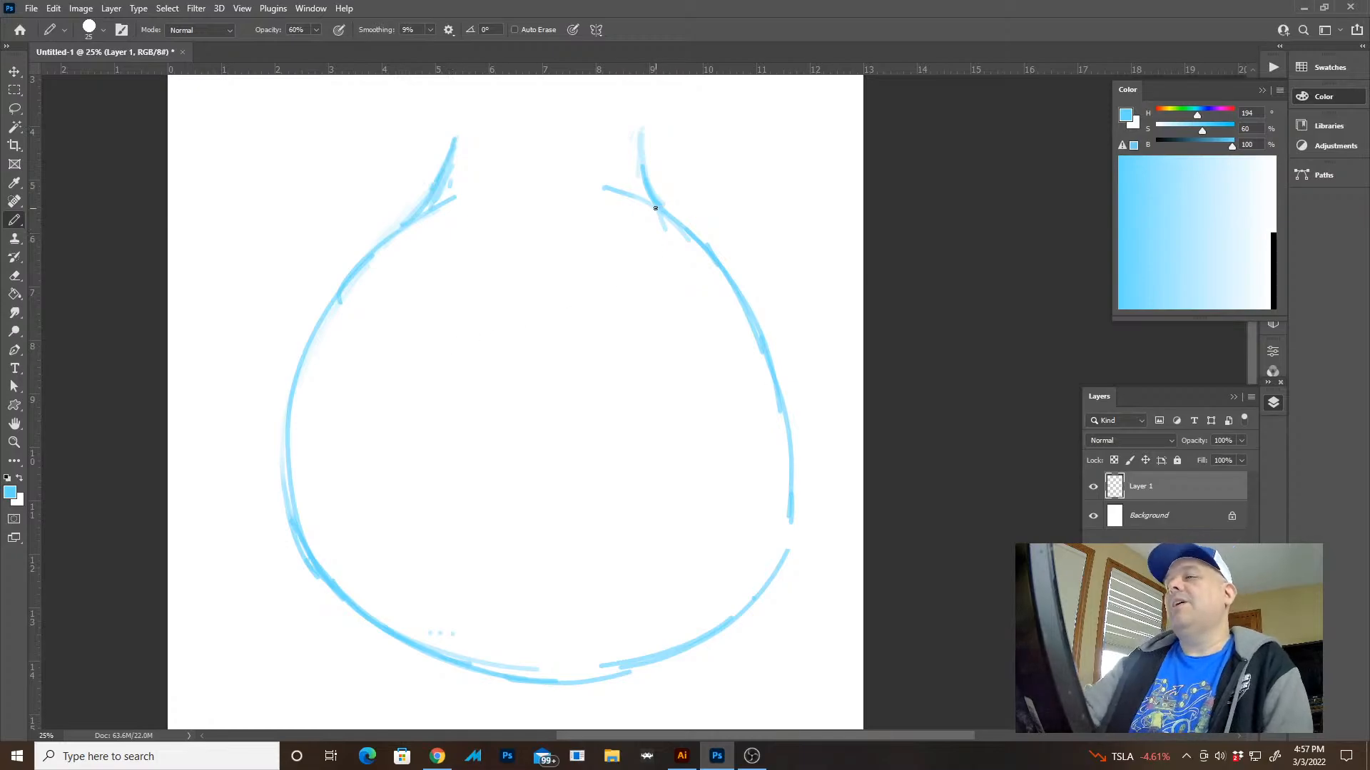
left_click_drag(654, 205, 639, 143)
Check the sketch against the full page and move it slightly left
key("z")
left_click_drag(720, 237, 674, 243)
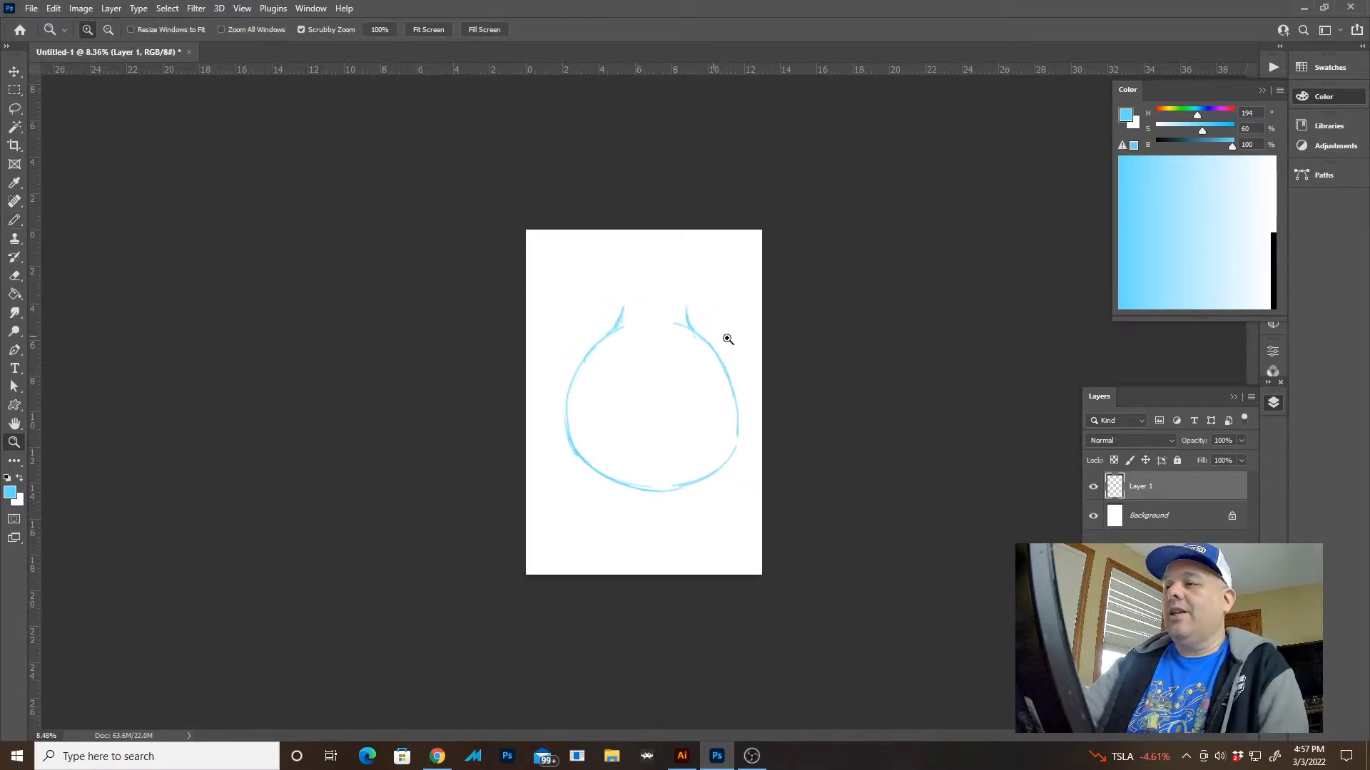
left_click_drag(720, 334, 776, 373)
key("v")
mouse_move(761, 495)
left_mouse_down()
mouse_move(729, 499)
mouse_move(740, 495)
left_mouse_up()
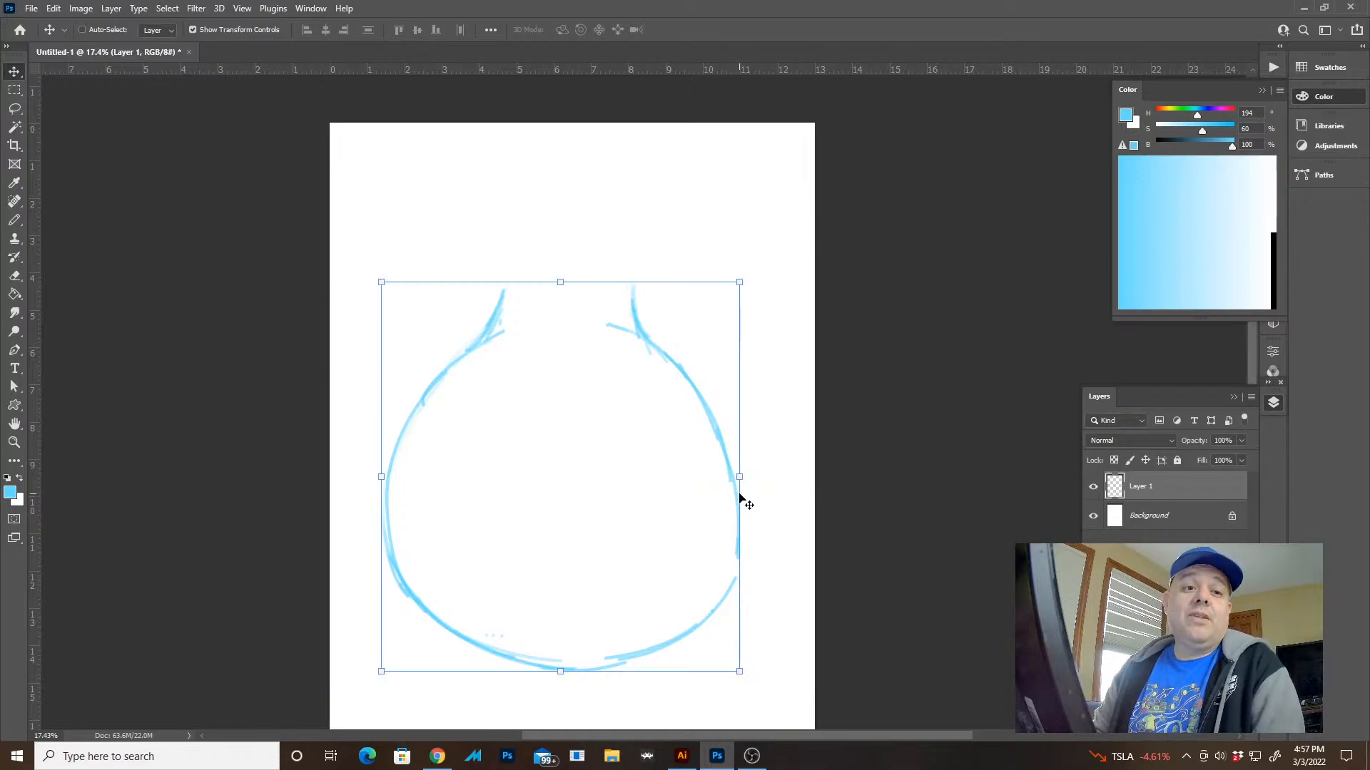
Set the eraser opacity to 90% and erase the upper parts of both neck lines
key("z")
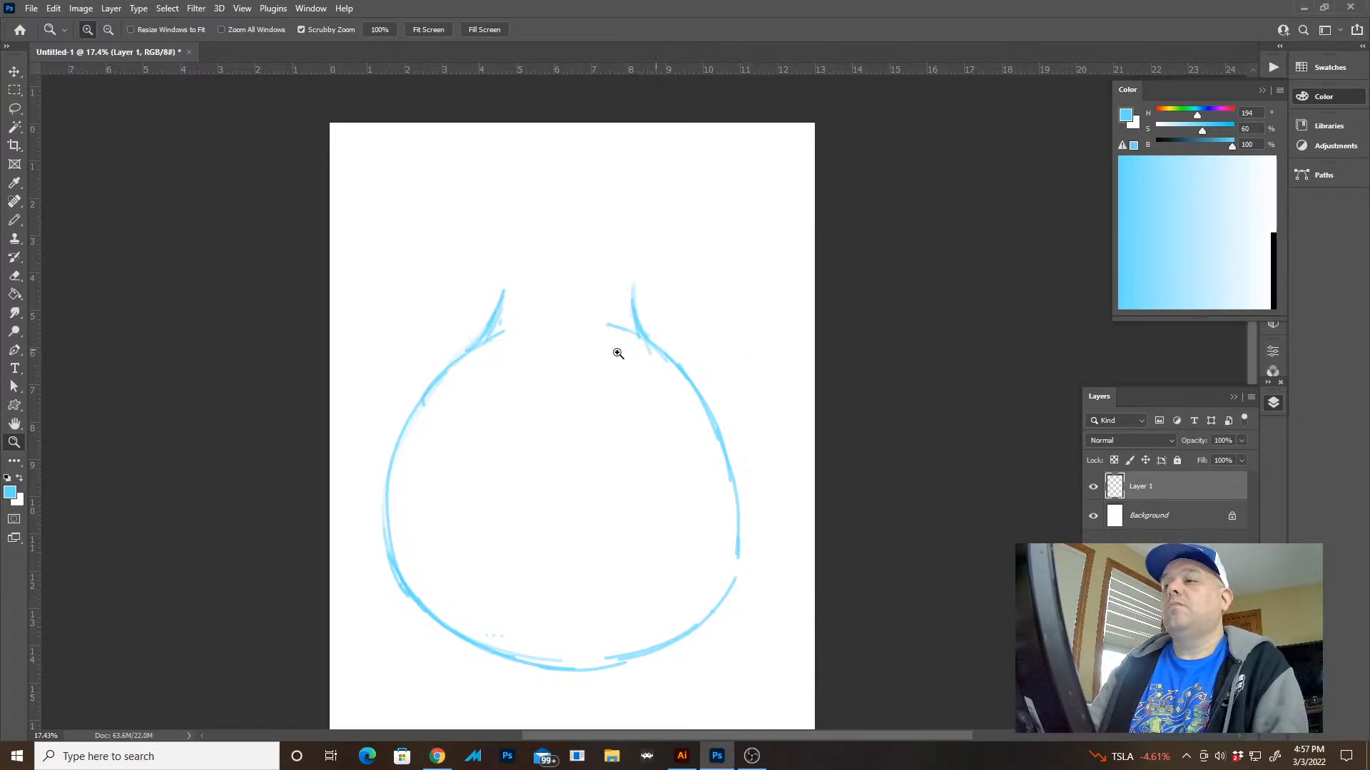
left_click(584, 340)
key("e")
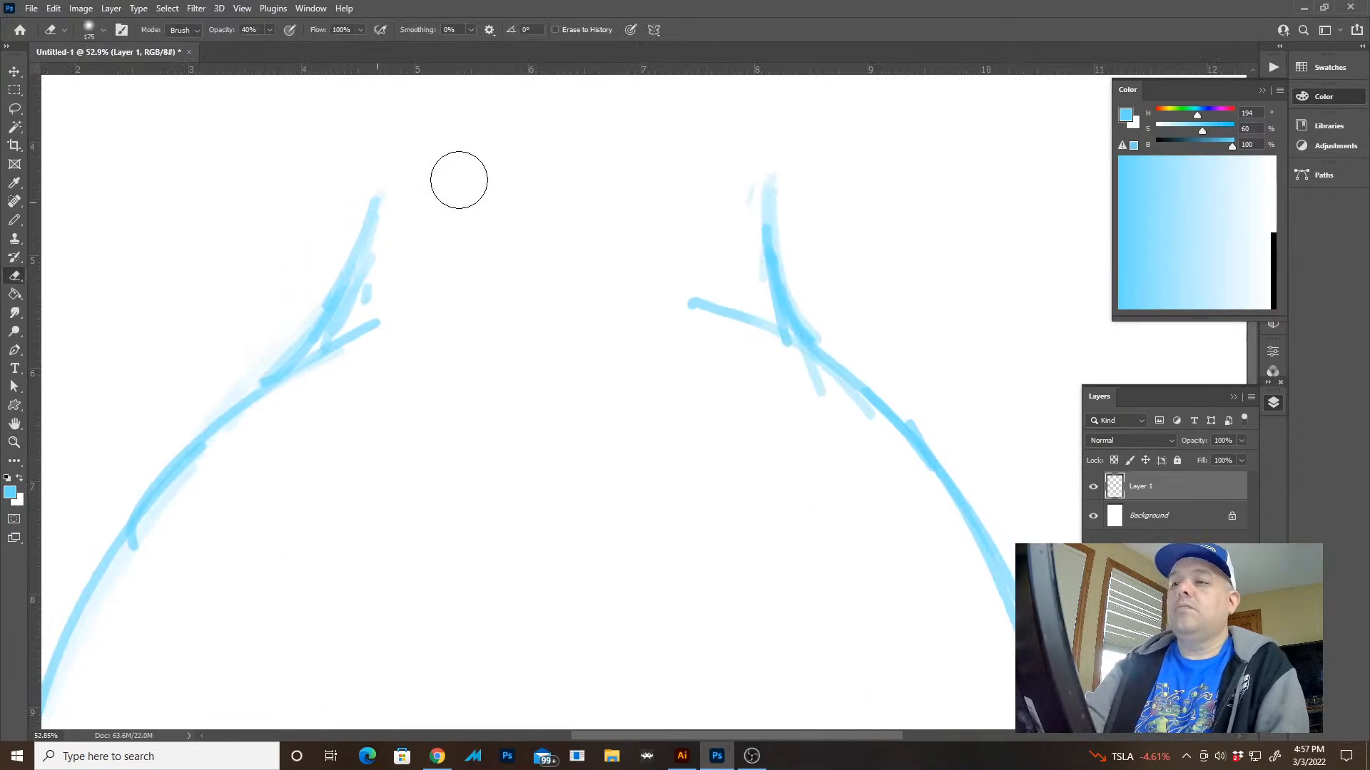
key("9")
left_click_drag(785, 217, 765, 187)
left_click_drag(336, 285, 381, 206)
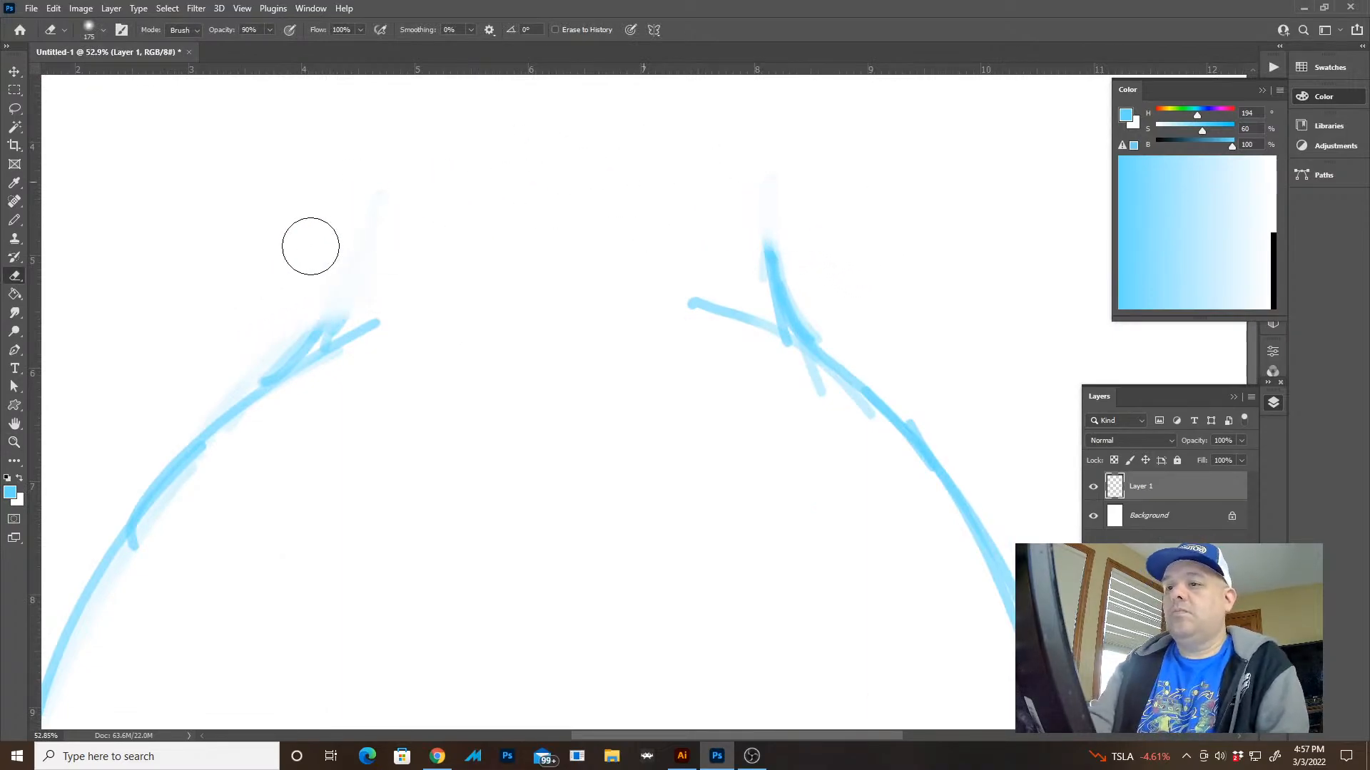
left_click_drag(806, 204, 746, 206)
Draw a wide arched band edge above the shoulders with rounded ends meeting the left and right shoulders
key("b")
mouse_move(276, 376)
left_mouse_down()
mouse_move(254, 302)
mouse_move(314, 257)
mouse_move(399, 222)
mouse_move(617, 207)
mouse_move(779, 250)
left_mouse_up()
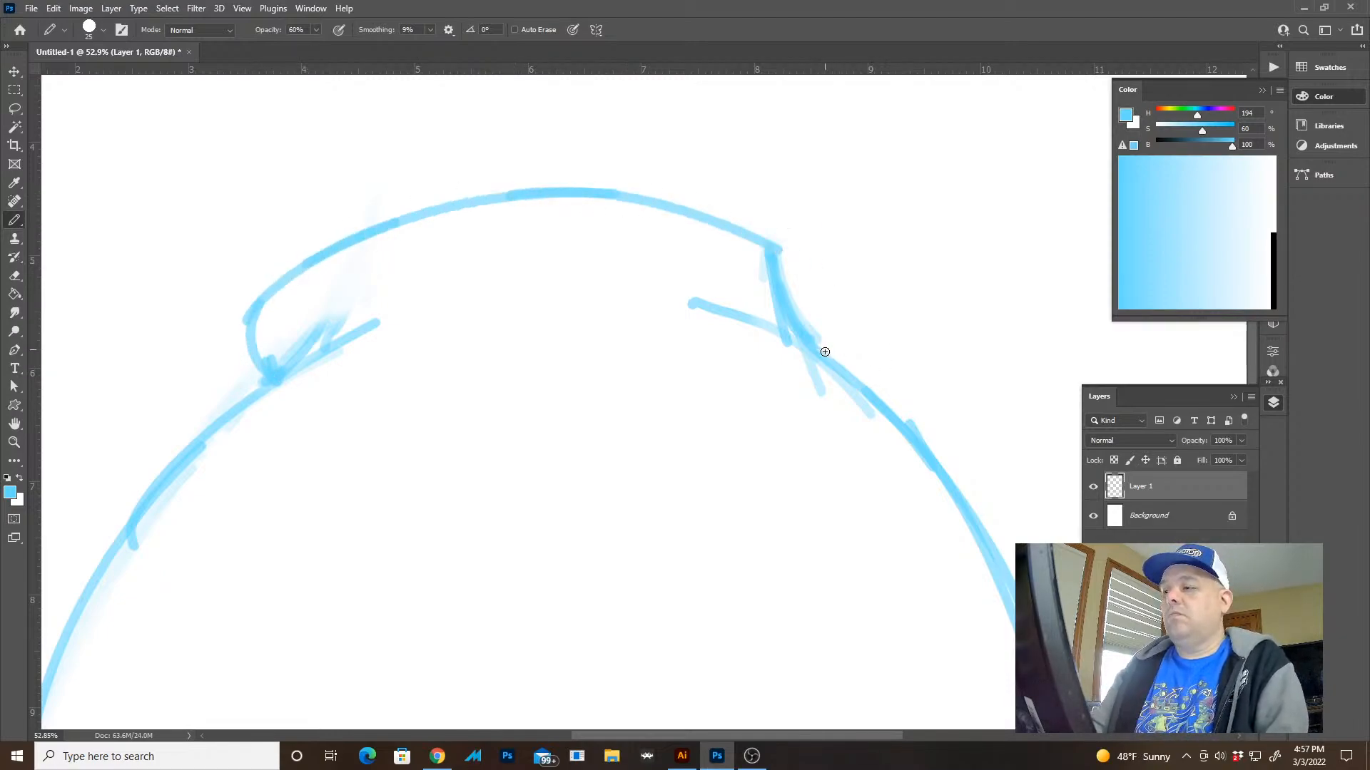
mouse_move(820, 354)
left_mouse_down()
mouse_move(842, 322)
mouse_move(841, 334)
mouse_move(786, 246)
mouse_move(611, 207)
left_mouse_up()
Erase the right half of the band's upper edge and redraw it as a fuller arc with a rounded end
key("e")
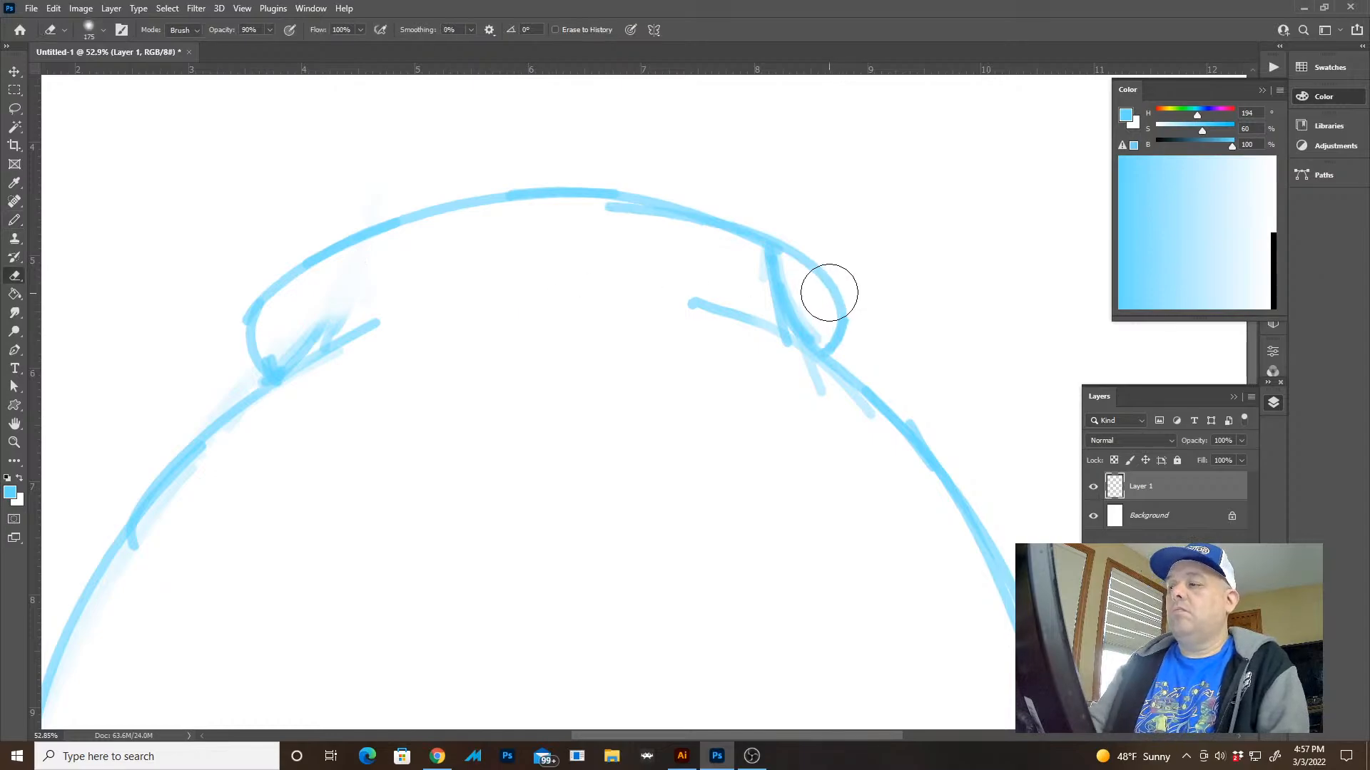
mouse_move(829, 292)
left_mouse_down()
mouse_move(709, 235)
mouse_move(460, 239)
left_mouse_up()
key("b")
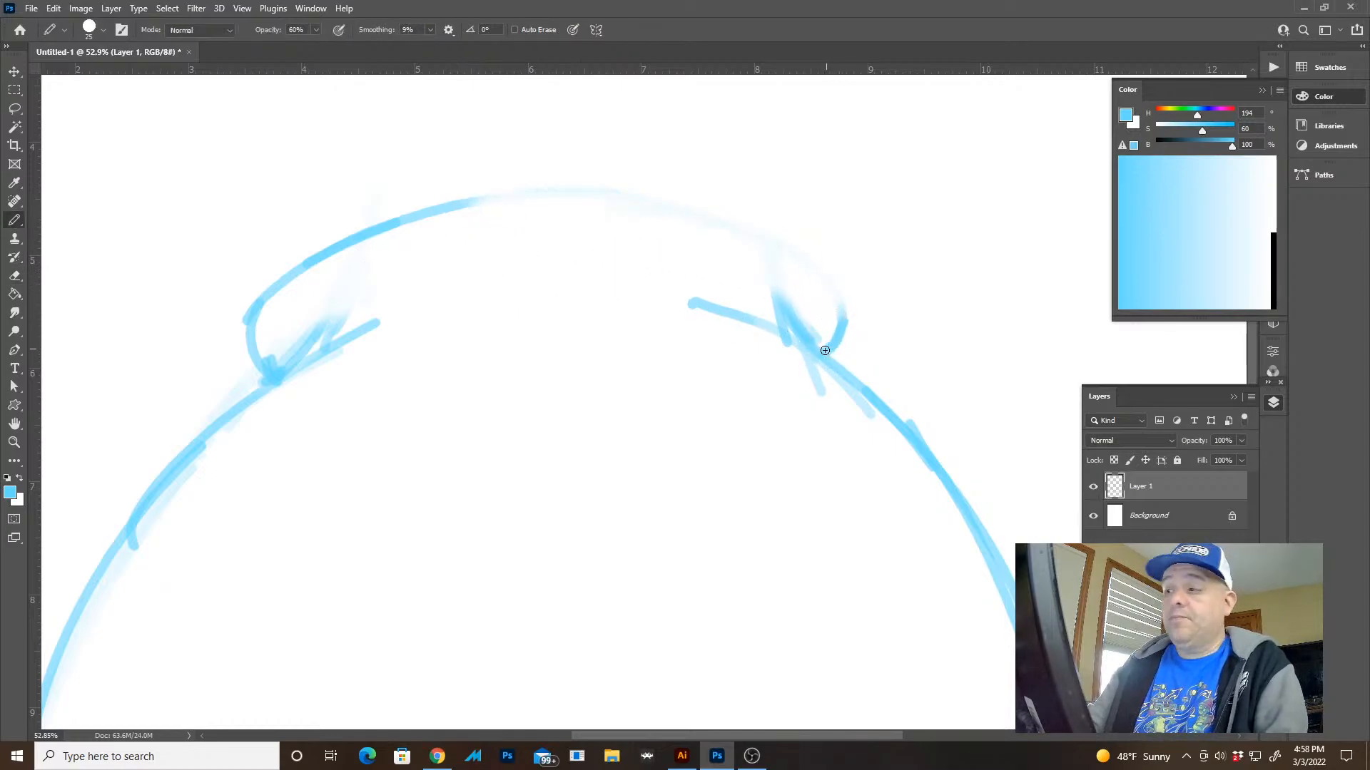
mouse_move(825, 350)
left_mouse_down()
mouse_move(824, 260)
mouse_move(561, 179)
mouse_move(440, 201)
left_mouse_up()
Connect the shoulders with a curved lower edge for the band and reinforce the band's rounded left end
left_click_drag(868, 376, 559, 289)
left_click_drag(816, 346, 299, 345)
key("ctrl+z")
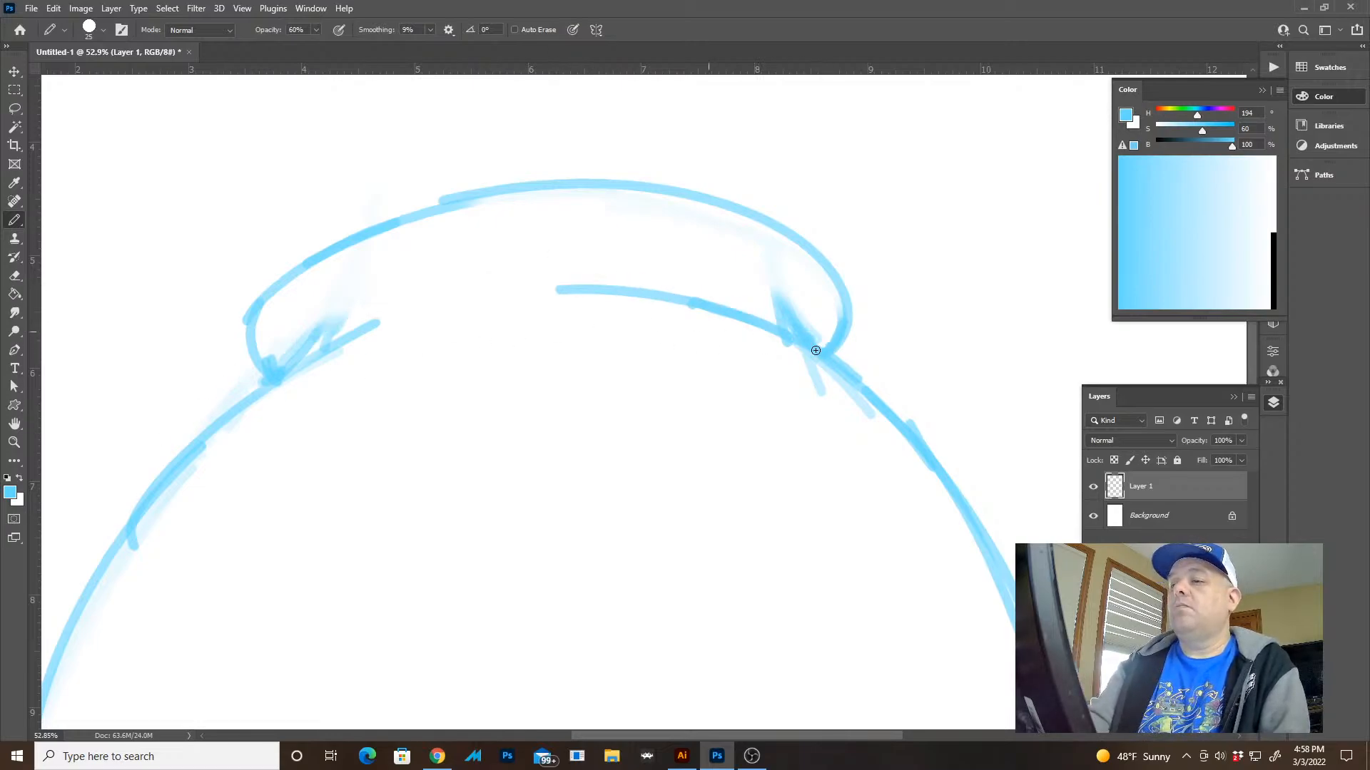
mouse_move(816, 350)
left_mouse_down()
mouse_move(688, 297)
mouse_move(316, 347)
mouse_move(189, 469)
mouse_move(282, 367)
mouse_move(259, 362)
mouse_move(261, 281)
left_mouse_up()
key("e")
key("b")
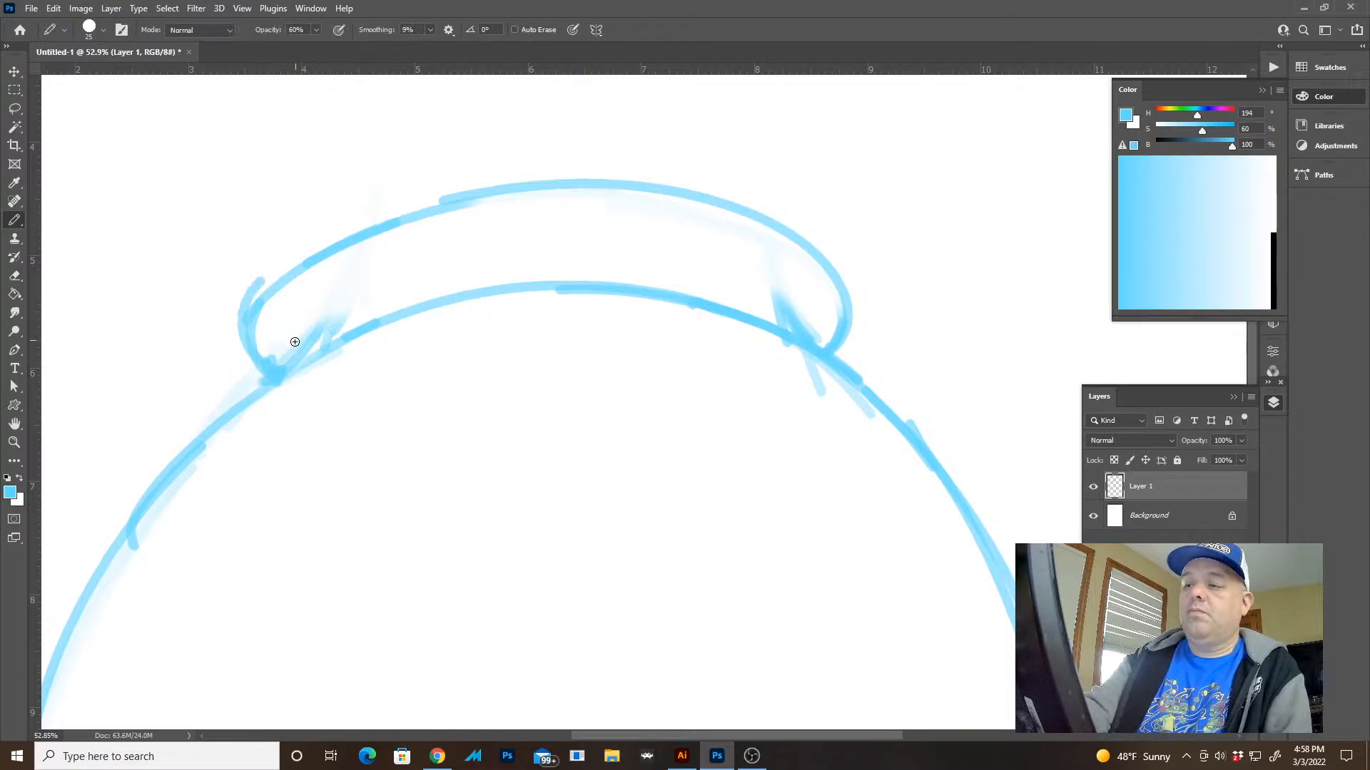
Undo the last stroke at the band's left end and redraw that rounded edge
key("ctrl+z")
mouse_move(254, 357)
left_mouse_down()
mouse_move(245, 341)
mouse_move(302, 273)
left_mouse_up()
key("z")
mouse_move(606, 356)
left_mouse_down()
mouse_move(553, 331)
mouse_move(583, 353)
left_mouse_up()
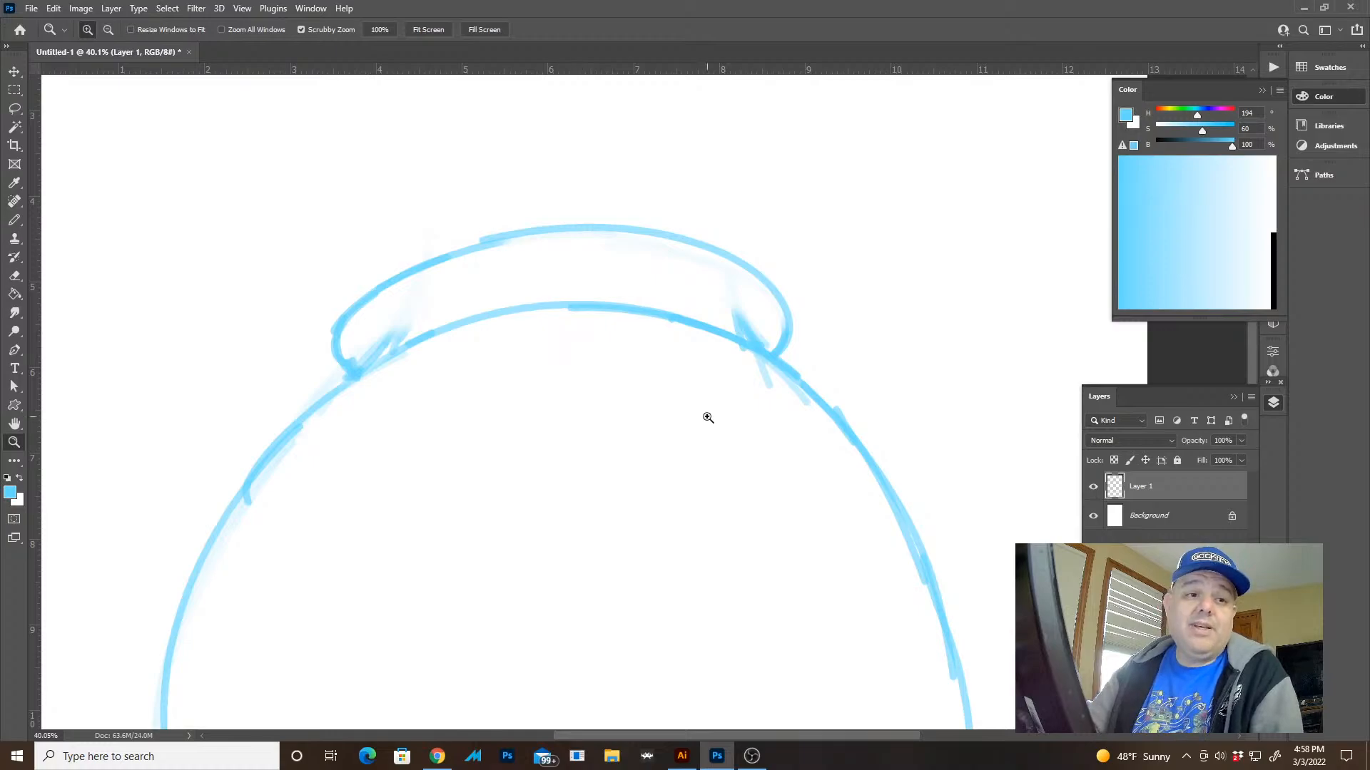
left_click_drag(703, 413, 719, 380)
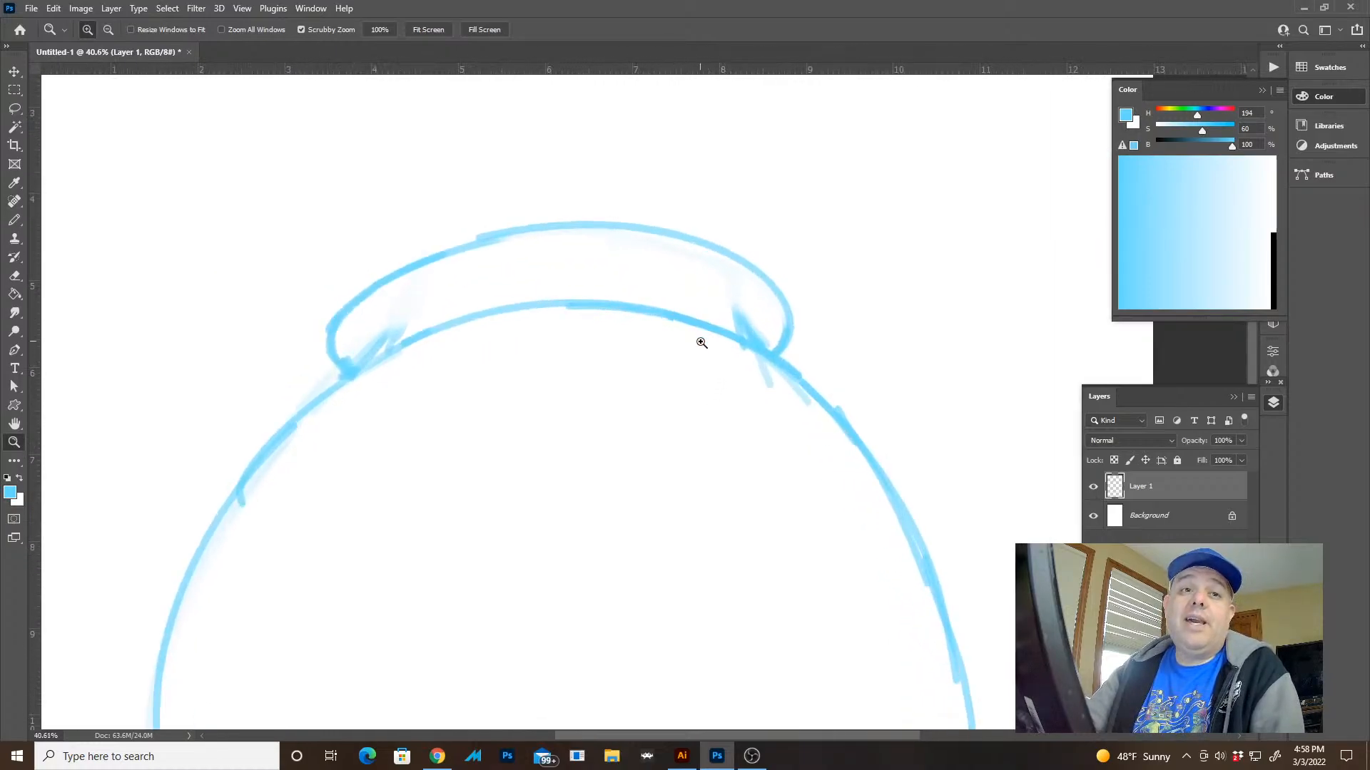
left_click_drag(776, 317, 734, 301)
key("ctrl+0")
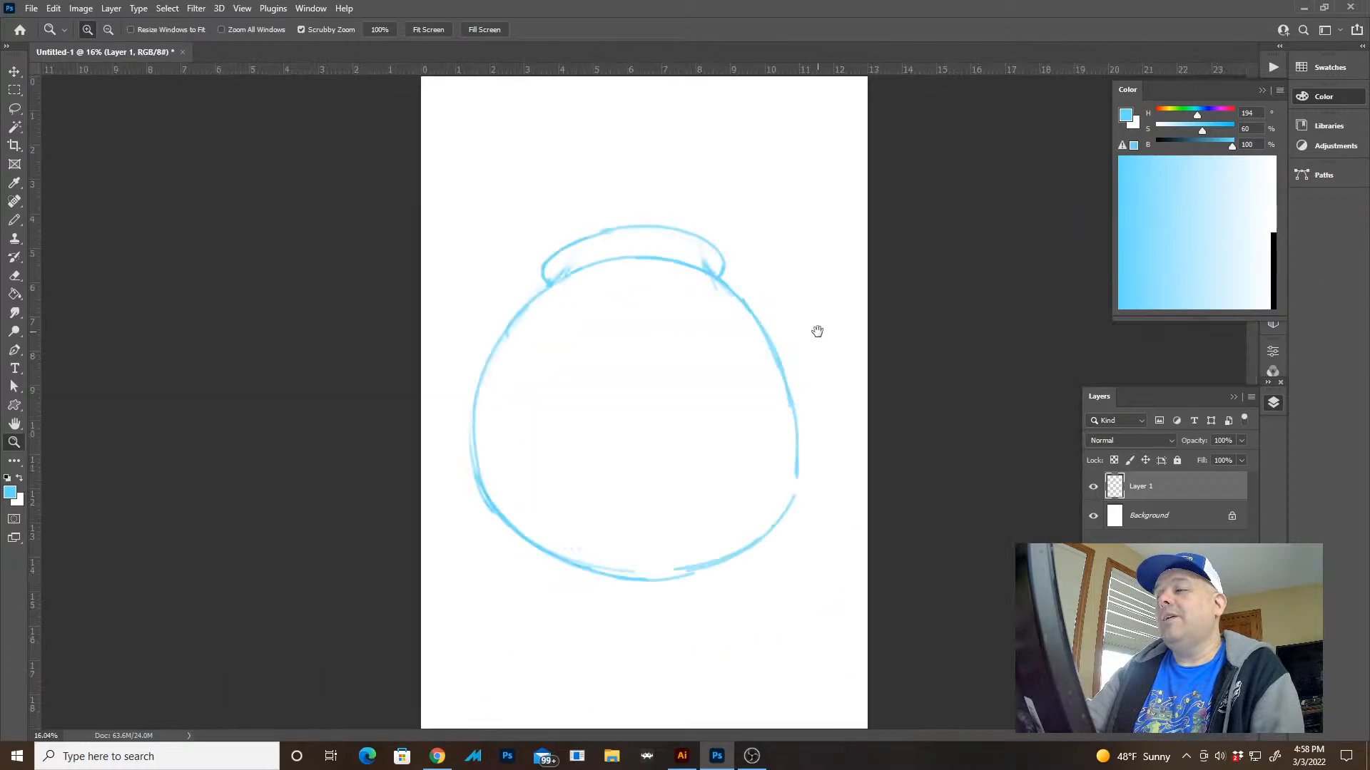
Draw a curved line flaring up and outward from the right end of the band
key("e")
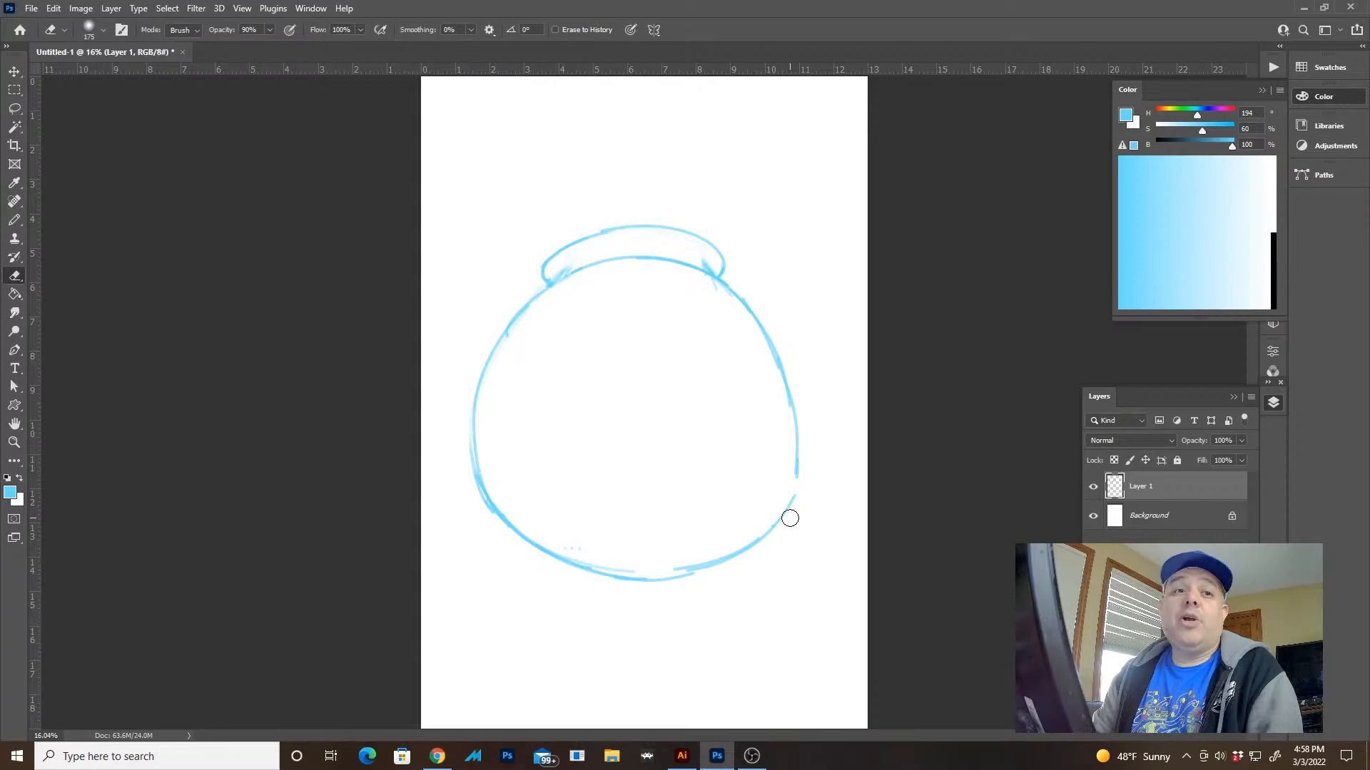
key("z")
left_click_drag(751, 271, 785, 288)
left_click_drag(690, 237, 732, 333)
left_click_drag(718, 282, 746, 375)
mouse_move(628, 330)
left_mouse_down()
mouse_move(602, 340)
mouse_move(631, 340)
left_mouse_up()
key("b")
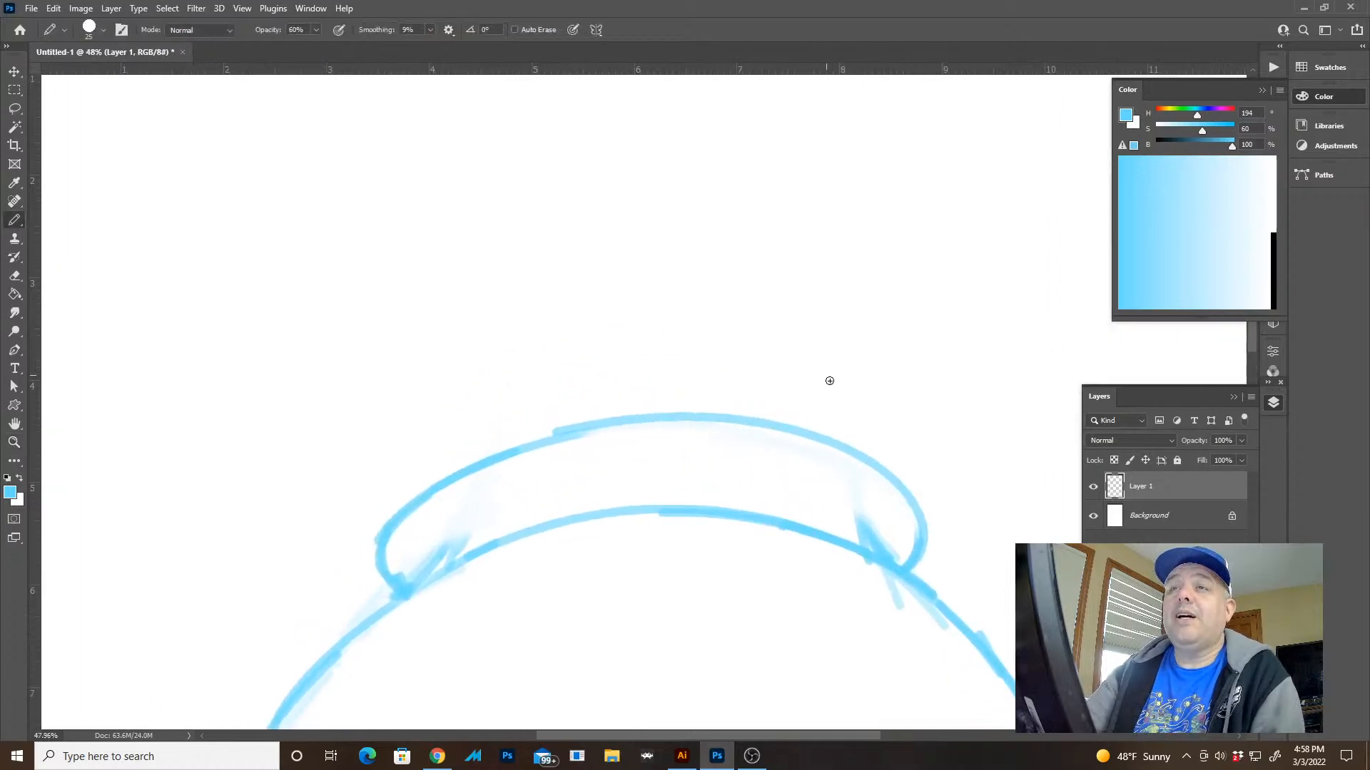
left_click_drag(921, 507, 998, 360)
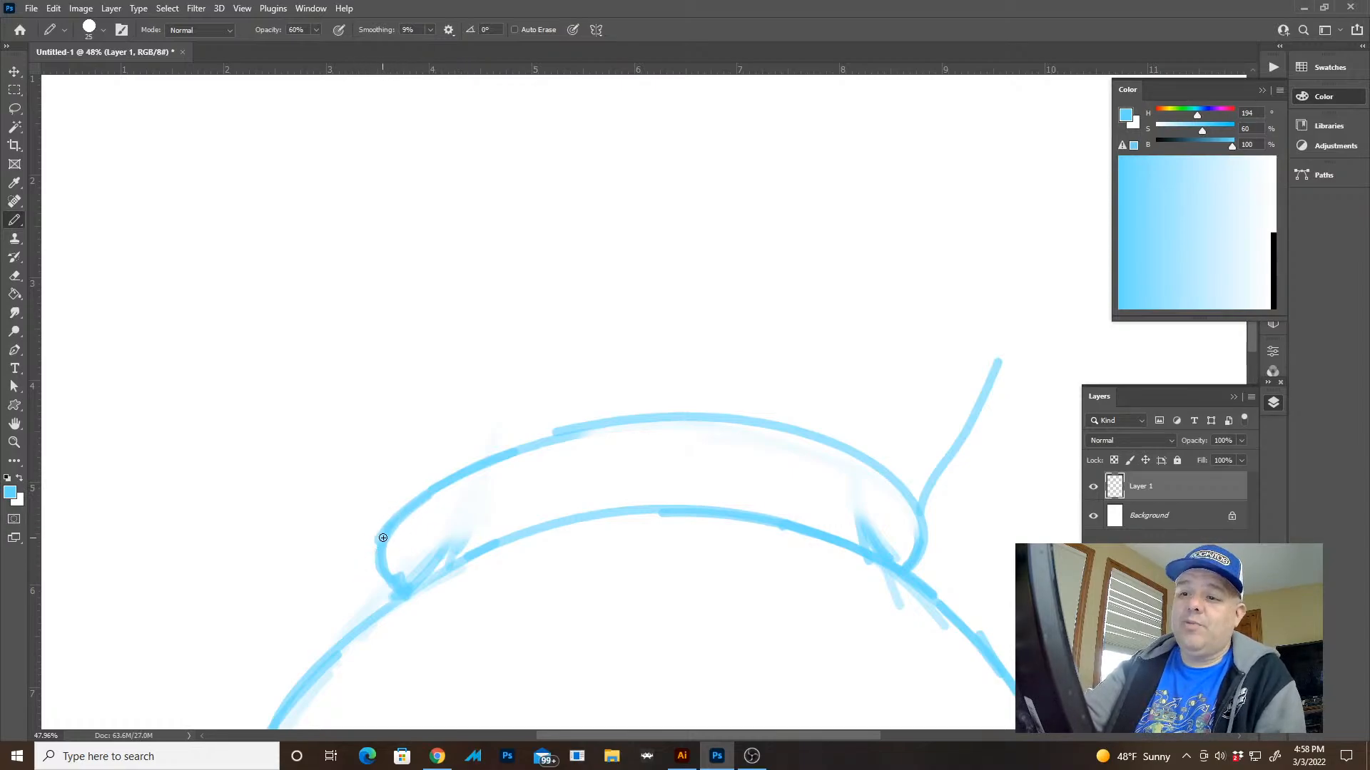
Draw a curved line flaring up and outward from the band's left end, undoing a first short stroke
left_click_drag(341, 489, 296, 440)
key("ctrl+z")
left_click_drag(378, 531, 201, 338)
key("z")
left_click_drag(441, 435, 417, 423)
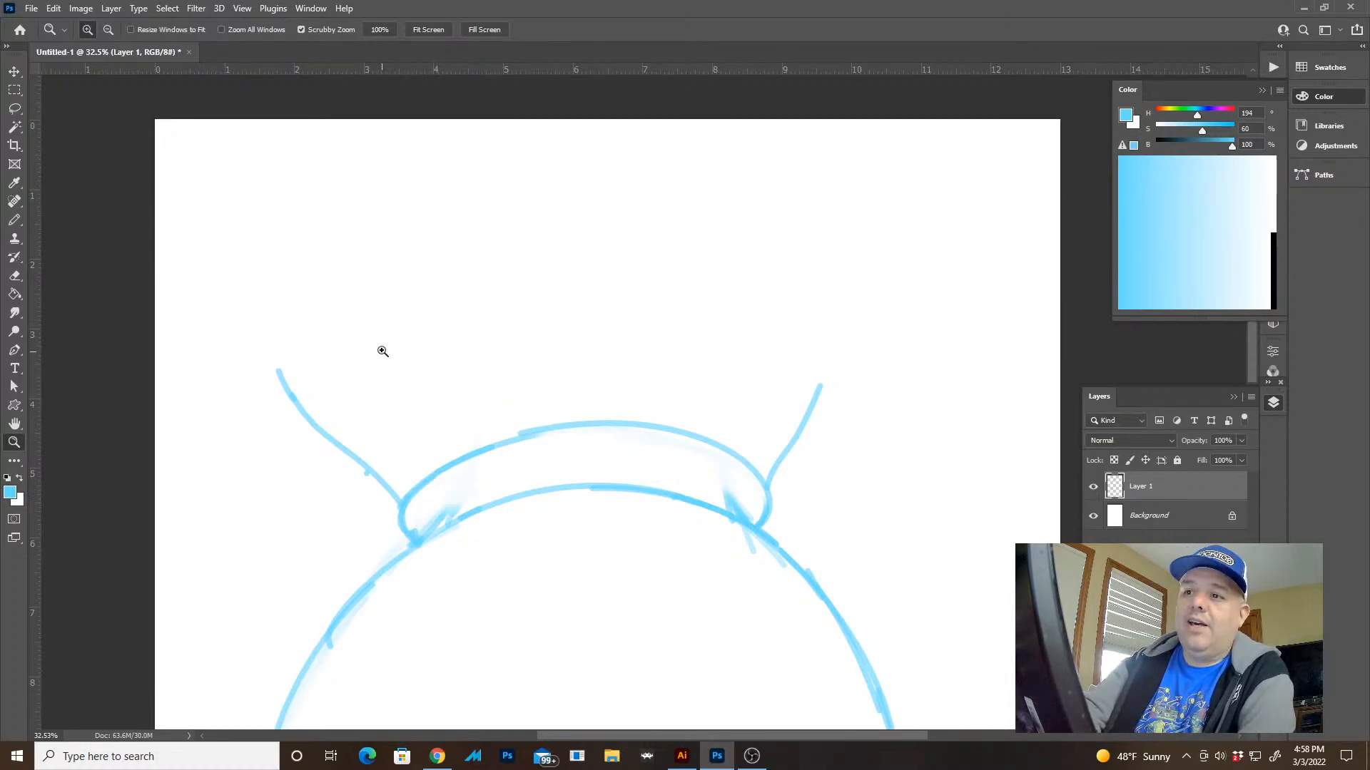
Draw a curved fold edge from the top of the left flare line up toward the centre
key("b")
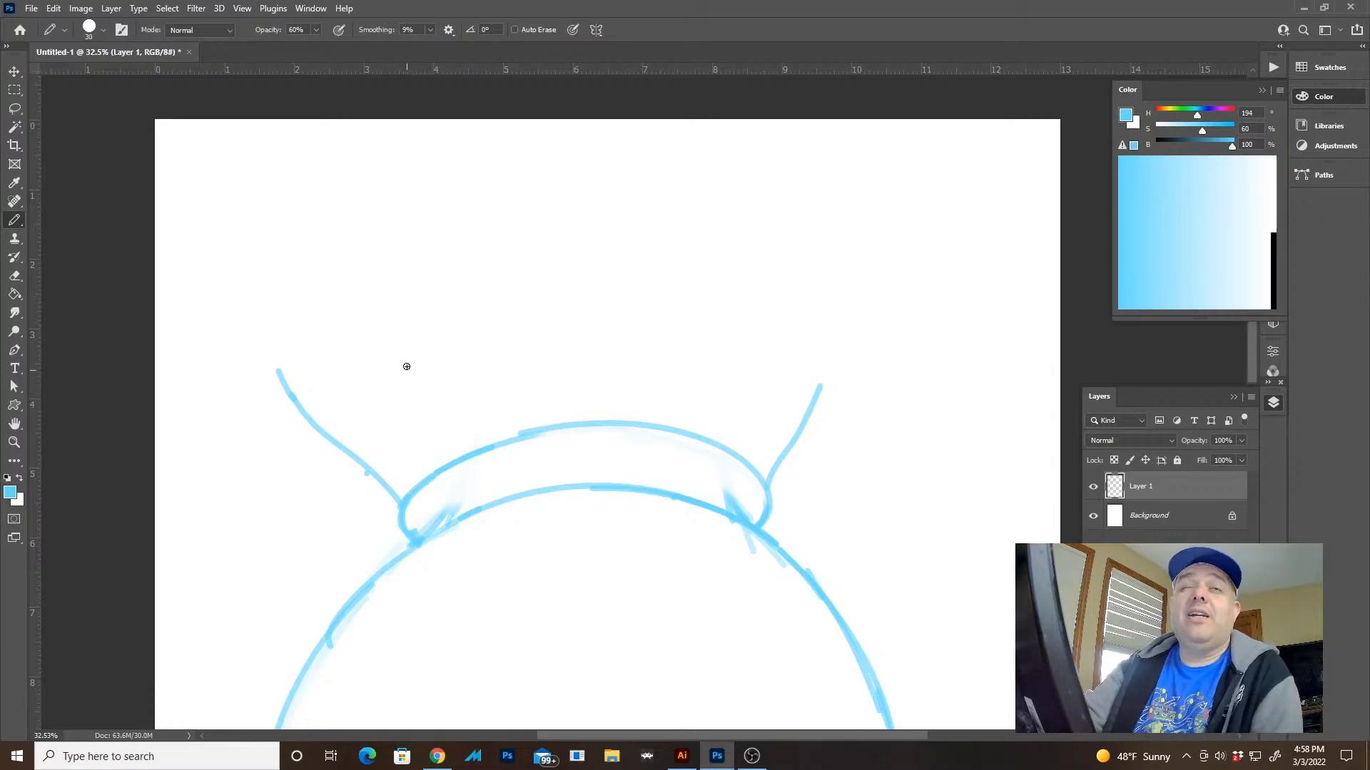
left_click_drag(449, 371, 494, 378)
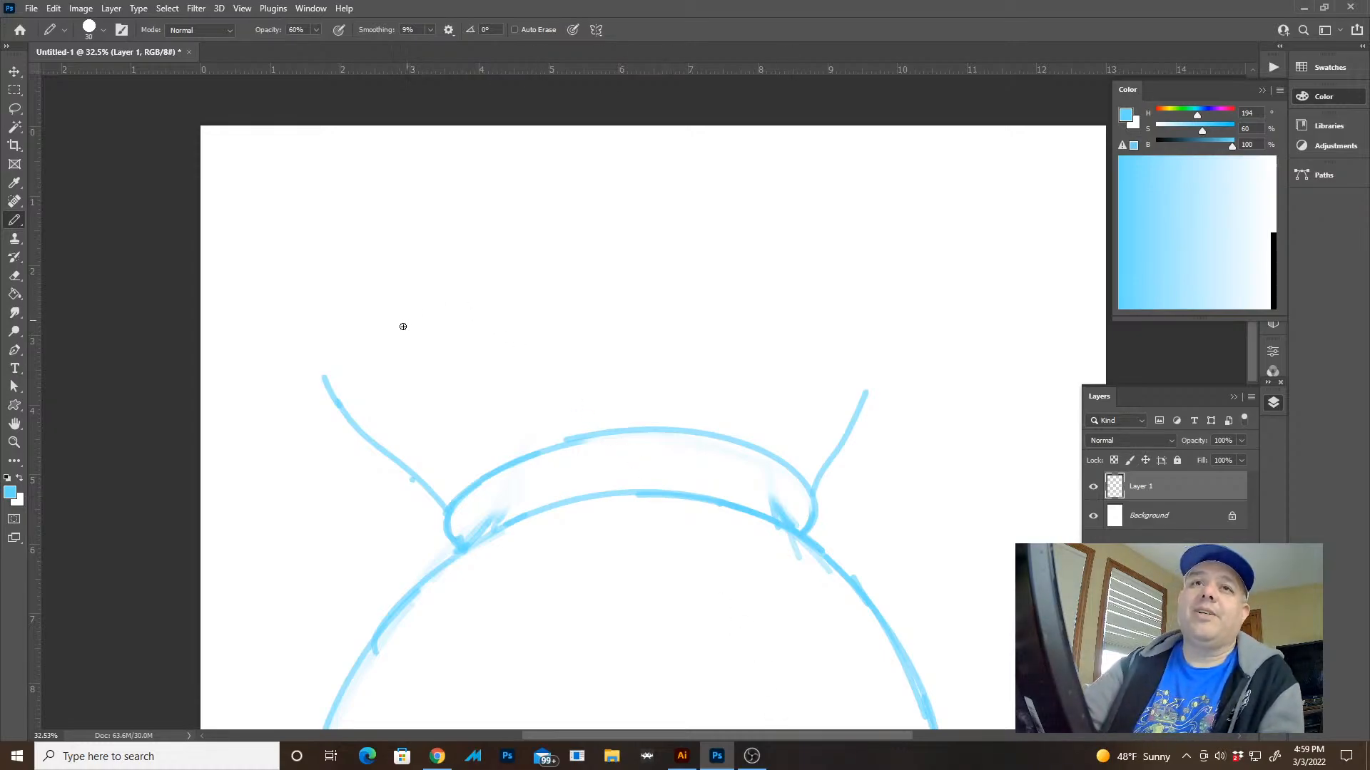
mouse_move(321, 384)
left_mouse_down()
mouse_move(333, 355)
mouse_move(424, 295)
left_mouse_up()
mouse_move(401, 347)
left_mouse_down()
mouse_move(408, 376)
mouse_move(430, 309)
left_mouse_up()
key("ctrl+z")
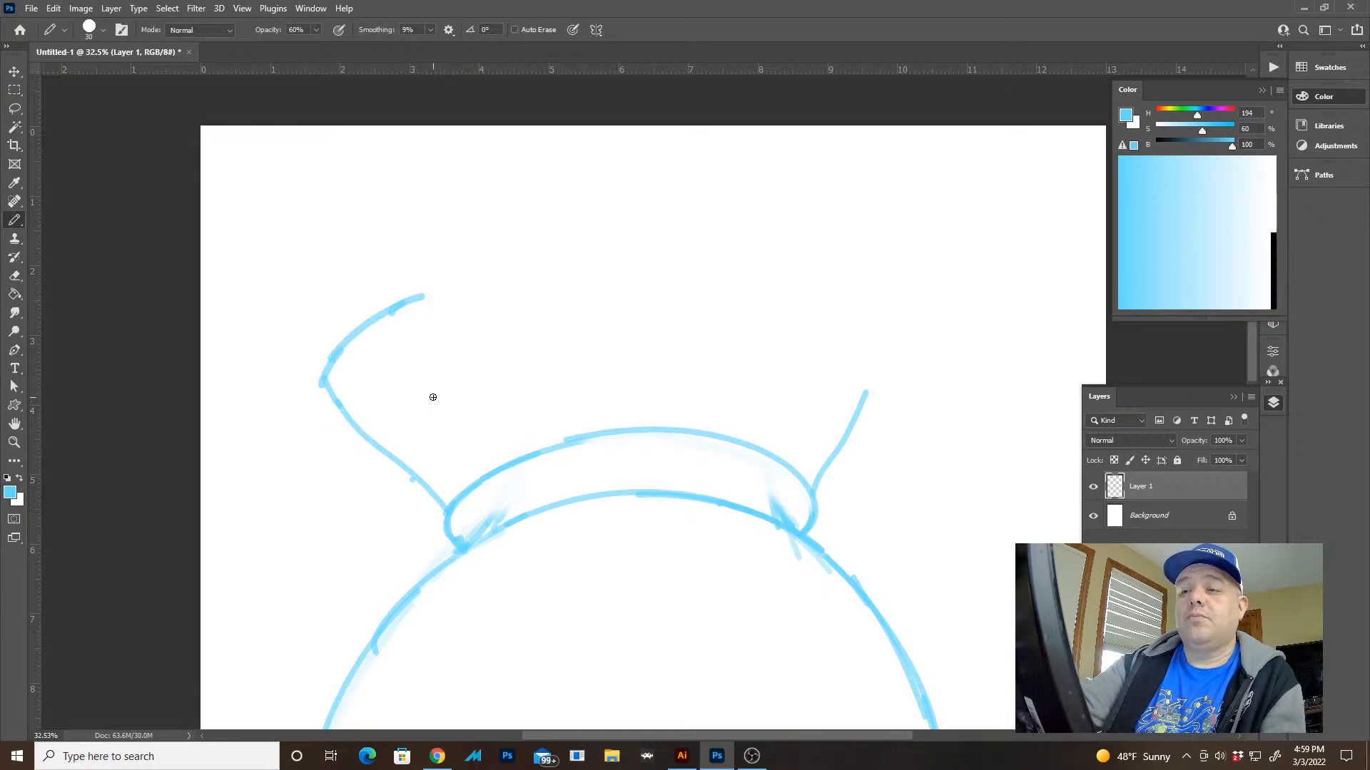
Draw the left side and upper-left curve of a tall central fold, erasing and redrawing its left side with a rounded corner
mouse_move(453, 426)
left_mouse_down()
mouse_move(419, 275)
mouse_move(459, 213)
mouse_move(594, 169)
left_mouse_up()
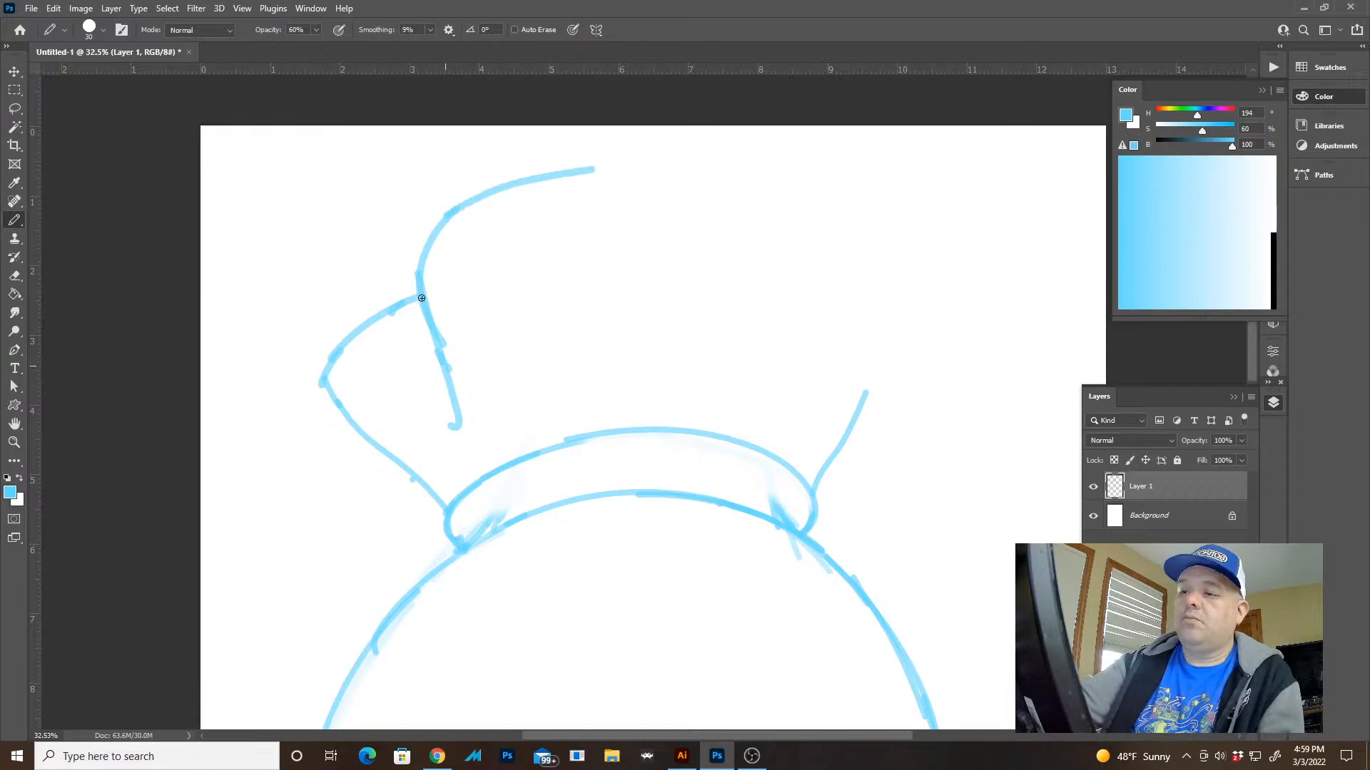
key("e")
mouse_move(421, 264)
left_mouse_down()
mouse_move(429, 225)
mouse_move(425, 314)
left_mouse_up()
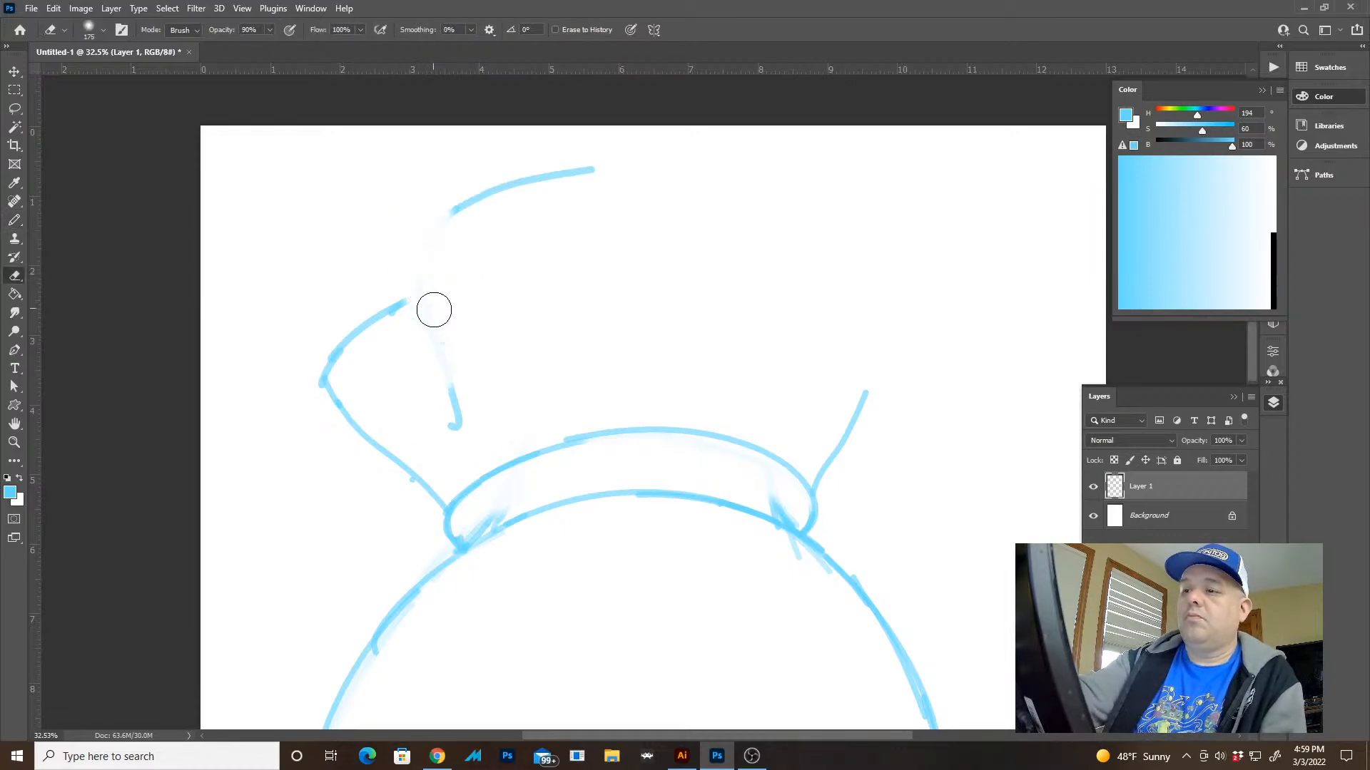
key("b")
mouse_move(452, 420)
left_mouse_down()
mouse_move(408, 274)
mouse_move(511, 190)
left_mouse_up()
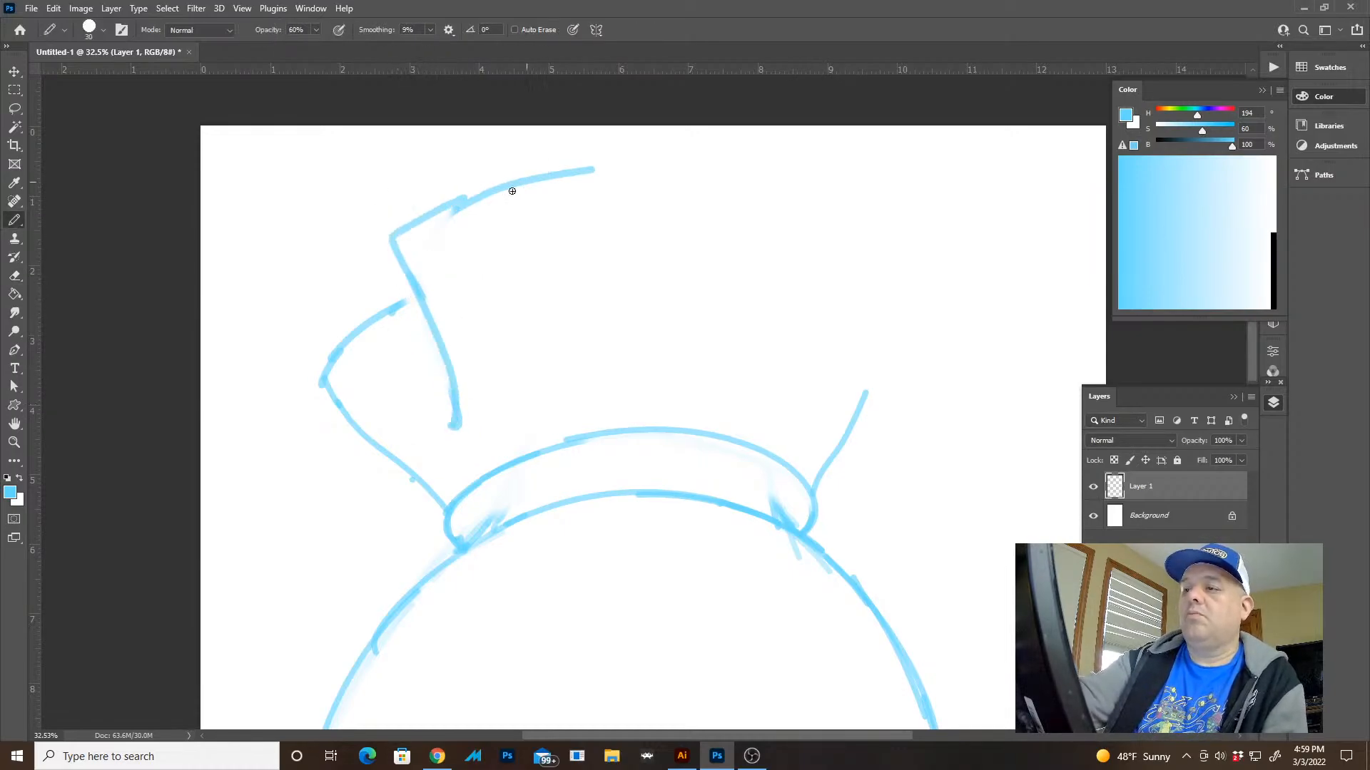
key("ctrl+z")
left_click_drag(410, 275, 436, 217)
left_click_drag(502, 177, 542, 170)
Complete the tall central fold with a rounded top right corner and a right side running down toward the band
key("z")
left_click_drag(818, 296, 709, 276)
left_click_drag(682, 328, 777, 353)
left_click_drag(590, 302, 637, 211)
key("b")
mouse_move(417, 137)
left_mouse_down()
mouse_move(590, 181)
mouse_move(599, 254)
mouse_move(574, 366)
left_mouse_up()
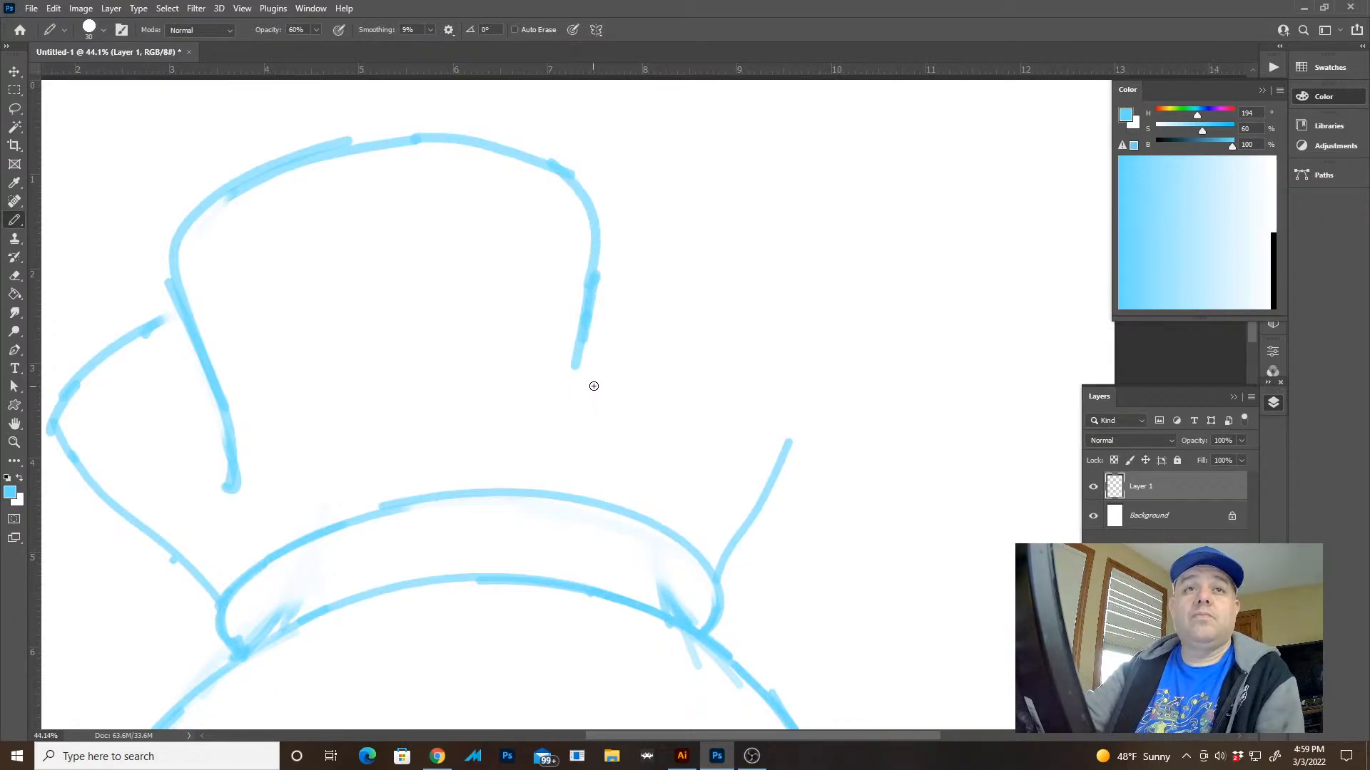
left_click_drag(573, 351, 569, 414)
left_click_drag(595, 326, 580, 385)
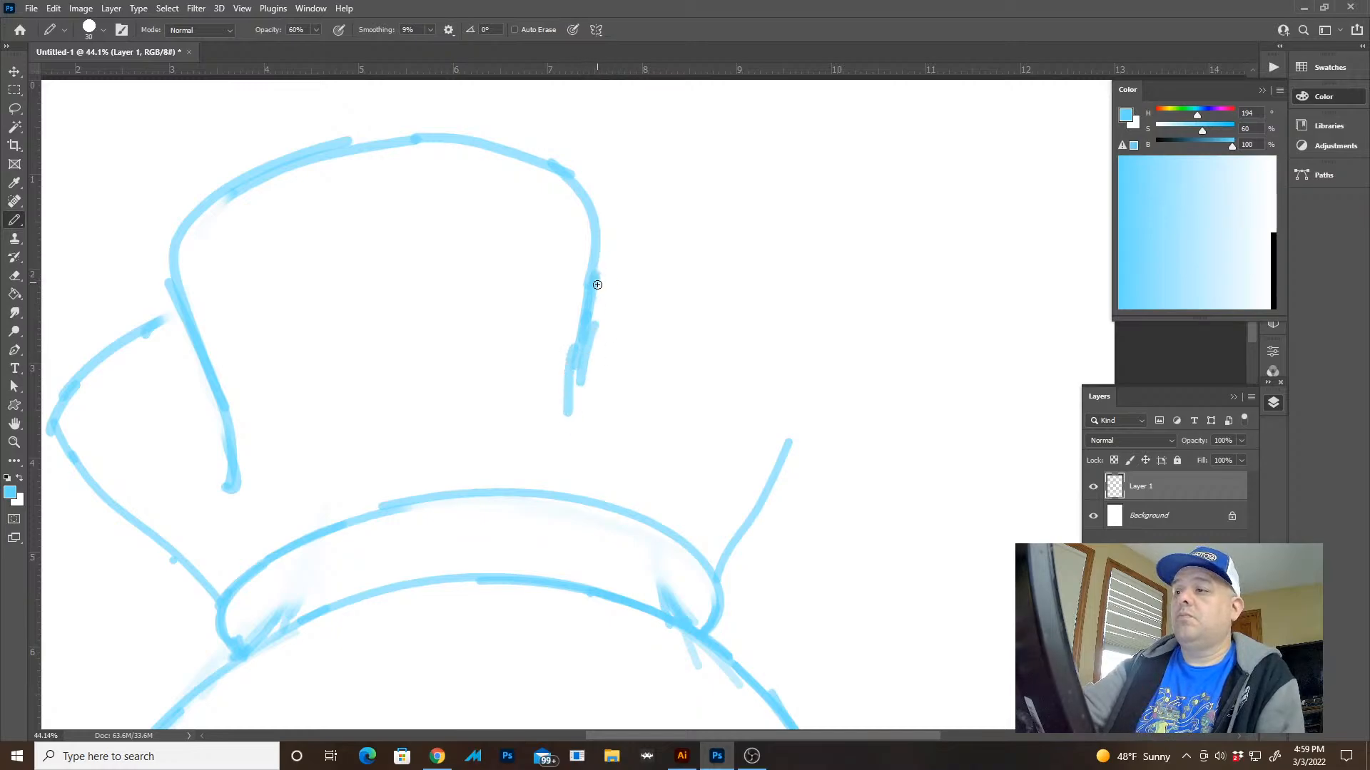
Draw two smaller rounded folds stepping down from the central fold to the right flare line
mouse_move(599, 249)
left_mouse_down()
mouse_move(729, 226)
mouse_move(755, 330)
mouse_move(697, 456)
left_mouse_up()
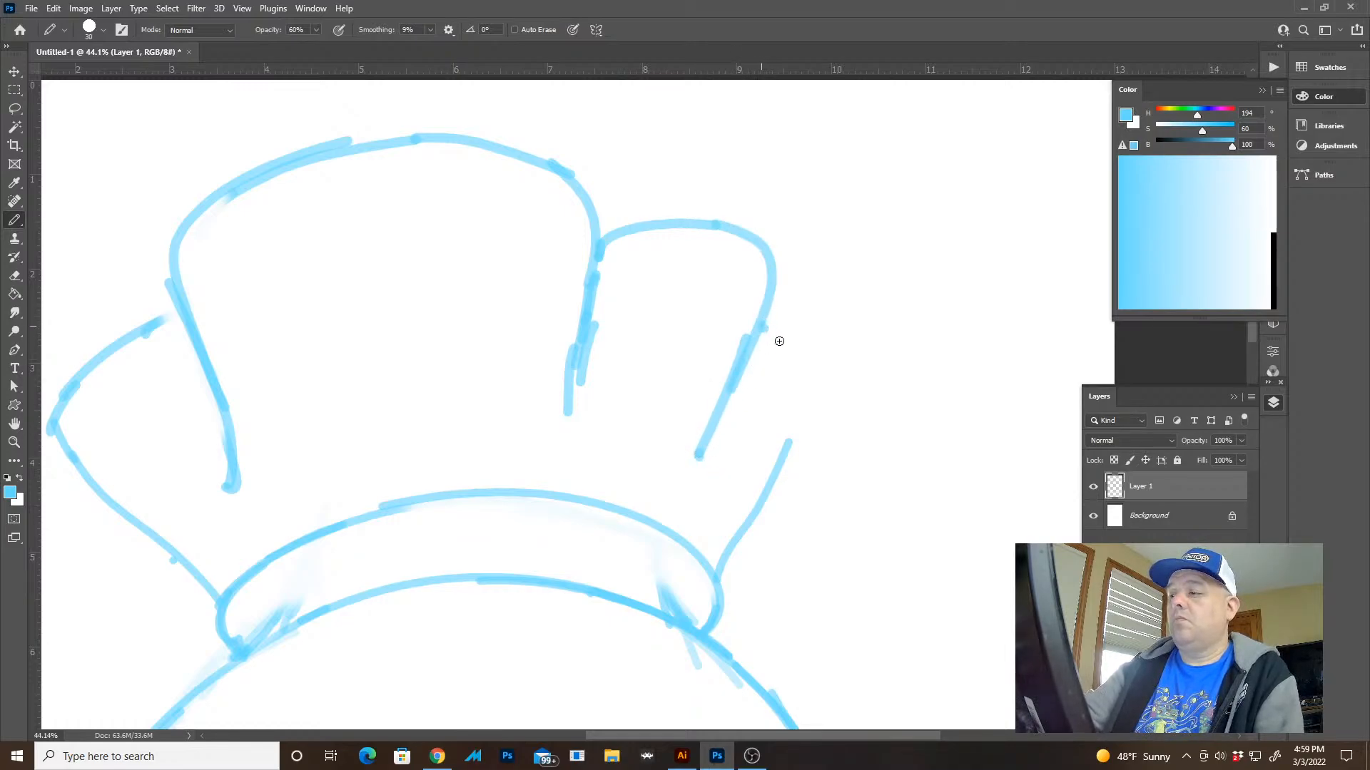
mouse_move(761, 325)
left_mouse_down()
mouse_move(813, 364)
mouse_move(823, 392)
left_mouse_up()
mouse_move(789, 345)
left_mouse_down()
mouse_move(818, 413)
mouse_move(799, 483)
left_mouse_up()
key("z")
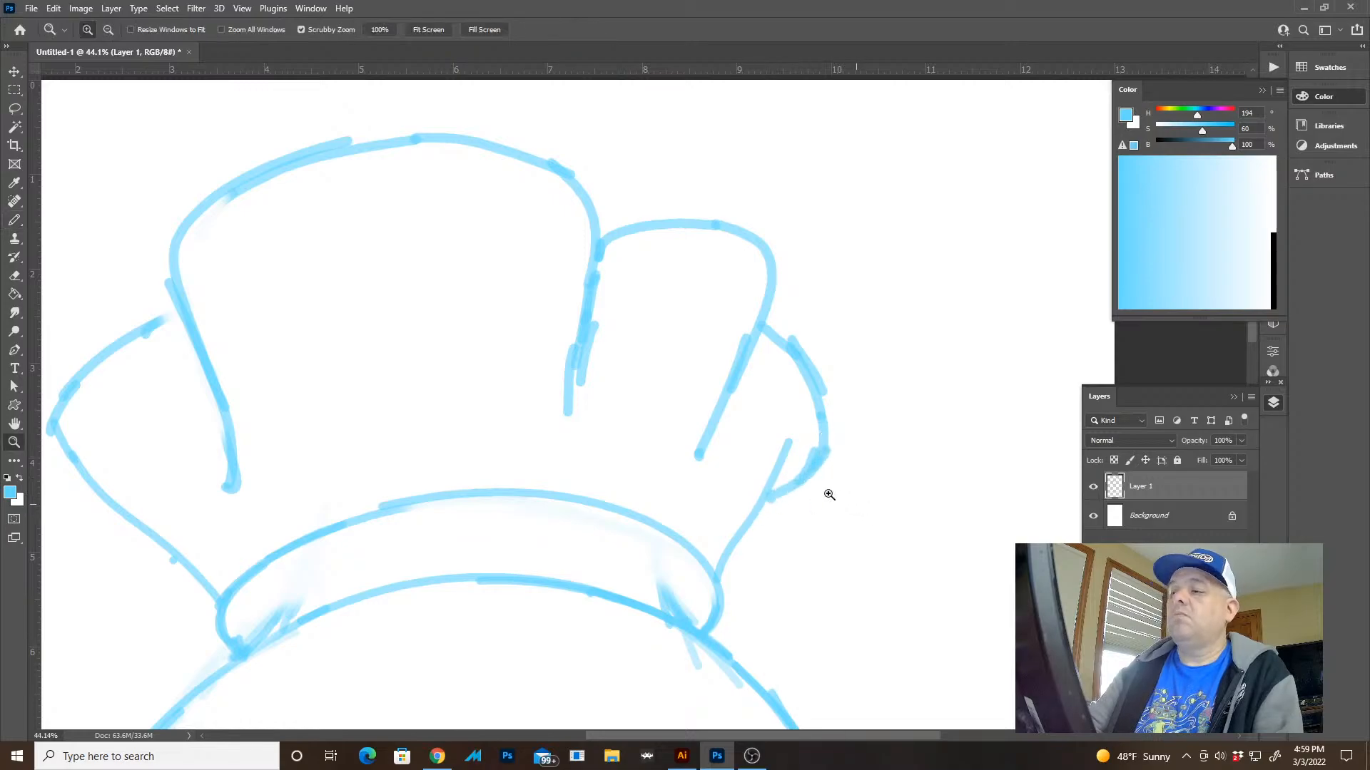
left_click_drag(883, 400, 858, 393)
left_click_drag(679, 209, 719, 226)
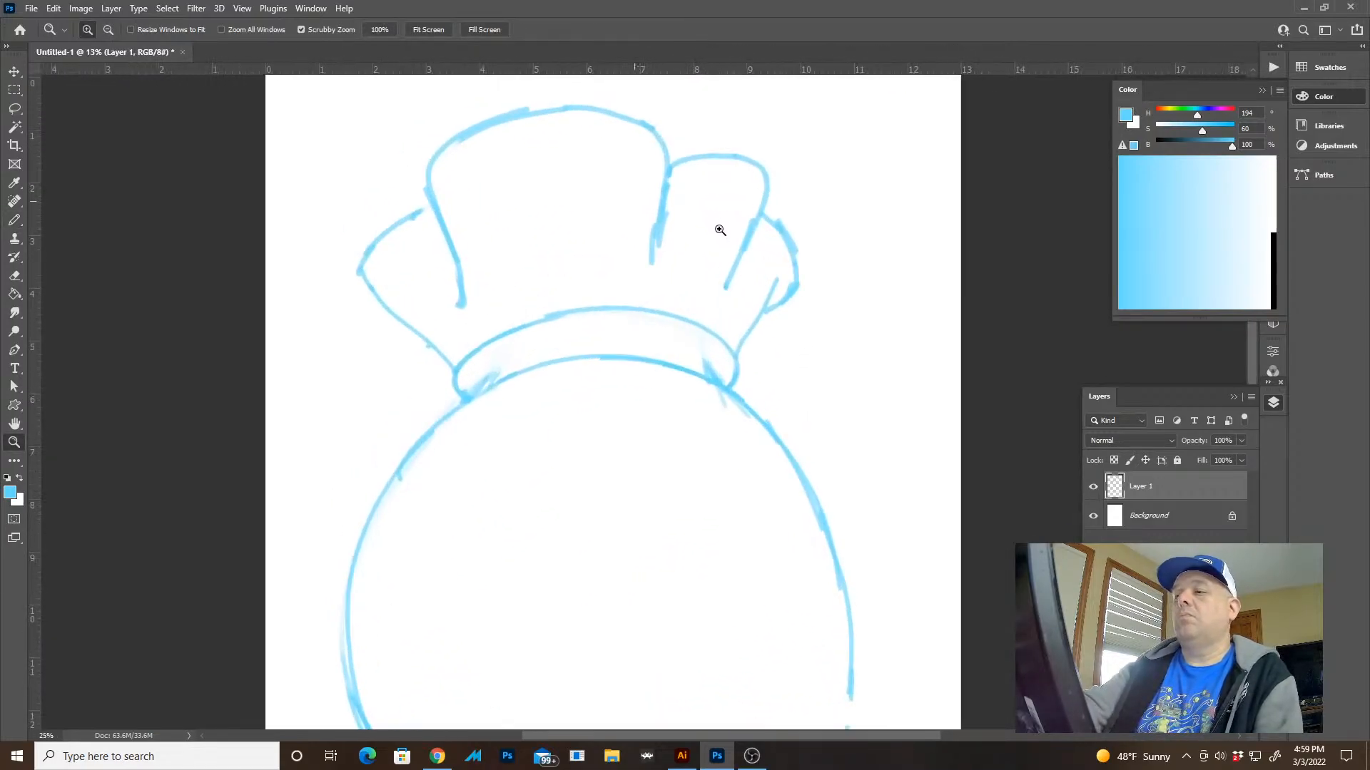
Erase the sharp outer corner of the left fold and redraw it as a rounded curve joining the flare line
left_click_drag(447, 285, 489, 354)
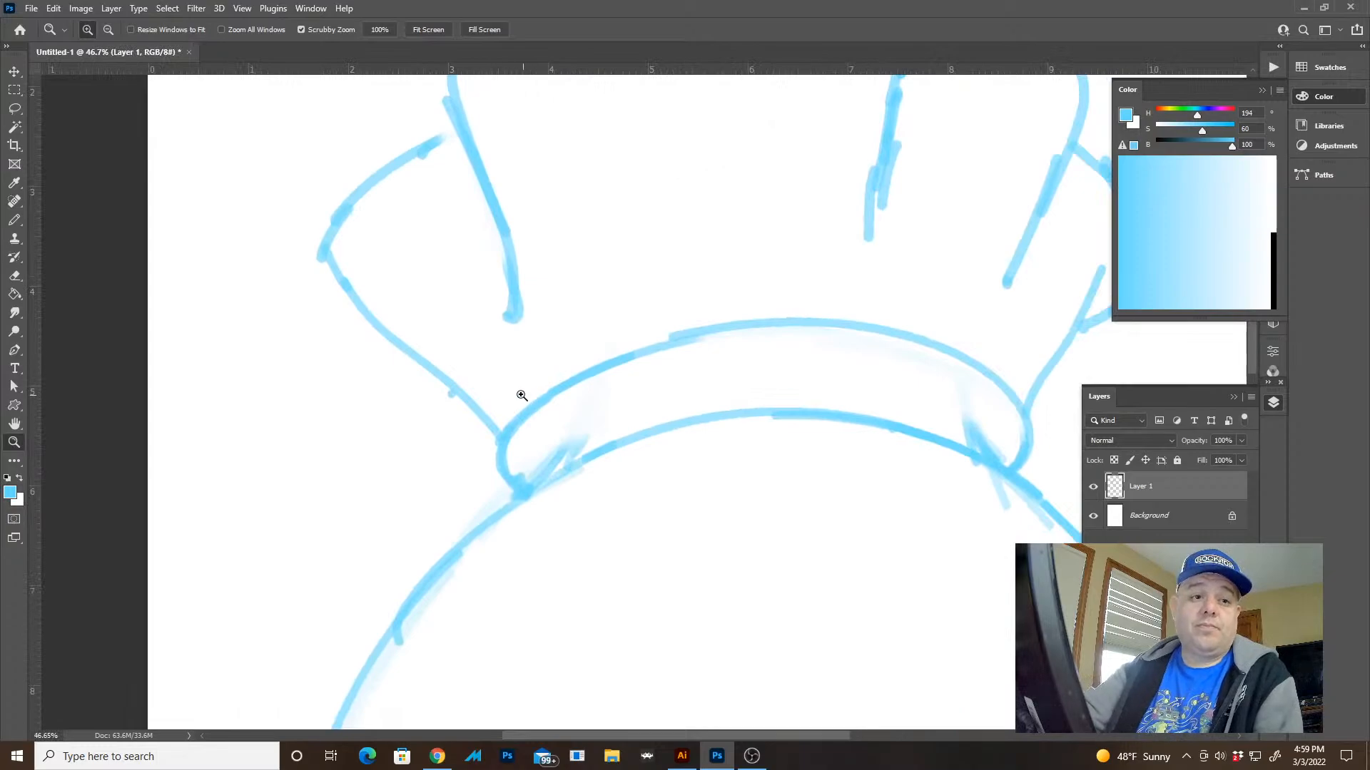
key("b")
key("e")
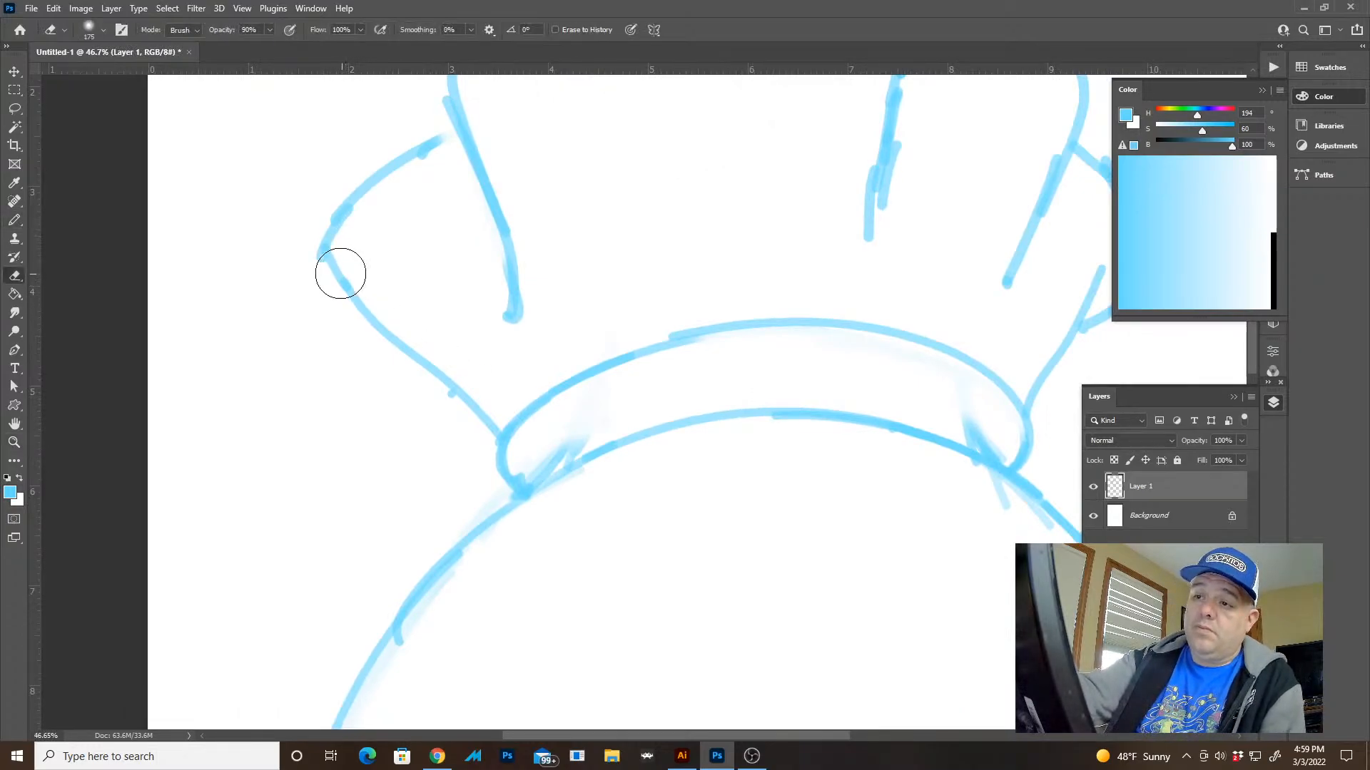
left_click_drag(339, 271, 357, 272)
key("b")
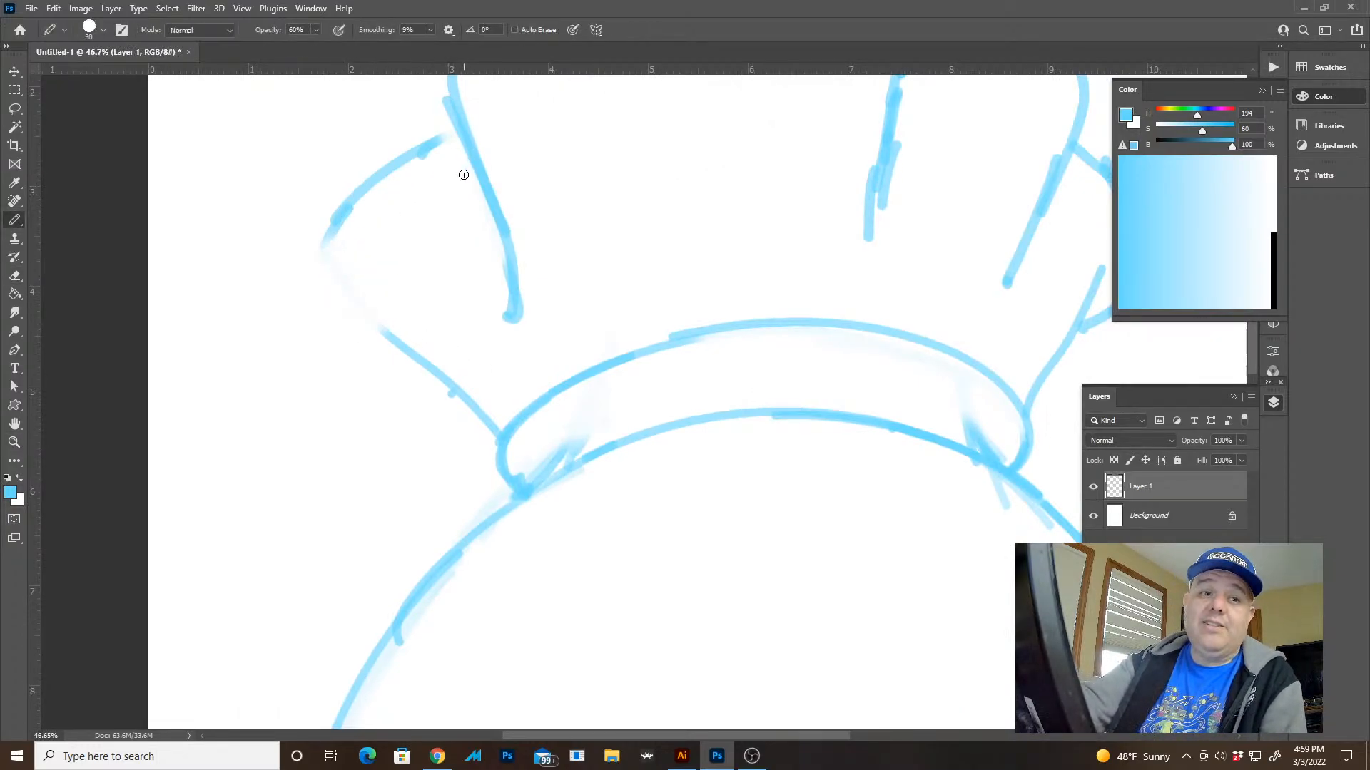
mouse_move(457, 129)
left_mouse_down()
mouse_move(360, 193)
mouse_move(315, 284)
mouse_move(341, 311)
left_mouse_up()
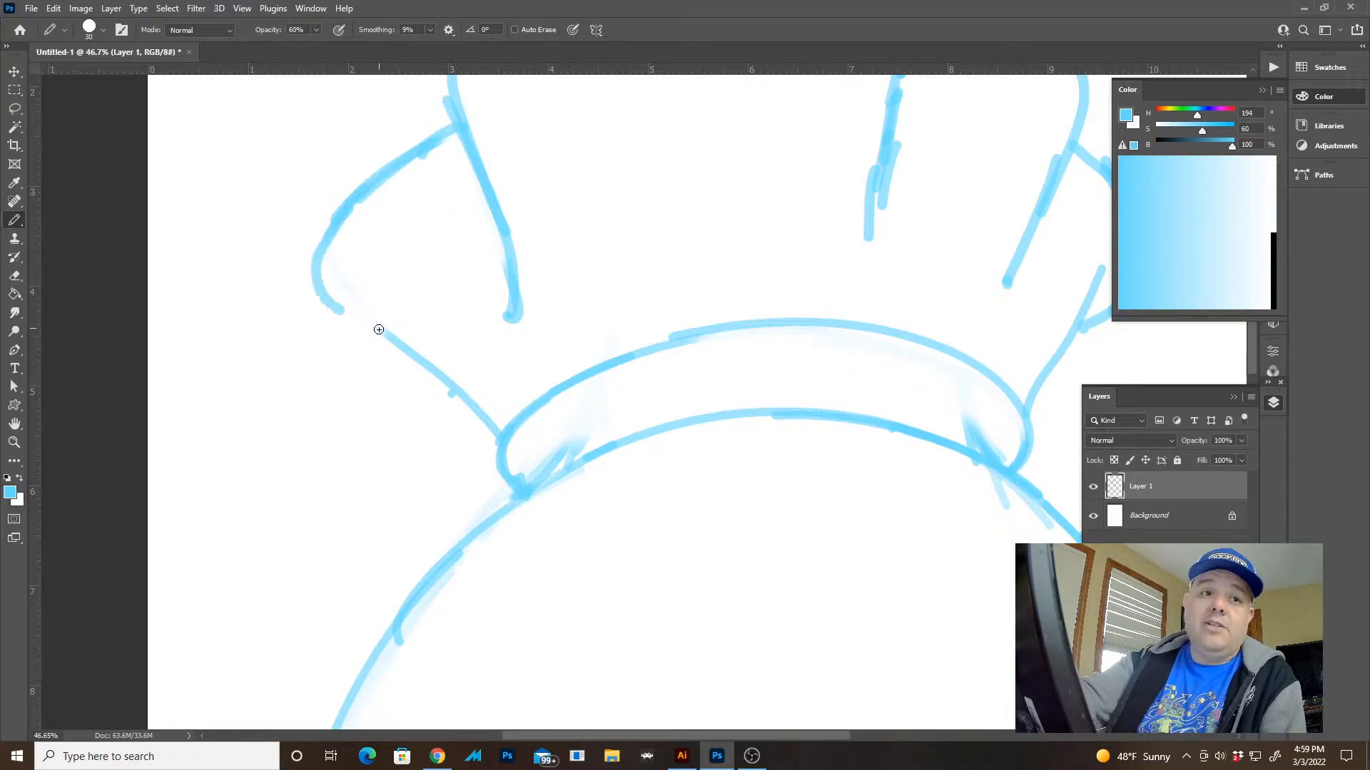
left_click_drag(329, 296, 456, 392)
key("z")
left_click_drag(727, 535, 639, 478)
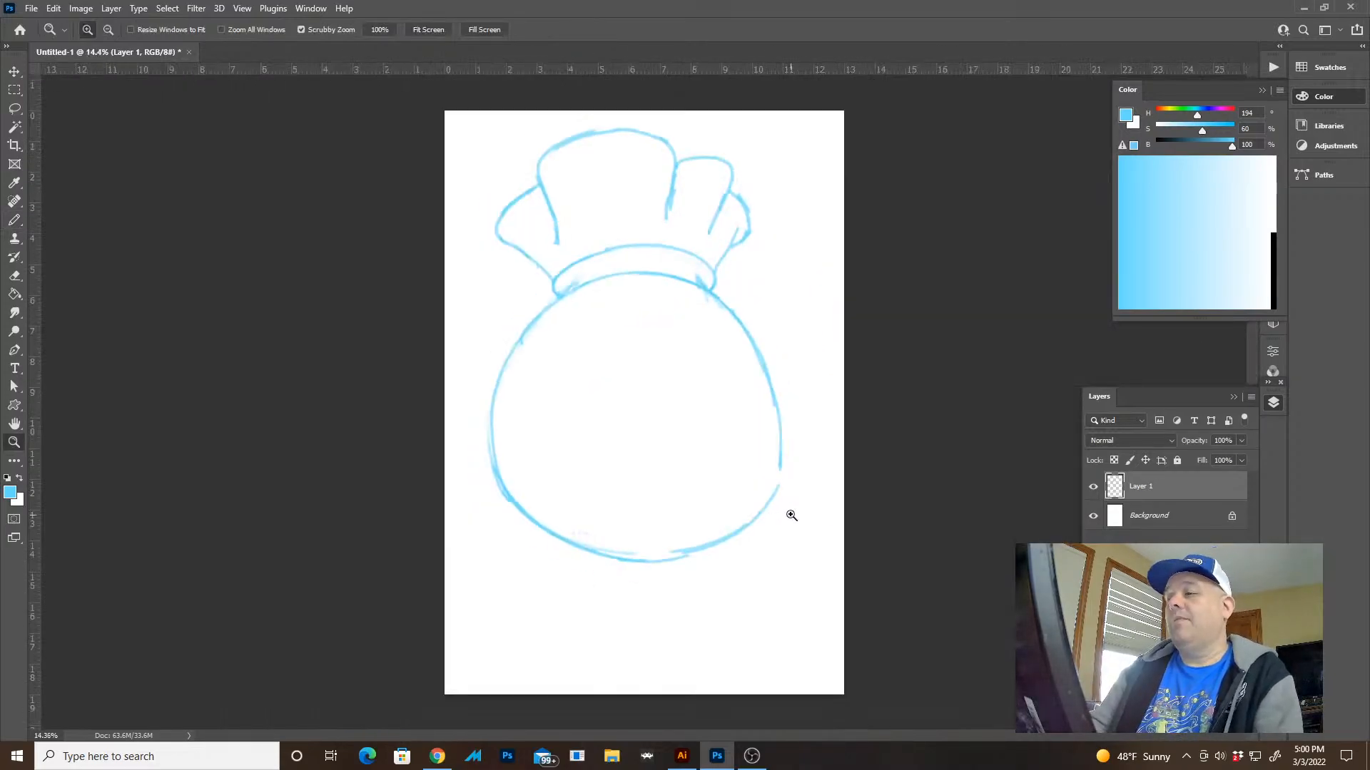
Erase the central fold's upper right edge and redraw it as a taller fold with its own left side line
left_click_drag(689, 163, 746, 226)
key("e")
mouse_move(654, 216)
left_mouse_down()
mouse_move(694, 257)
mouse_move(724, 403)
left_mouse_up()
mouse_move(695, 291)
left_mouse_down()
mouse_move(485, 248)
mouse_move(704, 297)
mouse_move(715, 335)
left_mouse_up()
key("b")
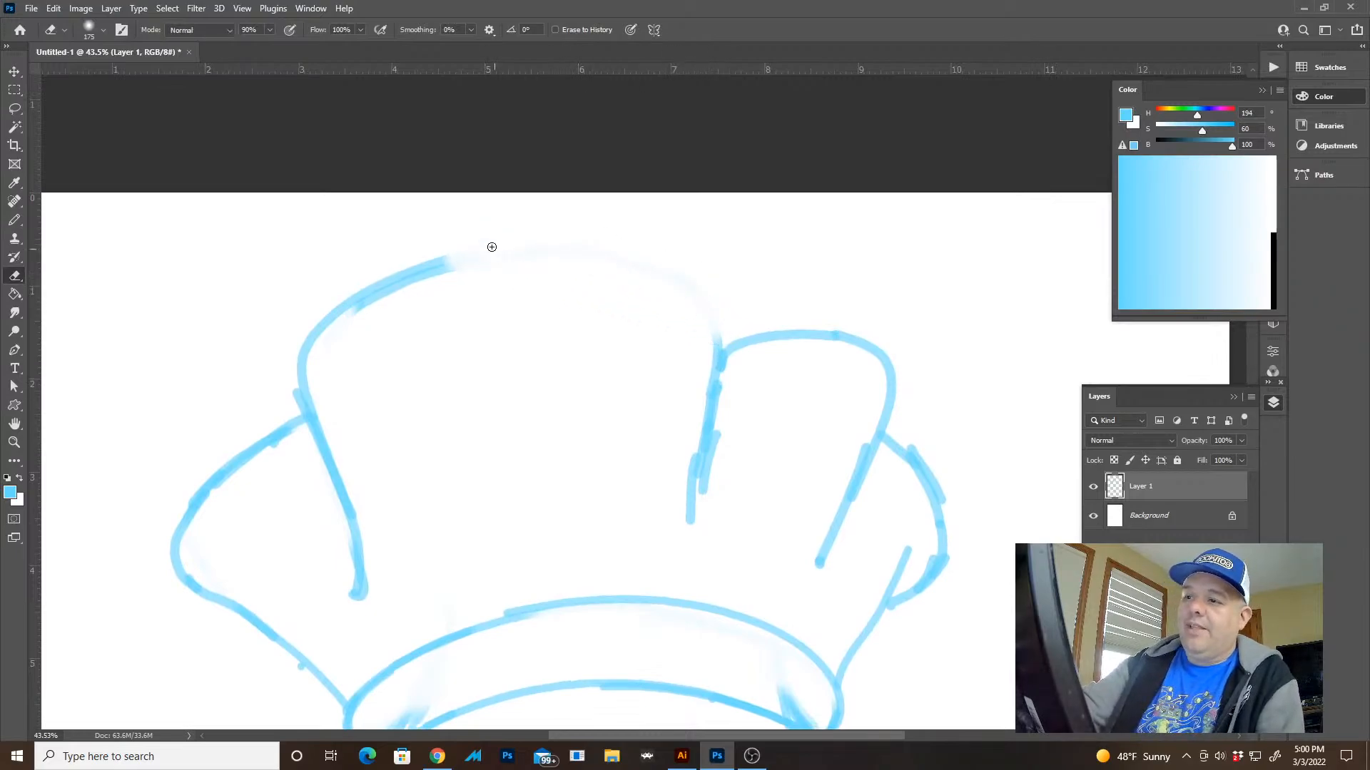
mouse_move(483, 359)
left_mouse_down()
mouse_move(461, 232)
mouse_move(535, 219)
mouse_move(637, 229)
mouse_move(687, 493)
left_mouse_up()
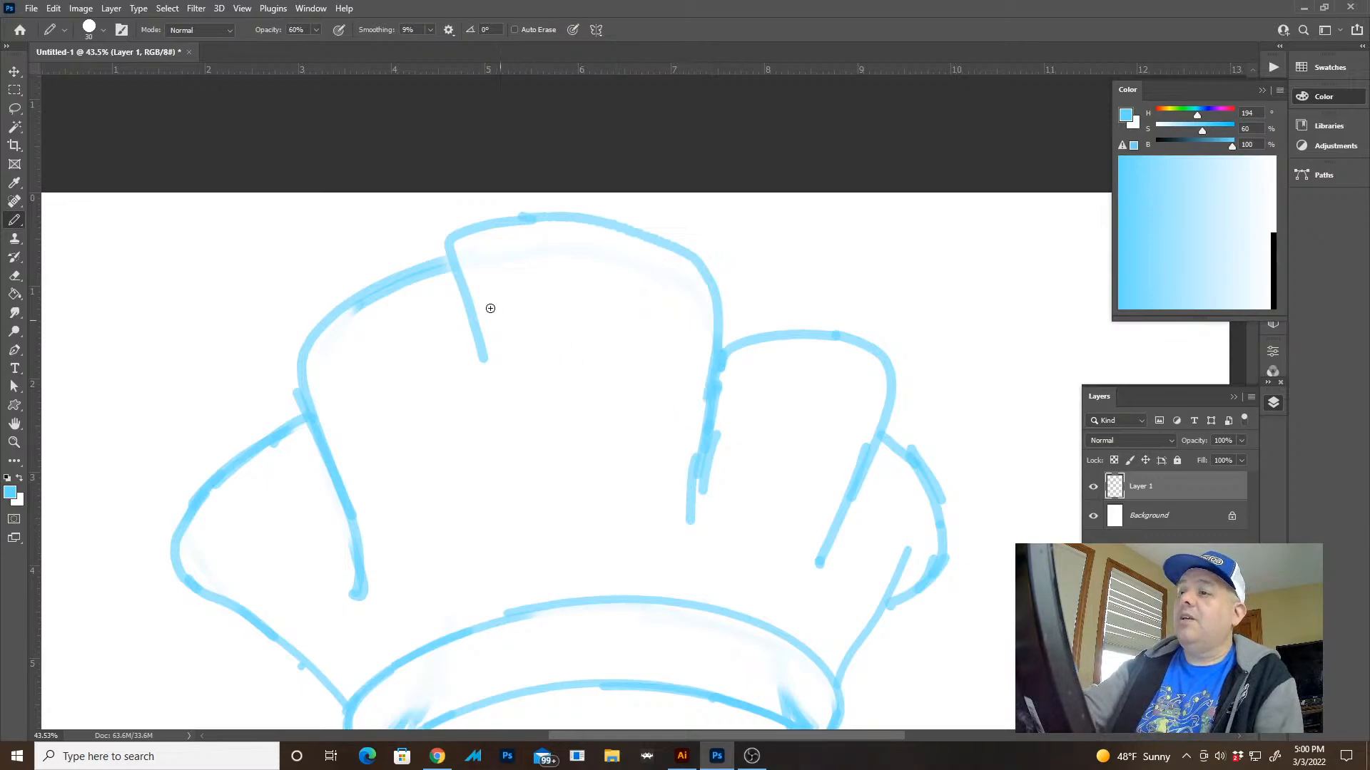
mouse_move(454, 263)
left_mouse_down()
mouse_move(483, 388)
mouse_move(479, 460)
mouse_move(463, 459)
left_mouse_up()
Redraw the top edge of the fold left of the tallest one slightly lower and replace its left side line with a shorter one
key("e")
left_click_drag(428, 263, 320, 318)
key("b")
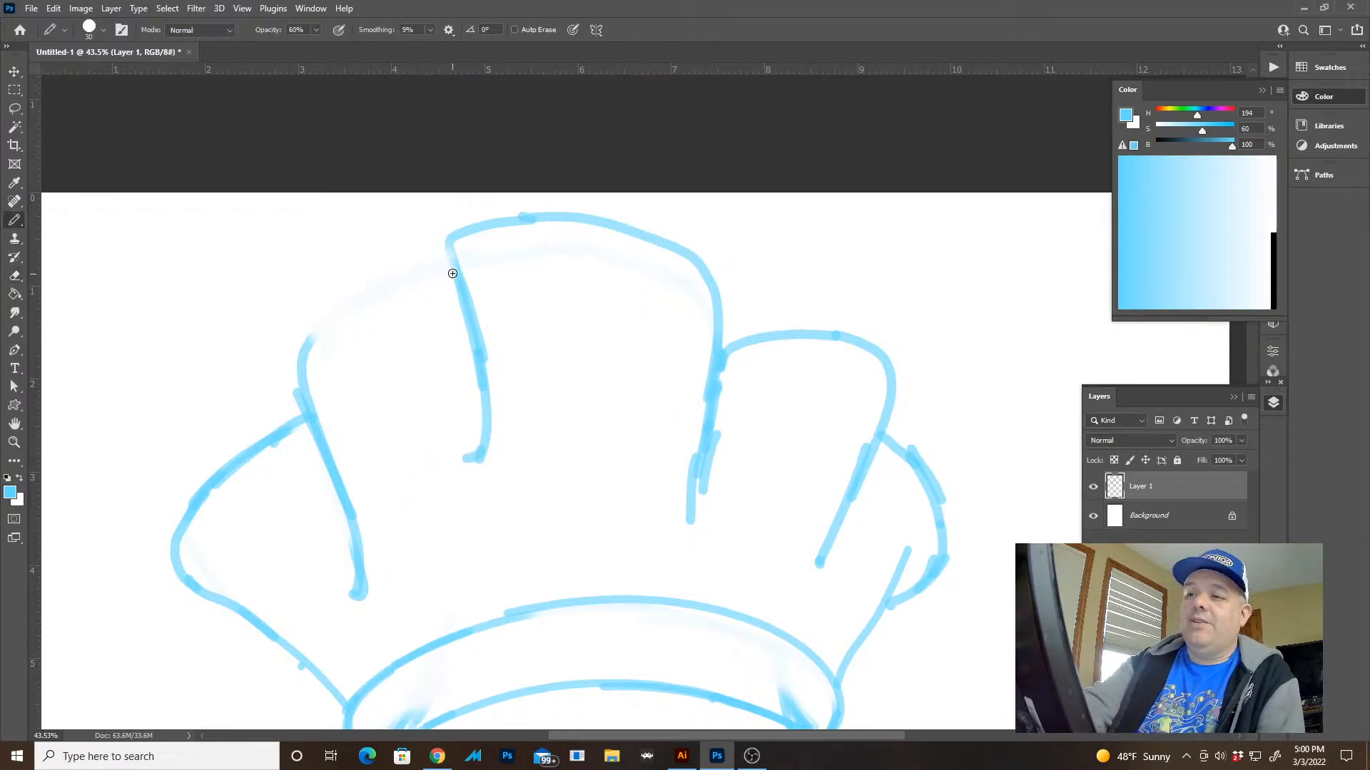
mouse_move(456, 269)
left_mouse_down()
mouse_move(373, 297)
mouse_move(309, 397)
mouse_move(355, 492)
left_mouse_up()
key("e")
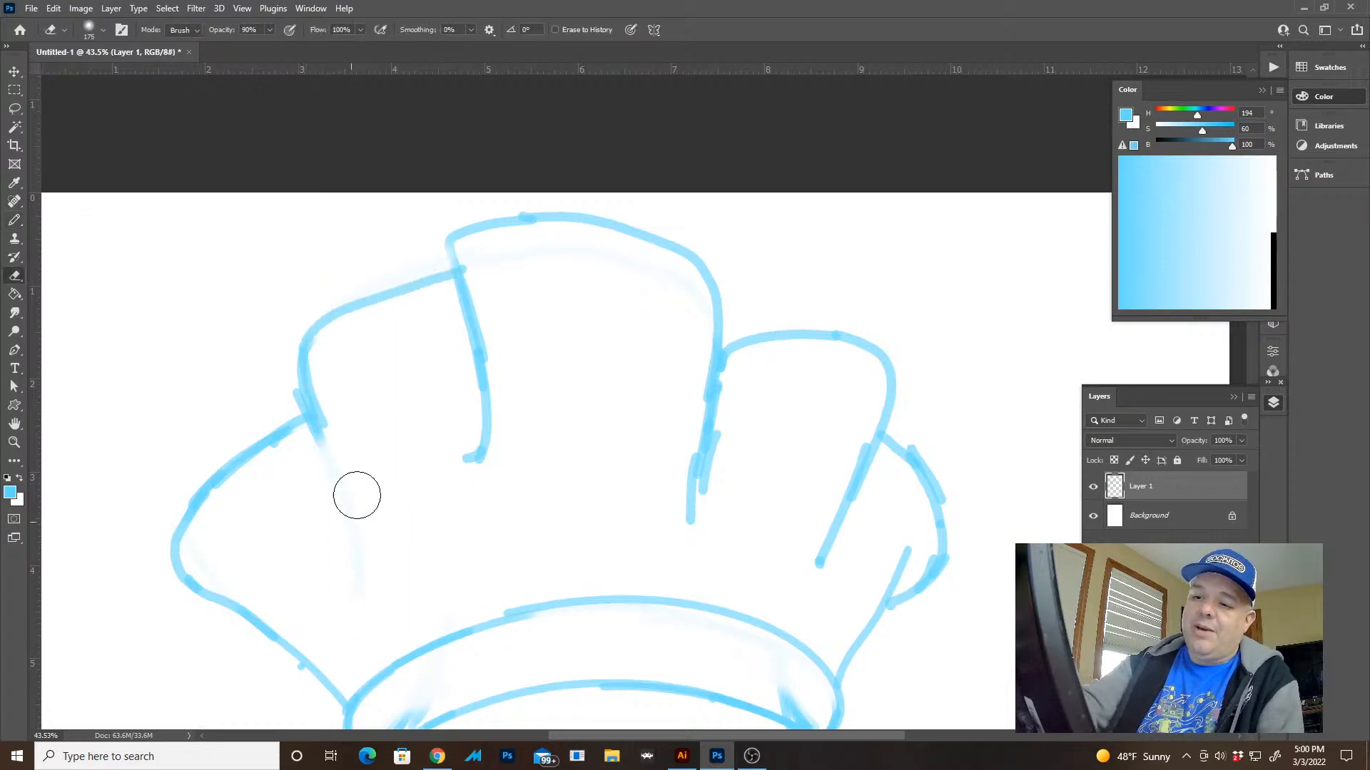
key("b")
left_click_drag(315, 327, 360, 499)
key("z")
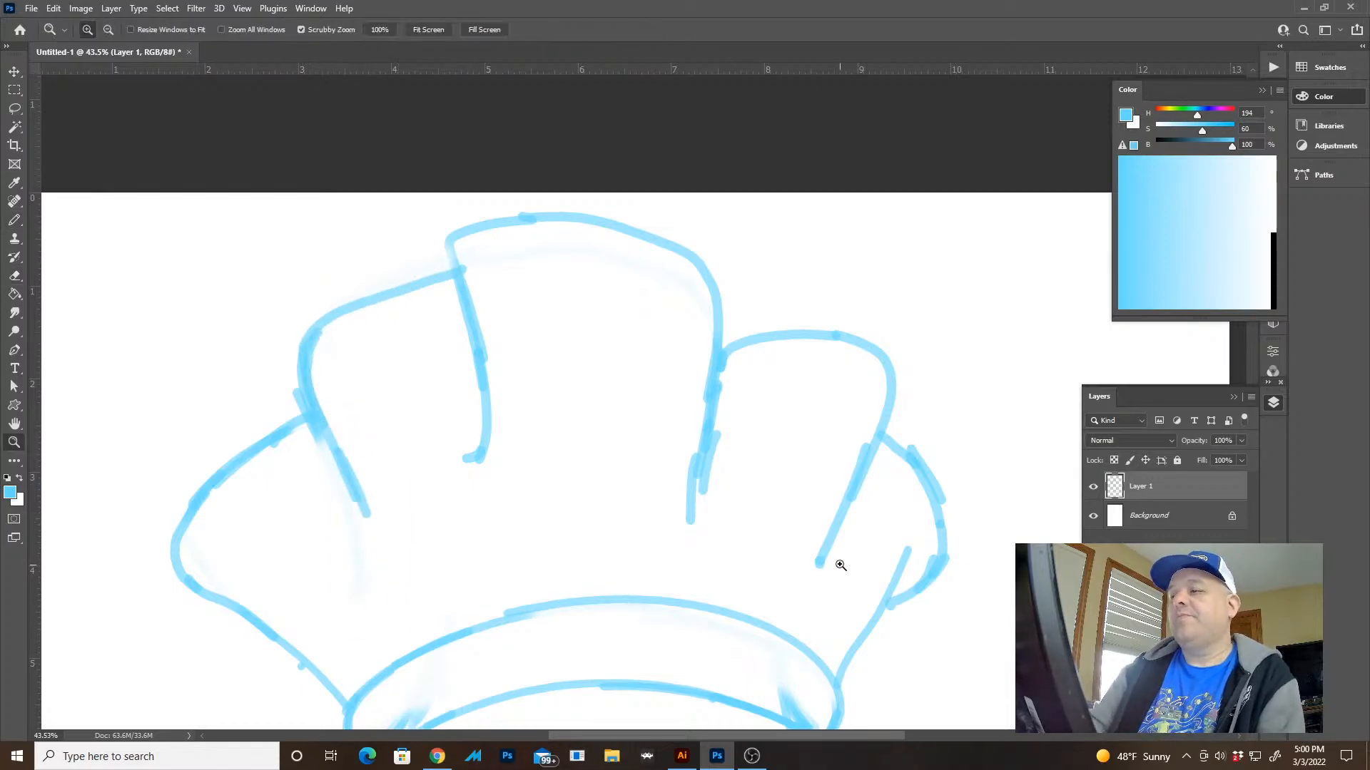
left_click_drag(841, 563, 840, 522)
mouse_move(723, 237)
left_mouse_down()
mouse_move(768, 272)
mouse_move(734, 409)
left_mouse_up()
Rotate the sketch layer about 1.8° clockwise and move it down on the page
key("v")
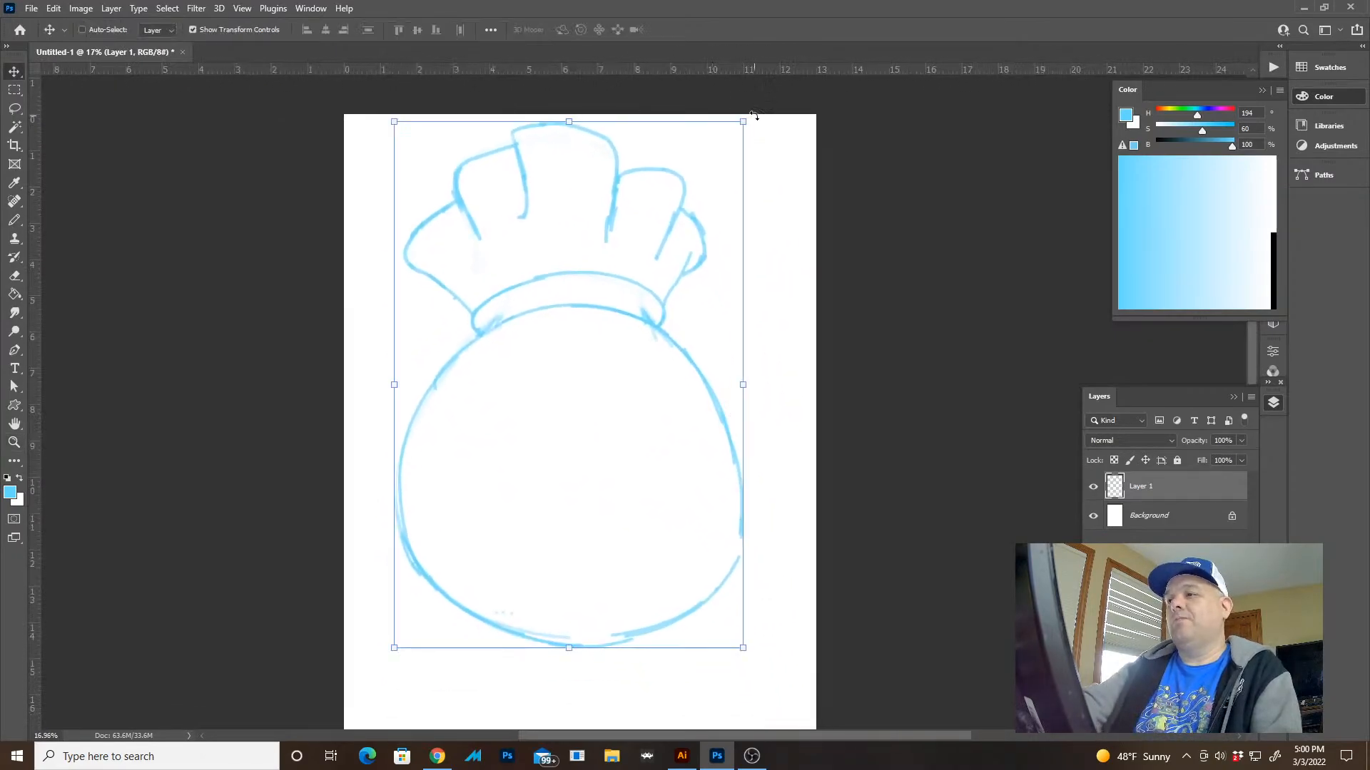
left_click_drag(754, 114, 758, 125)
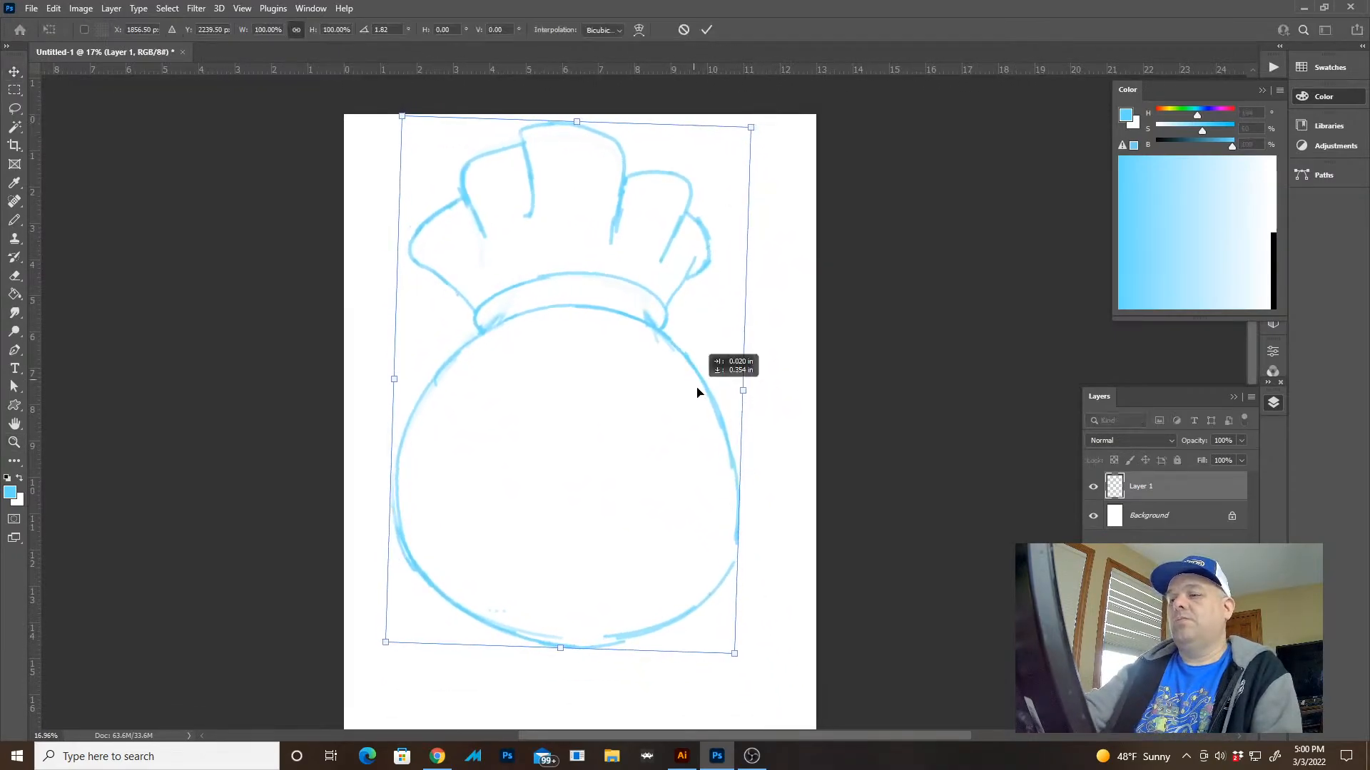
left_click_drag(697, 391, 701, 390)
key("Return")
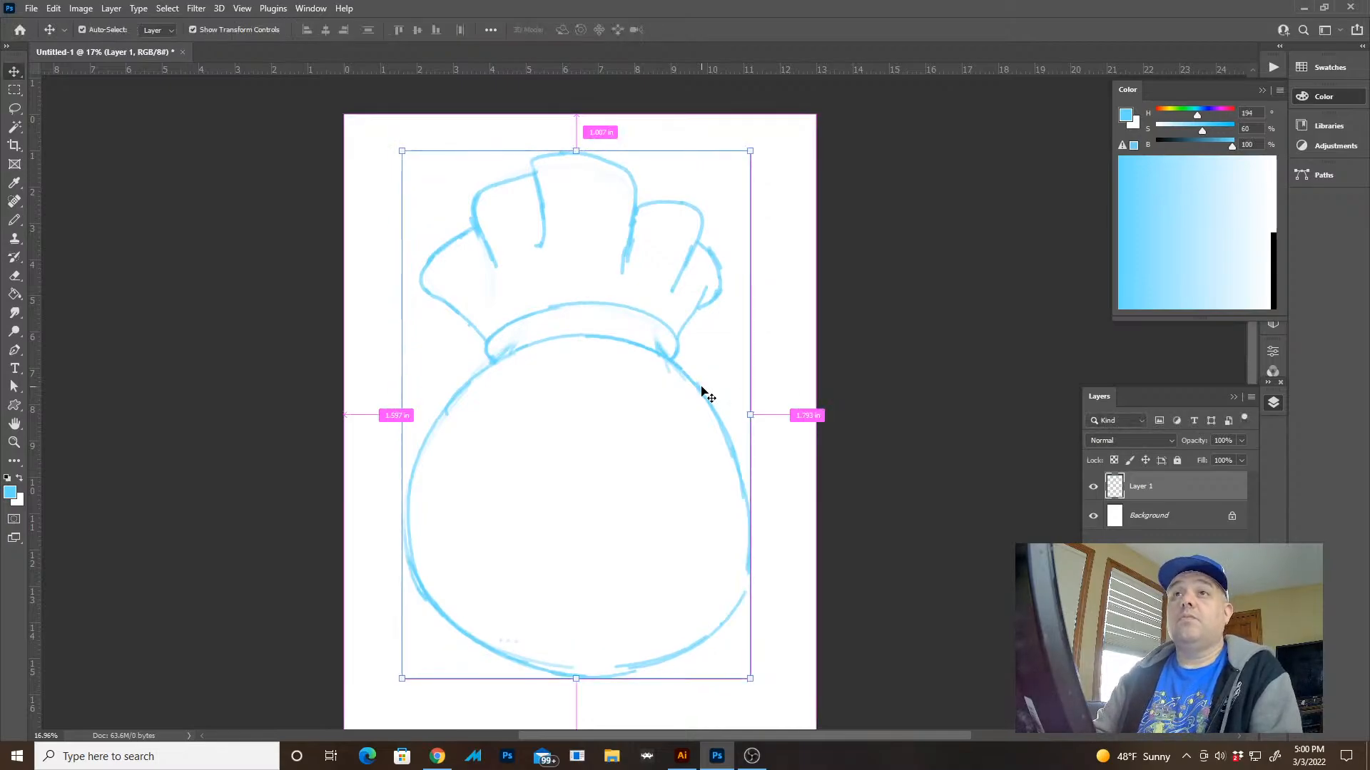
Erase the outline of the rightmost fold and the inner fold lines of the sack's gathered top
key("z")
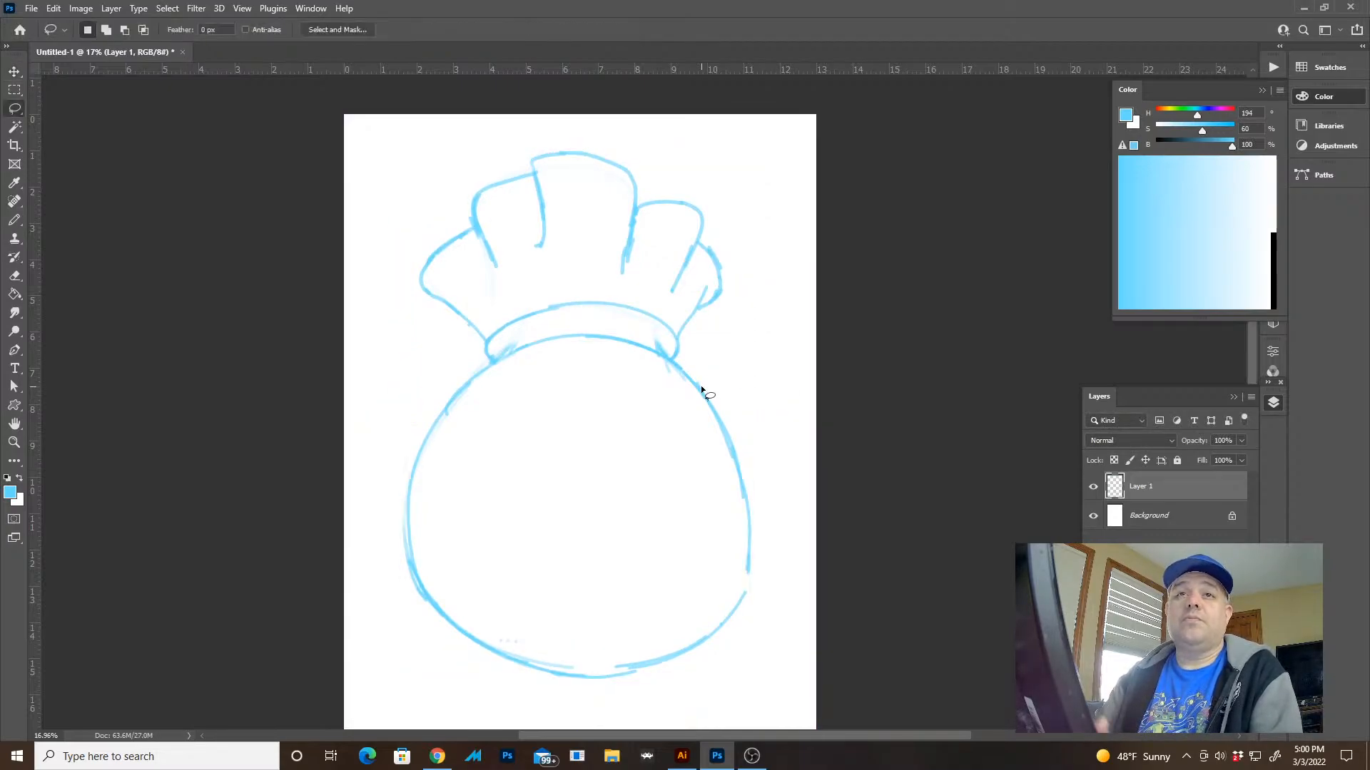
left_click_drag(704, 391, 749, 535)
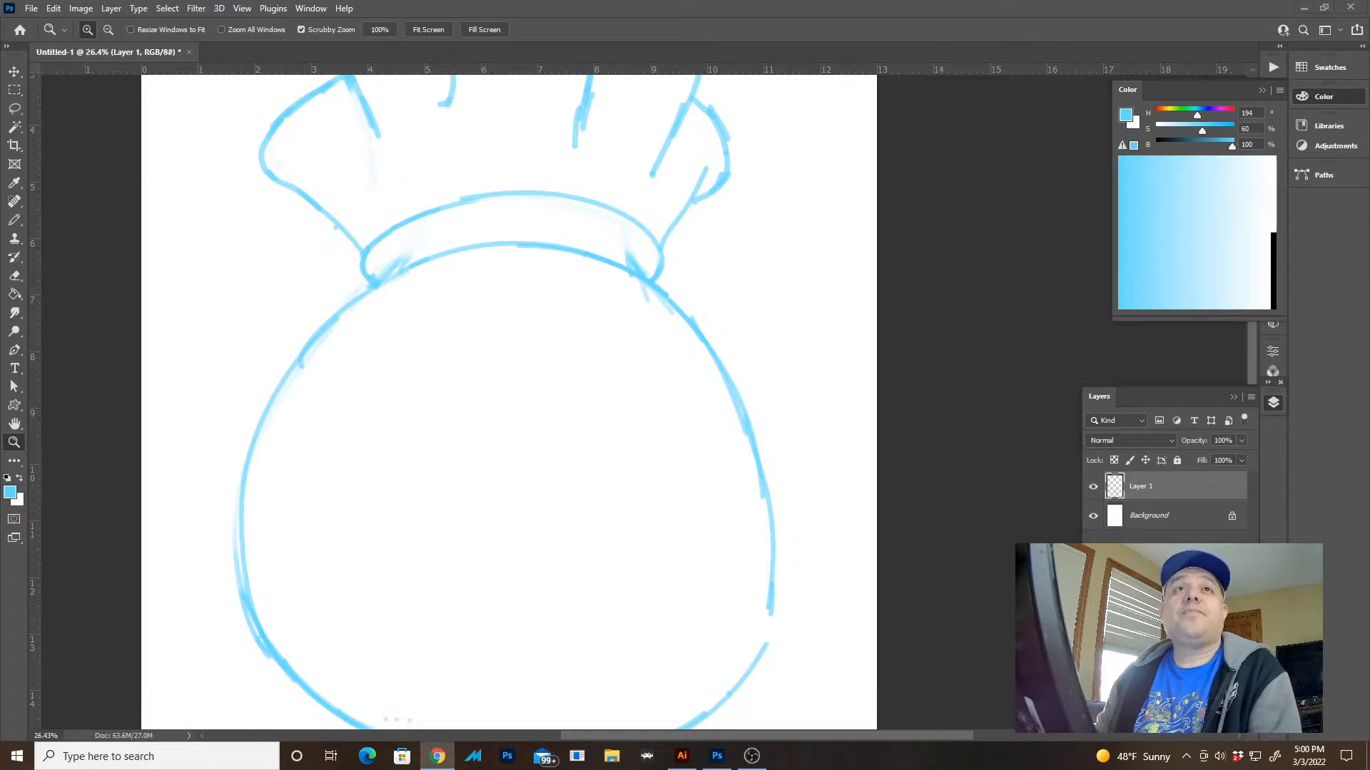
key("e")
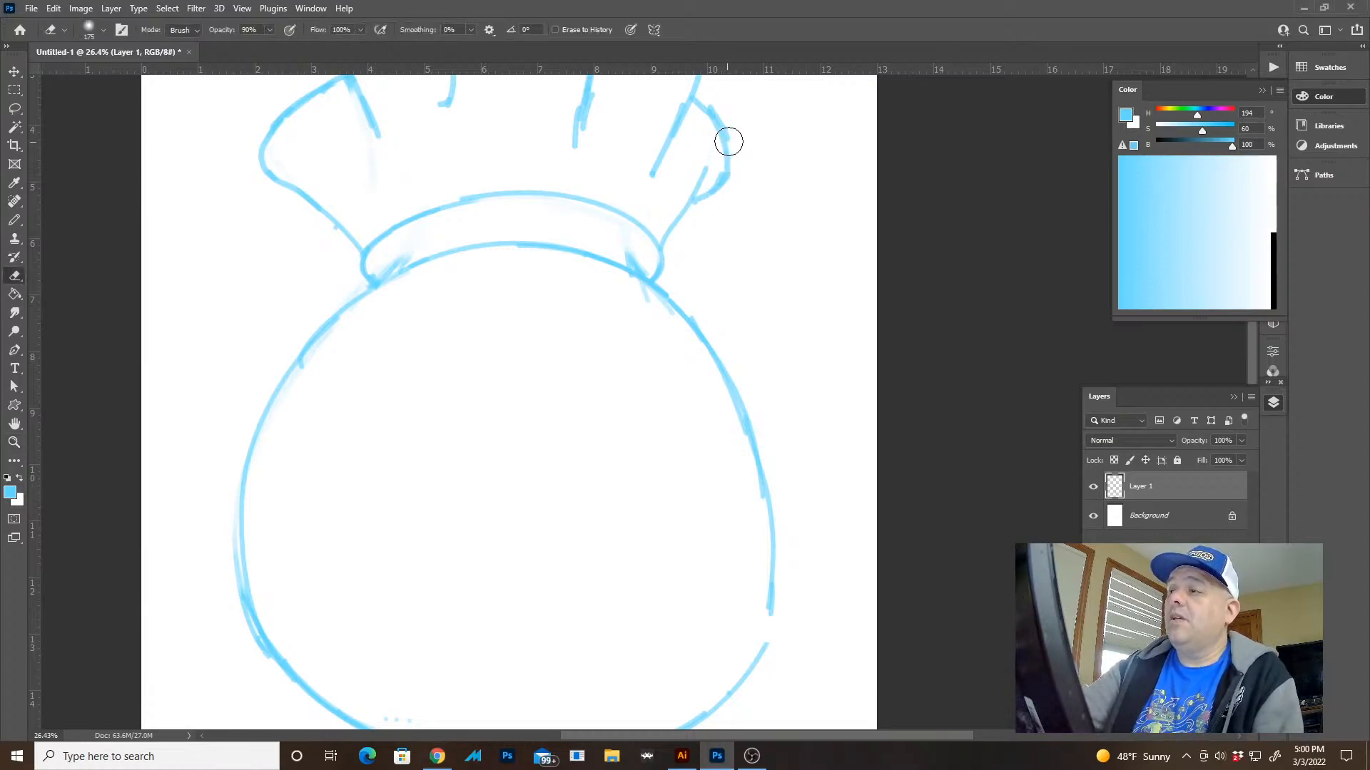
mouse_move(728, 140)
left_mouse_down()
mouse_move(699, 180)
mouse_move(717, 165)
mouse_move(706, 324)
mouse_move(690, 239)
left_mouse_up()
mouse_move(702, 301)
left_mouse_down()
mouse_move(713, 332)
mouse_move(688, 215)
mouse_move(586, 191)
mouse_move(445, 215)
mouse_move(432, 261)
mouse_move(352, 303)
left_mouse_up()
Redraw the top edge of the fold left of the tallest one so it flows into the tallest fold as a wavy outline
key("b")
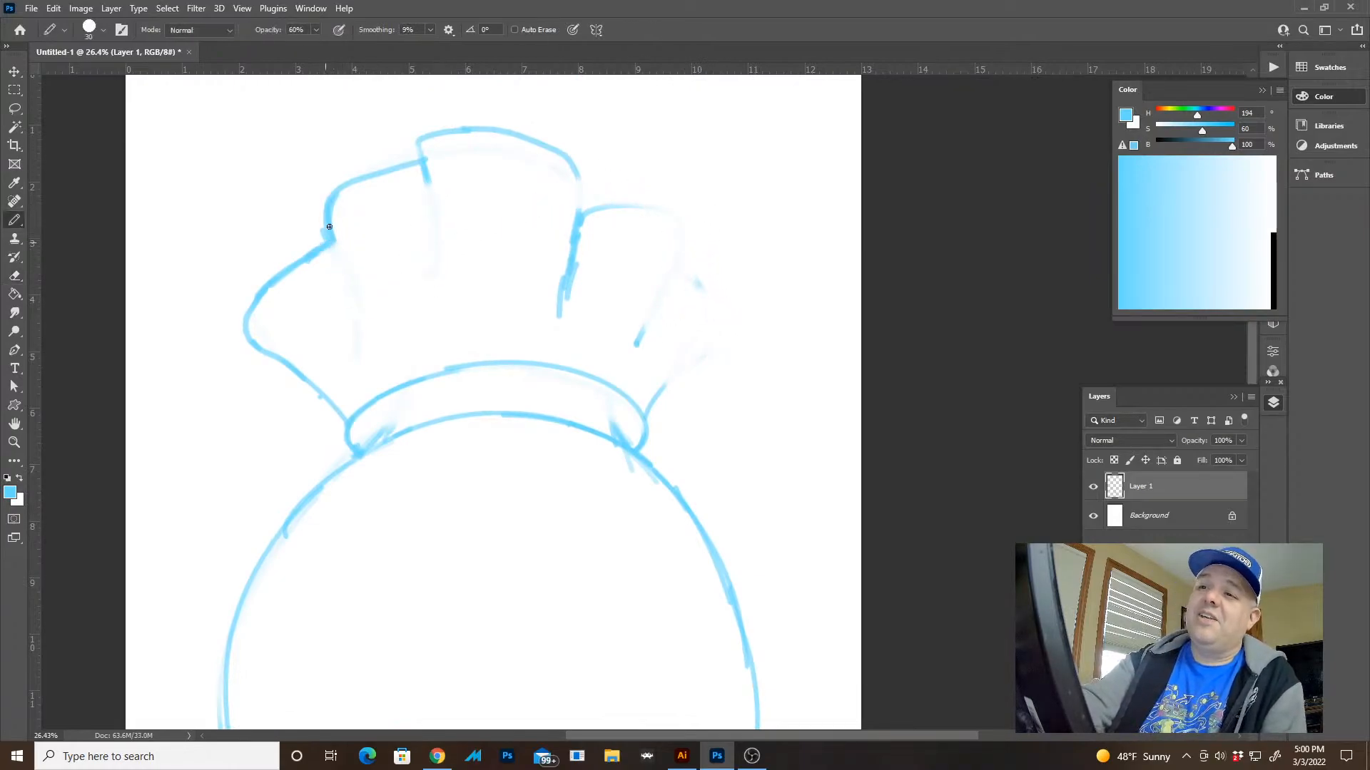
mouse_move(329, 227)
left_mouse_down()
mouse_move(410, 165)
mouse_move(434, 165)
left_mouse_up()
key("e")
key("b")
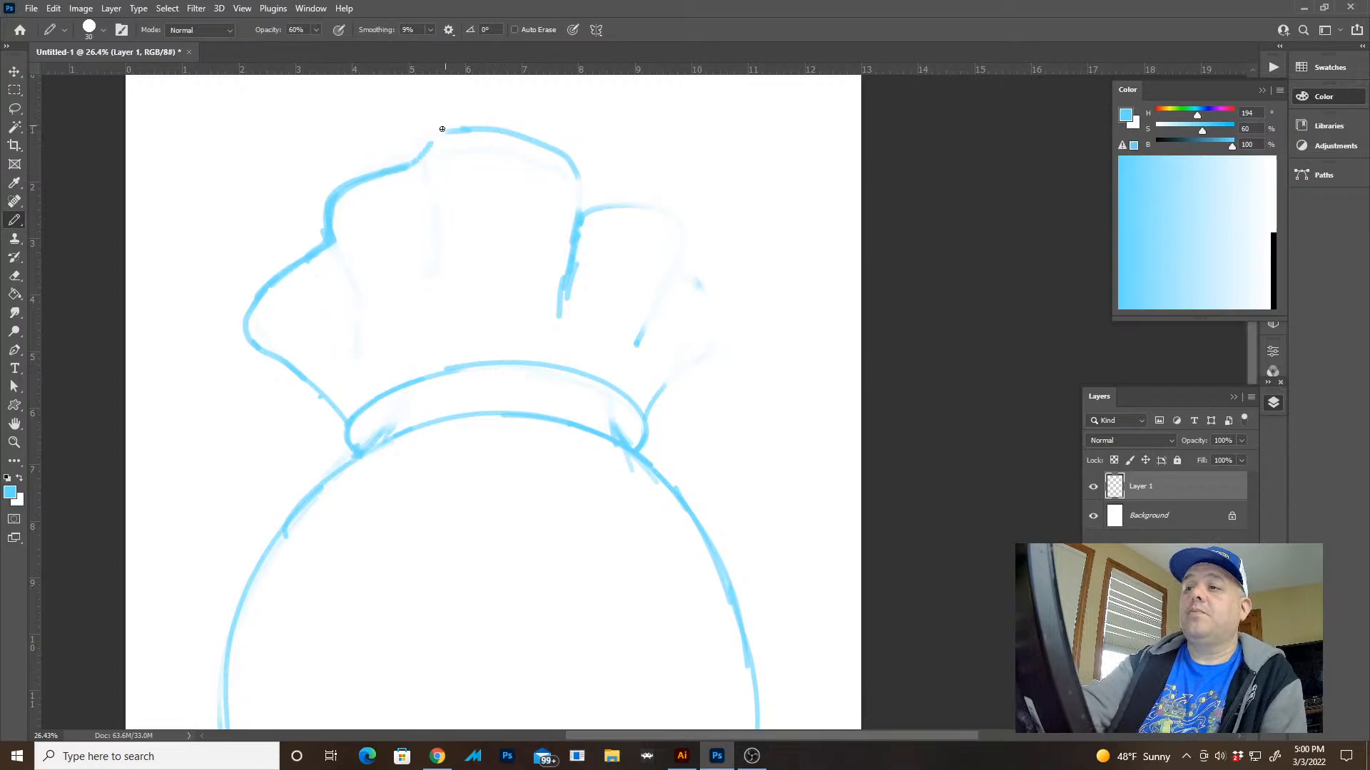
Erase the fold right of the tallest one and redraw its edge as a wavy line sloping down toward the outer tip
key("e")
mouse_move(582, 203)
left_mouse_down()
mouse_move(559, 322)
mouse_move(640, 334)
left_mouse_up()
key("b")
left_click_drag(568, 169, 619, 217)
key("ctrl+z")
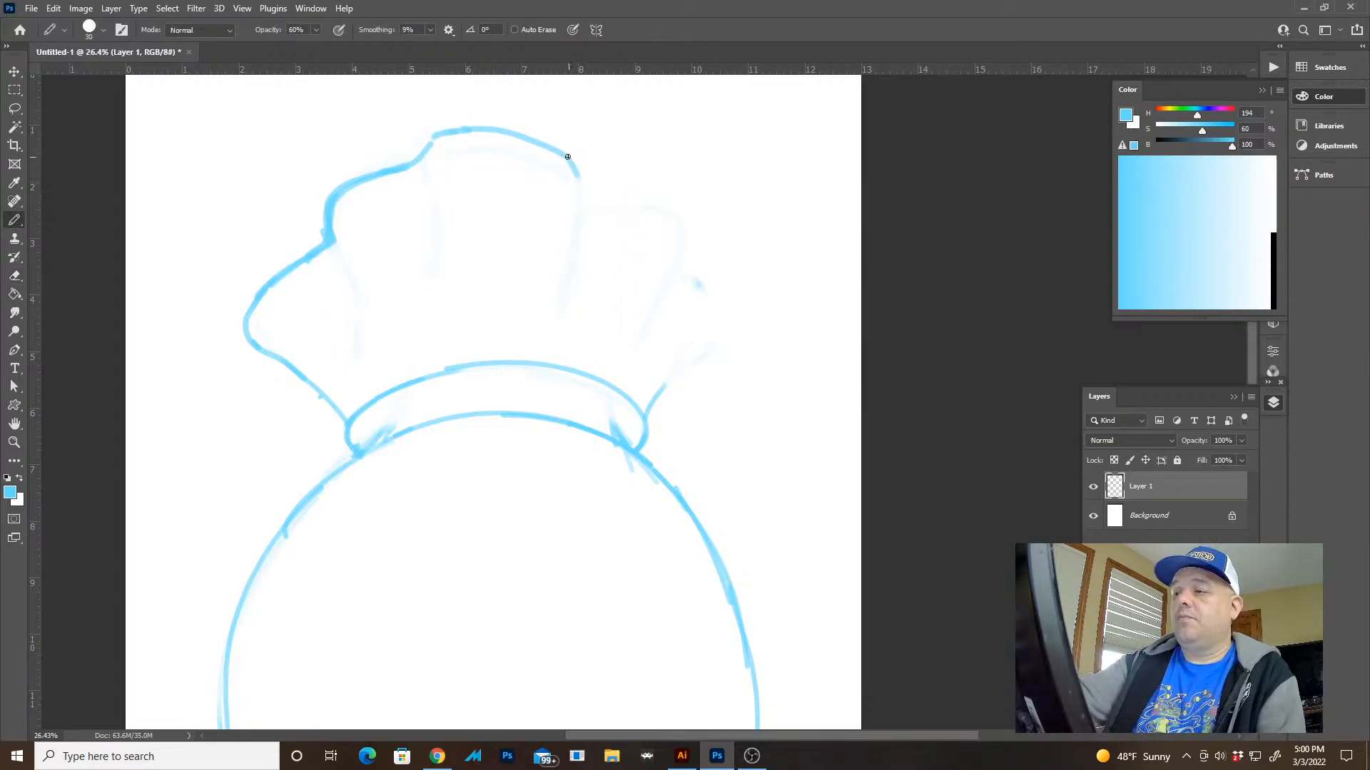
mouse_move(569, 156)
left_mouse_down()
mouse_move(604, 212)
mouse_move(654, 247)
left_mouse_up()
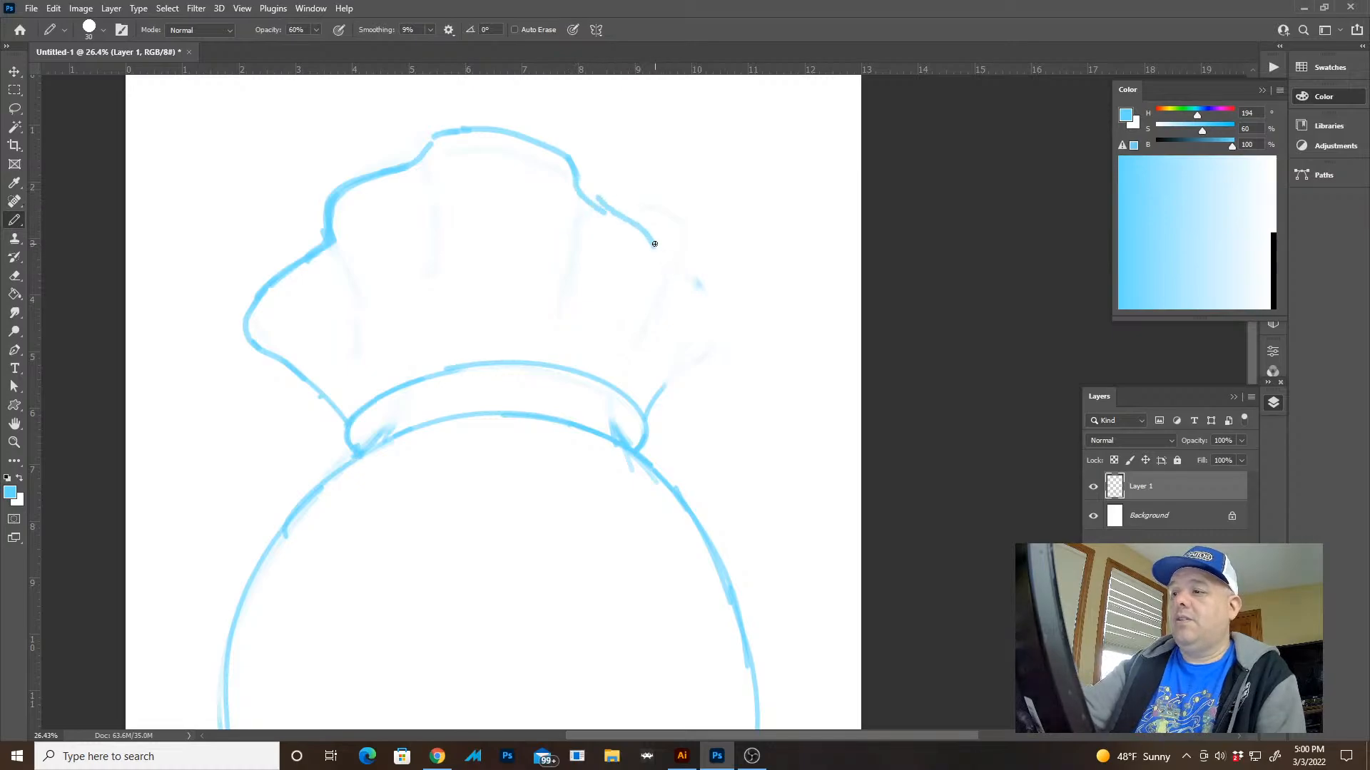
left_click_drag(595, 206, 690, 285)
Redraw the right flare line up from the band and close it with a rounded tip at the wavy outline
mouse_move(644, 412)
left_mouse_down()
mouse_move(684, 328)
mouse_move(668, 378)
mouse_move(696, 333)
left_mouse_up()
key("e")
key("b")
mouse_move(655, 249)
left_mouse_down()
mouse_move(679, 276)
mouse_move(727, 297)
left_mouse_up()
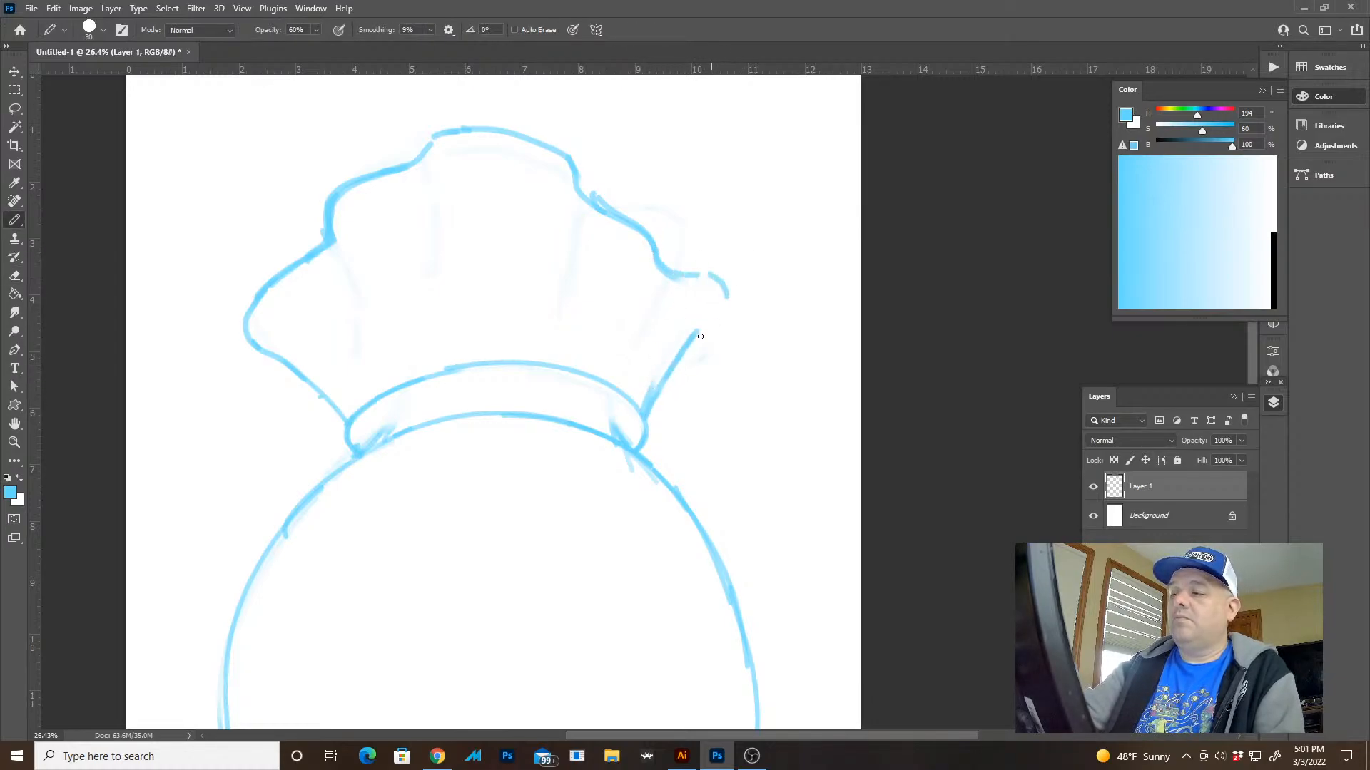
mouse_move(669, 372)
left_mouse_down()
mouse_move(707, 323)
mouse_move(709, 274)
left_mouse_up()
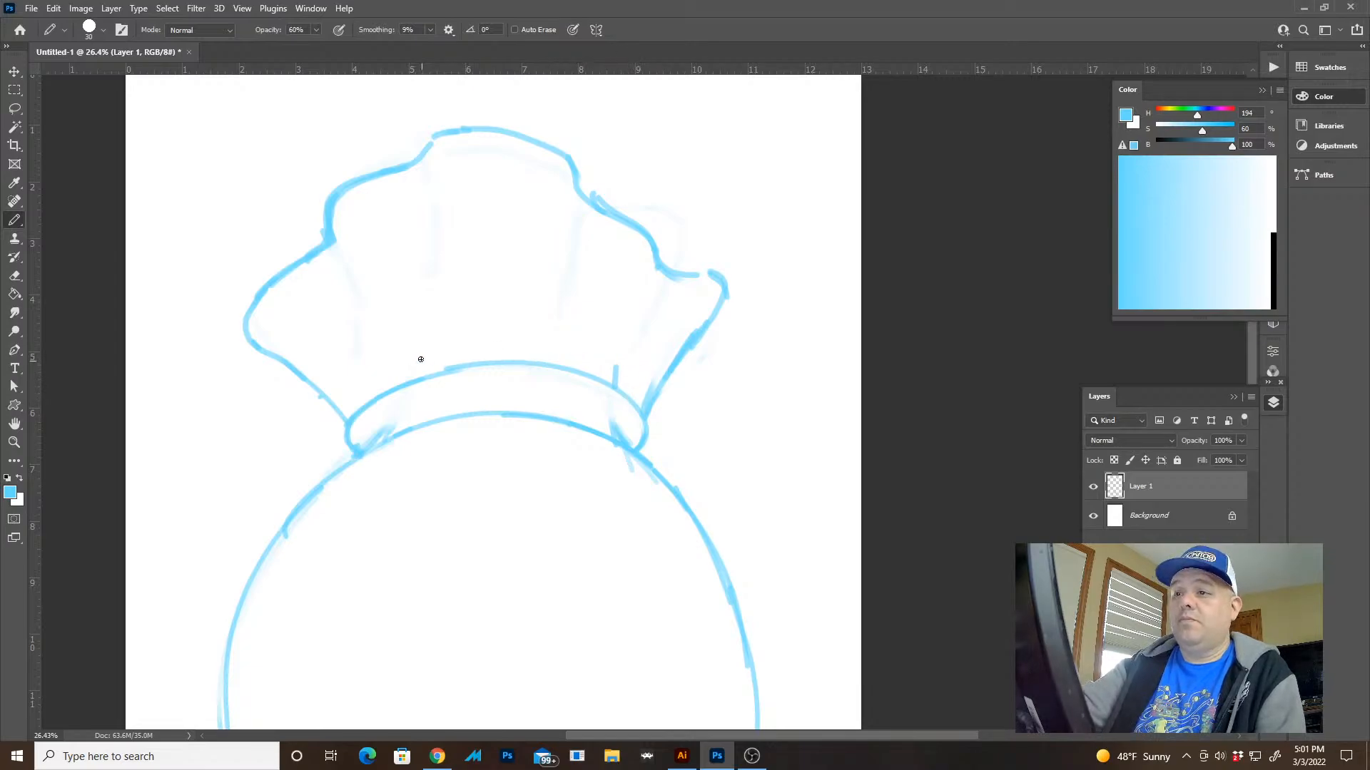
Draw short pleat lines rising from the band's upper edge into the gathered top
left_click_drag(403, 385, 393, 343)
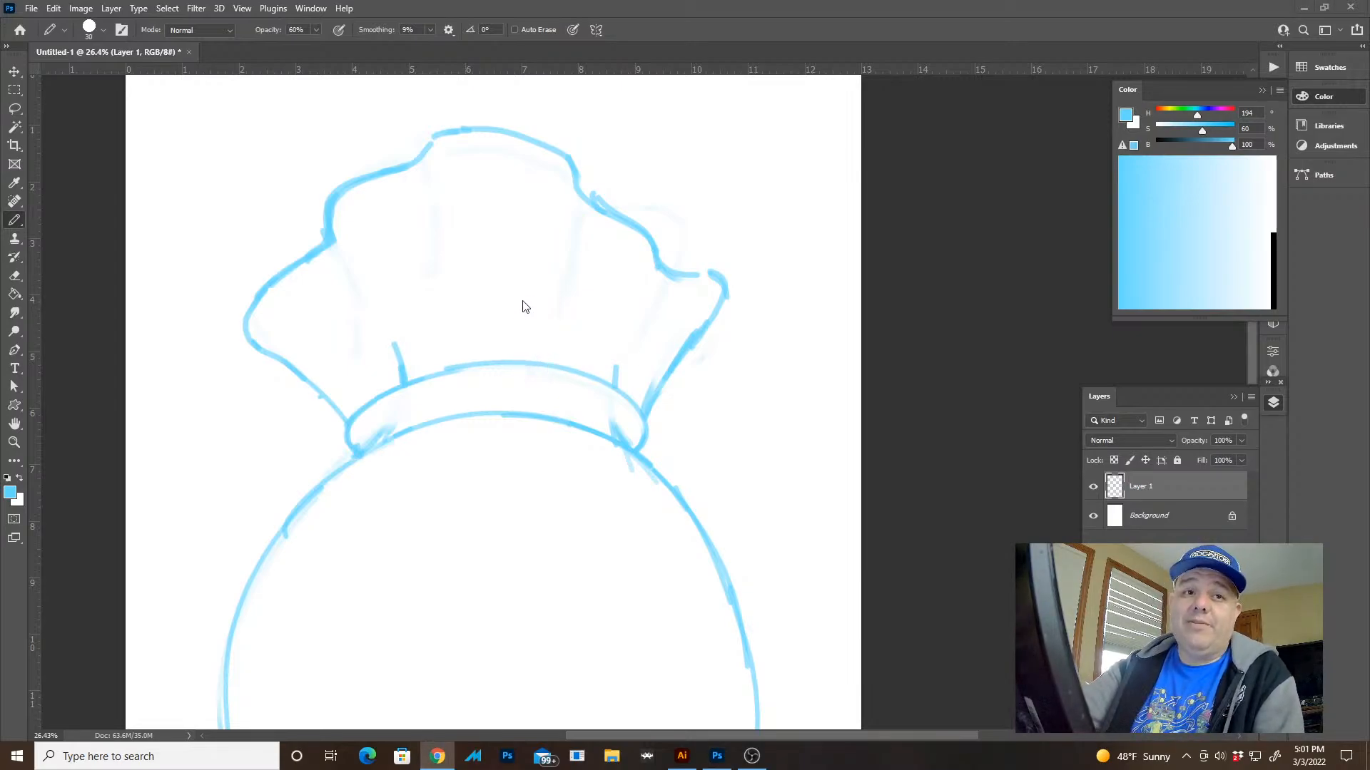
left_click_drag(476, 362, 458, 316)
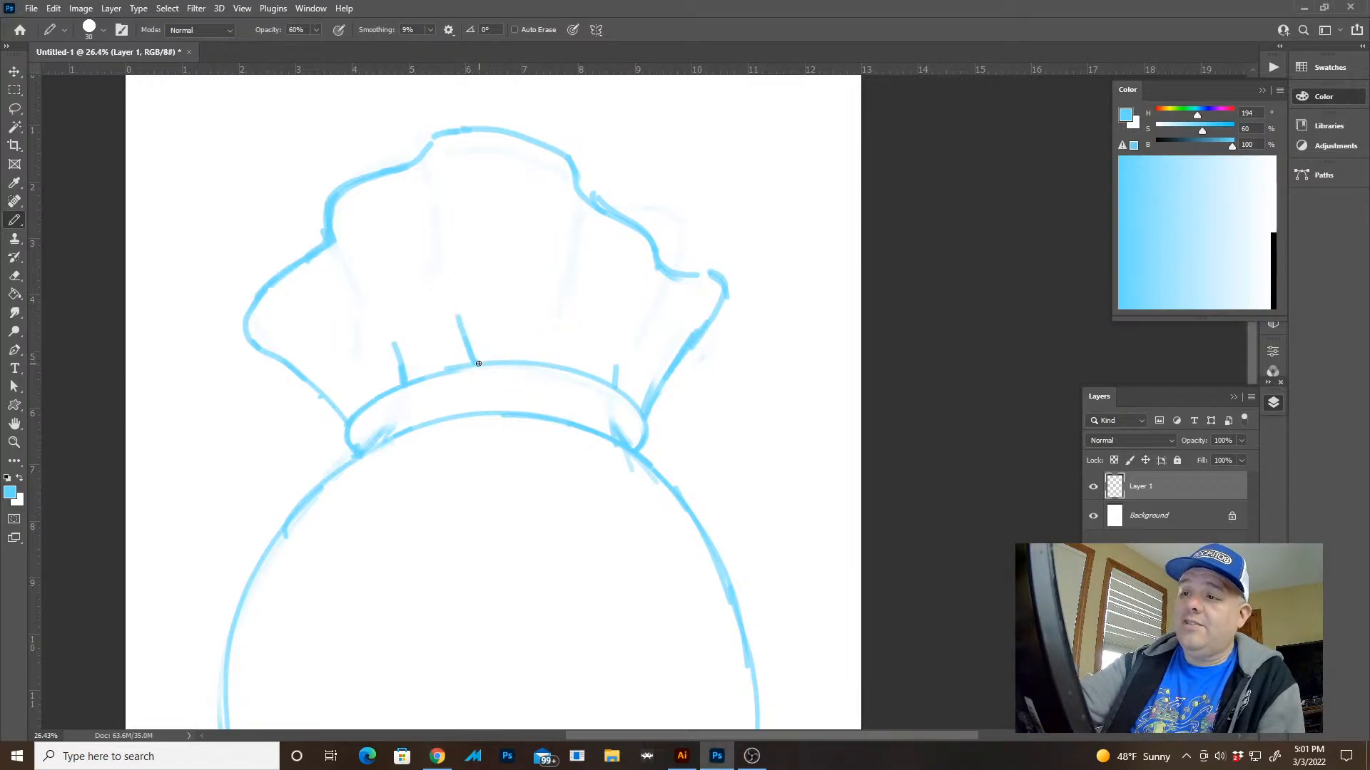
left_click_drag(584, 370, 578, 329)
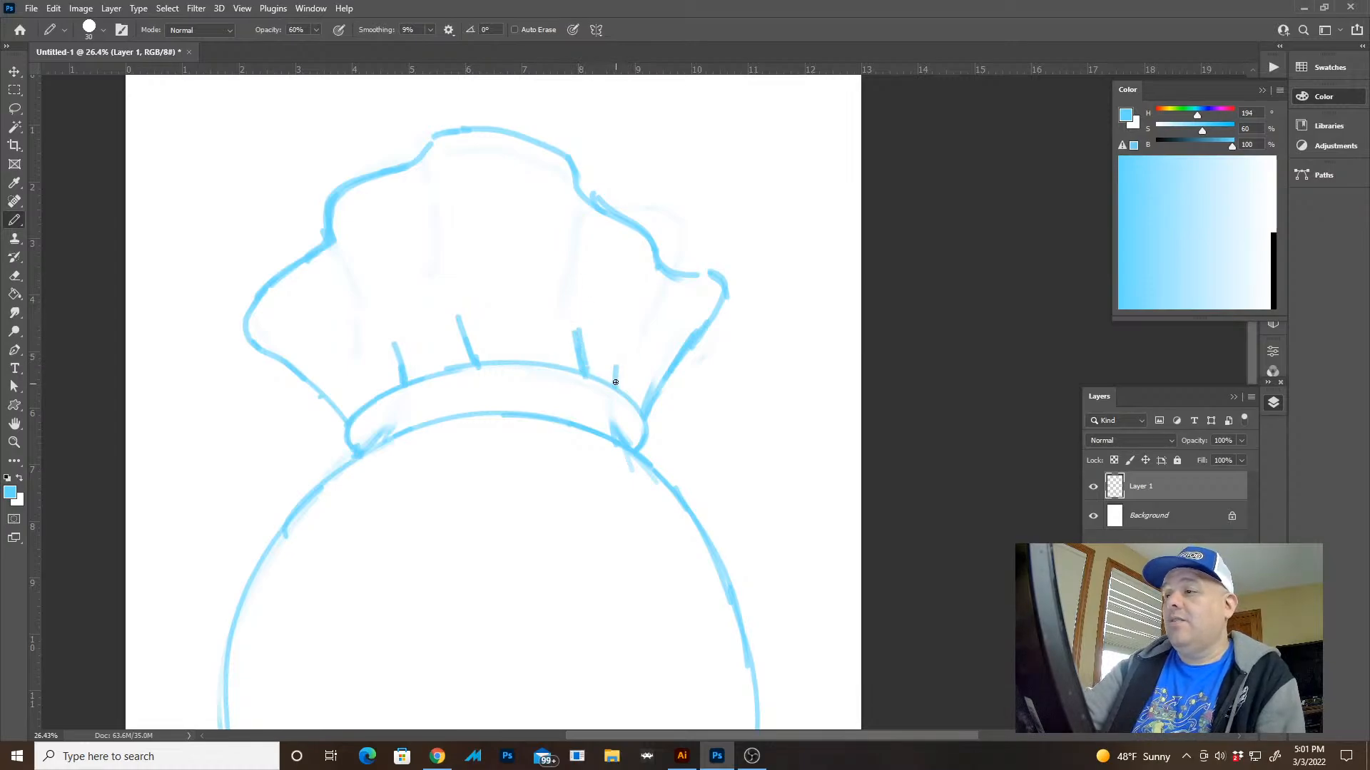
left_click_drag(615, 380, 628, 342)
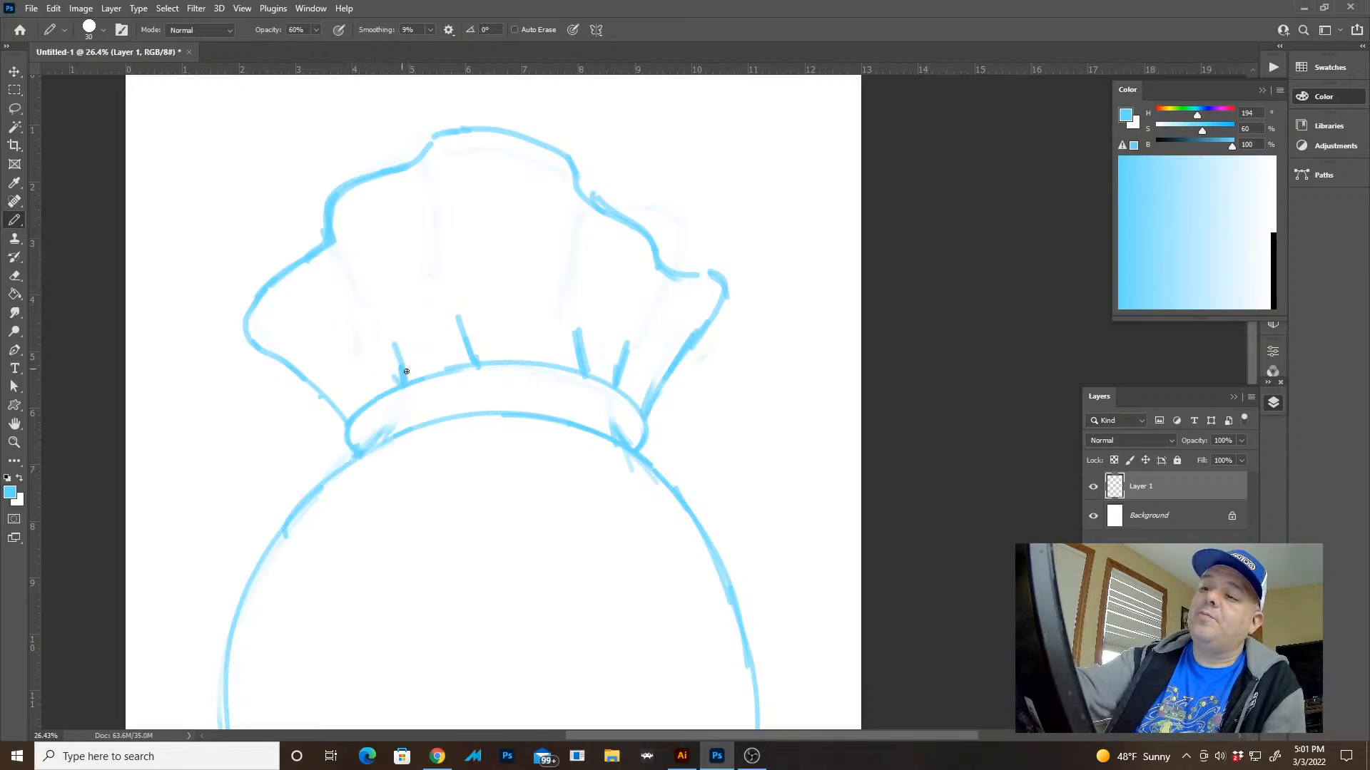
Erase the left side of the sack's body and draw a short inward crease at the upper end of the gap
left_click_drag(648, 532, 644, 326)
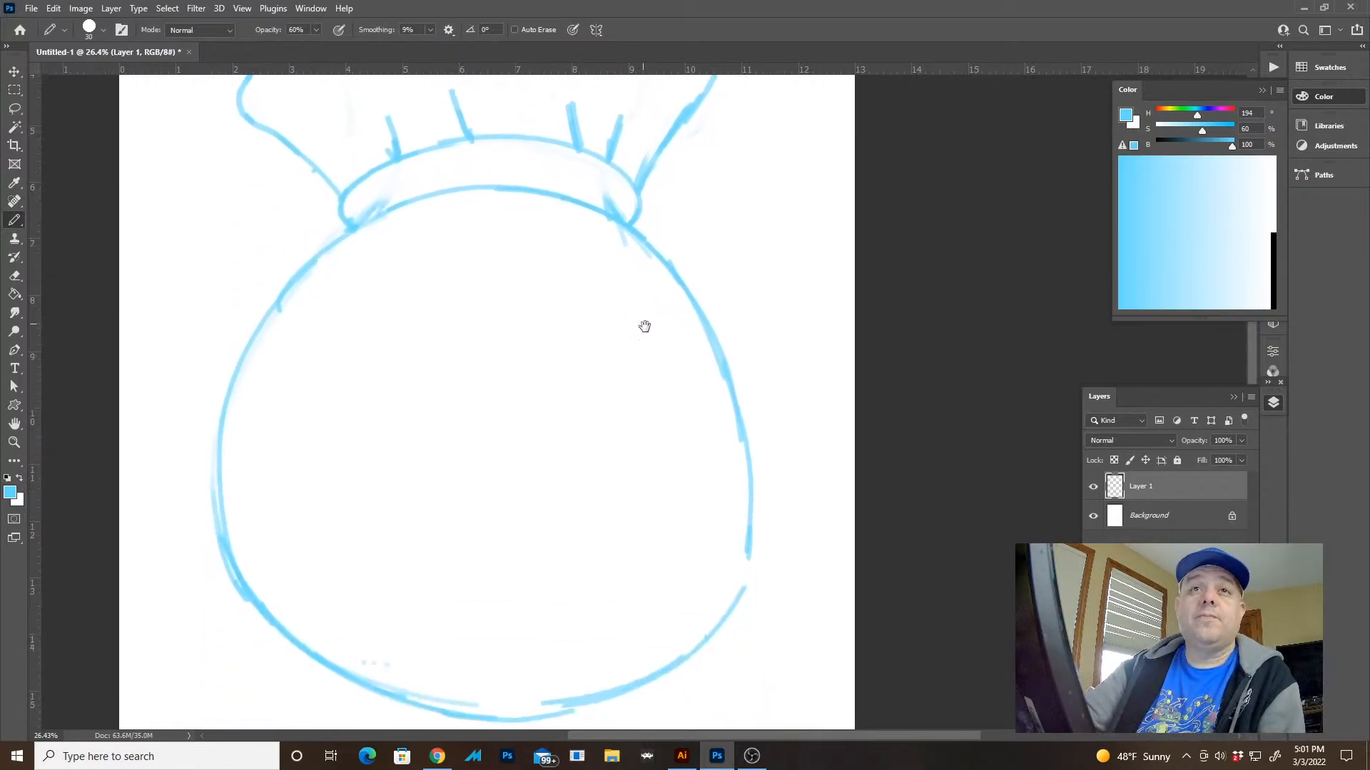
left_click_drag(391, 406, 663, 390)
left_click_drag(586, 259, 490, 455)
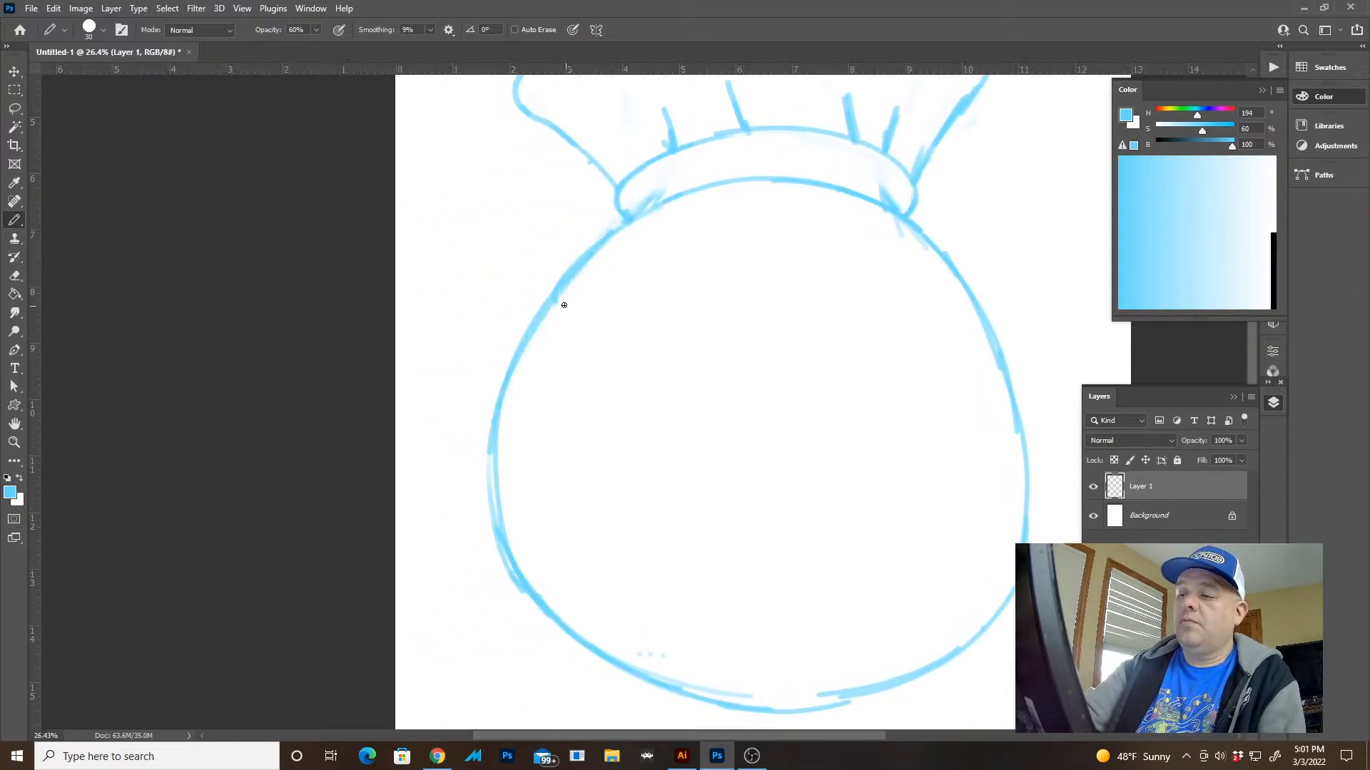
key("e")
mouse_move(537, 322)
left_mouse_down()
mouse_move(511, 388)
mouse_move(503, 518)
left_mouse_up()
key("b")
mouse_move(541, 335)
left_mouse_down()
mouse_move(548, 308)
mouse_move(541, 349)
left_mouse_up()
Redraw the sack's left side as an outward bulge ending at a short inward crease near the lower left
mouse_move(534, 596)
left_mouse_down()
mouse_move(519, 516)
mouse_move(511, 590)
mouse_move(521, 519)
left_mouse_up()
key("e")
key("b")
mouse_move(579, 260)
left_mouse_down()
mouse_move(515, 332)
mouse_move(480, 427)
mouse_move(501, 514)
left_mouse_up()
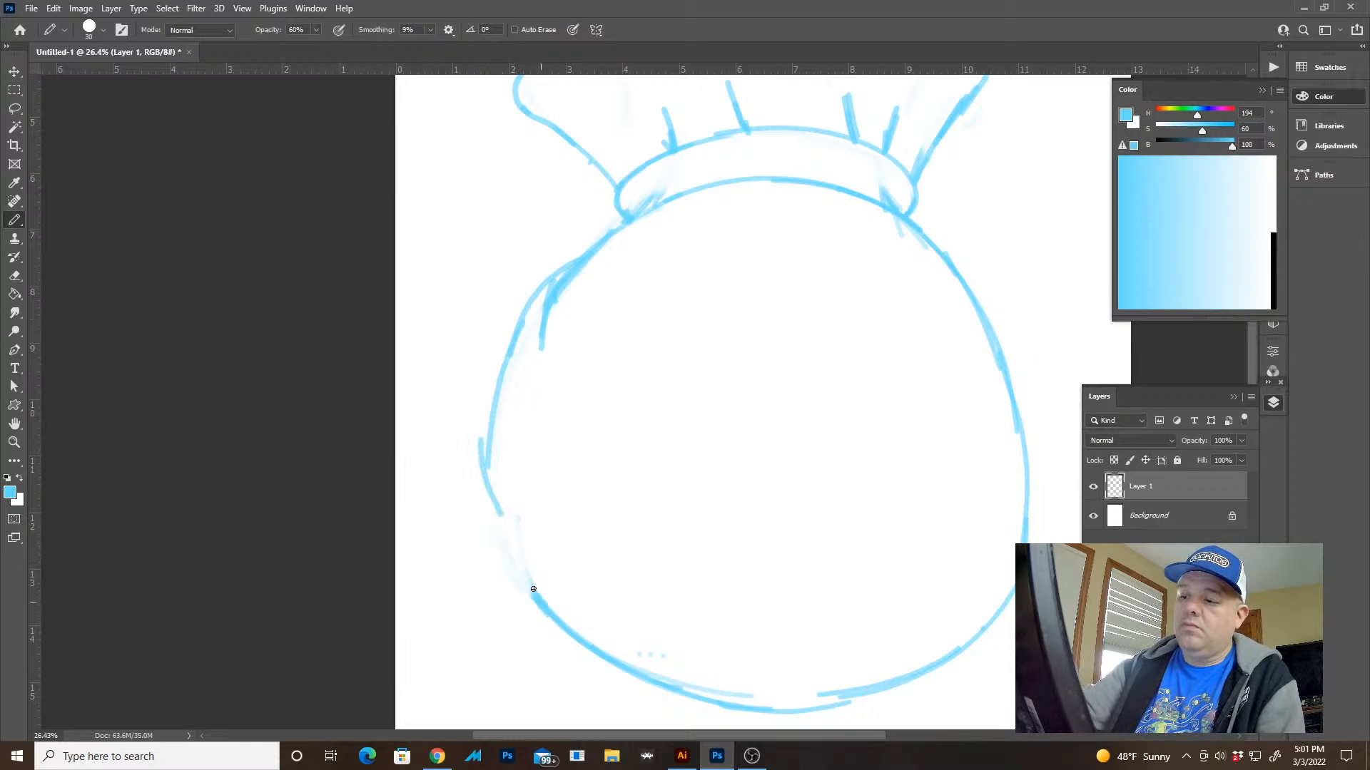
left_click_drag(534, 590, 522, 544)
left_click_drag(529, 578, 516, 497)
left_click_drag(487, 465, 522, 549)
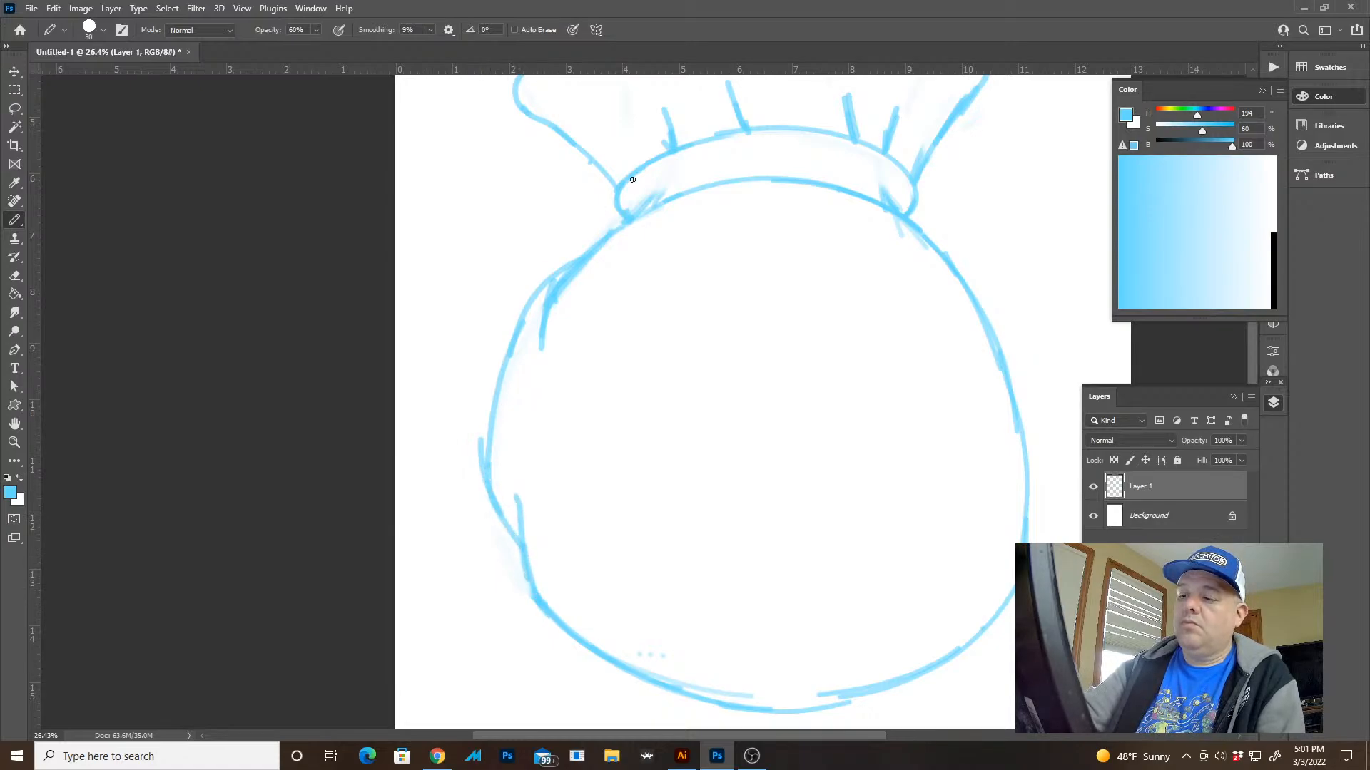
Erase the left bulge's upper shoulder and redraw it as a tighter curve starting at the upper crease
key("e")
left_click_drag(523, 299, 559, 272)
key("b")
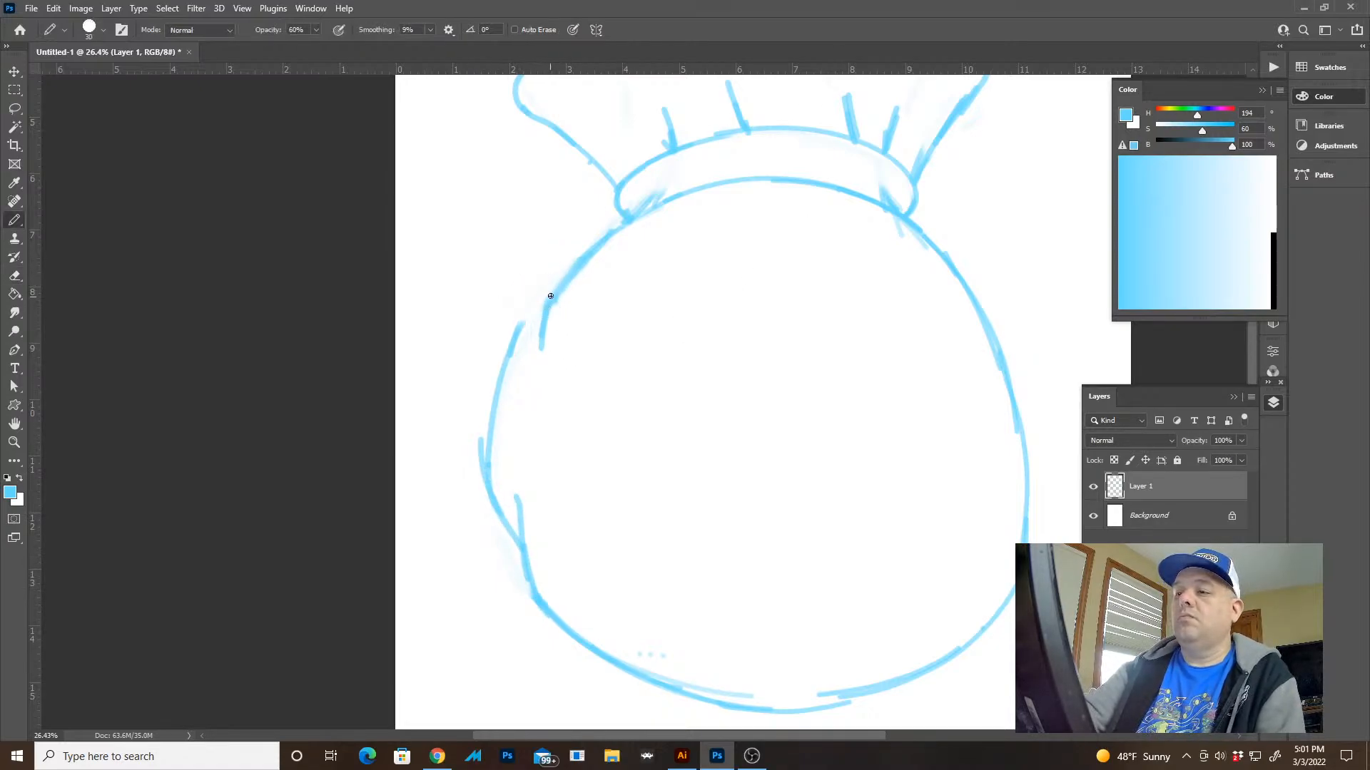
left_click_drag(534, 316, 504, 360)
Erase the right side of the sack's body and redraw it as an outward bulge rejoining the outline at the lower right
key("space")
left_click_drag(947, 452, 803, 438)
key("e")
mouse_move(847, 330)
left_mouse_down()
mouse_move(889, 496)
mouse_move(827, 273)
mouse_move(844, 330)
mouse_move(830, 273)
mouse_move(896, 380)
mouse_move(897, 514)
mouse_move(898, 480)
mouse_move(892, 537)
mouse_move(870, 576)
left_mouse_up()
key("b")
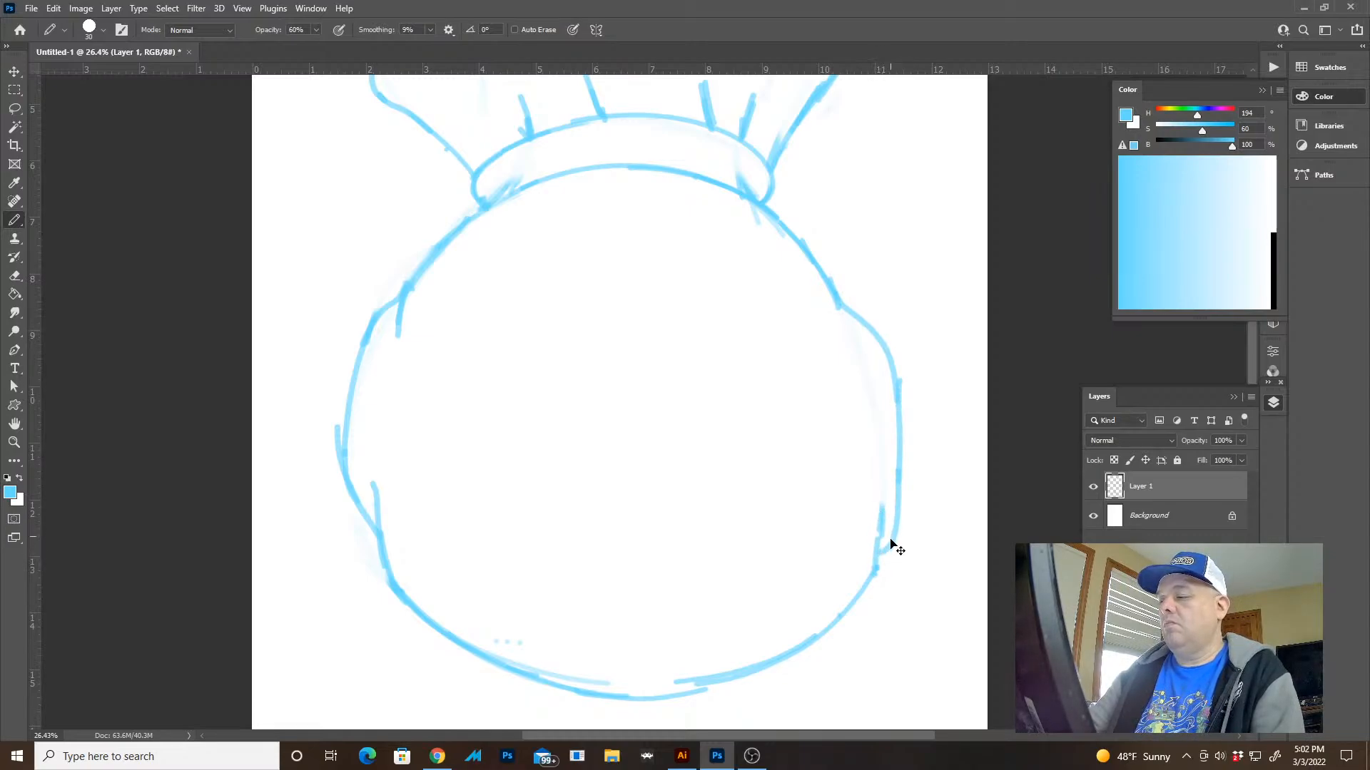
left_click_drag(889, 542, 875, 574)
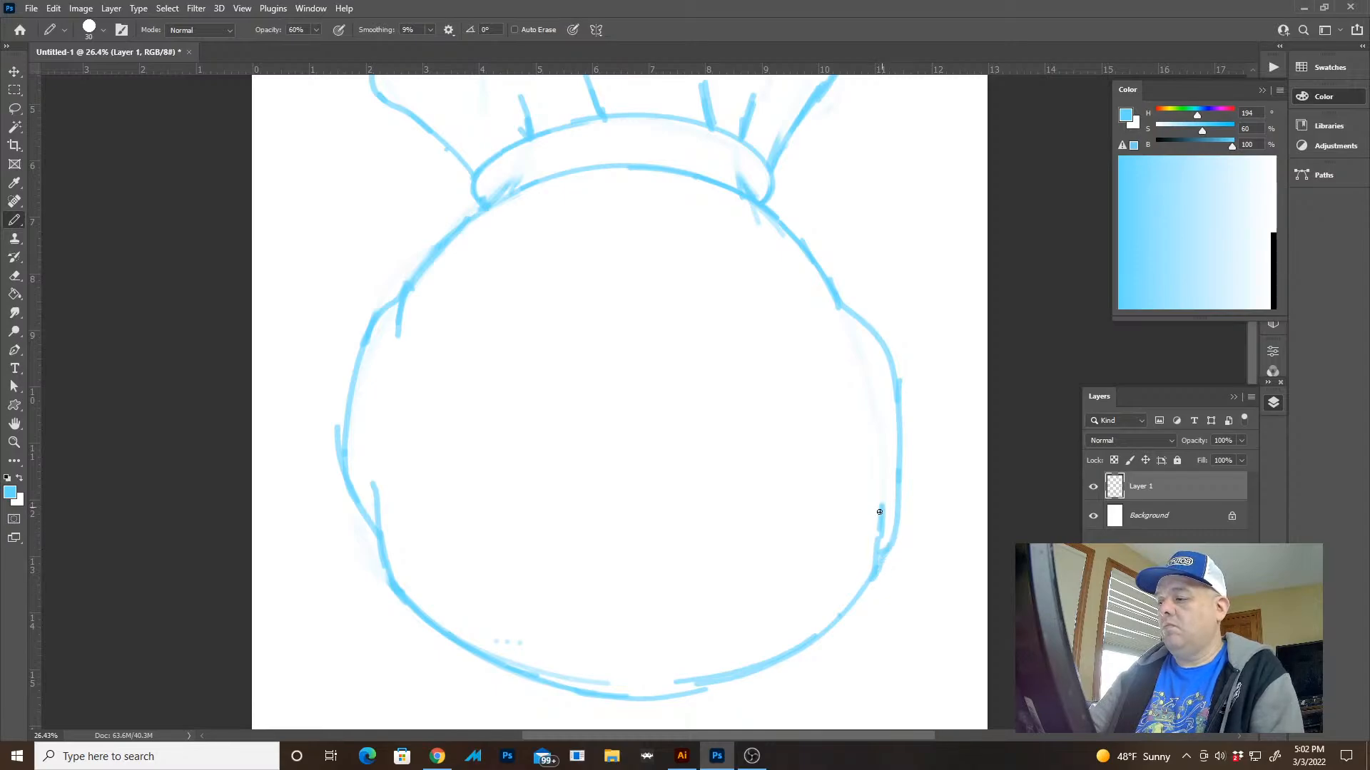
Remove the short crease at the right bulge's lower end and retrace the bulge down into the body outline
key("ctrl+z")
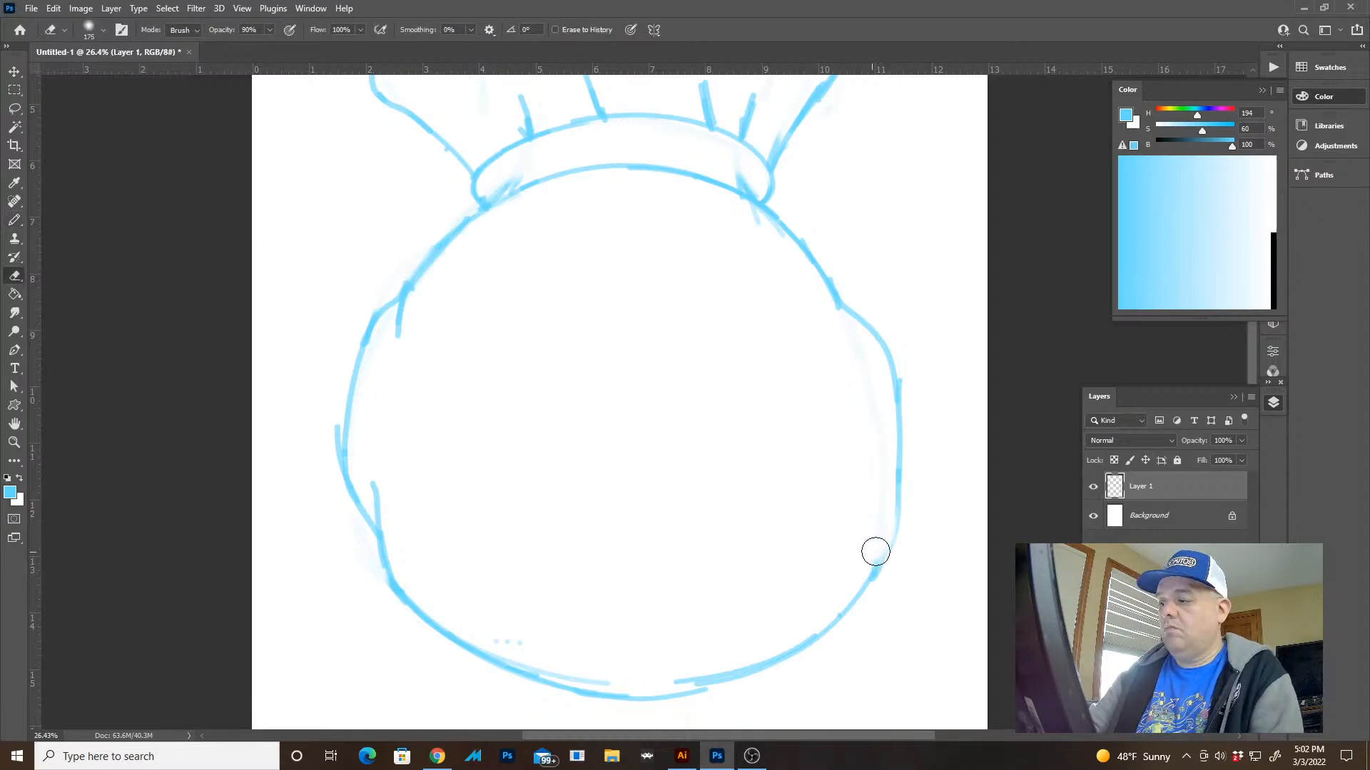
left_click_drag(890, 367, 898, 525)
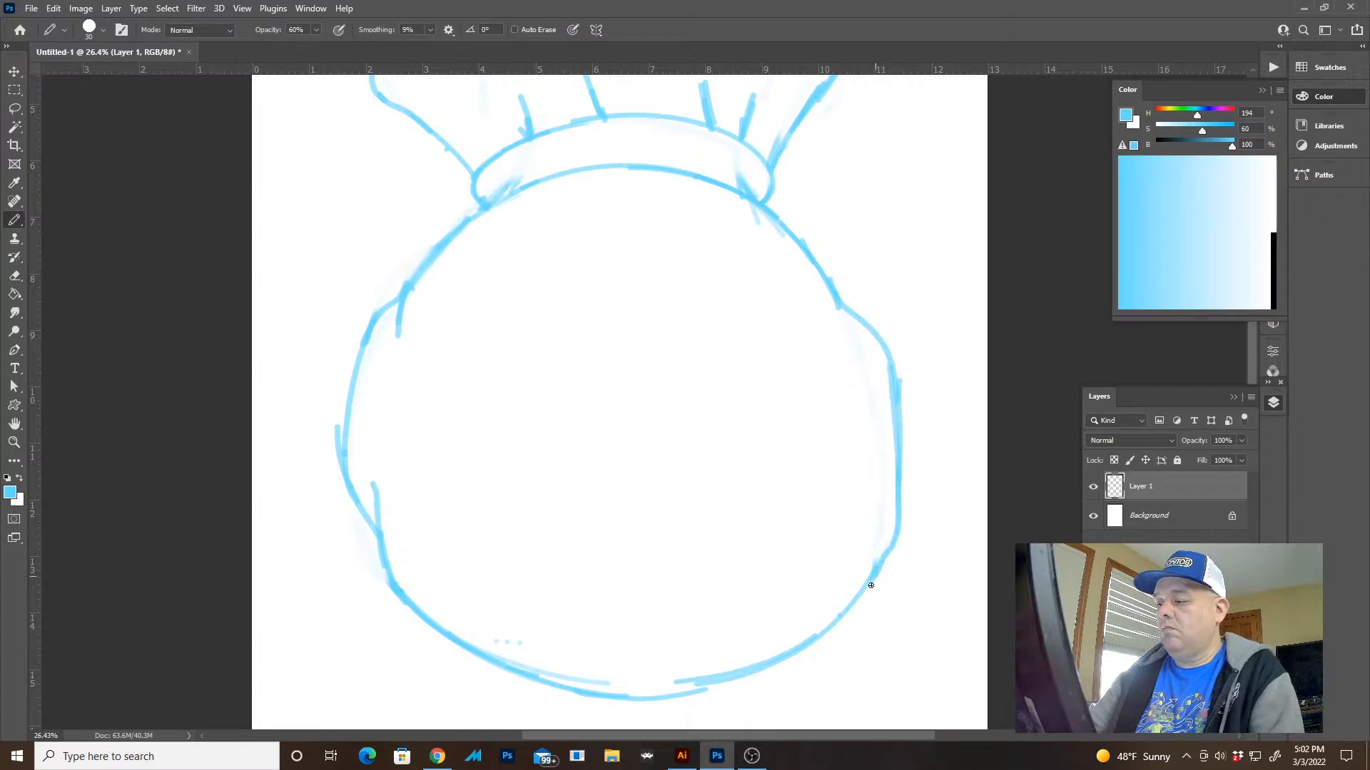
mouse_move(871, 586)
left_mouse_down()
mouse_move(849, 607)
mouse_move(831, 553)
mouse_move(768, 504)
mouse_move(788, 517)
left_mouse_up()
Erase the sack's bottom outline from the lower left crease to the middle of the base
key("z")
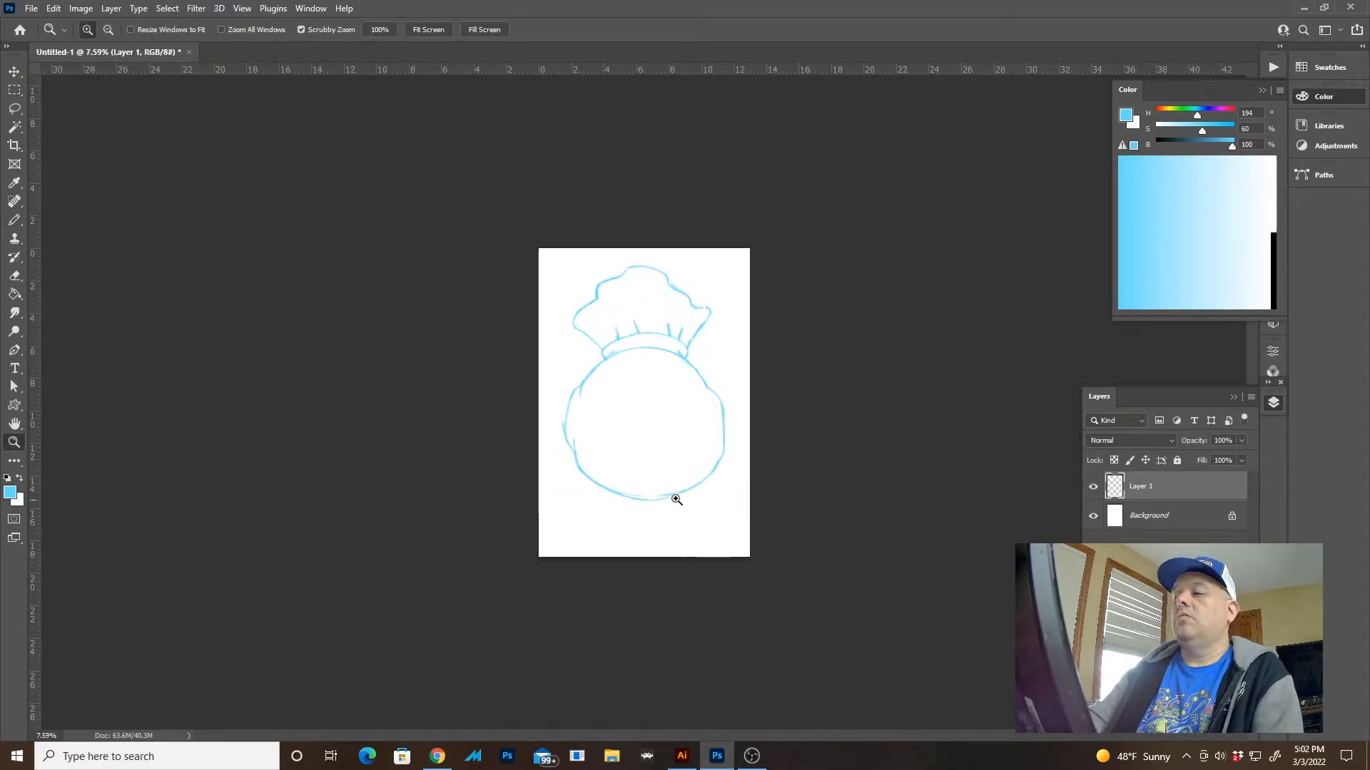
mouse_move(677, 500)
left_mouse_down()
mouse_move(706, 505)
mouse_move(687, 571)
left_mouse_up()
key("e")
left_click_drag(556, 498, 642, 502)
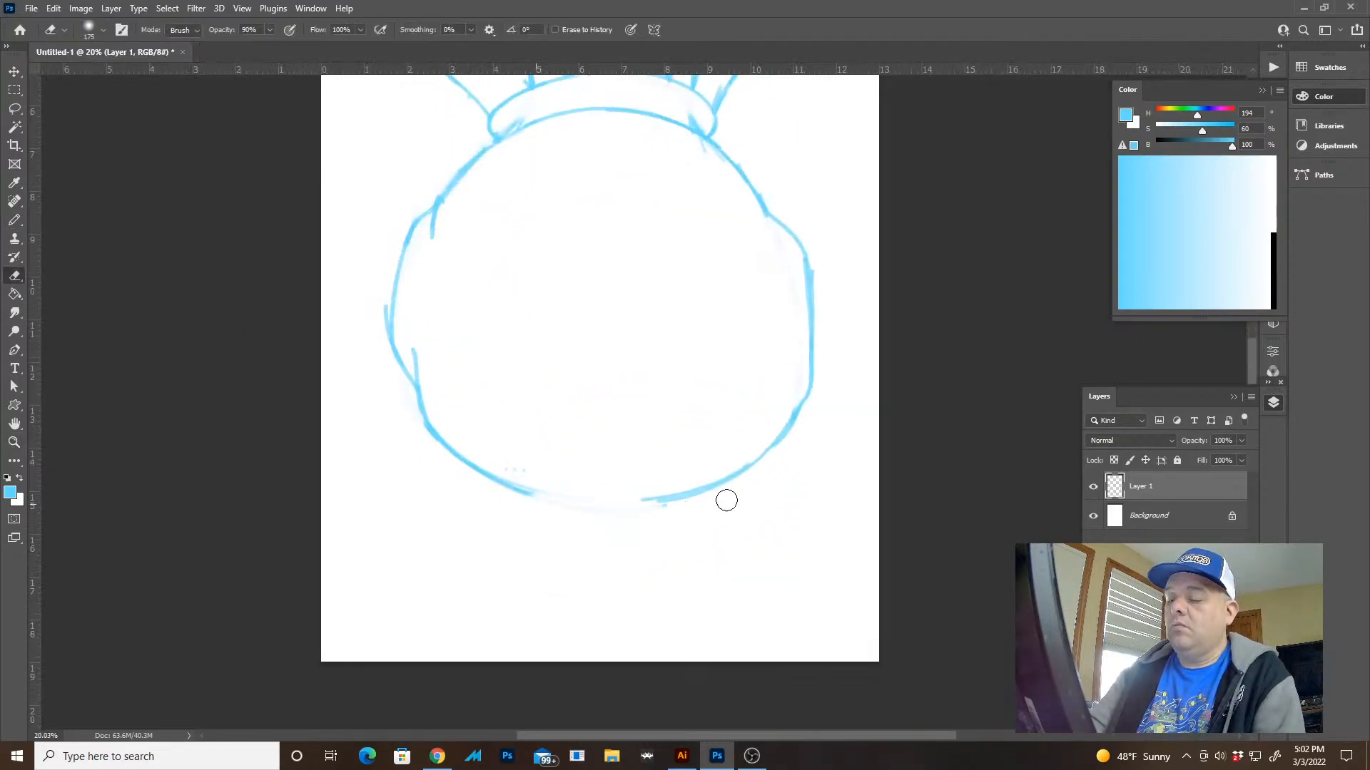
key("z")
left_click_drag(560, 498, 596, 501)
key("e")
left_click_drag(361, 394, 495, 455)
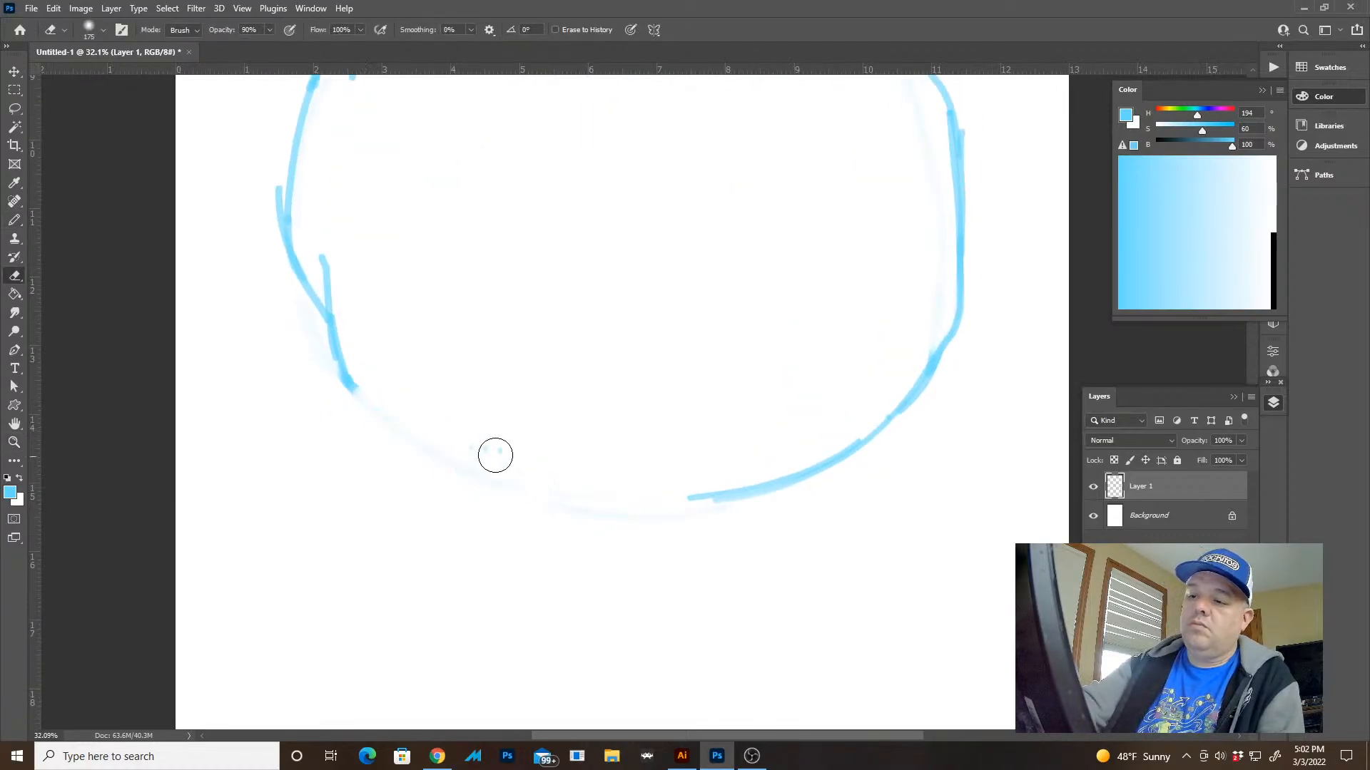
Draw a protruding lower left corner on the sack and a flatter bottom edge joining the right part of the base
key("b")
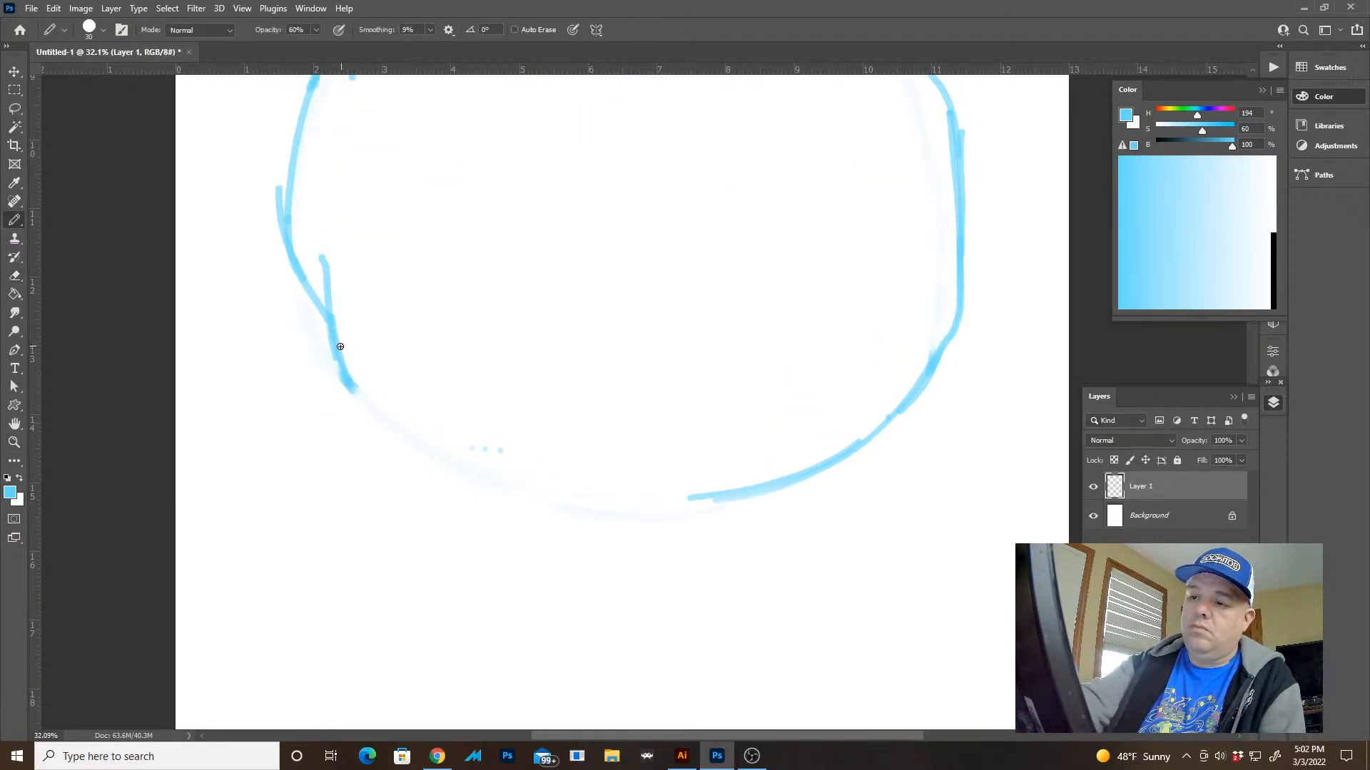
left_click_drag(340, 346, 376, 442)
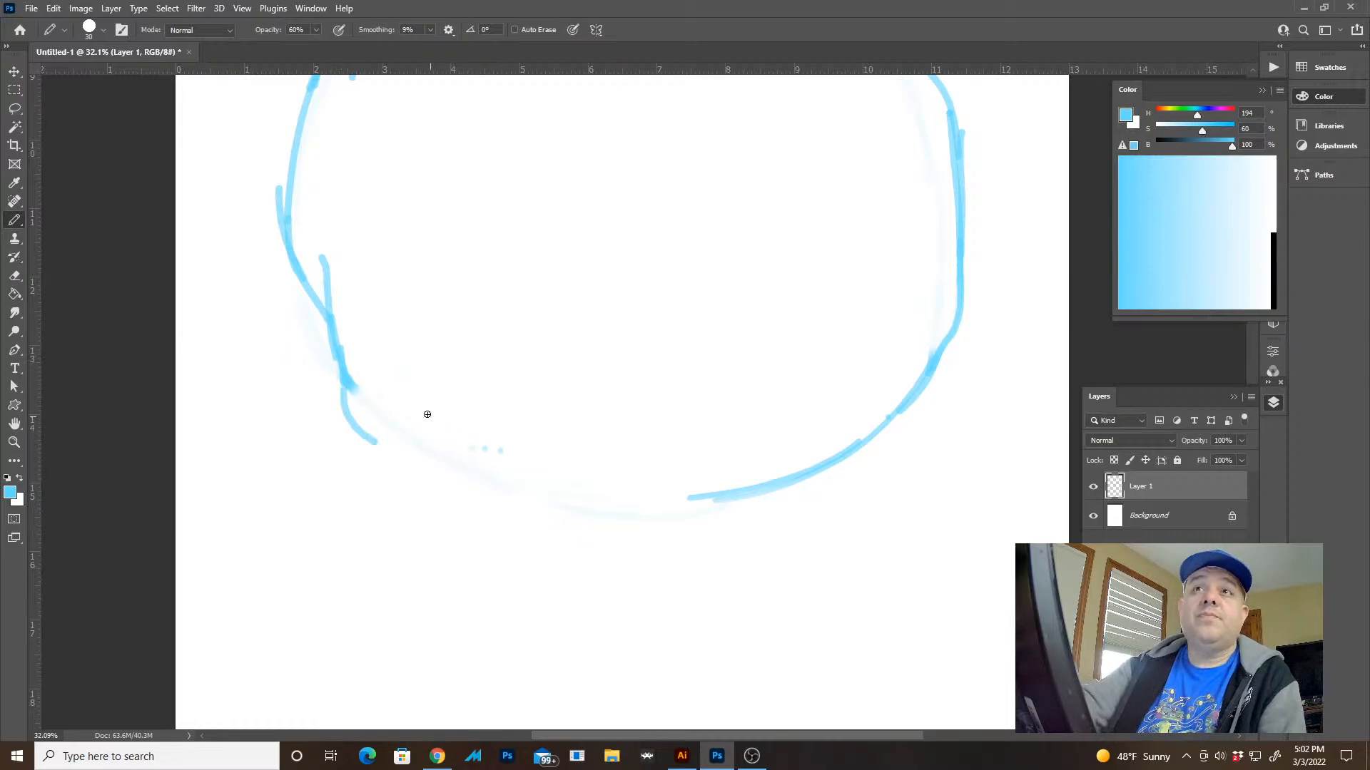
mouse_move(372, 432)
left_mouse_down()
mouse_move(544, 483)
mouse_move(742, 491)
mouse_move(773, 455)
left_mouse_up()
Redraw the sack's lower right as a protruding rounded corner between the right bulge and the bottom edge
key("z")
mouse_move(734, 565)
left_mouse_down()
mouse_move(771, 559)
mouse_move(818, 491)
mouse_move(793, 513)
left_mouse_up()
key("e")
key("b")
mouse_move(840, 452)
left_mouse_down()
mouse_move(824, 506)
mouse_move(767, 546)
left_mouse_up()
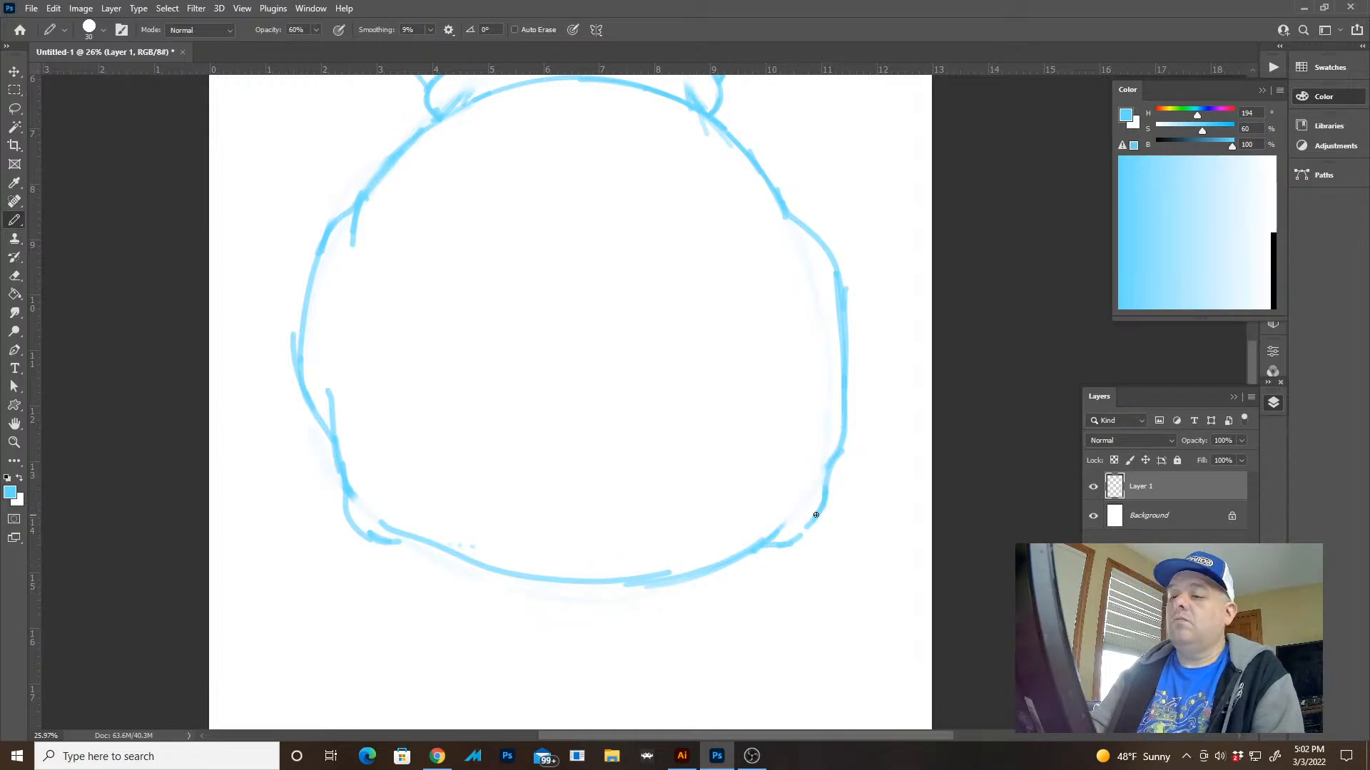
Erase the sack's protruding lower left corner between the side crease and the bottom edge
key("e")
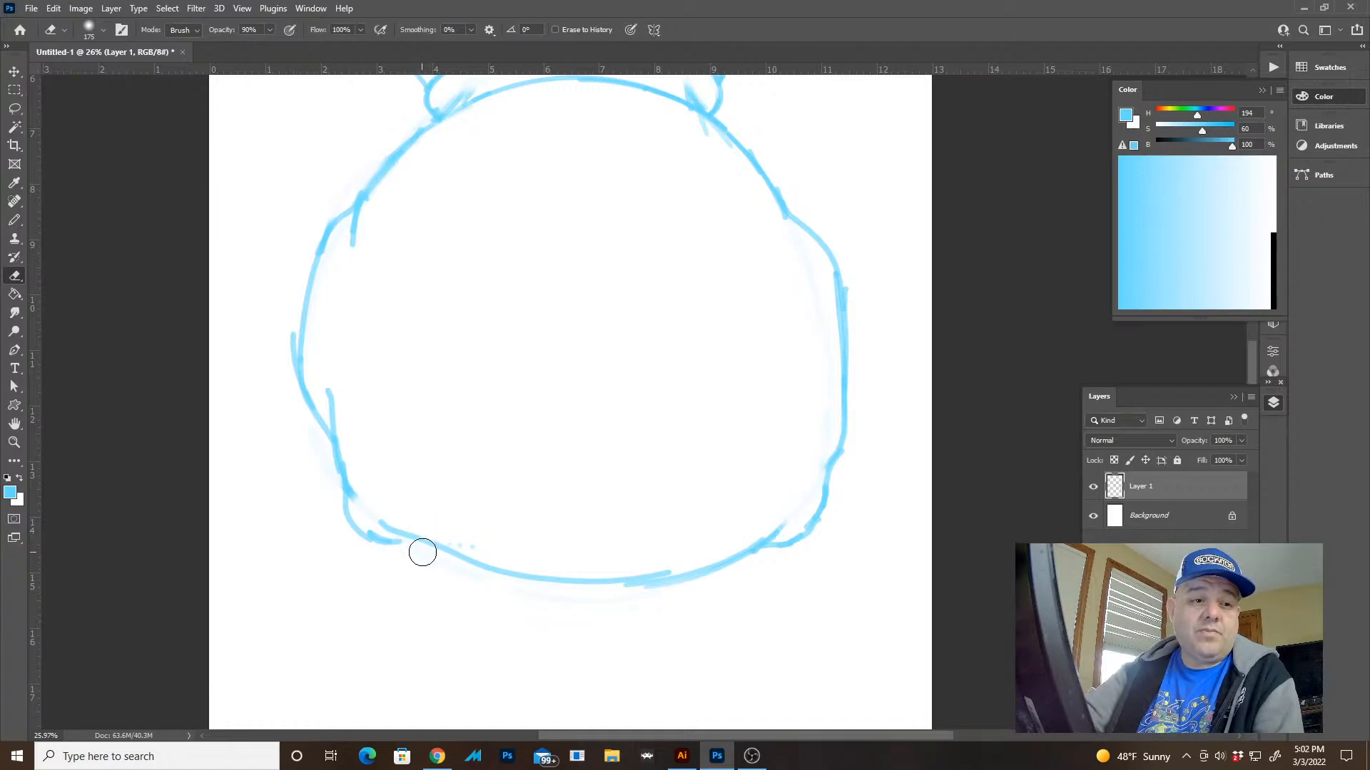
mouse_move(399, 529)
left_mouse_down()
mouse_move(374, 523)
mouse_move(410, 553)
mouse_move(399, 549)
left_mouse_up()
key("b")
key("e")
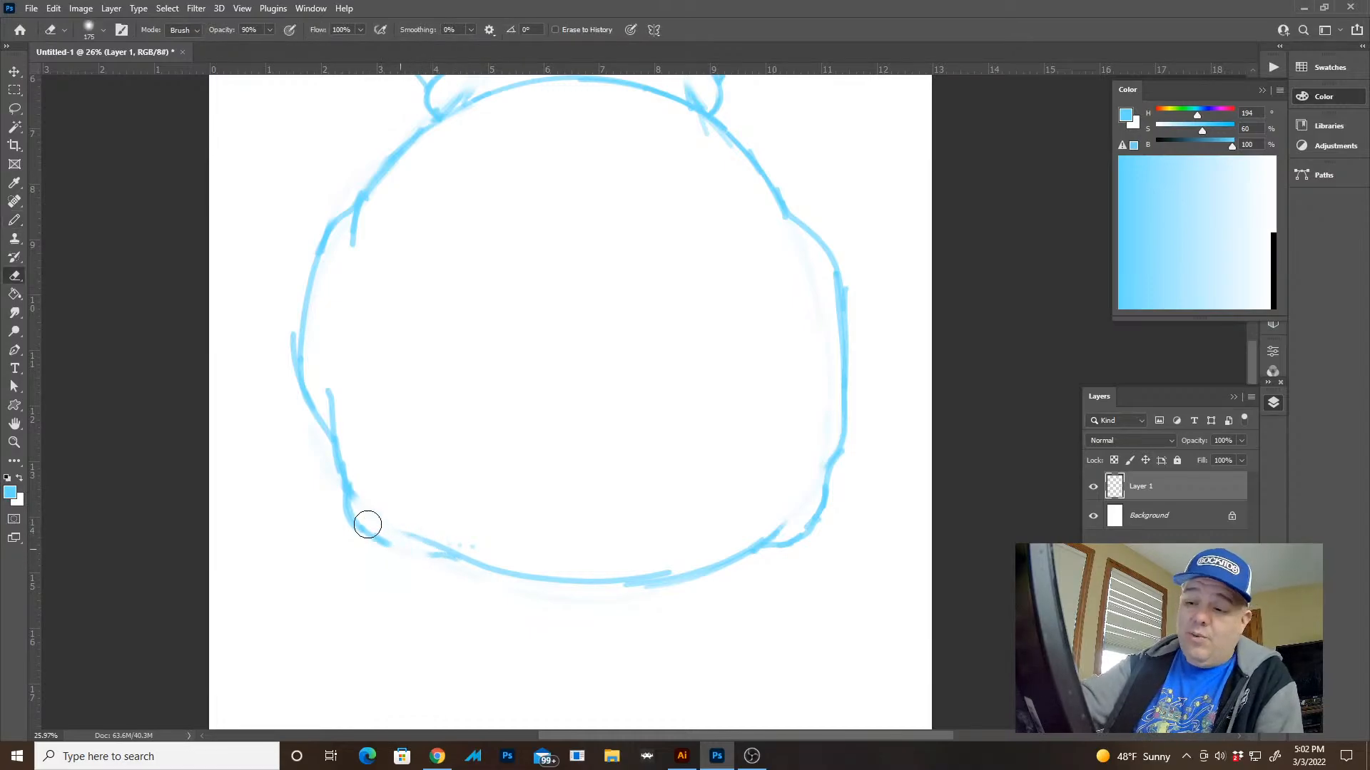
mouse_move(358, 506)
left_mouse_down()
mouse_move(388, 547)
mouse_move(348, 460)
mouse_move(374, 515)
mouse_move(410, 539)
left_mouse_up()
key("g")
key("b")
key("ctrl+z")
key("e")
left_click_drag(352, 493, 400, 535)
Redraw the lower left corner as a softer curve meeting the bottom edge with a short overlapping crease
key("b")
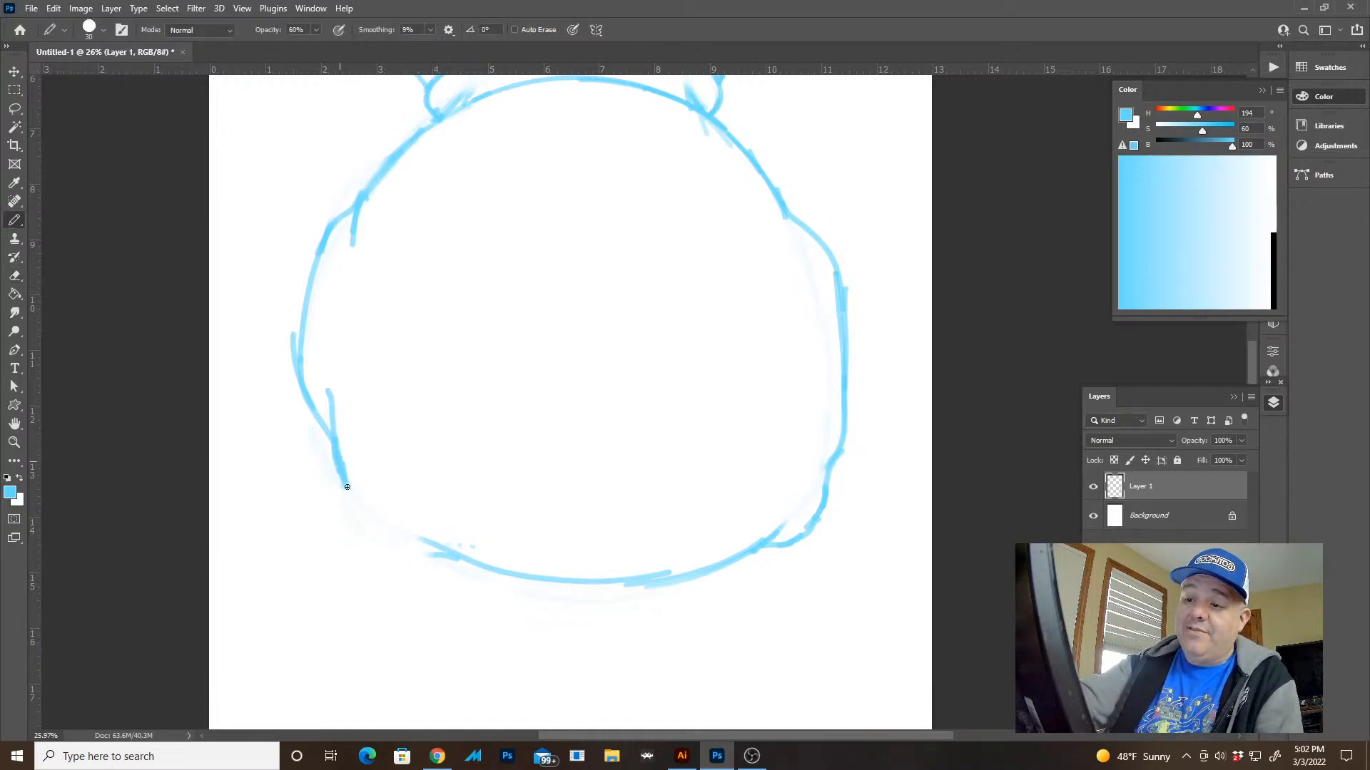
mouse_move(345, 484)
left_mouse_down()
mouse_move(435, 554)
mouse_move(411, 527)
mouse_move(400, 533)
mouse_move(376, 489)
mouse_move(373, 529)
mouse_move(394, 539)
left_mouse_up()
key("e")
key("b")
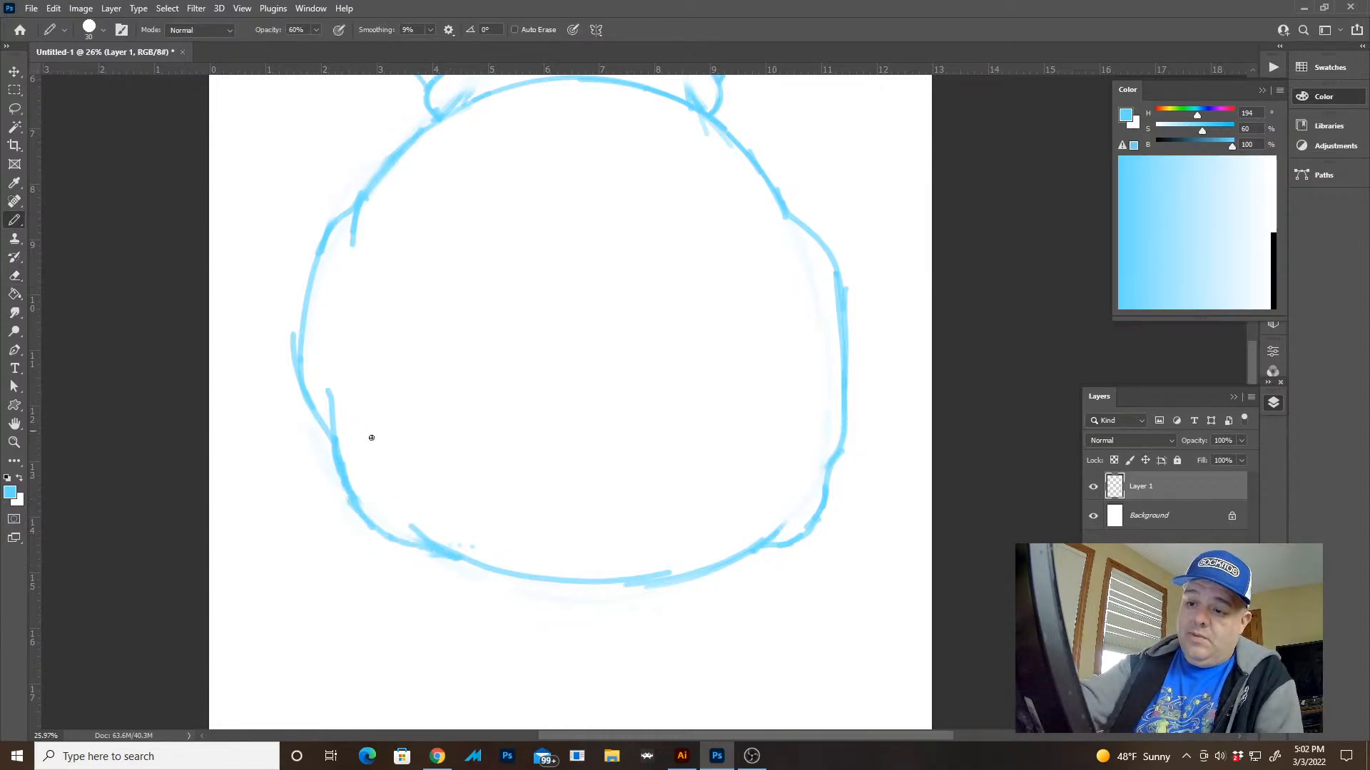
key("e")
Draw a short curved crease on the sack's body just below the band's left end
key("z")
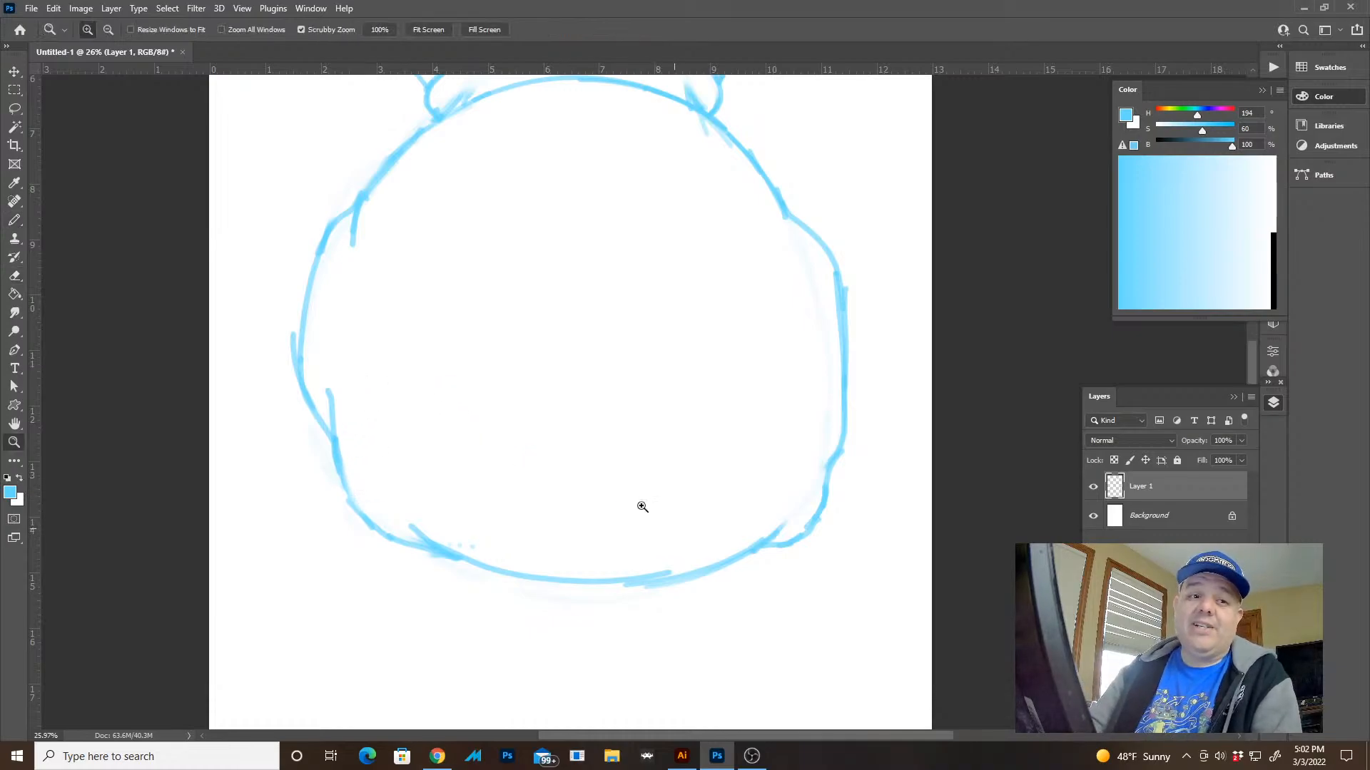
left_click_drag(815, 520, 709, 467)
mouse_move(719, 346)
left_mouse_down()
mouse_move(791, 388)
mouse_move(719, 332)
mouse_move(693, 350)
mouse_move(704, 378)
left_mouse_up()
key("e")
key("b")
mouse_move(578, 441)
left_mouse_down()
mouse_move(870, 390)
mouse_move(891, 399)
left_mouse_up()
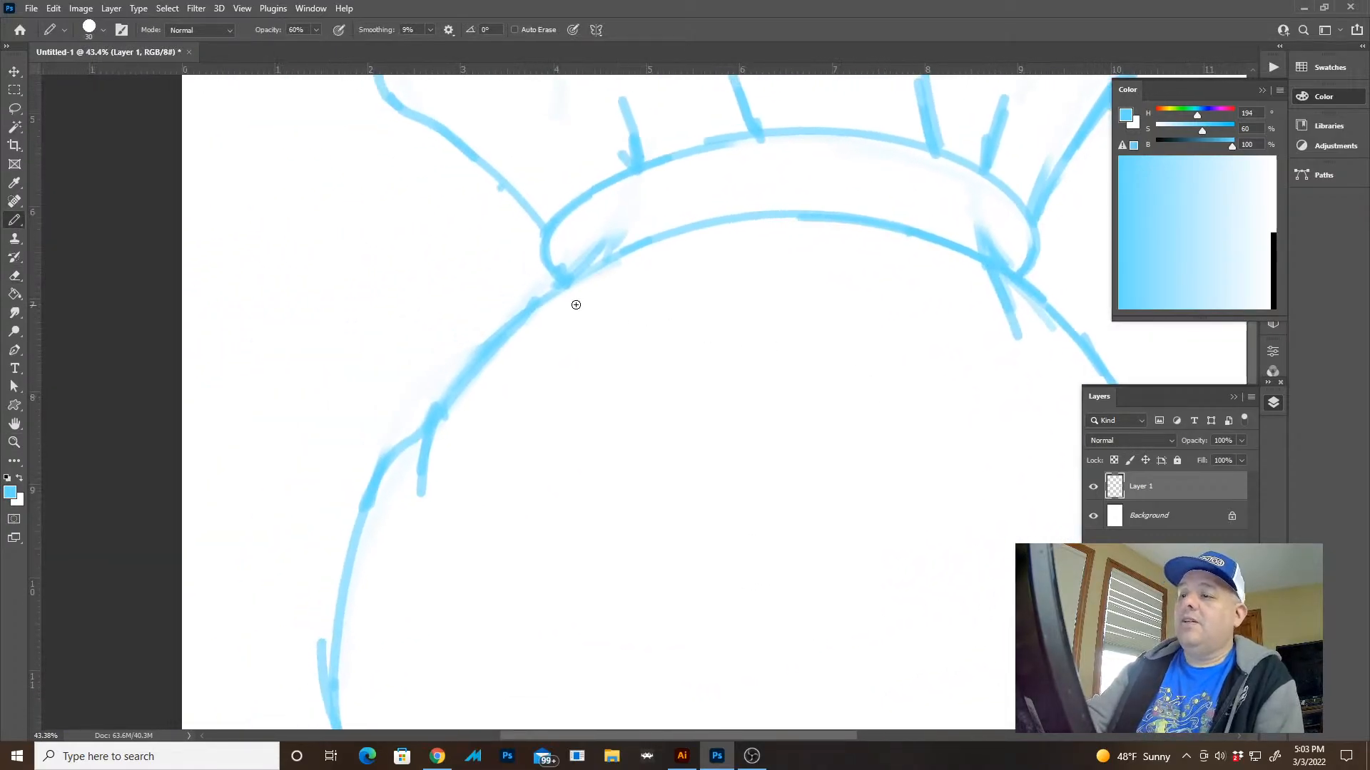
left_click_drag(582, 281, 556, 342)
mouse_move(629, 252)
left_mouse_down()
mouse_move(577, 280)
mouse_move(526, 449)
mouse_move(526, 513)
left_mouse_up()
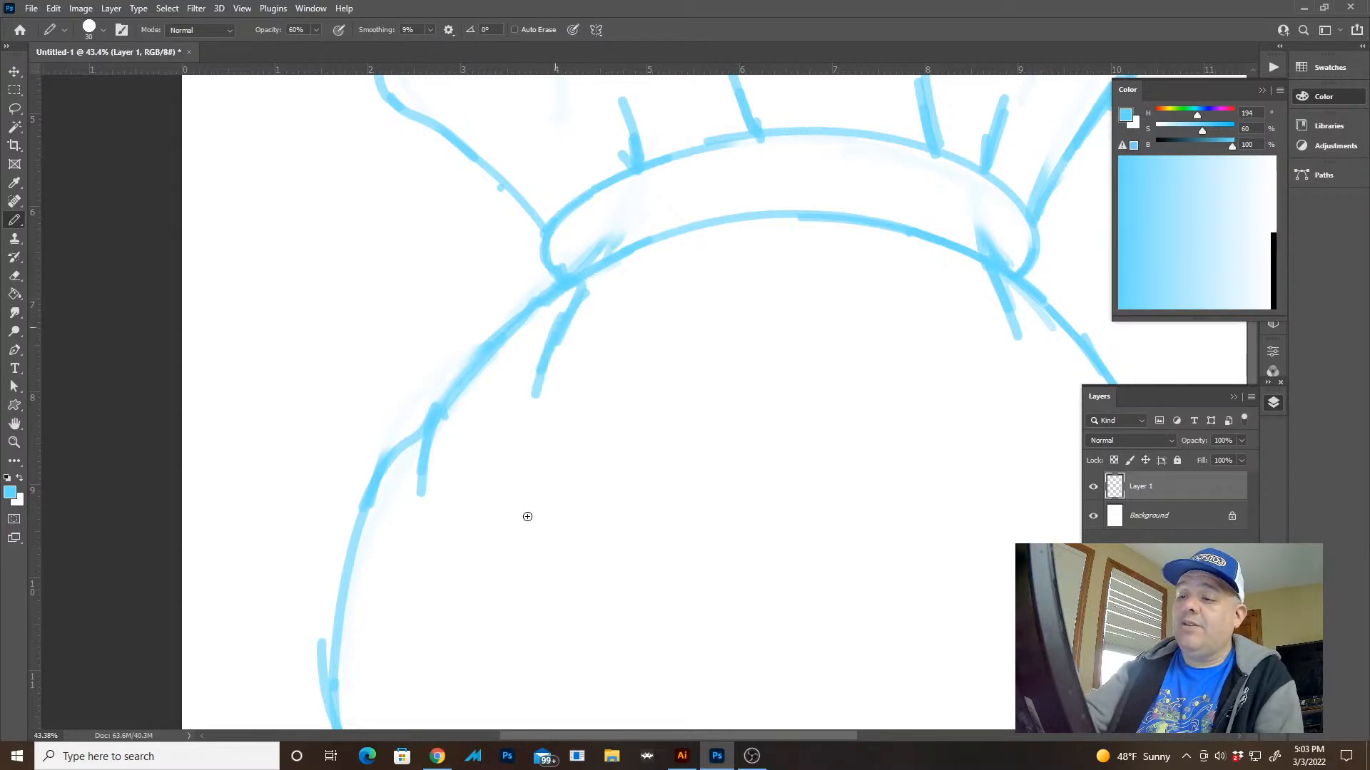
Undo the curved crease below the band's left end and erase the crease below its right end
key("z")
left_click_drag(877, 388, 804, 312)
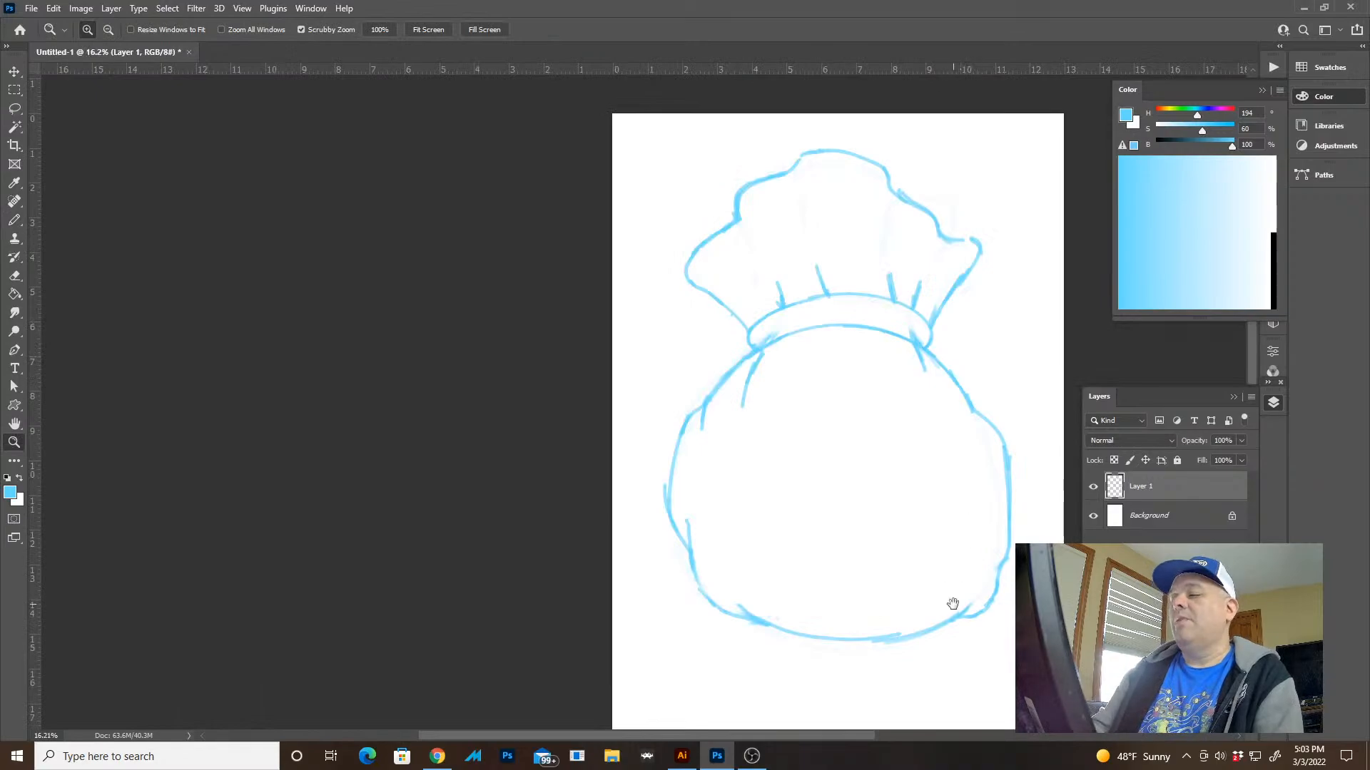
left_click_drag(952, 604, 907, 572)
key("ctrl+z")
key("ctrl+z")
key("ctrl+z")
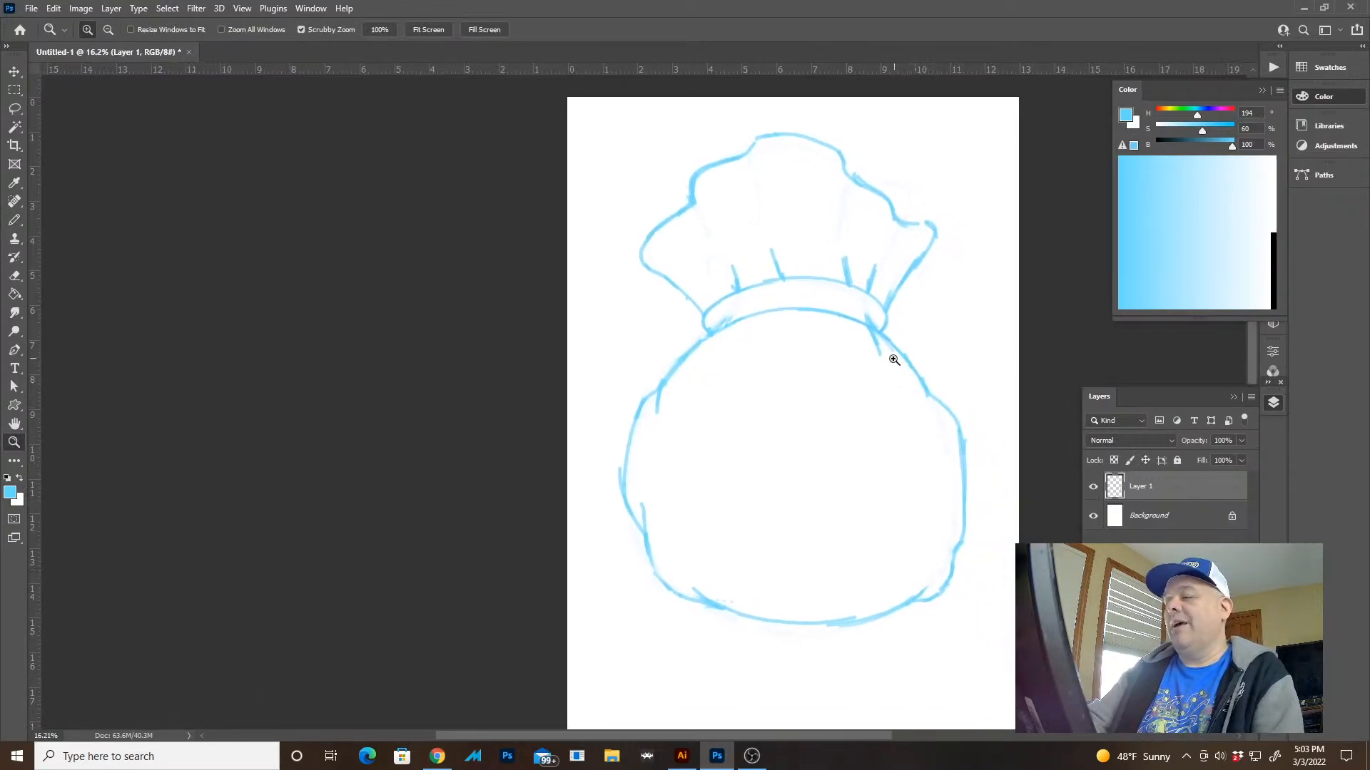
key("e")
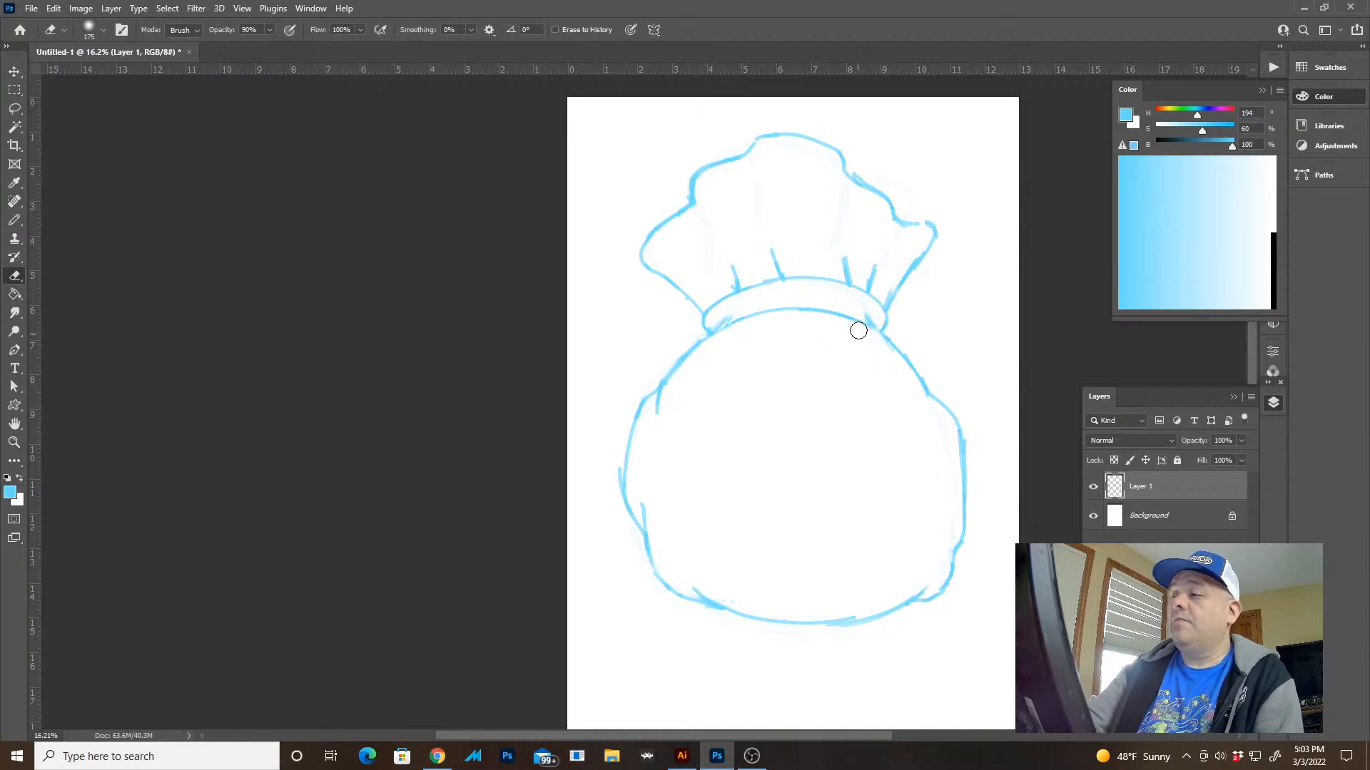
Erase the right tip of the sack's gathered top and redraw it as a rounded point flaring outward
key("z")
left_click_drag(919, 340, 889, 321)
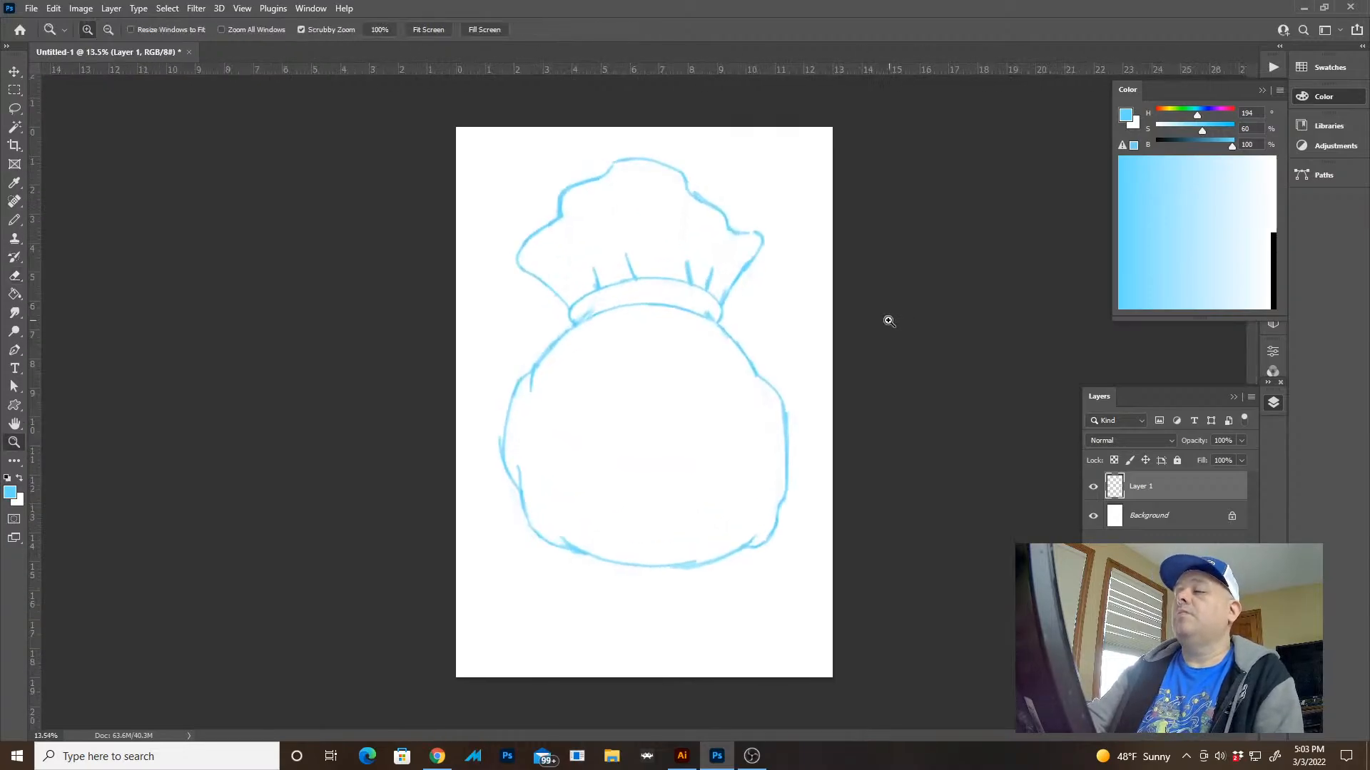
mouse_move(744, 297)
left_mouse_down()
mouse_move(706, 301)
mouse_move(768, 345)
left_mouse_up()
key("e")
mouse_move(746, 271)
left_mouse_down()
mouse_move(692, 383)
mouse_move(752, 314)
left_mouse_up()
key("b")
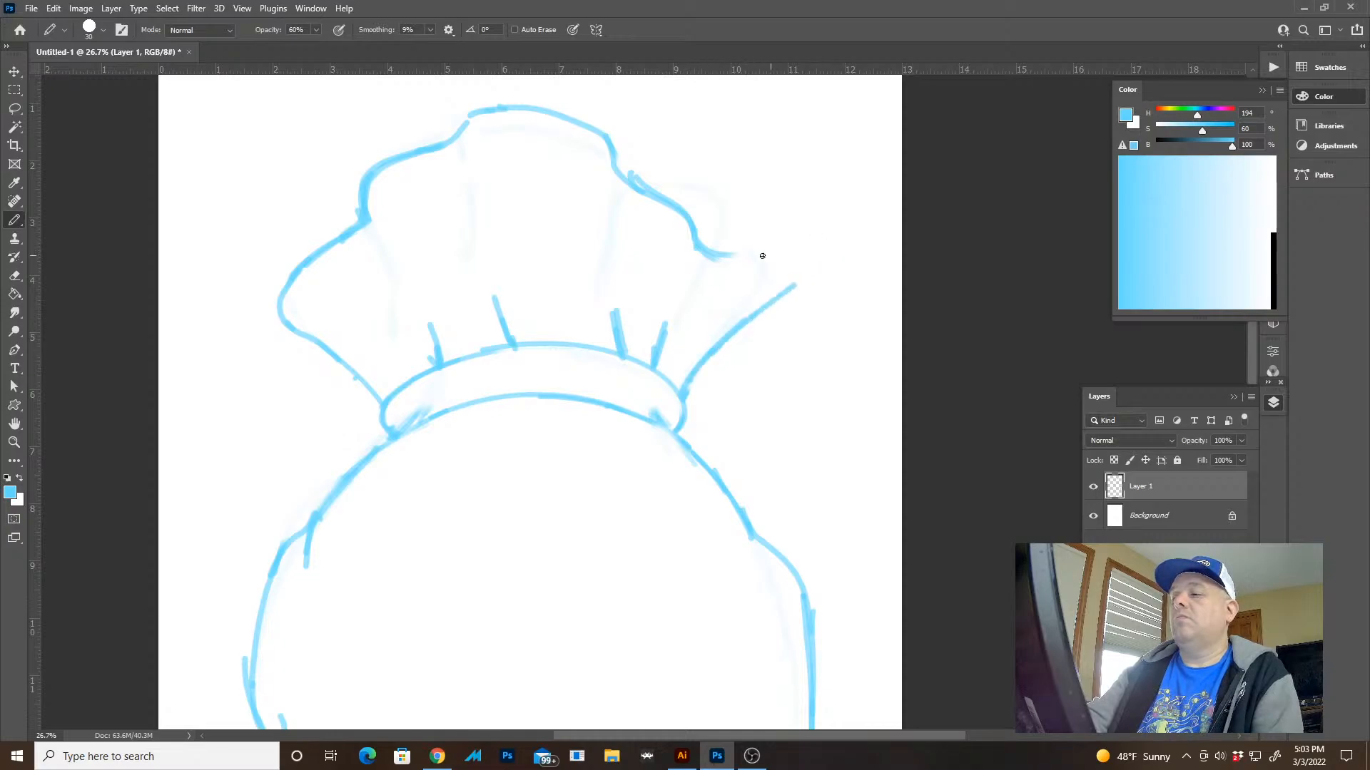
mouse_move(779, 252)
left_mouse_down()
mouse_move(796, 264)
mouse_move(774, 308)
left_mouse_up()
key("ctrl+z")
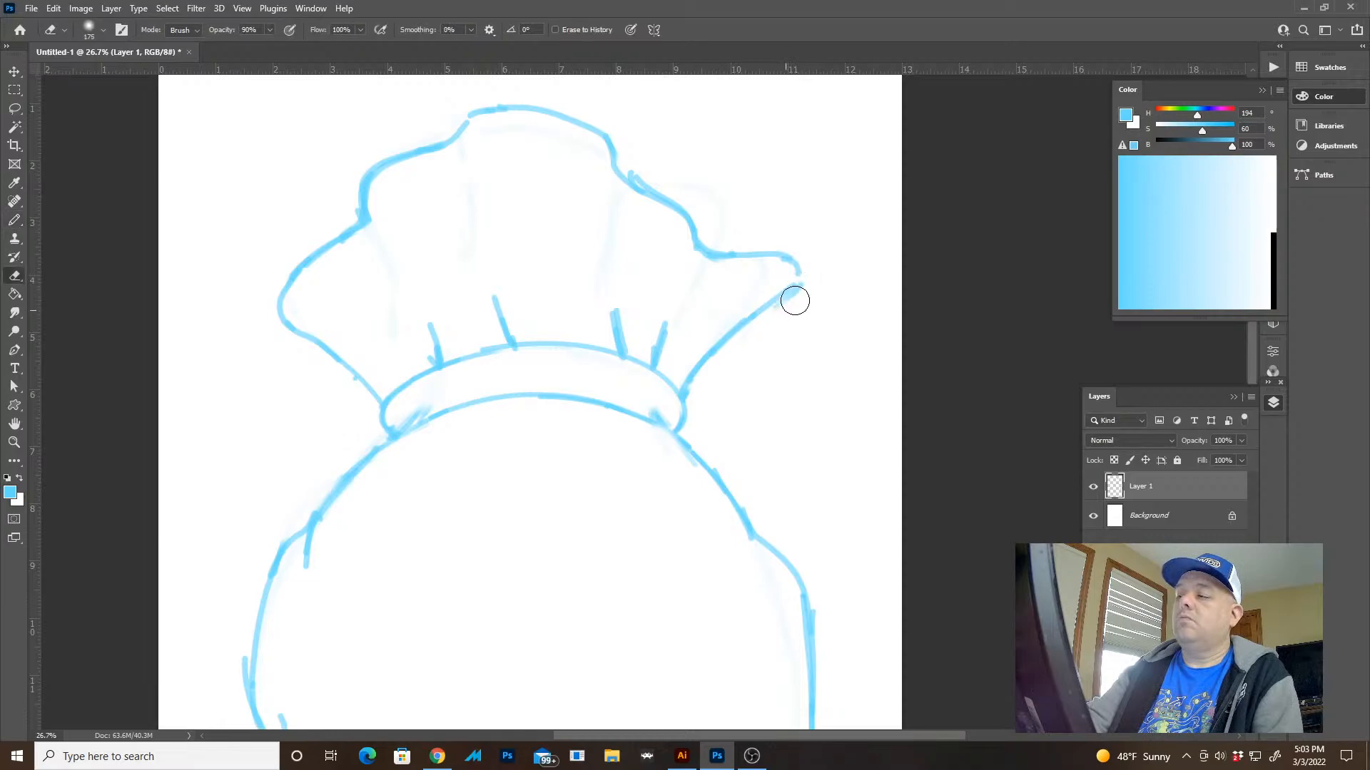
Erase the left lobe of the gathered top and redraw it as an outward-flaring tip mirroring the right one
key("e")
mouse_move(354, 232)
left_mouse_down()
mouse_move(293, 293)
mouse_move(368, 217)
mouse_move(299, 293)
mouse_move(289, 340)
mouse_move(291, 314)
mouse_move(330, 333)
mouse_move(356, 274)
left_mouse_up()
key("b")
key("e")
key("b")
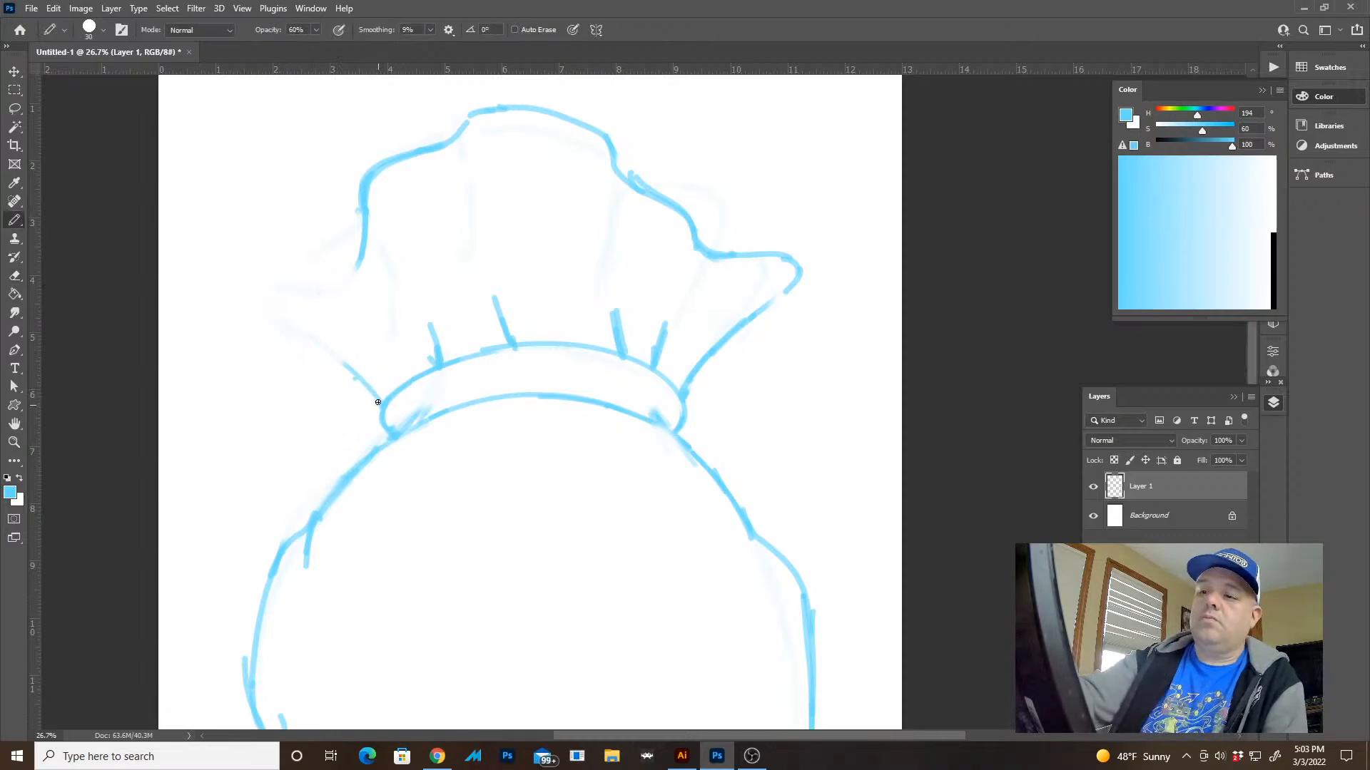
left_click_drag(382, 404, 298, 313)
mouse_move(364, 378)
left_mouse_down()
mouse_move(258, 283)
mouse_move(278, 250)
left_mouse_up()
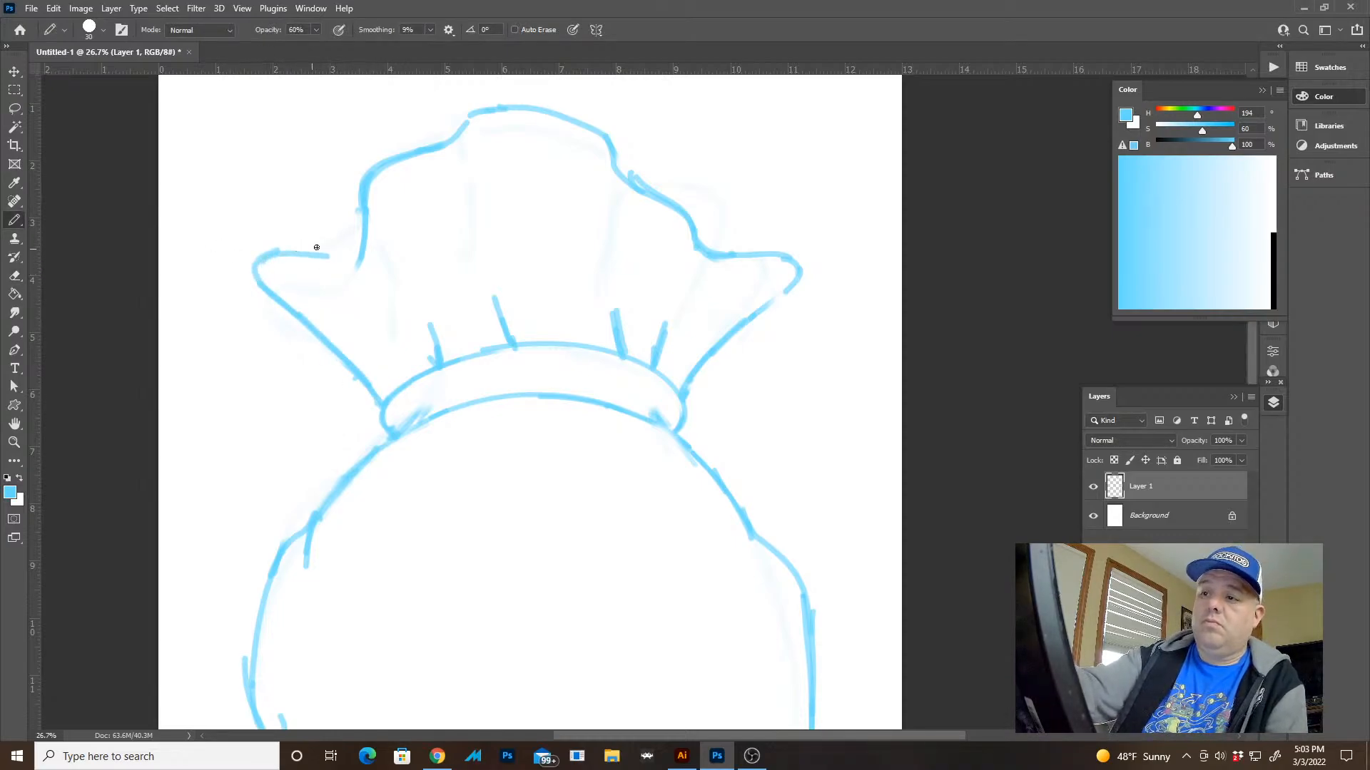
key("ctrl+z")
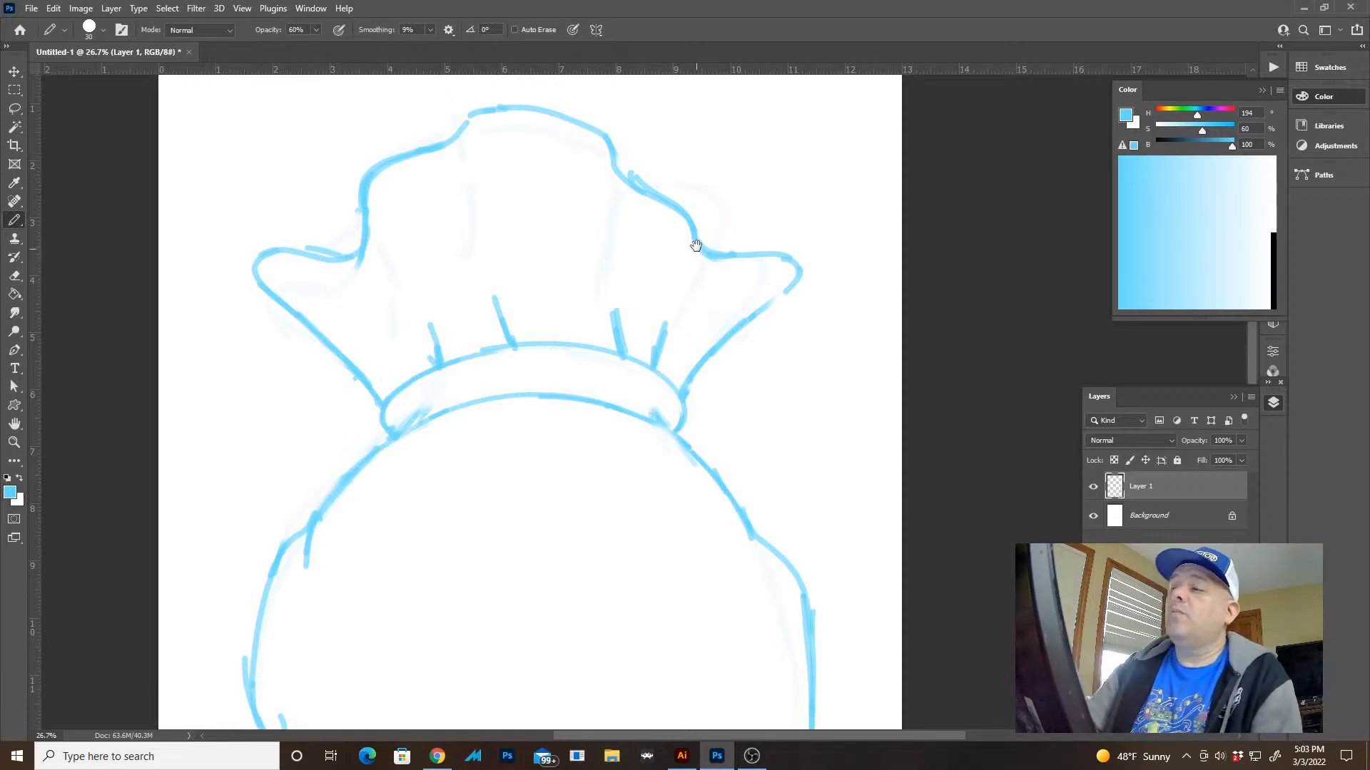
Draw the outer and inner upper-left curves of a large outlined letter S in the middle of the sack's body
left_click_drag(695, 245, 745, 322)
key("z")
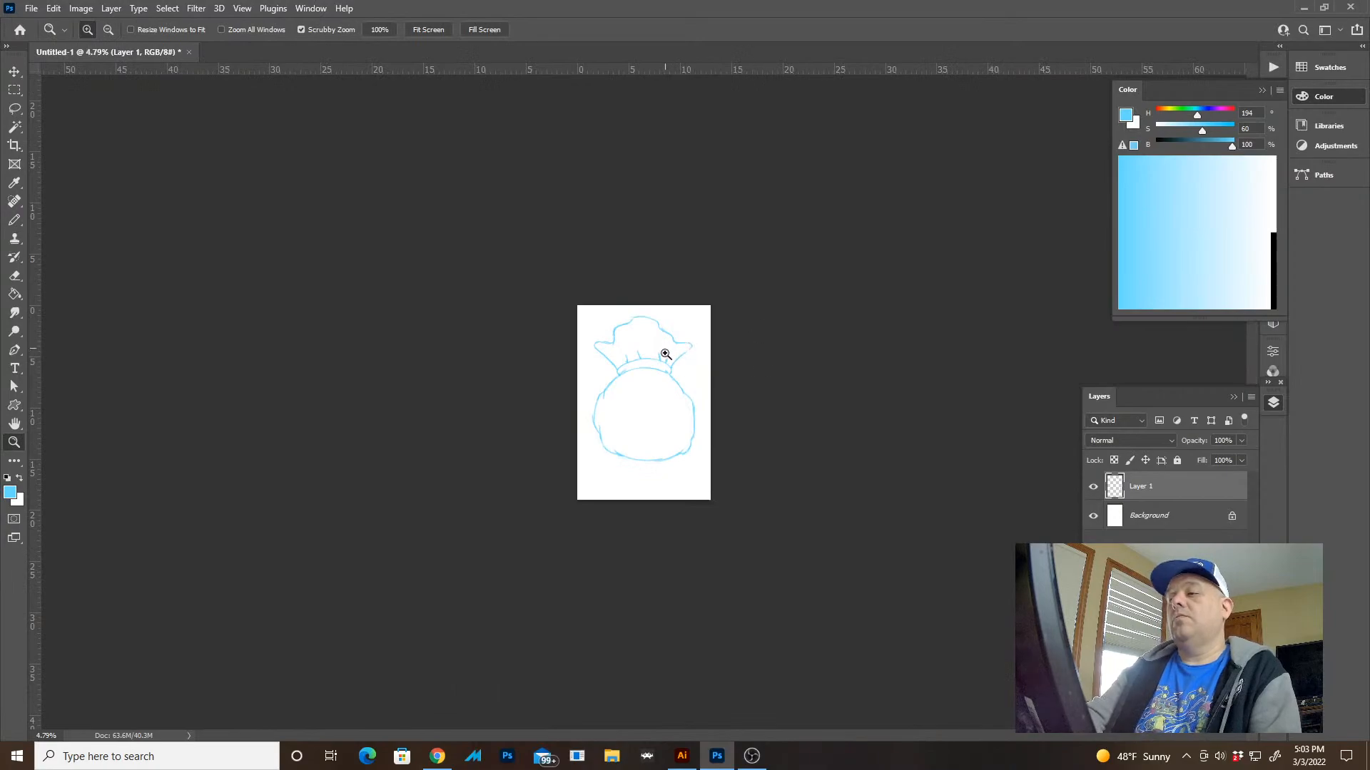
left_click_drag(666, 354, 747, 460)
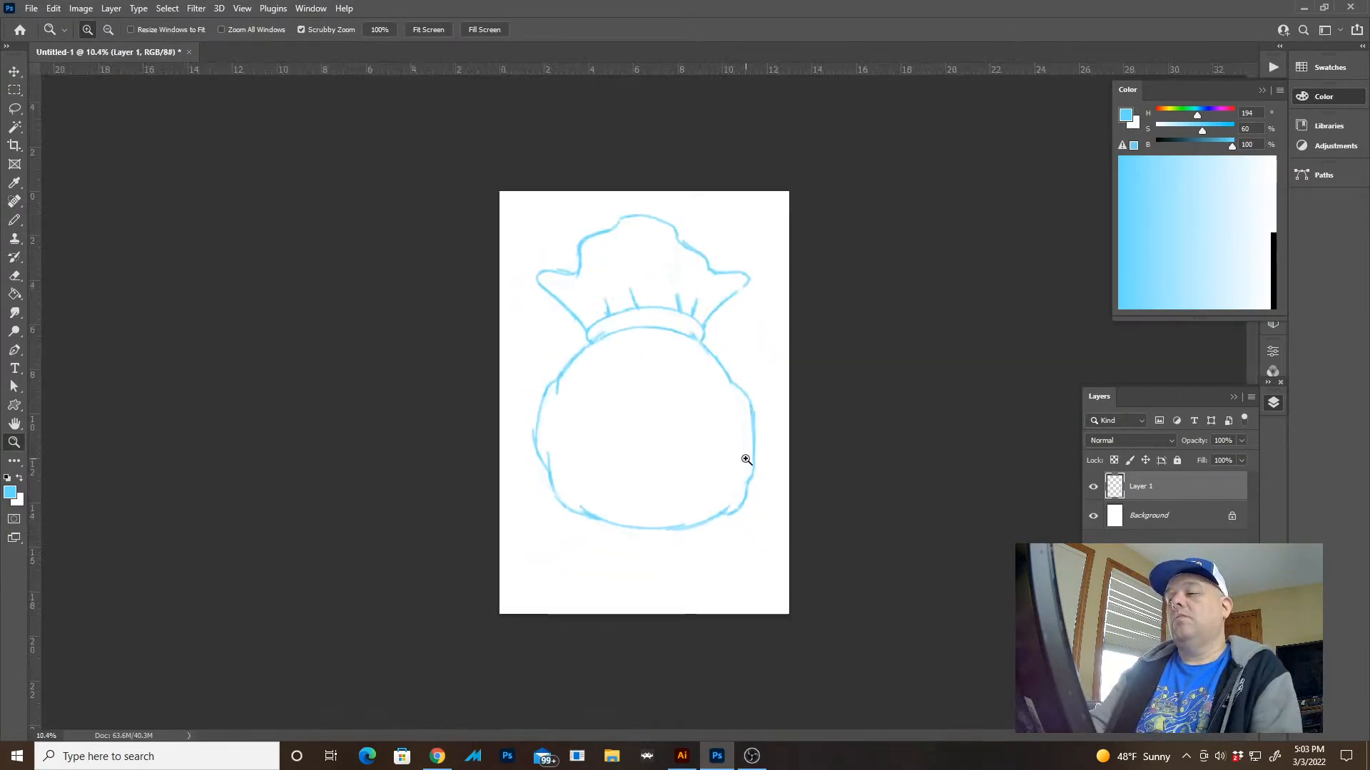
mouse_move(657, 419)
left_mouse_down()
mouse_move(746, 452)
mouse_move(700, 428)
mouse_move(693, 279)
left_mouse_up()
key("b")
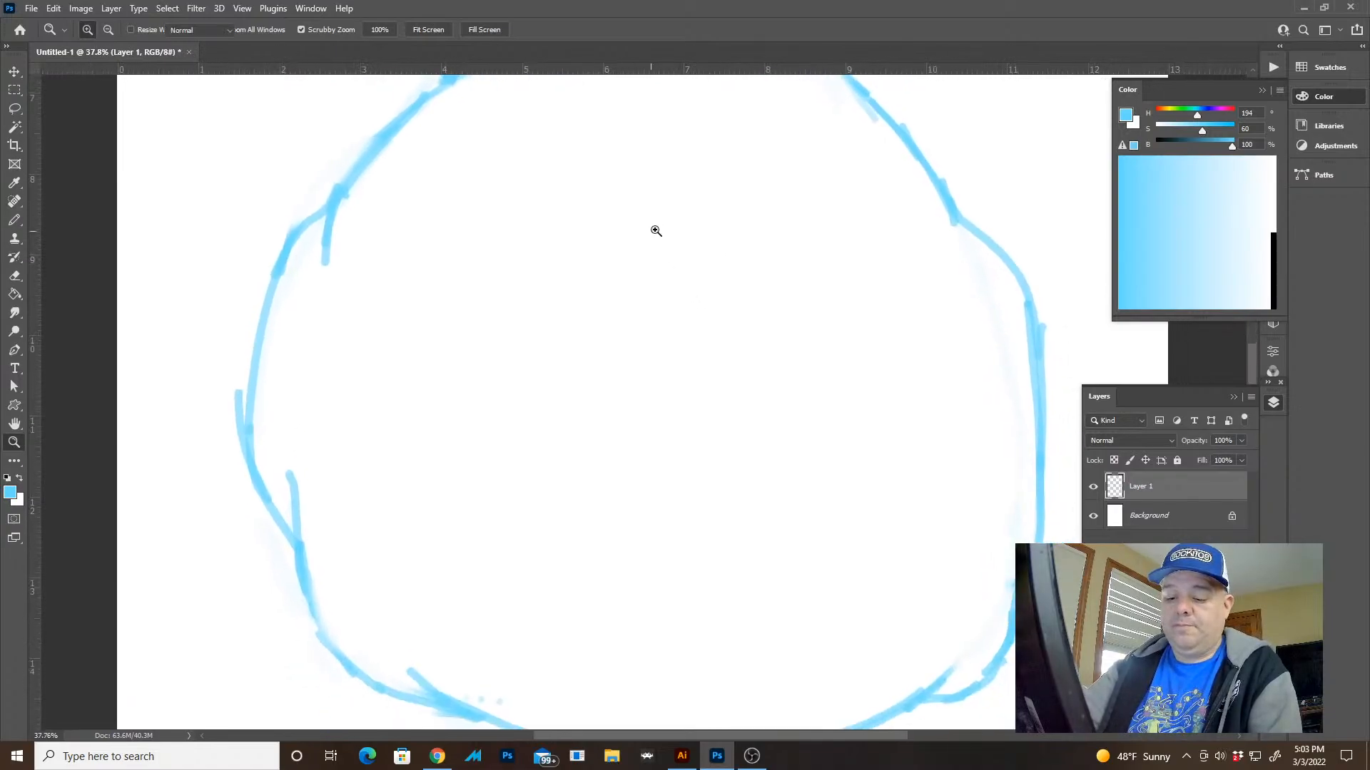
left_click_drag(585, 202, 600, 380)
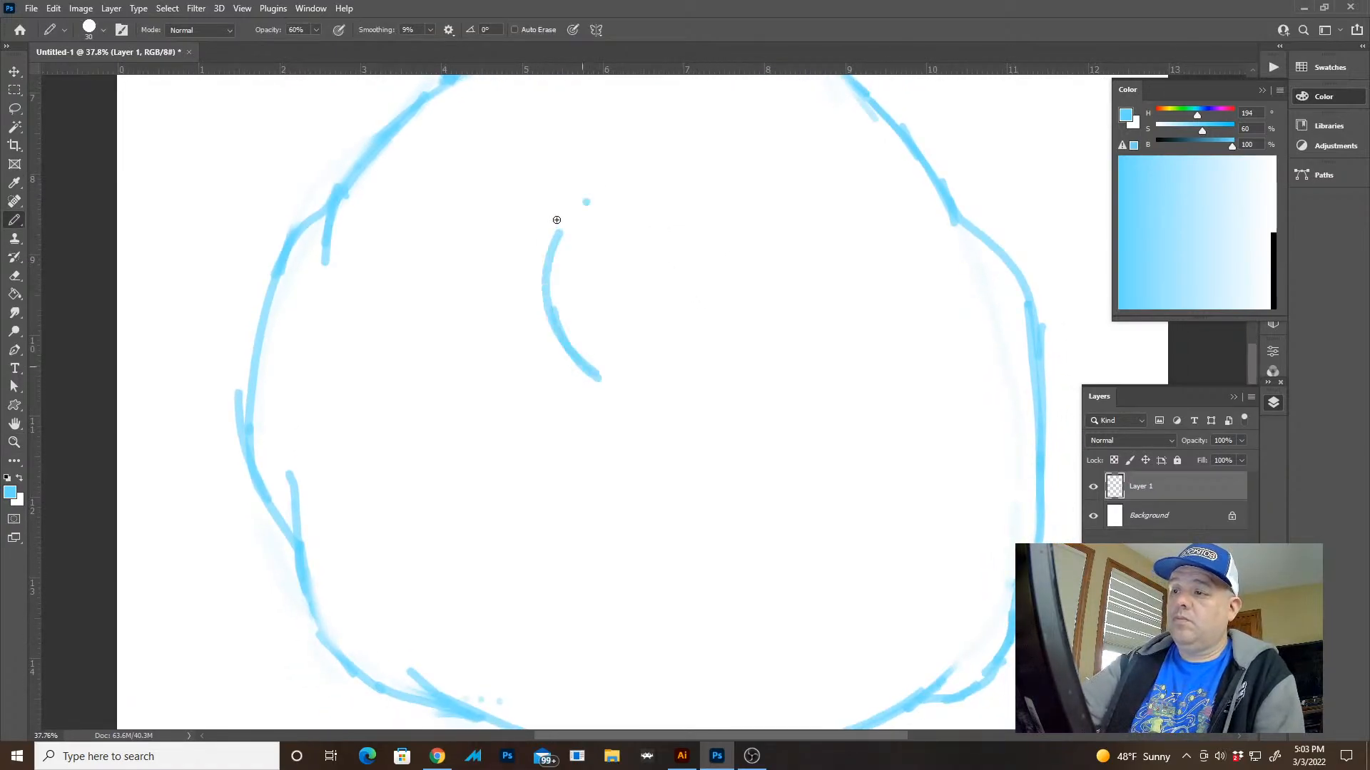
mouse_move(556, 221)
left_mouse_down()
mouse_move(679, 179)
mouse_move(610, 175)
left_mouse_up()
key("ctrl+z")
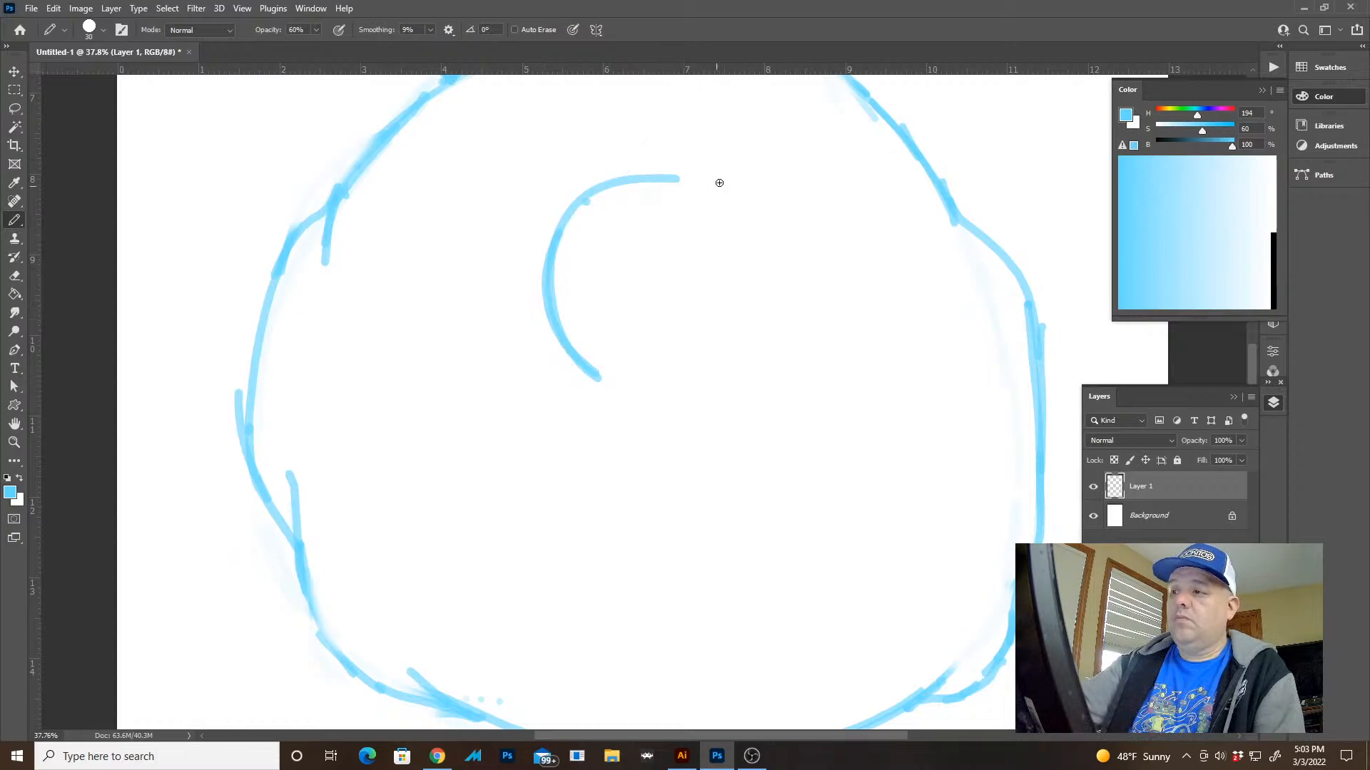
left_click_drag(727, 186, 675, 174)
left_click(643, 350)
mouse_move(625, 321)
left_mouse_down()
mouse_move(641, 239)
mouse_move(665, 353)
left_mouse_up()
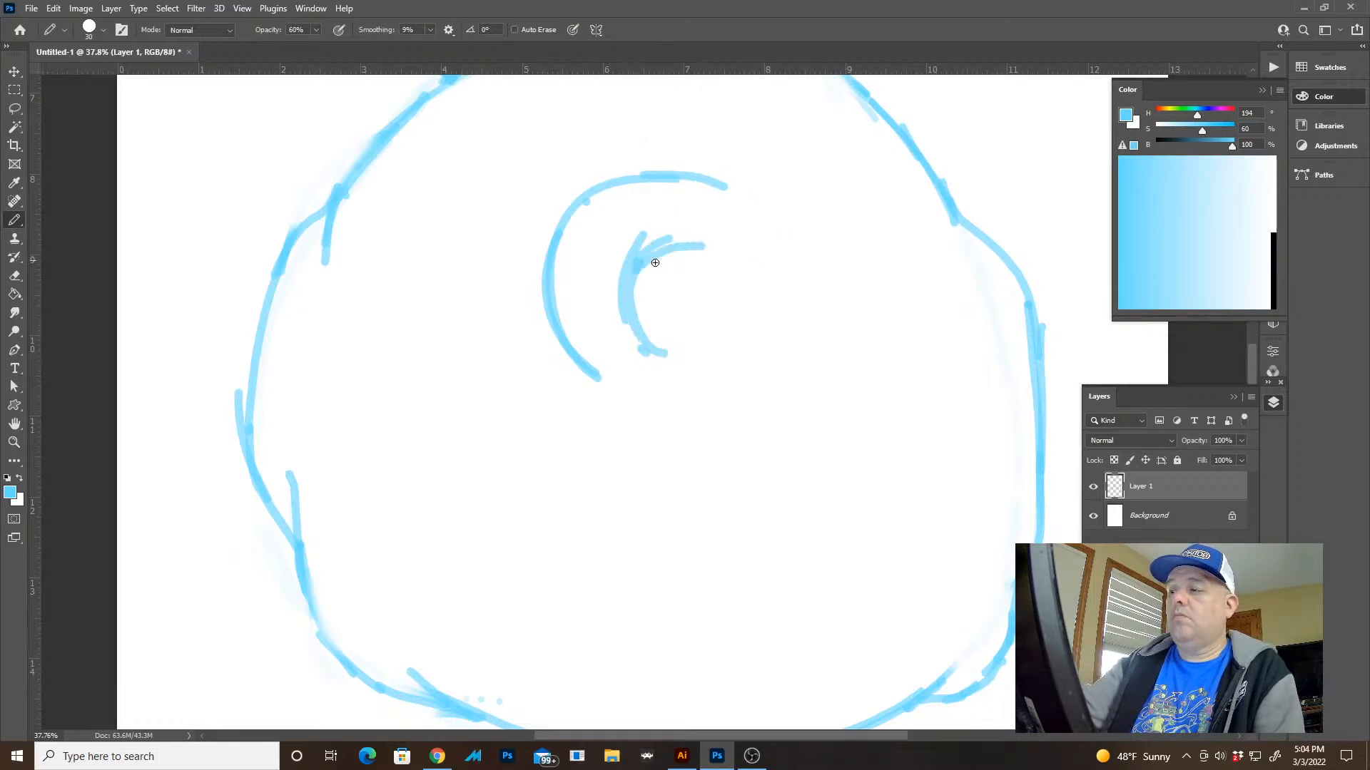
left_click_drag(641, 261, 706, 246)
Redraw the S's top outer arc, extend both upper curves down the right, and close the end with a short horizontal line
mouse_move(702, 180)
left_mouse_down()
mouse_move(767, 203)
mouse_move(622, 179)
left_mouse_up()
key("e")
key("b")
left_click_drag(778, 222, 621, 177)
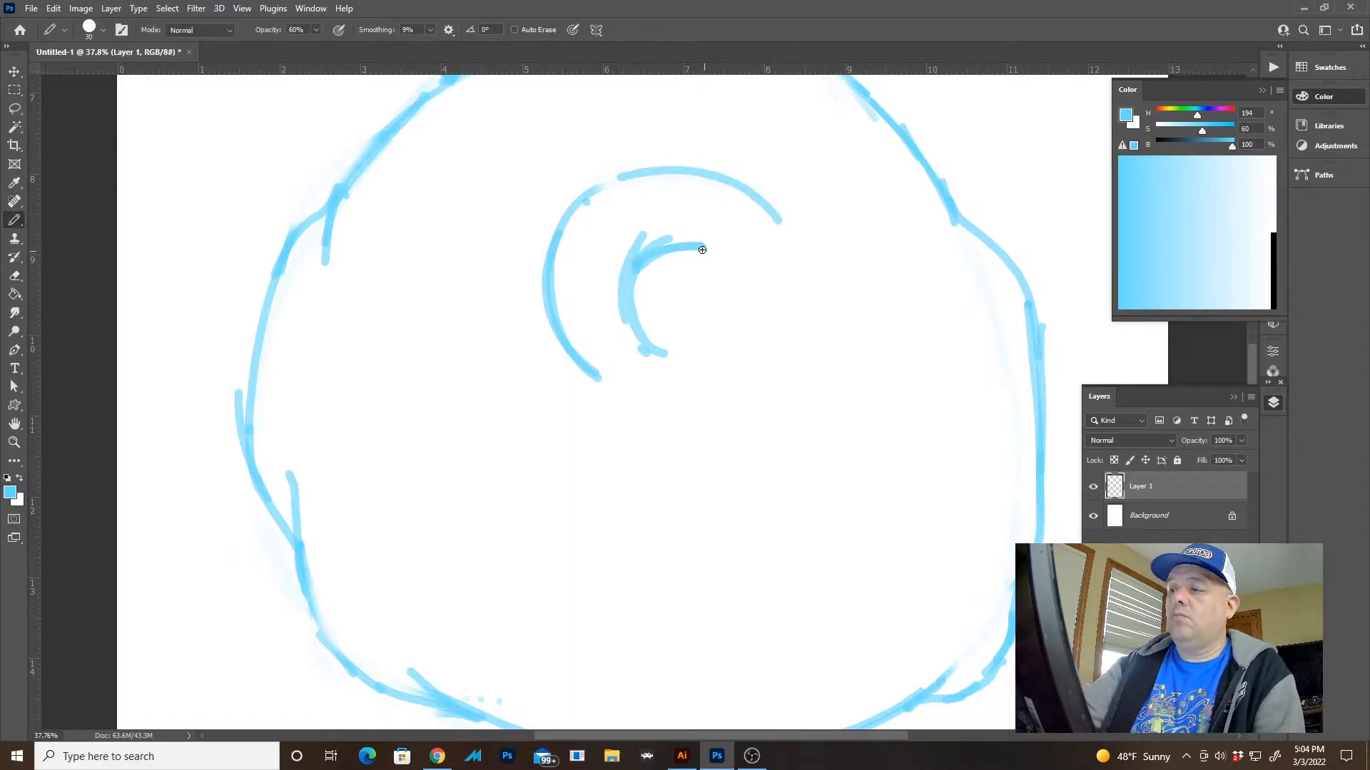
mouse_move(709, 259)
left_mouse_down()
mouse_move(718, 333)
mouse_move(831, 316)
mouse_move(743, 315)
mouse_move(836, 316)
mouse_move(822, 321)
mouse_move(740, 180)
mouse_move(783, 222)
mouse_move(805, 275)
mouse_move(790, 224)
mouse_move(805, 299)
left_mouse_up()
key("ctrl+z")
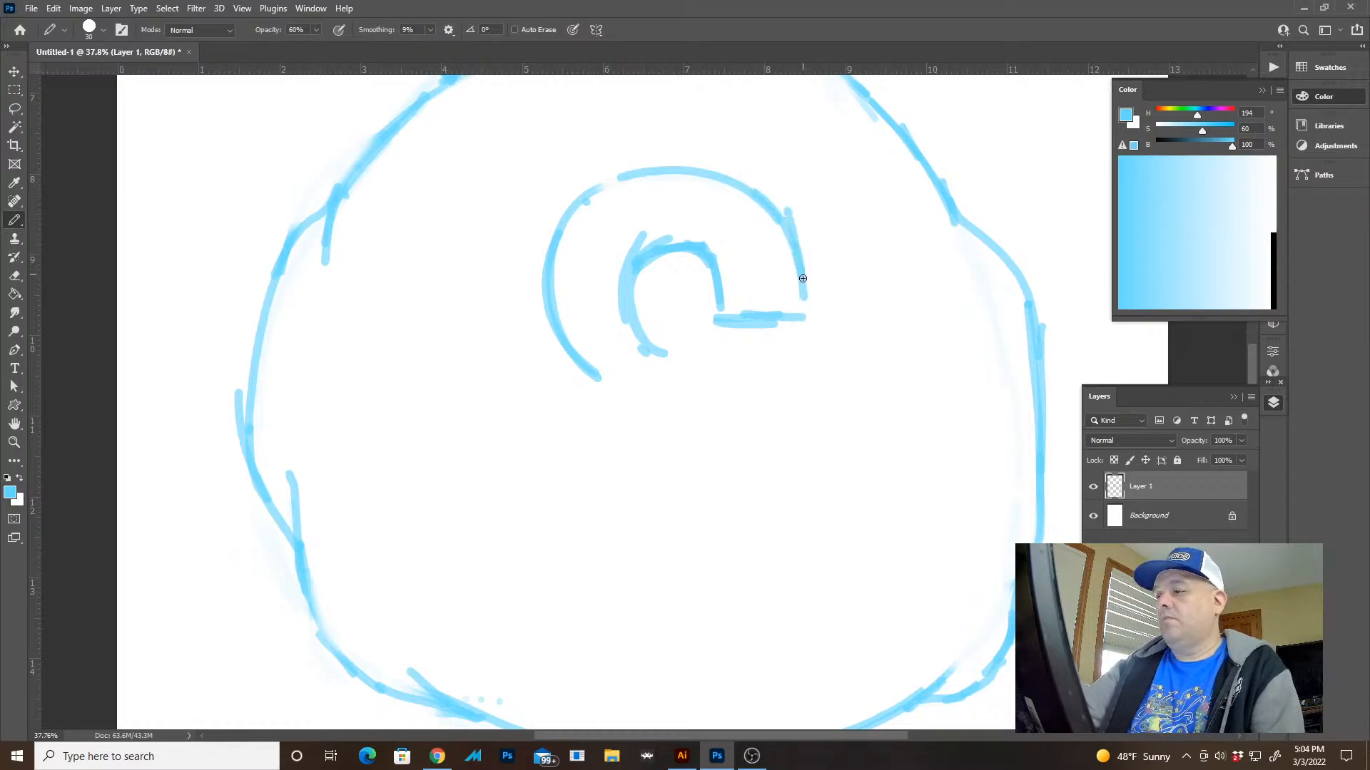
Smooth the S's upper inner arc and erase the rough lower ends of the inner and outer left curves
key("e")
mouse_move(723, 285)
left_mouse_down()
mouse_move(664, 242)
mouse_move(723, 295)
mouse_move(651, 243)
mouse_move(634, 265)
left_mouse_up()
key("b")
key("e")
left_click_drag(670, 354, 648, 345)
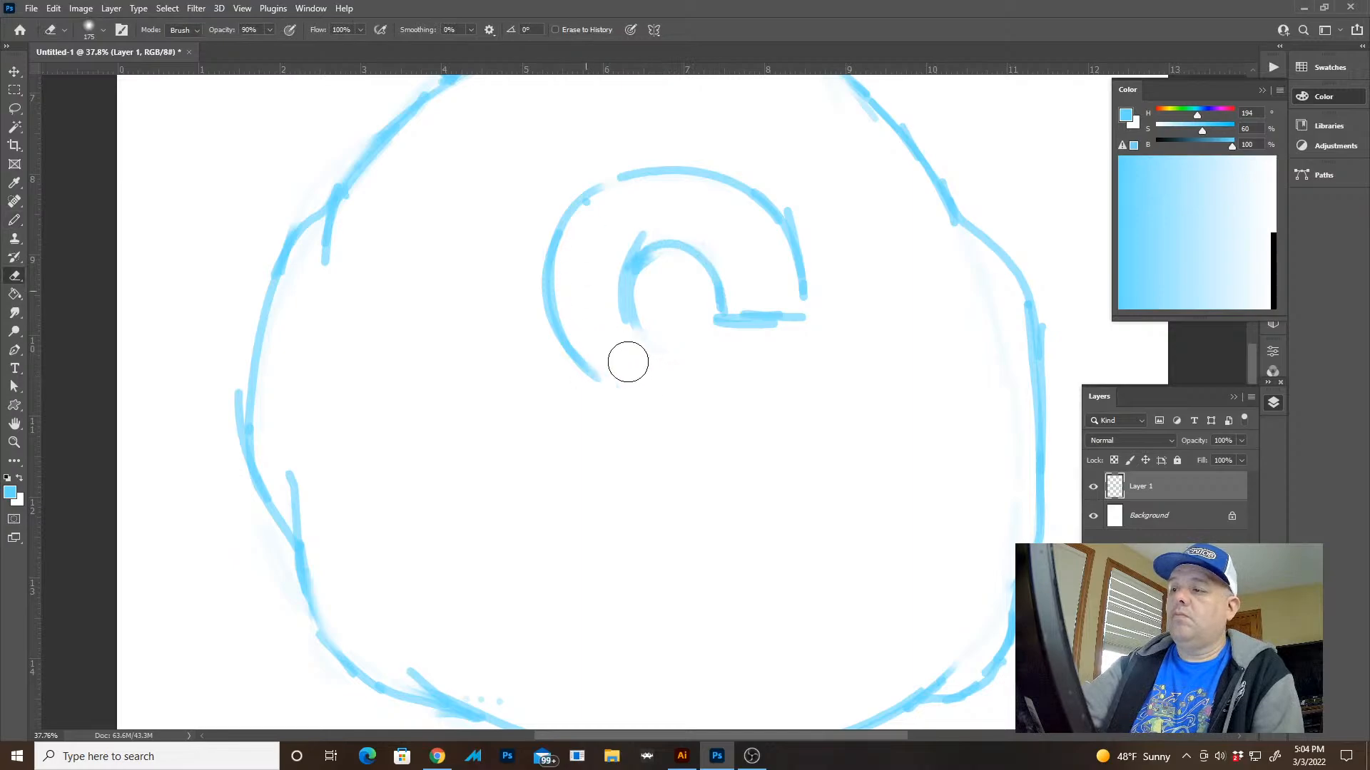
Continue the S's upper inner curve around the left and into the upper edge of the diagonal spine
key("z")
left_click_drag(764, 431, 738, 412)
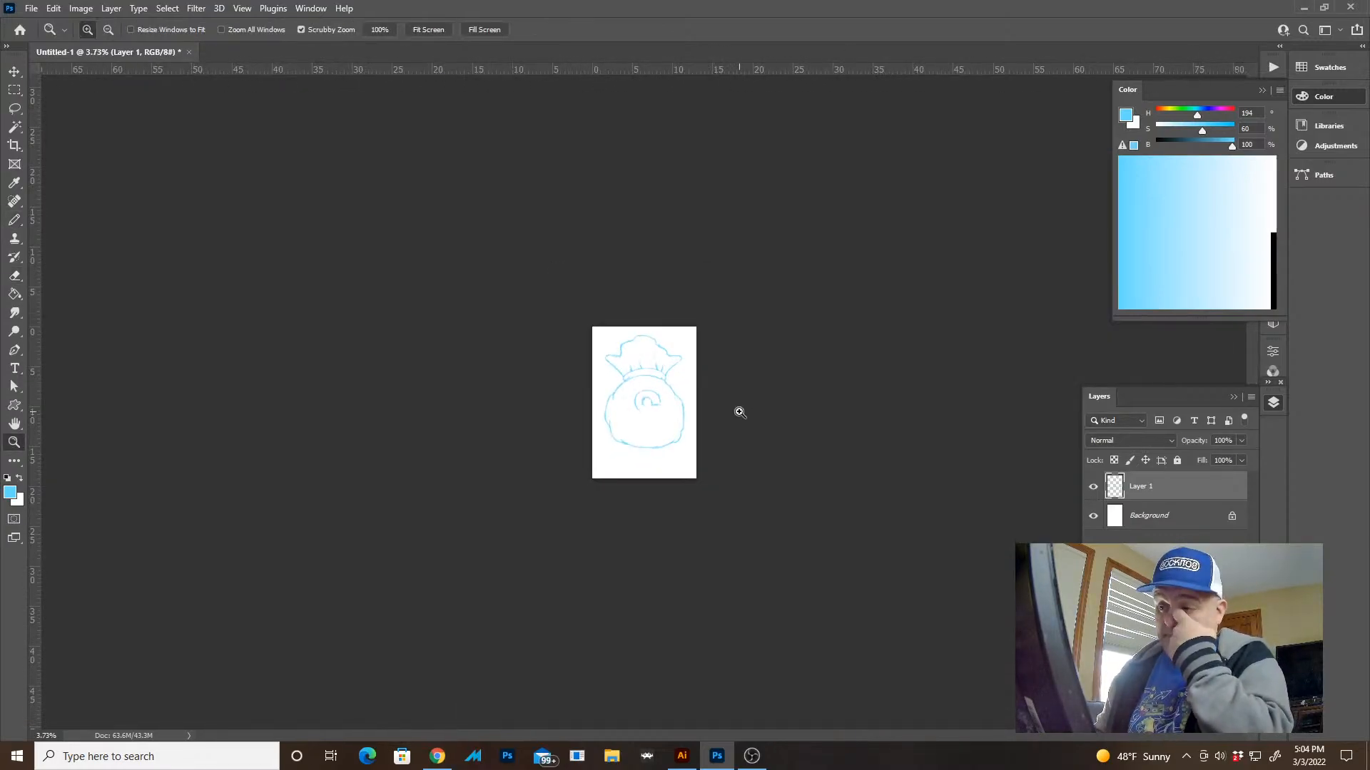
key("ctrl+0")
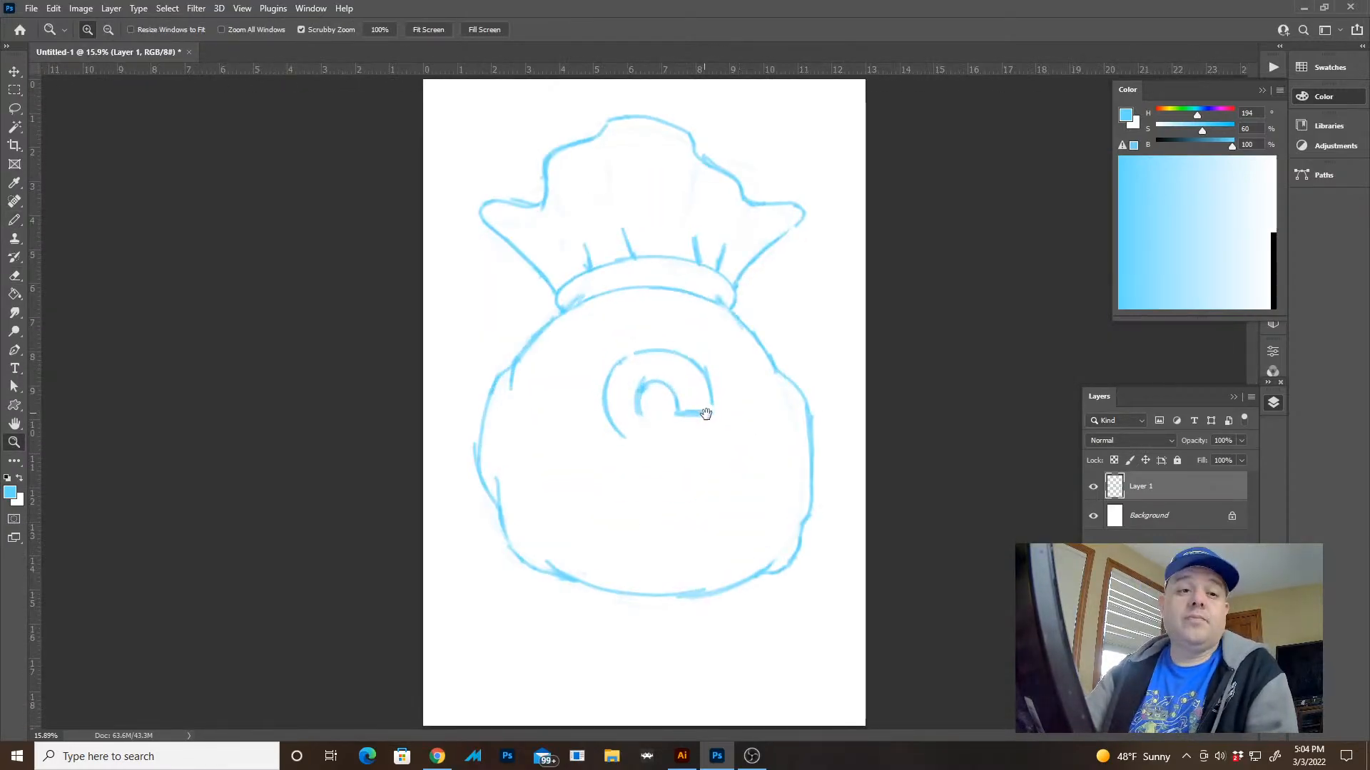
left_click_drag(692, 390, 761, 403)
key("b")
left_click_drag(659, 476, 646, 298)
mouse_move(545, 251)
left_mouse_down()
mouse_move(538, 300)
mouse_move(644, 369)
left_mouse_up()
key("ctrl+z")
mouse_move(543, 230)
left_mouse_down()
mouse_move(574, 325)
mouse_move(776, 356)
left_mouse_up()
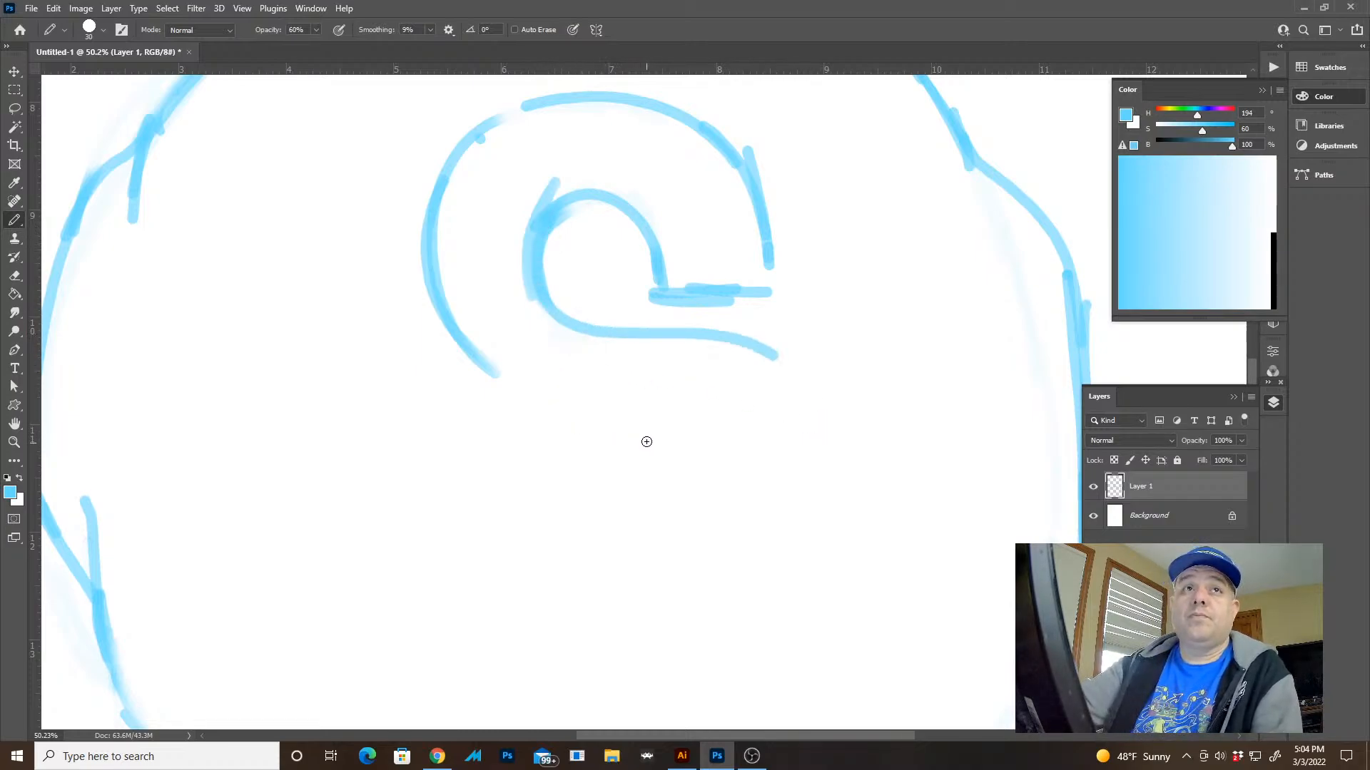
Try to extend the S's outer left curve down and around toward the spine
left_click_drag(553, 436, 449, 315)
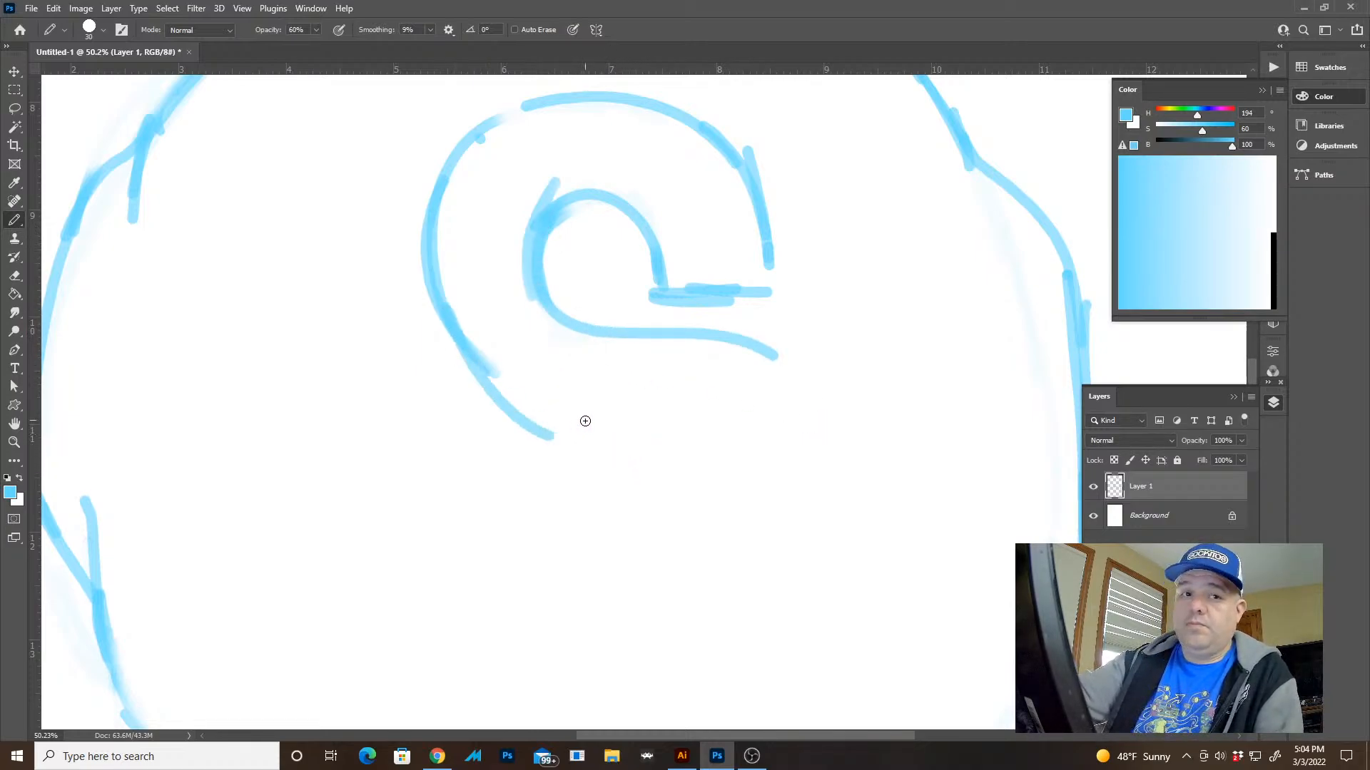
key("ctrl+z")
left_click_drag(641, 428, 499, 369)
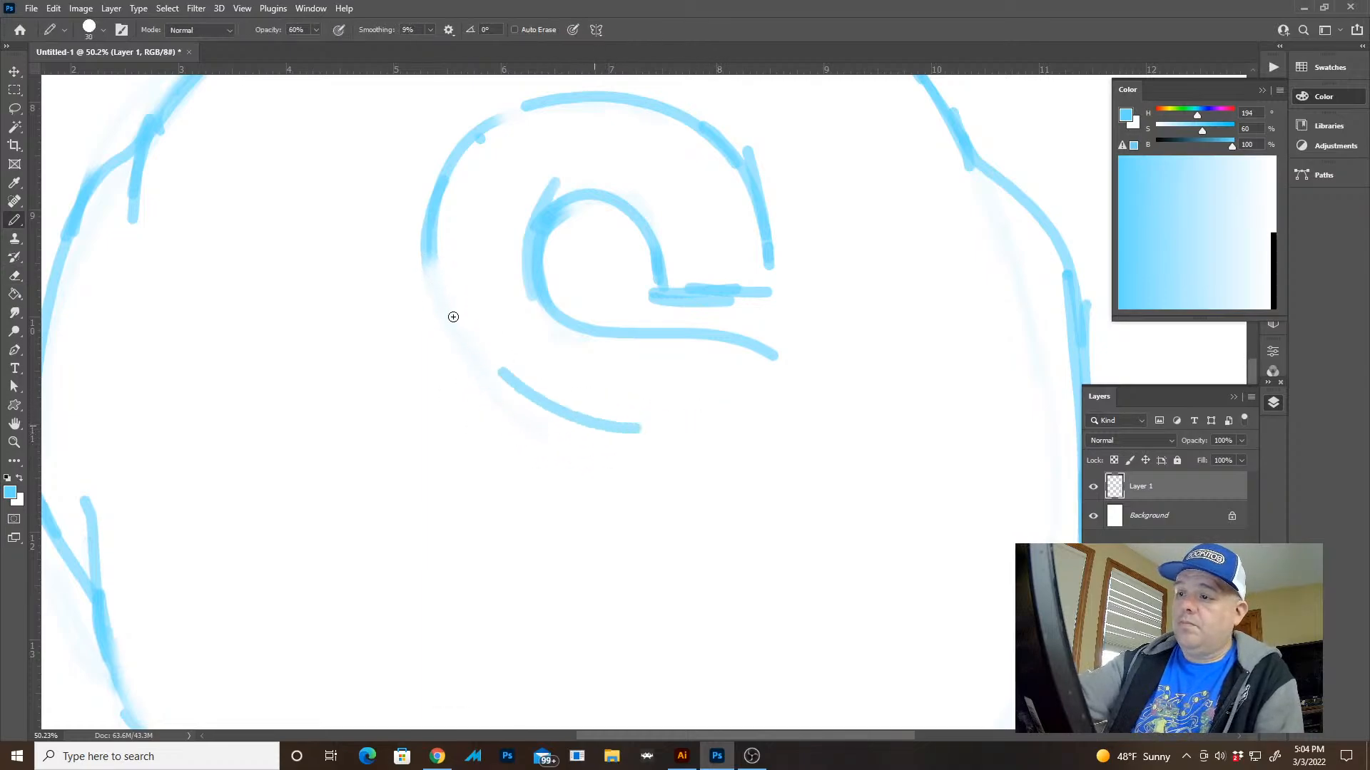
left_click_drag(453, 316, 435, 200)
left_click_drag(614, 373, 603, 388)
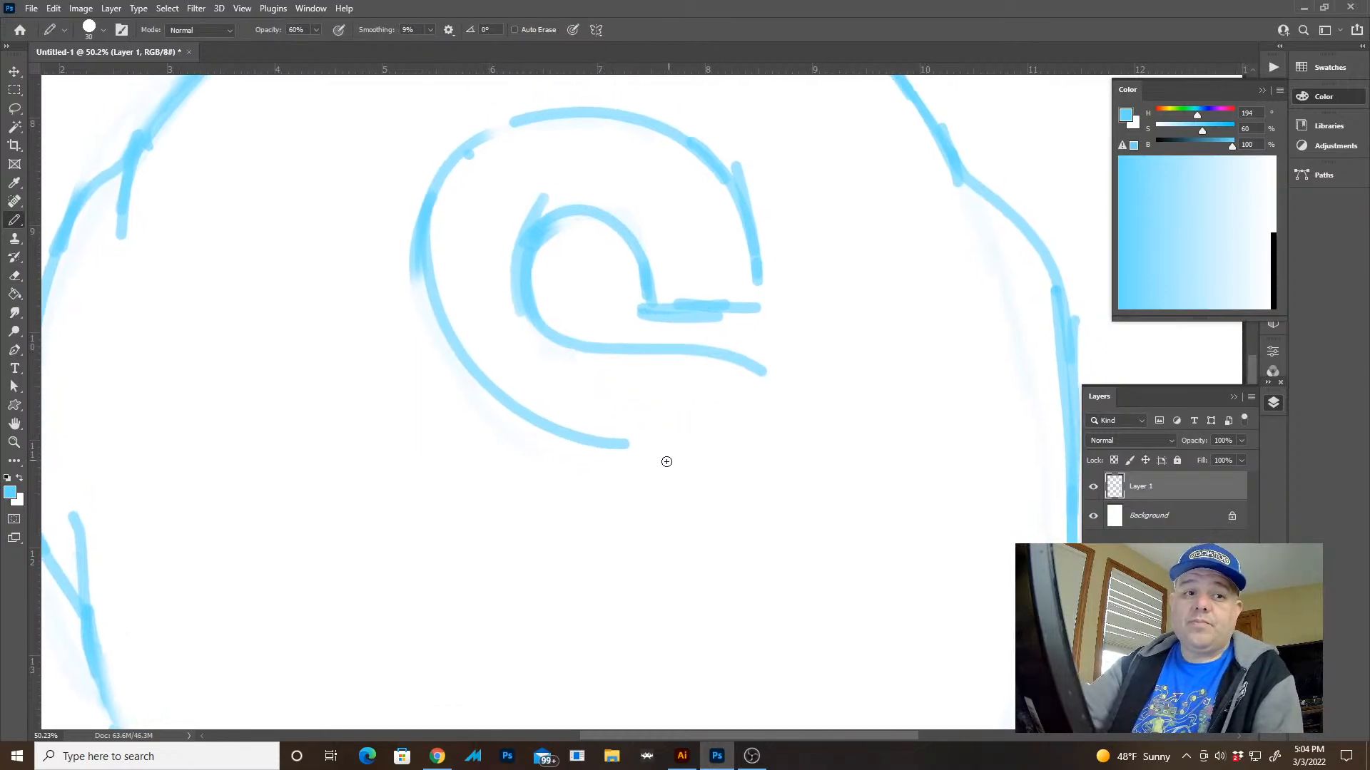
key("ctrl+z")
key("ctrl+z")
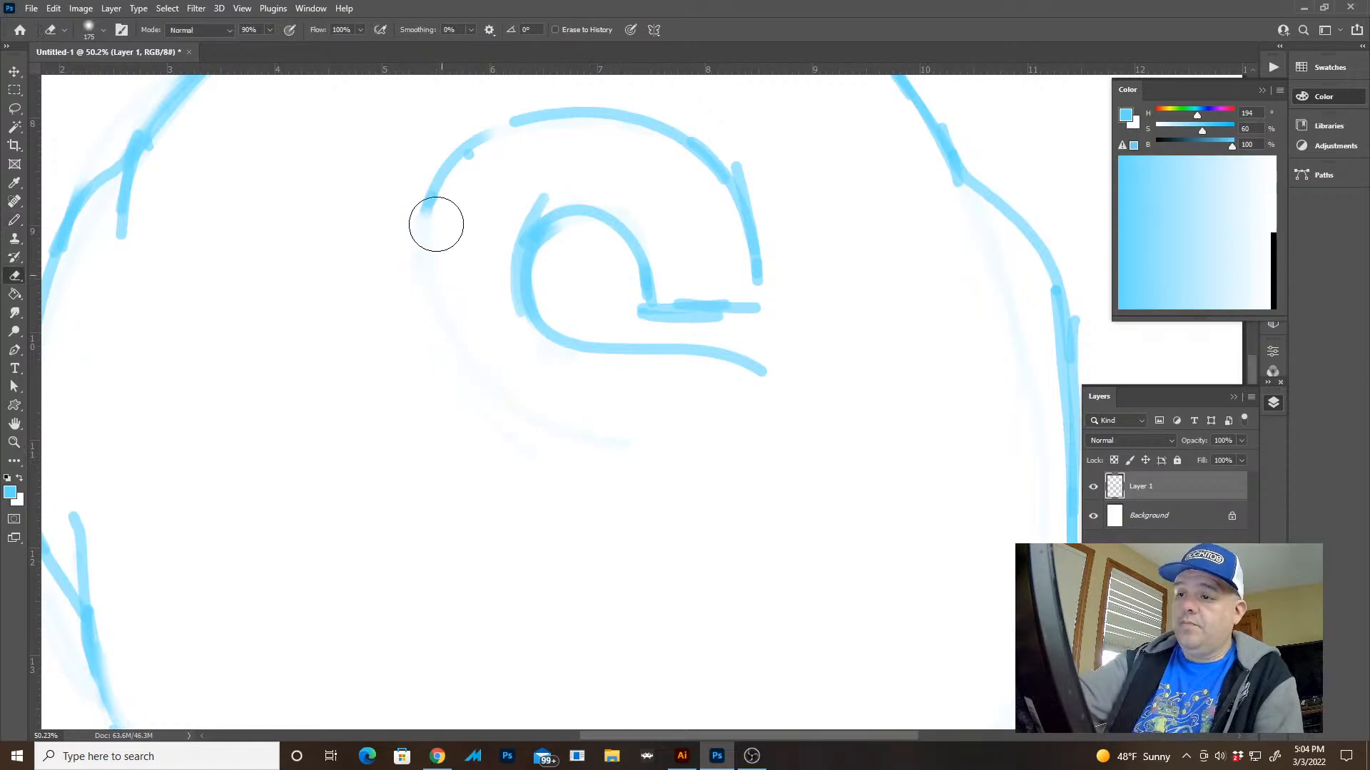
Redraw the S's outer left curve wider, clean its overlap, and continue it into the lower edge of the spine
mouse_move(433, 184)
left_mouse_down()
mouse_move(416, 232)
mouse_move(414, 346)
left_mouse_up()
mouse_move(482, 141)
left_mouse_down()
mouse_move(422, 379)
mouse_move(509, 449)
left_mouse_up()
left_click_drag(433, 359, 555, 458)
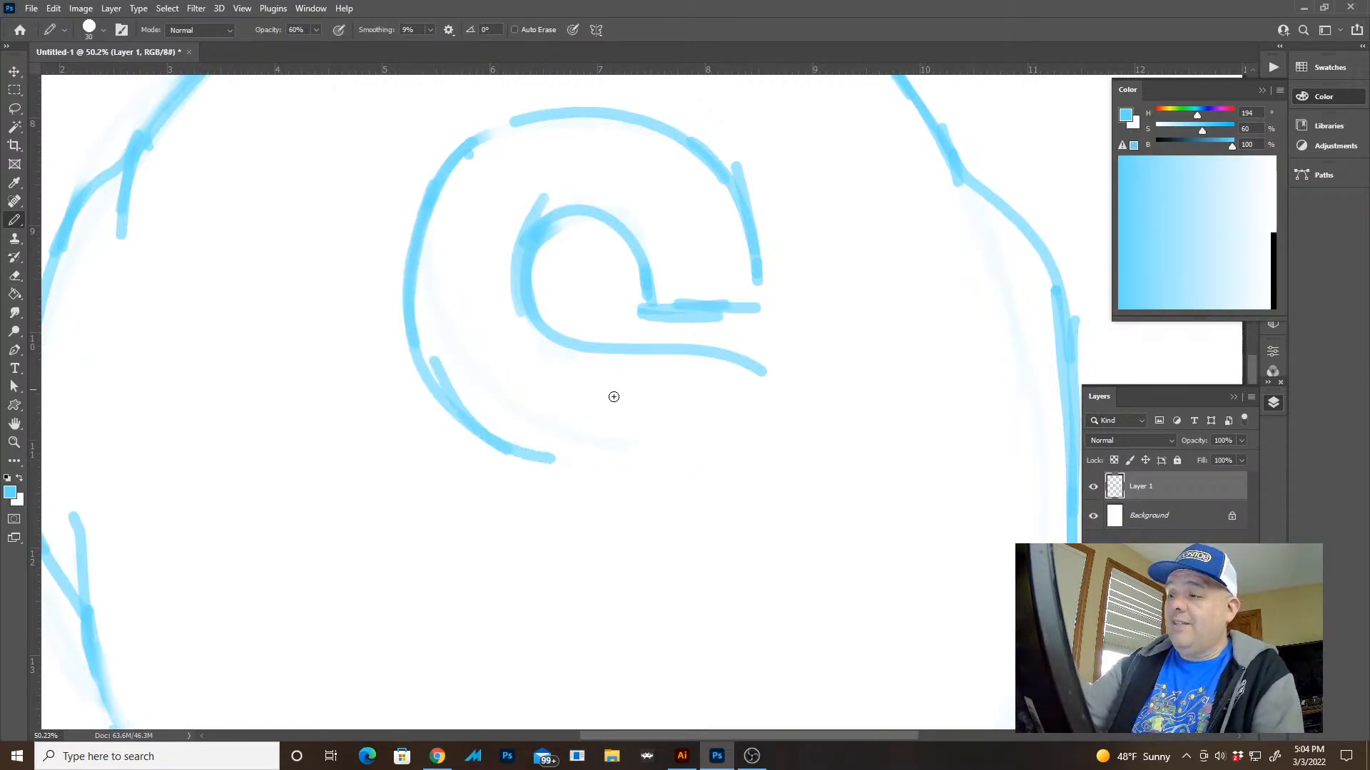
key("e")
left_click_drag(460, 348, 464, 347)
key("b")
left_click_drag(511, 439, 668, 467)
left_click_drag(592, 441, 661, 467)
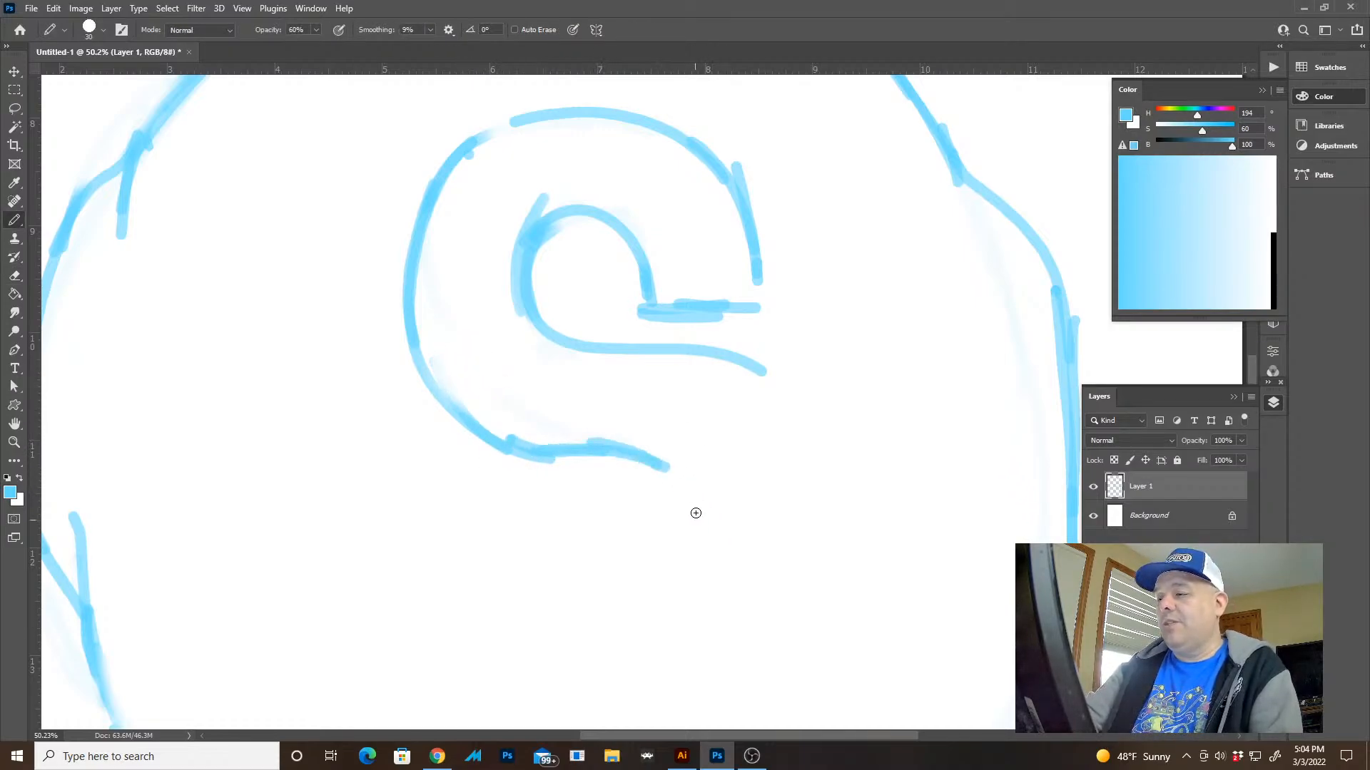
Draw the outer right curve and bottom arc of the S's lower bowl, ending at the lower left
mouse_move(719, 353)
left_mouse_down()
mouse_move(793, 395)
mouse_move(813, 565)
left_mouse_up()
left_click_drag(761, 428, 798, 342)
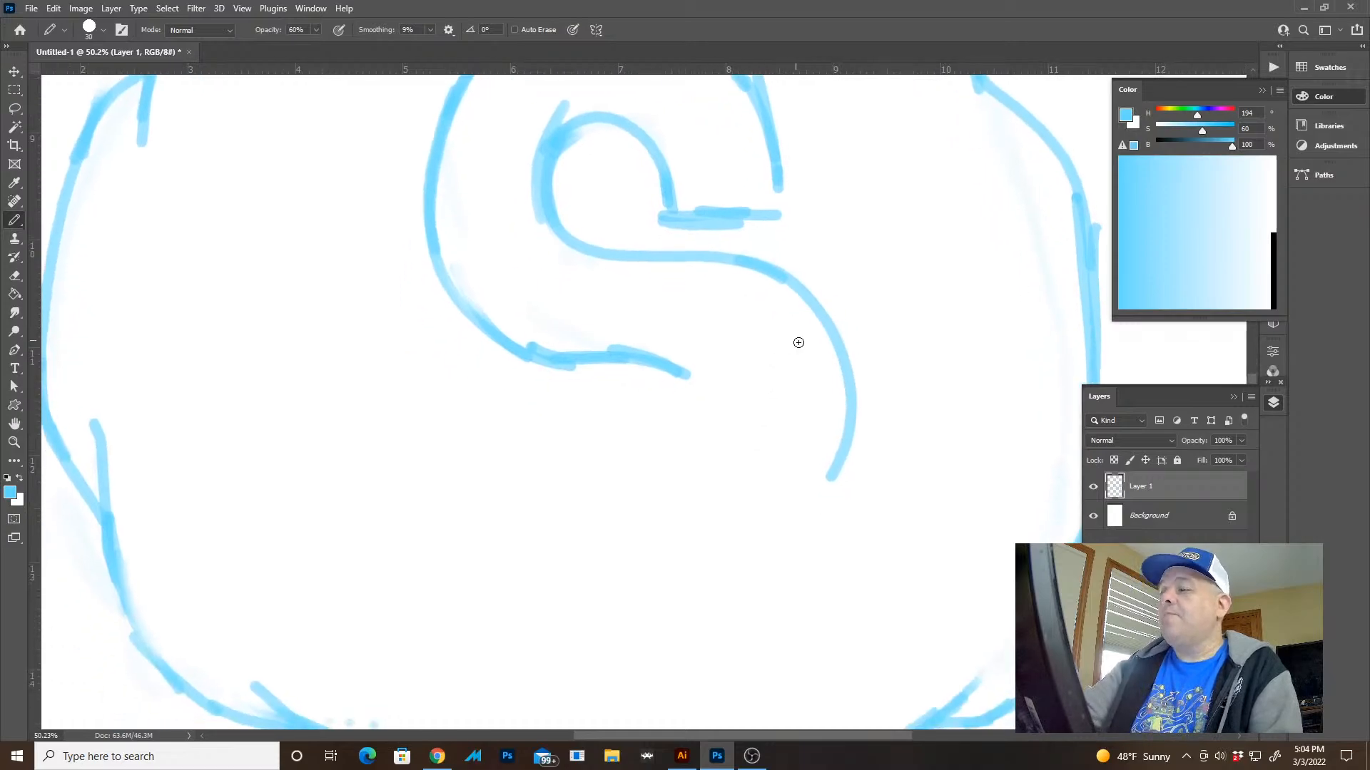
mouse_move(849, 423)
left_mouse_down()
mouse_move(819, 490)
mouse_move(497, 540)
left_mouse_up()
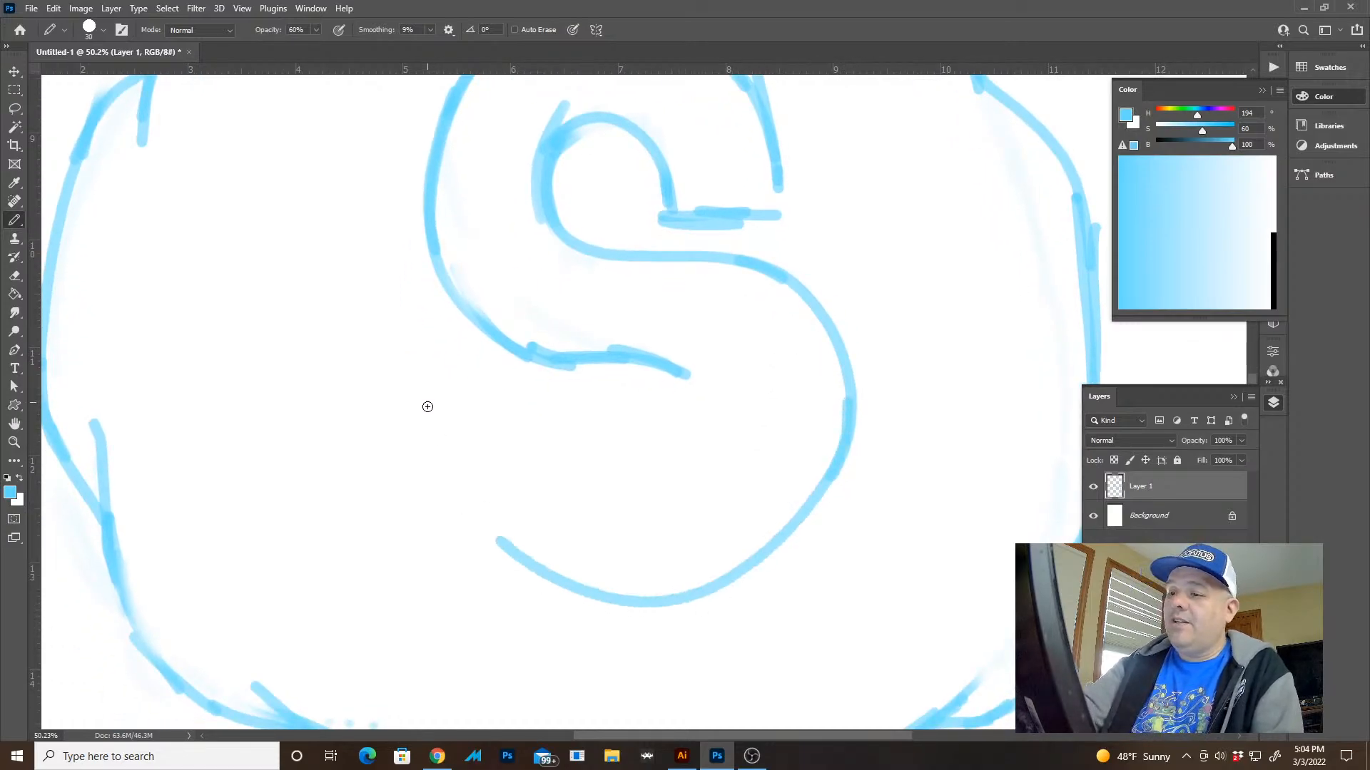
left_click_drag(427, 403, 592, 567)
key("ctrl+z")
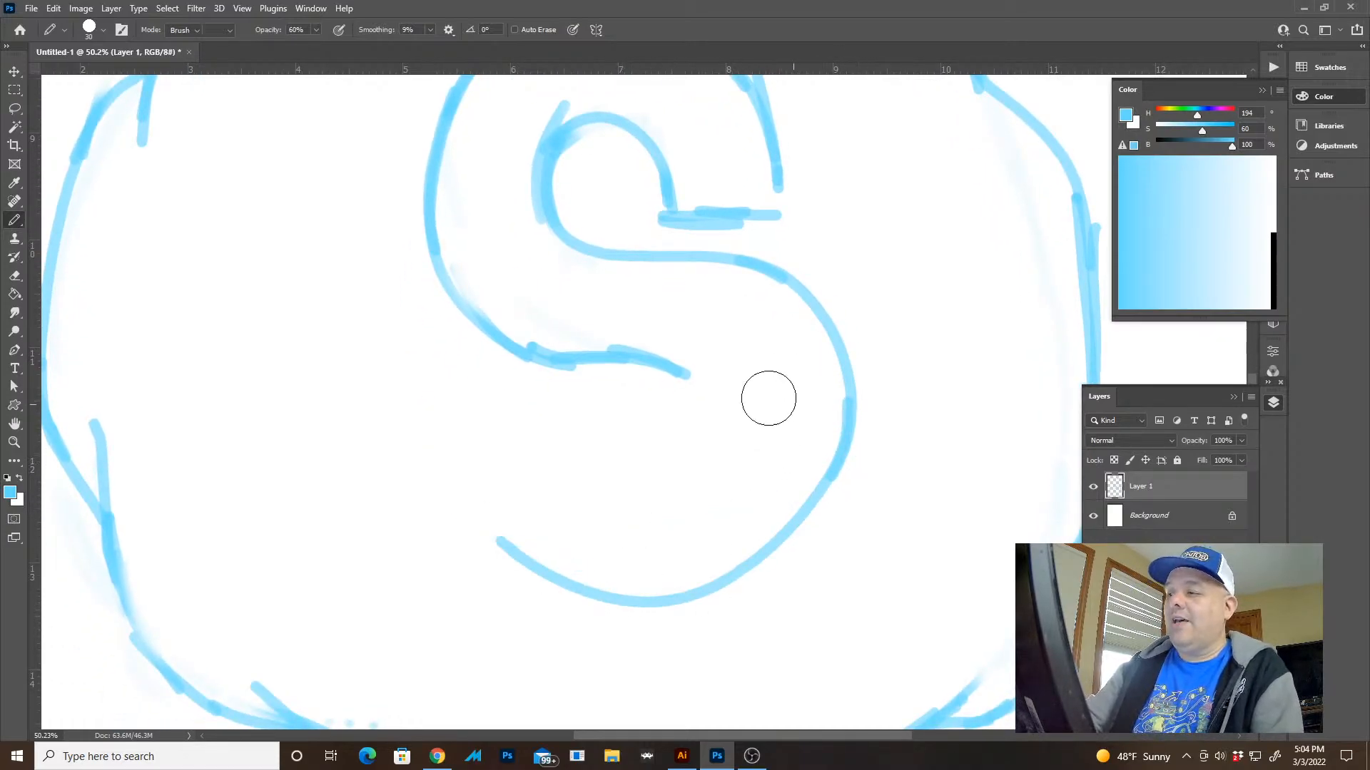
Try to draw the inner curve of the S's lower bowl from the end of the spine
left_click_drag(706, 378, 545, 385)
mouse_move(646, 352)
left_mouse_down()
mouse_move(663, 409)
mouse_move(581, 469)
mouse_move(521, 438)
mouse_move(648, 437)
left_mouse_up()
key("e")
mouse_move(663, 374)
left_mouse_down()
mouse_move(643, 425)
mouse_move(510, 463)
left_mouse_up()
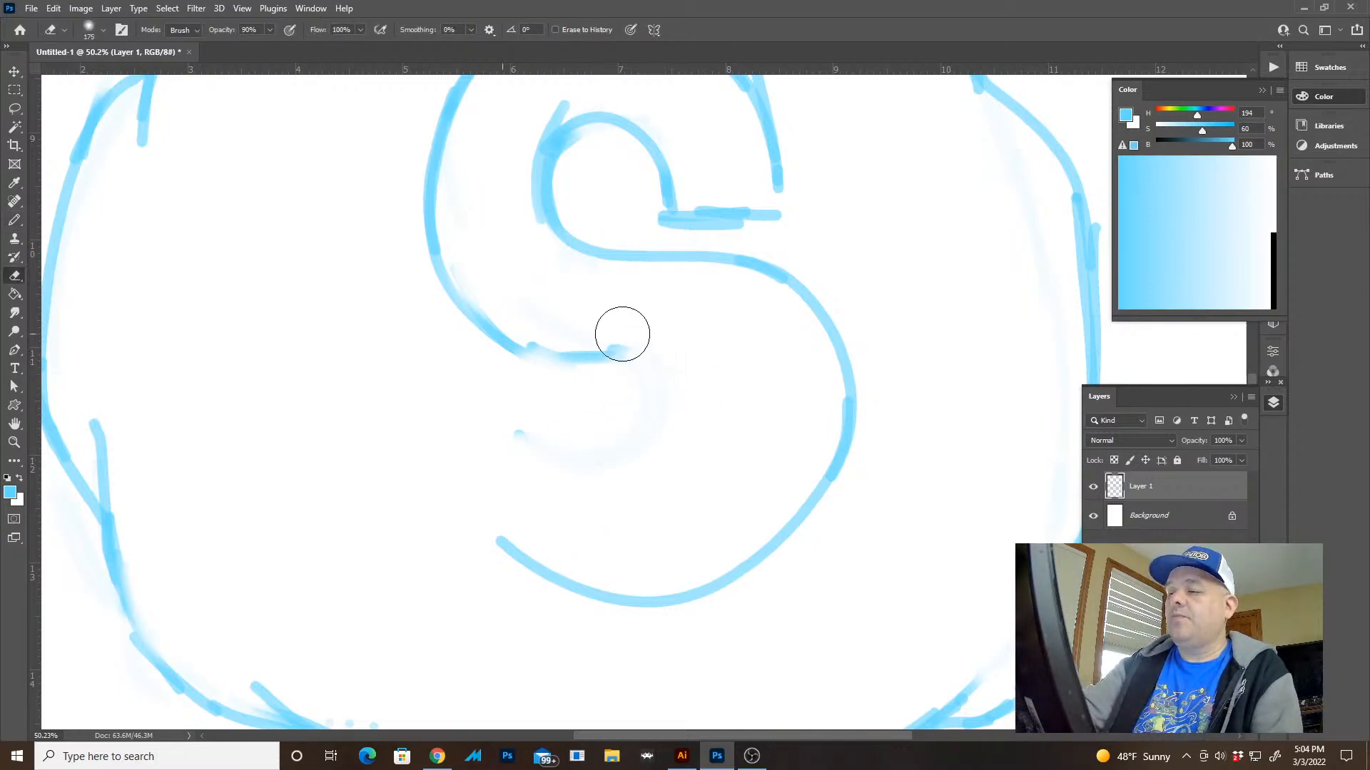
Redraw the spine's lower edge as a smooth line hooking around into the inner curve of the S's lower bowl
left_click_drag(623, 336, 539, 353)
key("b")
left_click(740, 399)
left_click_drag(667, 460, 617, 471)
mouse_move(686, 439)
left_mouse_down()
mouse_move(549, 351)
mouse_move(510, 344)
left_mouse_up()
key("e")
mouse_move(652, 480)
left_mouse_down()
mouse_move(685, 409)
mouse_move(536, 431)
mouse_move(601, 475)
mouse_move(532, 430)
left_mouse_up()
key("b")
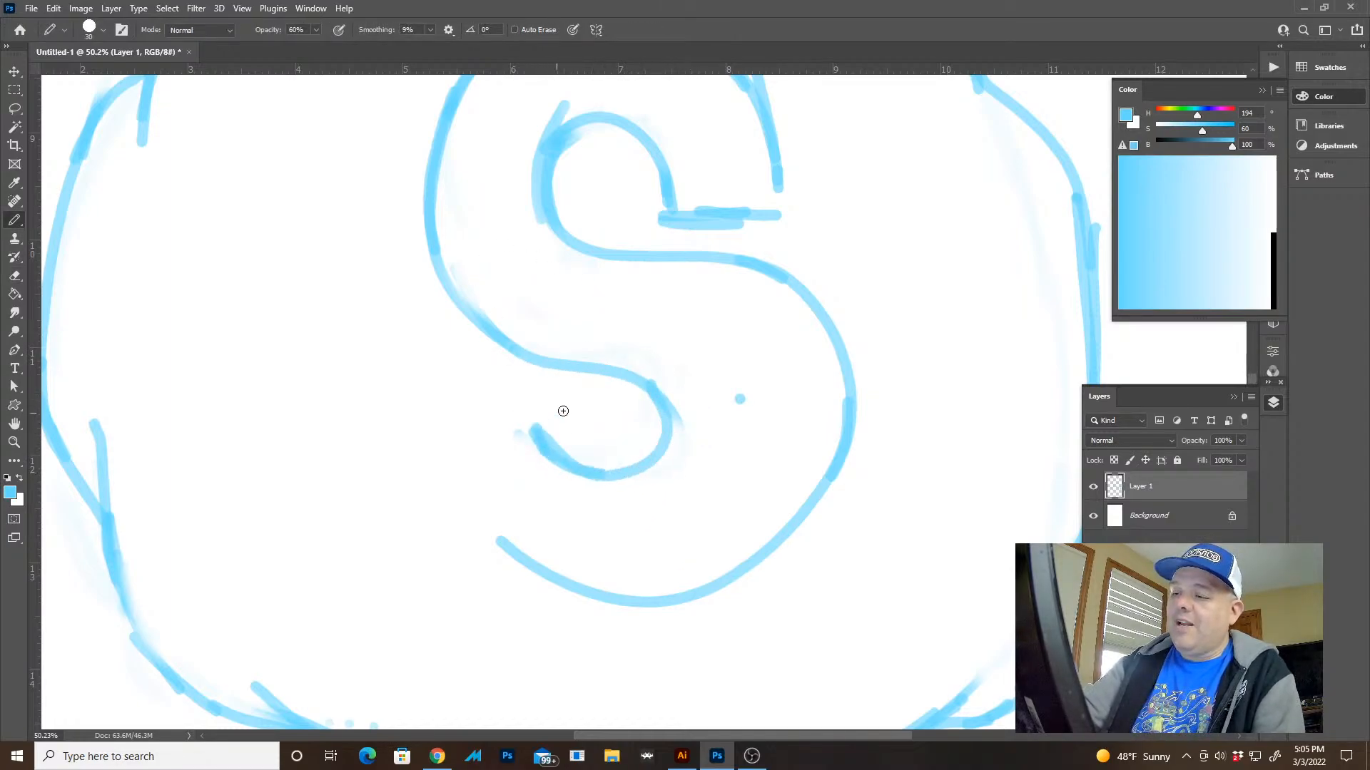
Erase the outer right curve of the S's lower bowl and redraw it closer in, cleaning up the overlapping strokes
key("e")
mouse_move(706, 257)
left_mouse_down()
mouse_move(822, 348)
mouse_move(757, 560)
left_mouse_up()
key("b")
mouse_move(568, 230)
left_mouse_down()
mouse_move(688, 264)
mouse_move(762, 300)
mouse_move(684, 257)
mouse_move(806, 370)
left_mouse_up()
mouse_move(739, 282)
left_mouse_down()
mouse_move(781, 340)
mouse_move(781, 510)
left_mouse_up()
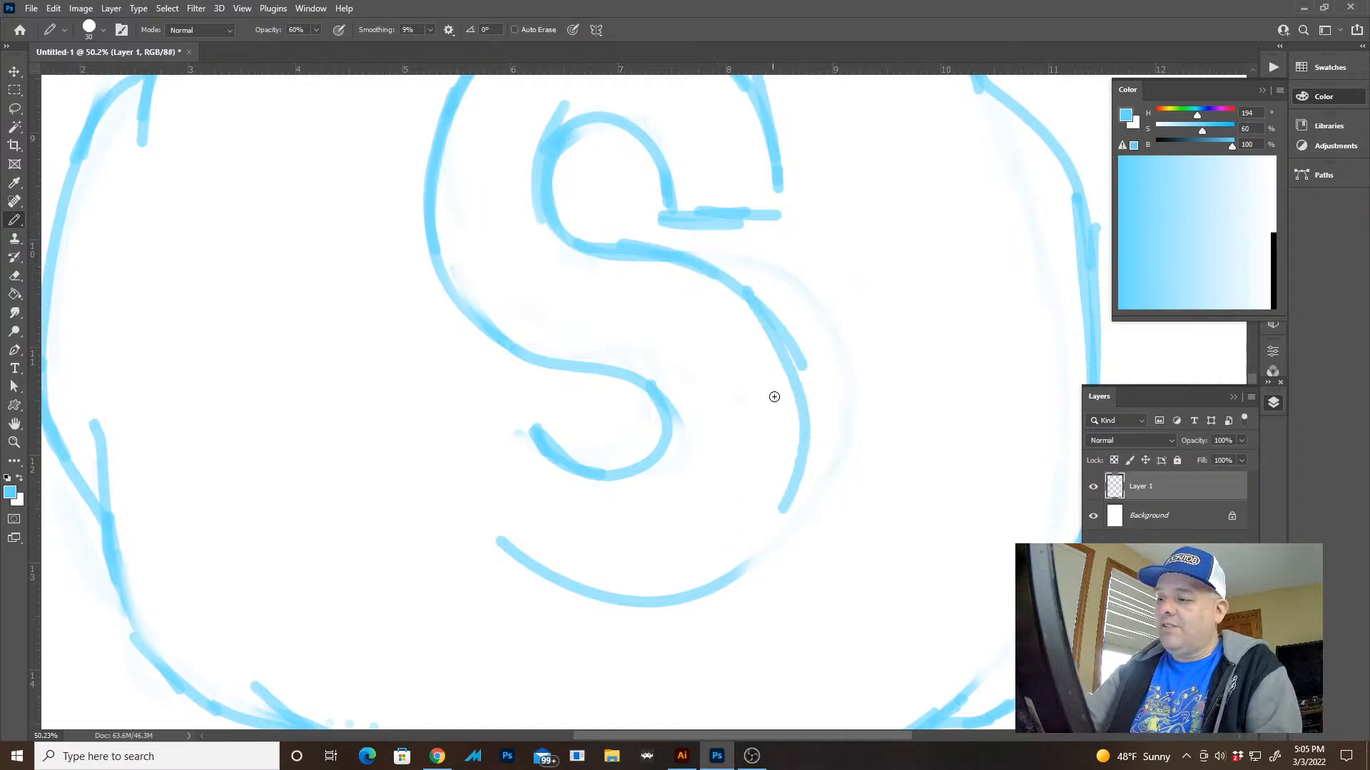
mouse_move(777, 340)
left_mouse_down()
mouse_move(804, 421)
mouse_move(749, 560)
left_mouse_up()
key("e")
left_click_drag(819, 363, 779, 311)
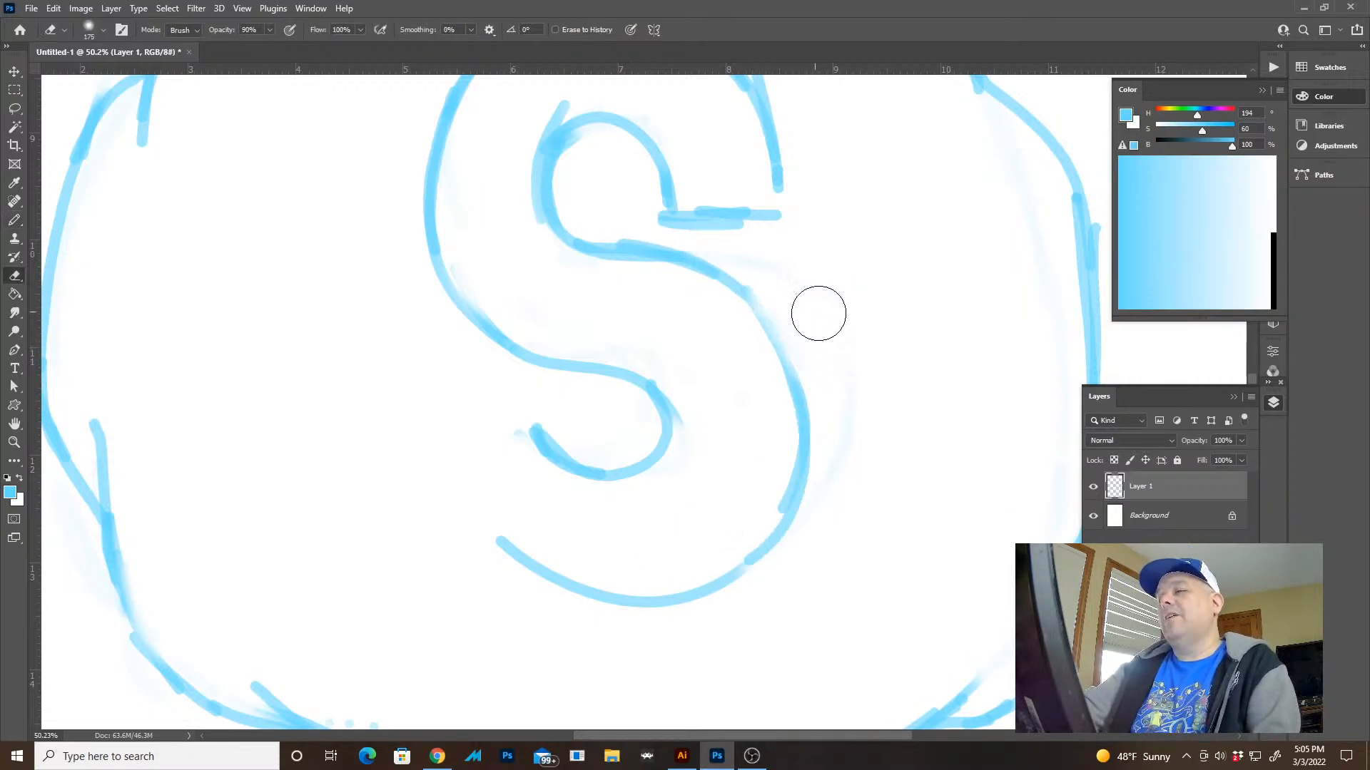
Select the whole letter S with the Lasso and reposition it on the sack's body
key("z")
mouse_move(876, 419)
left_mouse_down()
mouse_move(802, 374)
mouse_move(819, 372)
mouse_move(715, 489)
mouse_move(749, 496)
mouse_move(705, 467)
left_mouse_up()
key("l")
mouse_move(698, 164)
left_mouse_down()
mouse_move(646, 594)
mouse_move(702, 175)
left_mouse_up()
key("v")
mouse_move(699, 228)
left_mouse_down()
mouse_move(712, 275)
mouse_move(687, 253)
left_mouse_up()
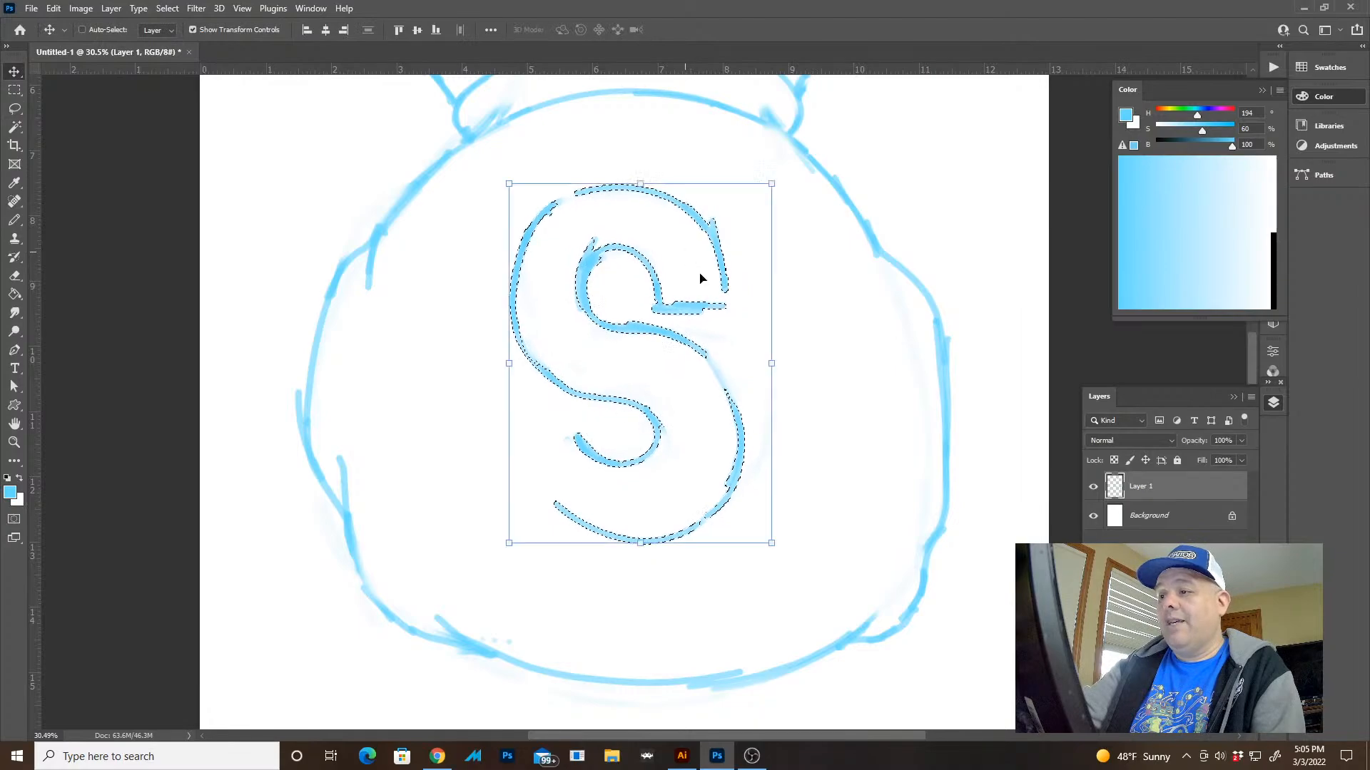
Deselect the letter S and try to draw a flat terminal closing the left end of its lower bowl
key("ctrl+d")
key("z")
left_click_drag(749, 527, 720, 501)
left_click_drag(636, 478, 673, 490)
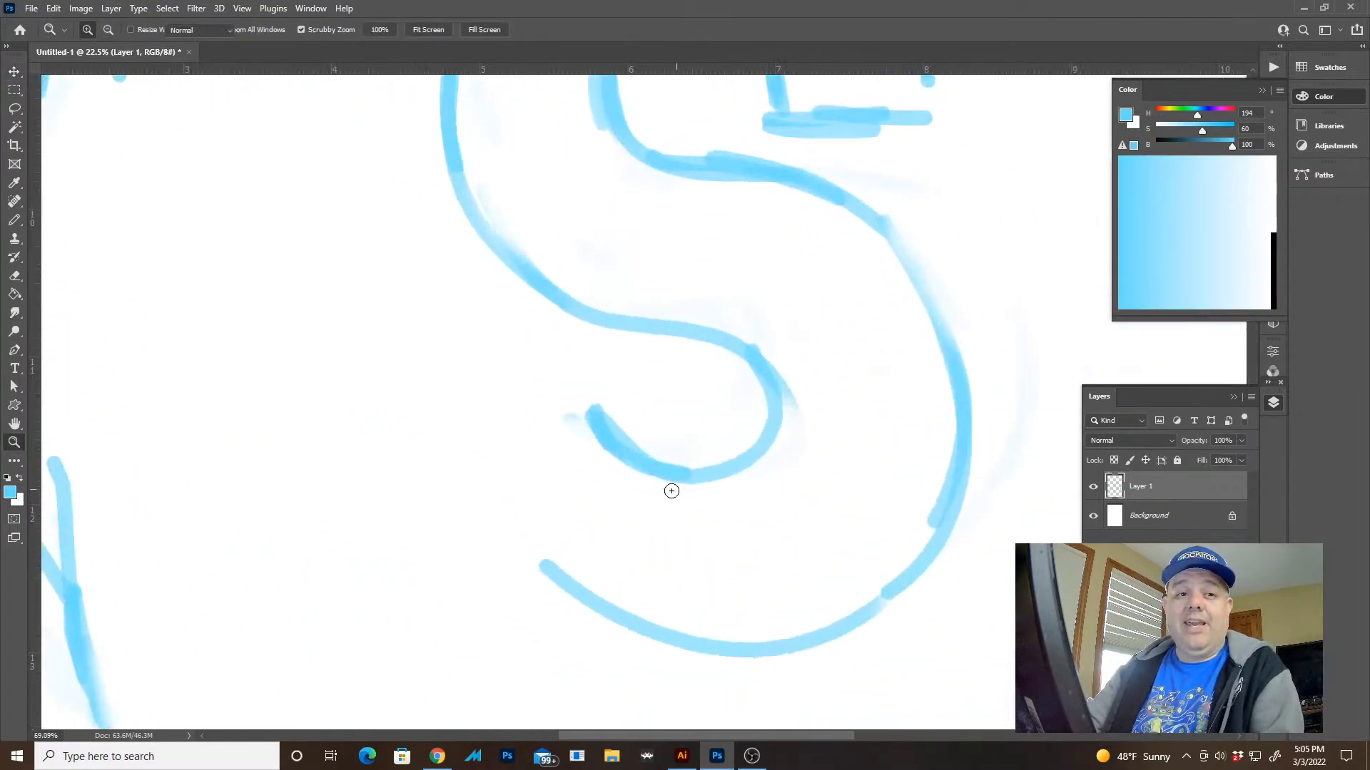
key("b")
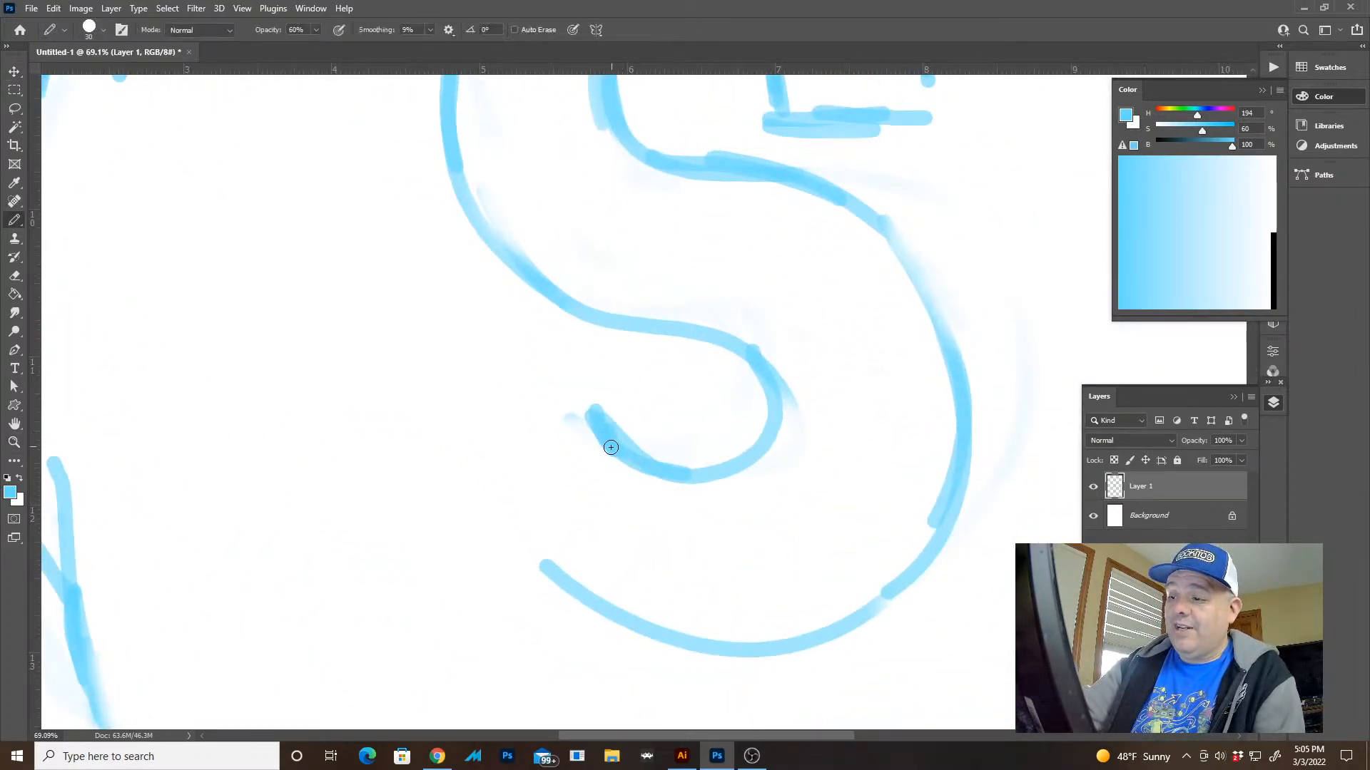
mouse_move(614, 403)
left_mouse_down()
mouse_move(466, 369)
mouse_move(462, 520)
mouse_move(636, 446)
mouse_move(617, 510)
left_mouse_up()
key("e")
key("b")
mouse_move(471, 380)
left_mouse_down()
mouse_move(474, 498)
mouse_move(502, 556)
left_mouse_up()
Erase the terminal, the left ends of the lower bowl's curves and the upper part of its outer right curve
key("e")
left_click_drag(572, 582, 684, 628)
mouse_move(639, 435)
left_mouse_down()
mouse_move(489, 563)
mouse_move(467, 464)
left_mouse_up()
left_click_drag(846, 385, 862, 235)
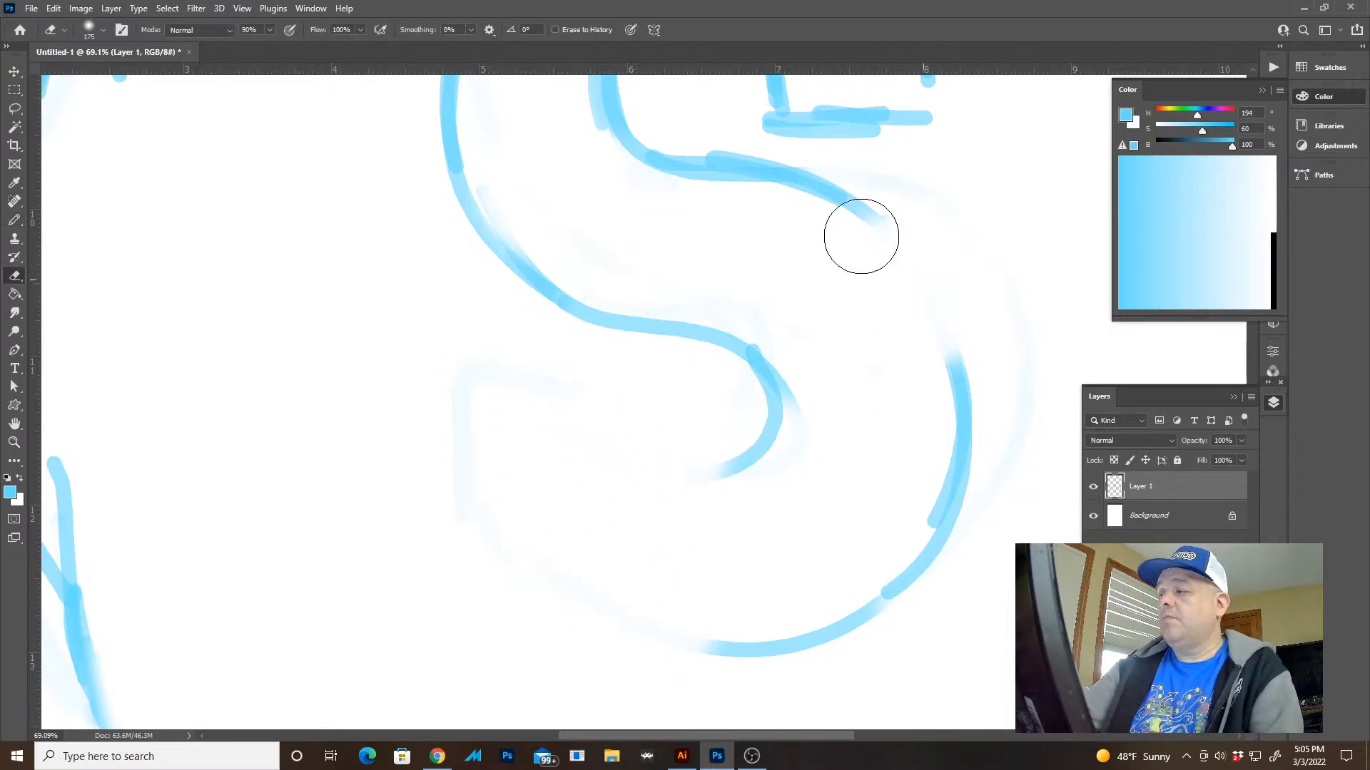
Redraw the lower bowl's outer right curve from the spine and sketch a deeper inner curve with a new left end
key("b")
left_click_drag(826, 178, 963, 336)
left_click_drag(958, 289, 943, 524)
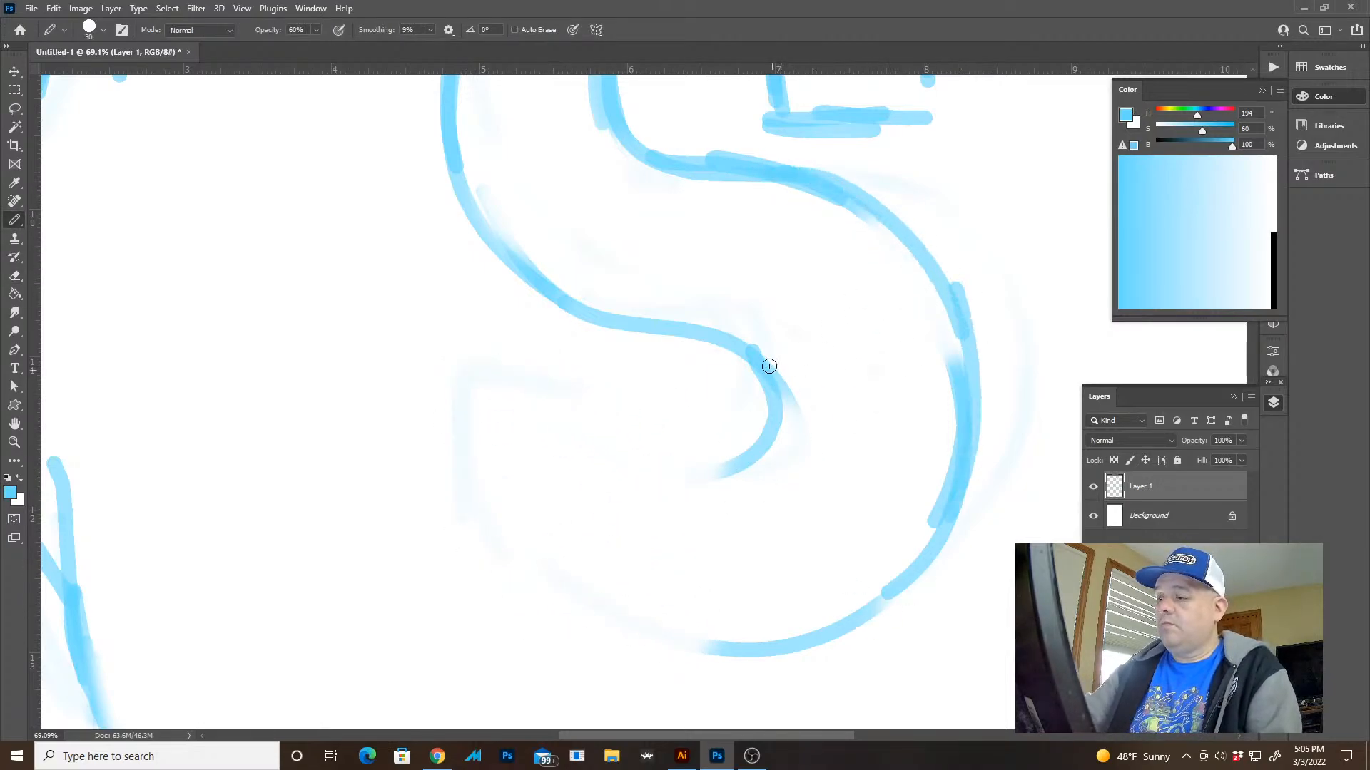
mouse_move(766, 371)
left_mouse_down()
mouse_move(757, 479)
mouse_move(563, 466)
left_mouse_up()
left_click_drag(542, 409, 712, 469)
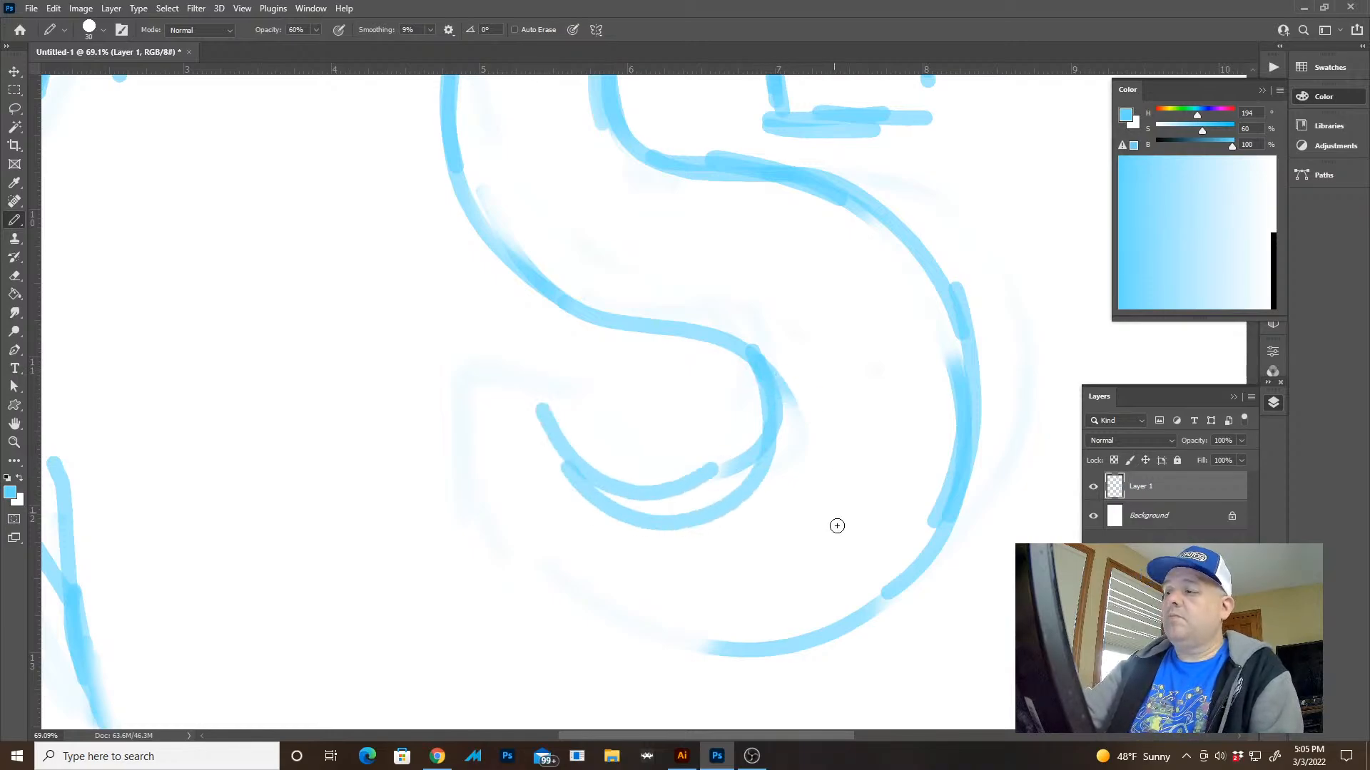
key("z")
left_click_drag(837, 526, 749, 494)
mouse_move(651, 464)
left_mouse_down()
mouse_move(742, 492)
mouse_move(597, 448)
mouse_move(523, 452)
left_mouse_up()
Erase the lower bowl's outer curve and the left part of its inner curve
key("e")
mouse_move(860, 362)
left_mouse_down()
mouse_move(754, 602)
mouse_move(632, 622)
left_mouse_up()
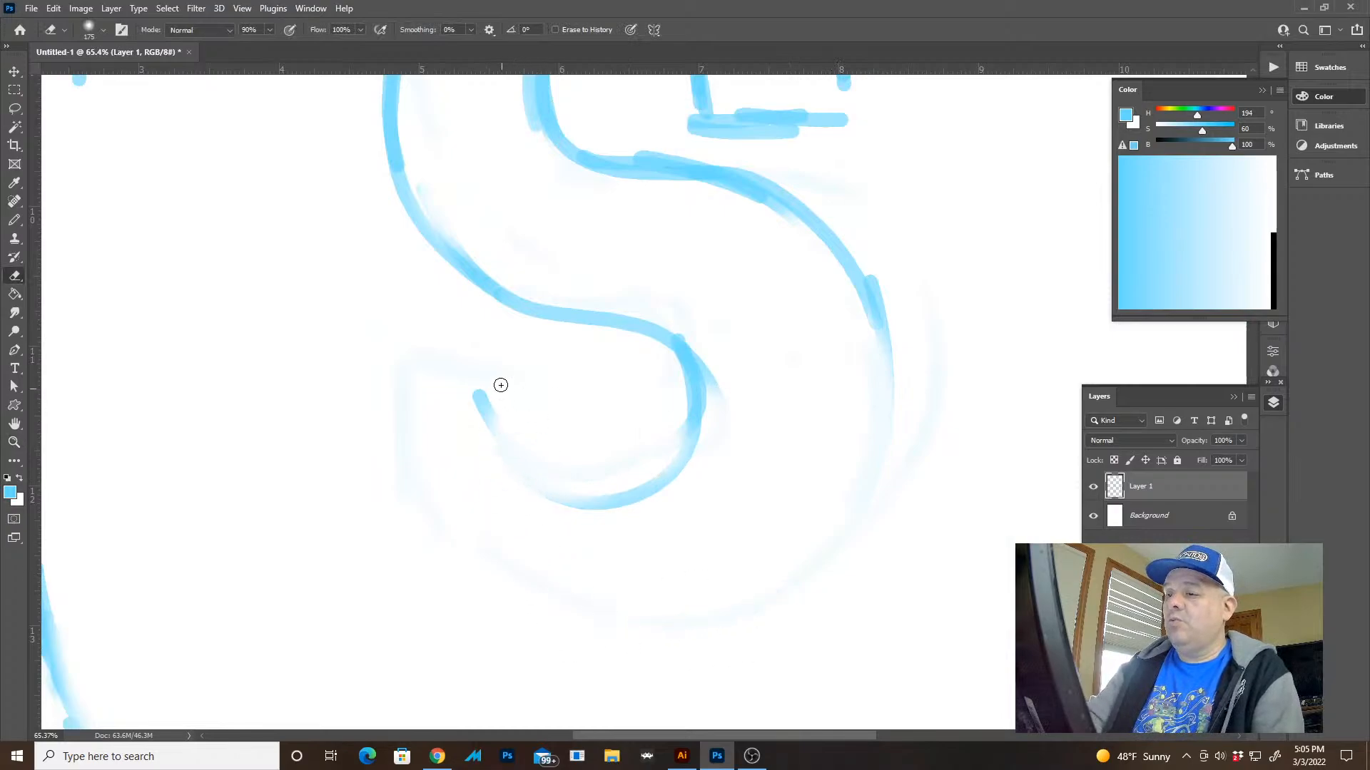
key("b")
left_click_drag(504, 403, 649, 441)
key("ctrl+z")
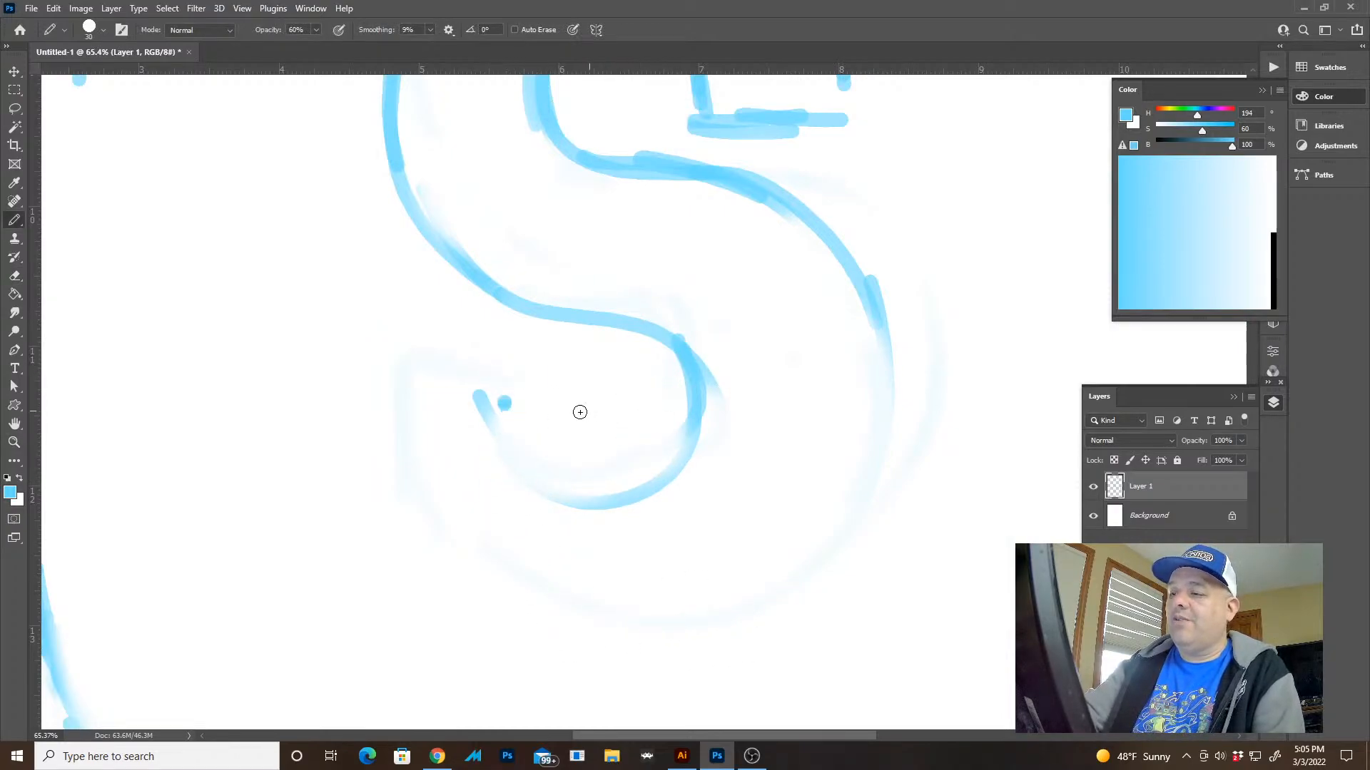
key("e")
left_click_drag(473, 404, 703, 444)
Draw the lower bowl's outer curve as one wide sweep from the spine around to a raised left end
key("b")
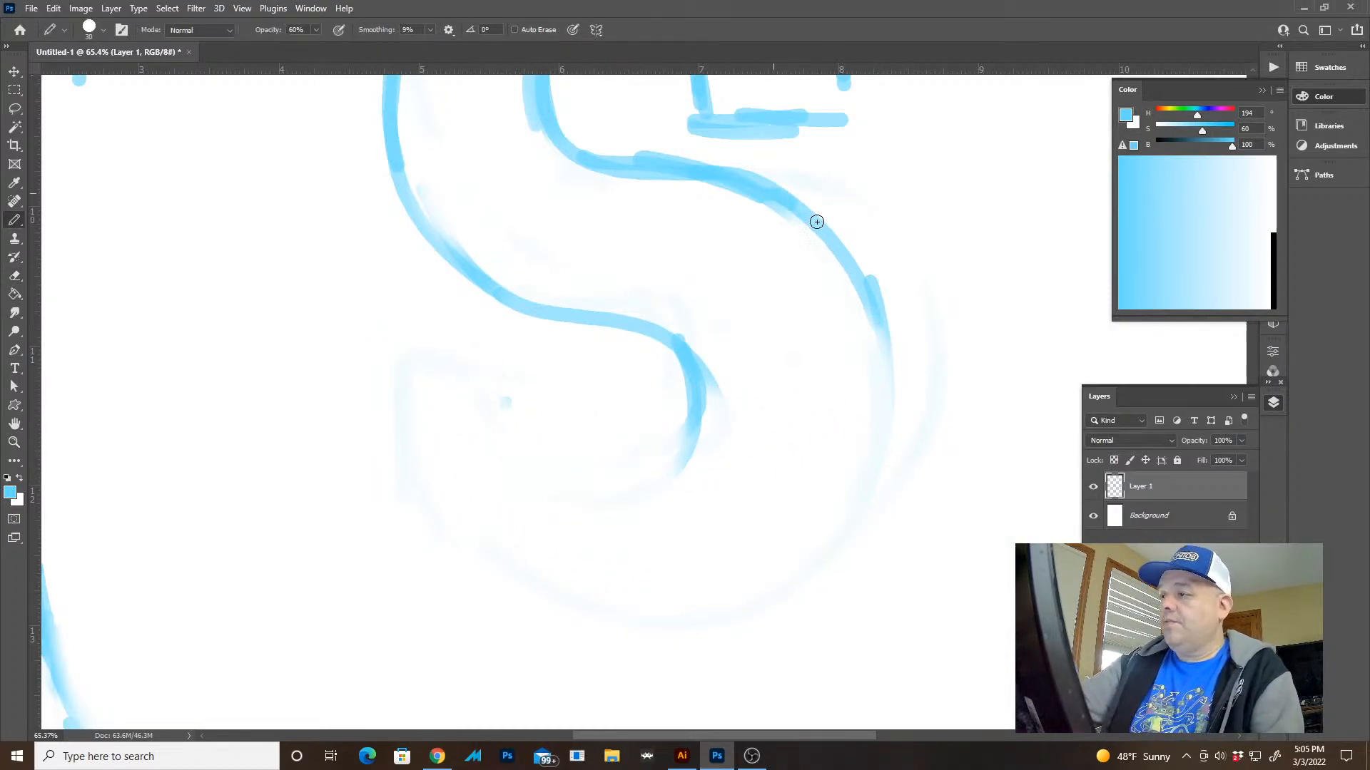
mouse_move(816, 220)
left_mouse_down()
mouse_move(859, 563)
mouse_move(433, 586)
left_mouse_up()
mouse_move(328, 345)
left_mouse_down()
mouse_move(331, 403)
mouse_move(579, 641)
left_mouse_up()
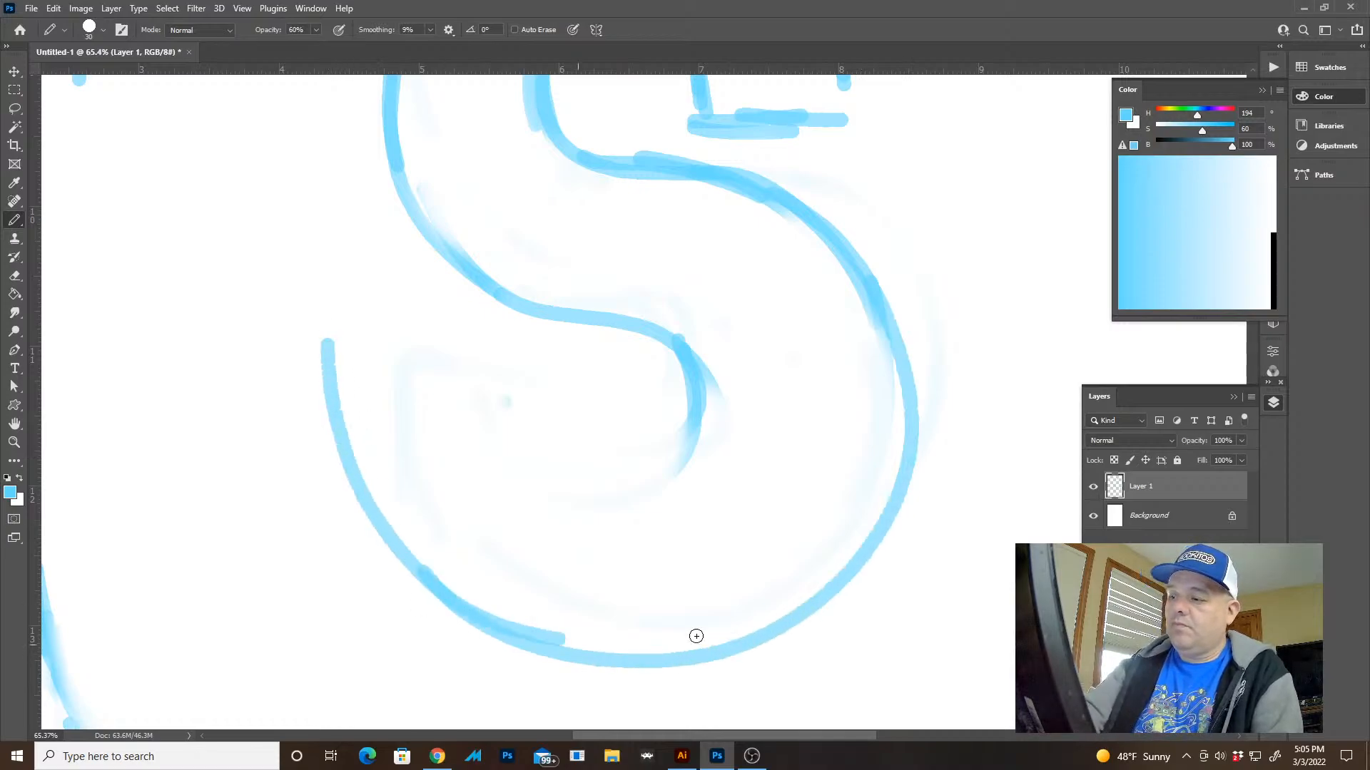
key("z")
left_click_drag(843, 550, 842, 537)
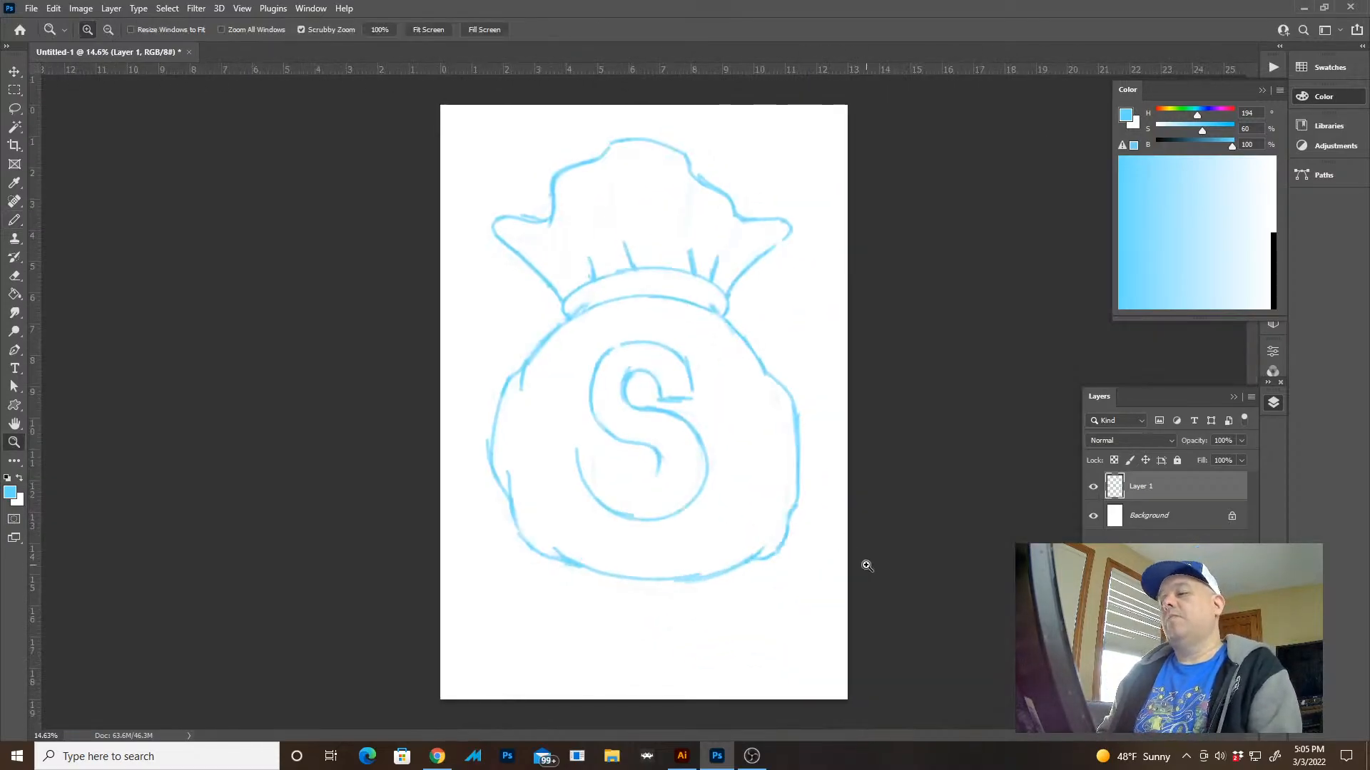
Trim the raised left end of the outer curve and draw a flat terminal and an inner curve for the lower bowl
left_click_drag(721, 506, 832, 531)
key("e")
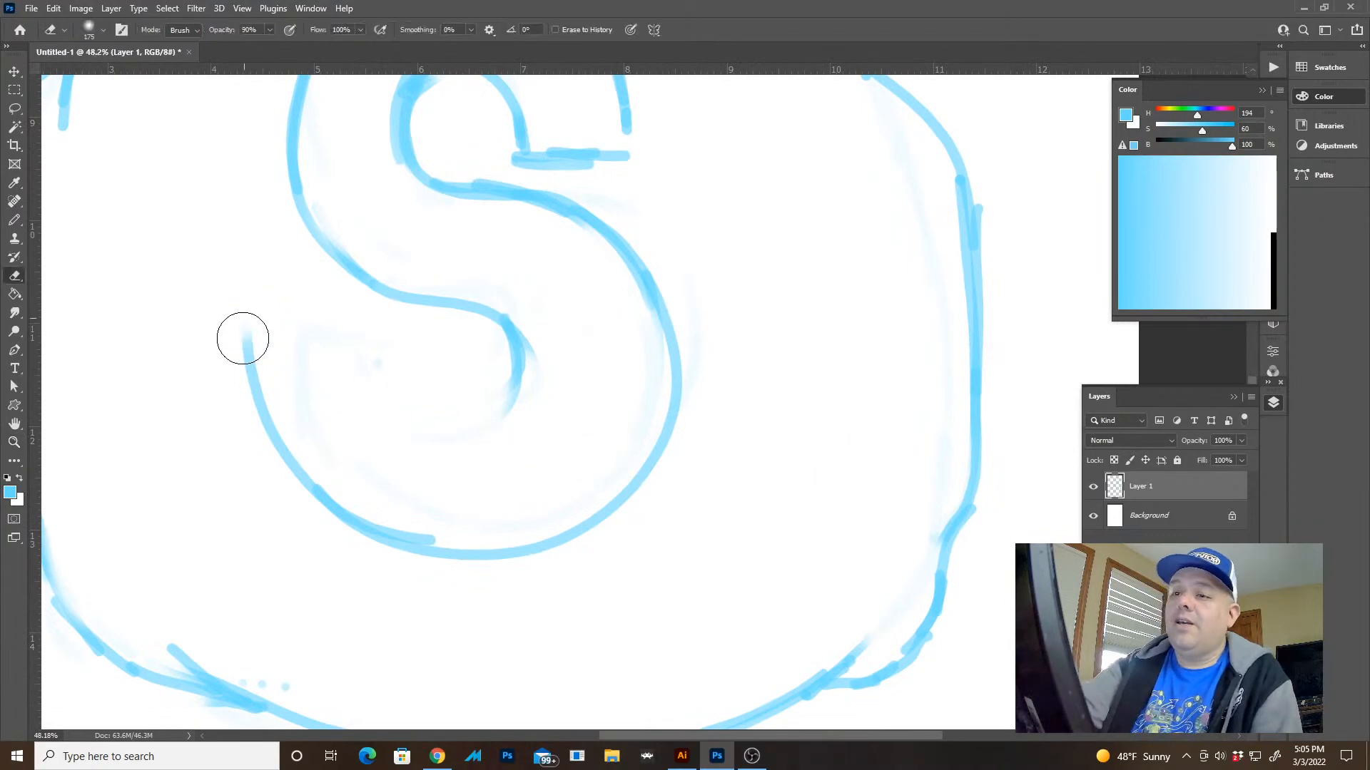
left_click_drag(243, 336, 252, 356)
mouse_move(546, 340)
left_mouse_down()
mouse_move(663, 342)
mouse_move(621, 246)
mouse_move(672, 410)
mouse_move(653, 473)
left_mouse_up()
key("b")
mouse_move(280, 428)
left_mouse_down()
mouse_move(264, 368)
mouse_move(388, 364)
left_mouse_up()
mouse_move(516, 349)
left_mouse_down()
mouse_move(459, 422)
mouse_move(392, 358)
mouse_move(449, 423)
left_mouse_up()
Erase the S's entire lower bowl together with its terminal and the upper edge of the spine
key("z")
left_click_drag(569, 351, 493, 355)
left_click_drag(671, 477, 752, 464)
key("e")
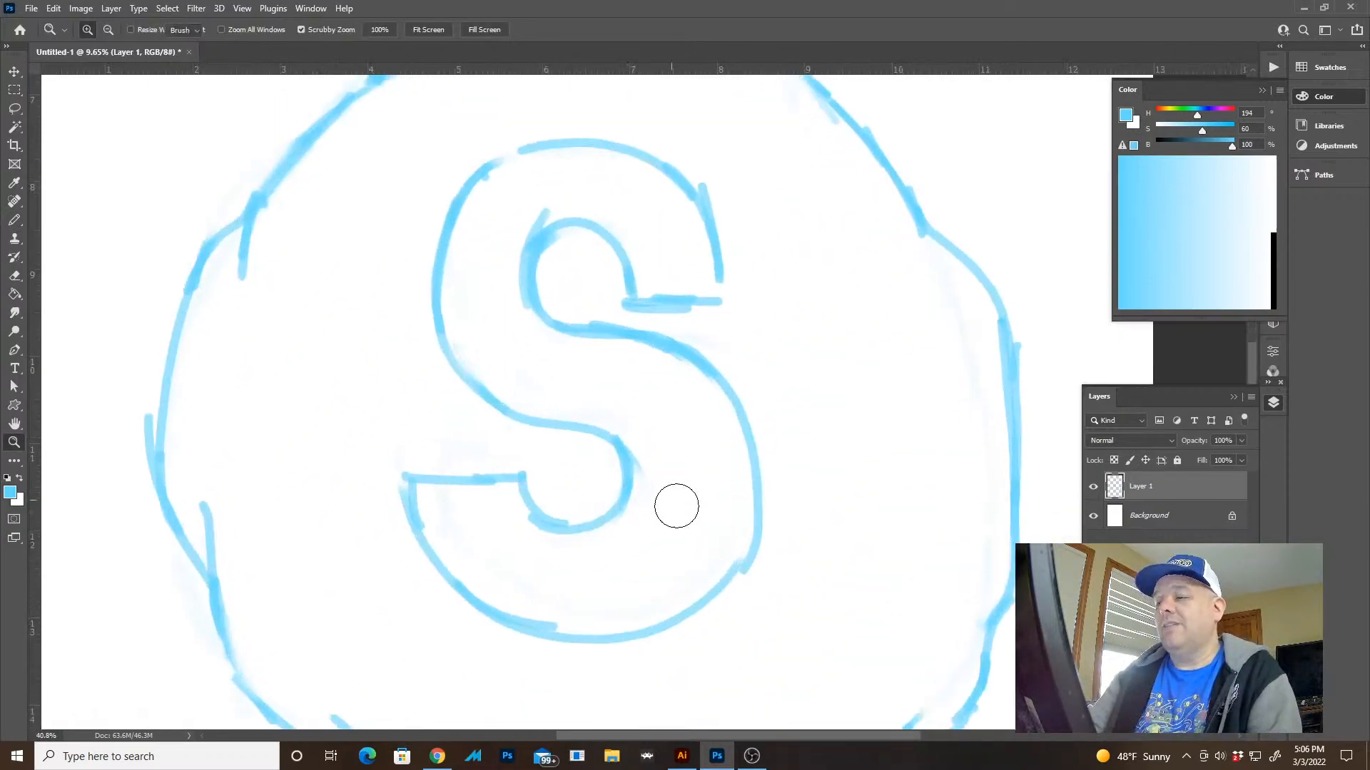
mouse_move(759, 526)
left_mouse_down()
mouse_move(728, 579)
mouse_move(623, 622)
left_mouse_up()
mouse_move(577, 509)
left_mouse_down()
mouse_move(511, 467)
mouse_move(507, 575)
mouse_move(725, 526)
mouse_move(635, 480)
mouse_move(563, 518)
left_mouse_up()
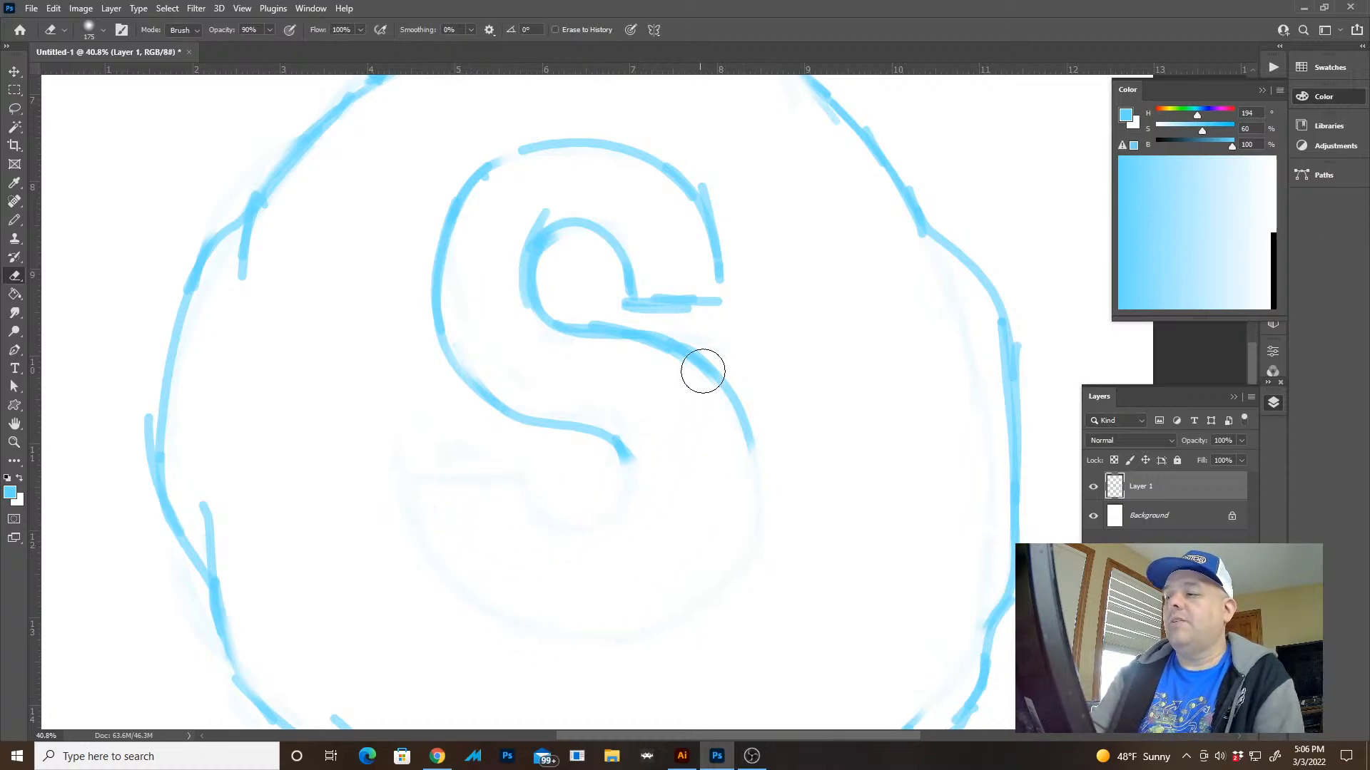
mouse_move(699, 367)
left_mouse_down()
mouse_move(630, 339)
mouse_move(682, 376)
left_mouse_up()
Redraw the spine's upper edge from the upper bowl and carry it around into the lower bowl's outer right curve
key("b")
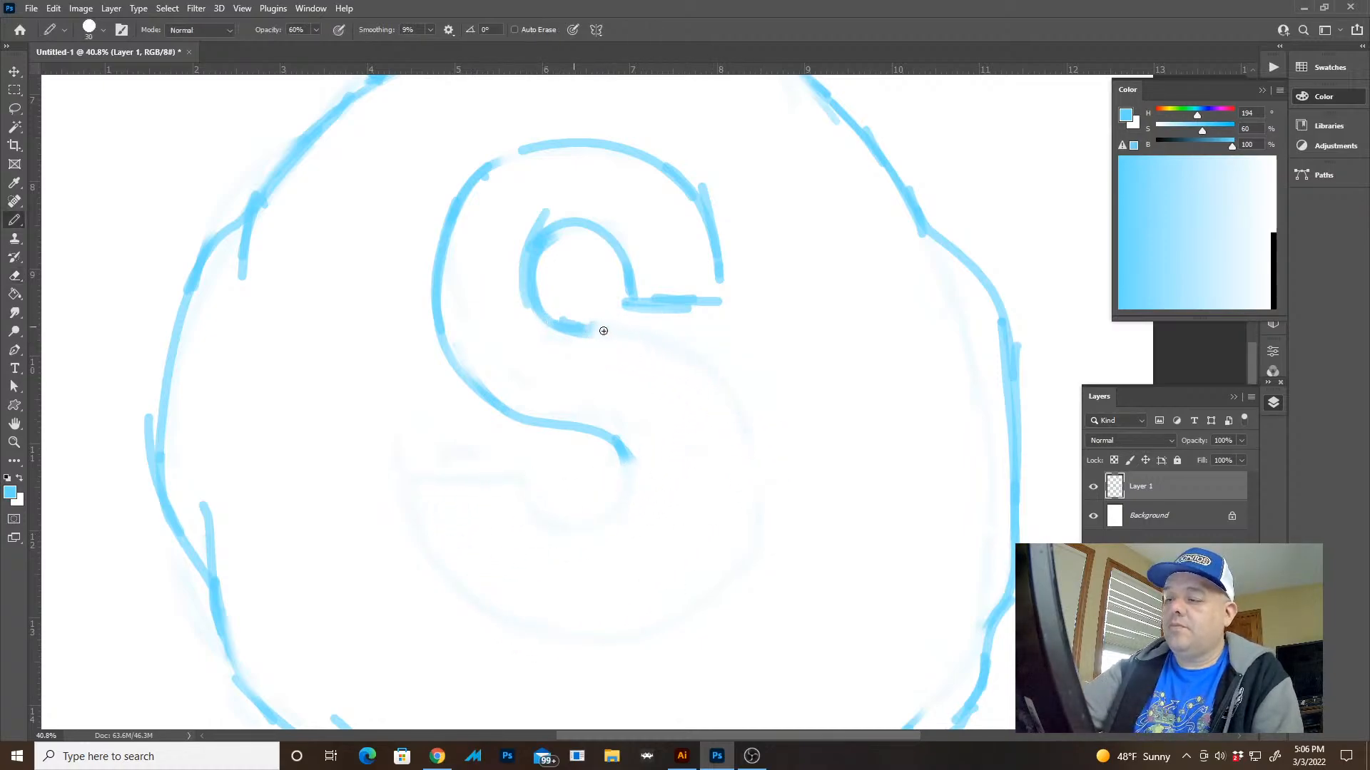
key("e")
mouse_move(586, 334)
left_mouse_down()
mouse_move(581, 312)
mouse_move(573, 335)
mouse_move(607, 335)
left_mouse_up()
key("b")
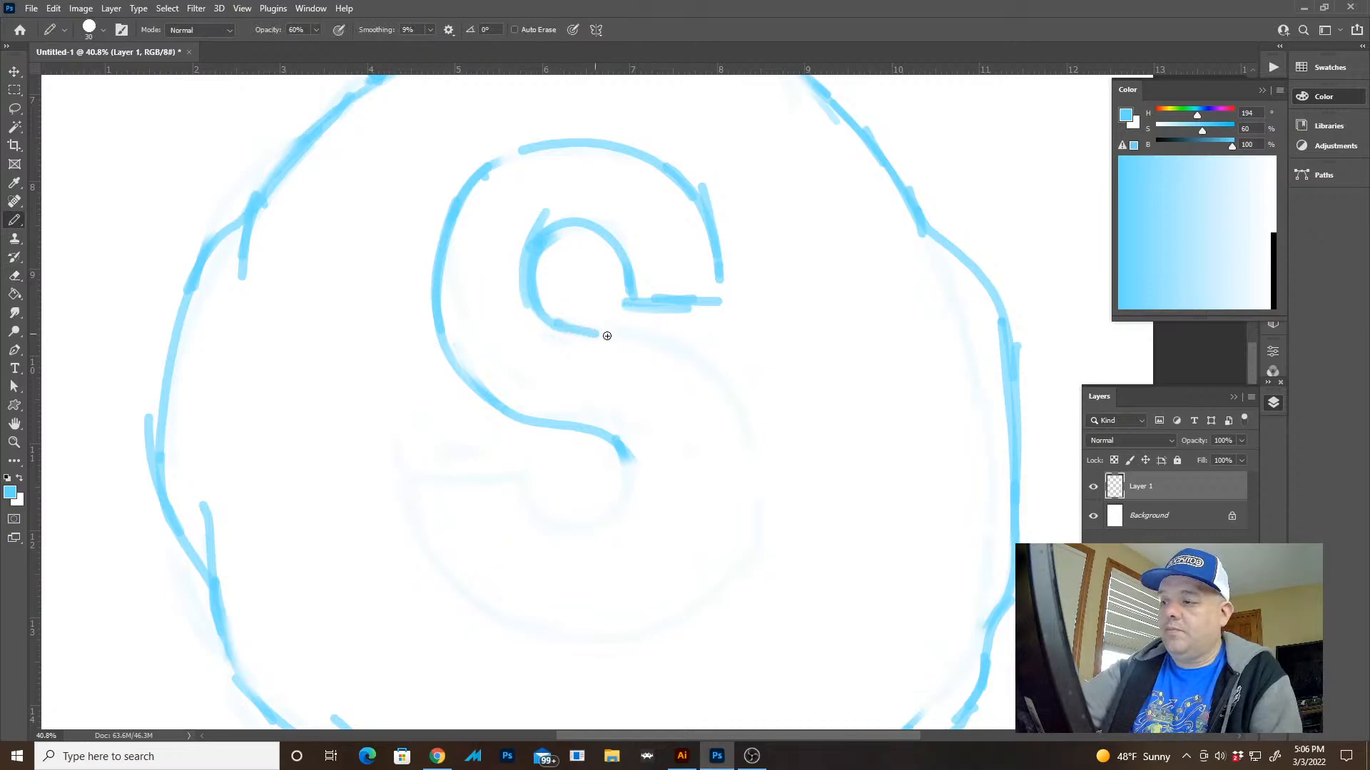
mouse_move(689, 353)
left_mouse_down()
mouse_move(764, 437)
mouse_move(707, 575)
left_mouse_up()
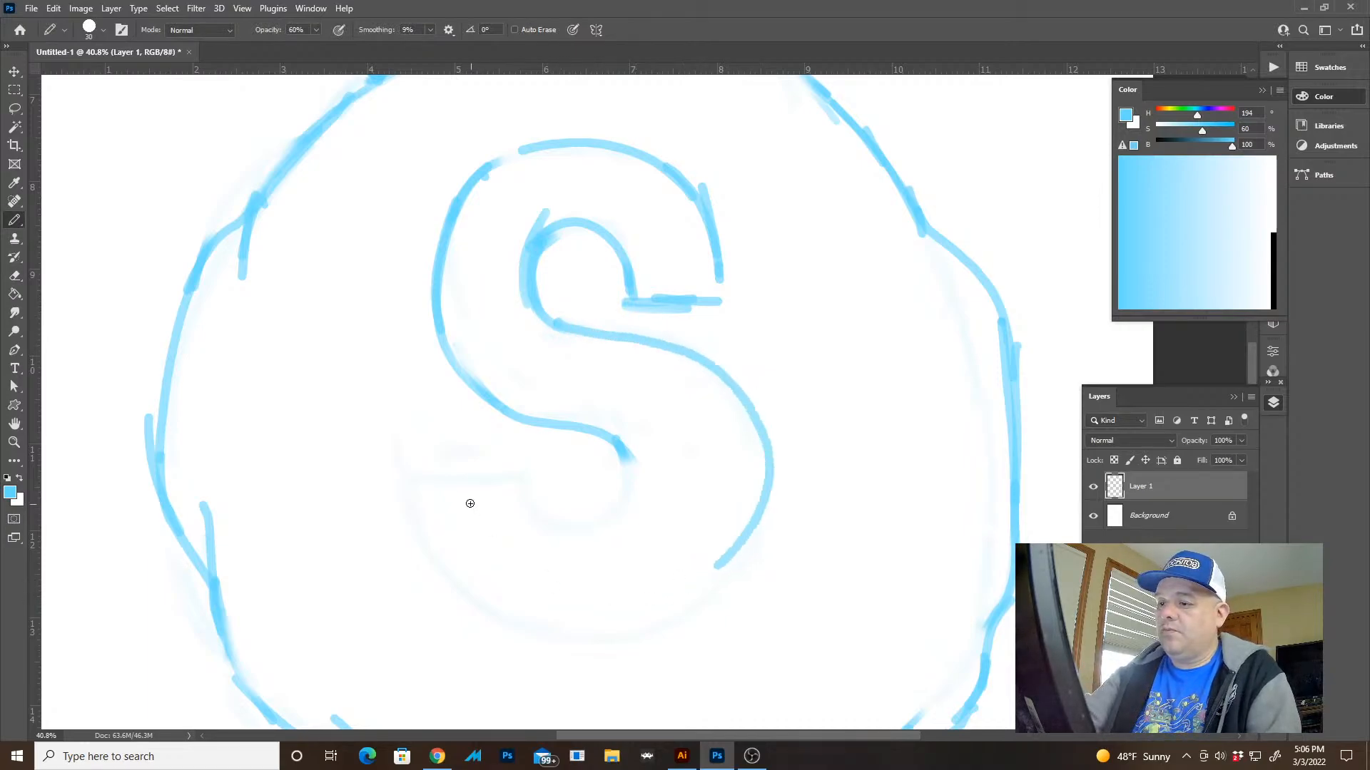
Draw the lower bowl's bottom curve with a narrower left end, joining it to the outer right curve
mouse_move(437, 508)
left_mouse_down()
mouse_move(539, 615)
mouse_move(563, 607)
left_mouse_up()
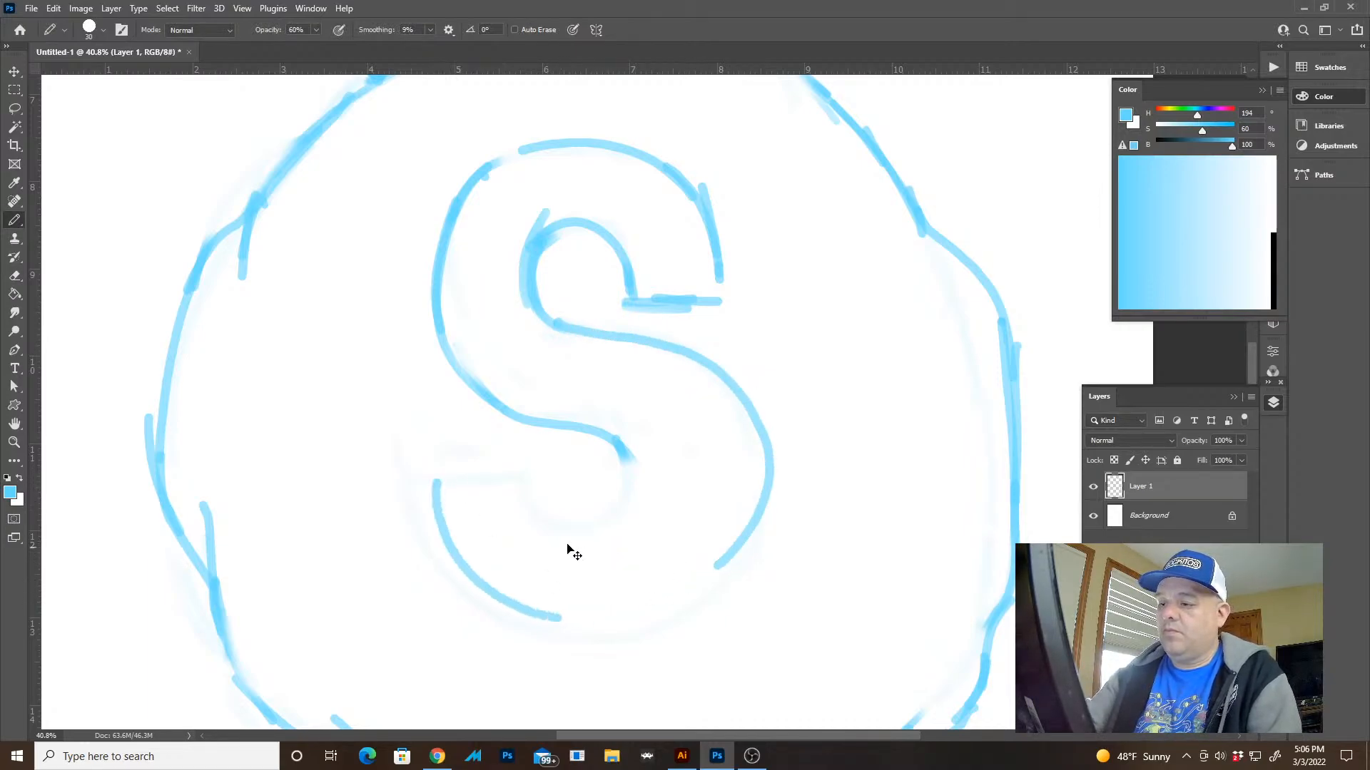
key("ctrl+z")
mouse_move(480, 460)
left_mouse_down()
mouse_move(479, 530)
mouse_move(639, 602)
mouse_move(755, 492)
left_mouse_up()
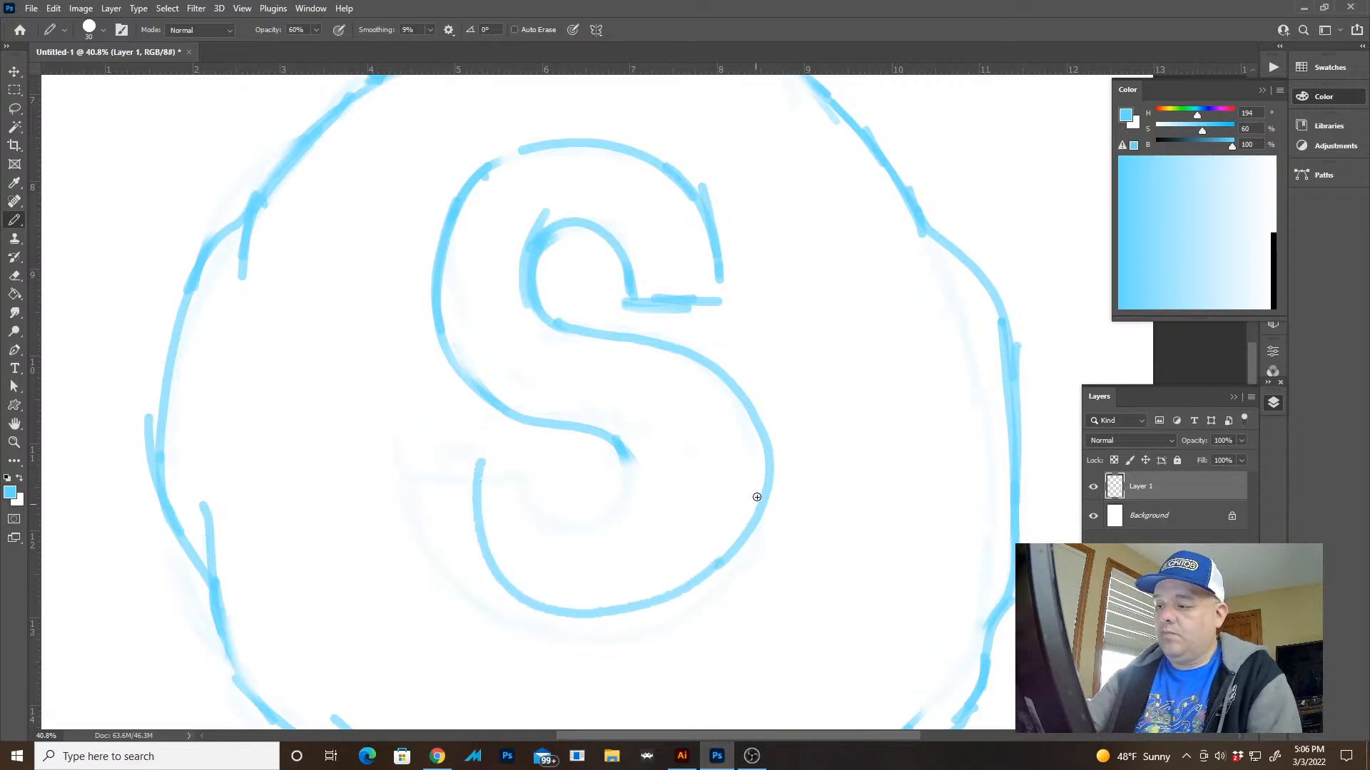
Erase the lower bowl's outer right curve and redraw it closer in, from the bottom curve up to the spine
key("e")
mouse_move(726, 377)
left_mouse_down()
mouse_move(749, 449)
mouse_move(652, 350)
mouse_move(746, 444)
left_mouse_up()
key("b")
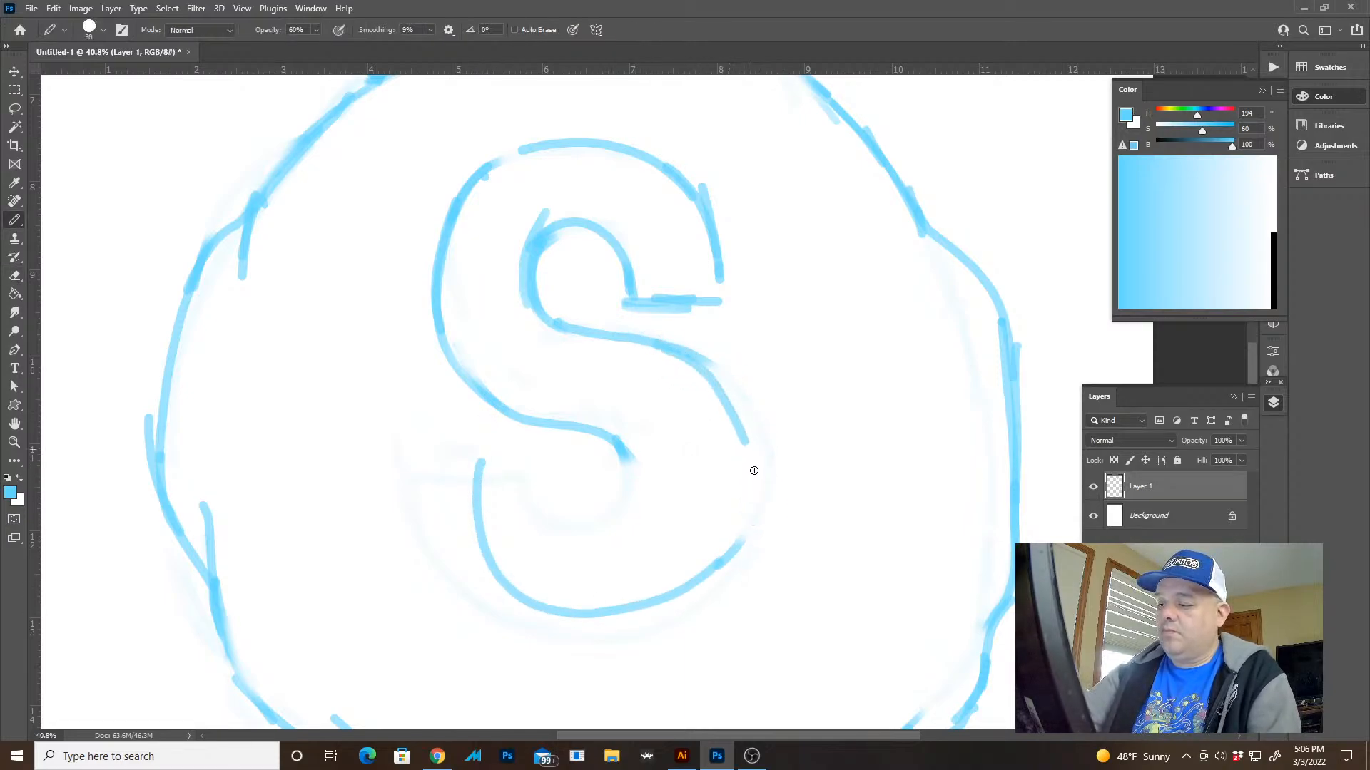
key("e")
mouse_move(660, 349)
left_mouse_down()
mouse_move(687, 373)
mouse_move(737, 535)
mouse_move(739, 520)
left_mouse_up()
key("b")
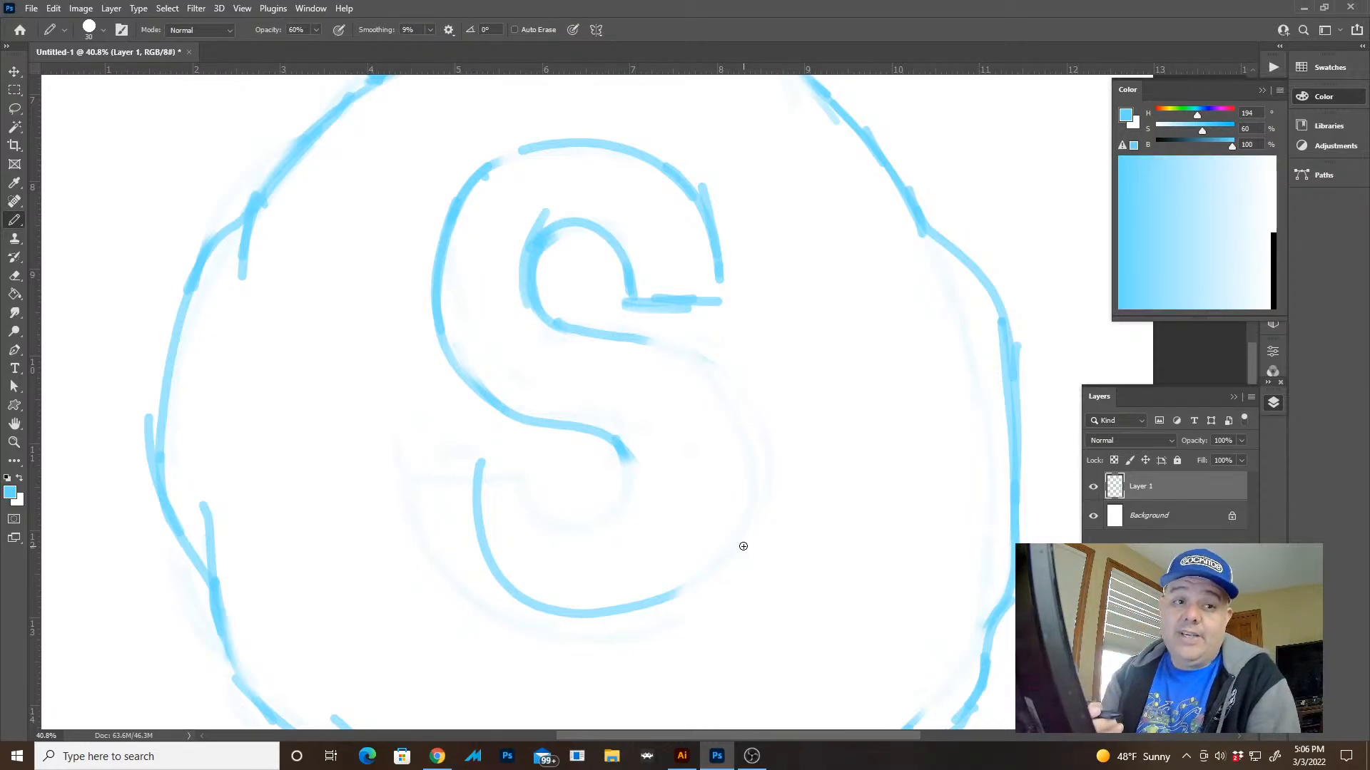
key("ctrl+space")
left_click_drag(673, 551, 727, 541)
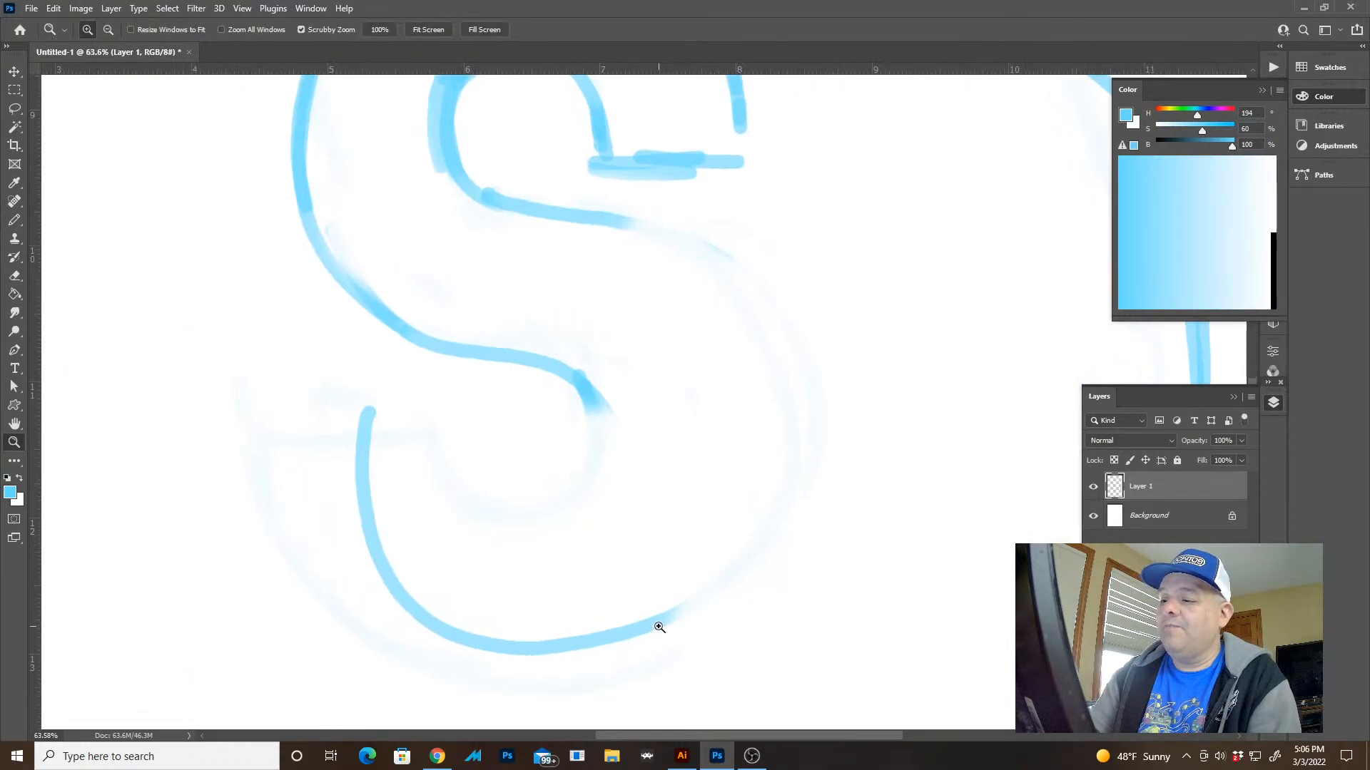
mouse_move(662, 623)
left_mouse_down()
mouse_move(767, 538)
mouse_move(737, 272)
mouse_move(580, 204)
left_mouse_up()
Erase the narrow bottom curve and the end of the spine's lower edge, and redraw the bottom curve wider to the left
key("e")
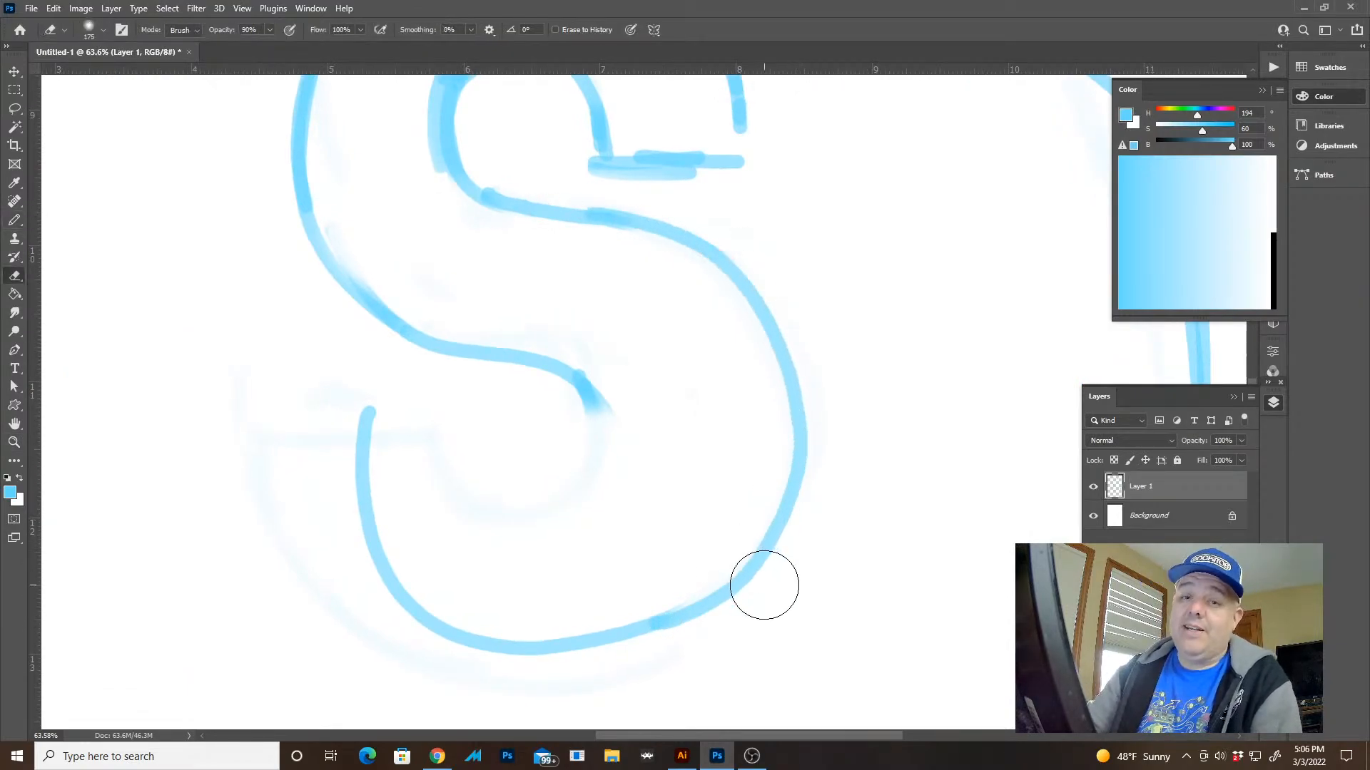
left_click_drag(605, 400, 581, 396)
mouse_move(517, 515)
left_mouse_down()
mouse_move(624, 642)
mouse_move(364, 397)
mouse_move(728, 580)
mouse_move(756, 549)
left_mouse_up()
key("b")
mouse_move(791, 493)
left_mouse_down()
mouse_move(663, 642)
mouse_move(328, 499)
left_mouse_up()
key("ctrl+z")
mouse_move(321, 410)
left_mouse_down()
mouse_move(339, 535)
mouse_move(627, 645)
mouse_move(674, 620)
left_mouse_up()
key("ctrl+z")
Erase and redraw the lower right part of the outer curve to round the join between the right side and bottom curve
mouse_move(743, 581)
left_mouse_down()
mouse_move(302, 544)
mouse_move(299, 434)
mouse_move(333, 592)
mouse_move(694, 613)
left_mouse_up()
key("ctrl+z")
left_click_drag(769, 553, 666, 641)
key("e")
left_click_drag(715, 587, 573, 648)
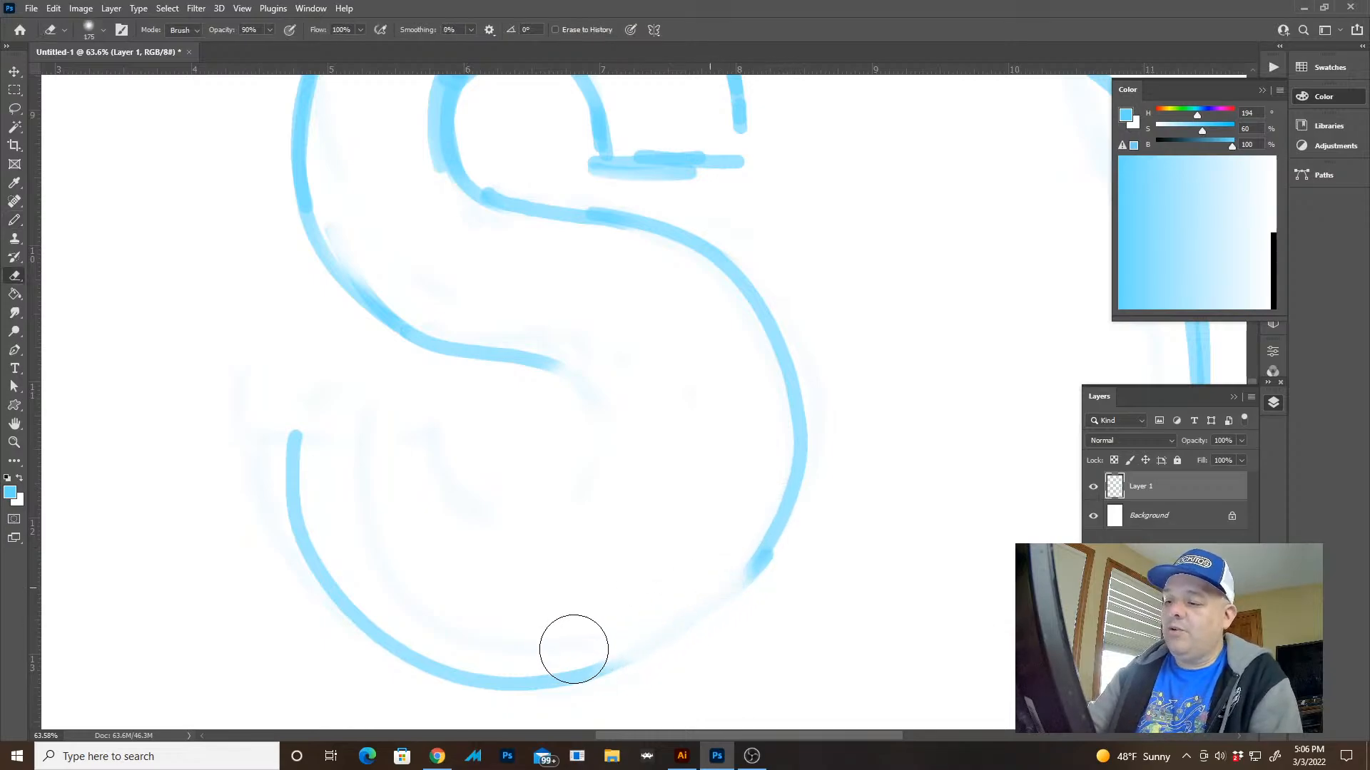
key("b")
left_click_drag(786, 513, 625, 649)
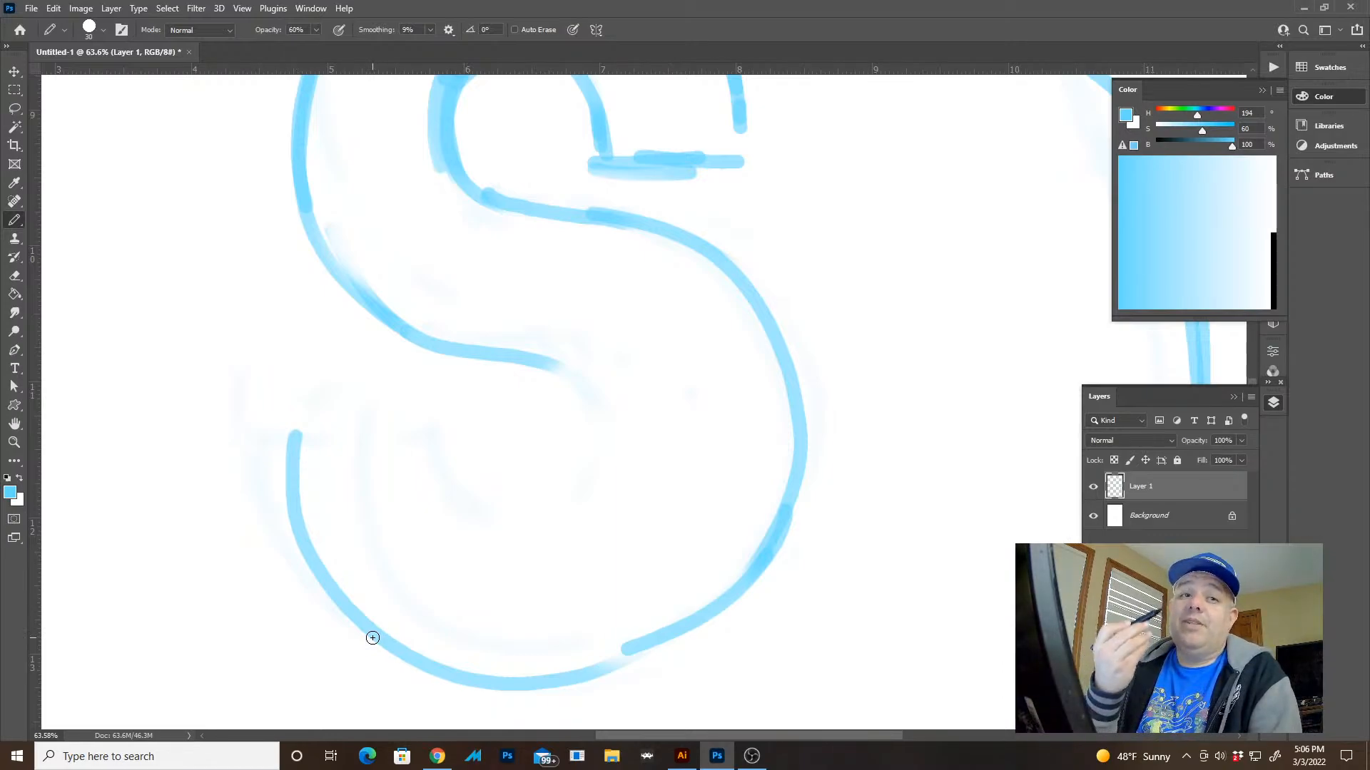
Draw the lower terminal's flat top edge and the bowl's inner curve from the spine's lower edge around to that terminal
left_click_drag(297, 430, 377, 415)
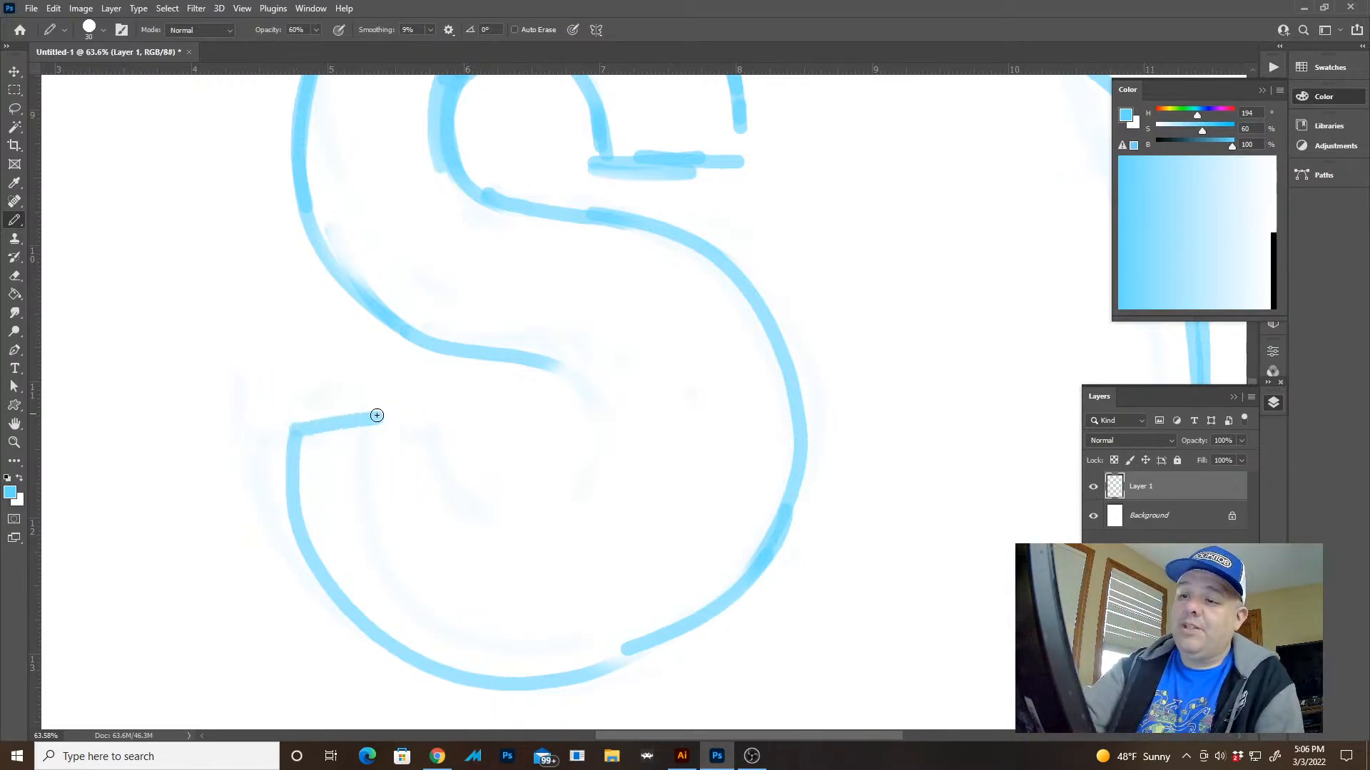
key("ctrl+z")
mouse_move(297, 432)
left_mouse_down()
mouse_move(488, 428)
mouse_move(435, 426)
left_mouse_up()
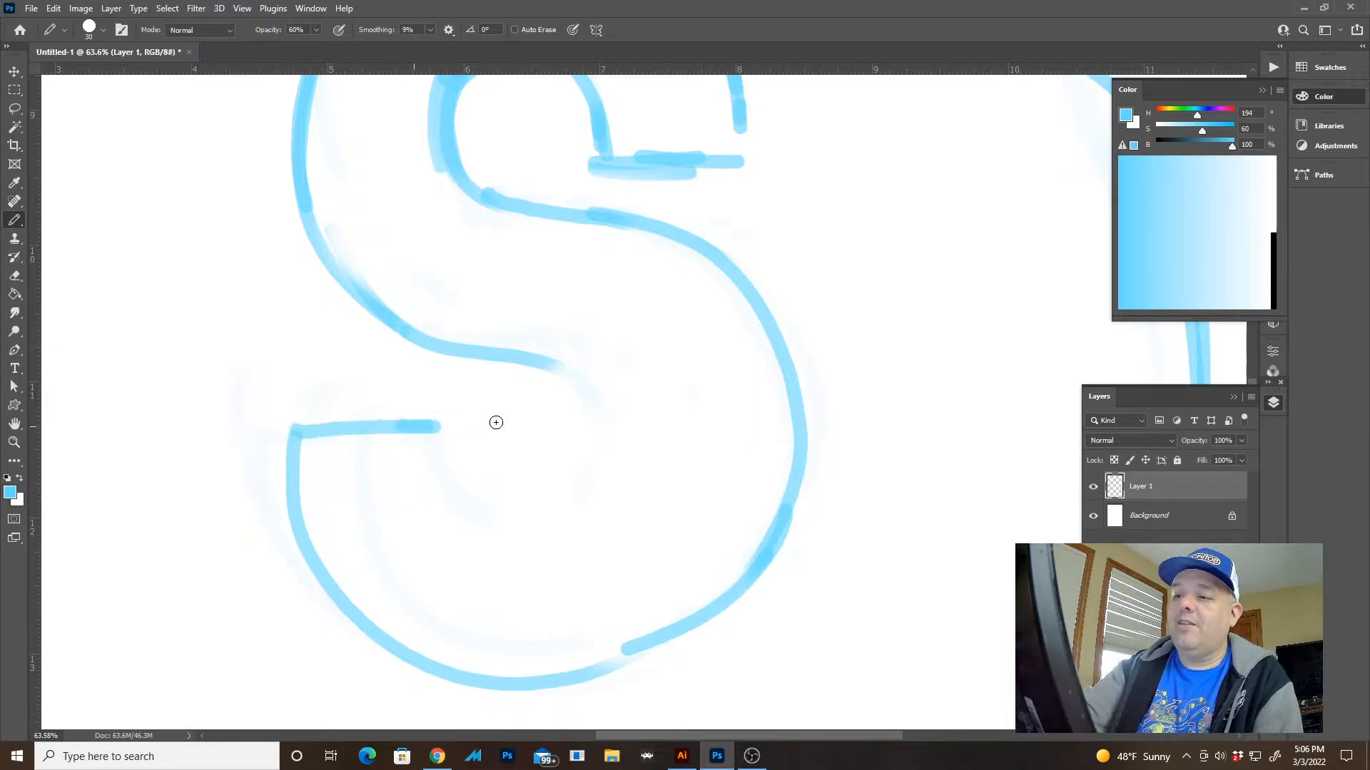
mouse_move(515, 362)
left_mouse_down()
mouse_move(597, 384)
mouse_move(603, 498)
left_mouse_up()
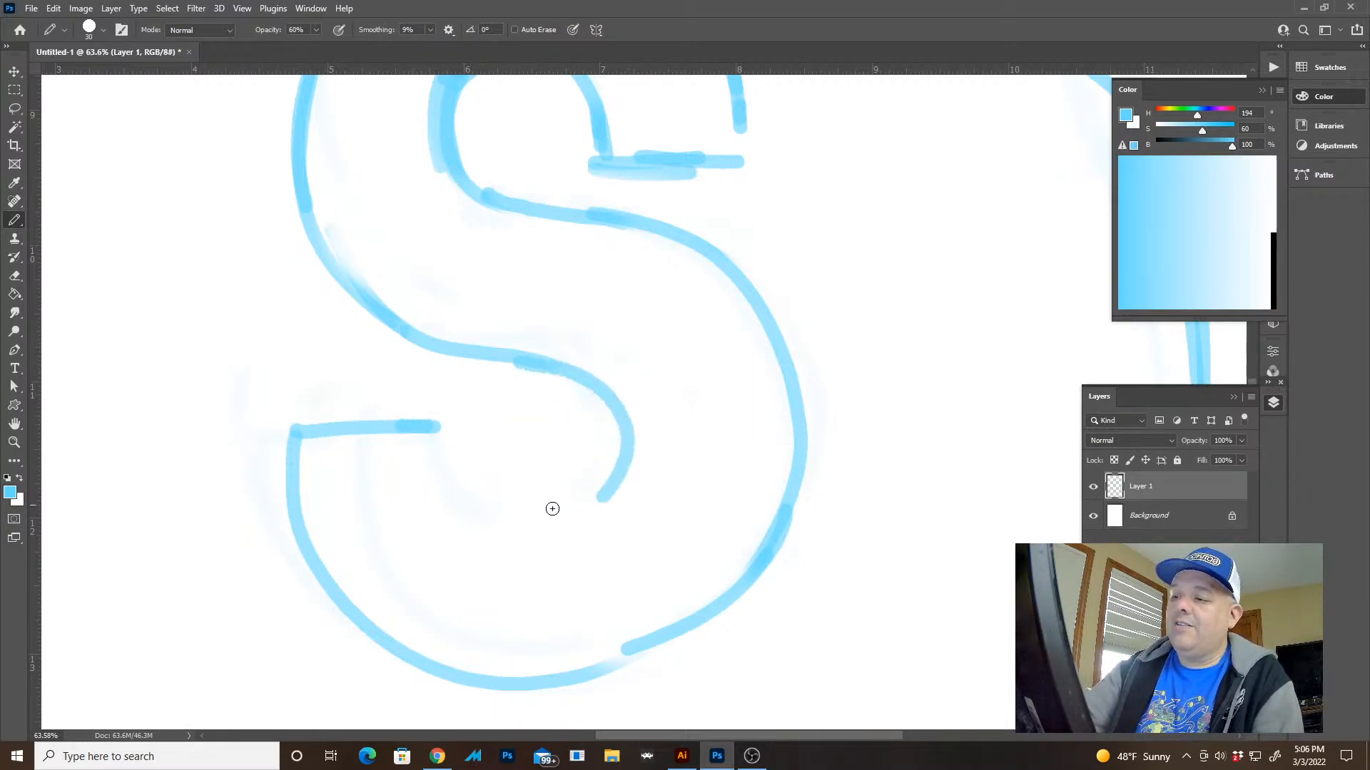
mouse_move(424, 426)
left_mouse_down()
mouse_move(518, 439)
mouse_move(474, 425)
mouse_move(460, 440)
mouse_move(460, 462)
mouse_move(501, 517)
mouse_move(596, 499)
mouse_move(624, 427)
mouse_move(466, 494)
left_mouse_up()
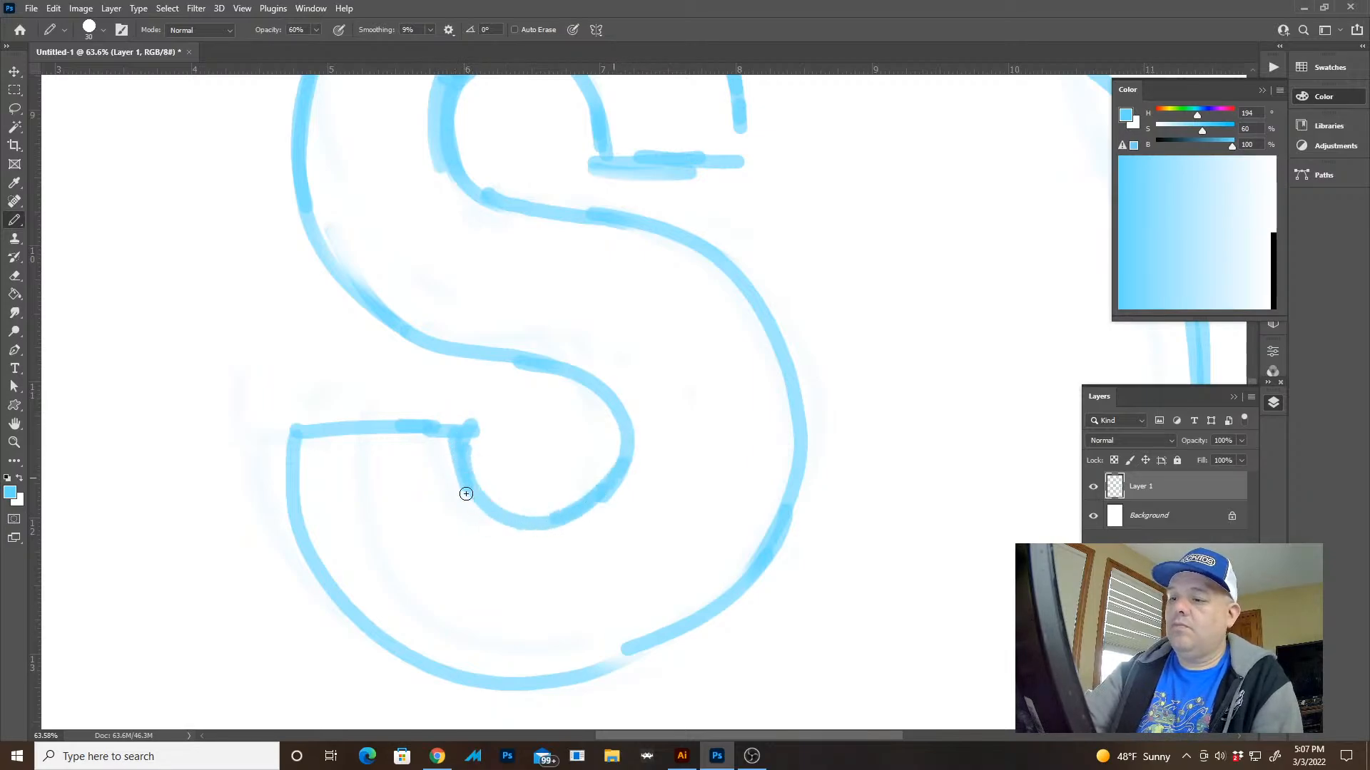
Erase the lower bowl's outer bottom curve and redraw it closer in from the left corner of a shortened terminal
left_click_drag(738, 535, 651, 504)
mouse_move(839, 556)
left_mouse_down()
mouse_move(782, 453)
mouse_move(719, 479)
mouse_move(723, 498)
mouse_move(428, 563)
mouse_move(345, 443)
mouse_move(357, 391)
mouse_move(382, 401)
mouse_move(403, 528)
mouse_move(526, 555)
left_mouse_up()
key("e")
key("b")
key("ctrl+z")
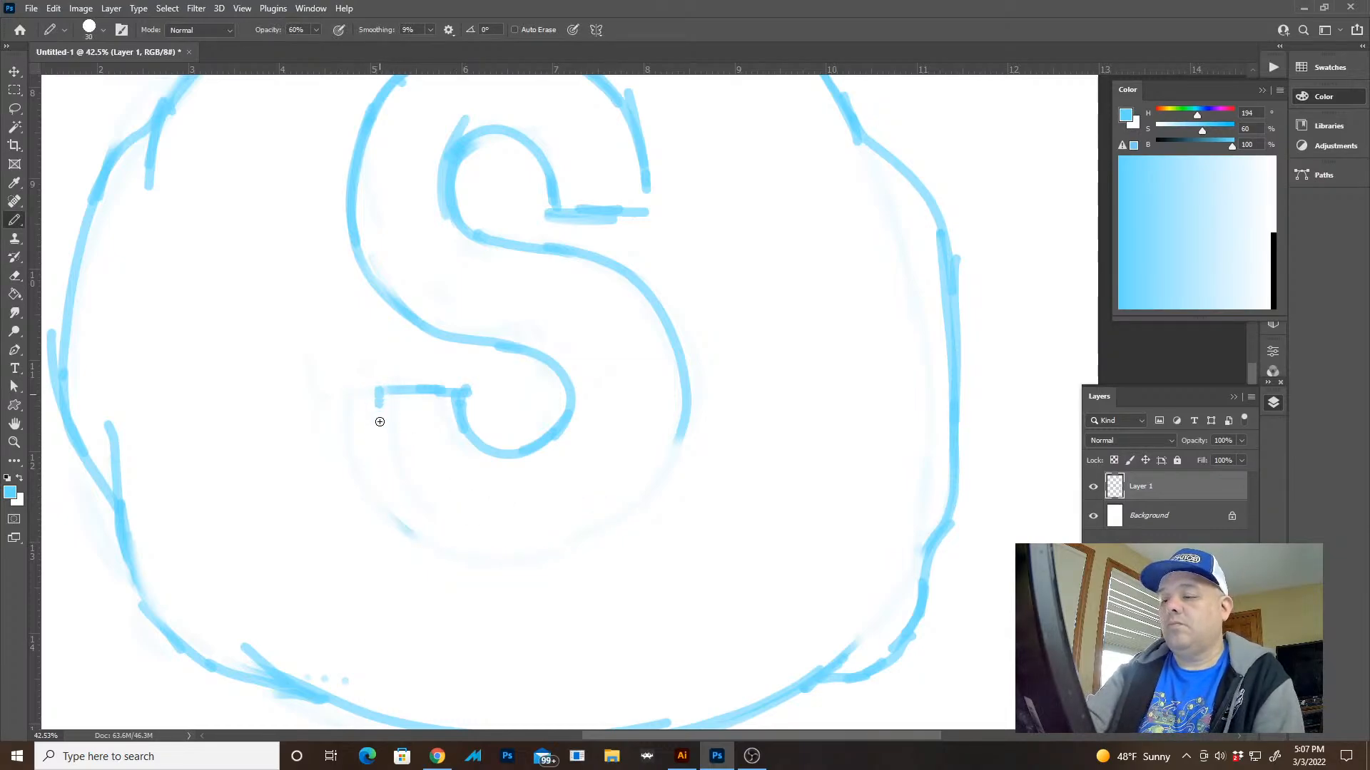
mouse_move(379, 422)
left_mouse_down()
mouse_move(418, 522)
mouse_move(485, 552)
mouse_move(551, 551)
mouse_move(638, 504)
mouse_move(665, 465)
mouse_move(679, 398)
mouse_move(649, 301)
mouse_move(545, 235)
mouse_move(615, 267)
mouse_move(681, 451)
left_mouse_up()
Erase the lower bowl's outer right curve and redraw it as a smooth line from the spine to the bottom curve
key("e")
key("b")
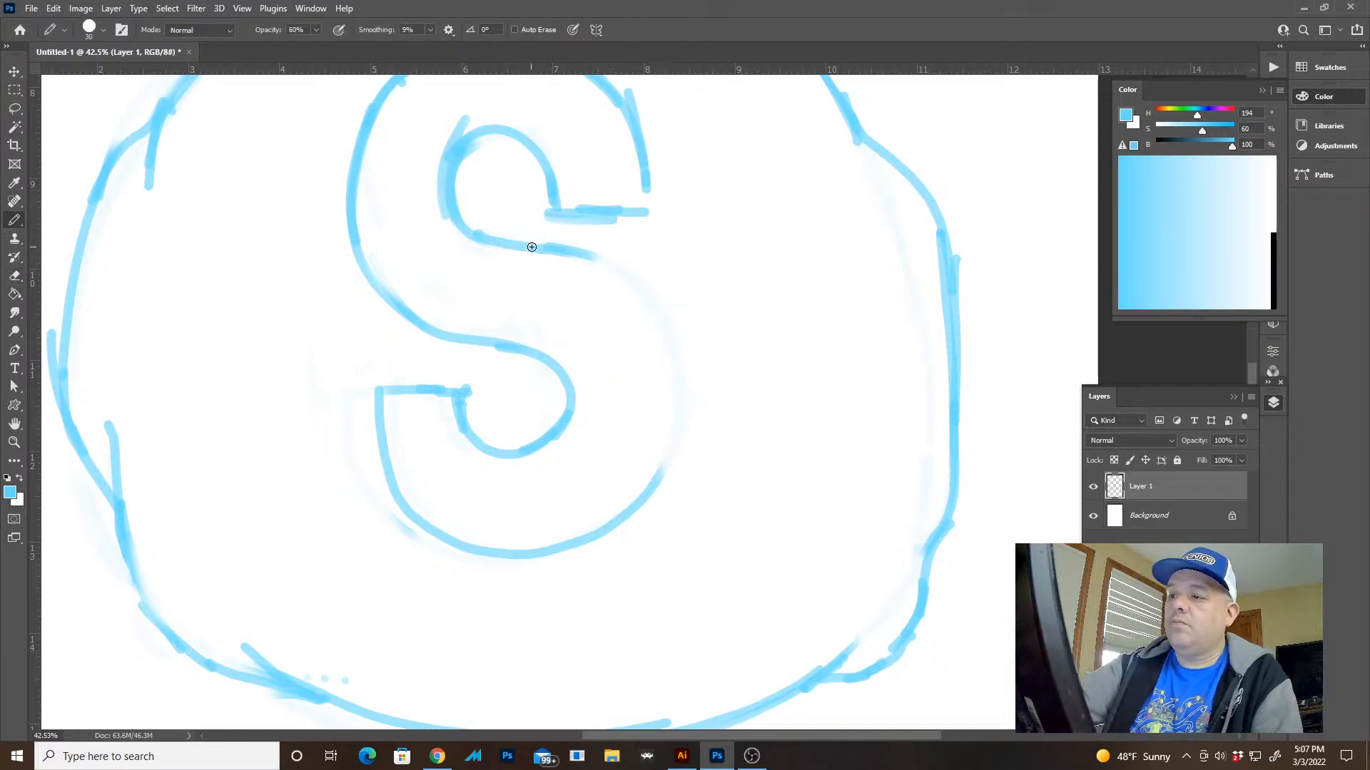
mouse_move(531, 247)
left_mouse_down()
mouse_move(633, 297)
mouse_move(651, 480)
mouse_move(535, 522)
left_mouse_up()
Erase the corner between the lower terminal and inner curve, and redraw both lines to meet in a cleaner corner further right
key("e")
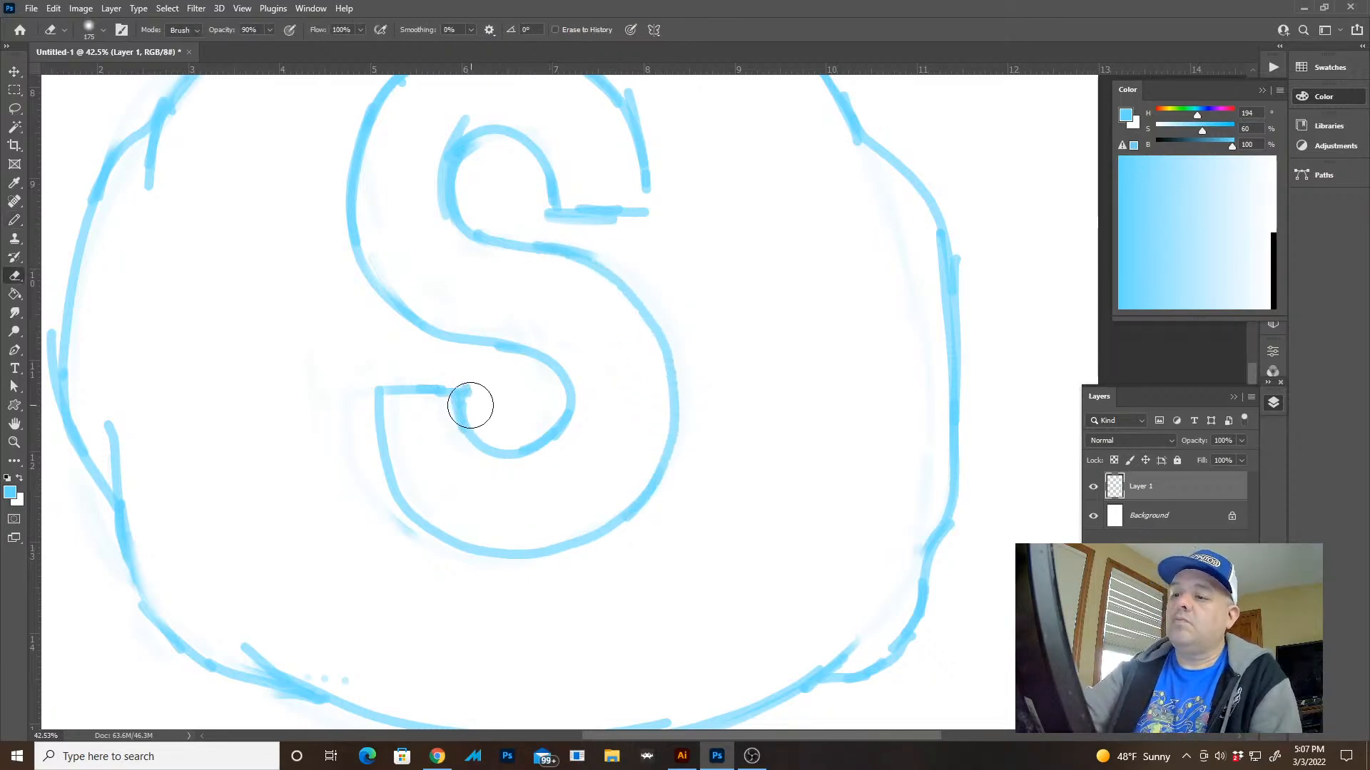
mouse_move(470, 405)
left_mouse_down()
mouse_move(478, 447)
mouse_move(478, 398)
mouse_move(529, 416)
left_mouse_up()
key("b")
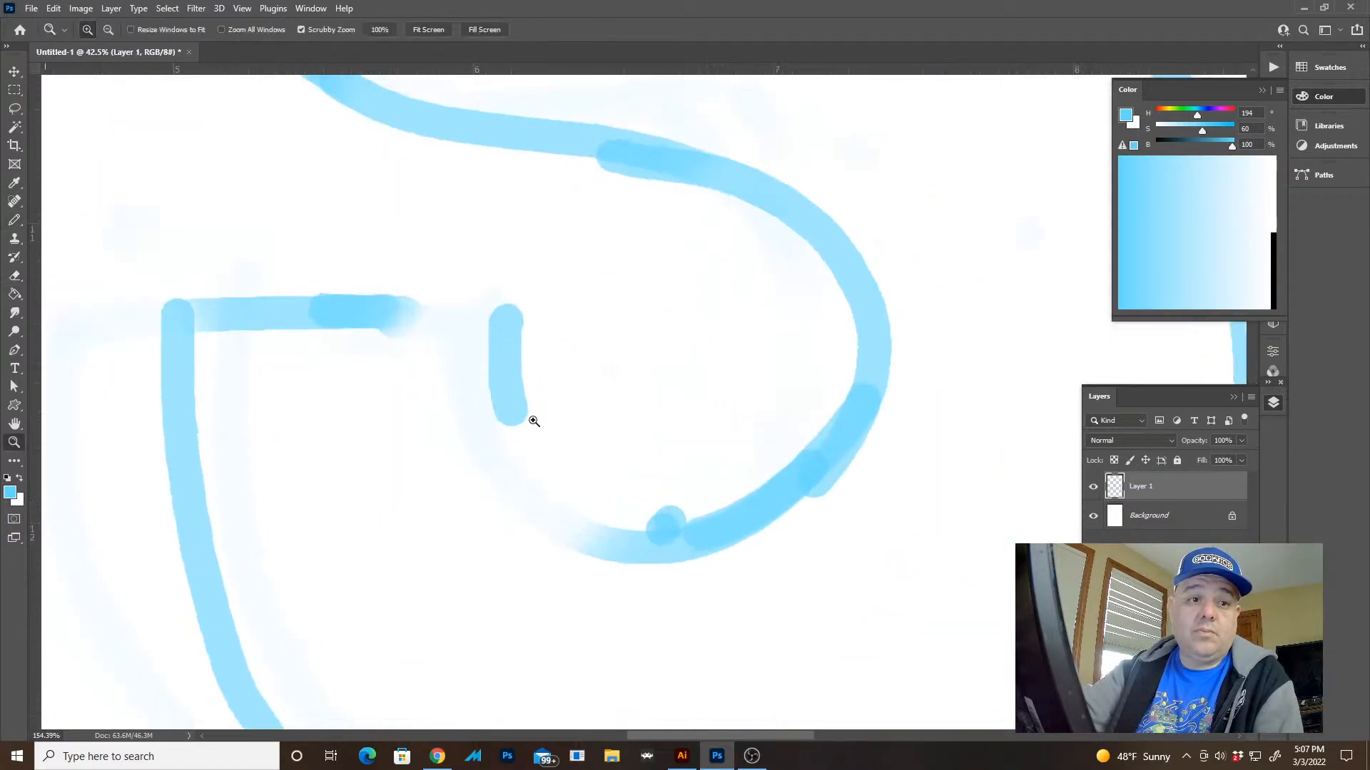
left_click_drag(602, 467, 738, 392)
key("ctrl+z")
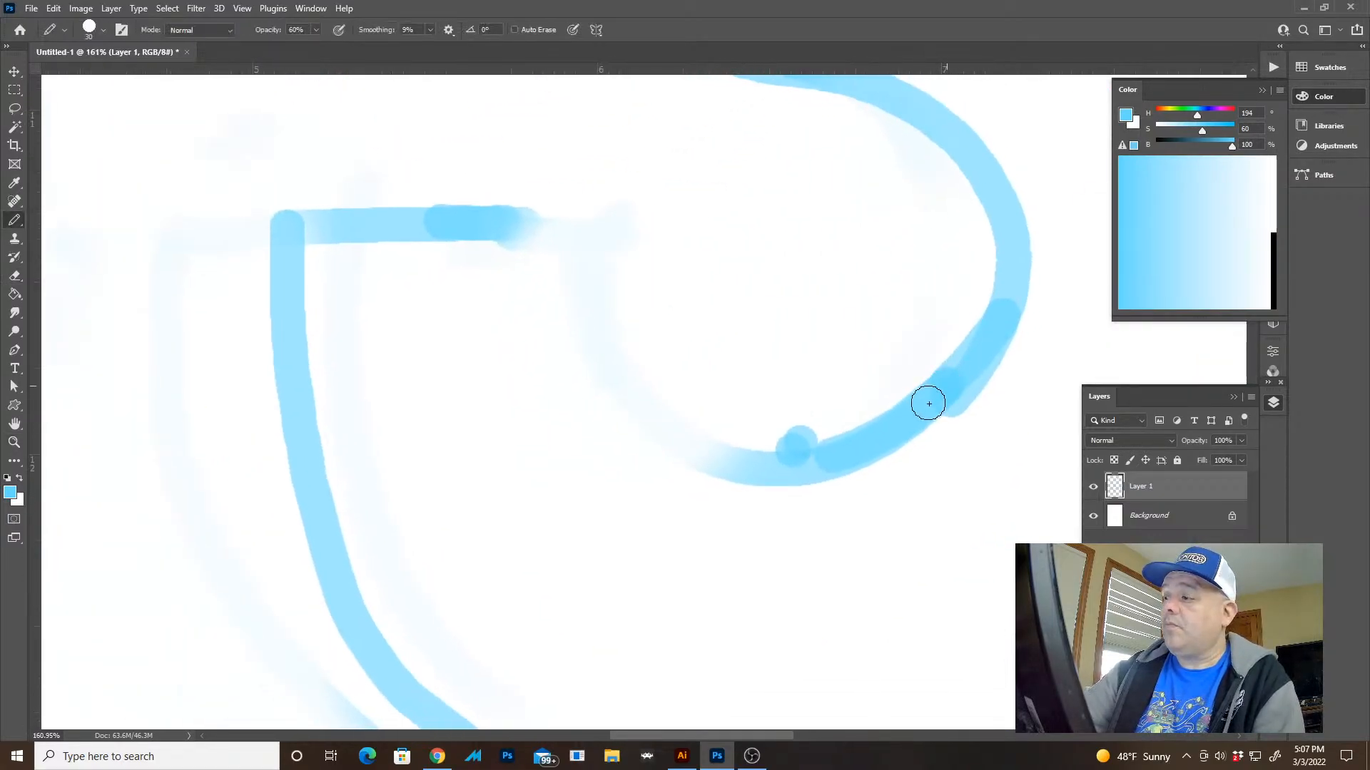
mouse_move(788, 461)
left_mouse_down()
mouse_move(606, 364)
mouse_move(579, 265)
left_mouse_up()
key("ctrl+z")
mouse_move(946, 394)
left_mouse_down()
mouse_move(879, 438)
mouse_move(729, 442)
mouse_move(625, 309)
mouse_move(635, 203)
mouse_move(639, 228)
mouse_move(580, 231)
mouse_move(254, 219)
left_mouse_up()
key("z")
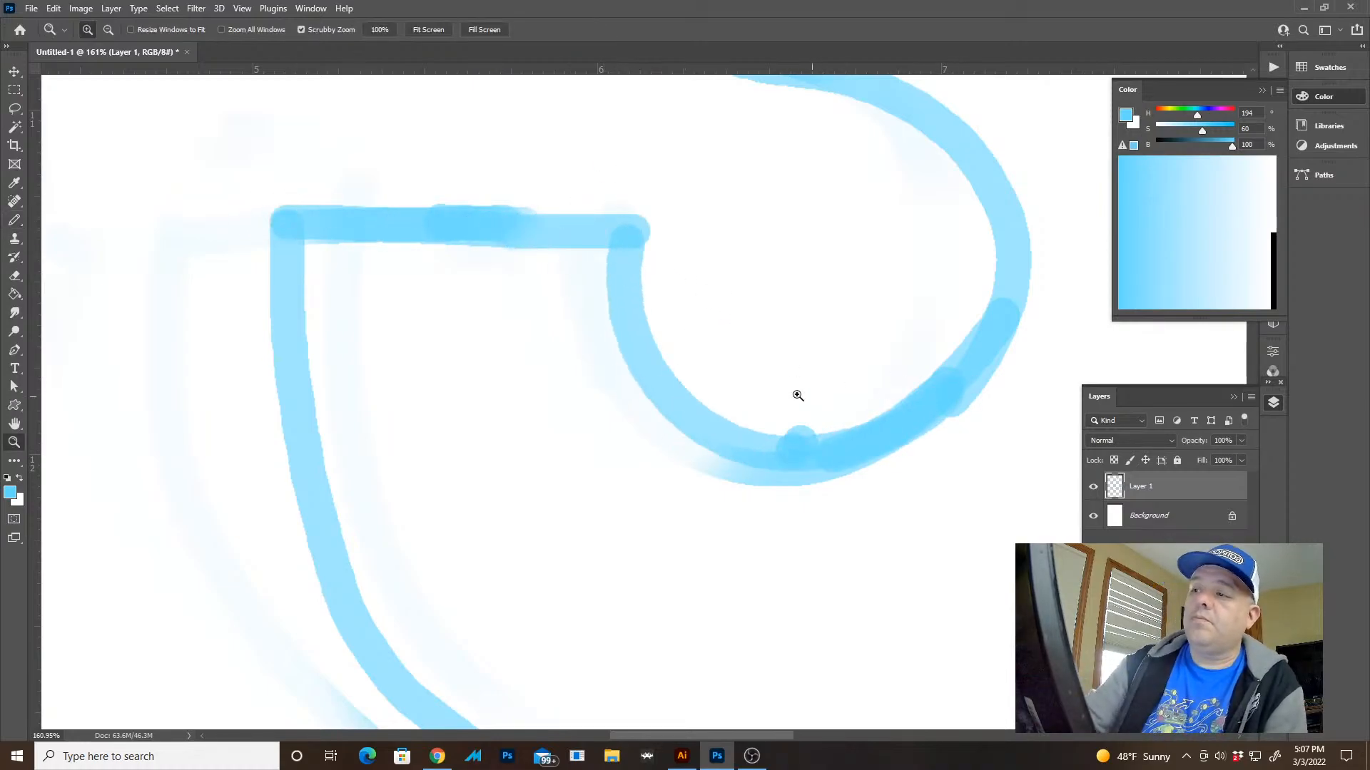
left_click_drag(802, 396, 597, 289)
left_click_drag(885, 470, 721, 566)
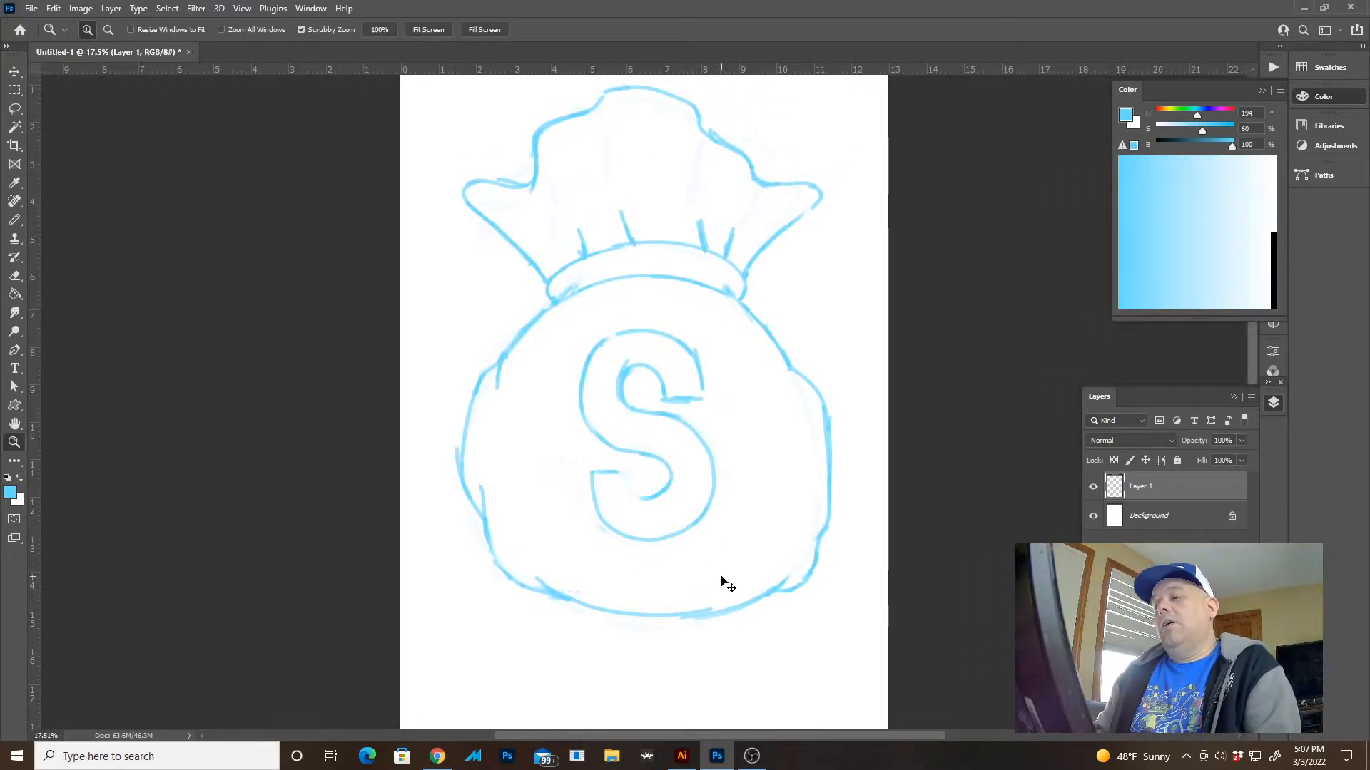
Undo the last lower-bowl changes, and erase and redraw the bowl's outer bottom curve from the terminal's left edge to the right side
key("ctrl+z")
key("ctrl+z")
key("ctrl+z")
key("ctrl+z")
key("ctrl+z")
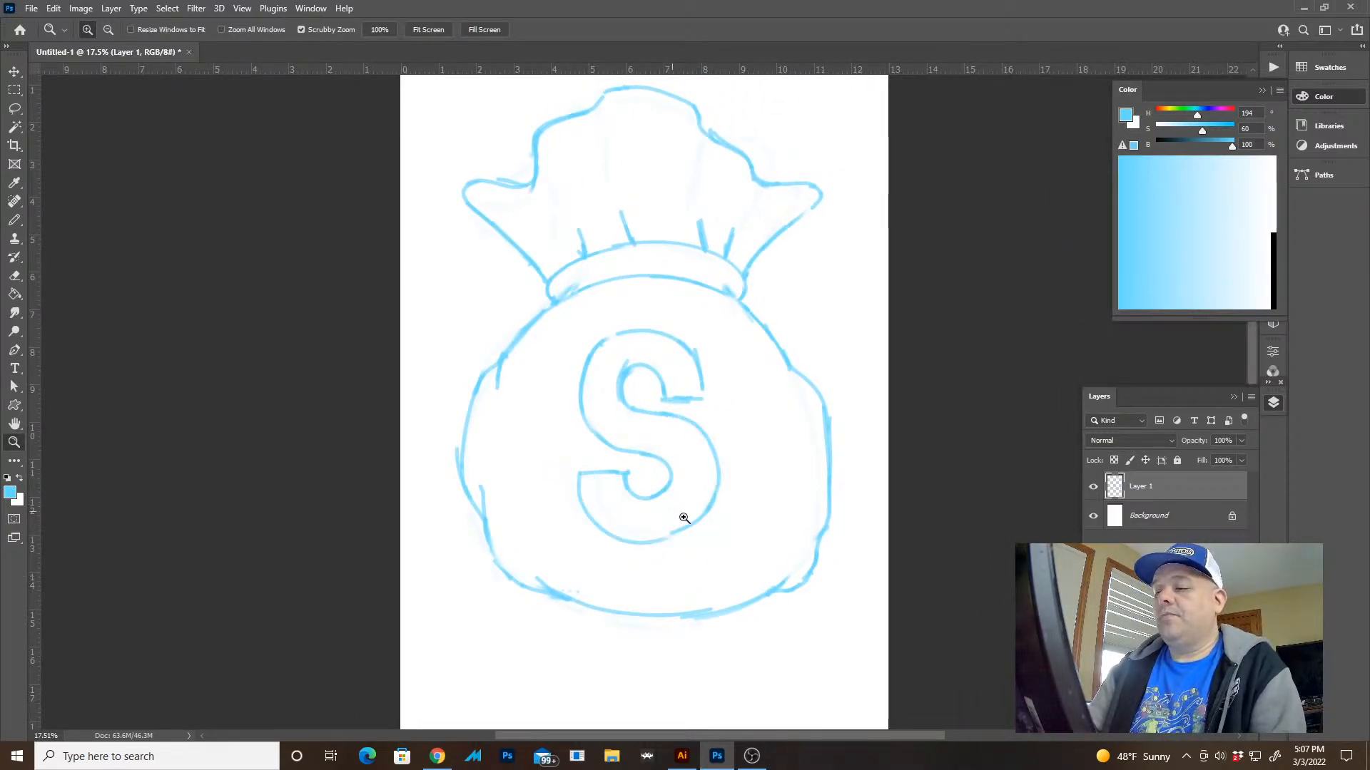
left_click_drag(684, 519, 697, 557)
key("e")
mouse_move(419, 483)
left_mouse_down()
mouse_move(615, 595)
mouse_move(721, 559)
mouse_move(598, 594)
mouse_move(649, 561)
left_mouse_up()
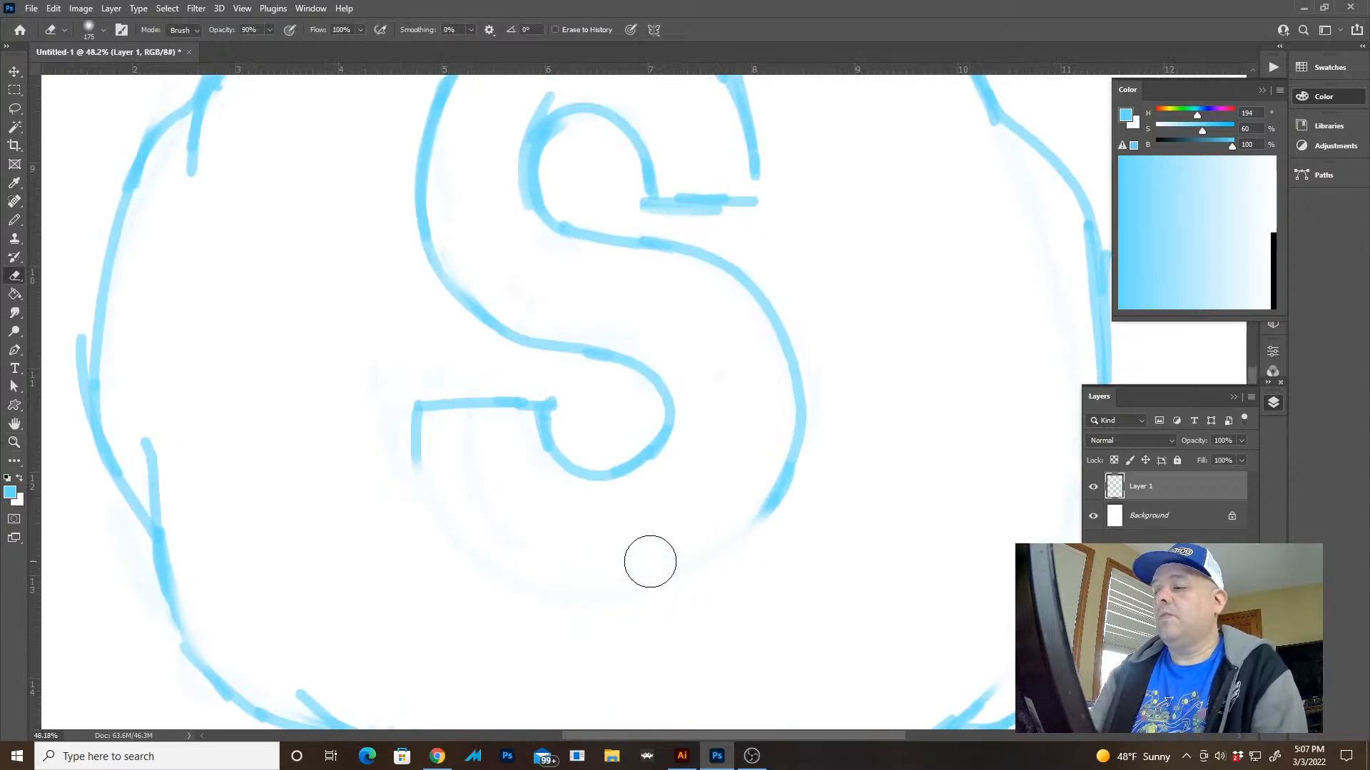
key("b")
mouse_move(418, 463)
left_mouse_down()
mouse_move(440, 522)
mouse_move(491, 572)
mouse_move(617, 593)
mouse_move(686, 574)
mouse_move(781, 498)
mouse_move(801, 388)
left_mouse_up()
Erase the lower bowl's inner bottom curve and redraw it from the terminal's inner corner around to the right
key("e")
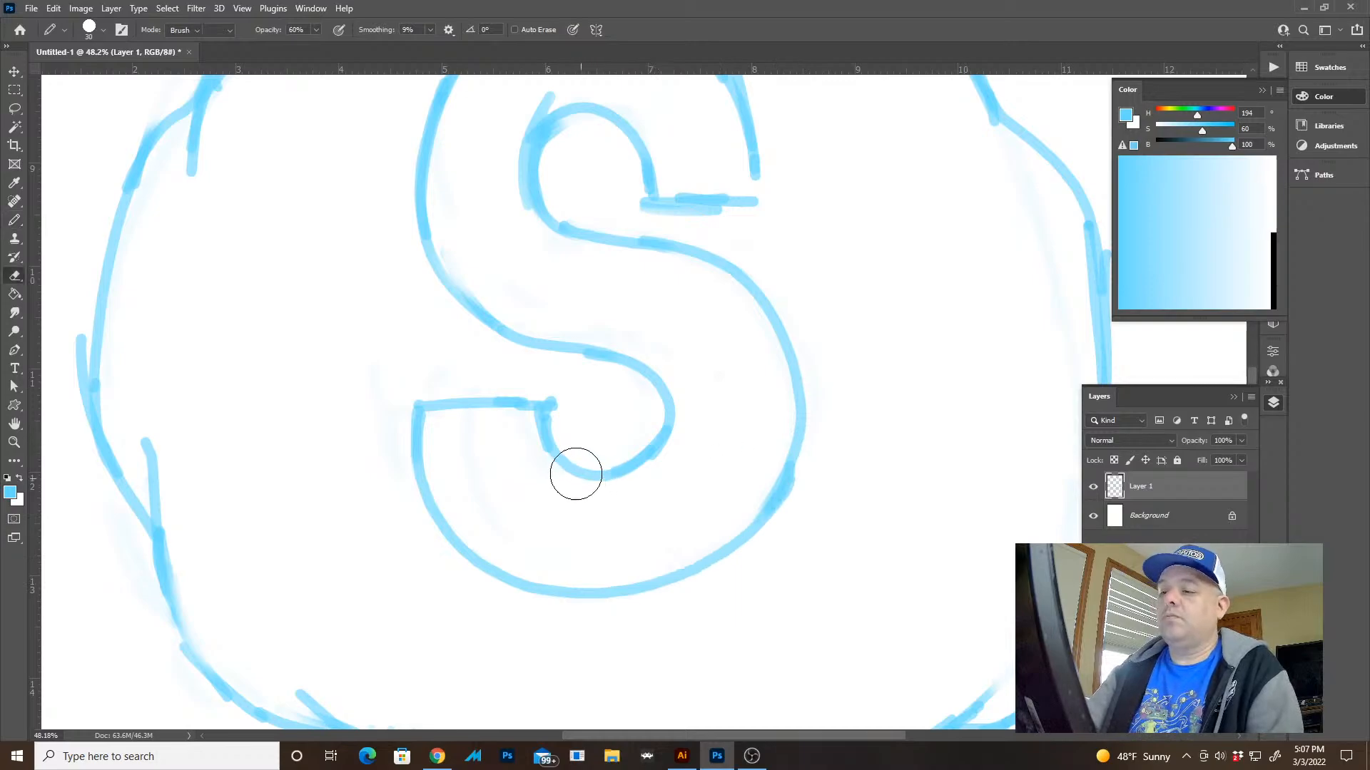
mouse_move(575, 471)
left_mouse_down()
mouse_move(646, 471)
mouse_move(584, 464)
left_mouse_up()
key("b")
mouse_move(548, 412)
left_mouse_down()
mouse_move(577, 470)
mouse_move(651, 455)
left_mouse_up()
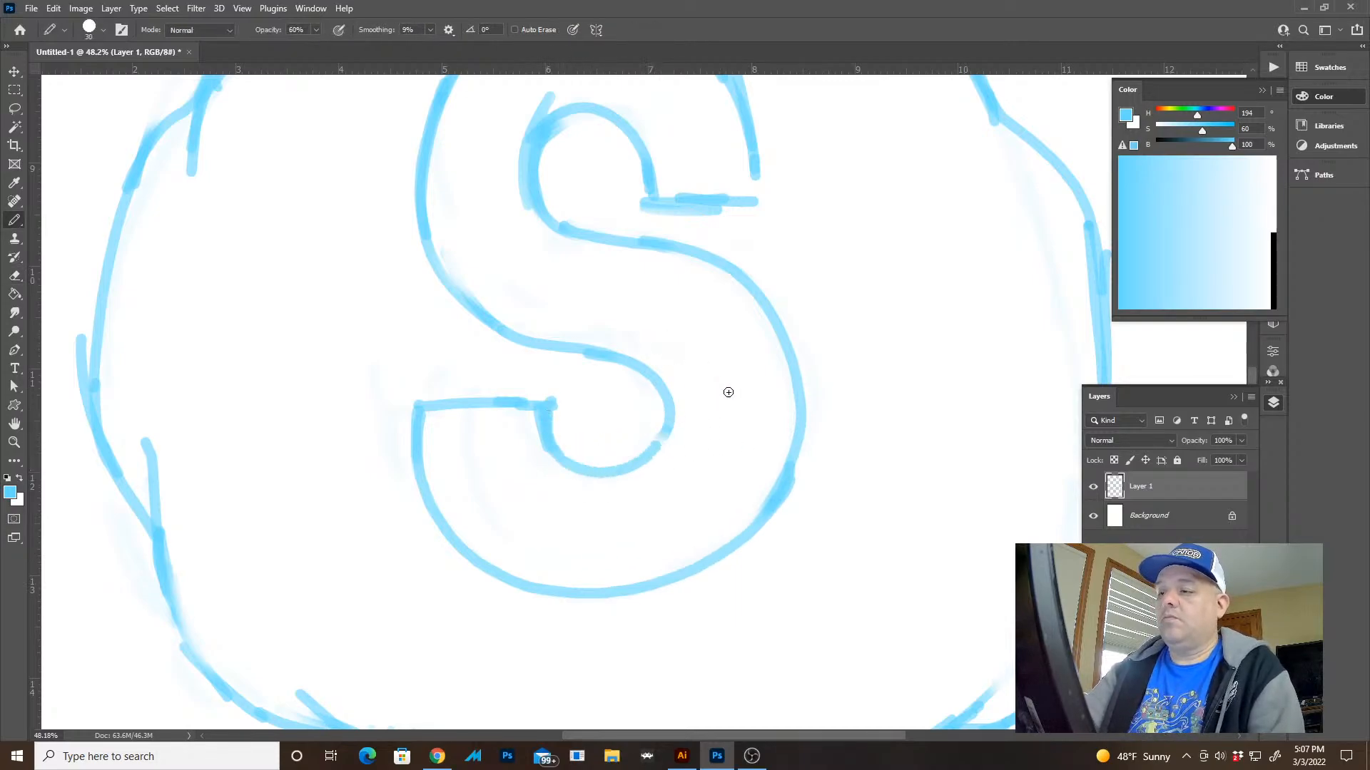
Erase the lower bowl's outer left edge and redraw it slightly further in, extending above the terminal's flat edge
key("z")
mouse_move(730, 394)
left_mouse_down()
mouse_move(699, 398)
mouse_move(694, 378)
left_mouse_up()
mouse_move(797, 545)
left_mouse_down()
mouse_move(739, 520)
mouse_move(745, 547)
left_mouse_up()
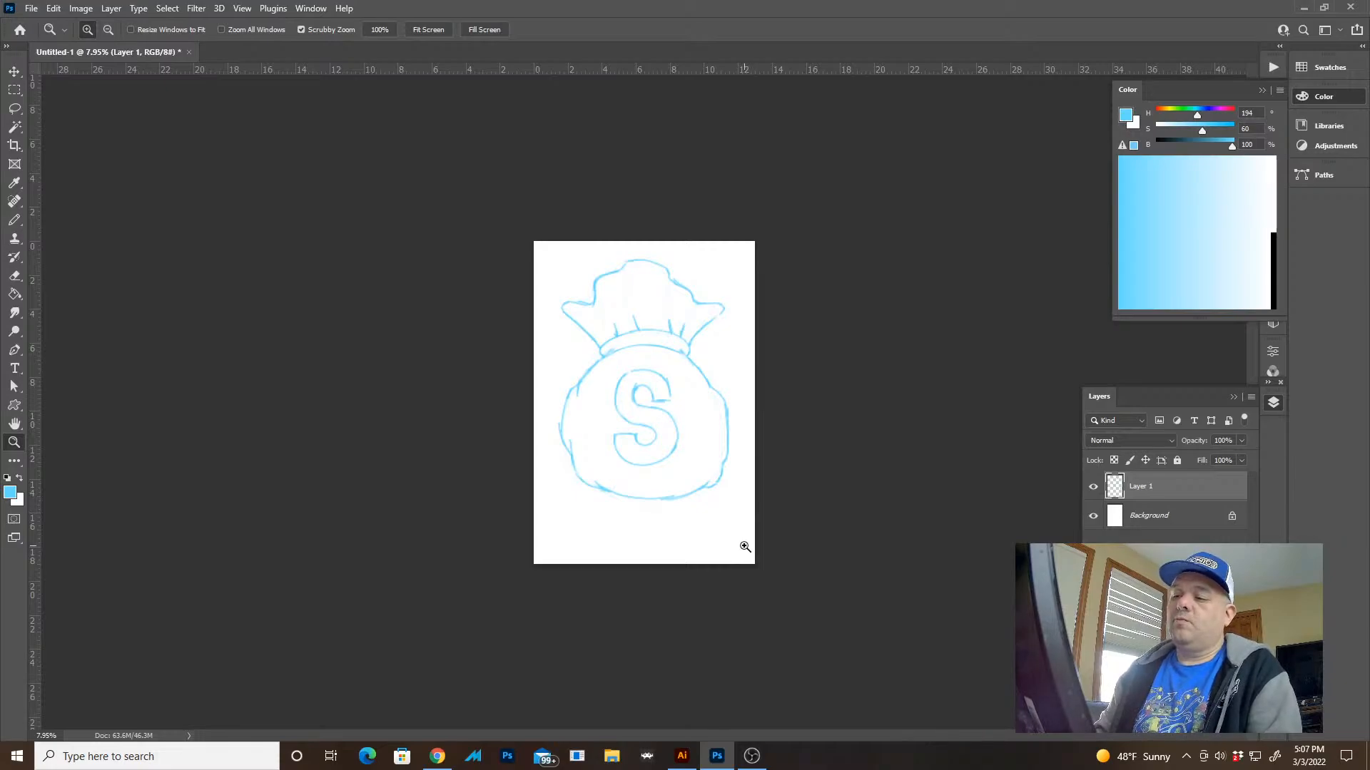
mouse_move(624, 443)
left_mouse_down()
mouse_move(671, 486)
mouse_move(768, 509)
left_mouse_up()
key("e")
left_click_drag(596, 251, 618, 440)
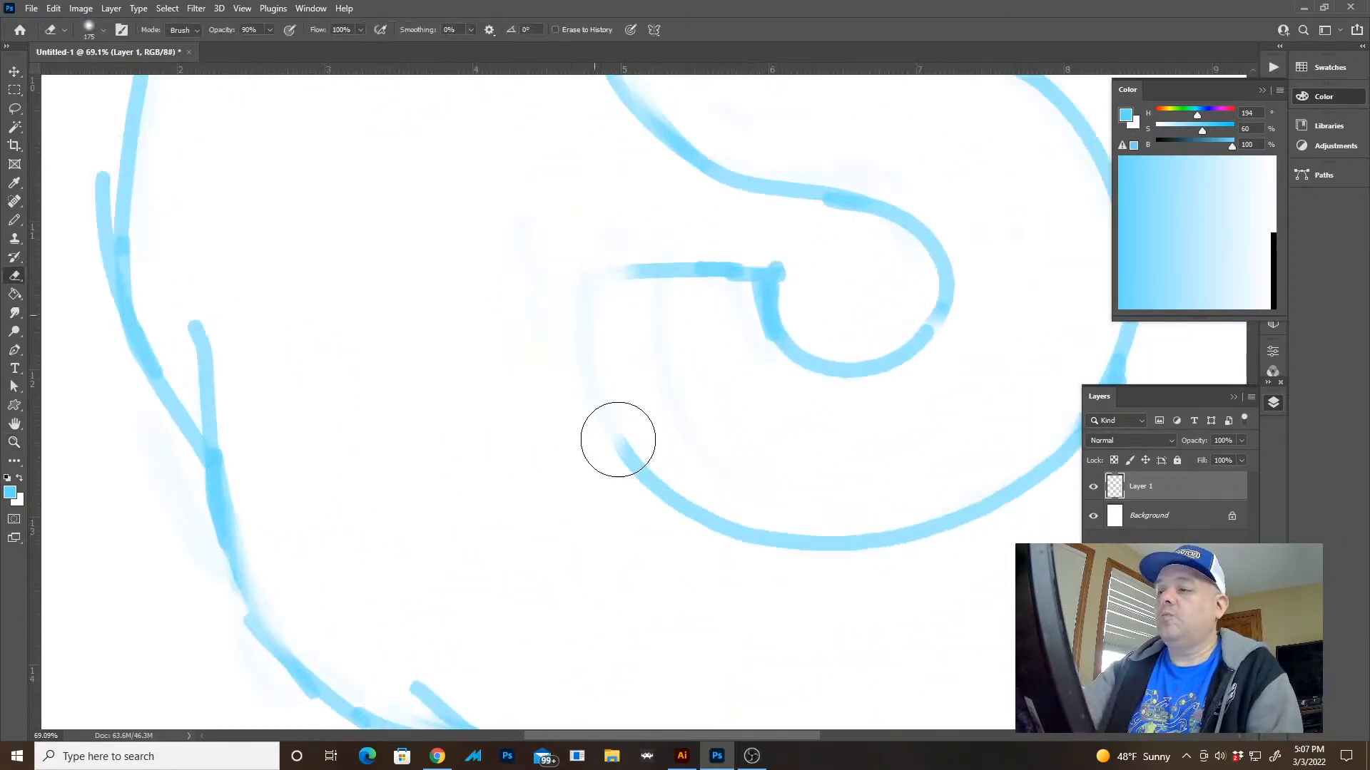
key("b")
mouse_move(612, 256)
left_mouse_down()
mouse_move(627, 437)
mouse_move(645, 471)
left_mouse_up()
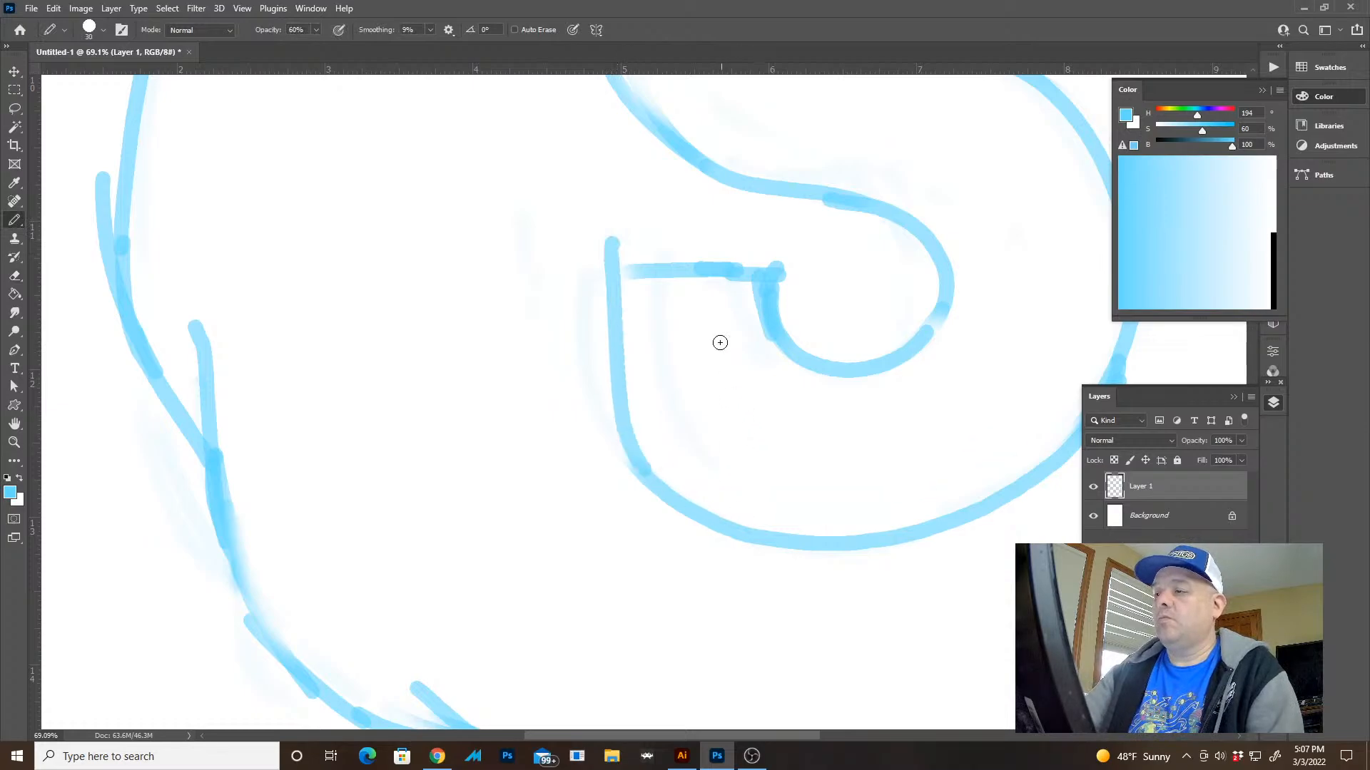
Erase the lower terminal's flat top edge and inner corner, and redraw them slightly higher to meet the left edge
key("e")
mouse_move(689, 274)
left_mouse_down()
mouse_move(726, 277)
mouse_move(696, 245)
left_mouse_up()
key("b")
mouse_move(614, 248)
left_mouse_down()
mouse_move(771, 259)
mouse_move(634, 250)
left_mouse_up()
key("ctrl+z")
mouse_move(773, 266)
left_mouse_down()
mouse_move(771, 329)
mouse_move(925, 319)
left_mouse_up()
left_click_drag(771, 260, 608, 250)
Erase the lower bowl's outer left and bottom curve and redraw it as one smooth line from the terminal around to the right side
key("e")
mouse_move(615, 313)
left_mouse_down()
mouse_move(623, 380)
mouse_move(750, 518)
mouse_move(786, 525)
left_mouse_up()
key("Tab")
left_click_drag(918, 519, 818, 539)
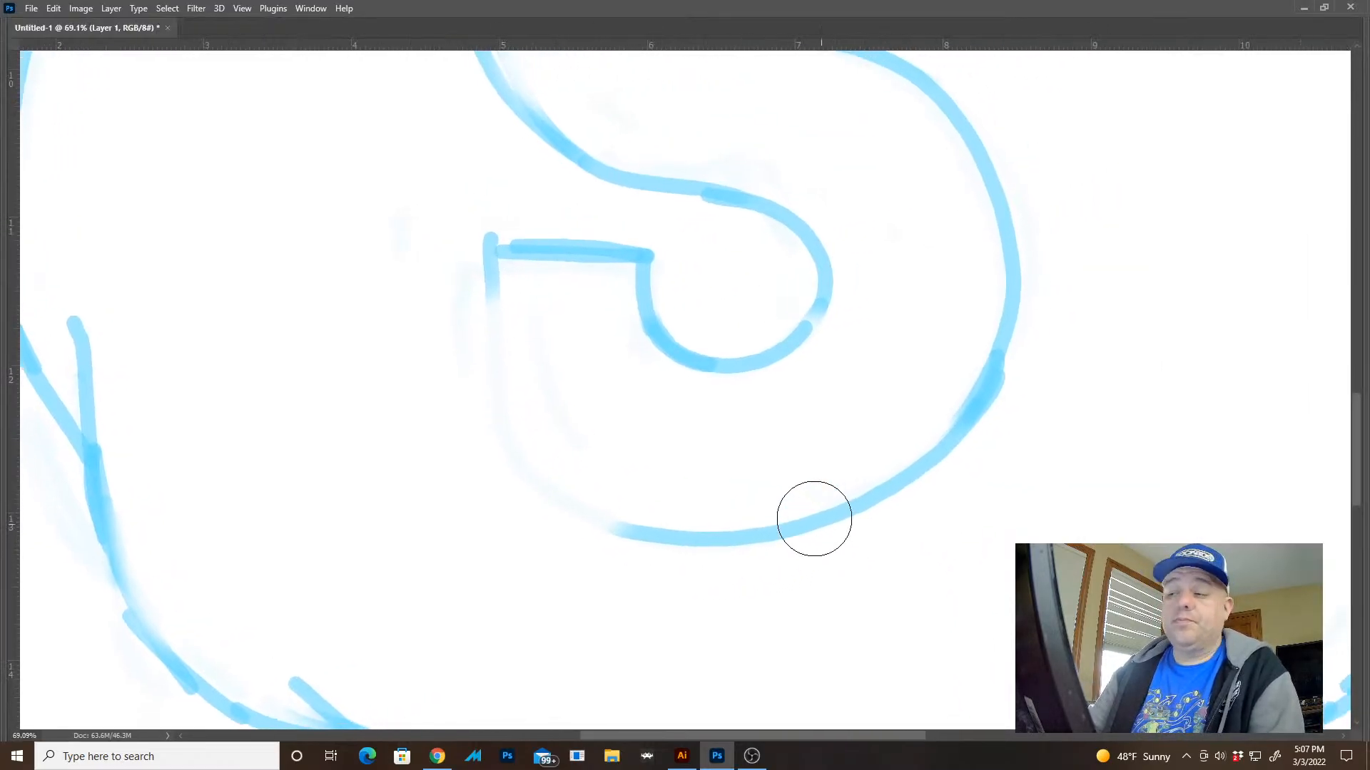
mouse_move(626, 470)
left_mouse_down()
mouse_move(831, 526)
mouse_move(1000, 336)
left_mouse_up()
key("b")
mouse_move(487, 264)
left_mouse_down()
mouse_move(490, 370)
mouse_move(565, 475)
mouse_move(699, 522)
mouse_move(855, 493)
mouse_move(970, 397)
mouse_move(1007, 263)
left_mouse_up()
left_click_drag(1011, 350, 881, 238)
left_click_drag(1045, 311, 870, 461)
Erase the overlapping right side of the S and redraw it smoothly from the spine down into the lower bowl
key("e")
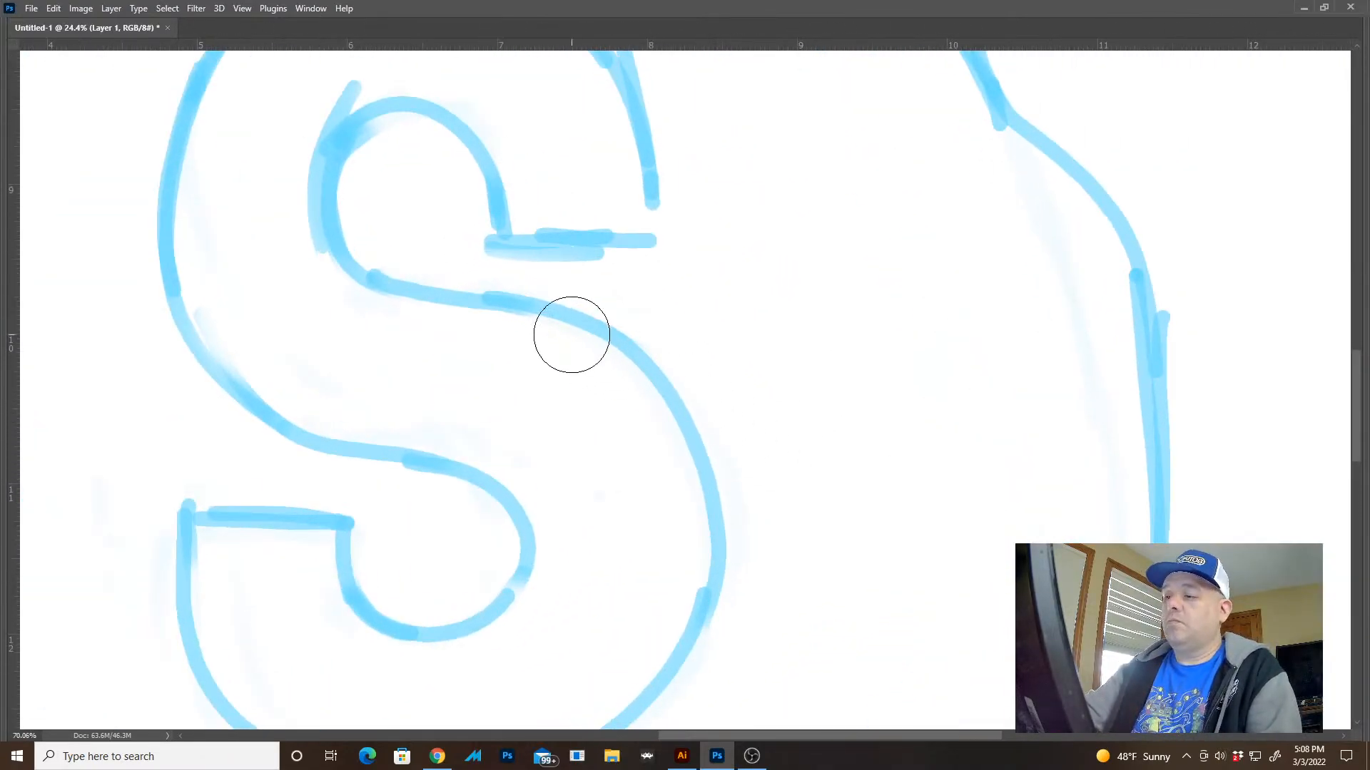
mouse_move(571, 330)
left_mouse_down()
mouse_move(690, 463)
mouse_move(721, 623)
left_mouse_up()
mouse_move(465, 298)
left_mouse_down()
mouse_move(673, 430)
mouse_move(665, 681)
left_mouse_up()
left_click_drag(765, 492, 820, 381)
left_click_drag(797, 438, 696, 388)
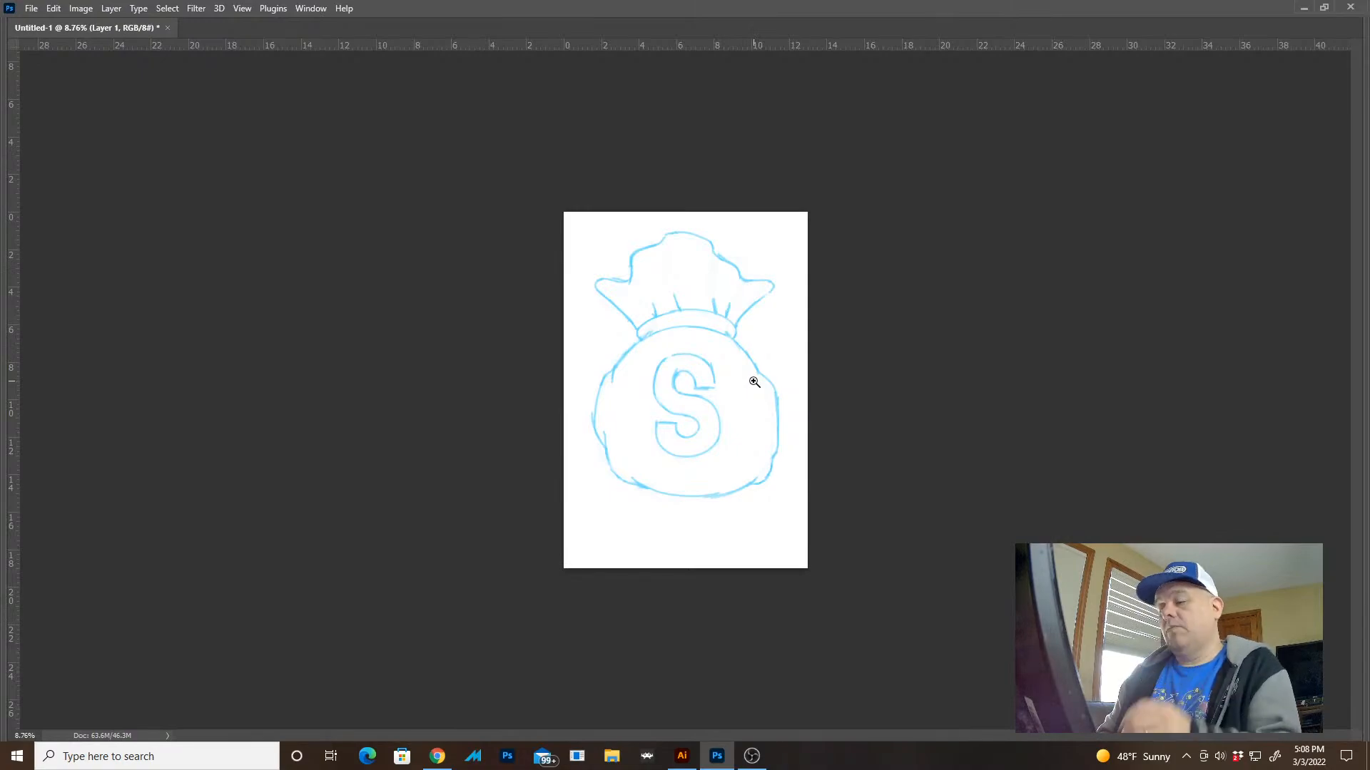
Lasso the whole S, move it up and slightly right on the sack's body, and deselect it
left_click_drag(701, 398, 787, 421)
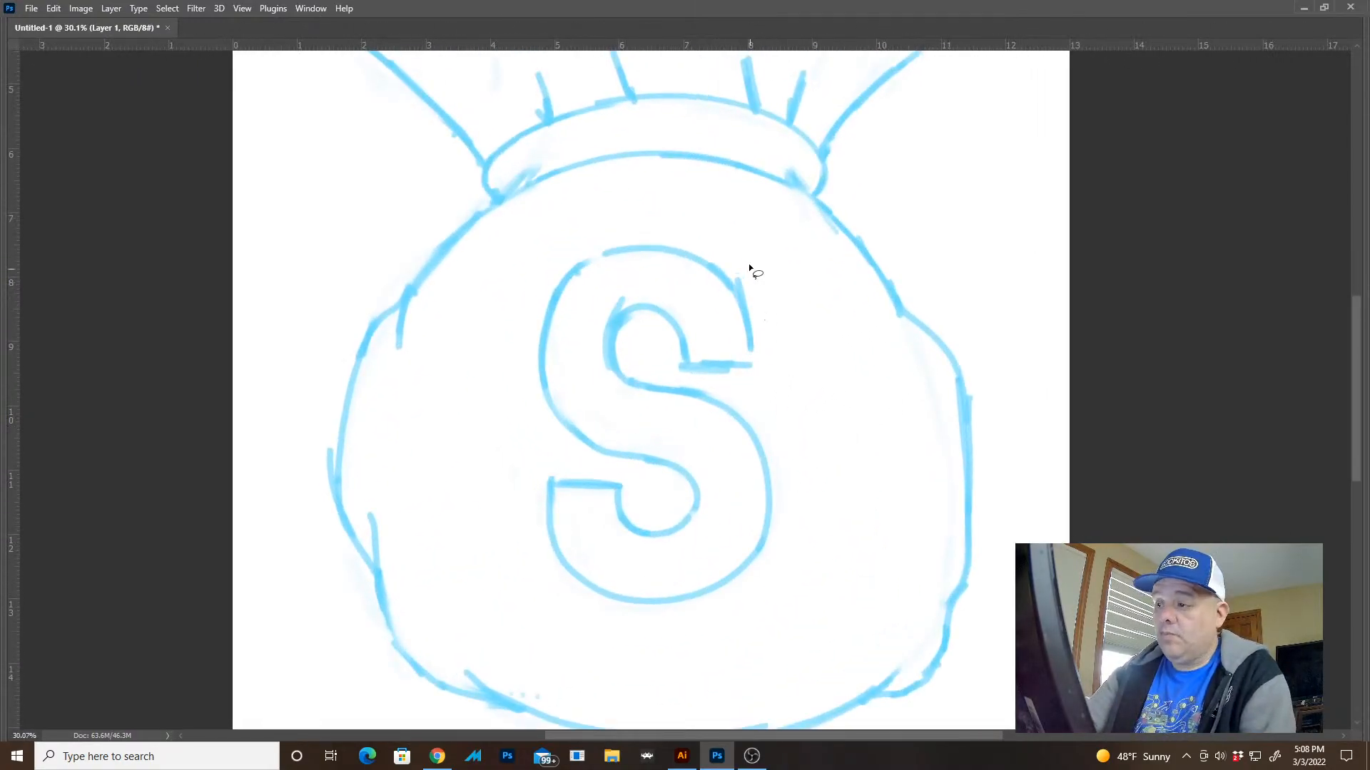
mouse_move(498, 399)
left_mouse_down()
mouse_move(816, 520)
mouse_move(703, 225)
left_mouse_up()
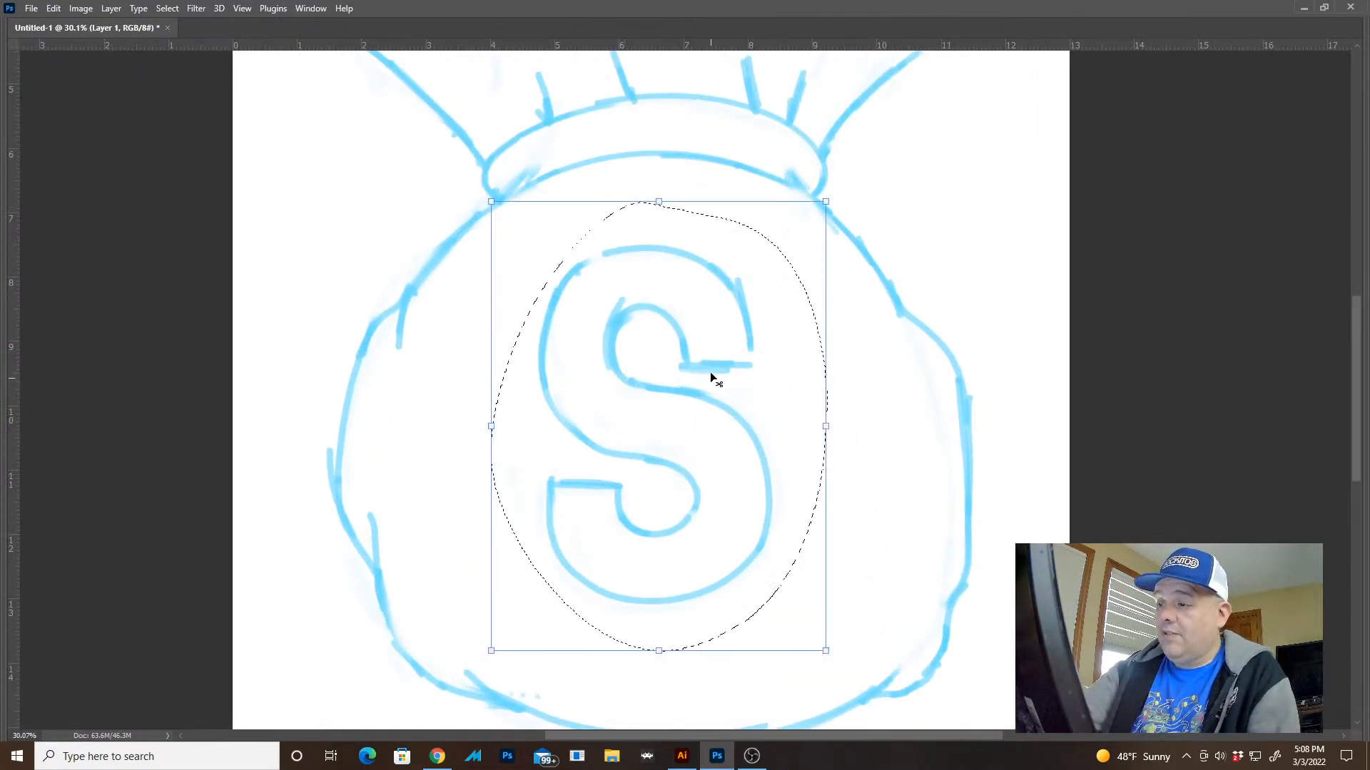
mouse_move(713, 355)
left_mouse_down()
mouse_move(777, 330)
mouse_move(729, 326)
left_mouse_up()
key("ctrl+d")
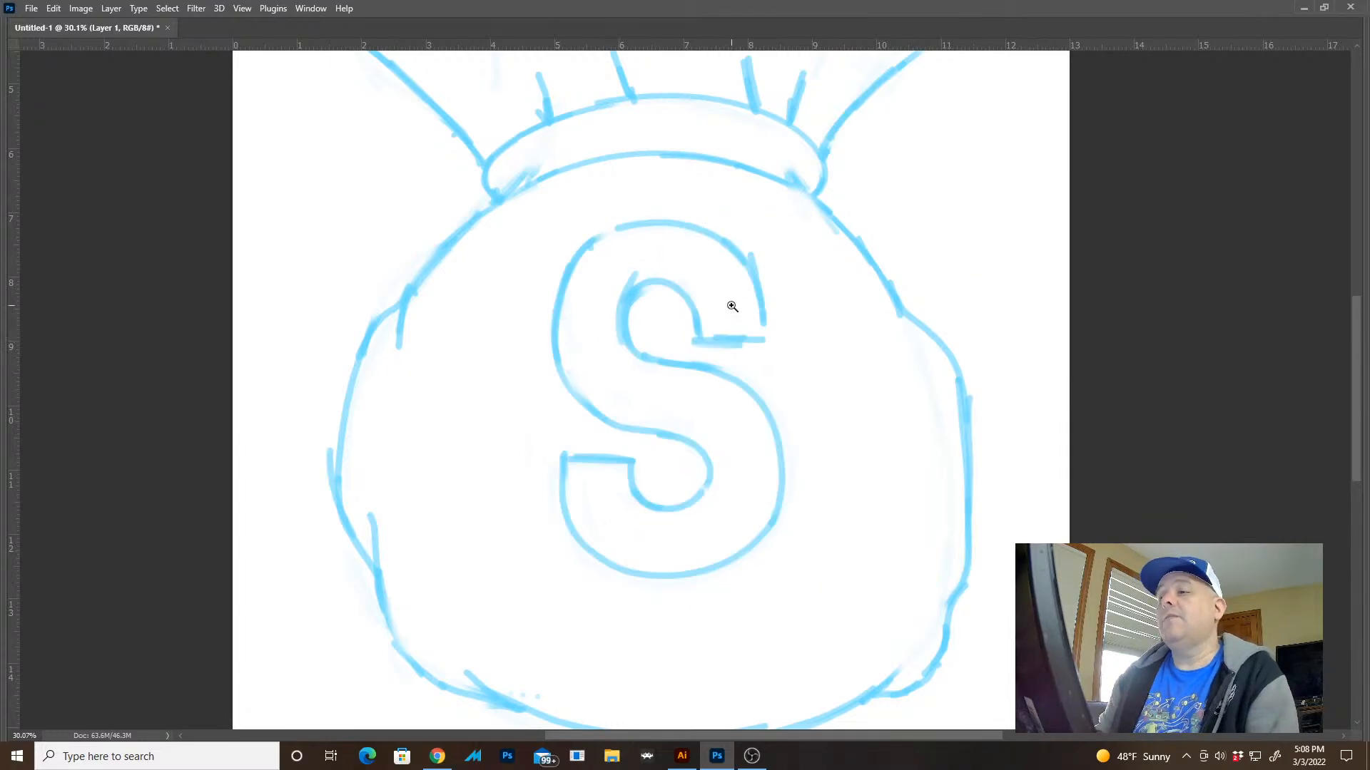
left_click_drag(760, 472, 826, 409)
left_click_drag(620, 196, 618, 309)
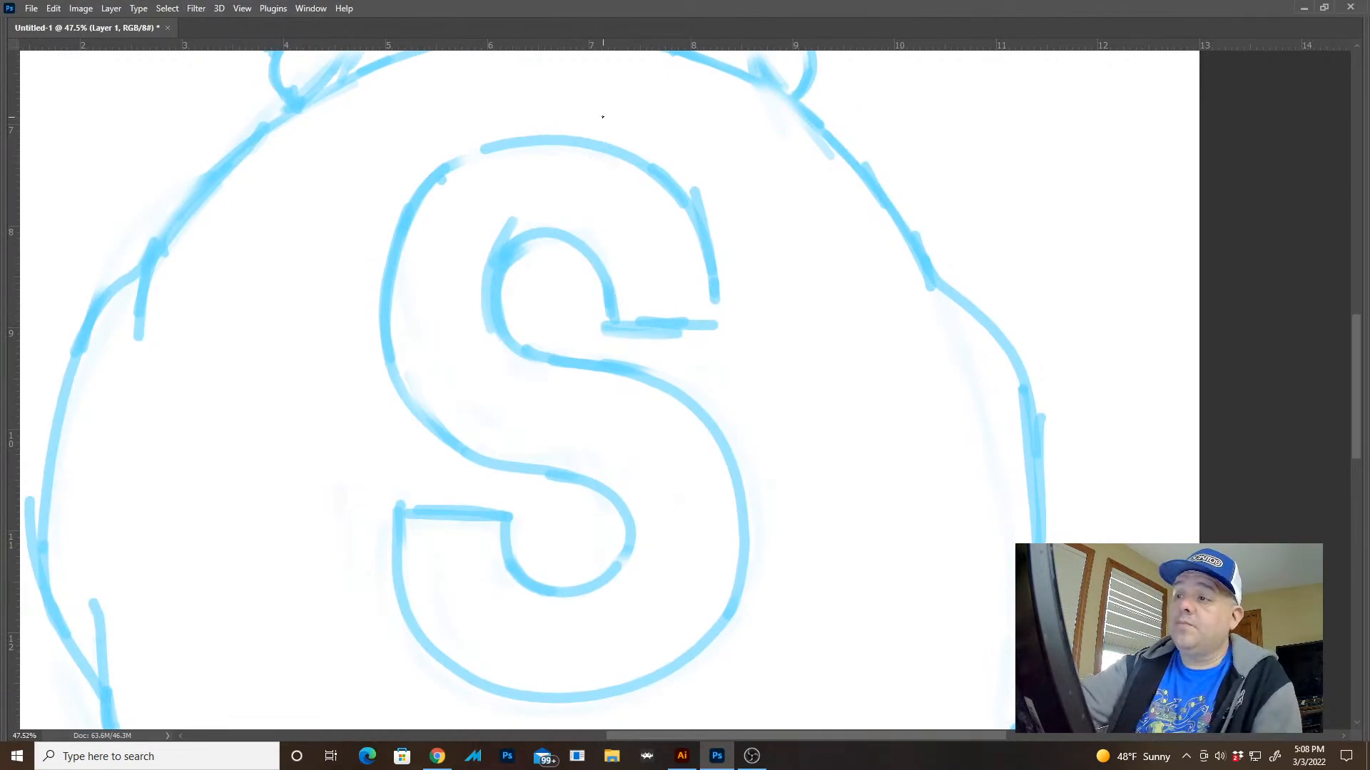
left_click_drag(623, 358, 646, 677)
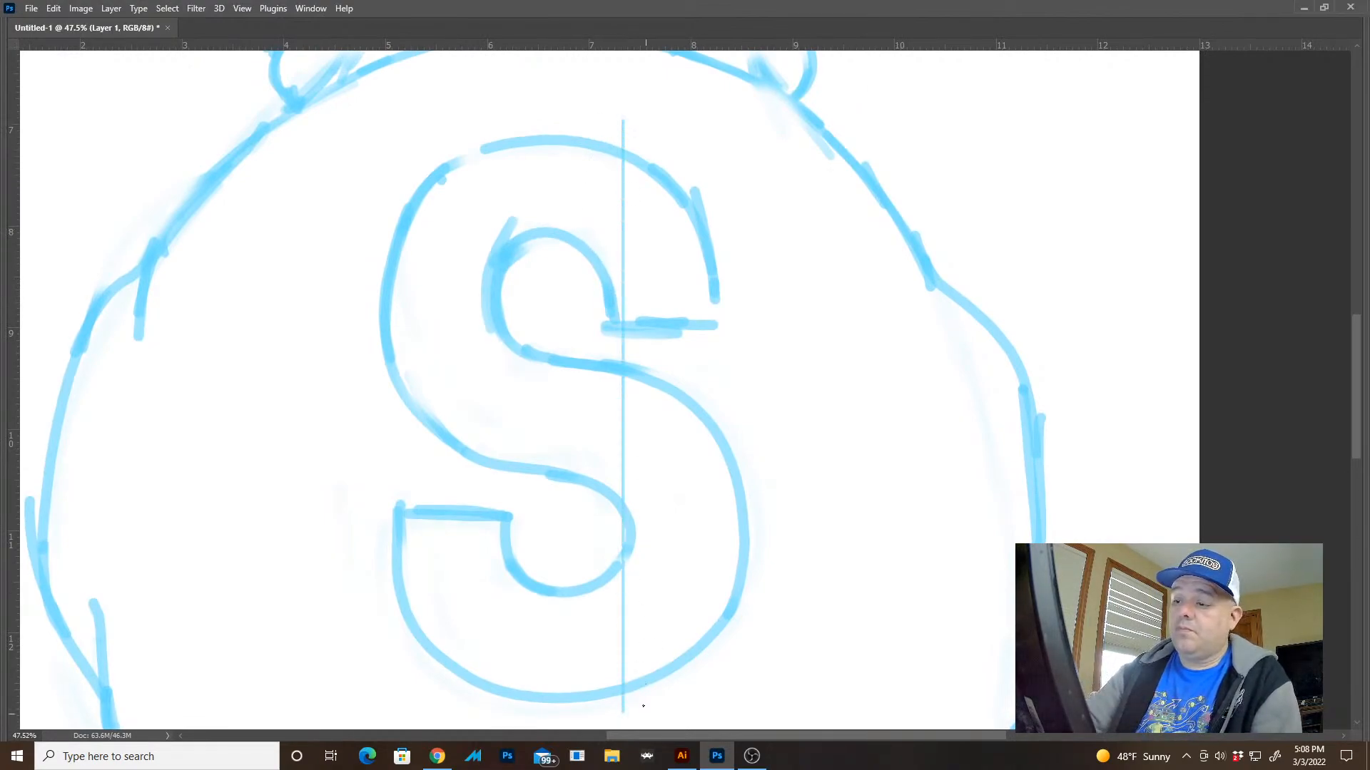
left_click_drag(582, 120, 589, 697)
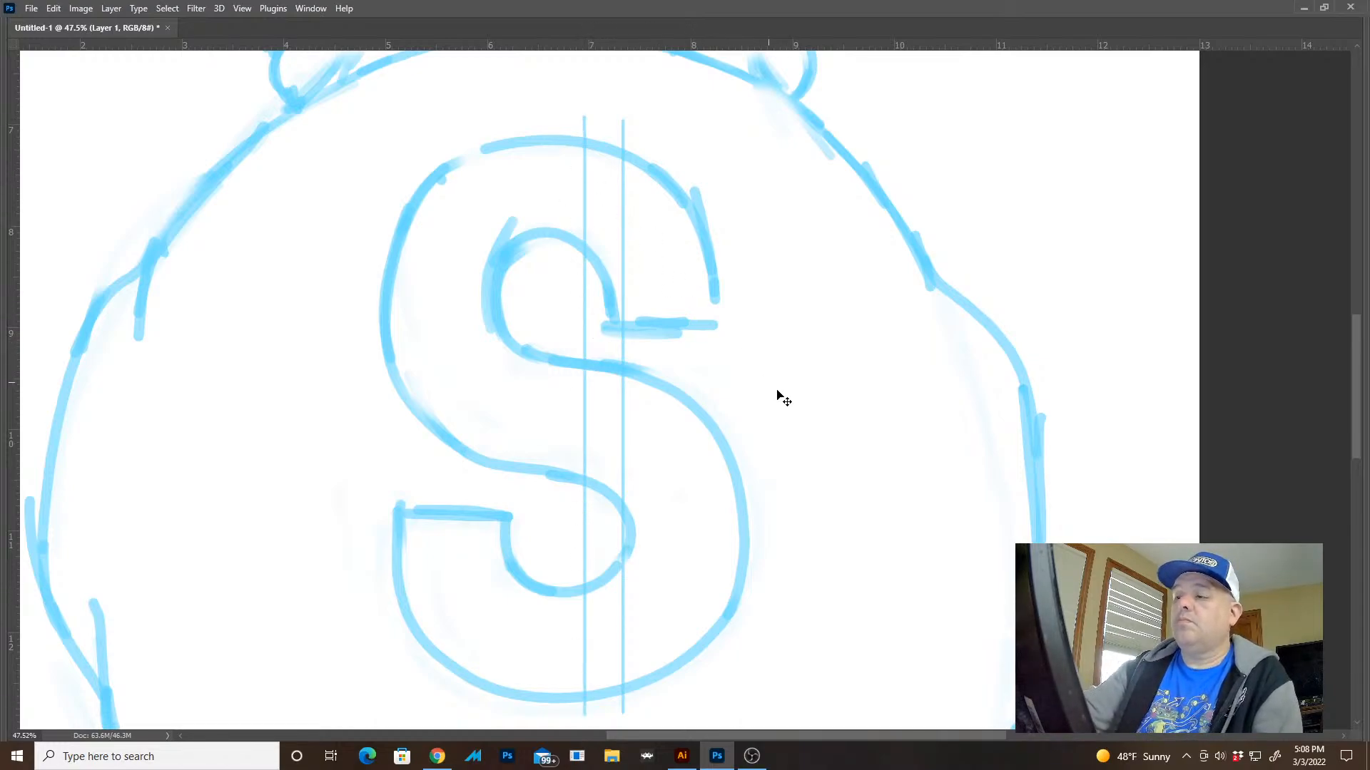
key("ctrl+z")
key("ctrl+z")
On a new layer, draw a tall, narrow, thin-lined rectangular bar running vertically through the S and extending past both ends
key("Tab")
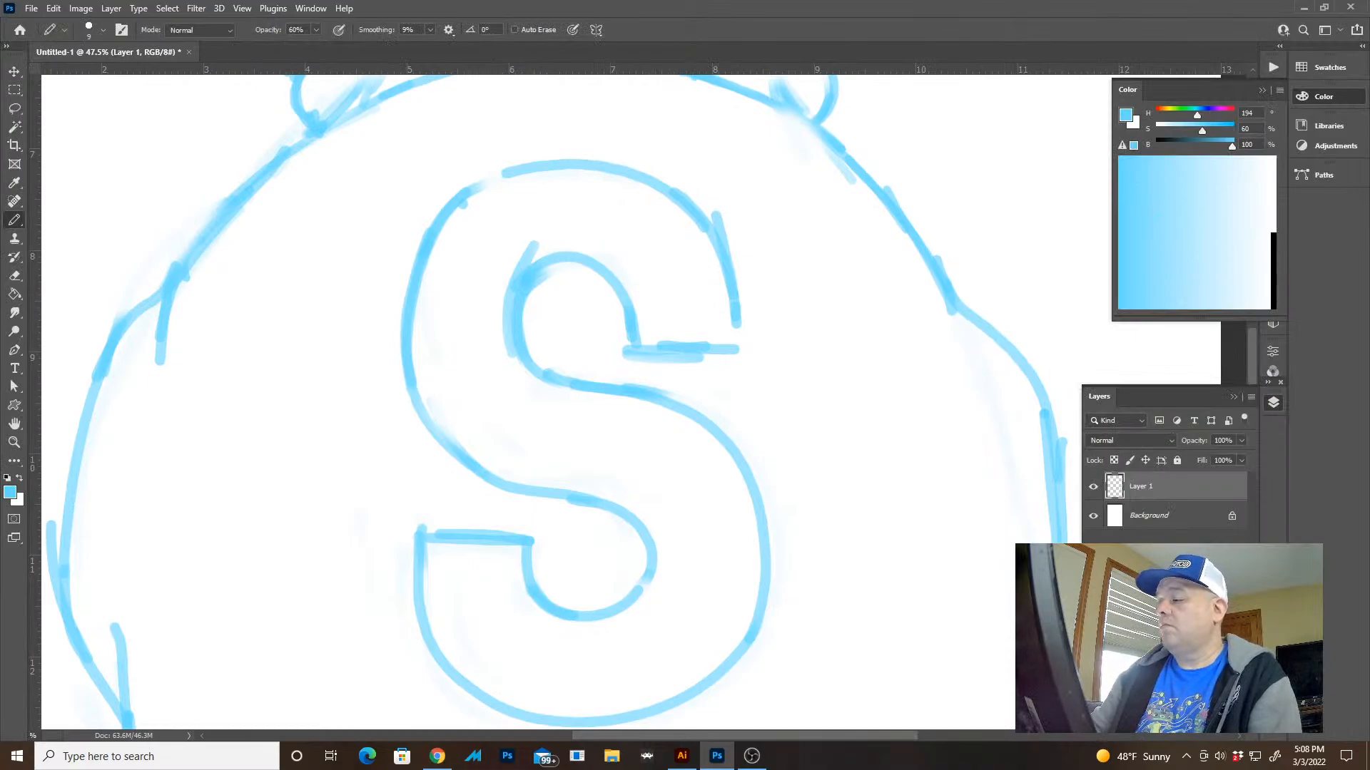
key("m")
scroll(816, 511, "down", 4)
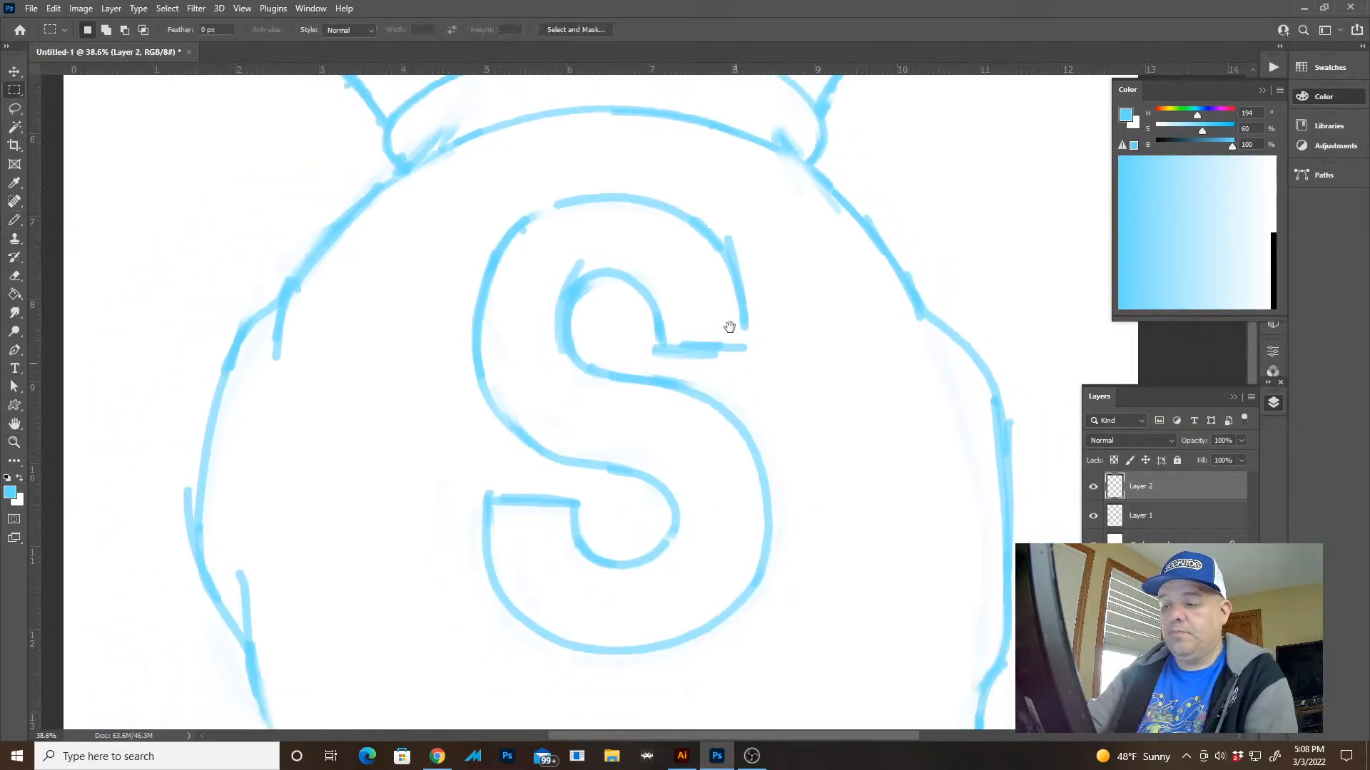
left_click_drag(676, 165, 693, 511)
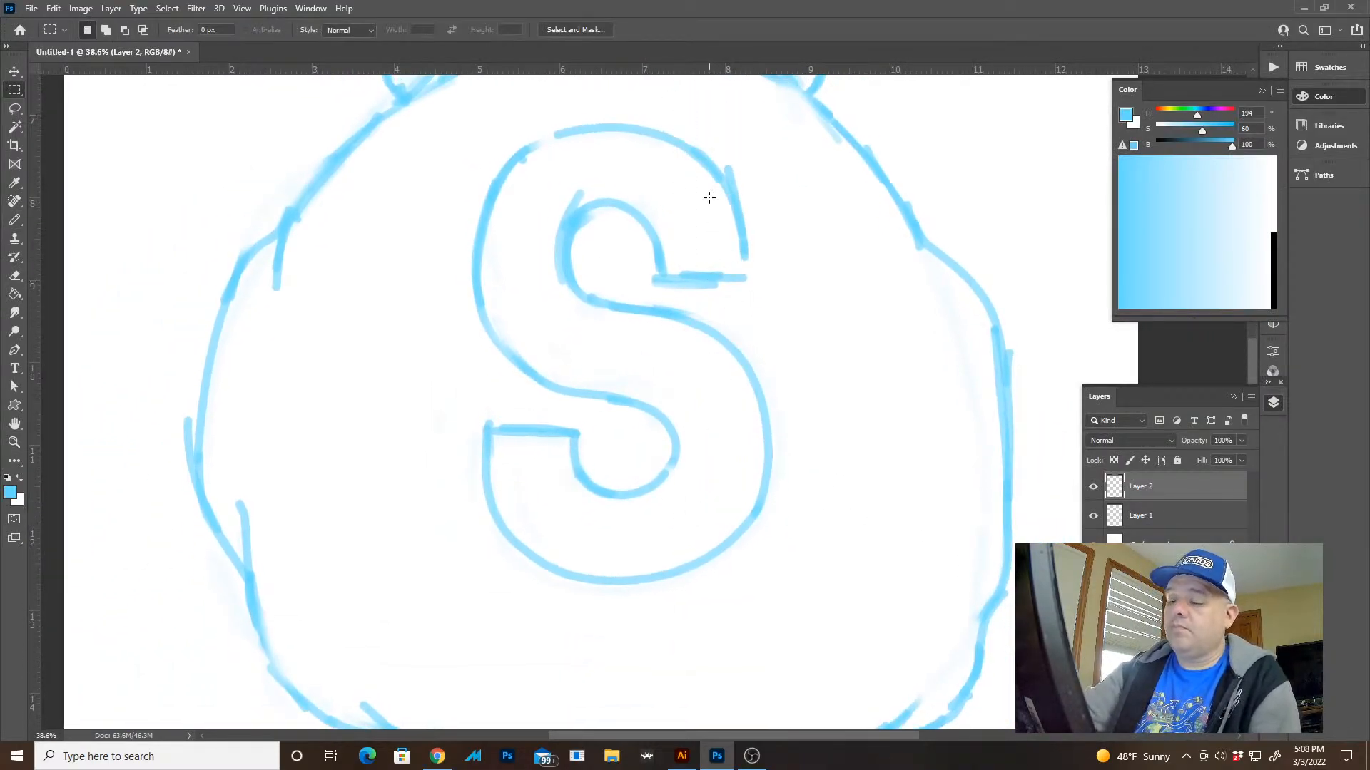
key("b")
left_click_drag(675, 110, 684, 630)
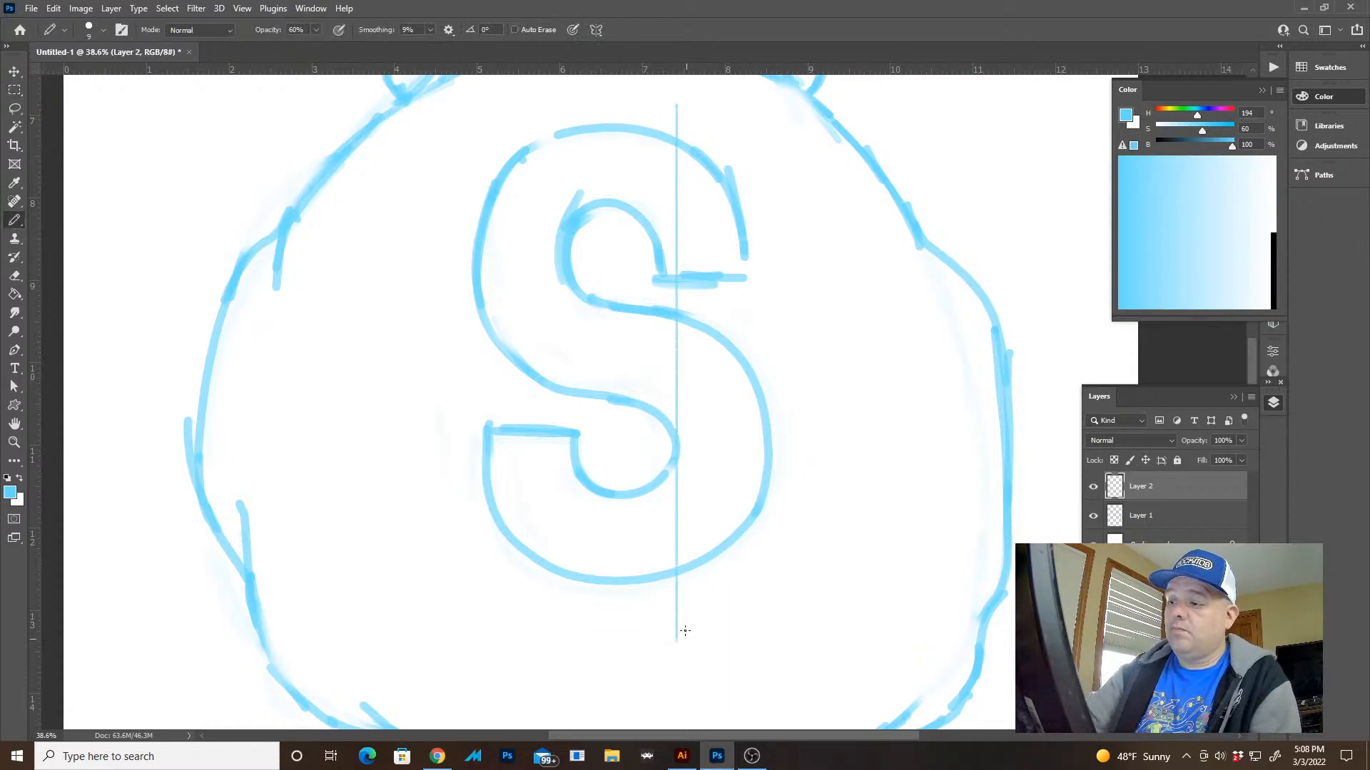
left_click_drag(627, 272, 649, 618)
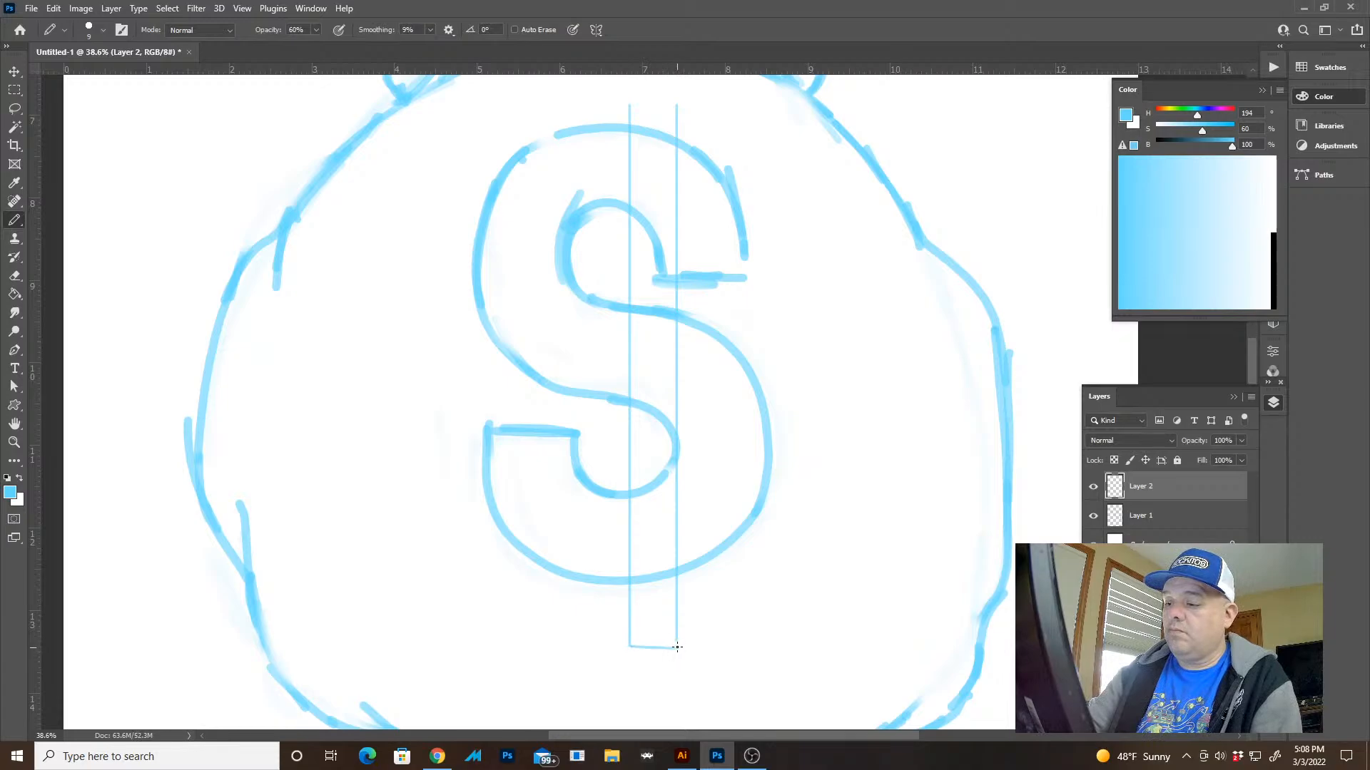
scroll(680, 493, "up", 3)
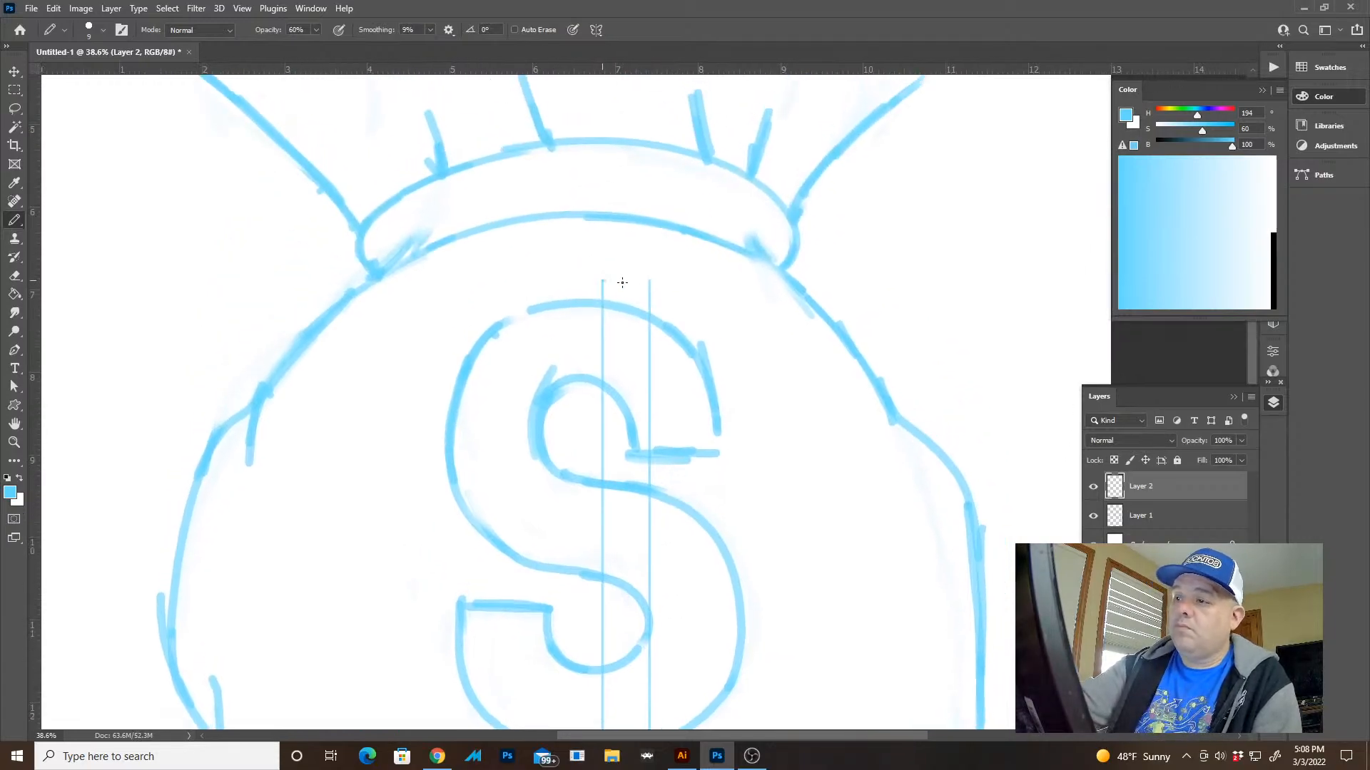
key("z")
left_click_drag(794, 442, 777, 446)
left_click_drag(811, 498, 801, 480)
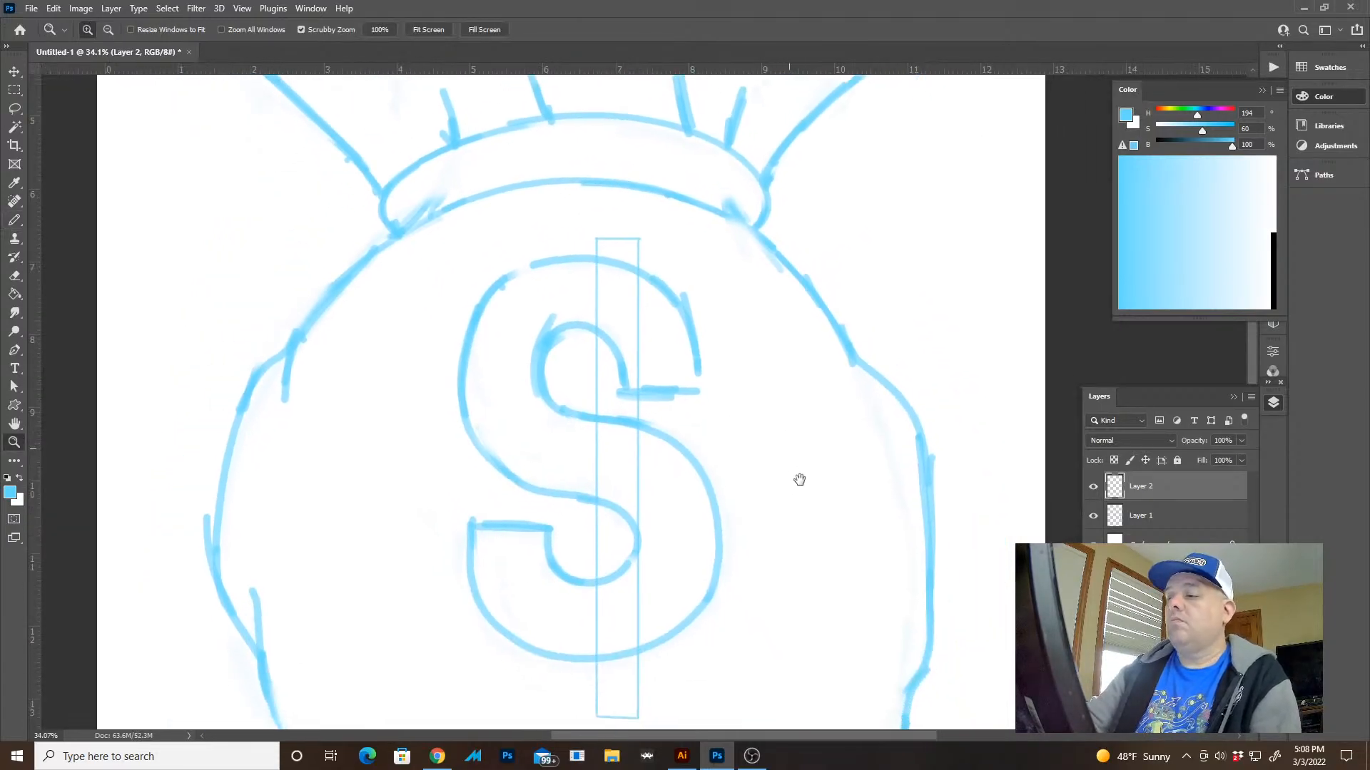
Duplicate the vertical bar, place the copy parallel to its left, and merge the copy into the bar's layer
key("ctrl+j")
key("v")
left_click_drag(628, 318, 542, 312)
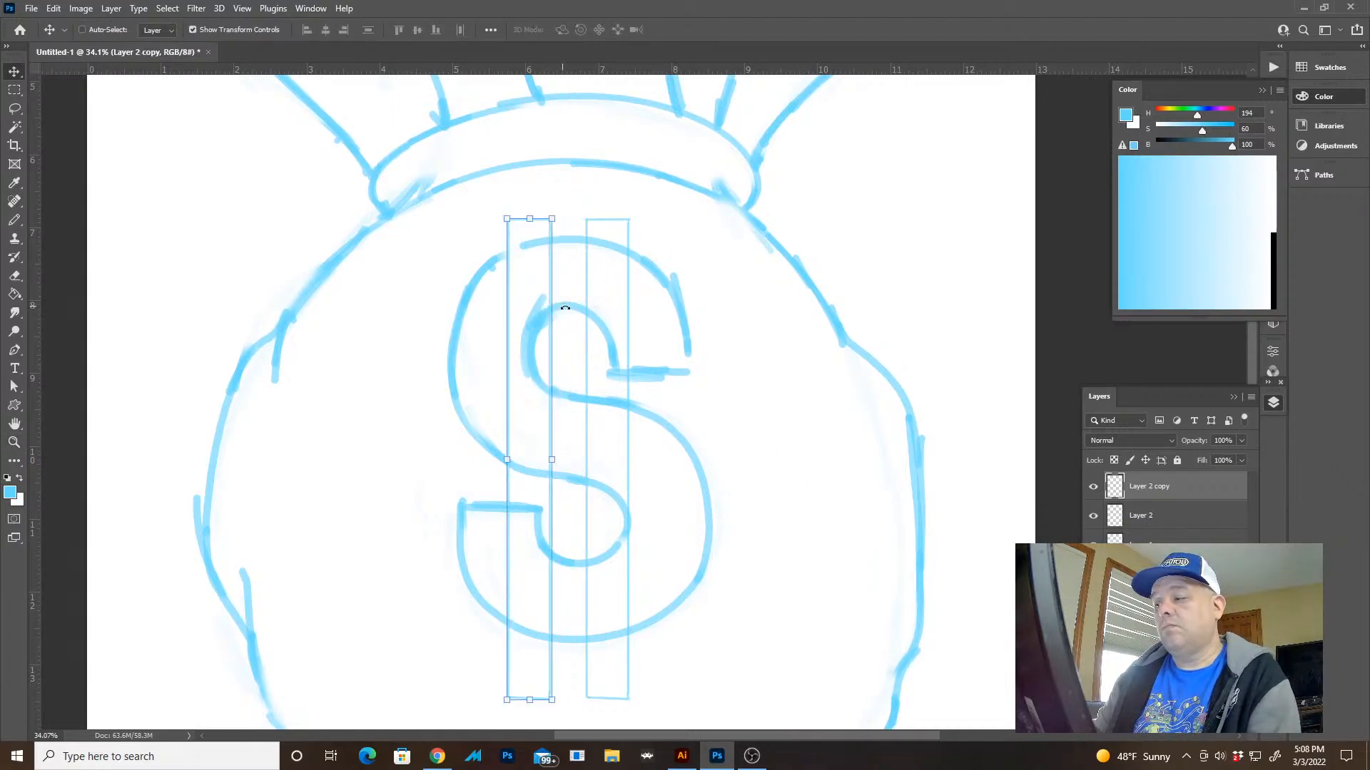
key("ctrl+e")
left_click_drag(590, 383, 603, 364)
key("ctrl")
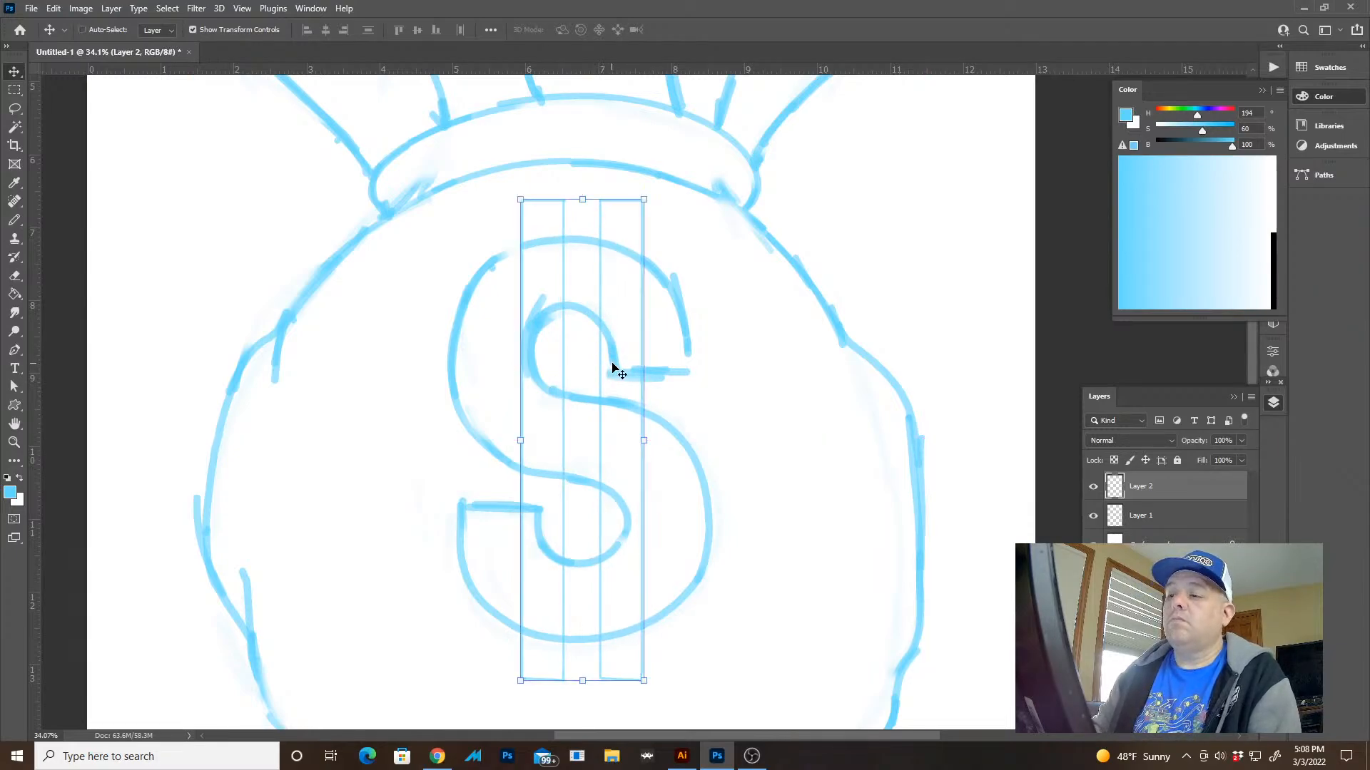
key("e")
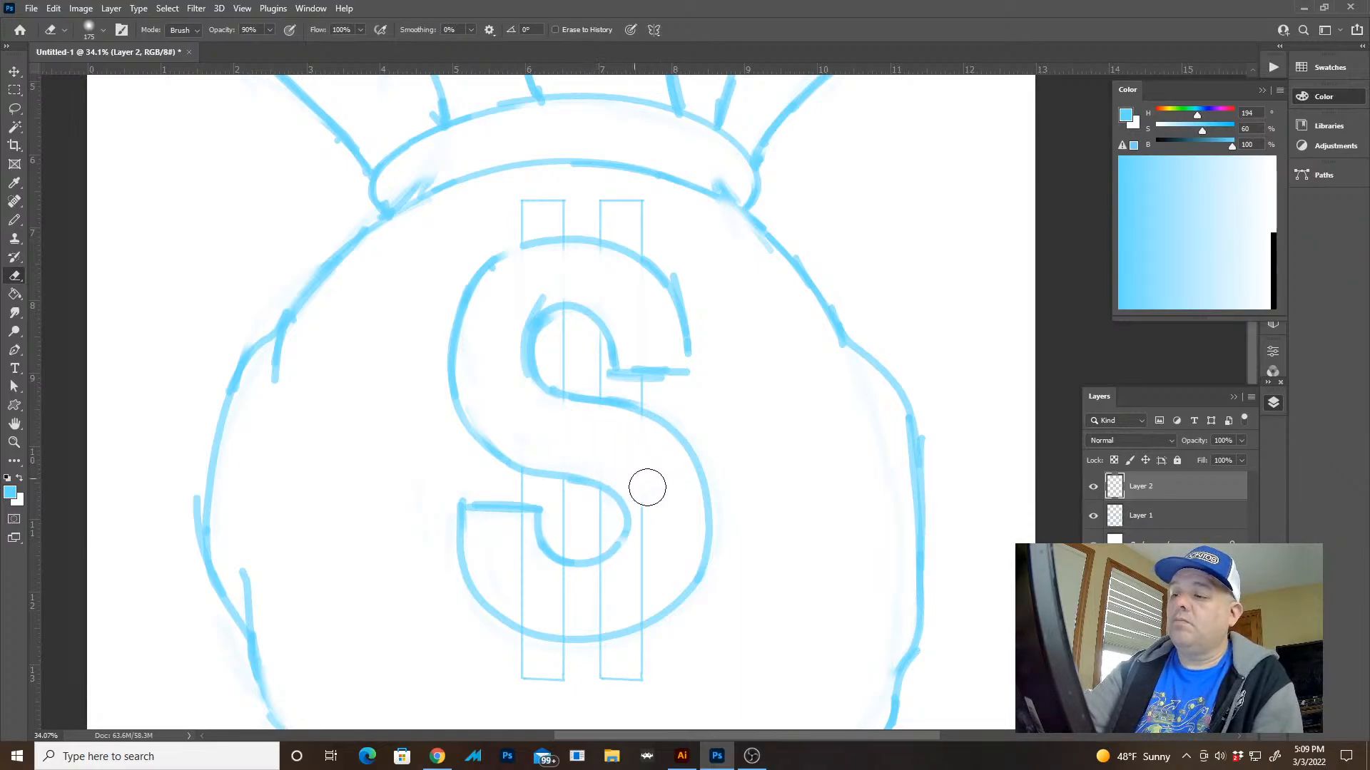
mouse_move(652, 518)
left_mouse_down()
mouse_move(621, 572)
mouse_move(535, 568)
mouse_move(519, 520)
left_mouse_up()
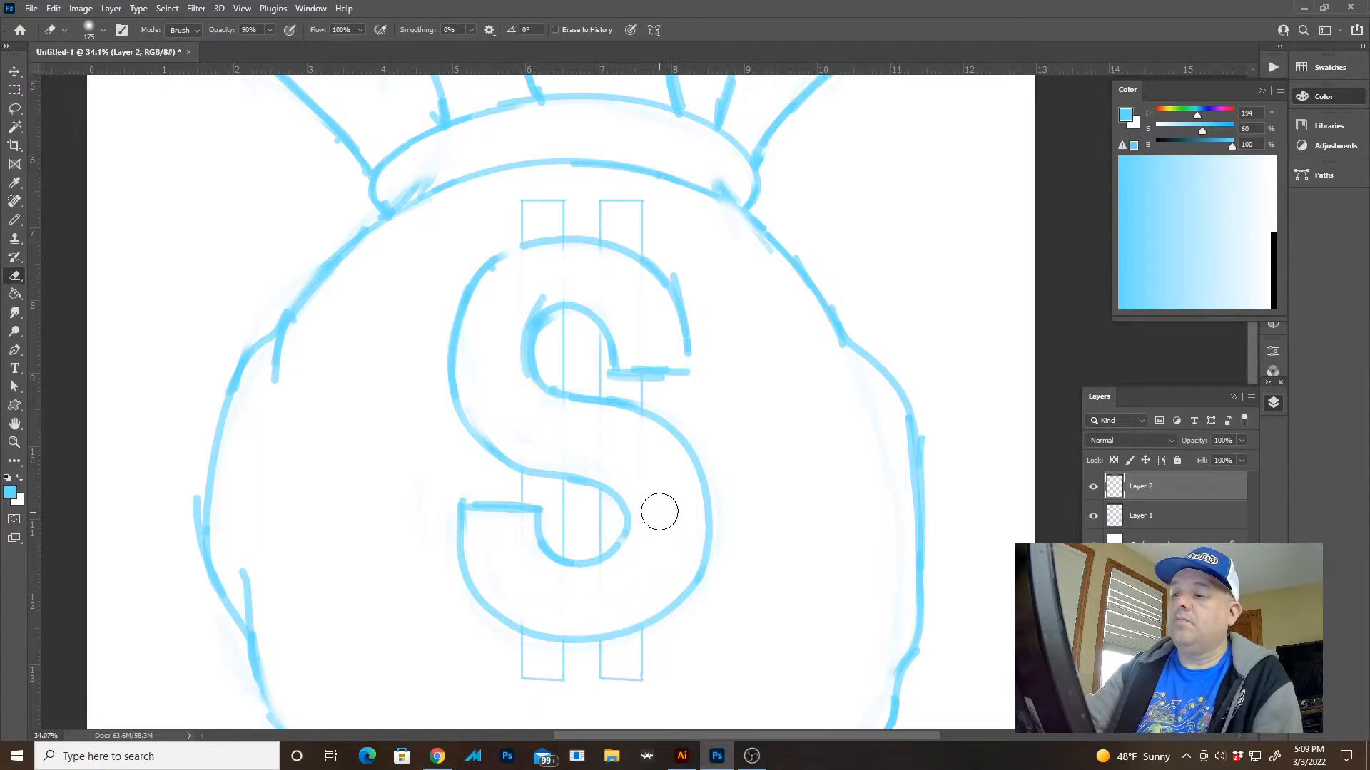
key("ctrl+e")
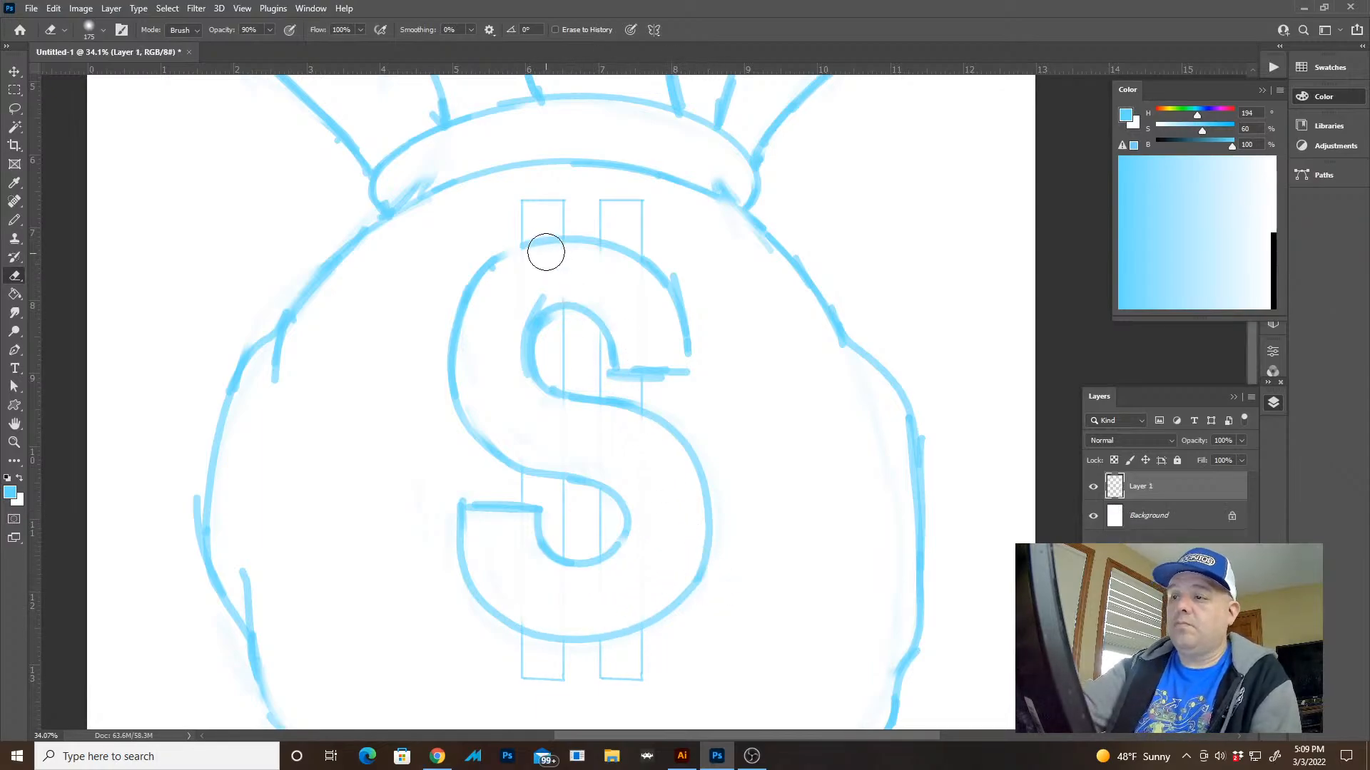
left_click_drag(546, 242, 540, 415)
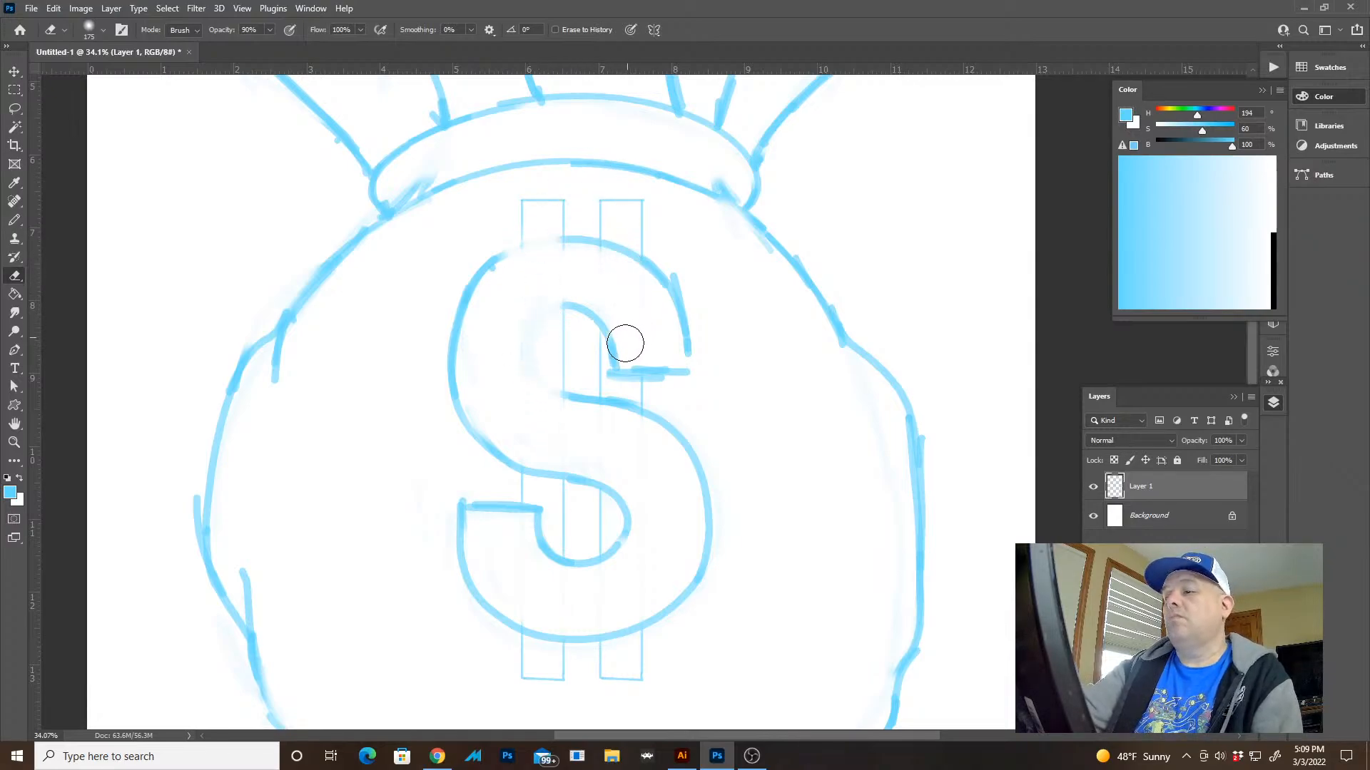
left_click_drag(625, 343, 621, 355)
key("ctrl+z")
key("ctrl+z")
key("ctrl+z")
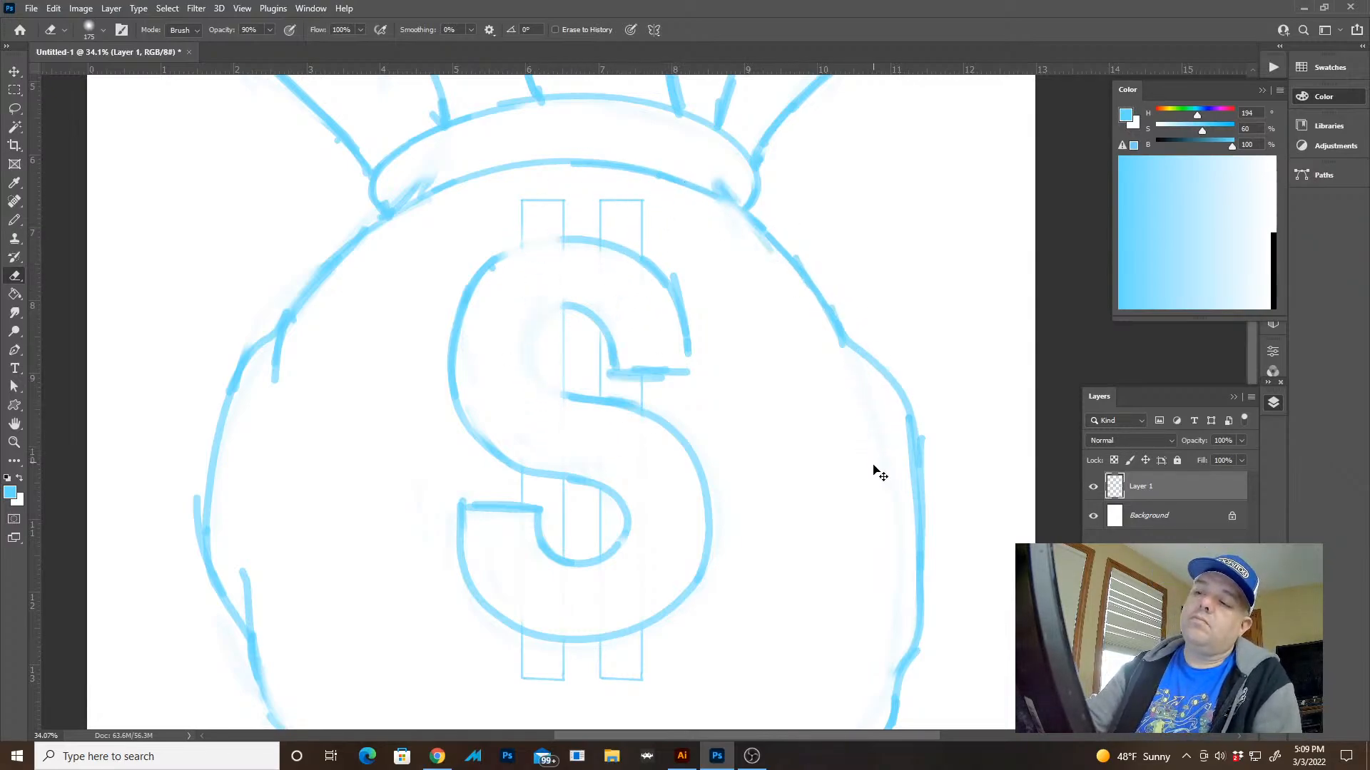
key("ctrl+z")
key("ctrl+z")
key("ctrl+z")
key("ctrl+z")
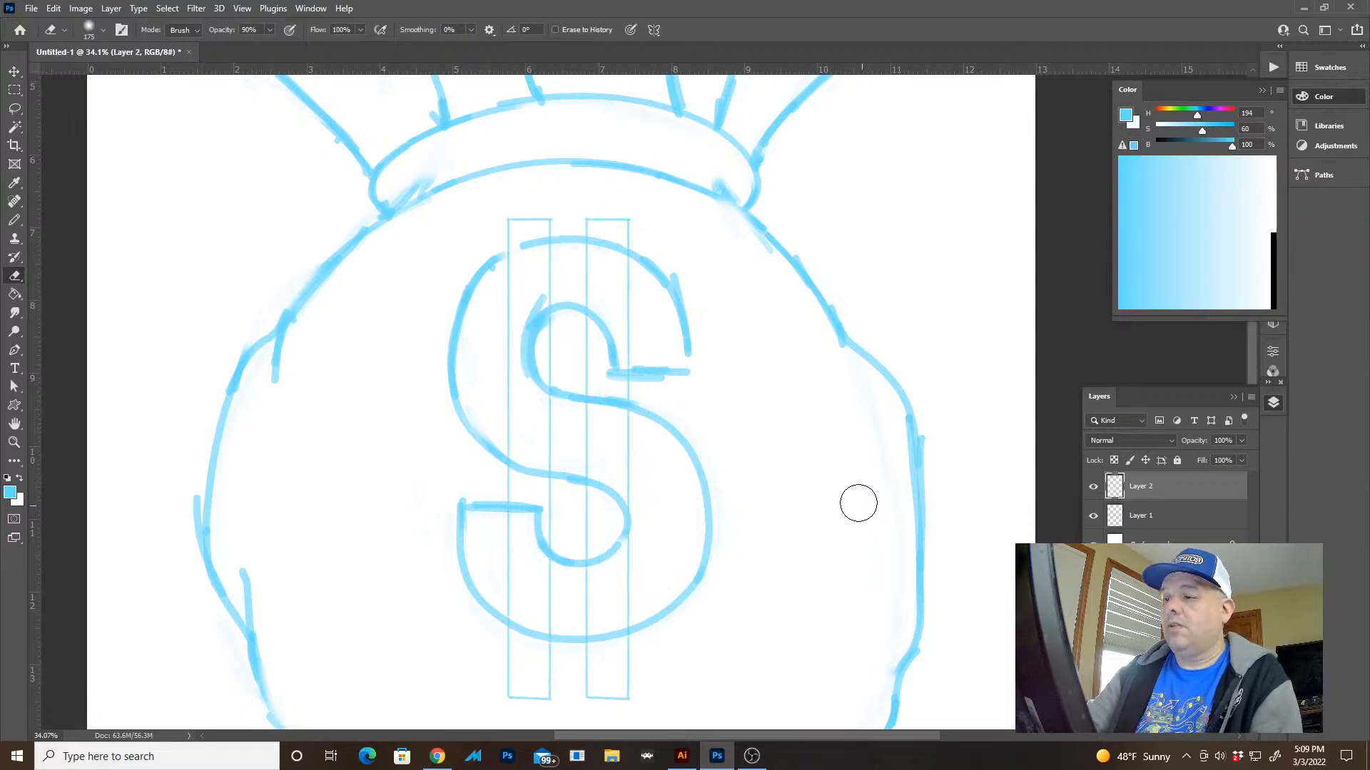
Narrow the pair of vertical bars and position them centrally over the S, extending evenly above and below it
key("v")
left_click_drag(627, 400, 664, 404)
left_click_drag(649, 457, 634, 446)
key("Return")
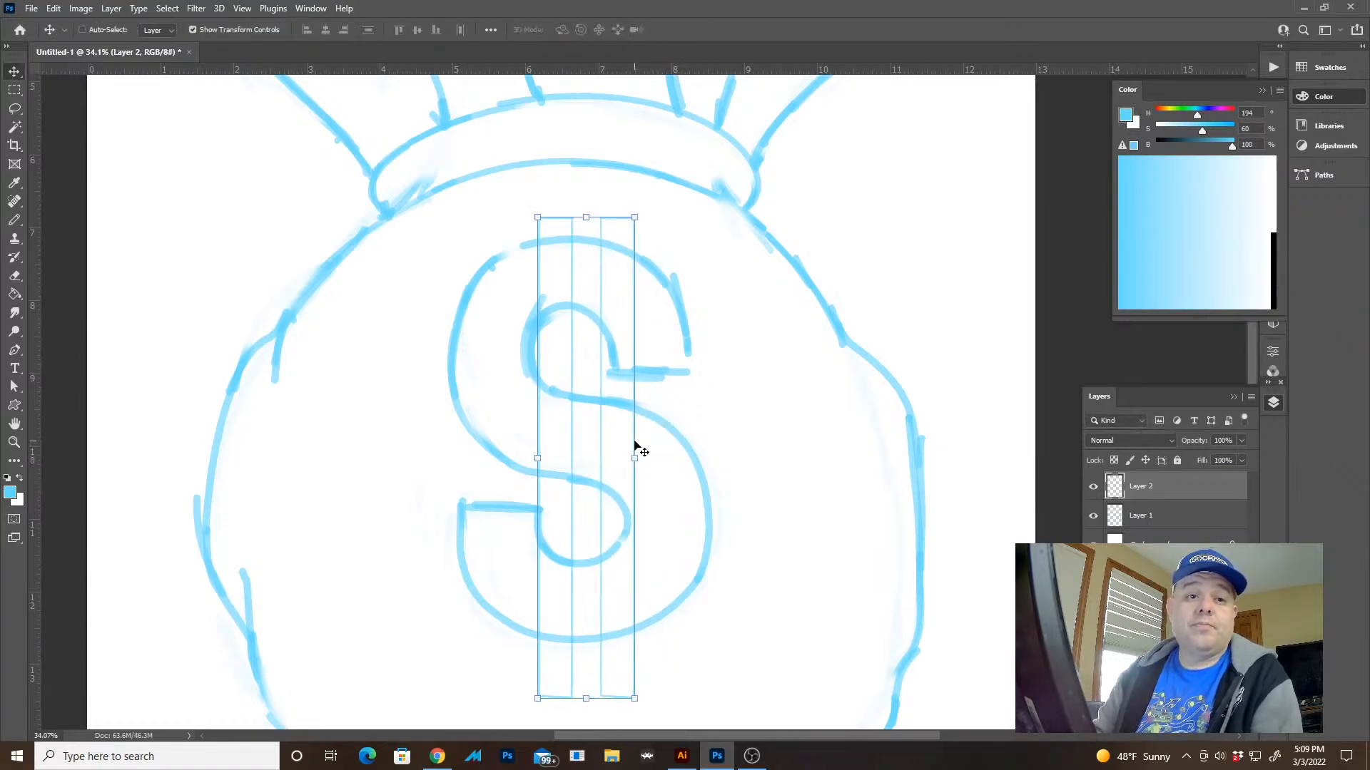
key("z")
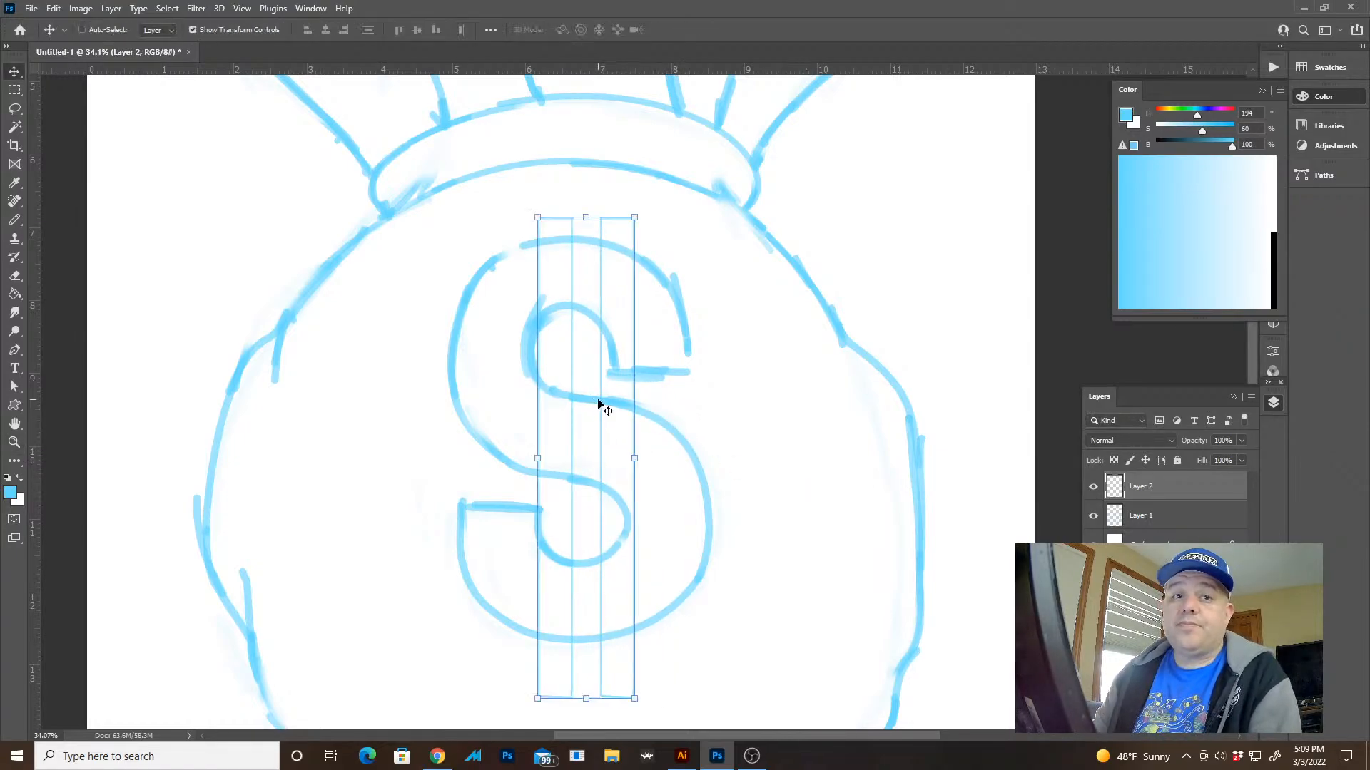
key("z")
key("v")
mouse_move(612, 373)
left_mouse_down()
mouse_move(611, 356)
mouse_move(618, 376)
mouse_move(639, 370)
left_mouse_up()
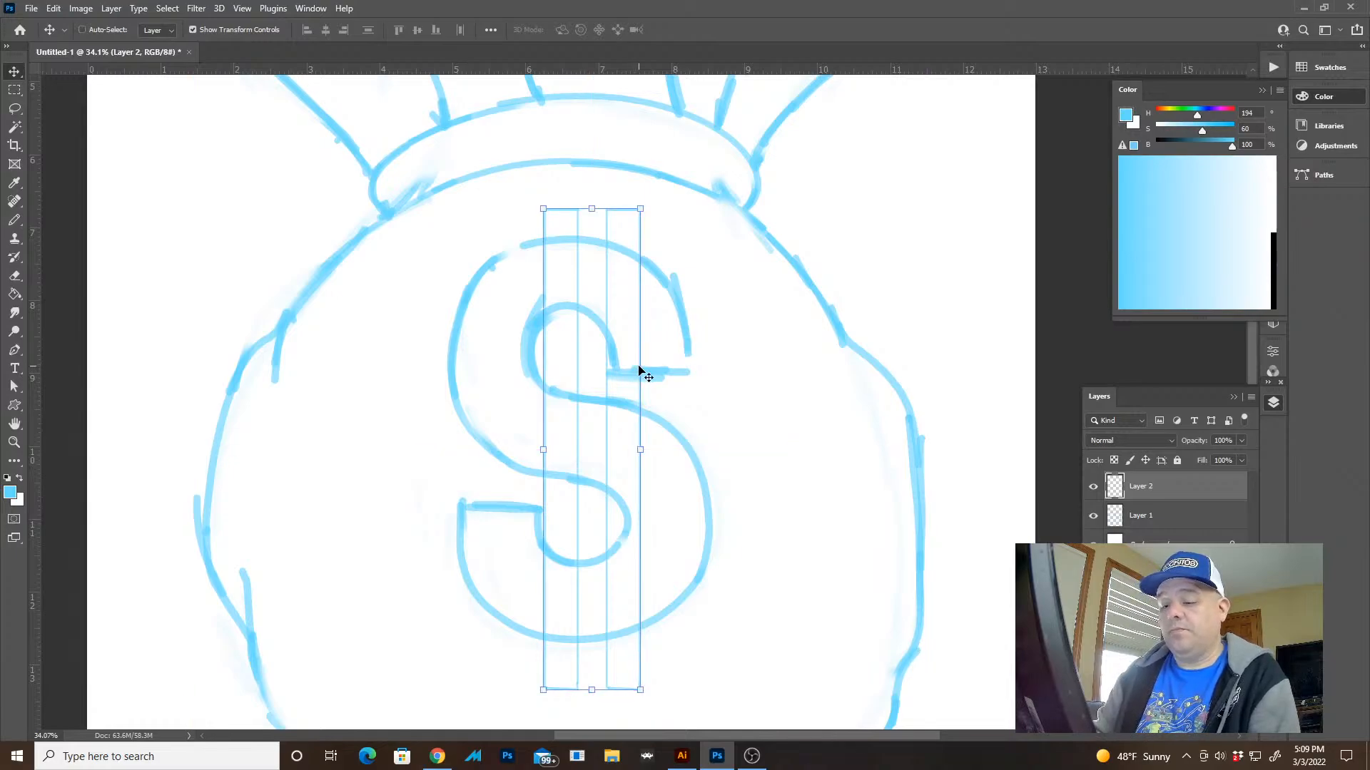
Select the right vertical bar with a rectangular marquee, move it closer to the left bar, and deselect it
key("m")
left_click_drag(710, 183, 595, 724)
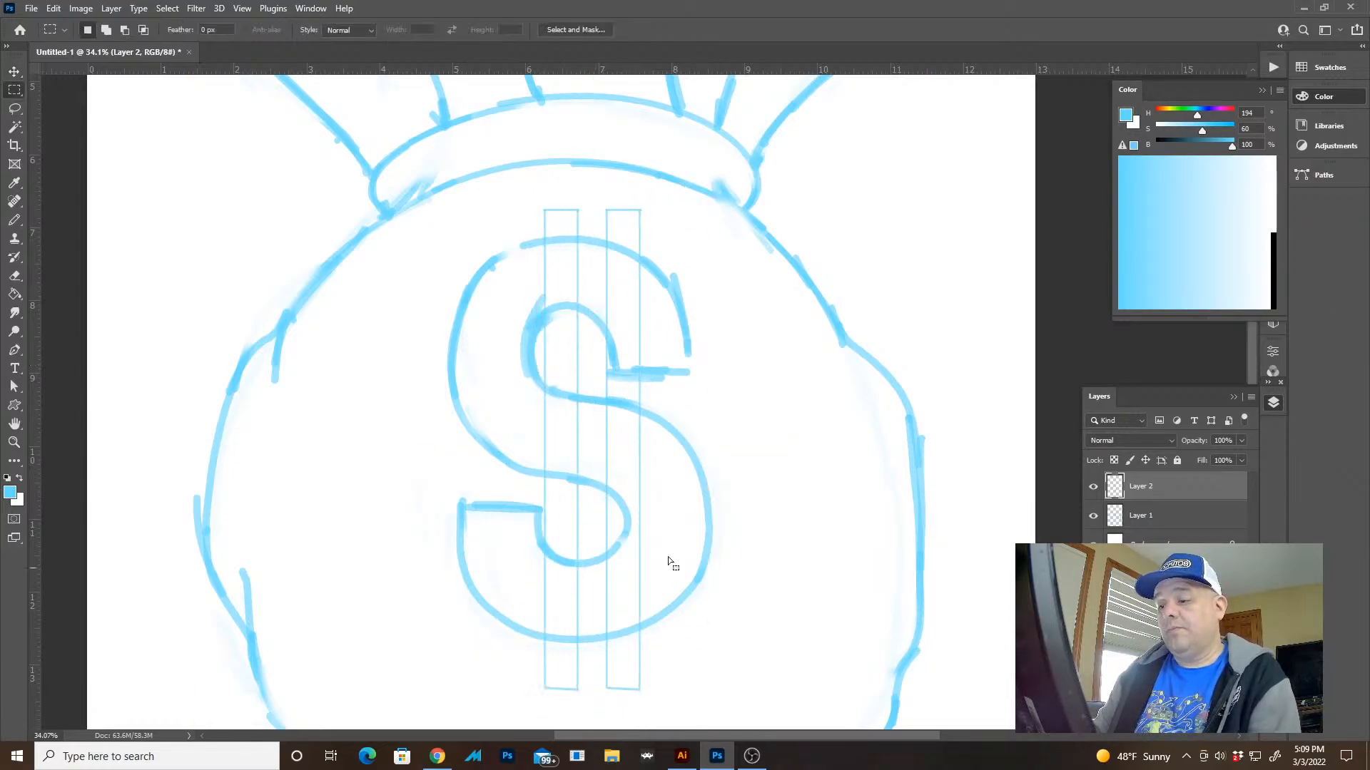
key("v")
mouse_move(642, 451)
left_mouse_down()
mouse_move(602, 446)
mouse_move(621, 443)
left_mouse_up()
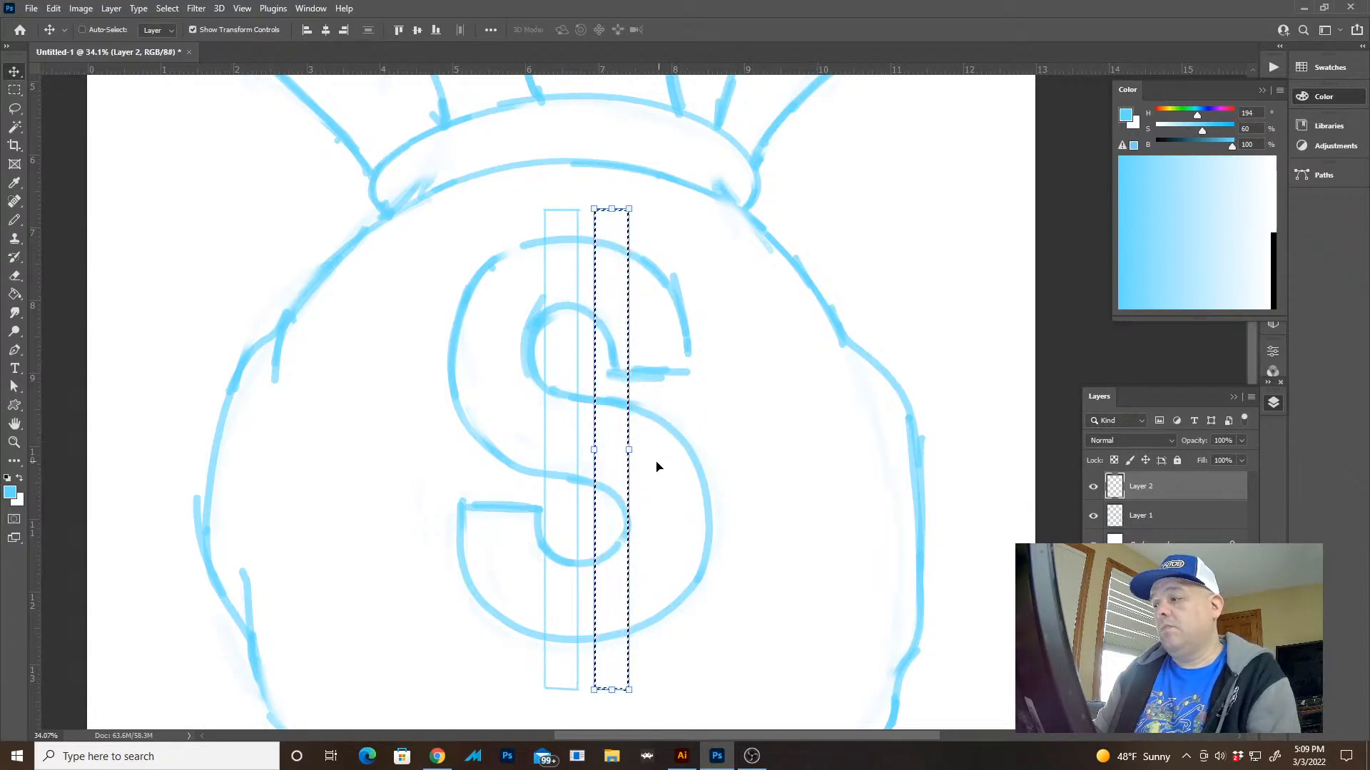
left_click_drag(633, 450, 622, 449)
key("ctrl+z")
key("Return")
key("l")
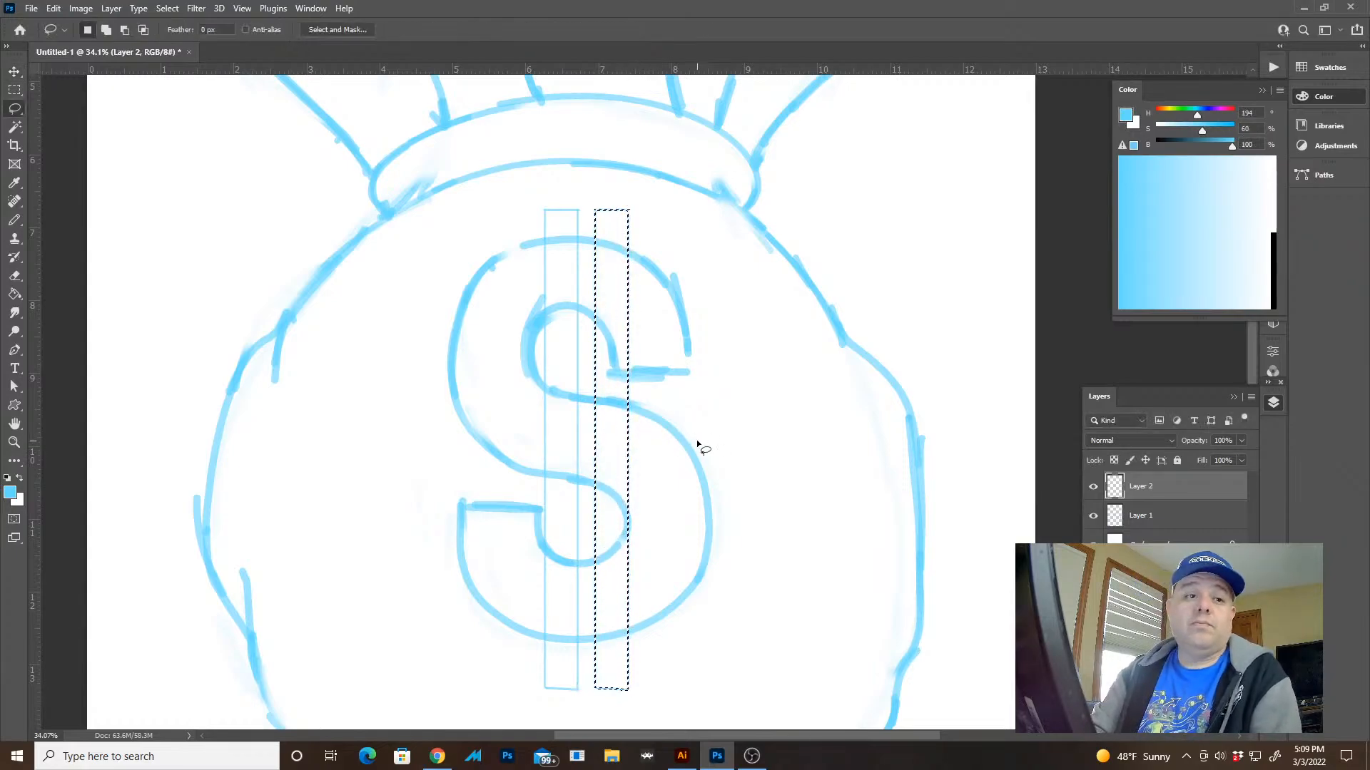
key("v")
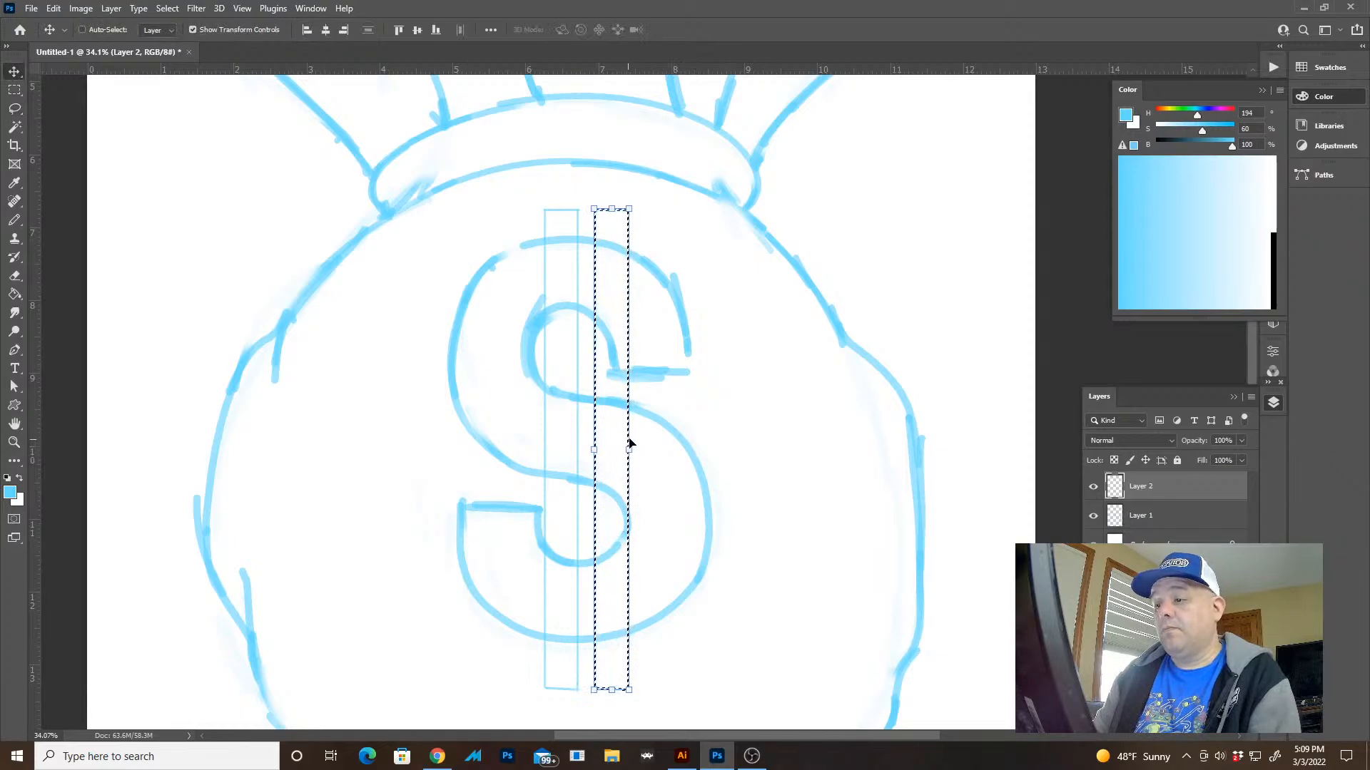
key("ctrl+d")
Narrow the pair of vertical bars further, nudge it slightly right to centre it over the S, and deselect it
left_click_drag(632, 449, 604, 437)
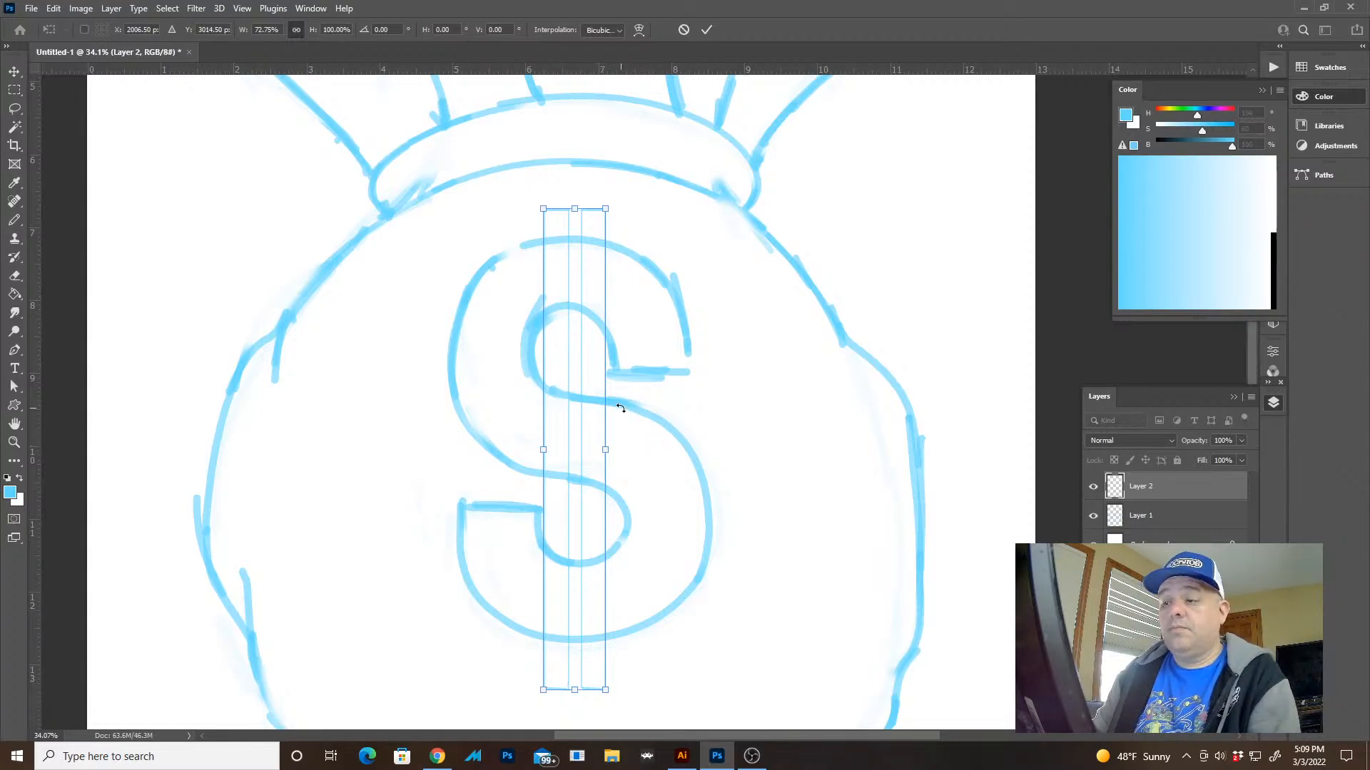
left_click_drag(601, 450, 602, 440)
key("Return")
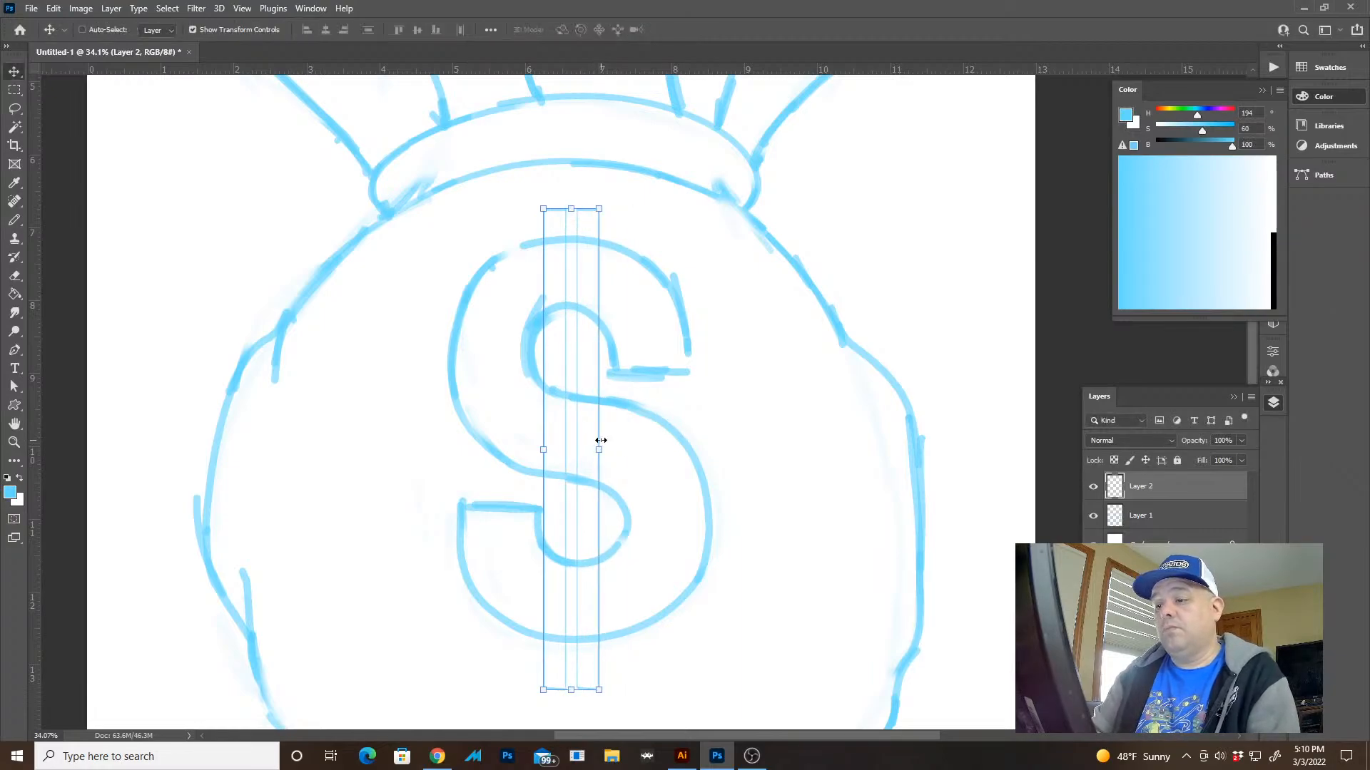
key("shift+Right")
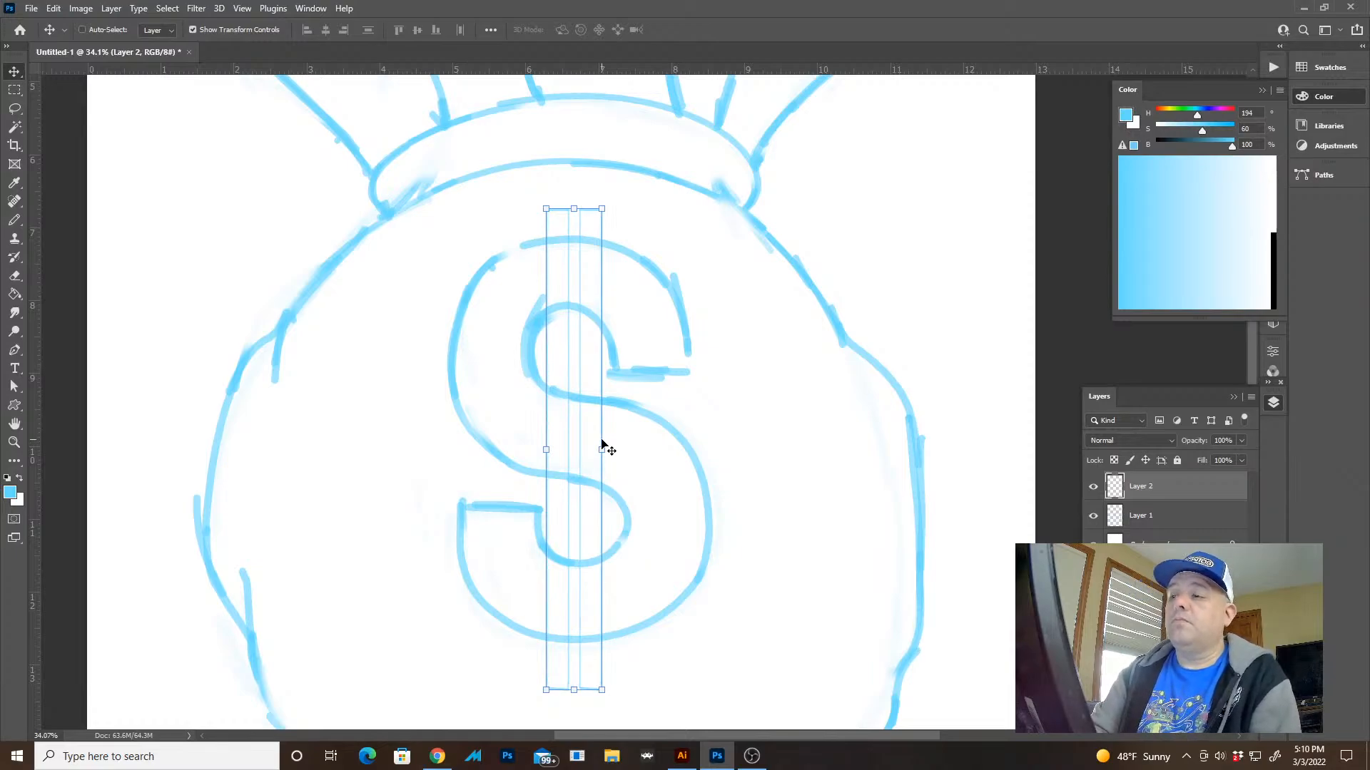
key("ctrl+d")
On Layer 1, trace the upper ends of both bars in pencil down to the S's top outline
key("z")
left_click_drag(554, 245, 735, 326)
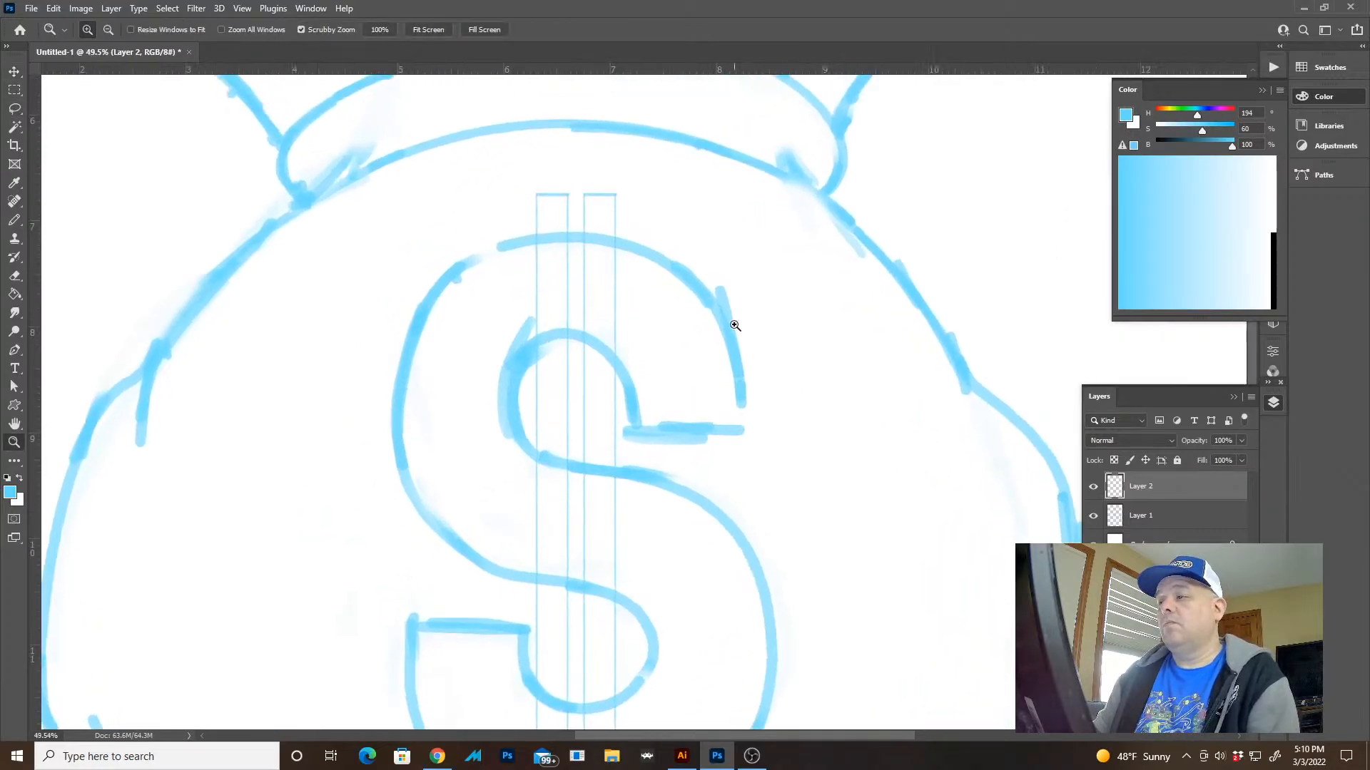
left_click(1169, 515)
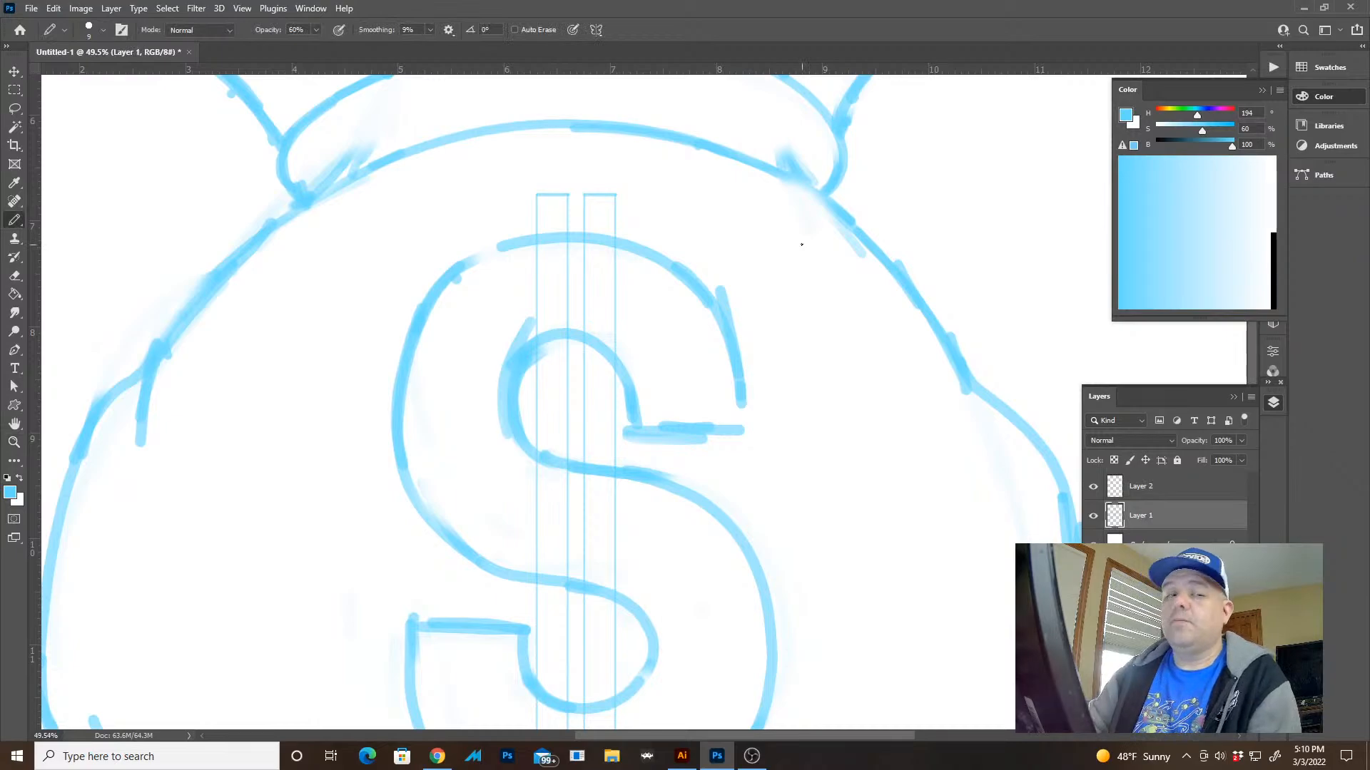
mouse_move(540, 176)
left_mouse_down()
mouse_move(603, 205)
mouse_move(608, 310)
left_mouse_up()
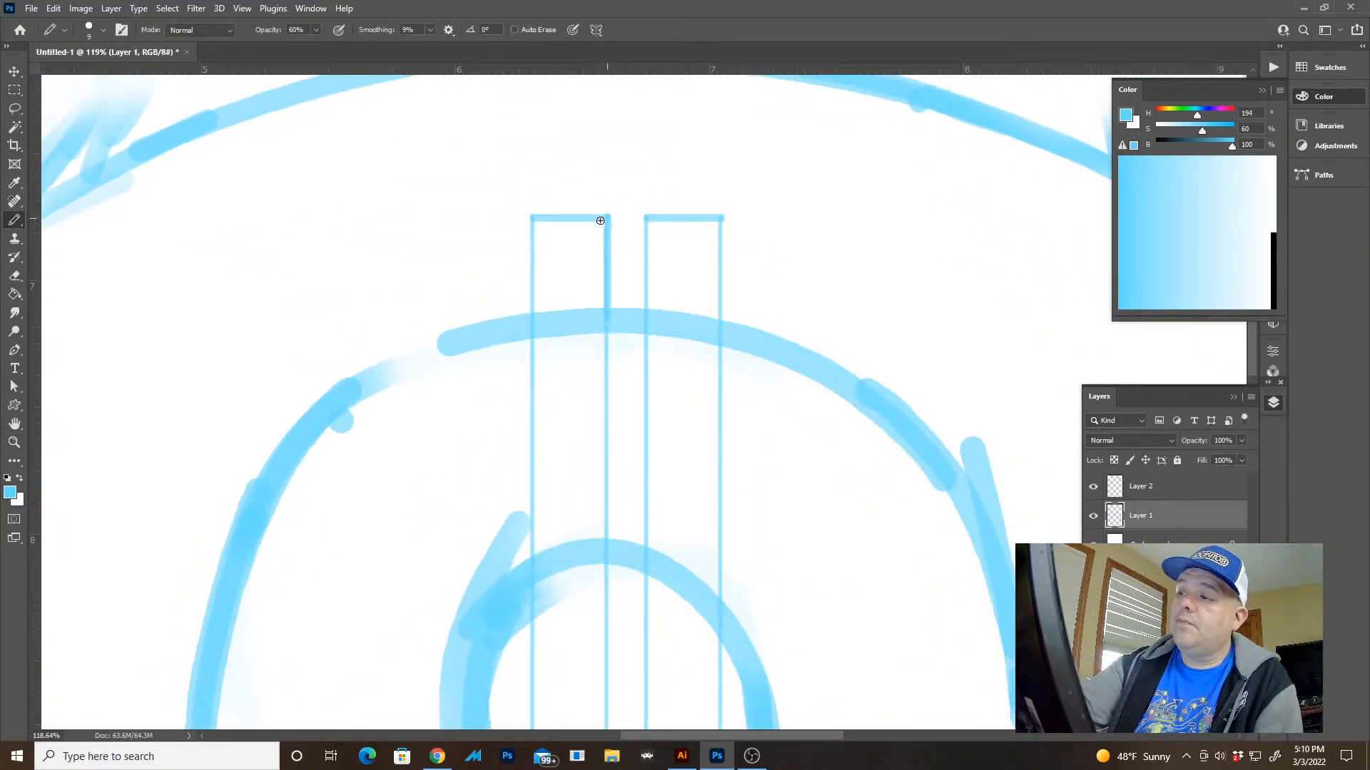
mouse_move(600, 221)
left_mouse_down()
mouse_move(530, 219)
mouse_move(533, 315)
left_mouse_up()
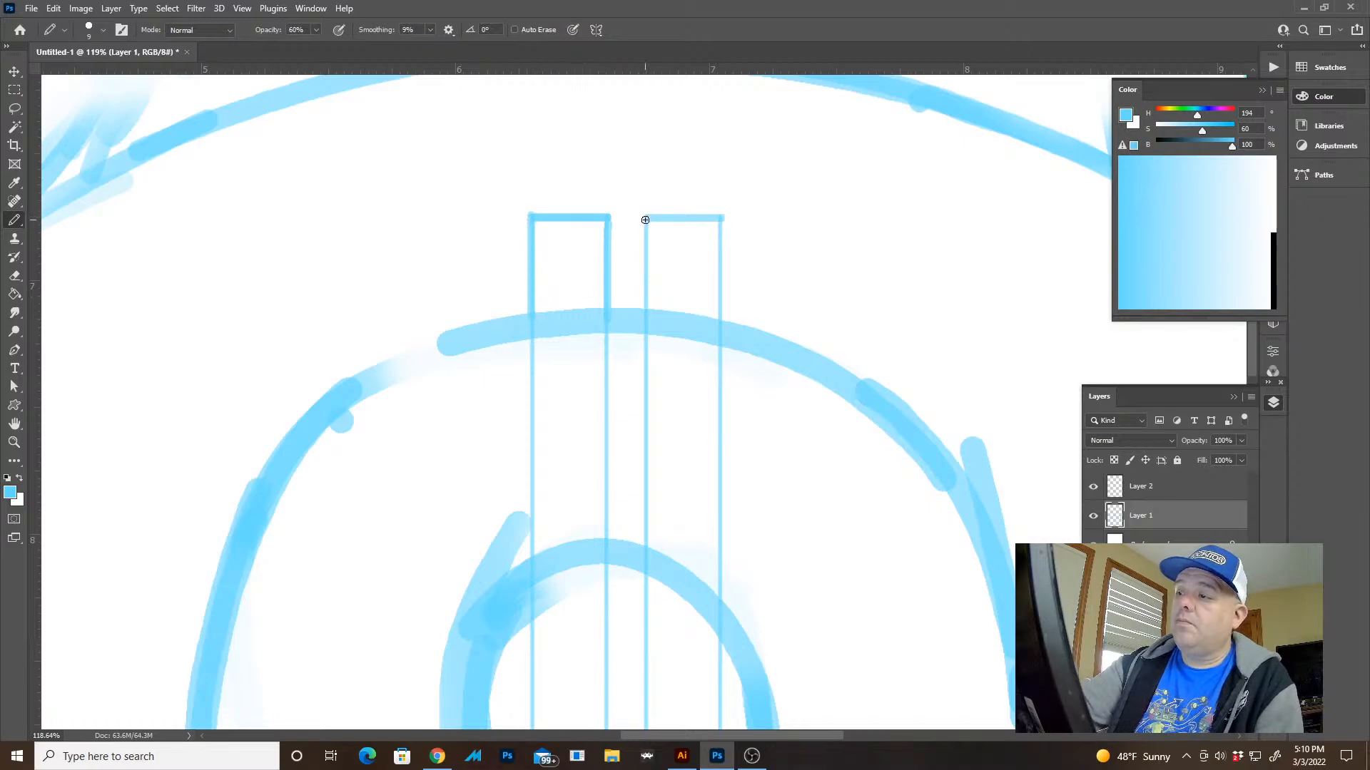
left_click_drag(645, 220, 643, 316)
mouse_move(649, 213)
left_mouse_down()
mouse_move(718, 215)
mouse_move(719, 327)
mouse_move(745, 154)
left_mouse_up()
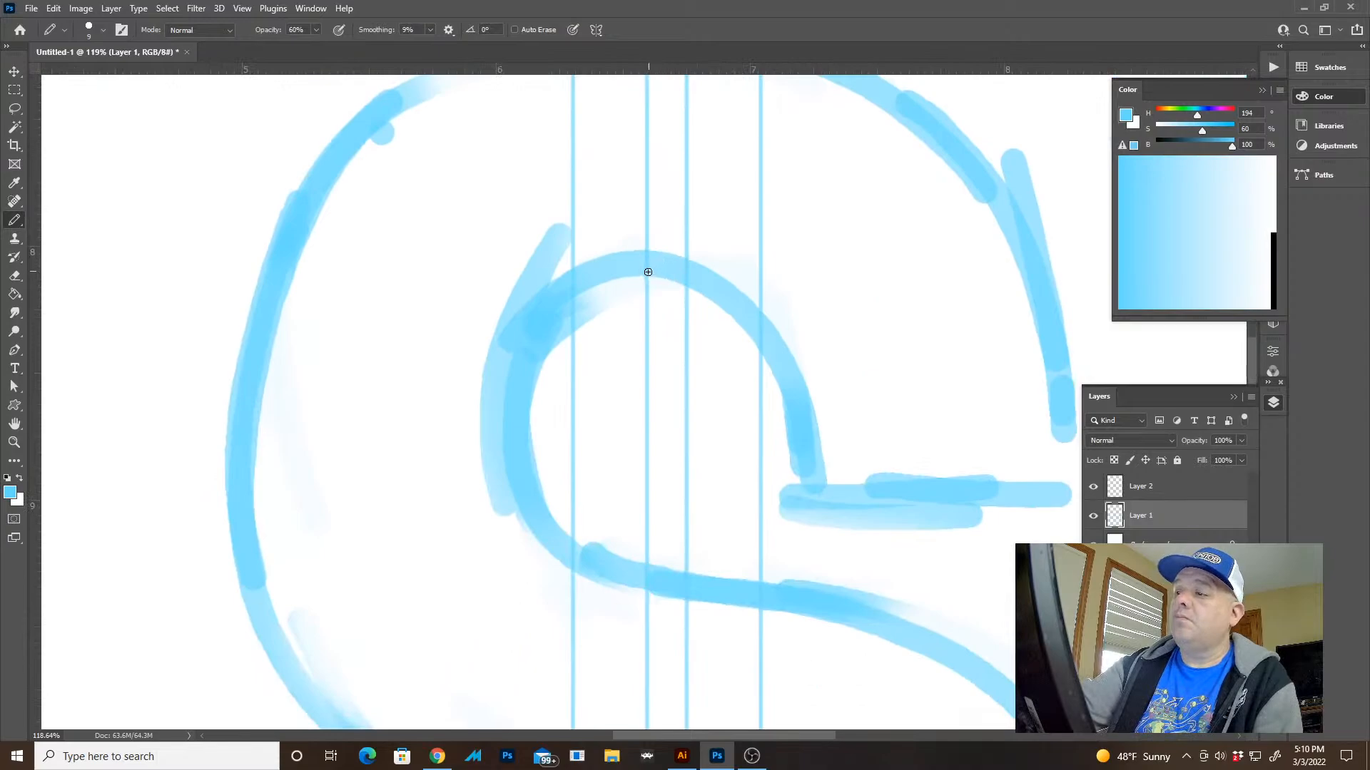
Trace the bars' vertical edges inside the S's upper opening, undoing and redrawing the stray stroke
left_click_drag(648, 272, 647, 588)
left_click_drag(575, 286, 579, 542)
left_click_drag(687, 283, 678, 550)
key("ctrl+z")
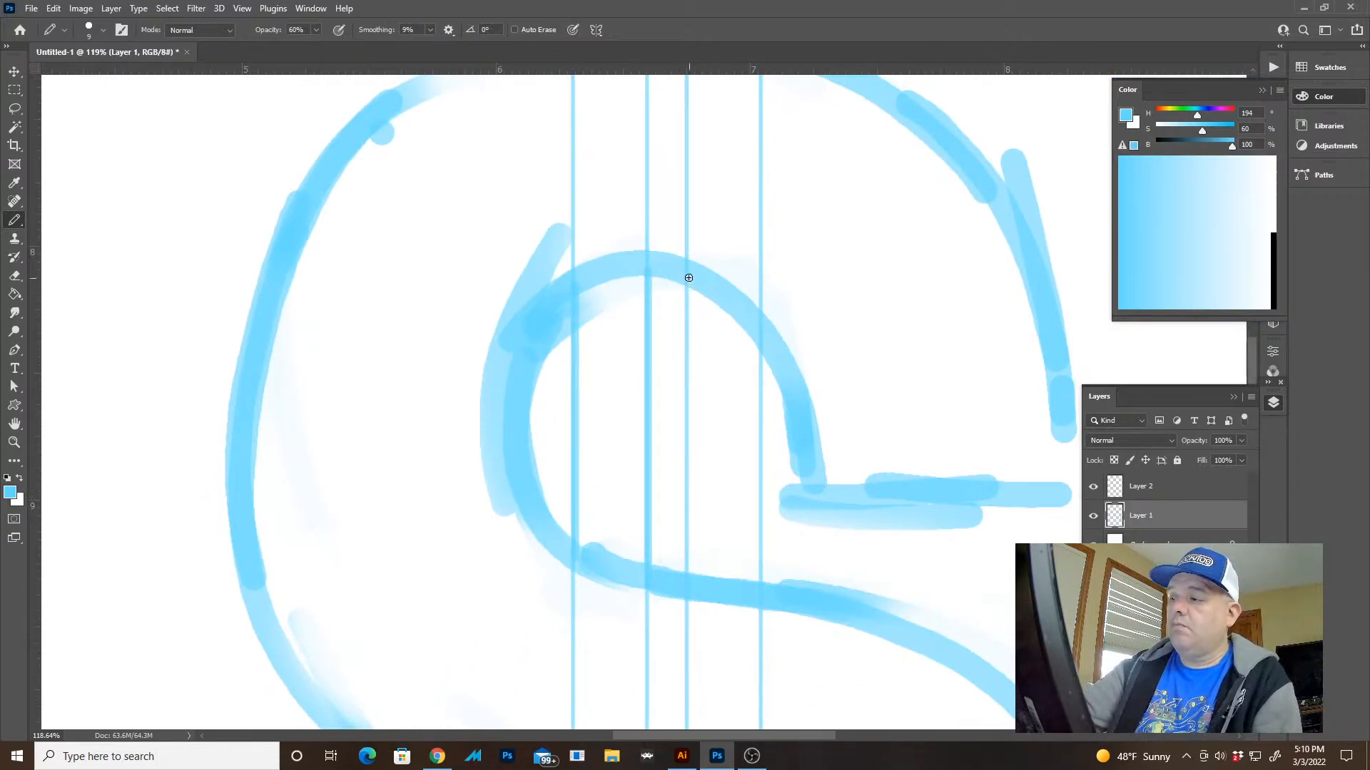
left_click_drag(686, 280, 692, 580)
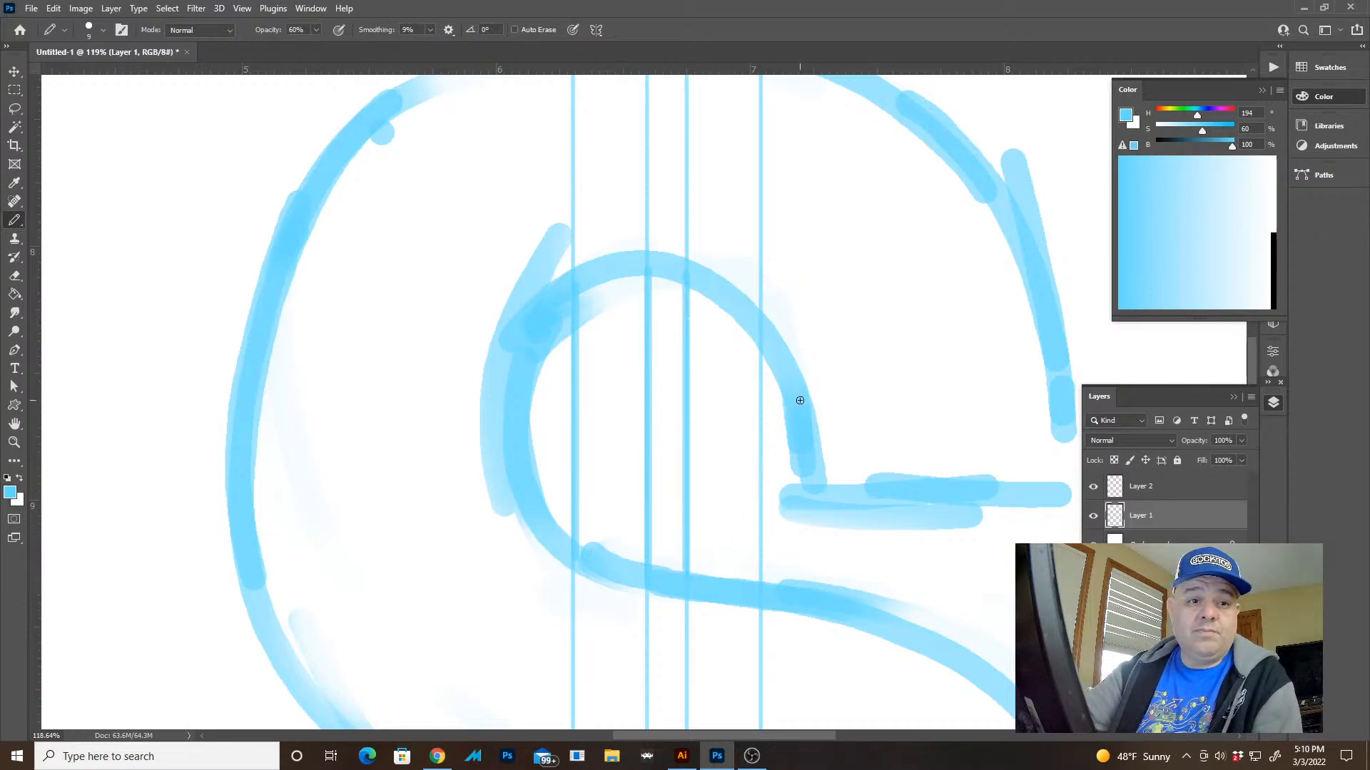
mouse_move(770, 343)
left_mouse_down()
mouse_move(765, 583)
mouse_move(800, 238)
left_mouse_up()
key("ctrl+z")
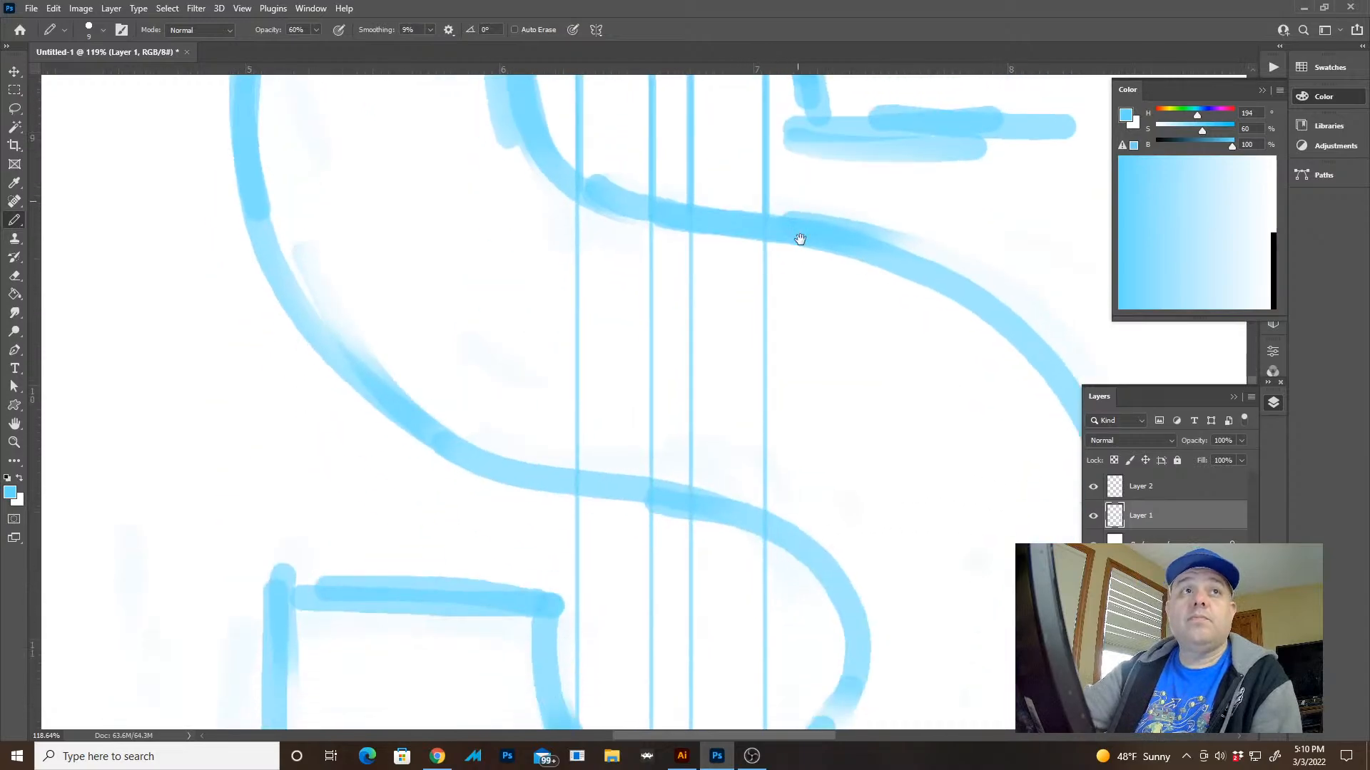
Trace the bars' vertical edges inside the S's lower opening, from its upper curve down to its lower curve
left_click_drag(779, 584, 802, 433)
left_click_drag(788, 89, 789, 634)
left_click_drag(716, 350, 716, 646)
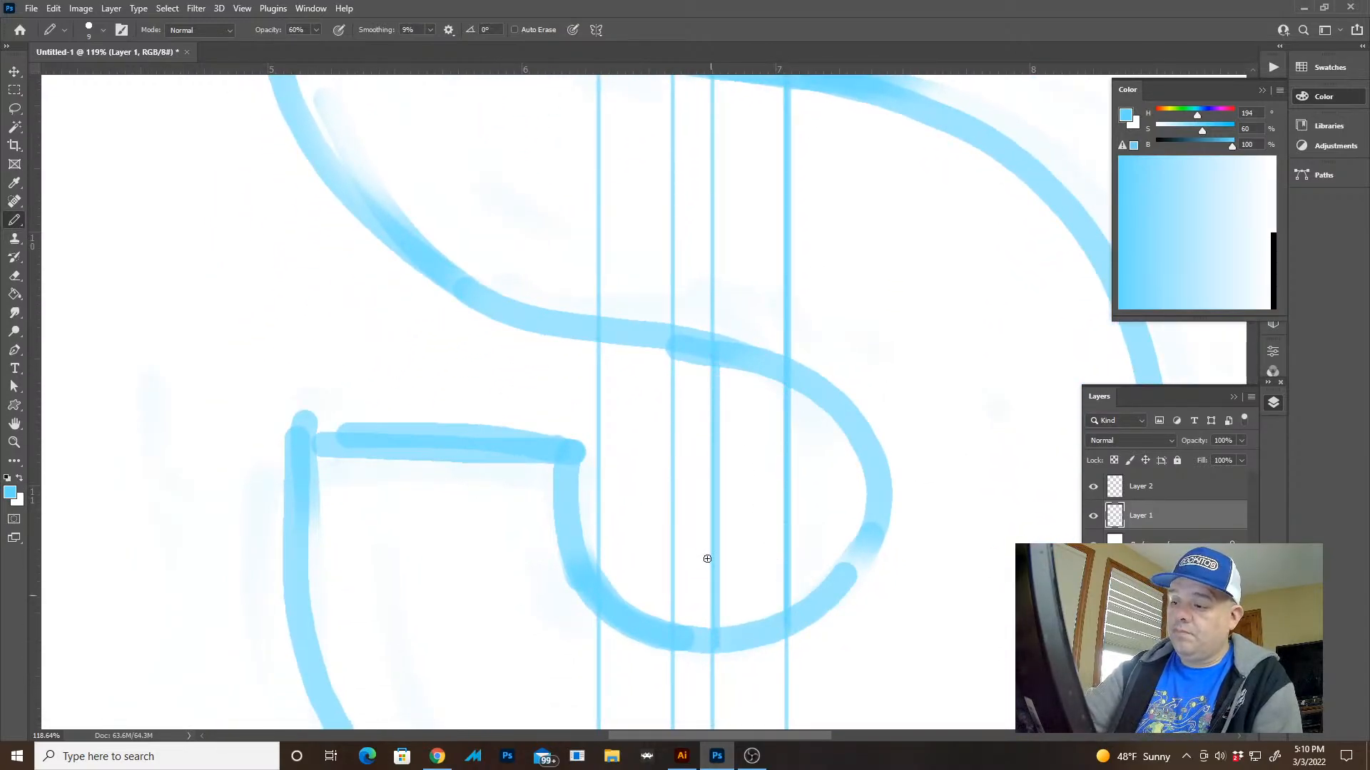
left_click_drag(675, 334, 679, 619)
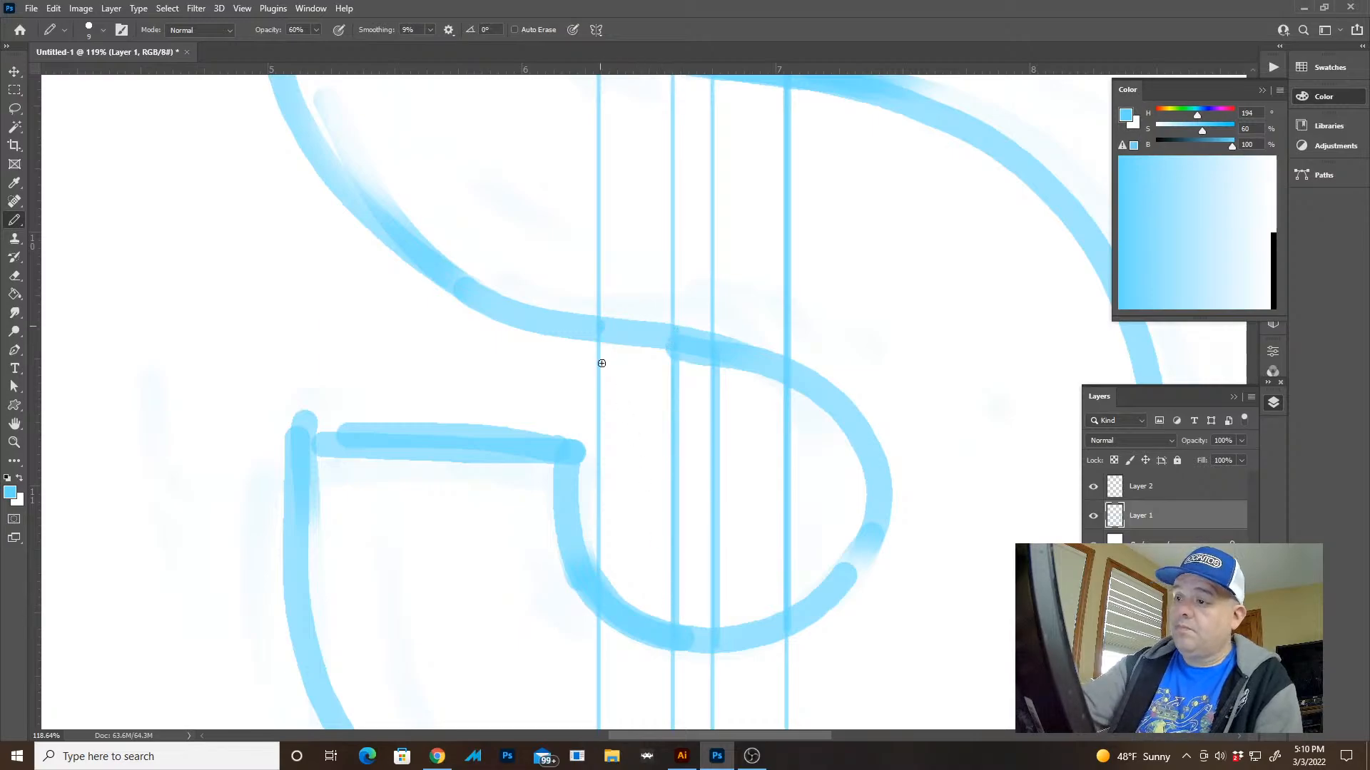
left_click_drag(602, 363, 602, 591)
Trace the lower ends of both bars from the S's bottom outline down to their closing edges
scroll(627, 382, "down", 6)
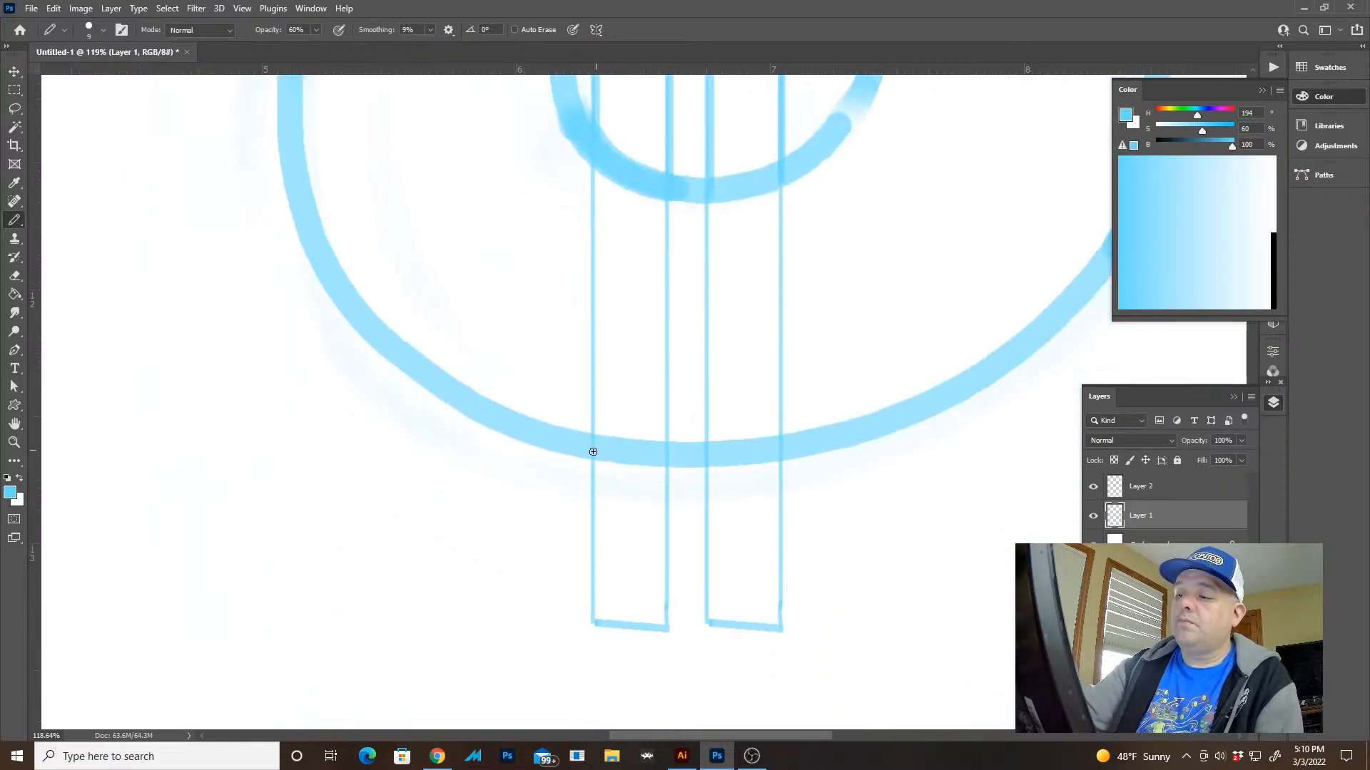
left_click_drag(594, 162, 600, 607)
key("ctrl+z")
left_click_drag(591, 457, 598, 622)
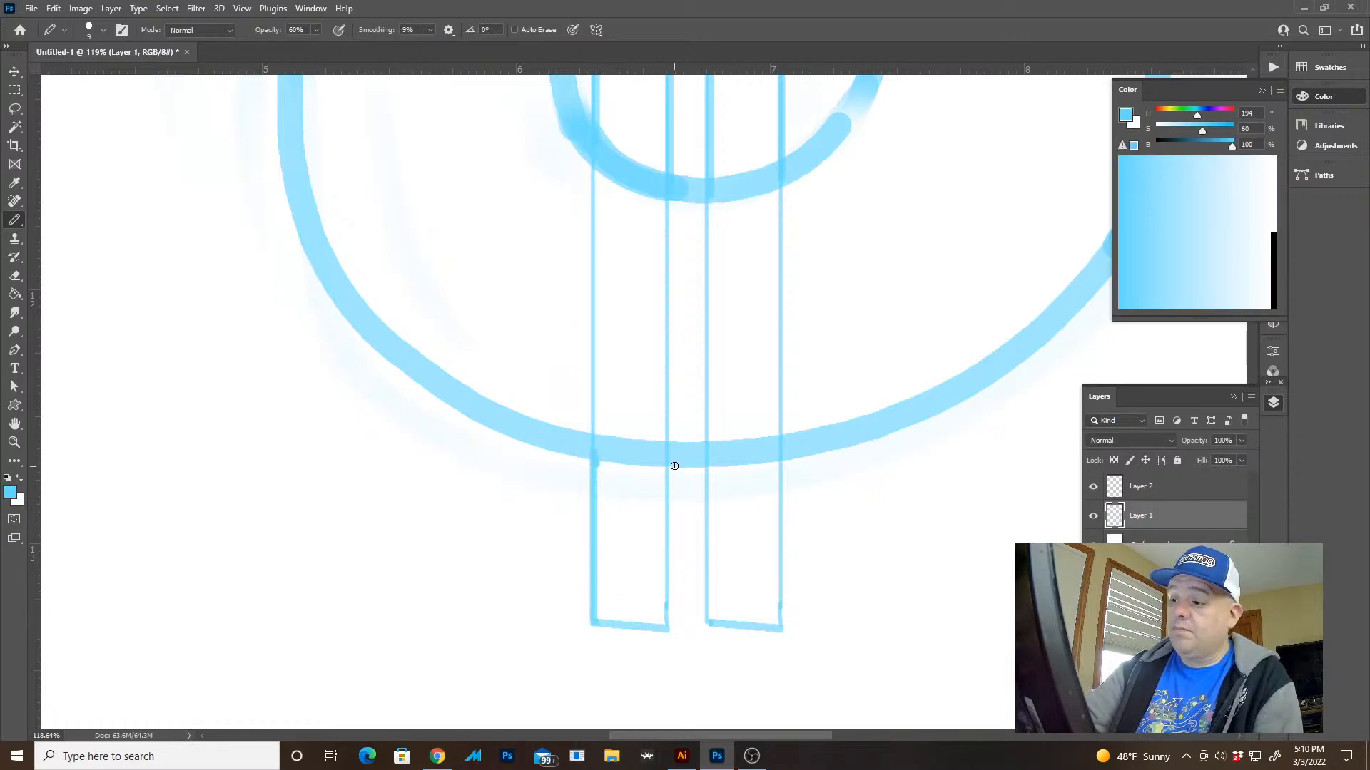
mouse_move(668, 459)
left_mouse_down()
mouse_move(667, 630)
mouse_move(590, 621)
left_mouse_up()
mouse_move(713, 456)
left_mouse_down()
mouse_move(705, 625)
mouse_move(783, 632)
mouse_move(774, 472)
left_mouse_up()
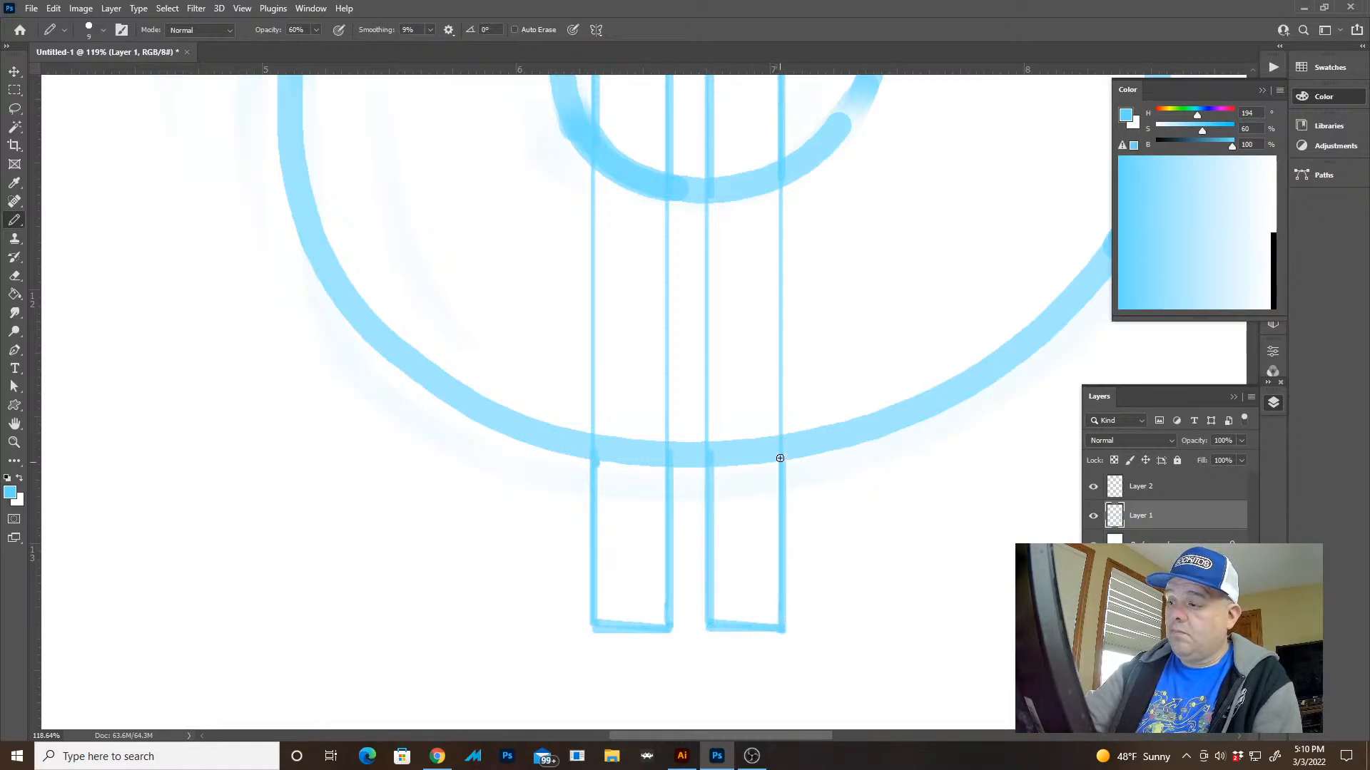
Hide Layer 2 and erase the stray bar line running across the S's middle stroke
key("z")
left_click_drag(842, 503, 742, 503)
left_click(1092, 487)
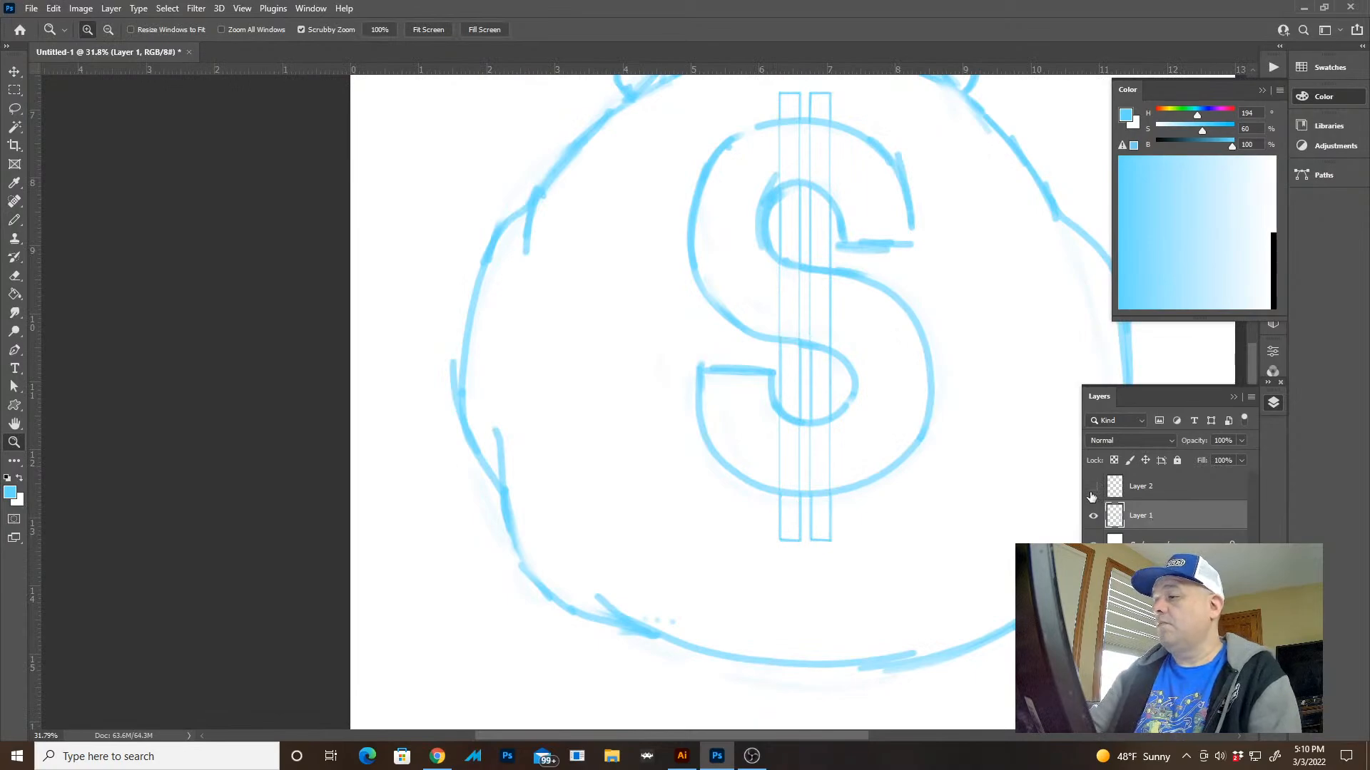
left_click_drag(963, 486, 864, 532)
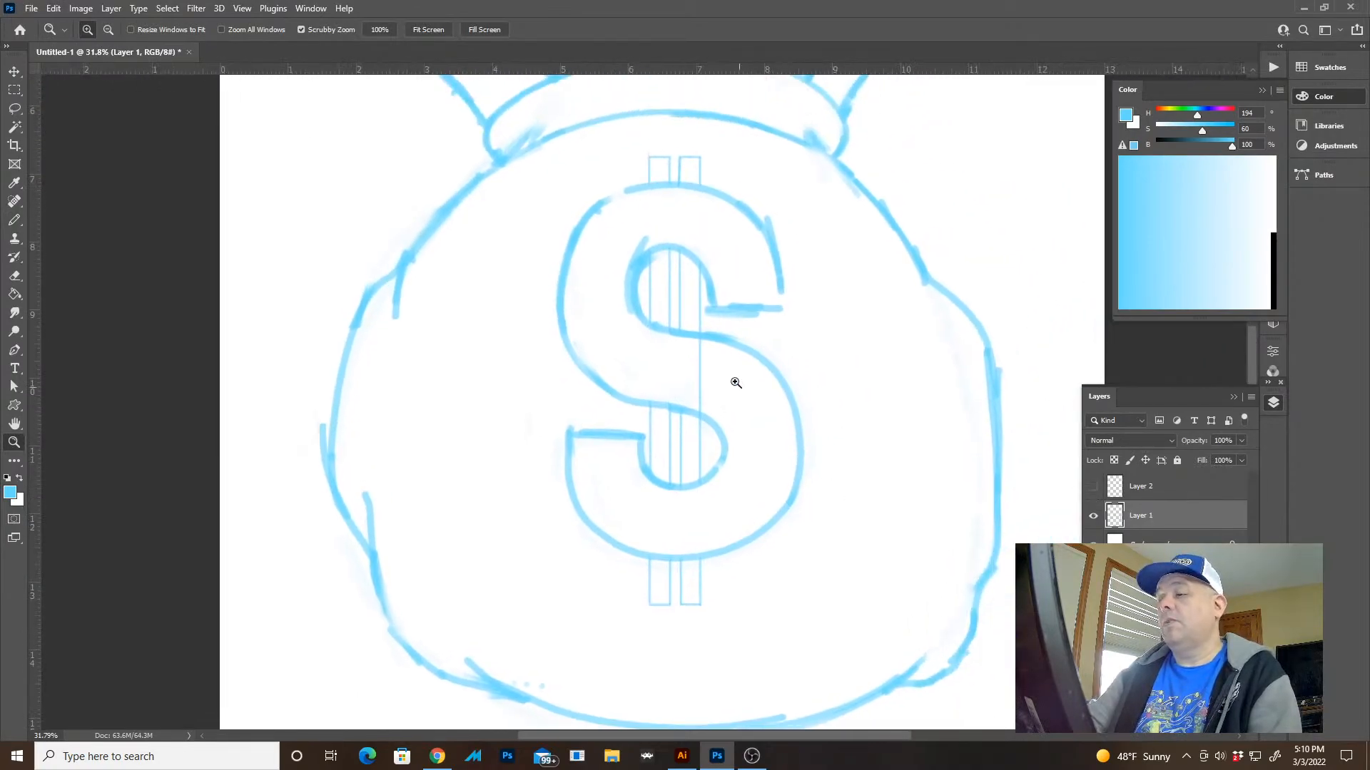
left_click_drag(712, 363, 790, 378)
key("e")
mouse_move(678, 379)
left_mouse_down()
mouse_move(679, 352)
mouse_move(703, 448)
left_mouse_up()
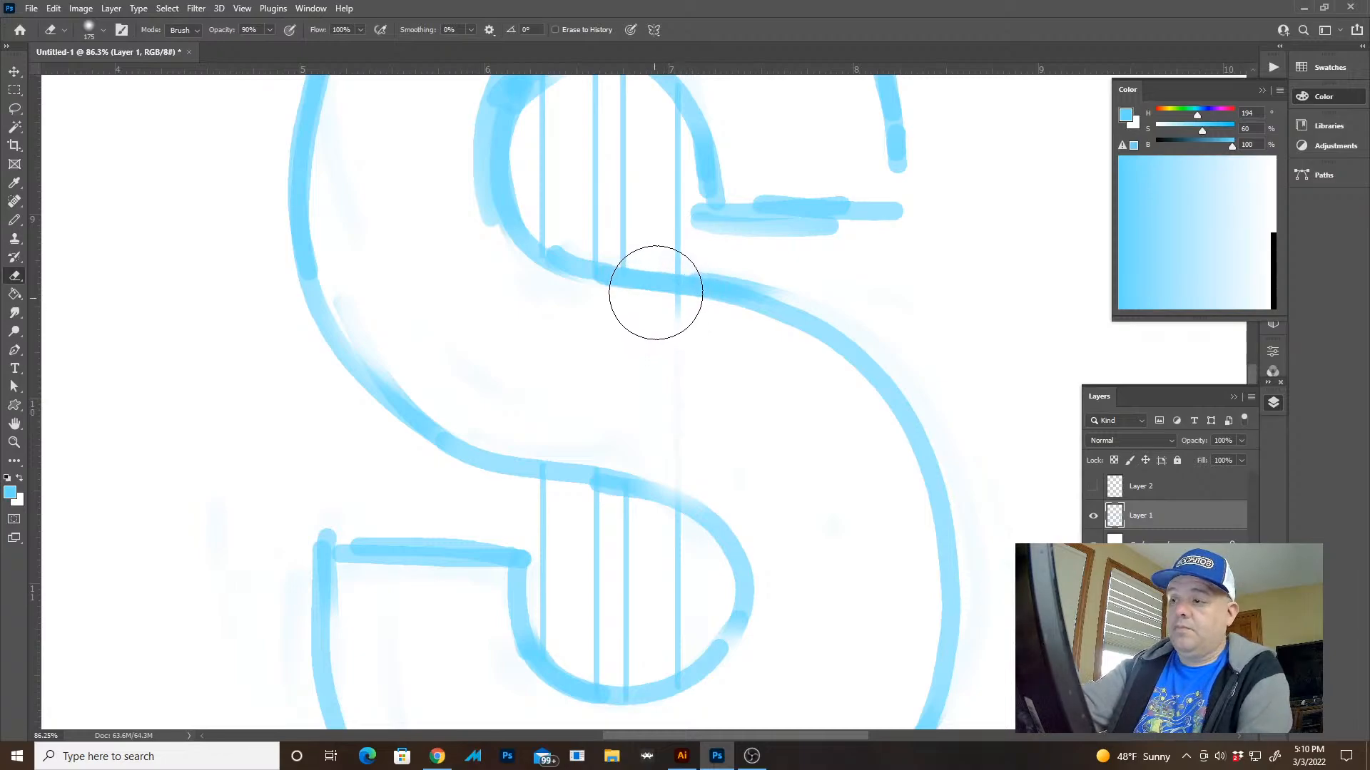
key("p")
key("e")
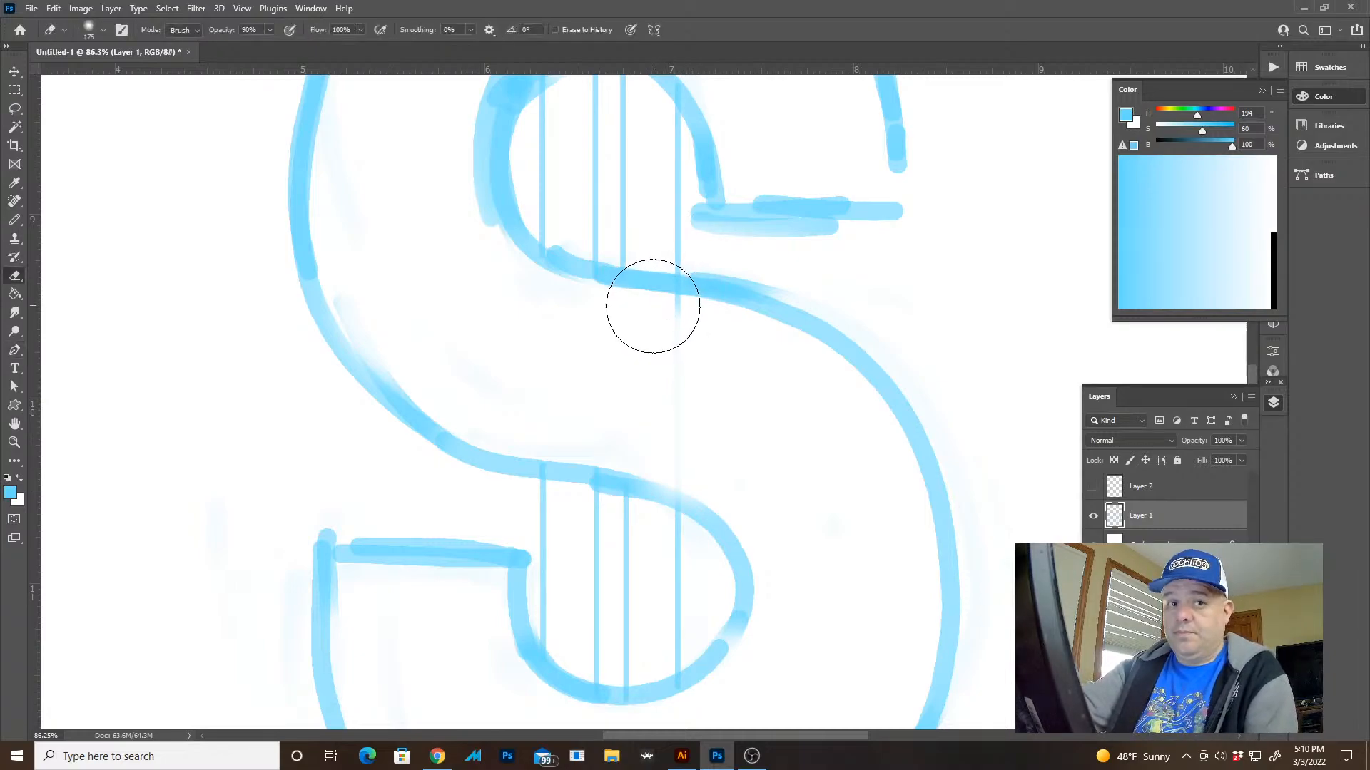
Shrink the eraser to 60 and erase the S's outline where both bars cross its middle, lower opening and bottom curve
left_click_drag(652, 264, 642, 269)
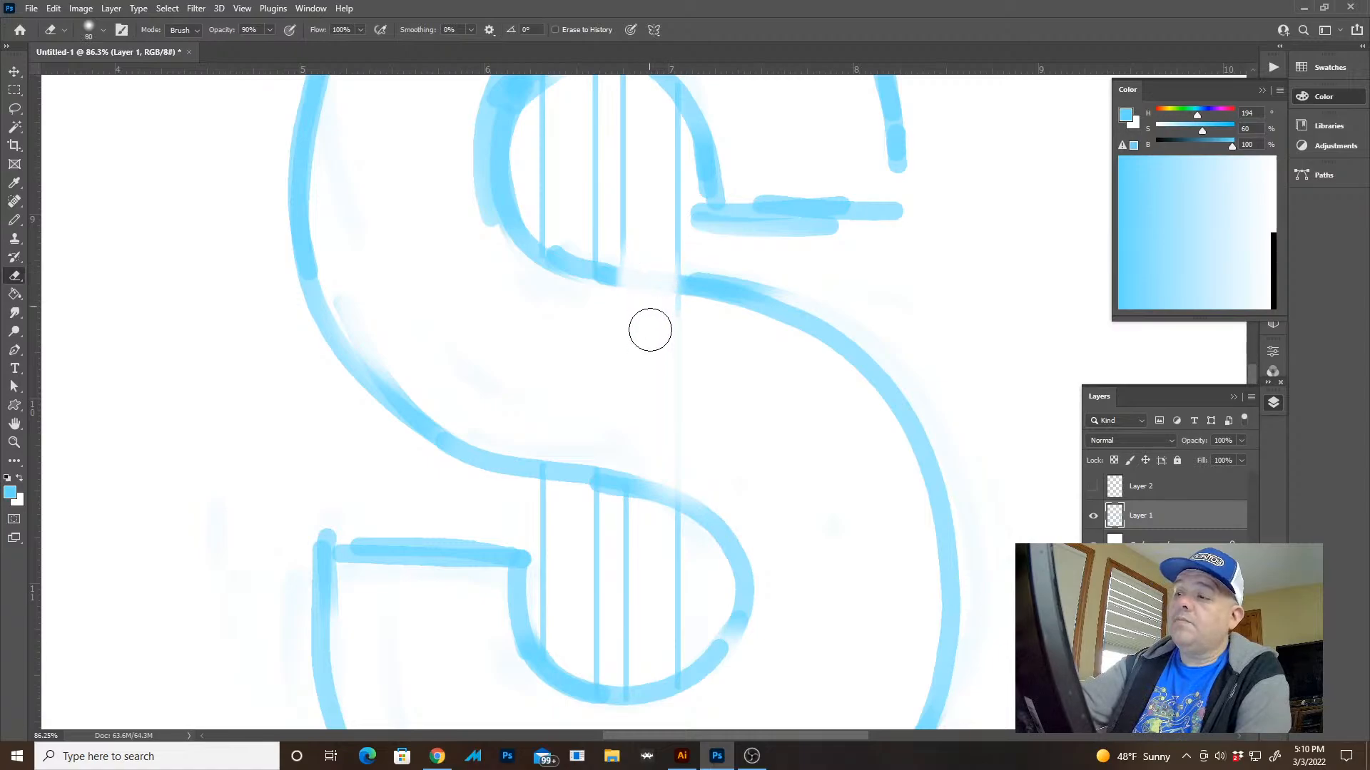
key("bracketleft")
key("bracketleft")
key("bracketleft")
mouse_move(572, 239)
left_mouse_down()
mouse_move(565, 267)
mouse_move(564, 244)
left_mouse_up()
mouse_move(568, 458)
left_mouse_down()
mouse_move(569, 505)
mouse_move(572, 478)
mouse_move(626, 478)
mouse_move(653, 536)
mouse_move(659, 662)
mouse_move(669, 362)
mouse_move(592, 366)
mouse_move(576, 447)
mouse_move(589, 445)
mouse_move(596, 489)
mouse_move(661, 412)
mouse_move(672, 473)
left_mouse_up()
left_click_drag(634, 586, 645, 404)
left_click_drag(592, 437, 597, 453)
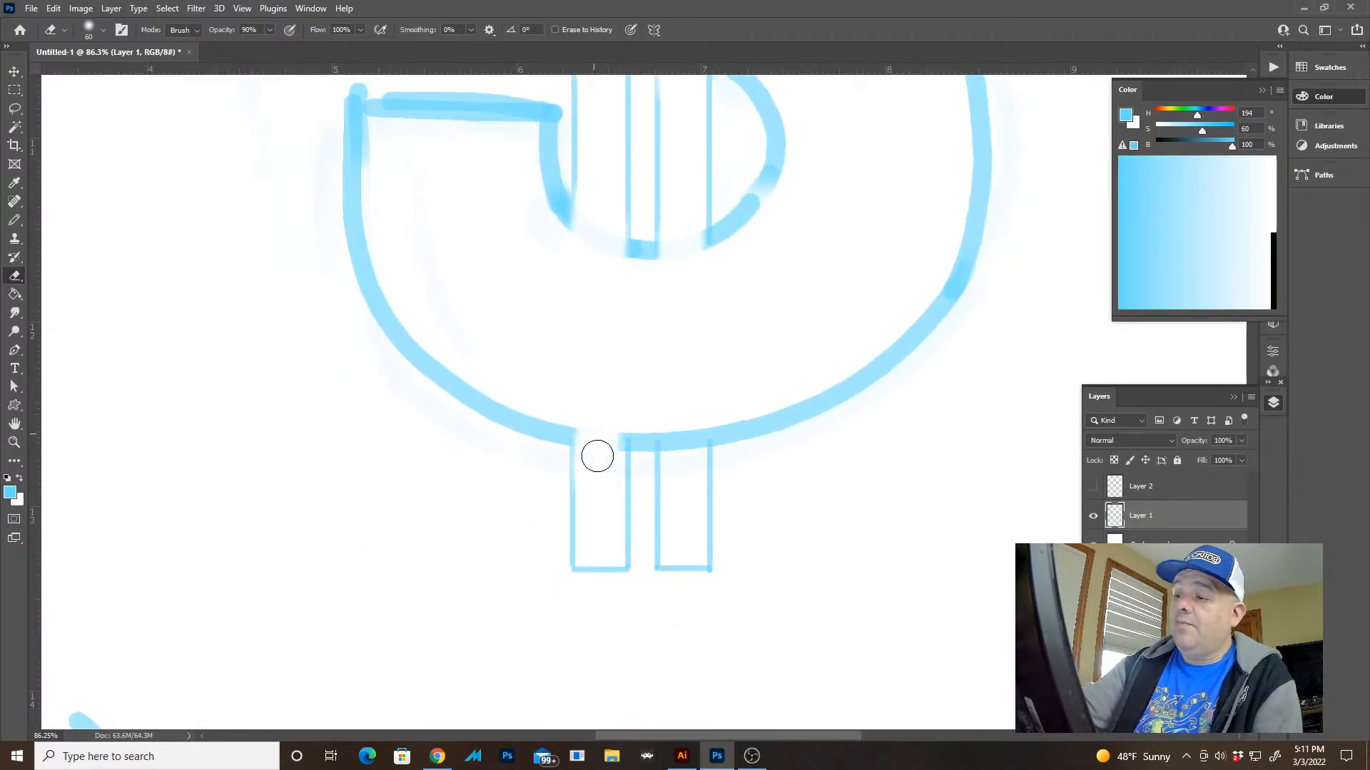
mouse_move(676, 416)
left_mouse_down()
mouse_move(679, 484)
mouse_move(683, 432)
left_mouse_up()
Erase the S's outline where both bars cross its top curve and the arch of its upper opening
key("z")
left_click_drag(830, 431, 758, 400)
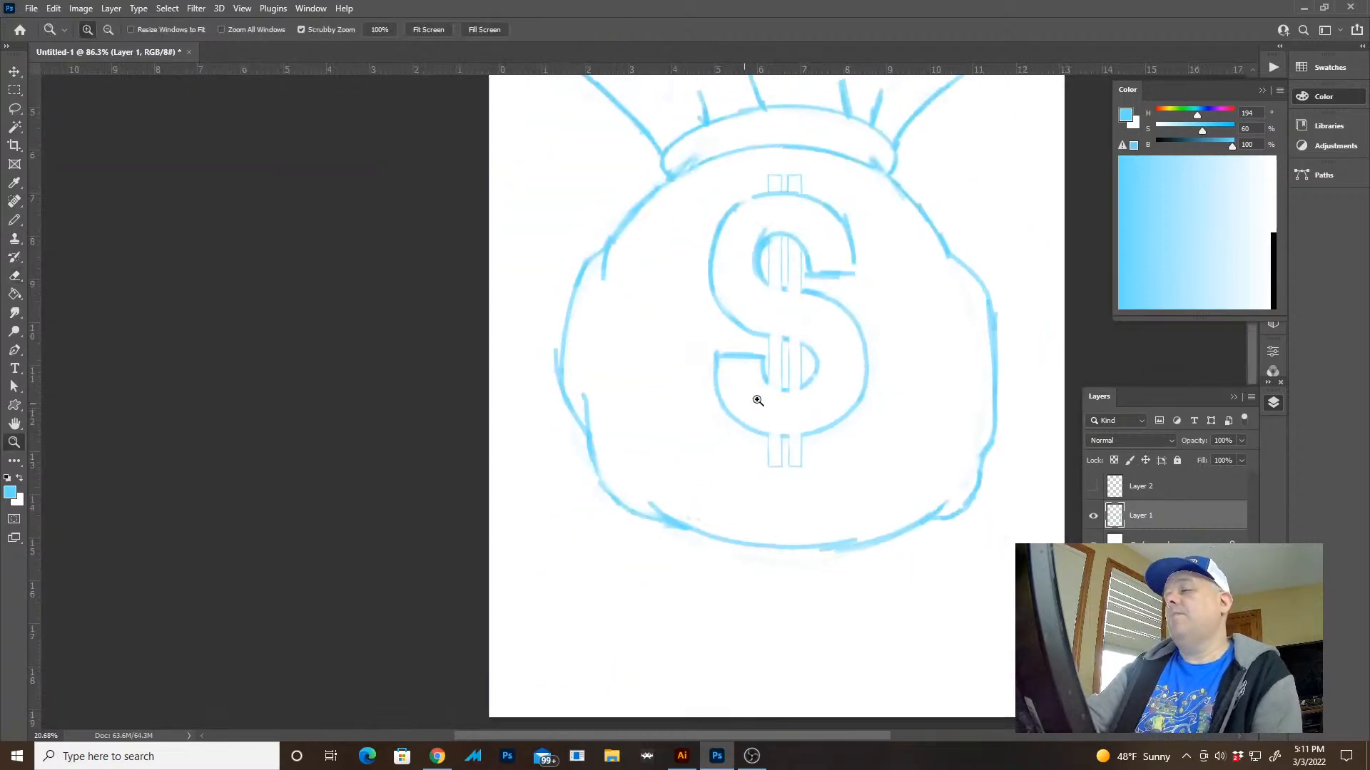
left_click_drag(836, 363, 792, 395)
key("e")
mouse_move(740, 265)
left_mouse_down()
mouse_move(702, 331)
mouse_move(705, 297)
mouse_move(758, 256)
mouse_move(786, 289)
mouse_move(793, 350)
mouse_move(800, 296)
left_mouse_up()
left_click_drag(803, 269, 763, 416)
mouse_move(758, 260)
left_mouse_down()
mouse_move(744, 241)
mouse_move(749, 276)
mouse_move(654, 229)
mouse_move(672, 245)
mouse_move(674, 289)
left_mouse_up()
key("z")
mouse_move(727, 379)
left_mouse_down()
mouse_move(680, 344)
mouse_move(685, 315)
left_mouse_up()
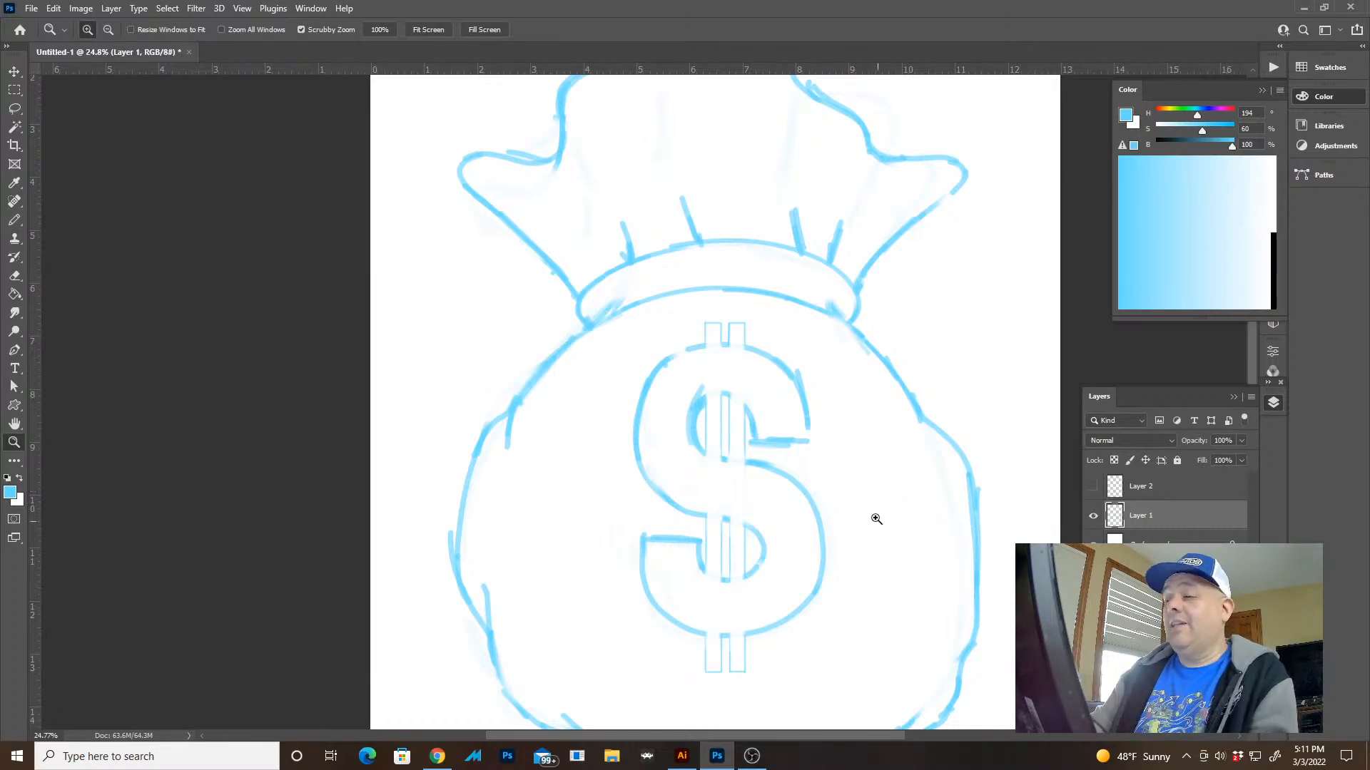
Darken the bars' vertical edges inside the S's upper opening with the pencil
left_click_drag(800, 456, 723, 373)
left_click_drag(651, 327, 731, 349)
key("b")
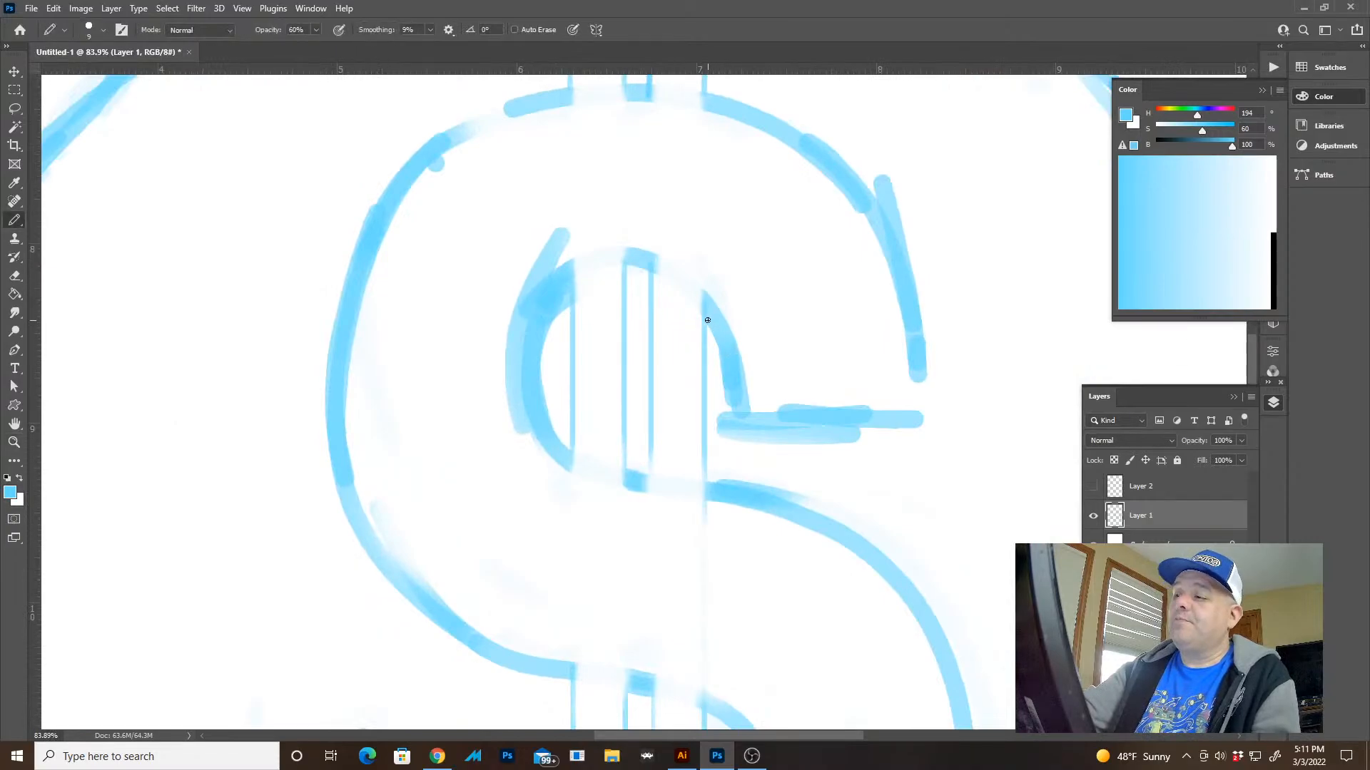
left_click_drag(705, 300, 705, 490)
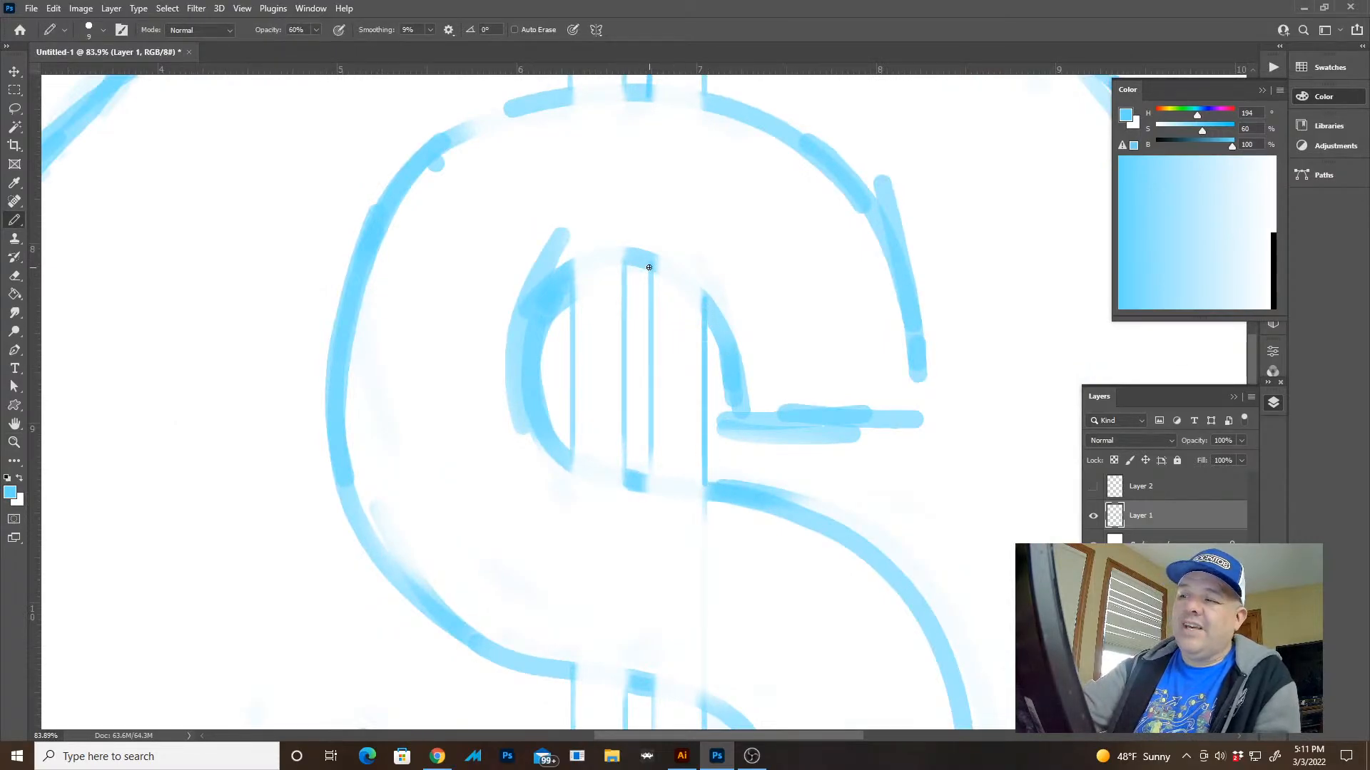
left_click_drag(648, 267, 650, 462)
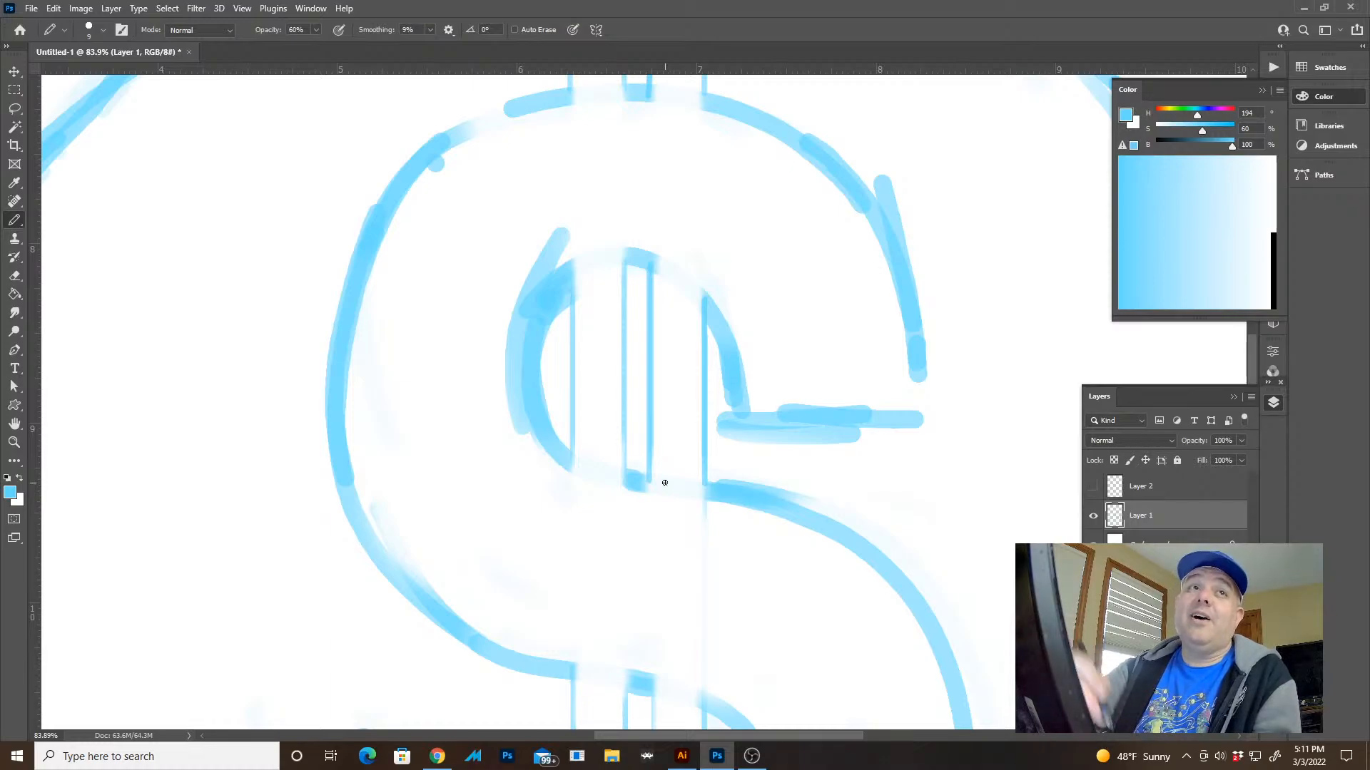
left_click_drag(626, 259, 624, 475)
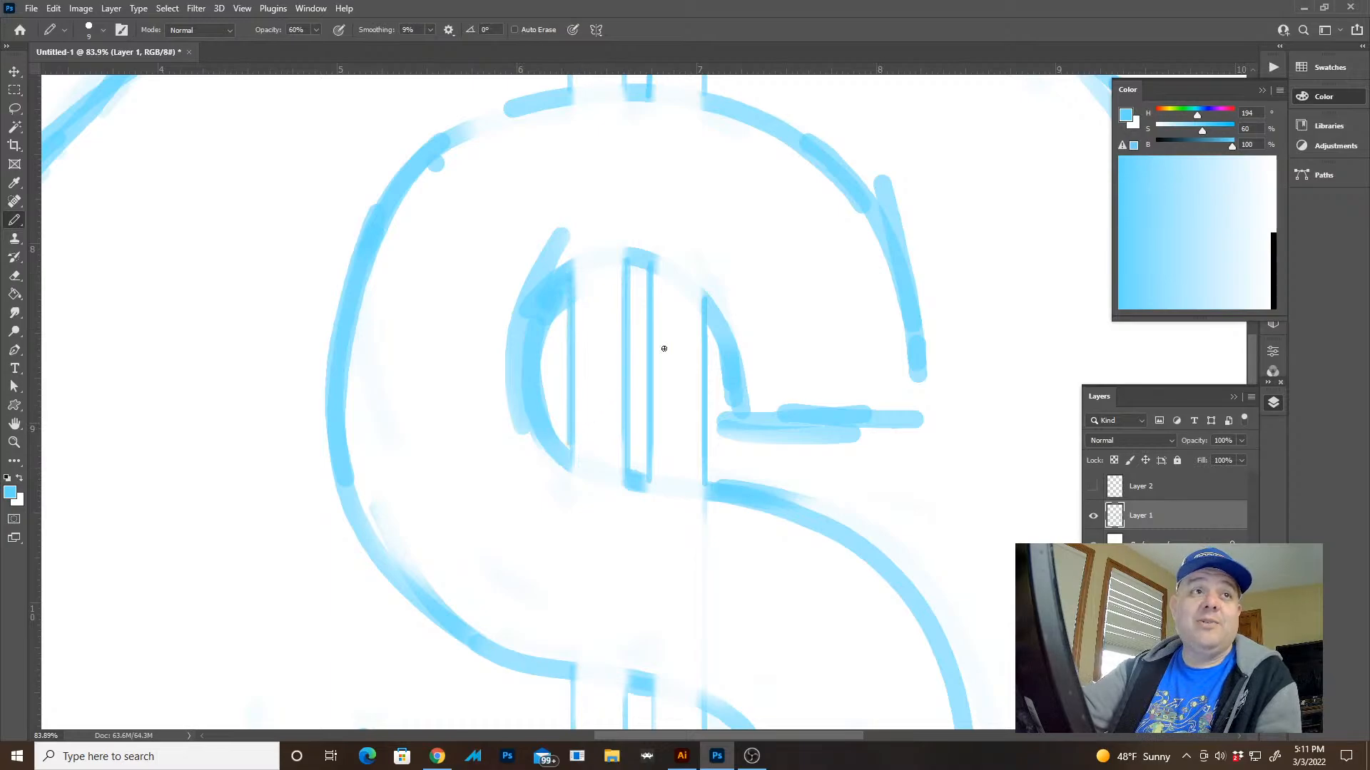
Darken the bars' vertical edges inside the S's lower opening with the pencil
scroll(762, 381, "down", 5)
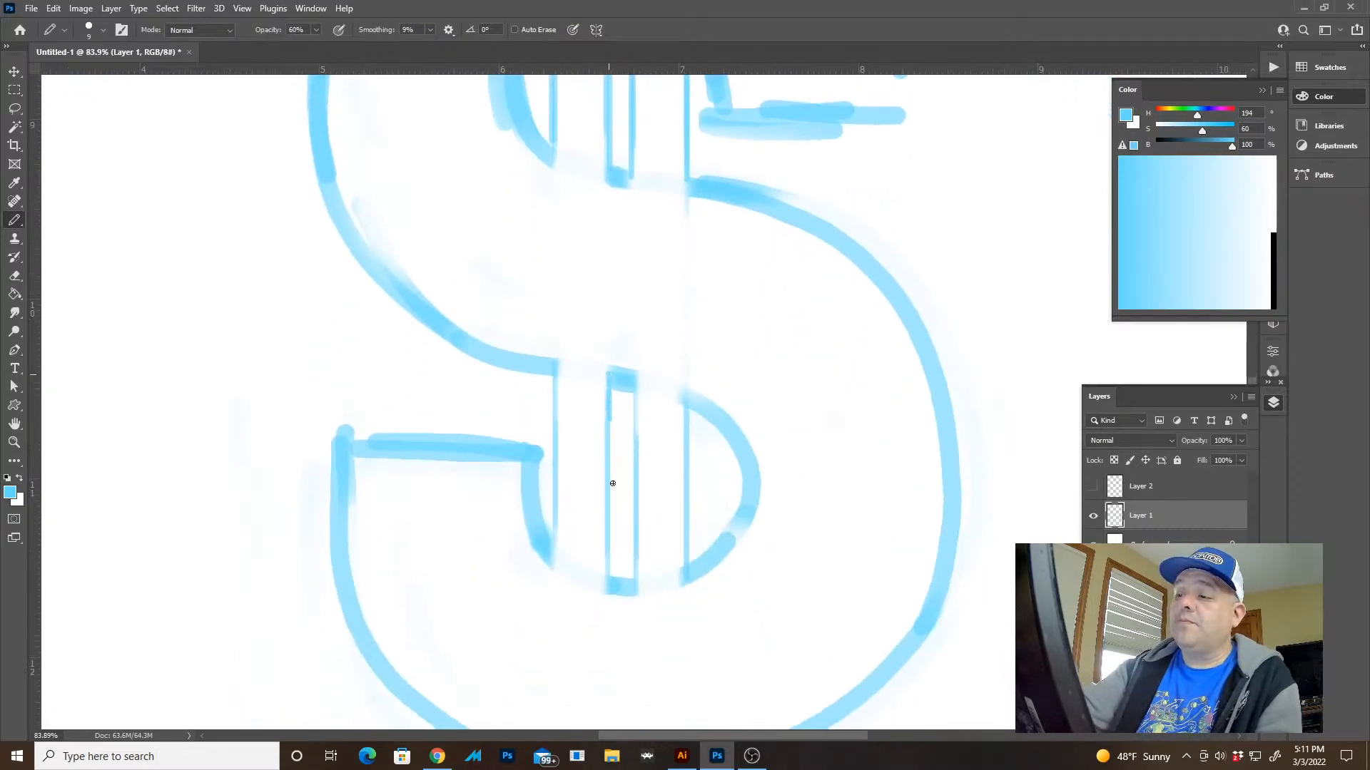
left_click_drag(612, 483, 615, 586)
left_click_drag(551, 372, 557, 556)
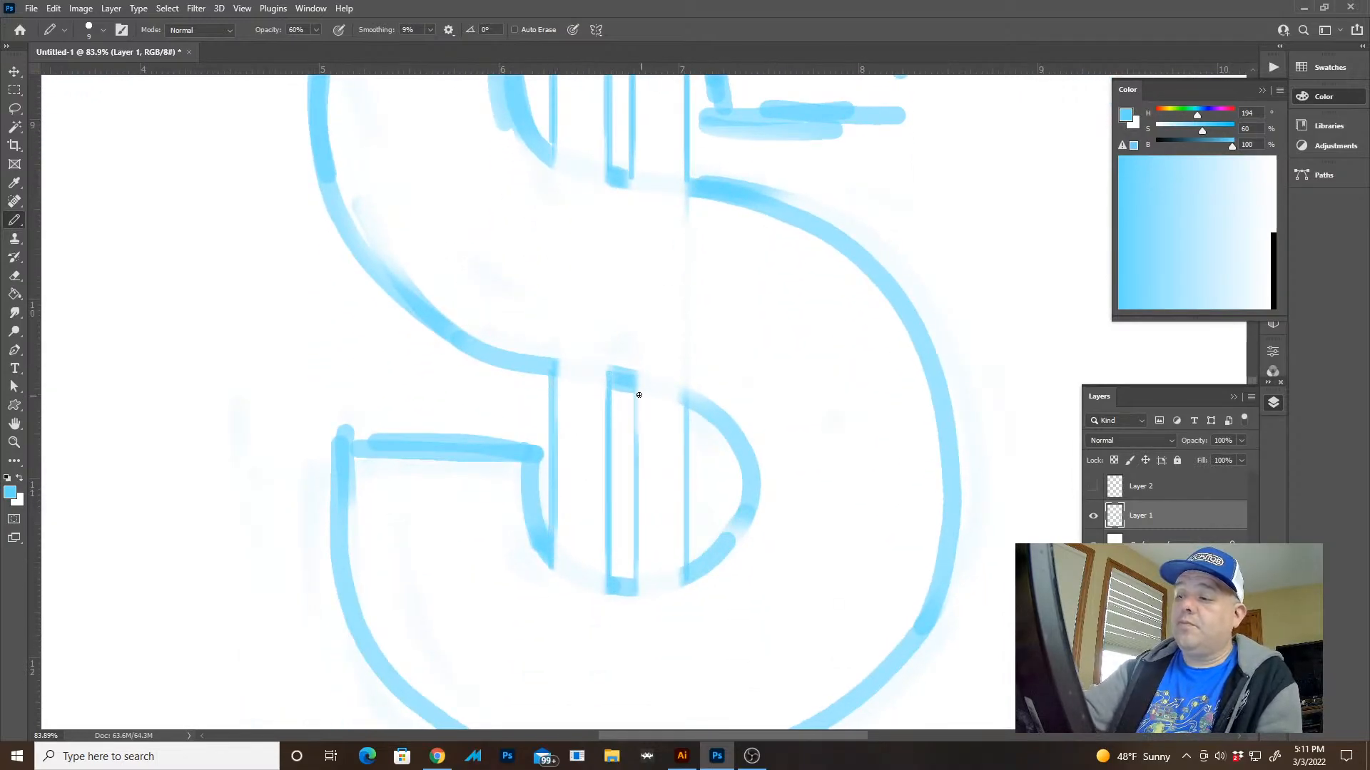
left_click_drag(638, 394, 634, 586)
mouse_move(687, 398)
left_mouse_down()
mouse_move(702, 560)
mouse_move(713, 395)
mouse_move(843, 392)
left_mouse_up()
key("z")
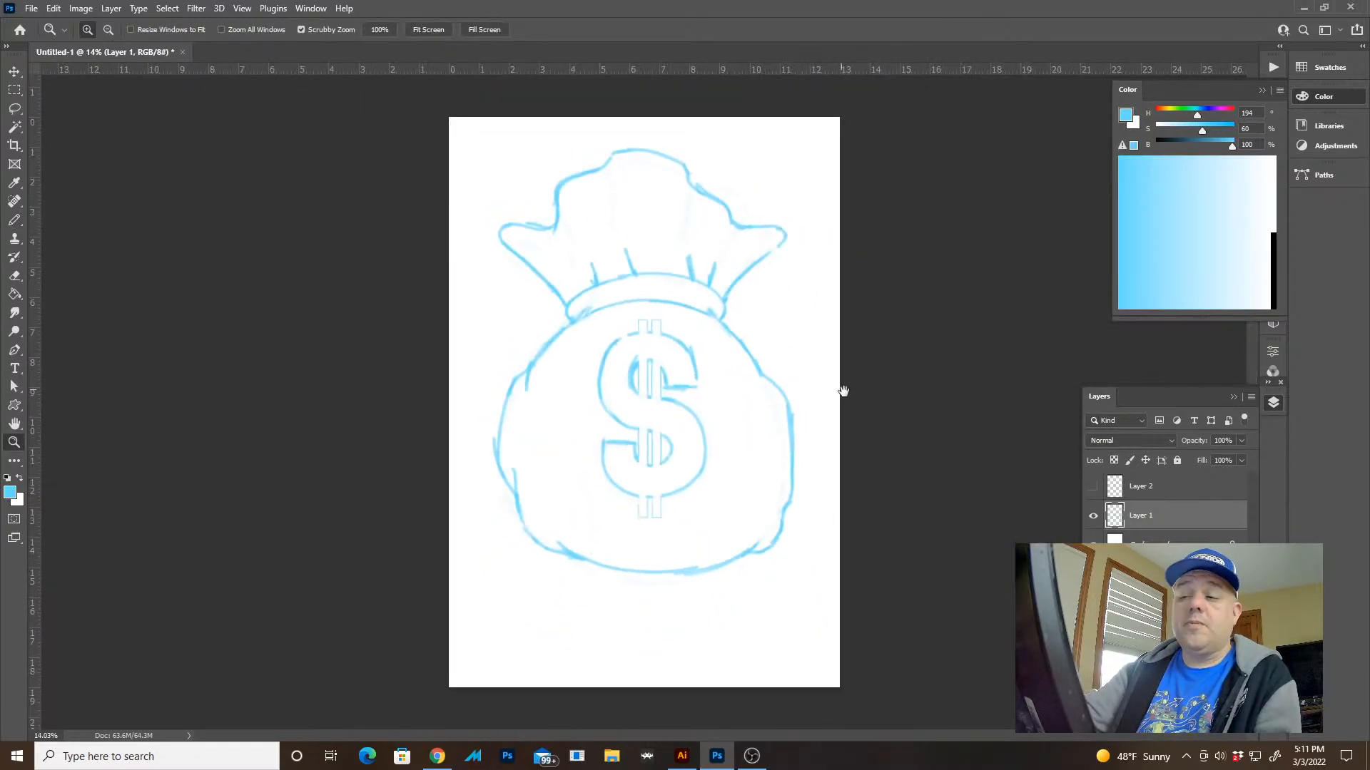
Darken the outlines of the bars' upper ends and the S's top curve where they meet it with the pencil
left_click_drag(637, 327, 764, 376)
key("b")
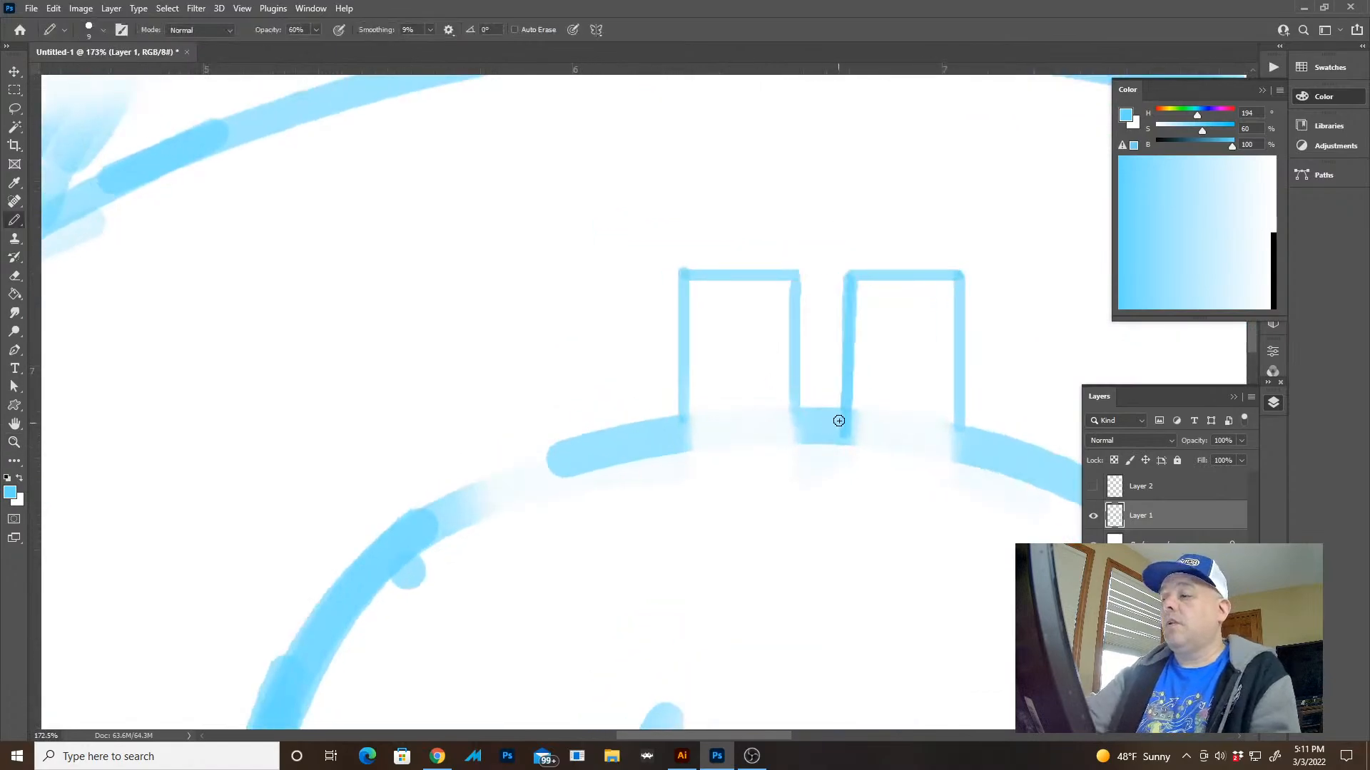
mouse_move(841, 428)
left_mouse_down()
mouse_move(849, 275)
mouse_move(956, 293)
mouse_move(820, 409)
mouse_move(799, 359)
mouse_move(801, 269)
mouse_move(685, 276)
mouse_move(679, 435)
mouse_move(756, 264)
left_mouse_up()
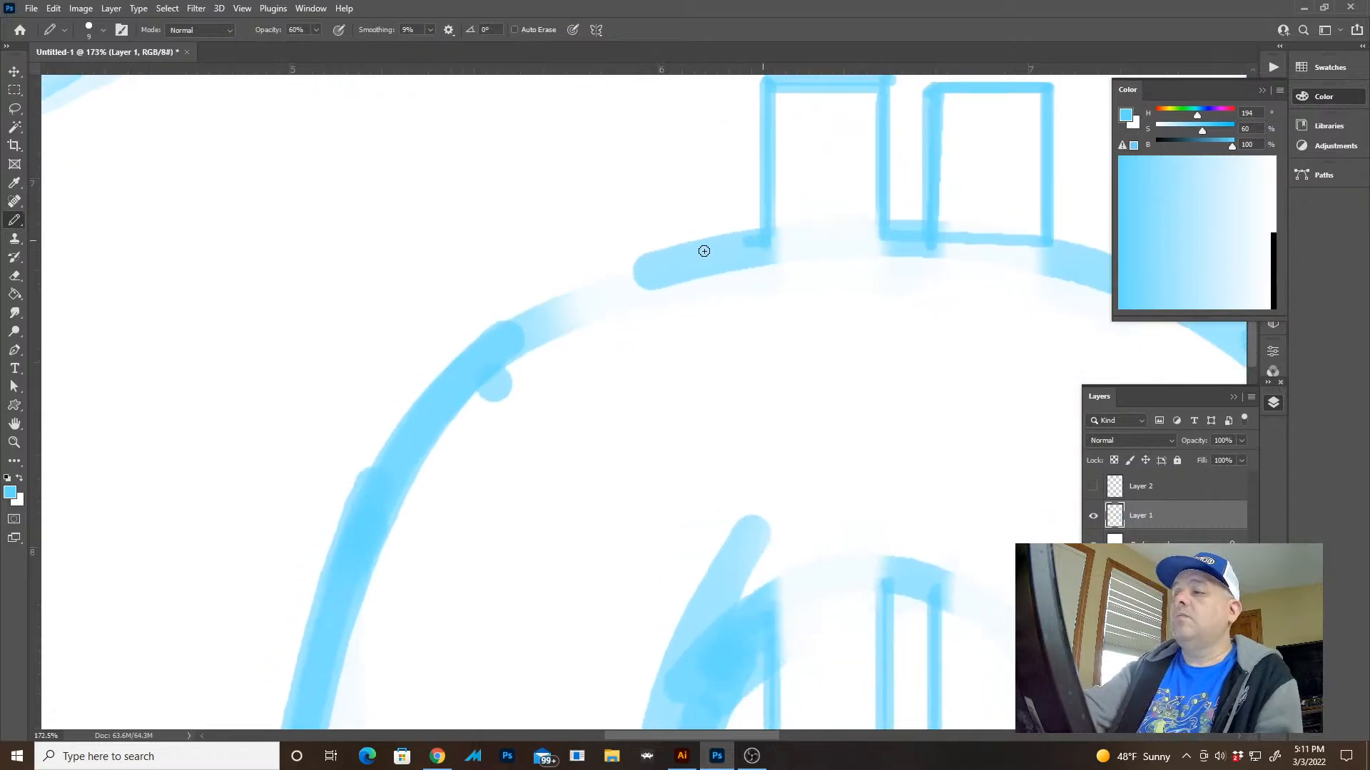
left_click_drag(771, 476, 642, 392)
left_click_drag(849, 467, 727, 357)
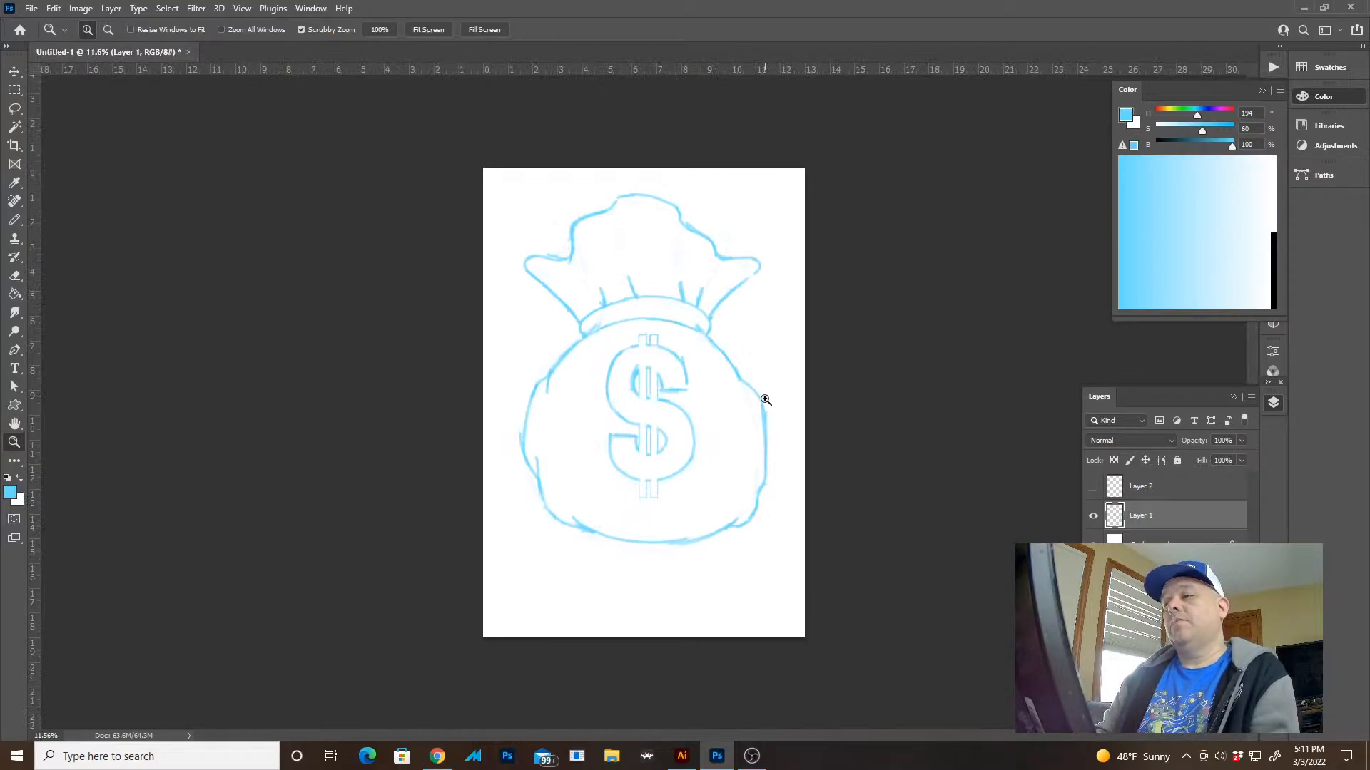
Lasso the whole dollar sign, move it slightly down on the sack's belly, and deselect it
left_click_drag(768, 412, 795, 433)
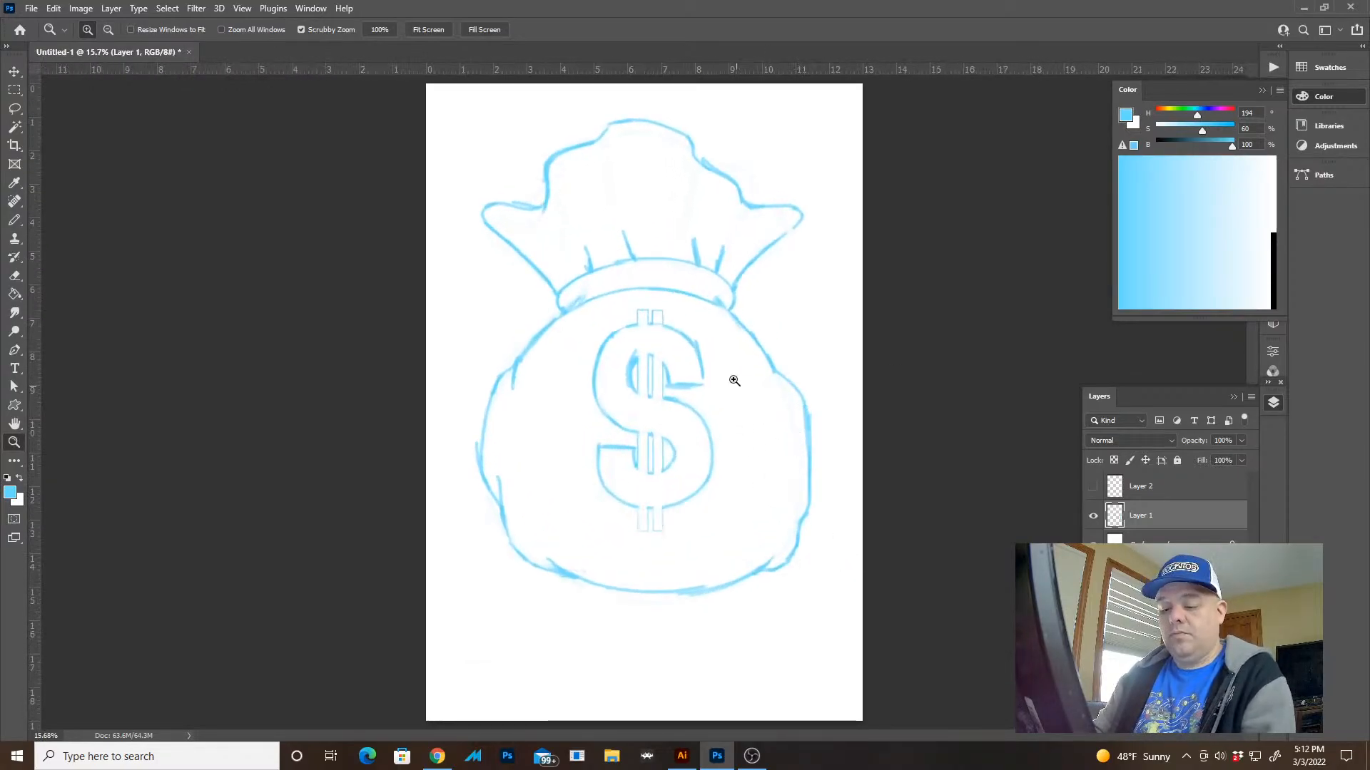
key("l")
mouse_move(543, 444)
left_mouse_down()
mouse_move(712, 549)
mouse_move(756, 379)
mouse_move(678, 303)
mouse_move(663, 353)
left_mouse_up()
key("v")
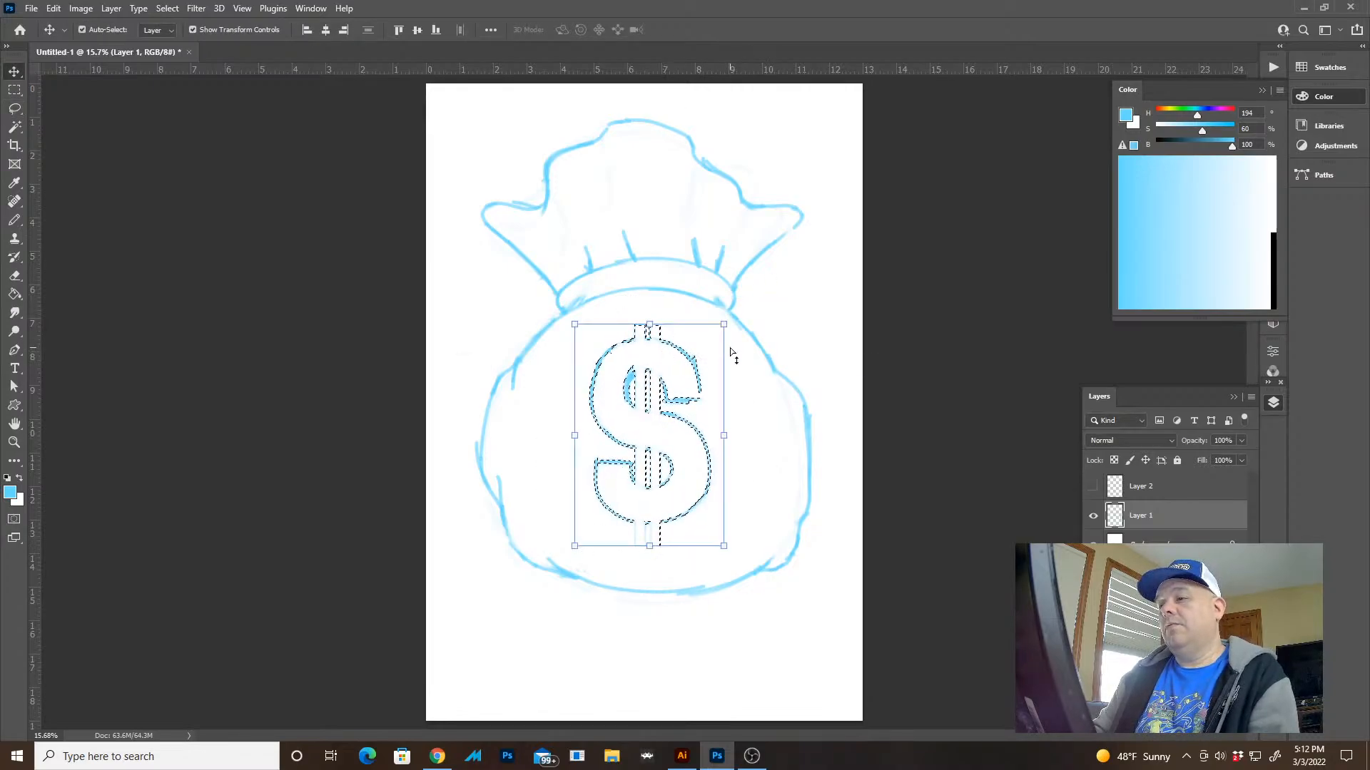
key("ctrl+d")
key("l")
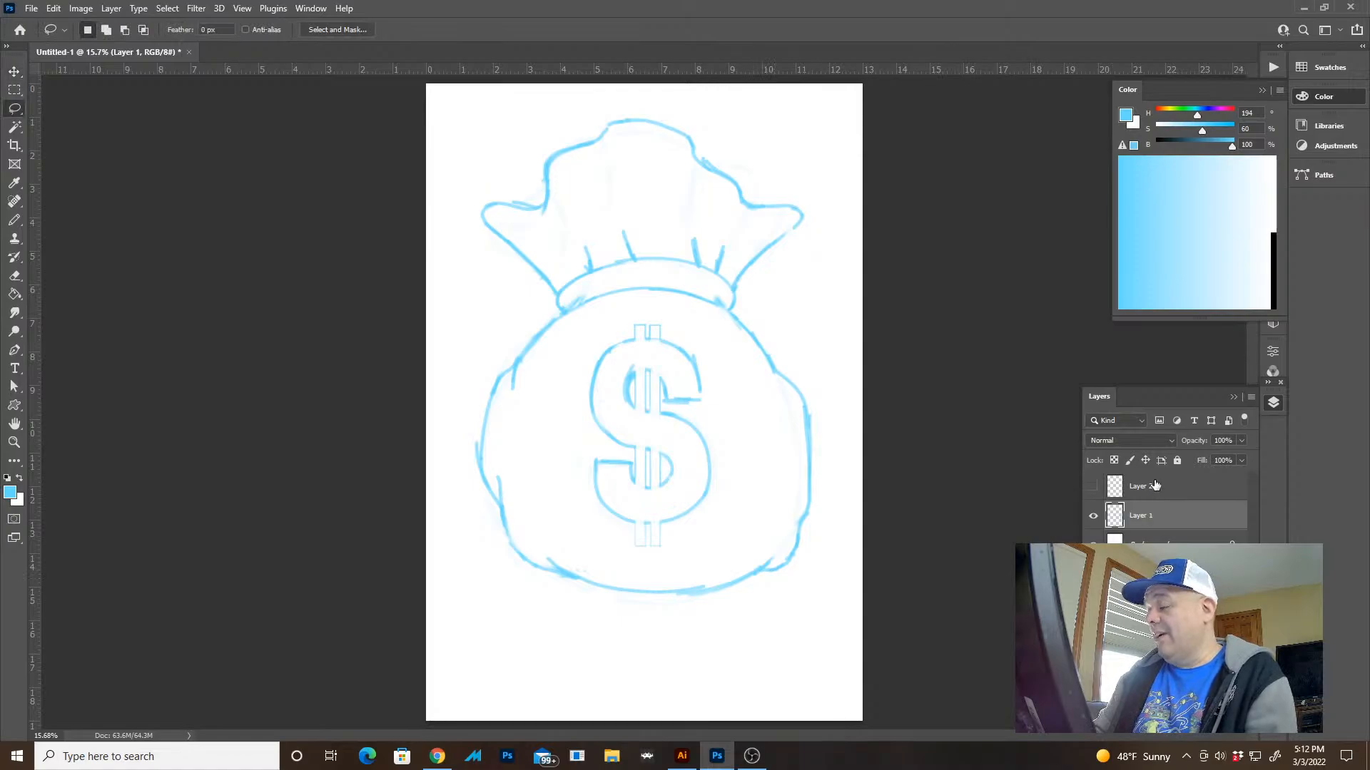
Delete the hidden Layer 2 and add a new empty layer above the sketch layer
left_click_drag(1155, 486, 1238, 726)
key("ctrl+z")
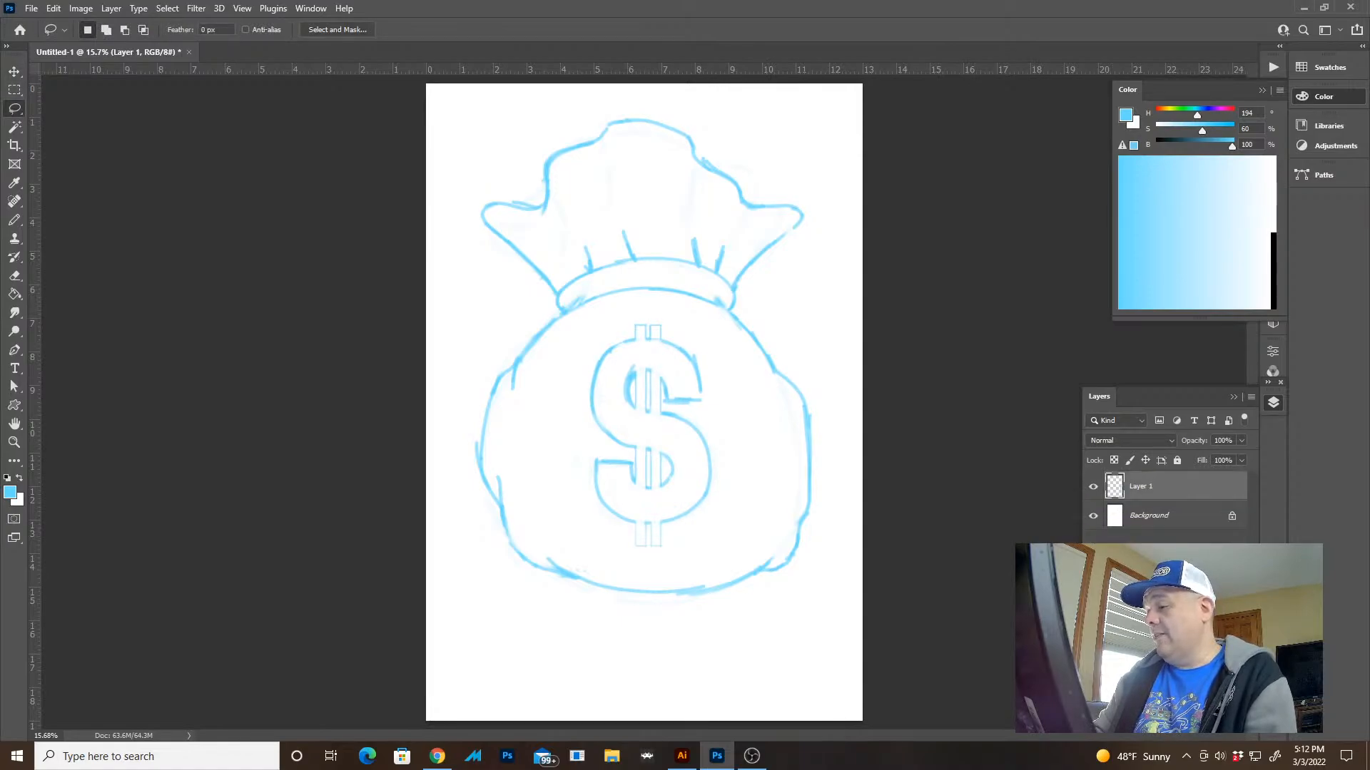
Fade the blue sketch on Layer 1 to 60% opacity, trying 20% first
left_click(1181, 515)
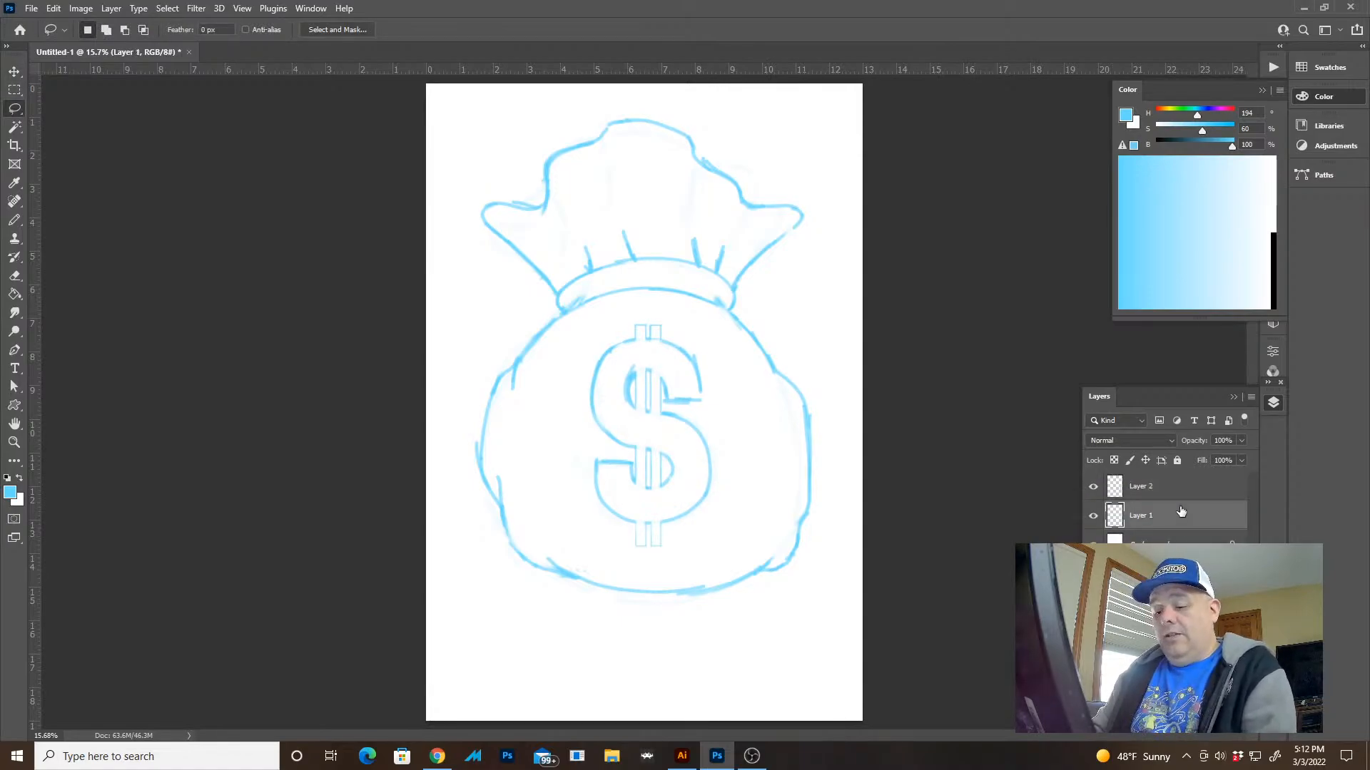
key("2")
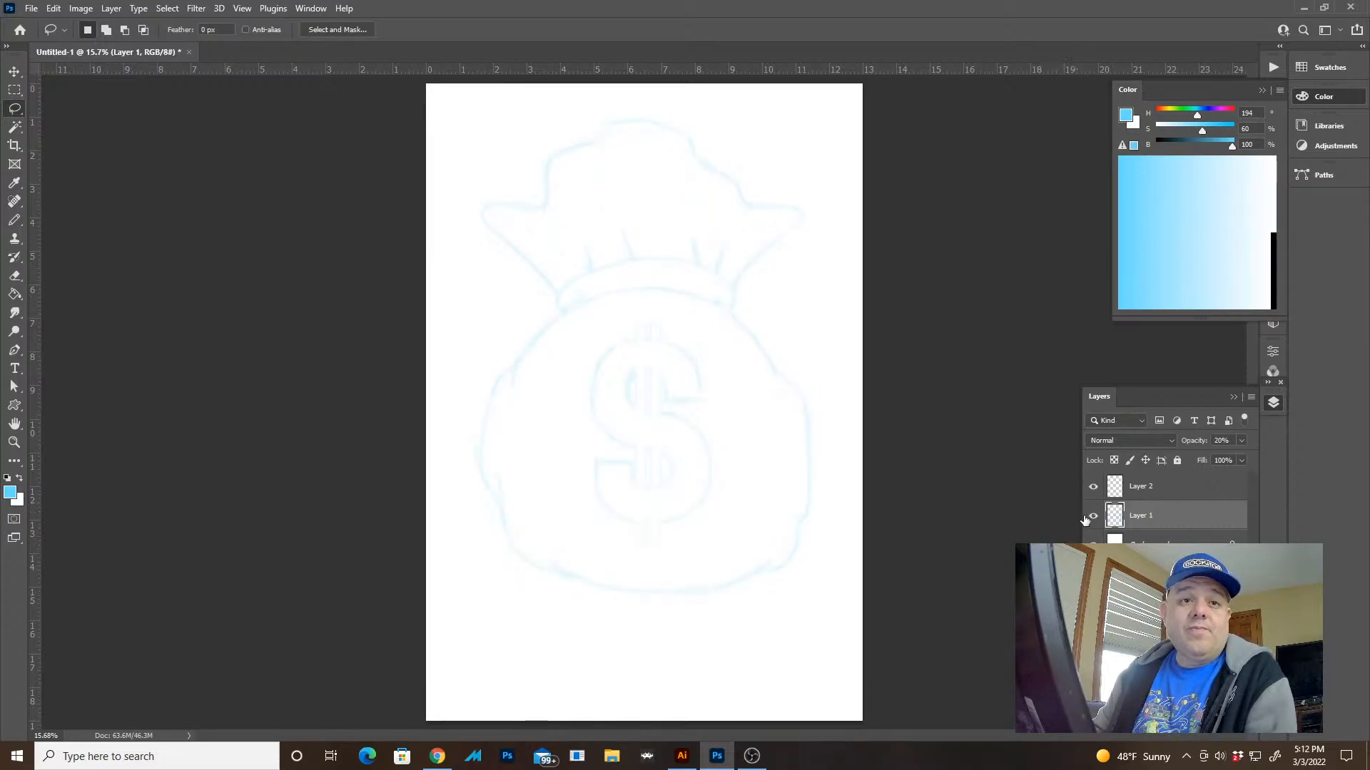
key("shift+Tab")
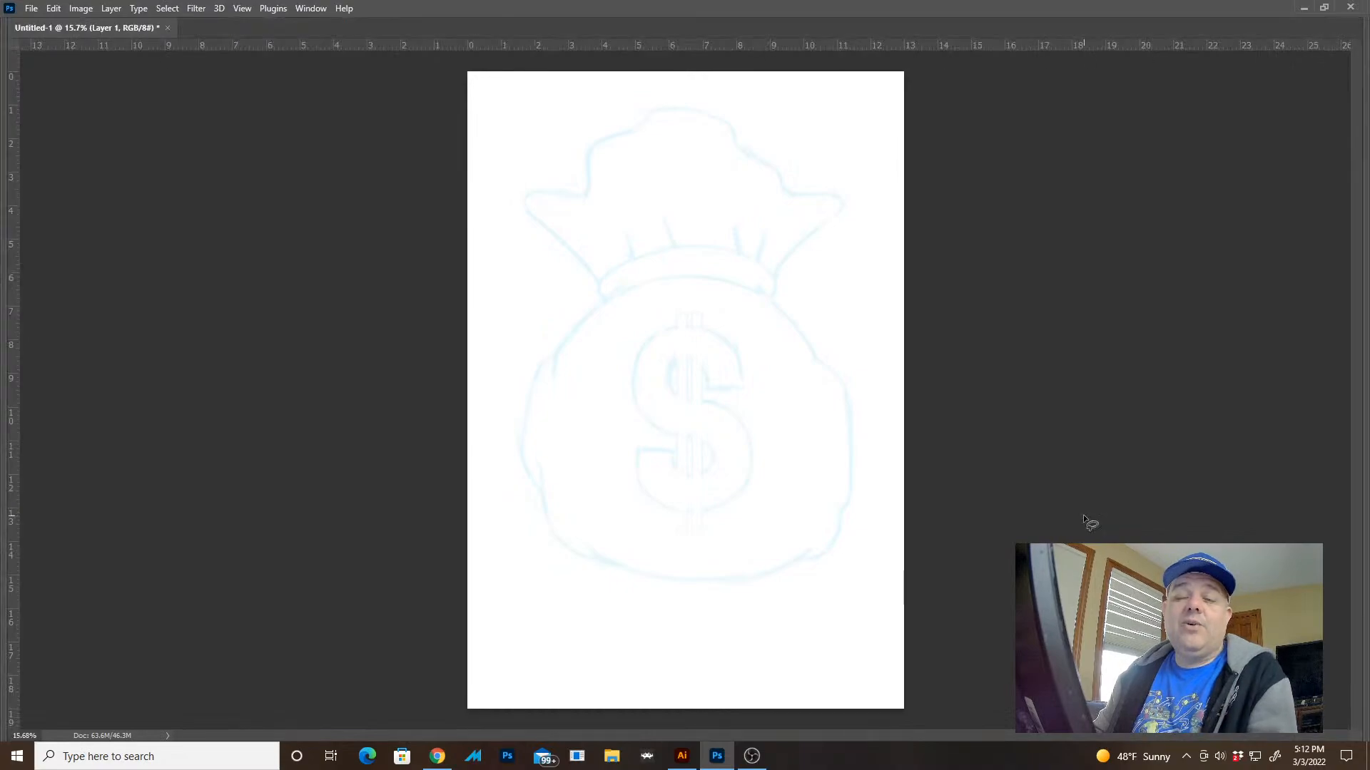
key("shift+Tab")
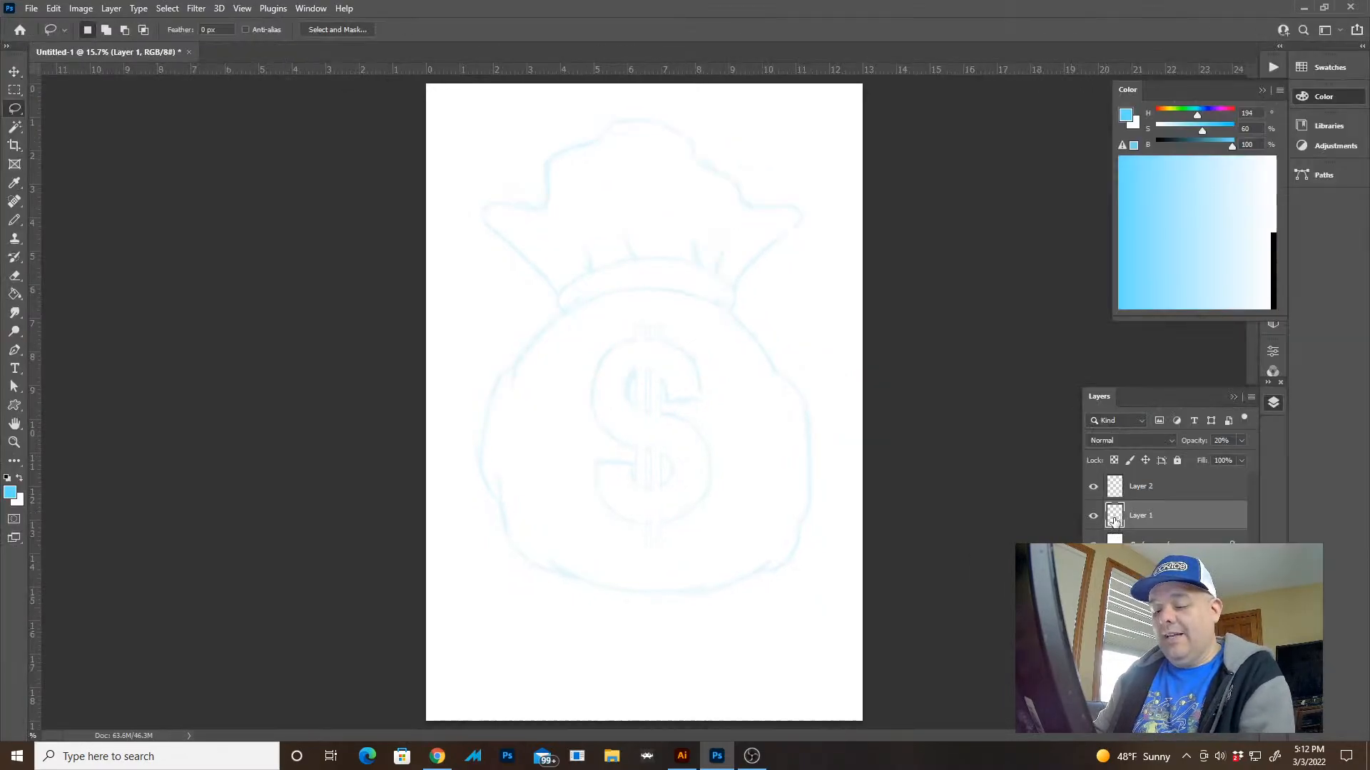
key("6")
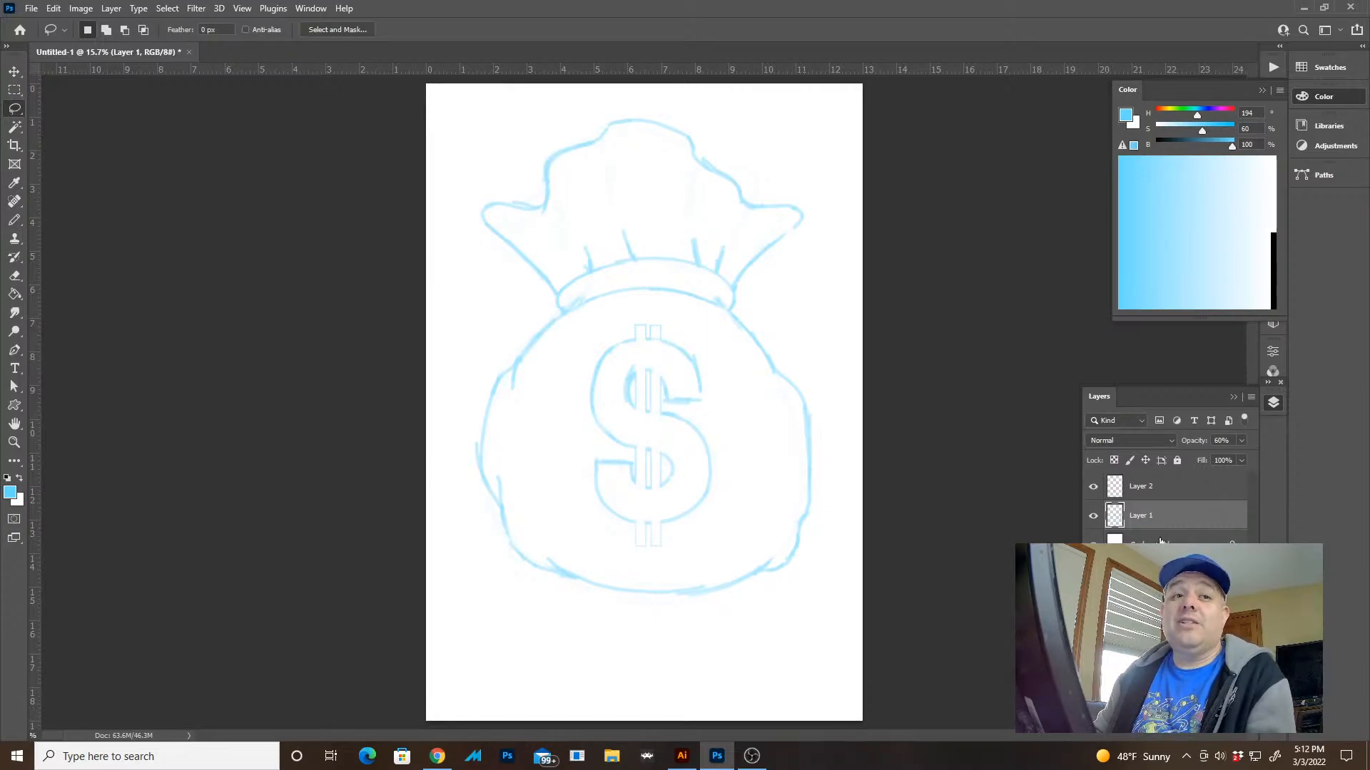
Make the empty Layer 2 active and ready the pencil with the default black foreground colour
left_click(1113, 490)
left_click(1093, 488)
left_click(1093, 488)
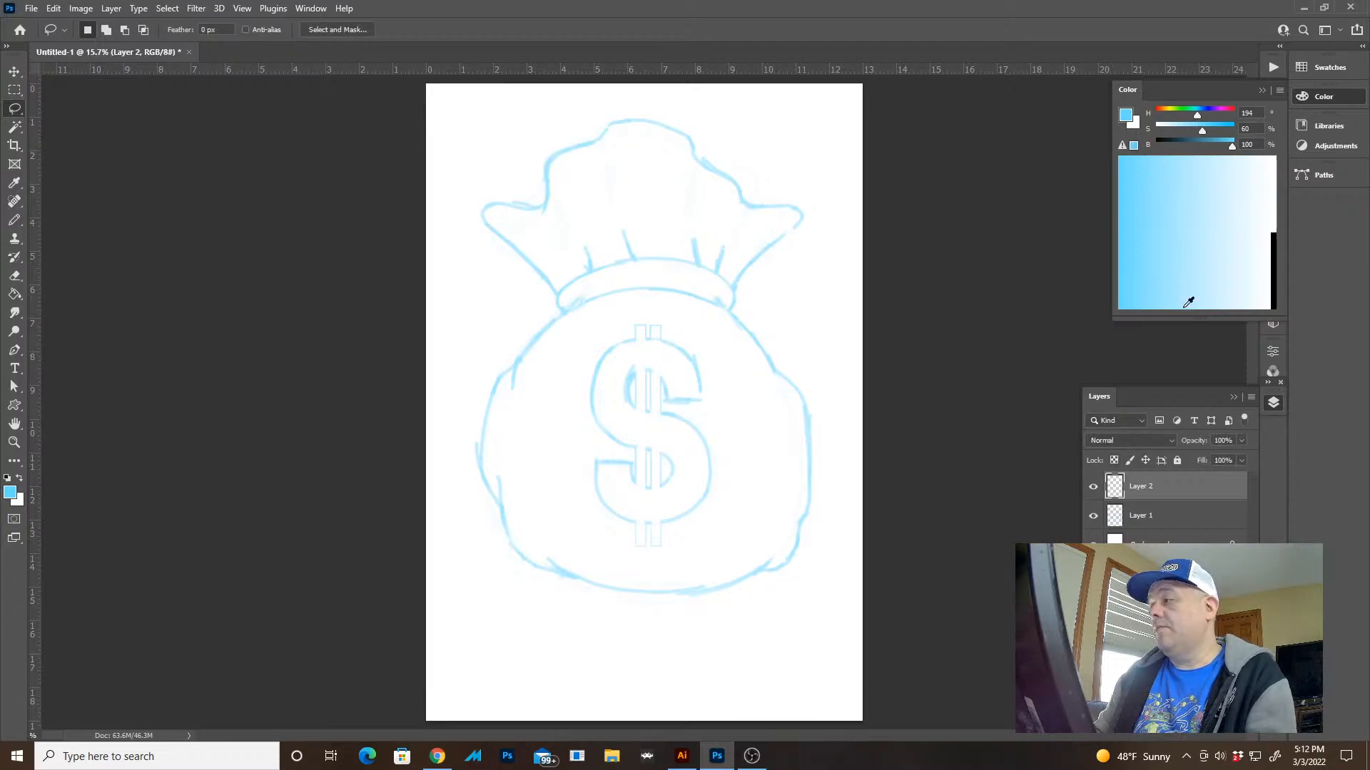
key("d")
key("b")
Collapse the Color and Layers panels and dock Layers with the other collapsed panels
left_click(1316, 95)
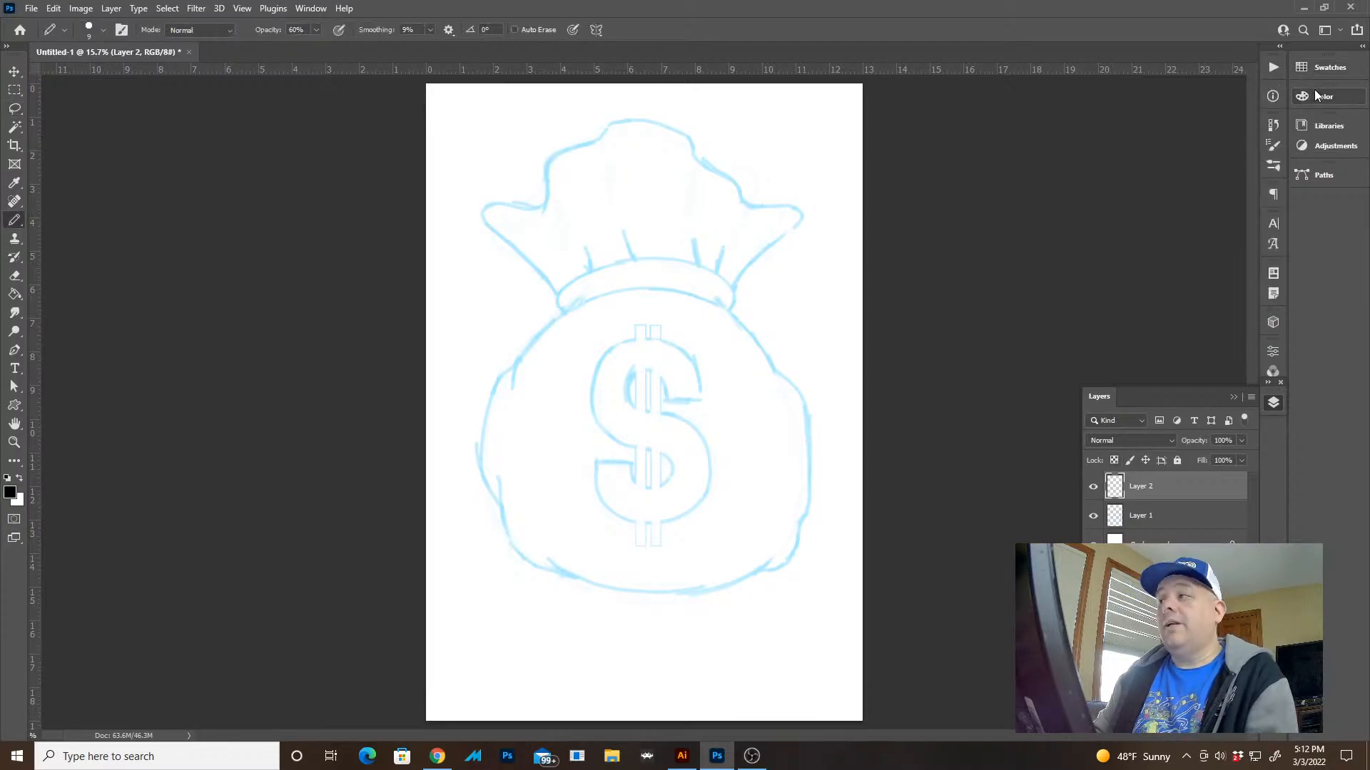
left_click(1267, 404)
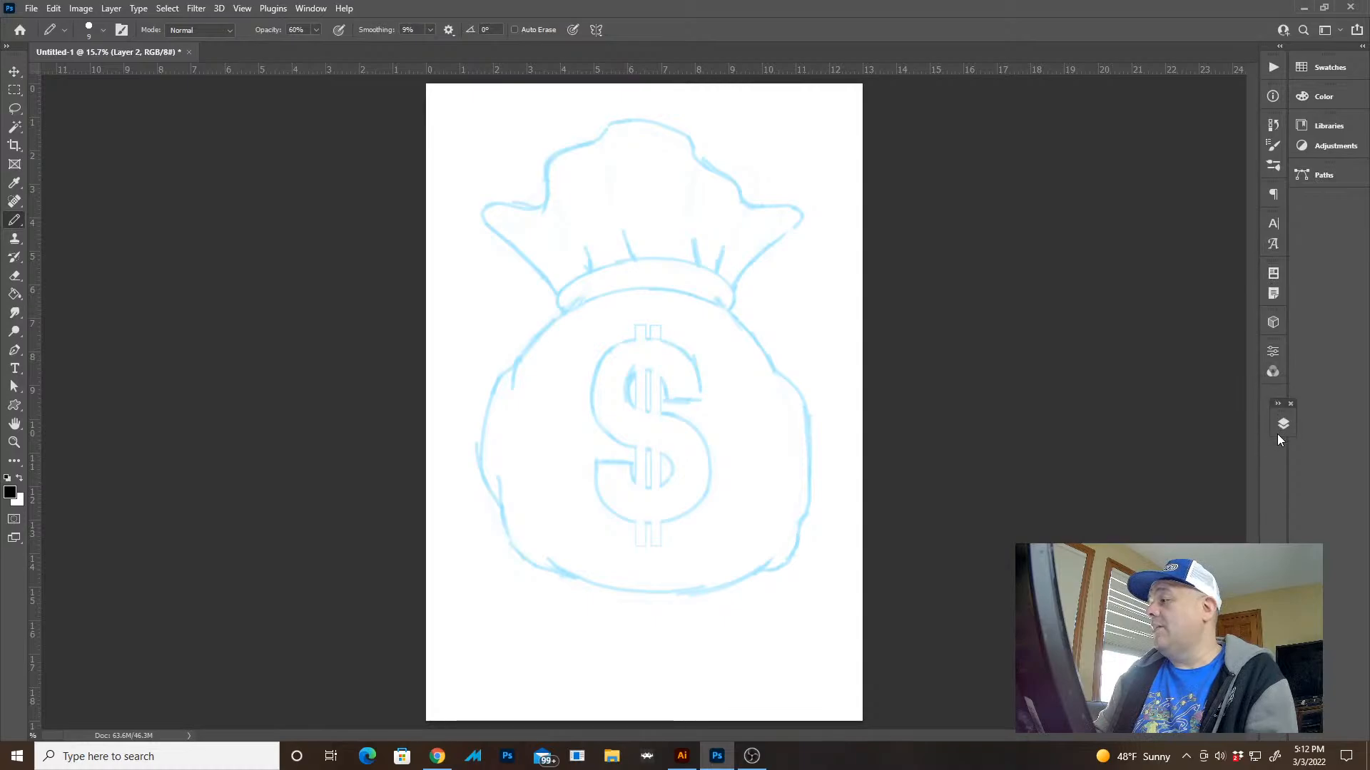
left_click_drag(1279, 426, 1270, 404)
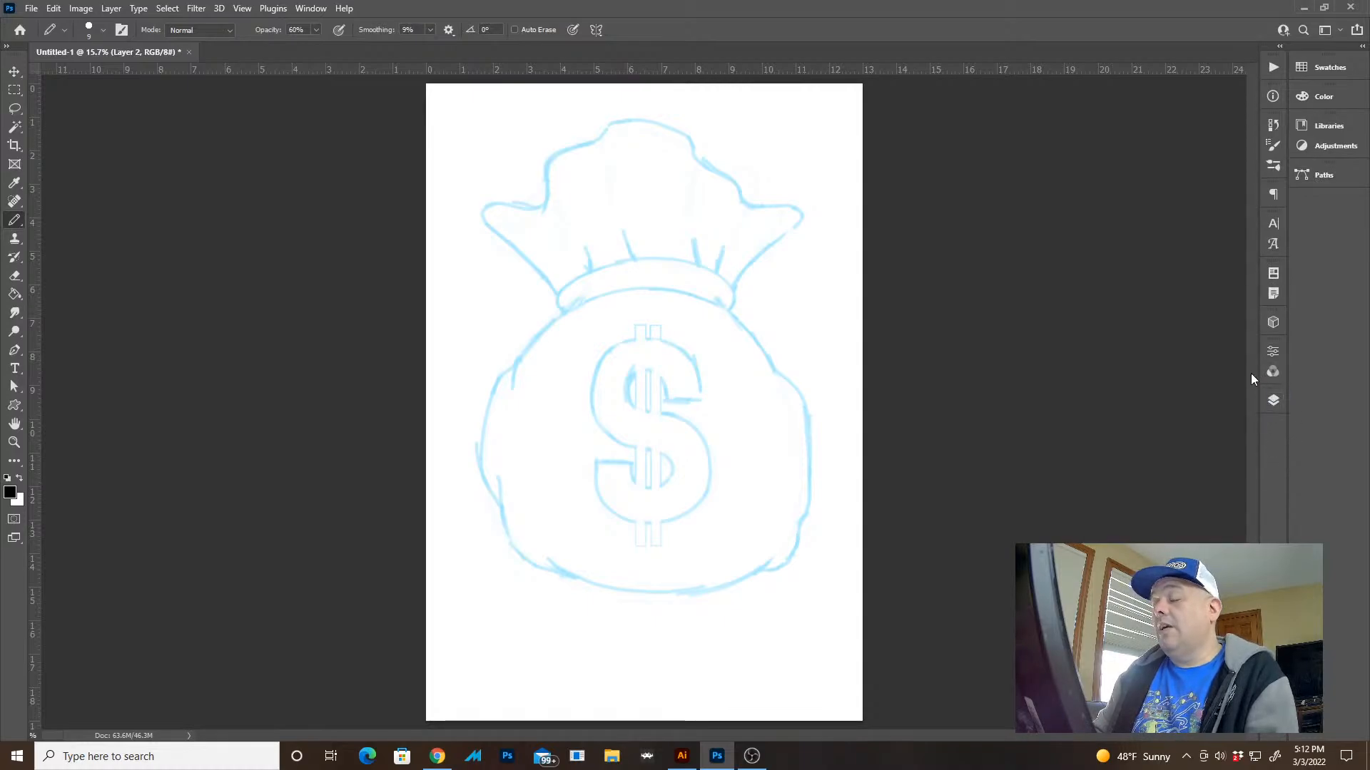
Browse to the end of the brush presets and collapse the CrackedCrushedDestroyed brush folder
left_click(1273, 170)
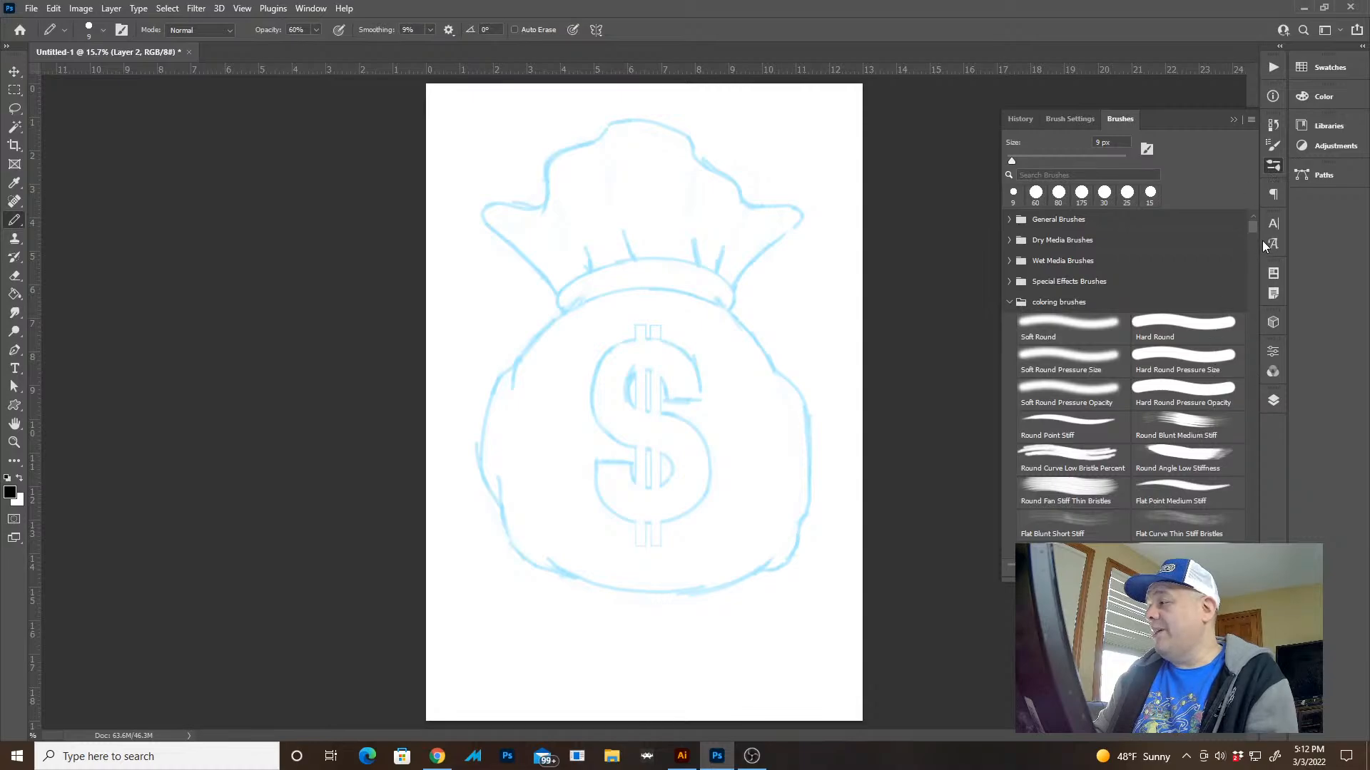
mouse_move(1255, 225)
left_mouse_down()
mouse_move(1250, 592)
mouse_move(1255, 529)
mouse_move(1253, 571)
left_mouse_up()
scroll(1248, 461, "up", 3)
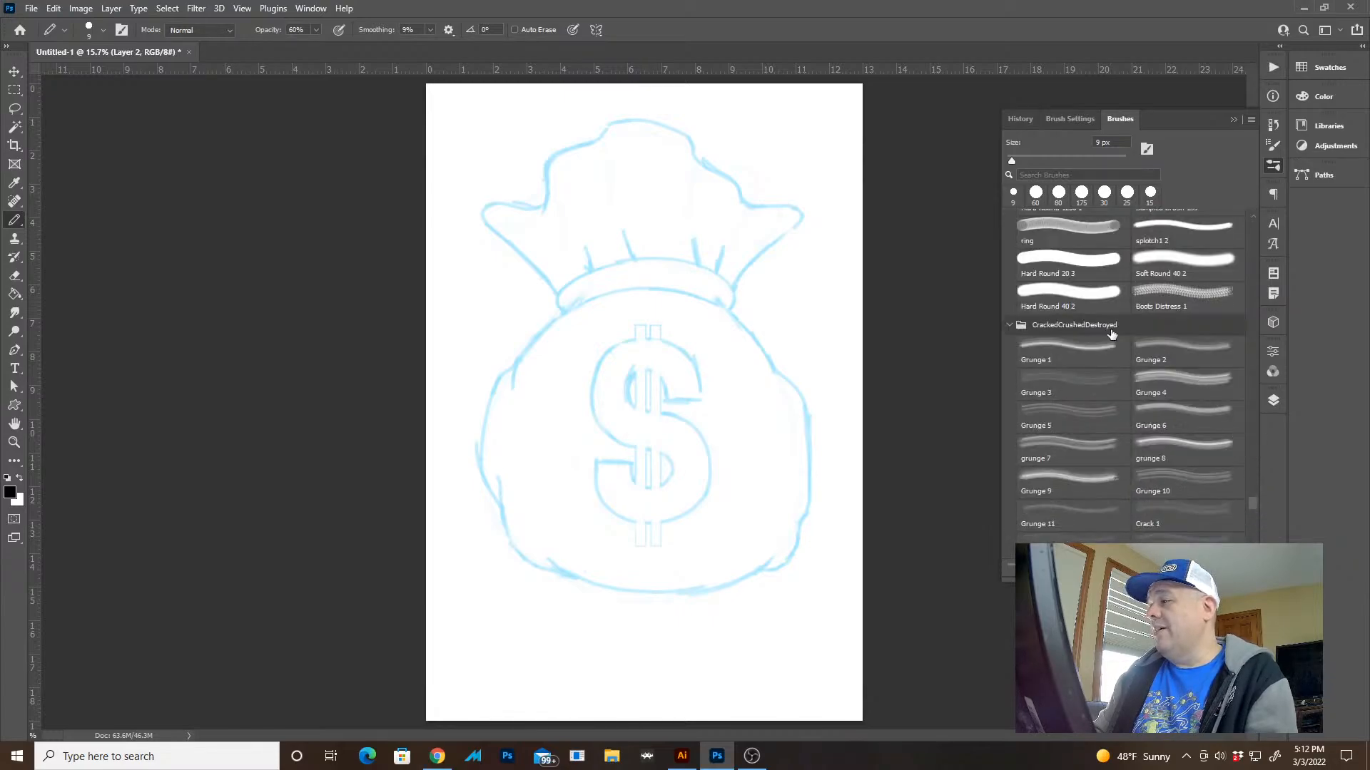
left_click(1009, 325)
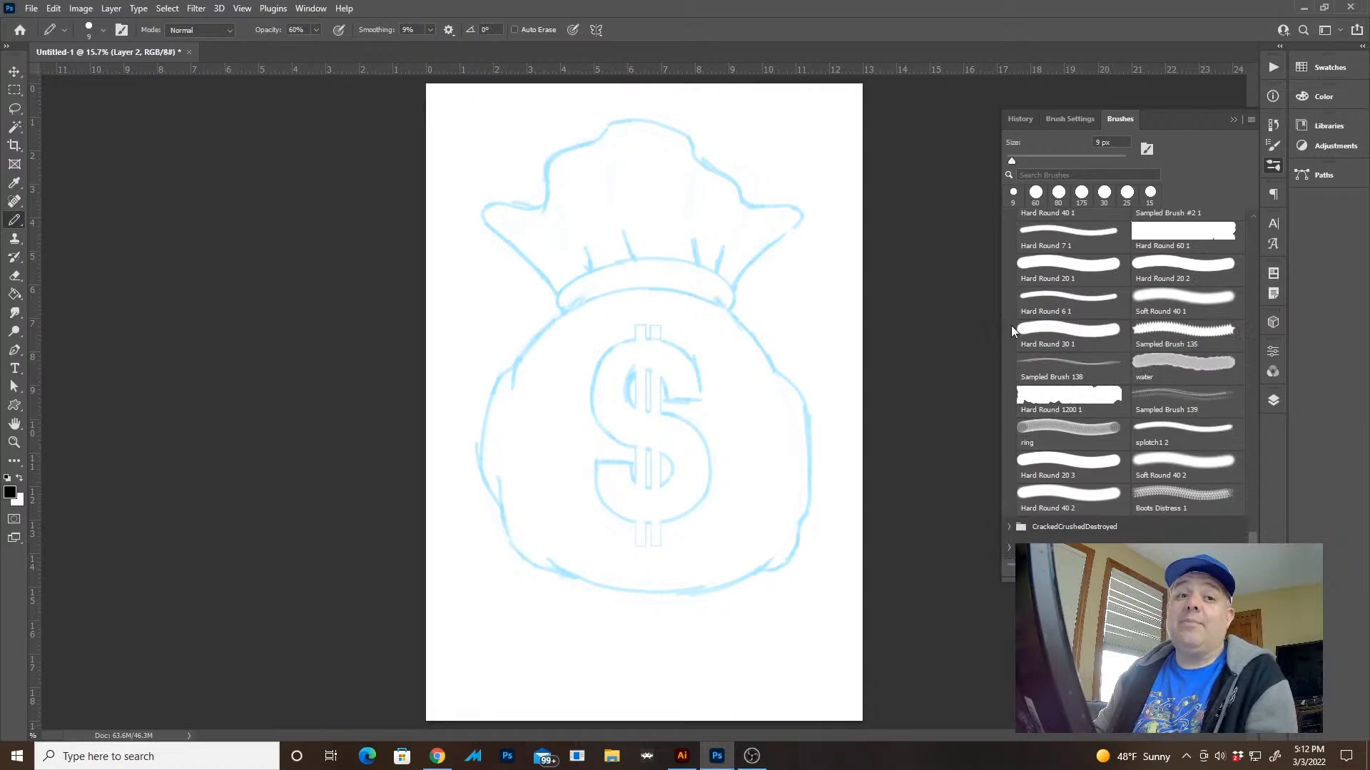
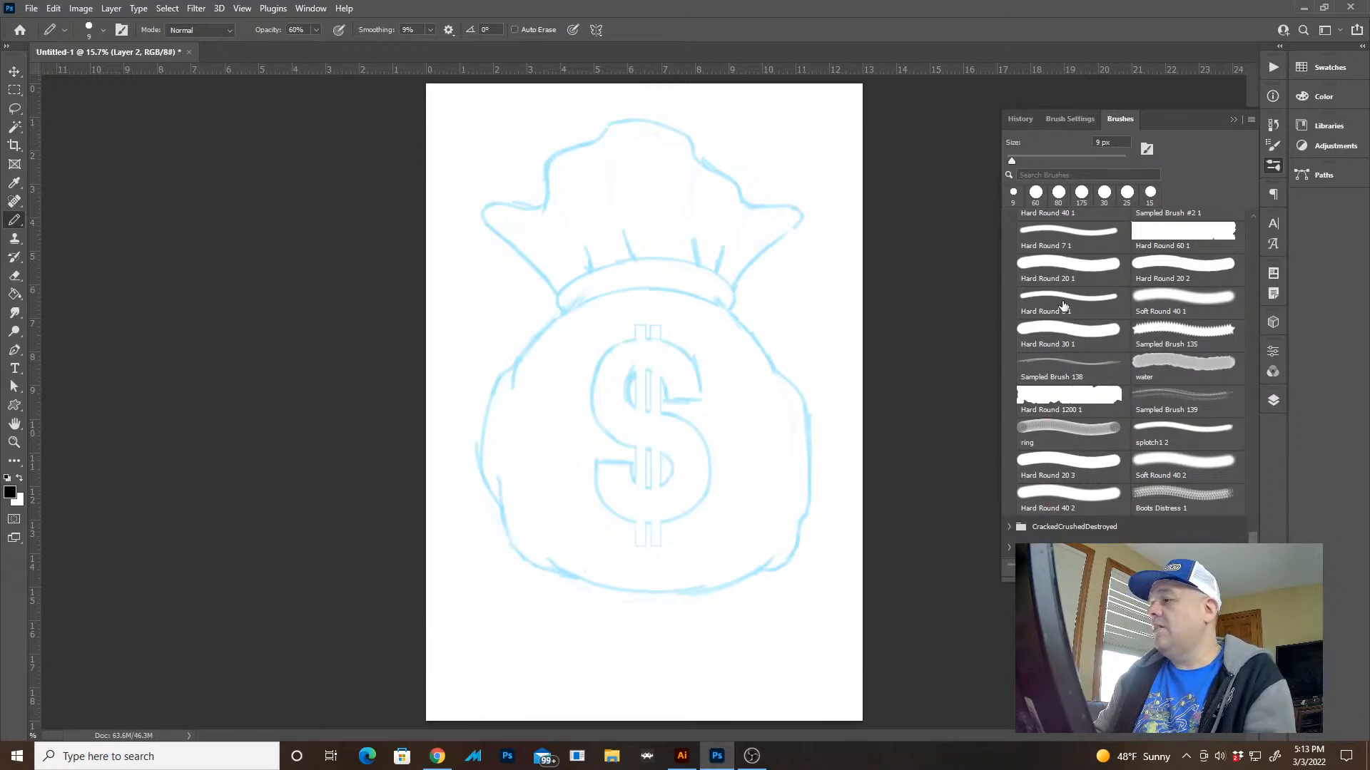
key("super")
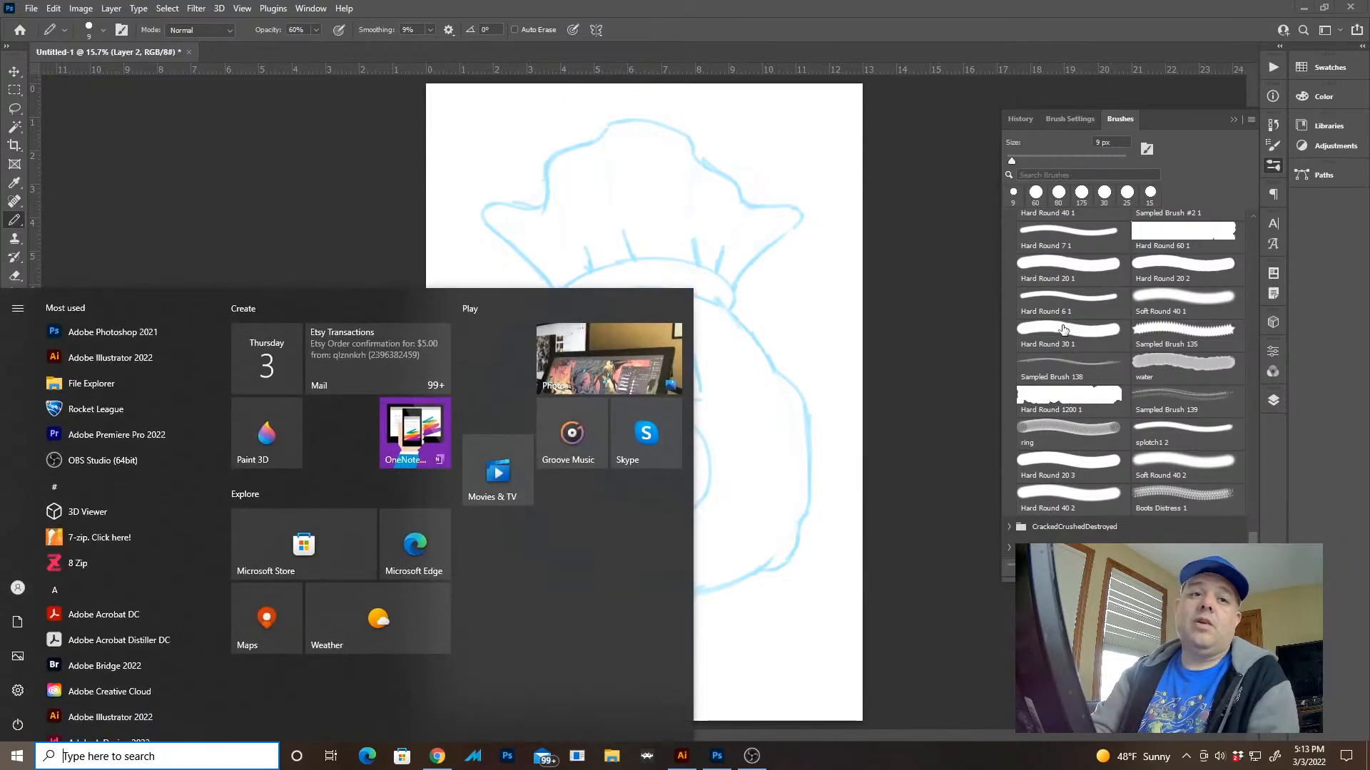
type("tab")
key("Return")
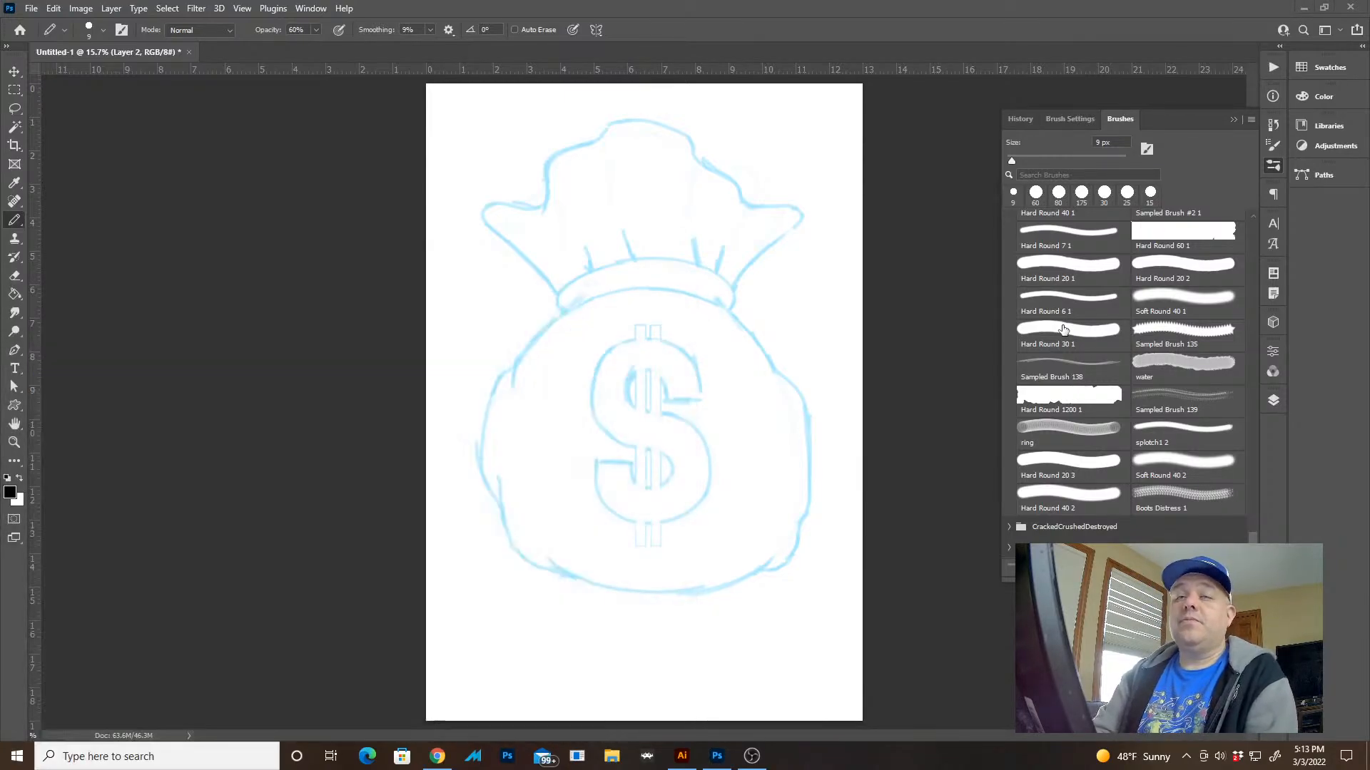
mouse_move(827, 246)
left_mouse_down()
mouse_move(831, 300)
mouse_move(846, 304)
left_mouse_up()
left_click(909, 166)
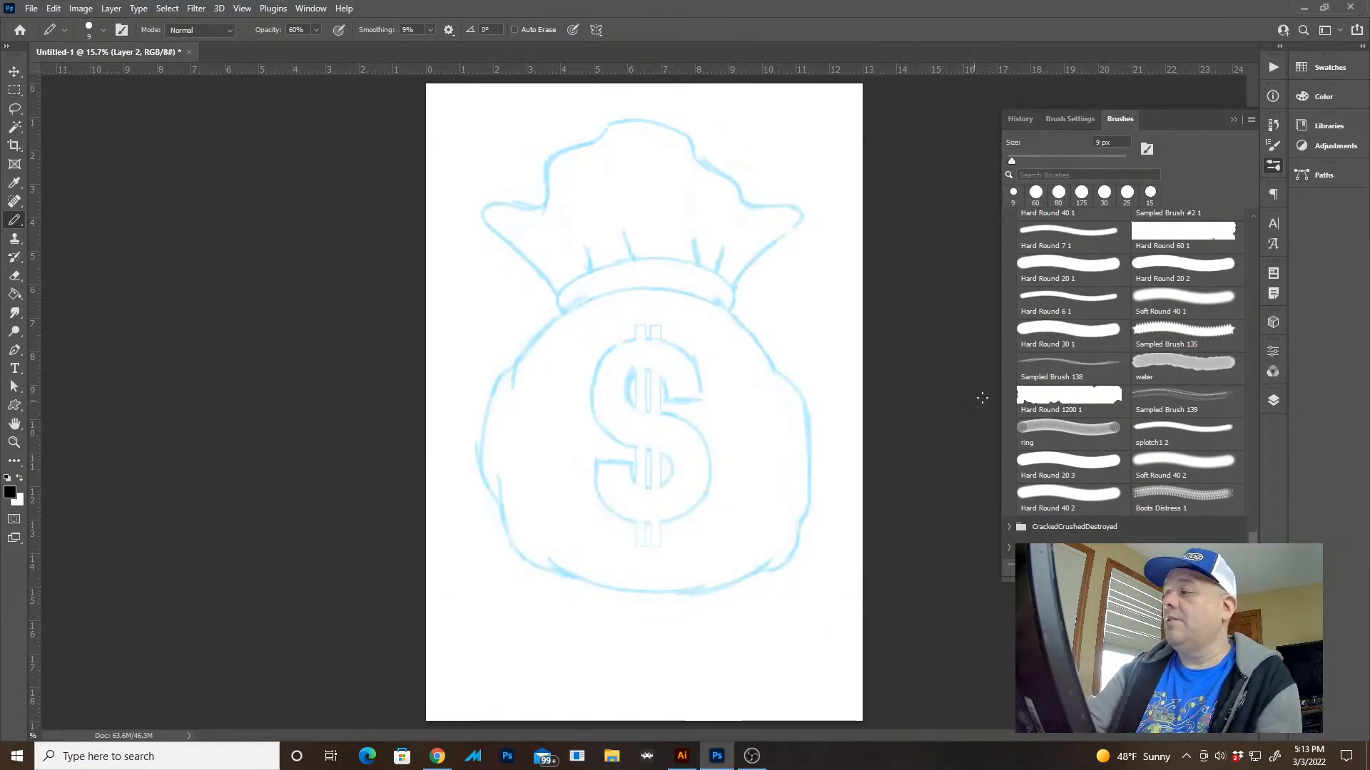
Try the Hard Round 30 1 brush at 100% opacity near the sack's outline and enlarge it to 60 px
left_click(1073, 336)
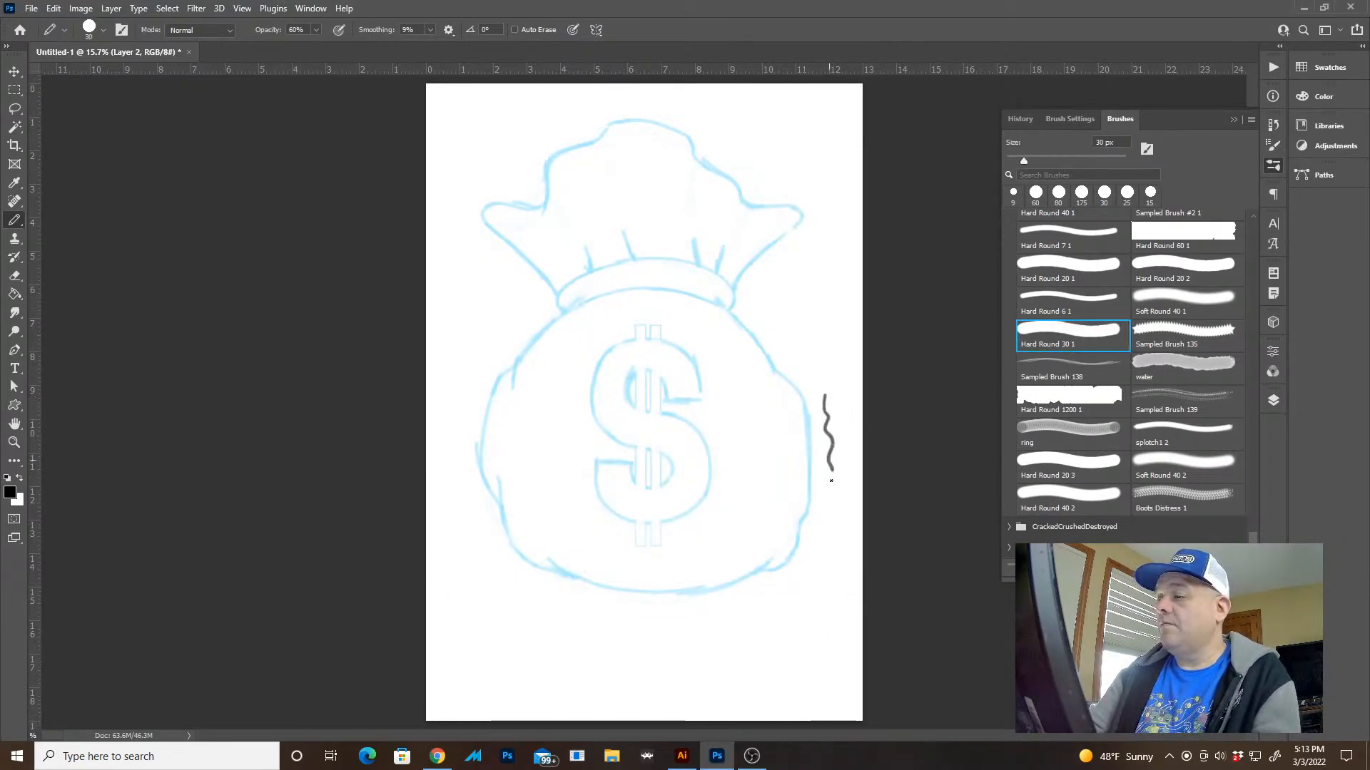
key("ctrl+z")
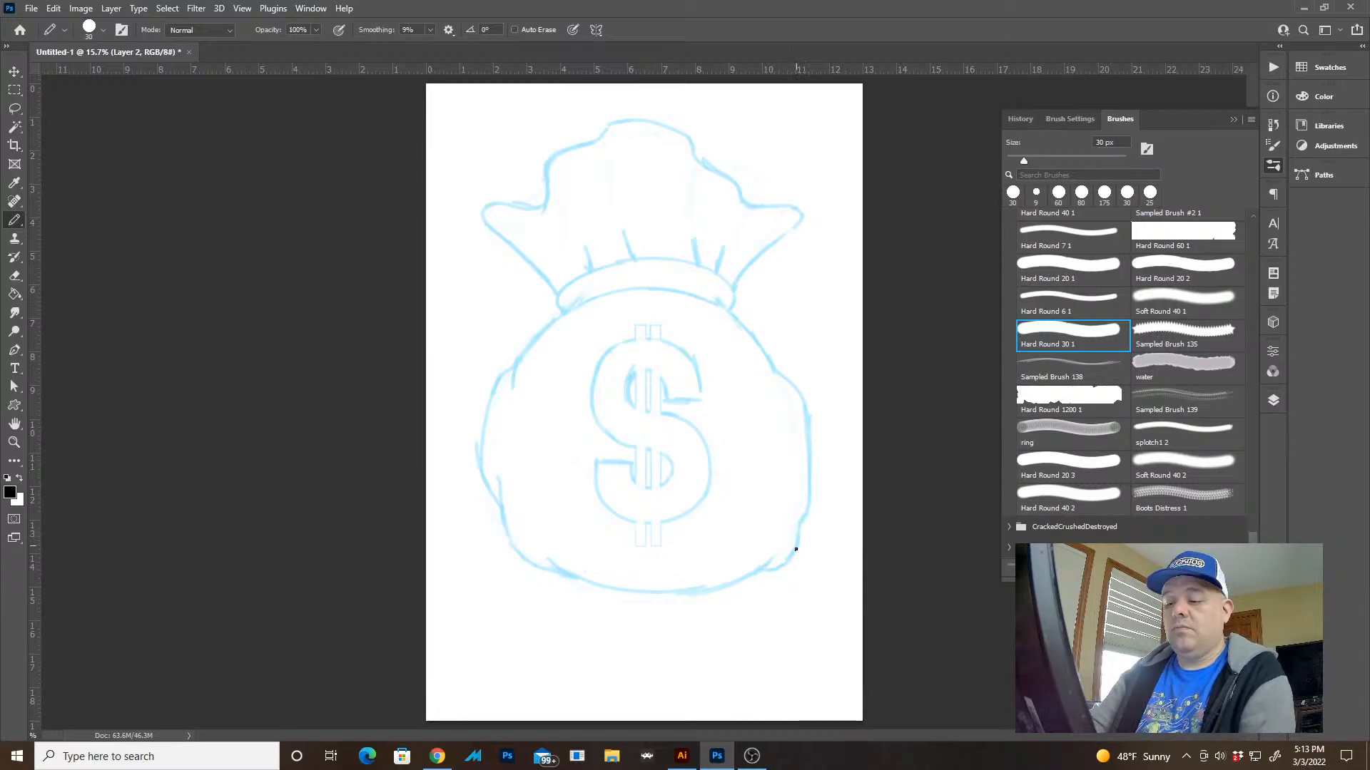
mouse_move(793, 627)
left_mouse_down()
mouse_move(764, 678)
mouse_move(921, 627)
mouse_move(749, 567)
left_mouse_up()
key("z")
key("ctrl+z")
key("b")
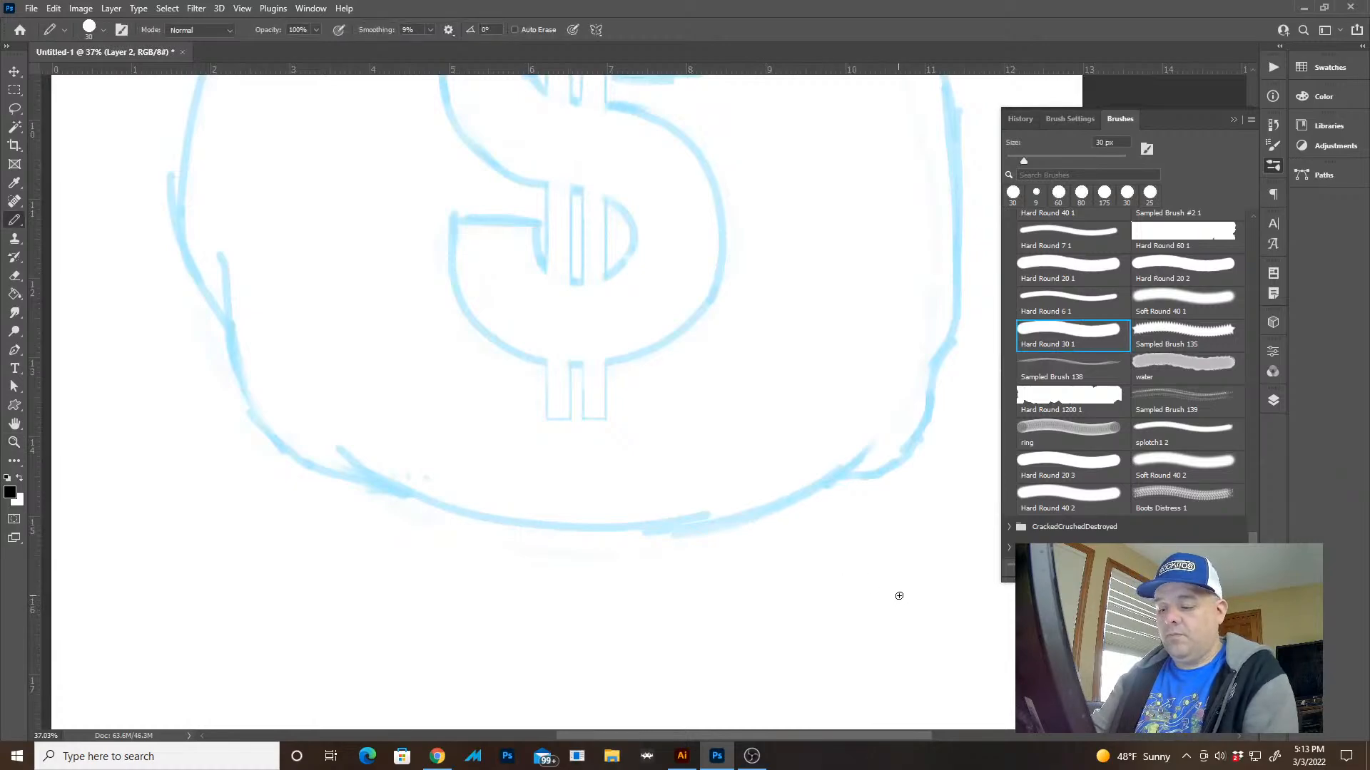
key("bracketright")
key("bracketright")
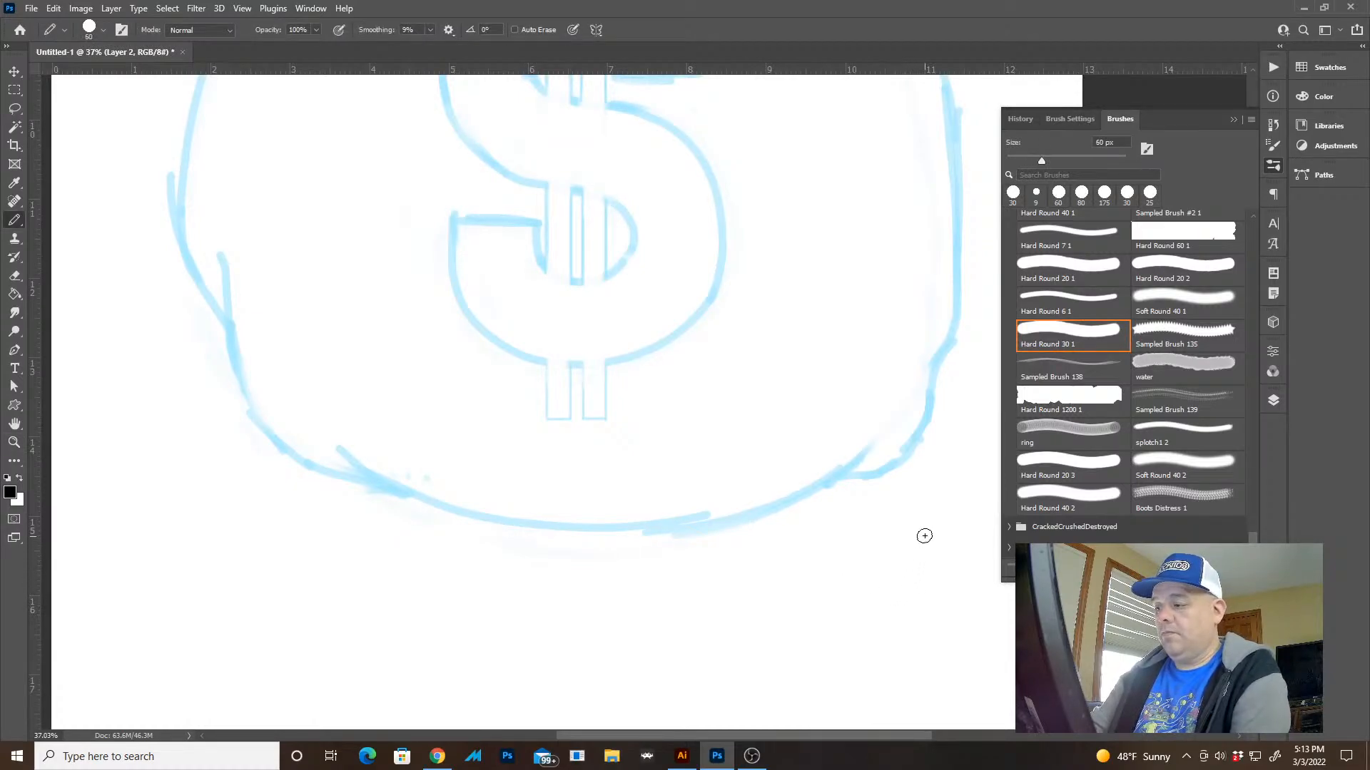
Switch to the Hard Round 20 3 brush at 20 px, trying a stroke below the sack and undoing it
left_click(1079, 462)
mouse_move(886, 512)
left_mouse_down()
mouse_move(858, 563)
mouse_move(624, 617)
left_mouse_up()
key("ctrl+z")
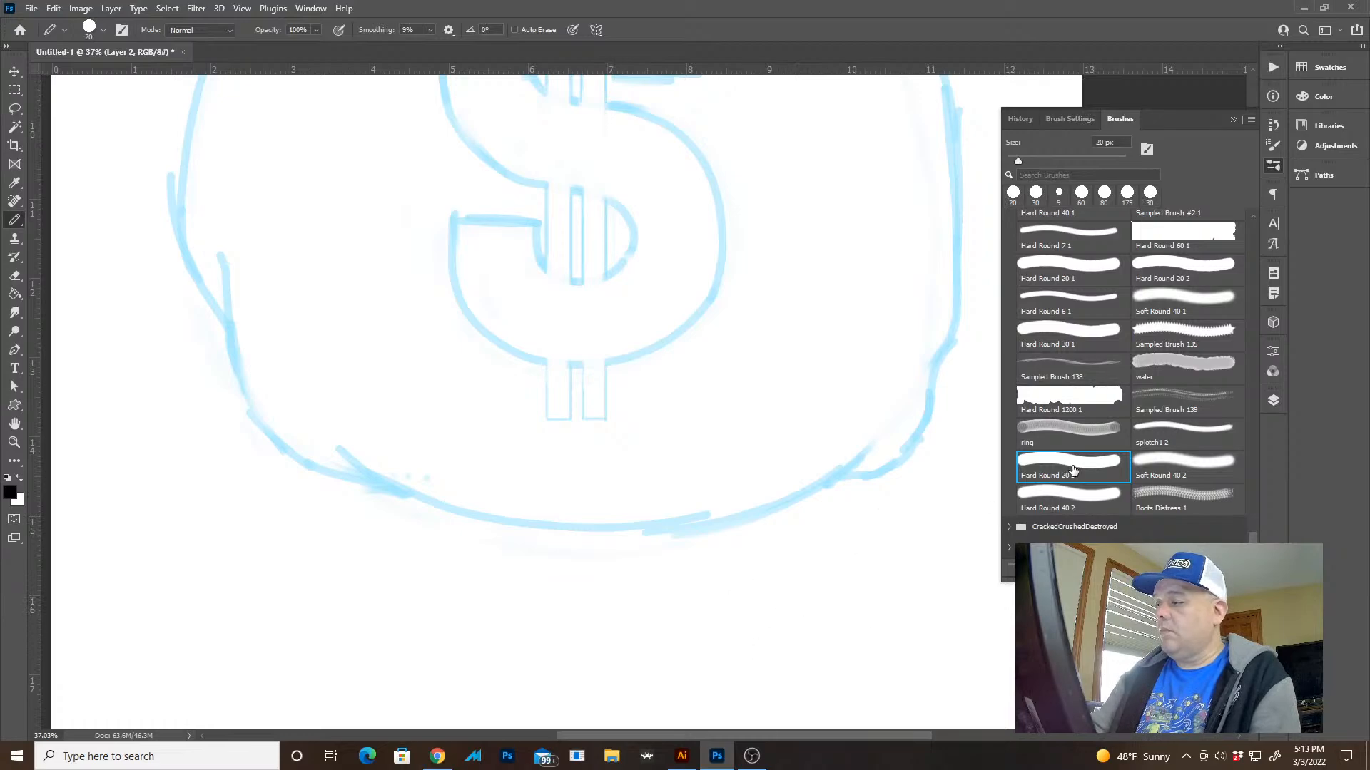
left_click(1077, 468)
left_click(1091, 470)
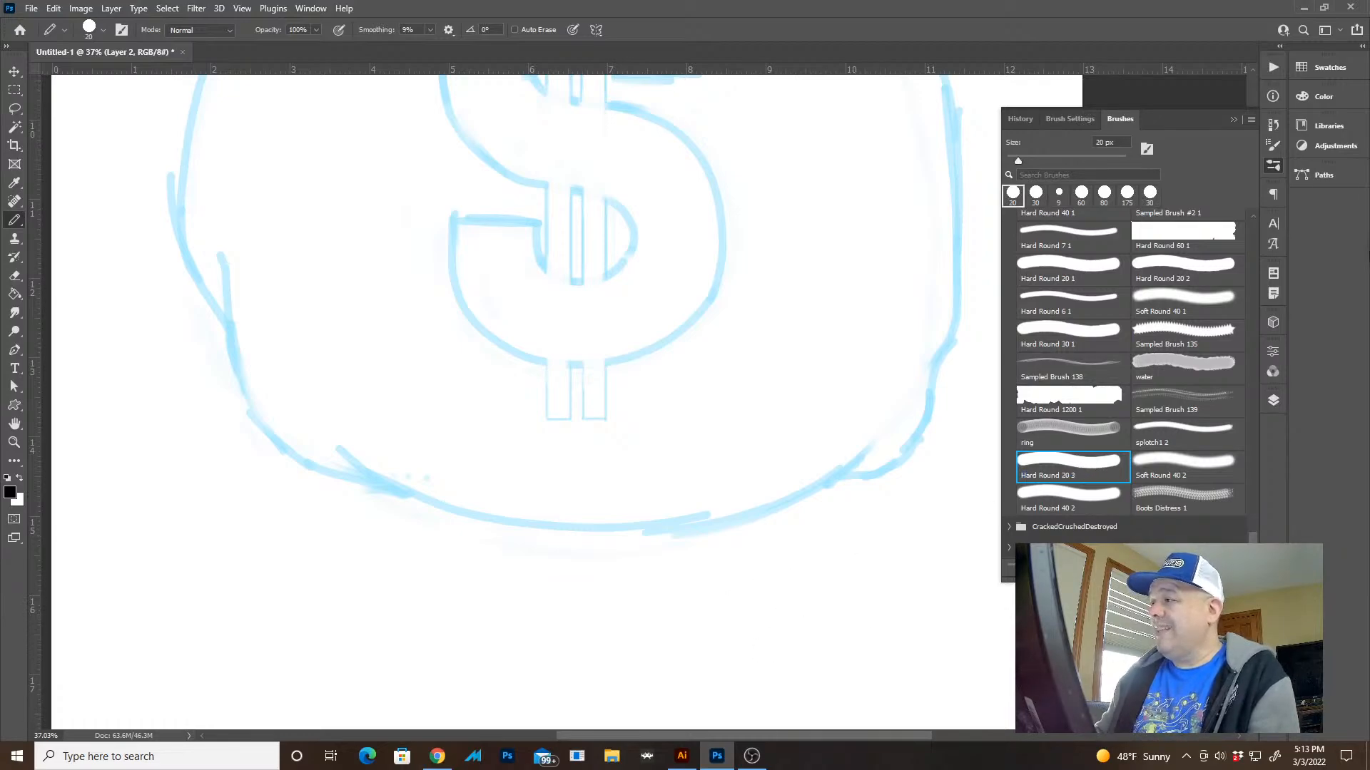
Set the brush's Shape Dynamics size control to Pen Pressure
left_click(1082, 123)
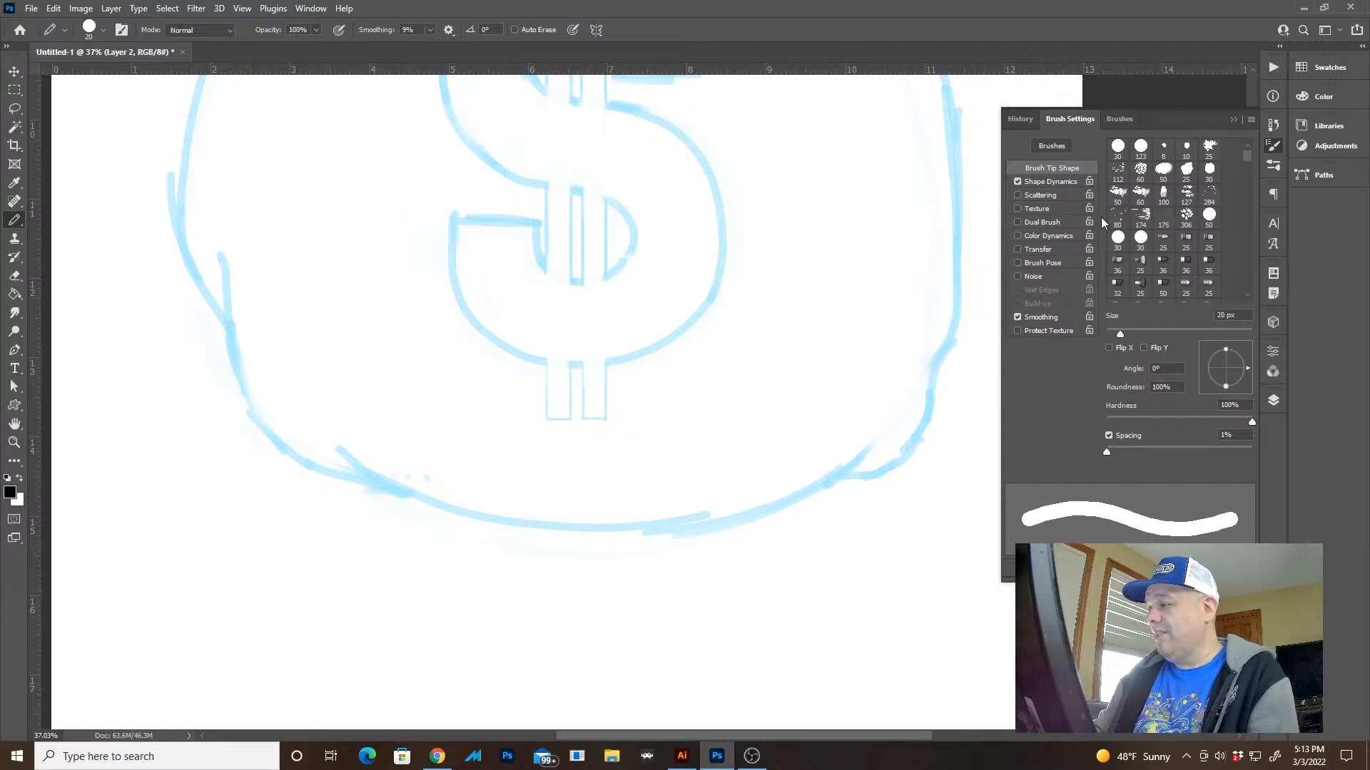
left_click(1063, 182)
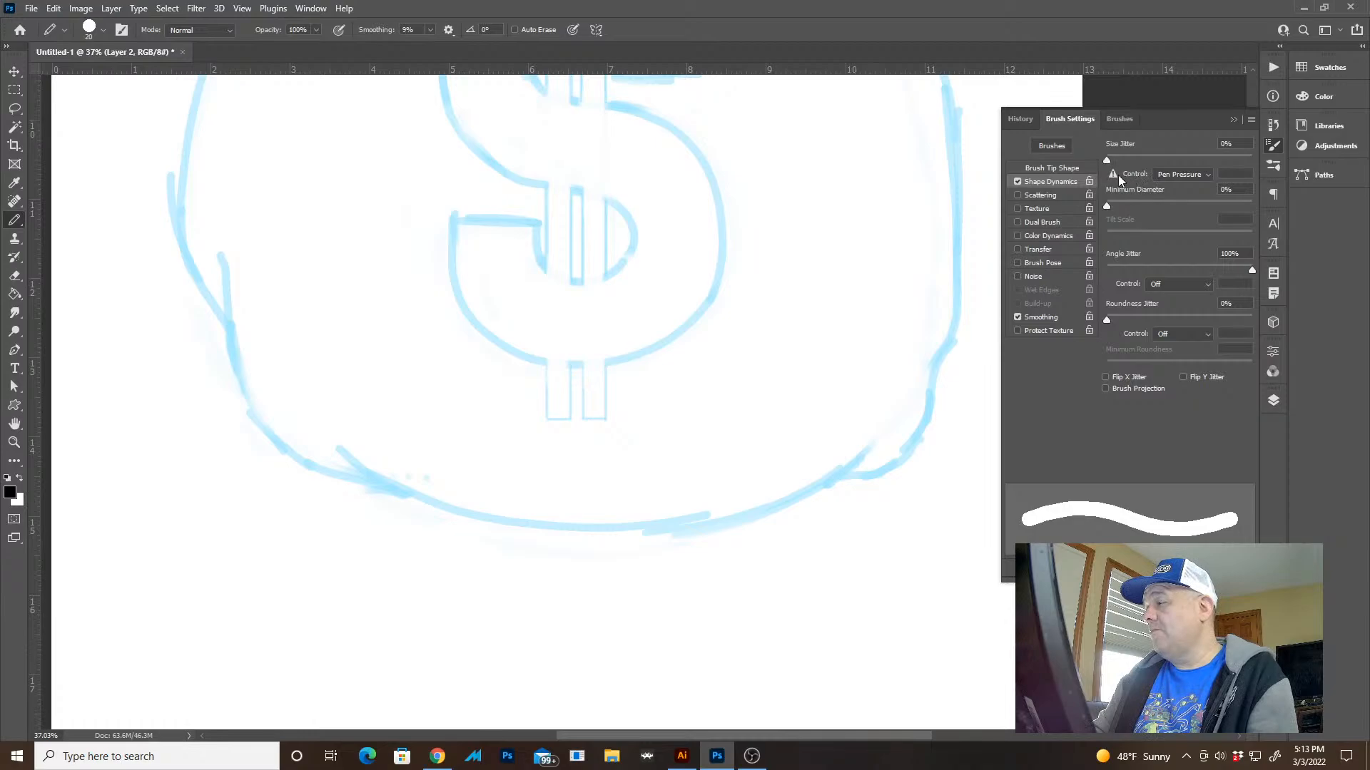
left_click(1175, 176)
left_click(1174, 177)
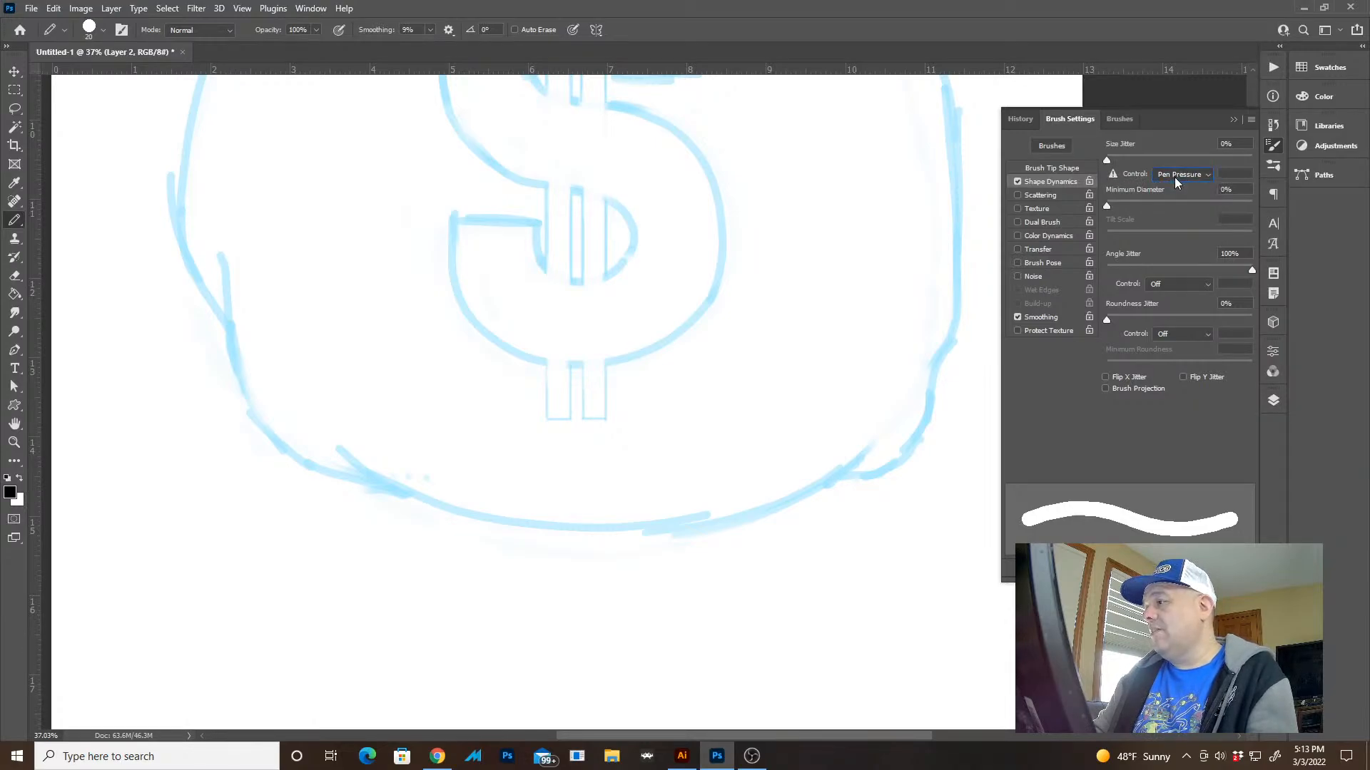
left_click(1174, 177)
left_click(1165, 208)
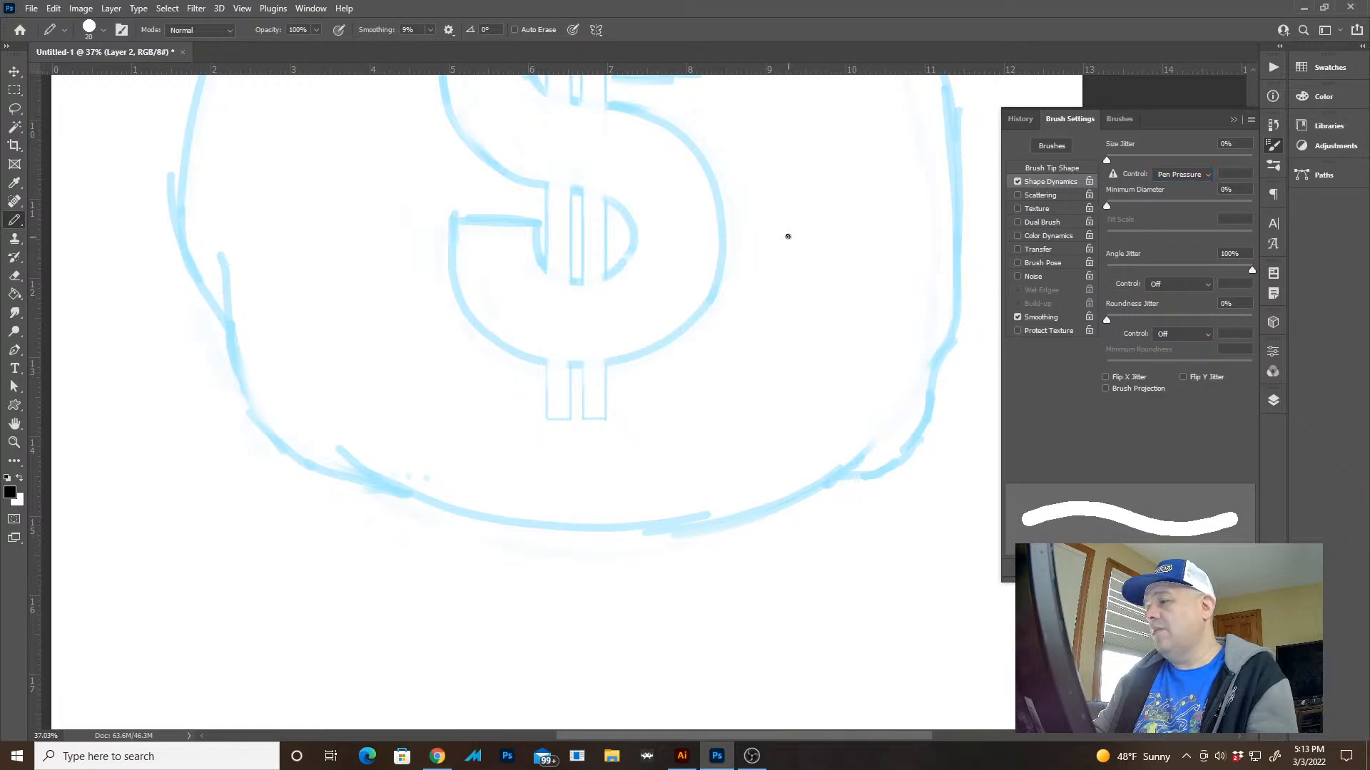
Test the pressure-sensitive brush with several black strokes across and below the sack's lower right edge, and undo them
left_click_drag(873, 299, 876, 483)
mouse_move(881, 525)
left_mouse_down()
mouse_move(857, 633)
mouse_move(789, 694)
left_mouse_up()
mouse_move(797, 637)
left_mouse_down()
mouse_move(745, 676)
mouse_move(702, 683)
left_mouse_up()
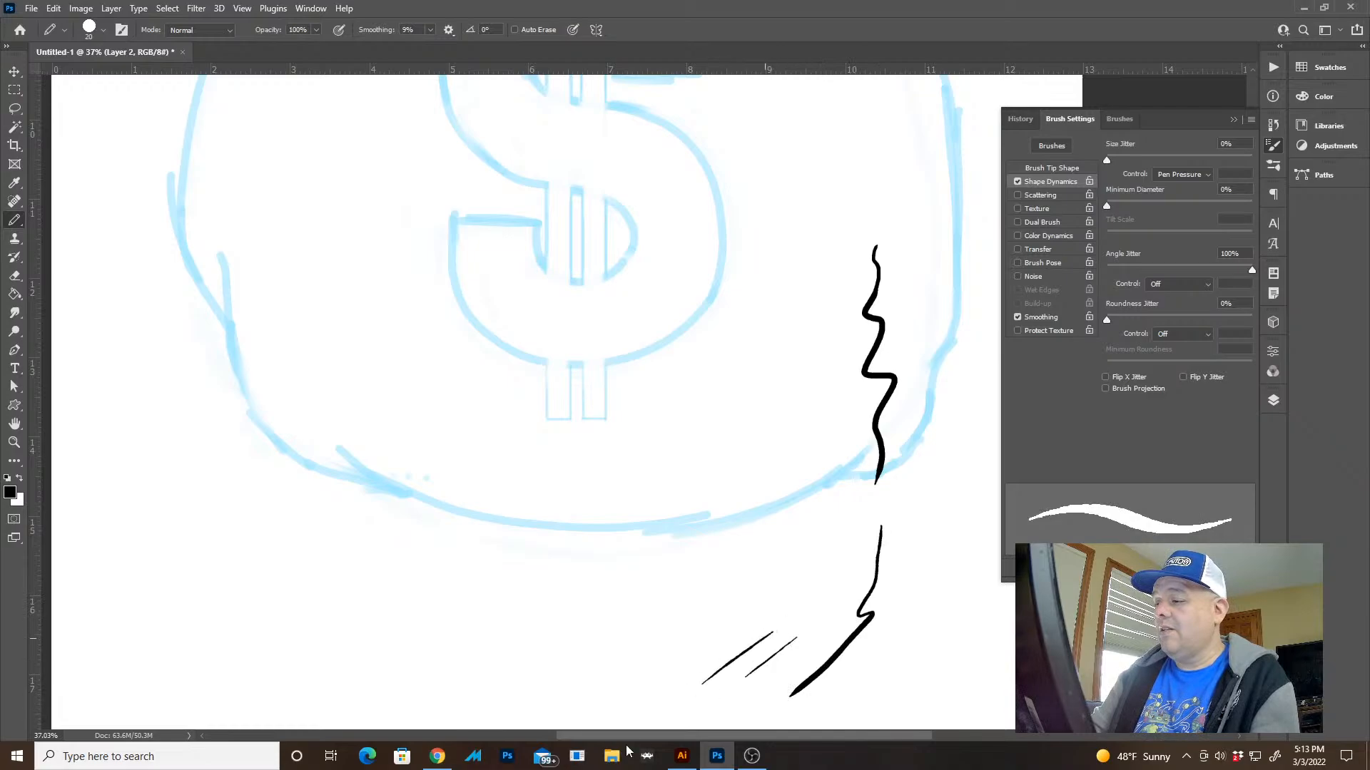
key("ctrl+z")
key("ctrl+z")
key("ctrl+z")
key("ctrl+z")
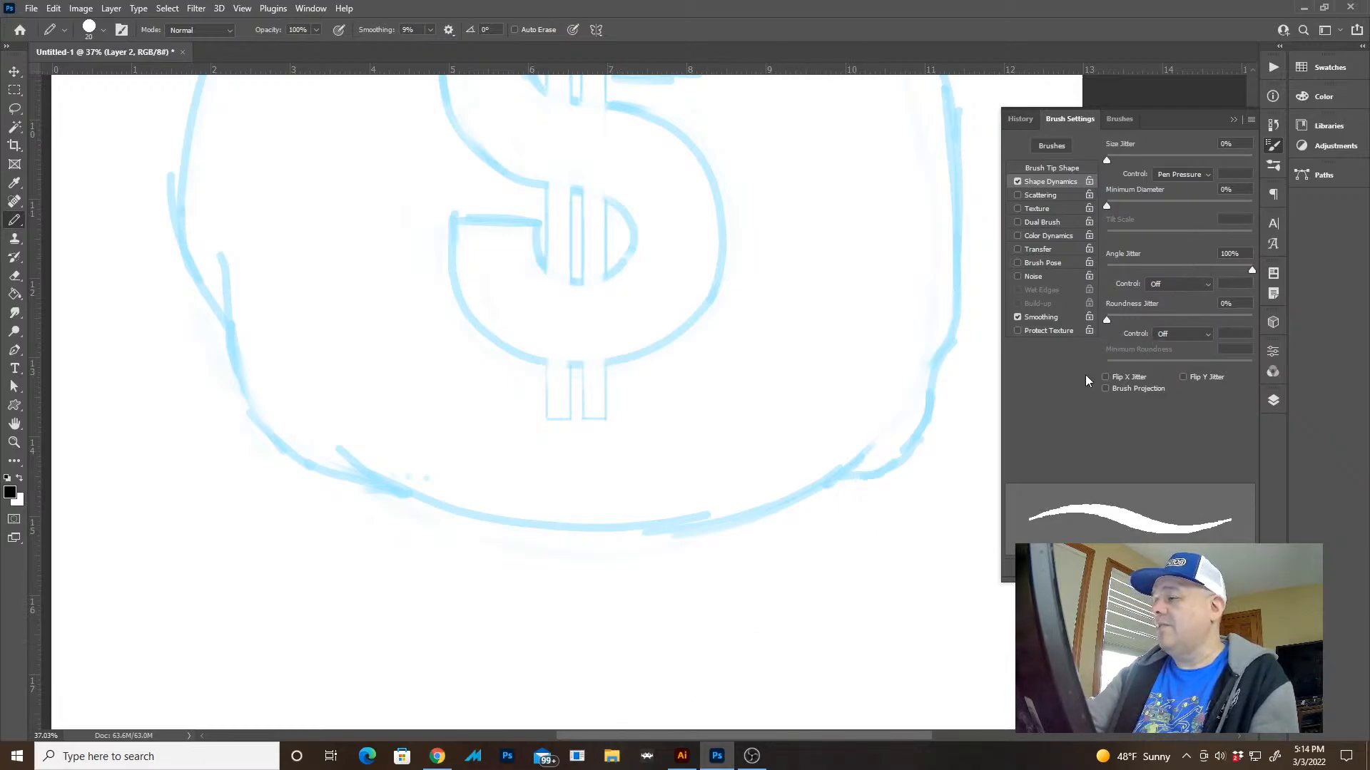
Set the brush's Minimum Diameter to 53% and hide the panels to clear the workspace
left_click_drag(1118, 205, 1179, 207)
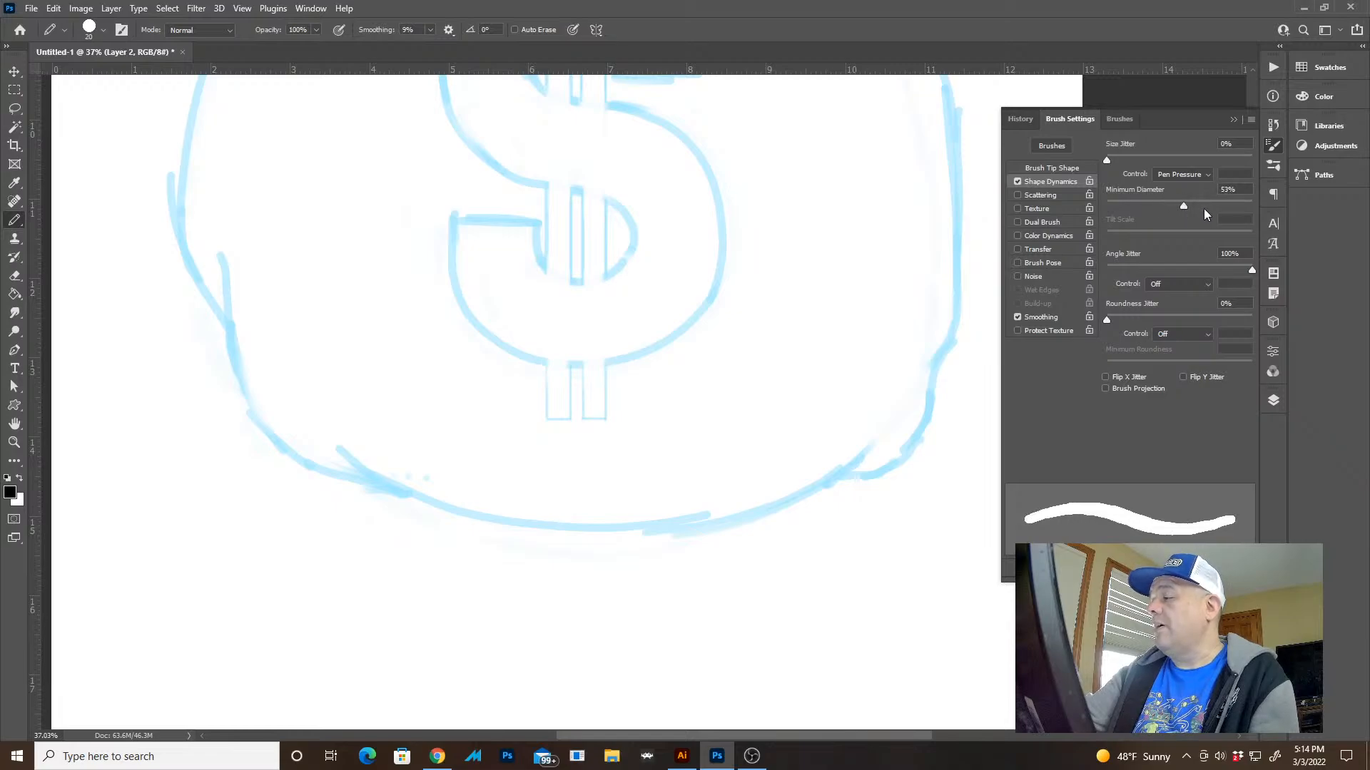
key("Tab")
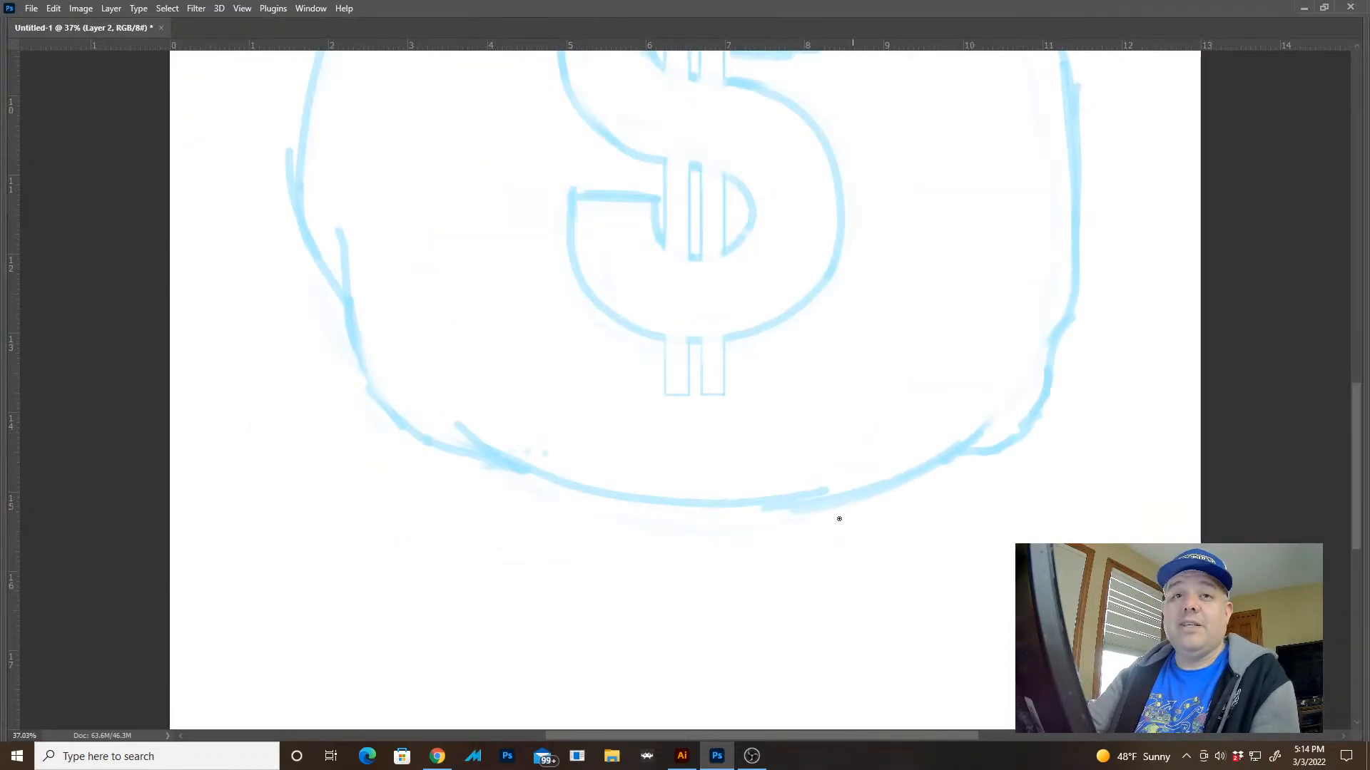
key("ctrl+a")
key("ctrl+d")
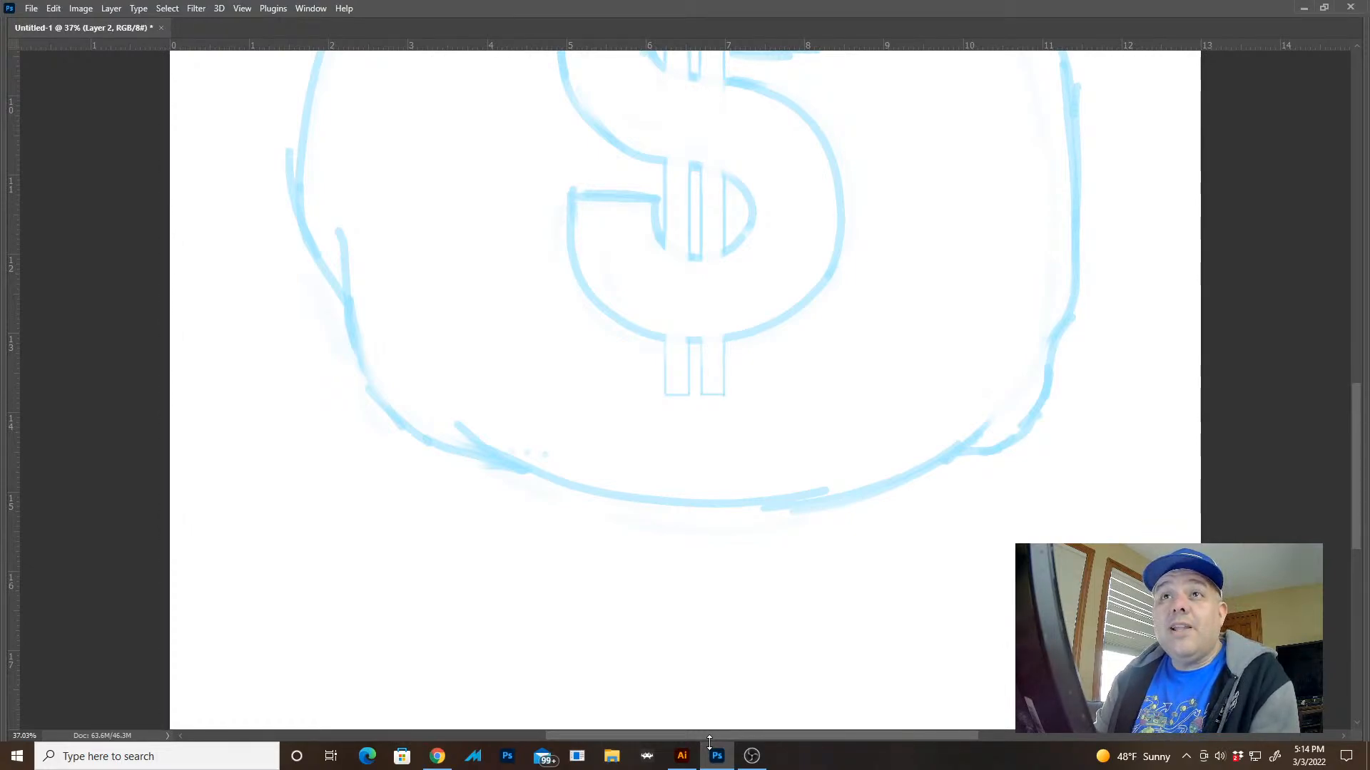
Try inking the curved upper contour of the sack below the tie band, and undo the stroke
left_click_drag(914, 407, 841, 373)
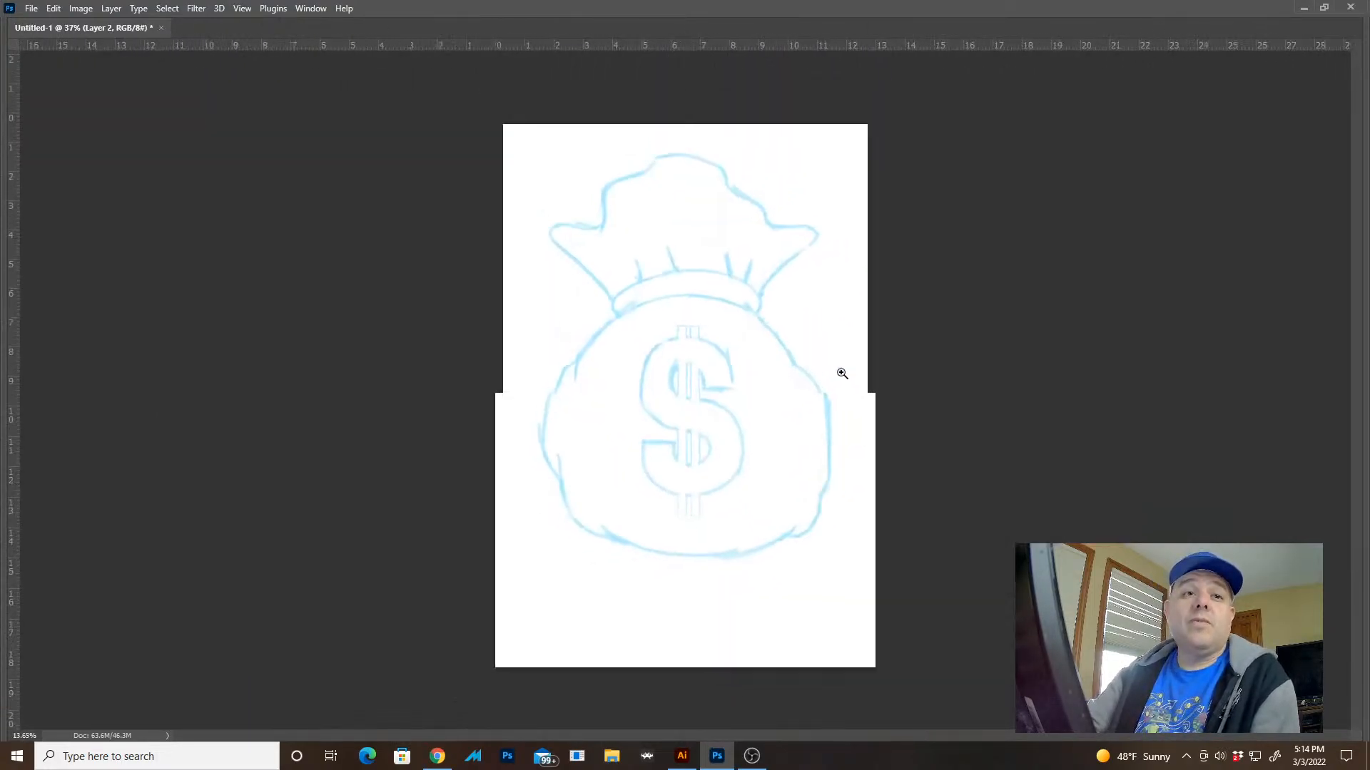
mouse_move(700, 284)
left_mouse_down()
mouse_move(820, 321)
mouse_move(868, 364)
mouse_move(847, 345)
mouse_move(858, 358)
mouse_move(1033, 290)
left_mouse_up()
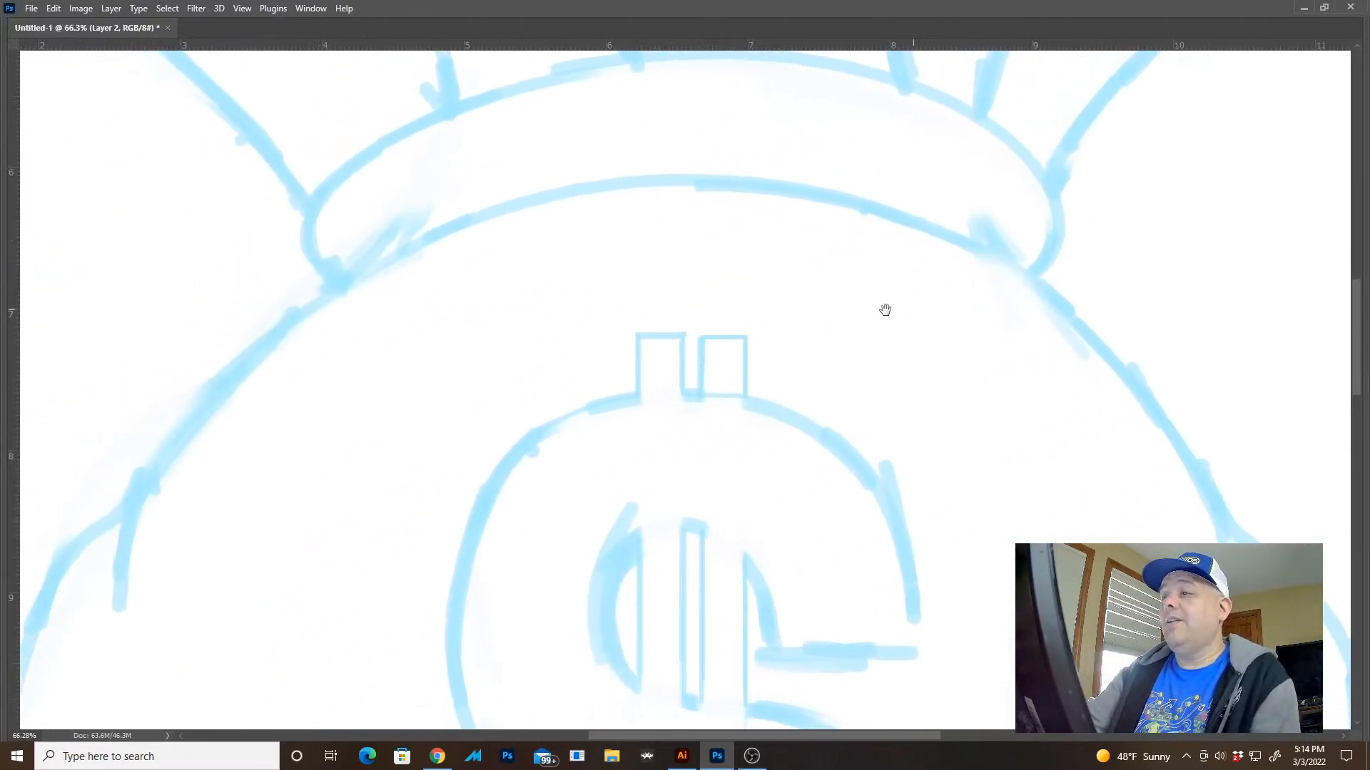
left_click_drag(884, 309, 1076, 335)
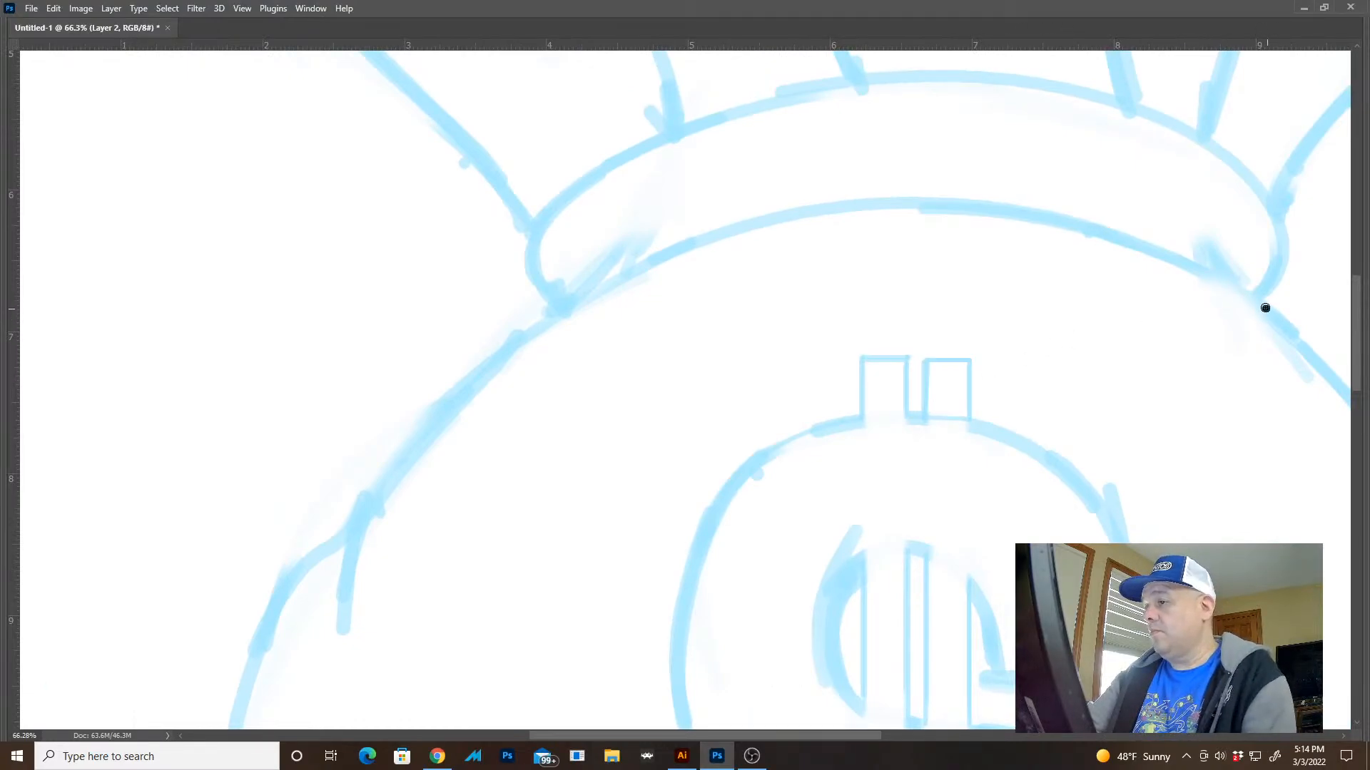
mouse_move(1264, 307)
left_mouse_down()
mouse_move(1153, 248)
mouse_move(1061, 223)
mouse_move(920, 210)
mouse_move(744, 240)
mouse_move(587, 311)
mouse_move(477, 388)
mouse_move(359, 522)
mouse_move(343, 599)
left_mouse_up()
key("ctrl+z")
Set the pencil's Smoothing to 30% and return to the uncluttered canvas view
key("F5")
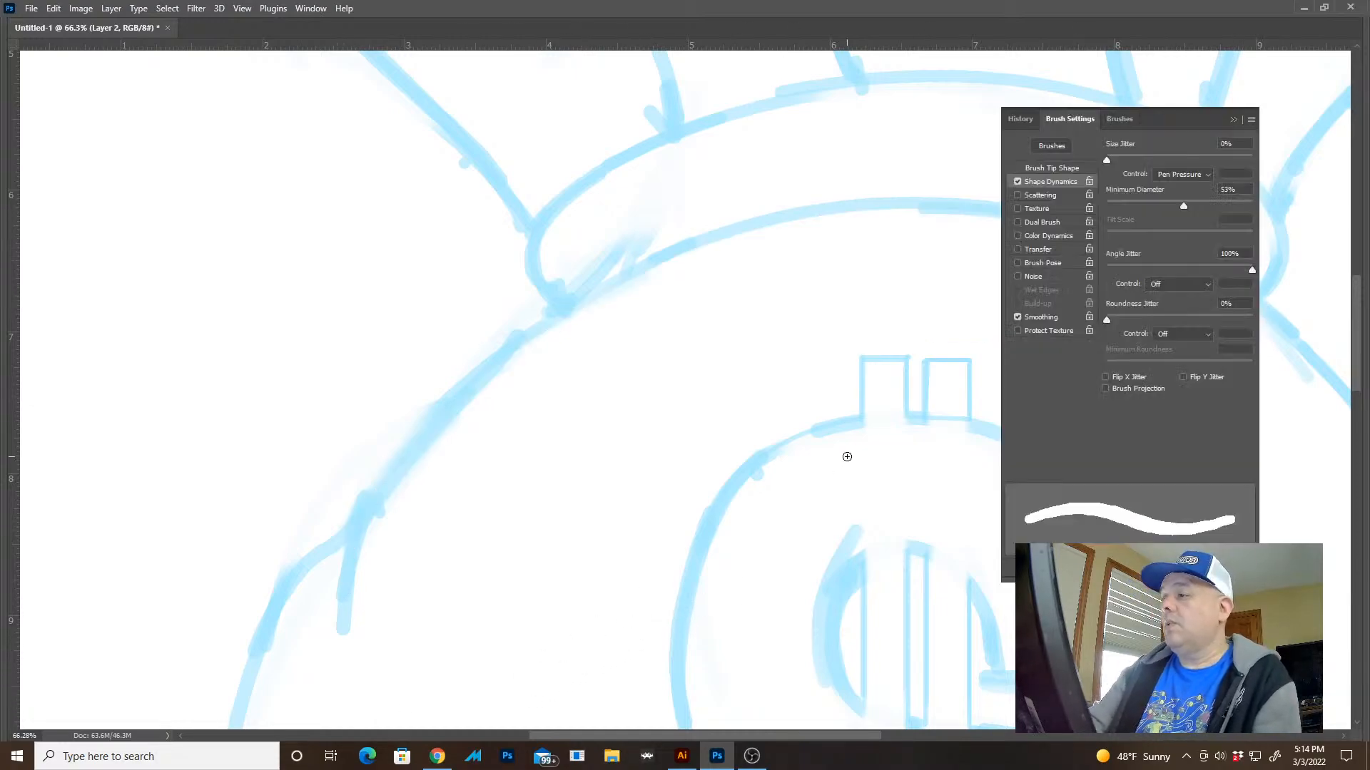
key("Tab")
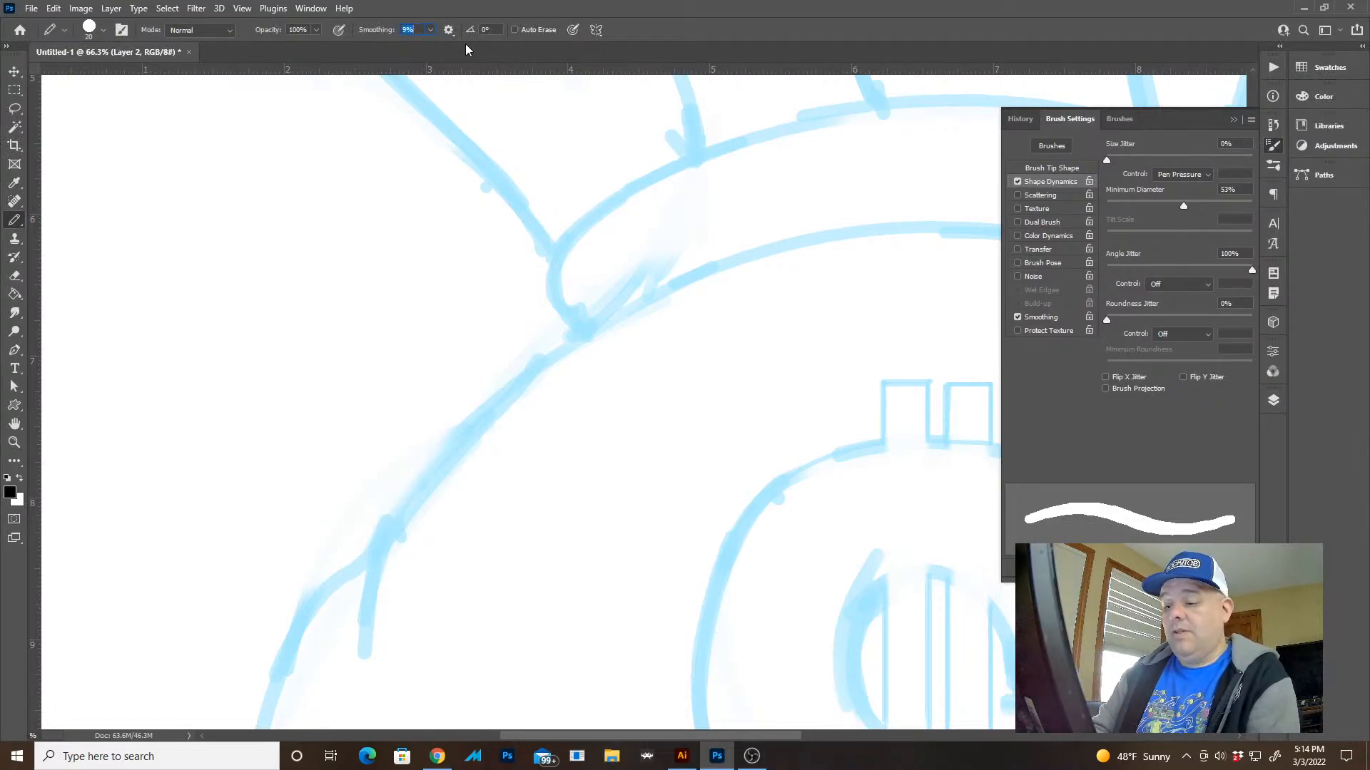
type("30")
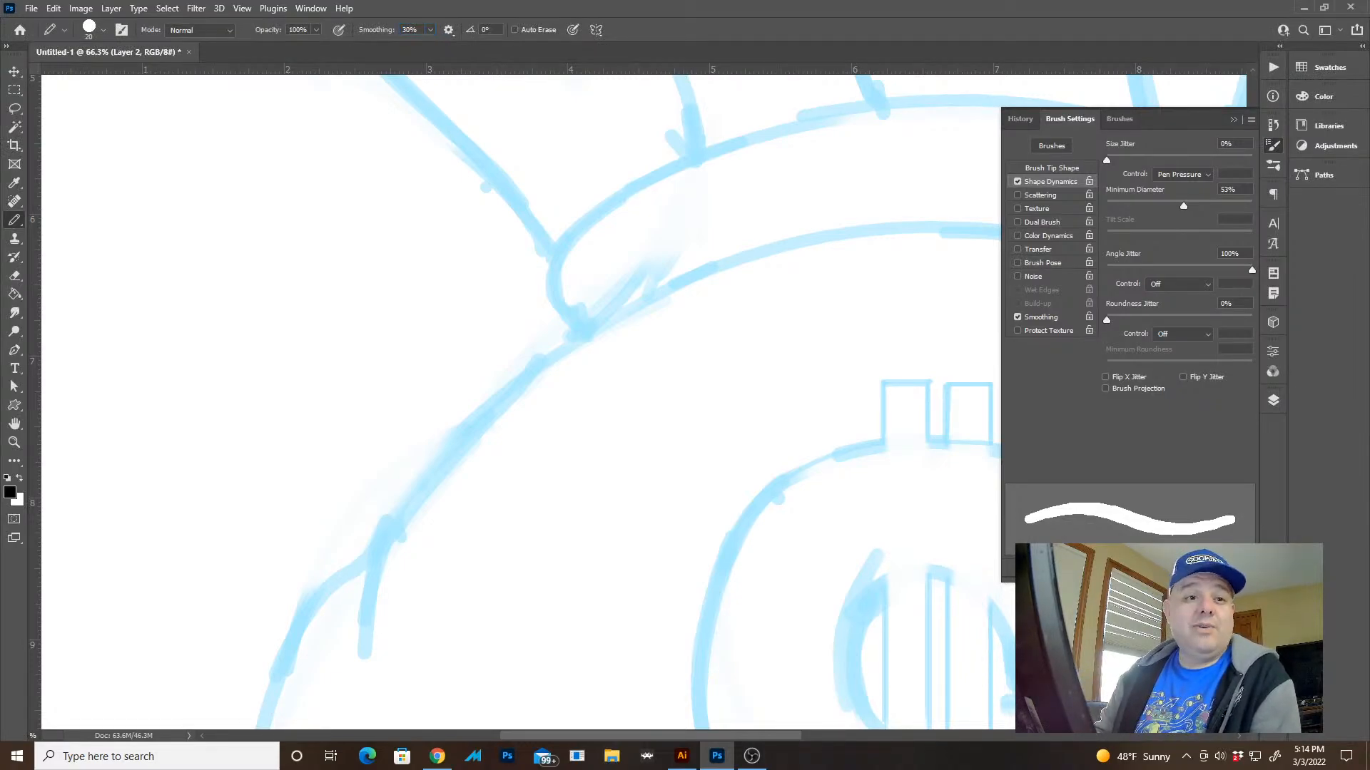
key("Tab")
Rotate the canvas to suit the stroke, ink the sack's upper left contour from the side crease to below the tie band, and reset the rotation
left_click_drag(863, 428, 760, 365)
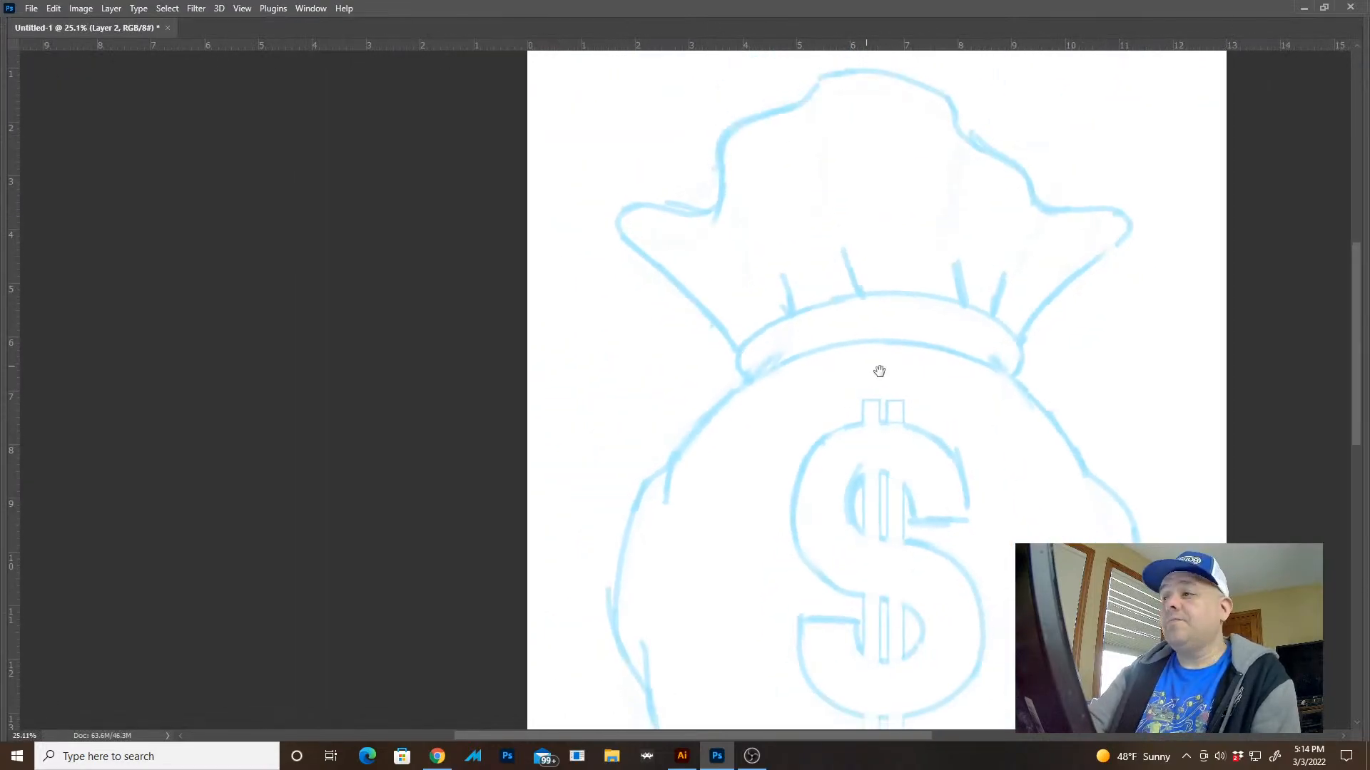
left_click_drag(878, 370, 1000, 249)
key("r")
mouse_move(627, 422)
left_mouse_down()
mouse_move(562, 573)
mouse_move(481, 572)
left_mouse_up()
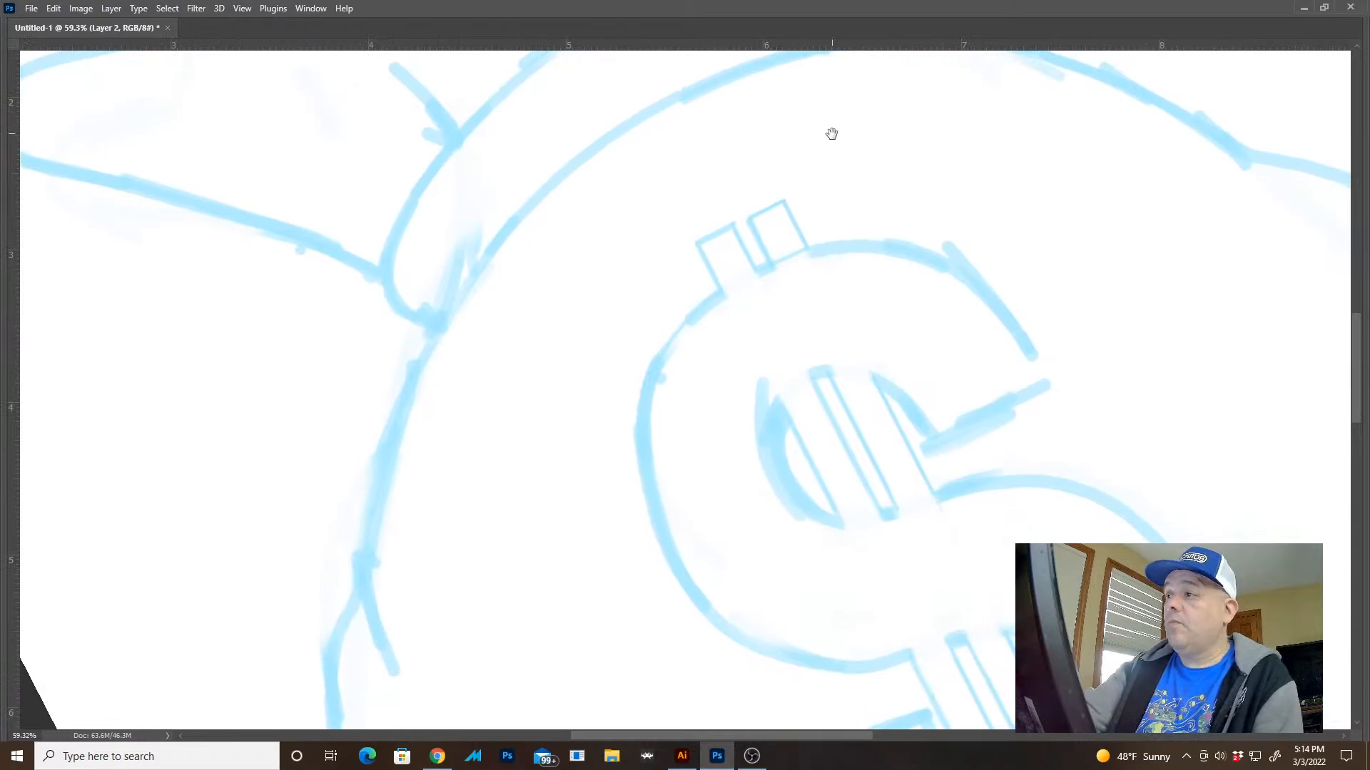
left_click_drag(831, 134, 785, 177)
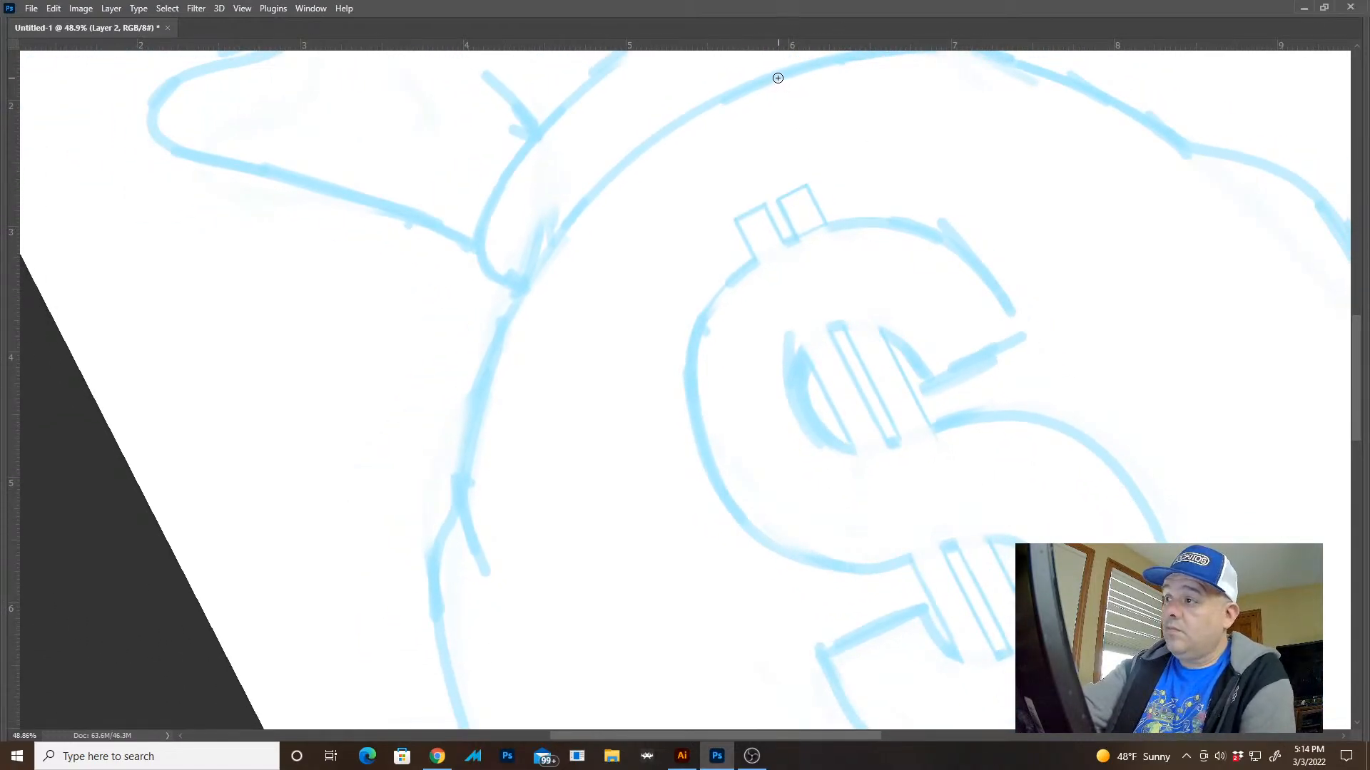
mouse_move(736, 94)
left_mouse_down()
mouse_move(638, 167)
mouse_move(512, 318)
mouse_move(467, 442)
mouse_move(474, 538)
mouse_move(496, 585)
mouse_move(458, 500)
mouse_move(461, 429)
mouse_move(504, 328)
mouse_move(584, 217)
mouse_move(738, 100)
left_mouse_up()
key("ctrl+z")
left_click_drag(547, 486, 571, 344)
key("ctrl+z")
left_click_drag(587, 408, 589, 597)
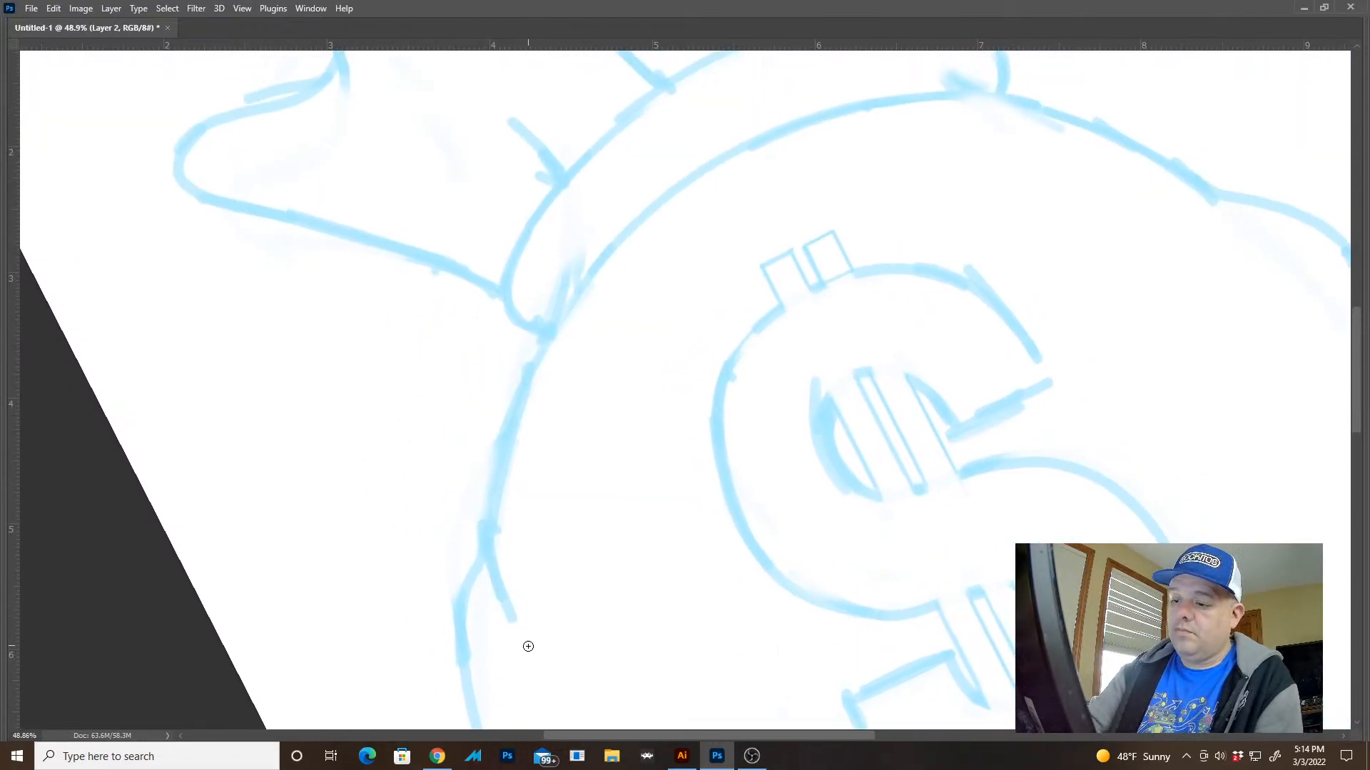
mouse_move(528, 646)
left_mouse_down()
mouse_move(490, 529)
mouse_move(544, 355)
mouse_move(612, 253)
mouse_move(755, 141)
left_mouse_up()
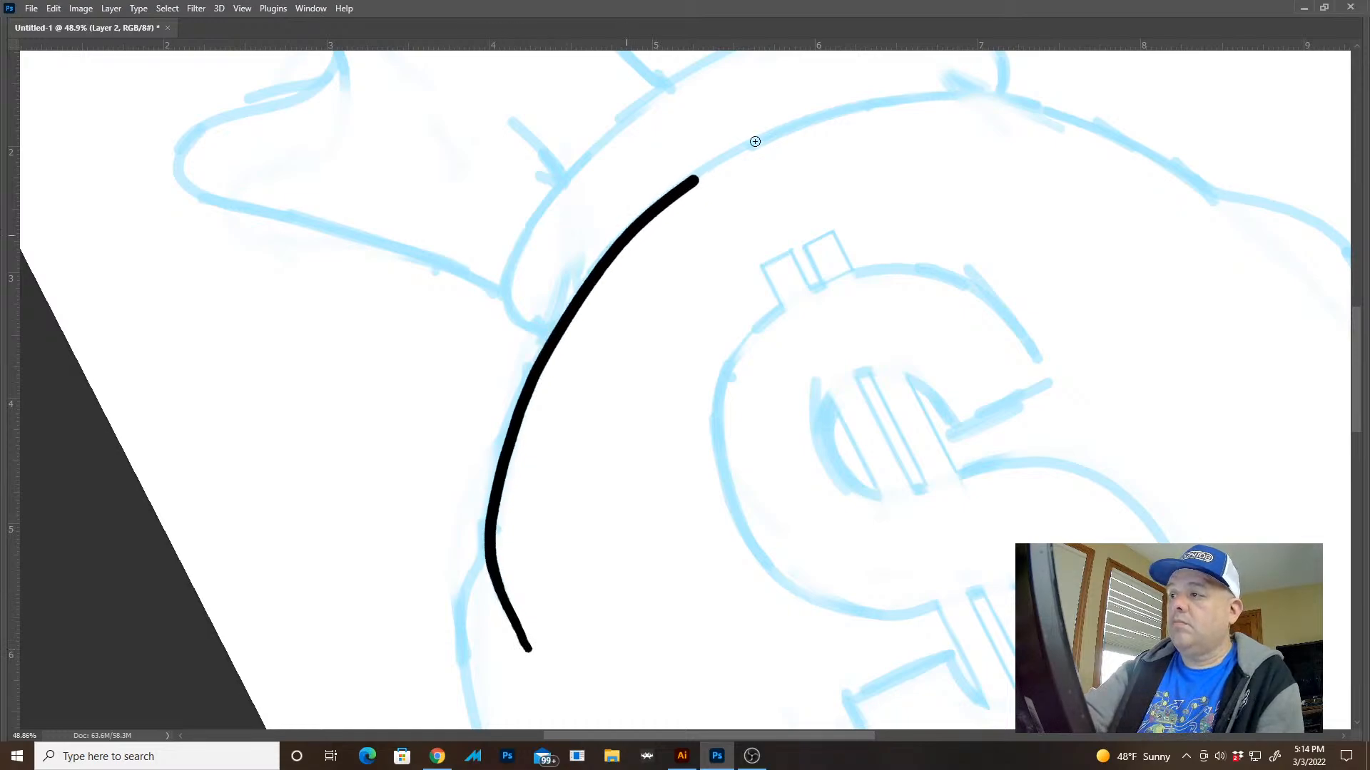
left_click_drag(555, 557, 584, 378)
key("Escape")
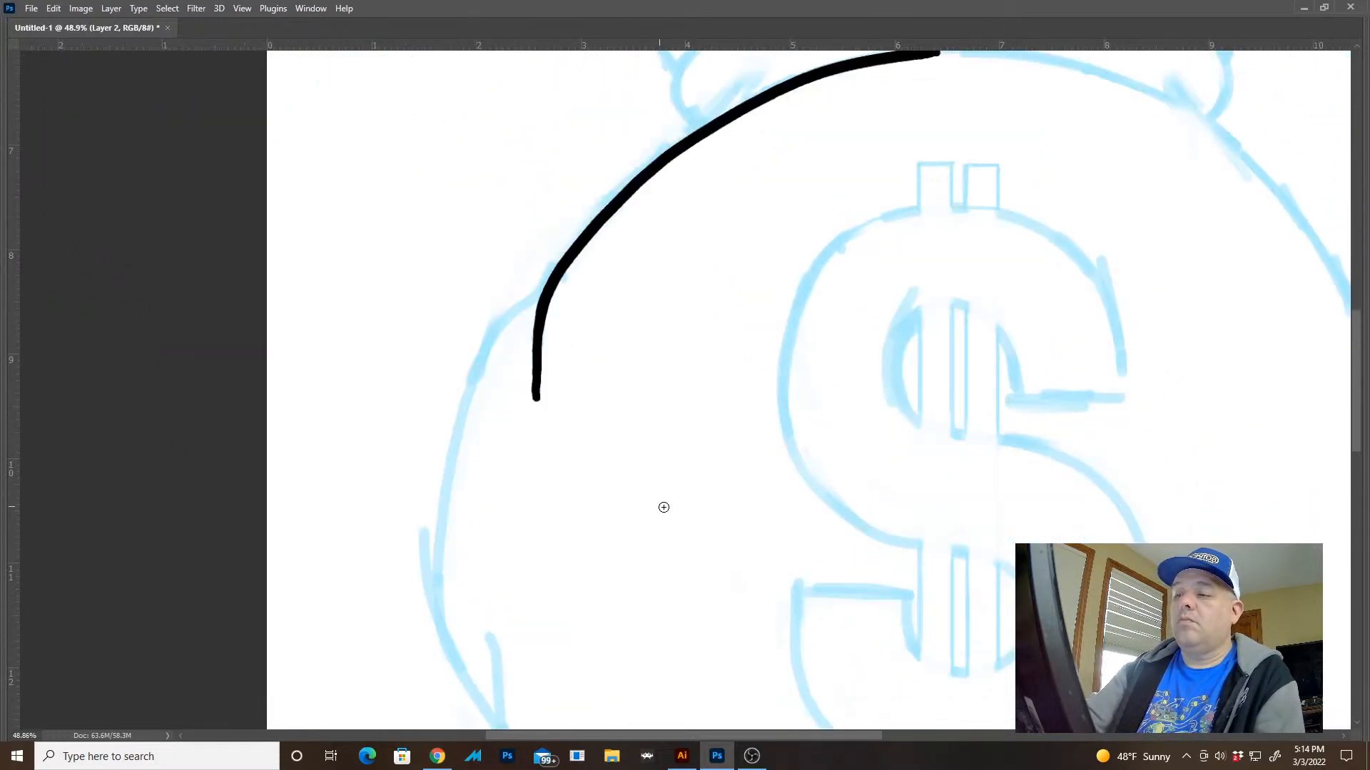
Taper the lower end of the inked contour by lassoing its outer left edge, deleting that area and deselecting
mouse_move(720, 531)
left_mouse_down()
mouse_move(647, 502)
mouse_move(766, 524)
left_mouse_up()
left_click(681, 474)
key("l")
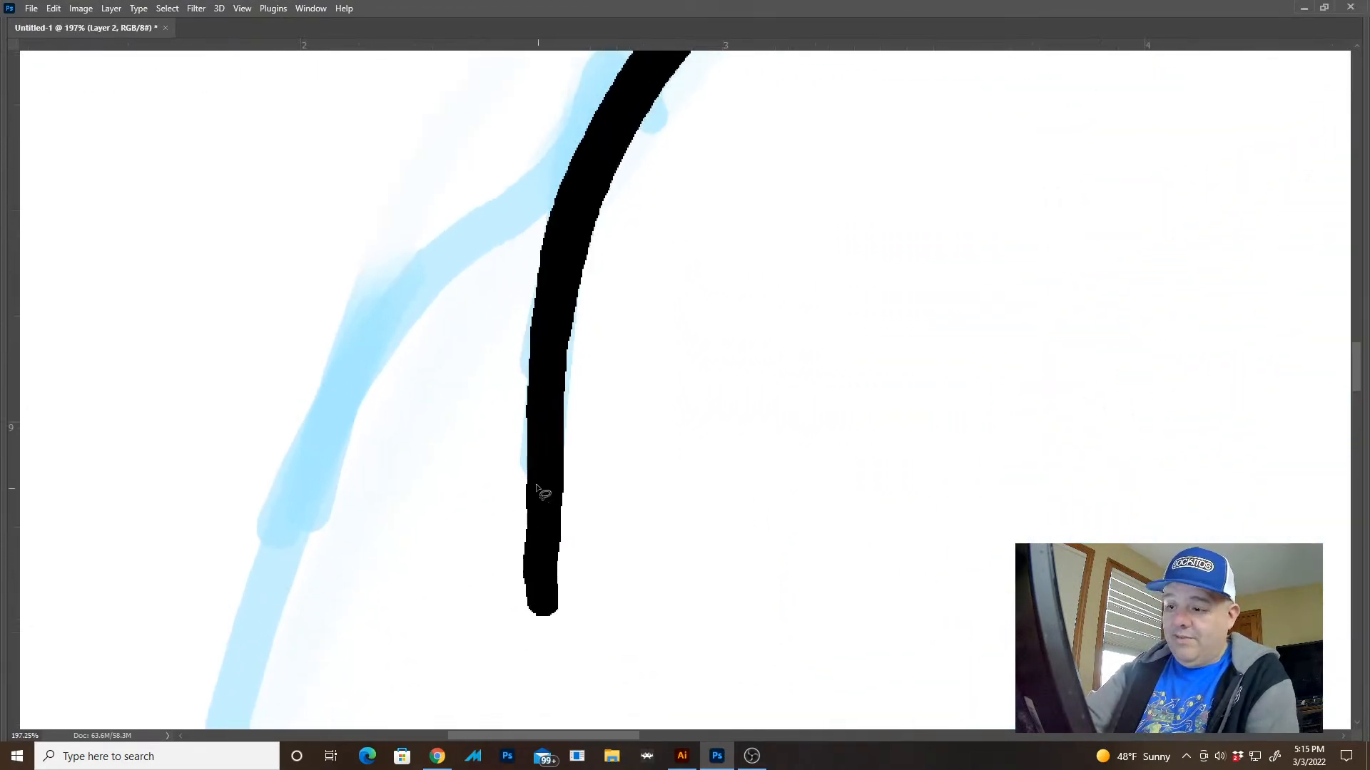
mouse_move(537, 487)
left_mouse_down()
mouse_move(539, 657)
mouse_move(505, 430)
left_mouse_up()
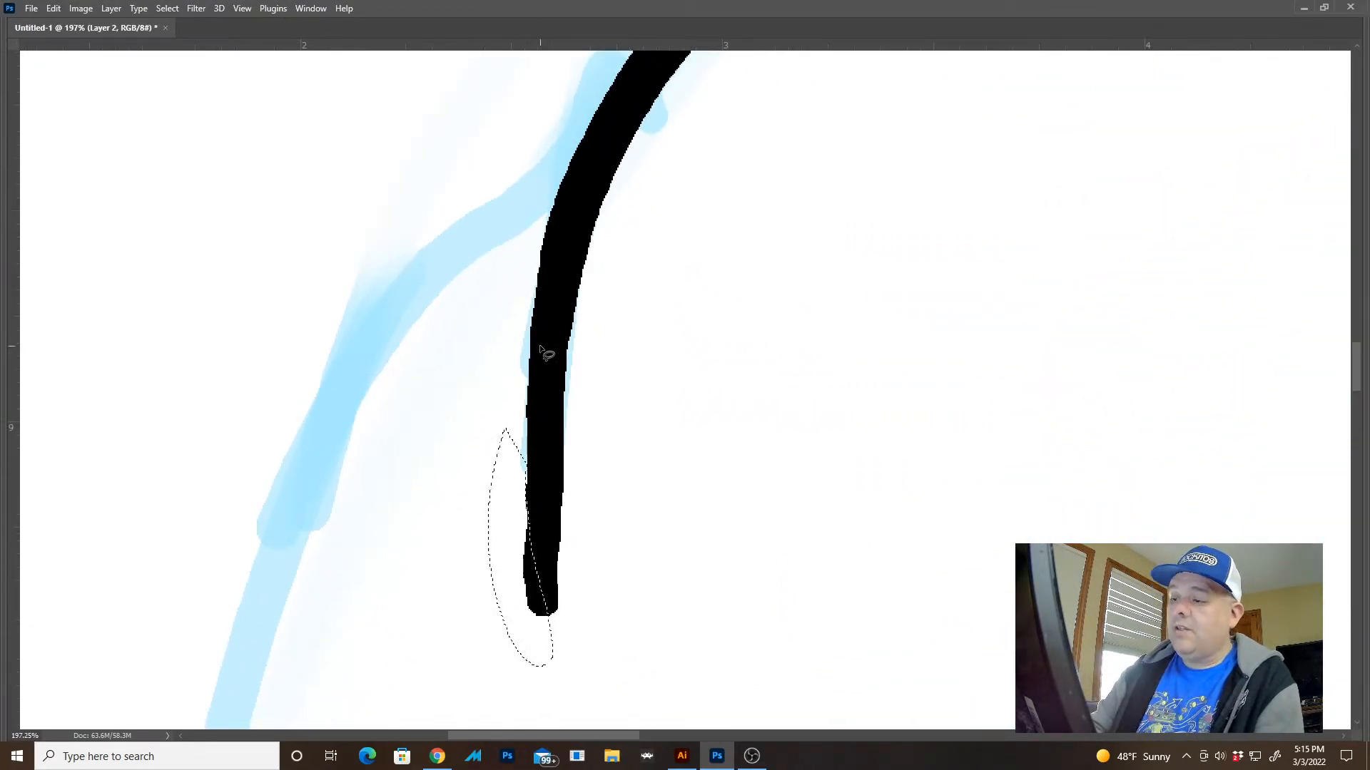
key("Delete")
key("ctrl+d")
Try reworking the tapered lower end of the contour with freehand brush strokes, and undo them
key("b")
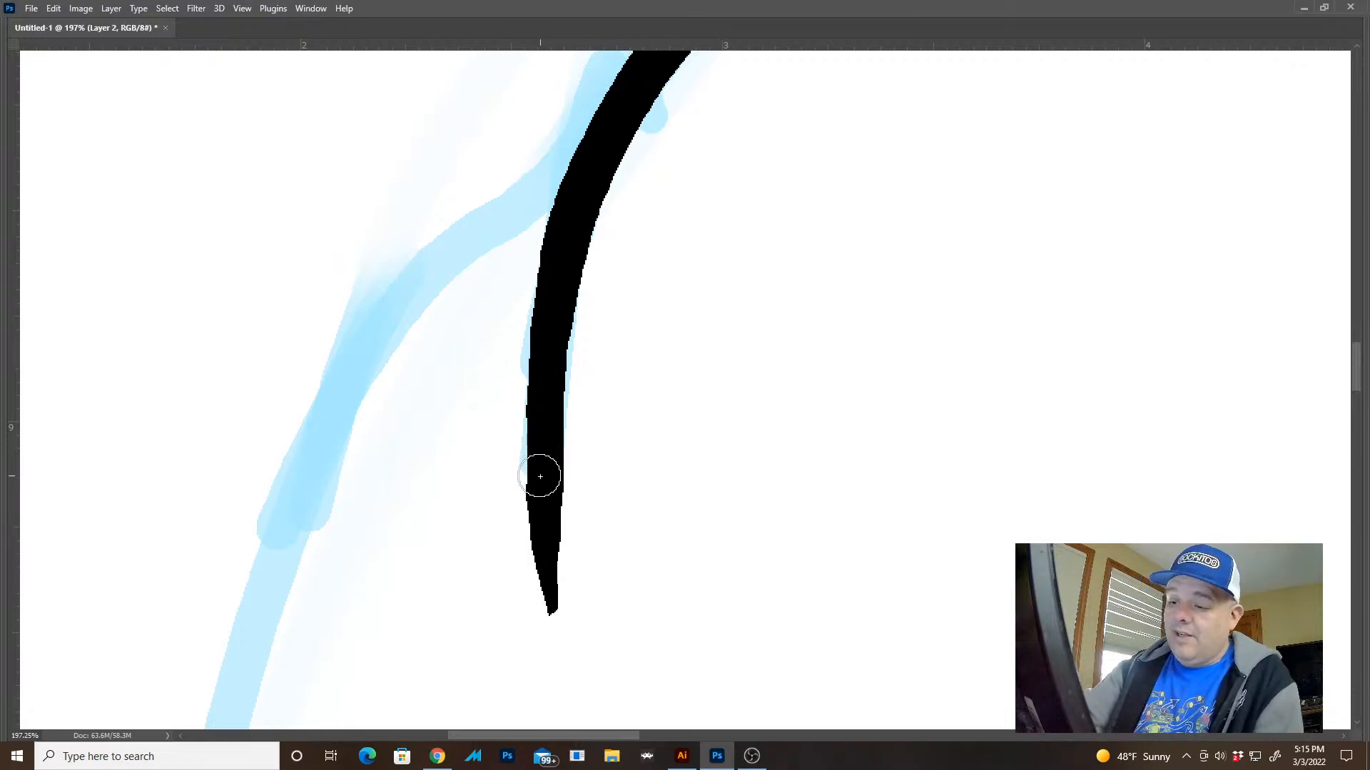
mouse_move(549, 529)
left_mouse_down()
mouse_move(552, 606)
mouse_move(543, 508)
left_mouse_up()
key("ctrl+z")
key("ctrl+z")
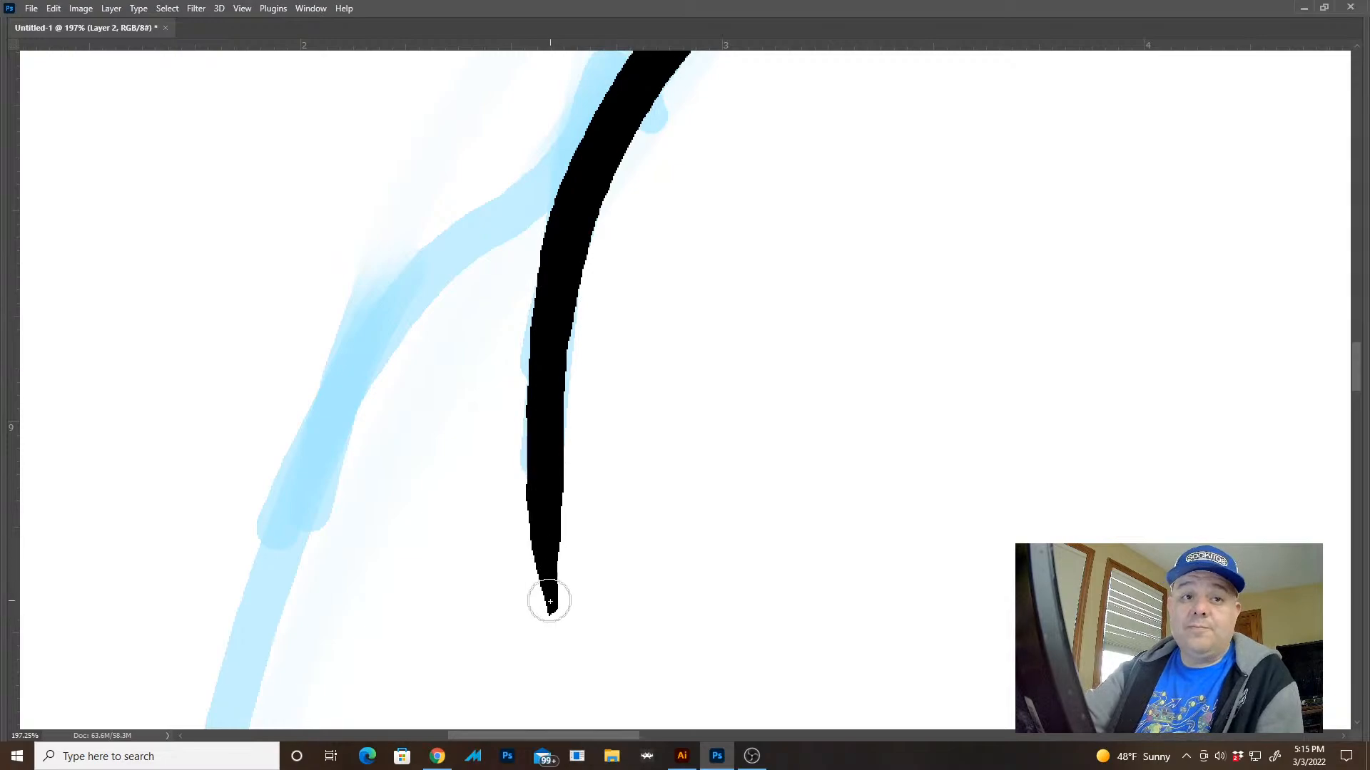
left_click_drag(550, 609, 537, 436)
key("ctrl+z")
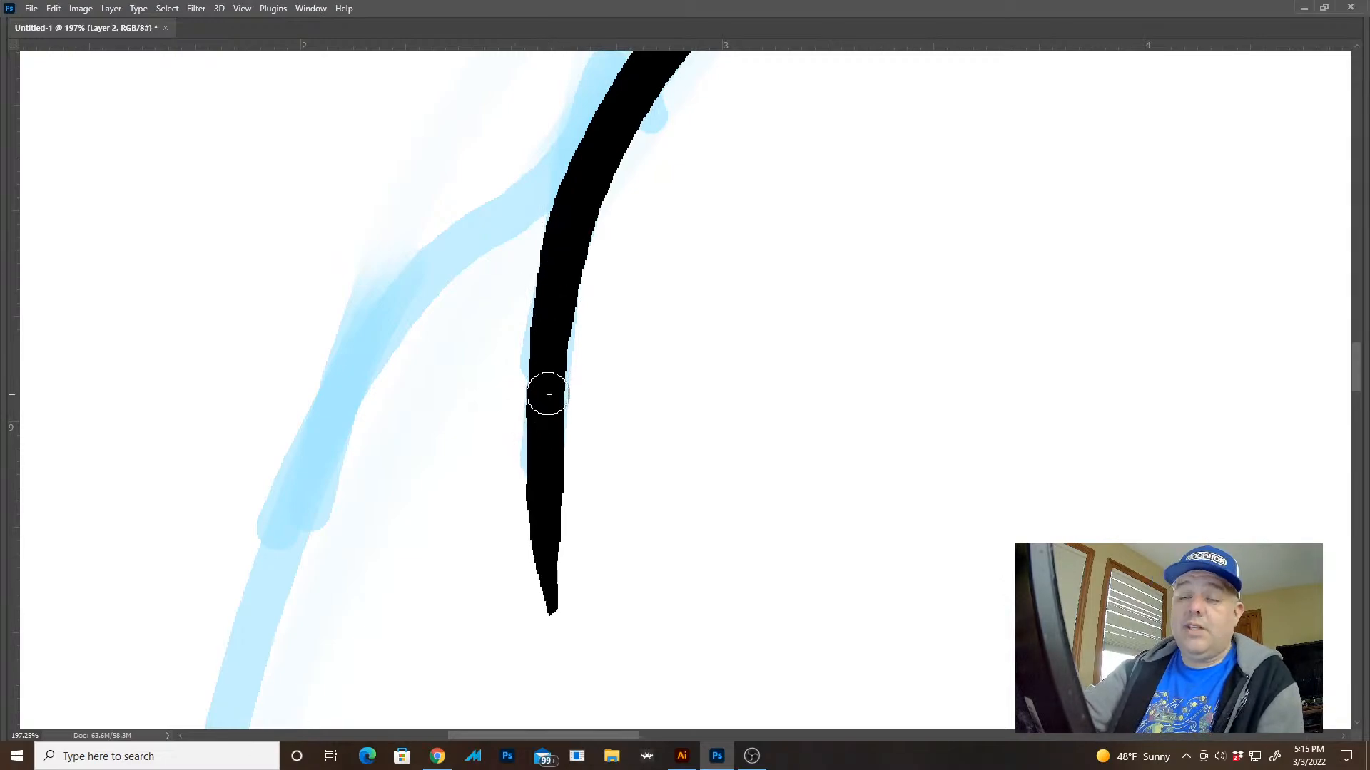
Ink the sack's left bulge from the upper crease down to the lower left crease, extending the stroke's end to meet the sketched crease
left_click_drag(550, 572, 560, 630)
left_click_drag(689, 524, 595, 501)
mouse_move(763, 492)
left_mouse_down()
mouse_move(724, 446)
mouse_move(686, 431)
mouse_move(648, 244)
left_mouse_up()
mouse_move(633, 293)
left_mouse_down()
mouse_move(686, 307)
mouse_move(682, 295)
left_mouse_up()
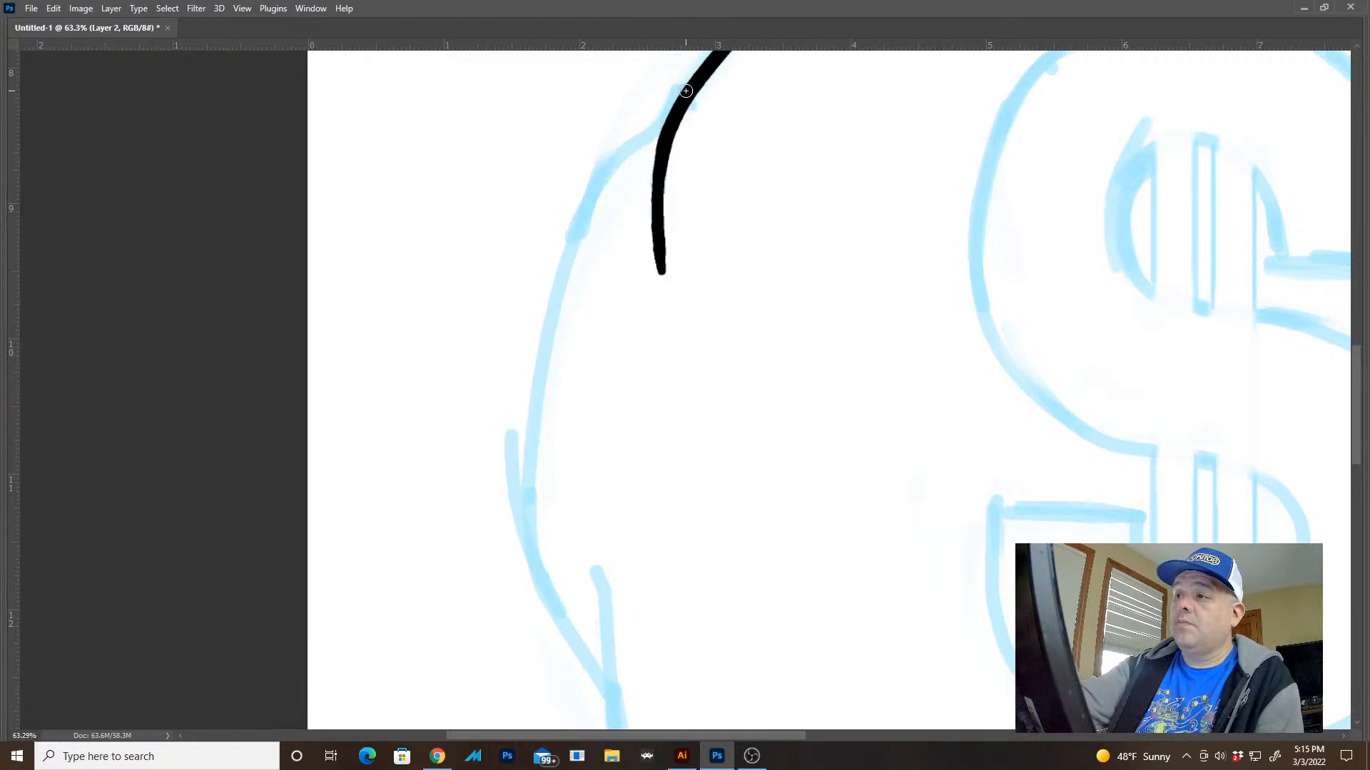
mouse_move(674, 102)
left_mouse_down()
mouse_move(588, 194)
mouse_move(534, 401)
mouse_move(542, 575)
mouse_move(557, 624)
mouse_move(609, 685)
left_mouse_up()
left_click_drag(611, 614, 608, 250)
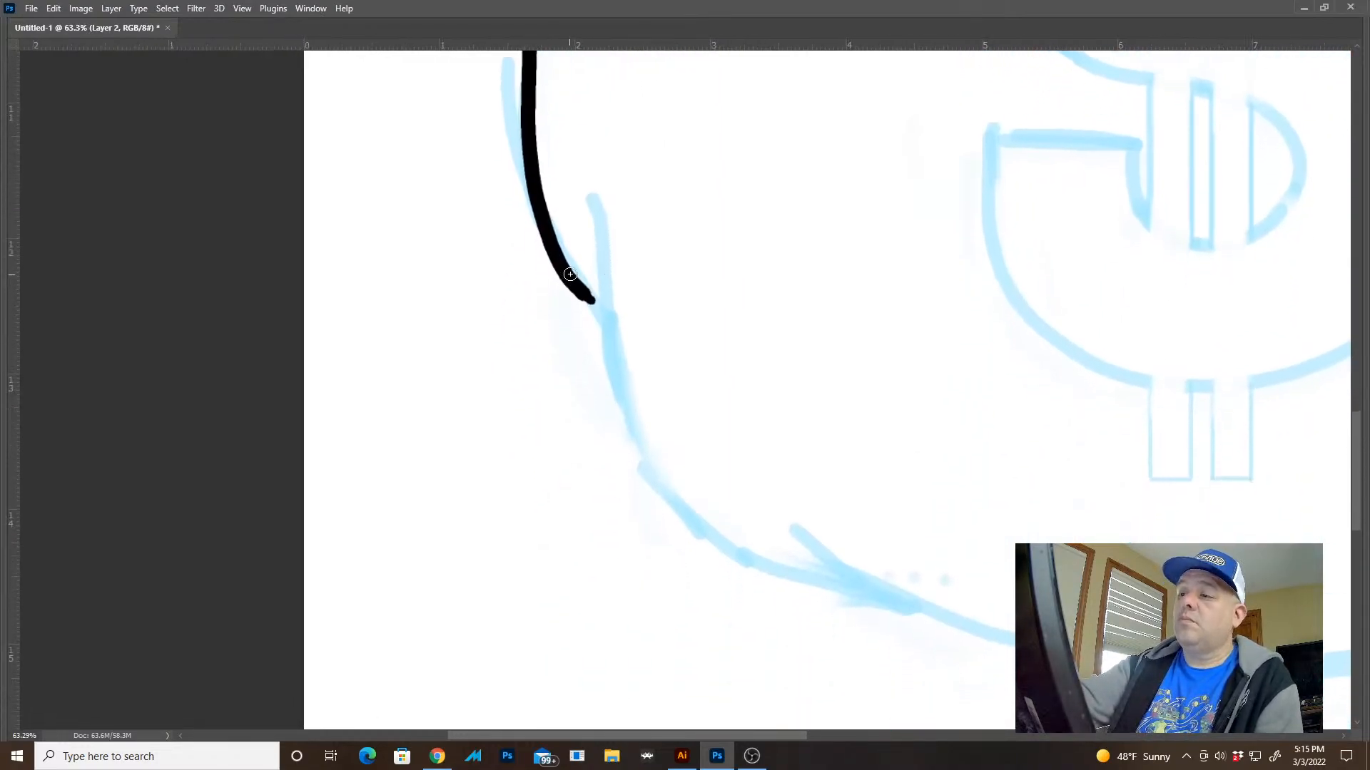
left_click_drag(602, 334, 605, 346)
key("ctrl+z")
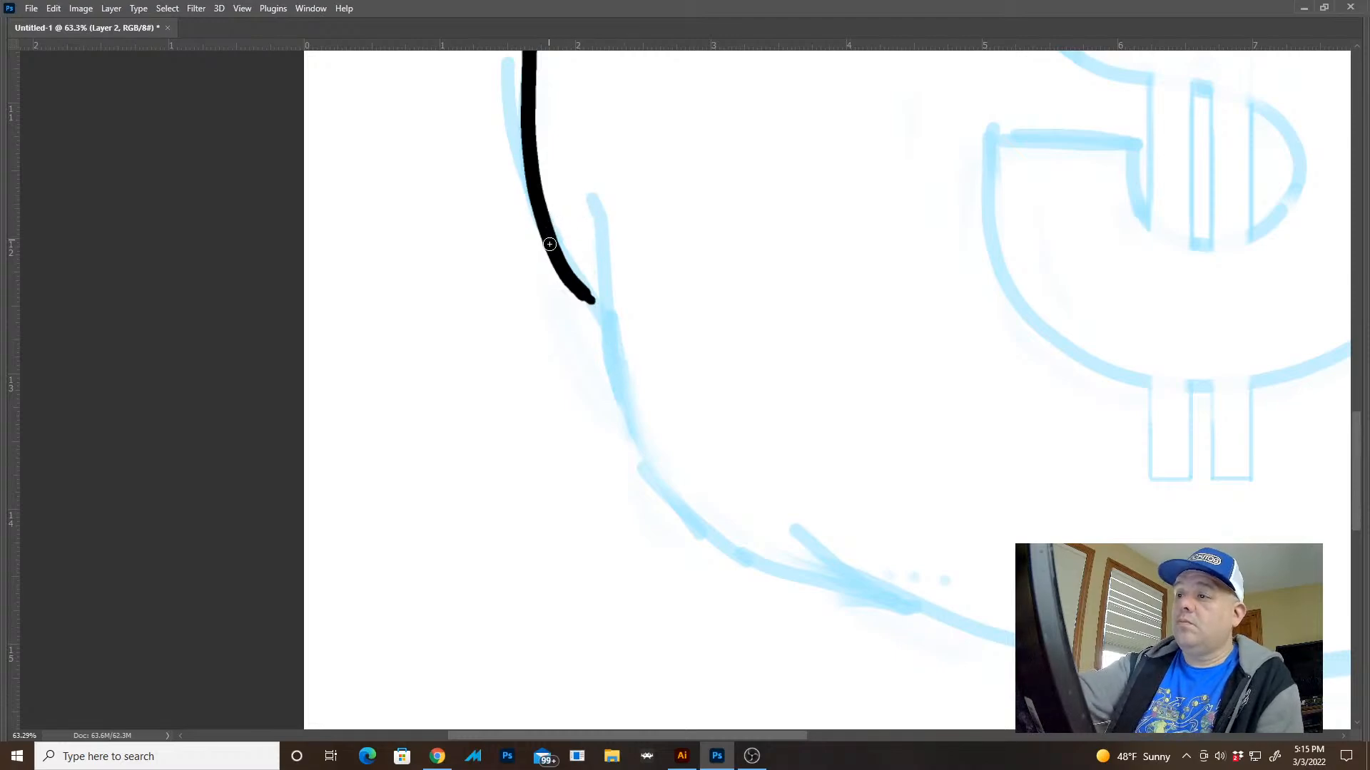
left_click_drag(549, 244, 610, 332)
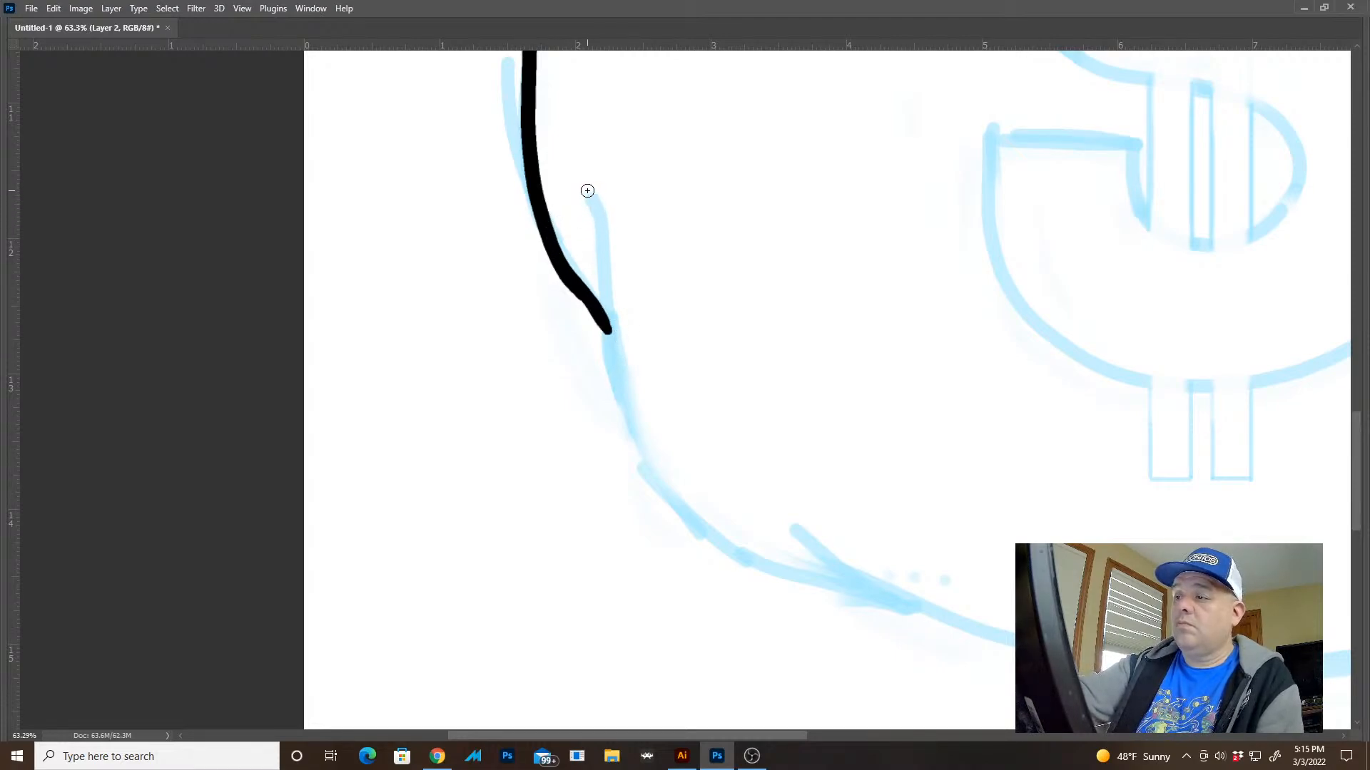
Ink the lower left crease and the contour curving from it into the sack's bottom, and undo the stray mark below the dollar sign
mouse_move(587, 191)
left_mouse_down()
mouse_move(628, 441)
mouse_move(805, 583)
mouse_move(872, 593)
mouse_move(774, 654)
mouse_move(557, 725)
left_mouse_up()
mouse_move(851, 617)
left_mouse_down()
mouse_move(810, 596)
mouse_move(782, 557)
mouse_move(776, 485)
left_mouse_up()
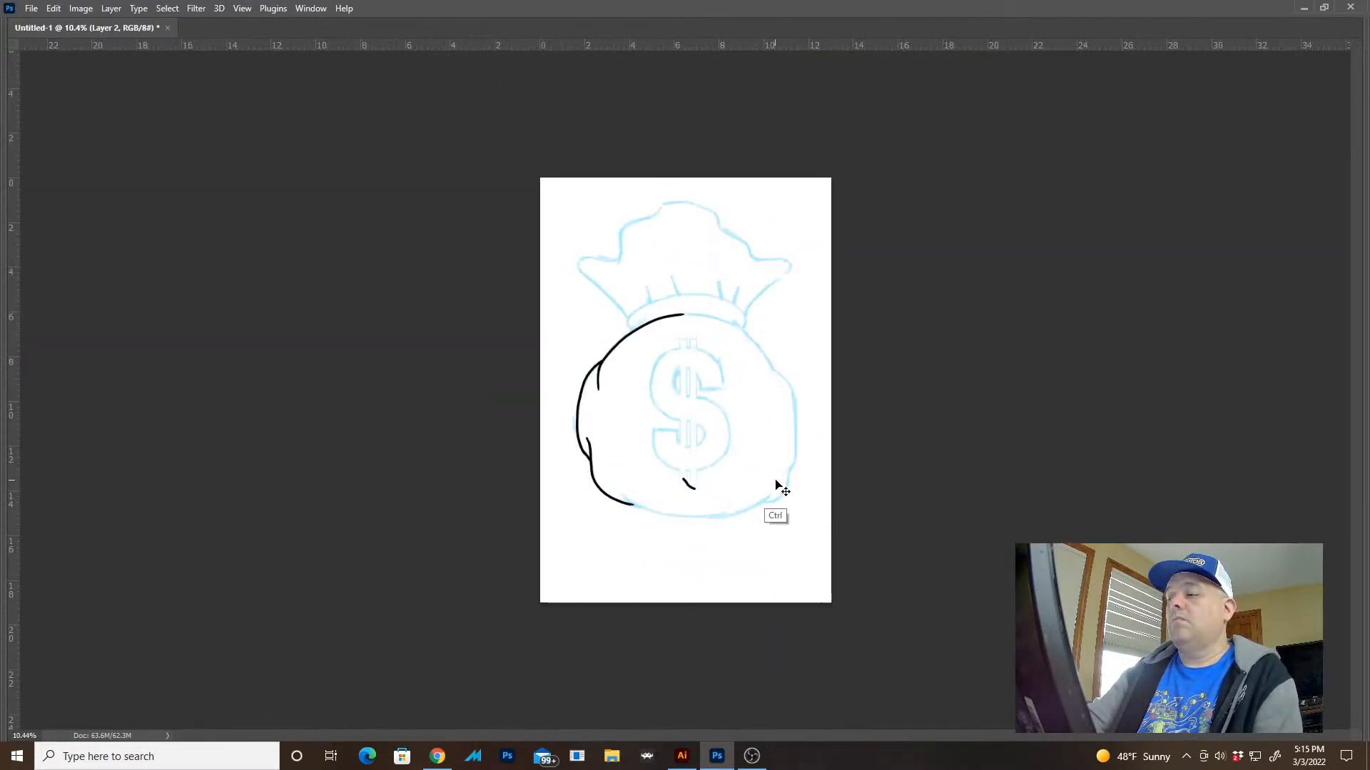
key("ctrl+z")
Rotate the canvas to suit the stroke, ink the sack's top contour beneath the tie band, and reset the rotation
left_click_drag(744, 302, 836, 383)
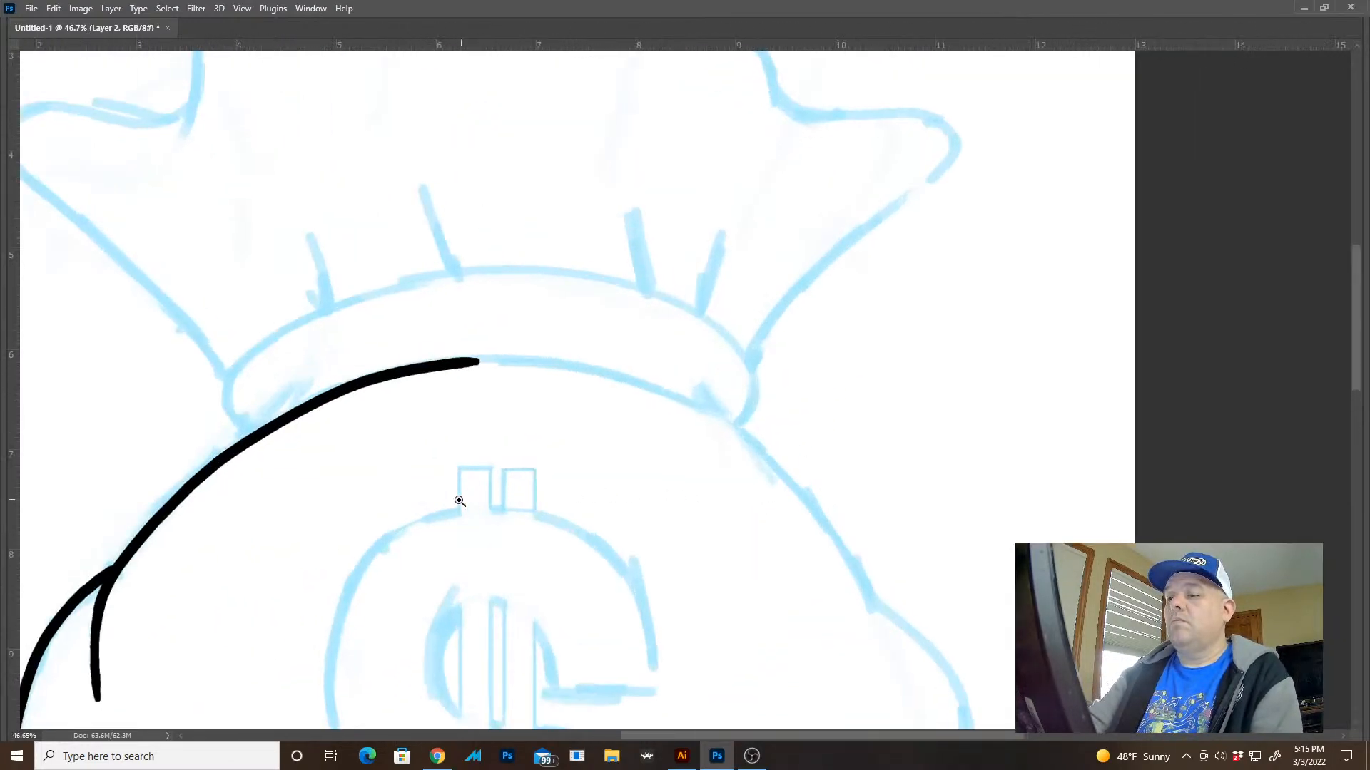
left_click_drag(245, 521, 794, 416)
left_click_drag(633, 321, 688, 337)
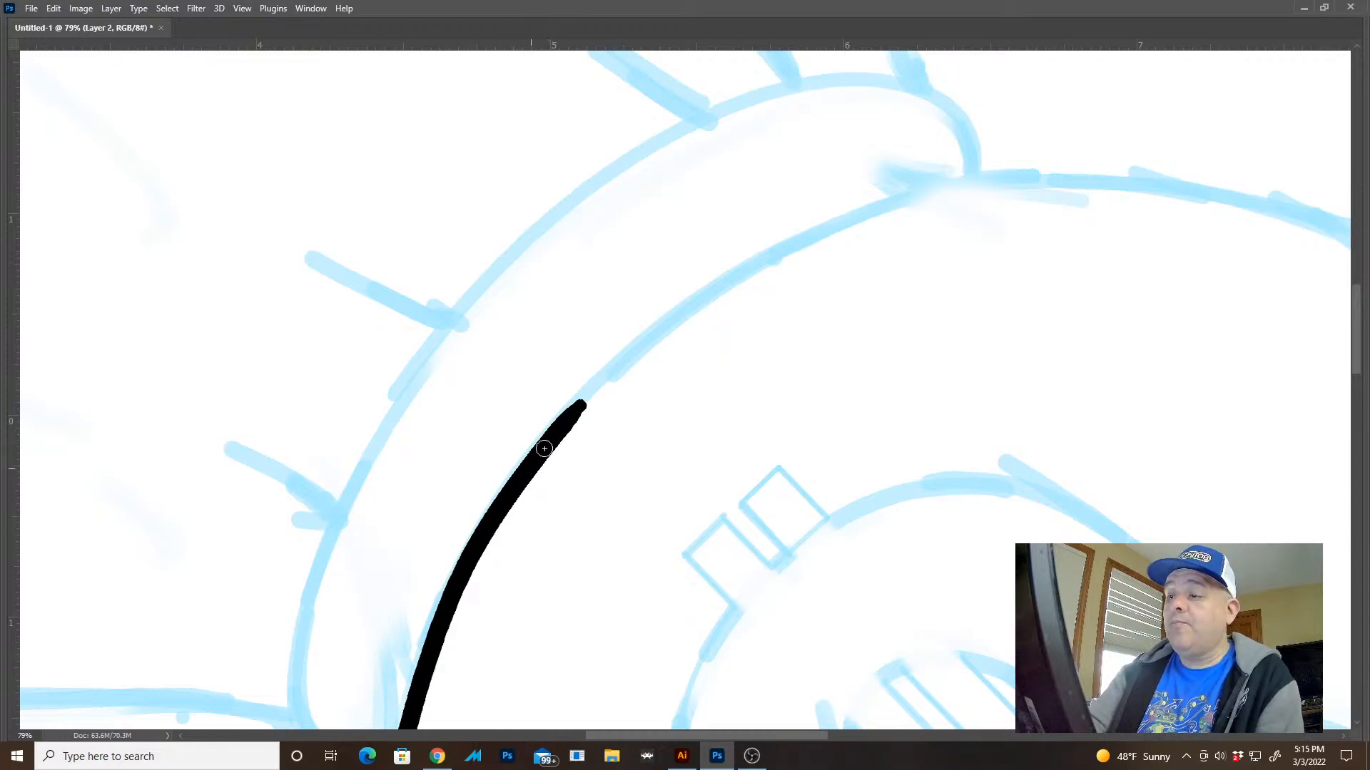
mouse_move(544, 449)
left_mouse_down()
mouse_move(712, 294)
mouse_move(898, 201)
mouse_move(1151, 175)
left_mouse_up()
key("Escape")
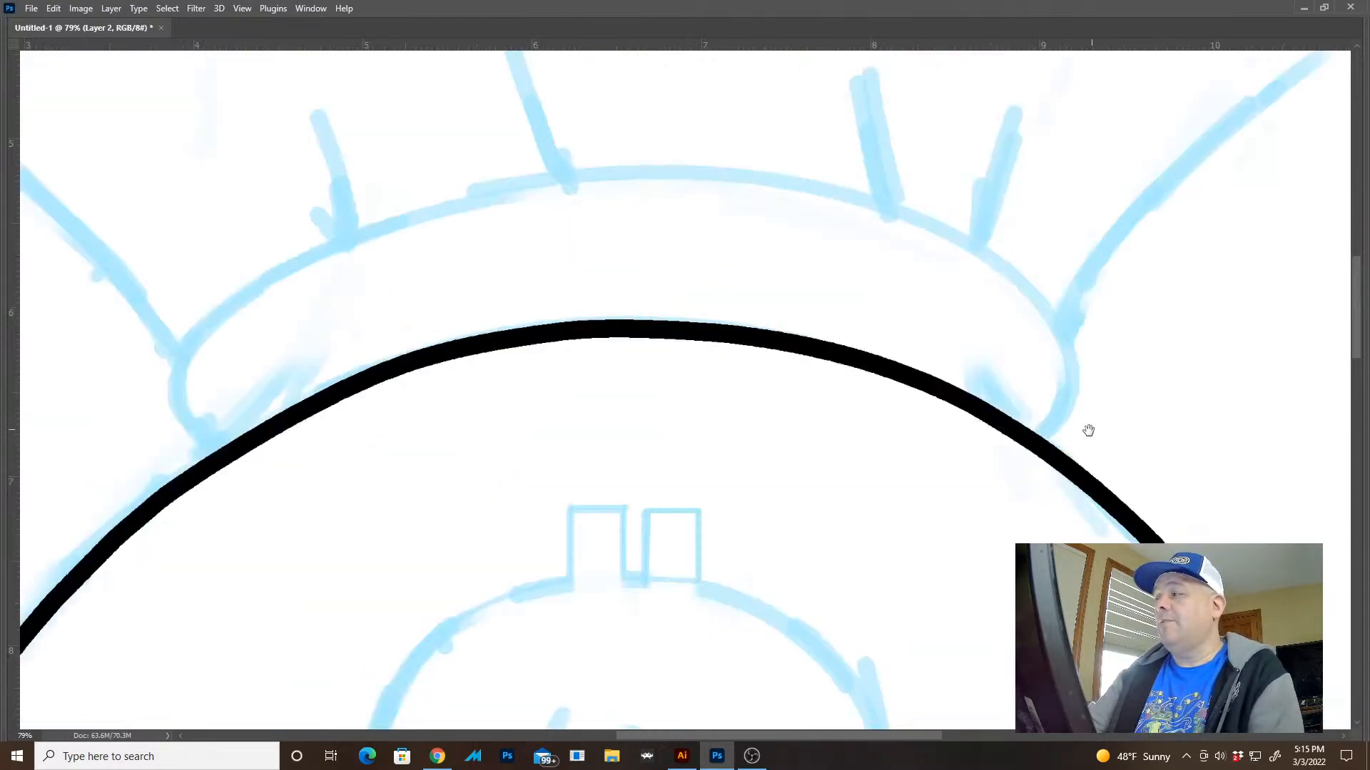
Ink the sack's upper right contour from below the tie band down to the right side crease
left_click_drag(1088, 431, 875, 299)
left_click_drag(972, 367, 927, 343)
mouse_move(1017, 421)
left_mouse_down()
mouse_move(878, 323)
mouse_move(932, 391)
left_mouse_up()
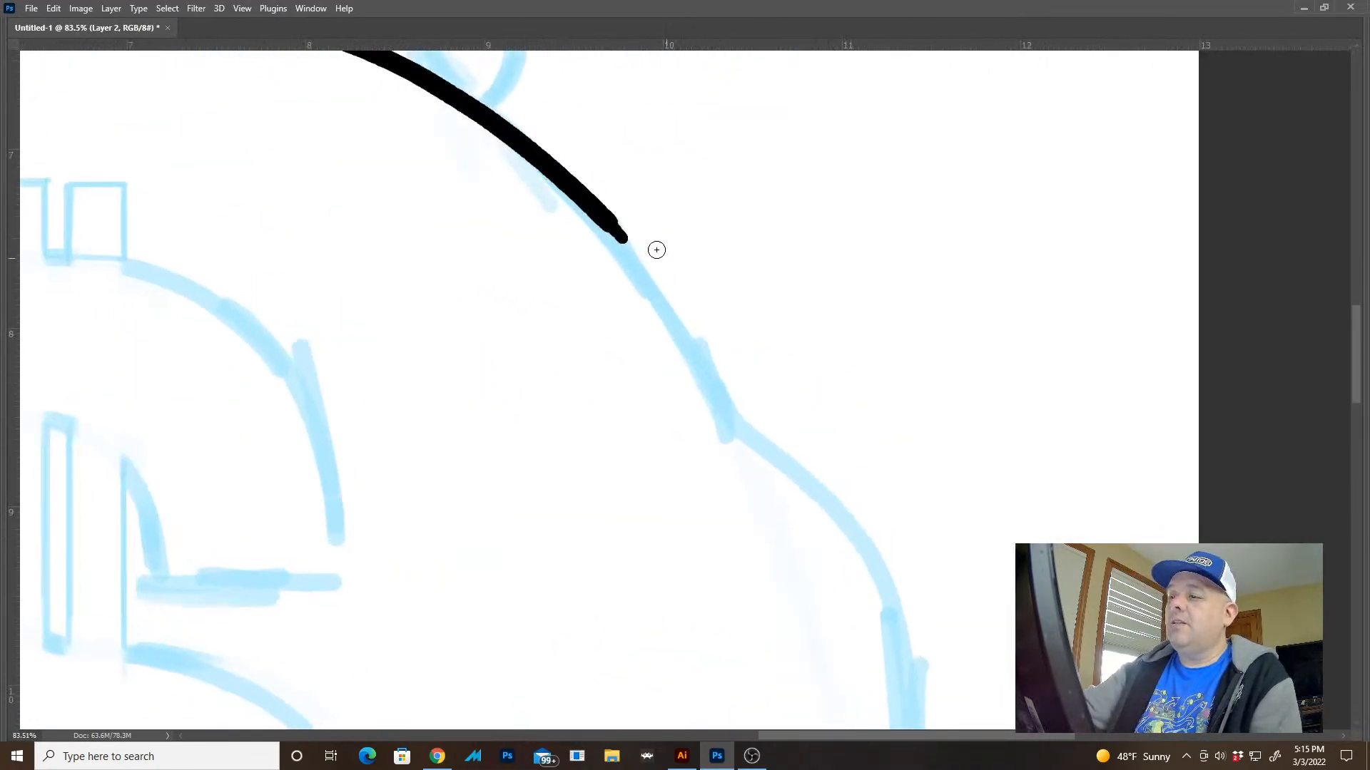
mouse_move(594, 208)
left_mouse_down()
mouse_move(684, 323)
mouse_move(724, 431)
left_mouse_up()
mouse_move(788, 486)
left_mouse_down()
mouse_move(700, 269)
mouse_move(707, 280)
left_mouse_up()
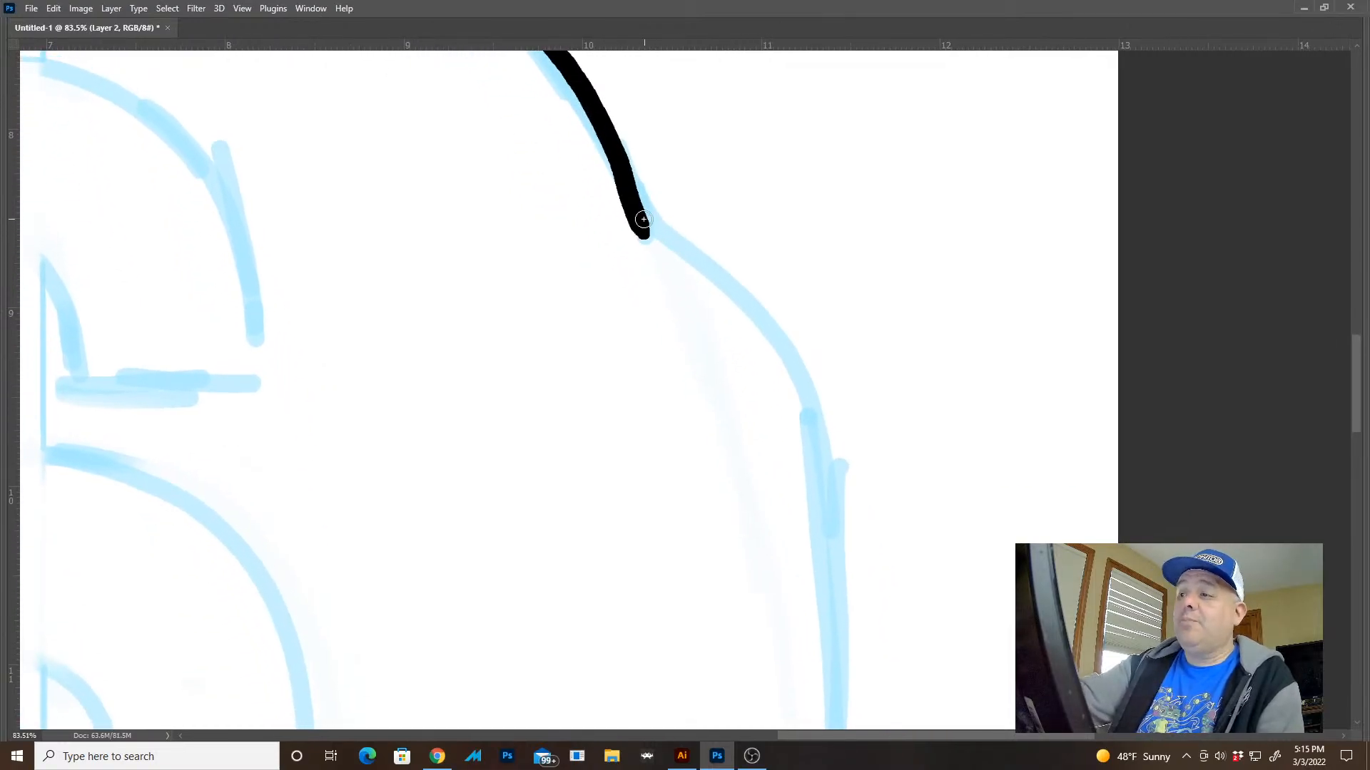
left_click_drag(645, 235, 660, 258)
Ink the sack's right bulge from the side crease down the right side and around the lower right corner
mouse_move(634, 190)
left_mouse_down()
mouse_move(758, 301)
mouse_move(845, 607)
left_mouse_up()
left_click_drag(843, 463, 817, 243)
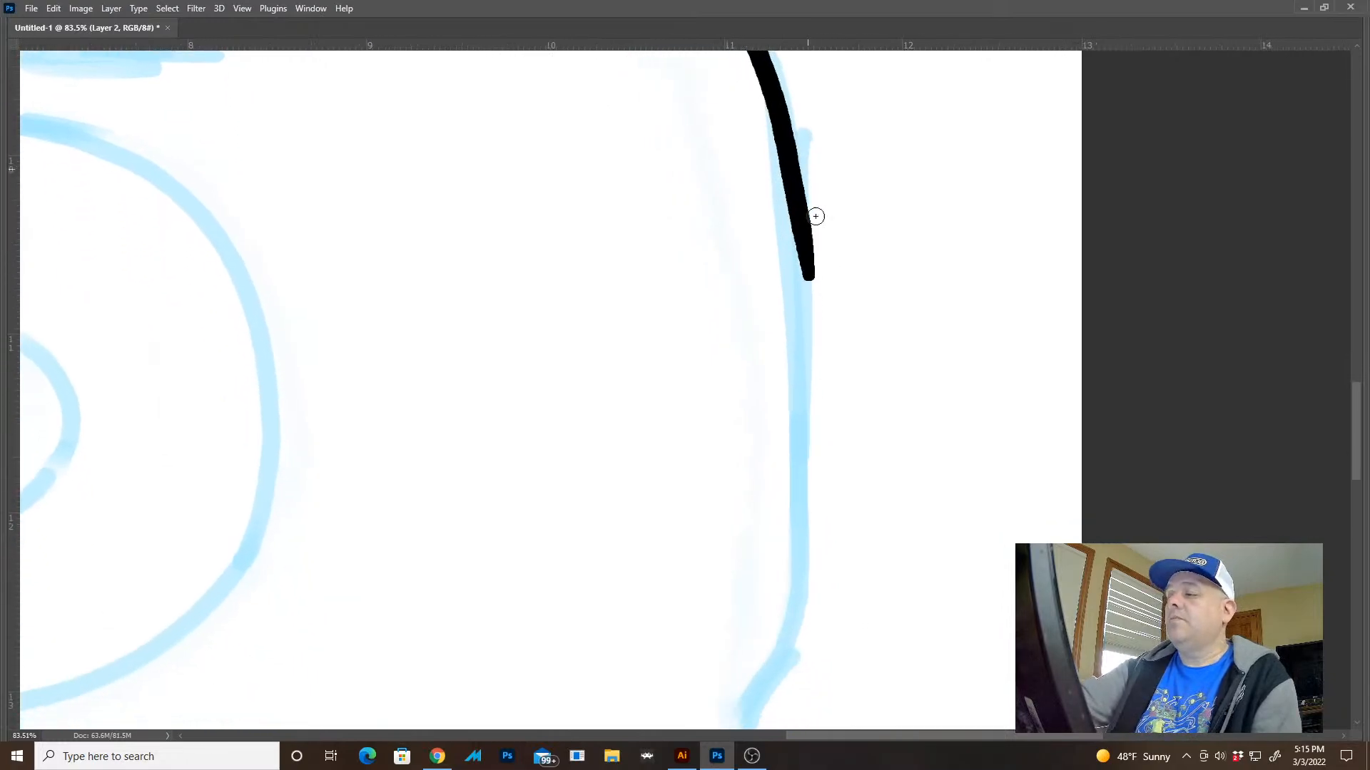
left_click_drag(861, 379, 767, 324)
left_click_drag(900, 388, 876, 386)
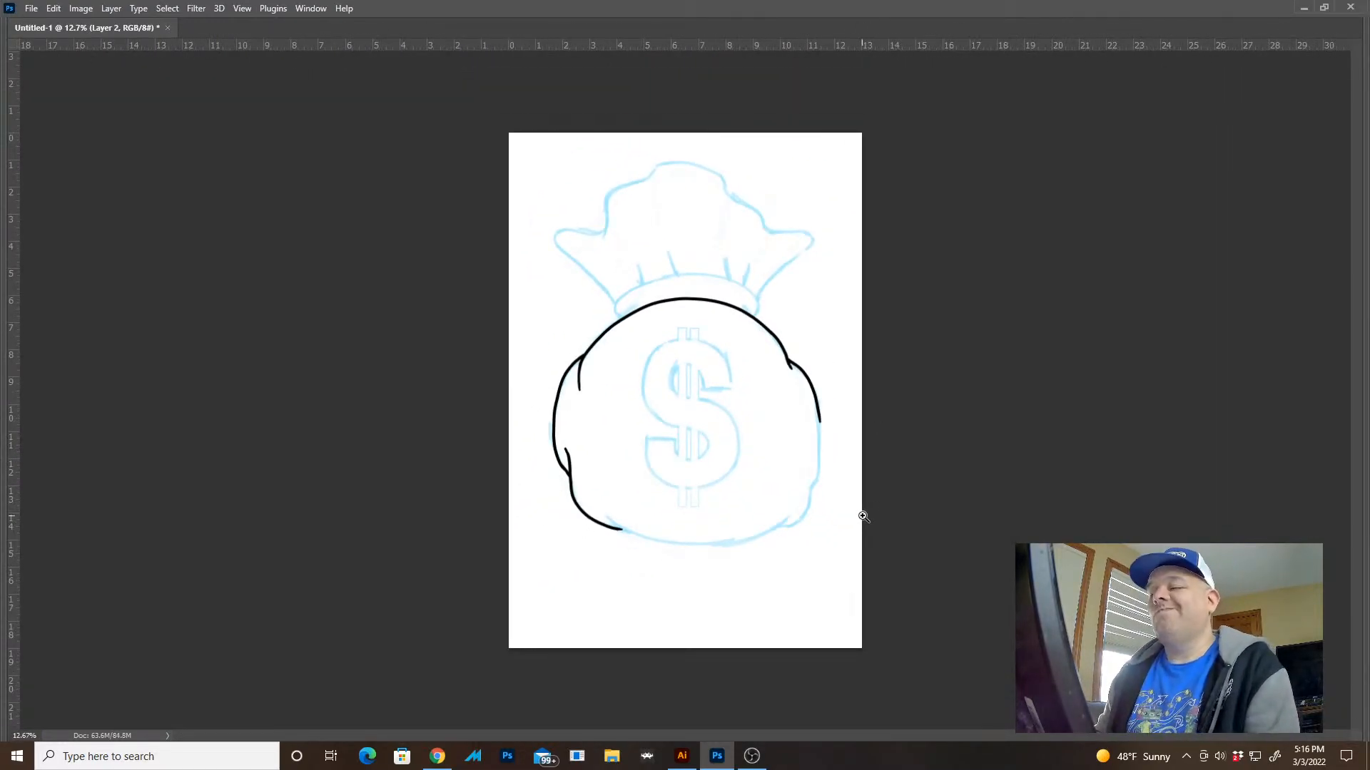
left_click_drag(820, 427, 960, 591)
left_click_drag(868, 488, 865, 312)
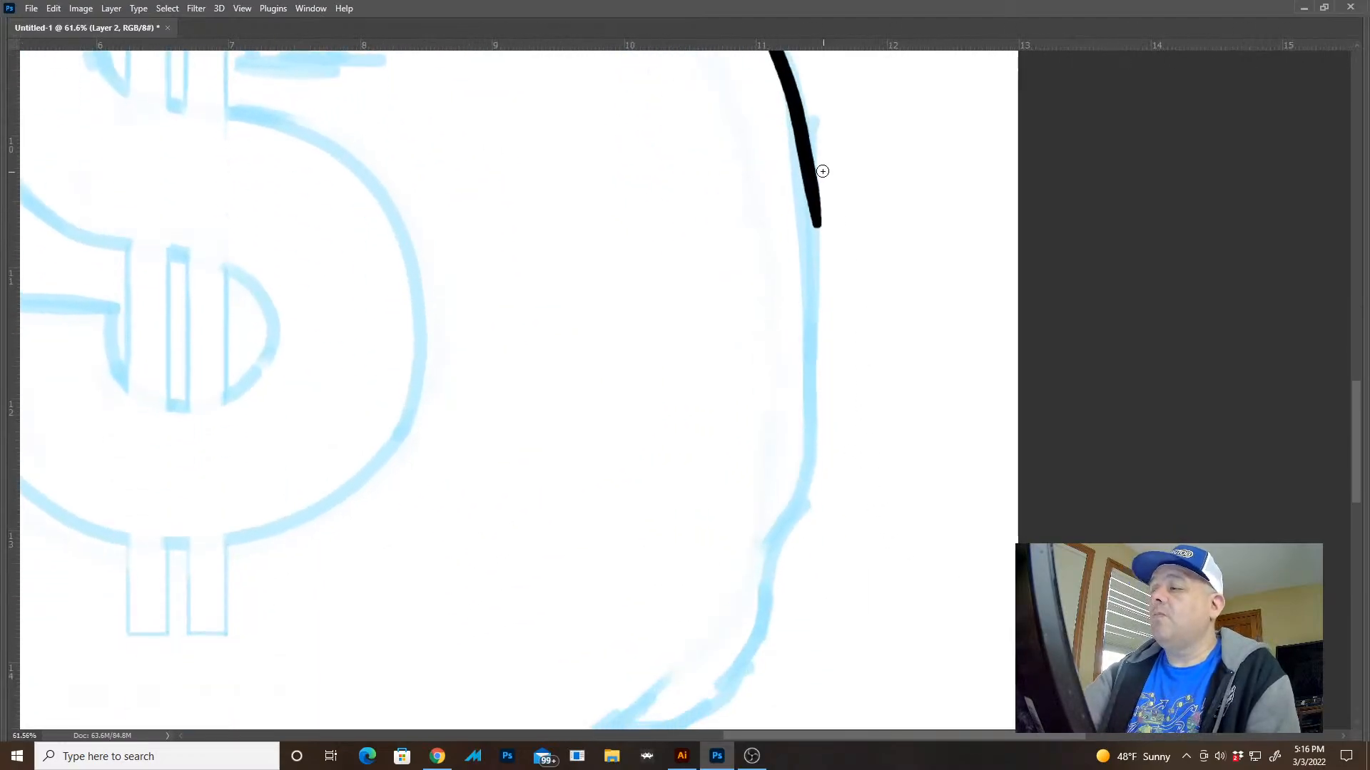
mouse_move(803, 147)
left_mouse_down()
mouse_move(822, 414)
mouse_move(771, 613)
mouse_move(864, 301)
mouse_move(819, 395)
mouse_move(767, 422)
mouse_move(689, 423)
left_mouse_up()
left_click_drag(857, 477, 777, 455)
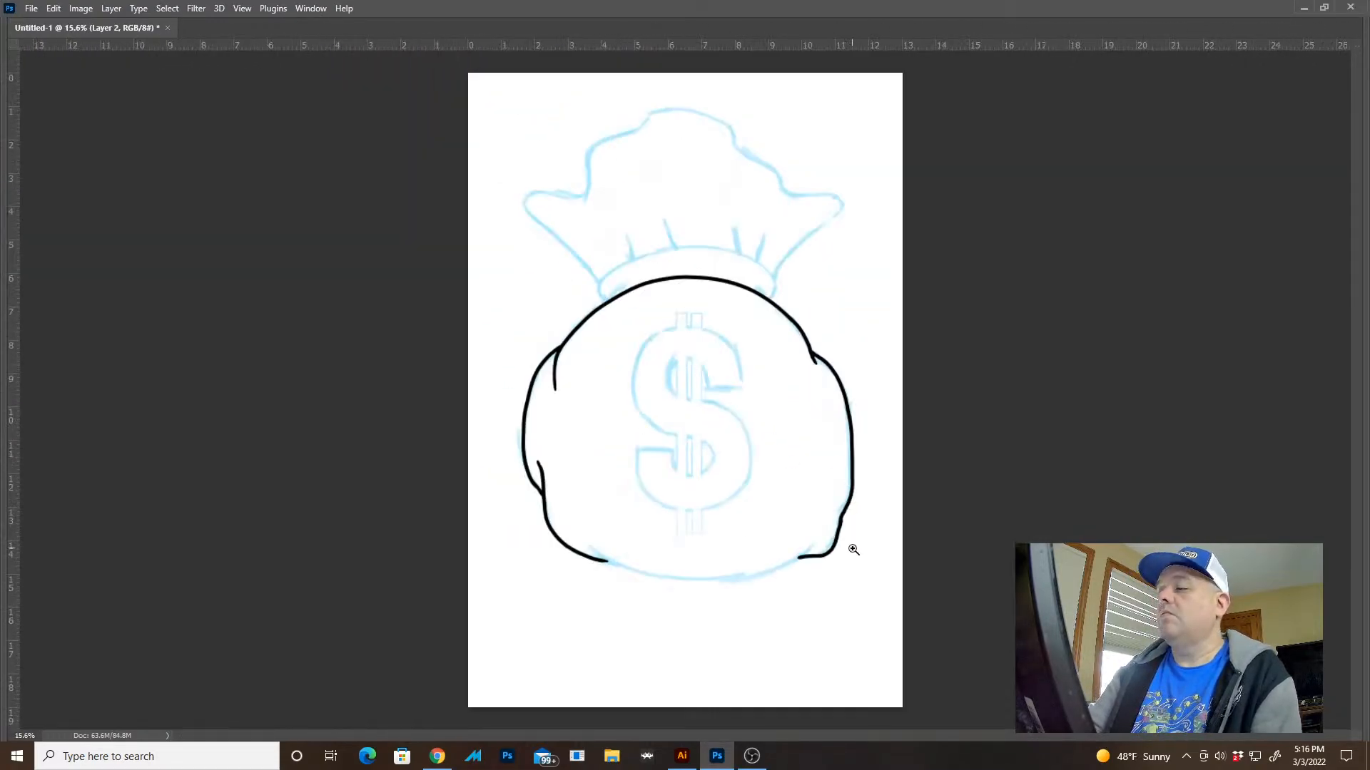
Undo the lower right corner stroke and re-ink that corner as a rounder curve running into the sack's bottom sketch line
left_click_drag(853, 550, 944, 523)
key("ctrl+z")
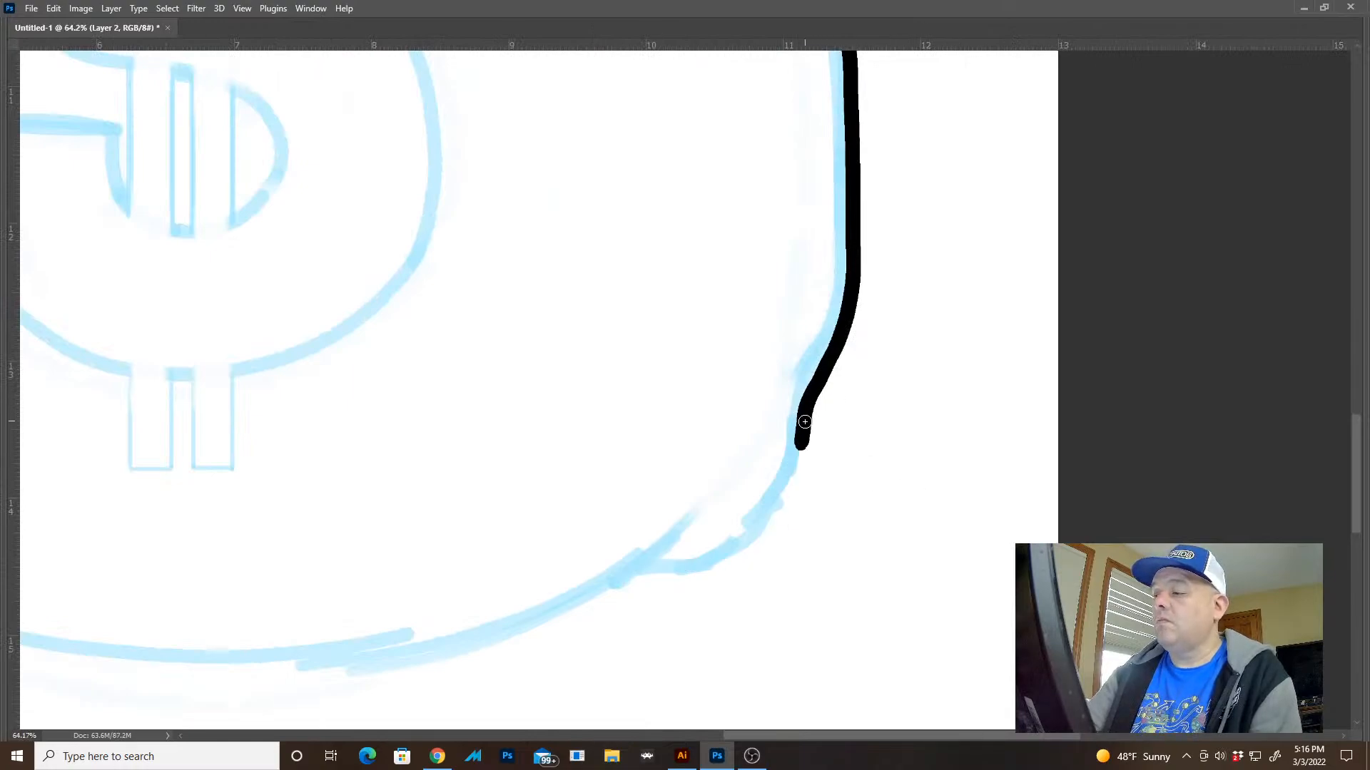
mouse_move(804, 421)
left_mouse_down()
mouse_move(789, 474)
mouse_move(713, 559)
mouse_move(633, 576)
mouse_move(764, 520)
mouse_move(804, 439)
left_mouse_up()
key("ctrl+z")
key("ctrl+z")
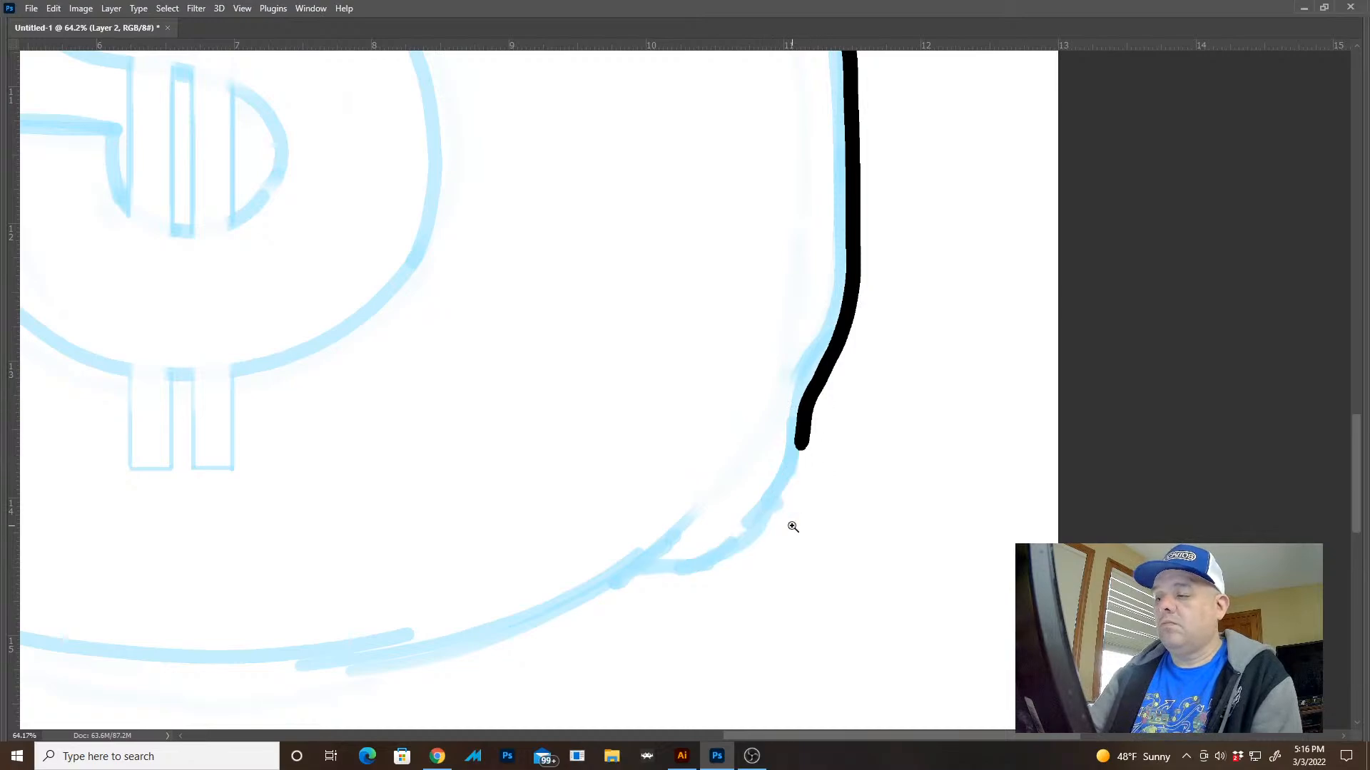
left_click_drag(792, 526, 887, 404)
left_click_drag(816, 502, 938, 334)
mouse_move(943, 113)
left_mouse_down()
mouse_move(928, 167)
mouse_move(727, 430)
mouse_move(457, 491)
left_mouse_up()
left_click_drag(896, 533, 721, 489)
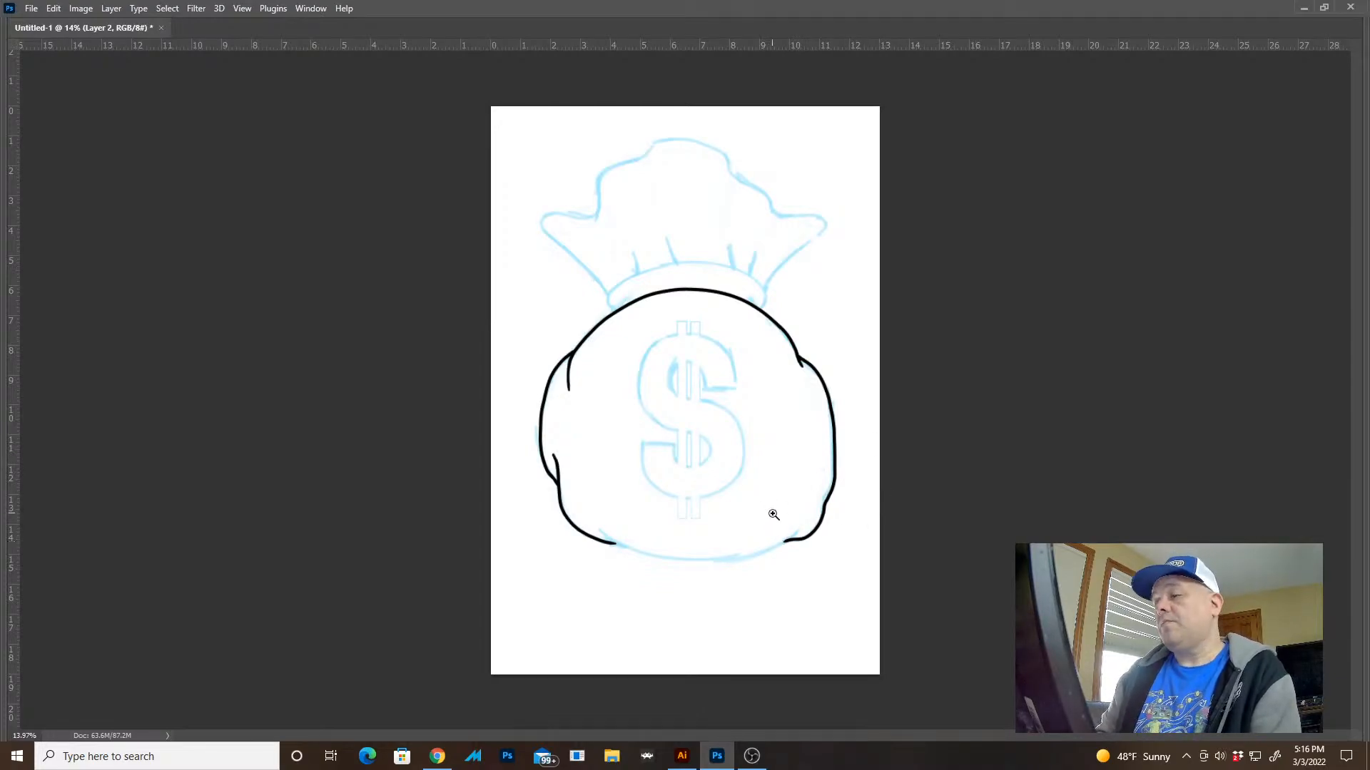
Ink the sack's bottom contour between the two lower corners, with short crease ends overlapping inward at both sides
left_click_drag(775, 551, 884, 611)
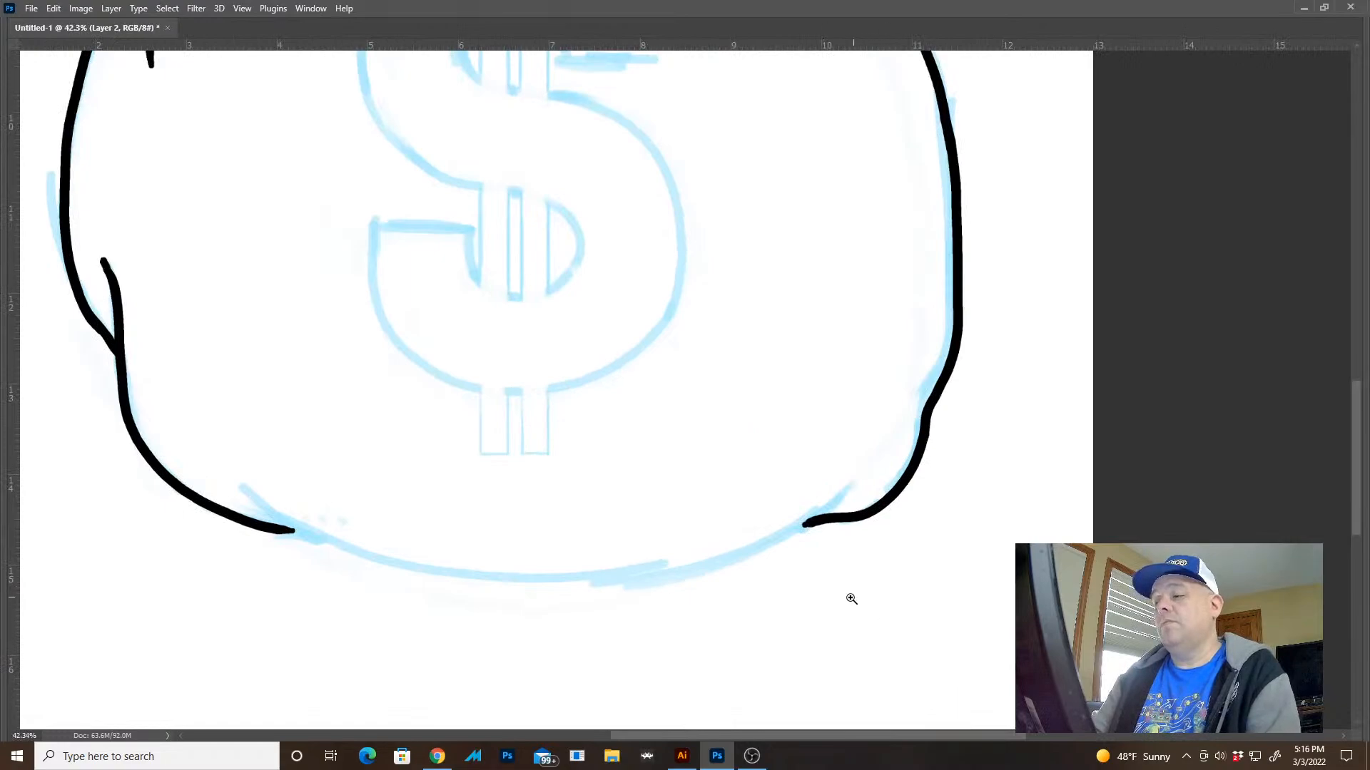
left_click_drag(781, 605, 818, 610)
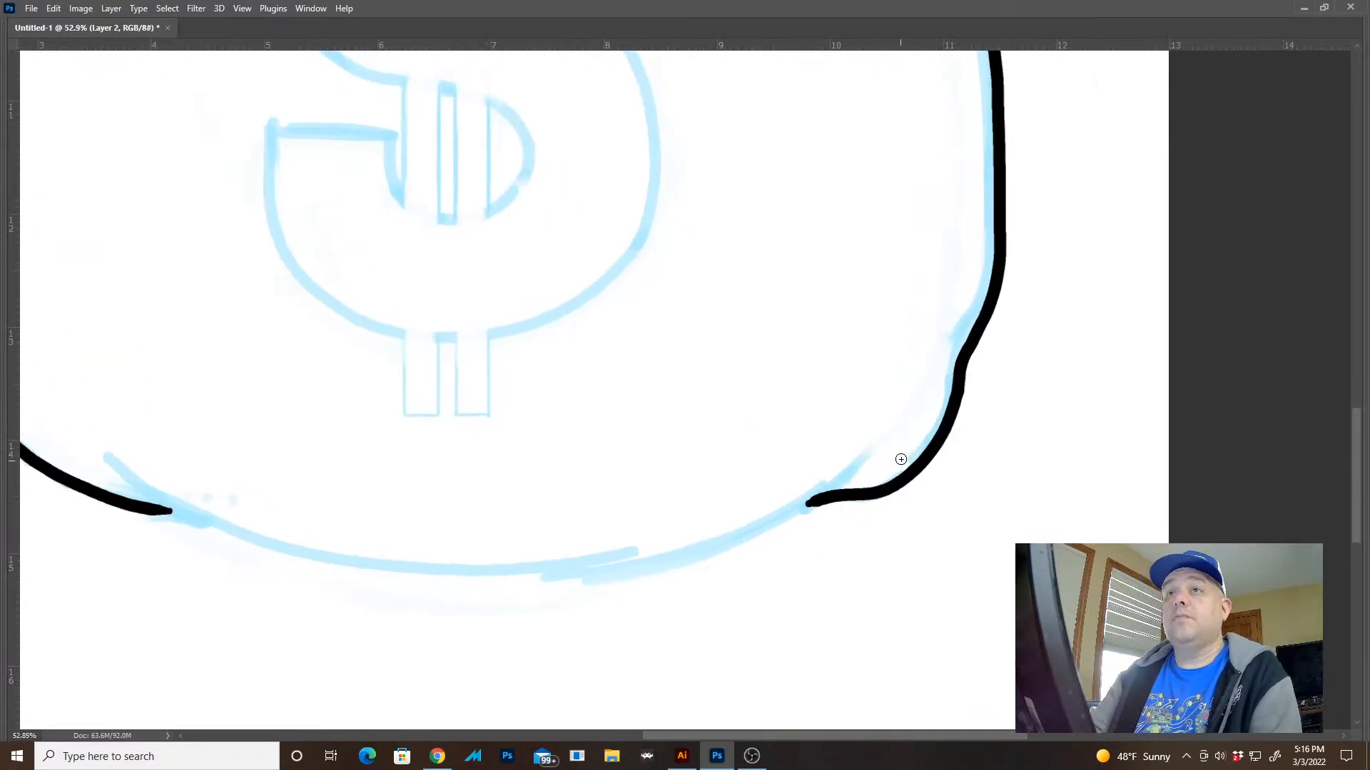
mouse_move(879, 462)
left_mouse_down()
mouse_move(743, 526)
mouse_move(479, 581)
left_mouse_up()
key("ctrl+z")
mouse_move(114, 472)
left_mouse_down()
mouse_move(293, 559)
mouse_move(567, 561)
mouse_move(780, 530)
mouse_move(852, 464)
mouse_move(699, 545)
mouse_move(480, 568)
mouse_move(284, 556)
mouse_move(114, 468)
left_mouse_up()
key("ctrl+z")
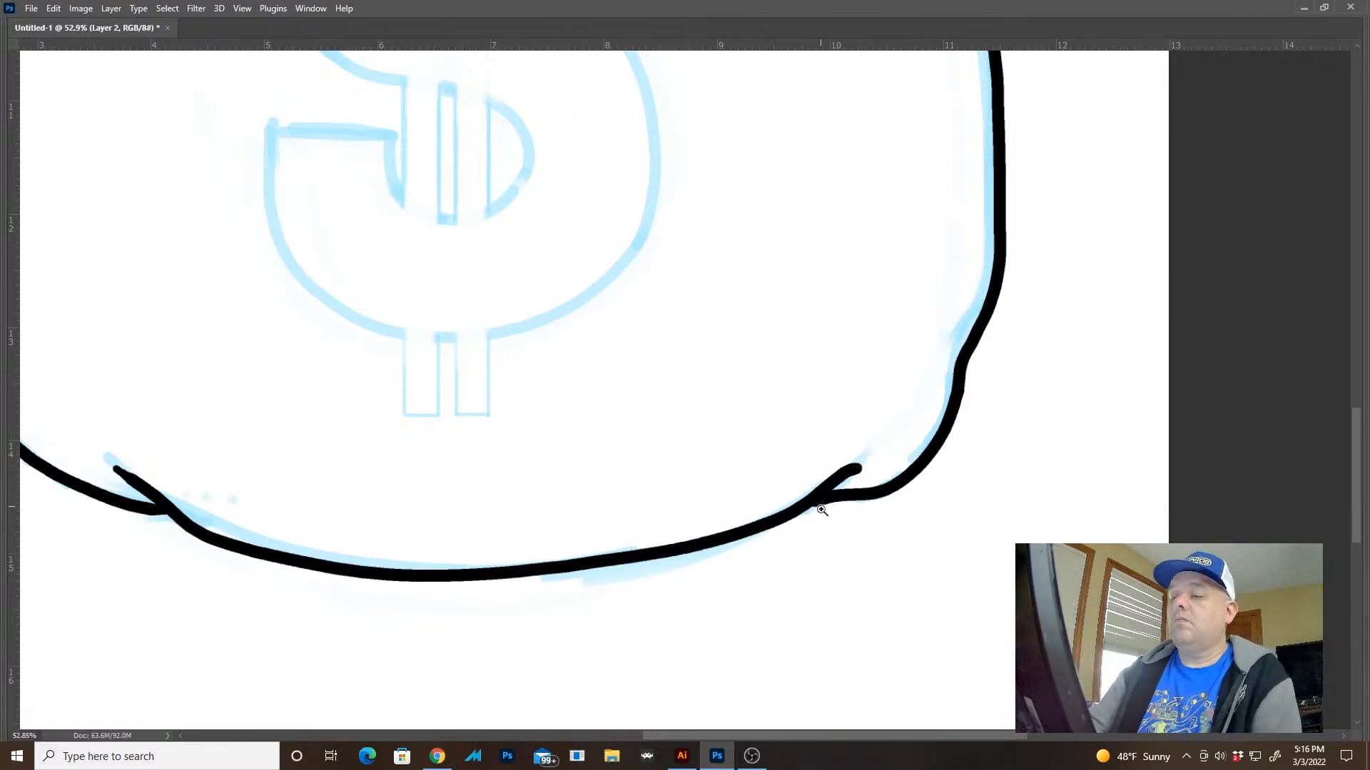
left_click_drag(821, 509, 728, 475)
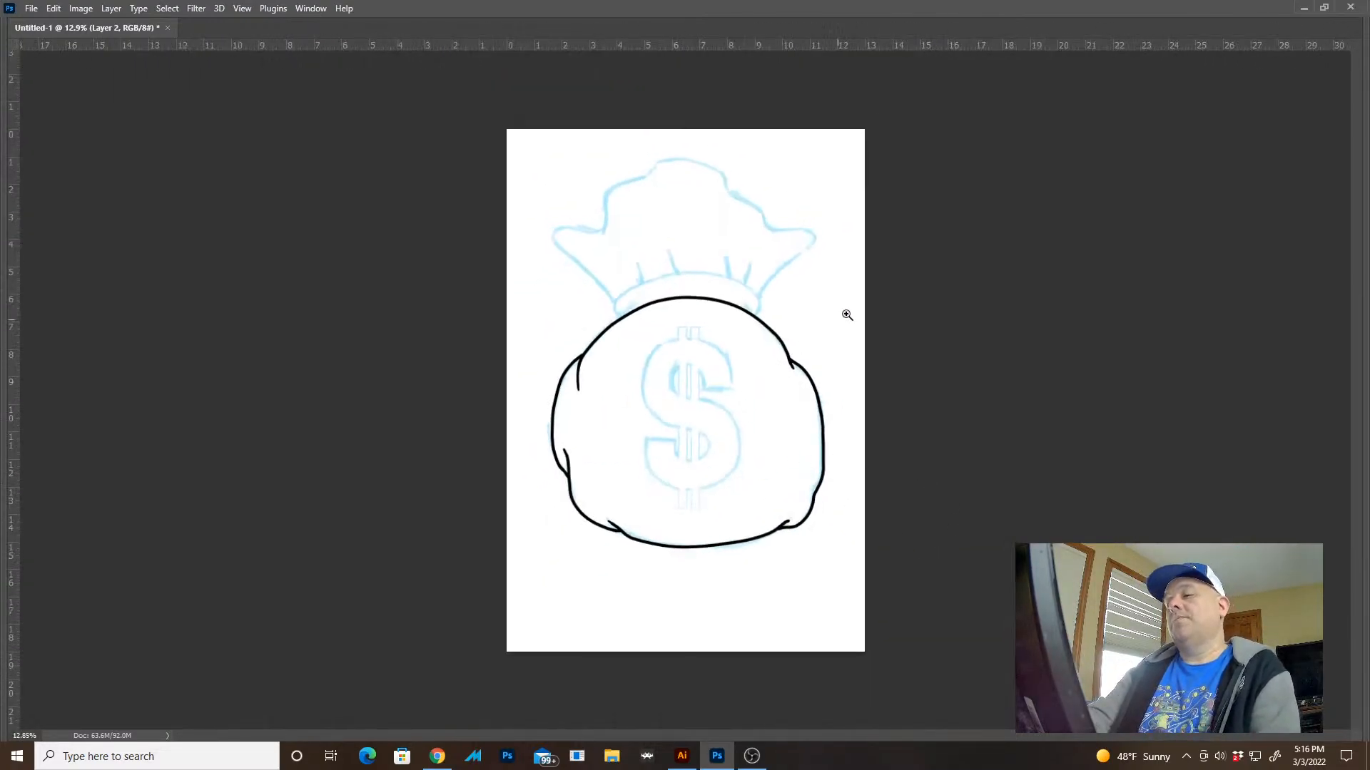
Ink the tie band's upper edge and both rounded ends so they join the sack's top contour
mouse_move(743, 277)
left_mouse_down()
mouse_move(810, 357)
mouse_move(713, 421)
mouse_move(987, 507)
mouse_move(1080, 469)
mouse_move(1120, 422)
mouse_move(1012, 281)
mouse_move(739, 196)
left_mouse_up()
mouse_move(374, 260)
left_mouse_down()
mouse_move(179, 385)
mouse_move(153, 483)
mouse_move(194, 503)
left_mouse_up()
left_click_drag(1025, 563, 801, 568)
mouse_move(845, 611)
left_mouse_down()
mouse_move(792, 582)
mouse_move(855, 605)
left_mouse_up()
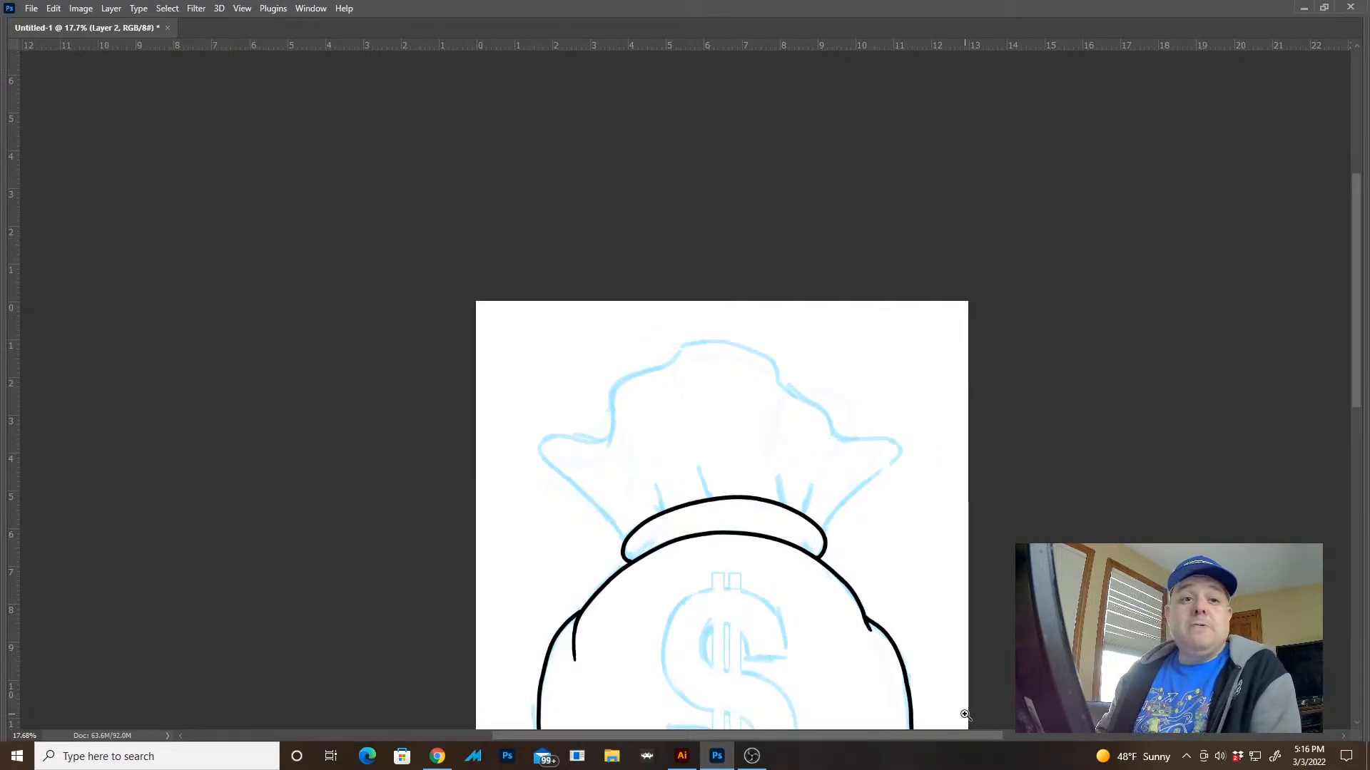
Ink the ruffled top's right side from the tie band around the right flap and up to the upper right bump
left_click_drag(874, 480, 904, 541)
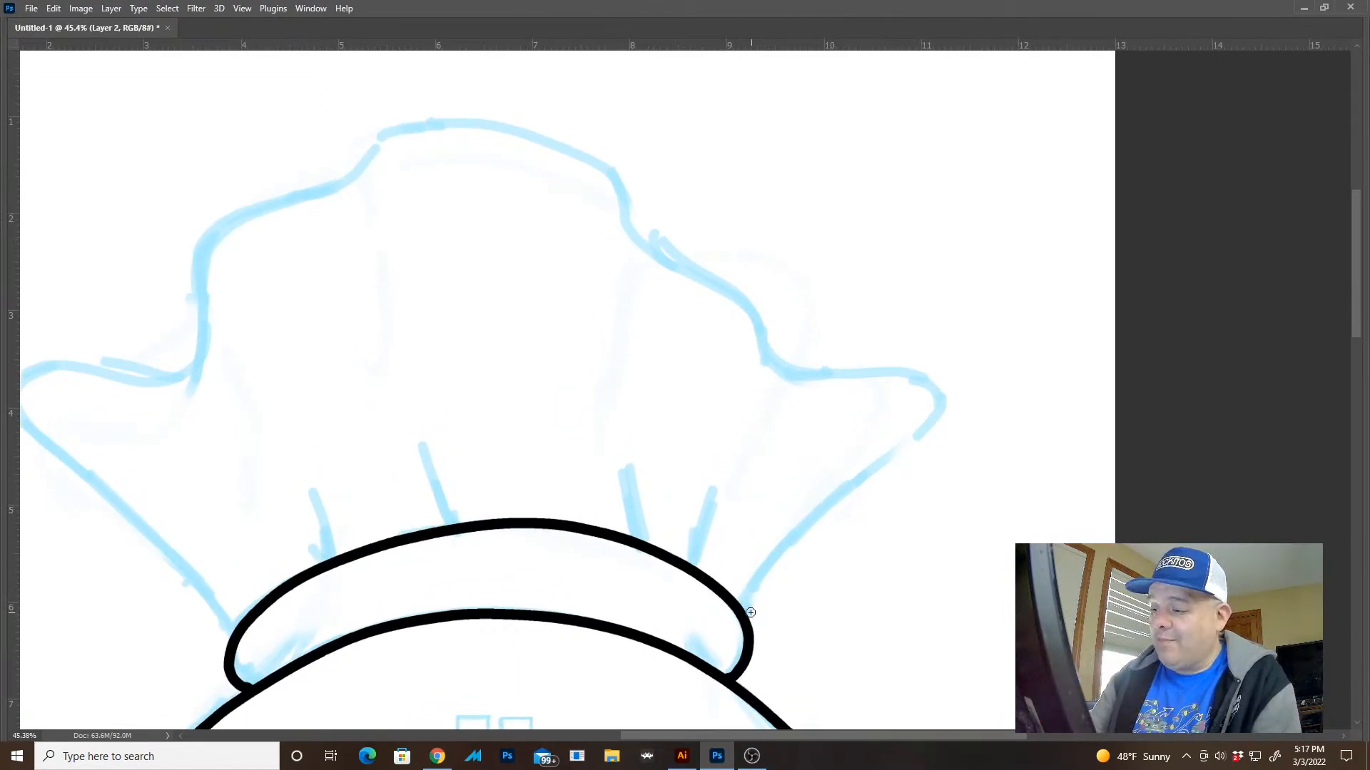
mouse_move(768, 571)
left_mouse_down()
mouse_move(886, 468)
mouse_move(933, 378)
mouse_move(824, 371)
mouse_move(652, 246)
mouse_move(617, 198)
left_mouse_up()
mouse_move(886, 328)
left_mouse_down()
mouse_move(913, 342)
mouse_move(1033, 325)
left_mouse_up()
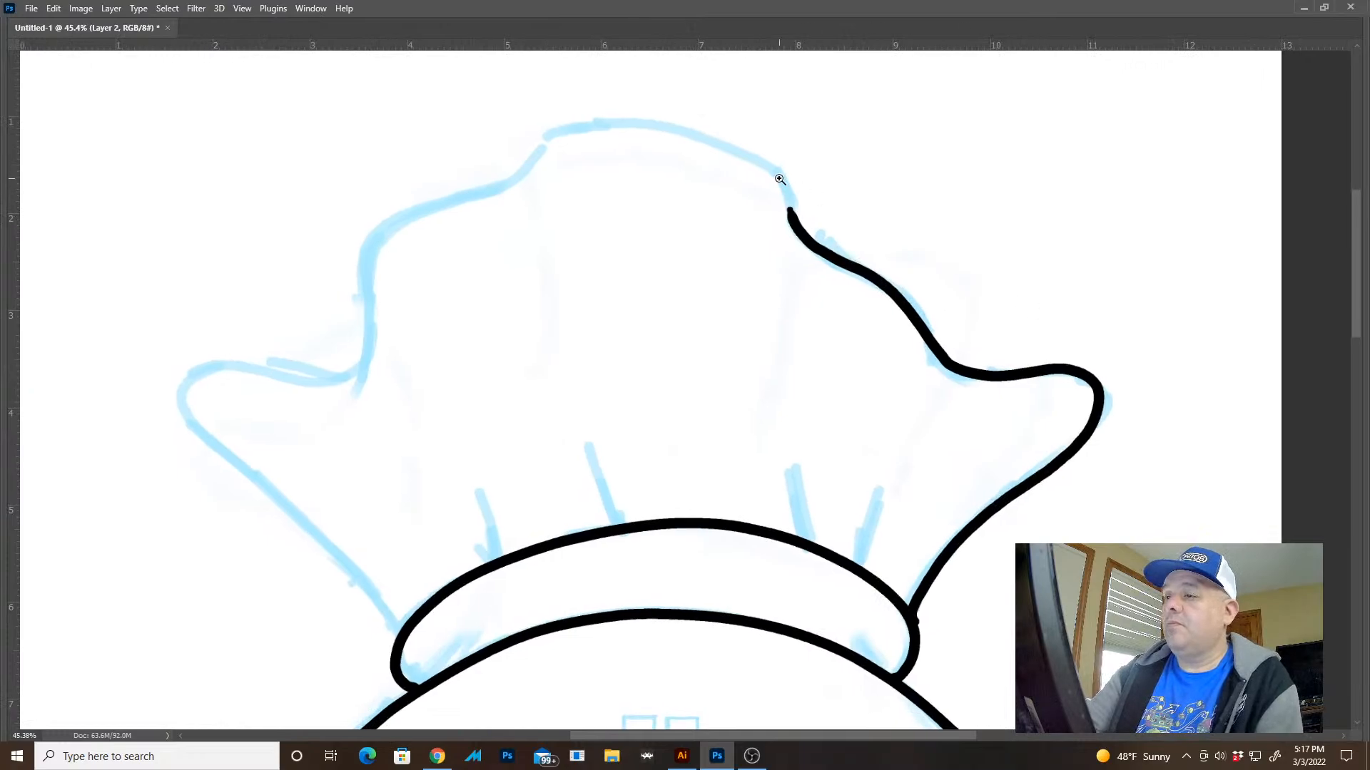
Ink the ruffled top's crown from the upper right bump across and down to the notch above the left flap
left_click_drag(779, 179, 835, 226)
mouse_move(836, 279)
left_mouse_down()
mouse_move(1017, 470)
mouse_move(988, 394)
mouse_move(928, 341)
mouse_move(822, 299)
mouse_move(570, 260)
mouse_move(461, 277)
mouse_move(300, 406)
mouse_move(232, 428)
mouse_move(508, 373)
mouse_move(902, 217)
mouse_move(769, 231)
mouse_move(619, 293)
mouse_move(555, 438)
mouse_move(530, 628)
mouse_move(424, 668)
left_mouse_up()
mouse_move(568, 551)
left_mouse_down()
mouse_move(756, 249)
mouse_move(785, 226)
left_mouse_up()
scroll(785, 226, "down", 15)
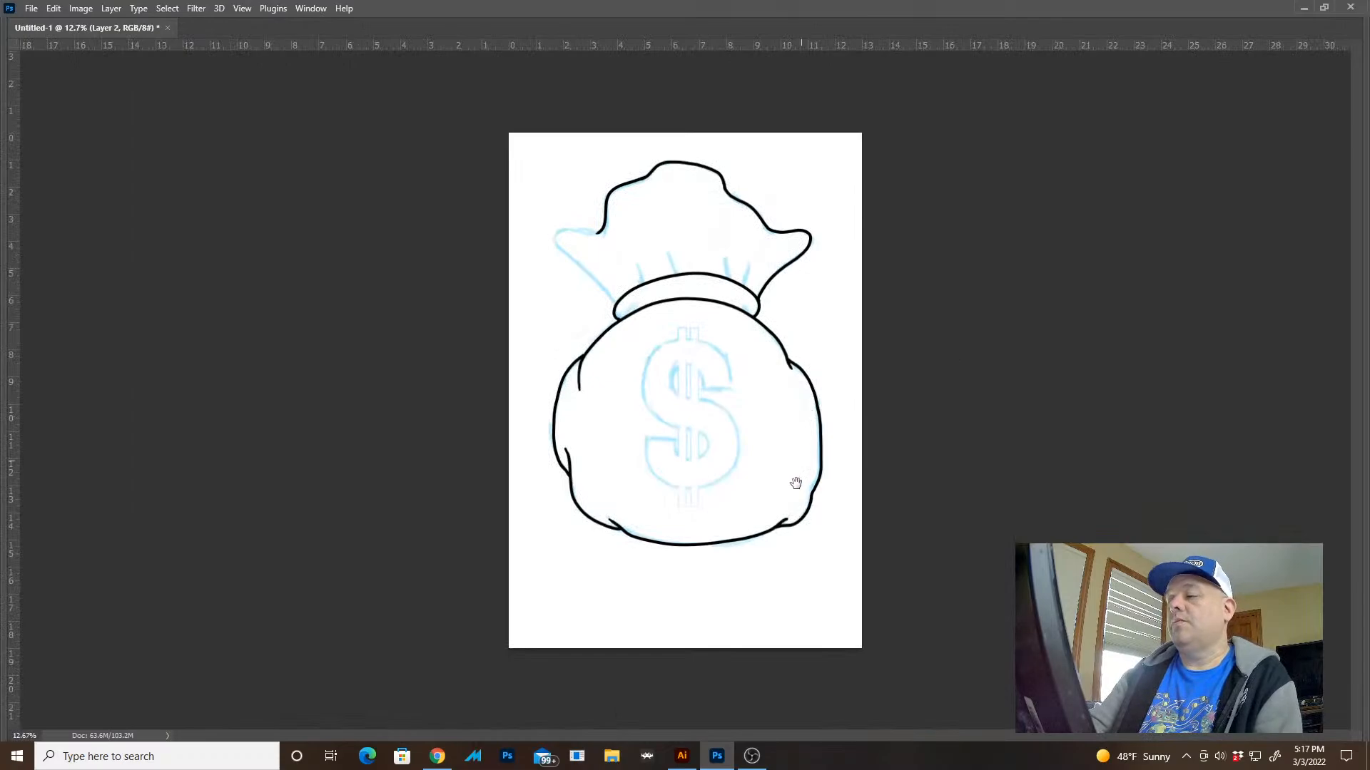
Try inking the ruffled top's left flap from the notch down to the tie band, and undo the stroke
left_click_drag(615, 216, 715, 333)
left_click(619, 368)
left_click_drag(626, 384, 673, 214)
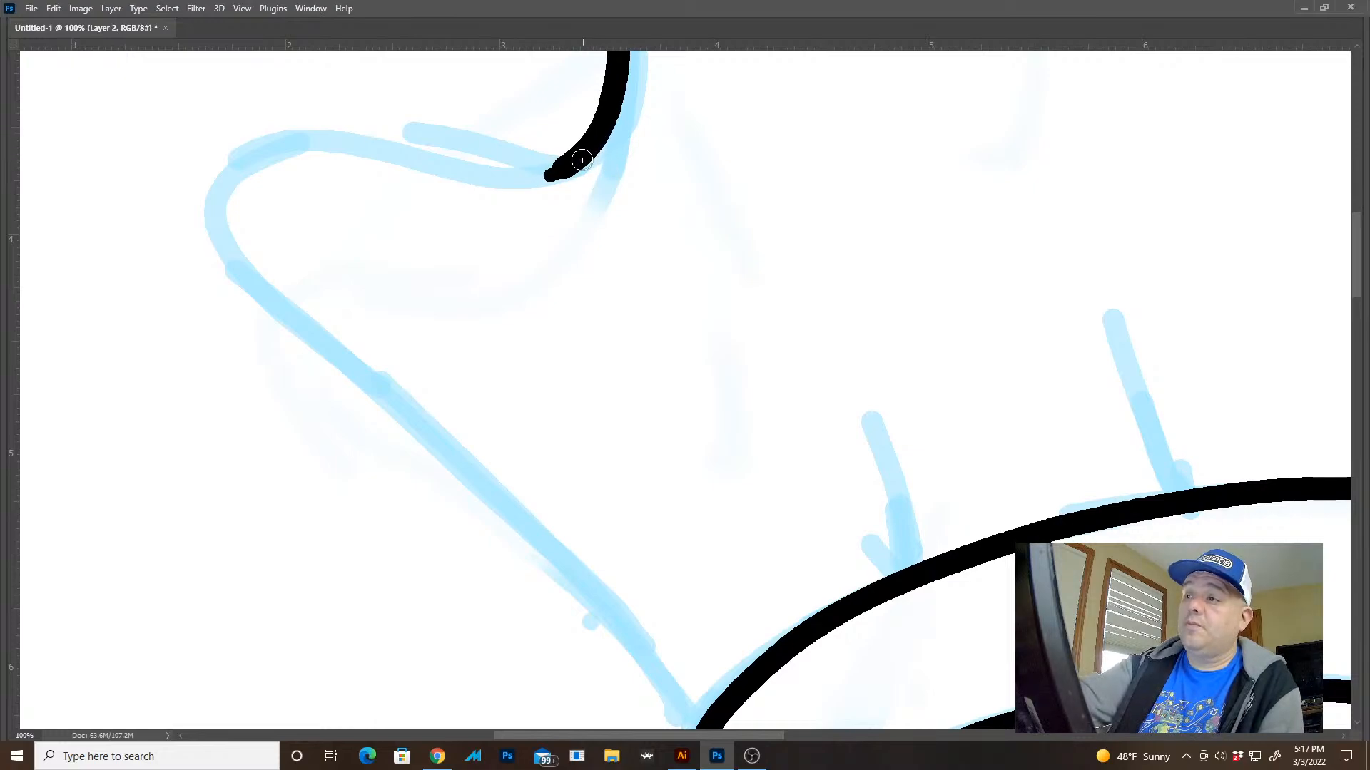
mouse_move(607, 180)
left_mouse_down()
mouse_move(587, 163)
mouse_move(517, 178)
mouse_move(389, 148)
mouse_move(322, 226)
mouse_move(579, 453)
mouse_move(647, 576)
left_mouse_up()
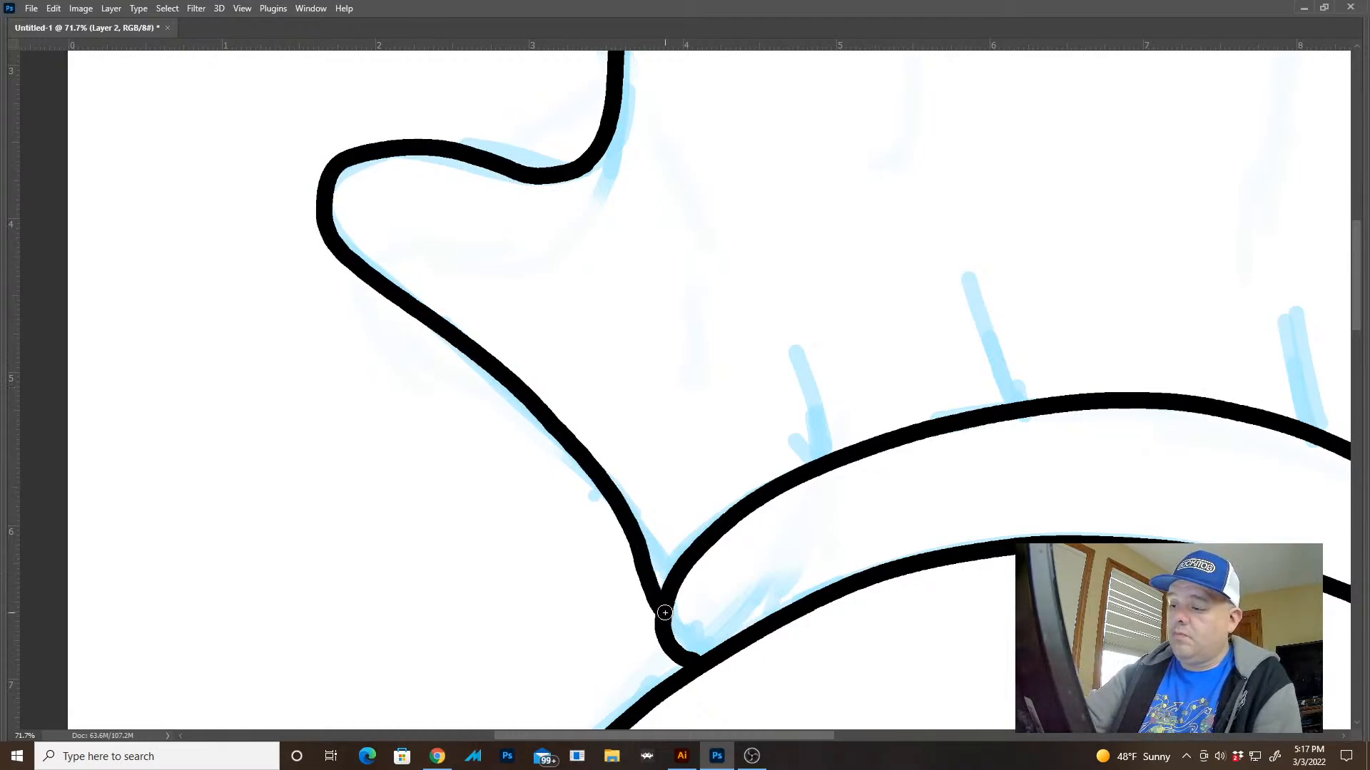
mouse_move(831, 607)
left_mouse_down()
mouse_move(806, 605)
mouse_move(772, 553)
left_mouse_up()
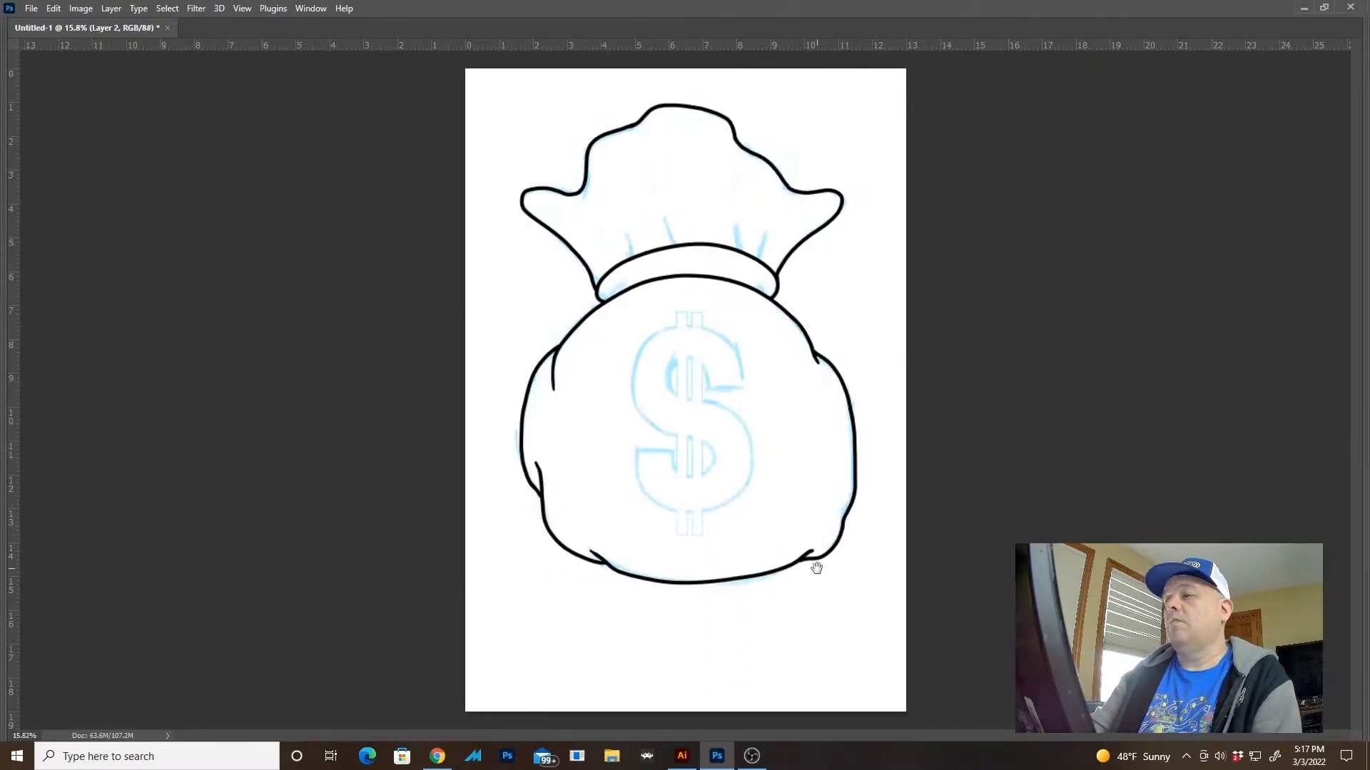
key("ctrl+z")
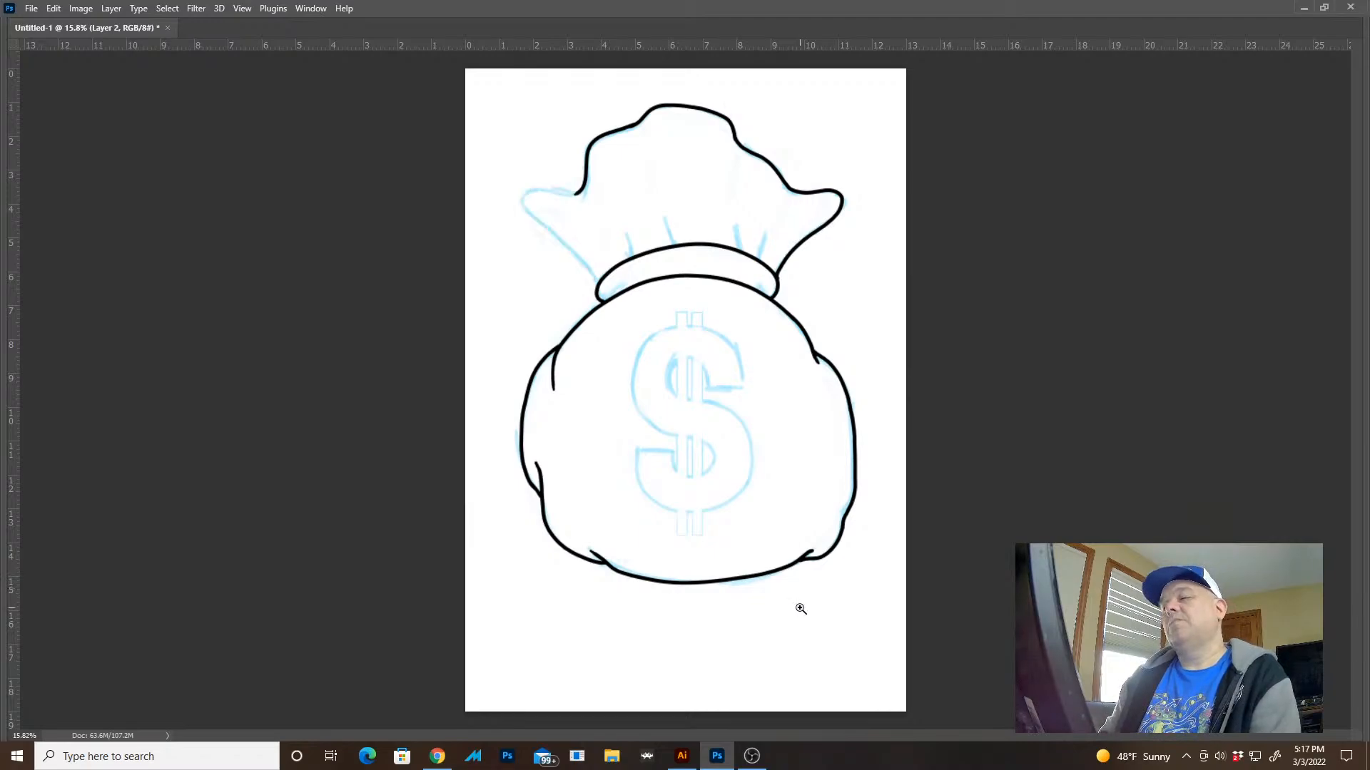
Try three more strokes for the ruffled top's left flap between the notch and the tie band, undoing each one
mouse_move(575, 202)
left_mouse_down()
mouse_move(697, 251)
mouse_move(743, 303)
left_mouse_up()
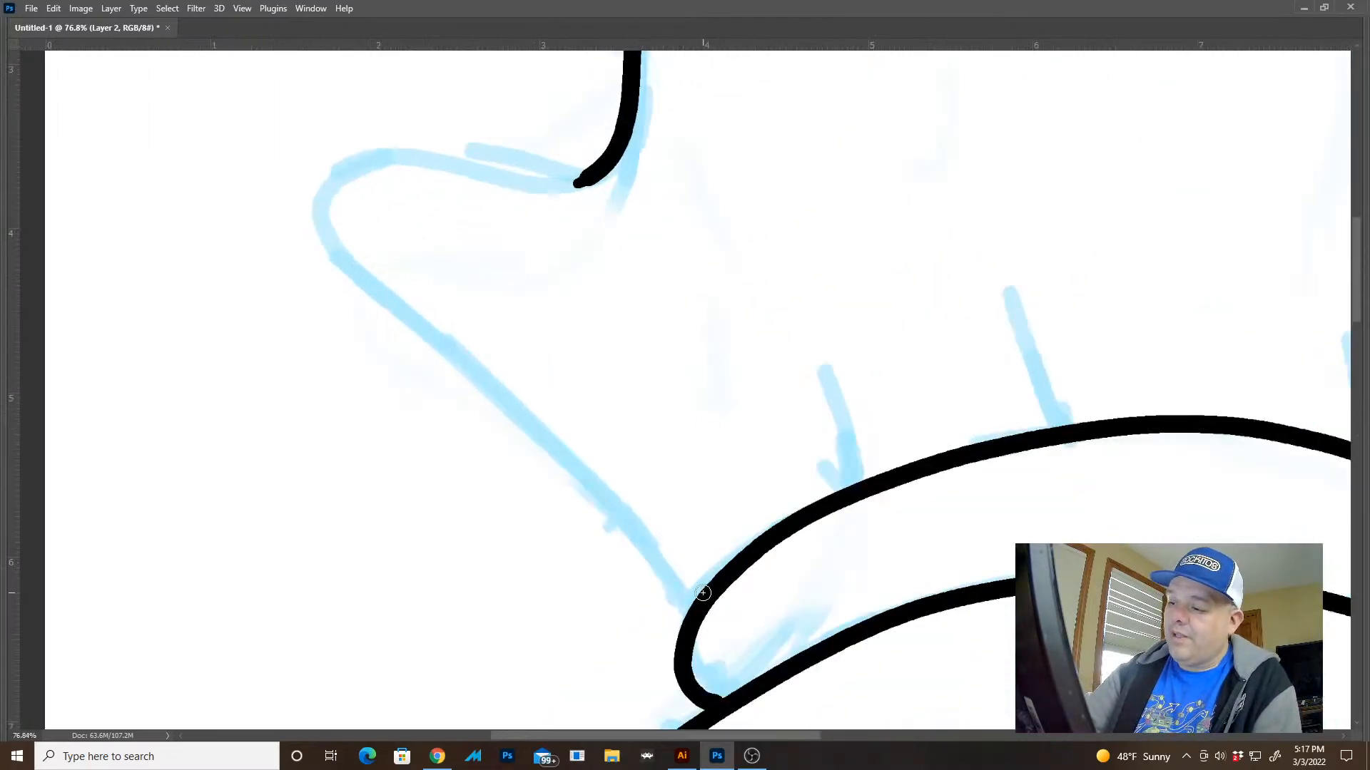
mouse_move(696, 575)
left_mouse_down()
mouse_move(617, 477)
mouse_move(473, 378)
mouse_move(364, 259)
mouse_move(353, 200)
mouse_move(384, 165)
mouse_move(441, 153)
mouse_move(560, 182)
left_mouse_up()
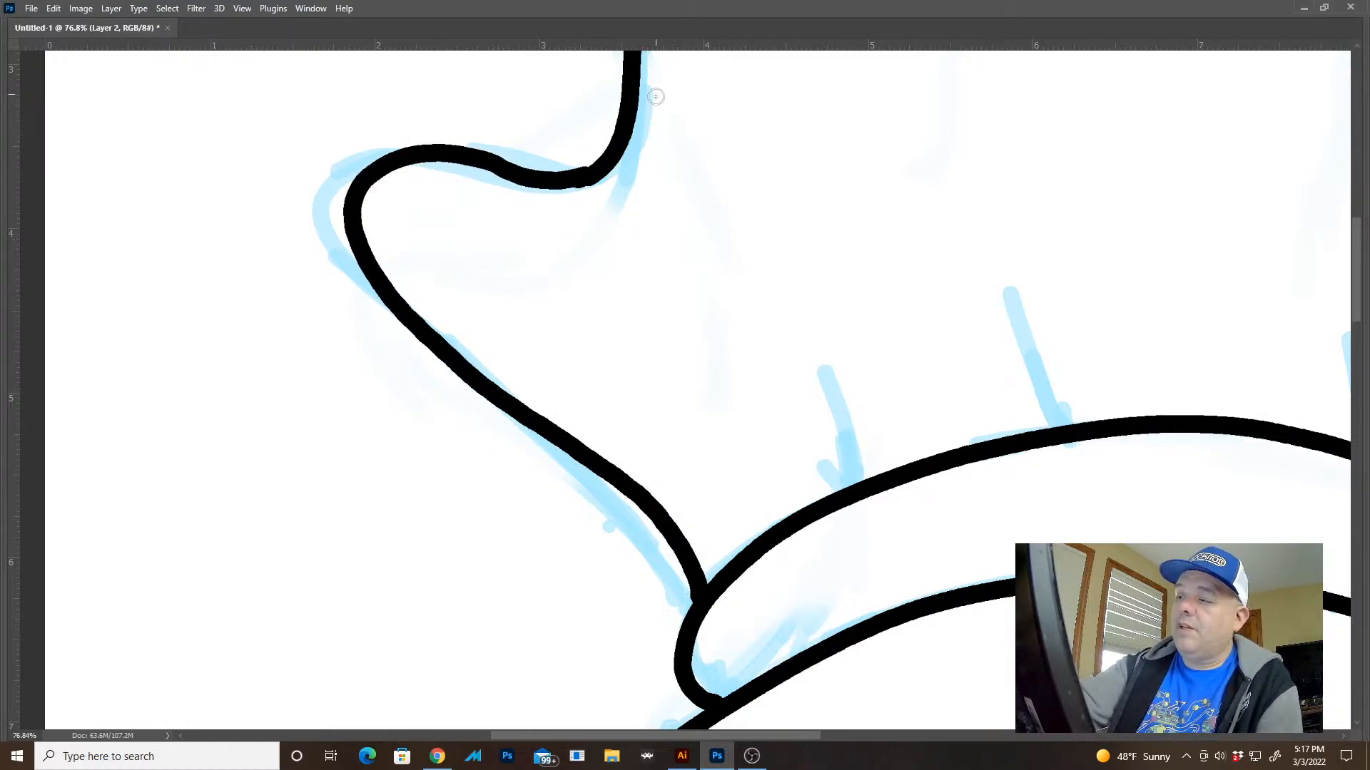
key("ctrl+z")
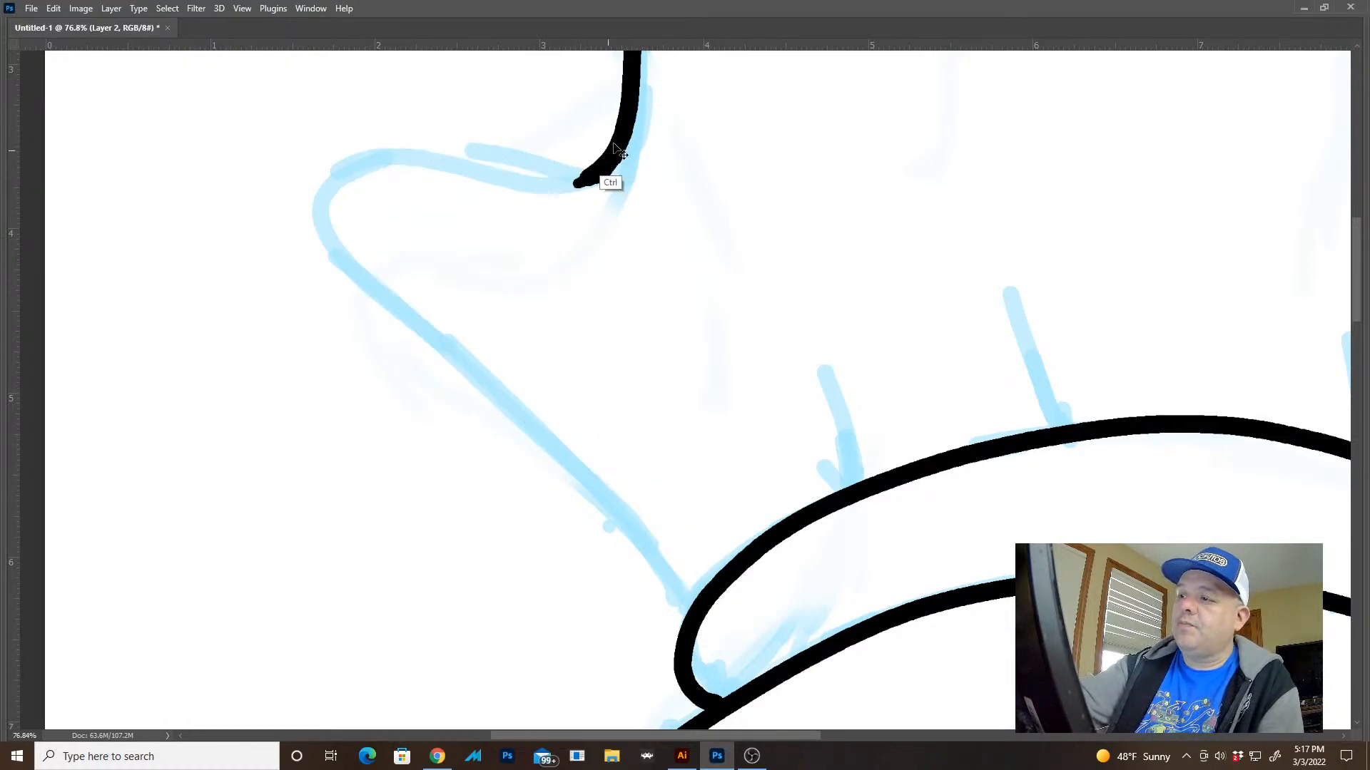
mouse_move(569, 186)
left_mouse_down()
mouse_move(418, 142)
mouse_move(355, 160)
mouse_move(328, 211)
mouse_move(363, 277)
mouse_move(626, 464)
mouse_move(697, 618)
left_mouse_up()
mouse_move(968, 555)
left_mouse_down()
mouse_move(849, 480)
mouse_move(804, 399)
left_mouse_up()
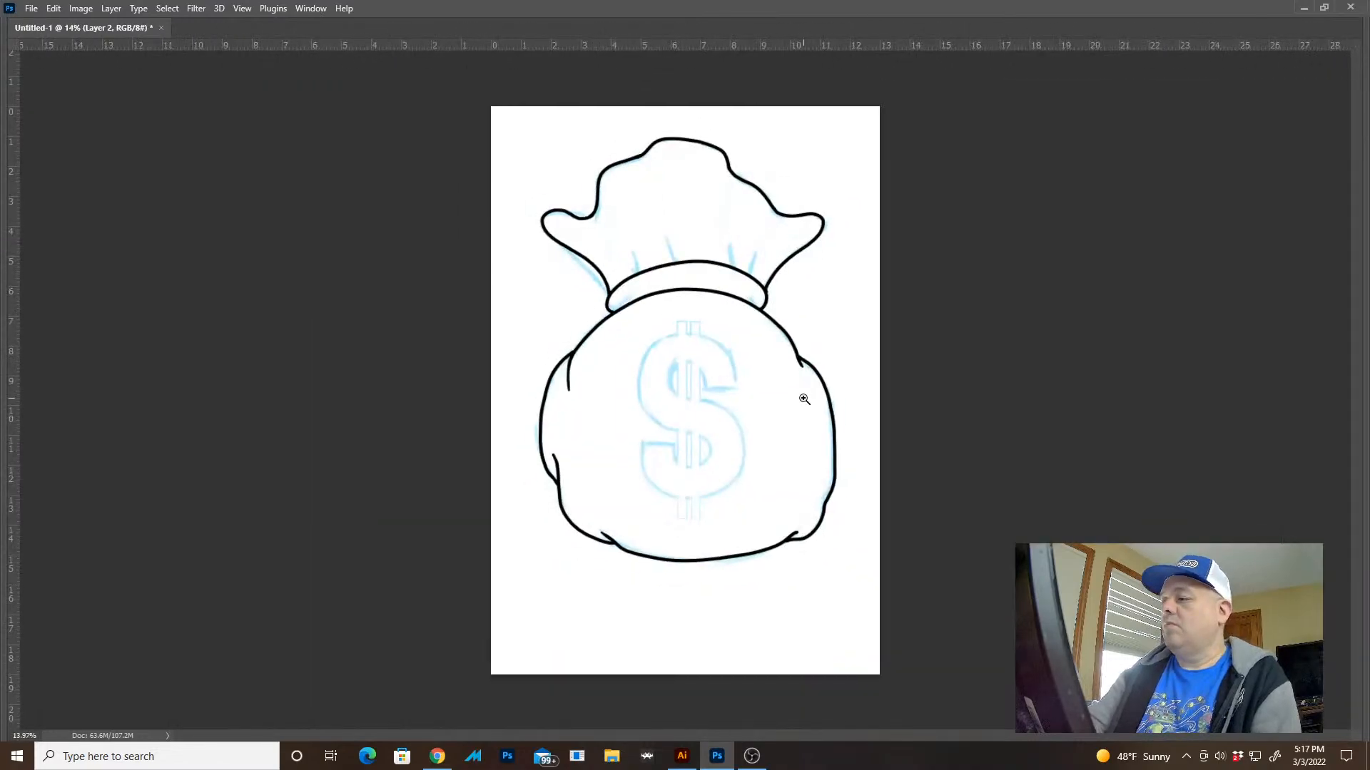
key("ctrl+z")
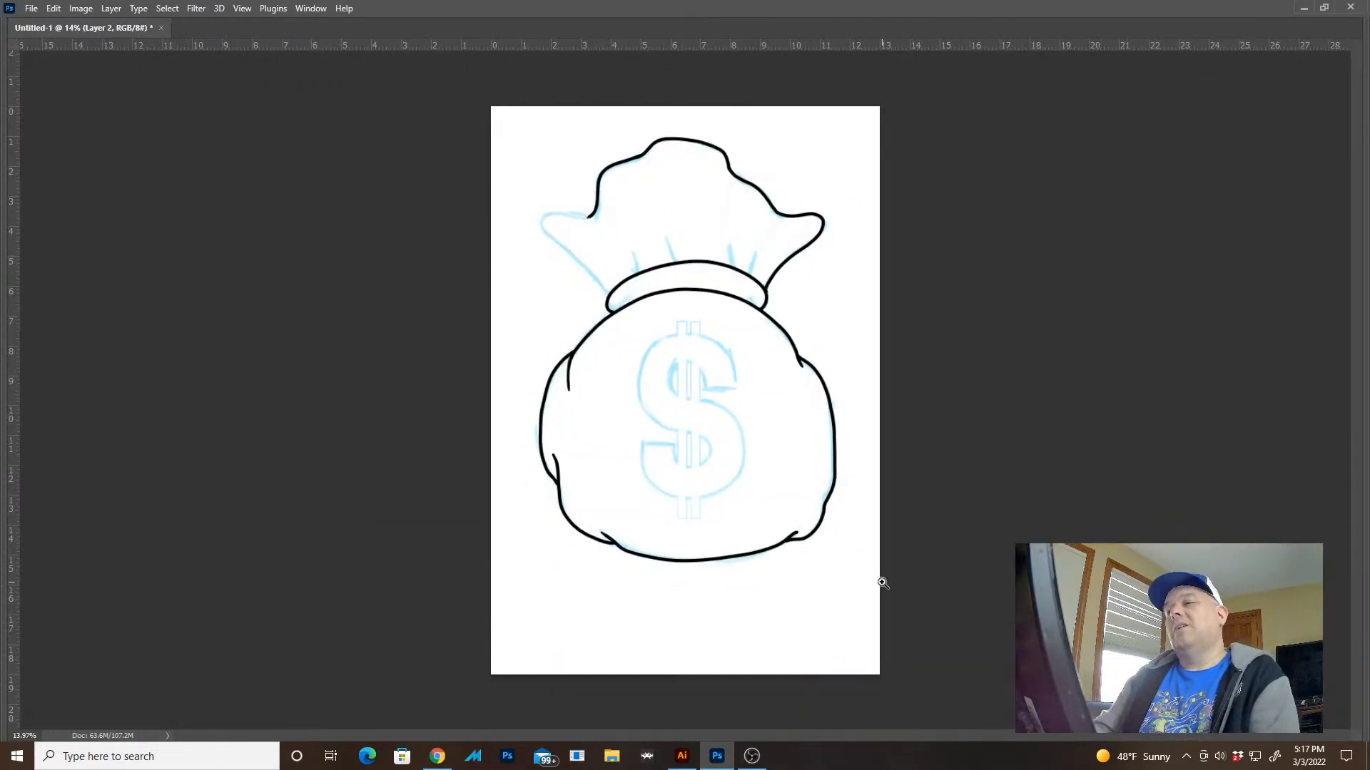
mouse_move(578, 202)
left_mouse_down()
mouse_move(713, 266)
mouse_move(701, 248)
left_mouse_up()
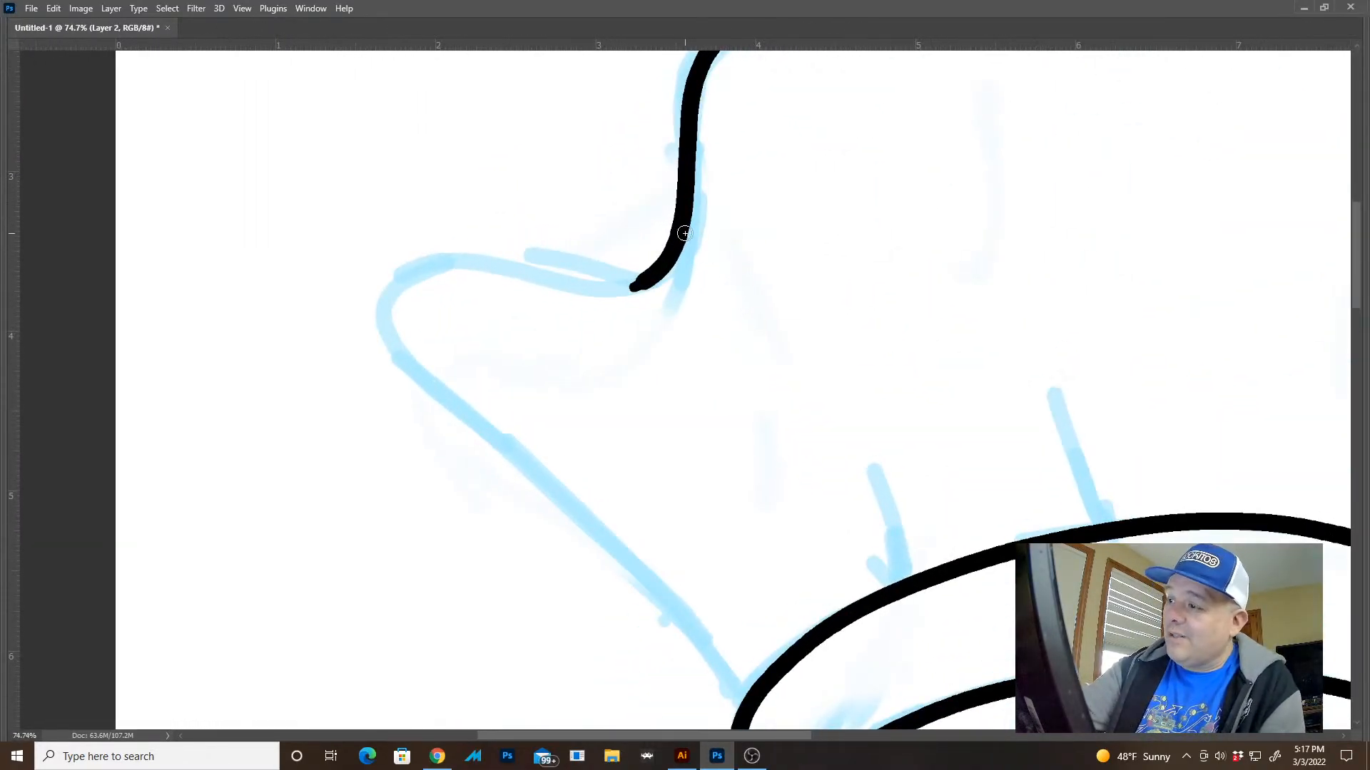
mouse_move(643, 283)
left_mouse_down()
mouse_move(553, 238)
mouse_move(406, 248)
mouse_move(360, 287)
mouse_move(381, 377)
mouse_move(680, 616)
mouse_move(743, 700)
left_mouse_up()
left_click_drag(944, 616, 810, 534)
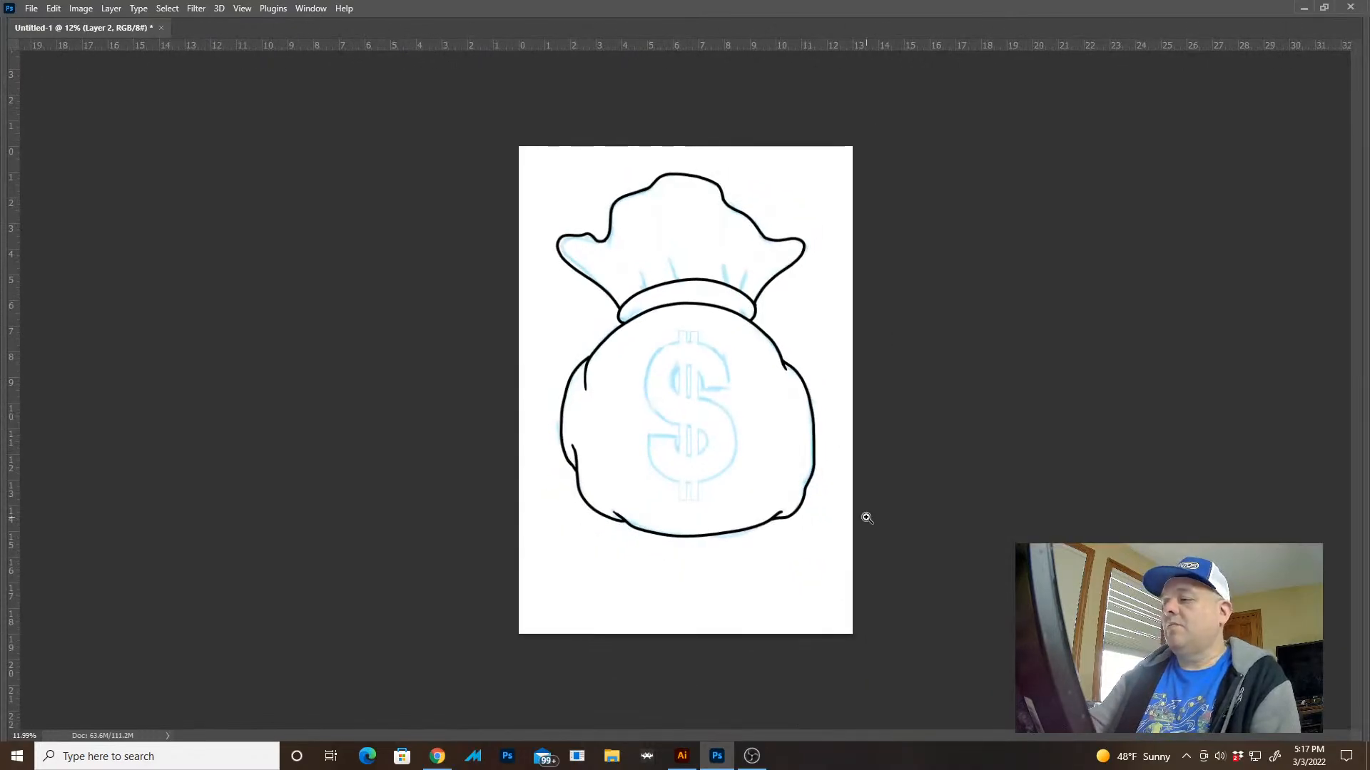
key("ctrl+z")
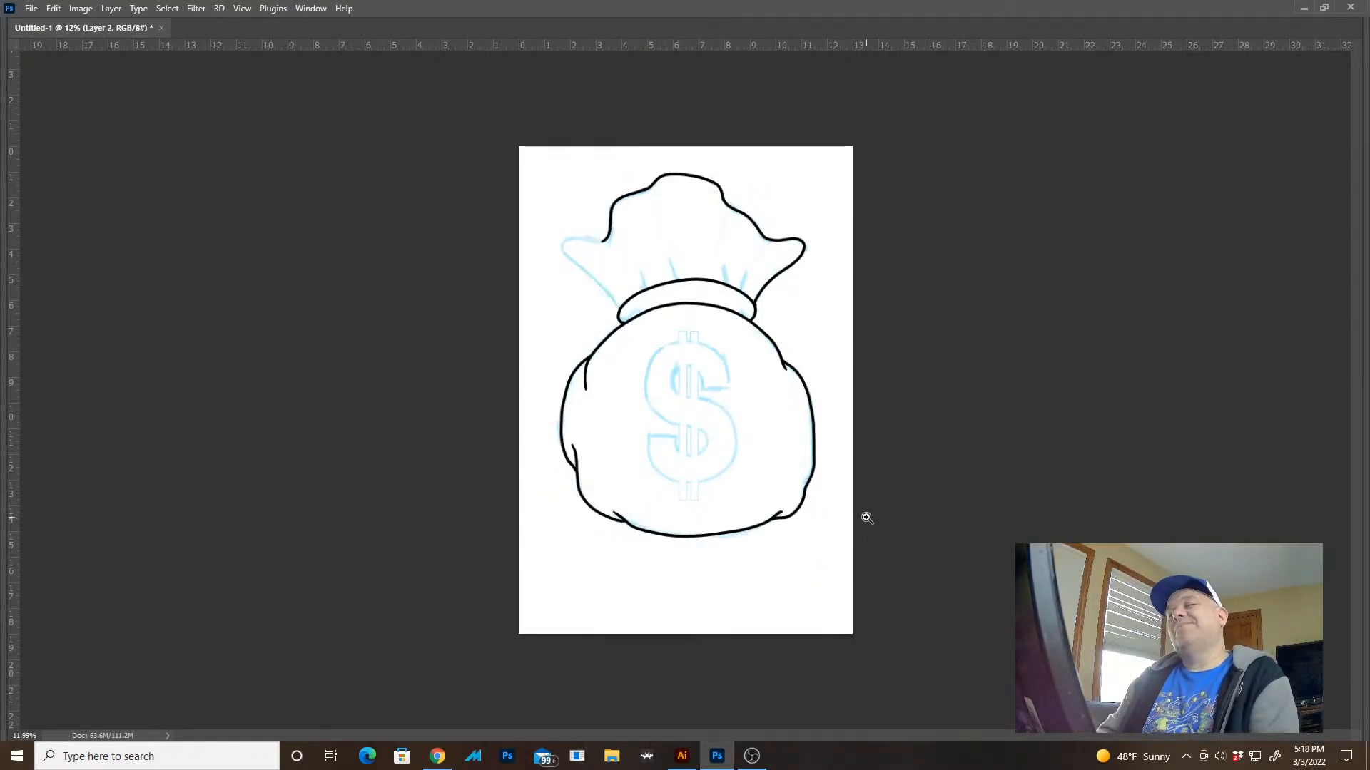
Ink the ruffled top's left flap in one smooth stroke from the notch around the tip and down to the tie band
left_click_drag(602, 251, 744, 286)
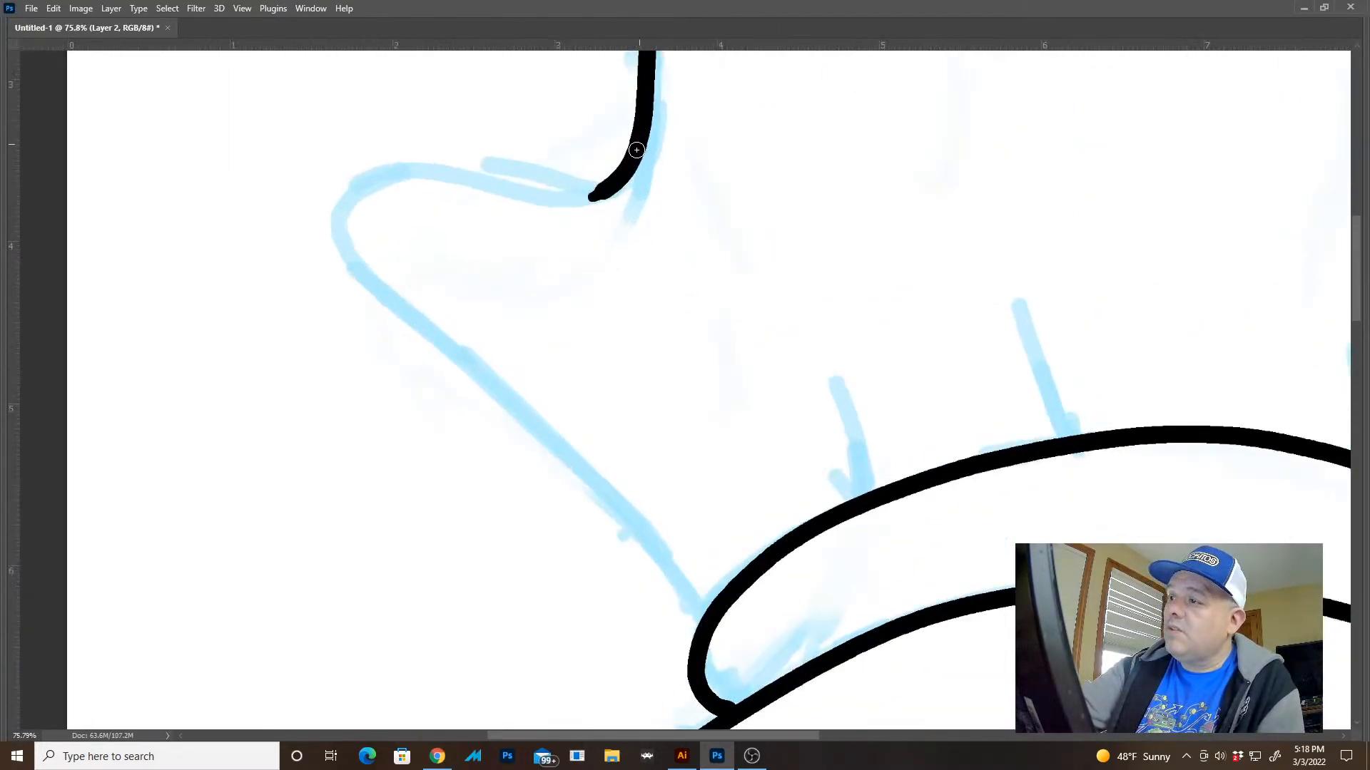
mouse_move(583, 199)
left_mouse_down()
mouse_move(465, 203)
mouse_move(434, 241)
mouse_move(443, 287)
mouse_move(486, 348)
mouse_move(679, 530)
mouse_move(709, 613)
left_mouse_up()
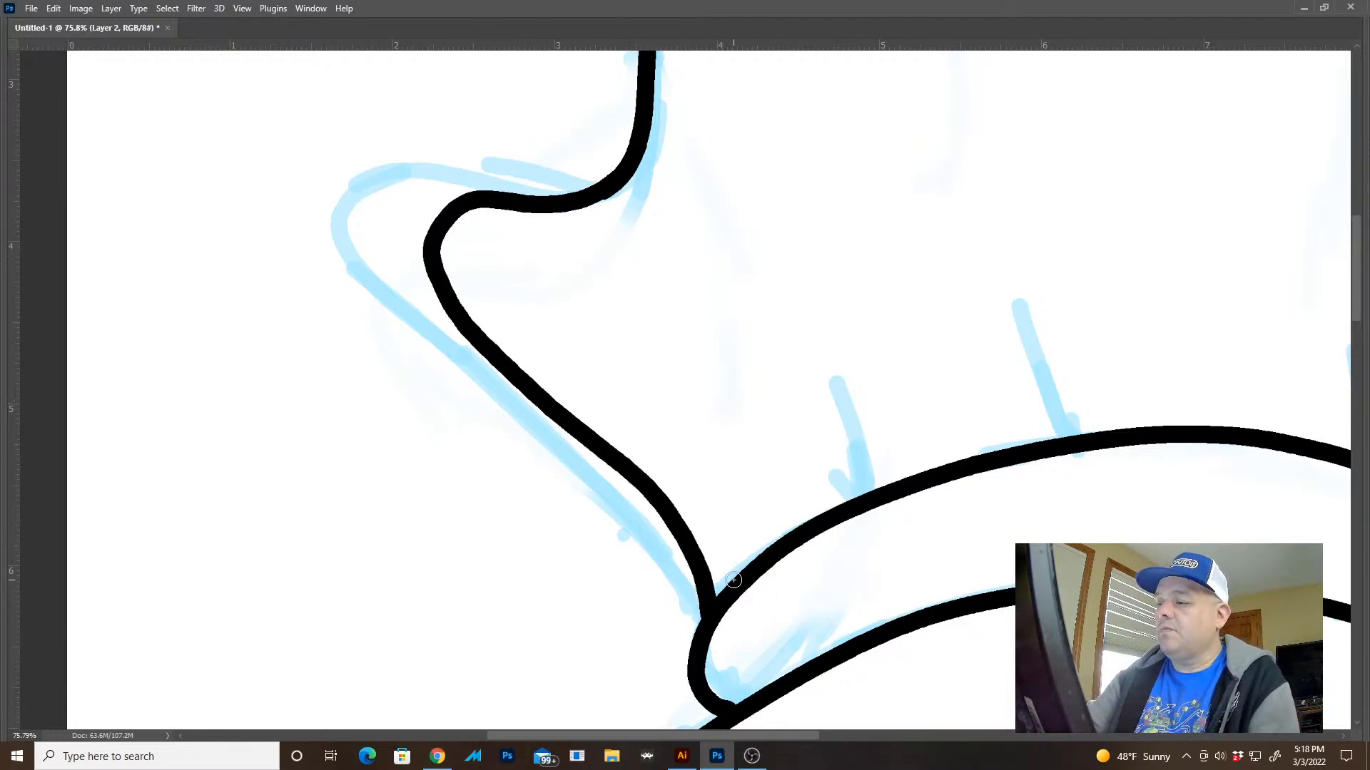
left_click_drag(765, 561, 634, 465)
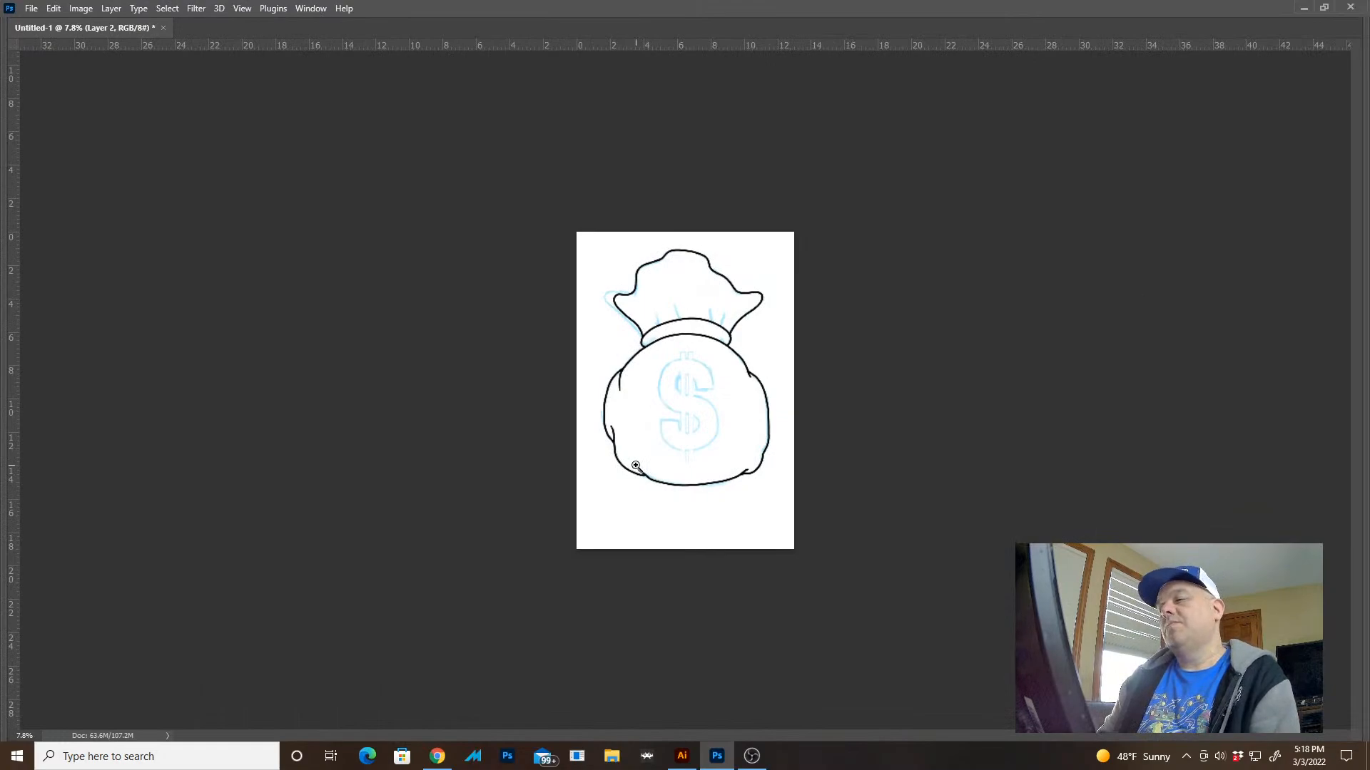
left_click_drag(656, 328, 768, 398)
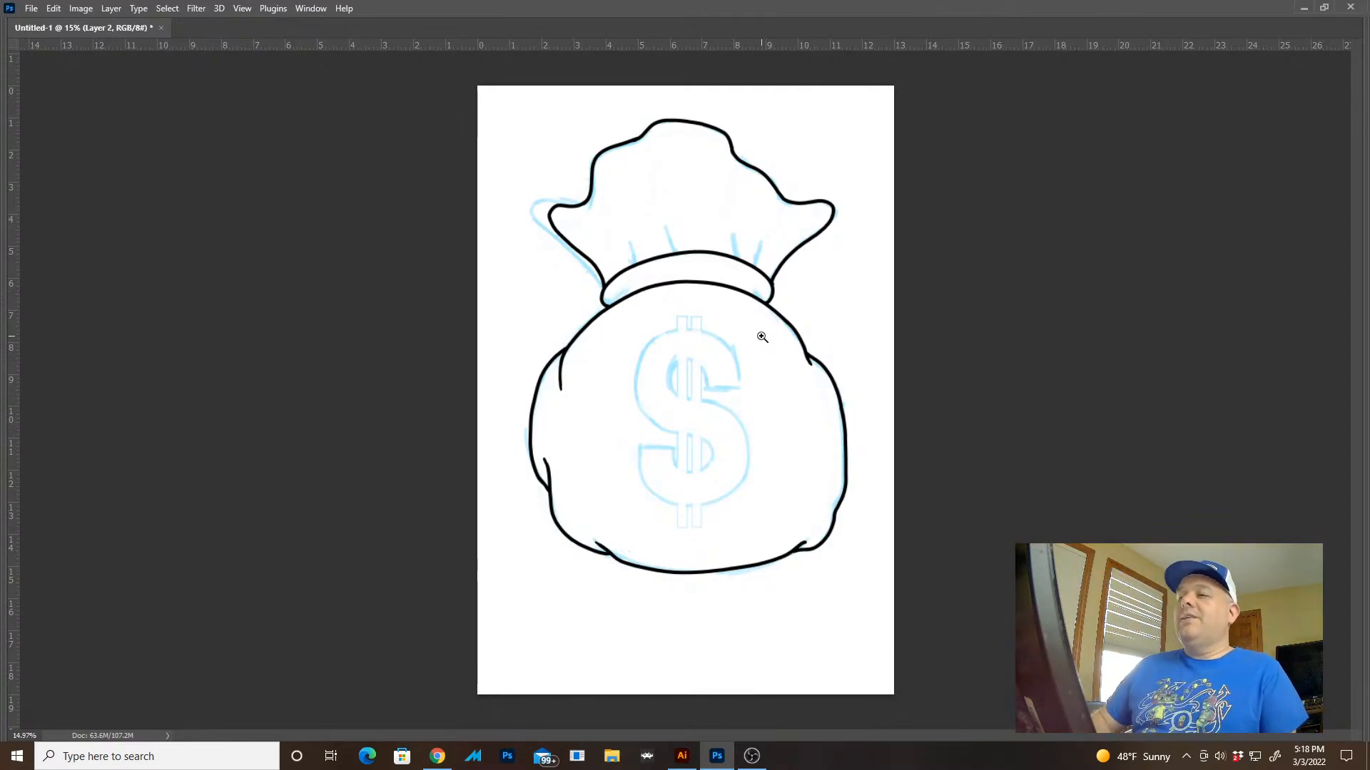
Ink the four straight vertical lines inside the upper half of the dollar sign along the sketched bars
left_click_drag(739, 413, 847, 473)
left_click_drag(536, 211, 666, 326)
mouse_move(551, 205)
left_mouse_down()
mouse_move(584, 218)
mouse_move(589, 540)
left_mouse_up()
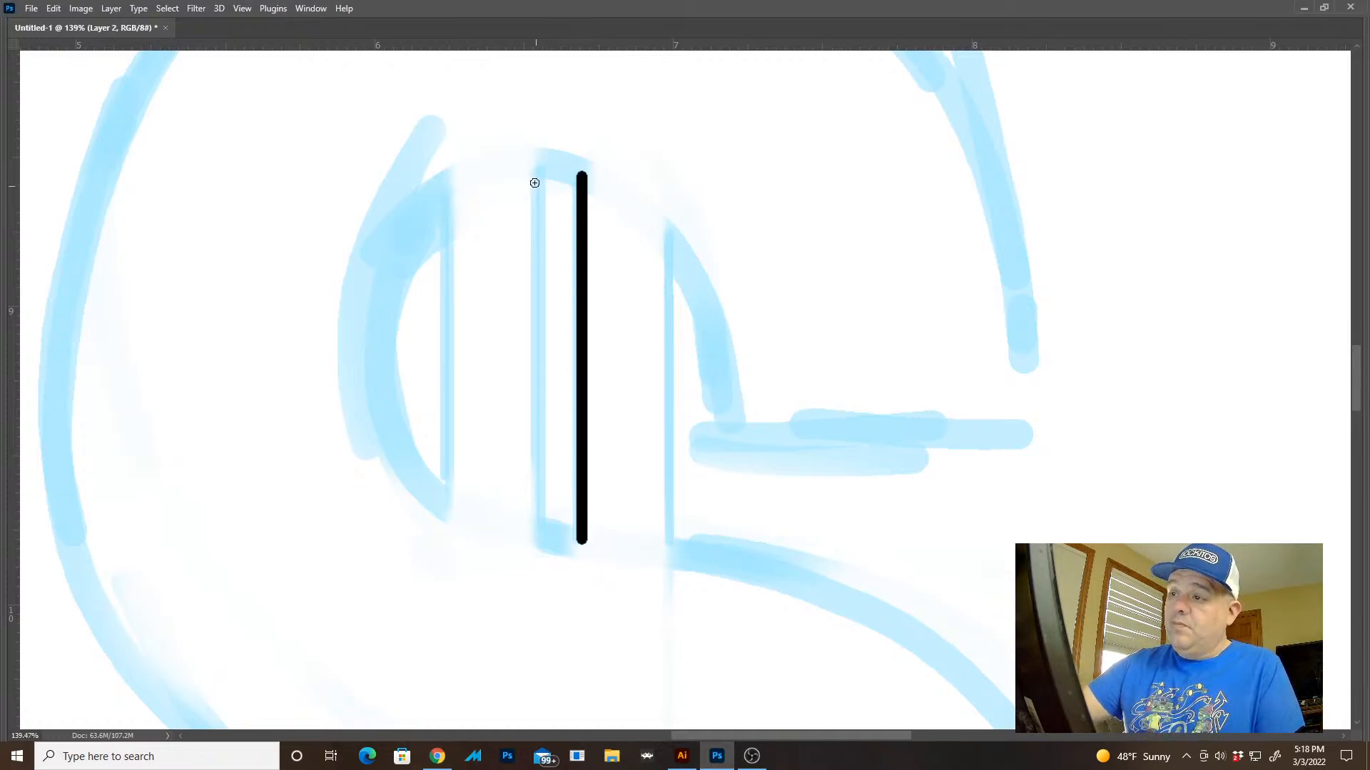
left_click_drag(539, 199, 542, 507)
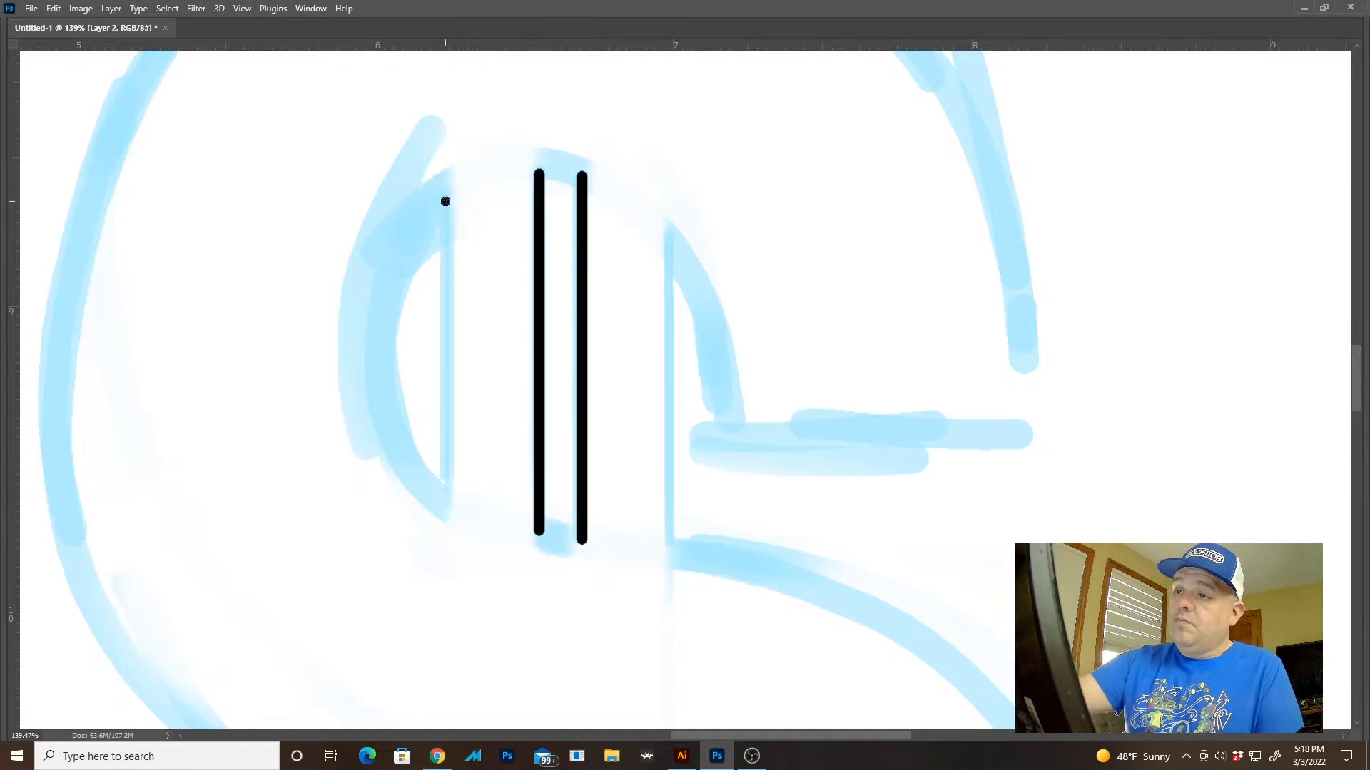
left_click_drag(446, 201, 442, 495)
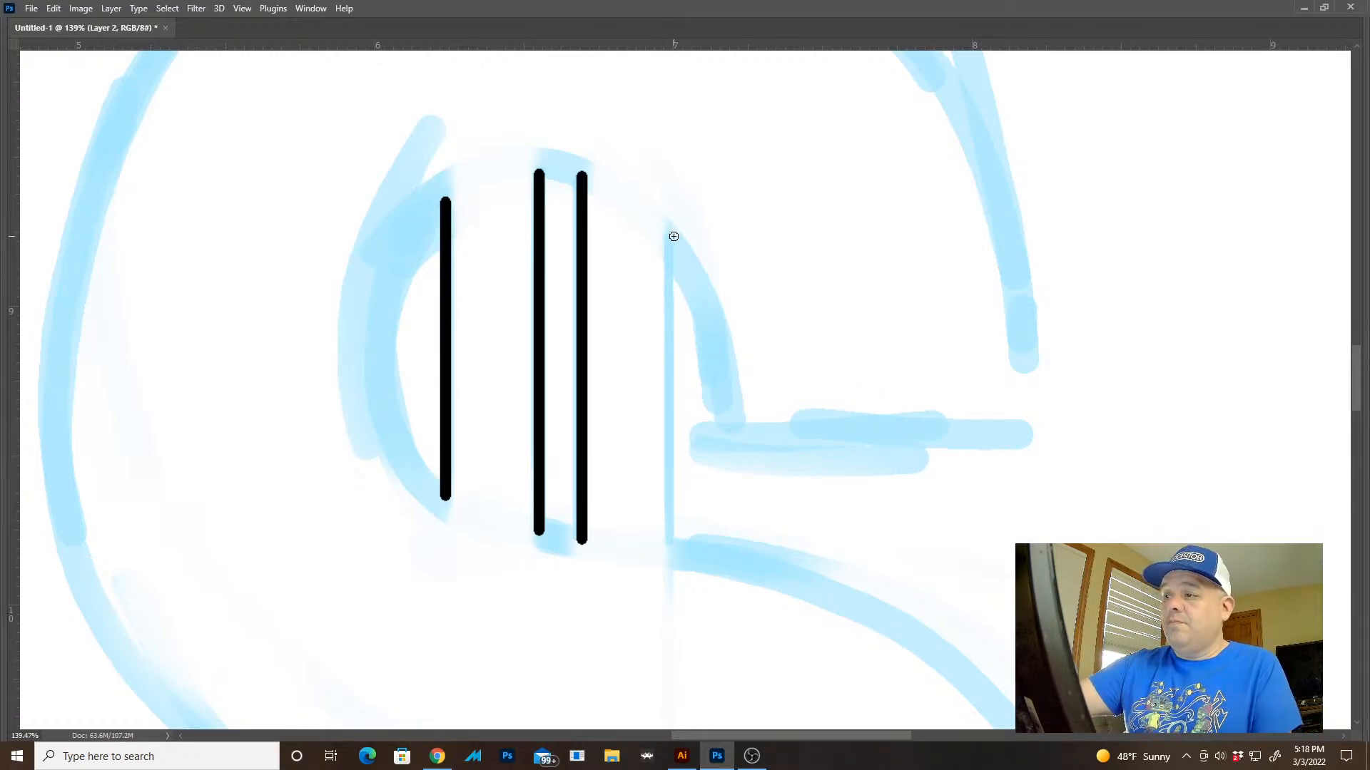
left_click_drag(673, 236, 673, 544)
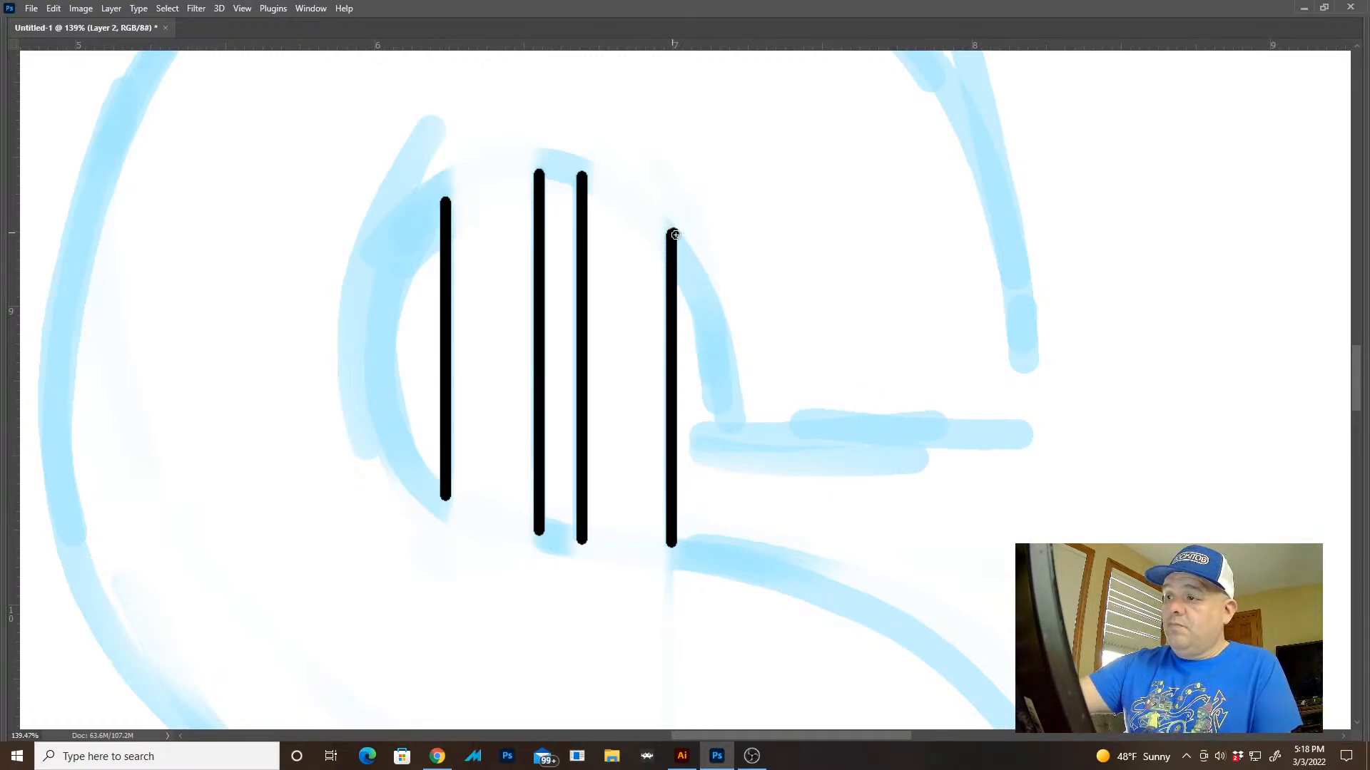
Ink the curved edge of the dollar sign's upper right opening and the straight horizontal edge of its upper arm
mouse_move(675, 235)
left_mouse_down()
mouse_move(709, 312)
mouse_move(722, 441)
mouse_move(723, 371)
mouse_move(686, 251)
left_mouse_up()
key("ctrl+z")
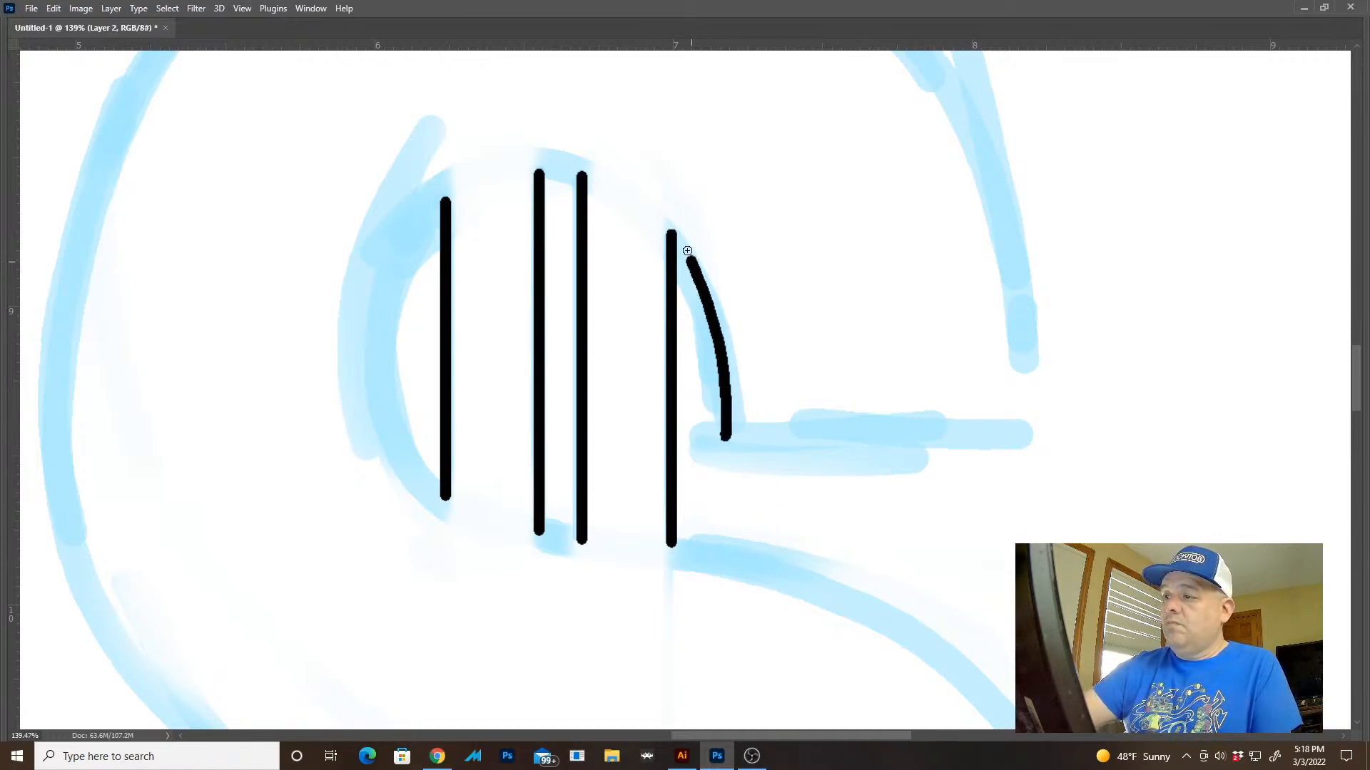
mouse_move(724, 442)
left_mouse_down()
mouse_move(1028, 448)
mouse_move(956, 386)
mouse_move(1018, 490)
mouse_move(1027, 469)
left_mouse_up()
Cap the top of the narrow centre slot in the dollar sign's upper half, cleaning up its left corner
mouse_move(846, 252)
left_mouse_down()
mouse_move(725, 211)
mouse_move(721, 342)
left_mouse_up()
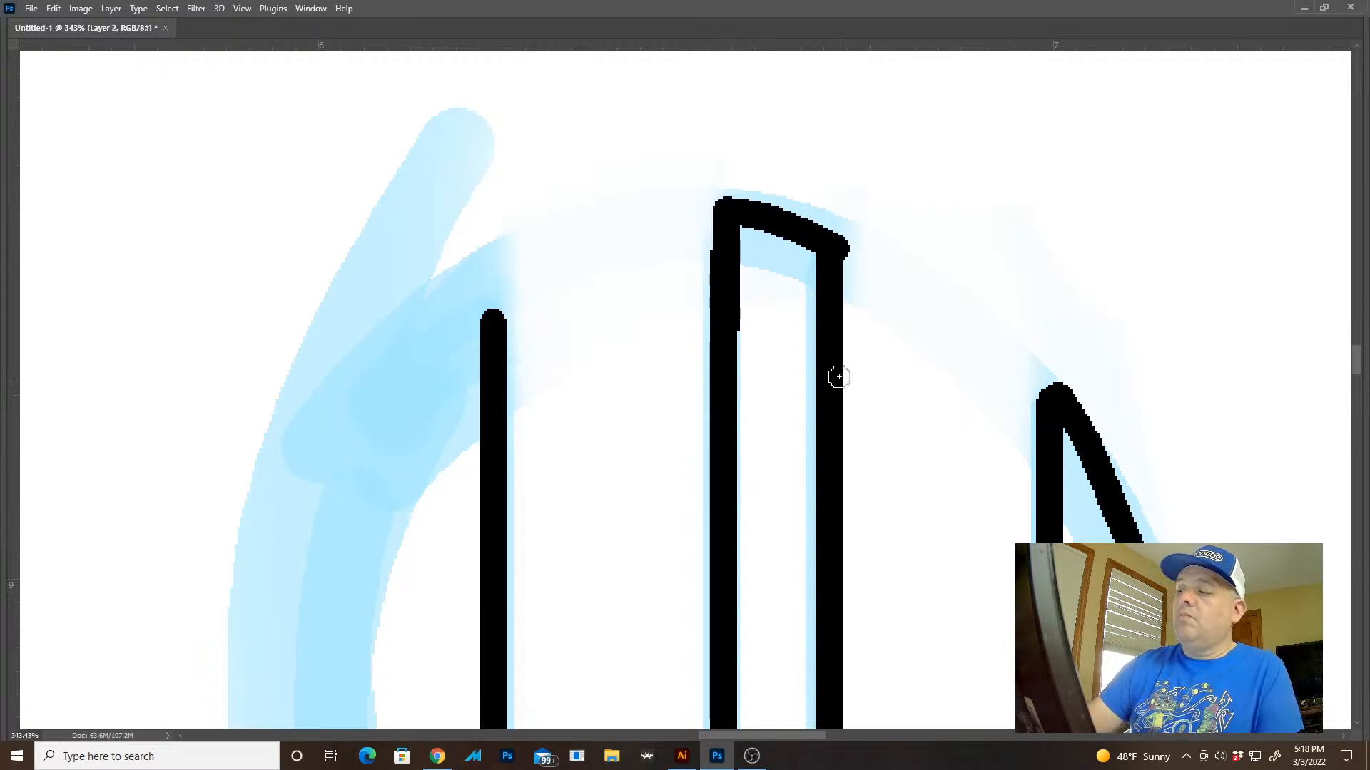
key("ctrl+z")
left_click_drag(722, 212, 722, 363)
Extend the upper left opening's vertical line upward and close the opening with a curved stroke along its left side
left_click_drag(504, 293, 547, 93)
left_click_drag(550, 203, 335, 171)
left_click_drag(711, 234, 749, 281)
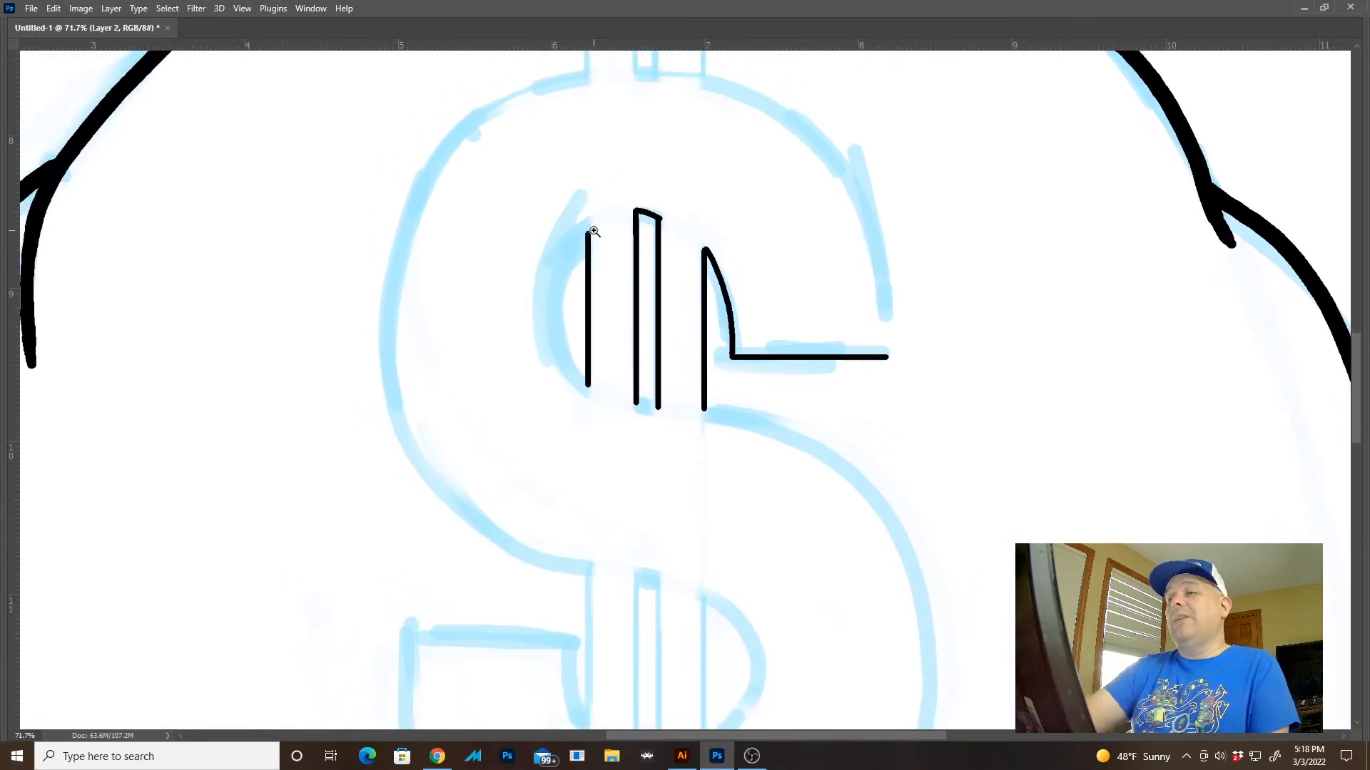
mouse_move(593, 229)
left_mouse_down()
mouse_move(651, 254)
mouse_move(576, 239)
mouse_move(576, 215)
left_mouse_up()
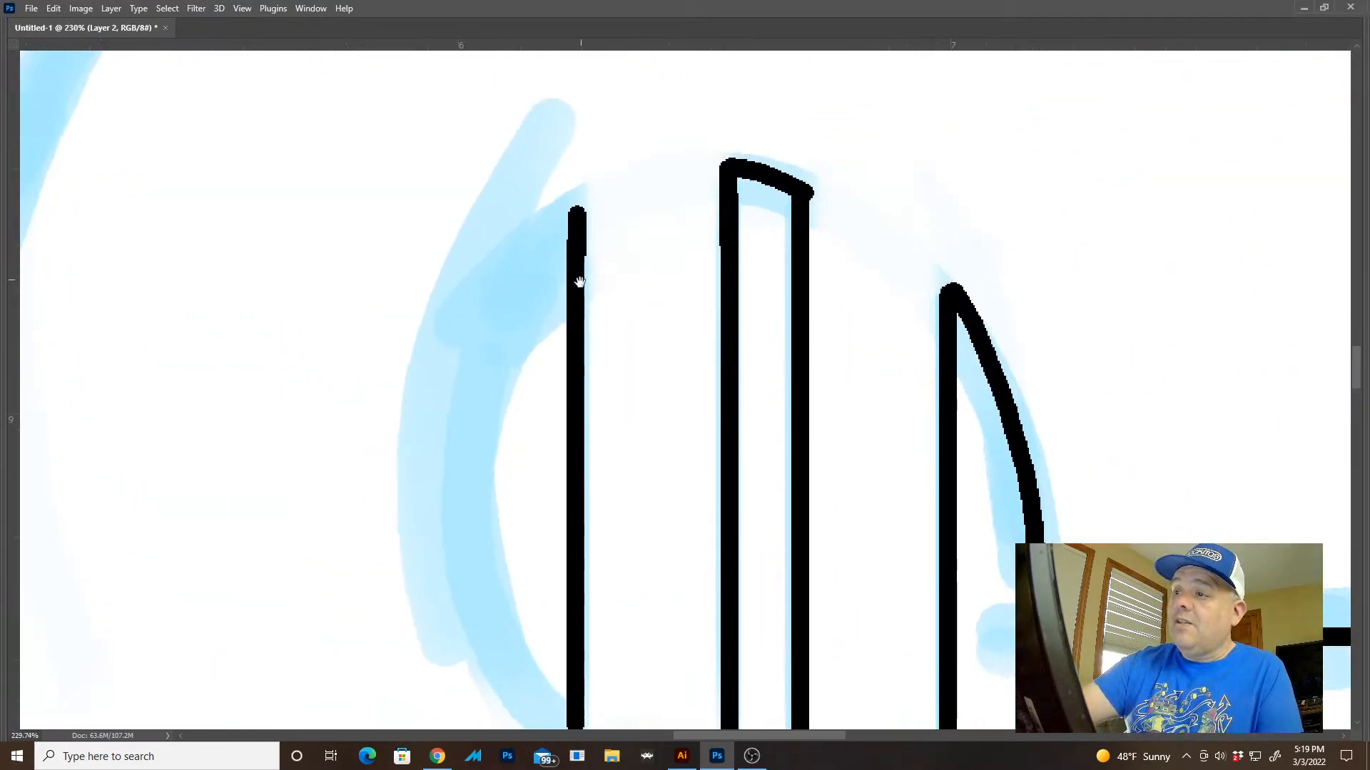
left_click_drag(579, 282, 585, 152)
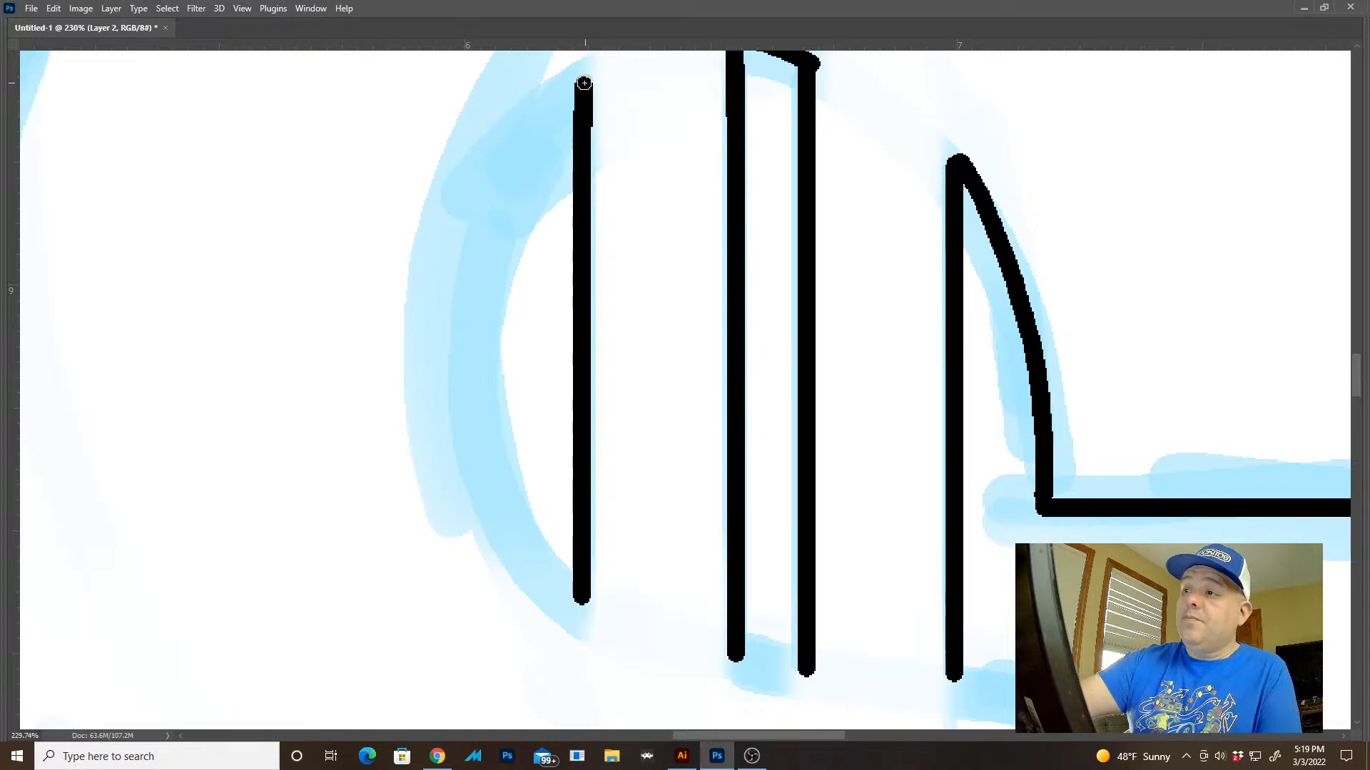
mouse_move(582, 90)
left_mouse_down()
mouse_move(513, 139)
mouse_move(462, 246)
mouse_move(451, 375)
mouse_move(487, 489)
mouse_move(580, 601)
left_mouse_up()
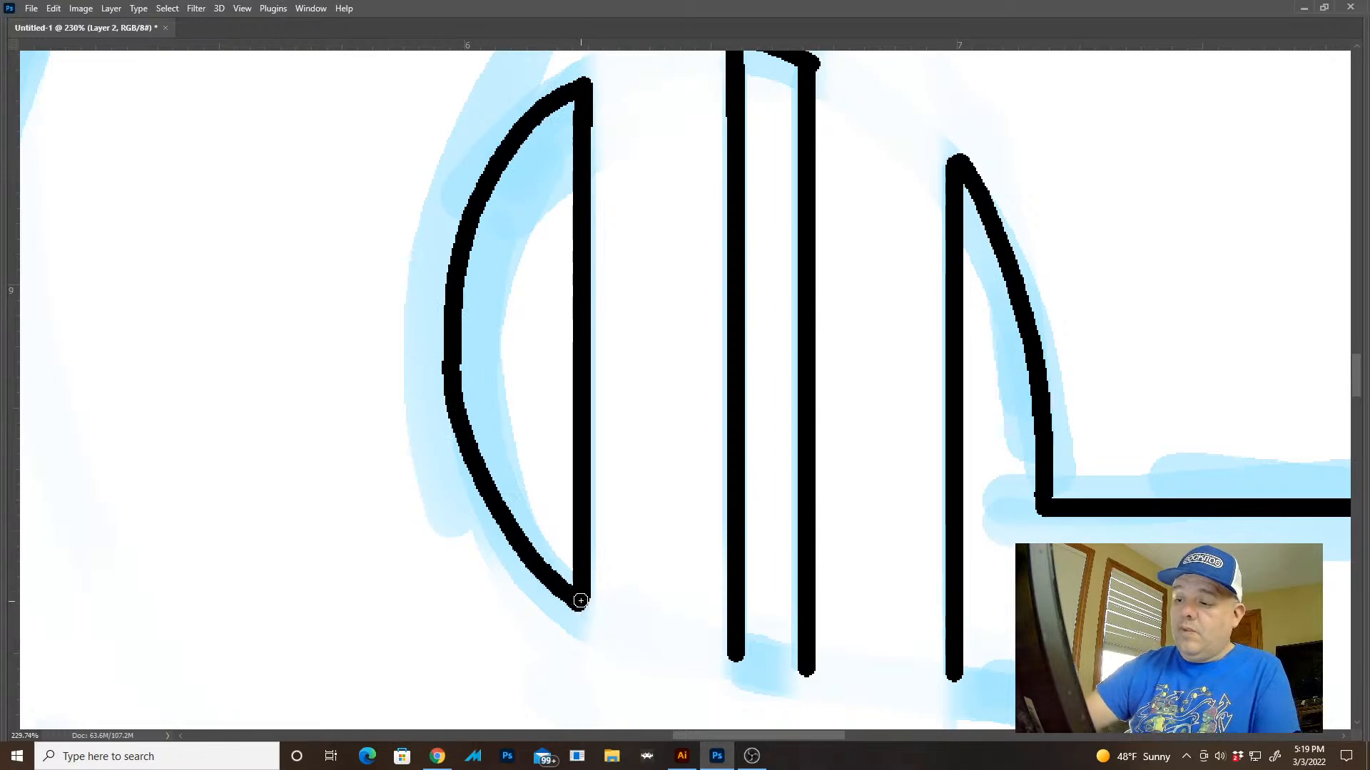
left_click_drag(955, 599, 852, 588)
left_click_drag(1074, 541, 873, 443)
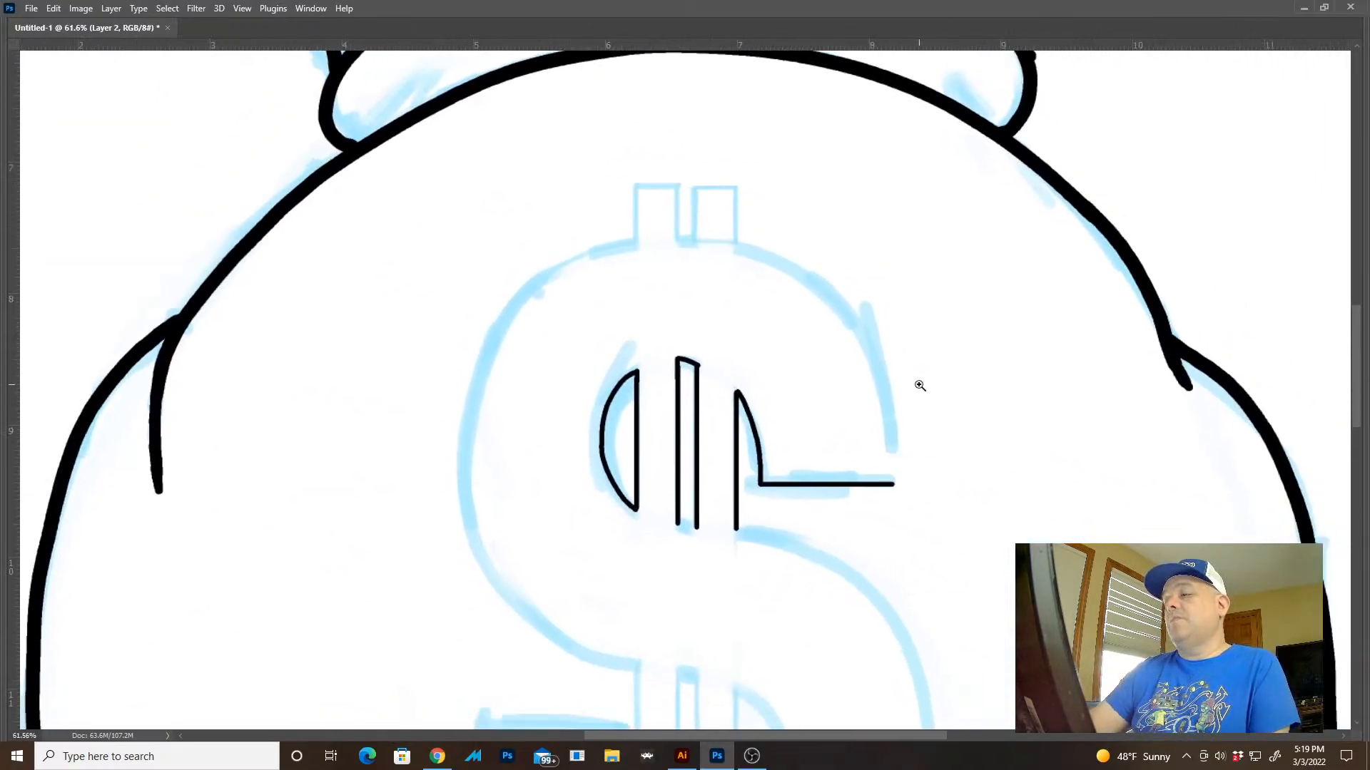
Ink the two bar ends above the dollar sign with straight strokes, including the short edge joining them
left_click_drag(919, 383, 956, 416)
left_click_drag(785, 296, 814, 443)
left_click_drag(545, 227, 633, 277)
mouse_move(543, 82)
left_mouse_down()
mouse_move(547, 422)
mouse_move(611, 434)
mouse_move(636, 434)
mouse_move(649, 79)
mouse_move(912, 100)
mouse_move(912, 479)
left_mouse_up()
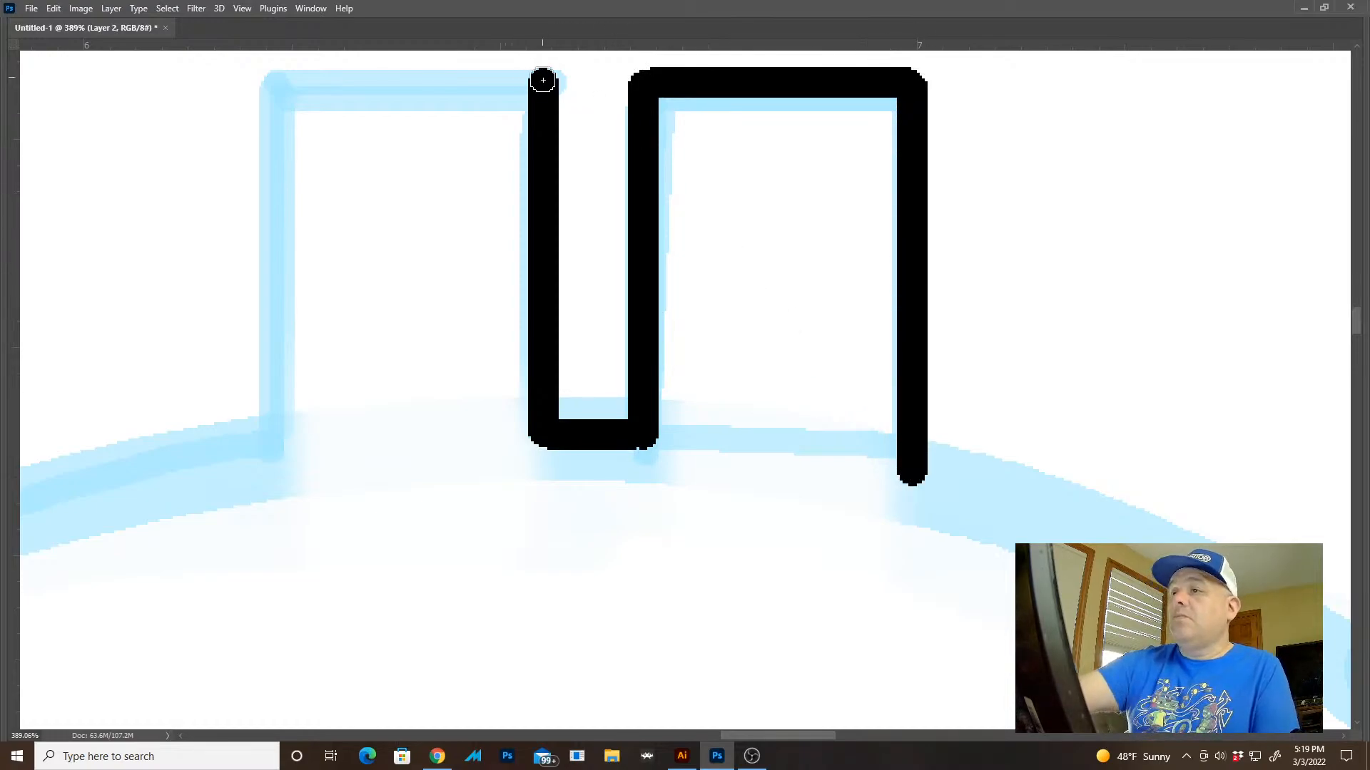
left_click_drag(543, 82, 376, 82)
key("ctrl+z")
mouse_move(546, 85)
left_mouse_down()
mouse_move(275, 91)
mouse_move(268, 450)
left_mouse_up()
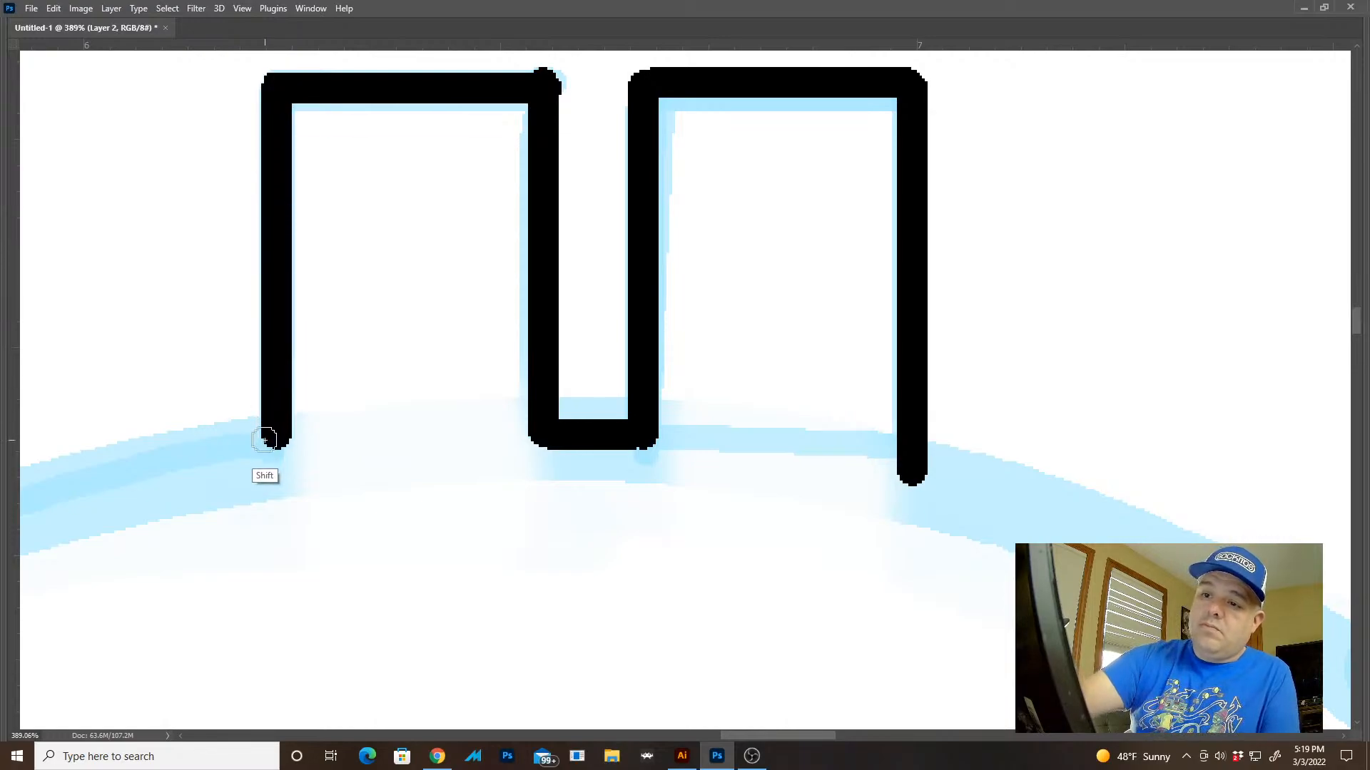
Ink the dollar sign's outer upper right curve from the right bar end down to the upper arm's horizontal edge
scroll(905, 535, "down", 5)
left_click_drag(877, 499, 761, 281)
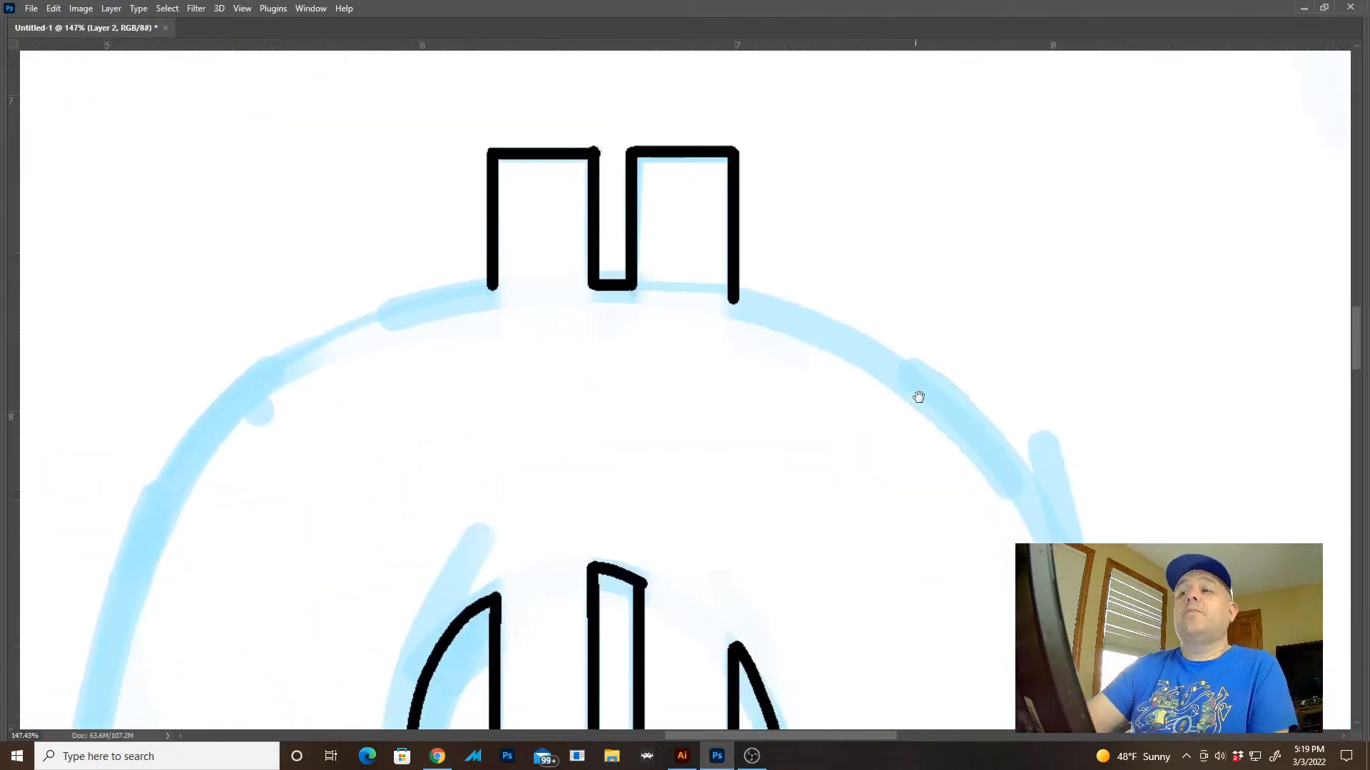
left_click_drag(1057, 491, 846, 366)
scroll(938, 392, "down", 8)
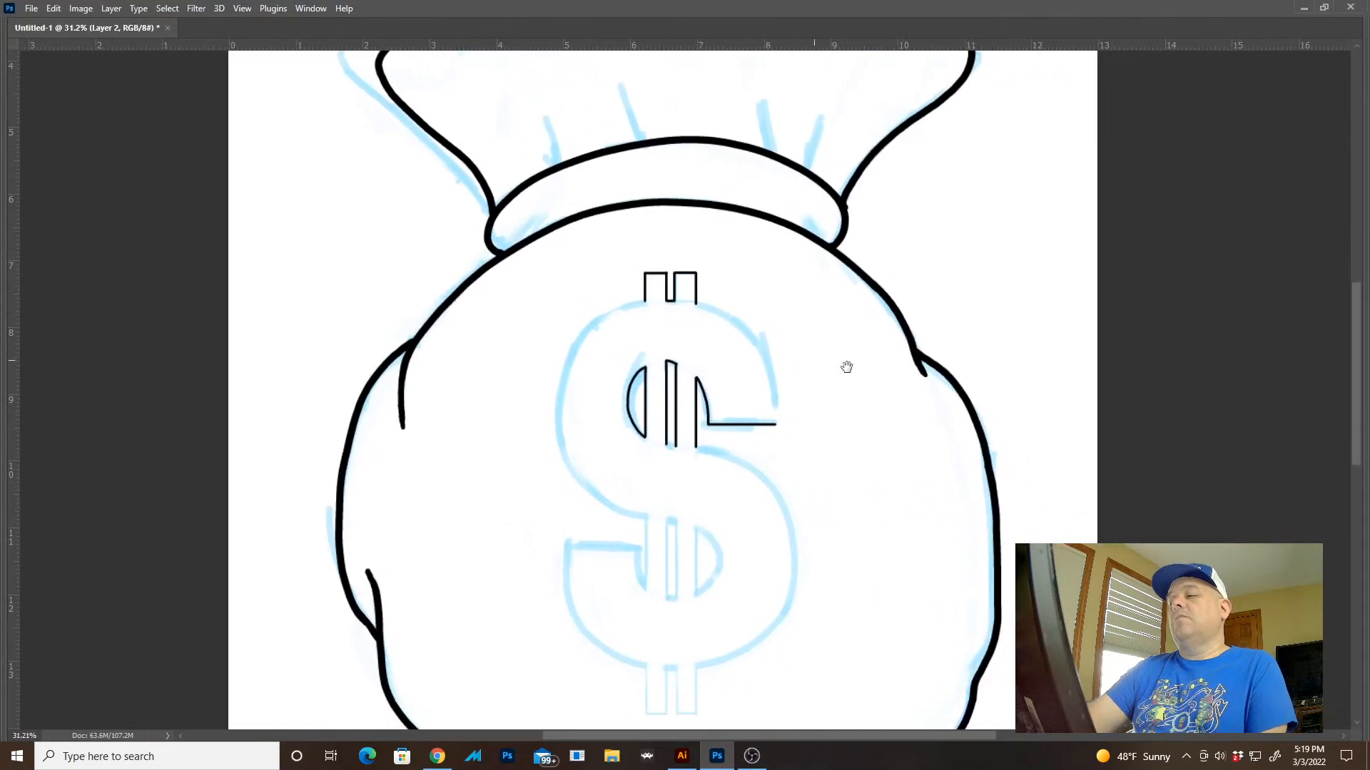
scroll(785, 397, "up", 6)
mouse_move(678, 245)
left_mouse_down()
mouse_move(657, 285)
mouse_move(682, 271)
left_mouse_up()
mouse_move(450, 91)
left_mouse_down()
mouse_move(447, 136)
mouse_move(485, 130)
mouse_move(607, 200)
mouse_move(684, 291)
mouse_move(721, 398)
mouse_move(734, 604)
left_mouse_up()
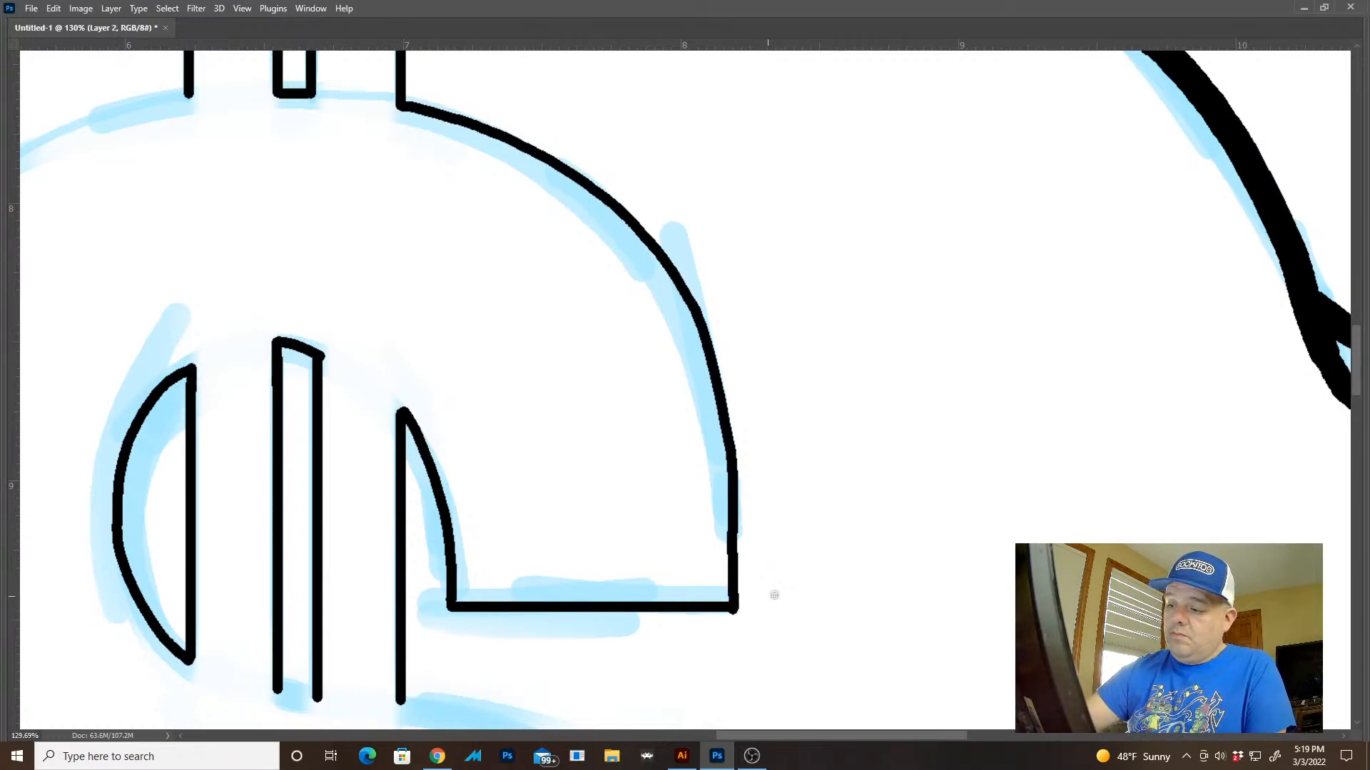
left_click_drag(839, 588, 728, 521)
left_click_drag(919, 524, 896, 372)
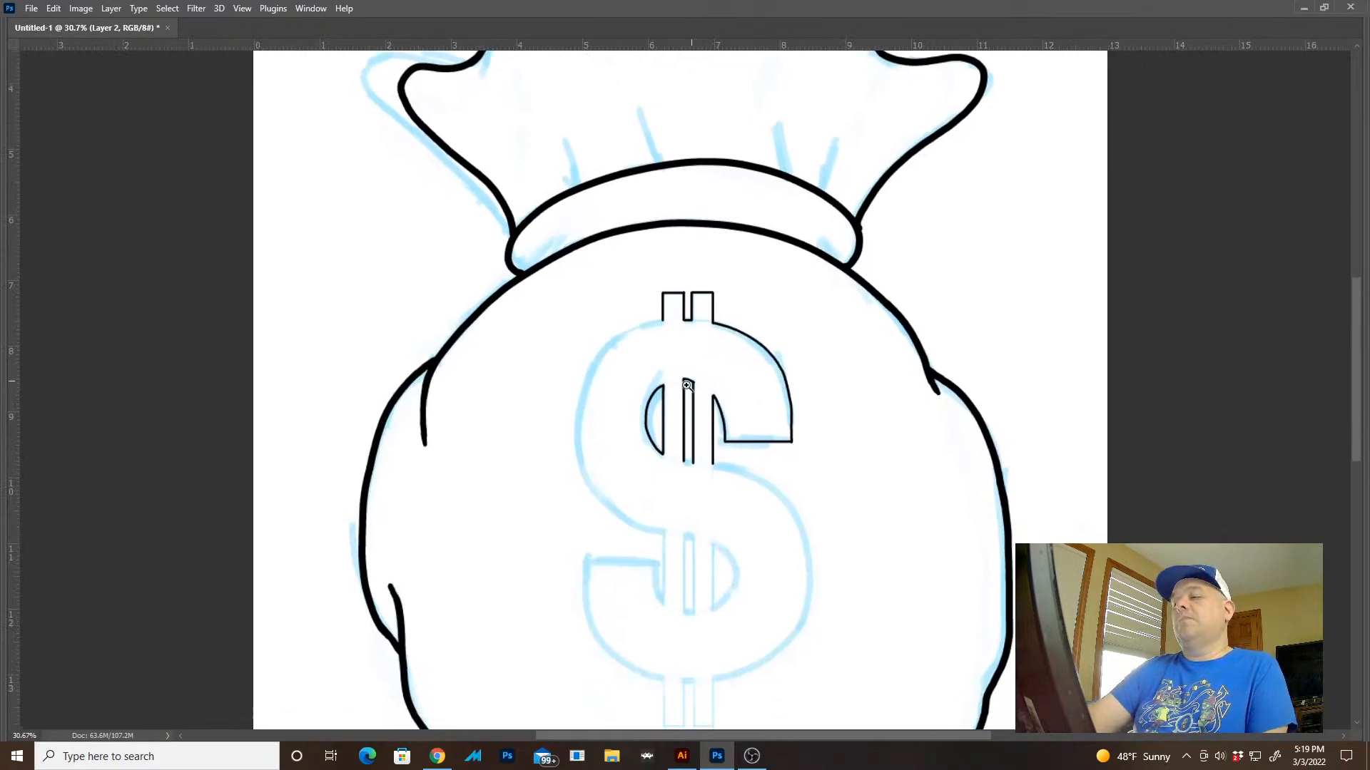
Try inking the dollar sign's outer left curve from the left bar end to the lower bars, and undo the stroke
left_click_drag(670, 413, 779, 418)
left_click_drag(676, 301, 697, 232)
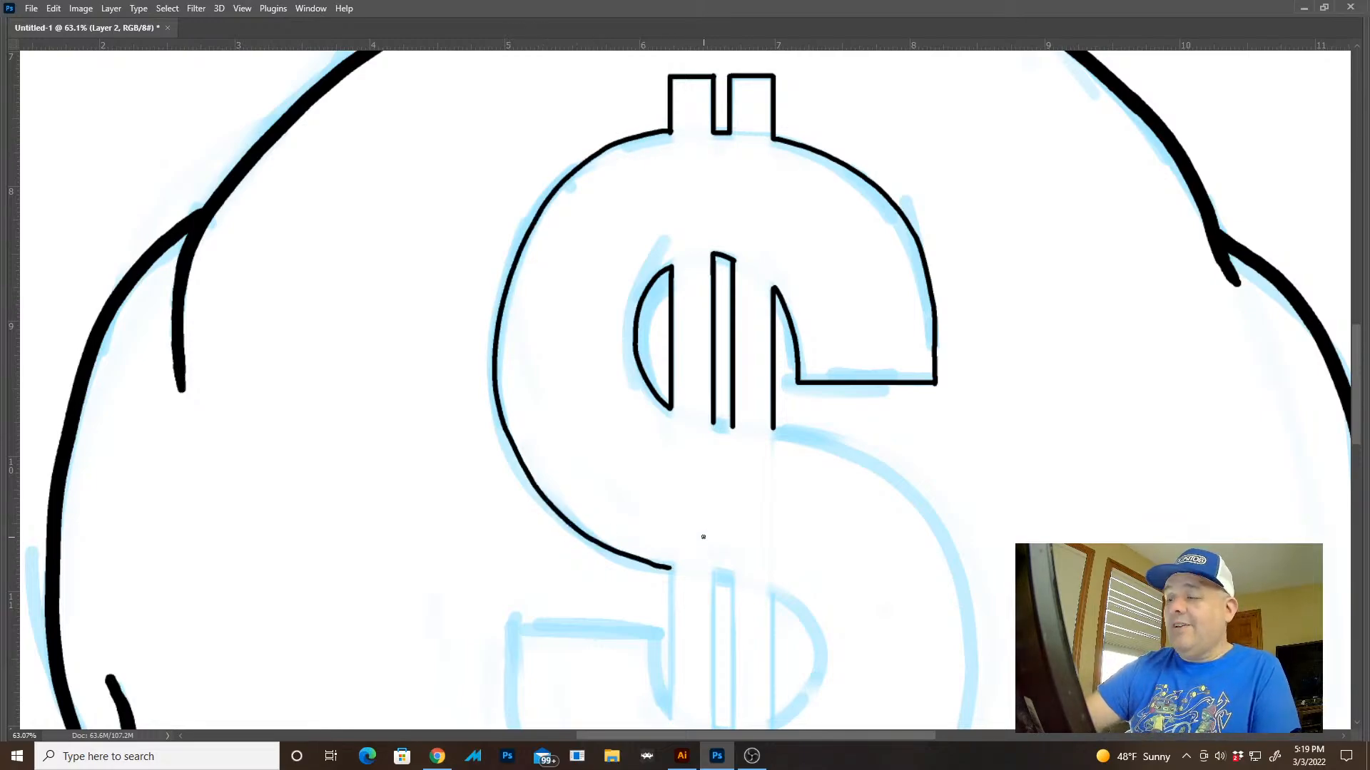
key("ctrl+z")
Ink the dollar sign's outer left curve smoothly from the left bar end around to the lower left bar, undoing rough attempts
left_click_drag(844, 415, 776, 631)
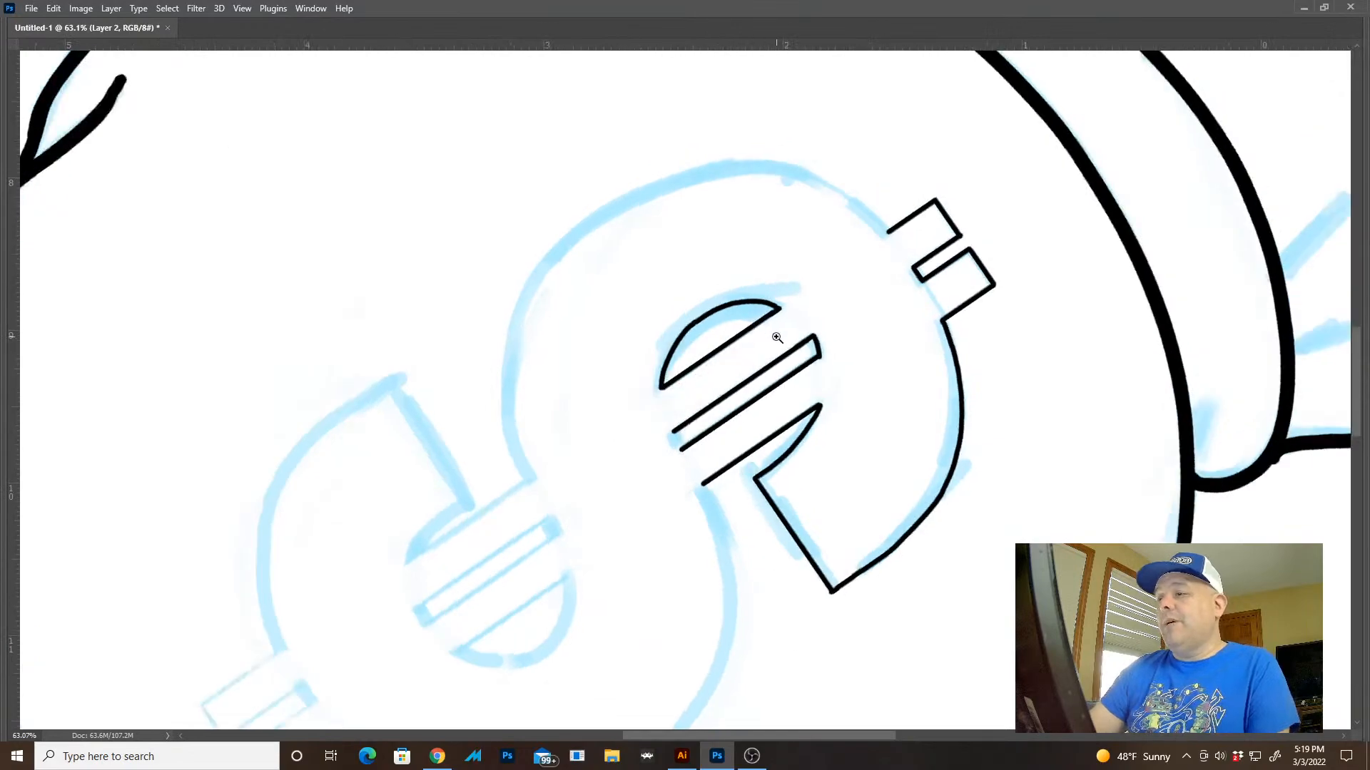
left_click_drag(776, 338, 819, 318)
scroll(860, 265, "up", 3)
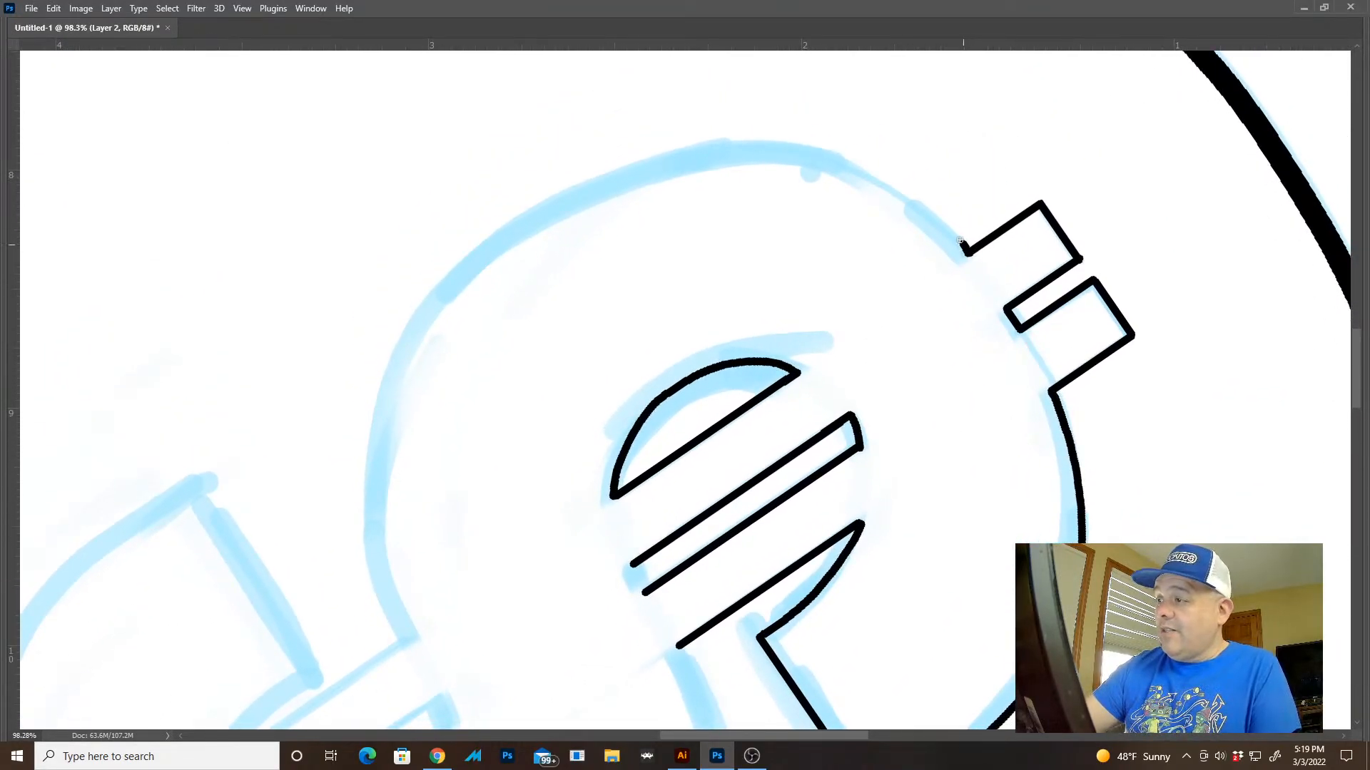
mouse_move(960, 240)
left_mouse_down()
mouse_move(860, 159)
mouse_move(594, 169)
mouse_move(394, 392)
mouse_move(399, 629)
mouse_move(395, 383)
mouse_move(610, 184)
mouse_move(897, 191)
mouse_move(974, 244)
mouse_move(878, 167)
mouse_move(632, 149)
mouse_move(419, 345)
mouse_move(399, 598)
left_mouse_up()
key("ctrl+z")
key("ctrl+z")
key("ctrl+z")
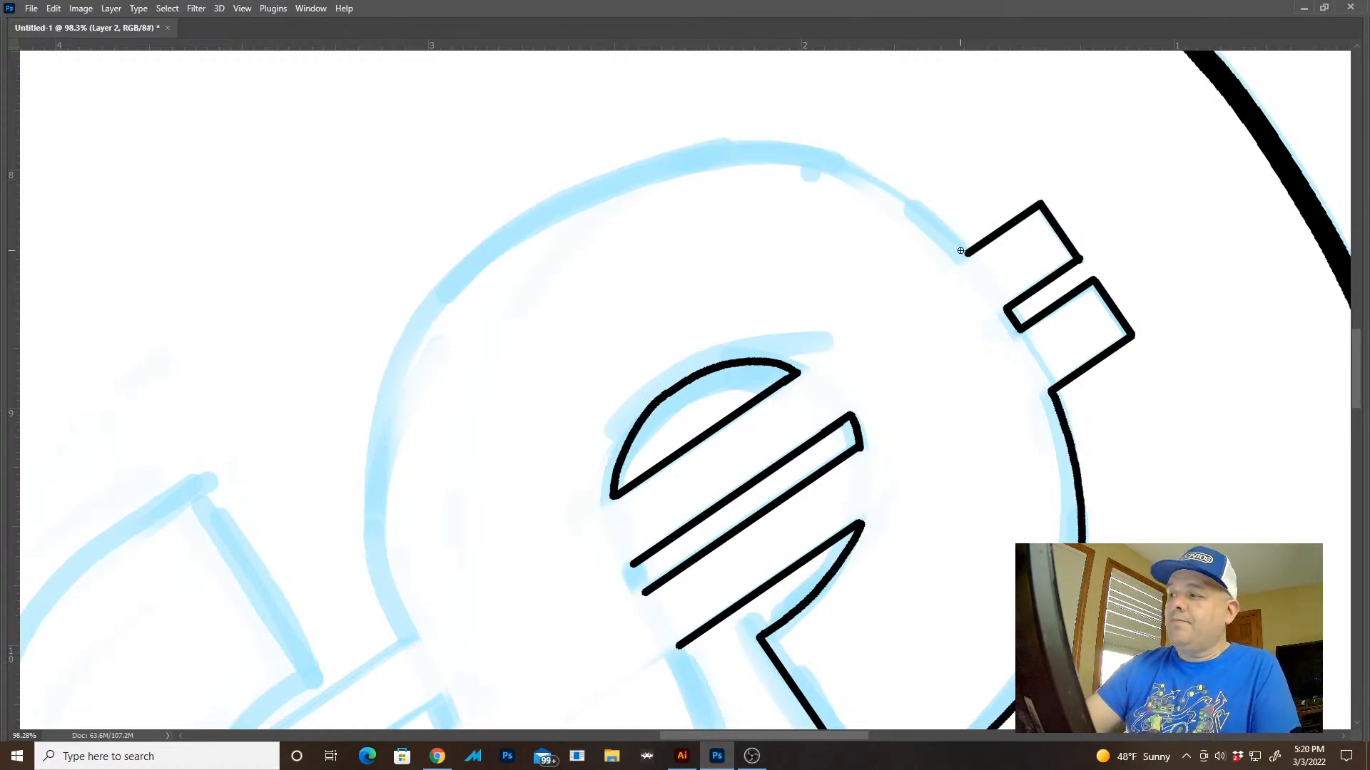
mouse_move(904, 193)
left_mouse_down()
mouse_move(708, 145)
mouse_move(465, 282)
mouse_move(378, 516)
mouse_move(403, 640)
mouse_move(839, 627)
mouse_move(861, 525)
left_mouse_up()
left_click_drag(888, 502, 826, 474)
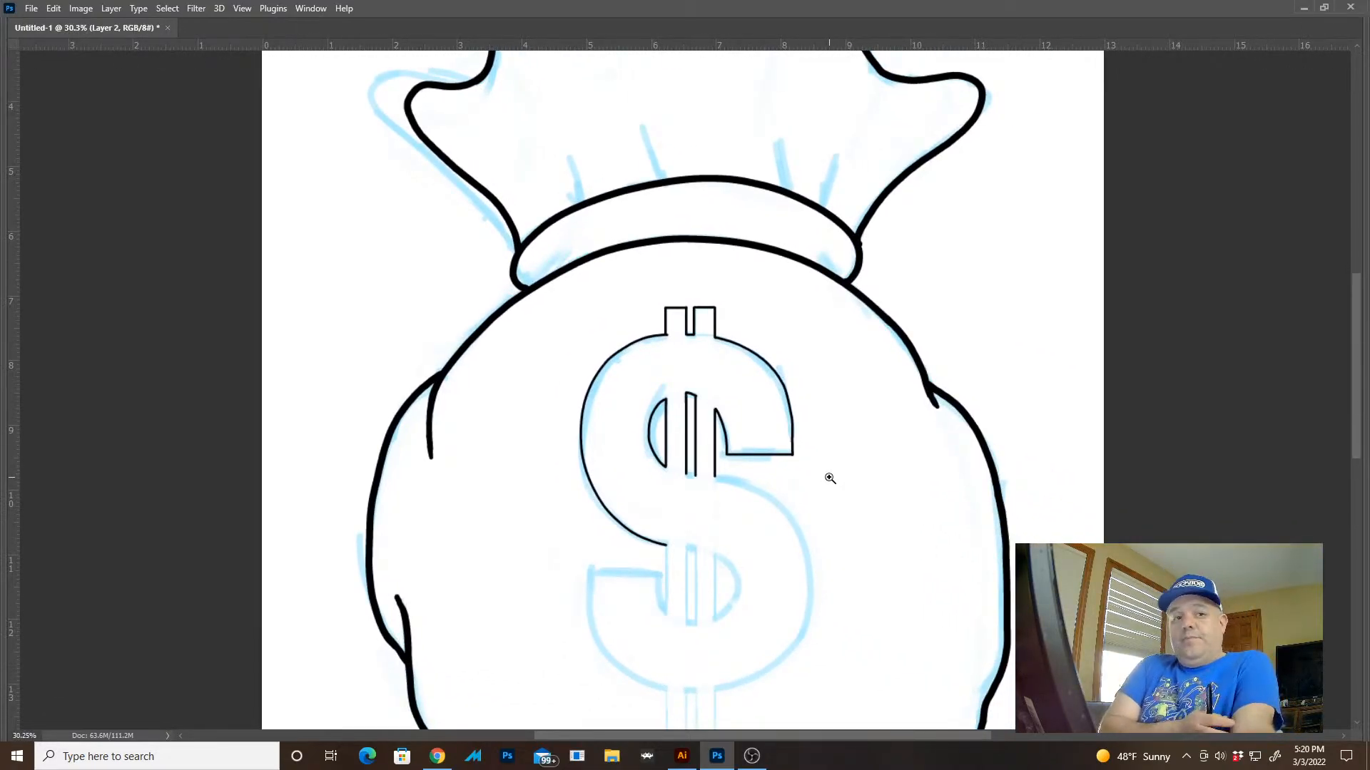
left_click_drag(771, 503, 789, 495)
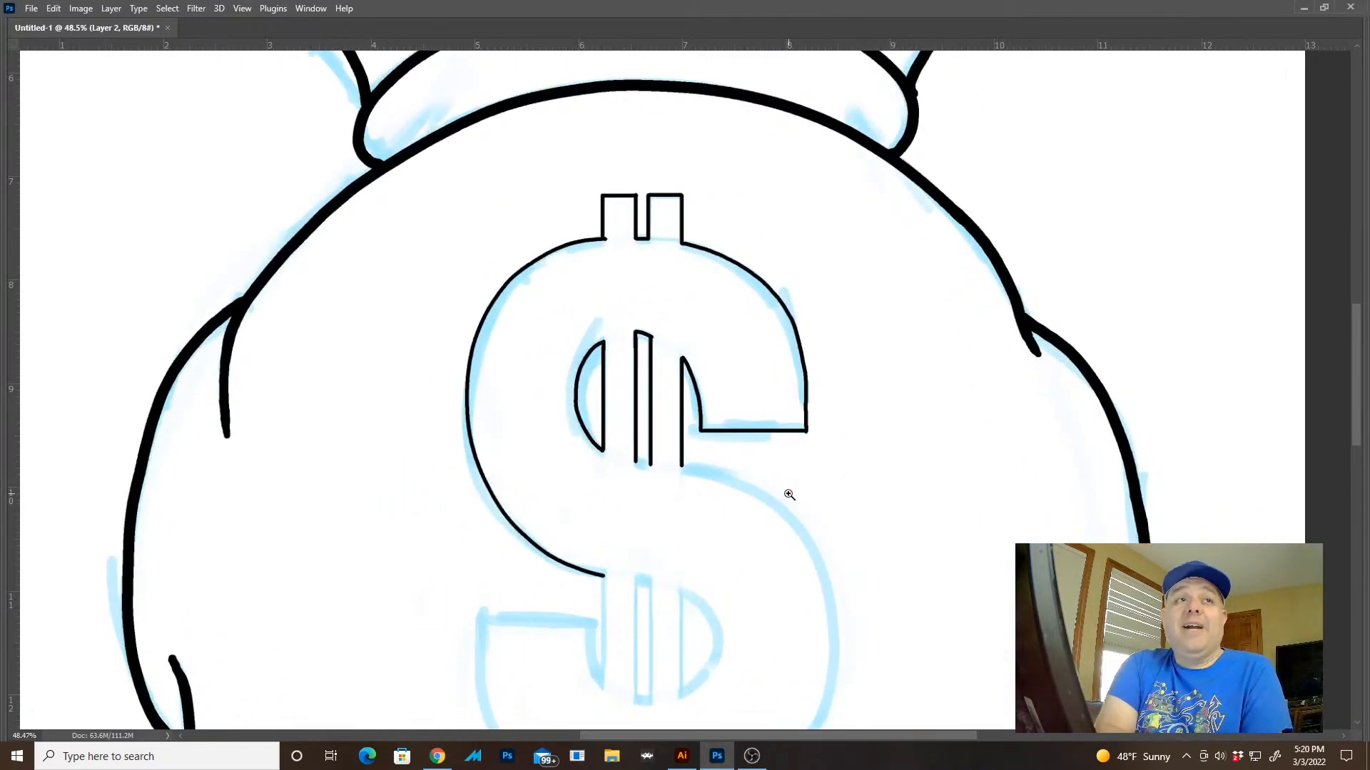
Ink the left edge of the dollar sign's lower bars and both sides of the lower middle slot with straight vertical strokes
left_click_drag(661, 514, 687, 298)
mouse_move(635, 374)
left_mouse_down()
mouse_move(709, 388)
mouse_move(632, 302)
mouse_move(633, 204)
mouse_move(621, 598)
left_mouse_up()
left_click_drag(743, 214, 742, 640)
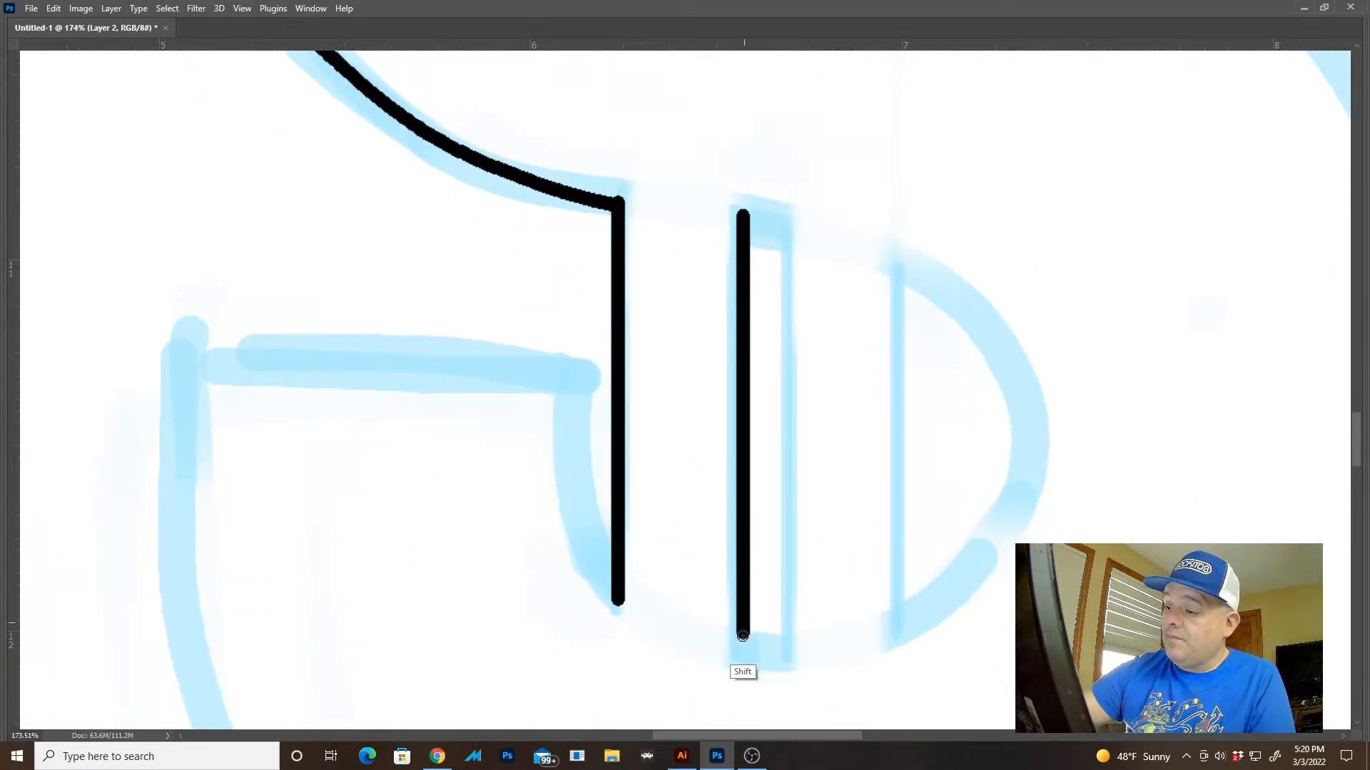
left_click_drag(791, 226, 790, 646)
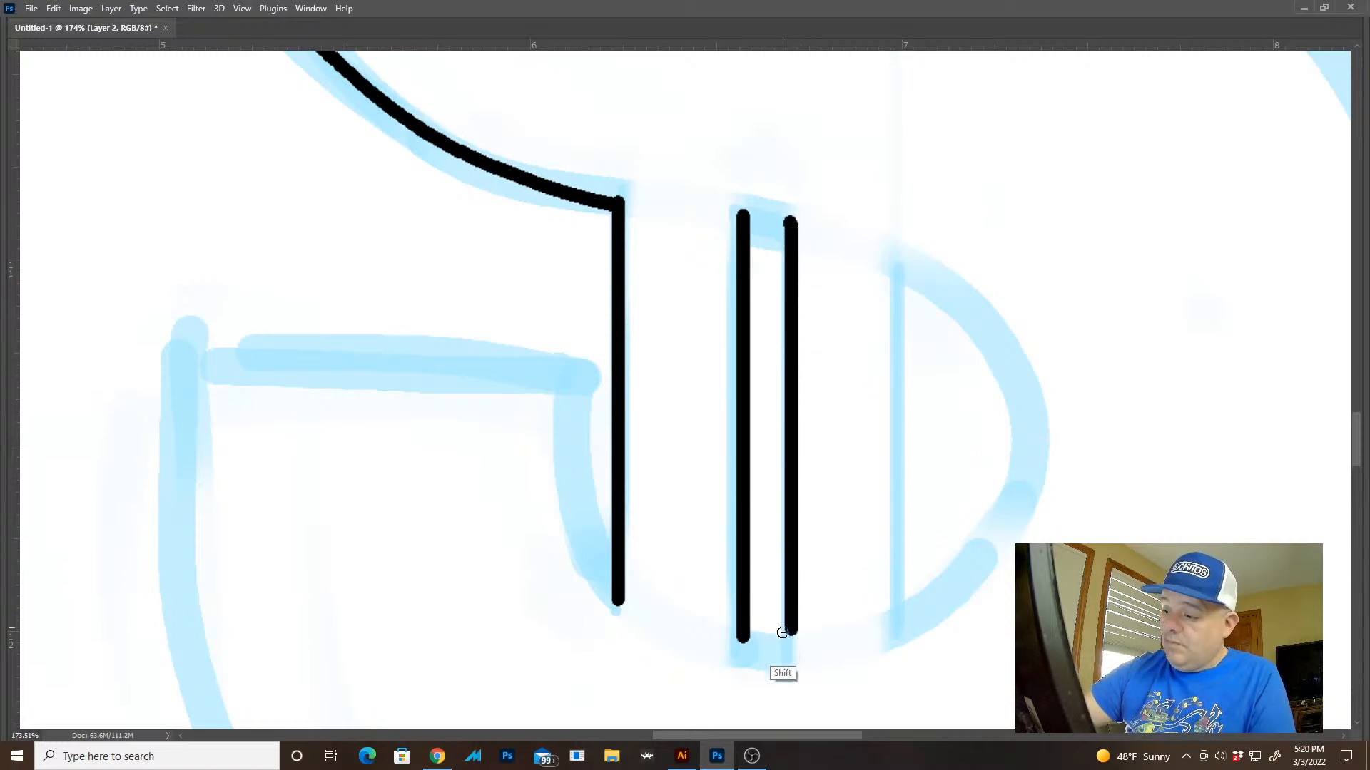
Ink the lower right half-moon opening and close the lower middle slot at both ends, undoing rough strokes
mouse_move(903, 265)
left_mouse_down()
mouse_move(903, 637)
mouse_move(904, 608)
mouse_move(904, 625)
mouse_move(963, 578)
mouse_move(1000, 520)
mouse_move(1018, 445)
mouse_move(1009, 365)
mouse_move(975, 306)
mouse_move(904, 249)
mouse_move(903, 298)
left_mouse_up()
key("ctrl+z")
key("ctrl+z")
left_click_drag(793, 219, 743, 207)
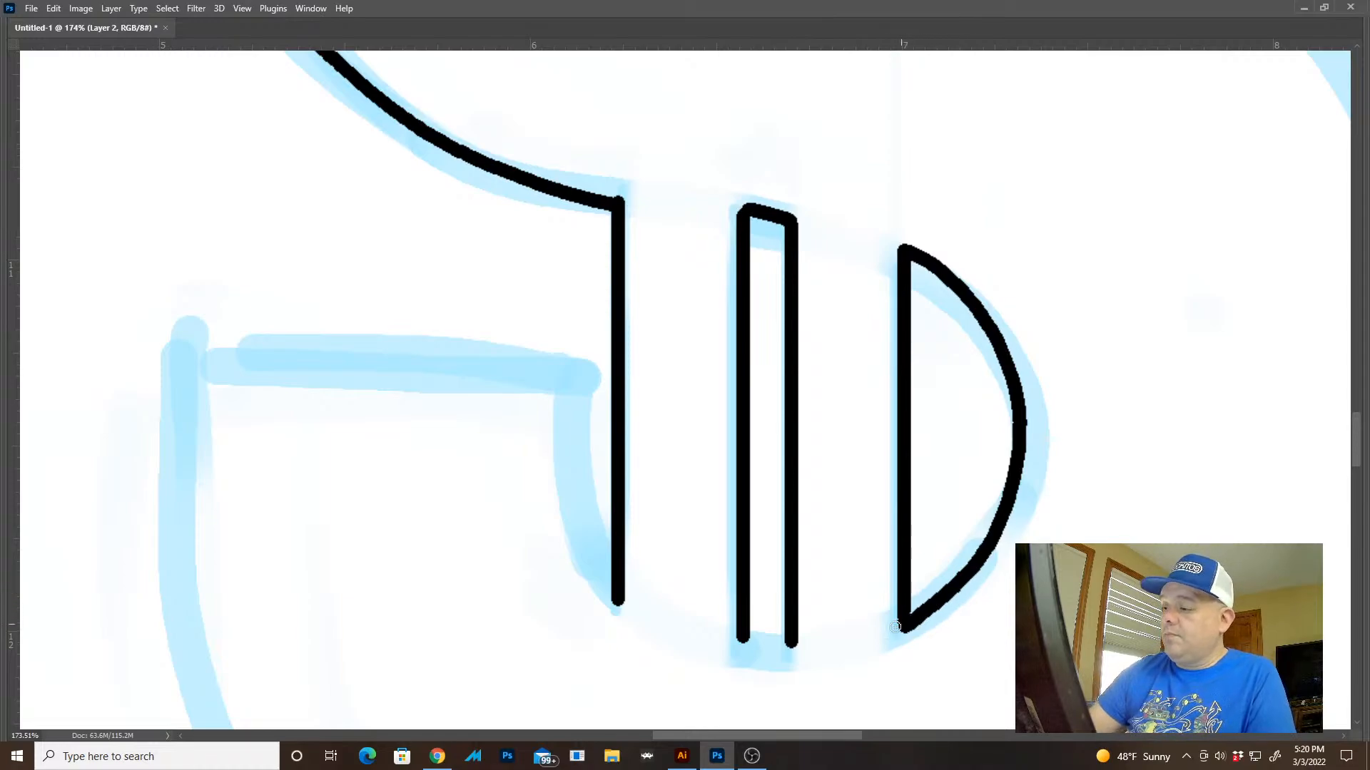
left_click_drag(792, 648, 739, 649)
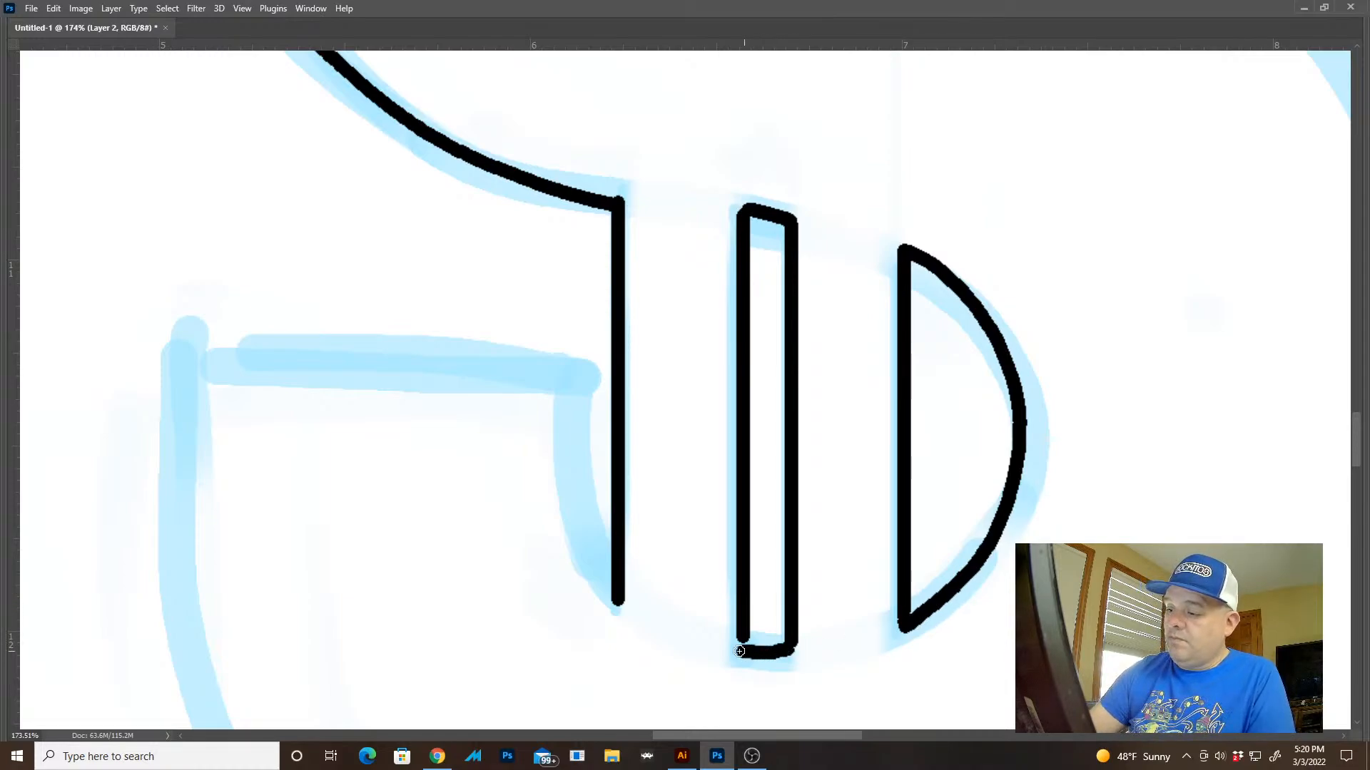
Ink the dollar sign's lower left arm along its horizontal edge and short inner curve down to the bar
left_click_drag(835, 633, 678, 571)
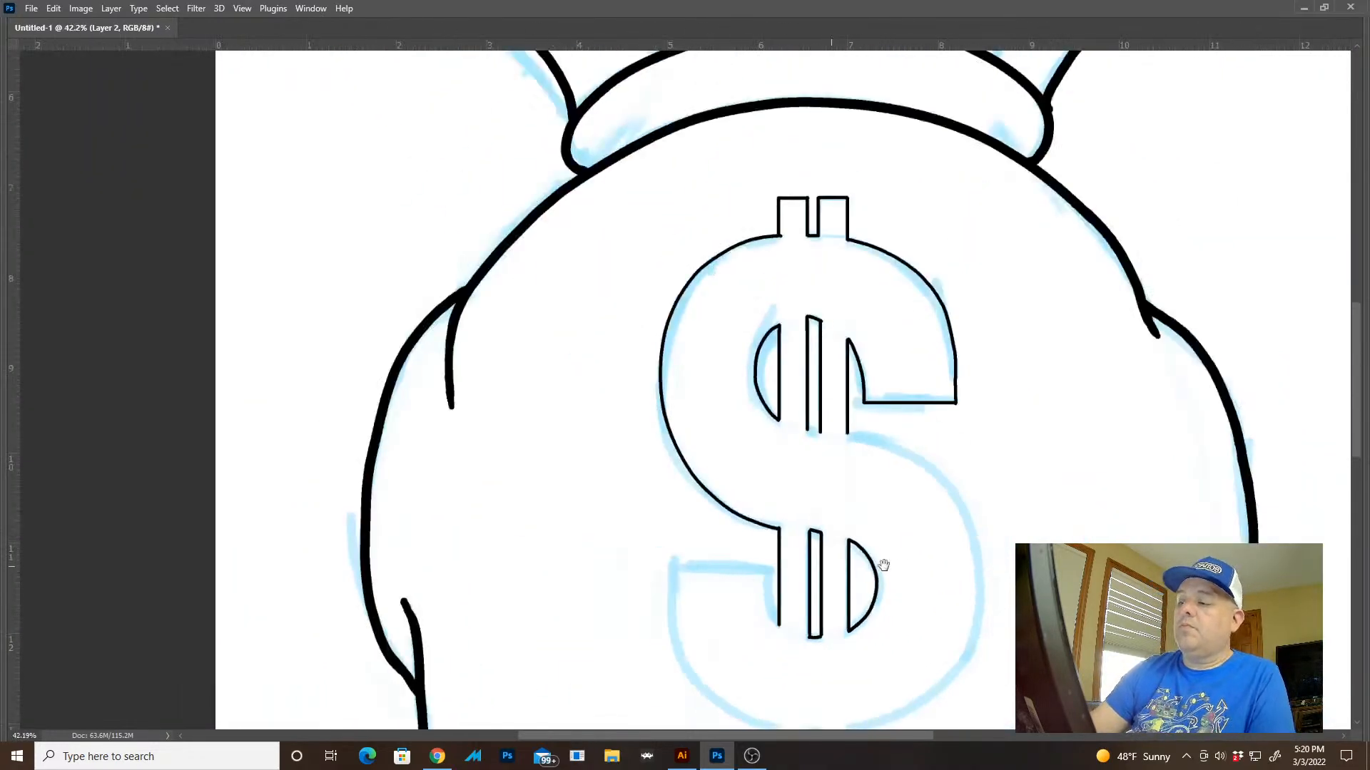
left_click_drag(943, 574, 769, 522)
left_click_drag(936, 656, 789, 435)
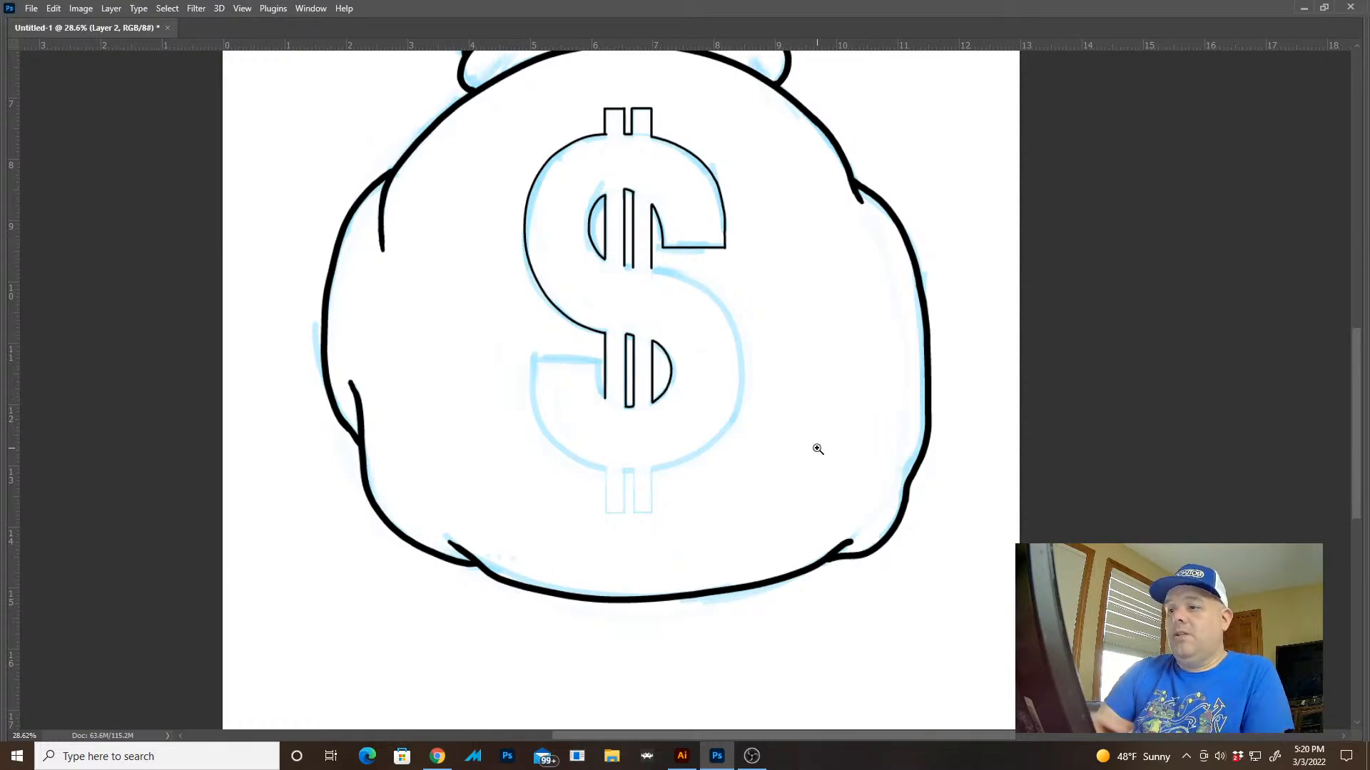
left_click_drag(601, 364, 644, 379)
left_click_drag(590, 479, 601, 482)
mouse_move(615, 559)
left_mouse_down()
mouse_move(573, 498)
mouse_move(562, 417)
mouse_move(573, 318)
mouse_move(163, 322)
left_mouse_up()
left_click_drag(1022, 408, 963, 415)
left_click_drag(1113, 388, 934, 430)
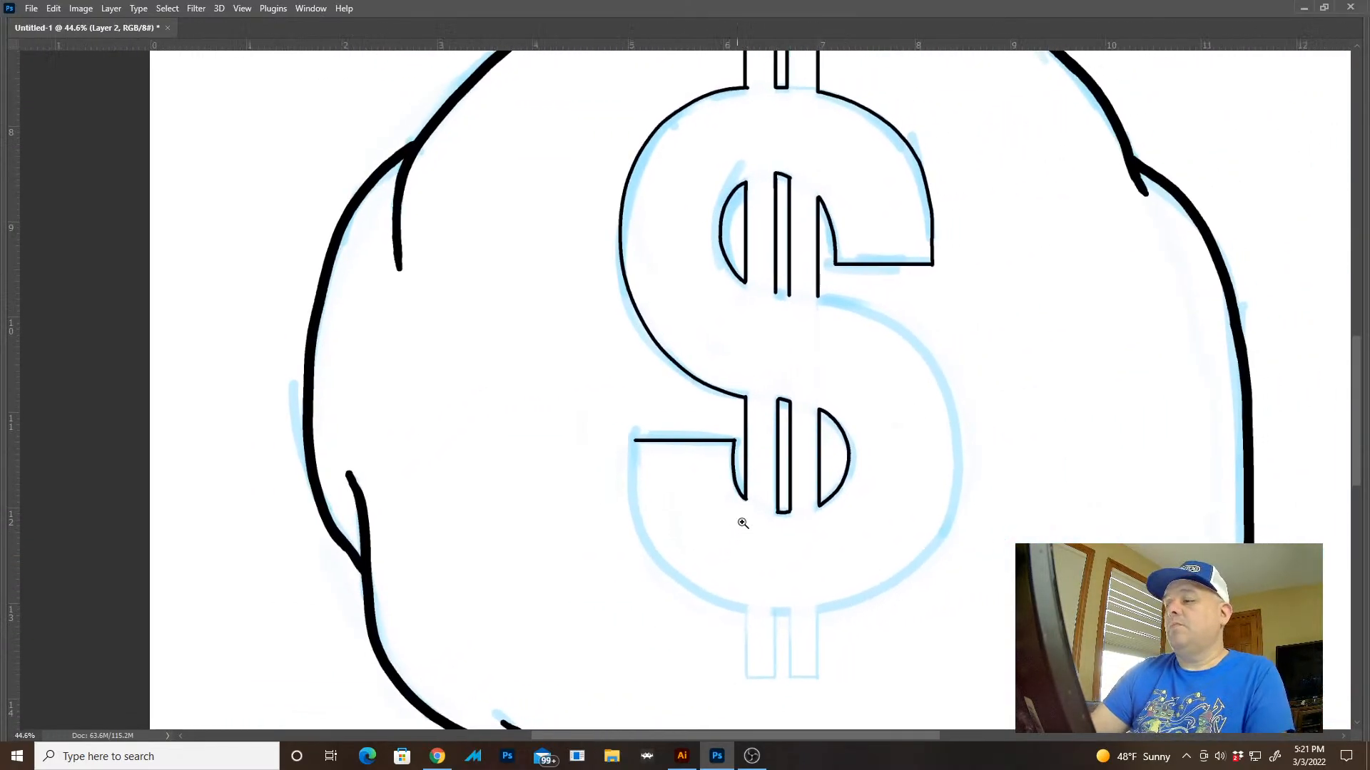
Ink the dollar sign's outer bottom curve from the lower left arm's end past both lower bar ends, undoing the first attempt
left_click_drag(800, 550, 639, 467)
left_click_drag(538, 442, 639, 434)
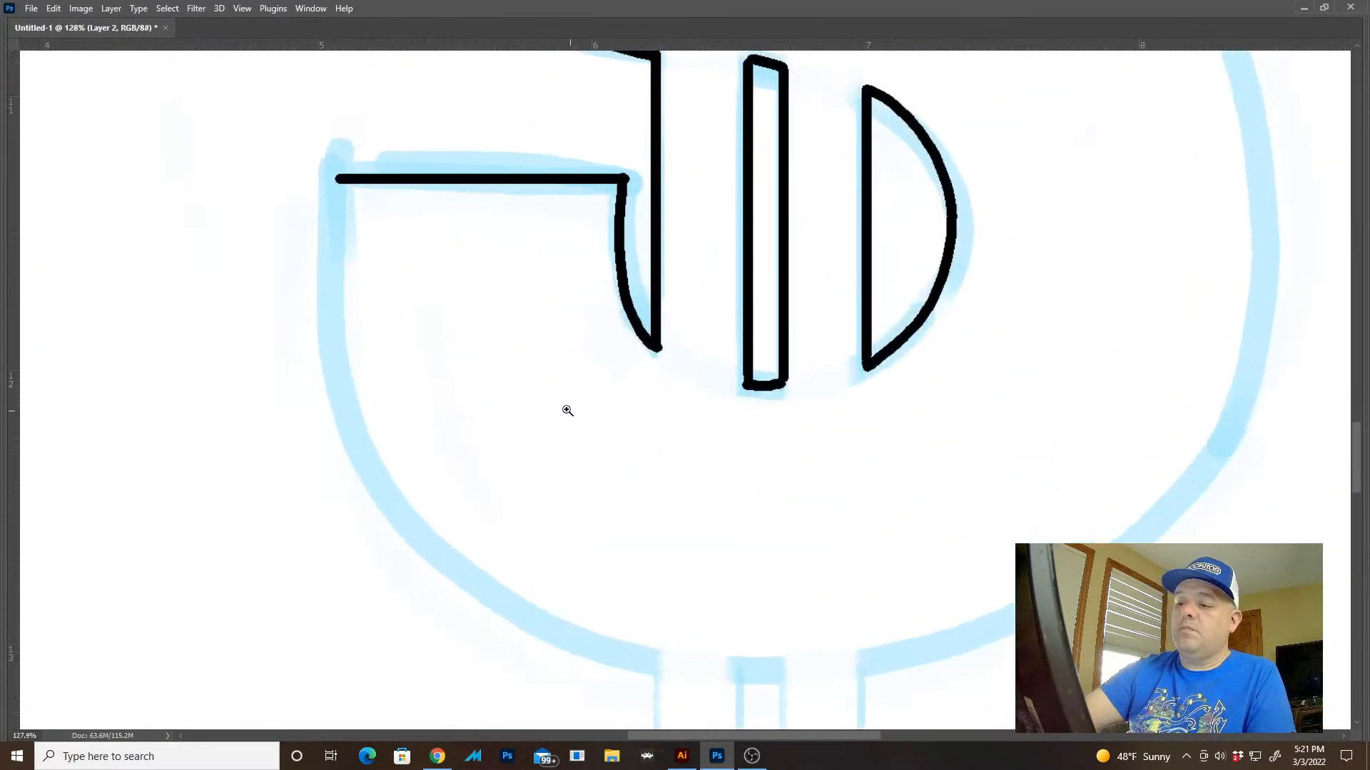
left_click_drag(381, 270, 340, 236)
left_click_drag(610, 201, 918, 515)
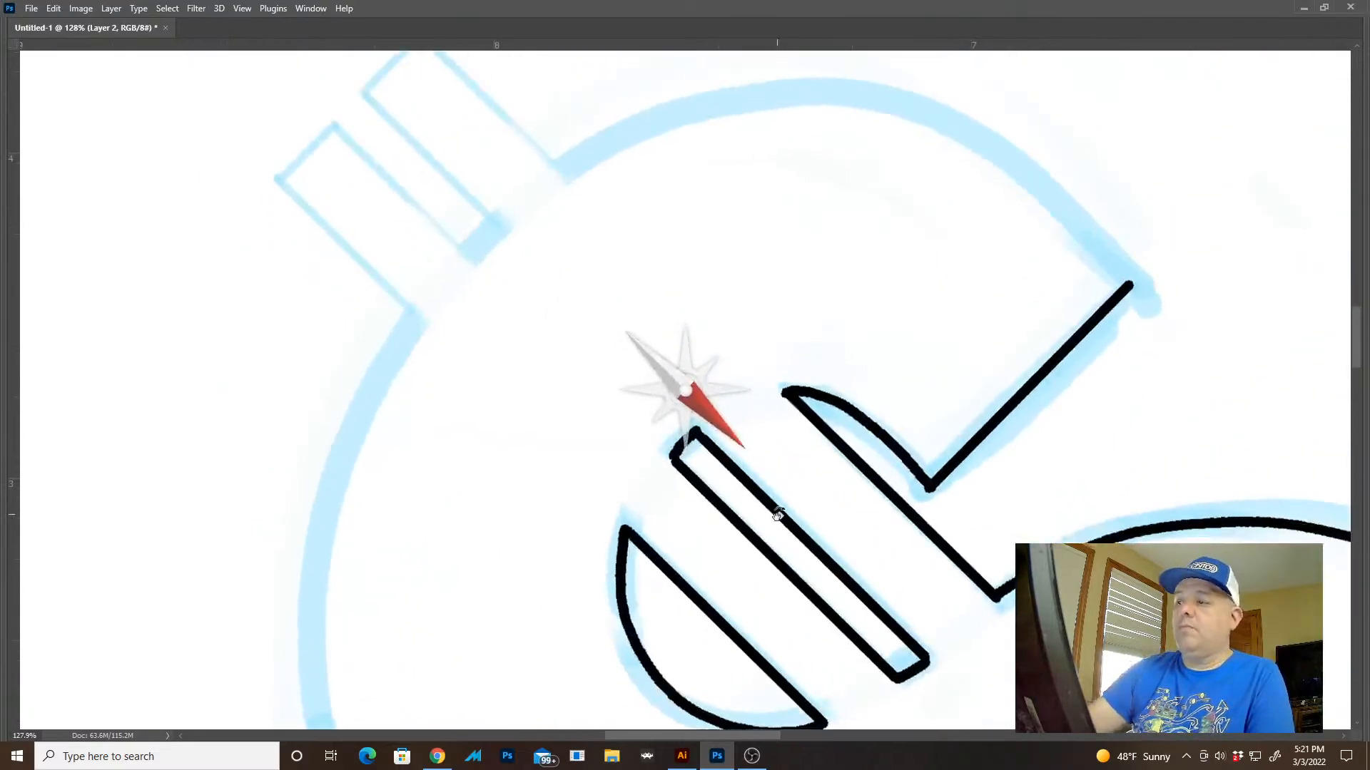
left_click_drag(935, 396, 945, 481)
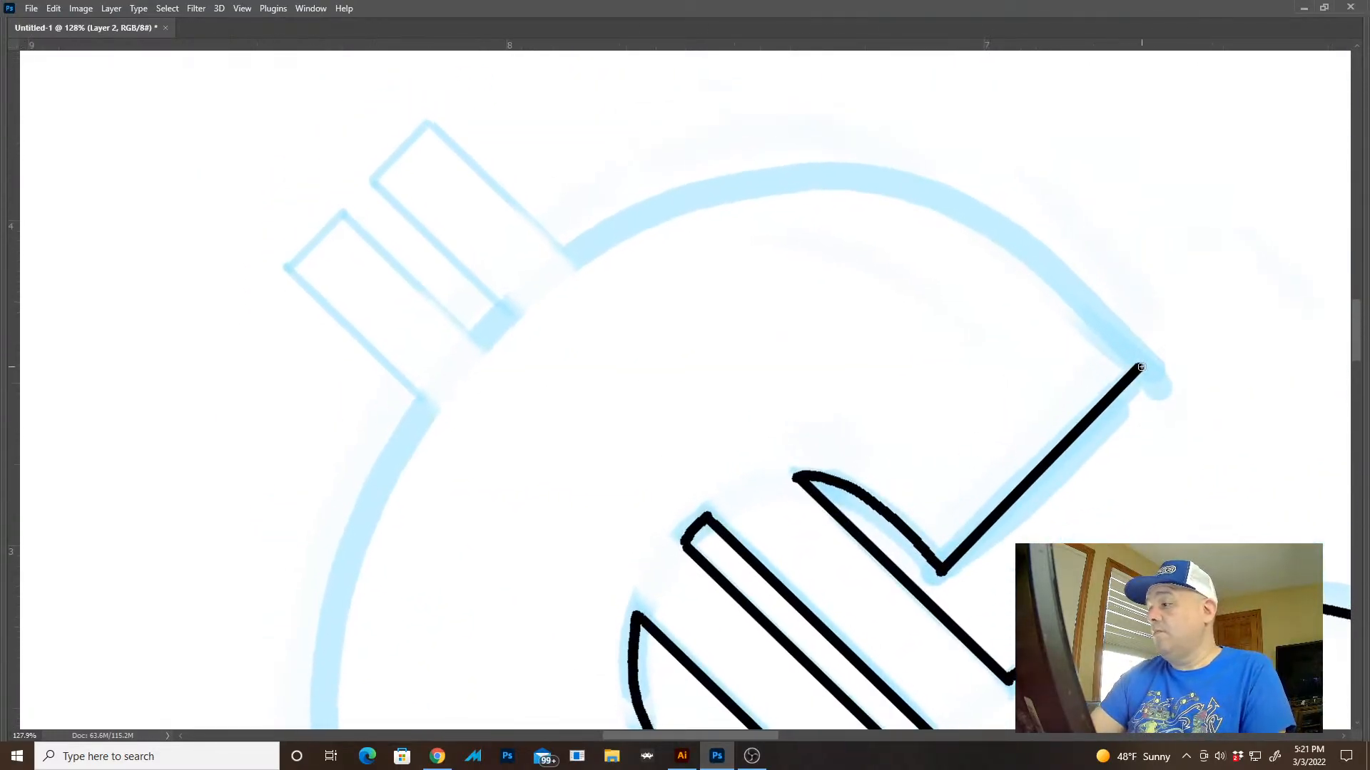
mouse_move(1141, 367)
left_mouse_down()
mouse_move(1069, 278)
mouse_move(978, 210)
mouse_move(884, 175)
mouse_move(781, 171)
mouse_move(671, 200)
mouse_move(564, 281)
left_mouse_up()
key("ctrl+z")
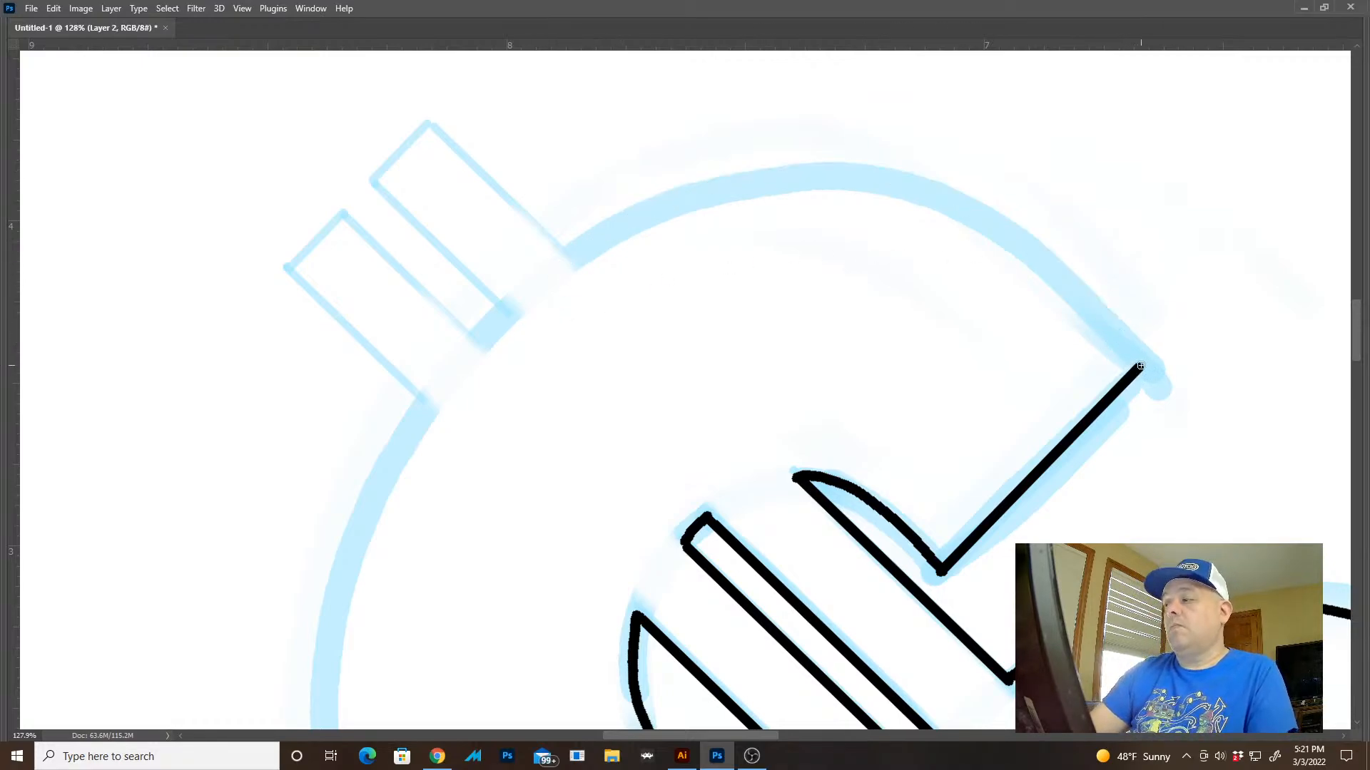
mouse_move(1140, 366)
left_mouse_down()
mouse_move(1045, 261)
mouse_move(969, 210)
mouse_move(863, 179)
mouse_move(724, 191)
mouse_move(590, 252)
mouse_move(467, 354)
mouse_move(377, 483)
mouse_move(326, 619)
left_mouse_up()
left_click_drag(671, 585, 531, 581)
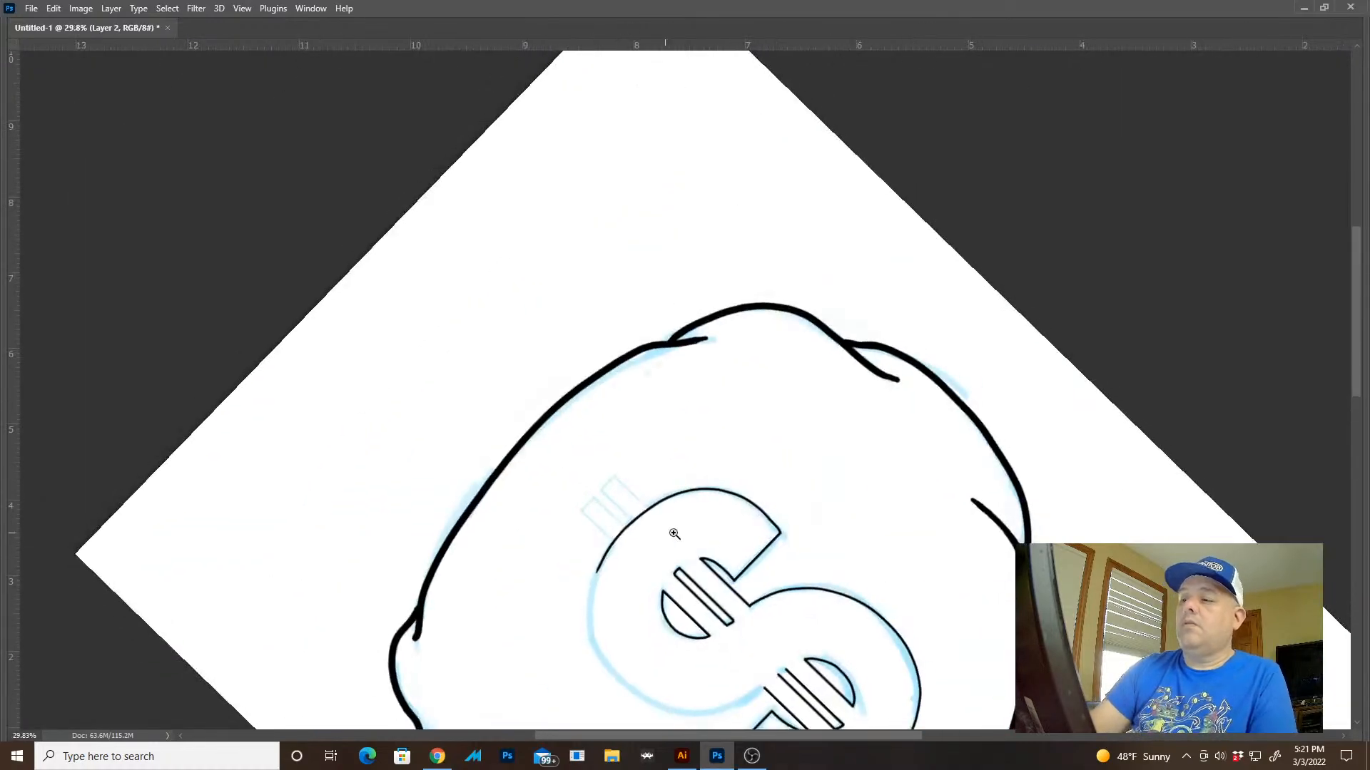
key("Escape")
left_click_drag(831, 610, 613, 742)
left_click_drag(799, 582, 764, 573)
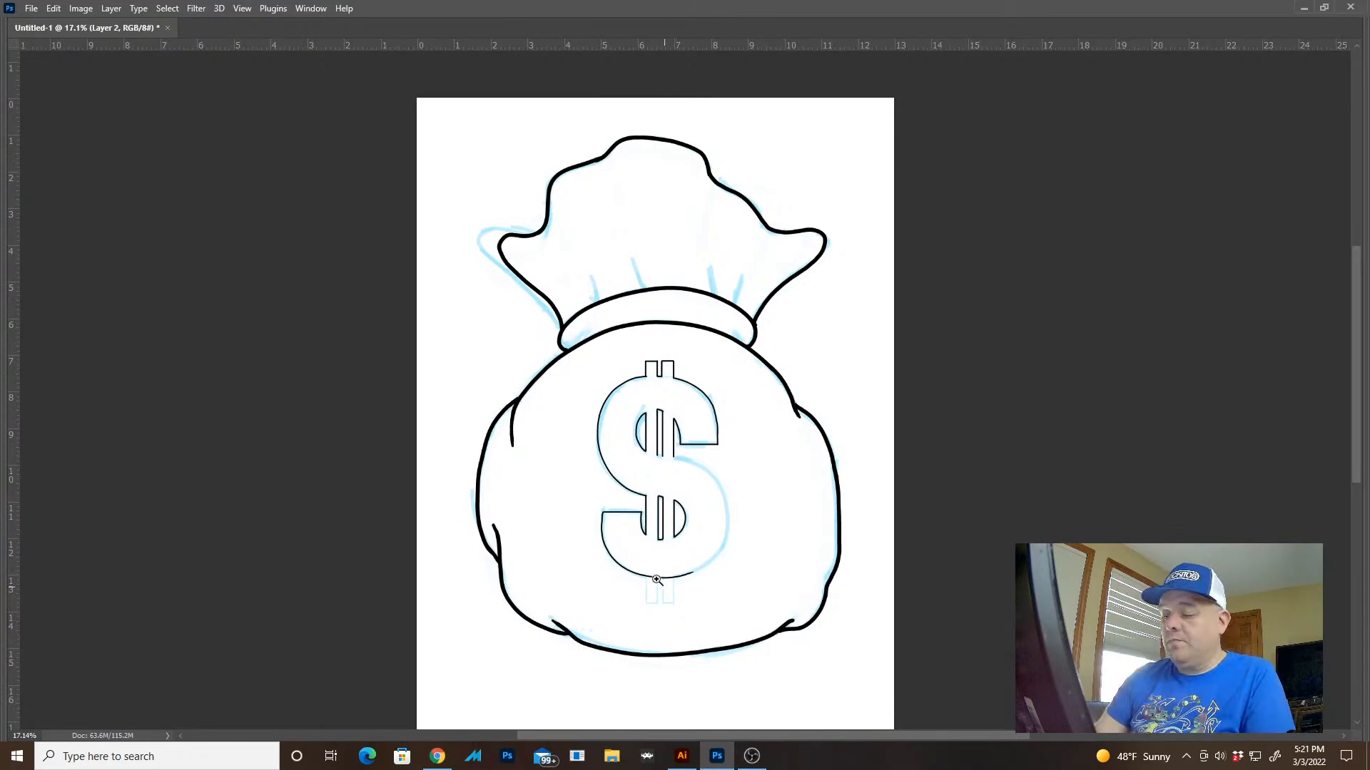
Select the two pieces of the bottom curve that cross the lower bar ends, delete them and deselect
left_click_drag(657, 580, 793, 630)
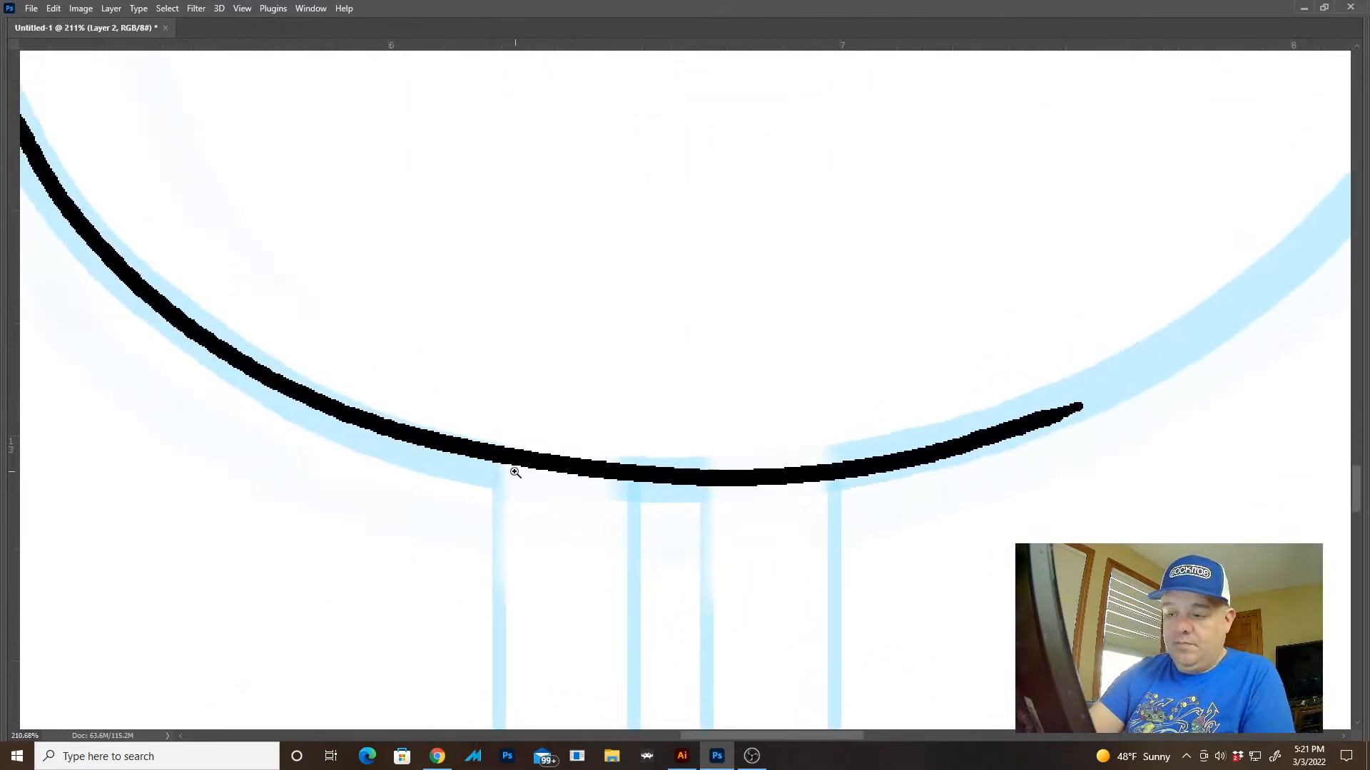
mouse_move(492, 426)
left_mouse_down()
mouse_move(596, 541)
mouse_move(629, 557)
left_mouse_up()
left_click_drag(474, 404, 500, 593)
left_click_drag(699, 463, 838, 620)
left_click_drag(802, 406, 837, 515)
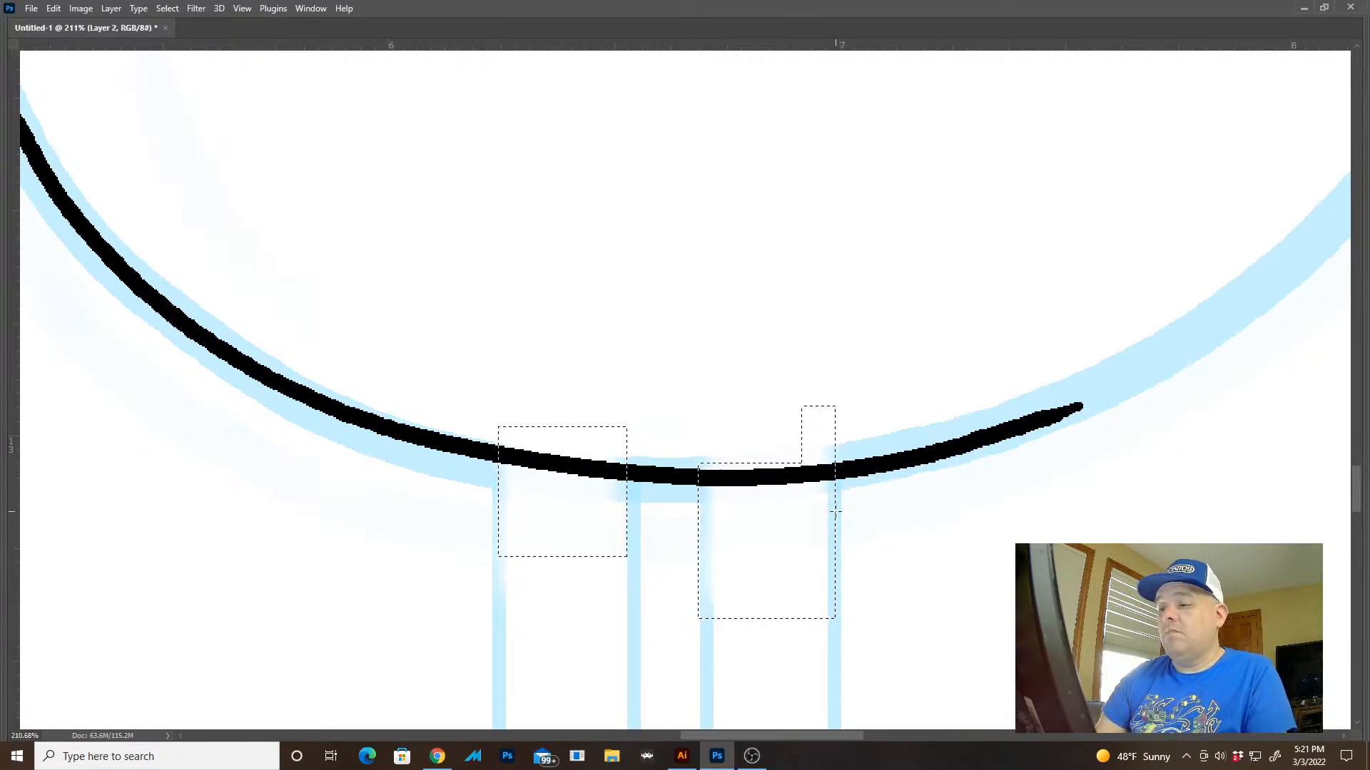
key("Delete")
key("ctrl+d")
Ink the outlines of the two bar ends below the dollar sign with straight strokes
left_click_drag(593, 539, 590, 327)
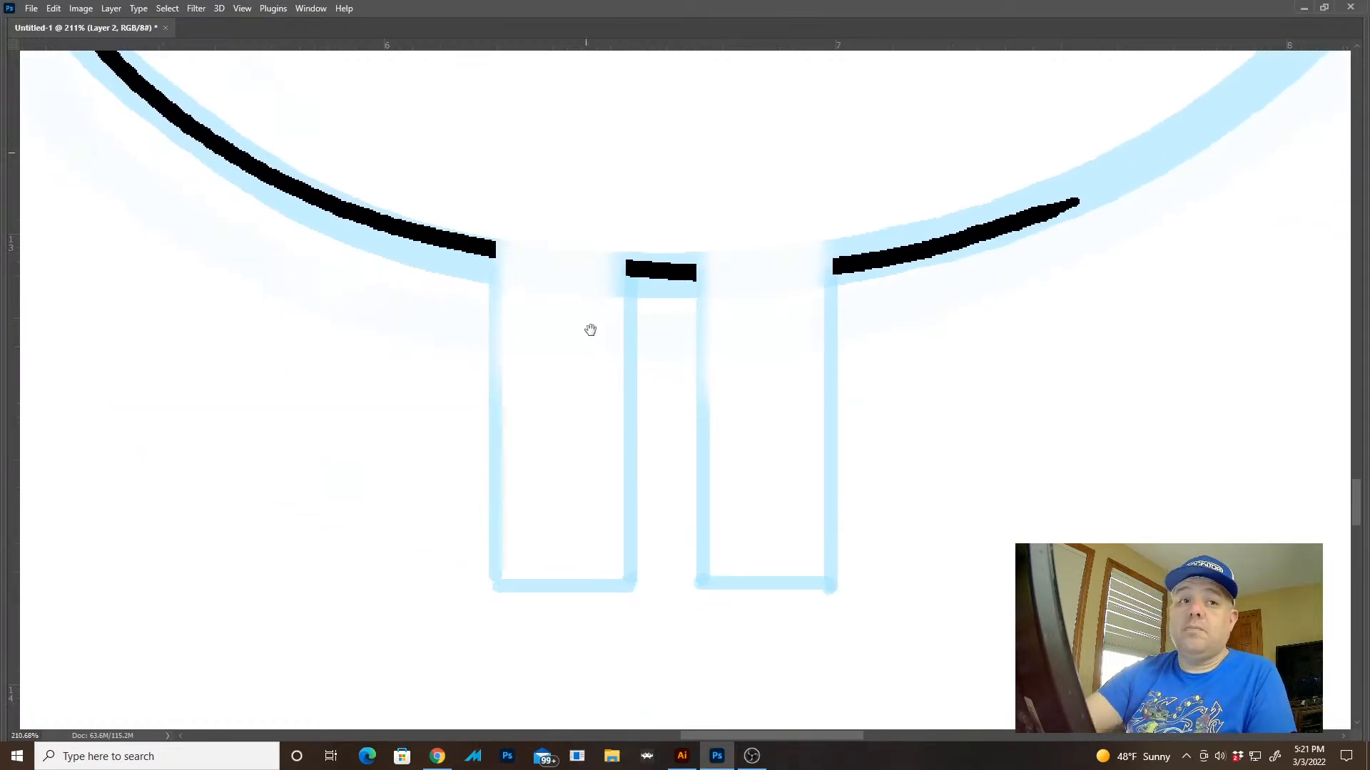
left_click_drag(495, 244, 501, 574)
mouse_move(636, 263)
left_mouse_down()
mouse_move(637, 581)
mouse_move(495, 579)
left_mouse_up()
mouse_move(697, 267)
left_mouse_down()
mouse_move(702, 585)
mouse_move(832, 579)
mouse_move(843, 263)
left_mouse_up()
left_click_drag(981, 398, 821, 329)
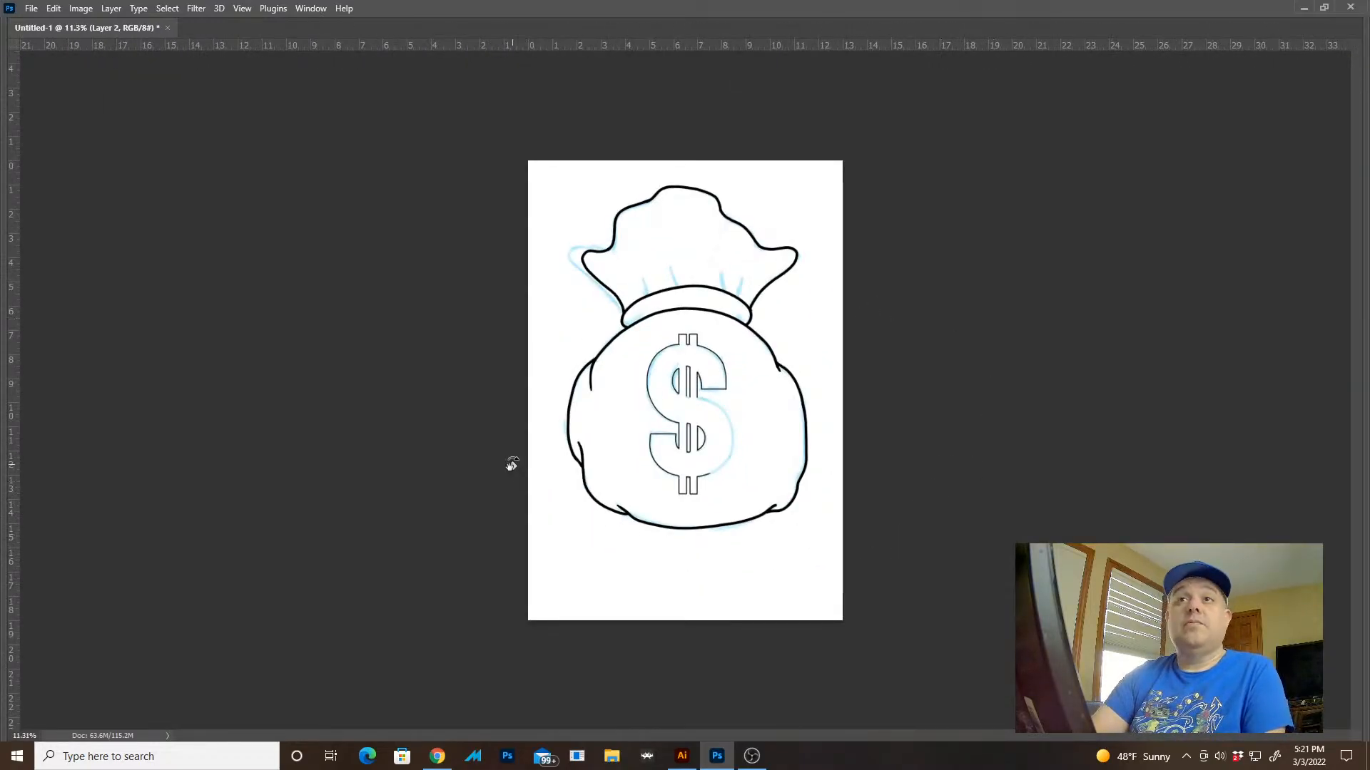
Ink the dollar sign's outer lower right curve from the bottom bar end up to the central bars, using a rotated canvas
left_click_drag(512, 465, 820, 264)
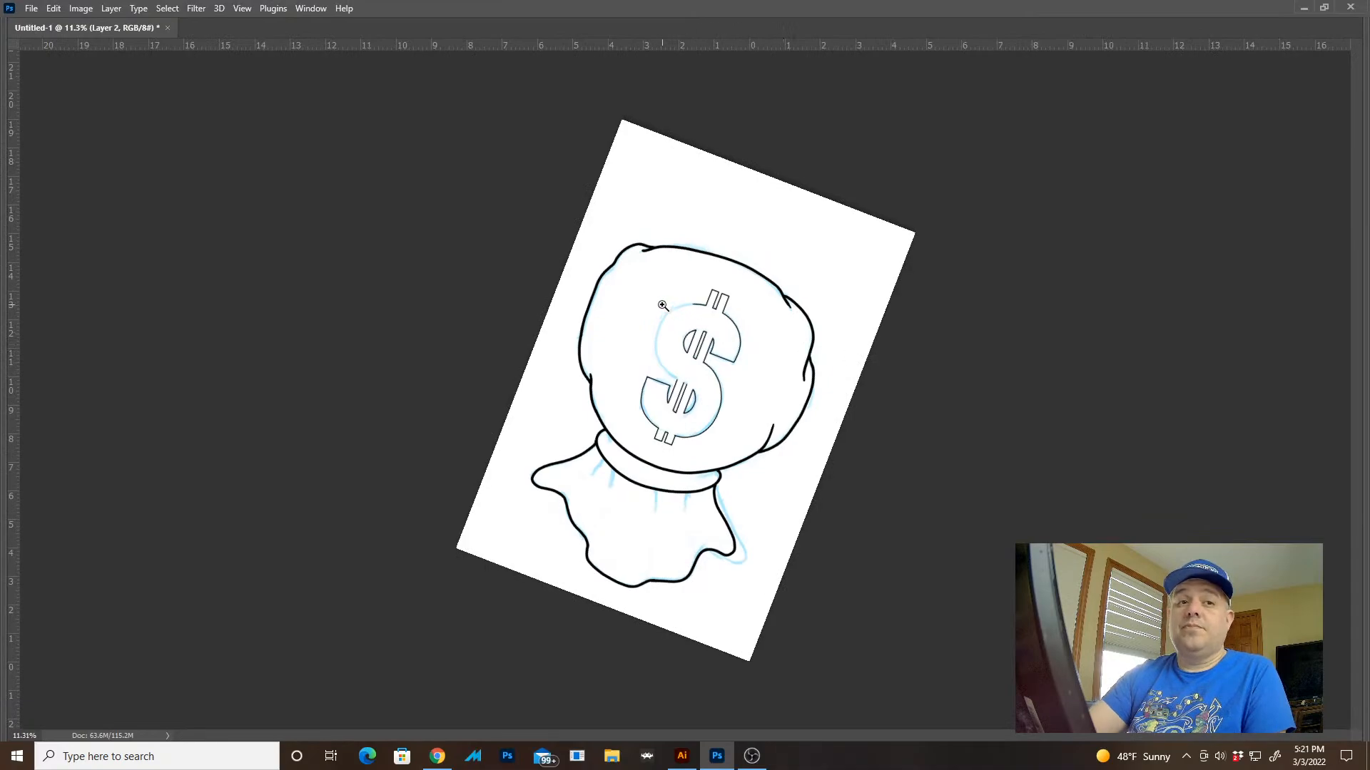
left_click_drag(662, 305, 761, 294)
left_click_drag(802, 244, 890, 375)
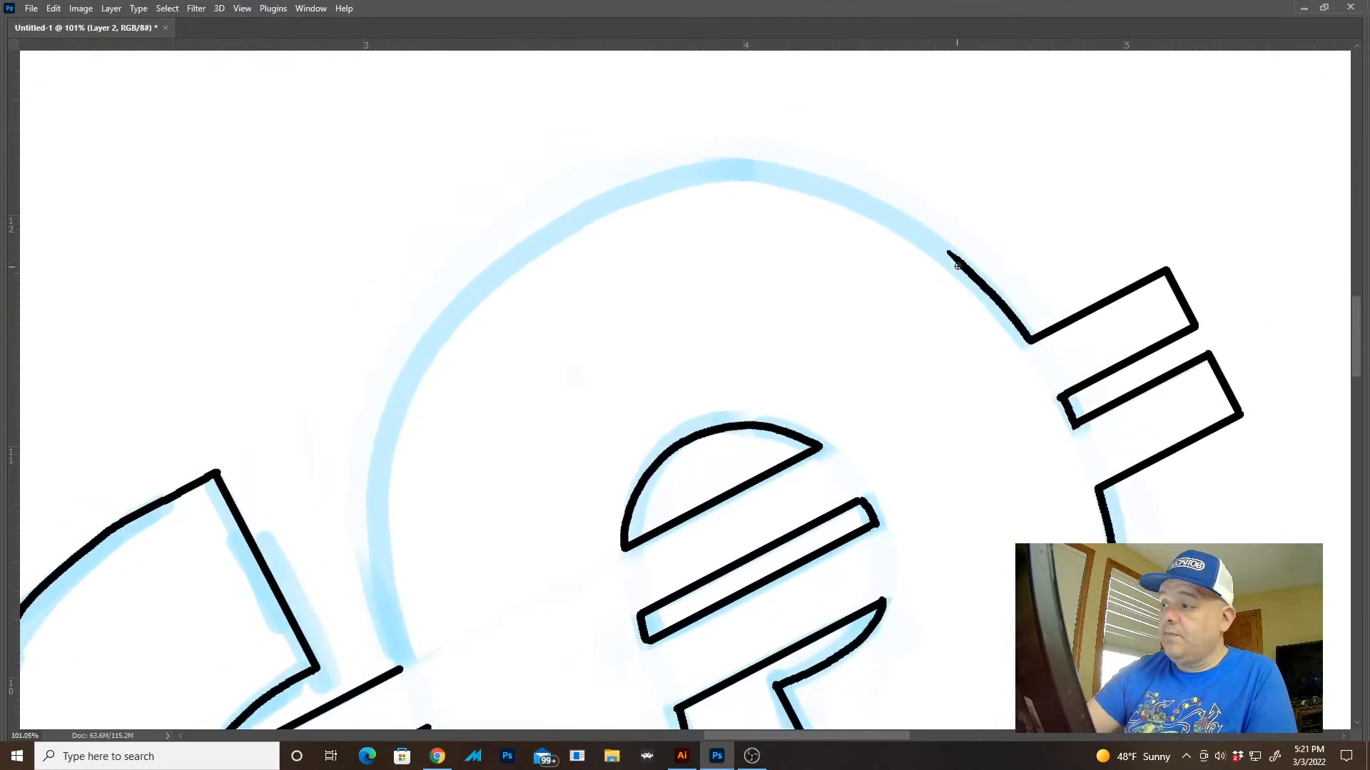
mouse_move(959, 263)
left_mouse_down()
mouse_move(795, 173)
mouse_move(702, 170)
mouse_move(591, 201)
mouse_move(487, 272)
mouse_move(417, 361)
mouse_move(382, 447)
mouse_move(370, 530)
mouse_move(397, 667)
left_mouse_up()
key("Escape")
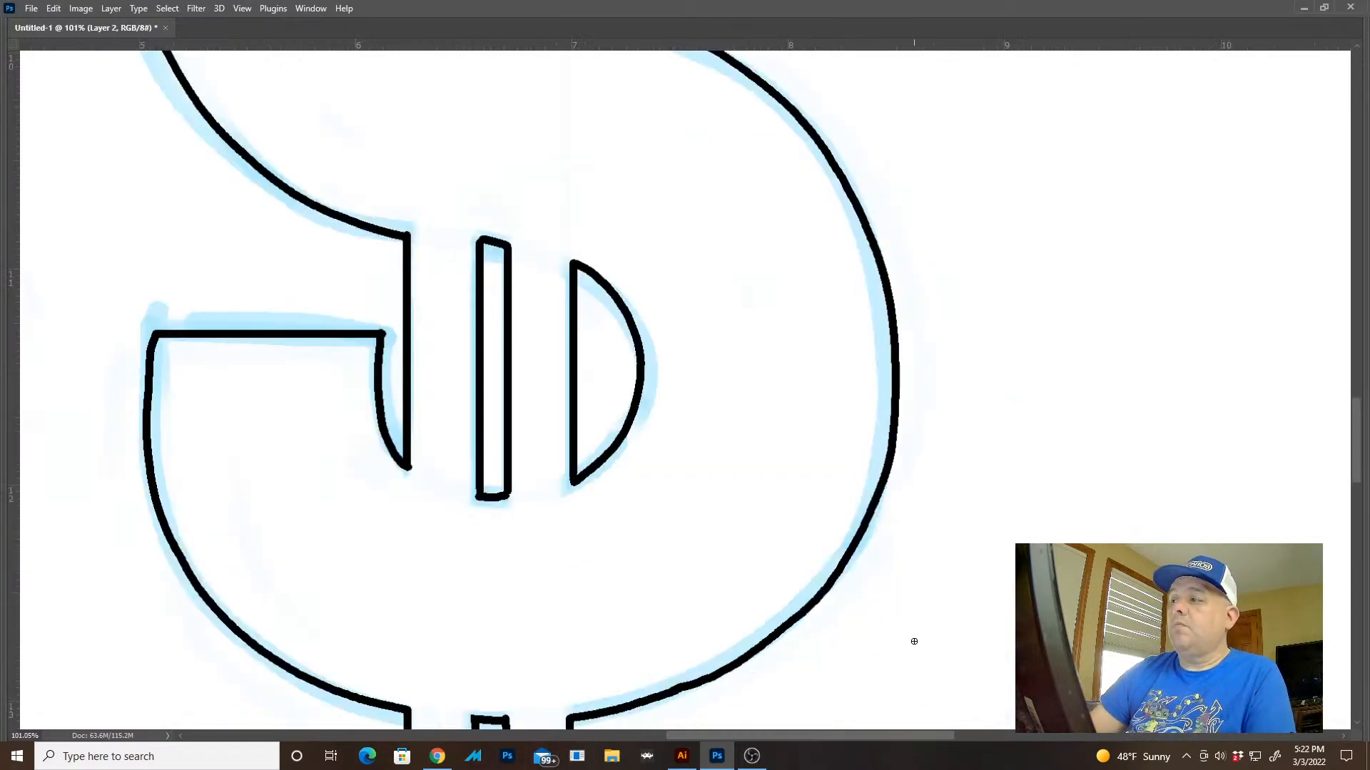
left_click_drag(965, 616, 771, 400)
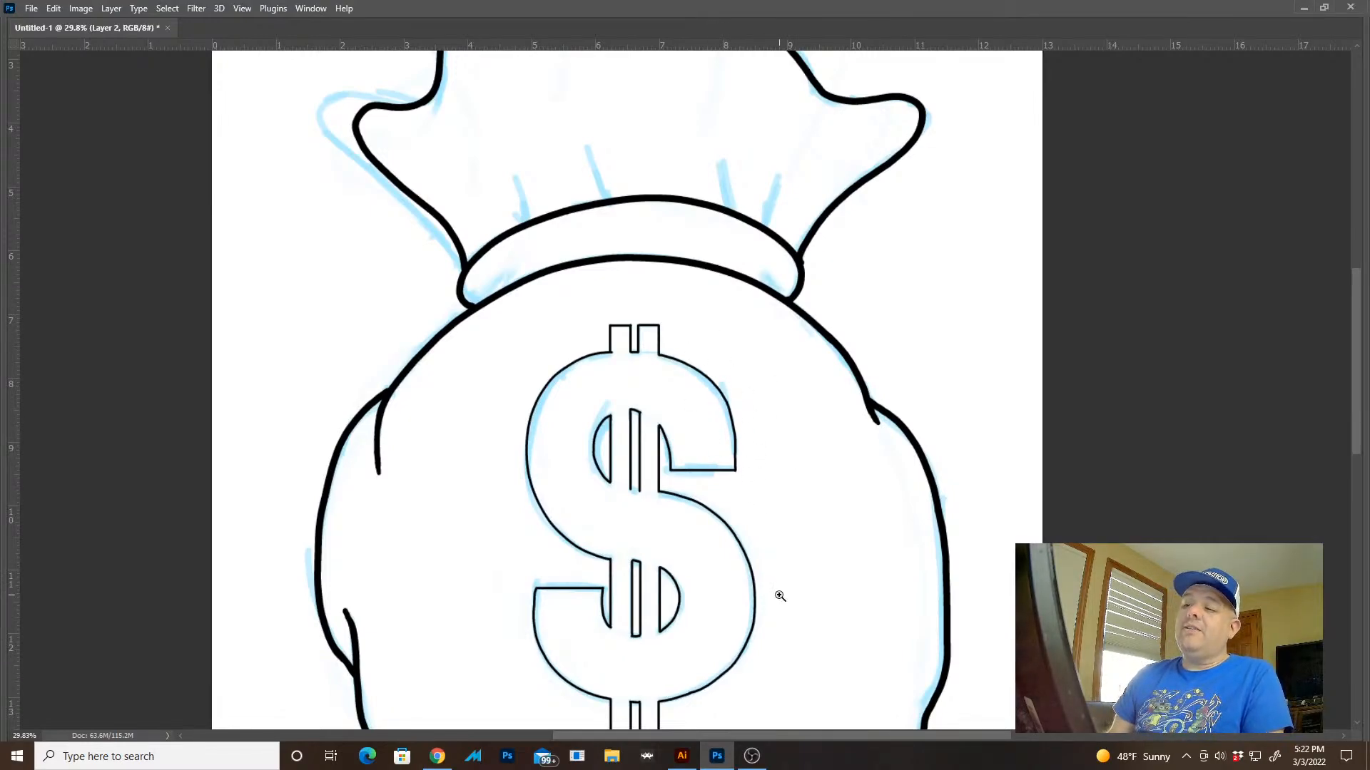
left_click_drag(820, 541, 779, 489)
Hide the blue sketch on Layer 1 so only the black linework shows
key("Tab")
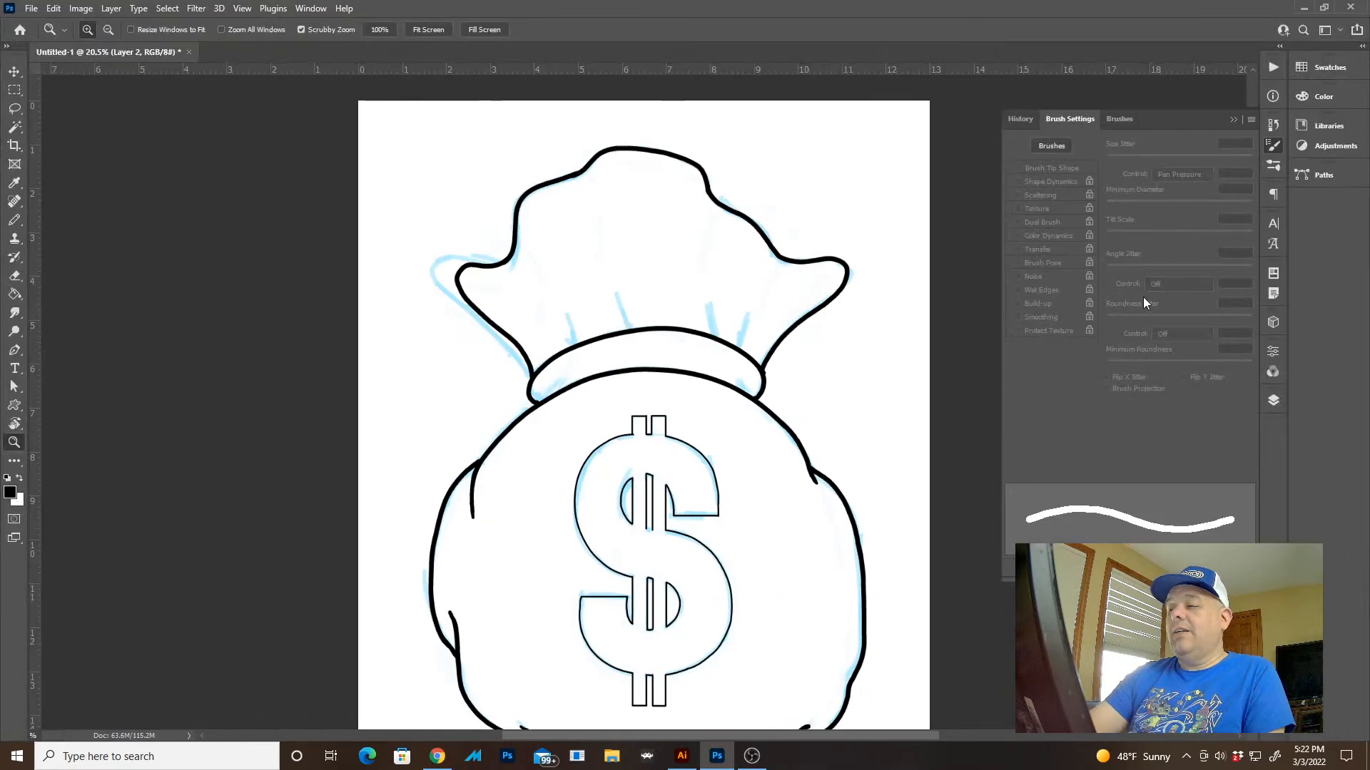
left_click(1273, 401)
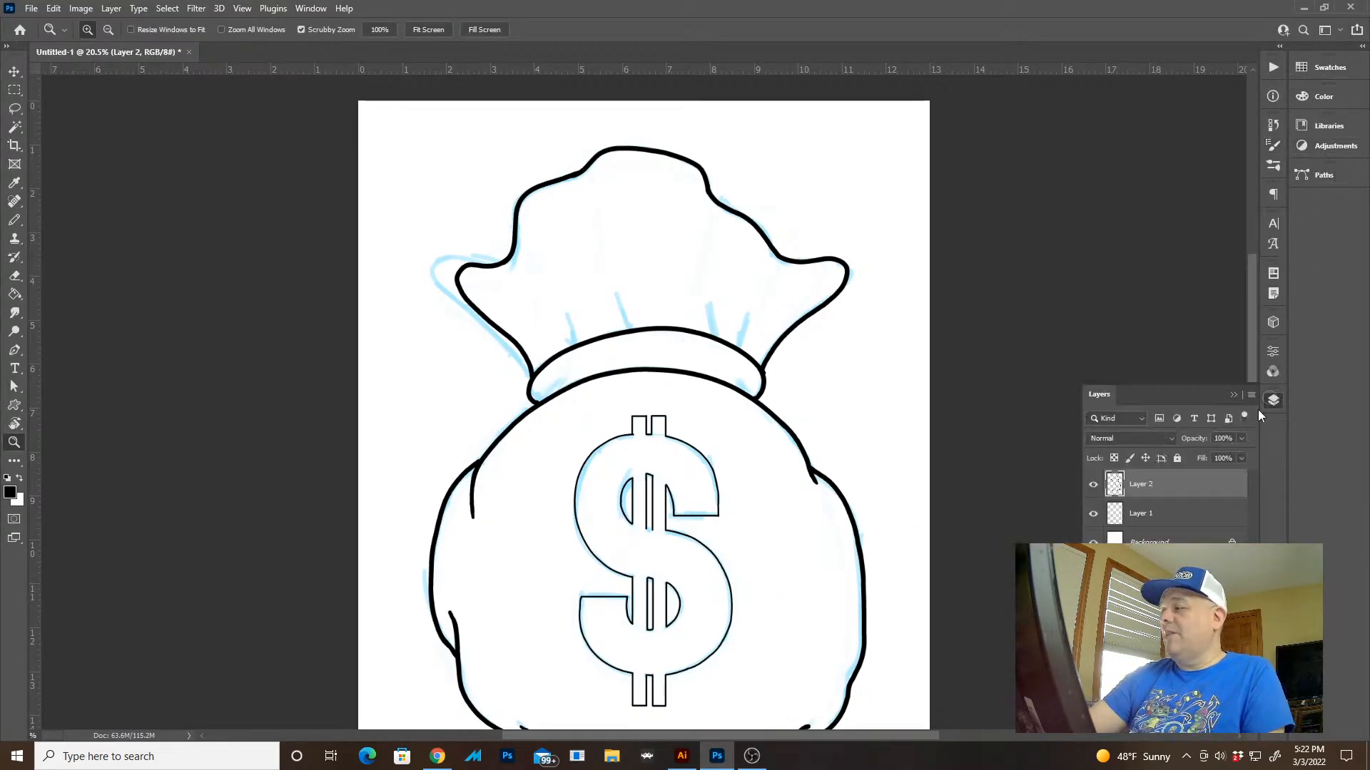
left_click(1093, 513)
left_click_drag(861, 567, 771, 460)
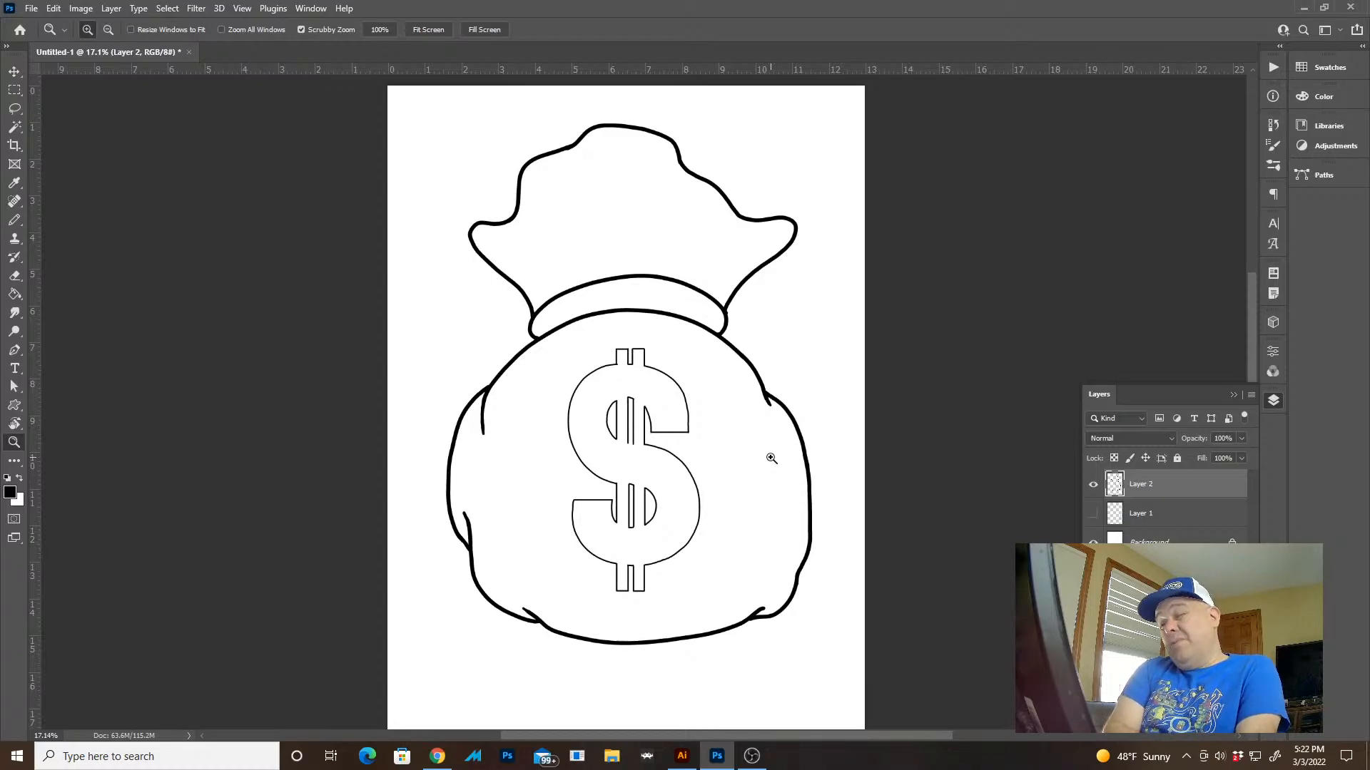
Lasso the uneven outer part of the dollar sign's upper right curve and delete it
mouse_move(697, 378)
left_mouse_down()
mouse_move(816, 513)
mouse_move(651, 562)
mouse_move(749, 599)
left_mouse_up()
key("l")
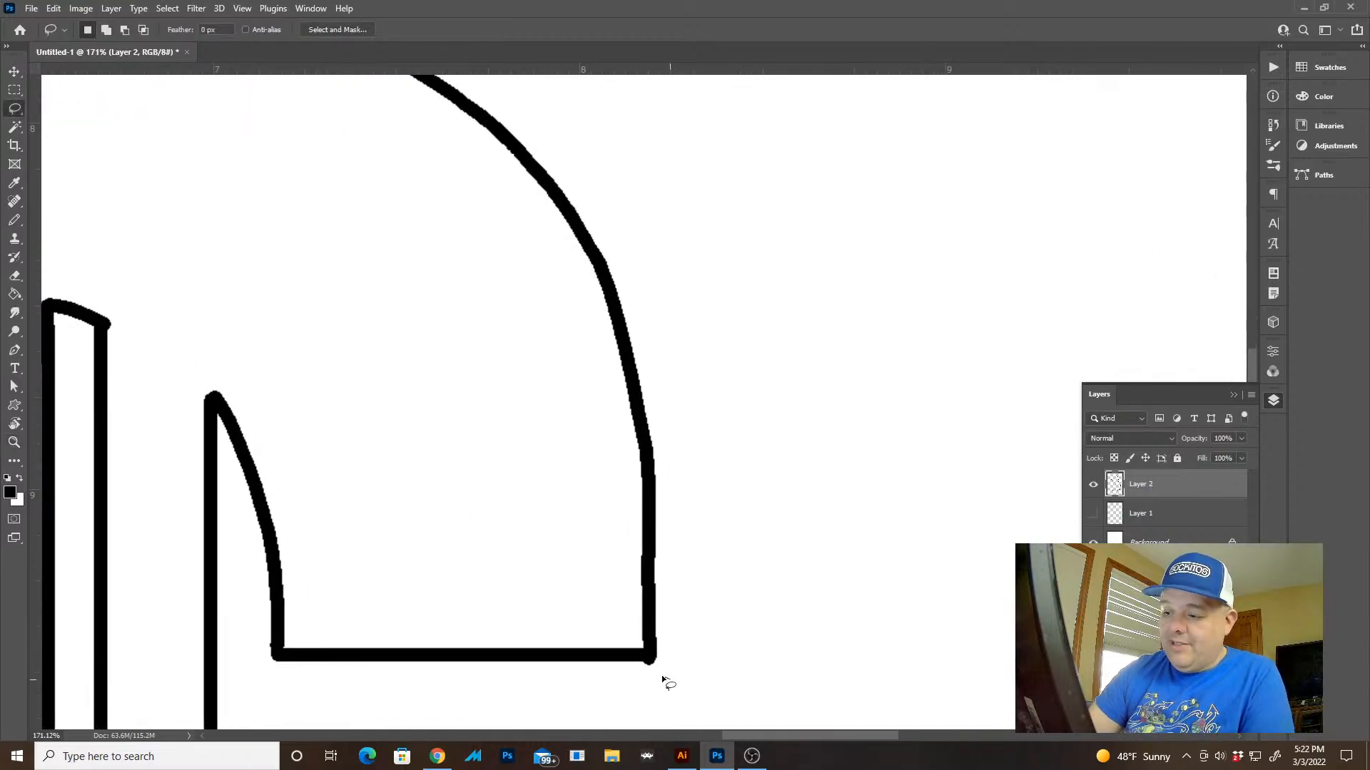
mouse_move(646, 663)
left_mouse_down()
mouse_move(483, 428)
mouse_move(731, 672)
left_mouse_up()
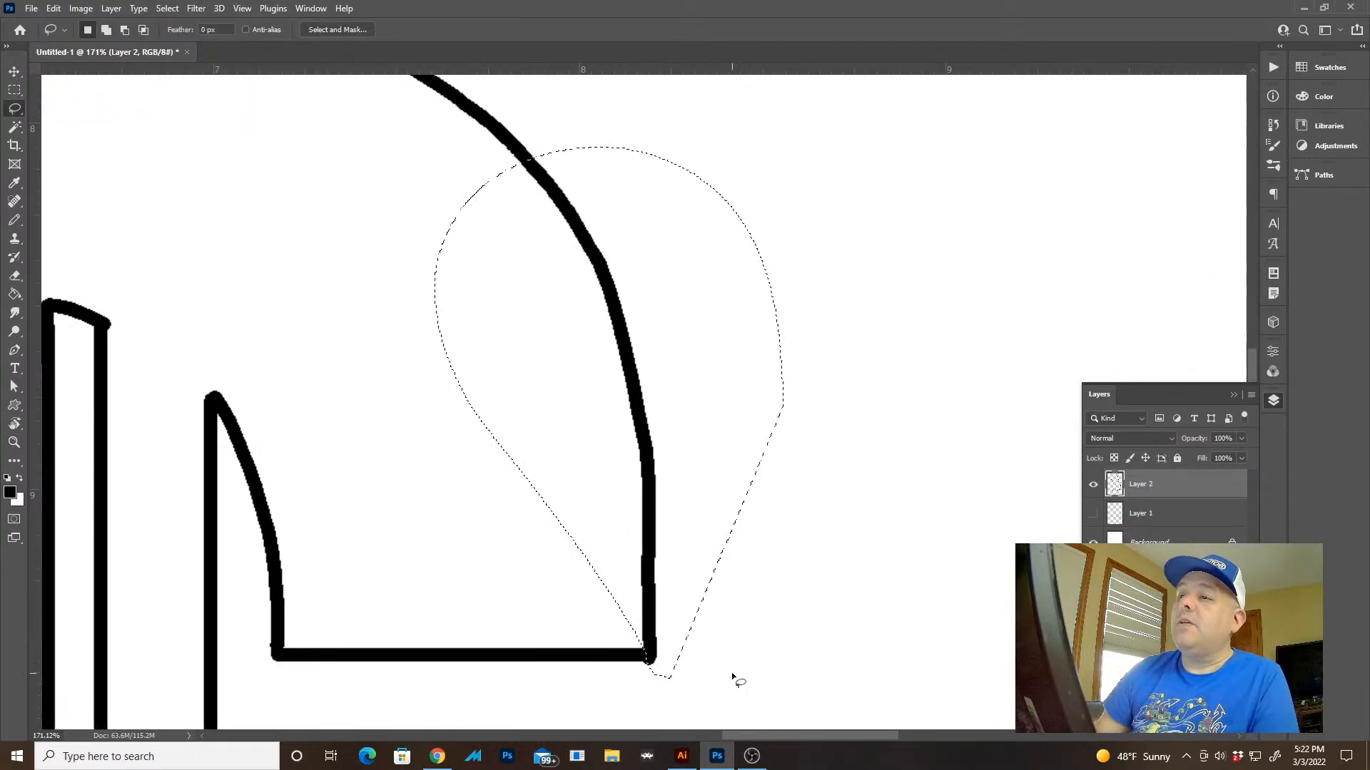
key("Delete")
Try redrawing the removed part of the upper right curve down to the arm's horizontal edge on a rotated canvas
key("b")
mouse_move(569, 174)
left_mouse_down()
mouse_move(572, 298)
mouse_move(508, 147)
left_mouse_up()
key("r")
left_click_drag(336, 406, 714, 610)
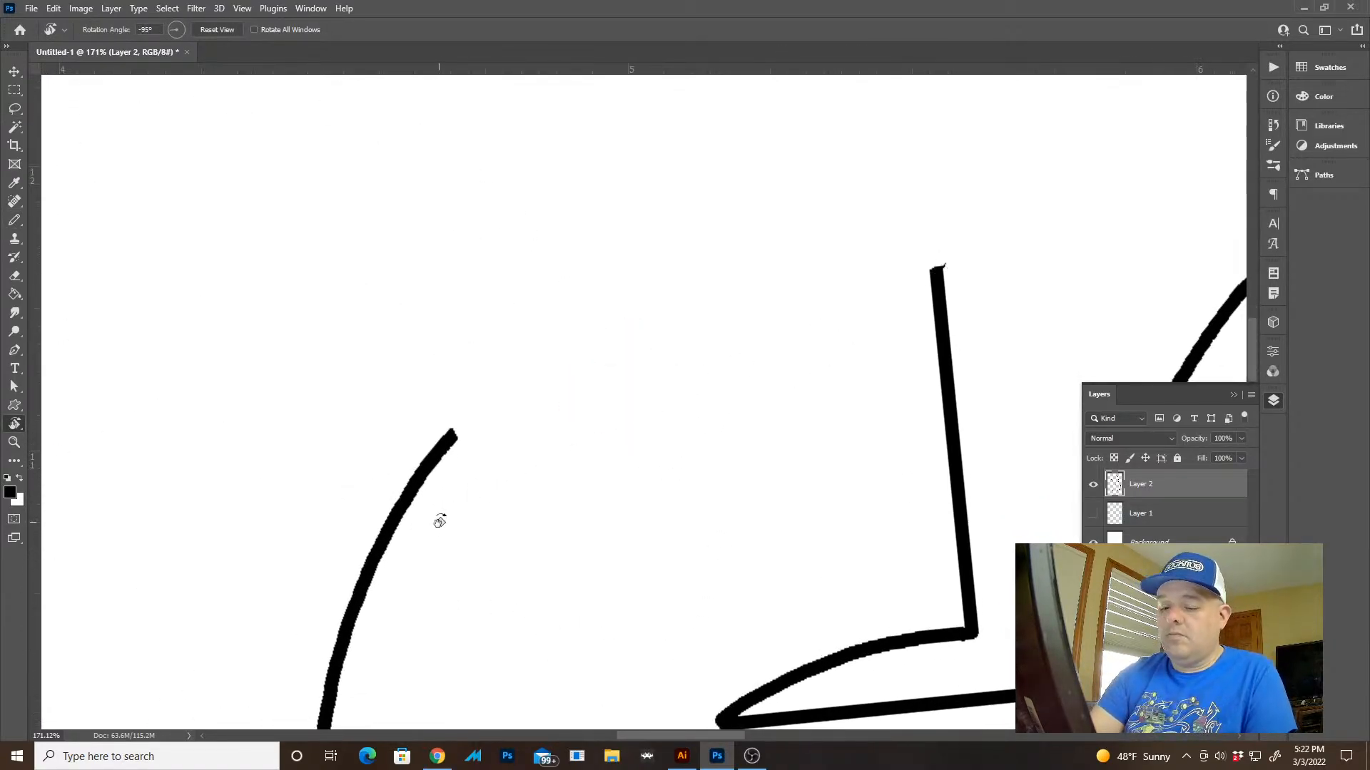
key("b")
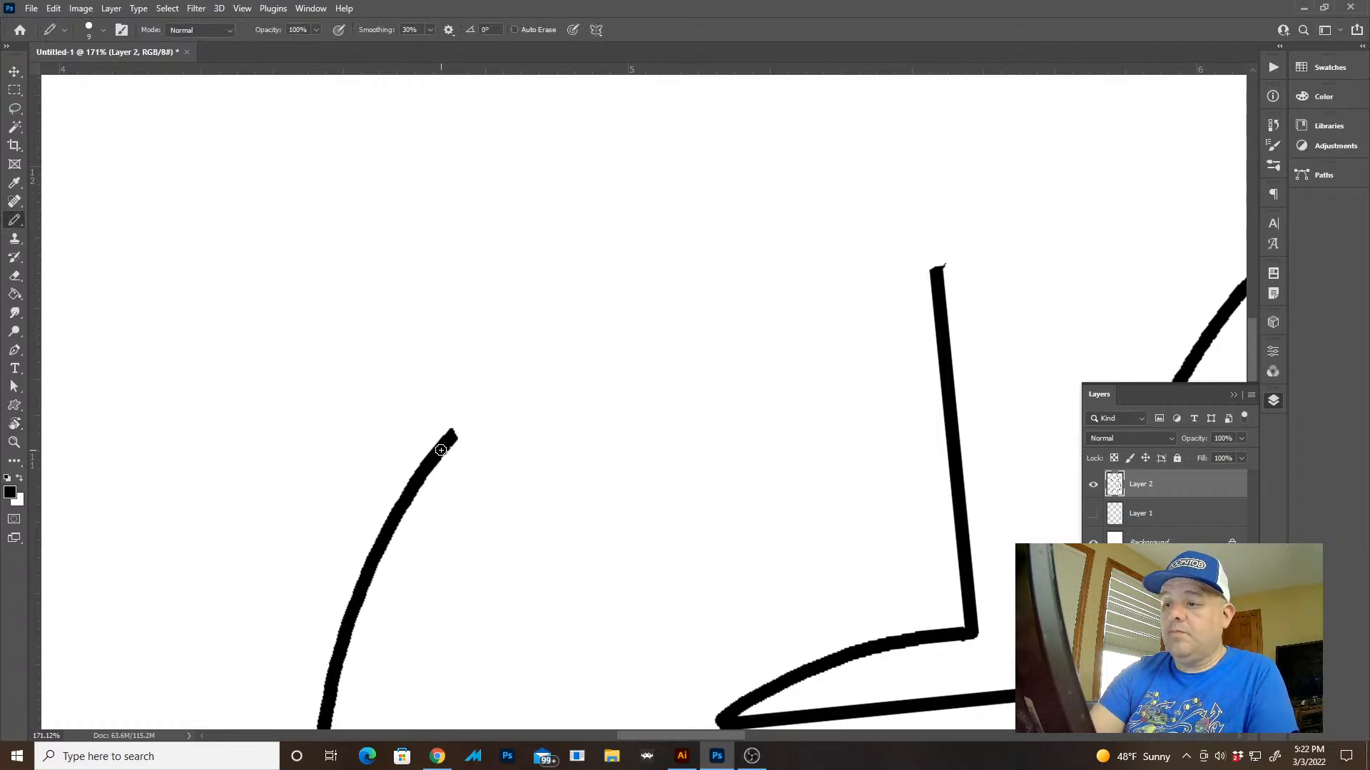
mouse_move(441, 450)
left_mouse_down()
mouse_move(639, 306)
mouse_move(867, 242)
mouse_move(958, 249)
left_mouse_up()
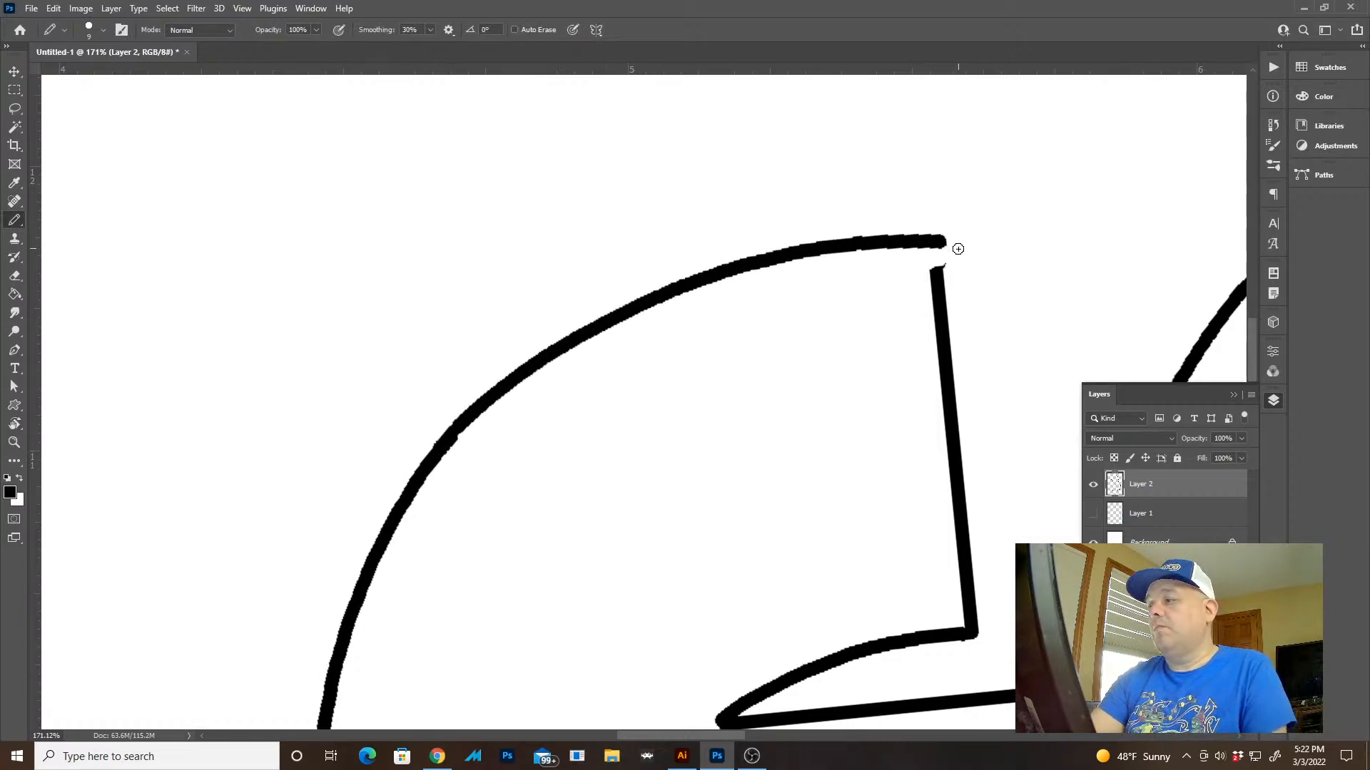
key("Escape")
key("z")
left_click_drag(900, 501, 774, 455)
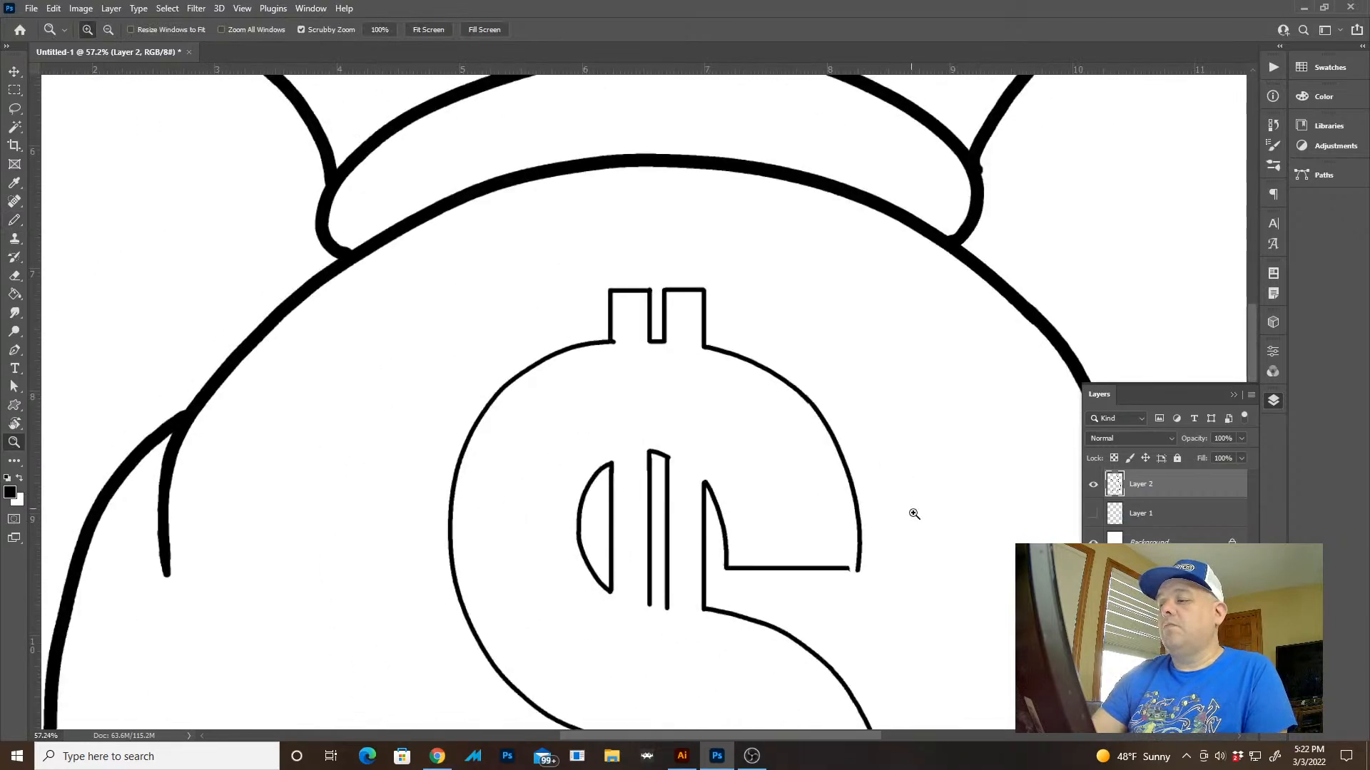
Redraw the dollar sign's upper right outer curve as a smooth arc and join it to the arm's horizontal edge
left_click_drag(911, 575, 942, 587)
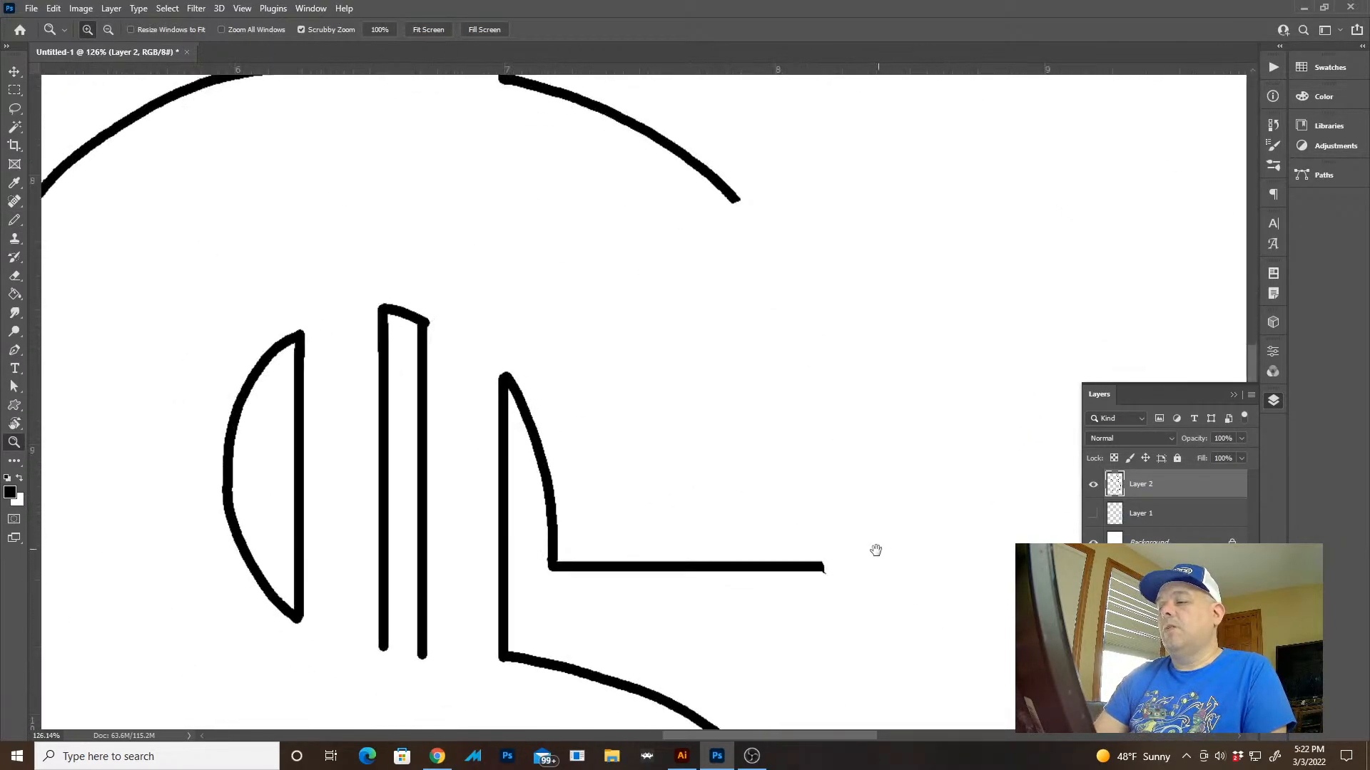
key("r")
left_click_drag(489, 489, 531, 618)
key("Escape")
key("b")
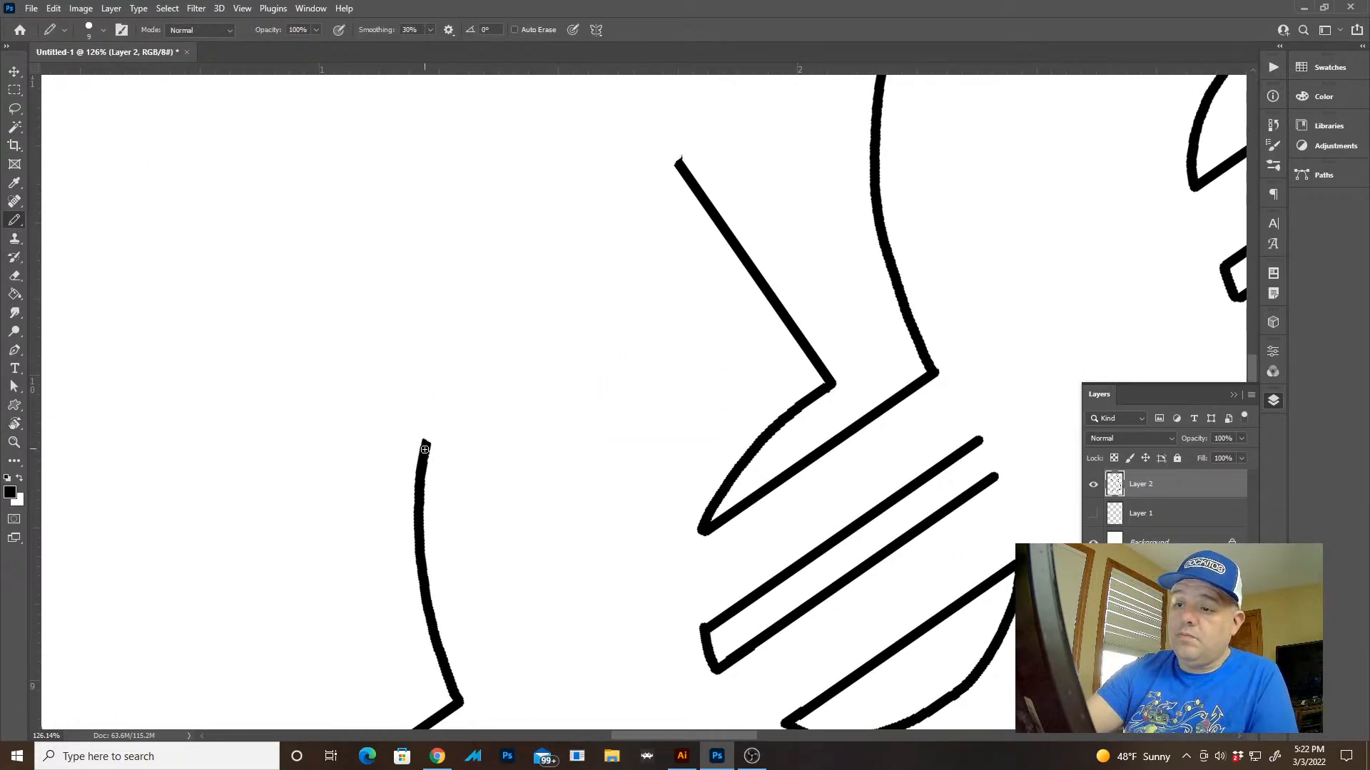
mouse_move(424, 450)
left_mouse_down()
mouse_move(431, 398)
mouse_move(501, 274)
mouse_move(667, 143)
left_mouse_up()
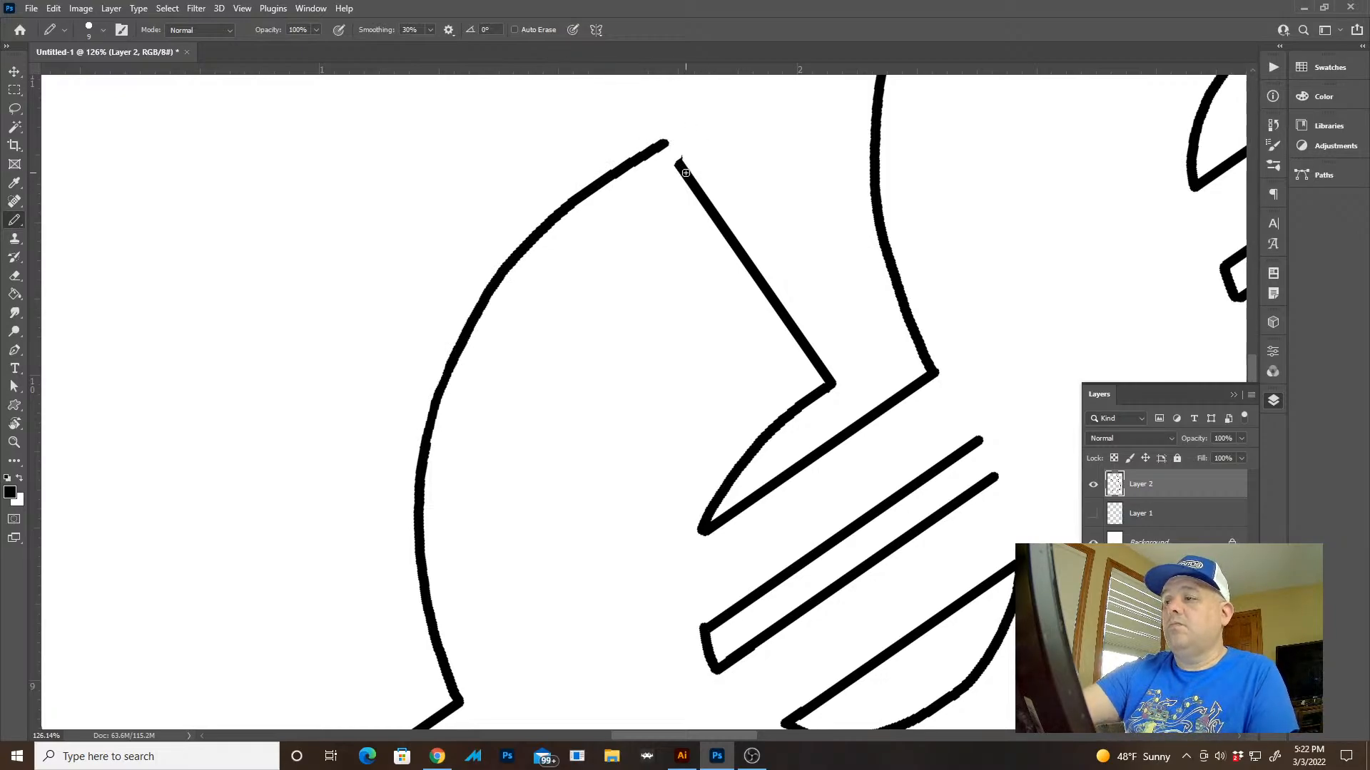
left_click_drag(678, 145, 682, 160)
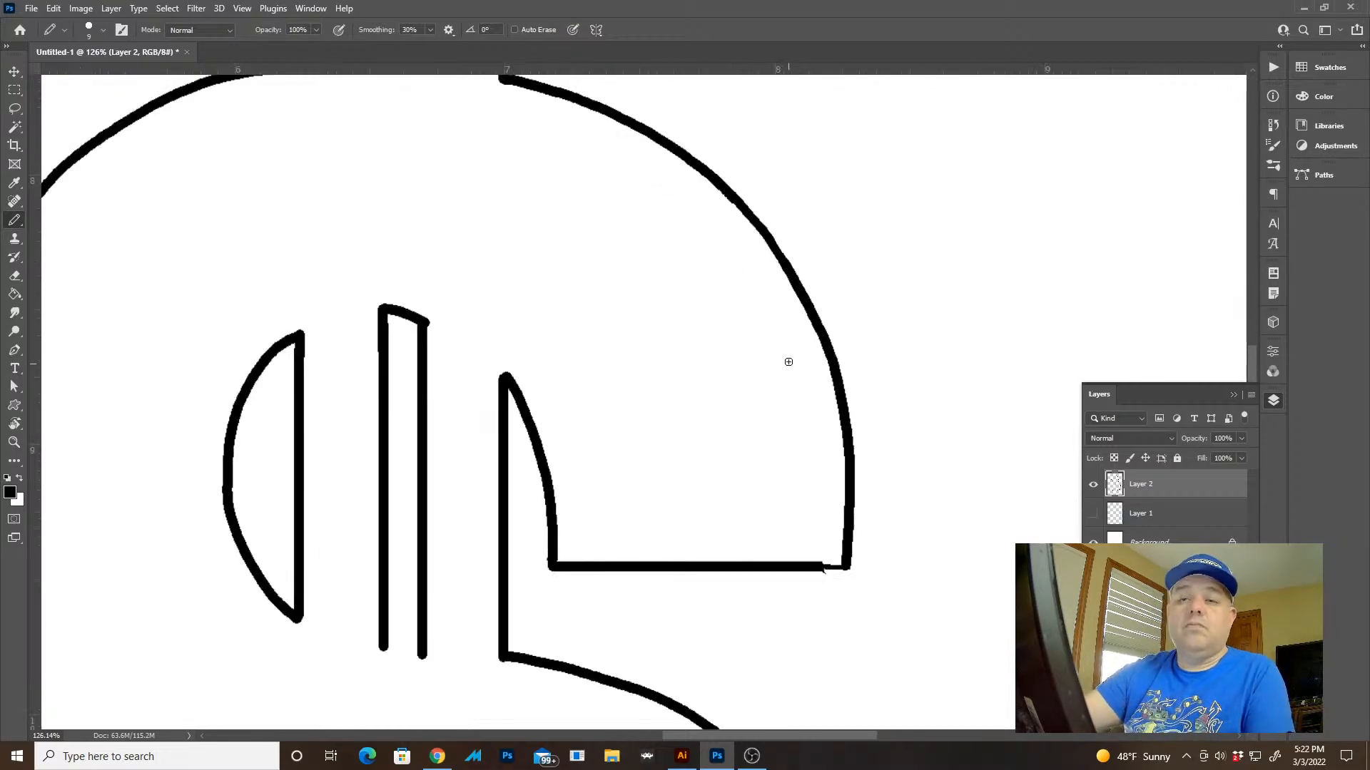
key("z")
mouse_move(852, 479)
left_mouse_down()
mouse_move(822, 471)
mouse_move(825, 492)
mouse_move(972, 522)
left_mouse_up()
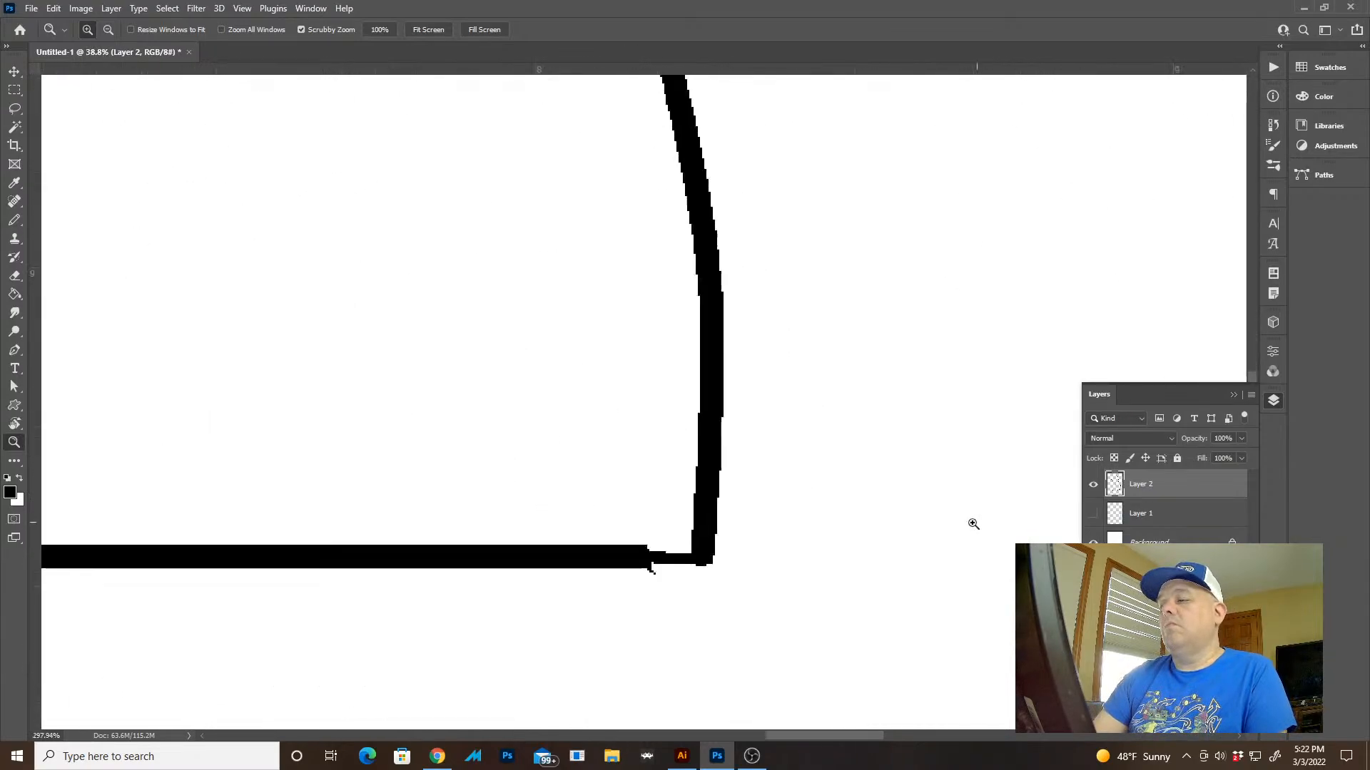
Thicken the thin join between the dollar sign's upper horizontal arm and its right outer curve in black
key("b")
left_click_drag(704, 558, 589, 560)
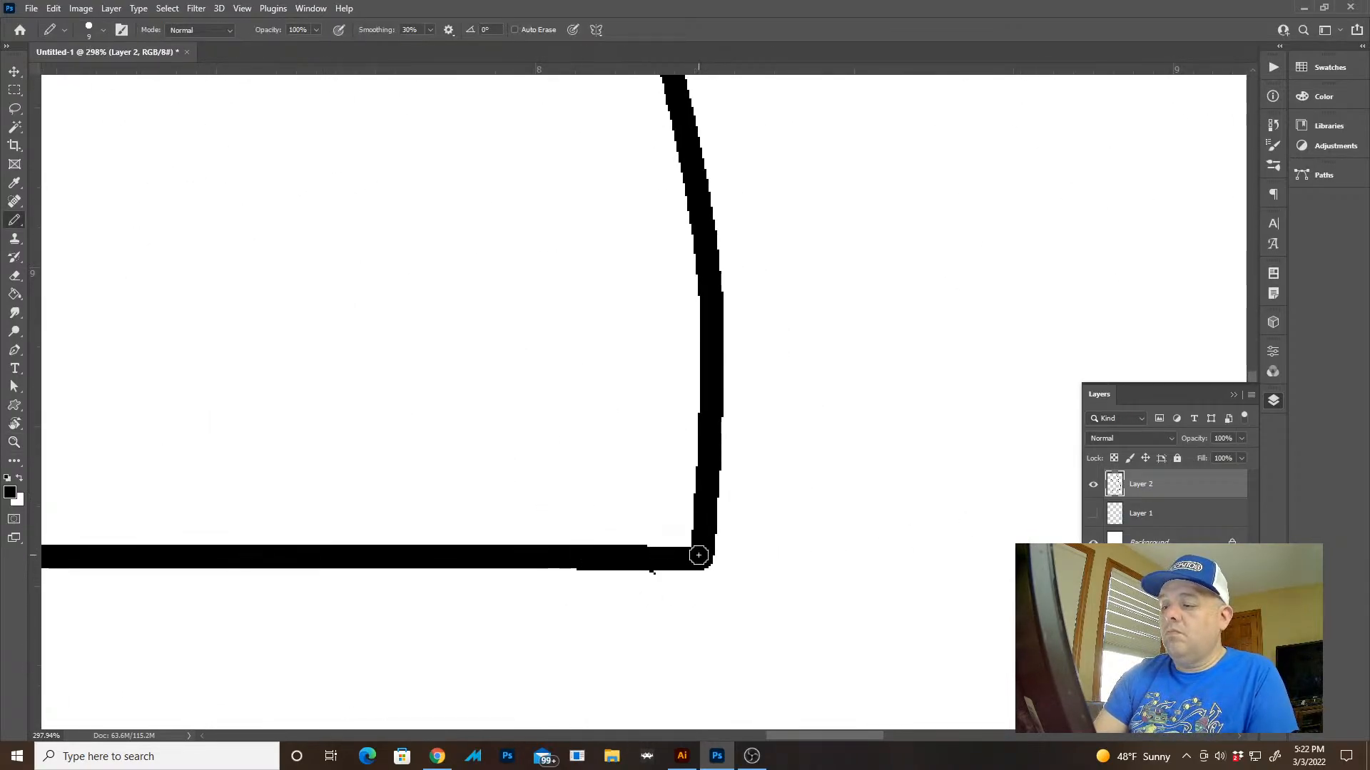
key("z")
mouse_move(752, 547)
left_mouse_down()
mouse_move(644, 492)
mouse_move(742, 474)
mouse_move(682, 343)
left_mouse_up()
left_click_drag(733, 456, 708, 435)
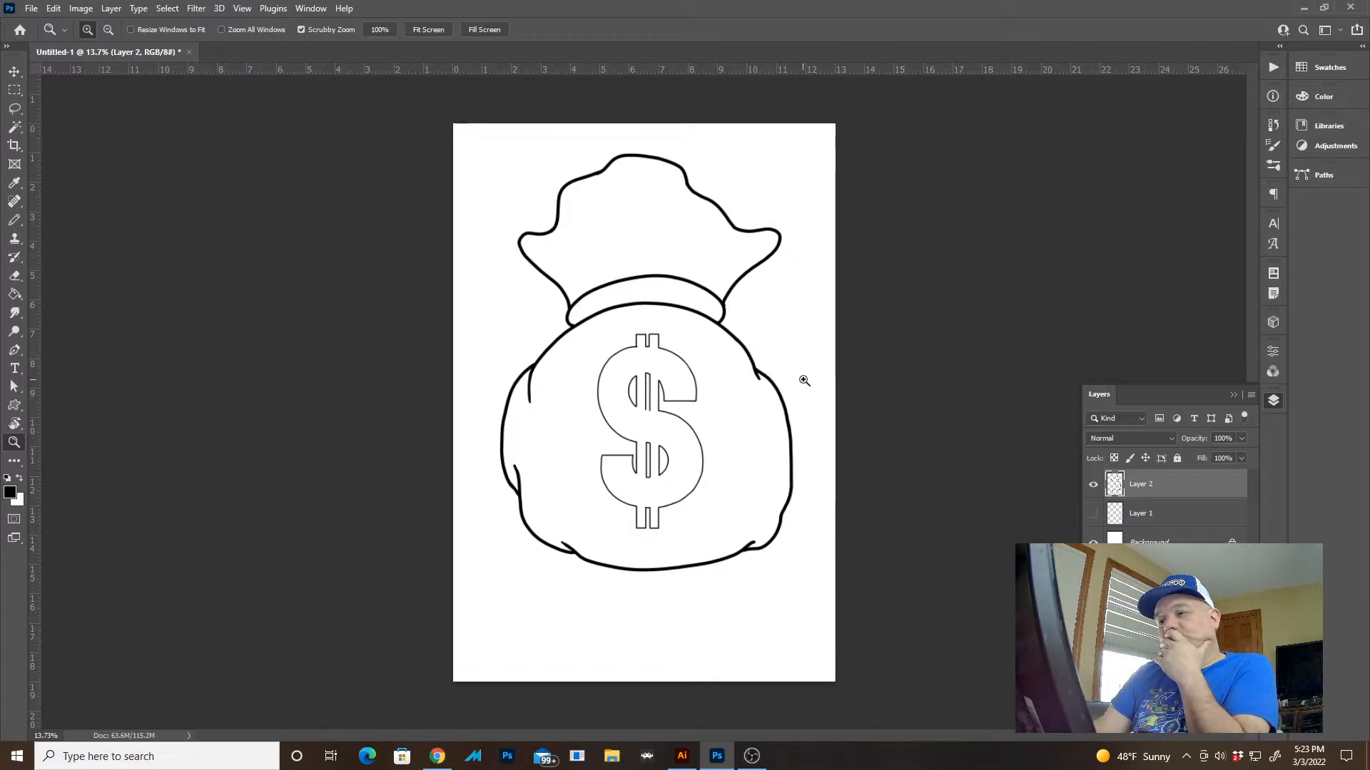
left_click_drag(806, 378, 762, 349)
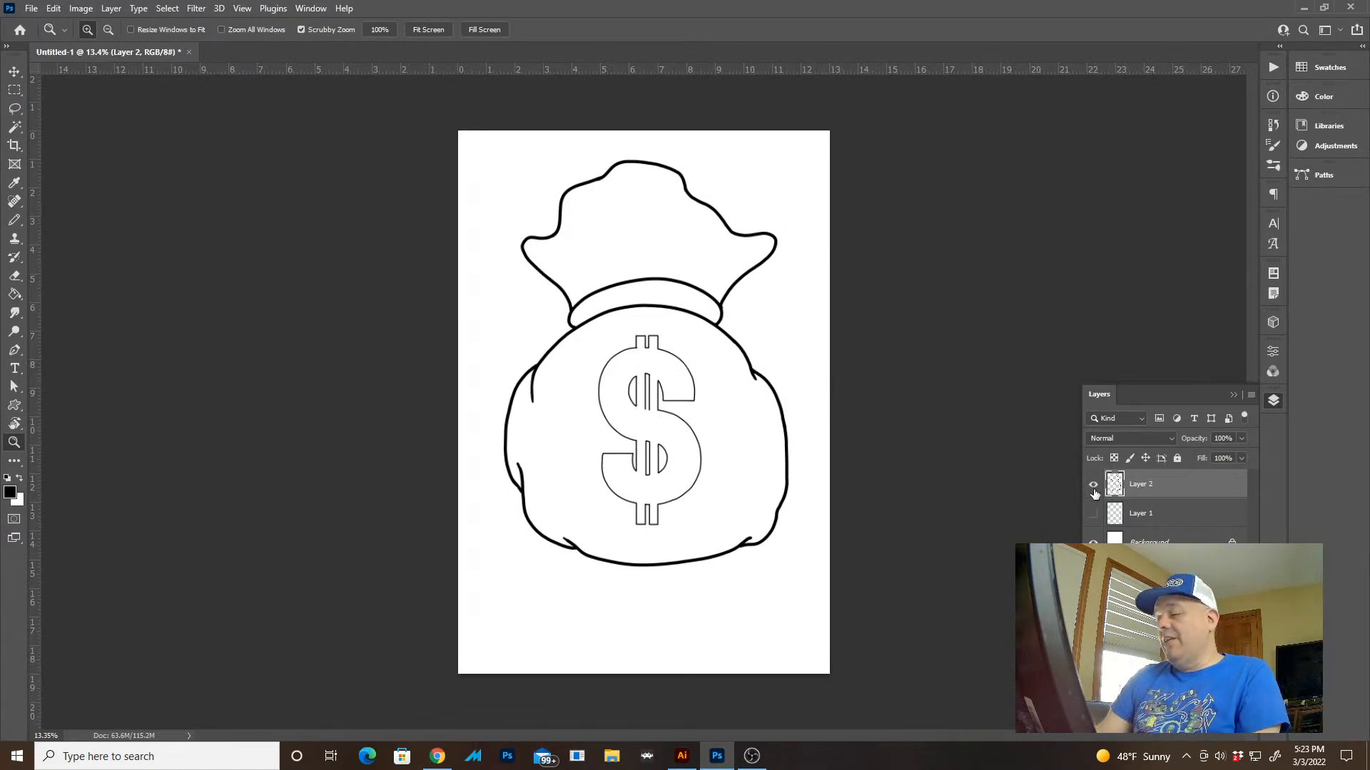
Show the blue sketch on Layer 1 again and compare it with the Layer 2 linework
left_click(1093, 514)
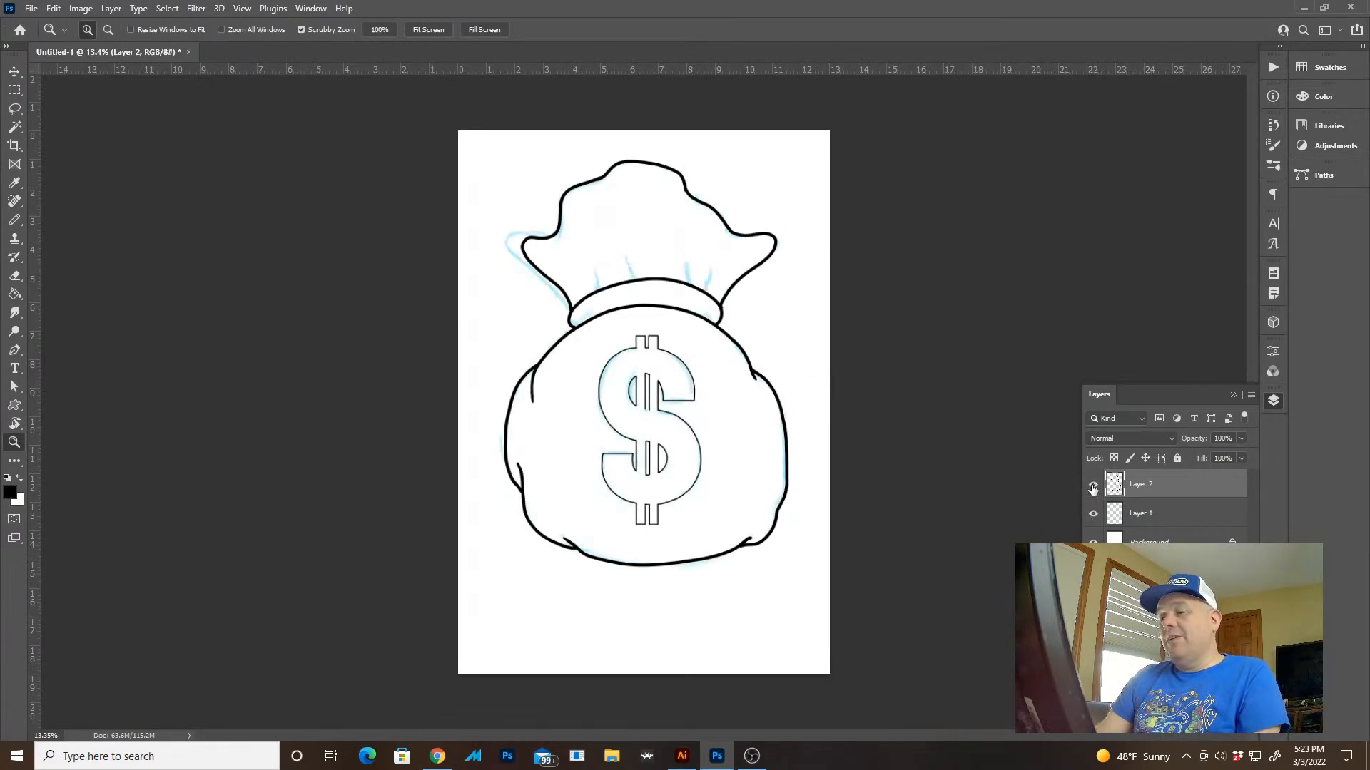
left_click(1093, 486)
left_click(1092, 485)
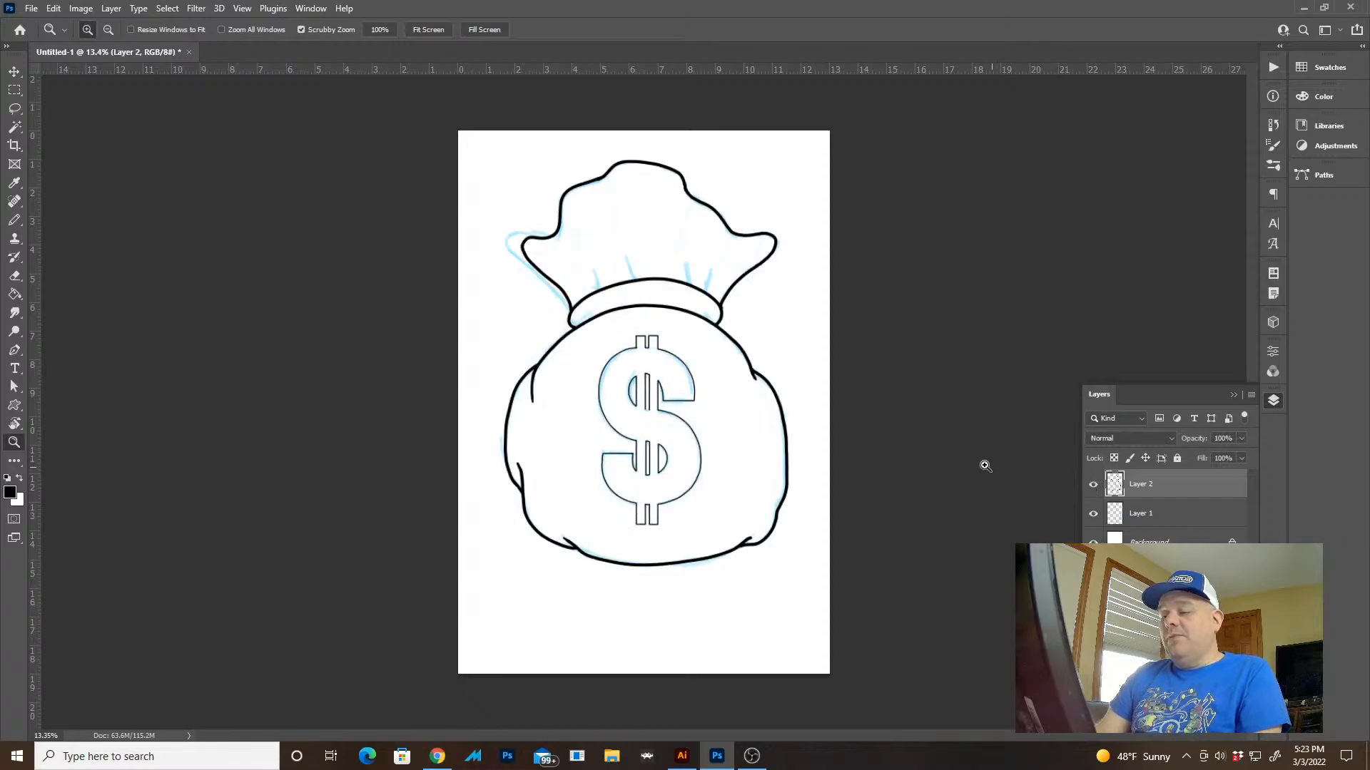
key("l")
left_click_drag(602, 344, 589, 371)
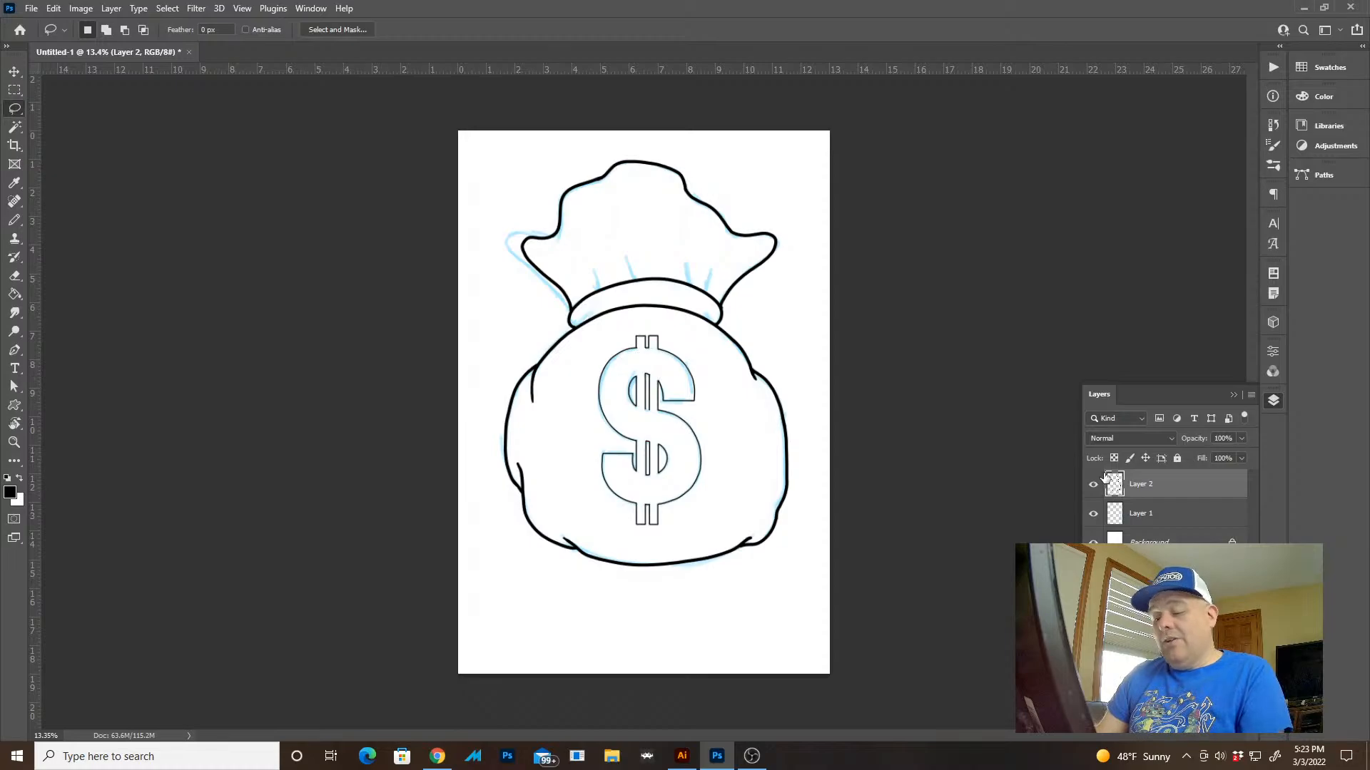
key("ctrl+j")
key("ctrl+z")
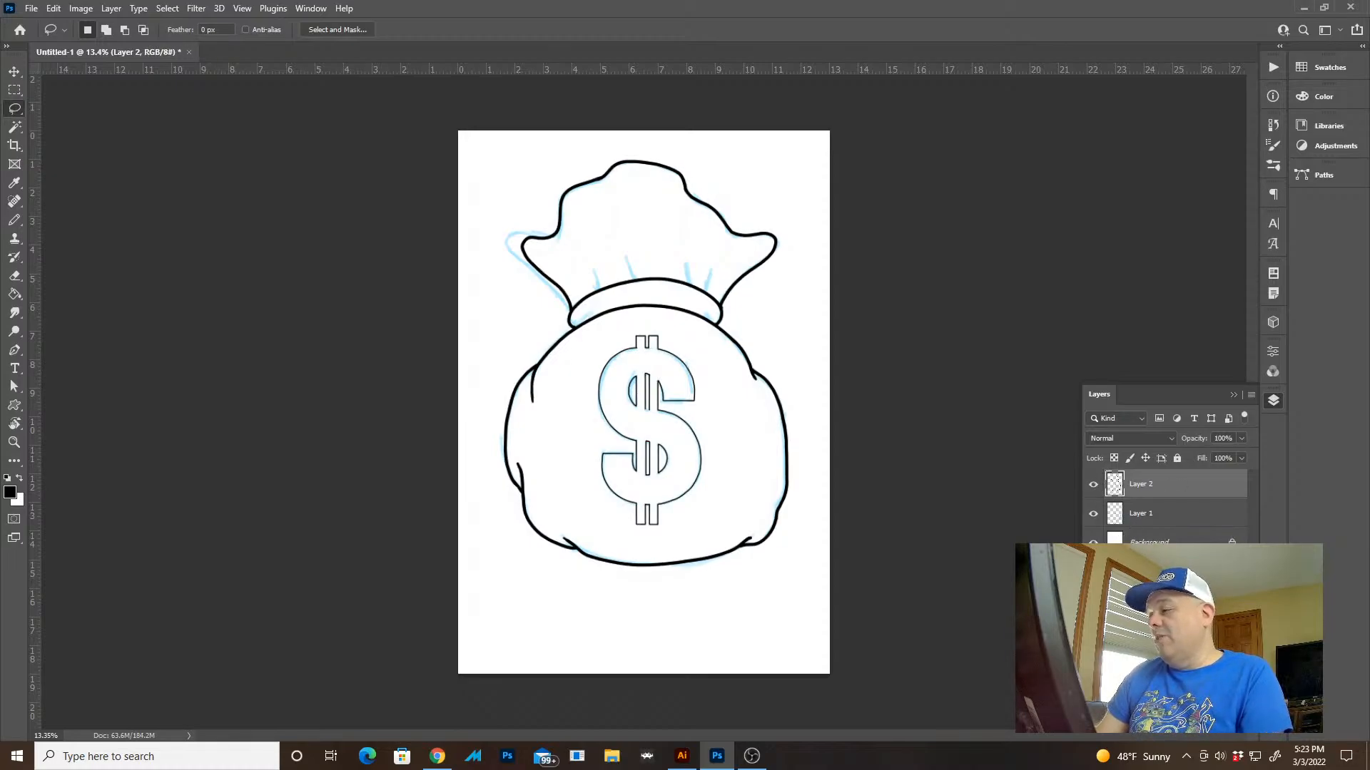
Add a new blank layer above Layer 2, hide Layer 2, and make the new layer active
key("ctrl+shift+alt+n")
left_click(1094, 491)
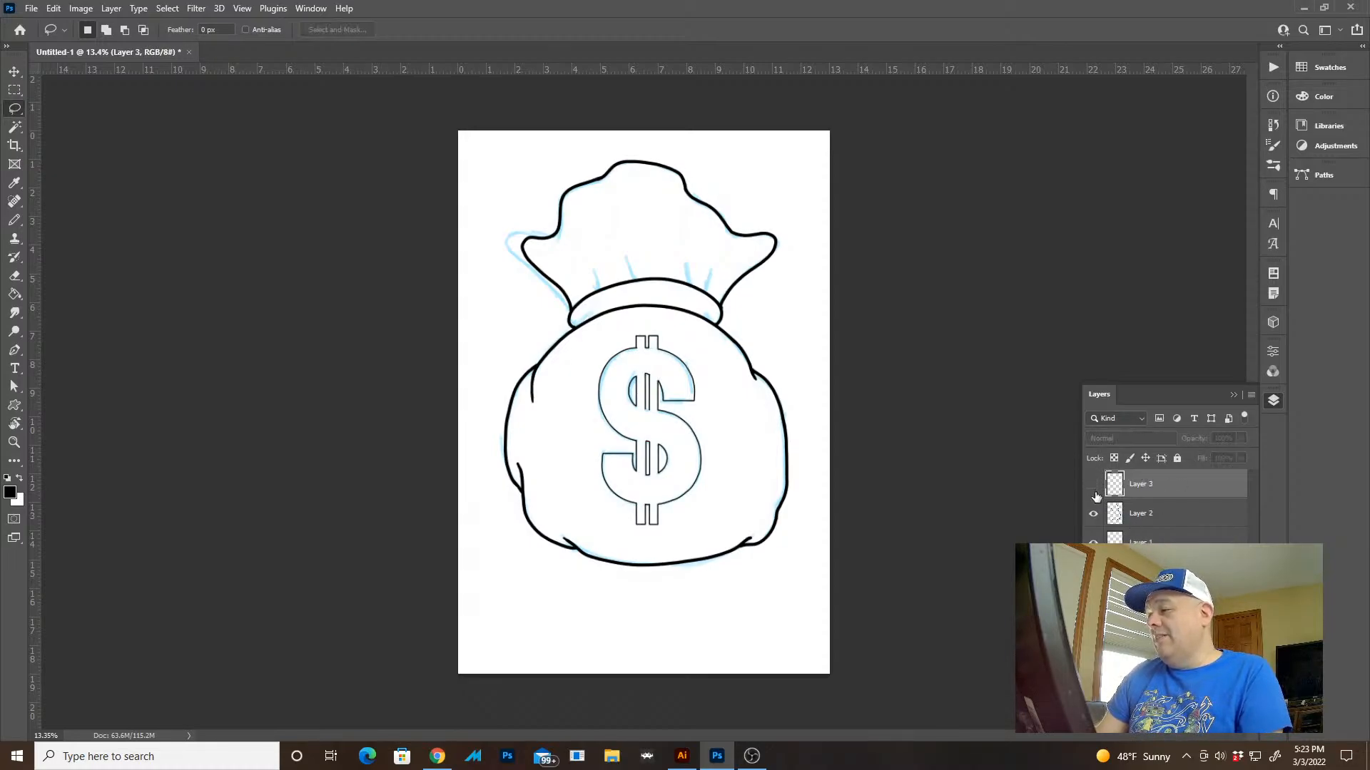
left_click(1118, 535)
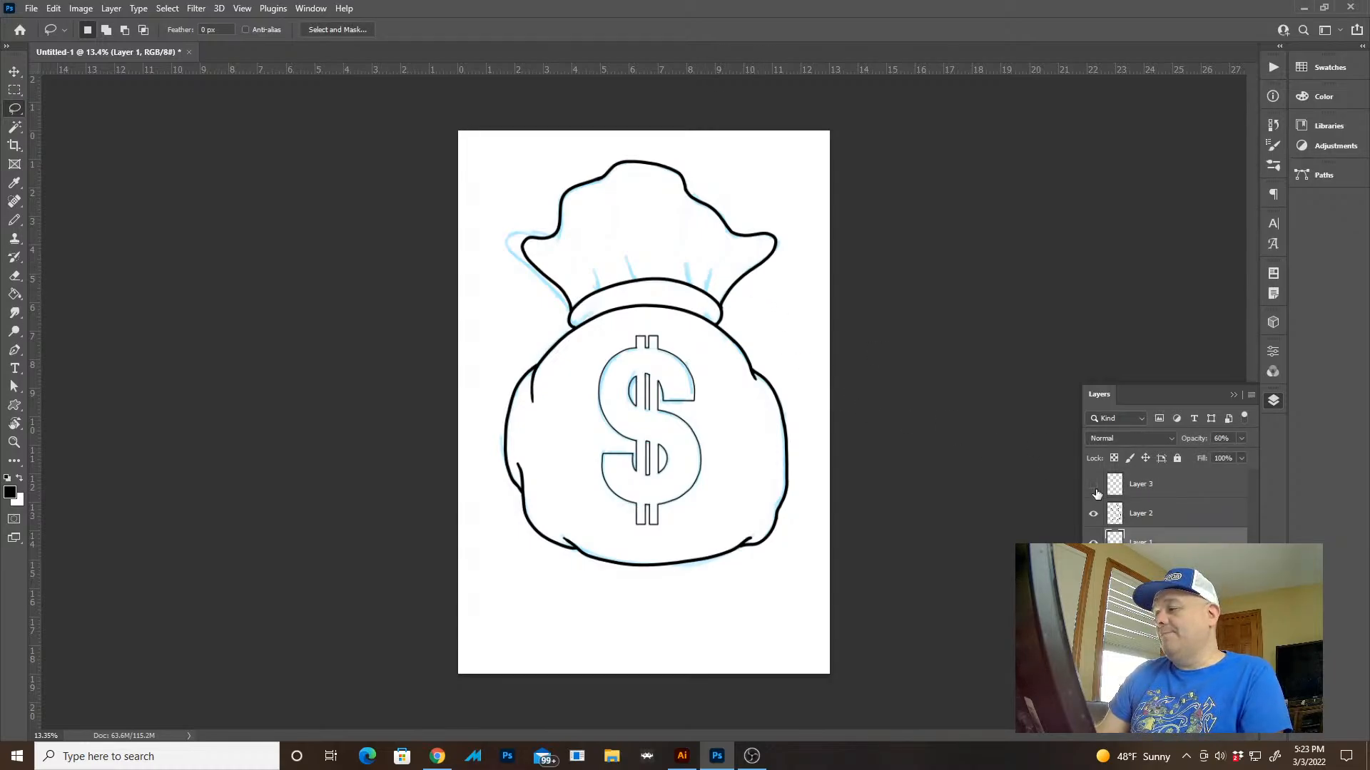
left_click(1093, 514)
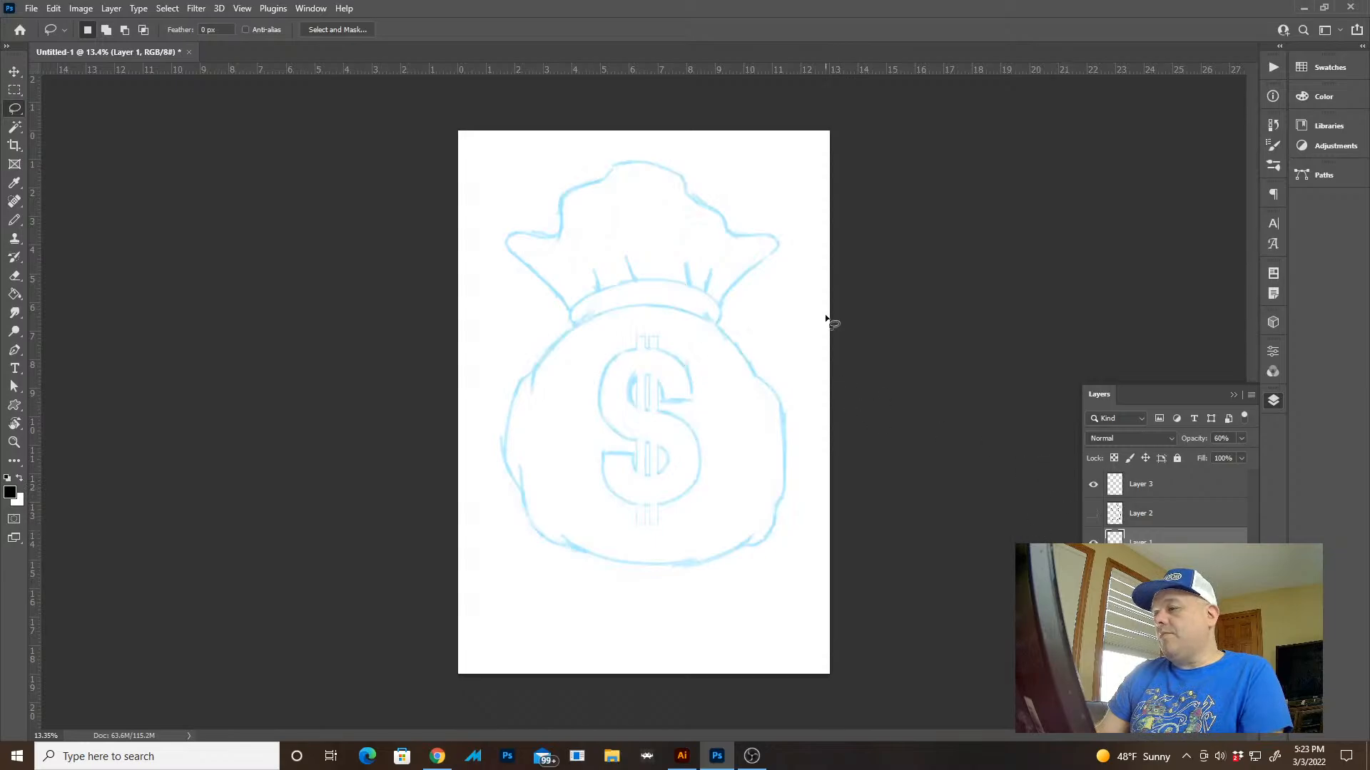
left_click(1116, 482)
Set the Pencil tool to the Hard Round 20 3 brush at 20 px and hide the panels
key("b")
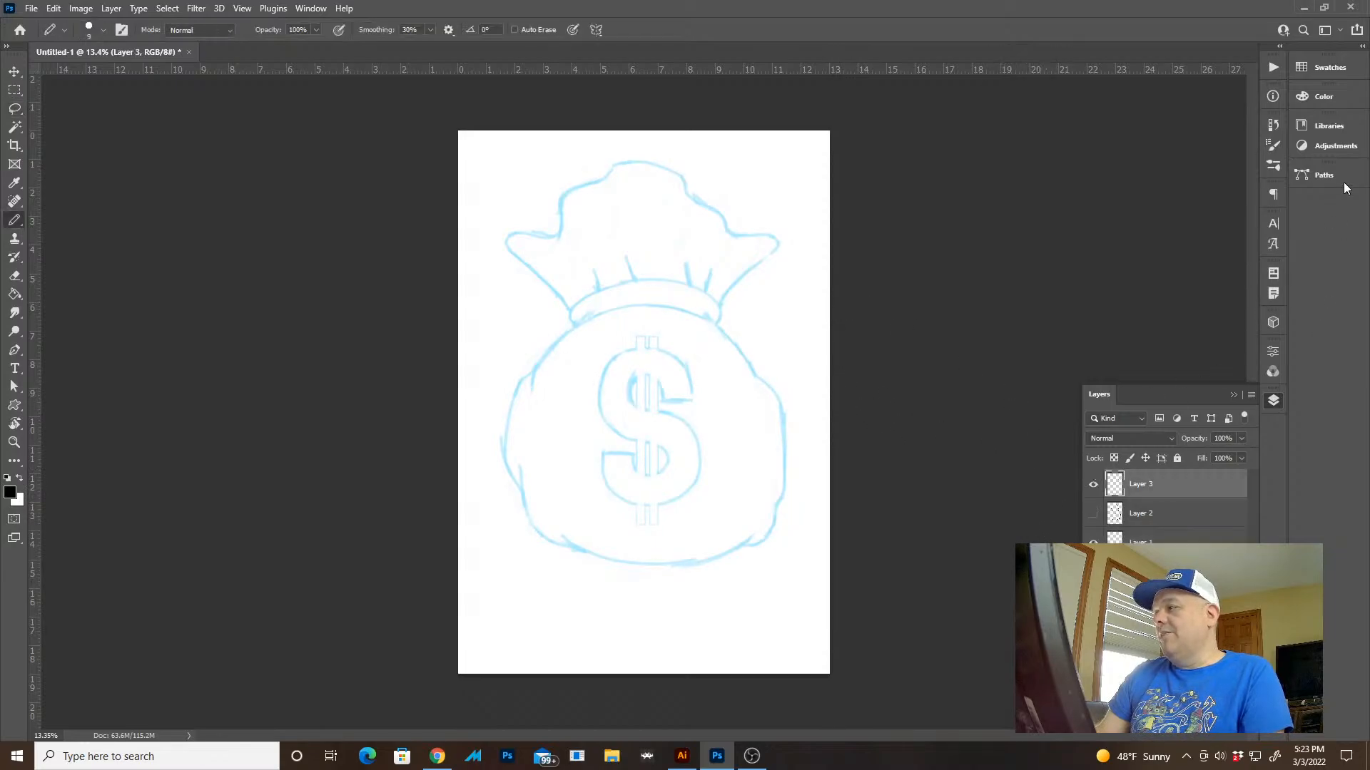
left_click(1272, 166)
left_click(1070, 490)
left_click(1073, 466)
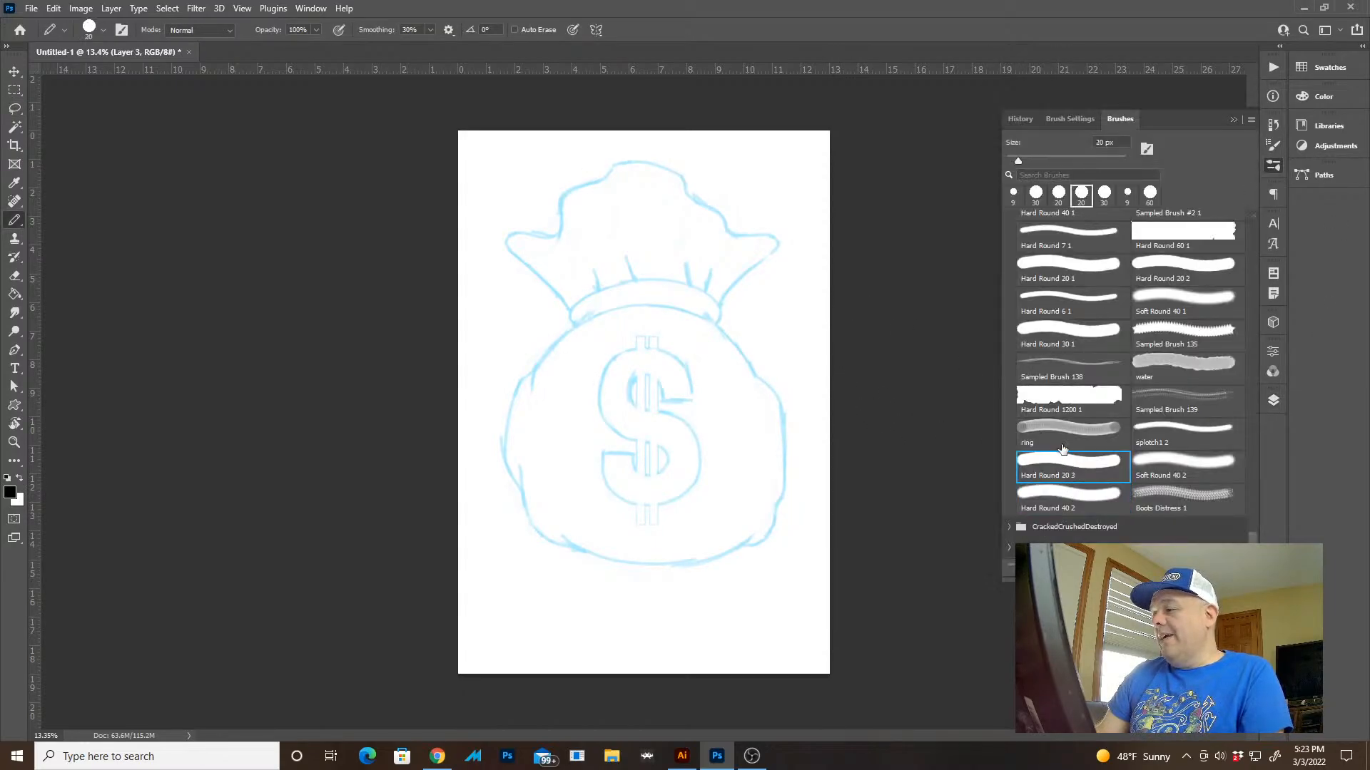
key("Tab")
Ink the sack's right flap from the collar up around its rounded tip to the inner notch
key("z")
left_click_drag(827, 323, 932, 417)
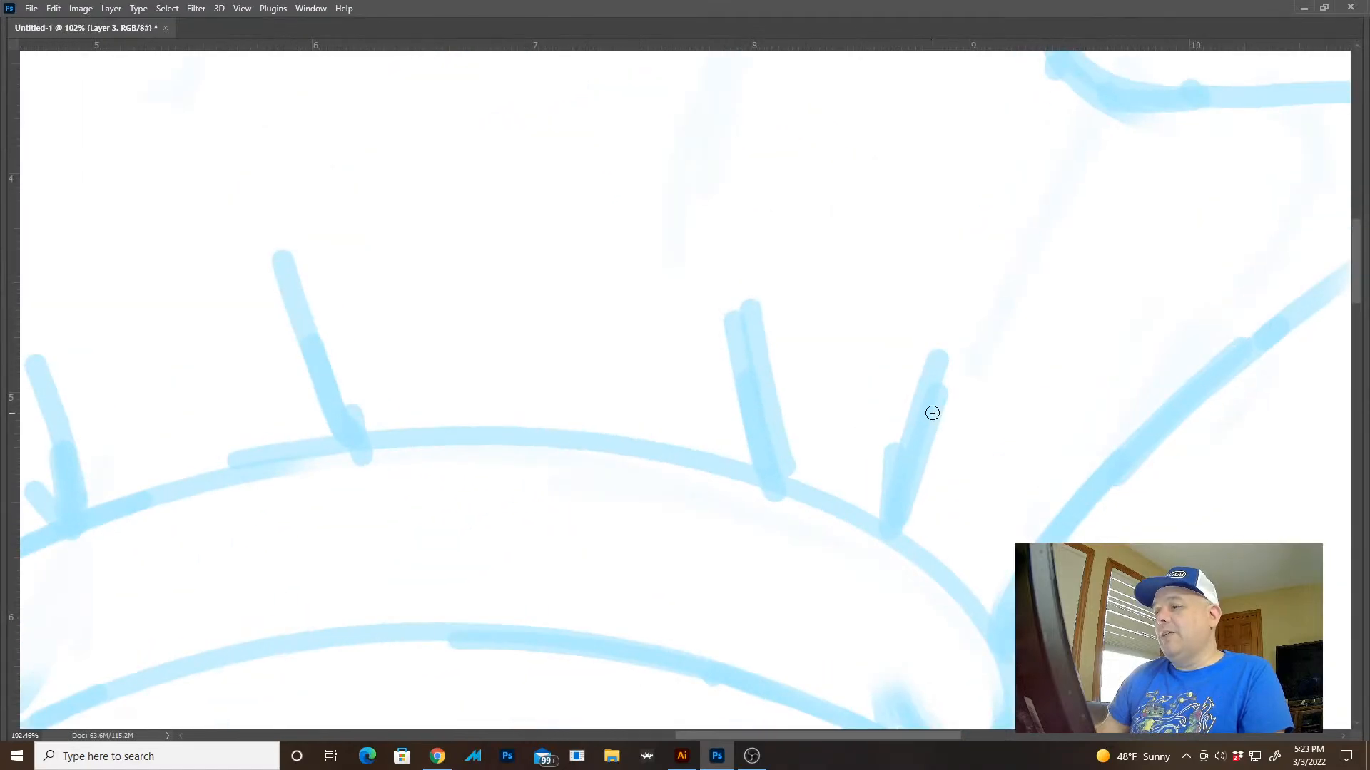
left_click_drag(892, 476, 853, 438)
left_click_drag(852, 466, 811, 470)
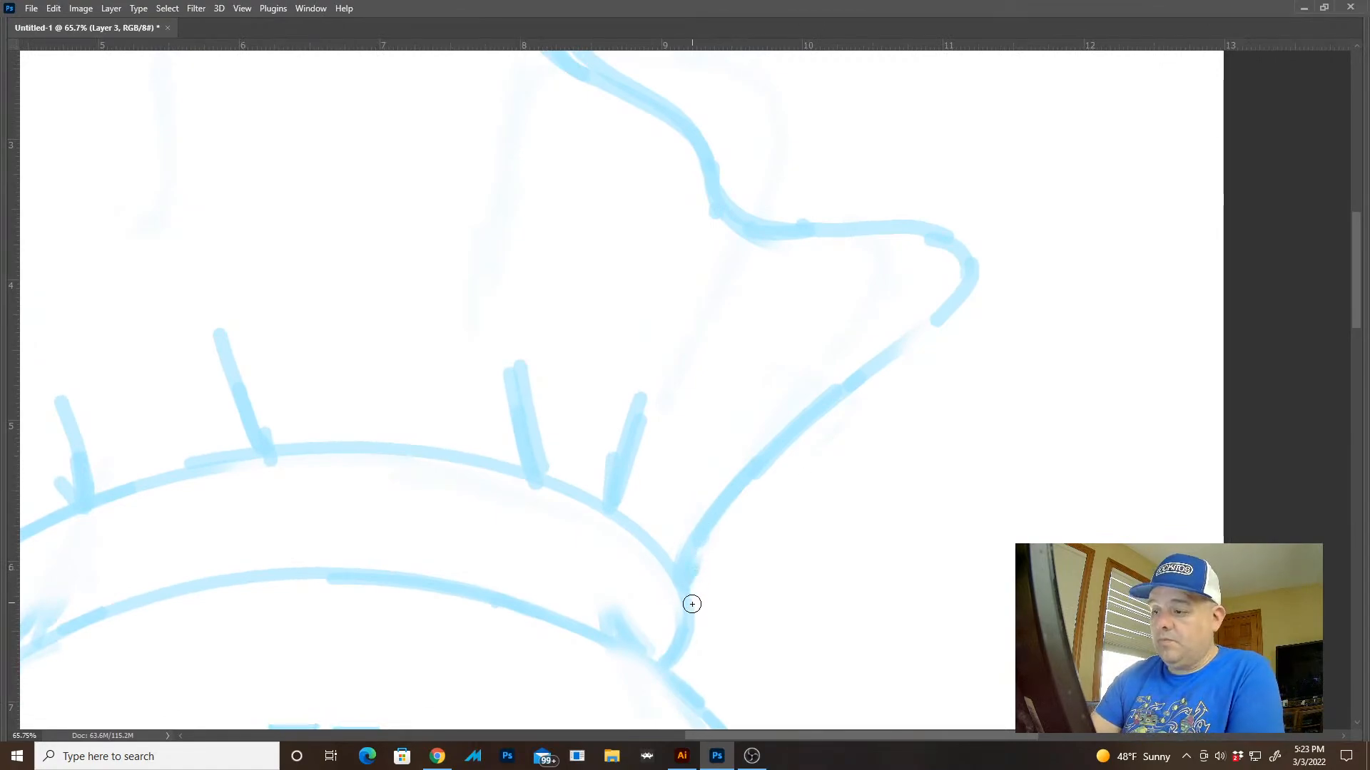
mouse_move(690, 576)
left_mouse_down()
mouse_move(961, 299)
mouse_move(948, 242)
mouse_move(853, 246)
mouse_move(731, 223)
left_mouse_up()
mouse_move(838, 266)
left_mouse_down()
mouse_move(881, 498)
mouse_move(947, 430)
mouse_move(993, 526)
left_mouse_up()
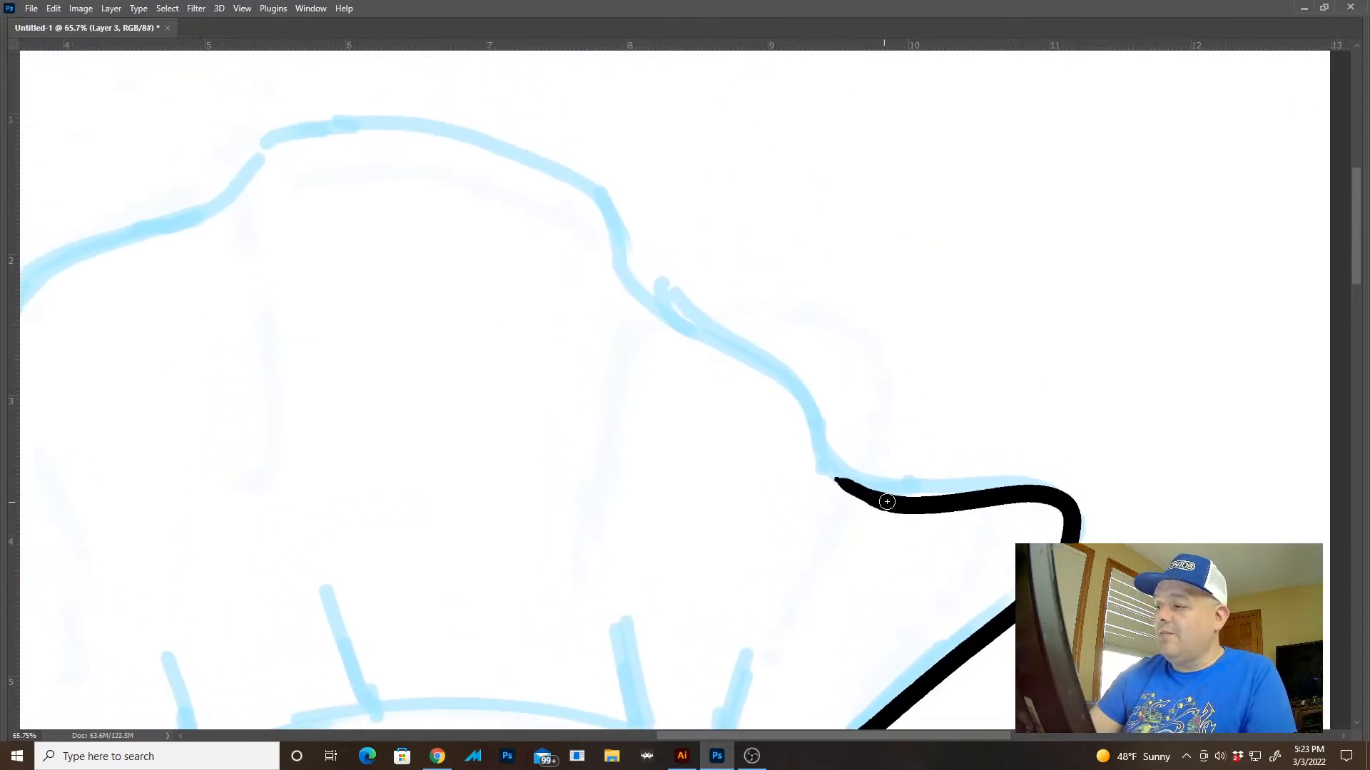
Ink the sack's wavy top edge from the right flap's notch across to the left flap
mouse_move(882, 501)
left_mouse_down()
mouse_move(707, 337)
mouse_move(615, 203)
mouse_move(421, 123)
mouse_move(241, 174)
mouse_move(206, 207)
left_mouse_up()
left_click_drag(435, 313, 991, 267)
mouse_move(811, 112)
left_mouse_down()
mouse_move(738, 173)
mouse_move(619, 208)
mouse_move(517, 442)
mouse_move(370, 422)
mouse_move(301, 437)
left_mouse_up()
left_click_drag(735, 501, 759, 403)
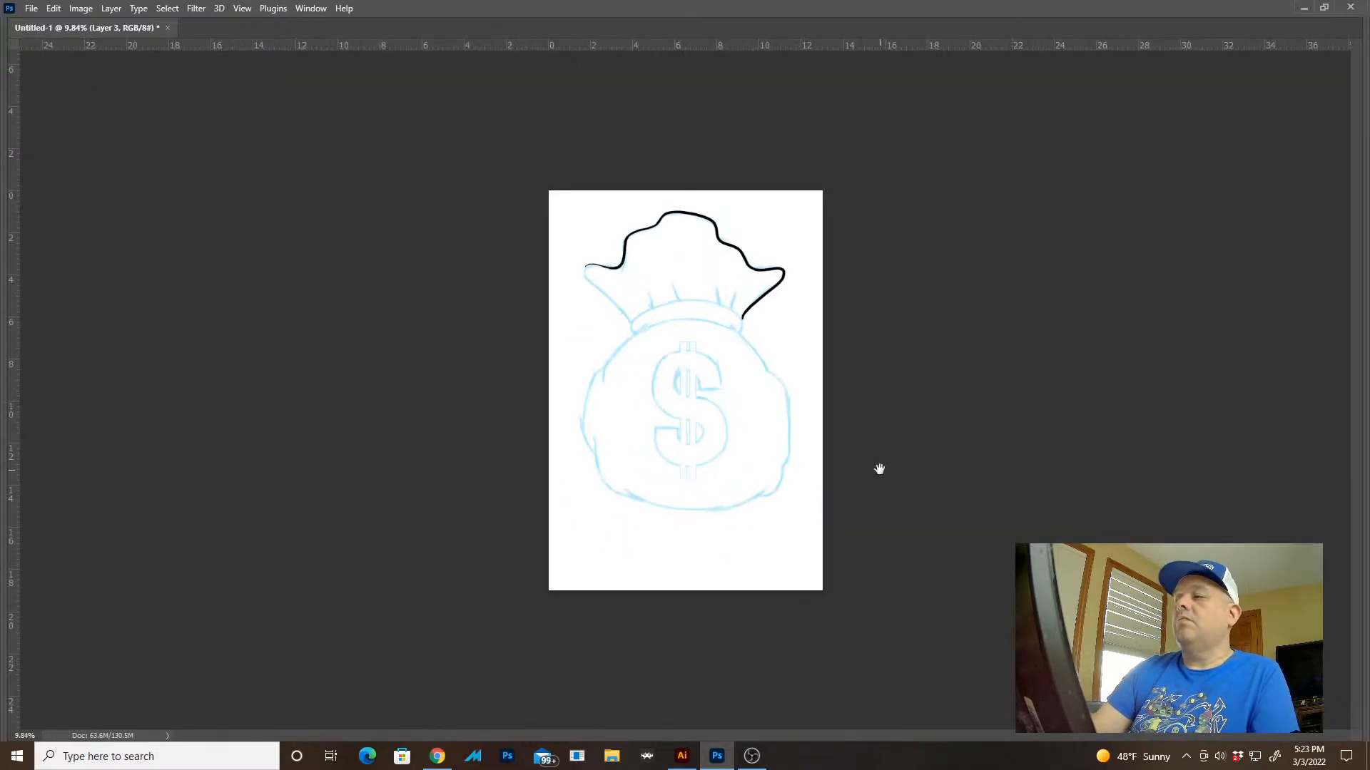
Ink the left flap's rounded tip and its lower edge down to the collar, redoing uneven strokes
left_click_drag(591, 251, 706, 285)
mouse_move(660, 394)
left_mouse_down()
mouse_move(642, 269)
mouse_move(600, 242)
left_mouse_up()
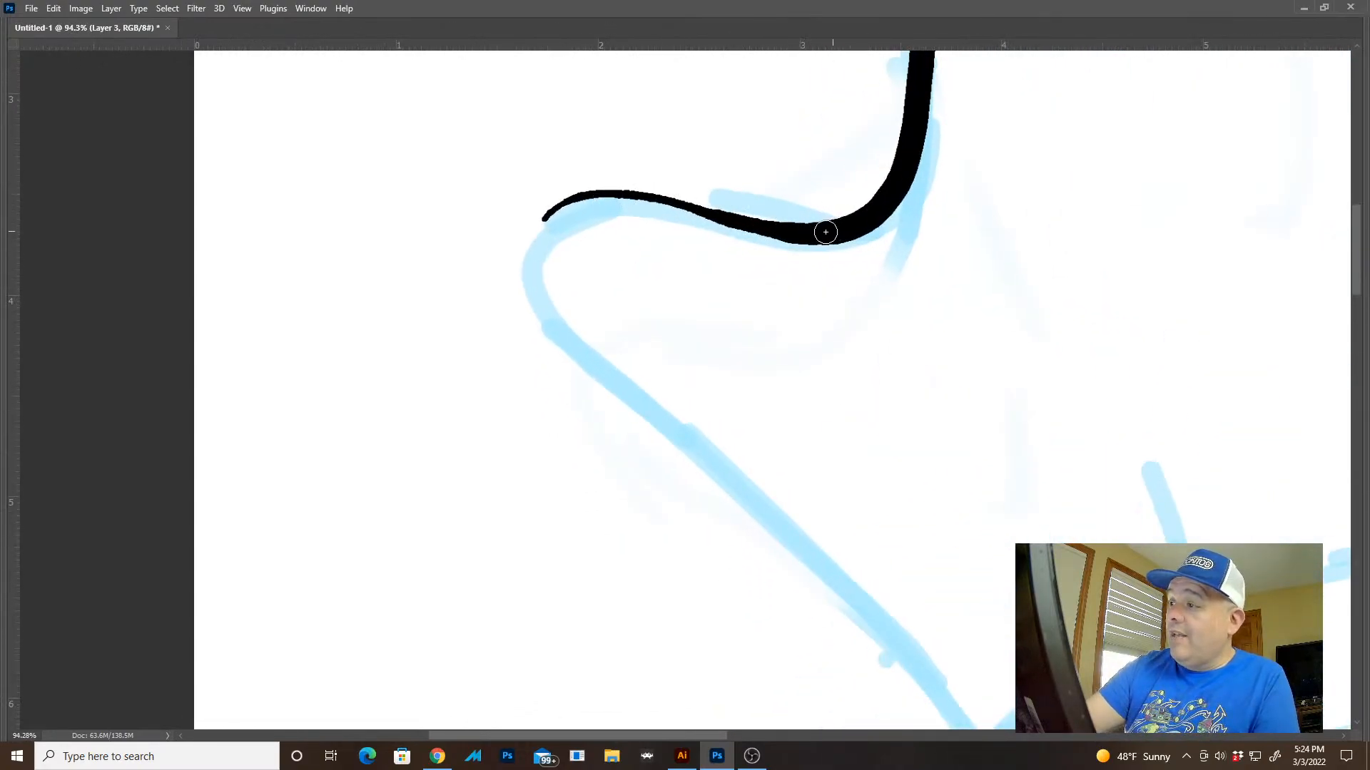
mouse_move(739, 222)
left_mouse_down()
mouse_move(571, 194)
mouse_move(527, 285)
mouse_move(783, 502)
left_mouse_up()
mouse_move(953, 604)
left_mouse_down()
mouse_move(618, 312)
mouse_move(595, 309)
left_mouse_up()
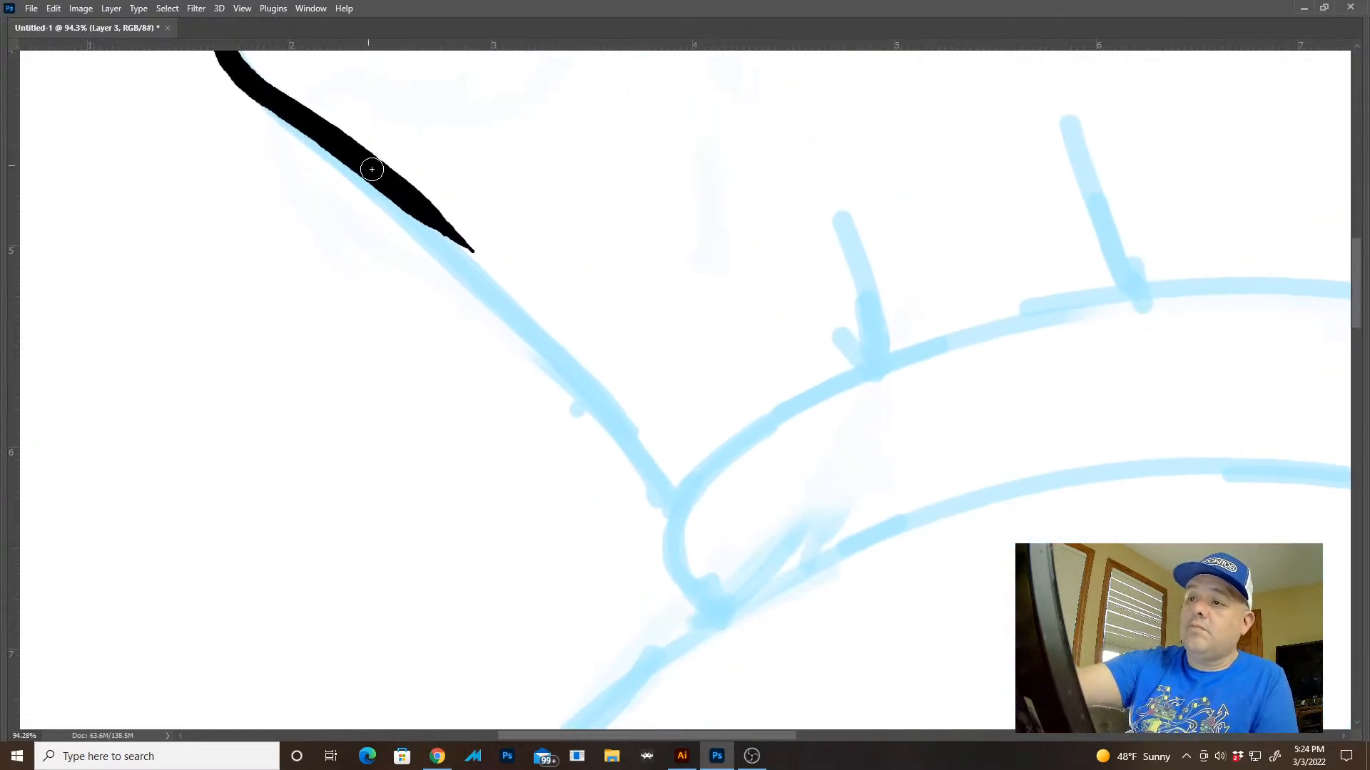
mouse_move(371, 169)
left_mouse_down()
mouse_move(649, 413)
mouse_move(681, 460)
mouse_move(681, 499)
mouse_move(650, 421)
left_mouse_up()
key("ctrl+z")
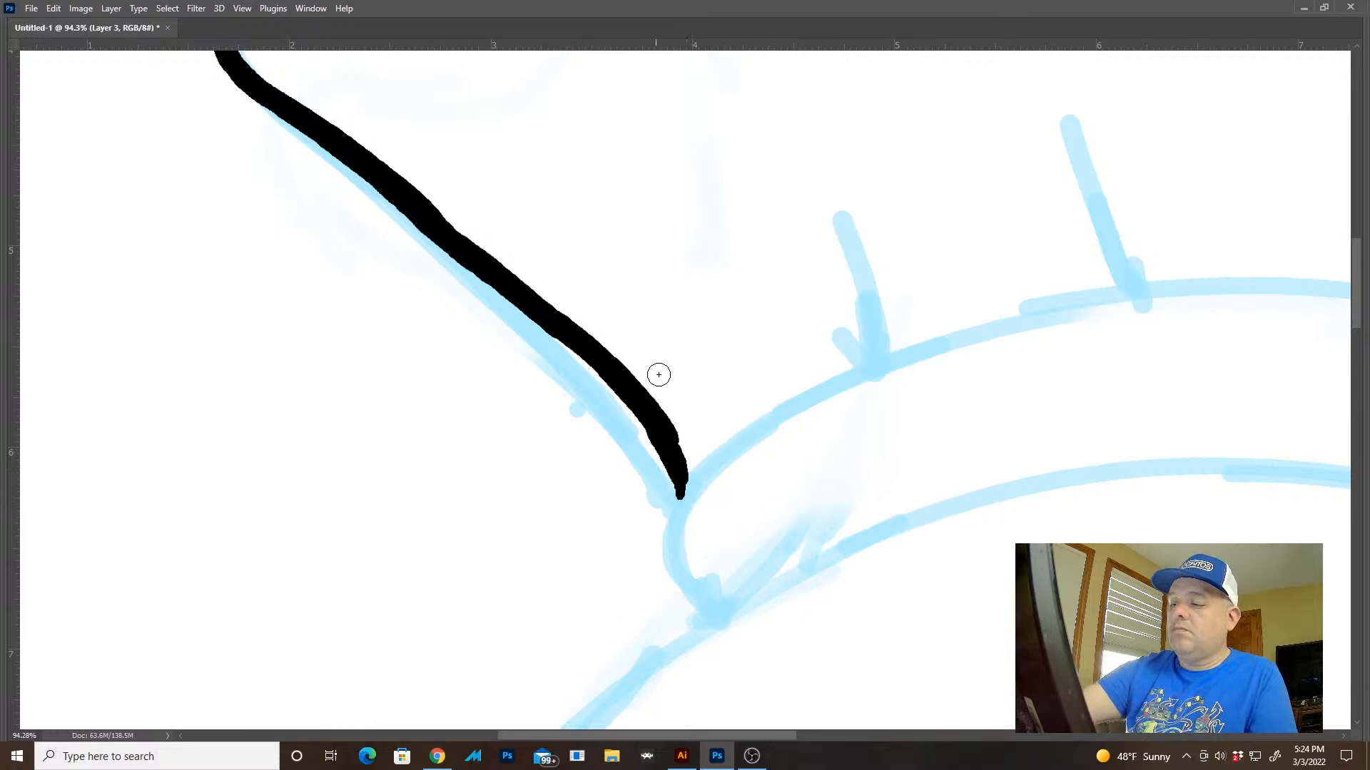
key("ctrl+z")
left_click_drag(680, 497, 569, 332)
mouse_move(845, 495)
left_mouse_down()
mouse_move(822, 477)
mouse_move(692, 472)
left_mouse_up()
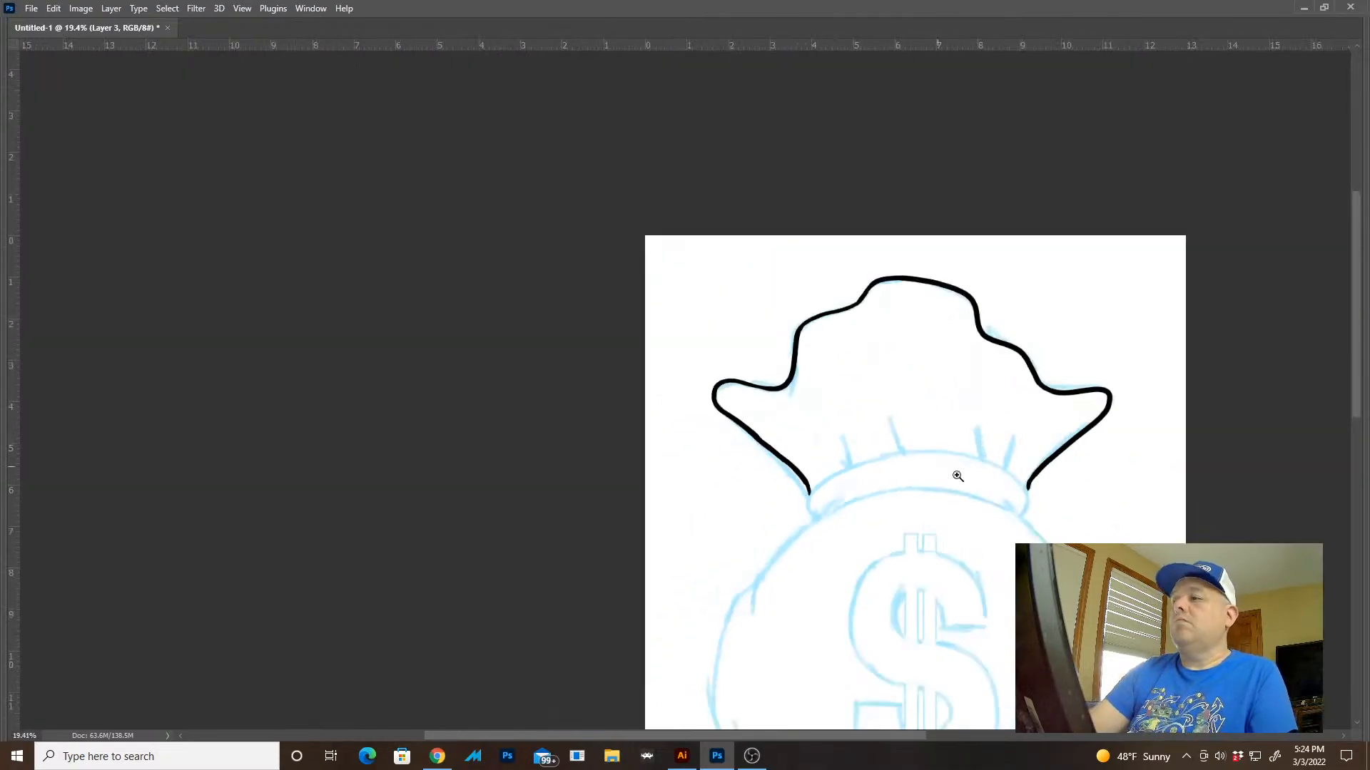
left_click_drag(1058, 544, 995, 460)
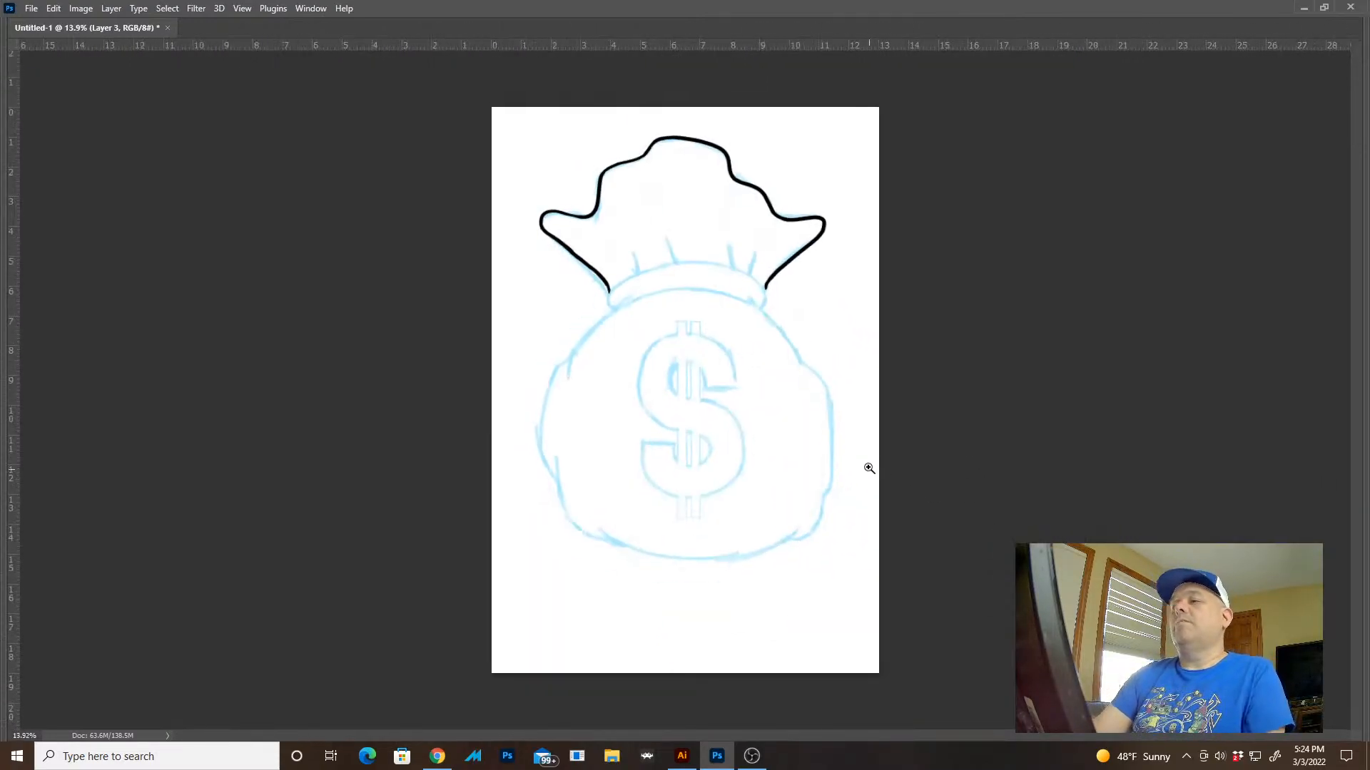
Ink the left half of the sack body's top arc, starting beneath the middle of the collar
left_click_drag(696, 284, 1157, 331)
left_click_drag(739, 385, 1143, 435)
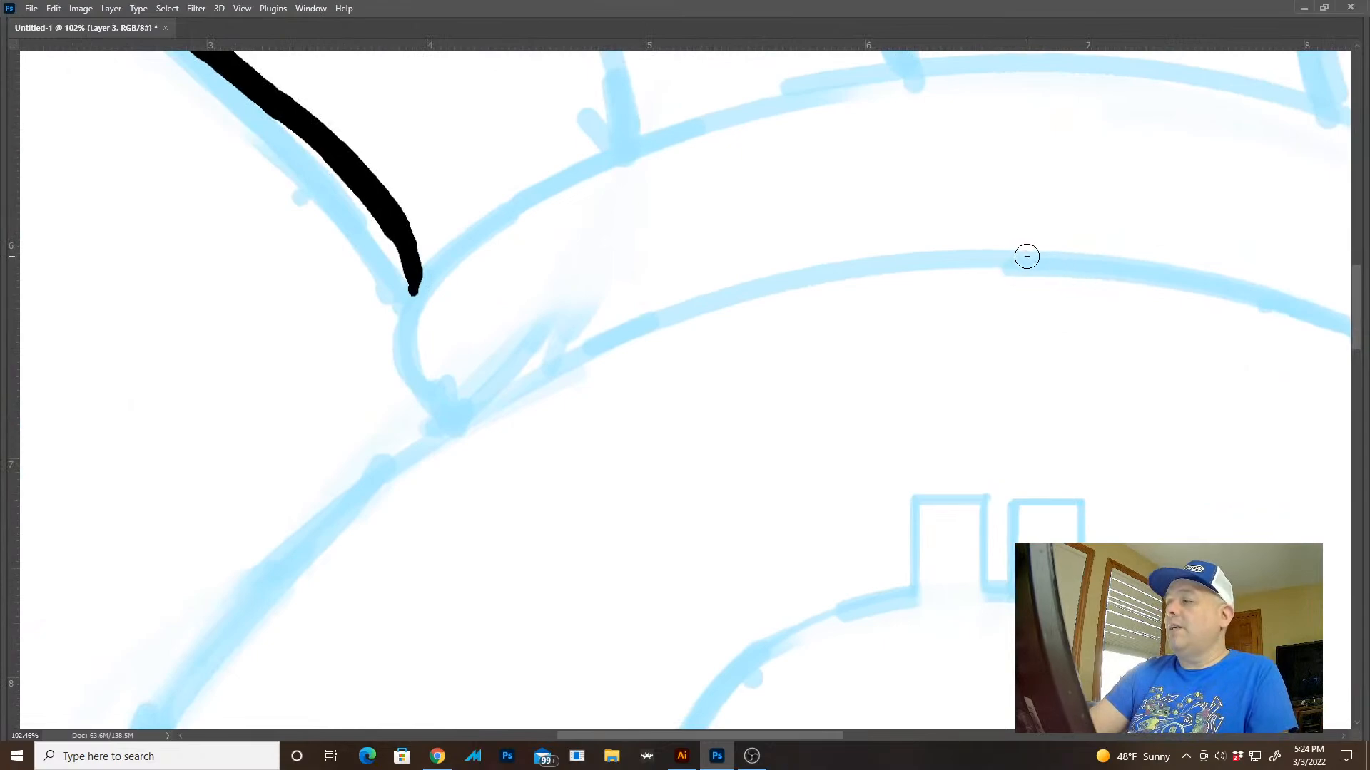
mouse_move(1026, 256)
left_mouse_down()
mouse_move(587, 346)
mouse_move(290, 561)
left_mouse_up()
Extend the arc down the body's upper left edge into the short inner fold, redoing uneven strokes
left_click_drag(616, 491, 806, 155)
left_click_drag(739, 315, 806, 286)
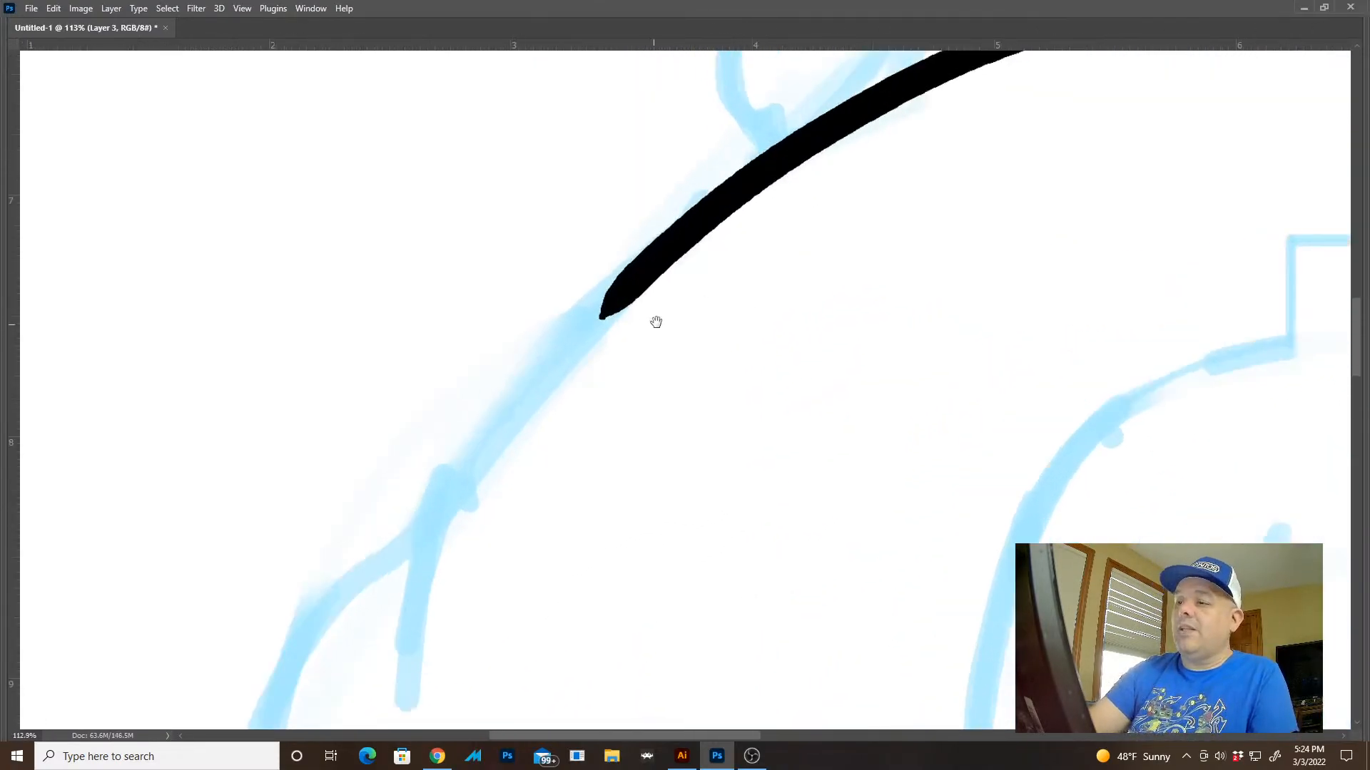
left_click_drag(656, 322, 754, 243)
mouse_move(763, 178)
left_mouse_down()
mouse_move(608, 324)
mouse_move(514, 581)
left_mouse_up()
key("ctrl+z")
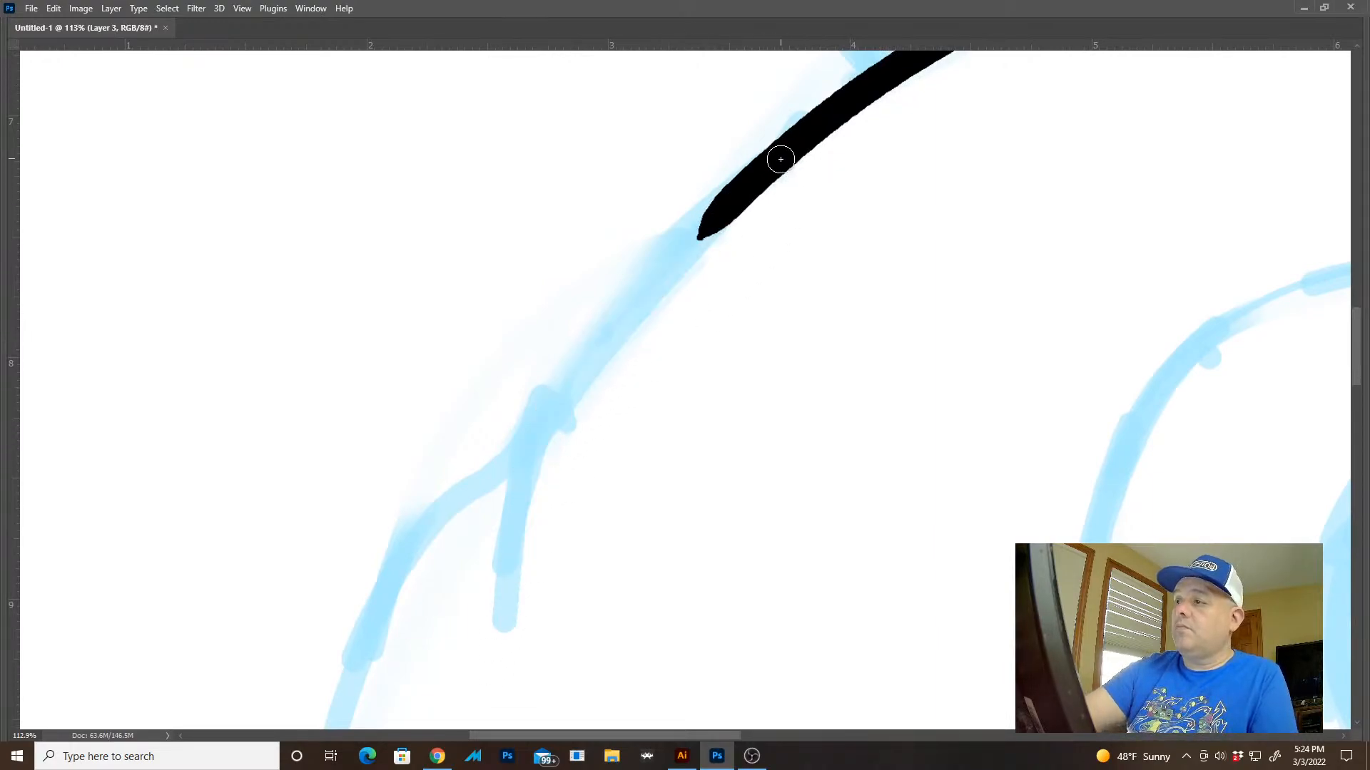
mouse_move(780, 159)
left_mouse_down()
mouse_move(624, 311)
mouse_move(507, 629)
mouse_move(596, 342)
mouse_move(925, 59)
left_mouse_up()
key("ctrl+z")
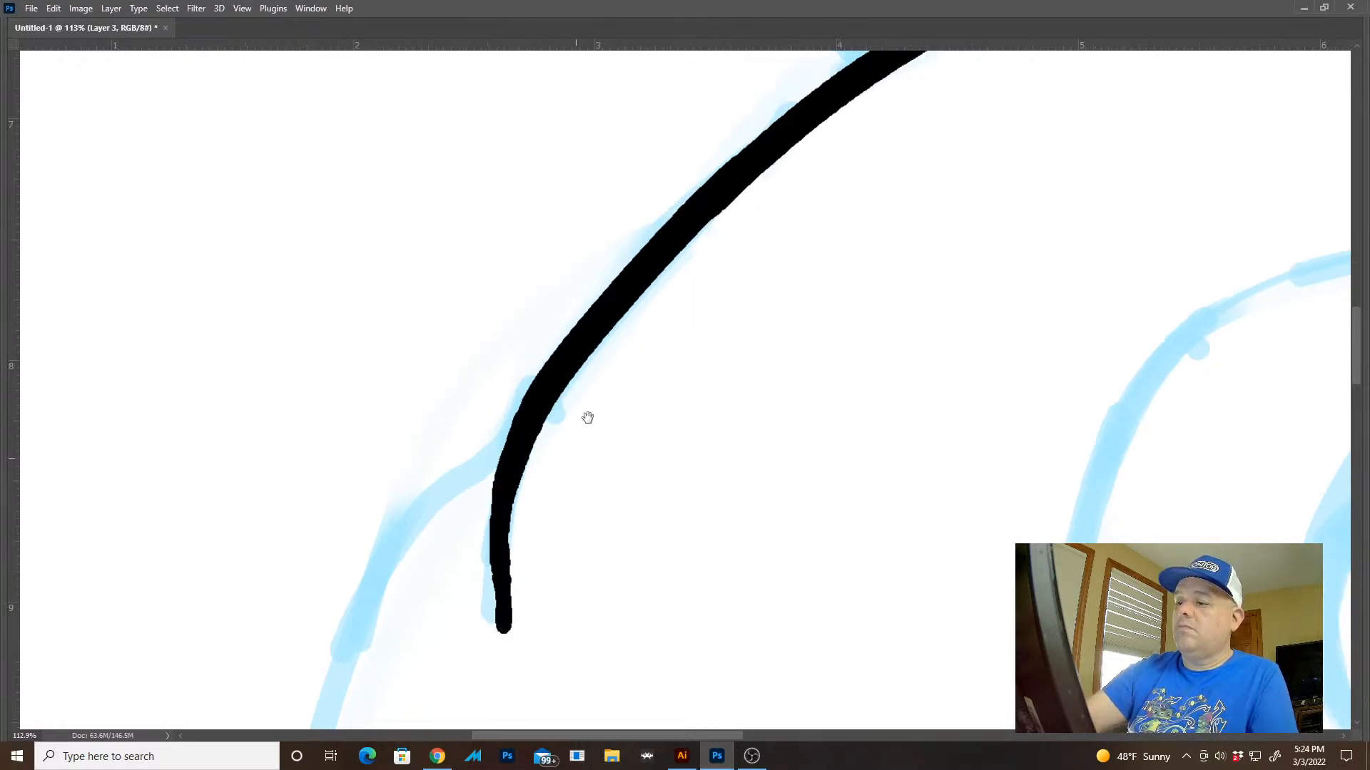
Extend the lower end of the upper left fold line slightly and taper it to a point
left_click_drag(587, 416, 682, 226)
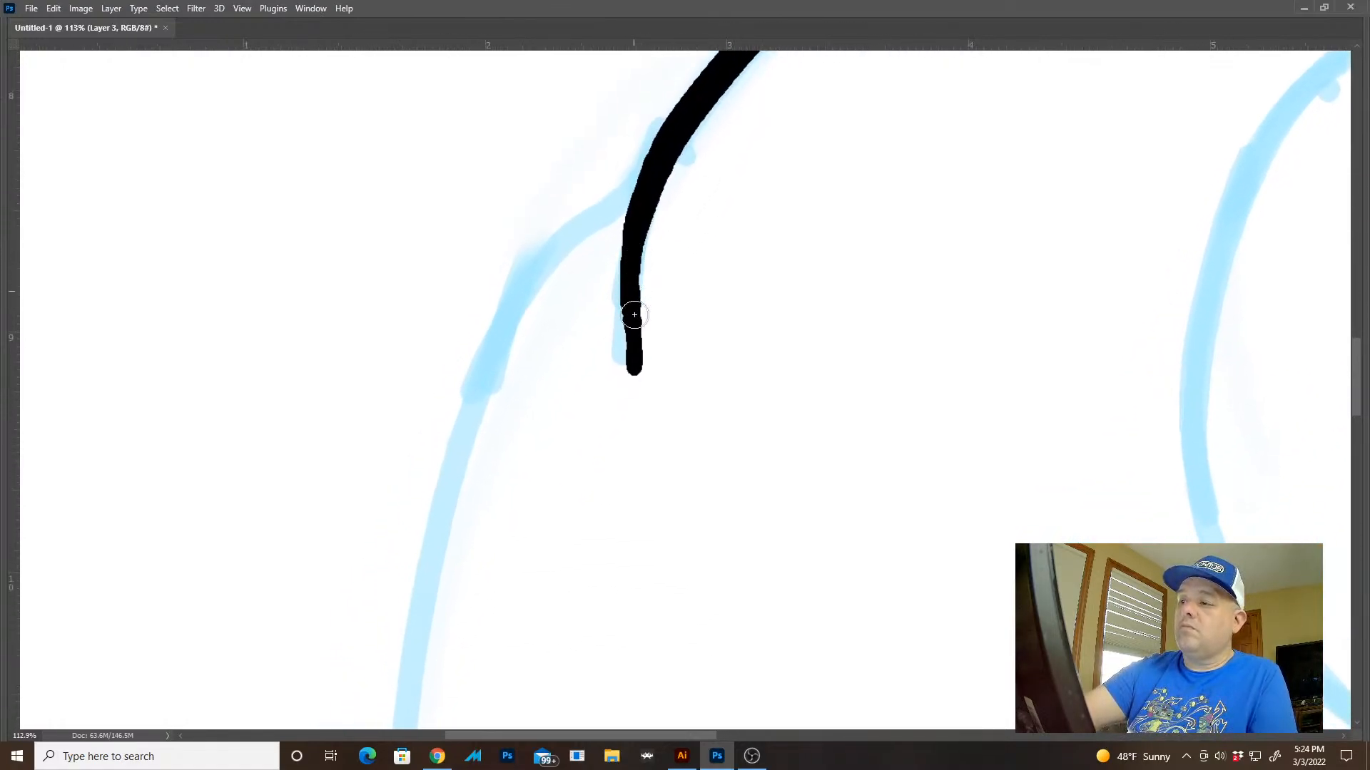
left_click_drag(634, 315, 632, 412)
left_click_drag(701, 343, 606, 311)
left_click_drag(696, 368, 666, 212)
Ink the body's lower left side from its fold to the bottom edge, plus the outer bulge above it
mouse_move(642, 357)
left_mouse_down()
mouse_move(670, 407)
mouse_move(609, 293)
mouse_move(600, 227)
mouse_move(605, 397)
mouse_move(704, 550)
mouse_move(893, 617)
left_mouse_up()
left_click_drag(752, 446, 721, 687)
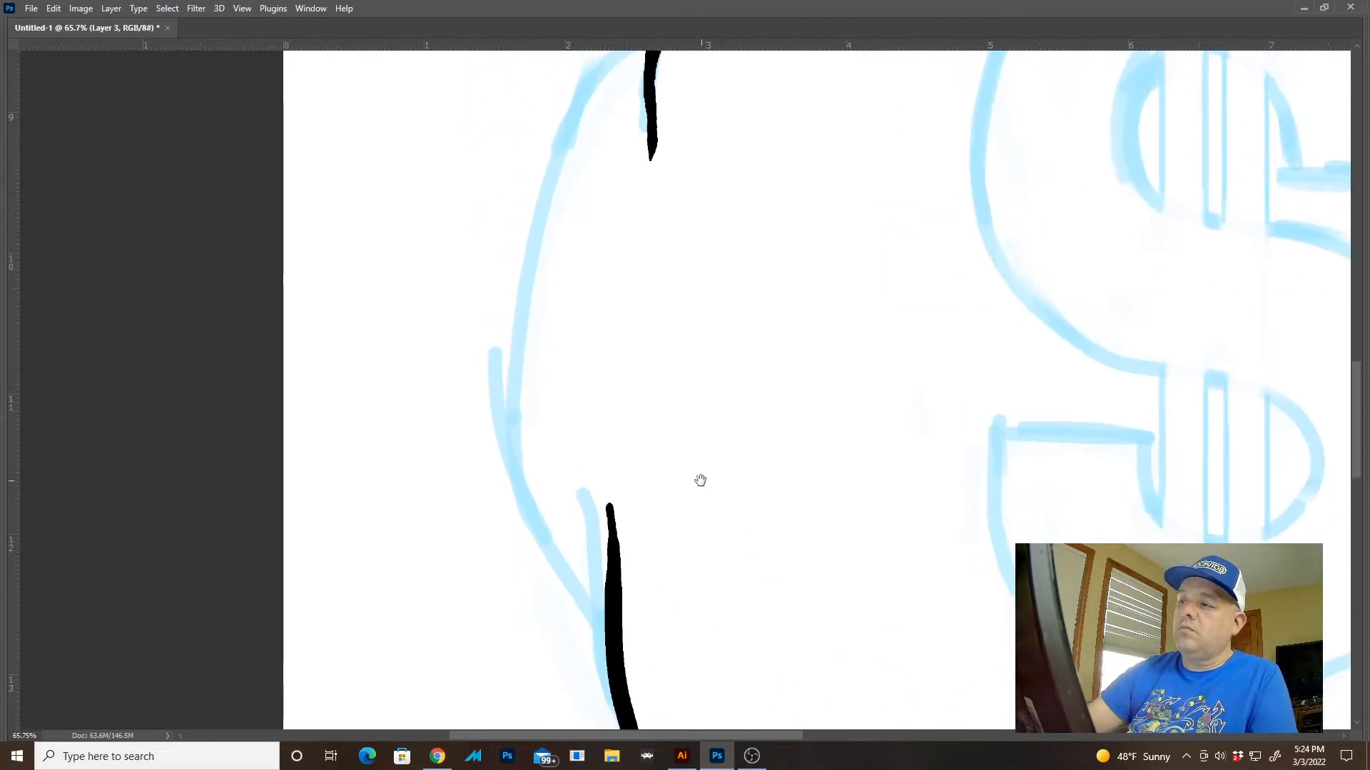
left_click_drag(700, 480, 685, 612)
mouse_move(650, 141)
left_mouse_down()
mouse_move(610, 182)
mouse_move(542, 325)
mouse_move(515, 552)
mouse_move(561, 695)
mouse_move(588, 714)
mouse_move(559, 428)
mouse_move(515, 377)
mouse_move(568, 525)
left_mouse_up()
left_click_drag(748, 572, 664, 507)
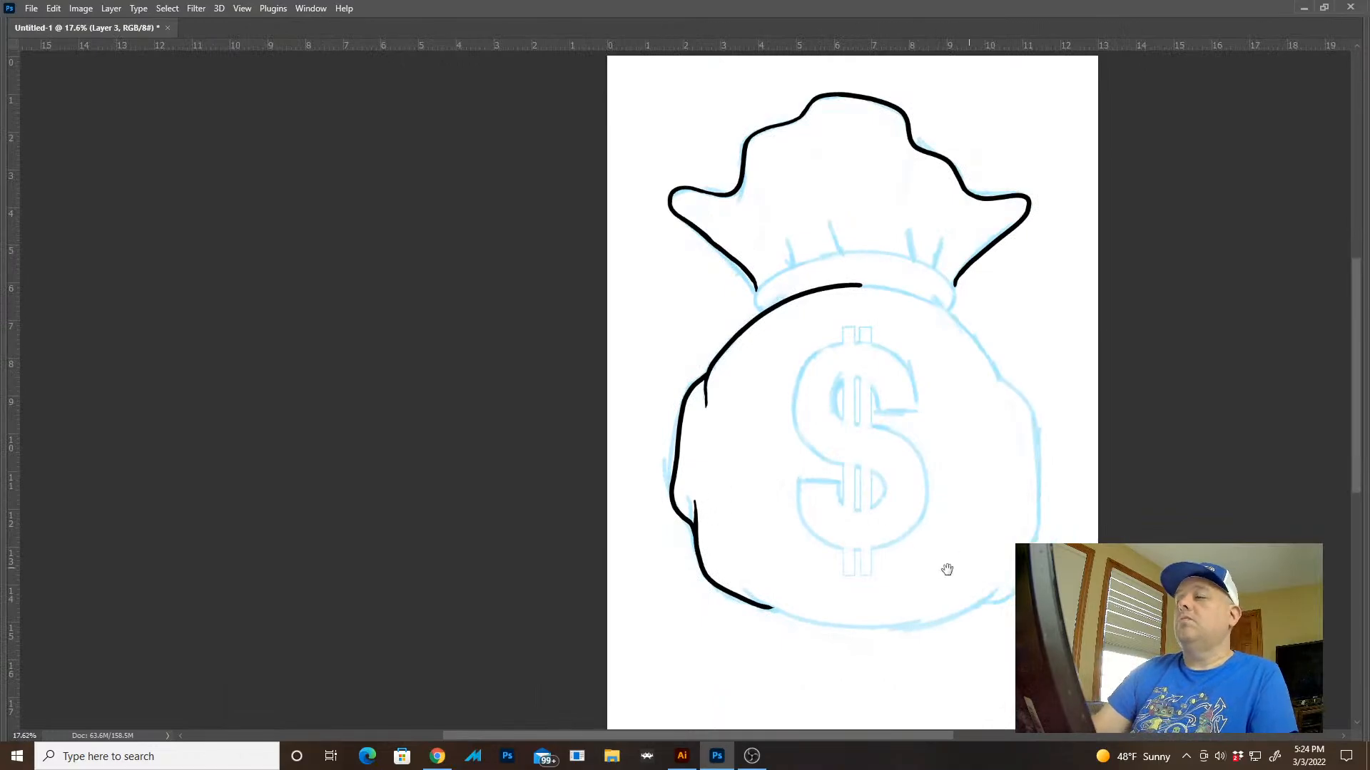
left_click_drag(946, 569, 787, 550)
left_click_drag(865, 581, 836, 563)
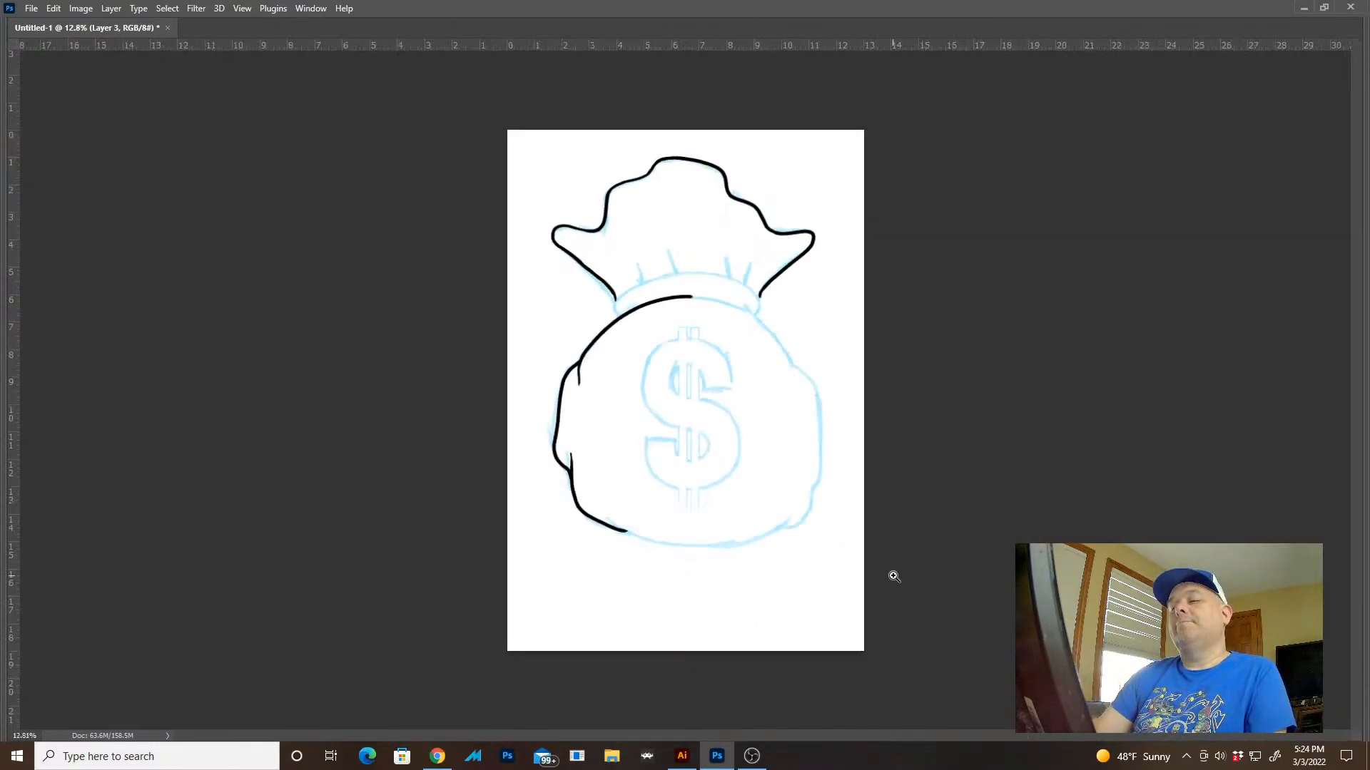
Ink the right half of the body's top arc down to the right shoulder fold on a rotated canvas
left_click_drag(749, 307, 604, 240)
left_click_drag(705, 225, 612, 345)
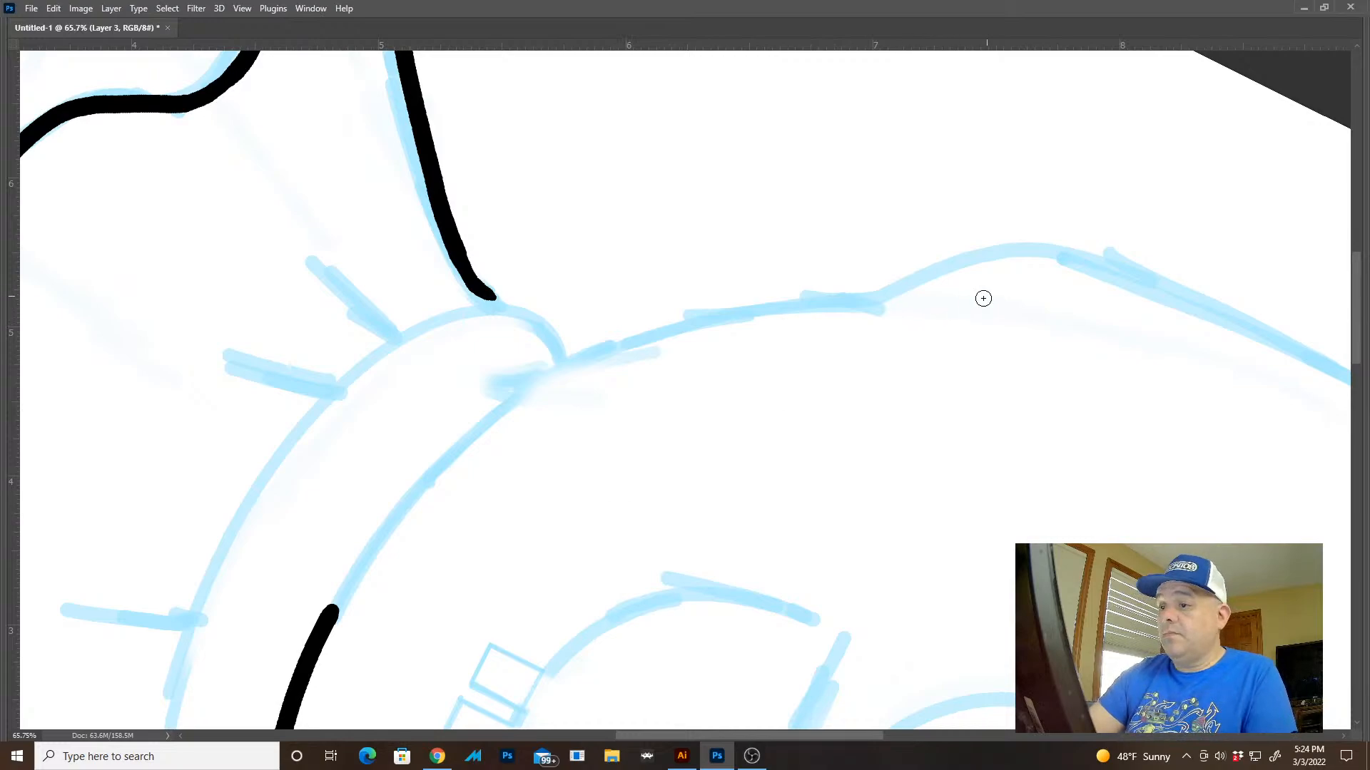
mouse_move(938, 313)
left_mouse_down()
mouse_move(798, 312)
mouse_move(544, 385)
mouse_move(308, 641)
left_mouse_up()
key("Escape")
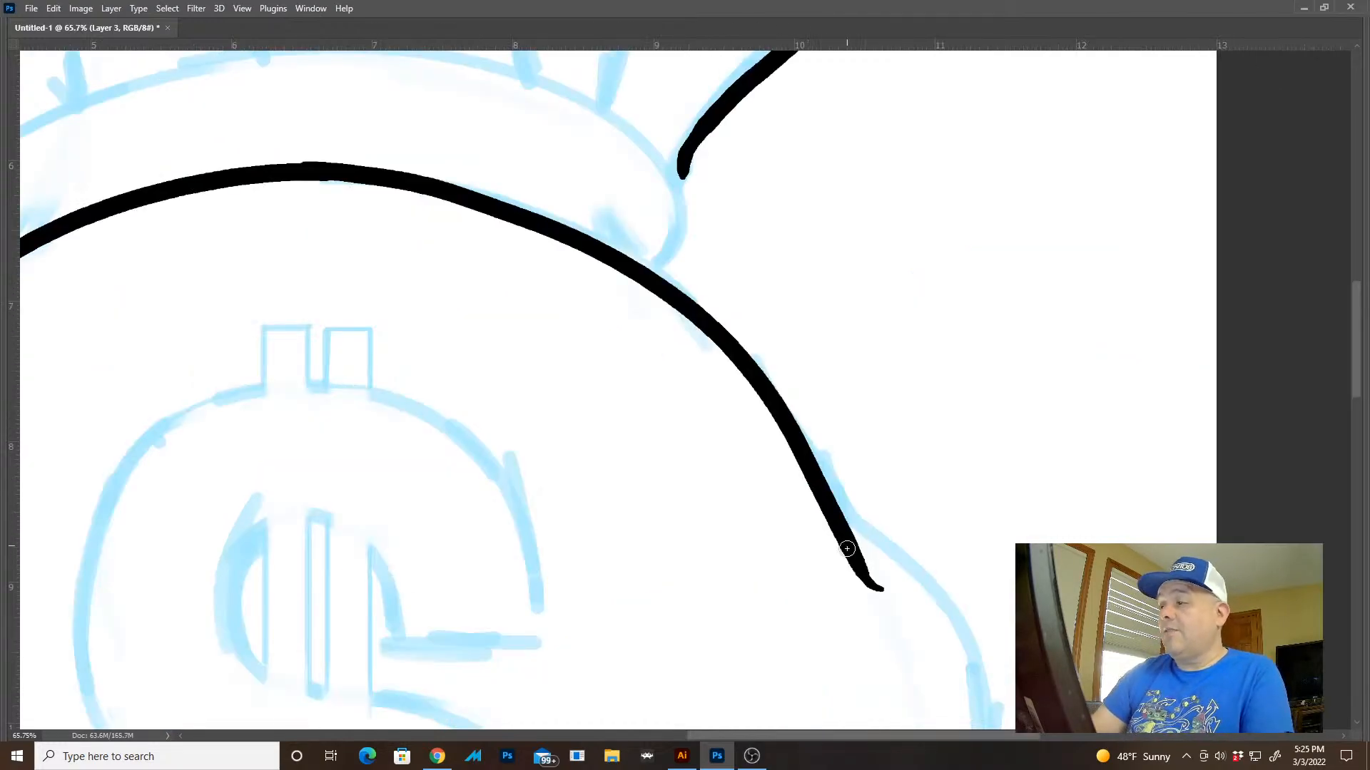
left_click_drag(846, 548, 693, 341)
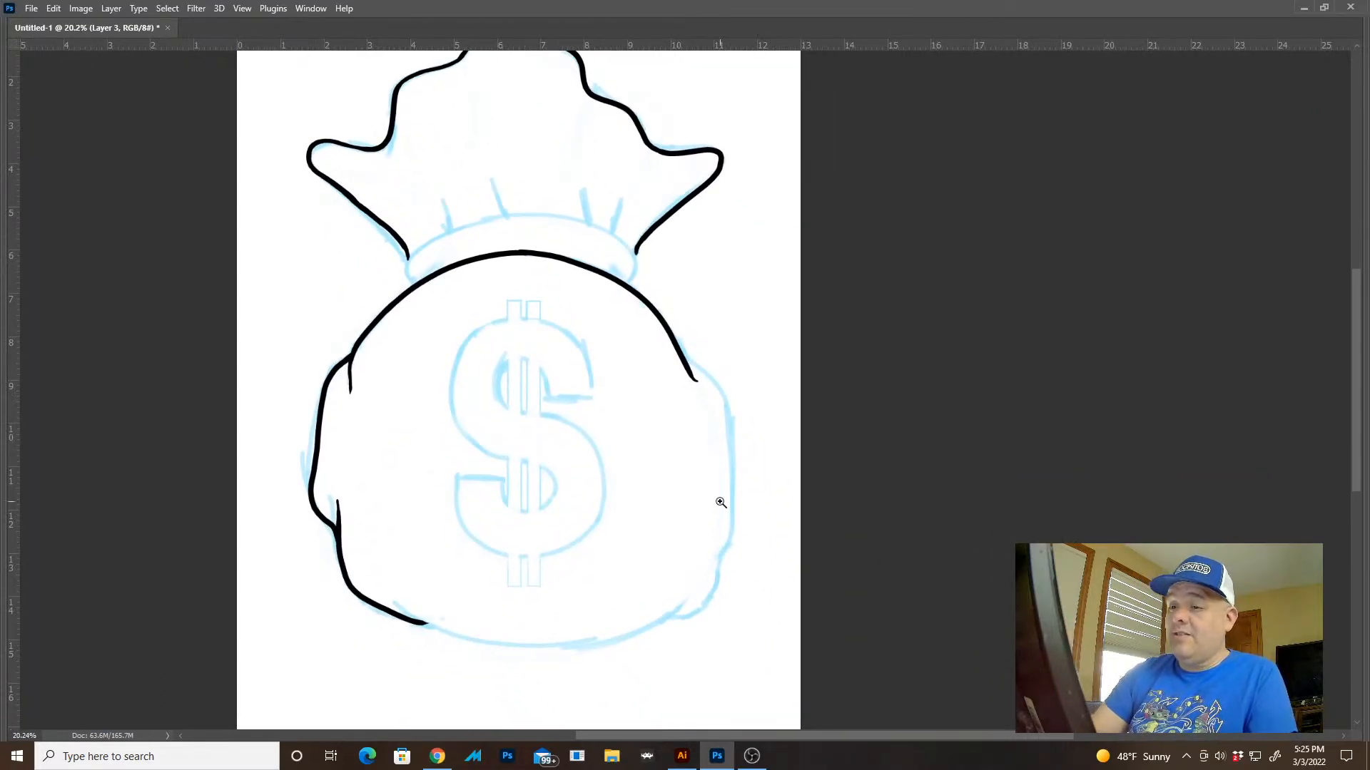
Try inking the upper curve of the body's right bulge, starting from the shoulder line
left_click_drag(737, 366, 820, 417)
left_click_drag(739, 428, 665, 239)
mouse_move(501, 127)
left_mouse_down()
mouse_move(576, 210)
mouse_move(628, 314)
left_mouse_up()
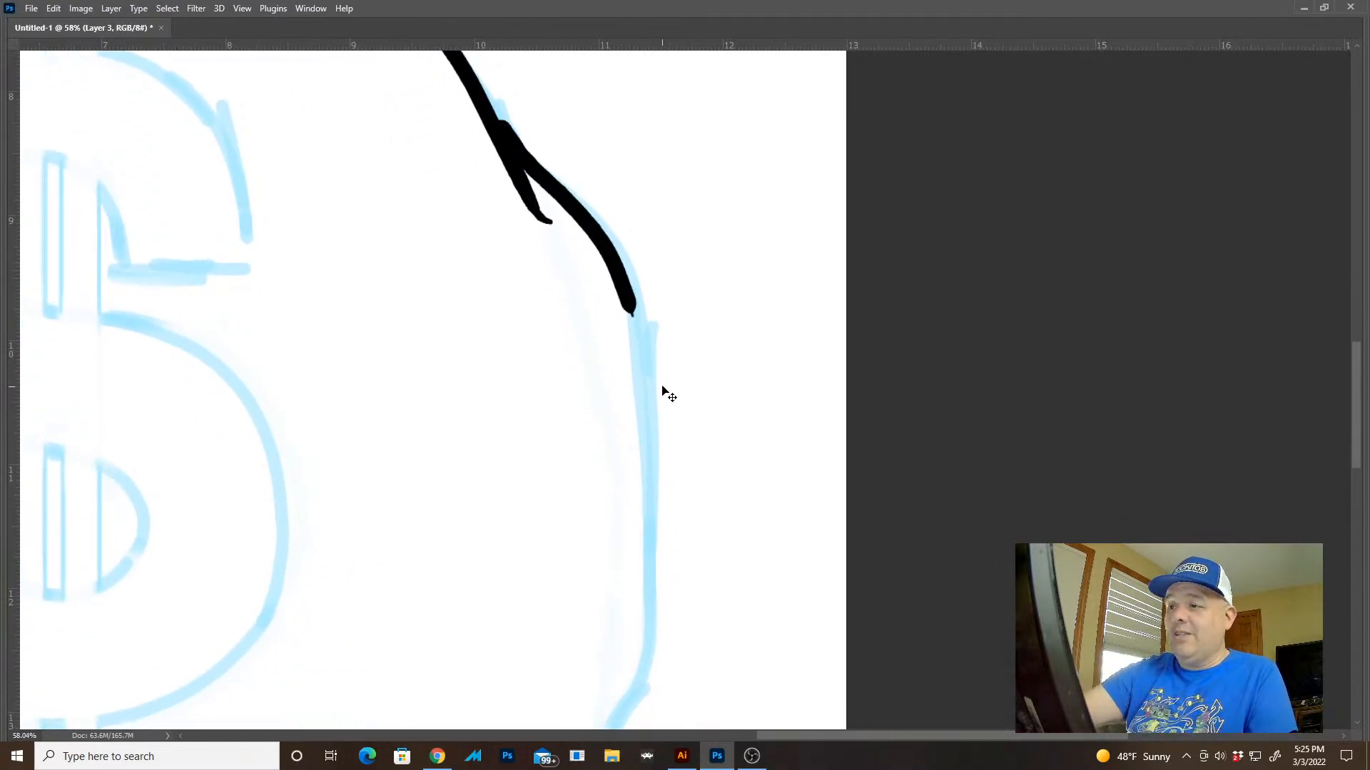
key("ctrl+z")
Ink the body's lower right bulge and the bottom edge running from the lower left fold to that bulge
mouse_move(606, 571)
left_mouse_down()
mouse_move(767, 175)
mouse_move(832, 67)
left_mouse_up()
left_click_drag(754, 496, 945, 582)
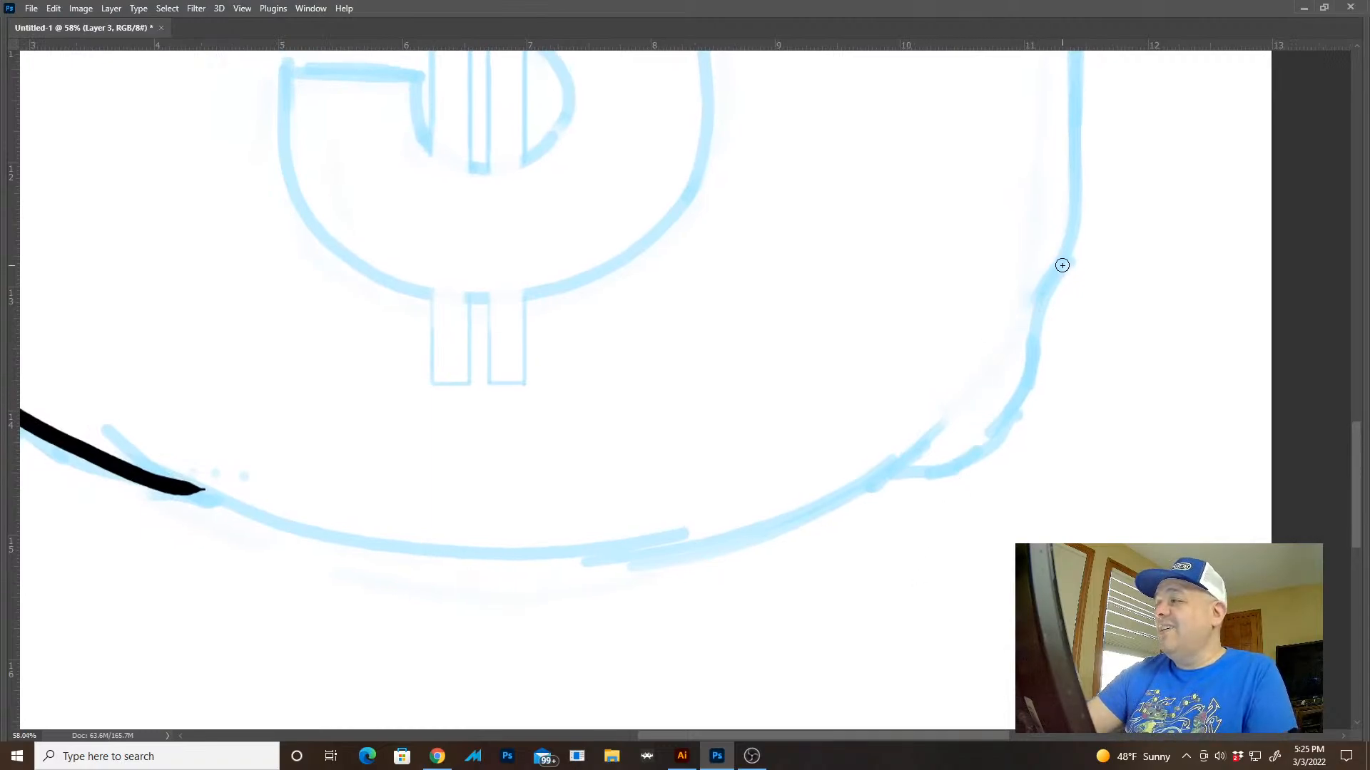
mouse_move(1066, 263)
left_mouse_down()
mouse_move(972, 464)
mouse_move(920, 480)
mouse_move(991, 381)
mouse_move(761, 459)
mouse_move(440, 469)
mouse_move(254, 405)
mouse_move(196, 358)
mouse_move(261, 401)
mouse_move(409, 456)
left_mouse_up()
key("ctrl+z")
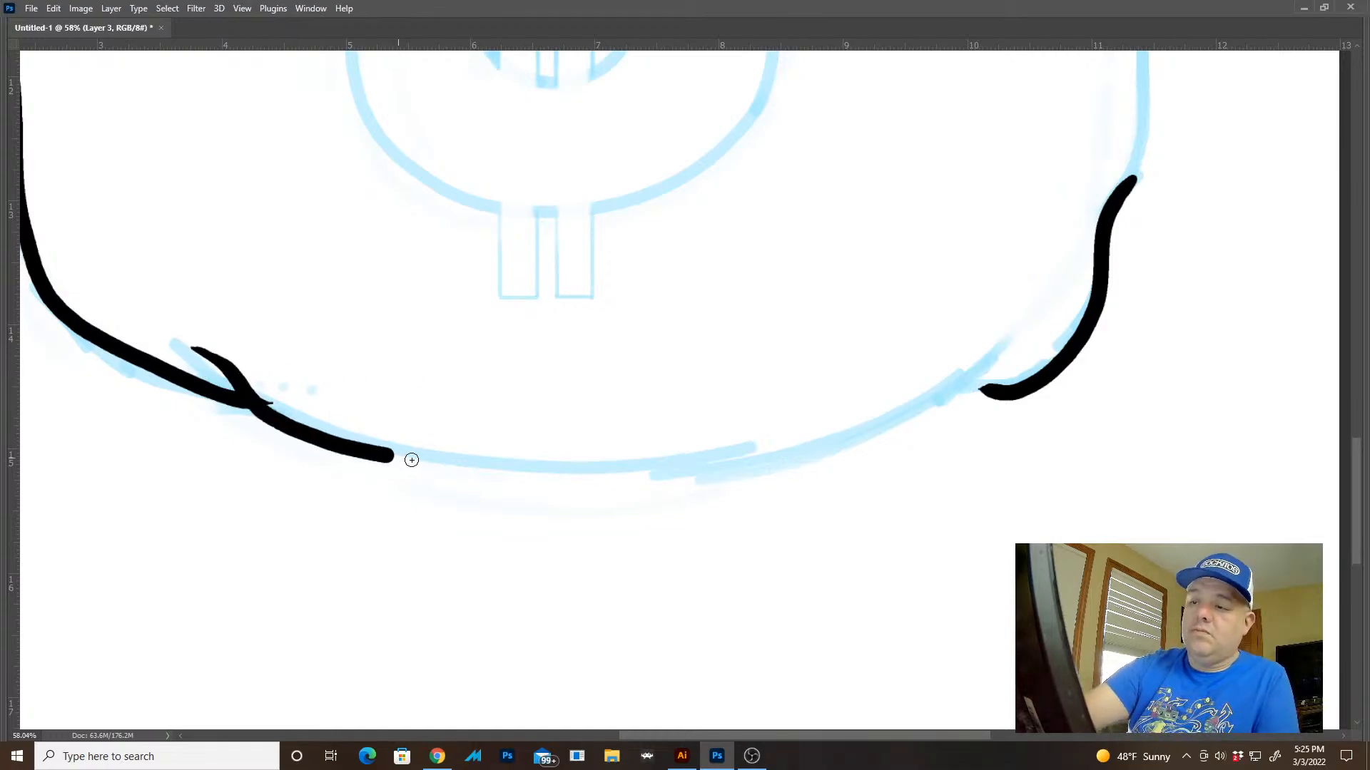
key("ctrl+z")
mouse_move(206, 352)
left_mouse_down()
mouse_move(395, 452)
mouse_move(630, 480)
mouse_move(810, 468)
mouse_move(986, 389)
left_mouse_up()
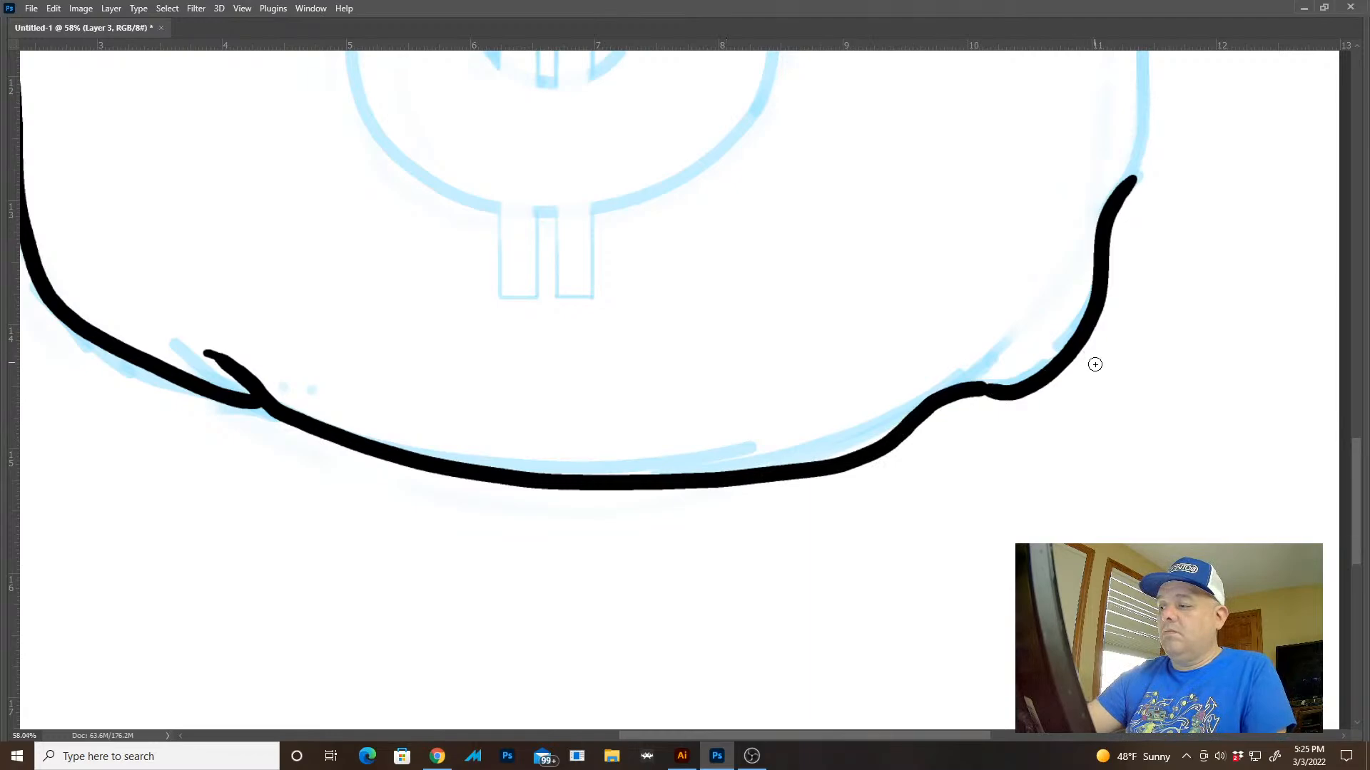
left_click_drag(1093, 466, 1009, 370)
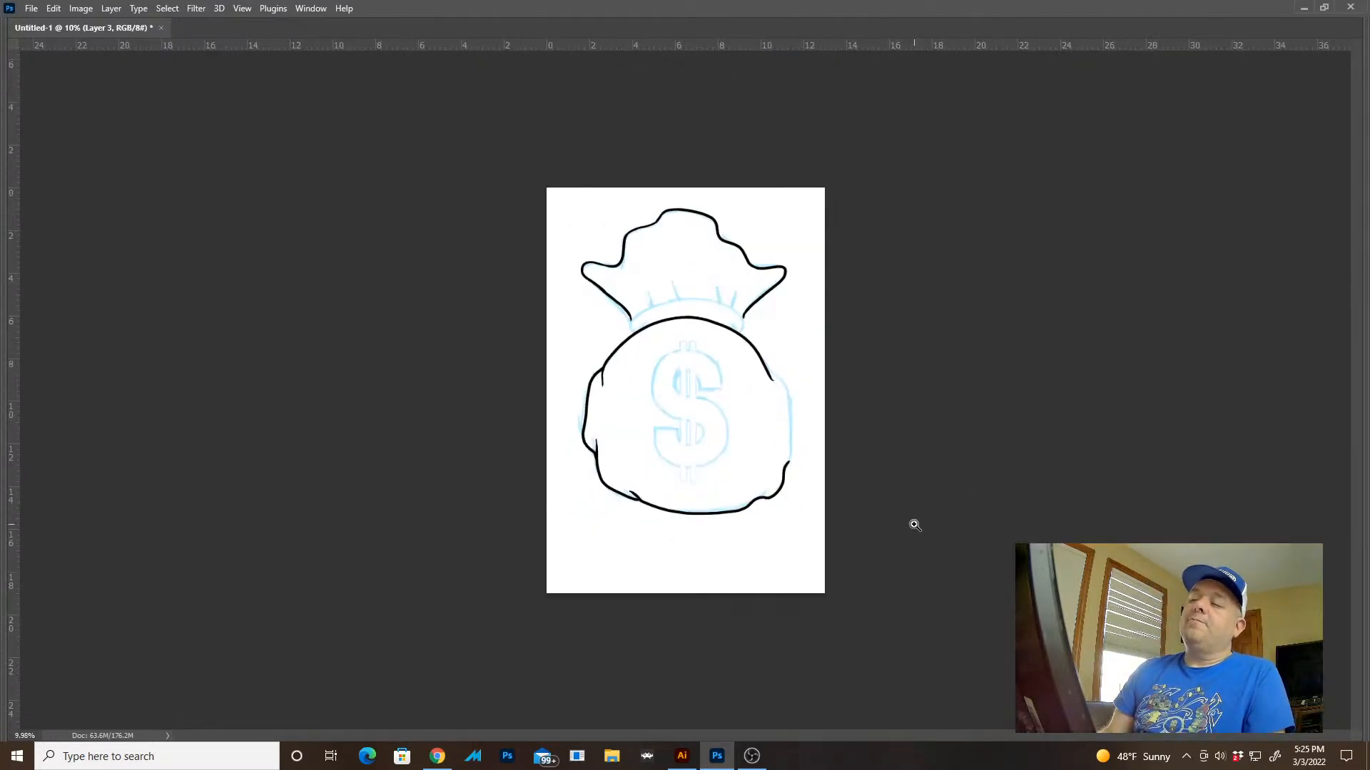
Try inking the body's right side in one stroke from the shoulder fold down to the lower right bulge
left_click_drag(827, 441, 908, 492)
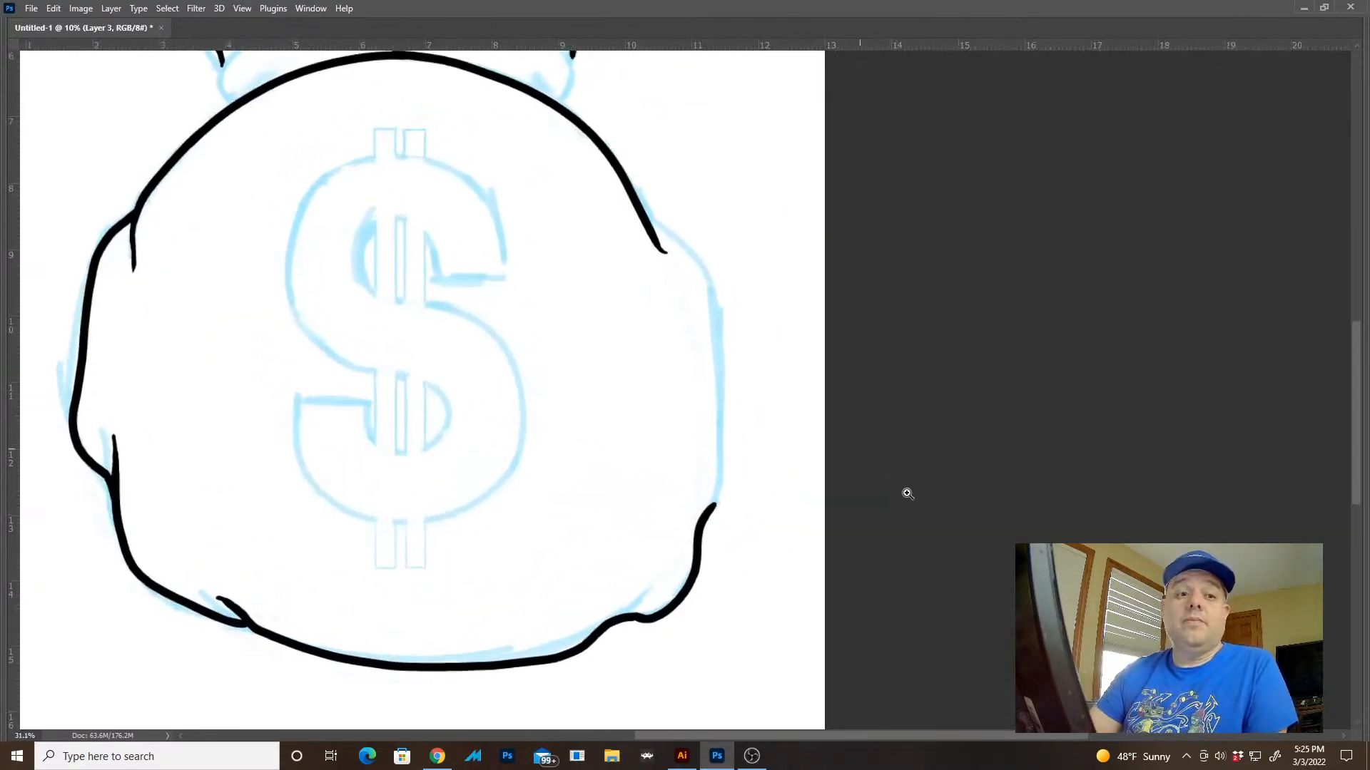
left_click_drag(723, 486, 852, 354)
left_click_drag(900, 277, 857, 458)
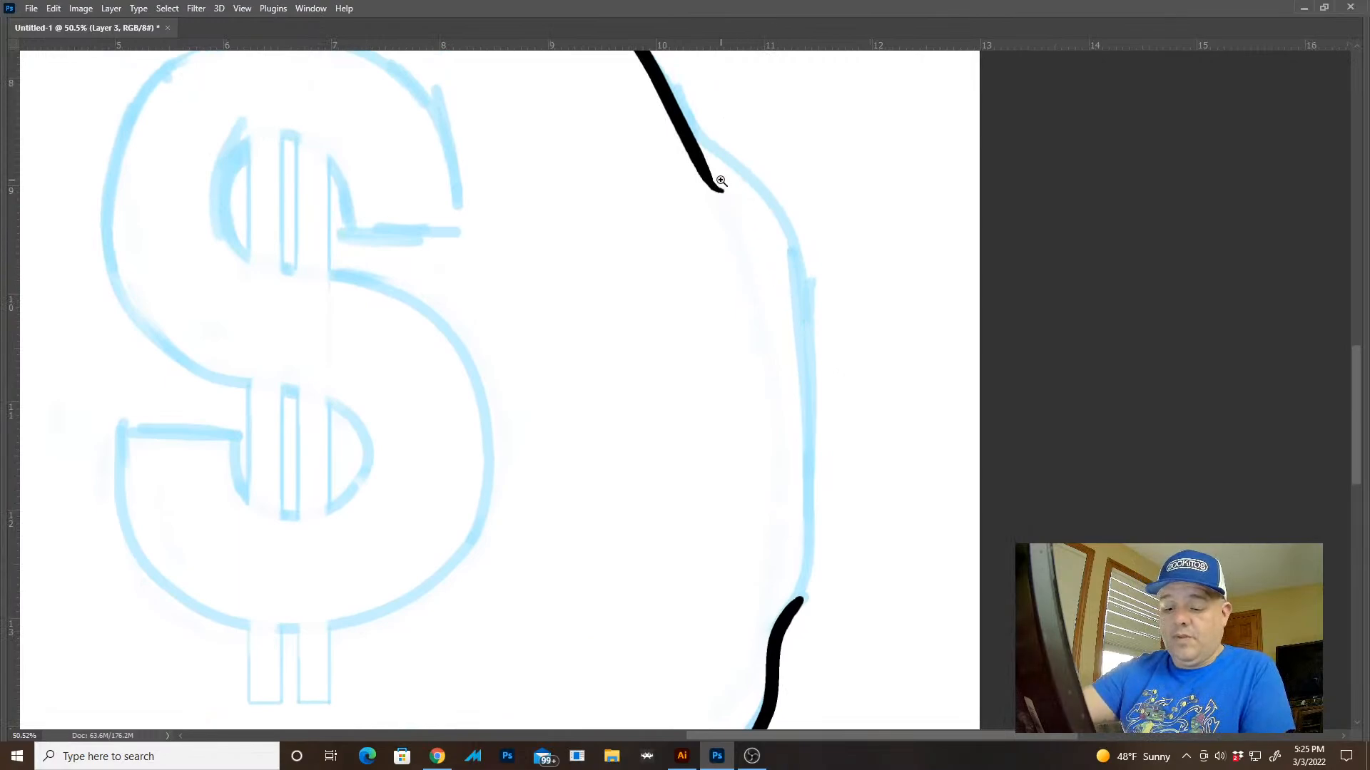
left_click_drag(721, 178, 714, 192)
mouse_move(677, 137)
left_mouse_down()
mouse_move(766, 203)
mouse_move(823, 514)
mouse_move(813, 585)
left_mouse_up()
left_click_drag(886, 531, 830, 479)
left_click_drag(849, 396, 866, 428)
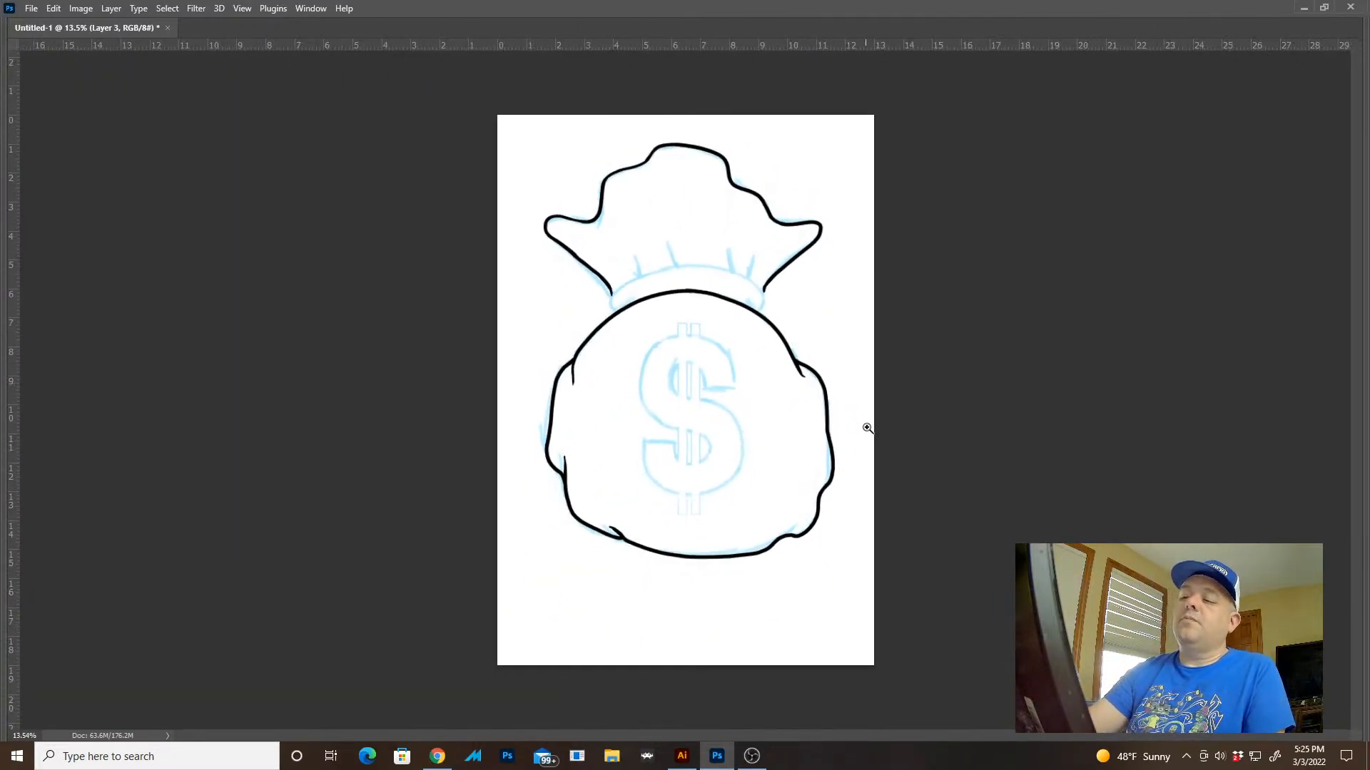
key("ctrl+z")
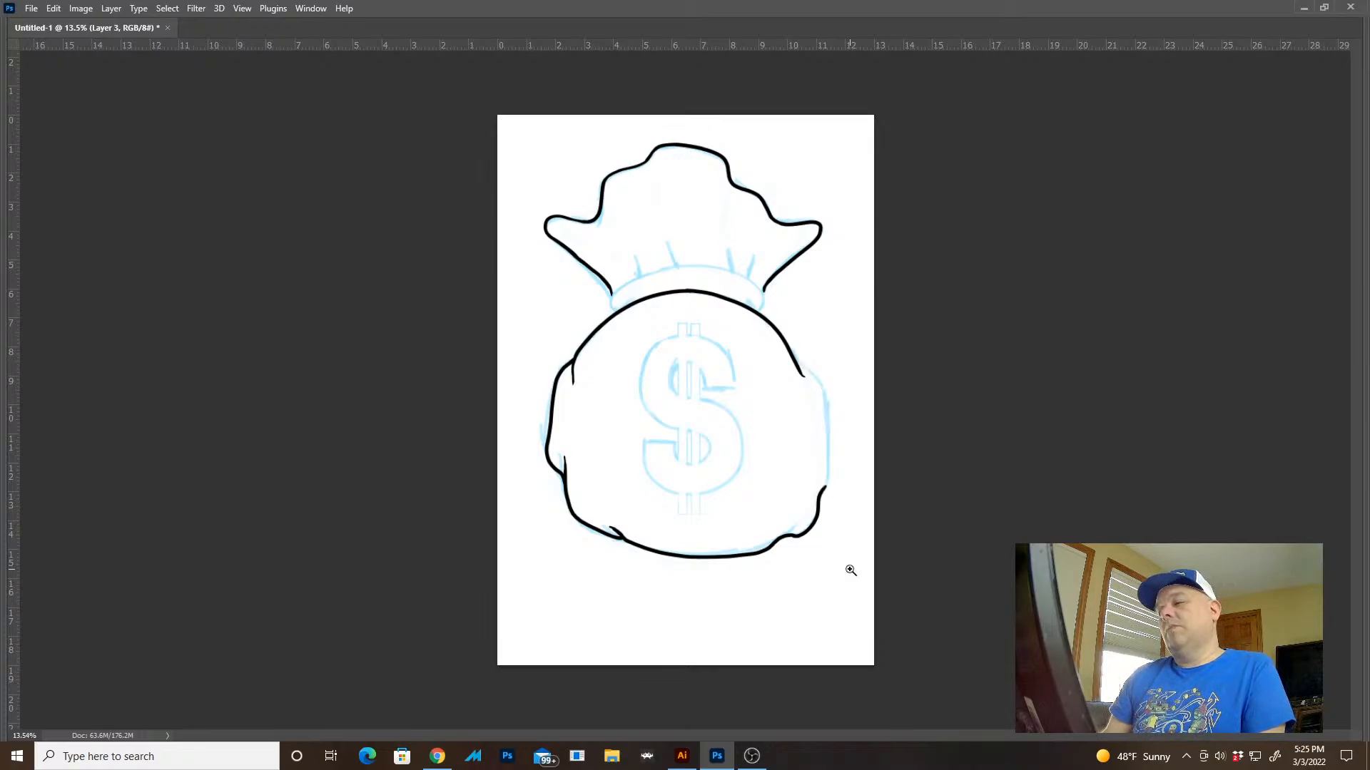
Ink the body's right side from the right shoulder fold down to the lower right bulge, closing the body outline
left_click_drag(841, 409, 962, 483)
mouse_move(750, 297)
left_mouse_down()
mouse_move(724, 231)
mouse_move(738, 246)
mouse_move(764, 520)
left_mouse_up()
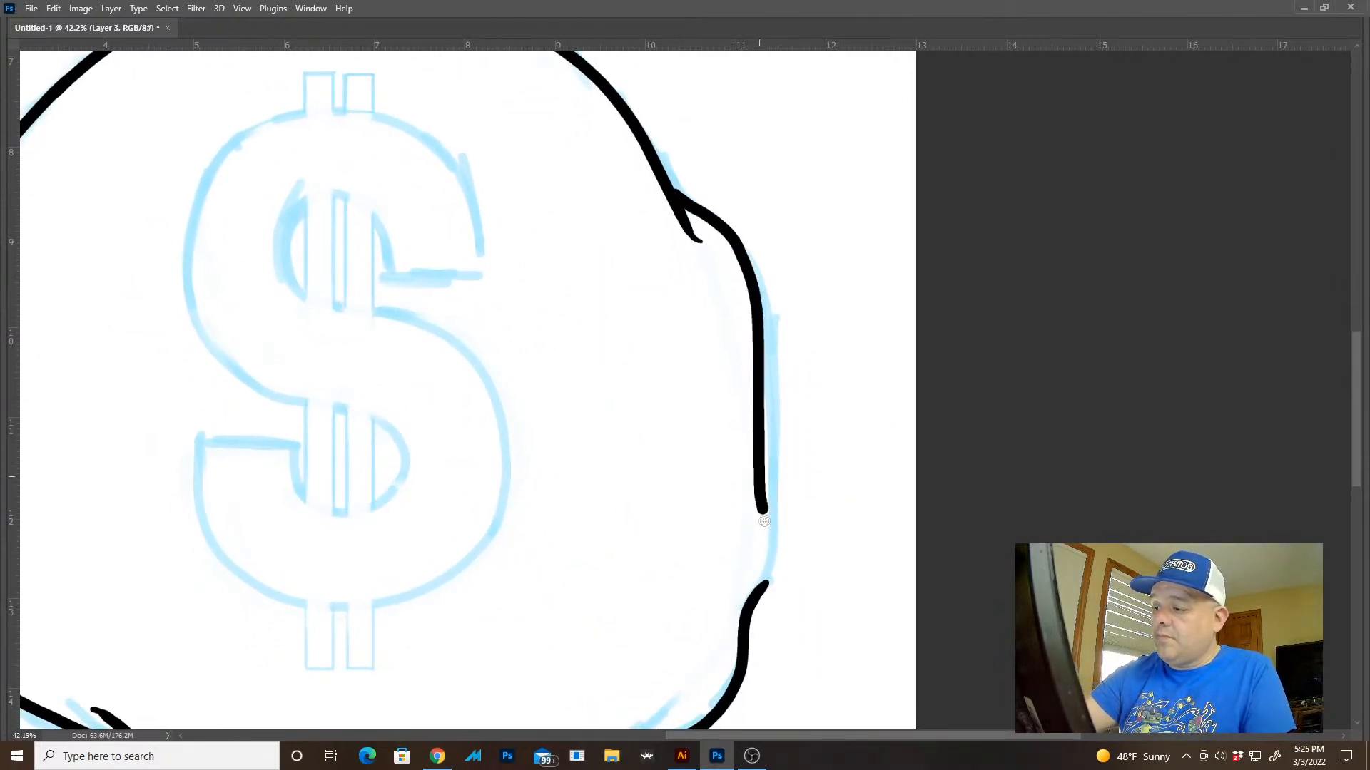
key("ctrl+z")
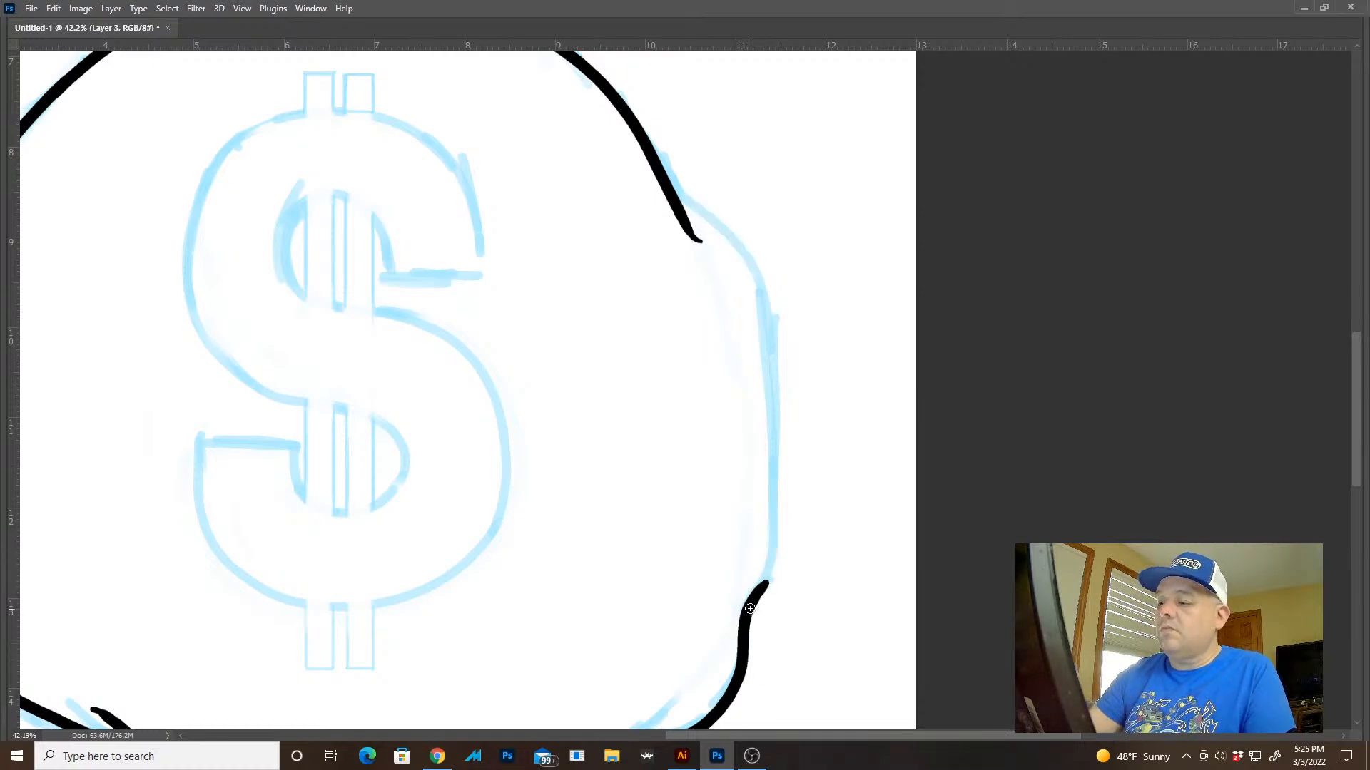
mouse_move(759, 595)
left_mouse_down()
mouse_move(773, 522)
mouse_move(747, 282)
mouse_move(722, 224)
mouse_move(770, 555)
left_mouse_up()
key("ctrl+z")
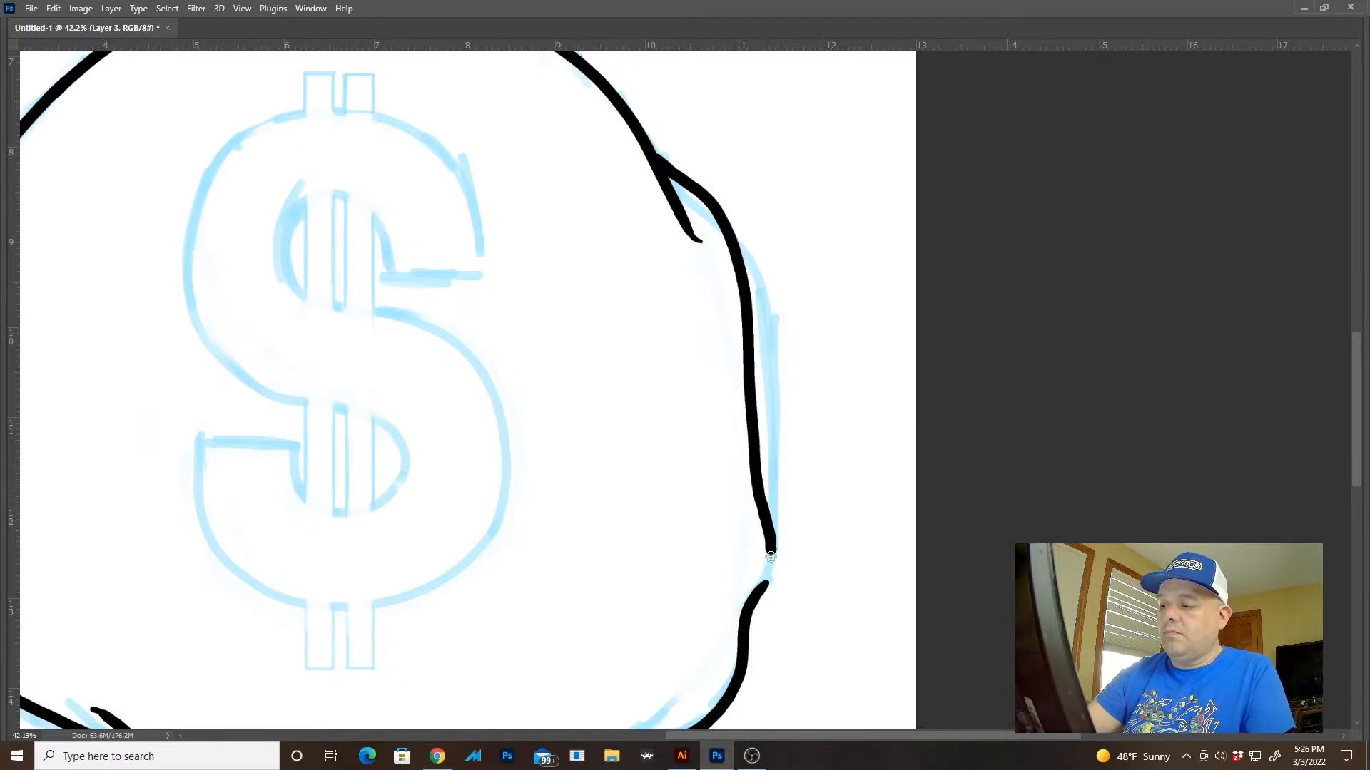
left_click_drag(856, 603, 760, 495)
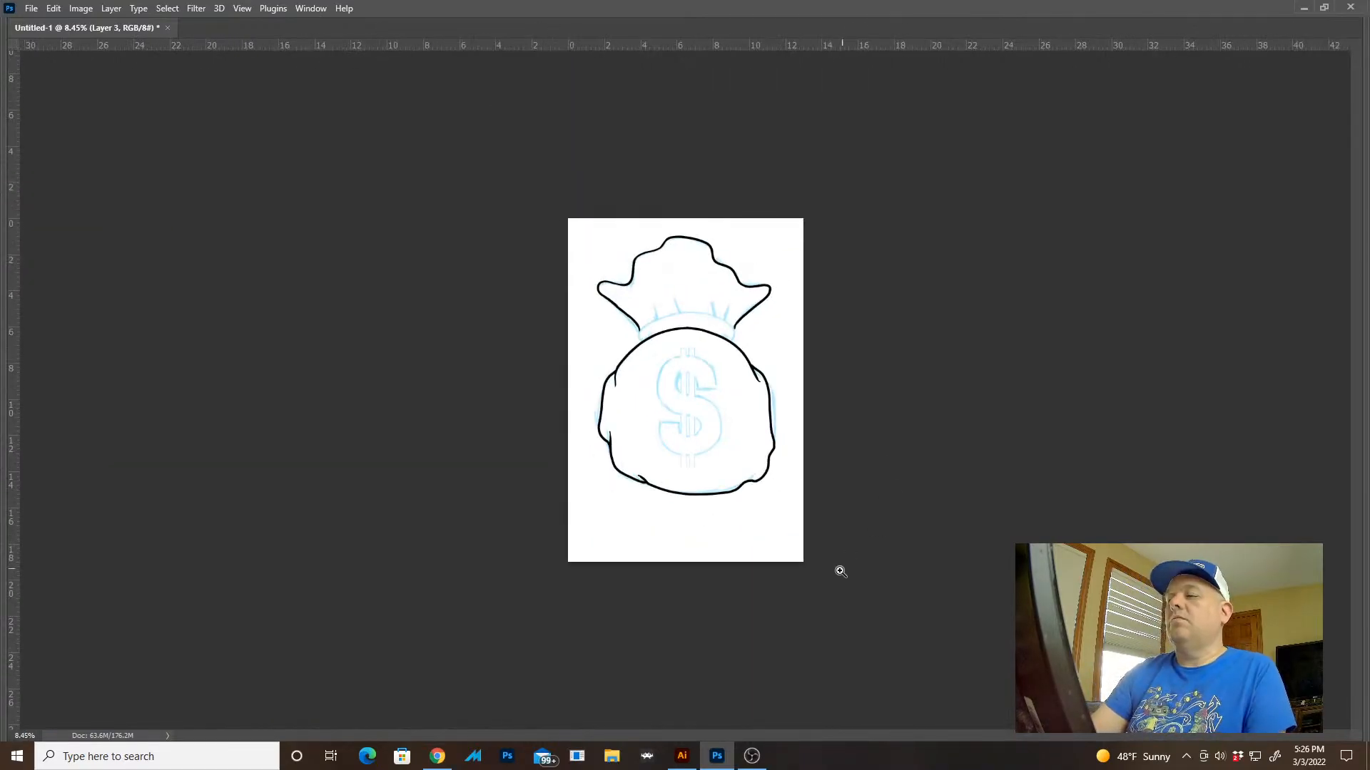
left_click_drag(774, 406, 856, 511)
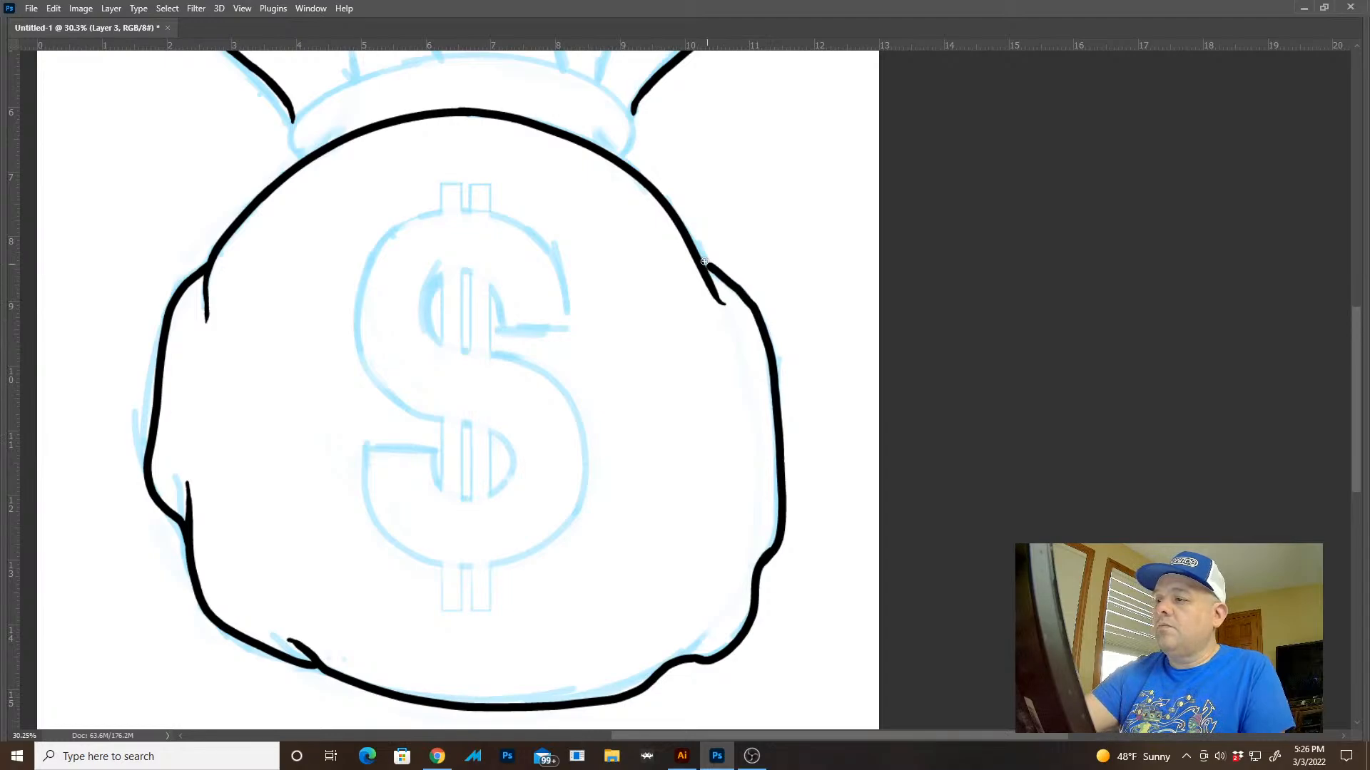
left_click_drag(834, 398, 813, 348)
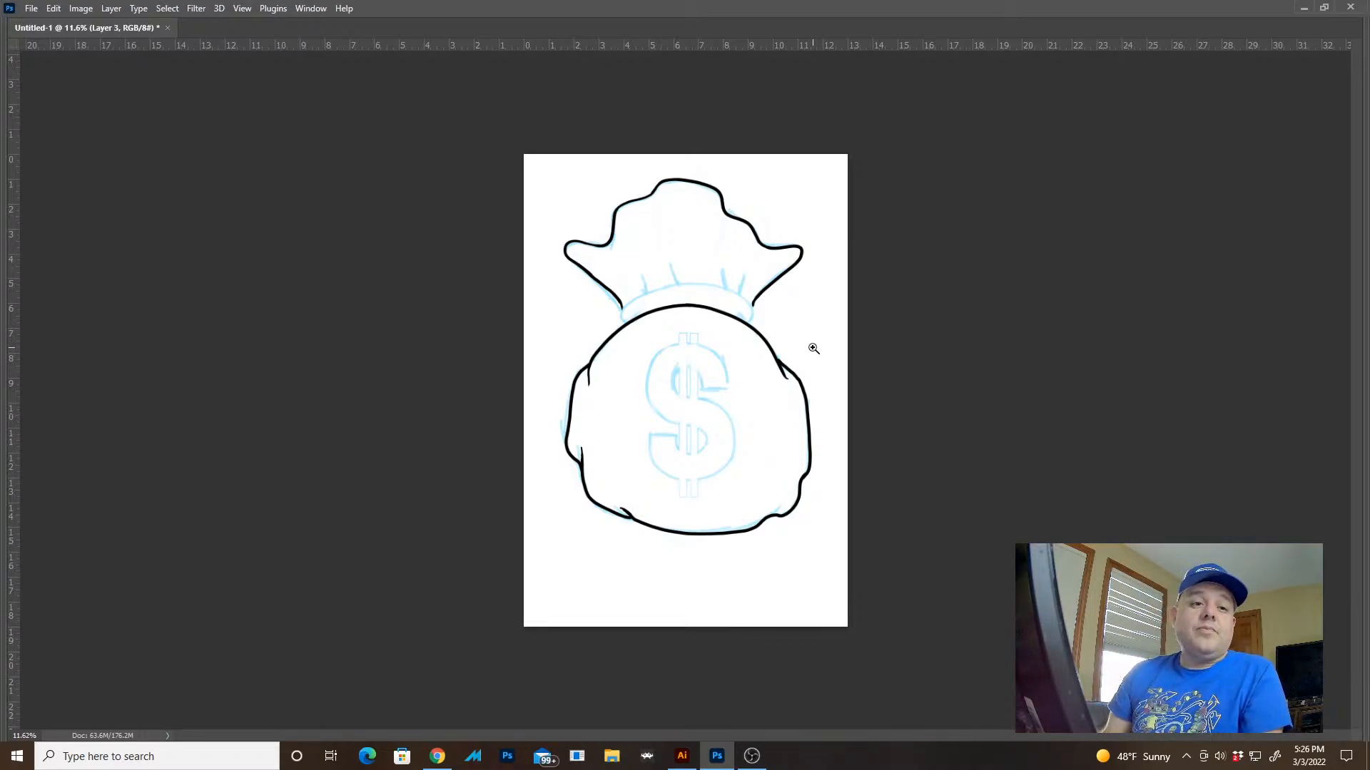
Ink the neck band's rounded right end and its upper edge as far as the middle
mouse_move(725, 291)
left_mouse_down()
mouse_move(660, 361)
mouse_move(804, 382)
left_mouse_up()
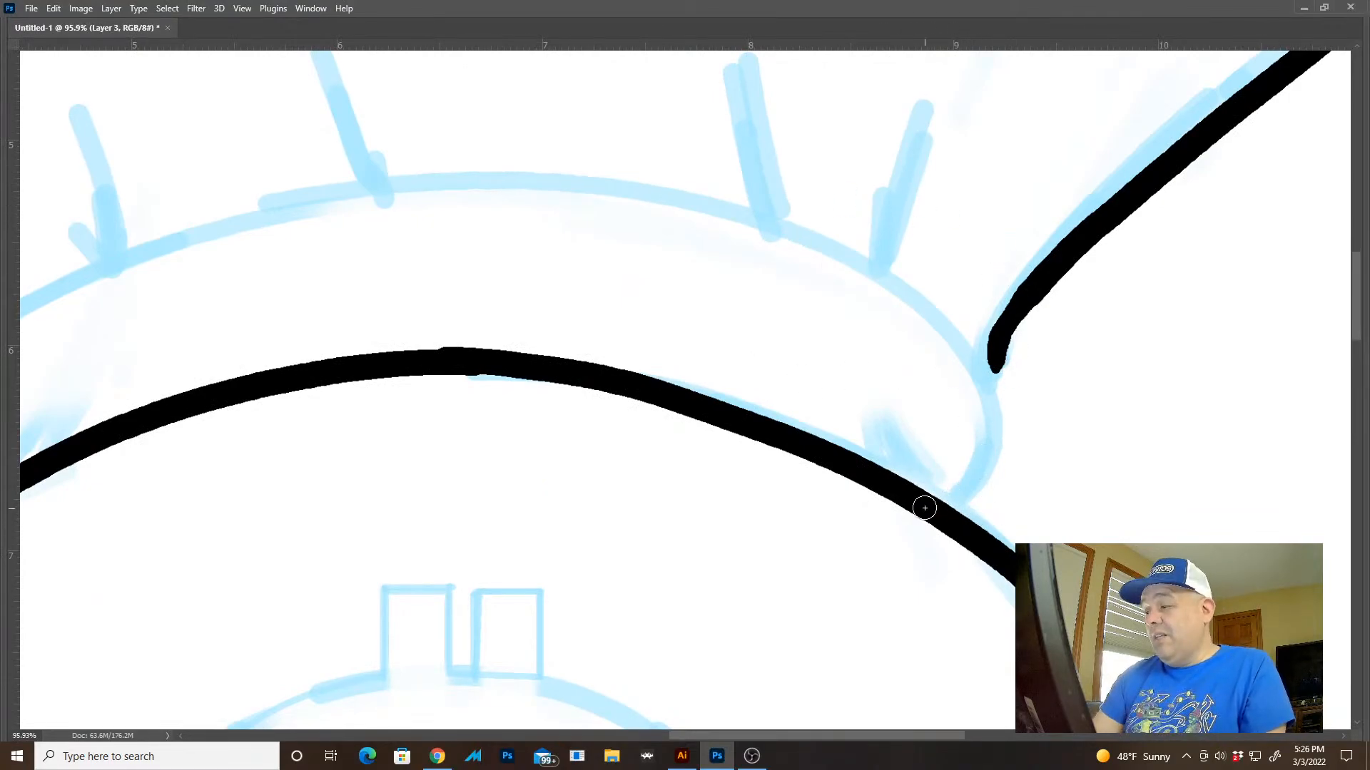
mouse_move(930, 508)
left_mouse_down()
mouse_move(1006, 449)
mouse_move(846, 253)
mouse_move(314, 195)
left_mouse_up()
left_click_drag(438, 315, 954, 321)
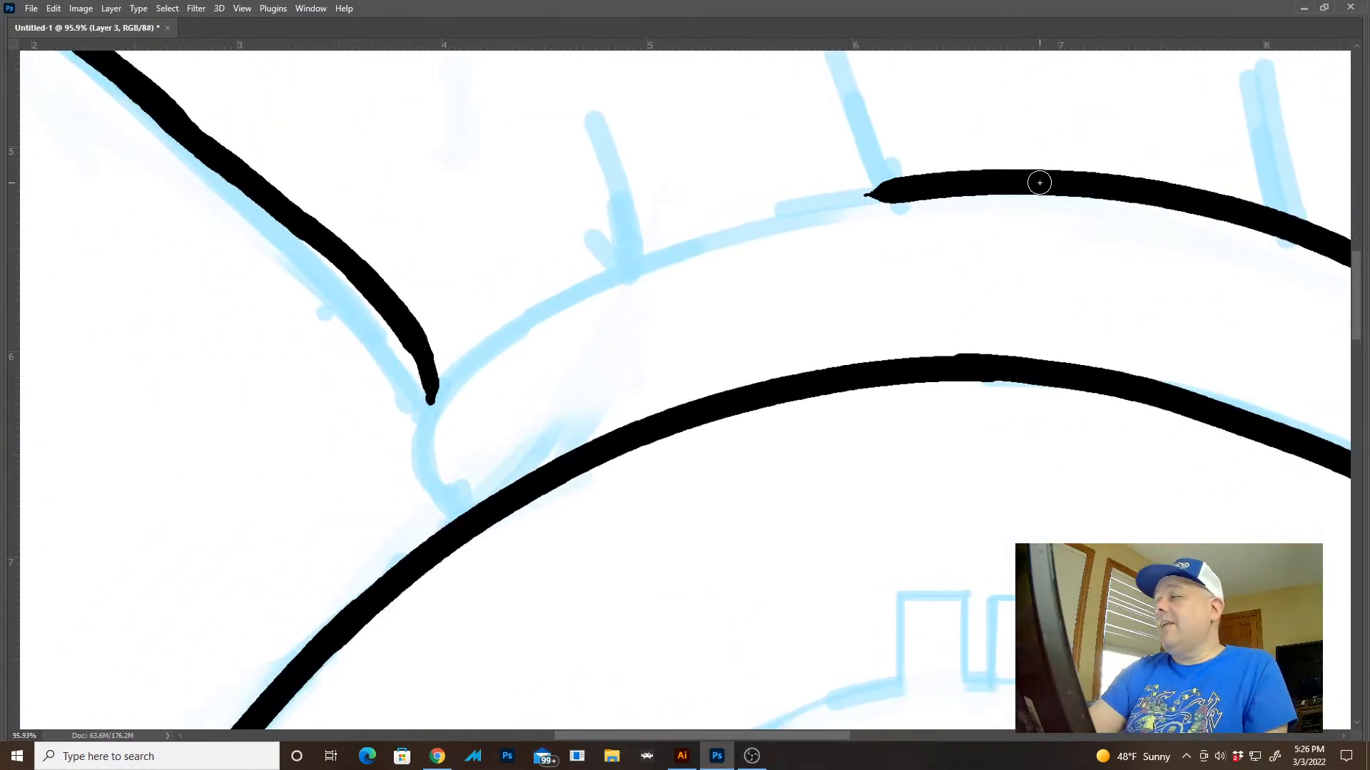
Try inking the left half of the neck band's upper edge together with its rounded left end
mouse_move(999, 181)
left_mouse_down()
mouse_move(752, 220)
mouse_move(513, 324)
mouse_move(410, 473)
mouse_move(472, 508)
mouse_move(420, 435)
mouse_move(570, 294)
mouse_move(878, 196)
mouse_move(959, 198)
mouse_move(788, 219)
mouse_move(479, 353)
mouse_move(417, 471)
mouse_move(614, 434)
left_mouse_up()
key("ctrl+z")
key("ctrl+z")
key("ctrl+z")
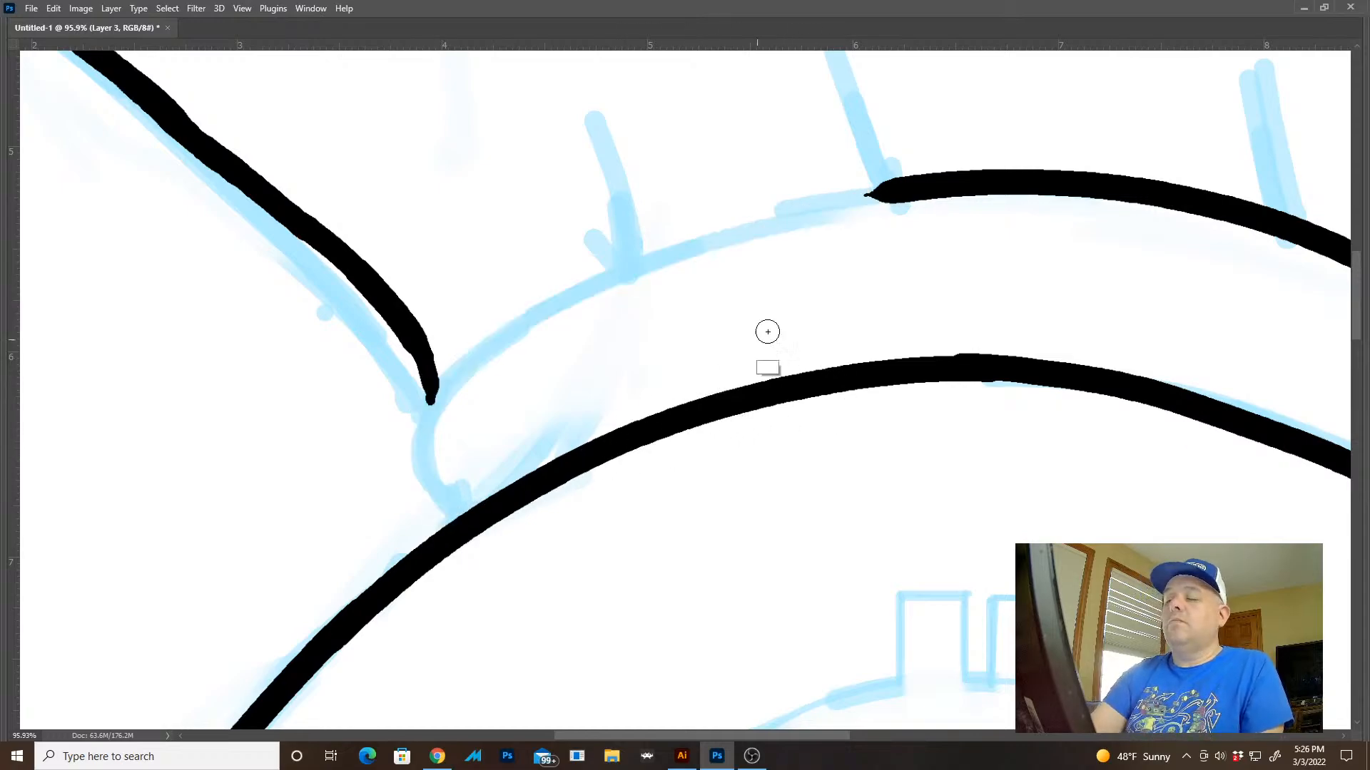
mouse_move(963, 187)
left_mouse_down()
mouse_move(832, 205)
mouse_move(493, 354)
mouse_move(417, 463)
mouse_move(552, 494)
left_mouse_up()
key("ctrl+z")
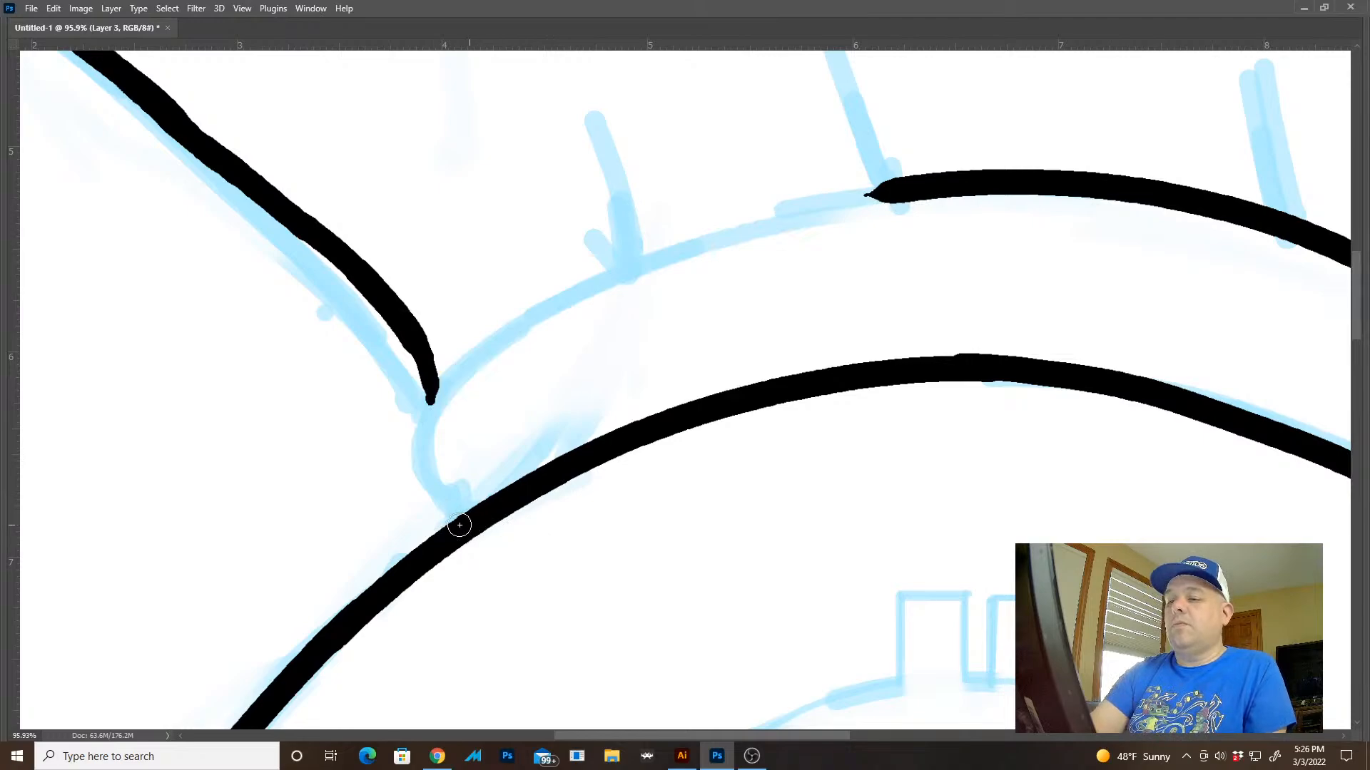
mouse_move(460, 525)
left_mouse_down()
mouse_move(416, 412)
mouse_move(582, 270)
mouse_move(913, 193)
mouse_move(1256, 237)
left_mouse_up()
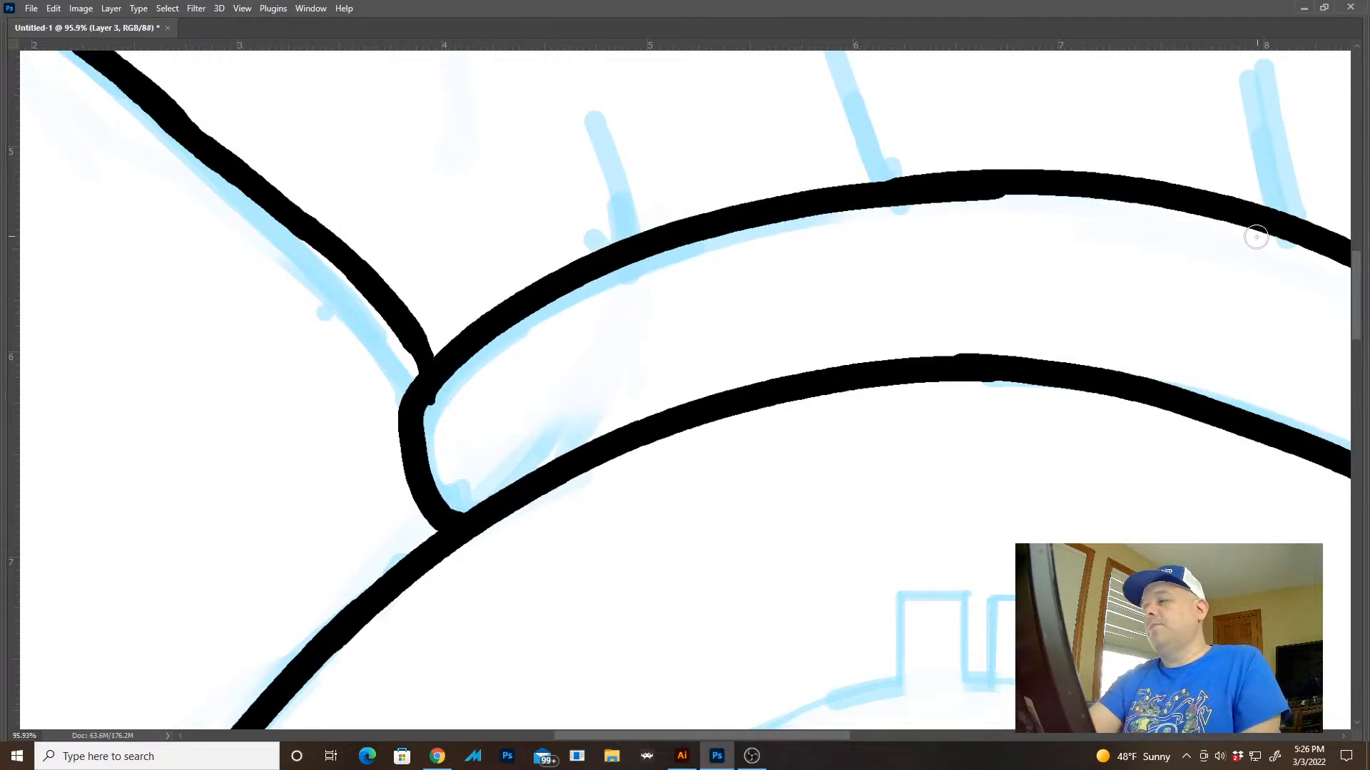
key("ctrl+z")
mouse_move(948, 189)
left_mouse_down()
mouse_move(655, 256)
mouse_move(425, 397)
mouse_move(426, 514)
mouse_move(472, 508)
left_mouse_up()
key("ctrl+z")
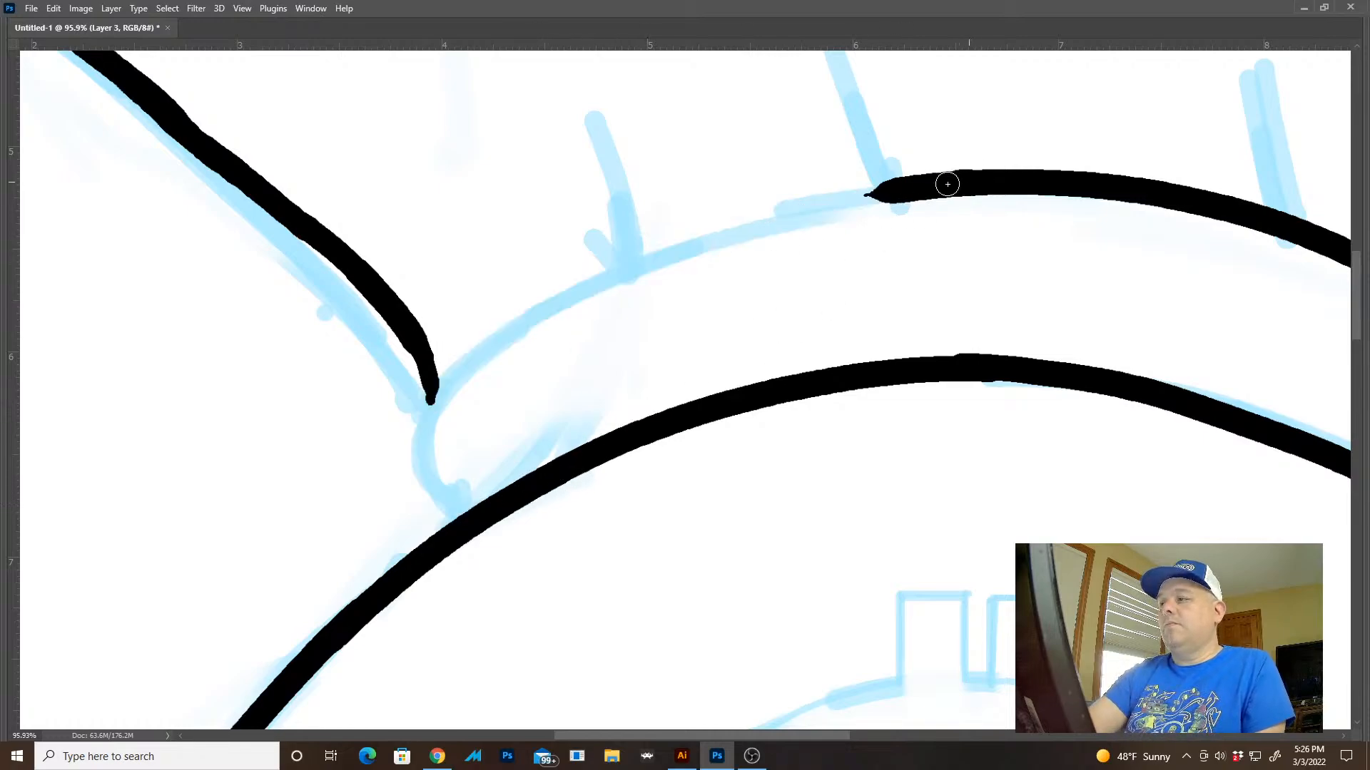
Ink the neck band's upper edge from the middle around its rounded left end down to the body outline
mouse_move(947, 184)
left_mouse_down()
mouse_move(628, 281)
mouse_move(438, 389)
mouse_move(414, 489)
mouse_move(500, 532)
left_mouse_up()
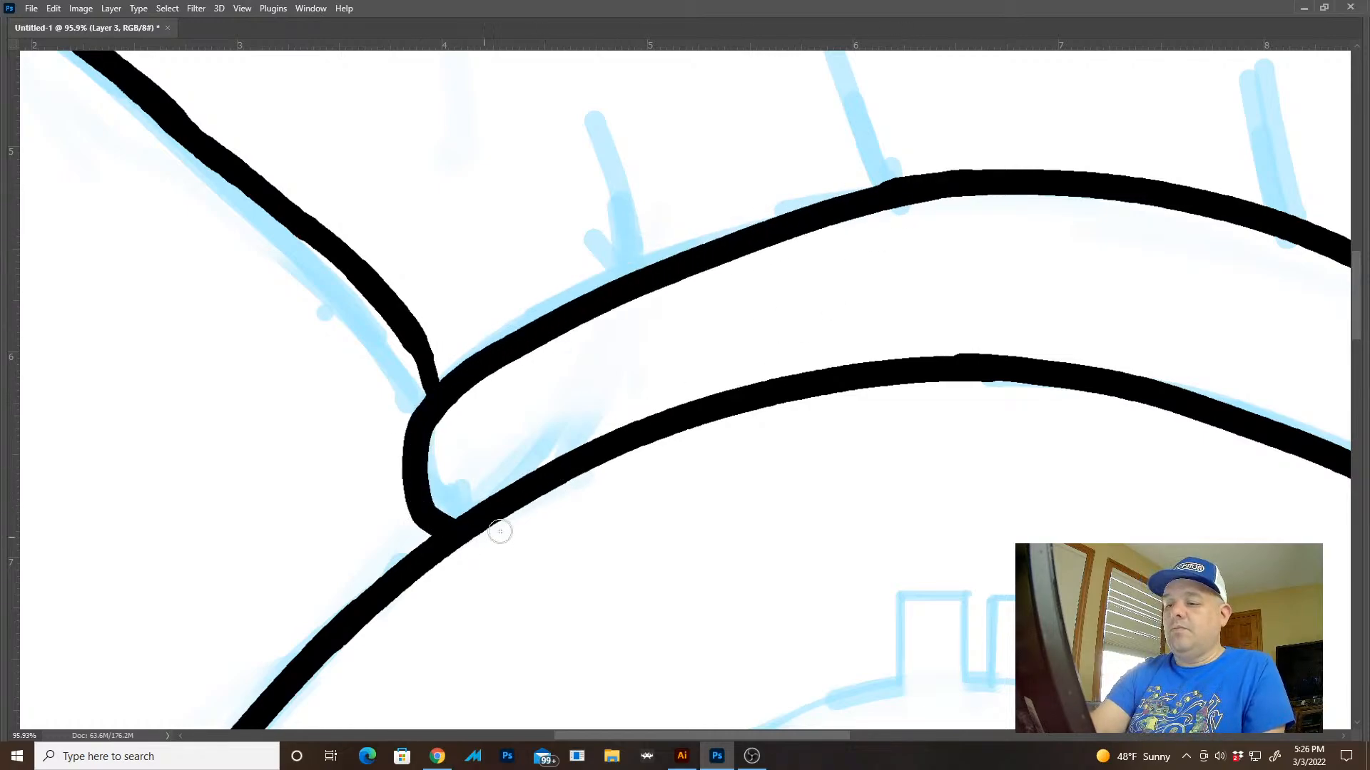
left_click_drag(875, 571, 770, 567)
left_click_drag(975, 539, 848, 453)
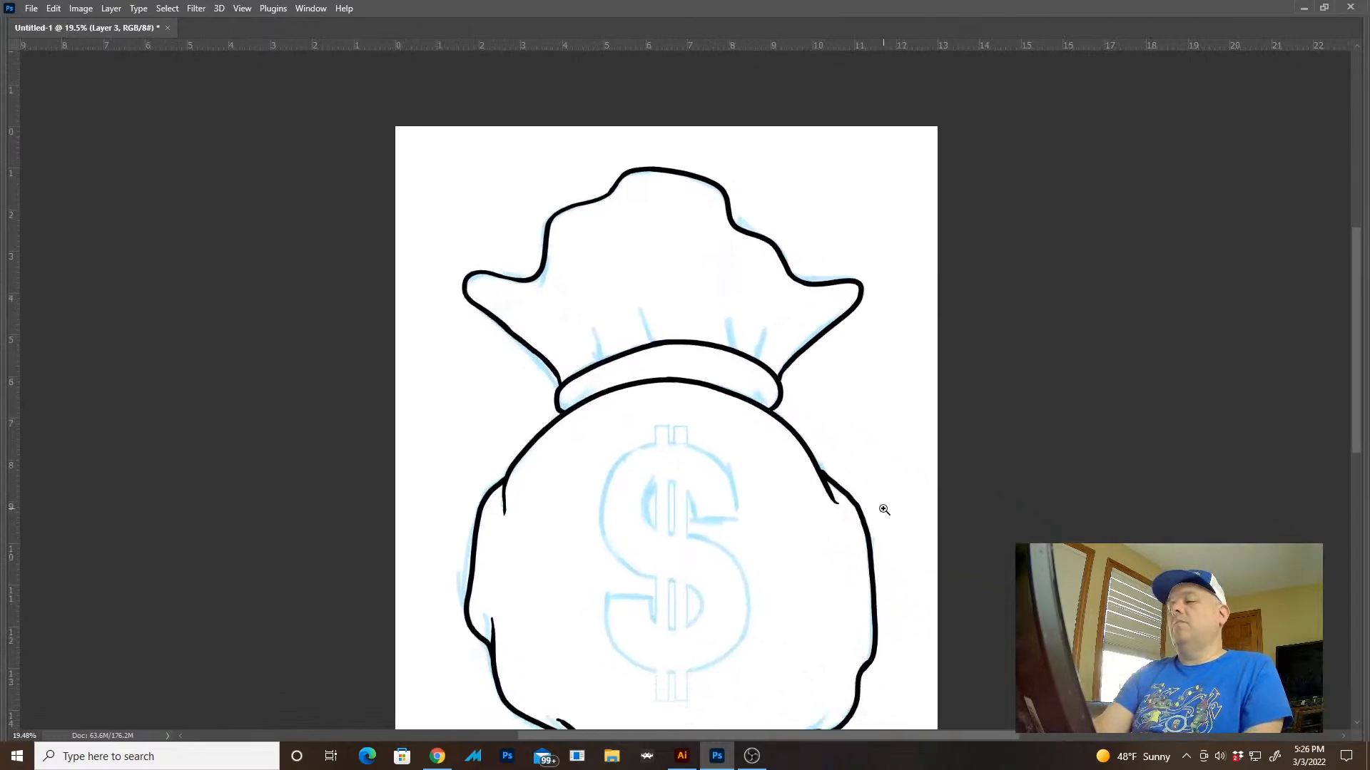
left_click_drag(884, 511, 856, 475)
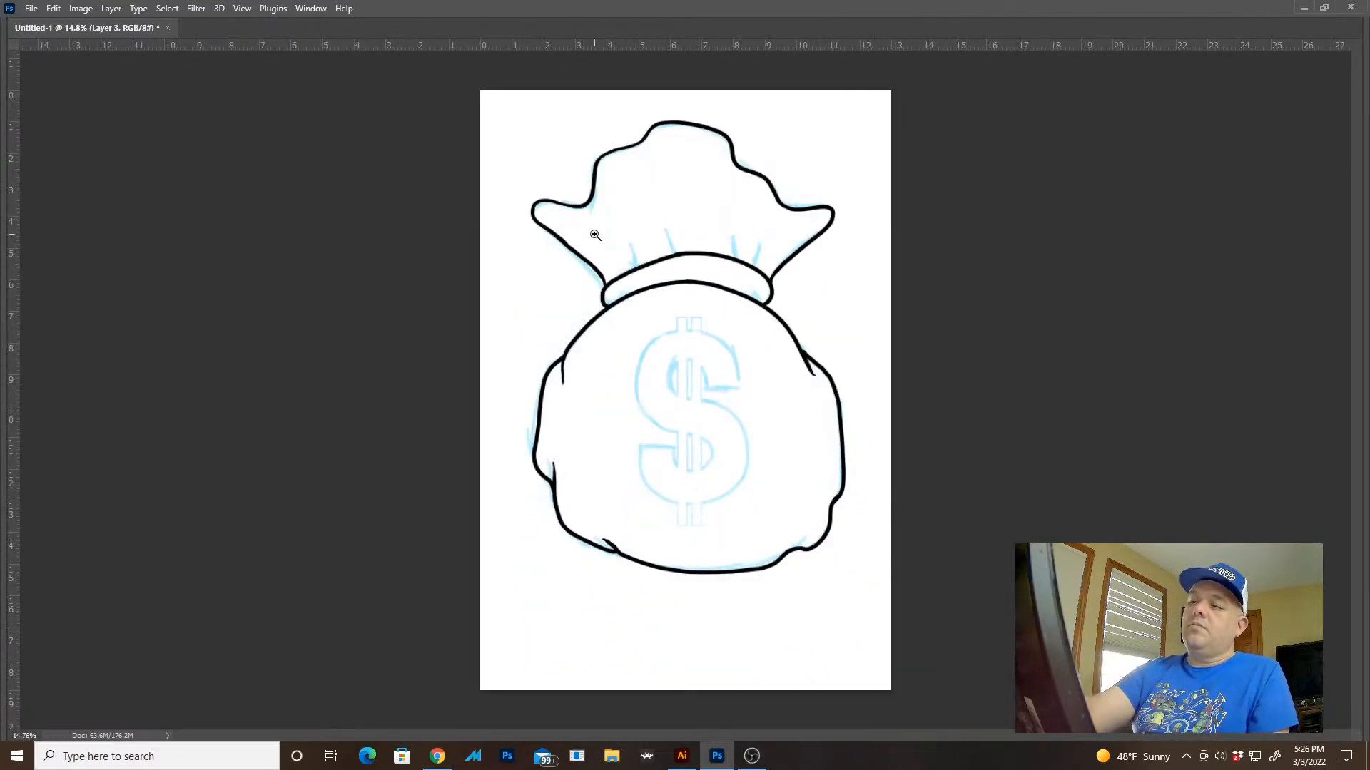
Thicken and smooth the lower end of the sack top's left line where it meets the neck band
left_click_drag(595, 235, 726, 346)
left_click_drag(731, 600, 687, 317)
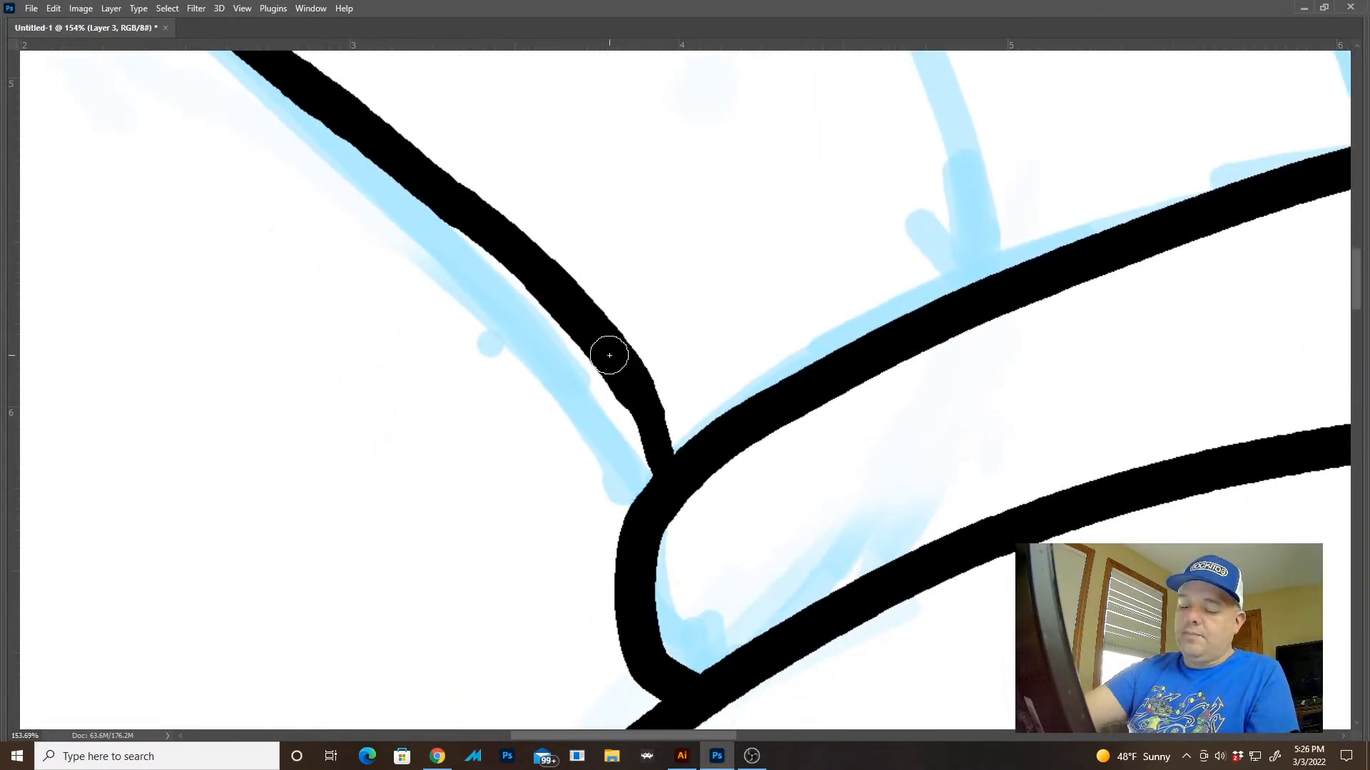
mouse_move(601, 342)
left_mouse_down()
mouse_move(633, 413)
mouse_move(647, 542)
left_mouse_up()
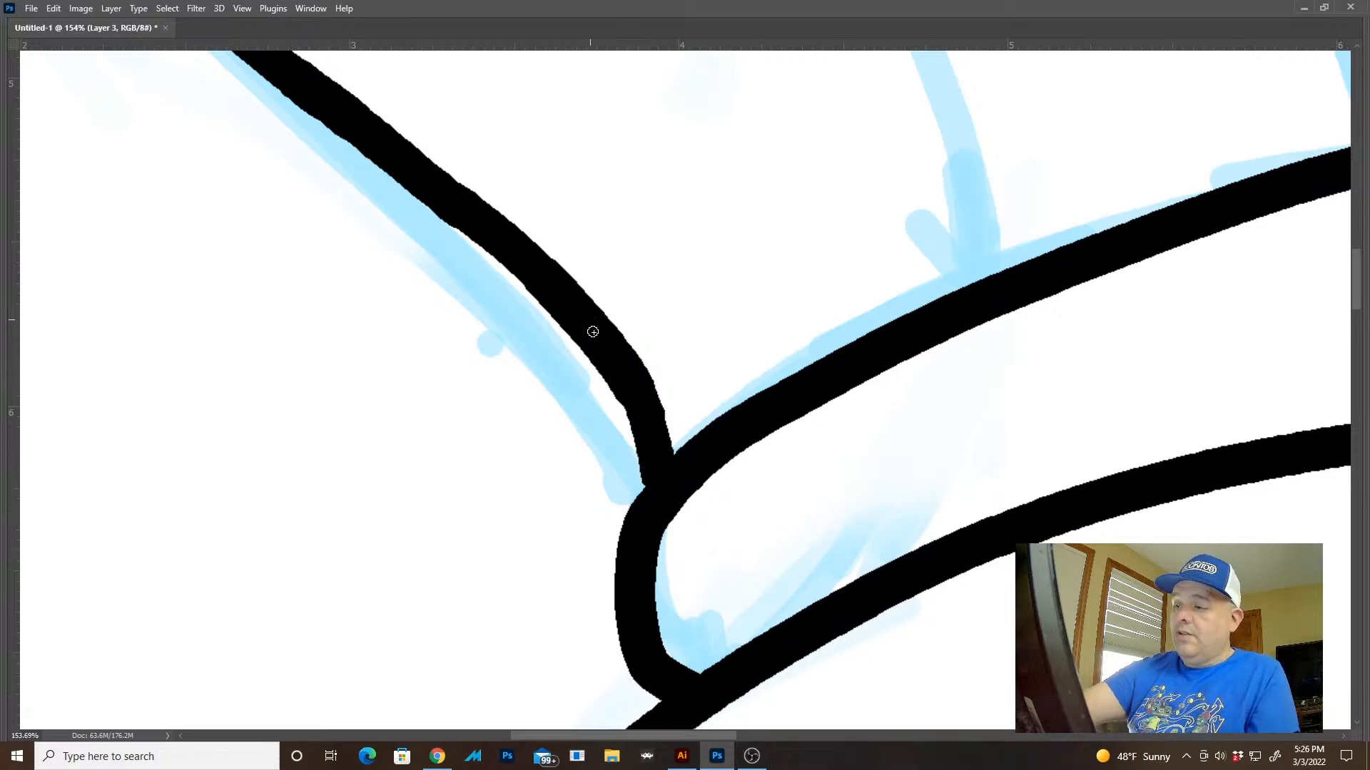
left_click_drag(601, 349, 625, 541)
key("ctrl+z")
left_click_drag(612, 353, 625, 587)
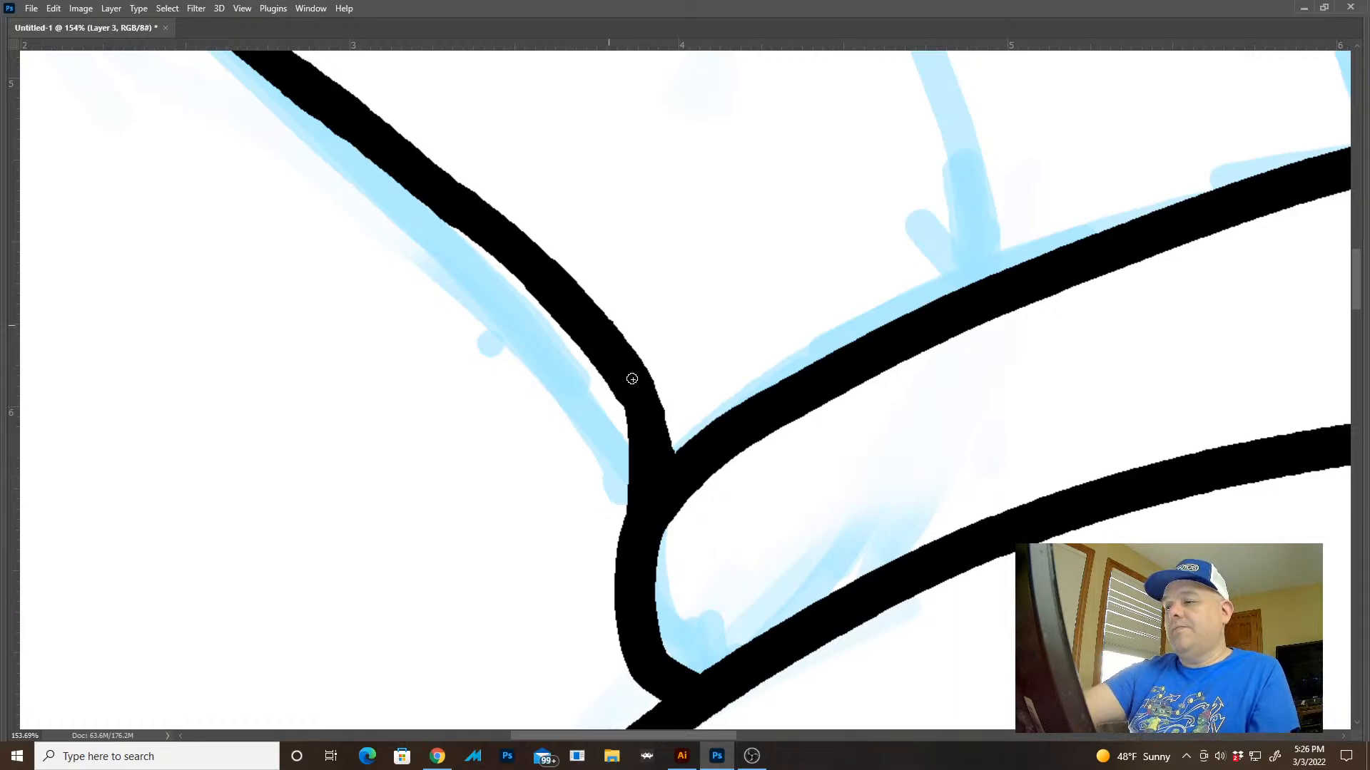
mouse_move(667, 472)
left_mouse_down()
mouse_move(656, 406)
mouse_move(547, 250)
left_mouse_up()
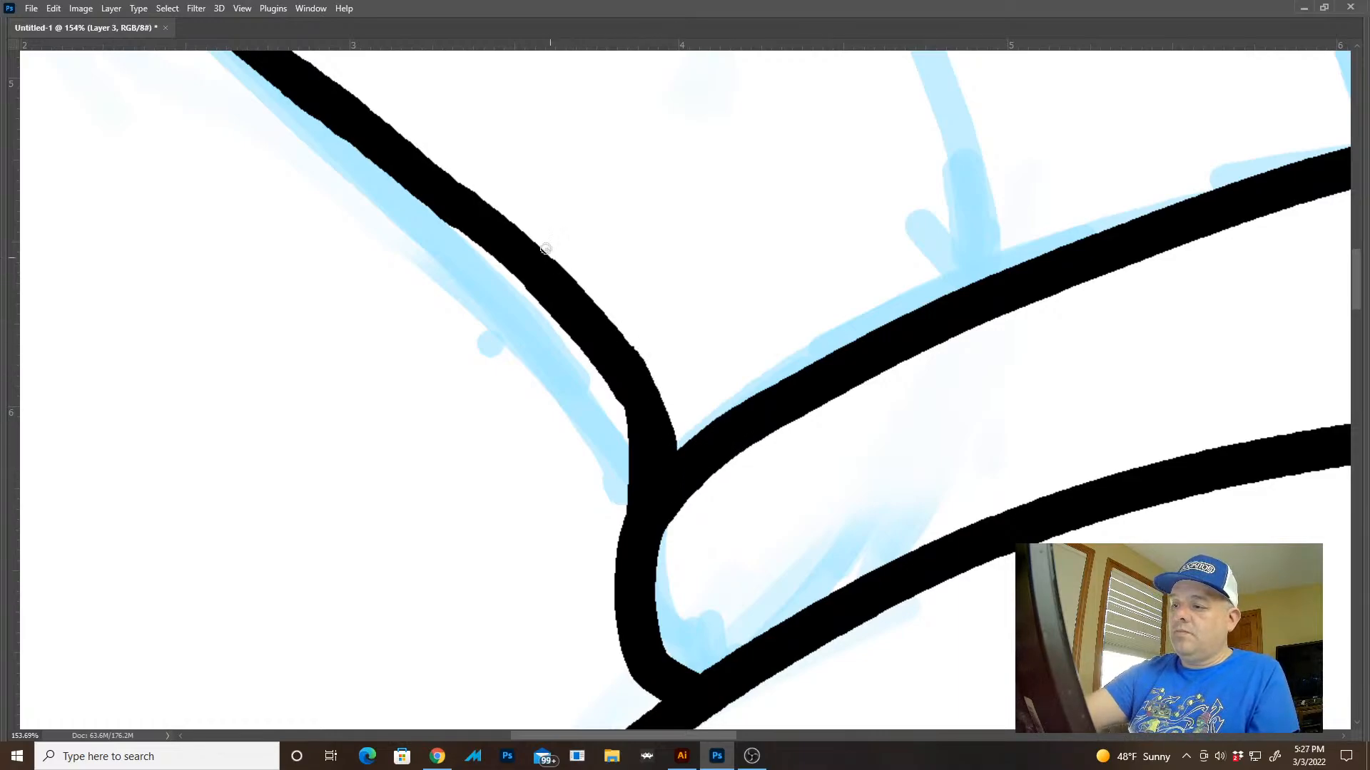
key("ctrl+z")
mouse_move(603, 318)
left_mouse_down()
mouse_move(645, 378)
mouse_move(675, 518)
left_mouse_up()
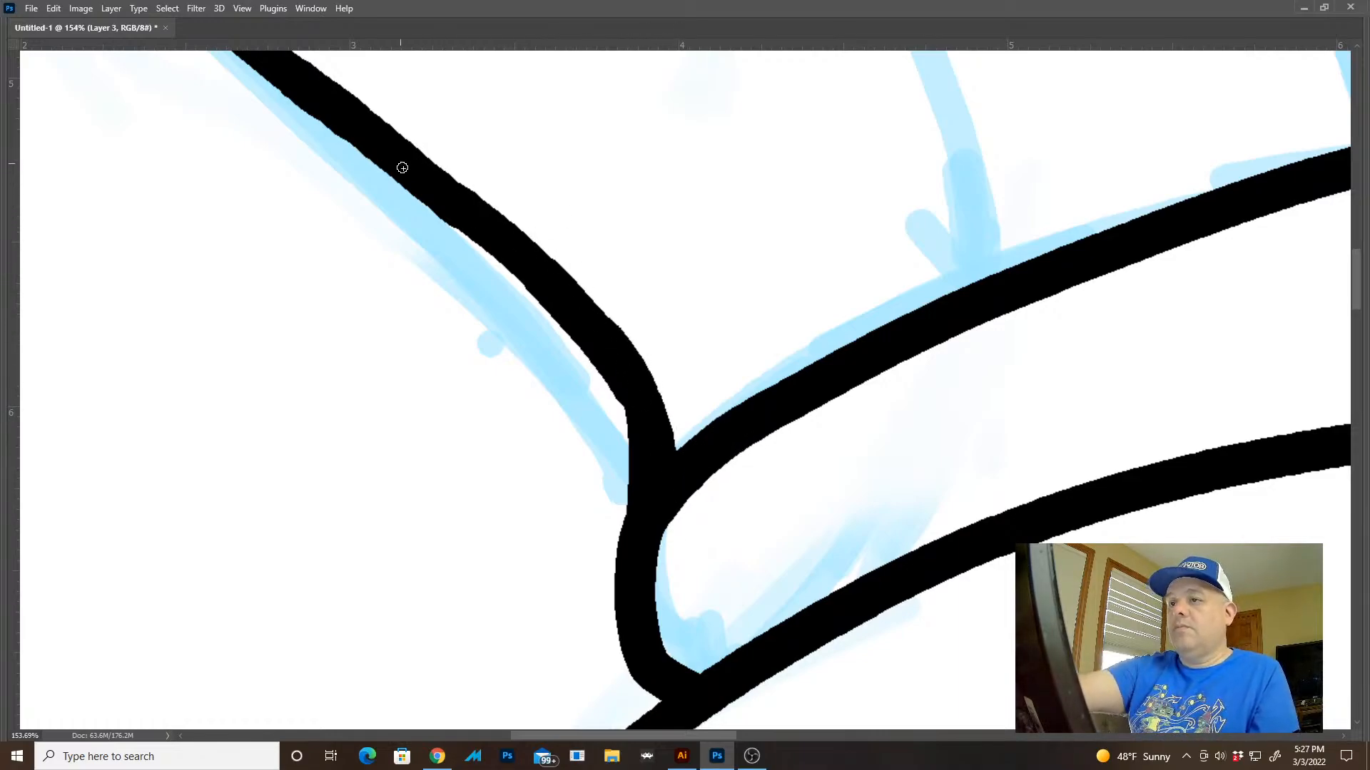
left_click_drag(562, 313, 650, 519)
left_click_drag(818, 591, 734, 474)
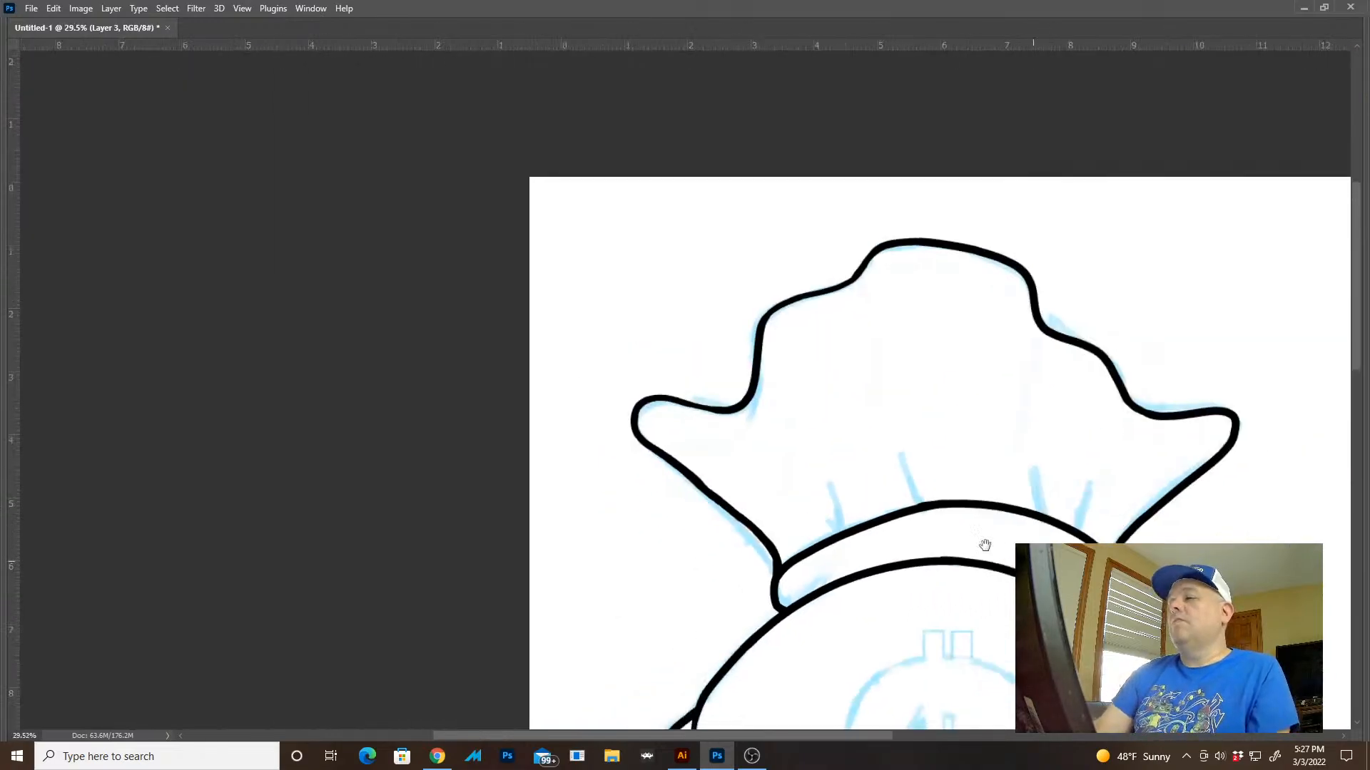
mouse_move(987, 548)
left_mouse_down()
mouse_move(756, 338)
mouse_move(736, 303)
left_mouse_up()
Bring back the interface panels, hide Layer 3 and show Layer 2 with the first inked version
key("ctrl+0")
key("Tab")
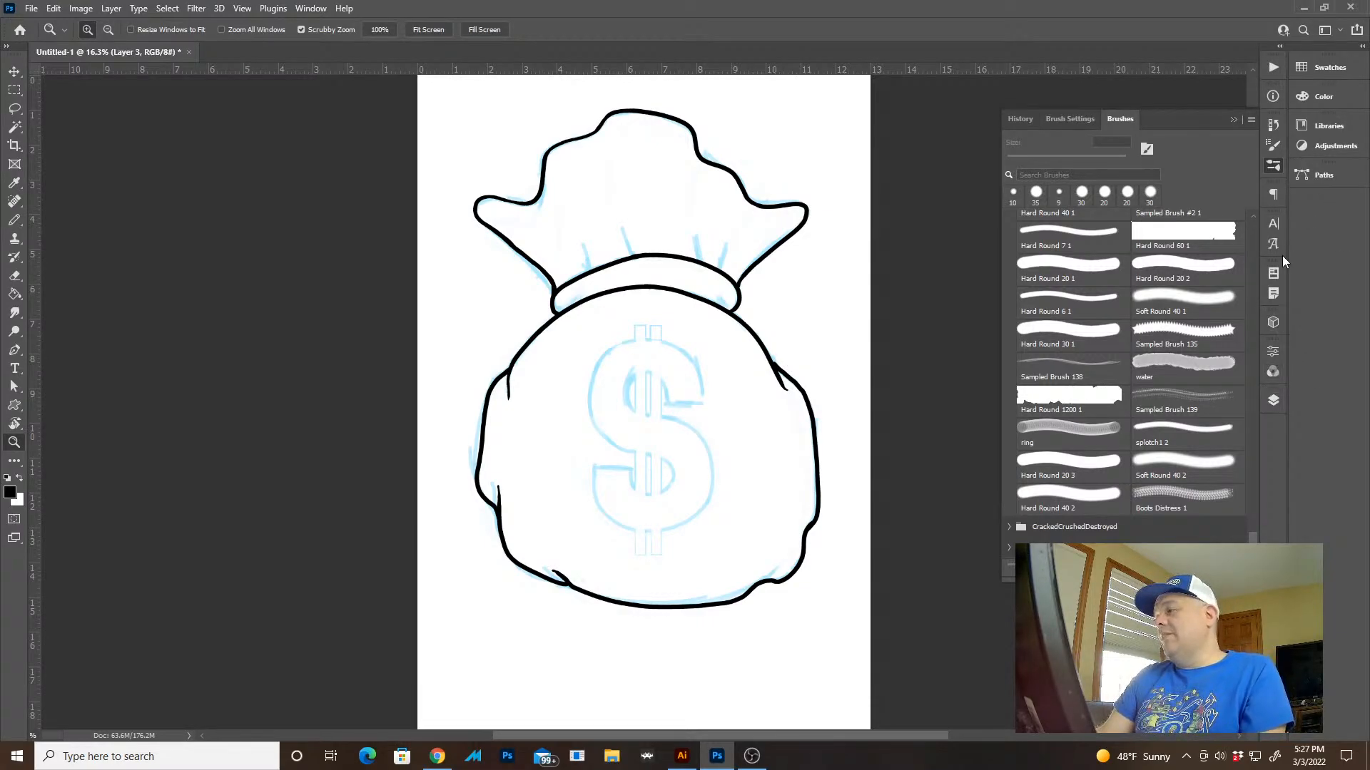
left_click(1274, 396)
left_click(1093, 485)
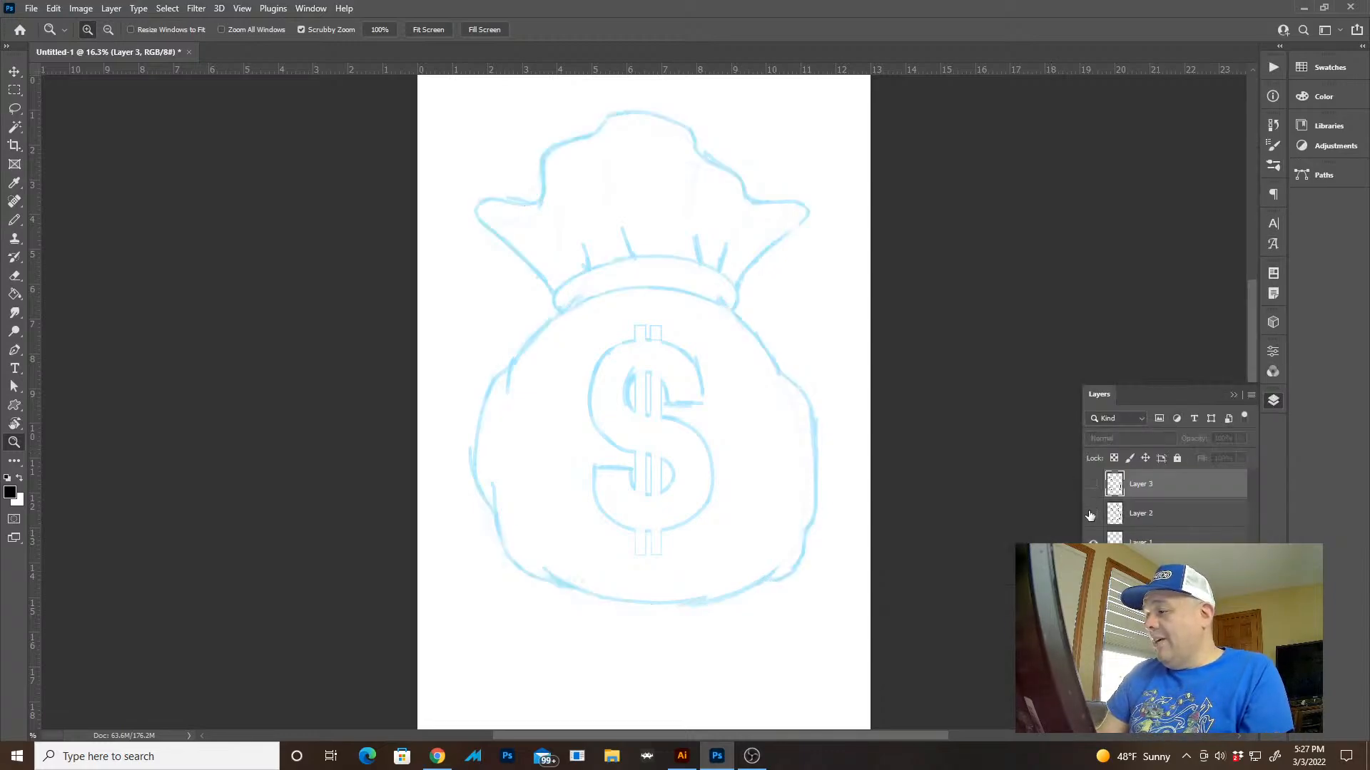
left_click(1093, 514)
Select the area around the dollar sign with combined rectangular marquees and copy it from Layer 2 to a new layer
key("m")
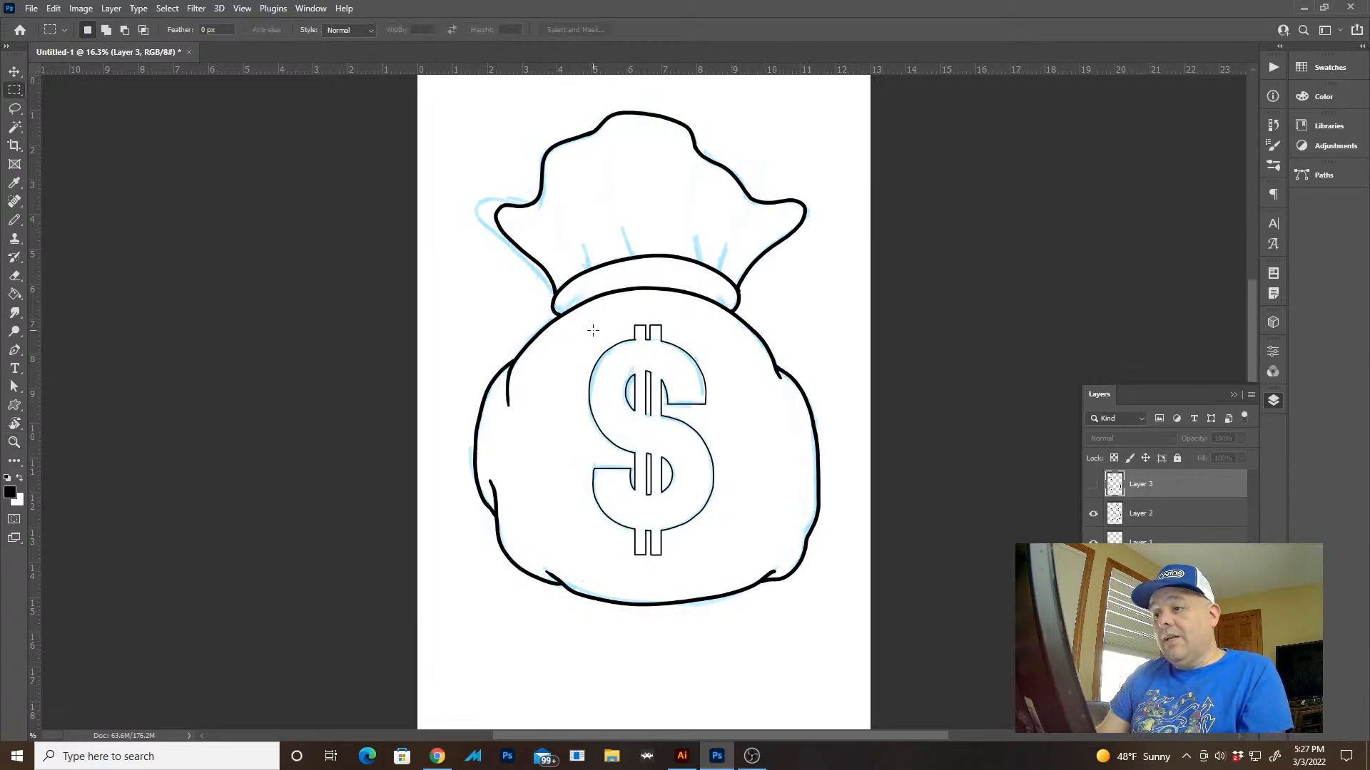
left_click_drag(592, 321, 730, 568)
left_click_drag(726, 563, 573, 358)
left_click_drag(602, 314, 698, 353)
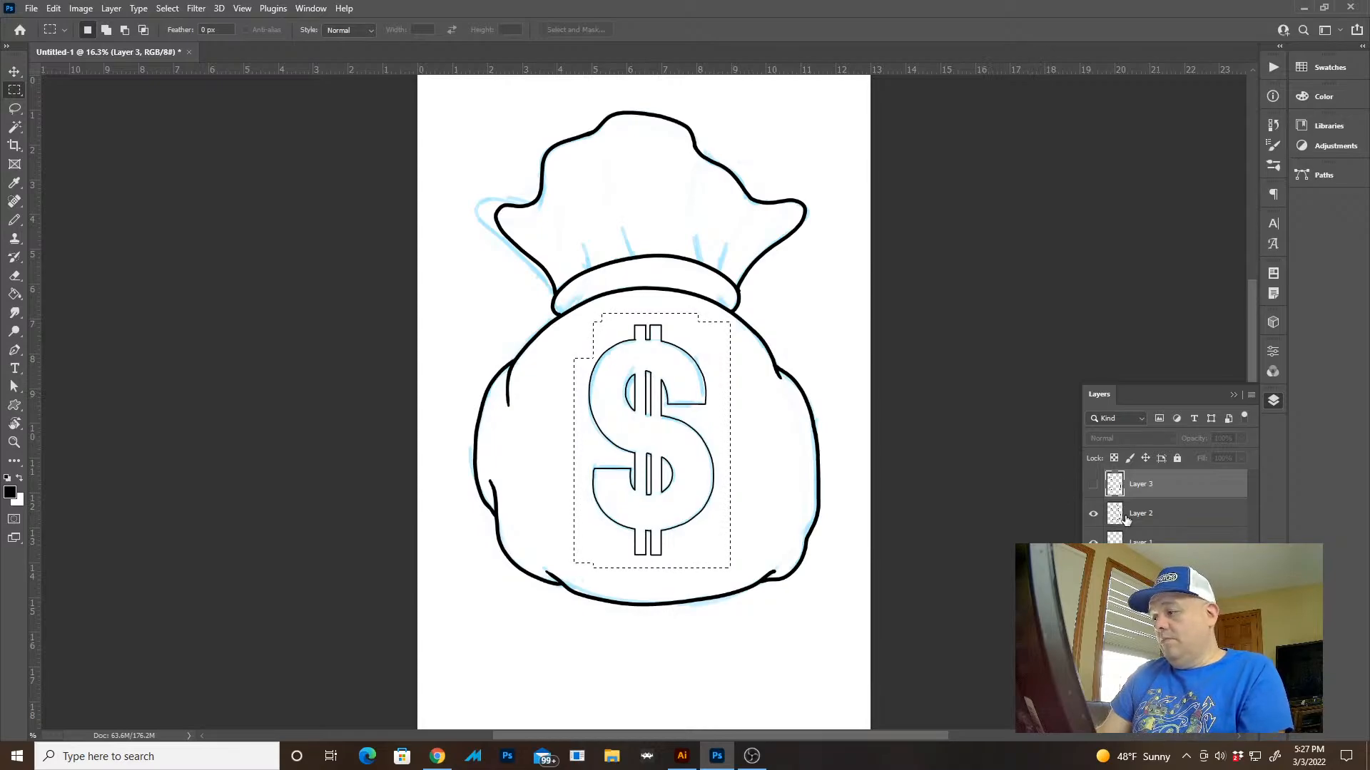
left_click(1102, 513)
key("ctrl+j")
Show the thicker inking on Layer 3 without the Layer 2 version and duplicate Layer 3
left_click(1093, 484)
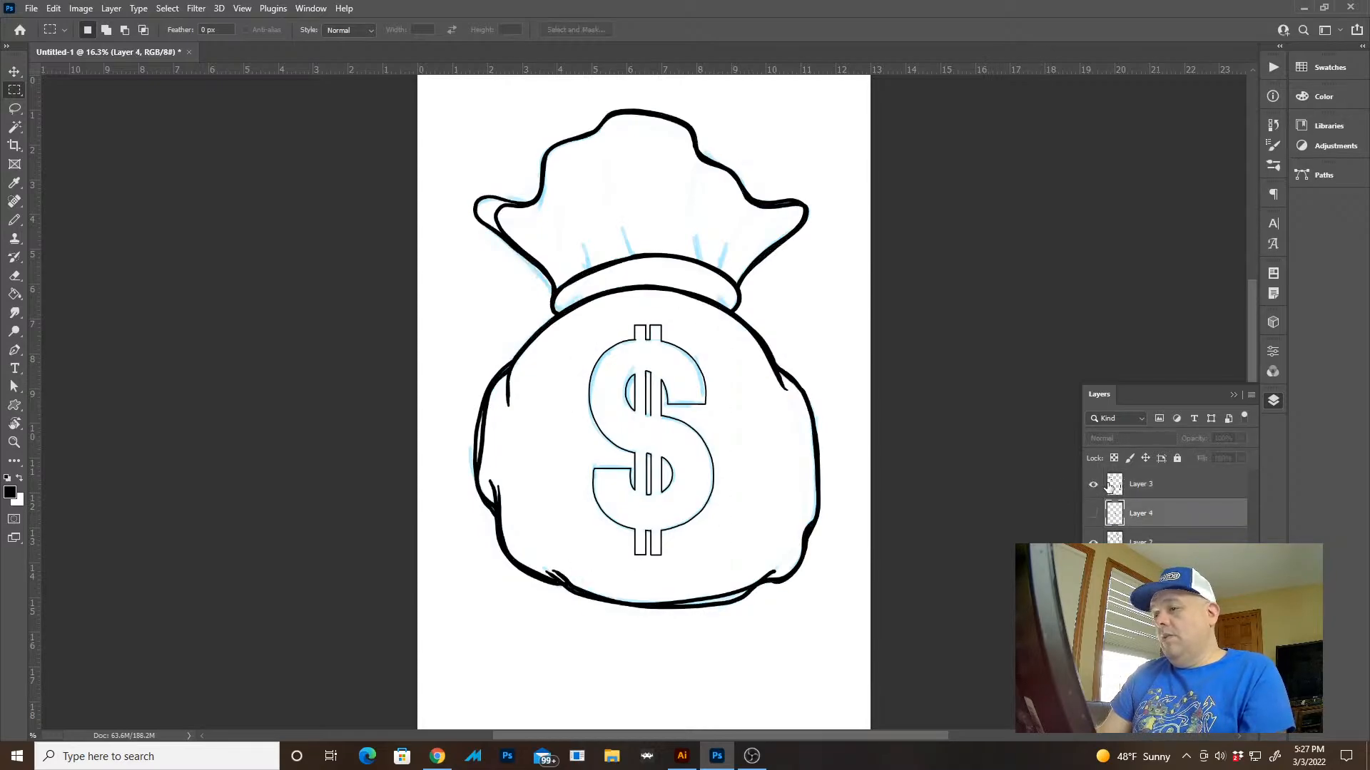
left_click(1110, 489)
left_click(1093, 514)
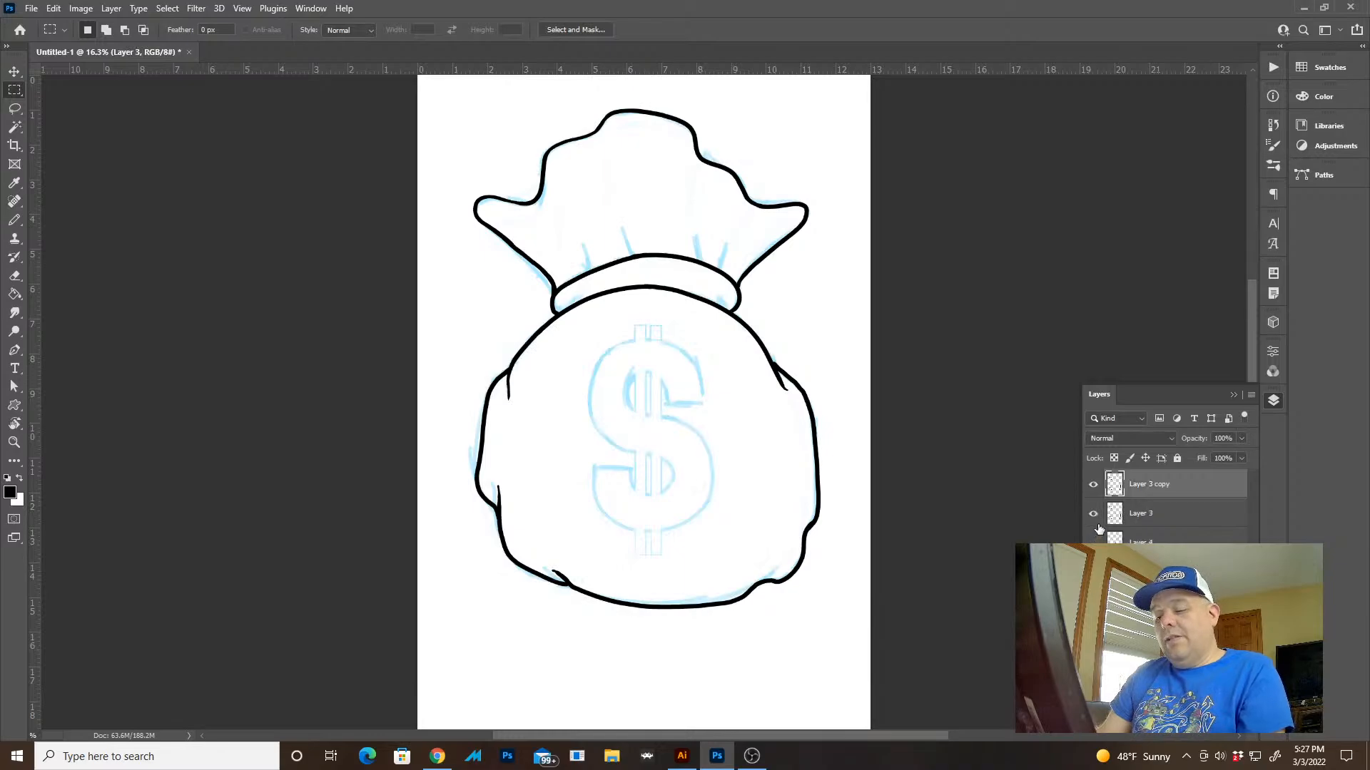
Compare the duplicate of Layer 3 with its original by toggling visibility, and delete the duplicate layer
left_click(1093, 486)
left_click(1094, 486)
left_click(1094, 485)
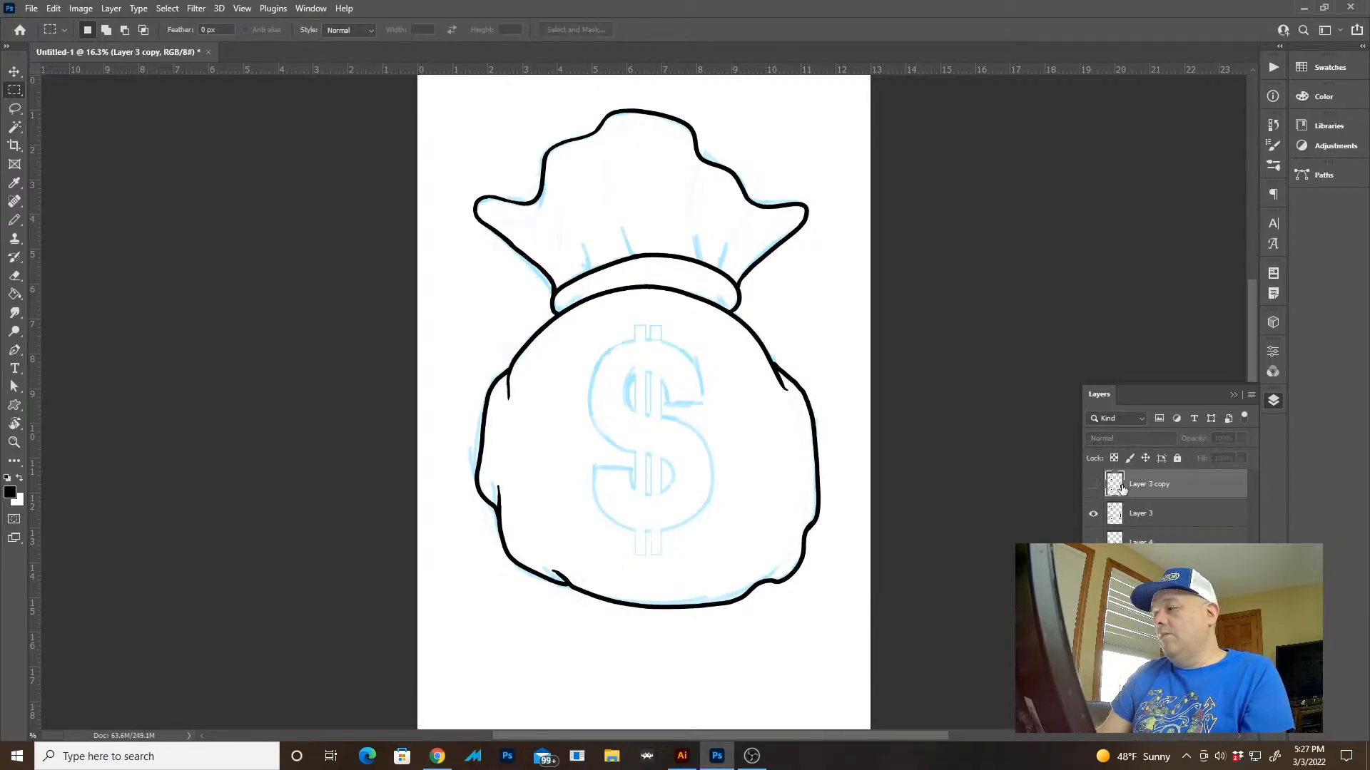
key("Delete")
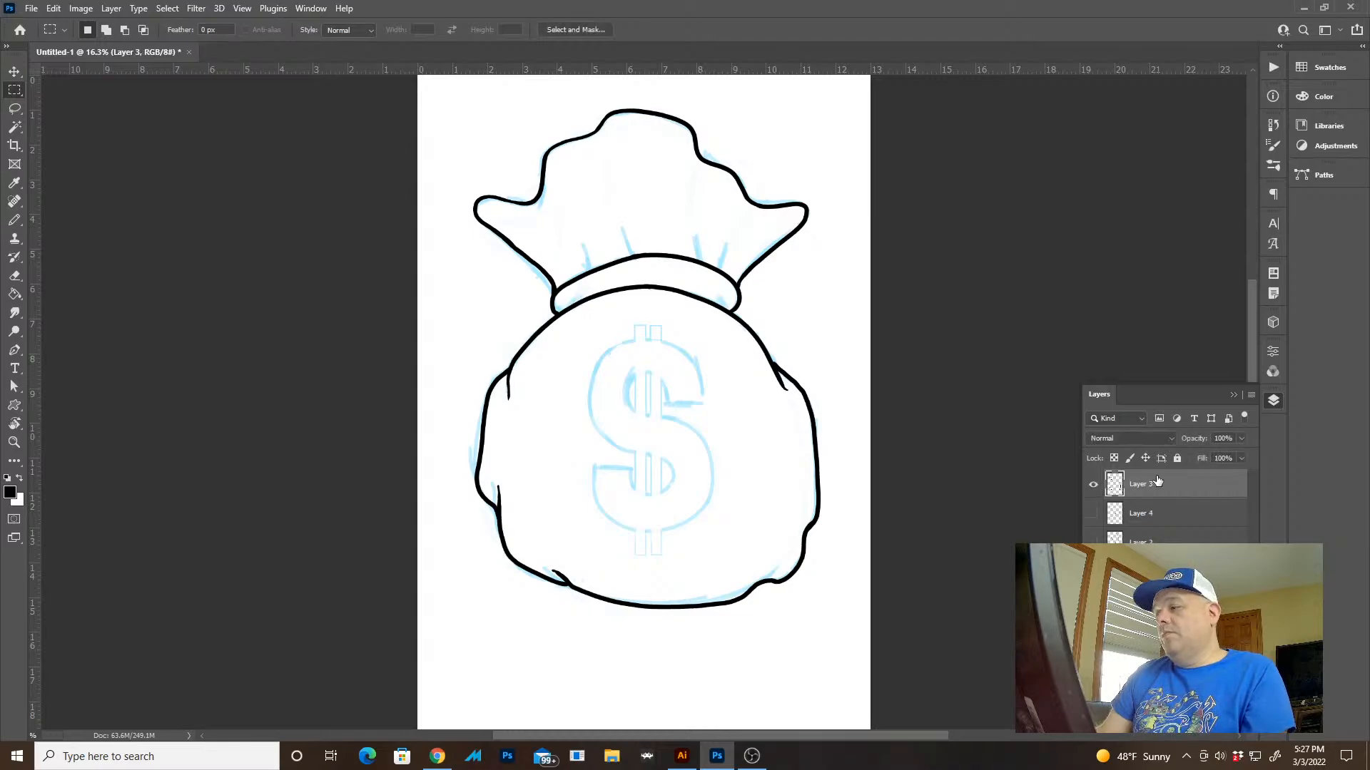
left_click(1093, 485)
left_click(1094, 486)
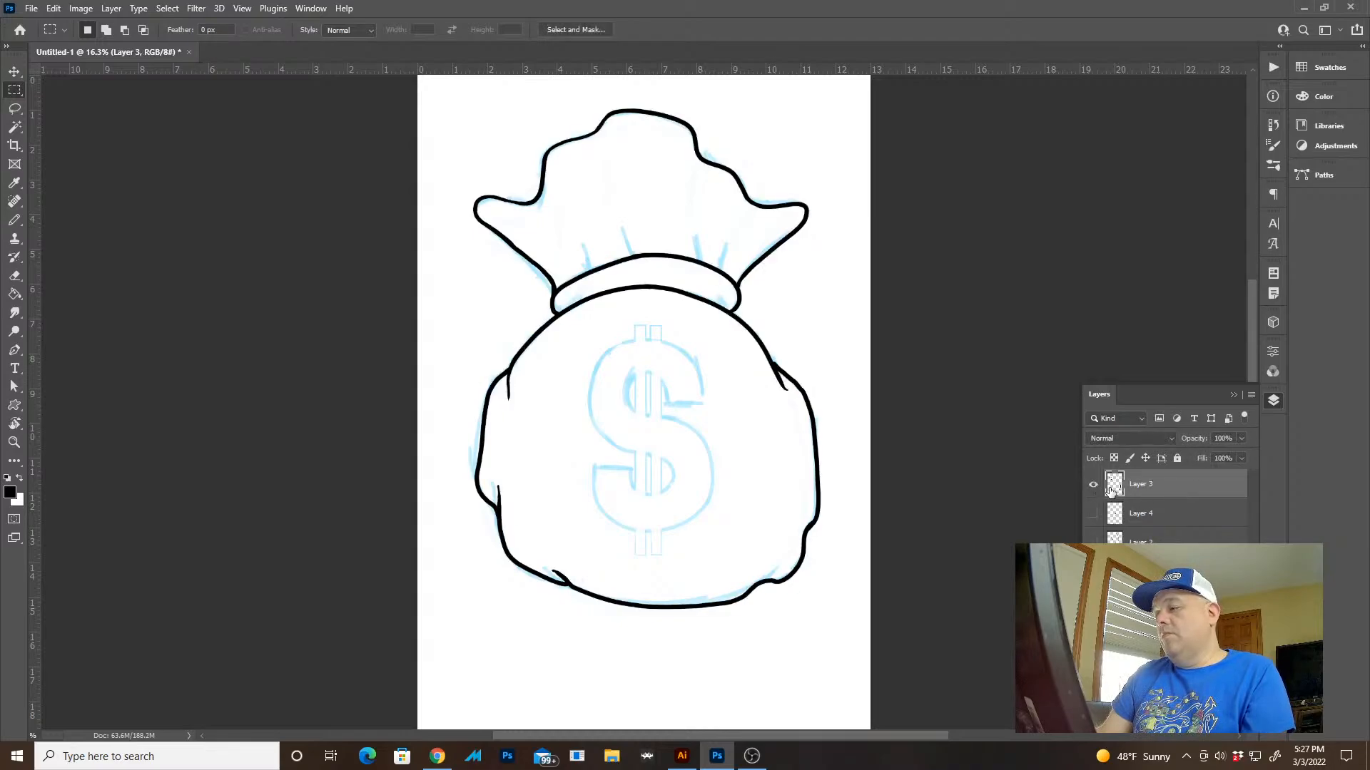
Hide the blue sketch and show the dollar sign on Layer 4 together with the thicker inking on Layer 3
left_click(1094, 514)
left_click(1094, 514)
left_click(1092, 540)
left_click(1092, 541)
left_click(1093, 571)
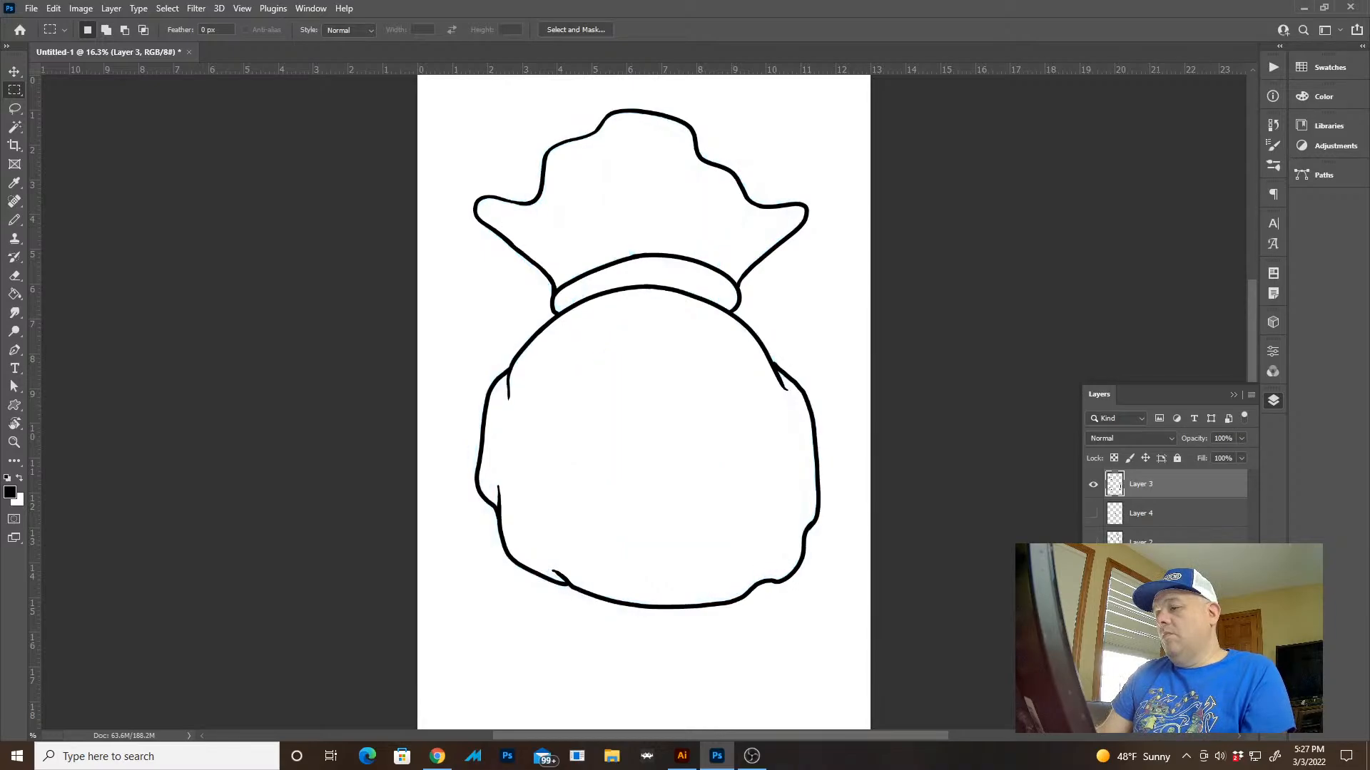
left_click(1092, 485)
left_click(1093, 513)
left_click(1093, 485)
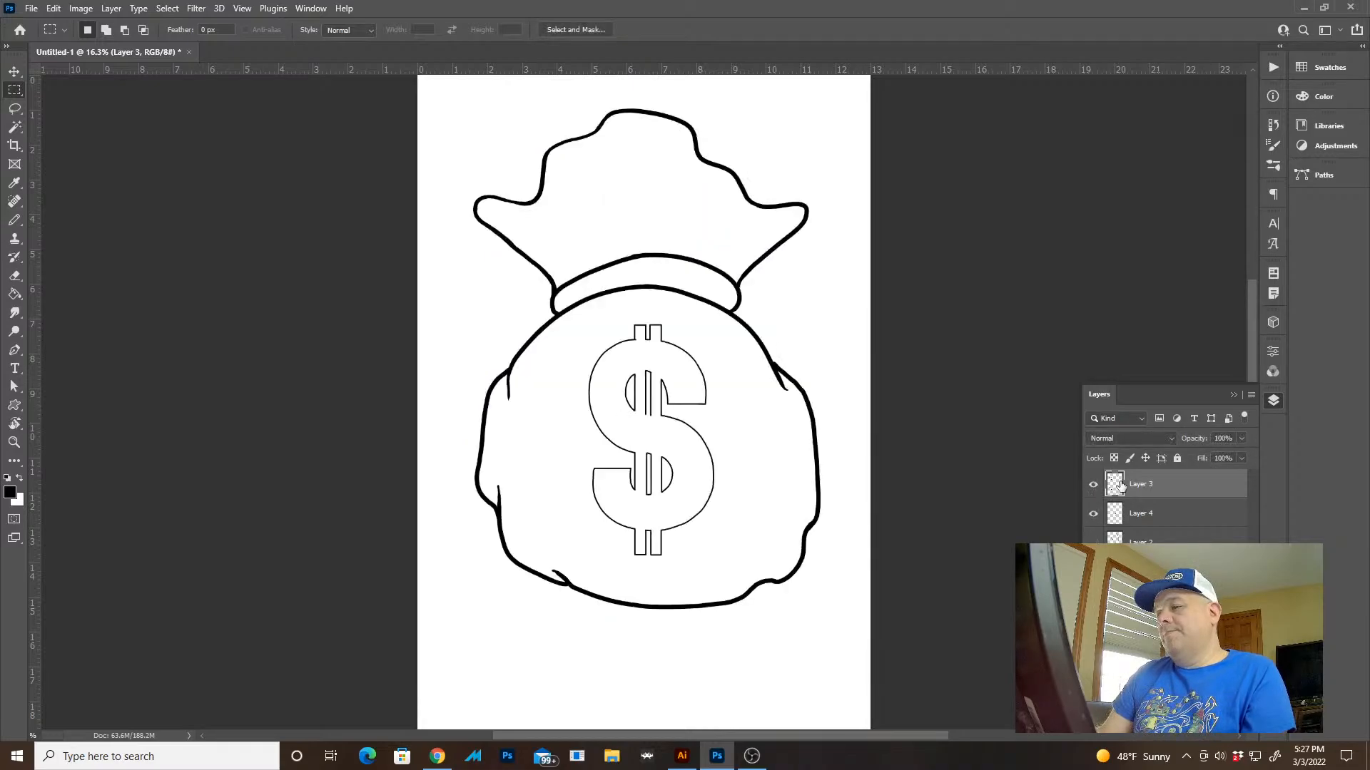
Merge Layer 3 down into Layer 4 and compare the merged inking with the first version on Layer 2
key("ctrl+e")
left_click(1092, 485)
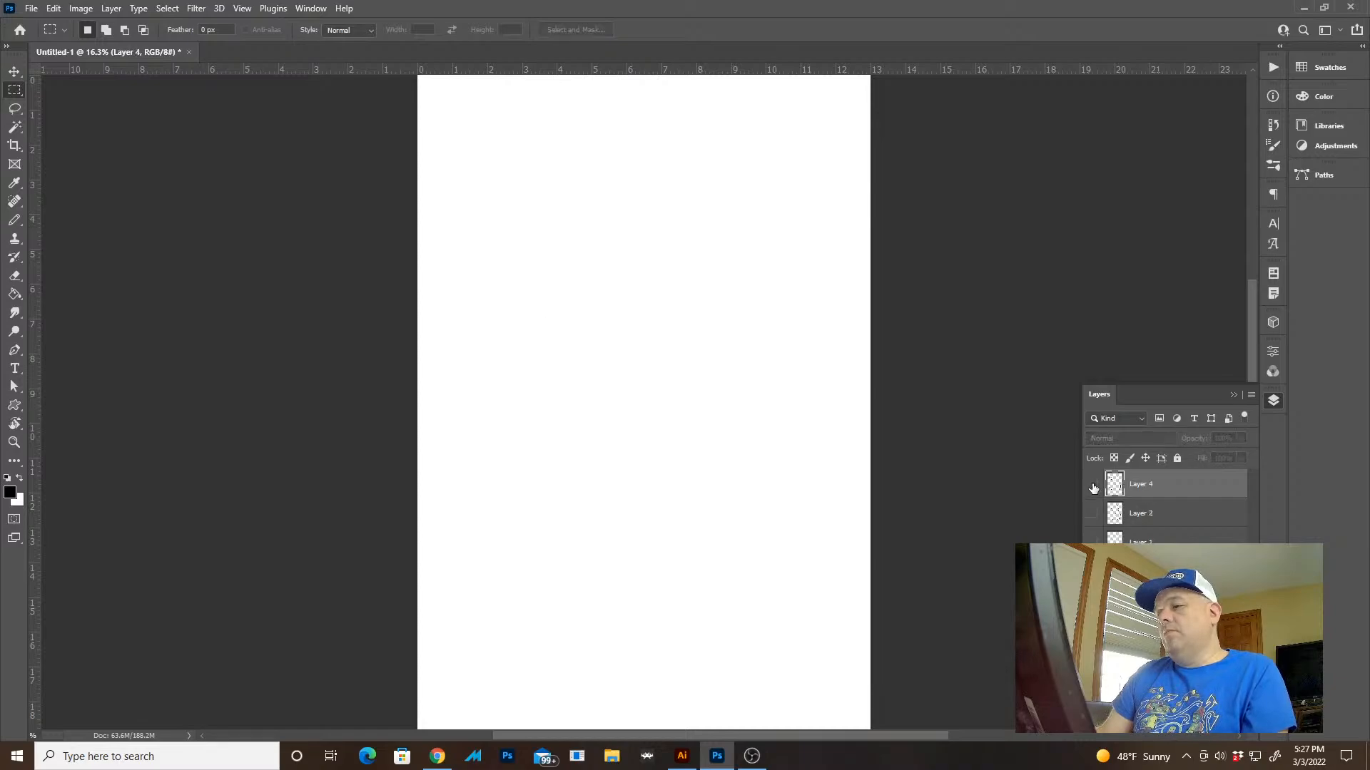
left_click(1091, 514)
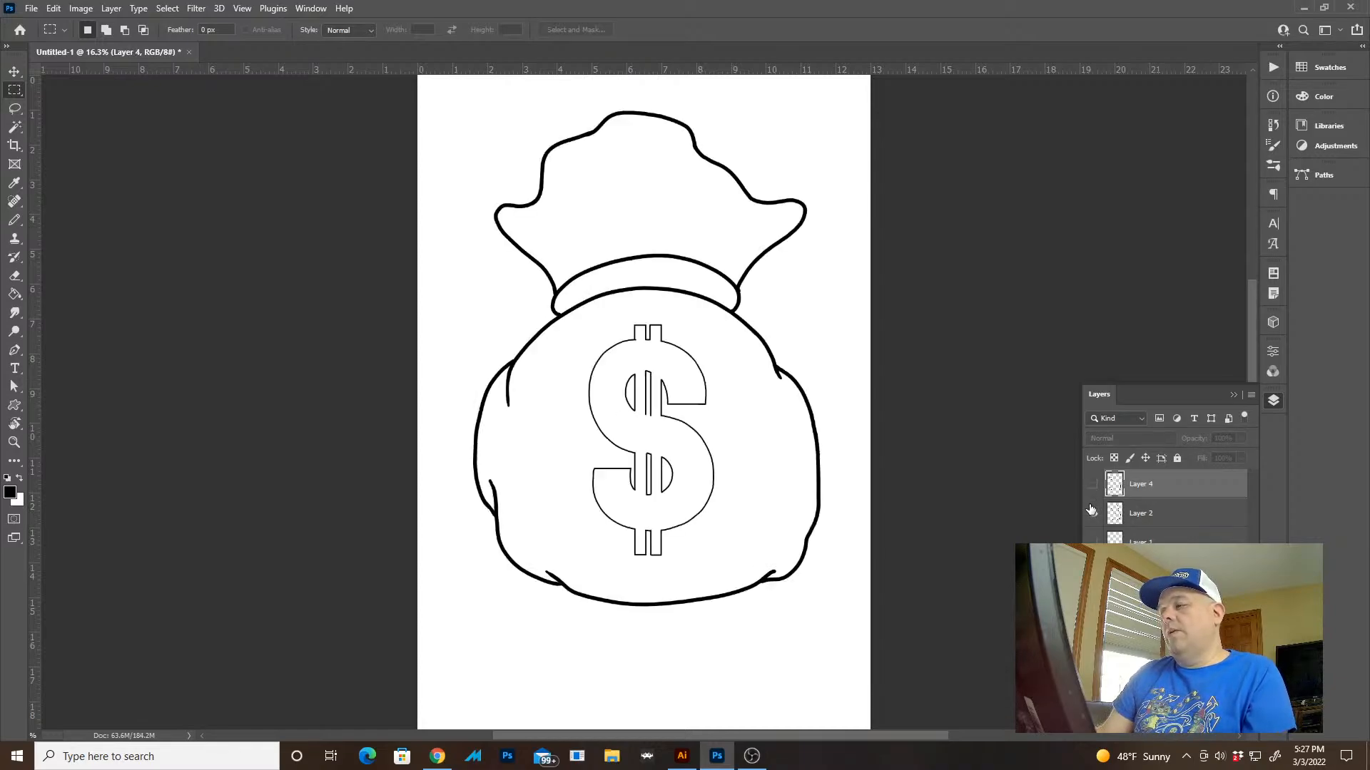
left_click(1092, 485)
left_click(1092, 513)
Float the document in its own window, duplicate the image as "Untitled-1 copy" and place the copy beside the original
key("Tab")
key("f")
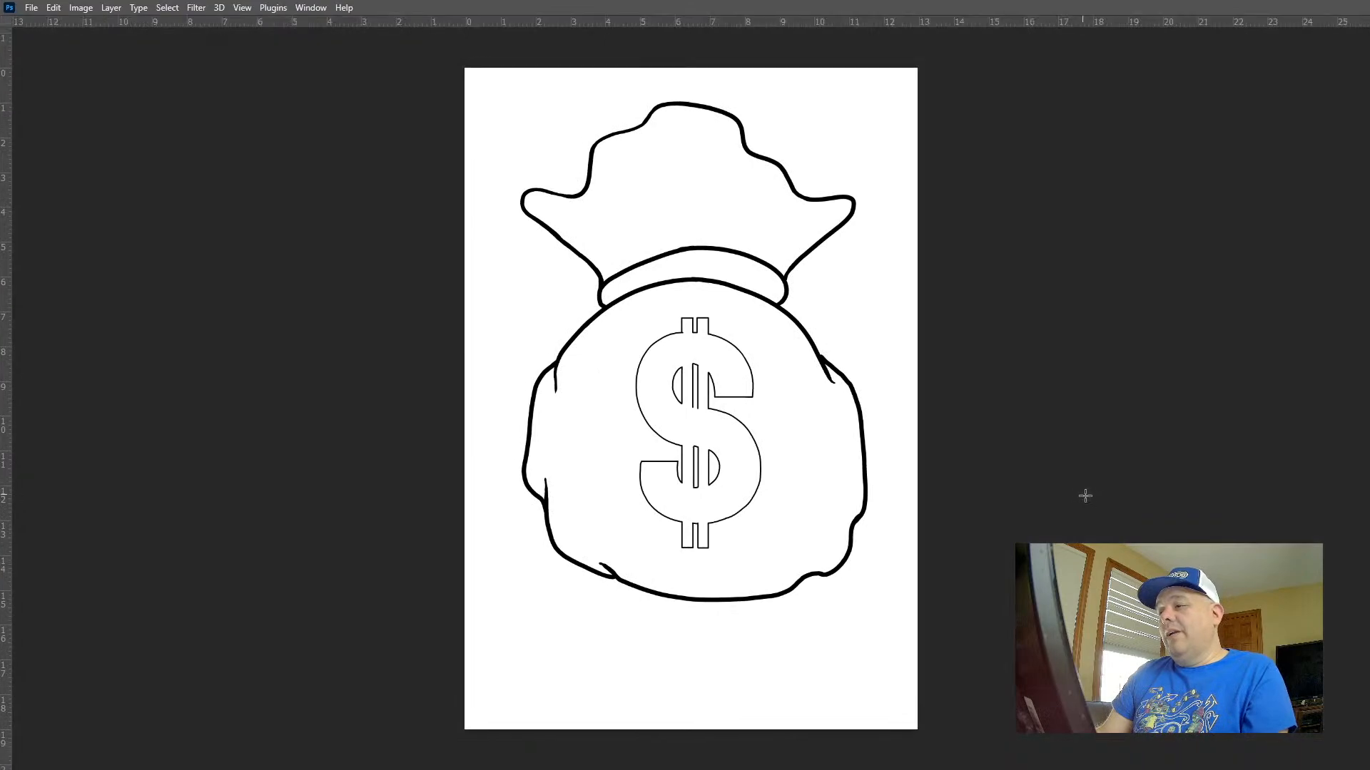
key("f")
key("f")
mouse_move(130, 28)
left_mouse_down()
mouse_move(131, 60)
mouse_move(137, 30)
left_mouse_up()
left_click(81, 8)
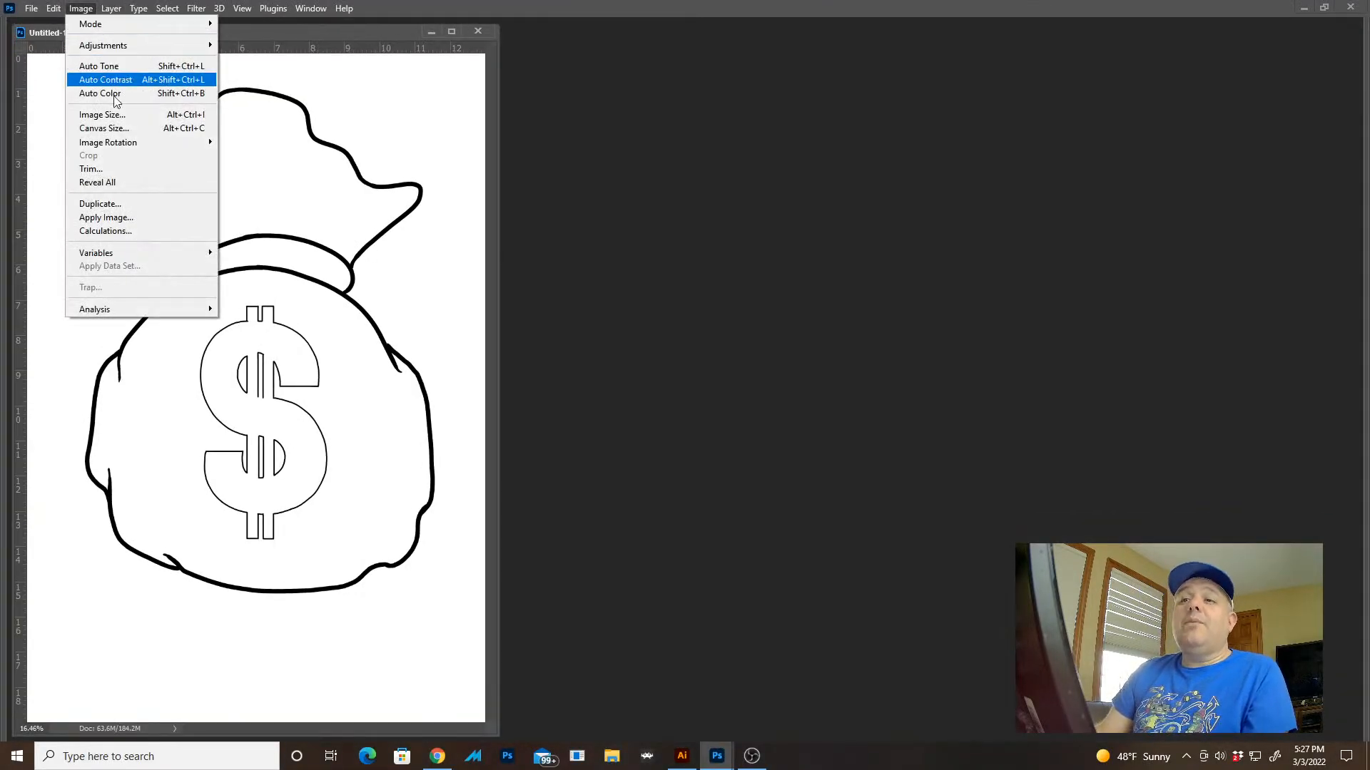
left_click(100, 205)
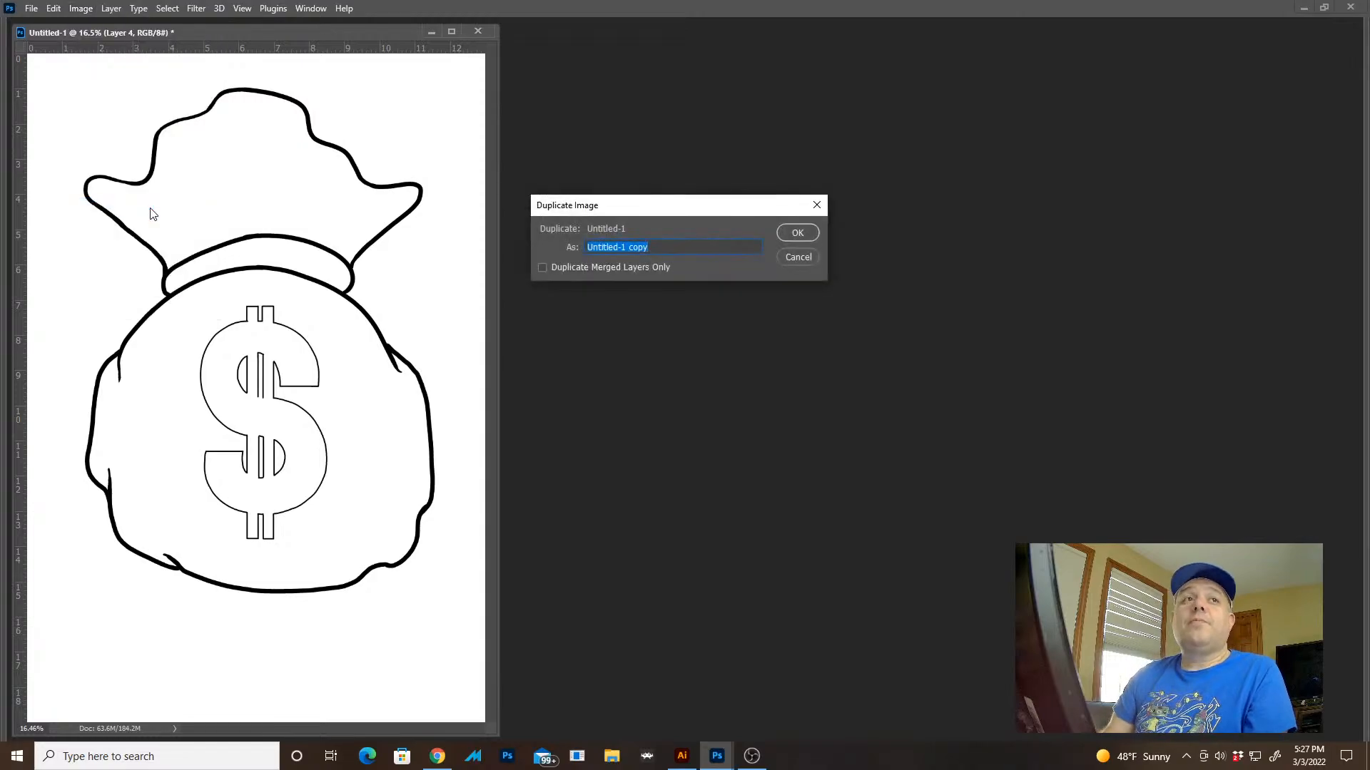
key("Return")
left_click_drag(276, 40, 784, 23)
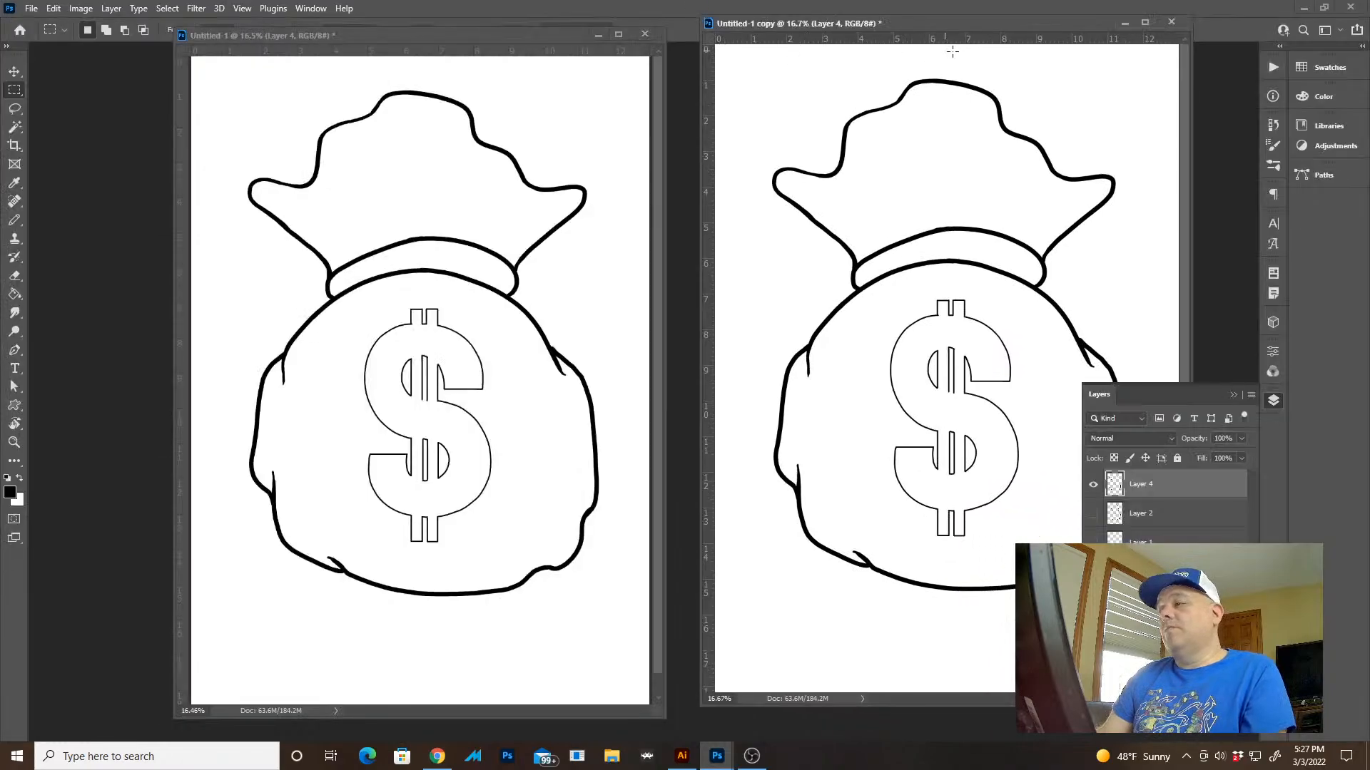
Show Layer 2 instead of Layer 4 in the copy, compare both versions side by side and close the copy without saving
left_click(1094, 487)
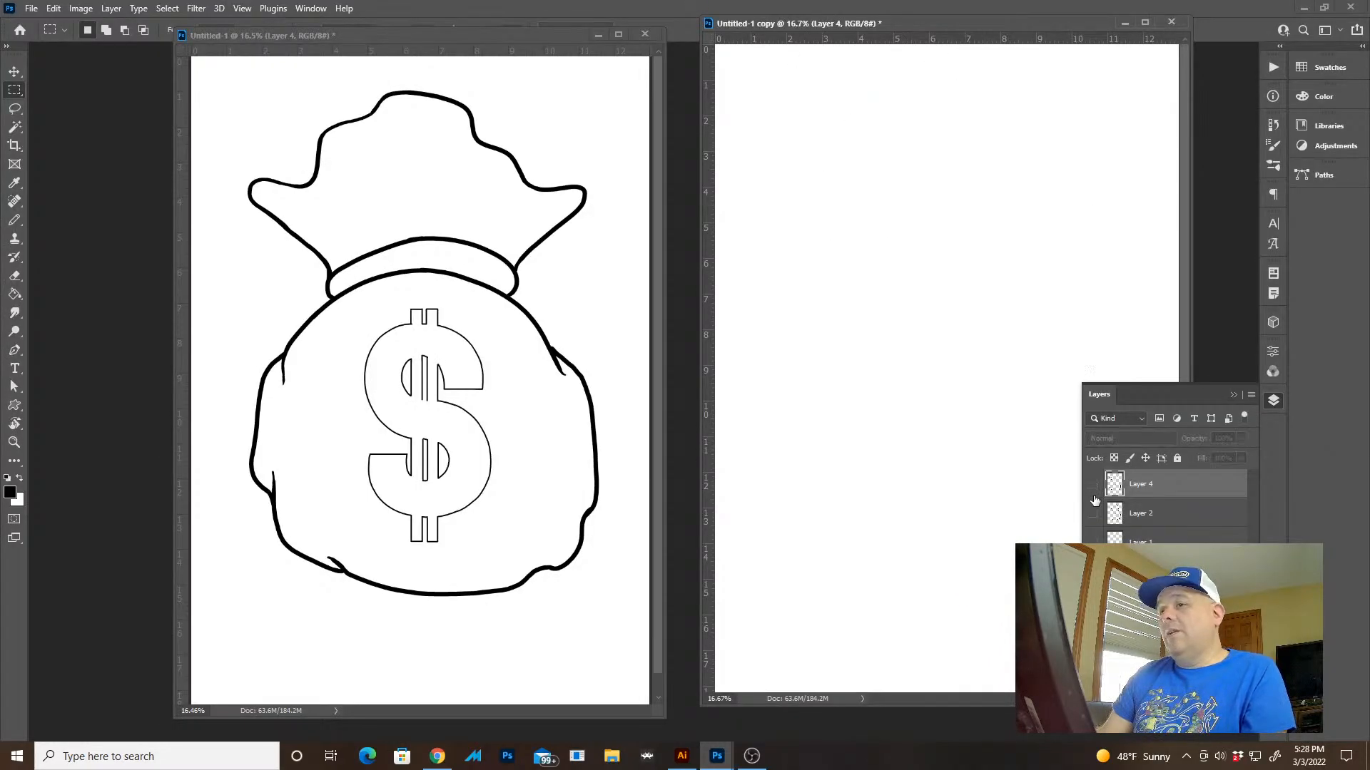
left_click(1095, 514)
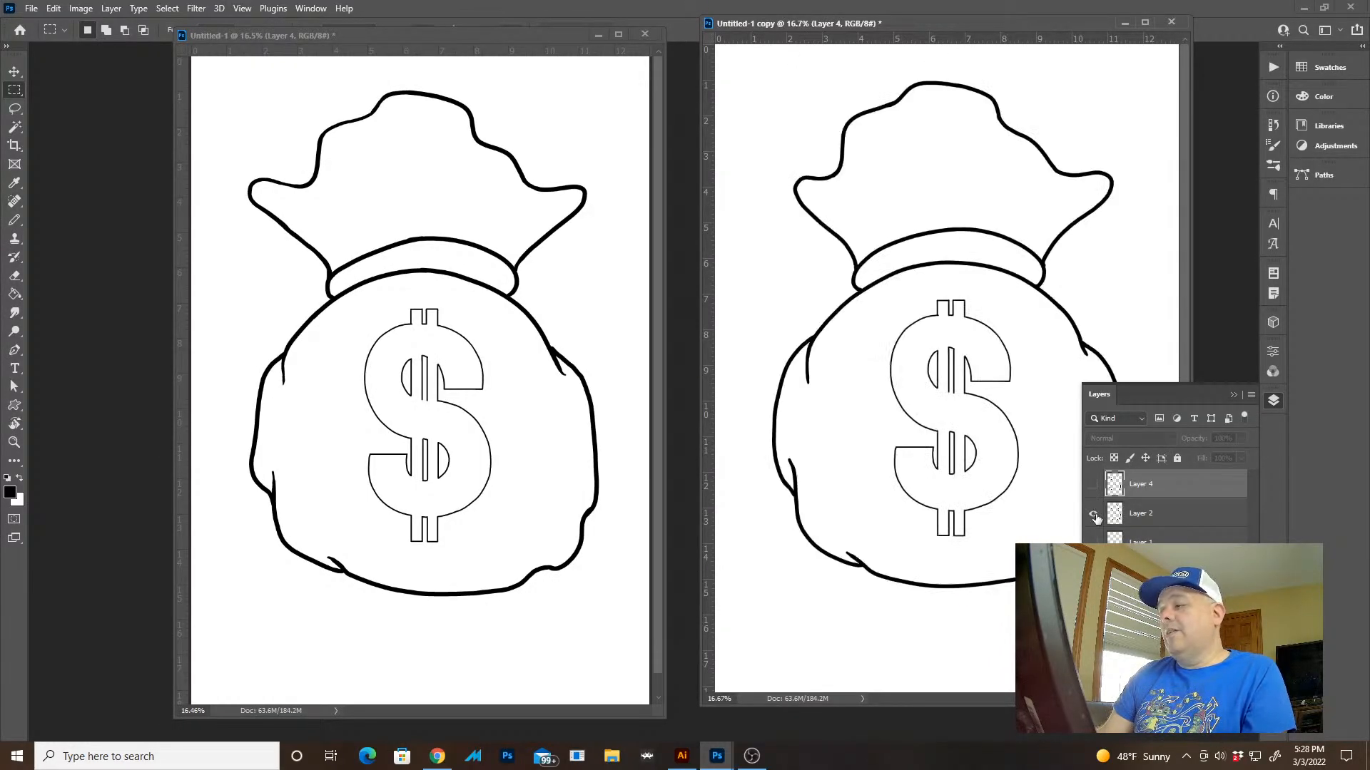
left_click(1094, 515)
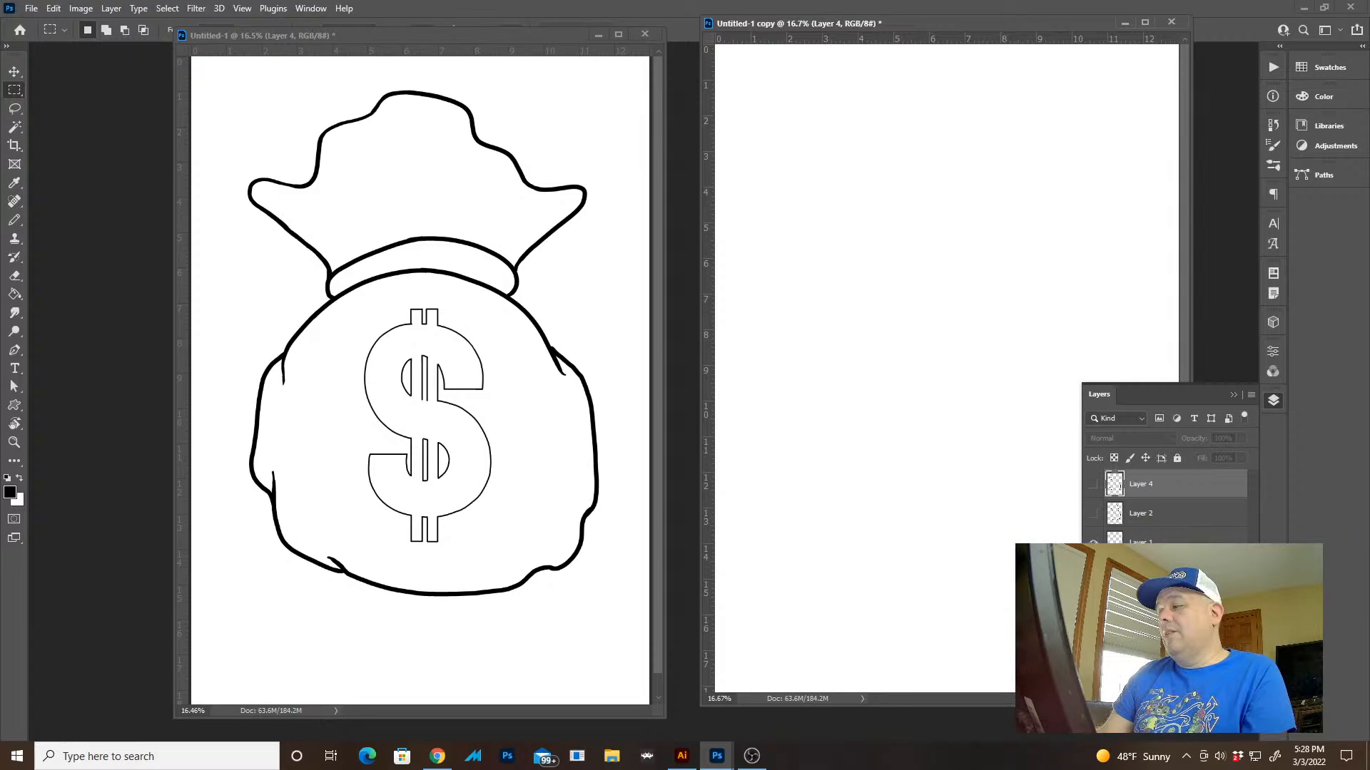
left_click(1095, 514)
key("Tab")
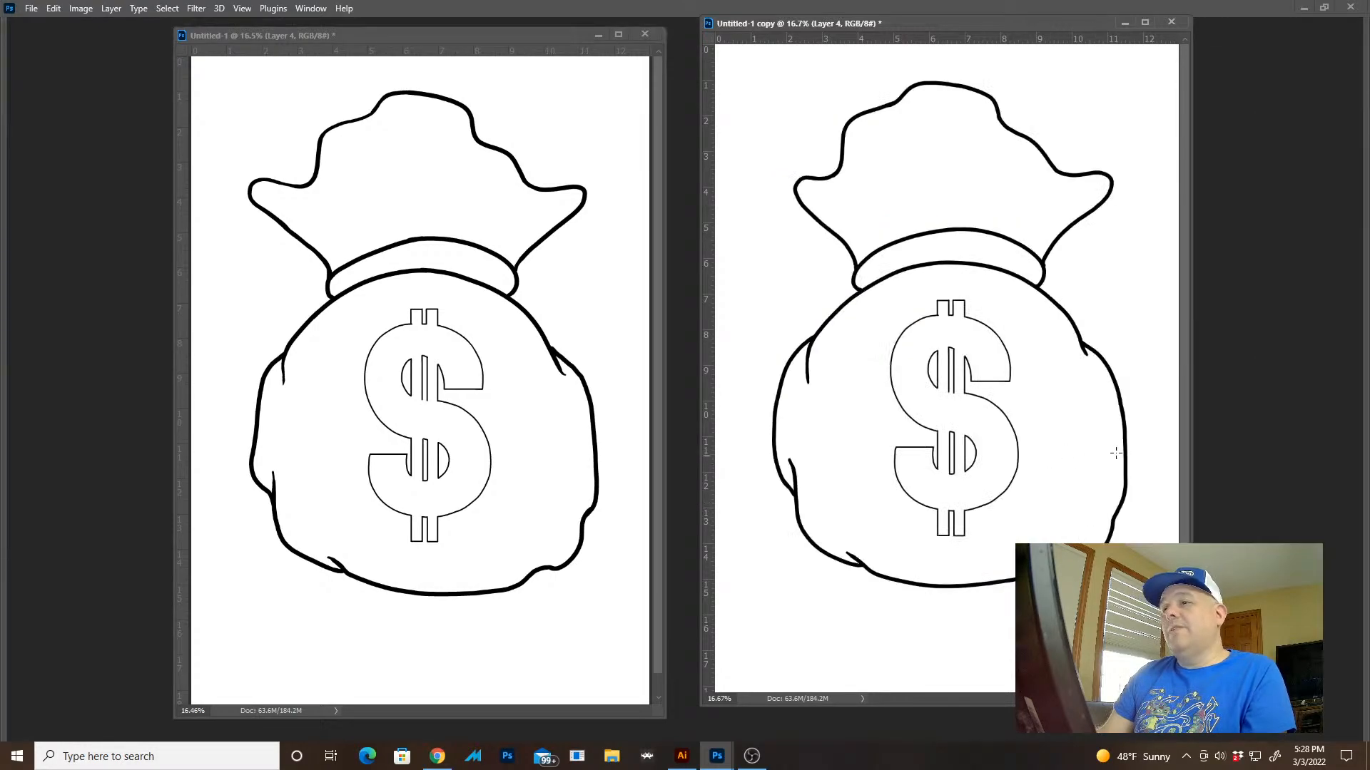
key("ctrl+0")
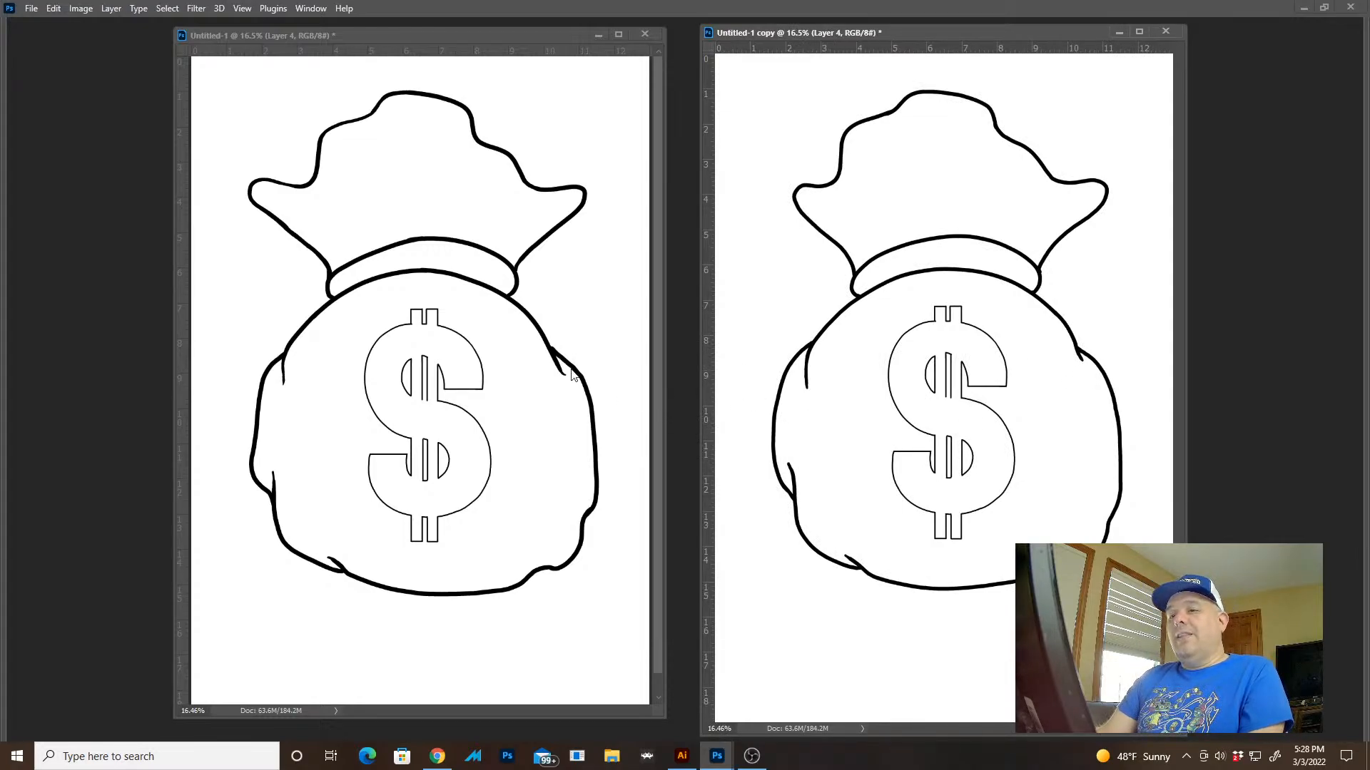
key("ctrl+w")
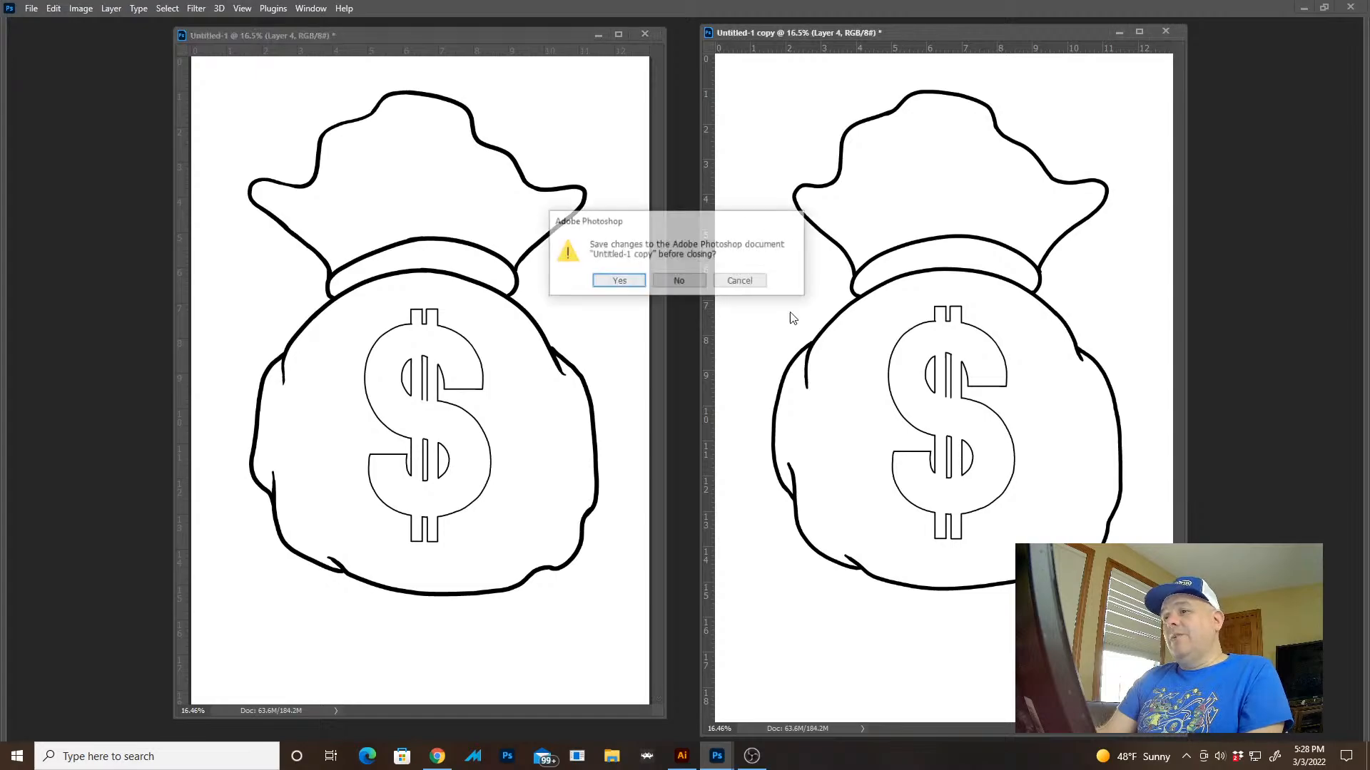
left_click(681, 284)
key("Tab")
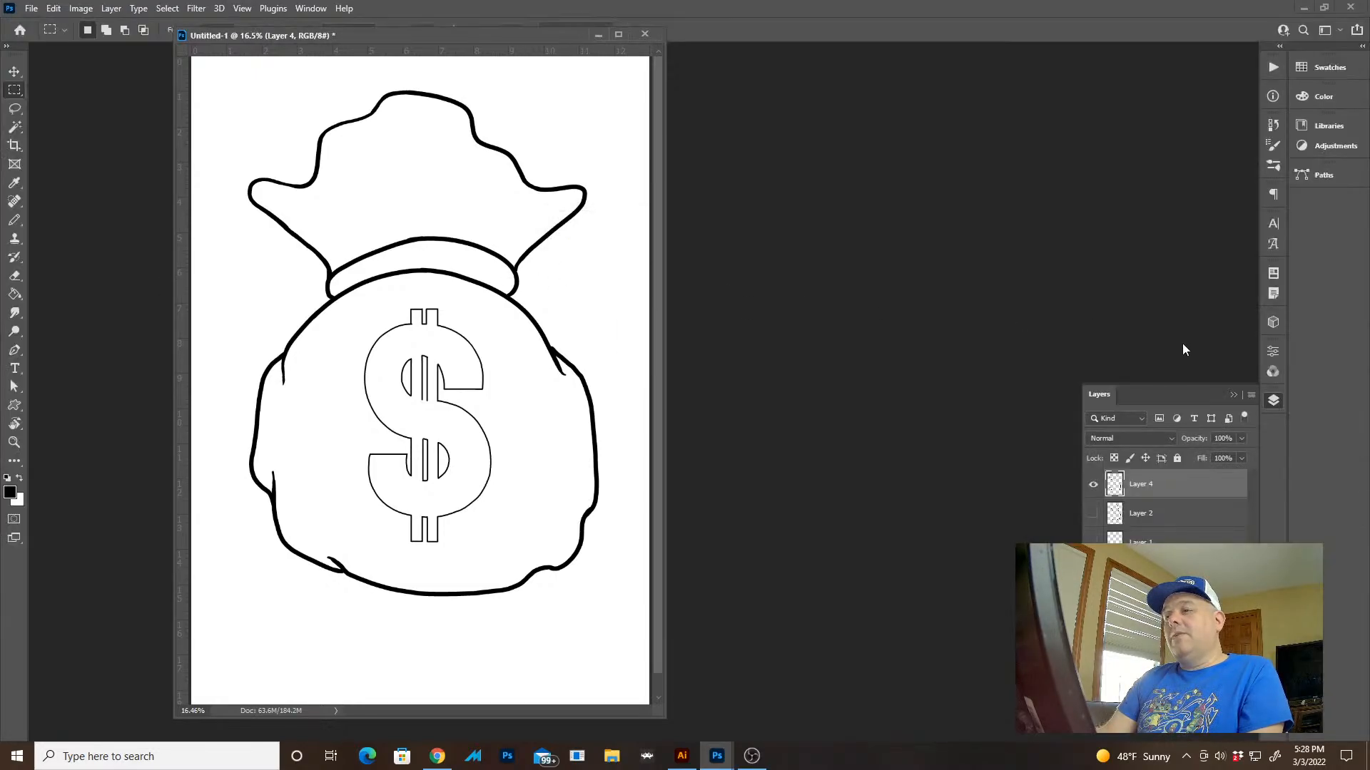
Lasso the outer line of the bump at the sack's upper right shoulder and delete that section
key("f")
key("z")
left_click_drag(869, 371, 1000, 464)
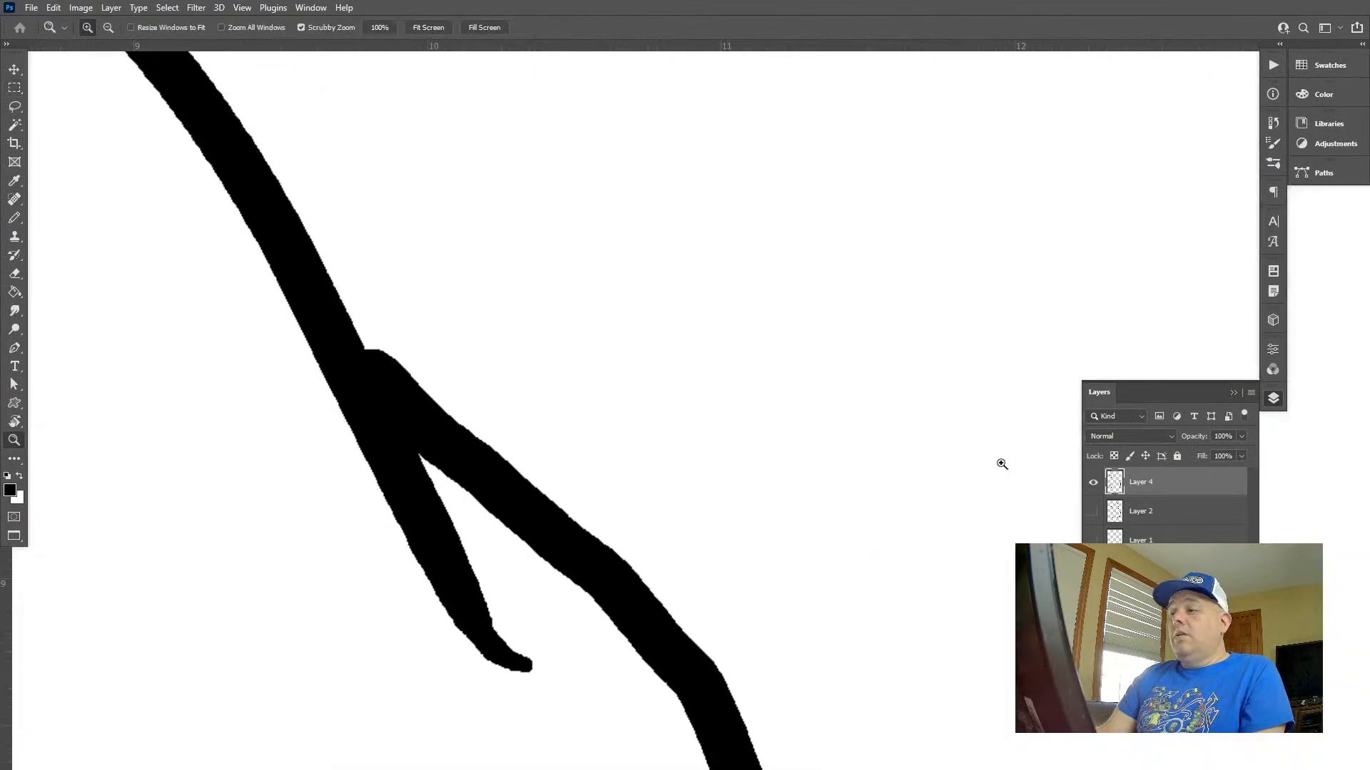
mouse_move(851, 429)
left_mouse_down()
mouse_move(851, 288)
mouse_move(826, 269)
left_mouse_up()
key("l")
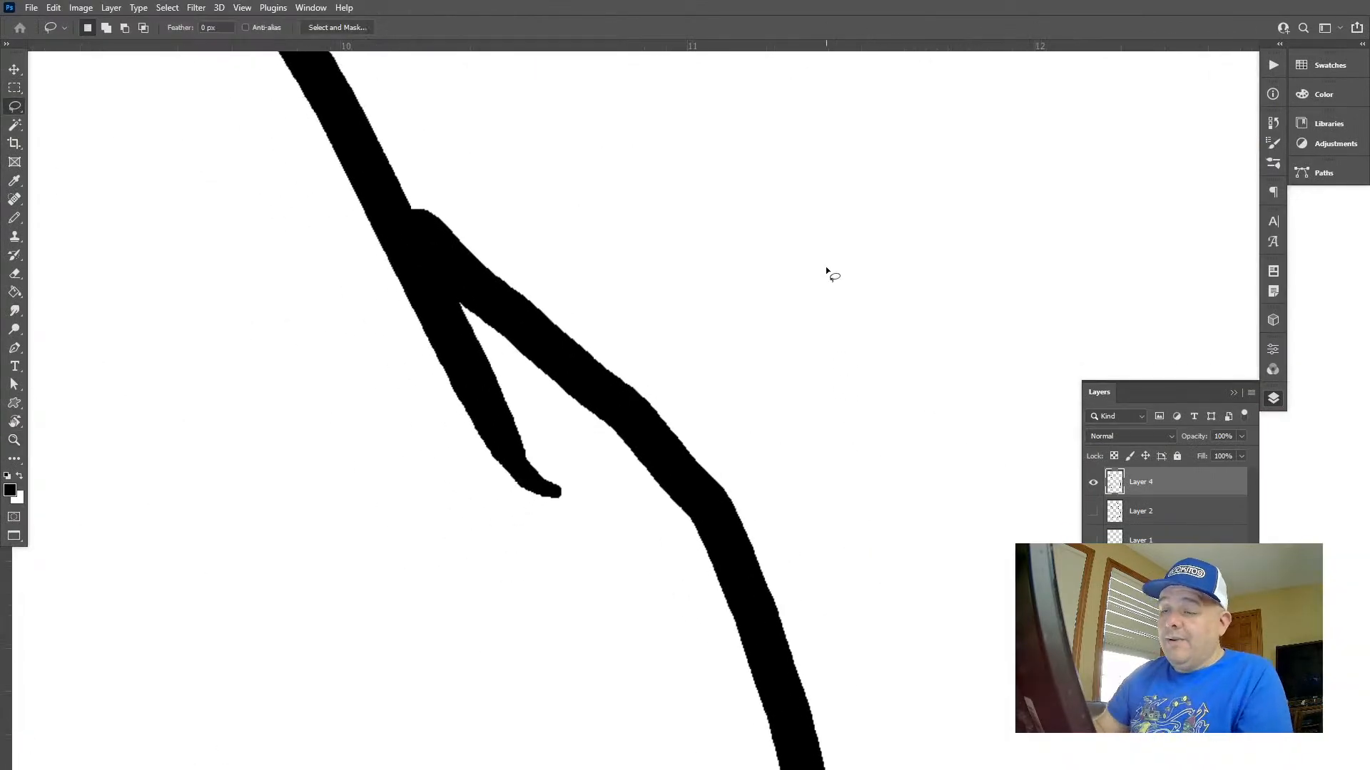
mouse_move(417, 203)
left_mouse_down()
mouse_move(453, 330)
mouse_move(580, 492)
mouse_move(865, 187)
mouse_move(745, 216)
left_mouse_up()
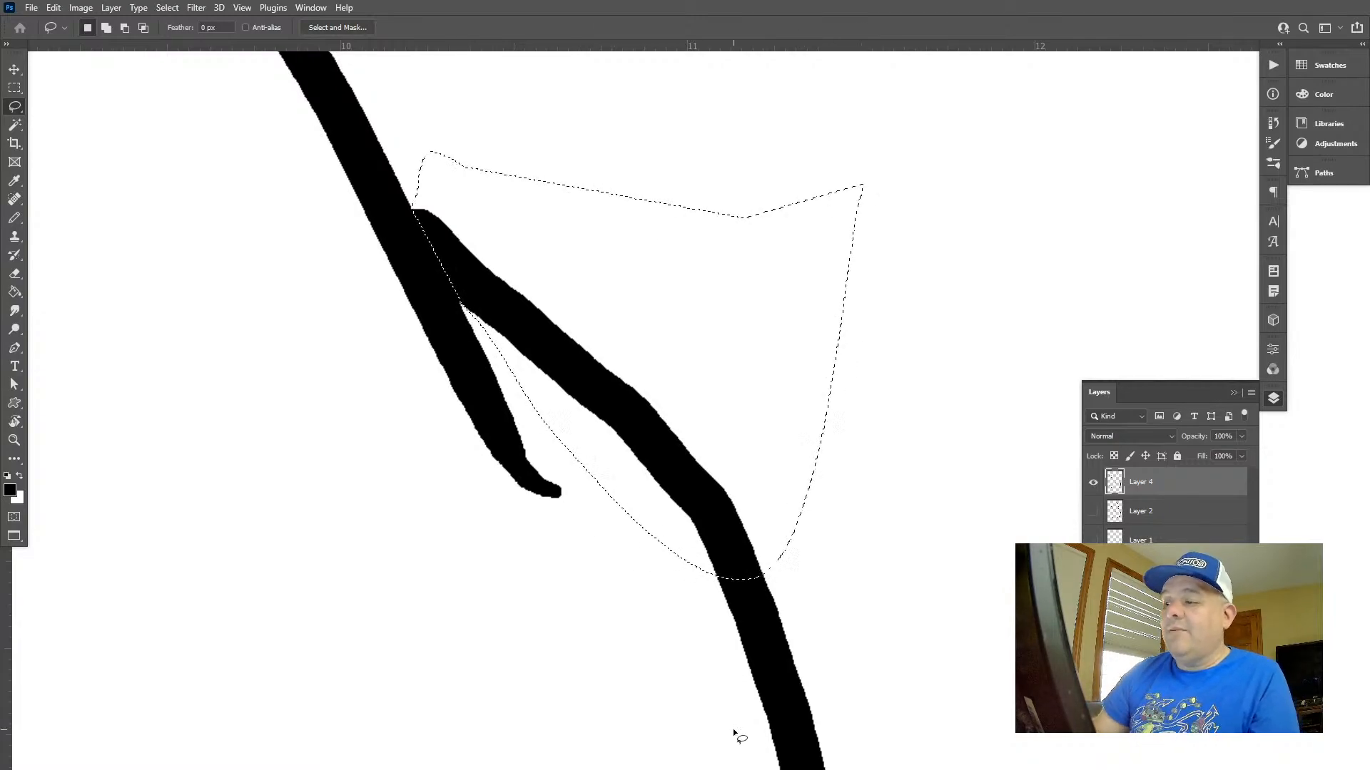
key("Delete")
key("ctrl+d")
Redraw the missing shoulder line as a rounder bump with the Pencil at 35 px, undoing strokes until the curve fits
key("b")
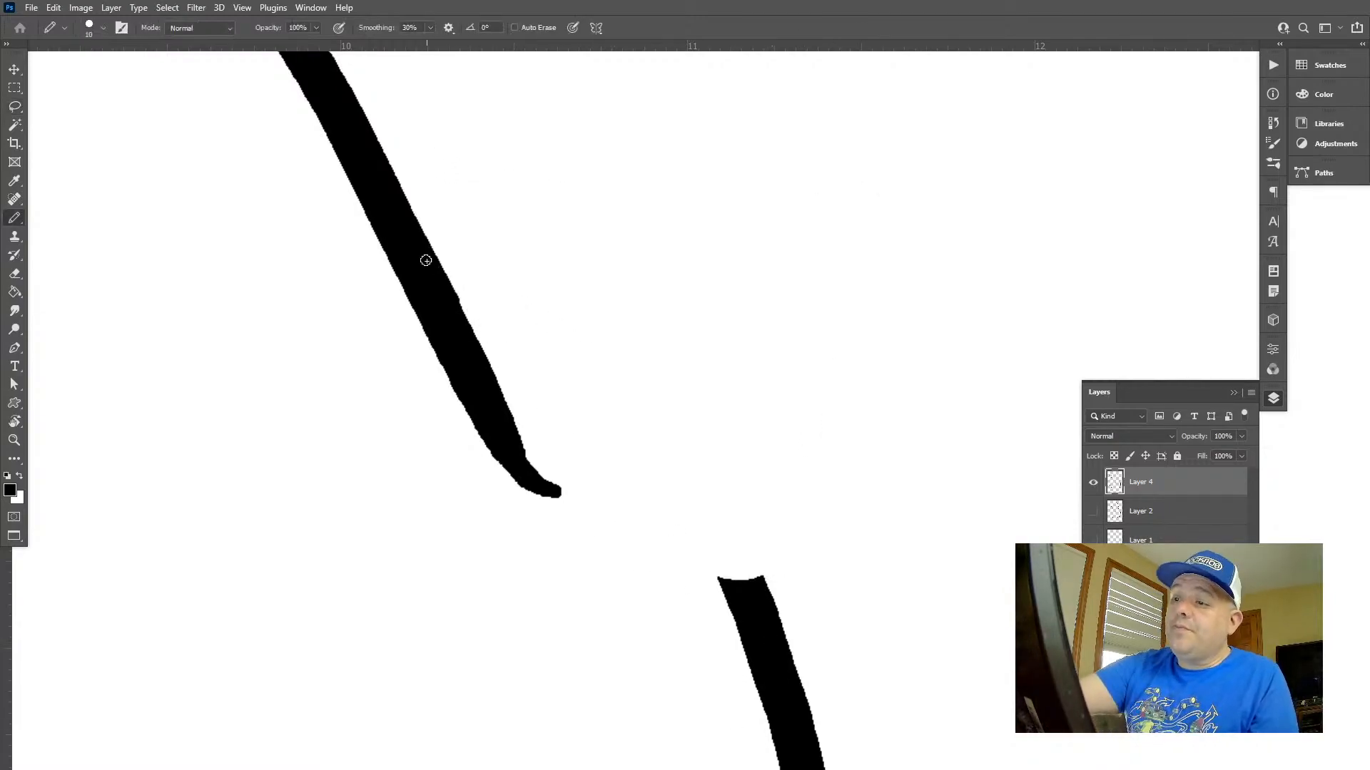
key("bracketright")
key("bracketright")
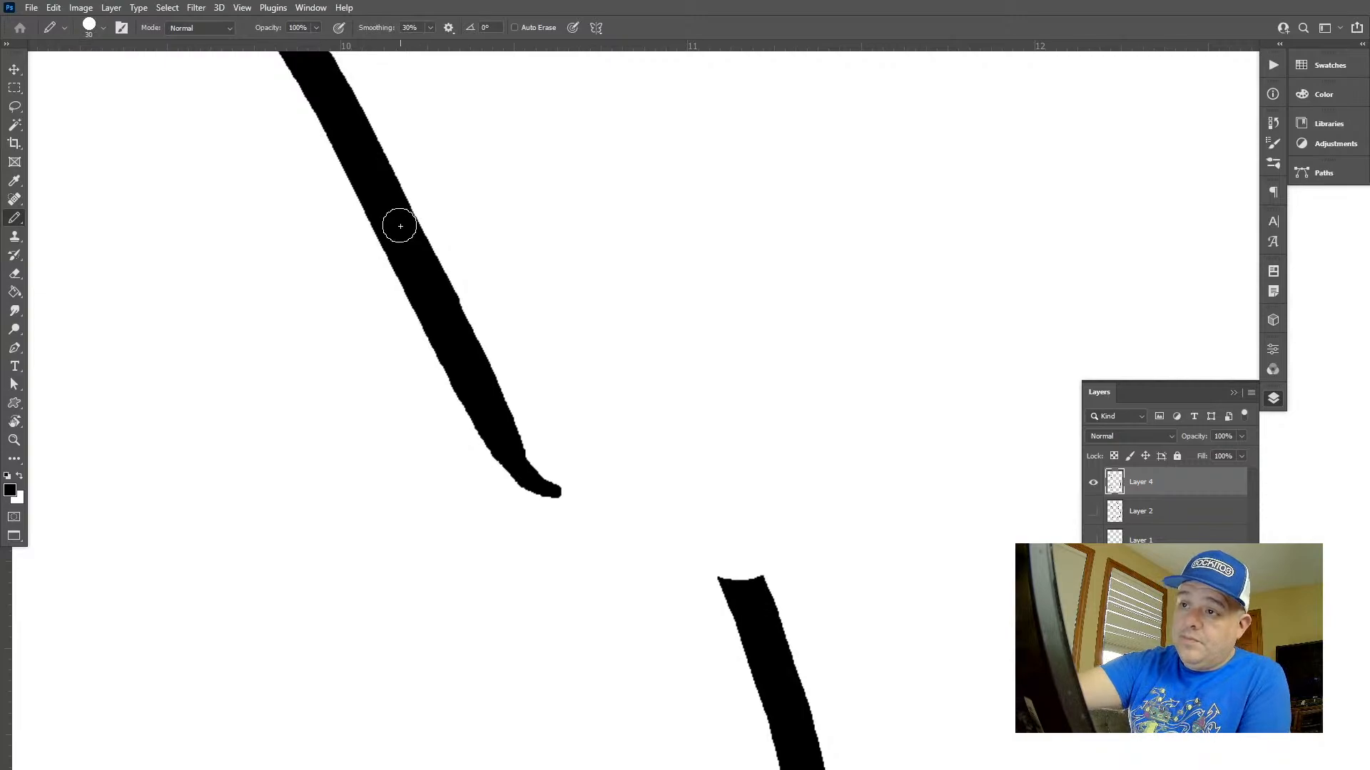
mouse_move(397, 223)
left_mouse_down()
mouse_move(463, 284)
mouse_move(629, 376)
mouse_move(680, 427)
mouse_move(770, 644)
left_mouse_up()
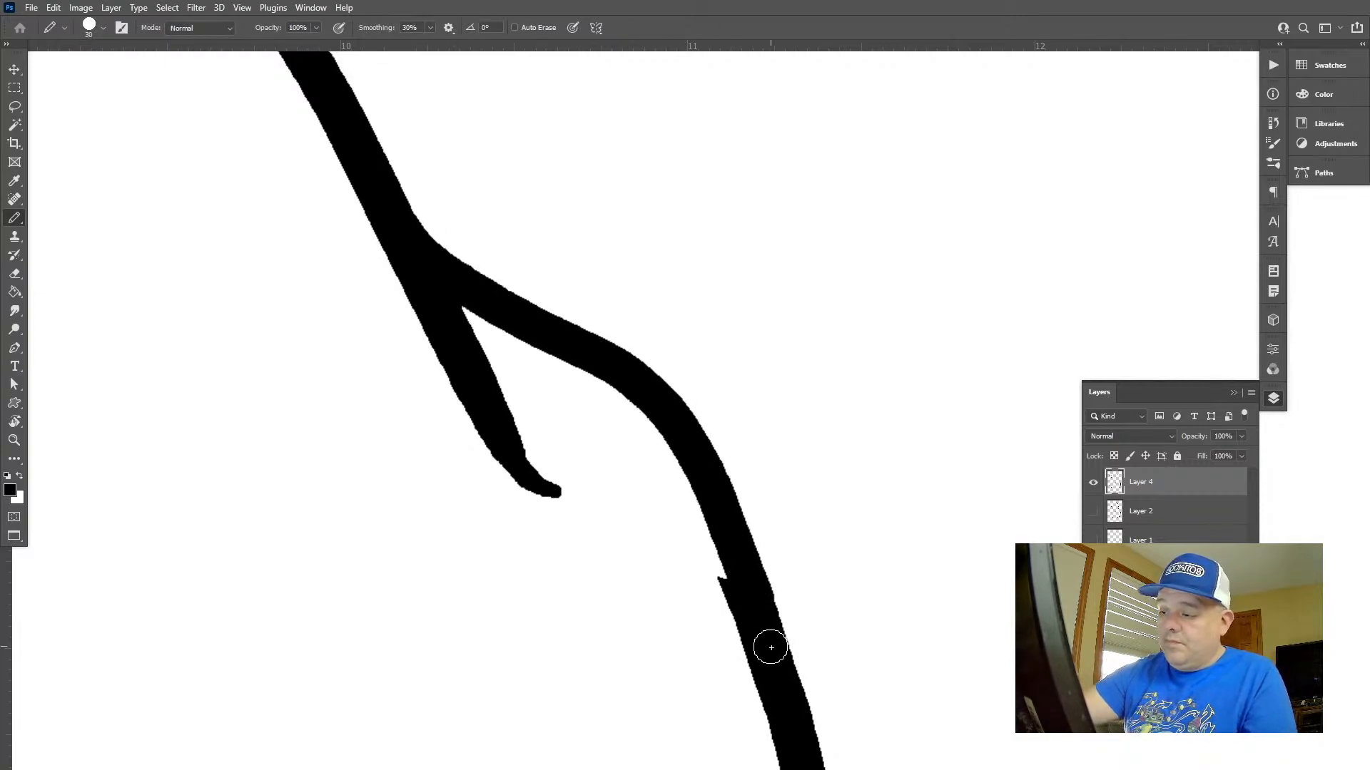
key("ctrl+z")
mouse_move(749, 599)
left_mouse_down()
mouse_move(694, 453)
mouse_move(566, 295)
left_mouse_up()
key("ctrl+z")
key("bracketright")
key("ctrl+z")
mouse_move(453, 272)
left_mouse_down()
mouse_move(581, 308)
mouse_move(660, 367)
left_mouse_up()
key("ctrl+z")
mouse_move(755, 610)
left_mouse_down()
mouse_move(632, 331)
mouse_move(389, 185)
left_mouse_up()
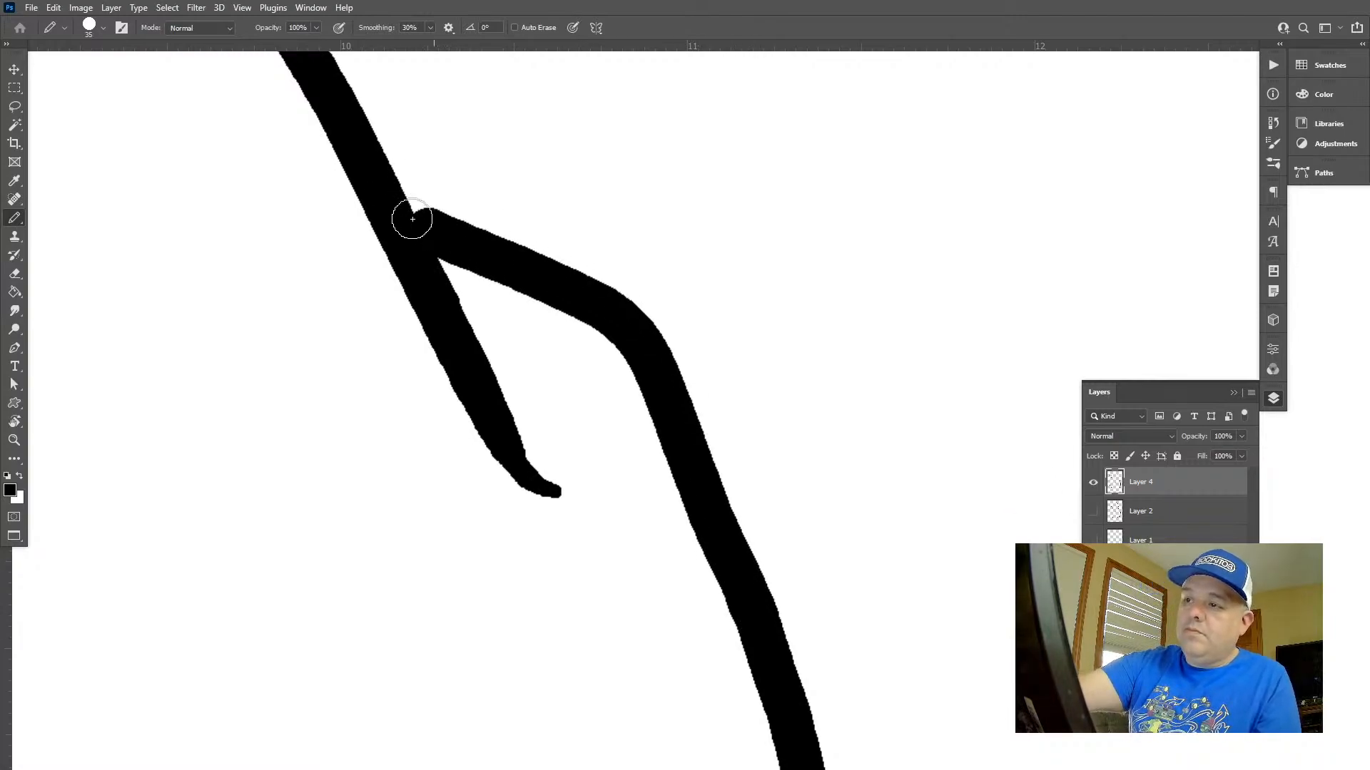
Fill the notch where the new shoulder line meets the sack outline with a 10 px Pencil stroke
key("bracketleft")
key("bracketleft")
key("bracketleft")
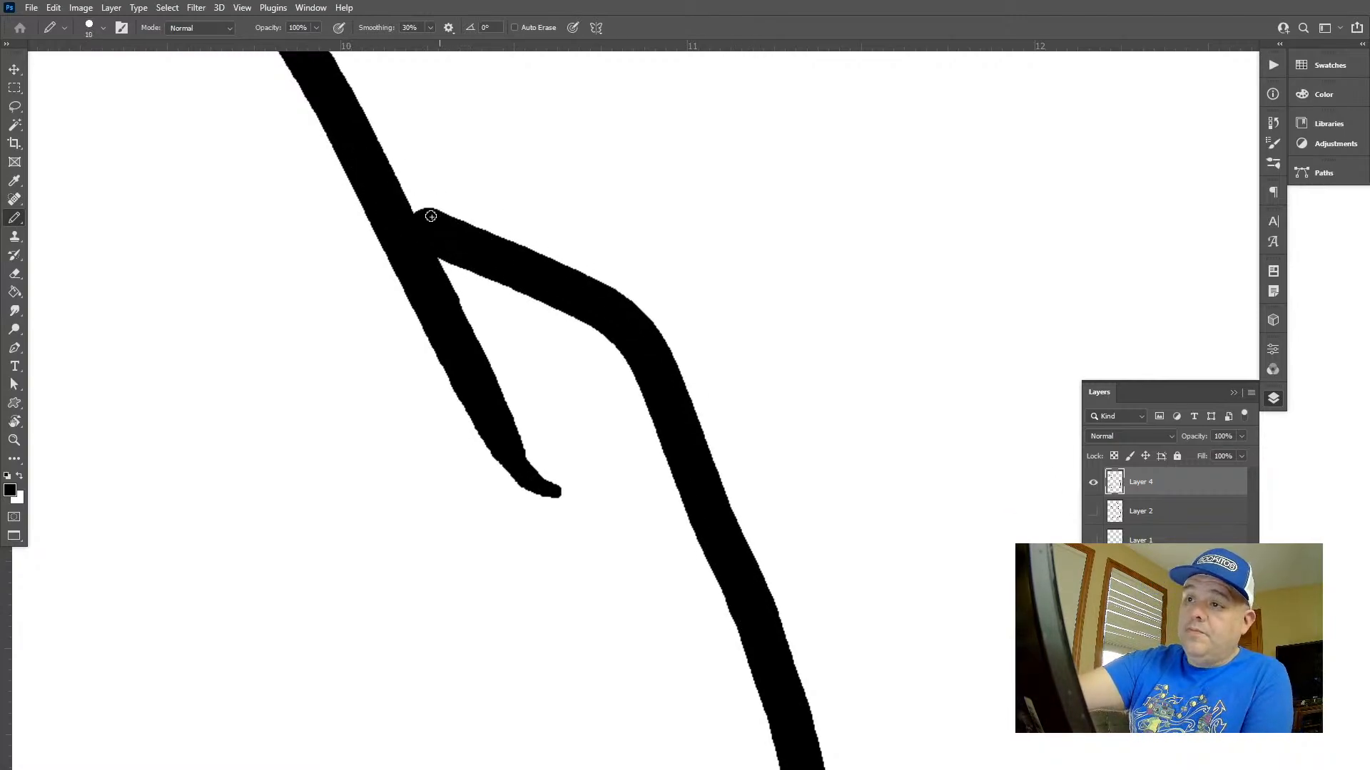
left_click_drag(449, 234, 360, 142)
key("ctrl+z")
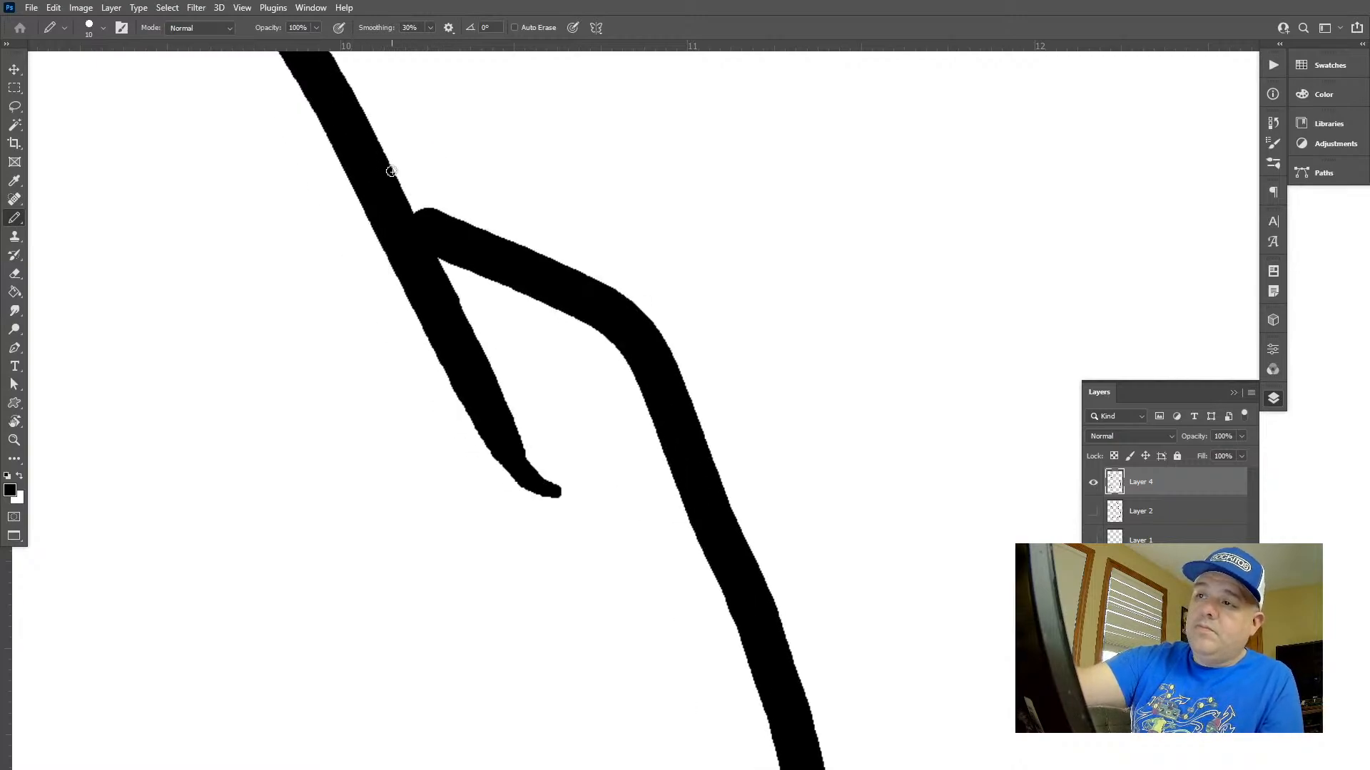
mouse_move(436, 227)
left_mouse_down()
mouse_move(401, 201)
mouse_move(343, 98)
left_mouse_up()
key("ctrl+z")
left_click_drag(458, 235, 349, 119)
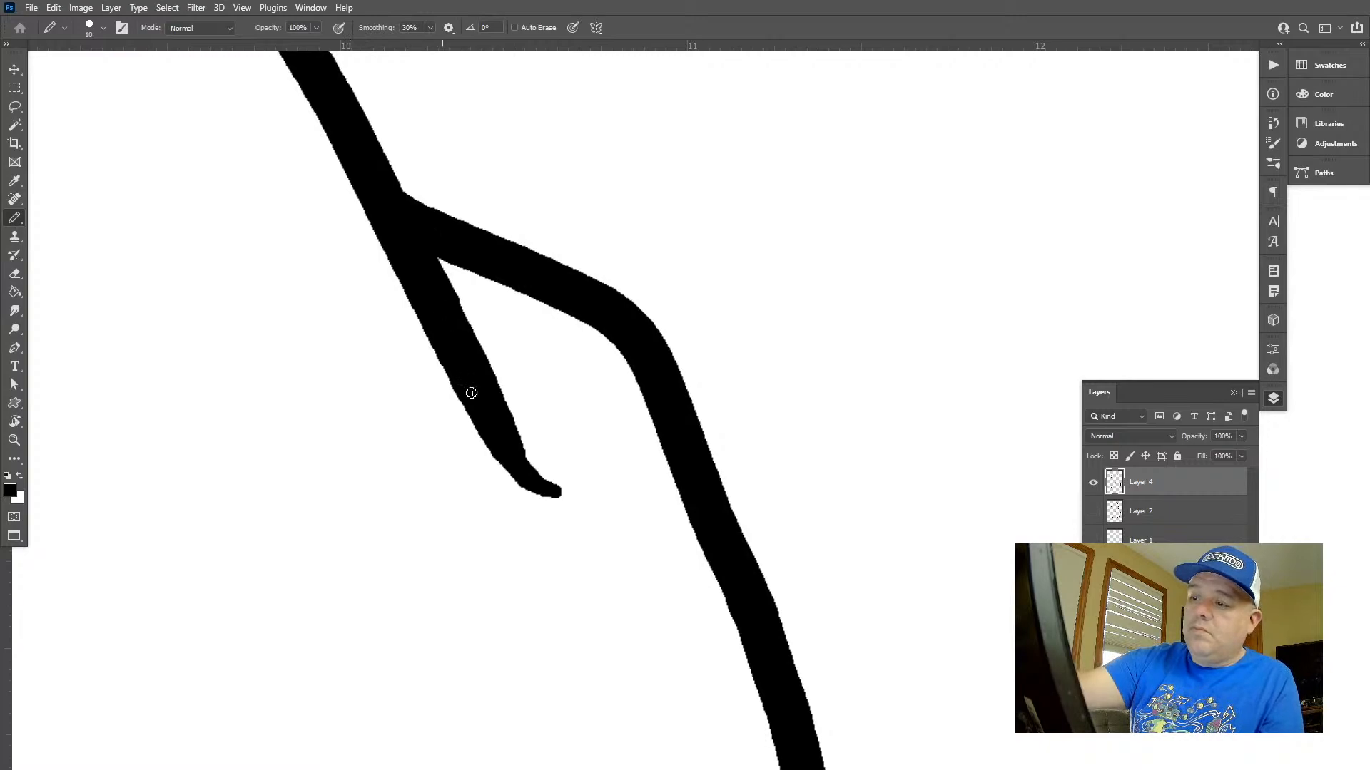
Add a short crease line inside the sack's lower right corner with the Pencil at 25 px
key("z")
mouse_move(605, 492)
left_mouse_down()
mouse_move(573, 454)
mouse_move(514, 460)
mouse_move(557, 485)
left_mouse_up()
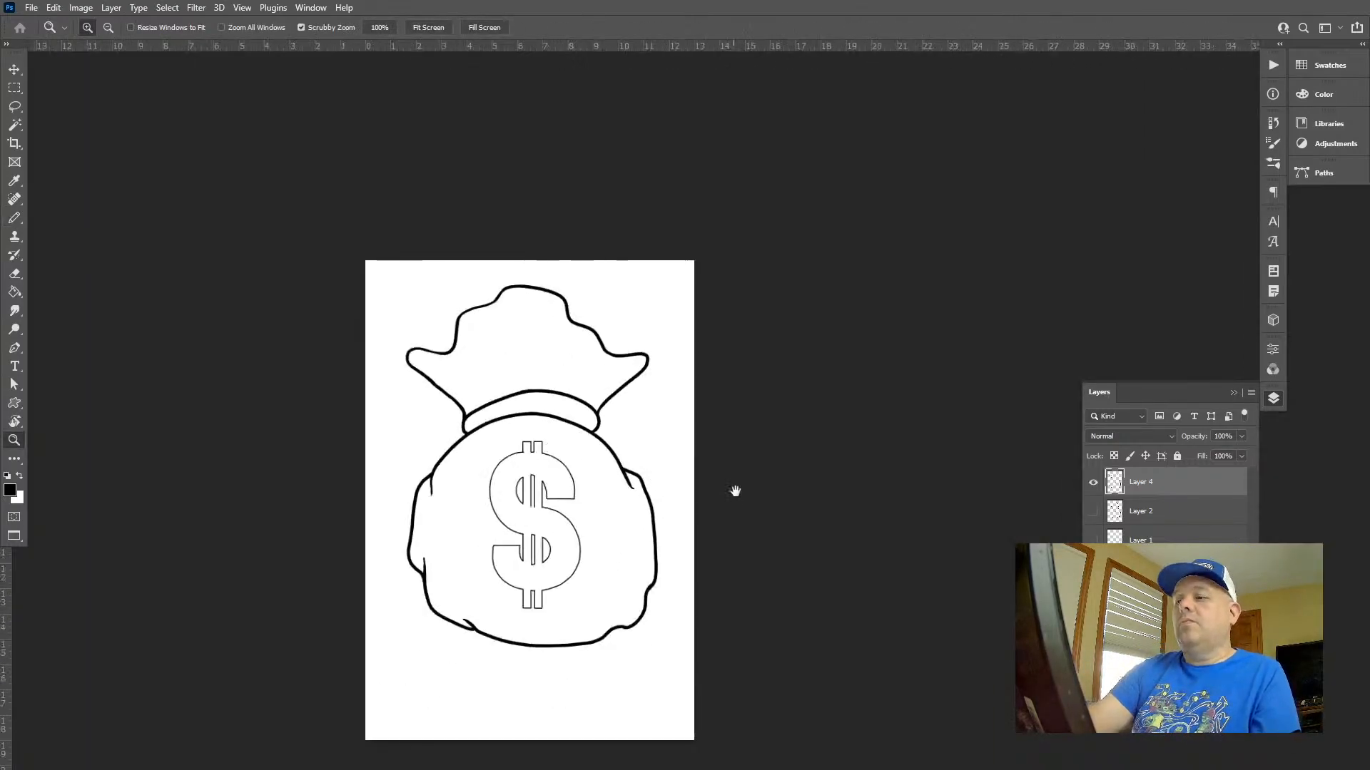
left_click_drag(737, 510, 794, 392)
left_click_drag(695, 472, 781, 483)
left_click_drag(684, 562, 790, 476)
key("b")
scroll(672, 535, "up", 5)
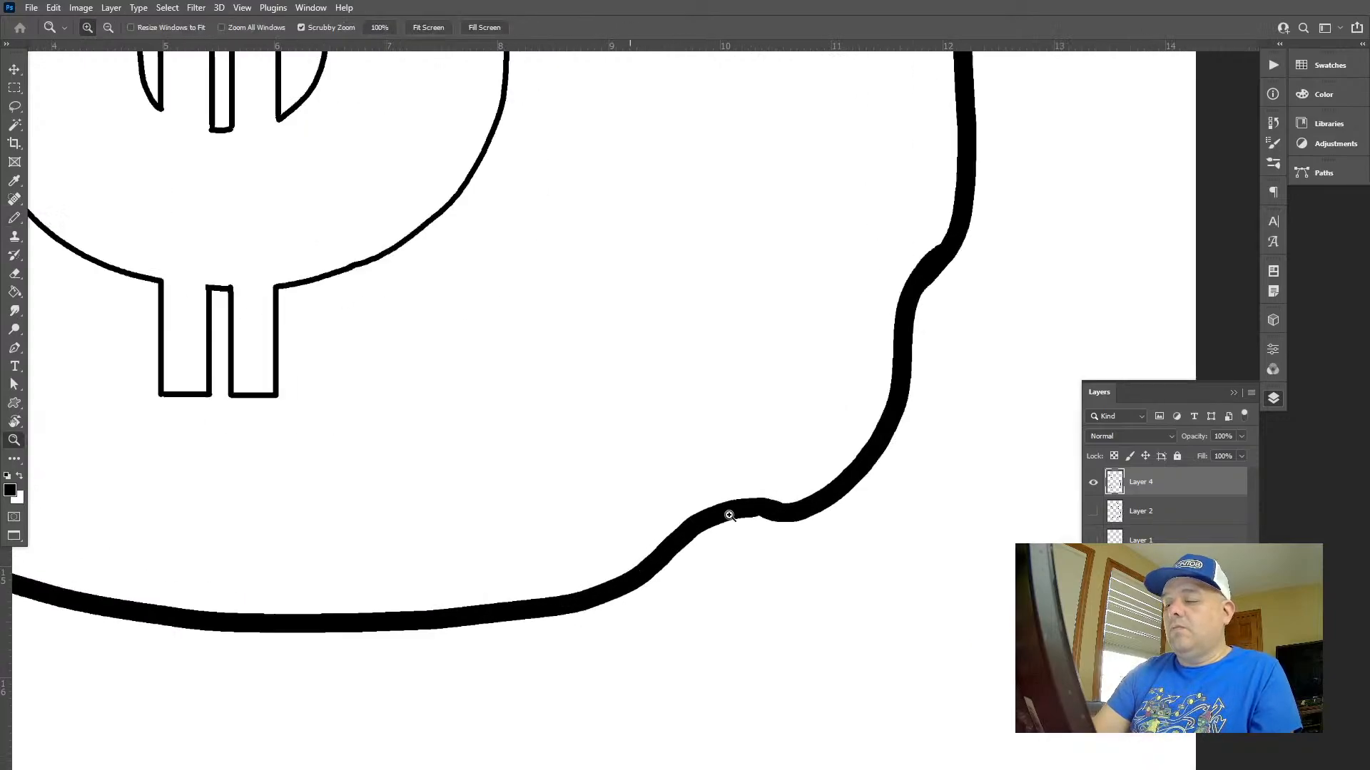
key("bracketright")
key("bracketright")
key("bracketright")
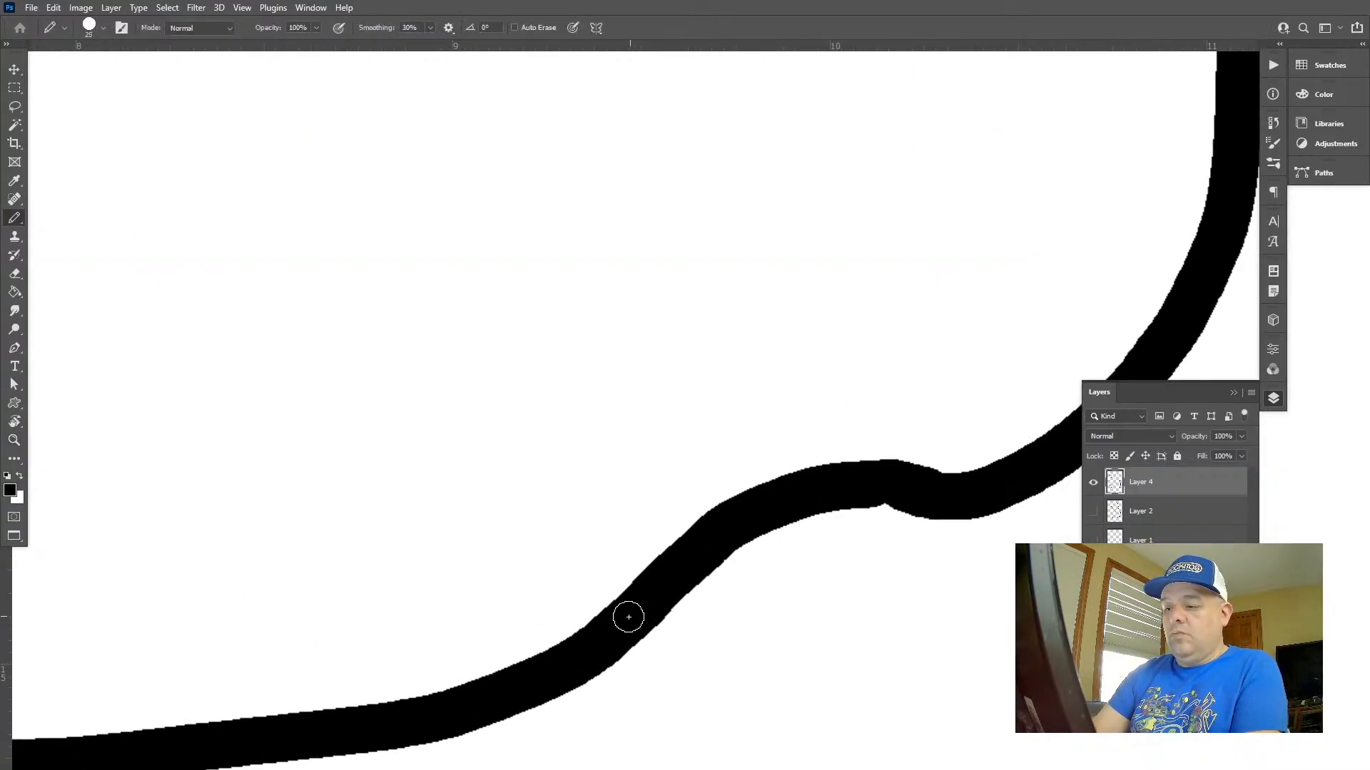
left_click_drag(734, 526, 888, 400)
Examine the inked lines around the neck band and over the whole sack
key("z")
key("ctrl+0")
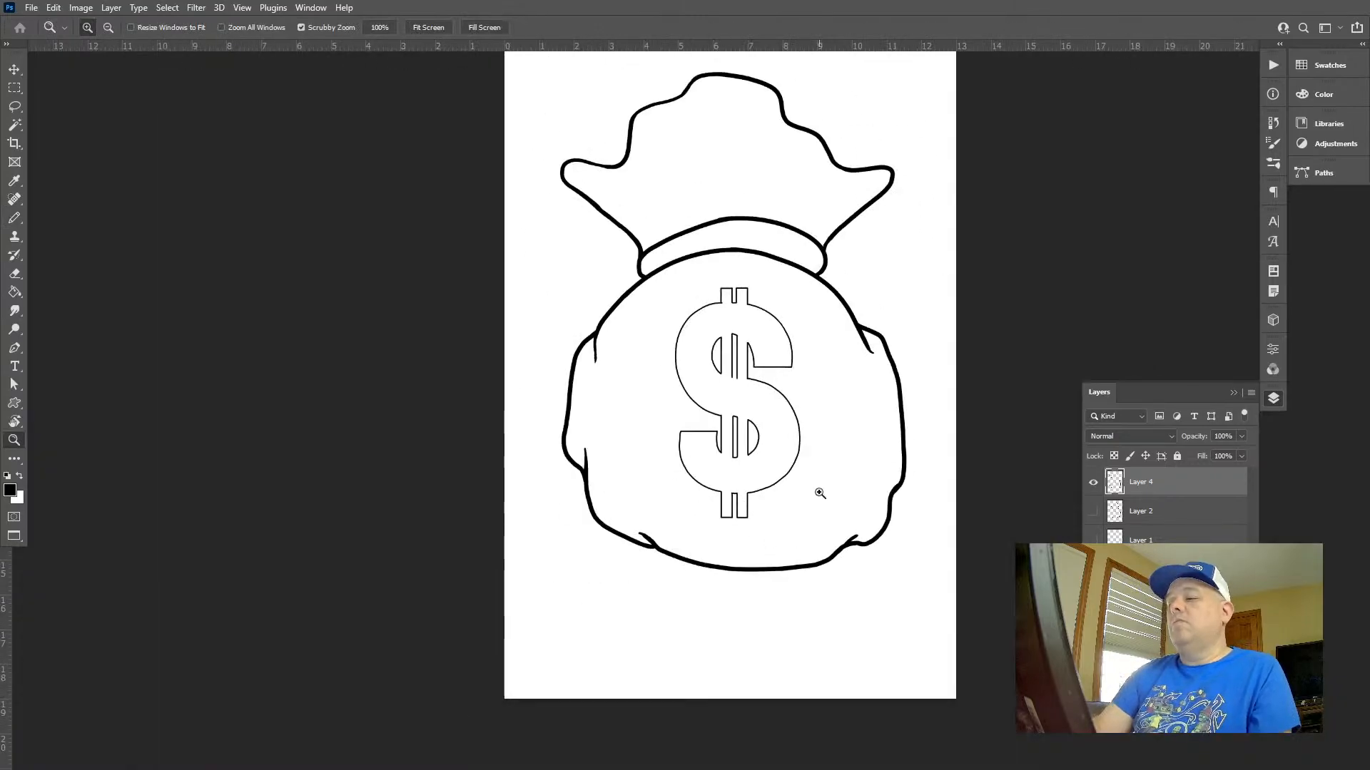
left_click_drag(874, 503, 856, 556)
left_click_drag(660, 292, 763, 367)
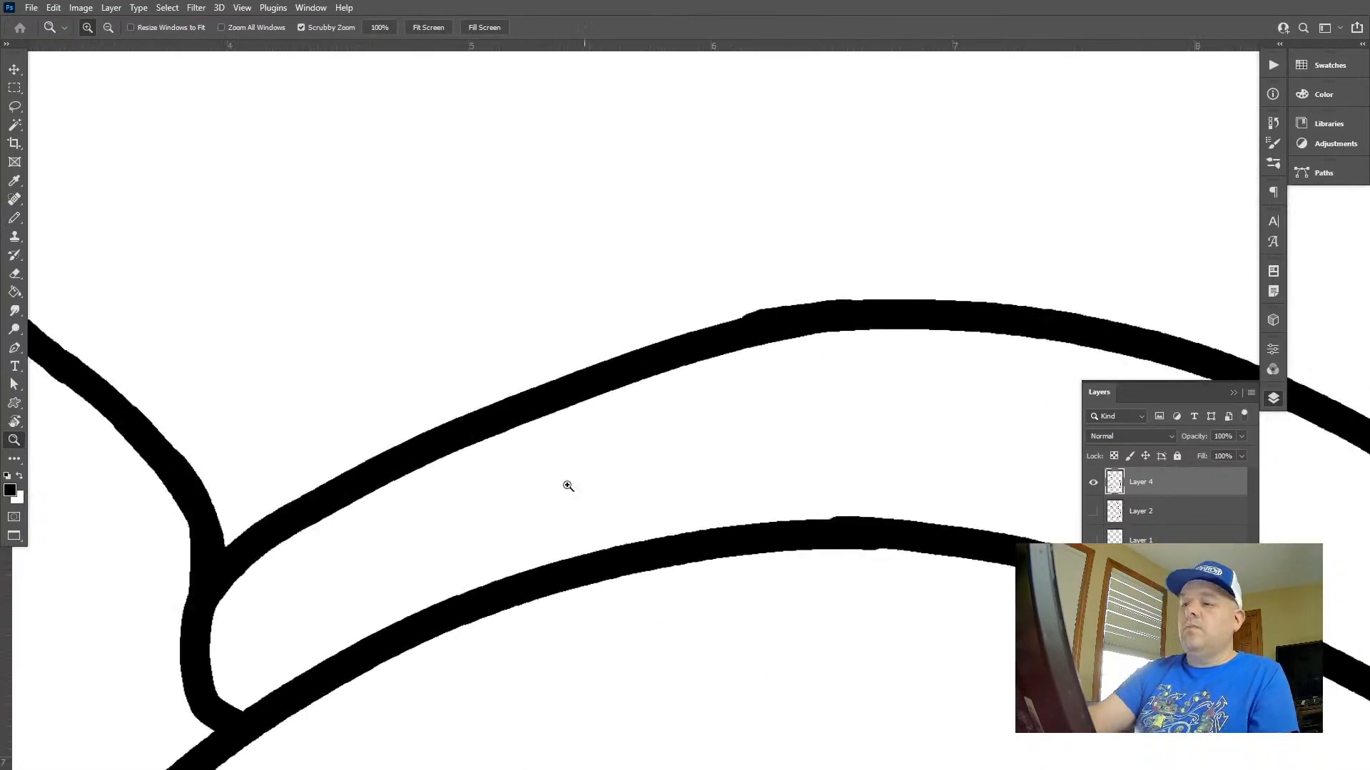
left_click_drag(367, 505, 459, 355)
left_click_drag(548, 383, 445, 373)
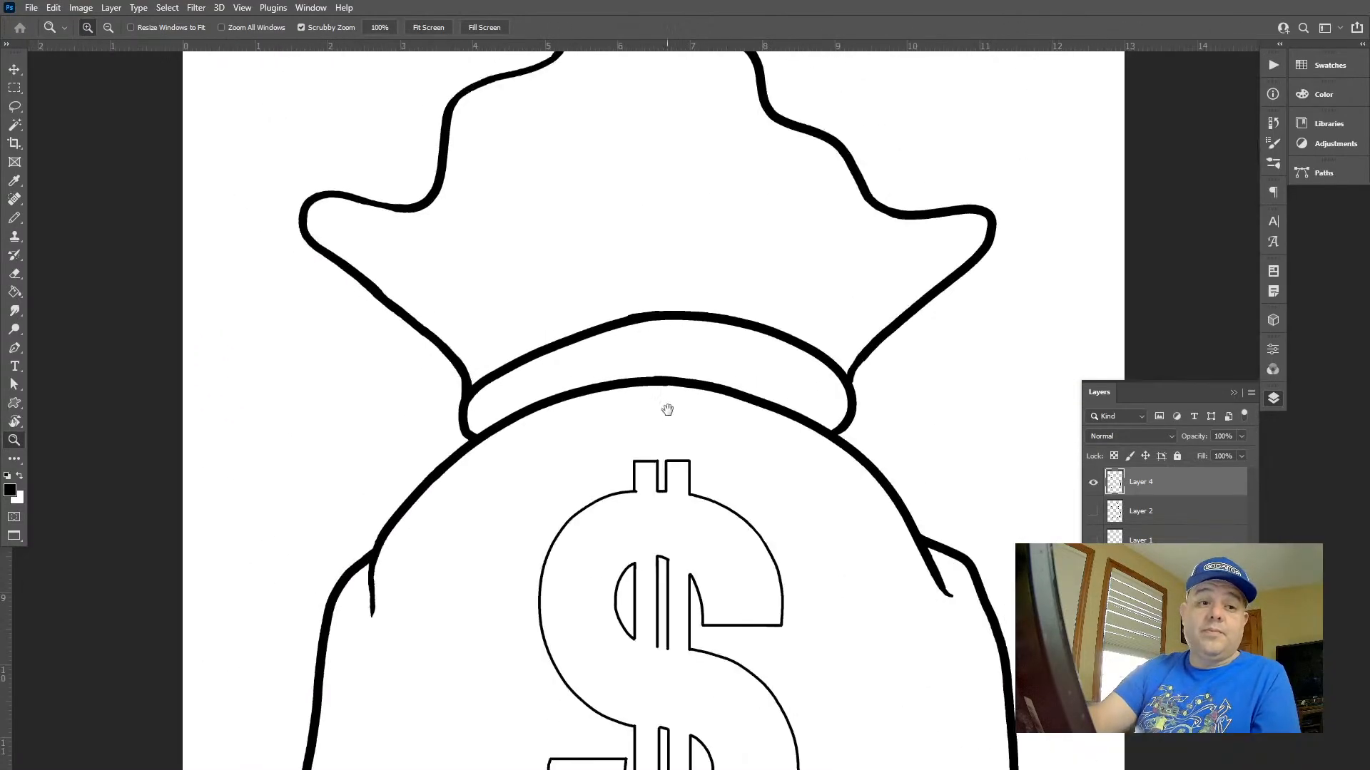
left_click_drag(678, 419, 524, 473)
left_click_drag(599, 461, 563, 454)
left_click_drag(665, 477, 724, 369)
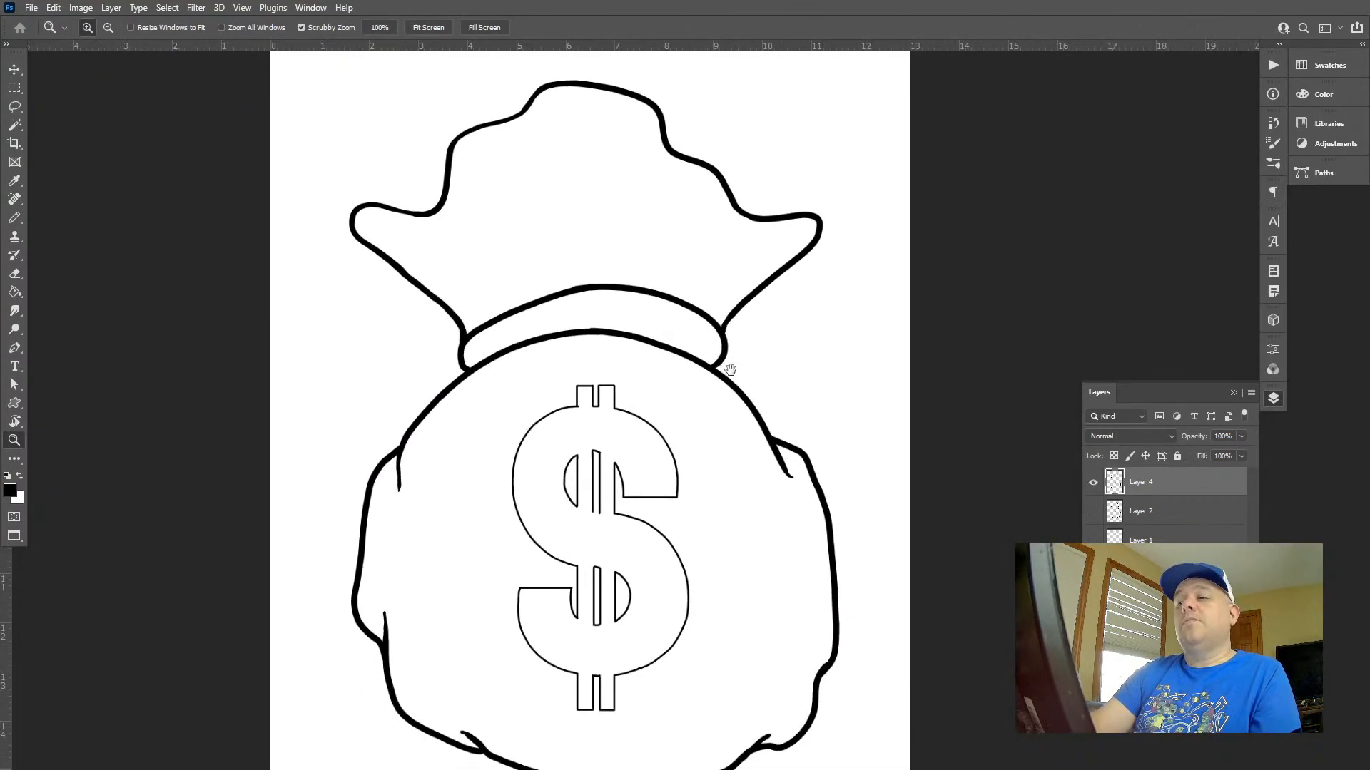
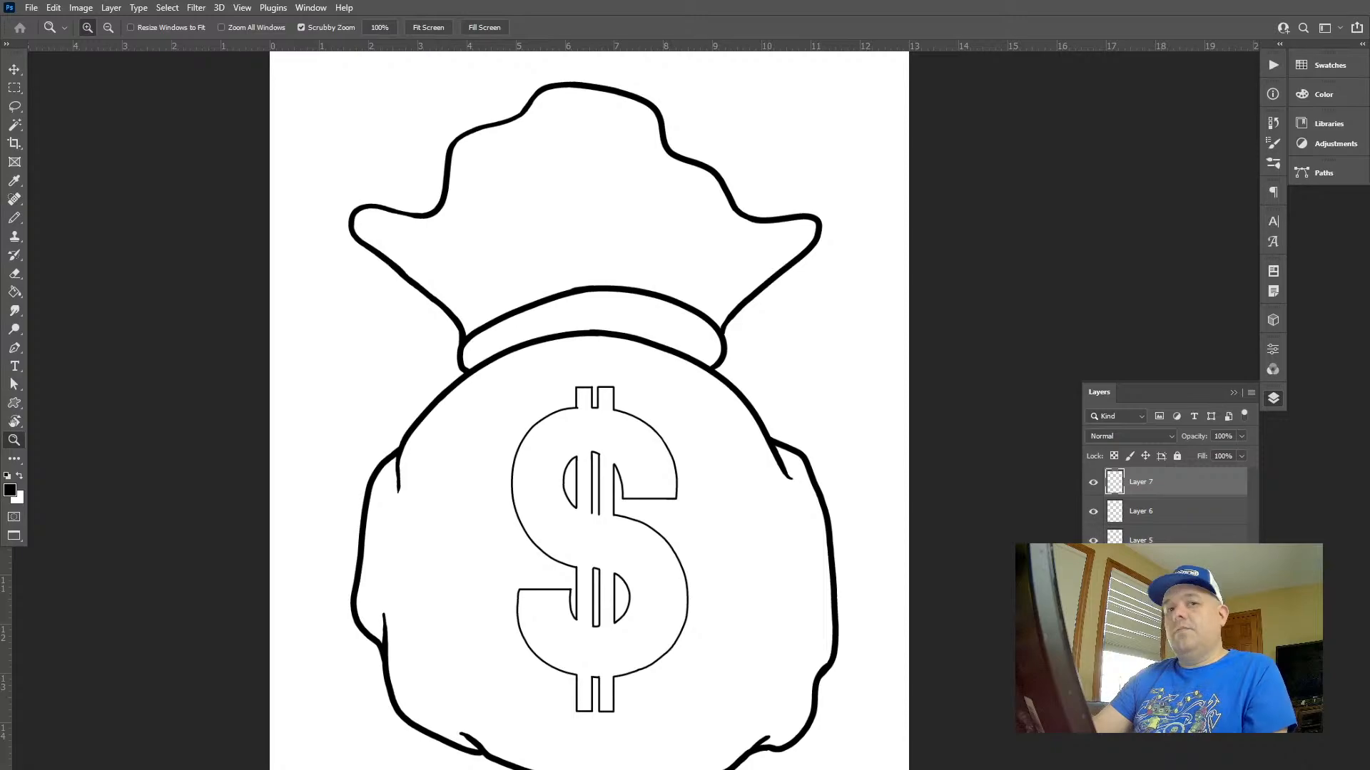
Delete Layer 7 and Layer 6, and show Layer 4 with Layer 5 active for drawing
key("f")
key("f")
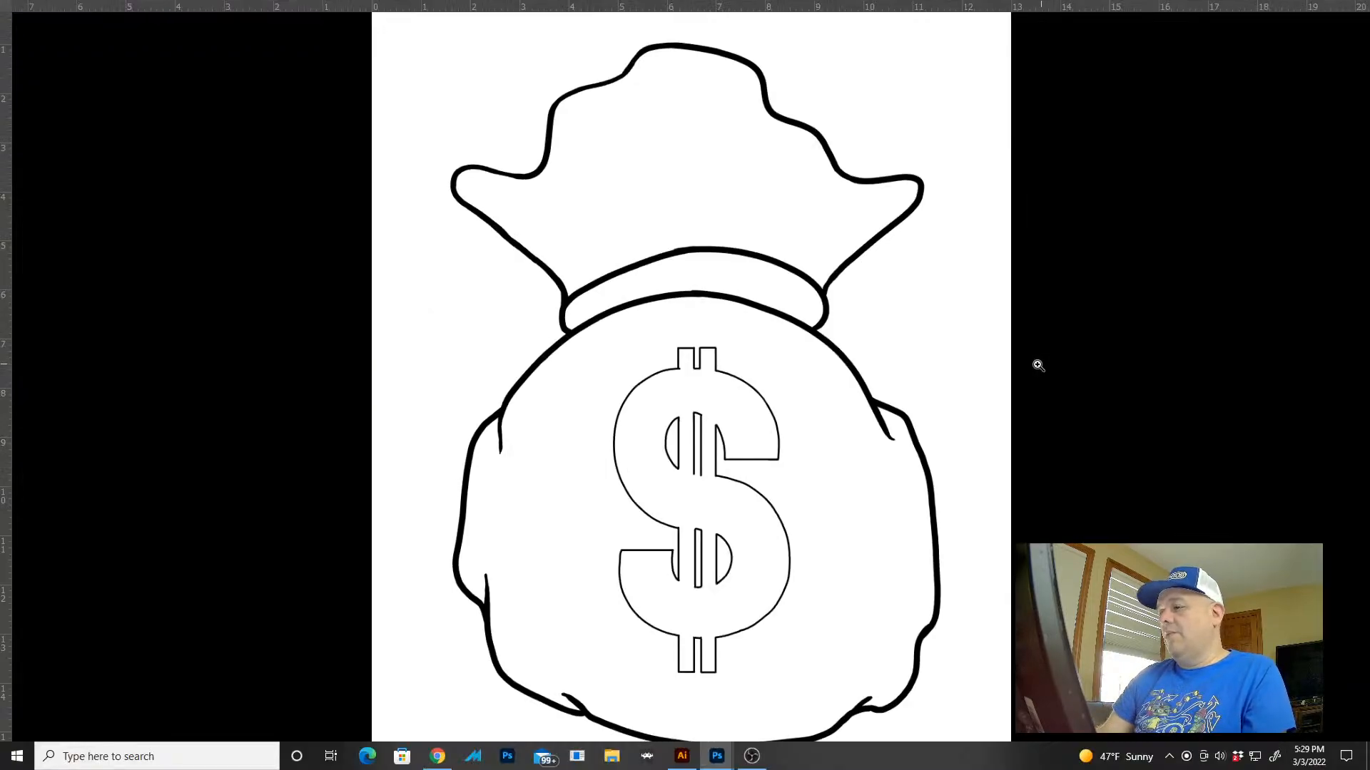
key("ctrl+0")
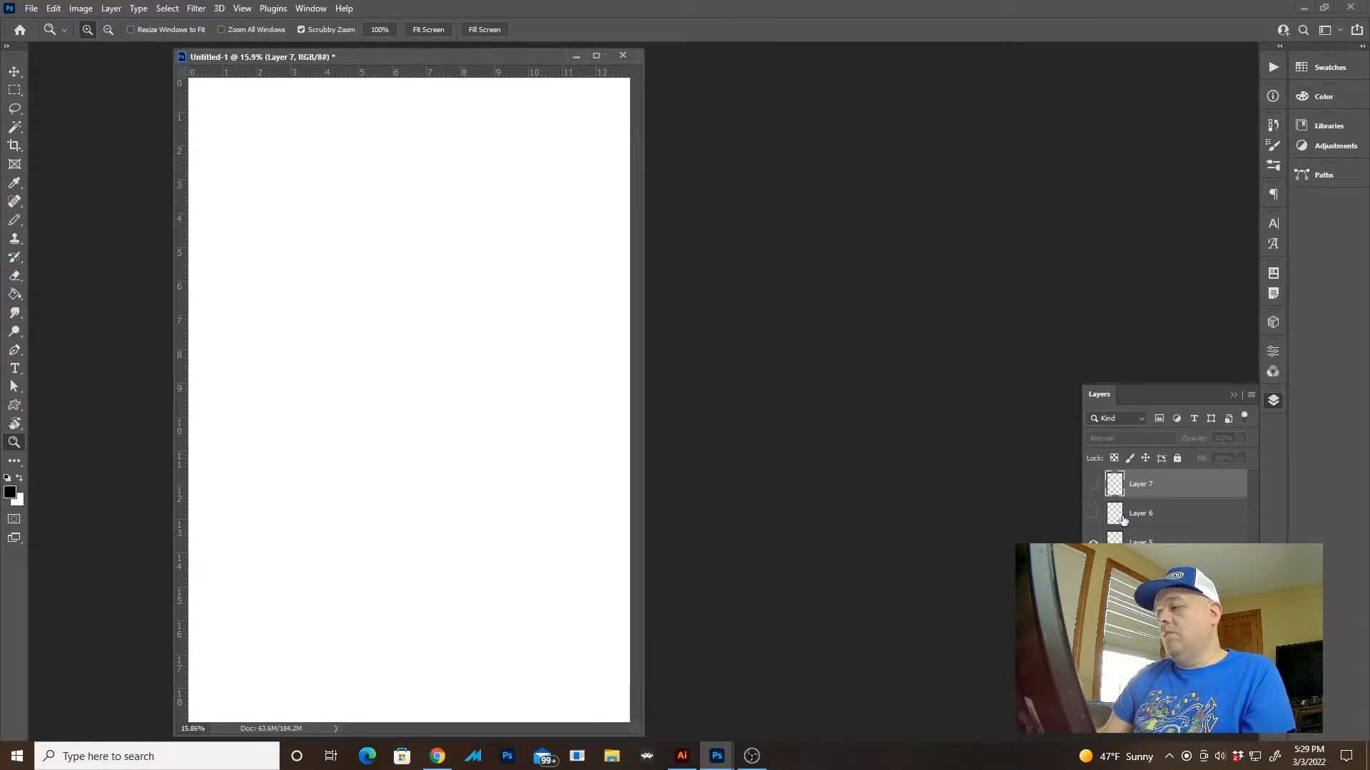
left_click(1122, 519, "shift")
key("Delete")
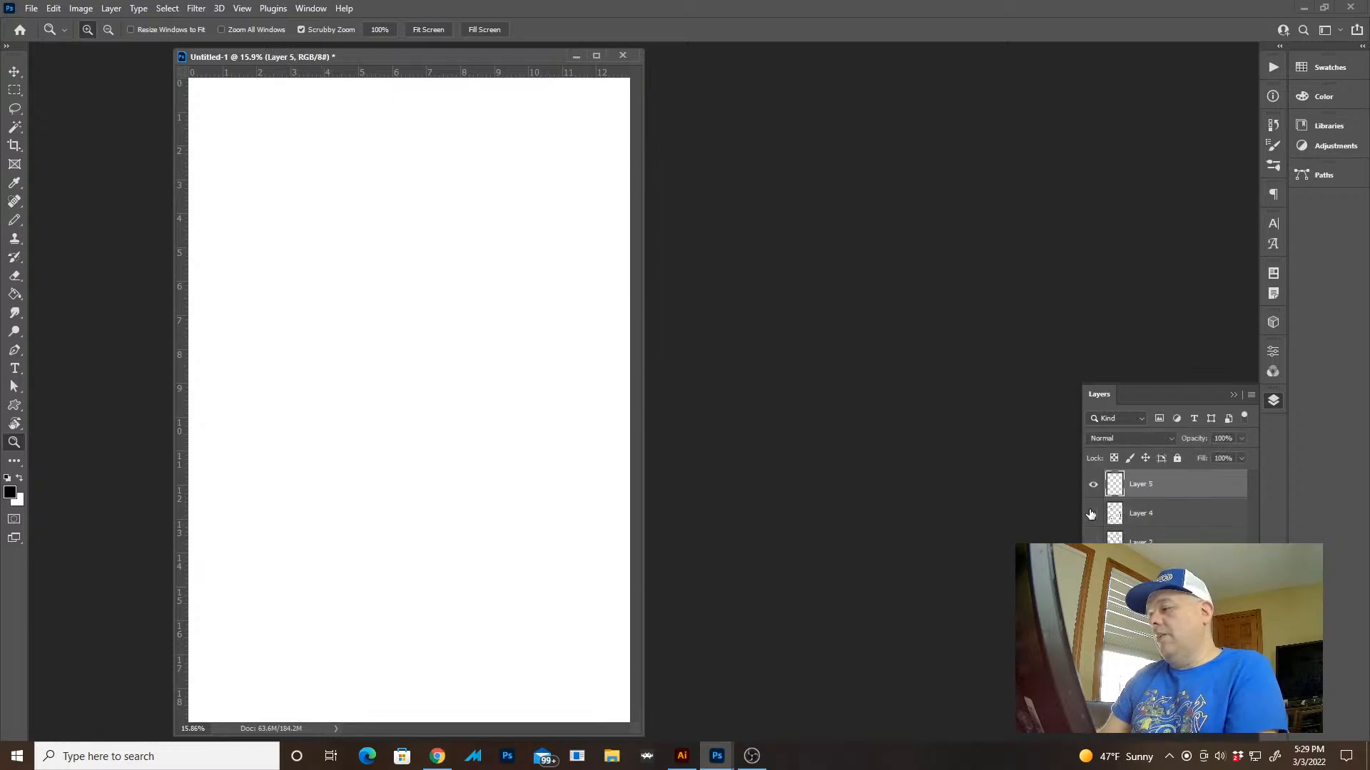
key("b")
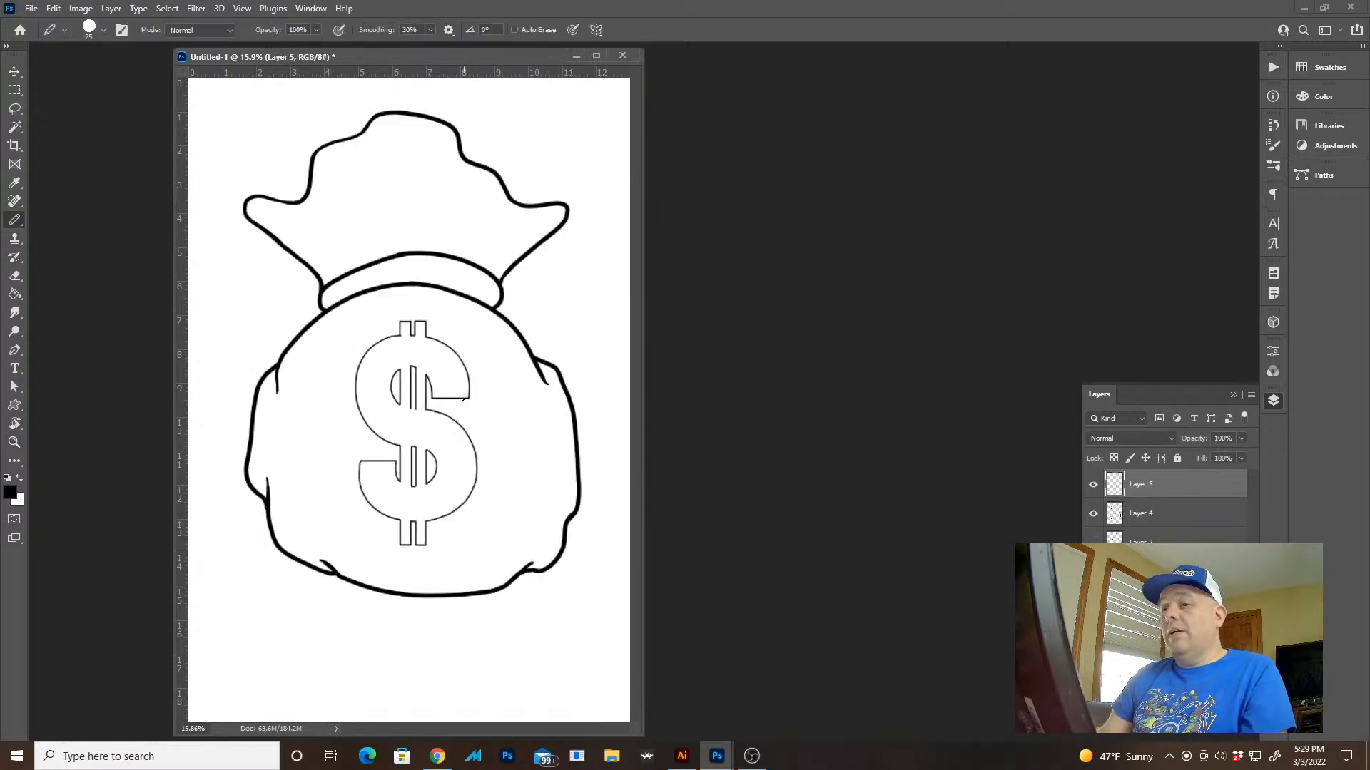
Try a short tapered crease line rising from the left part of the neck band with the Pencil at 25 px
key("z")
key("f")
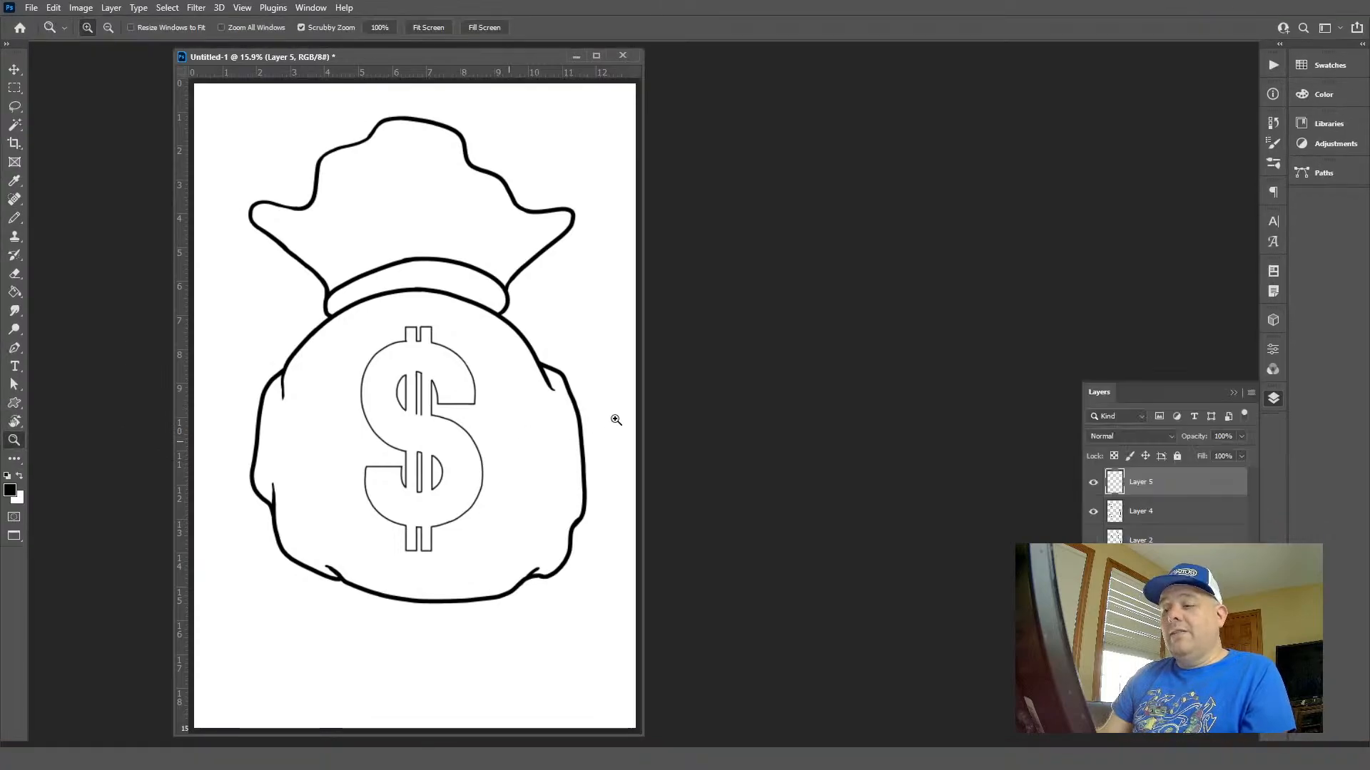
mouse_move(805, 383)
left_mouse_down()
mouse_move(878, 457)
mouse_move(867, 453)
left_mouse_up()
left_click_drag(787, 443, 868, 651)
key("b")
left_click_drag(456, 364, 590, 523)
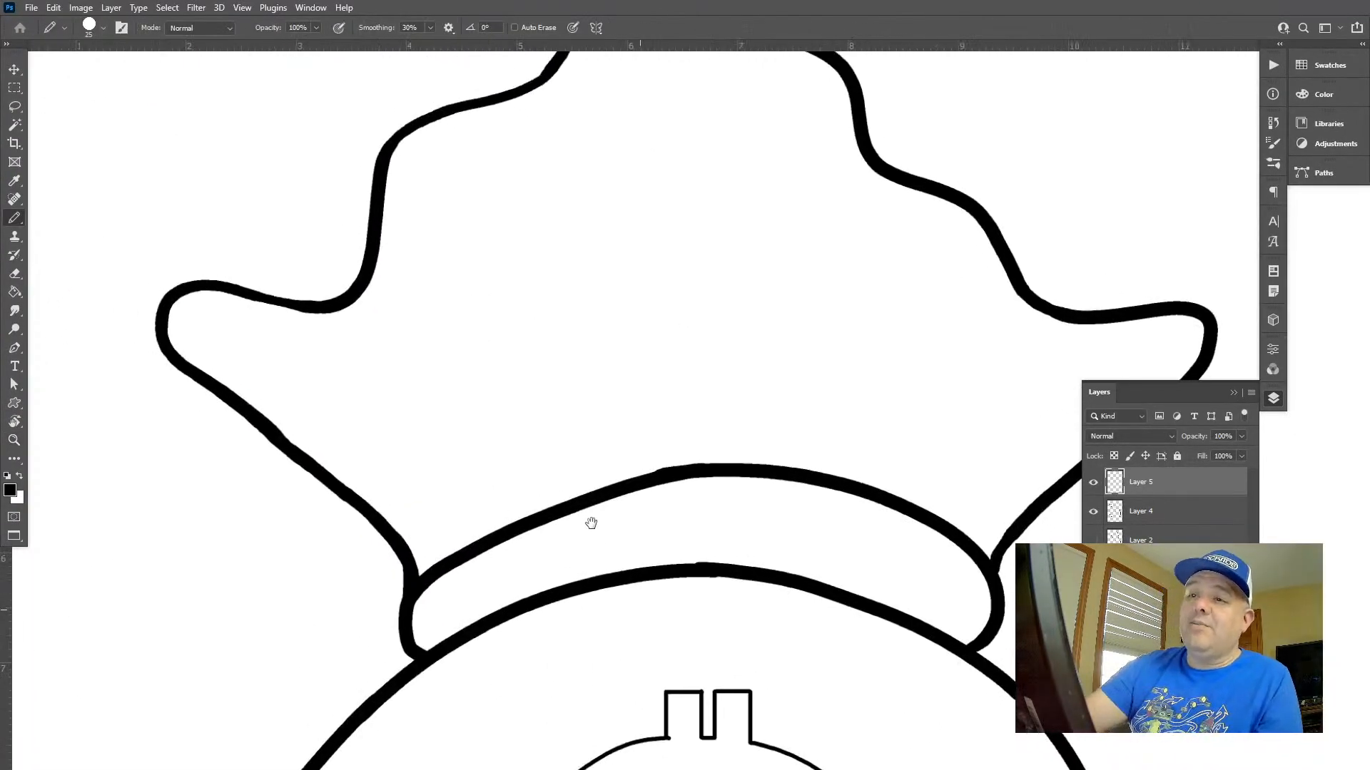
left_click_drag(495, 542, 428, 459)
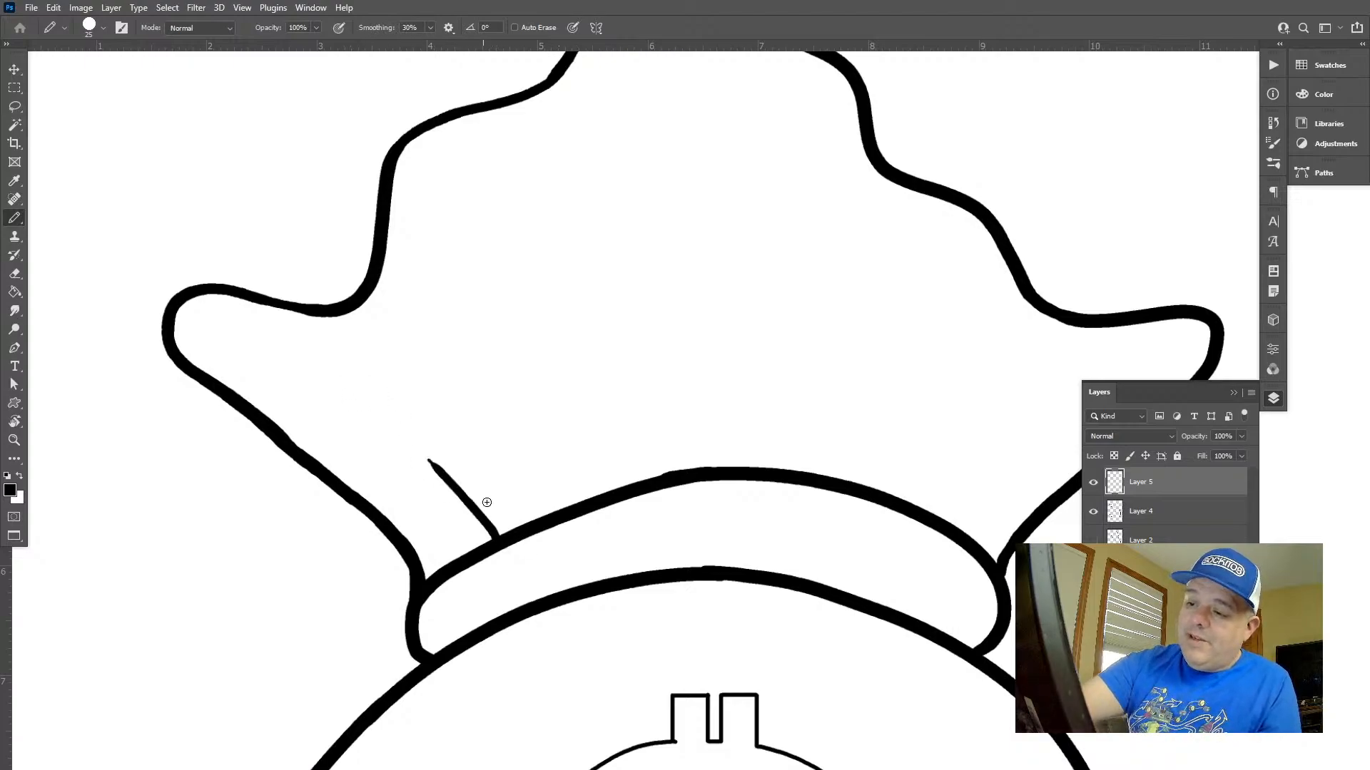
key("ctrl+z")
left_click_drag(494, 542, 418, 436)
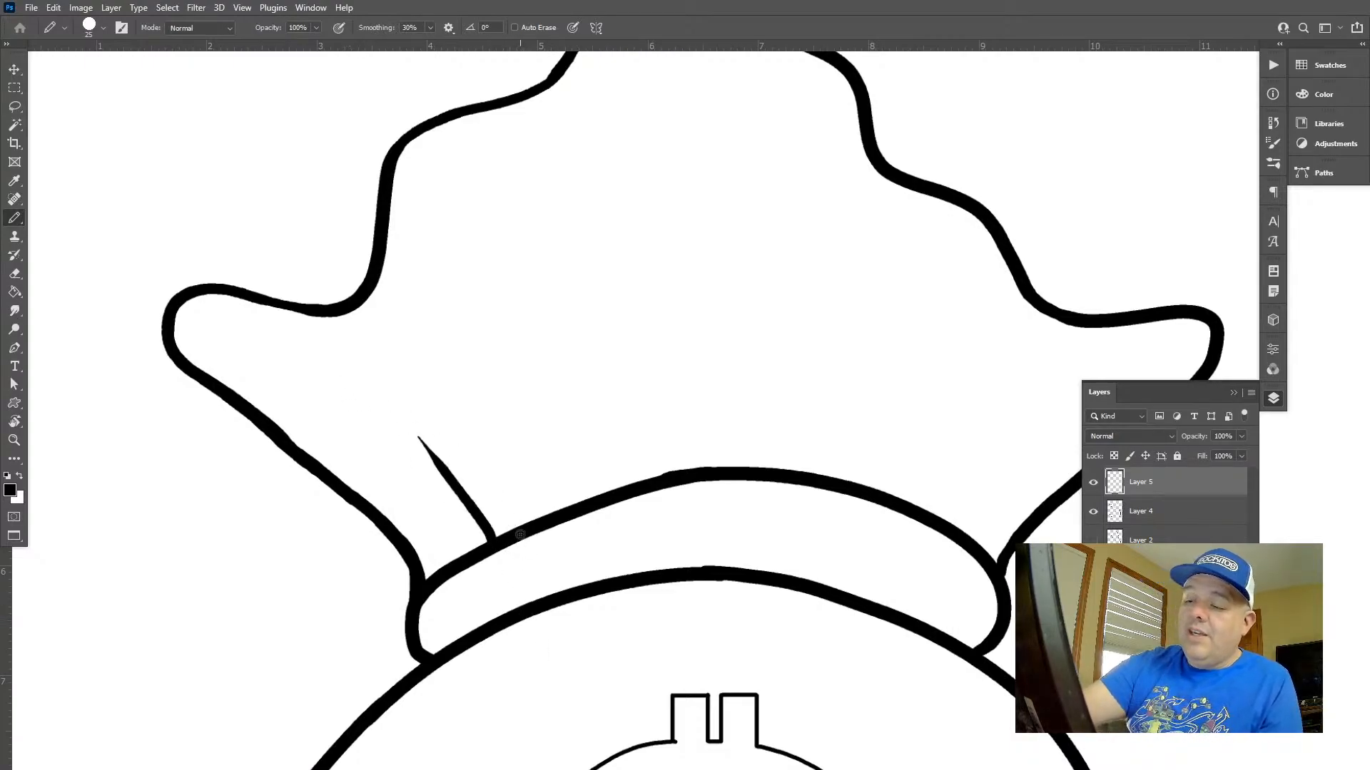
Draw inner contour lines along the sack mouth's right shoulder and inside its right tip with the Pencil at 20 px
scroll(653, 492, "up", 2)
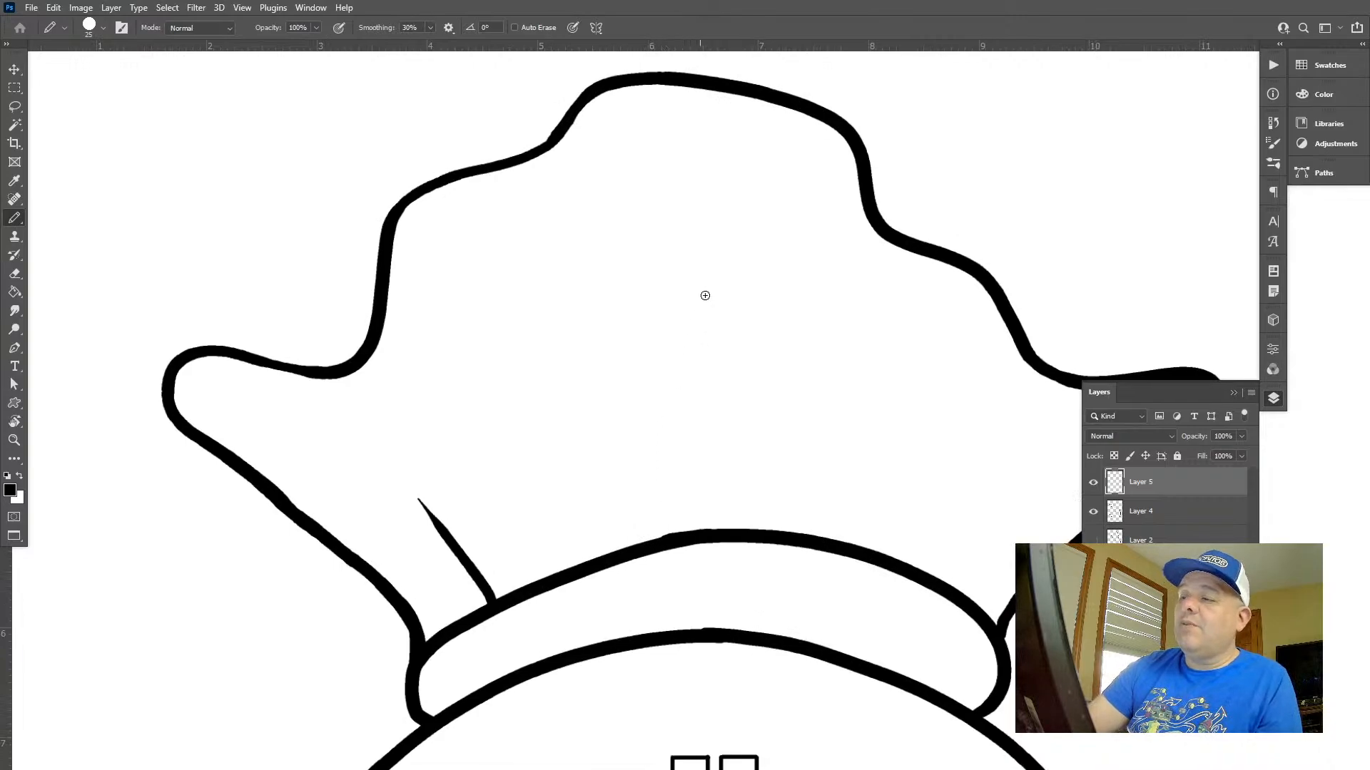
left_click_drag(862, 375, 557, 388)
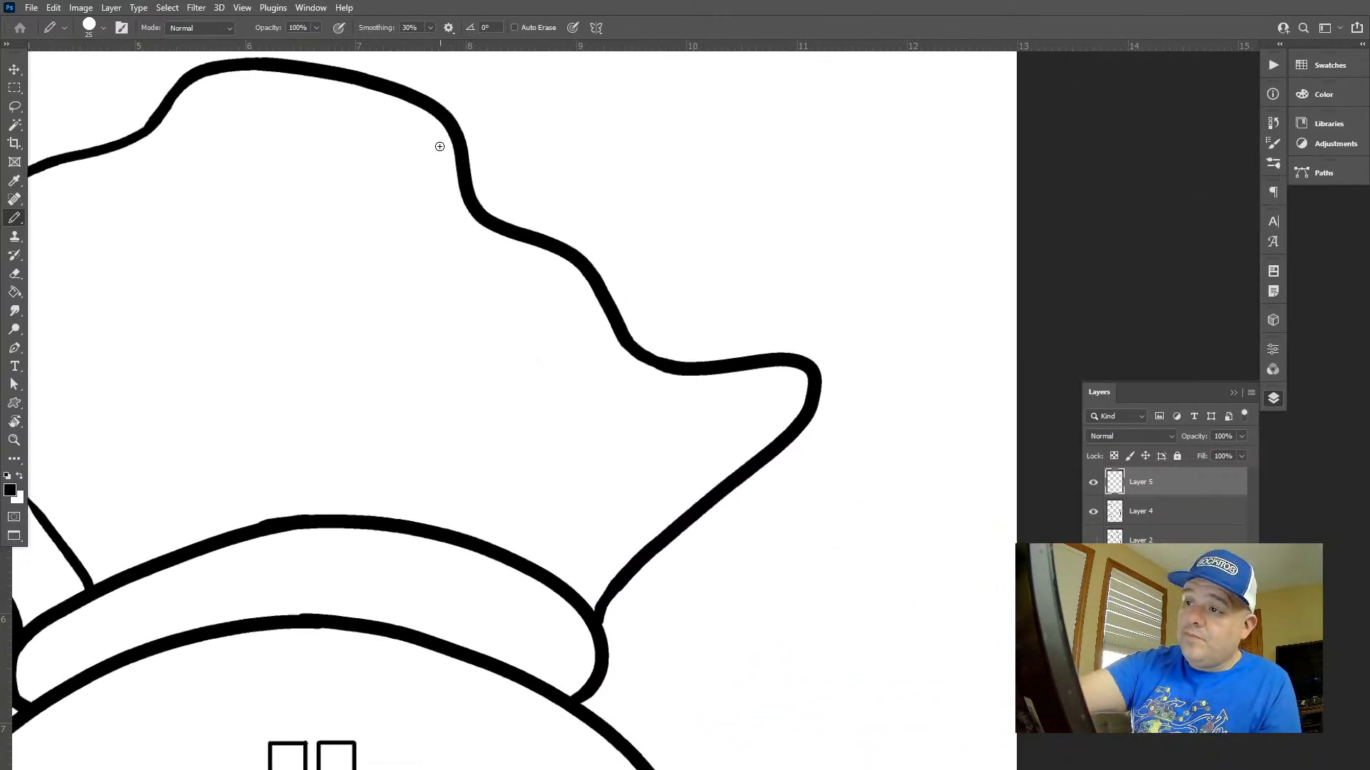
mouse_move(442, 180)
left_mouse_down()
mouse_move(452, 217)
mouse_move(576, 295)
mouse_move(626, 369)
left_mouse_up()
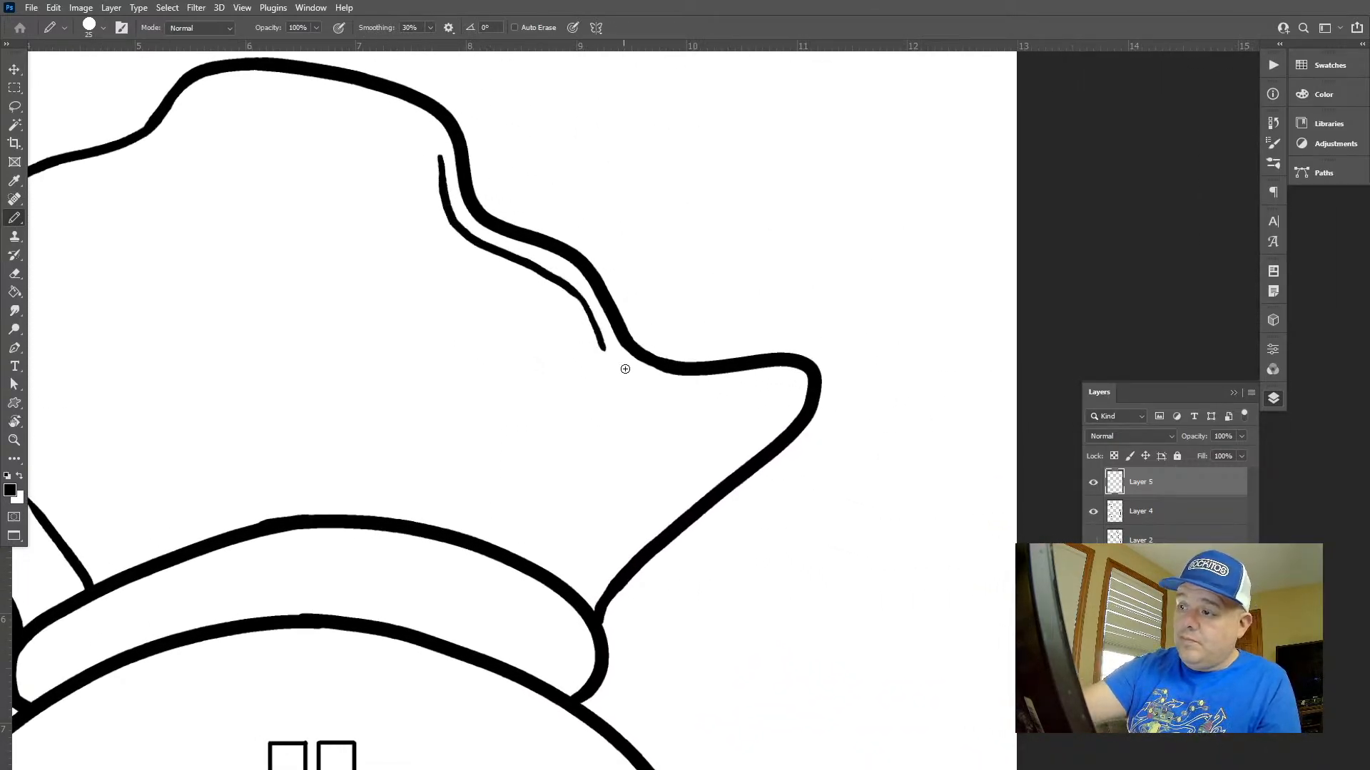
key("ctrl+z")
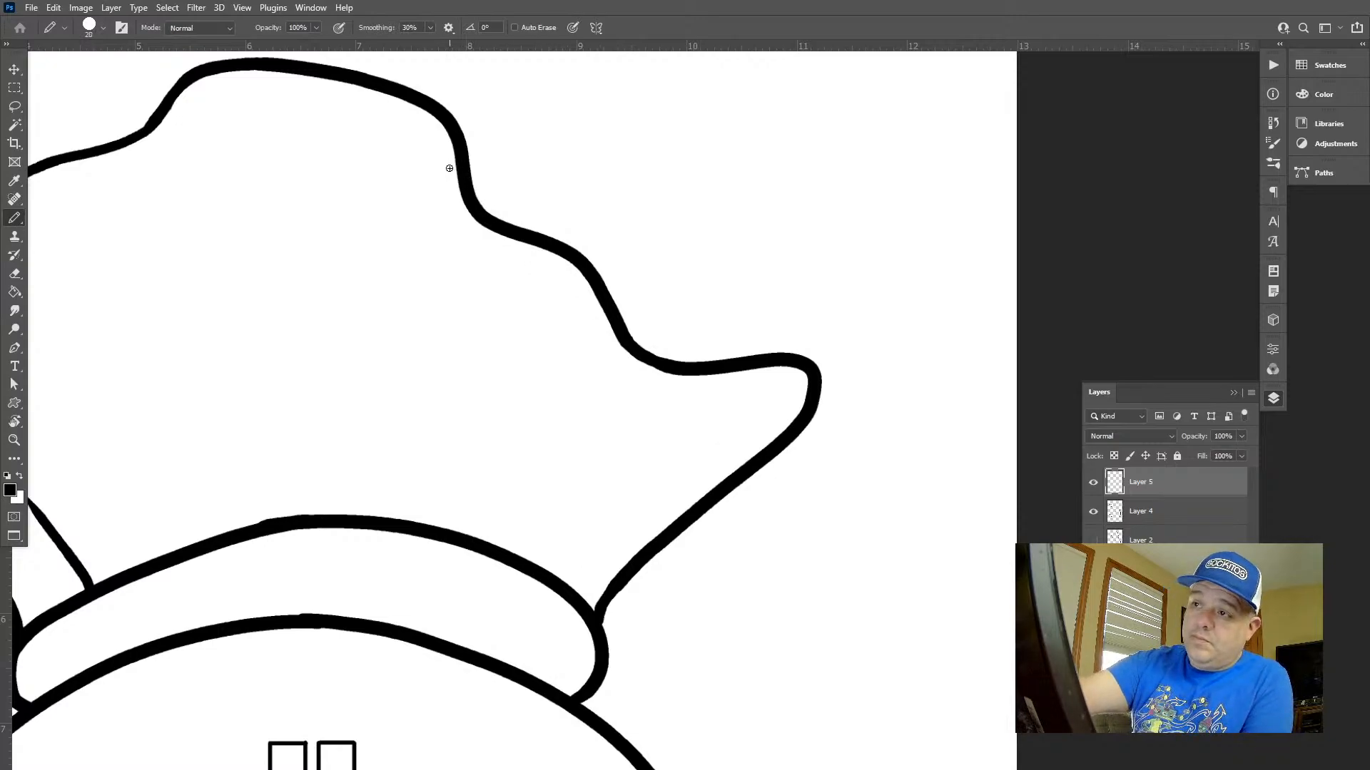
mouse_move(446, 166)
left_mouse_down()
mouse_move(463, 229)
mouse_move(543, 274)
mouse_move(625, 369)
left_mouse_up()
mouse_move(789, 390)
left_mouse_down()
mouse_move(769, 435)
mouse_move(642, 536)
left_mouse_up()
Add two short curved detail lines inside the neck band's right end with the 20 px Pencil, undoing stray strokes
mouse_move(604, 614)
left_mouse_down()
mouse_move(608, 457)
mouse_move(690, 345)
mouse_move(659, 381)
mouse_move(704, 292)
left_mouse_up()
key("ctrl+z")
left_click_drag(675, 244, 750, 294)
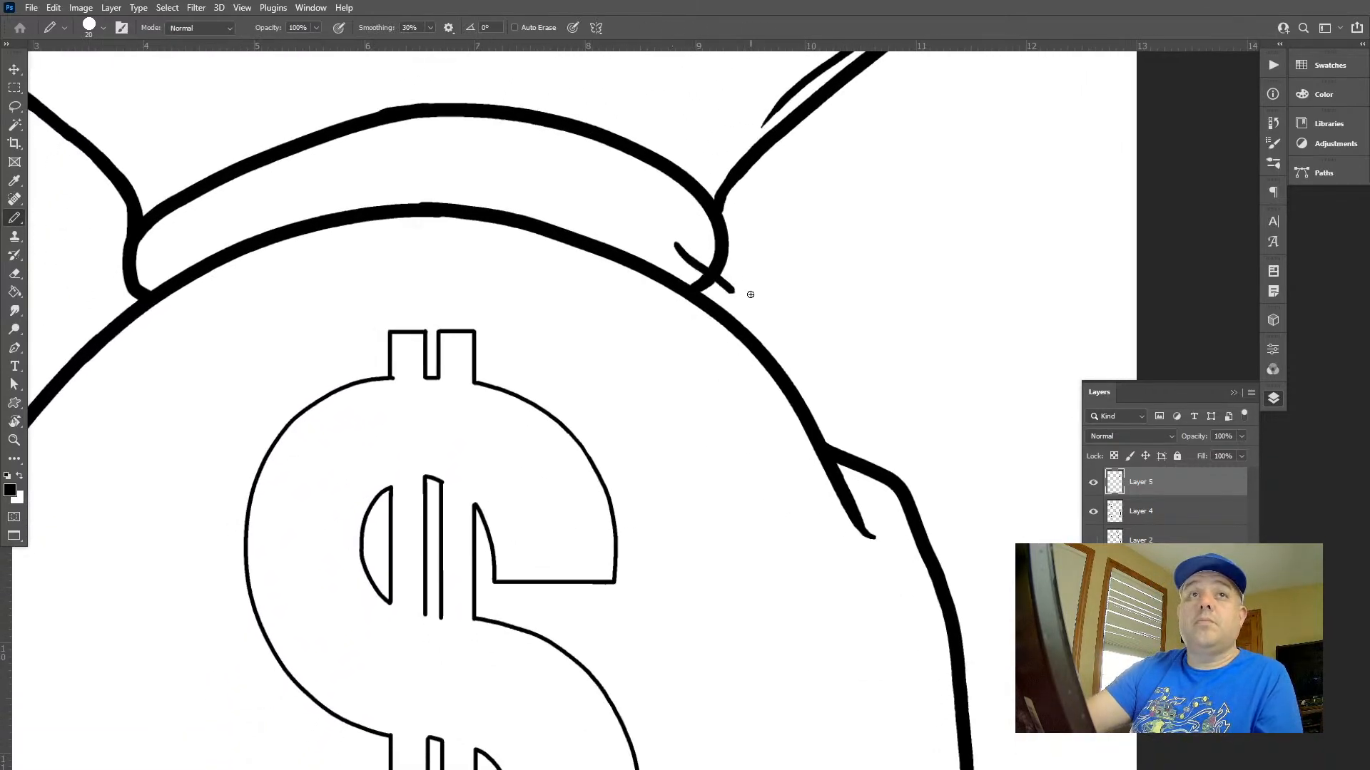
left_click_drag(721, 220, 768, 266)
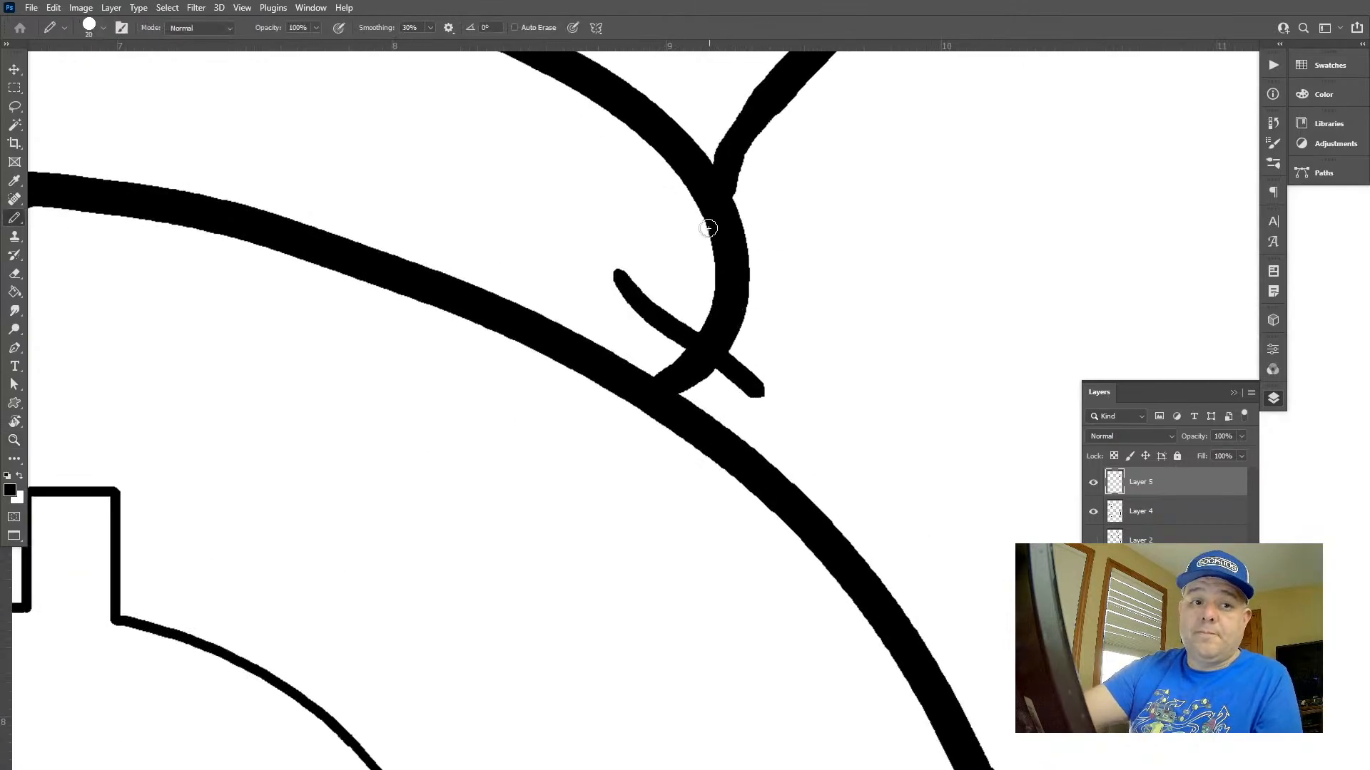
key("ctrl+z")
left_click_drag(673, 191, 621, 285)
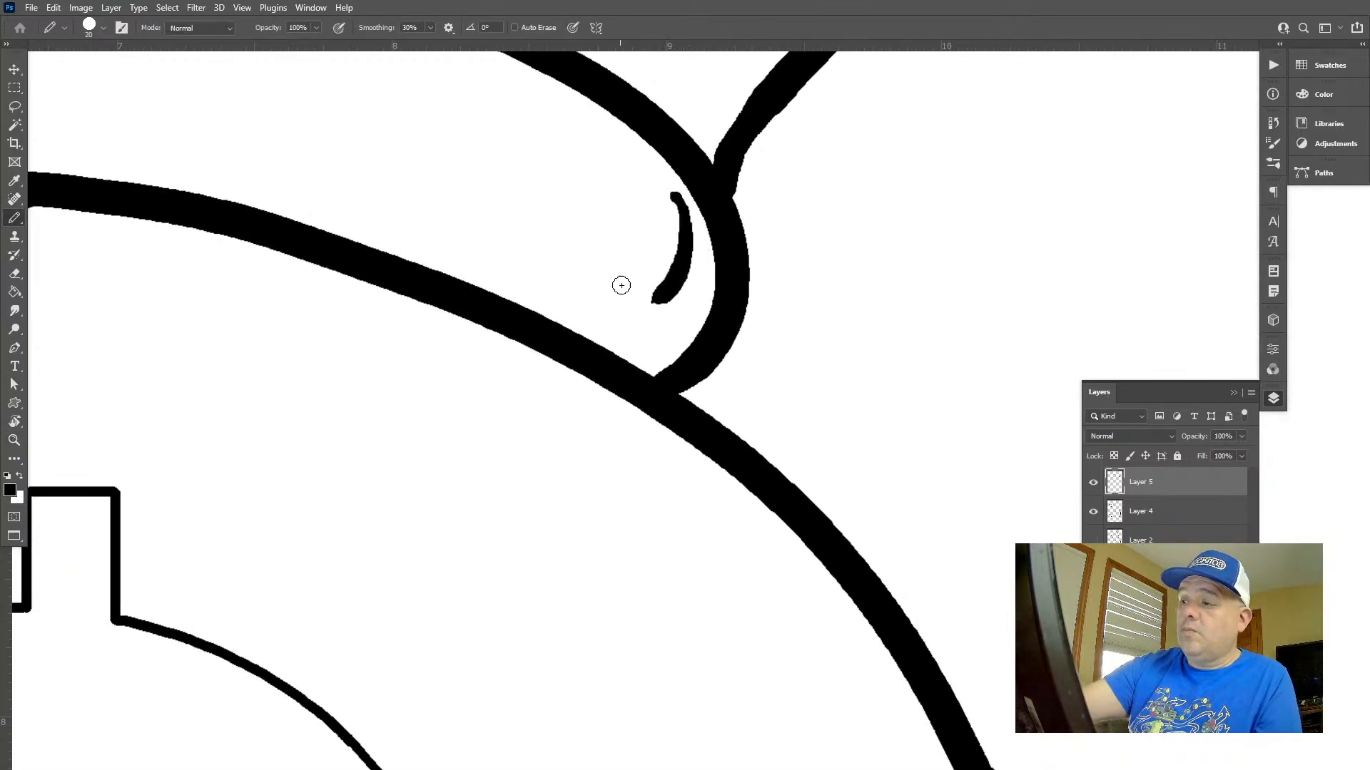
key("ctrl+z")
mouse_move(653, 328)
left_mouse_down()
mouse_move(683, 253)
mouse_move(676, 222)
mouse_move(613, 152)
left_mouse_up()
Draw inner contour lines along the right edge of the sack's body with the 20 px Pencil
key("z")
left_click_drag(831, 447, 582, 117)
left_click_drag(763, 310, 683, 290)
left_click_drag(769, 302, 841, 378)
left_click_drag(774, 417, 758, 282)
left_click_drag(759, 296, 813, 371)
key("b")
left_click_drag(765, 252, 745, 186)
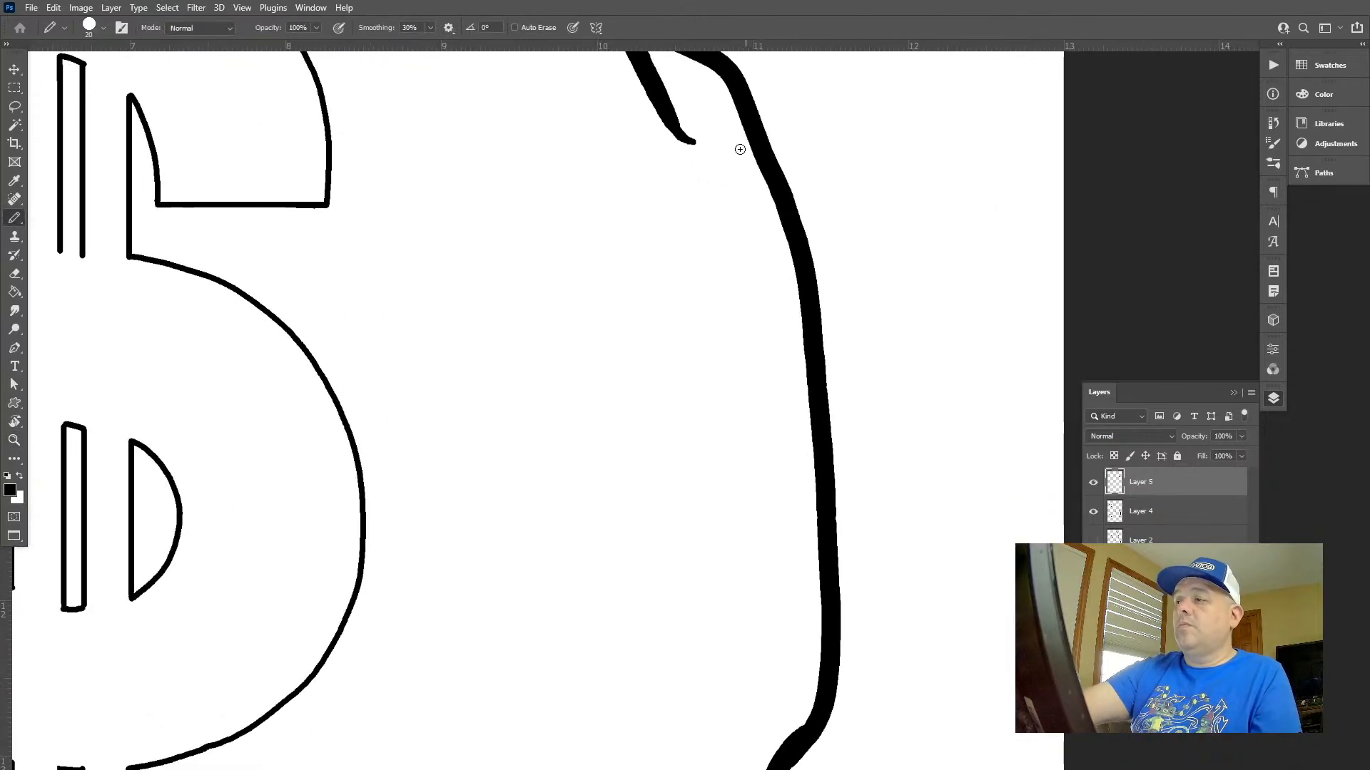
mouse_move(720, 107)
left_mouse_down()
mouse_move(752, 207)
mouse_move(801, 559)
mouse_move(825, 164)
left_mouse_up()
mouse_move(800, 313)
left_mouse_down()
mouse_move(762, 376)
mouse_move(746, 467)
mouse_move(581, 563)
mouse_move(517, 620)
left_mouse_up()
Draw four curved crease lines down from the neck band's upper edge, from its right part past the centre, with the 20 px Pencil
key("z")
left_click_drag(820, 488, 713, 433)
left_click_drag(822, 414, 804, 448)
left_click_drag(739, 298, 859, 443)
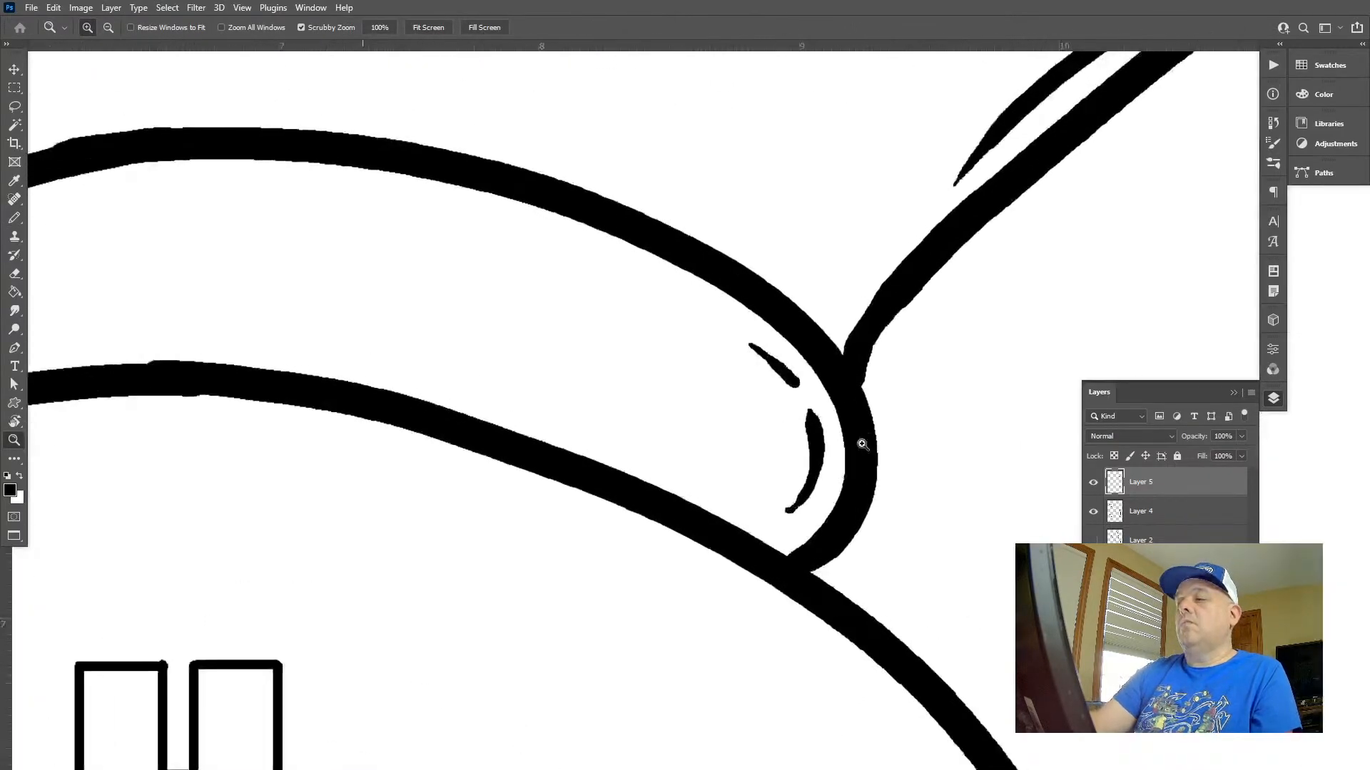
key("b")
left_click_drag(563, 209, 663, 422)
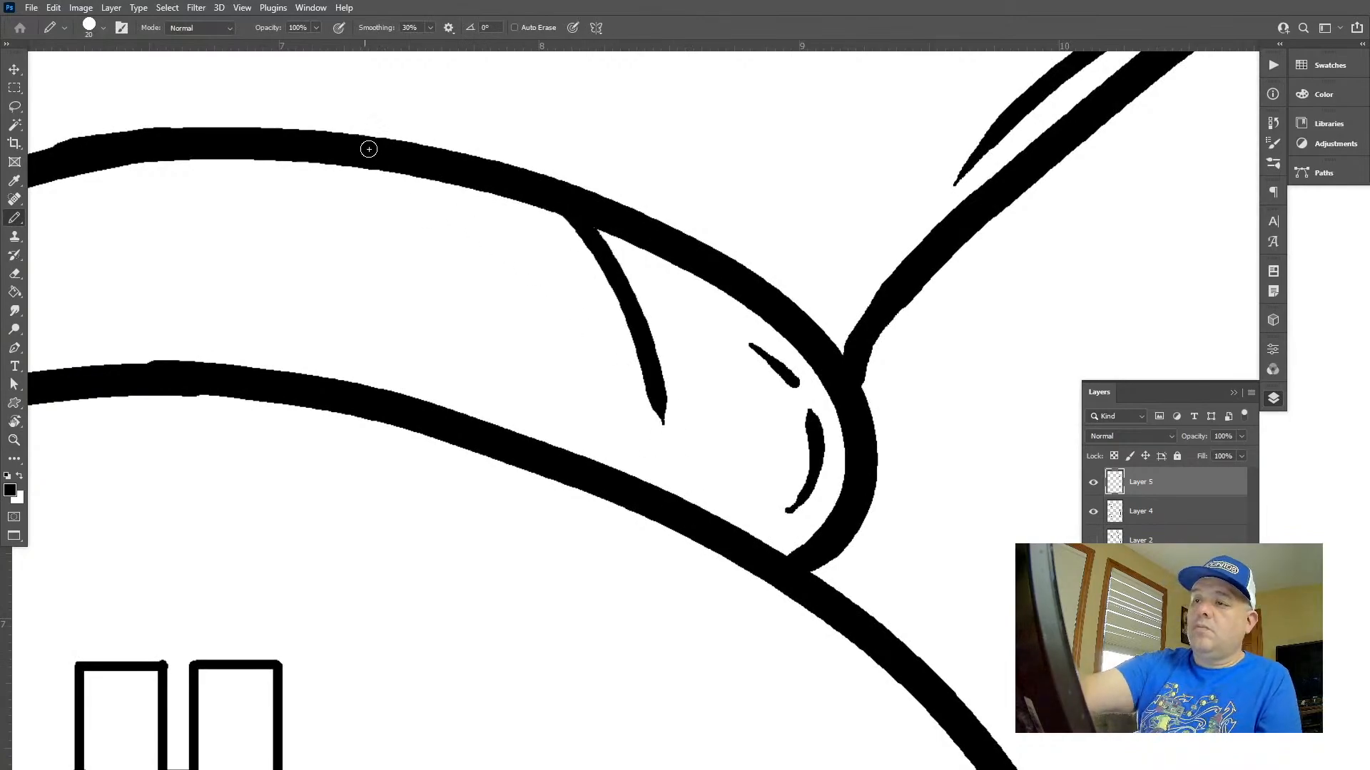
left_click_drag(370, 153, 481, 361)
left_click_drag(700, 475, 1057, 536)
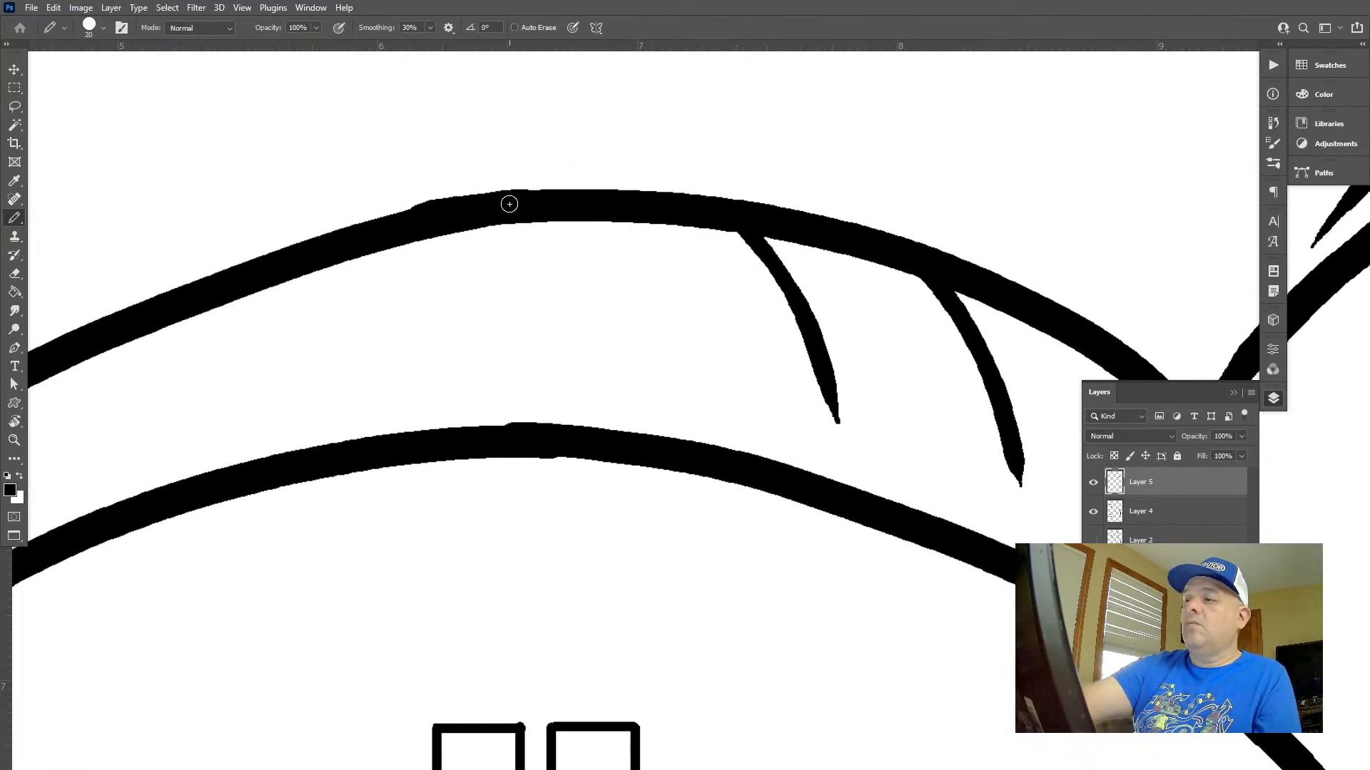
left_click_drag(509, 204, 636, 416)
left_click_drag(315, 253, 421, 407)
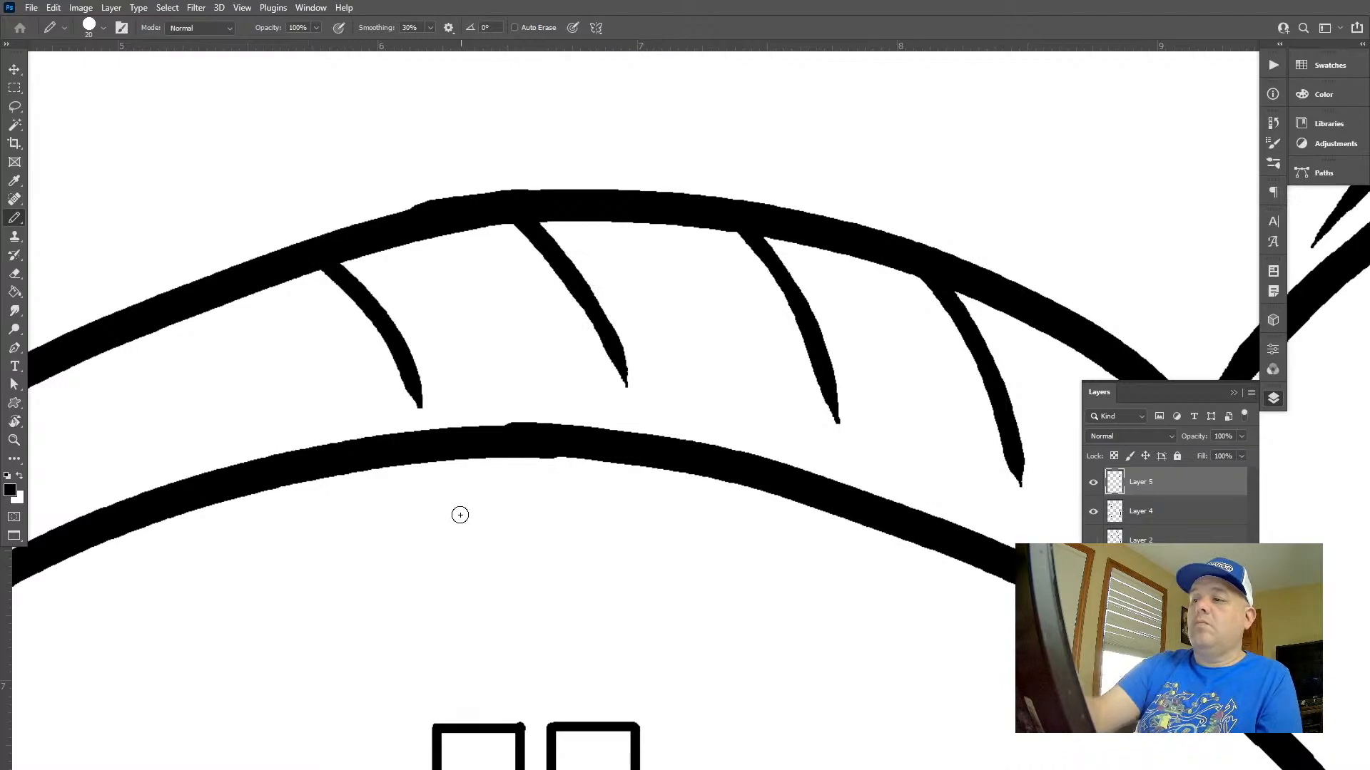
Continue the curved crease lines to the neck band's left end, making them progressively shorter
key("f")
left_click_drag(492, 508, 685, 507)
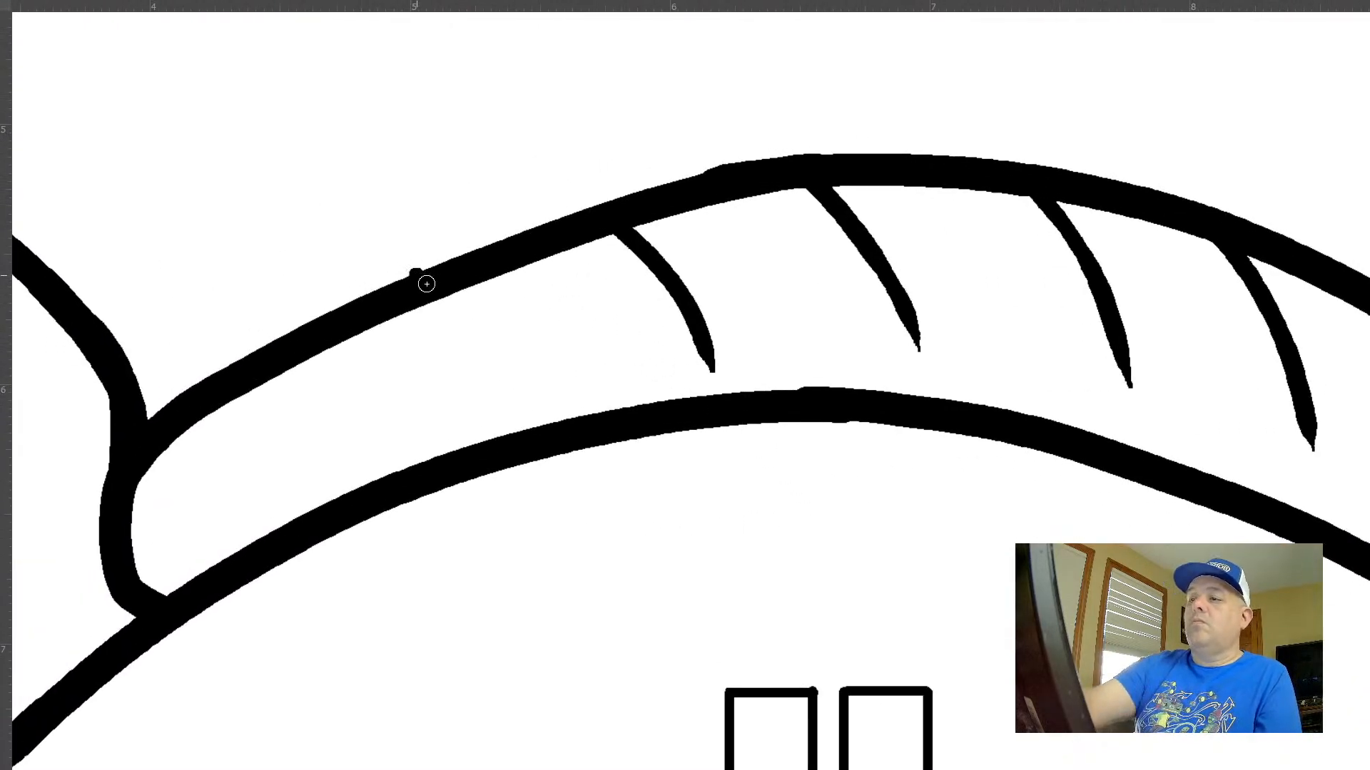
left_click_drag(431, 294, 507, 387)
key("ctrl+z")
left_click_drag(427, 301, 489, 380)
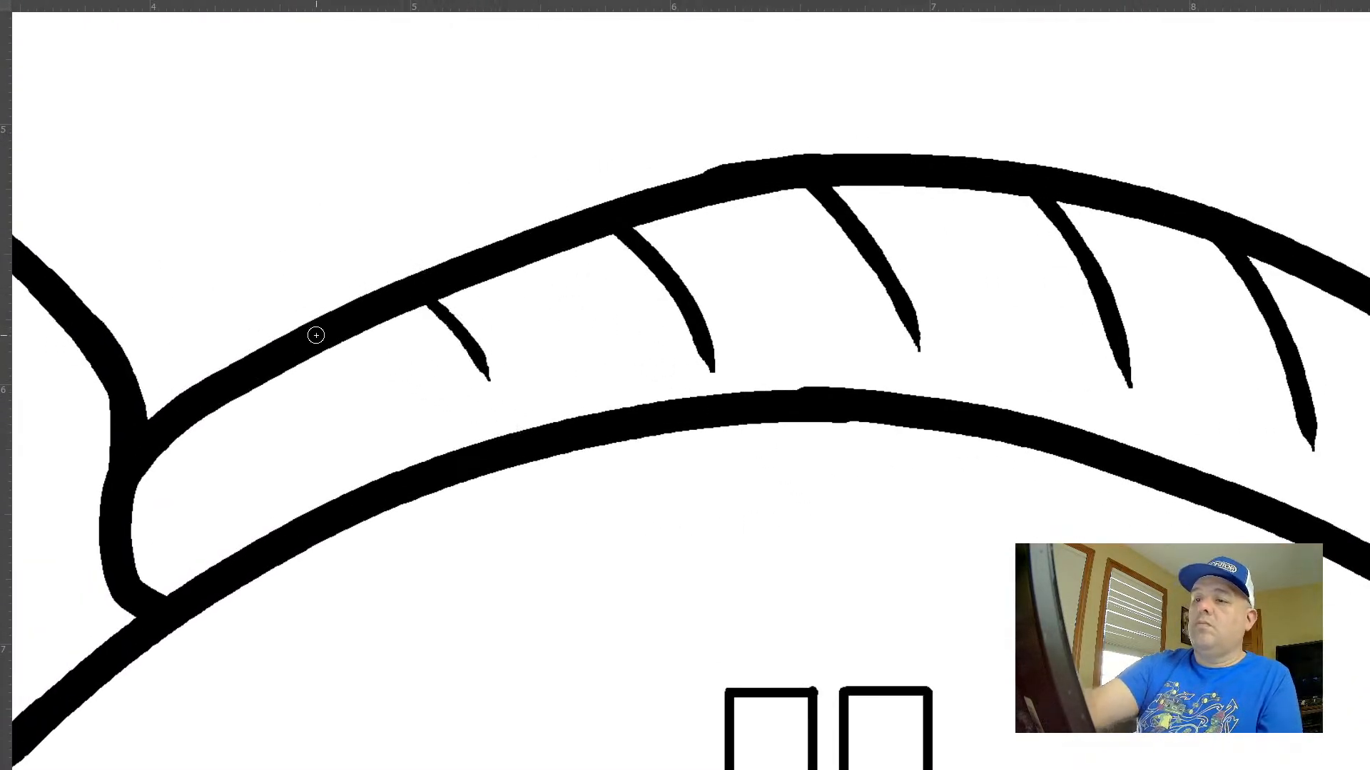
left_click_drag(323, 349, 379, 418)
left_click_drag(239, 386, 281, 444)
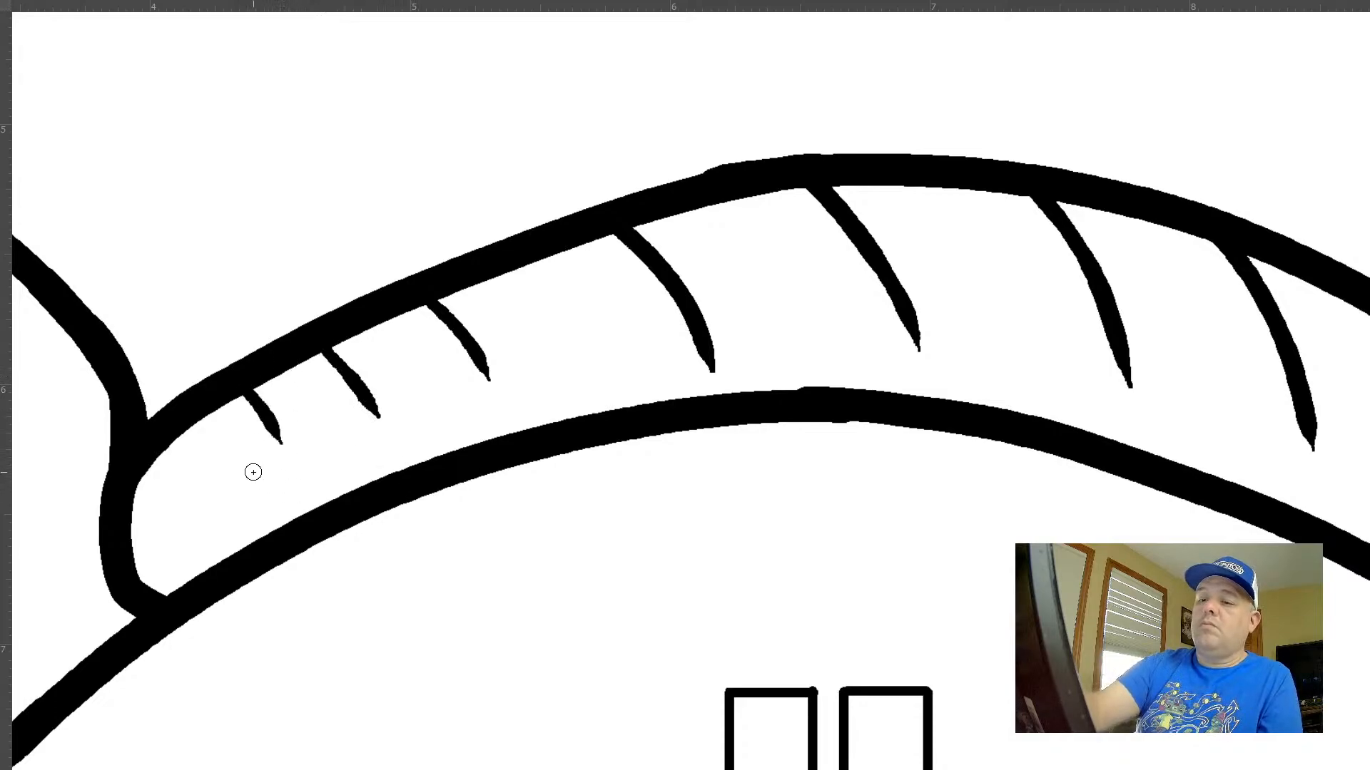
left_click_drag(177, 432, 214, 502)
Undo the whole row of crease lines on the neck band, keeping the short detail lines at its right end
left_click_drag(695, 622, 576, 546)
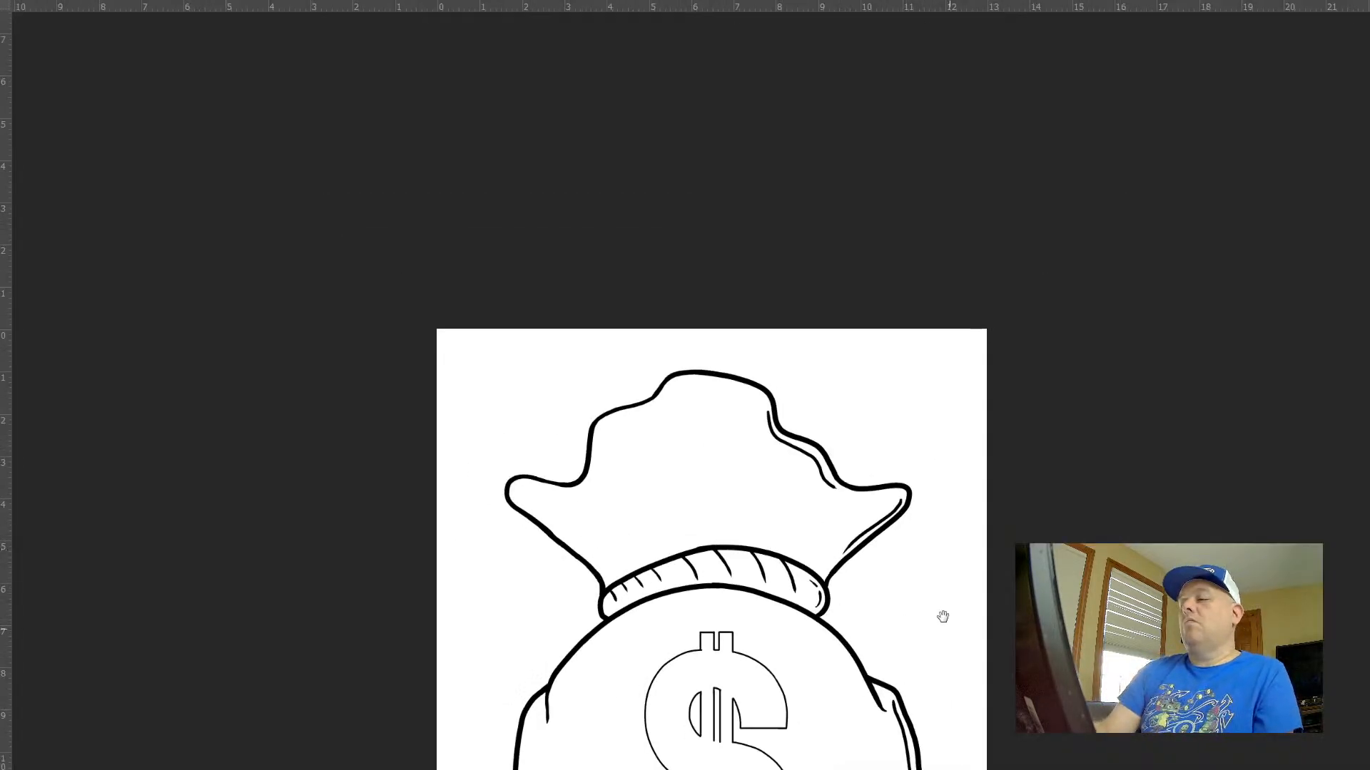
left_click_drag(942, 614, 880, 526)
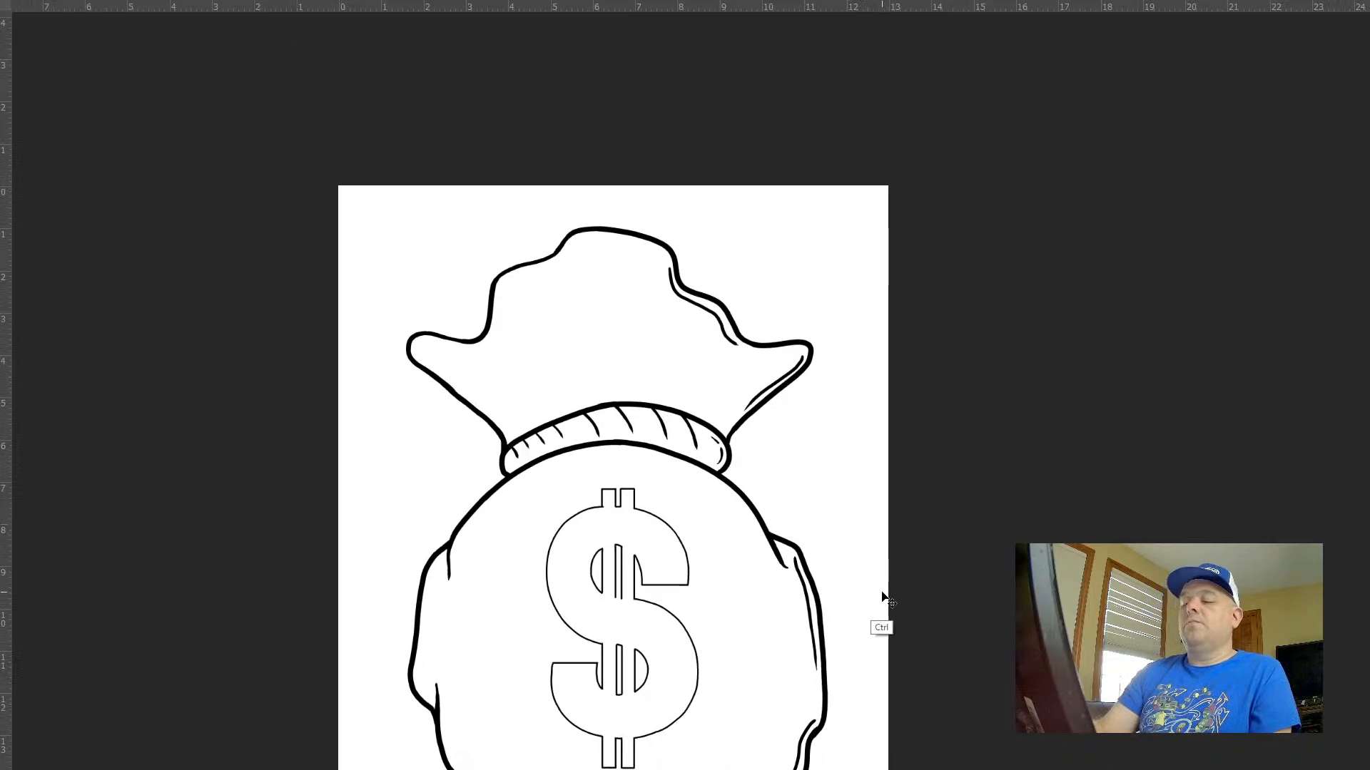
key("ctrl+z")
key("ctrl+z")
key("ctrl+z")
key("ctrl+z")
key("ctrl+z")
key("ctrl+z")
key("ctrl+z")
key("ctrl+z")
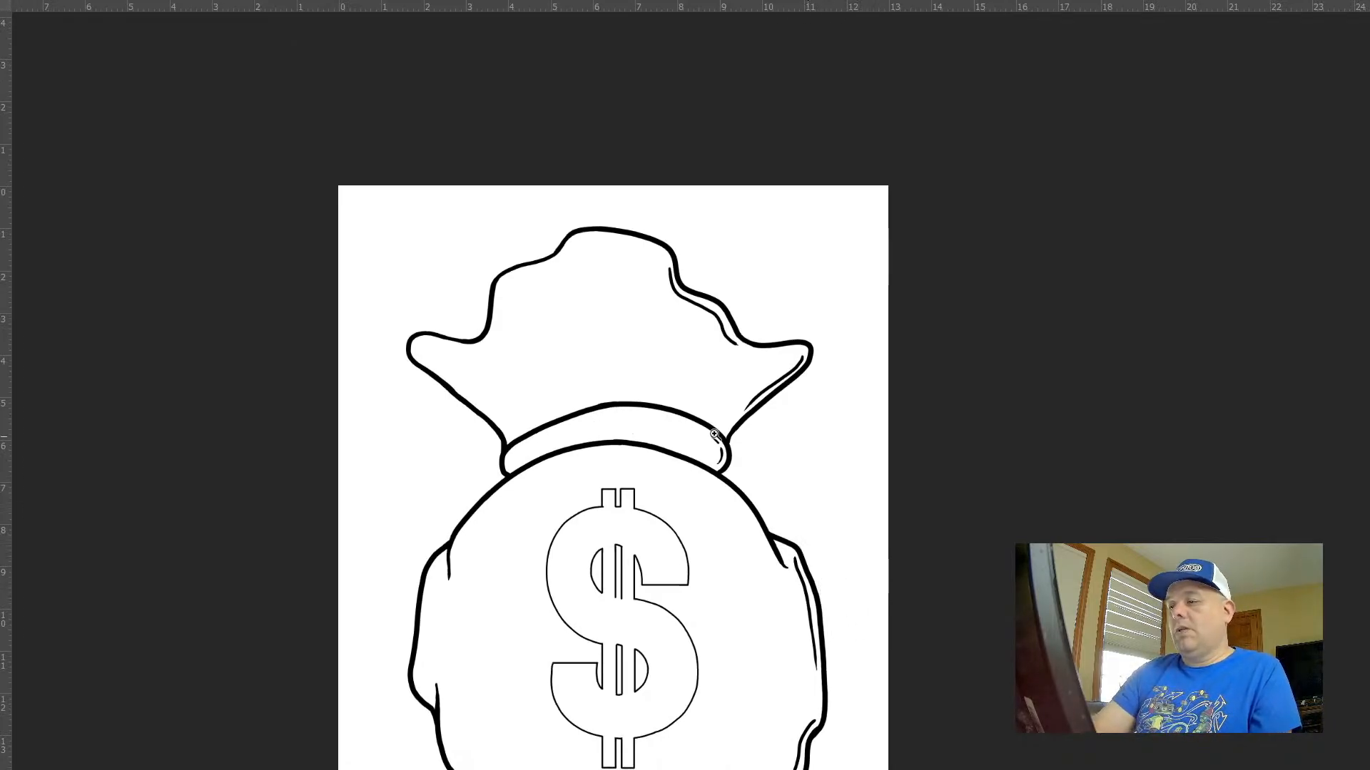
Redraw four crease lines from the neck band's right part to just left of centre, straightening them towards the middle
left_click_drag(631, 406, 704, 426)
left_click_drag(793, 434, 837, 500)
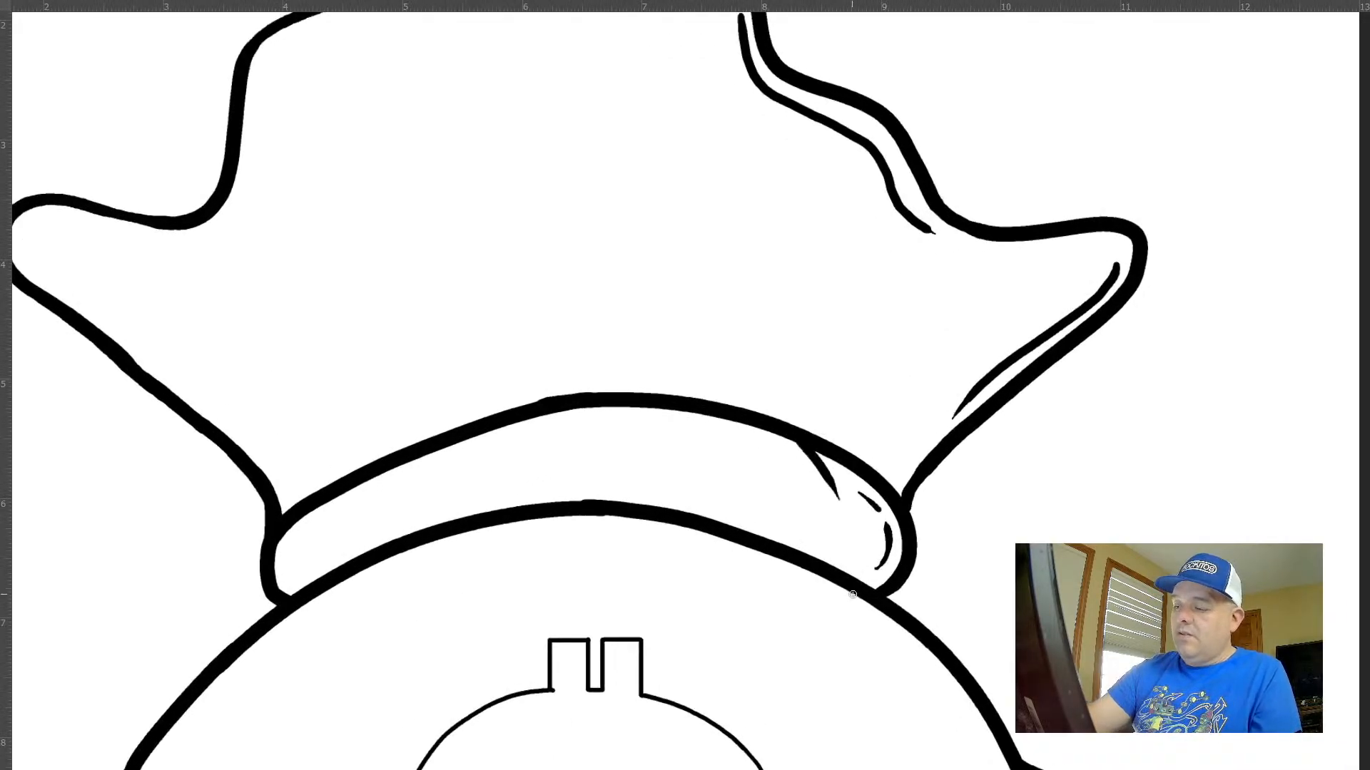
key("ctrl+z")
left_click_drag(799, 437, 830, 523)
key("ctrl+z")
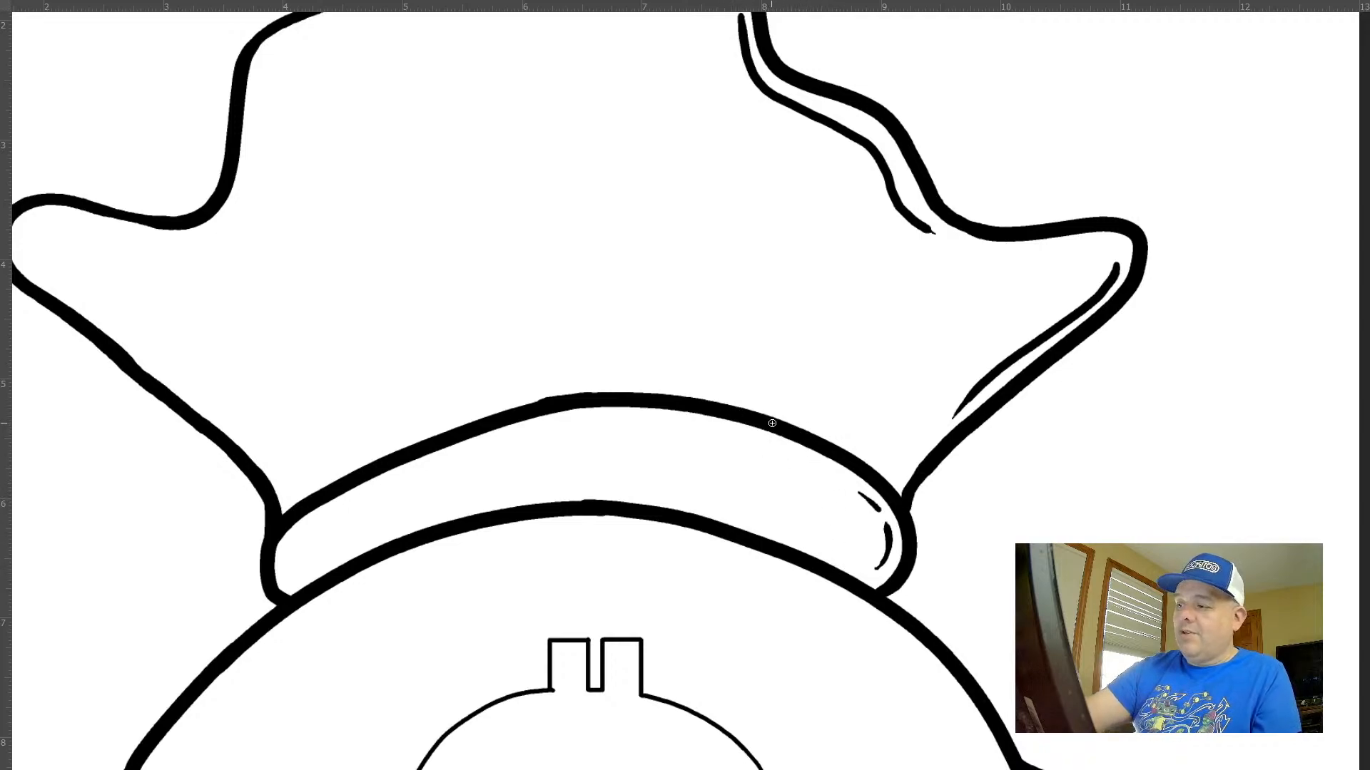
left_click_drag(784, 437, 833, 515)
left_click_drag(692, 403, 738, 514)
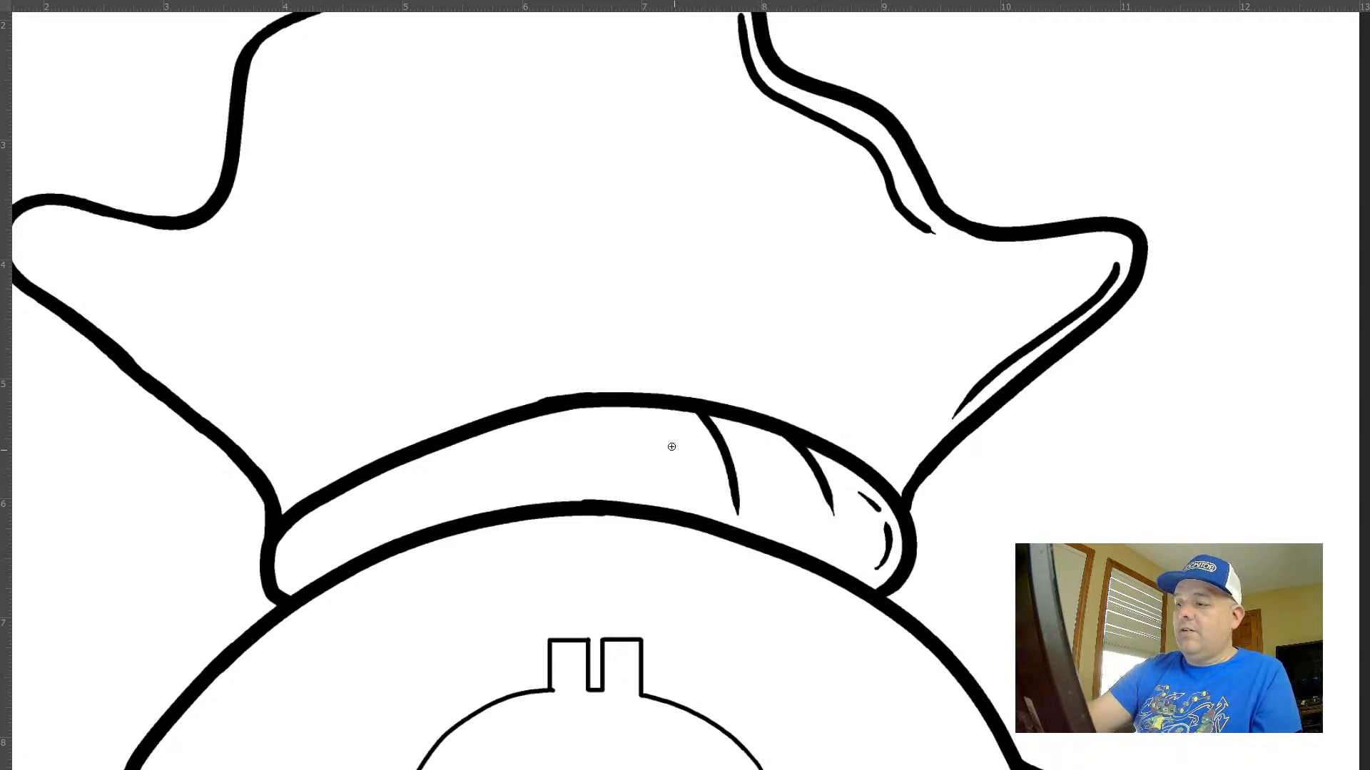
left_click_drag(610, 408, 634, 475)
left_click_drag(527, 408, 540, 474)
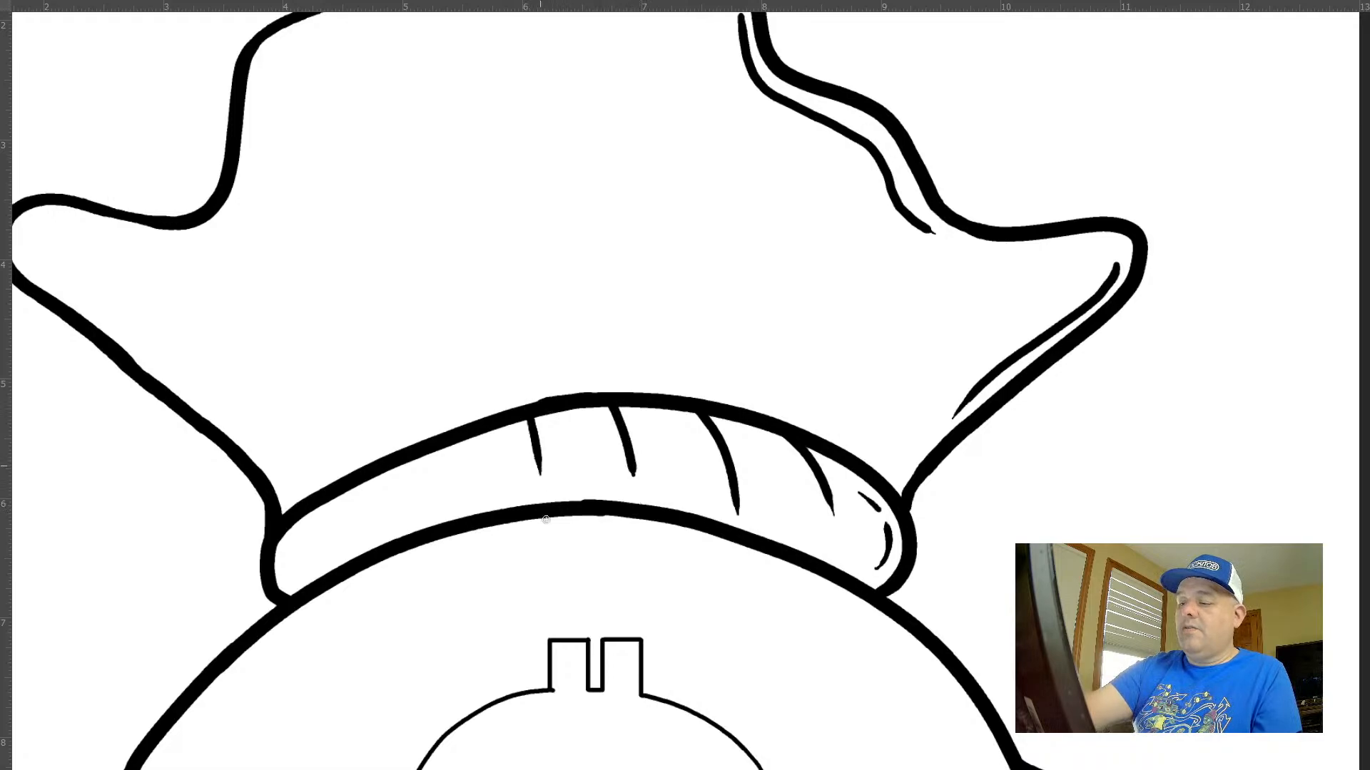
Draw crease lines in the neck band's left half that curve the opposite way, undoing the first stroke
left_click_drag(501, 421, 477, 502)
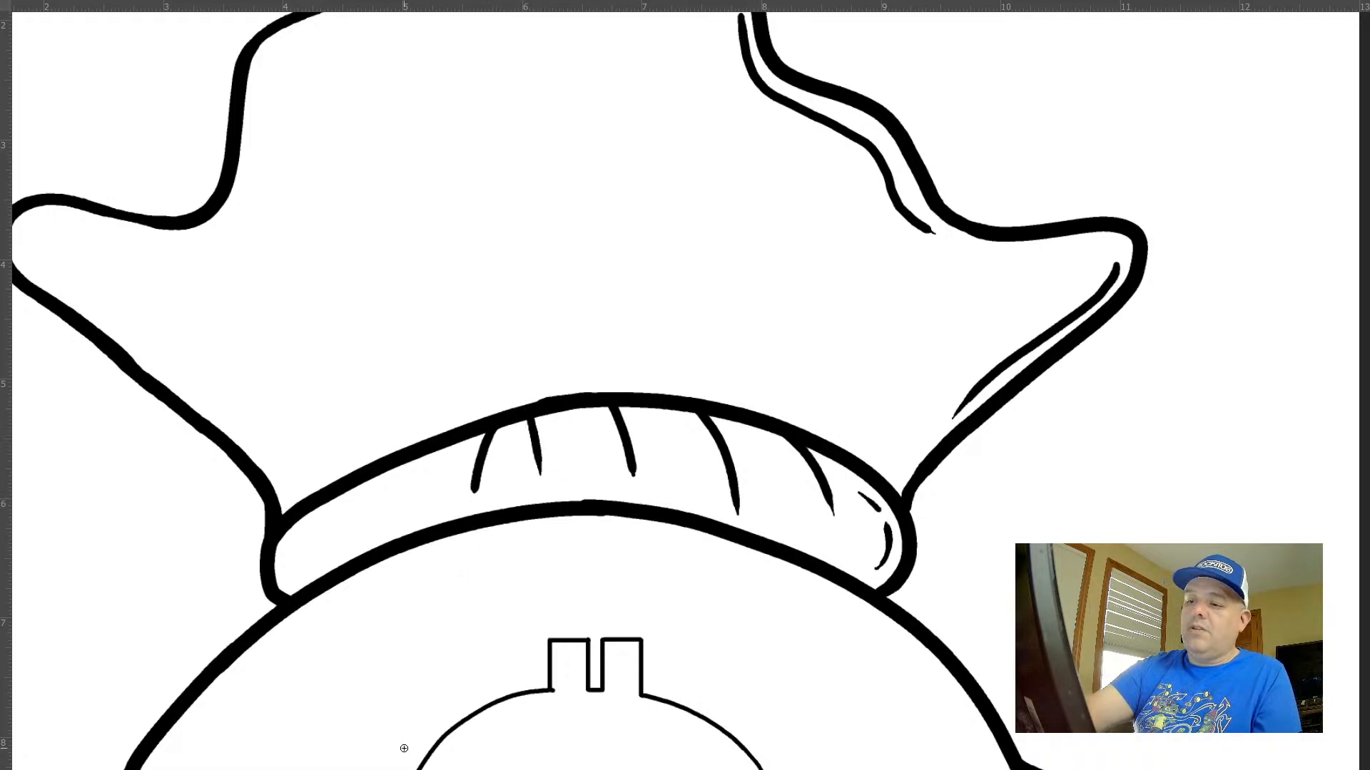
key("ctrl+z")
mouse_move(451, 443)
left_mouse_down()
mouse_move(432, 505)
mouse_move(349, 533)
mouse_move(345, 553)
left_mouse_up()
left_click_drag(328, 500, 295, 562)
Undo the second set of crease lines on the neck band
mouse_move(781, 629)
left_mouse_down()
mouse_move(734, 599)
mouse_move(702, 550)
left_mouse_up()
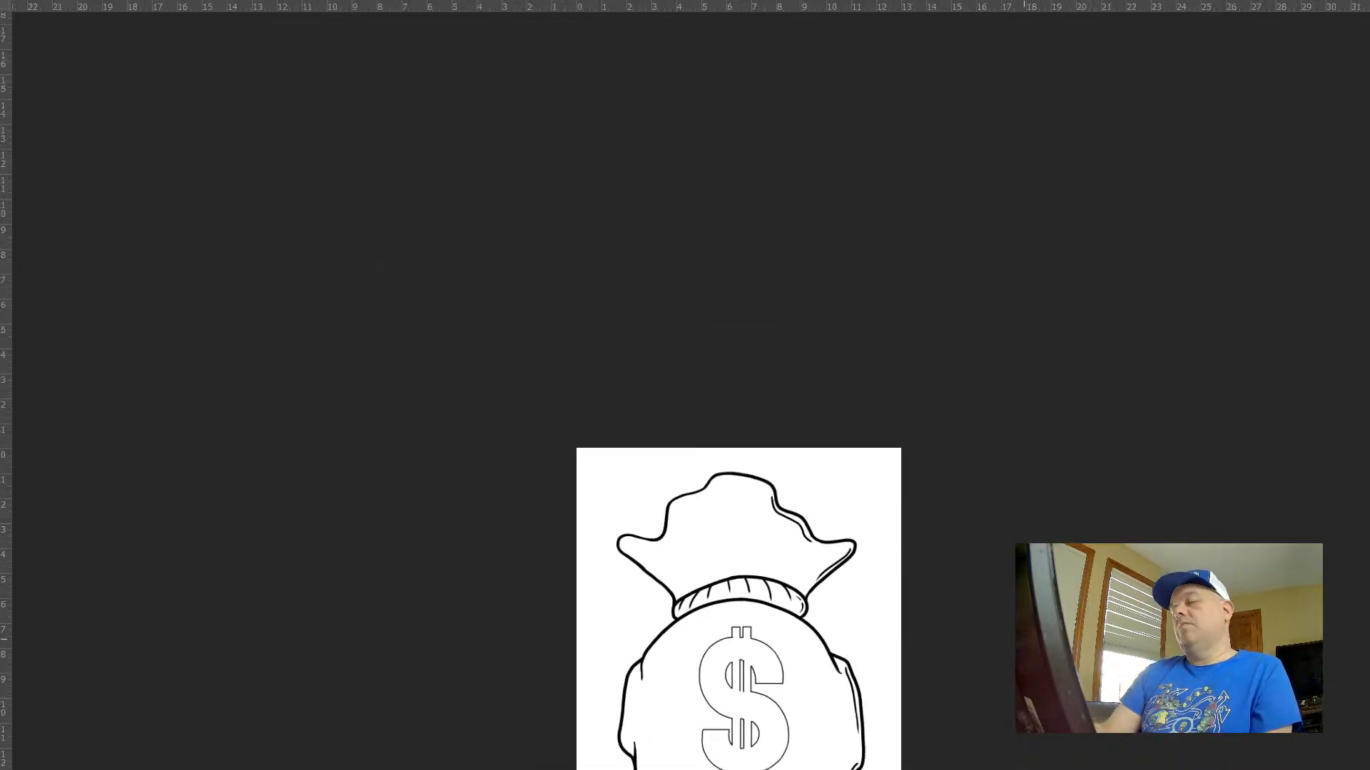
key("ctrl+z")
key("ctrl+z")
key("ctrl+z")
key("ctrl+z")
key("ctrl+z")
key("ctrl+z")
Draw two curved crease lines down from the upper edge in the neck band's right part, undoing the first attempts
left_click_drag(786, 603, 836, 577)
left_click_drag(835, 574, 888, 413)
left_click_drag(784, 345, 801, 453)
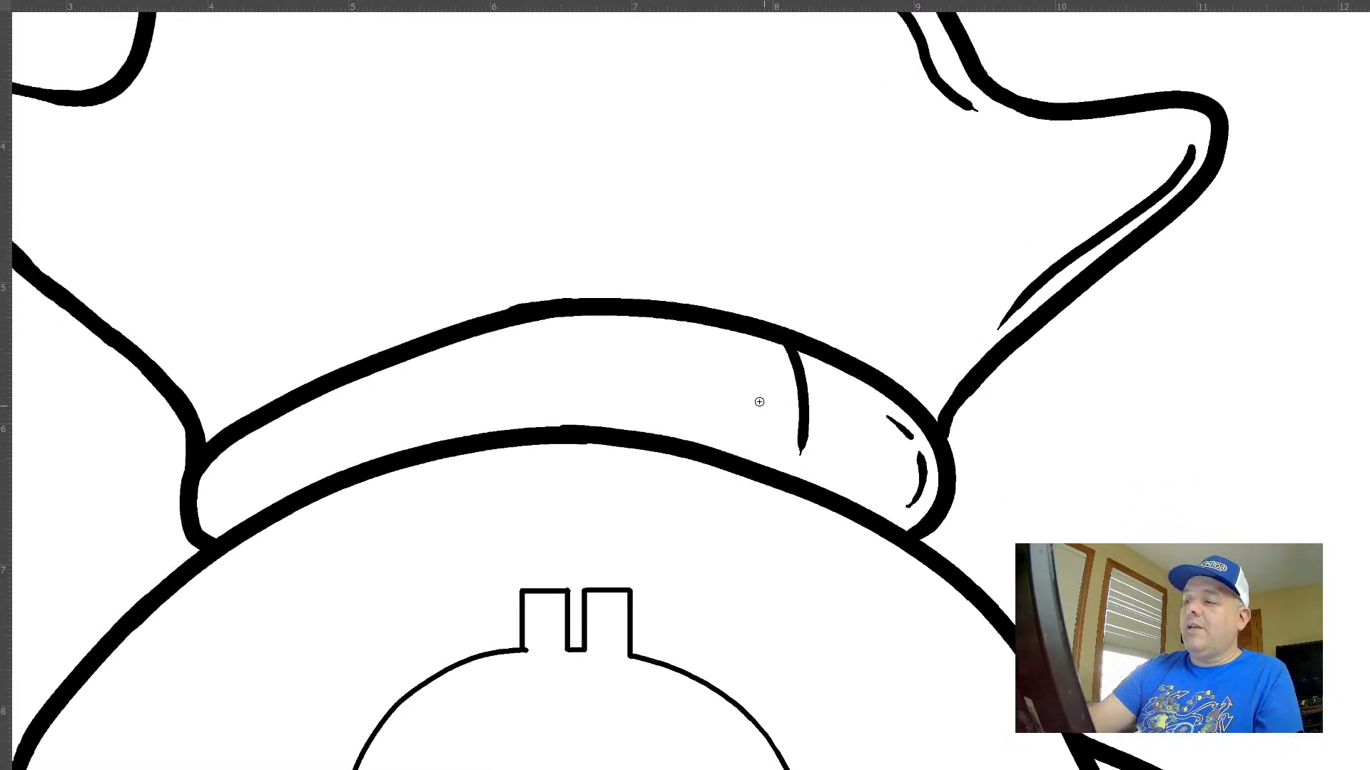
key("ctrl+z")
left_click_drag(802, 350, 833, 455)
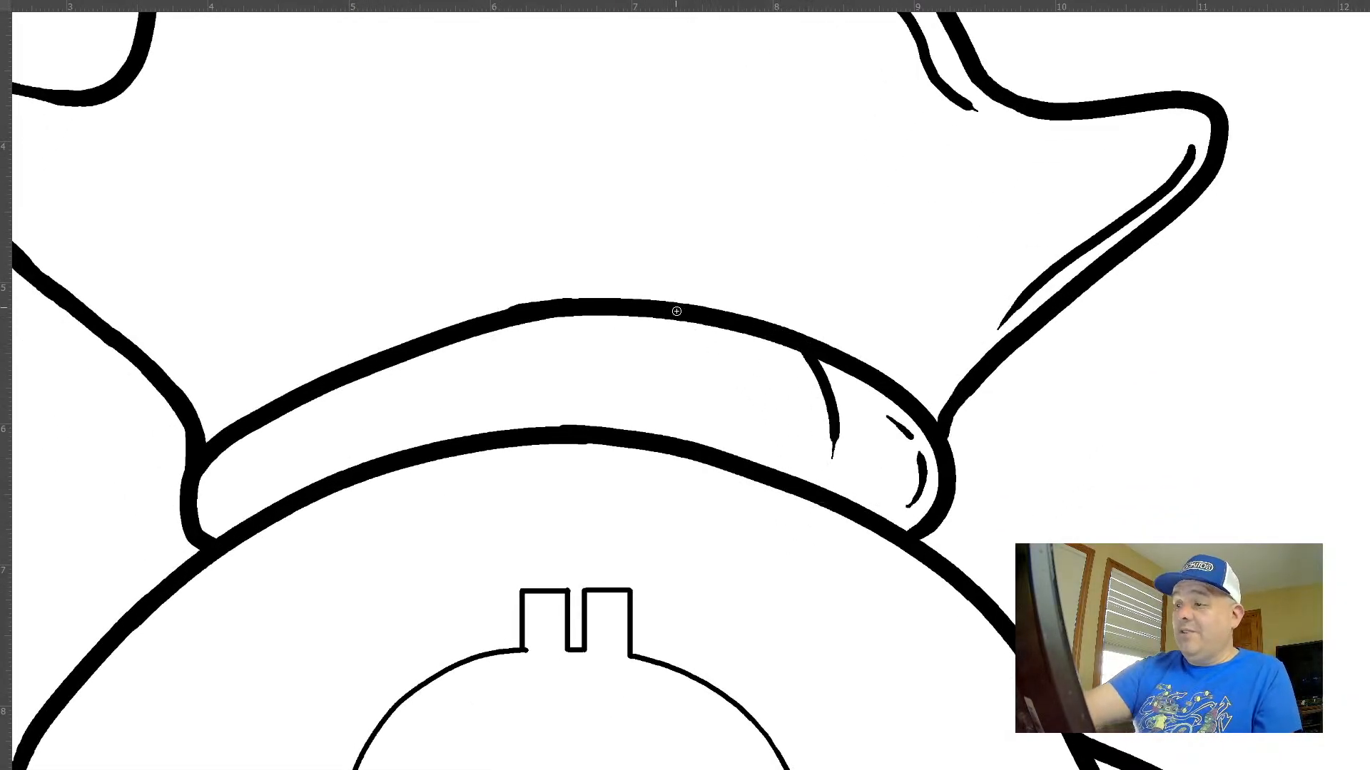
left_click_drag(686, 324, 722, 420)
key("ctrl+z")
key("ctrl+z")
mouse_move(810, 354)
left_mouse_down()
mouse_move(830, 420)
mouse_move(822, 460)
left_mouse_up()
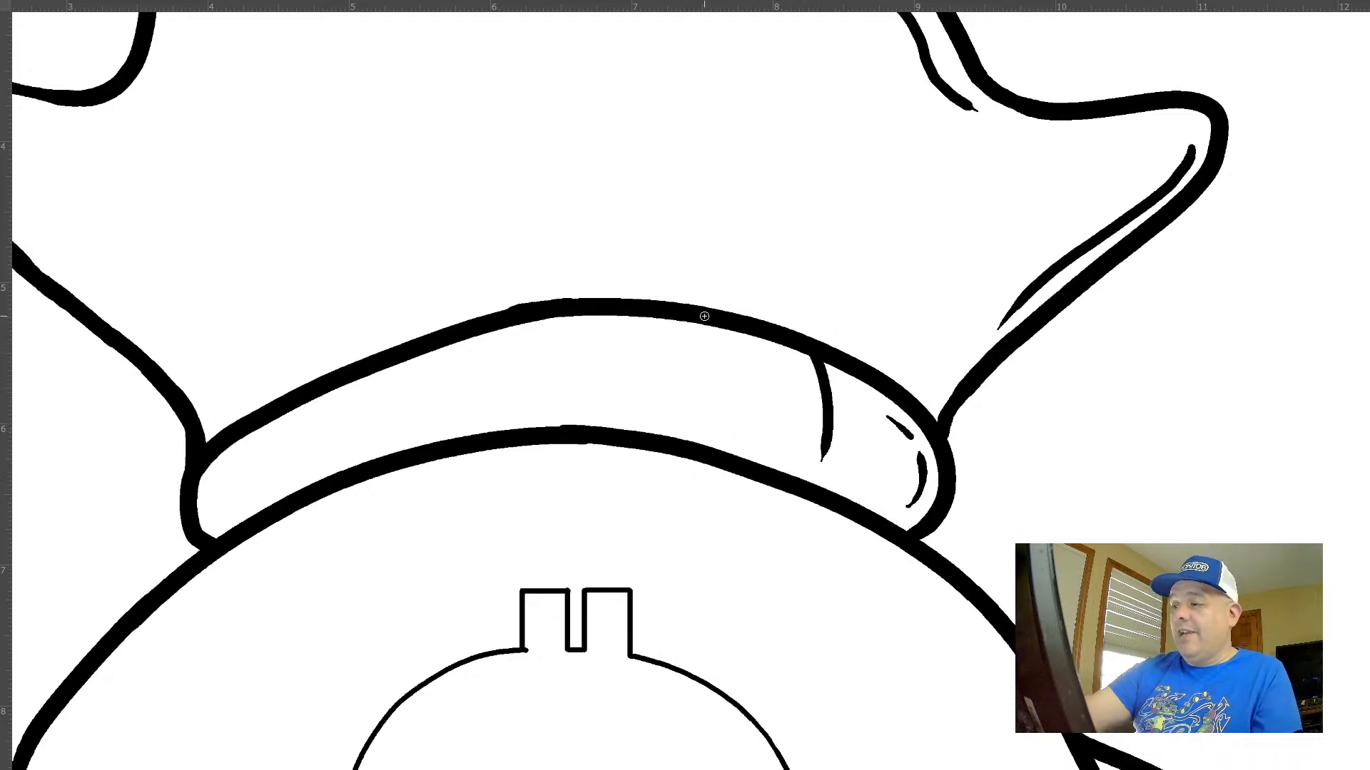
left_click_drag(704, 319, 708, 411)
Continue the row of crease lines from the neck band's middle to its left end, making each one shorter
left_click_drag(845, 358, 999, 308)
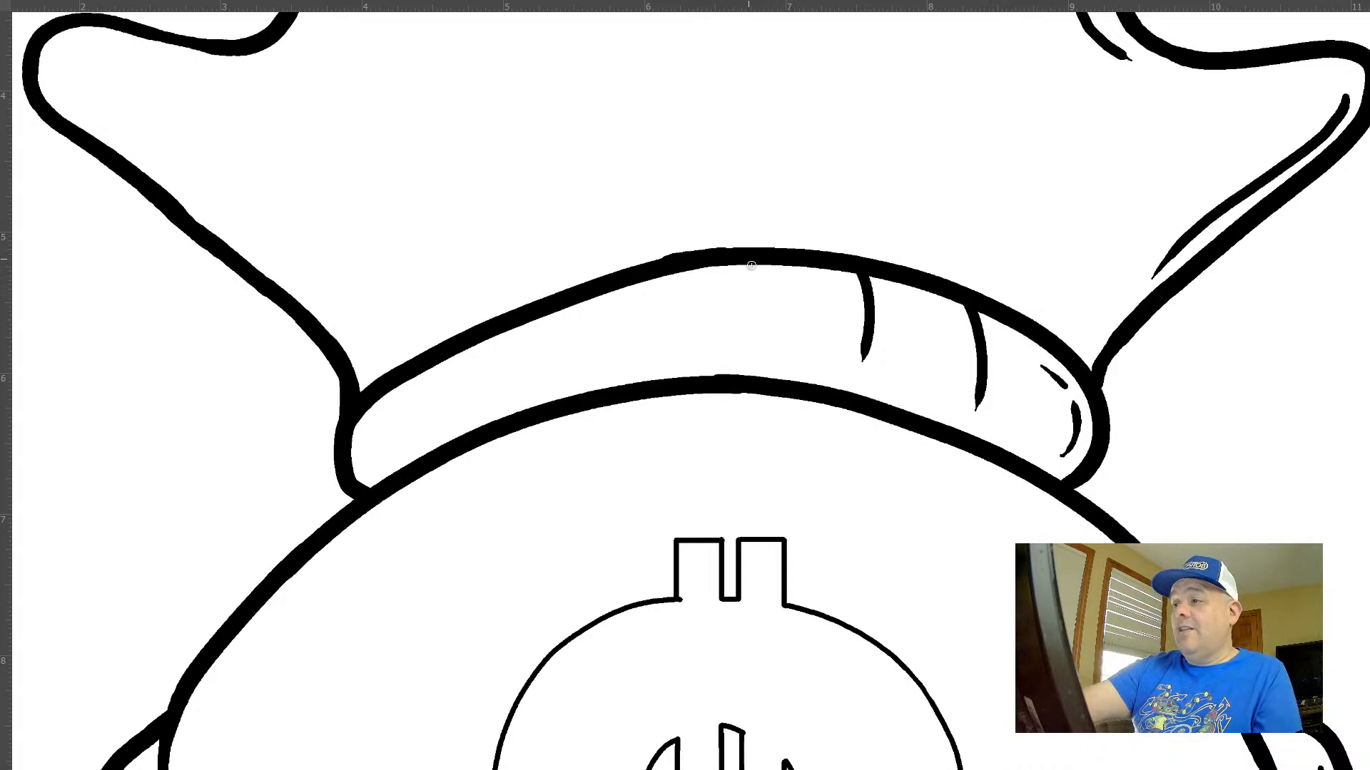
left_click_drag(745, 264, 764, 329)
left_click_drag(651, 276, 669, 333)
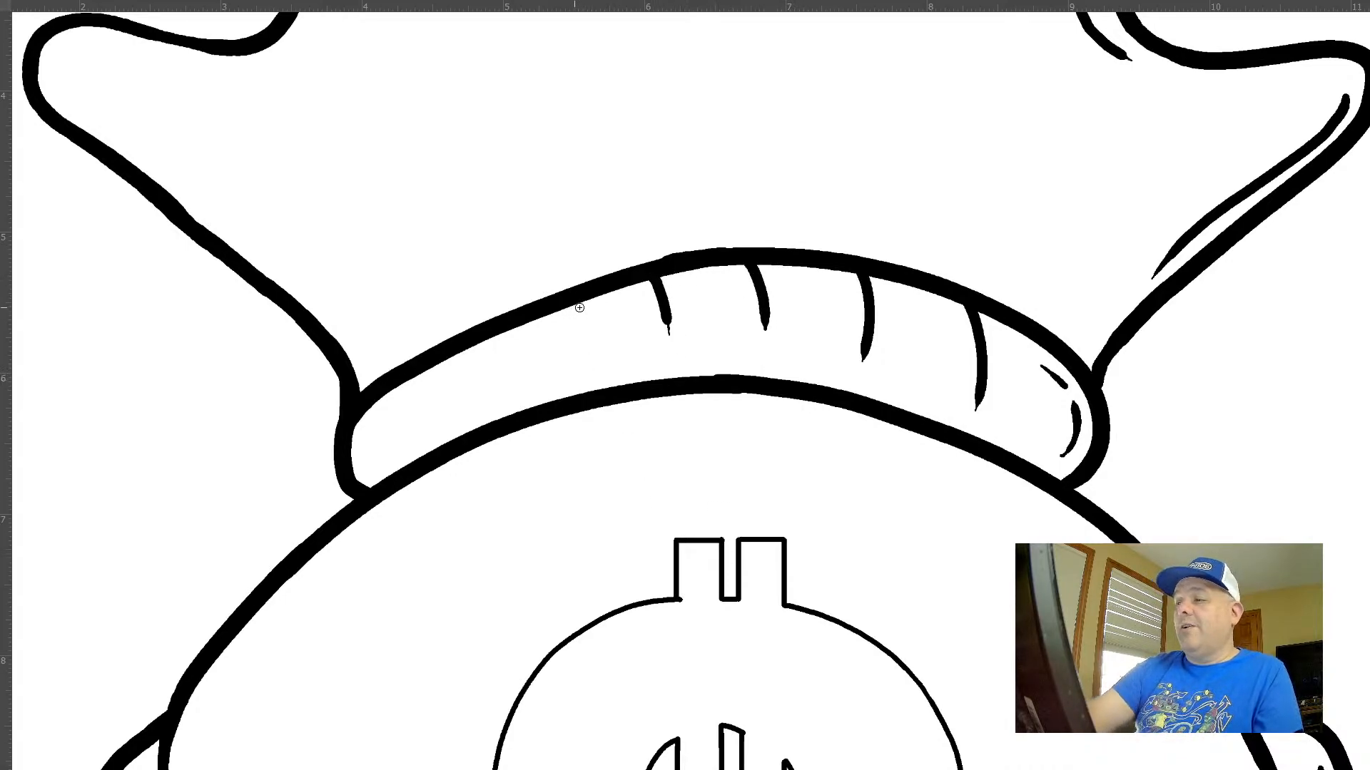
key("ctrl+z")
left_click_drag(646, 278, 663, 327)
left_click_drag(557, 309, 568, 341)
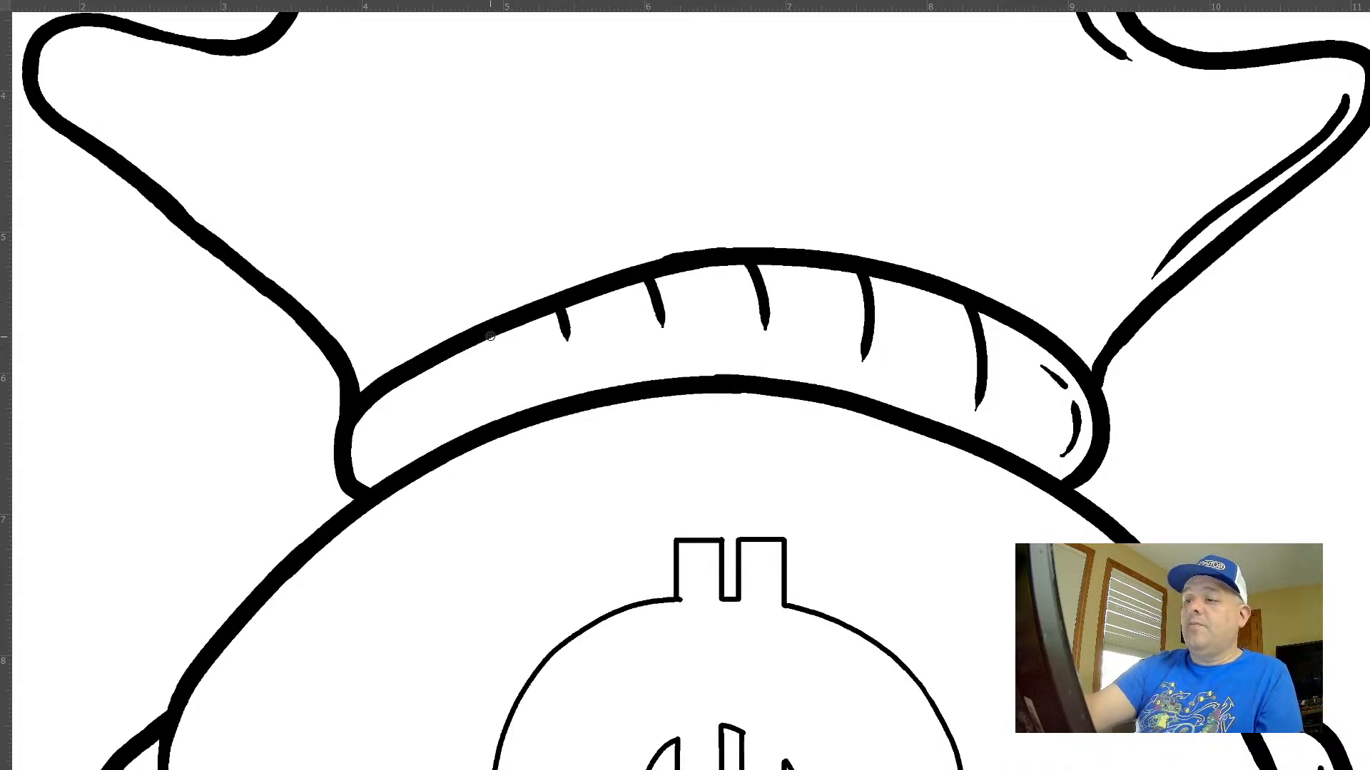
left_click_drag(485, 333, 491, 354)
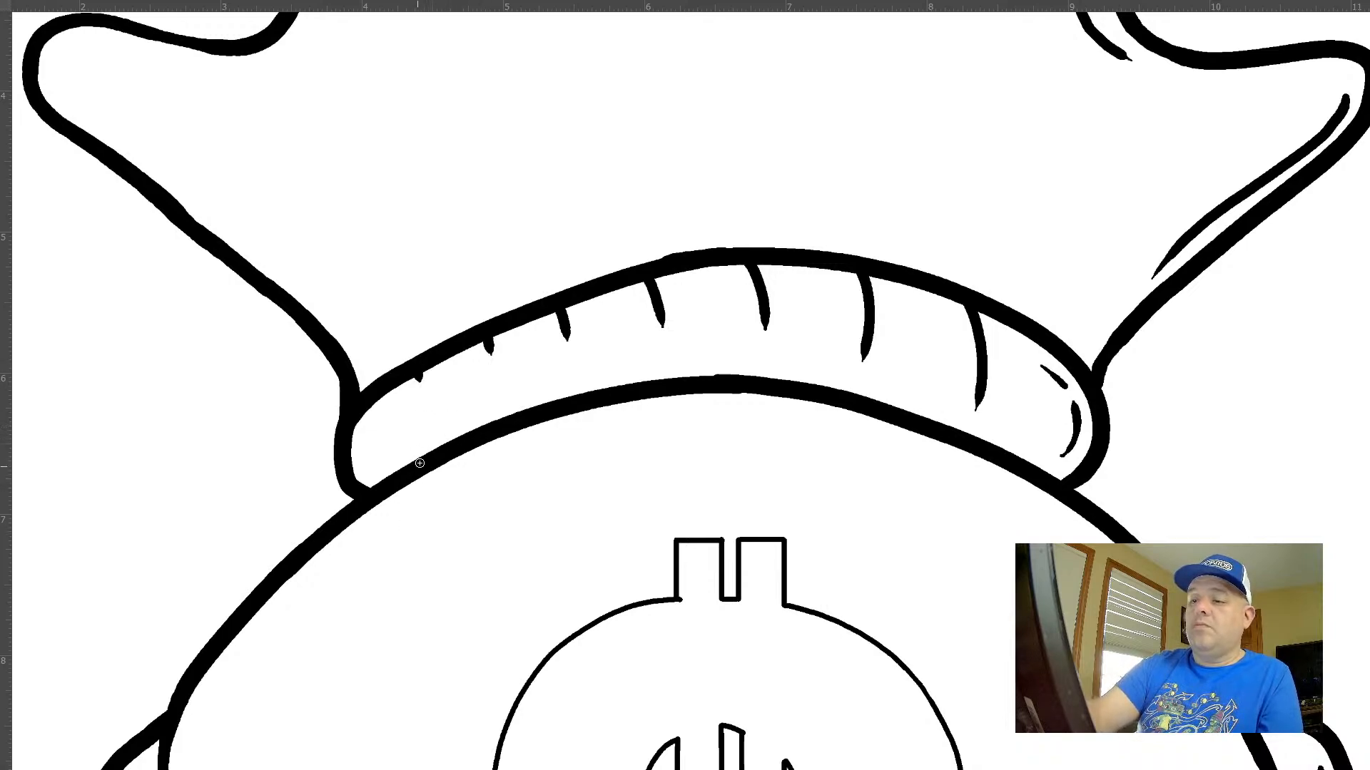
Try short crease lines rising from the neck band's lower edge between the upper ones, and undo both rows
left_click_drag(419, 463, 430, 428)
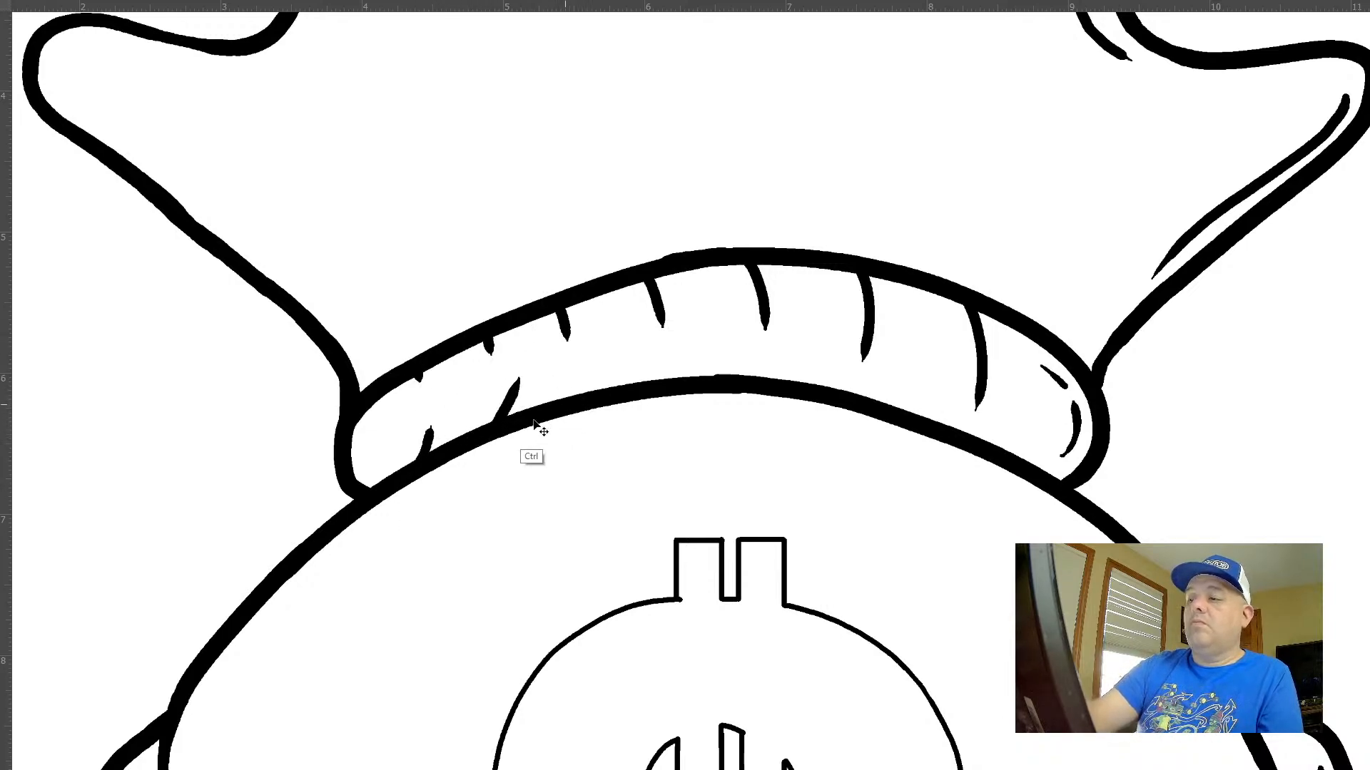
mouse_move(515, 415)
left_mouse_down()
mouse_move(535, 357)
mouse_move(567, 372)
mouse_move(619, 342)
left_mouse_up()
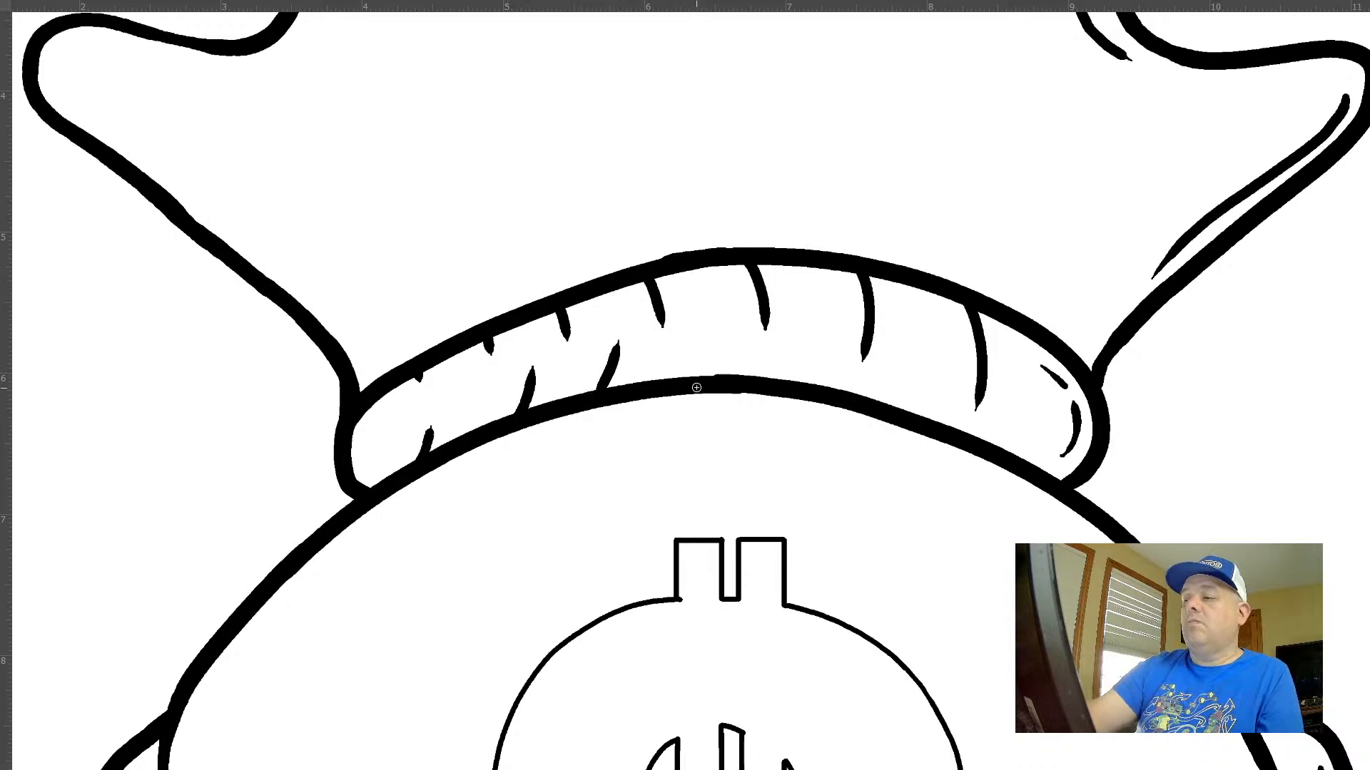
left_click_drag(699, 378, 720, 325)
left_click_drag(806, 385, 826, 345)
left_click_drag(914, 414, 941, 368)
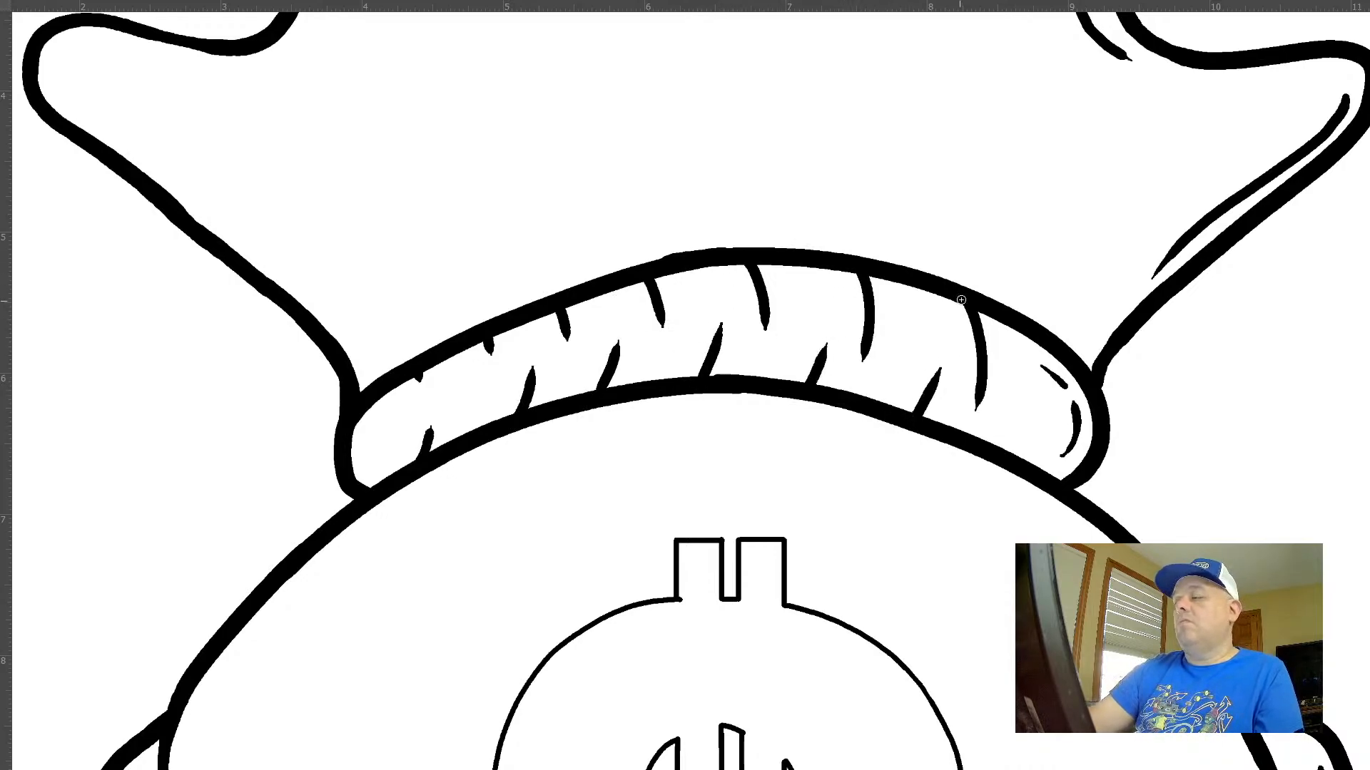
left_click_drag(1008, 485, 866, 450)
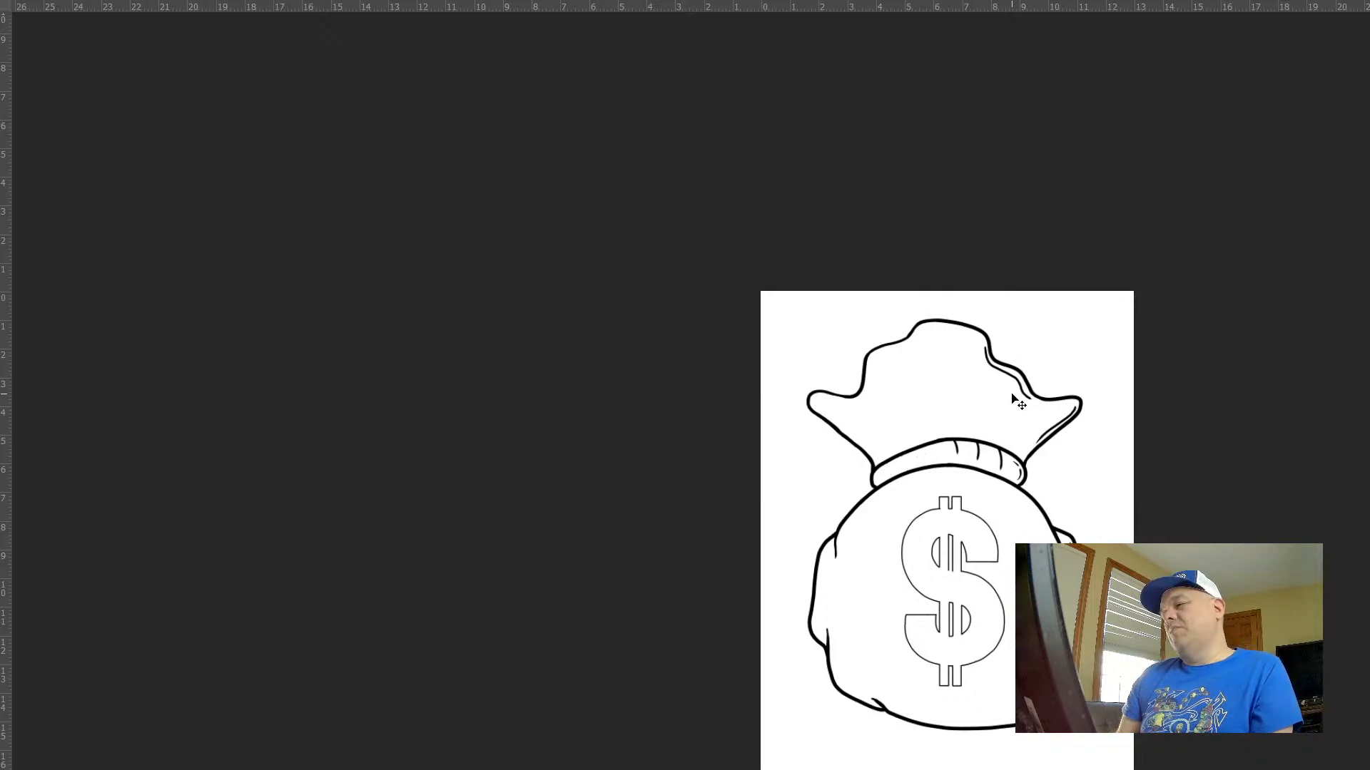
Draw a tapered inner contour line along the sack's bottom edge from the lower-right fold to the middle, and thicken it
left_click_drag(1059, 555, 797, 344)
left_click_drag(793, 432, 889, 538)
left_click_drag(769, 584, 852, 440)
mouse_move(825, 381)
left_mouse_down()
mouse_move(911, 411)
mouse_move(964, 388)
mouse_move(865, 477)
mouse_move(706, 534)
mouse_move(465, 535)
left_mouse_up()
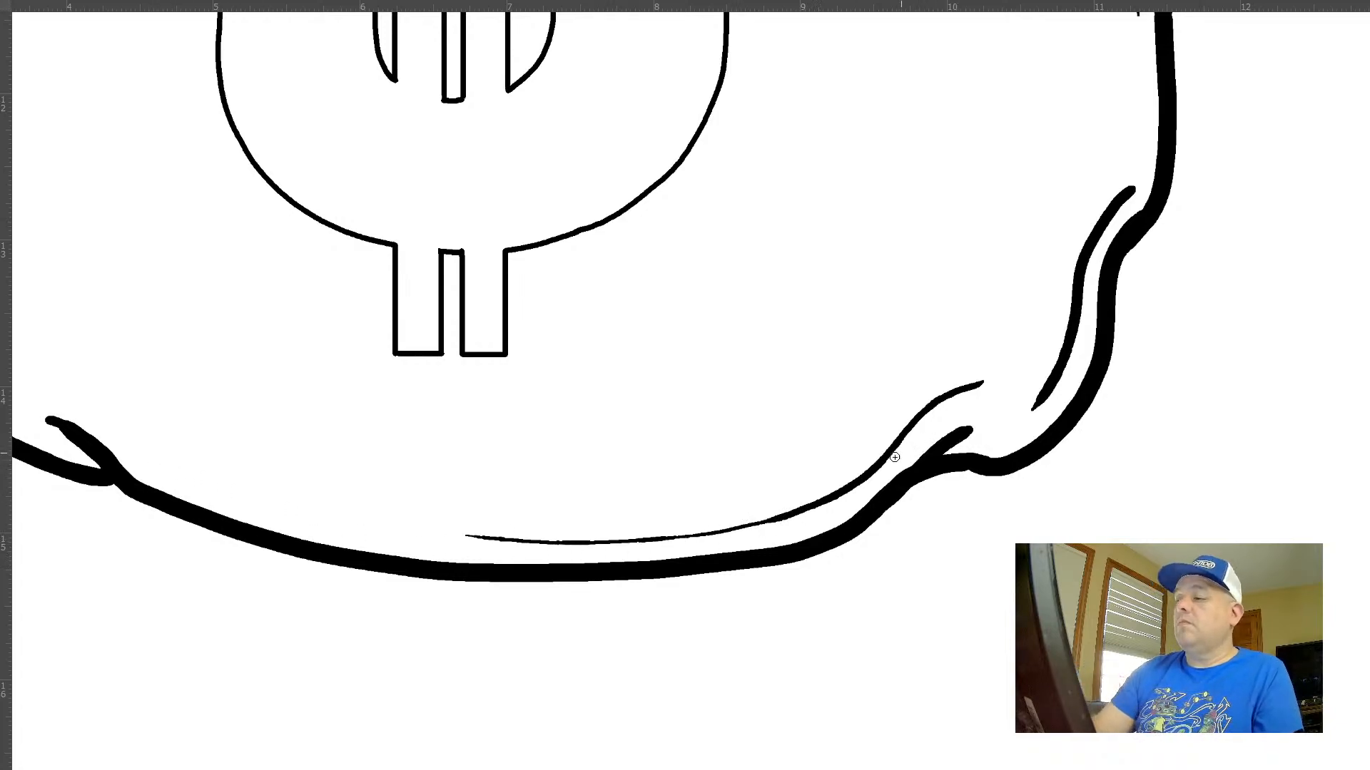
mouse_move(973, 388)
left_mouse_down()
mouse_move(809, 505)
mouse_move(613, 542)
left_mouse_up()
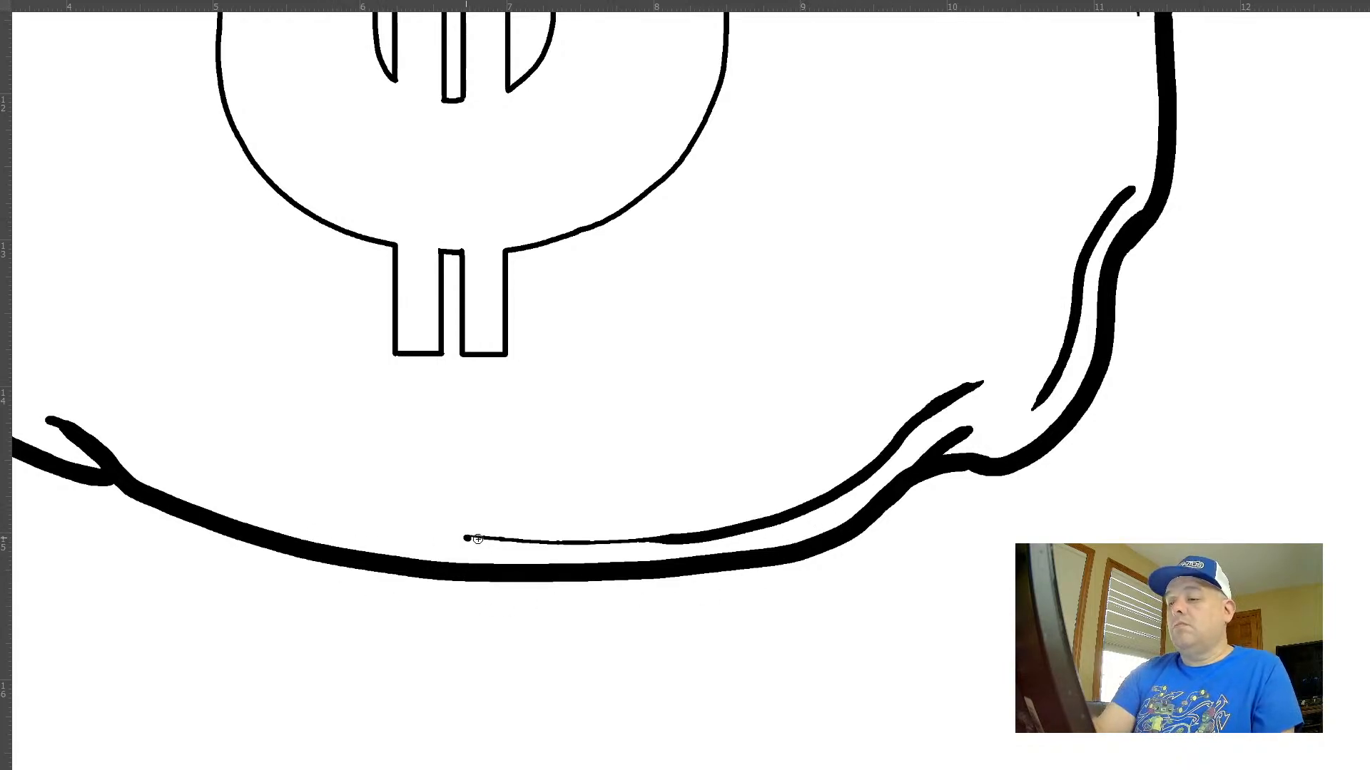
mouse_move(478, 539)
left_mouse_down()
mouse_move(682, 541)
mouse_move(487, 538)
left_mouse_up()
key("ctrl+z")
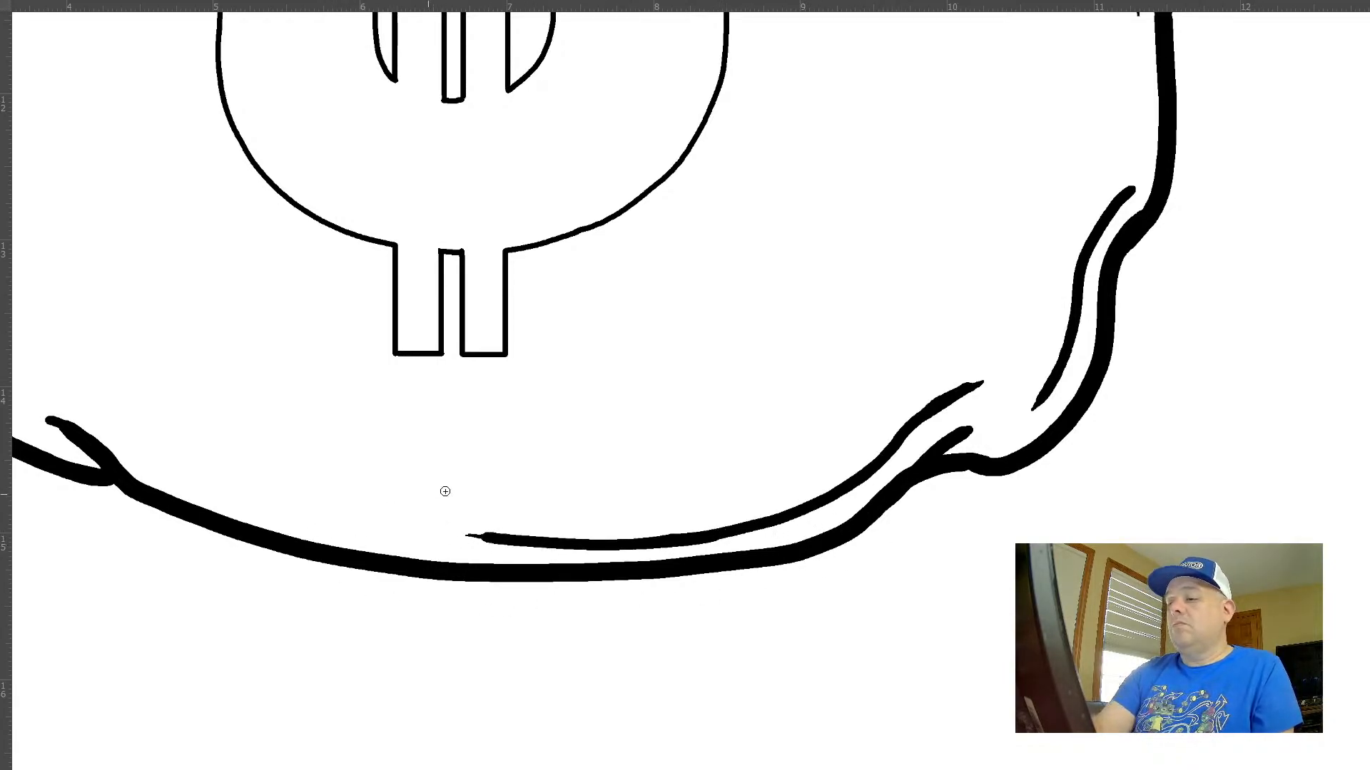
Add two short detail strokes beside the inner contour lines at the sack's lower-right fold
mouse_move(941, 376)
left_mouse_down()
mouse_move(868, 441)
mouse_move(940, 379)
left_mouse_up()
key("ctrl+z")
left_click_drag(1046, 355, 1032, 381)
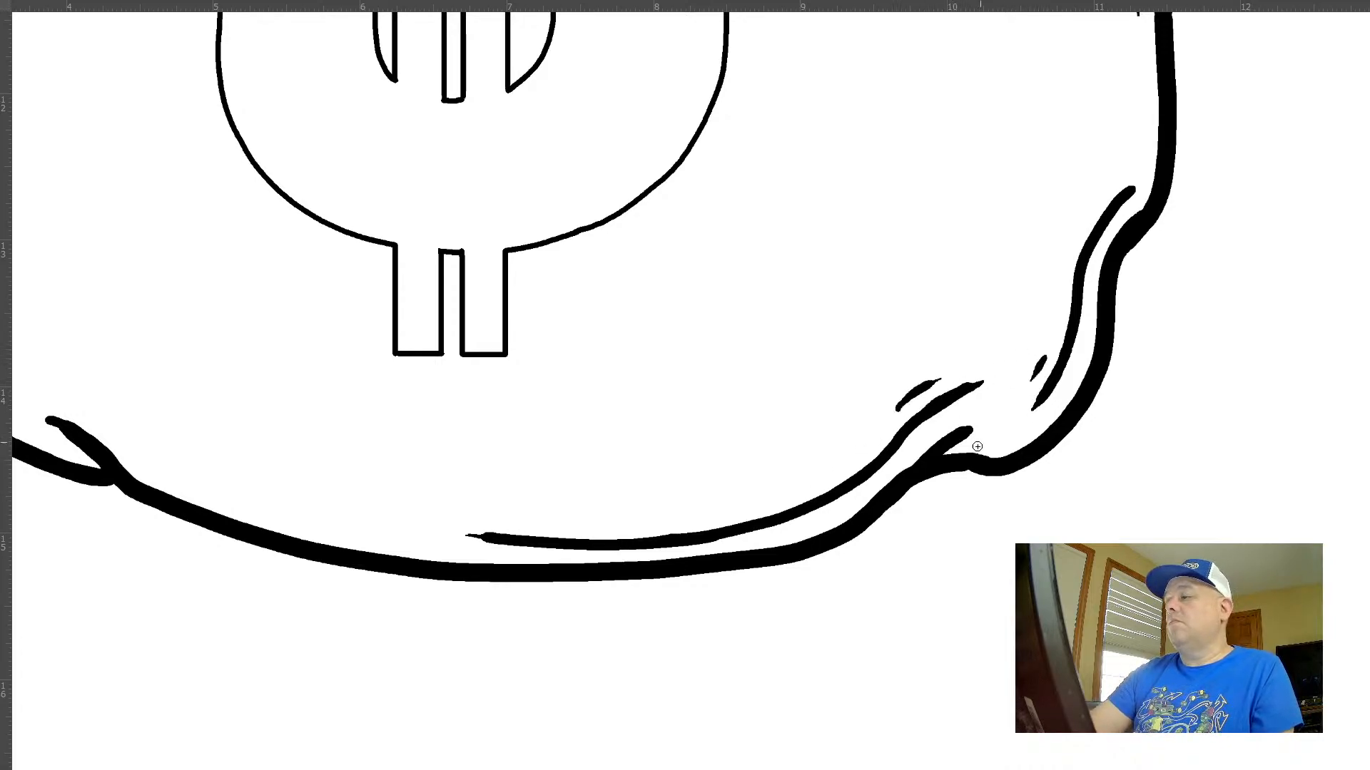
Try a tapered inner contour line just below the neck band across the sack's top, and undo it
left_click_drag(874, 514, 806, 495)
left_click_drag(970, 518, 881, 607)
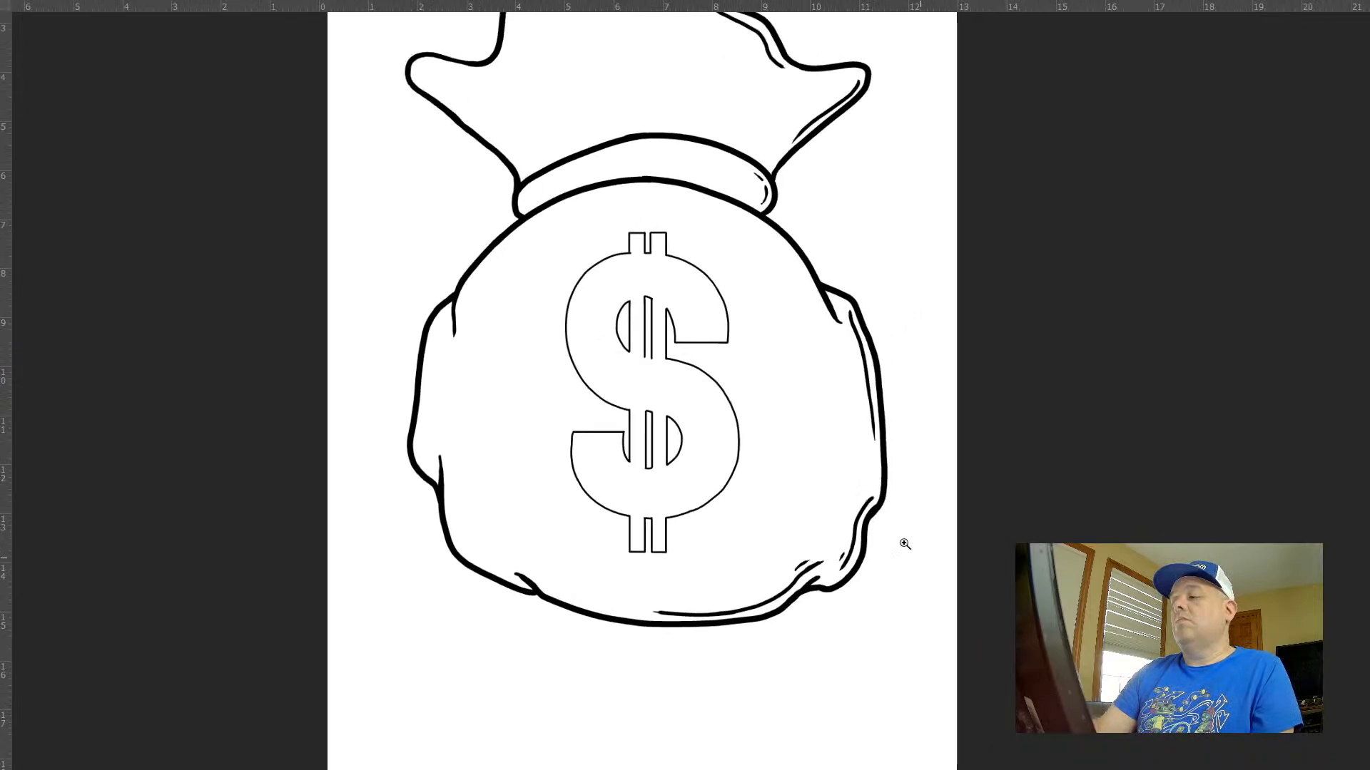
left_click_drag(911, 552, 866, 535)
left_click_drag(839, 425, 954, 471)
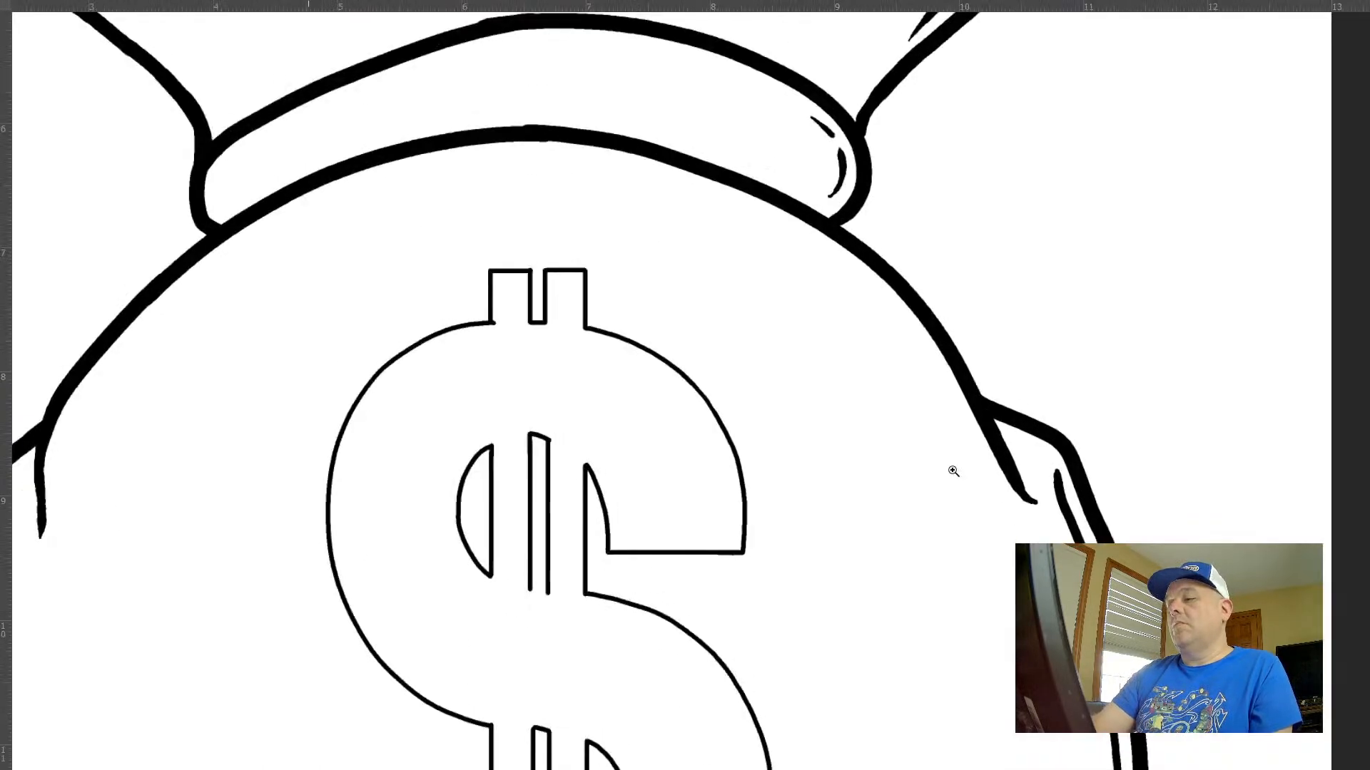
left_click_drag(812, 368, 931, 464)
mouse_move(943, 343)
left_mouse_down()
mouse_move(852, 294)
mouse_move(441, 292)
left_mouse_up()
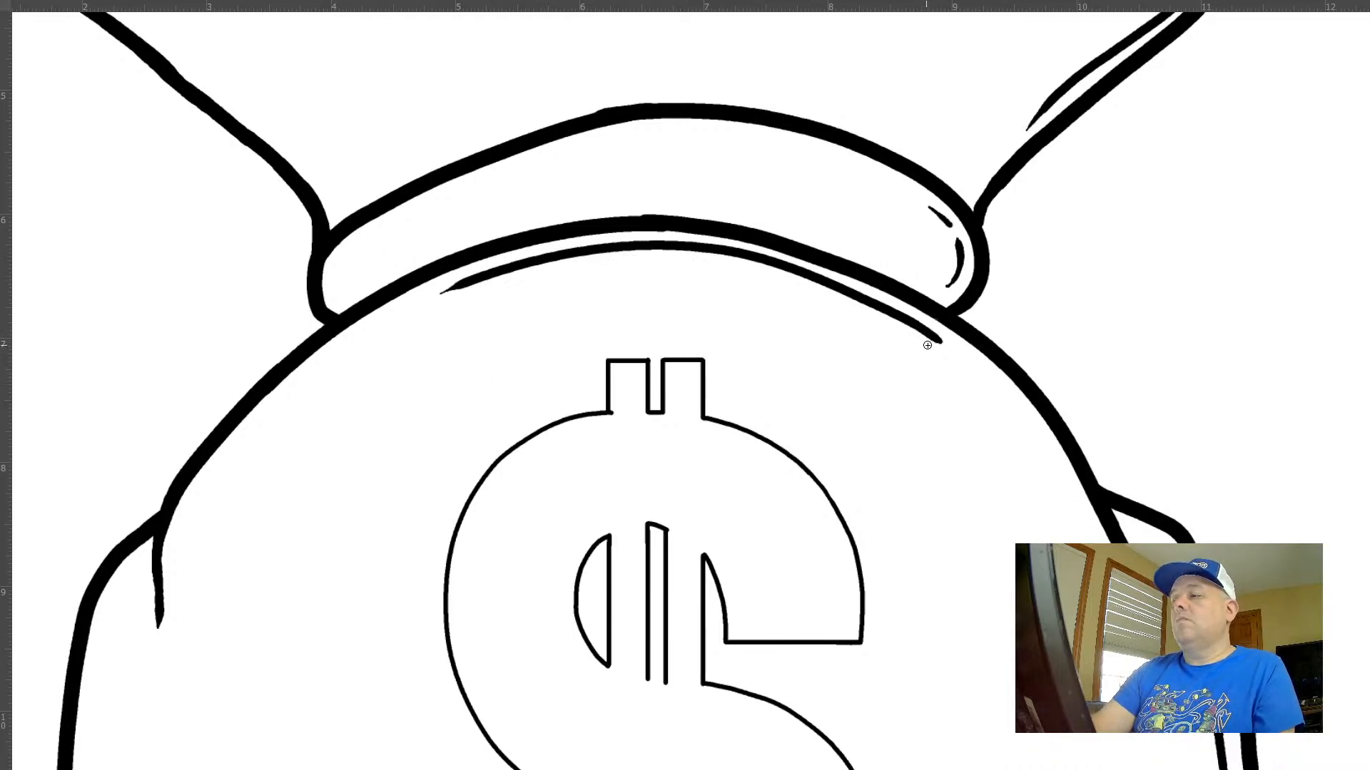
key("ctrl+z")
mouse_move(947, 329)
left_mouse_down()
mouse_move(797, 264)
mouse_move(566, 249)
mouse_move(358, 322)
mouse_move(529, 257)
left_mouse_up()
key("ctrl+z")
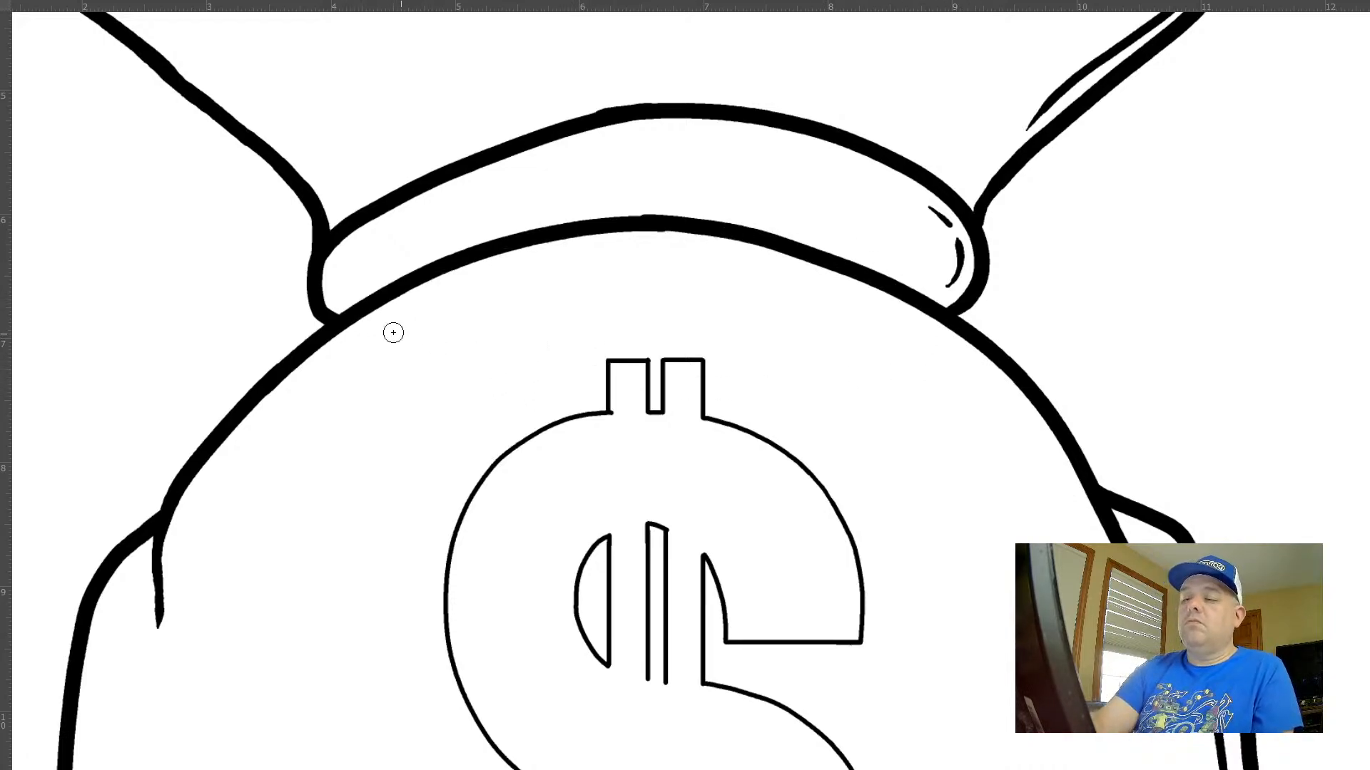
Thicken the sack's outline directly under the neck band into a shadow and add two tapered strokes beneath it
mouse_move(346, 327)
left_mouse_down()
mouse_move(480, 264)
mouse_move(722, 235)
mouse_move(910, 307)
mouse_move(965, 350)
mouse_move(986, 345)
mouse_move(923, 317)
mouse_move(413, 310)
left_mouse_up()
key("ctrl+z")
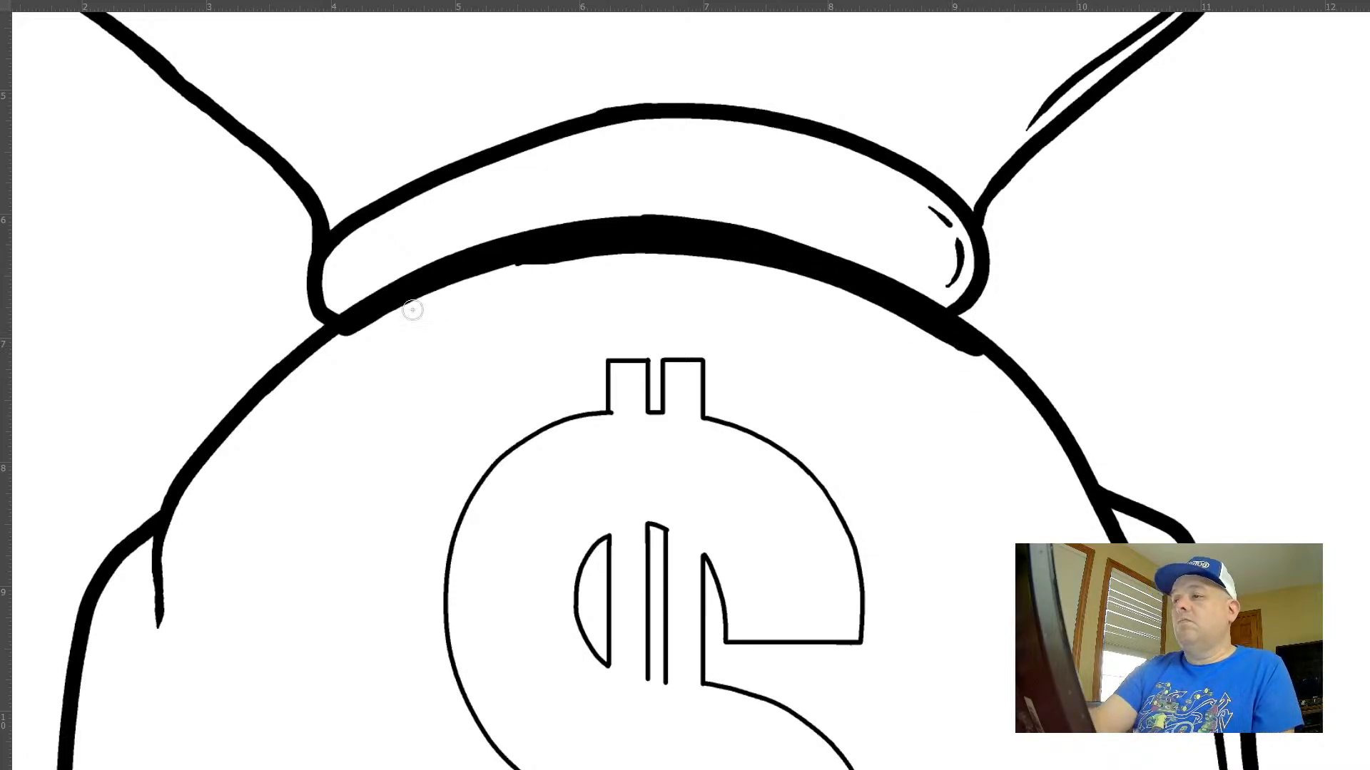
key("ctrl+z")
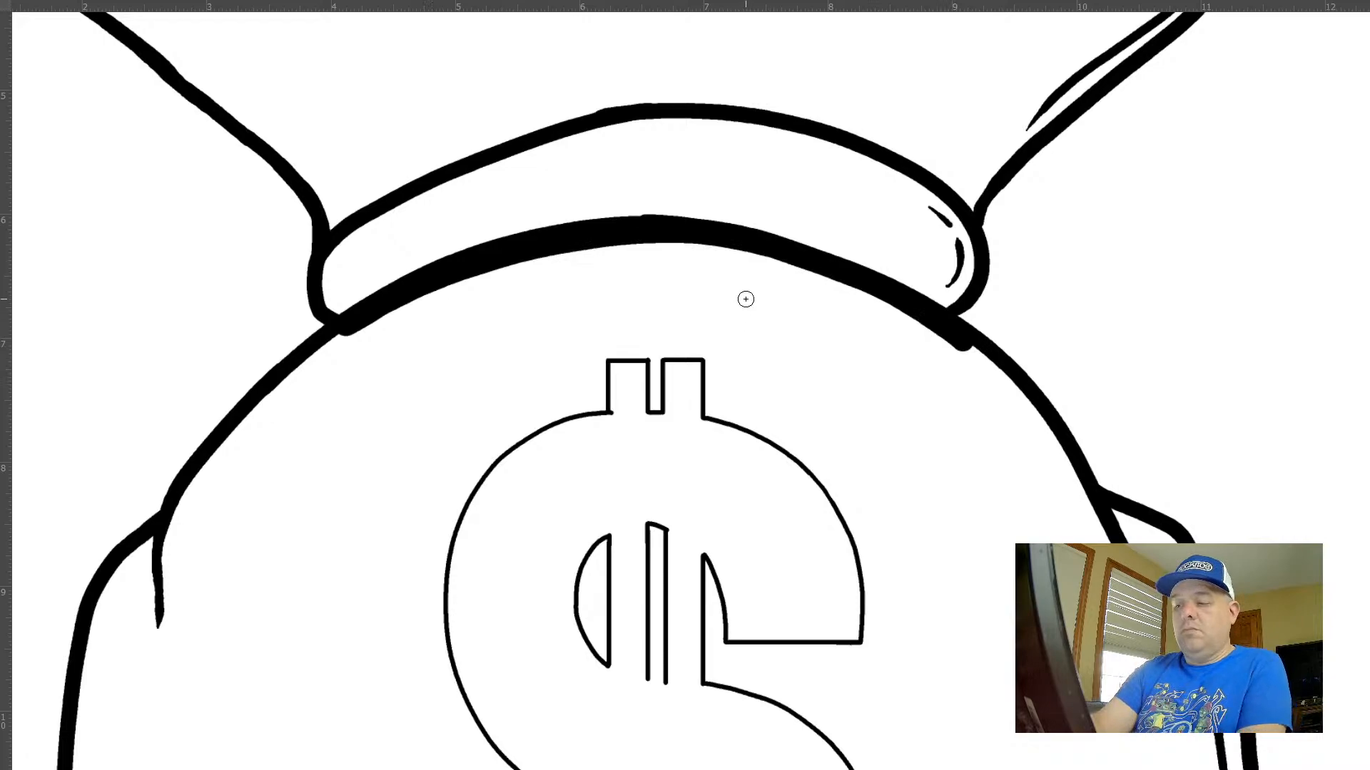
mouse_move(895, 305)
left_mouse_down()
mouse_move(828, 274)
mouse_move(447, 310)
mouse_move(716, 269)
left_mouse_up()
Draw a thin tapered contour line inside the neck band along its upper-right edge, undoing the unsuitable strokes
scroll(970, 405, "down", 8)
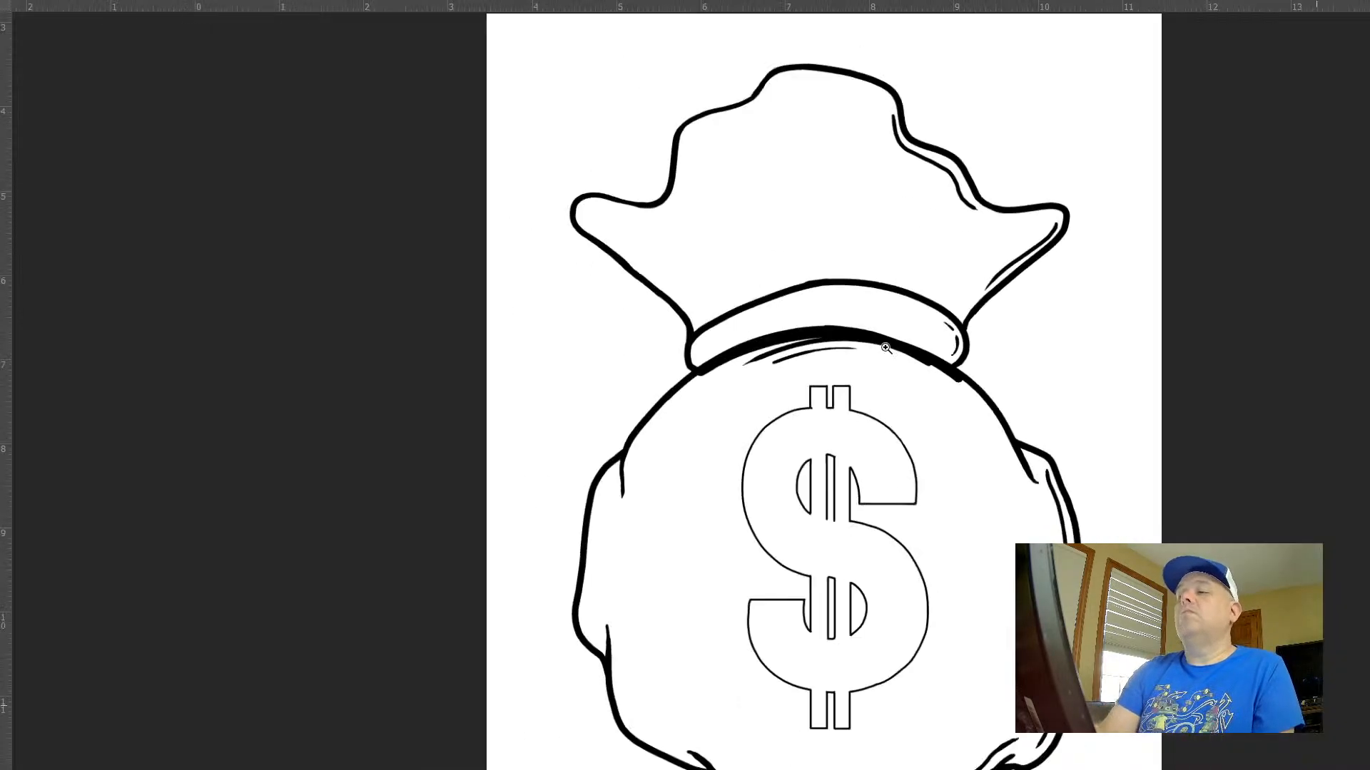
left_click_drag(1055, 449, 900, 446)
scroll(906, 438, "up", 8)
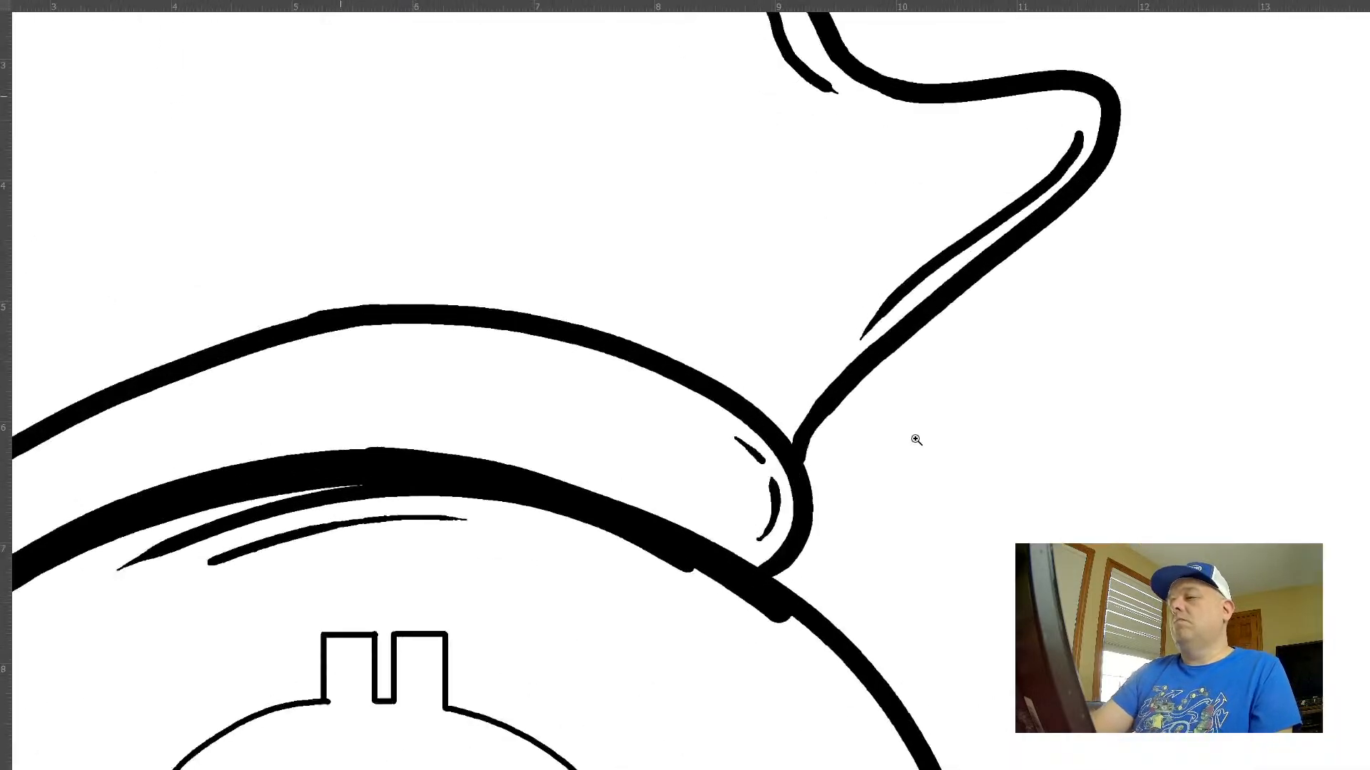
mouse_move(815, 418)
left_mouse_down()
mouse_move(967, 310)
mouse_move(998, 257)
left_mouse_up()
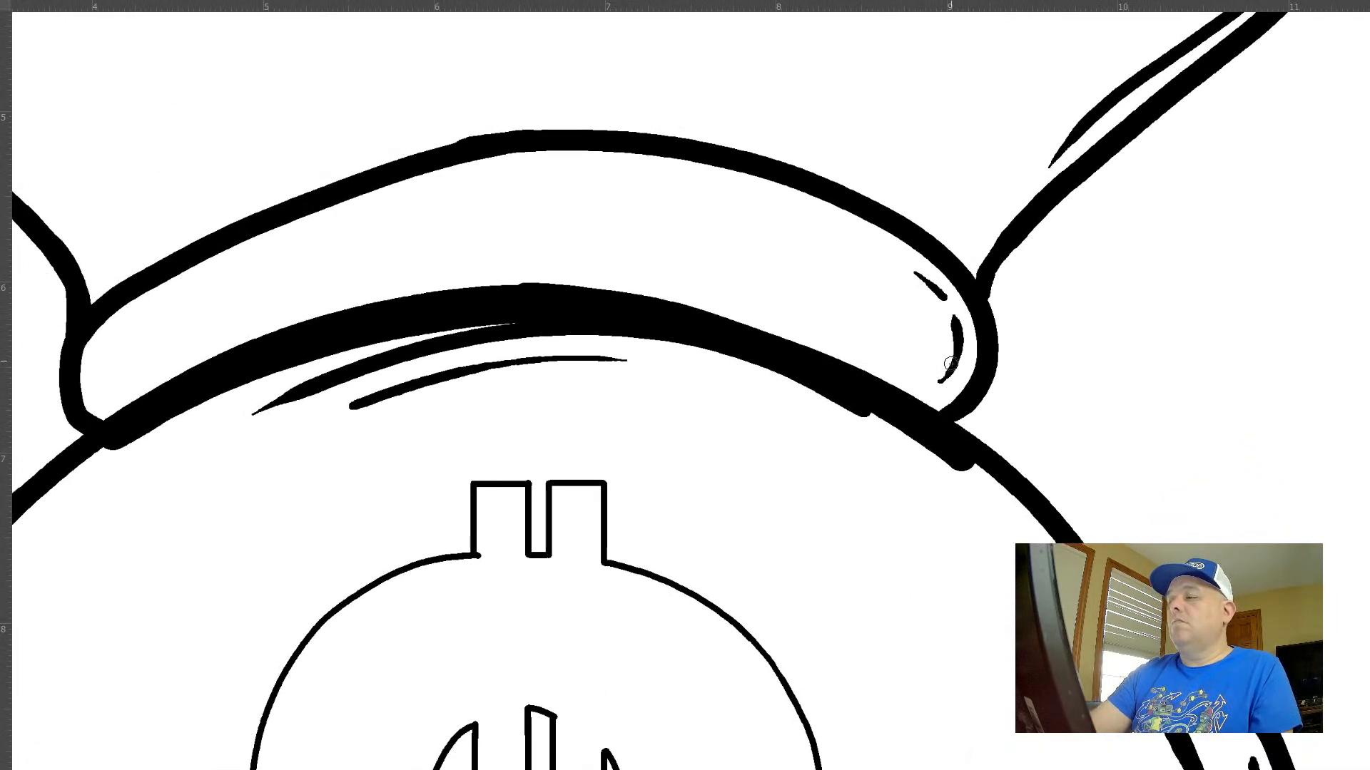
left_click_drag(934, 395, 688, 273)
key("ctrl+z")
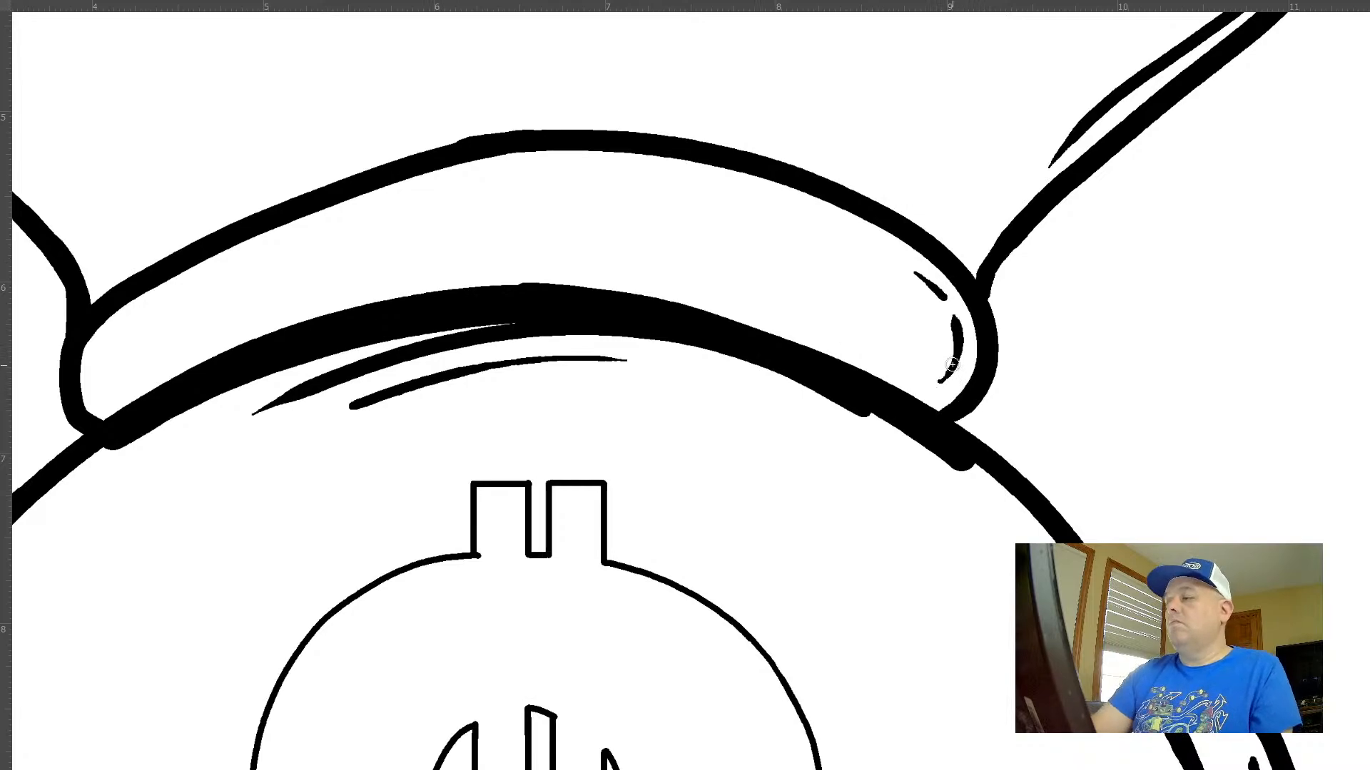
left_click(897, 260)
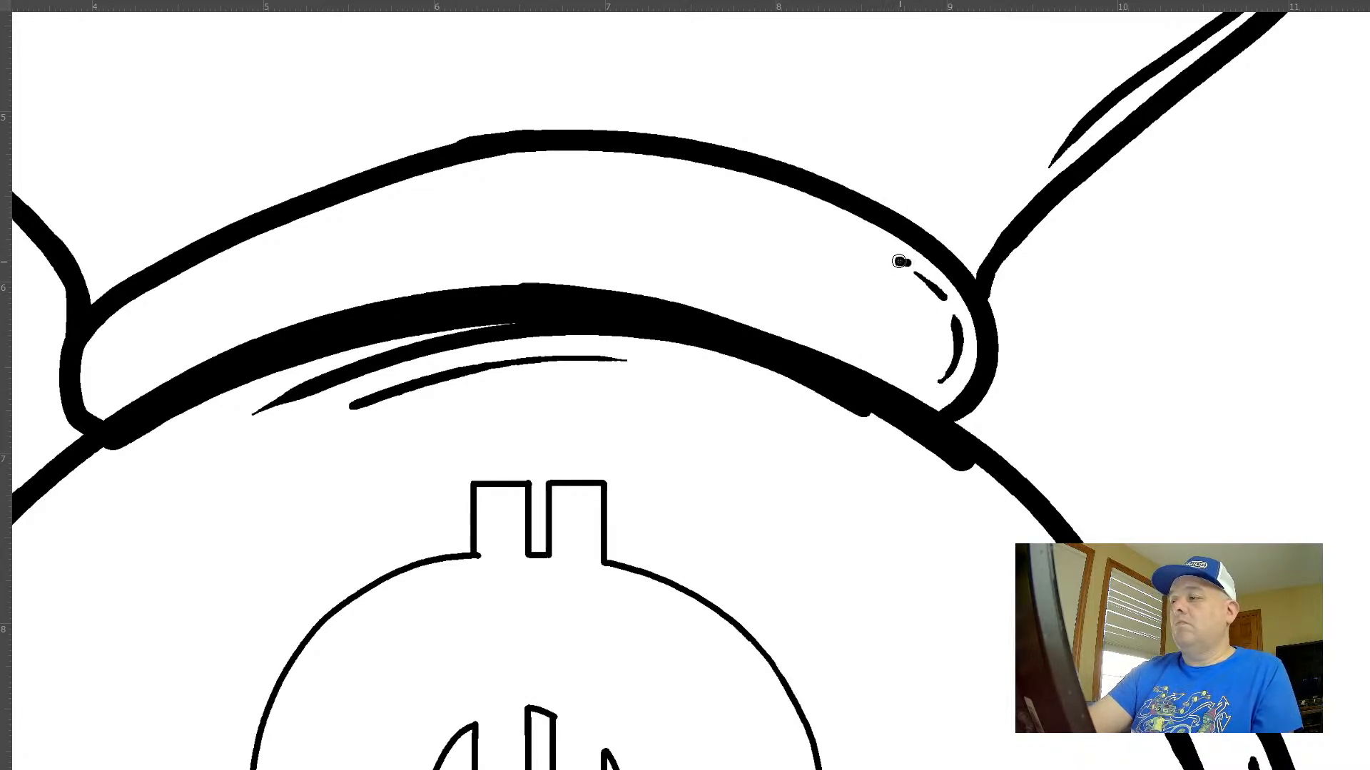
key("ctrl+z")
left_click_drag(906, 264, 820, 214)
key("ctrl+z")
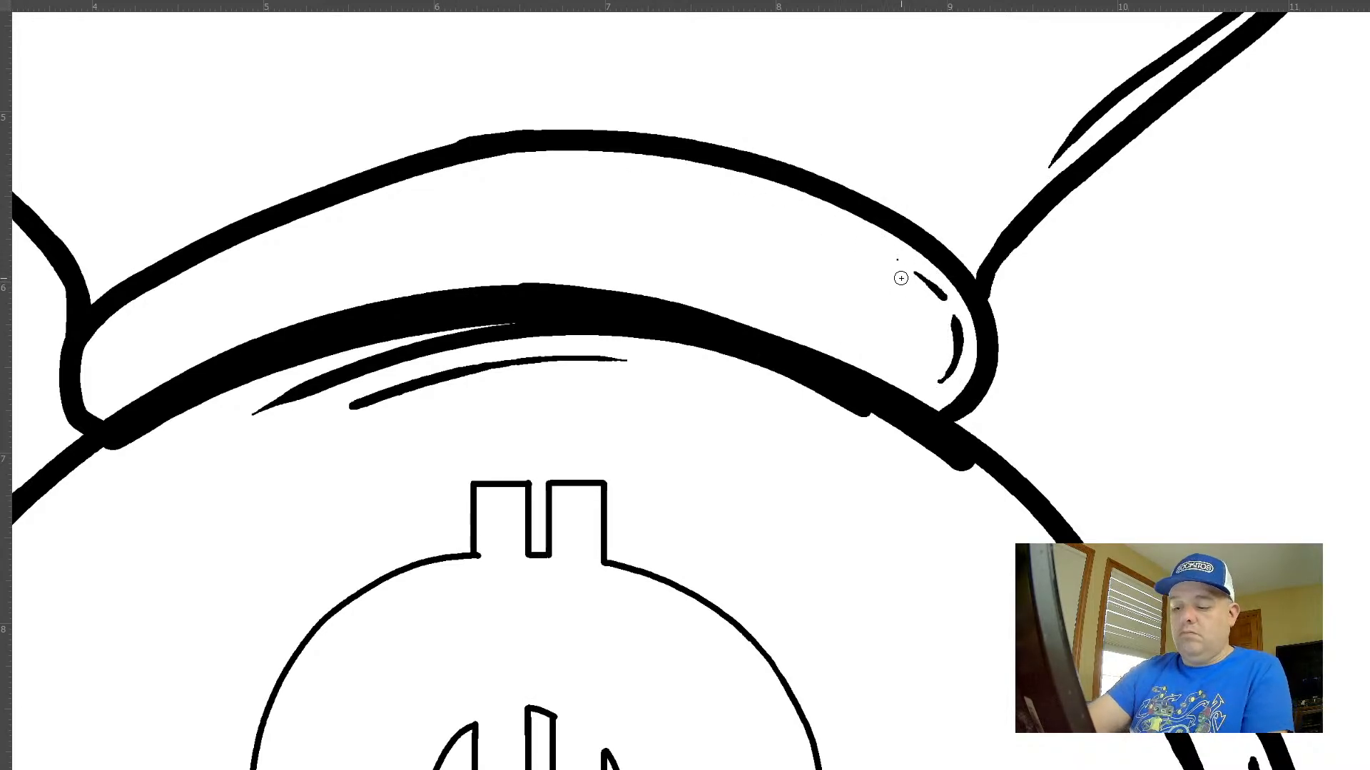
left_click_drag(906, 266, 659, 189)
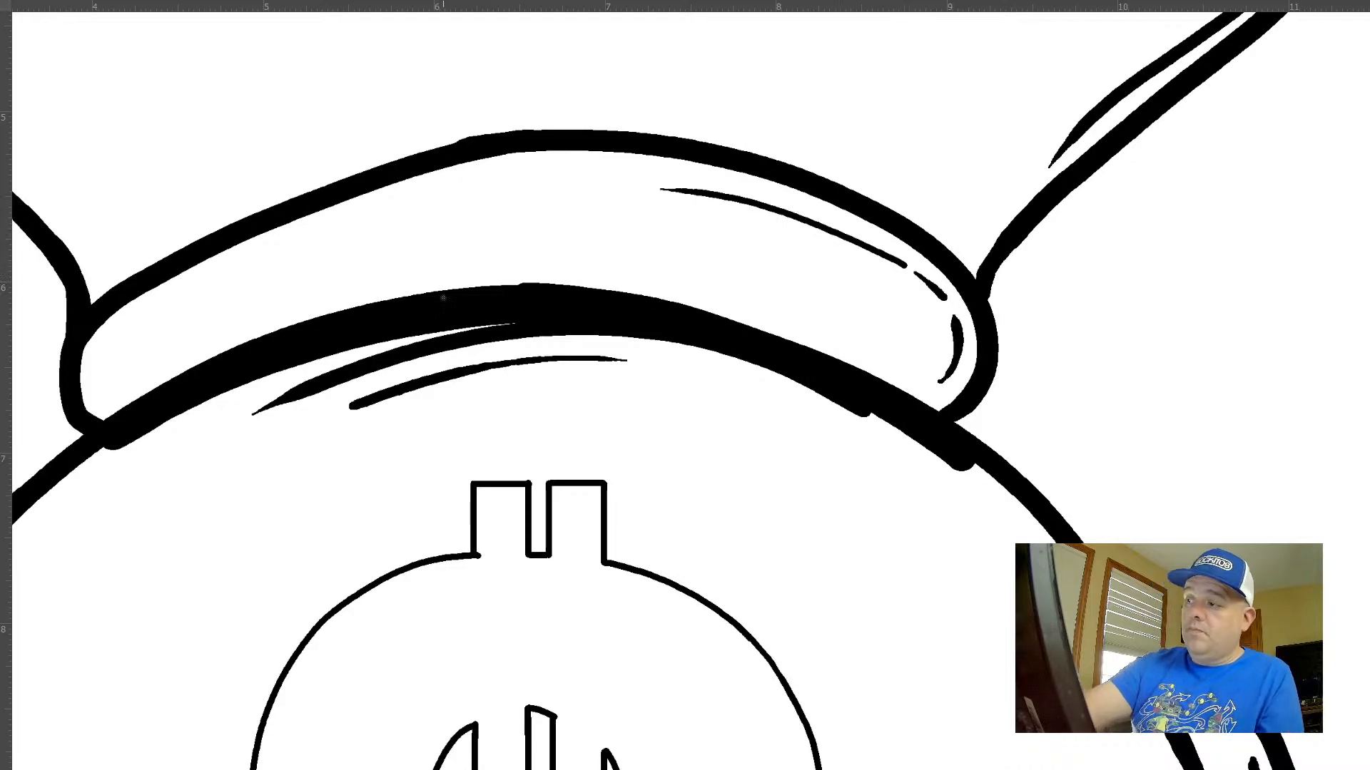
Lasso the inner contour line along the sack's upper-right side, delete it and clear the selection
left_click_drag(995, 548, 871, 174)
left_click_drag(891, 307, 856, 301)
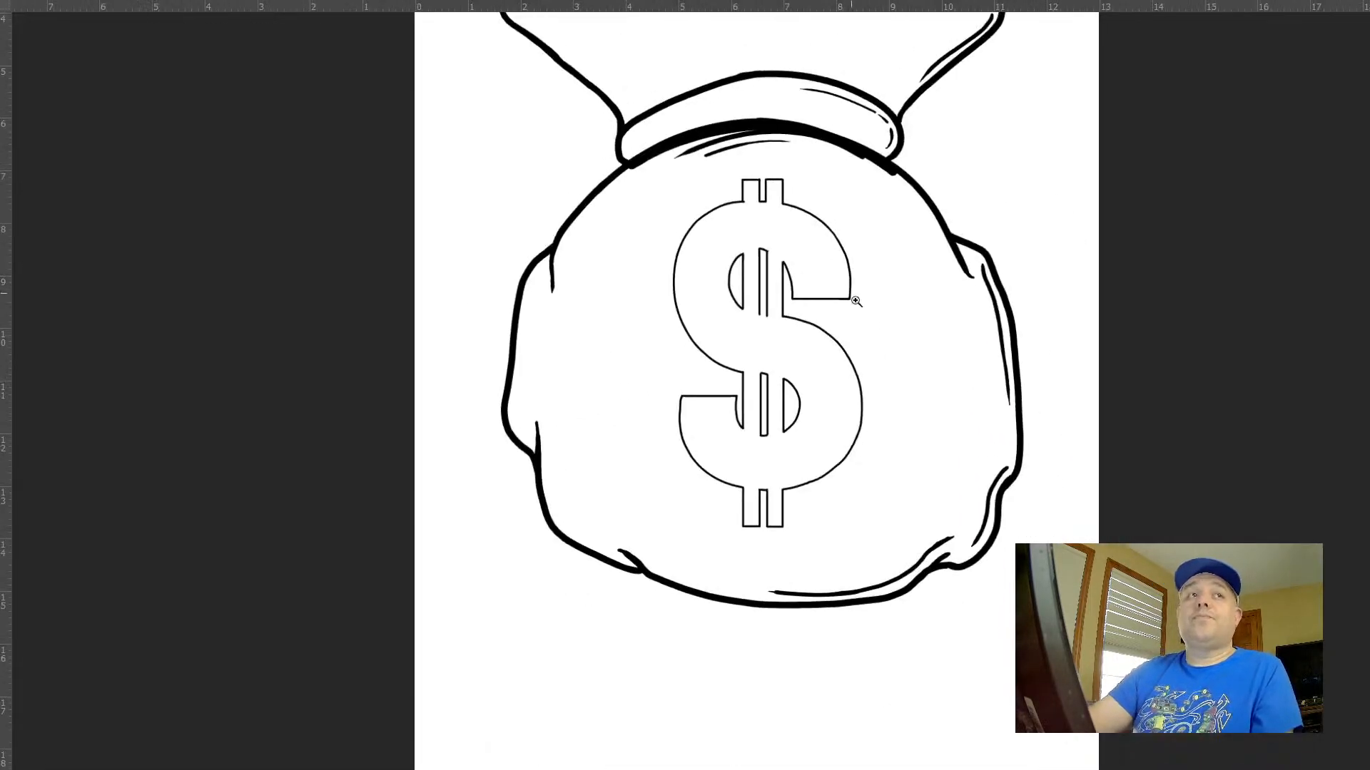
left_click_drag(988, 506, 837, 475)
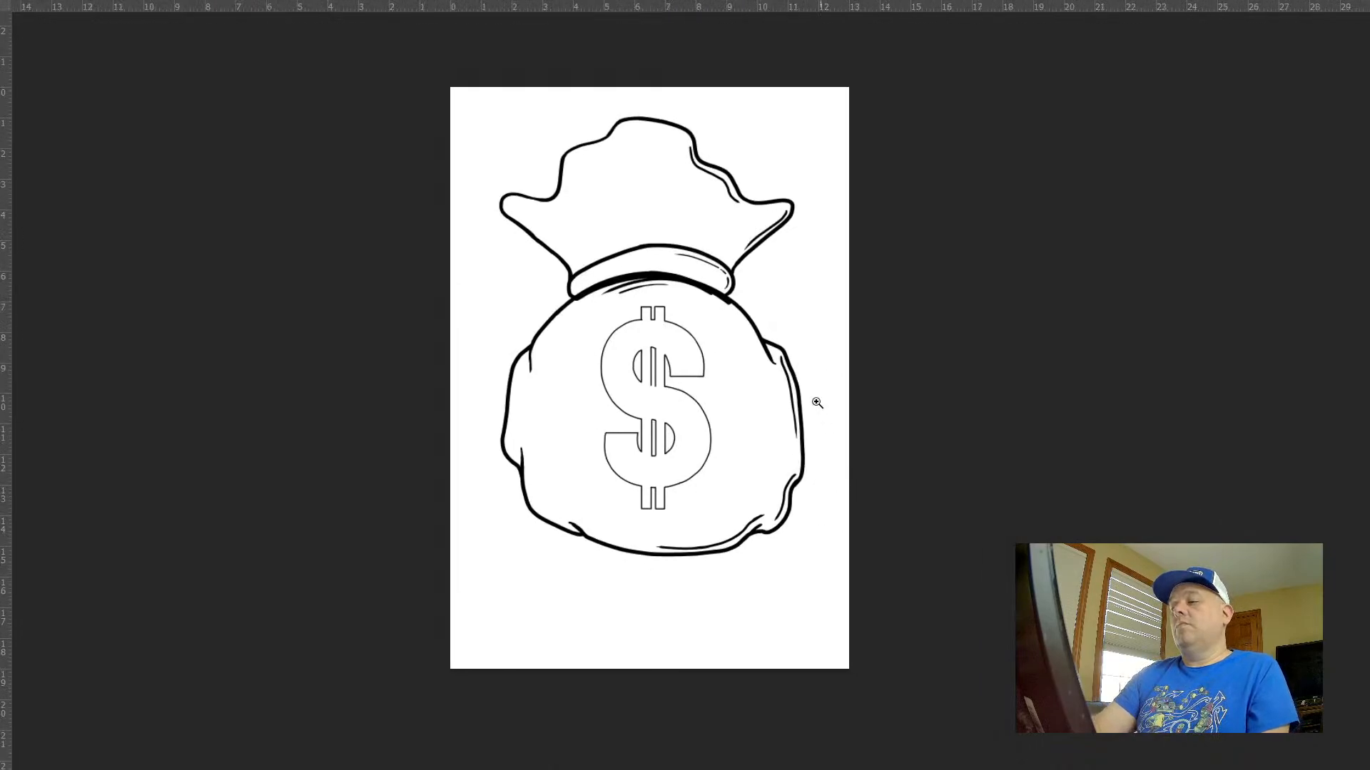
left_click_drag(799, 387, 863, 442)
mouse_move(799, 212)
left_mouse_down()
mouse_move(732, 284)
mouse_move(890, 244)
left_mouse_up()
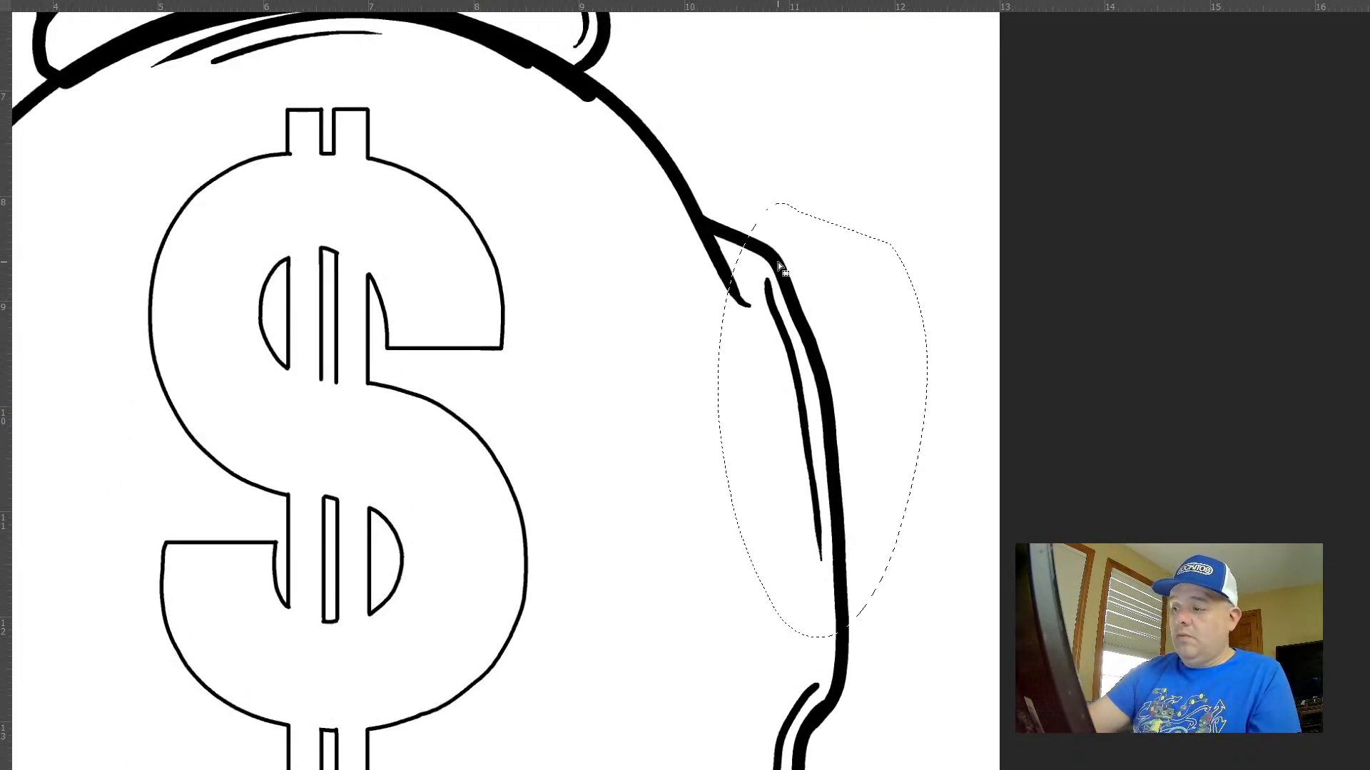
key("Delete")
key("ctrl+d")
Redraw the inner contour line down the sack's right side as a tapered curve starting near the shoulder fold, undoing unsuitable strokes
left_click_drag(806, 471, 636, 292)
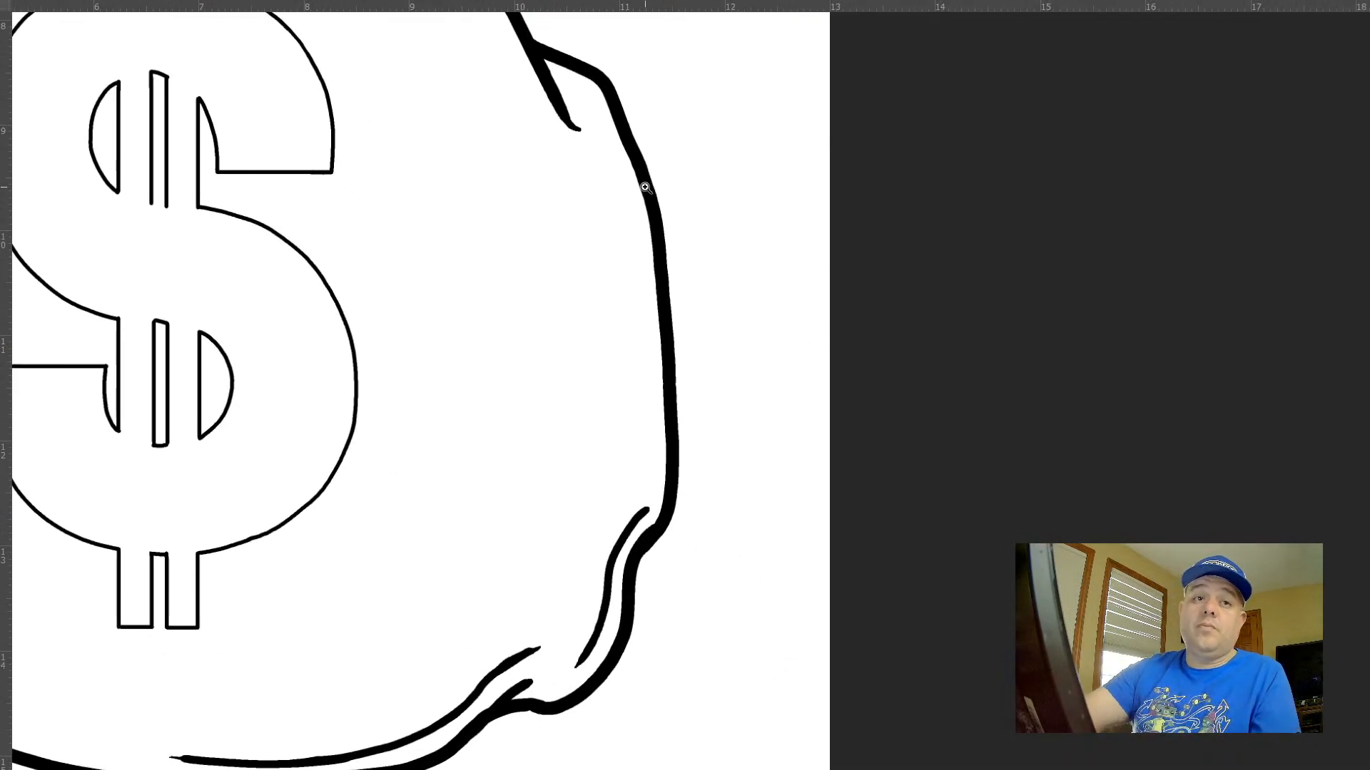
mouse_move(643, 184)
left_mouse_down()
mouse_move(681, 196)
mouse_move(685, 260)
mouse_move(707, 282)
mouse_move(657, 252)
left_mouse_up()
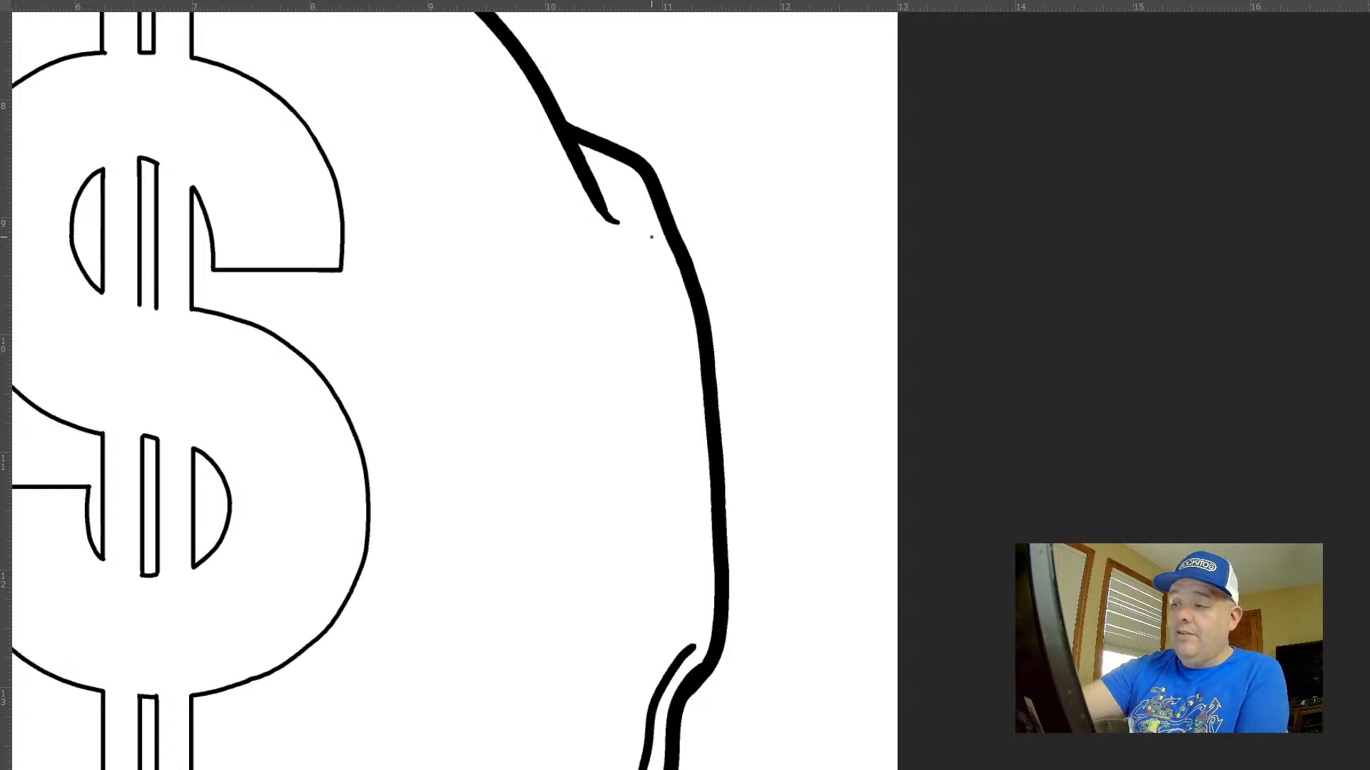
mouse_move(644, 222)
left_mouse_down()
mouse_move(681, 356)
mouse_move(693, 503)
left_mouse_up()
key("ctrl+z")
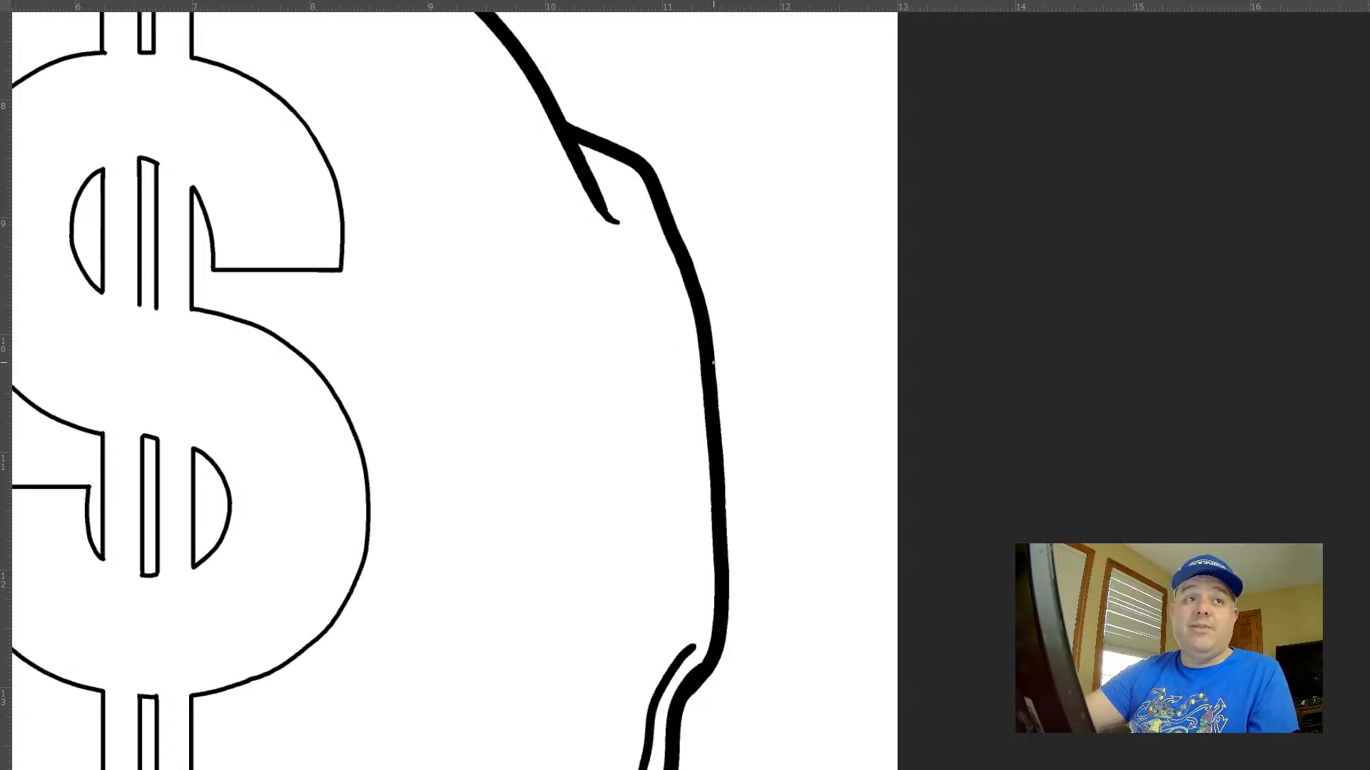
left_click_drag(646, 231, 701, 539)
key("ctrl+z")
mouse_move(633, 202)
left_mouse_down()
mouse_move(671, 332)
mouse_move(687, 534)
left_mouse_up()
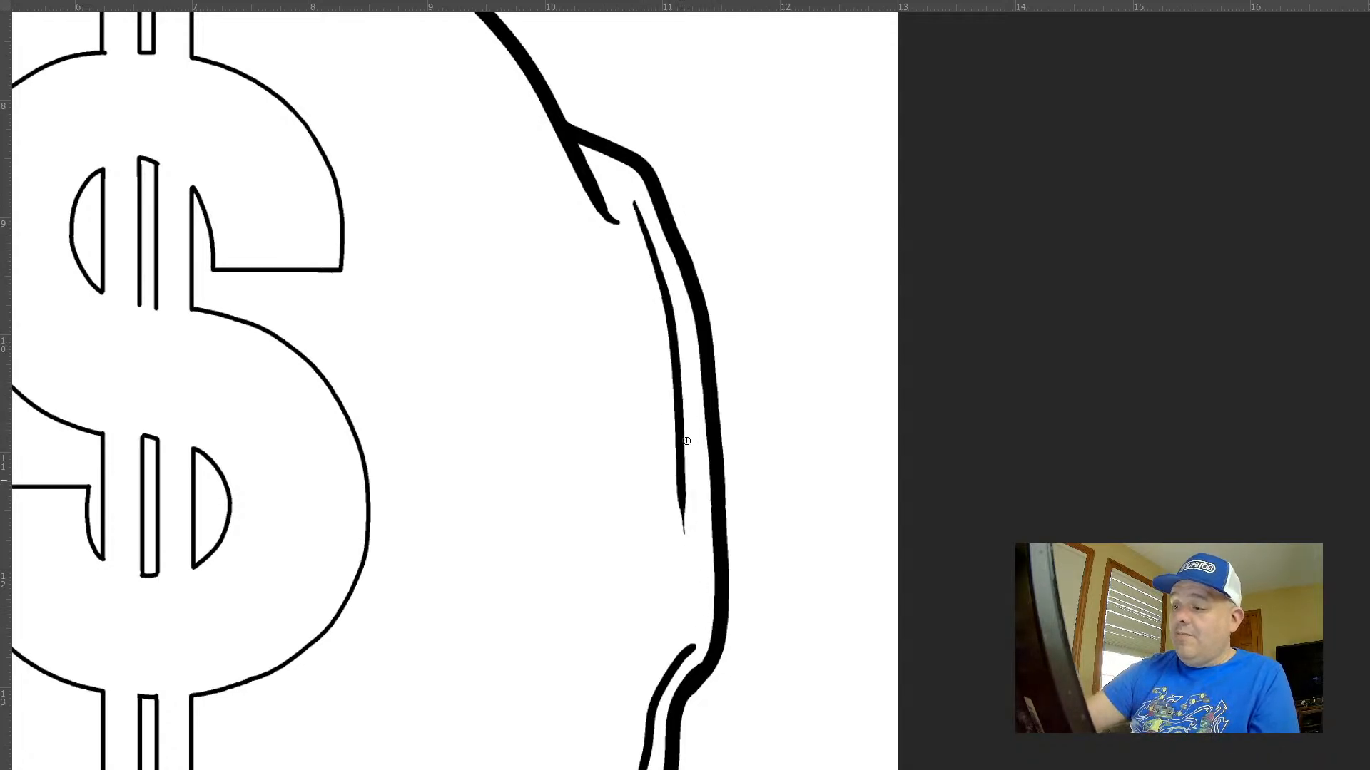
Try a tapered inner contour line closer to the outline down the sack's right side, undoing the unsuitable strokes
key("ctrl+z")
key("ctrl+z")
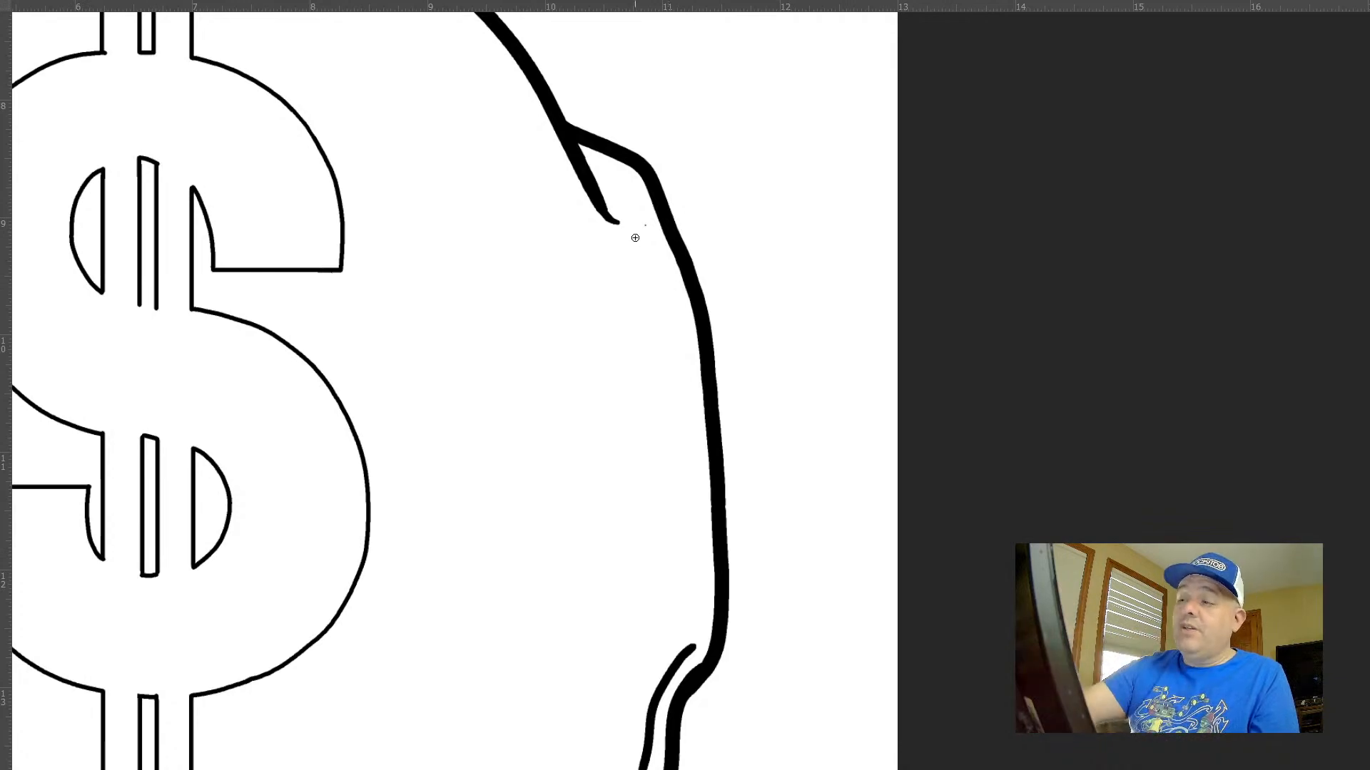
left_click_drag(640, 213, 693, 512)
key("ctrl+z")
key("ctrl+z")
left_click_drag(639, 237, 693, 486)
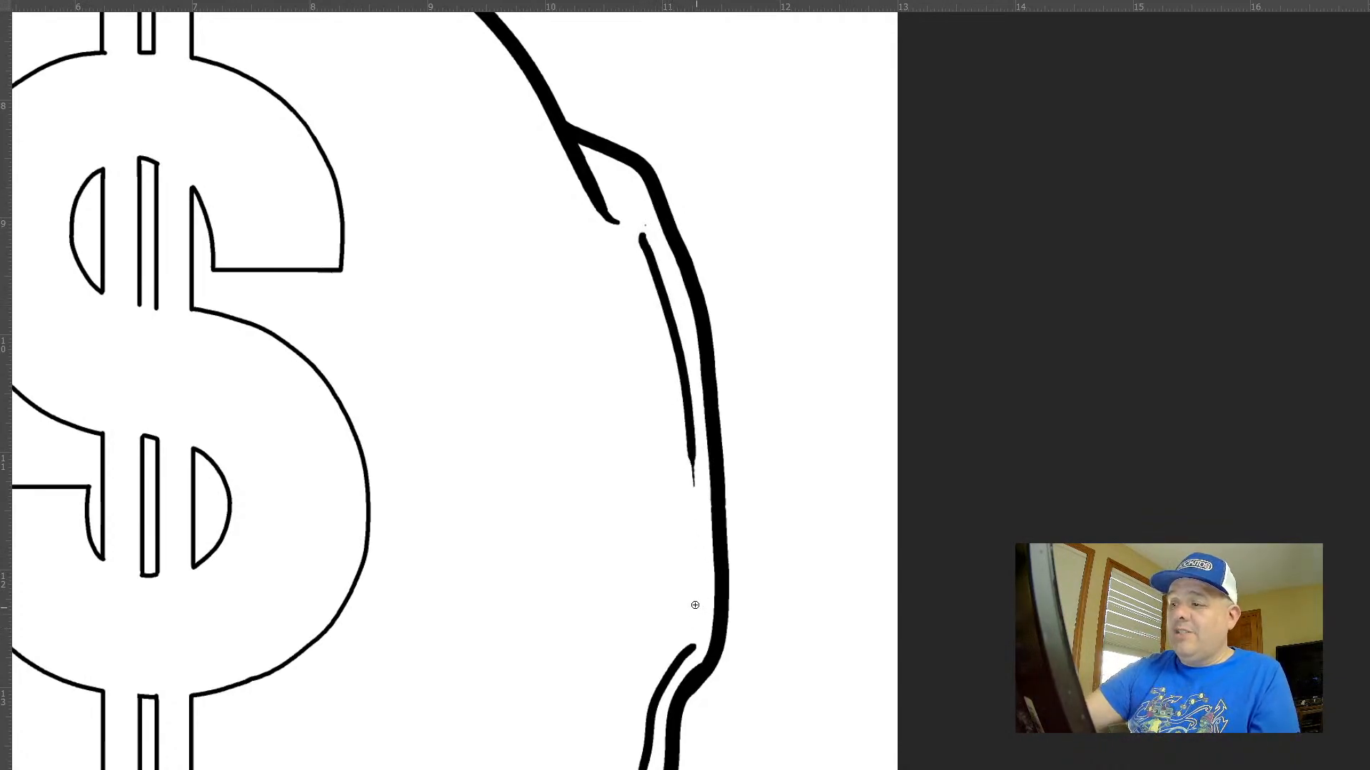
key("ctrl+z")
left_click_drag(647, 225, 700, 571)
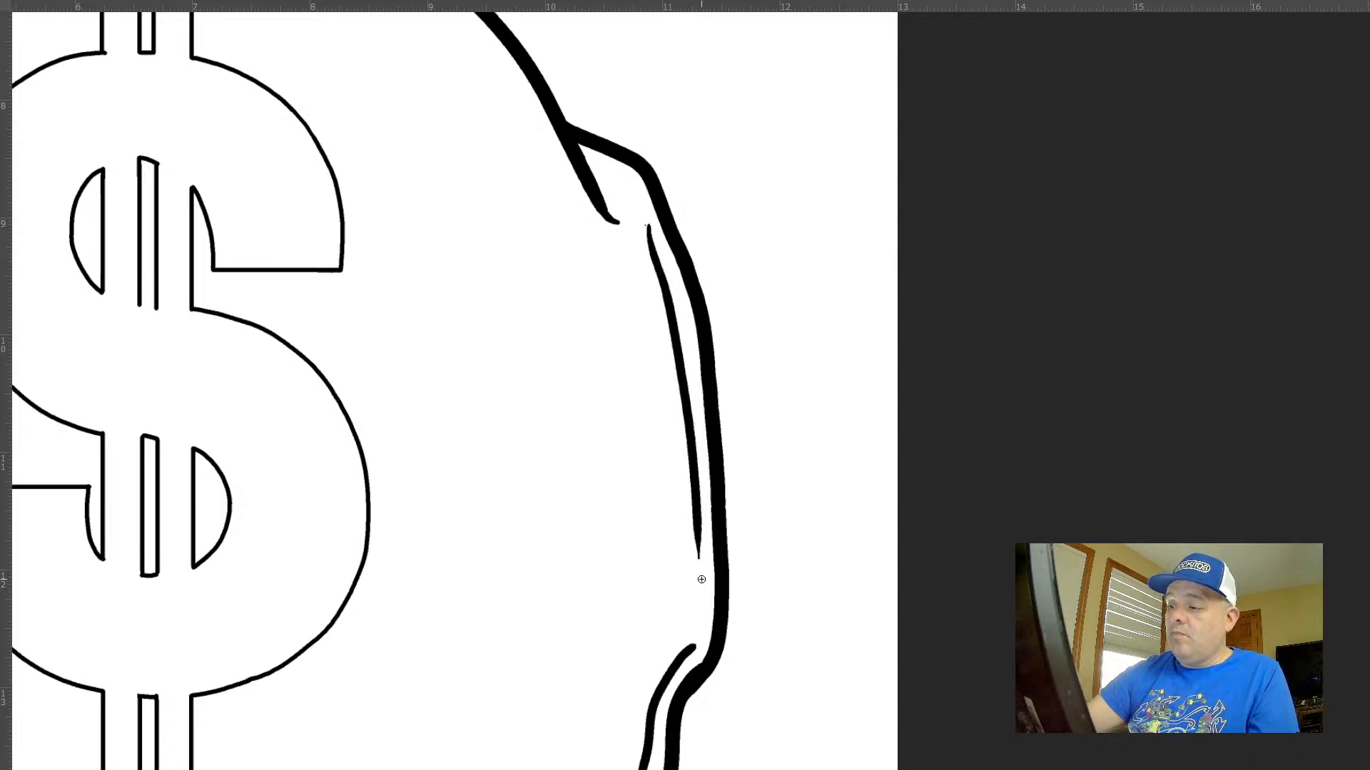
Lasso the inner contour lines along the sack's right and lower-right edges, delete them and clear the selection
scroll(704, 651, "down", 6)
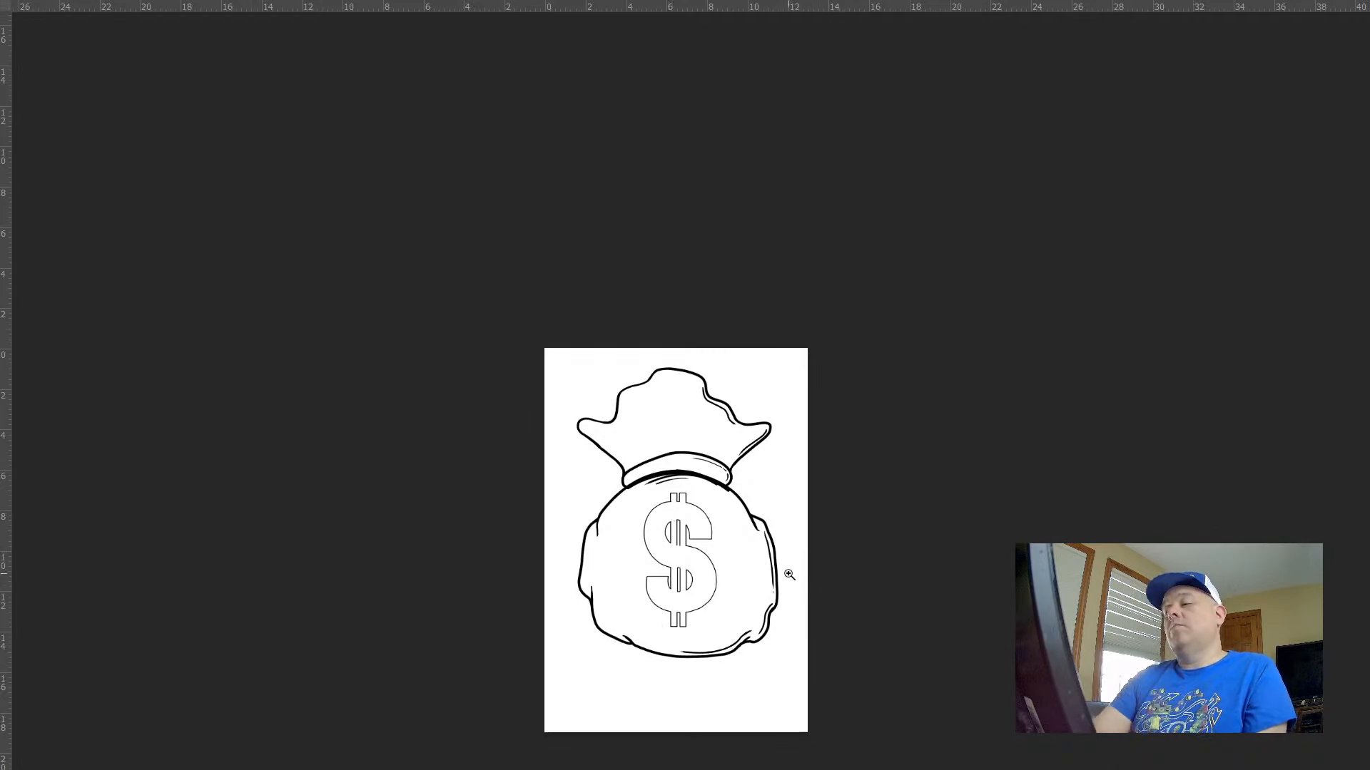
mouse_move(789, 574)
left_mouse_down()
mouse_move(847, 646)
mouse_move(828, 464)
mouse_move(795, 464)
left_mouse_up()
key("l")
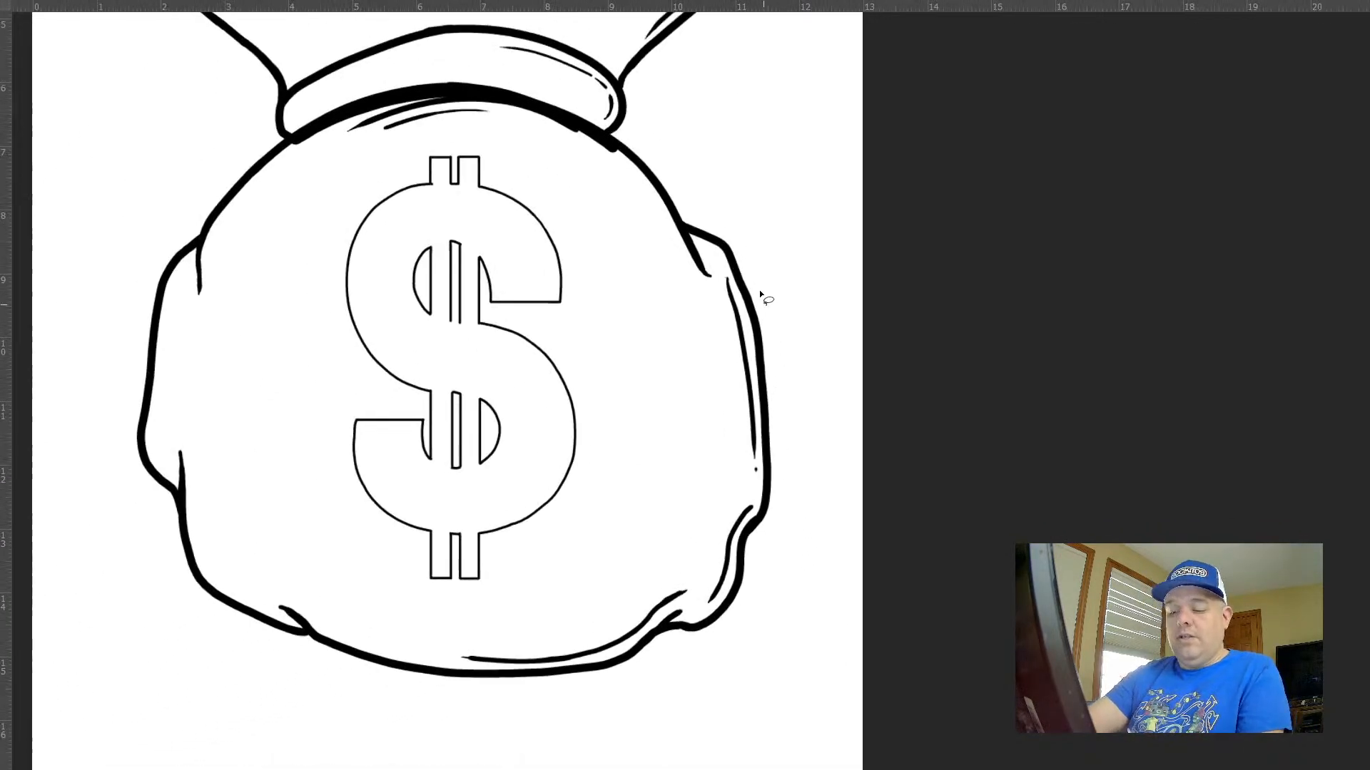
mouse_move(749, 250)
left_mouse_down()
mouse_move(566, 759)
mouse_move(806, 132)
left_mouse_up()
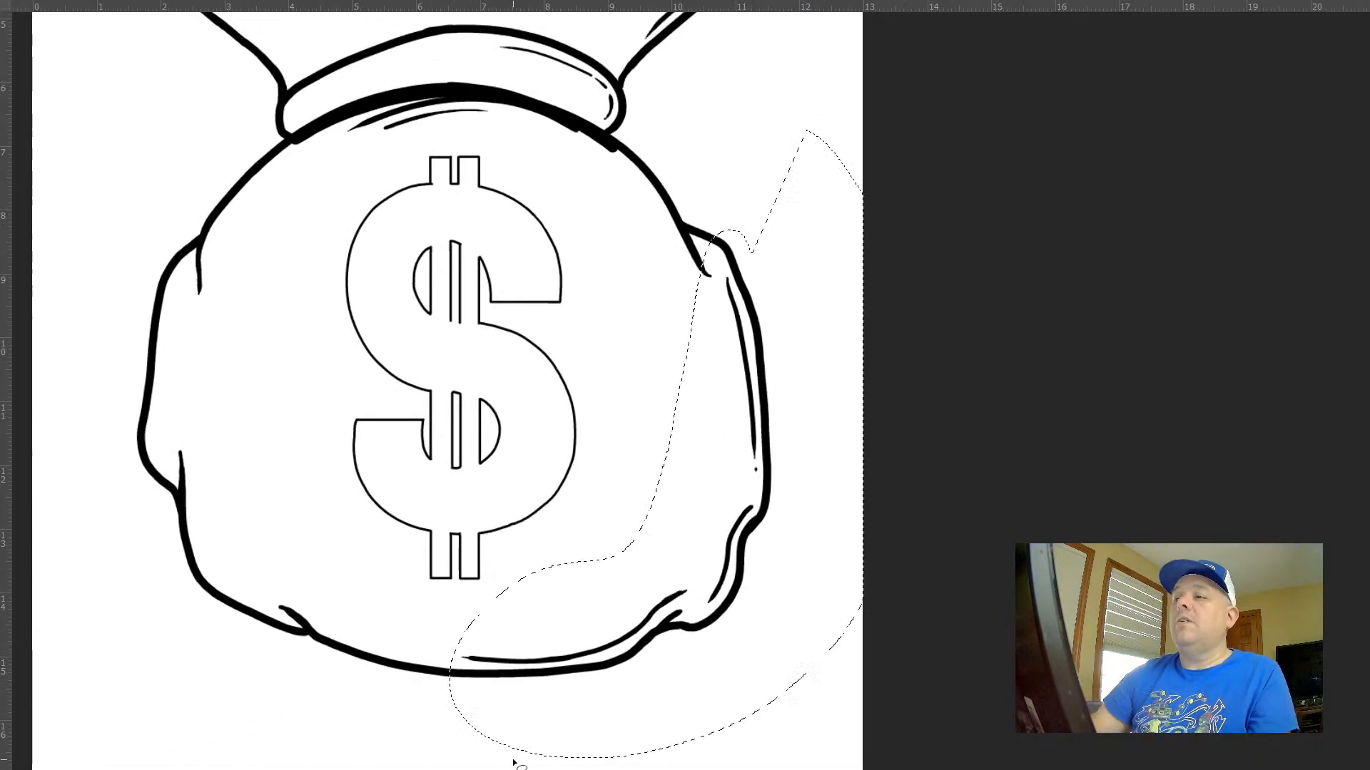
key("Delete")
key("ctrl+d")
Brush a long tapered curve inside the sack's upper-right side, between the dollar sign and the outline
left_click_drag(640, 194, 672, 188)
key("b")
mouse_move(487, 133)
left_mouse_down()
mouse_move(512, 148)
mouse_move(706, 467)
mouse_move(719, 467)
left_mouse_up()
scroll(798, 450, "down", 5)
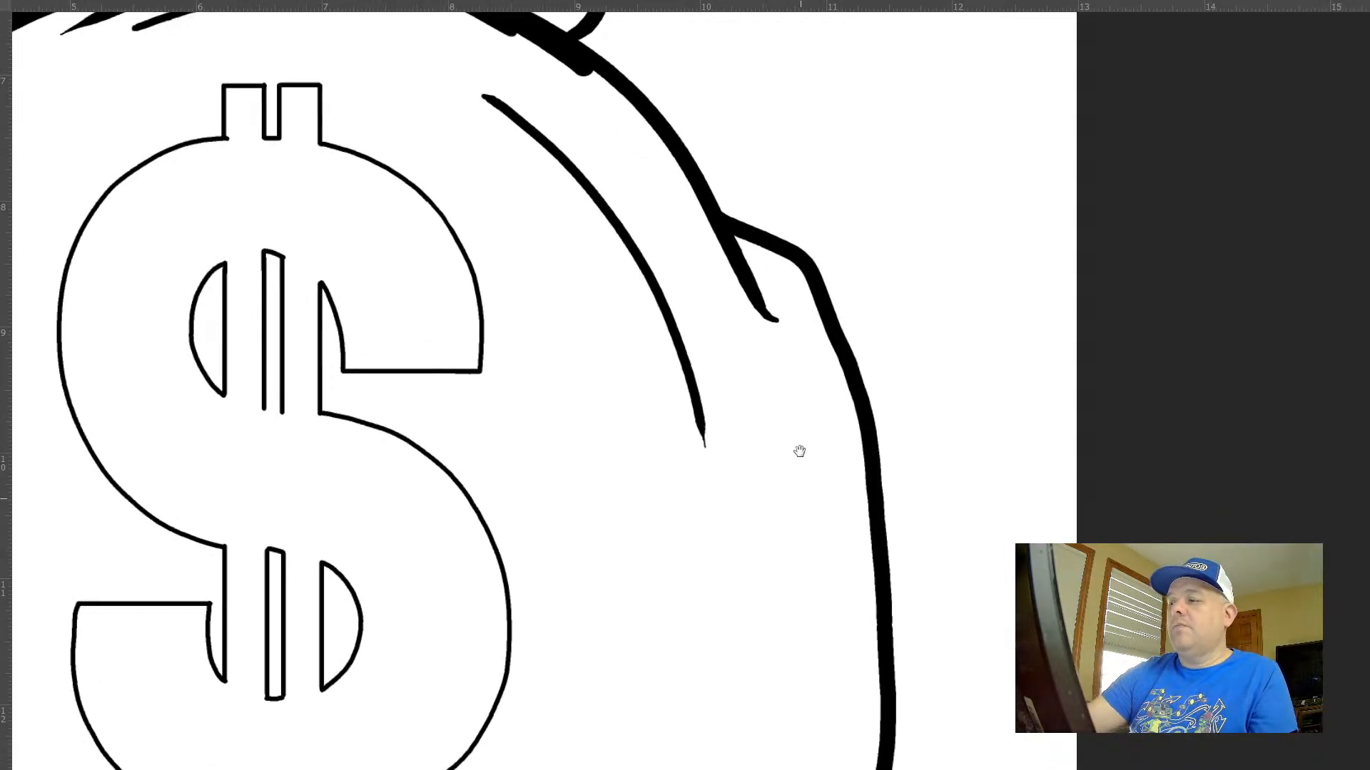
Draw new tapered inner contour lines down the sack's right side and along its lower-right edge, set farther in from the outline
mouse_move(772, 114)
left_mouse_down()
mouse_move(788, 177)
mouse_move(798, 431)
mouse_move(732, 653)
mouse_move(739, 642)
left_mouse_up()
key("z")
left_click_drag(853, 621, 798, 554)
left_click_drag(938, 571, 982, 461)
left_click_drag(948, 535, 945, 521)
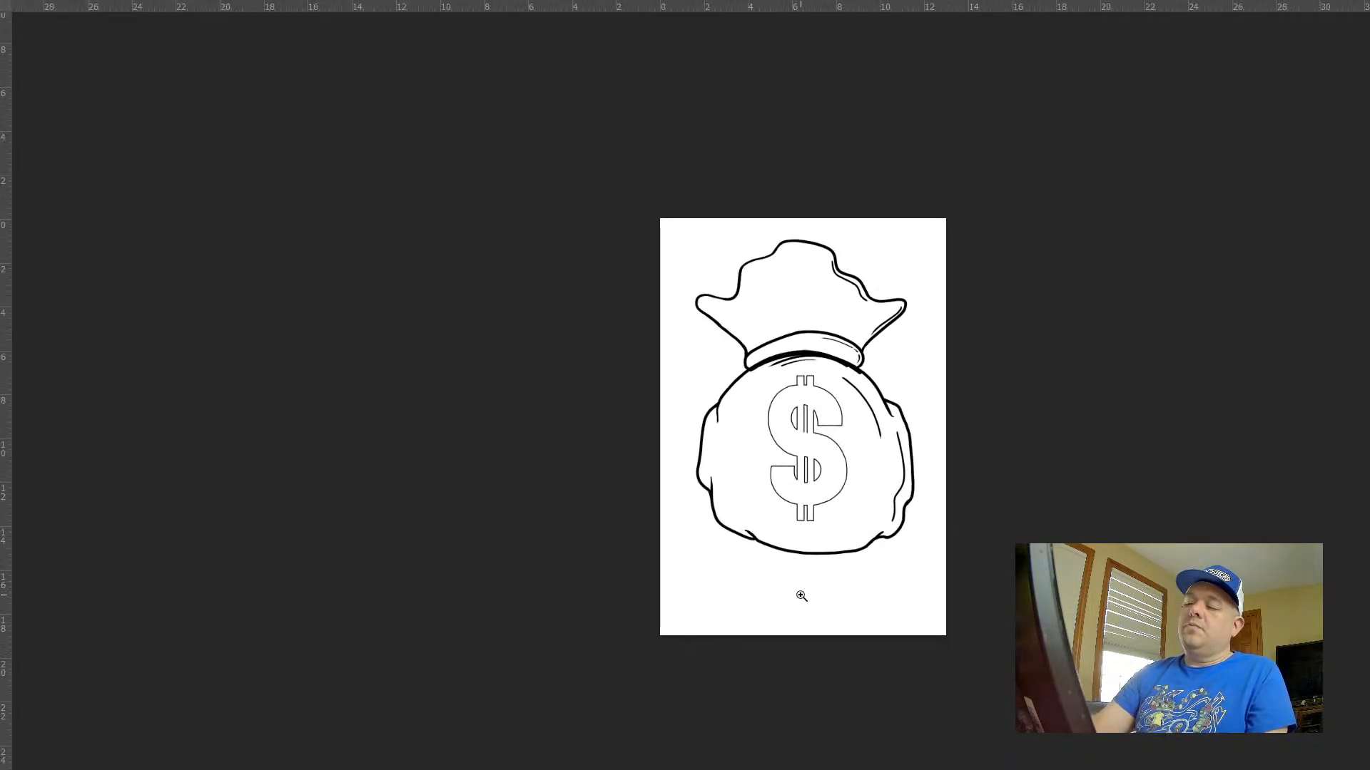
left_click_drag(753, 539, 868, 555)
mouse_move(1036, 542)
left_mouse_down()
mouse_move(771, 568)
mouse_move(847, 548)
mouse_move(950, 484)
left_mouse_up()
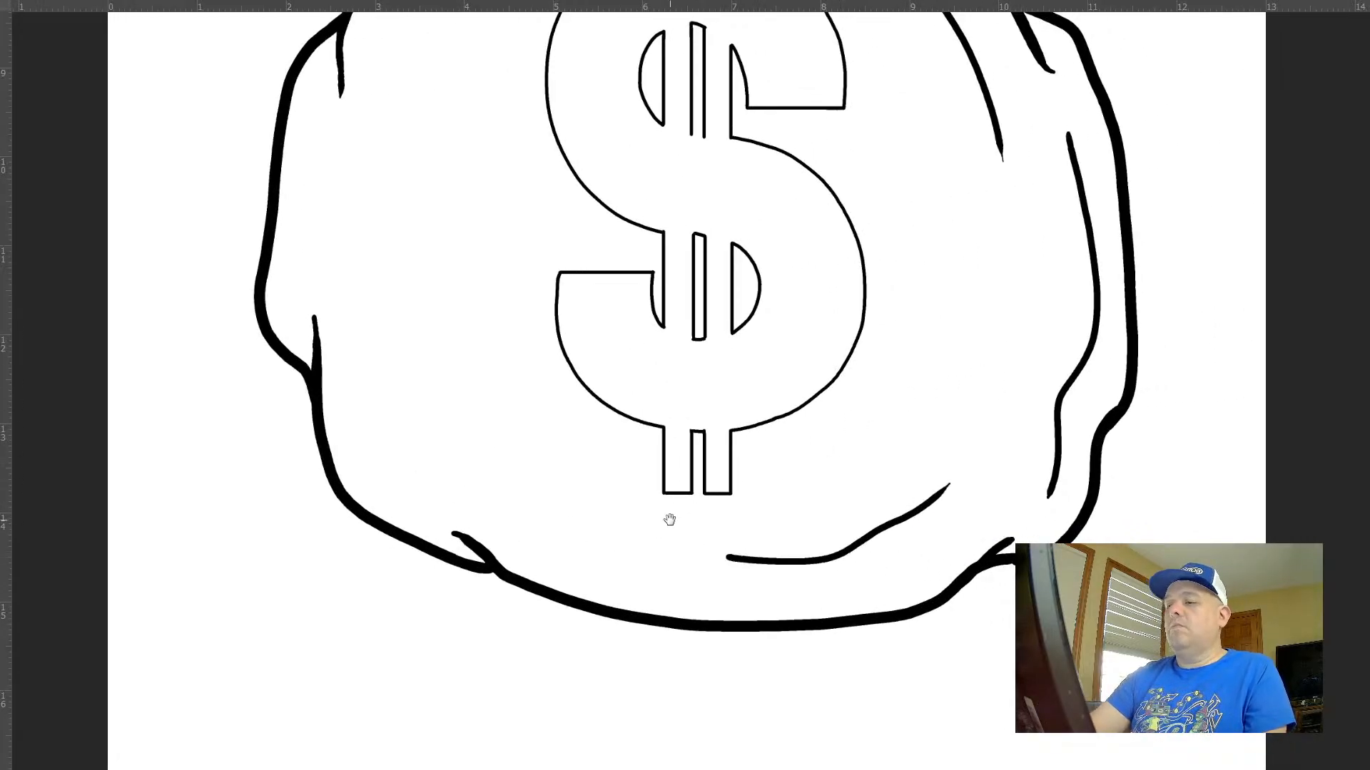
Draw a short curve inside the sack's lower-left edge and a small mark in the bottom of the left bulge
left_click_drag(669, 519, 838, 639)
left_click_drag(588, 632, 537, 591)
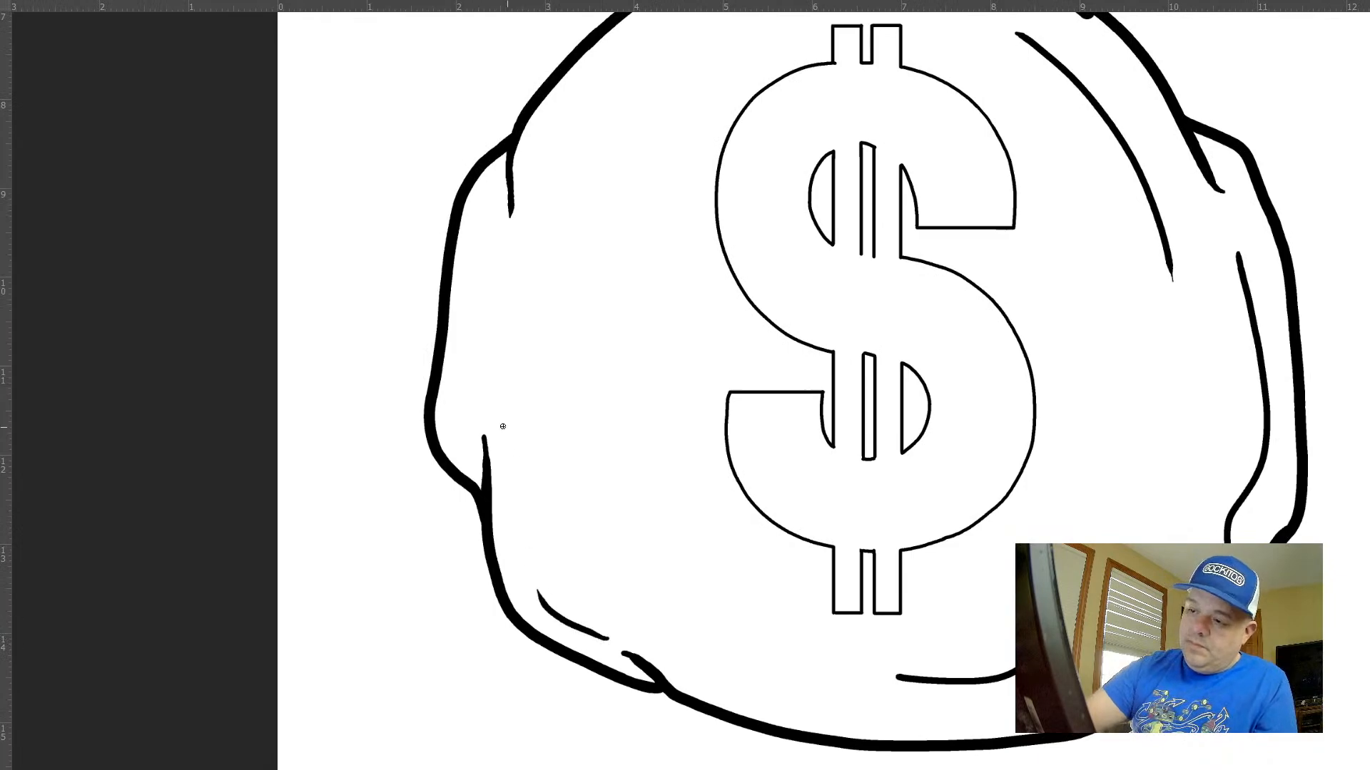
left_click_drag(776, 323, 609, 582)
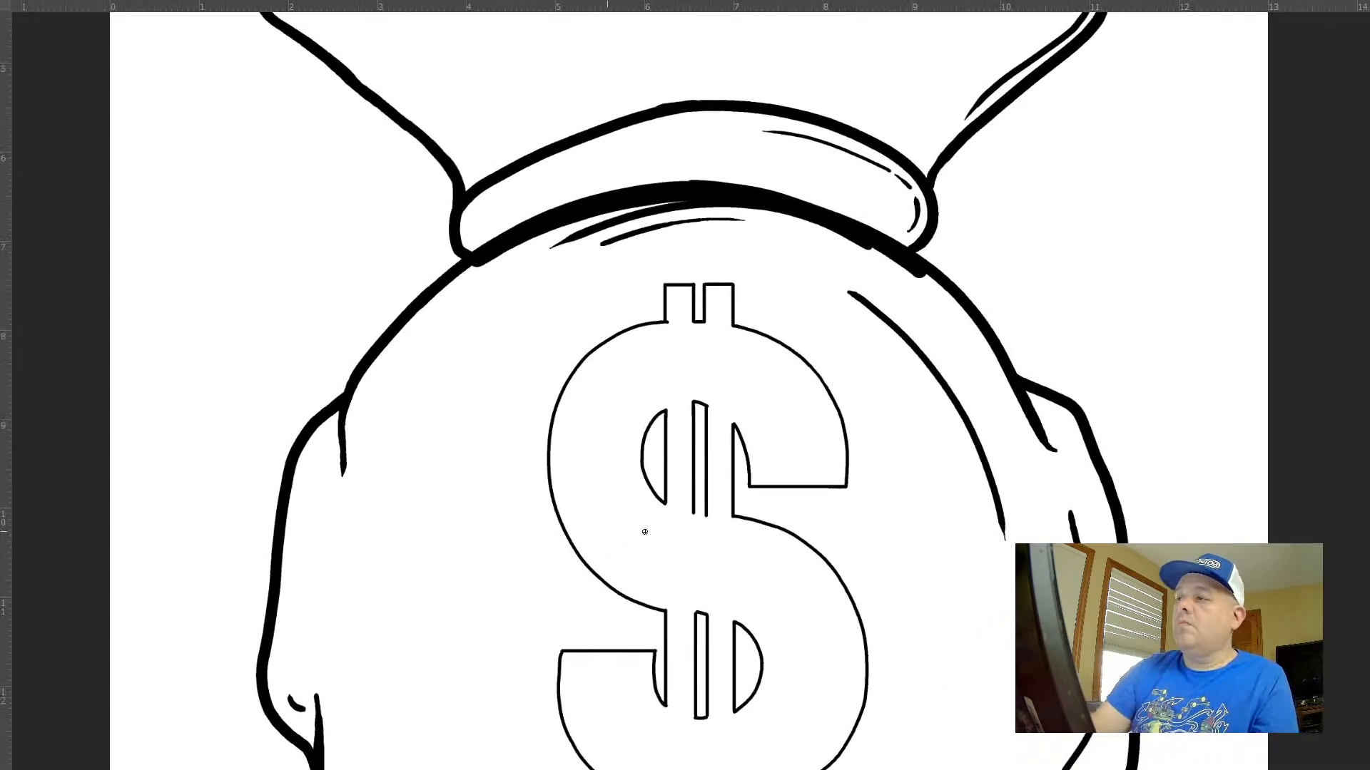
left_click_drag(797, 589, 686, 461)
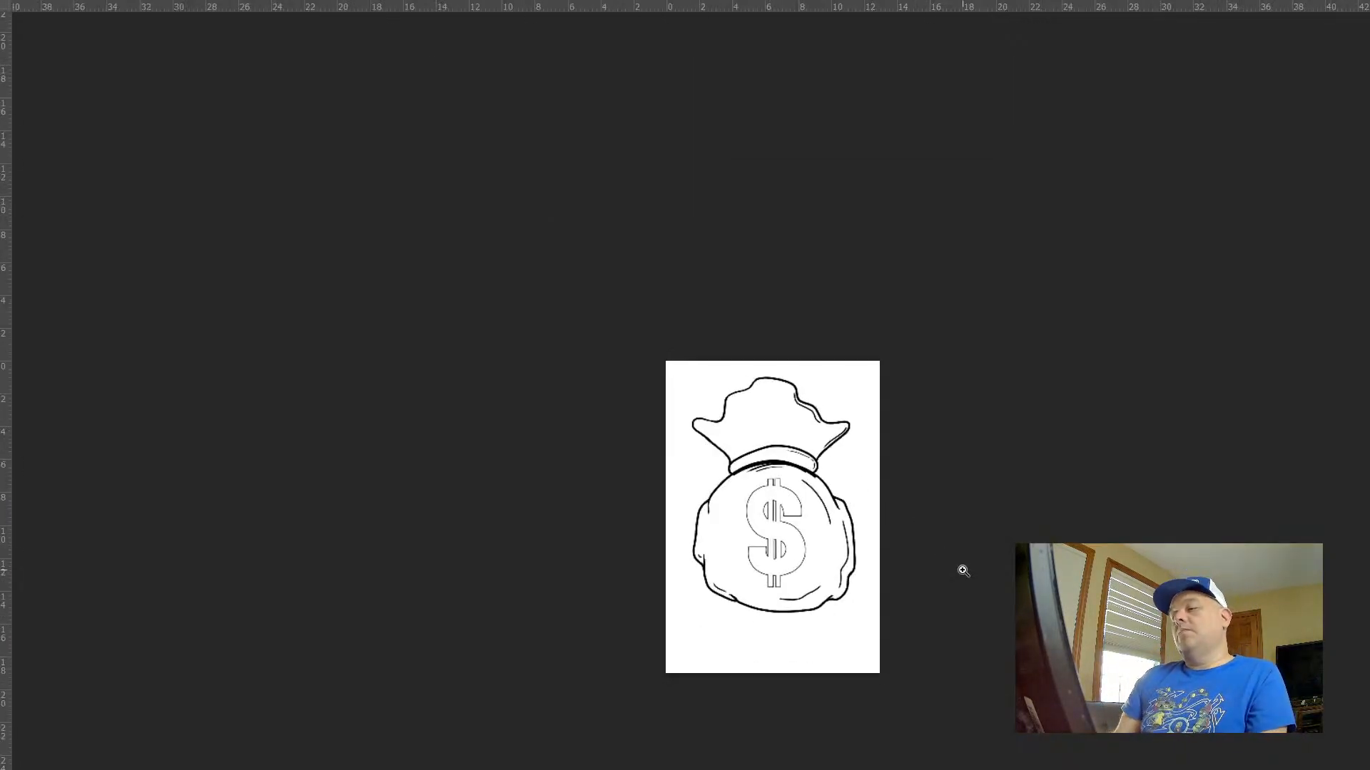
Add short diagonal hatch strokes of decreasing length below the inner line at the right fold of the sack's top
left_click_drag(811, 426, 1035, 571)
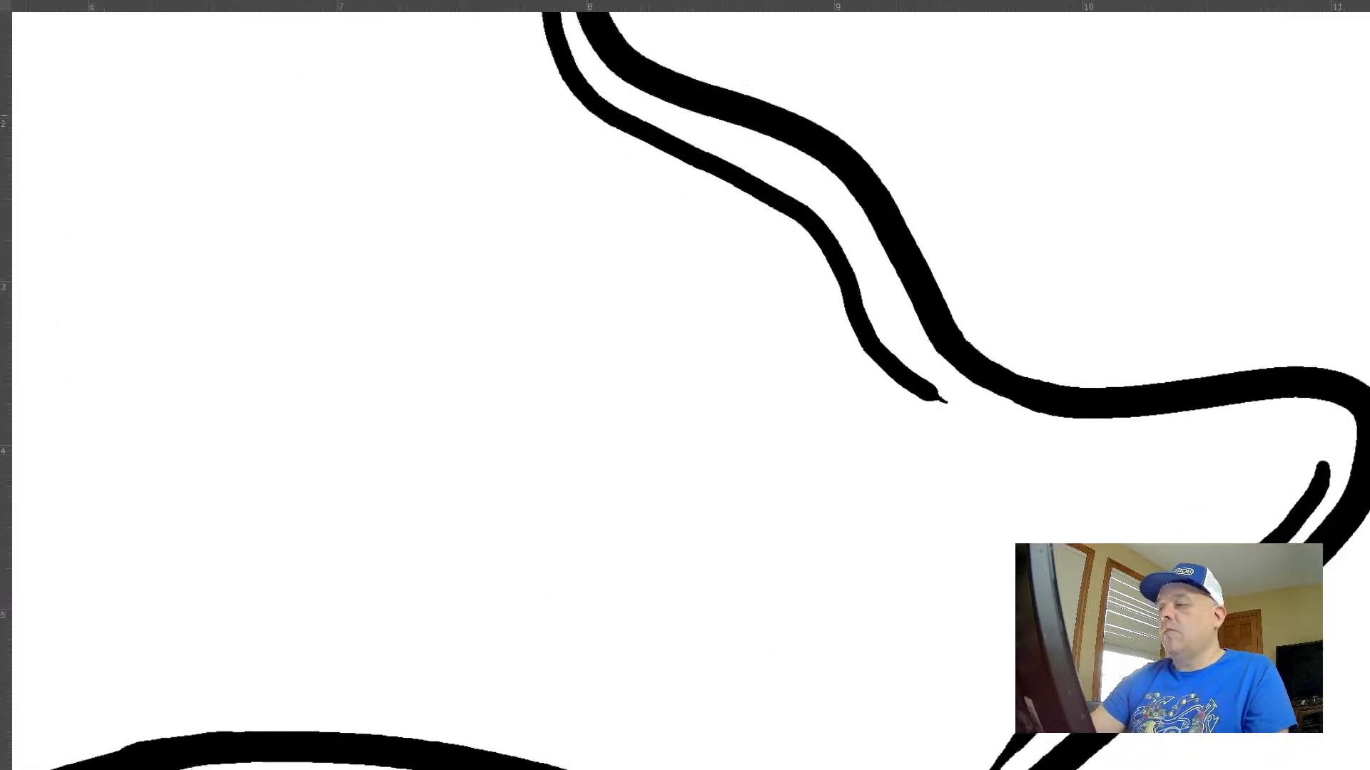
left_click_drag(915, 444, 1015, 517)
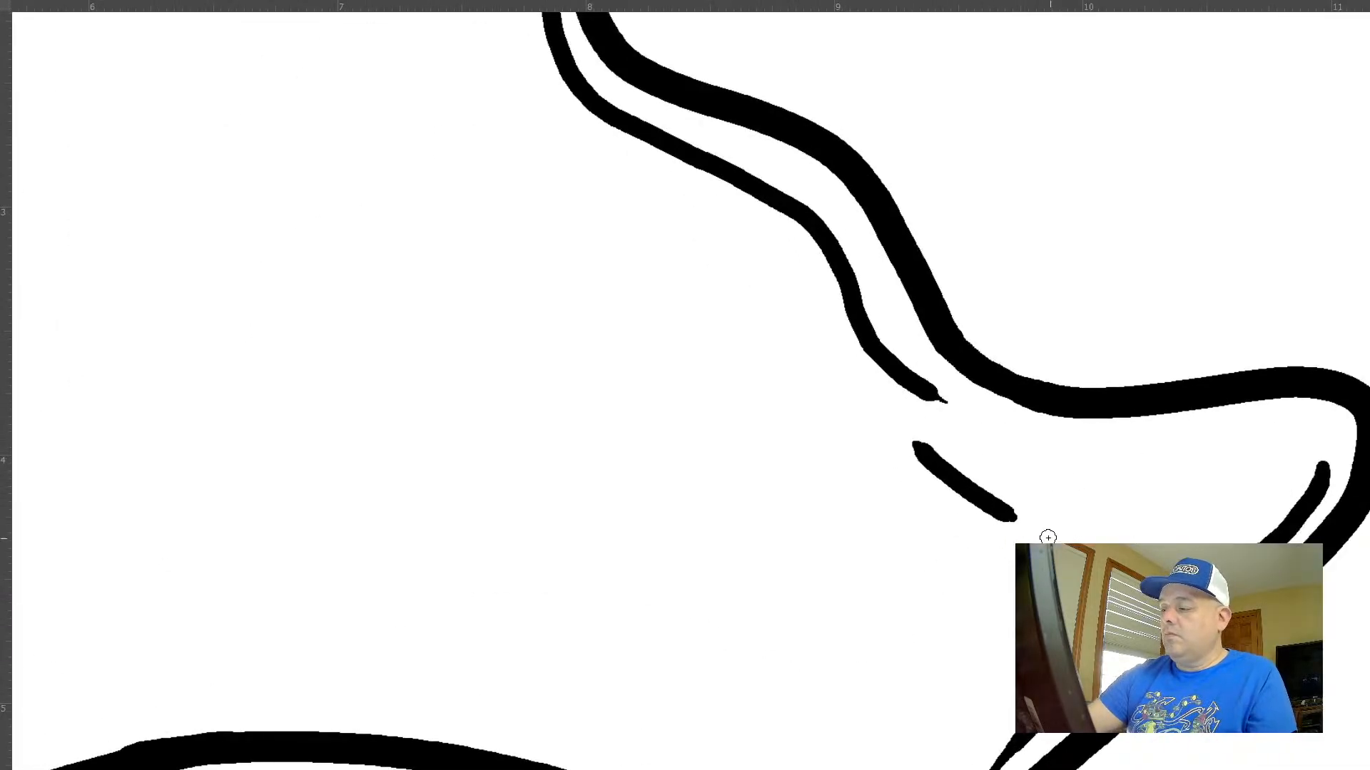
mouse_move(931, 500)
left_mouse_down()
mouse_move(1006, 549)
mouse_move(970, 568)
mouse_move(889, 523)
mouse_move(872, 89)
left_mouse_up()
left_click_drag(867, 464, 907, 473)
left_click_drag(1072, 348, 1043, 321)
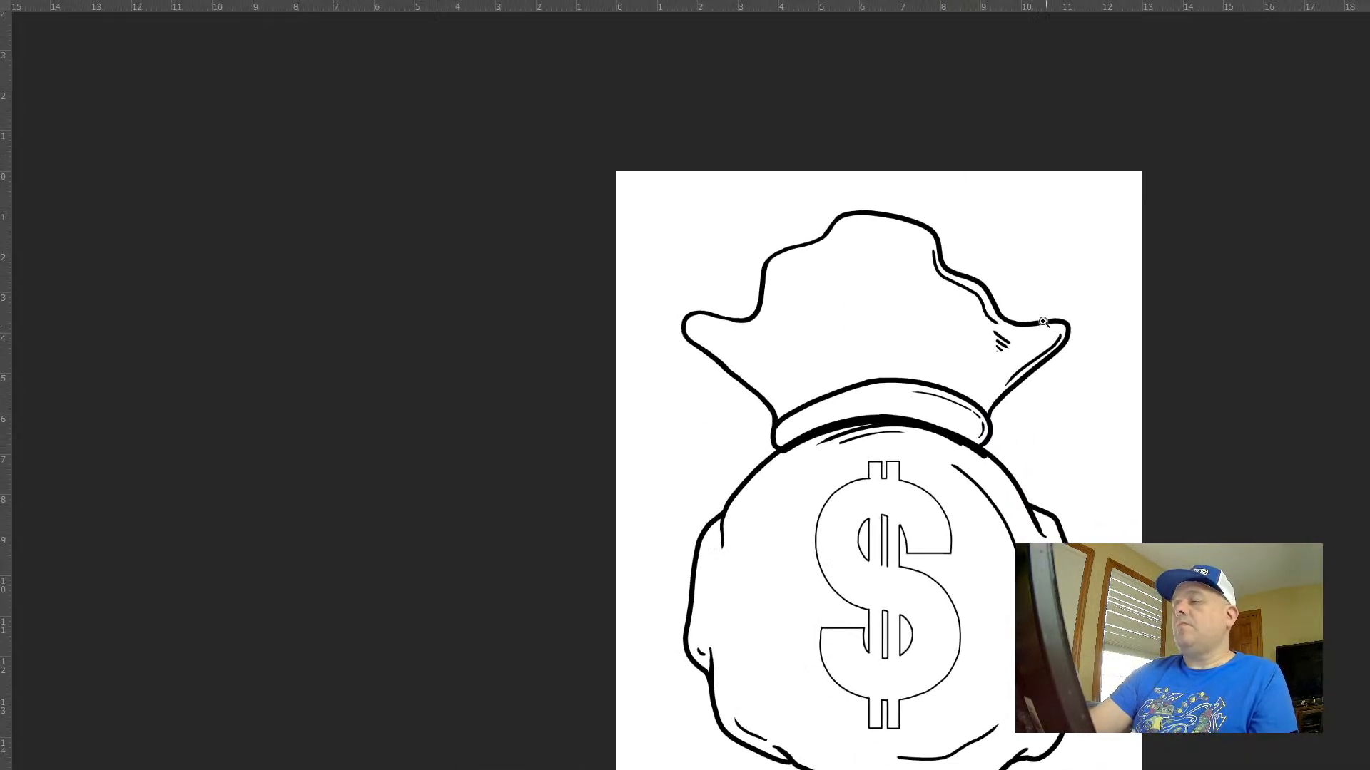
Draw four slanted hatch strokes of decreasing length beside the left fold of the sack's top, undoing the unsuitable ones
left_click(789, 297)
left_click_drag(774, 383, 717, 449)
mouse_move(782, 419)
left_mouse_down()
mouse_move(749, 459)
mouse_move(787, 472)
mouse_move(777, 411)
left_mouse_up()
key("ctrl+z")
key("ctrl+z")
key("ctrl+z")
key("ctrl+z")
key("ctrl+z")
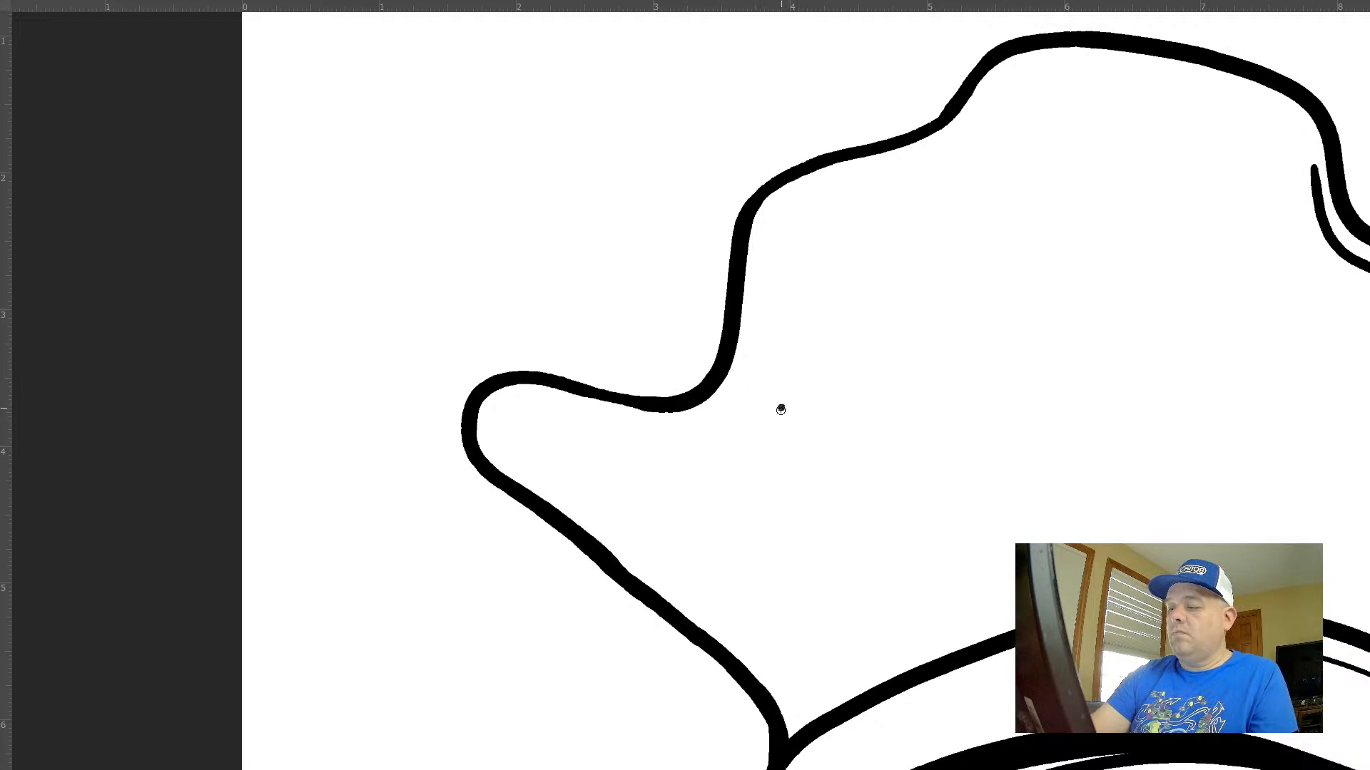
mouse_move(780, 407)
left_mouse_down()
mouse_move(726, 467)
mouse_move(787, 437)
mouse_move(770, 460)
left_mouse_up()
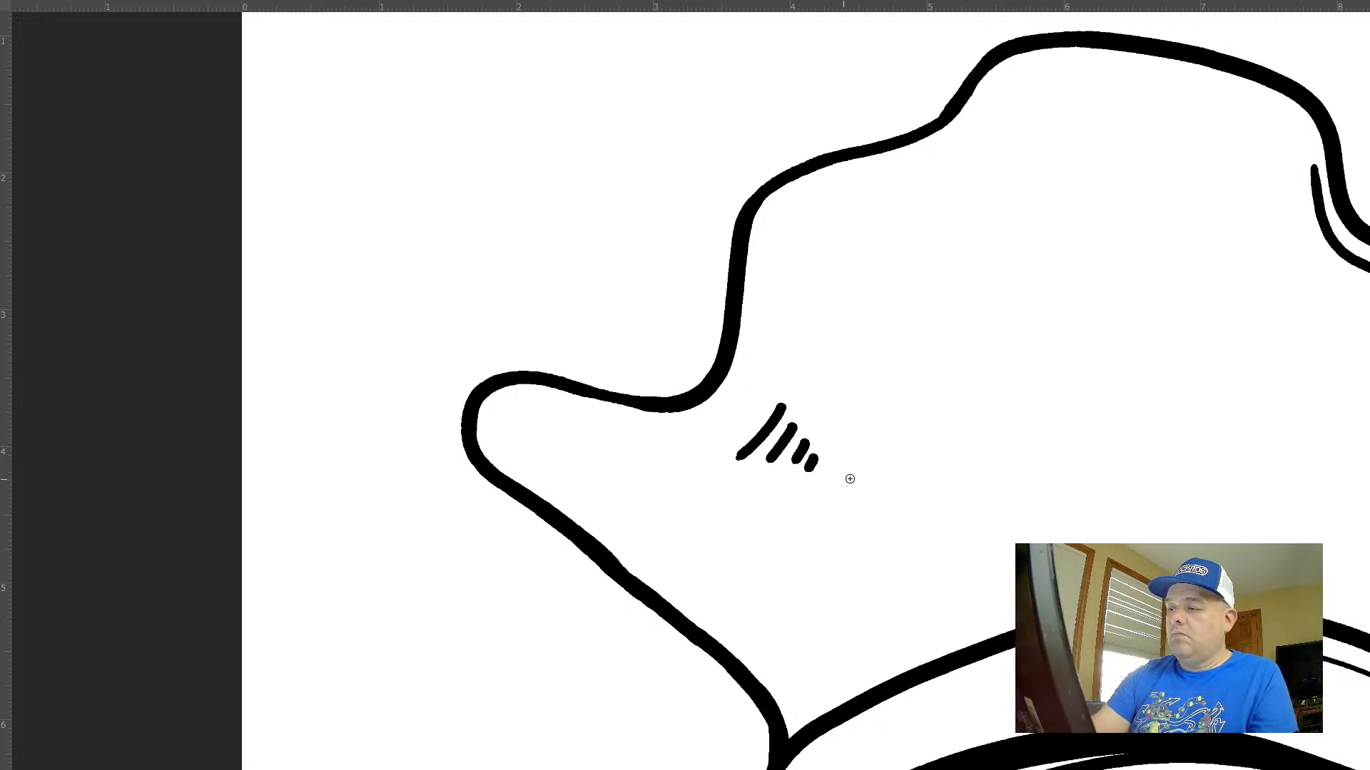
Draw a tapered inner line and small hatch strokes under the upper-left notch of the sack's top, undoing unsuitable strokes
left_click_drag(966, 399, 803, 528)
left_click_drag(873, 207, 761, 308)
mouse_move(842, 280)
left_mouse_down()
mouse_move(797, 327)
mouse_move(826, 337)
mouse_move(790, 330)
mouse_move(814, 338)
left_mouse_up()
key("ctrl+z")
key("ctrl+z")
left_click_drag(991, 504, 924, 505)
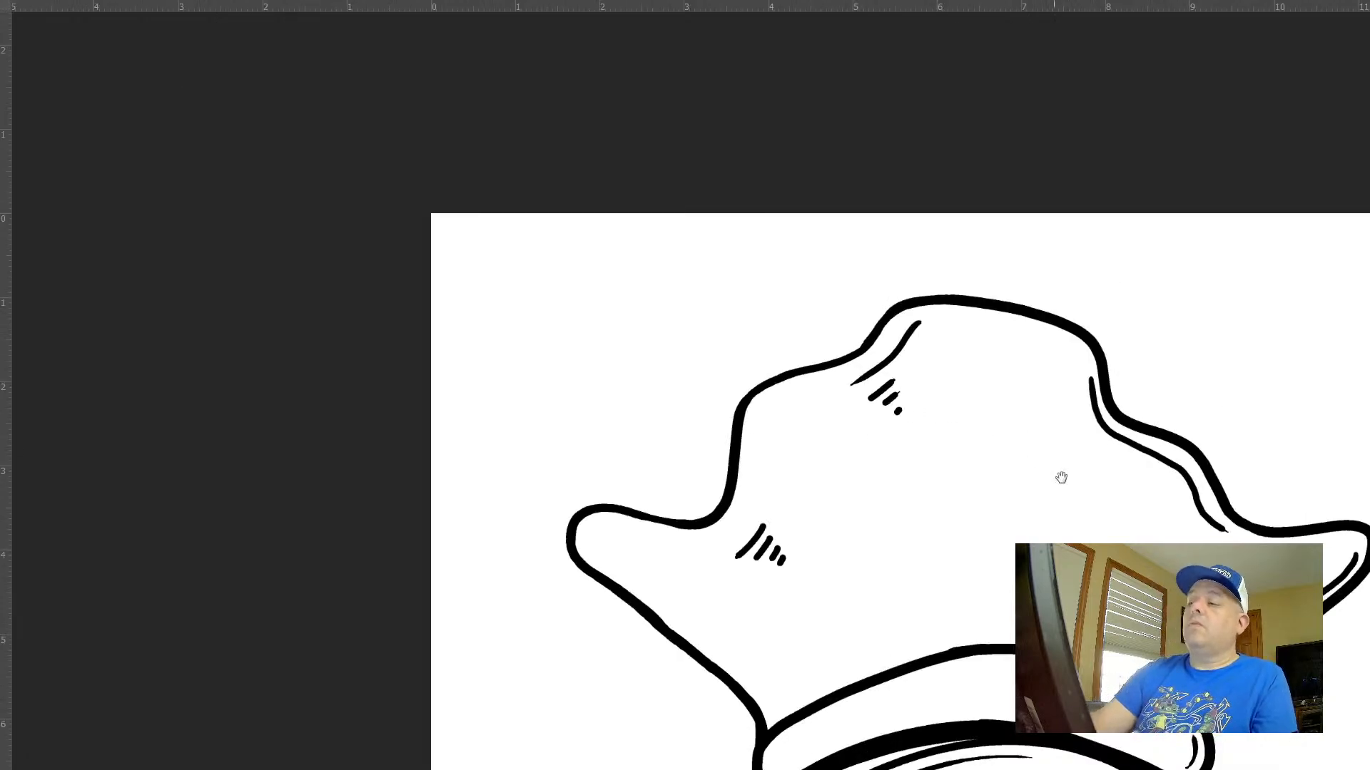
left_click_drag(1061, 477, 853, 318)
left_click_drag(902, 386, 895, 453)
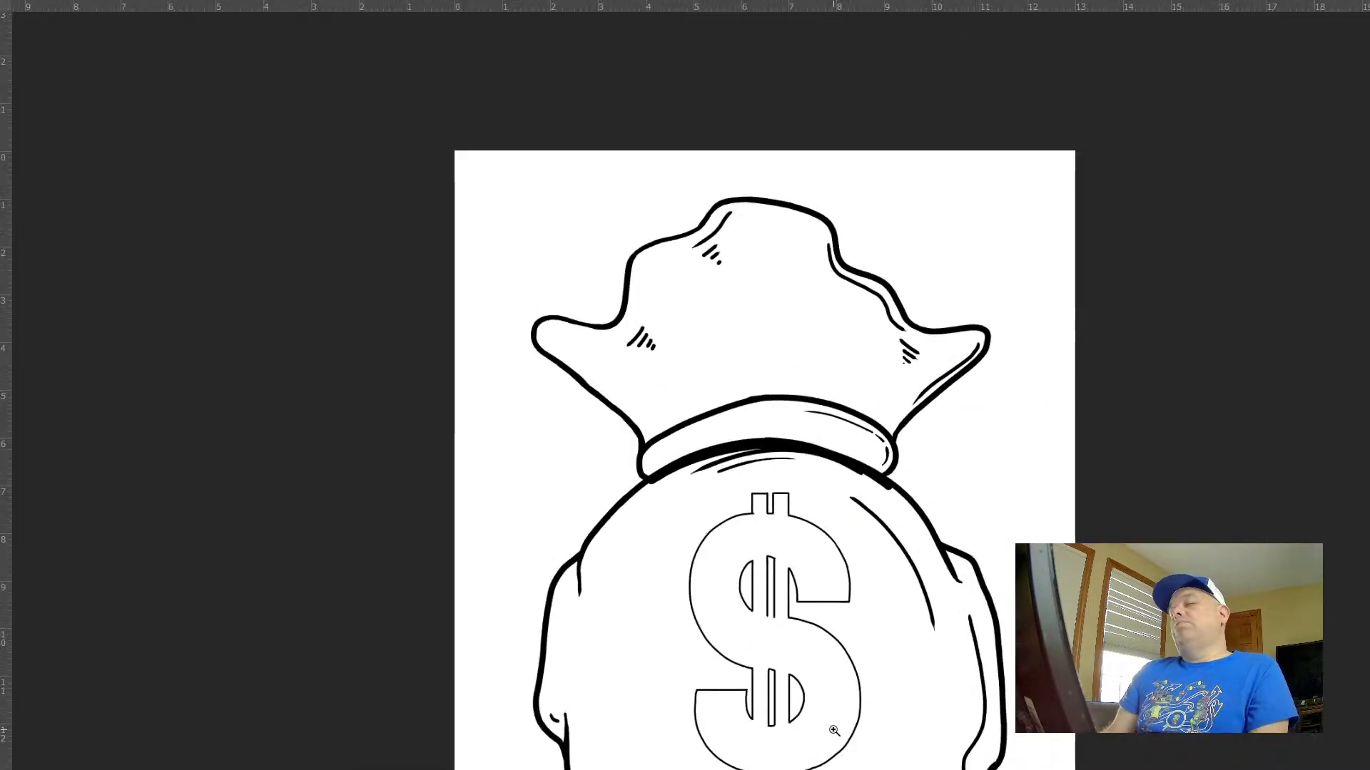
Draw two tapered fold lines rising from the left part of the neck band's upper edge, undoing the unsuitable attempts
mouse_move(670, 392)
left_mouse_down()
mouse_move(831, 529)
mouse_move(717, 405)
left_mouse_up()
key("ctrl+z")
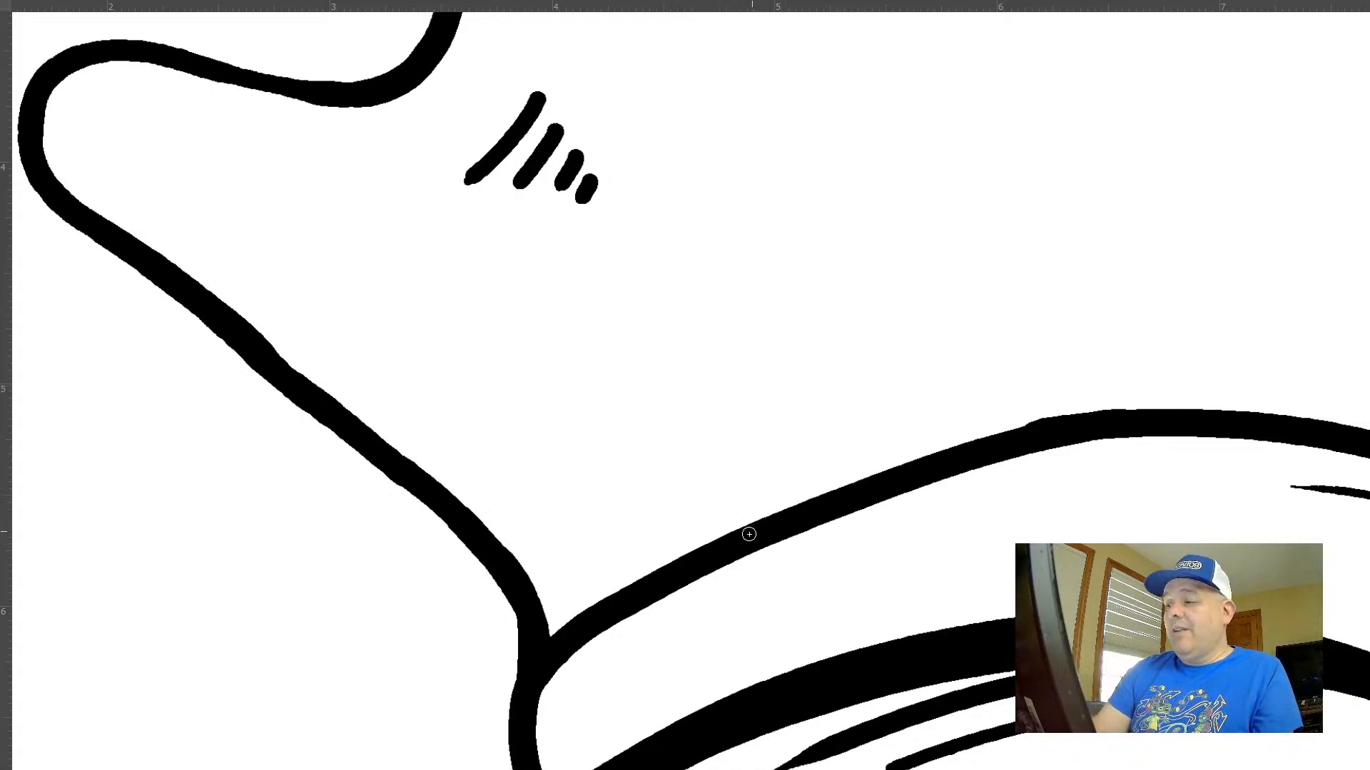
mouse_move(749, 534)
left_mouse_down()
mouse_move(764, 368)
mouse_move(731, 257)
left_mouse_up()
key("ctrl+z")
left_click_drag(754, 524, 680, 360)
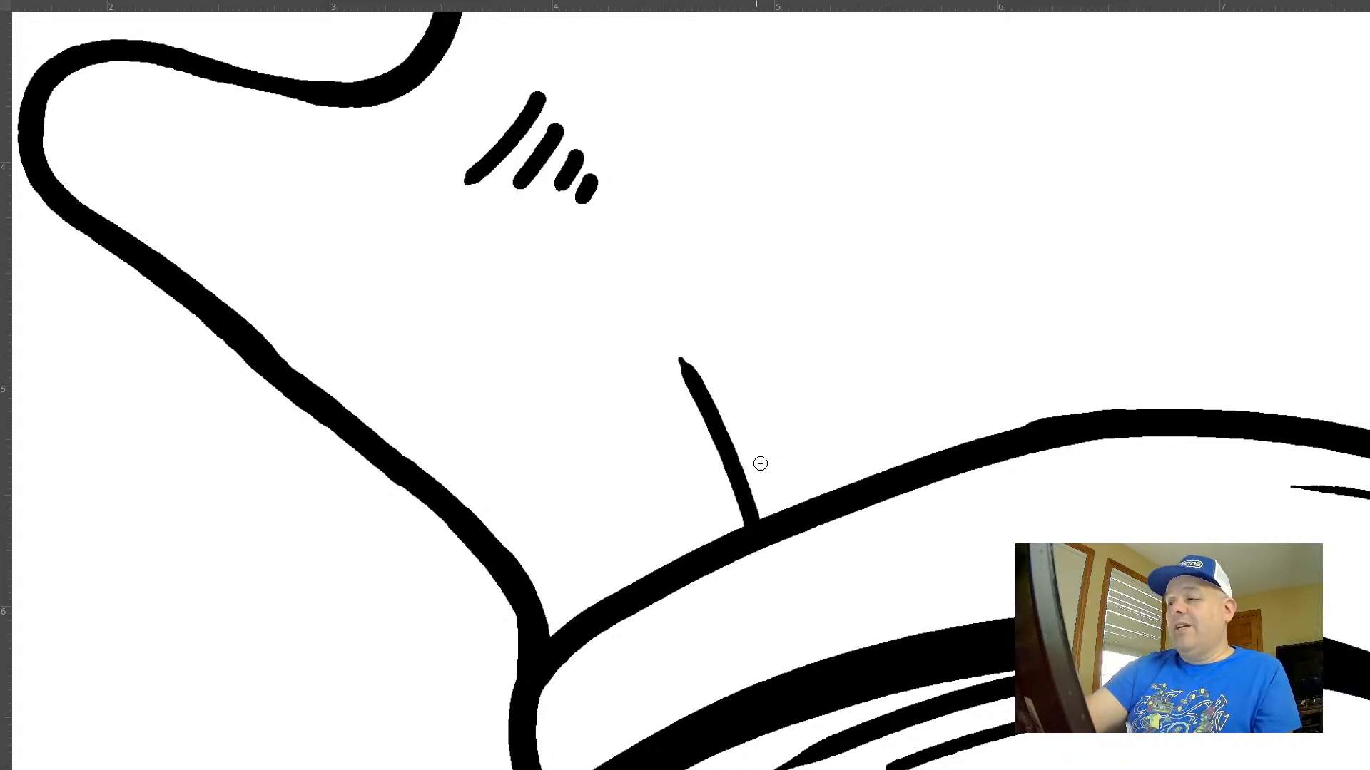
key("ctrl+z")
left_click_drag(745, 539, 667, 324)
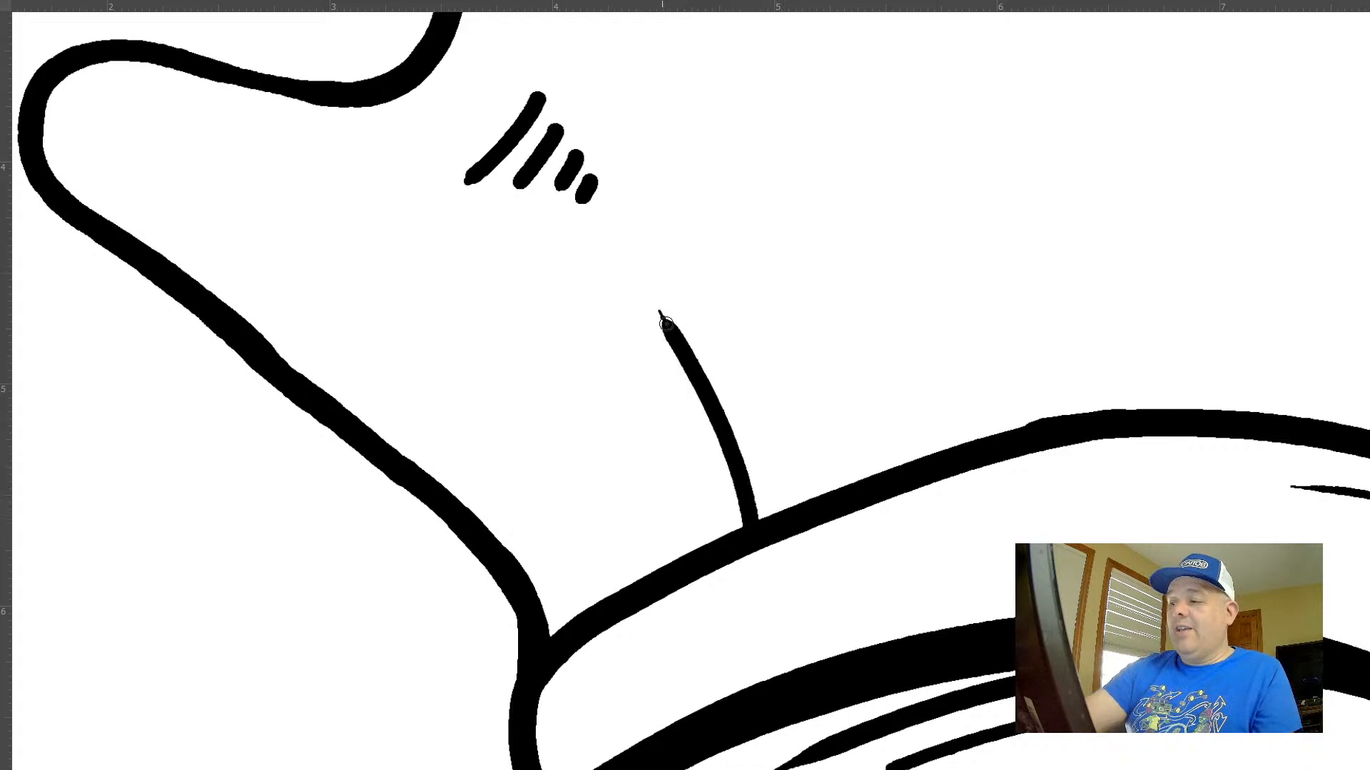
key("ctrl+z")
mouse_move(753, 526)
left_mouse_down()
mouse_move(655, 345)
mouse_move(766, 284)
left_mouse_up()
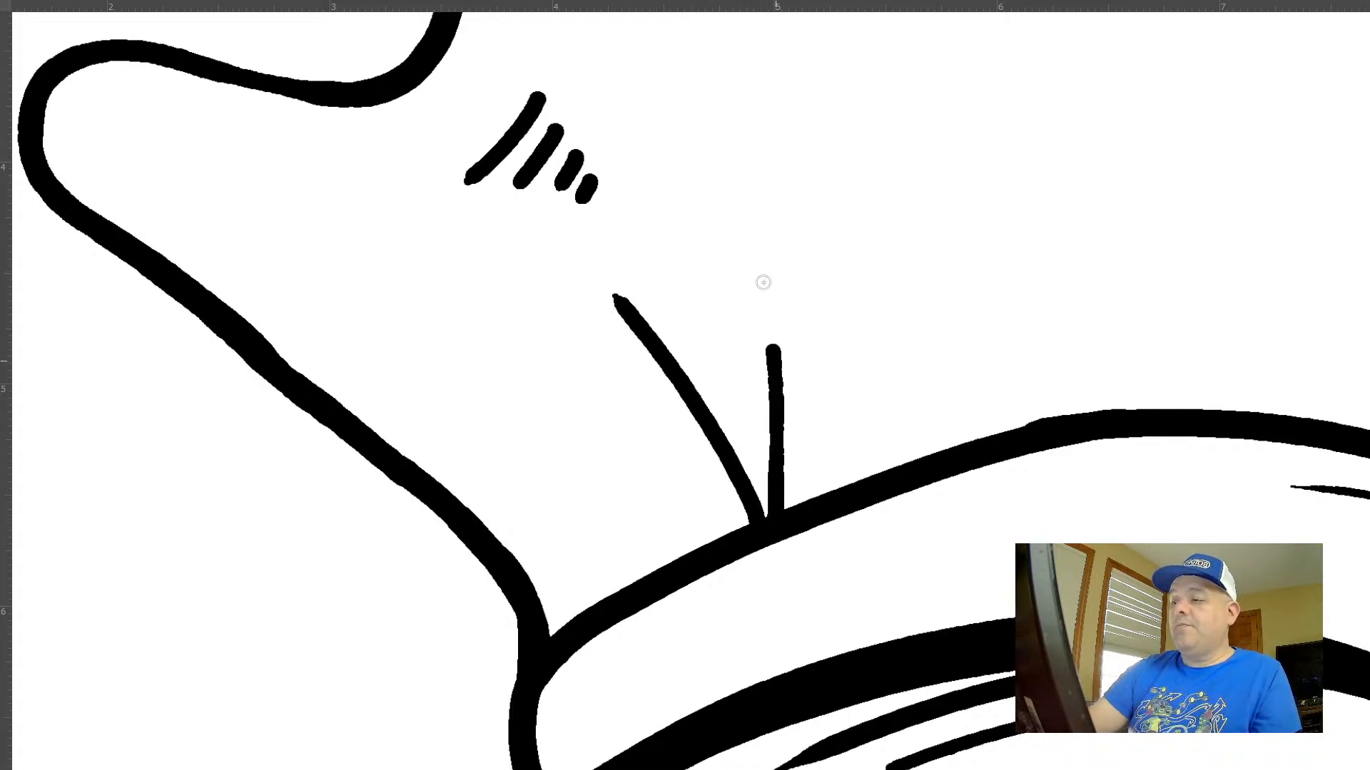
Draw two tapered fold lines rising from the right part of the neck band's upper edge
scroll(948, 505, "down", 3)
left_click_drag(994, 474, 661, 394)
left_click_drag(891, 429, 856, 390)
left_click_drag(768, 369, 850, 413)
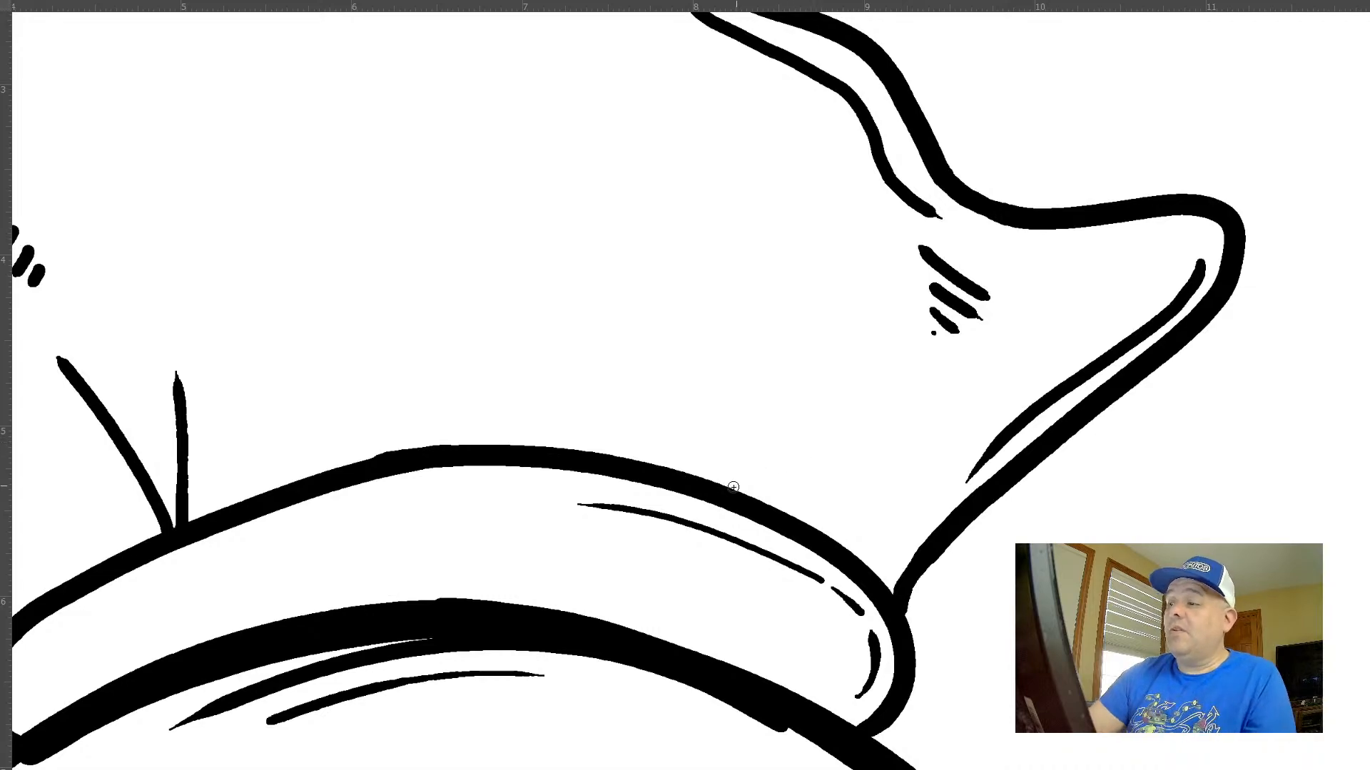
left_click_drag(759, 473, 838, 368)
mouse_move(768, 489)
left_mouse_down()
mouse_move(777, 445)
mouse_move(865, 401)
left_mouse_up()
left_click_drag(964, 433, 934, 345)
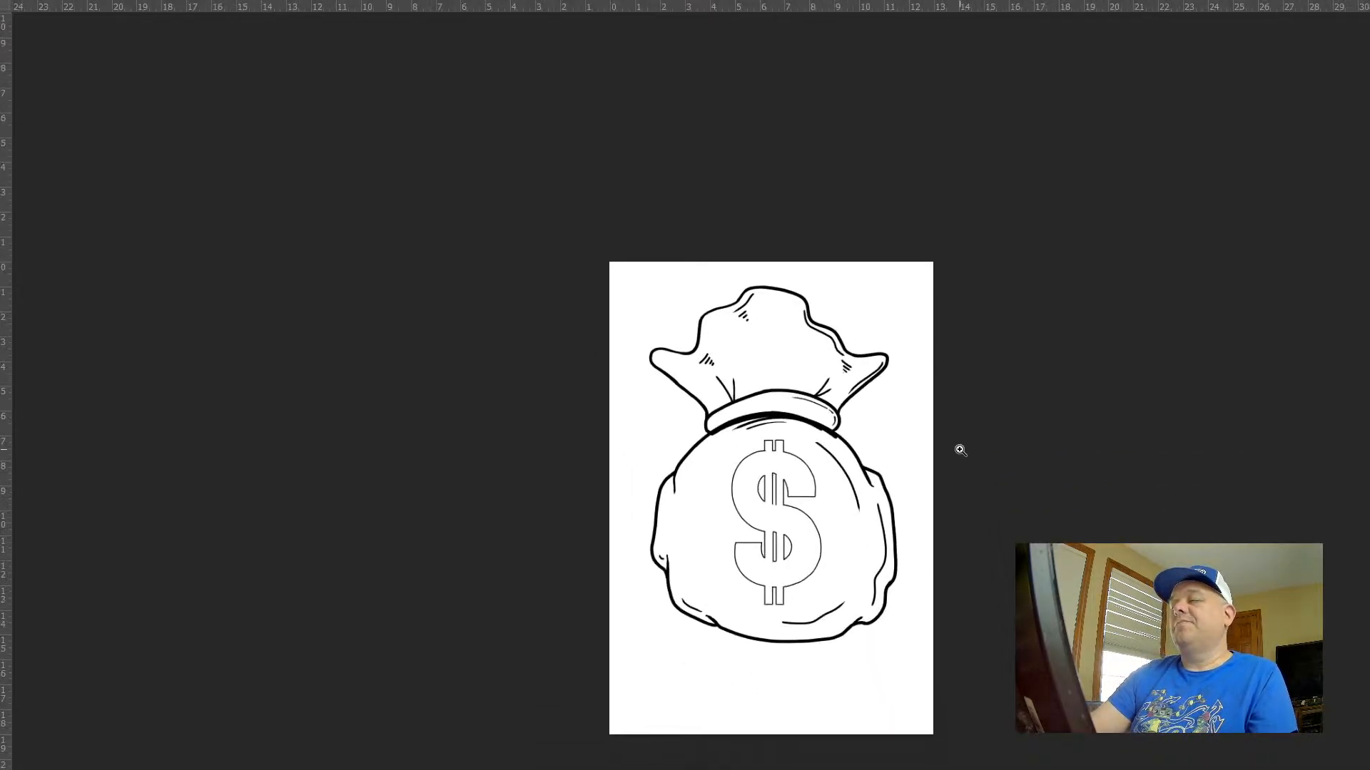
Add short hatch strokes at the lower end of the long curve to the right of the dollar sign, undoing unsuitable ones
left_click_drag(905, 447, 810, 379)
left_click_drag(803, 575, 823, 321)
left_click_drag(810, 383, 855, 381)
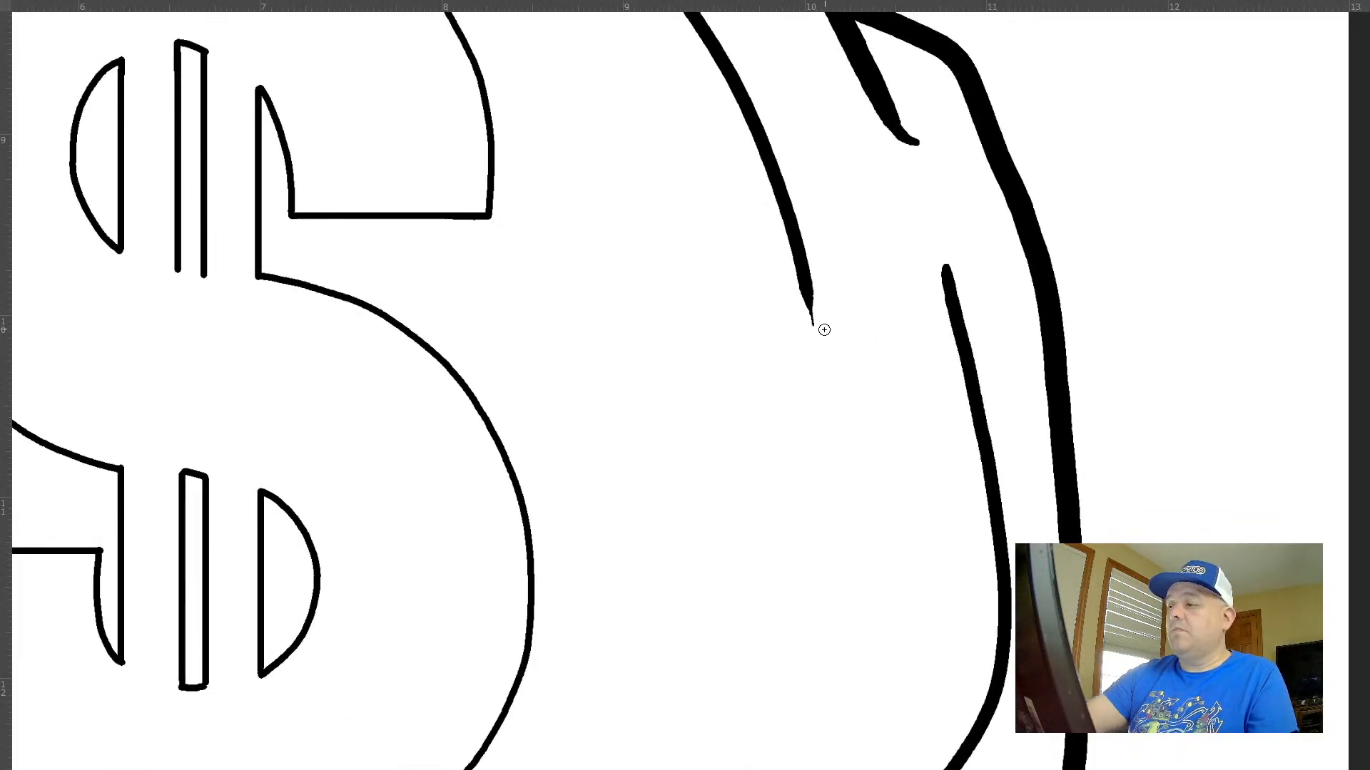
mouse_move(803, 329)
left_mouse_down()
mouse_move(829, 364)
mouse_move(835, 436)
left_mouse_up()
key("ctrl+z")
key("ctrl+z")
Add small strokes at the lower end of the sack's right inner contour line, undoing the unsuitable one
left_click_drag(1001, 563, 930, 145)
left_click_drag(823, 591, 819, 623)
mouse_move(811, 605)
left_mouse_down()
mouse_move(805, 631)
mouse_move(681, 553)
left_mouse_up()
key("ctrl+z")
left_click_drag(966, 627, 980, 563)
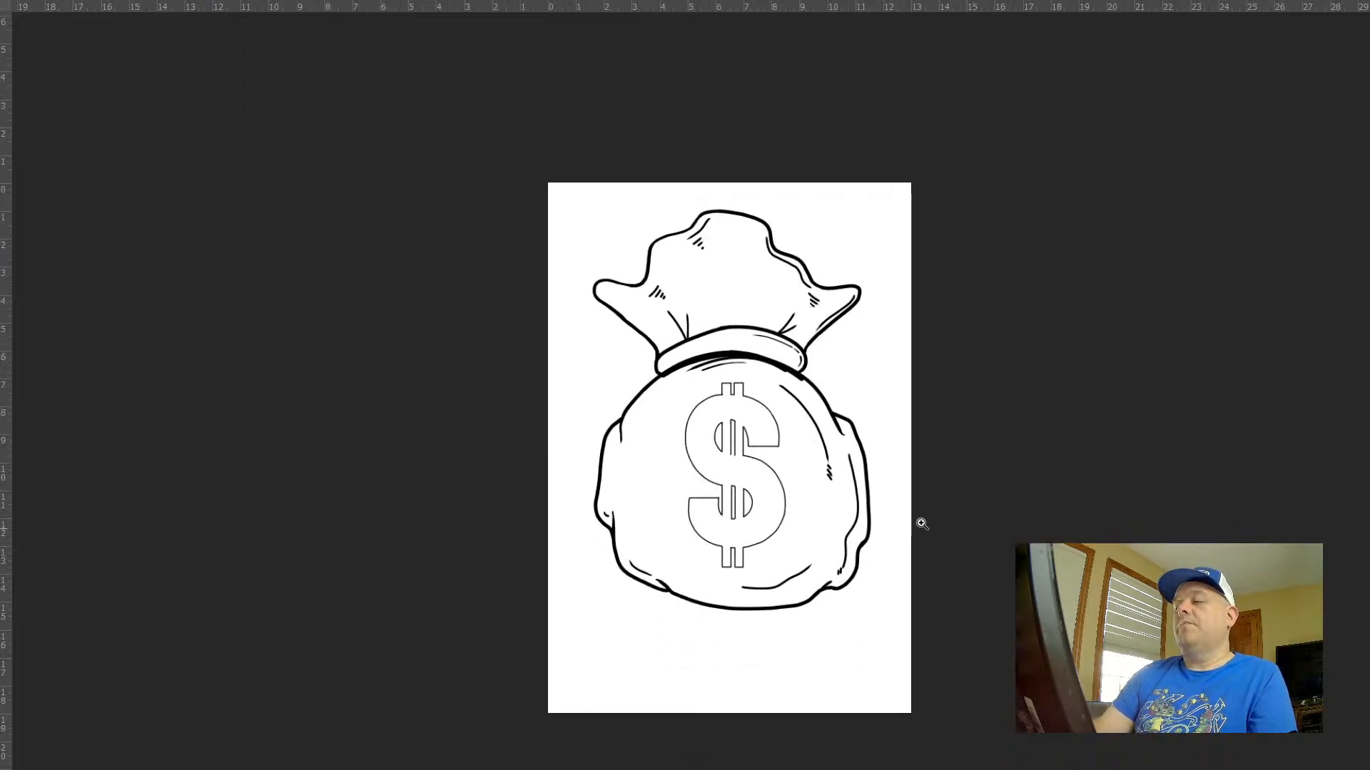
Add short dashes of decreasing length above the upper end of the long curve to the right of the dollar sign
left_click_drag(837, 409, 963, 492)
left_click_drag(357, 205, 402, 226)
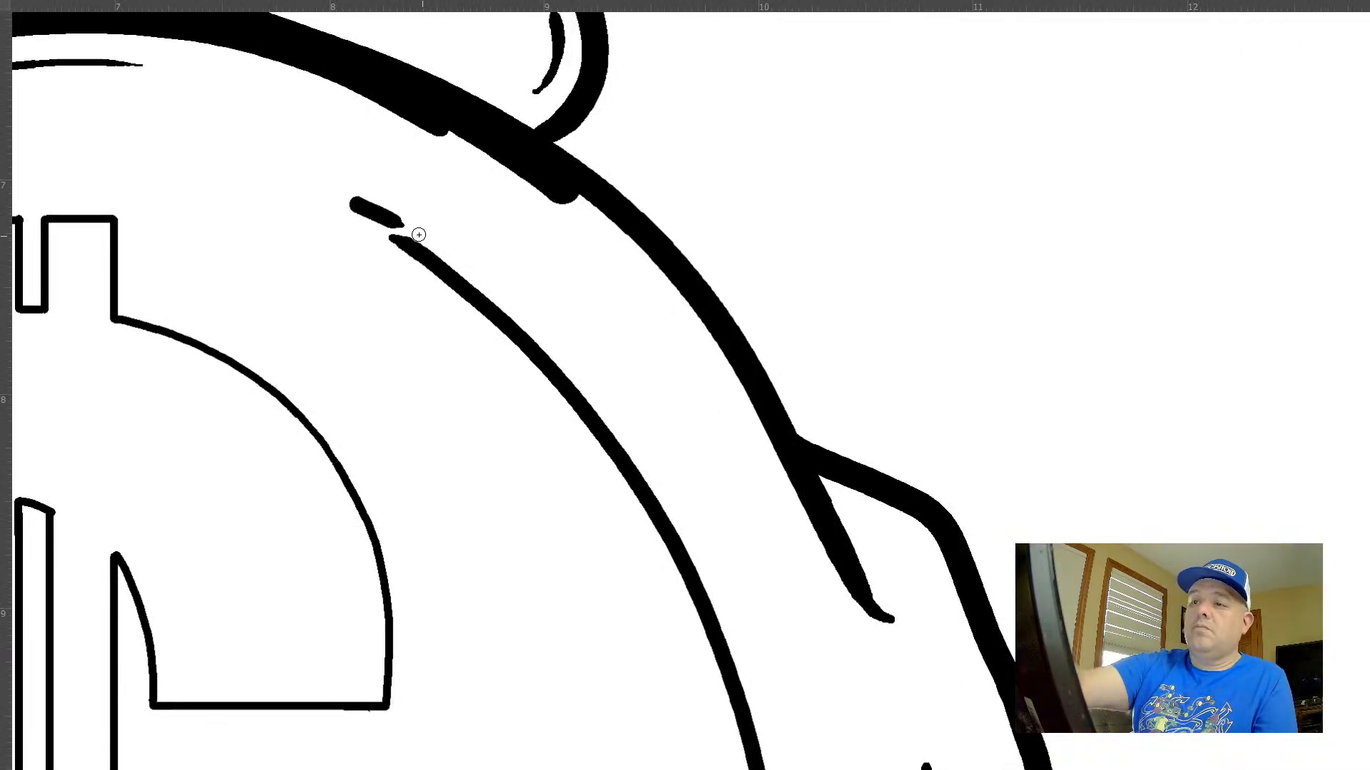
mouse_move(346, 185)
left_mouse_down()
mouse_move(401, 207)
mouse_move(366, 185)
left_mouse_up()
key("ctrl+z")
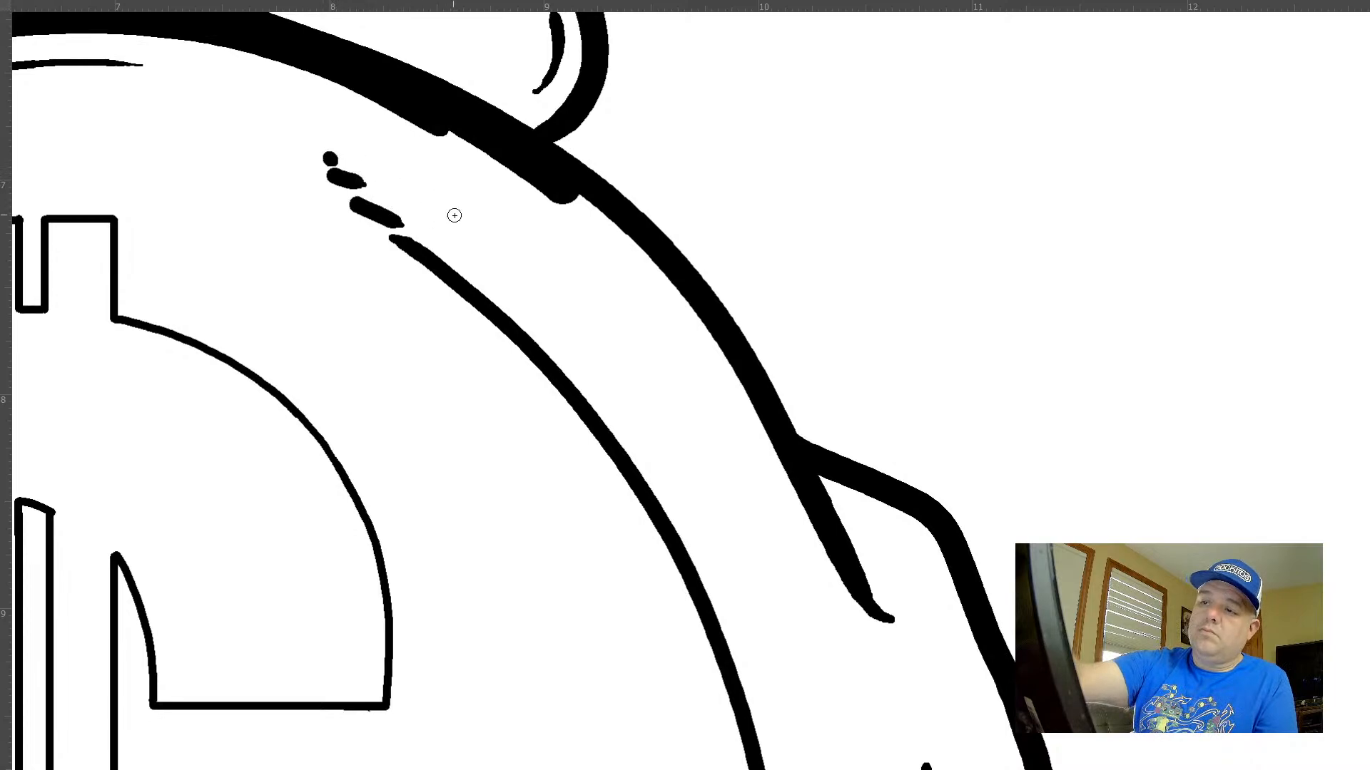
left_click_drag(679, 422, 535, 347)
left_click_drag(821, 479, 891, 354)
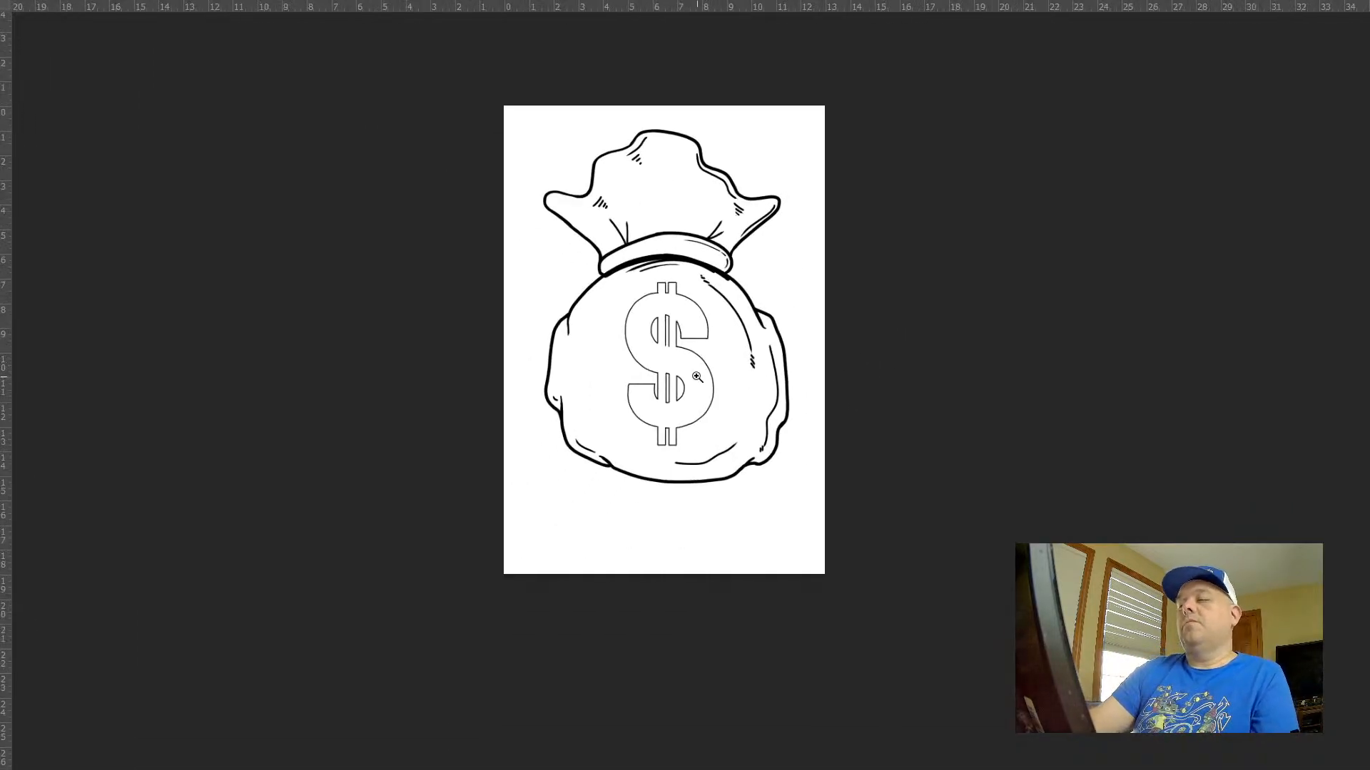
Thicken the dollar sign's upper-right inner curve and the horizontal edge beside it into a solid shadow, undoing unsuitable strokes
left_click_drag(681, 314, 781, 417)
key("Tab")
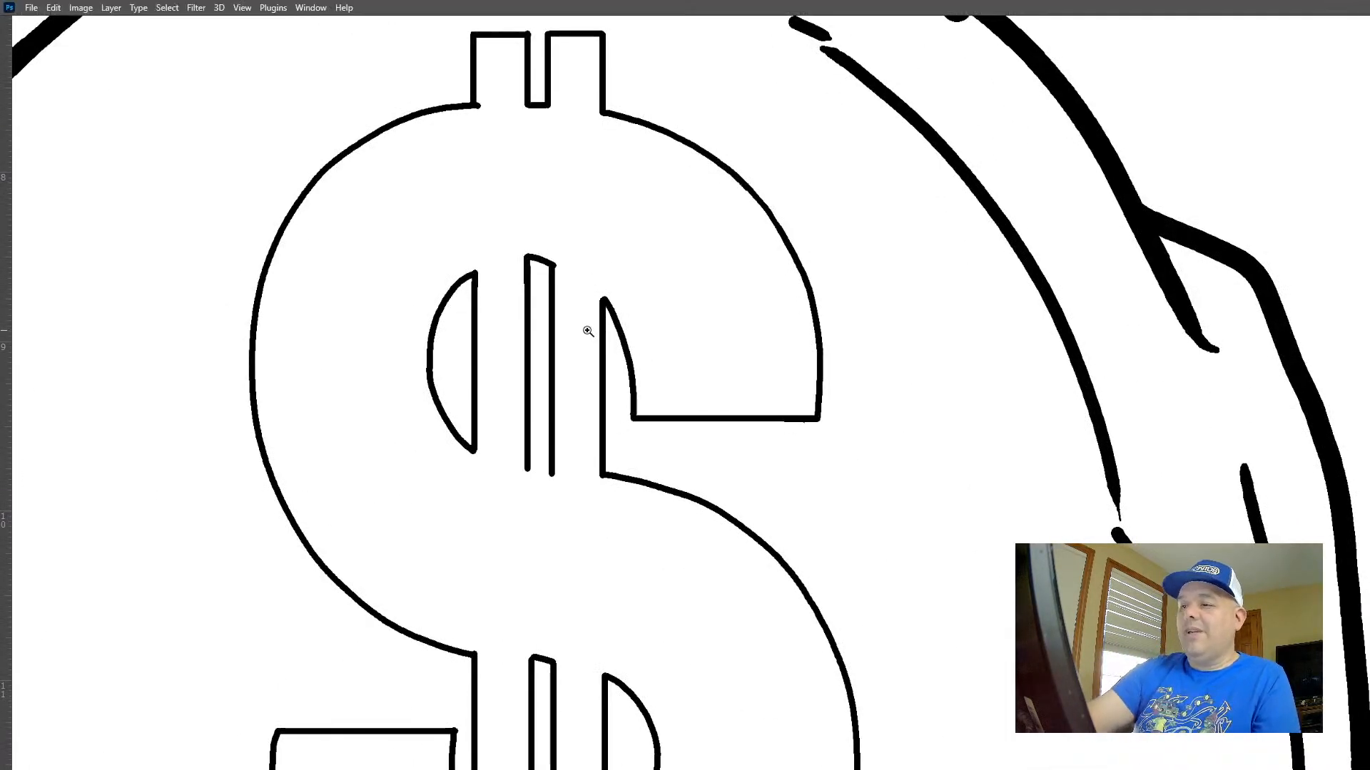
key("Tab")
left_click_drag(505, 258, 587, 439)
scroll(587, 439, "down", 3)
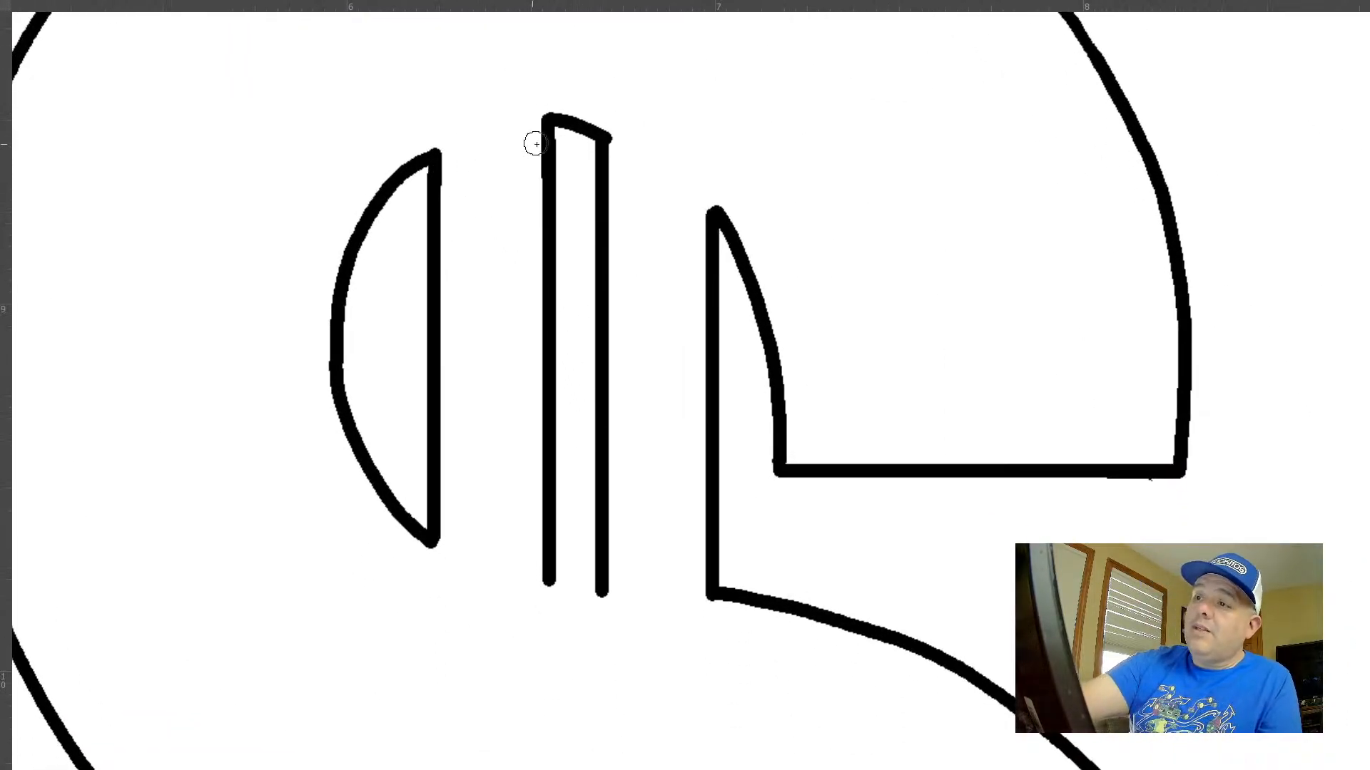
mouse_move(717, 227)
left_mouse_down()
mouse_move(757, 312)
mouse_move(725, 259)
mouse_move(760, 488)
left_mouse_up()
key("ctrl+z")
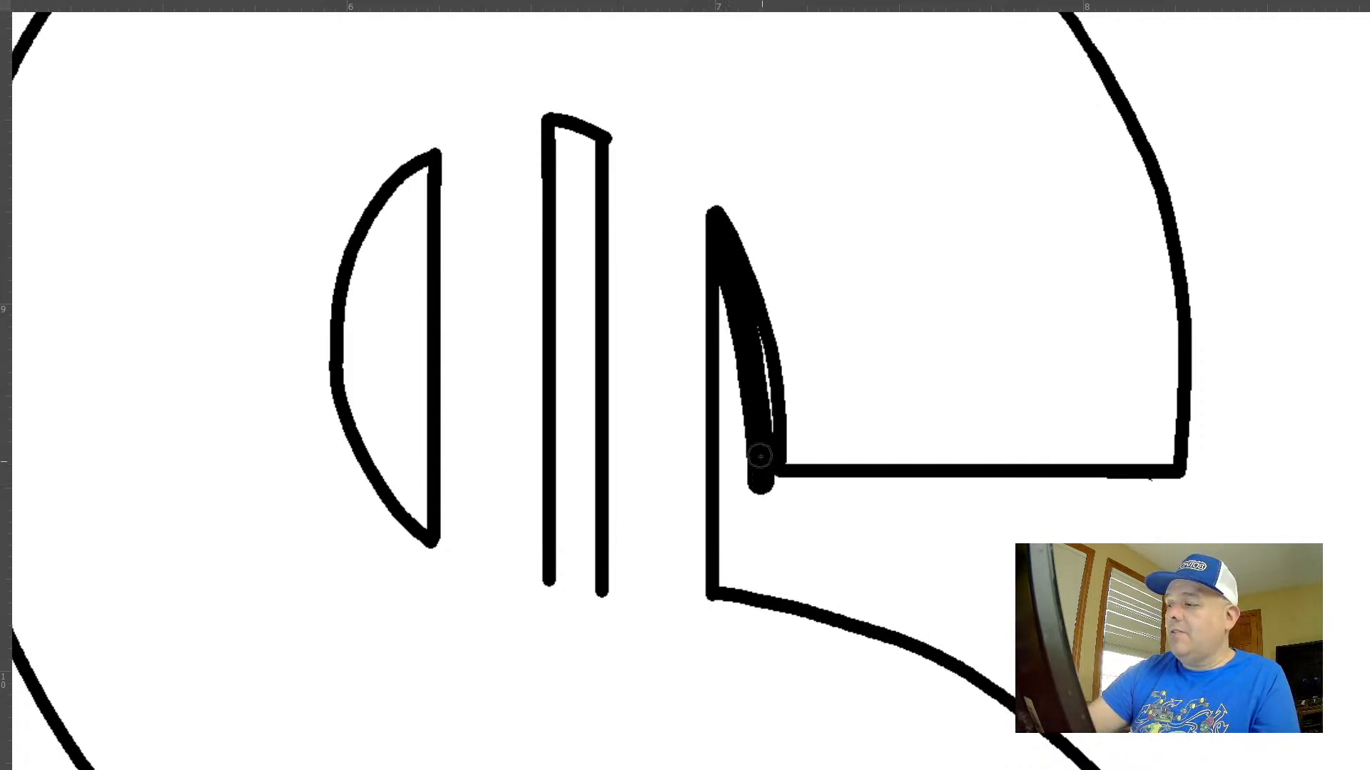
mouse_move(758, 357)
left_mouse_down()
mouse_move(758, 495)
mouse_move(1148, 508)
mouse_move(1171, 492)
mouse_move(776, 482)
left_mouse_up()
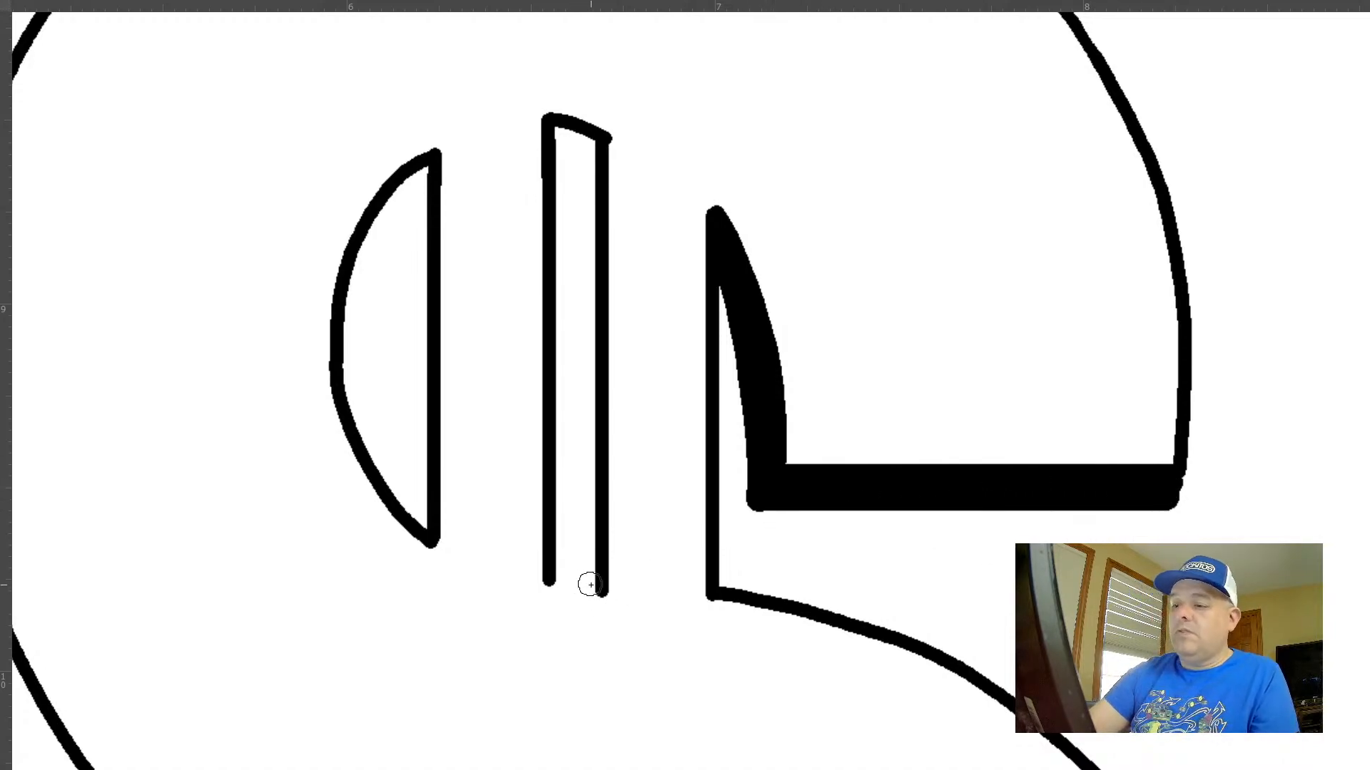
left_click_drag(585, 589, 567, 579)
key("ctrl+z")
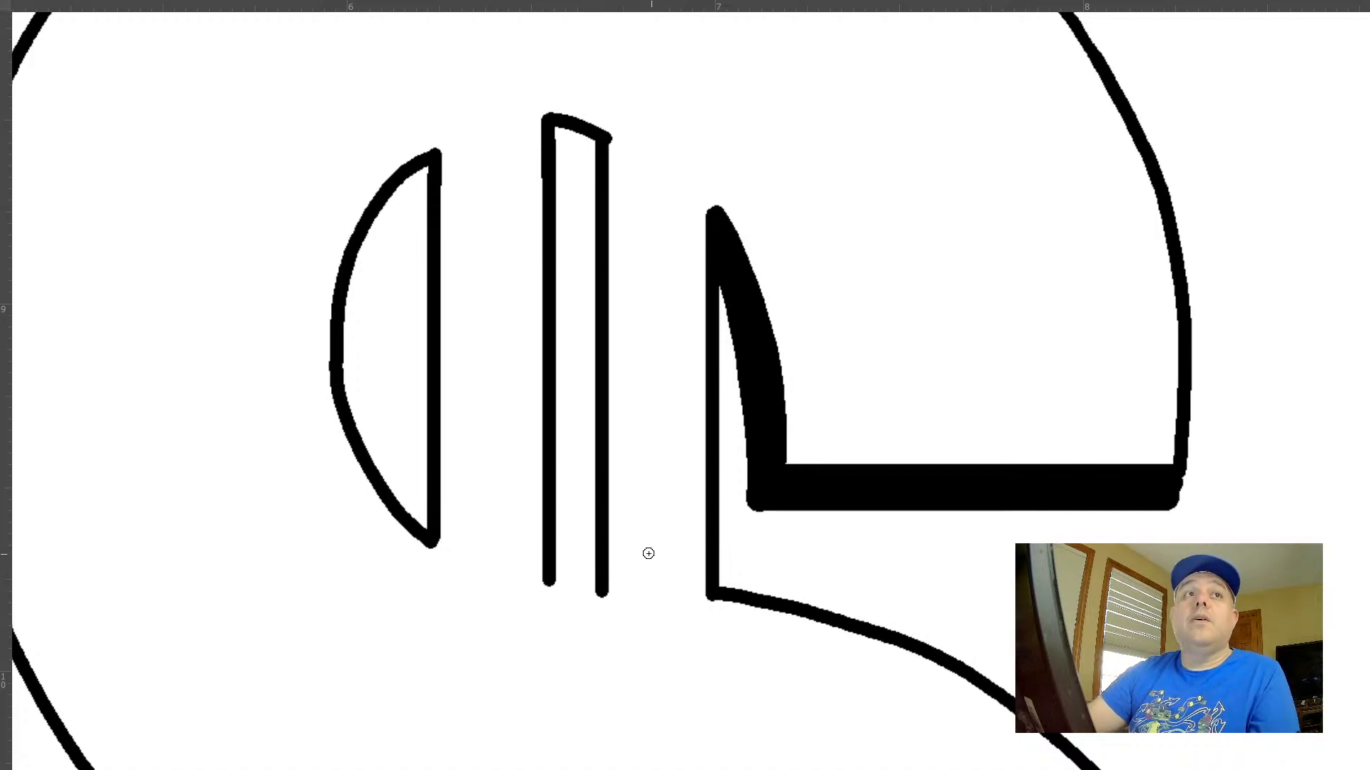
Close the lower end of the dollar sign's upper slot and thicken the top edges of that slot and the half-moon beside it
mouse_move(599, 591)
left_mouse_down()
mouse_move(539, 565)
mouse_move(612, 589)
left_mouse_up()
key("ctrl+z")
key("ctrl+z")
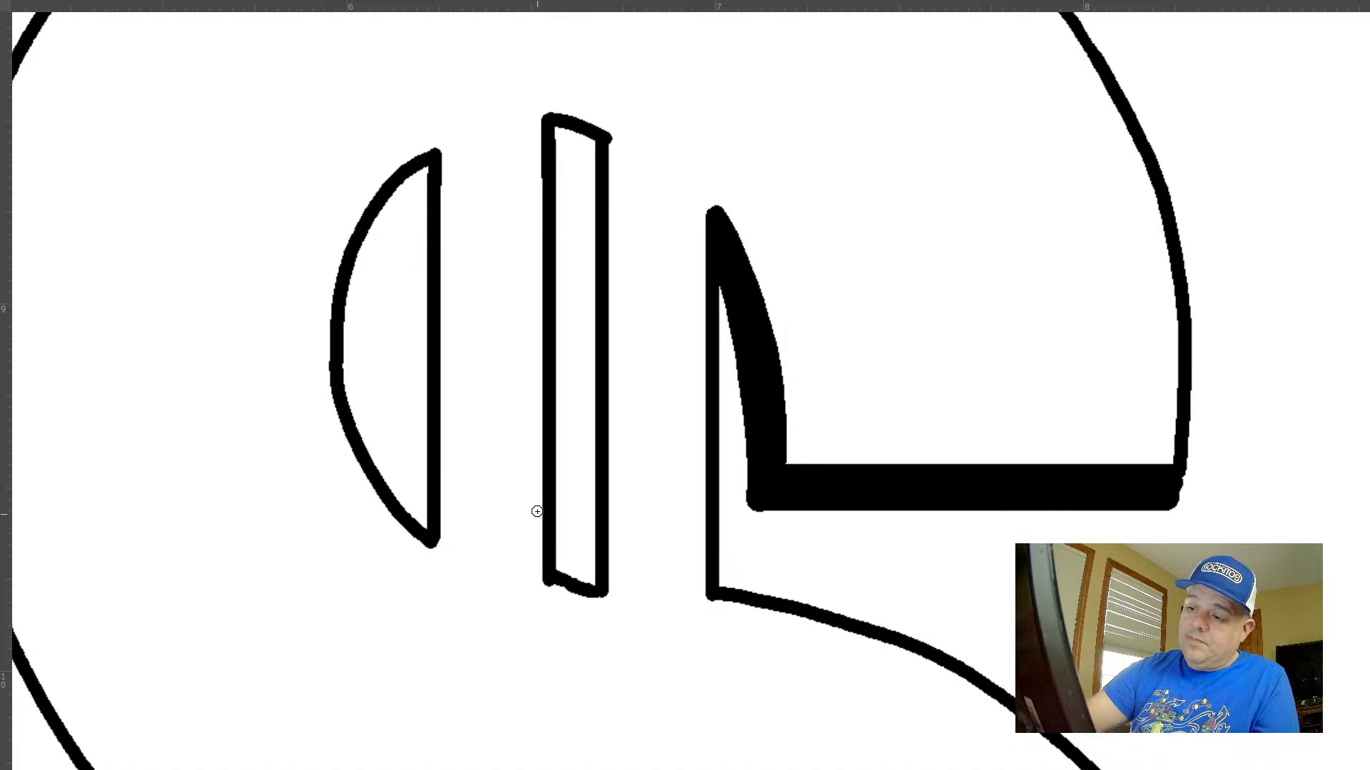
mouse_move(602, 161)
left_mouse_down()
mouse_move(551, 139)
mouse_move(590, 146)
left_mouse_up()
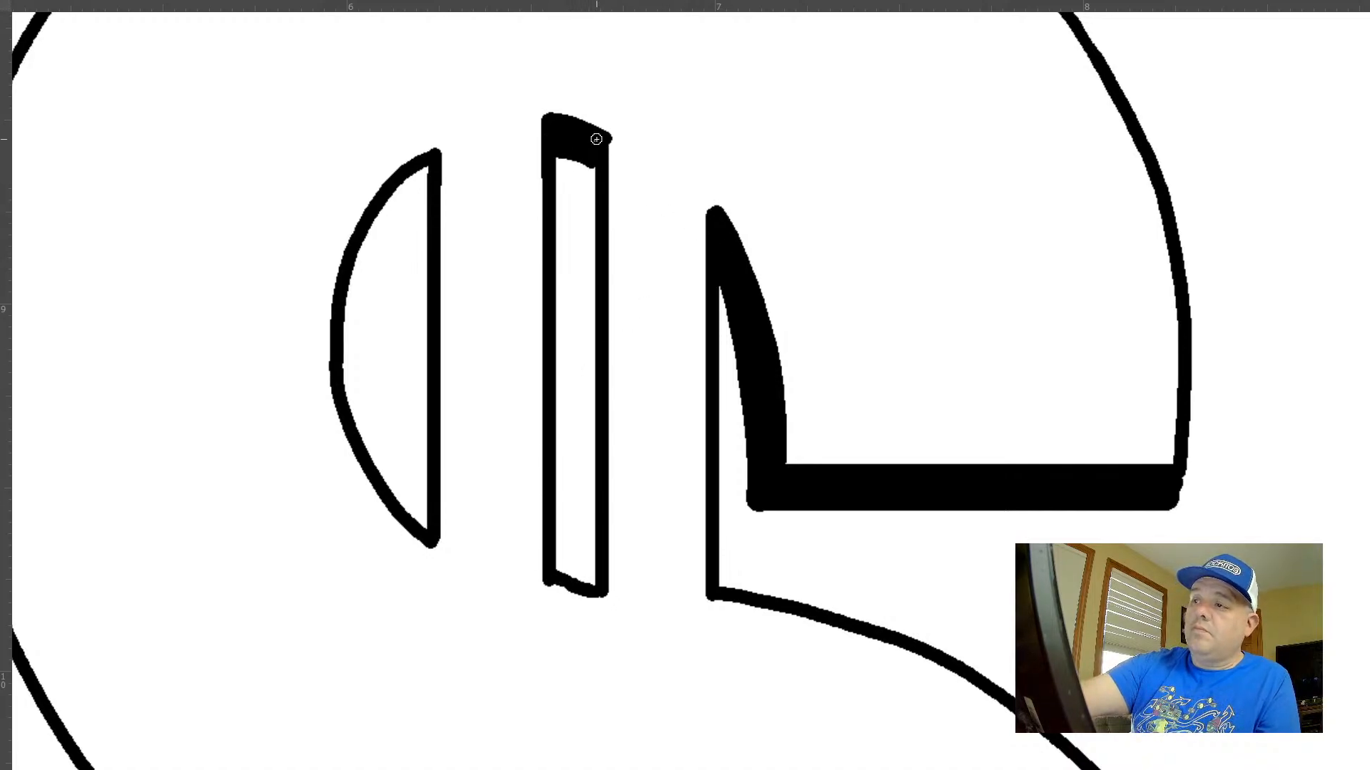
left_click_drag(592, 165, 538, 159)
mouse_move(437, 175)
left_mouse_down()
mouse_move(389, 196)
mouse_move(368, 225)
mouse_move(429, 162)
left_mouse_up()
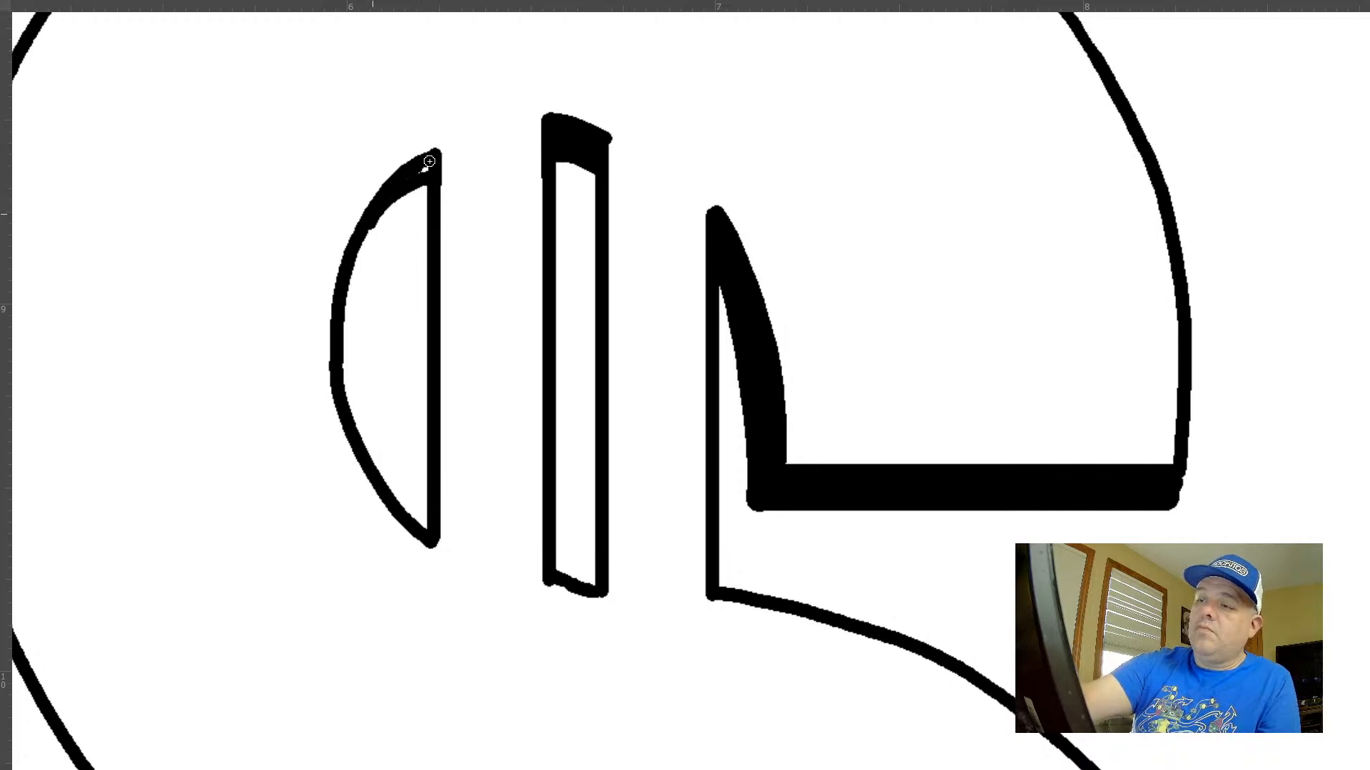
Lasso and cut away the rounded outer end of the horizontal shadow under the dollar sign's upper arm
left_click_drag(922, 391, 696, 250)
left_click_drag(933, 365, 772, 279)
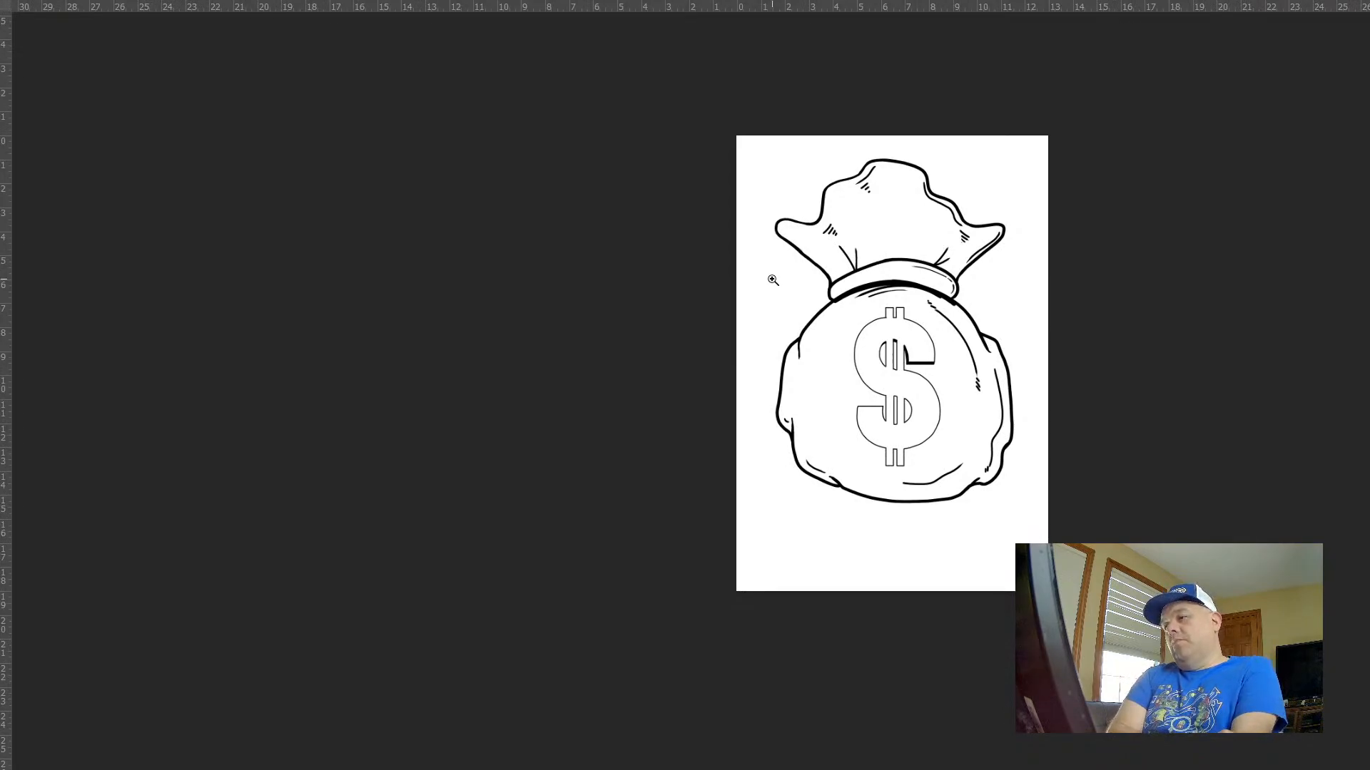
left_click_drag(863, 288, 1002, 343)
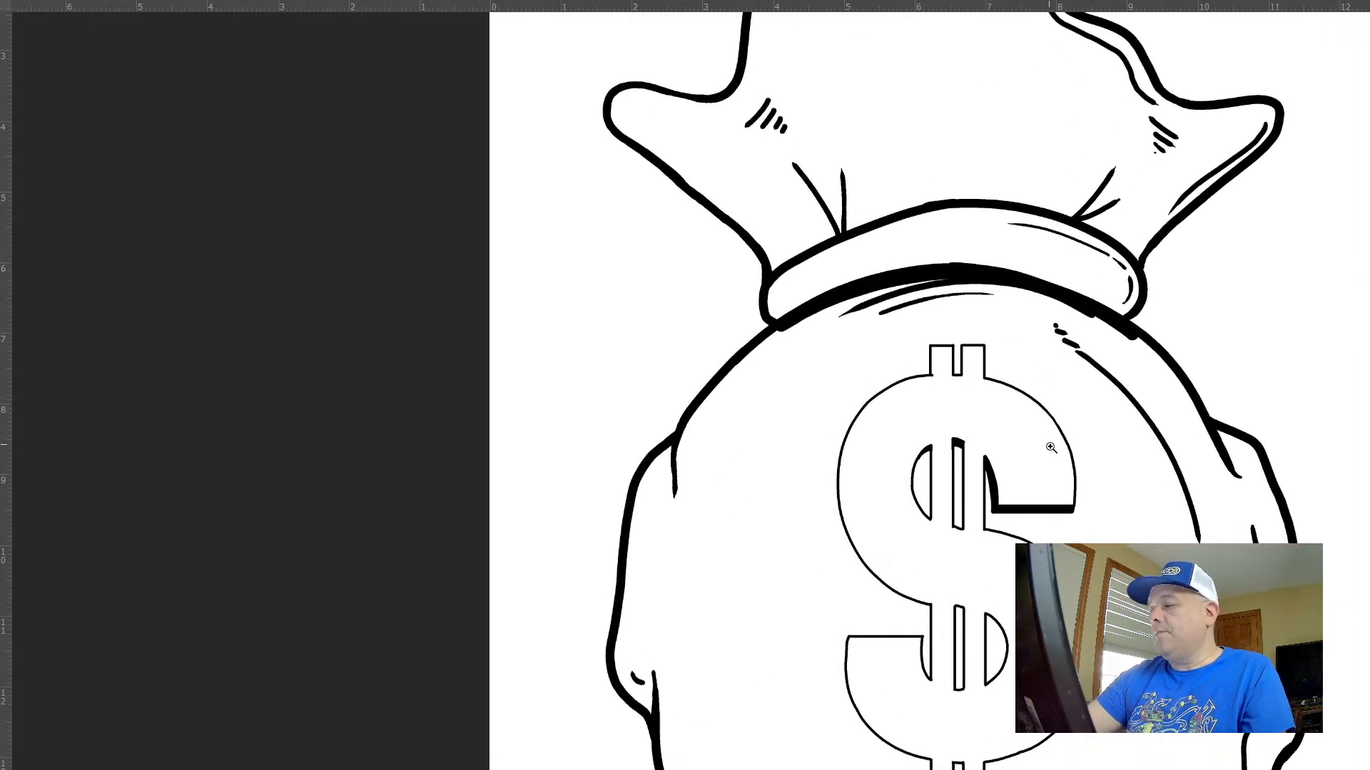
left_click_drag(1051, 447, 1004, 441)
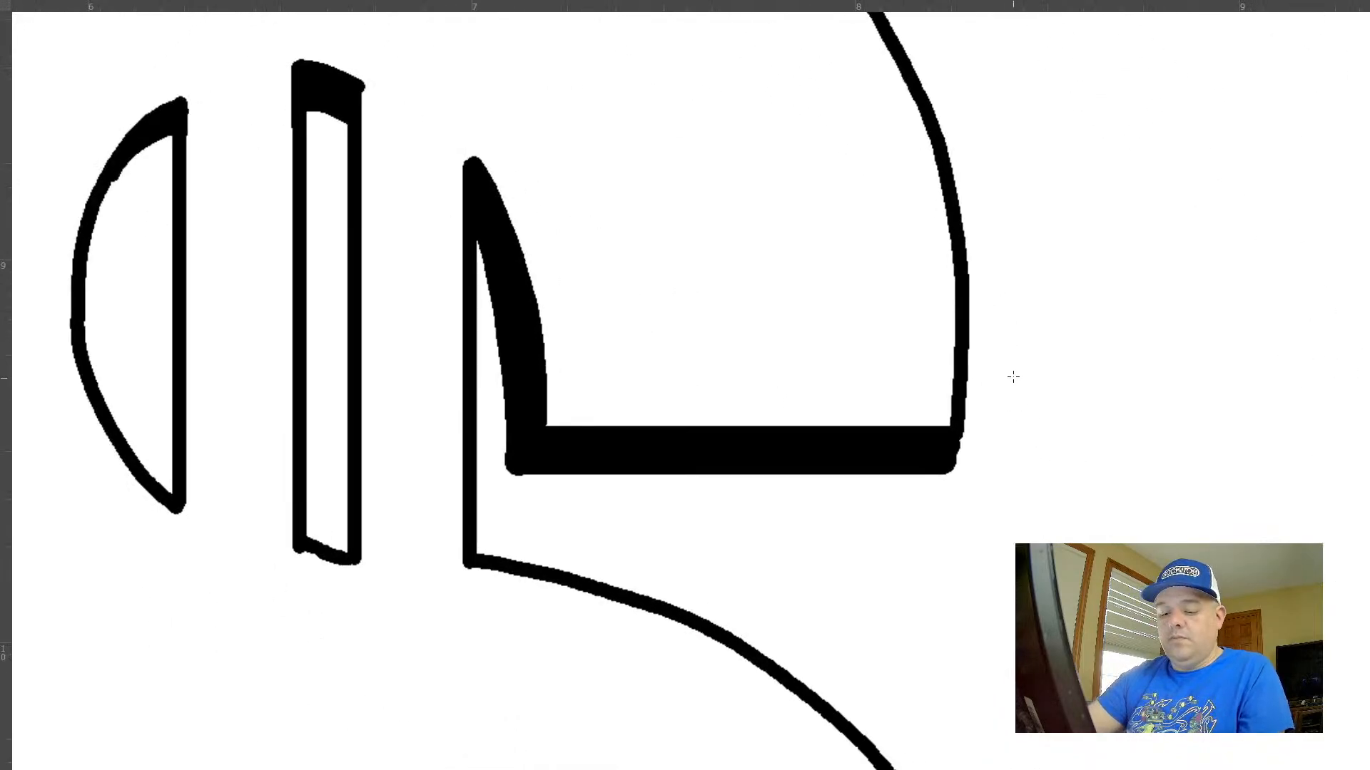
left_click_drag(1016, 375, 983, 421)
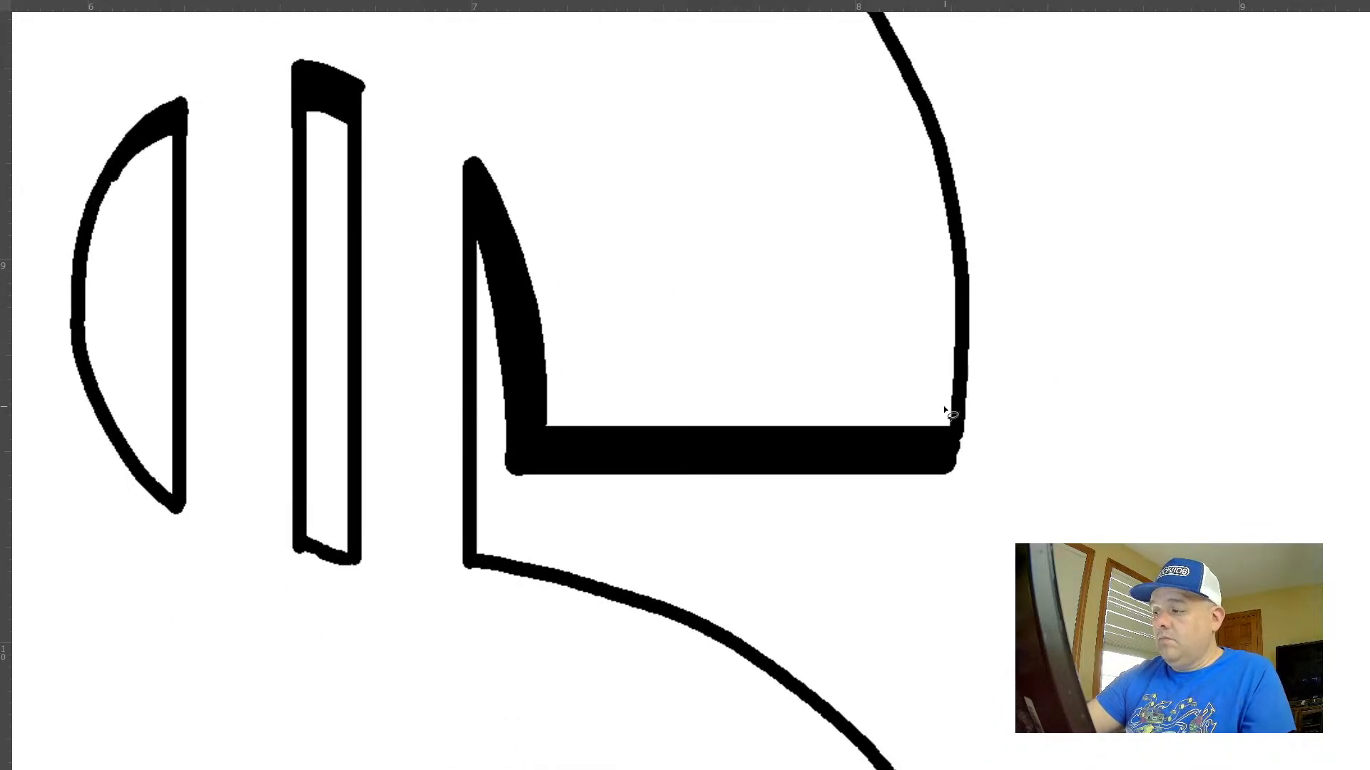
key("ctrl+x")
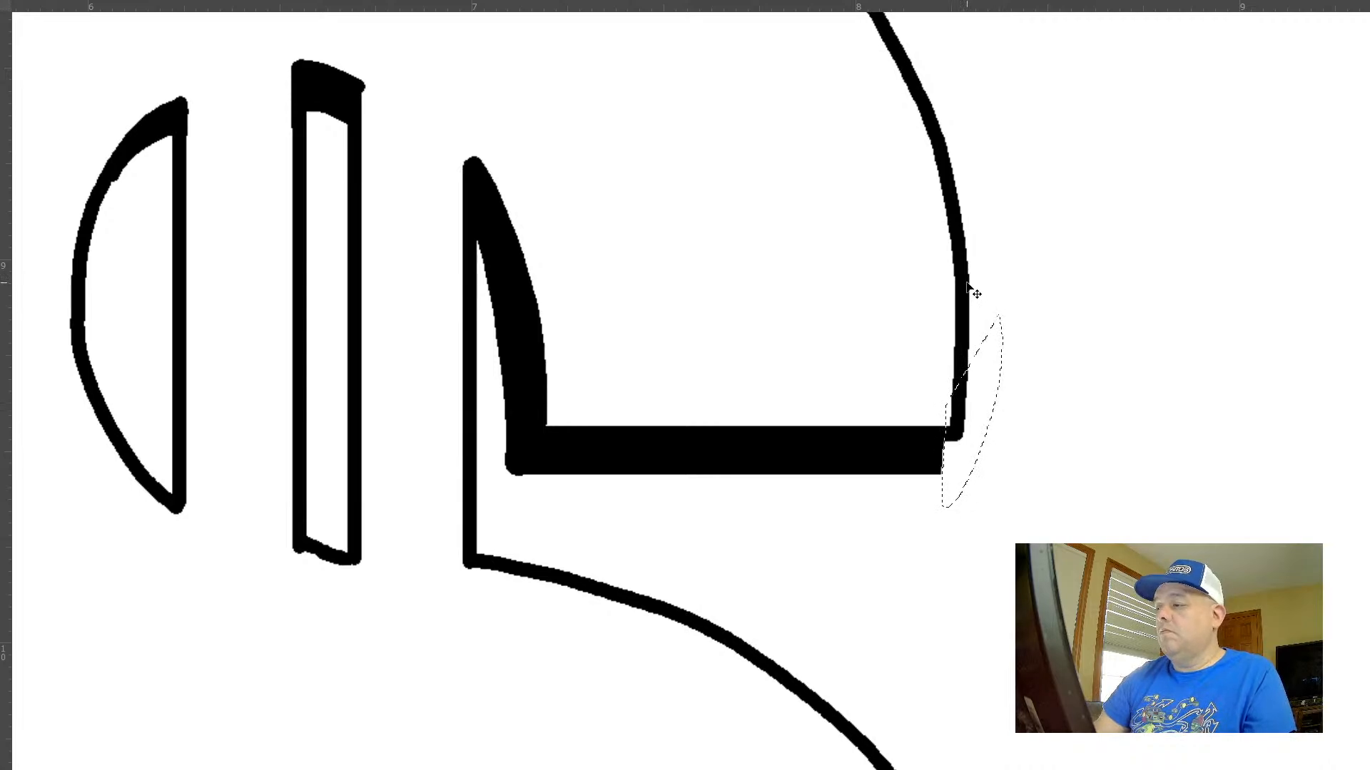
Thicken the right vertical edges of the upper slot and the upper half-moon with straight strokes, undoing the unsuitable one
left_click_drag(613, 426, 874, 518)
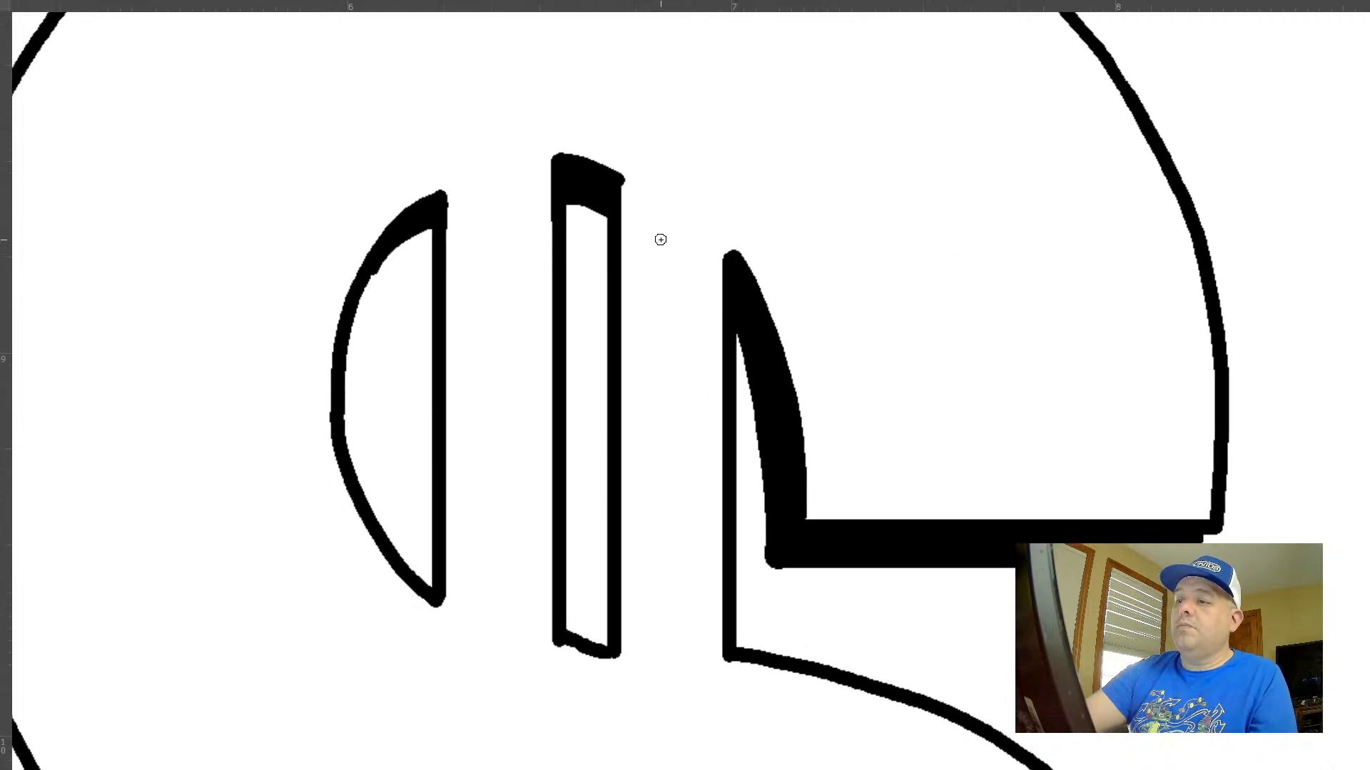
left_click_drag(603, 200, 581, 652)
key("ctrl+z")
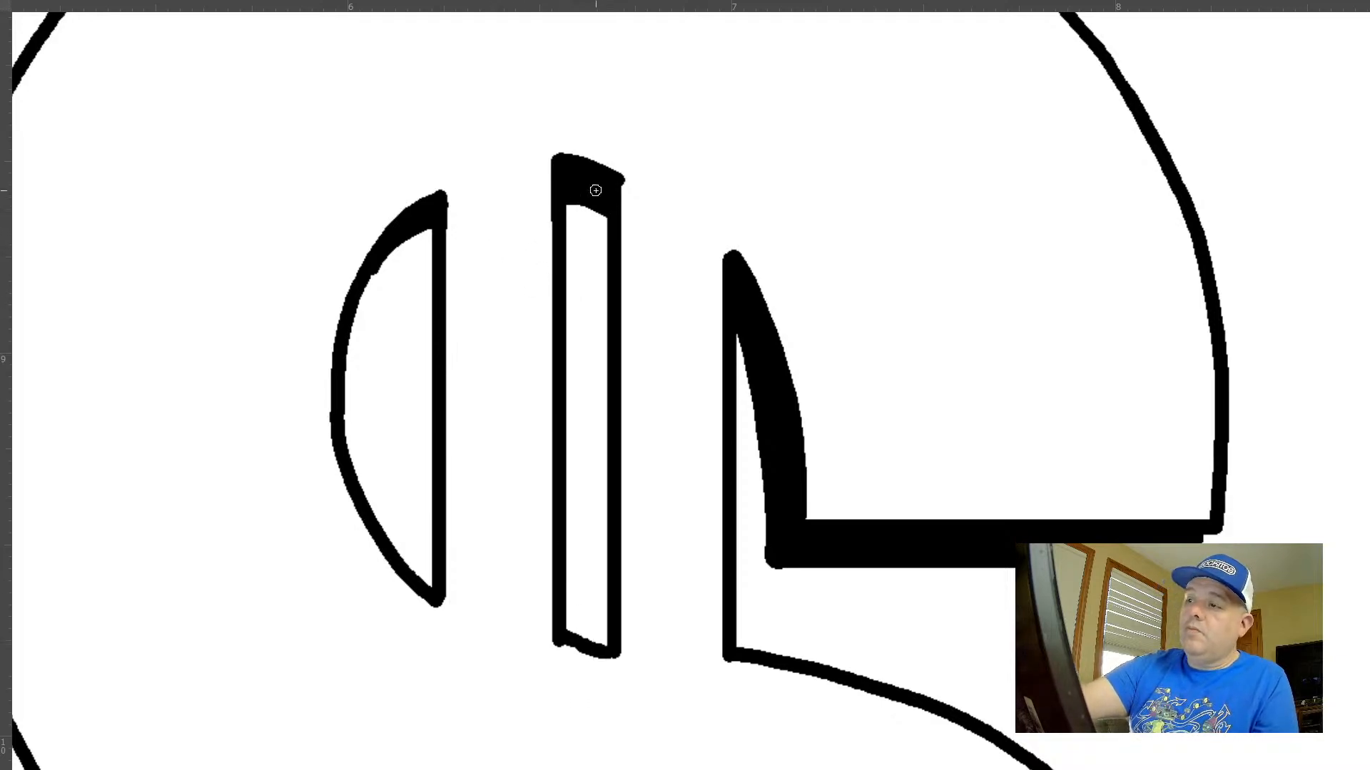
mouse_move(595, 203)
left_mouse_down()
mouse_move(609, 645)
mouse_move(605, 208)
left_mouse_up()
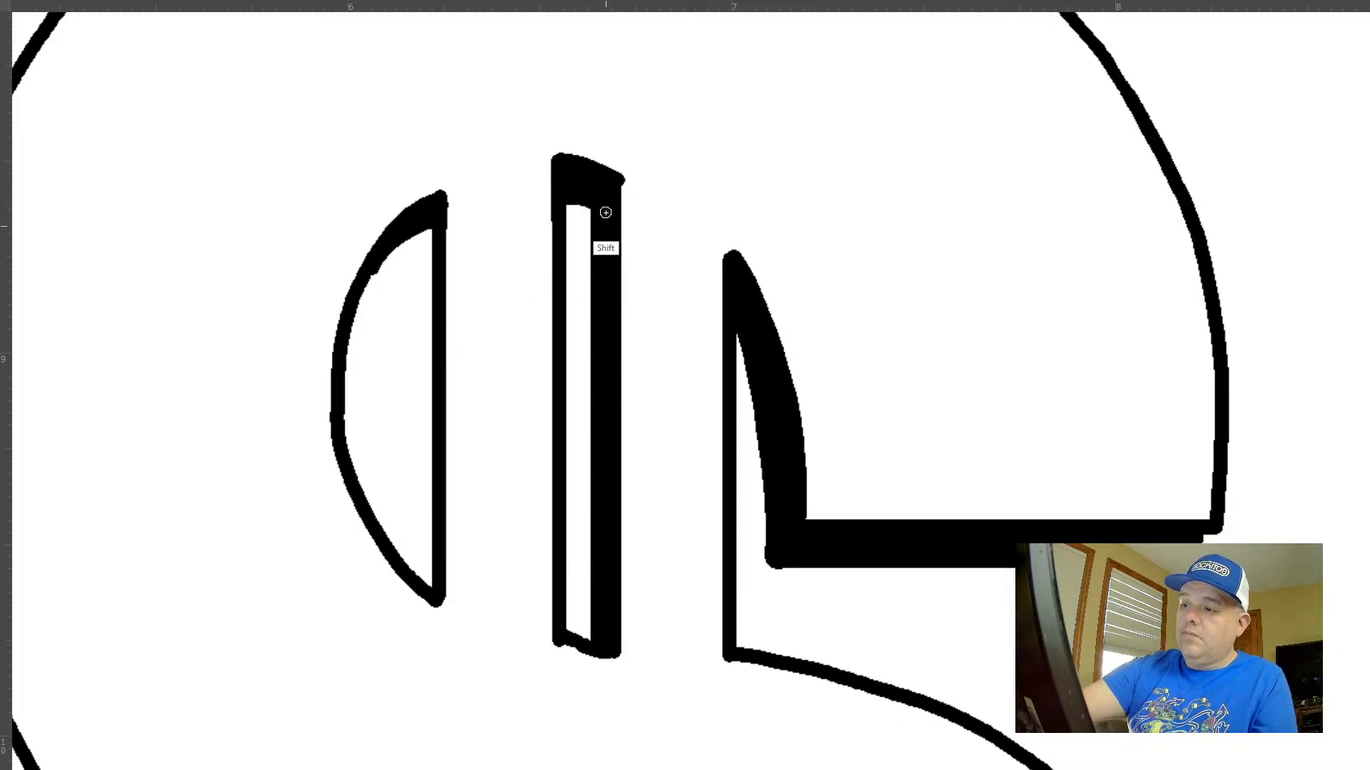
mouse_move(421, 317)
left_mouse_down()
mouse_move(426, 620)
mouse_move(430, 221)
left_mouse_up()
Add solid shadows along the left edges of the two bar stubs at the dollar sign's top, undoing the unsuitable stroke
key("ctrl+0")
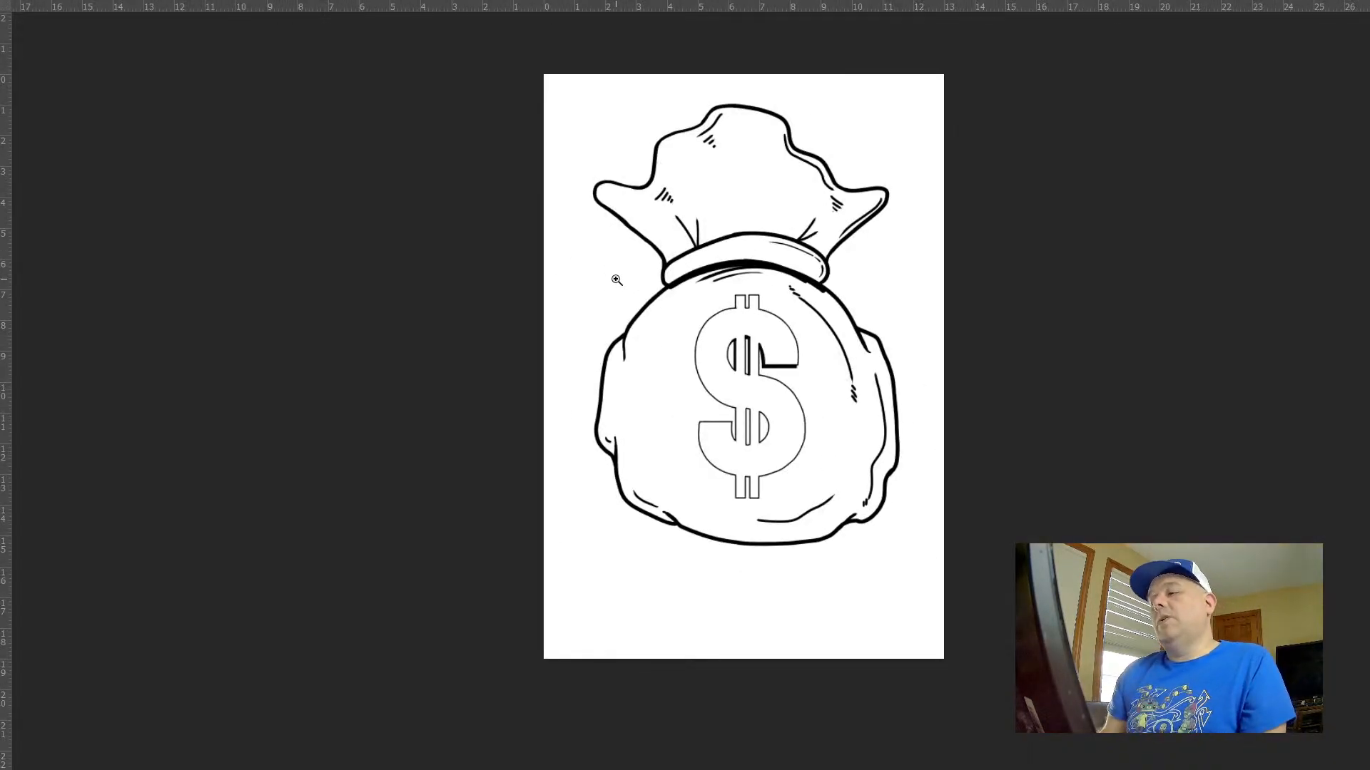
left_click_drag(754, 311, 839, 338)
mouse_move(745, 276)
left_mouse_down()
mouse_move(834, 335)
mouse_move(801, 288)
mouse_move(860, 297)
mouse_move(820, 325)
mouse_move(820, 418)
left_mouse_up()
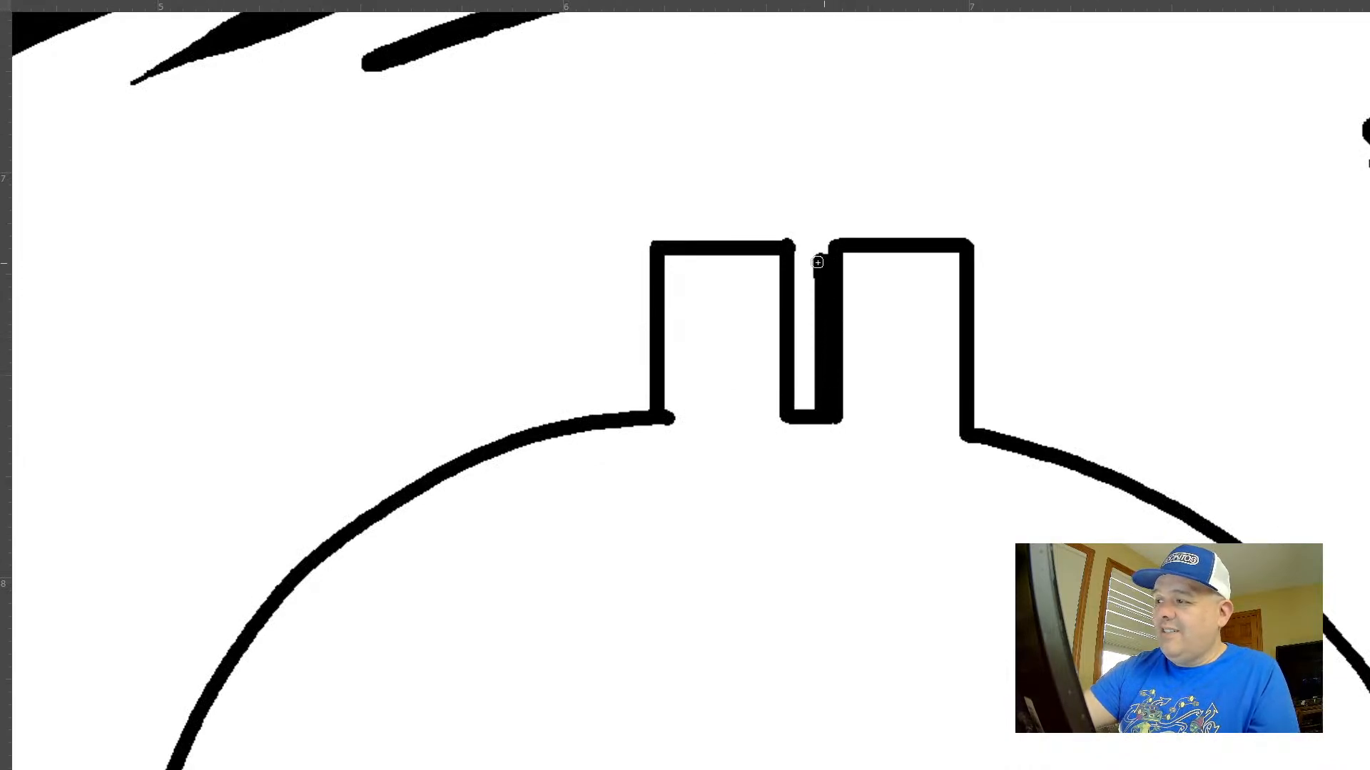
left_click_drag(640, 262, 644, 417)
left_click_drag(647, 267, 644, 417)
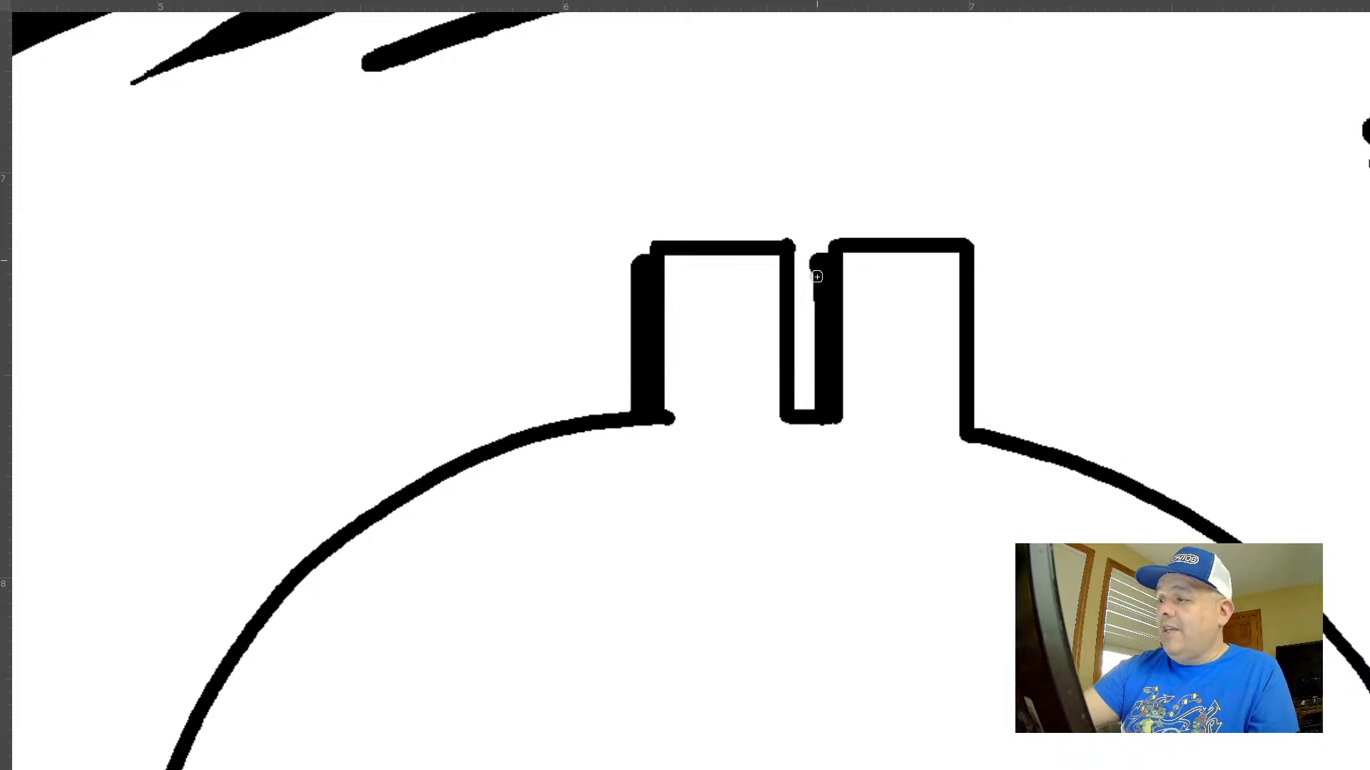
left_click_drag(814, 263, 813, 417)
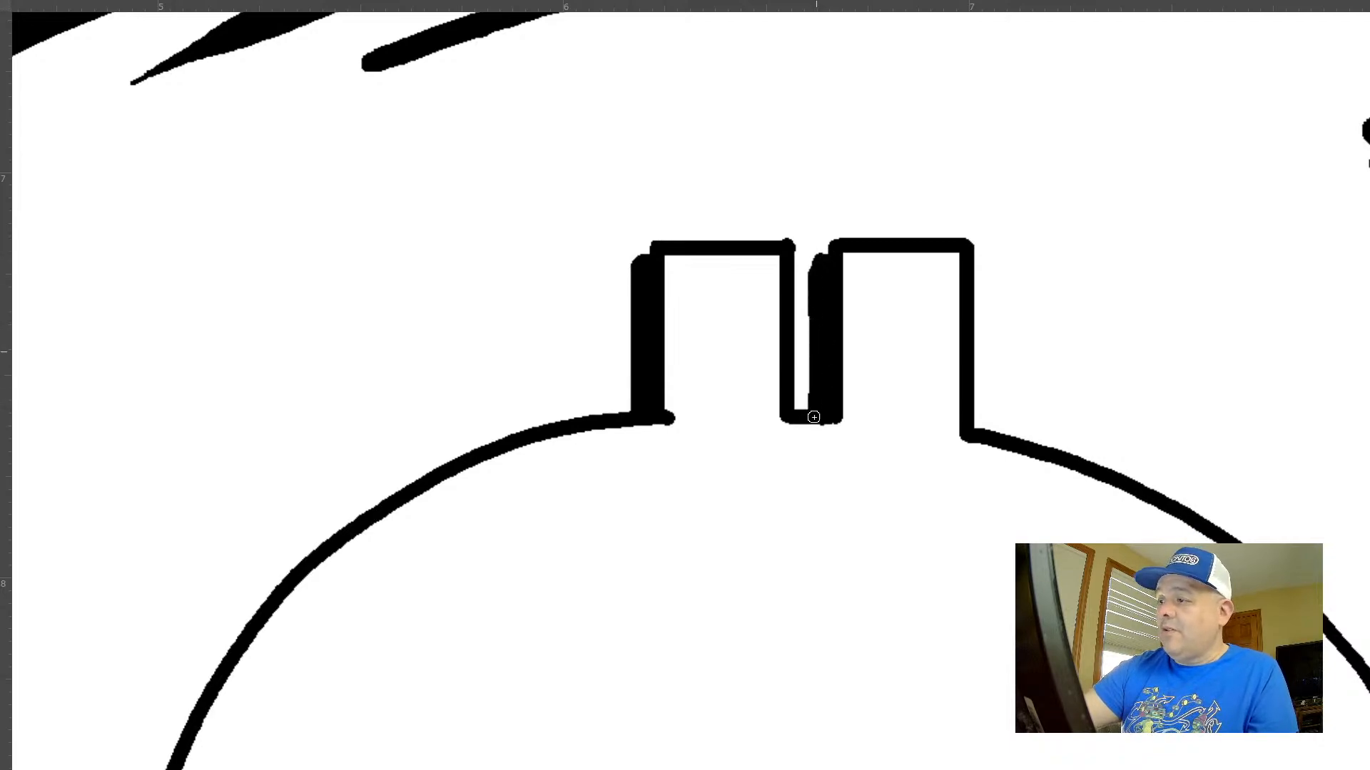
key("ctrl+z")
left_click_drag(820, 266, 817, 406)
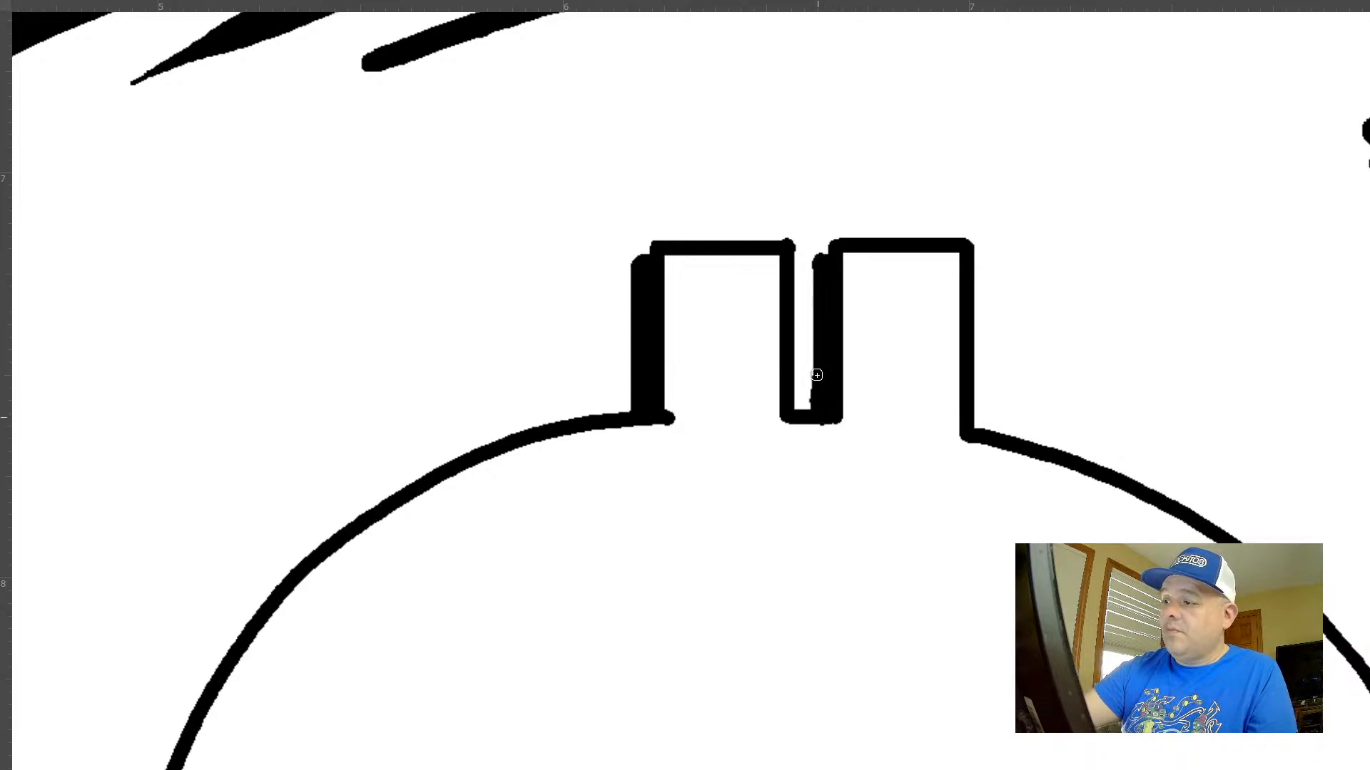
left_click_drag(817, 375, 816, 259)
Thicken the right vertical edge of the dollar sign's lower slot with straight strokes
left_click_drag(839, 454, 734, 431)
left_click_drag(813, 389, 777, 162)
left_click_drag(824, 443, 862, 492)
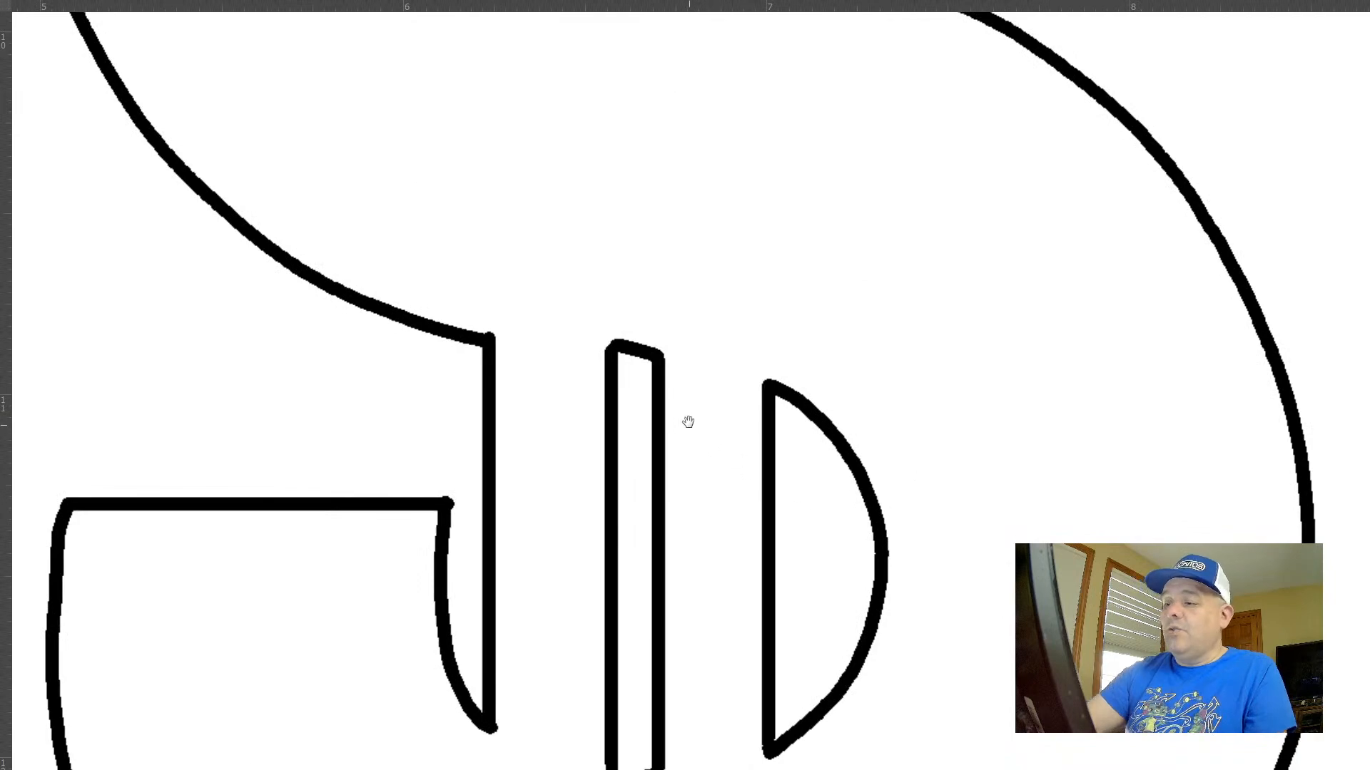
left_click_drag(687, 421, 742, 198)
left_click_drag(703, 135, 700, 572)
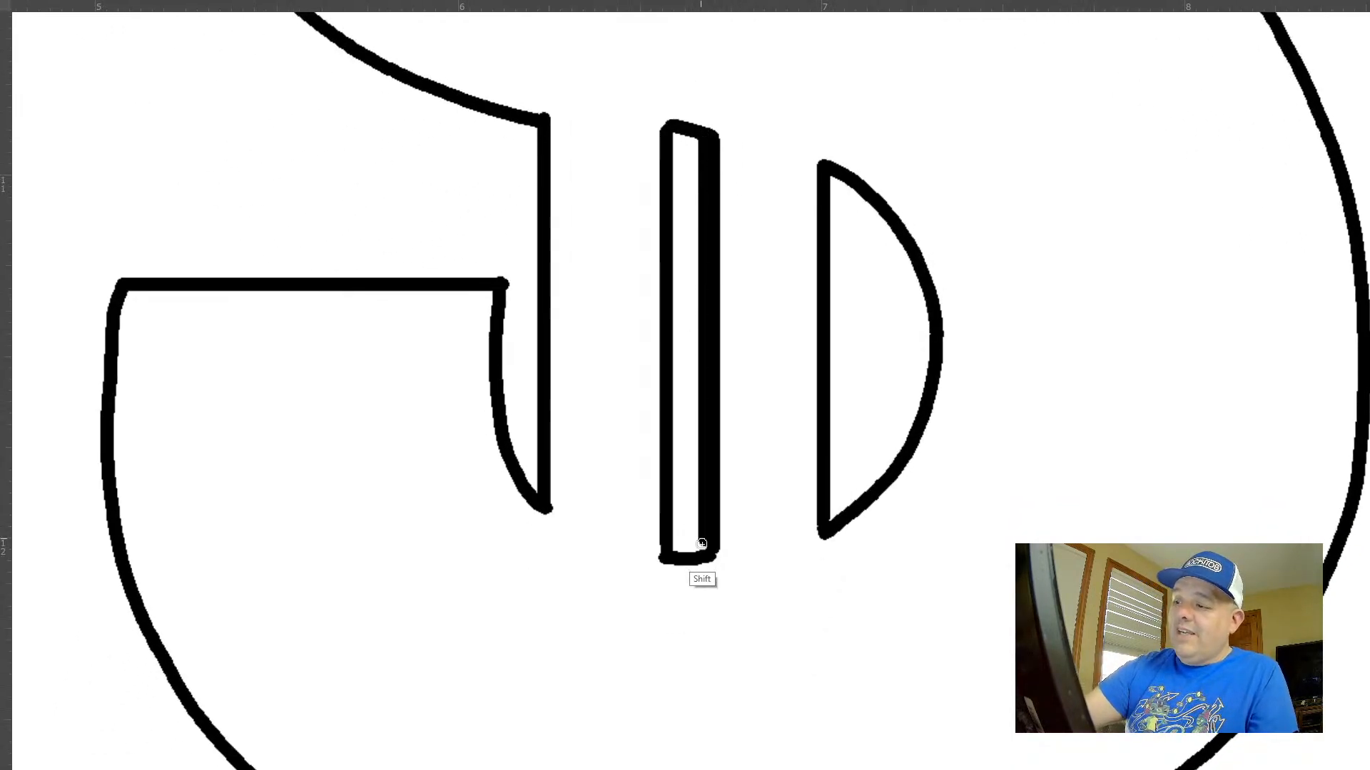
left_click_drag(700, 132, 695, 563)
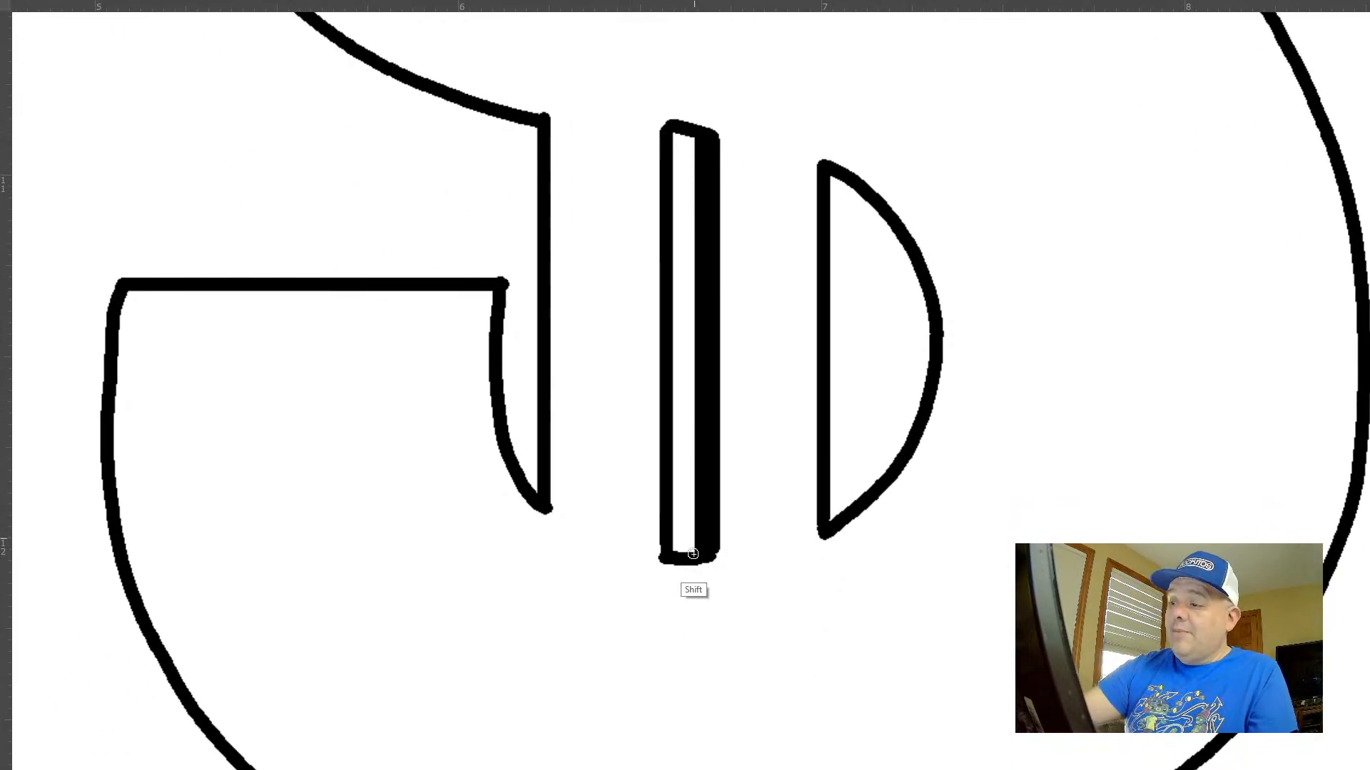
Fill a solid crescent shadow along the lower half-moon's curved edge and thicken the top of the lower slot
mouse_move(831, 187)
left_mouse_down()
mouse_move(892, 270)
mouse_move(876, 457)
mouse_move(829, 525)
mouse_move(910, 428)
mouse_move(930, 307)
mouse_move(851, 185)
left_mouse_up()
left_click(918, 363)
key("ctrl+z")
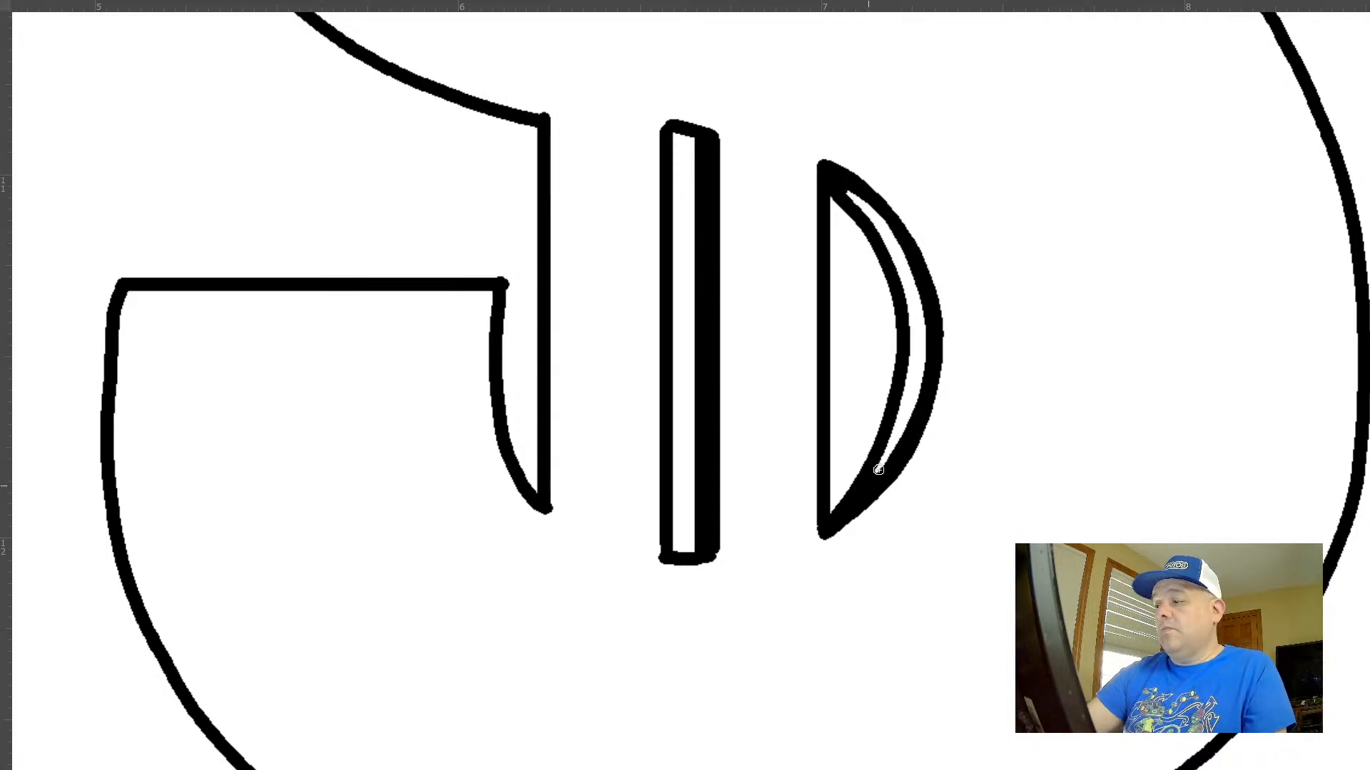
left_click(900, 431)
left_click_drag(909, 476, 767, 426)
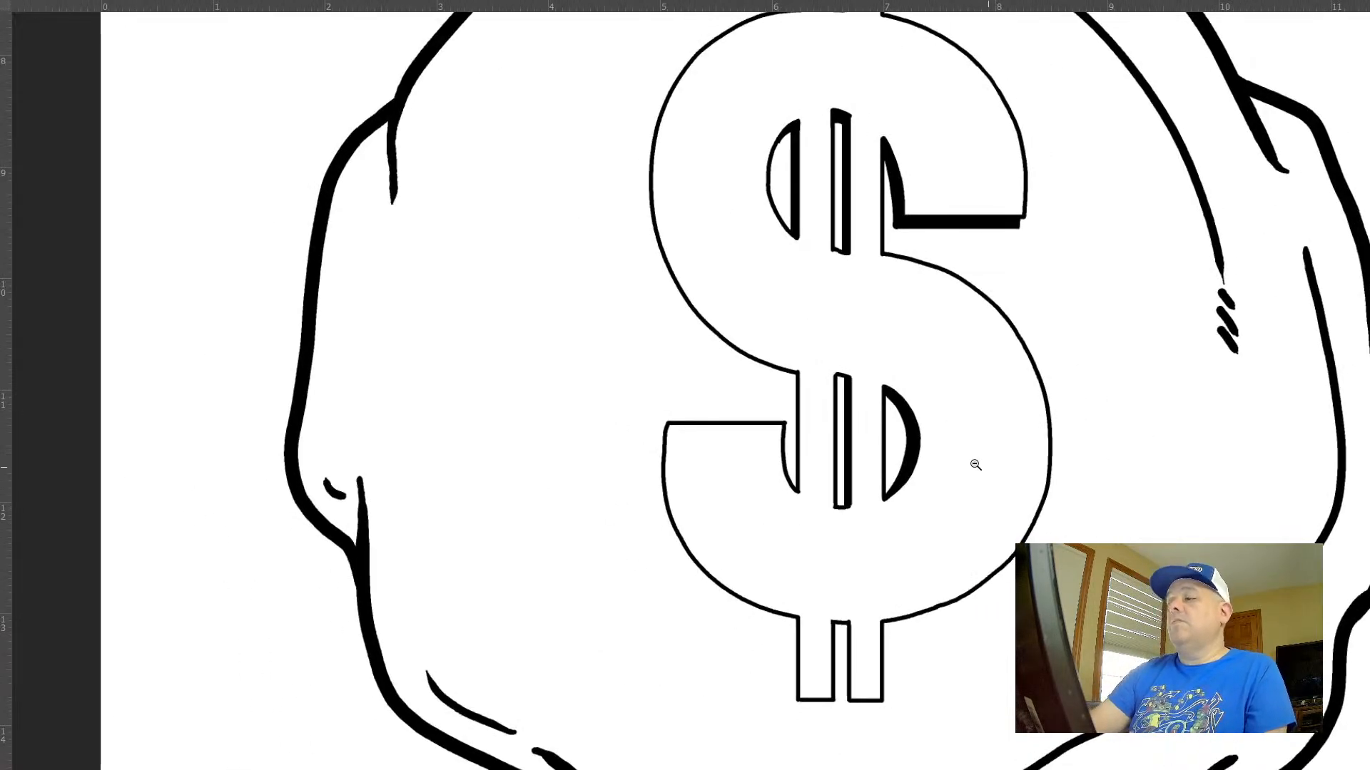
left_click_drag(976, 465, 881, 437)
left_click_drag(1012, 446, 929, 451)
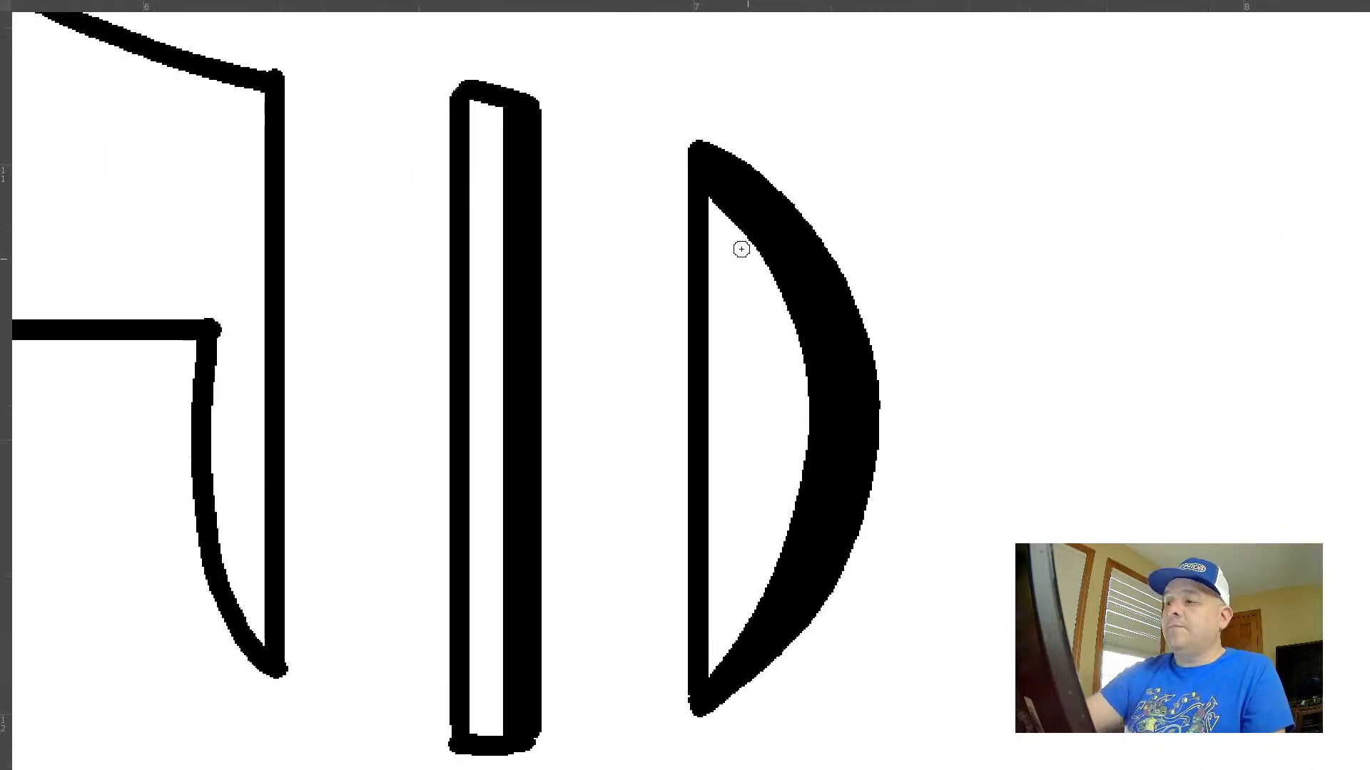
mouse_move(702, 214)
left_mouse_down()
mouse_move(783, 303)
mouse_move(831, 452)
left_mouse_up()
left_click_drag(761, 260, 715, 201)
mouse_move(500, 170)
left_mouse_down()
mouse_move(468, 159)
mouse_move(484, 105)
mouse_move(504, 147)
left_mouse_up()
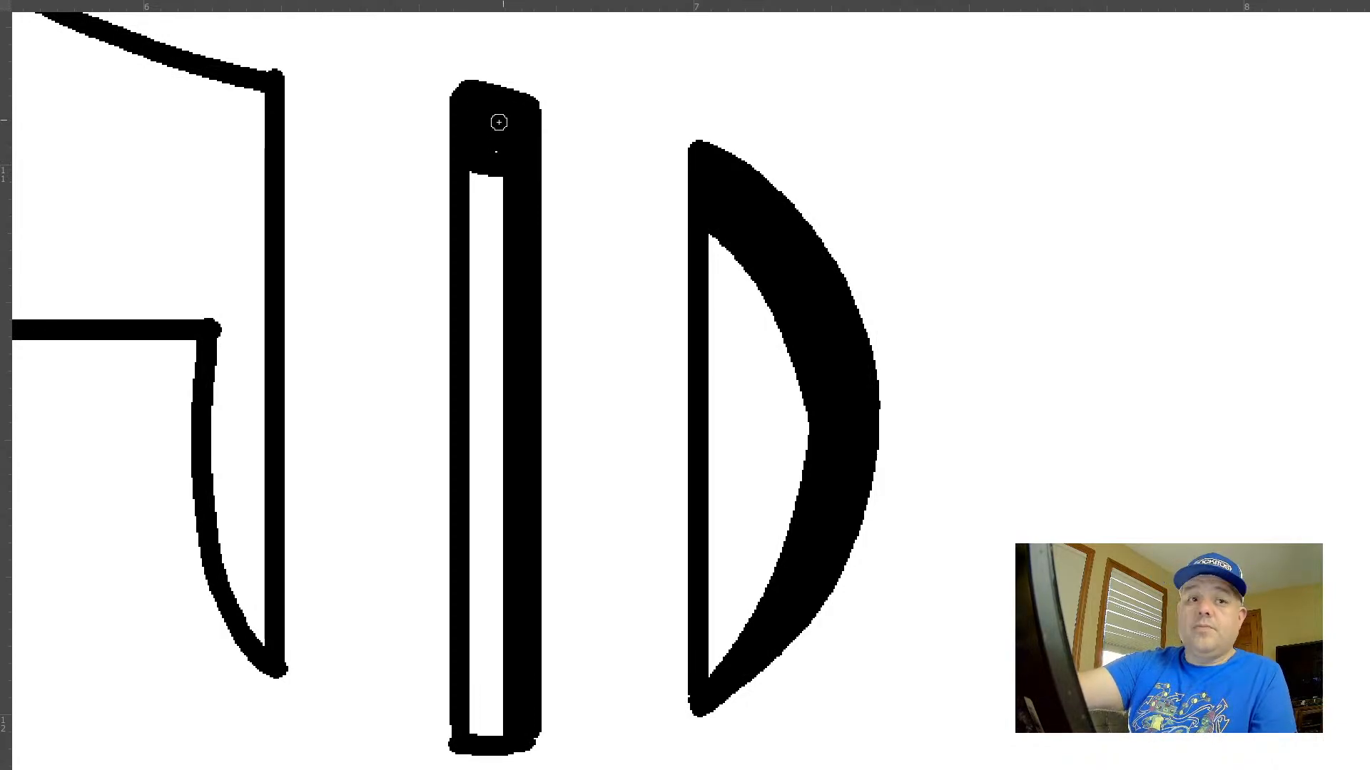
Draw and fill a tapering shadow along the outer left curve of the dollar sign's upper half, down to the vertical bar
left_click_drag(564, 205, 758, 436)
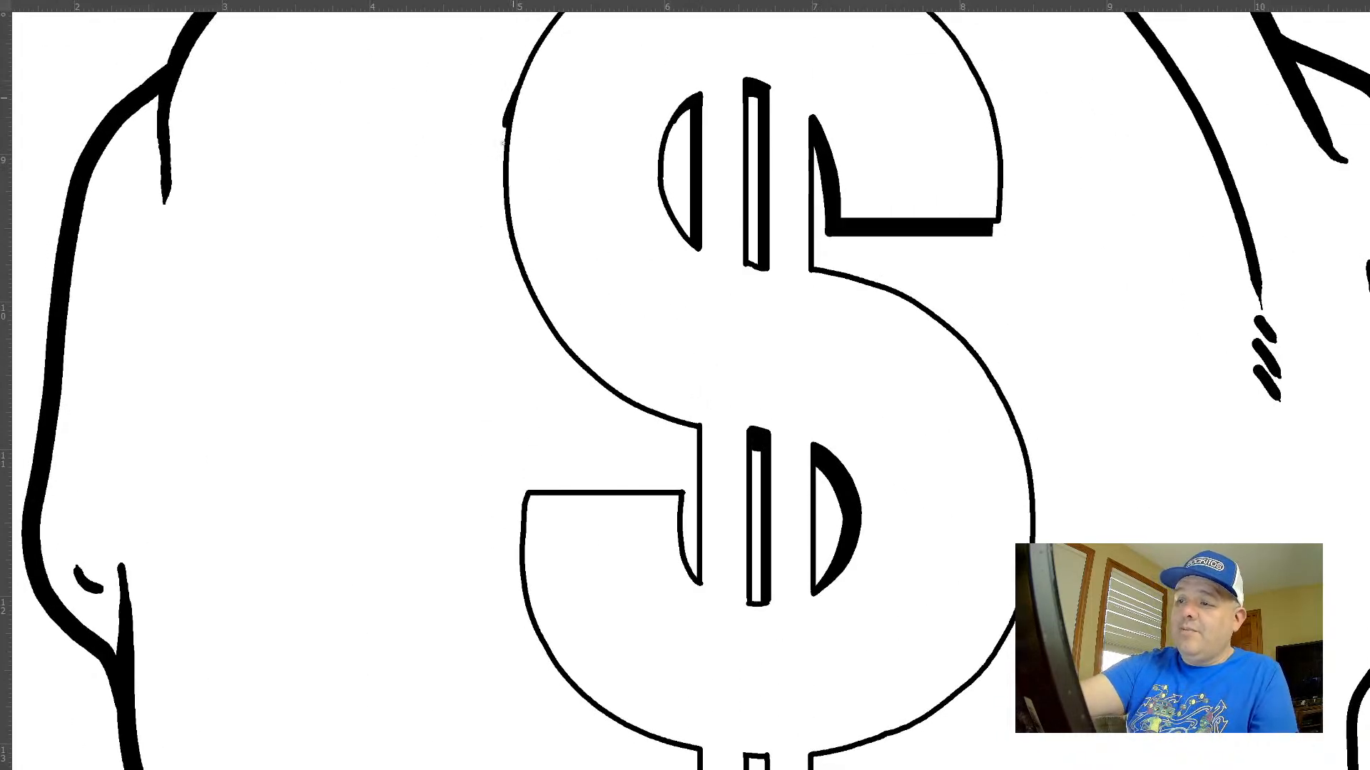
mouse_move(503, 126)
left_mouse_down()
mouse_move(513, 282)
mouse_move(599, 407)
mouse_move(694, 443)
mouse_move(749, 407)
left_mouse_up()
left_click_drag(356, 236, 404, 375)
mouse_move(279, 39)
left_mouse_down()
mouse_move(314, 290)
mouse_move(407, 475)
left_mouse_up()
mouse_move(301, 212)
left_mouse_down()
mouse_move(450, 475)
mouse_move(314, 258)
mouse_move(448, 535)
mouse_move(471, 491)
mouse_move(445, 464)
left_mouse_up()
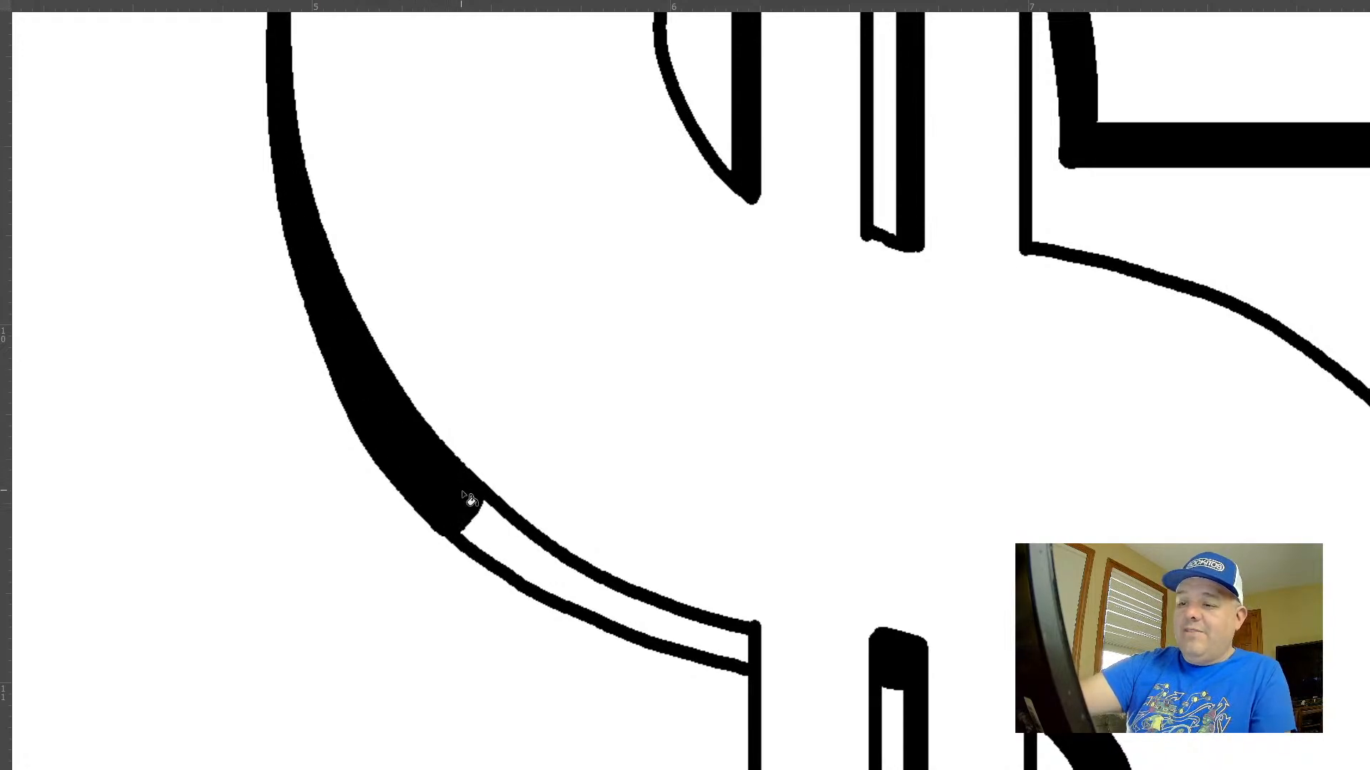
mouse_move(484, 505)
left_mouse_down()
mouse_move(645, 605)
mouse_move(753, 640)
mouse_move(619, 581)
left_mouse_up()
left_click(742, 648)
Widen the vertical shadows inside the upper half-moon and the upper slot with additional straight strokes
left_click_drag(920, 581, 819, 501)
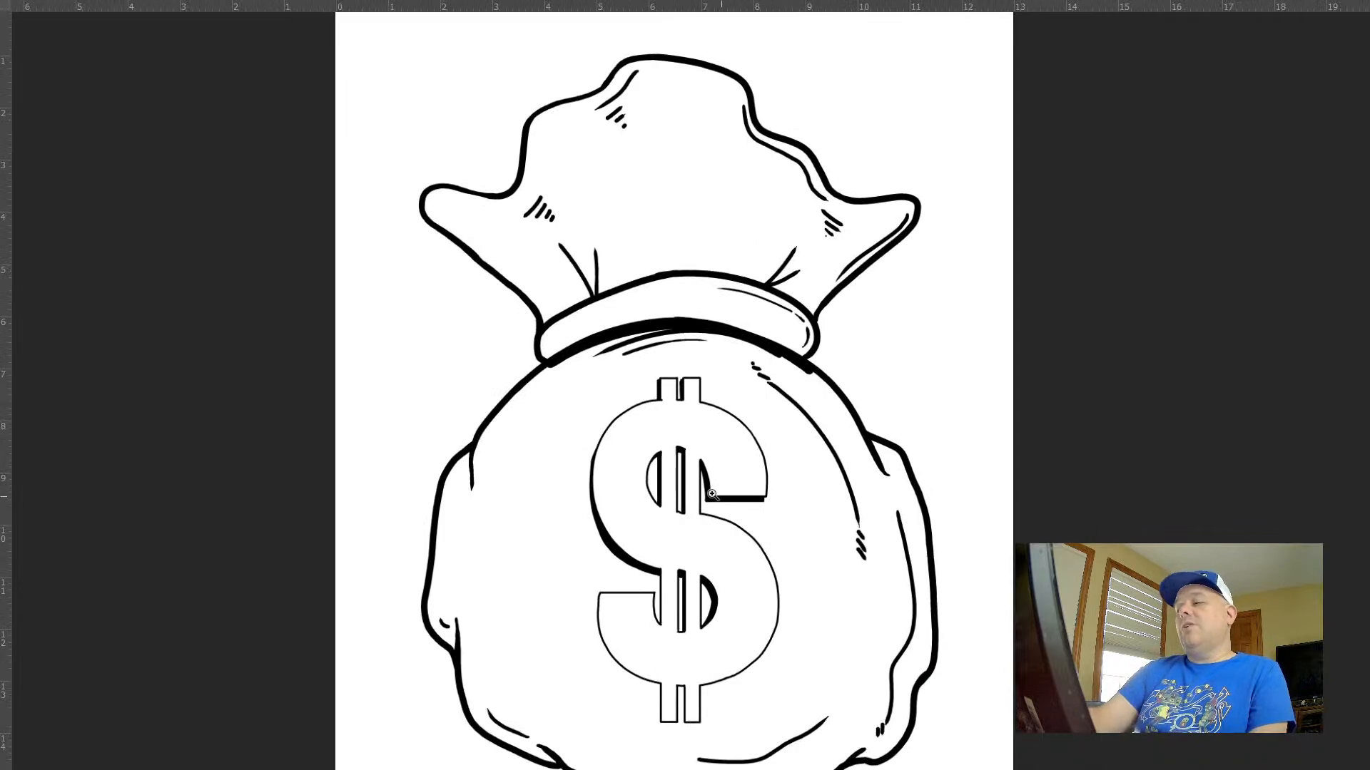
mouse_move(672, 482)
left_mouse_down()
mouse_move(709, 496)
mouse_move(727, 479)
mouse_move(713, 480)
mouse_move(719, 443)
left_mouse_up()
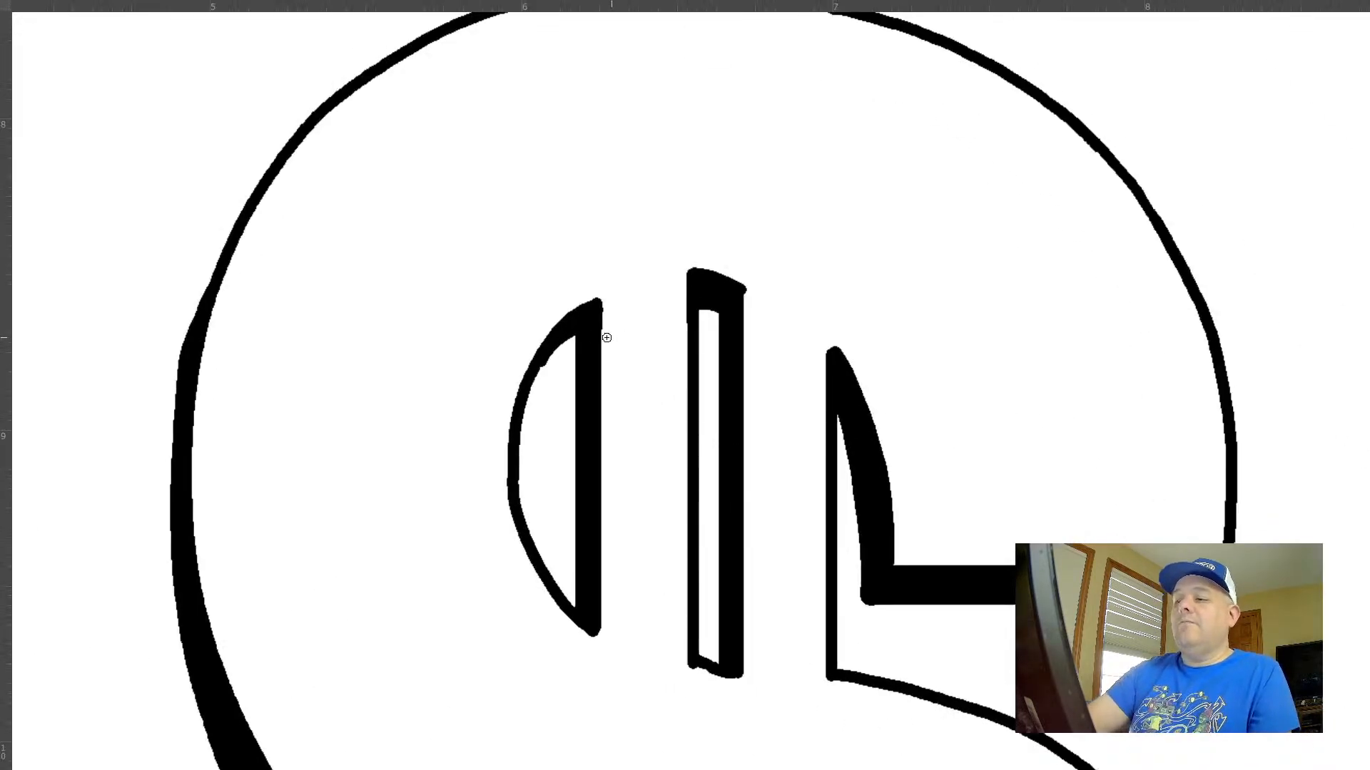
left_click_drag(574, 332, 576, 599)
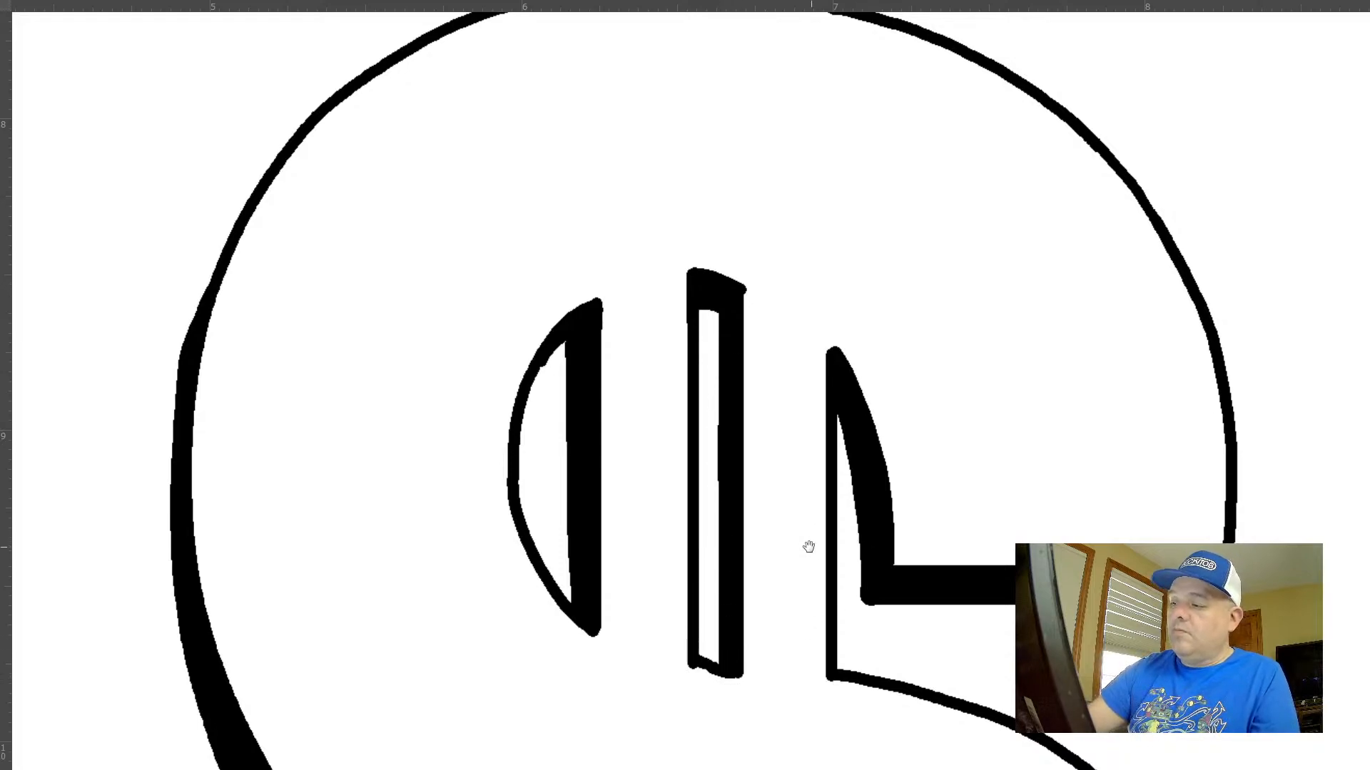
left_click(721, 294)
left_click(722, 672, "shift")
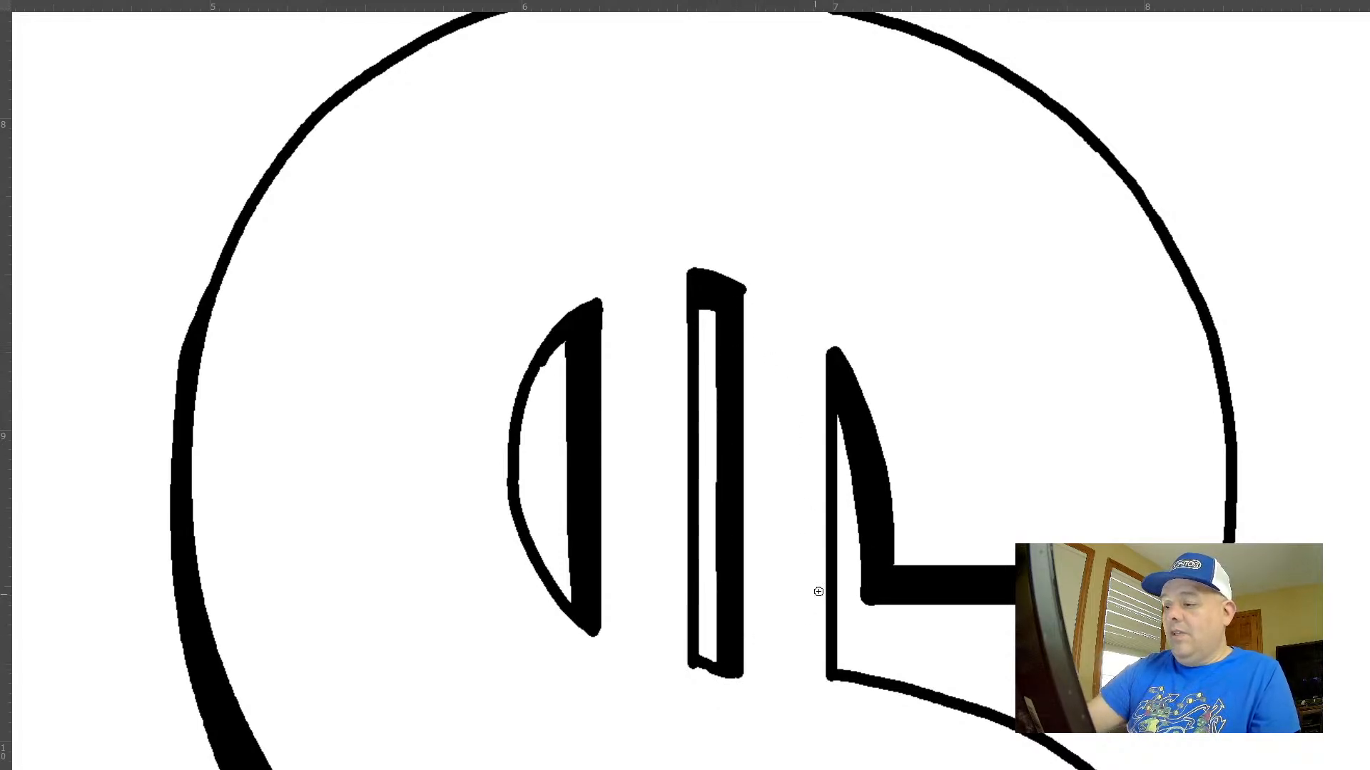
Lasso and delete the rounded bump at the inner corner of the upper arm's shadow, and clear the selection
mouse_move(881, 498)
left_mouse_down()
mouse_move(751, 362)
mouse_move(701, 346)
left_mouse_up()
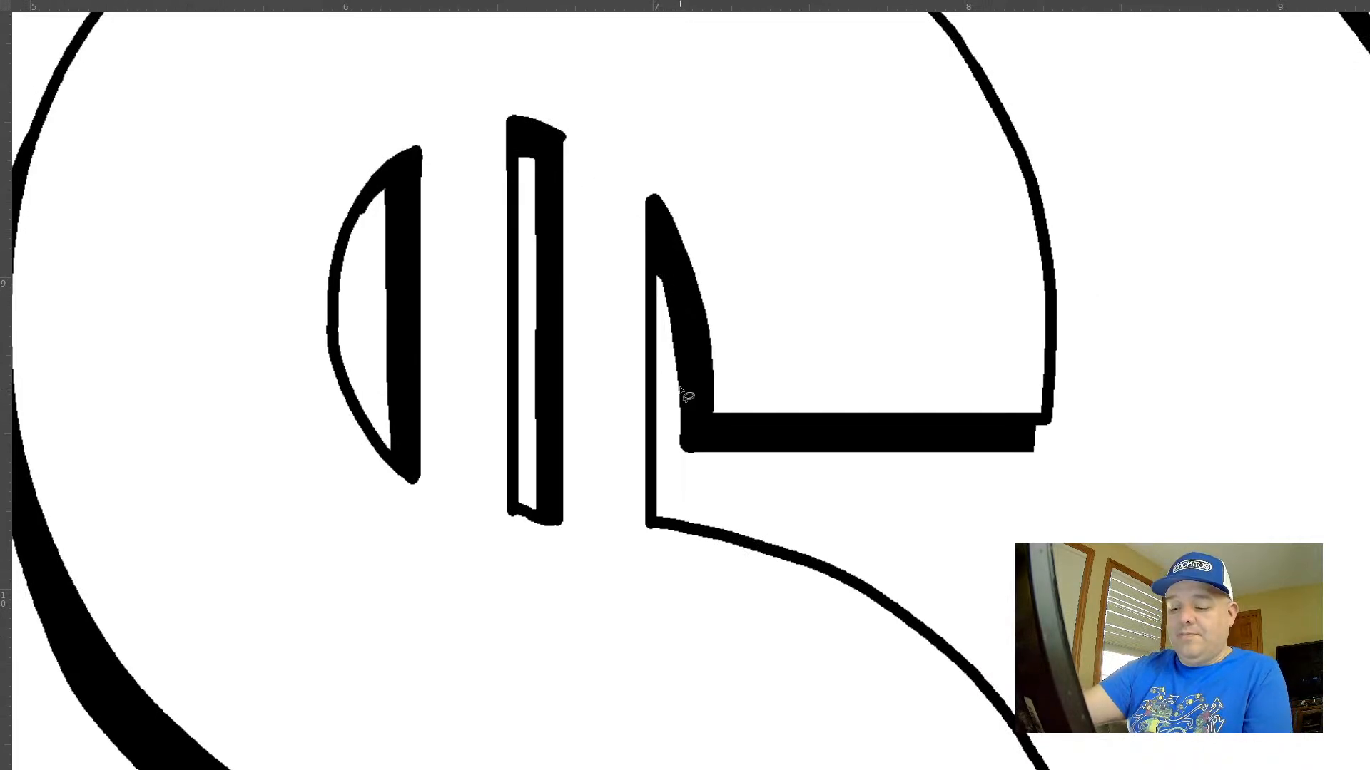
left_click_drag(683, 411, 678, 381)
key("Delete")
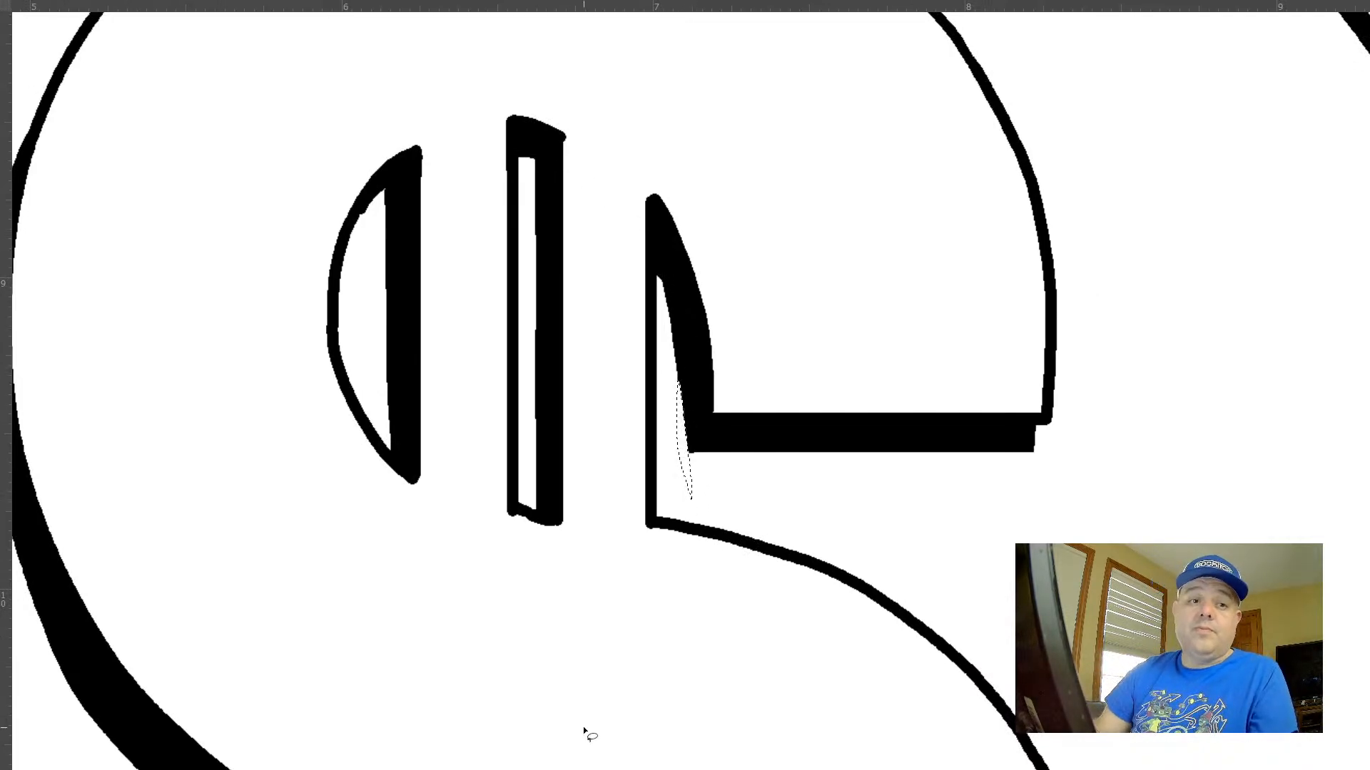
key("ctrl+d")
Thicken the outline along the outer left curve of the dollar sign's upper half with overlapping strokes and fill the gaps
left_click_drag(774, 542, 771, 285)
left_click_drag(778, 378, 757, 378)
left_click_drag(782, 391, 735, 161)
left_click_drag(862, 322, 816, 532)
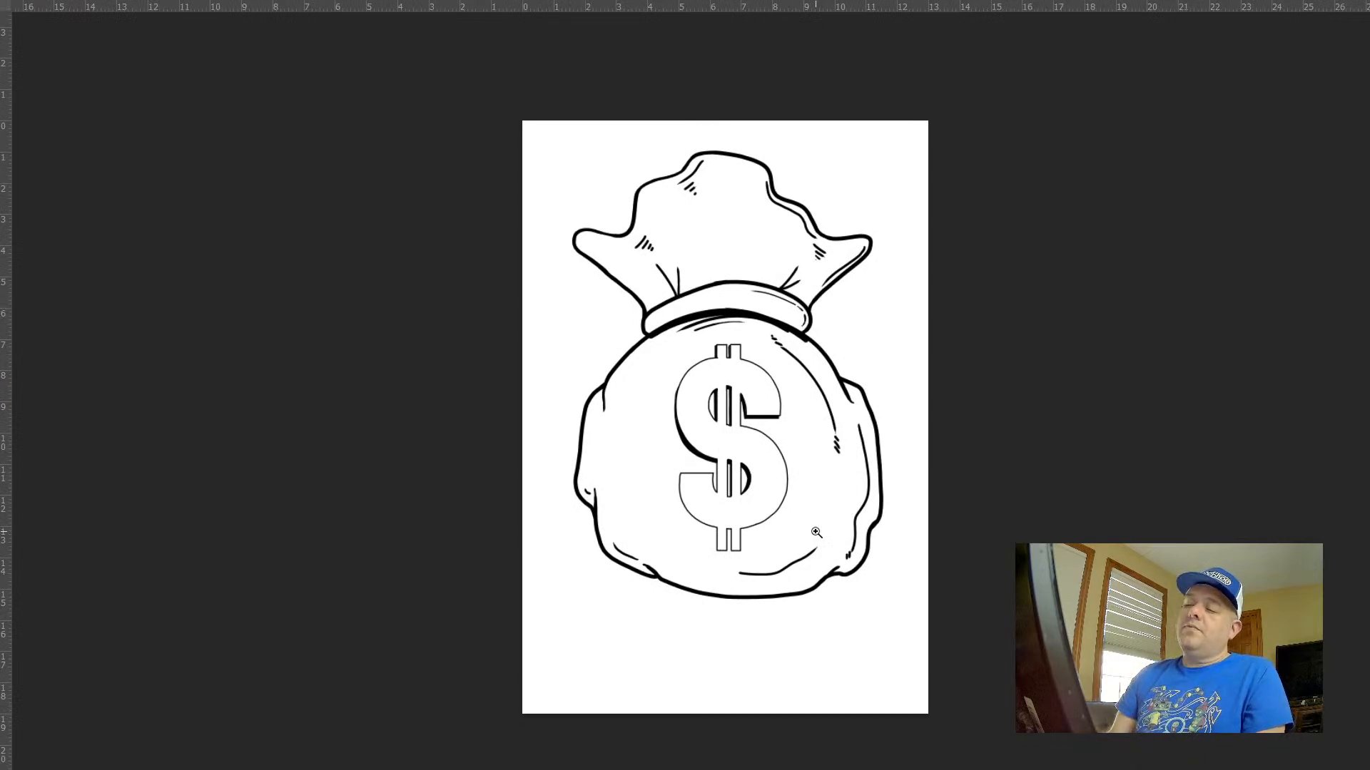
left_click_drag(719, 361, 826, 226)
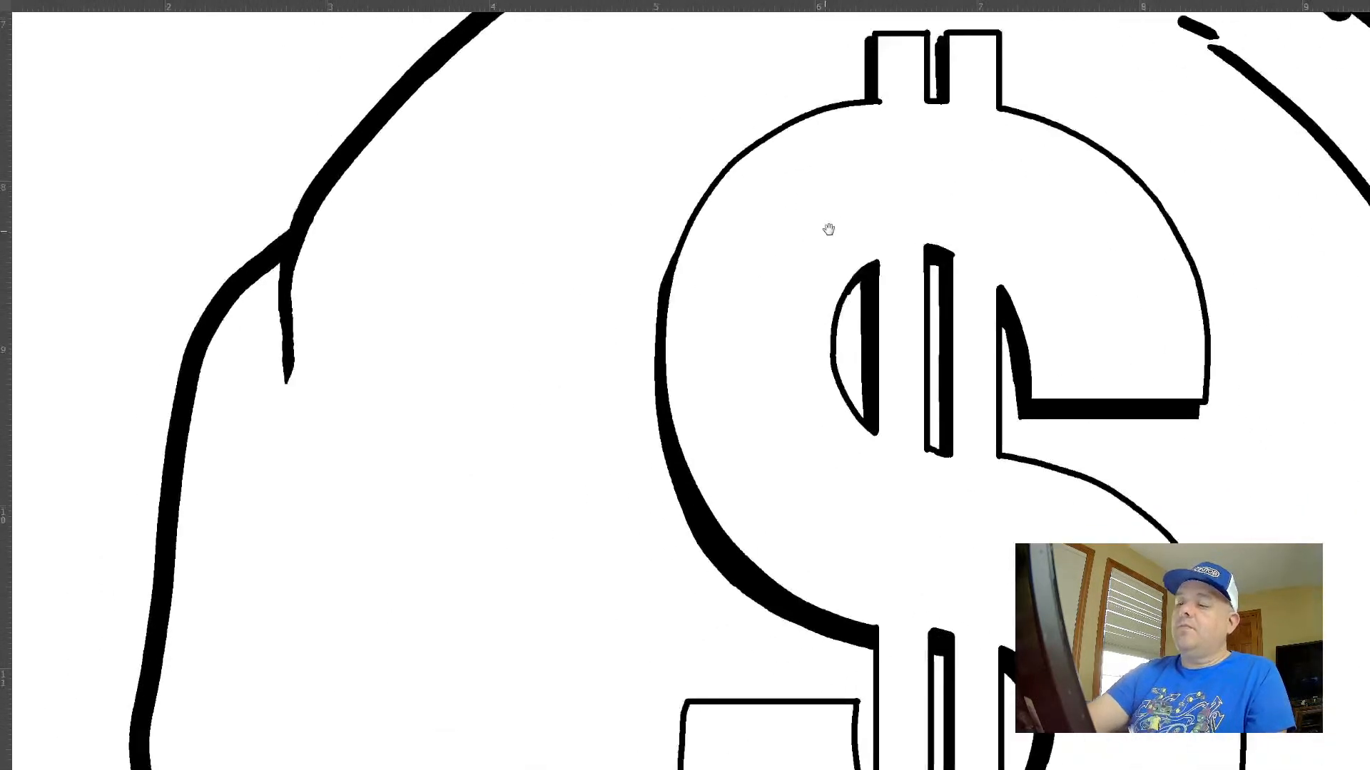
left_click(741, 178)
left_click(739, 185)
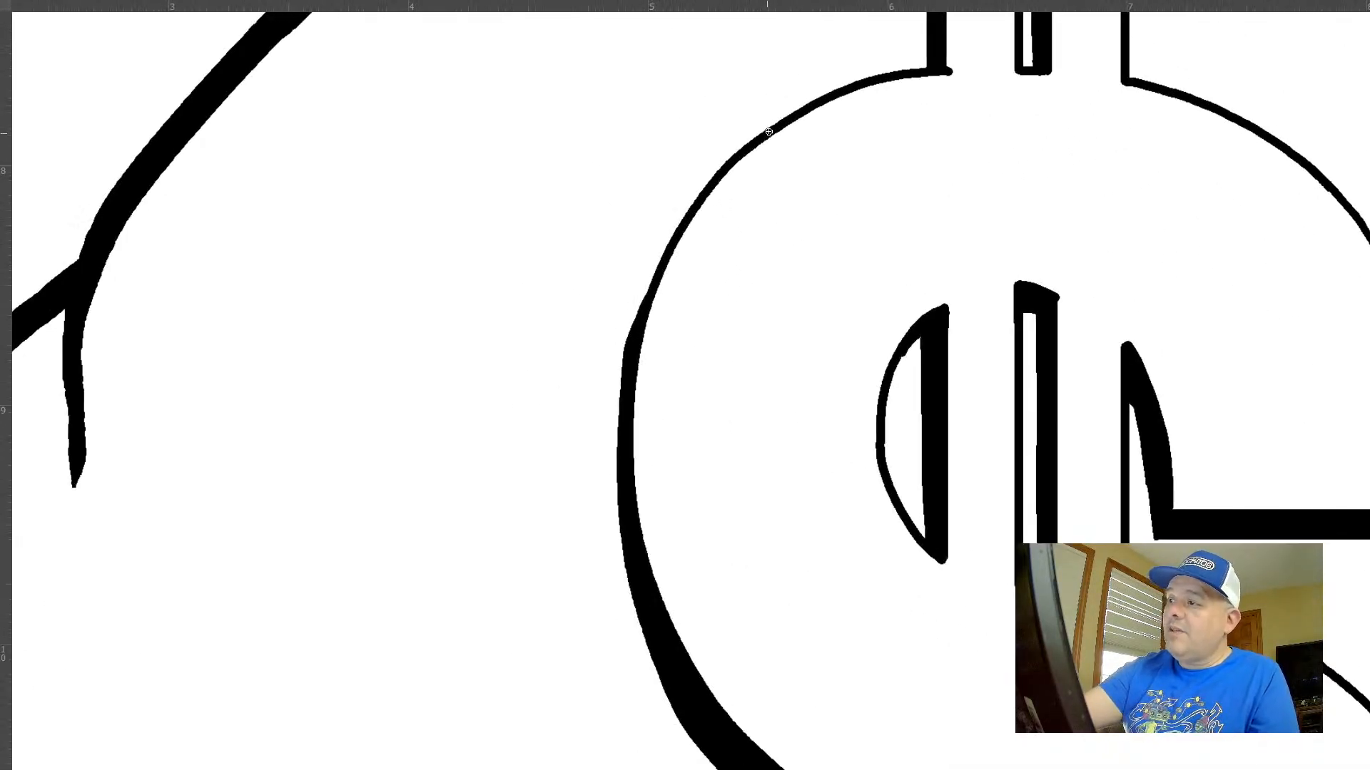
mouse_move(747, 145)
left_mouse_down()
mouse_move(672, 234)
mouse_move(613, 409)
mouse_move(676, 634)
left_mouse_up()
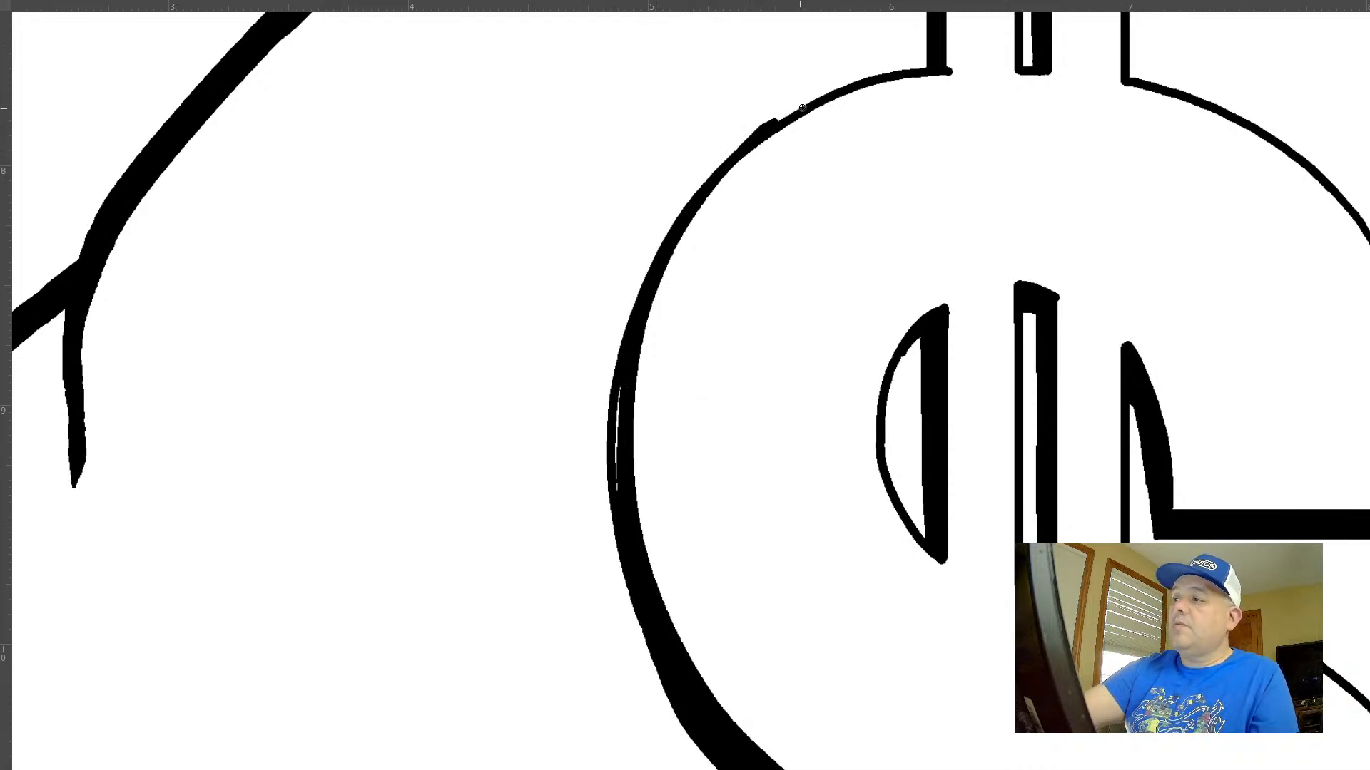
left_click_drag(615, 377, 636, 586)
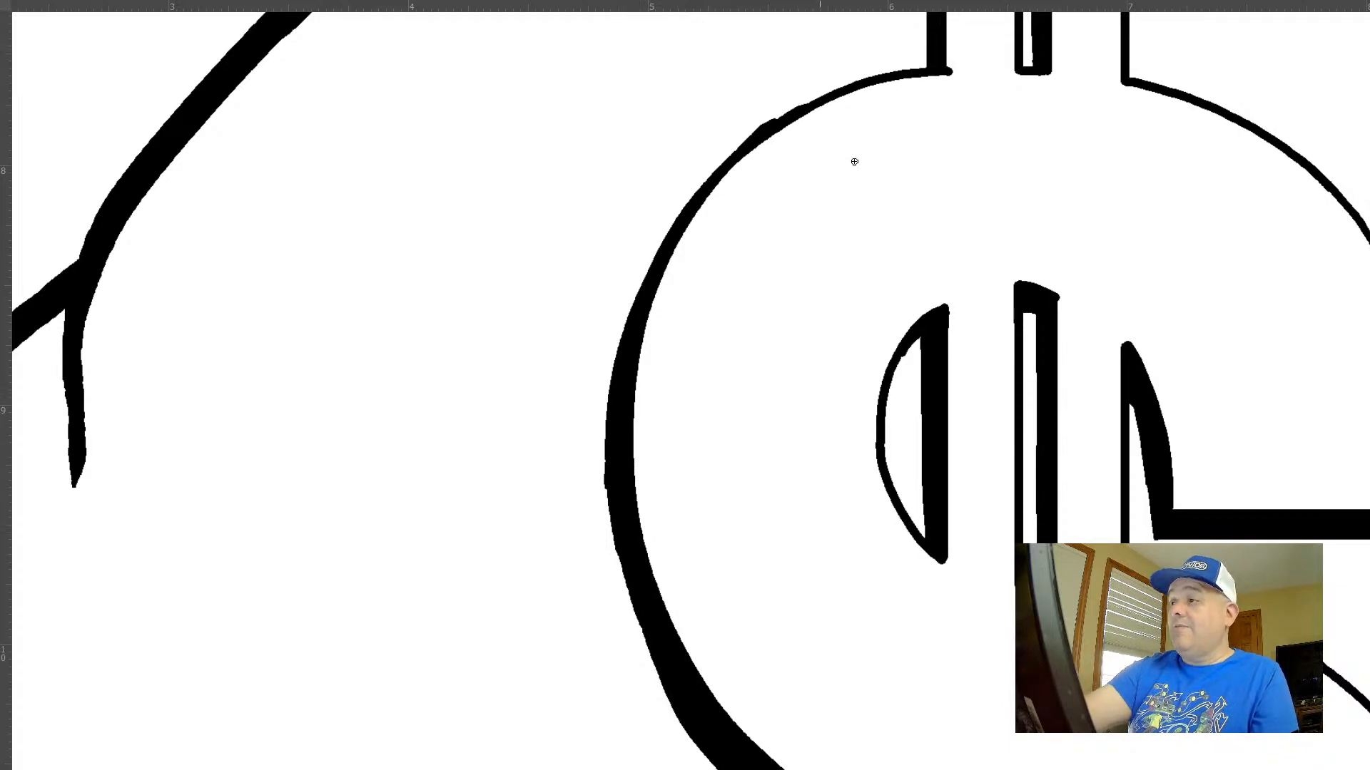
mouse_move(903, 85)
left_mouse_down()
mouse_move(794, 125)
mouse_move(661, 261)
mouse_move(623, 337)
left_mouse_up()
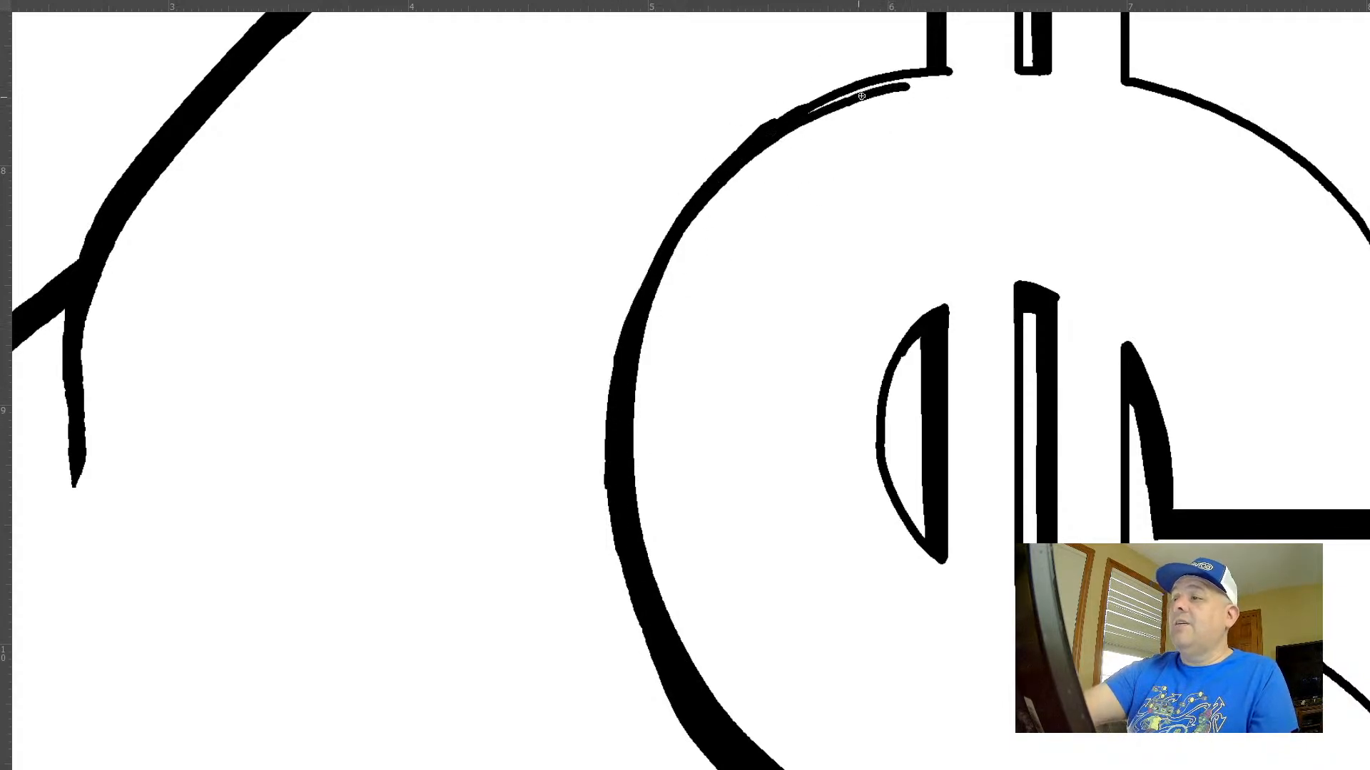
mouse_move(842, 92)
left_mouse_down()
mouse_move(729, 155)
mouse_move(605, 381)
left_mouse_up()
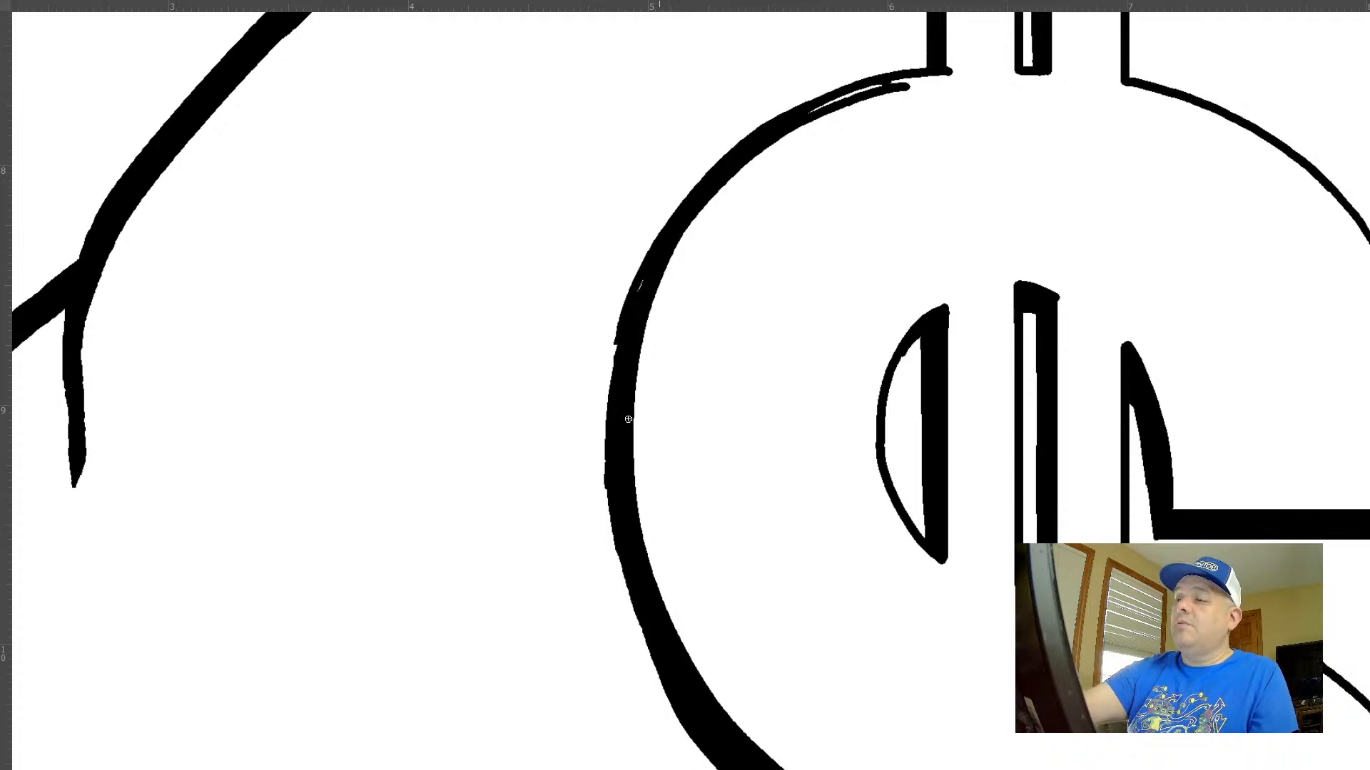
mouse_move(631, 301)
left_mouse_down()
mouse_move(608, 396)
mouse_move(620, 549)
left_mouse_up()
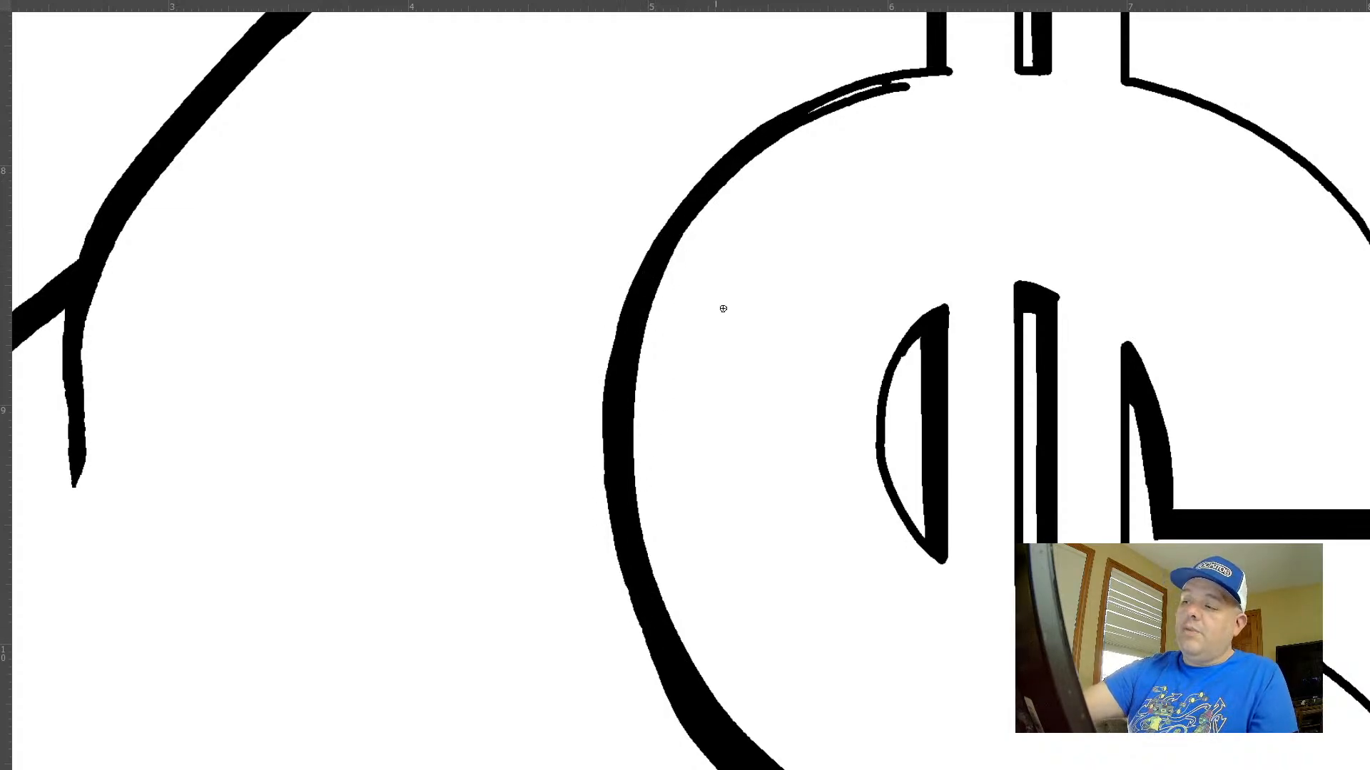
Delete the stray ink inside the dollar sign's upper left curve, keep the half-moon's shadow intact, and clear the selection
mouse_move(970, 127)
left_mouse_down()
mouse_move(843, 97)
mouse_move(780, 127)
mouse_move(739, 156)
mouse_move(665, 317)
mouse_move(976, 306)
left_mouse_up()
key("Delete")
key("ctrl+shift+a")
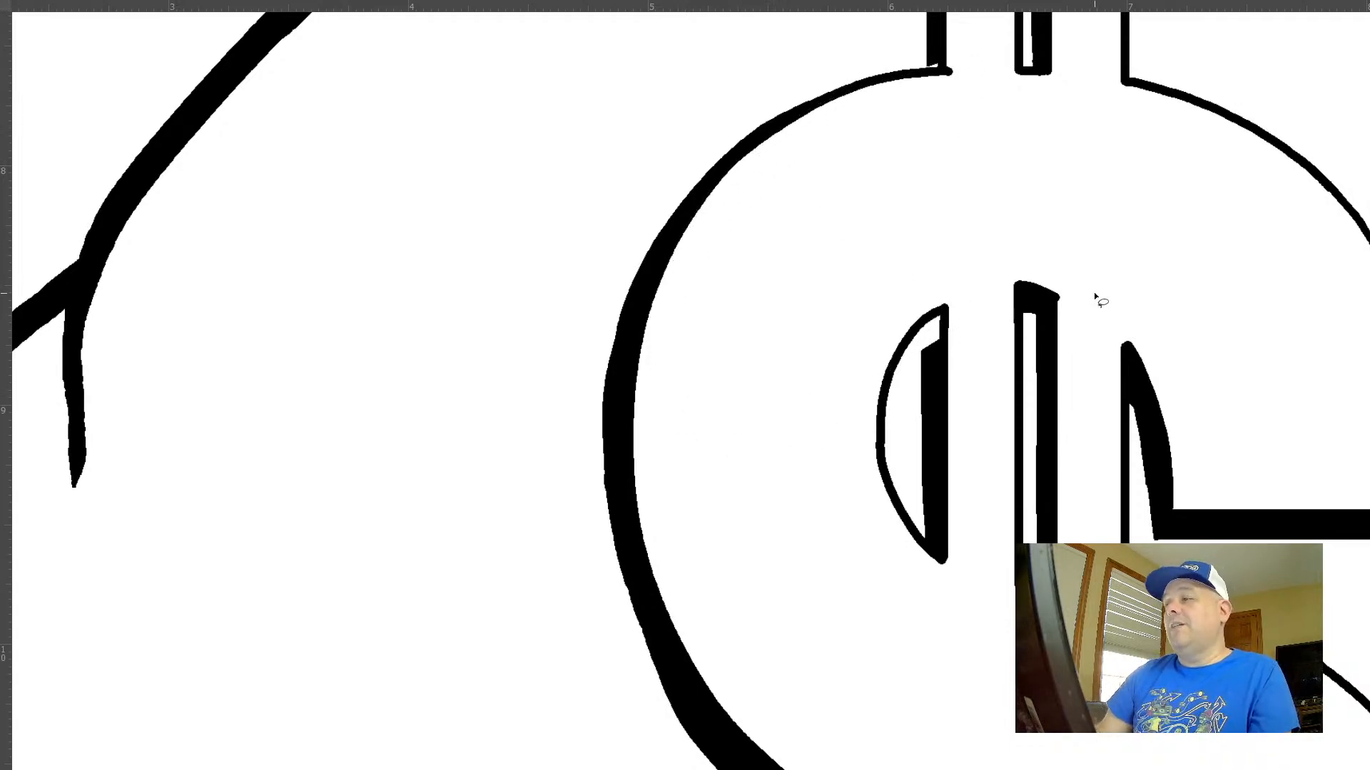
left_click_drag(998, 282, 821, 543)
key("Delete")
key("ctrl+shift+a")
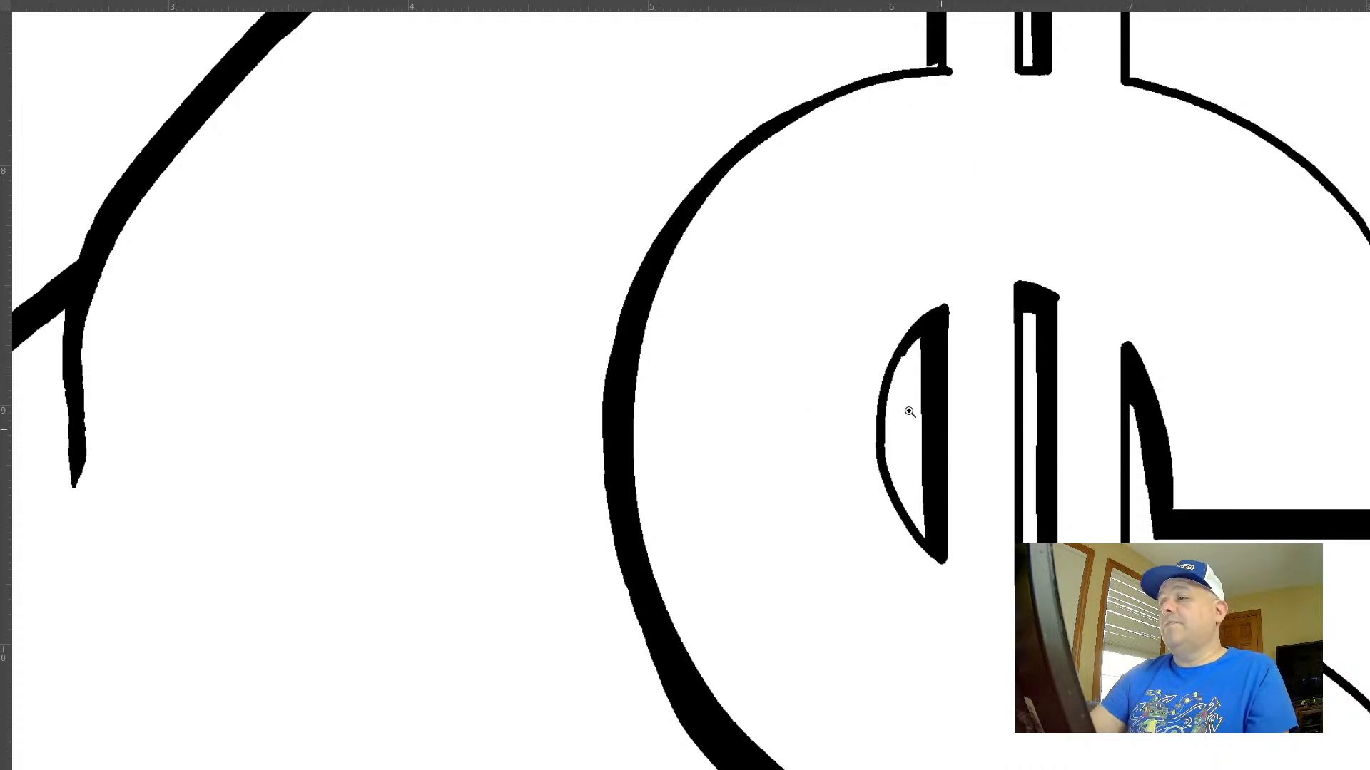
Build up the outer left curve's shadow with a larger brush, from the upper curve down toward the vertical bar
left_click_drag(909, 412, 884, 385)
left_click_drag(955, 212, 1033, 287)
key("b")
mouse_move(795, 426)
left_mouse_down()
mouse_move(789, 439)
mouse_move(842, 431)
left_mouse_up()
left_click_drag(878, 490, 809, 428)
mouse_move(900, 469)
left_mouse_down()
mouse_move(824, 371)
mouse_move(738, 153)
left_mouse_up()
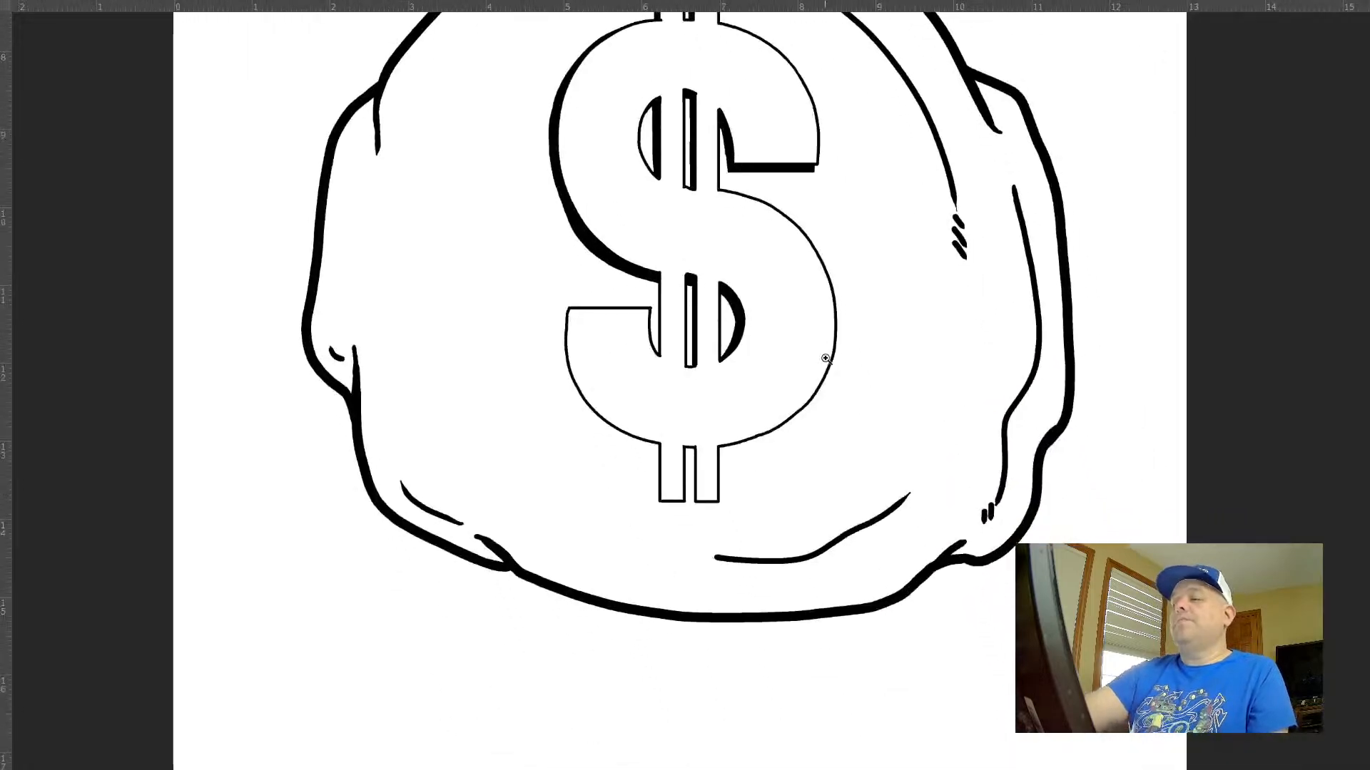
left_click_drag(826, 358, 776, 331)
left_click_drag(802, 416, 754, 474)
left_click_drag(646, 342, 741, 379)
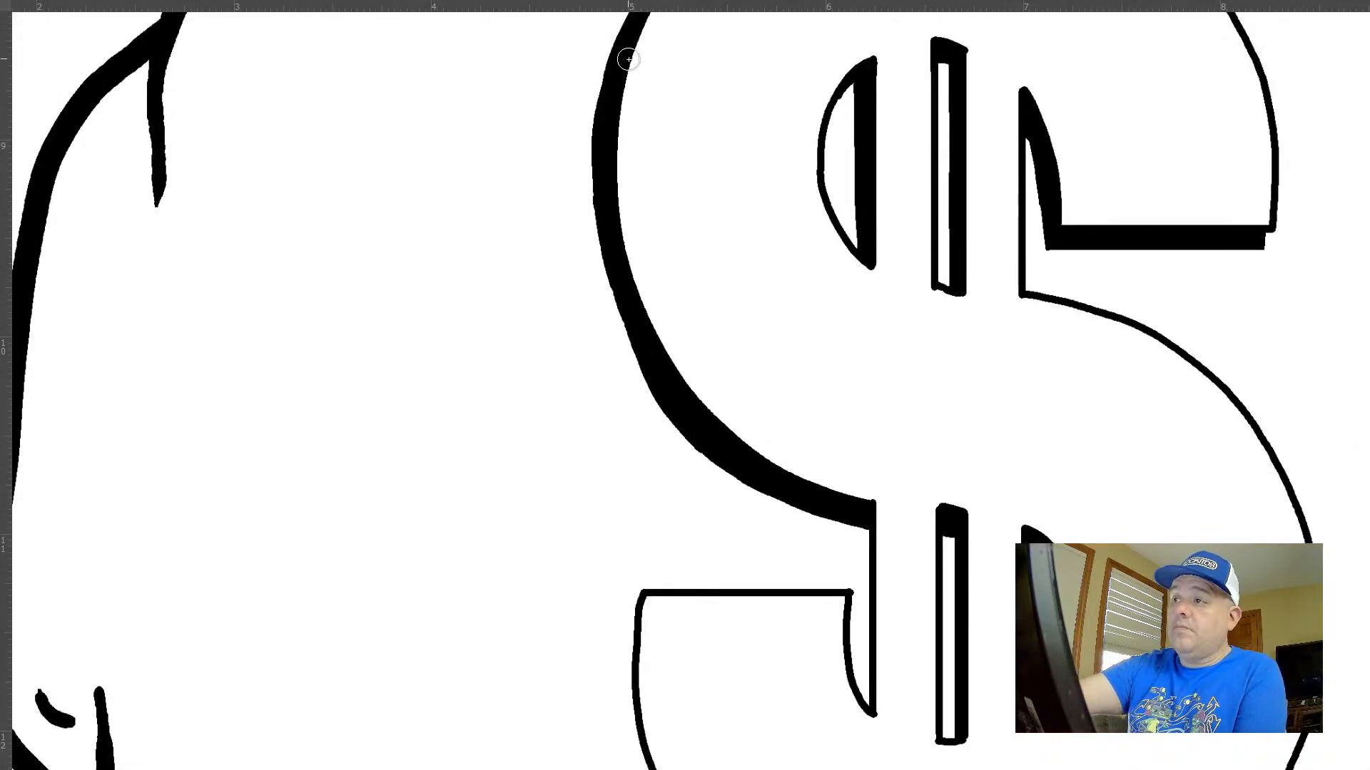
left_click_drag(654, 144, 624, 253)
left_click_drag(664, 55, 579, 193)
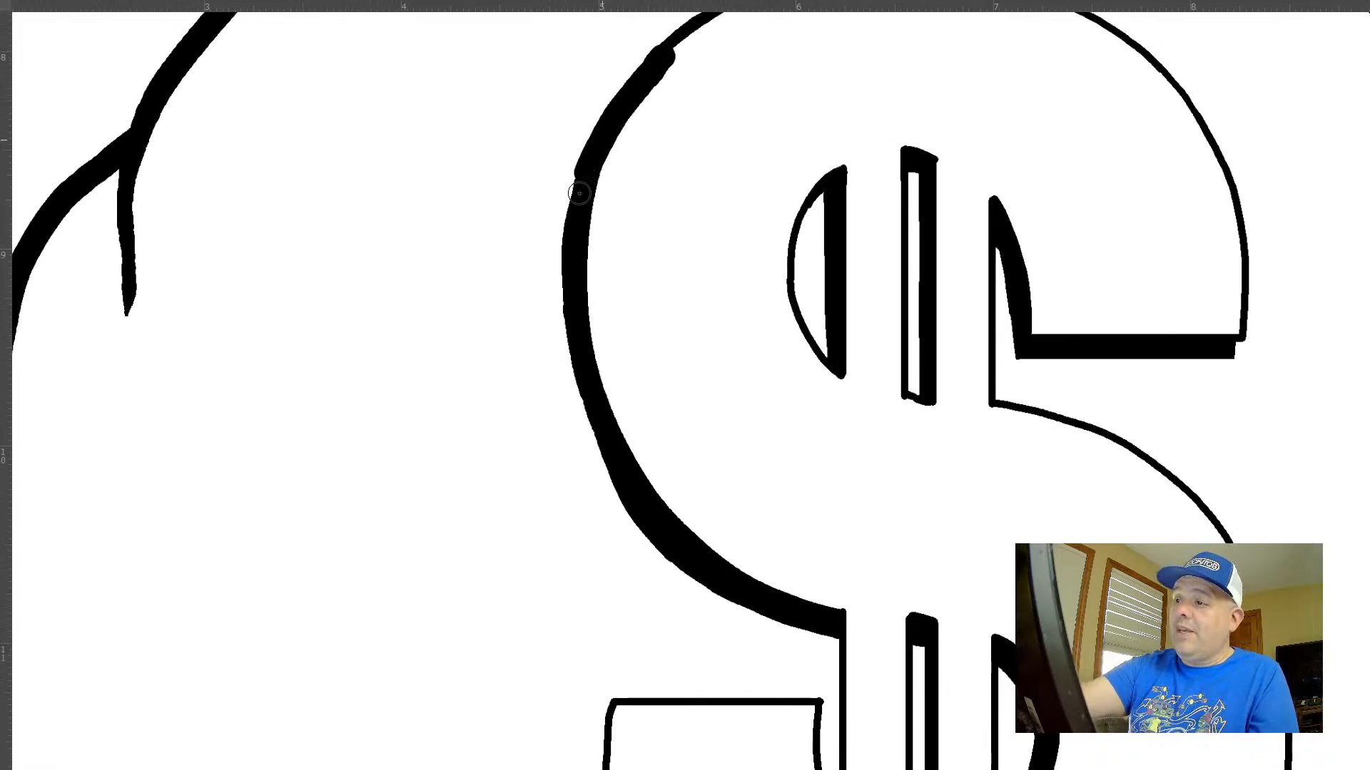
key("ctrl+z")
mouse_move(689, 41)
left_mouse_down()
mouse_move(649, 76)
mouse_move(571, 300)
mouse_move(640, 525)
mouse_move(821, 627)
left_mouse_up()
mouse_move(689, 46)
left_mouse_down()
mouse_move(619, 118)
mouse_move(565, 269)
mouse_move(594, 453)
mouse_move(641, 491)
left_mouse_up()
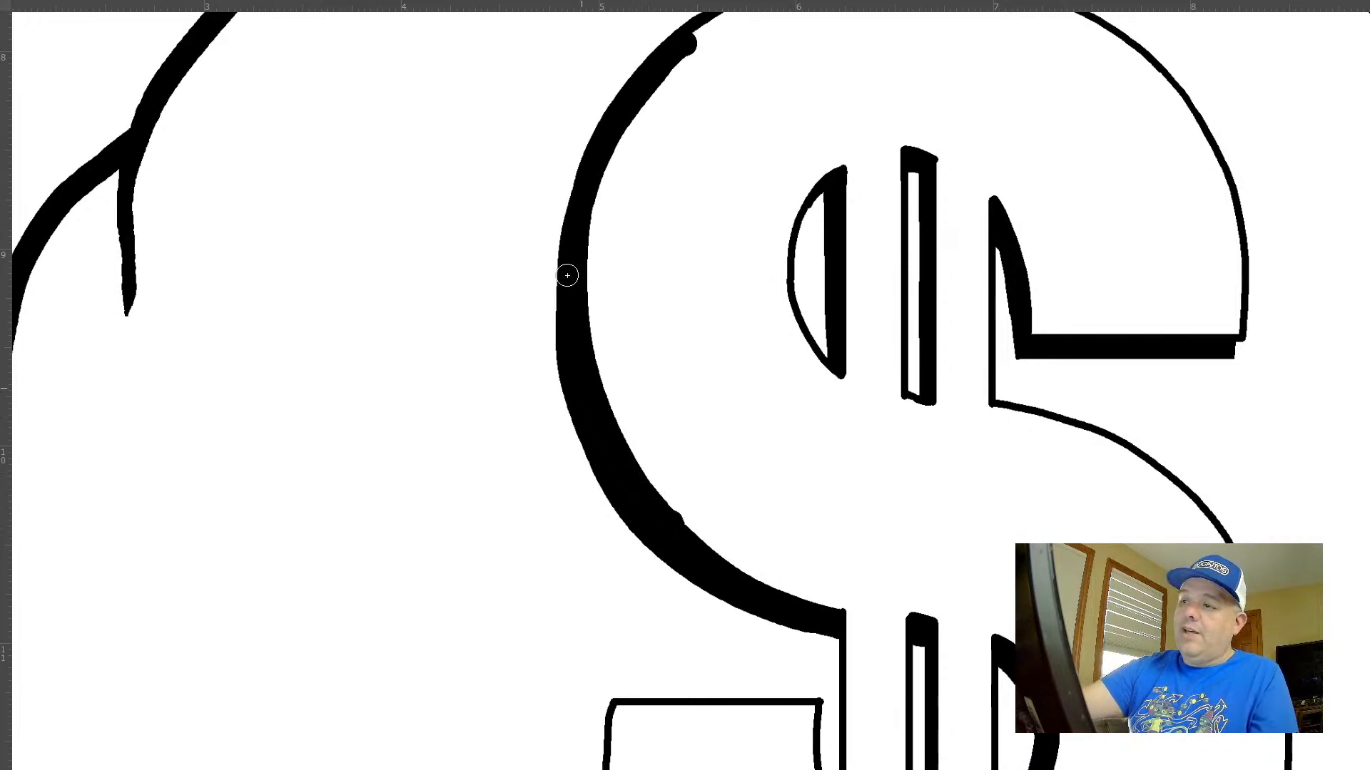
Extend the thick outer shadow up to the top vertical bar and smooth its outer edge, undoing uneven strokes
left_click_drag(567, 276, 680, 69)
left_click_drag(714, 181, 704, 266)
key("ctrl+z")
mouse_move(721, 95)
left_mouse_down()
mouse_move(615, 198)
mouse_move(551, 379)
mouse_move(665, 646)
left_mouse_up()
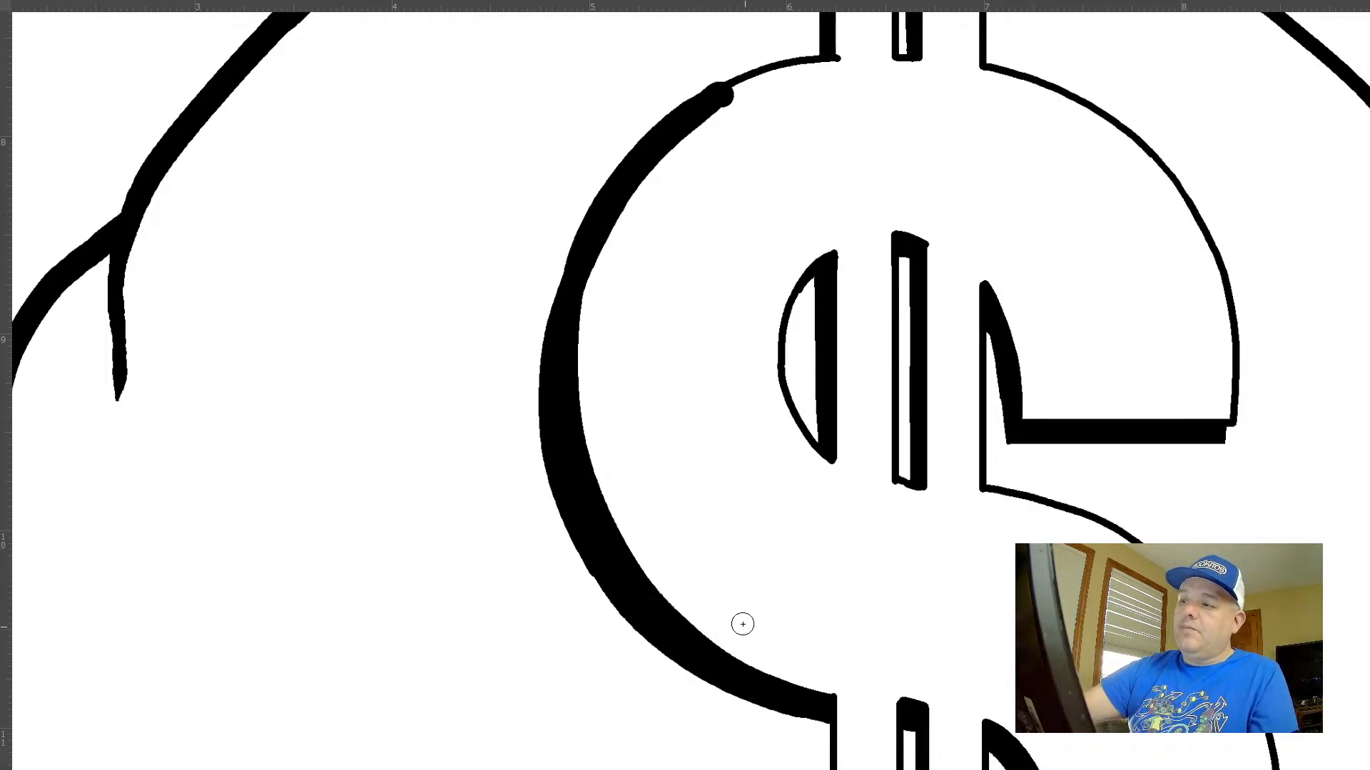
key("ctrl+z")
left_click_drag(781, 682, 675, 629)
mouse_move(555, 435)
left_mouse_down()
mouse_move(554, 314)
mouse_move(600, 191)
mouse_move(752, 72)
mouse_move(844, 60)
mouse_move(705, 110)
mouse_move(637, 170)
mouse_move(555, 417)
left_mouse_up()
key("ctrl+z")
key("ctrl+z")
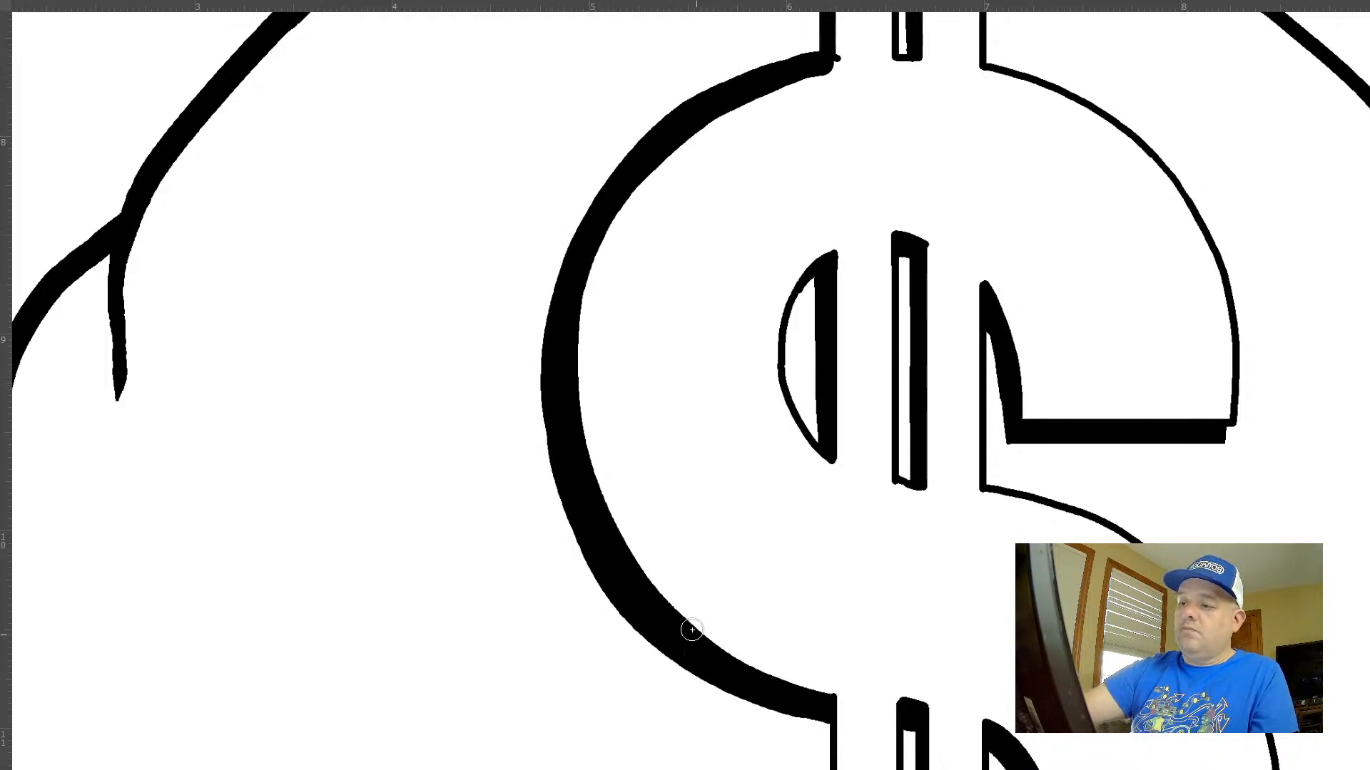
left_click_drag(563, 465, 563, 477)
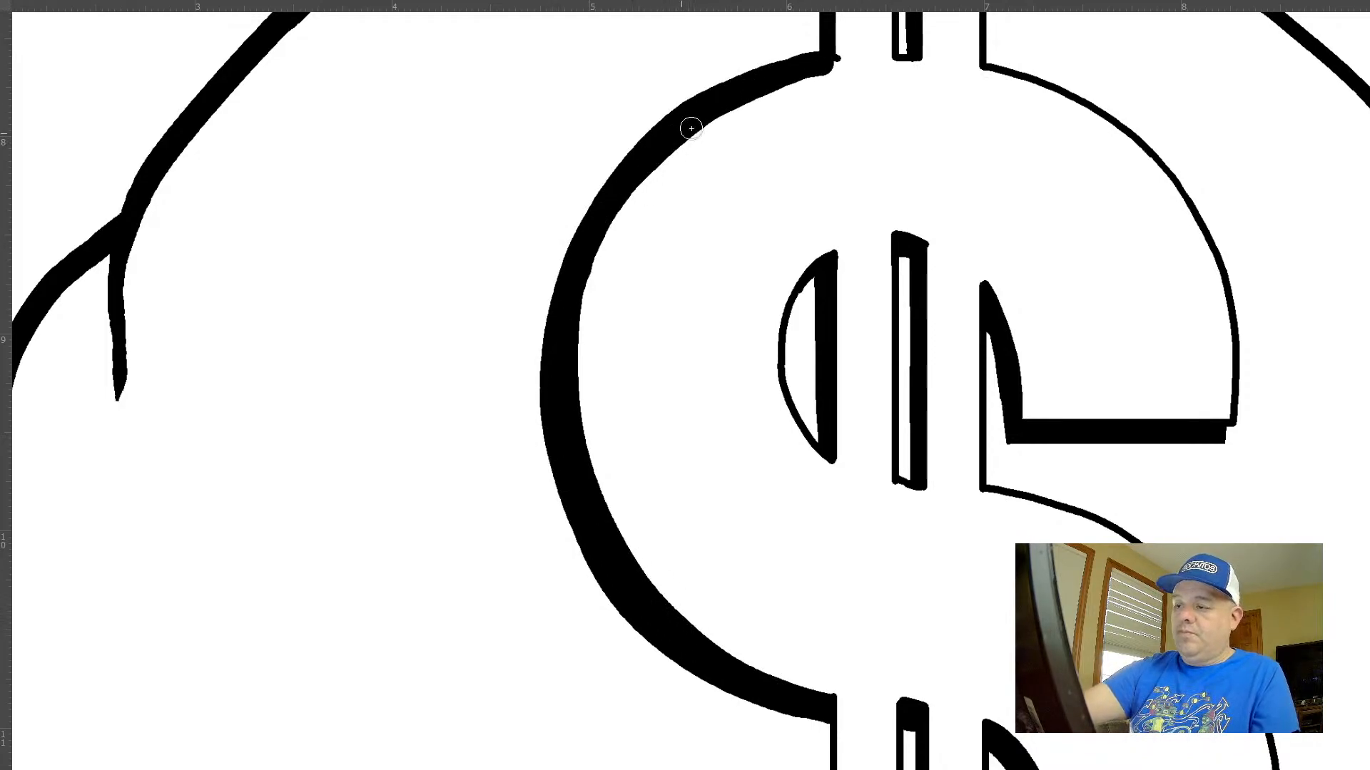
Select the dollar sign's interior on Layer 4 with Layer 5 hidden, then delete the shadow overspill within it from Layer 5
key("f")
left_click(1093, 482)
left_click(1149, 511)
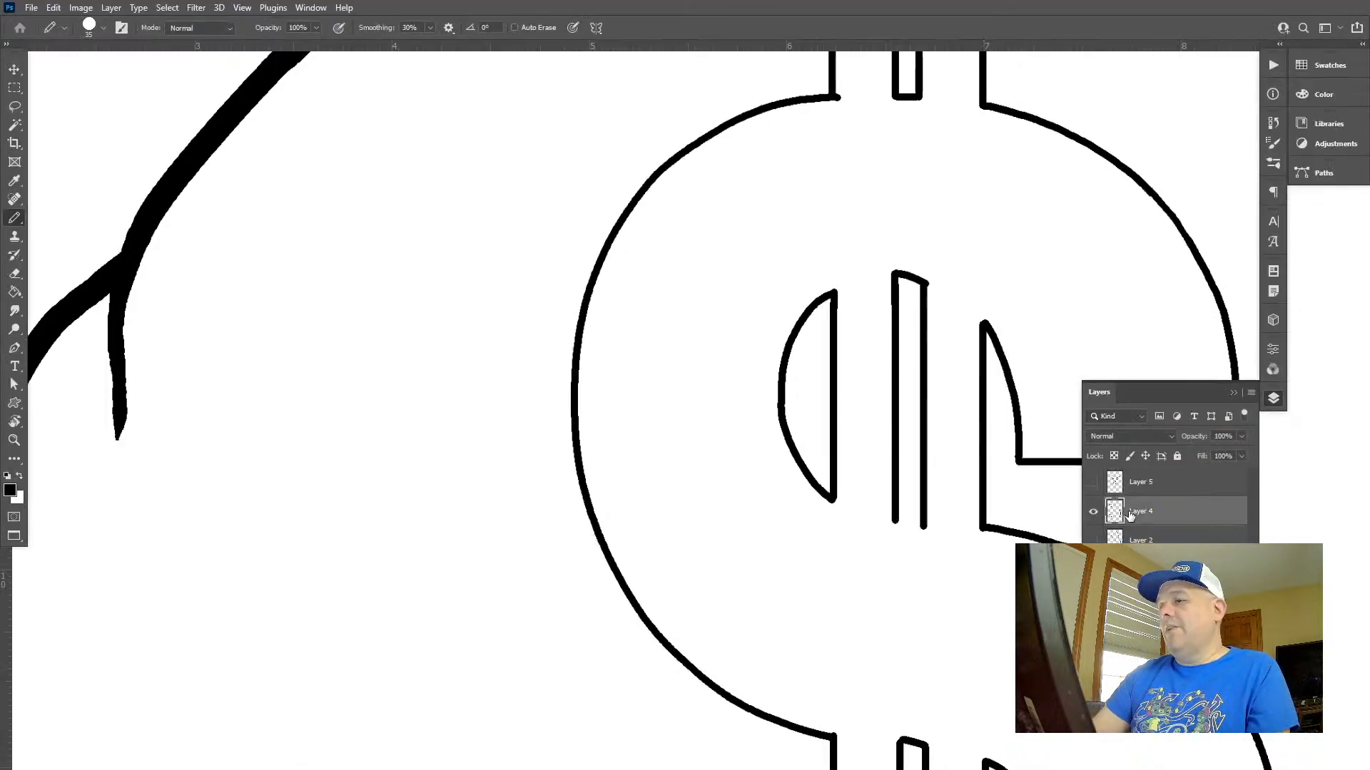
key("w")
left_click(764, 528)
key("ctrl+d")
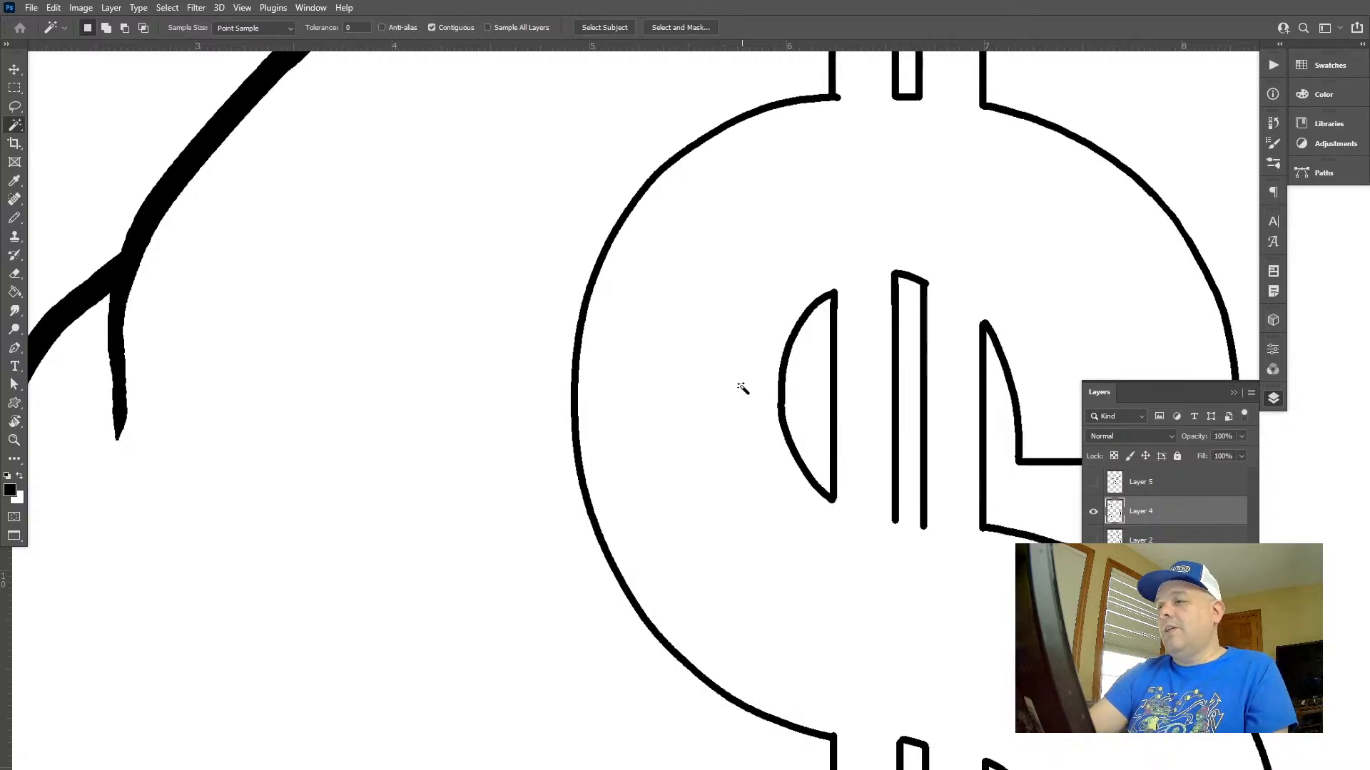
left_click(742, 389)
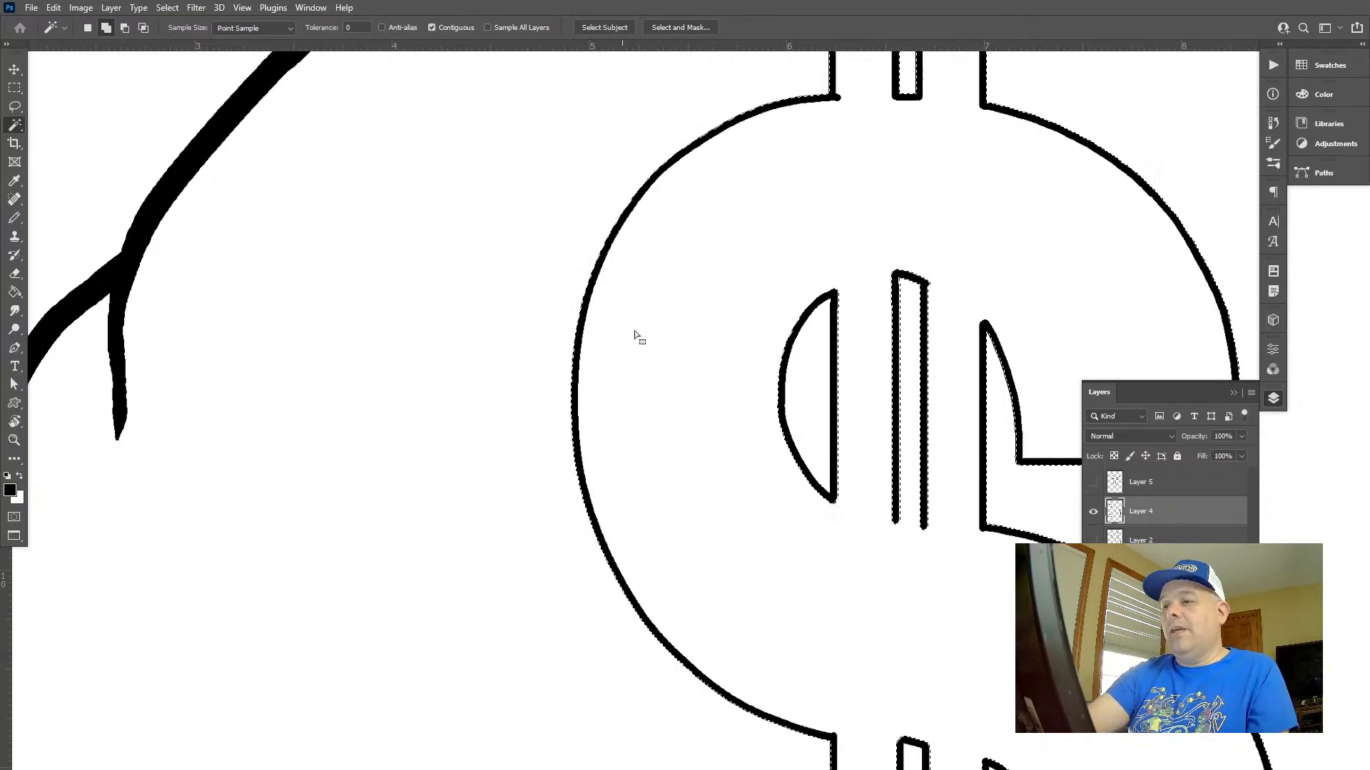
left_click(1142, 482)
left_click(1093, 482)
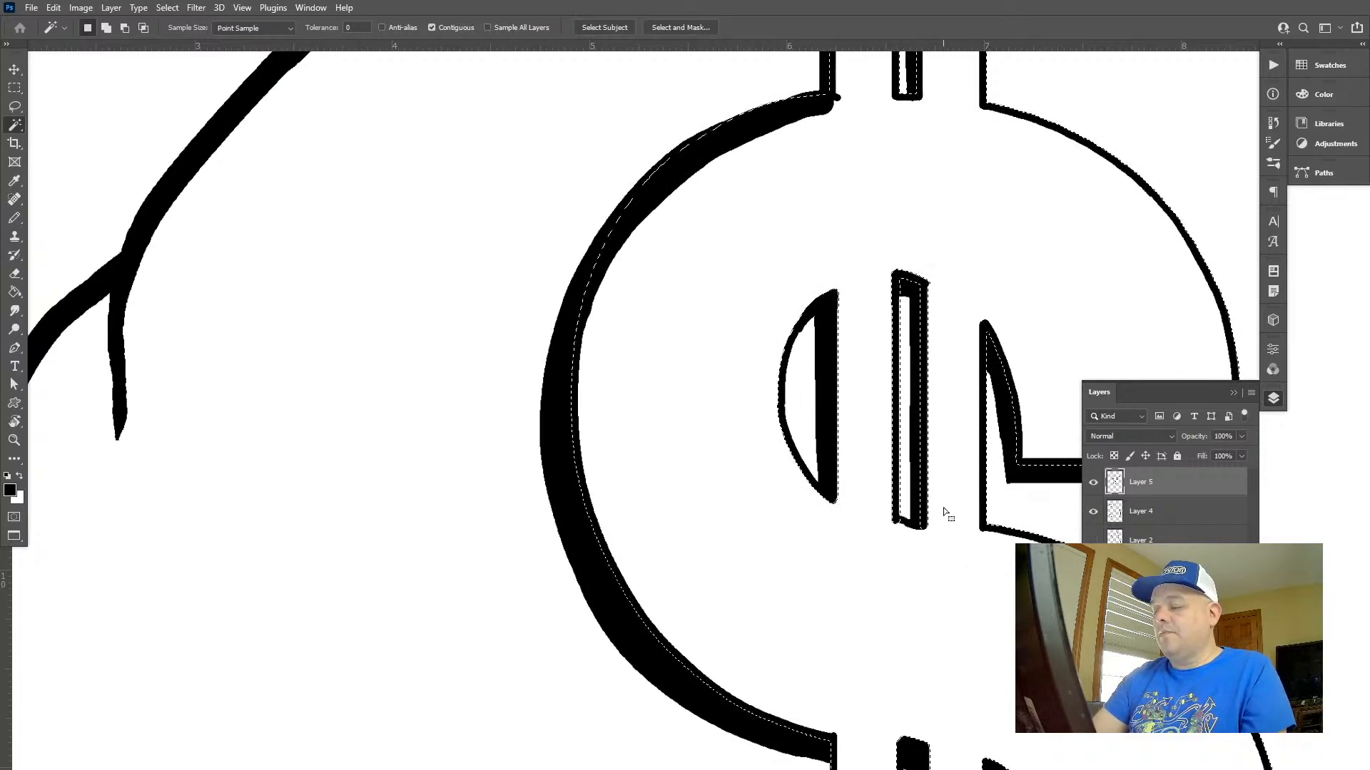
key("m")
mouse_move(872, 228)
left_mouse_down()
mouse_move(934, 584)
mouse_move(950, 599)
mouse_move(819, 500)
left_mouse_up()
key("Delete")
key("ctrl+d")
Thicken the crescent shadow inside the lower half-moon with a wide curved stroke, redoing the first attempt
key("z")
left_click_drag(895, 521, 773, 427)
left_click_drag(802, 474, 777, 399)
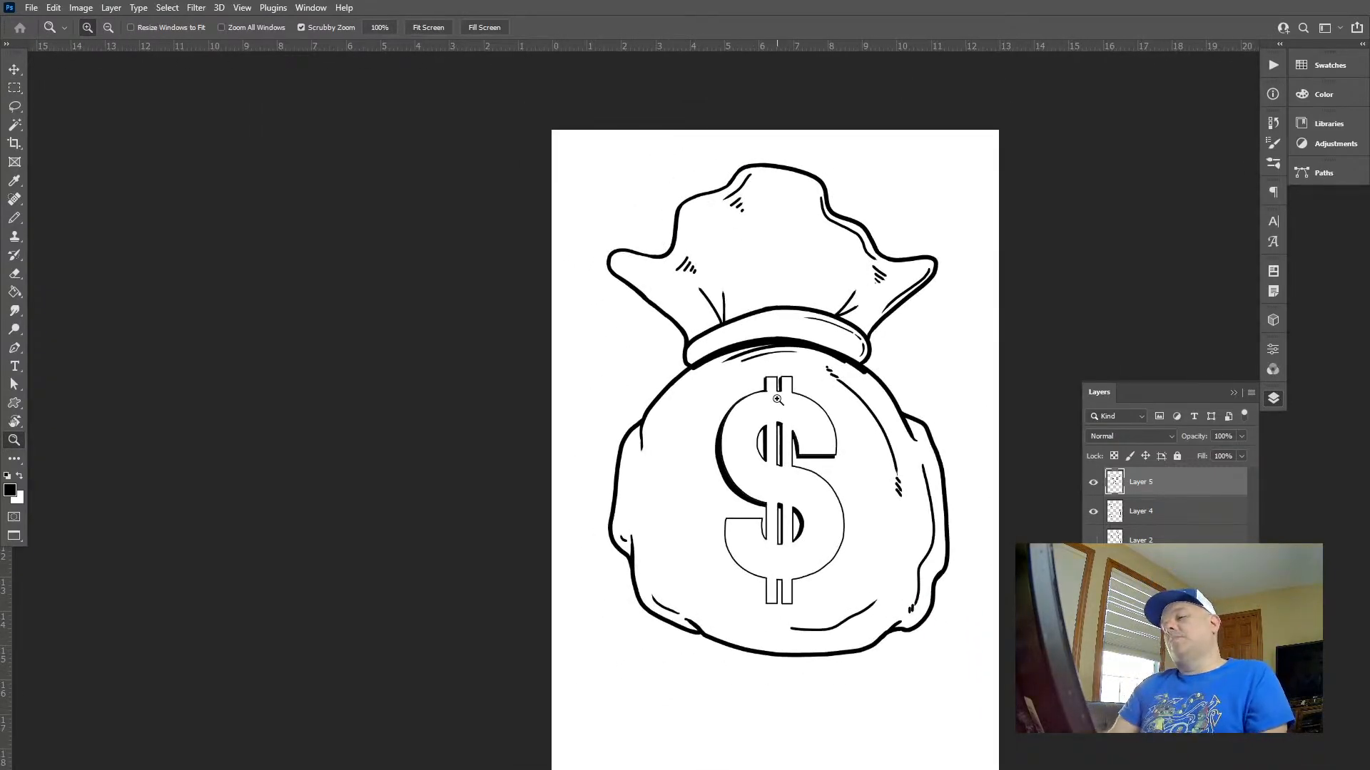
left_click_drag(803, 522, 933, 630)
key("b")
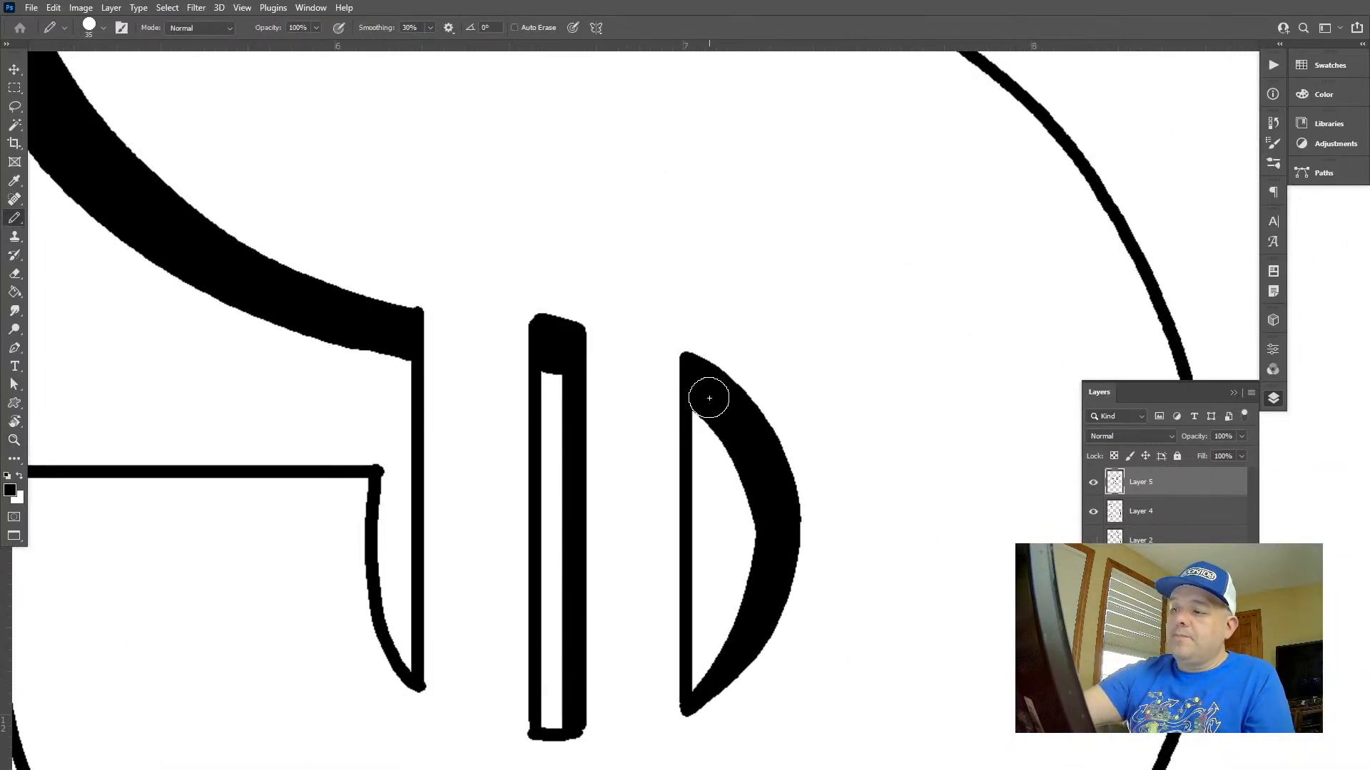
mouse_move(709, 398)
left_mouse_down()
mouse_move(758, 530)
mouse_move(759, 601)
mouse_move(707, 689)
left_mouse_up()
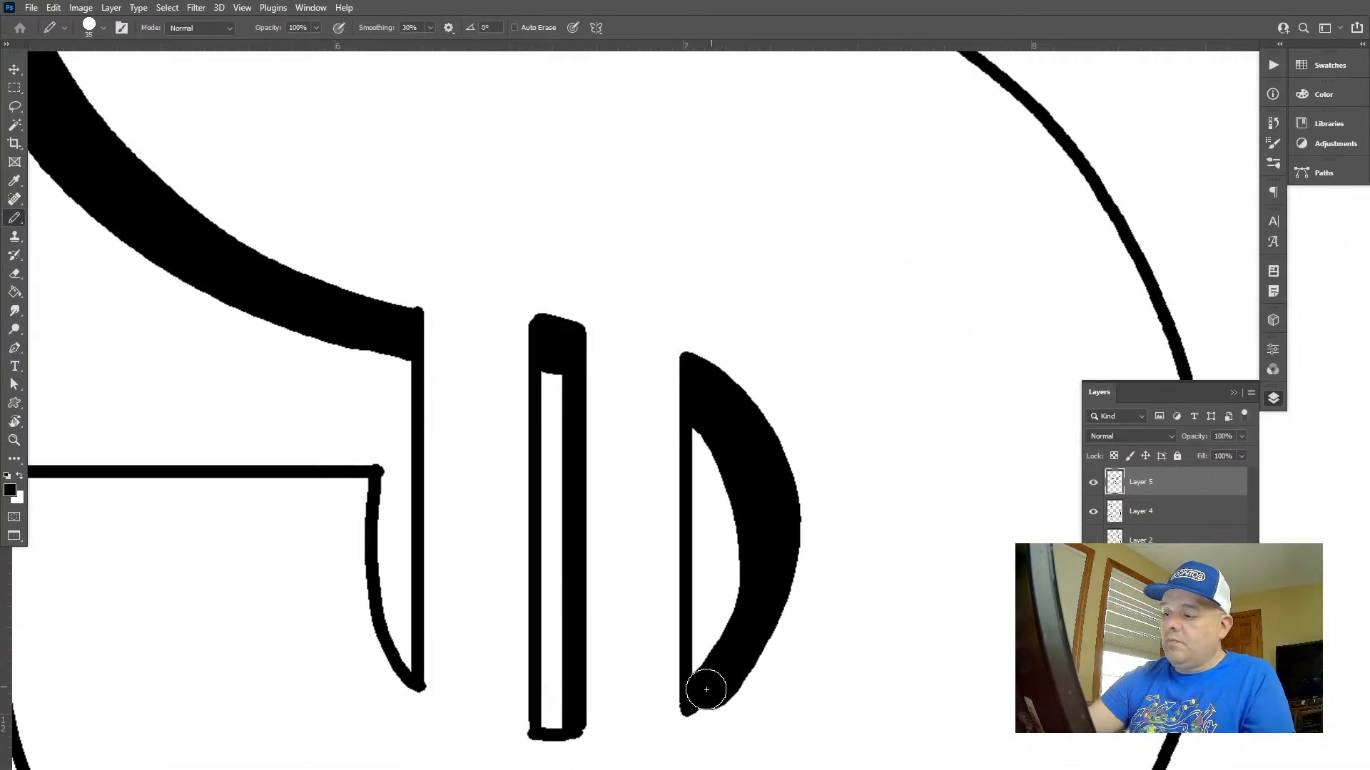
key("ctrl+z")
mouse_move(703, 404)
left_mouse_down()
mouse_move(749, 516)
mouse_move(743, 625)
mouse_move(705, 700)
left_mouse_up()
Select the area outside the lower half-moon using Layer 4's outline, delete the crescent's overspill from Layer 5, and clear the selection
left_click(1127, 523)
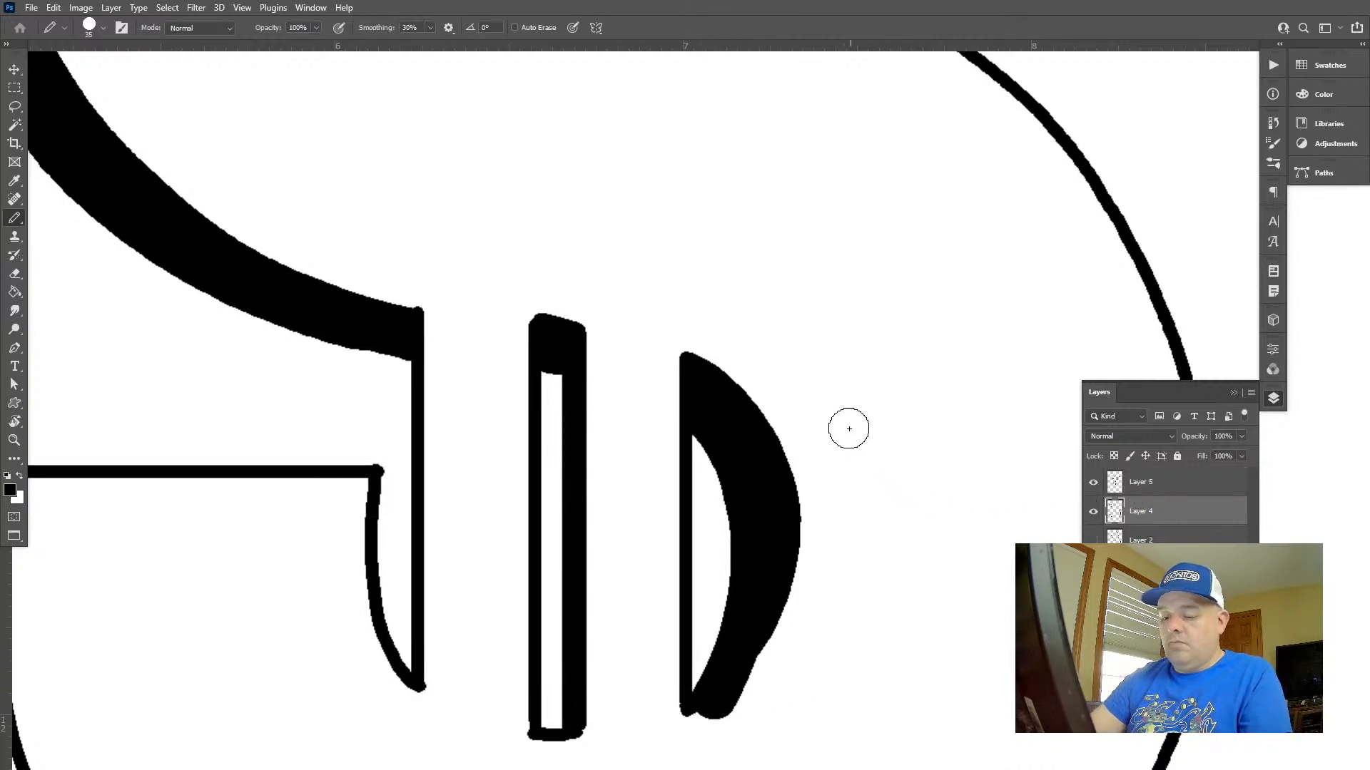
key("l")
mouse_move(754, 467)
left_mouse_down()
mouse_move(786, 749)
mouse_move(926, 493)
left_mouse_up()
key("w")
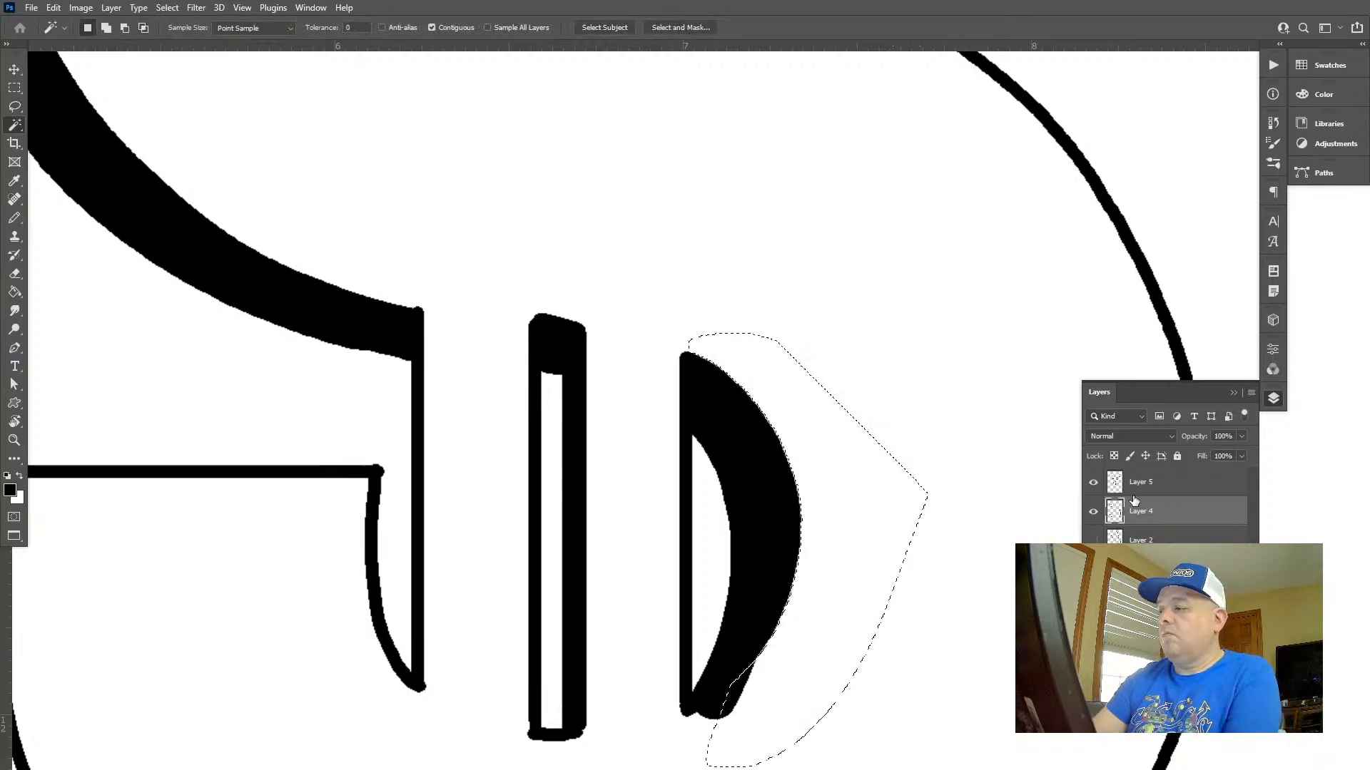
left_click(1153, 490)
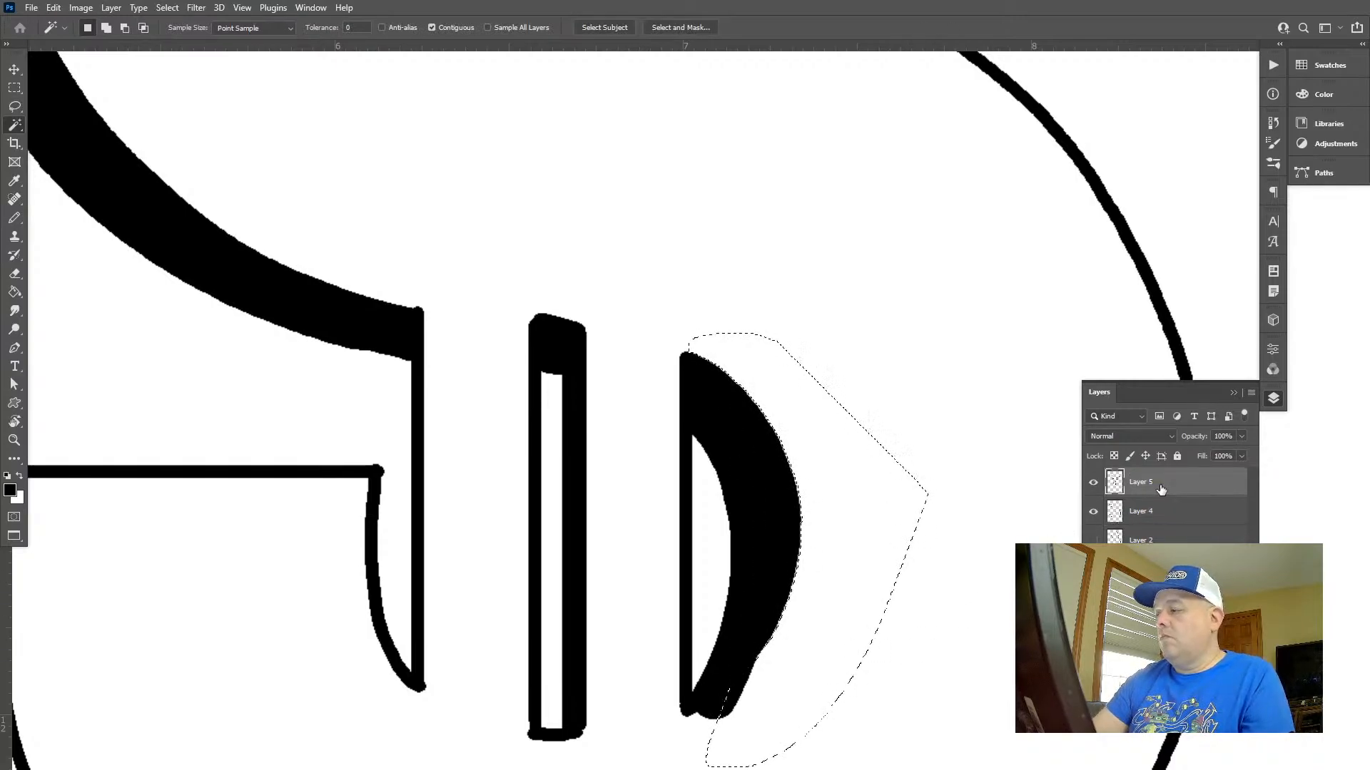
key("l")
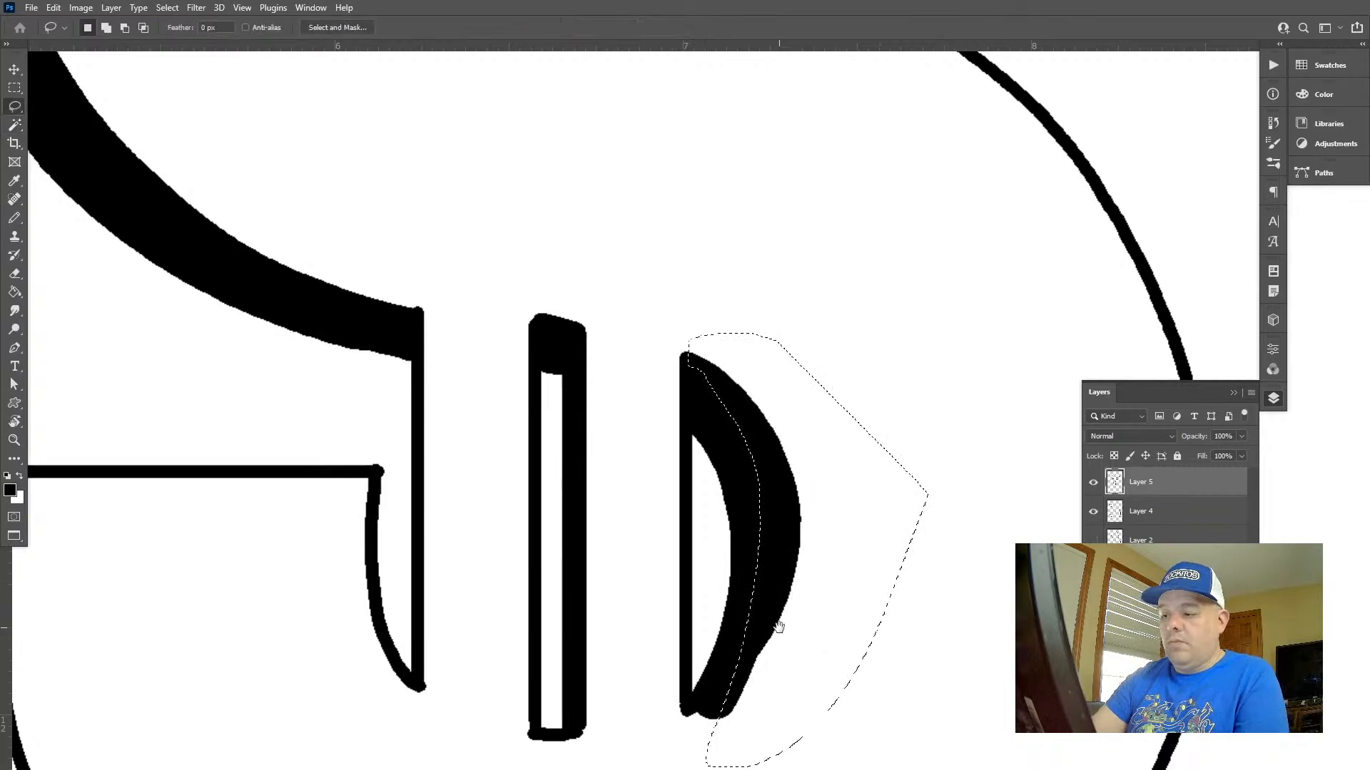
mouse_move(778, 627)
left_mouse_down()
mouse_move(807, 487)
mouse_move(680, 622)
mouse_move(856, 619)
left_mouse_up()
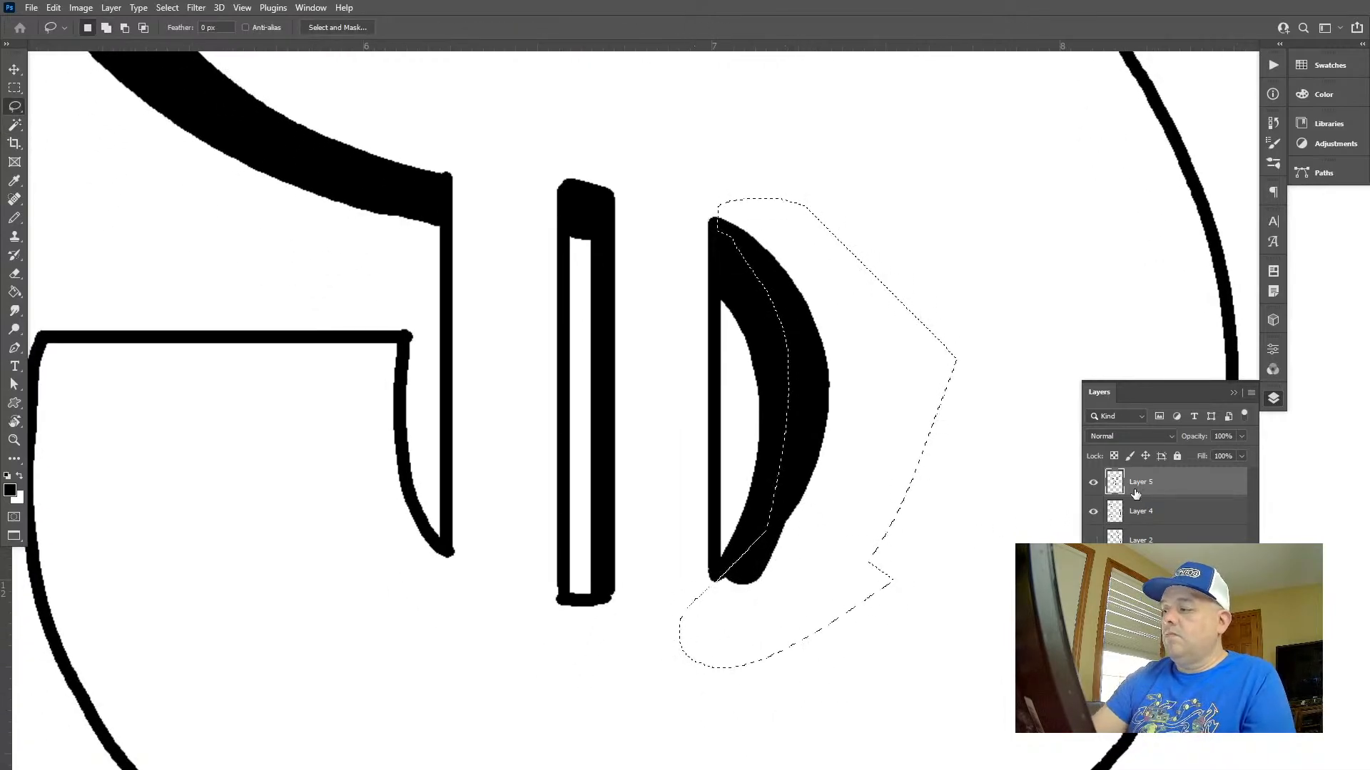
key("alt+bracketleft")
key("w")
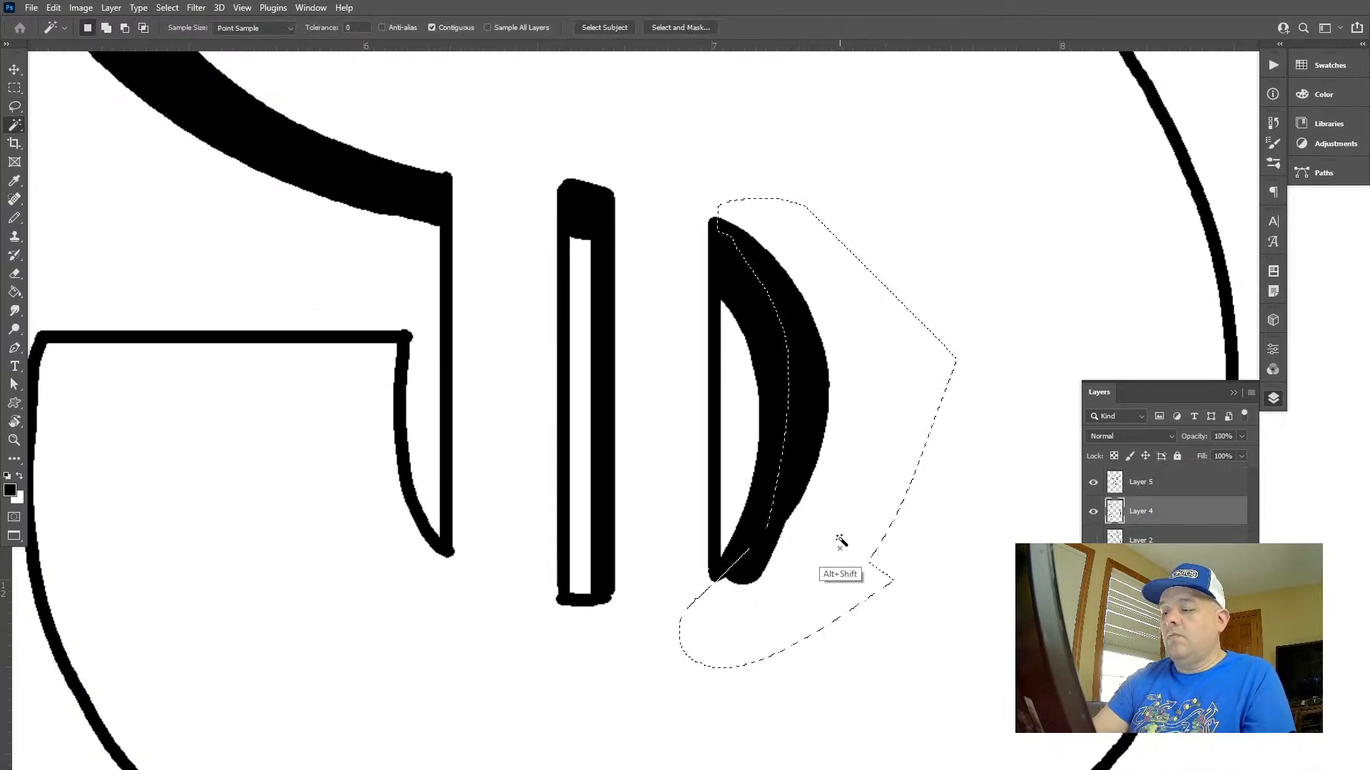
left_click(1139, 491)
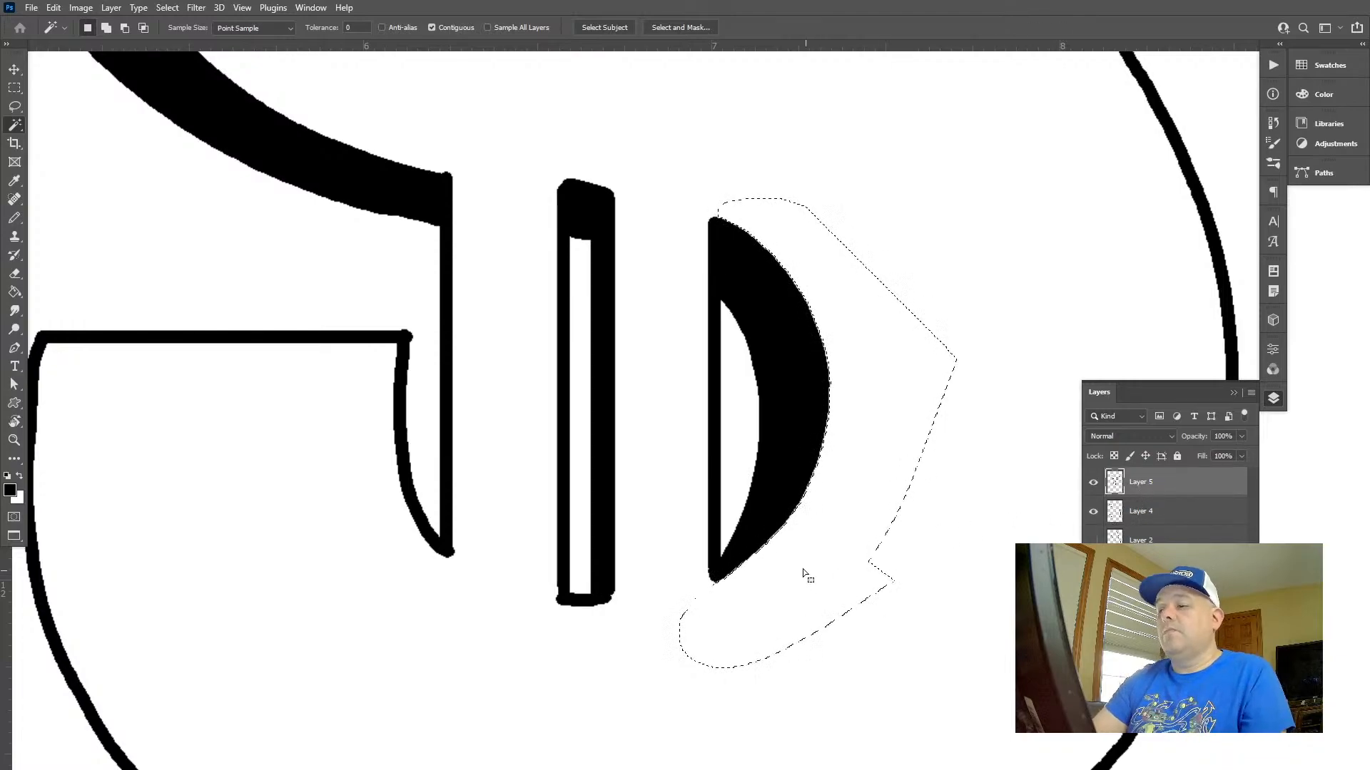
key("ctrl+d")
Reduce the brush size to 20 and widen the vertical shadow inside the lower slot with a straight stroke
key("b")
key("bracketleft")
key("bracketleft")
key("bracketleft")
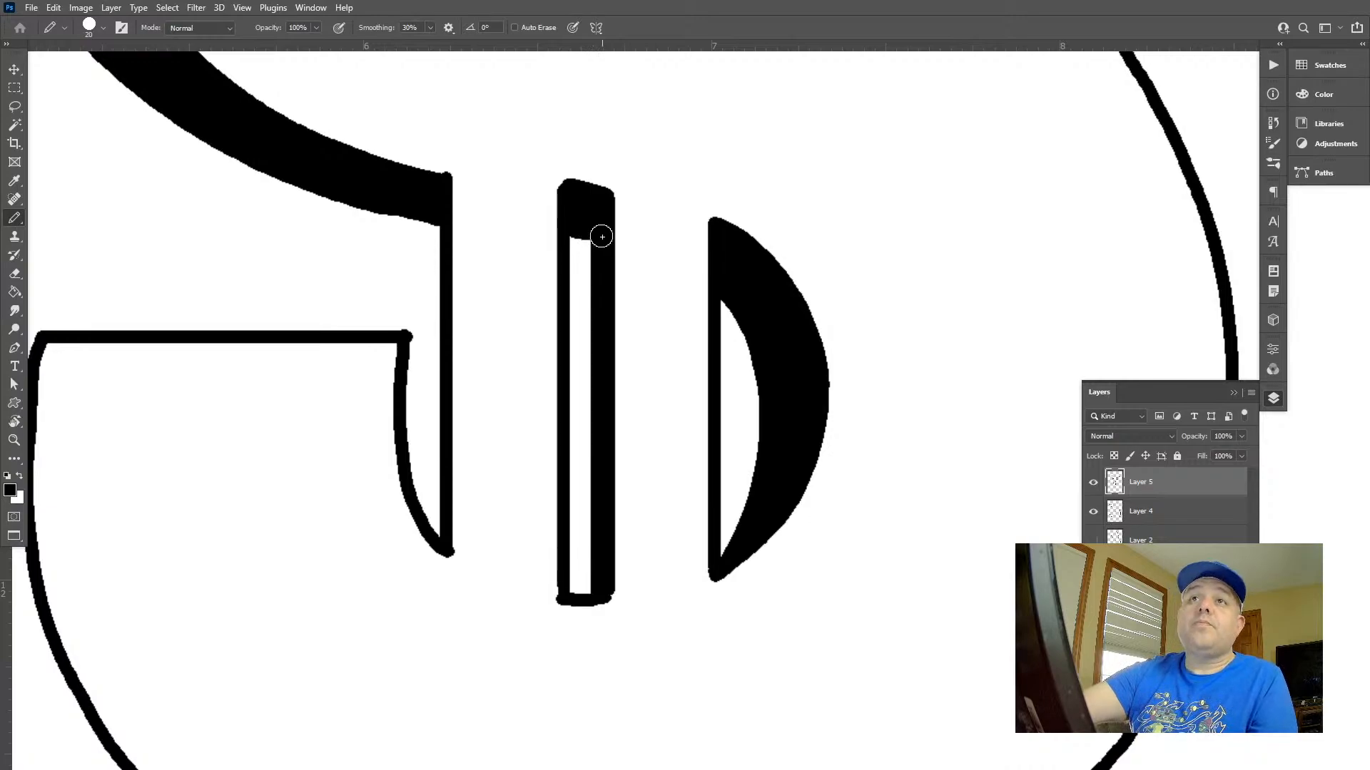
left_click_drag(596, 230, 597, 600)
key("z")
mouse_move(709, 567)
left_mouse_down()
mouse_move(679, 559)
mouse_move(719, 541)
mouse_move(661, 521)
left_mouse_up()
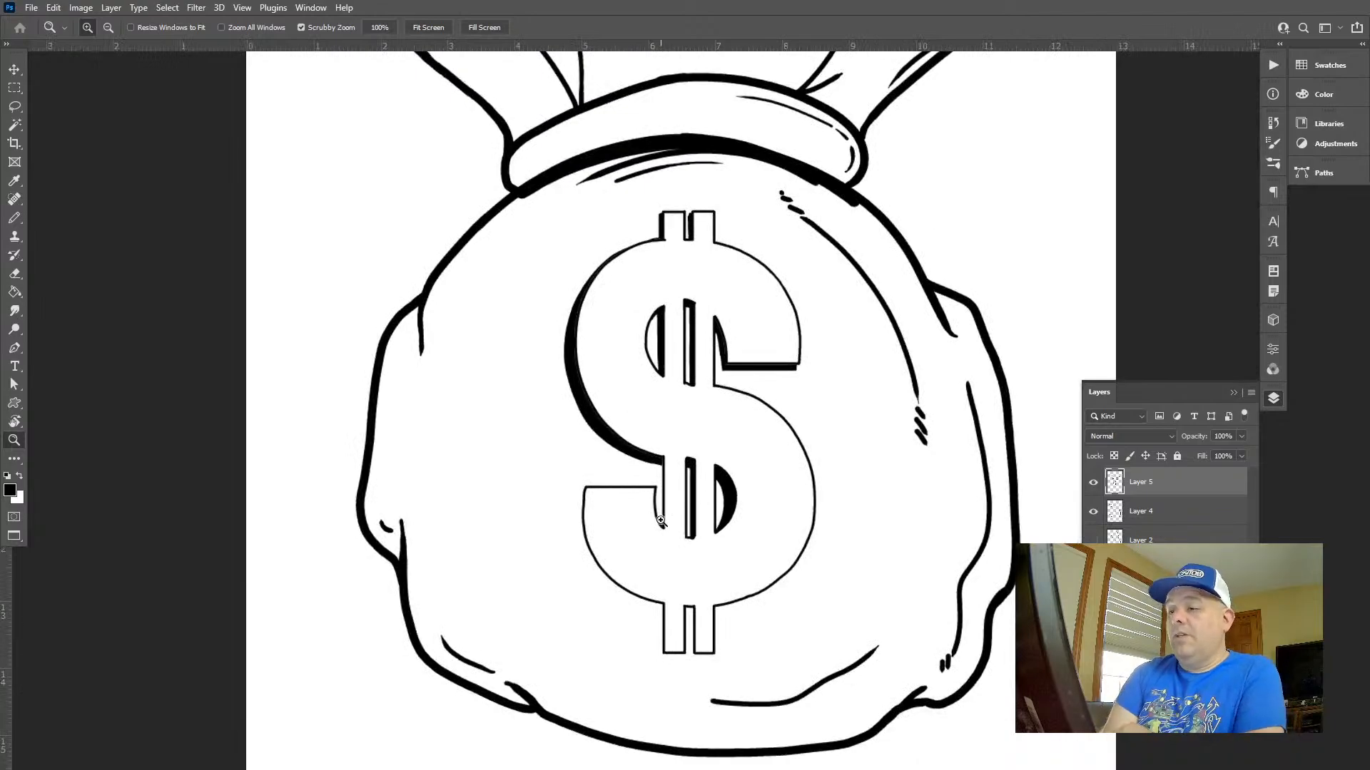
Thicken the thin upper end of the outer left curve's shadow, from the top vertical bar down along the curve
mouse_move(640, 204)
left_mouse_down()
mouse_move(768, 306)
mouse_move(804, 471)
left_mouse_up()
key("b")
scroll(734, 164, "down", 5)
scroll(762, 206, "up", 1)
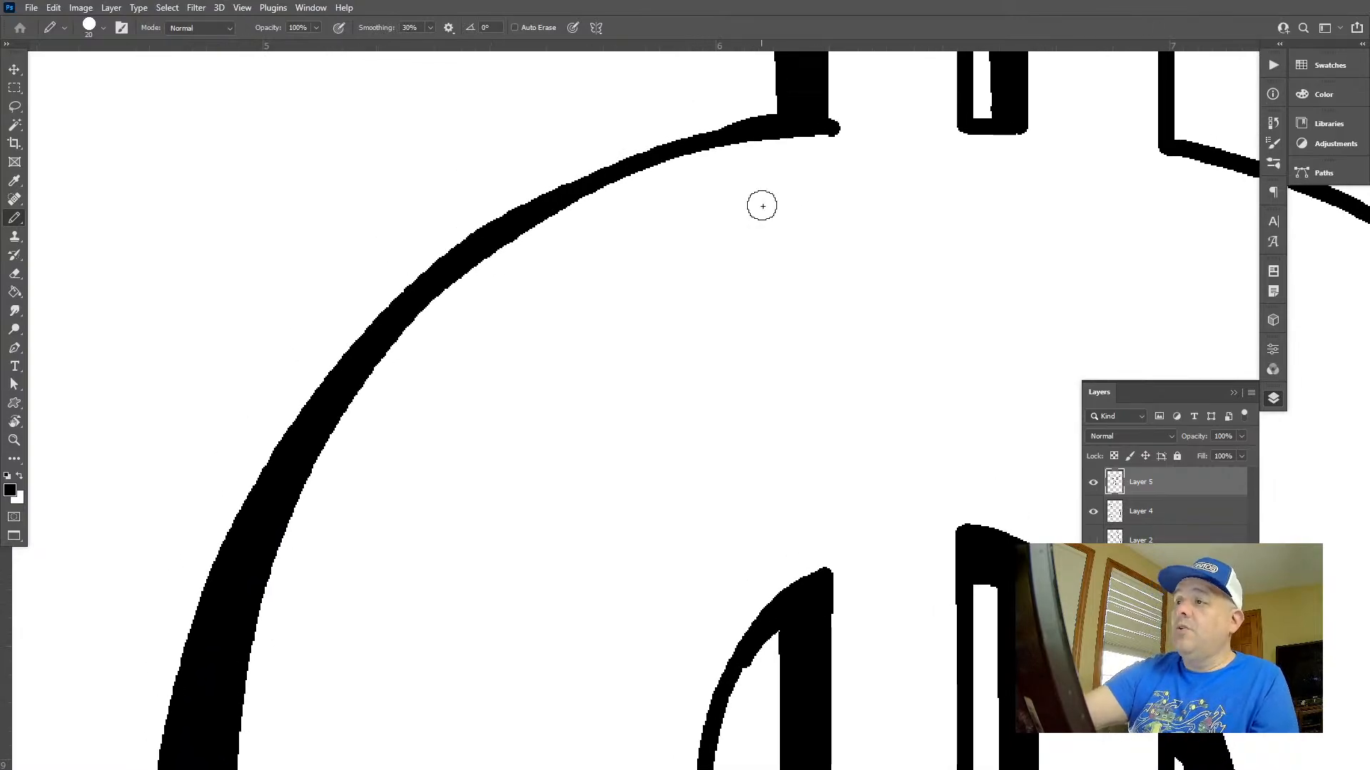
mouse_move(804, 115)
left_mouse_down()
mouse_move(696, 131)
mouse_move(421, 279)
mouse_move(272, 465)
left_mouse_up()
key("z")
left_click_drag(803, 431, 713, 394)
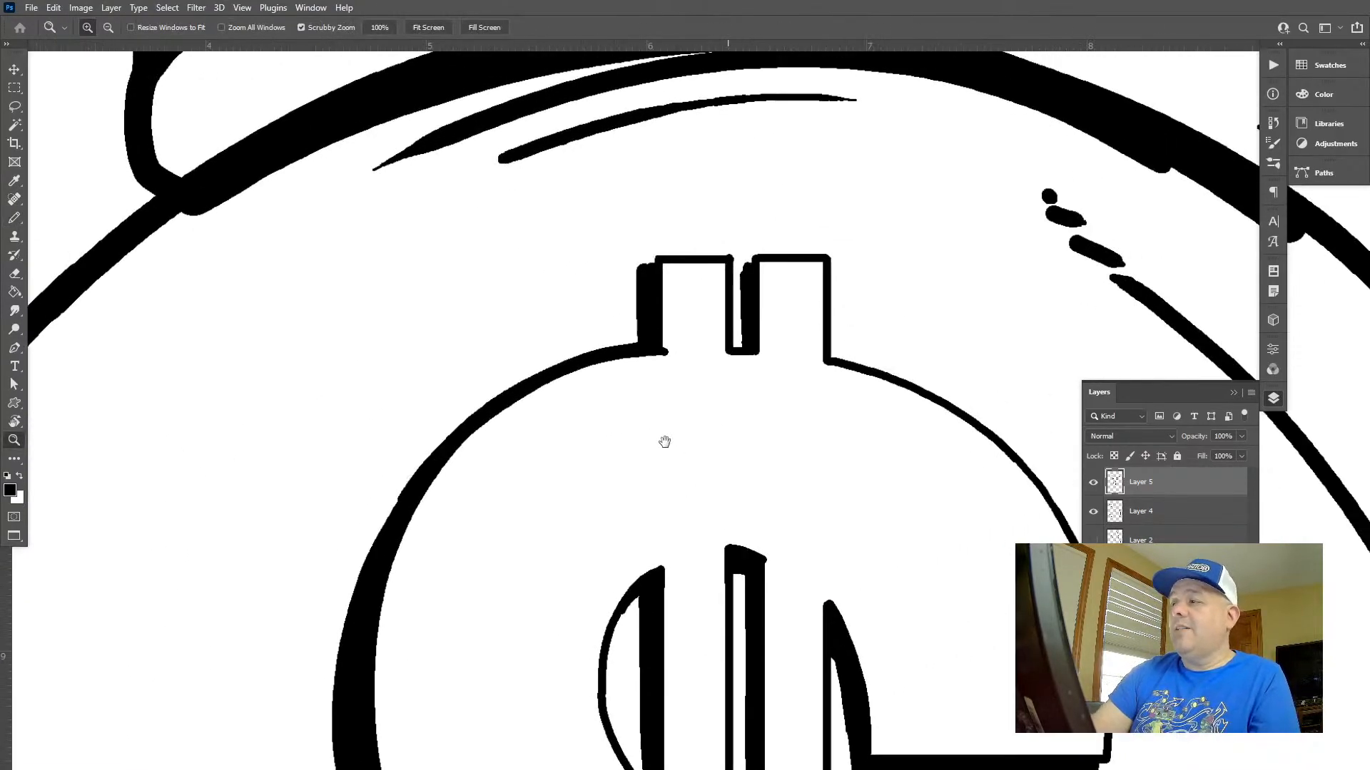
left_click_drag(663, 440, 687, 162)
left_click_drag(623, 606, 562, 162)
left_click_drag(650, 513, 645, 518)
key("b")
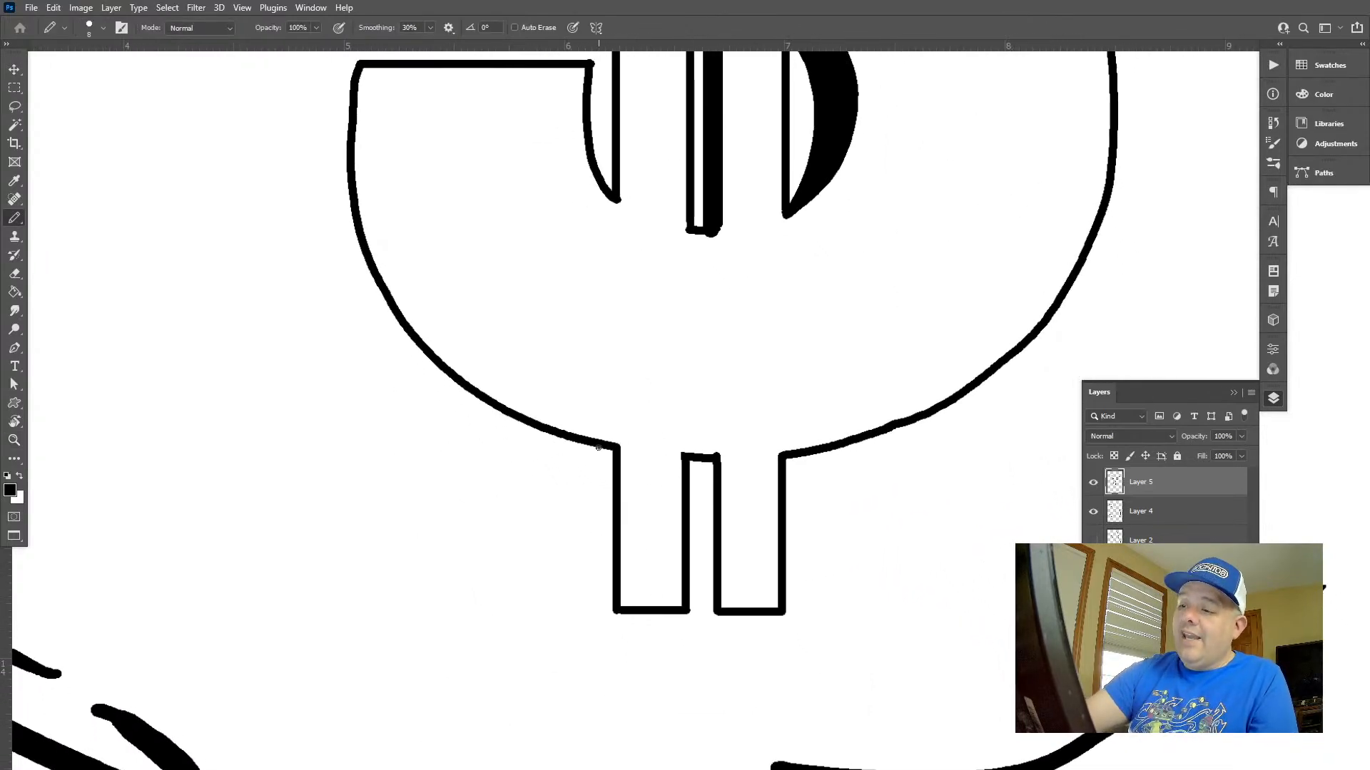
mouse_move(599, 446)
left_mouse_down()
mouse_move(600, 595)
mouse_move(617, 609)
mouse_move(607, 472)
mouse_move(603, 555)
left_mouse_up()
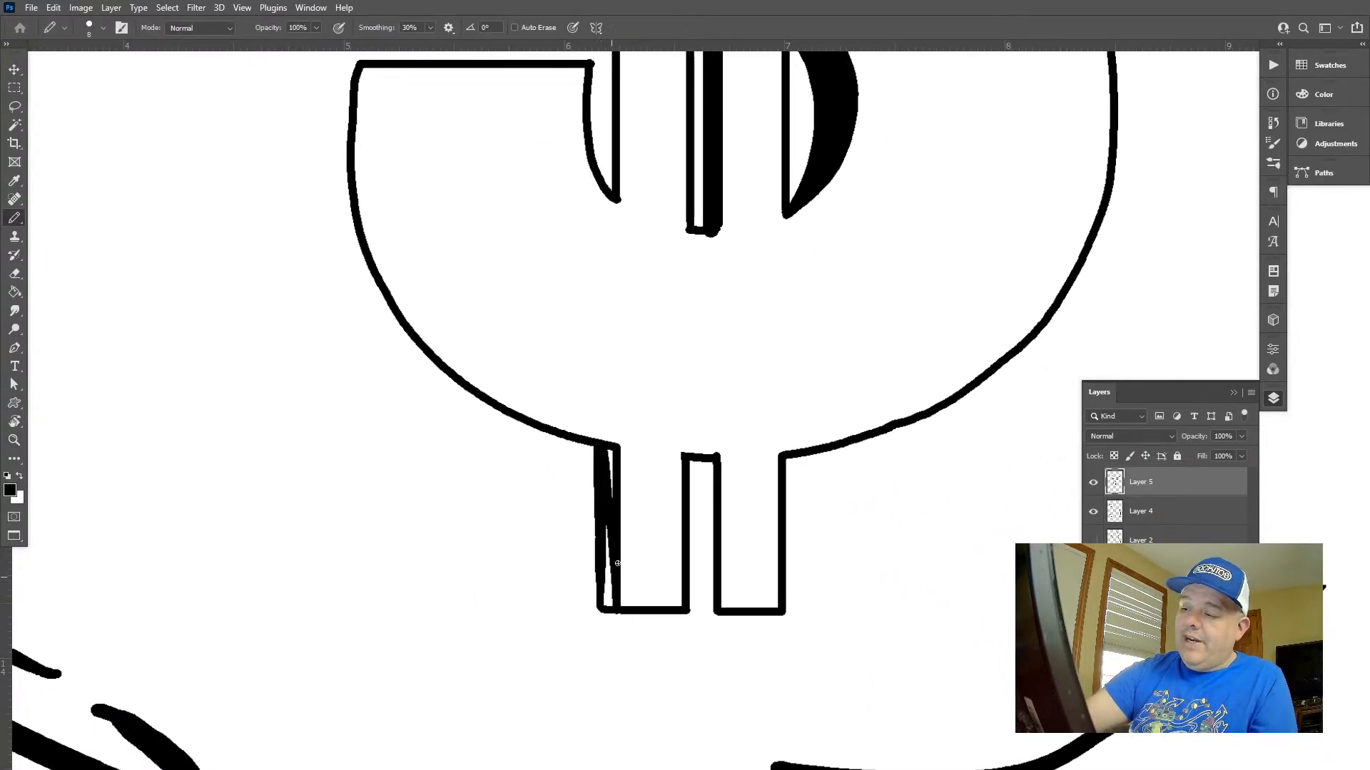
mouse_move(783, 464)
left_mouse_down()
mouse_move(789, 574)
mouse_move(790, 514)
left_mouse_up()
key("ctrl+z")
key("ctrl+z")
Widen the vertical shadow inside the dollar sign's lower slot, trim its overspill below the slot, and clear the selection
left_click_drag(697, 477, 685, 575)
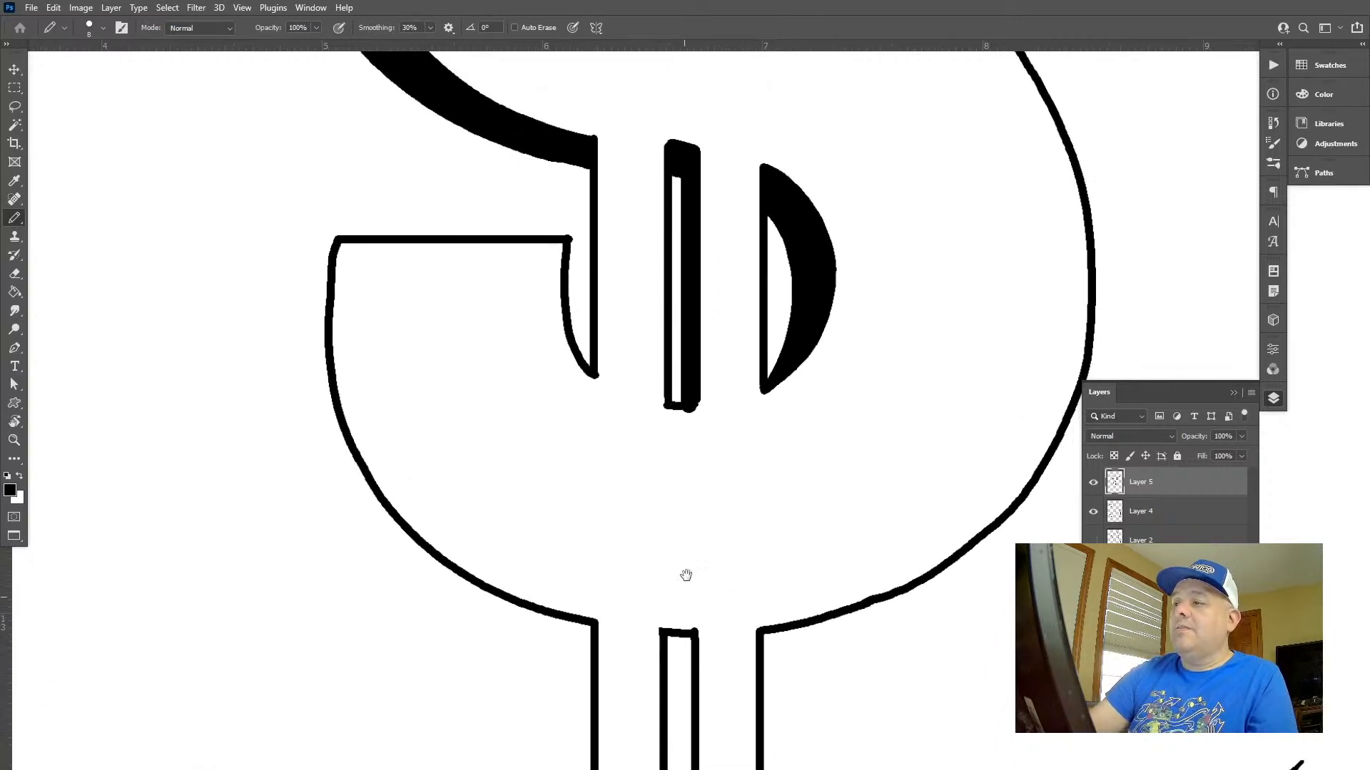
left_click_drag(688, 170, 678, 410)
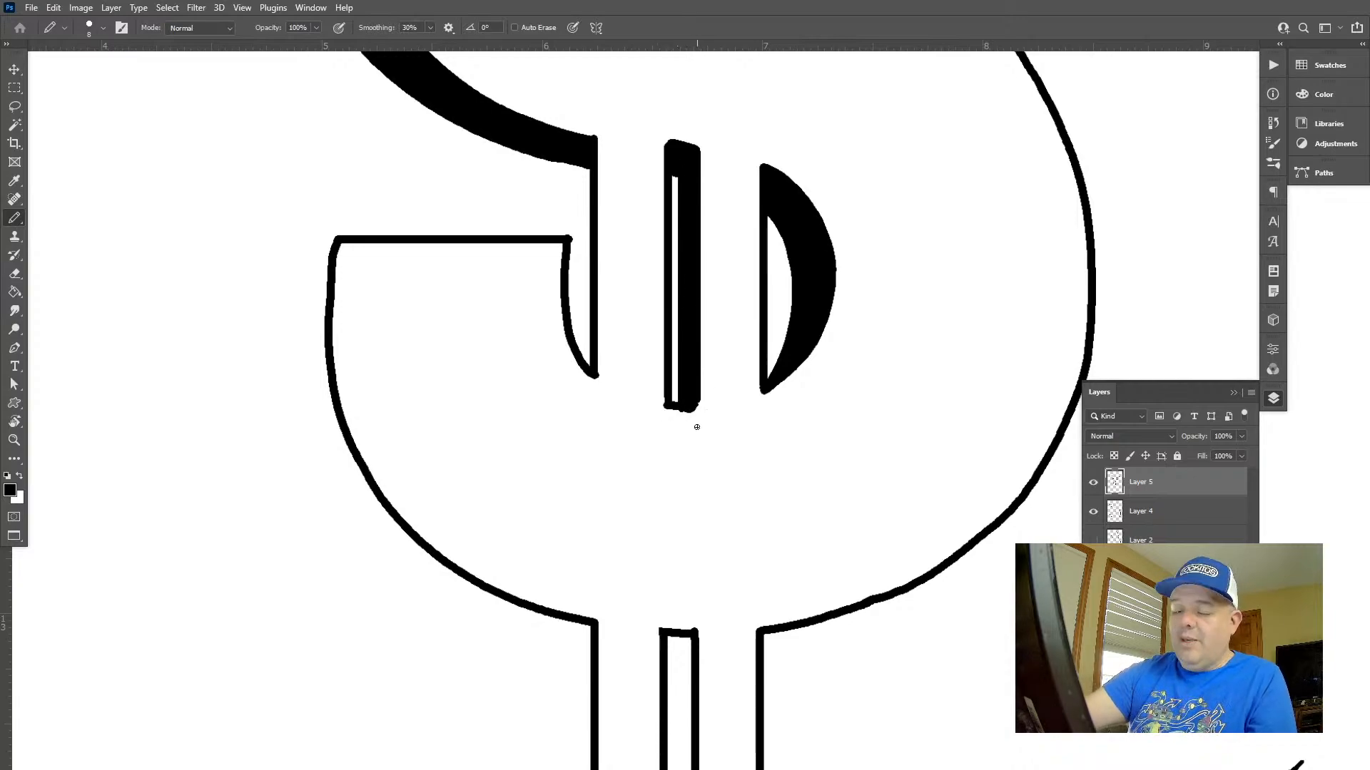
key("l")
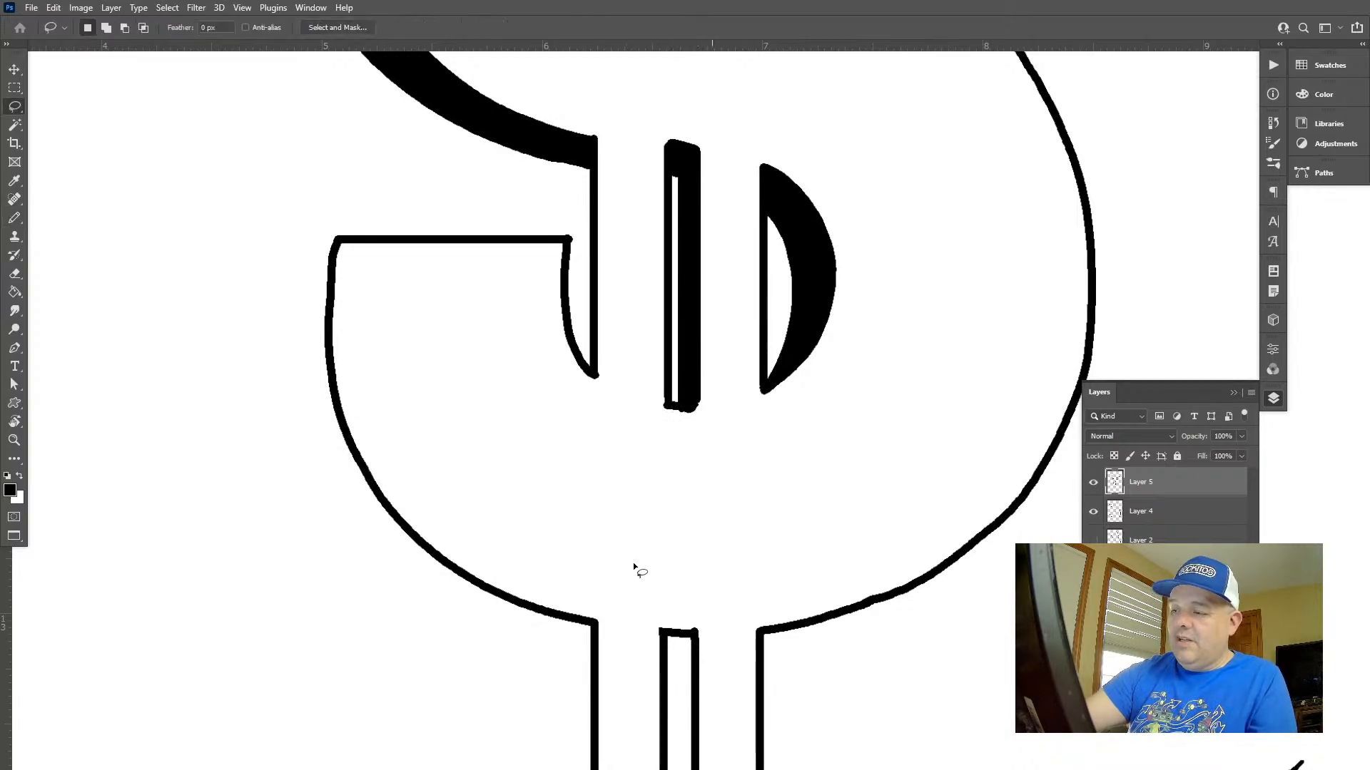
key("ctrl+d")
key("b")
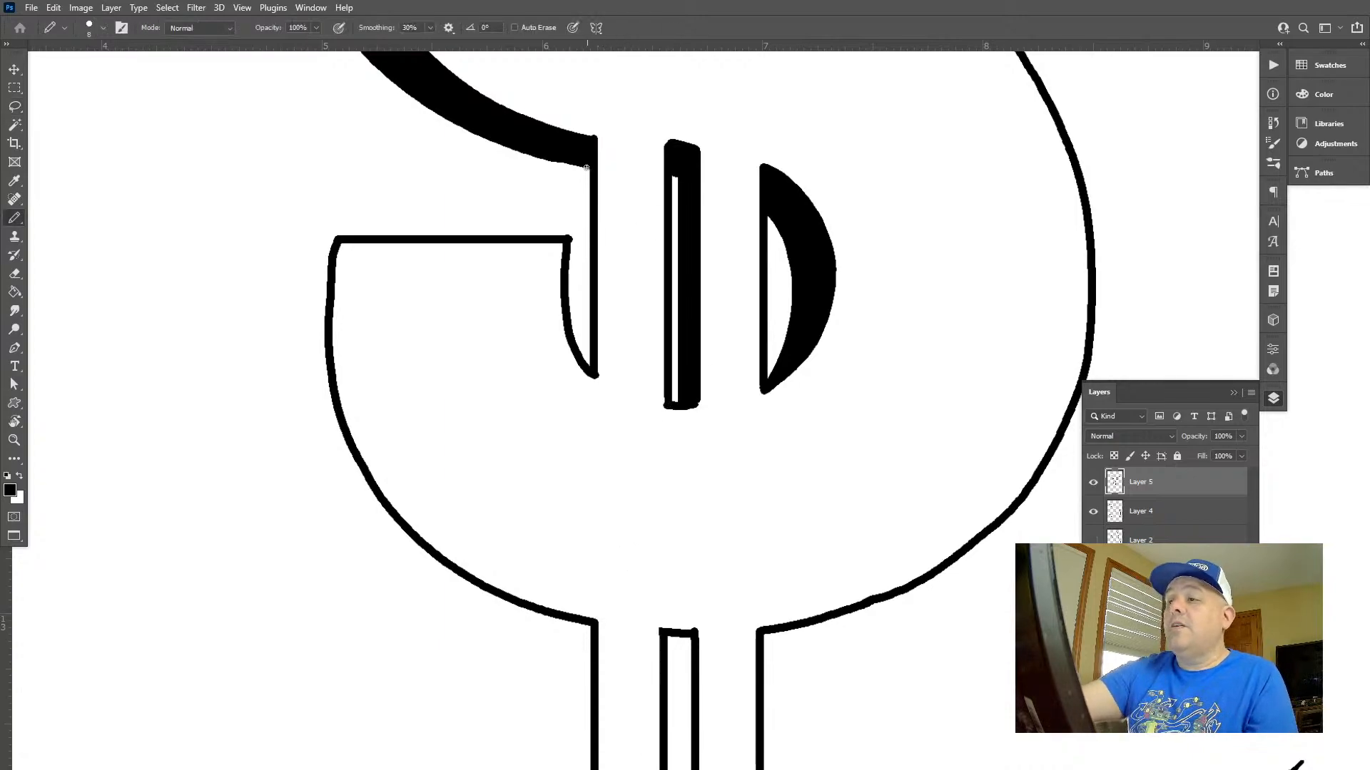
Outline a straight shadow beside the vertical edge linking the upper curve to the lower hook, redoing the first line, and fill it black
left_click_drag(581, 162, 584, 367)
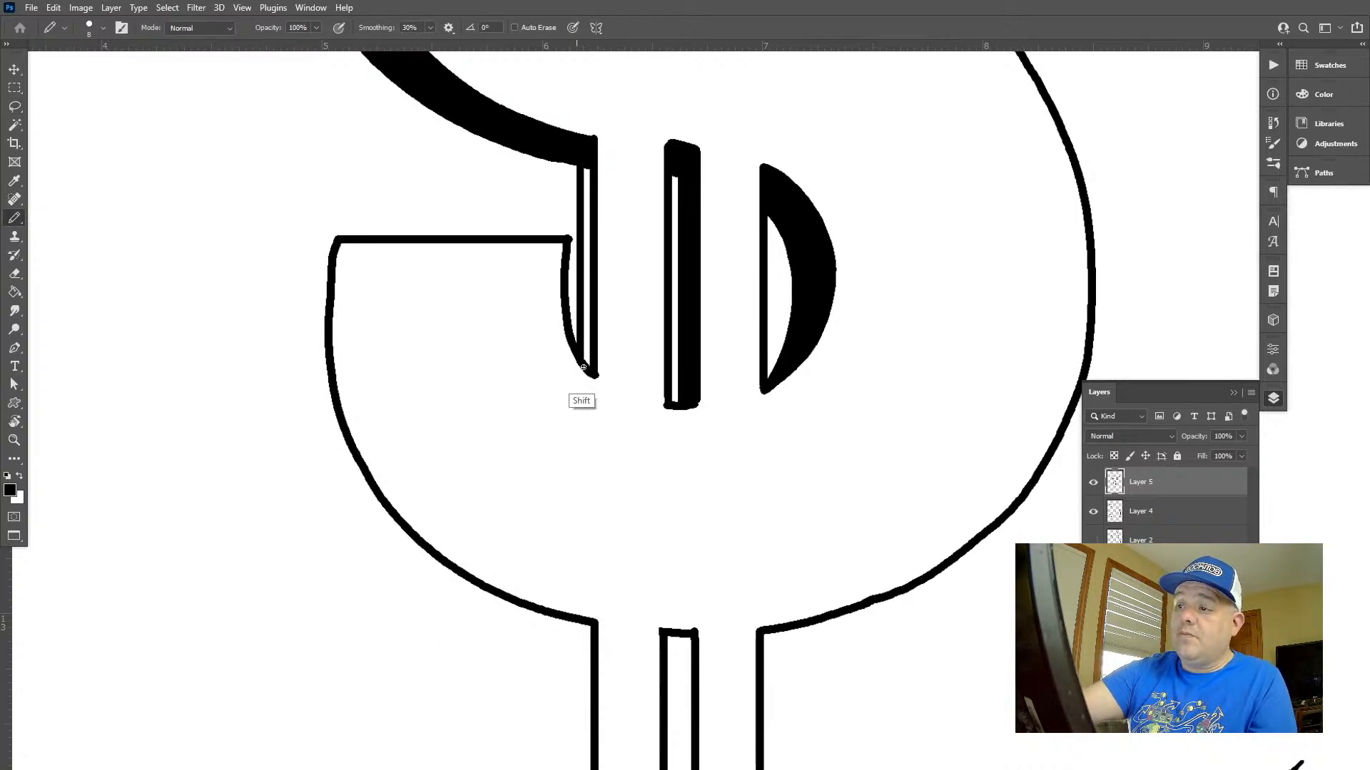
key("ctrl+z")
mouse_move(577, 179)
left_mouse_down()
mouse_move(590, 376)
mouse_move(583, 172)
left_mouse_up()
key("g")
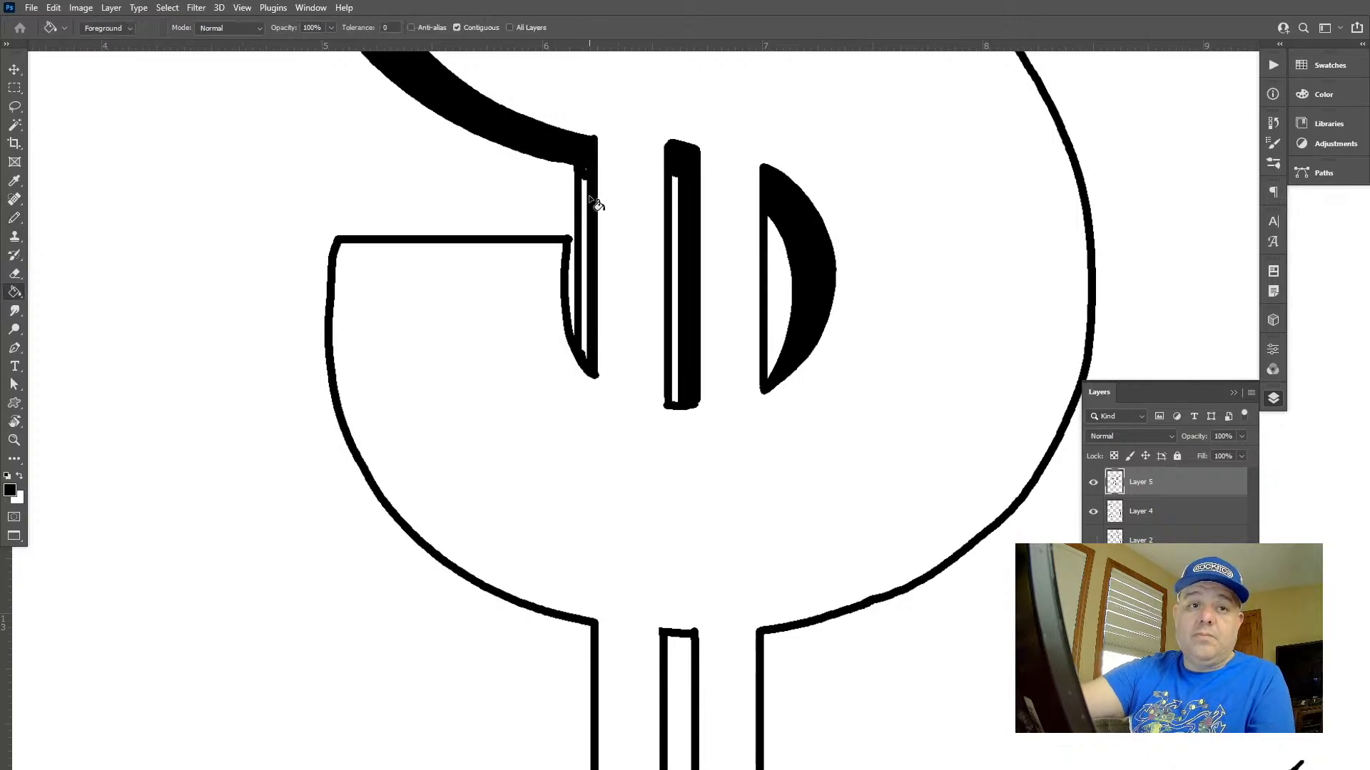
left_click(592, 203)
key("b")
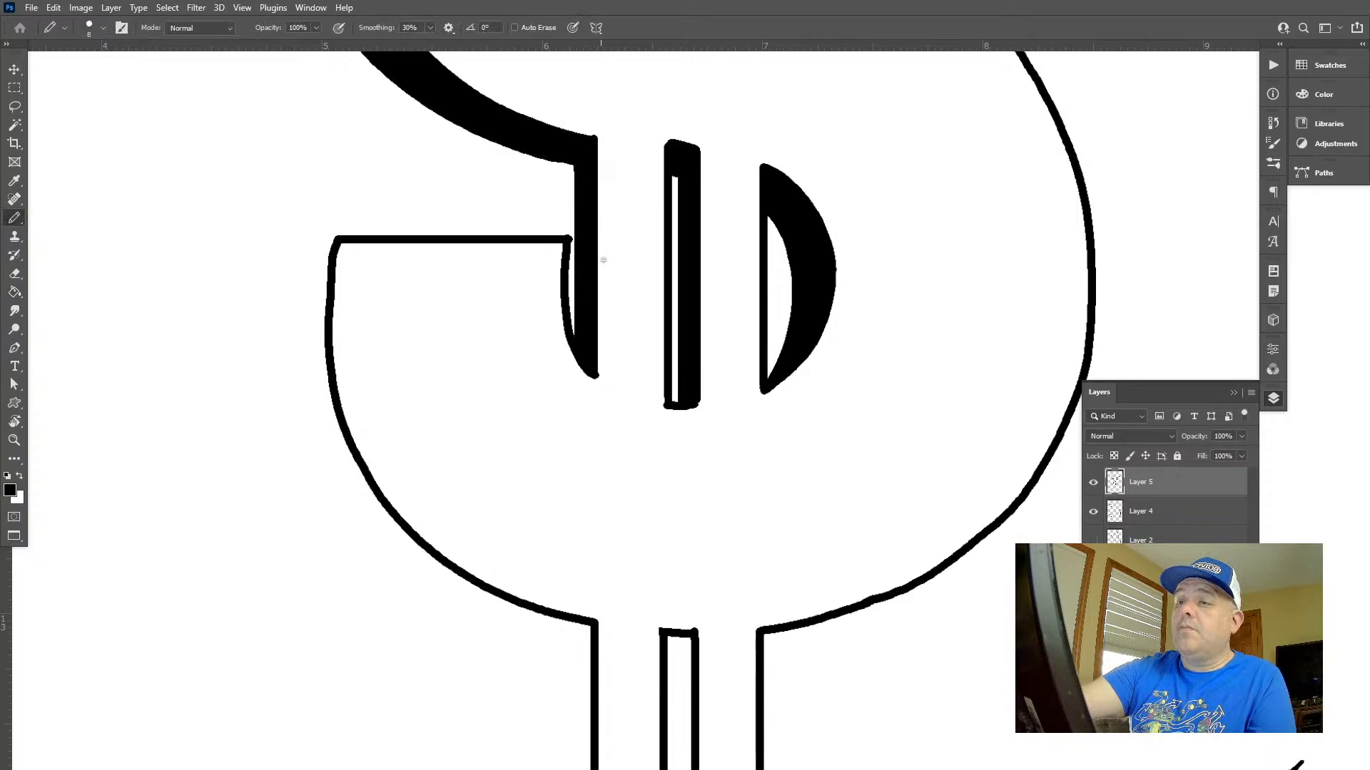
Widen the shadows on the left sides of the two top vertical bars with straight strokes
key("z")
mouse_move(657, 335)
left_mouse_down()
mouse_move(600, 303)
mouse_move(563, 315)
left_mouse_up()
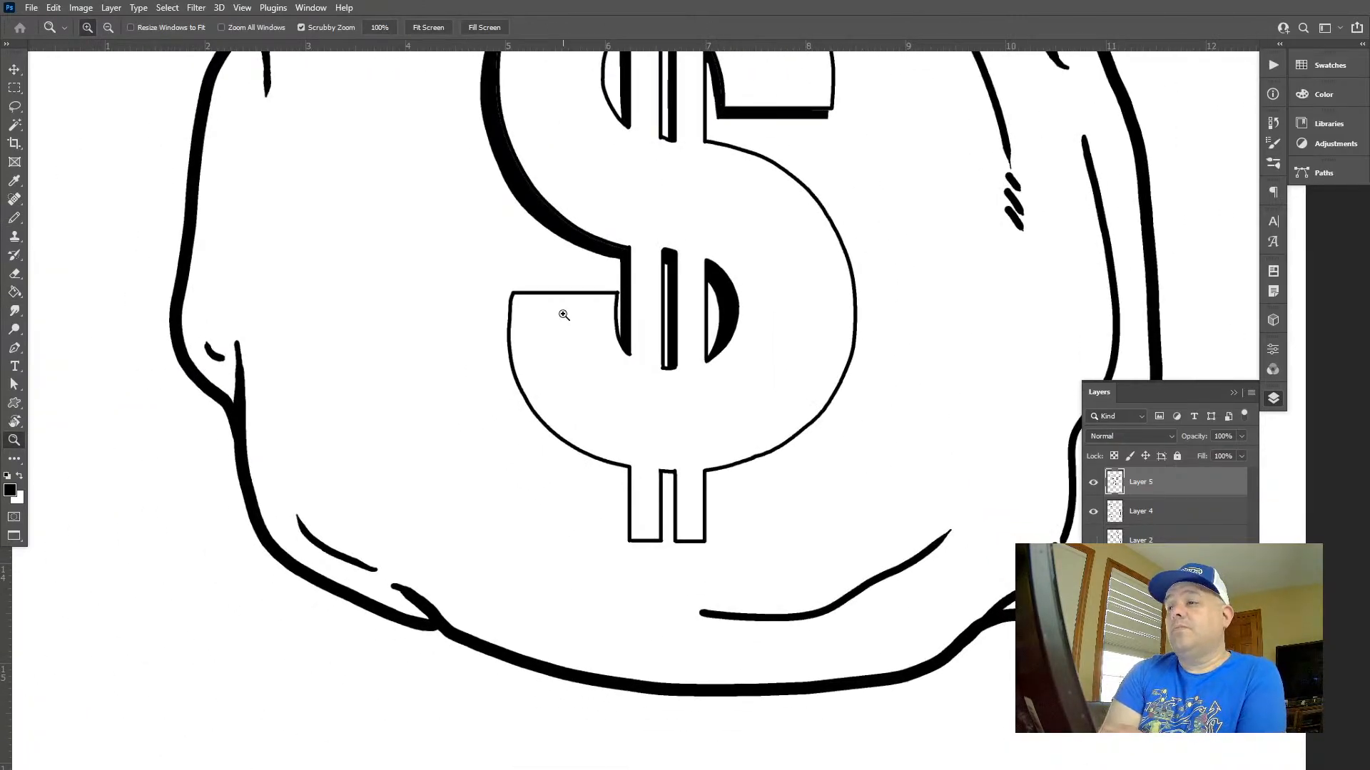
left_click_drag(744, 491, 673, 458)
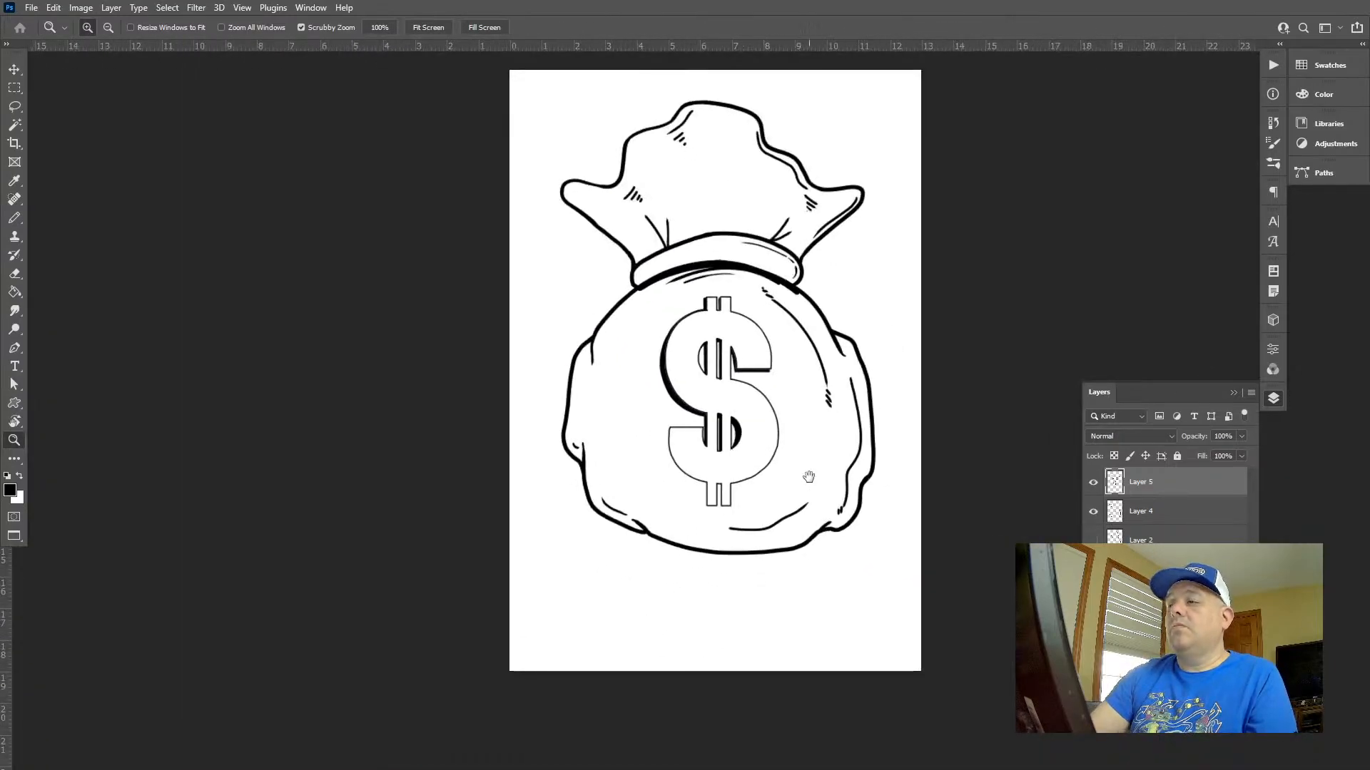
left_click_drag(810, 476, 779, 472)
mouse_move(671, 300)
left_mouse_down()
mouse_move(743, 373)
mouse_move(804, 266)
left_mouse_up()
key("b")
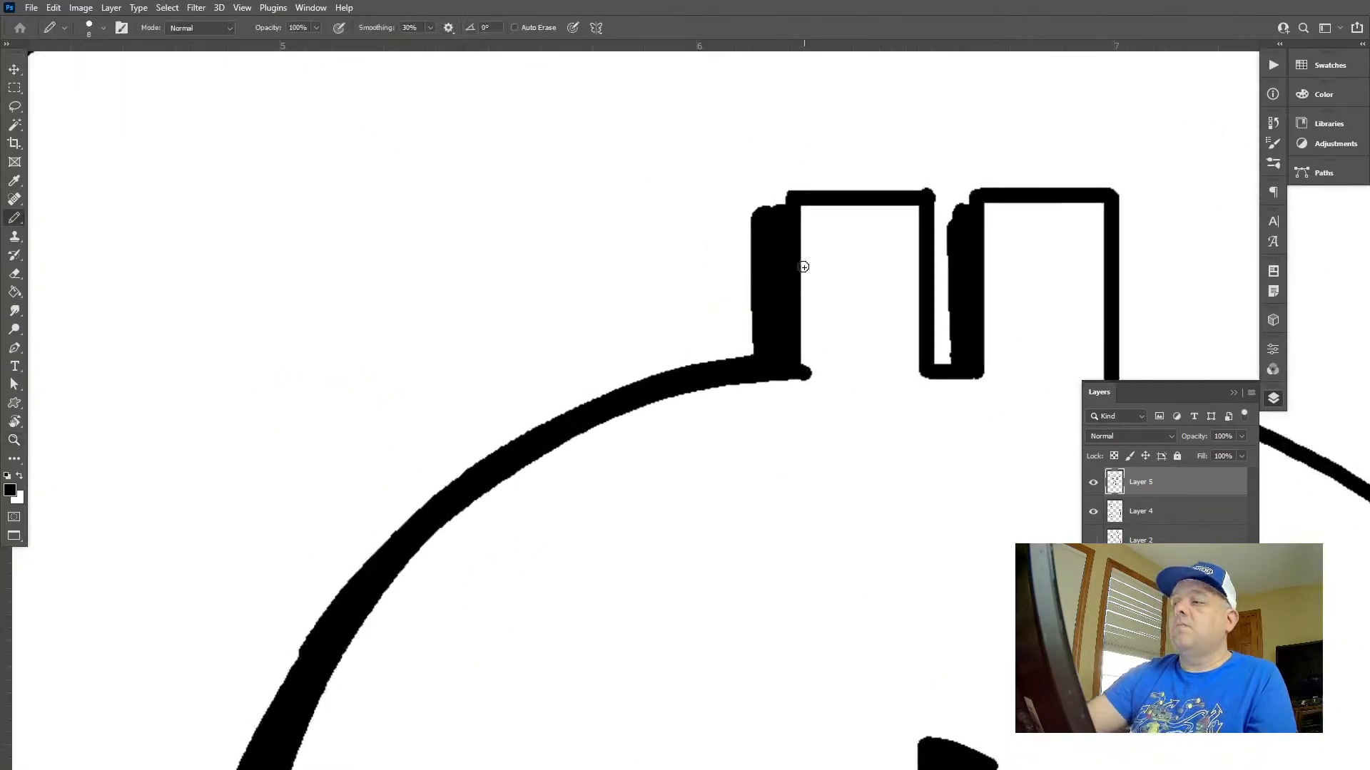
left_click_drag(753, 209, 743, 373)
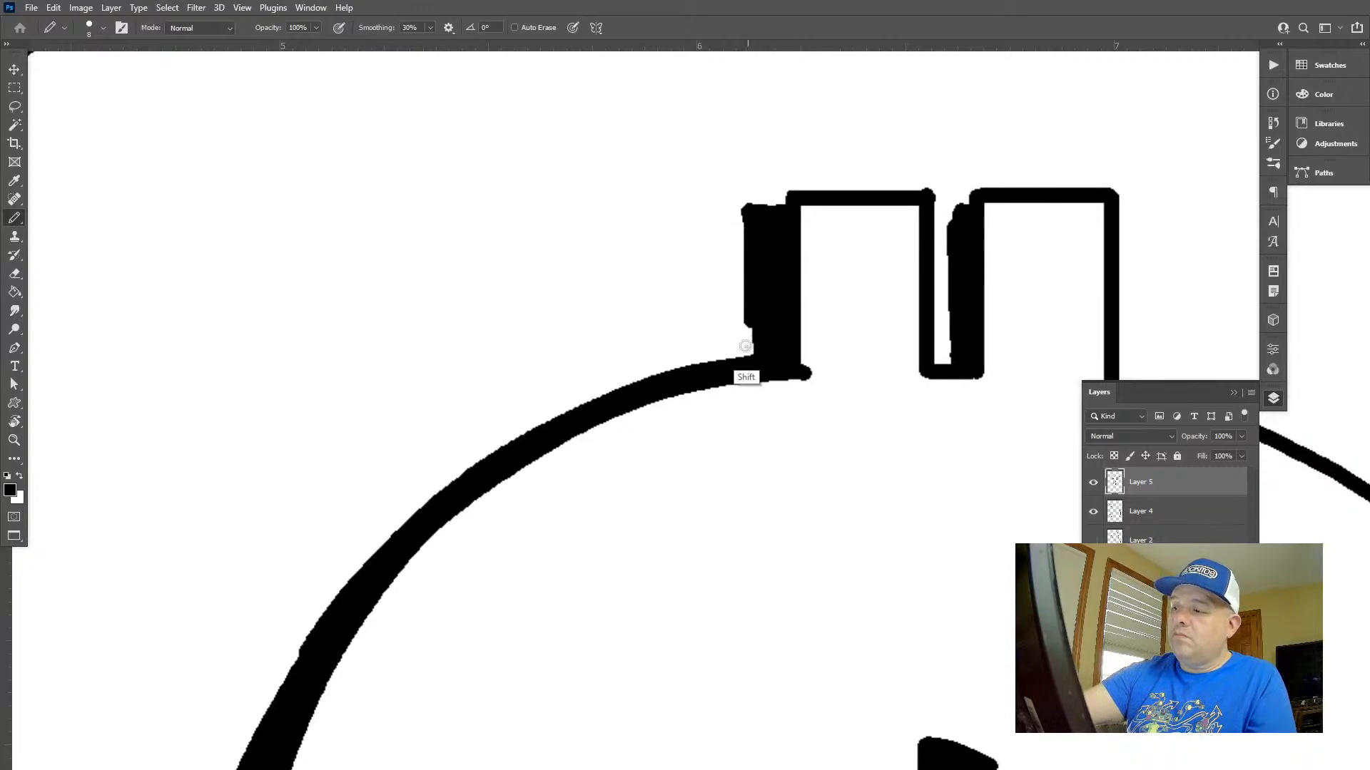
left_click_drag(951, 207, 943, 363)
Trim the uneven tops of both upper bar shadows with a rectangular selection, then clear the selection
key("m")
left_click_drag(700, 131, 1049, 214)
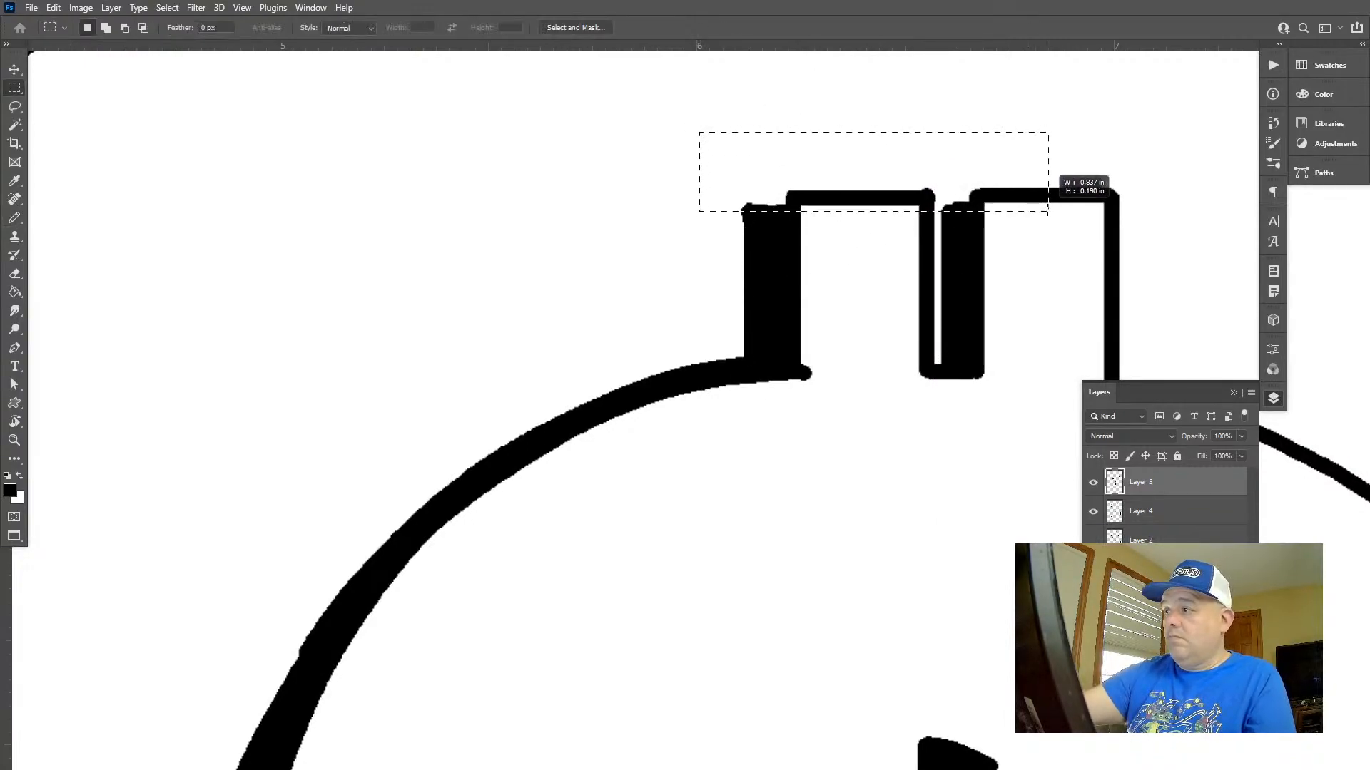
key("Delete")
key("ctrl+d")
Thicken the upper edge of the left half-moon and smooth the inner shadow edge of the right sliver in the dollar sign's upper half
key("z")
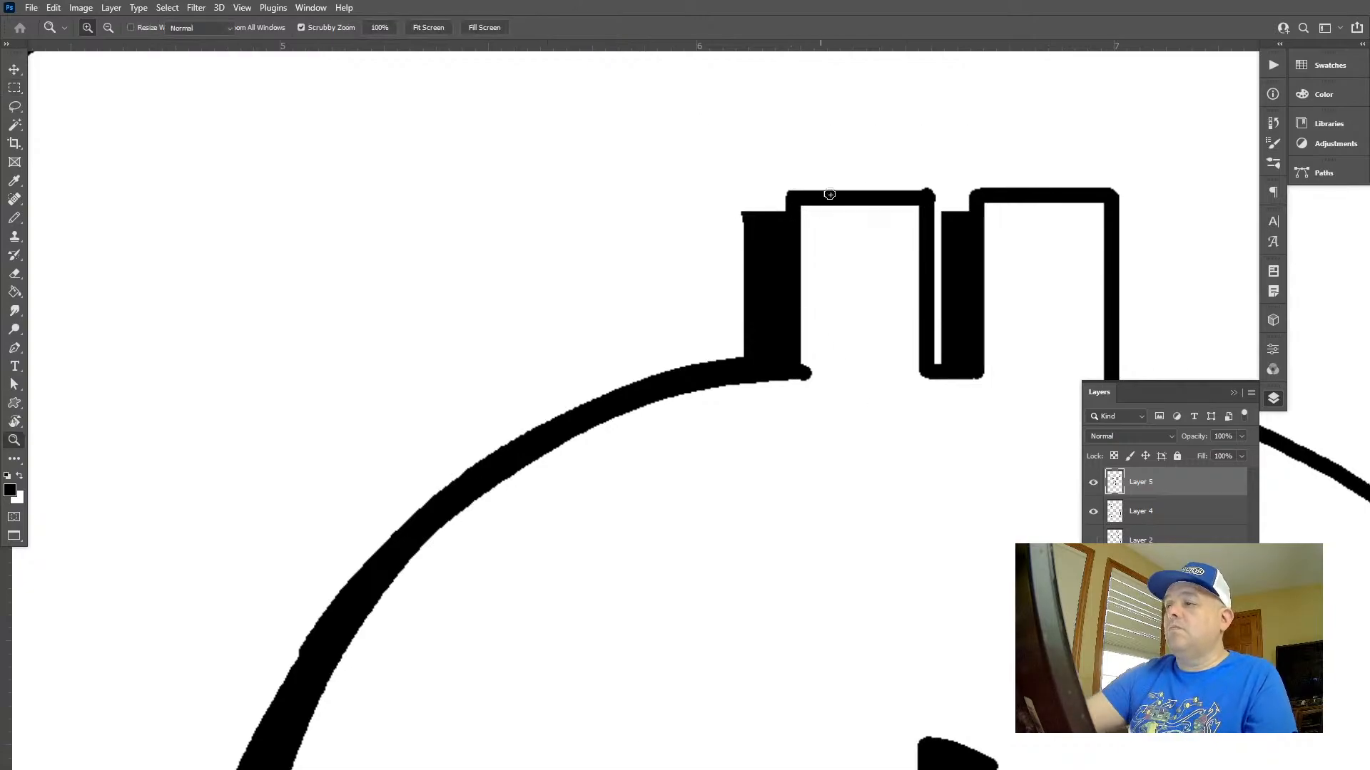
left_click_drag(954, 301, 846, 216)
key("space")
mouse_move(992, 388)
left_mouse_down()
mouse_move(767, 289)
mouse_move(813, 309)
left_mouse_up()
key("b")
left_click_drag(535, 369, 634, 261)
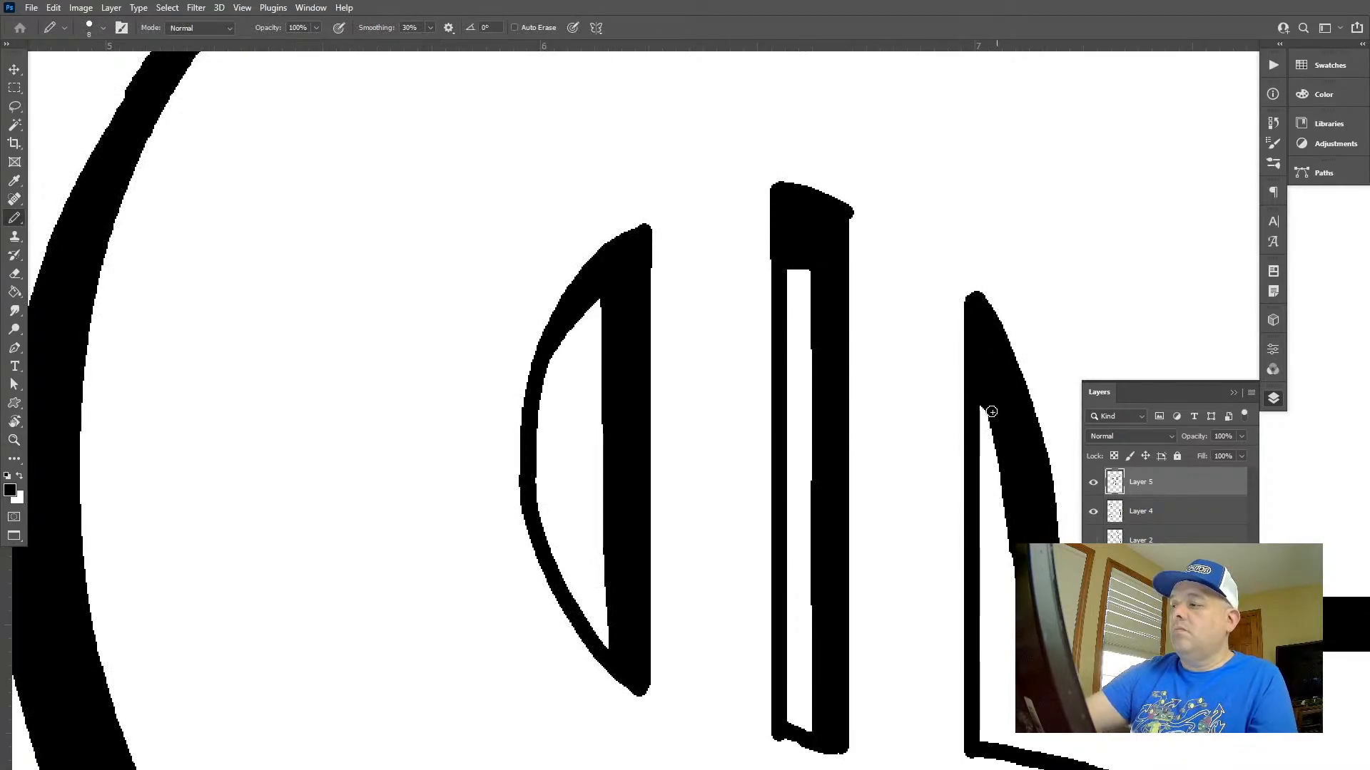
left_click_drag(992, 411, 997, 440)
key("f")
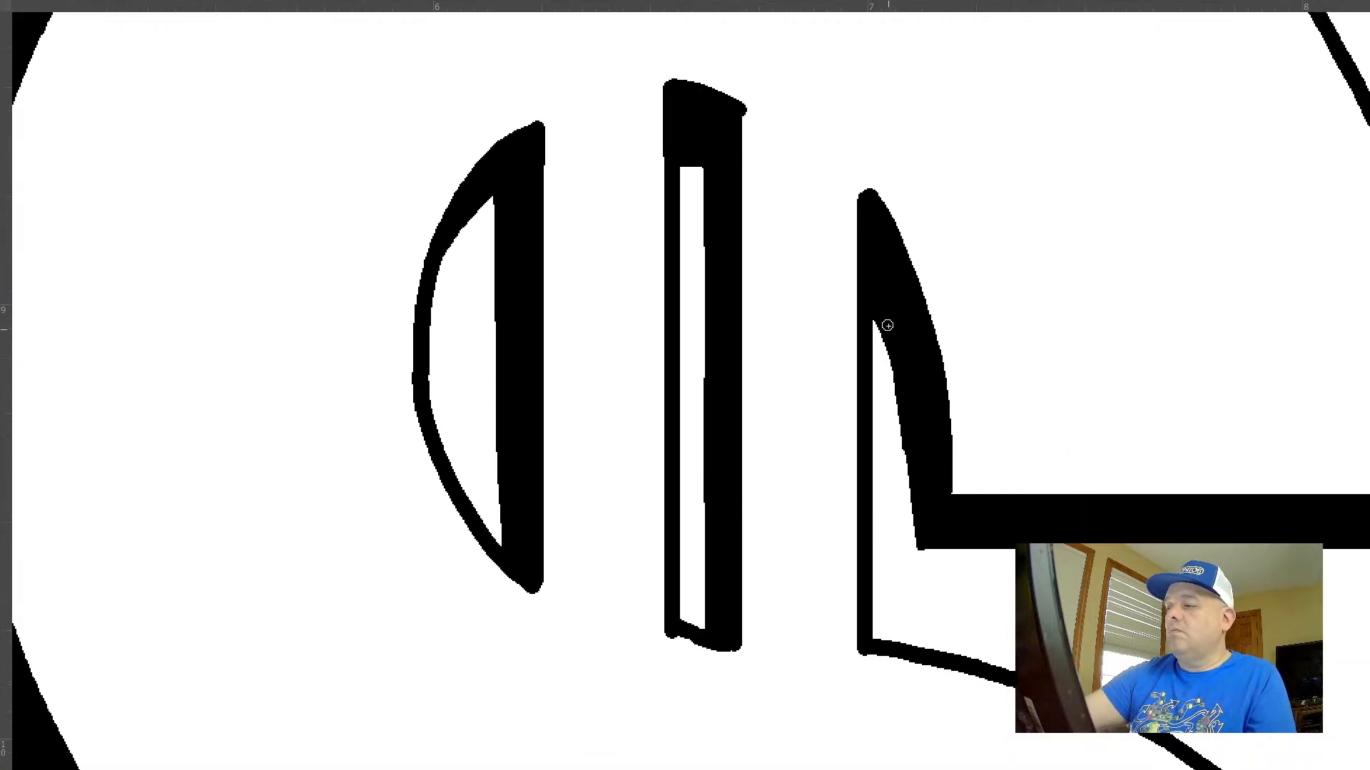
mouse_move(893, 366)
left_mouse_down()
mouse_move(899, 533)
mouse_move(902, 515)
left_mouse_up()
Mark the width of the lower-left curve's shadow with a short horizontal line at its top end
left_click_drag(984, 534, 910, 414)
left_click_drag(1040, 503, 859, 338)
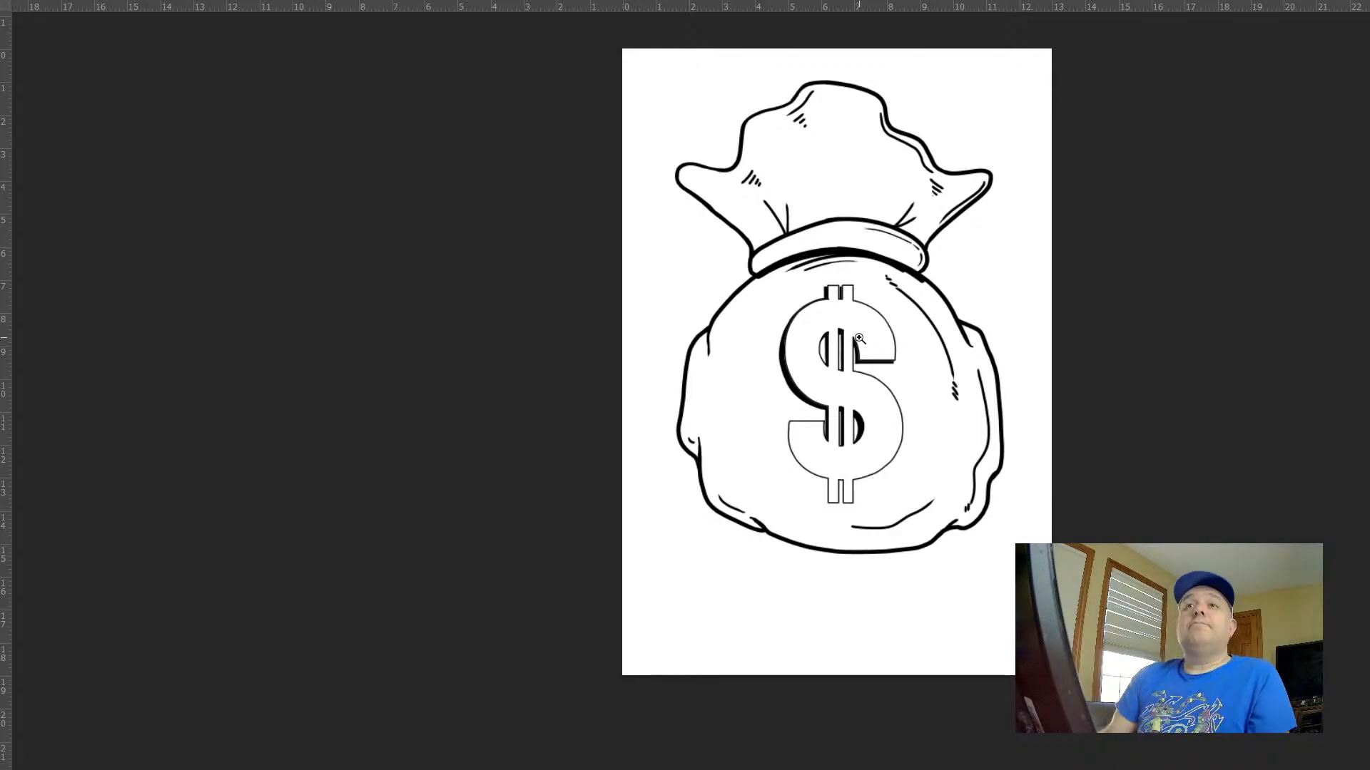
left_click_drag(937, 441, 916, 481)
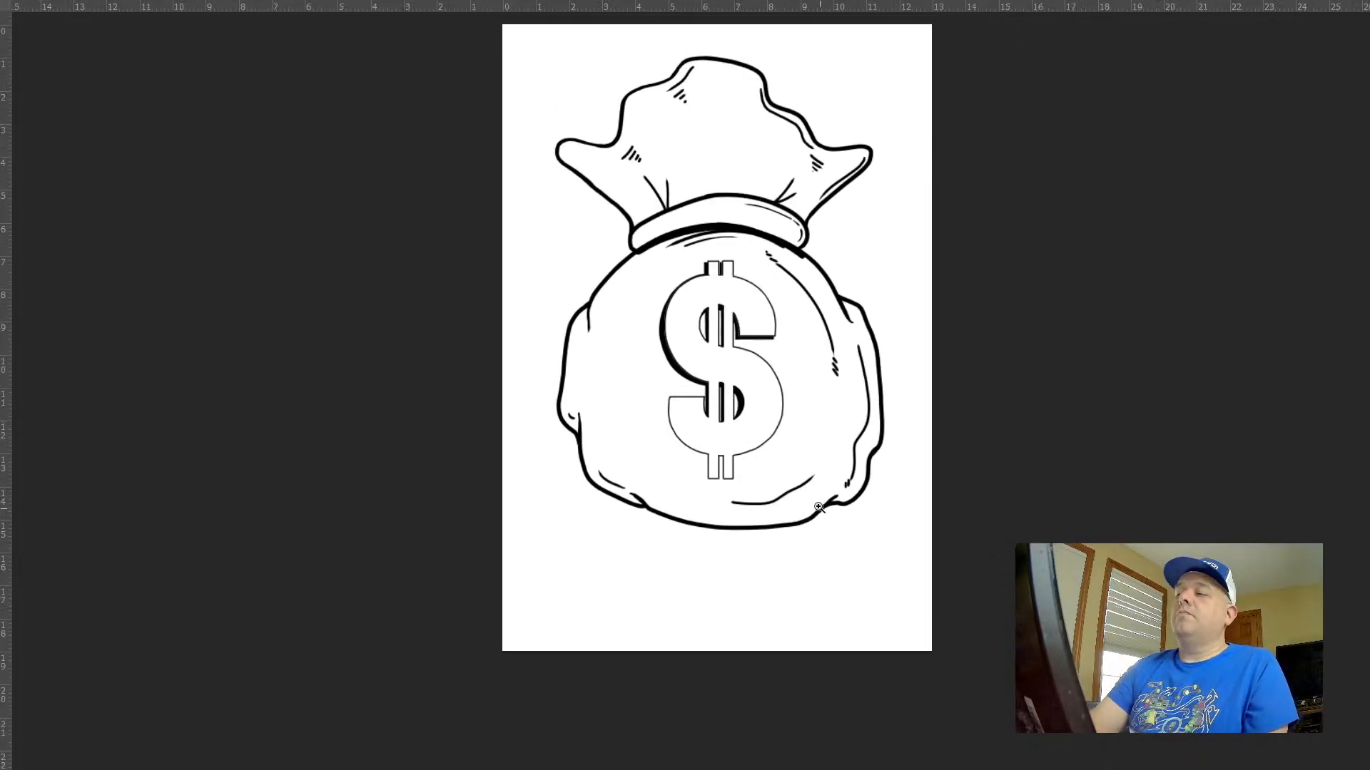
mouse_move(696, 402)
left_mouse_down()
mouse_move(801, 462)
mouse_move(841, 443)
mouse_move(956, 199)
mouse_move(1084, 146)
left_mouse_up()
left_click_drag(619, 105, 554, 107)
left_click_drag(674, 171, 637, 158)
key("ctrl+z")
mouse_move(749, 321)
left_mouse_down()
mouse_move(712, 269)
mouse_move(630, 266)
mouse_move(624, 238)
left_mouse_up()
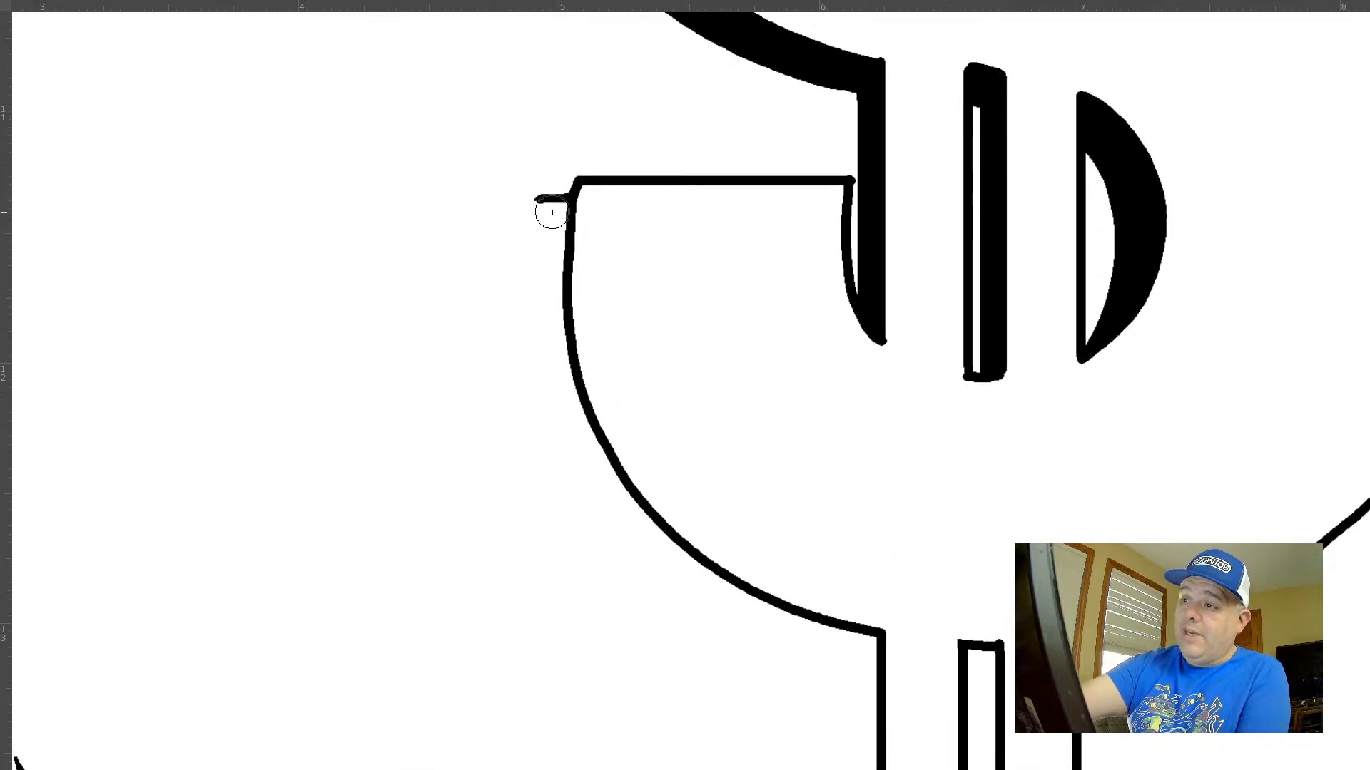
Paint thick shadows along the outer lower-left curve and the left sides of both bottom bars with a larger brush, redoing the first curve
key("]")
mouse_move(552, 209)
left_mouse_down()
mouse_move(576, 403)
mouse_move(624, 483)
mouse_move(691, 551)
mouse_move(836, 628)
left_mouse_up()
key("ctrl+z")
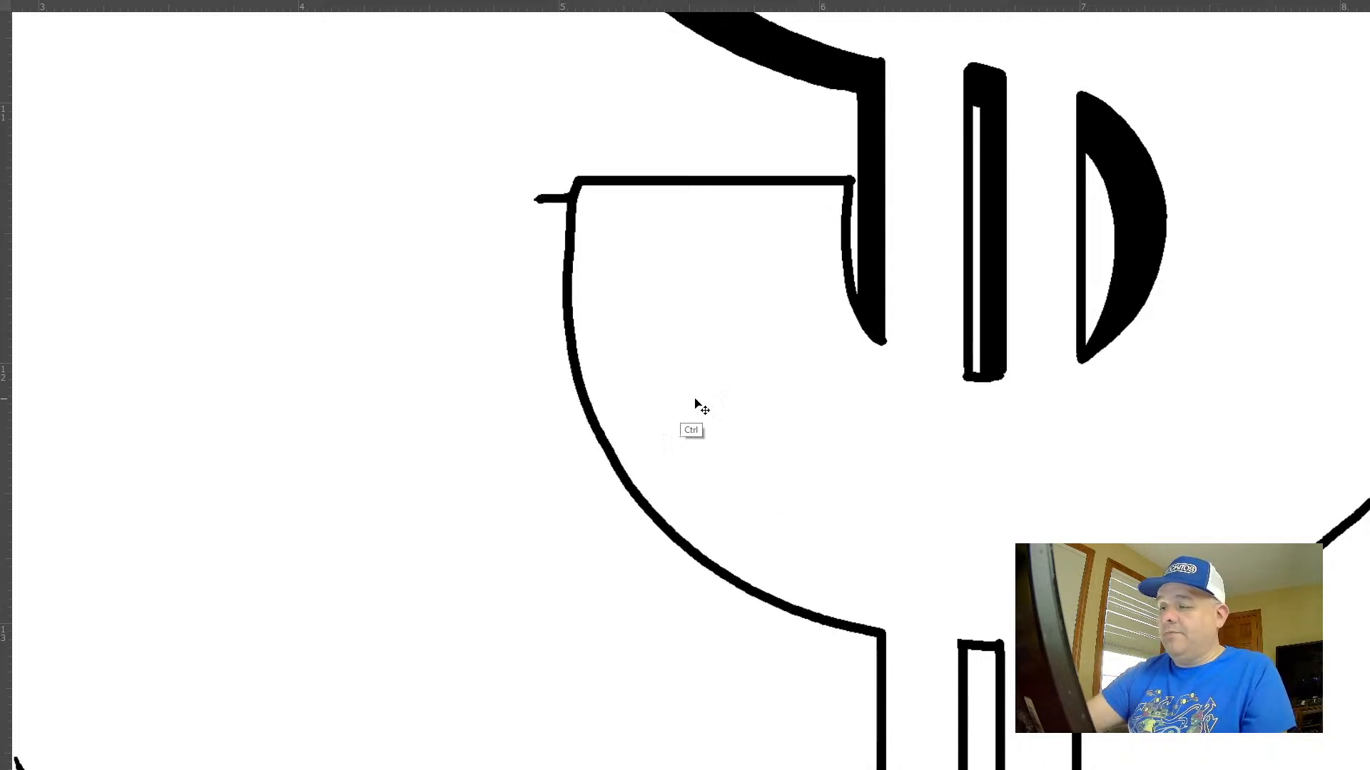
mouse_move(559, 199)
left_mouse_down()
mouse_move(567, 380)
mouse_move(599, 467)
mouse_move(652, 539)
mouse_move(797, 626)
mouse_move(921, 653)
mouse_move(782, 324)
mouse_move(739, 329)
mouse_move(742, 525)
left_mouse_up()
key("space")
left_click_drag(861, 311, 858, 560)
key("f")
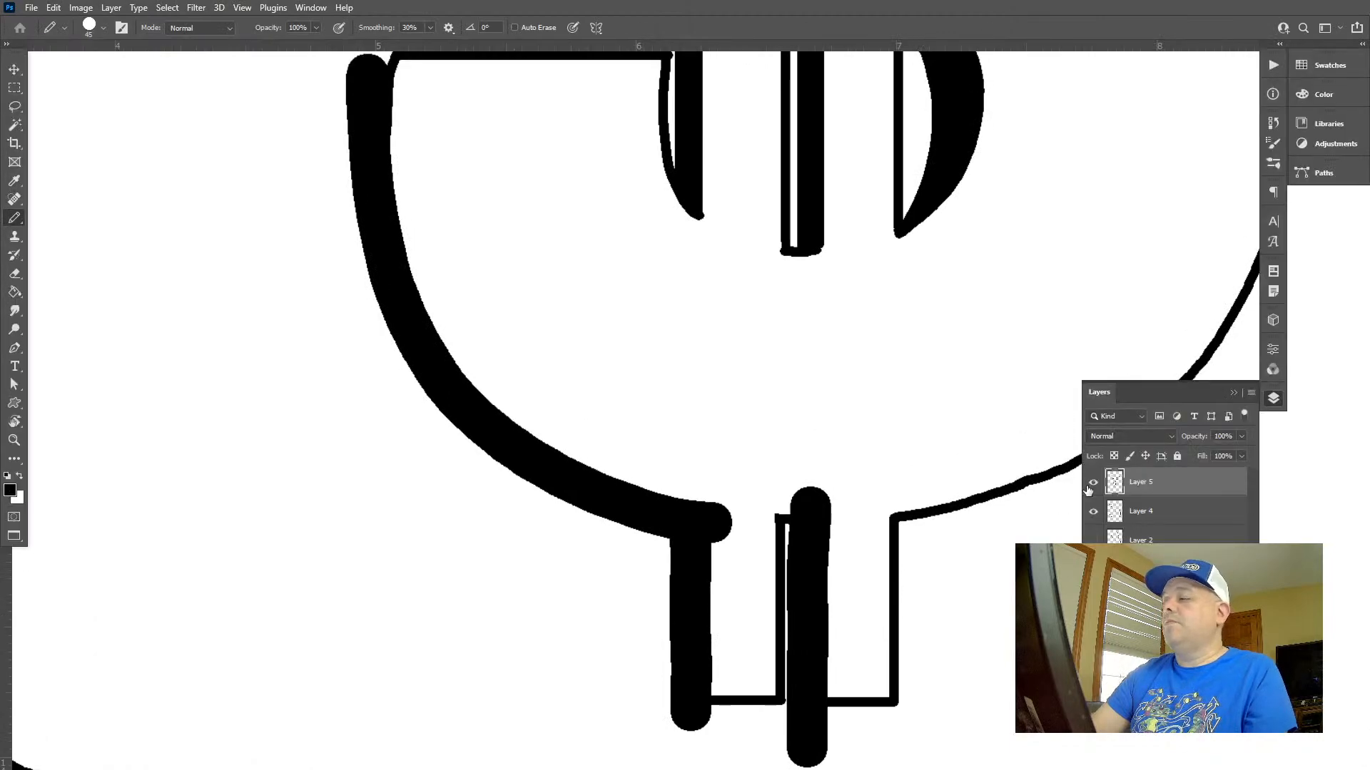
Select the dollar sign's interior using Layer 4's outline, delete the new shadows' overspill from Layer 5, and clear the selection
left_click(1163, 513)
key("w")
key("shift+w")
left_click(649, 747)
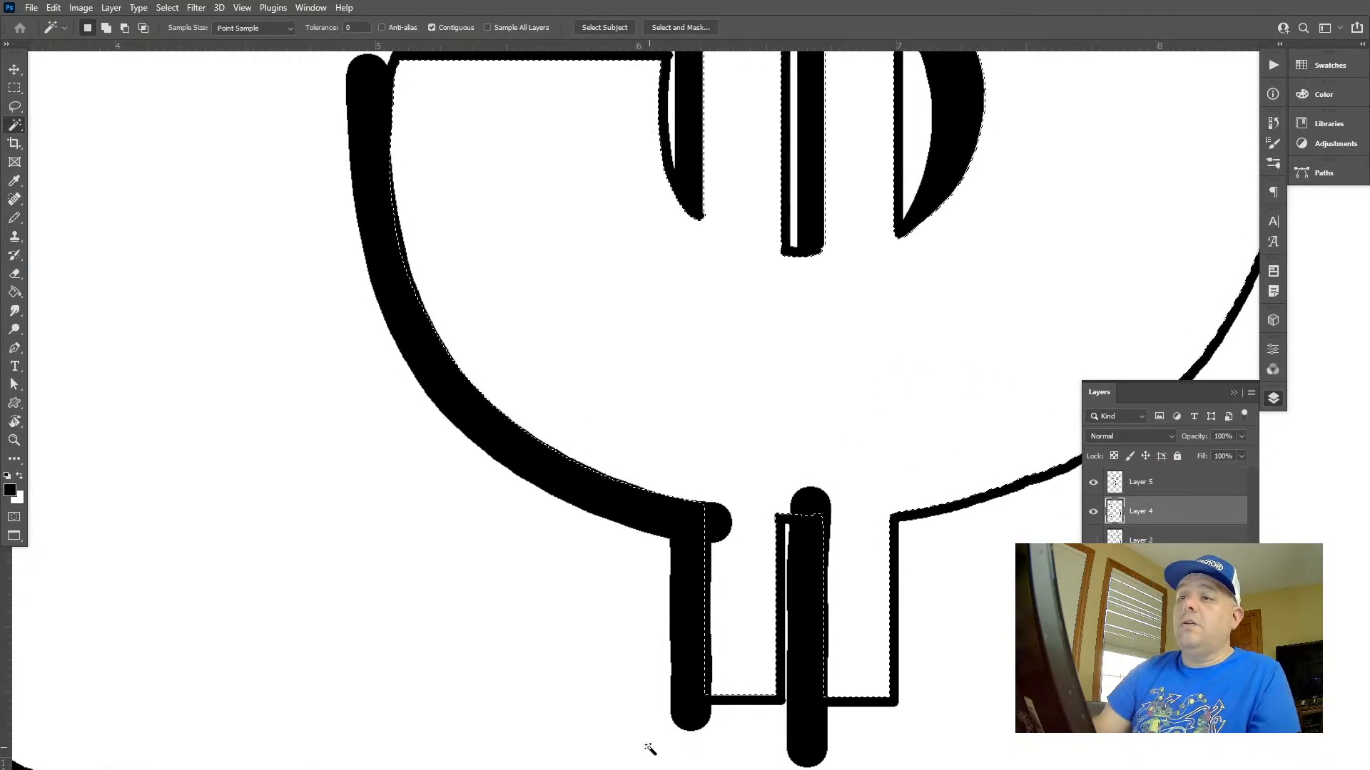
left_click(1140, 482)
key("Delete")
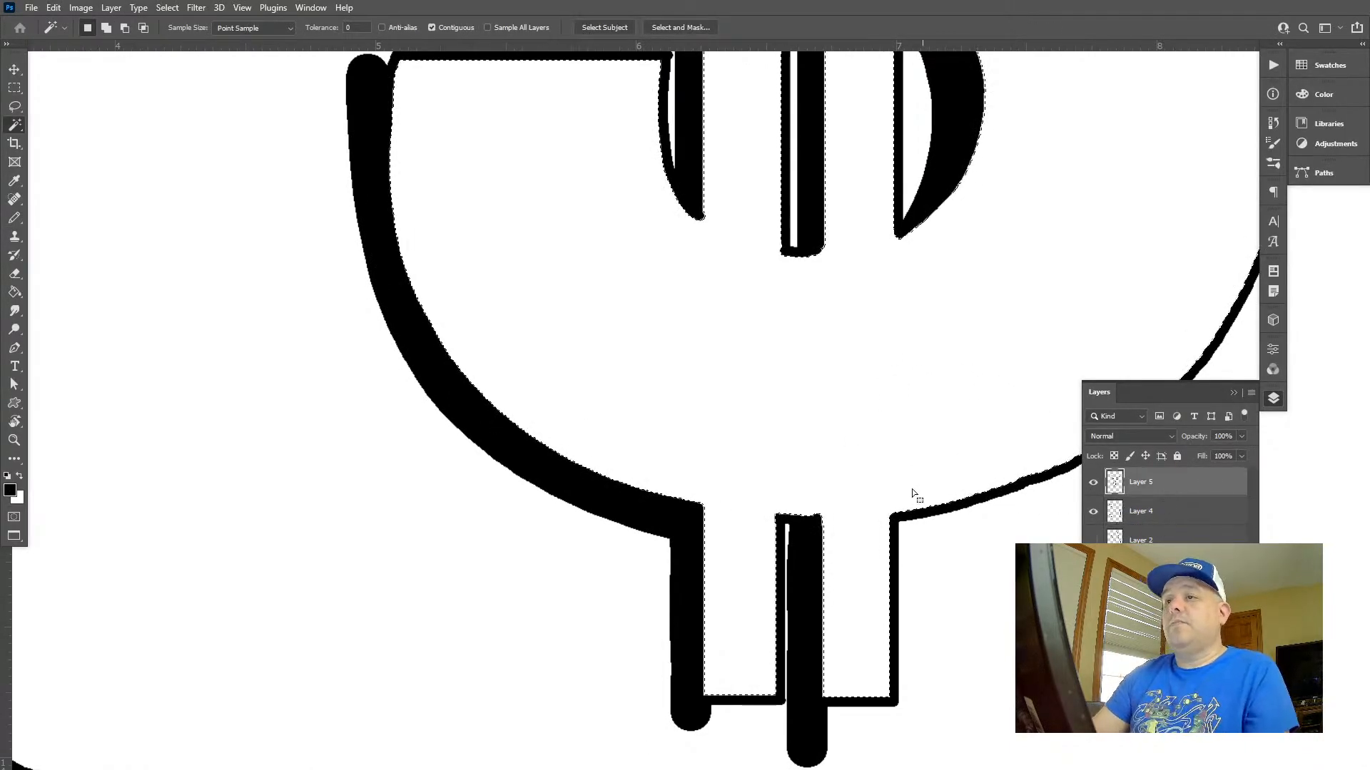
key("ctrl+d")
Cut the rounded top end of the lower-left curve's shadow flat with a rectangular selection, then clear the selection
left_click_drag(505, 234, 627, 464)
key("l")
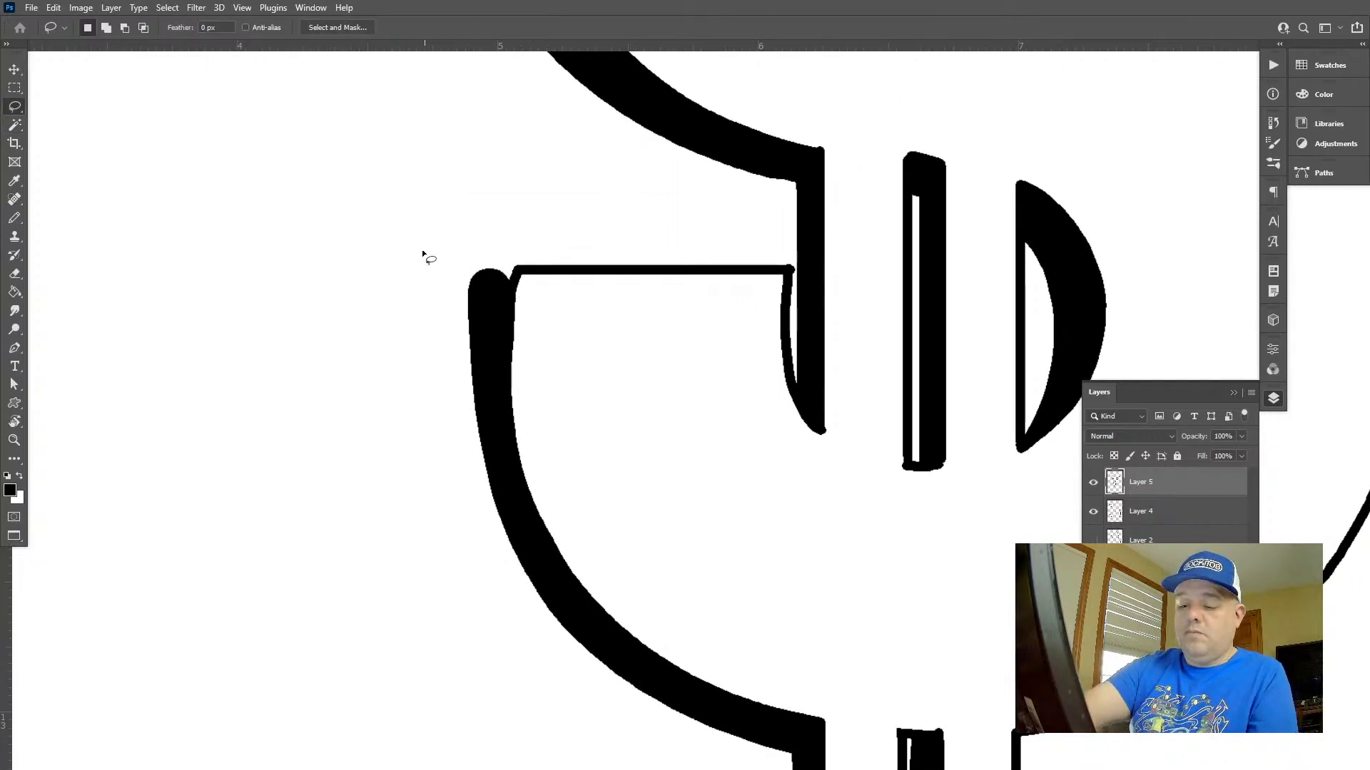
key("m")
left_click_drag(395, 244, 563, 284)
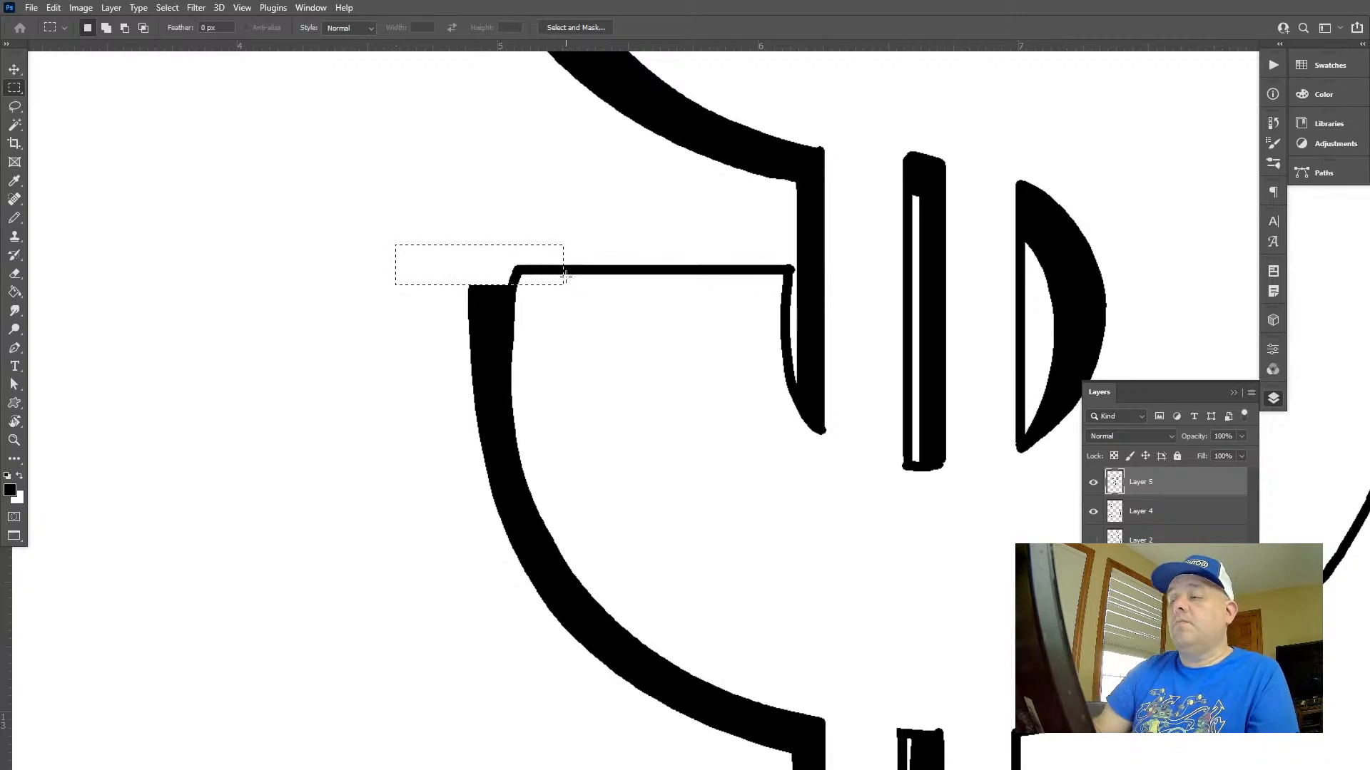
key("ctrl+d")
Delete the rounded shadow ends protruding below the two bottom bars with a rectangular selection, then clear the selection
key("z")
left_click_drag(851, 490, 669, 381)
left_click_drag(919, 487, 763, 468)
left_click_drag(723, 560, 832, 593)
key("b")
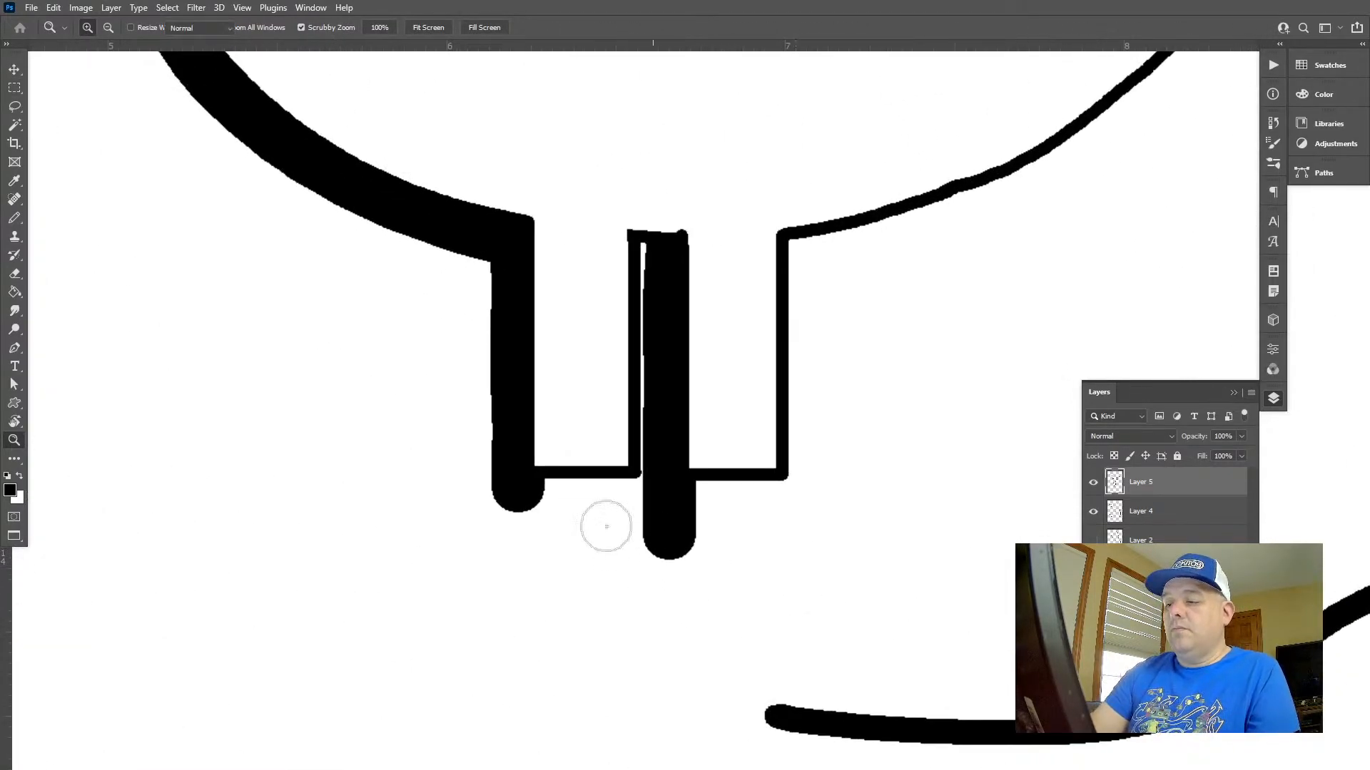
left_click_drag(540, 491, 627, 482)
key("ctrl+z")
key("m")
mouse_move(475, 619)
left_mouse_down()
mouse_move(687, 507)
mouse_move(841, 475)
left_mouse_up()
key("Delete")
key("ctrl+d")
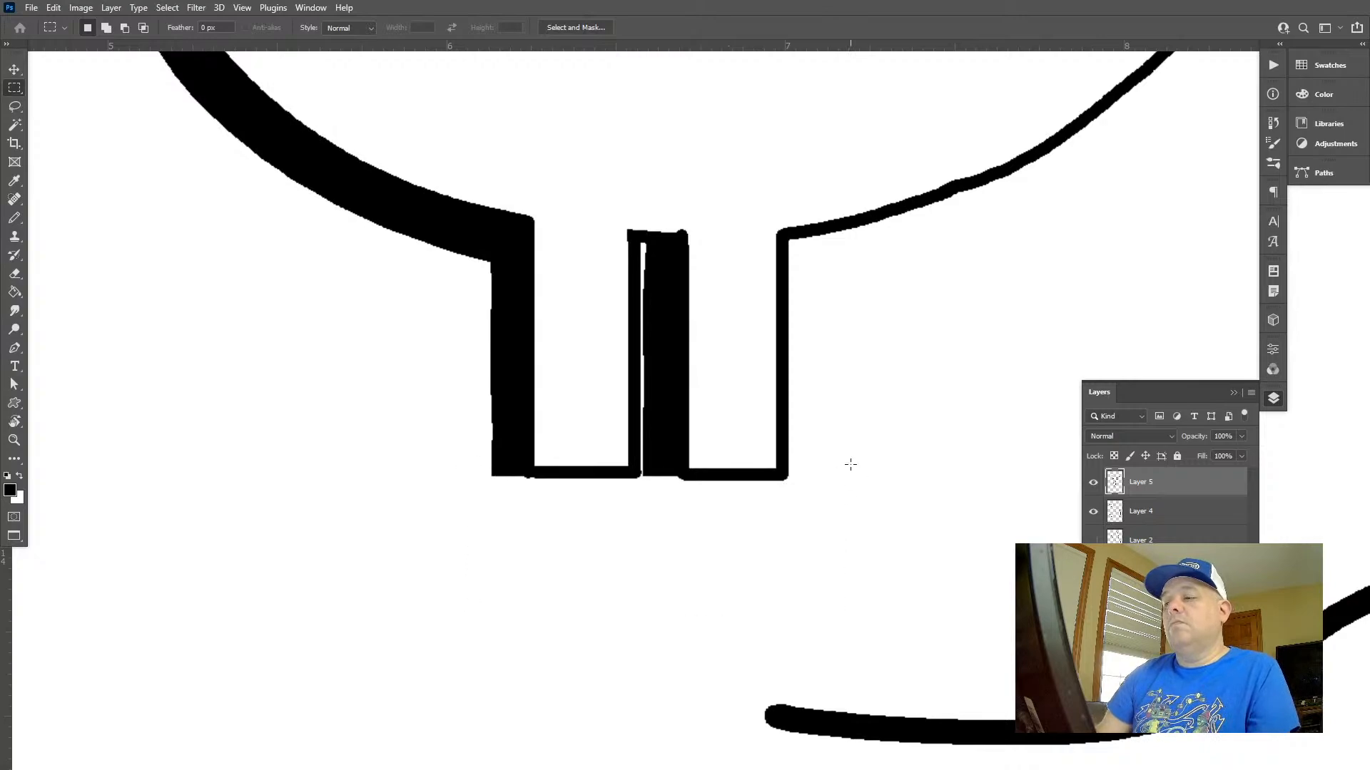
Outline a rectangular shadow beneath the bottom-left bar with a small brush and fill it black
key("b")
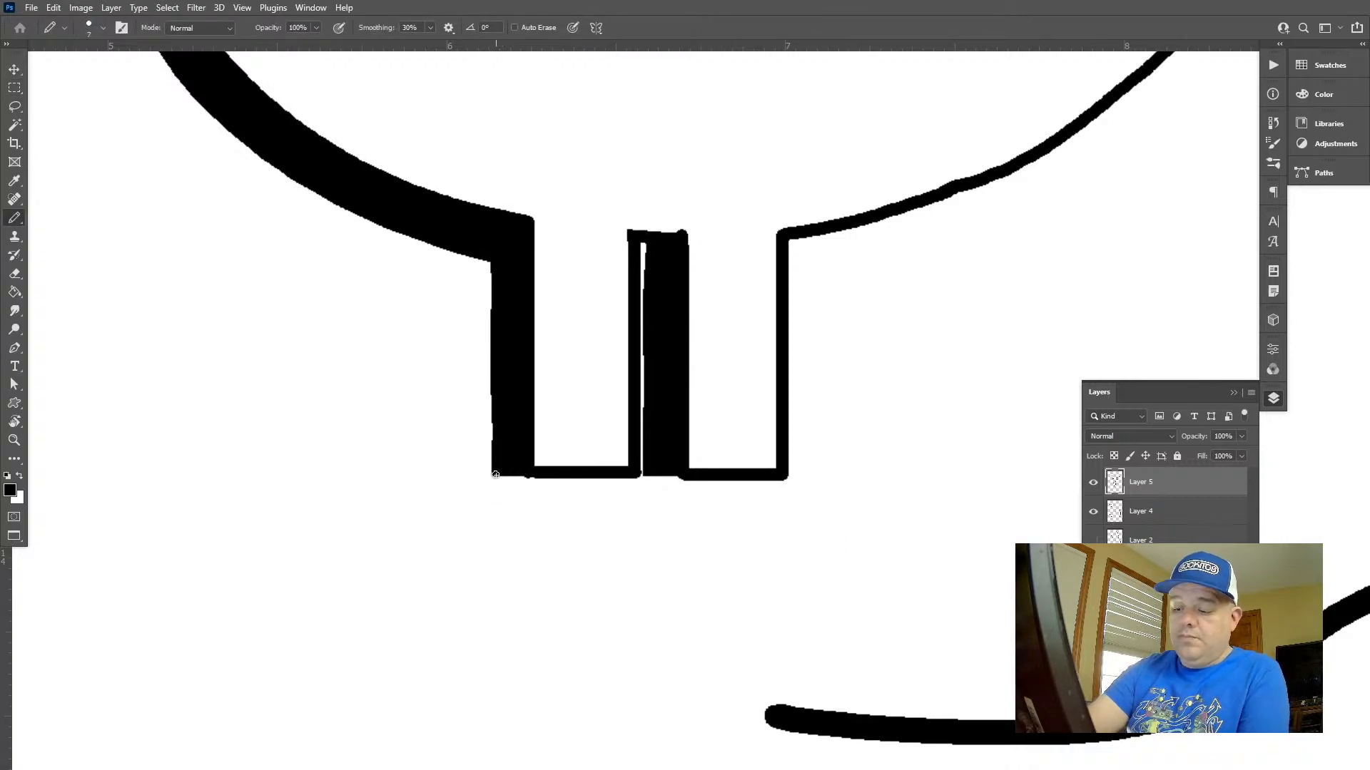
mouse_move(496, 468)
left_mouse_down()
mouse_move(497, 510)
mouse_move(620, 517)
mouse_move(508, 482)
left_mouse_up()
left_click(620, 475, "shift")
key("alt+BackSpace")
key("ctrl+z")
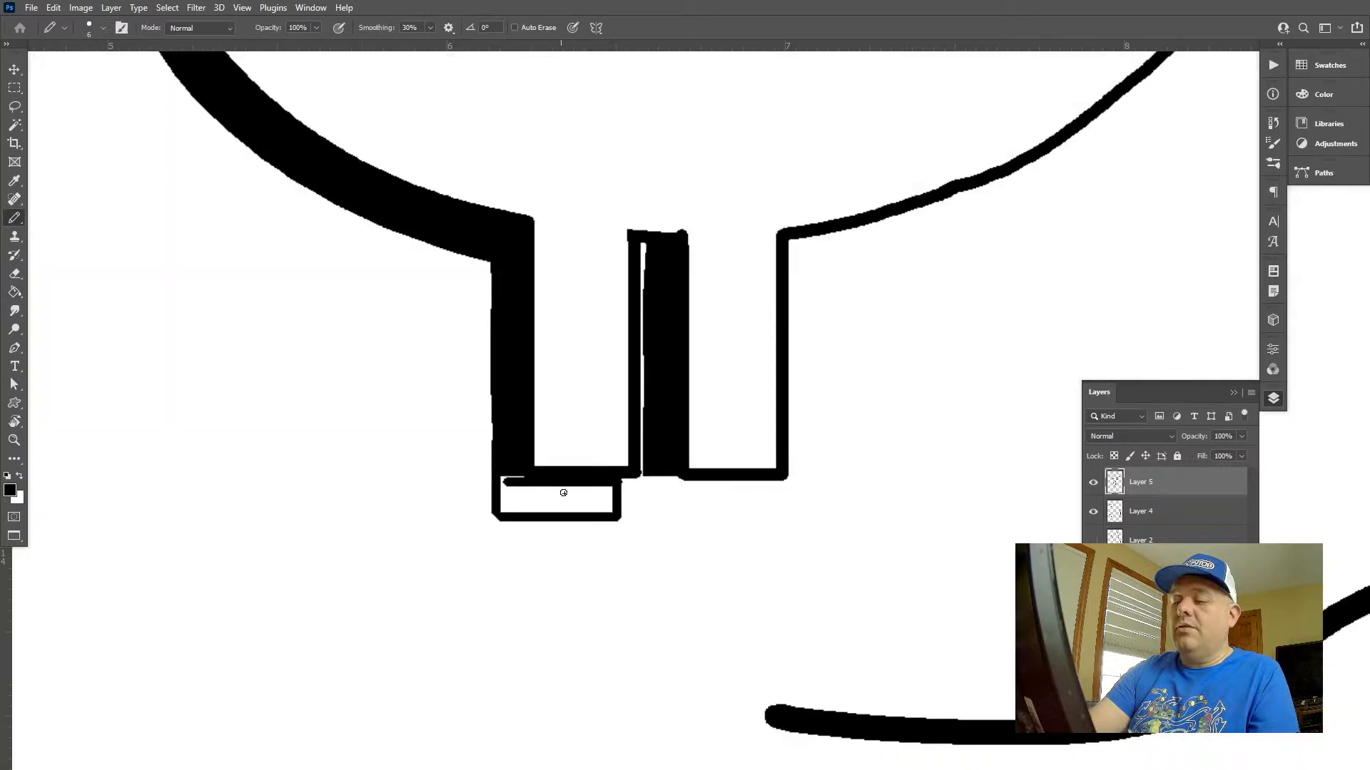
key("g")
left_click(534, 497)
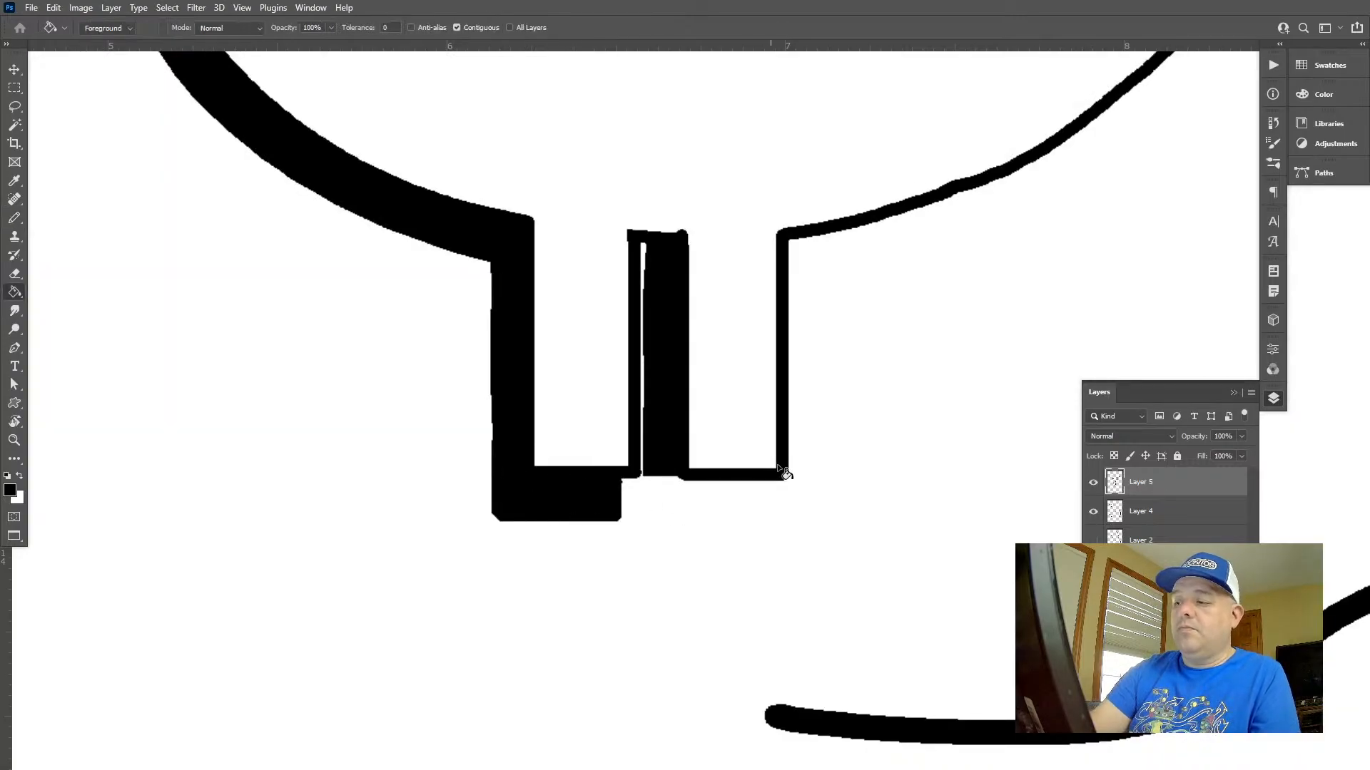
Outline a rectangular shadow beneath the bottom-right bar with a small brush and fill it black
key("l")
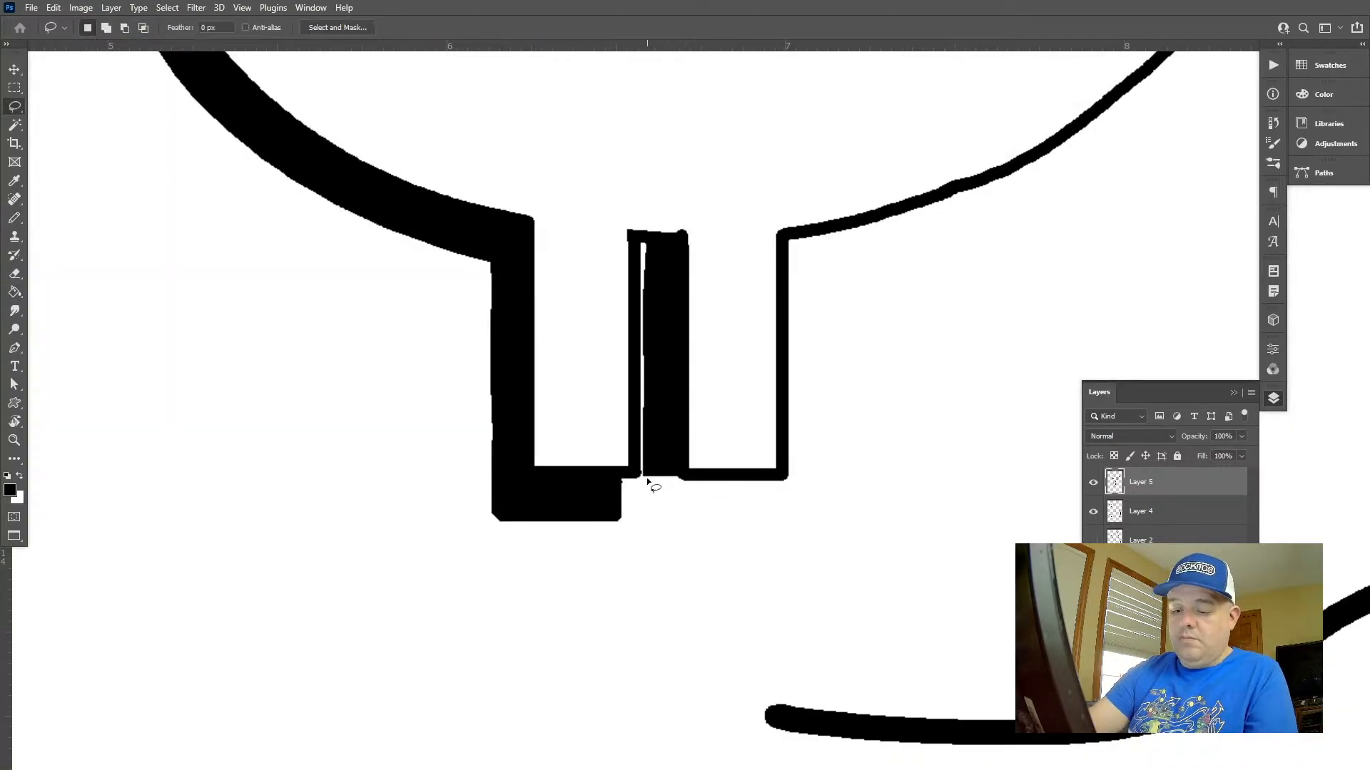
key("b")
mouse_move(647, 478)
left_mouse_down()
mouse_move(649, 524)
mouse_move(750, 526)
left_mouse_up()
key("ctrl+z")
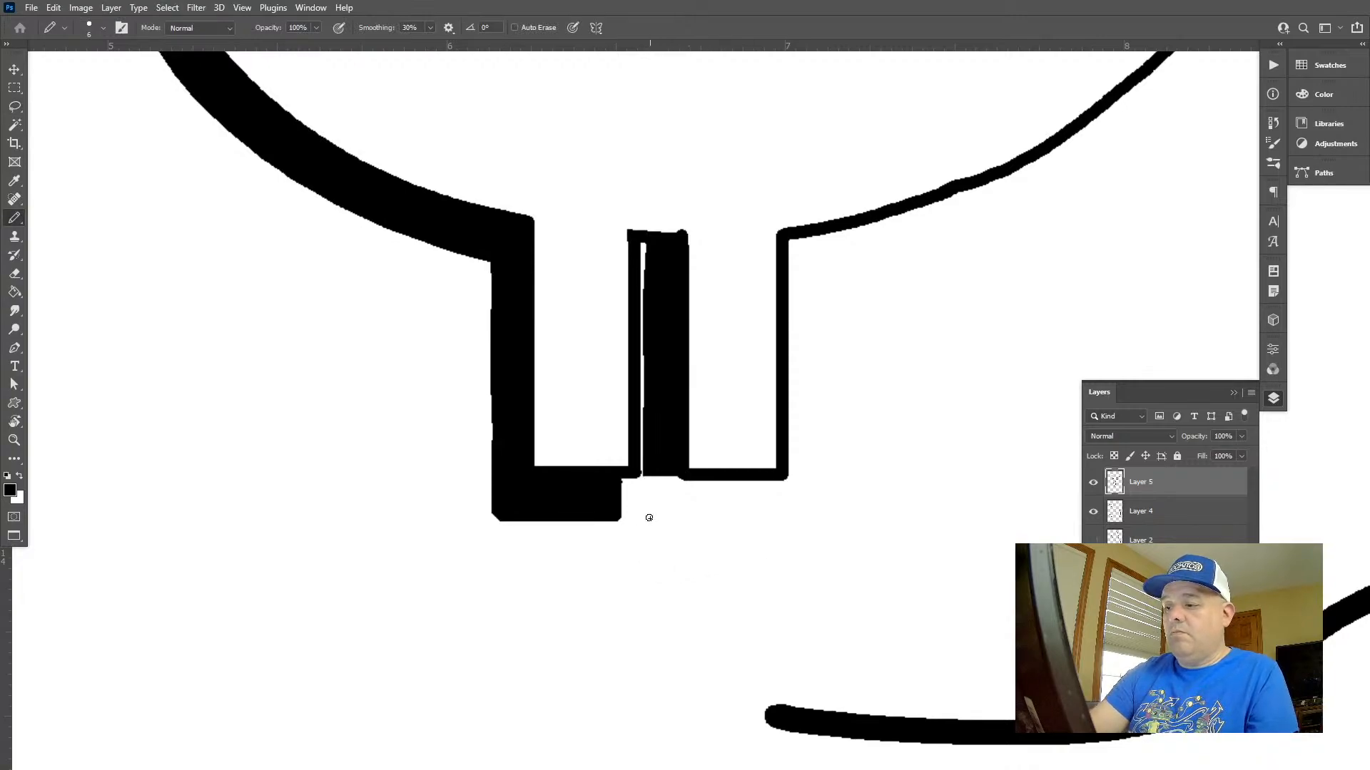
mouse_move(649, 518)
left_mouse_down()
mouse_move(768, 519)
mouse_move(773, 480)
left_mouse_up()
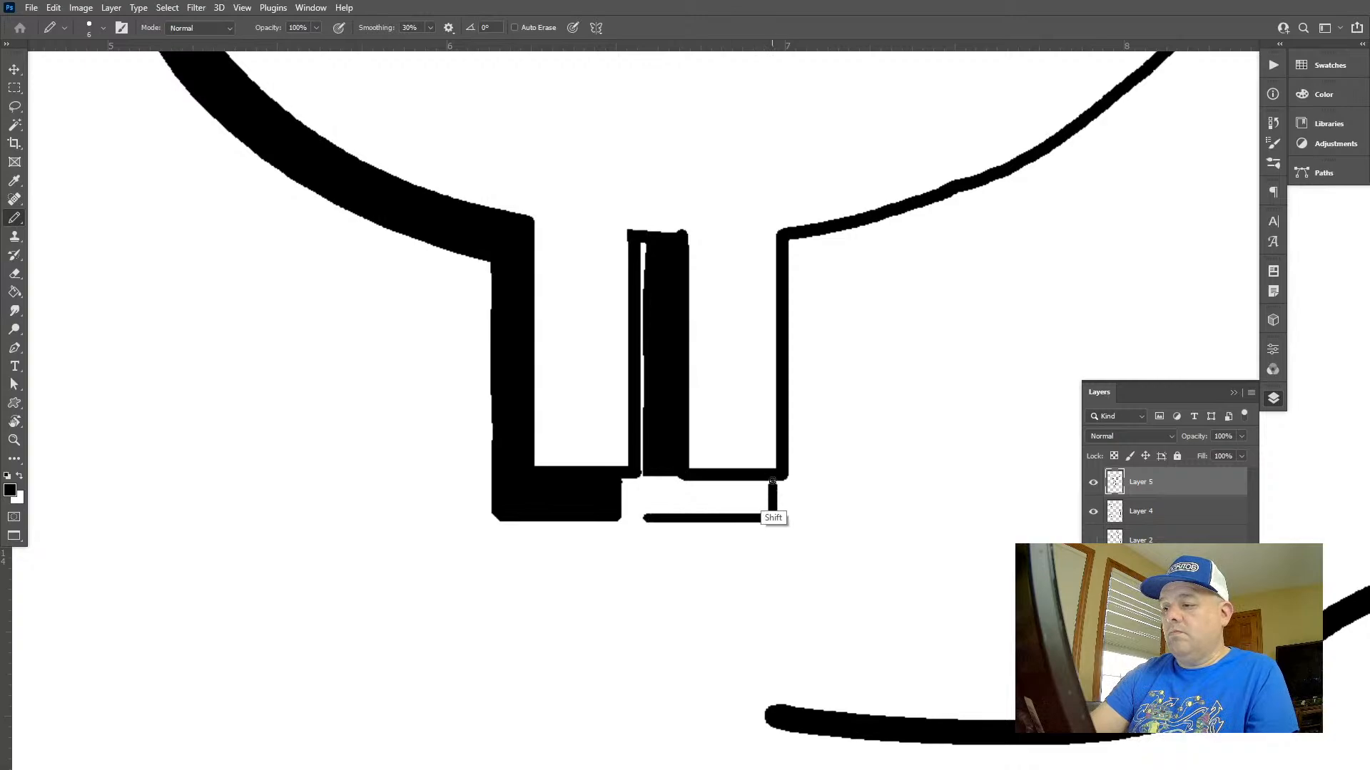
left_click_drag(646, 483, 647, 519)
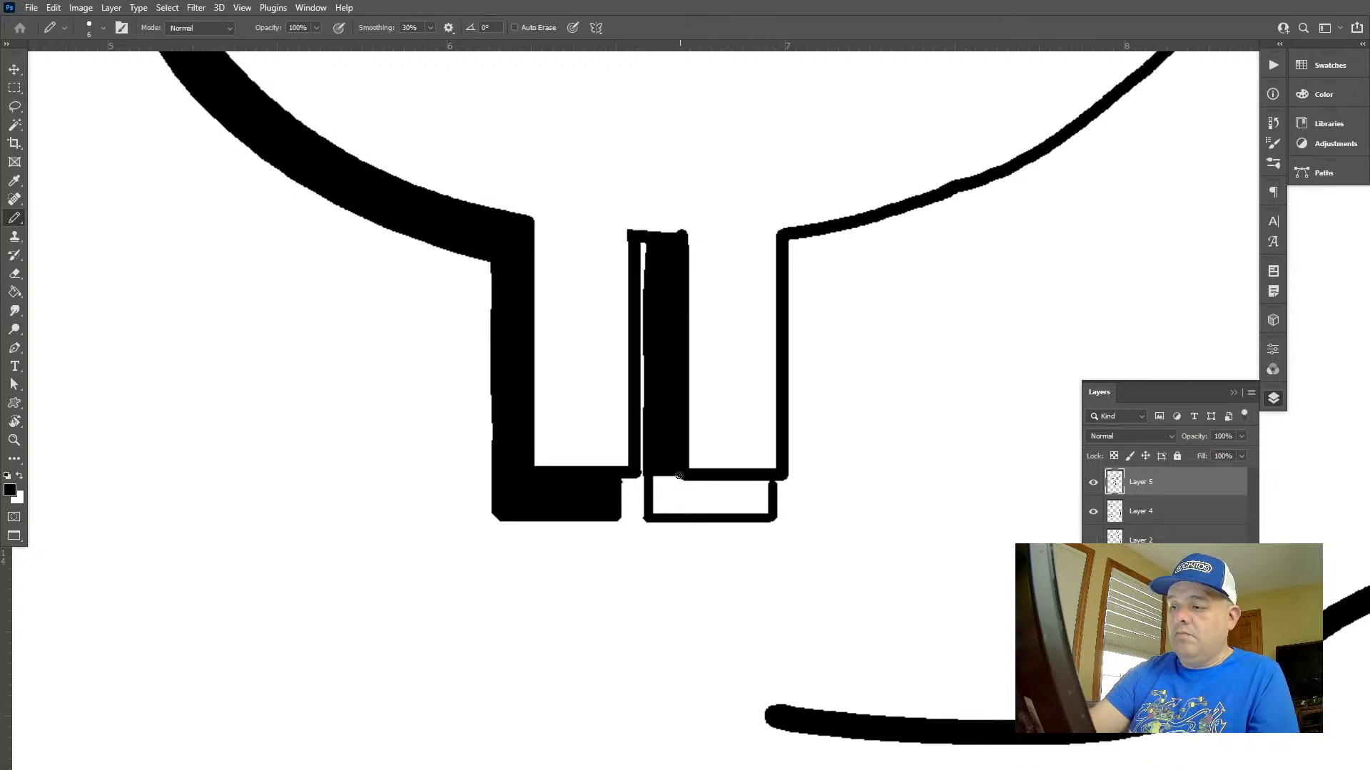
key("g")
left_click(764, 496)
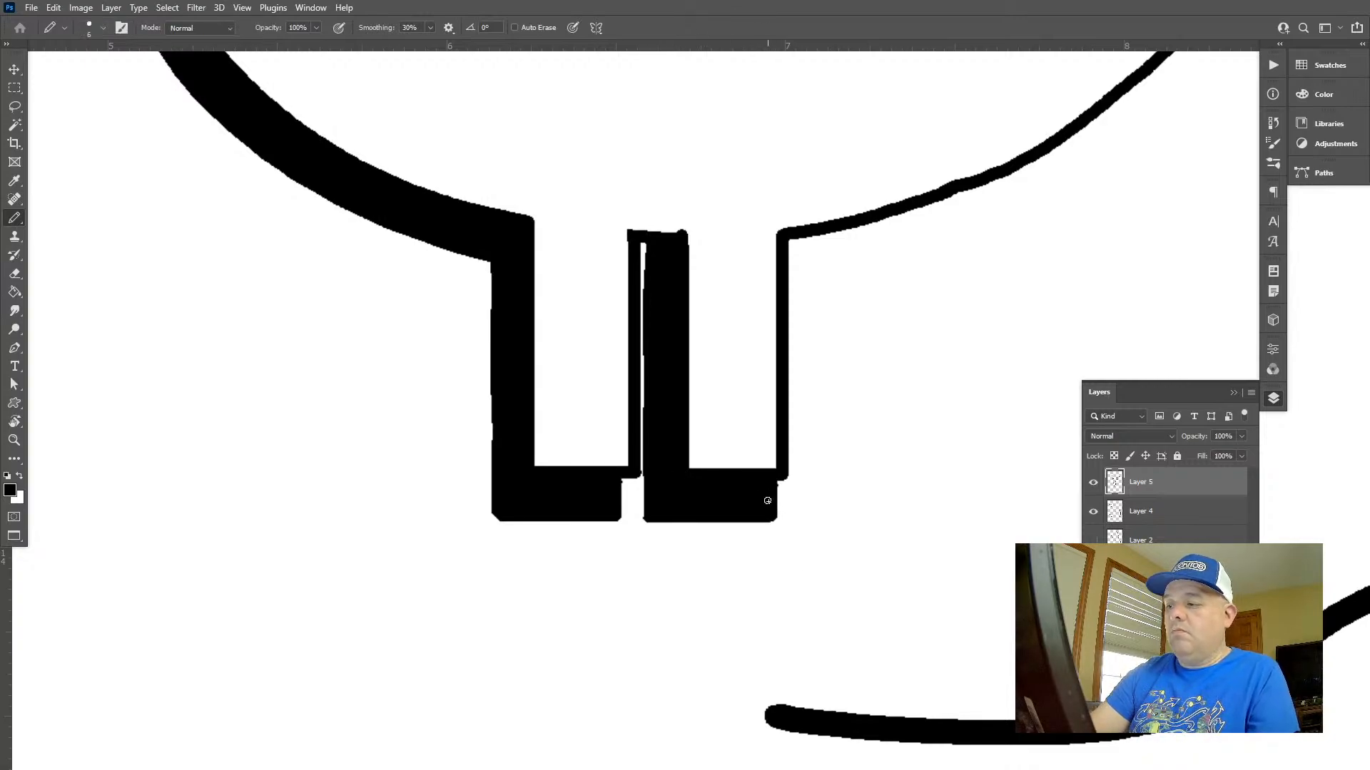
Close the open lower end of the dollar sign's upper middle slot with a short brush stroke
key("z")
left_click_drag(798, 519, 672, 408)
left_click_drag(851, 518, 798, 455)
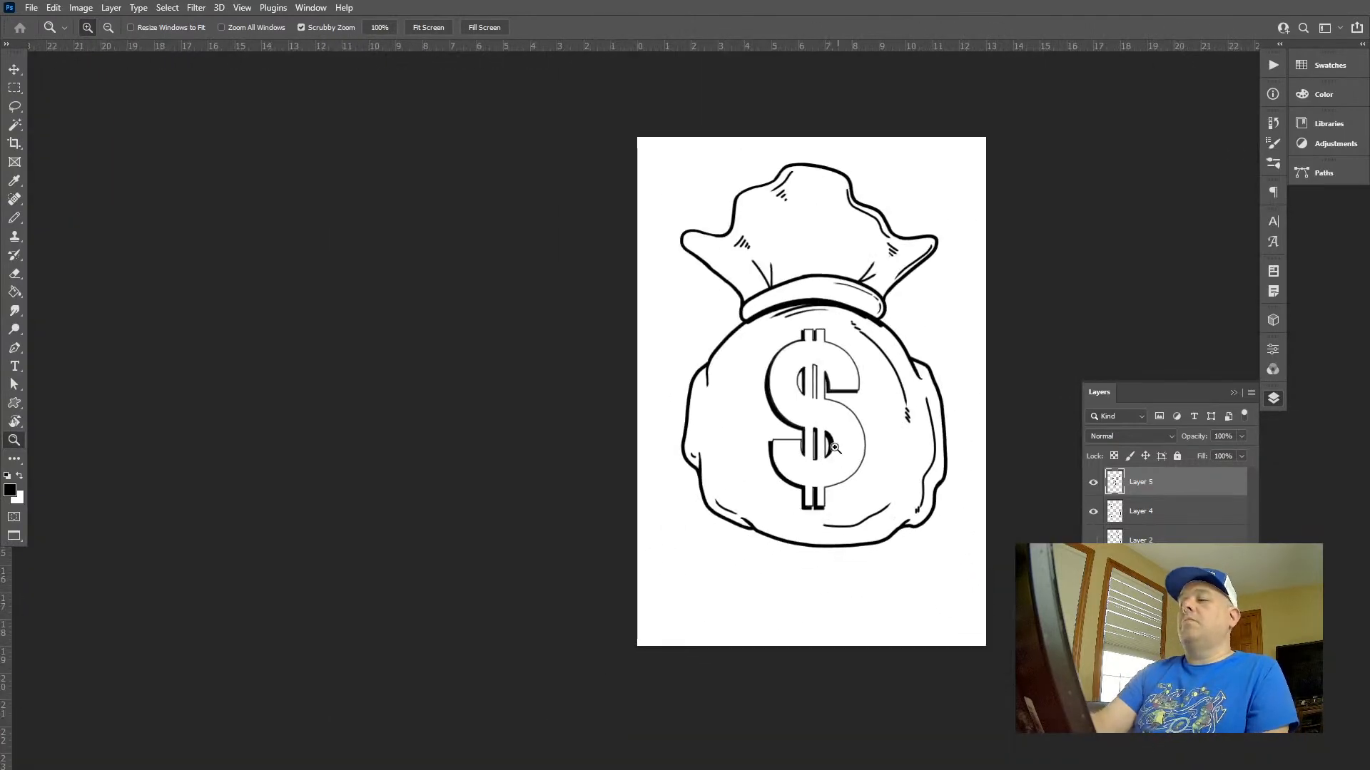
left_click_drag(823, 342, 959, 463)
left_click_drag(791, 520, 733, 201)
key("b")
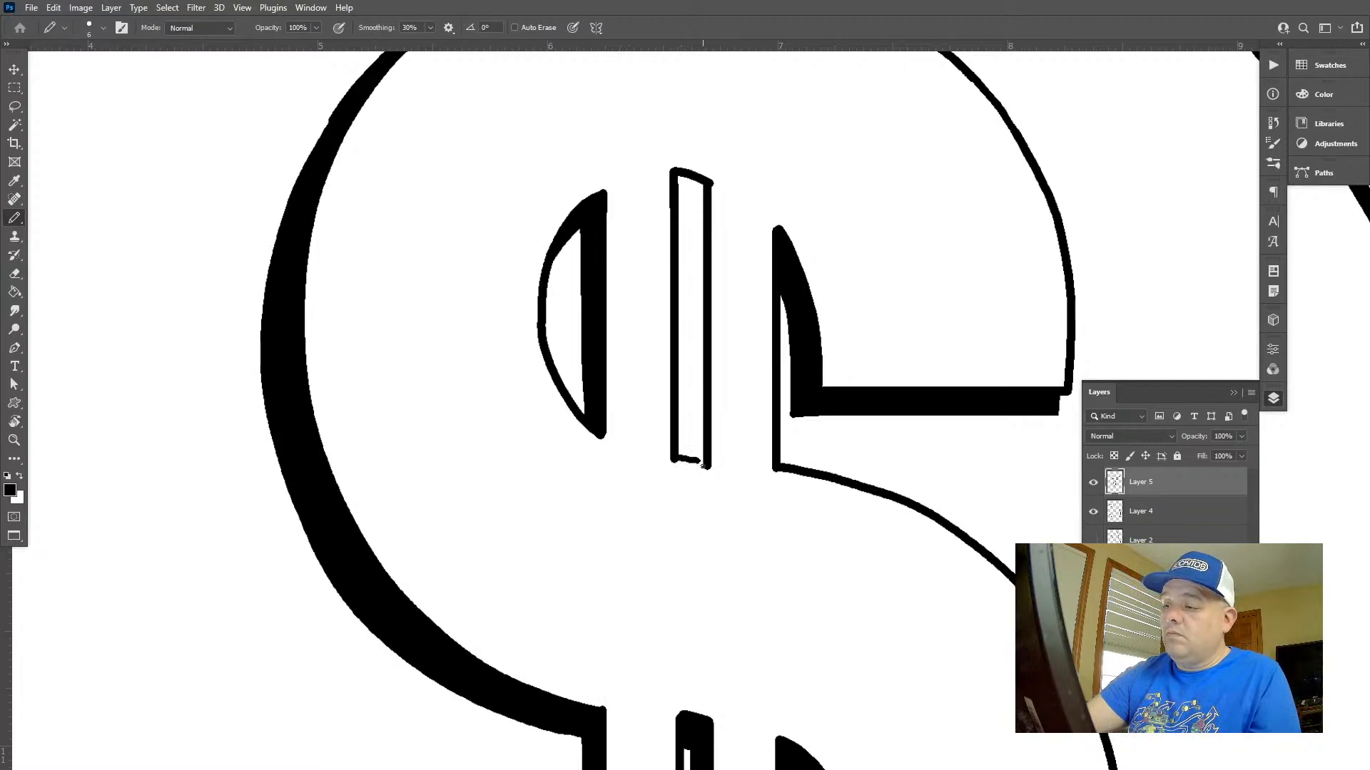
key("z")
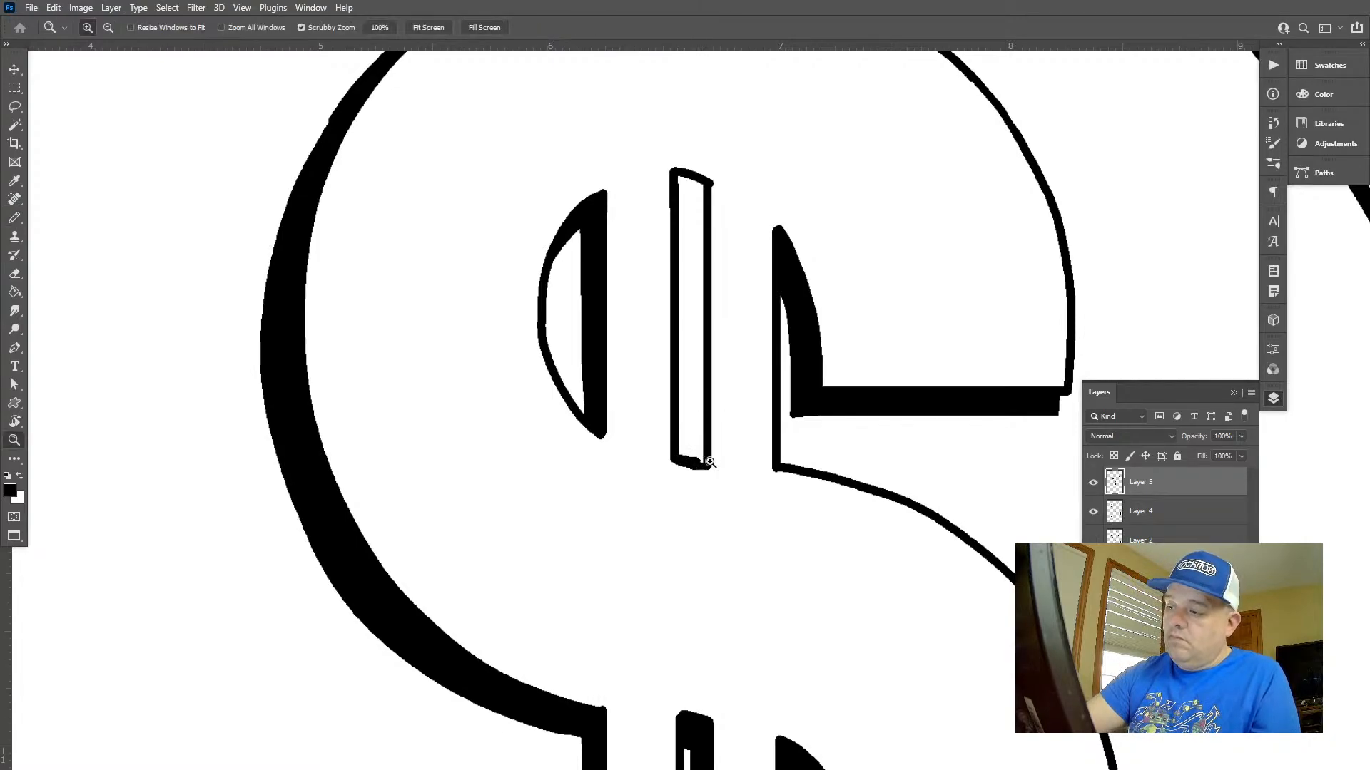
left_click_drag(798, 498, 865, 465)
key("ctrl+z")
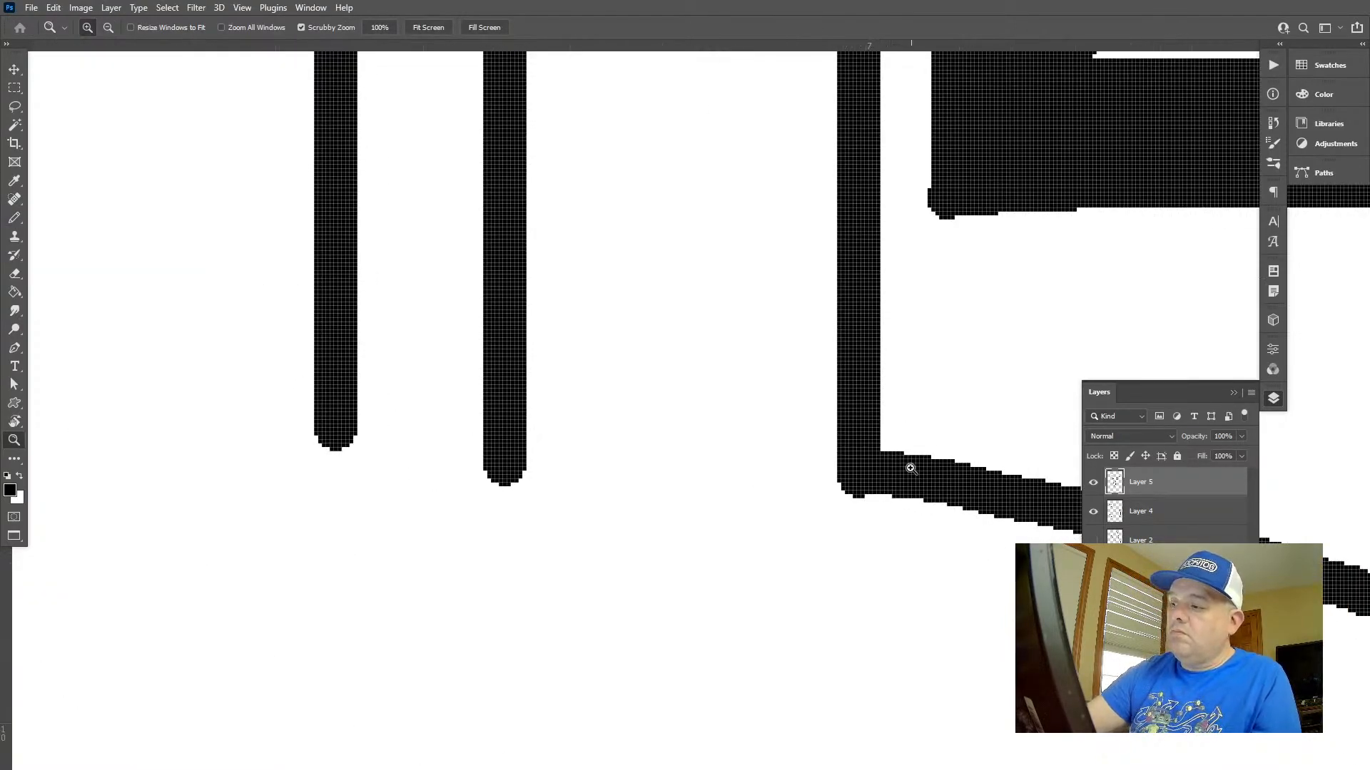
key("b")
left_click_drag(509, 464, 338, 435)
key("z")
left_click_drag(562, 416, 517, 376)
mouse_move(590, 346)
left_mouse_down()
mouse_move(574, 439)
mouse_move(556, 388)
left_mouse_up()
key("b")
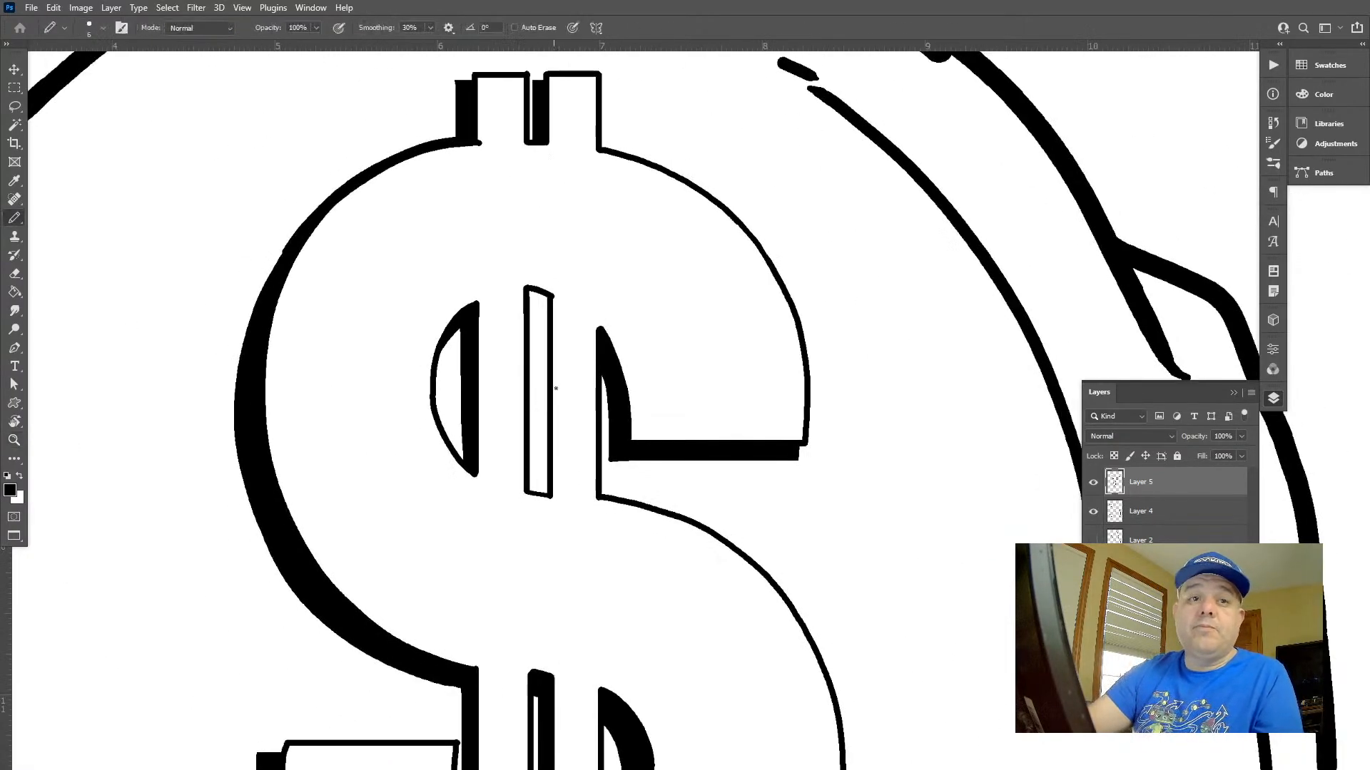
left_click_drag(534, 312, 538, 471)
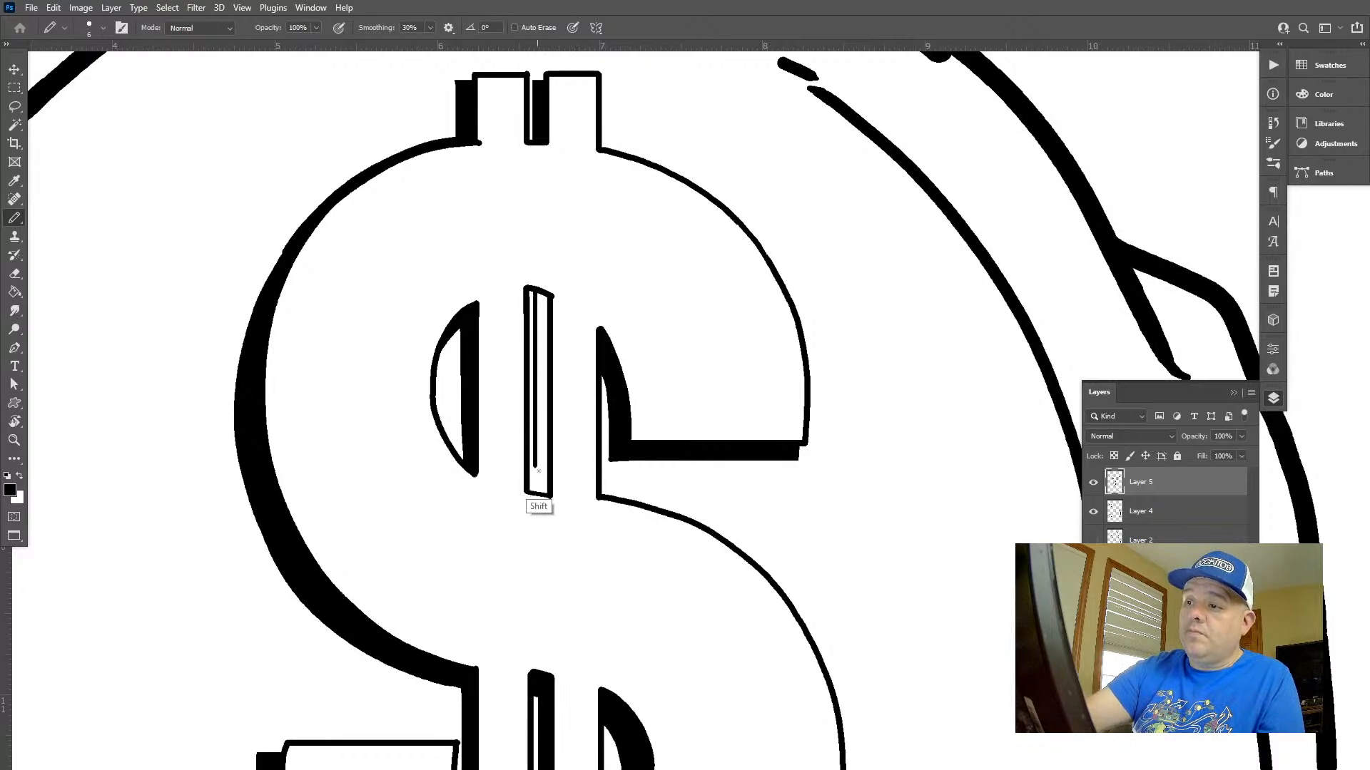
key("ctrl+z")
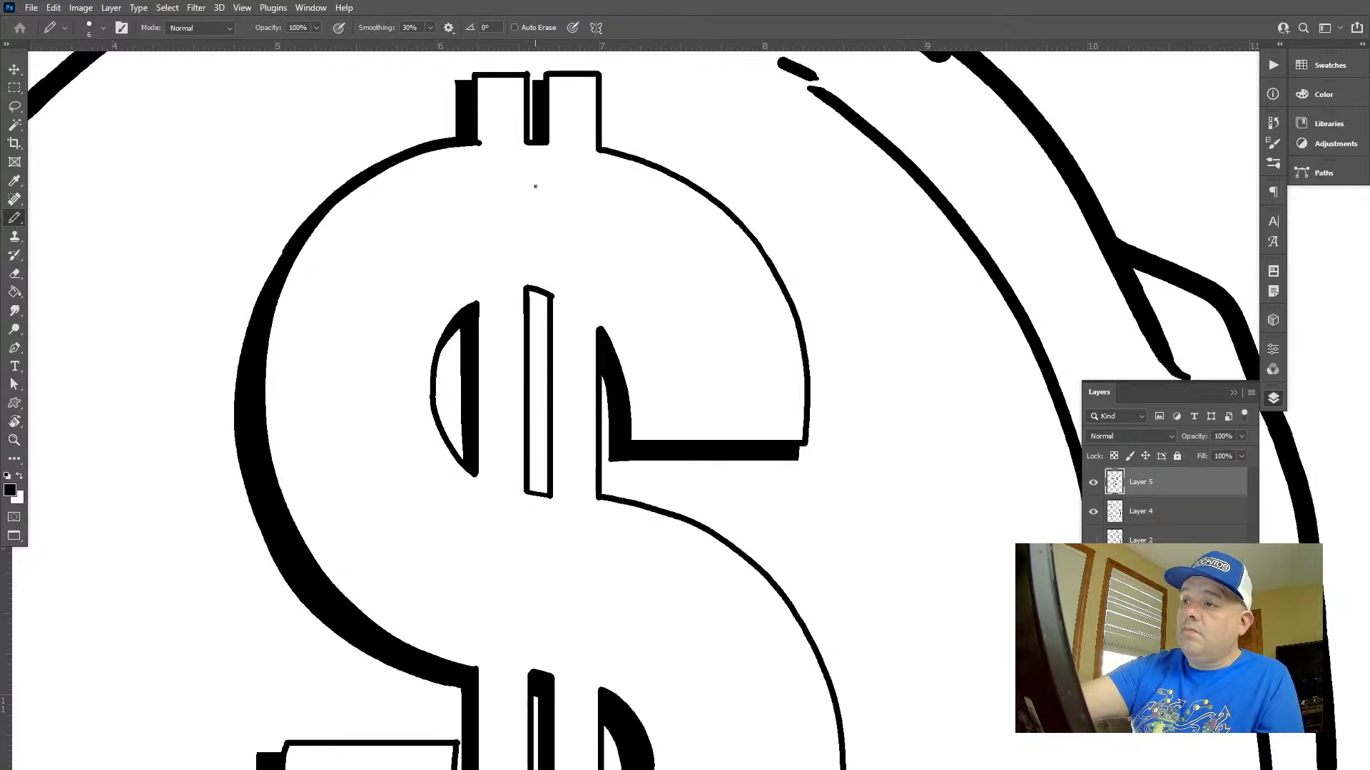
left_click_drag(538, 367, 537, 497)
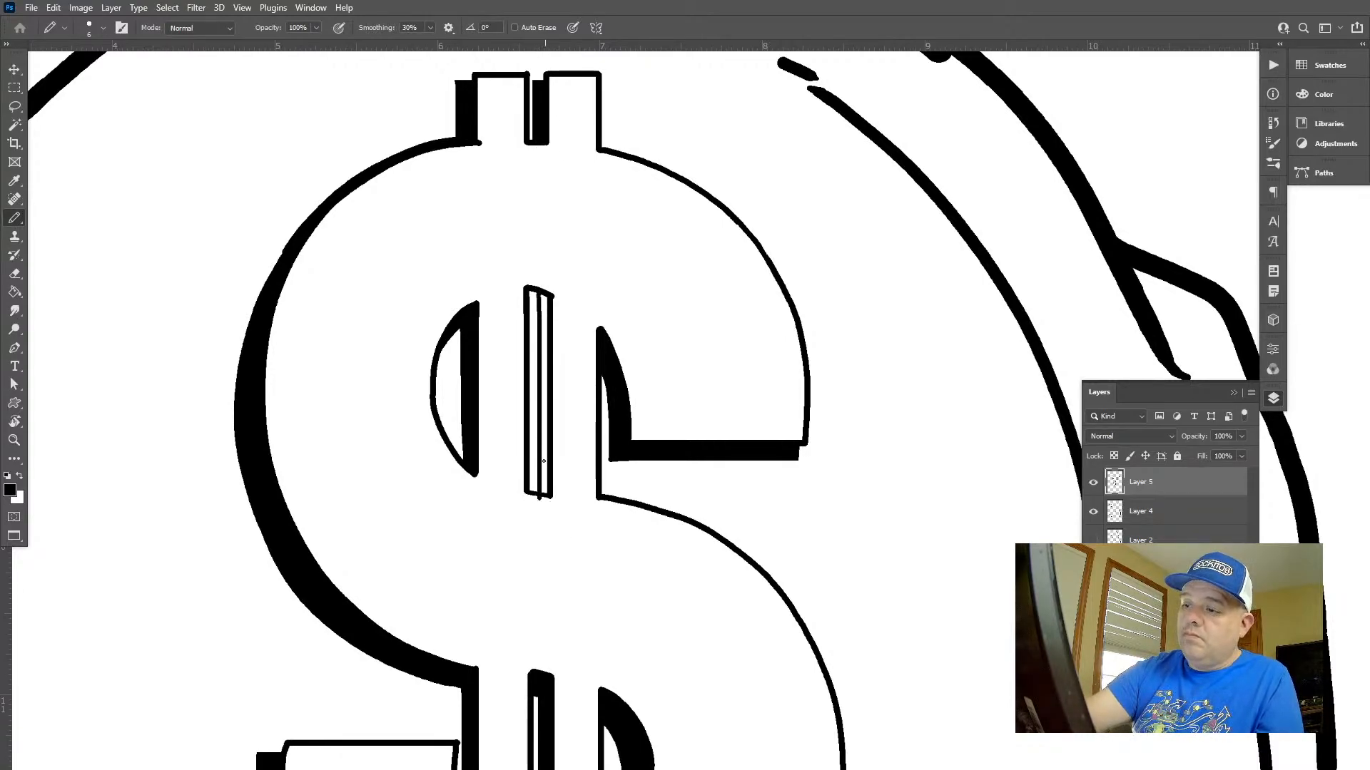
key("ctrl+z")
Divide the upper middle slot with a straight vertical line and fill its right half black
mouse_move(539, 293)
left_mouse_down()
mouse_move(538, 494)
mouse_move(588, 492)
left_mouse_up()
key("ctrl+space")
left_click_drag(586, 121, 555, 226)
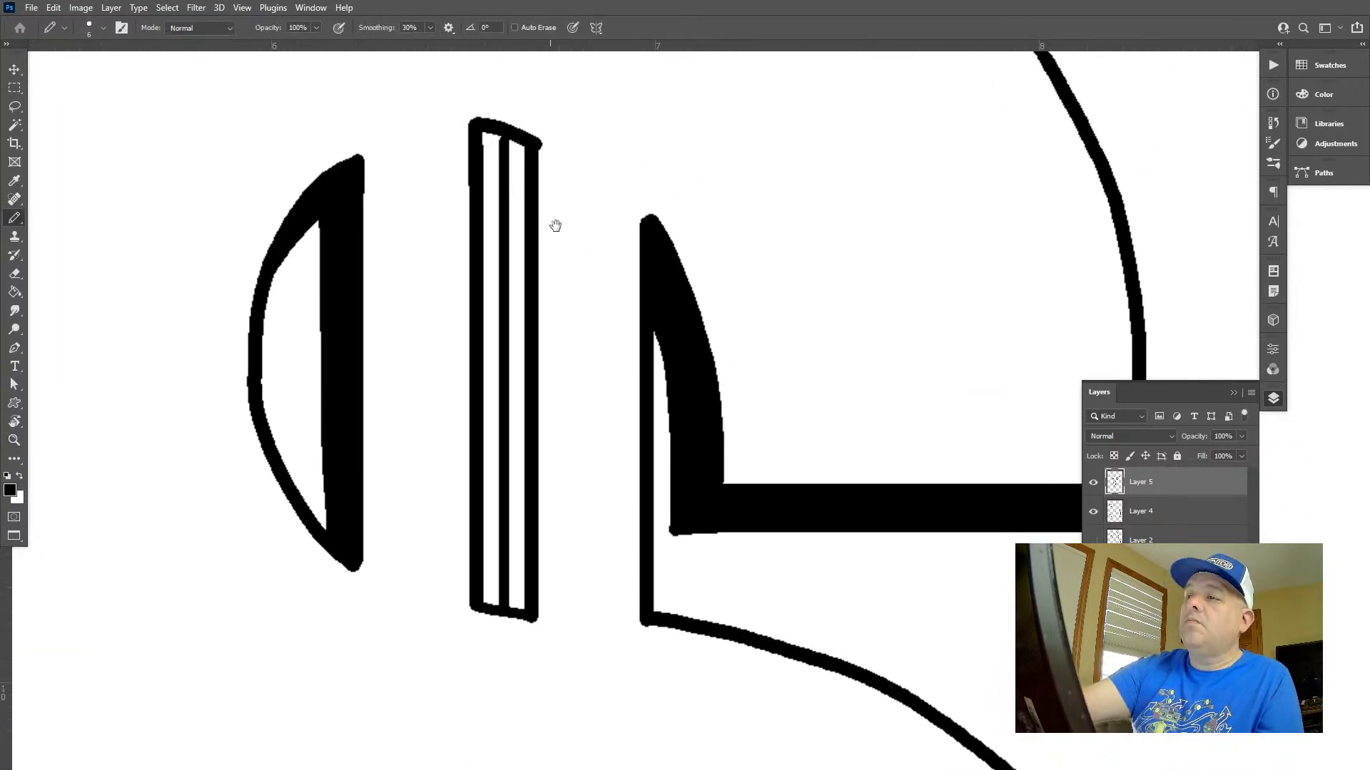
left_click(522, 612, "shift")
key("g")
left_click(516, 575)
Select the dollar sign's outer linework on Layer 4 using a rectangular selection refined with the Magic Wand
key("ctrl+space")
left_click_drag(546, 600, 408, 462)
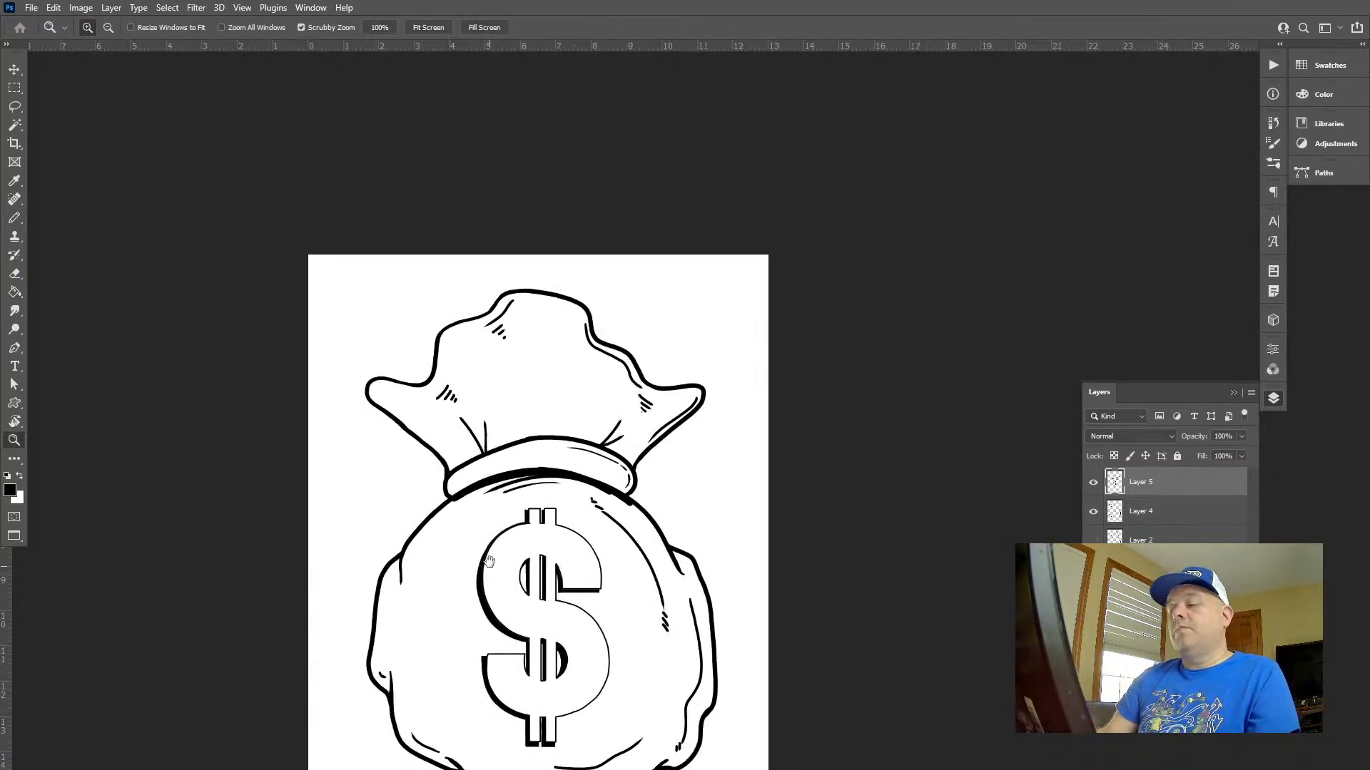
left_click_drag(487, 570, 525, 440)
left_click_drag(680, 487, 660, 449)
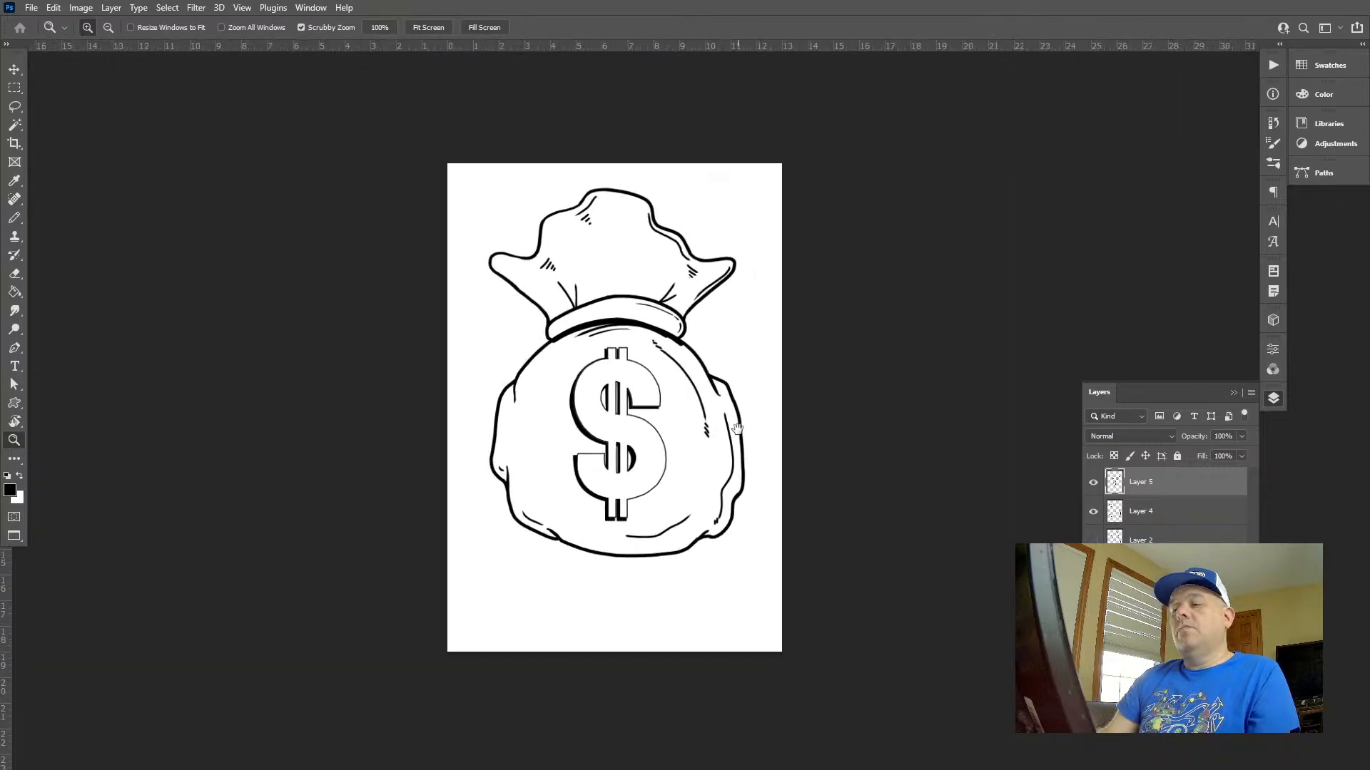
left_click_drag(868, 436, 847, 414)
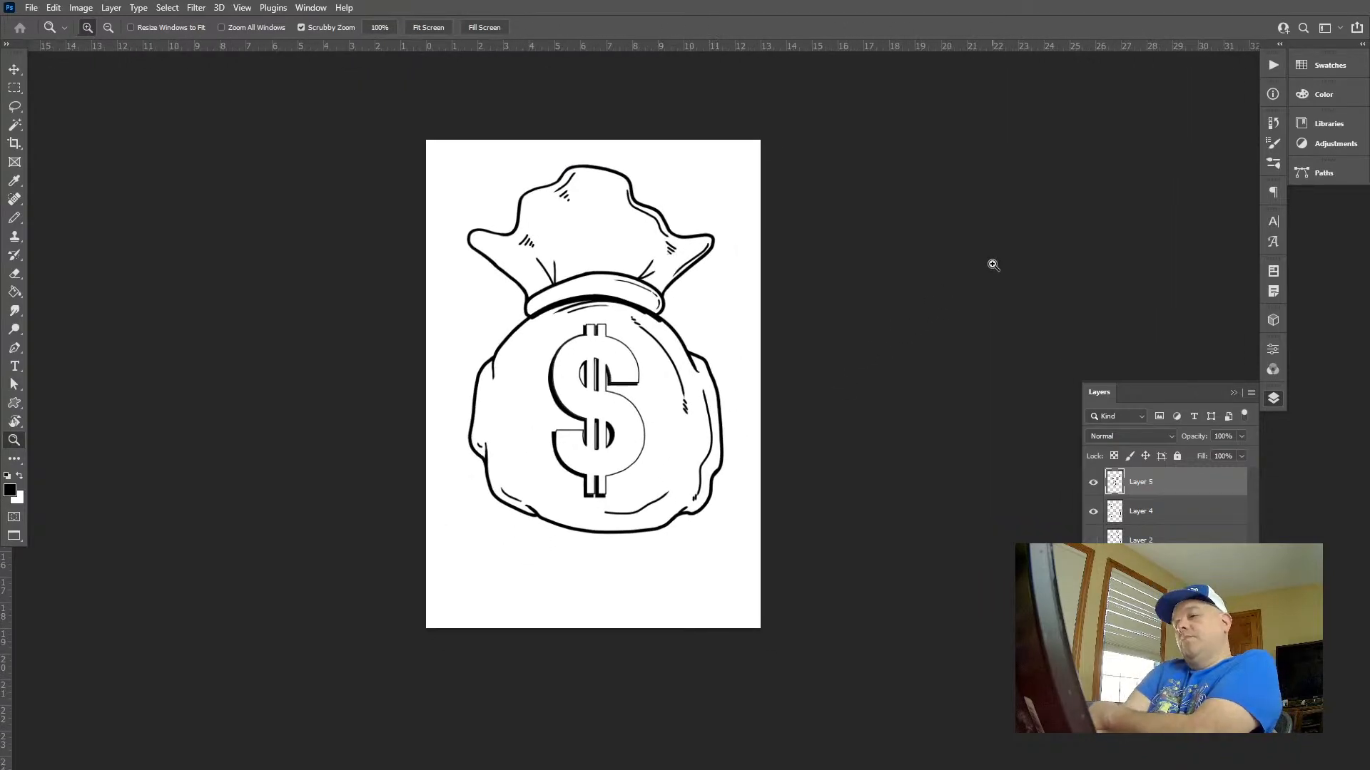
left_click(1139, 511)
key("ctrl+plus")
key("ctrl+plus")
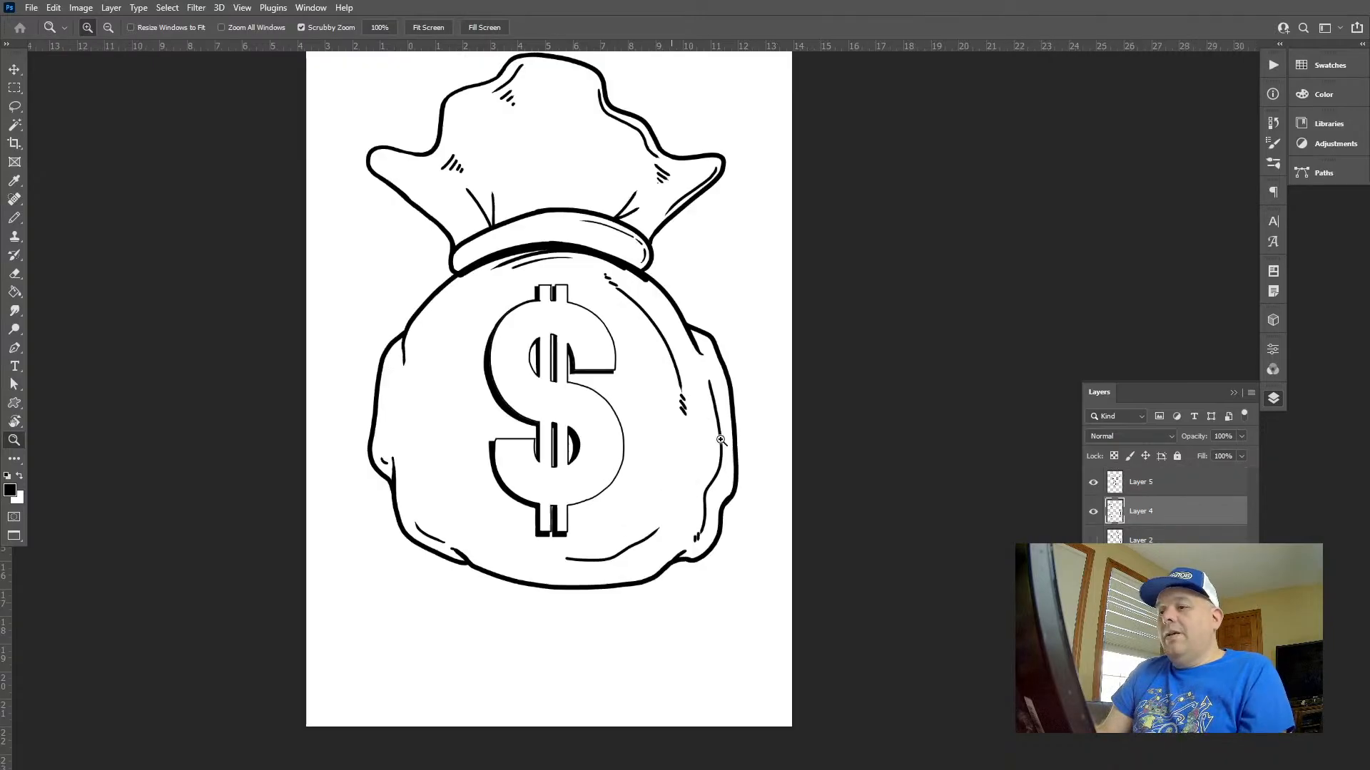
key("m")
left_click_drag(431, 569, 619, 245)
left_click_drag(617, 463, 642, 451)
key("z")
key("w")
left_click(599, 444)
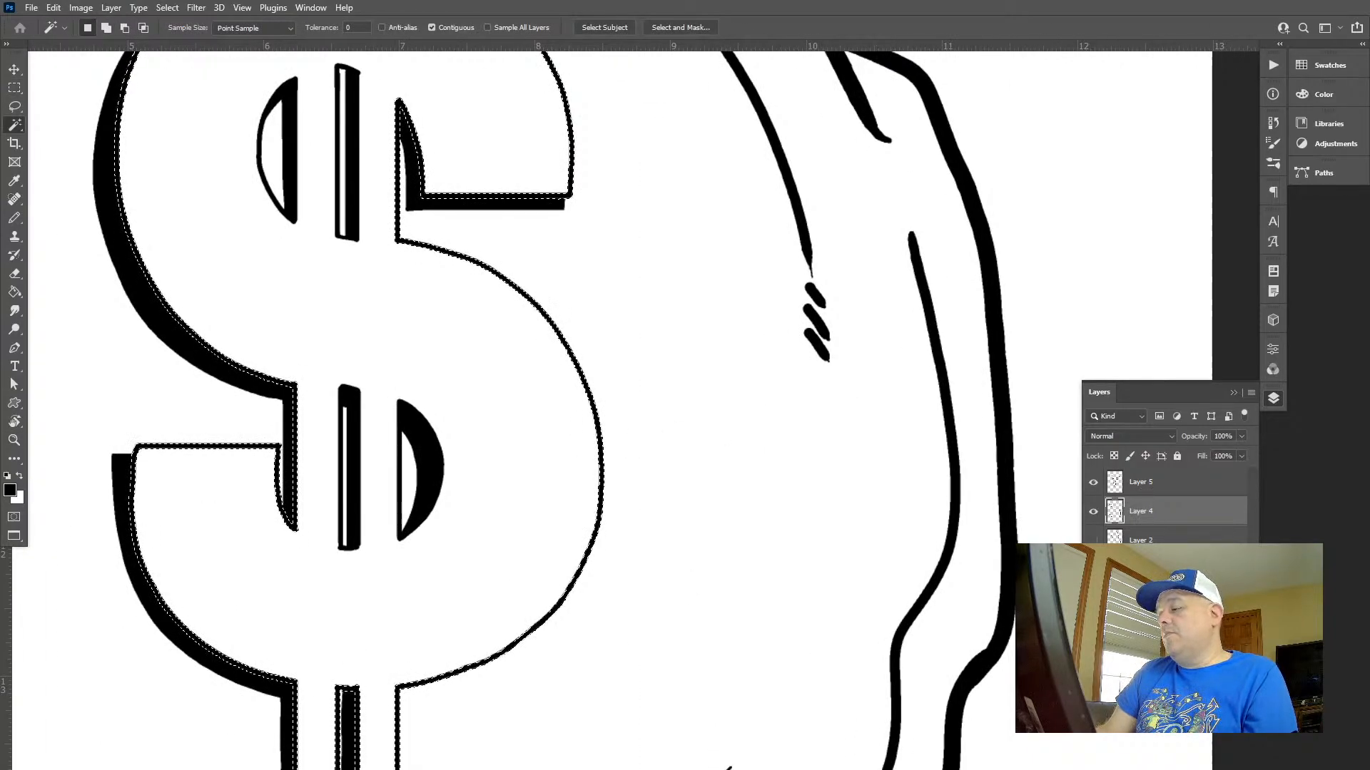
Create a layer above Layer 4, apply a 10 px black Outside stroke to the selected linework, and clear the selection
key("ctrl+alt+shift+n")
left_click(81, 8)
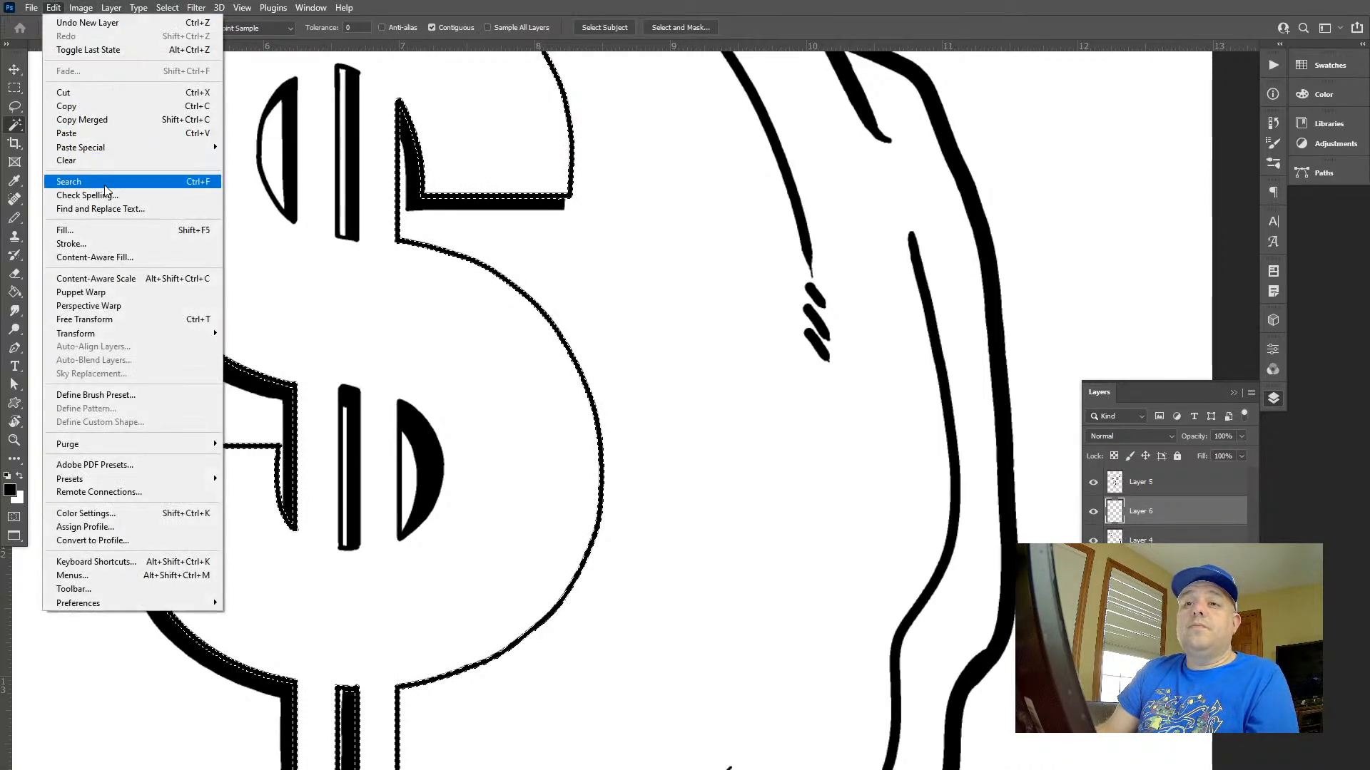
left_click(100, 241)
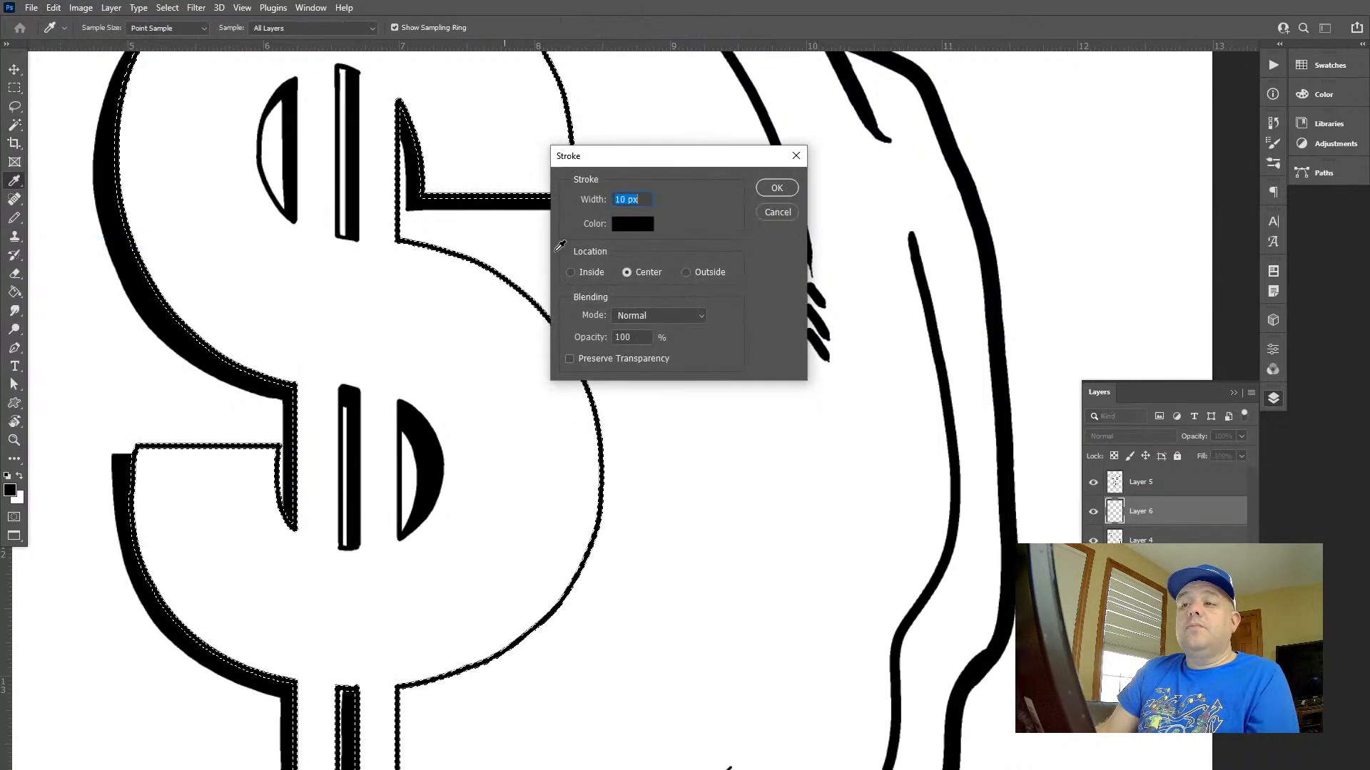
left_click(692, 273)
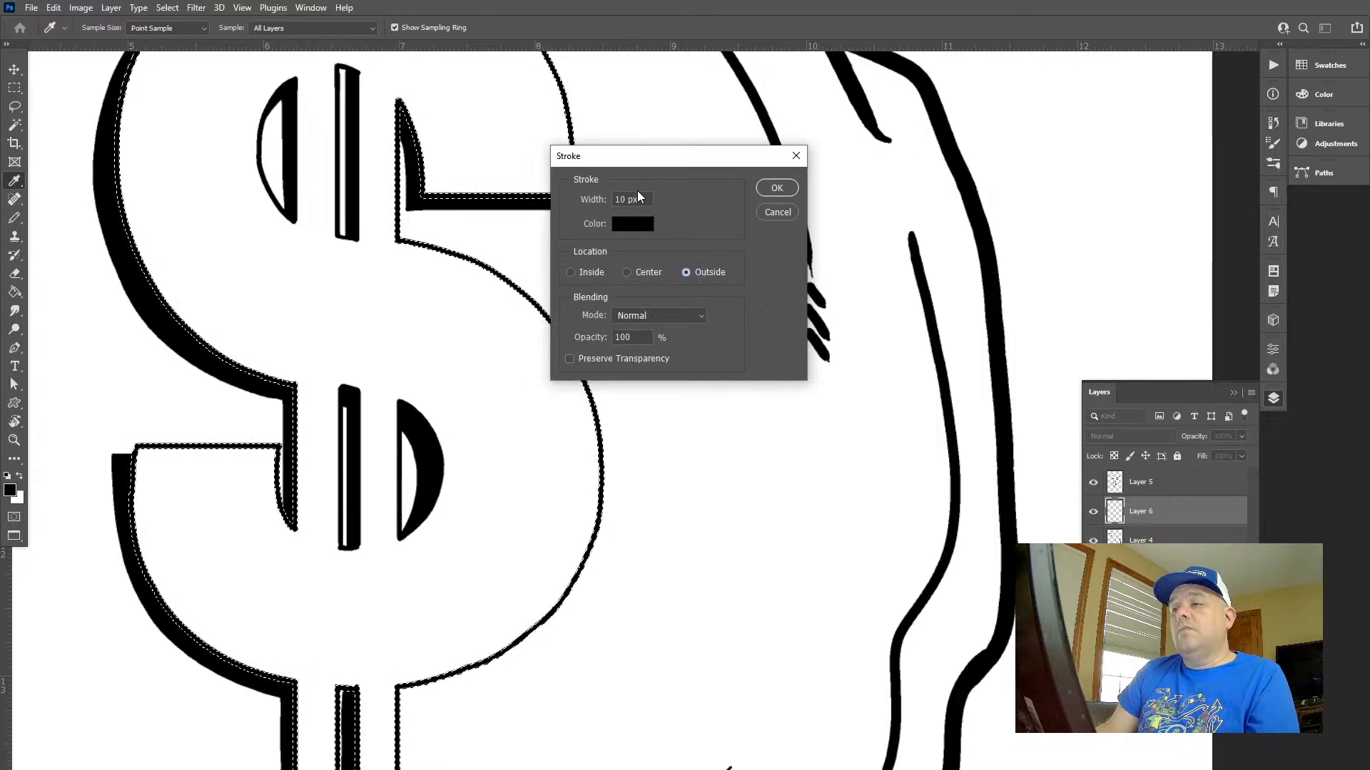
key("Return")
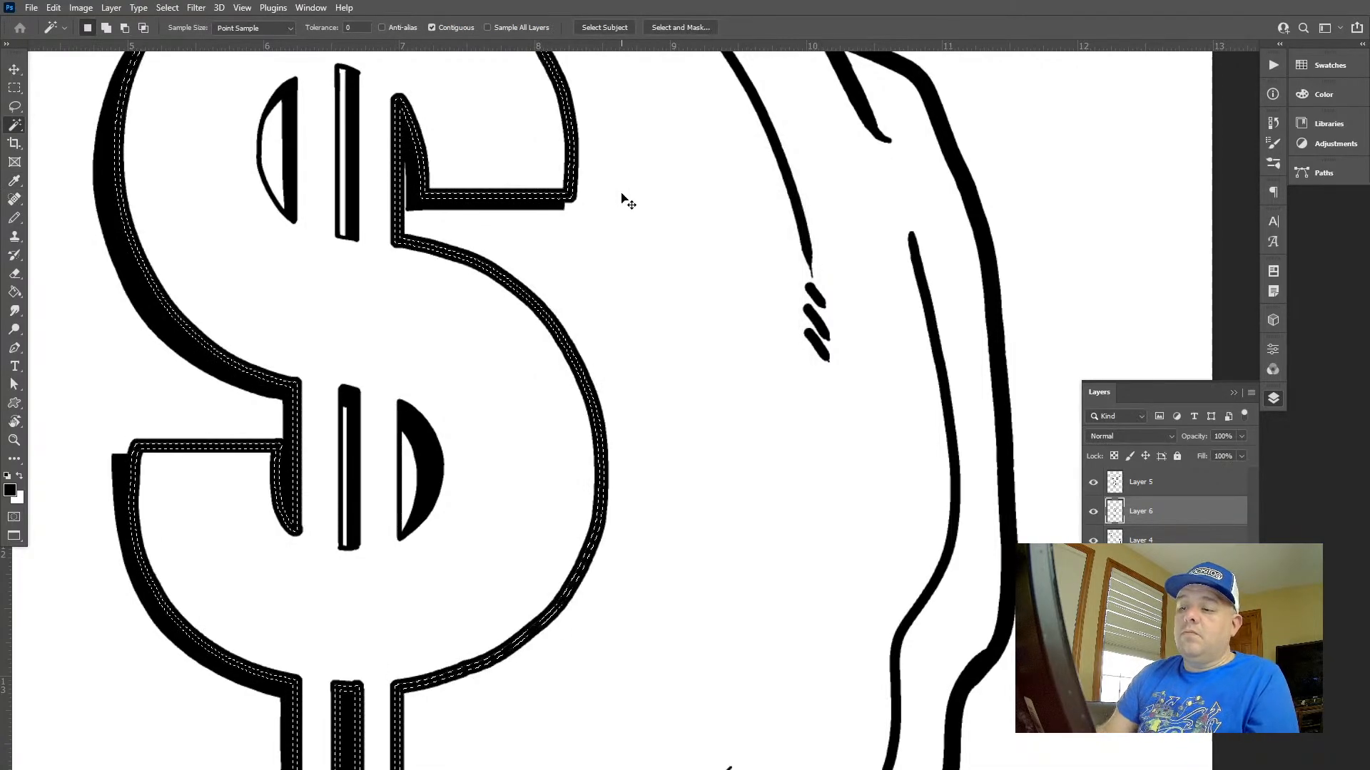
key("ctrl+d")
key("z")
left_click_drag(654, 336, 514, 218)
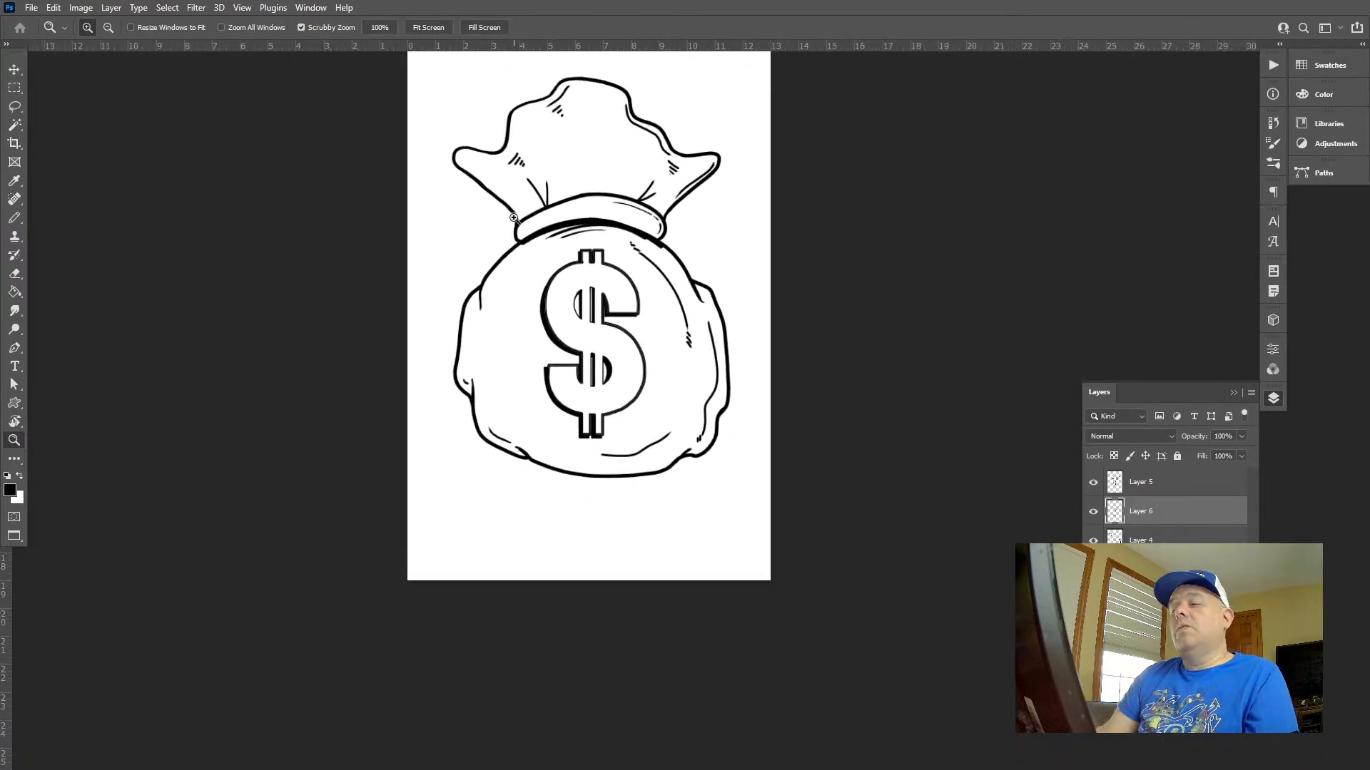
left_click_drag(711, 335, 663, 317)
left_click_drag(571, 335, 630, 355)
key("b")
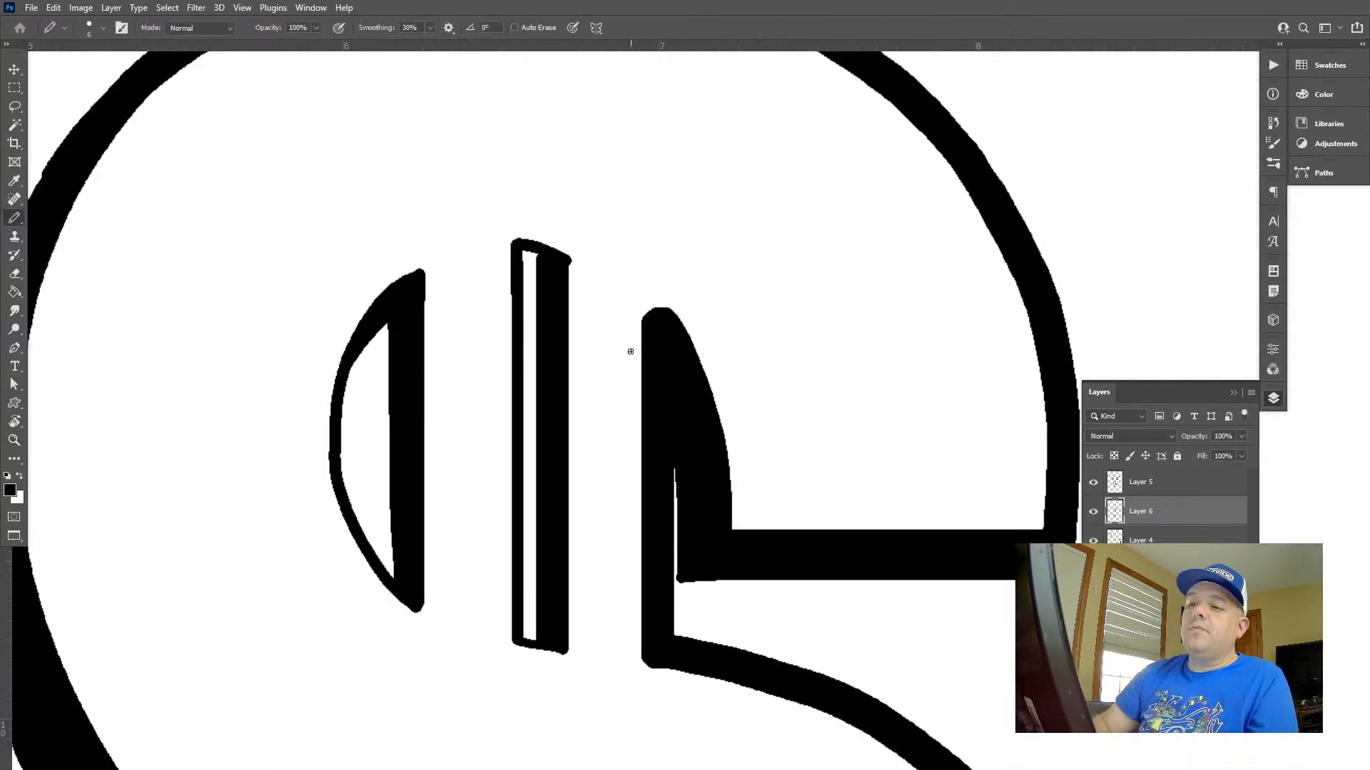
key("ctrl+z")
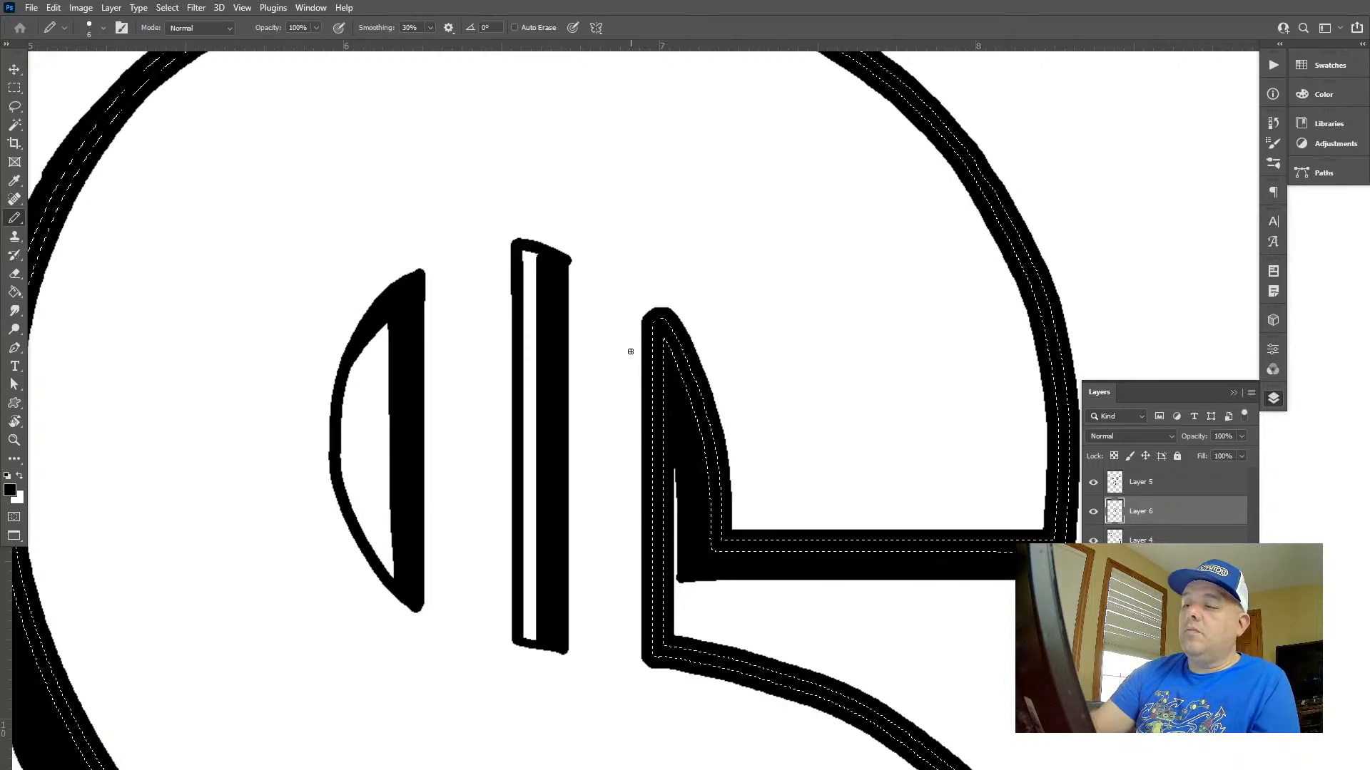
key("ctrl+d")
key("z")
mouse_move(460, 295)
left_mouse_down()
mouse_move(411, 248)
mouse_move(389, 247)
mouse_move(530, 505)
left_mouse_up()
key("m")
left_click_drag(497, 413, 496, 375)
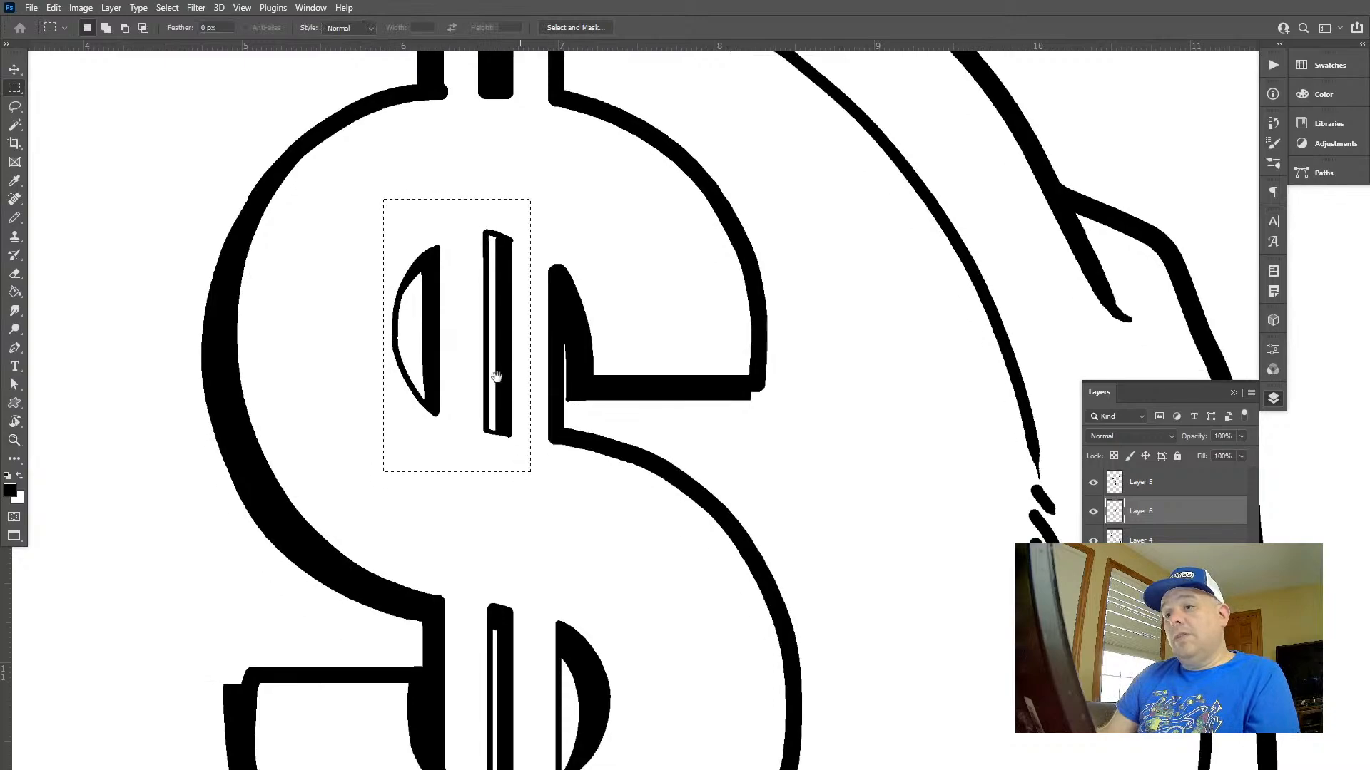
mouse_move(502, 546)
left_mouse_down()
mouse_move(449, 336)
mouse_move(409, 362)
mouse_move(573, 617)
left_mouse_up()
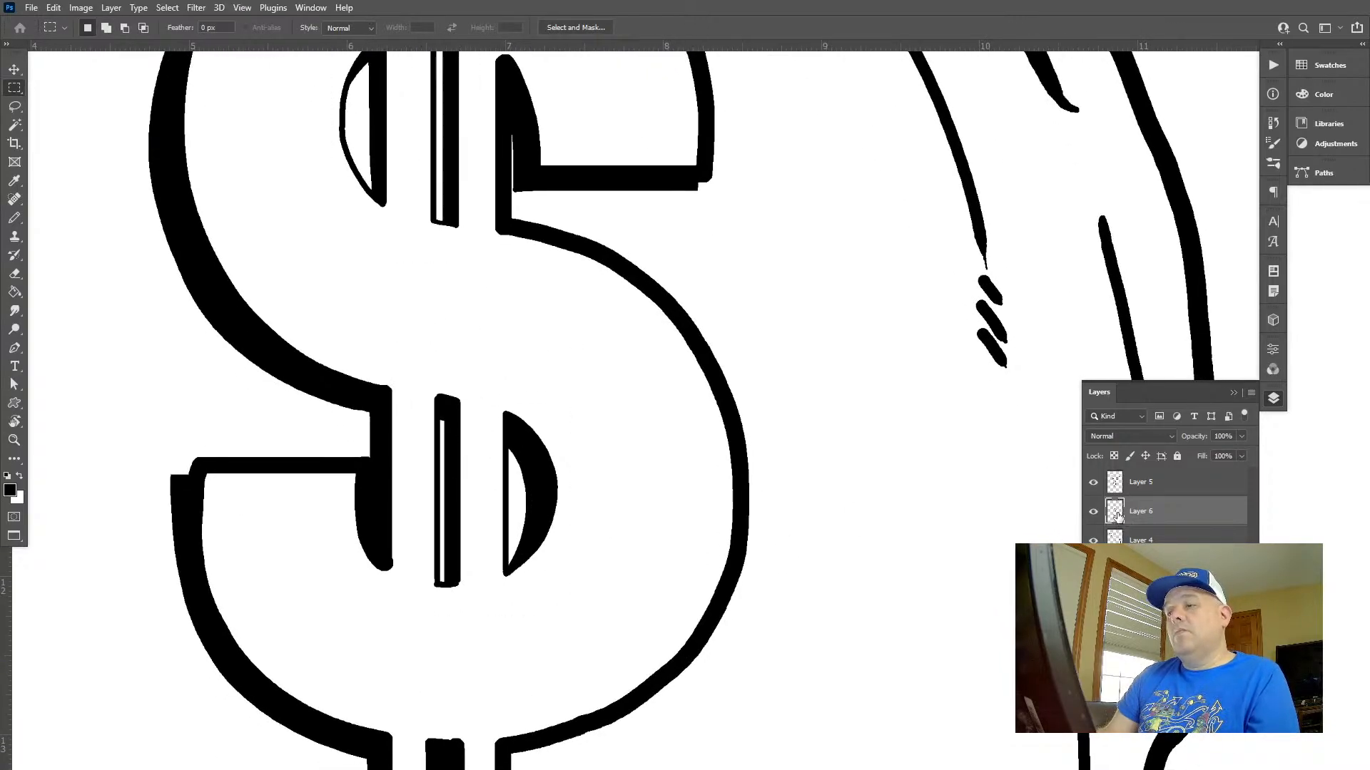
left_click_drag(633, 334, 637, 362)
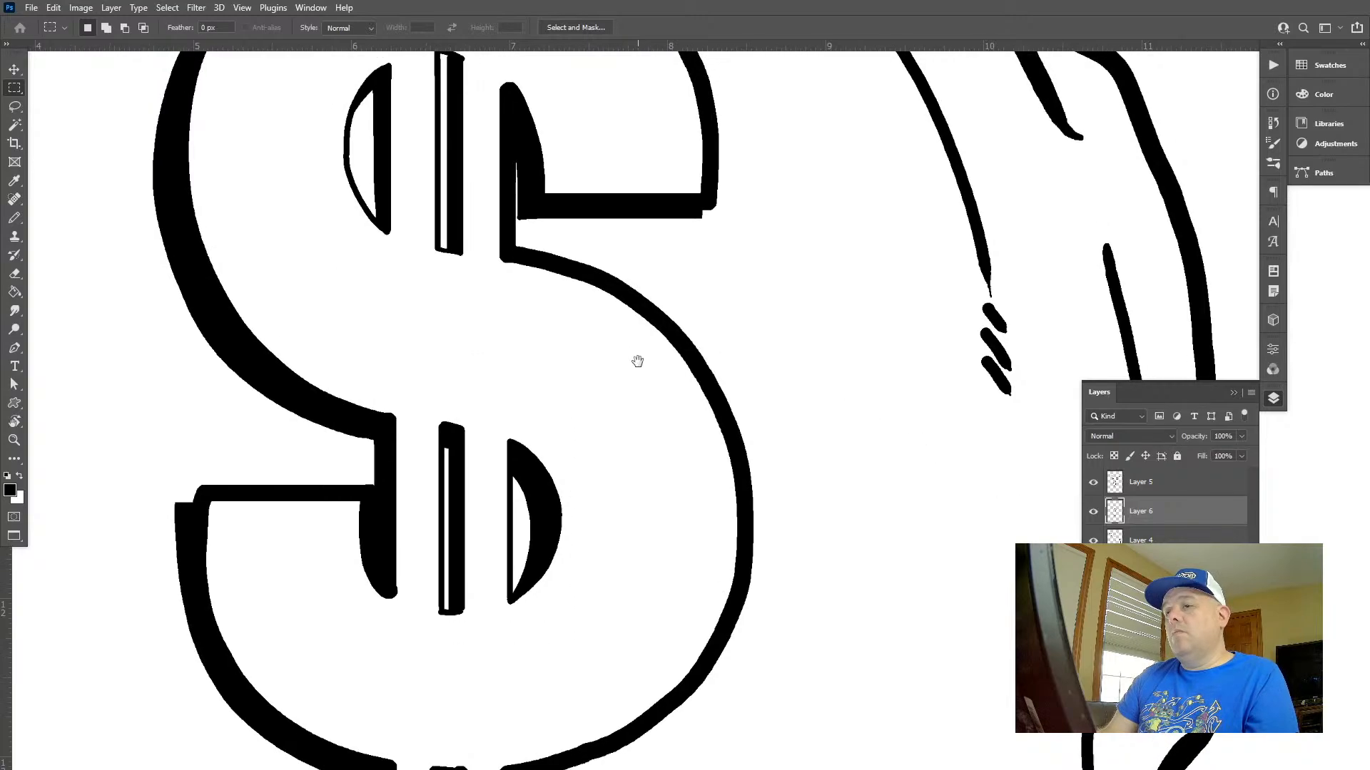
Hide Layer 5 and draw the missing lower edge of the upper middle slot on Layer 6
left_click(1094, 484)
key("b")
scroll(482, 205, "up", 5)
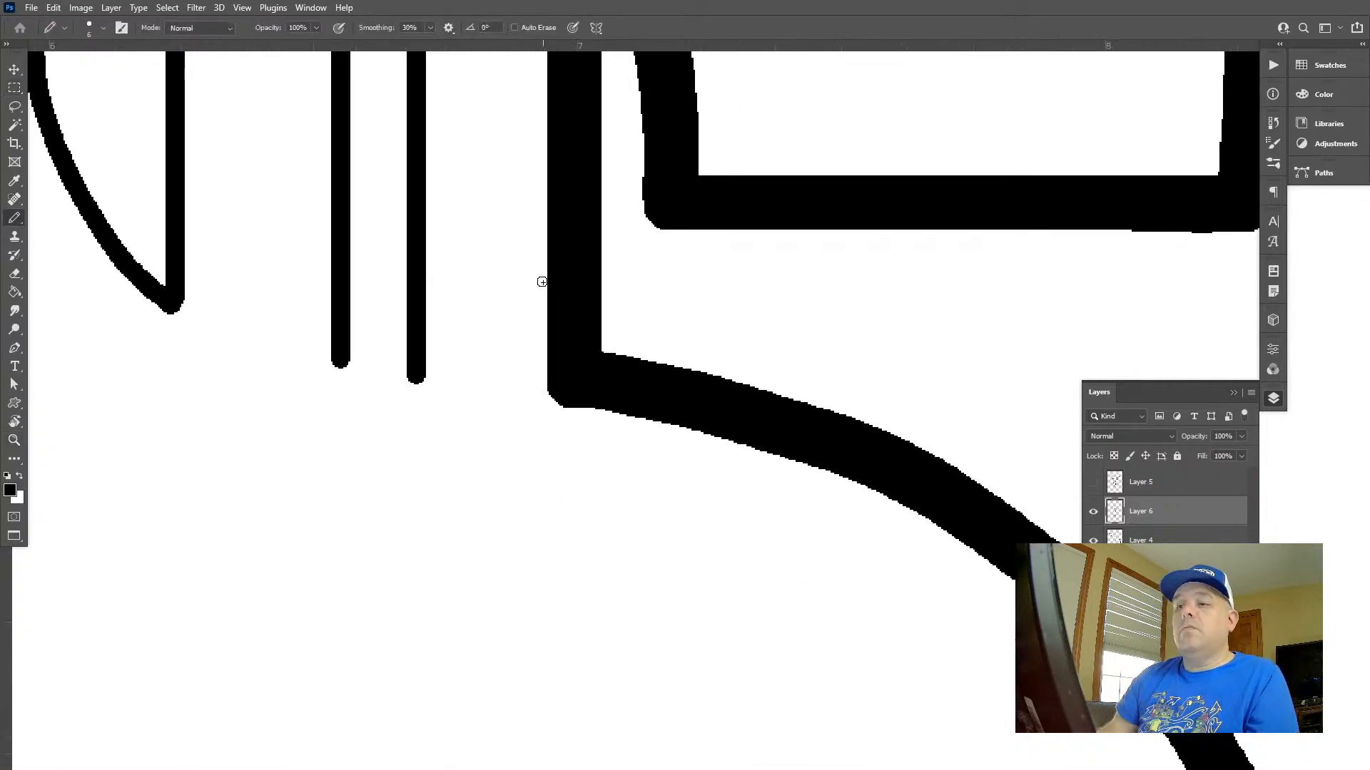
left_click_drag(340, 365, 408, 378)
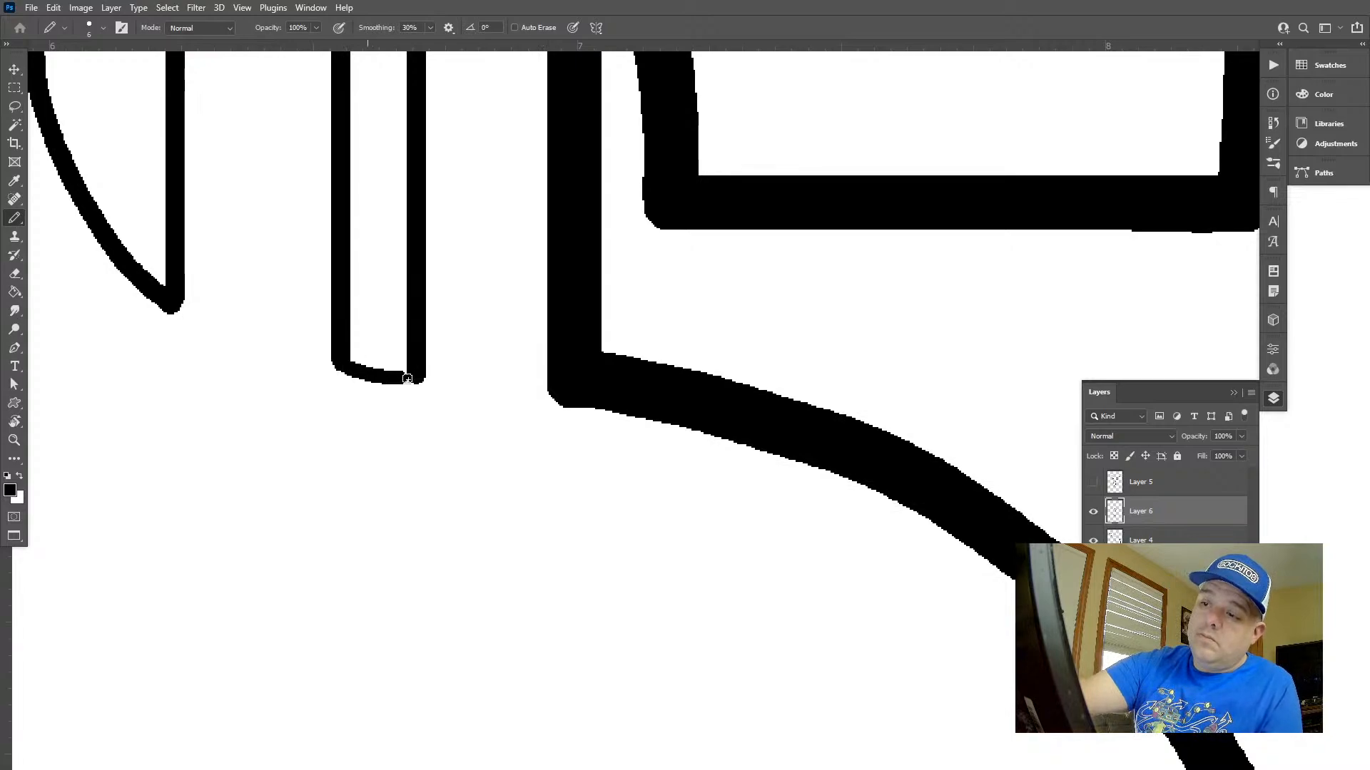
Lasso the dollar sign's four inner openings and reduce the selection to their Layer 4 linework with the Magic Wand
key("z")
scroll(518, 409, "down", 9)
scroll(697, 382, "up", 1)
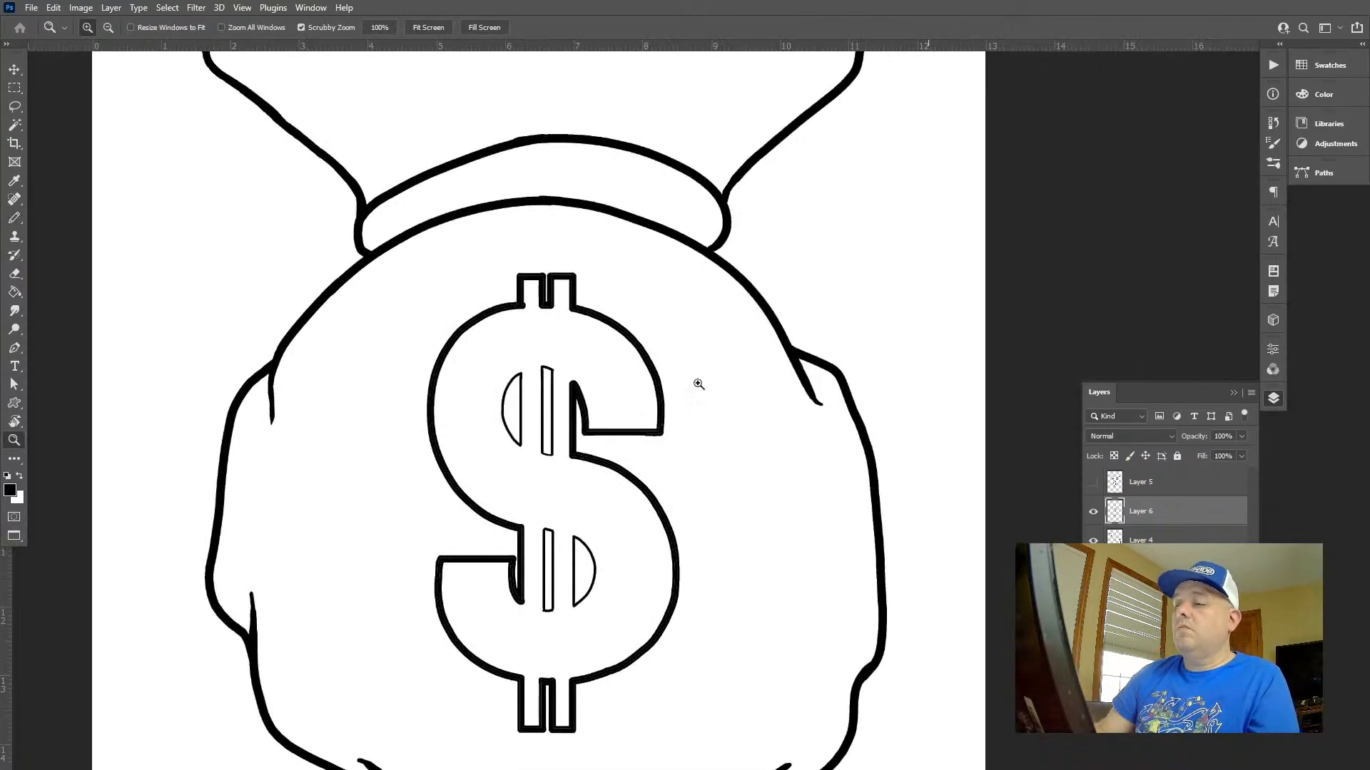
scroll(345, 612, "up", 2)
key("l")
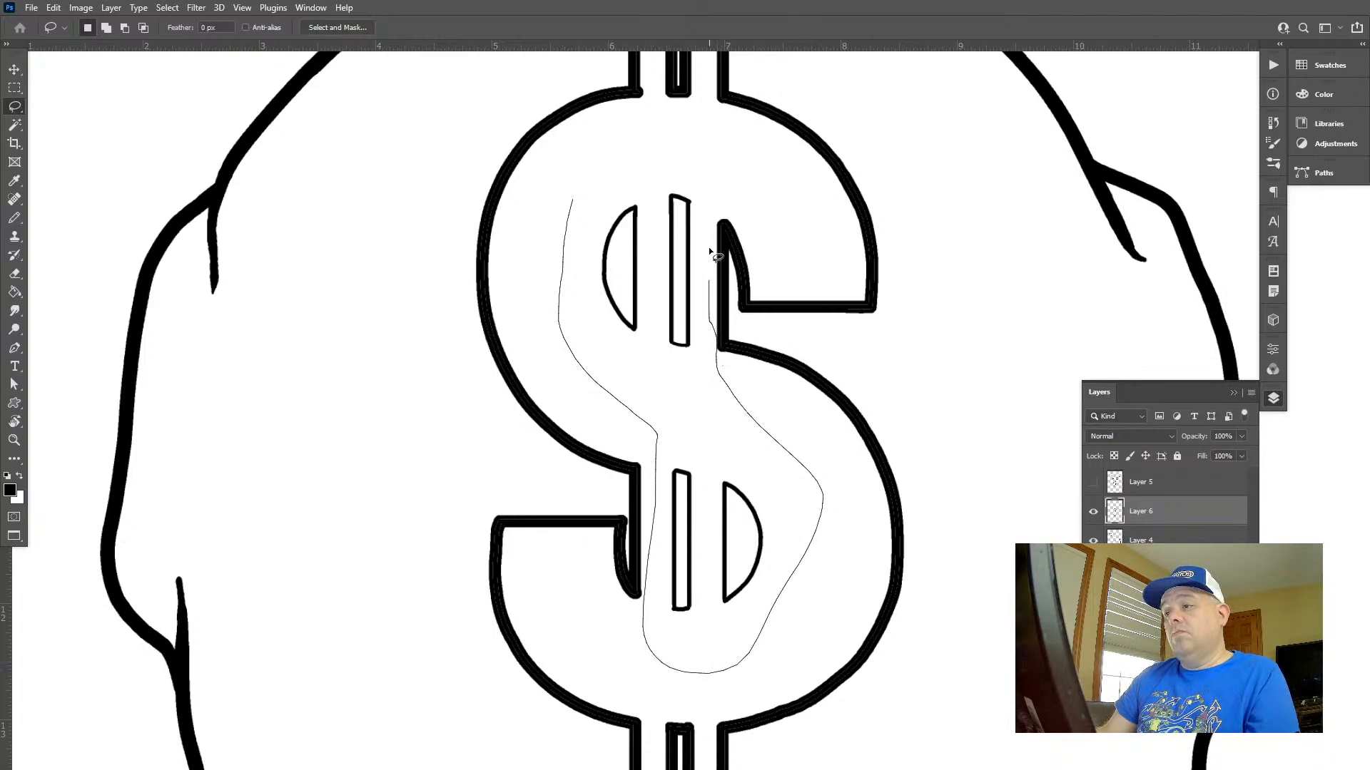
left_click_drag(708, 247, 571, 201)
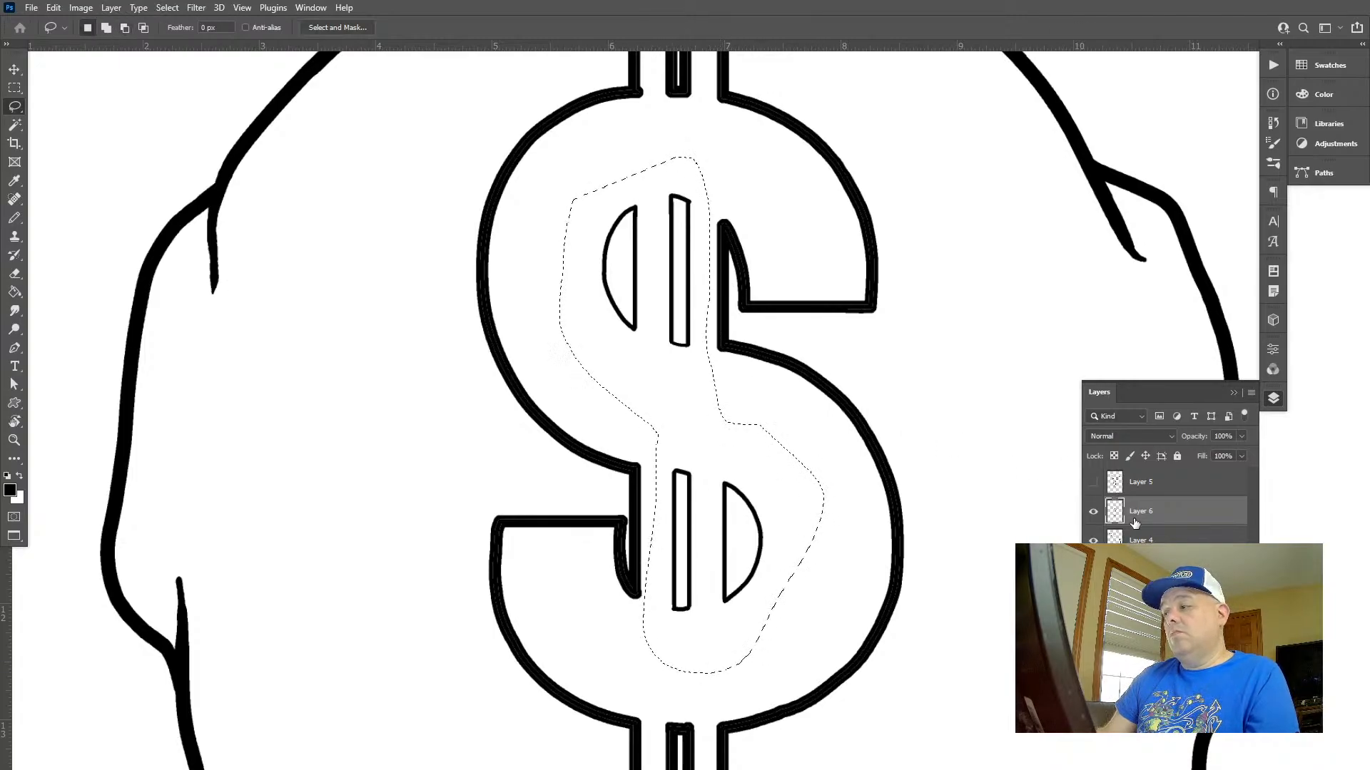
key("alt+bracketleft")
key("w")
left_click(729, 415)
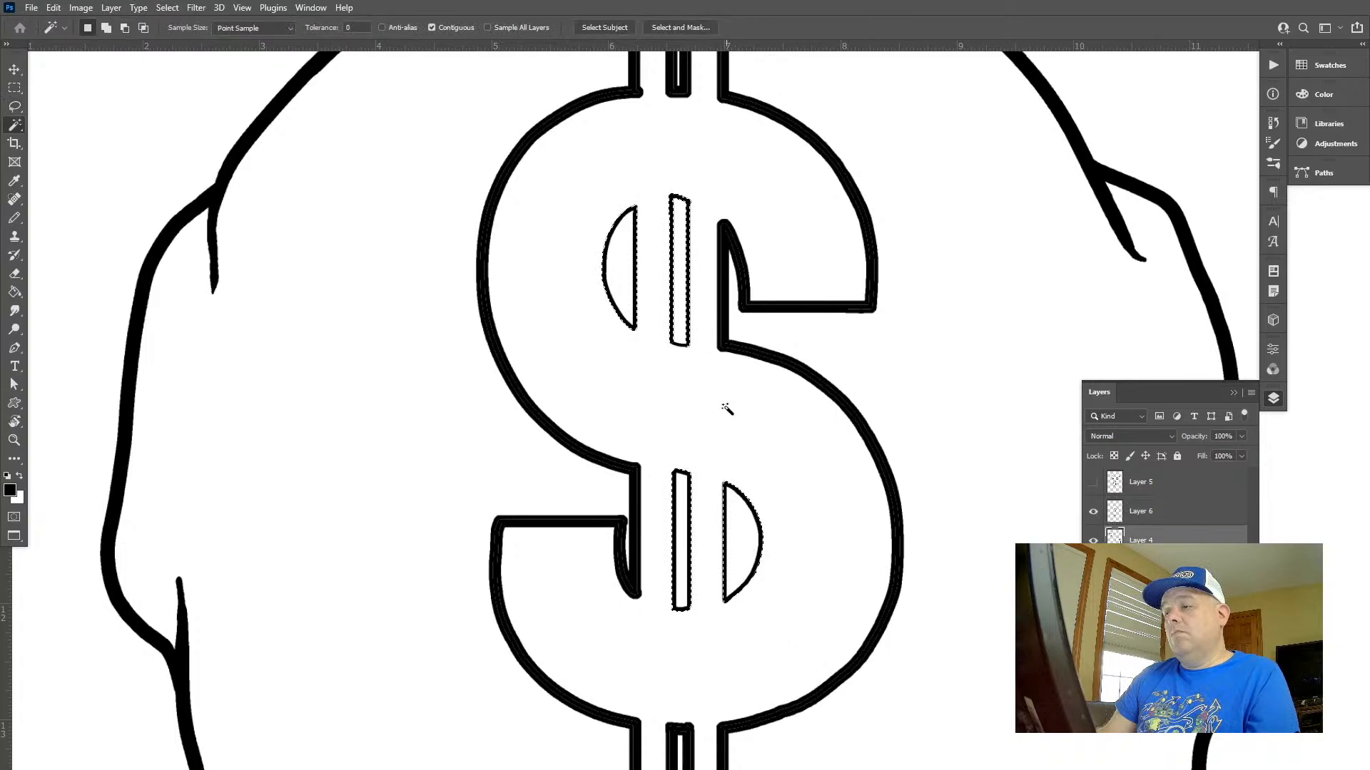
Undo the last wand reduction and subtract all empty areas from the lasso selection with Contiguous turned off, keeping only the inner openings' linework
key("ctrl+z")
left_click(456, 25)
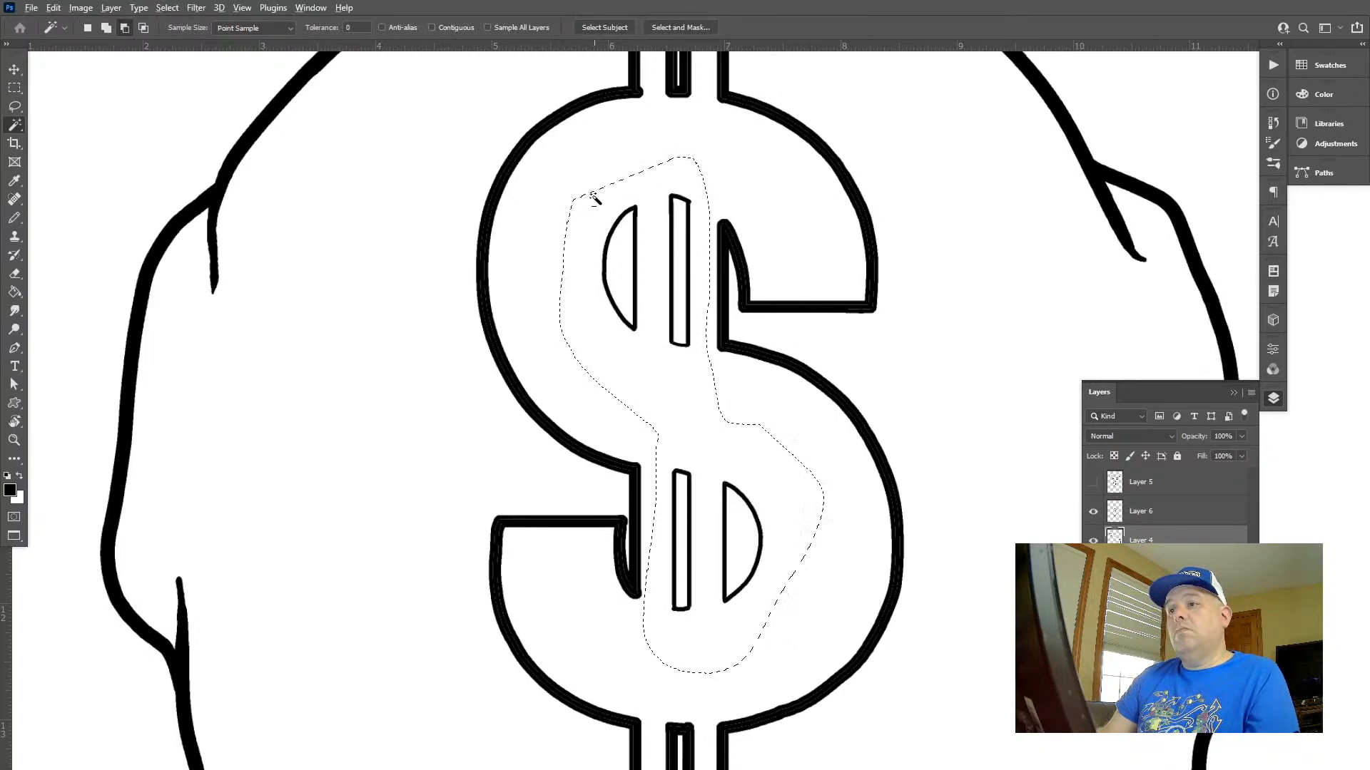
left_click(594, 199, "alt")
Show Layer 5 again and apply a 10 px black Outside stroke to the selected inner openings on Layer 6
left_click(1141, 511)
left_click(1093, 483)
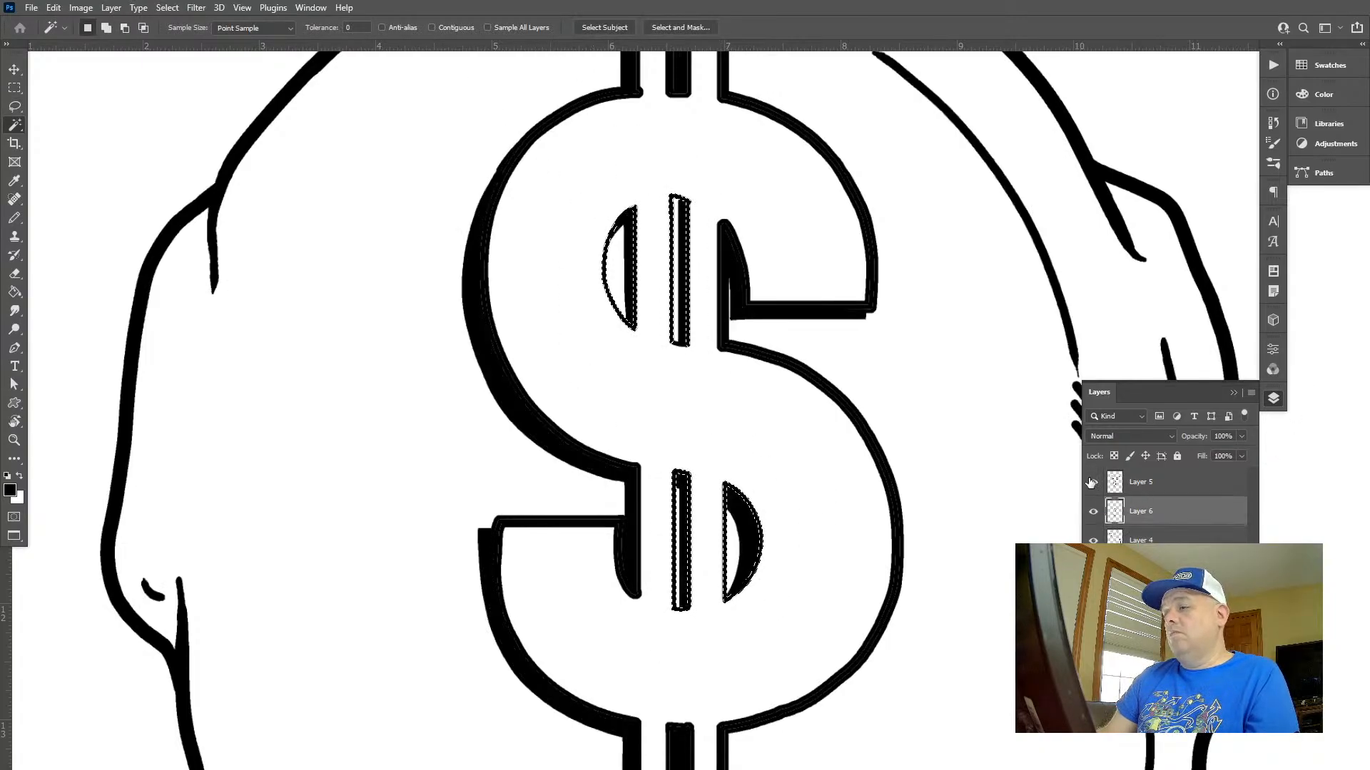
left_click(53, 7)
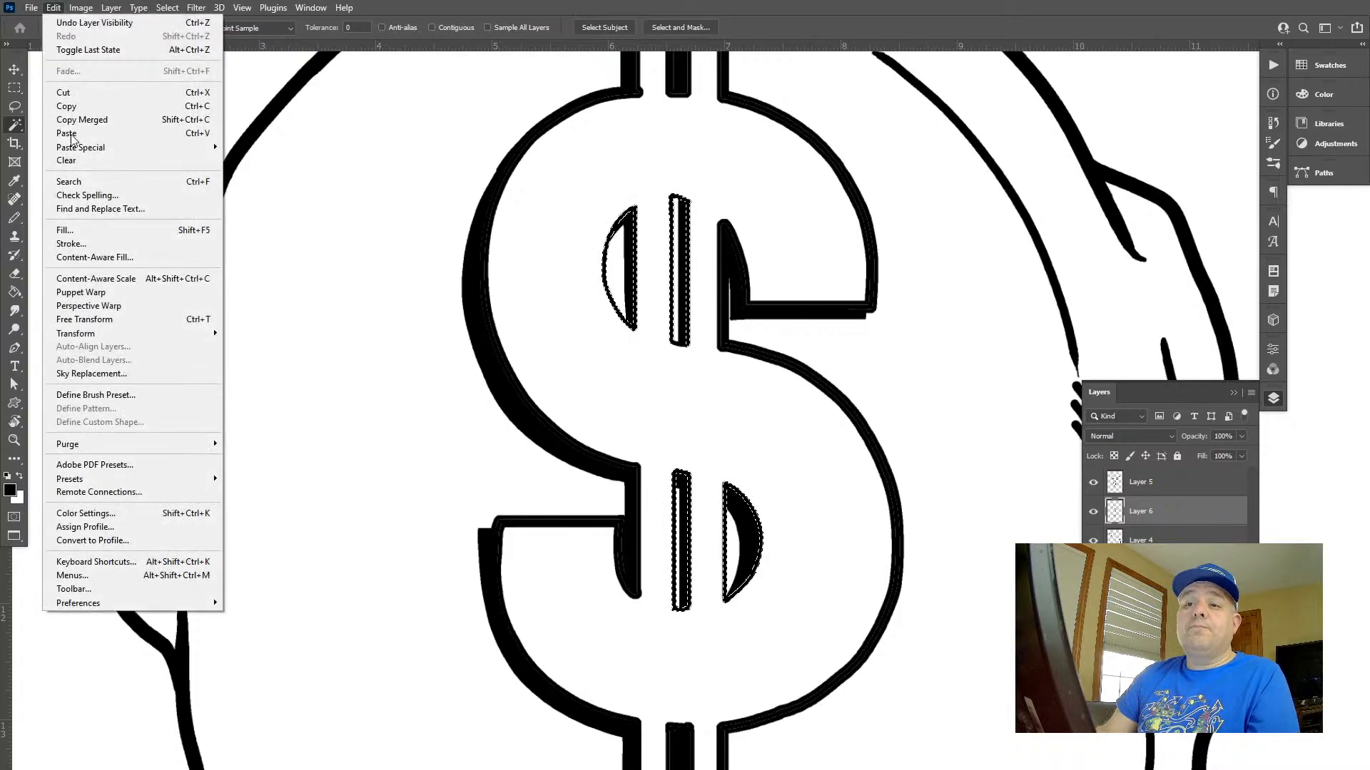
left_click(97, 243)
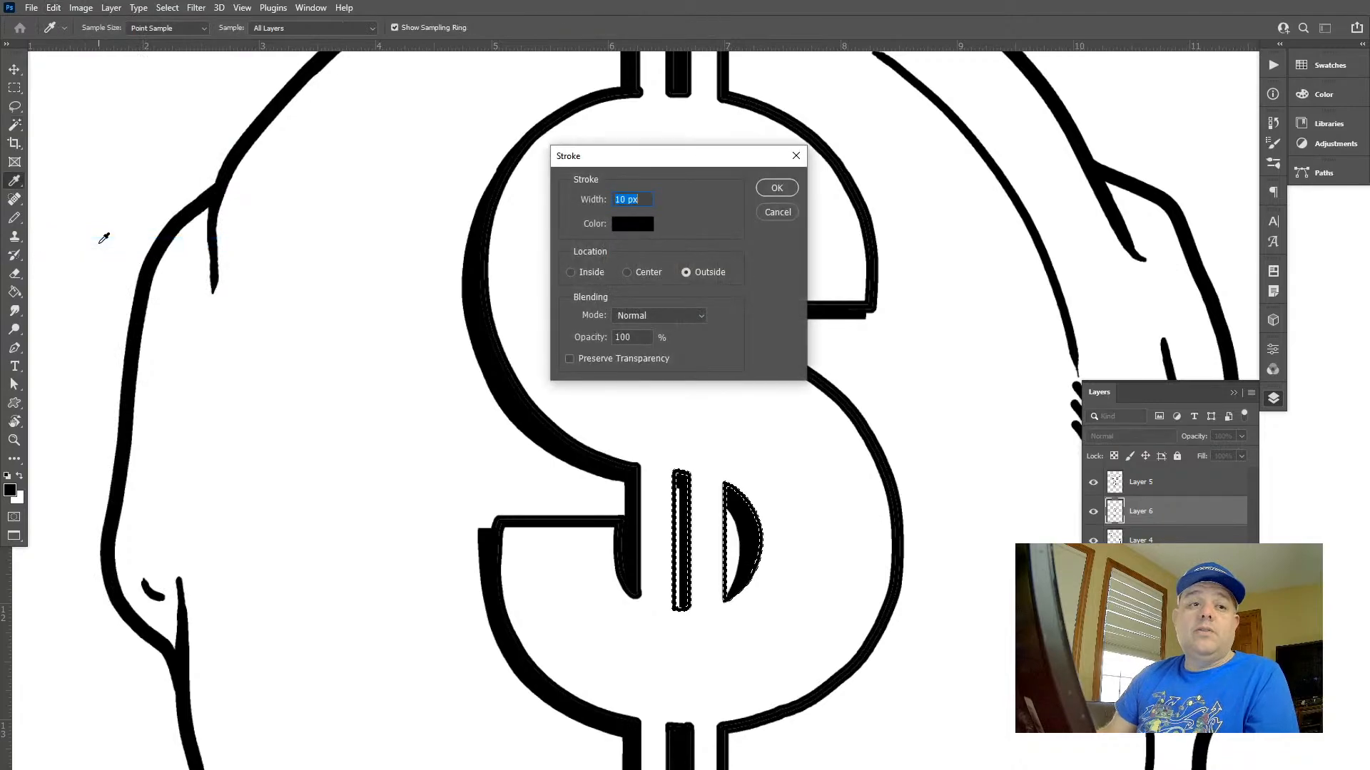
key("Return")
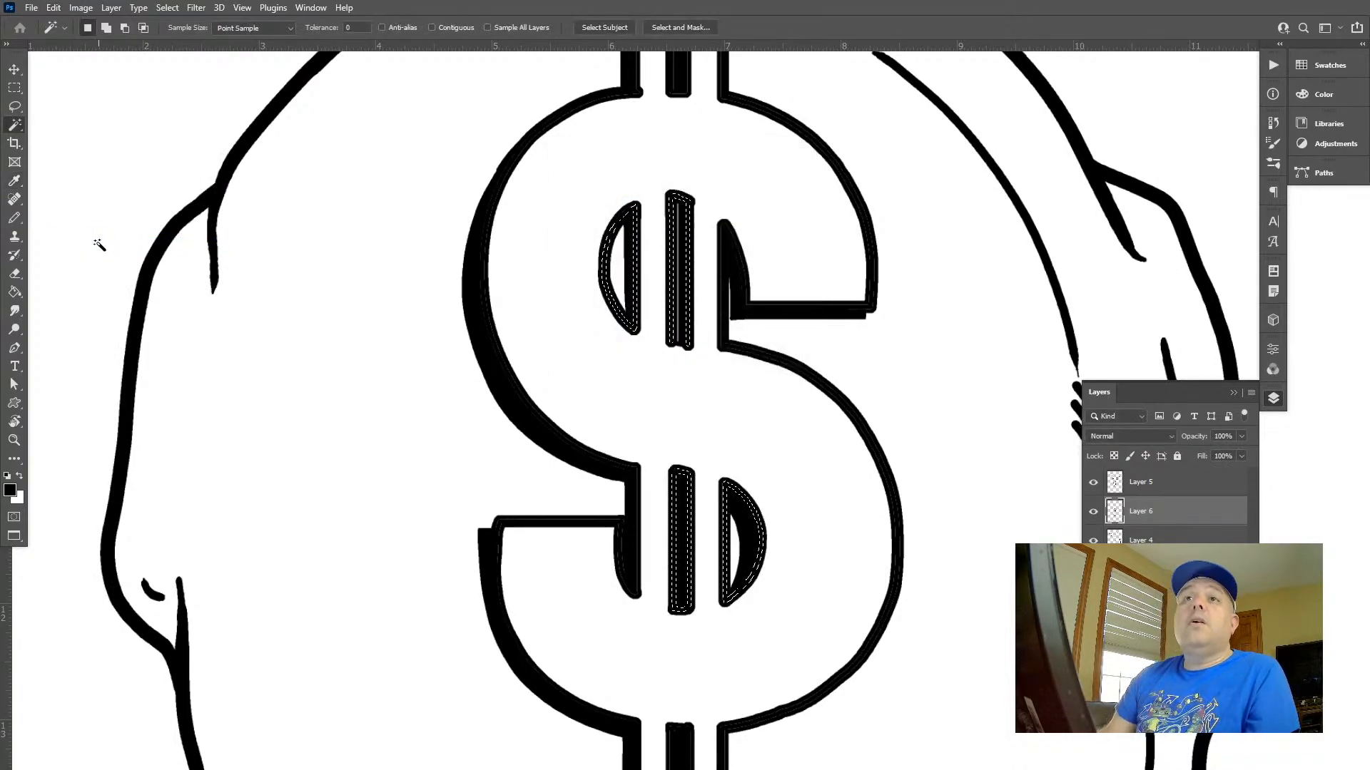
Examine the dollar sign's thickened inner openings up close and within the whole money sack
key("z")
left_click(853, 336, "alt")
left_click_drag(748, 275, 806, 330)
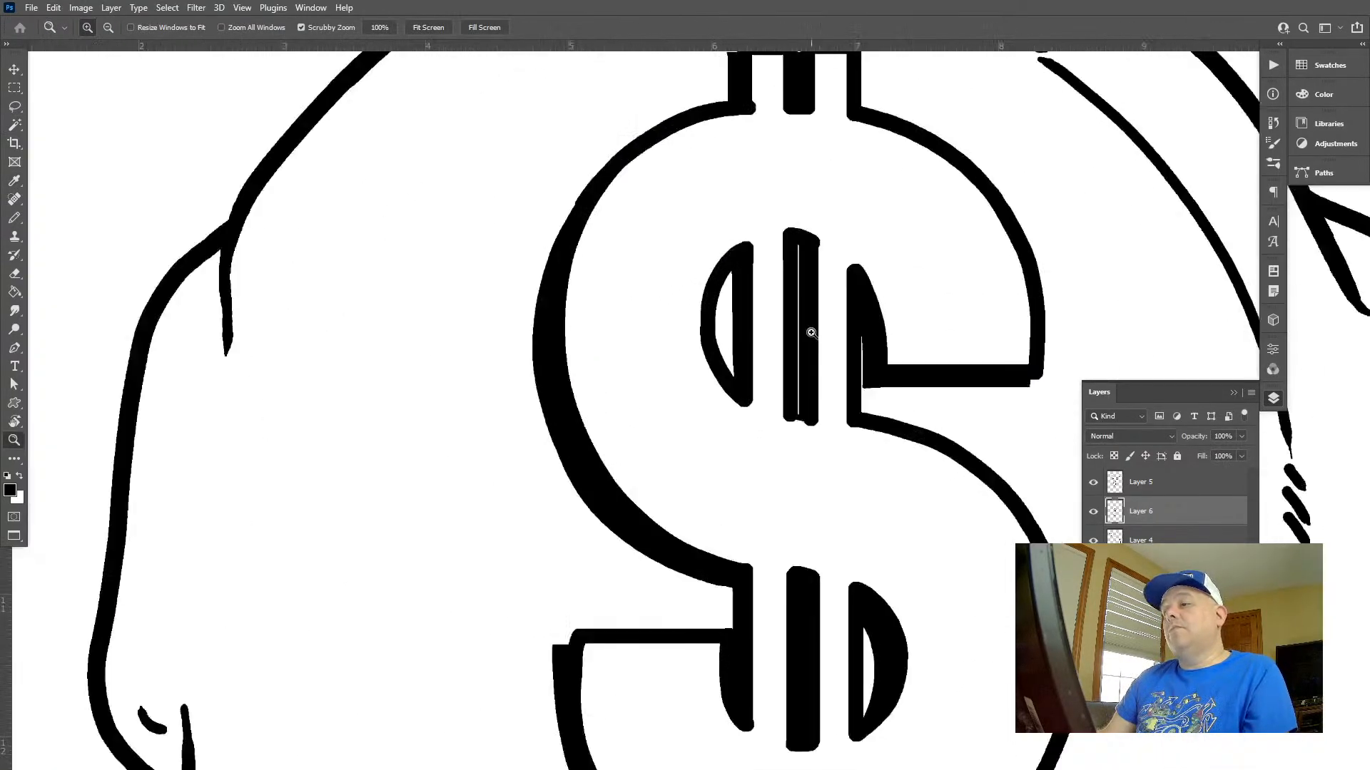
key("b")
left_click(1176, 491)
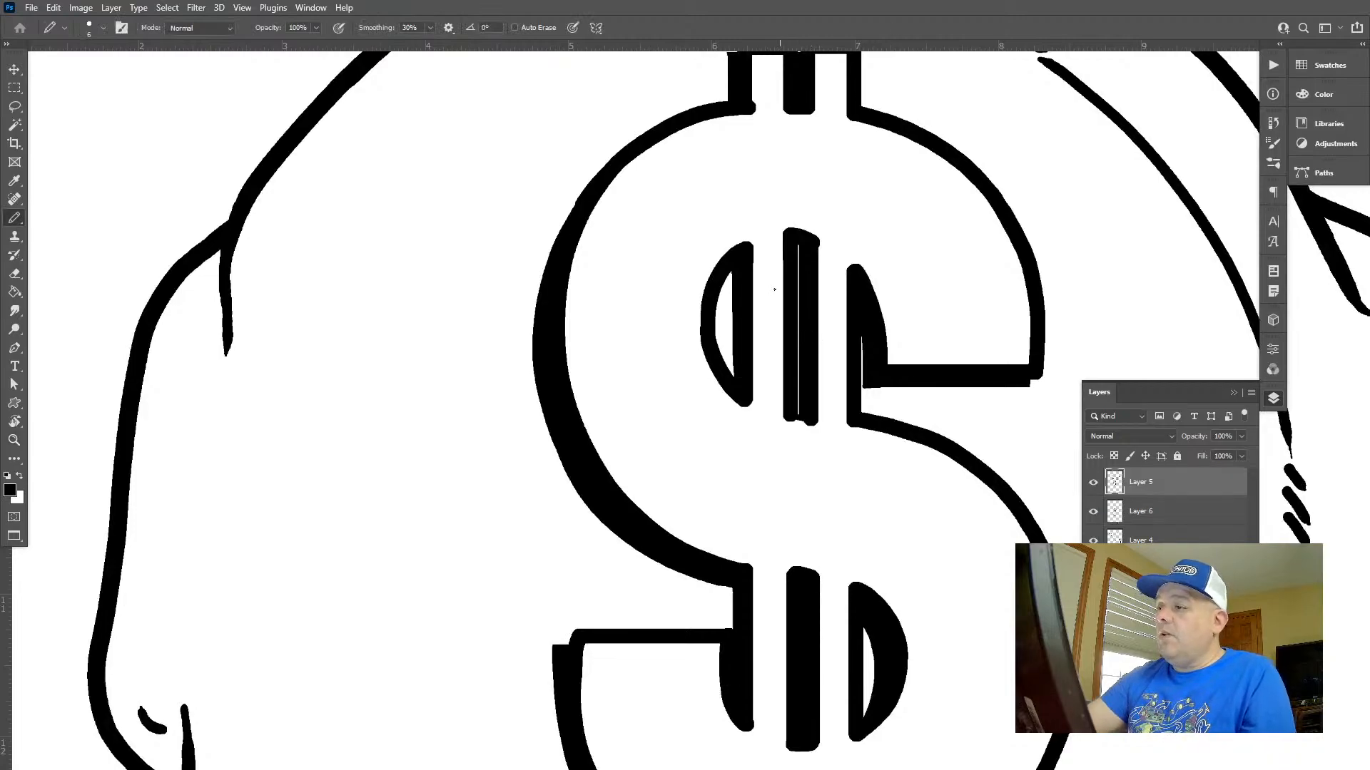
key("z")
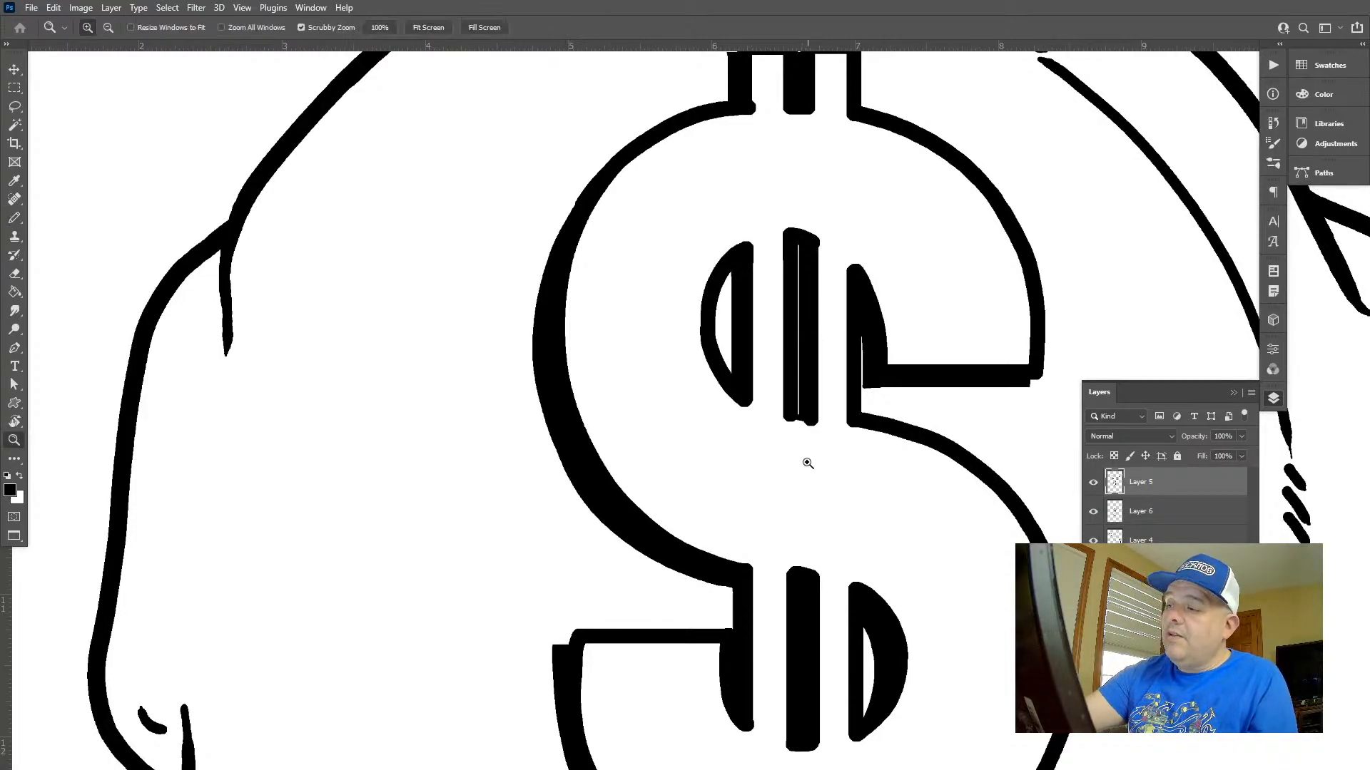
mouse_move(808, 465)
left_mouse_down()
mouse_move(620, 358)
mouse_move(630, 370)
left_mouse_up()
left_click_drag(563, 337, 589, 346)
key("b")
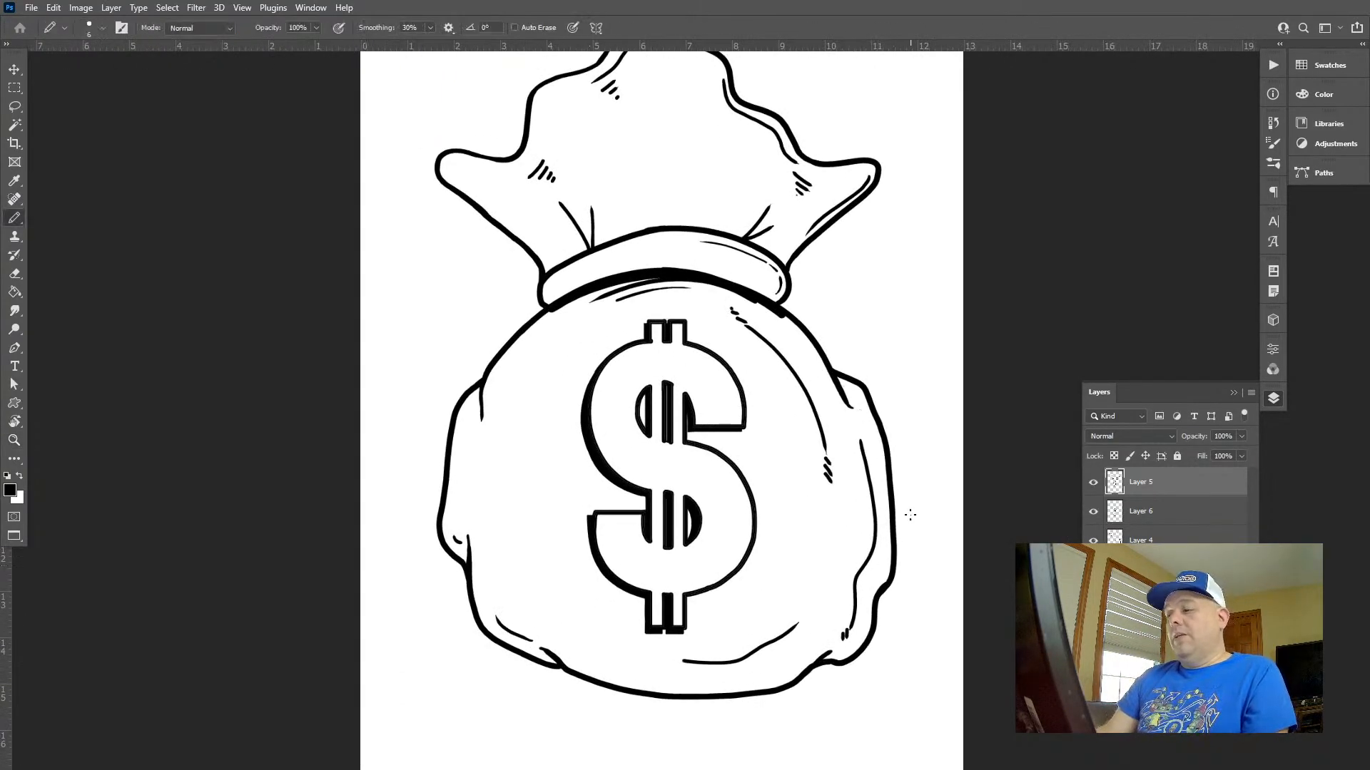
key("z")
left_click(892, 442)
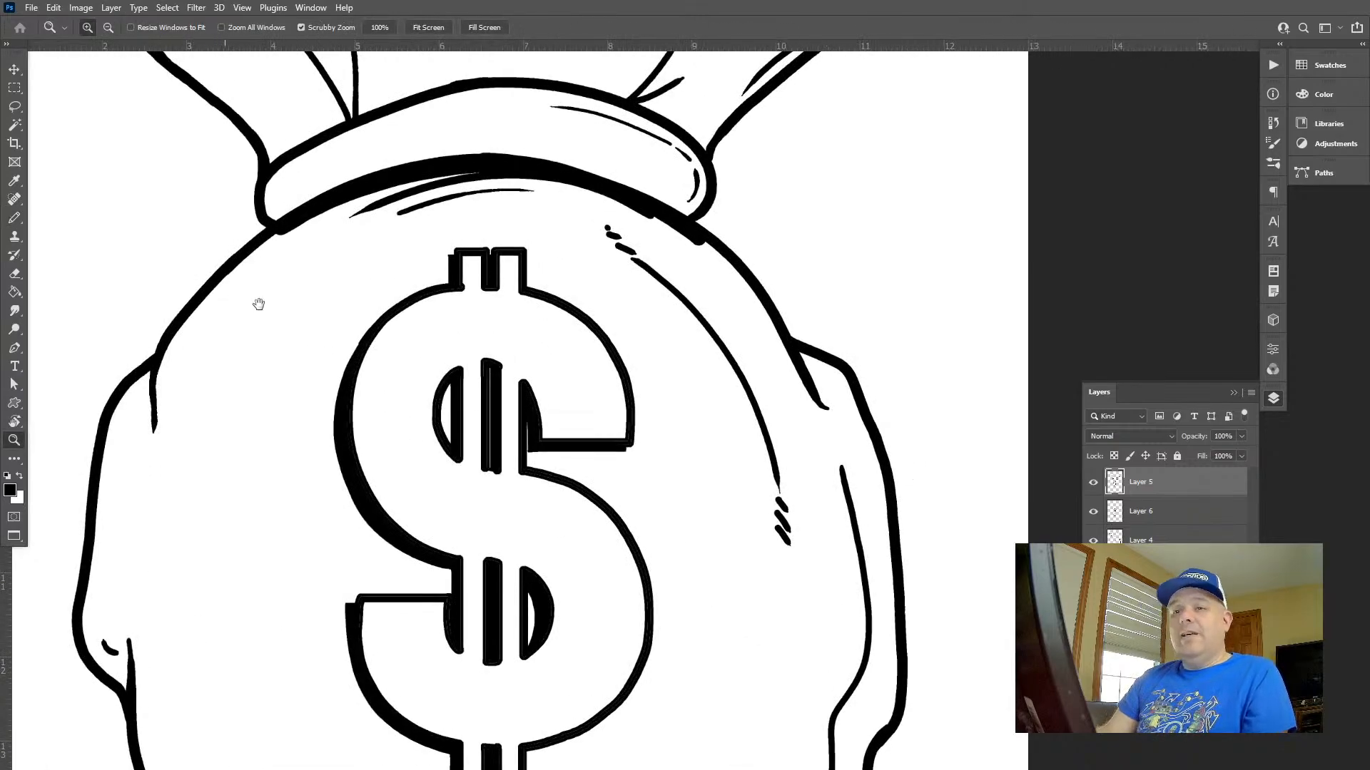
left_click_drag(258, 304, 674, 296)
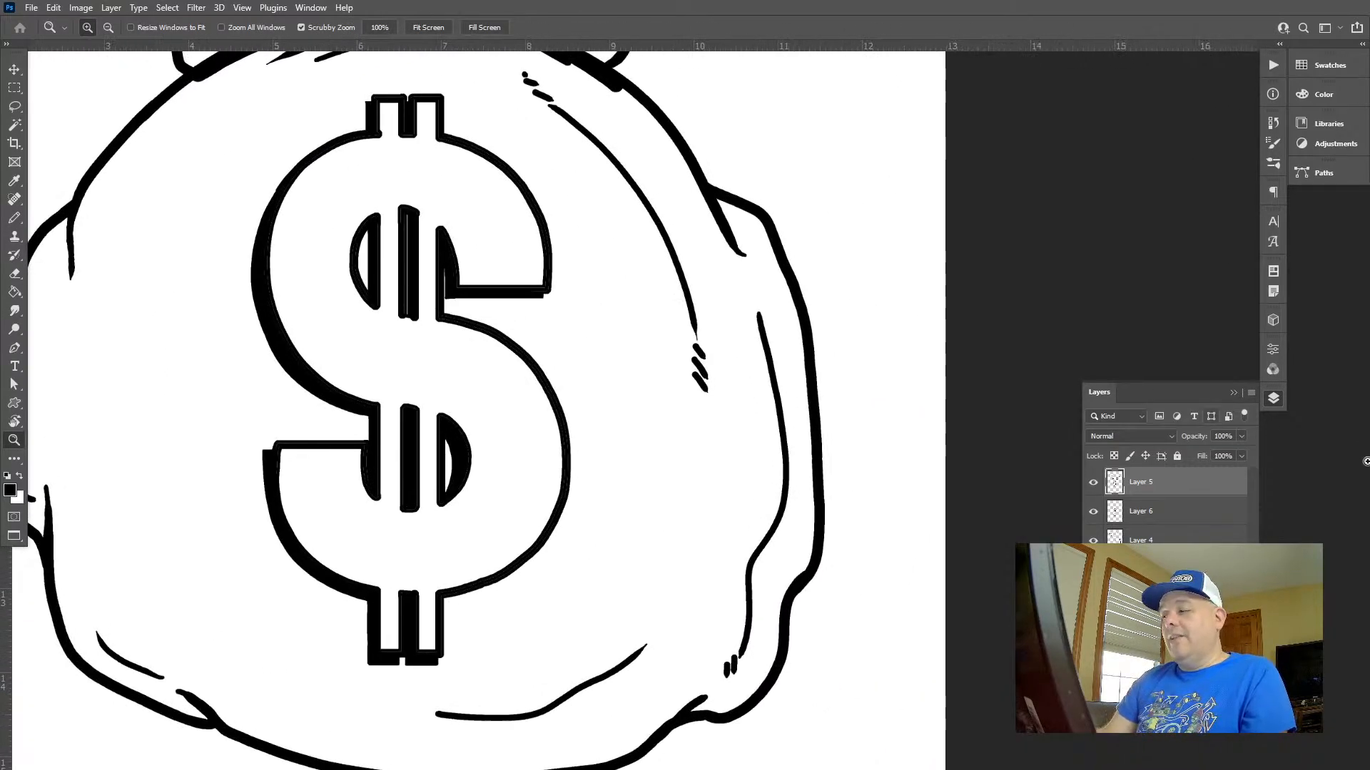
Lasso the sack's right outer edge on Layer 4, extending the selection around its lower junction with the bottom outline
left_click(1140, 539)
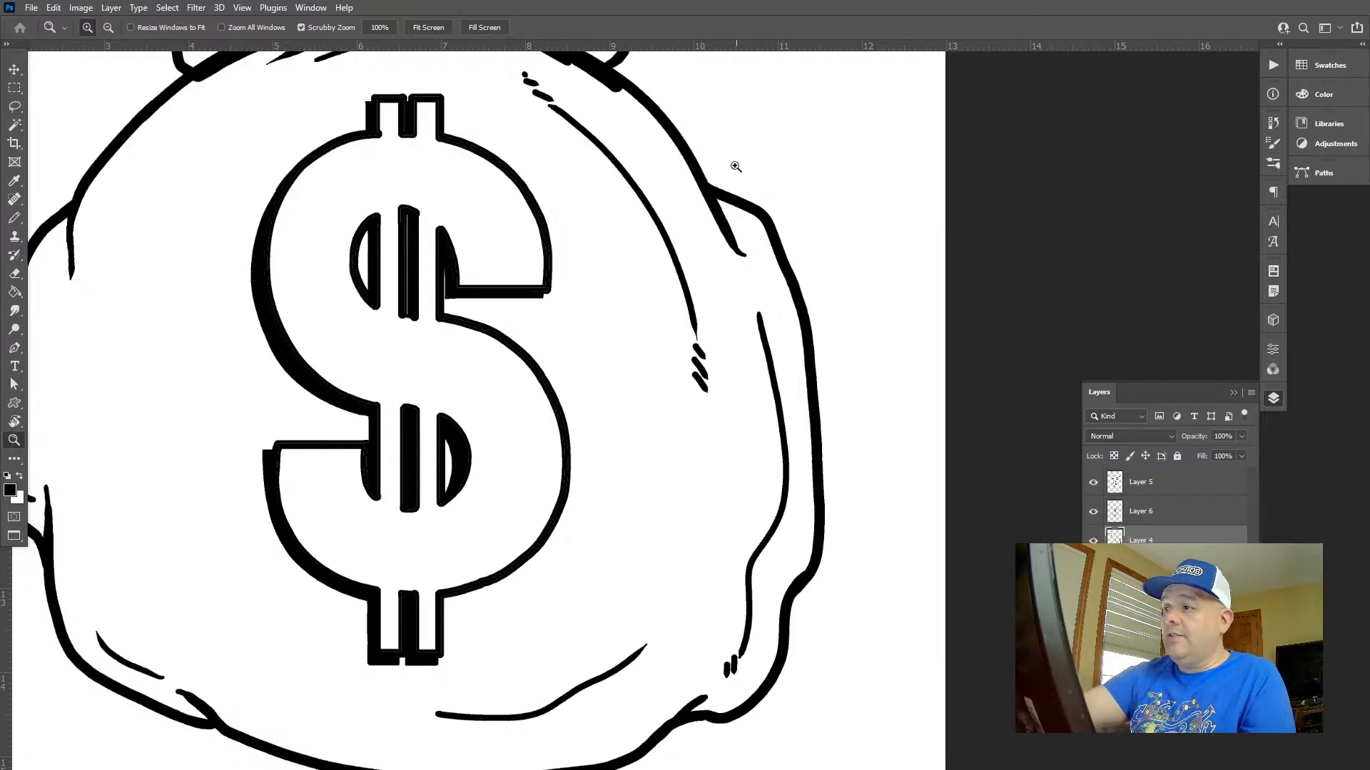
key("l")
mouse_move(739, 158)
left_mouse_down()
mouse_move(710, 185)
mouse_move(759, 260)
mouse_move(787, 352)
mouse_move(802, 533)
mouse_move(742, 685)
mouse_move(690, 724)
mouse_move(819, 731)
mouse_move(901, 340)
mouse_move(777, 152)
left_mouse_up()
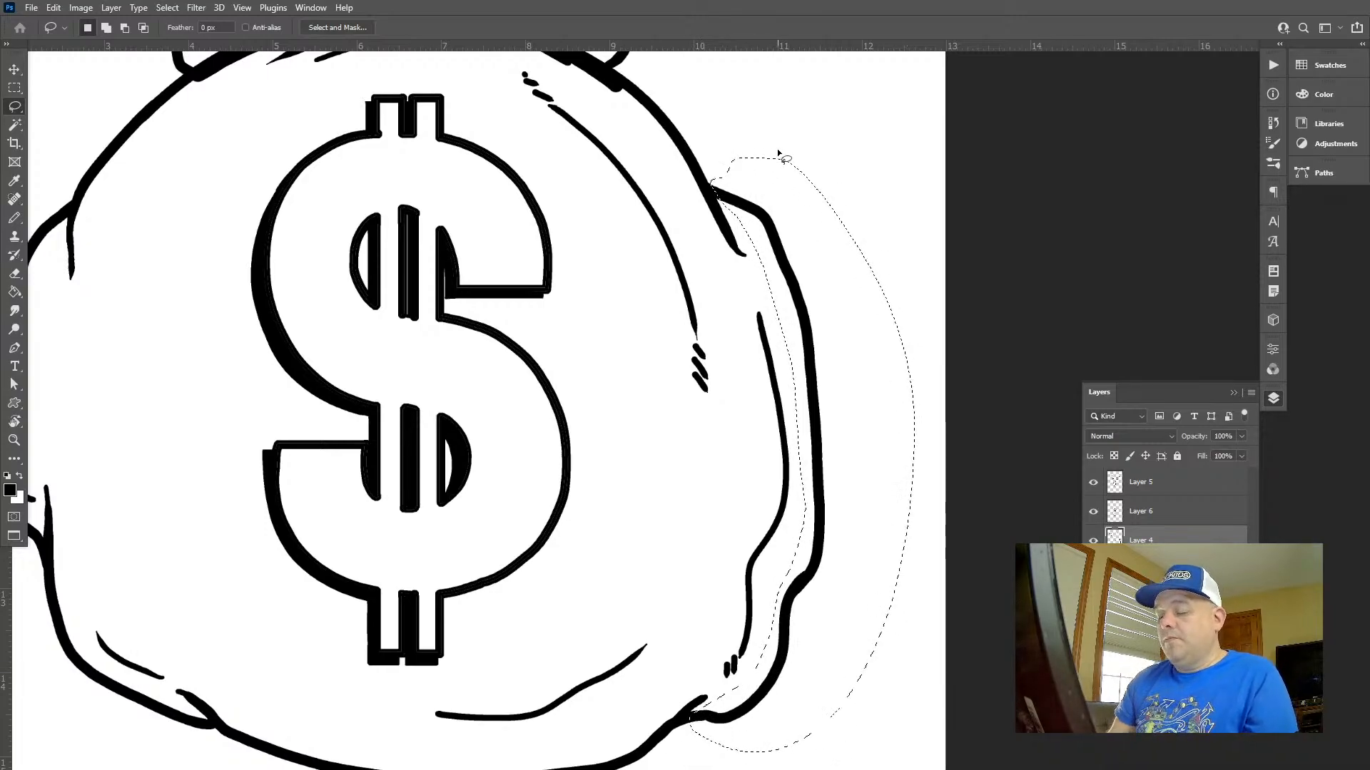
key("z")
left_click(796, 676)
left_click_drag(796, 676, 861, 409)
key("l")
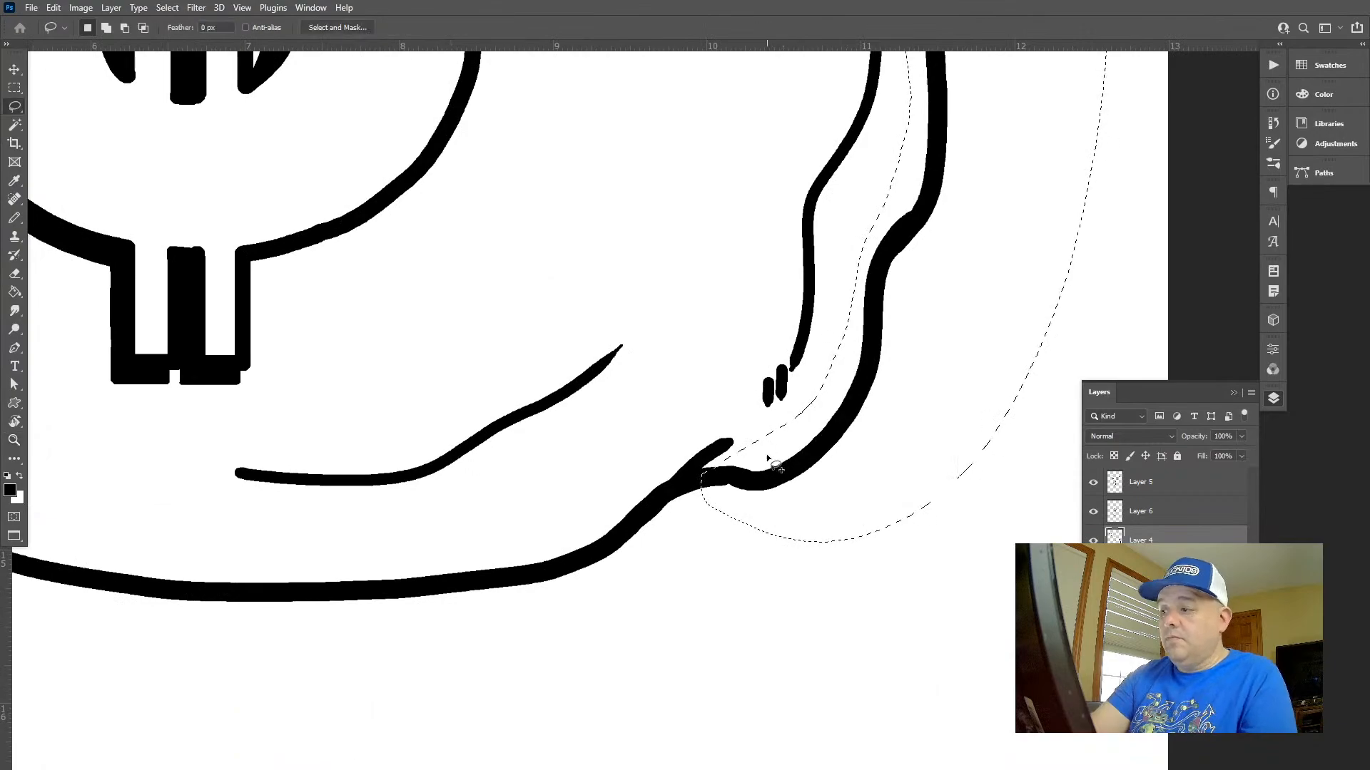
mouse_move(768, 449)
left_mouse_down()
mouse_move(706, 468)
mouse_move(672, 514)
mouse_move(849, 542)
left_mouse_up()
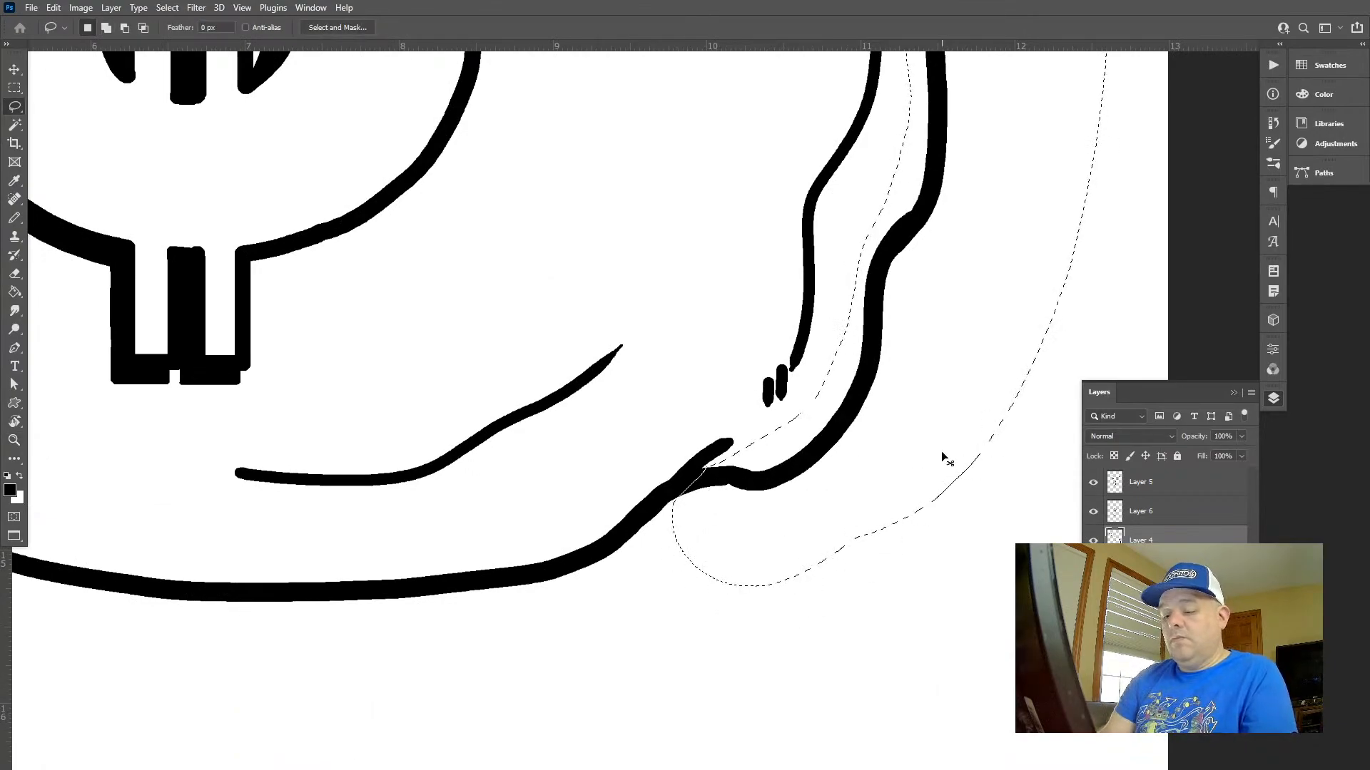
Separate the selected right edge from Layer 4 onto its own layer beneath it
key("ctrl+j")
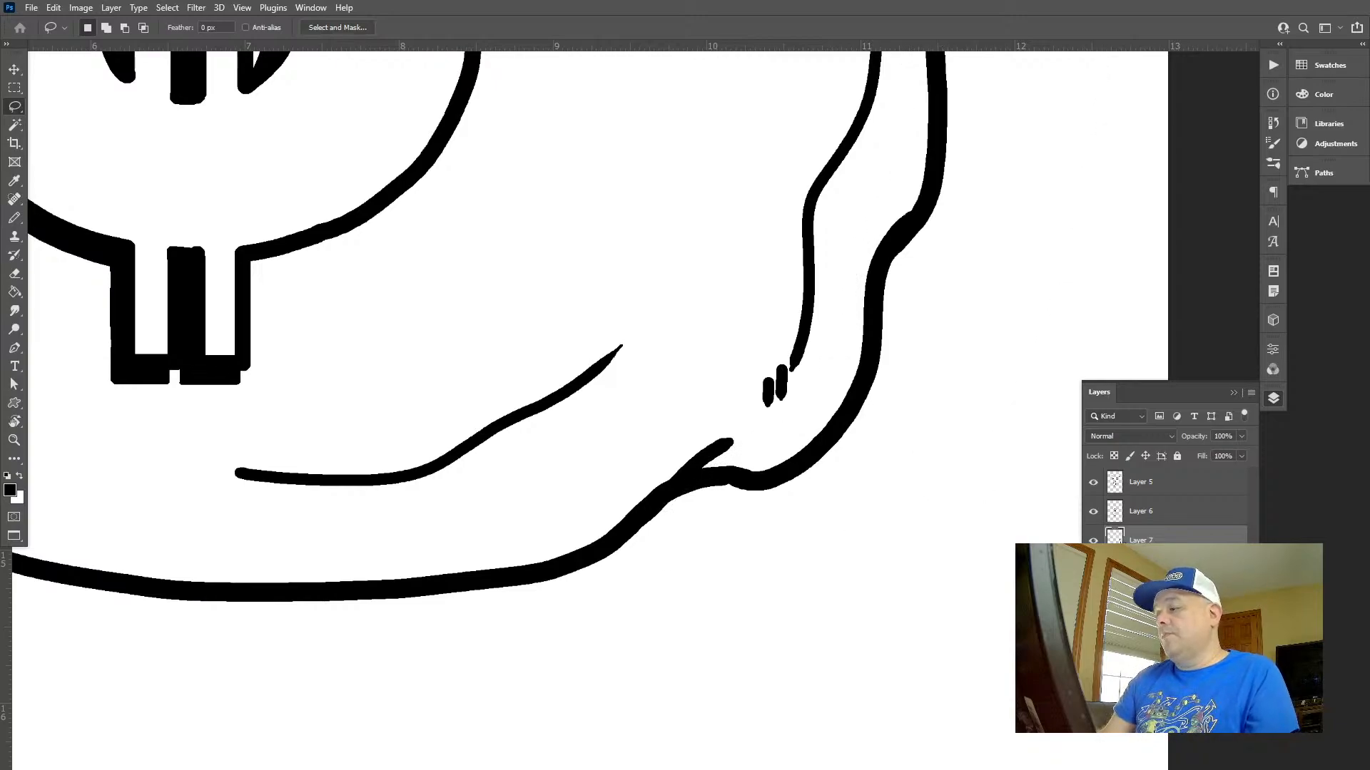
left_click(1170, 614)
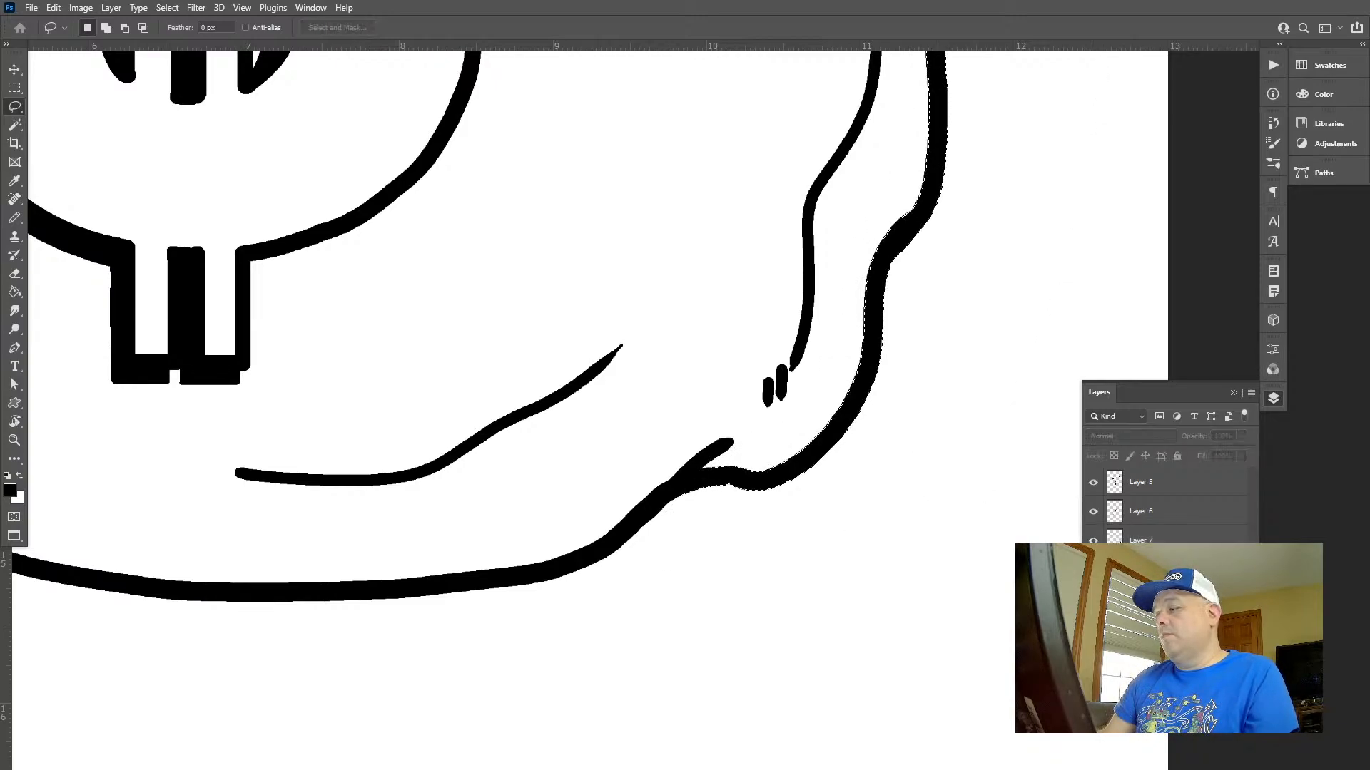
left_click(1112, 540)
left_click(1097, 533)
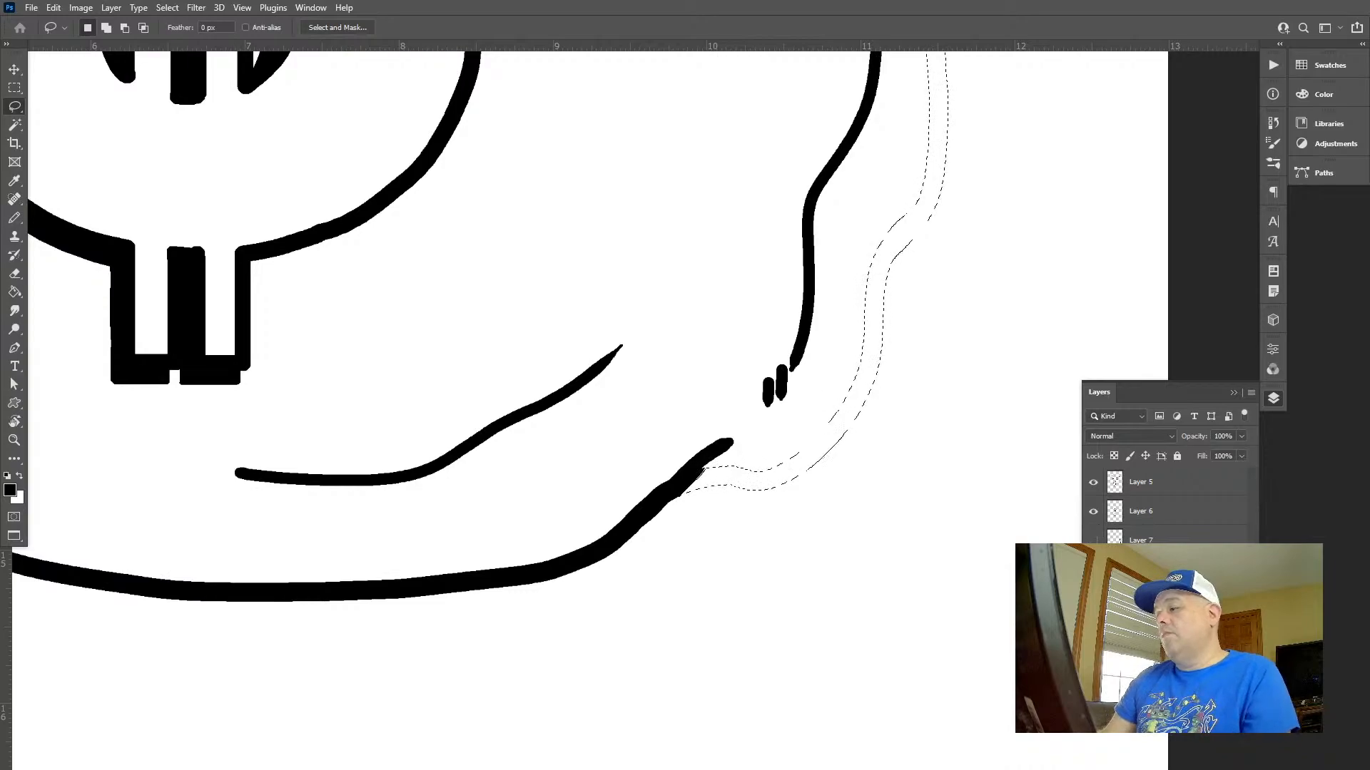
key("Delete")
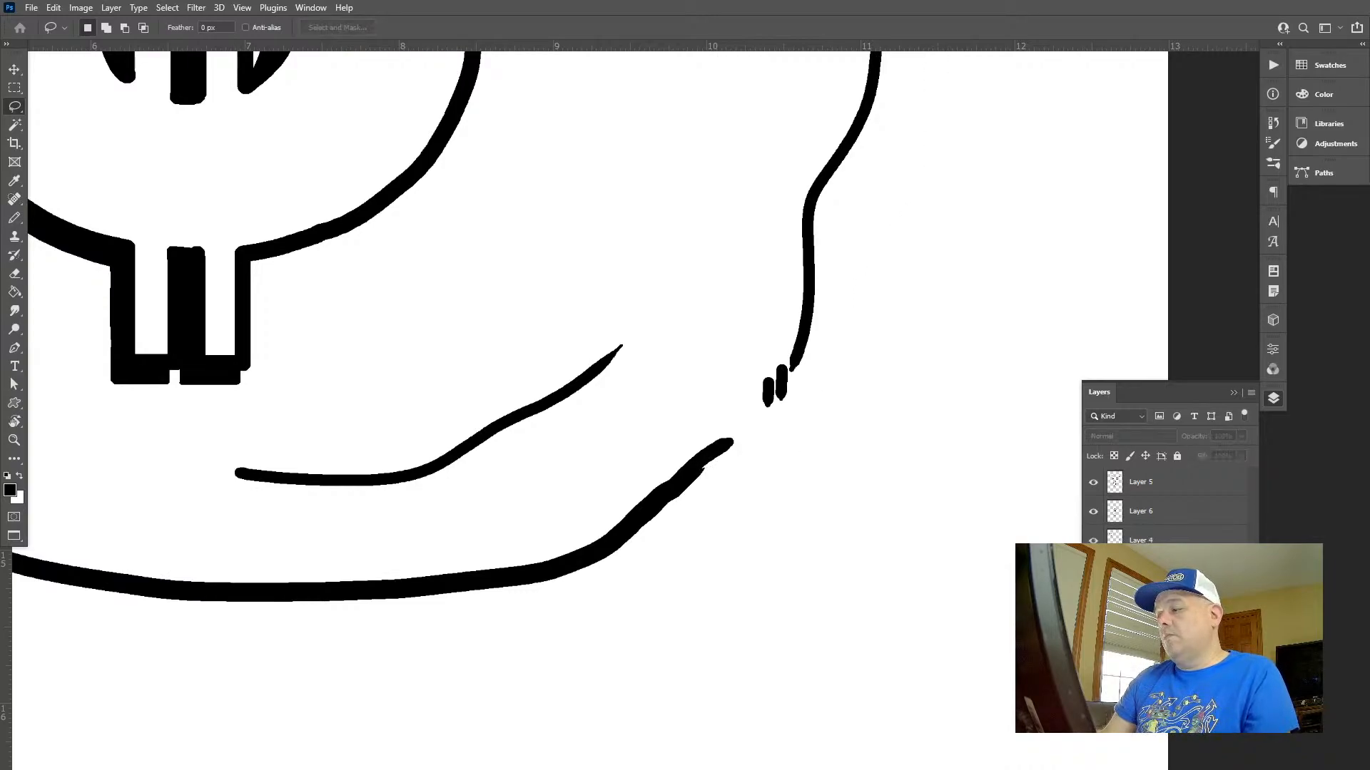
key("ctrl+z")
key("ctrl+z")
Choose a blue with H 241, S 73, B 100 and recolour the separated edge with its transparent pixels locked
left_click(1302, 95)
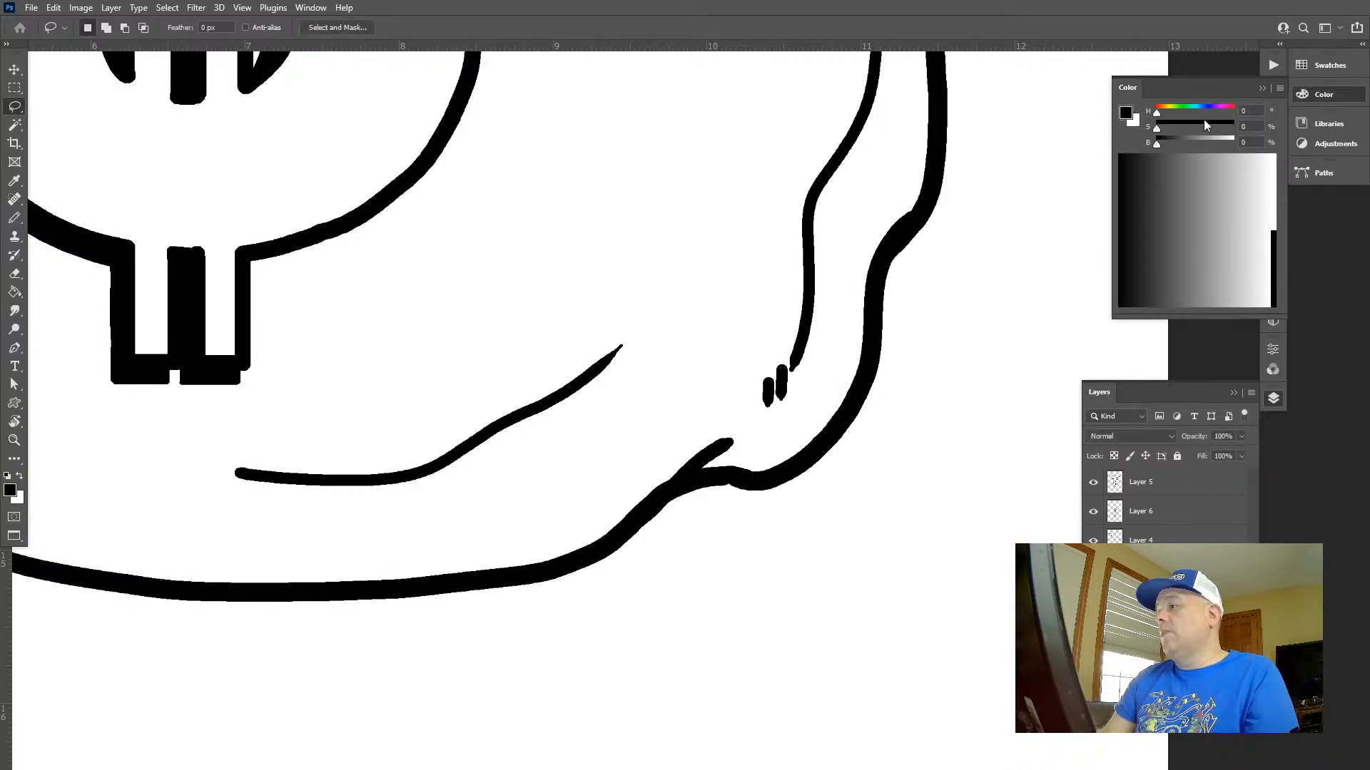
left_click_drag(1221, 140, 1235, 141)
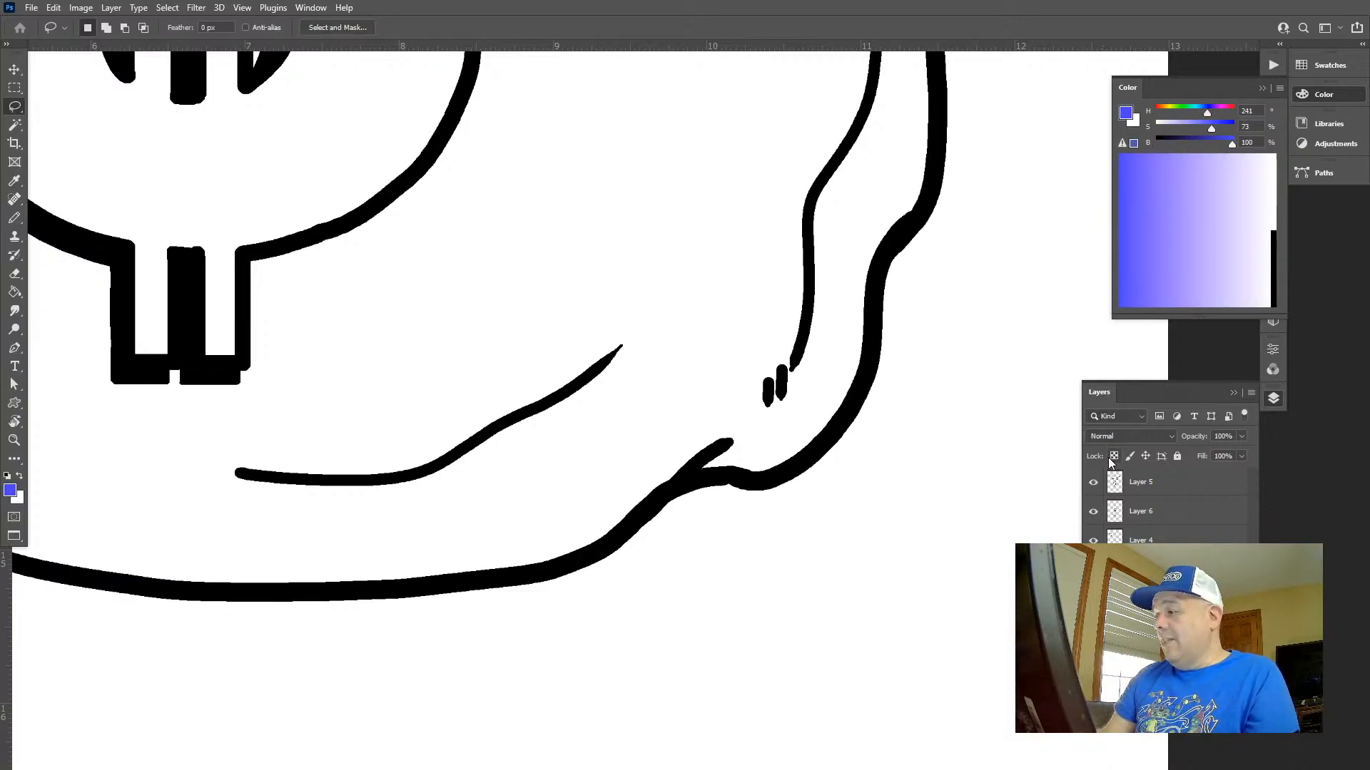
key("alt+shift+BackSpace")
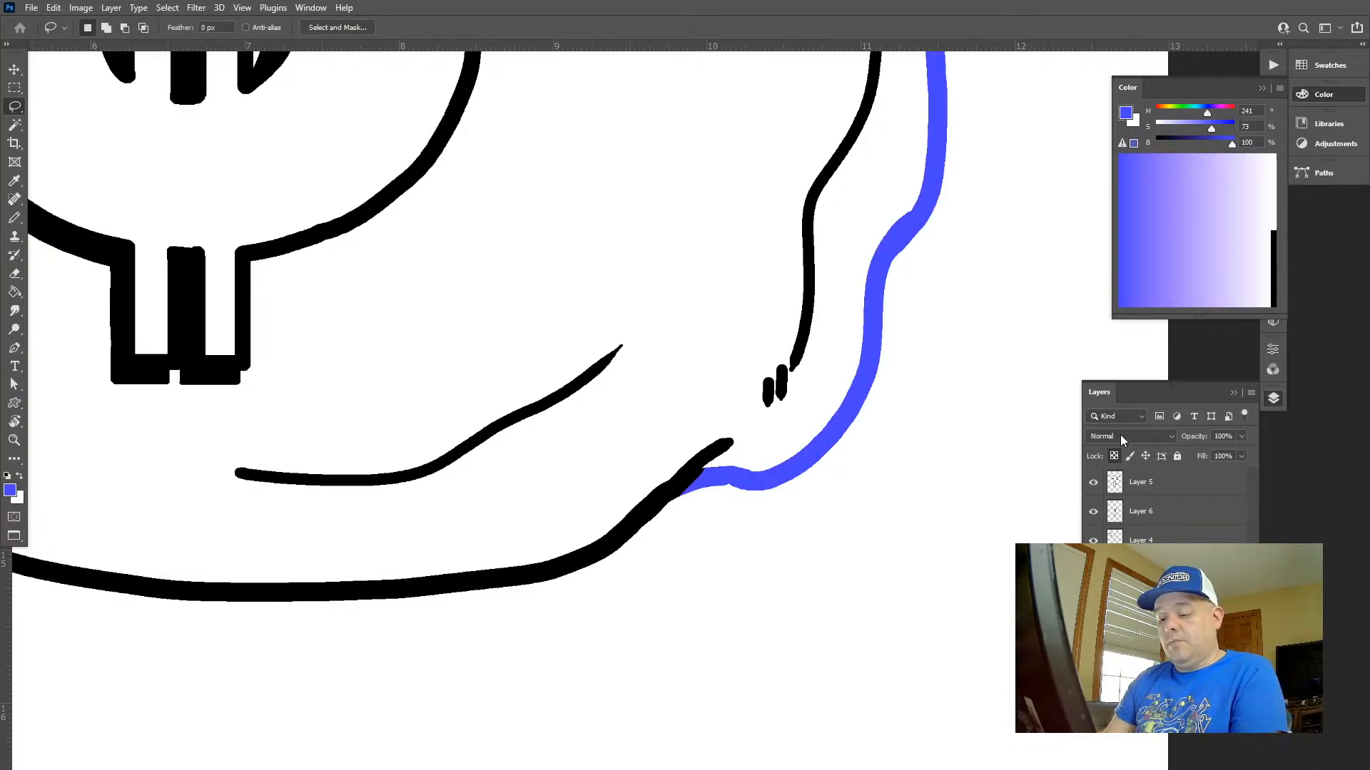
Lighten the blue edge to a pale guide line using Hue/Saturation with Lightness +82
key("ctrl+u")
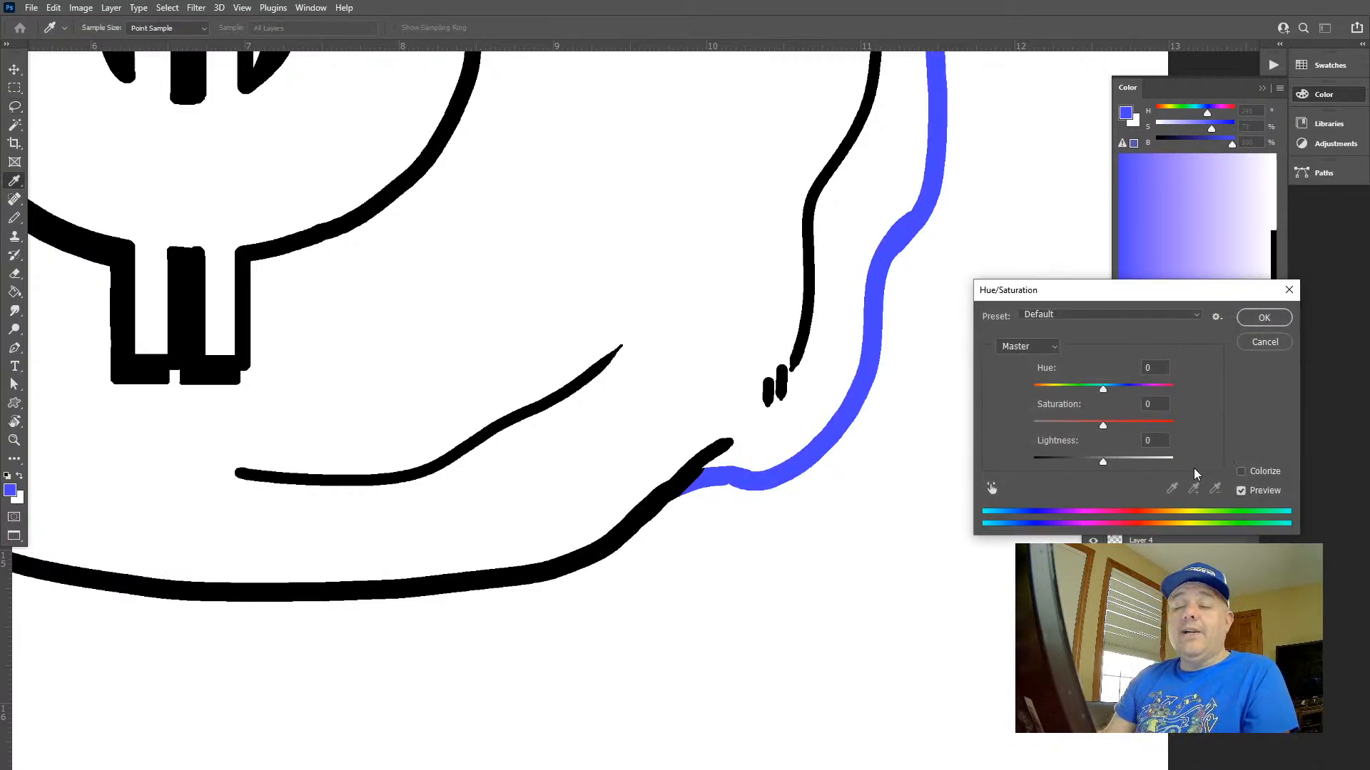
left_click_drag(1159, 461, 1162, 463)
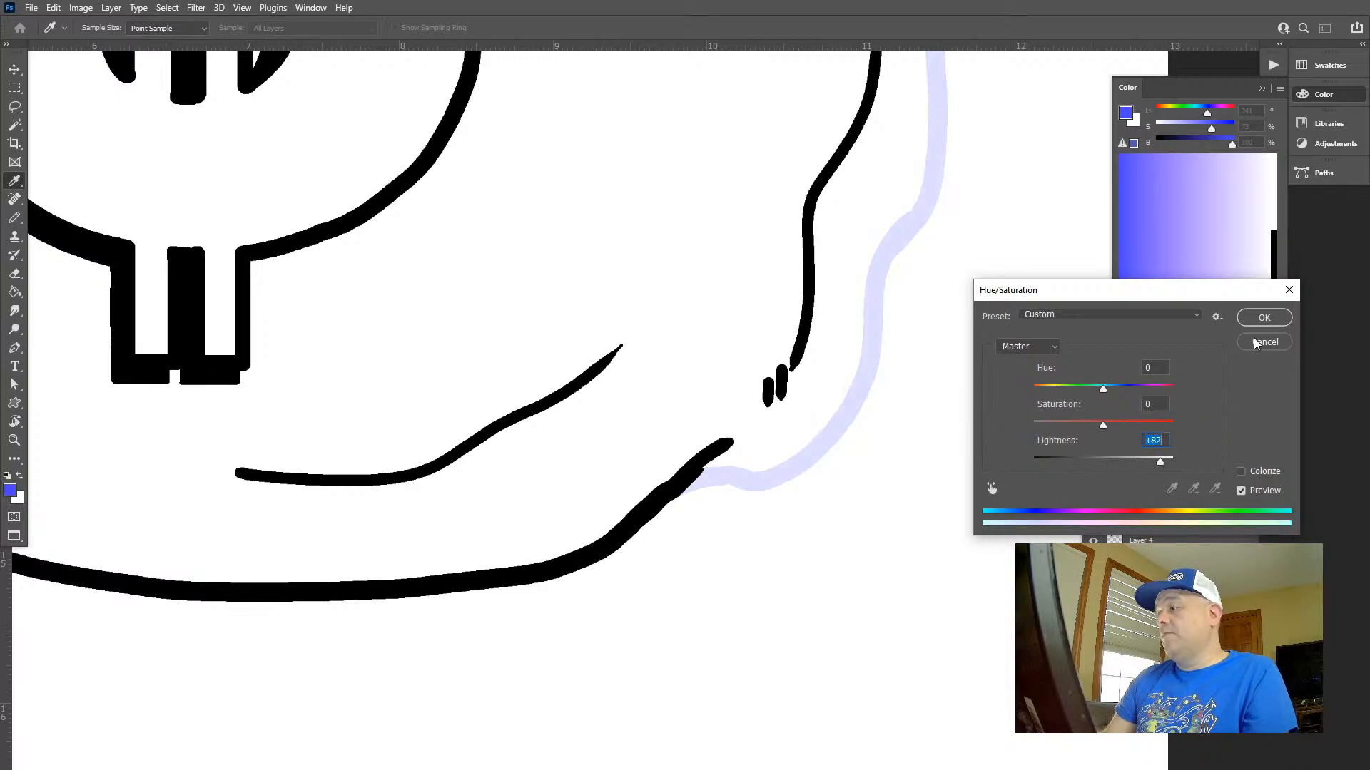
left_click(1260, 319)
Try a Pencil stroke over the upper start of the pale blue right edge, then undo it
key("f")
left_click_drag(874, 237, 740, 118)
left_click_drag(747, 297, 462, 358)
left_click_drag(628, 292, 739, 333)
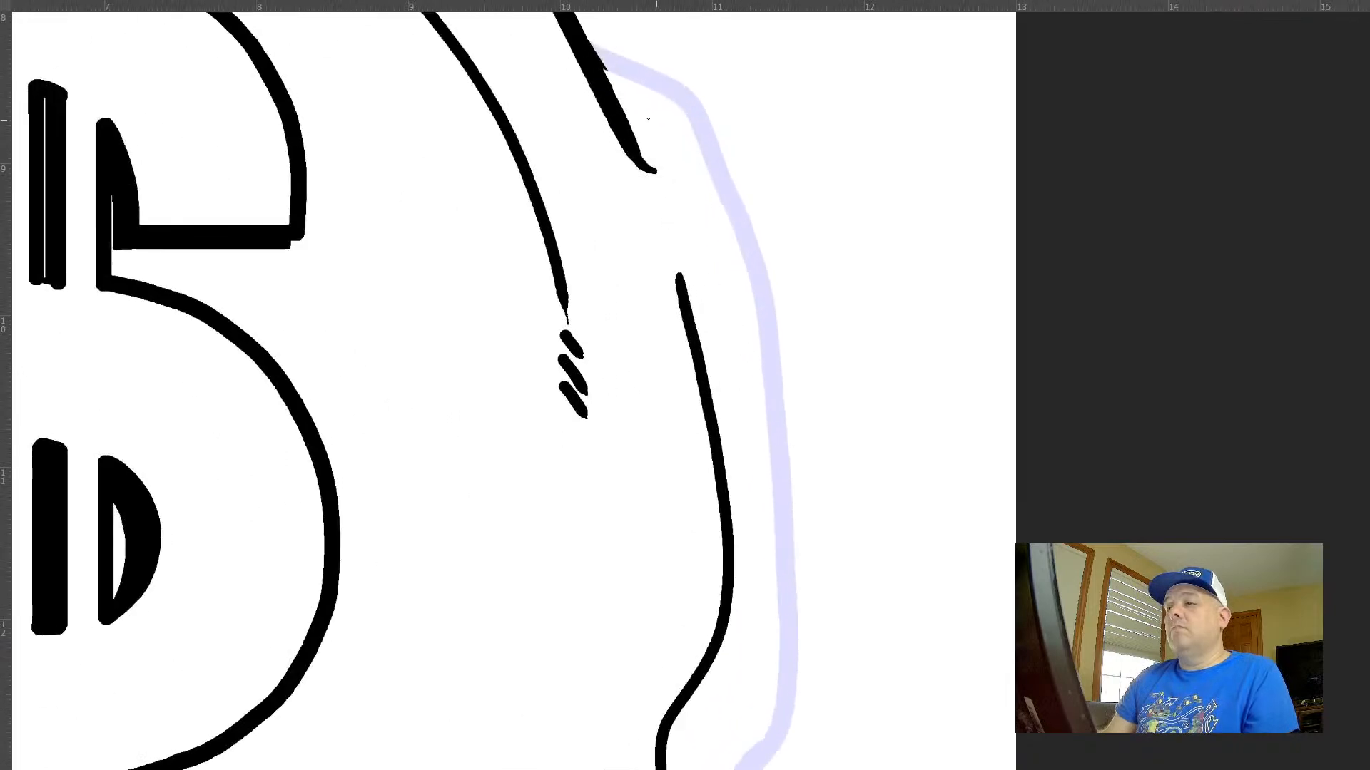
left_click_drag(637, 171, 599, 277)
left_click_drag(594, 200, 616, 178)
key("f")
key("b")
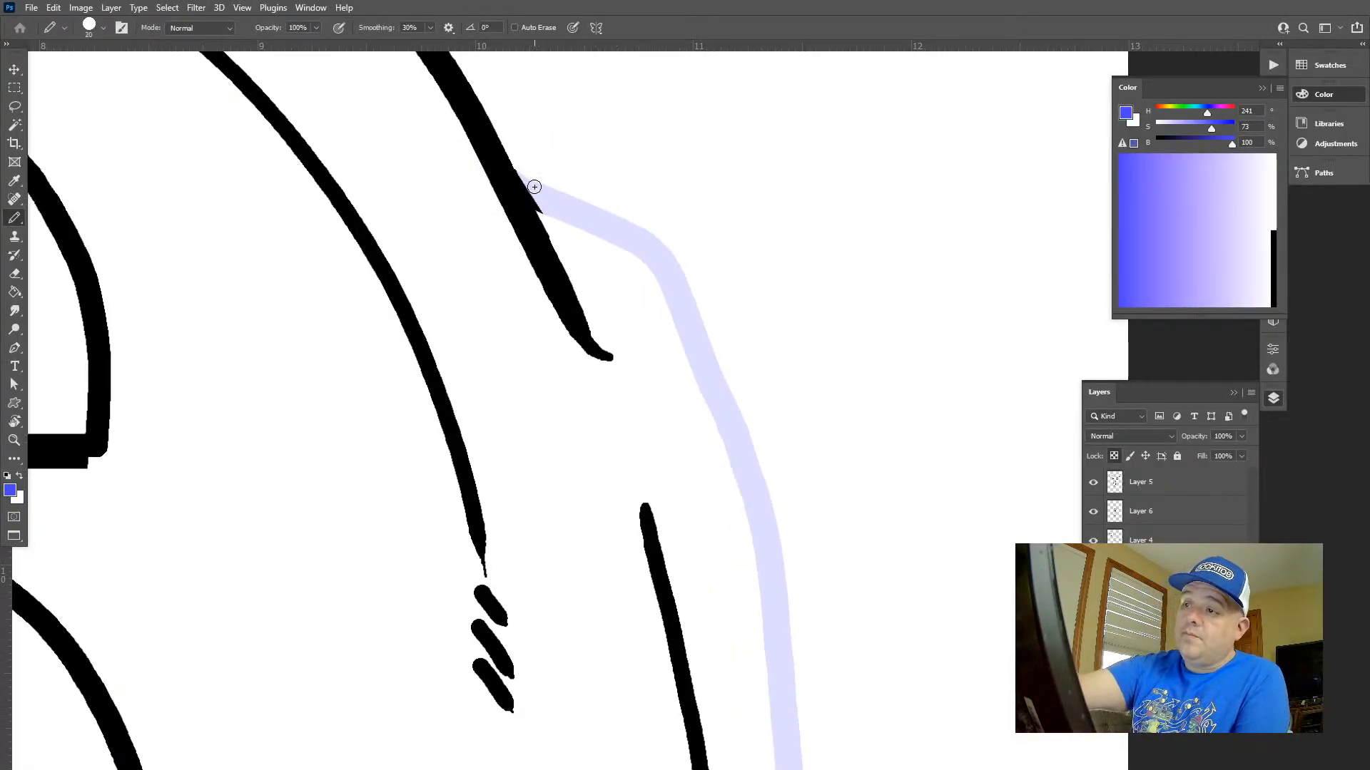
key("bracketright")
key("bracketright")
key("bracketright")
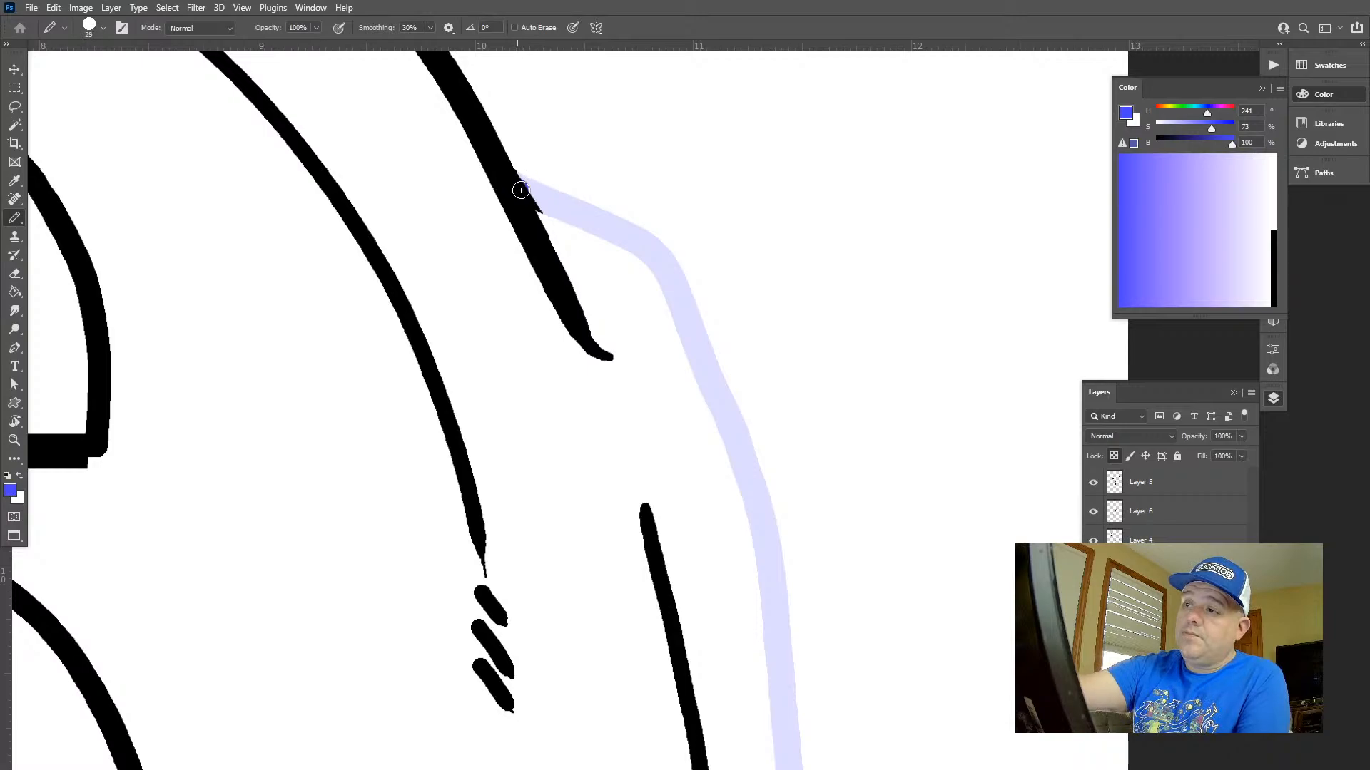
left_click_drag(521, 190, 581, 217)
key("ctrl+z")
Reset the drawing colour to black, set the Pencil size to 30 px, and make Layer 4 active after checking layer visibility
key("d")
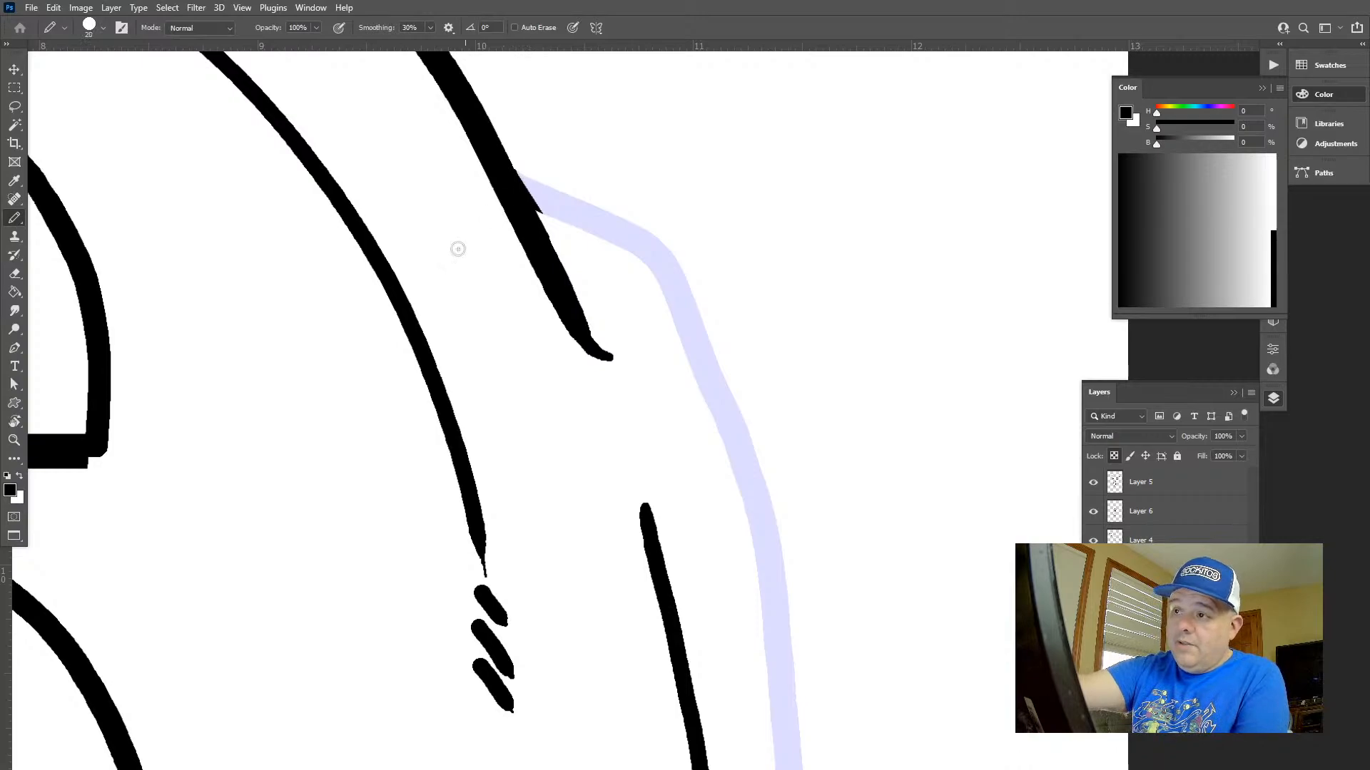
left_click_drag(443, 393, 1077, 290)
left_click_drag(948, 325, 807, 499)
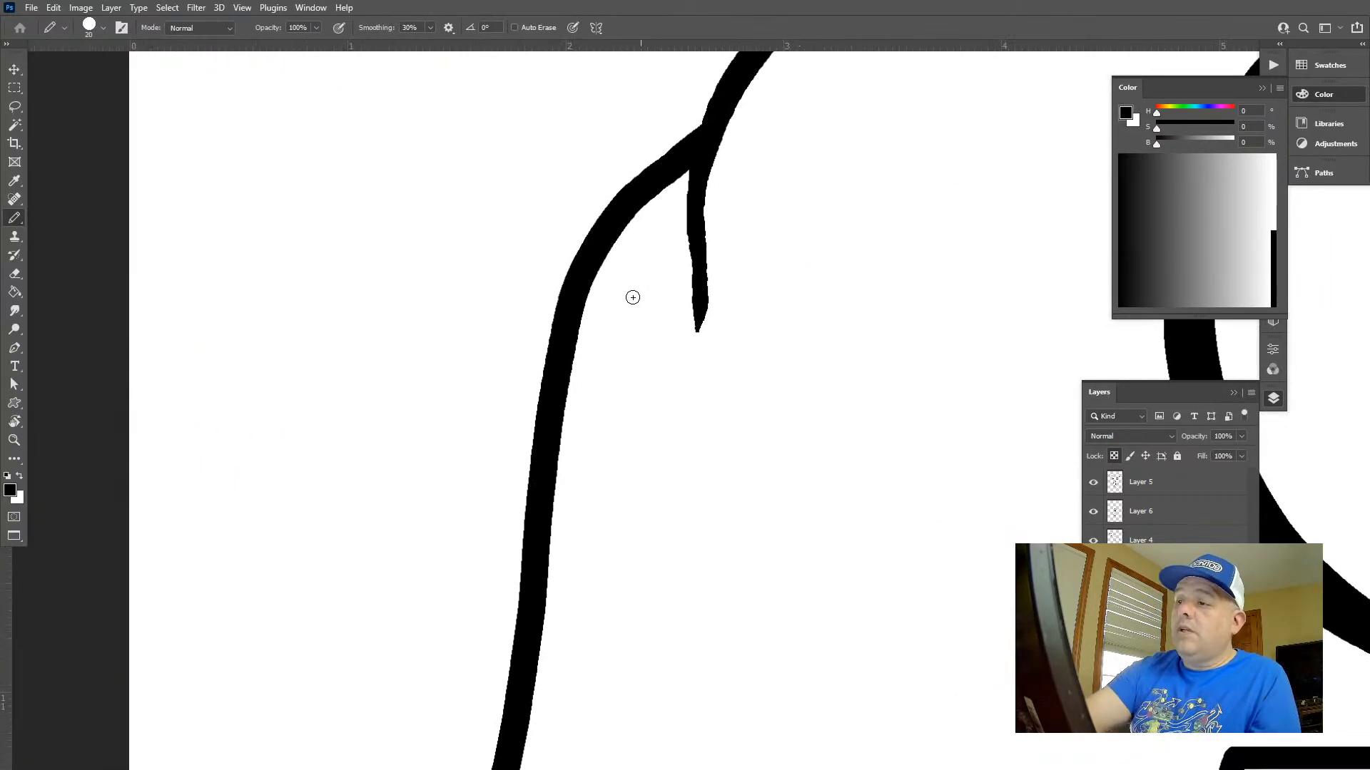
key("bracketright")
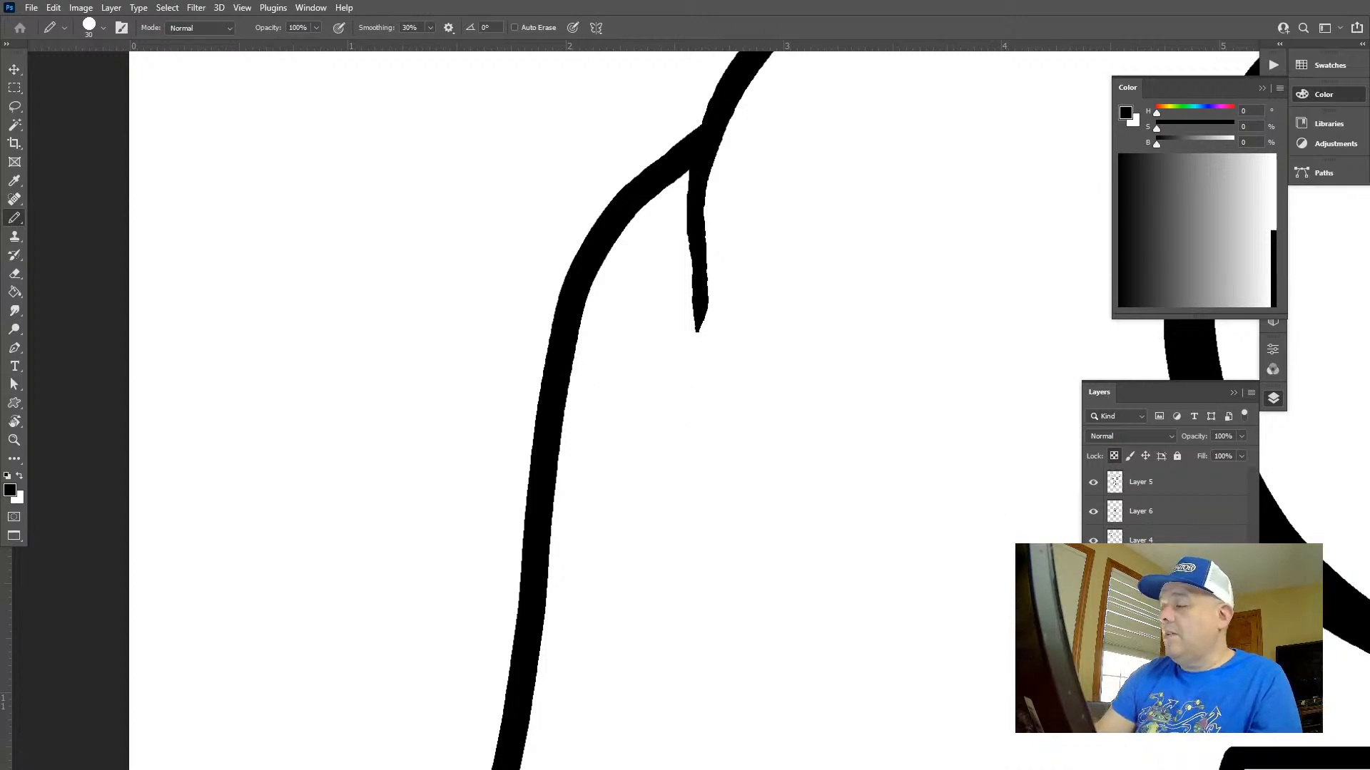
left_click(1093, 569)
left_click(1093, 569)
left_click(1093, 569)
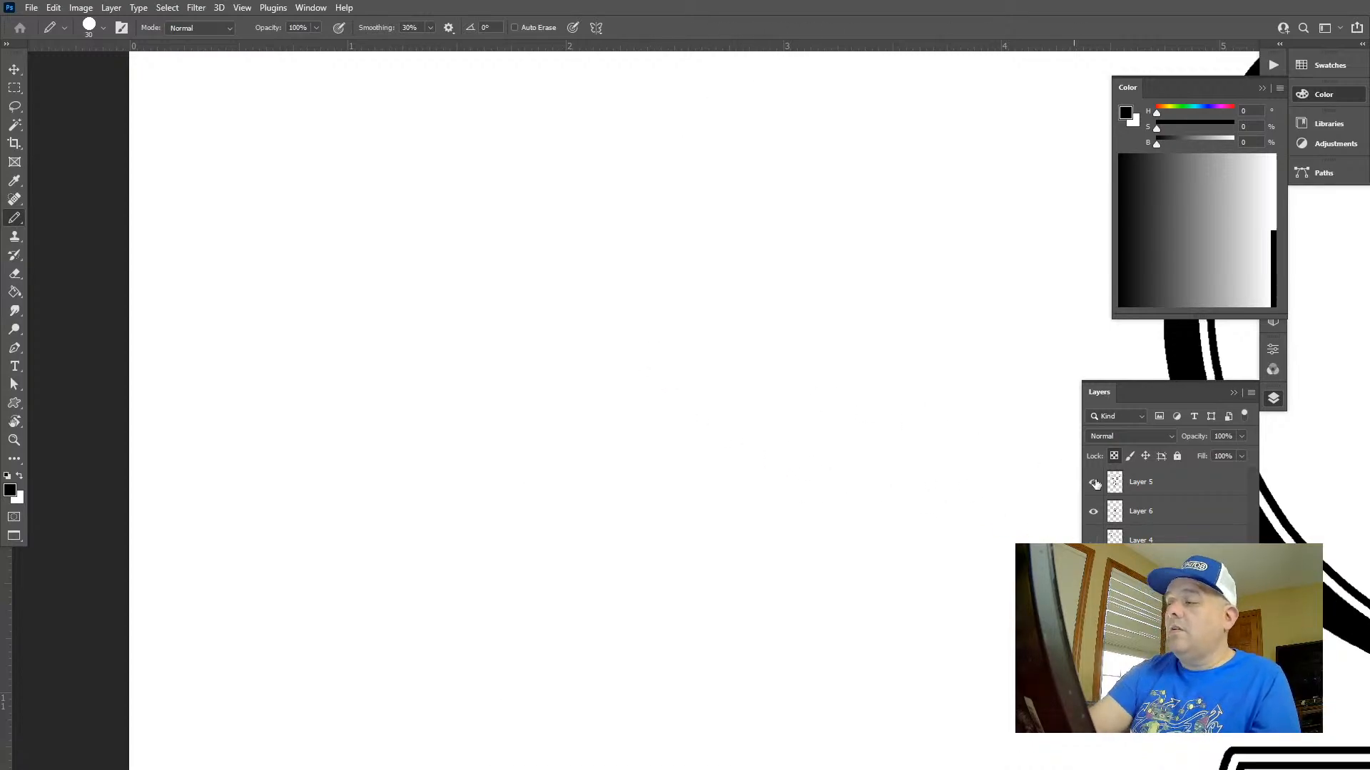
left_click(1093, 569)
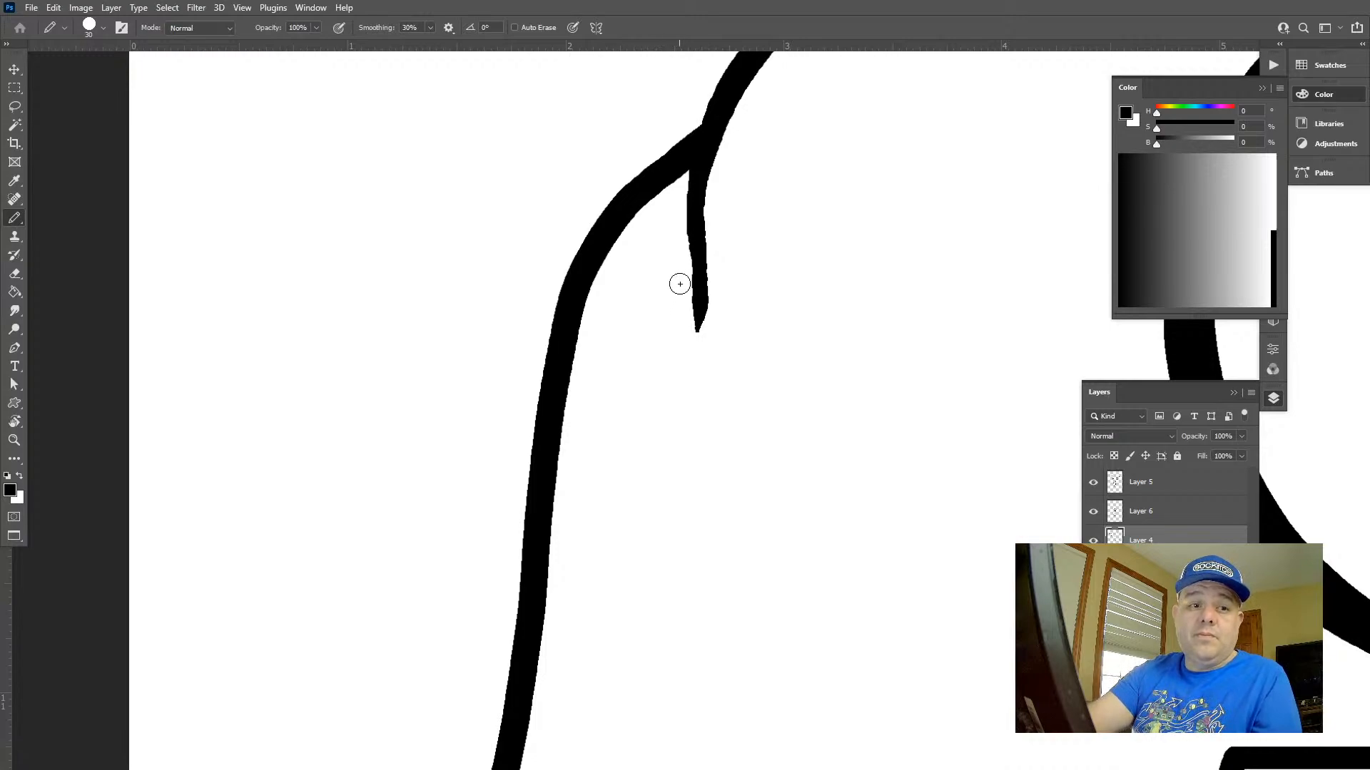
Try thick Pencil lines inside the sack's upper left edge, undoing each, and fit the whole drawing in view
mouse_move(663, 254)
left_mouse_down()
mouse_move(636, 288)
mouse_move(572, 676)
left_mouse_up()
key("ctrl+z")
mouse_move(571, 502)
left_mouse_down()
mouse_move(602, 336)
mouse_move(652, 227)
left_mouse_up()
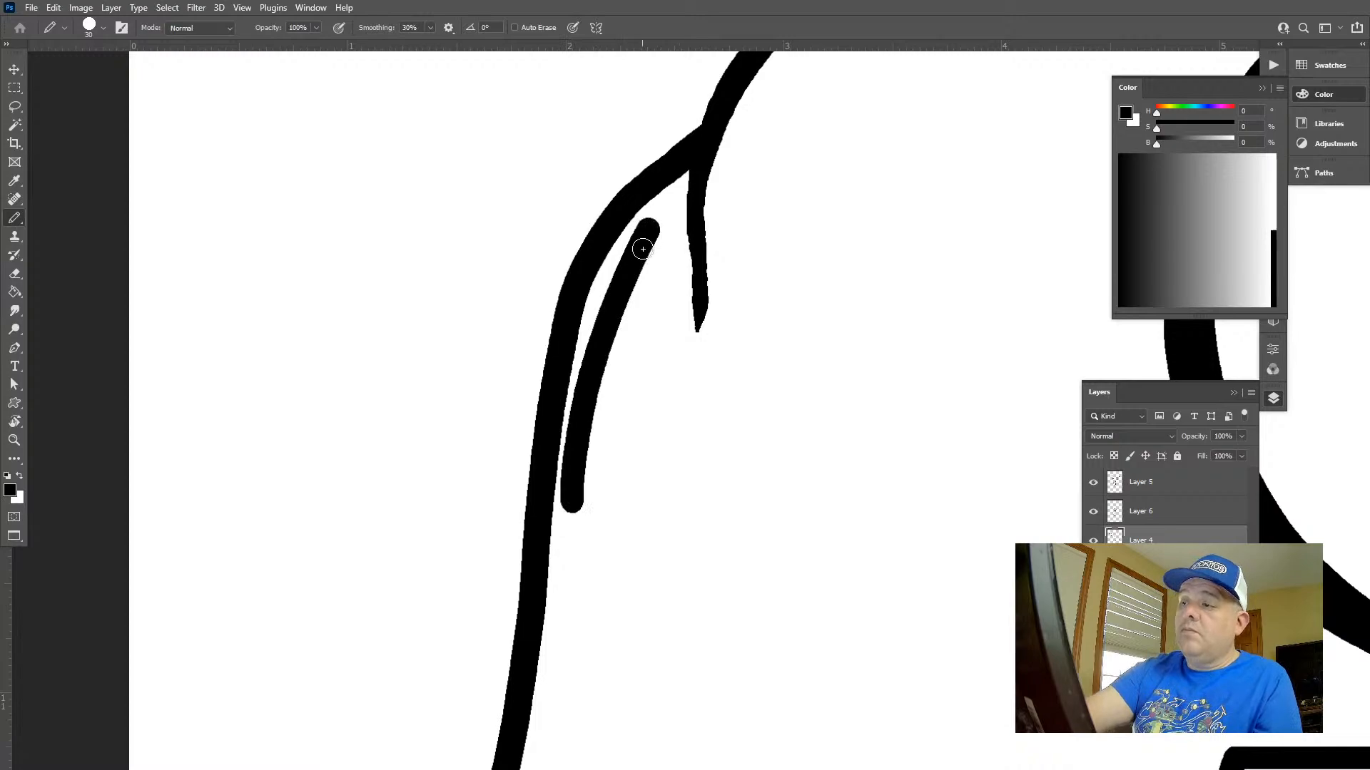
key("ctrl+z")
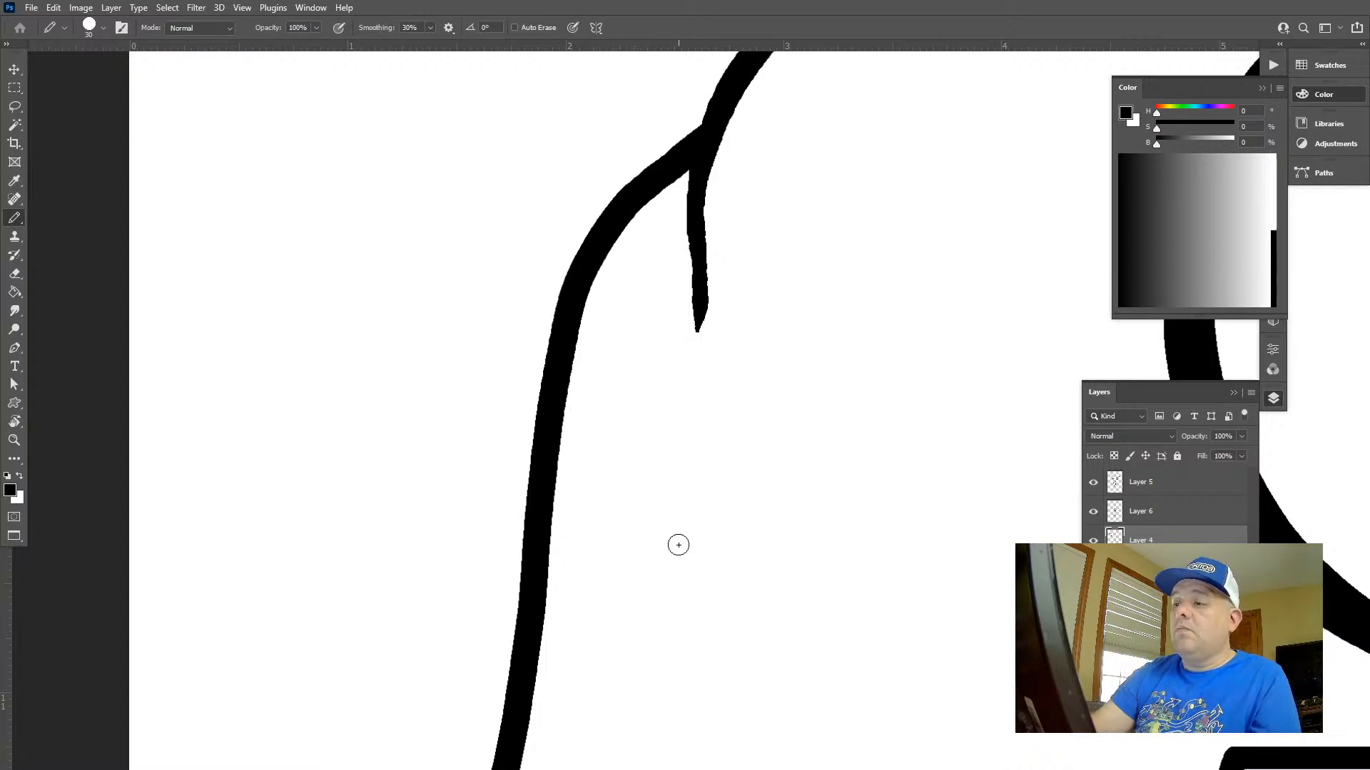
key("Tab")
key("ctrl+0")
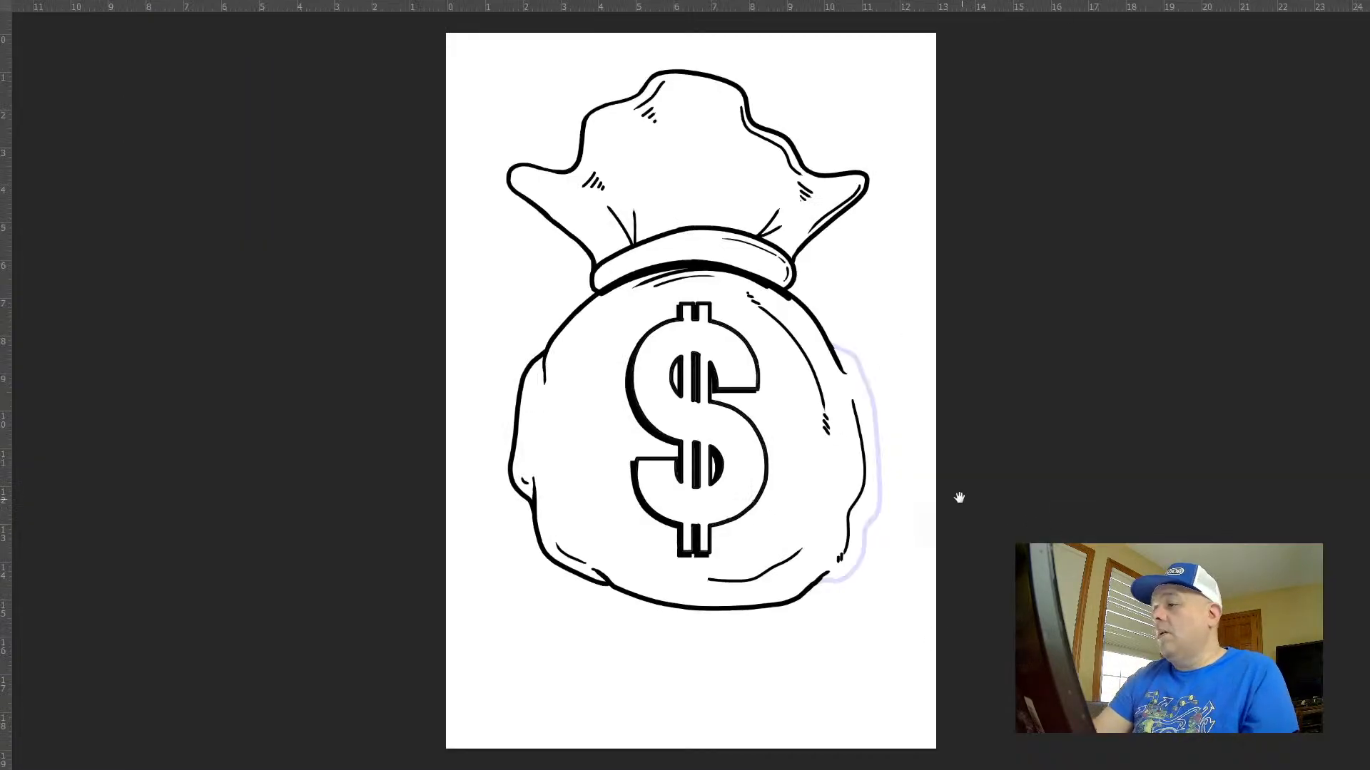
Try tracing the sack's right outer edge with black Pencil strokes over the pale blue guide
left_click_drag(881, 448, 851, 402)
left_click_drag(831, 320, 952, 449, "ctrl")
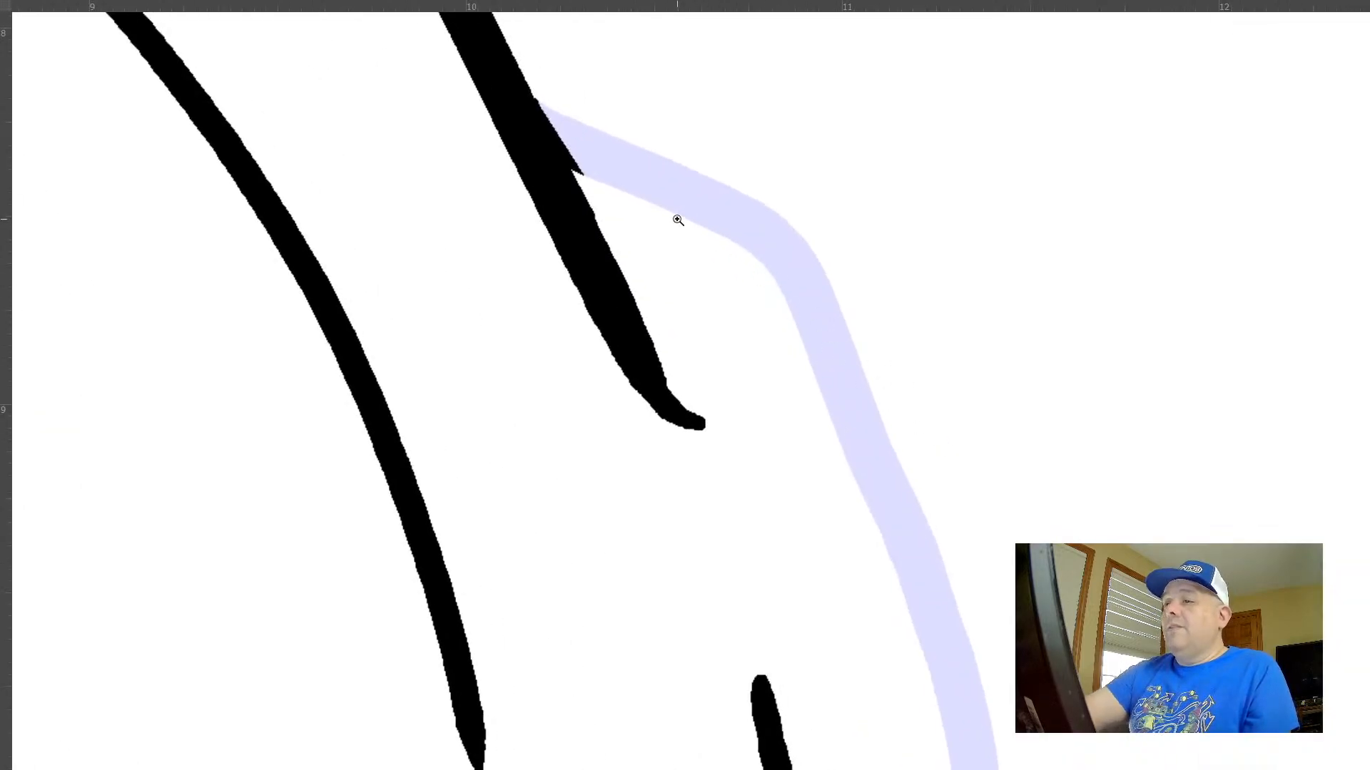
mouse_move(531, 114)
left_mouse_down()
mouse_move(738, 225)
mouse_move(791, 277)
mouse_move(955, 653)
left_mouse_up()
mouse_move(941, 539)
left_mouse_down()
mouse_move(886, 407)
mouse_move(804, 78)
left_mouse_up()
left_click_drag(859, 232, 770, 182, "ctrl")
mouse_move(850, 198)
left_mouse_down("ctrl")
mouse_move(878, 194)
mouse_move(849, 261)
mouse_move(871, 550)
mouse_move(819, 679)
mouse_move(811, 268)
left_mouse_up("ctrl")
left_click_drag(811, 265, 869, 244, "ctrl")
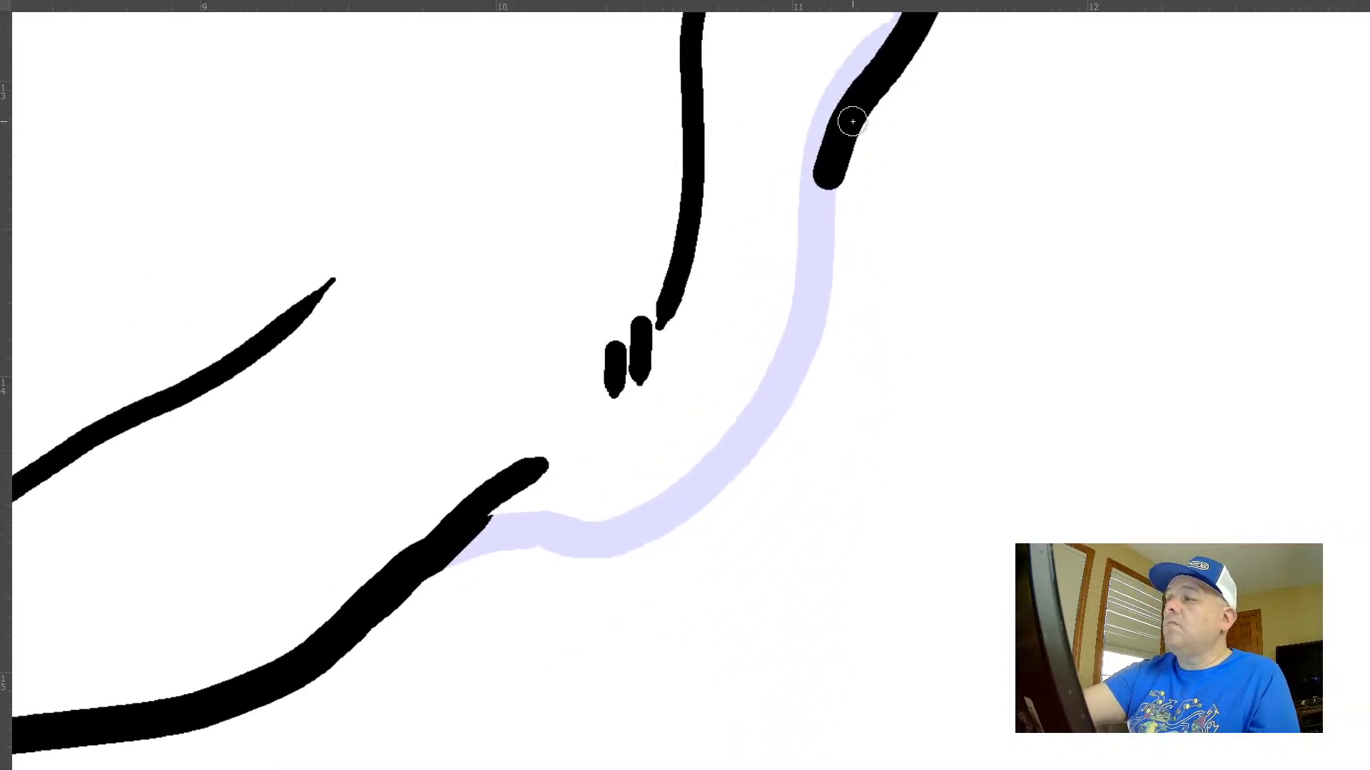
mouse_move(847, 116)
left_mouse_down()
mouse_move(795, 354)
mouse_move(752, 454)
mouse_move(695, 513)
mouse_move(646, 537)
mouse_move(502, 533)
mouse_move(426, 565)
left_mouse_up()
key("ctrl+0")
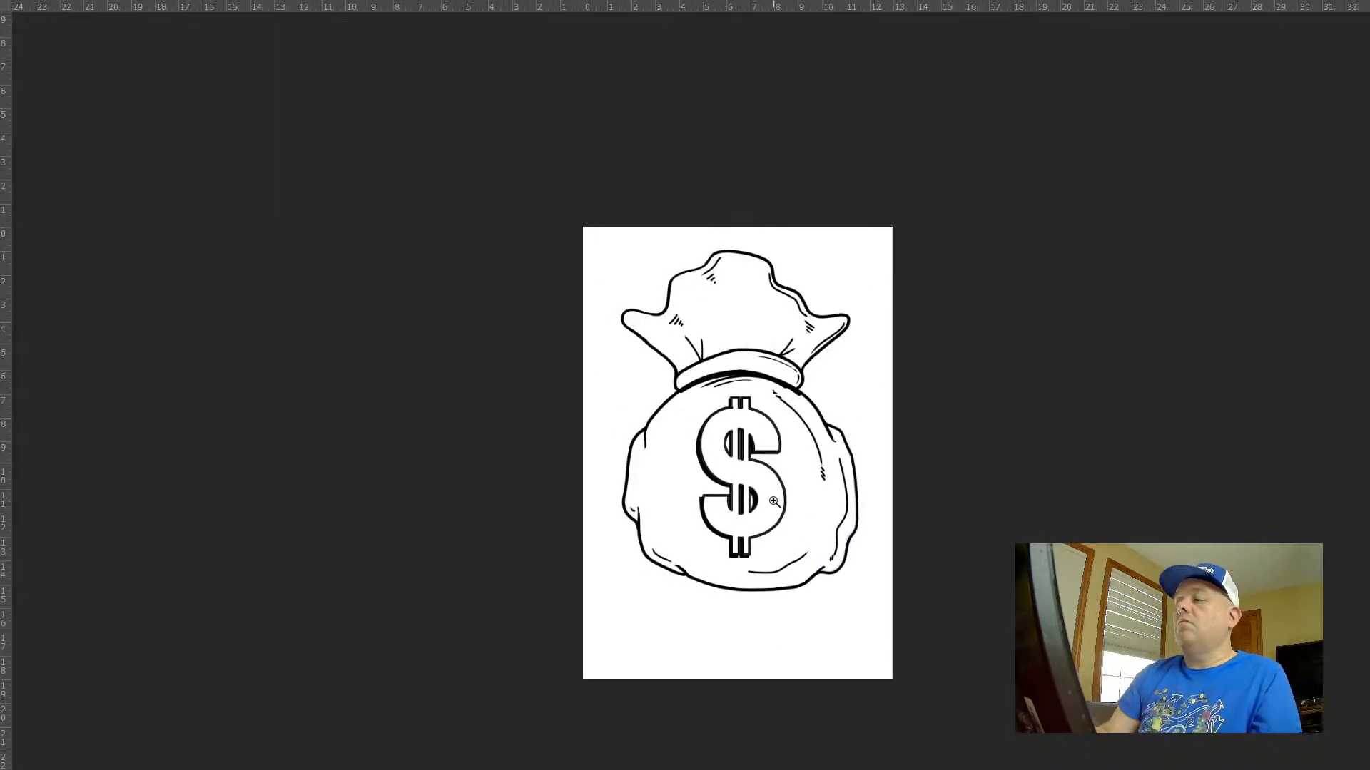
Show the panels again and retrace the sack's right outer edge along the pale blue guide with the 30 px Pencil
key("Tab")
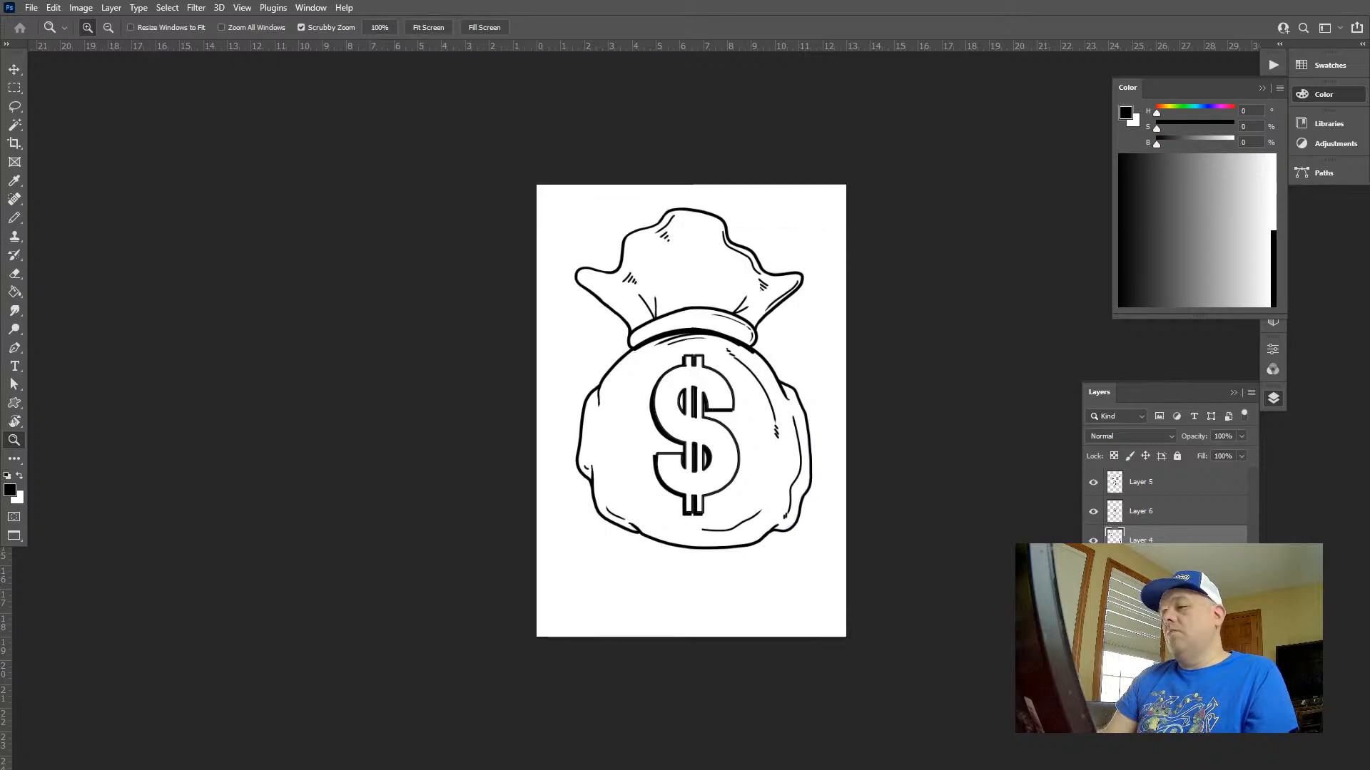
left_click_drag(932, 441, 739, 410)
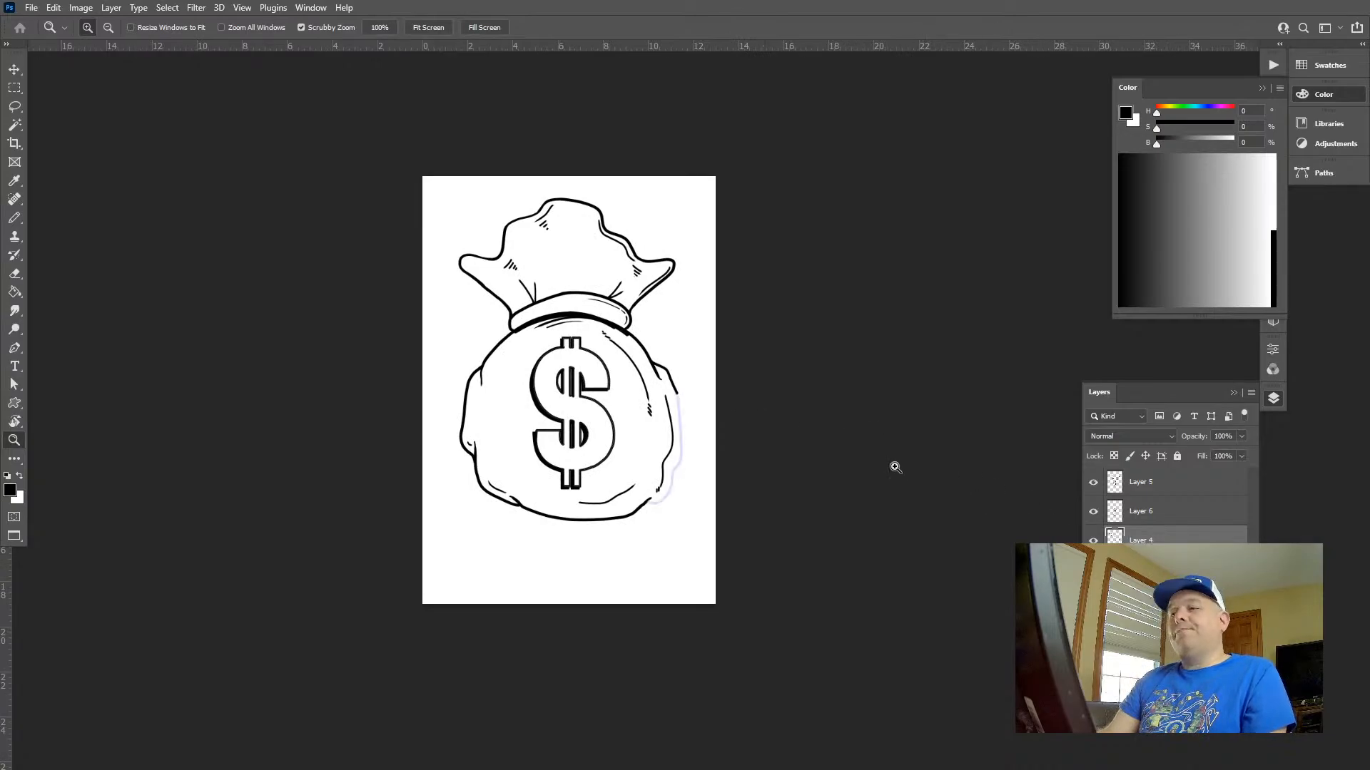
left_click_drag(676, 387, 735, 435)
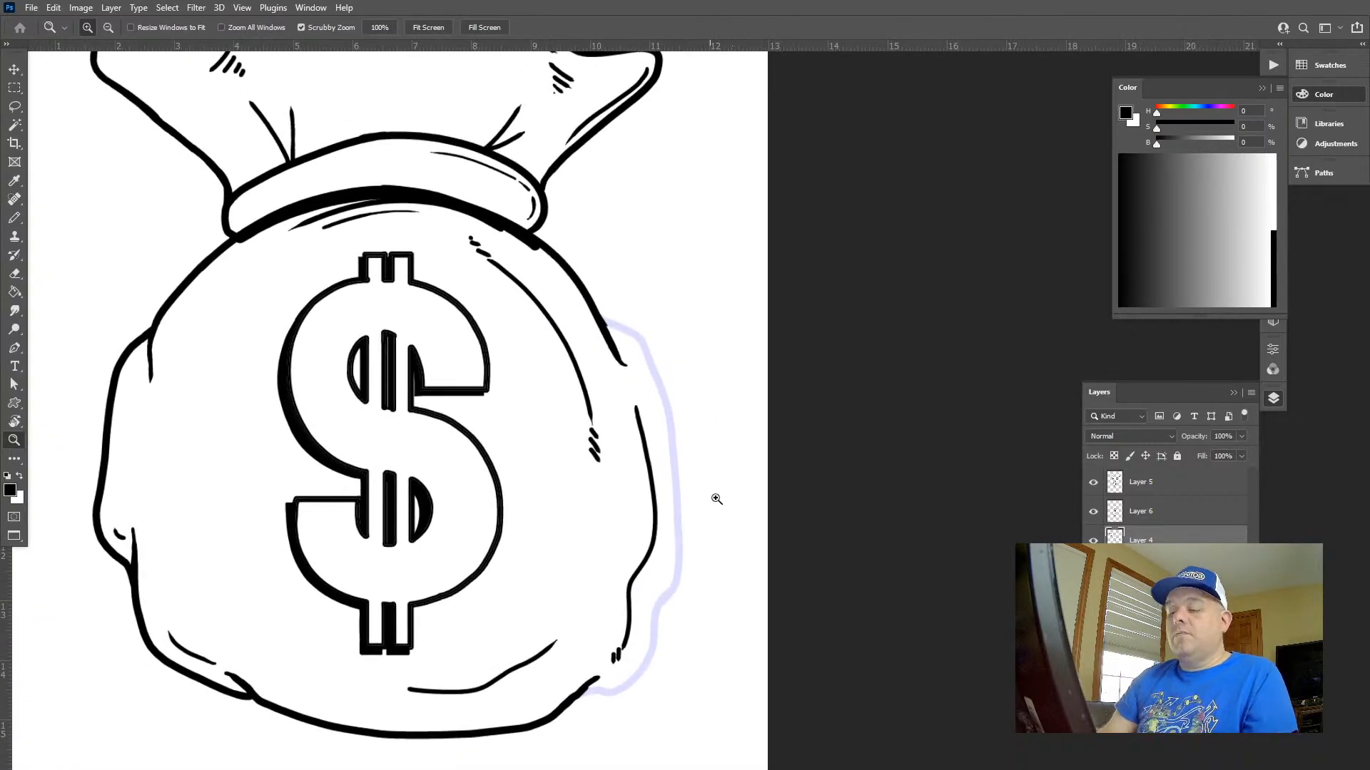
mouse_move(717, 499)
left_mouse_down()
mouse_move(669, 398)
mouse_move(633, 199)
mouse_move(661, 254)
mouse_move(647, 220)
mouse_move(581, 458)
left_mouse_up()
key("b")
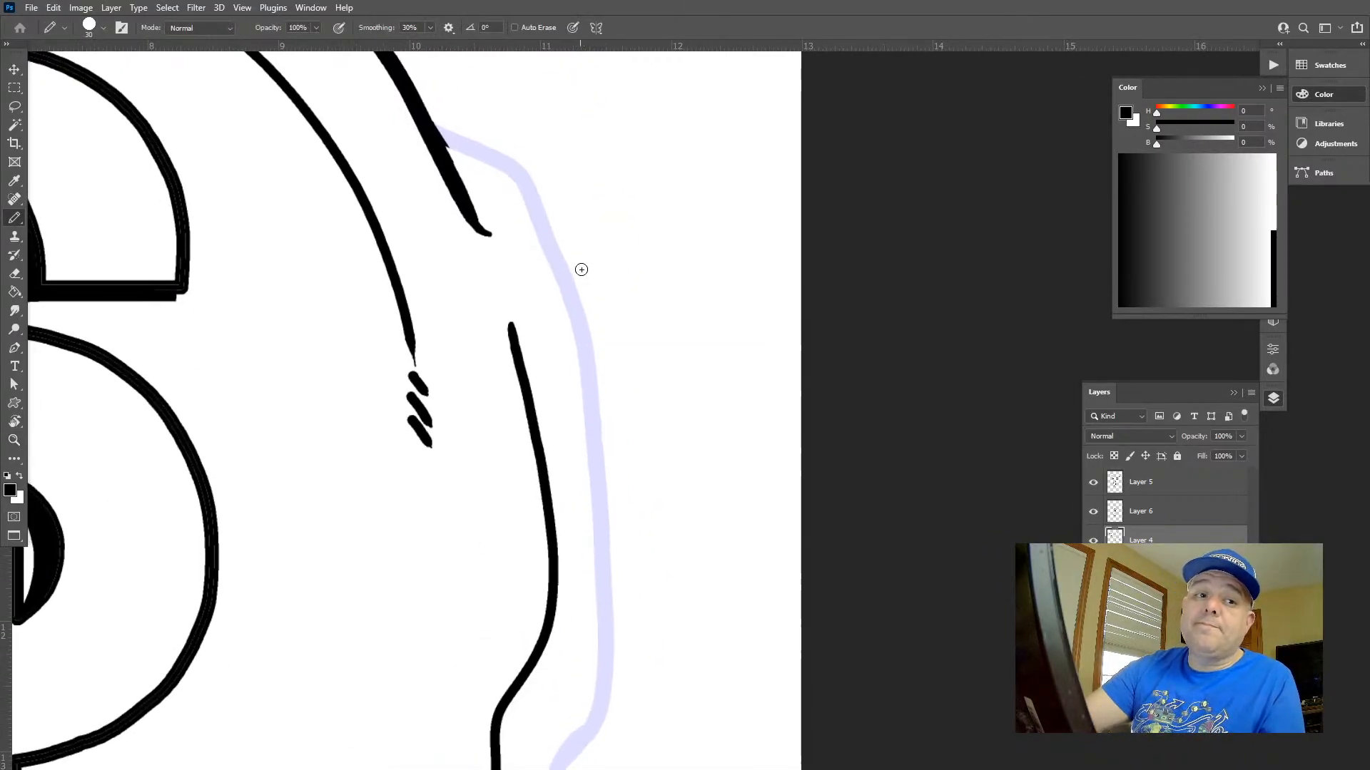
mouse_move(441, 135)
left_mouse_down()
mouse_move(532, 195)
mouse_move(557, 257)
mouse_move(613, 677)
left_mouse_up()
mouse_move(623, 626)
left_mouse_down()
mouse_move(664, 223)
mouse_move(596, 344)
mouse_move(557, 498)
mouse_move(522, 525)
mouse_move(435, 528)
left_mouse_up()
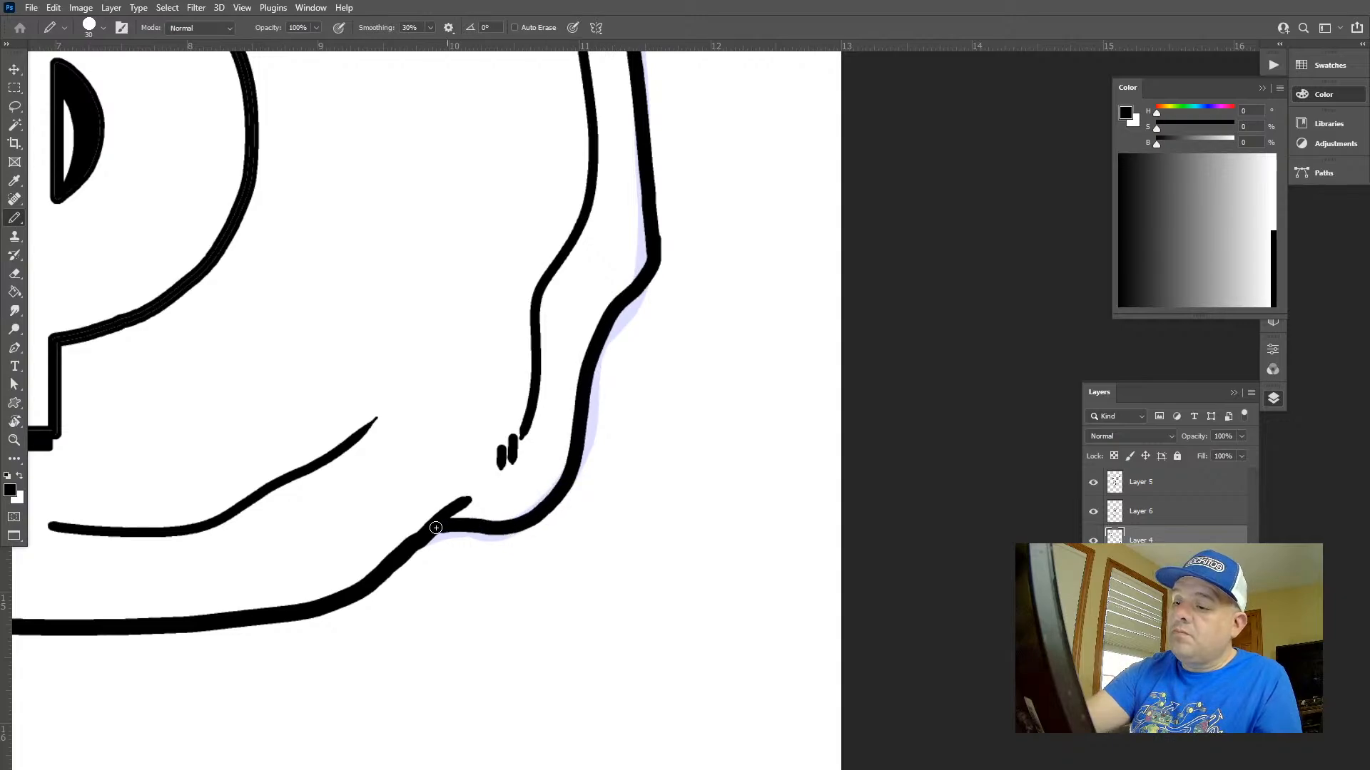
key("z")
left_click_drag(695, 534, 607, 482)
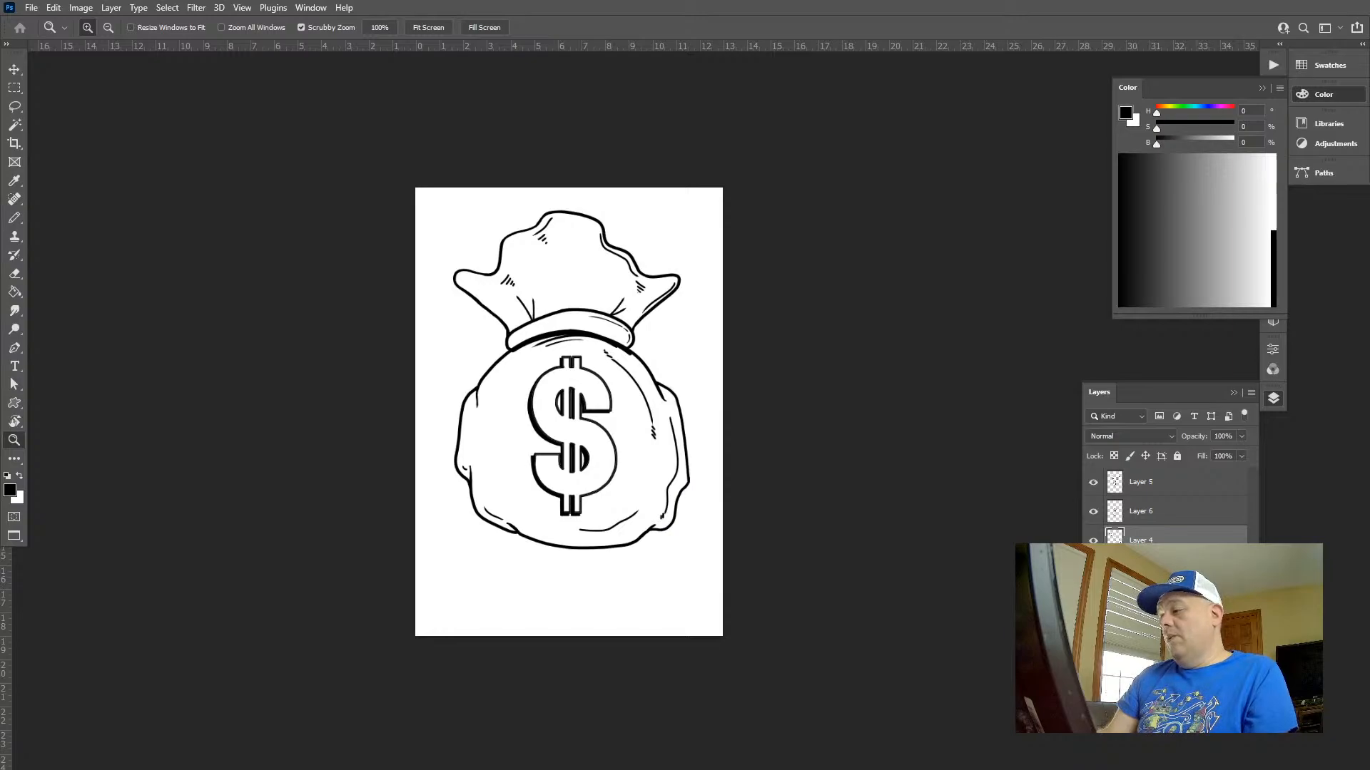
left_click_drag(660, 385, 664, 376)
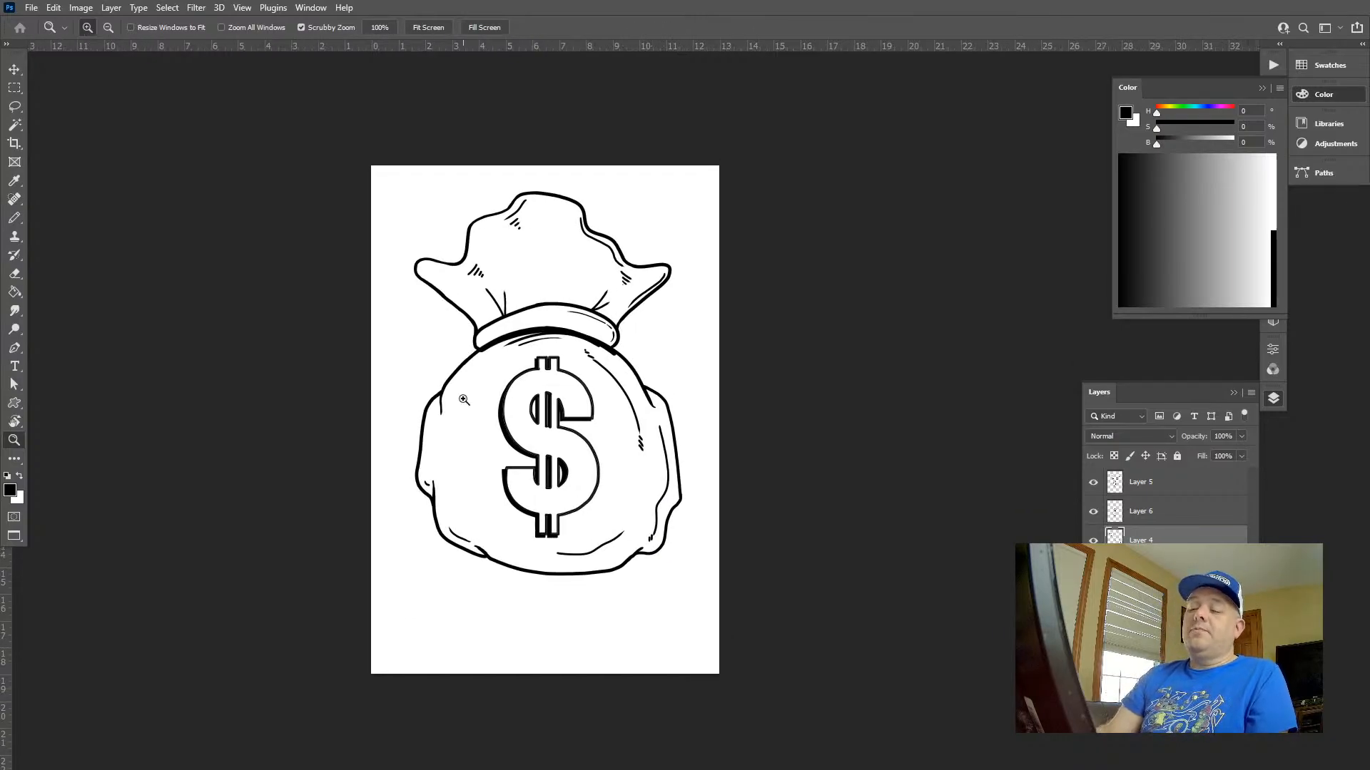
left_click_drag(464, 399, 513, 439)
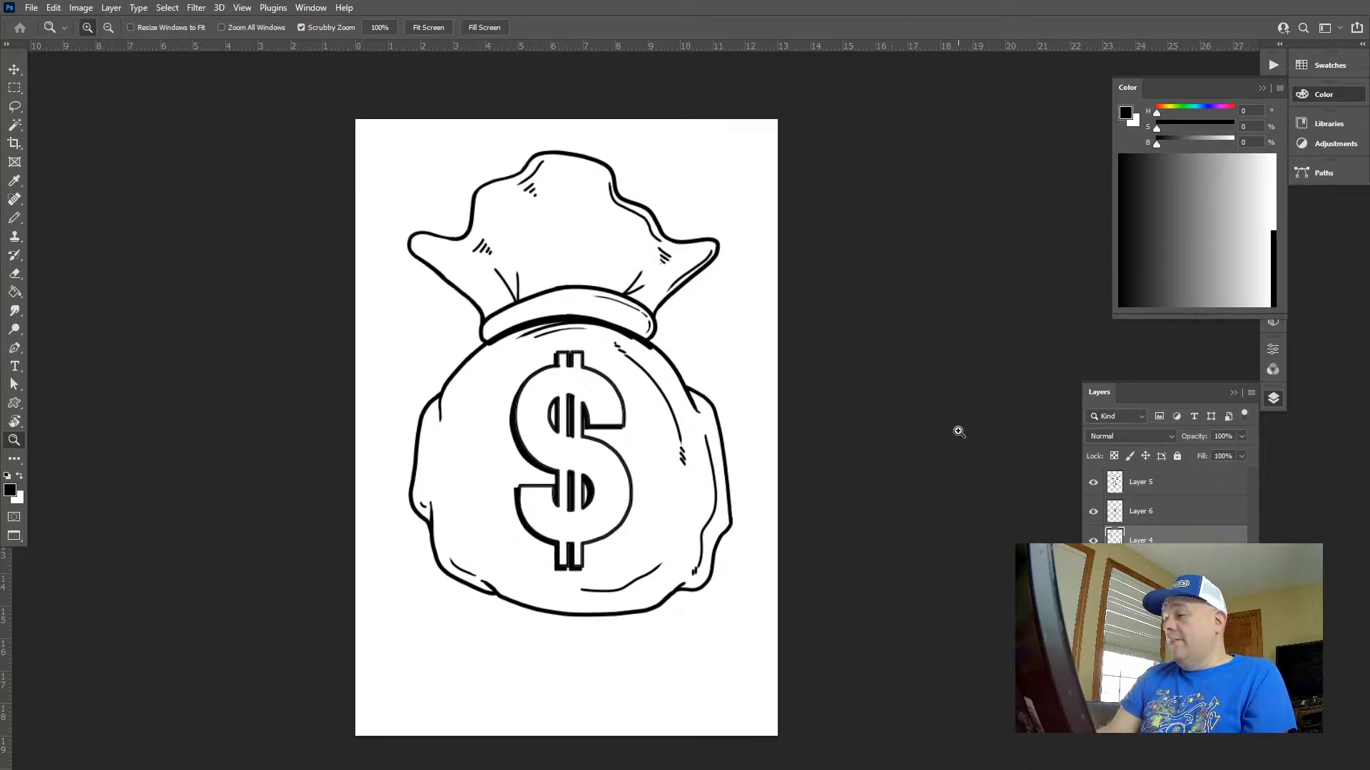
Check Layer 6 and Layer 5, return to Layer 4, and inspect the pixel edge of the sack outline up close
left_click(1100, 514)
left_click(1097, 514)
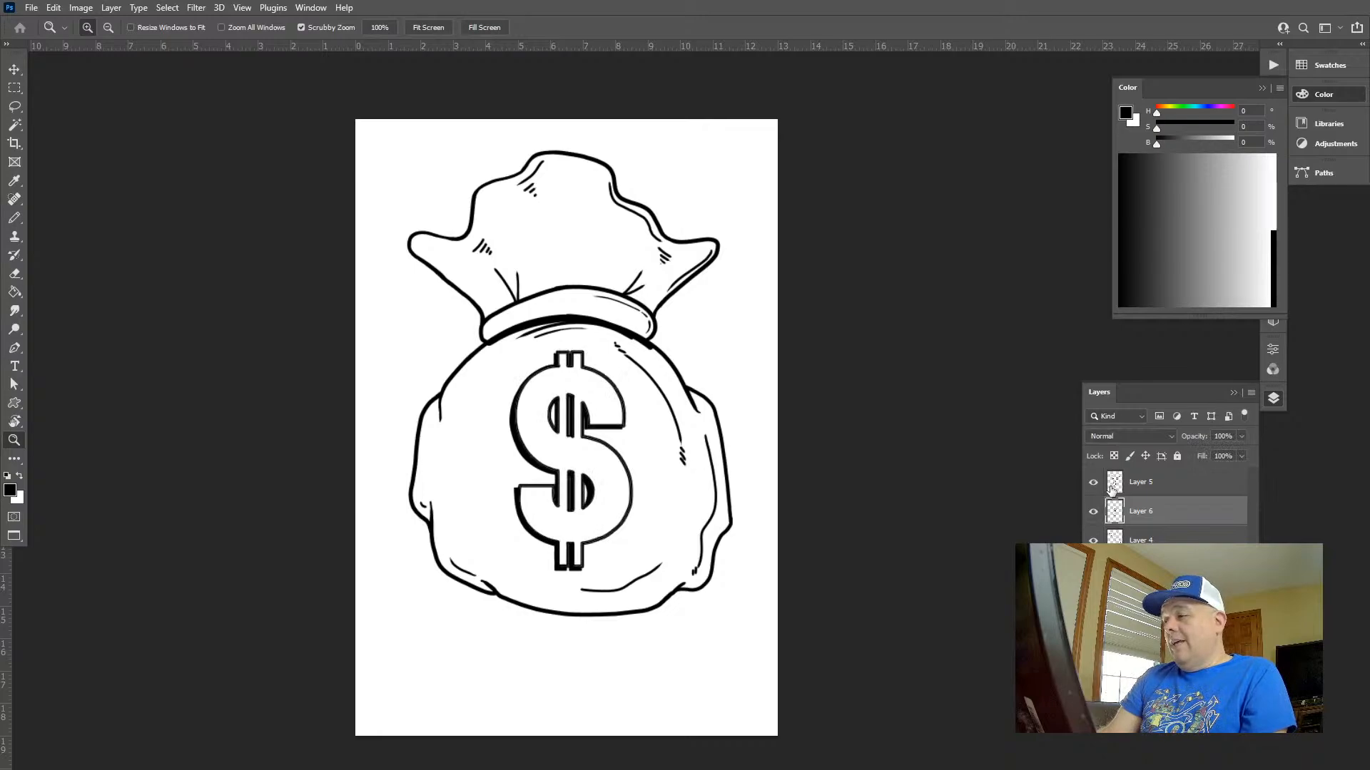
left_click(1113, 489)
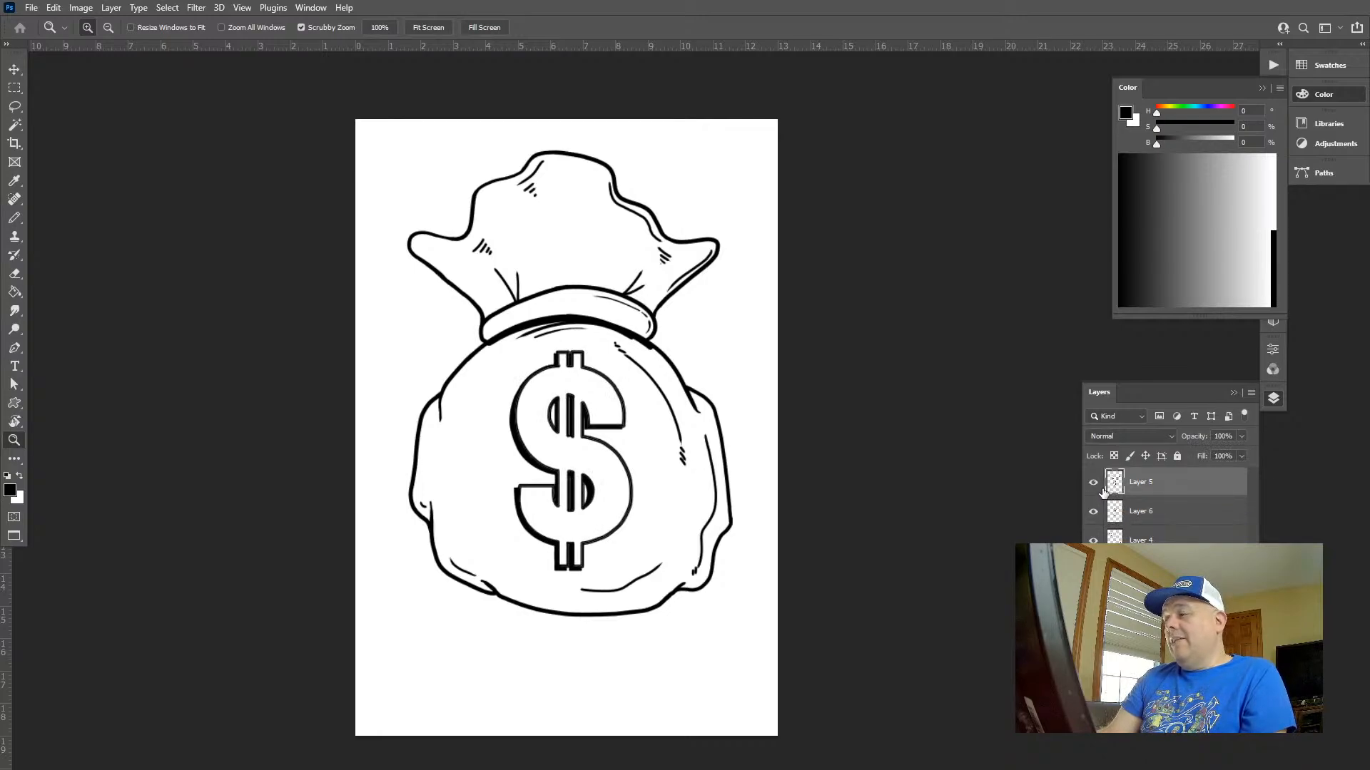
left_click(1127, 539)
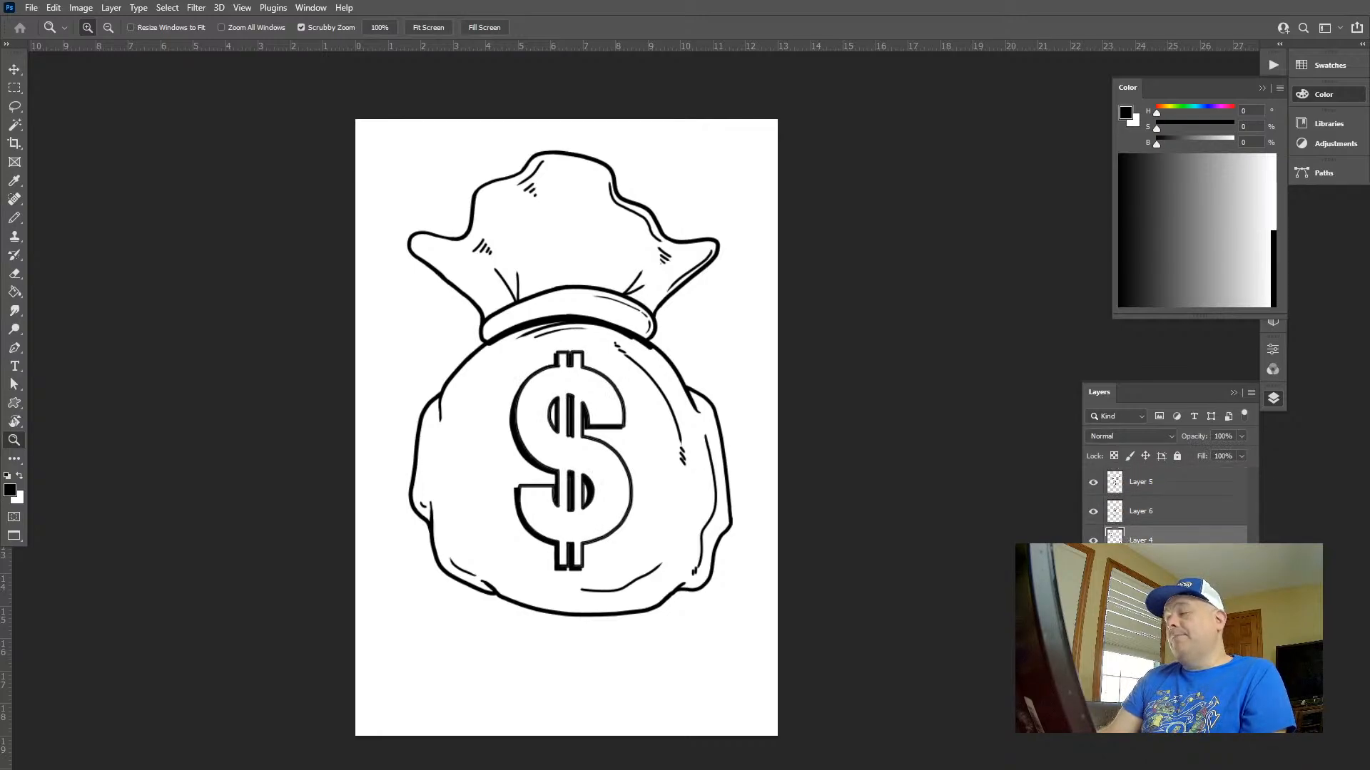
mouse_move(635, 385)
left_mouse_down()
mouse_move(713, 399)
mouse_move(777, 376)
mouse_move(847, 405)
mouse_move(679, 465)
mouse_move(632, 410)
mouse_move(861, 305)
left_mouse_up()
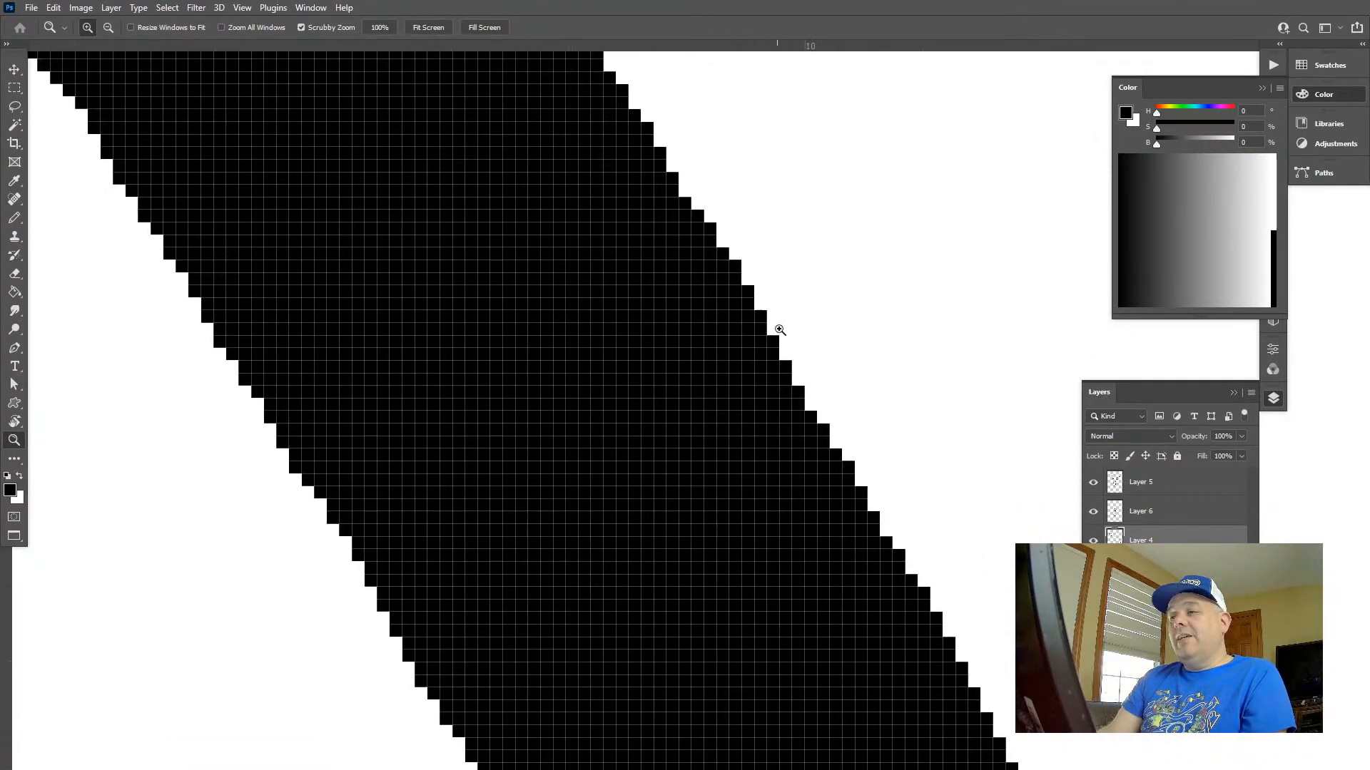
mouse_move(985, 475)
left_mouse_down()
mouse_move(728, 284)
mouse_move(678, 281)
mouse_move(679, 293)
left_mouse_up()
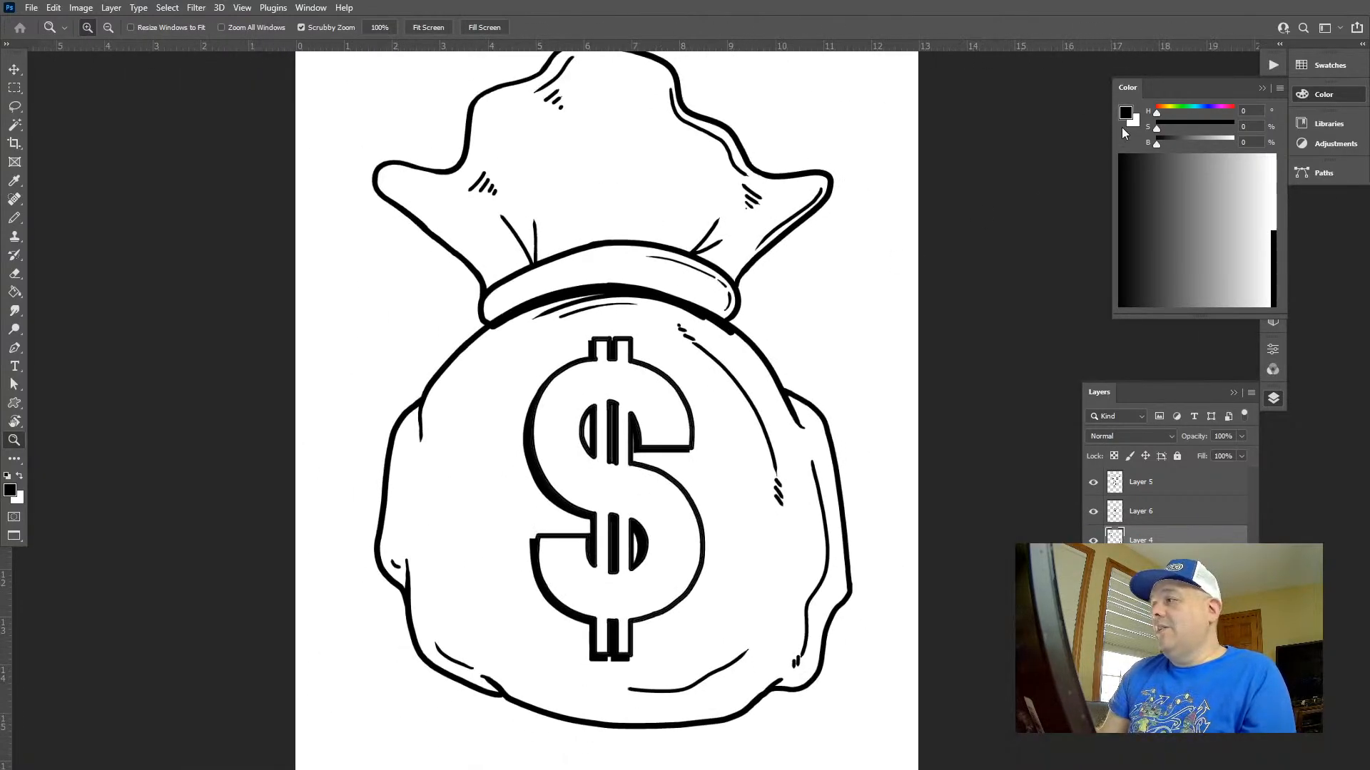
Set the drawing colour to brown (H 17, S 46, B 57) and fill the sack's top, body and the dollar sign's upper left gap
left_click(1164, 109)
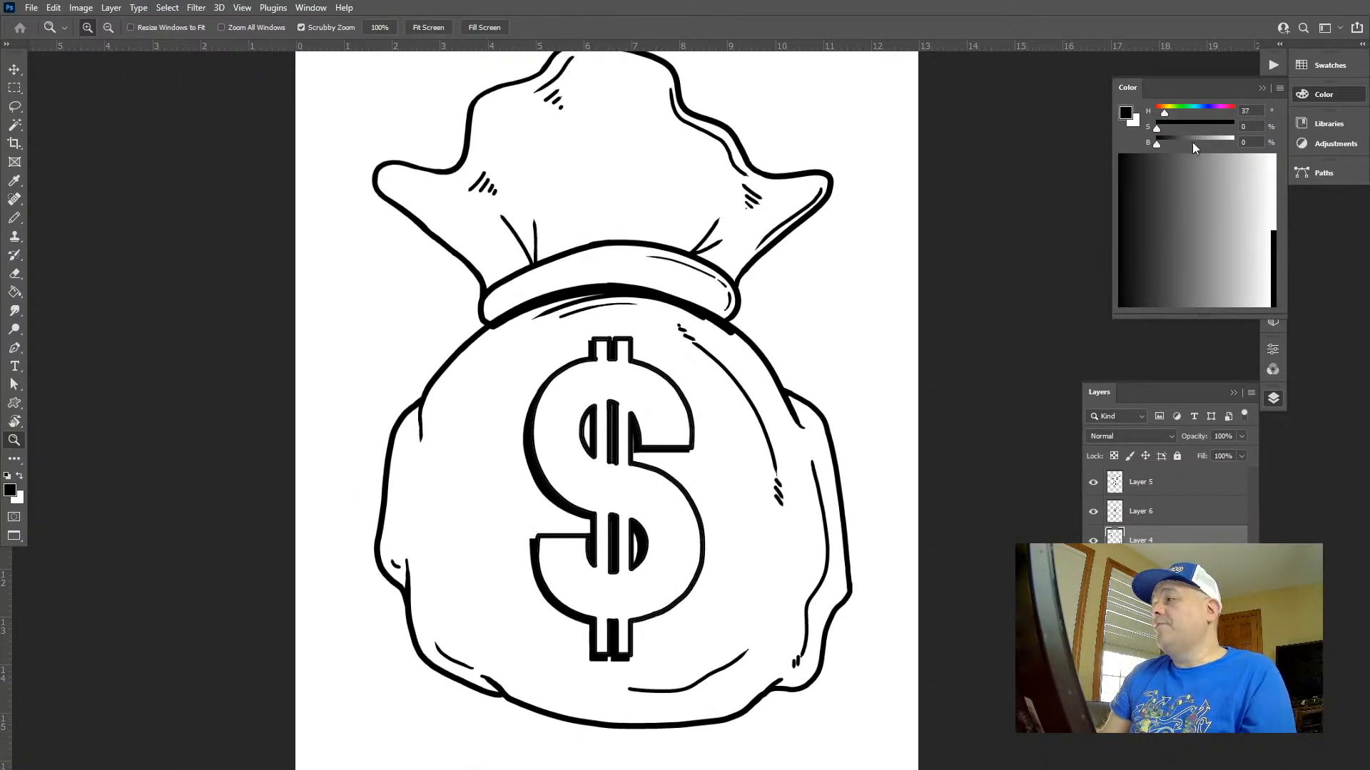
left_click(1199, 141)
left_click(1191, 126)
left_click_drag(1165, 112, 1160, 112)
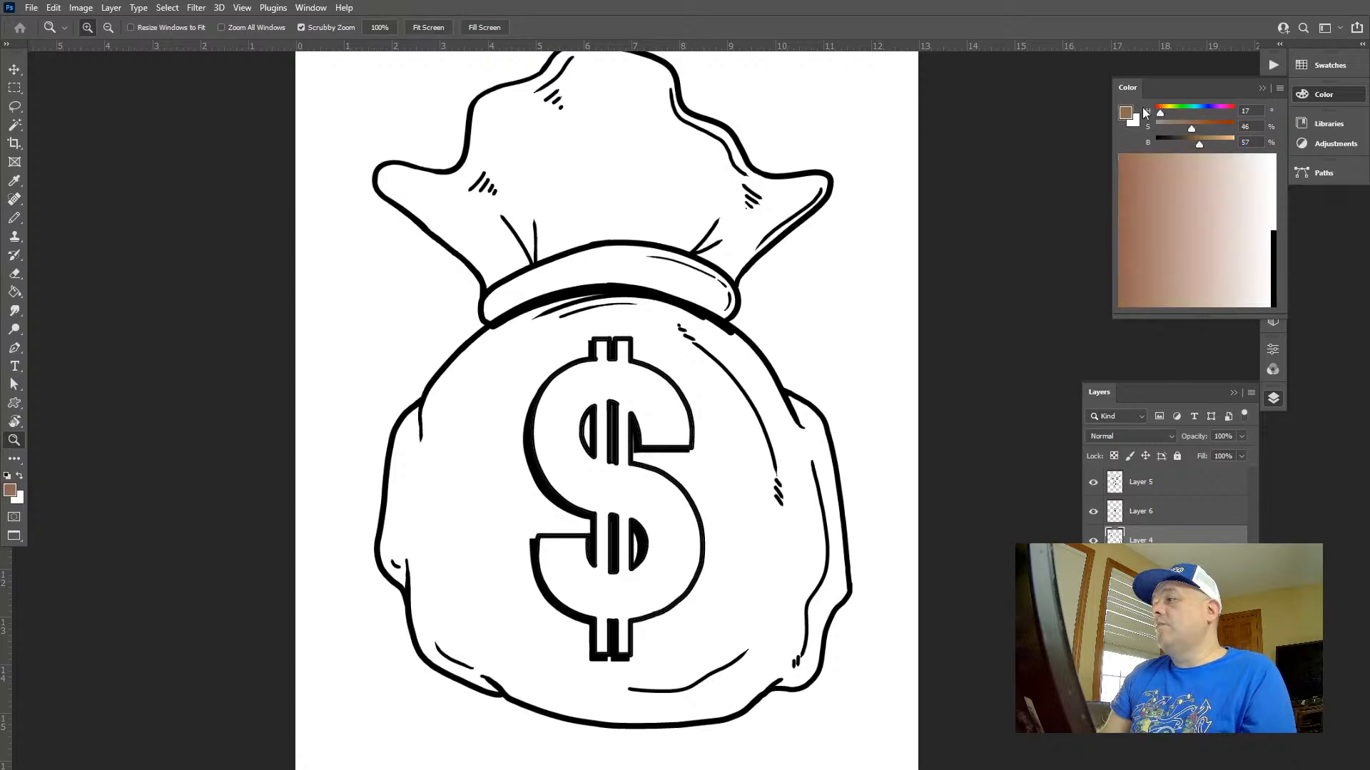
key("g")
left_click(664, 183)
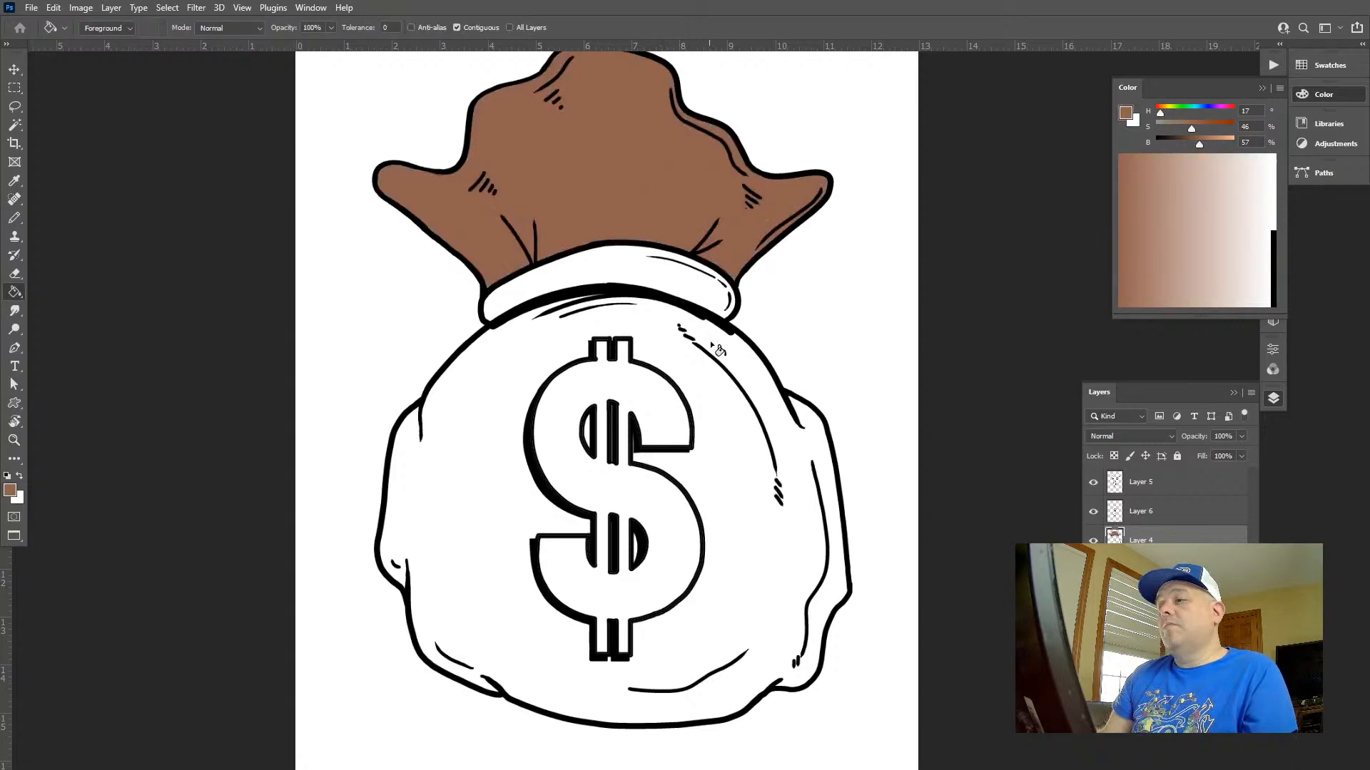
left_click(739, 370)
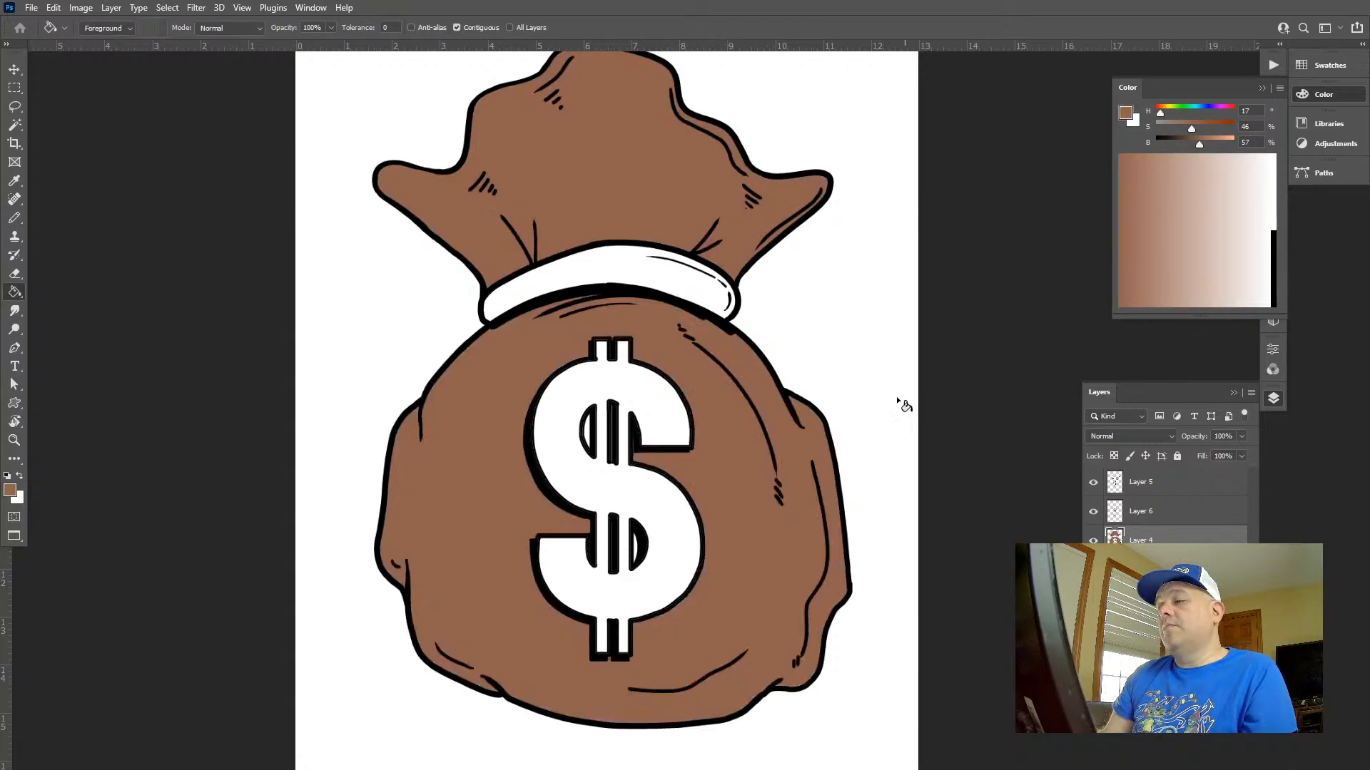
left_click(587, 429)
Try filling the narrow white slit in the dollar sign's upper middle bar with brown, then undo the fill
key("z")
mouse_move(596, 427)
left_mouse_down()
mouse_move(739, 473)
mouse_move(738, 410)
left_mouse_up()
key("g")
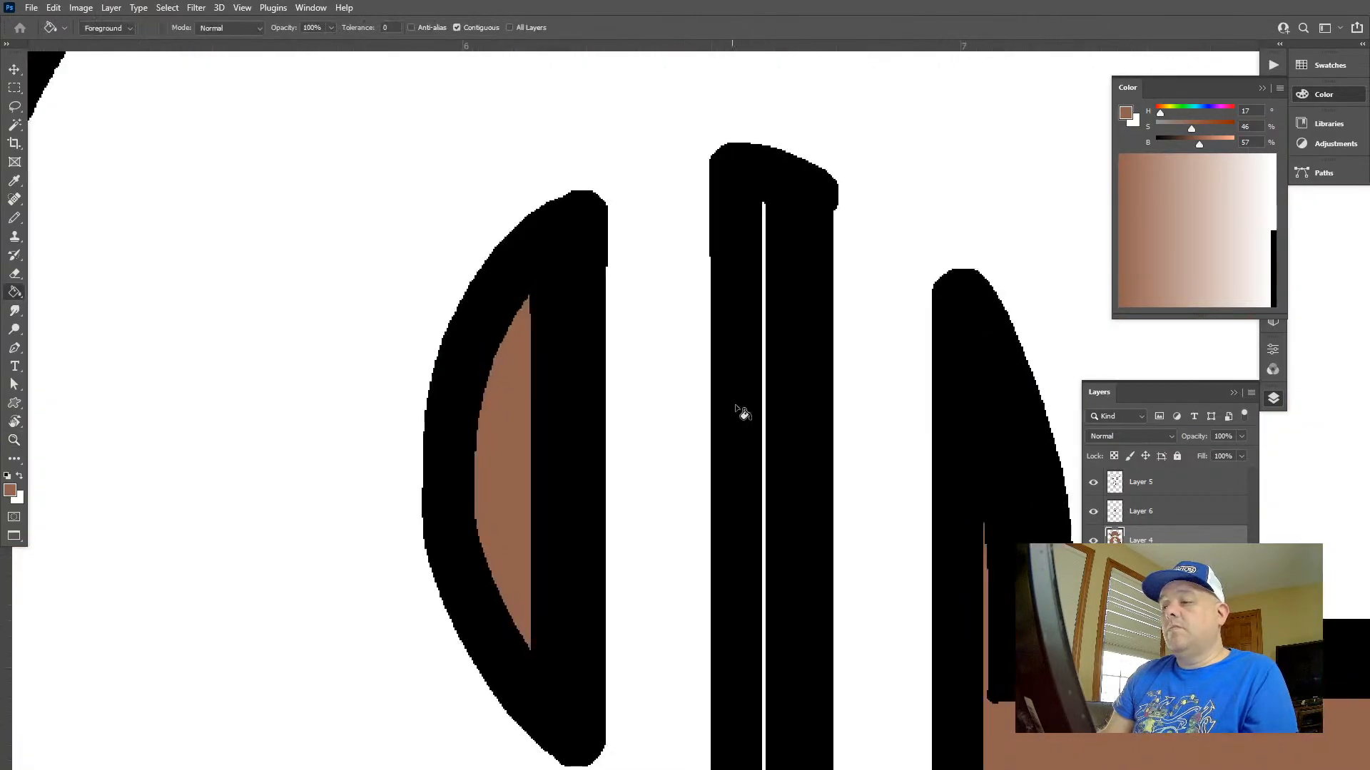
left_click(764, 391)
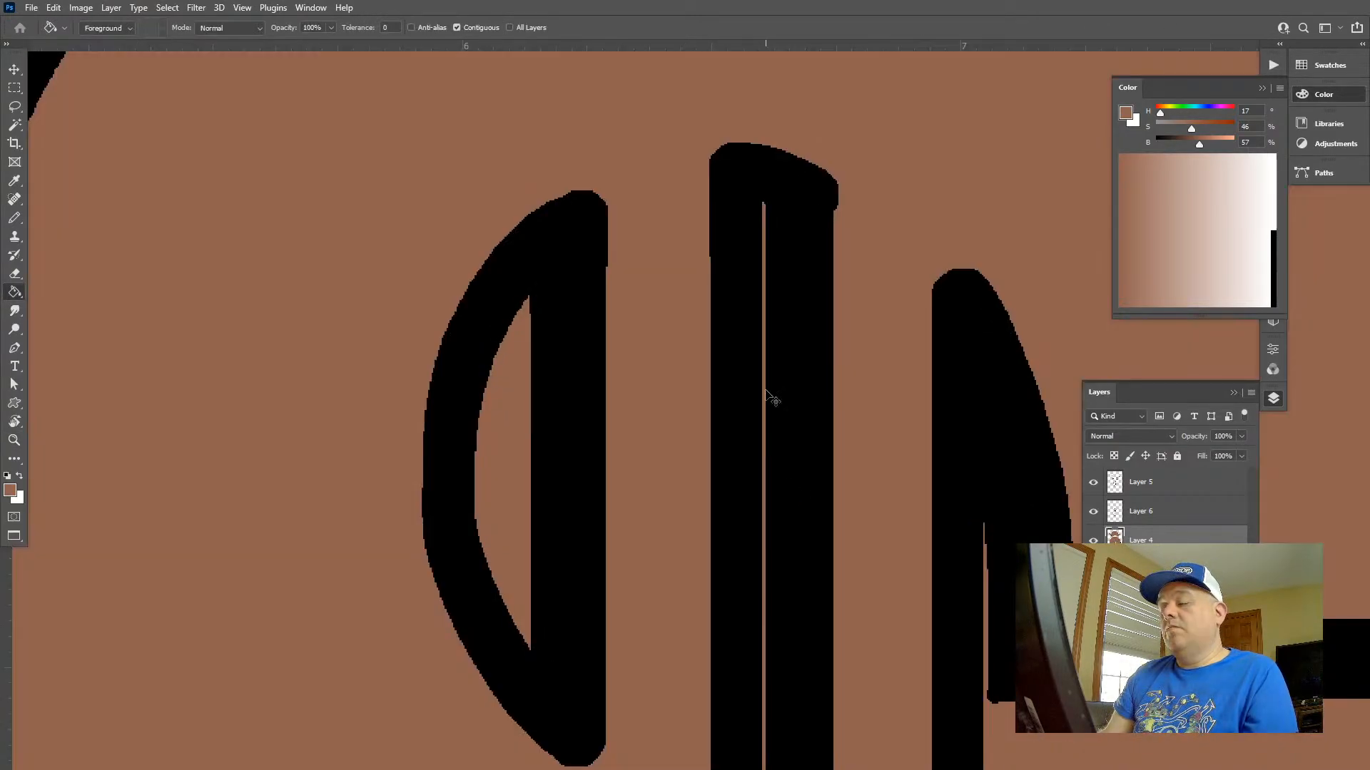
key("ctrl+z")
key("ctrl+shift+z")
key("ctrl+z")
Make a rectangular selection around the slit in the dollar sign's upper middle bar and fill it with the Paint Bucket
left_click_drag(770, 394, 772, 210)
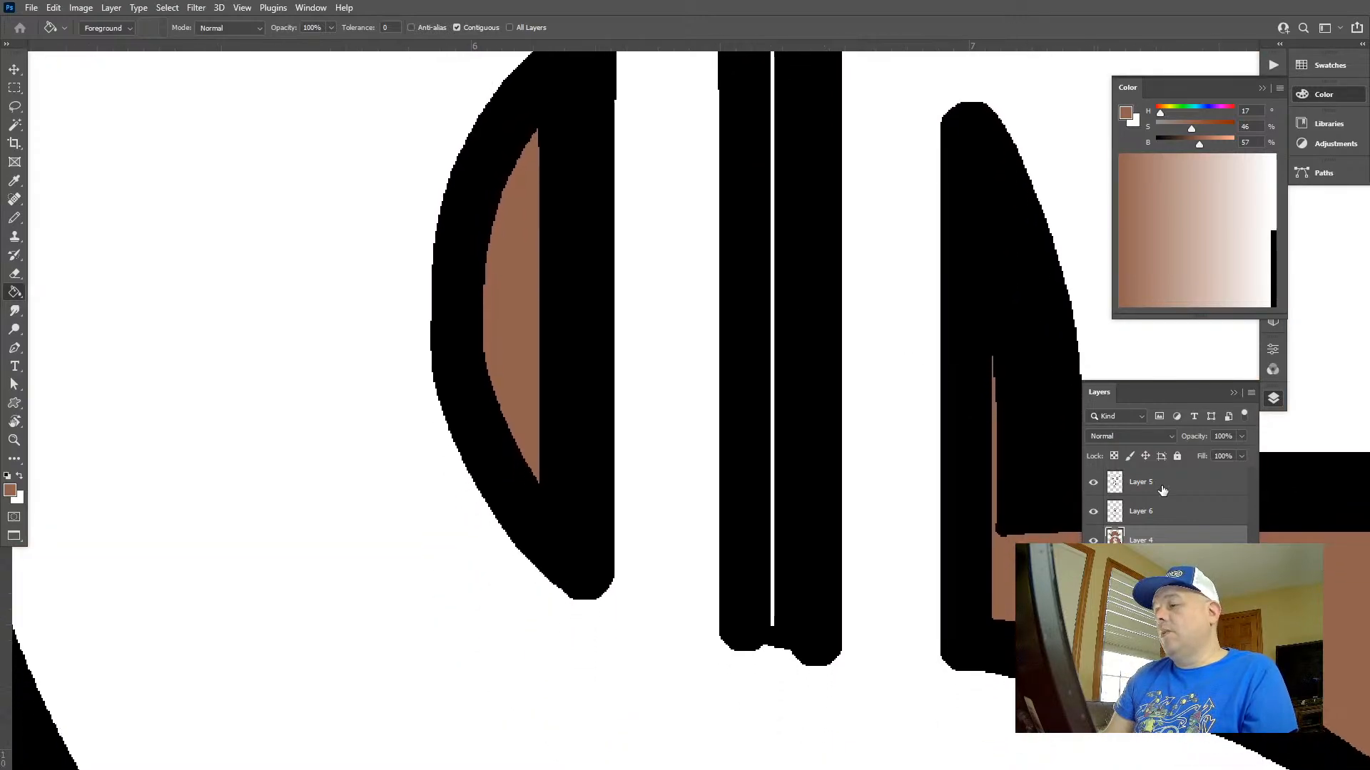
left_click_drag(953, 459, 911, 541)
key("m")
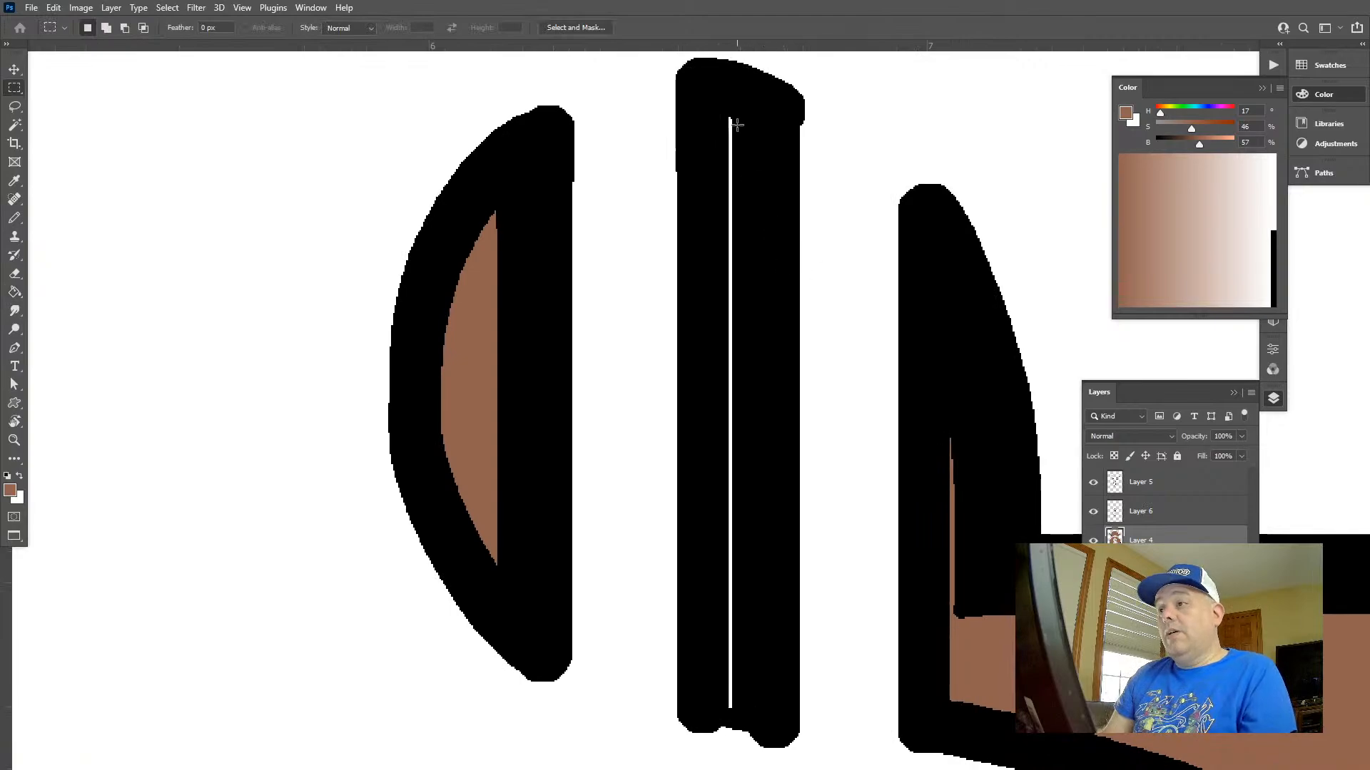
mouse_move(723, 105)
left_mouse_down()
mouse_move(780, 714)
mouse_move(771, 340)
mouse_move(789, 156)
left_mouse_up()
key("g")
left_click(729, 655)
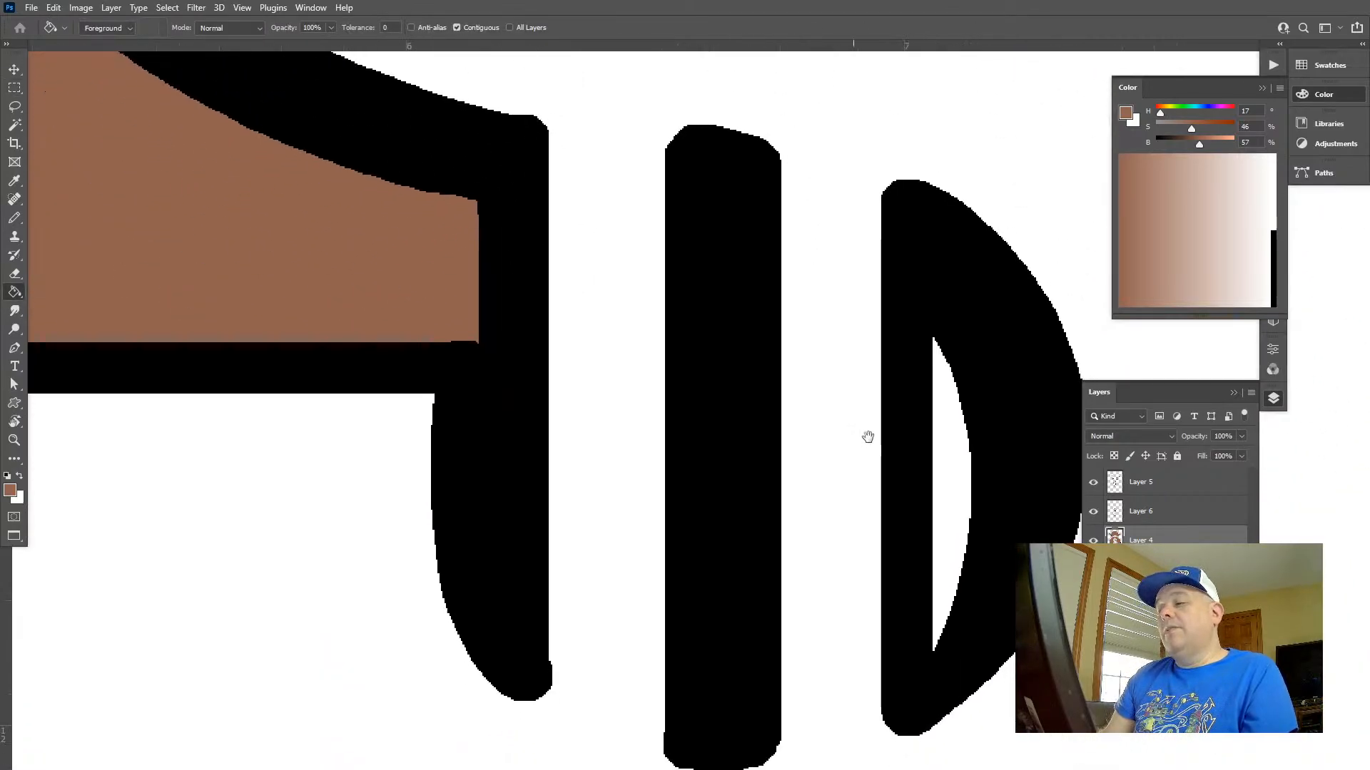
Fill the half-oval gap at the lower right of the dollar sign's bars with brown
left_click(948, 465)
key("z")
left_click_drag(967, 484, 689, 523)
left_click_drag(848, 422, 792, 371)
Open the Hue/Saturation adjustment for the sack's brown fill on Layer 4
key("w")
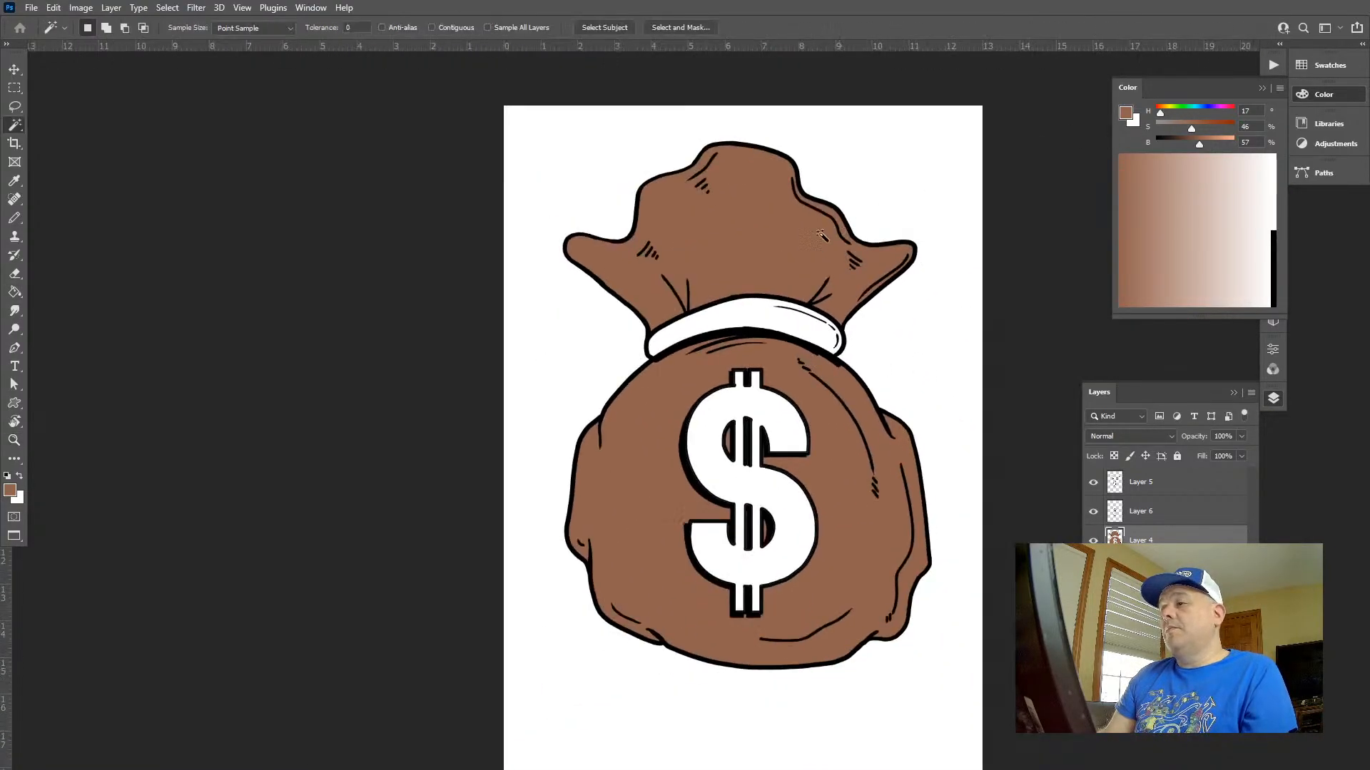
key("ctrl+u")
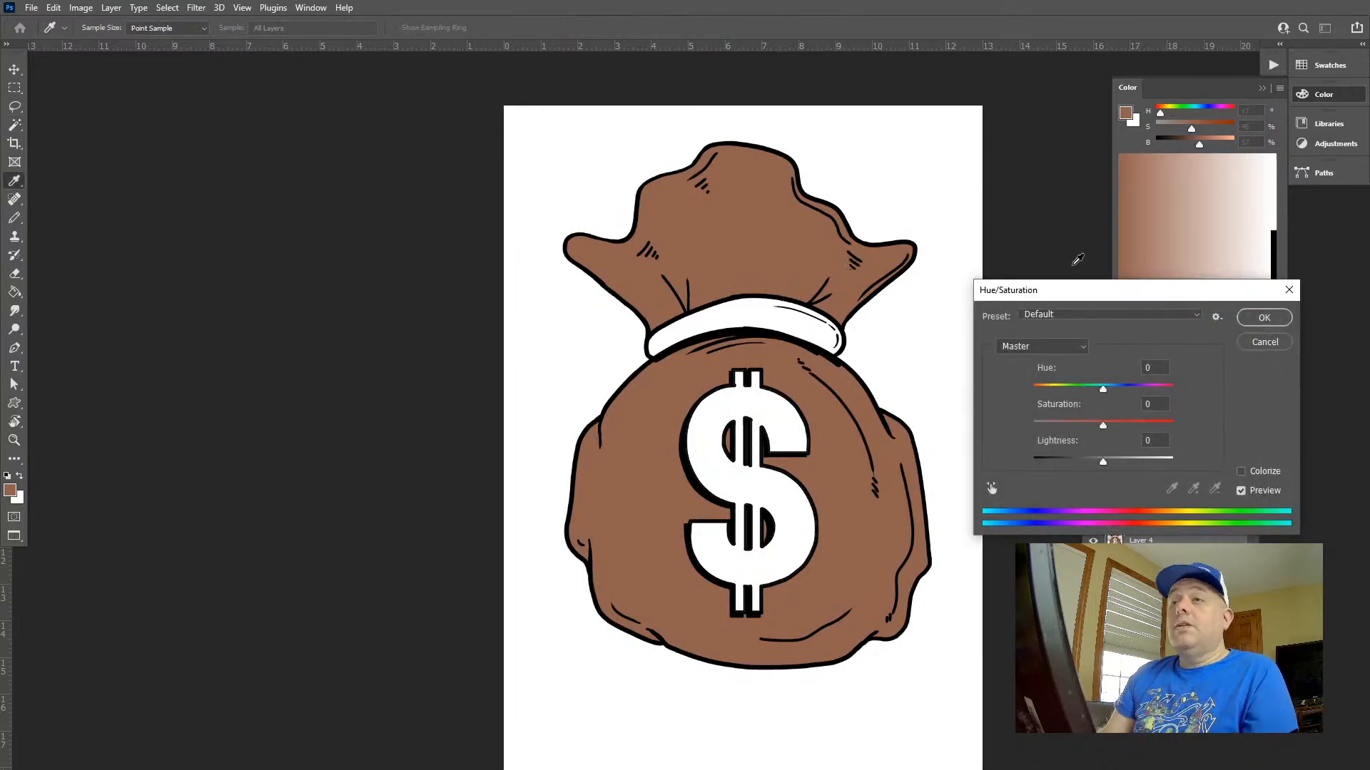
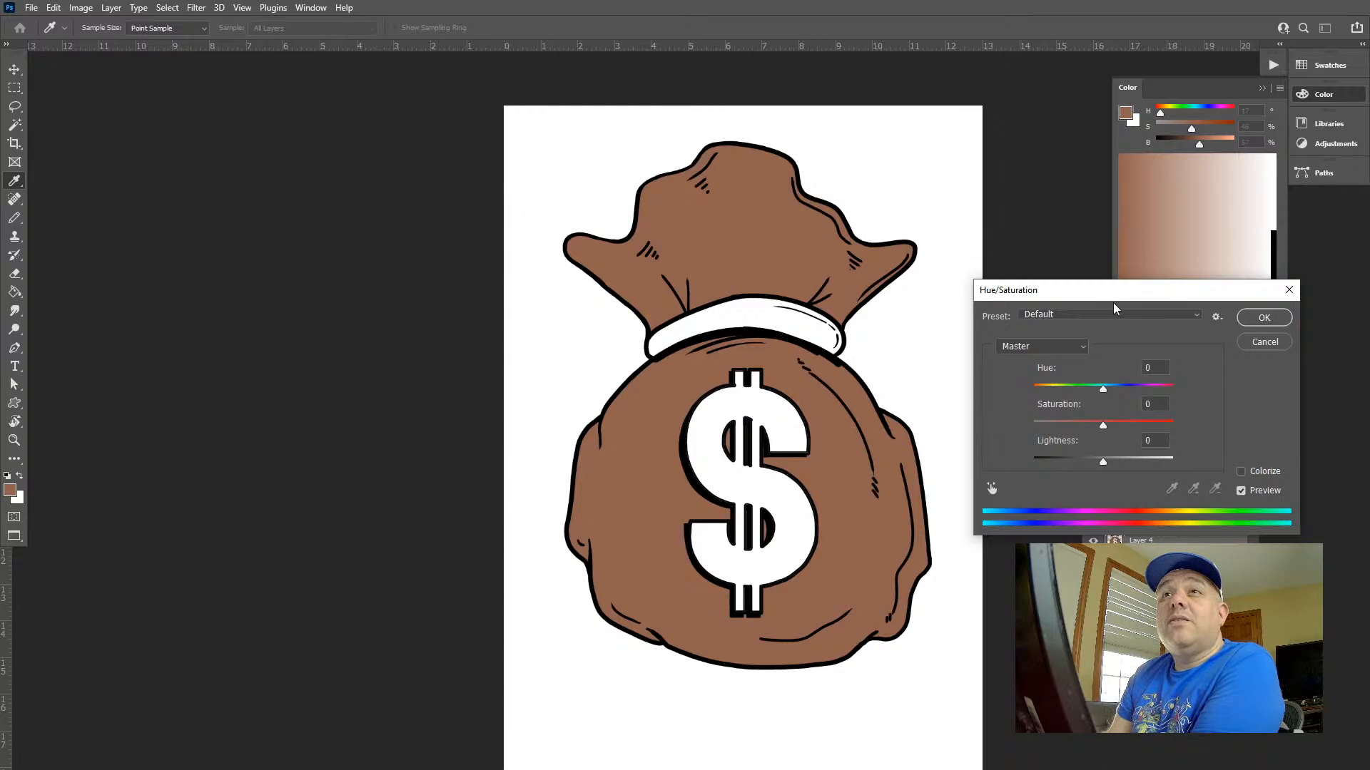
Recolour the brown bag fill with Hue/Saturation using hue +9, saturation -48 and lightness +11
left_click_drag(1132, 470, 1122, 463)
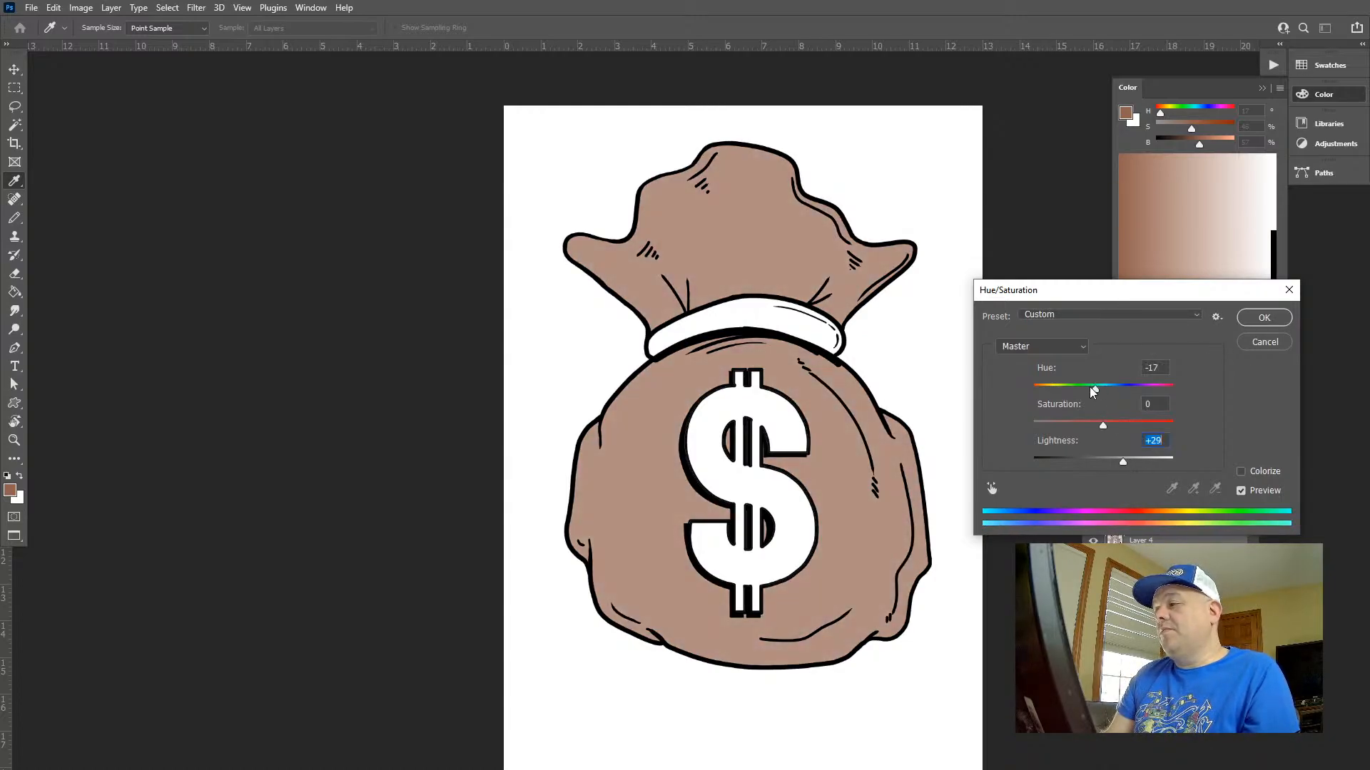
left_click_drag(1092, 392, 1105, 389)
left_click_drag(1110, 460, 1072, 429)
mouse_move(1114, 390)
left_mouse_down()
mouse_move(1082, 427)
mouse_move(1123, 393)
mouse_move(1112, 399)
left_mouse_up()
left_click_drag(1082, 426, 1108, 464)
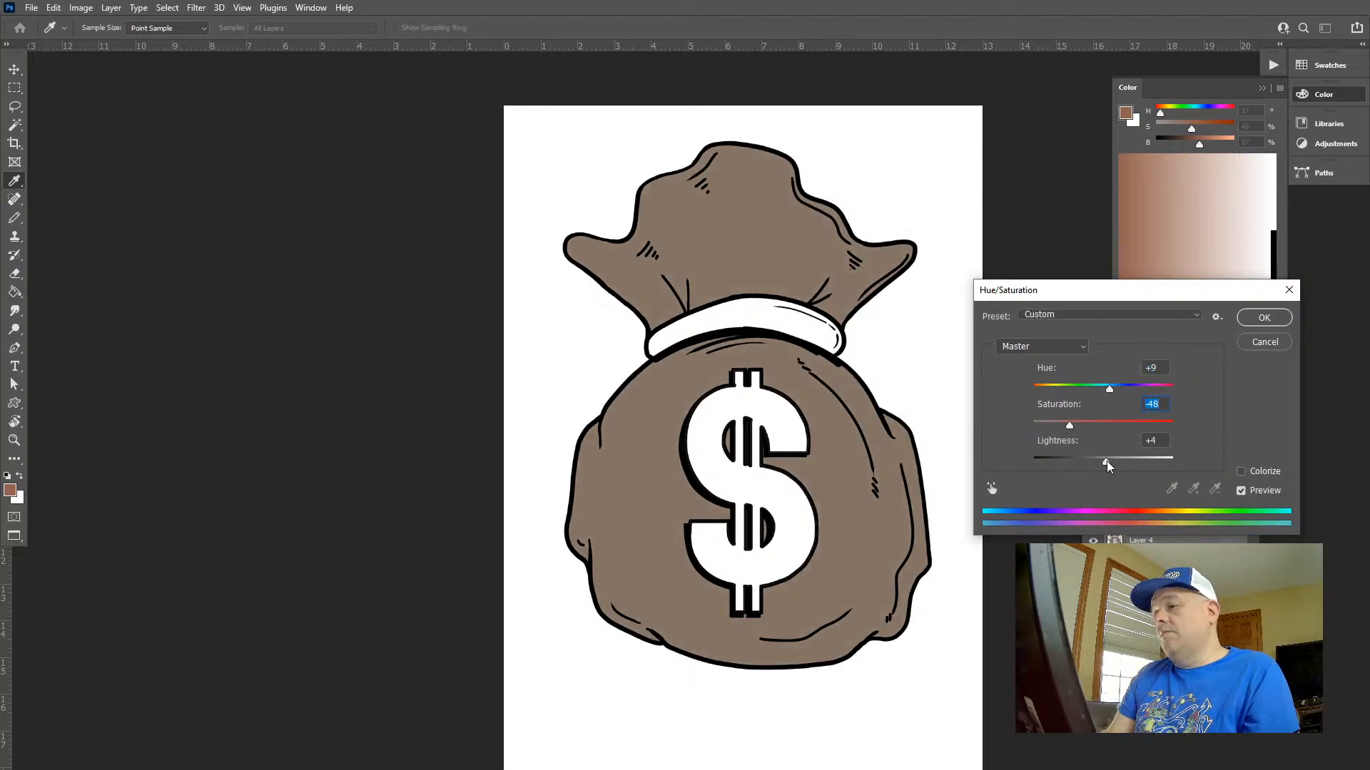
left_click(1264, 318)
Fill the band around the bag's neck with a light tan of hue 26, saturation 32% and brightness 79%
key("g")
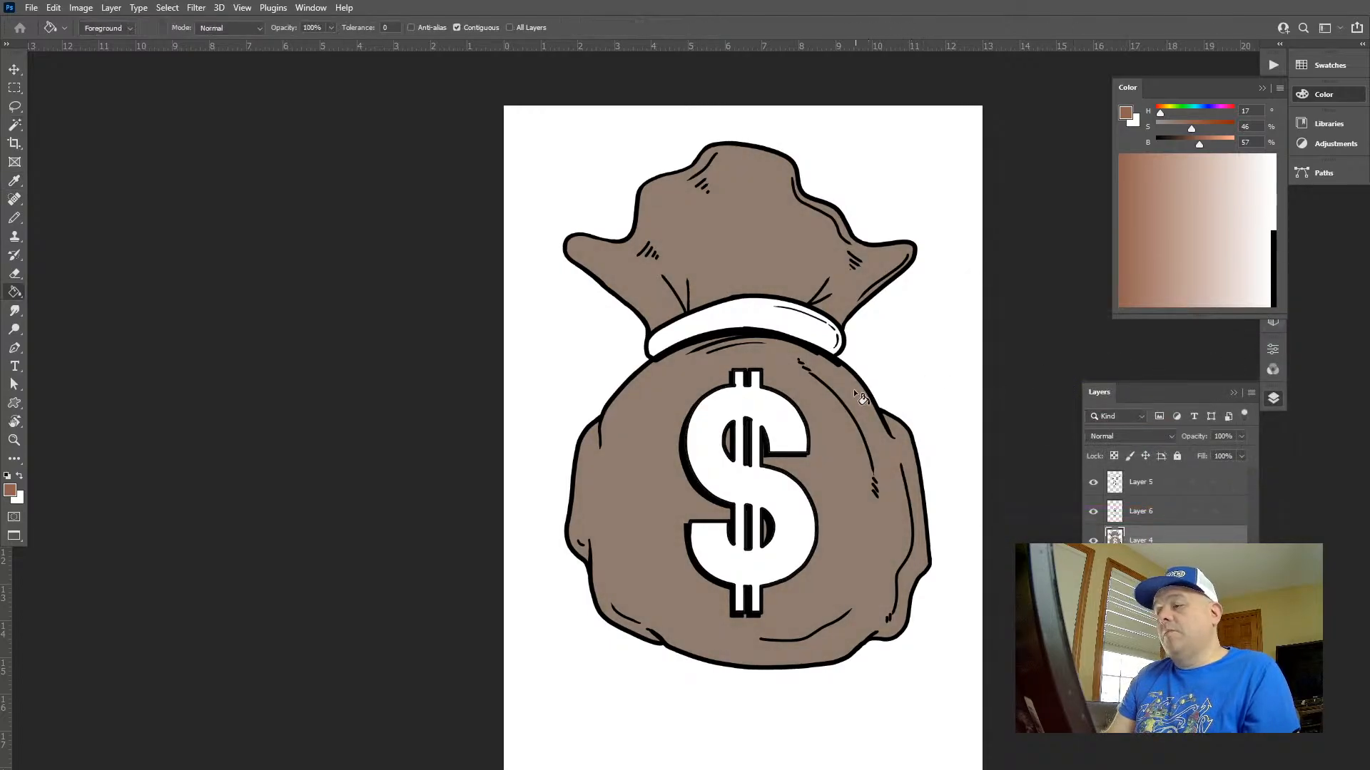
left_click(853, 388, "alt")
left_click_drag(1203, 146, 1216, 143)
left_click(1181, 130)
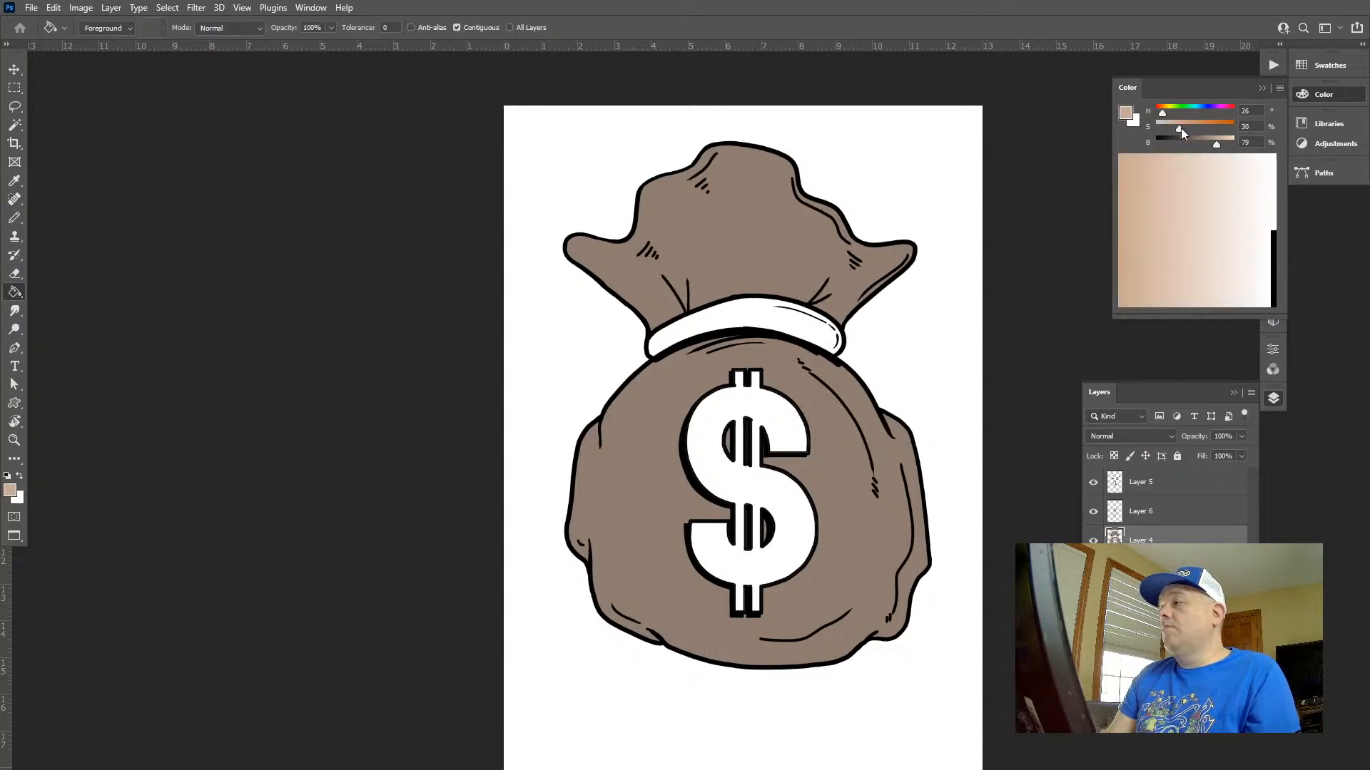
left_click(765, 305)
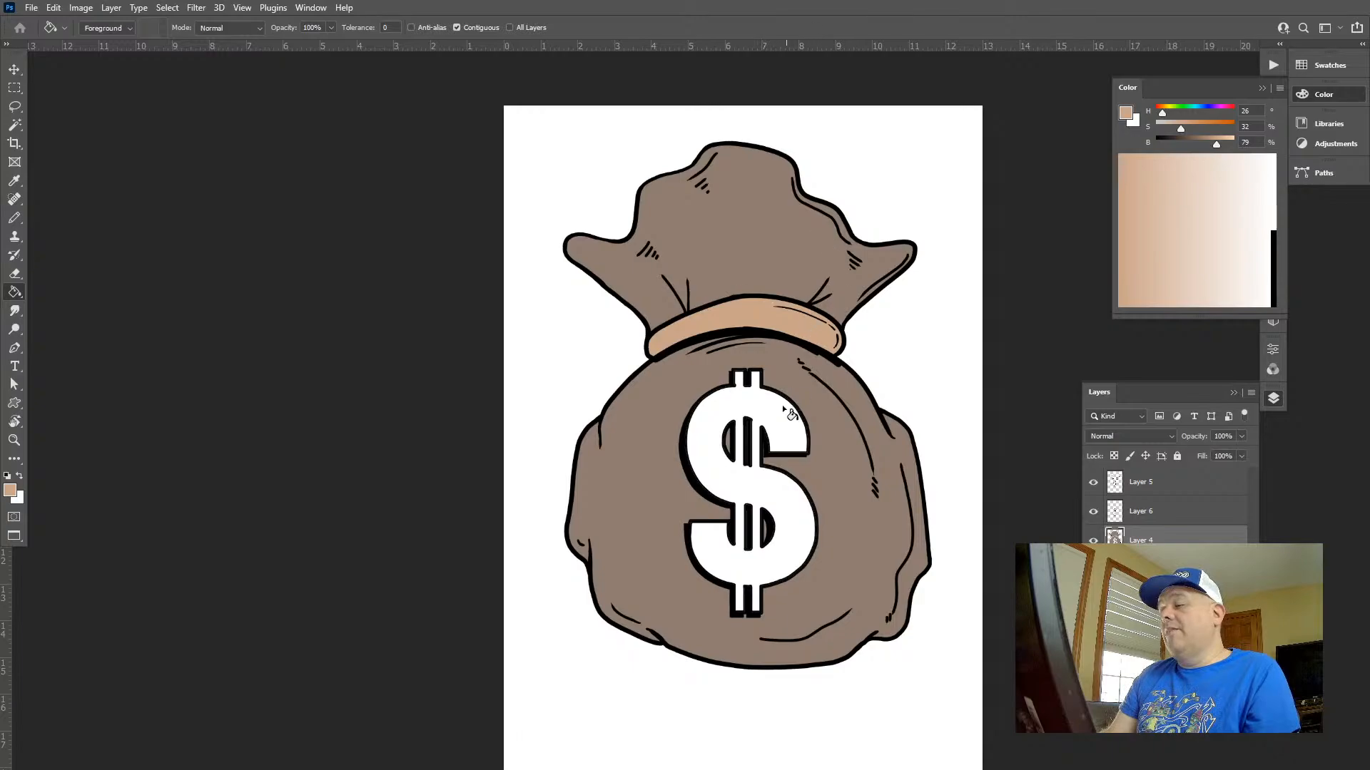
Choose a green foreground colour with hue 119 and saturation 46% for the dollar sign
key("z")
left_click(845, 447)
left_click(787, 399)
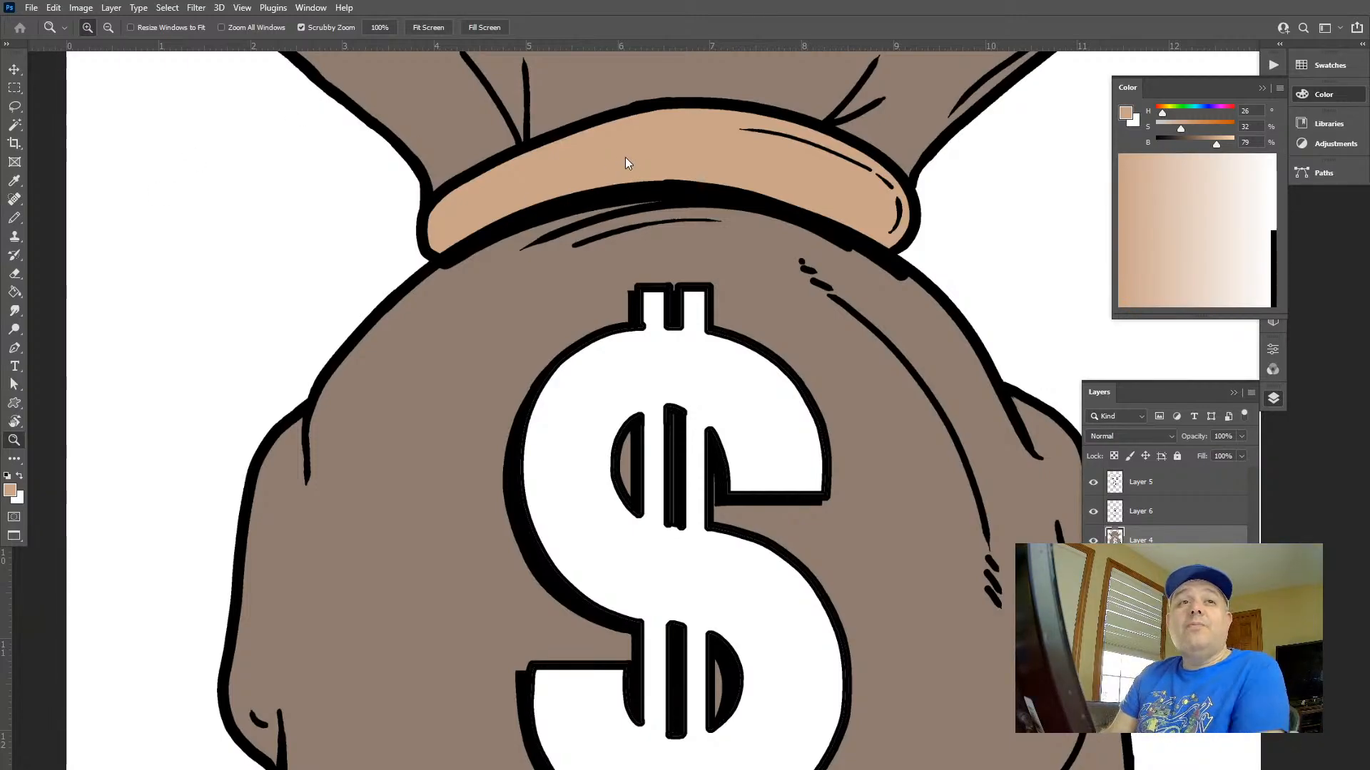
left_click(1193, 112)
left_click(1182, 112)
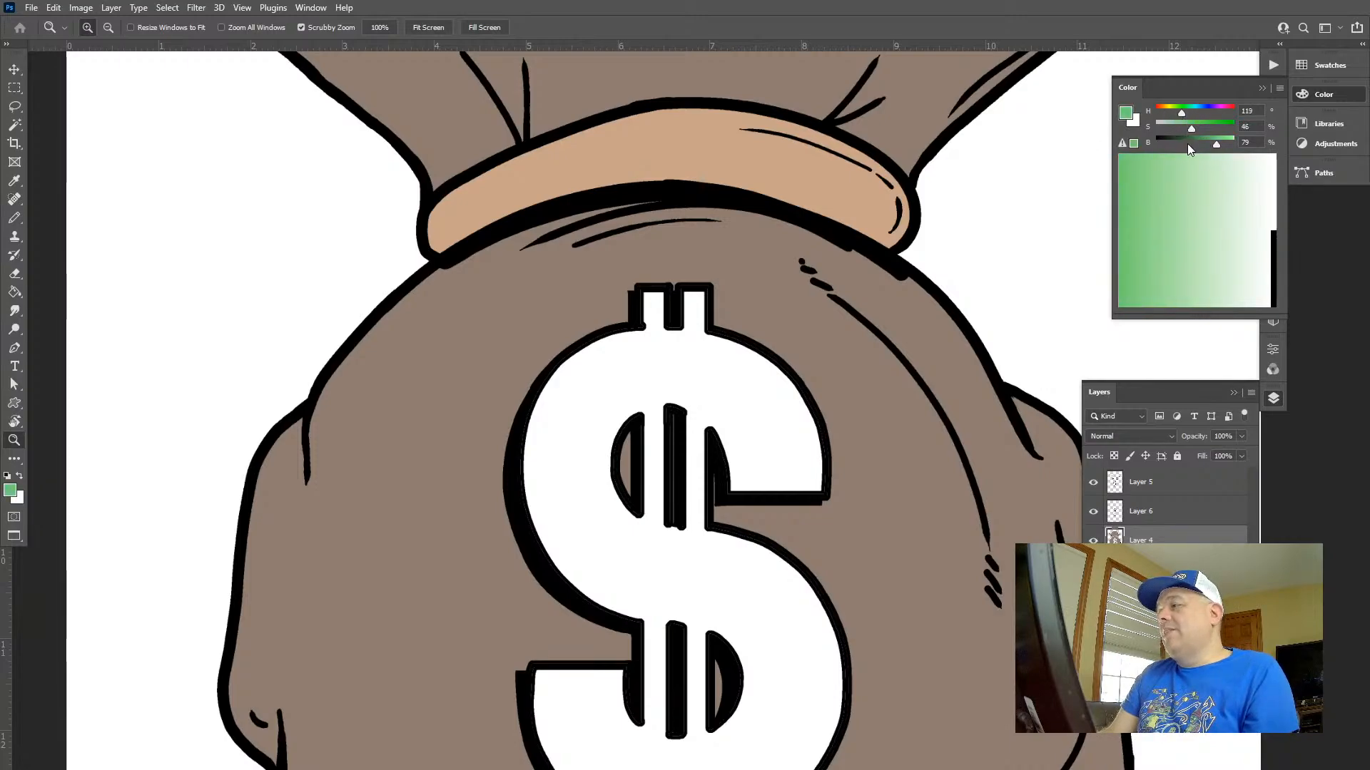
Try filling the dollar sign with the foreground colour at 0% brightness, and undo the fill
mouse_move(1187, 144)
left_mouse_down()
mouse_move(1200, 143)
mouse_move(1155, 143)
left_mouse_up()
key("g")
left_click(706, 392)
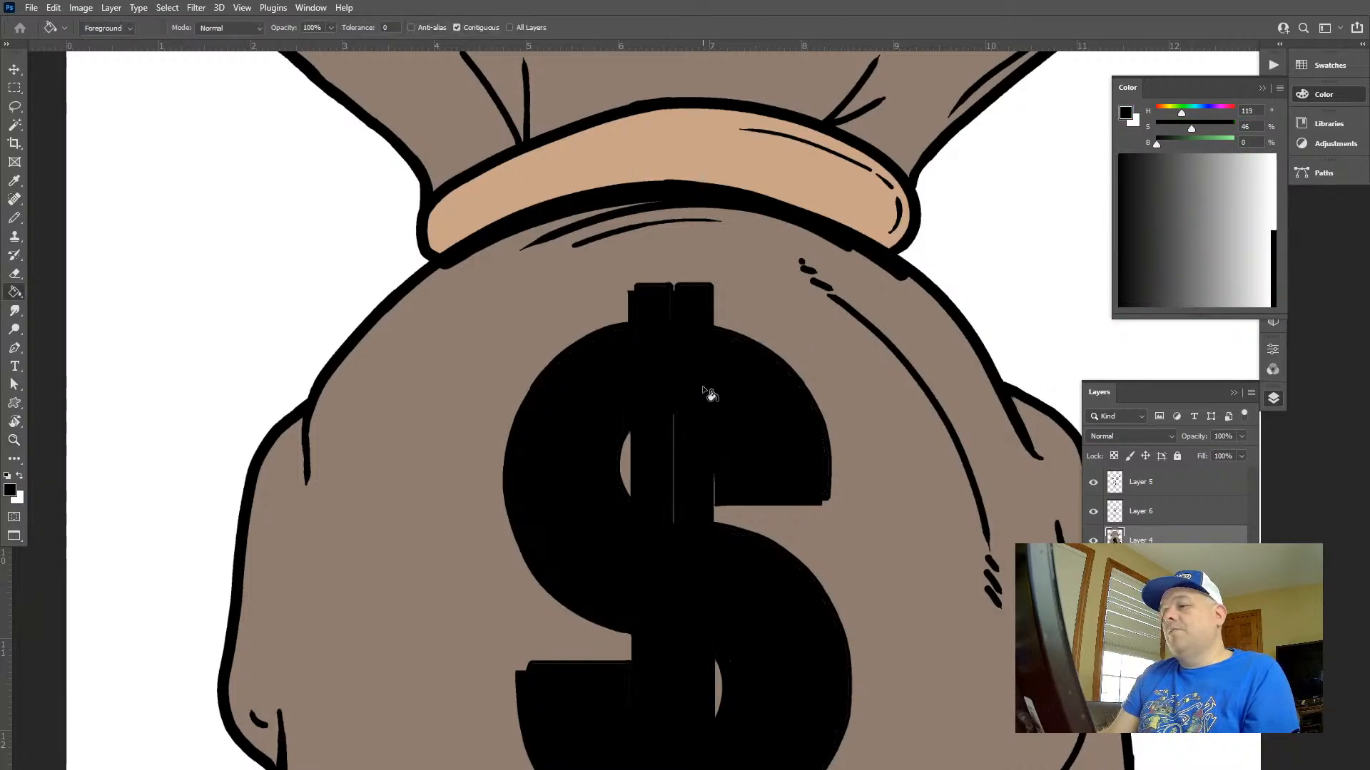
key("ctrl+z")
Fill the dollar sign with a dark green of 38% brightness and refill it with the saturation set to 41%
left_click(1186, 145)
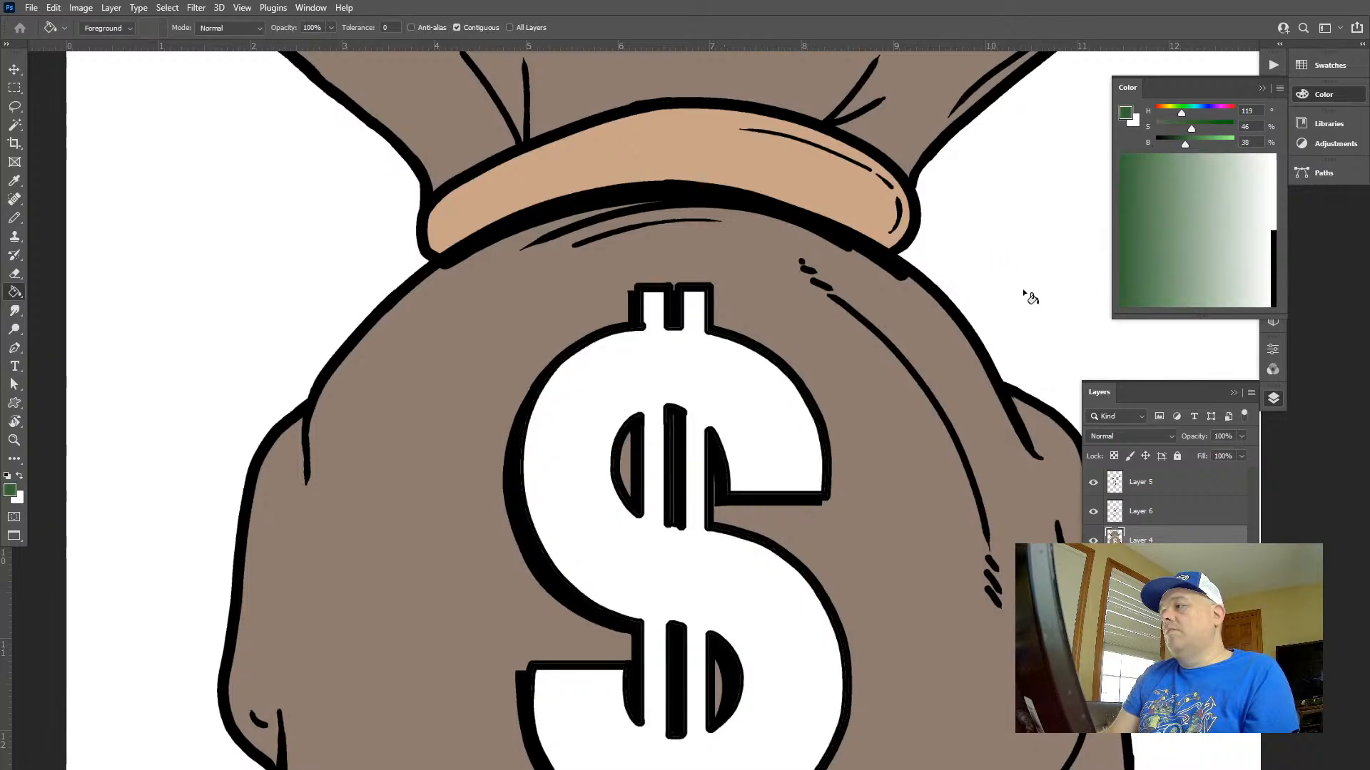
left_click(784, 428)
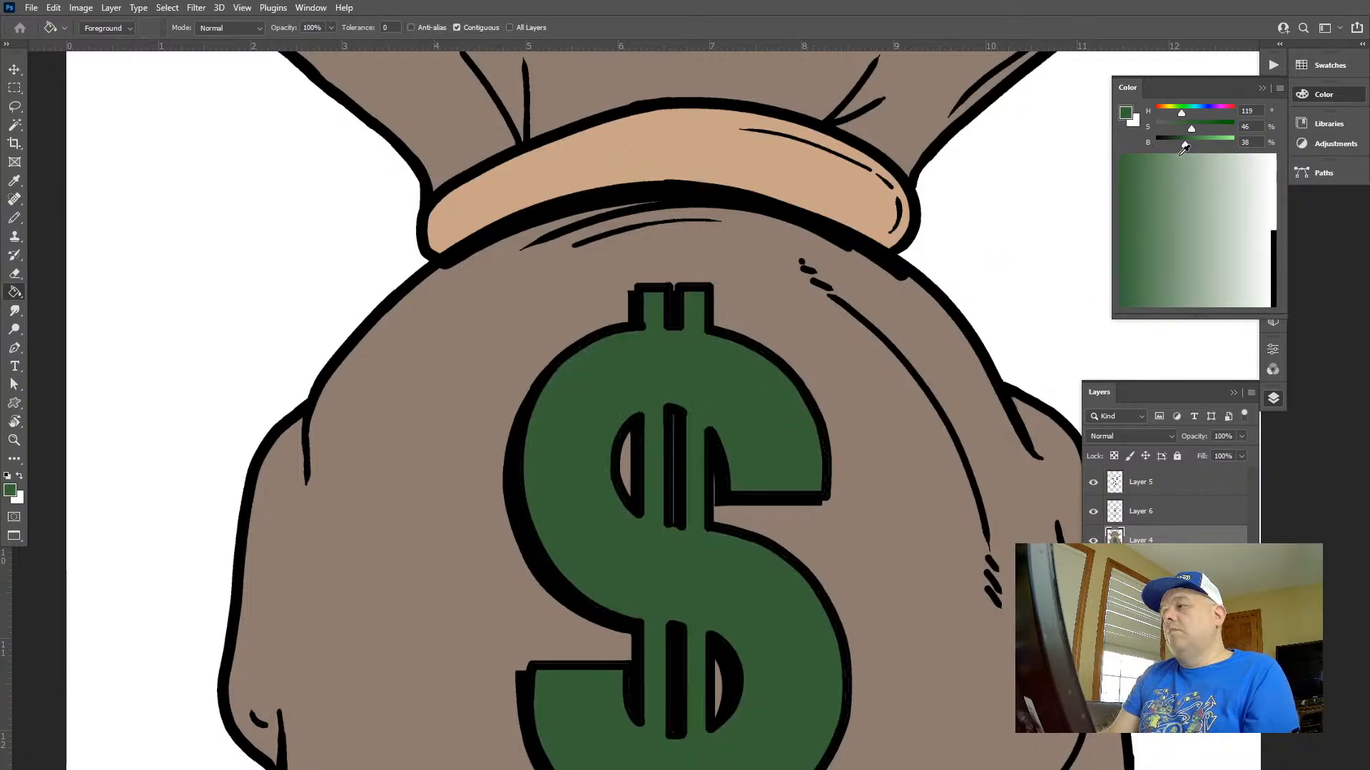
left_click(1199, 143)
left_click(706, 379, "alt")
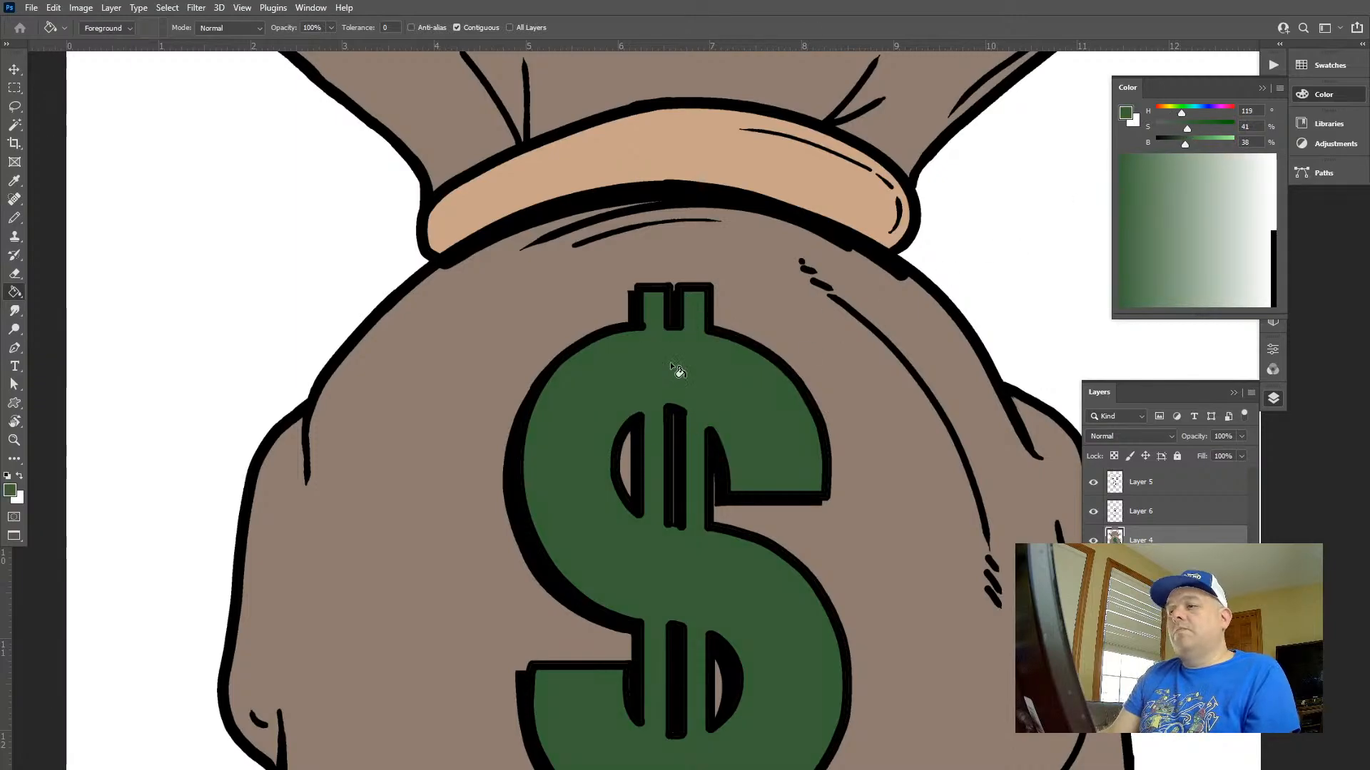
Add a new layer directly above the flat colour layer and set its blending mode to Hard Light
key("z")
mouse_move(761, 384)
left_mouse_down()
mouse_move(713, 370)
mouse_move(718, 358)
mouse_move(687, 329)
left_mouse_up()
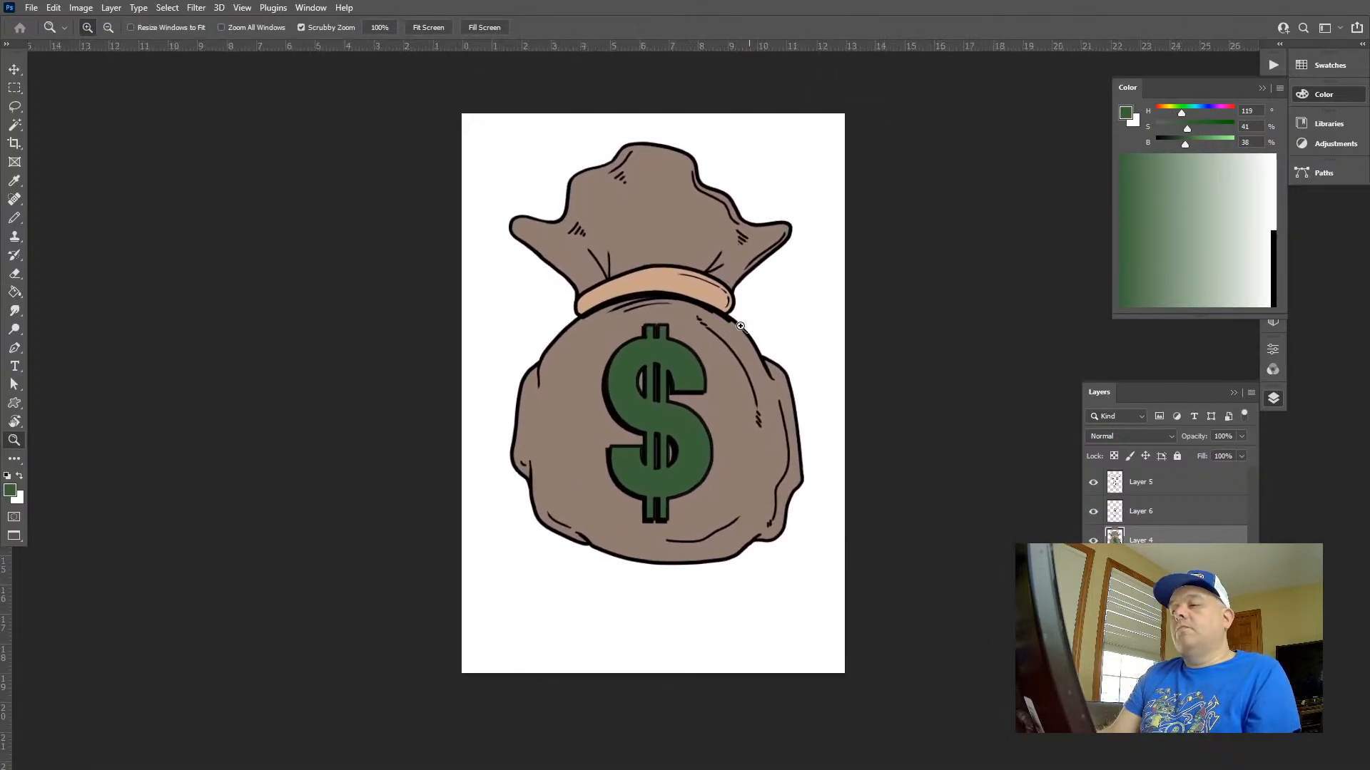
left_click(764, 318)
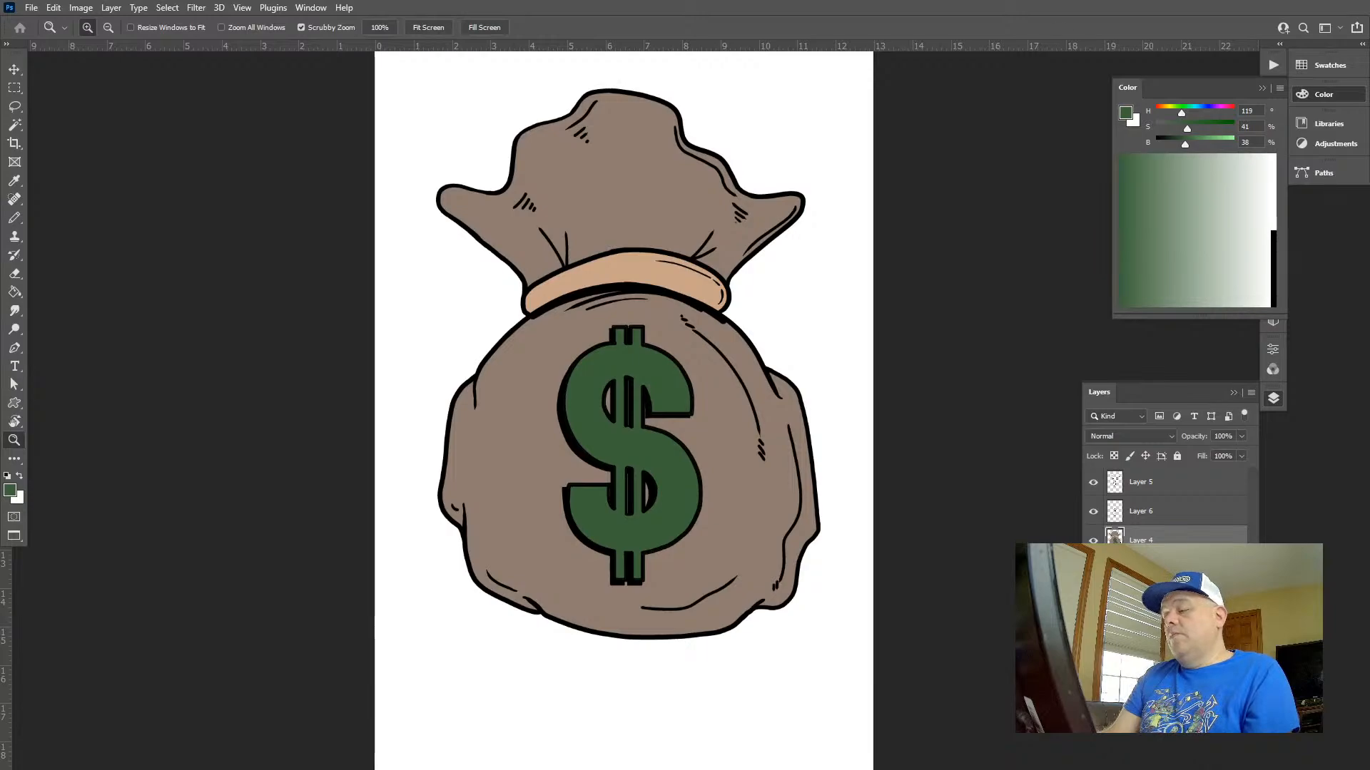
left_click(1211, 720)
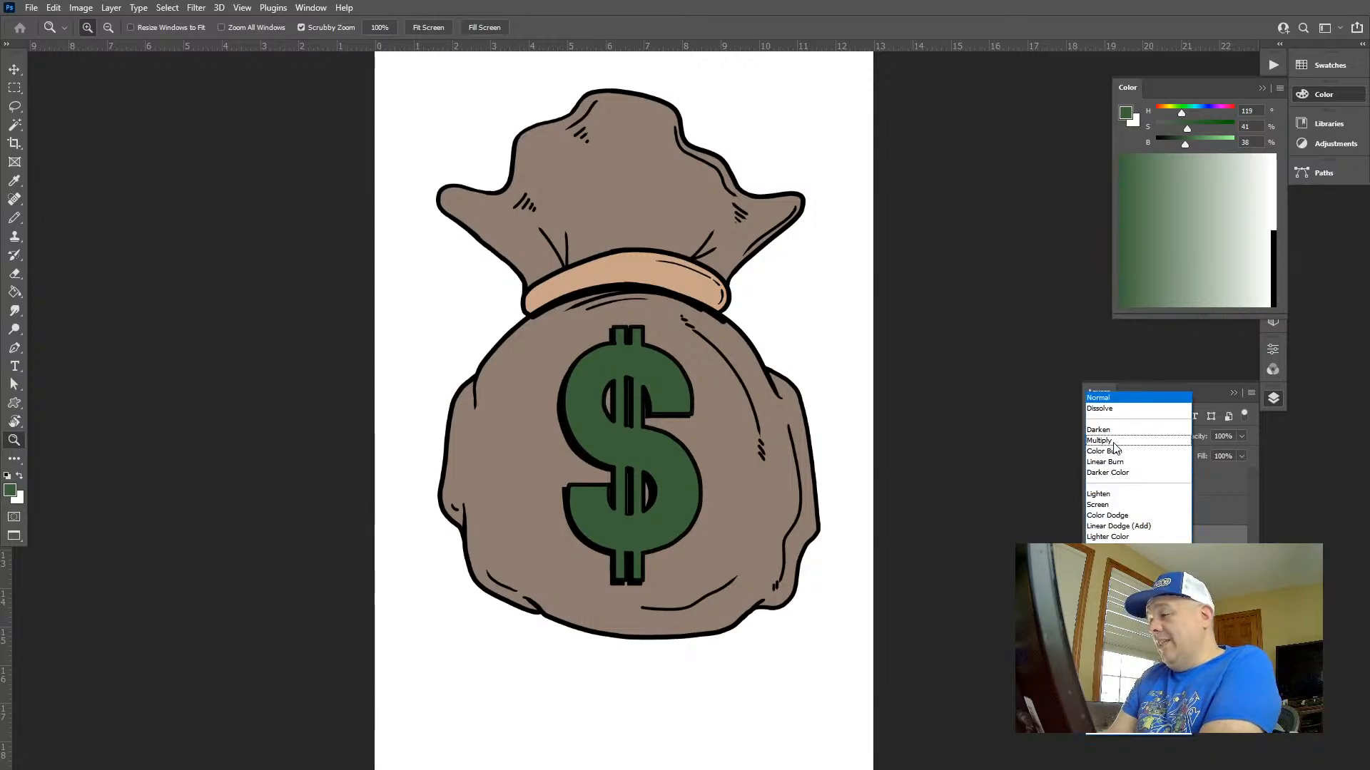
left_click(1117, 437)
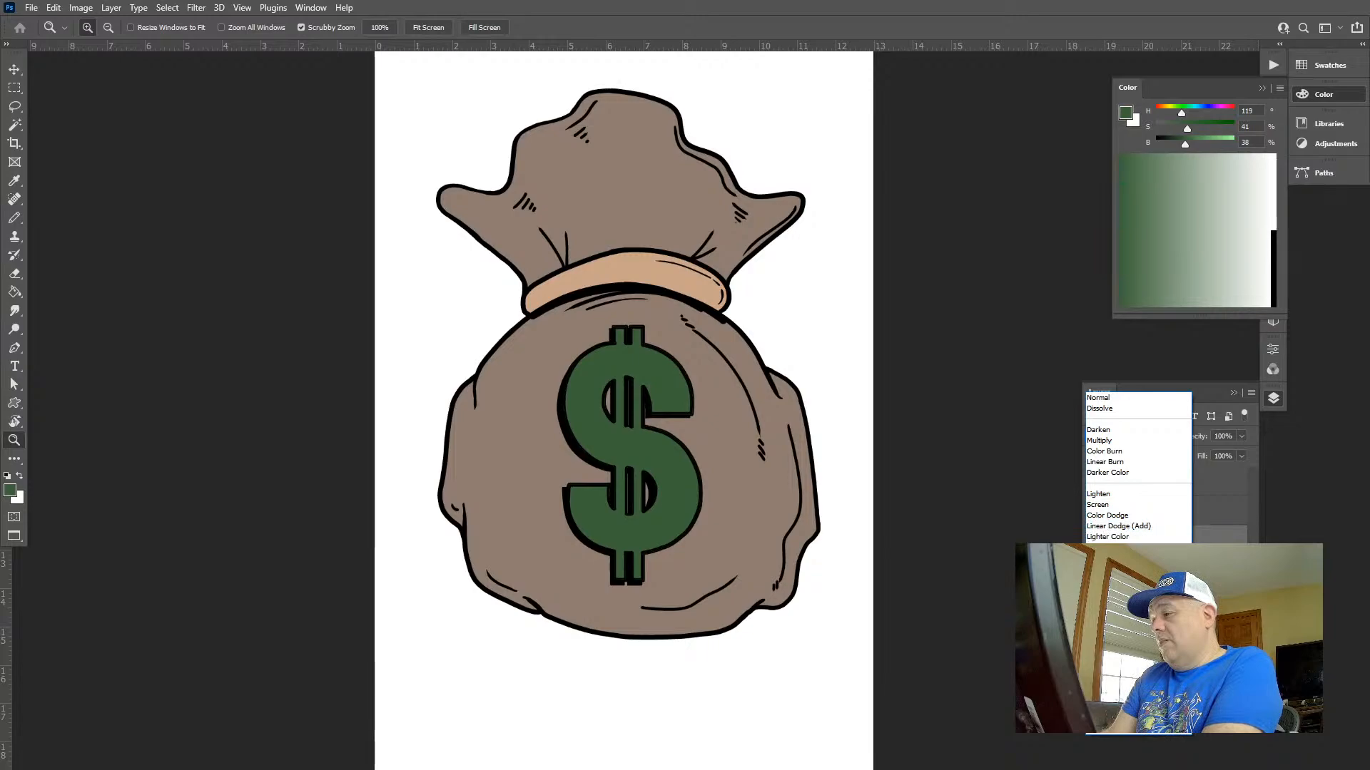
left_click(1104, 579)
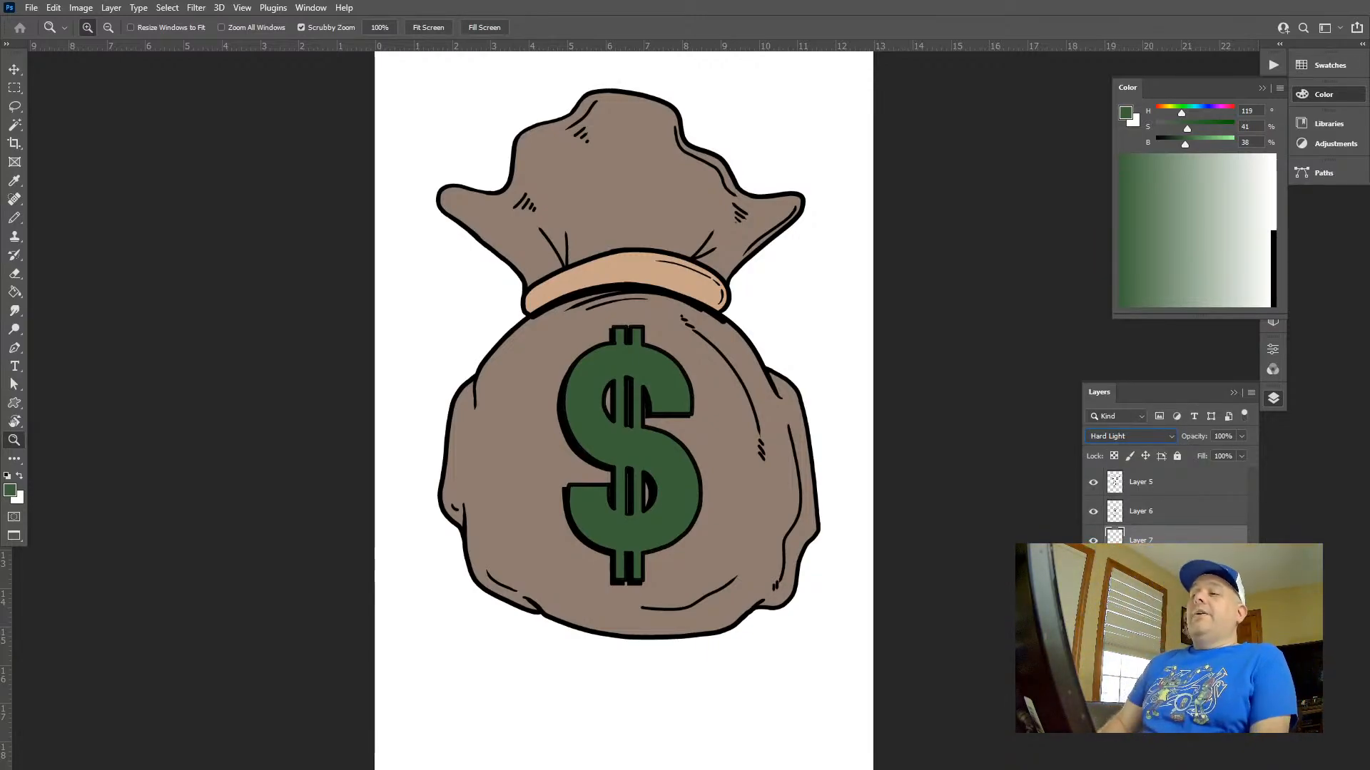
Select all the brown bag areas by colour on the flat colour layer, and make the Hard Light layer active again
left_click_drag(734, 204, 769, 214)
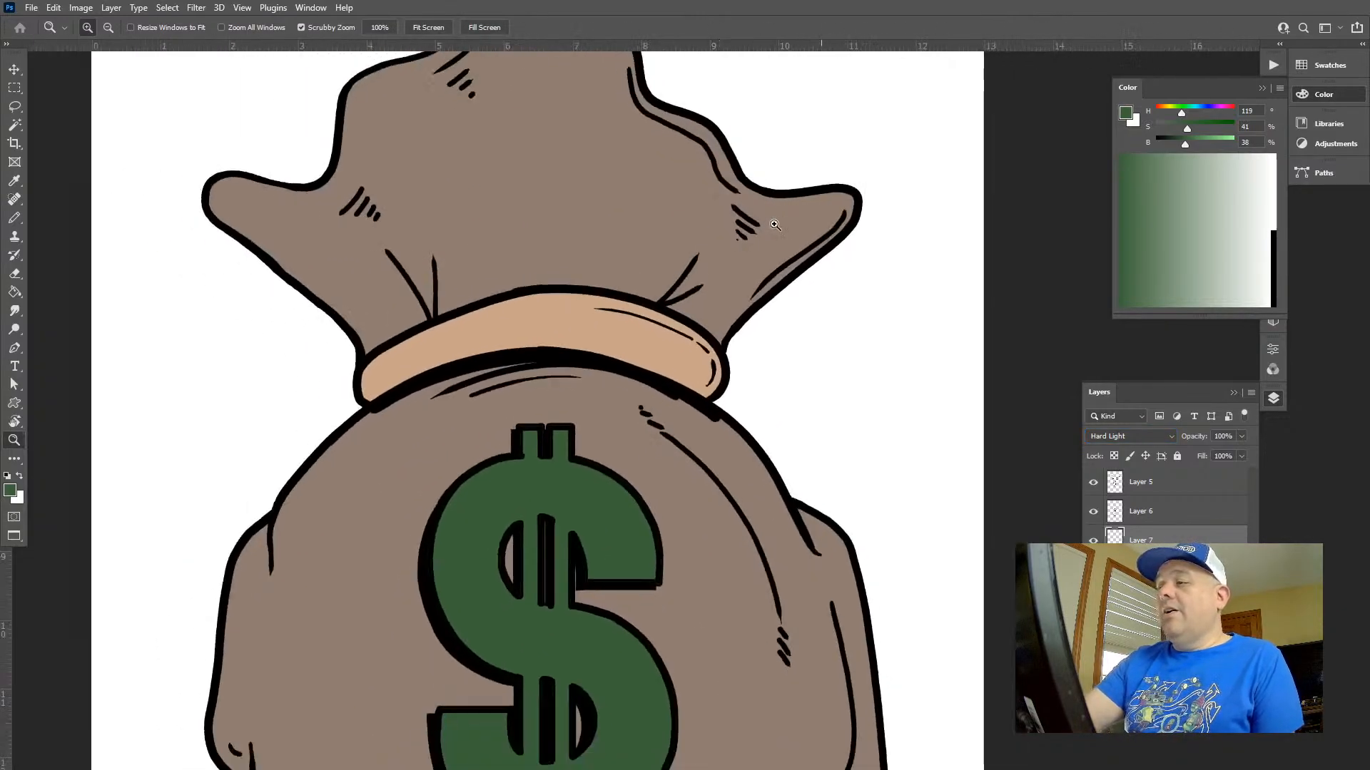
left_click_drag(720, 506, 867, 367)
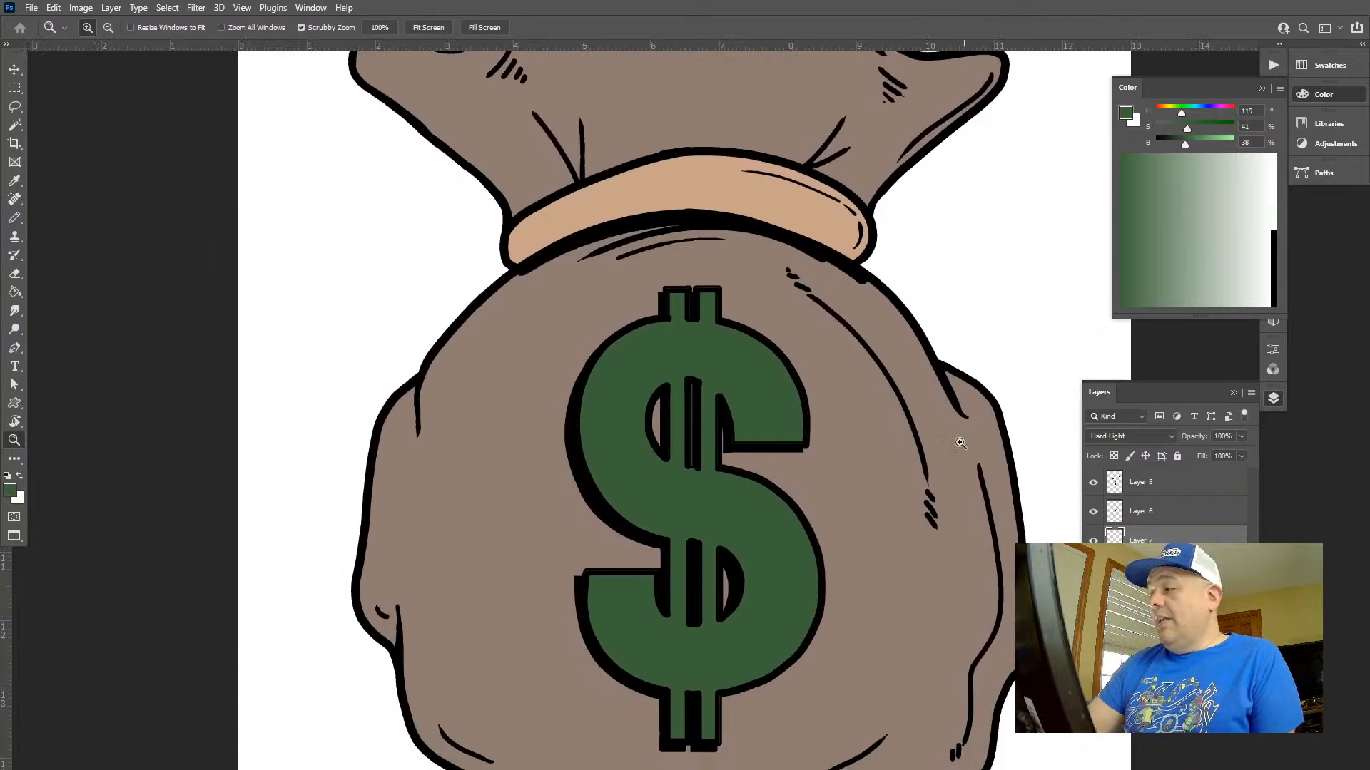
left_click_drag(945, 460, 948, 530)
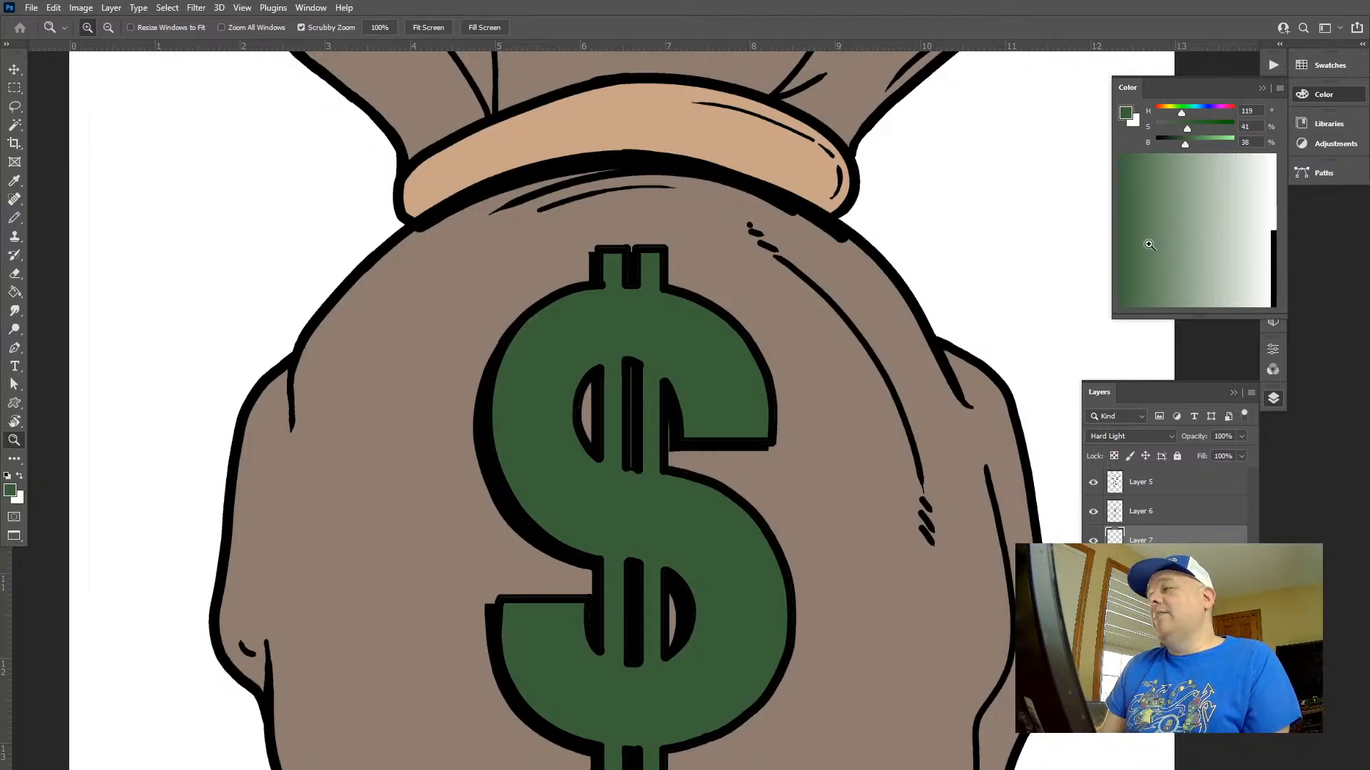
left_click_drag(836, 106, 761, 187)
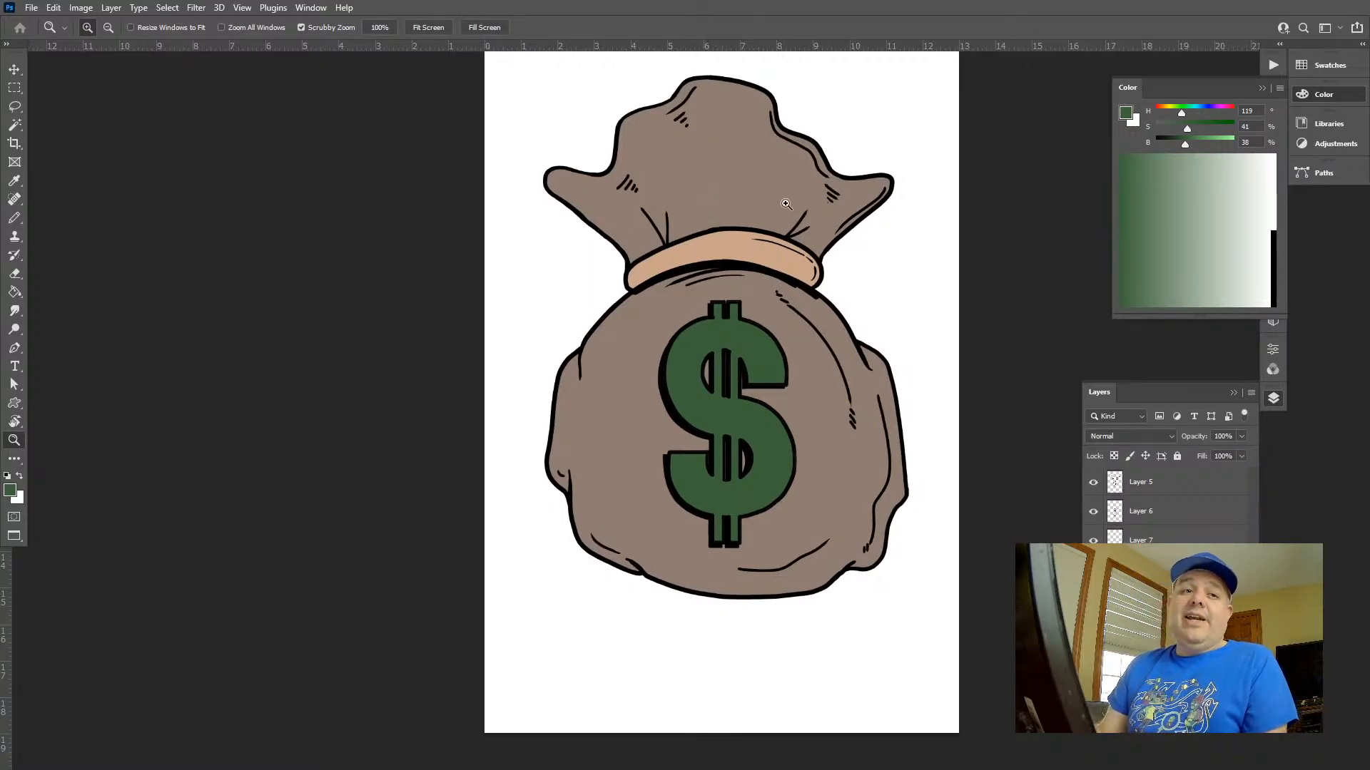
key("w")
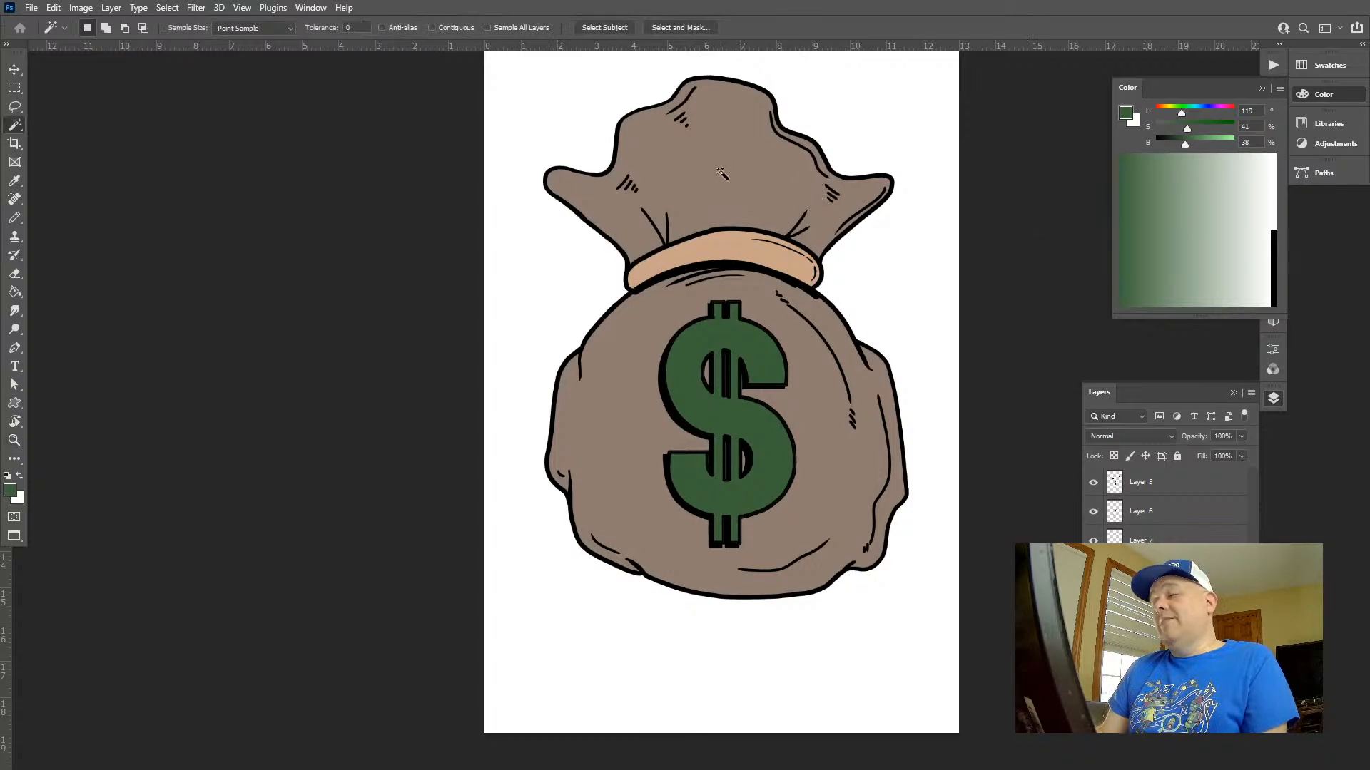
left_click(721, 172)
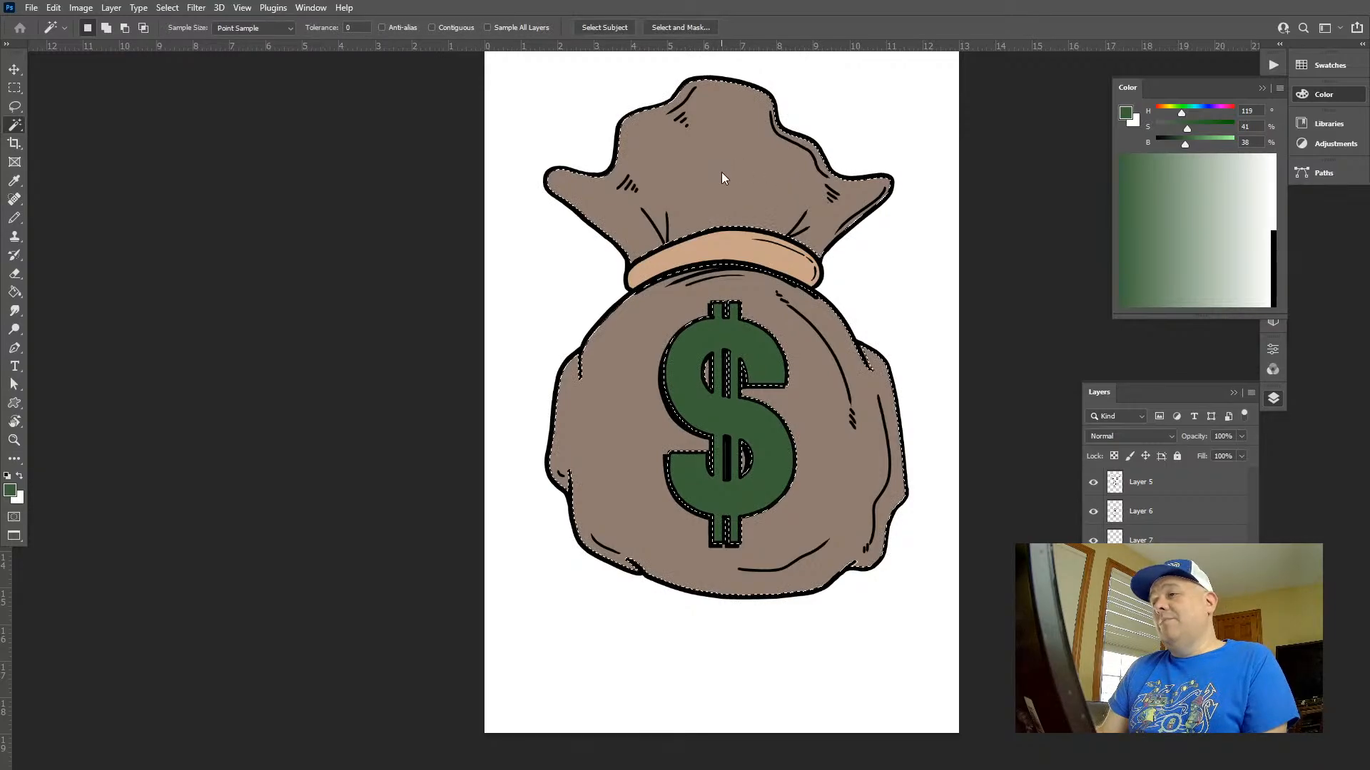
left_click(1144, 539)
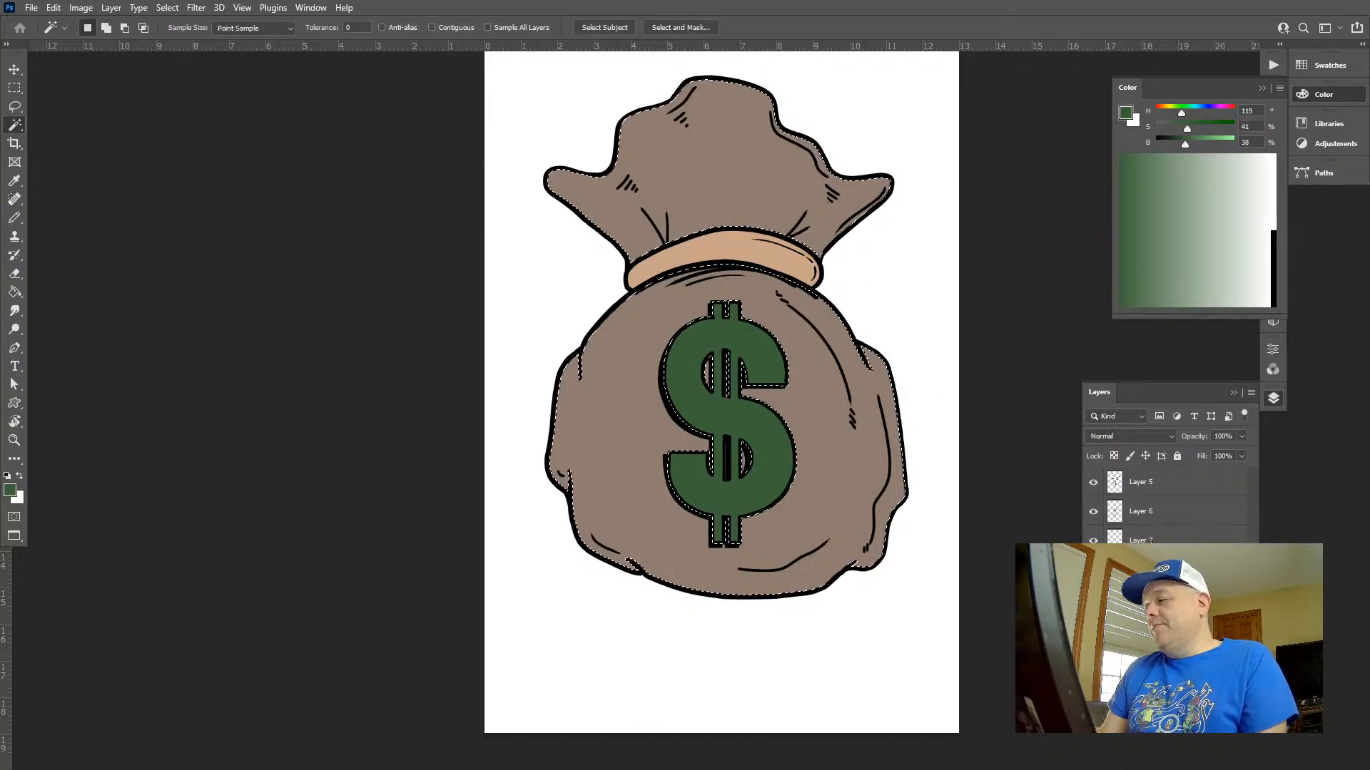
Sample the bag's brown and lighten the foreground colour to saturation 40% and brightness 75%
key("g")
left_click(728, 211, "alt")
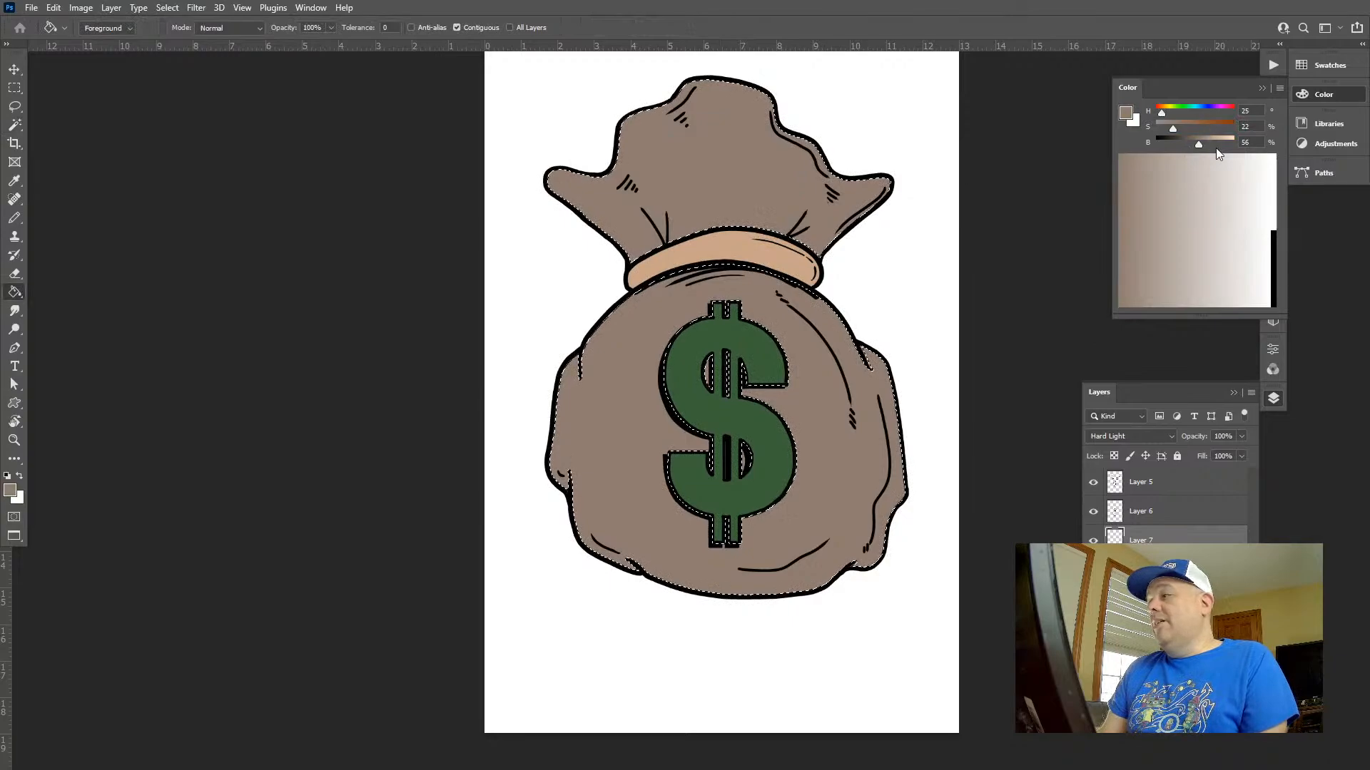
left_click(1214, 144)
left_click(1187, 128)
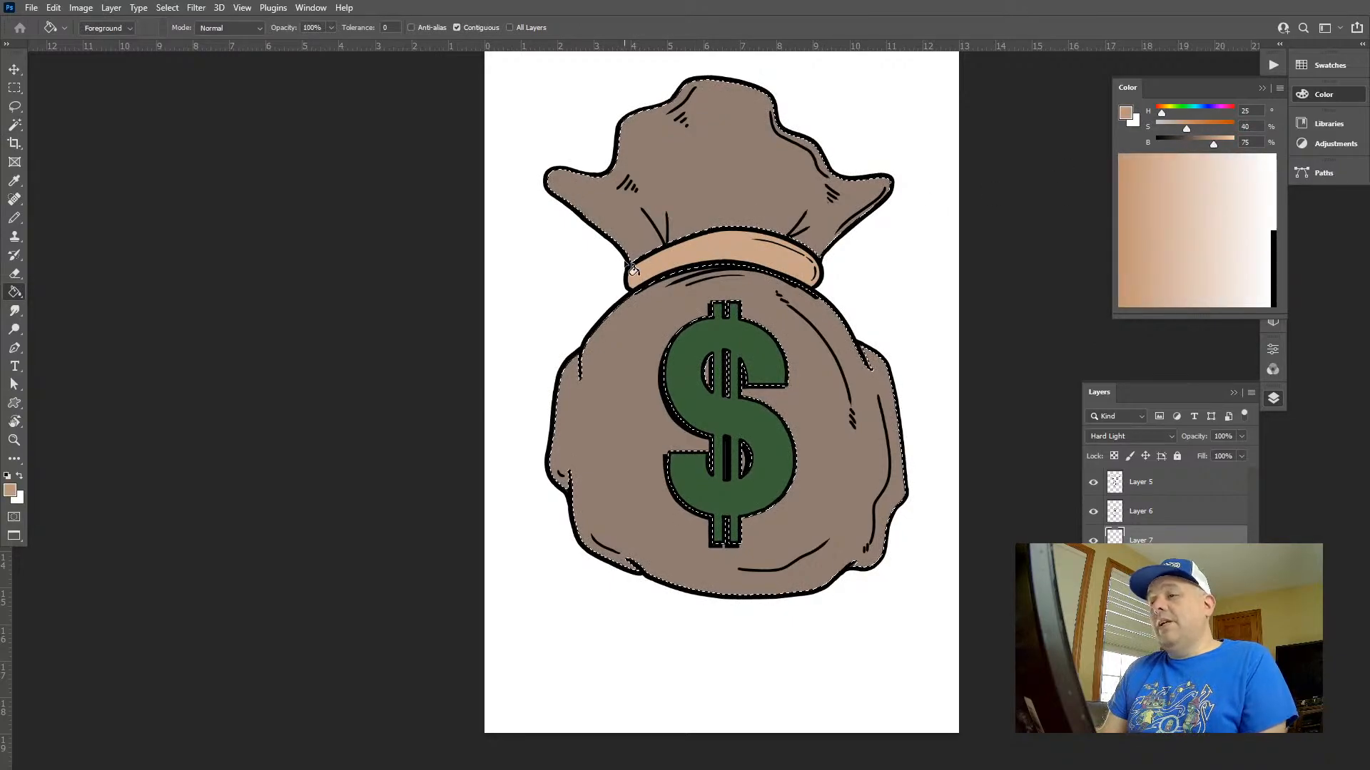
Apply a radial foreground-to-transparent gradient across the bag from its upper left to lower right, in Normal mode at 80% opacity
key("shift+g")
key("shift+g")
mouse_move(581, 272)
left_mouse_down()
mouse_move(943, 424)
mouse_move(933, 417)
left_mouse_up()
key("8")
left_click_drag(756, 355, 758, 357)
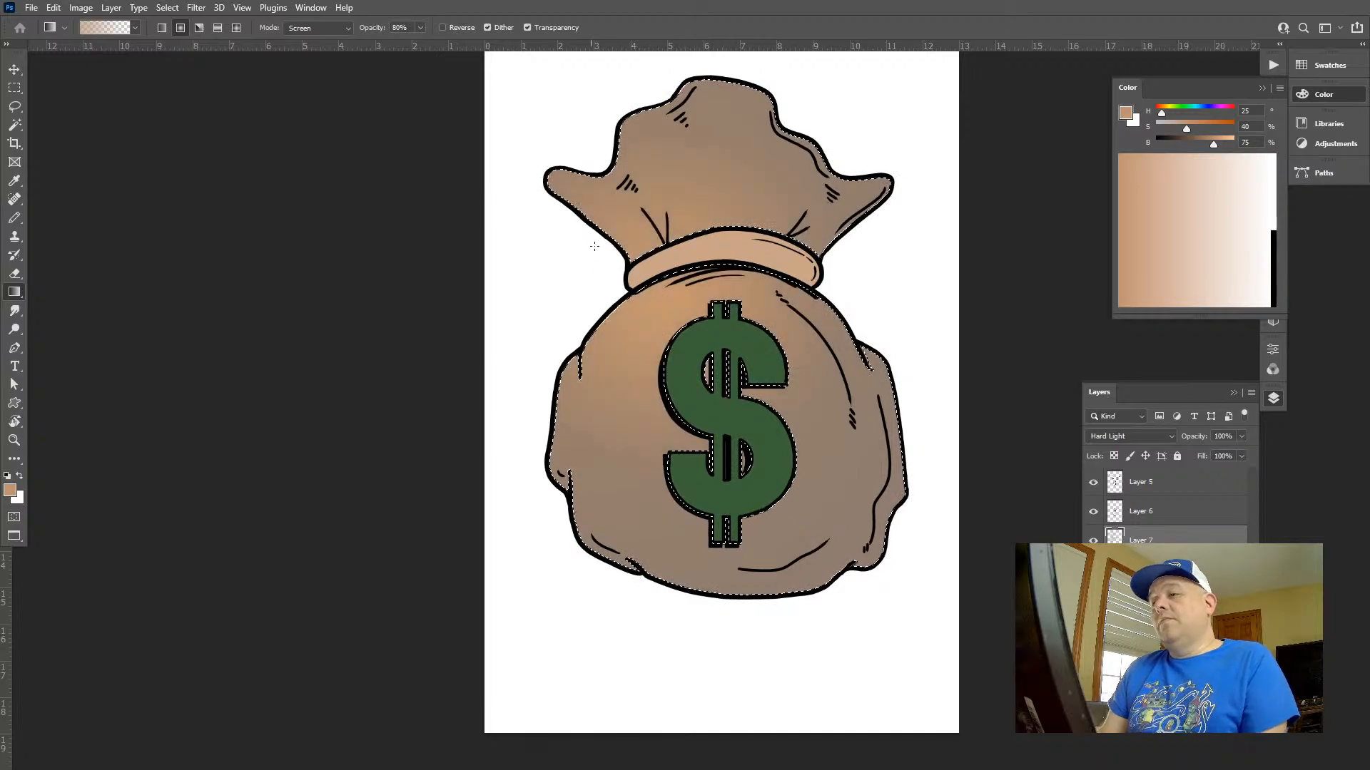
left_click_drag(940, 500, 935, 499)
key("ctrl+z")
key("ctrl+z")
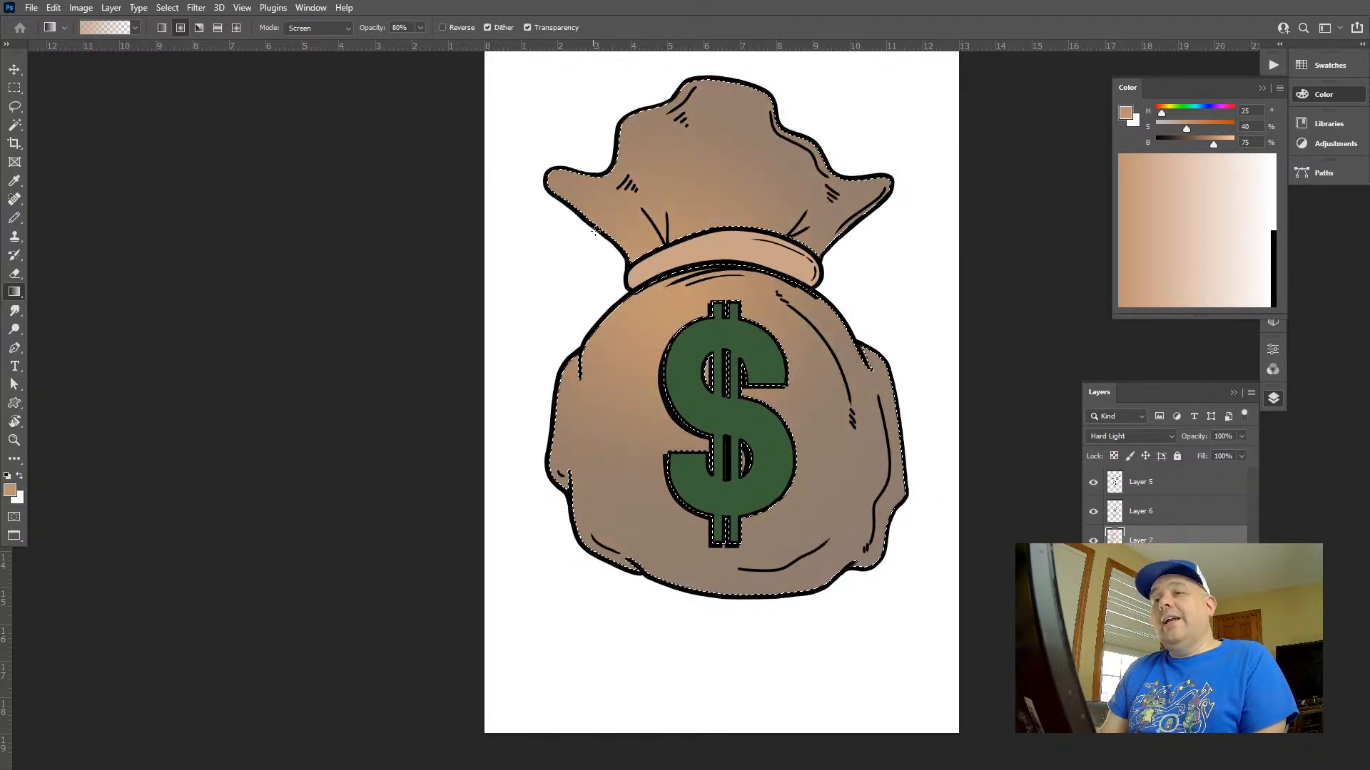
key("shift+alt+n")
left_click_drag(563, 215, 996, 436)
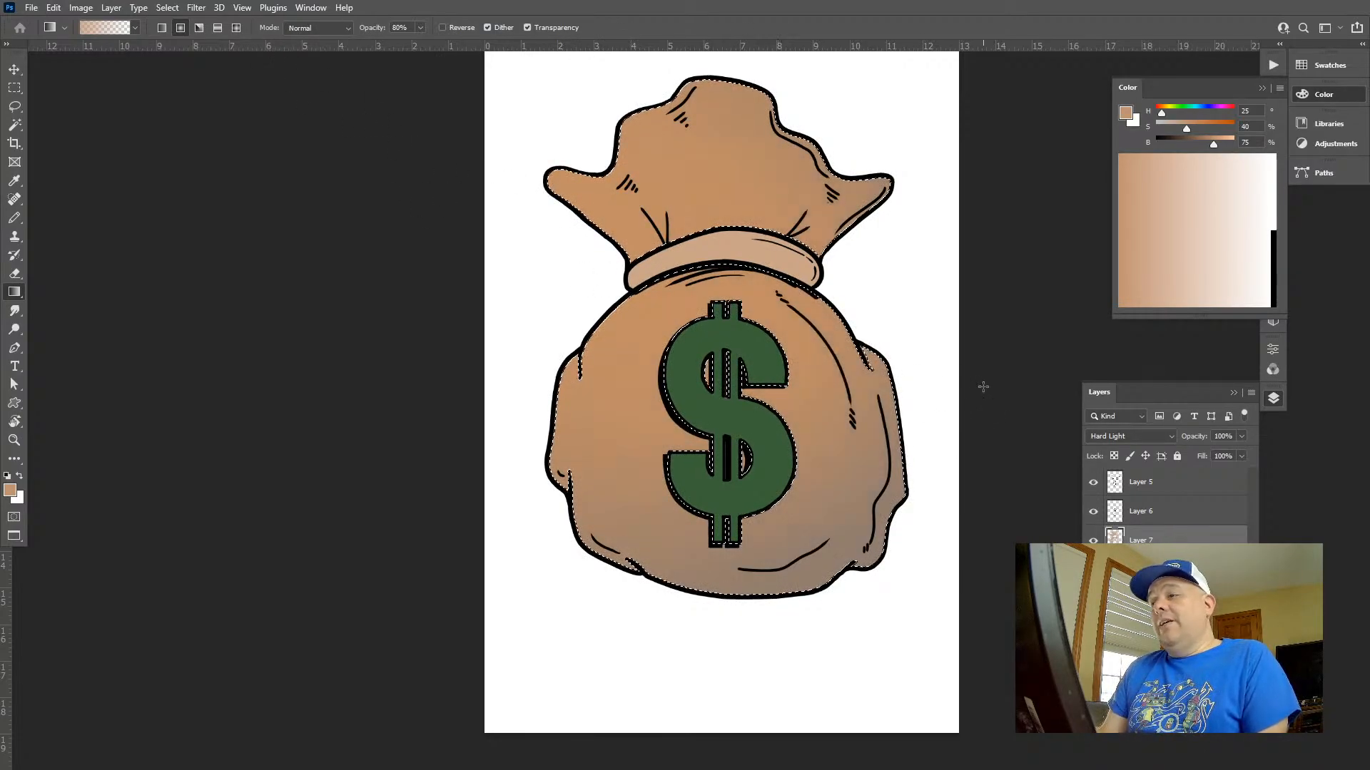
Soften the bag's gradient with Hue/Saturation using hue +6, saturation -26 and lightness +12
key("ctrl+u")
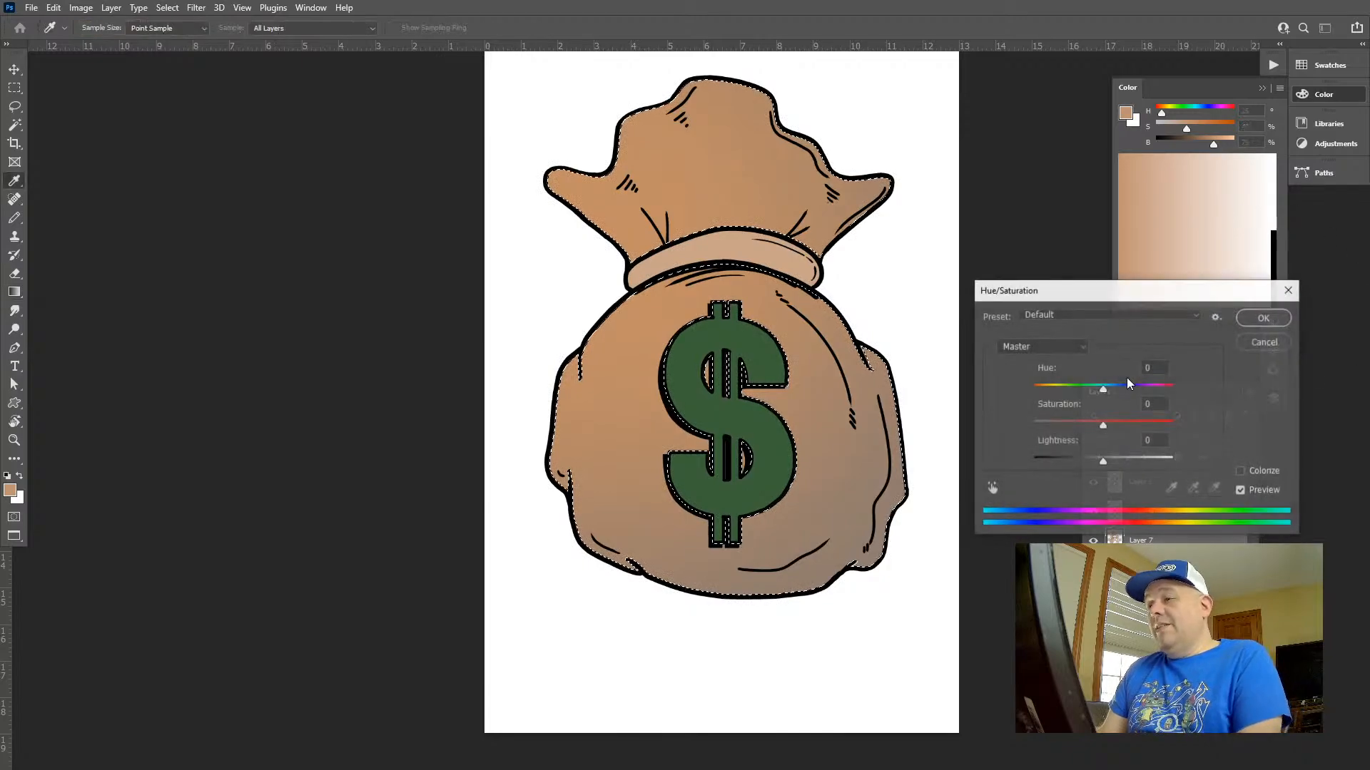
mouse_move(1100, 391)
left_mouse_down()
mouse_move(1085, 391)
mouse_move(1109, 393)
left_mouse_up()
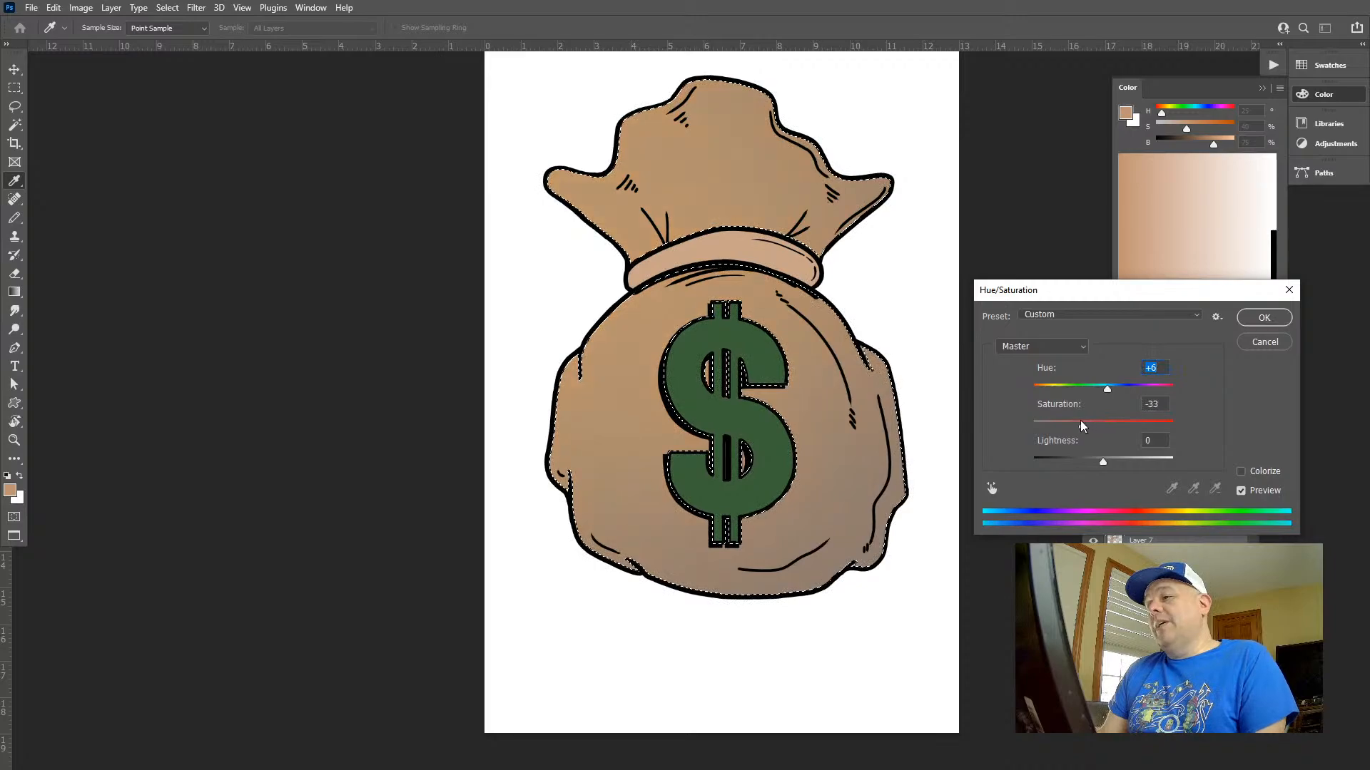
left_click_drag(1111, 465, 1113, 466)
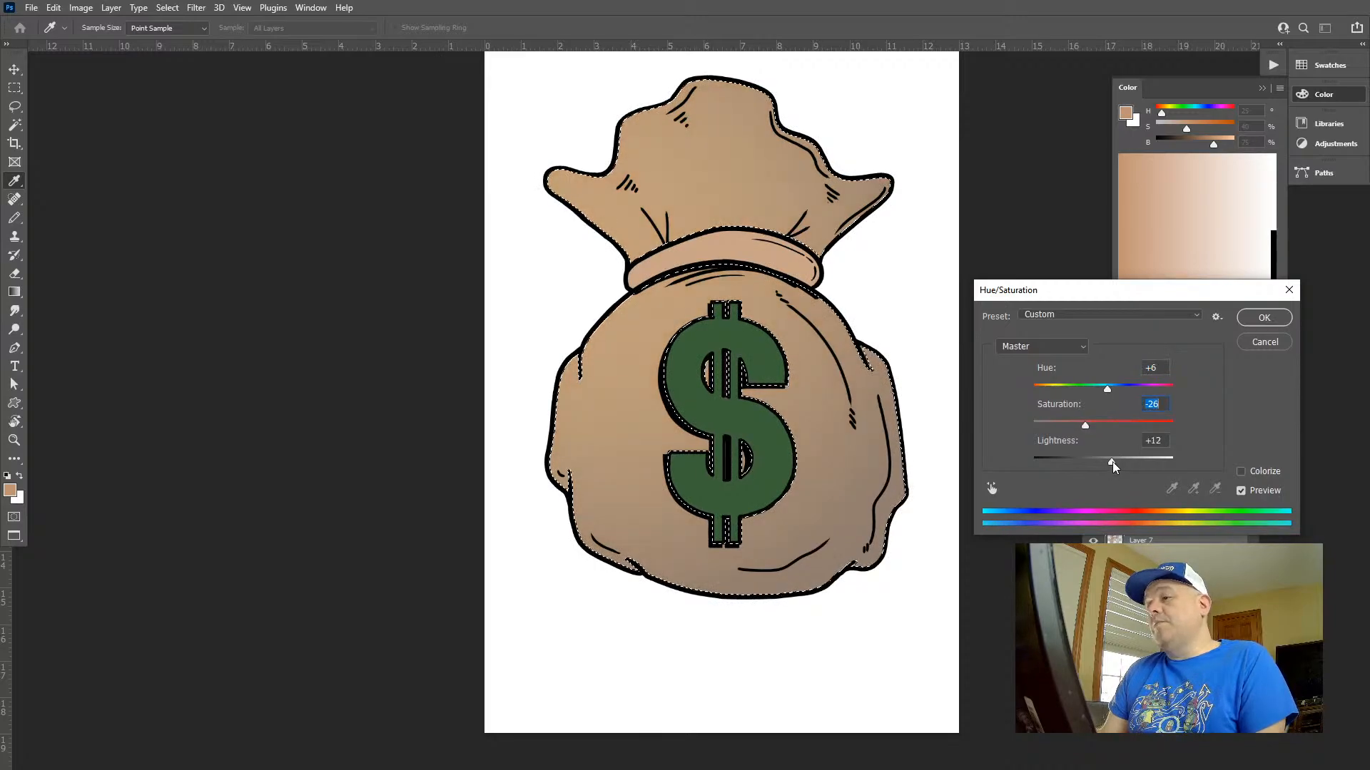
left_click(1262, 317)
Add a radial highlight gradient in Screen mode at 80% opacity from the bag's upper left towards its centre
key("g")
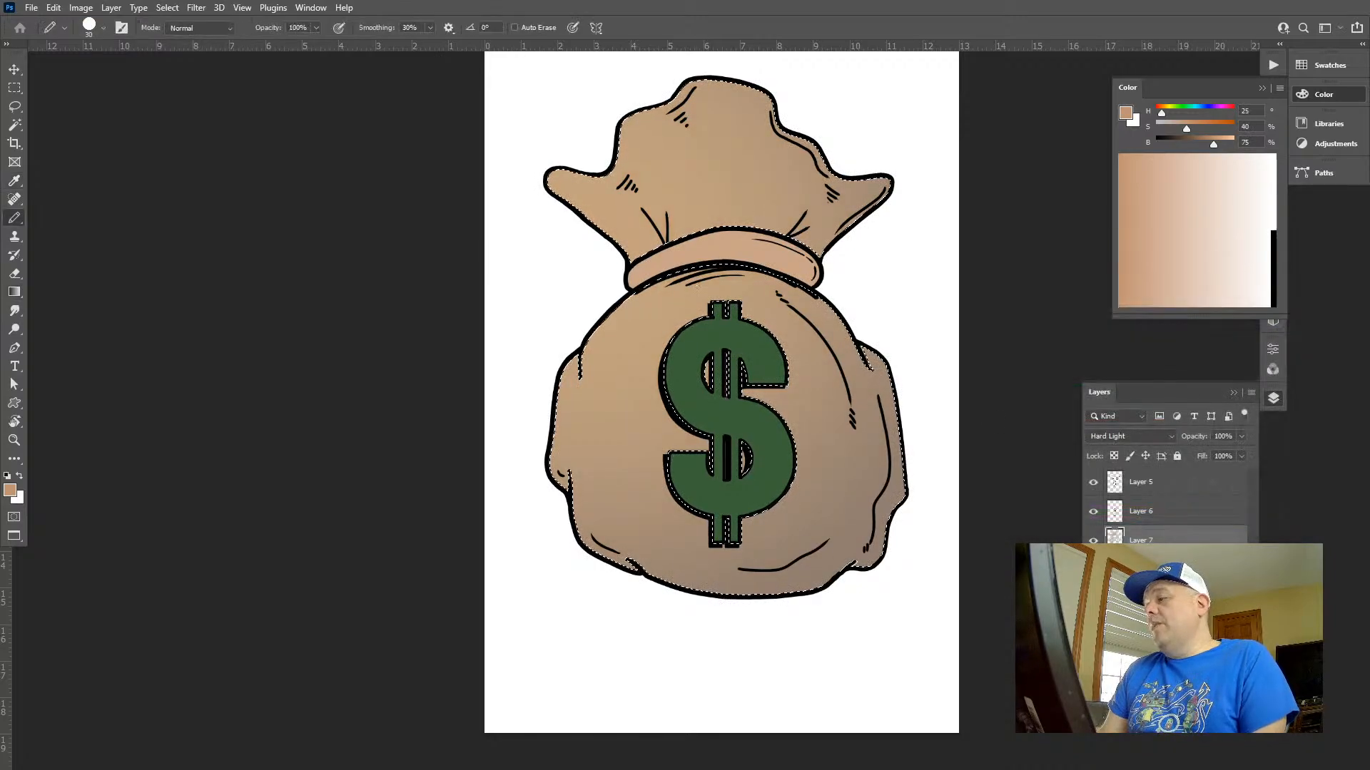
left_click_drag(560, 229, 772, 364)
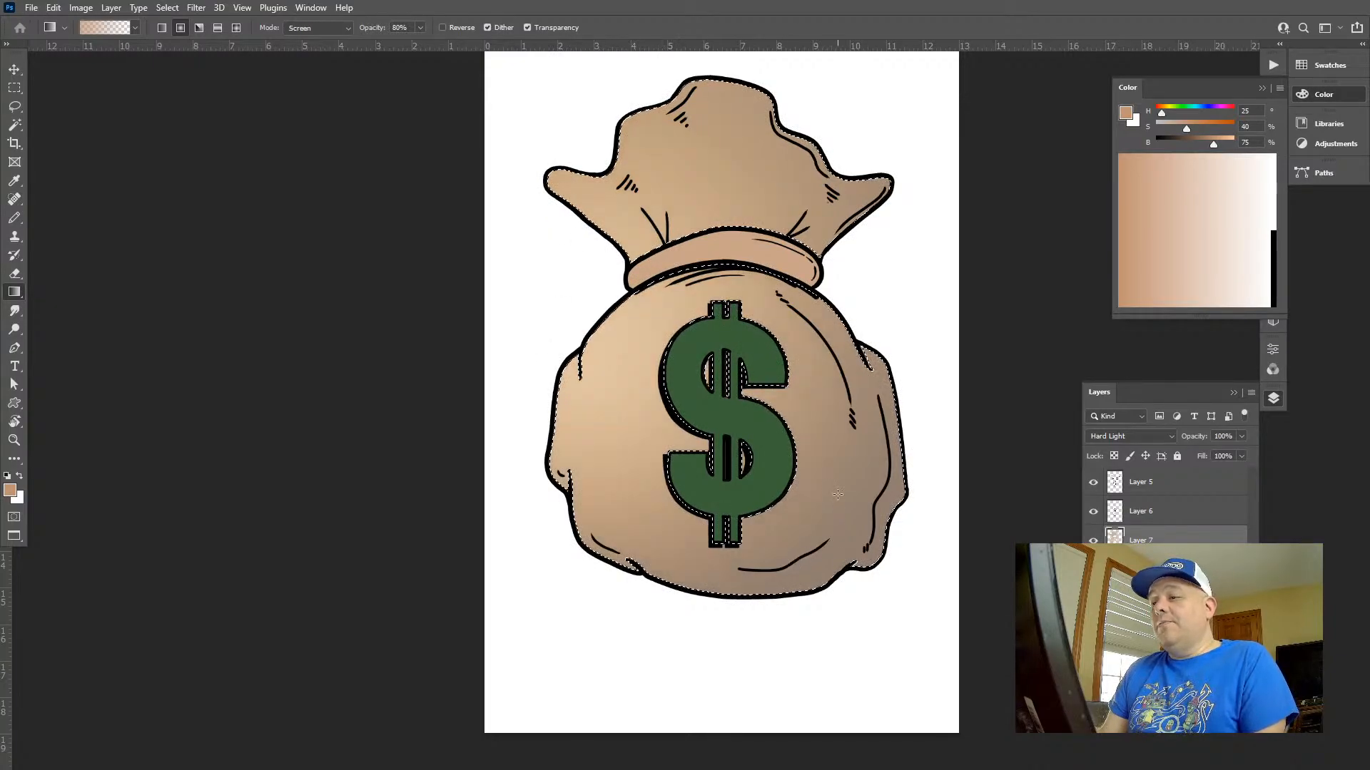
Set up the Mixer Brush with the Soft Round 40 1 preset at 40 px
key("b")
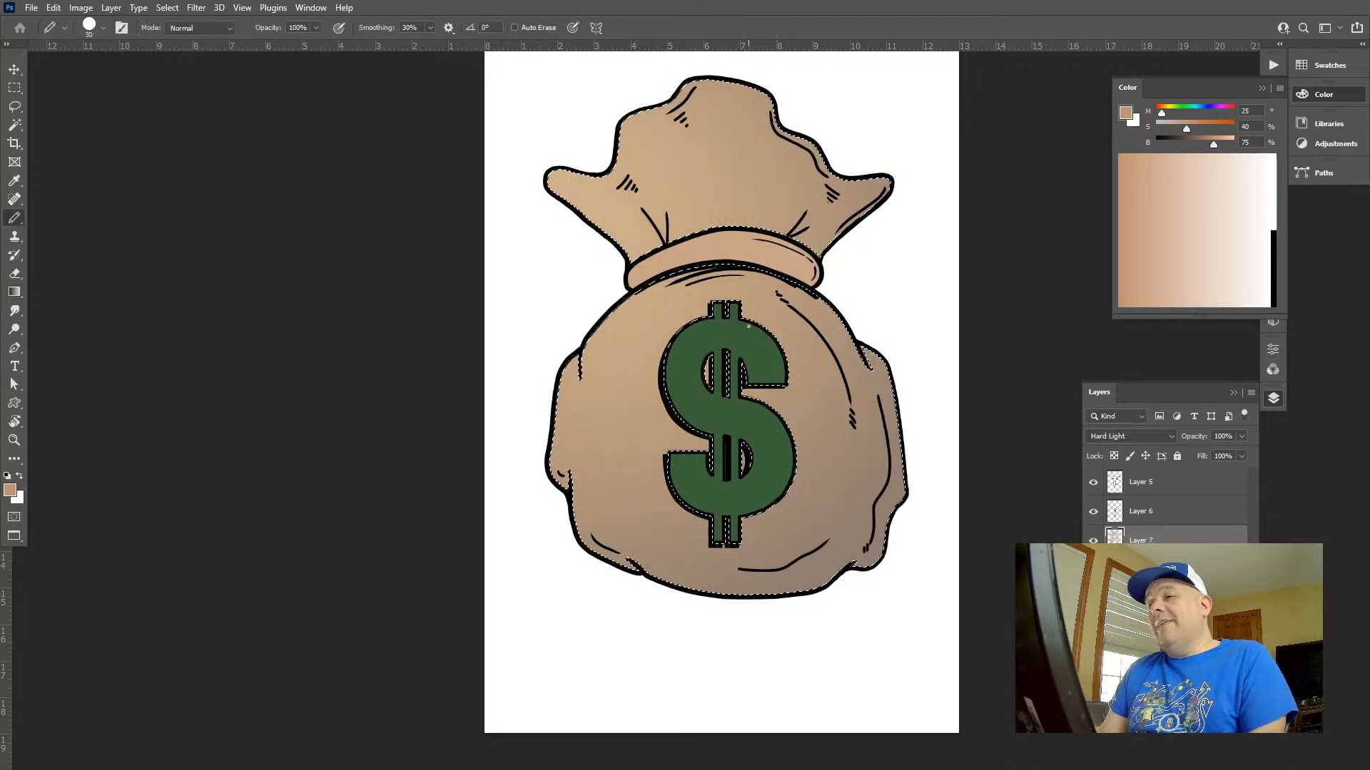
key("shift+b")
key("shift+b")
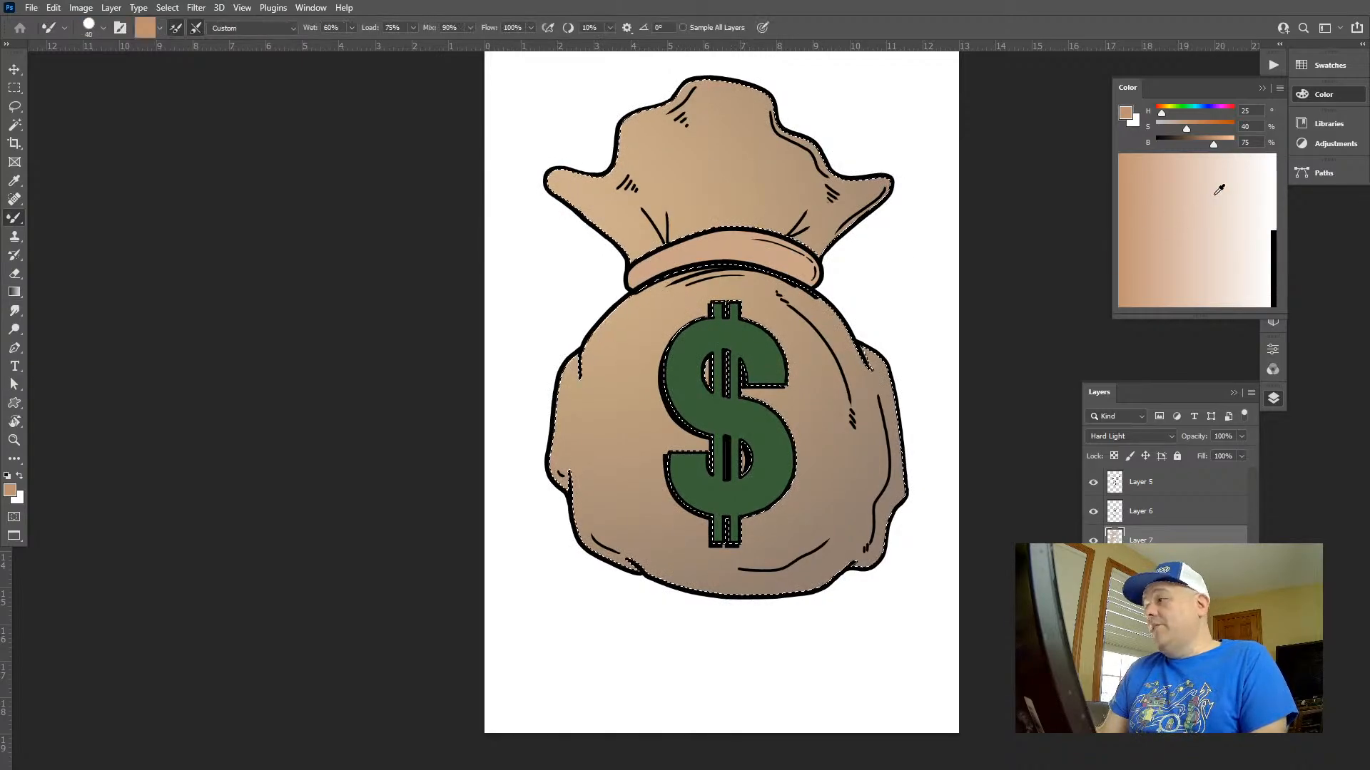
left_click(1311, 97)
left_click(1273, 163)
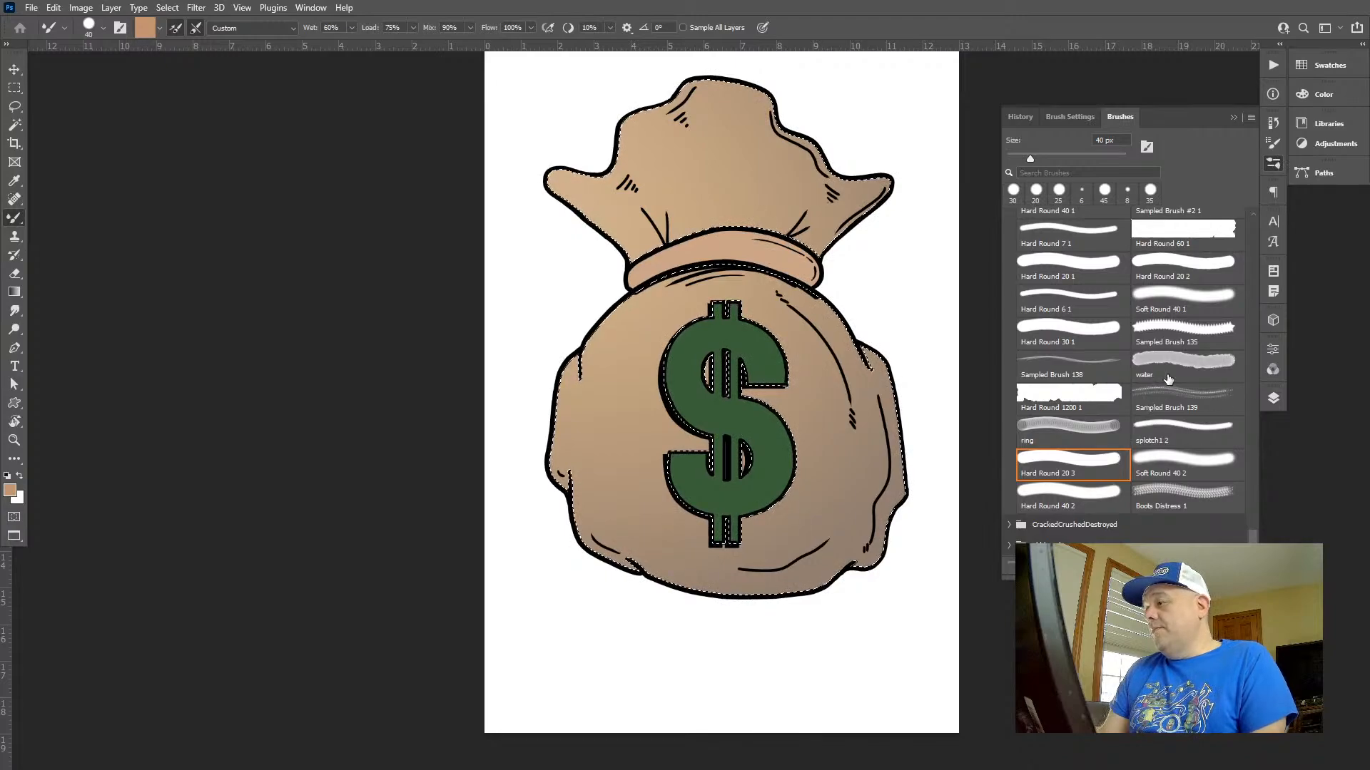
left_click(1170, 306)
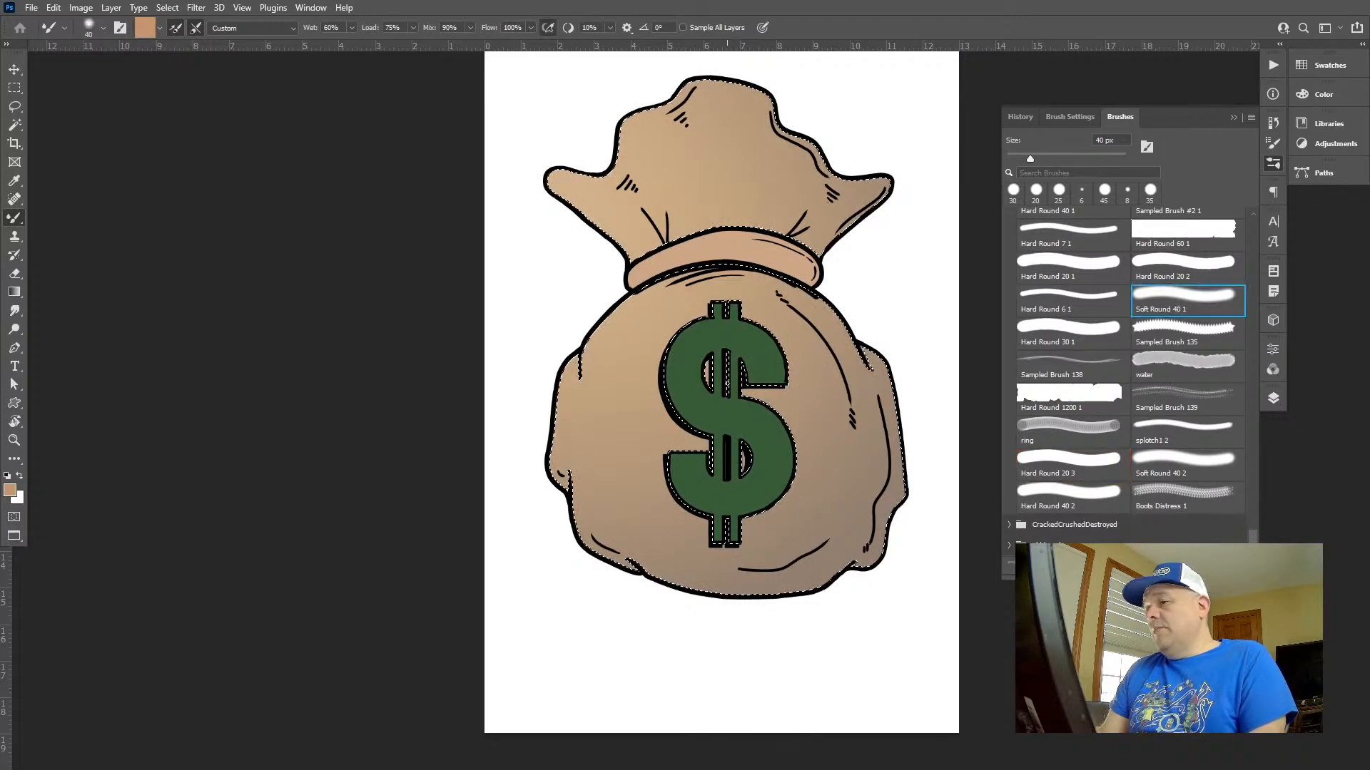
left_click_drag(657, 323, 710, 368)
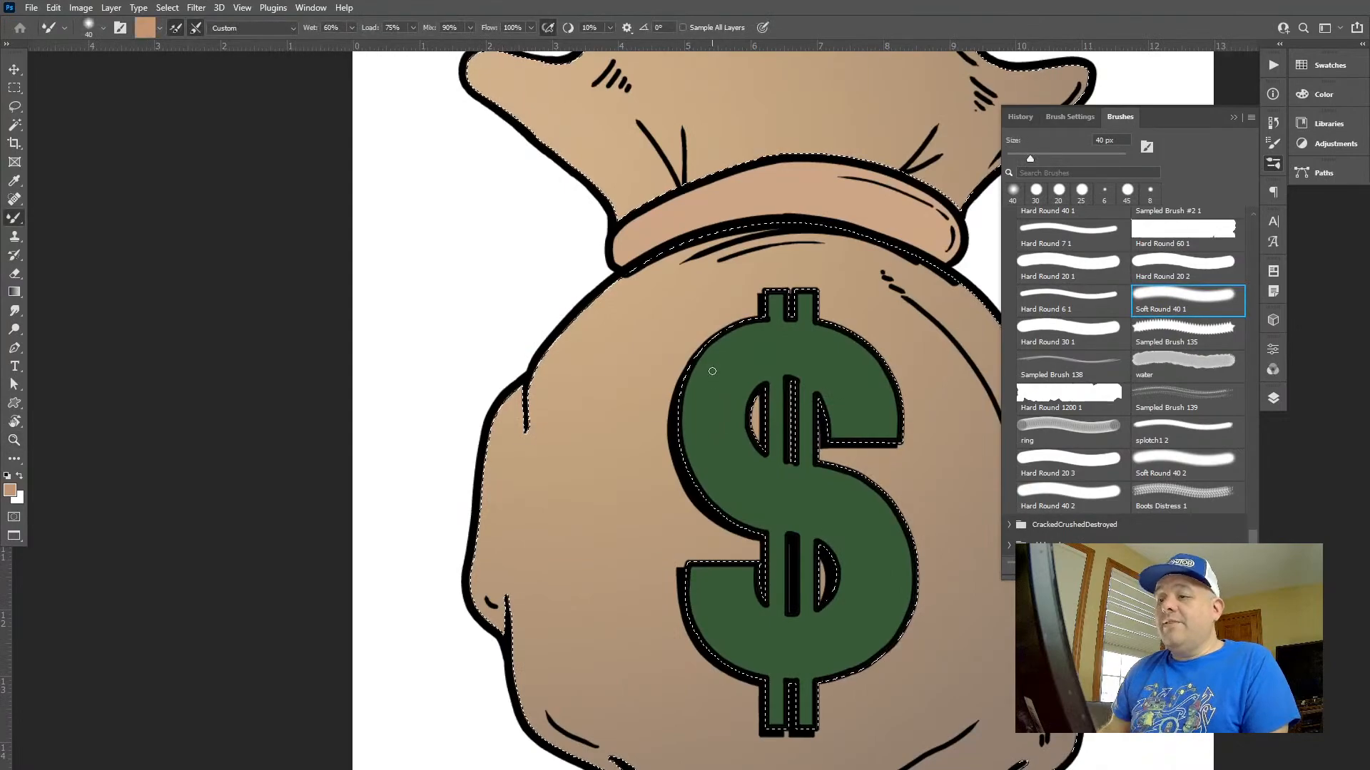
key("f")
key("f")
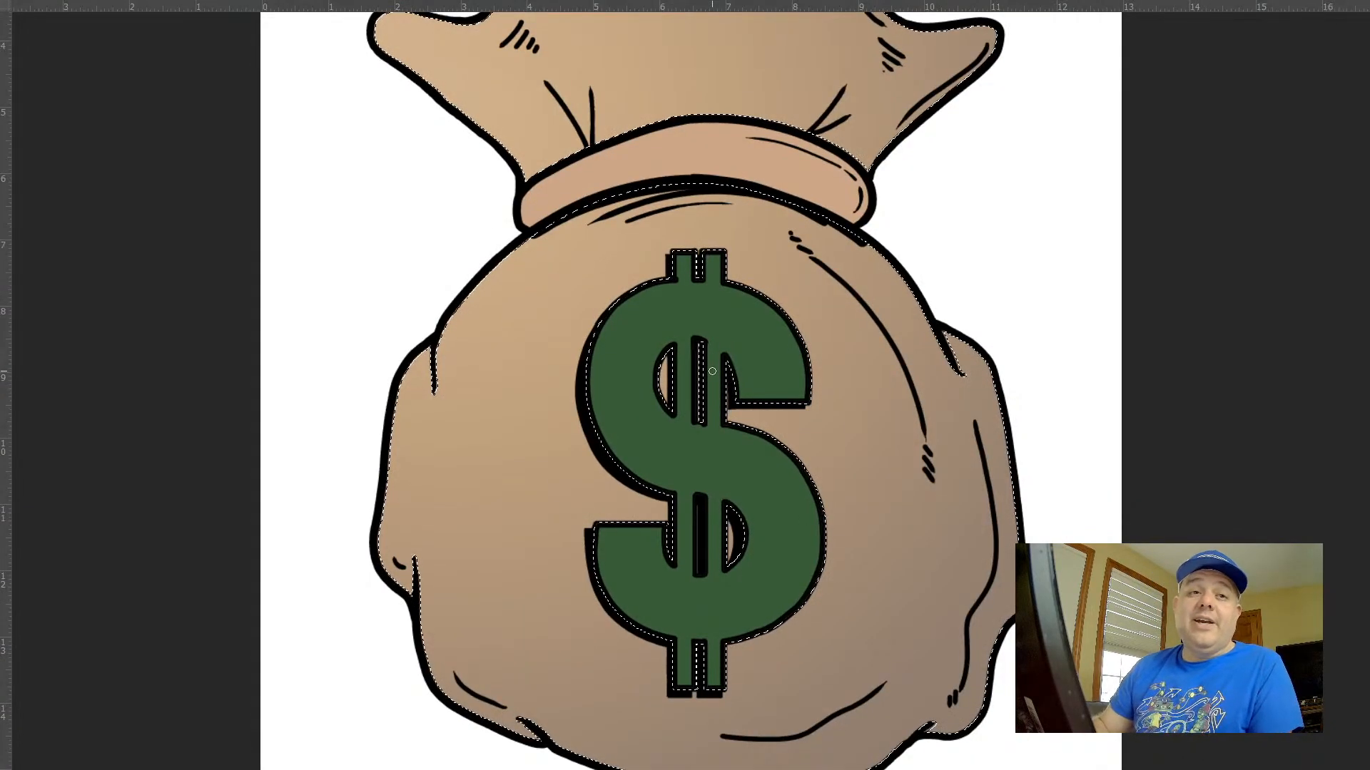
key("ctrl+minus")
key("f")
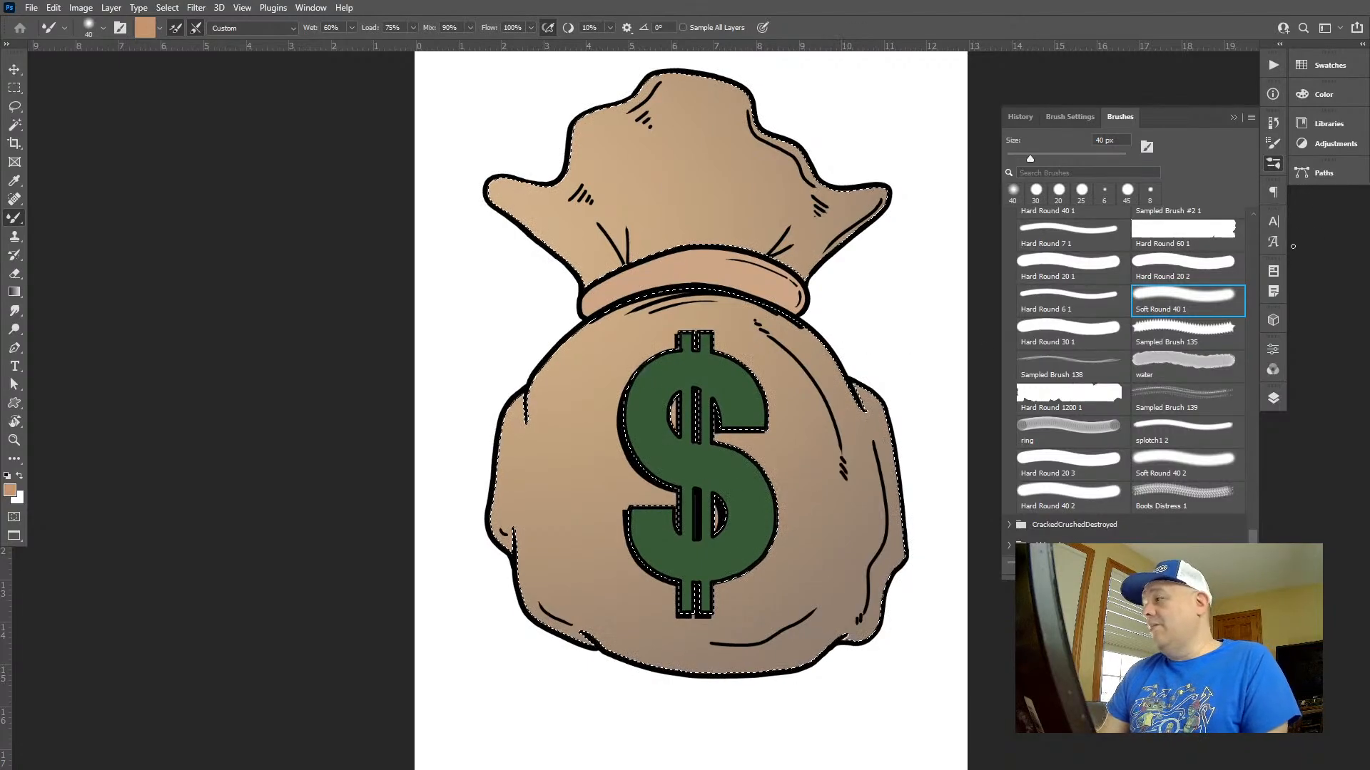
Undo the gradients on the bag and select the bag together with the dollar sign, with Layer 7 active
key("ctrl+z")
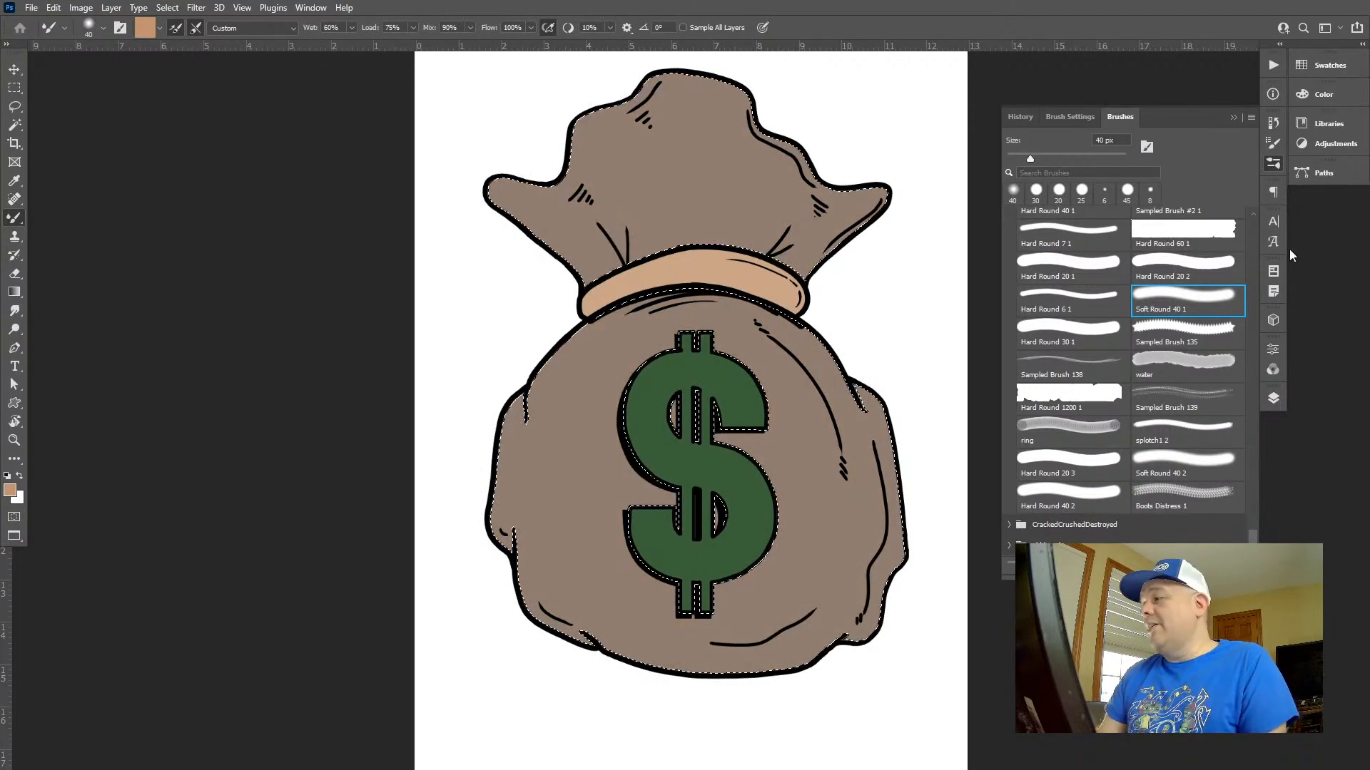
left_click(1273, 398)
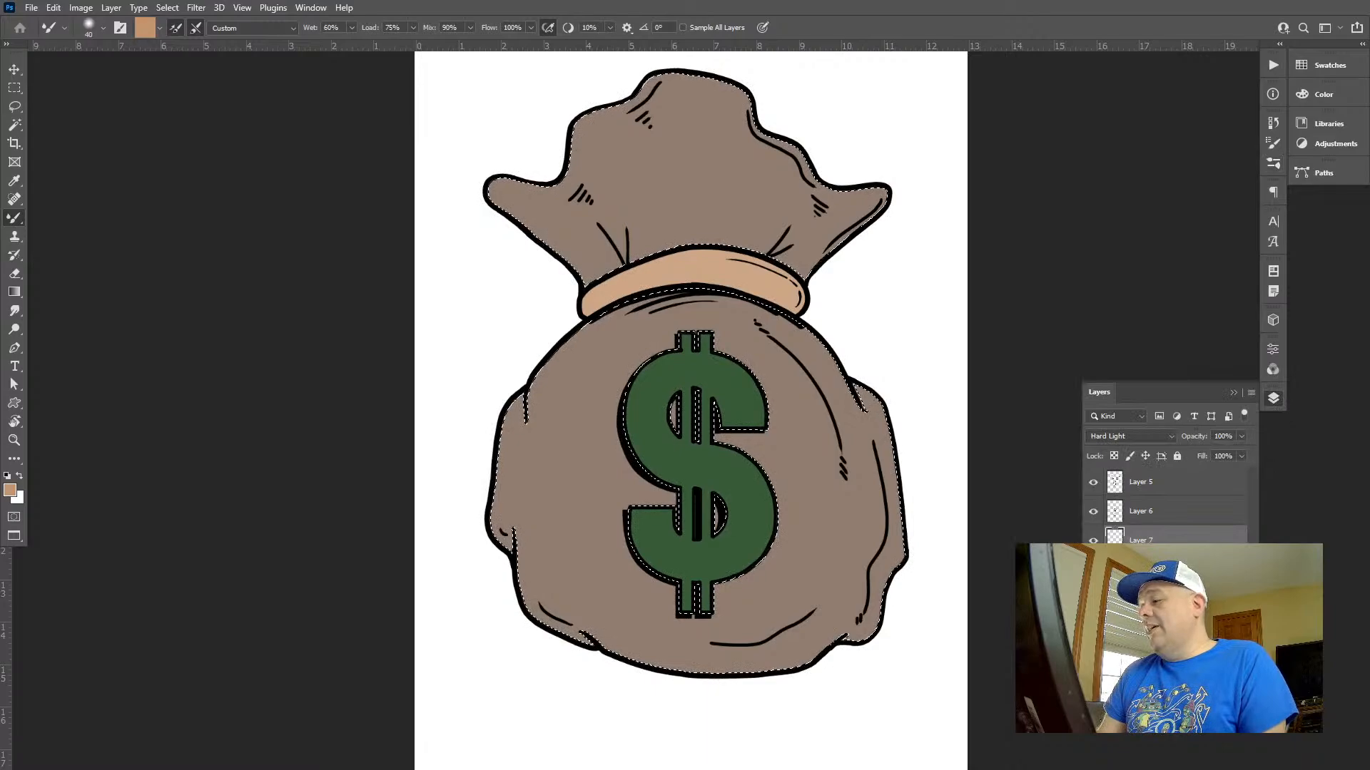
key("w")
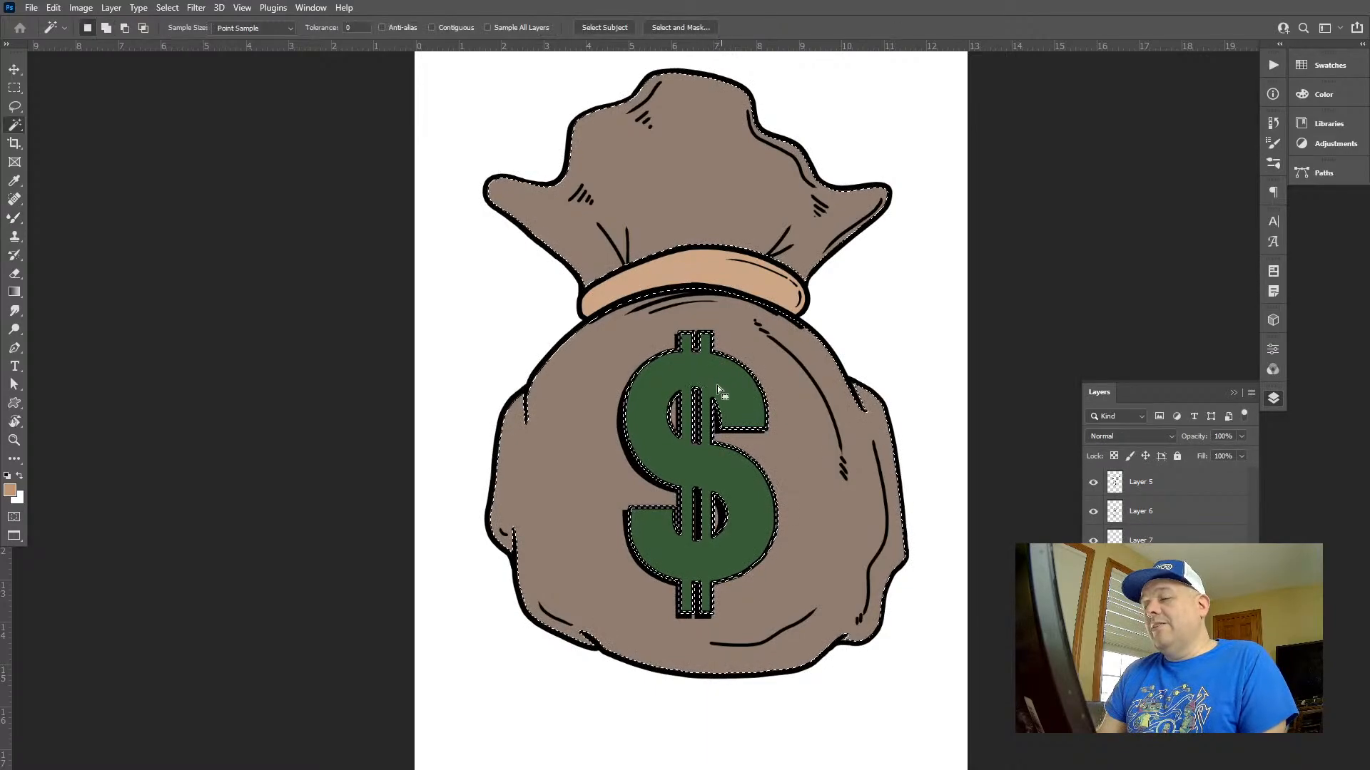
left_click(1141, 538)
Build up radial gradients in Screen mode at 30% opacity from upper left to lower right over the bag and dollar sign, and clear the selection
key("g")
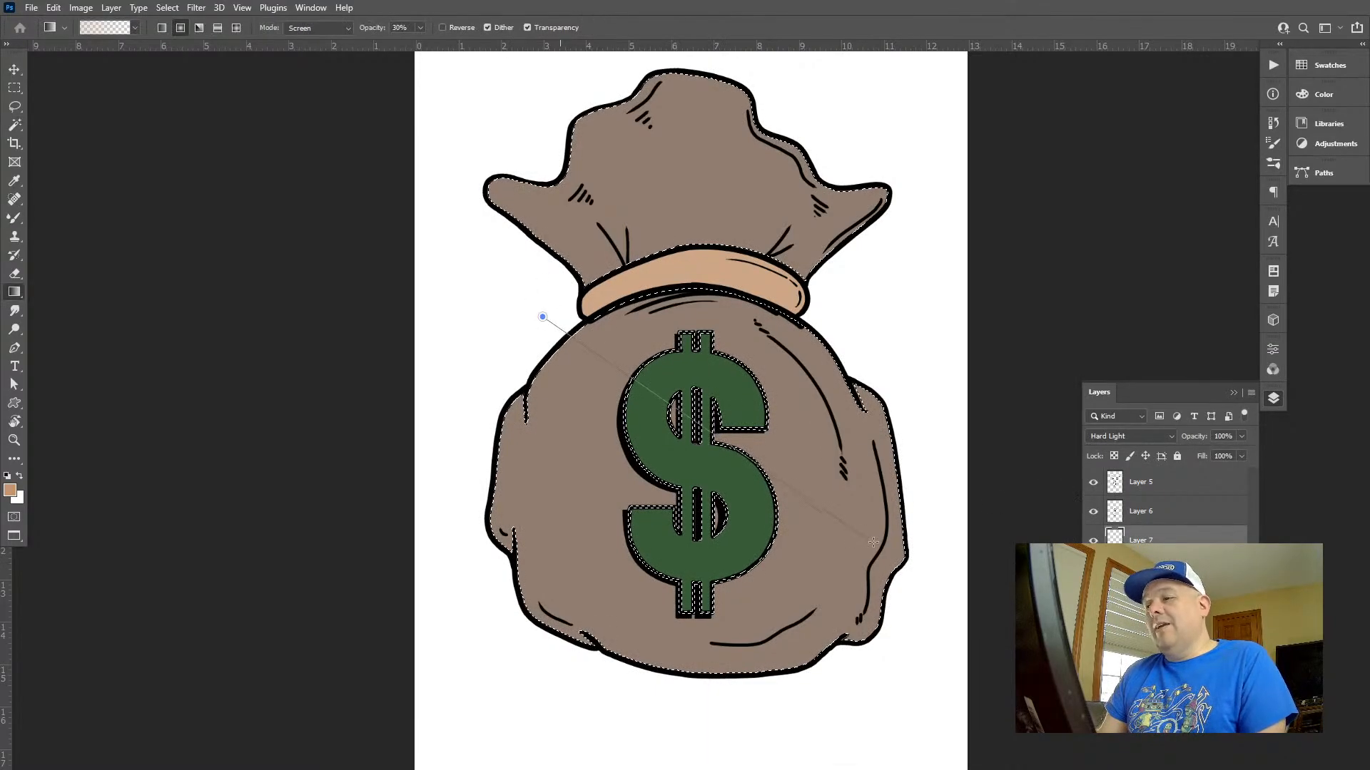
left_click_drag(622, 318, 798, 528)
left_click_drag(623, 346, 806, 535)
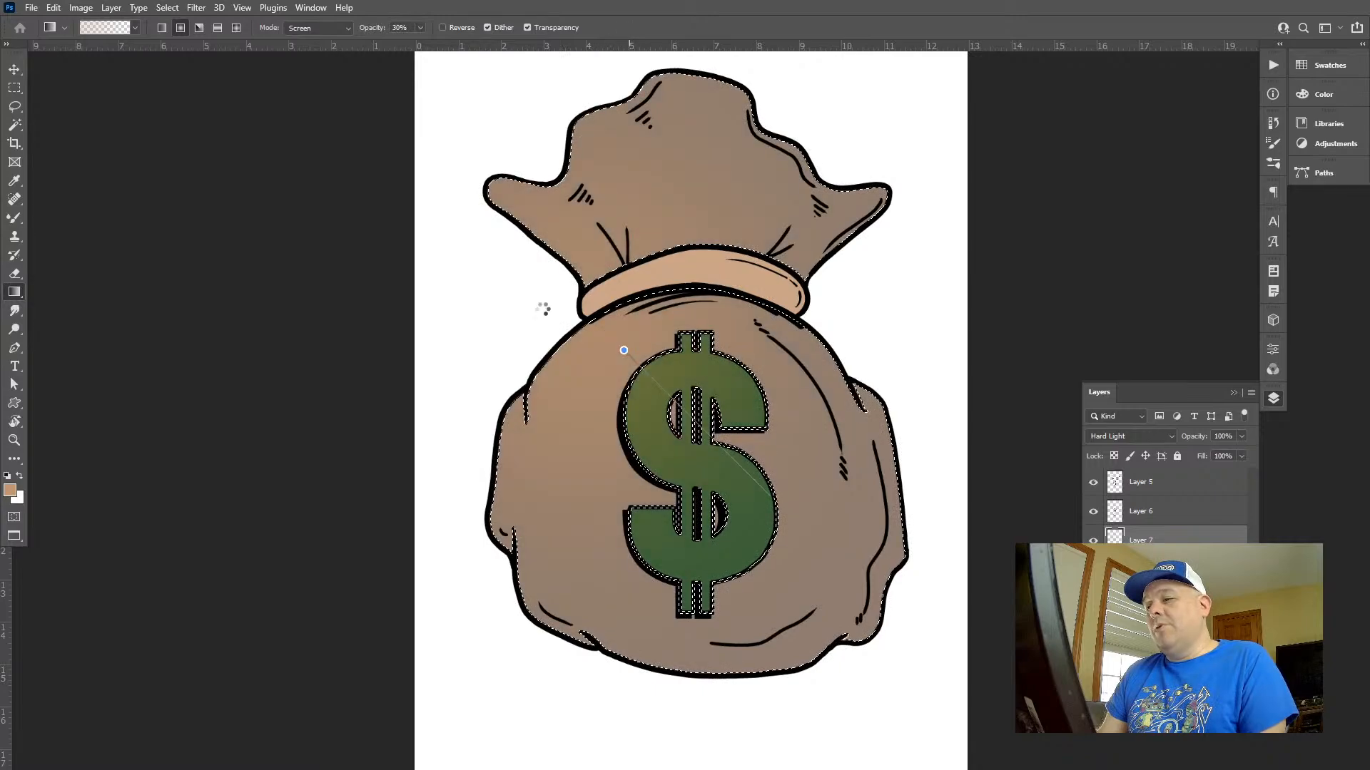
left_click_drag(550, 334, 821, 556)
left_click_drag(636, 336, 812, 422)
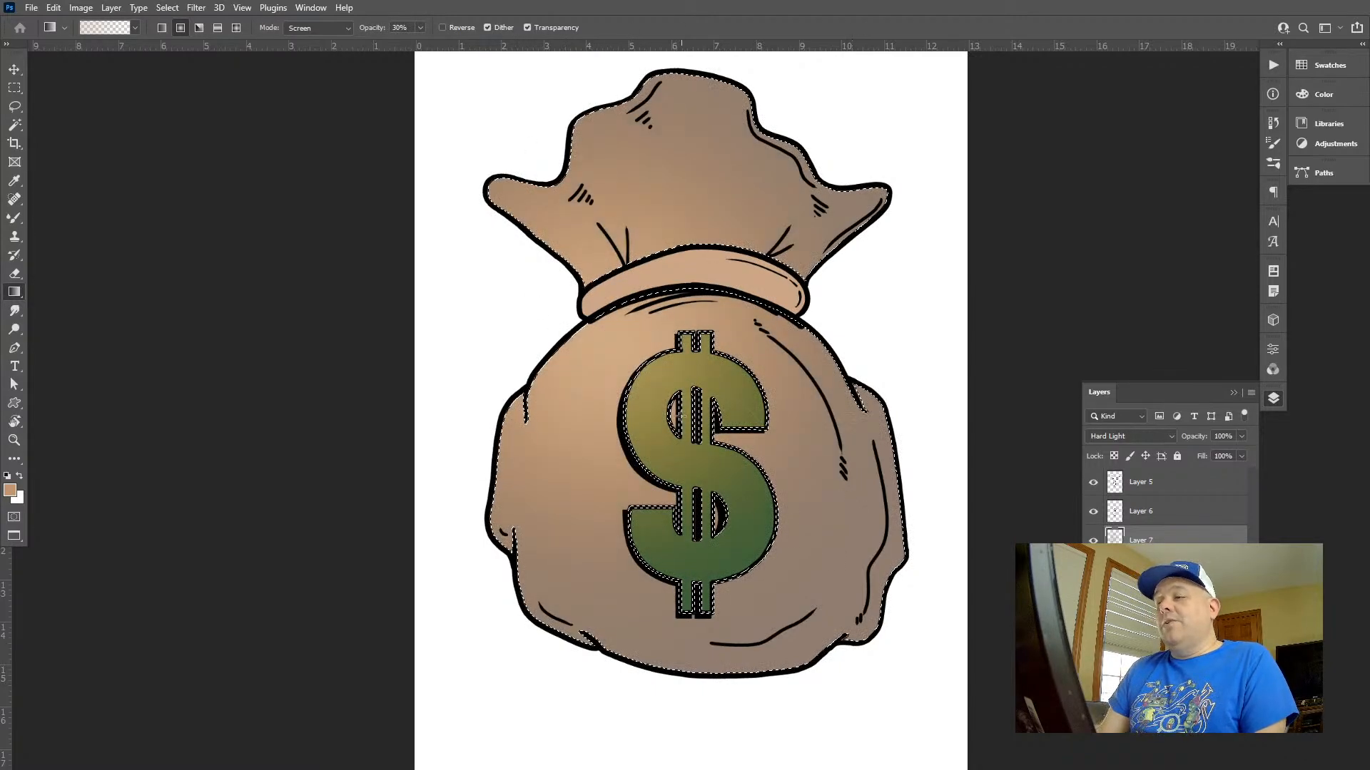
left_click_drag(642, 452, 849, 561)
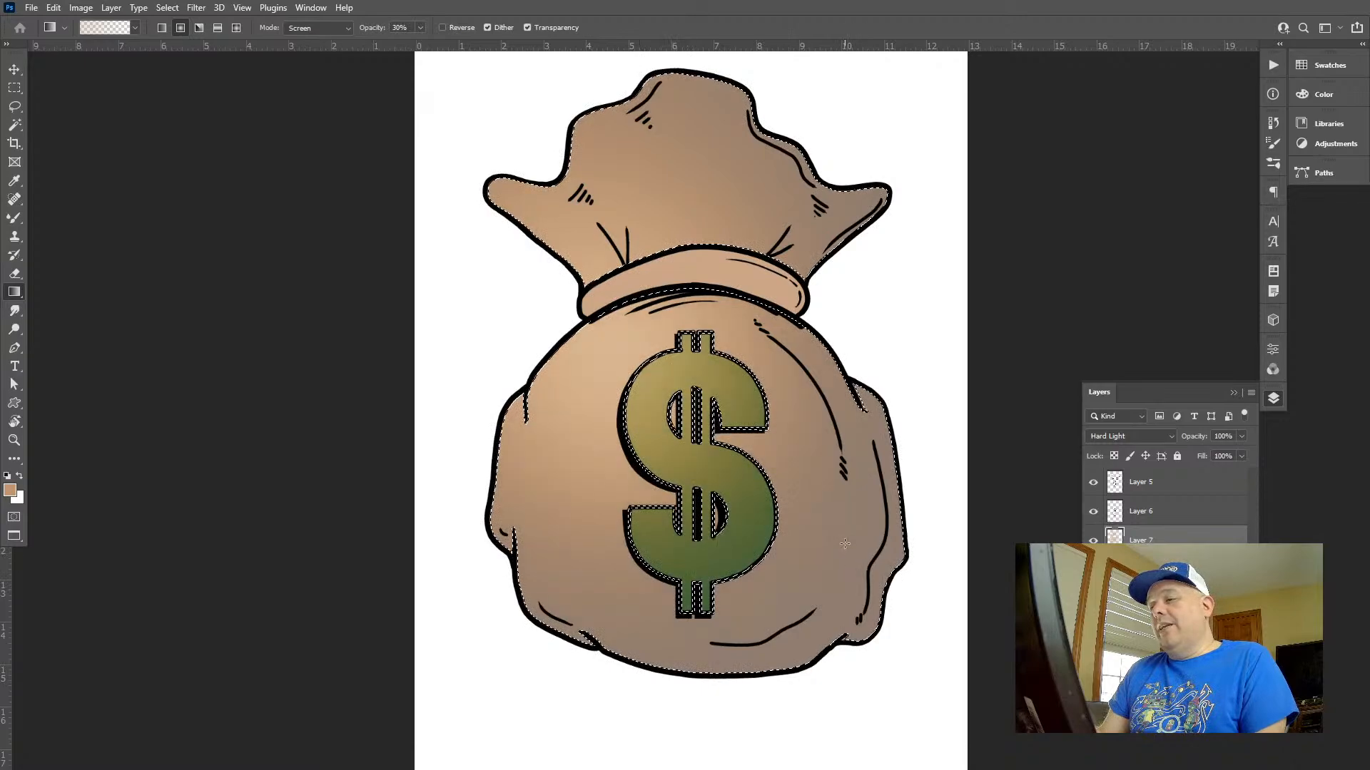
key("ctrl+z")
key("ctrl+d")
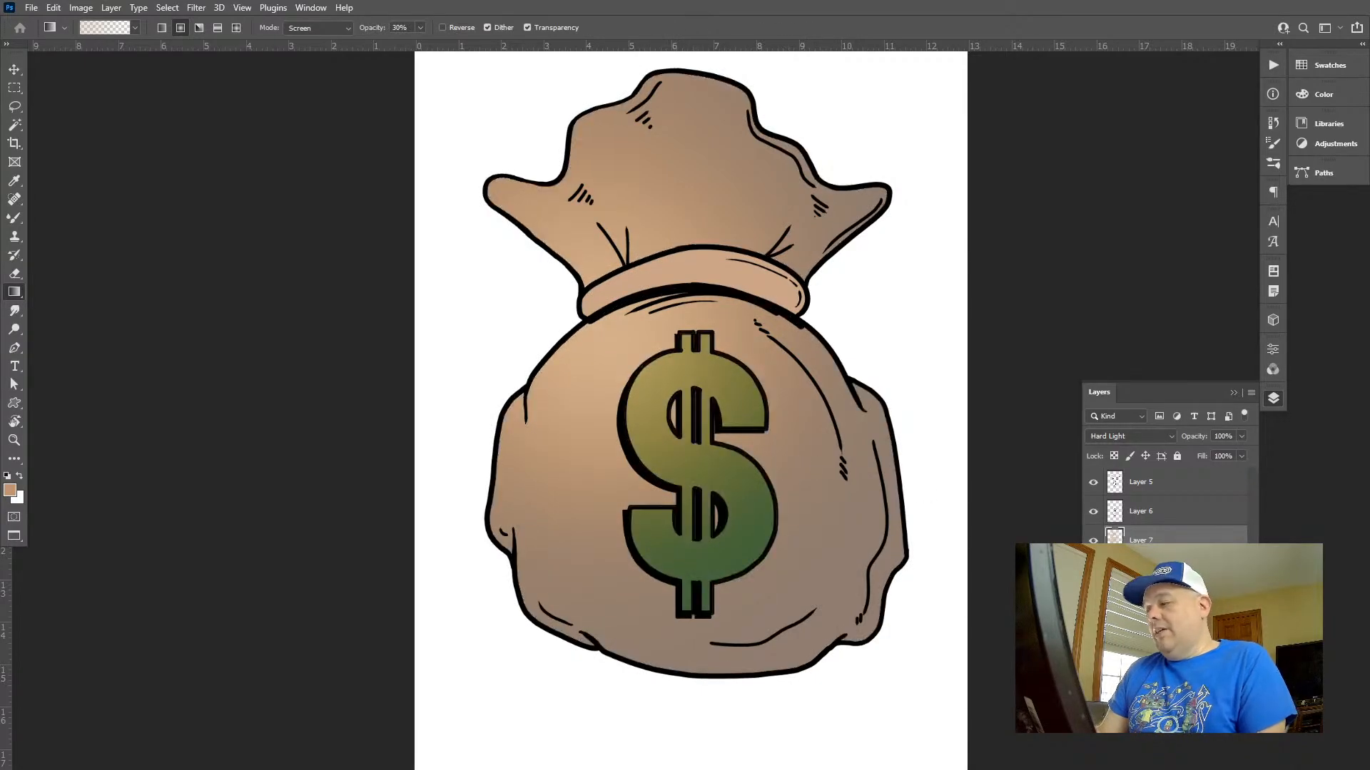
Switch to the regular Brush tool with the Soft Round 40 2 preset for painting highlights
key("z")
left_click_drag(559, 324, 592, 333)
mouse_move(682, 374)
left_mouse_down()
mouse_move(643, 512)
mouse_move(649, 555)
mouse_move(776, 314)
left_mouse_up()
key("b")
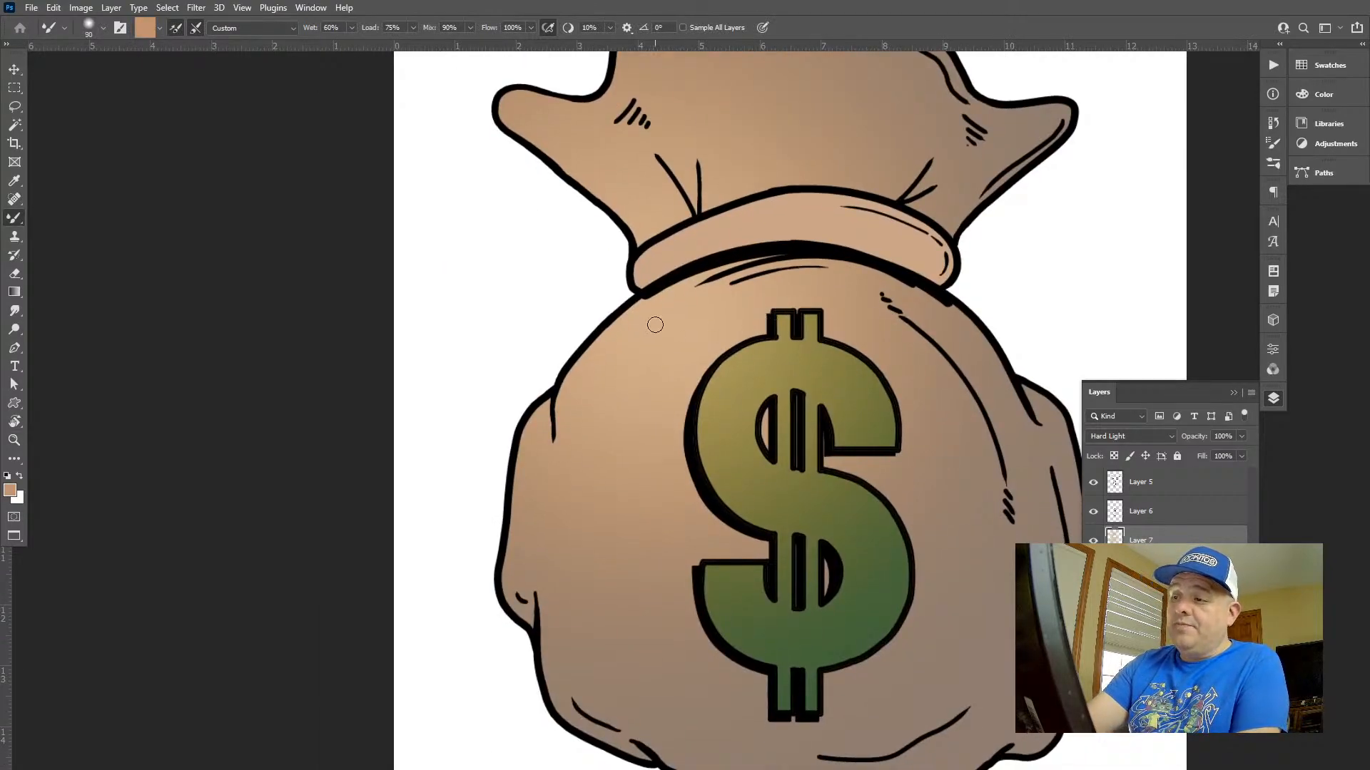
key("bracketright")
key("bracketright")
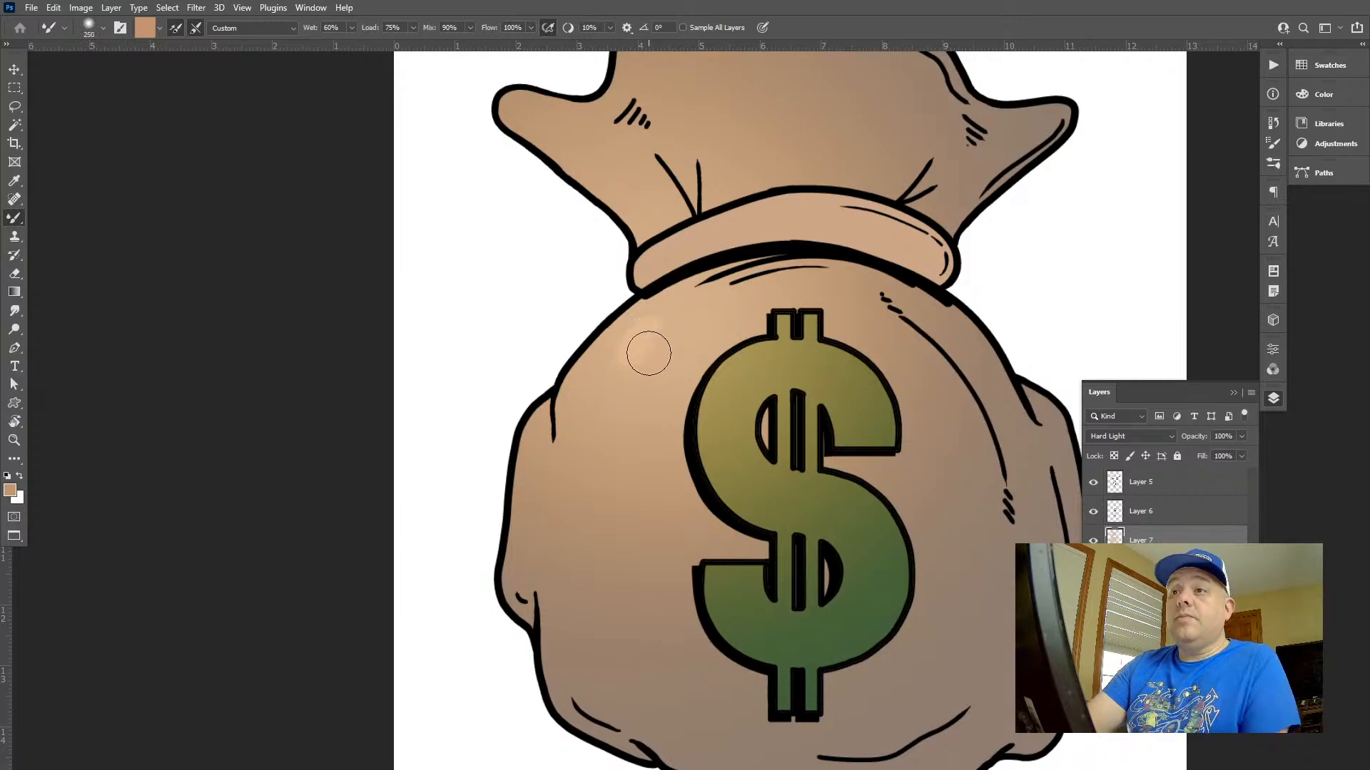
key("shift+b")
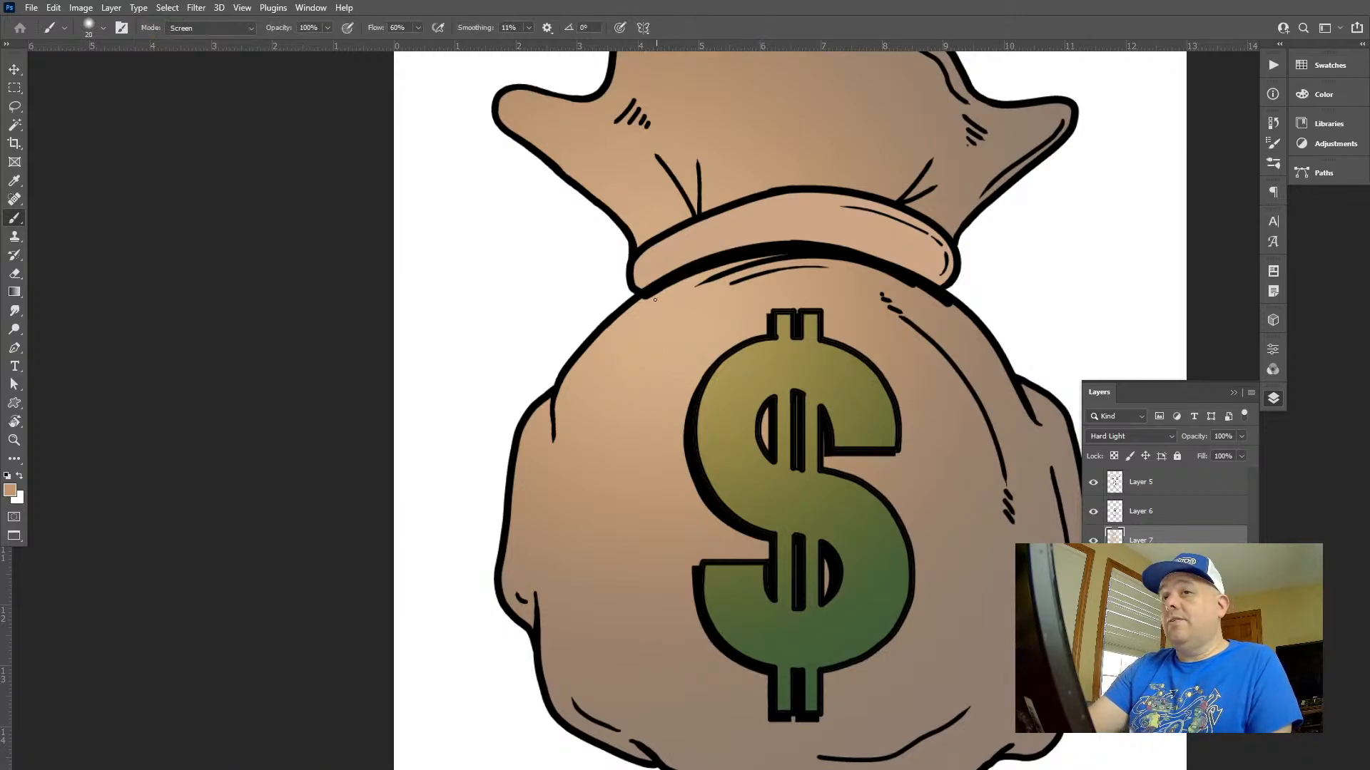
left_click(1277, 146)
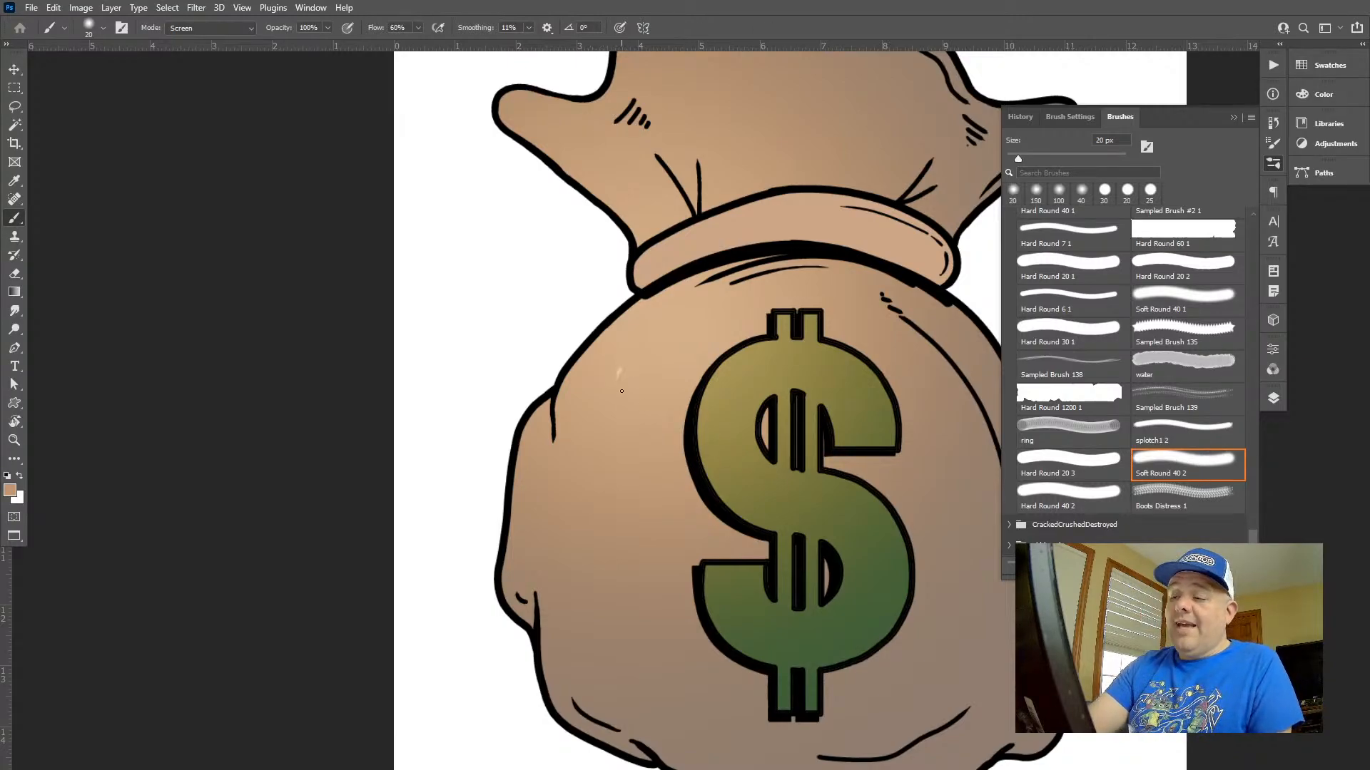
Try a soft highlight dab on the bag's upper left with an enlarged brush and undo it
key("f")
key("ctrl+z")
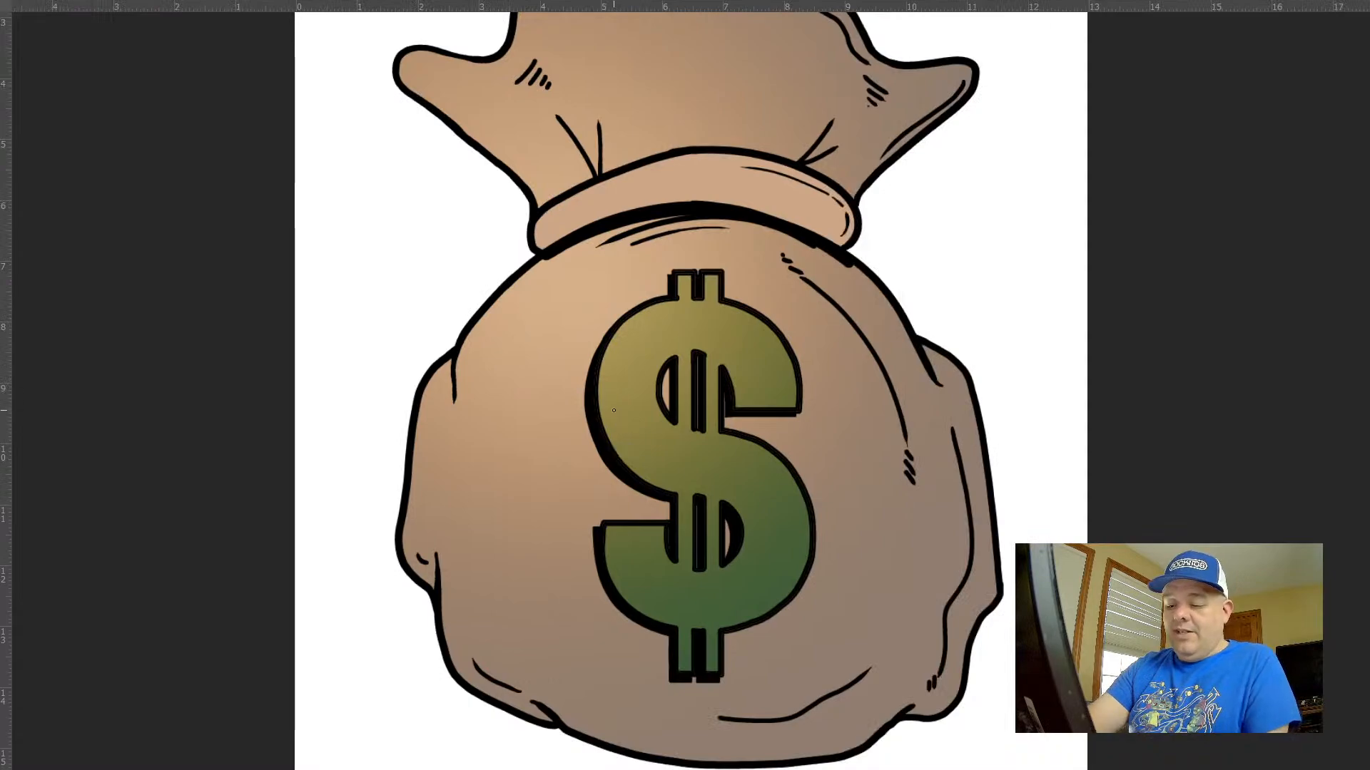
key("bracketright")
key("bracketright")
key("bracketright")
key("bracketright")
key("bracketright")
key("bracketright")
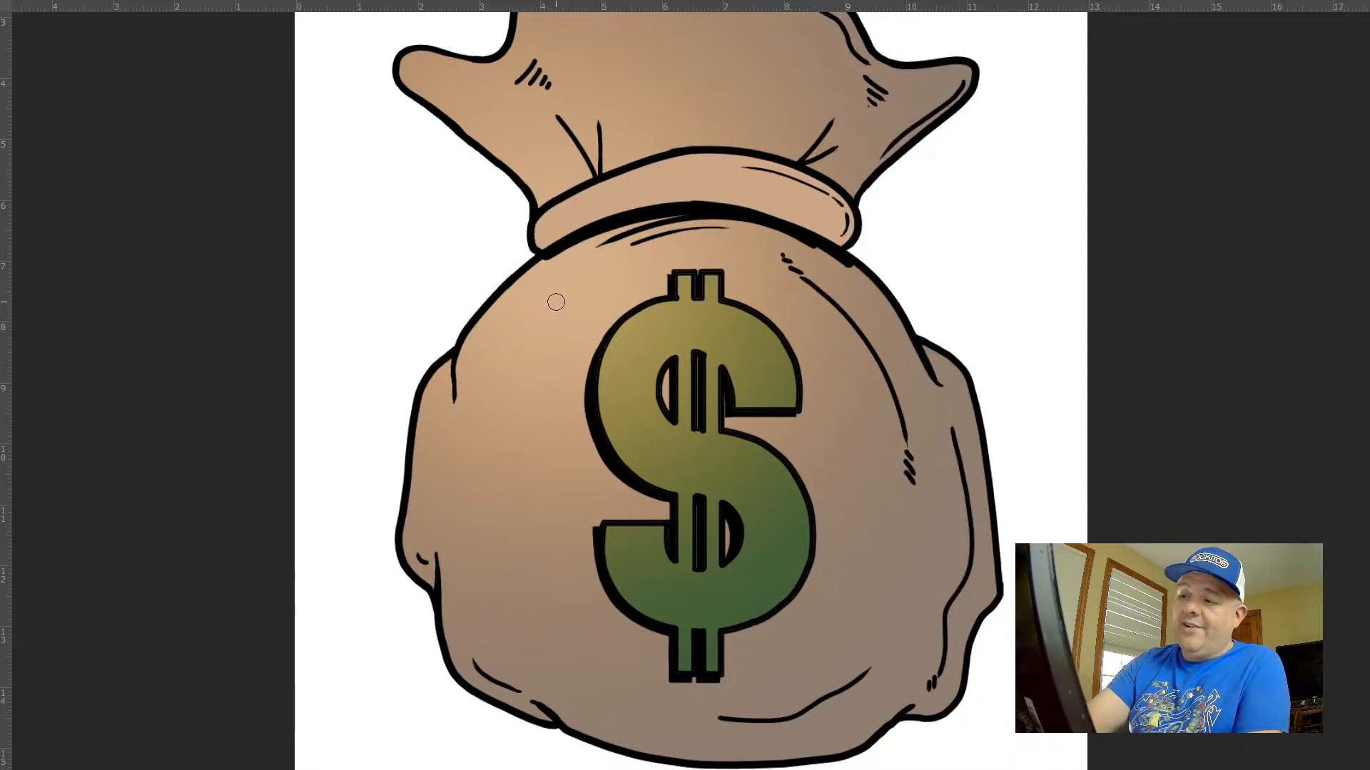
mouse_move(562, 299)
left_mouse_down()
mouse_move(529, 323)
mouse_move(569, 291)
left_mouse_up()
key("ctrl+z")
key("ctrl+z")
key("ctrl+z")
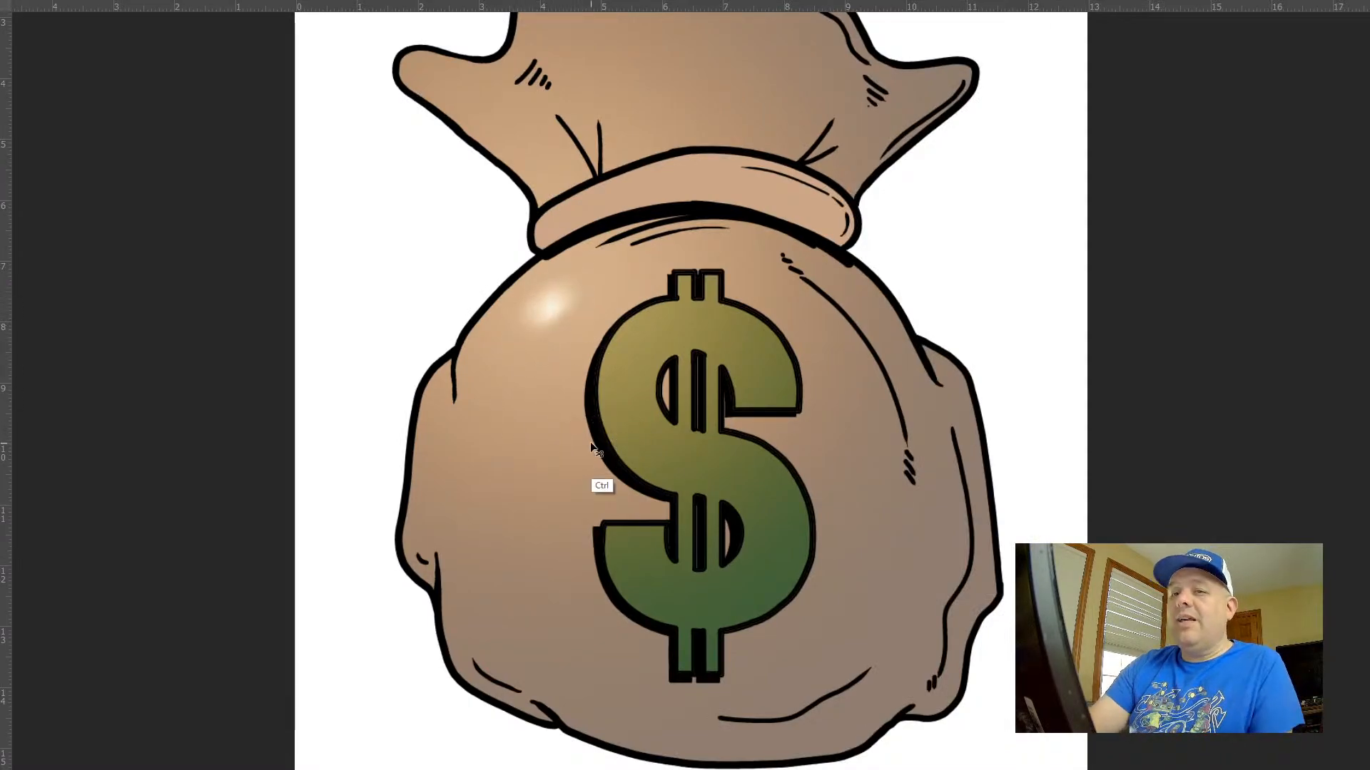
Change the foreground colour and paint a soft highlight stroke down the bag's upper left in Normal mode with a 300 px brush
key("f")
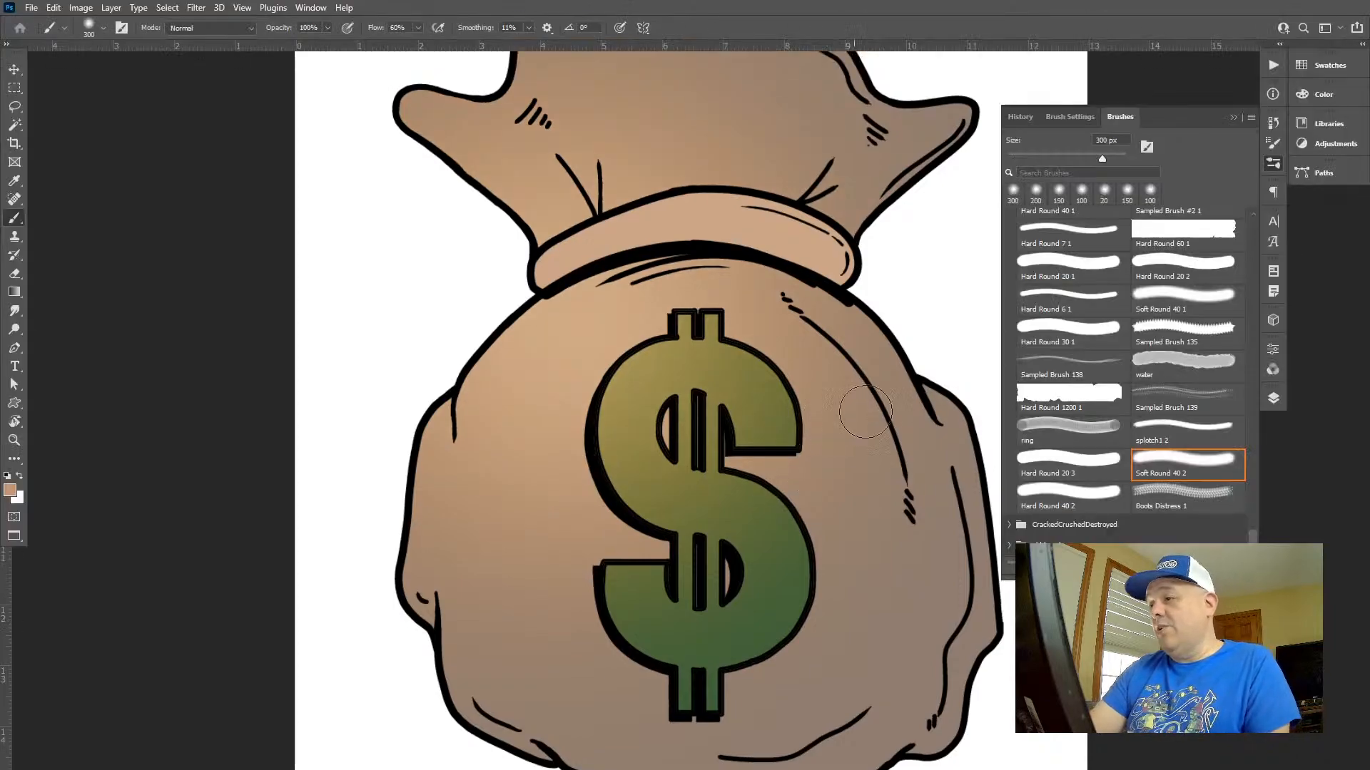
left_click(1328, 95)
left_click_drag(1214, 144, 1166, 112)
key("Tab")
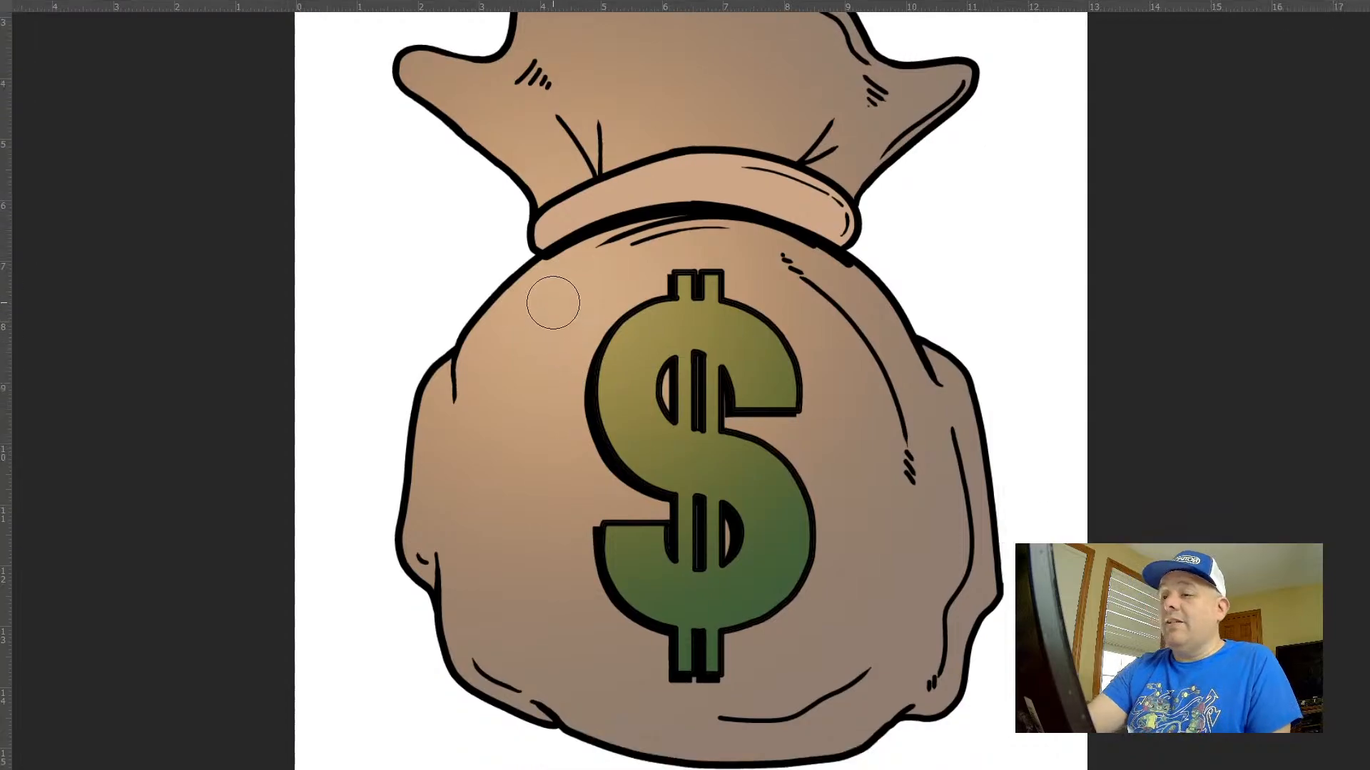
left_click(538, 320)
key("ctrl+z")
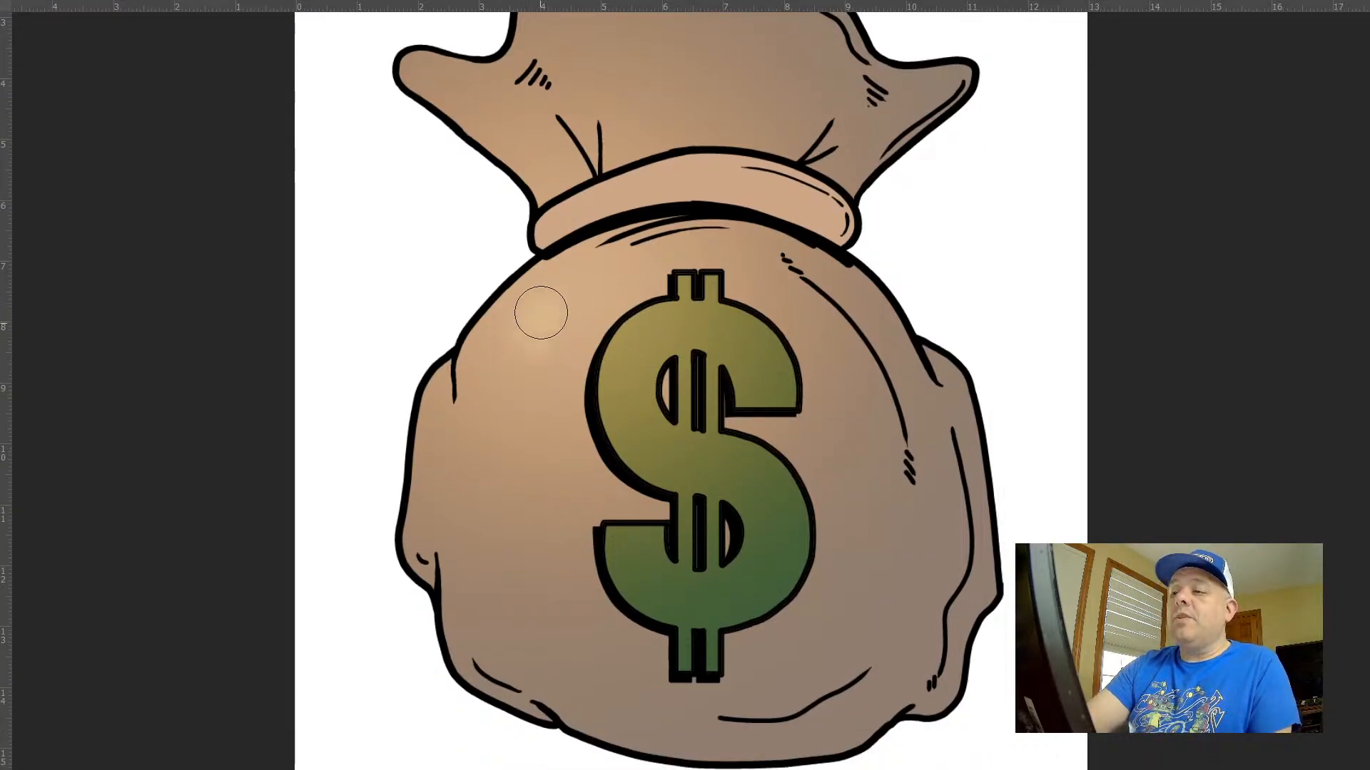
mouse_move(542, 311)
left_mouse_down()
mouse_move(530, 361)
mouse_move(536, 334)
left_mouse_up()
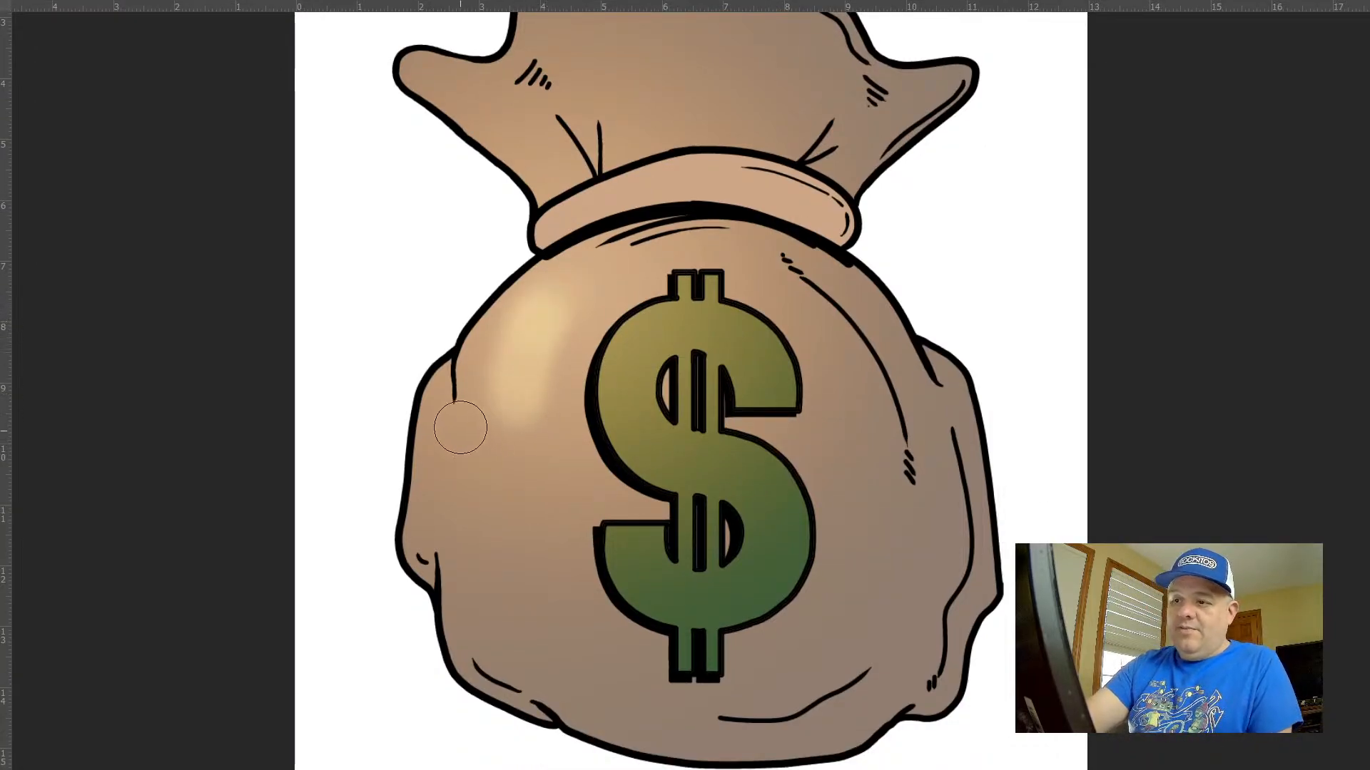
Paint a soft highlight down the bulging fold on the bag's left edge
key("bracketleft")
key("bracketleft")
key("bracketleft")
key("bracketleft")
key("bracketleft")
key("bracketleft")
key("bracketright")
key("bracketright")
key("bracketright")
left_click_drag(440, 388, 426, 496)
key("bracketright")
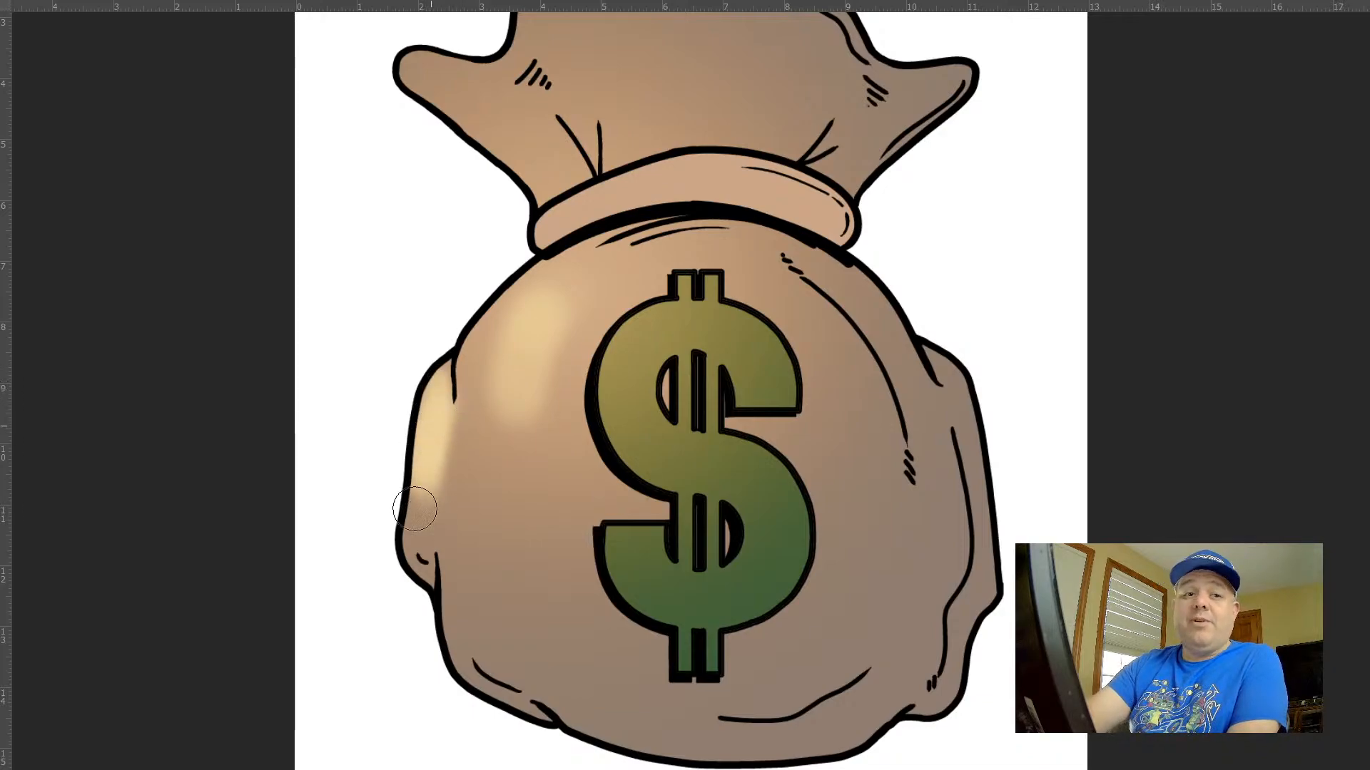
Broaden the highlight with a larger soft brush over the bag's left side, below the neck band and onto the dollar sign's upper left
key("bracketright")
key("bracketright")
key("bracketright")
left_click_drag(515, 349, 508, 448)
key("bracketright")
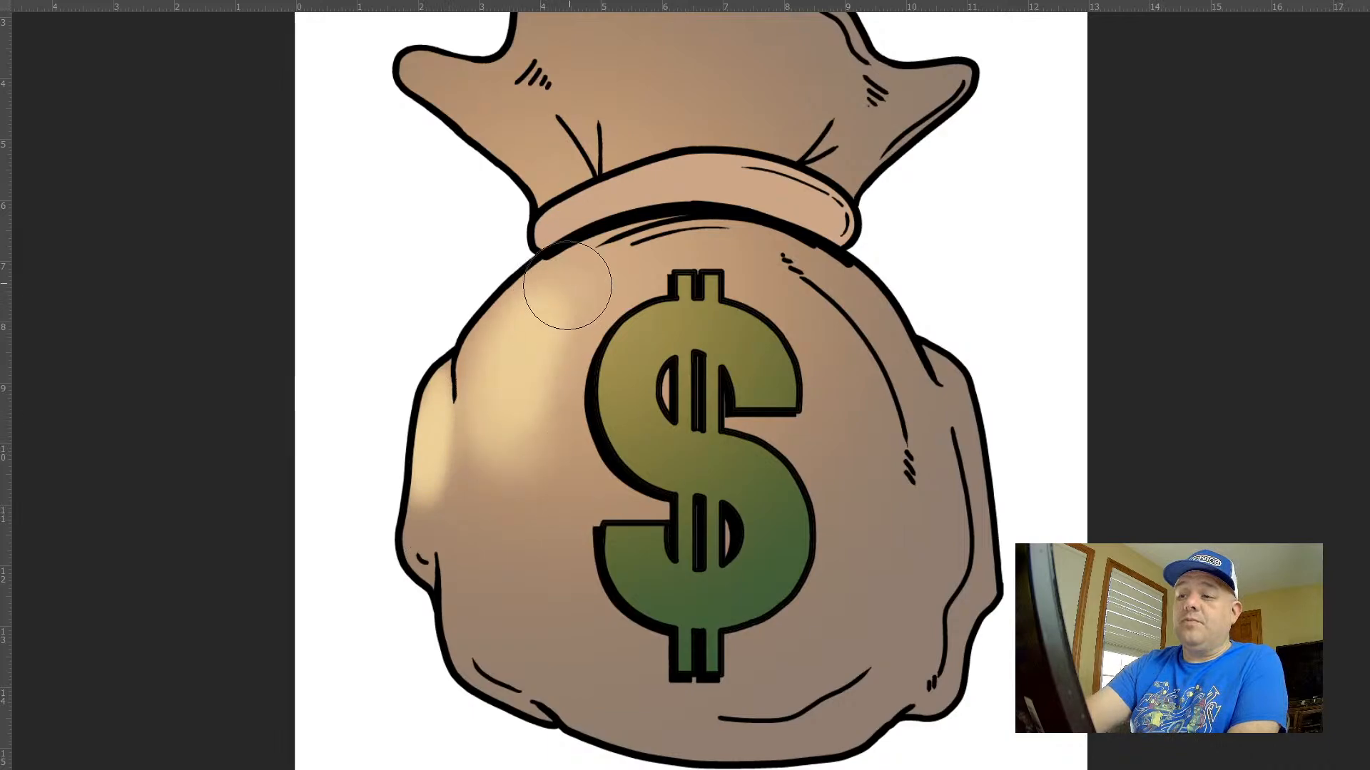
key("bracketright")
left_click_drag(569, 287, 523, 532)
left_click_drag(529, 361, 512, 552)
left_click_drag(547, 334, 675, 248)
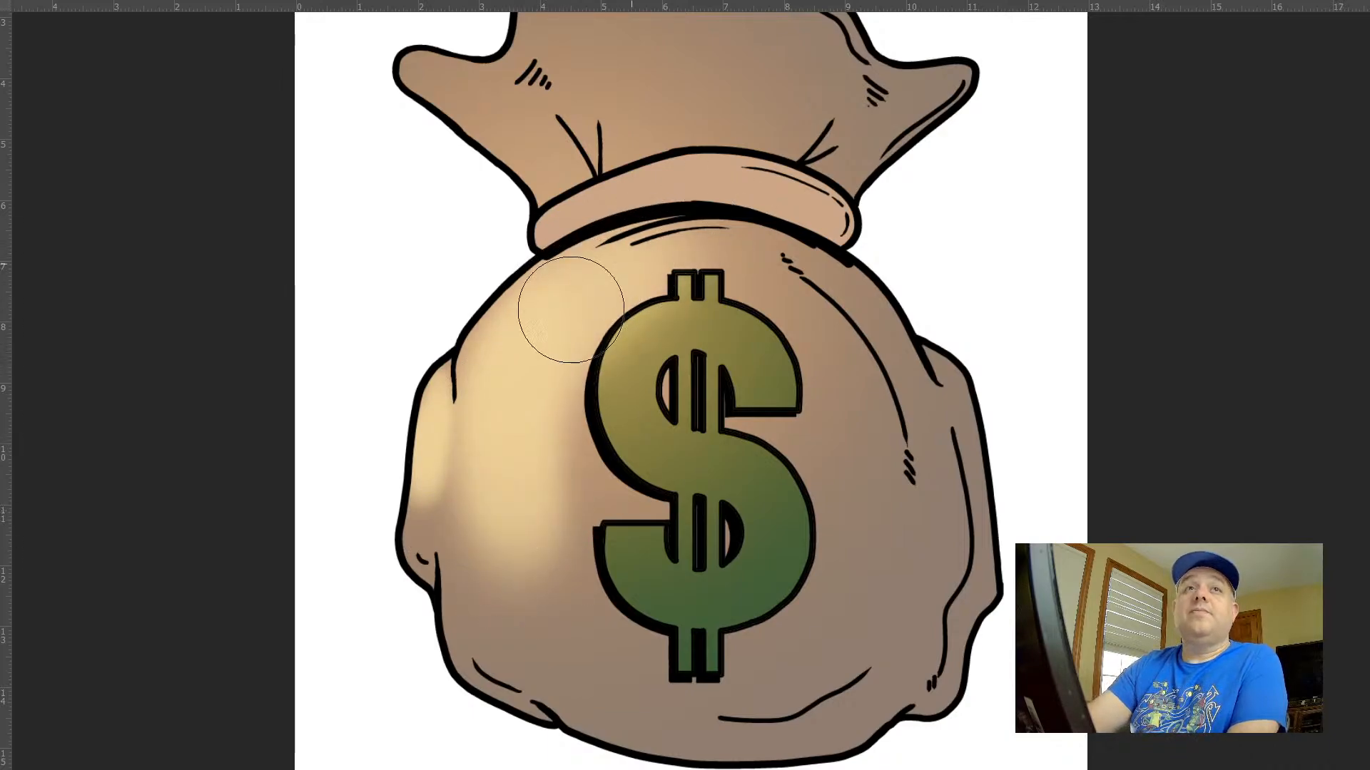
left_click_drag(571, 309, 528, 403)
mouse_move(560, 335)
left_mouse_down()
mouse_move(568, 371)
mouse_move(509, 525)
mouse_move(515, 556)
mouse_move(537, 540)
mouse_move(535, 495)
mouse_move(543, 545)
mouse_move(523, 494)
mouse_move(528, 596)
mouse_move(523, 542)
mouse_move(539, 601)
mouse_move(523, 556)
mouse_move(537, 578)
mouse_move(532, 453)
mouse_move(578, 342)
mouse_move(585, 383)
mouse_move(574, 358)
mouse_move(535, 518)
mouse_move(592, 309)
mouse_move(615, 376)
left_mouse_up()
left_click_drag(601, 556, 625, 576)
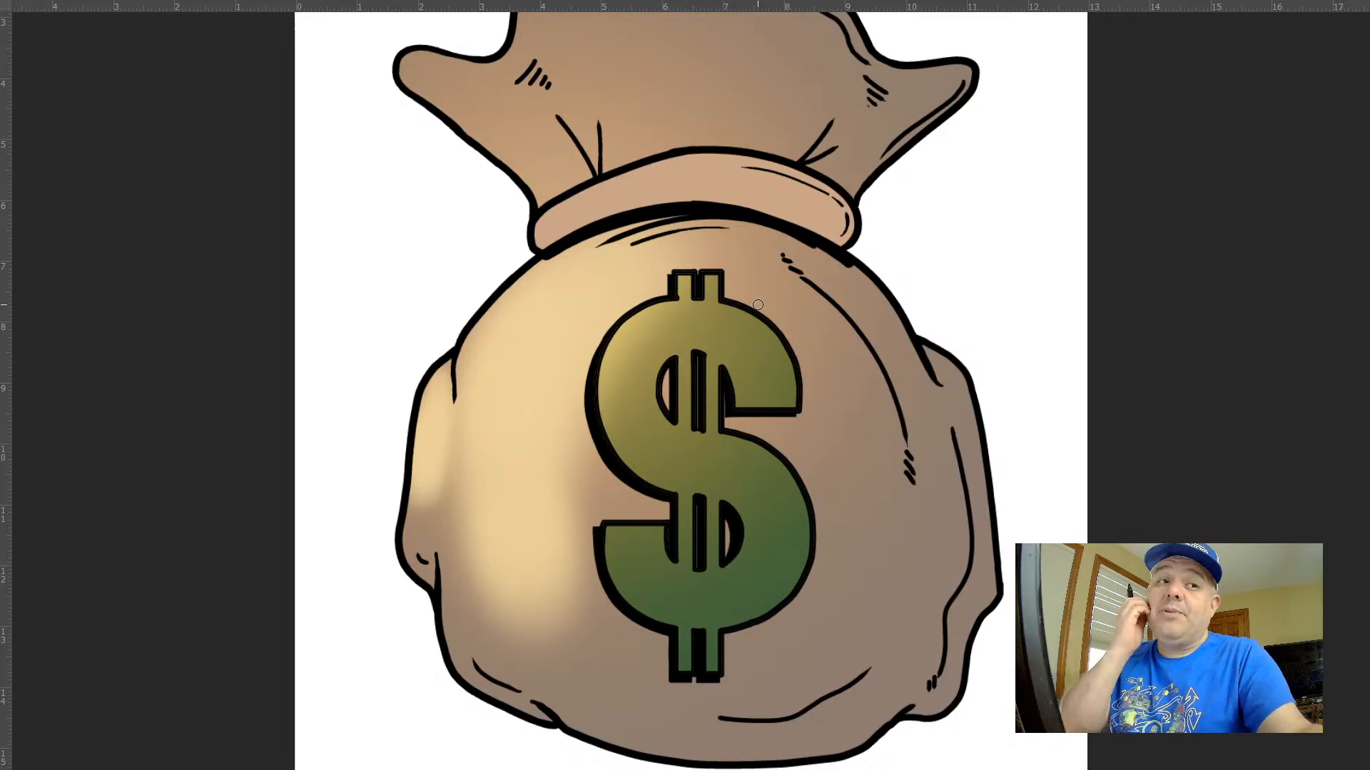
key("alt+Tab")
key("alt+Tab")
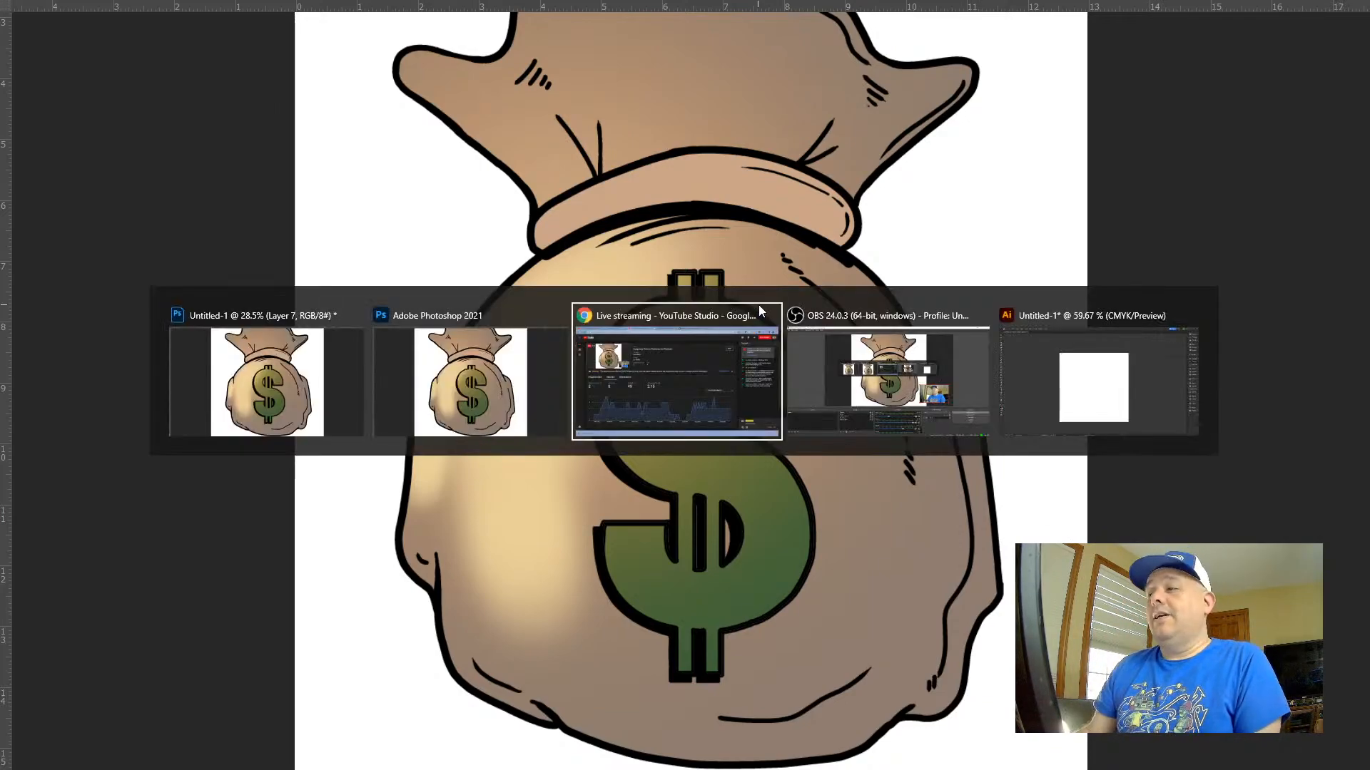
key("alt+Tab")
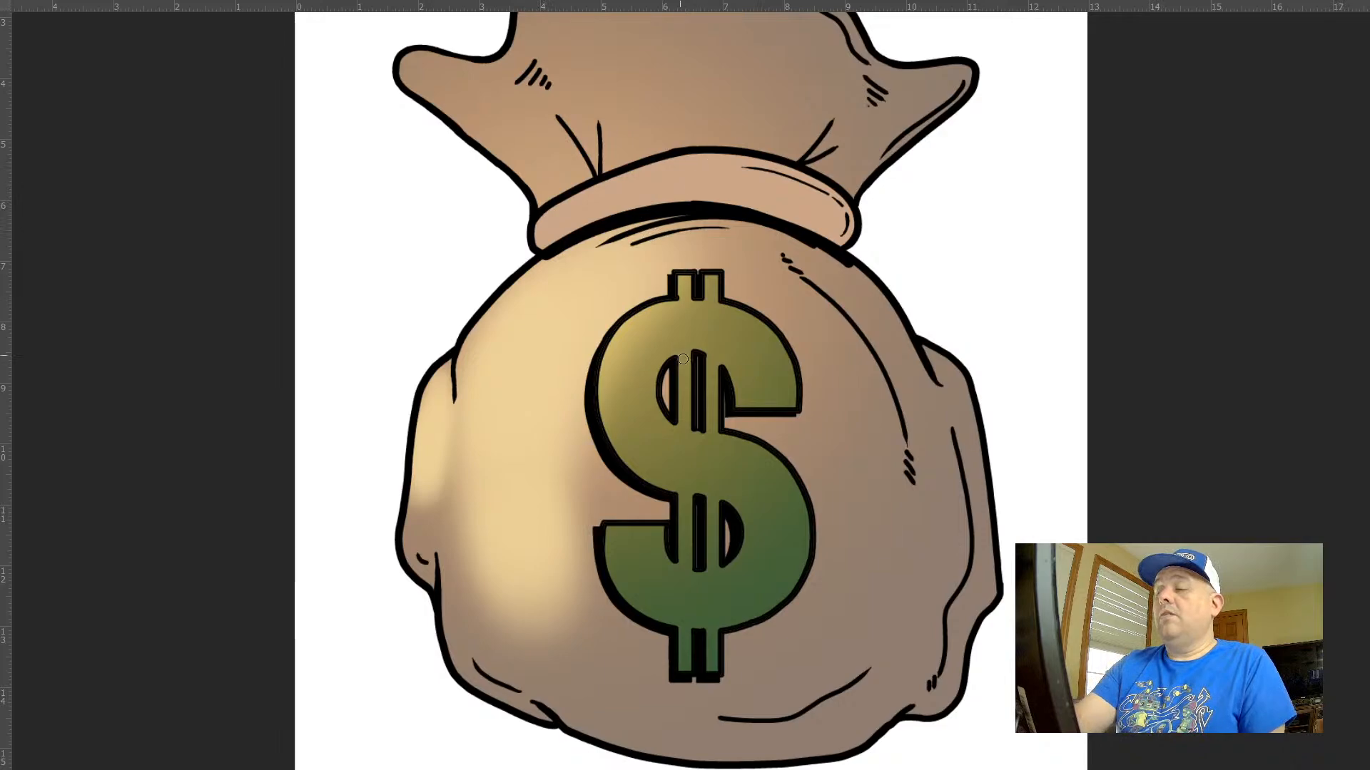
left_click_drag(699, 383, 557, 286)
left_click_drag(726, 431, 764, 453)
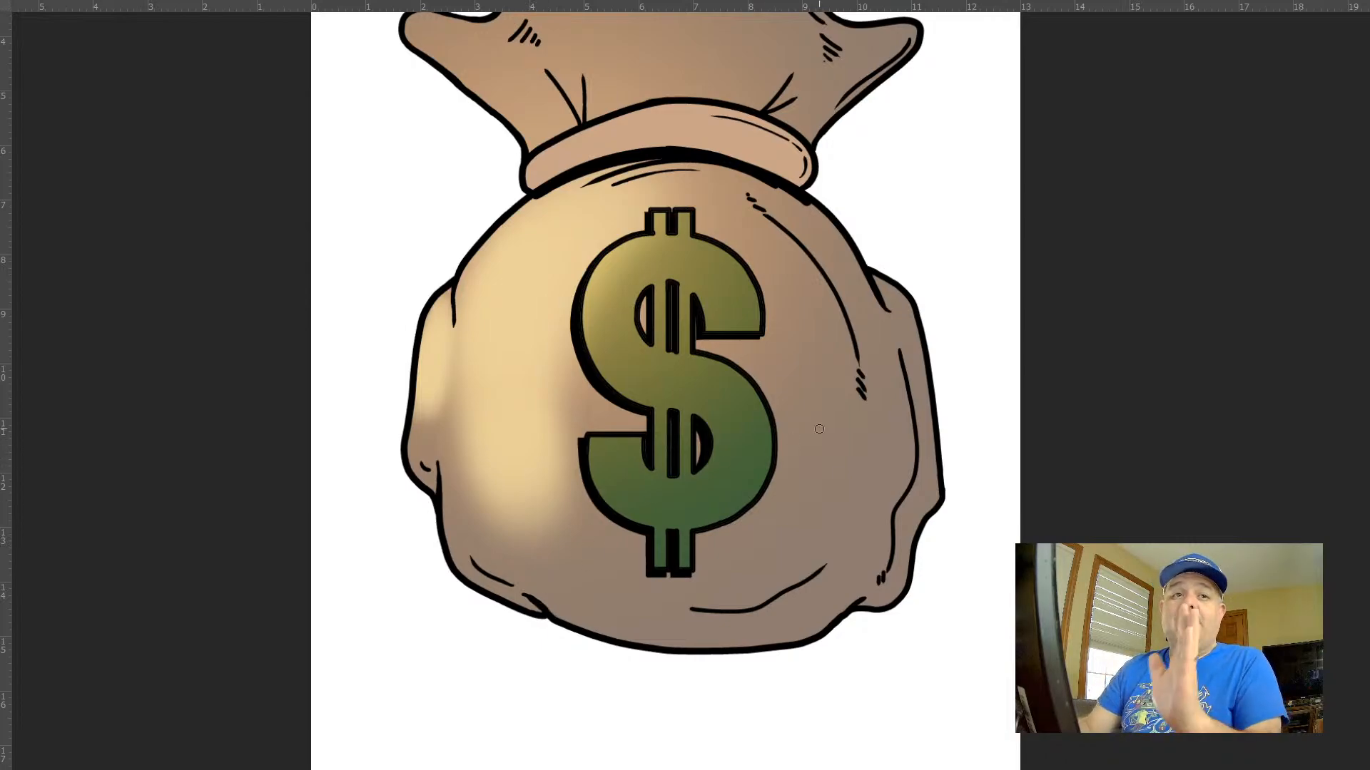
left_click_drag(550, 229, 545, 305)
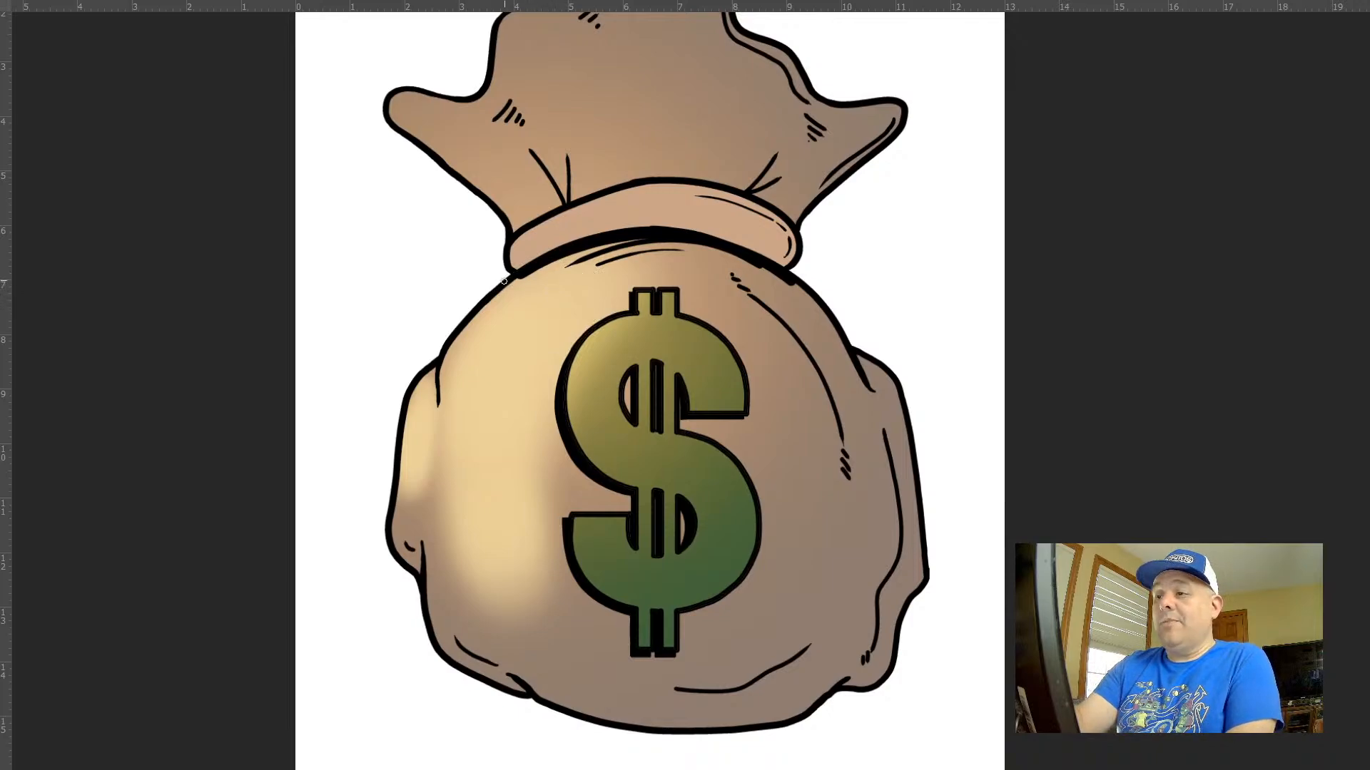
left_click_drag(597, 246, 709, 246)
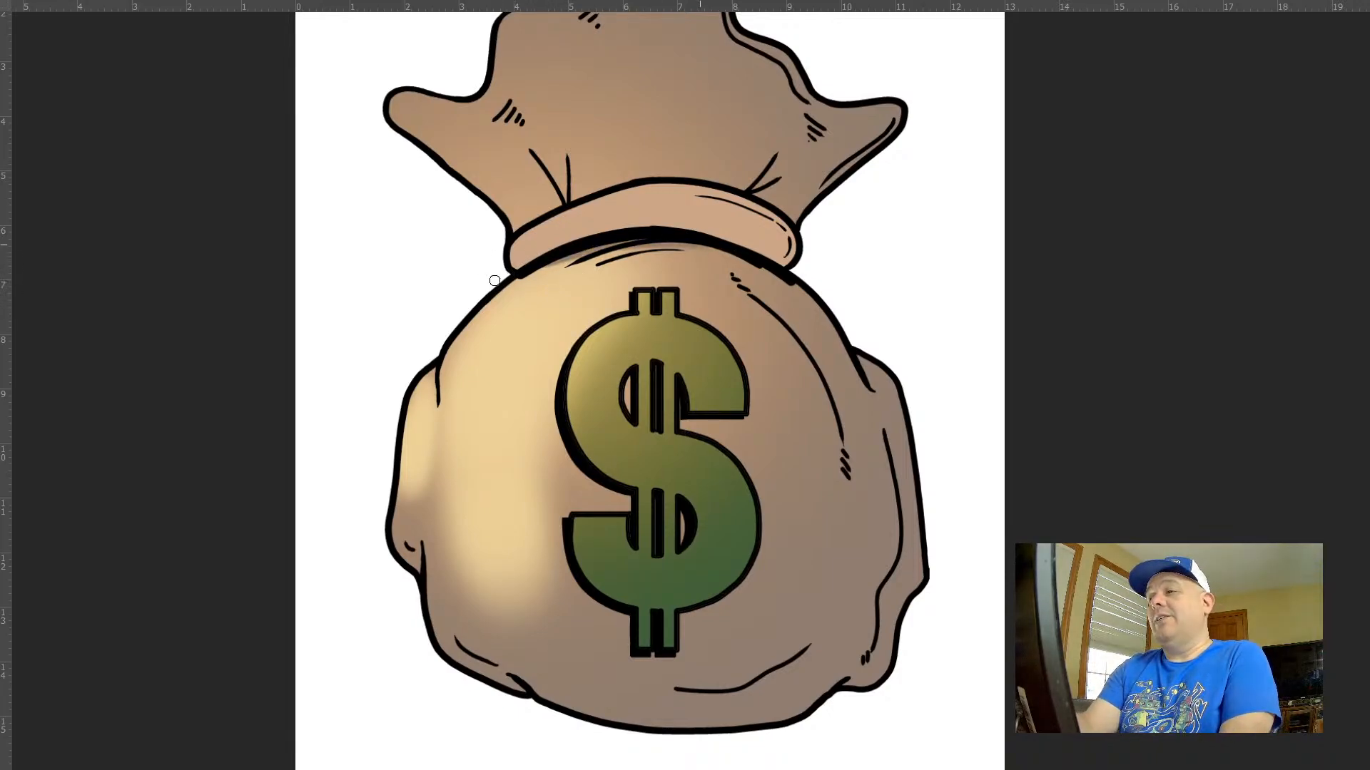
Touch up the soft shading and highlight on the bag's upper left shoulder just below the neck band
left_click_drag(547, 265, 494, 291)
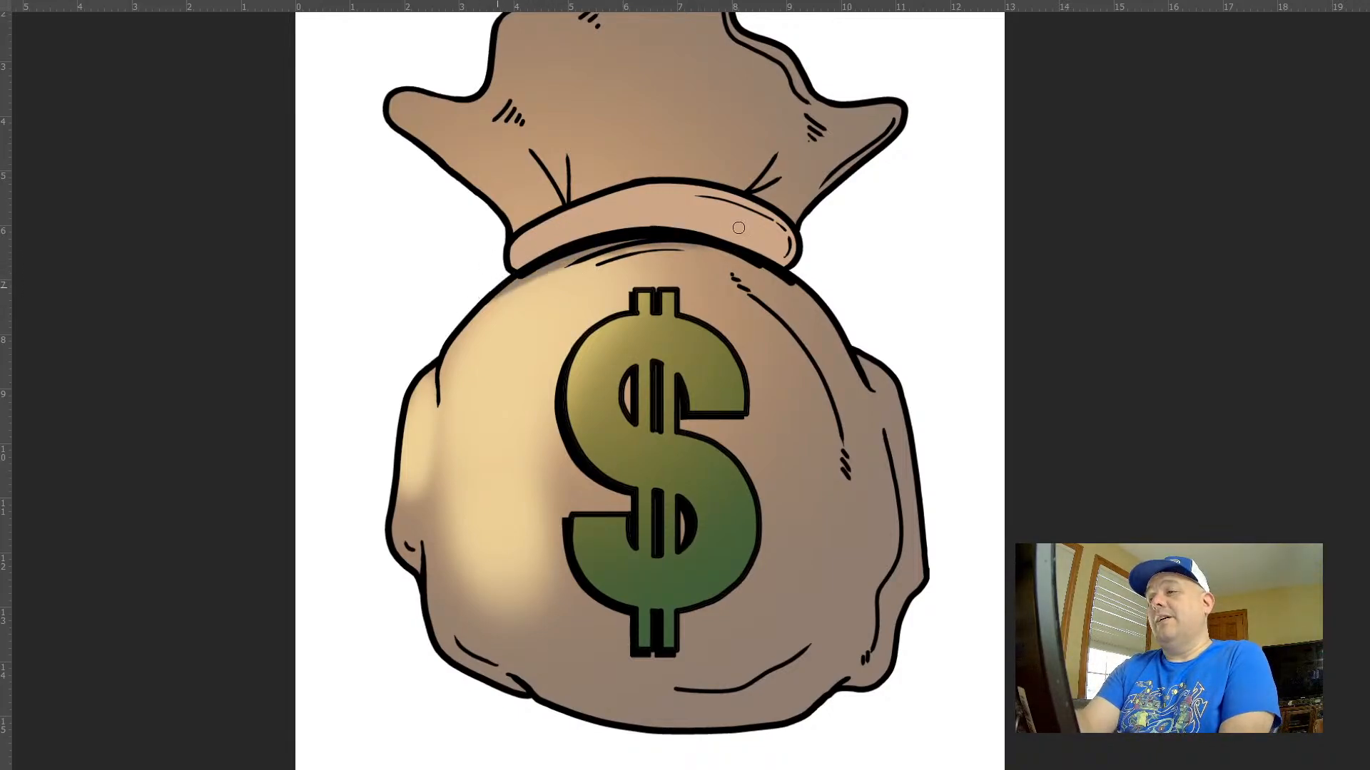
left_click(500, 308)
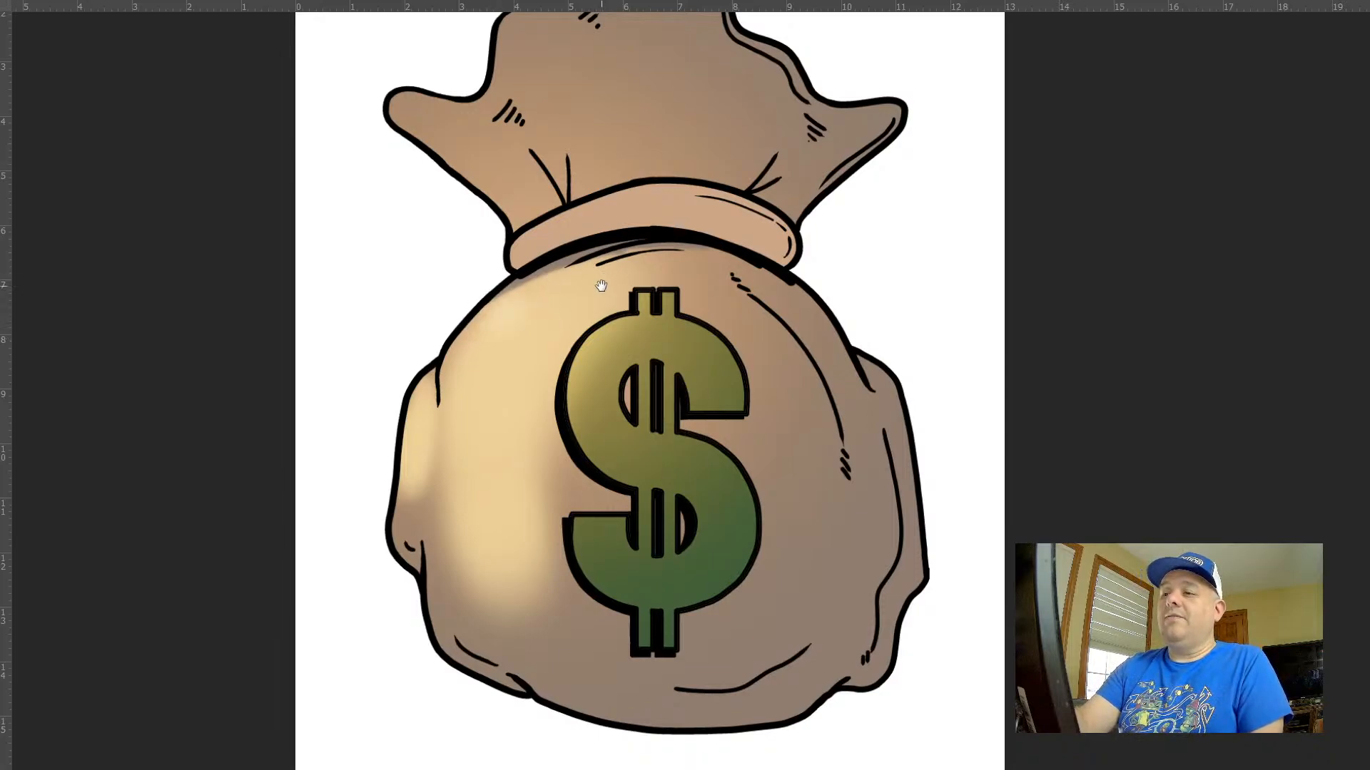
Paint soft highlights with a smaller brush down the left fold of the ruffled top and along its left tip
left_click_drag(601, 285, 580, 410)
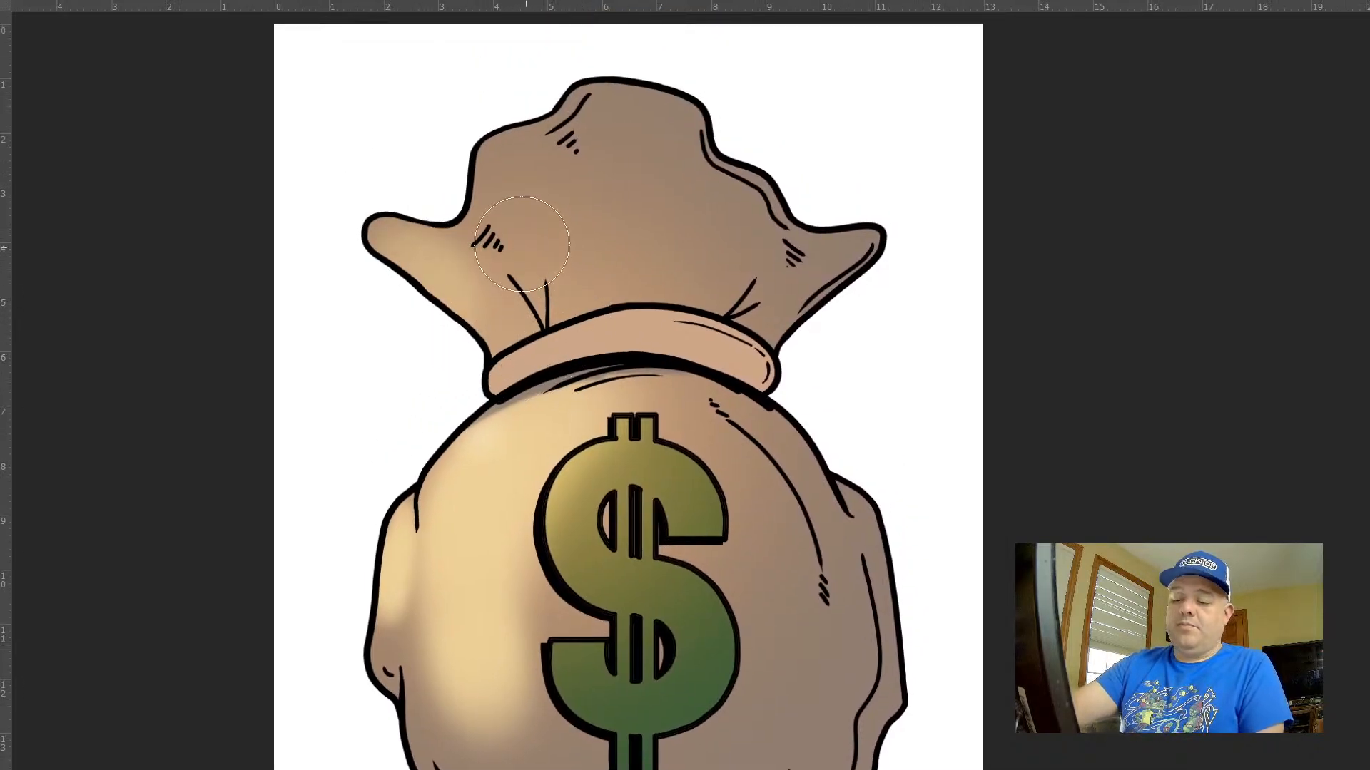
key("bracketleft")
key("bracketleft")
key("bracketleft")
mouse_move(491, 157)
left_mouse_down()
mouse_move(527, 275)
mouse_move(485, 176)
mouse_move(529, 92)
left_mouse_up()
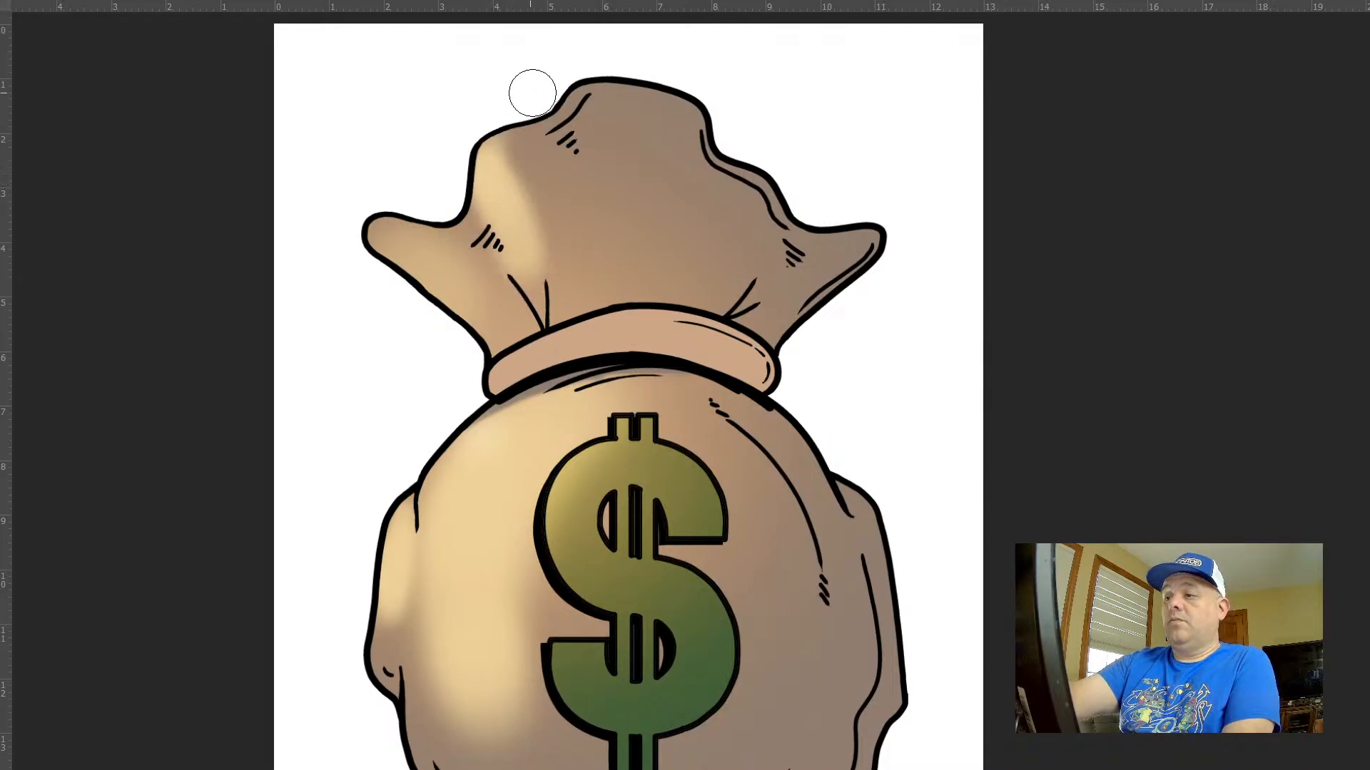
left_click_drag(540, 307, 466, 173)
key("bracketright")
mouse_move(503, 340)
left_mouse_down()
mouse_move(370, 206)
mouse_move(381, 229)
left_mouse_up()
Paint a broad soft highlight down the centre fold of the ruffled top with an enlarged brush
key("bracketright")
key("bracketright")
key("bracketright")
mouse_move(584, 106)
left_mouse_down()
mouse_move(603, 167)
mouse_move(590, 139)
mouse_move(602, 104)
mouse_move(637, 257)
left_mouse_up()
Add narrow highlights beside the left crease lines above the neck band and on the ruffle's left tip with a smaller brush
key("bracketleft")
key("bracketleft")
key("bracketleft")
key("bracketleft")
key("bracketleft")
left_click_drag(540, 305, 537, 227)
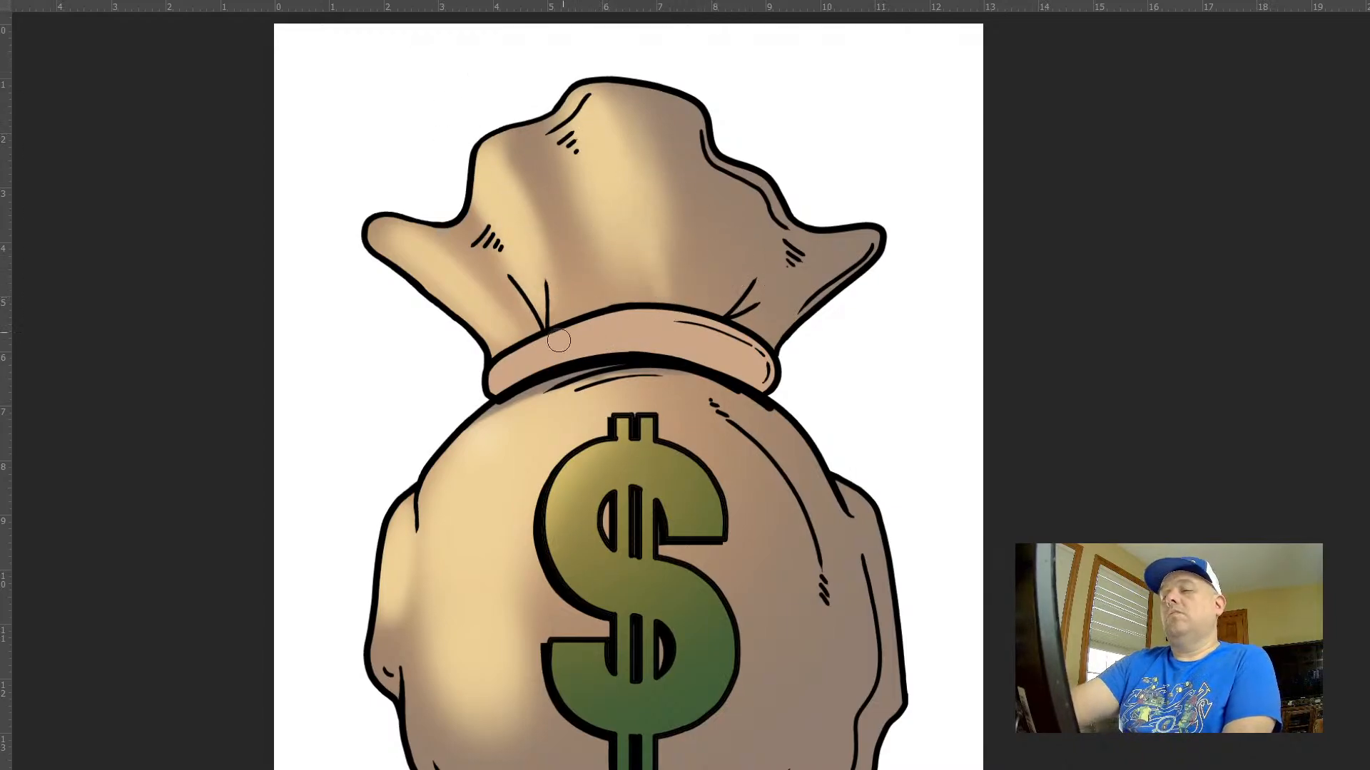
left_click_drag(384, 232, 397, 248)
Paint a small soft highlight along the right crease lines of the ruffled top, just above the neck band
key("bracketright")
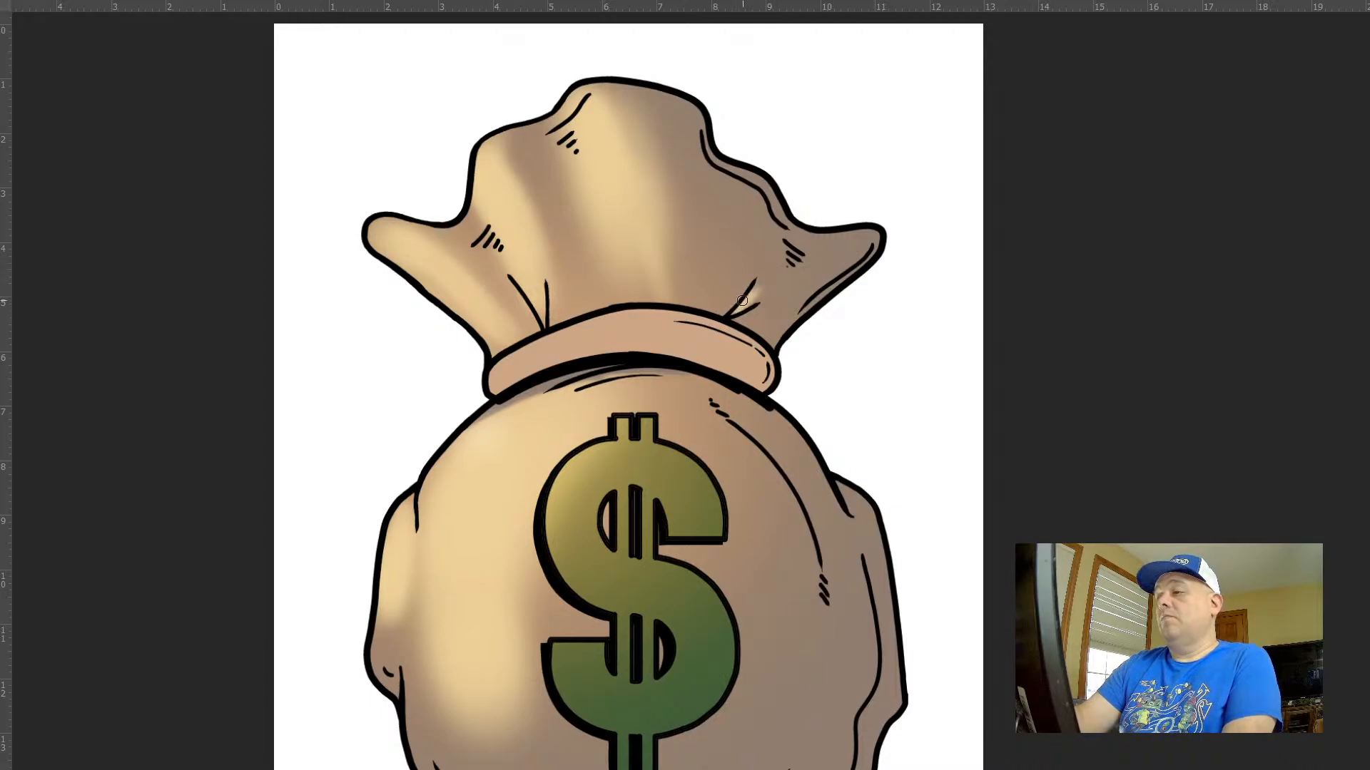
left_click_drag(752, 298, 783, 246)
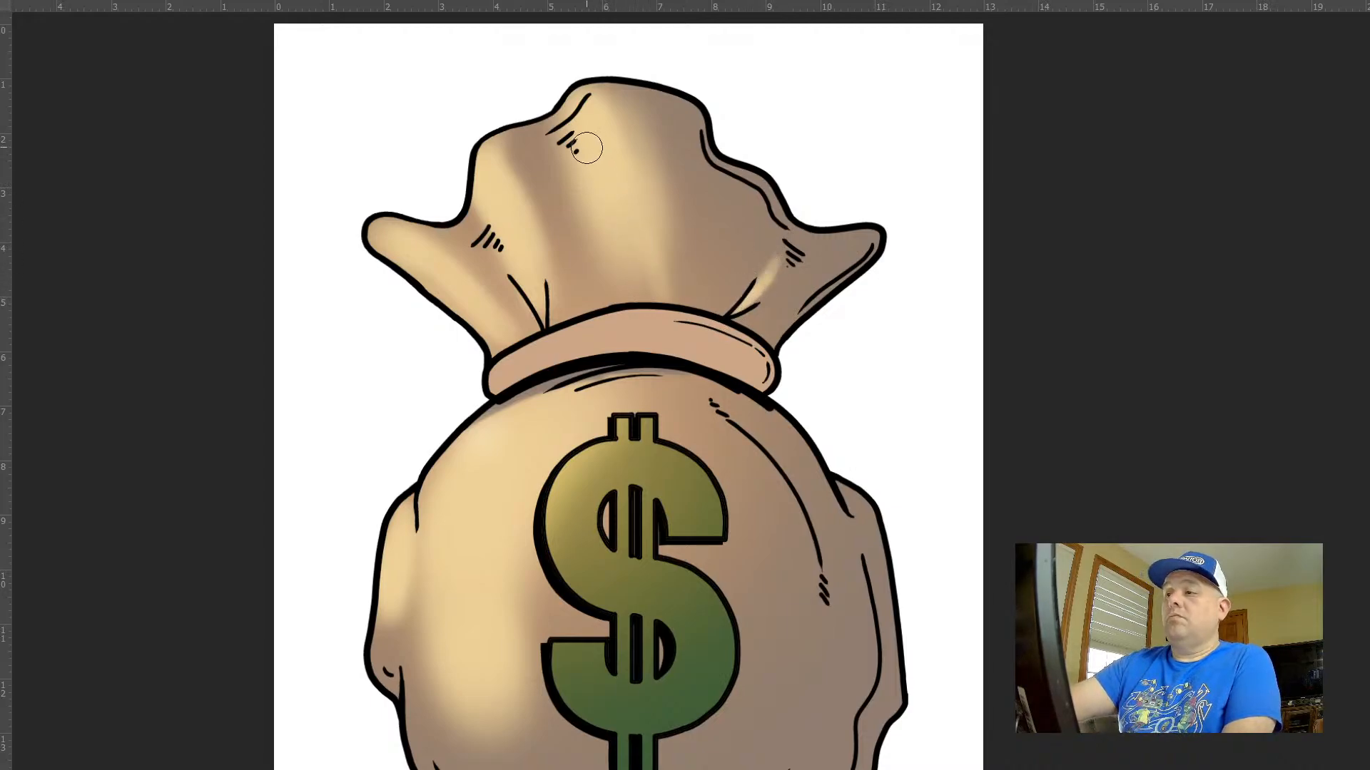
key("bracketright")
key("bracketright")
key("bracketright")
key("bracketright")
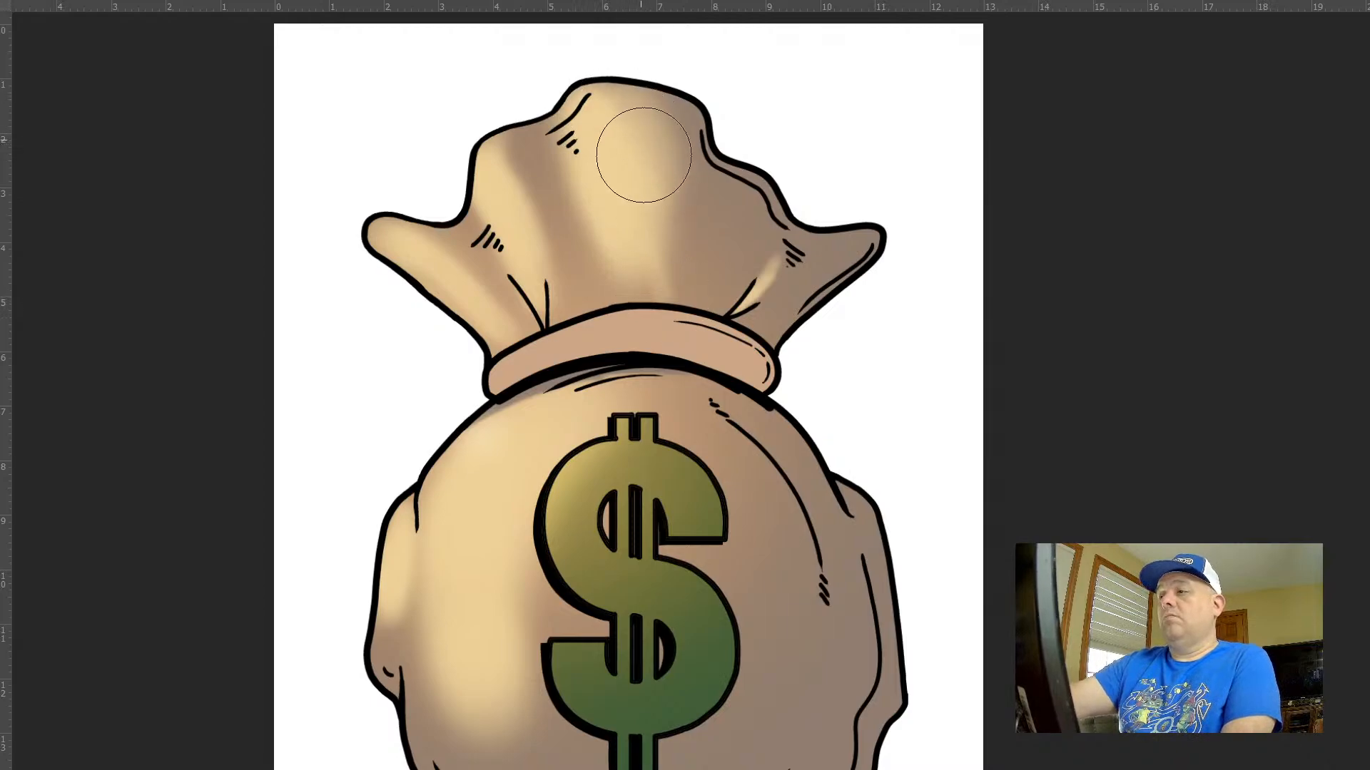
key("bracketleft")
key("bracketleft")
key("bracketleft")
key("bracketleft")
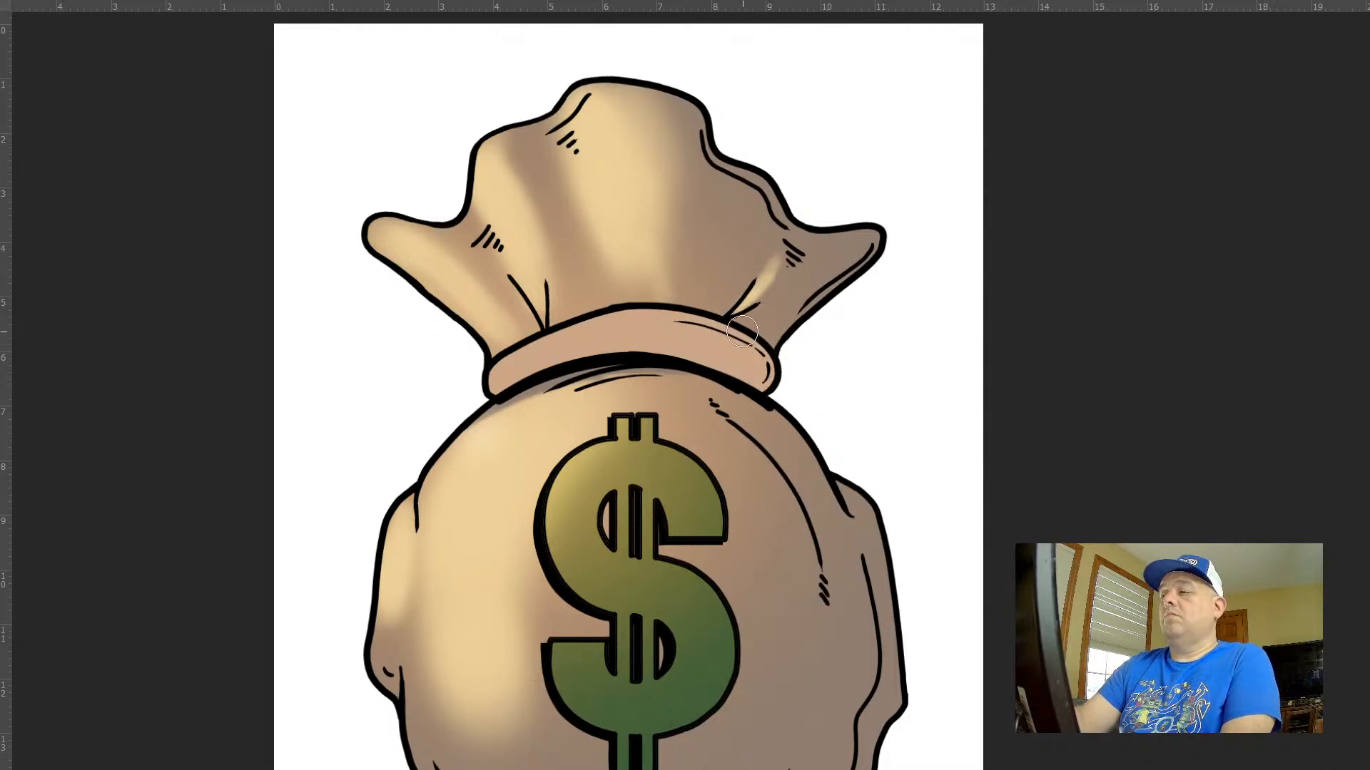
mouse_move(741, 330)
left_mouse_down()
mouse_move(812, 270)
mouse_move(747, 325)
mouse_move(763, 273)
left_mouse_up()
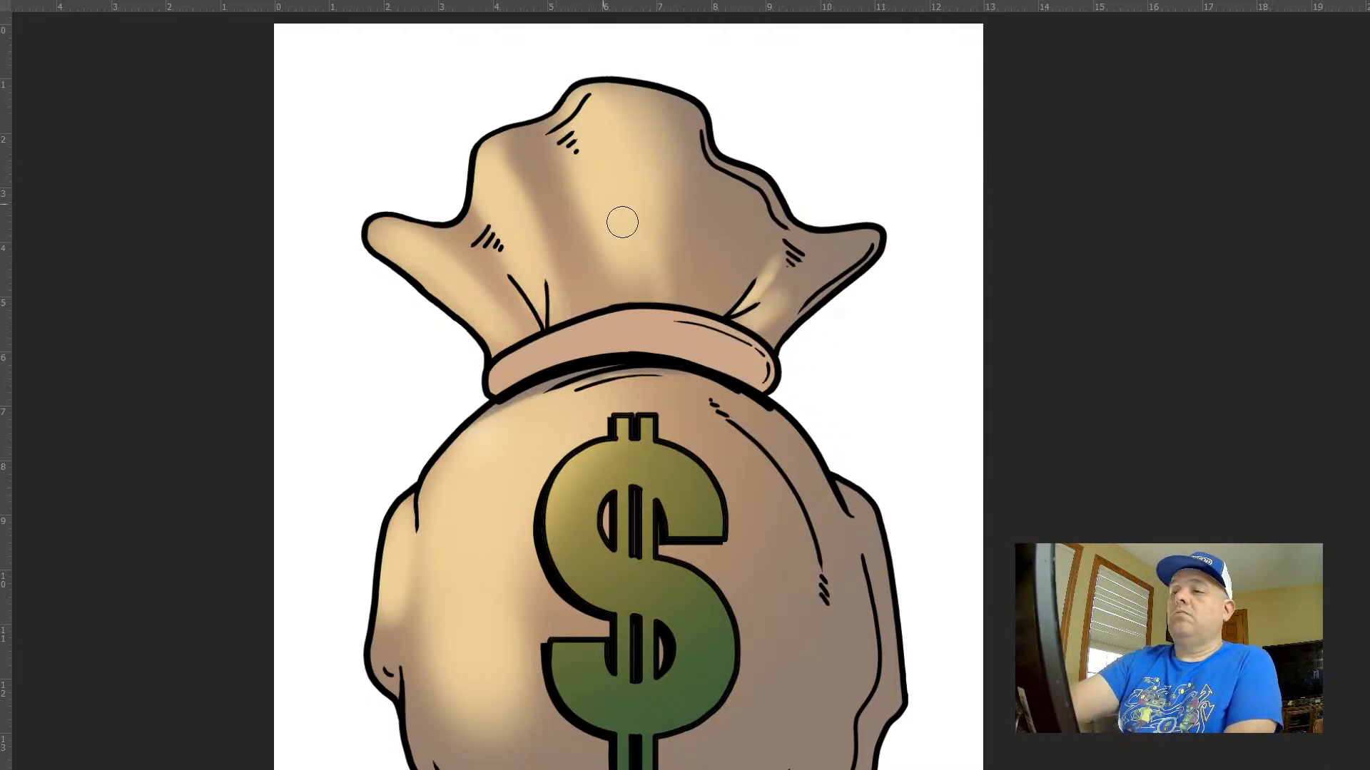
Extend the highlight with an enlarged soft brush over the dollar sign's left side and the bag's lower left
left_click_drag(793, 463, 733, 406)
left_click_drag(859, 465, 764, 390)
left_click_drag(764, 390, 737, 374)
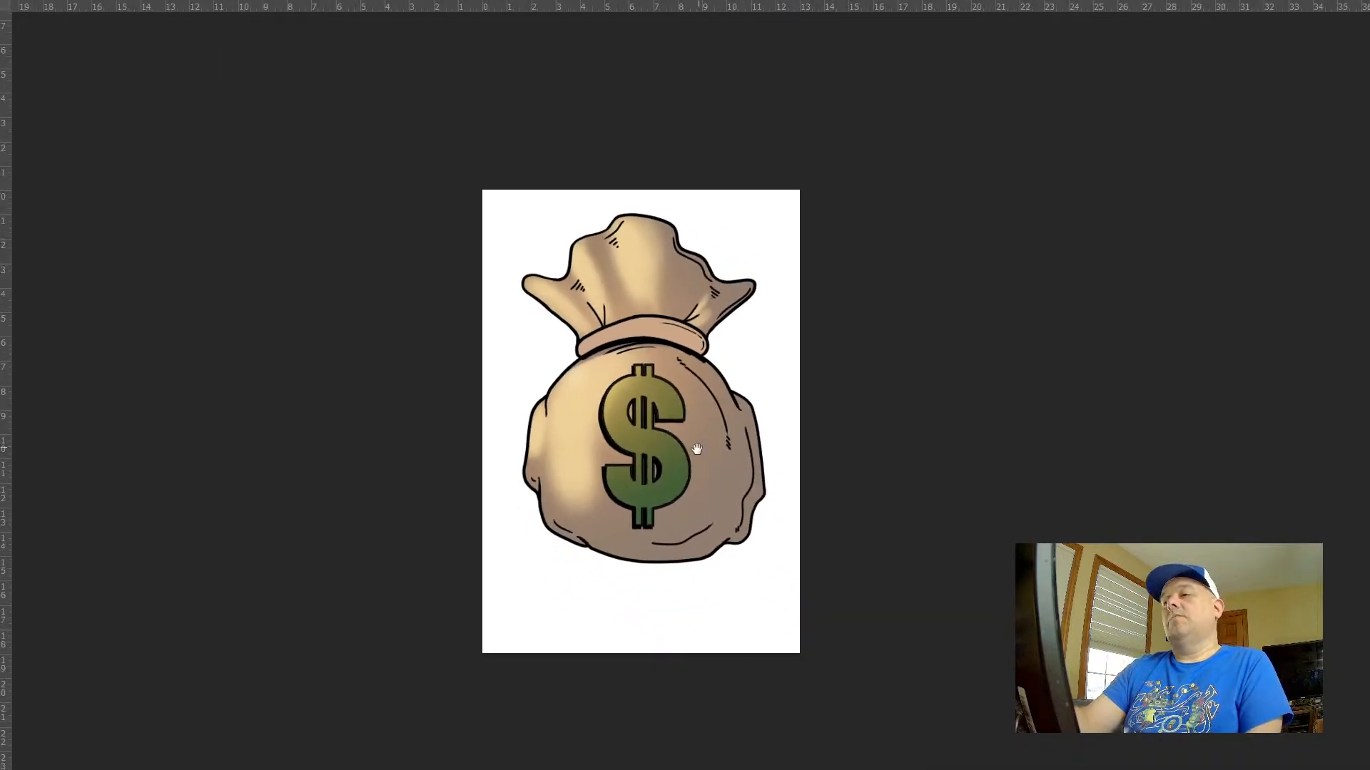
mouse_move(650, 459)
left_mouse_down()
mouse_move(650, 432)
mouse_move(691, 398)
left_mouse_up()
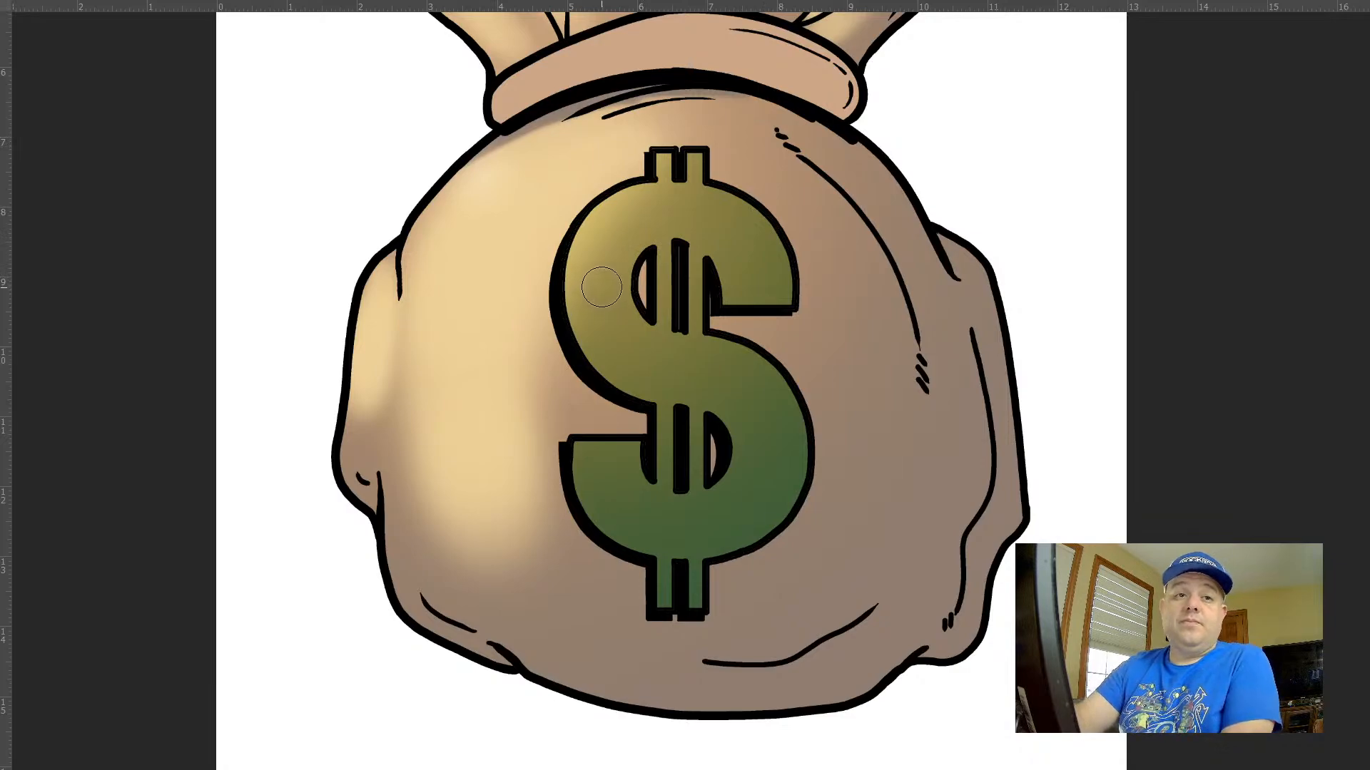
key("bracketright")
key("bracketright")
key("bracketright")
key("bracketright")
key("bracketright")
key("bracketright")
mouse_move(554, 297)
left_mouse_down()
mouse_move(631, 451)
mouse_move(546, 337)
mouse_move(585, 556)
mouse_move(451, 394)
mouse_move(685, 542)
mouse_move(652, 529)
mouse_move(597, 423)
mouse_move(590, 535)
left_mouse_up()
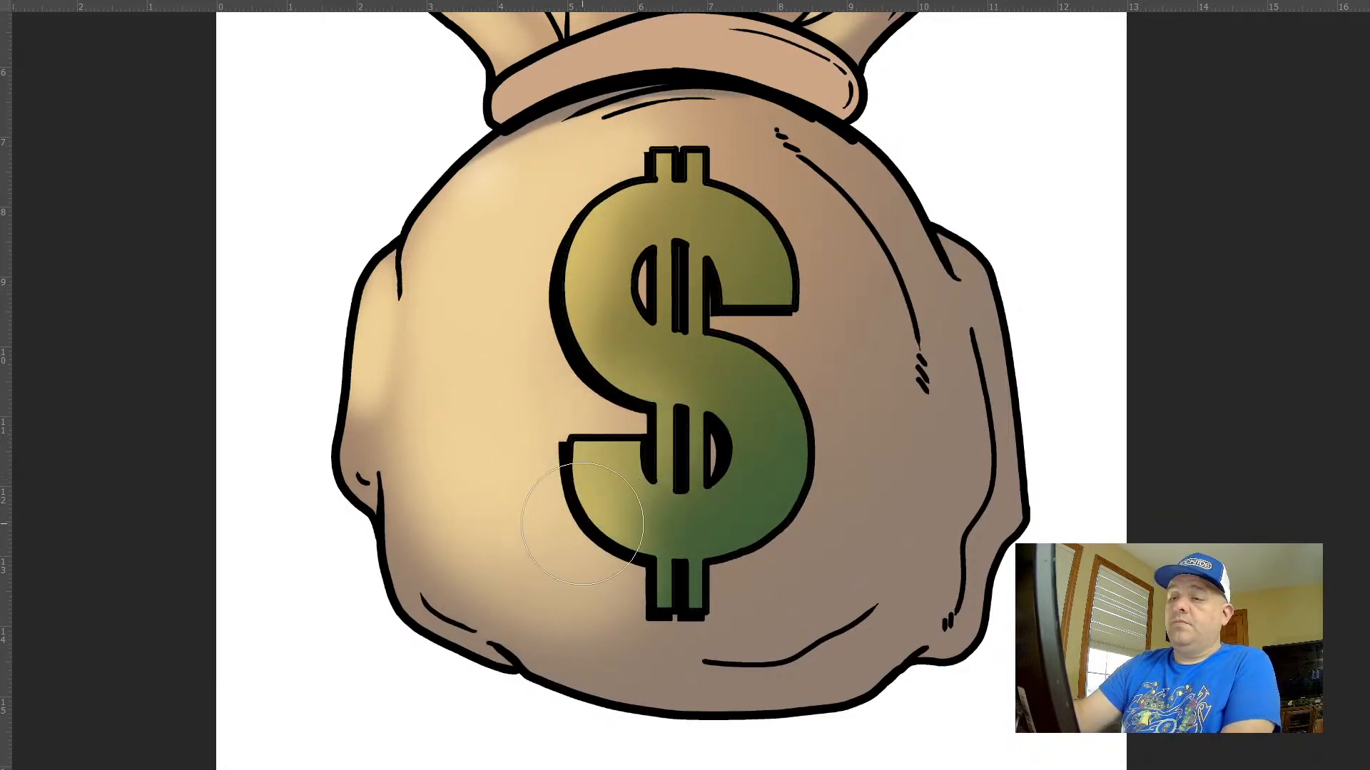
Refine the soft shading along the bag's lower-left edge with a smaller brush
key("bracketleft")
key("bracketleft")
key("bracketleft")
key("alt+Tab")
key("alt+Tab")
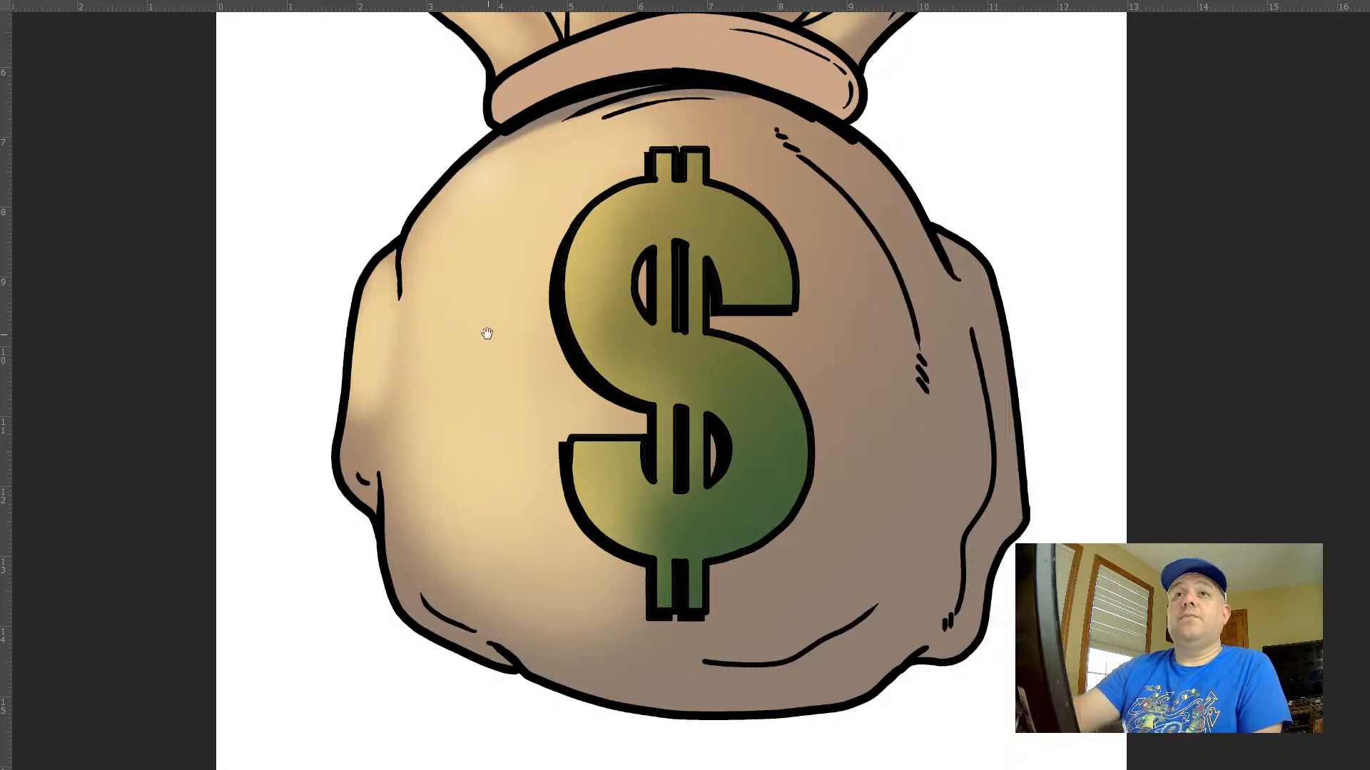
mouse_move(340, 504)
left_mouse_down()
mouse_move(395, 620)
mouse_move(602, 718)
left_mouse_up()
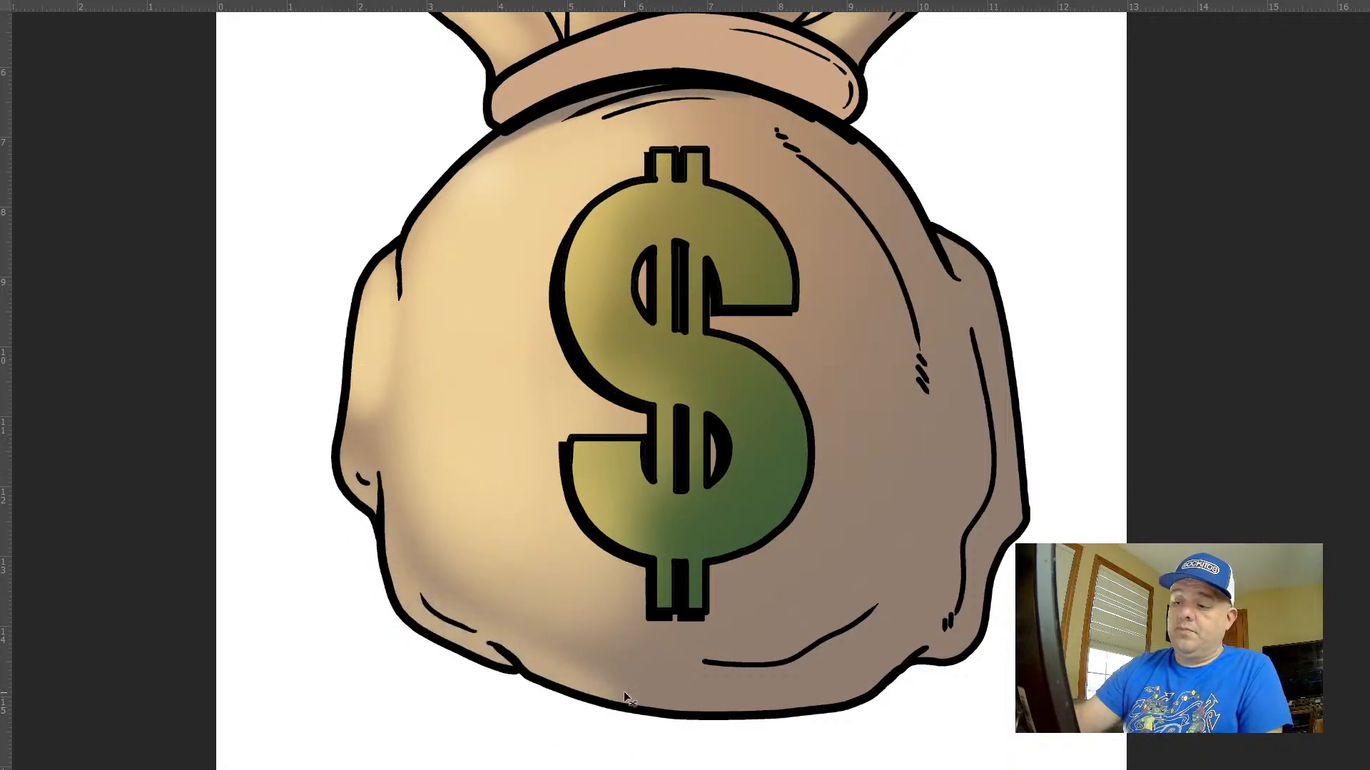
left_click_drag(479, 644, 436, 620)
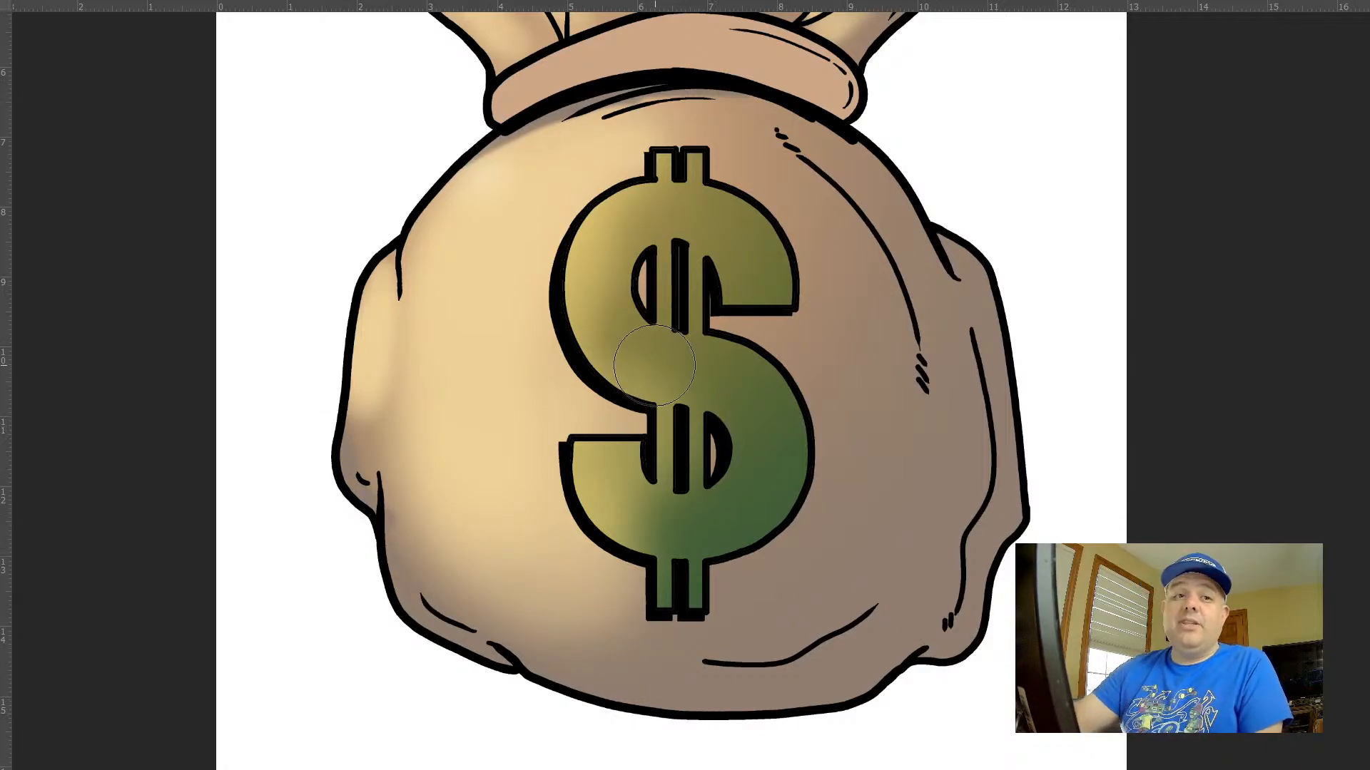
Brush a large soft highlight across the dollar sign, leaving its upper right darker, and reduce the brush size again
key("]")
key("]")
key("]")
key("]")
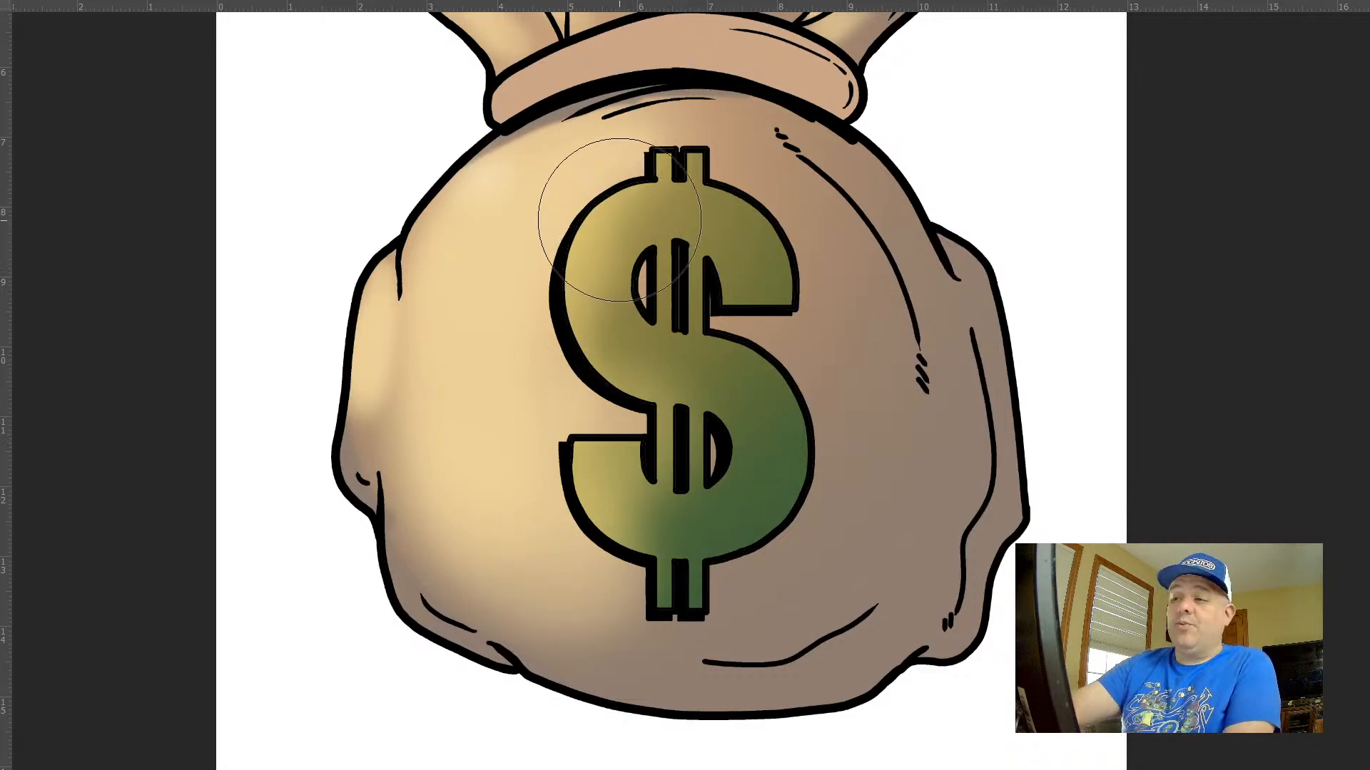
left_click_drag(645, 208, 642, 407)
mouse_move(648, 288)
left_mouse_down()
mouse_move(721, 429)
mouse_move(598, 532)
mouse_move(539, 468)
mouse_move(771, 501)
mouse_move(718, 550)
mouse_move(618, 470)
mouse_move(764, 229)
left_mouse_up()
key("[")
key("[")
key("[")
key("[")
key("[")
key("[")
key("[")
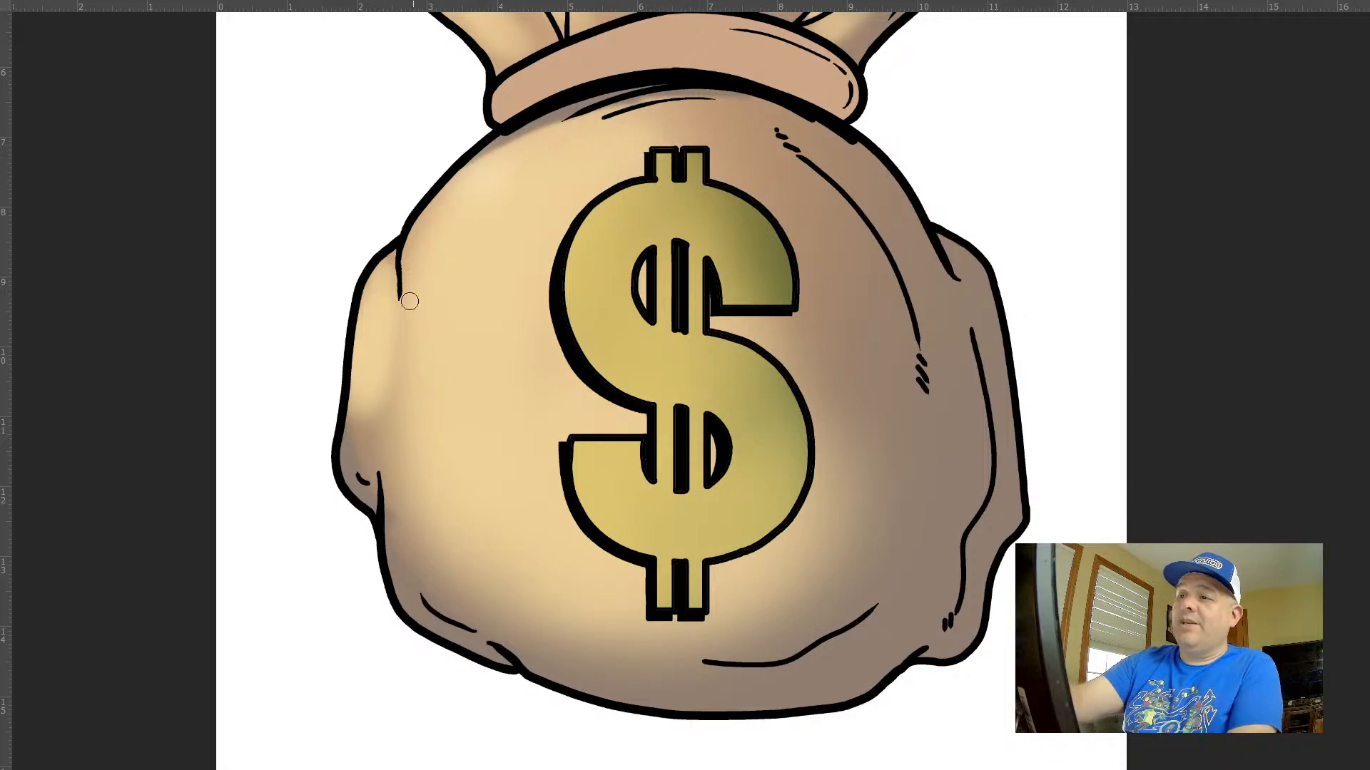
Strengthen the centre fold's highlight on the ruffled top down to the neck band with a larger soft brush
left_click_drag(967, 385, 791, 314)
left_click_drag(881, 251, 939, 317)
left_click_drag(626, 144, 603, 305)
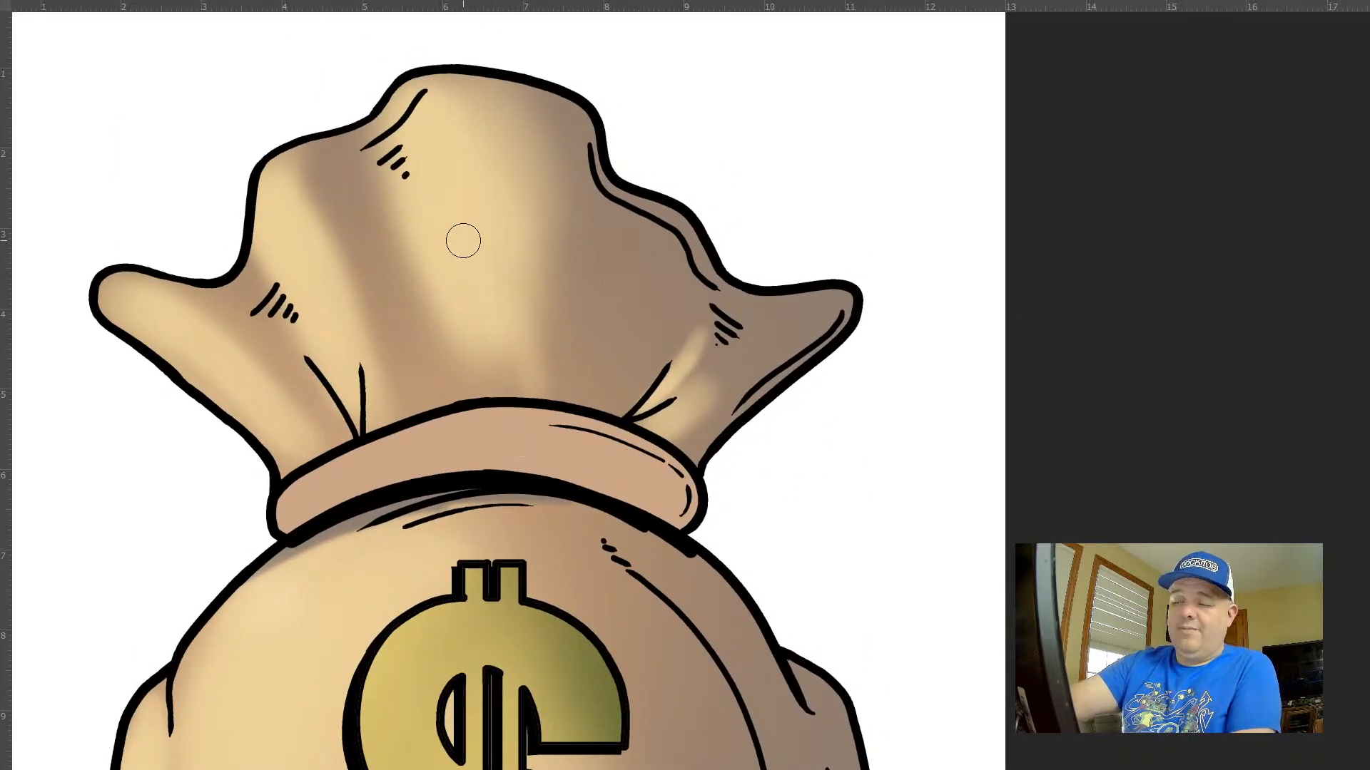
left_click_drag(463, 241, 504, 404)
key("bracketright")
key("bracketright")
key("bracketright")
key("bracketright")
key("bracketright")
key("bracketright")
mouse_move(483, 219)
left_mouse_down()
mouse_move(505, 452)
mouse_move(505, 428)
left_mouse_up()
left_click_drag(471, 128, 521, 461)
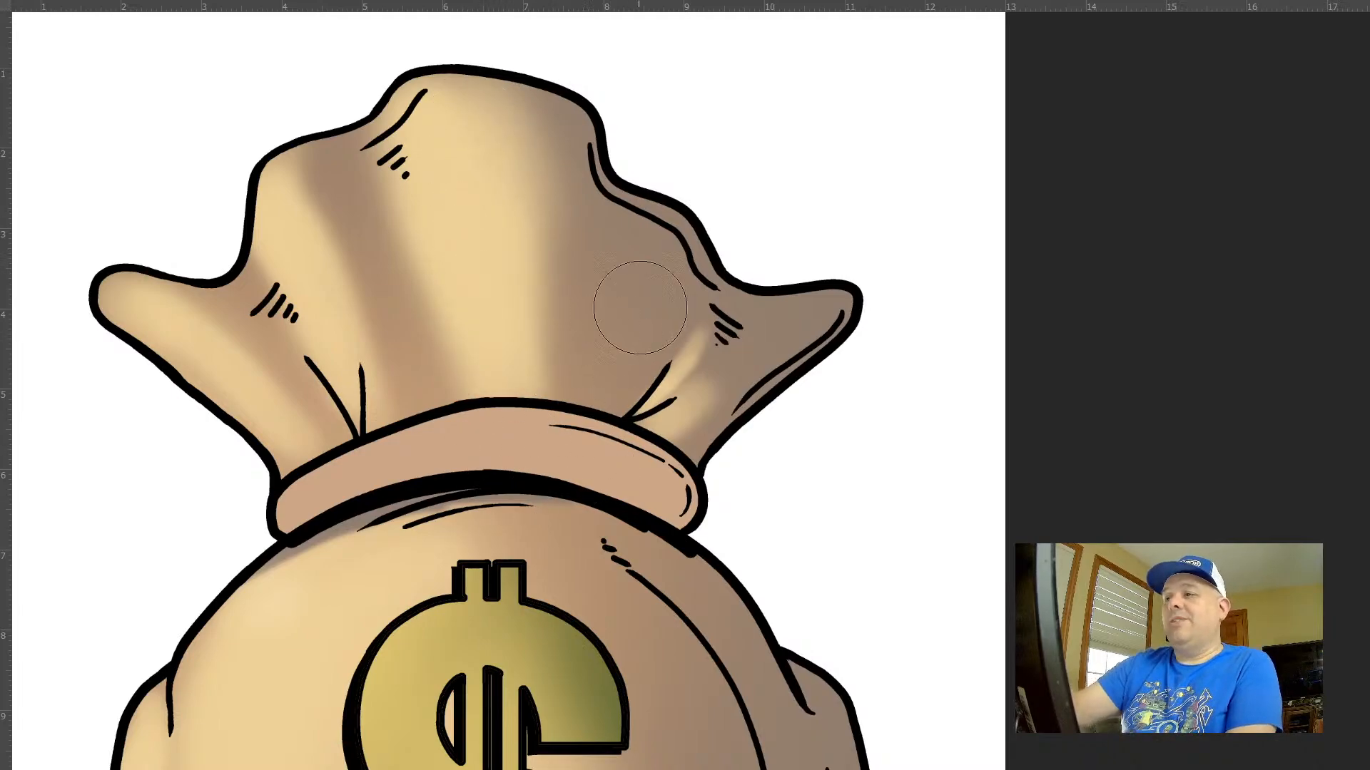
Paint a soft highlight on the right fold of the ruffled top with a slightly smaller brush
key("bracketleft")
key("bracketleft")
mouse_move(655, 226)
left_mouse_down()
mouse_move(614, 346)
mouse_move(622, 335)
left_mouse_up()
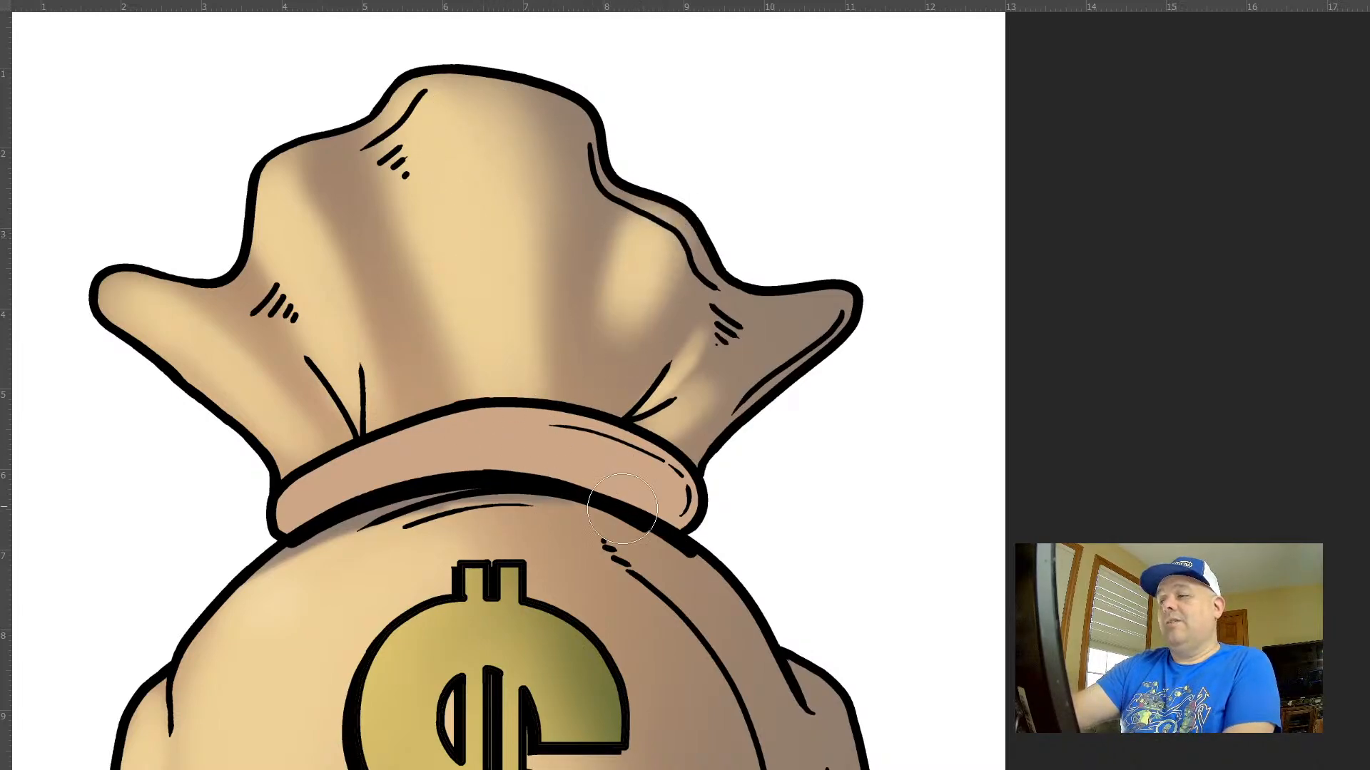
Shade the crease between the ruffle's centre and right folds and the right fold's outer edge with a small brush
key("bracketleft")
key("bracketleft")
key("bracketleft")
key("bracketleft")
mouse_move(706, 234)
left_mouse_down()
mouse_move(605, 164)
mouse_move(580, 85)
mouse_move(568, 310)
mouse_move(587, 214)
mouse_move(591, 383)
left_mouse_up()
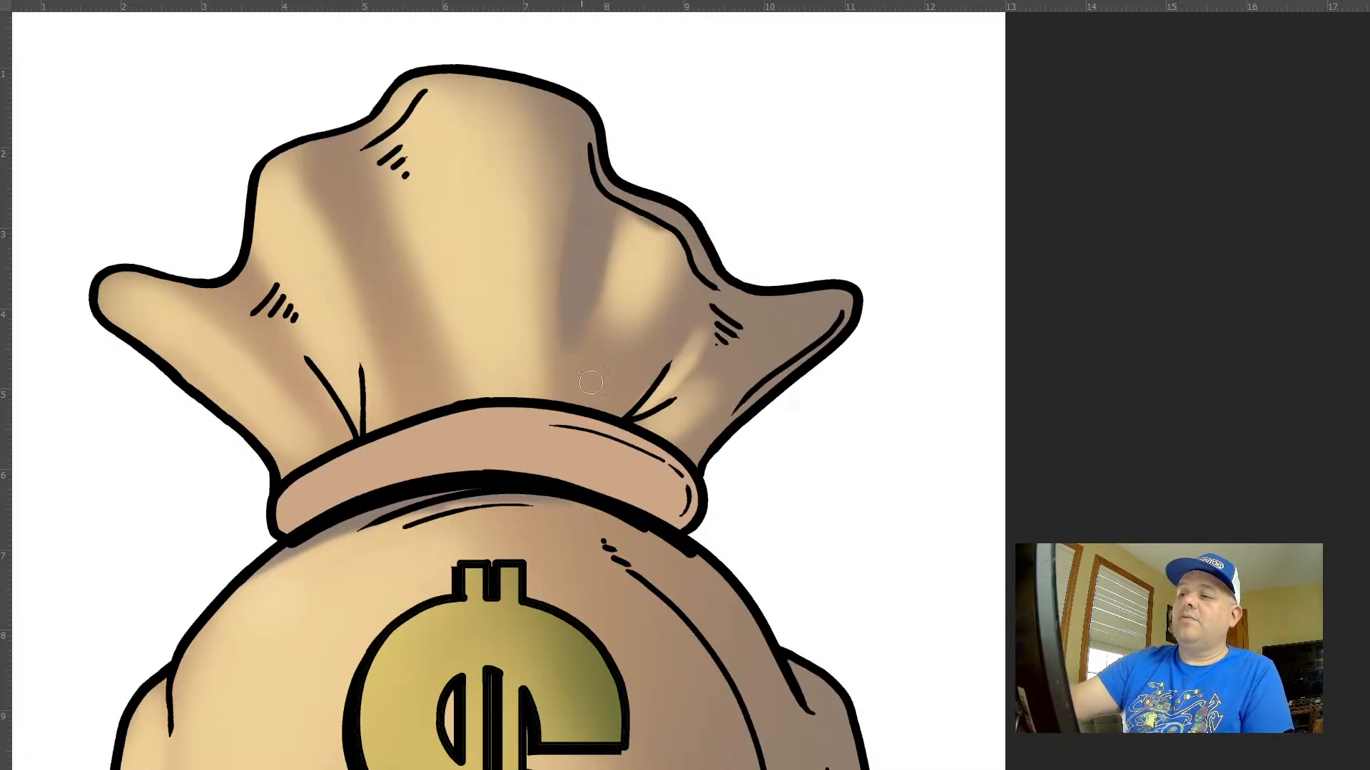
left_click_drag(652, 224, 719, 294)
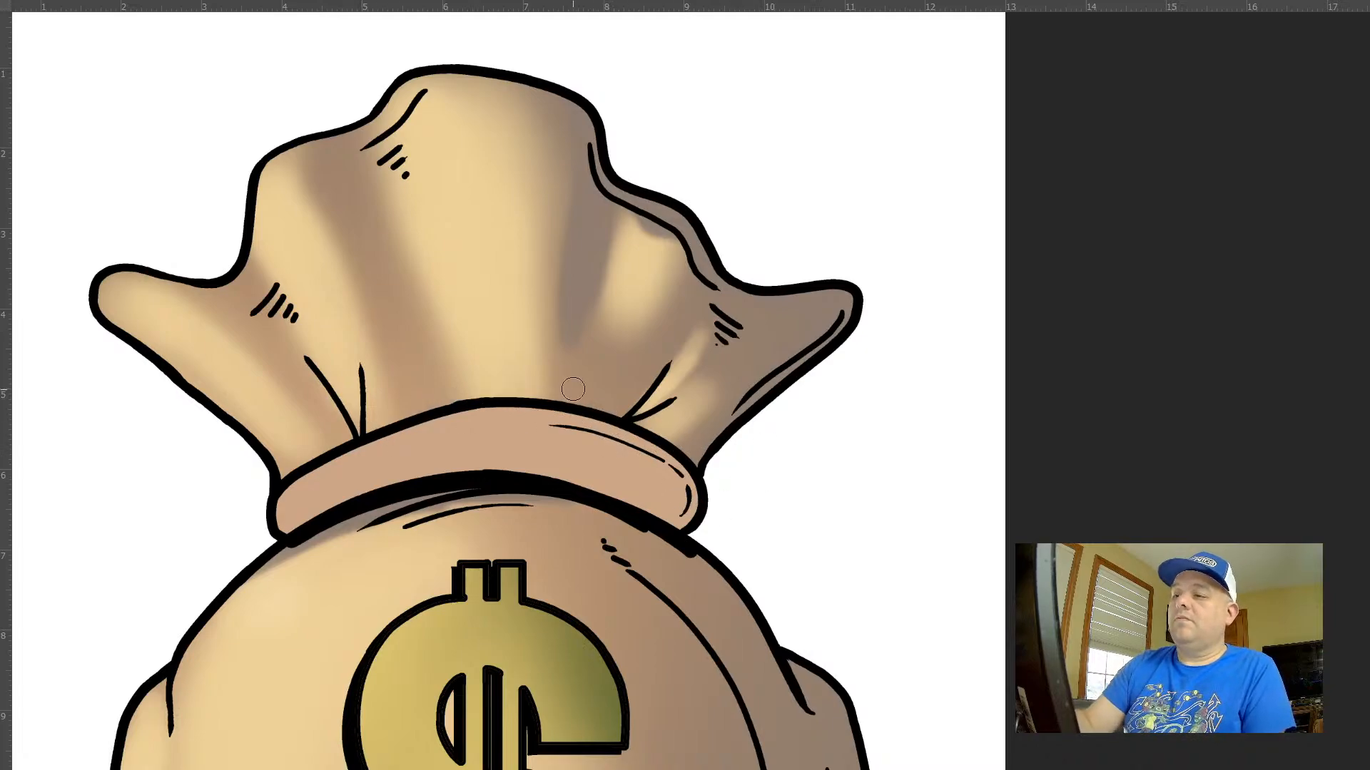
Paint soft shadows along the ruffle just above the neck band and on the bag just below it
mouse_move(559, 394)
left_mouse_down()
mouse_move(528, 399)
mouse_move(628, 421)
mouse_move(521, 407)
mouse_move(305, 460)
left_mouse_up()
mouse_move(755, 494)
left_mouse_down()
mouse_move(656, 494)
mouse_move(683, 355)
mouse_move(741, 401)
left_mouse_up()
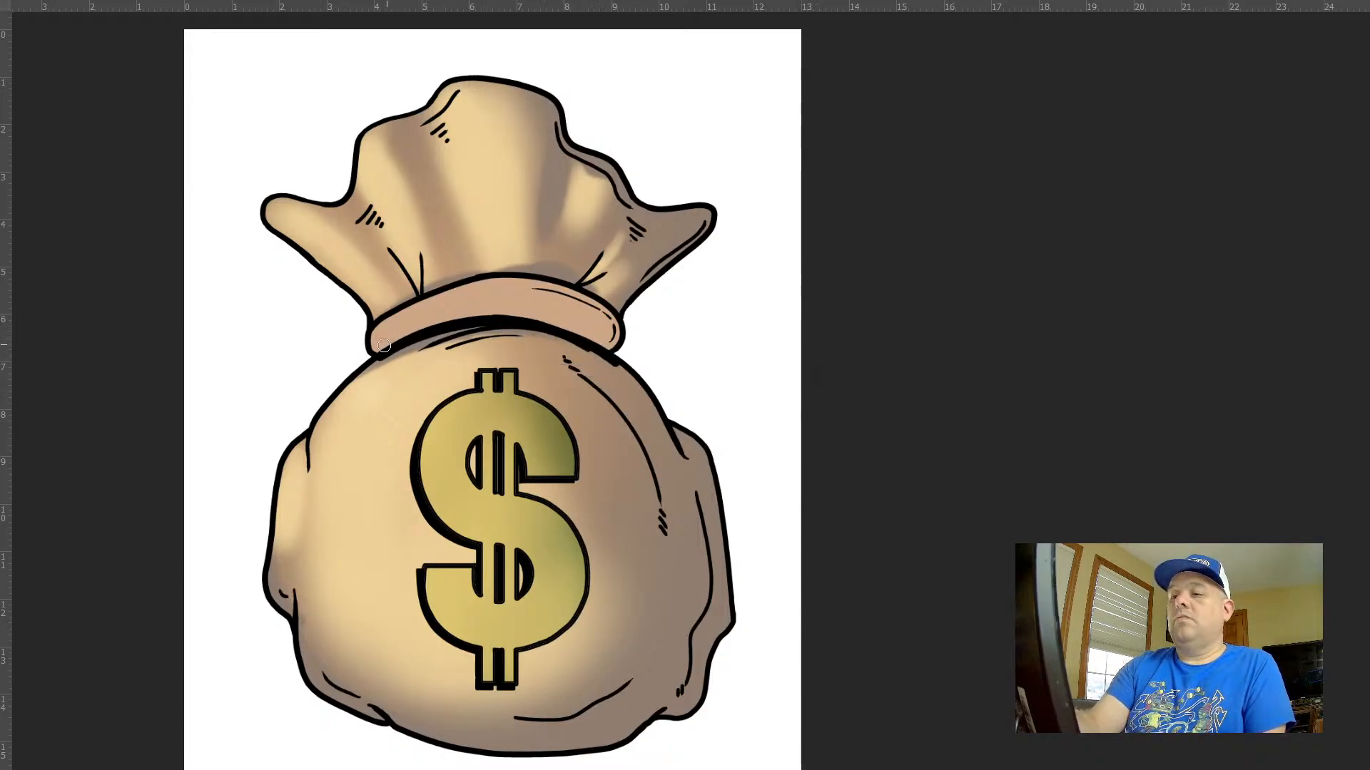
left_click_drag(384, 353, 486, 336)
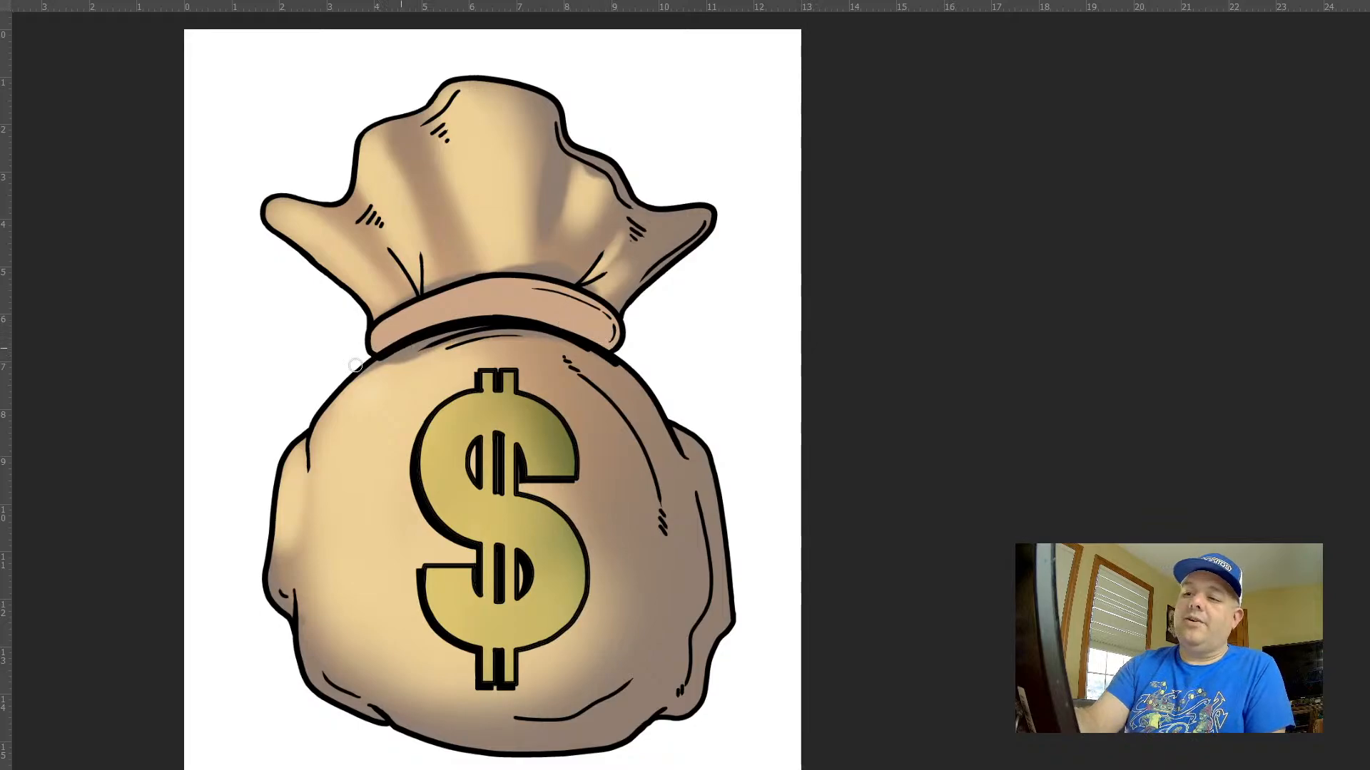
mouse_move(676, 544)
left_mouse_down()
mouse_move(672, 460)
mouse_move(613, 372)
left_mouse_up()
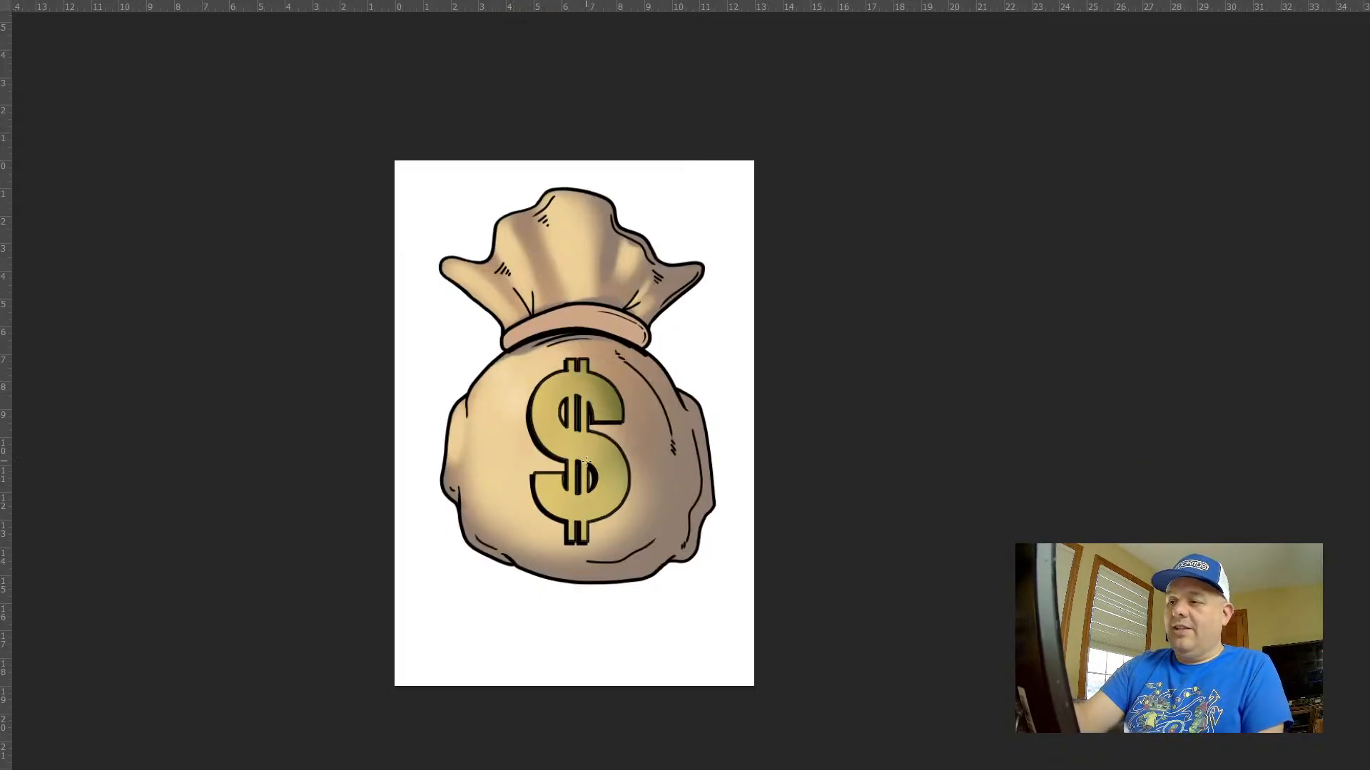
Set the foreground colour to a pale cream with hue 51, saturation 17% and brightness 100%
key("f")
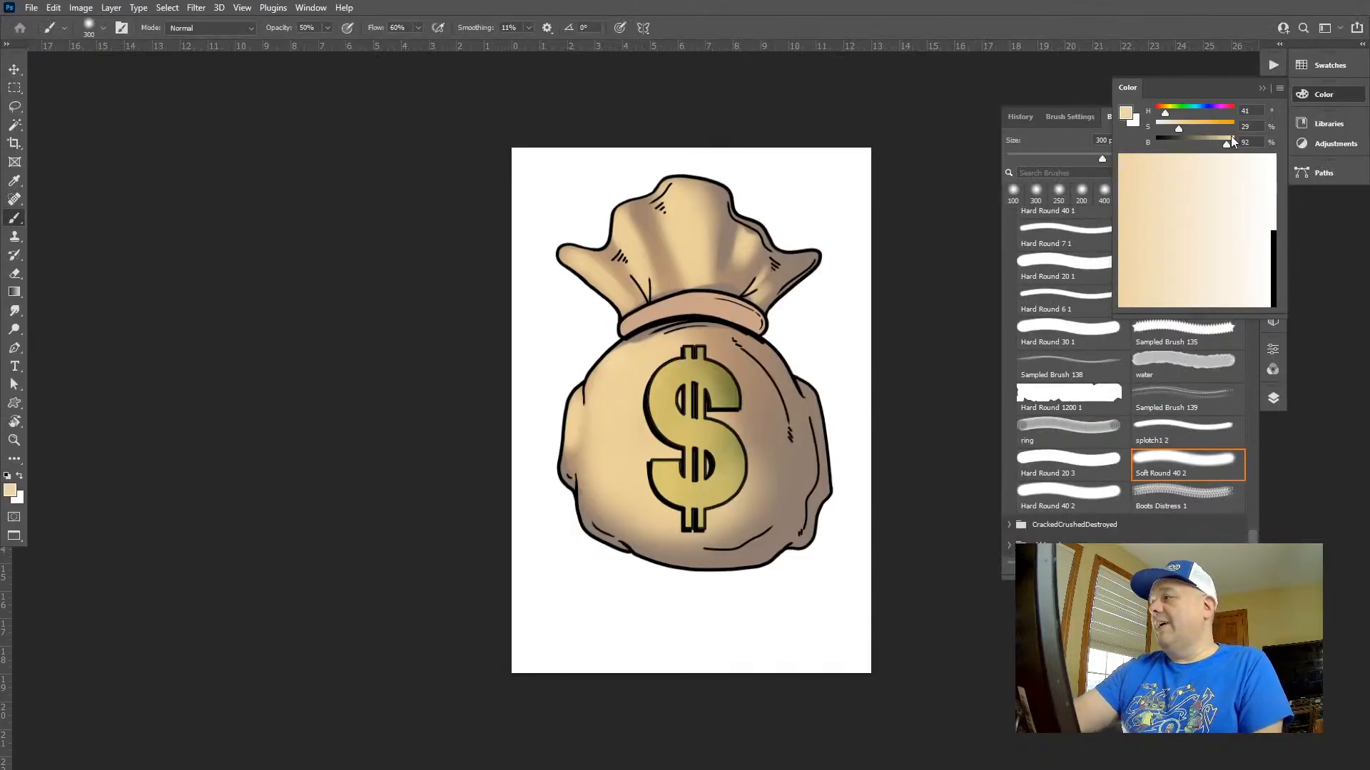
left_click(1233, 140)
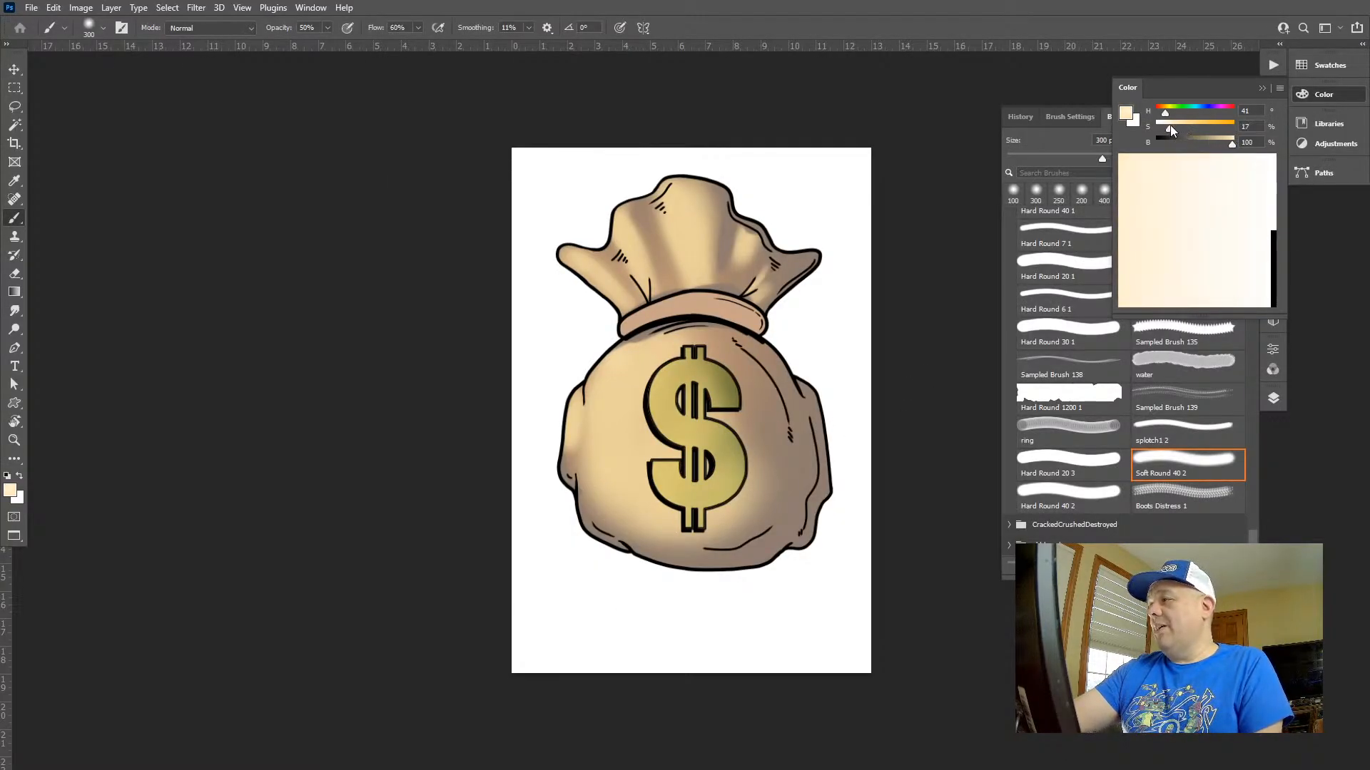
left_click(1150, 155)
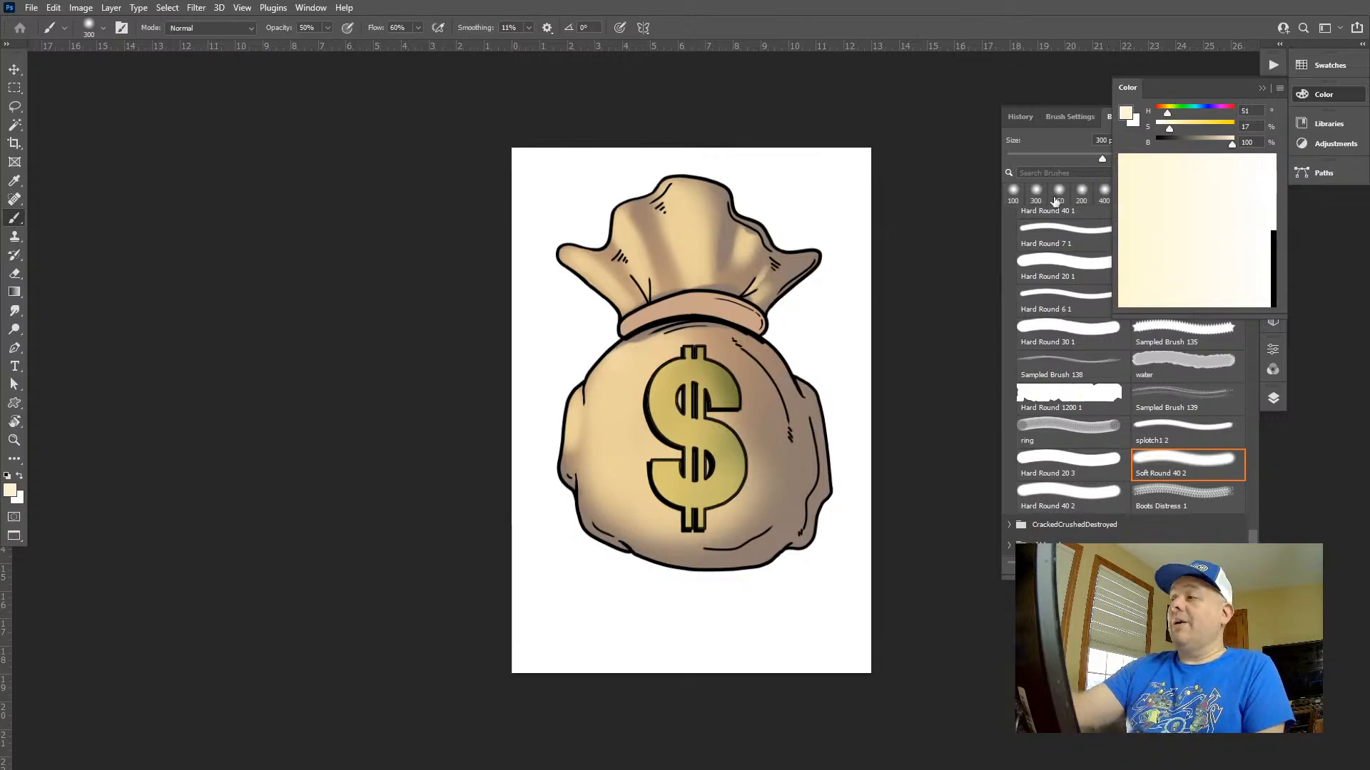
Paint a bright cream highlight on the ruffle's left tip with a small soft brush and undo the last dab
mouse_move(653, 232)
left_mouse_down()
mouse_move(484, 256)
mouse_move(579, 276)
left_mouse_up()
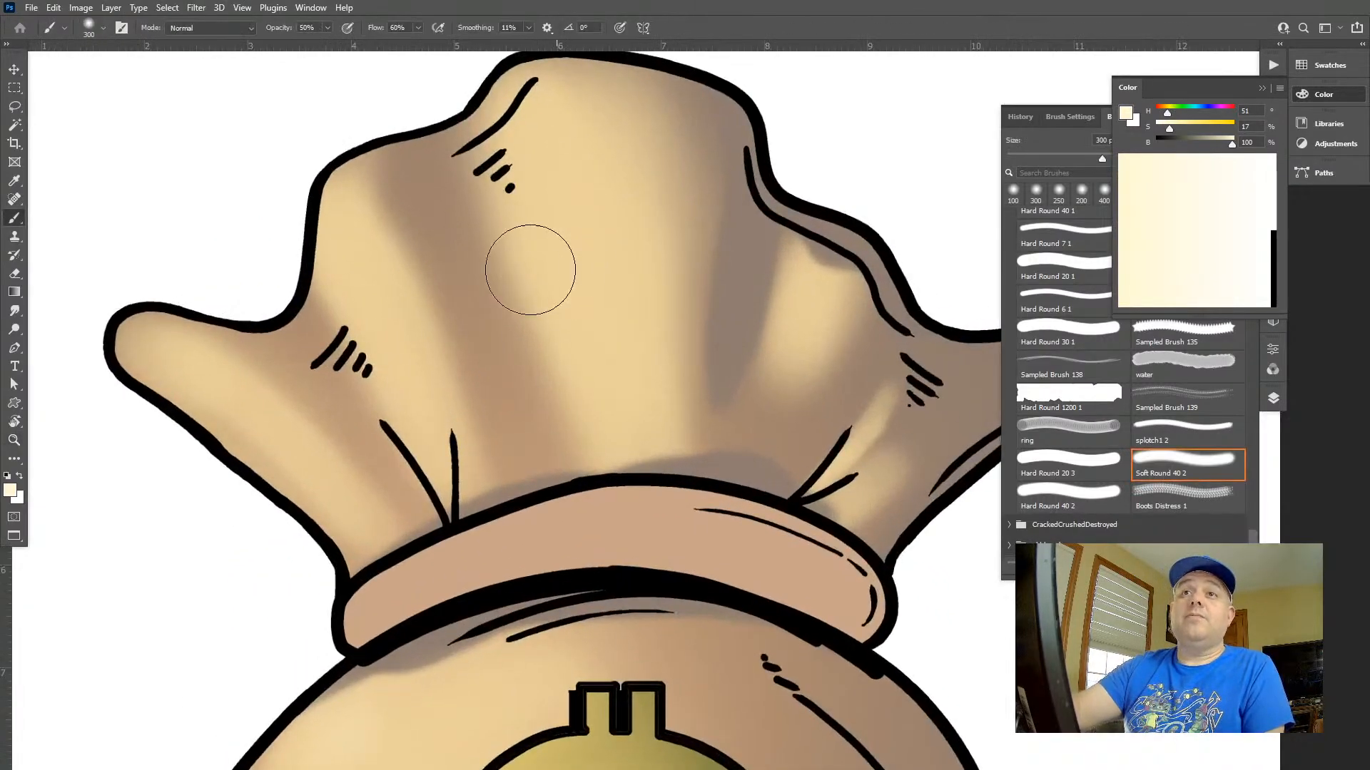
left_click_drag(445, 264, 399, 251)
key("b")
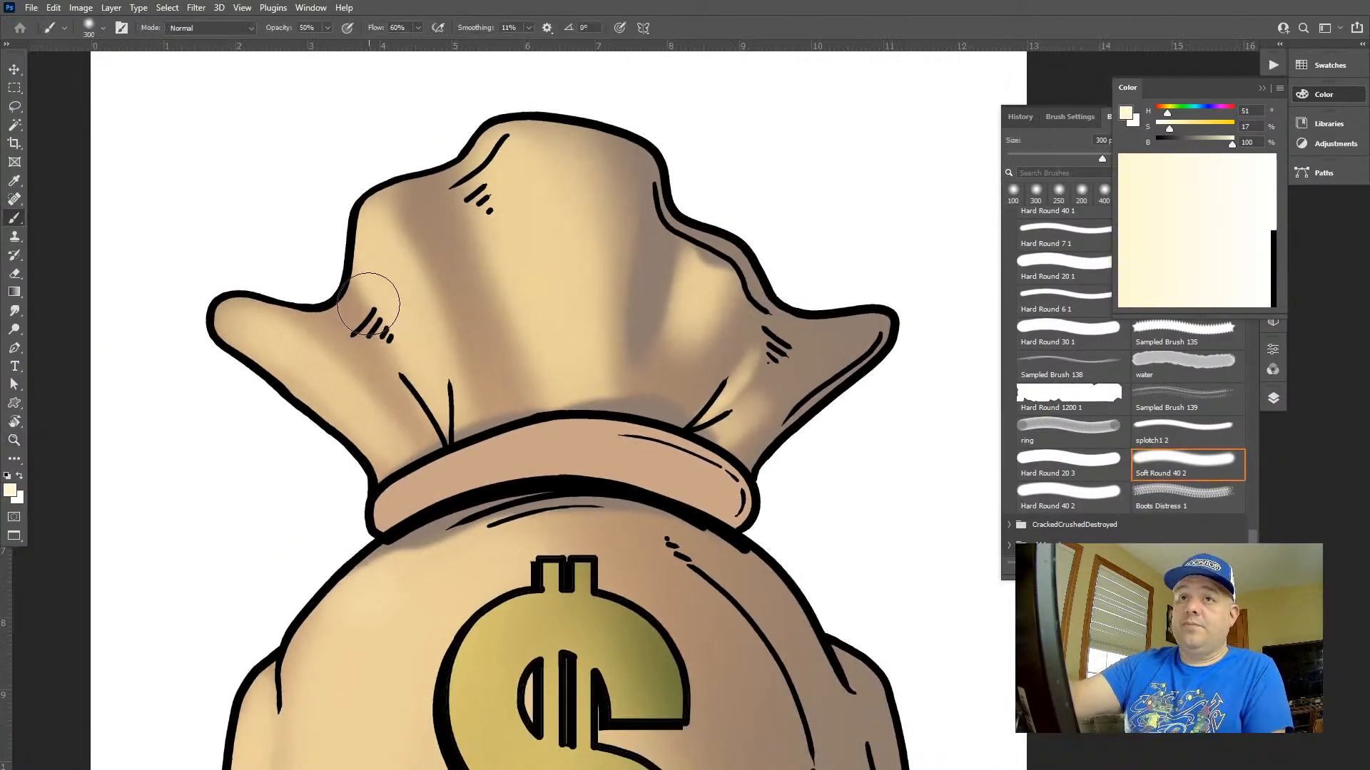
key("bracketleft")
key("bracketleft")
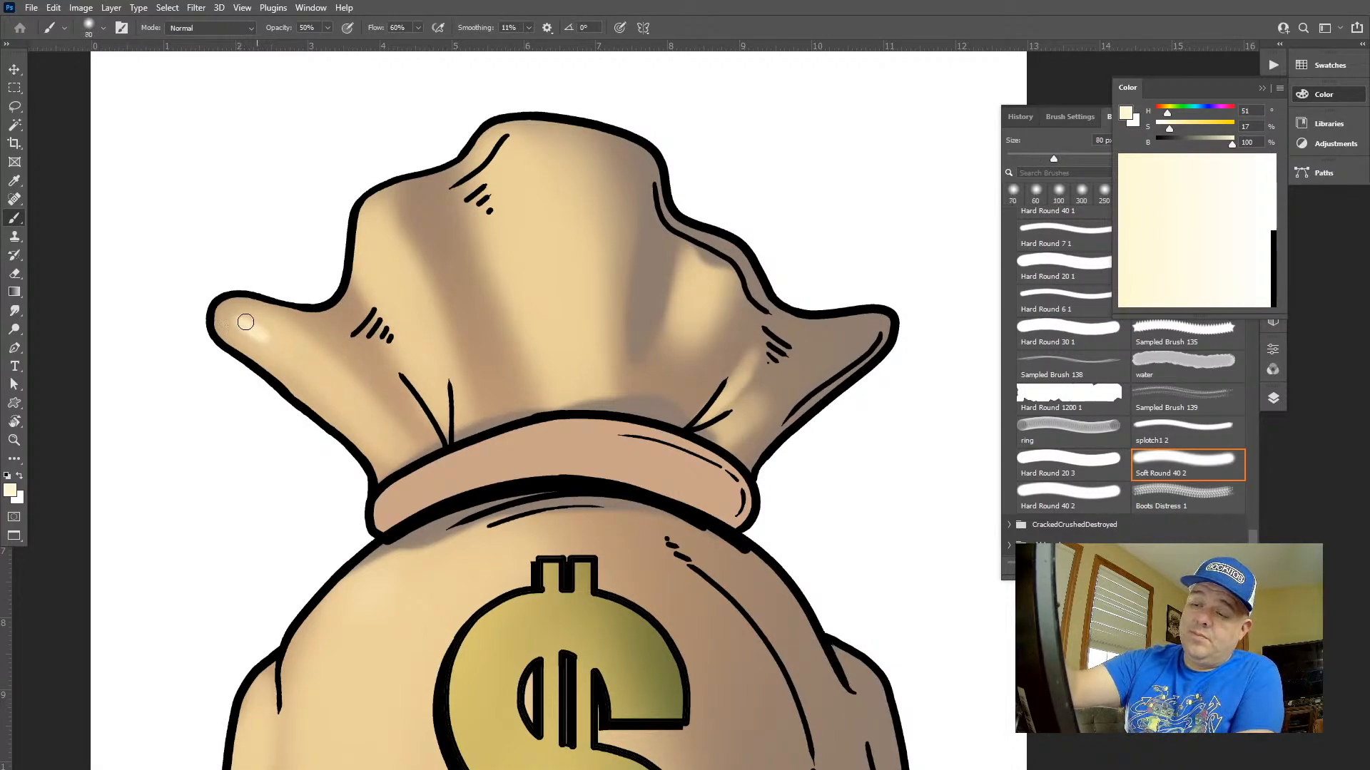
key("bracketright")
left_click_drag(241, 321, 275, 346)
key("bracketright")
left_click_drag(250, 328, 304, 363)
key("bracketright")
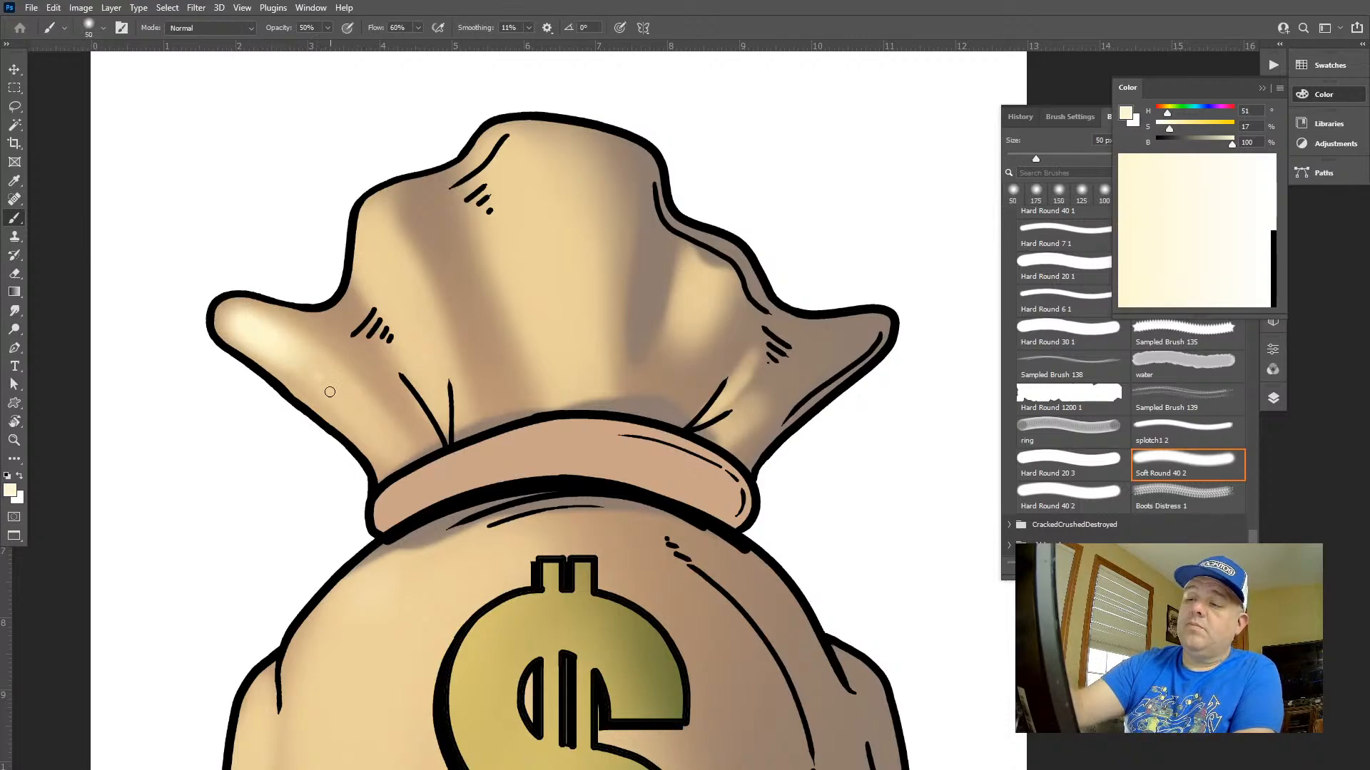
key("ctrl+z")
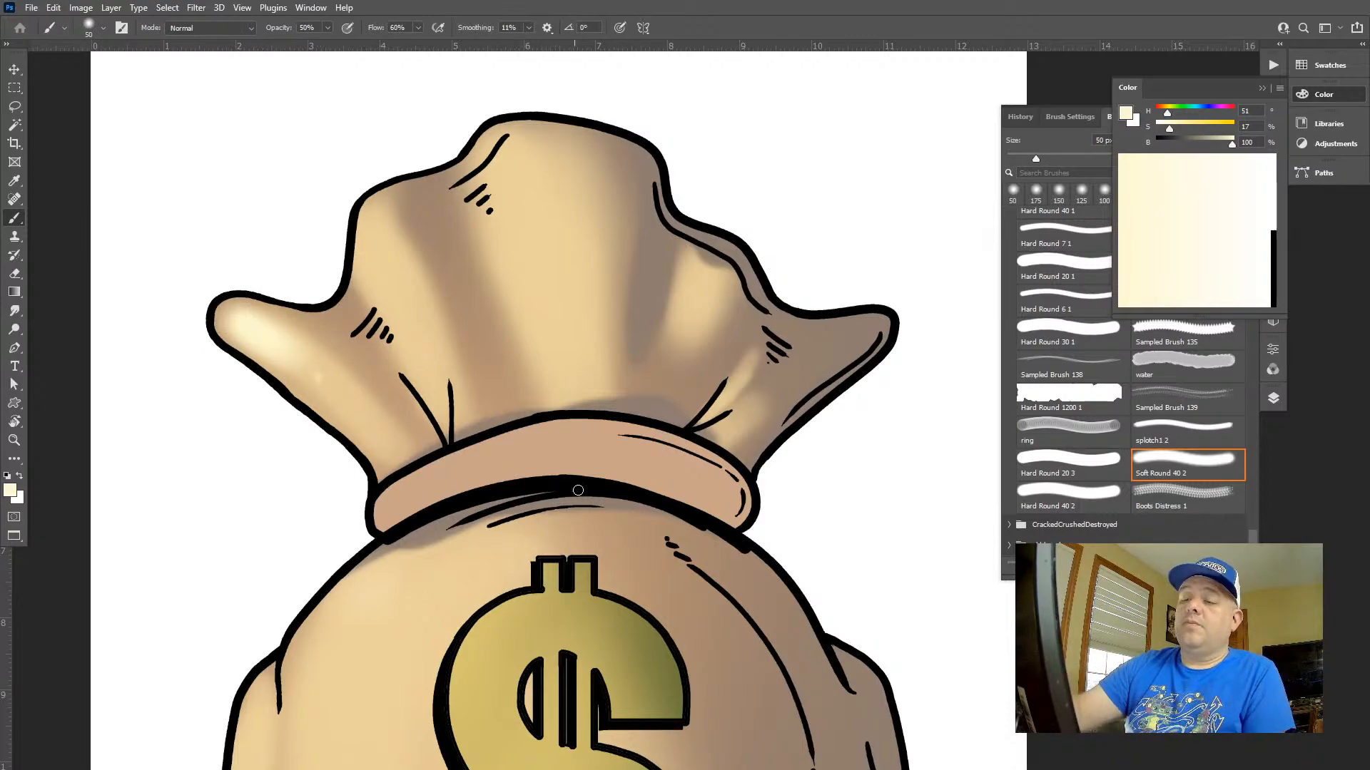
key("z")
left_click_drag(652, 486, 593, 408)
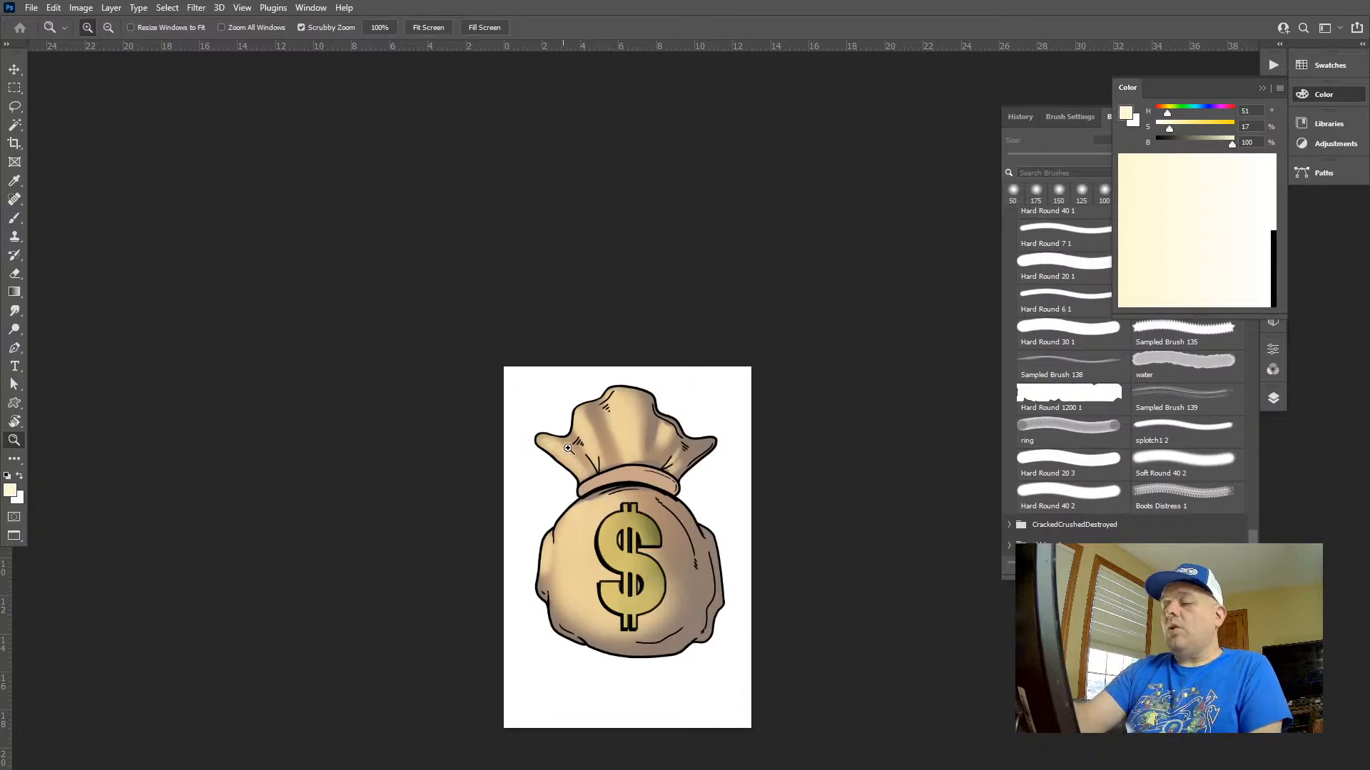
Try a pale cream gradient highlight inside a freehand selection on the ruffle's left tip
left_click_drag(568, 448, 709, 563)
key("l")
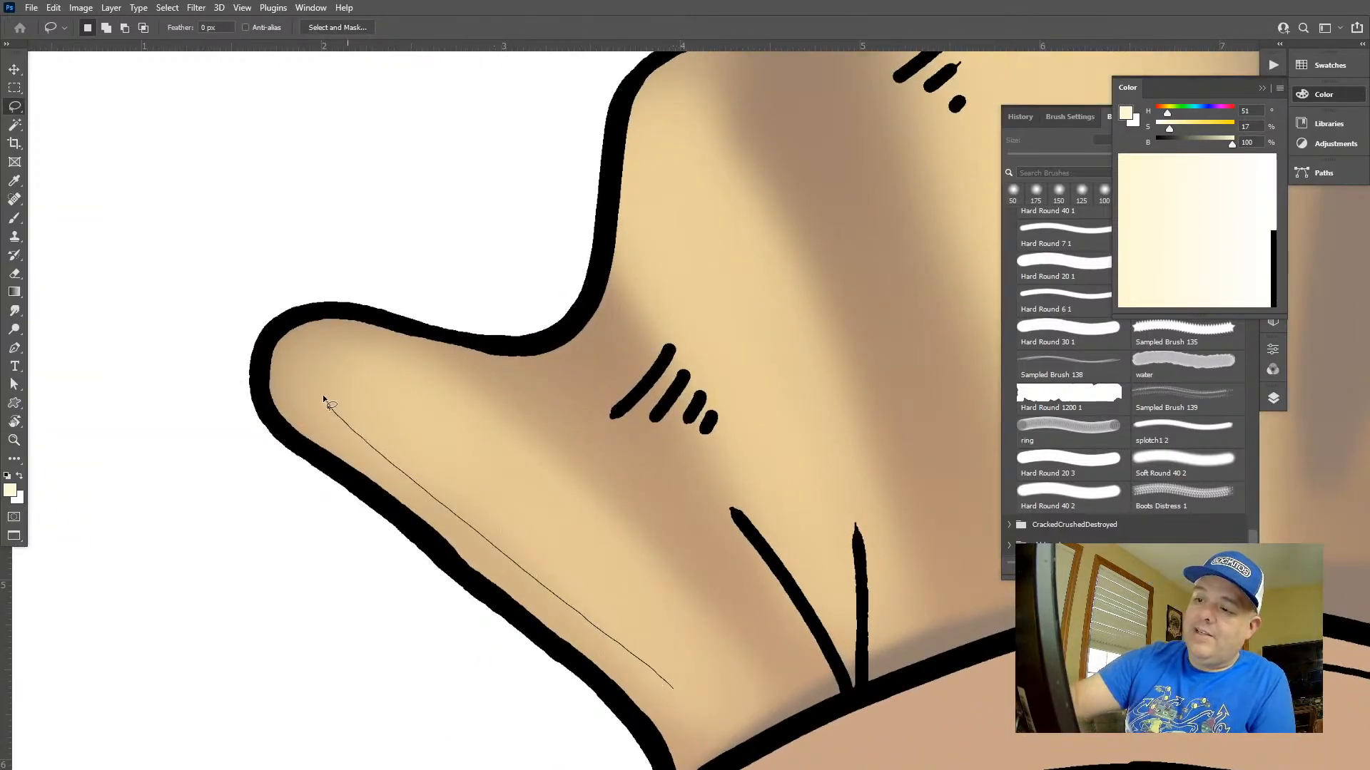
mouse_move(323, 395)
left_mouse_down()
mouse_move(542, 520)
mouse_move(705, 683)
left_mouse_up()
mouse_move(497, 441)
left_mouse_down()
mouse_move(382, 365)
mouse_move(325, 393)
mouse_move(460, 507)
mouse_move(527, 503)
mouse_move(549, 329)
left_mouse_up()
key("g")
left_click_drag(357, 359, 404, 419)
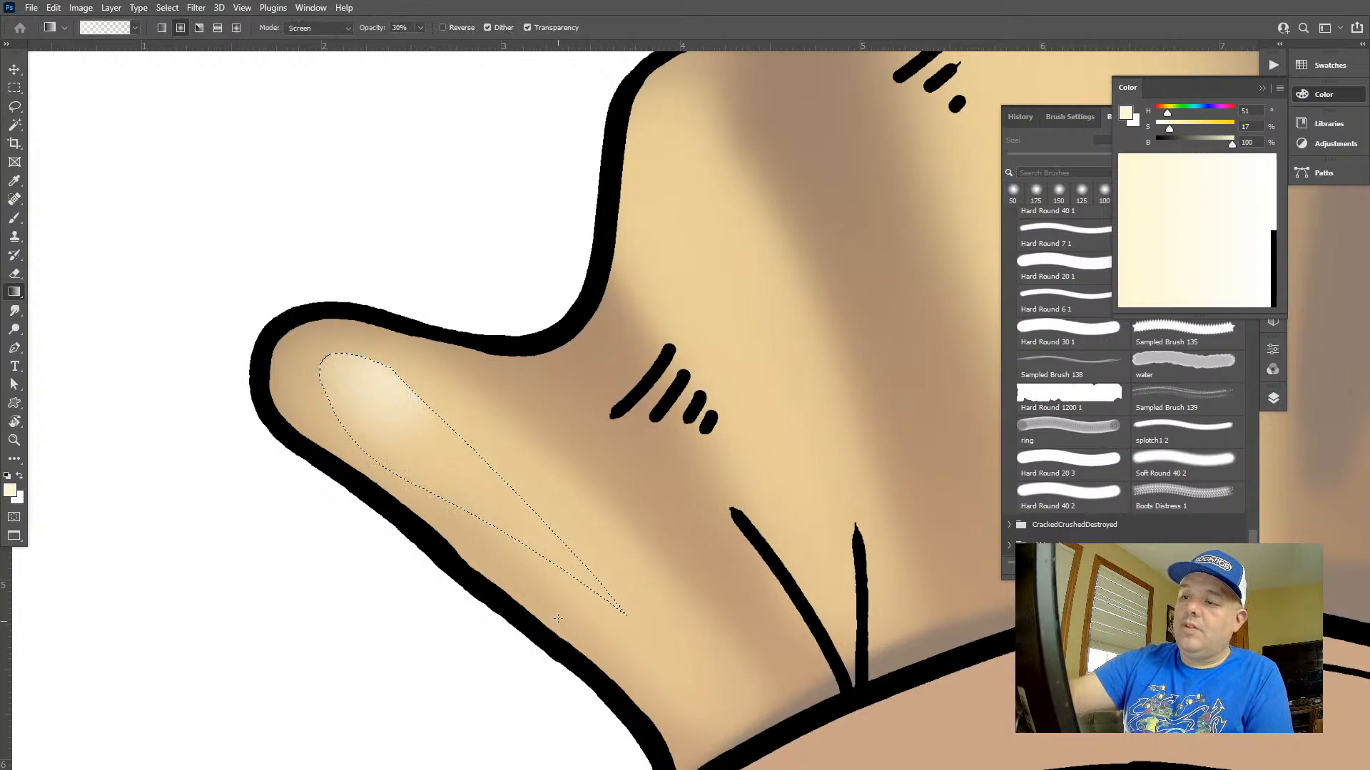
key("ctrl+d")
key("z")
left_click_drag(699, 590, 644, 468)
left_click_drag(772, 502, 702, 374)
Undo the gradient highlight on the ruffle's left tip, switch to full-screen view and clear the selection
key("ctrl+z")
key("ctrl+z")
key("f")
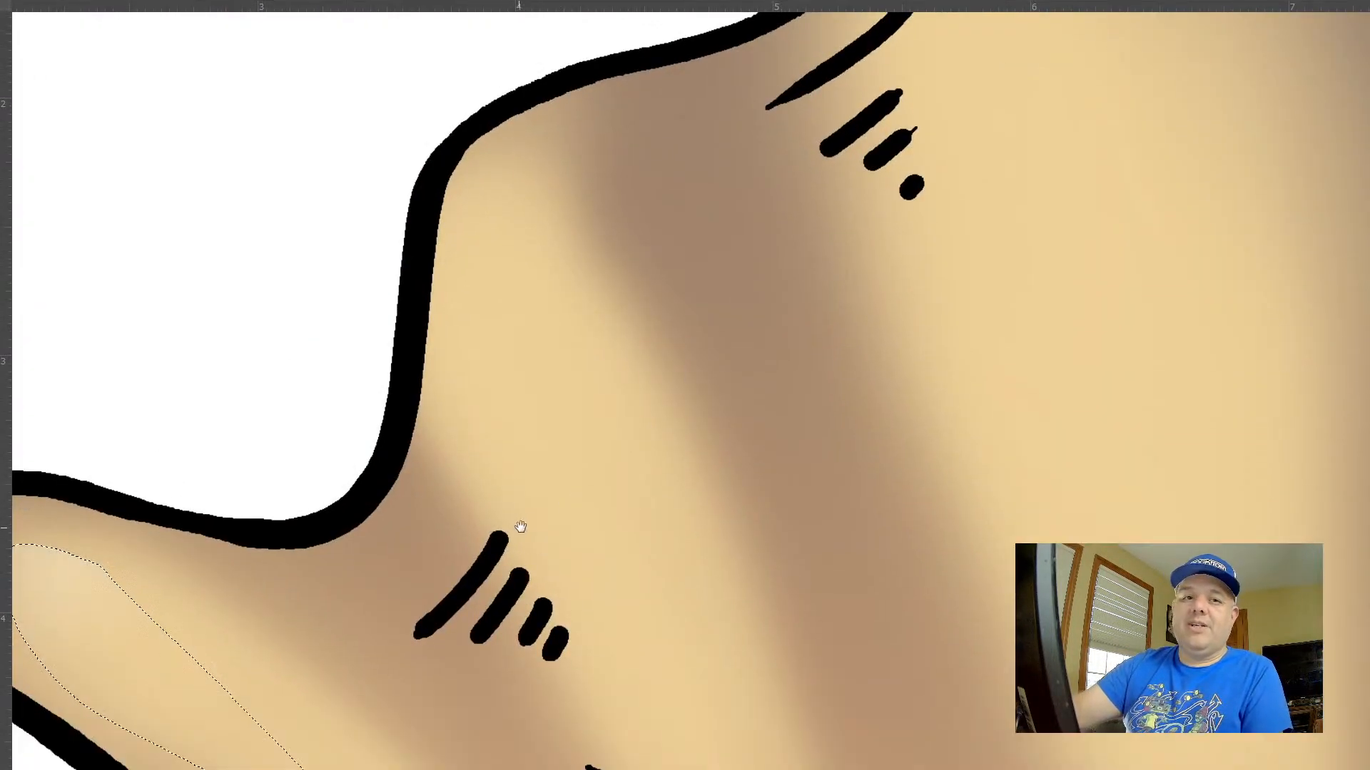
left_click_drag(520, 526, 718, 193)
left_click_drag(704, 280, 648, 297)
key("ctrl+z")
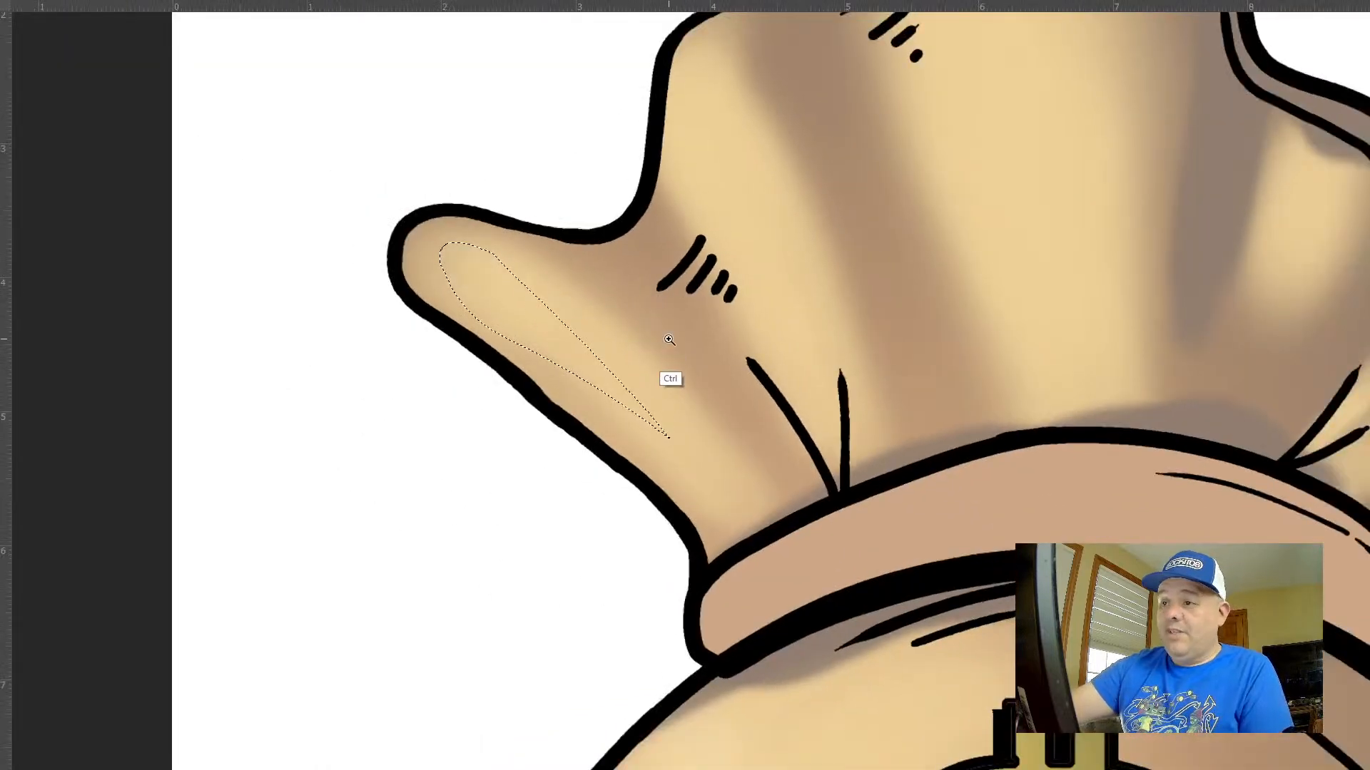
key("ctrl+d")
Paint a soft pale cream highlight on the ruffle's left tip with a small soft brush
key("l")
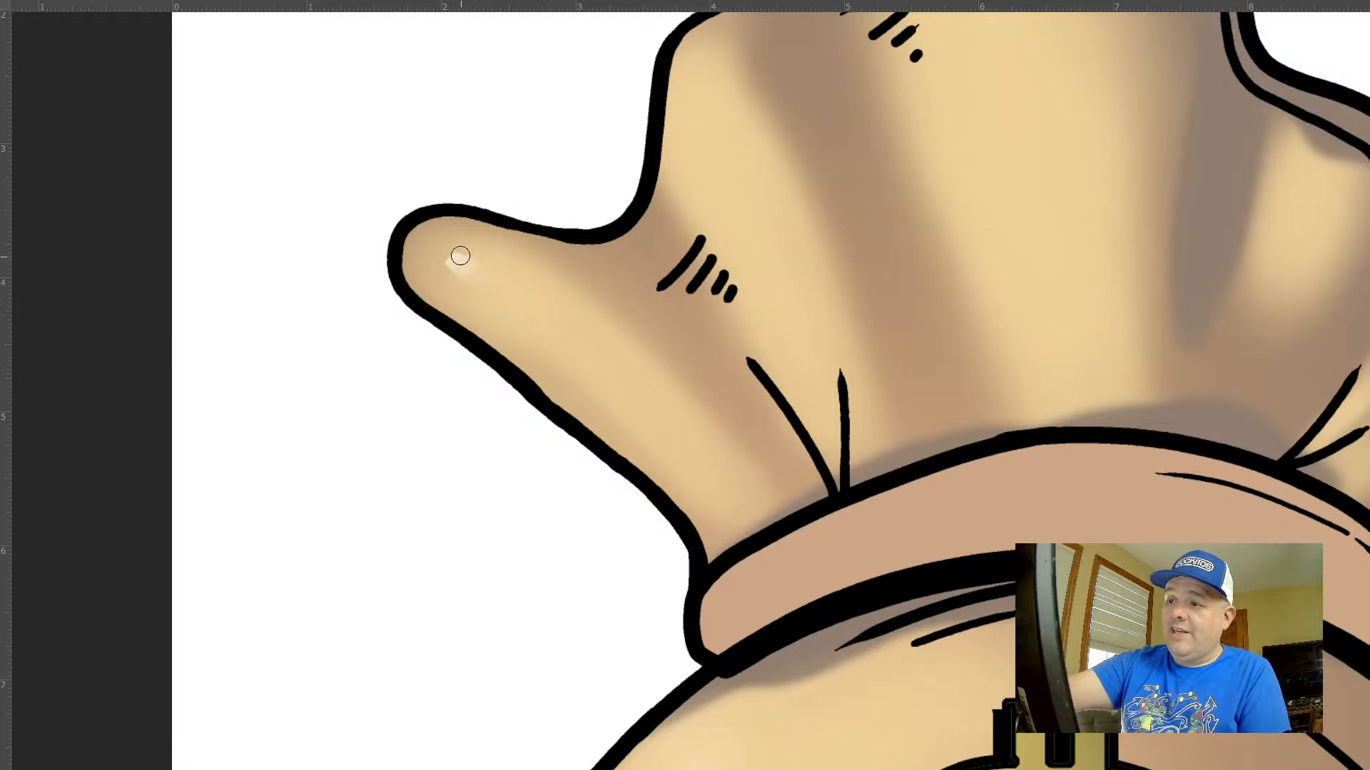
mouse_move(460, 256)
left_mouse_down()
mouse_move(438, 253)
mouse_move(549, 325)
left_mouse_up()
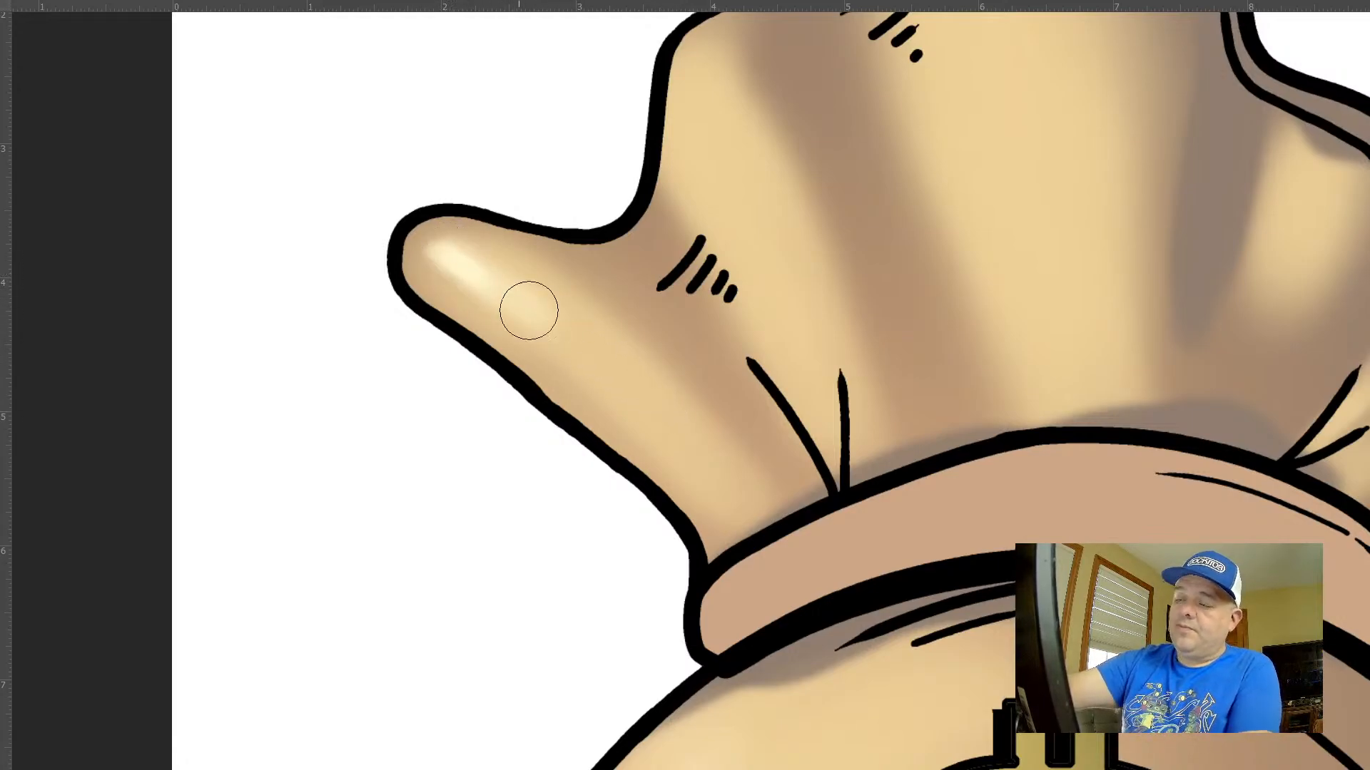
left_click_drag(818, 489, 770, 459)
left_click_drag(926, 472, 761, 438)
left_click_drag(787, 474, 739, 418)
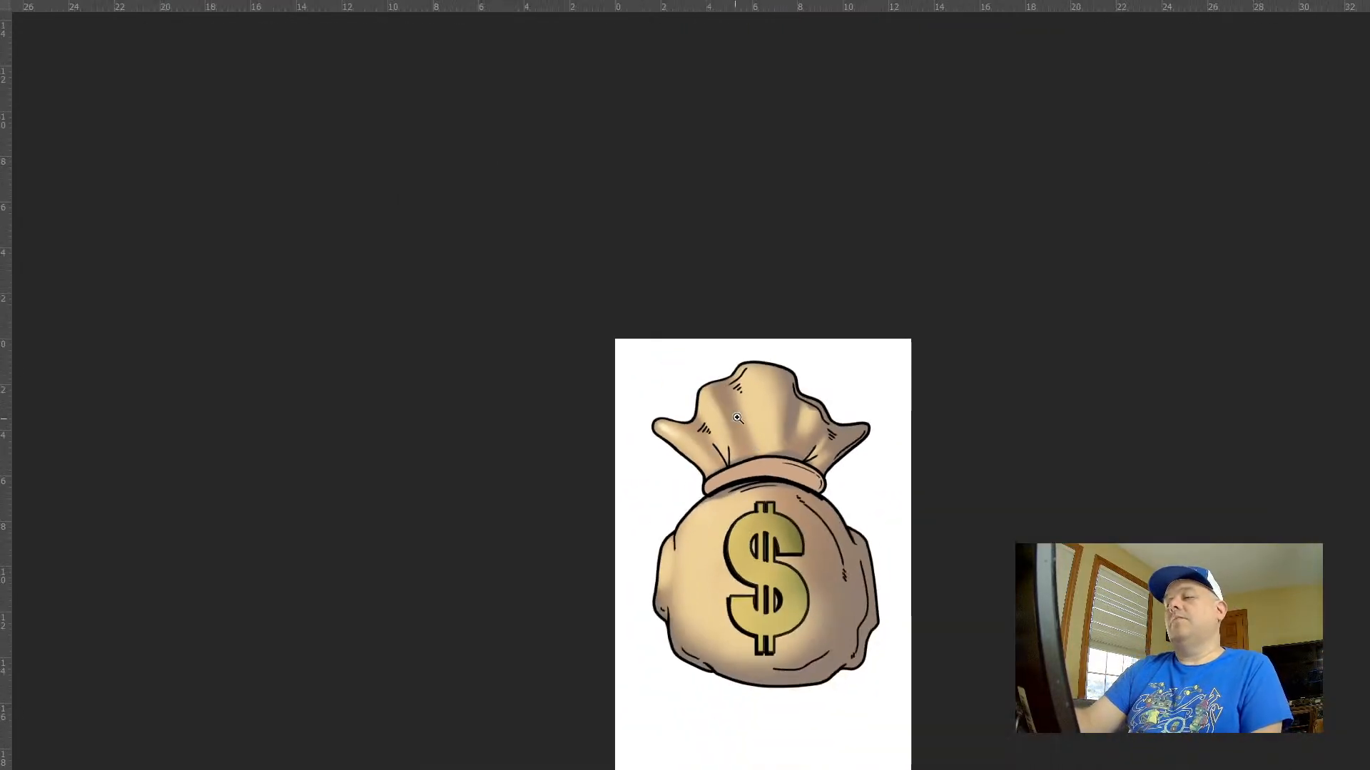
left_click_drag(836, 466, 796, 446)
left_click_drag(680, 458, 794, 533)
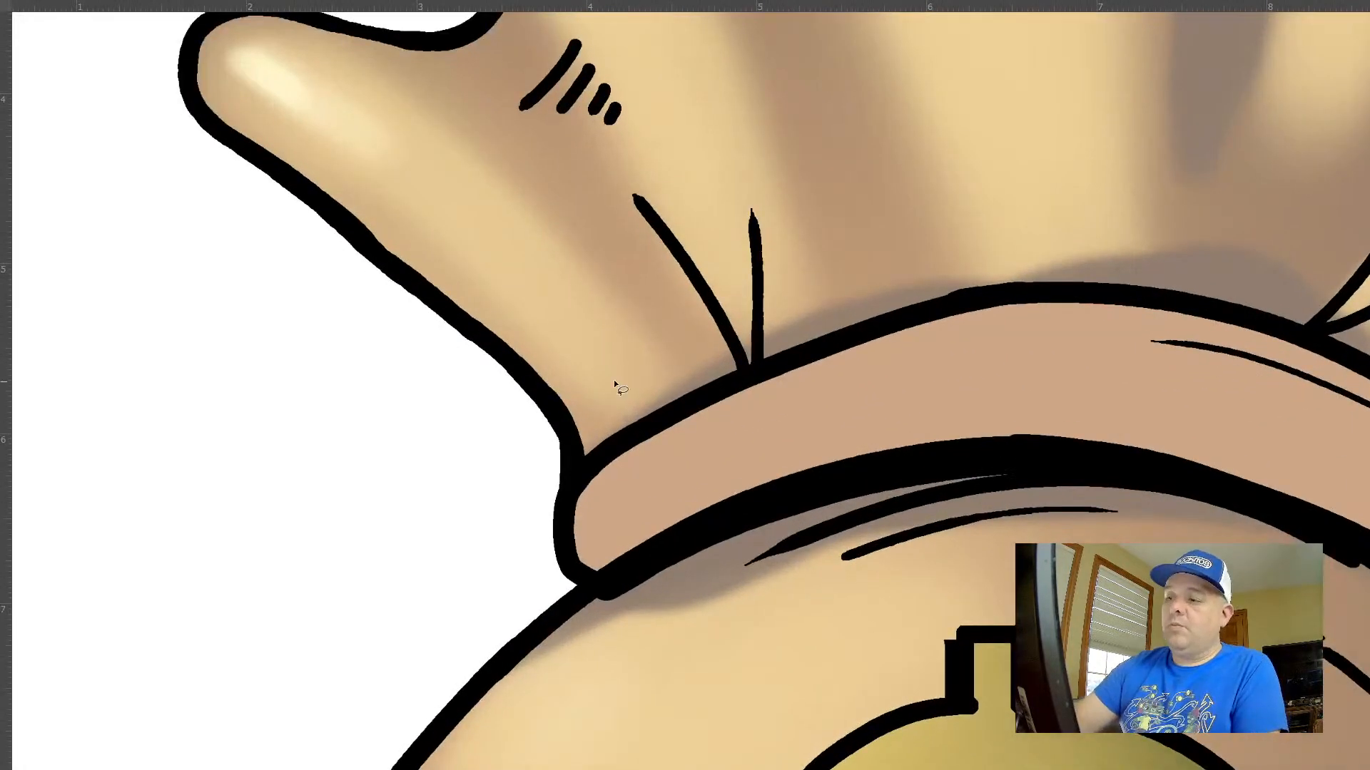
Select a thin freehand sliver along the middle of the ruffle's left fold and add a crisp cream streak inside it
mouse_move(369, 155)
left_mouse_down()
mouse_move(497, 215)
mouse_move(622, 364)
left_mouse_up()
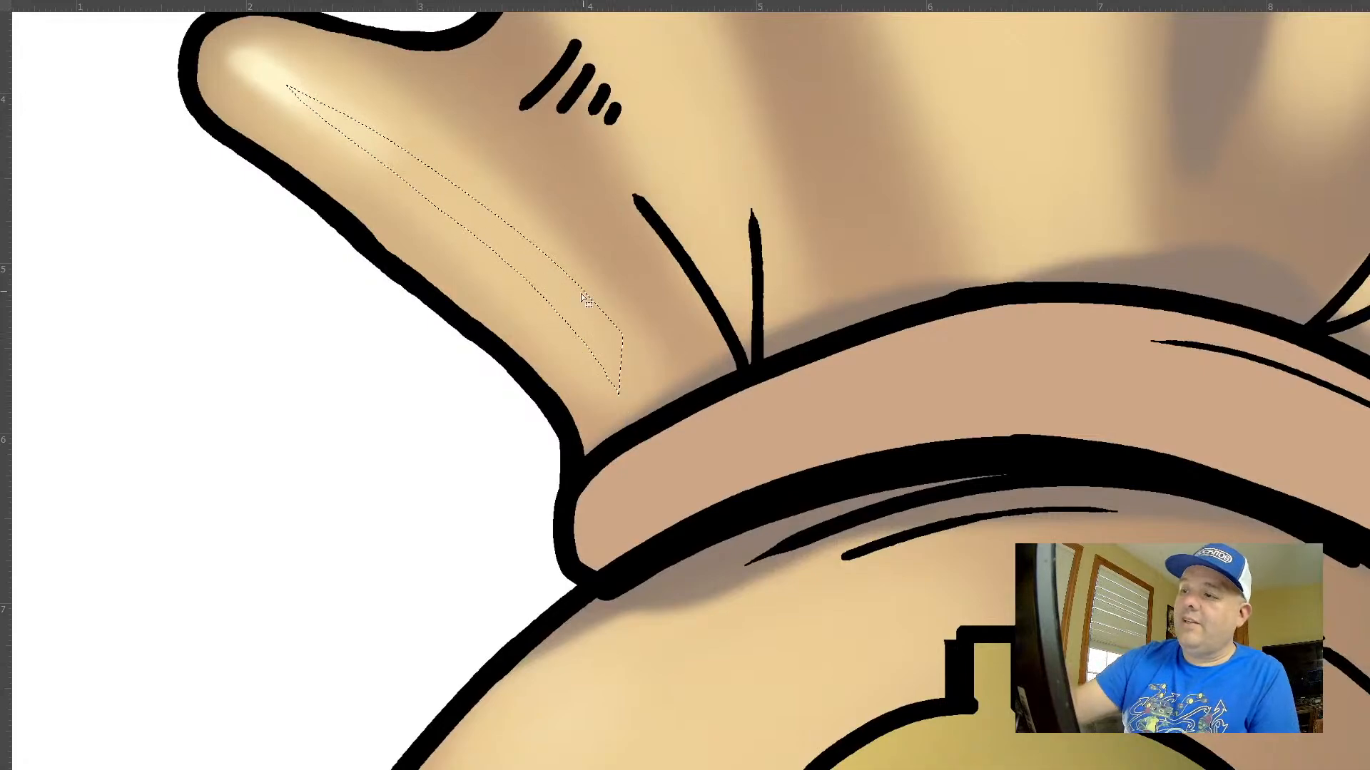
key("ctrl+h")
left_click_drag(413, 169, 628, 366)
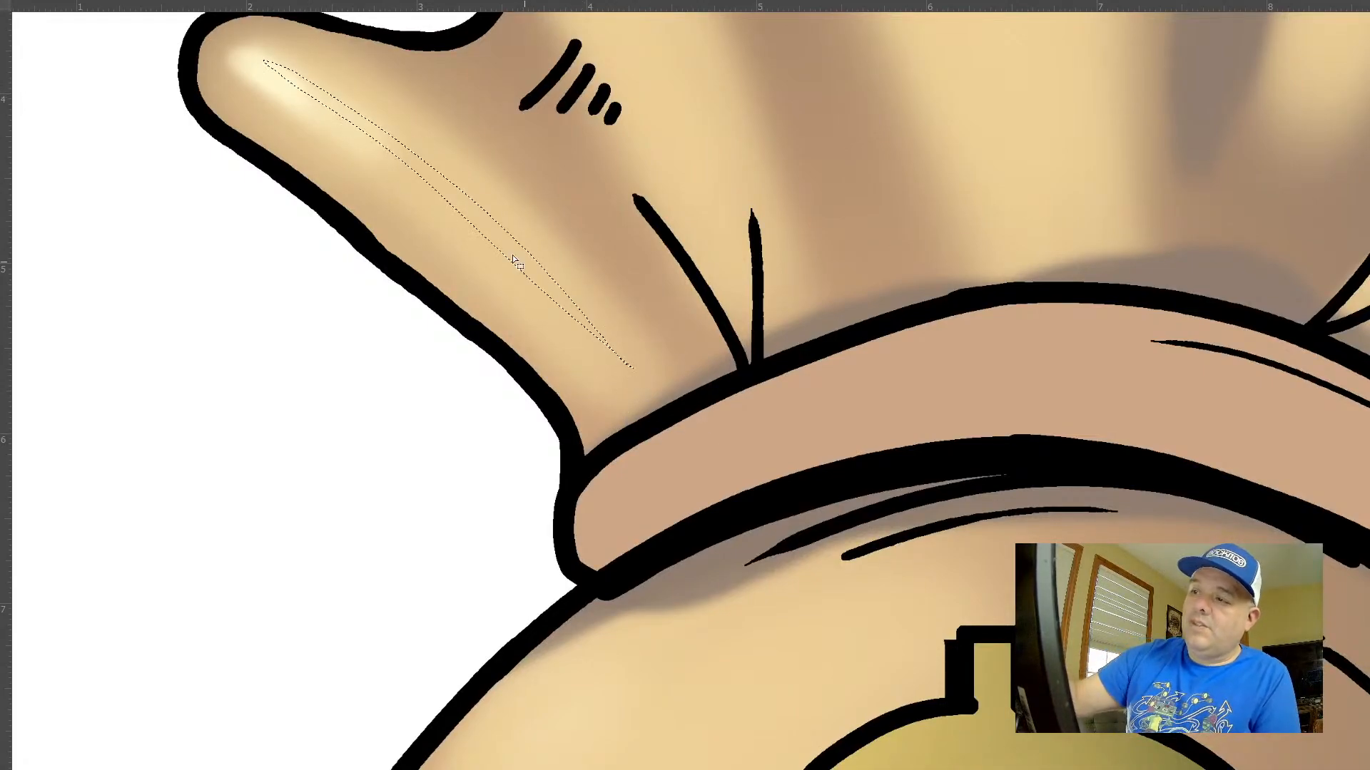
key("b")
mouse_move(461, 211)
left_mouse_down()
mouse_move(480, 205)
mouse_move(494, 221)
left_mouse_up()
key("ctrl+d")
left_click_drag(812, 265, 706, 213)
left_click_drag(884, 279, 739, 378)
left_click_drag(697, 405, 786, 418)
Strengthen the left fold's streak with a second cream highlight inside a new freehand selection
key("l")
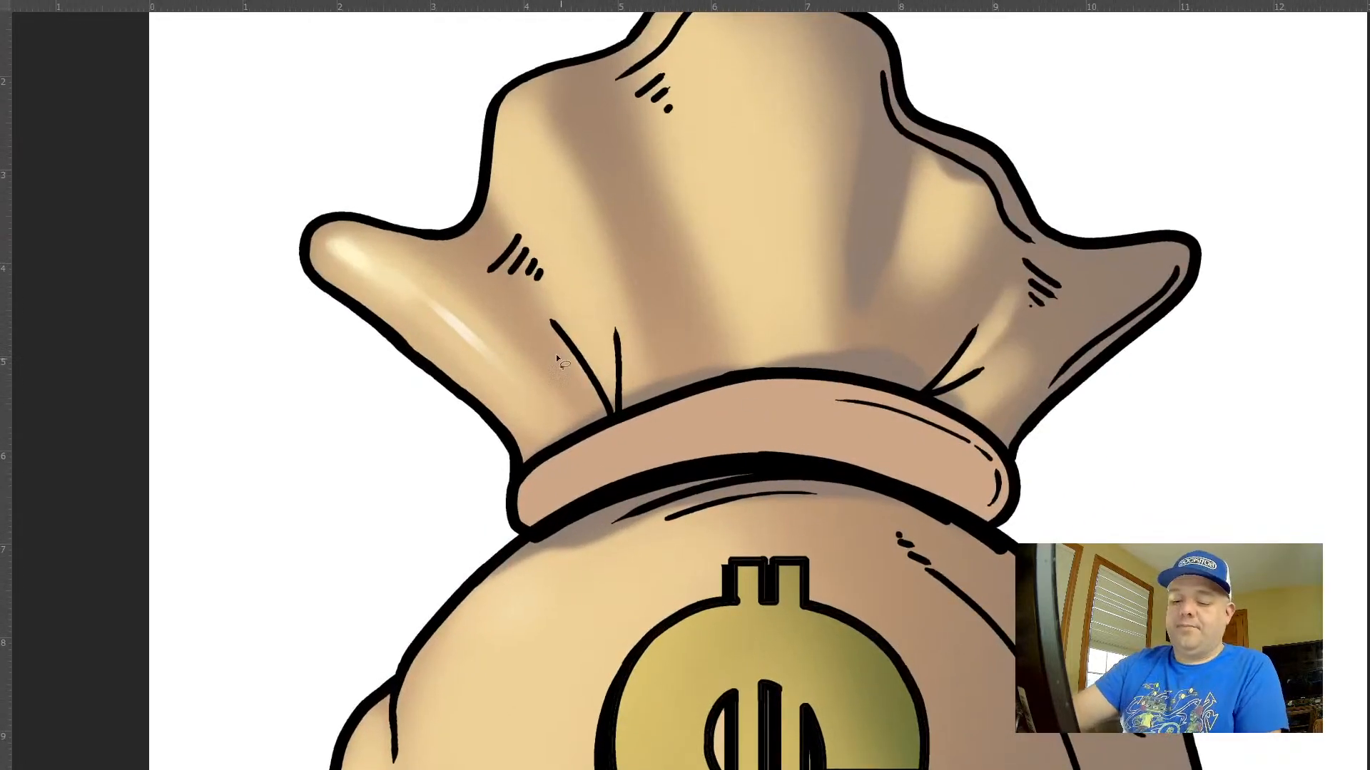
left_click_drag(379, 294, 556, 411)
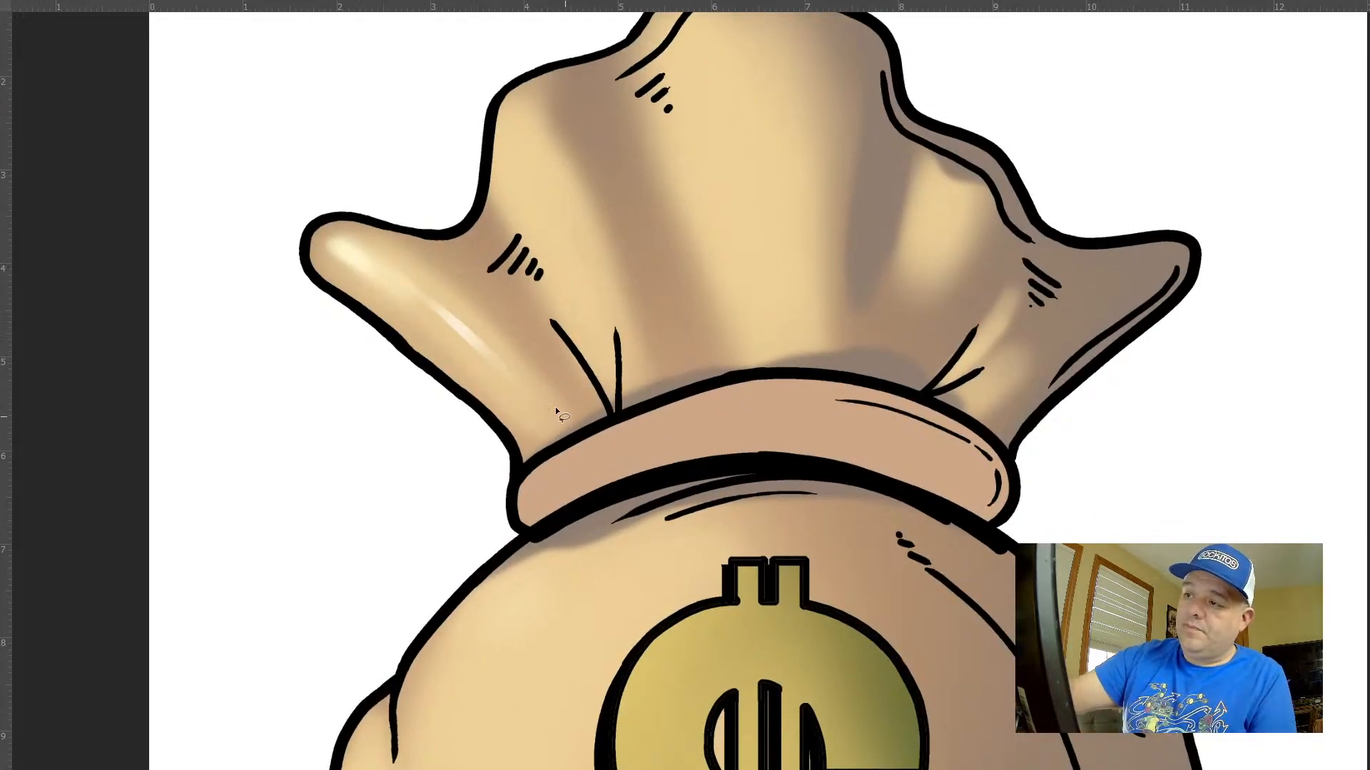
left_click_drag(435, 320, 427, 326)
key("ctrl+d")
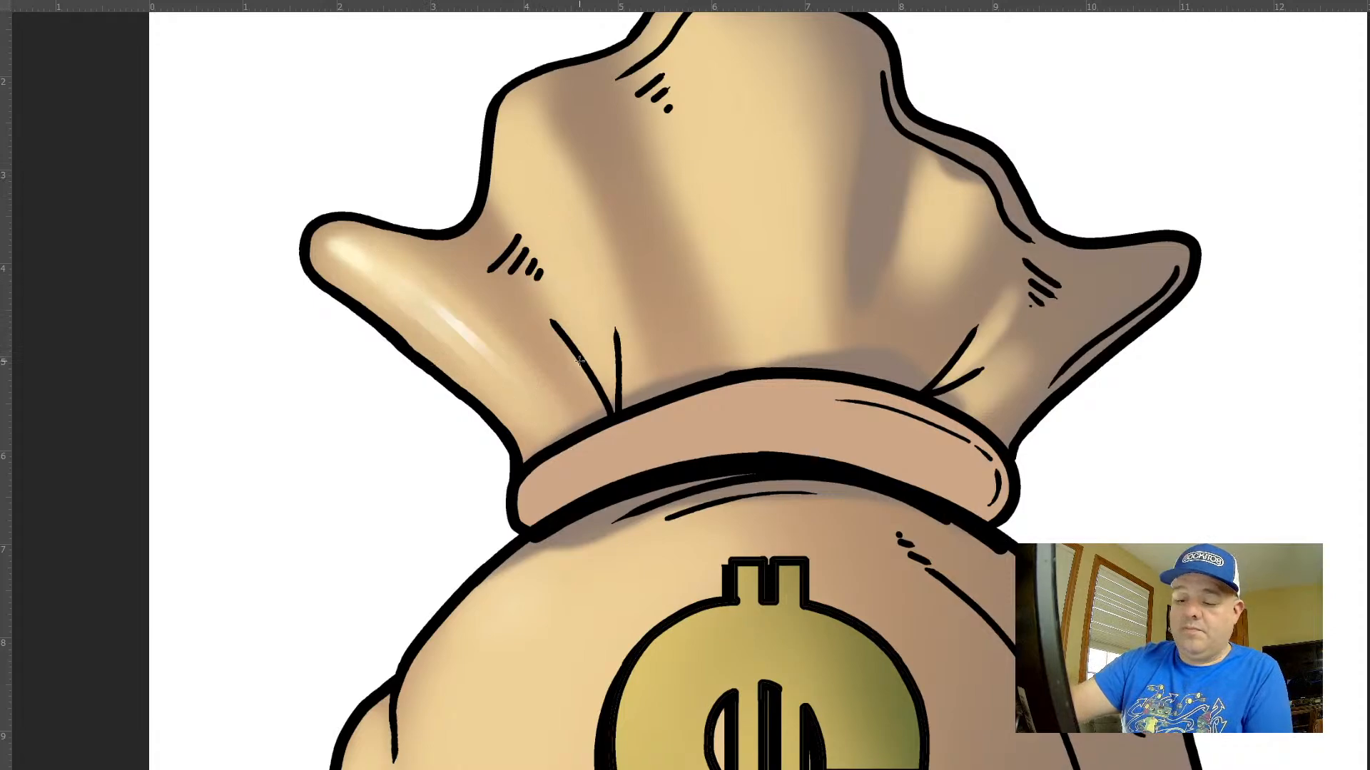
Add a narrow cream gradient streak inside a freehand selection on the ruffle's second fold, beside the hatch marks
mouse_move(519, 149)
left_mouse_down()
mouse_move(520, 199)
mouse_move(590, 321)
mouse_move(521, 151)
left_mouse_up()
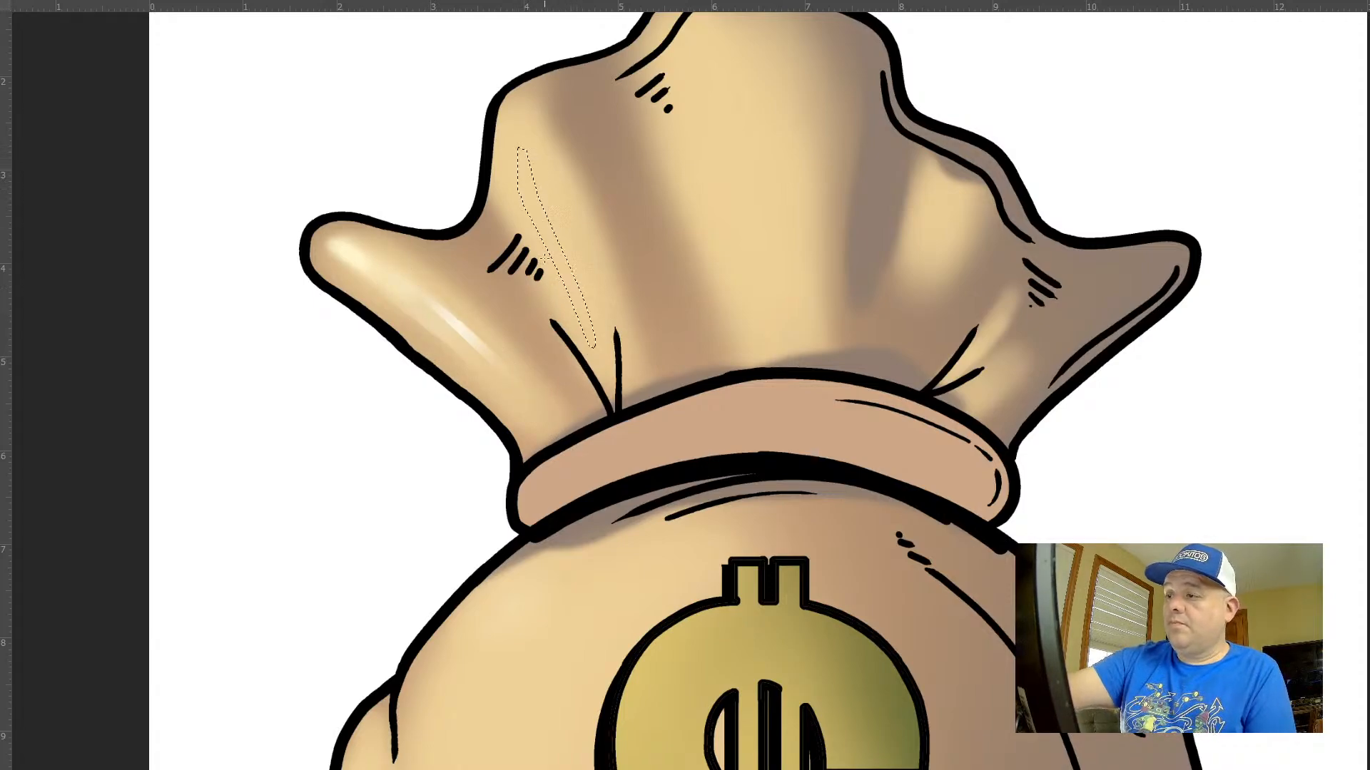
left_click_drag(552, 233, 570, 187)
key("ctrl+d")
Select a broader teardrop around the second fold's streak and add soft cream gradients inside it
key("l")
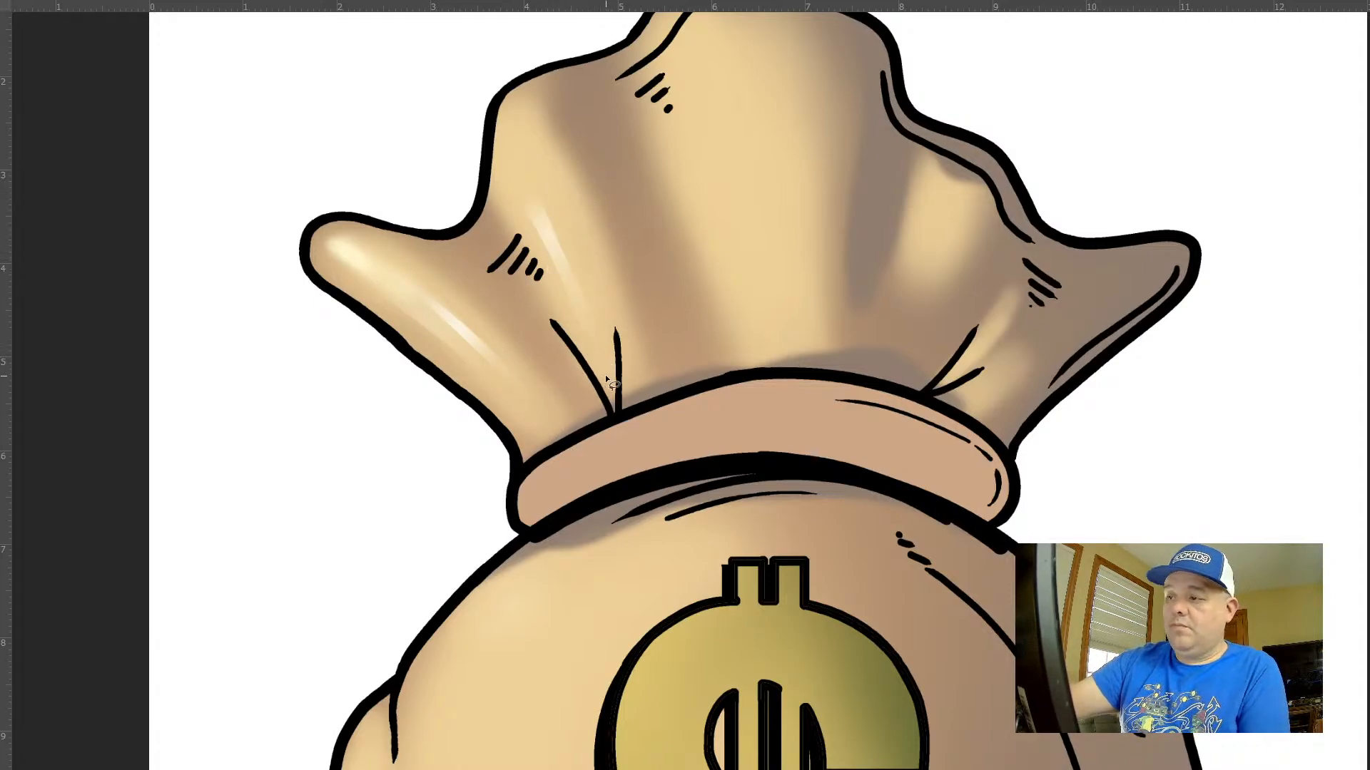
mouse_move(607, 382)
left_mouse_down()
mouse_move(535, 249)
mouse_move(503, 122)
mouse_move(571, 191)
mouse_move(608, 372)
left_mouse_up()
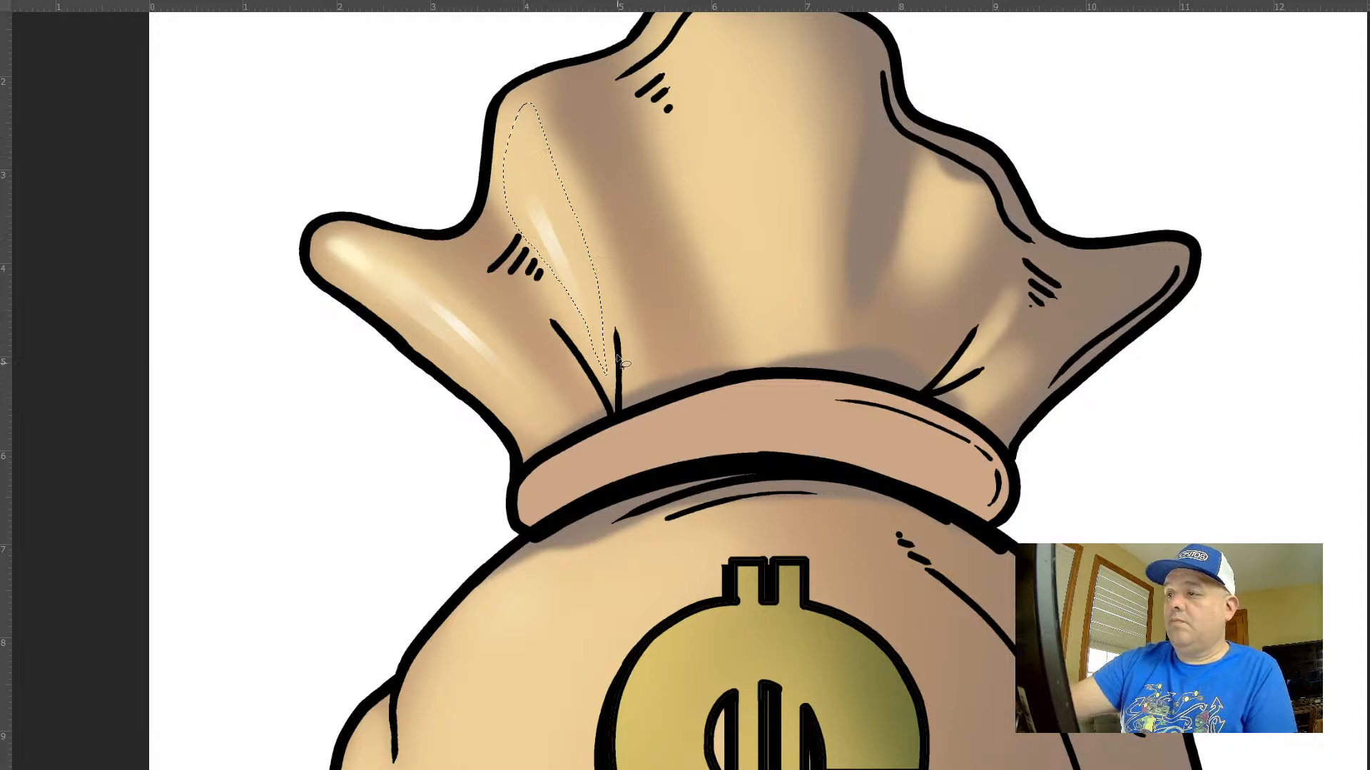
left_click_drag(548, 153, 552, 149)
left_click_drag(514, 228, 562, 183)
key("ctrl+d")
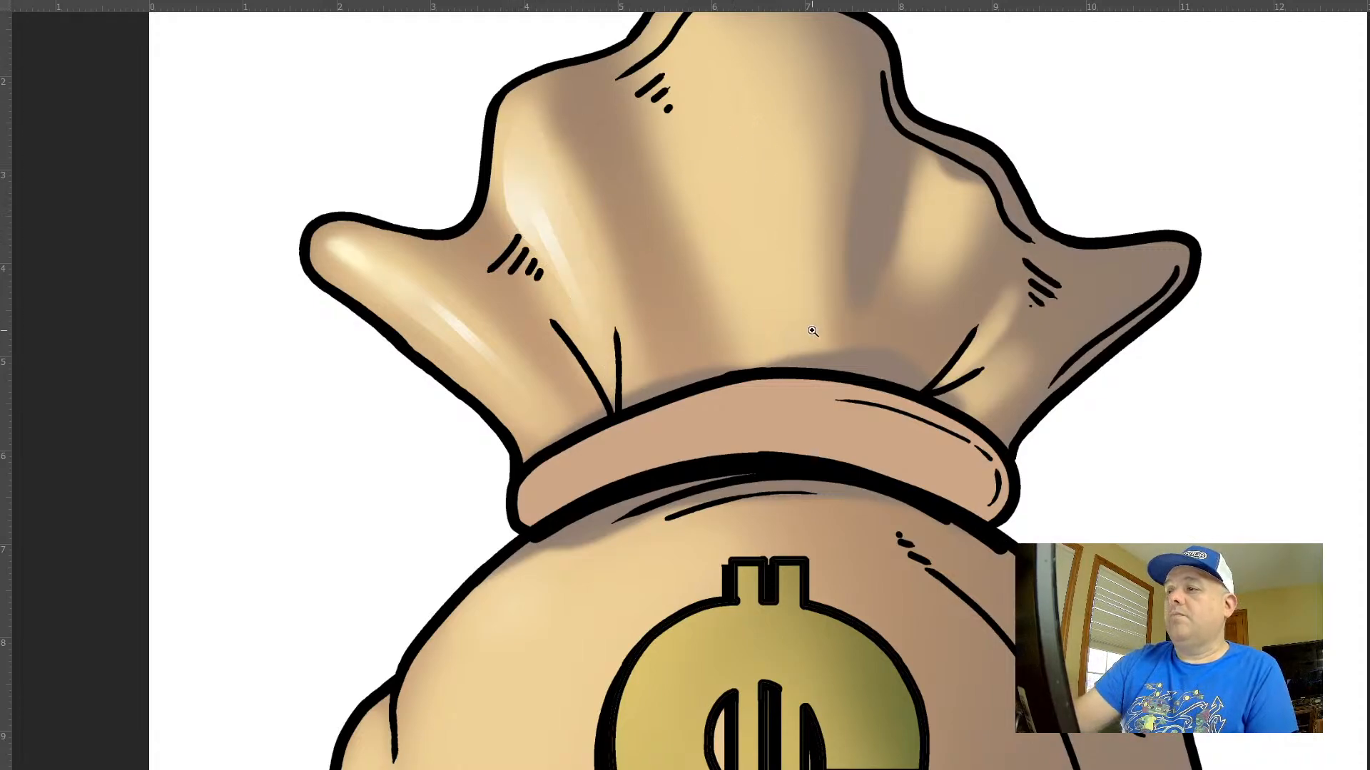
Select a tall freehand area on the ruffle's large centre fold and fill it with a soft cream gradient highlight
scroll(814, 336, "down", 8)
left_click_drag(947, 273, 721, 382)
scroll(564, 363, "up", 6)
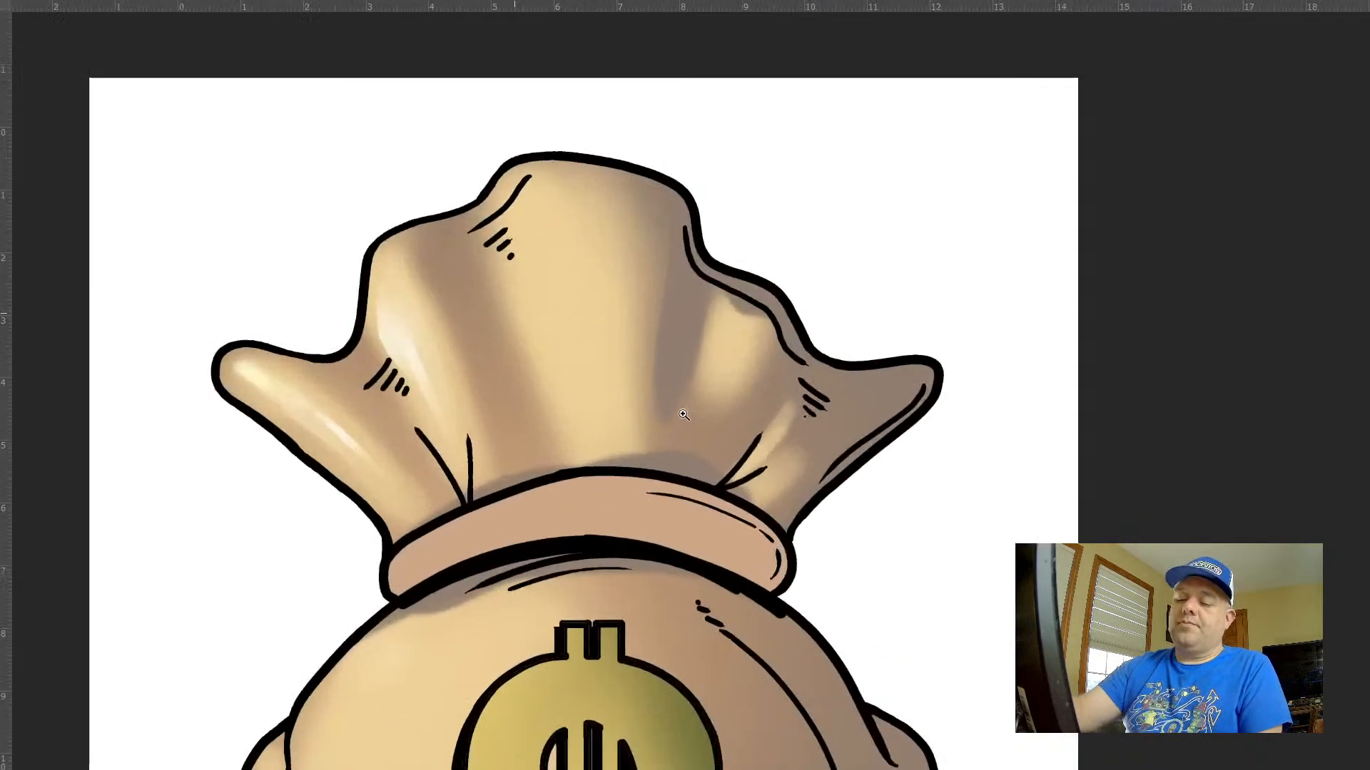
mouse_move(567, 460)
left_mouse_down()
mouse_move(514, 269)
mouse_move(571, 171)
mouse_move(624, 375)
mouse_move(567, 464)
left_mouse_up()
left_click_drag(530, 247, 600, 342)
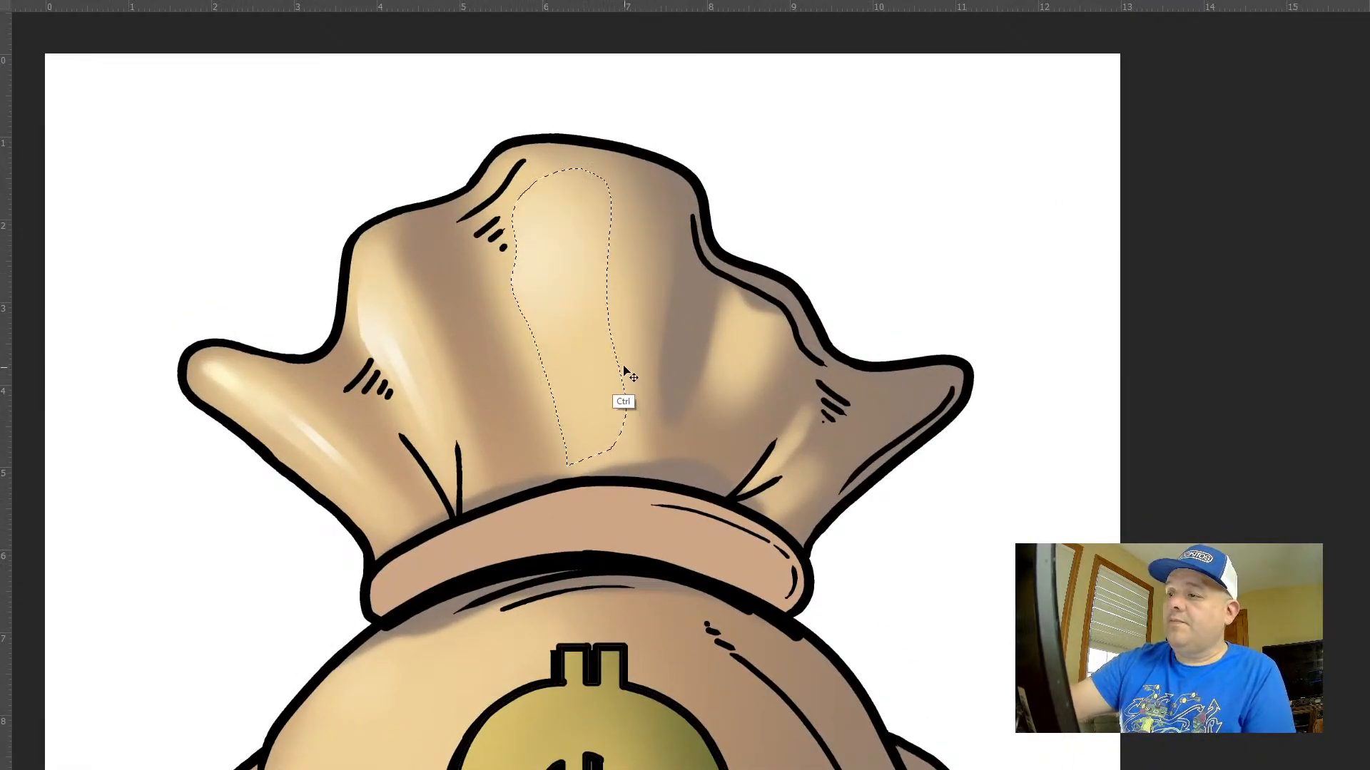
key("ctrl+d")
Add bright narrow cream streaks within the centre fold's highlight using thin freehand selections
mouse_move(536, 219)
left_mouse_down()
mouse_move(580, 417)
mouse_move(540, 281)
left_mouse_up()
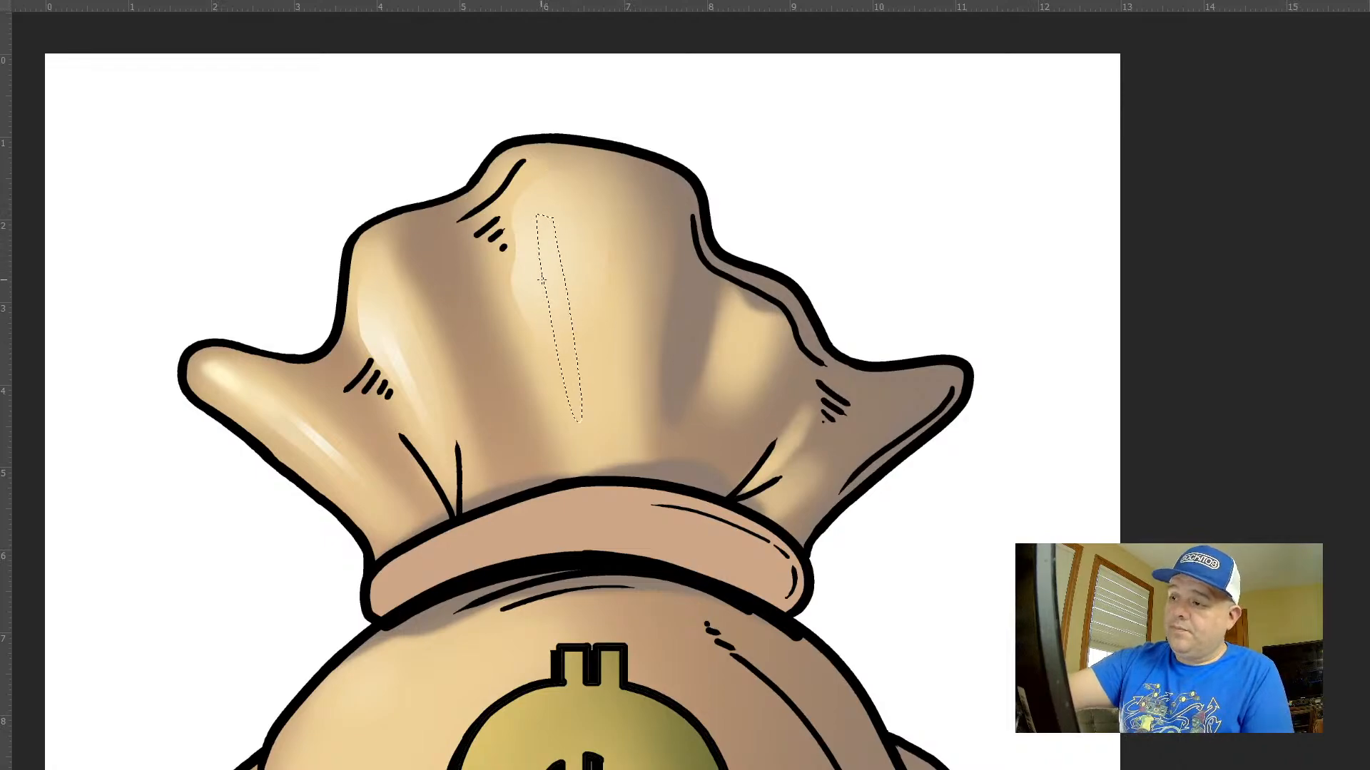
left_click_drag(592, 328, 621, 359)
key("ctrl+d")
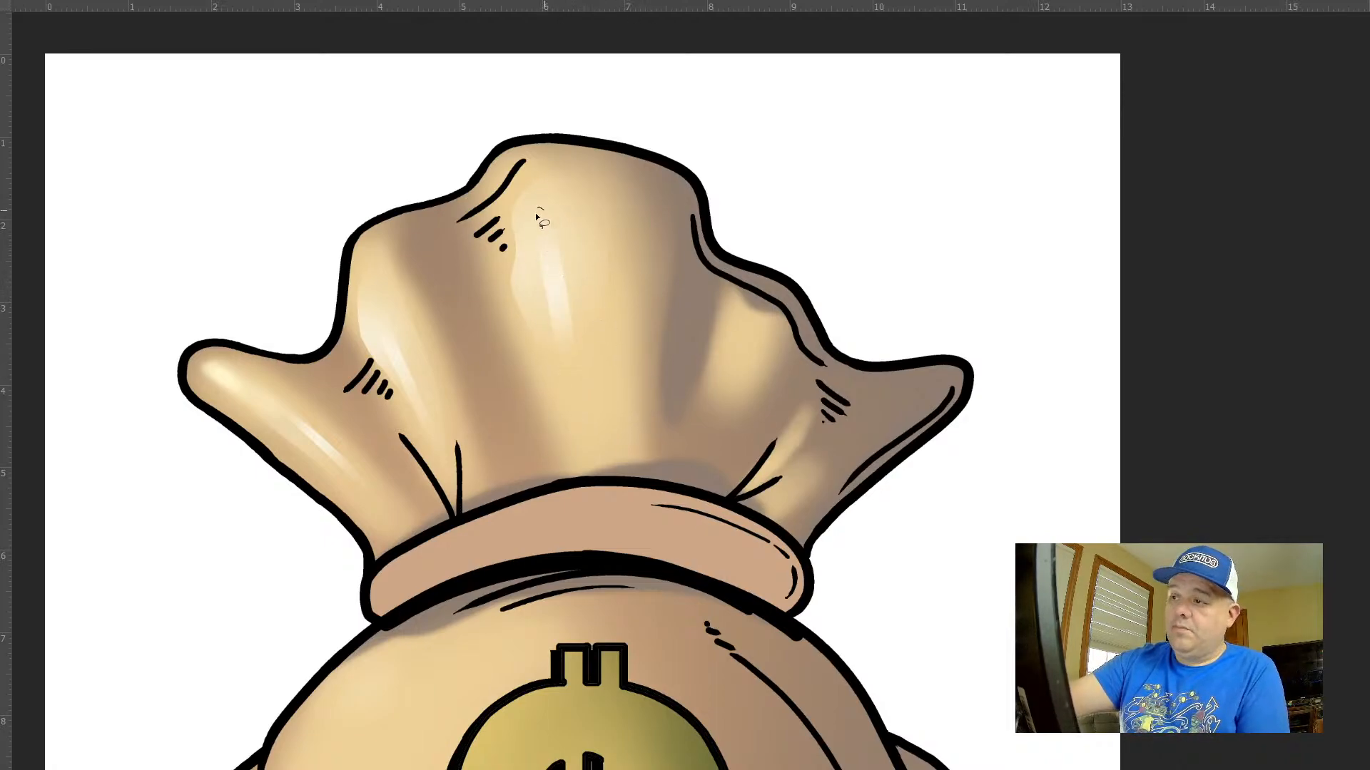
mouse_move(536, 217)
left_mouse_down()
mouse_move(578, 470)
mouse_move(596, 214)
mouse_move(533, 207)
mouse_move(564, 455)
mouse_move(574, 267)
left_mouse_up()
key("ctrl+d")
Add a short, thin cream streak at the base of the centre fold, just above the neck band
scroll(802, 435, "down", 5)
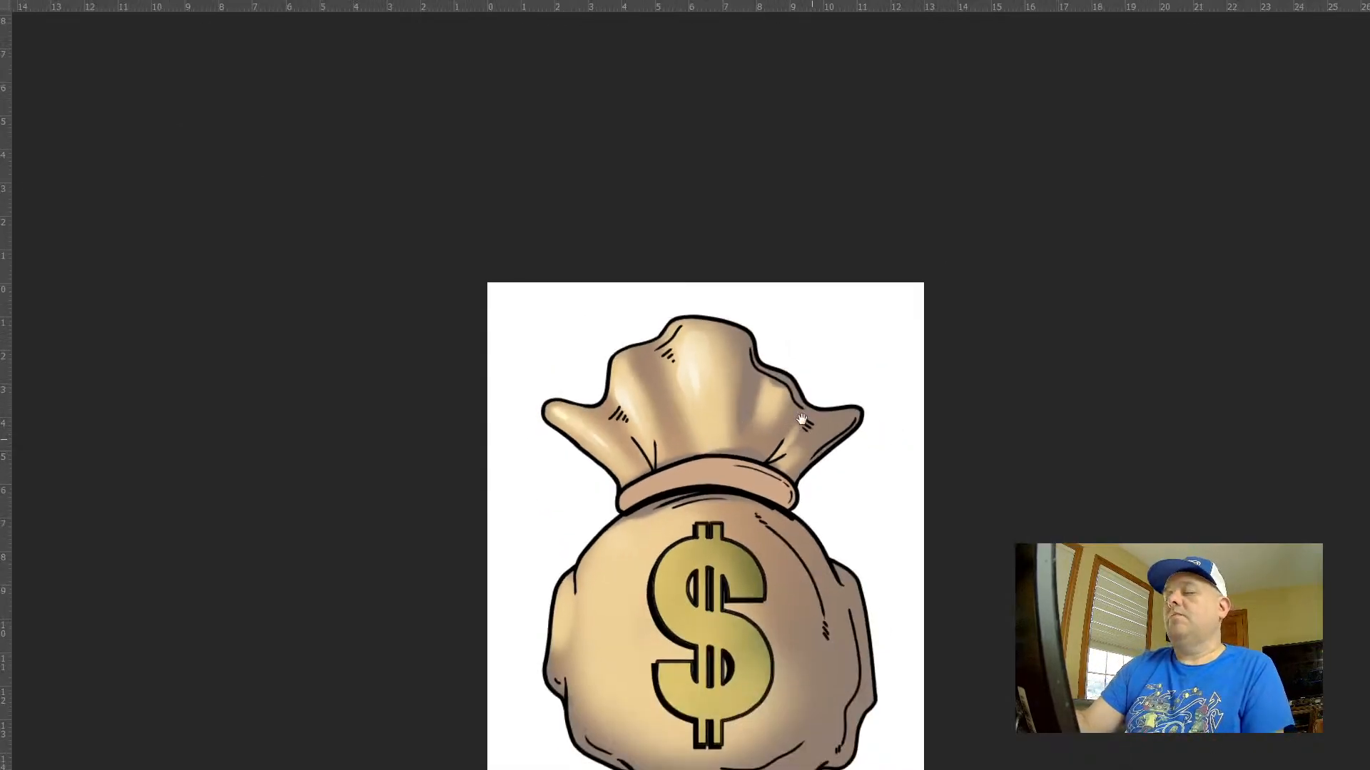
scroll(802, 419, "down", 3)
scroll(771, 410, "up", 7)
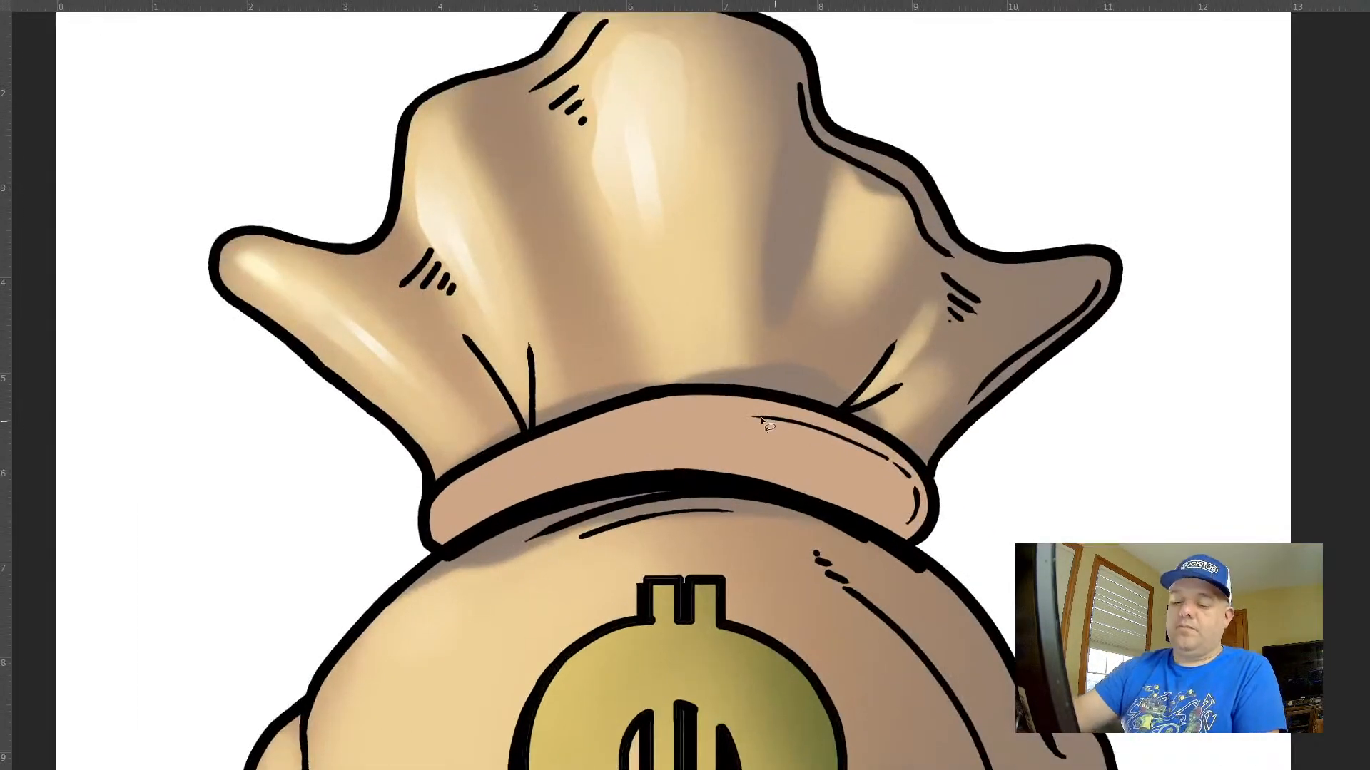
mouse_move(655, 306)
left_mouse_down()
mouse_move(652, 268)
mouse_move(657, 303)
left_mouse_up()
left_click_drag(769, 265, 799, 359)
key("ctrl+d")
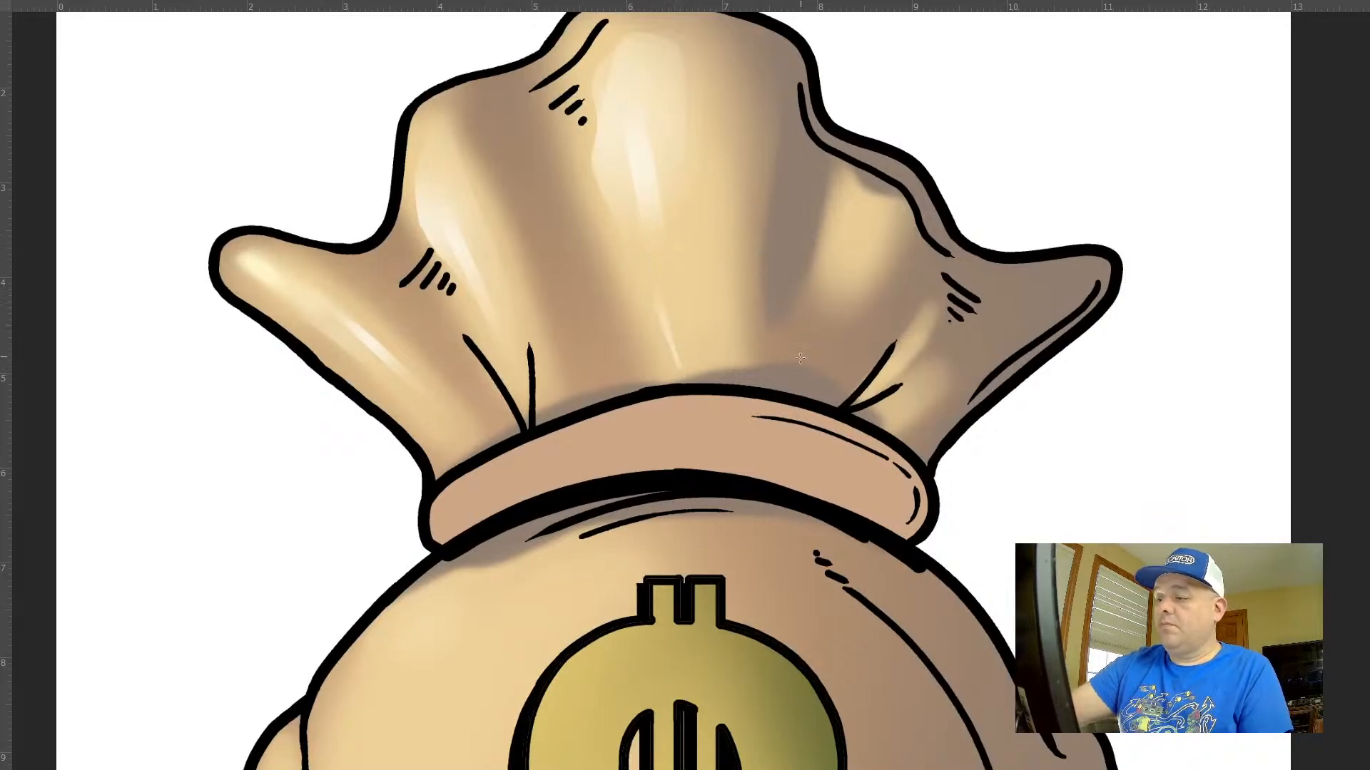
Add thin cream streaks to the fold just right of centre and to the right fold near its hatch marks
mouse_move(847, 210)
left_mouse_down()
mouse_move(797, 346)
mouse_move(847, 212)
left_mouse_up()
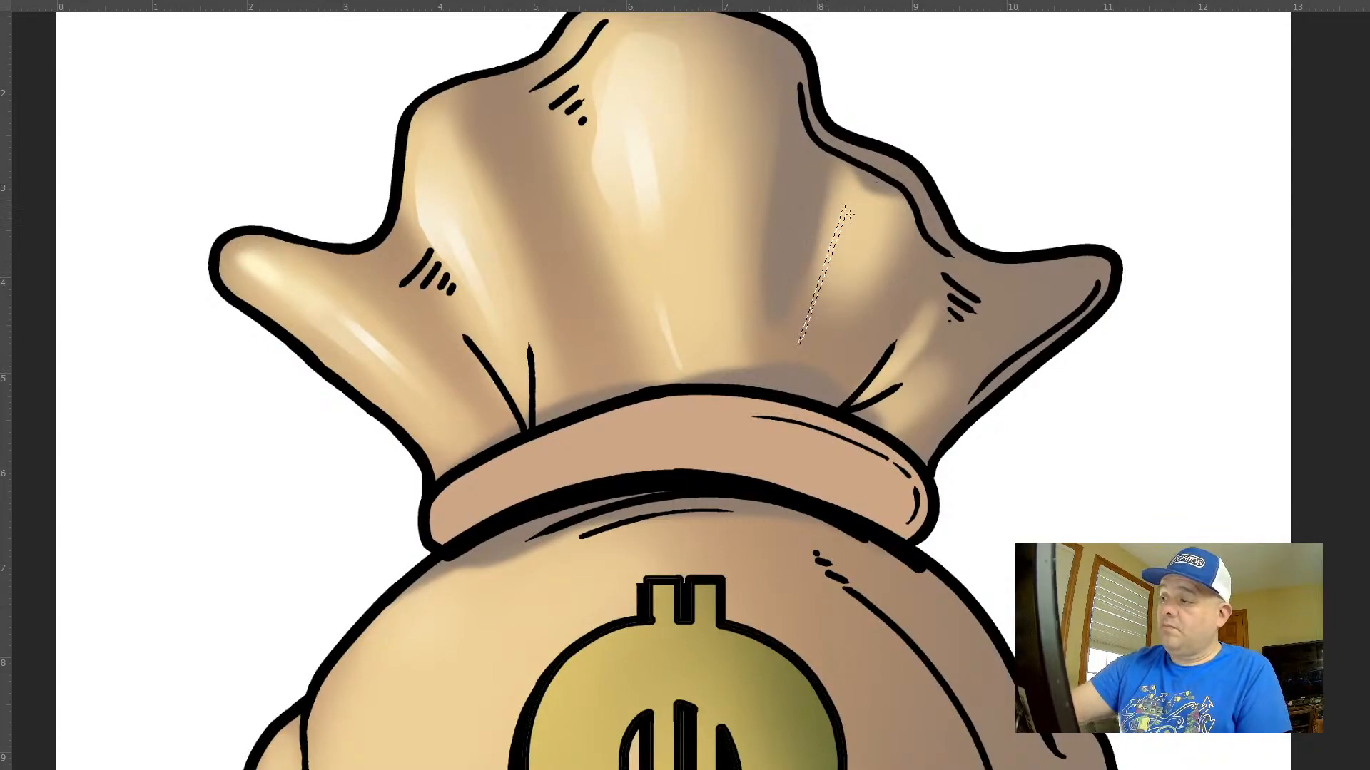
key("ctrl+d")
mouse_move(920, 329)
left_mouse_down()
mouse_move(880, 386)
mouse_move(928, 315)
left_mouse_up()
key("ctrl+d")
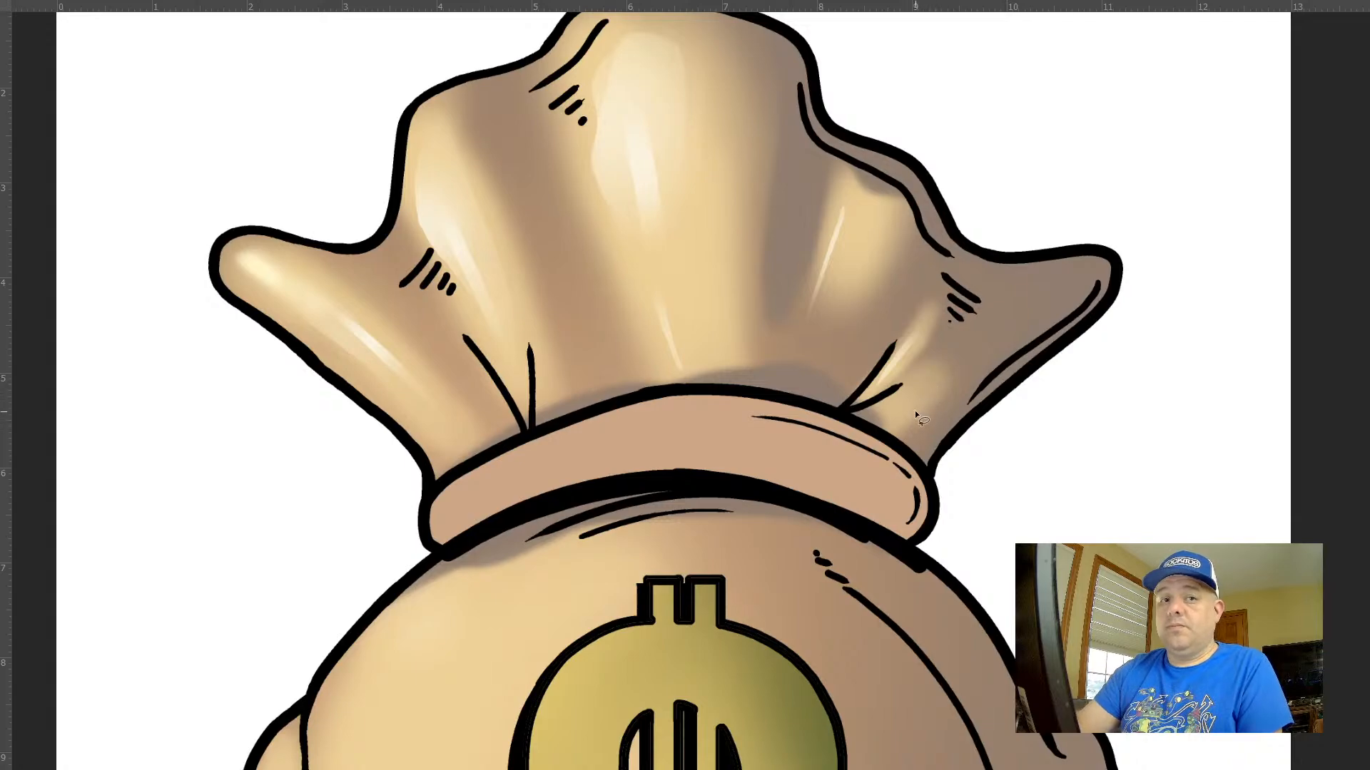
Add a long slanted cream streak inside a narrow freehand selection on the right fold, rising from the neck band
left_click_drag(914, 404, 998, 325)
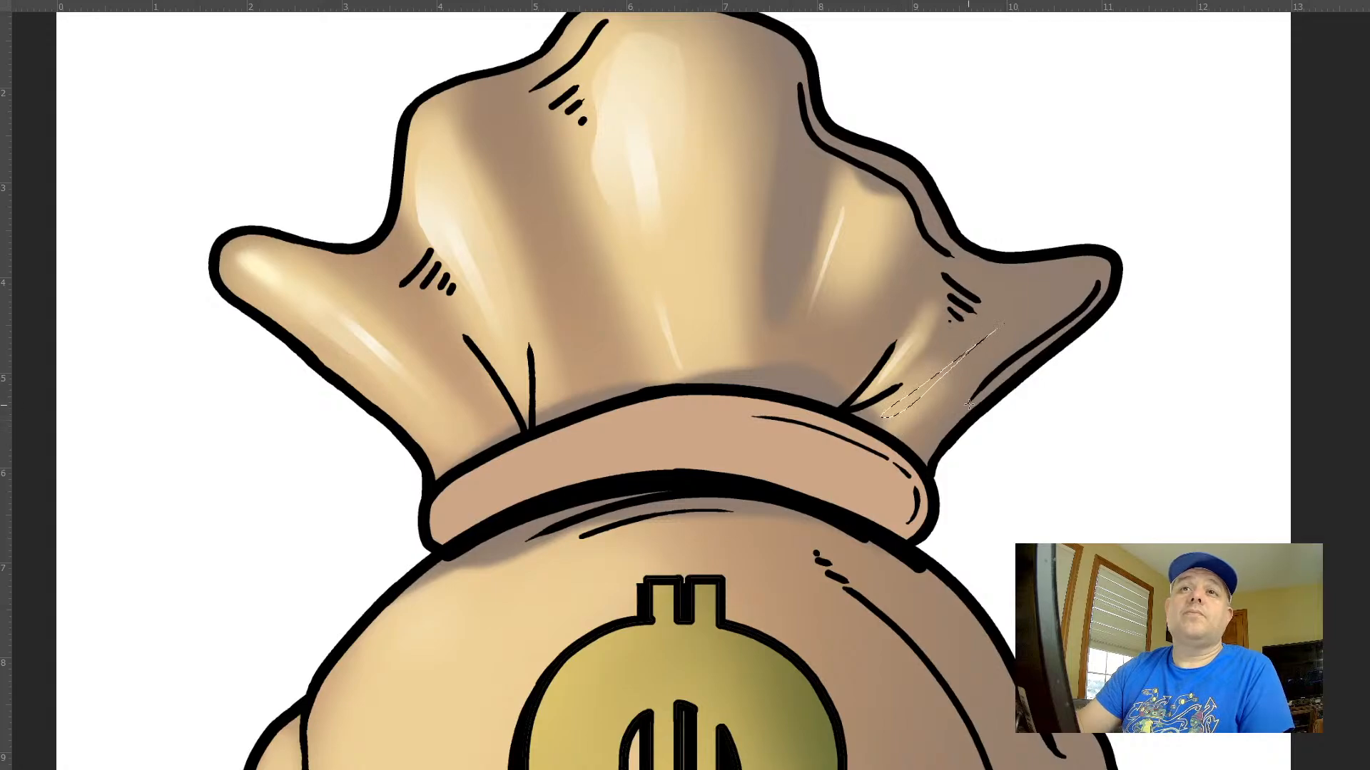
left_click_drag(885, 431, 1052, 307)
key("ctrl+d")
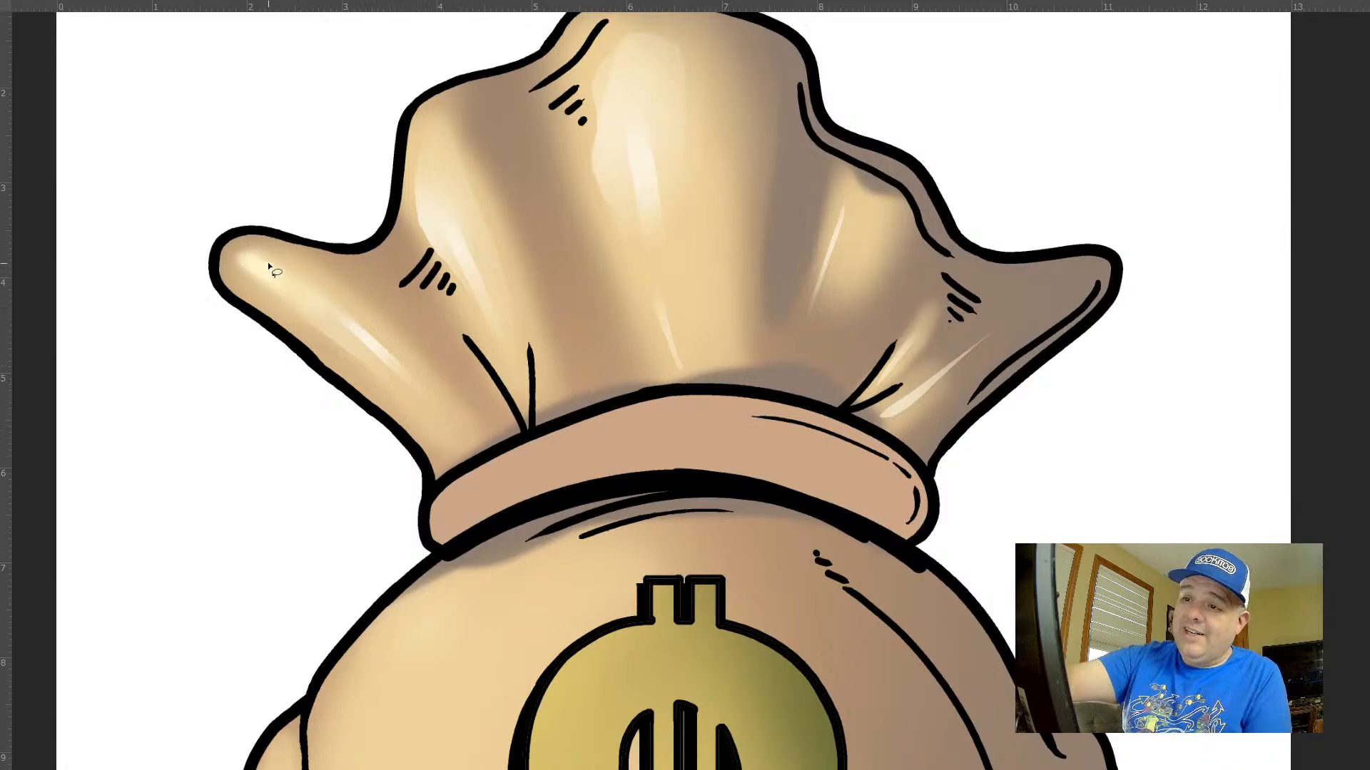
Select a long freehand shape down the ruffle's left fold and add a cream gradient highlight towards its base
mouse_move(258, 260)
left_mouse_down()
mouse_move(387, 397)
mouse_move(260, 256)
left_mouse_up()
key("g")
left_click_drag(451, 431, 438, 320)
key("ctrl+d")
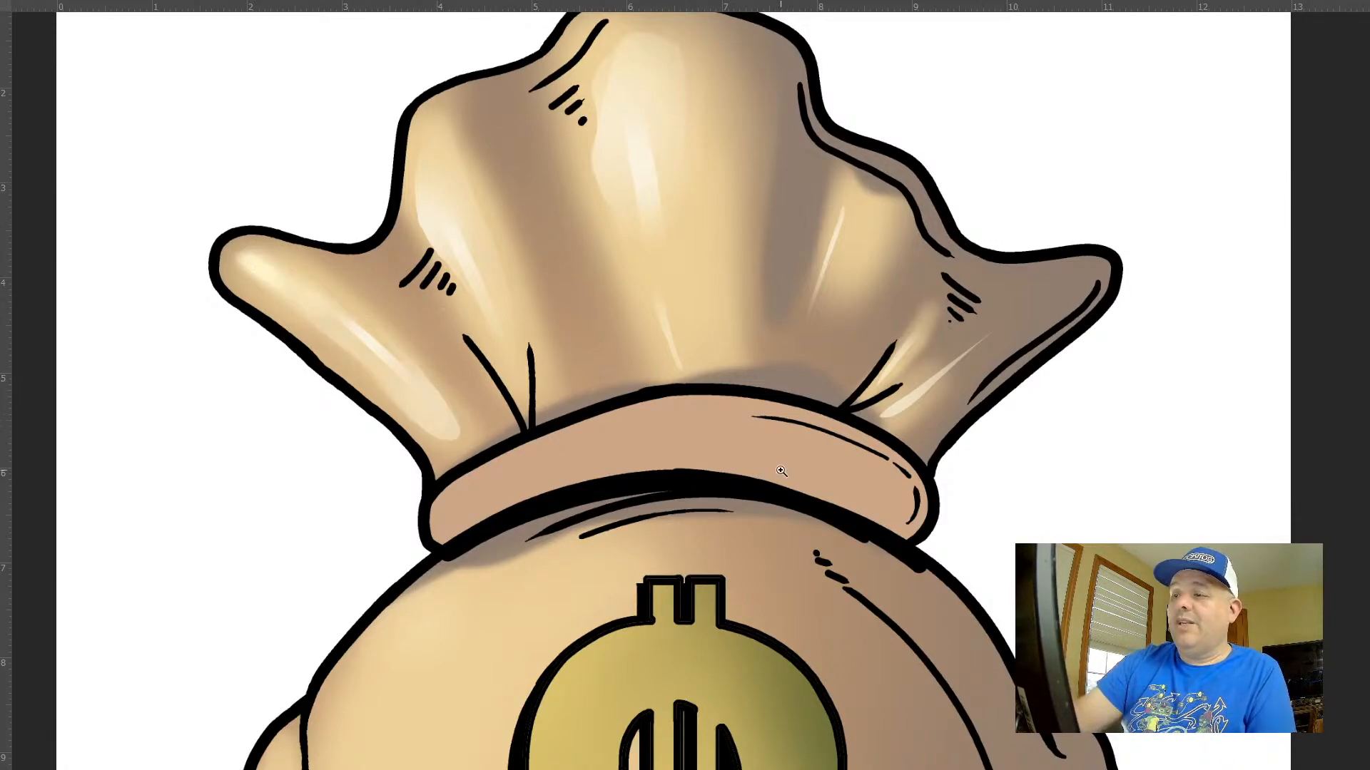
Select a freehand strip on the bag's left side bulge and fill it with a cream gradient highlight
left_click_drag(781, 476, 713, 360)
left_click_drag(885, 496, 851, 354)
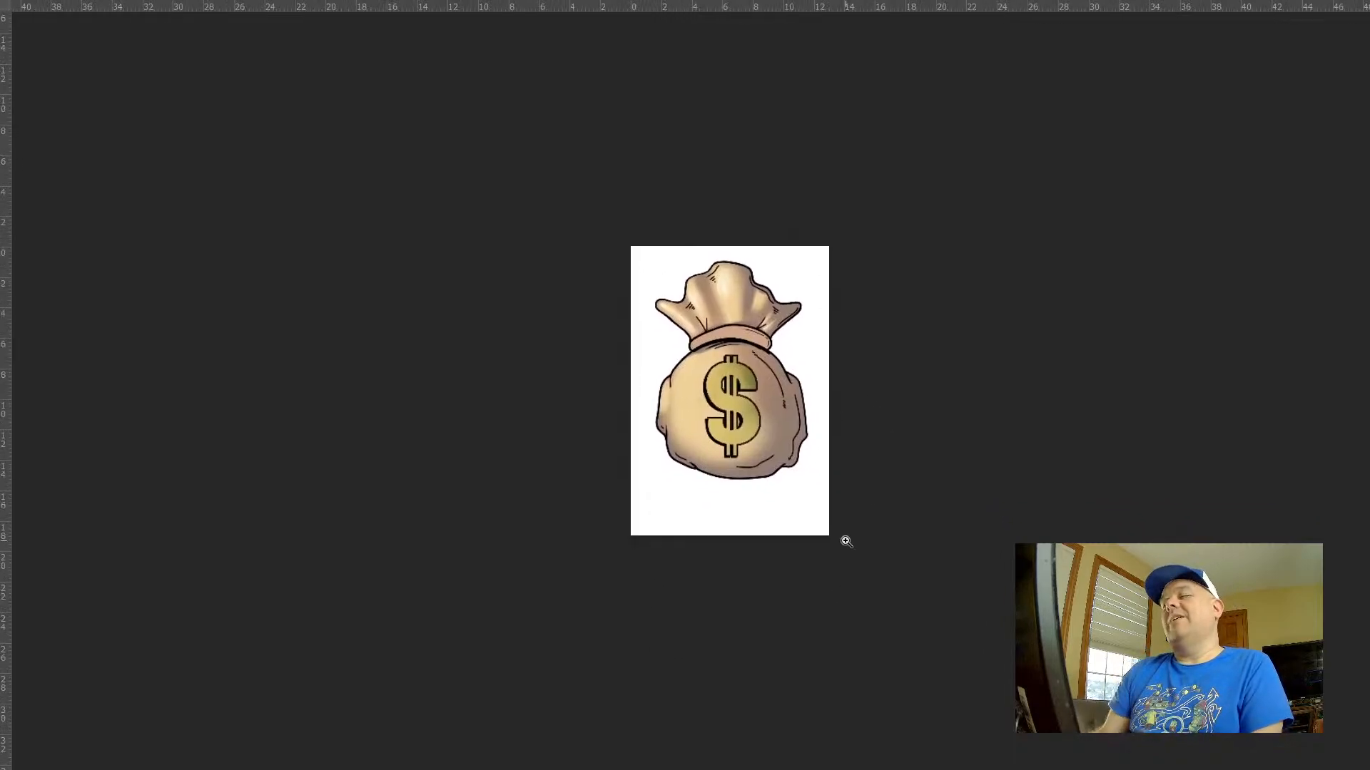
left_click(711, 372)
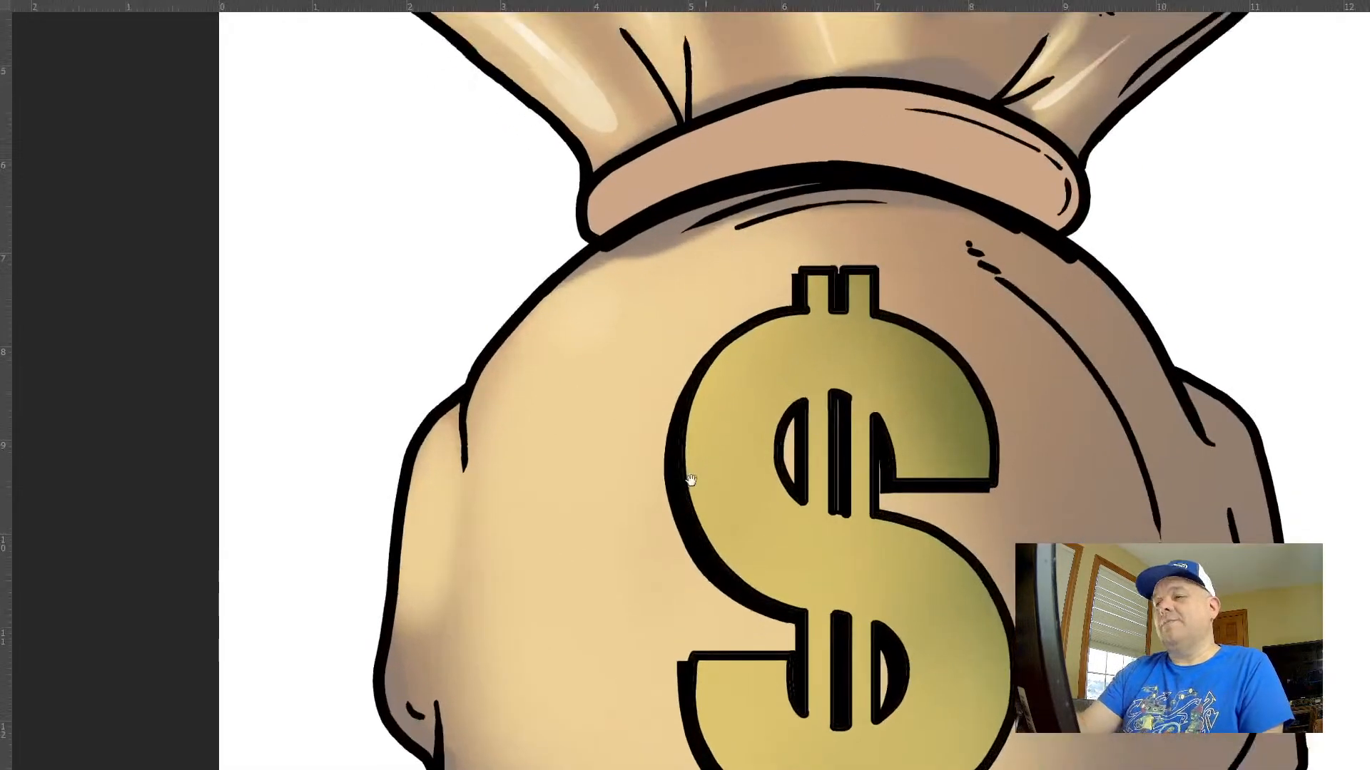
left_click_drag(690, 480, 693, 338)
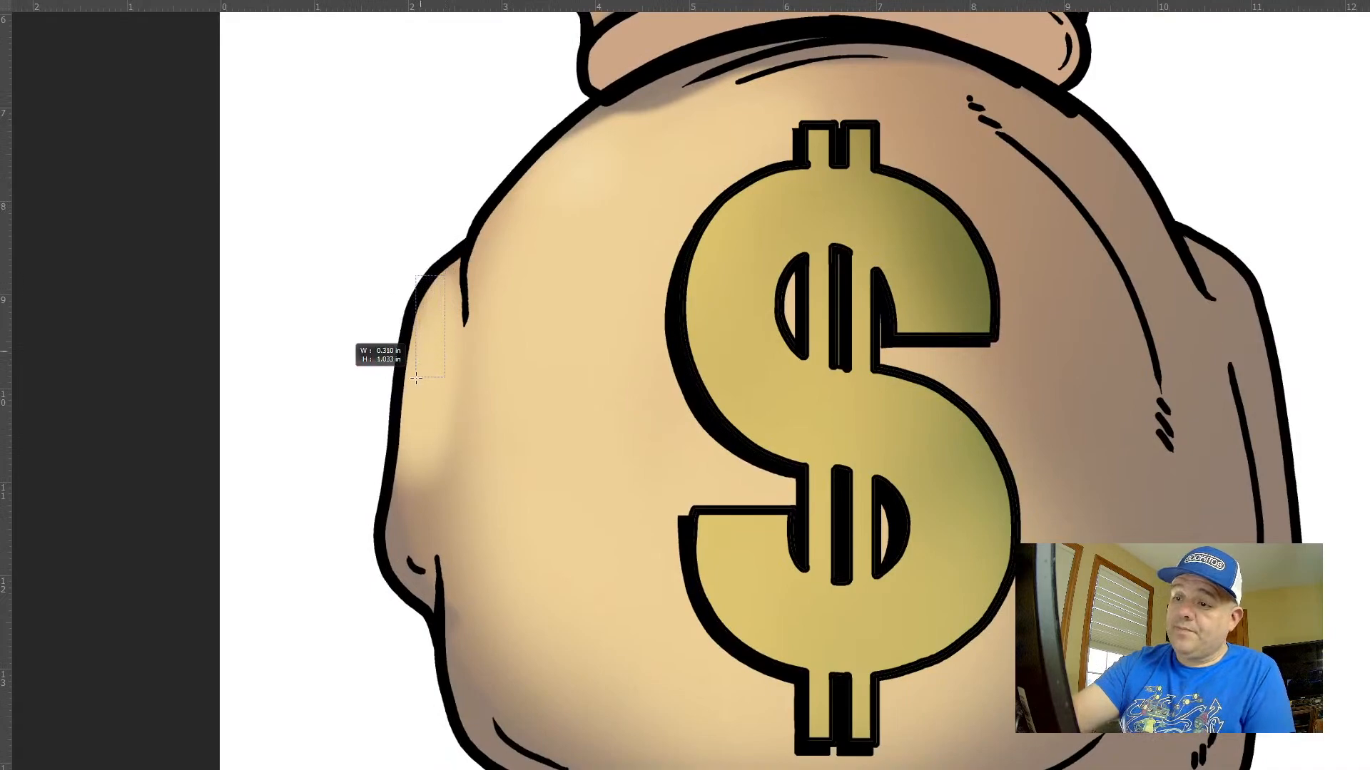
mouse_move(442, 282)
left_mouse_down()
mouse_move(421, 425)
mouse_move(446, 286)
left_mouse_up()
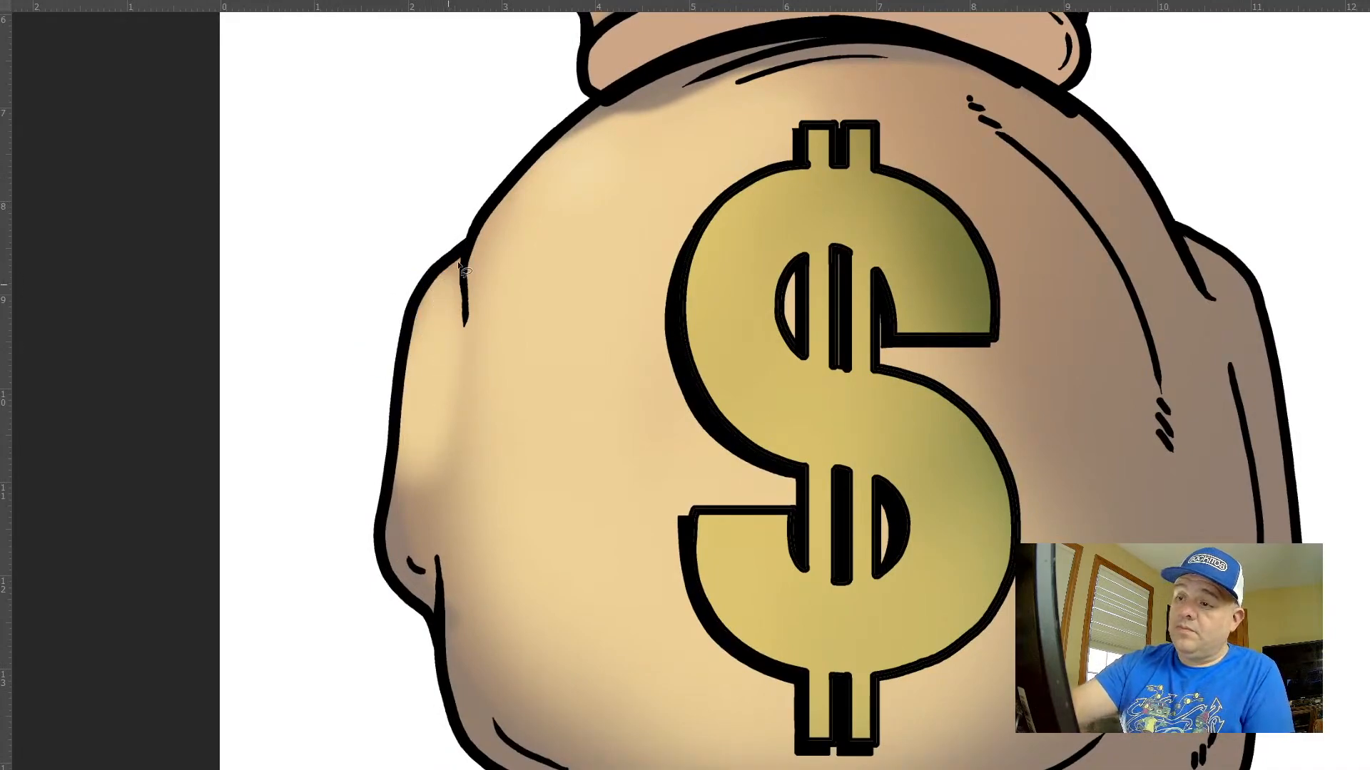
mouse_move(435, 355)
left_mouse_down()
mouse_move(421, 507)
mouse_move(421, 389)
mouse_move(451, 275)
mouse_move(417, 550)
mouse_move(421, 444)
left_mouse_up()
key("ctrl+d")
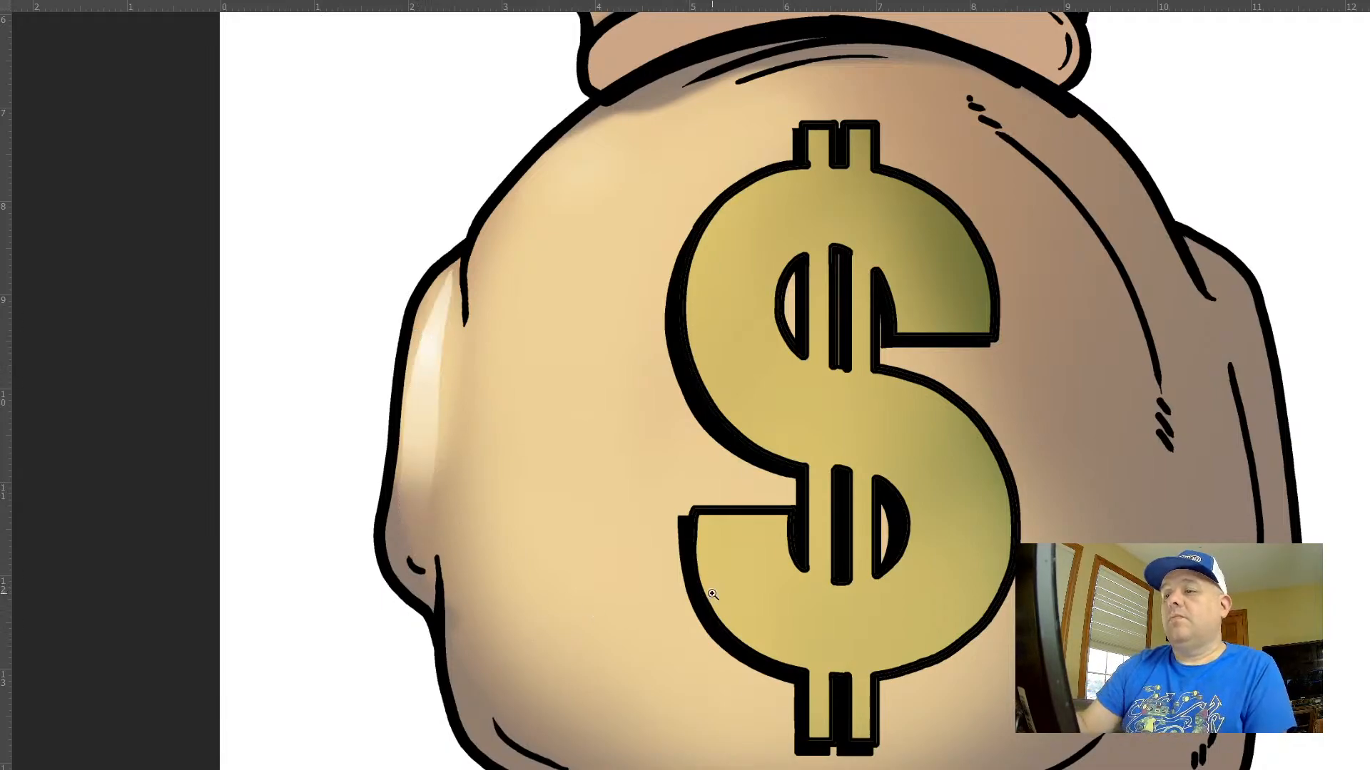
left_click_drag(712, 594, 653, 536)
left_click_drag(783, 495, 651, 374)
left_click_drag(538, 406, 492, 531)
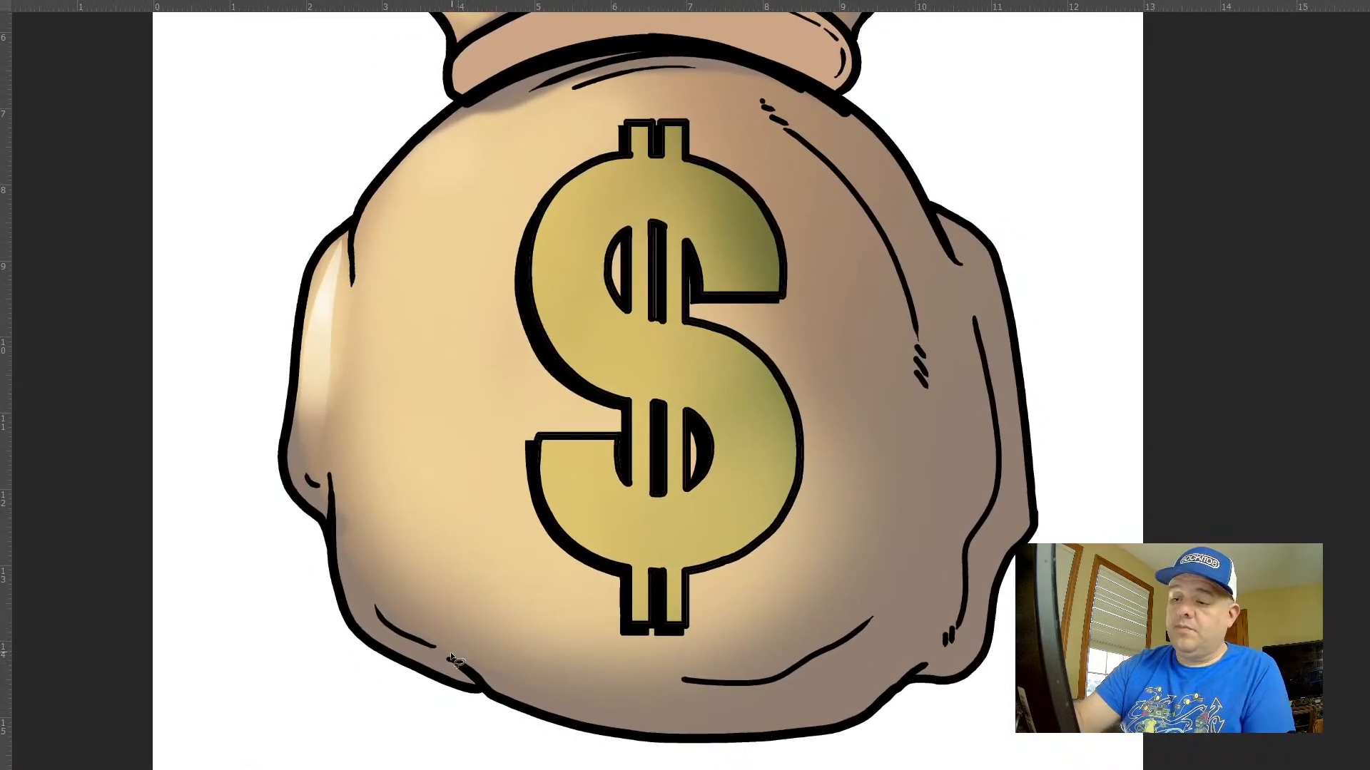
Select a large freehand area over the bag body around the dollar sign and add soft cream gradient highlights from its upper-left edge
mouse_move(413, 655)
left_mouse_down()
mouse_move(314, 413)
mouse_move(336, 250)
mouse_move(413, 183)
mouse_move(686, 101)
mouse_move(847, 342)
mouse_move(733, 630)
mouse_move(496, 641)
mouse_move(376, 613)
mouse_move(439, 662)
left_mouse_up()
key("g")
left_click_drag(426, 152, 525, 328)
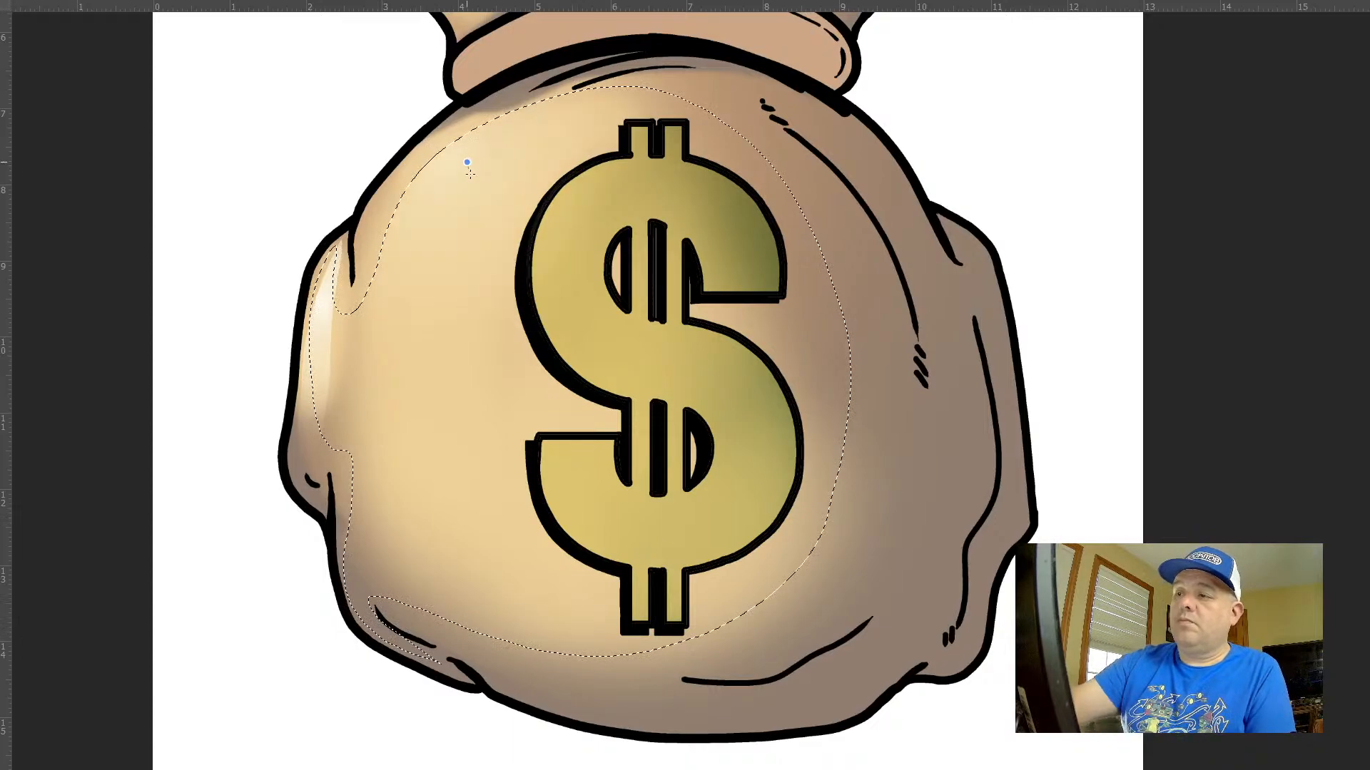
left_click_drag(468, 176, 571, 465)
key("ctrl+d")
left_click_drag(781, 580, 691, 520)
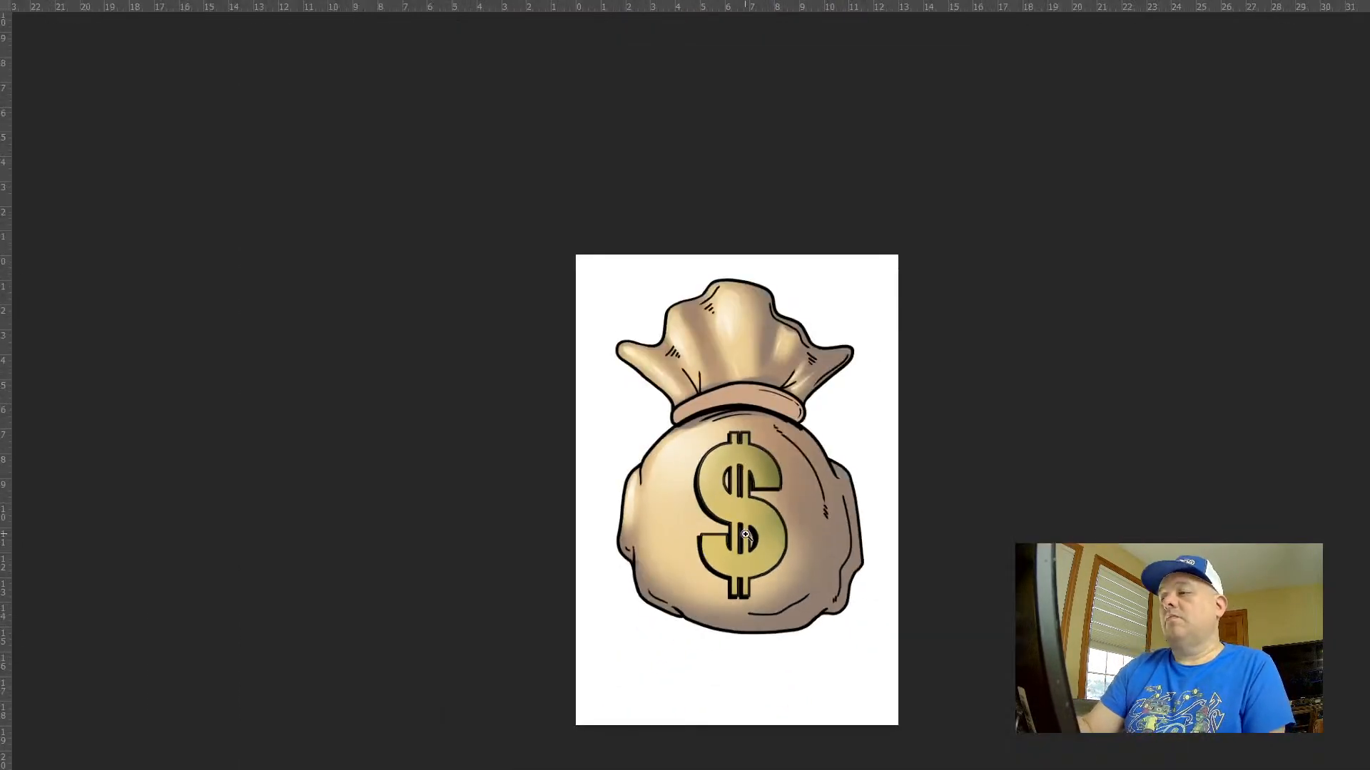
Select a freehand area on the bag body's upper-left shoulder and brighten it with a cream gradient
left_click(714, 542)
key("l")
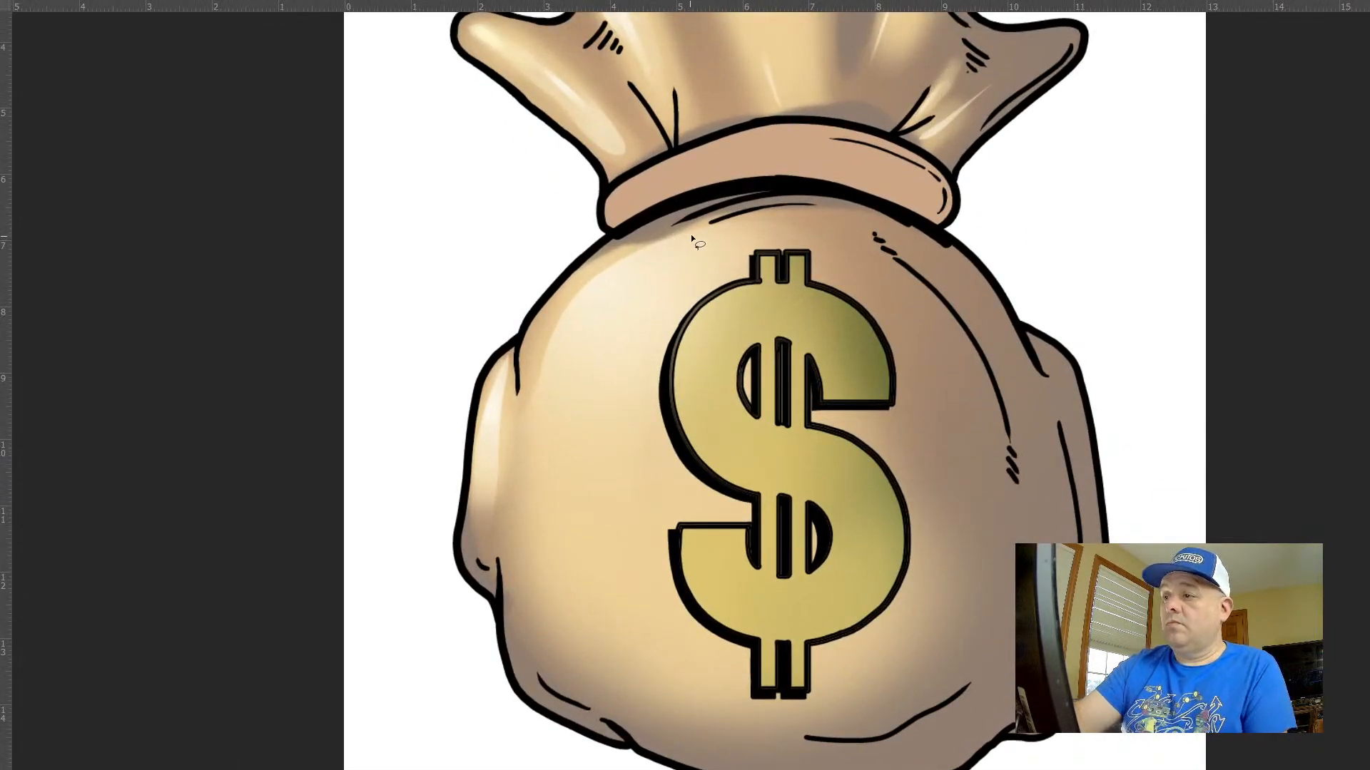
left_click_drag(579, 451, 698, 233)
key("g")
left_click_drag(579, 255, 606, 428)
key("ctrl+d")
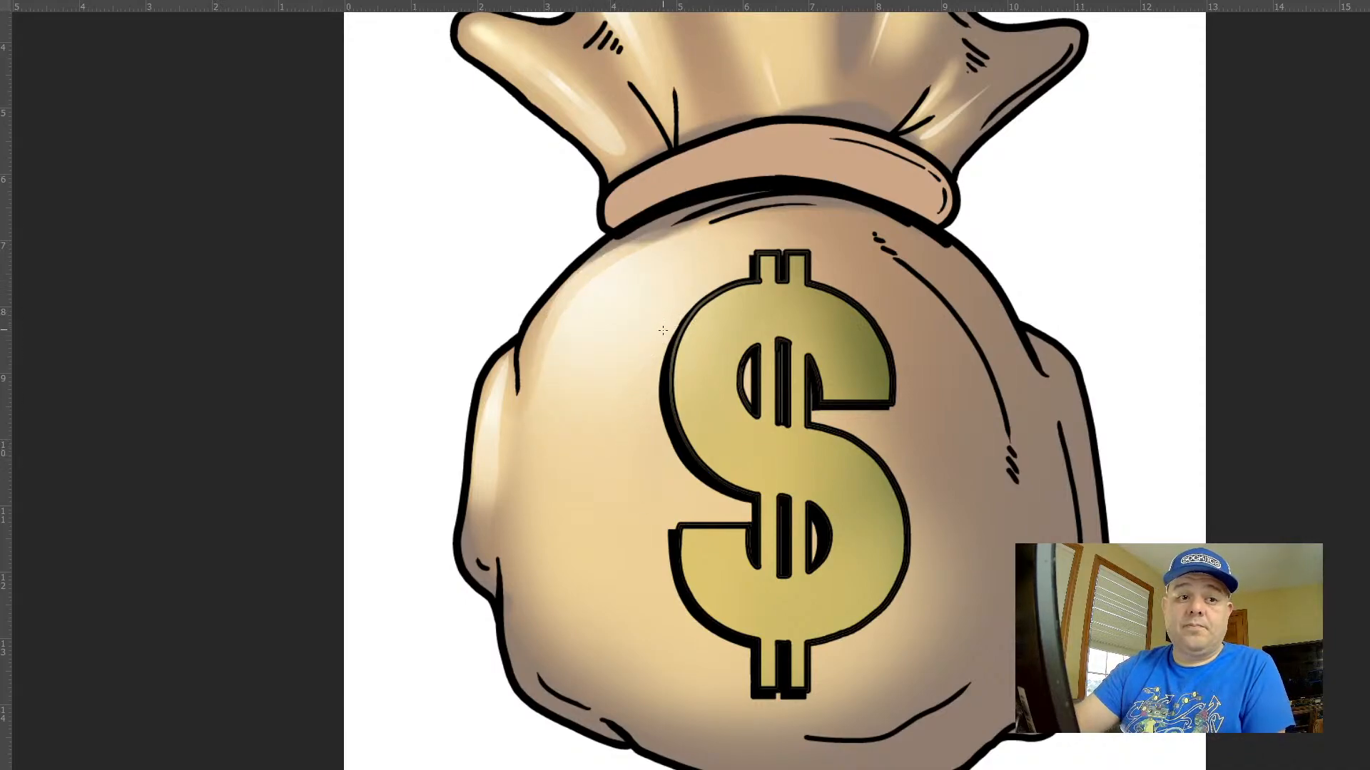
Add a brighter cream gradient inside a smaller slanted oval freehand selection within the bag's upper-left highlight
mouse_move(632, 254)
left_mouse_down()
mouse_move(564, 322)
mouse_move(590, 340)
mouse_move(659, 274)
mouse_move(630, 252)
mouse_move(613, 264)
mouse_move(554, 368)
mouse_move(653, 335)
left_mouse_up()
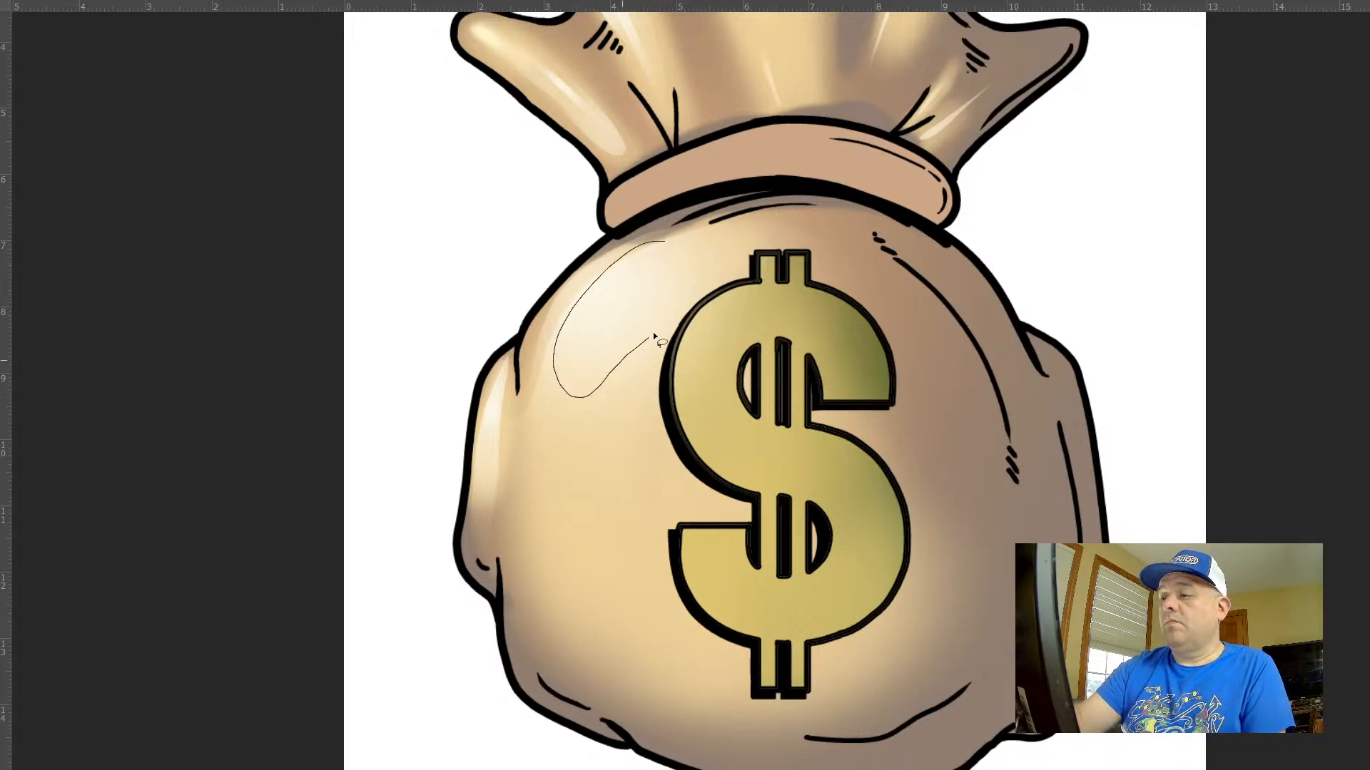
left_click_drag(656, 245, 652, 247)
key("g")
left_click_drag(603, 285, 598, 451)
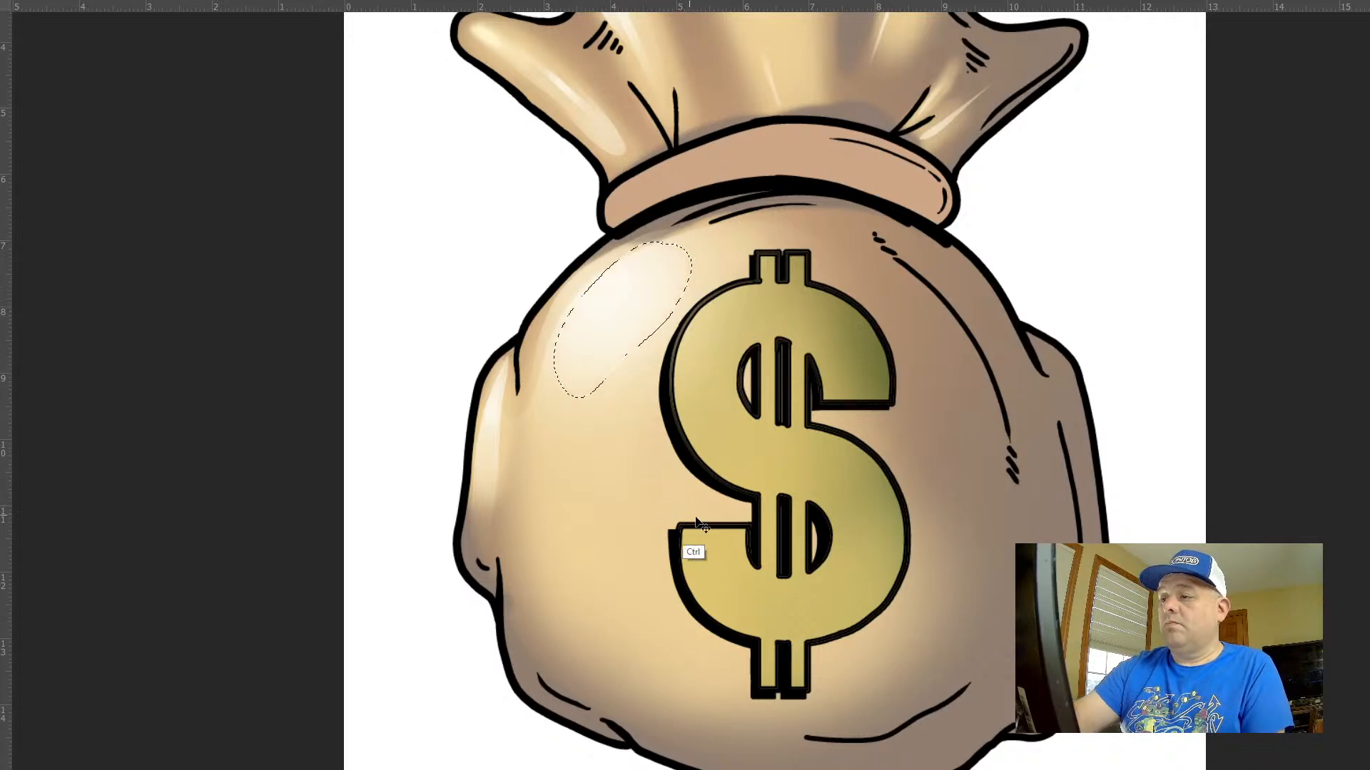
key("ctrl+d")
left_click_drag(792, 544, 687, 460)
left_click_drag(871, 521, 771, 397)
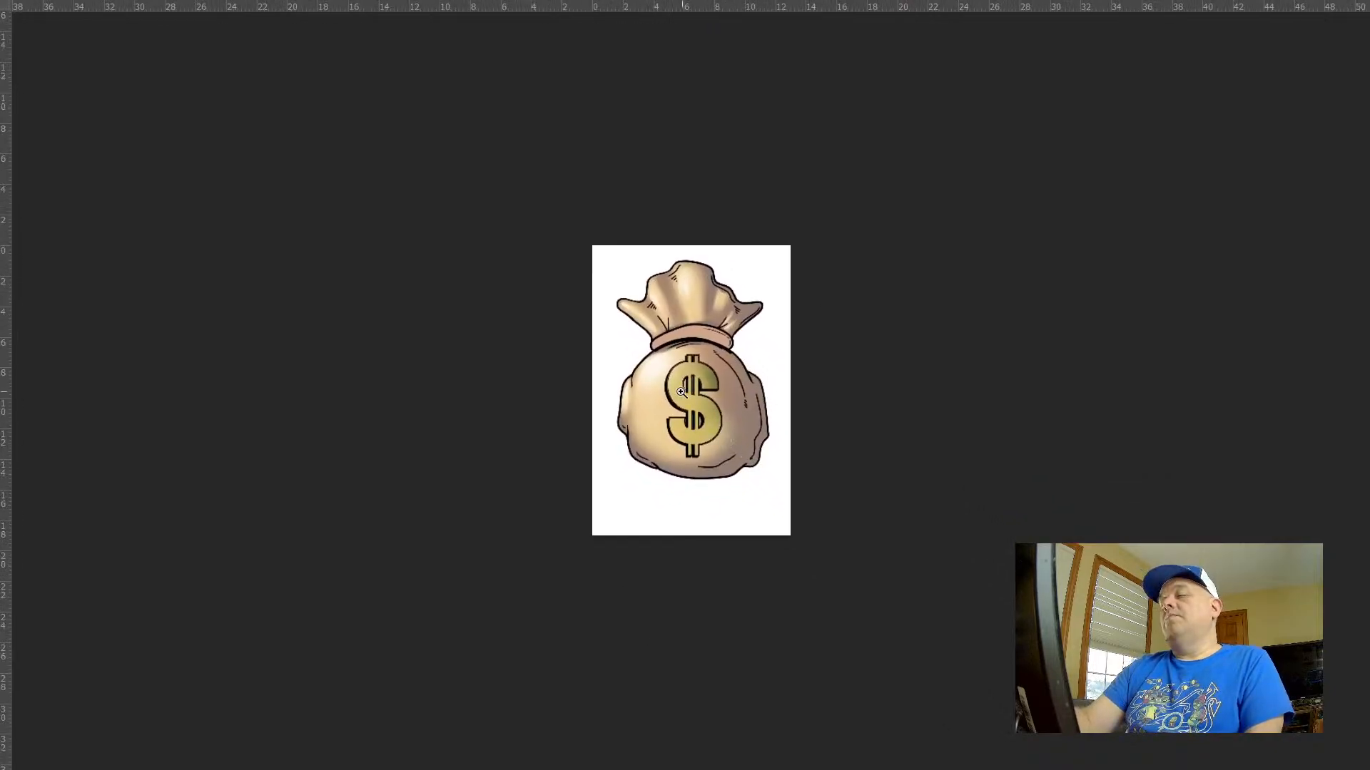
Select a rounded freehand shape on the bag's lower-left body beside the dollar sign and add a cream gradient along its upper edge
mouse_move(650, 398)
left_mouse_down()
mouse_move(711, 433)
mouse_move(736, 486)
mouse_move(594, 467)
mouse_move(653, 666)
mouse_move(787, 671)
left_mouse_up()
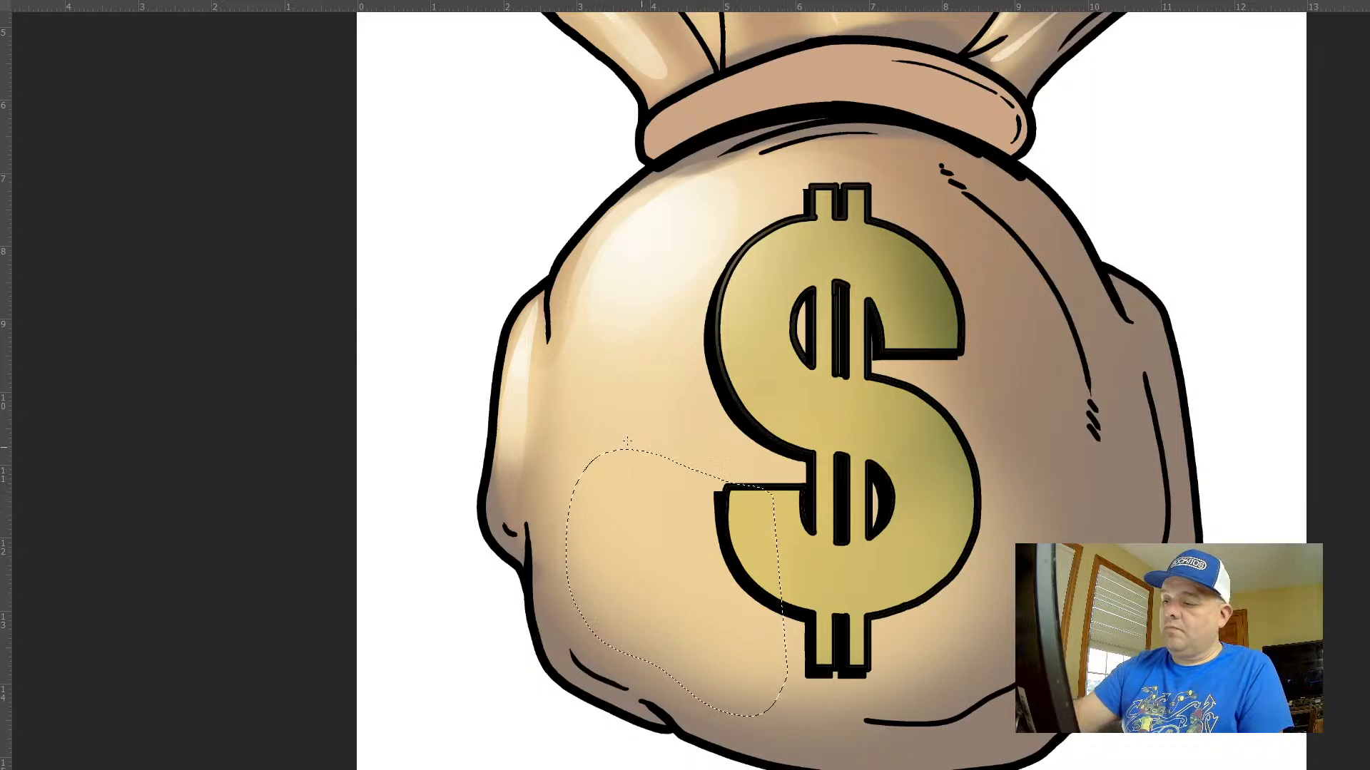
key("g")
left_click_drag(643, 461, 647, 512)
key("ctrl+d")
left_click_drag(776, 557, 725, 450)
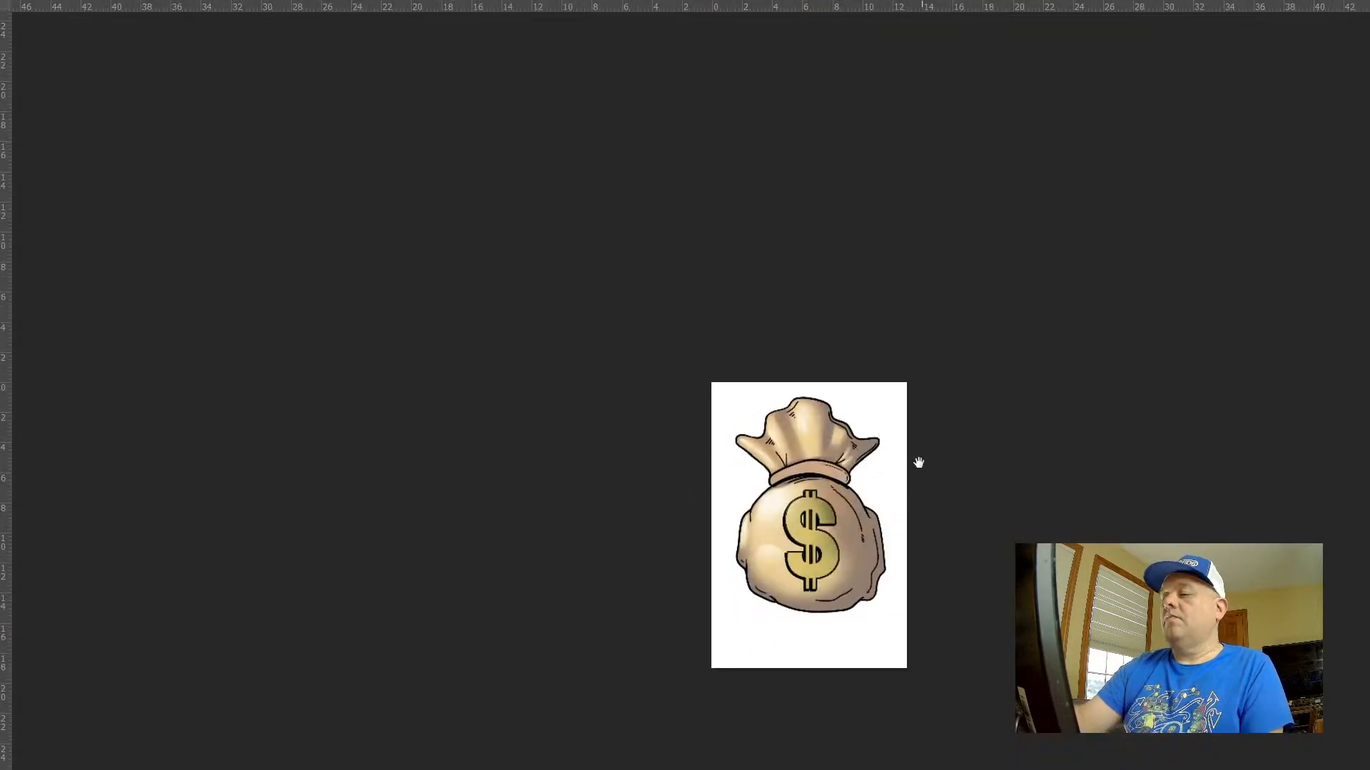
left_click_drag(918, 464, 747, 363)
left_click_drag(618, 488, 686, 336)
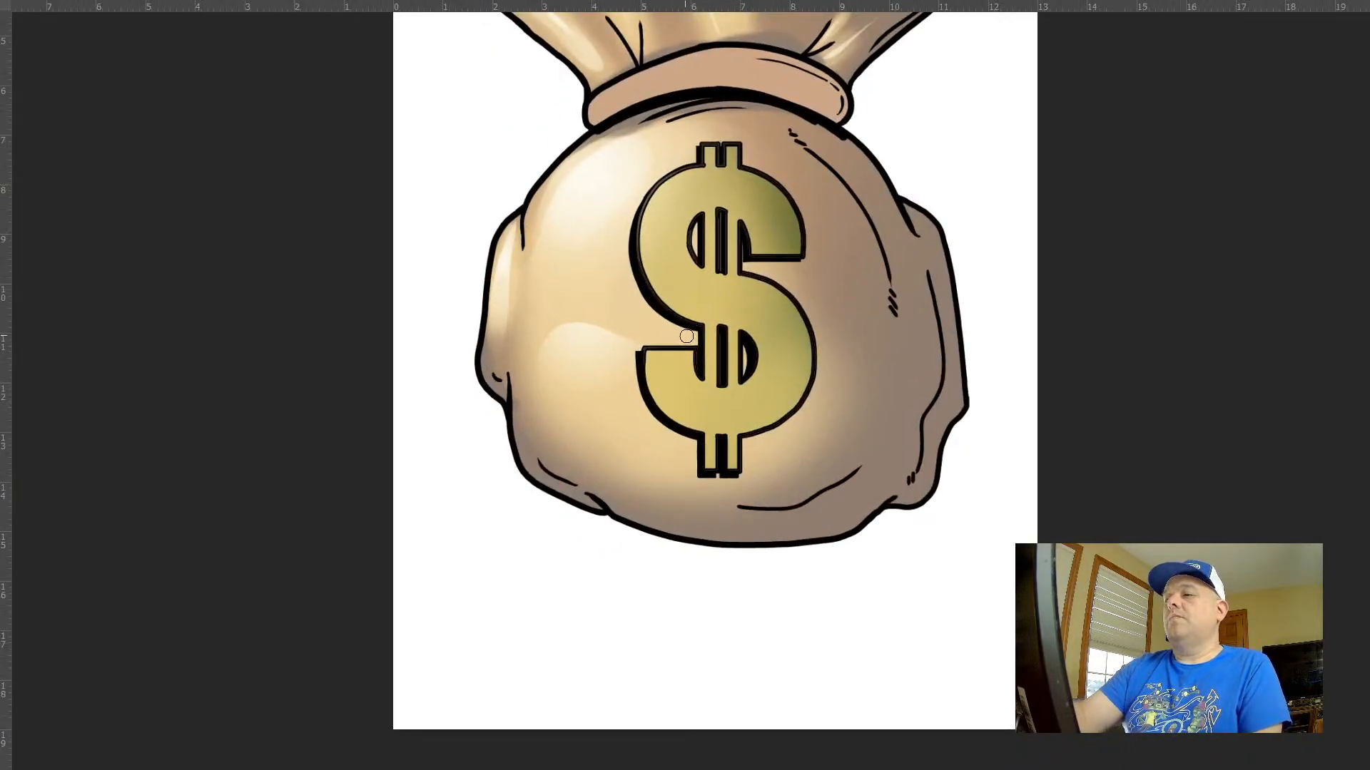
Add a thin cream streak inside a narrow freehand selection along the bag's lower-left edge, just below the side bulge
left_click_drag(533, 451, 592, 444)
key("l")
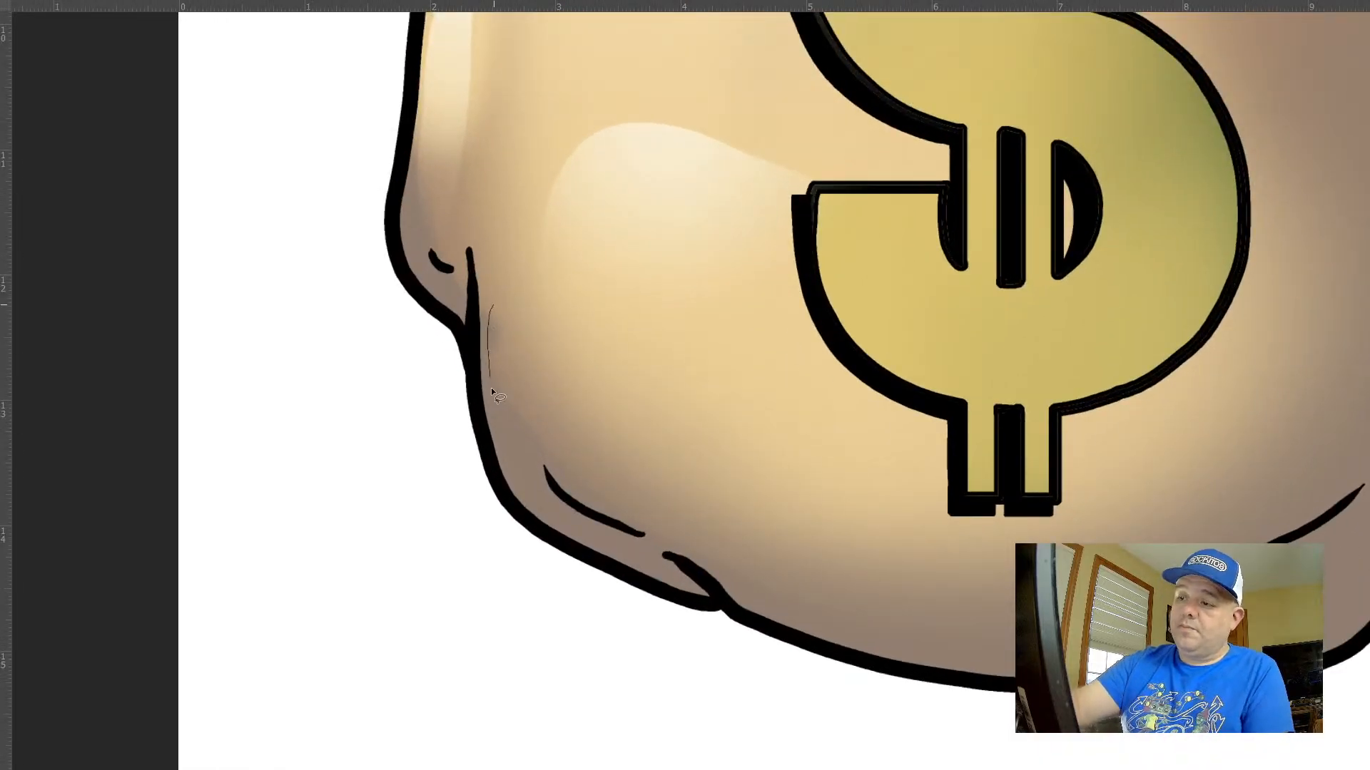
left_click_drag(500, 369, 494, 306)
key("g")
left_click_drag(512, 468, 528, 385)
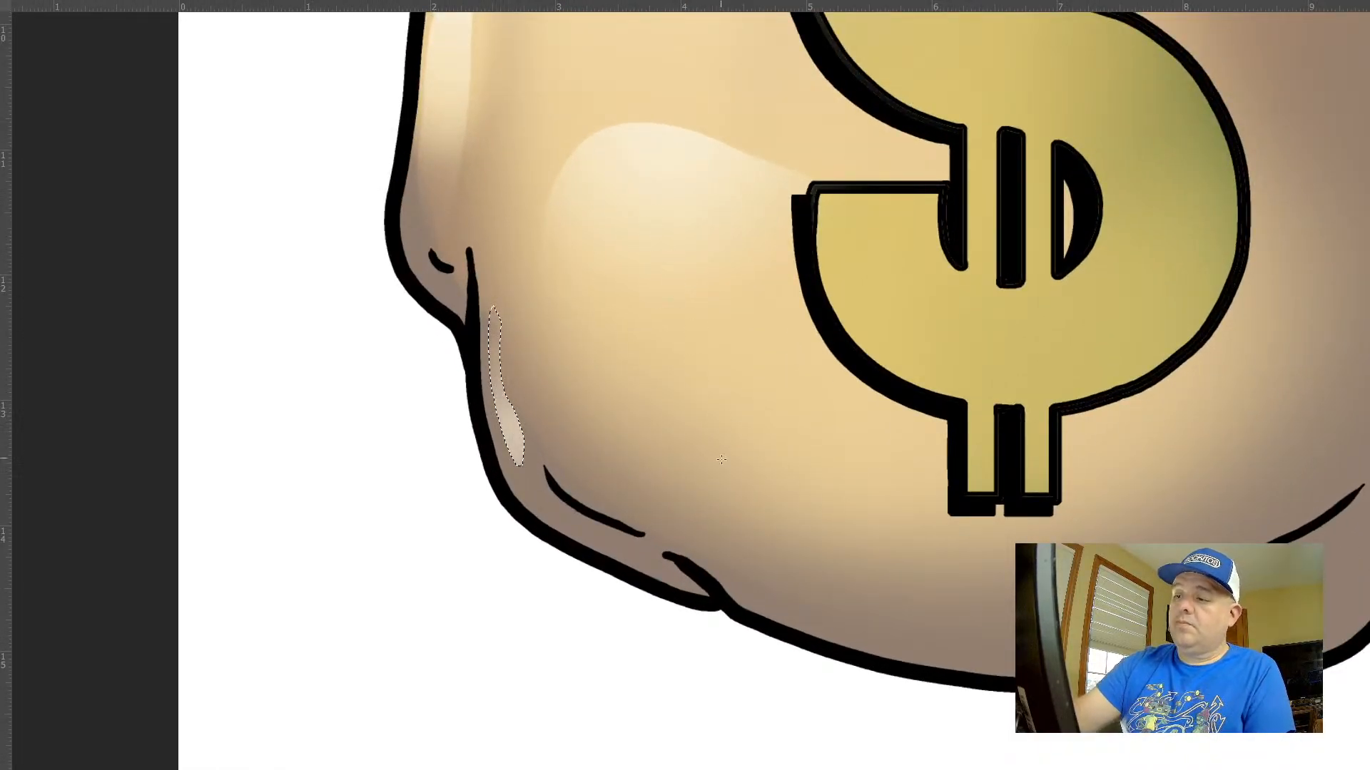
left_click_drag(729, 474, 685, 343)
left_click_drag(907, 422, 747, 404)
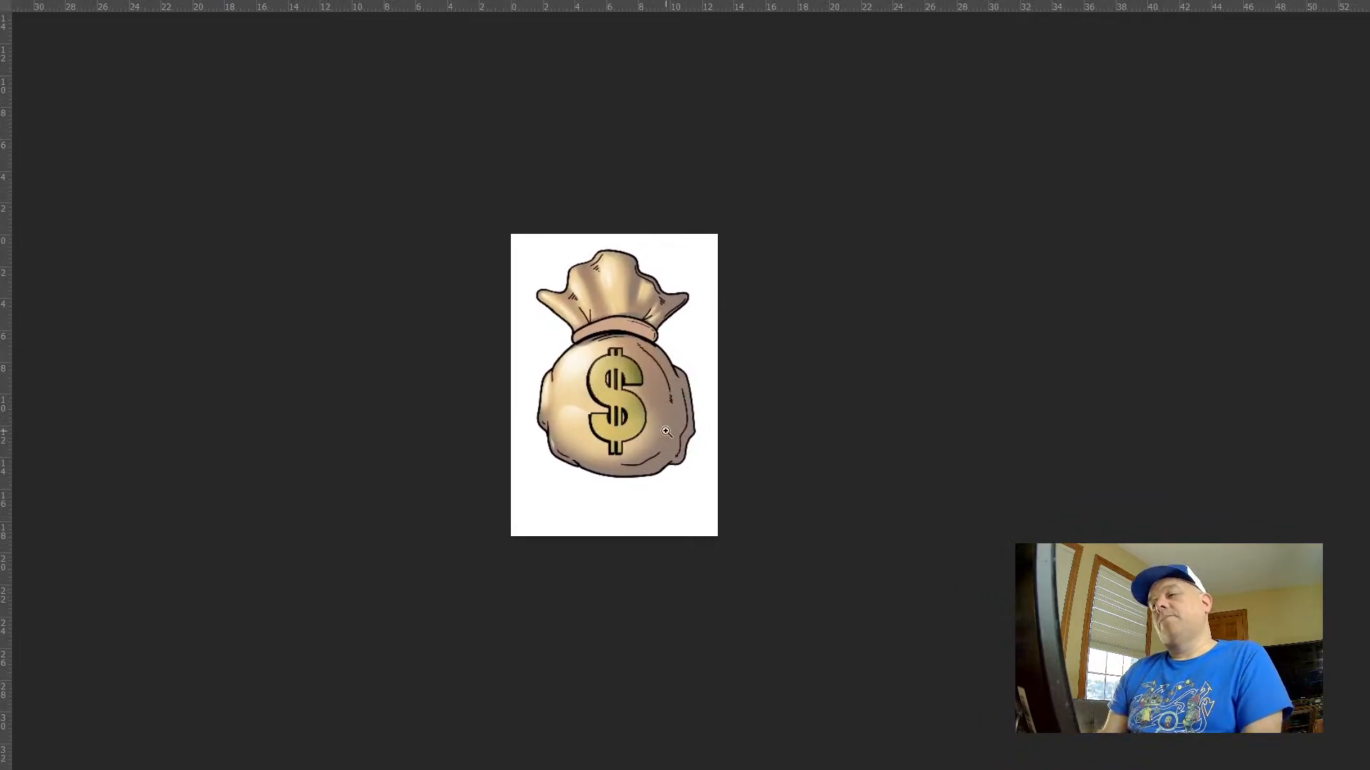
Brush a soft shadow on the bag body directly beneath the neck band, from its left end to its right end
left_click_drag(591, 344, 756, 371)
key("b")
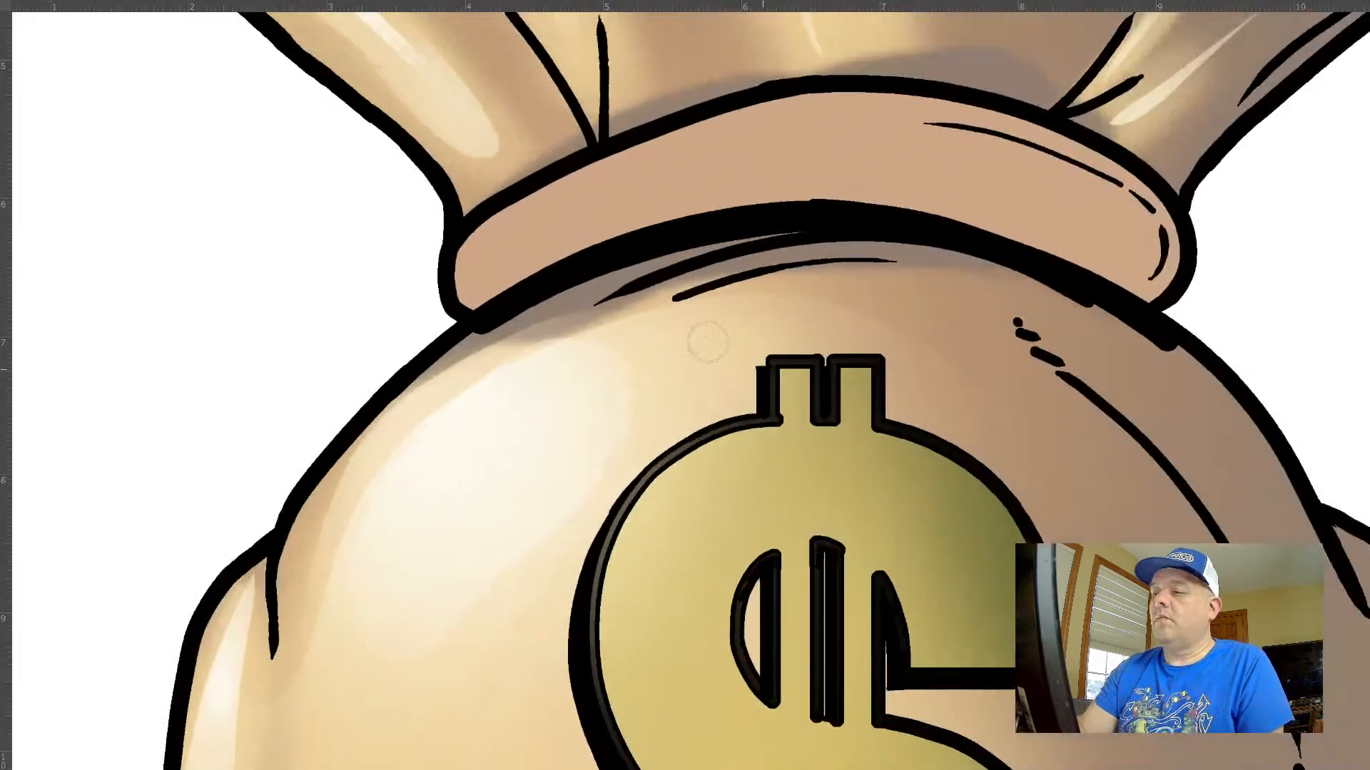
mouse_move(565, 321)
left_mouse_down()
mouse_move(920, 260)
mouse_move(1092, 307)
left_mouse_up()
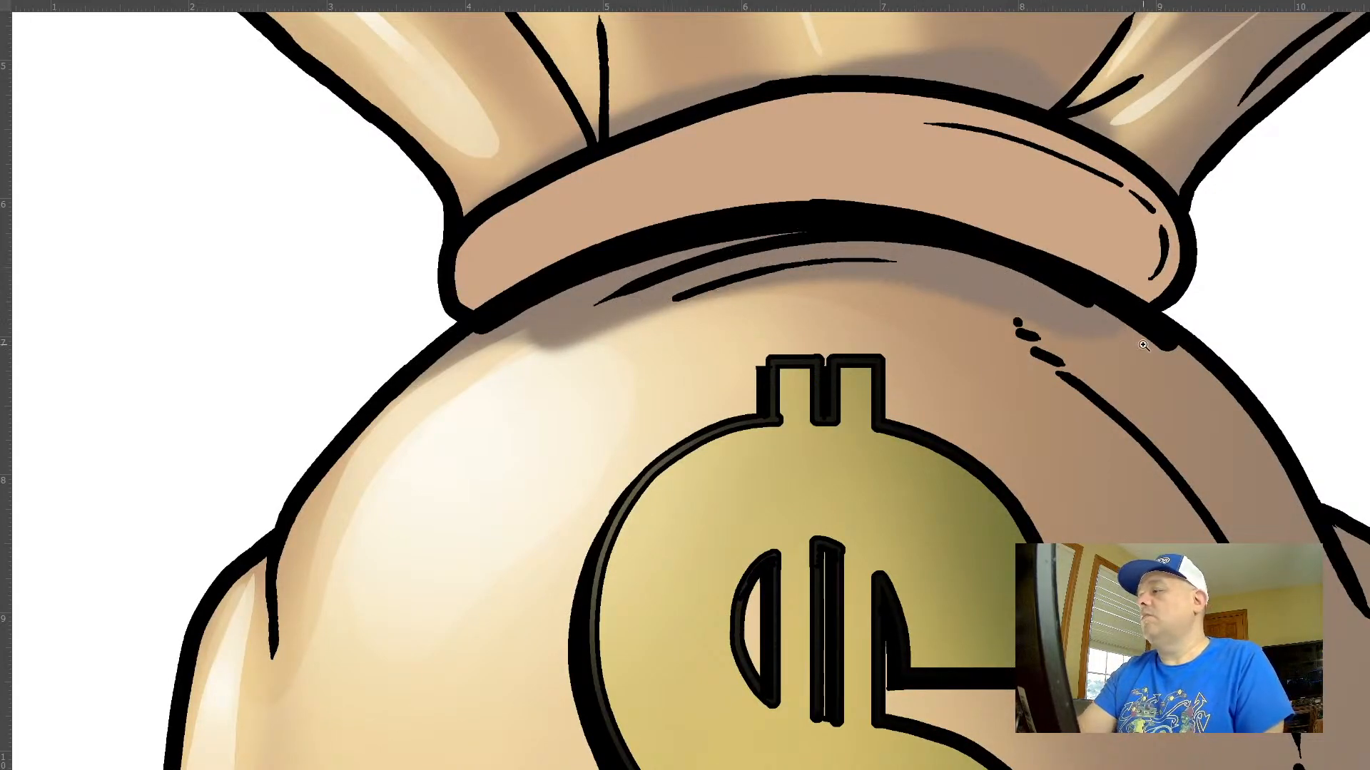
left_click_drag(1142, 347, 1041, 347)
left_click_drag(1199, 345, 682, 303)
left_click_drag(788, 349, 770, 349)
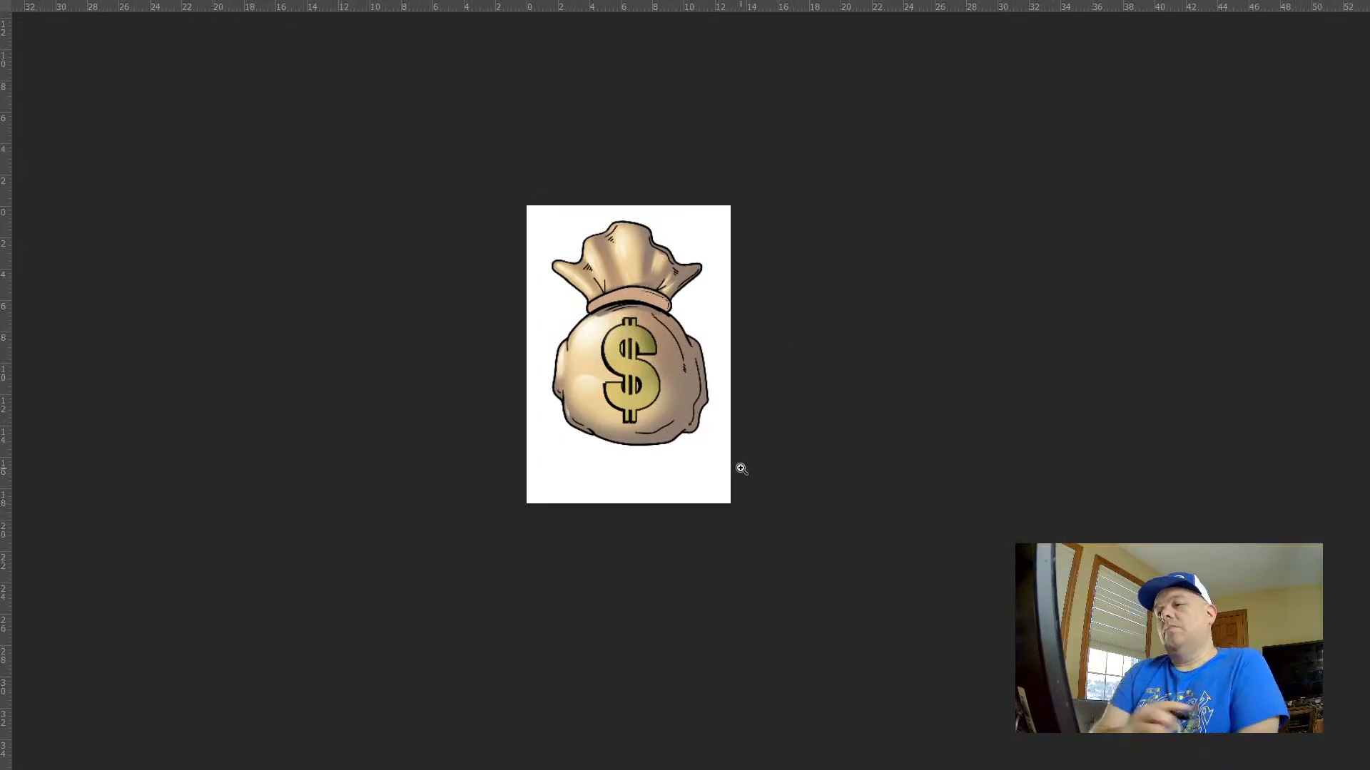
Bring back the interface panels, select the bag's body and ruffle with the Magic Wand, and make Layer 7 active for the Gradient tool
left_click_drag(612, 376, 684, 457)
left_click_drag(844, 406, 557, 387)
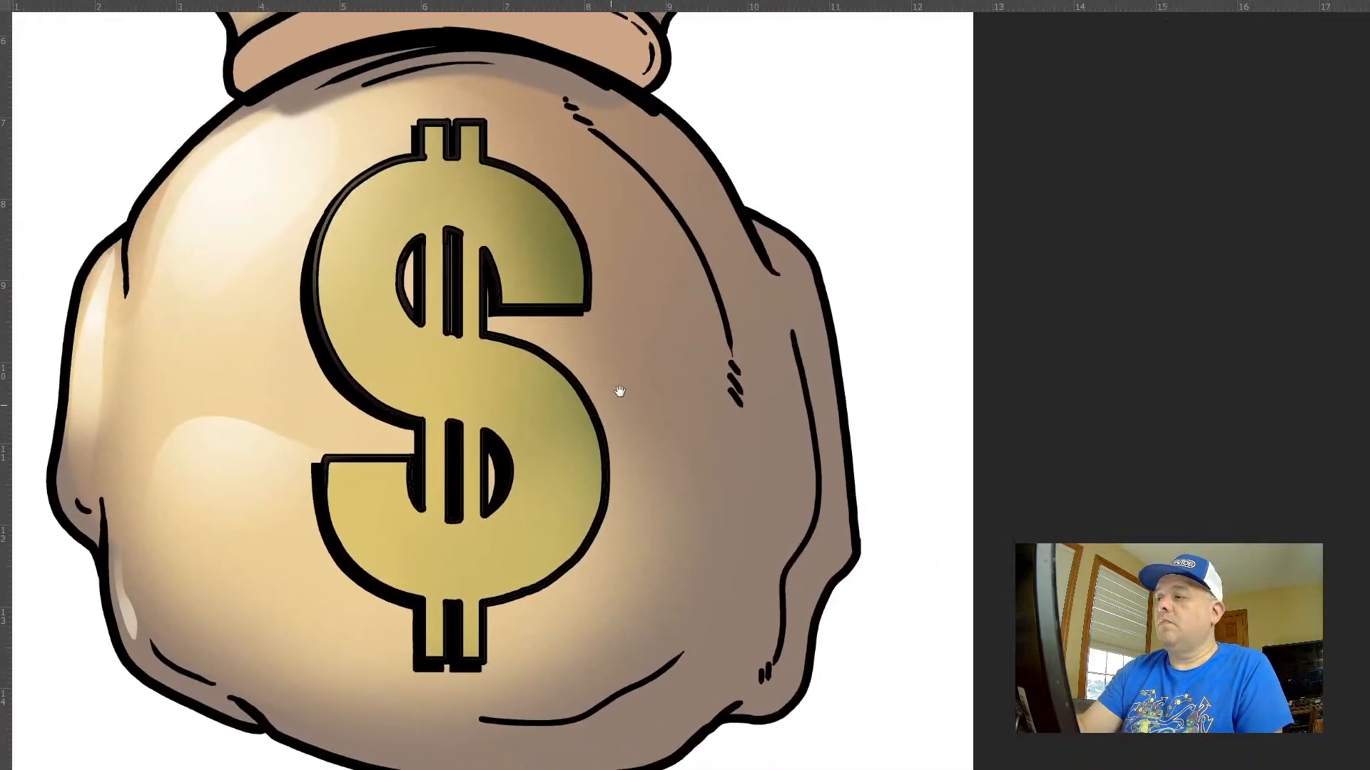
left_click_drag(643, 399, 614, 398)
key("f")
key("f")
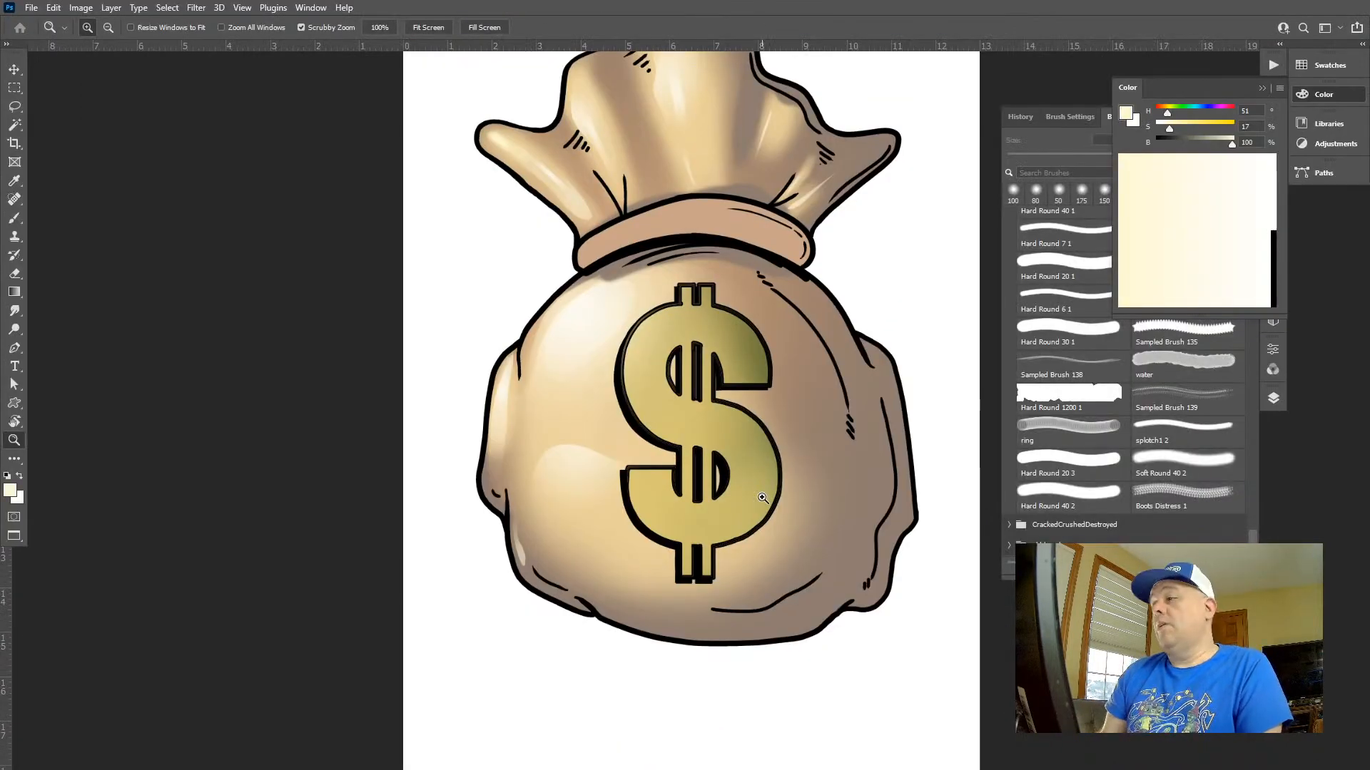
left_click(1272, 398)
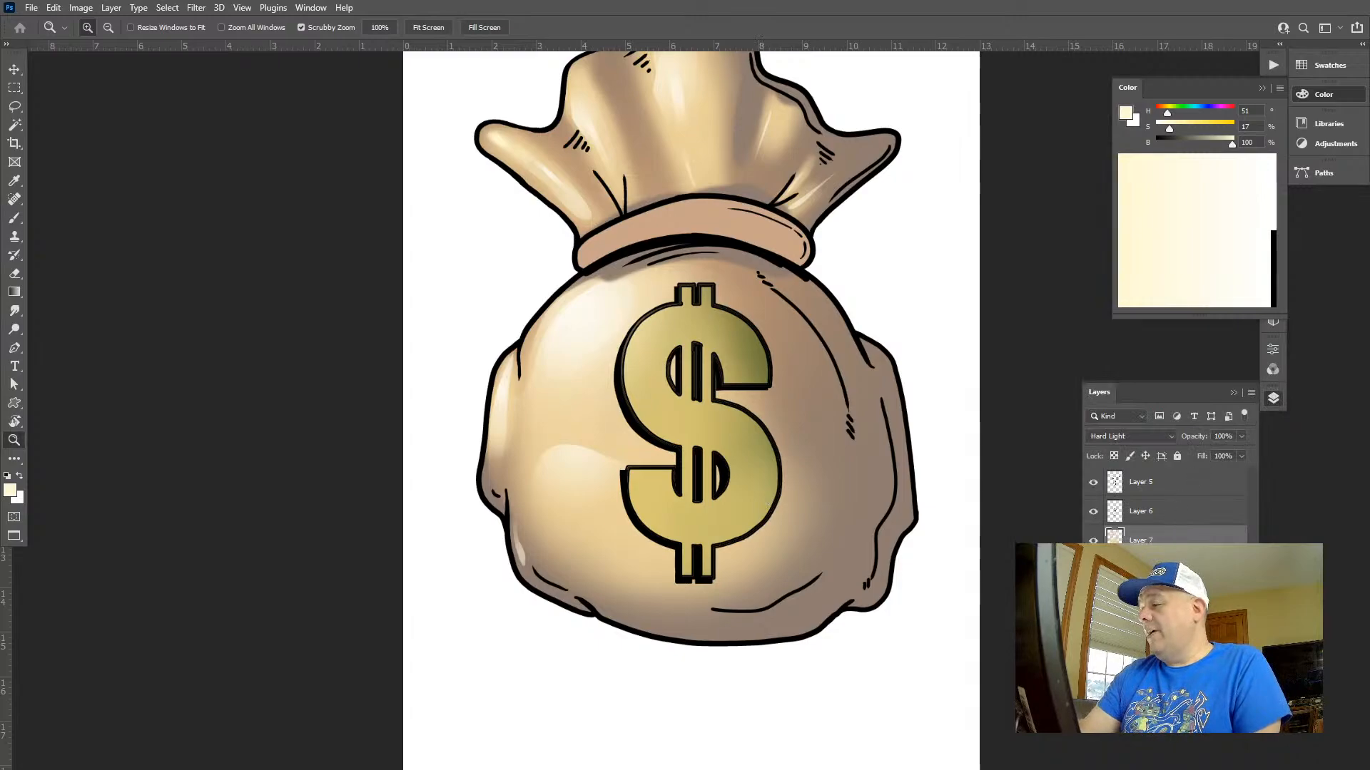
key("w")
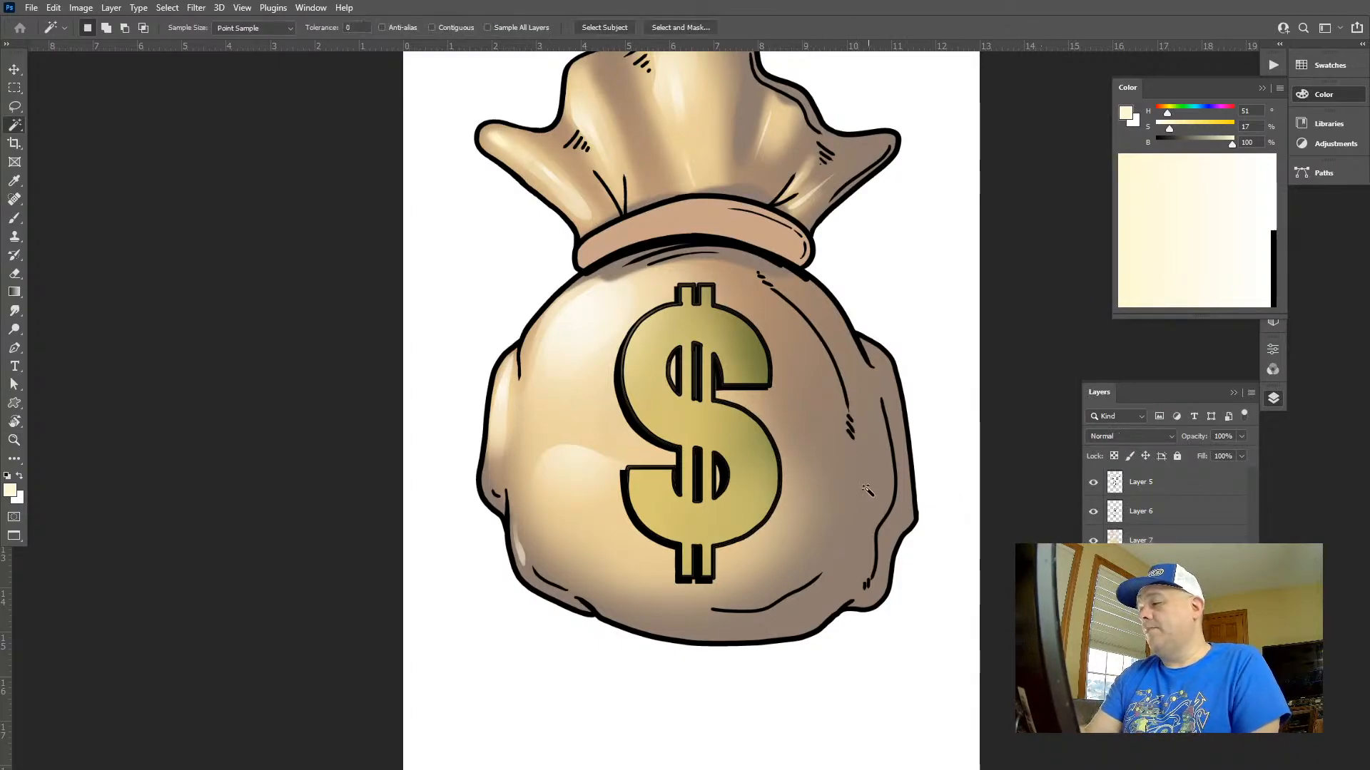
left_click(866, 490)
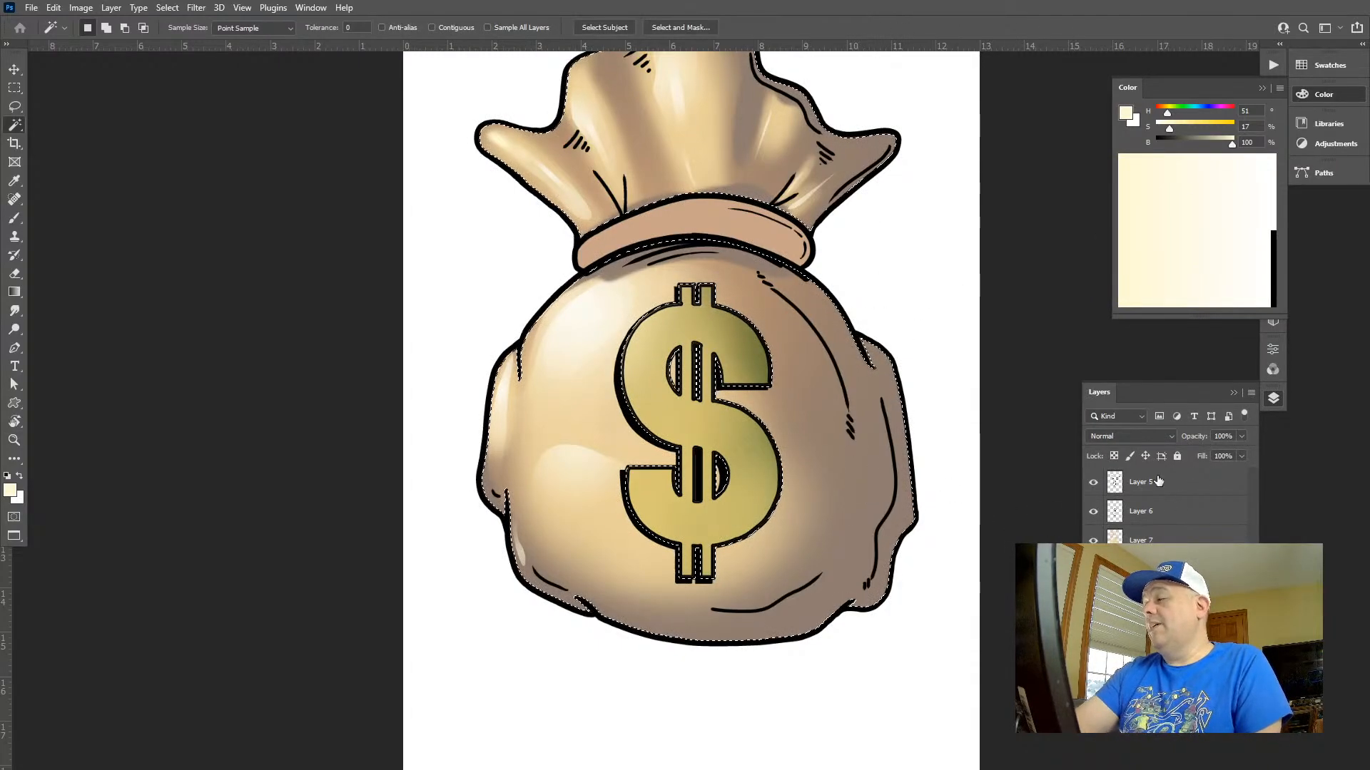
left_click(1149, 540)
key("g")
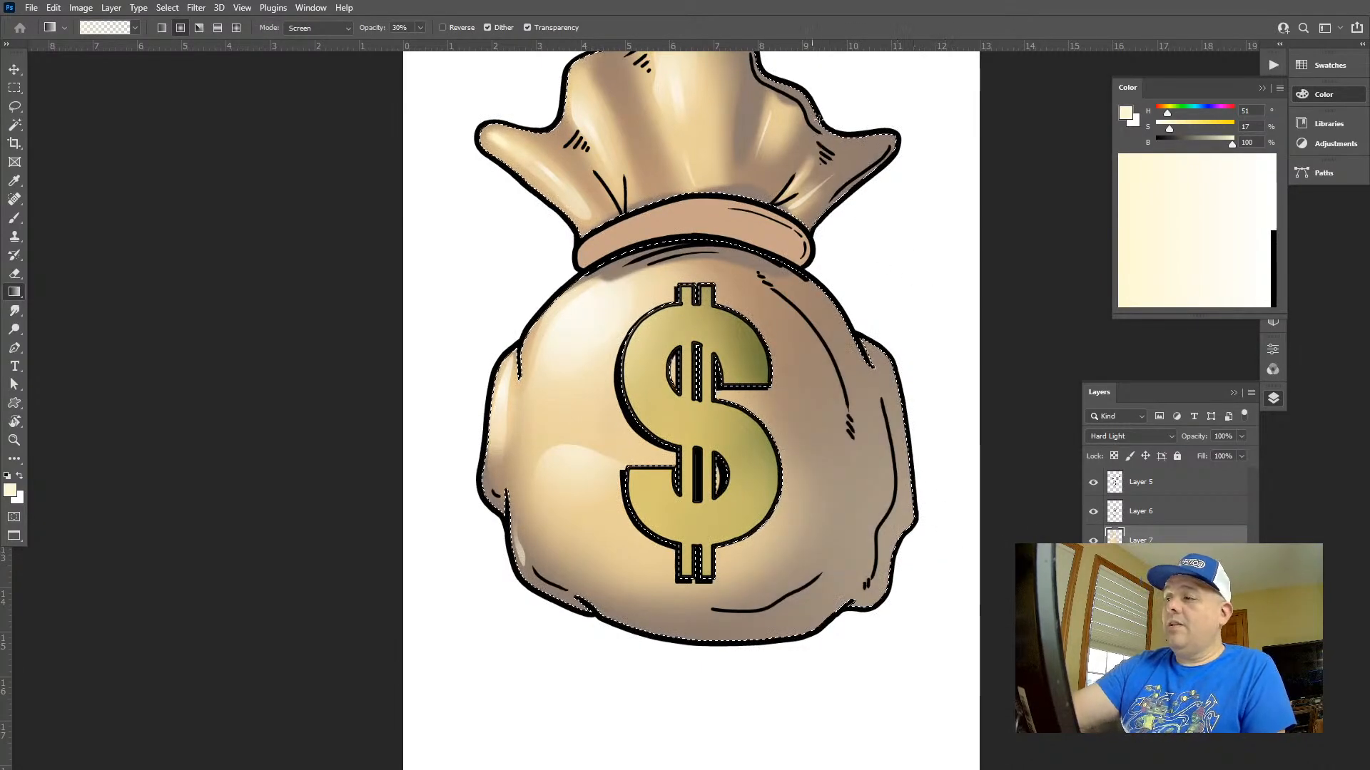
key("ctrl+z")
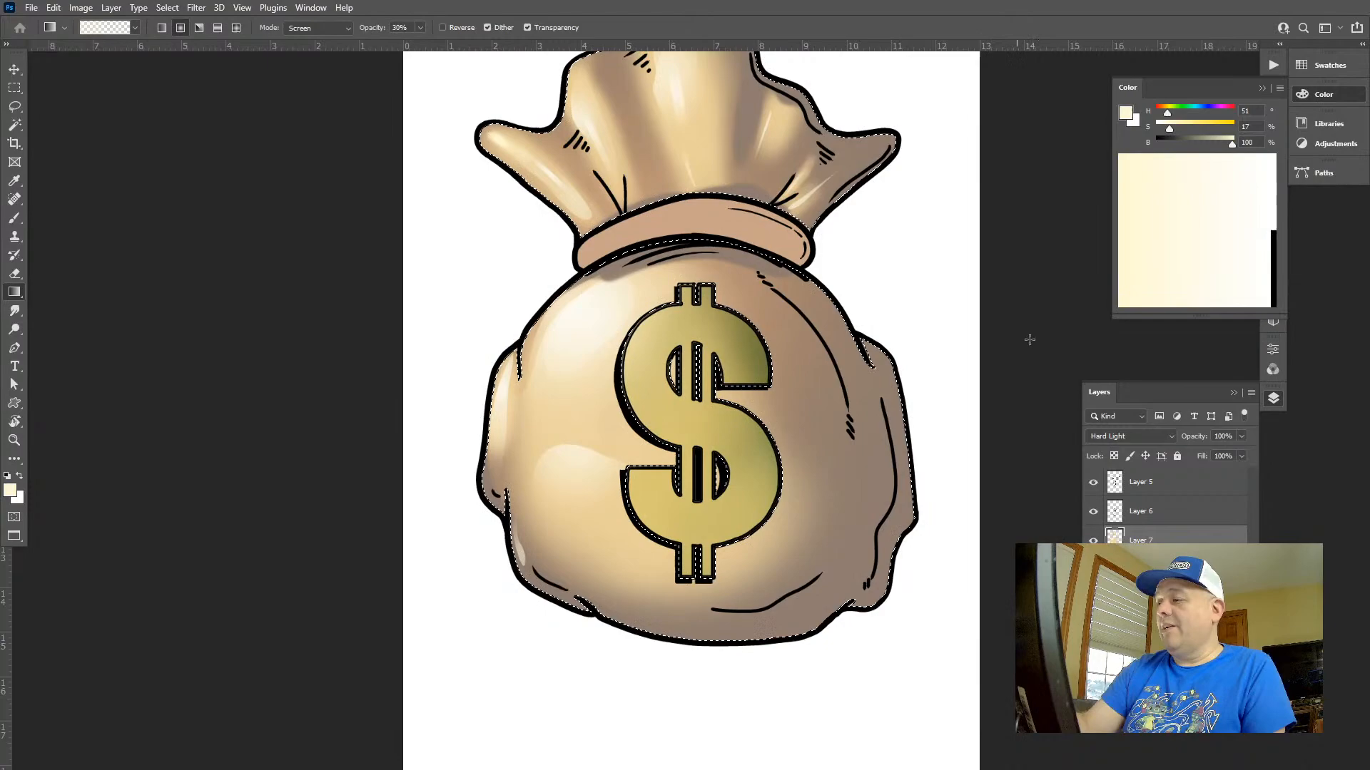
Try a Screen-mode gradient at 50% opacity in orange-red (H 7, S 75, B 100) over the bag's right side
left_click(1196, 110)
left_click(1200, 124)
left_click_drag(1197, 112, 1157, 112)
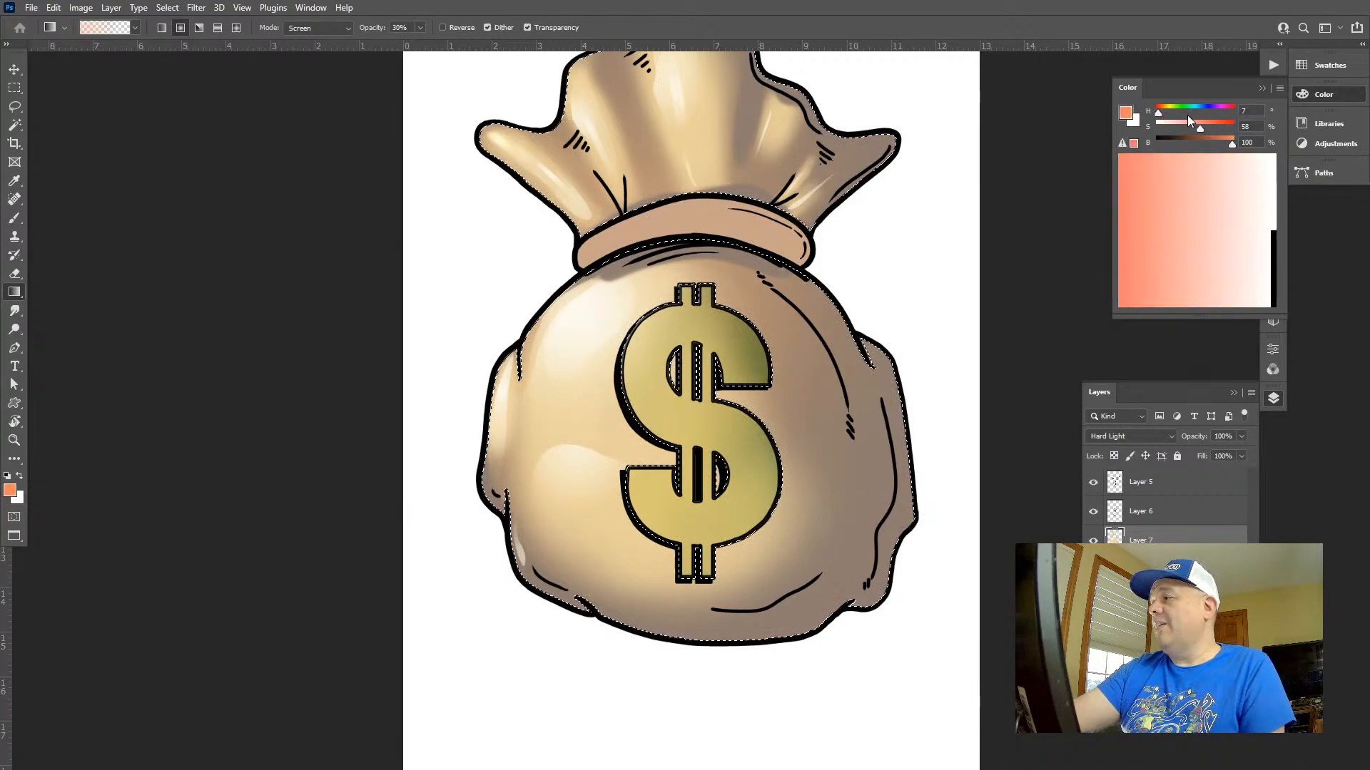
left_click(1213, 122)
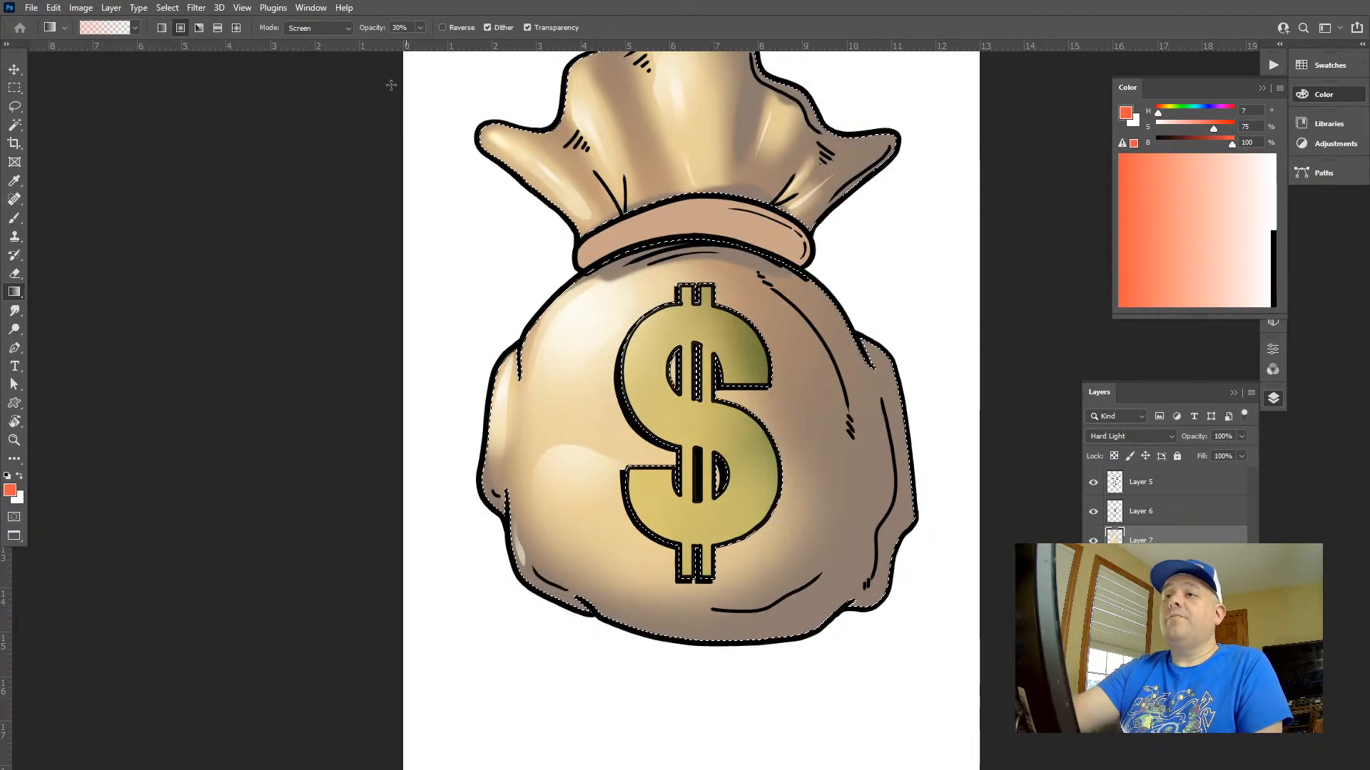
key("5")
left_click_drag(916, 497, 852, 261)
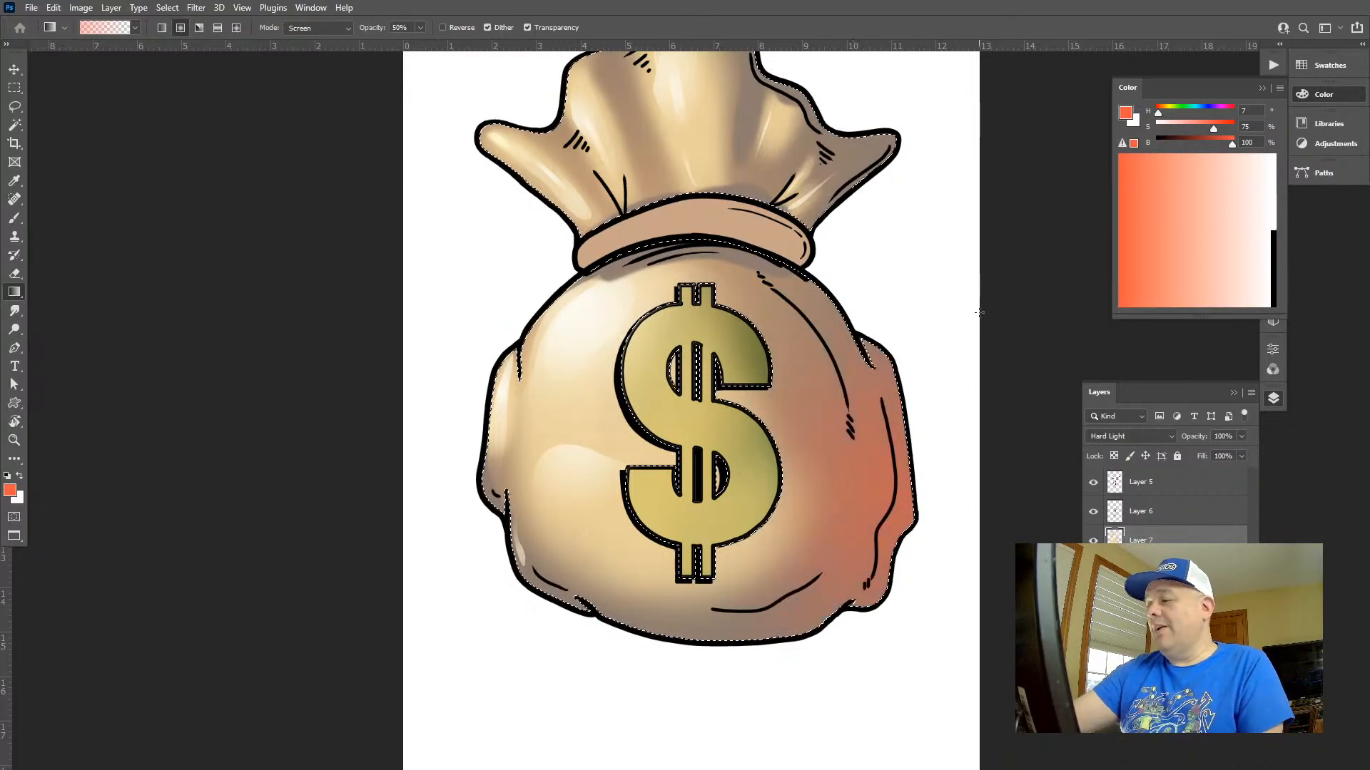
key("ctrl+z")
Try orange-red gradients in Normal mode along the bag's right side, undo them and clear the selection
key("alt+shift+n")
left_click_drag(935, 497, 905, 463)
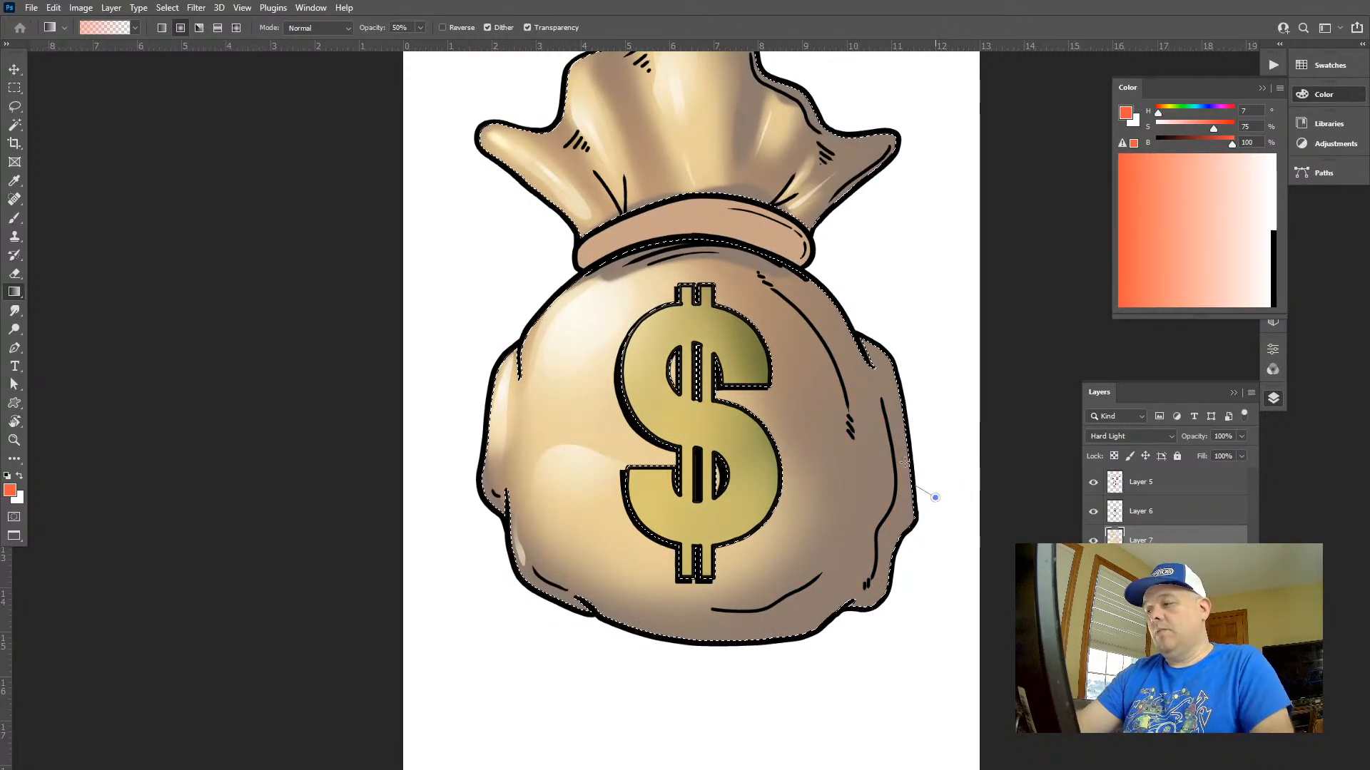
left_click_drag(868, 276, 919, 182)
key("z")
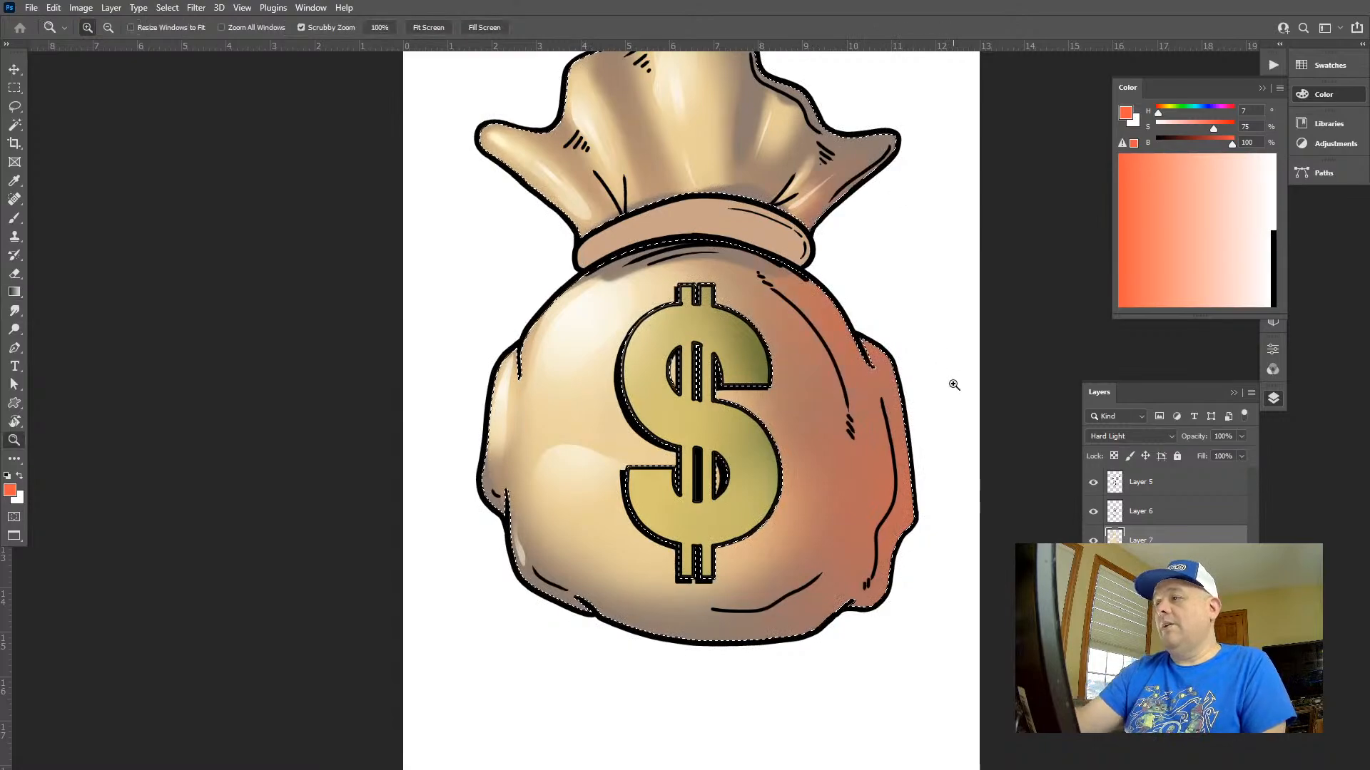
key("space")
left_click_drag(980, 393, 712, 416)
left_click_drag(711, 416, 660, 414)
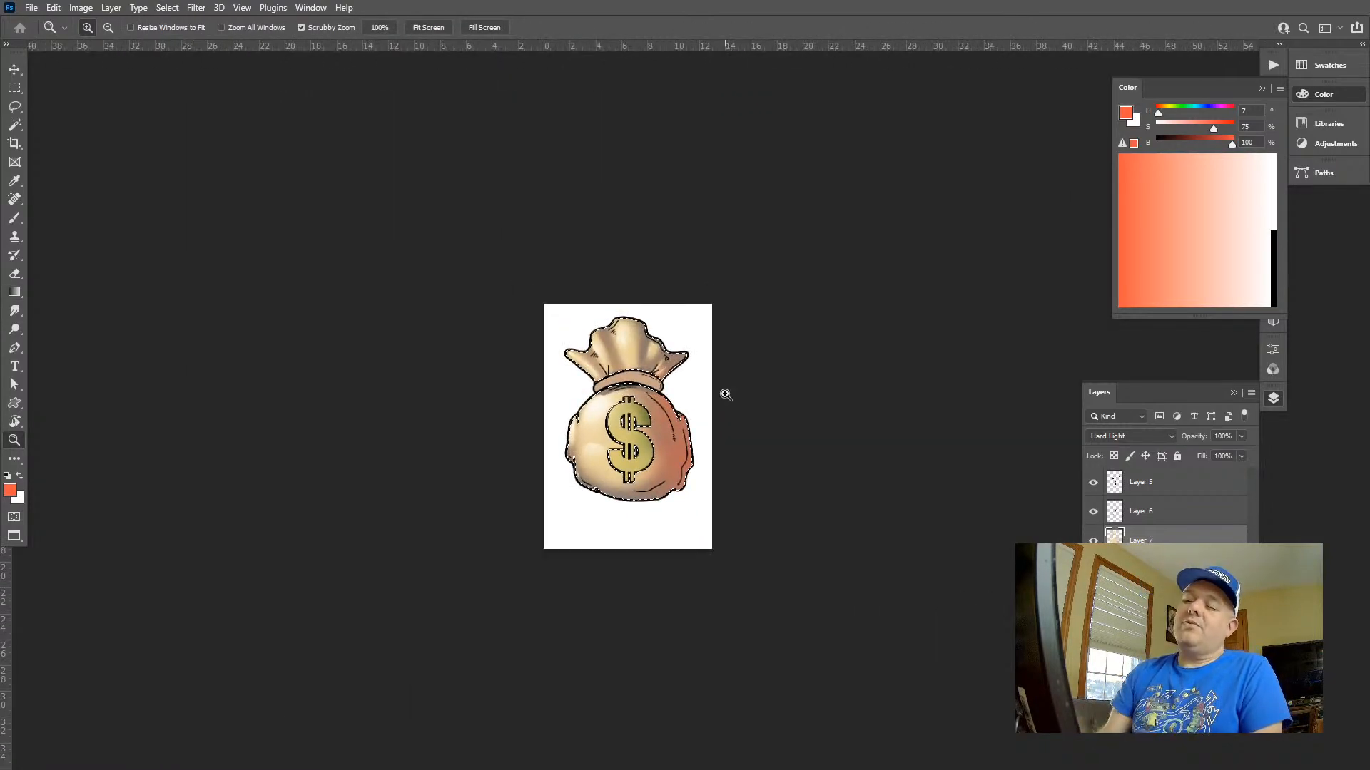
key("ctrl+z")
key("ctrl+z")
key("ctrl+d")
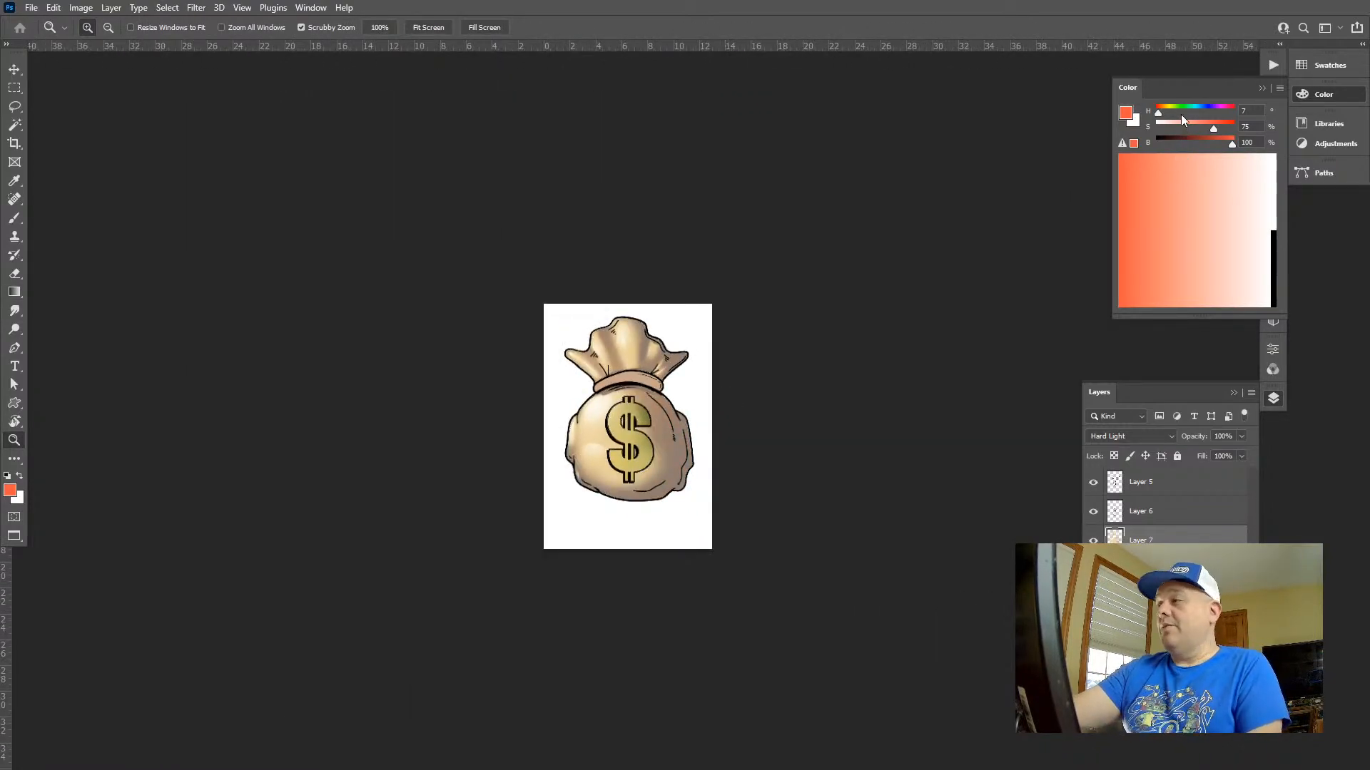
Try a gradient in a different hue over the bag's right side and undo it
left_click_drag(1181, 116, 1199, 110)
key("g")
left_click_drag(705, 453, 678, 368)
key("ctrl+z")
Mix an orange foreground colour with H 31, S 87 and B 92
left_click(1225, 110)
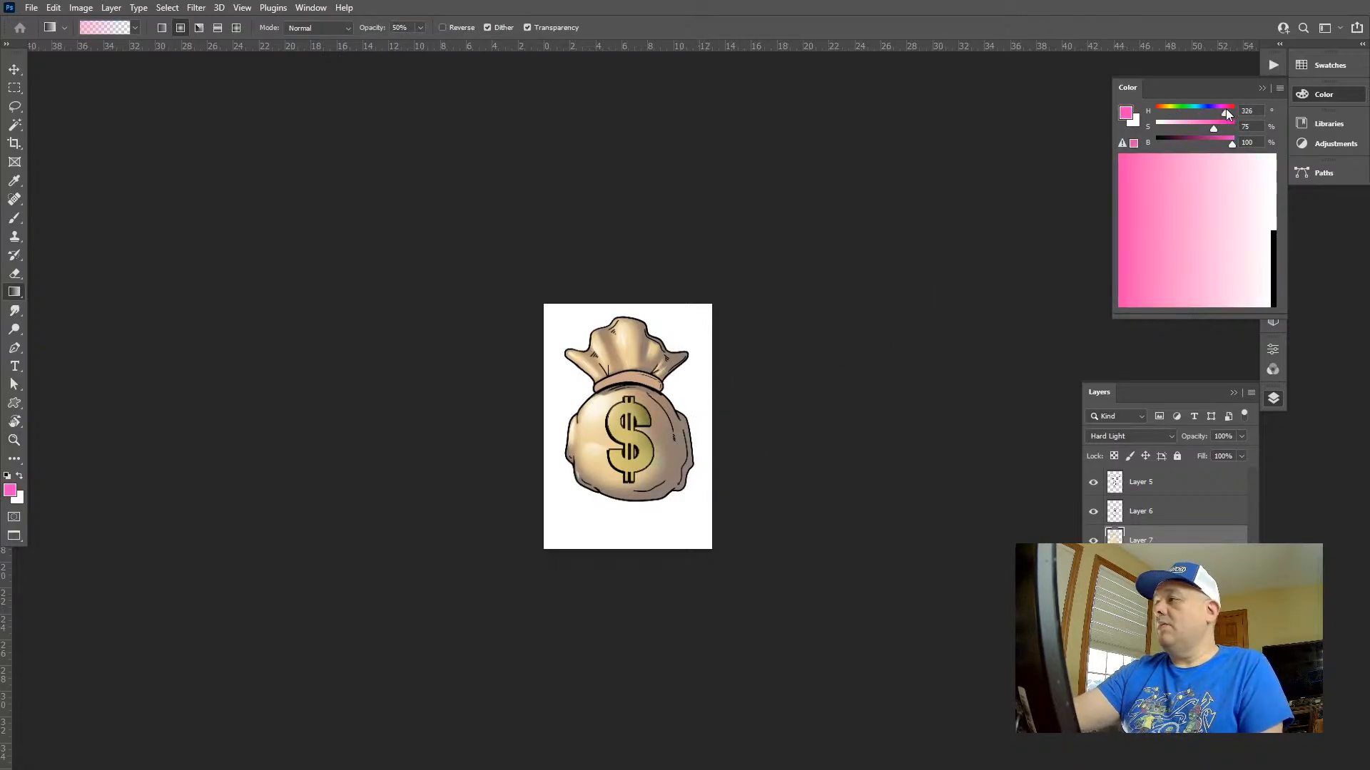
left_click_drag(1226, 109, 1226, 145)
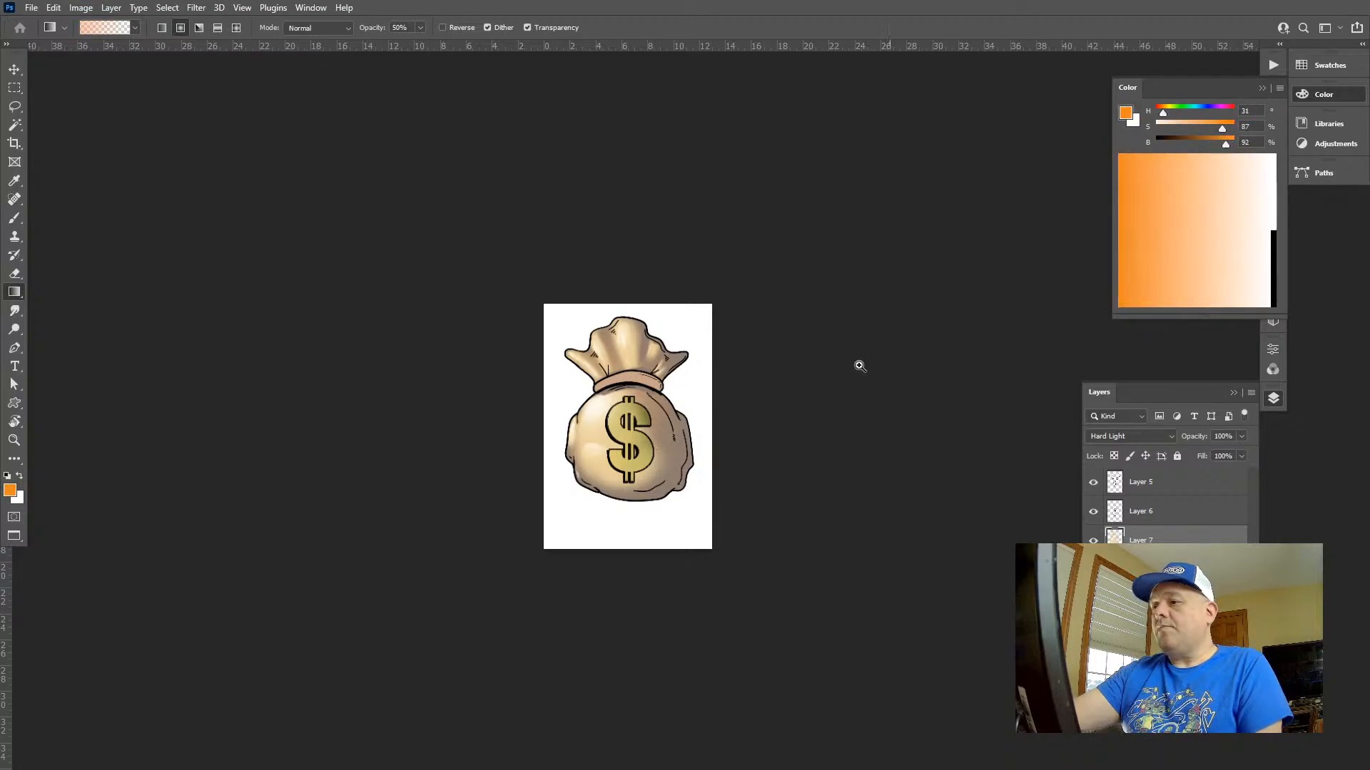
Try a red gradient (H 0, S 87, B 91) over the bag's right side and undo it
key("z")
left_click_drag(710, 419, 777, 416)
left_click_drag(1163, 112, 1157, 112)
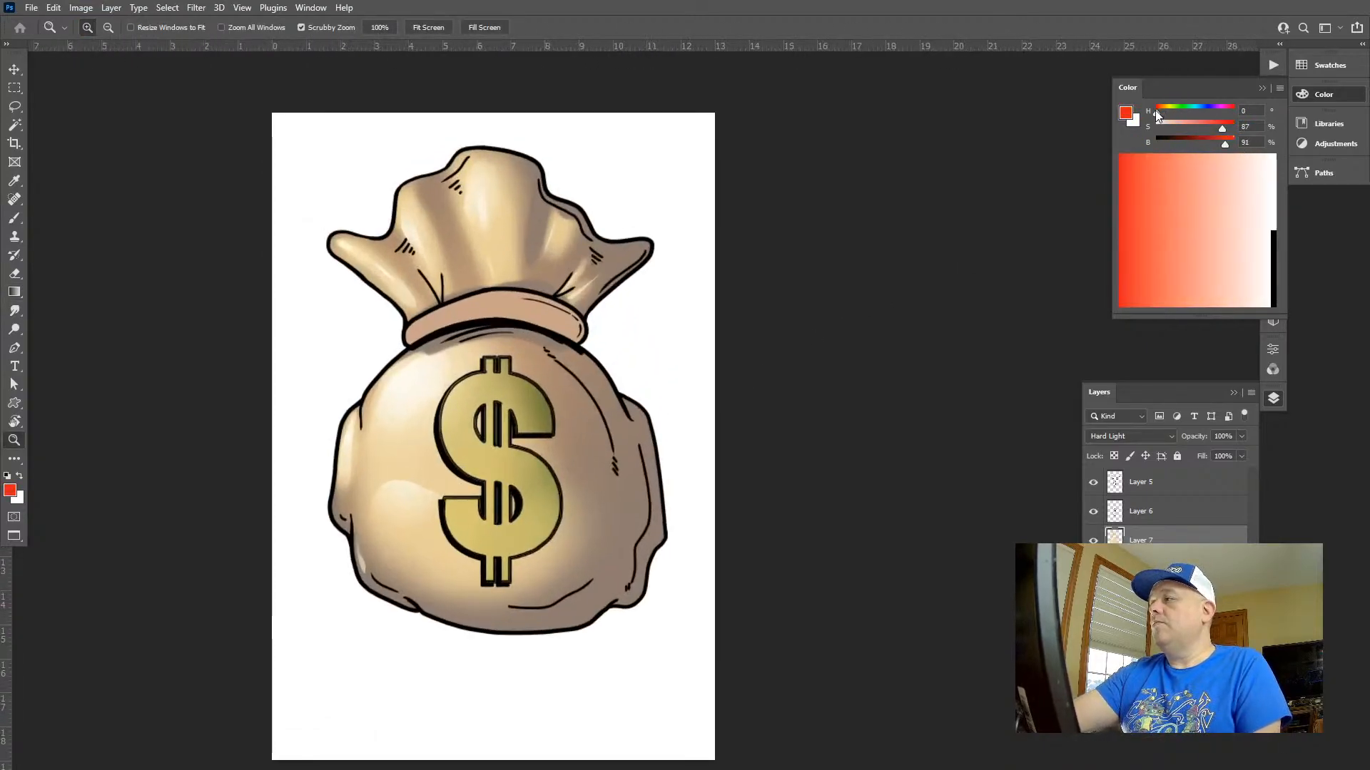
key("g")
left_click_drag(686, 440, 615, 283)
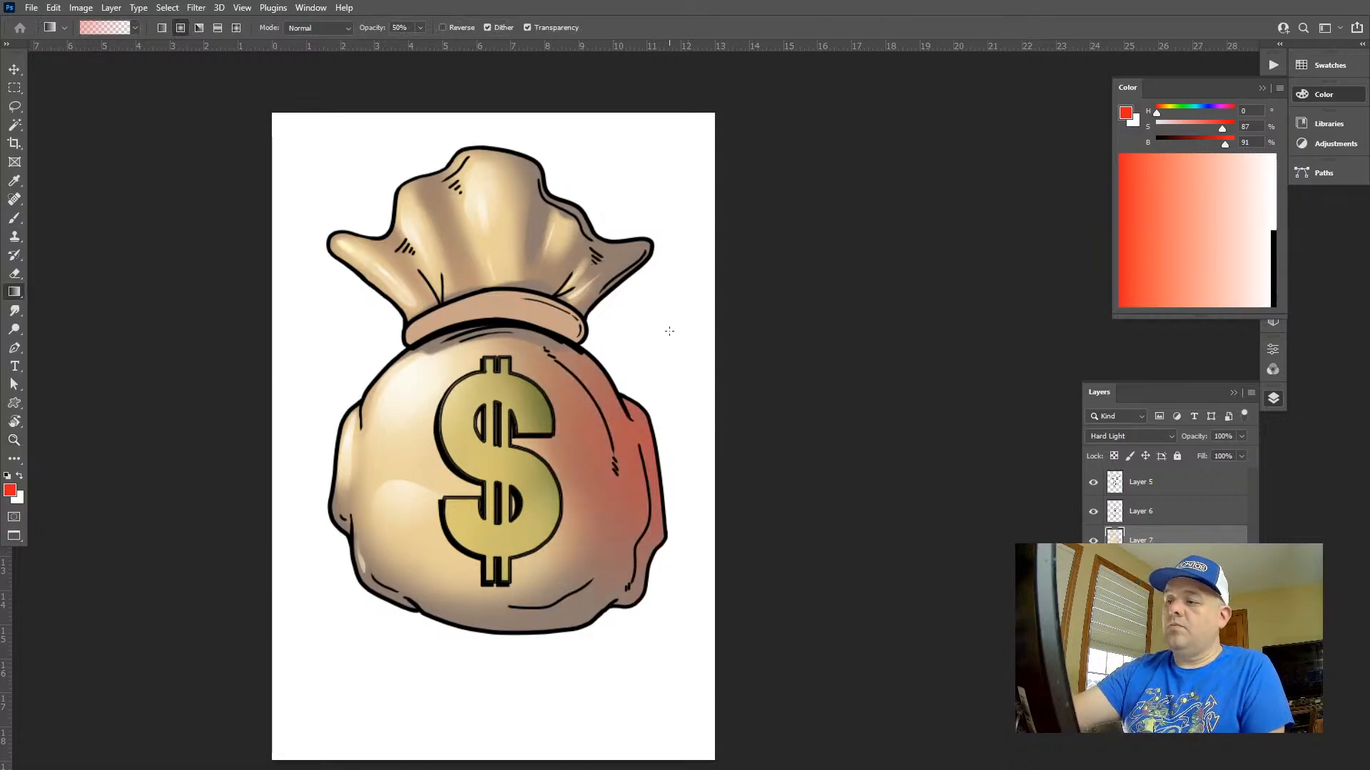
key("ctrl+z")
Set the foreground hue to 27, try an orange gradient over the bag's right side and undo the gradient
left_click_drag(1156, 112, 1163, 113)
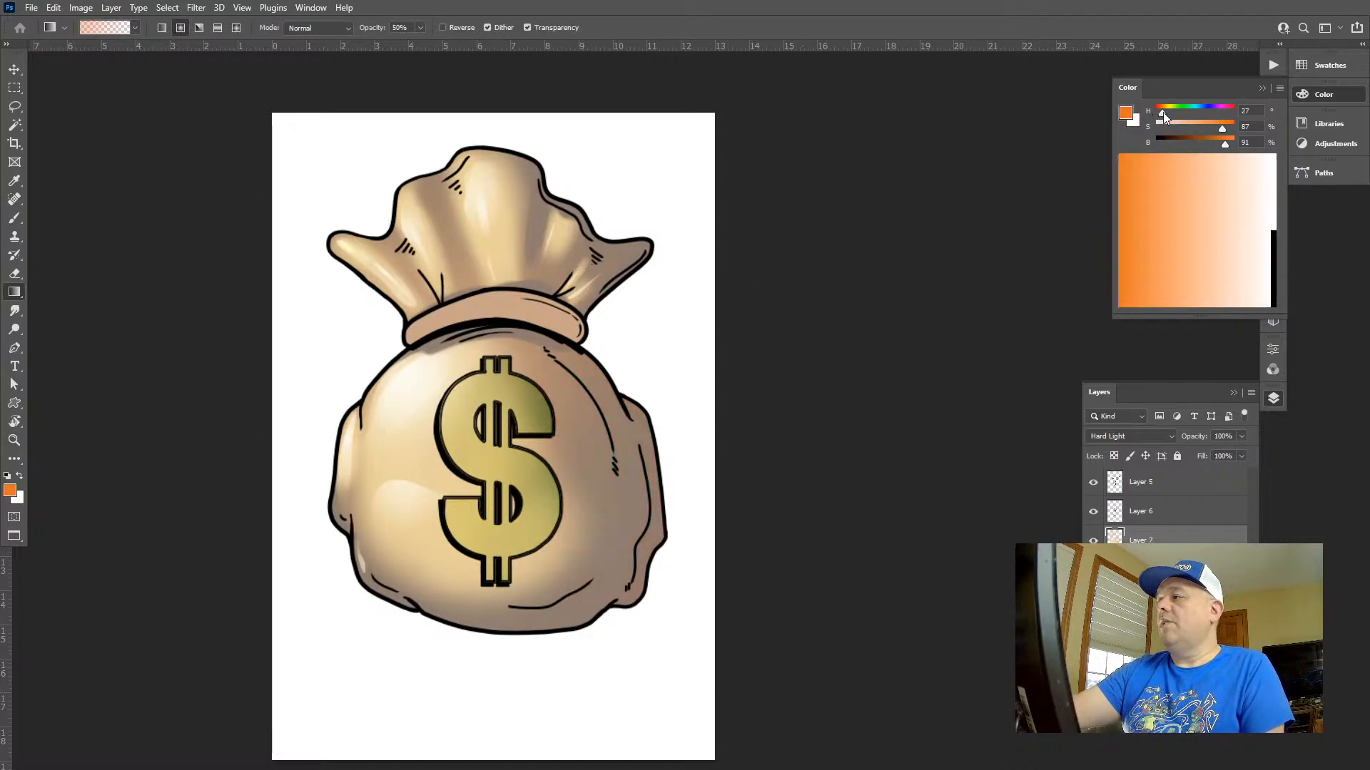
left_click_drag(627, 354, 627, 212)
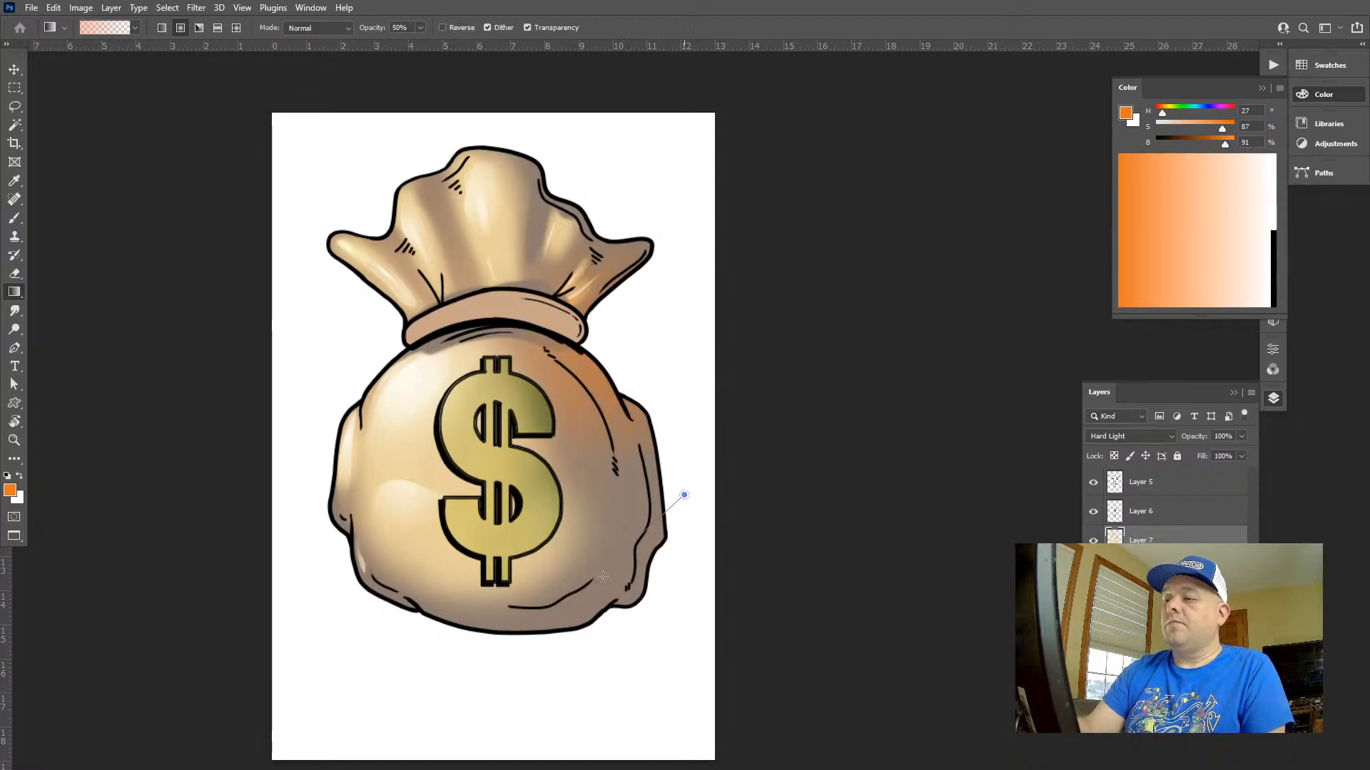
key("ctrl+z")
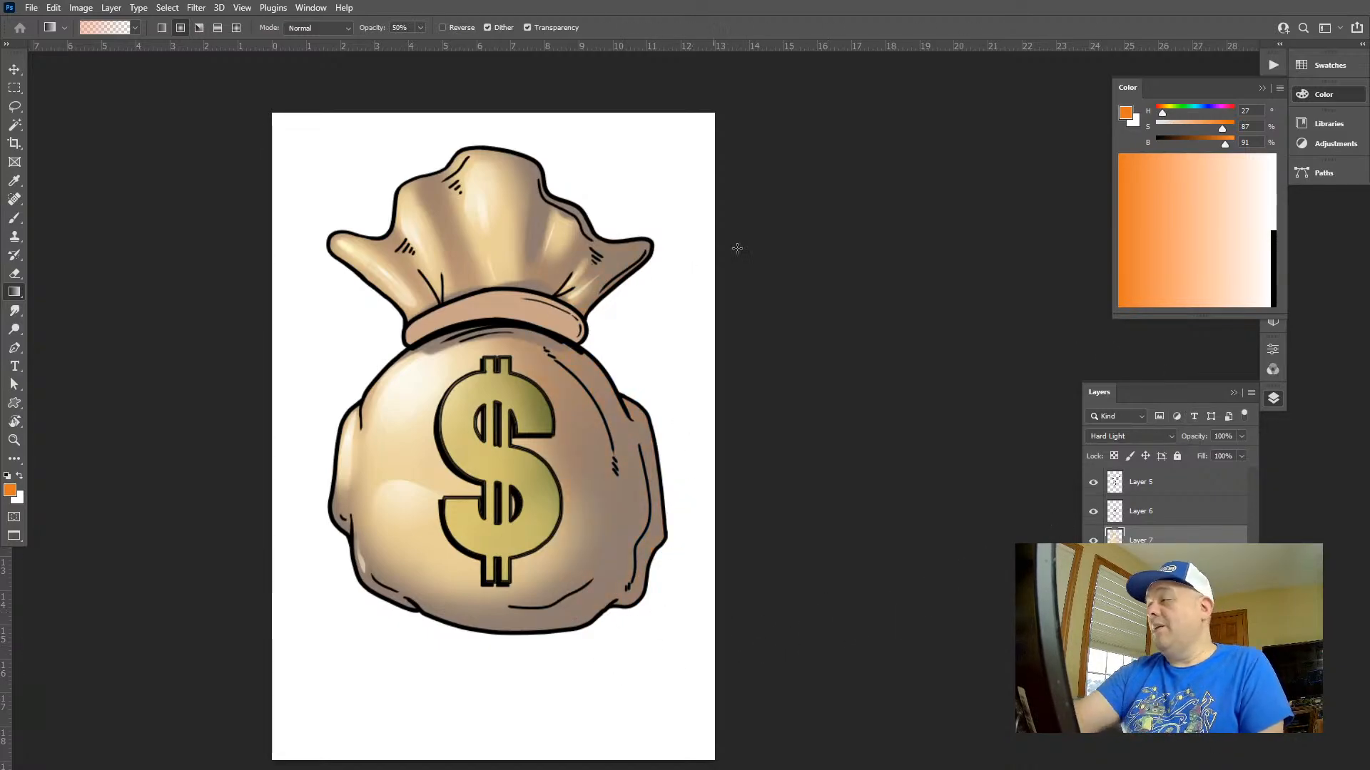
Set the latest Eraser state in the document history as the History Brush source
left_click(1327, 92)
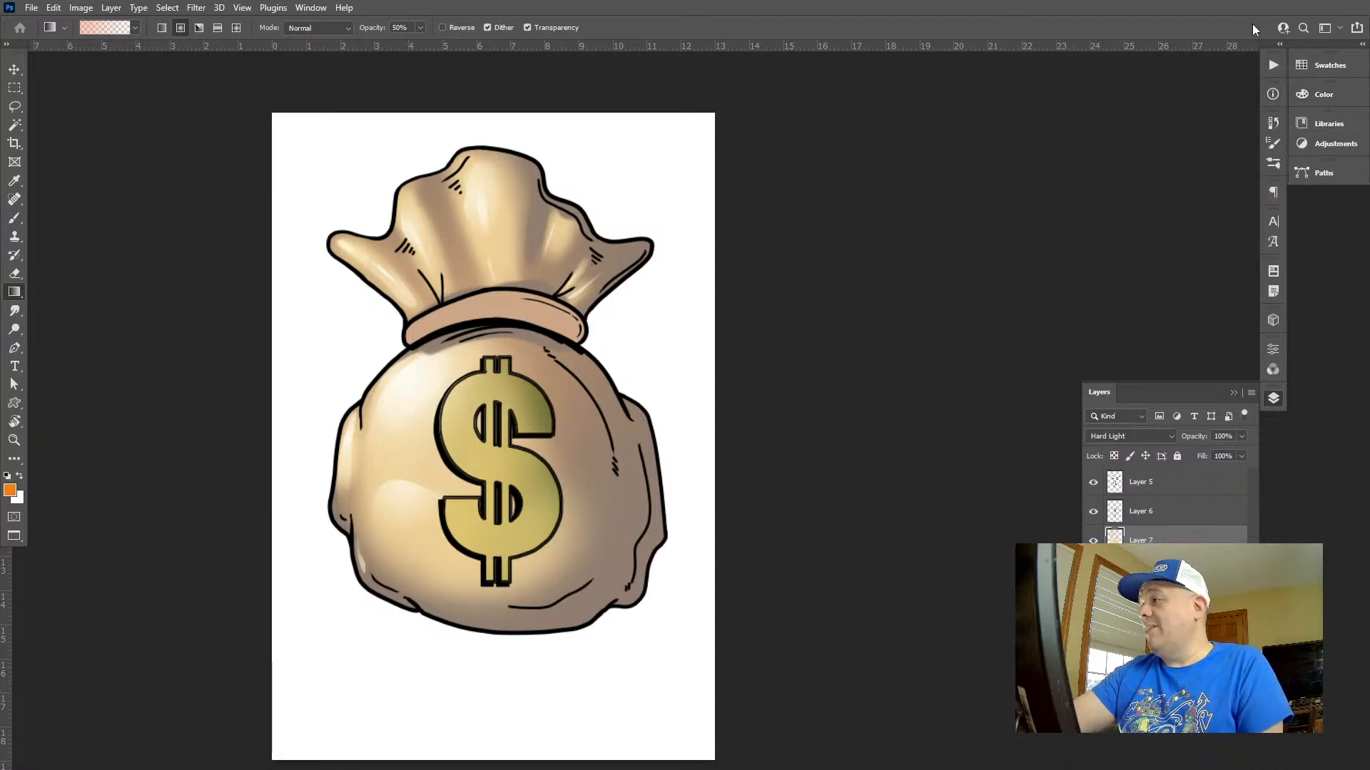
left_click(1274, 124)
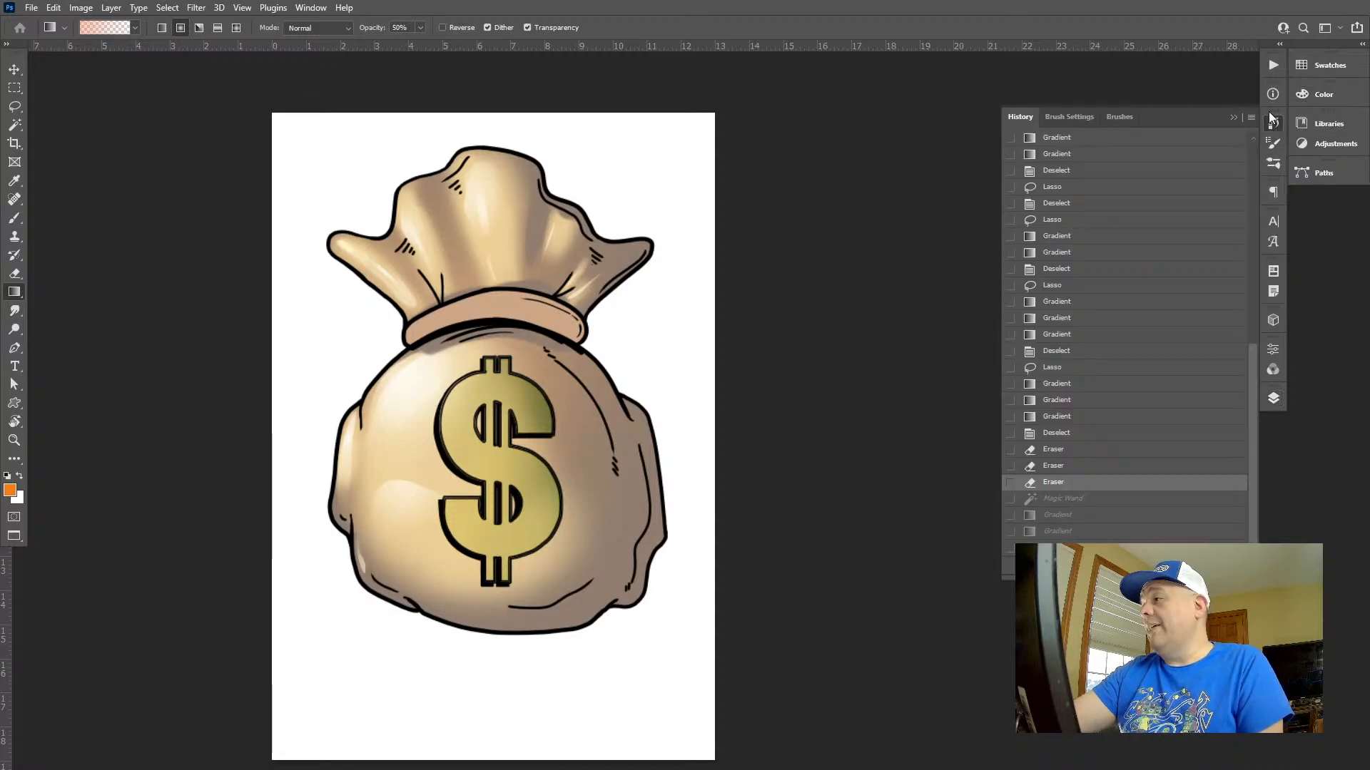
left_click(1010, 483)
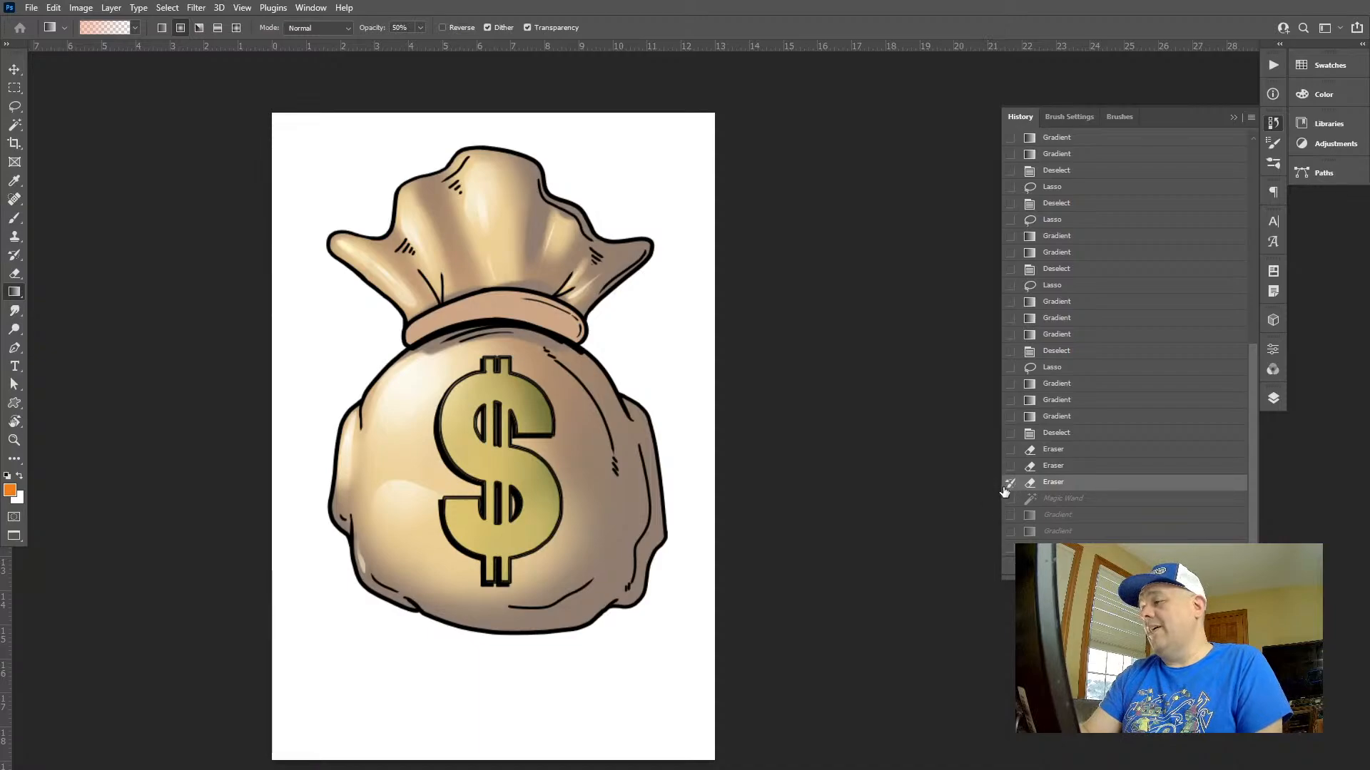
left_click(1274, 125)
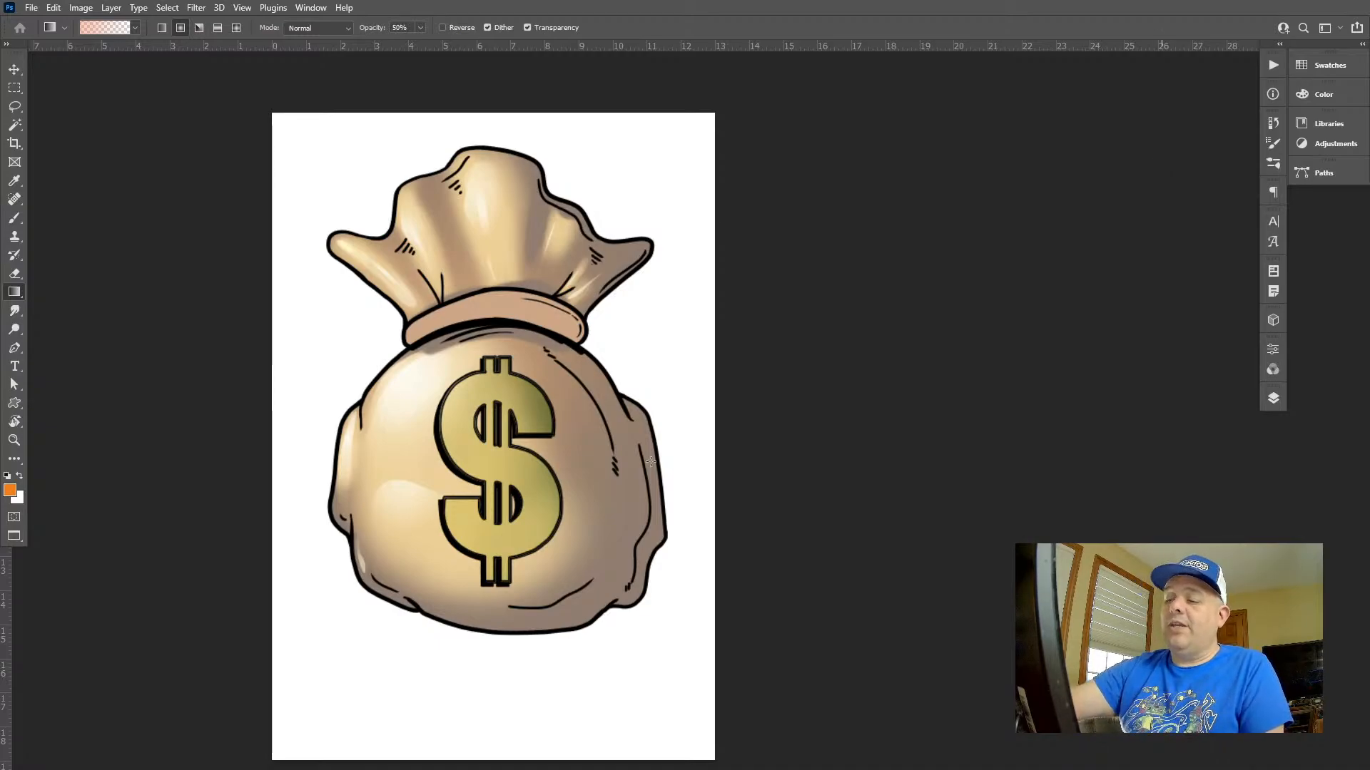
Try an orange gradient beside the bag's right edge without a selection and undo it
key("h")
key("g")
left_click_drag(668, 471, 640, 326)
key("ctrl+z")
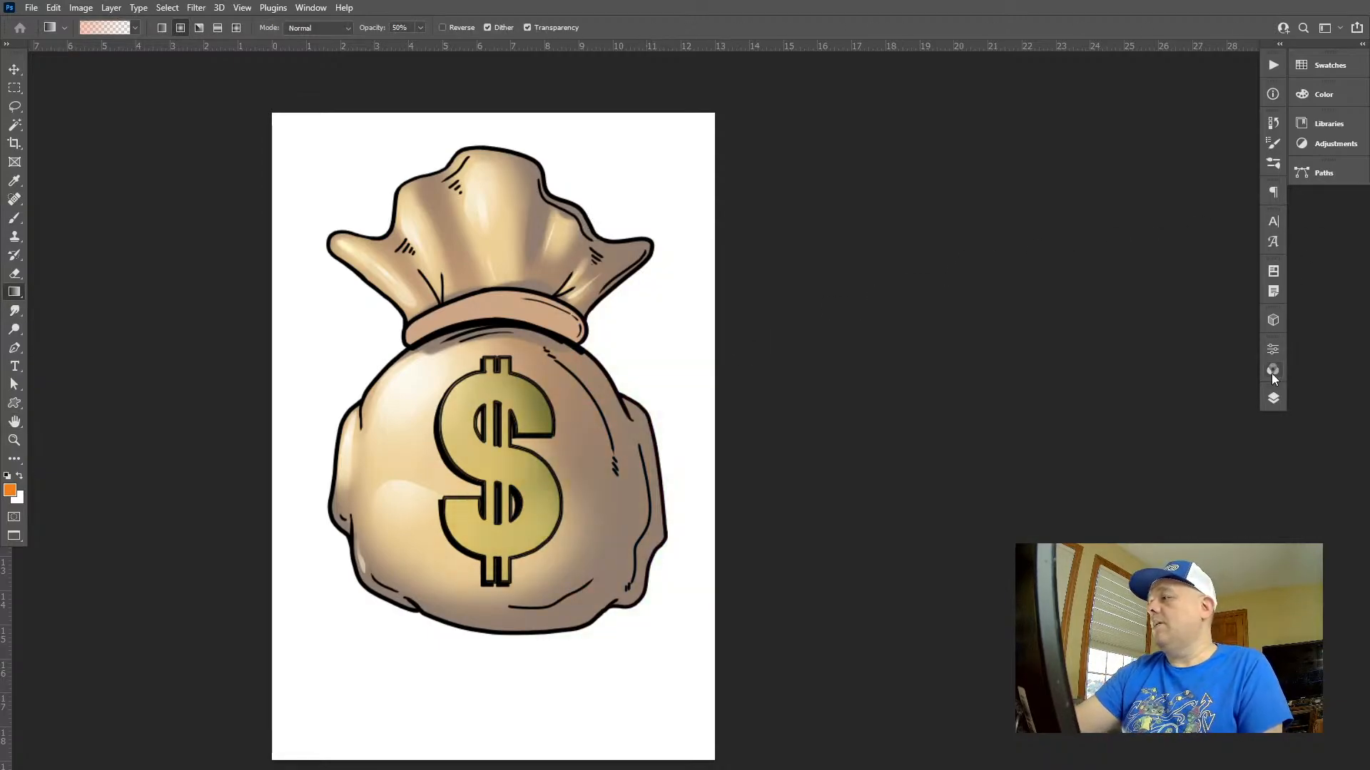
Select the bag's fill area with the Magic Wand on the flat colour layer and make Layer 7 active for gradients
left_click(1273, 398)
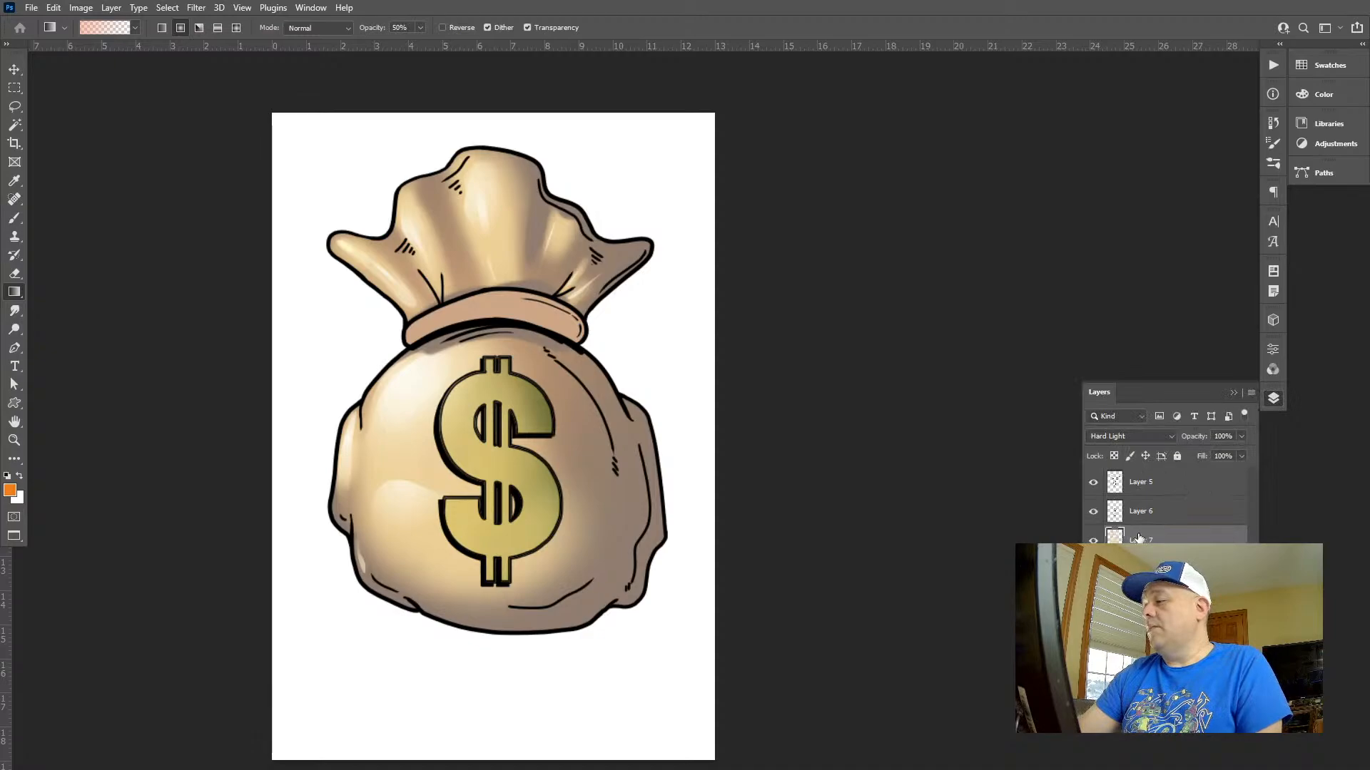
left_click(1146, 492)
key("w")
left_click(607, 493)
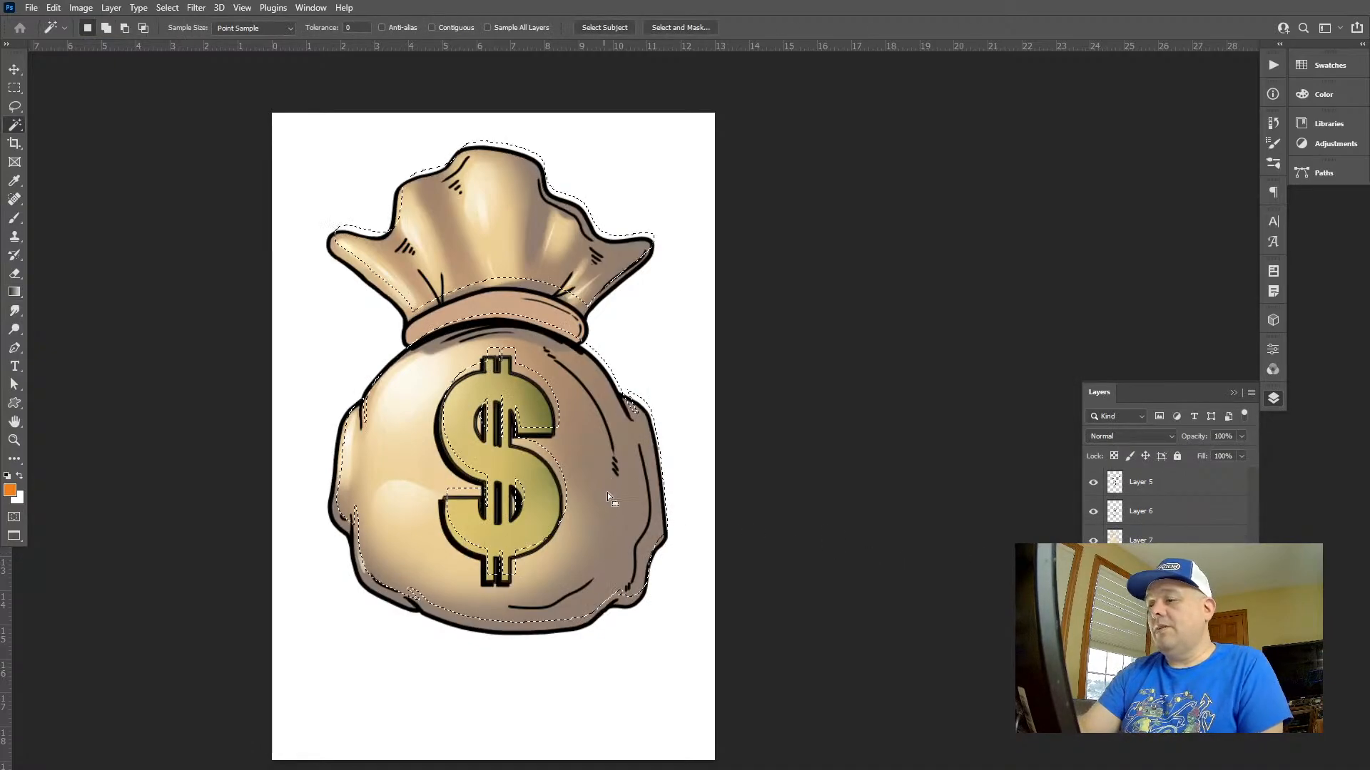
left_click(1149, 537)
key("g")
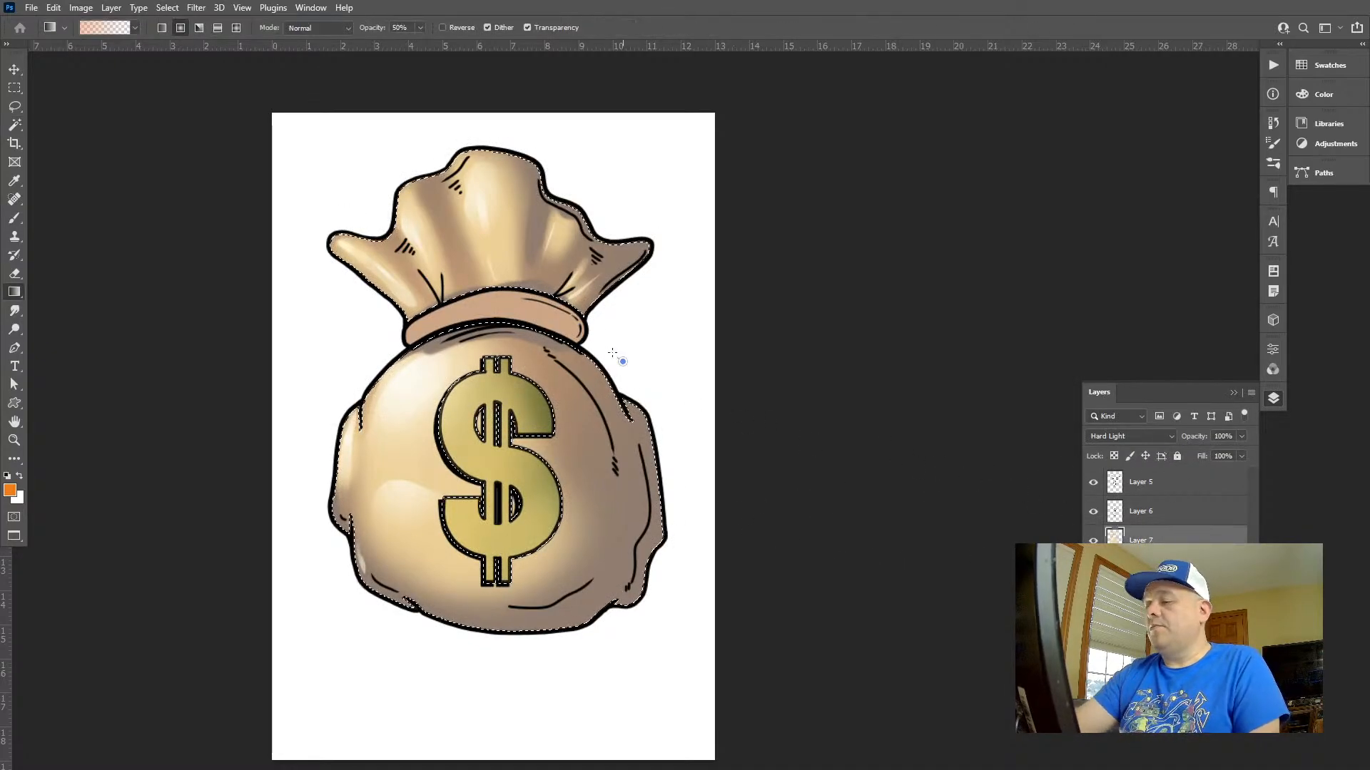
Try two orange gradients over the right side of the selected bag area and undo them
left_click_drag(668, 363, 680, 502)
left_click_drag(659, 305, 663, 288)
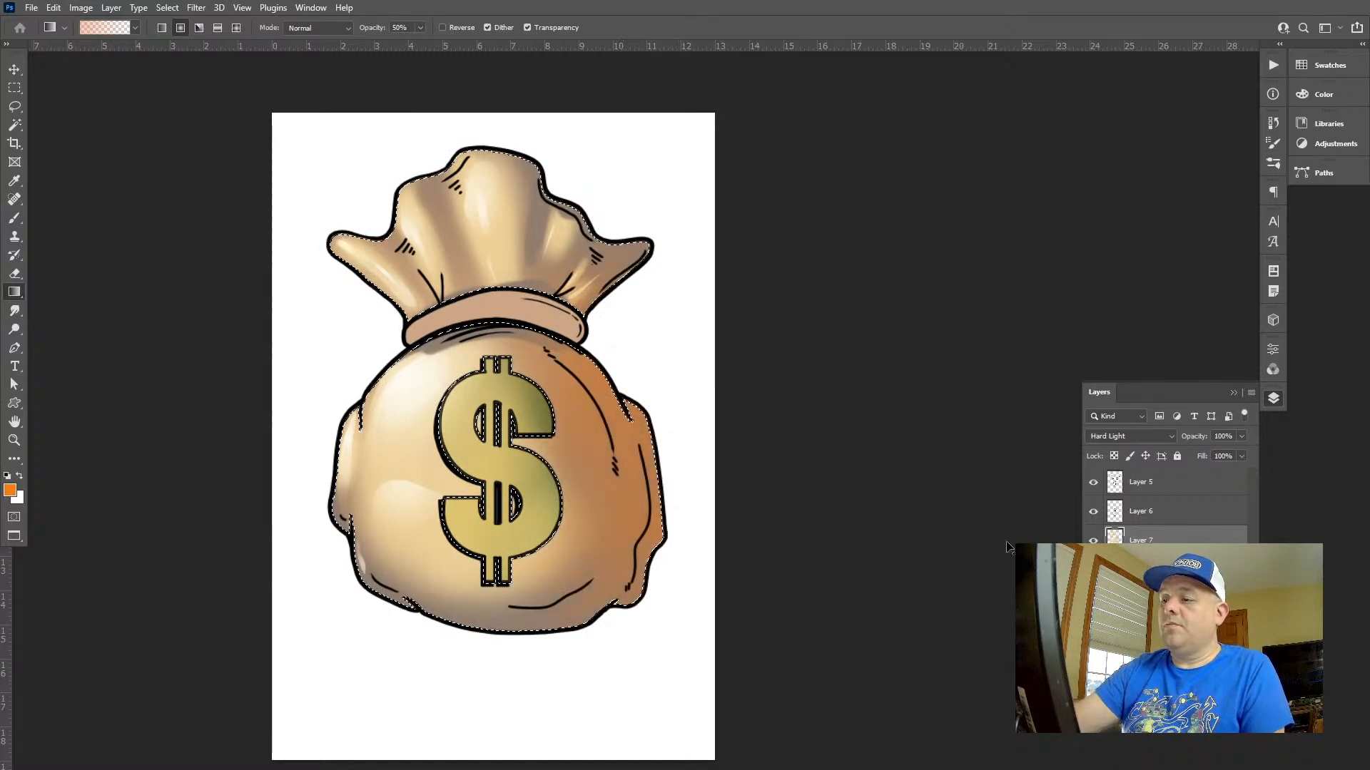
key("ctrl+z")
key("ctrl+z")
Reselect the bag's fill area on the flat colour layer with the Magic Wand and return to Layer 7 with the Gradient tool
left_click(1145, 569)
key("w")
left_click(538, 479, "shift")
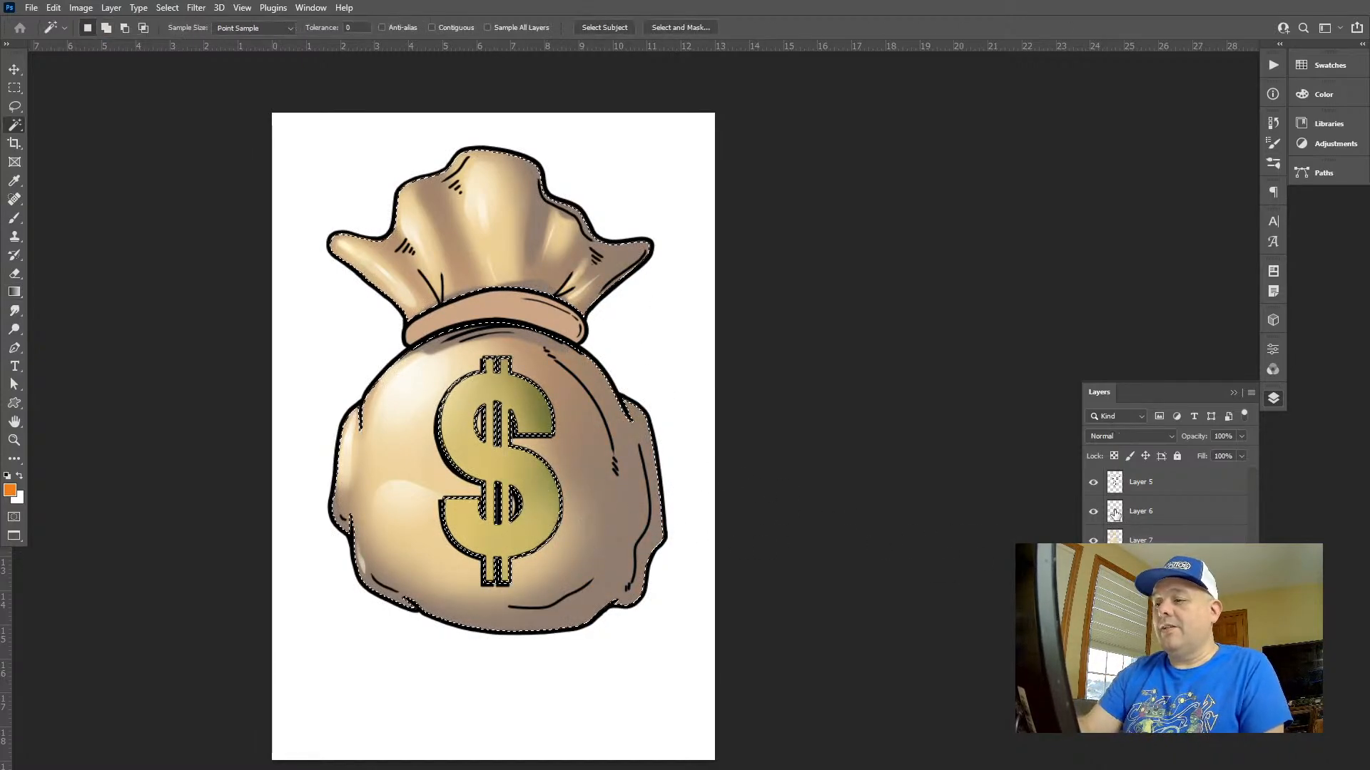
left_click(1149, 538)
key("g")
Try three orange gradients from the white area beside the bag towards its right side and undo all of them
left_click_drag(669, 481, 690, 324)
left_click_drag(712, 487, 670, 390)
left_click_drag(652, 294, 703, 260)
key("ctrl+z")
key("ctrl+z")
key("ctrl+z")
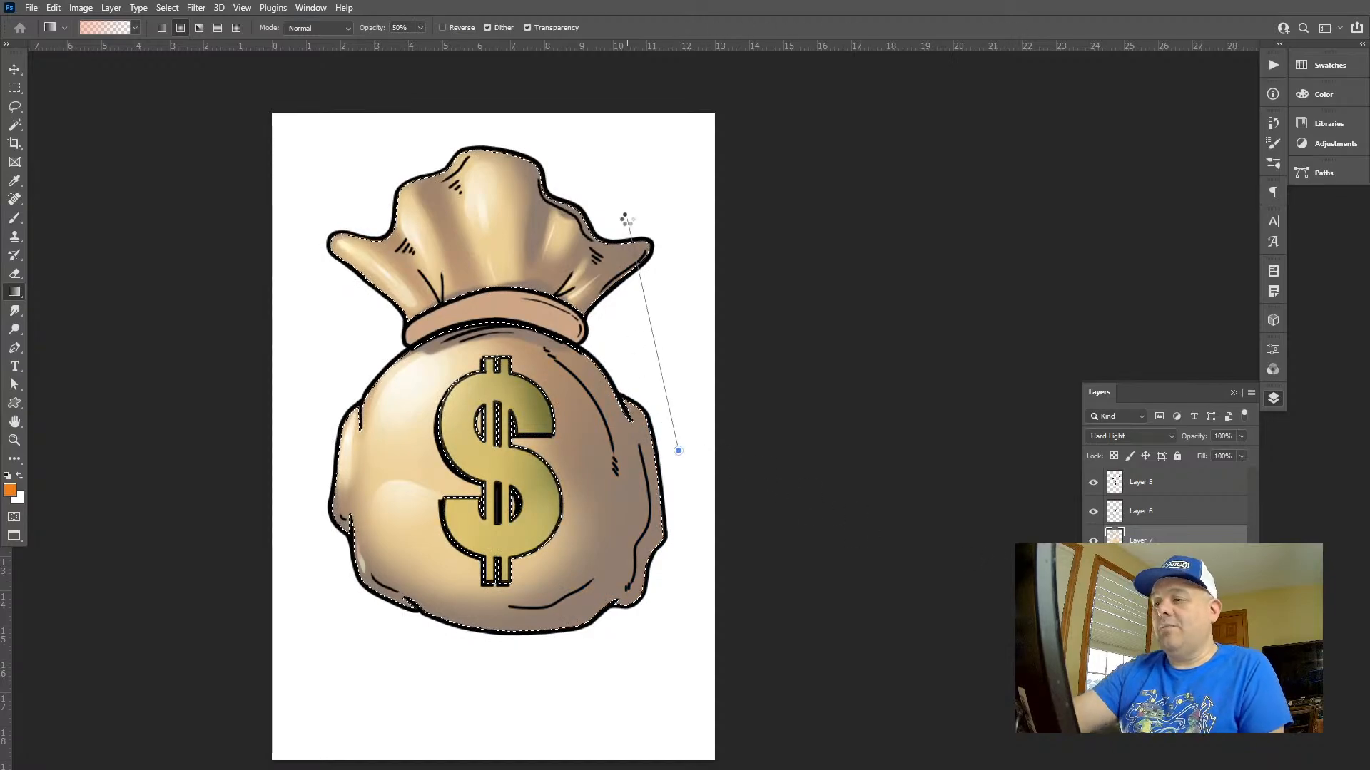
Lay orange gradients on Layer 7 along the bag's right side and its right ear as reflected light
left_click_drag(626, 220, 627, 221)
left_click_drag(665, 391, 644, 336)
left_click_drag(630, 665, 691, 522)
Mix a bright yellow-orange foreground colour with H 37, S 86 and B 100
key("ctrl+space")
left_click_drag(638, 446, 653, 390)
left_click_drag(632, 327, 720, 418)
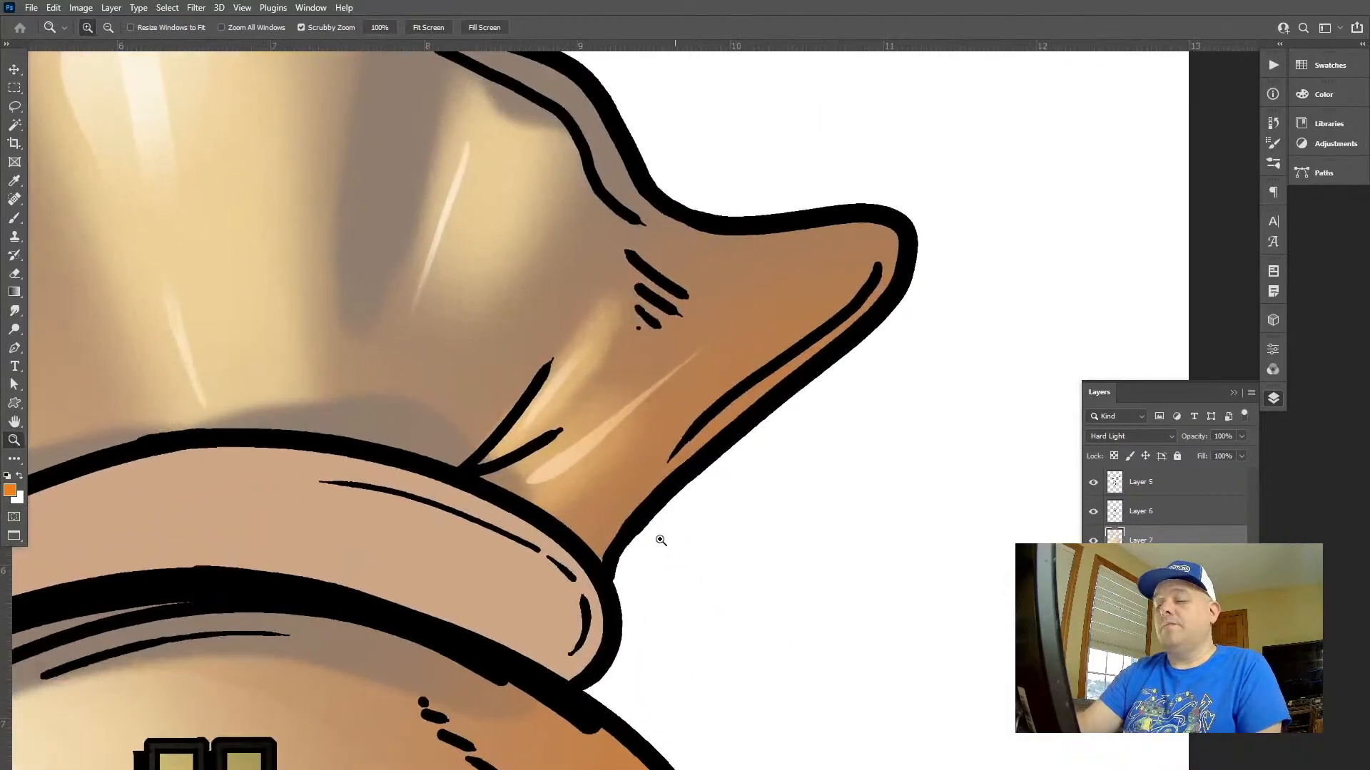
left_click(1322, 100)
mouse_move(1221, 126)
left_mouse_down()
mouse_move(1165, 114)
mouse_move(1222, 129)
left_mouse_up()
left_click(1232, 129)
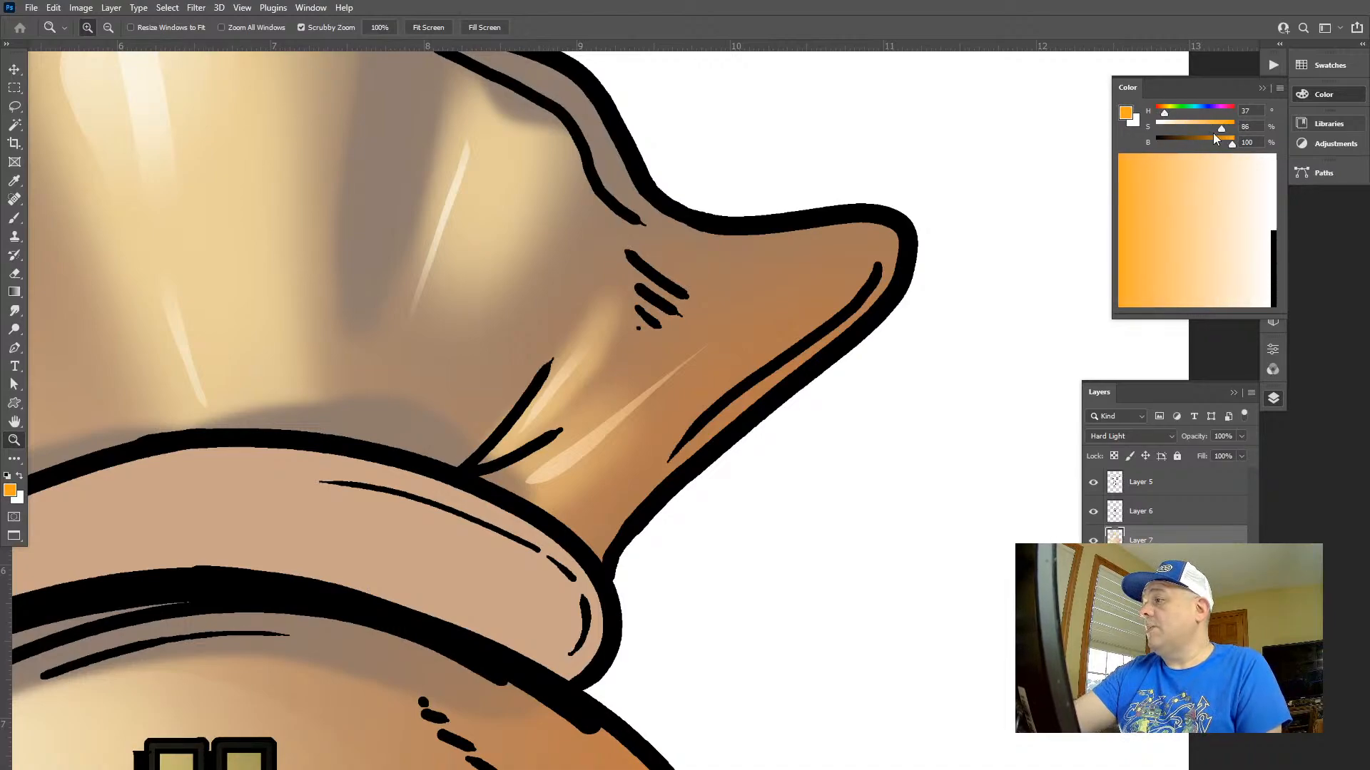
Lasso the thin strip along the lower edge of the bag's right ear, try yellow-orange gradients in it and undo the gradients
key("l")
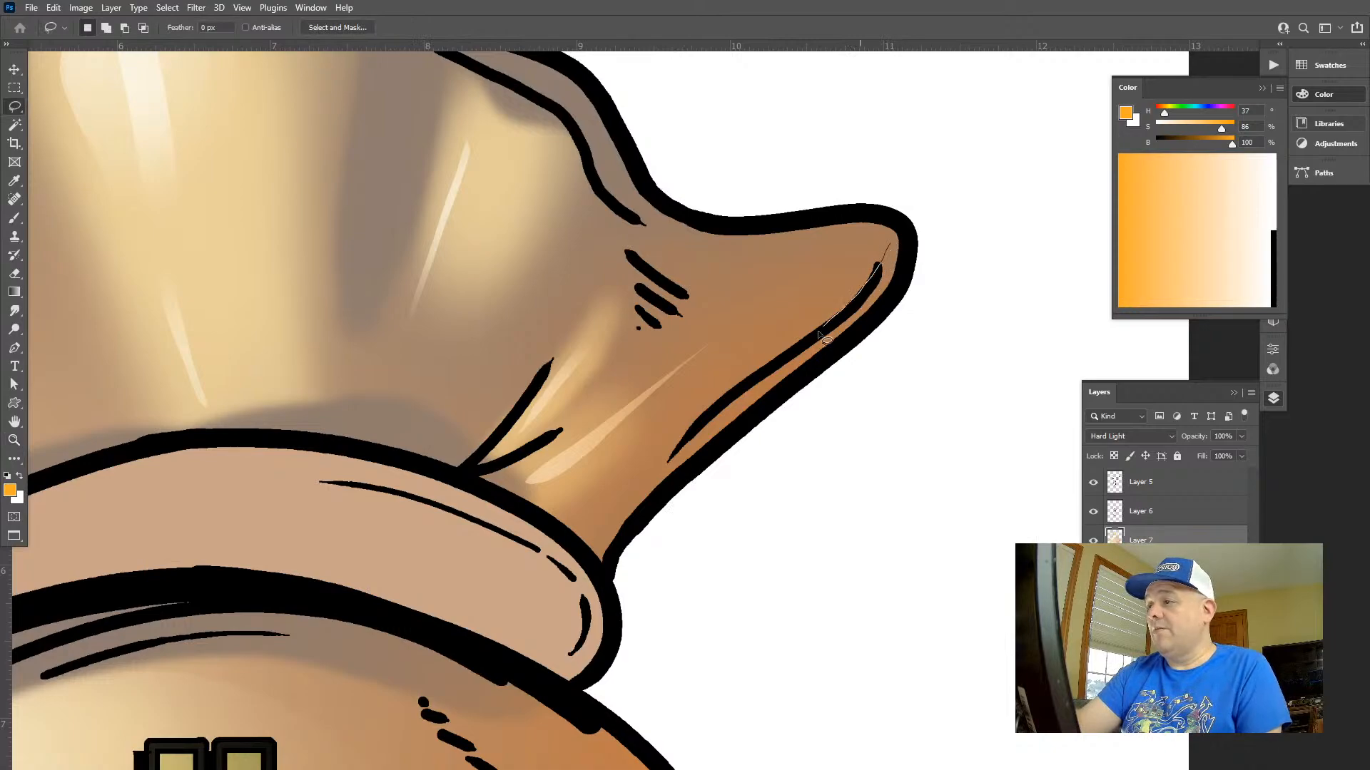
mouse_move(638, 501)
left_mouse_down()
mouse_move(792, 389)
mouse_move(915, 262)
left_mouse_up()
key("g")
left_click_drag(742, 420, 846, 335)
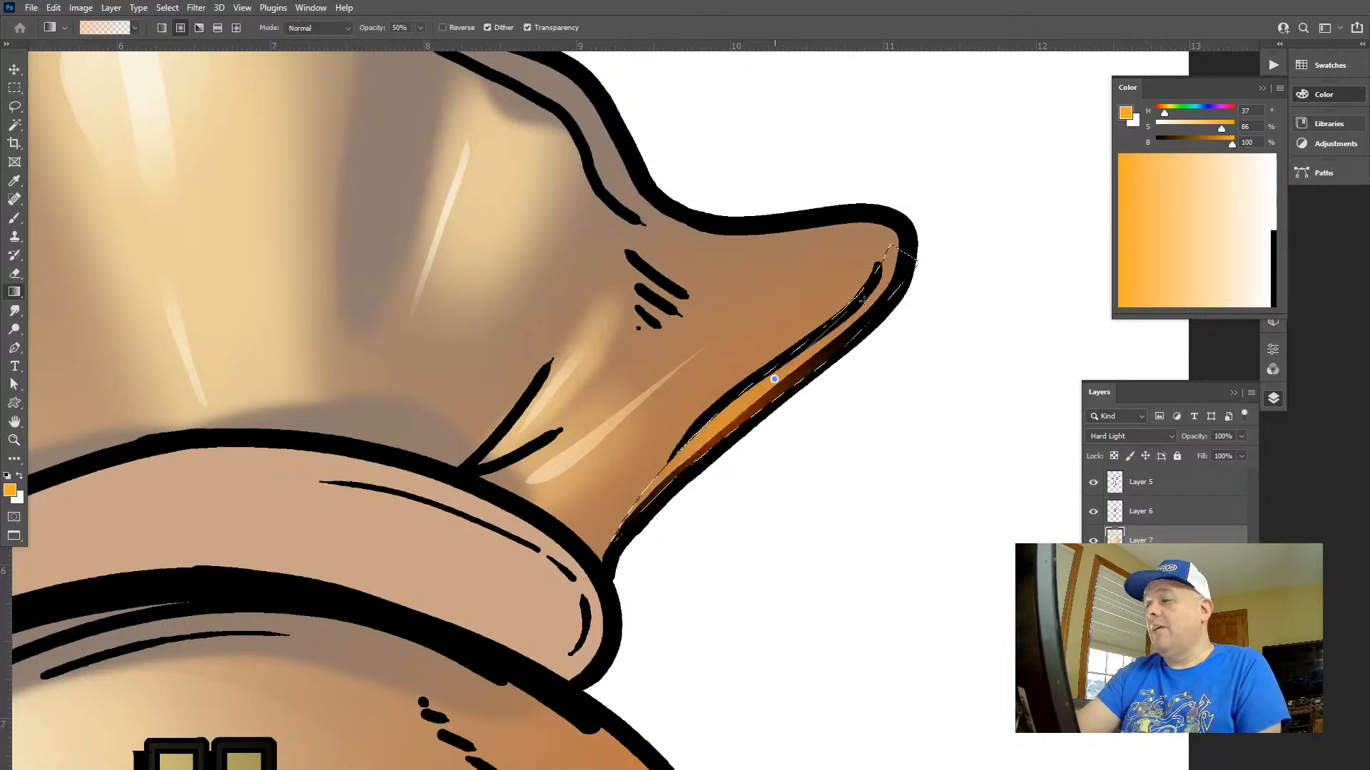
left_click_drag(790, 382, 856, 332)
left_click_drag(786, 391, 855, 342)
key("ctrl+z")
key("ctrl+z")
key("ctrl+z")
key("ctrl+z")
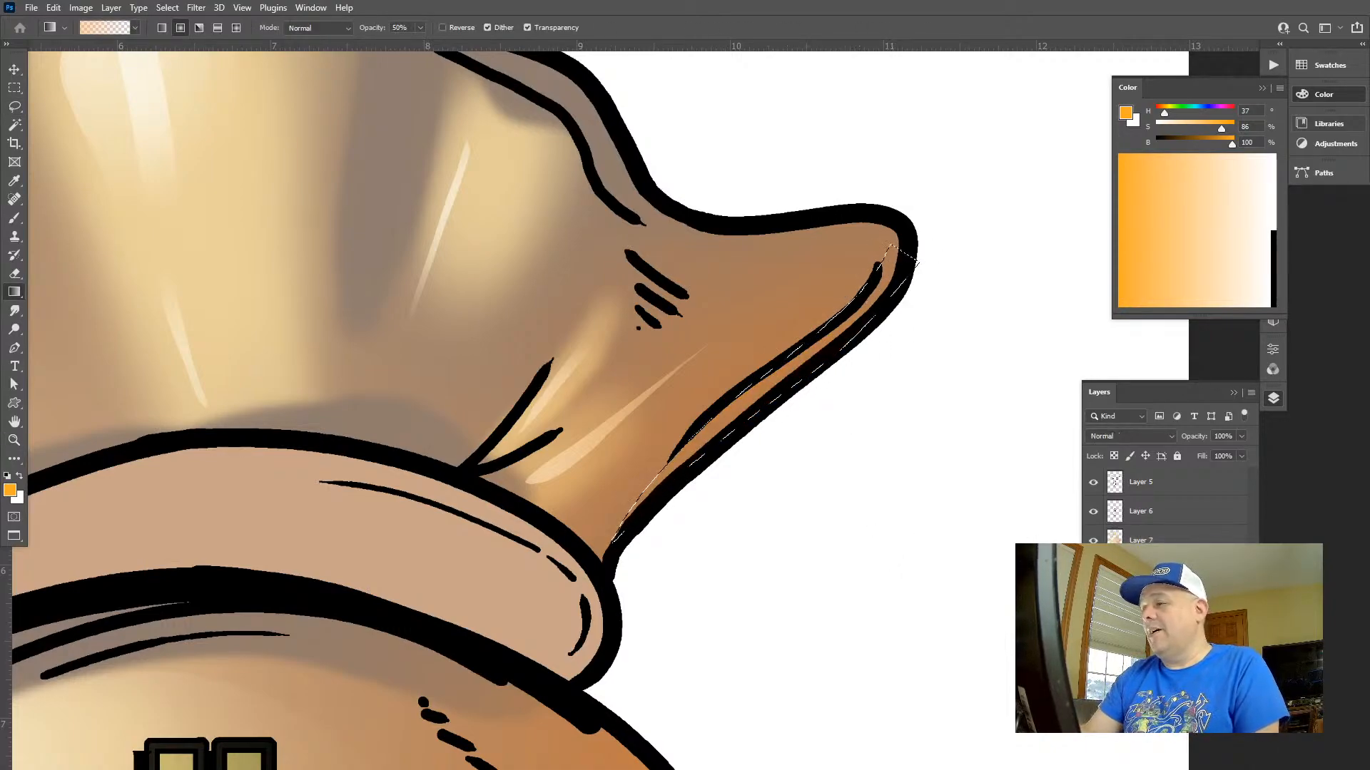
Restrict the strip selection to the bag's flat colour, fill it with a yellow-orange gradient on the flat colour layer and deselect
key("w")
left_click(777, 381, "alt+shift")
key("g")
left_click_drag(773, 389, 1026, 246)
key("ctrl+d")
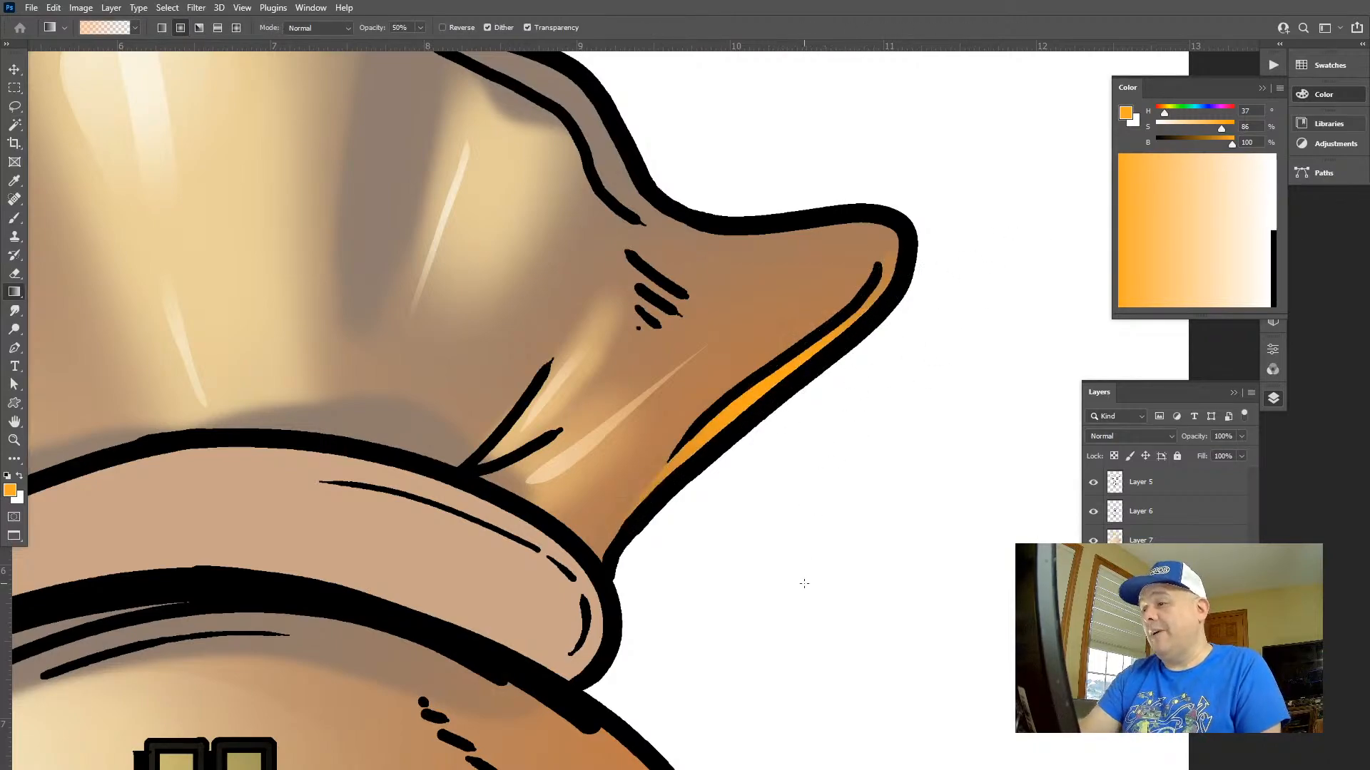
Lasso an area around the right ear's inner contour line, add a soft yellow-orange gradient highlight above the line and deselect
key("z")
left_click_drag(801, 585, 653, 474)
left_click_drag(856, 593, 719, 257)
left_click_drag(742, 345, 656, 325)
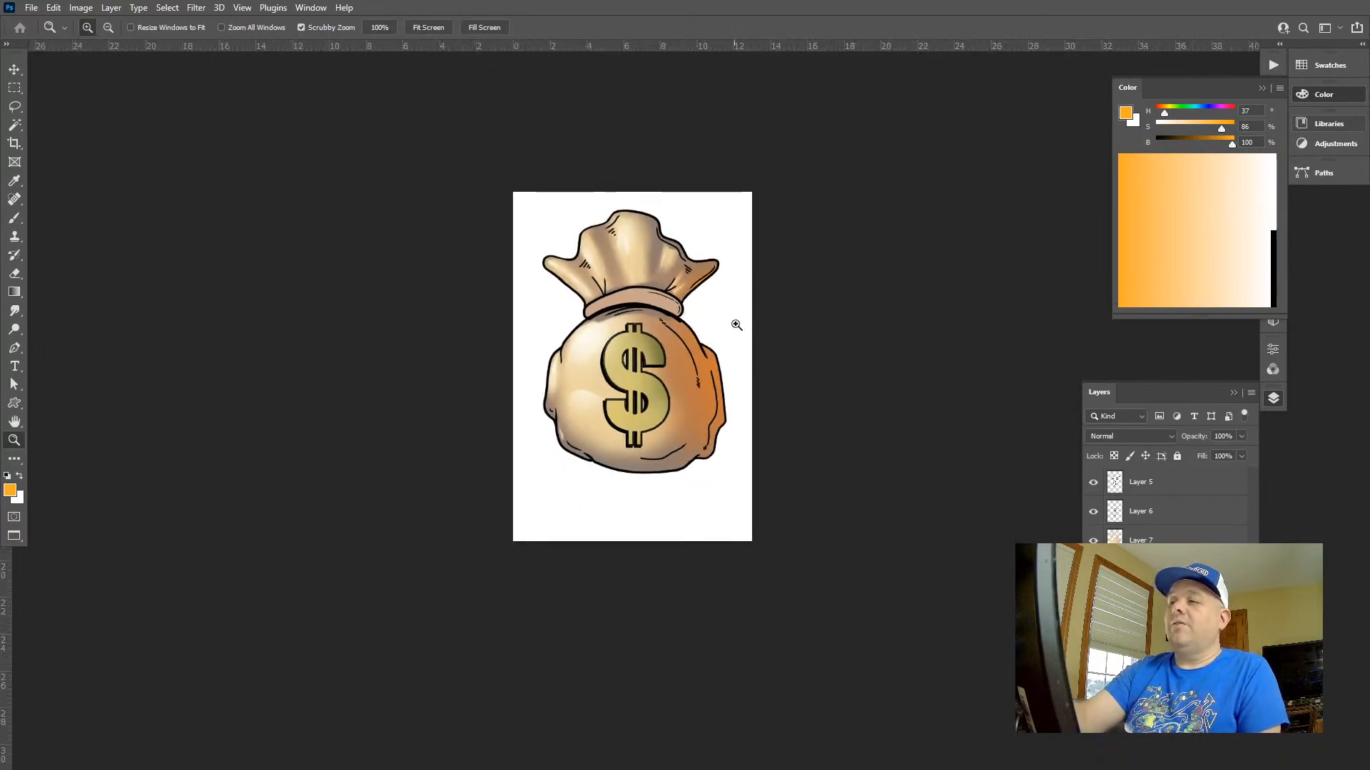
left_click_drag(681, 269, 887, 465)
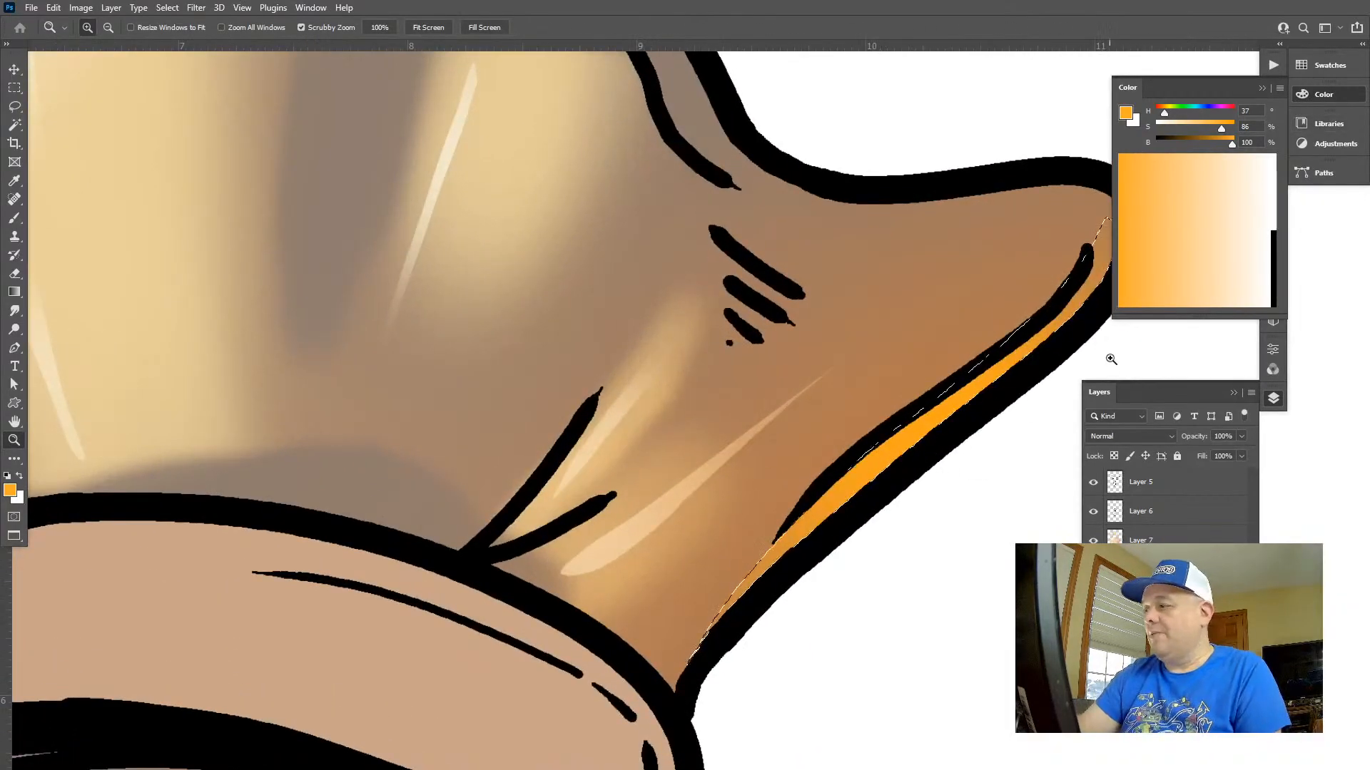
key("l")
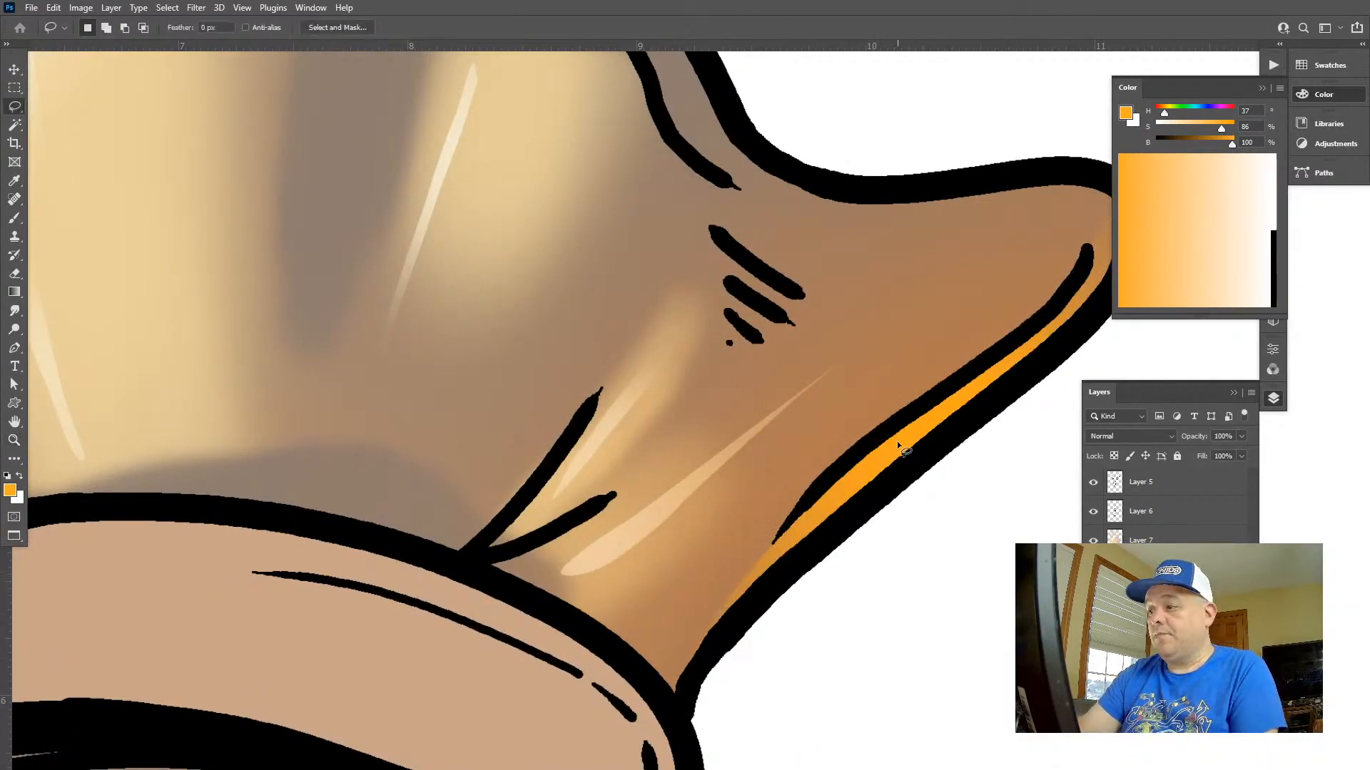
mouse_move(947, 371)
left_mouse_down()
mouse_move(937, 315)
mouse_move(665, 628)
mouse_move(851, 503)
left_mouse_up()
key("g")
left_click_drag(859, 406, 958, 330)
key("ctrl+d")
Lasso a narrow strip along the outer edge of the bag's right bulge, add yellow-orange gradients inside it and deselect
key("z")
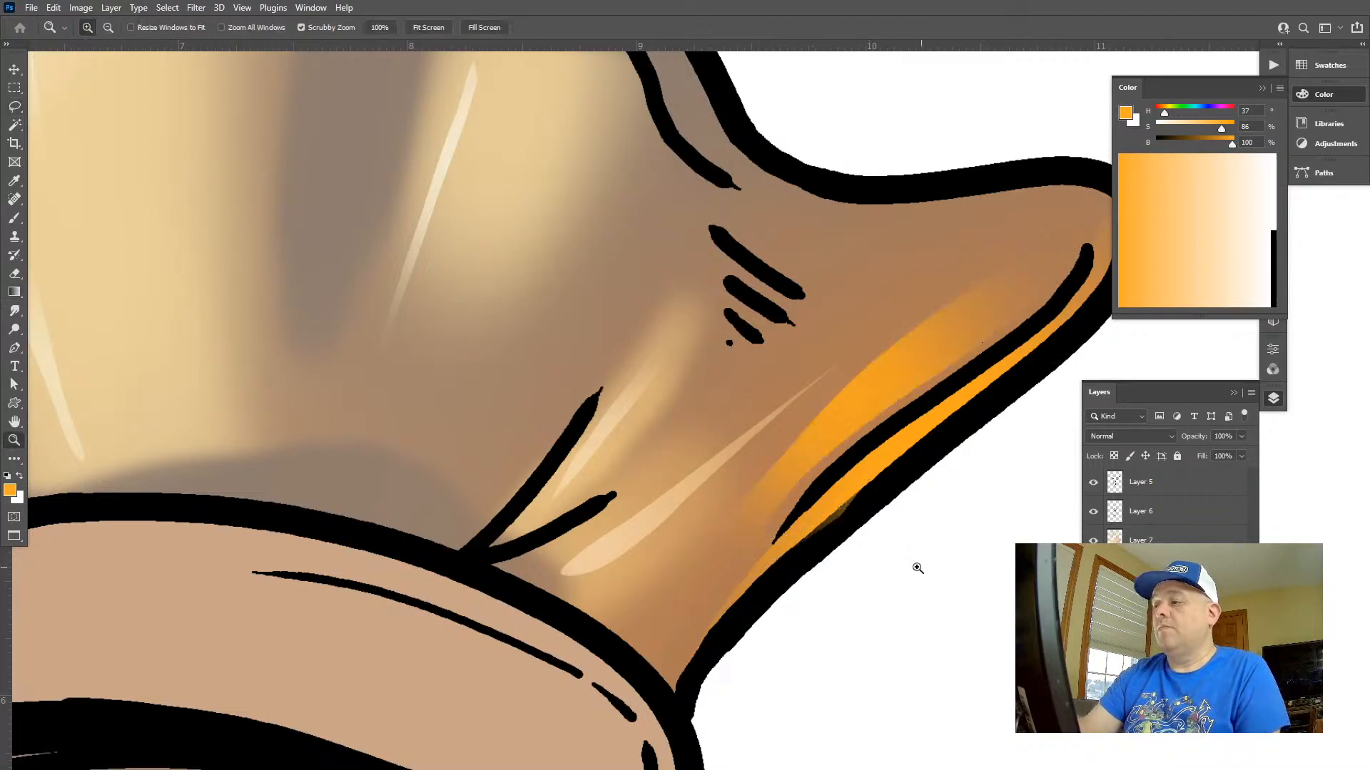
left_click_drag(856, 502, 764, 443)
left_click_drag(787, 494, 662, 107)
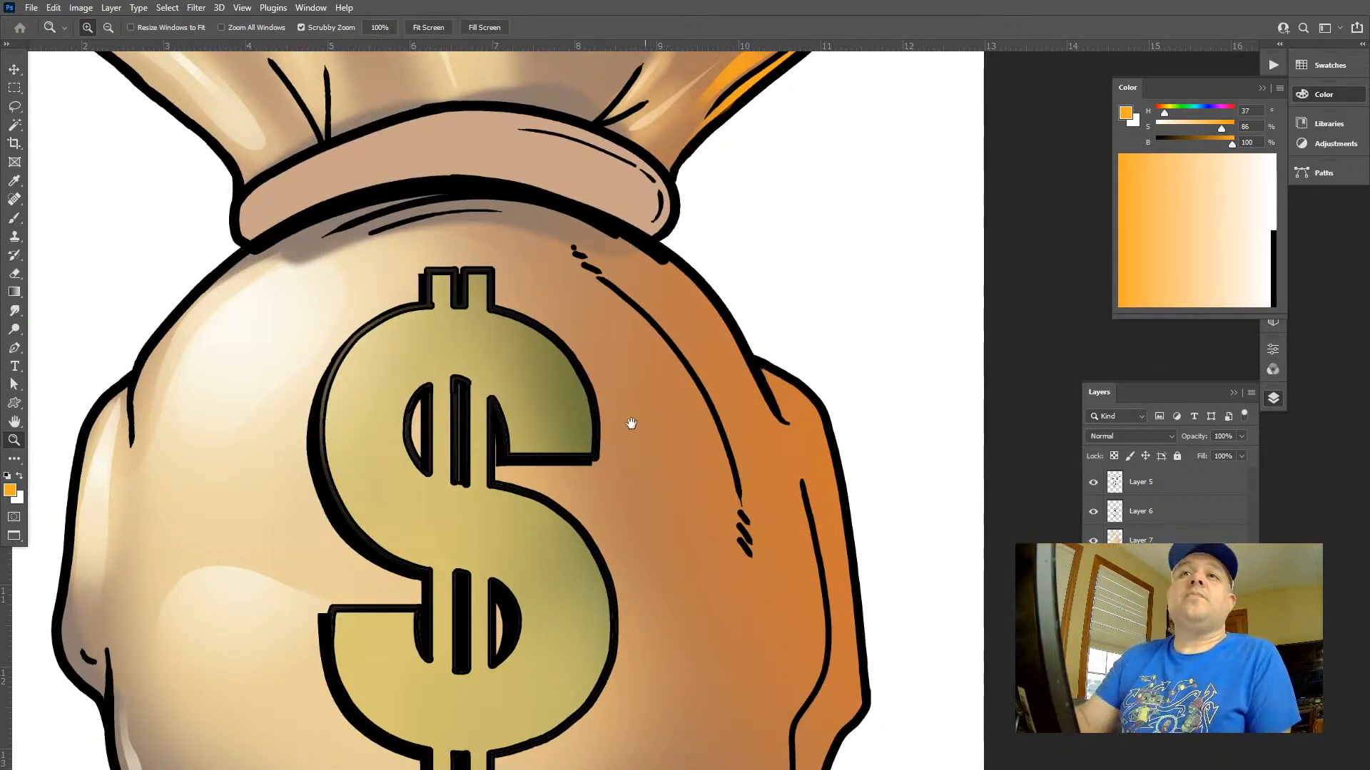
left_click_drag(632, 424, 609, 248)
mouse_move(699, 256)
left_mouse_down()
mouse_move(660, 254)
mouse_move(770, 244)
mouse_move(761, 234)
left_mouse_up()
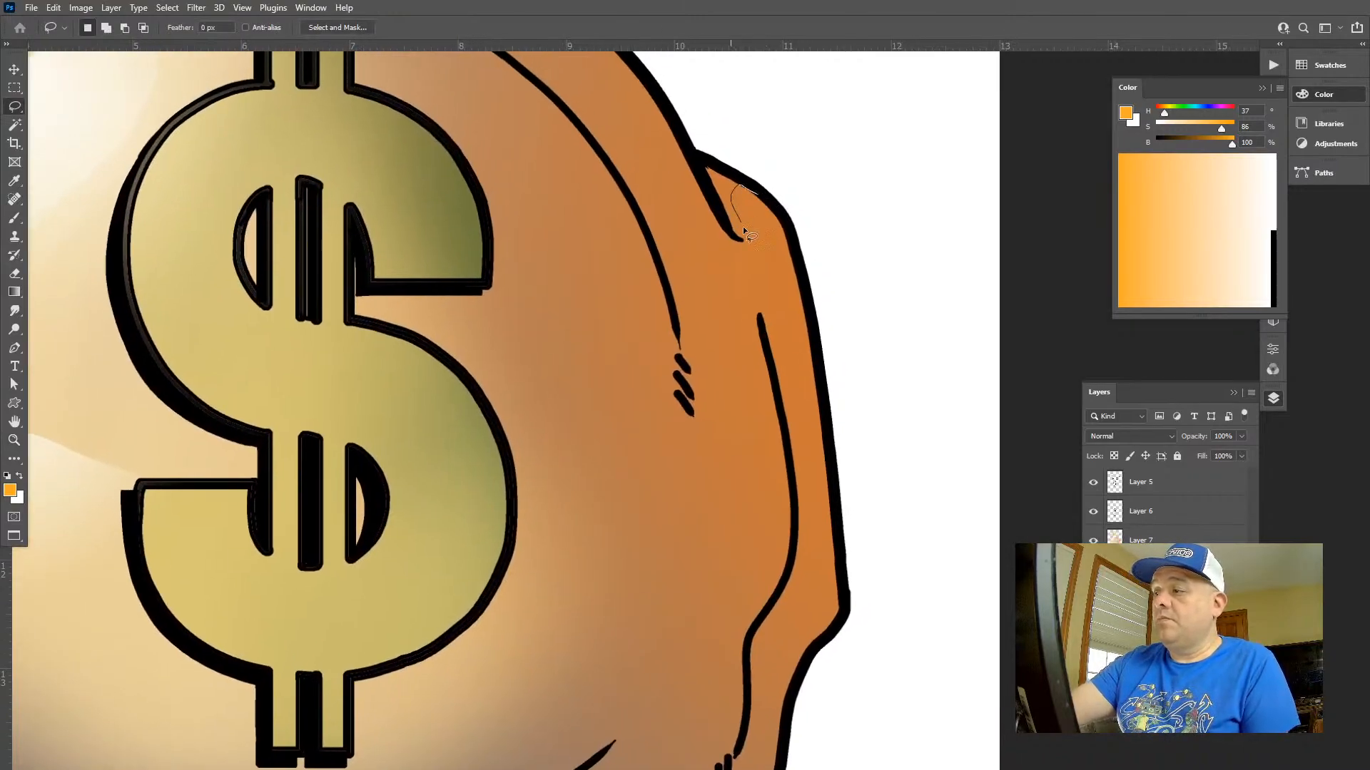
left_click_drag(808, 358, 761, 197)
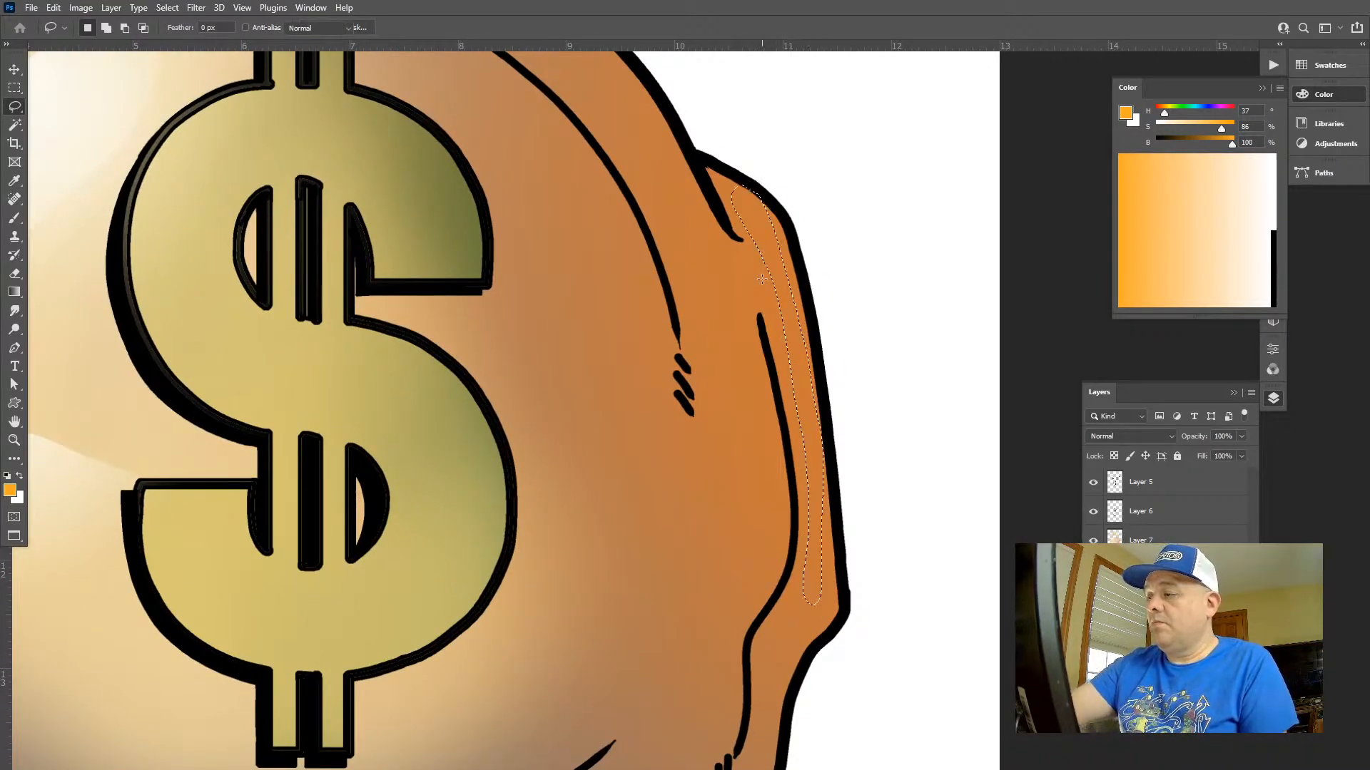
key("g")
left_click_drag(788, 287, 840, 248)
left_click_drag(798, 291, 902, 339)
key("ctrl+d")
Lasso the bag's upper right contour and the area between its fold lines, add yellow-orange gradient highlights there and deselect
key("z")
left_click_drag(946, 410, 895, 398)
left_click_drag(935, 378, 800, 309)
key("l")
left_click_drag(738, 276, 741, 338)
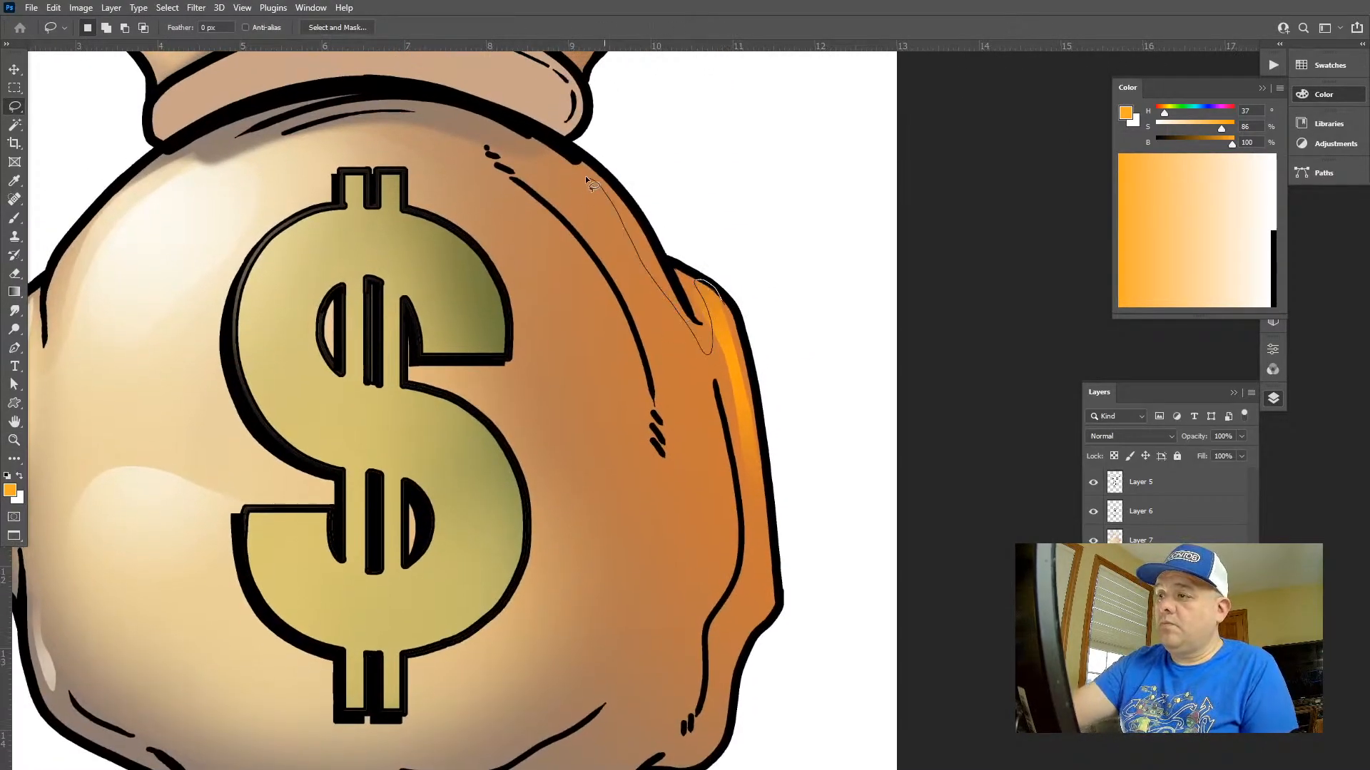
mouse_move(739, 457)
left_mouse_down()
mouse_move(747, 423)
mouse_move(701, 303)
mouse_move(690, 322)
mouse_move(631, 215)
left_mouse_up()
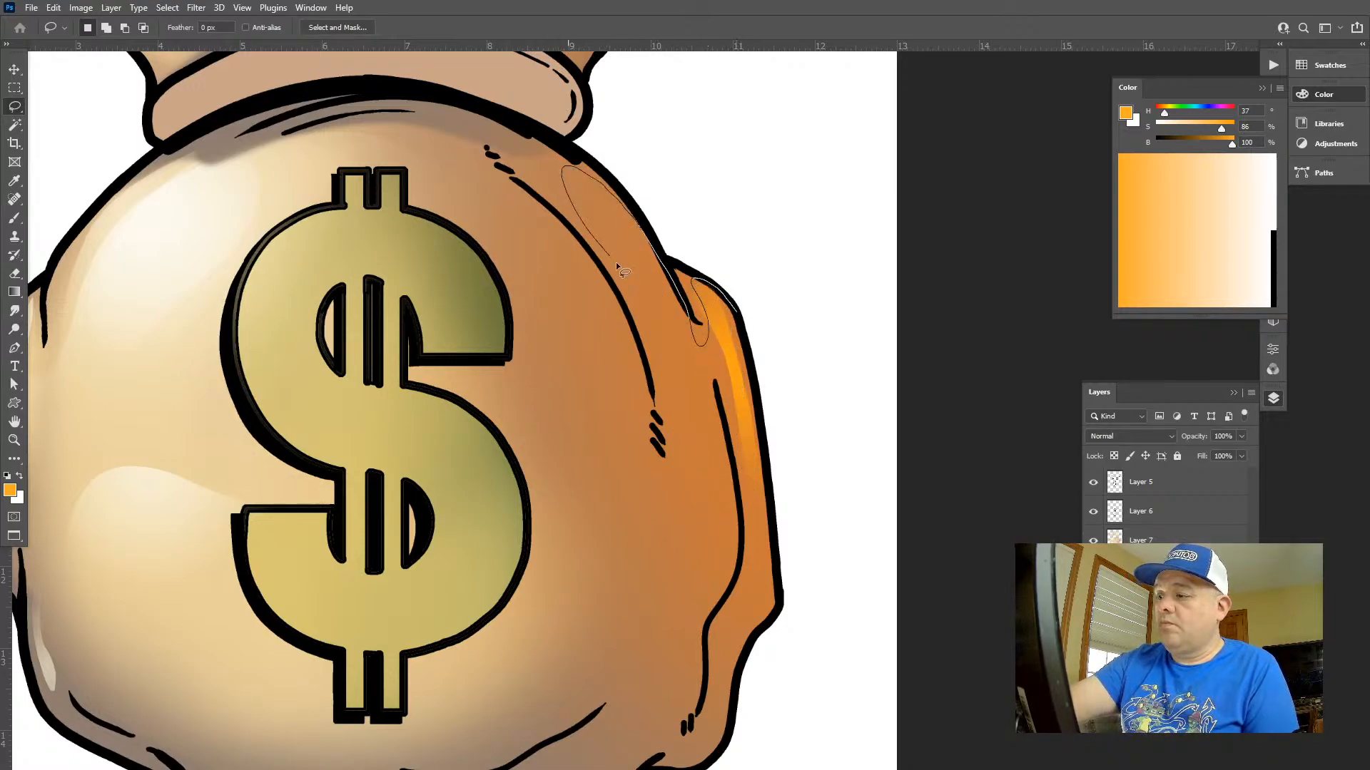
mouse_move(618, 267)
left_mouse_down()
mouse_move(659, 437)
mouse_move(668, 580)
left_mouse_up()
left_click_drag(756, 532, 731, 312)
mouse_move(724, 369)
left_mouse_down()
mouse_move(753, 555)
mouse_move(733, 306)
mouse_move(662, 497)
left_mouse_up()
key("g")
key("ctrl+d")
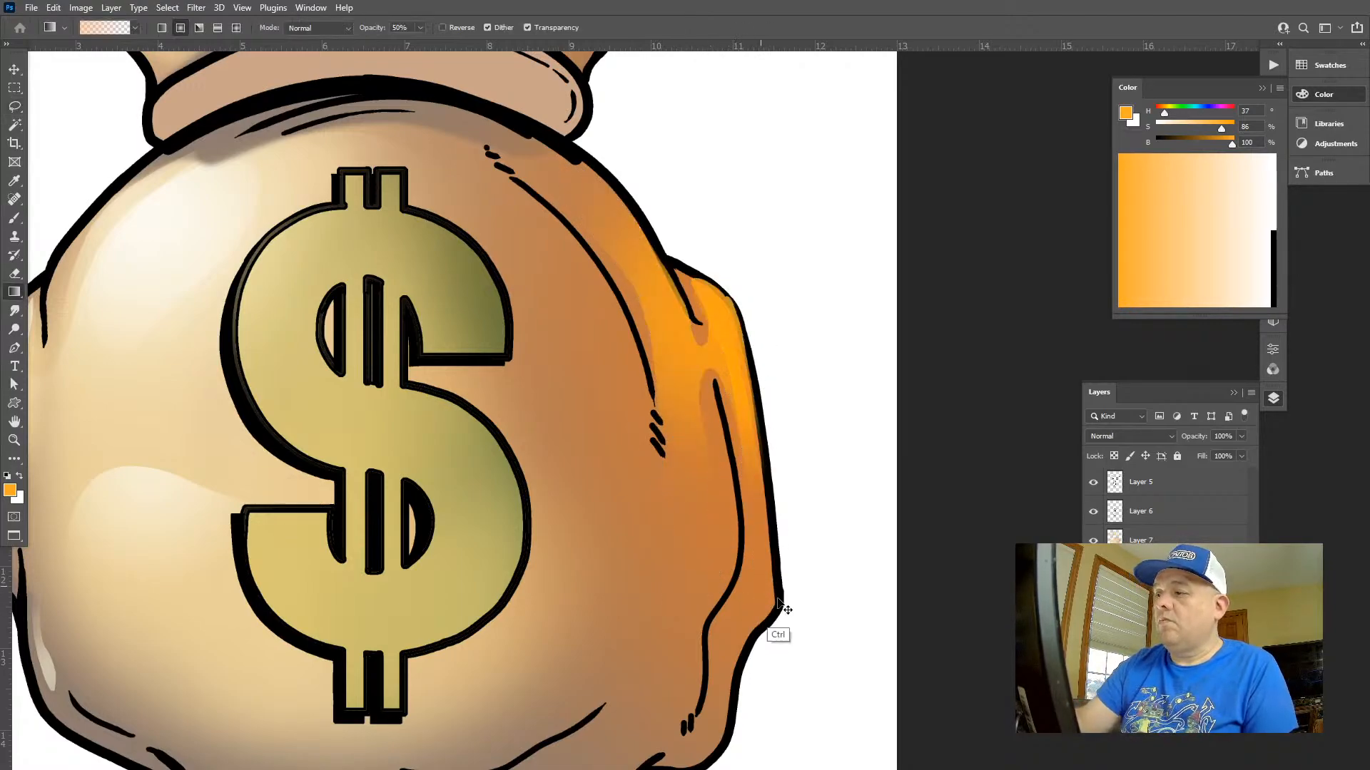
Undo the yellow-orange highlights on the bag's right bulge, upper right contour and the inner part of the right ear
key("z")
left_click_drag(814, 609, 627, 519)
key("ctrl+shift+d")
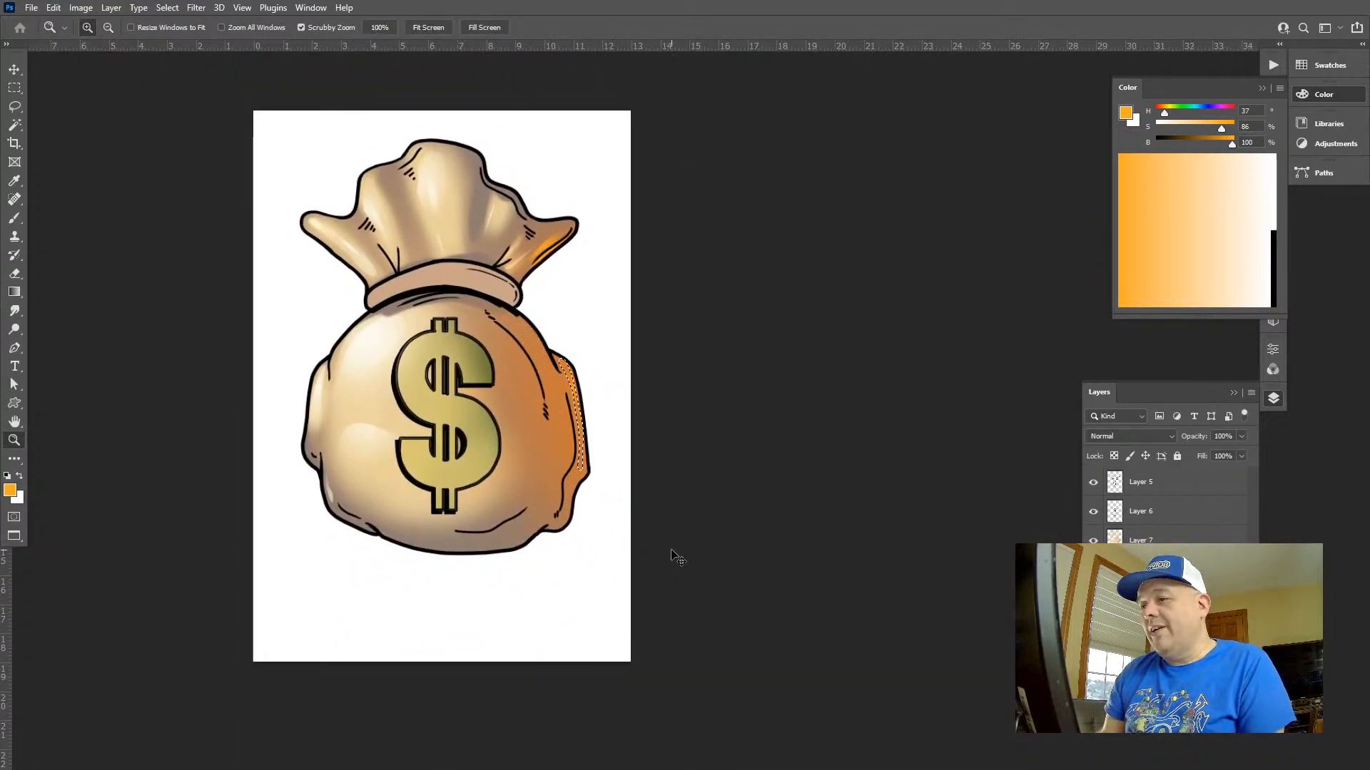
key("ctrl+d")
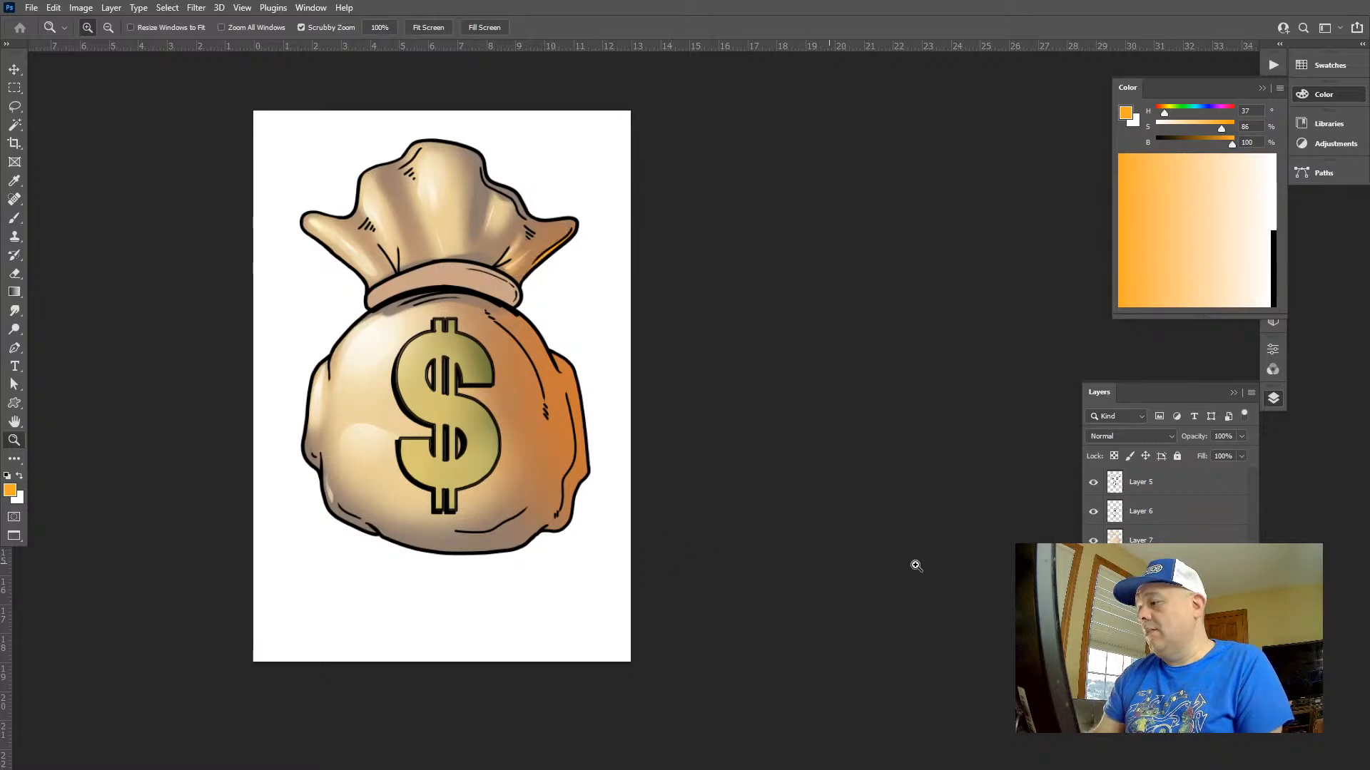
Toggle Layer 7's visibility to compare the bag with and without its shading and reflected light
left_click(1095, 541)
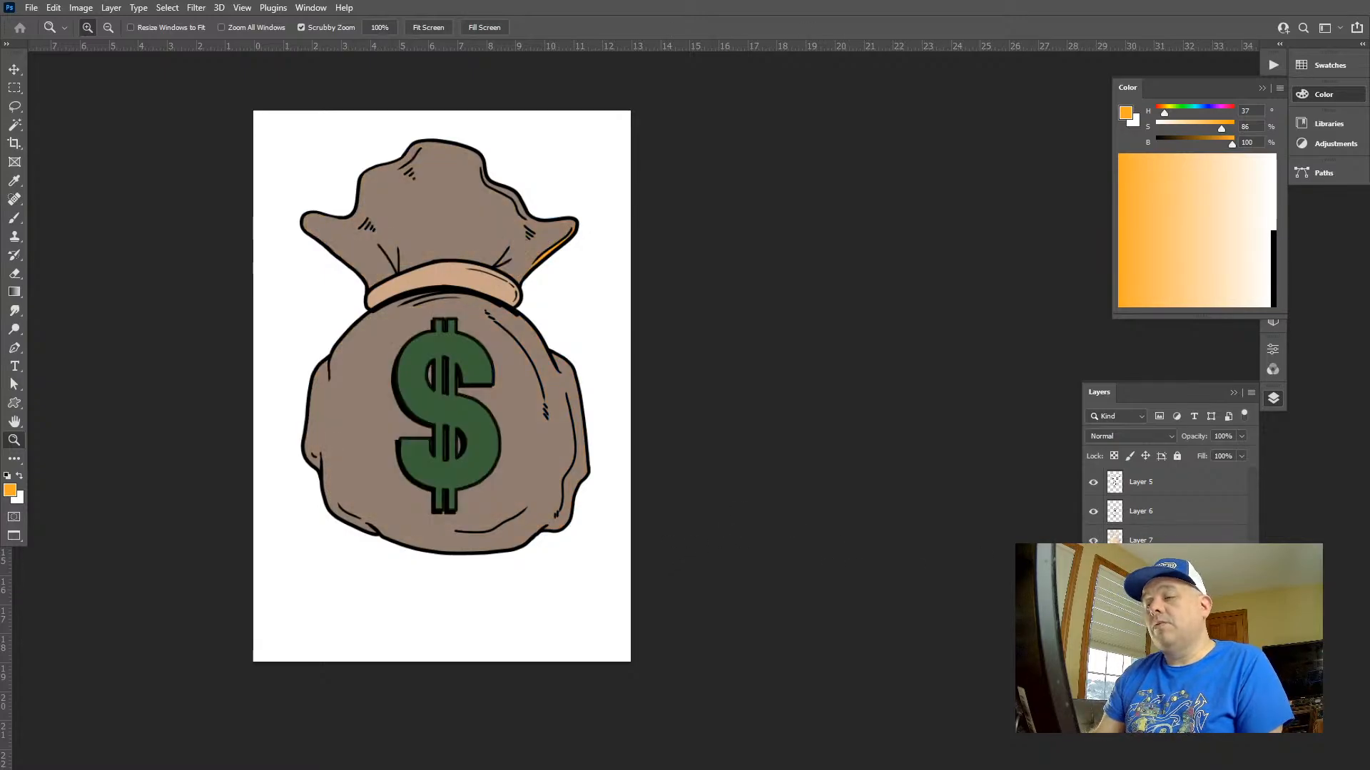
left_click(1093, 541)
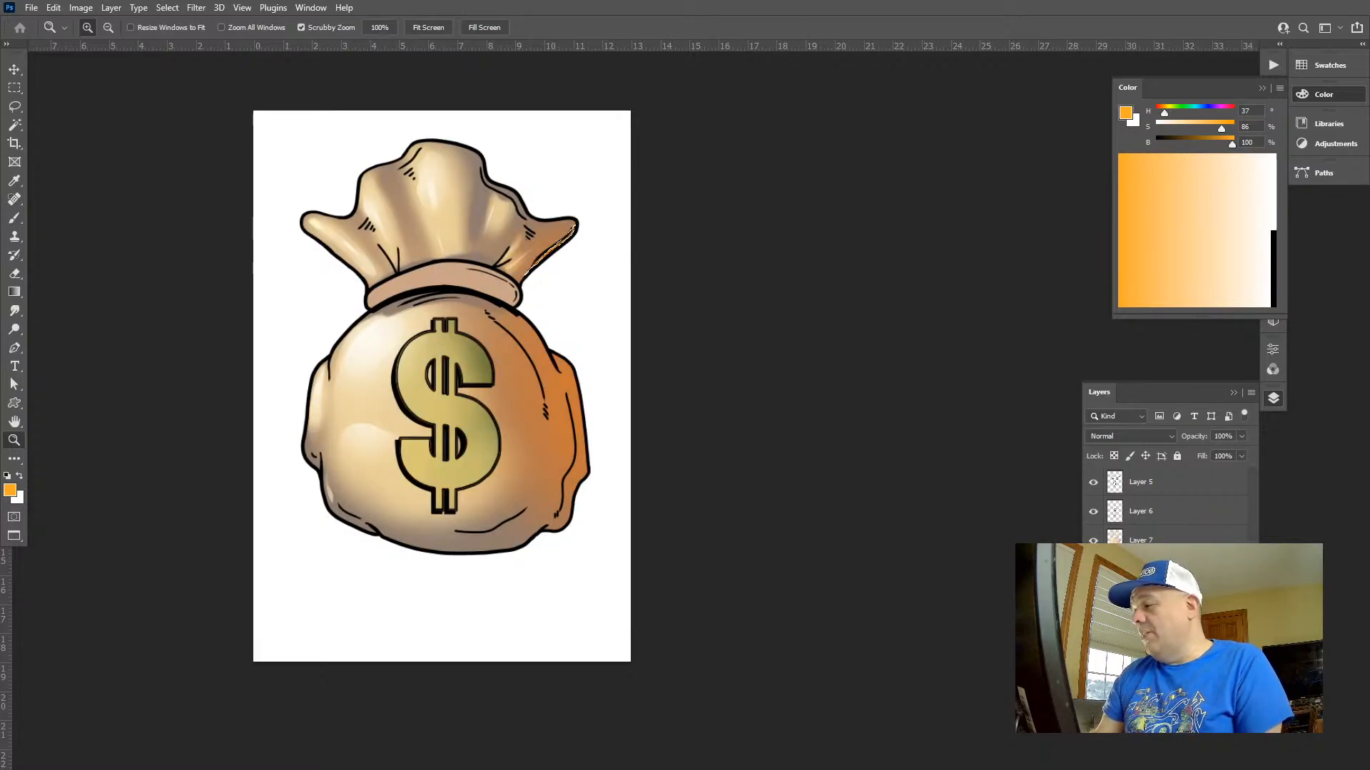
left_click(1093, 541)
left_click(1093, 541)
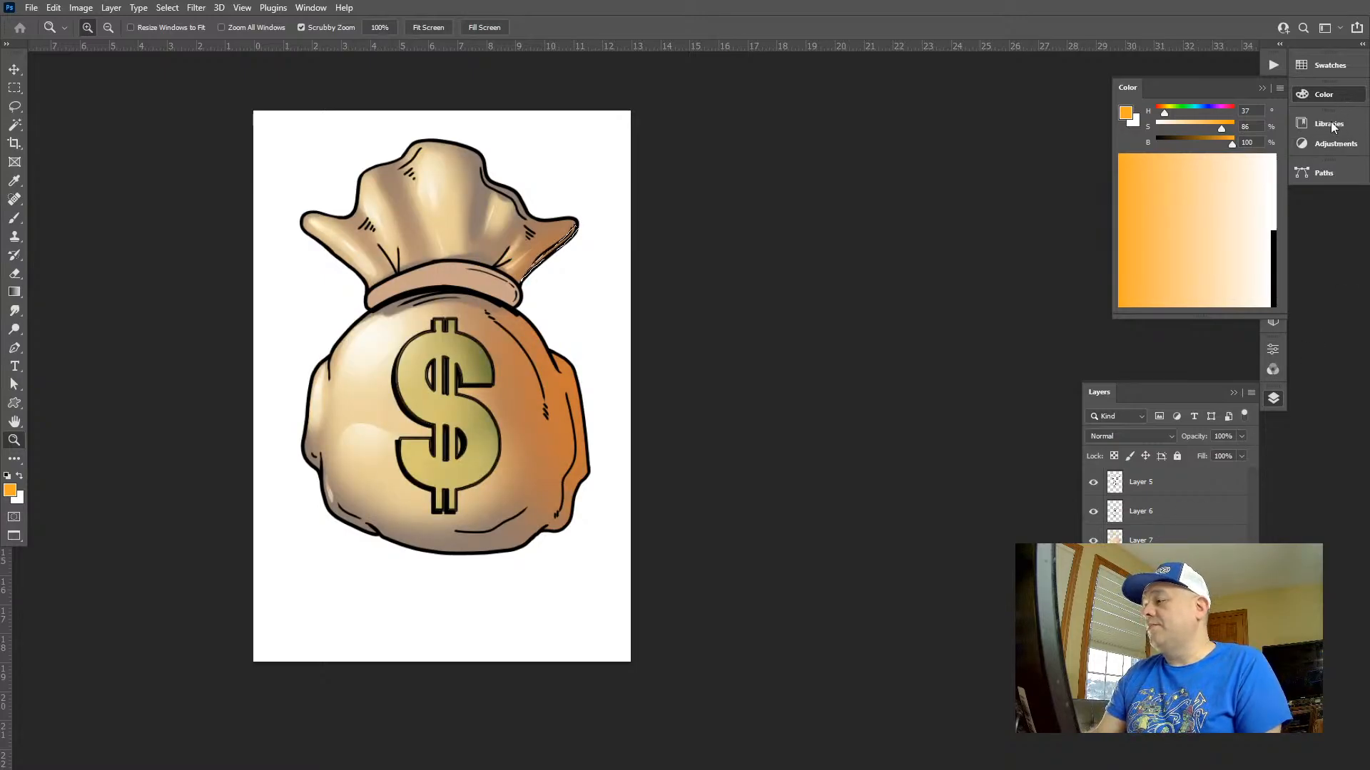
Toggle Layer 7's visibility to compare the bag's right ear with and without its shading
left_click(1093, 541)
left_click_drag(564, 238, 676, 371)
key("ctrl+d")
left_click(1099, 541)
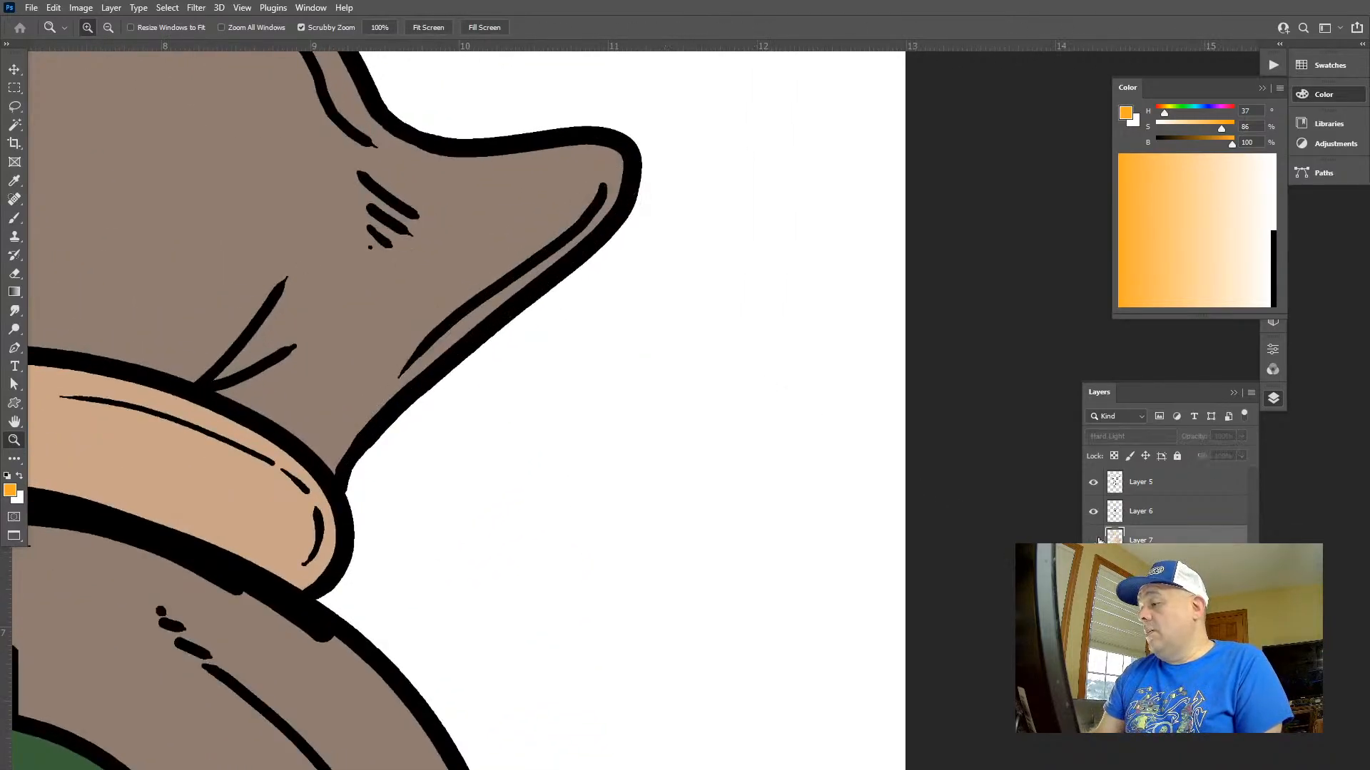
left_click(1094, 541)
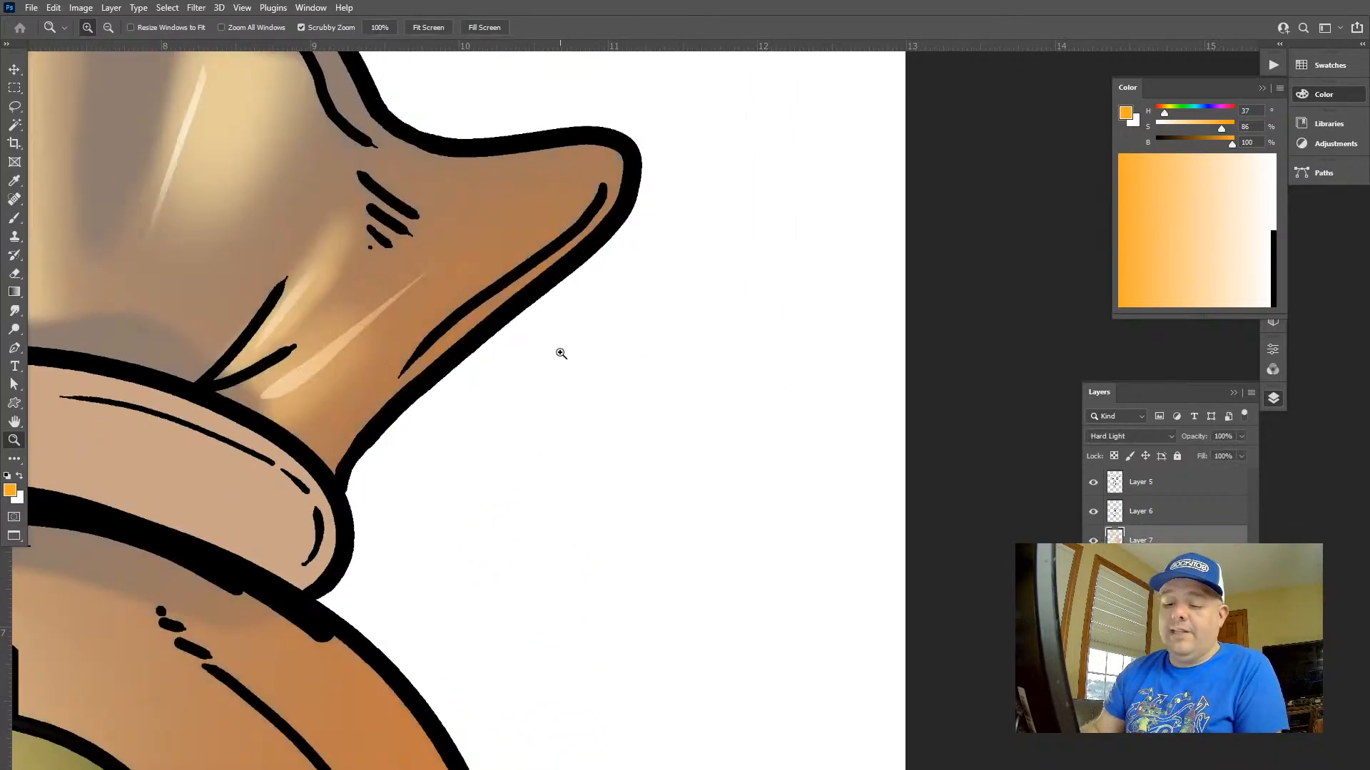
Lasso a long strip along the lower edge of the bag's right ear, add a yellow-orange gradient inside it and deselect
key("l")
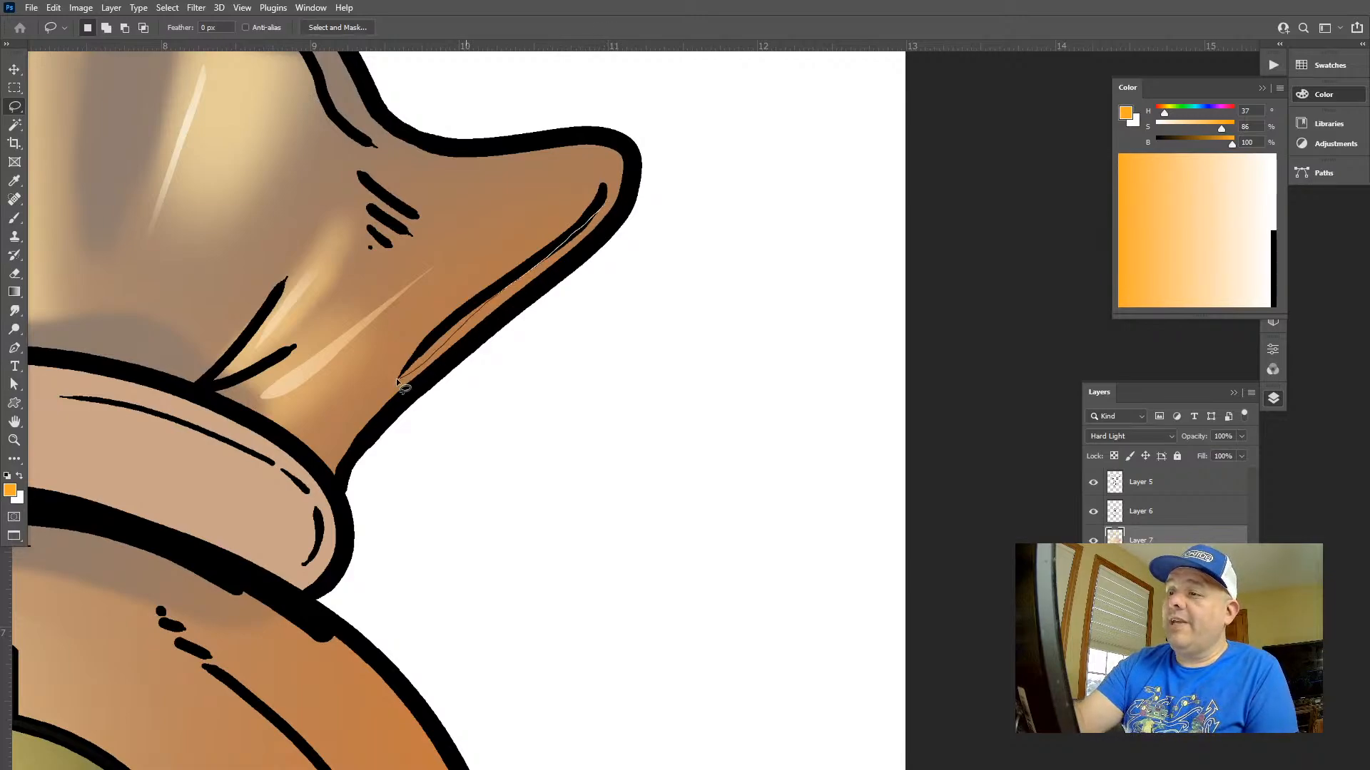
left_click_drag(398, 383, 571, 176)
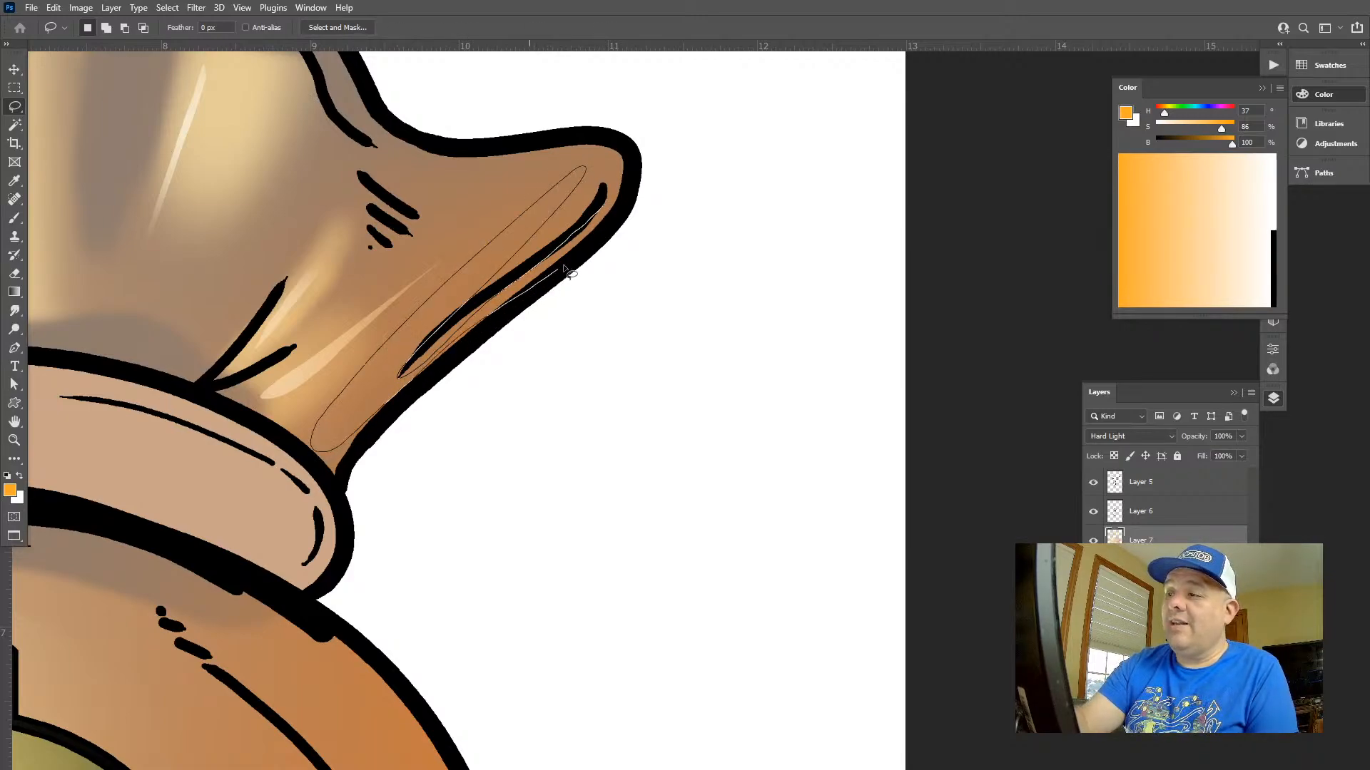
left_click_drag(564, 269, 614, 208)
key("g")
left_click_drag(421, 349, 521, 246)
key("ctrl+d")
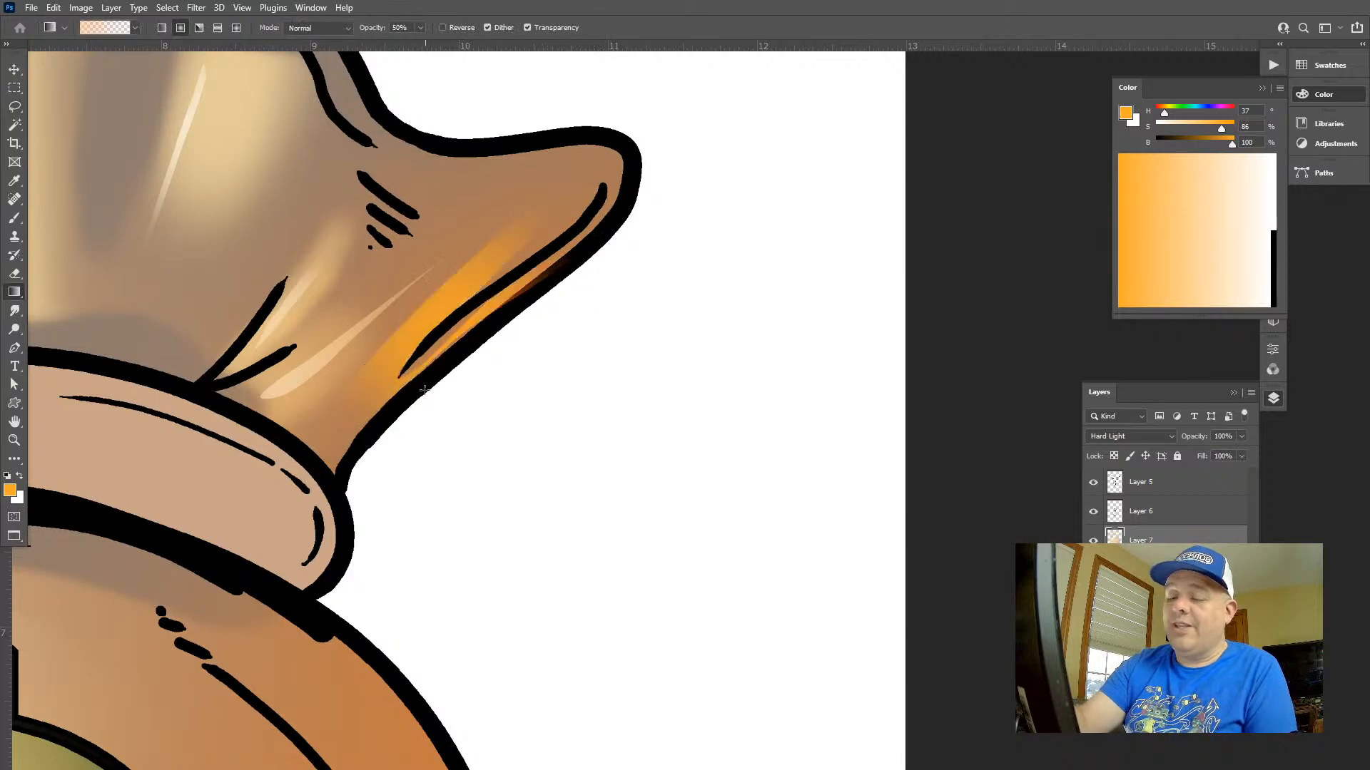
Lasso narrower streaks within the right ear's orange highlight, brighten them with a yellow-orange gradient and deselect
key("l")
mouse_move(468, 285)
left_mouse_down()
mouse_move(559, 266)
mouse_move(566, 278)
mouse_move(525, 312)
mouse_move(620, 149)
left_mouse_up()
key("g")
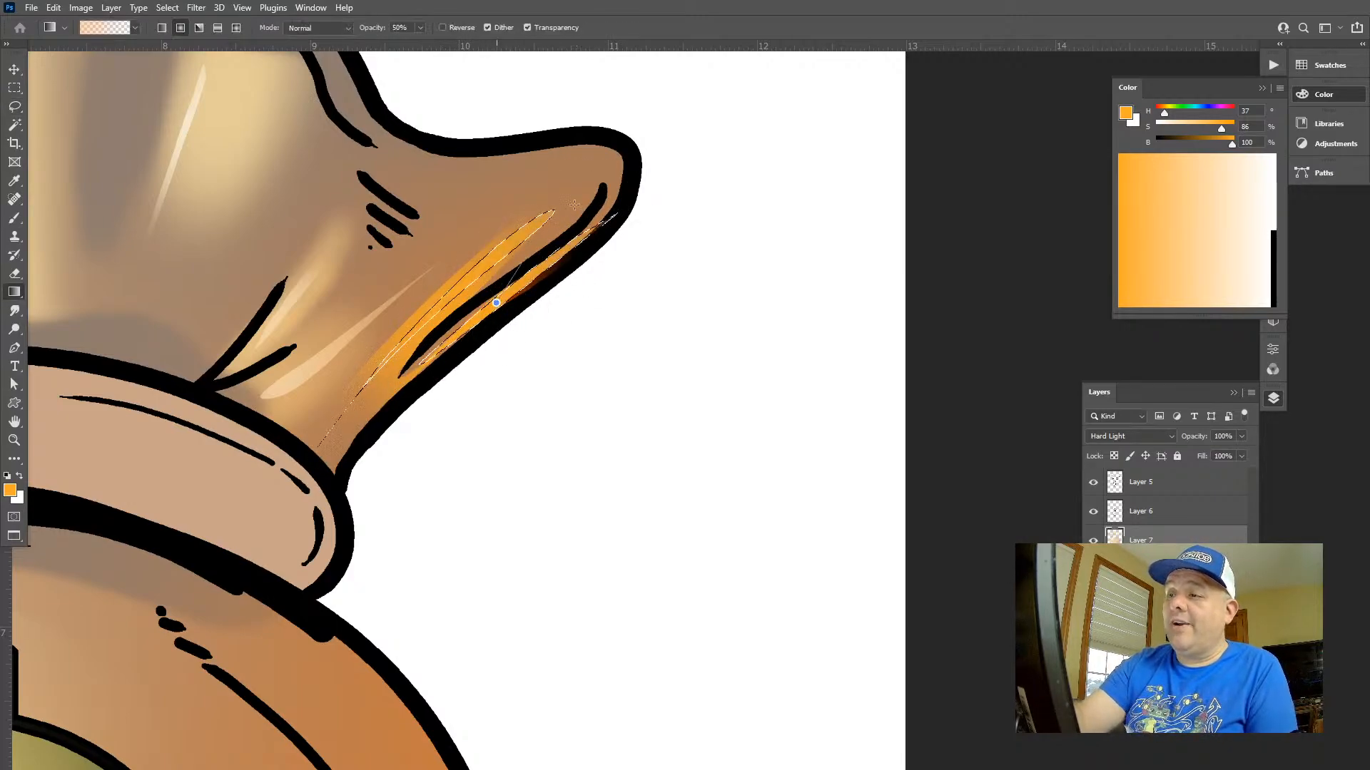
key("ctrl+d")
key("z")
key("ctrl+0")
left_click_drag(619, 372, 545, 268)
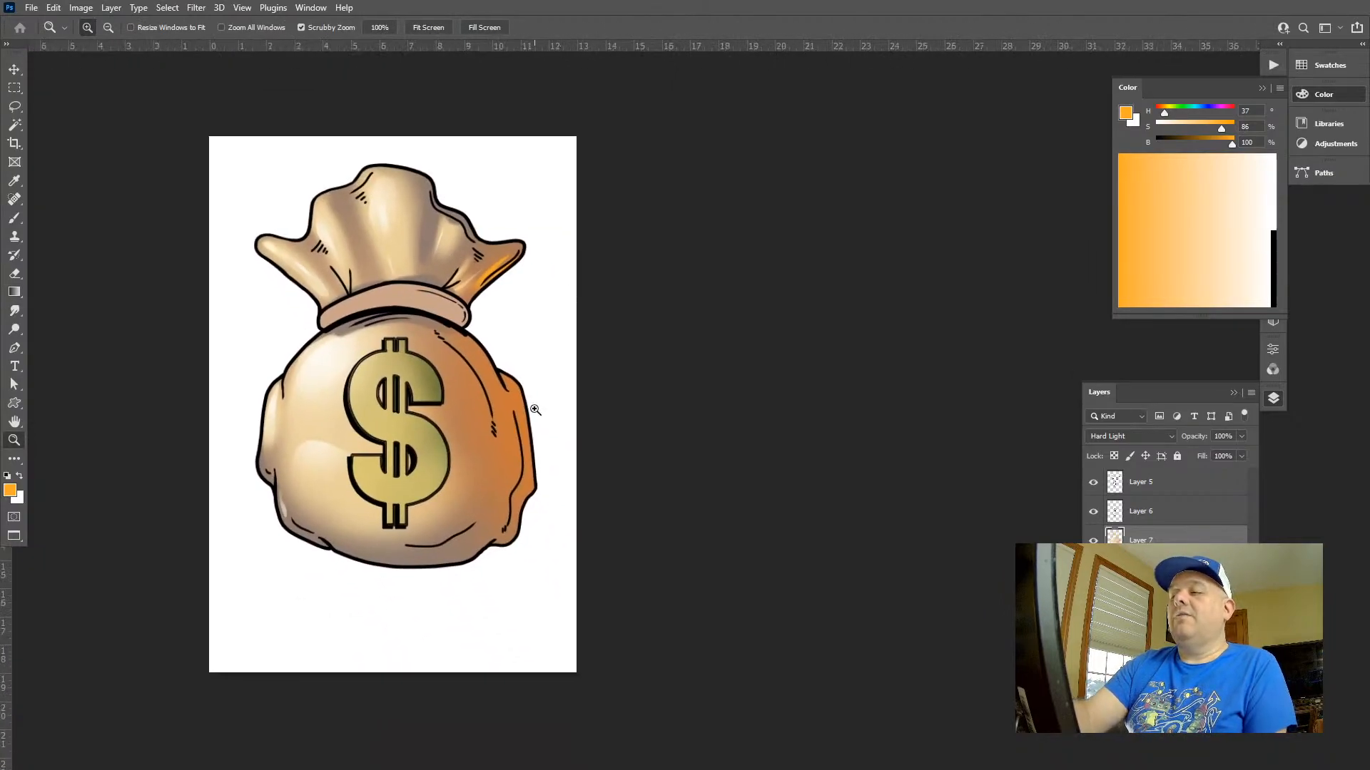
Lasso a long strip between the inner fold line and the outer edge of the bag's right bulge
left_click_drag(532, 408, 619, 430)
key("k")
left_click_drag(502, 386, 555, 259)
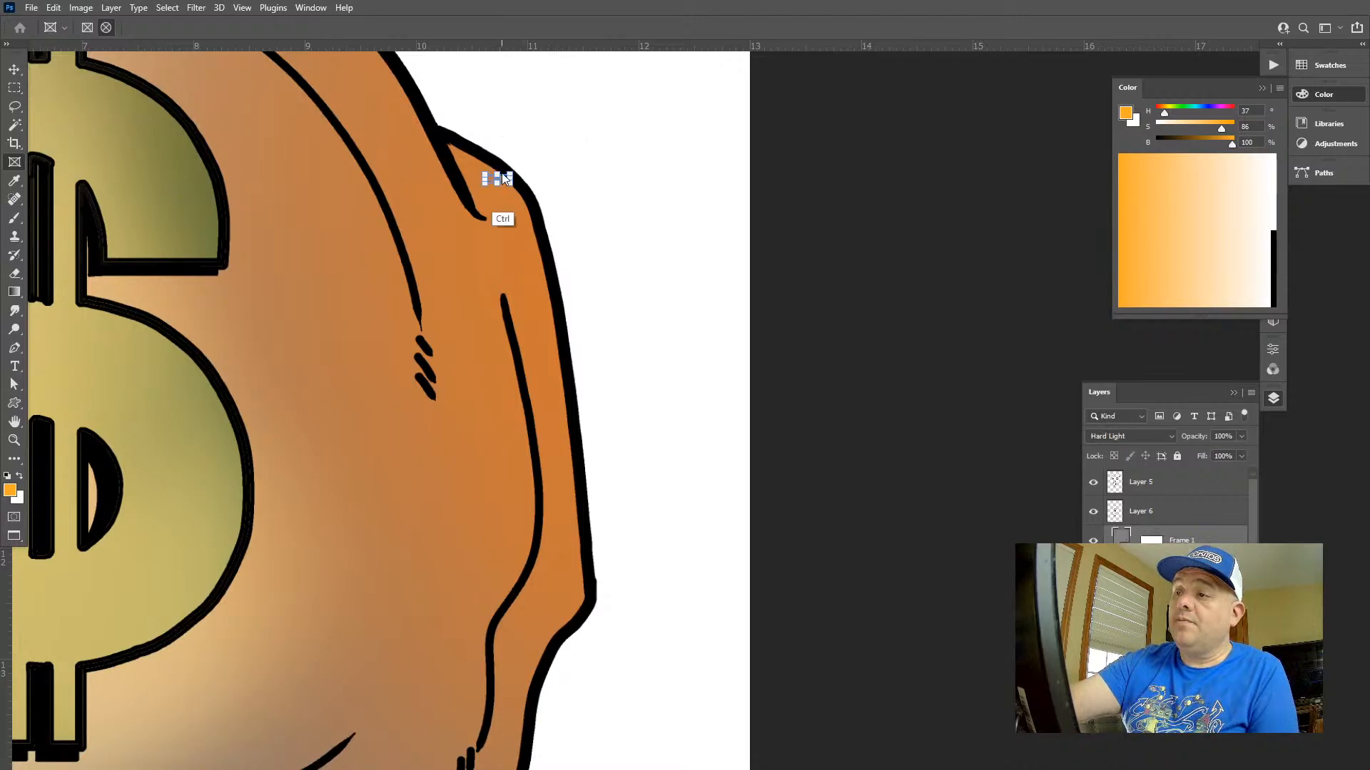
key("l")
left_click_drag(503, 174, 508, 186)
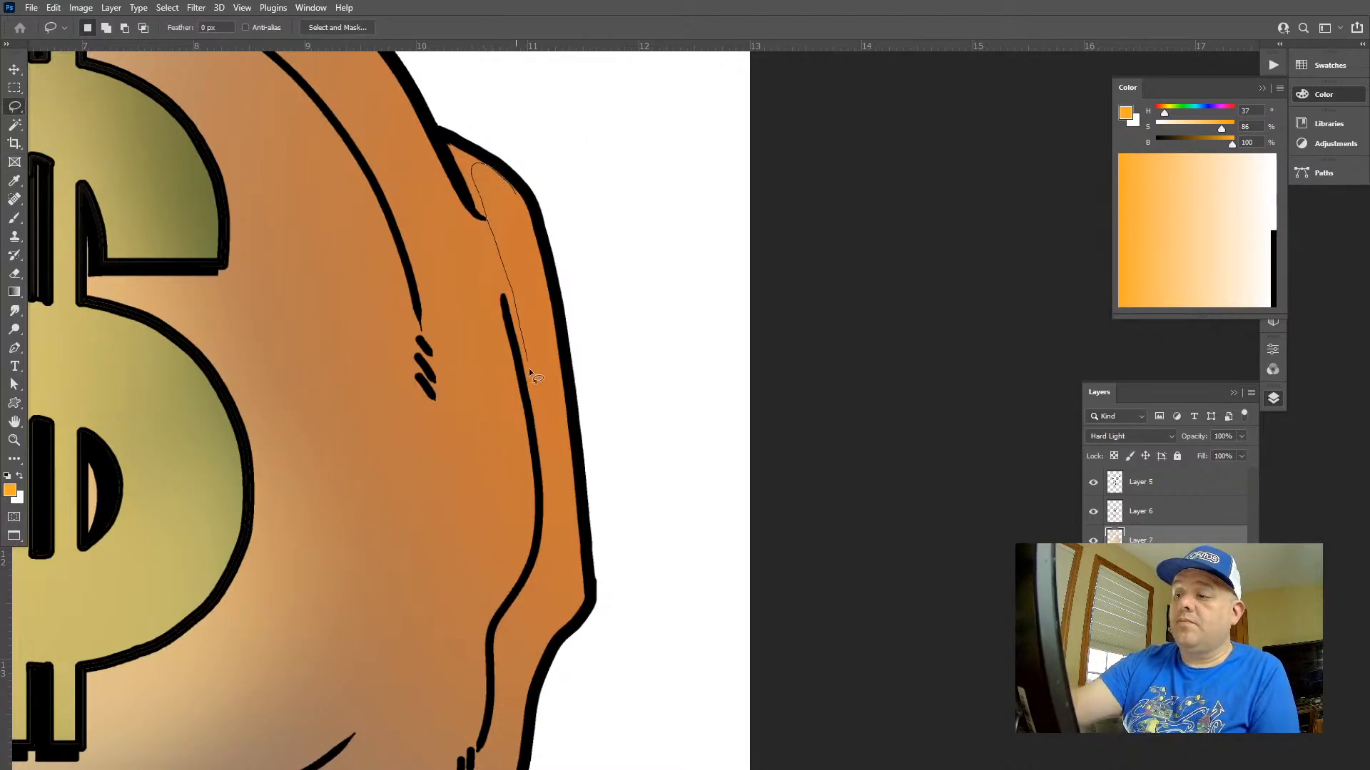
left_click_drag(530, 371, 542, 585)
mouse_move(568, 433)
left_mouse_down()
mouse_move(563, 406)
mouse_move(619, 242)
left_mouse_up()
scroll(514, 190, "down", 3)
key("ctrl+z")
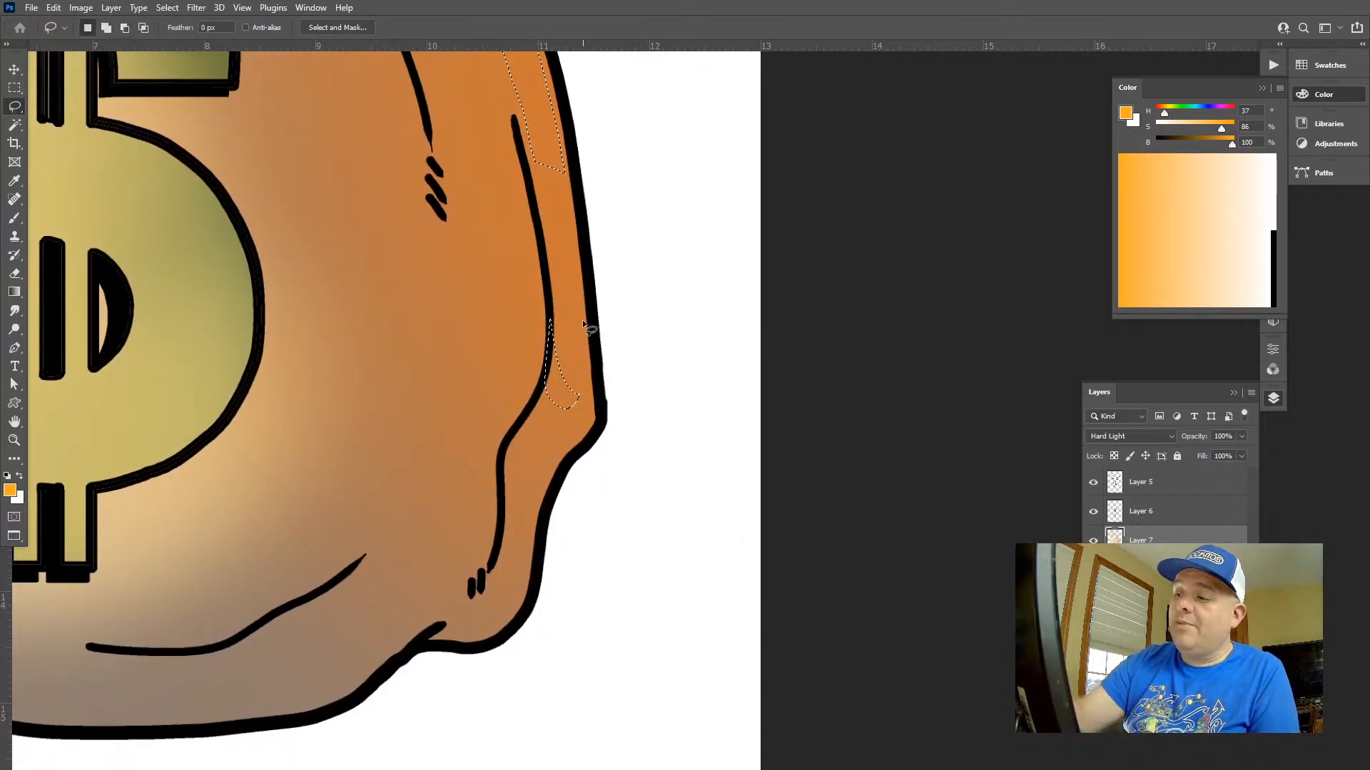
mouse_move(525, 116)
left_mouse_down()
mouse_move(596, 387)
mouse_move(520, 112)
left_mouse_up()
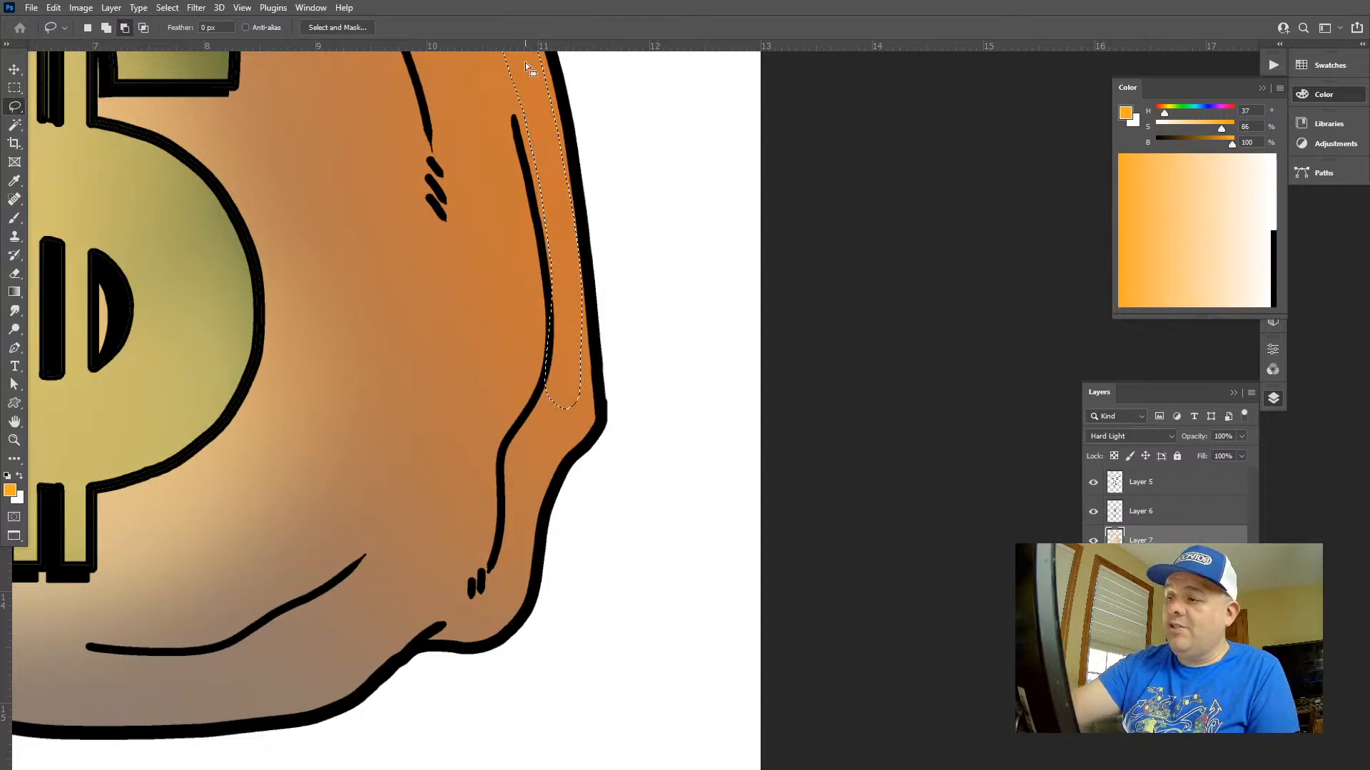
Add the right bulge's lower lobe to the selection, apply yellow-orange gradients inside both areas and deselect
mouse_move(514, 511)
left_mouse_down()
mouse_move(519, 455)
mouse_move(528, 520)
mouse_move(508, 590)
left_mouse_up()
key("g")
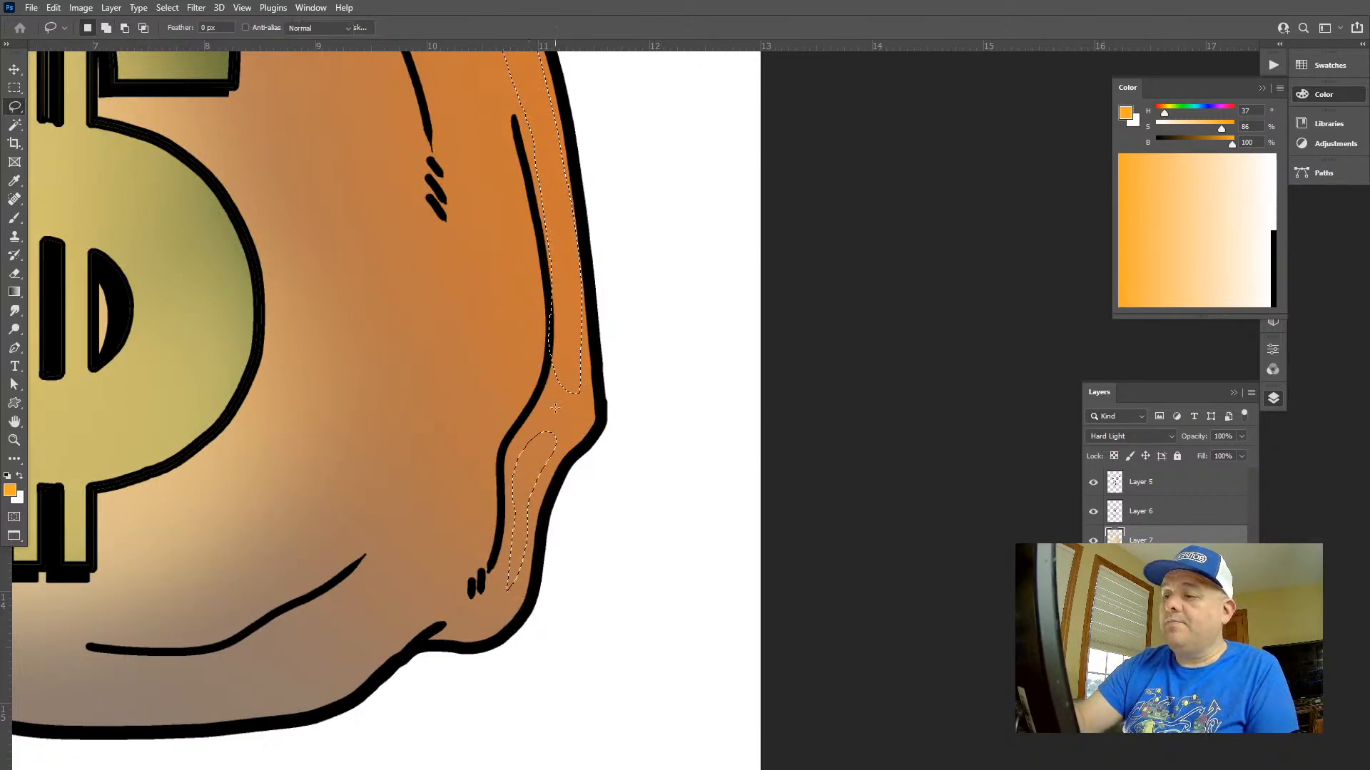
left_click_drag(572, 364, 673, 229)
mouse_move(618, 377)
left_mouse_down()
mouse_move(577, 480)
mouse_move(486, 389)
left_mouse_up()
key("ctrl+d")
key("z")
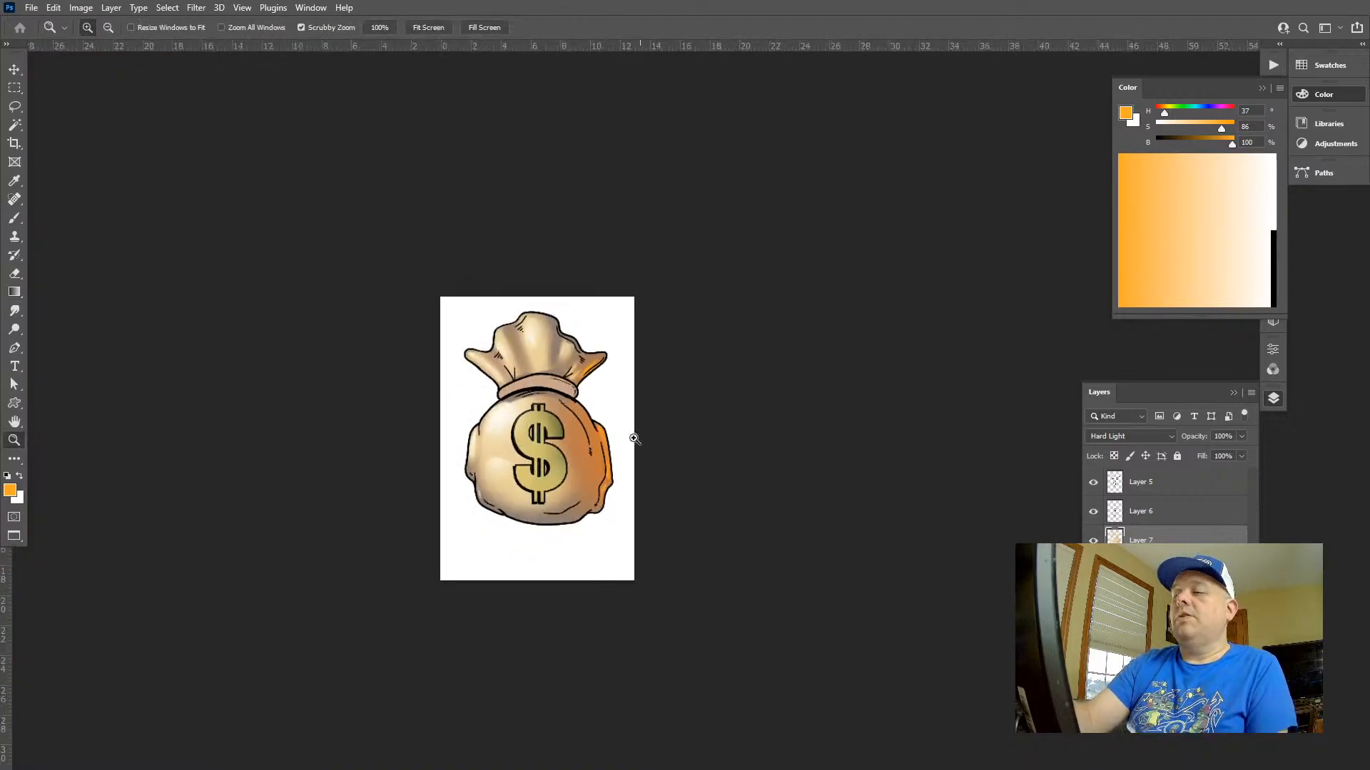
Lasso a continuous narrow band down the right bulge into its lower lobe, add a yellow-orange gradient inside it and deselect
left_click_drag(622, 453, 716, 491)
left_click_drag(627, 589, 694, 576)
key("l")
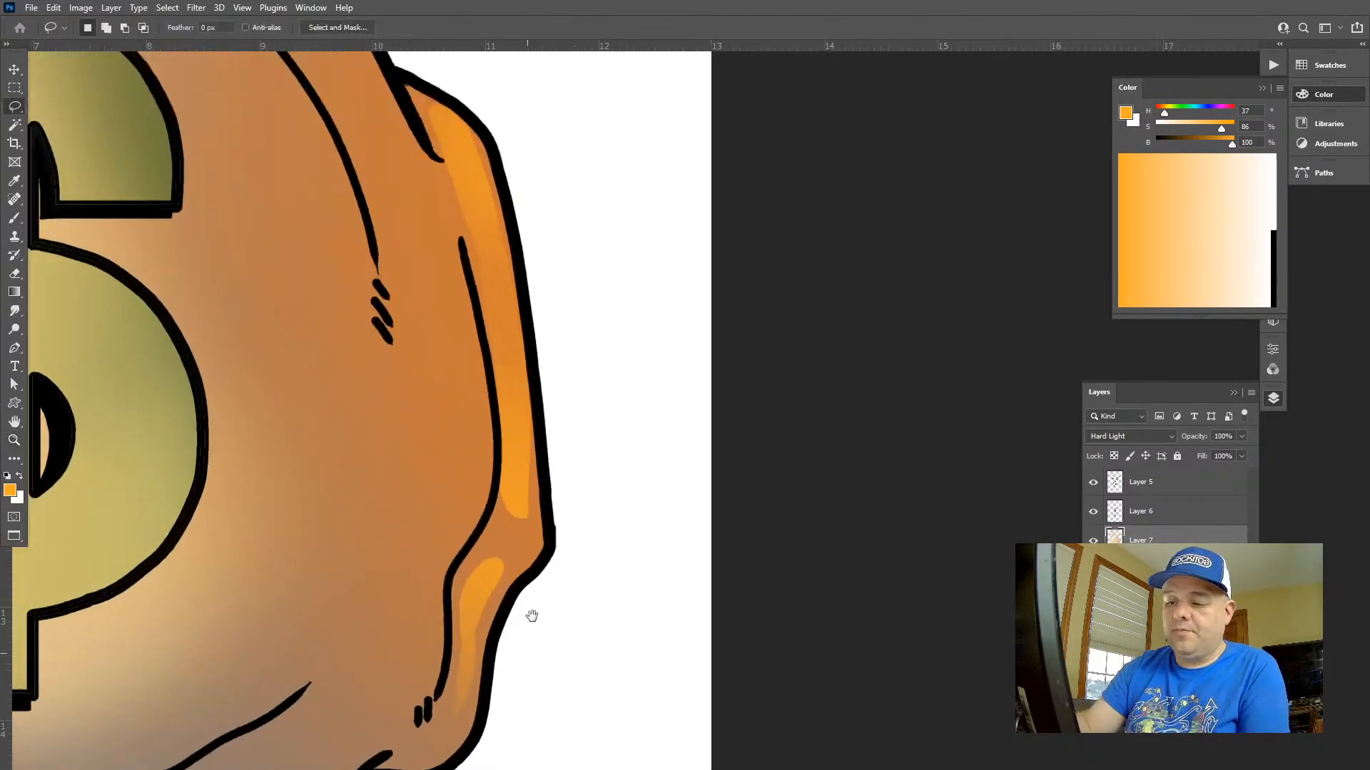
left_click_drag(533, 614, 546, 564)
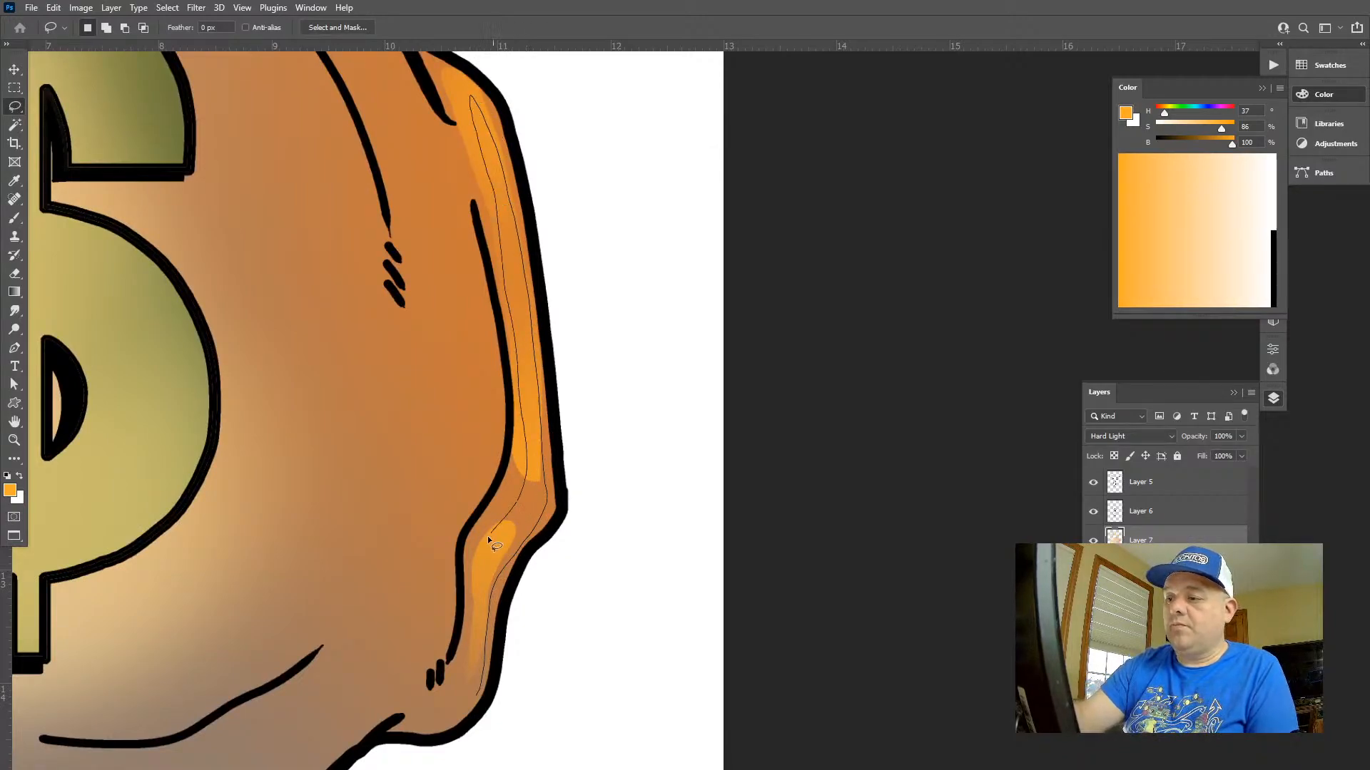
left_click_drag(491, 542, 463, 707)
key("g")
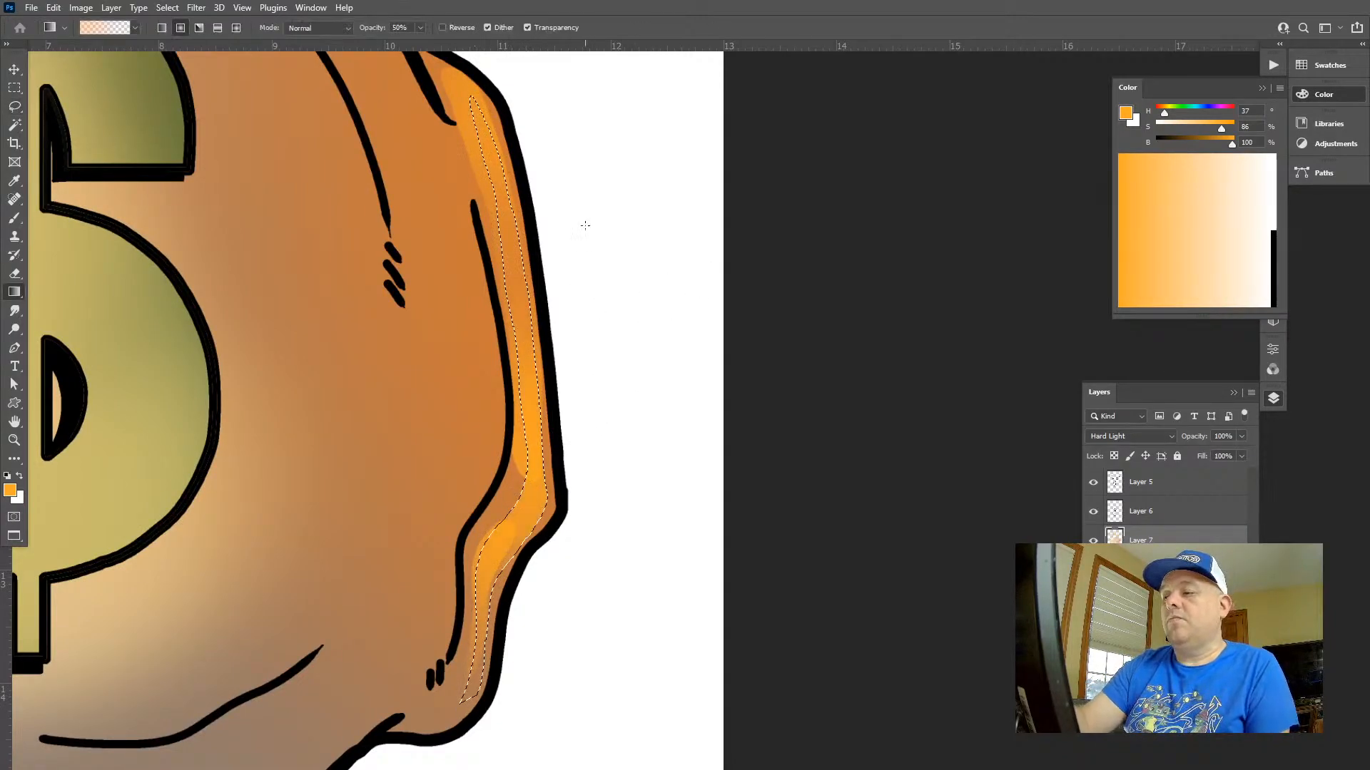
key("ctrl+d")
key("z")
left_click_drag(672, 446, 580, 455)
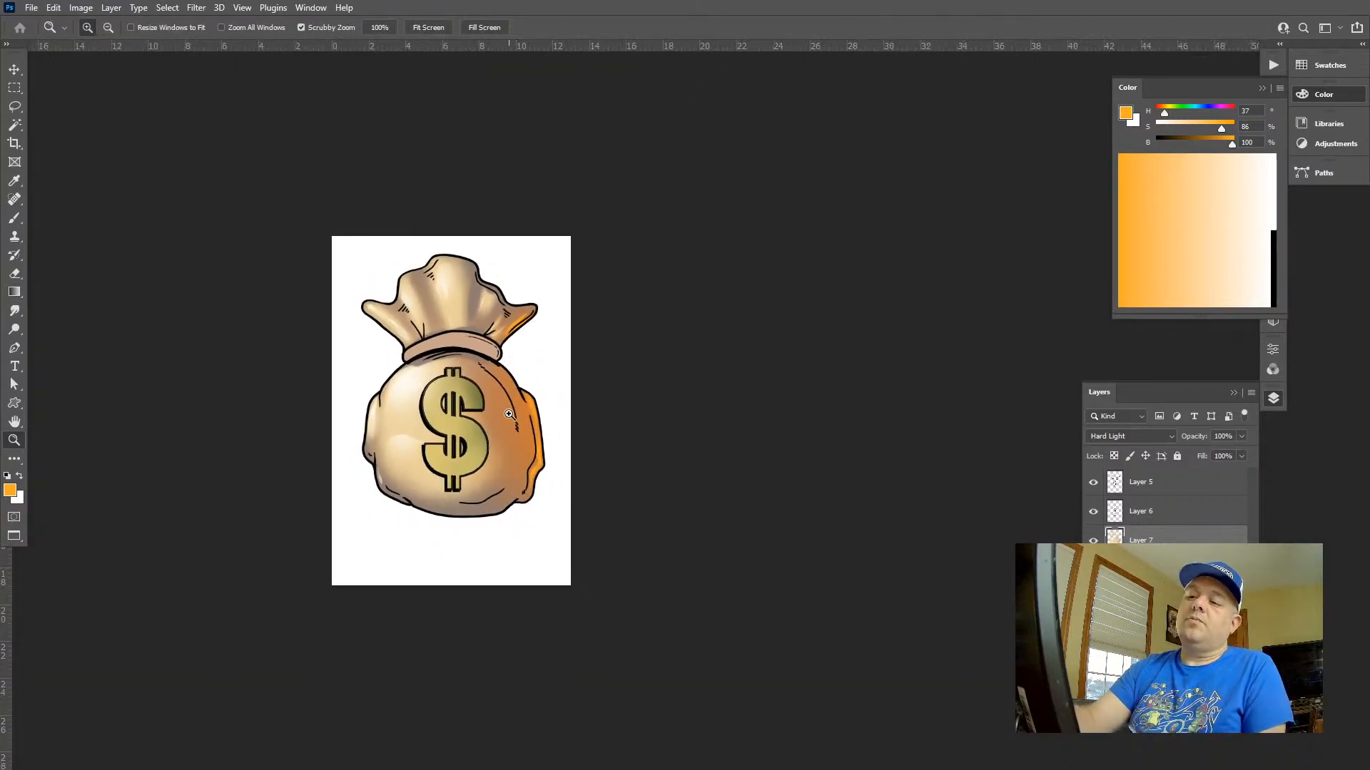
Lasso the area between the bag's upper right contour and its inner fold lines, add a yellow-orange gradient there and deselect
left_click_drag(508, 414, 633, 475)
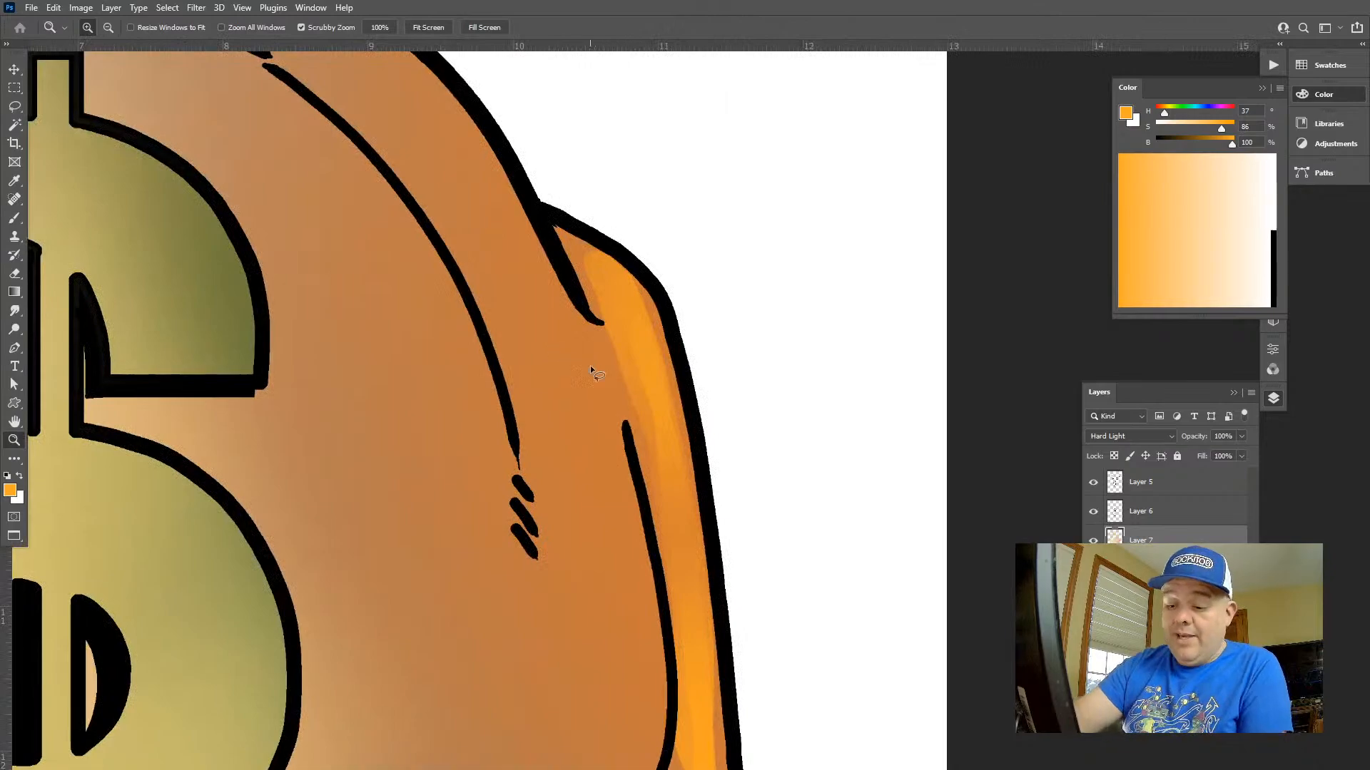
key("l")
key("z")
left_click_drag(629, 329, 596, 319)
key("k")
key("l")
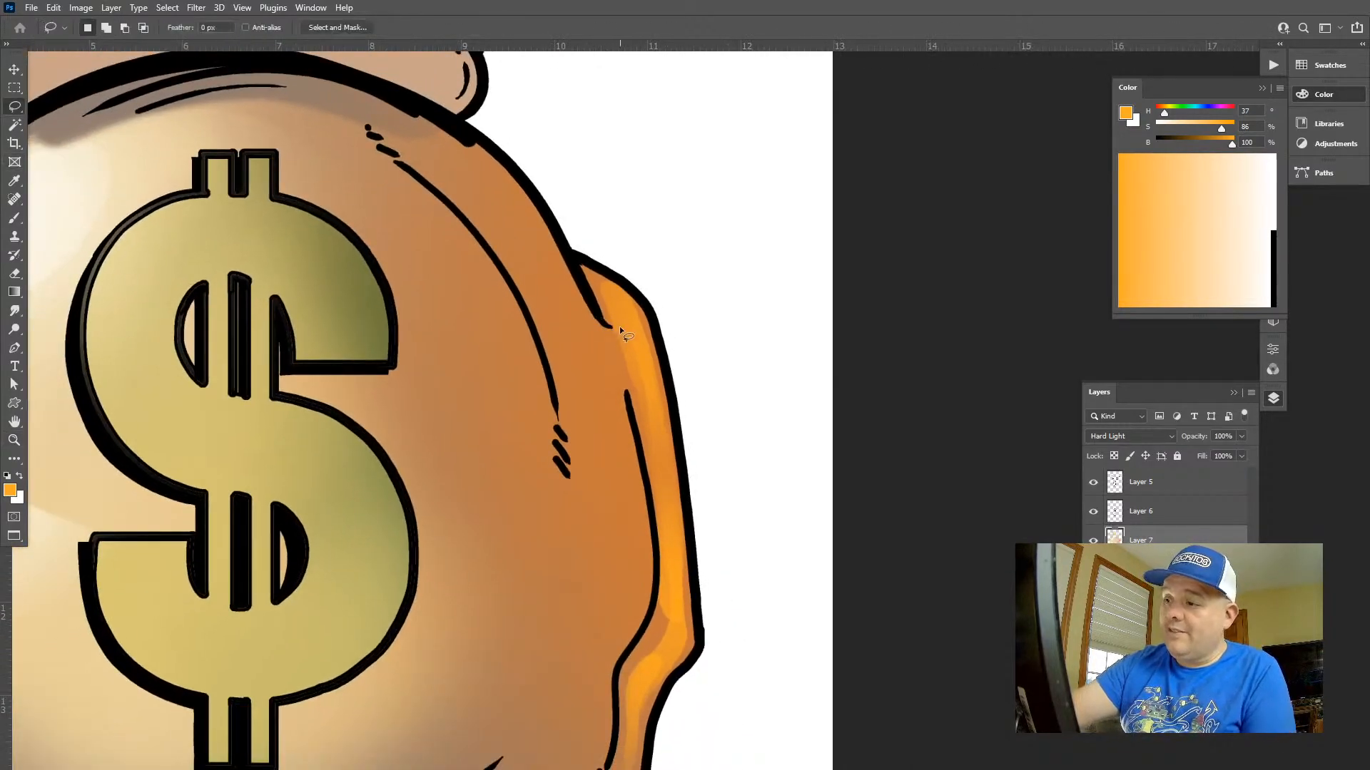
left_click_drag(477, 172, 513, 259)
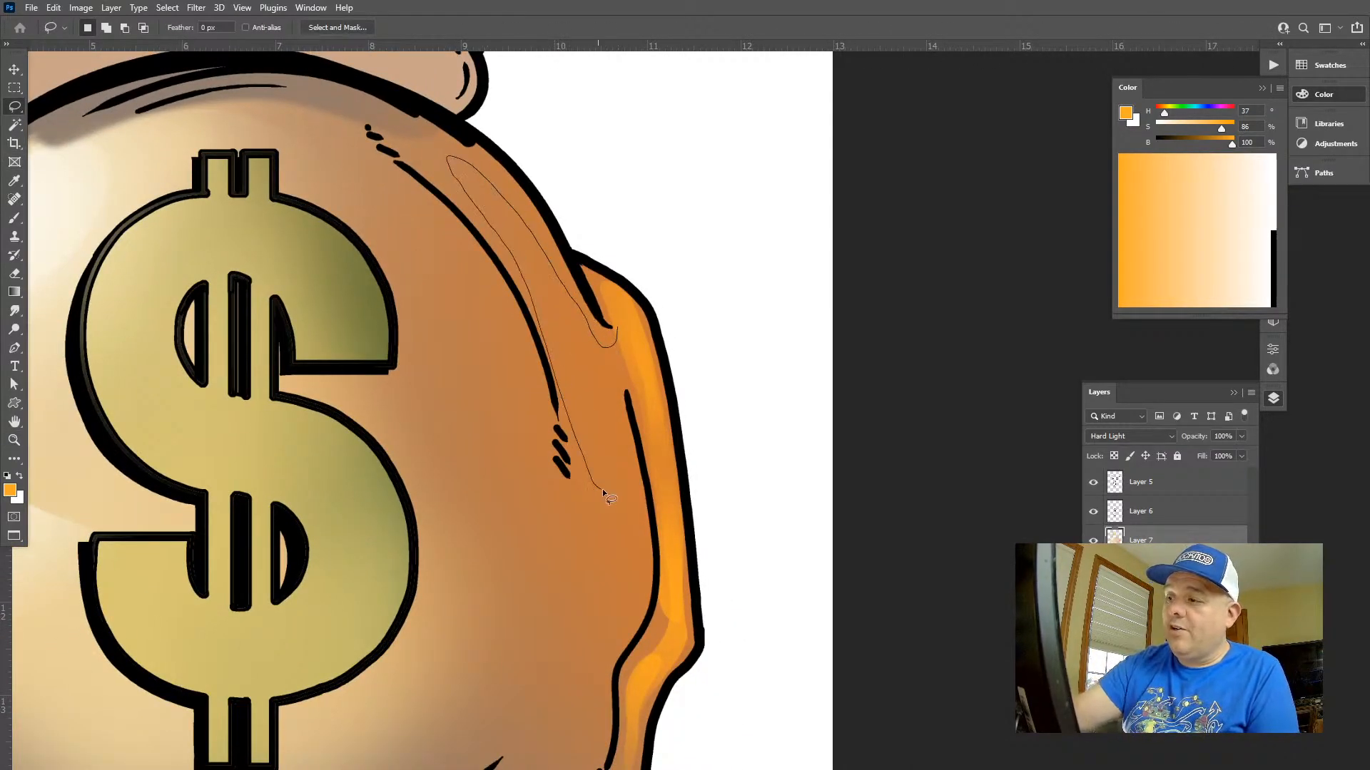
left_click_drag(603, 492, 625, 319)
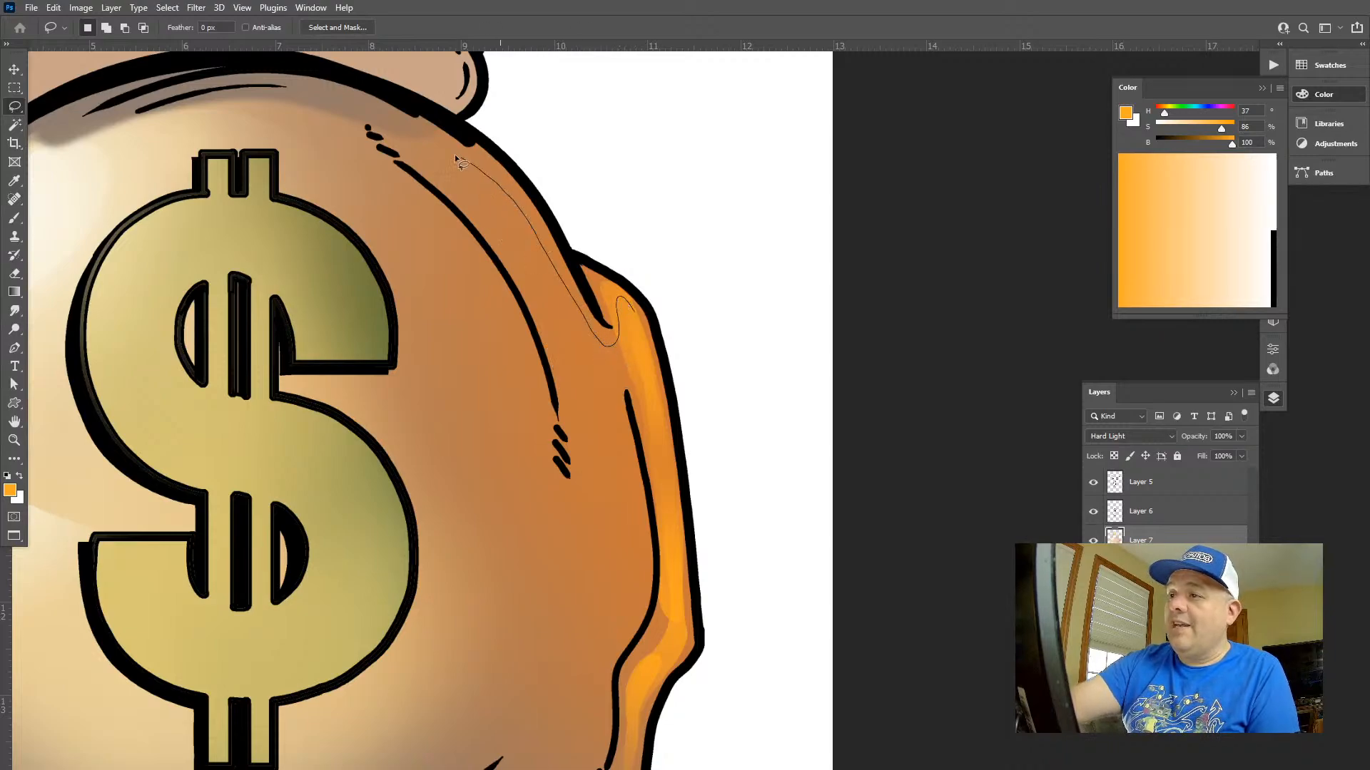
left_click_drag(456, 159, 573, 375)
mouse_move(632, 526)
left_mouse_down()
mouse_move(642, 321)
mouse_move(635, 478)
left_mouse_up()
key("g")
key("ctrl+d")
left_click_drag(725, 547, 635, 532)
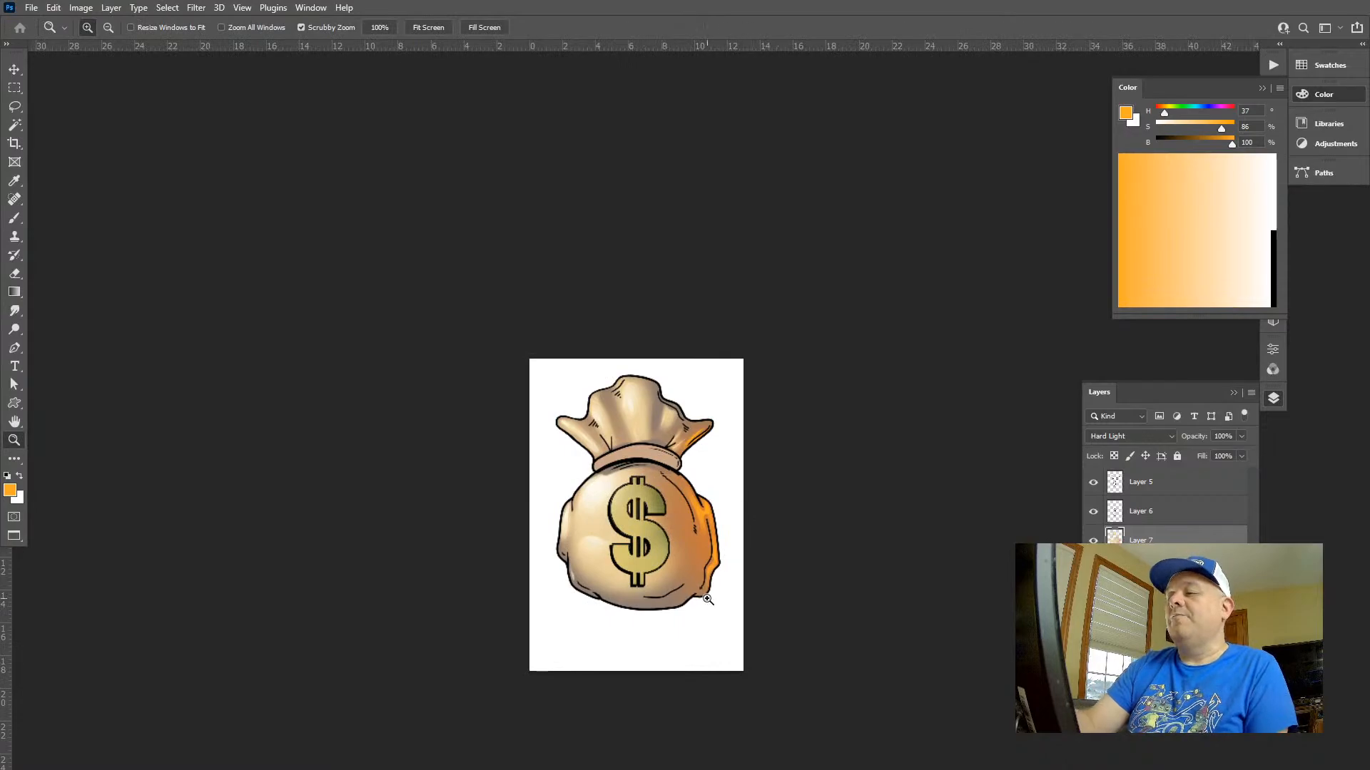
Lasso a band running down the bag body's right side and along its bottom edge, trimming the band's far end
left_click_drag(707, 600, 855, 619)
mouse_move(570, 554)
left_mouse_down()
mouse_move(590, 633)
mouse_move(562, 588)
mouse_move(401, 643)
left_mouse_up()
key("l")
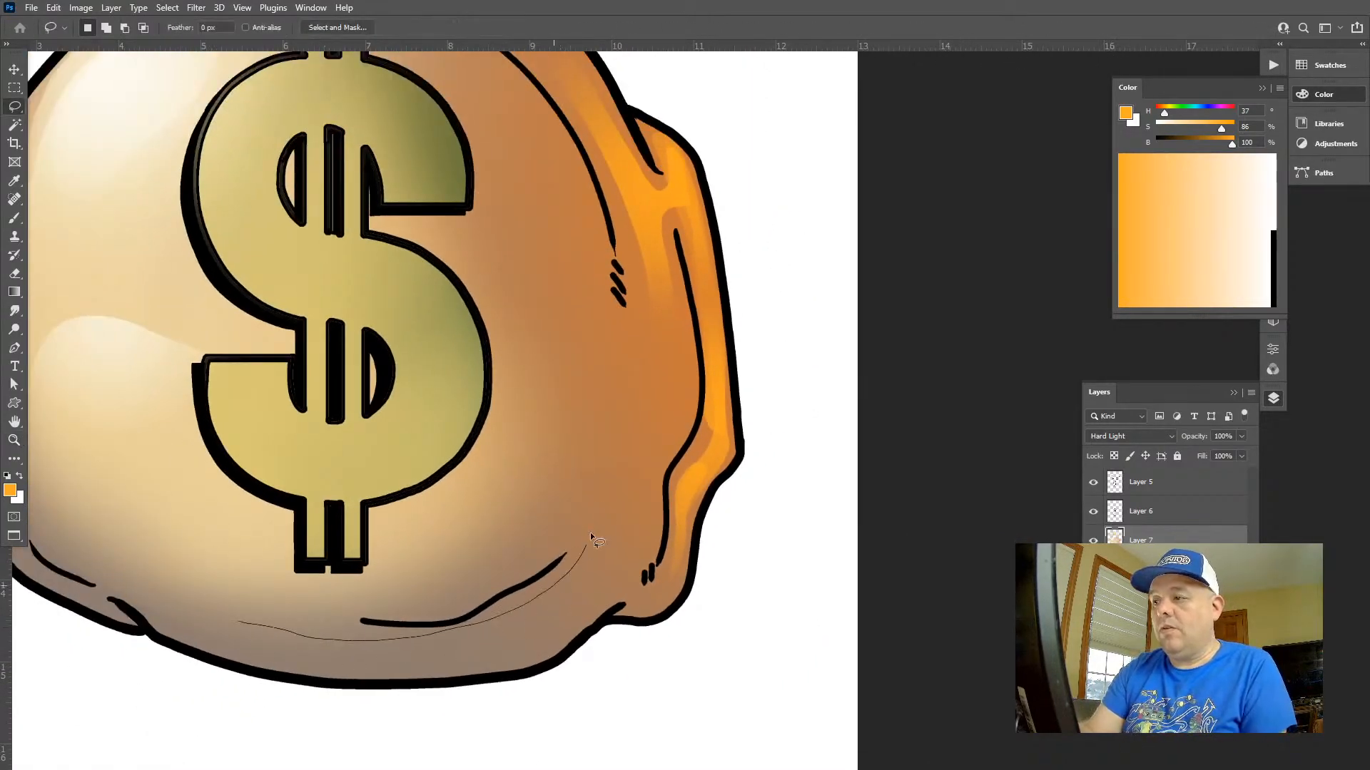
mouse_move(637, 327)
left_mouse_down()
mouse_move(642, 184)
mouse_move(644, 465)
left_mouse_up()
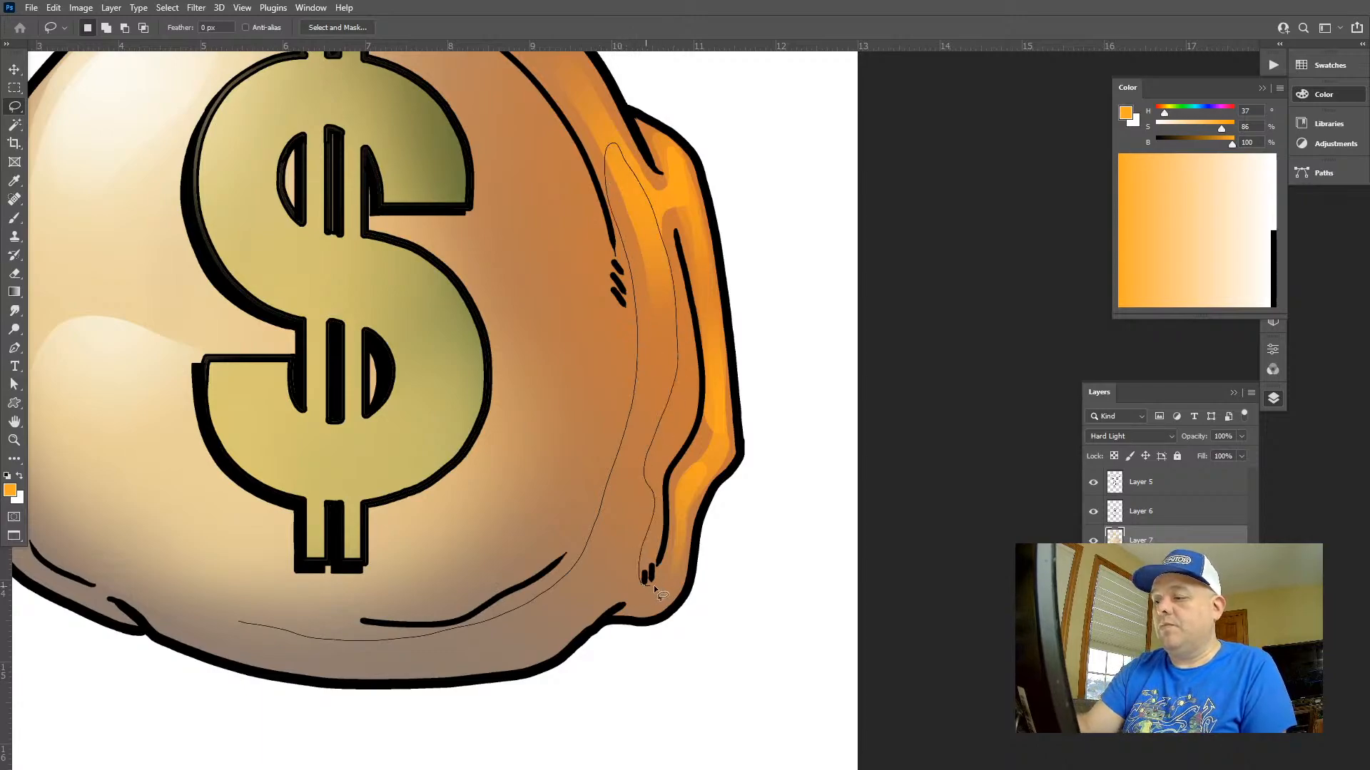
left_click_drag(540, 652, 243, 624)
mouse_move(621, 515)
left_mouse_down("shift")
mouse_move(590, 569)
mouse_move(505, 631)
mouse_move(189, 644)
mouse_move(428, 673)
mouse_move(428, 642)
left_mouse_up("shift")
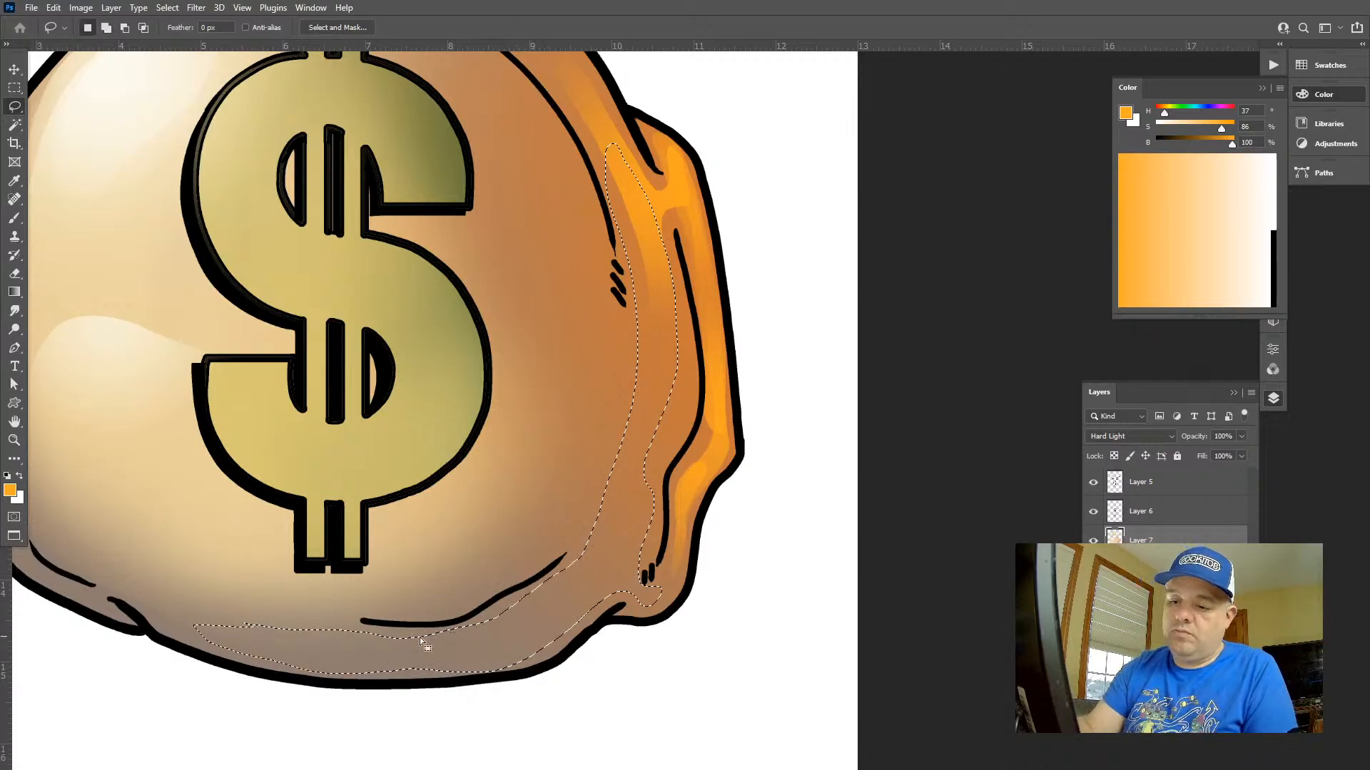
mouse_move(251, 626)
left_mouse_down("alt")
mouse_move(223, 664)
mouse_move(207, 606)
left_mouse_up("alt")
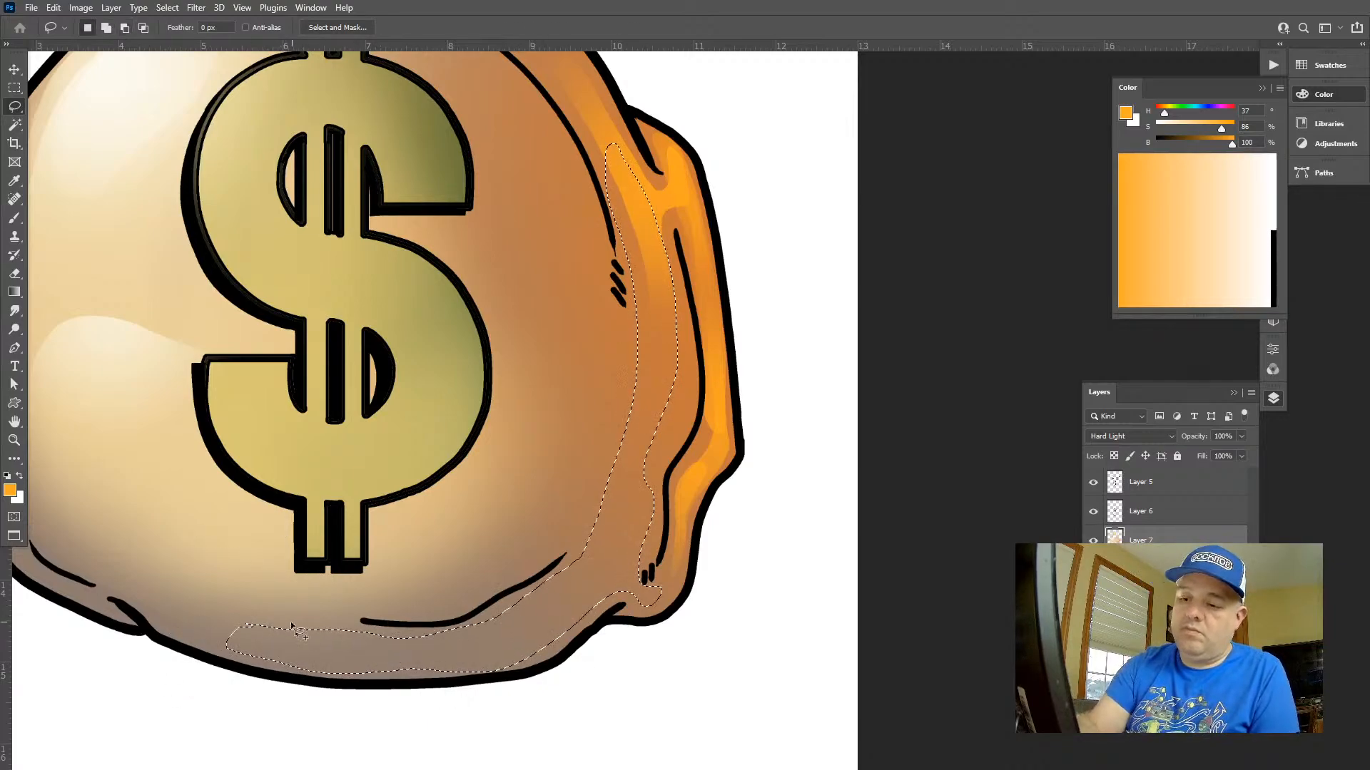
Add yellow-orange gradients inside the selected band along the bag's right side and bottom edge, and deselect
key("g")
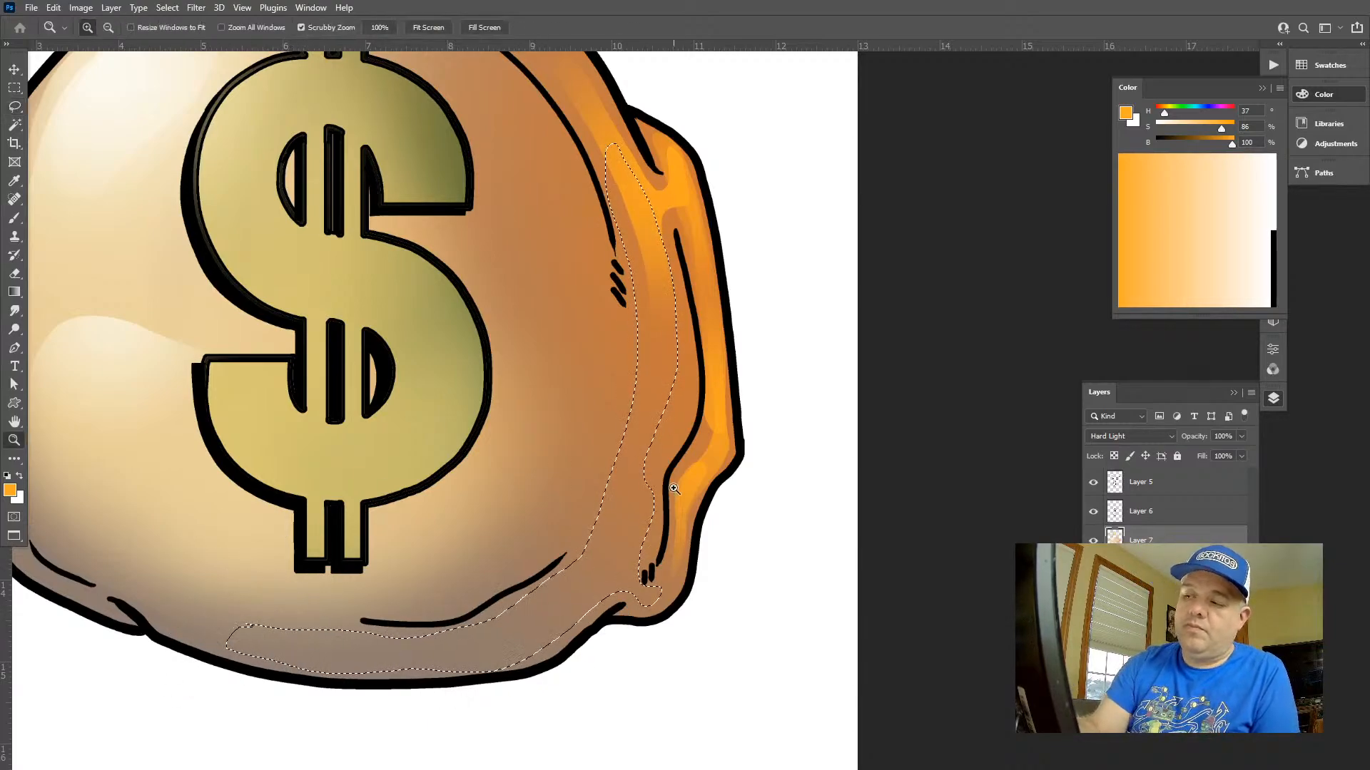
key("ctrl+0")
left_click_drag(740, 370, 627, 457)
left_click_drag(732, 392, 569, 556)
left_click_drag(772, 540, 660, 553)
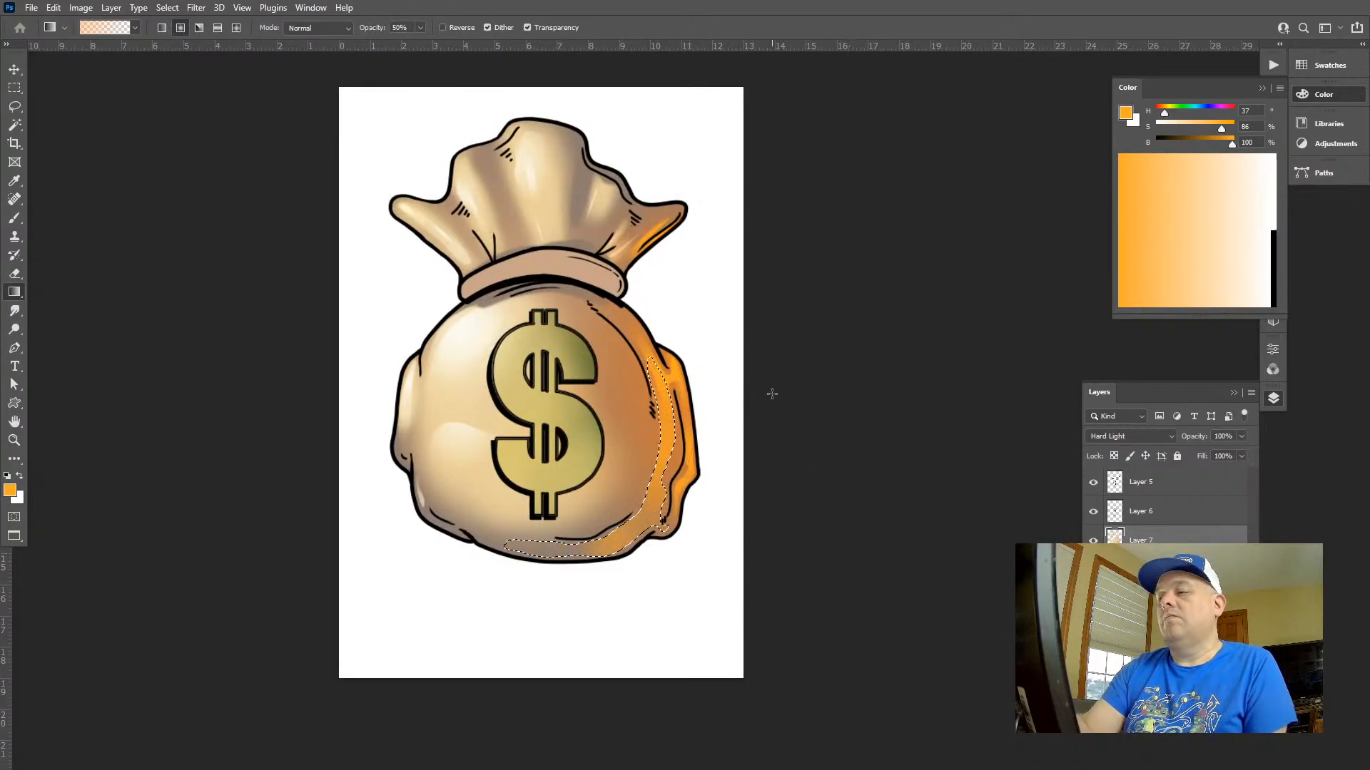
key("ctrl+d")
Lasso a small teardrop shape between the dollar sign and the upper right fold line and add a yellow-orange gradient inside it
key("z")
left_click_drag(746, 573, 671, 563)
mouse_move(785, 526)
left_mouse_down()
mouse_move(685, 449)
mouse_move(662, 411)
mouse_move(639, 438)
mouse_move(690, 437)
left_mouse_up()
key("l")
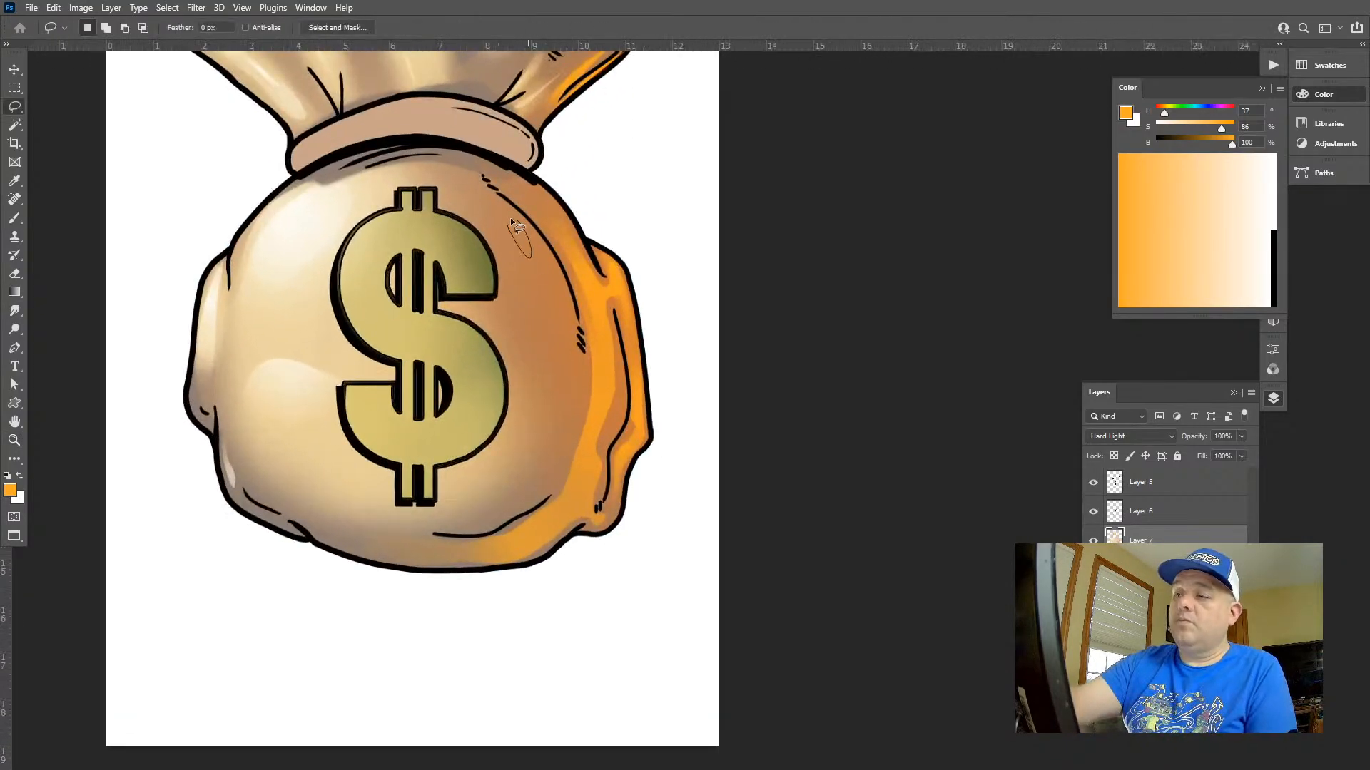
left_click_drag(511, 217, 511, 218)
key("g")
Lasso a broad curved area between the dollar sign and the bag's right edge, wrapping around the long fold line
key("z")
mouse_move(657, 351)
left_mouse_down()
mouse_move(651, 298)
mouse_move(640, 336)
mouse_move(691, 343)
left_mouse_up()
key("l")
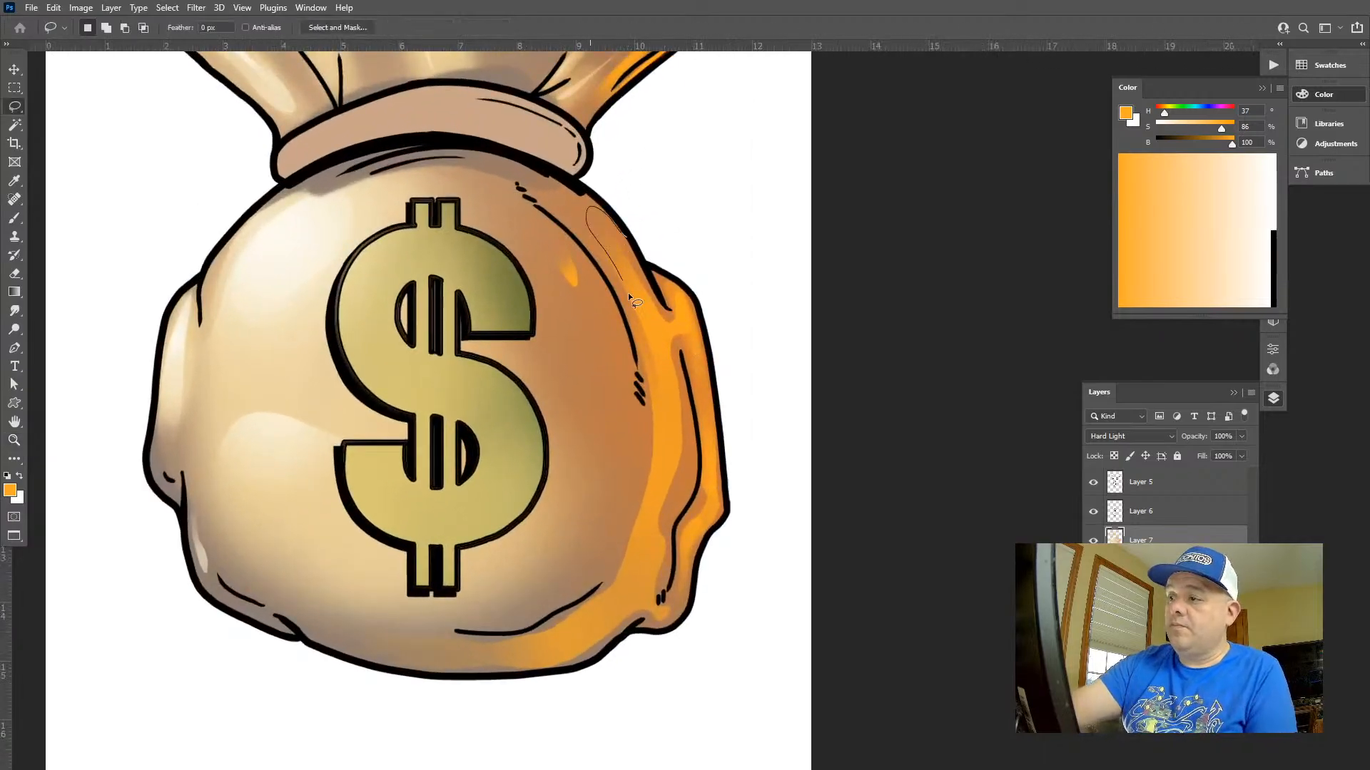
left_click_drag(539, 220, 598, 551)
left_click_drag(657, 311, 627, 238)
key("g")
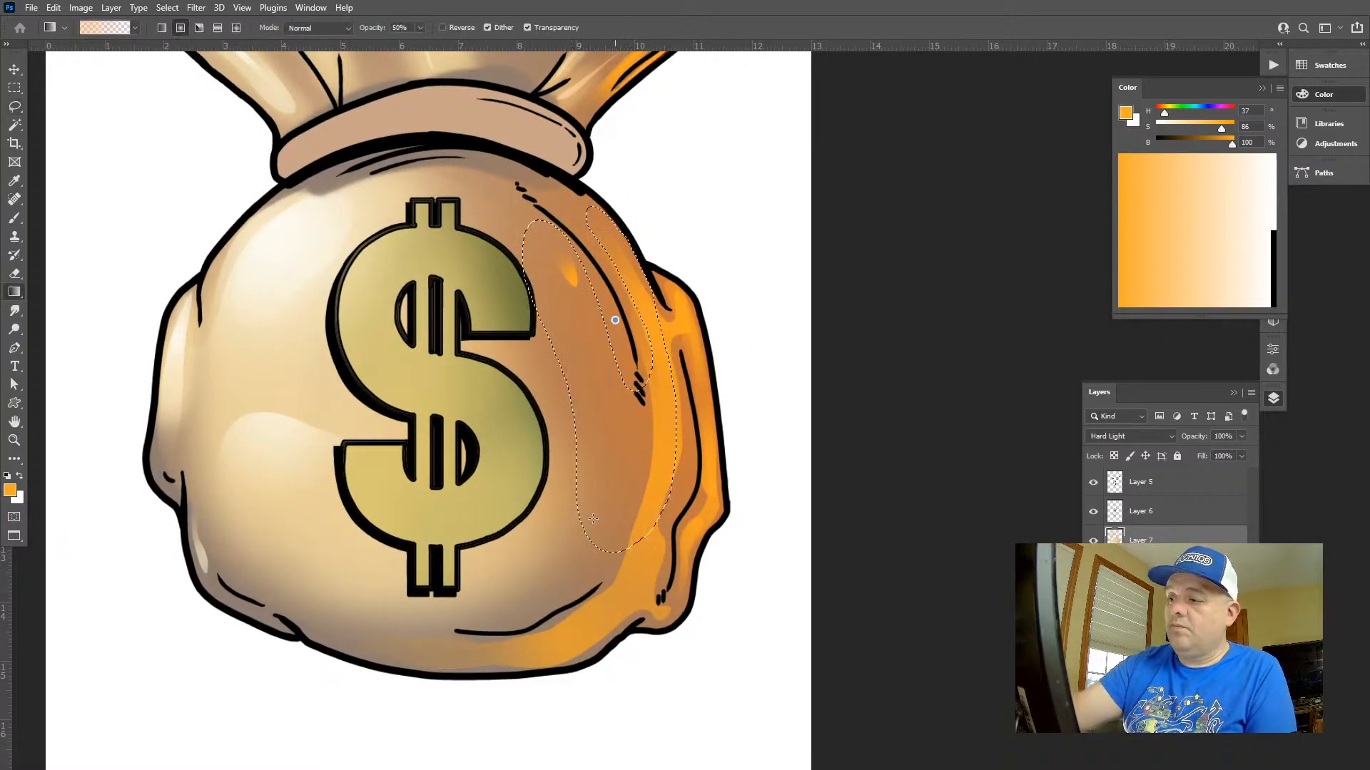
Try a yellow-orange gradient inside the broad selection on the bag's right side, and undo it together with the deselection
mouse_move(615, 319)
left_mouse_down()
mouse_move(619, 398)
mouse_move(608, 396)
left_mouse_up()
key("ctrl+d")
key("z")
mouse_move(723, 605)
left_mouse_down()
mouse_move(691, 579)
mouse_move(682, 548)
left_mouse_up()
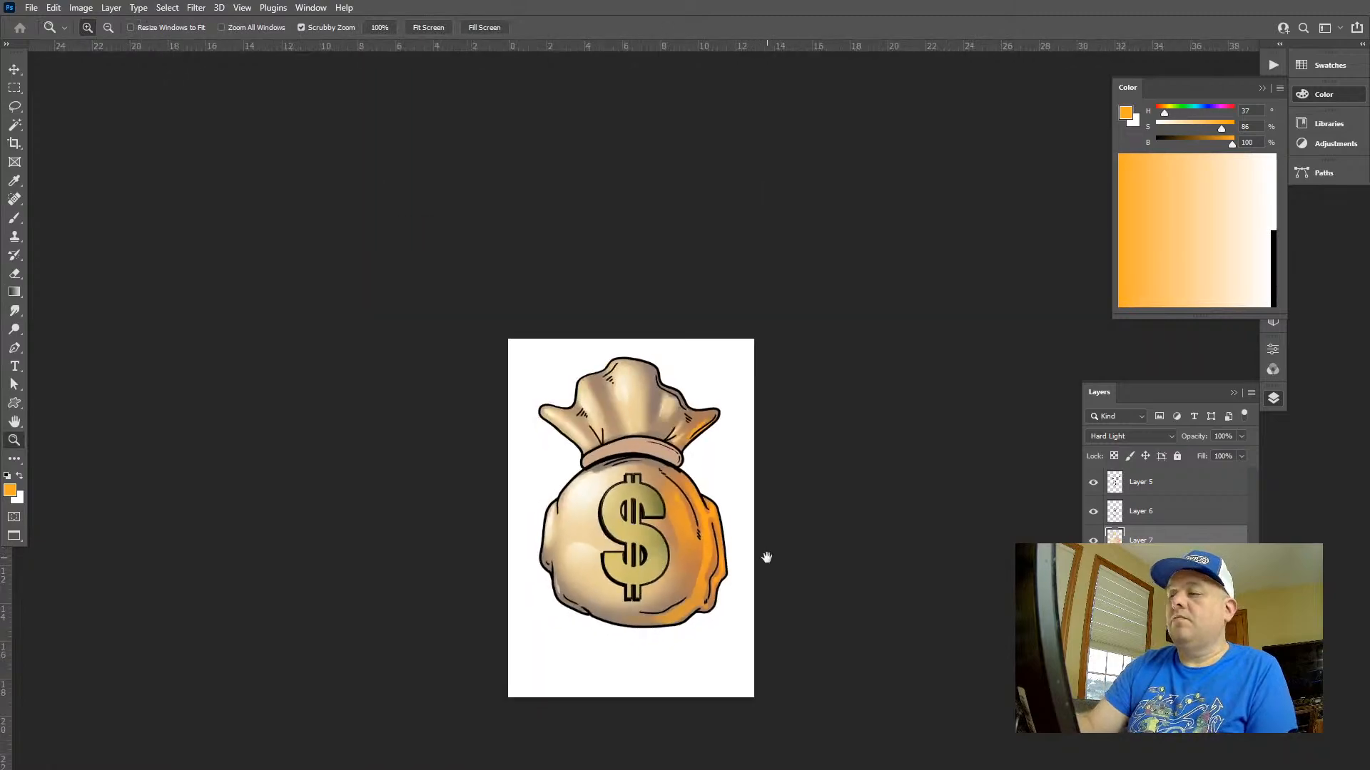
left_click_drag(764, 557, 751, 432)
mouse_move(746, 491)
left_mouse_down()
mouse_move(727, 479)
mouse_move(799, 404)
left_mouse_up()
key("ctrl+z")
key("ctrl+z")
Add a softer yellow-orange gradient inside the broad selection on the bag's right side and deselect
key("g")
left_click_drag(740, 447, 665, 548)
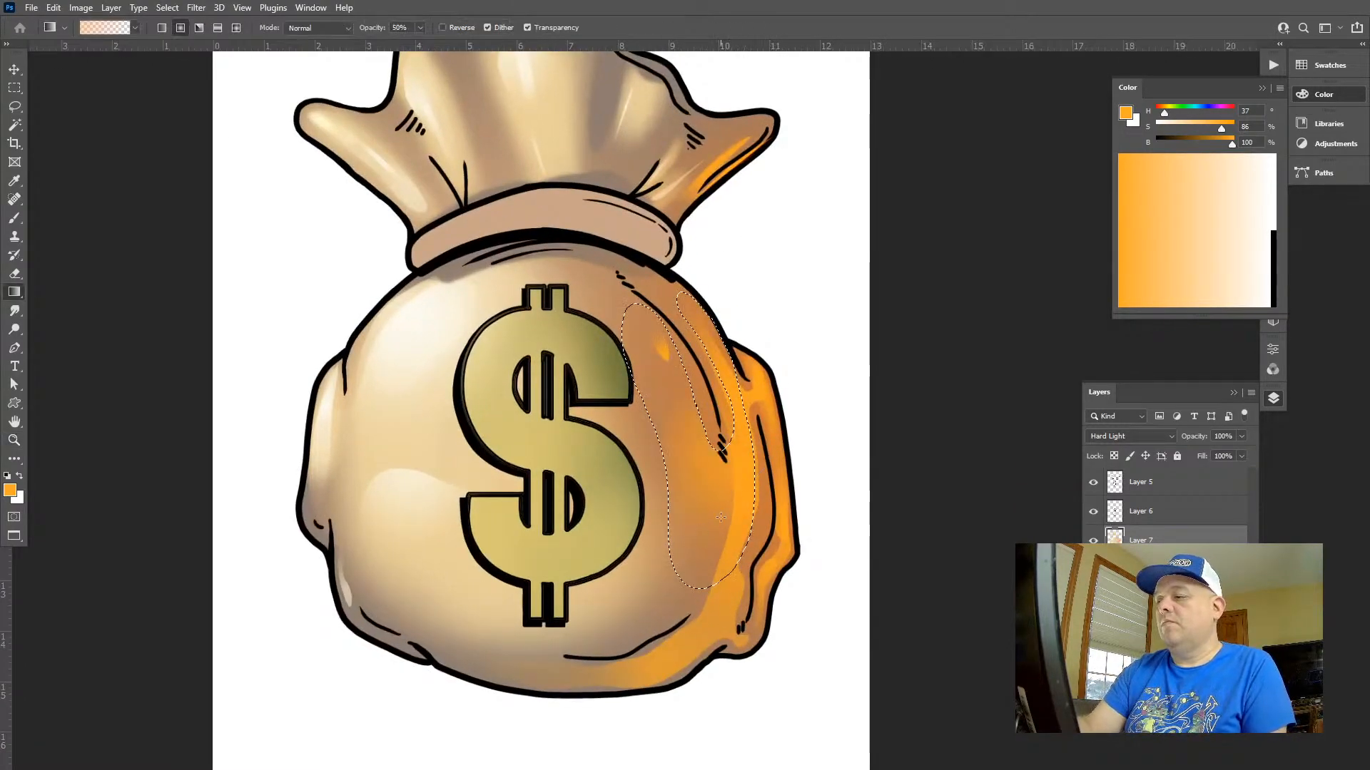
key("ctrl+d")
key("z")
left_click_drag(739, 647, 742, 587)
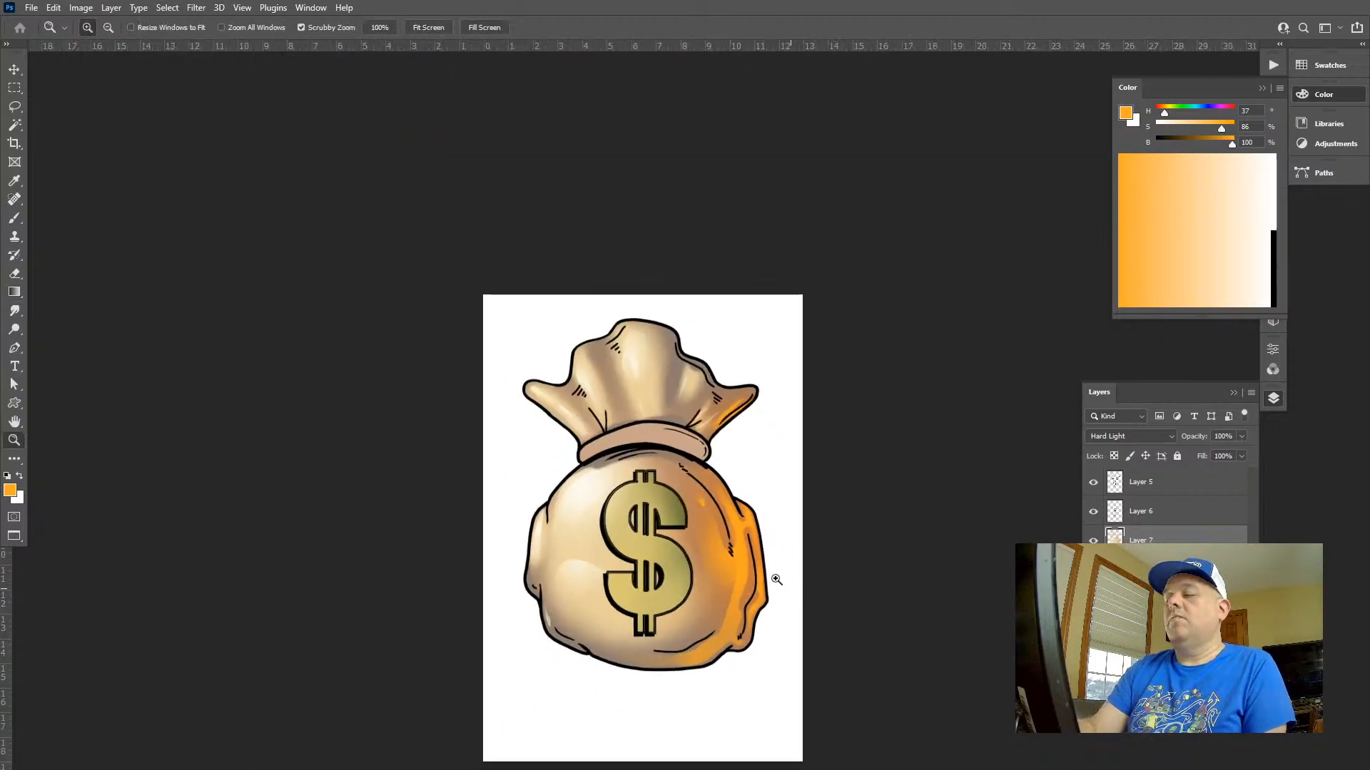
left_click(776, 579, "alt")
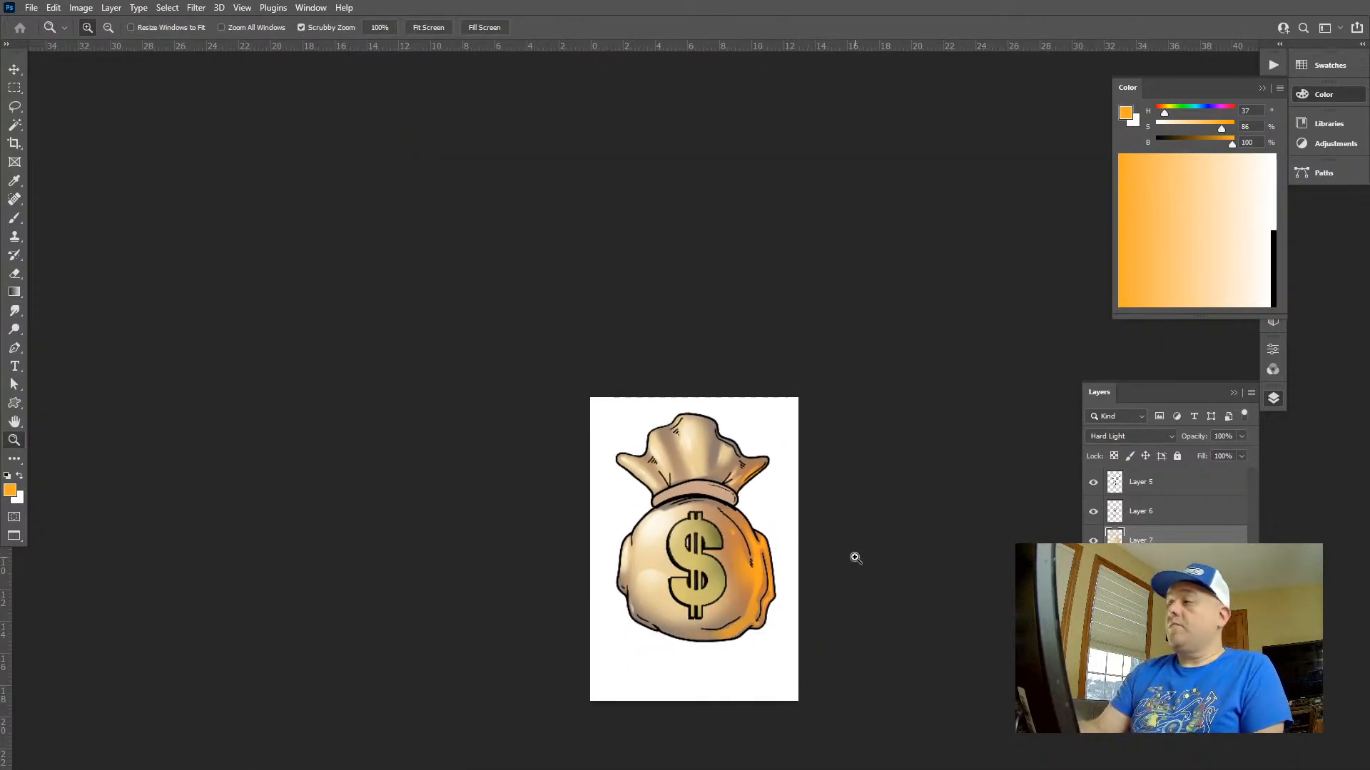
Set the orange foreground colour's saturation to 58%
left_click_drag(1210, 127, 1202, 126)
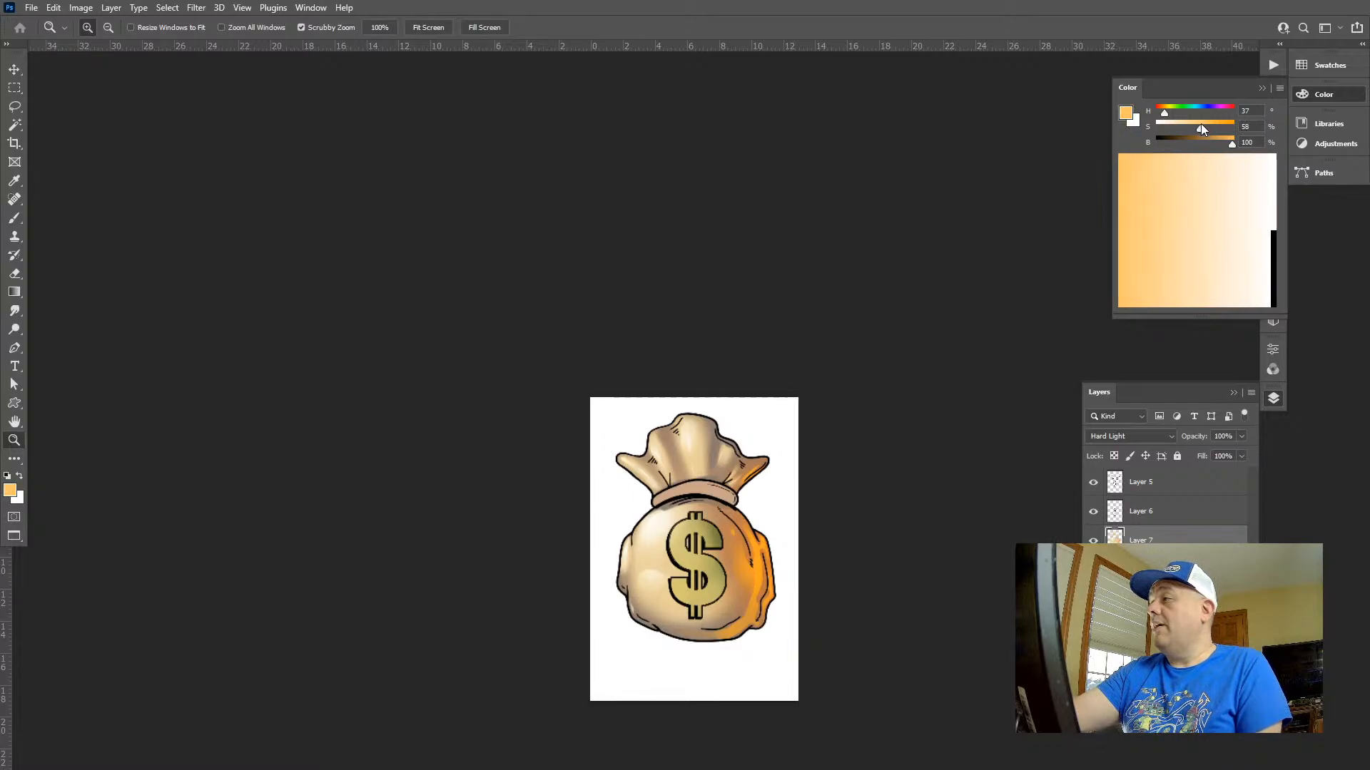
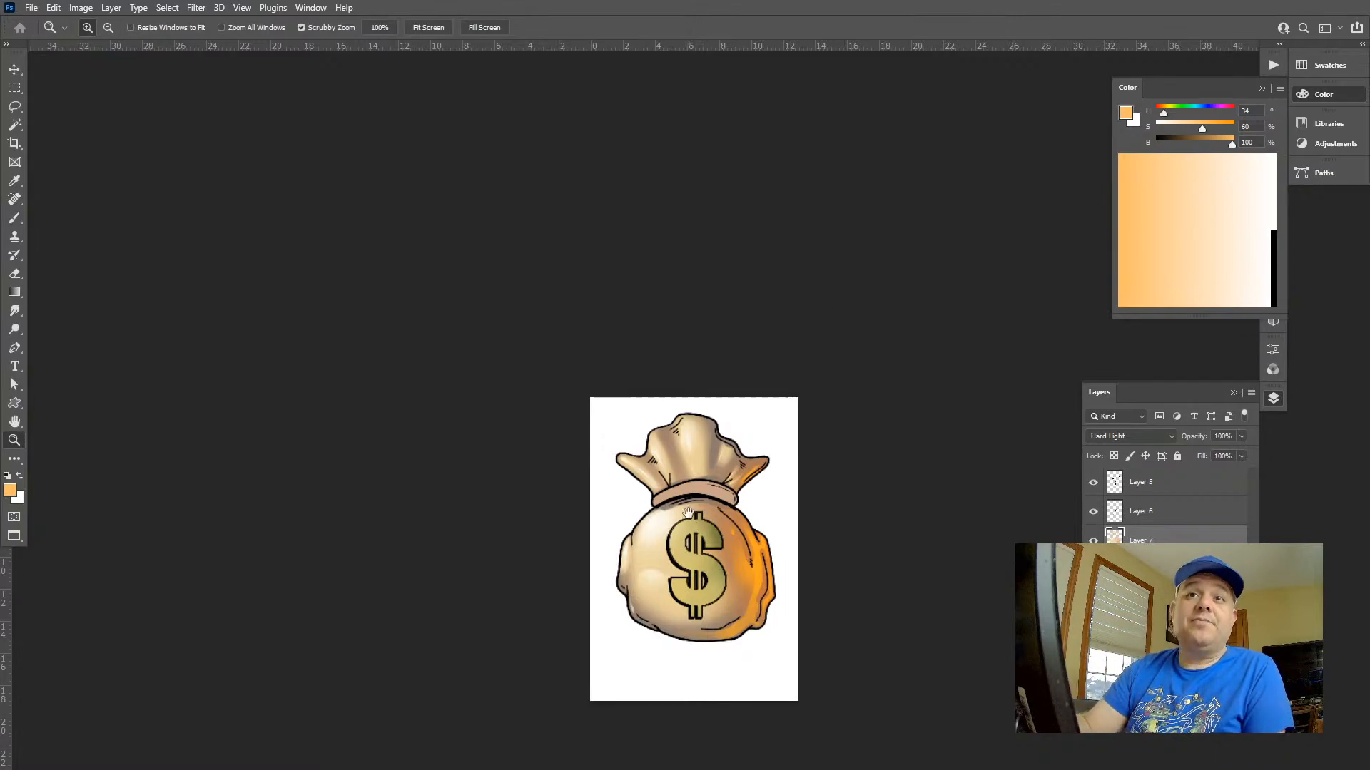
Lasso an elongated oval between the dollar sign and the long fold line, and add a light orange gradient inside it
left_click_drag(689, 512, 657, 392)
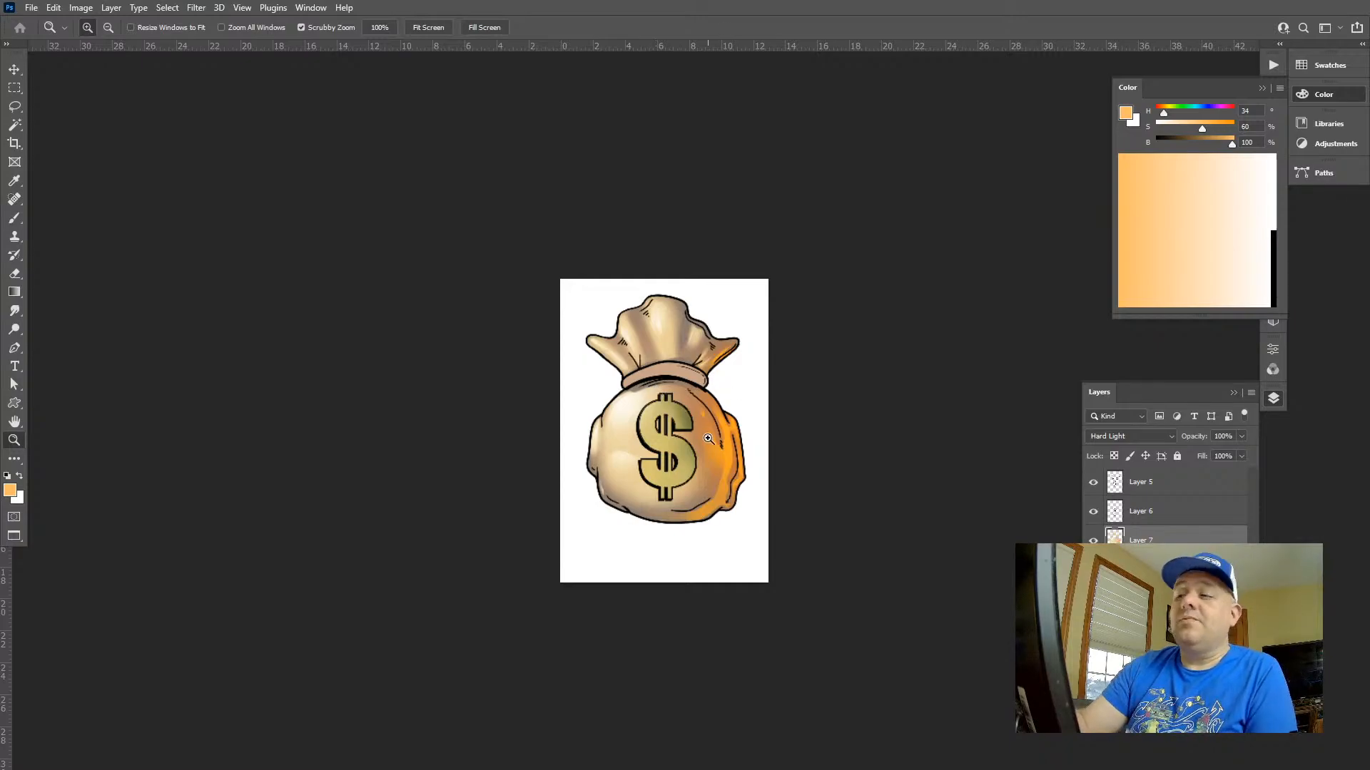
left_click_drag(708, 438, 744, 339)
key("l")
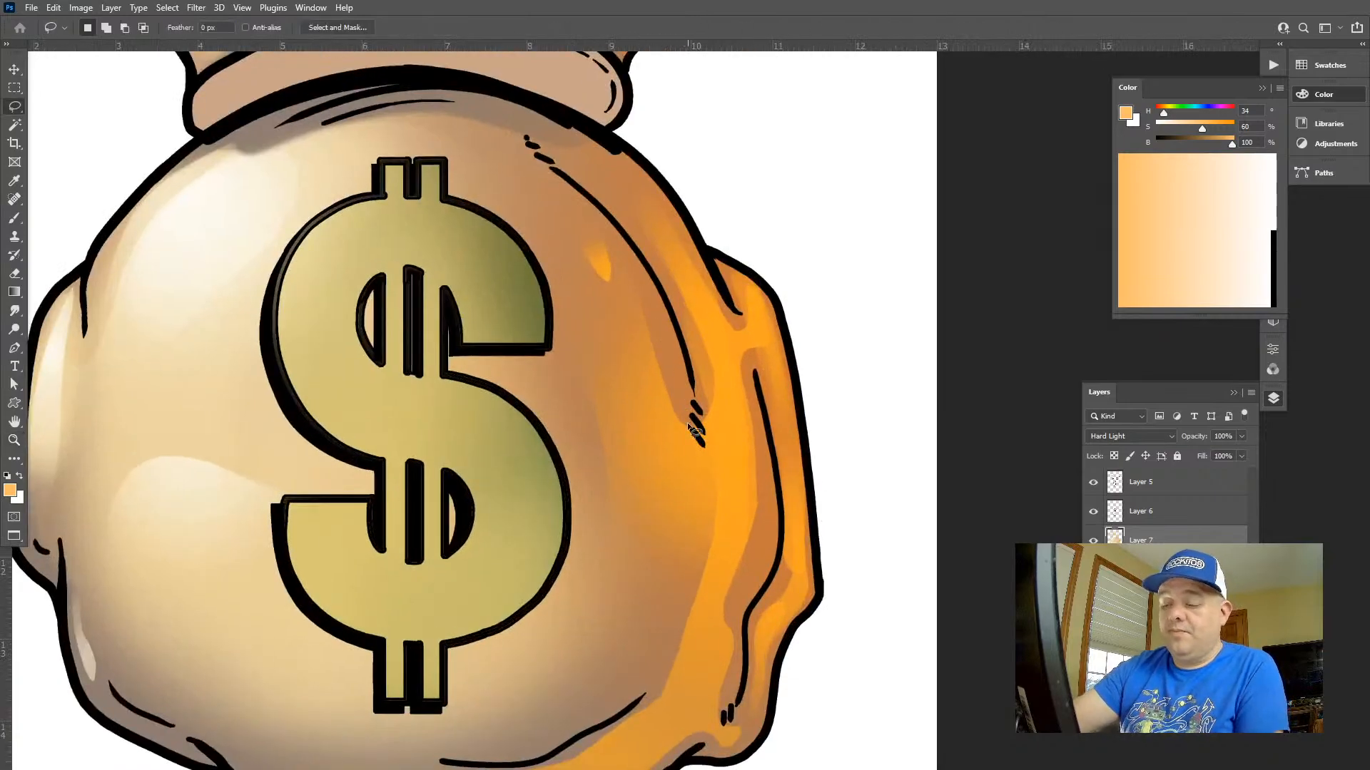
left_click_drag(592, 319, 674, 467)
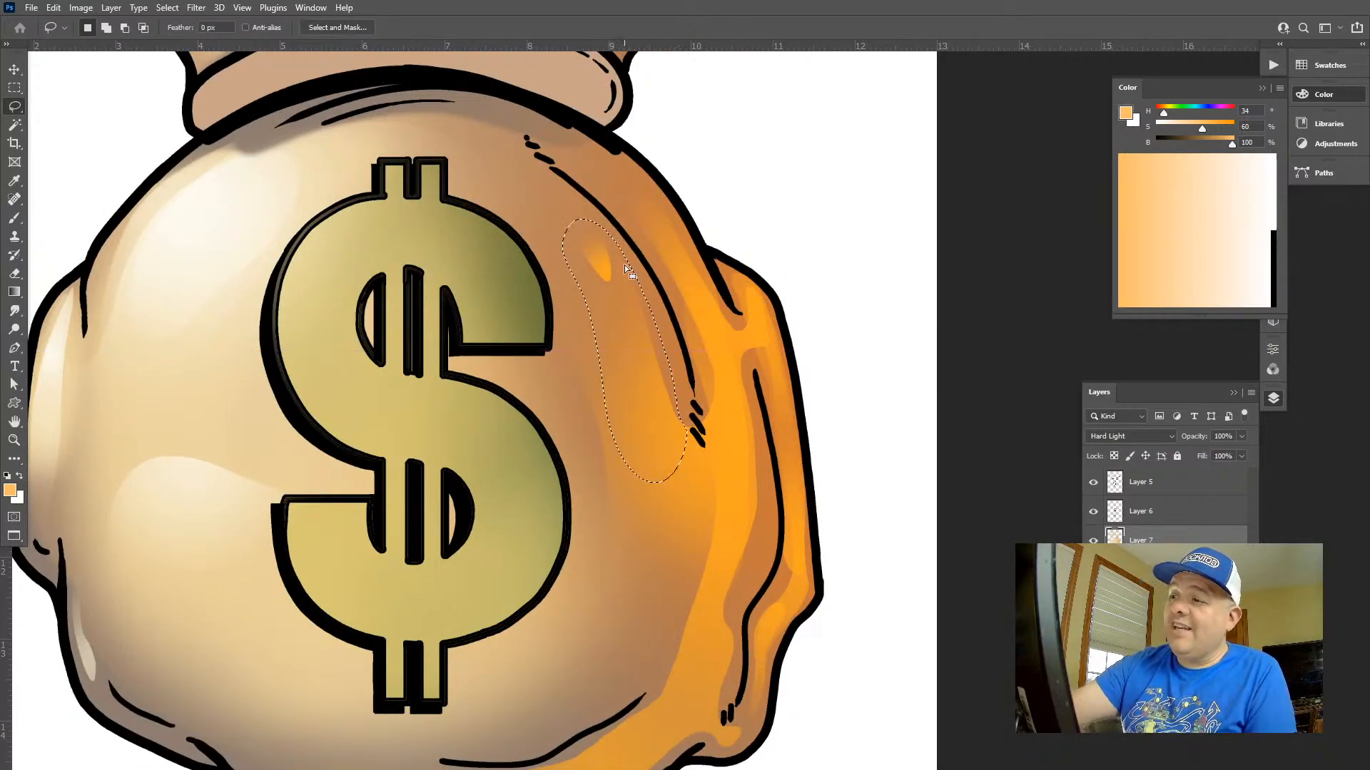
key("g")
left_click_drag(608, 251, 607, 348)
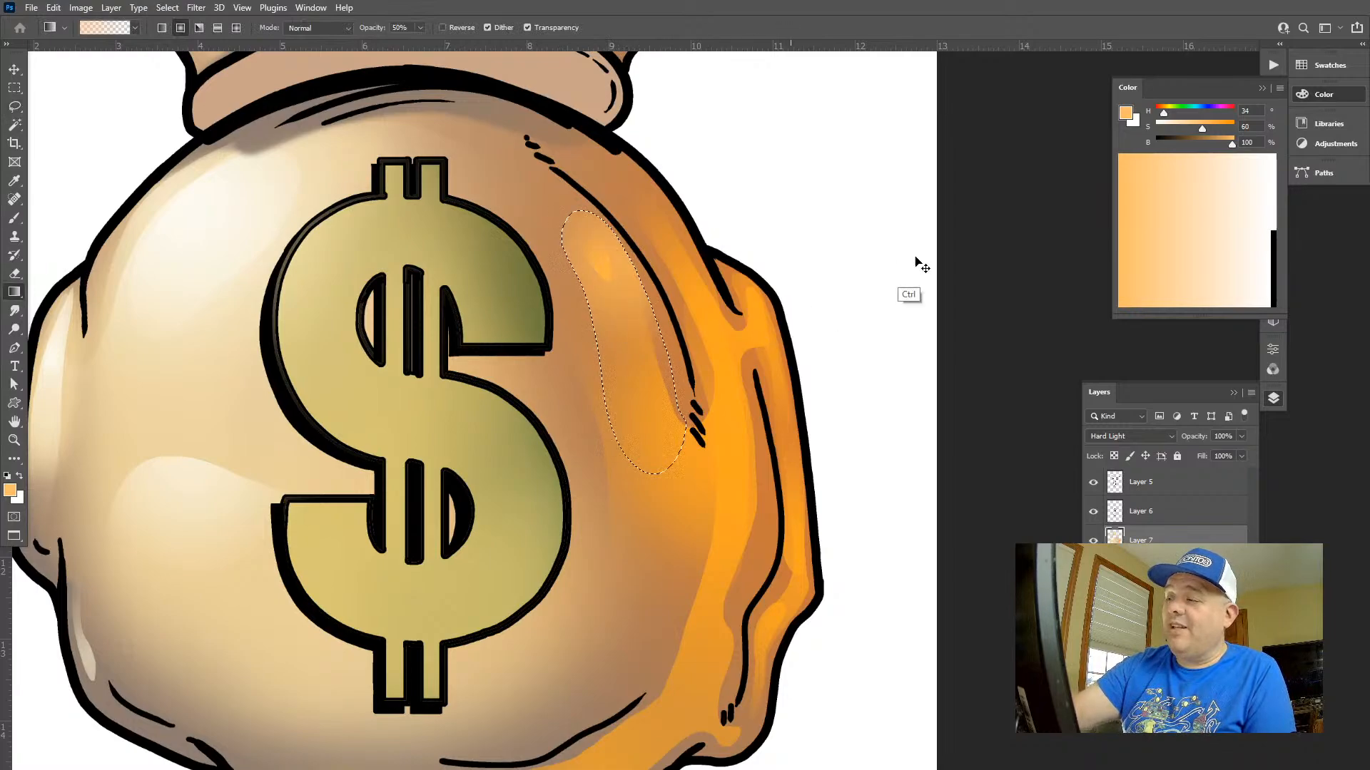
Set the foreground colour to a yellow with hue 48° and saturation 61%, and clear the oval selection
left_click(1204, 127)
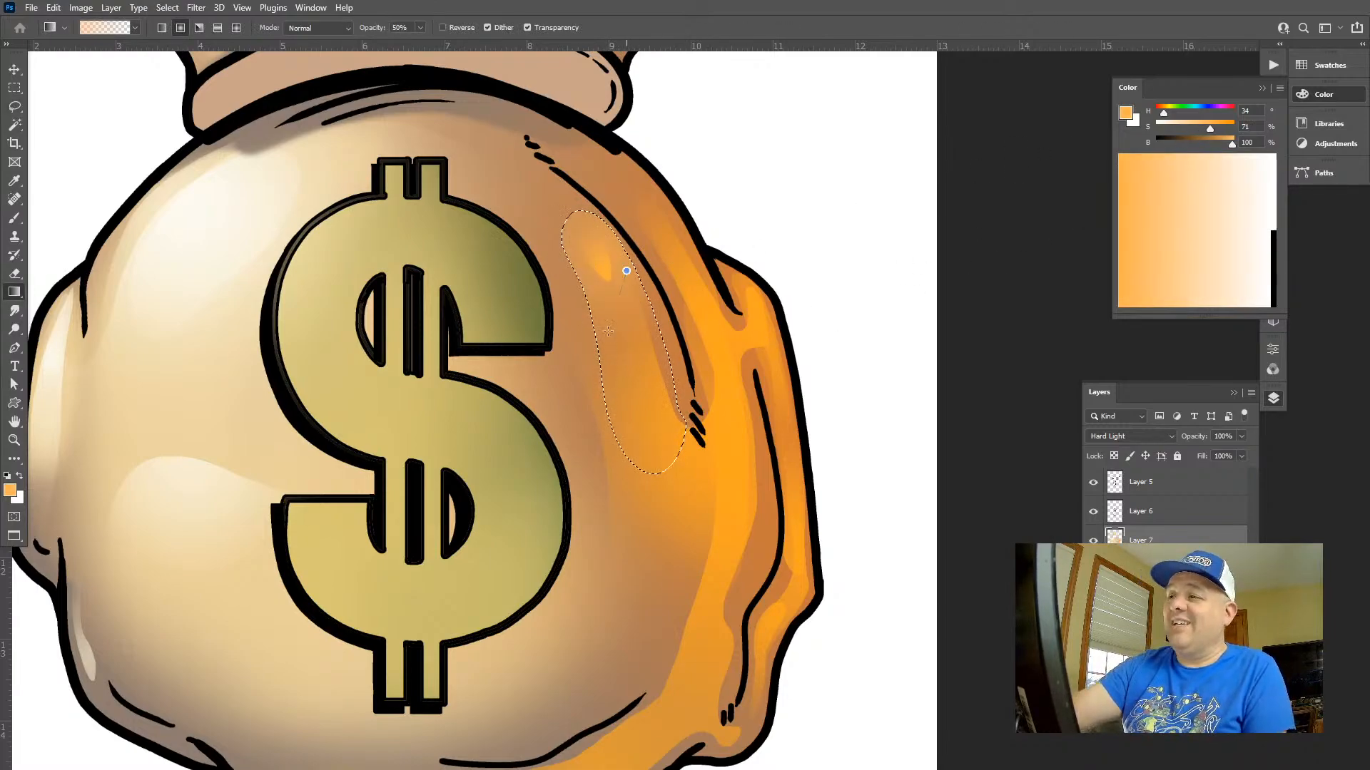
left_click(1167, 112)
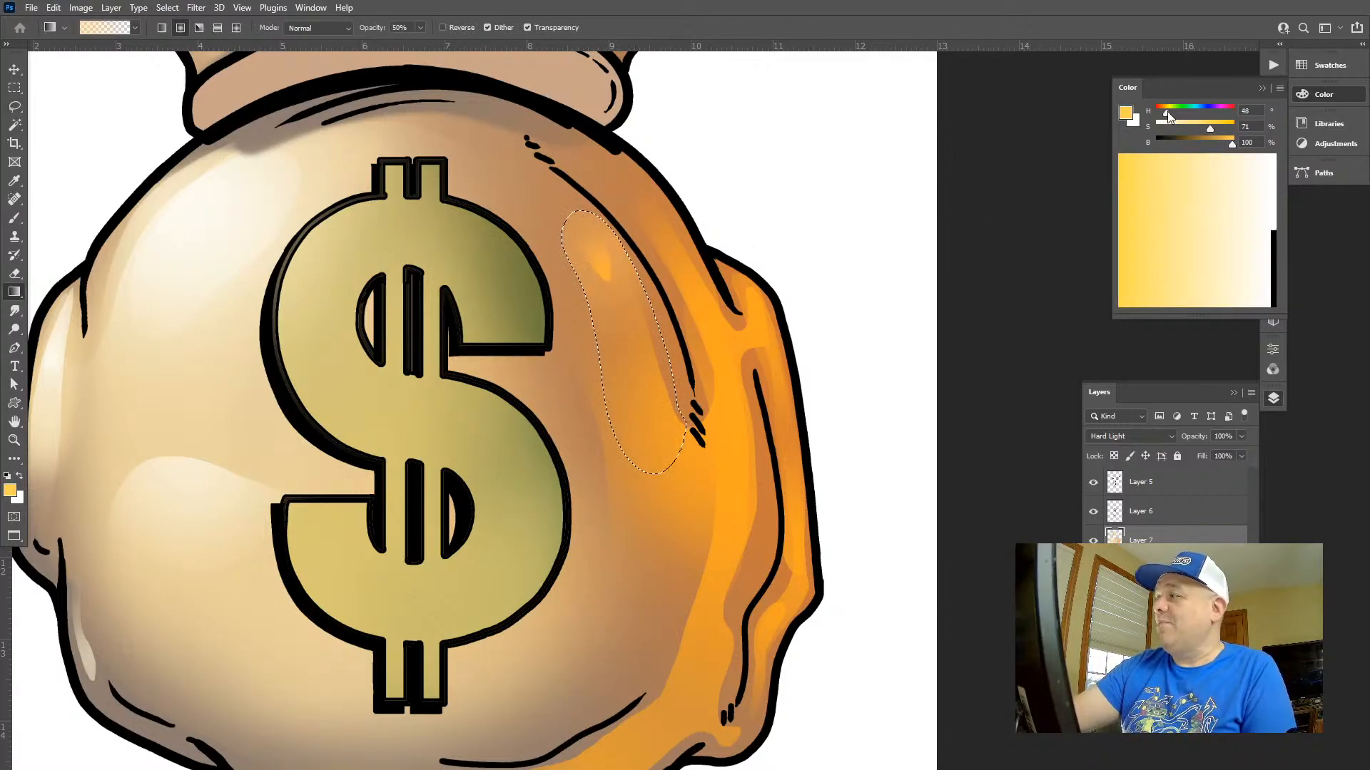
left_click(1202, 129)
key("ctrl+d")
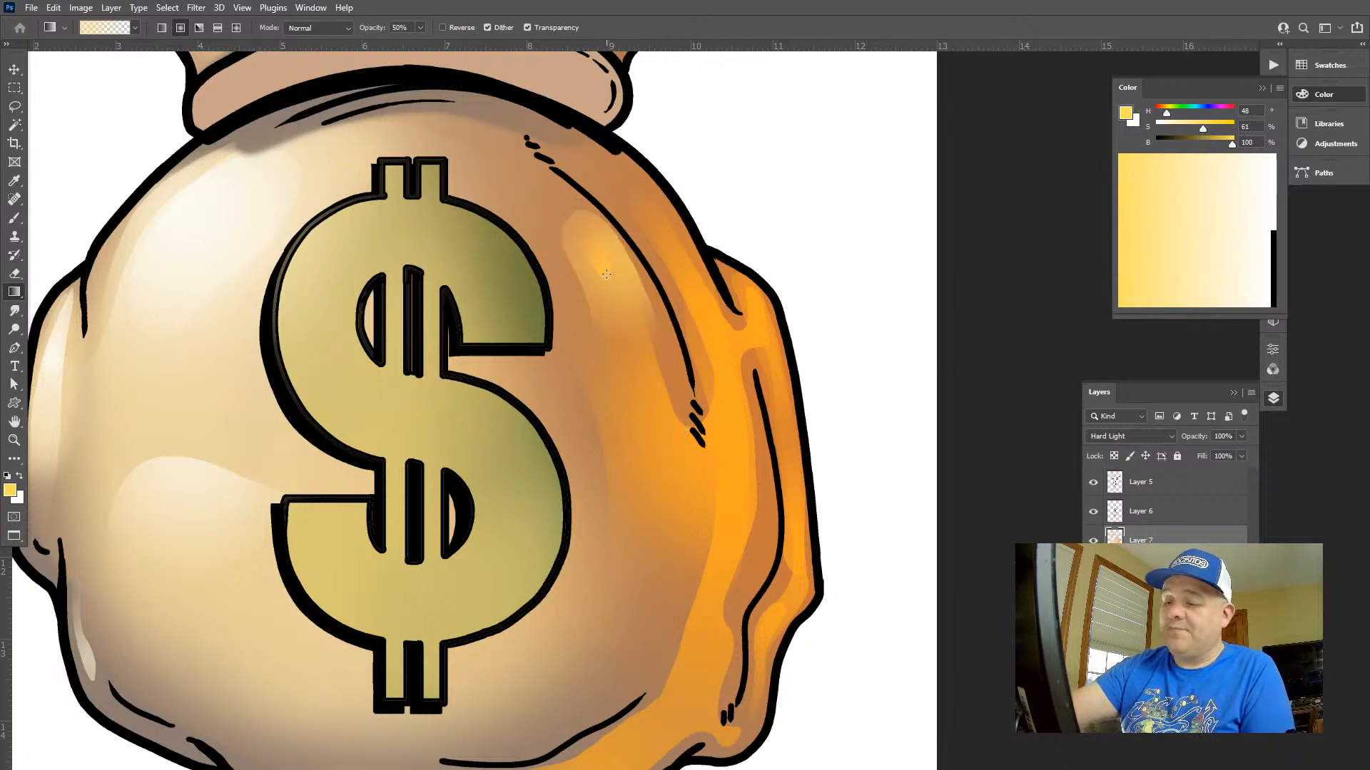
Try a yellow gradient inside a narrow lassoed strip within the oval highlight, undo it and deselect
key("l")
mouse_move(622, 405)
left_mouse_down()
mouse_move(592, 236)
mouse_move(671, 334)
left_mouse_up()
key("g")
left_click_drag(626, 277, 694, 347)
key("ctrl+z")
key("ctrl+z")
key("l")
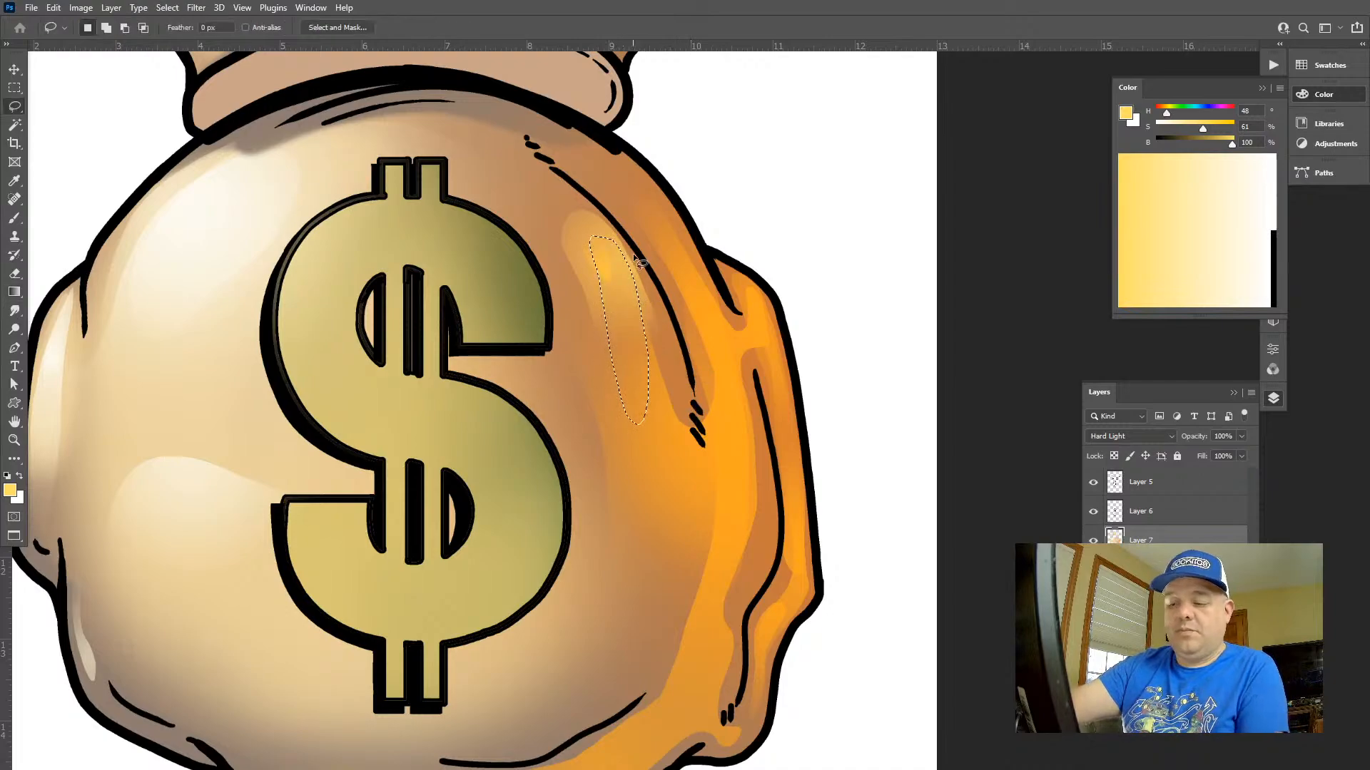
key("ctrl+d")
Lasso a larger oval inside the highlight beside the long fold line, add a yellow gradient from its upper end and deselect
mouse_move(635, 269)
left_mouse_down()
mouse_move(588, 225)
mouse_move(583, 307)
mouse_move(635, 463)
left_mouse_up()
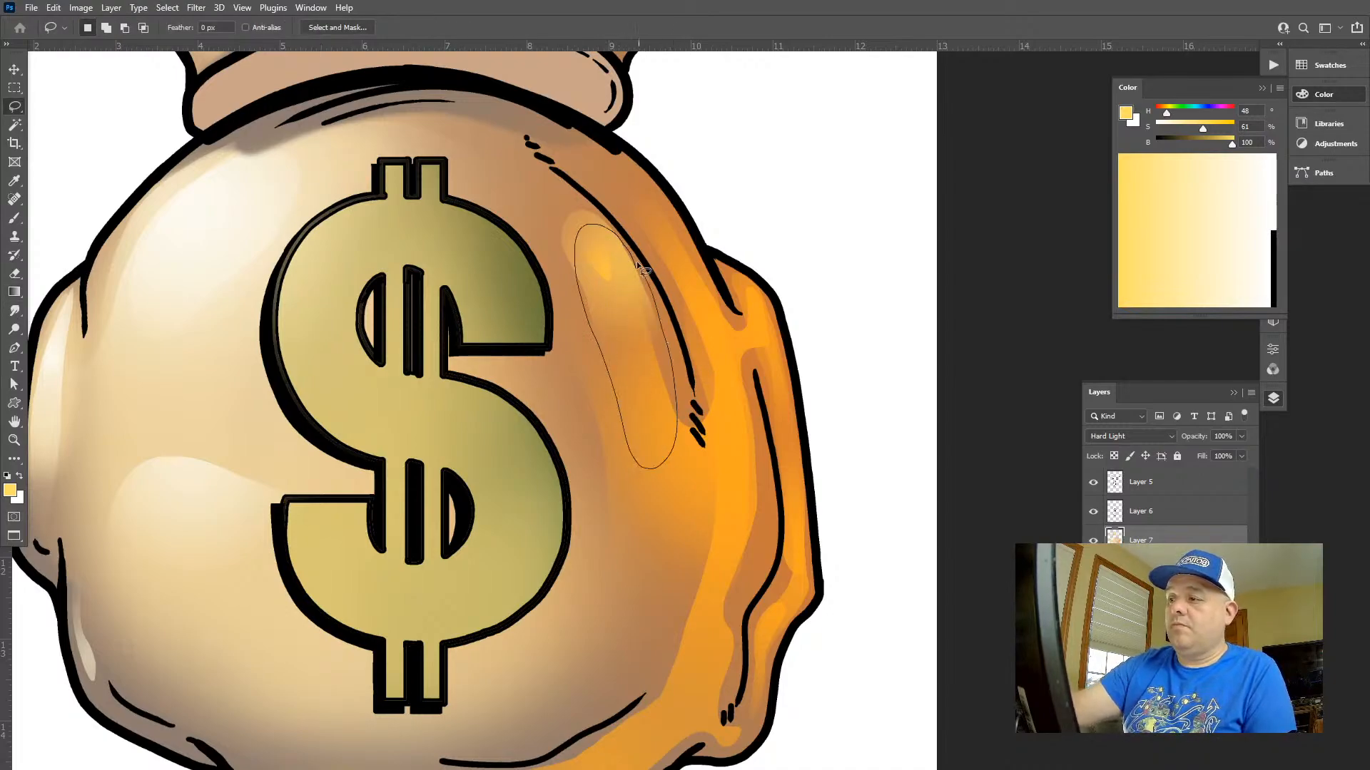
key("g")
left_click_drag(637, 264, 686, 348)
key("ctrl+d")
Lasso the reflected-light area along the bag's upper right edge, add a yellow gradient to it and deselect
key("l")
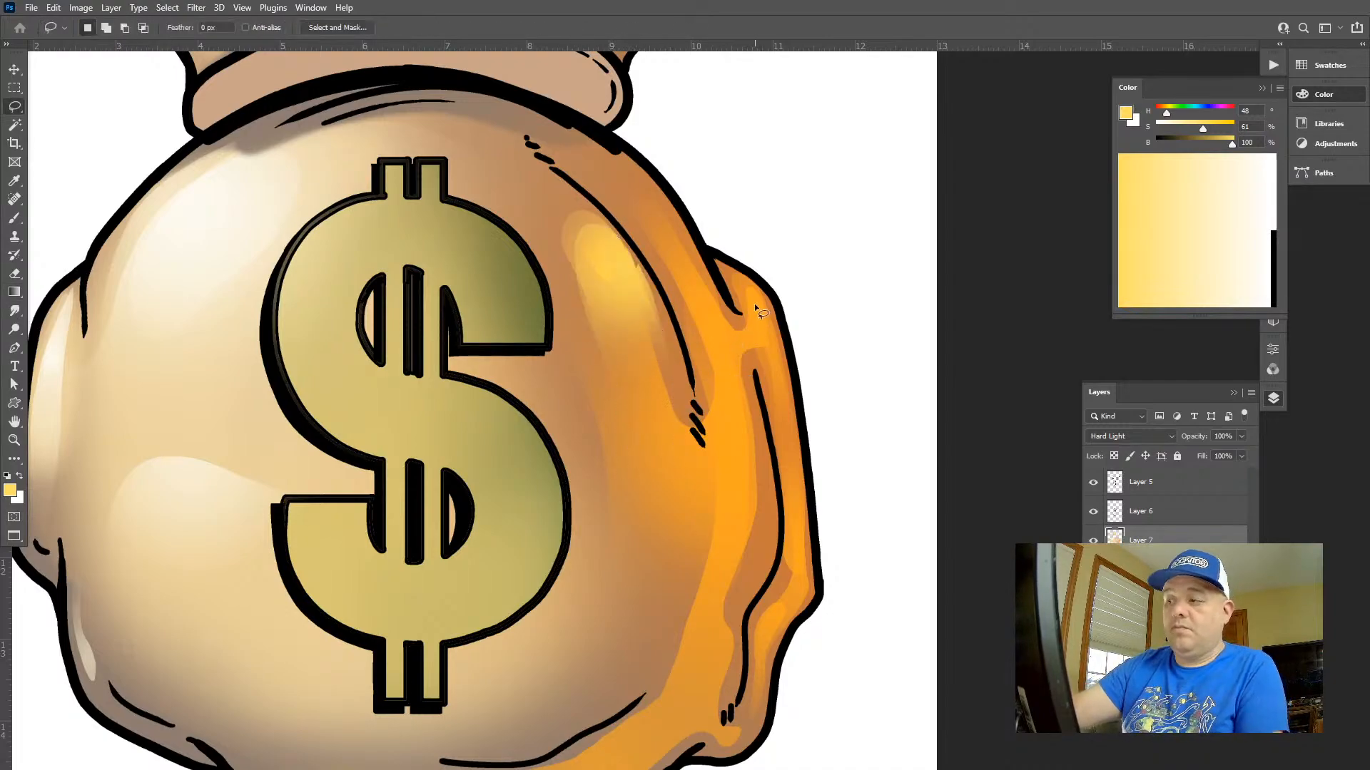
mouse_move(712, 374)
left_mouse_down()
mouse_move(743, 513)
mouse_move(742, 392)
mouse_move(779, 391)
left_mouse_up()
key("g")
key("ctrl+d")
Lasso the small fold at the bag's lower right bulge, add a yellow gradient rising from its bottom end and deselect
key("z")
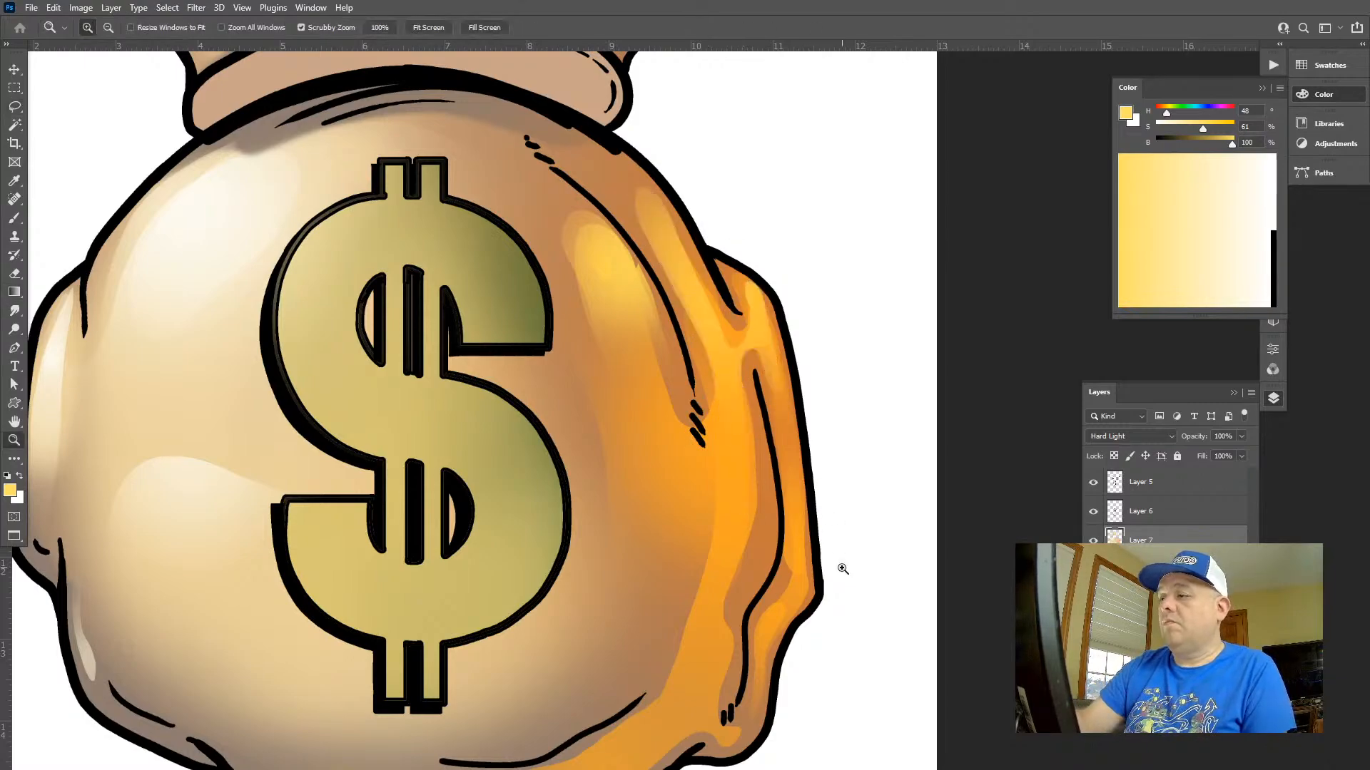
left_click_drag(833, 532, 796, 486)
mouse_move(855, 602)
left_mouse_down()
mouse_move(786, 579)
mouse_move(804, 553)
mouse_move(832, 584)
left_mouse_up()
key("l")
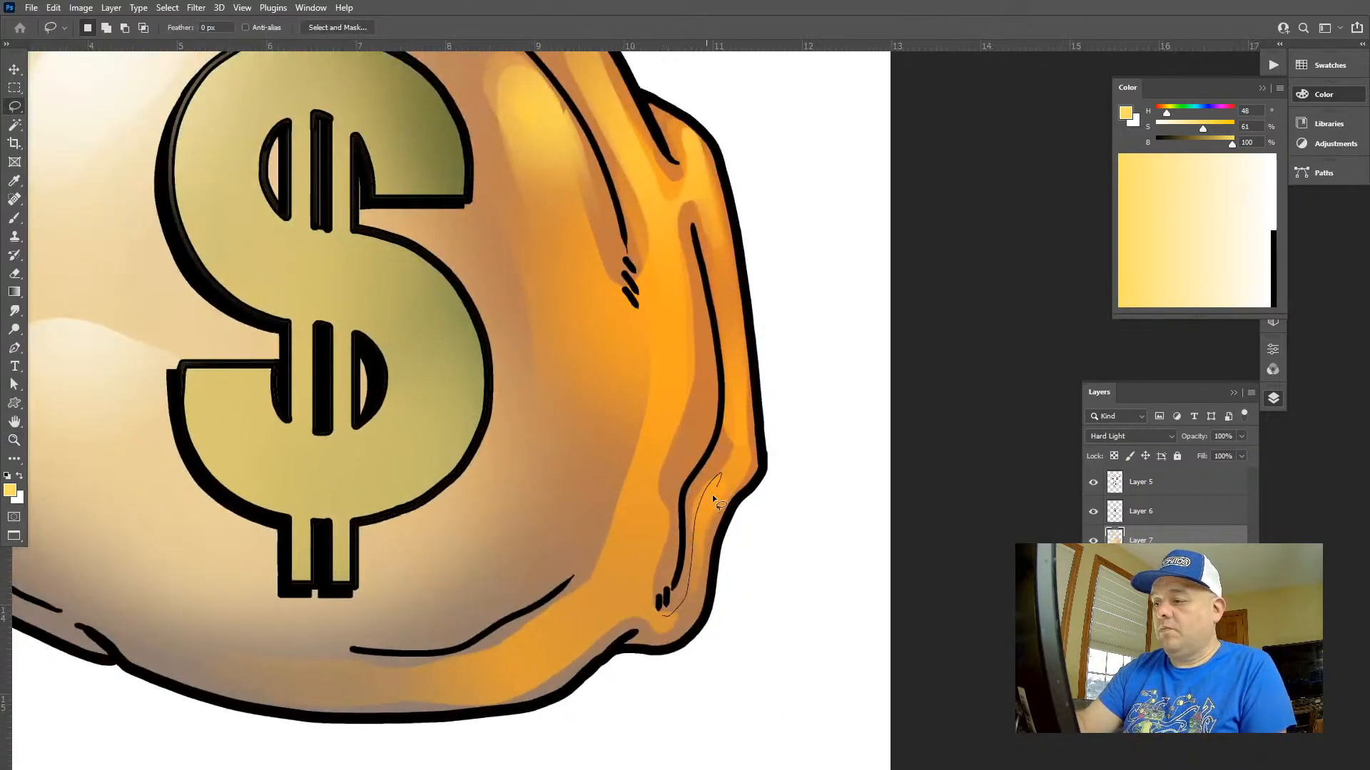
key("g")
mouse_move(668, 612)
left_mouse_down()
mouse_move(722, 586)
mouse_move(715, 339)
mouse_move(753, 421)
mouse_move(723, 470)
mouse_move(793, 551)
left_mouse_up()
key("ctrl+d")
Lasso the orange band curving along the bag's lower right edge and underside, add a yellow gradient across it and deselect
key("z")
key("l")
mouse_move(283, 626)
left_mouse_down()
mouse_move(460, 639)
mouse_move(750, 470)
left_mouse_up()
left_click_drag(853, 531, 854, 531)
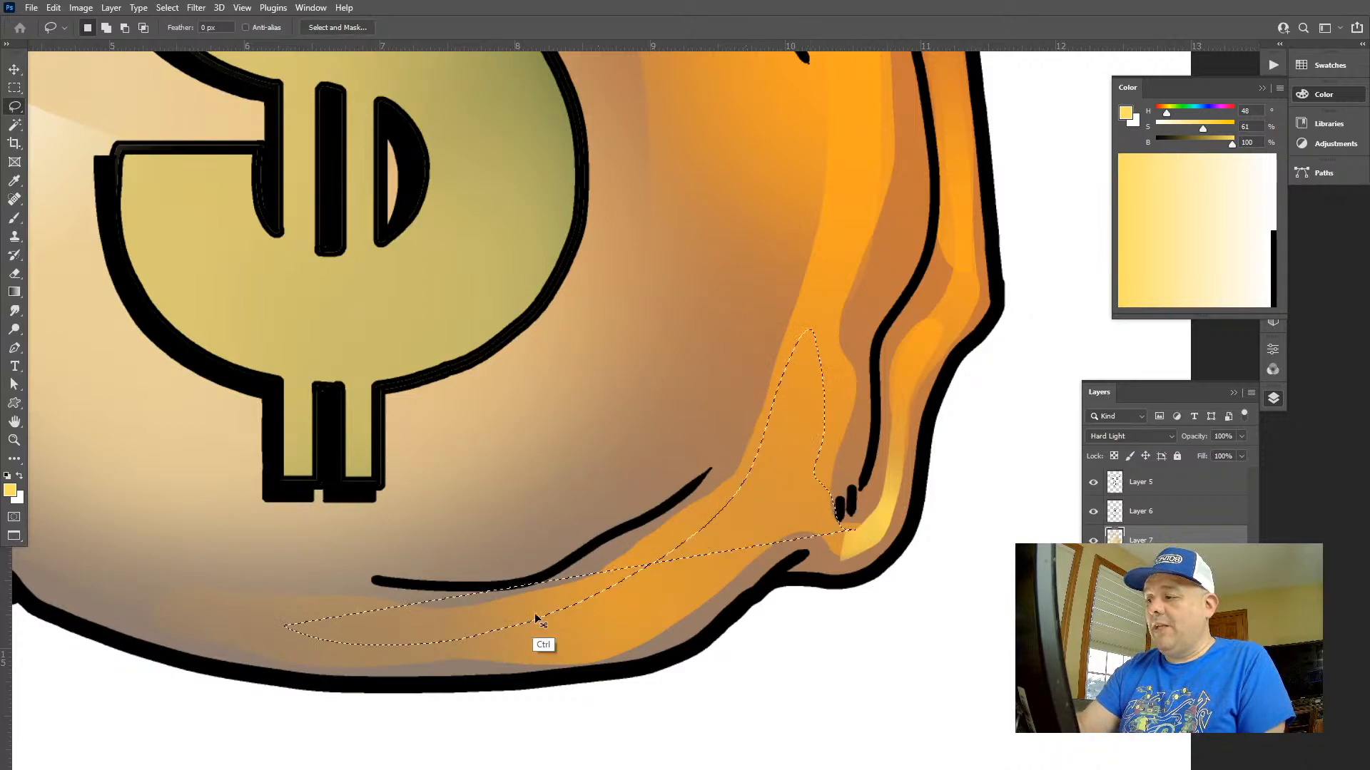
left_click_drag(293, 606, 304, 607)
mouse_move(566, 596)
left_mouse_down()
mouse_move(713, 502)
mouse_move(774, 368)
left_mouse_up()
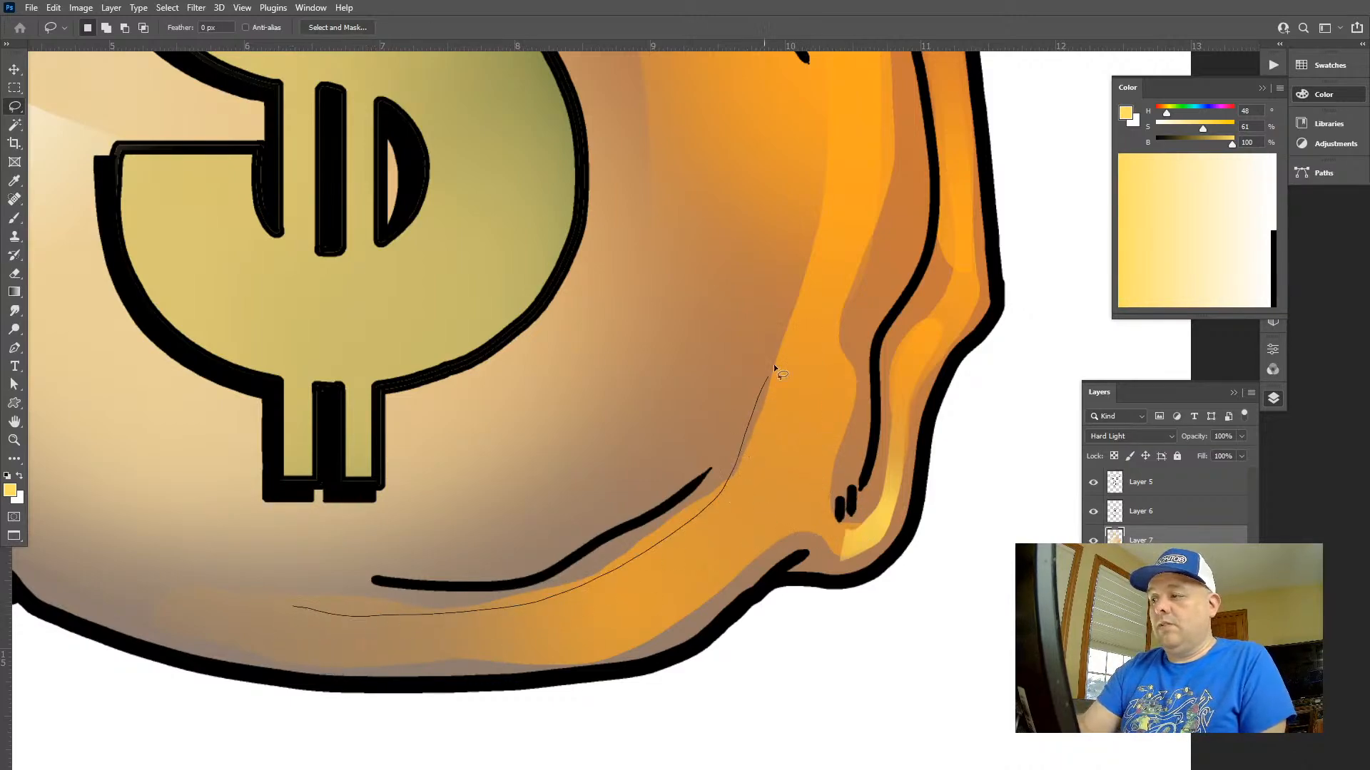
mouse_move(729, 566)
left_mouse_down()
mouse_move(392, 669)
mouse_move(253, 631)
left_mouse_up()
key("g")
mouse_move(844, 551)
left_mouse_down()
mouse_move(929, 458)
mouse_move(459, 709)
left_mouse_up()
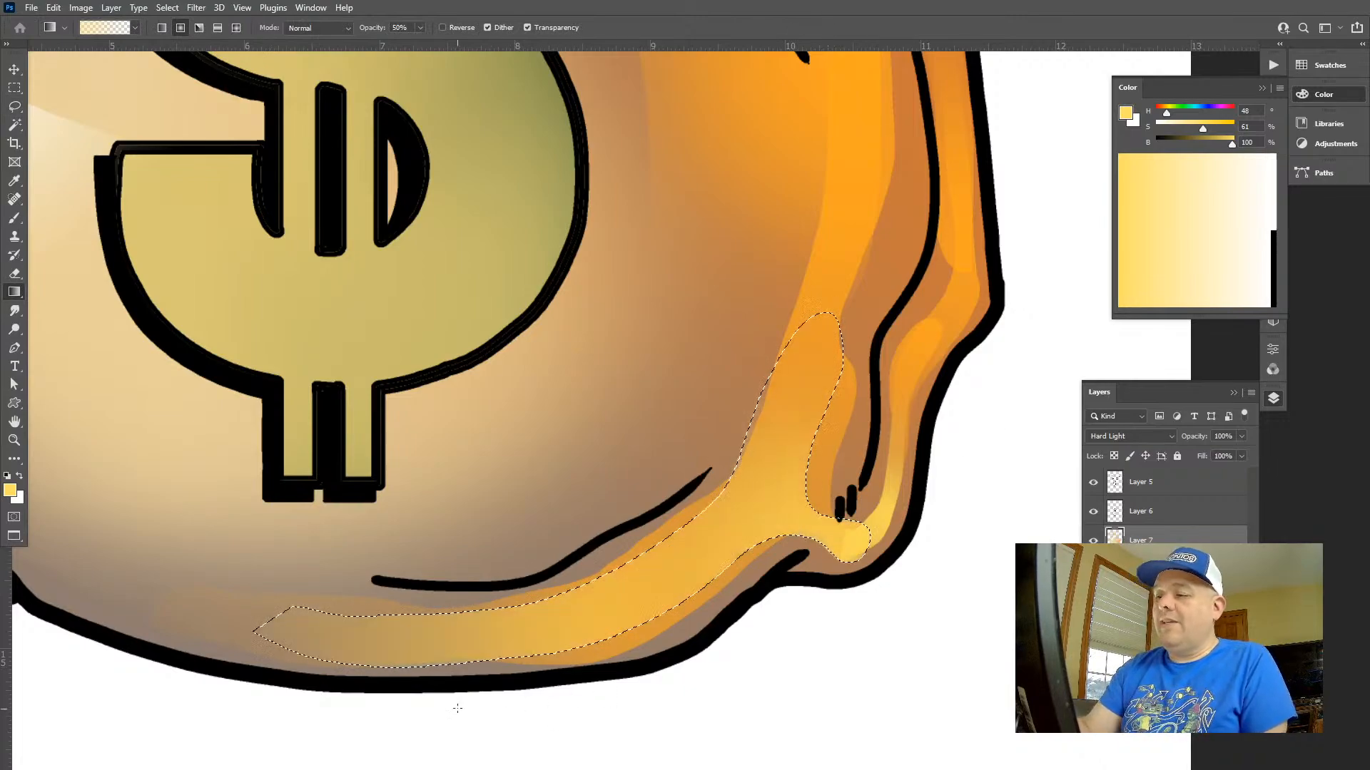
key("ctrl+d")
Try erasing the orange light between the dollar sign and the bag's right side with a soft eraser, and undo it
key("z")
left_click_drag(845, 593, 785, 596)
left_click_drag(898, 515, 768, 408)
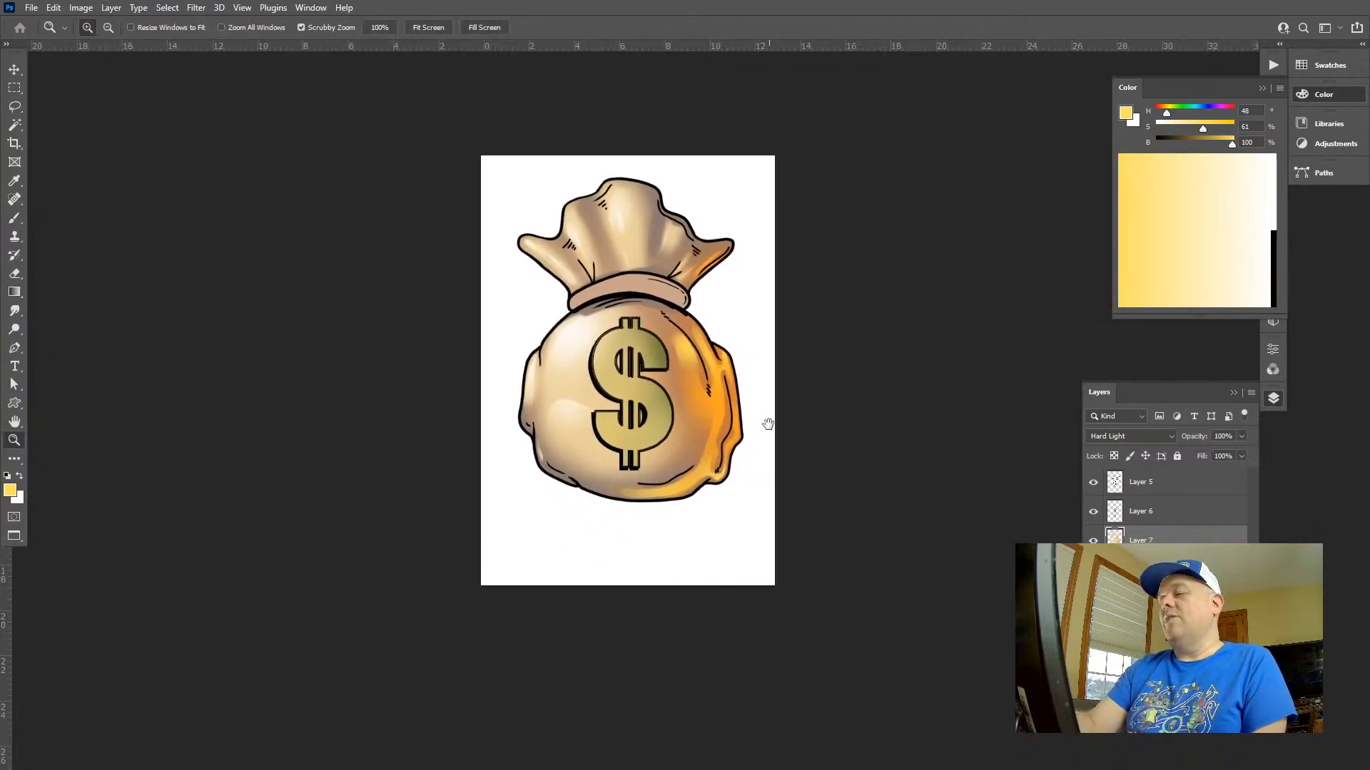
mouse_move(793, 465)
left_mouse_down()
mouse_move(773, 449)
mouse_move(804, 455)
left_mouse_up()
key("e")
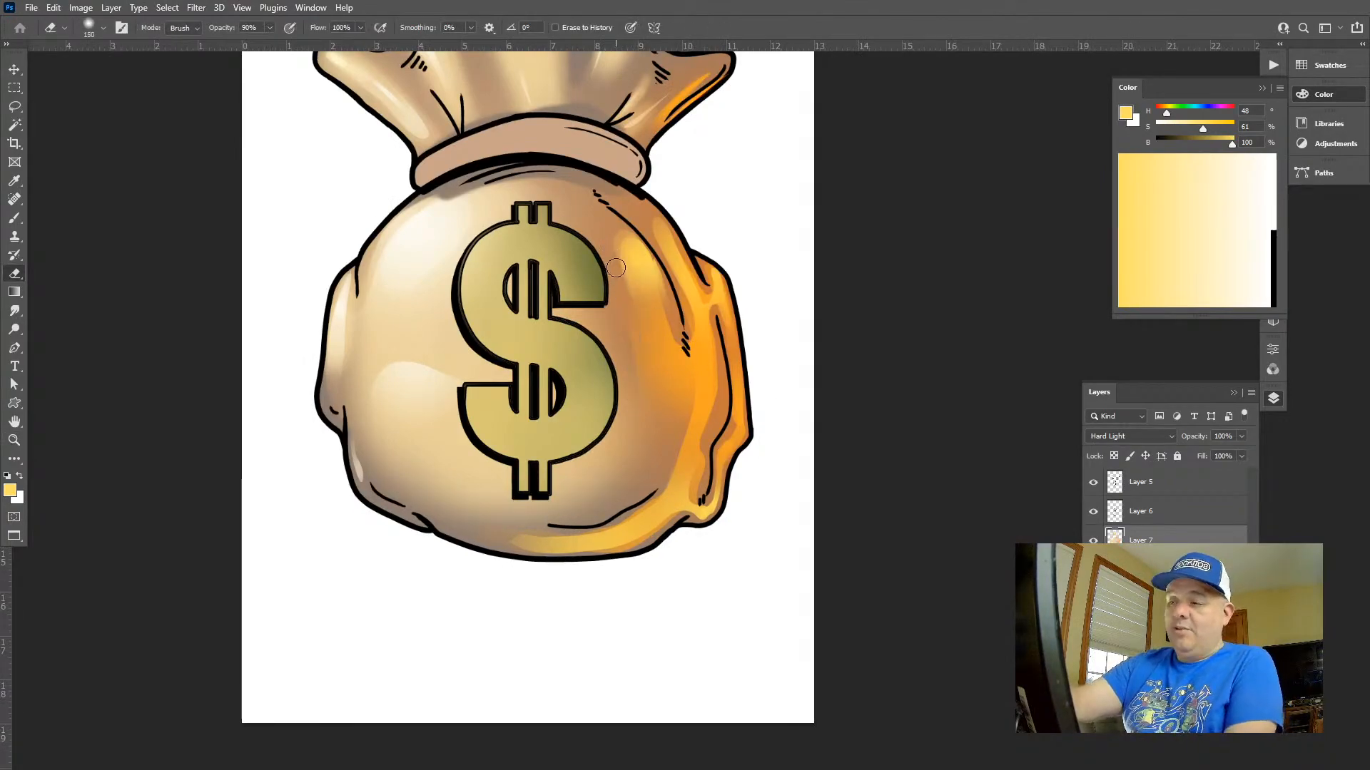
left_click_drag(616, 268, 640, 417)
key("ctrl+z")
key("ctrl+z")
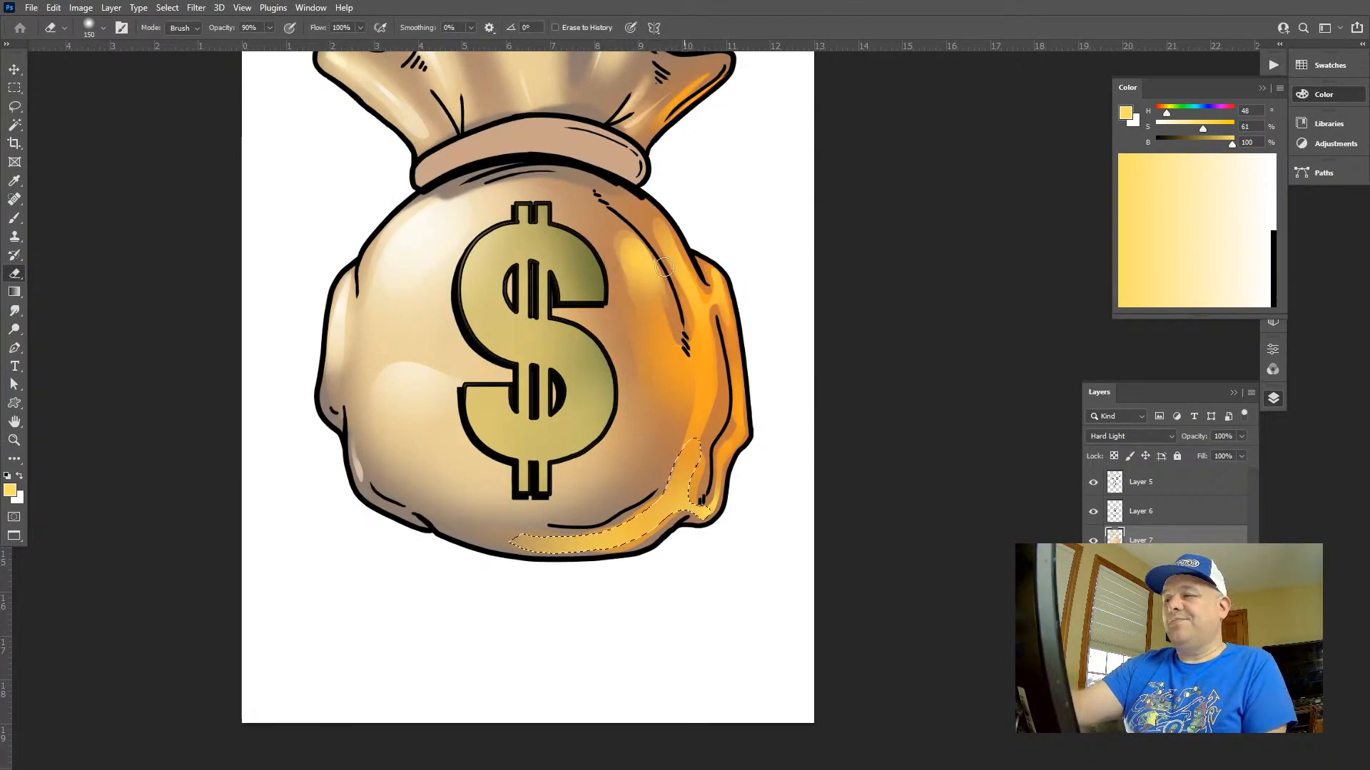
Try erasing the reflected light along the long fold line and the orange area's inner border, and undo the eraser strokes
key("ctrl+shift+s")
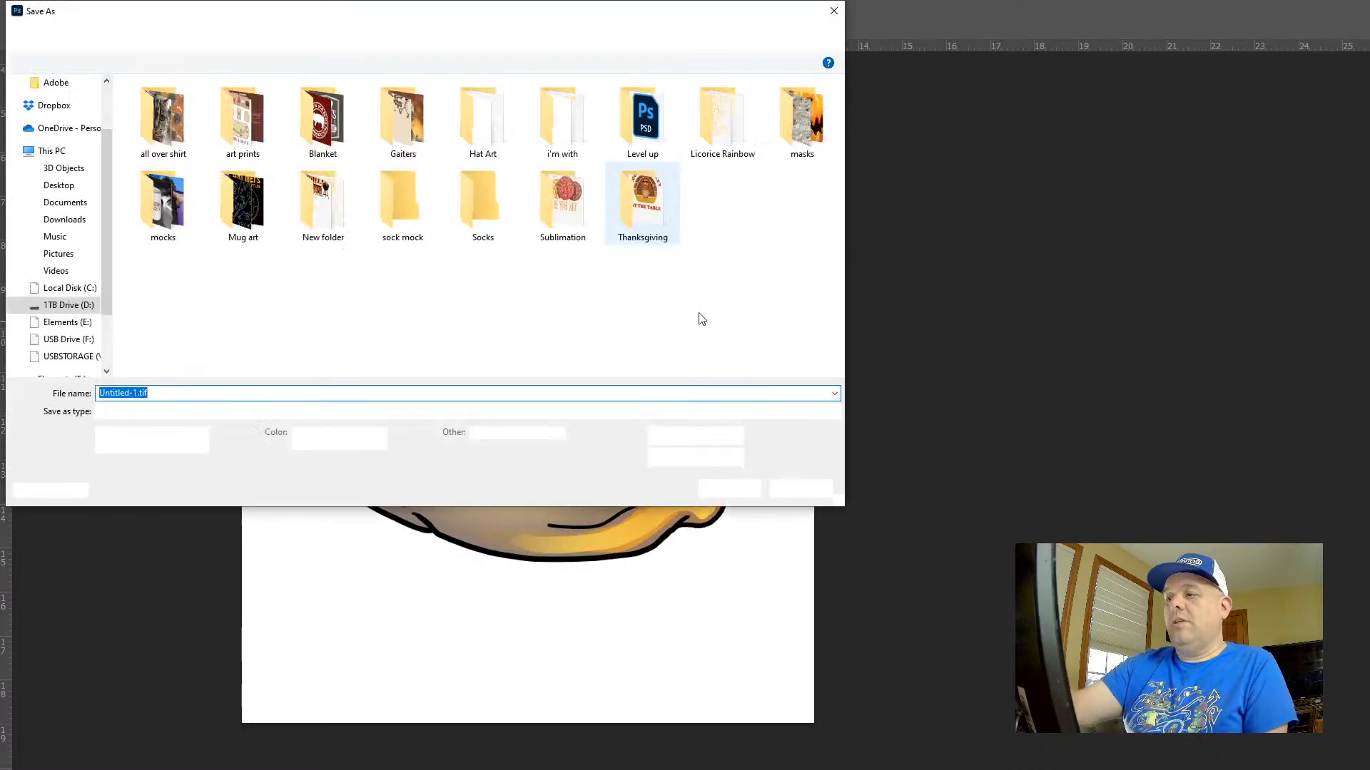
key("Escape")
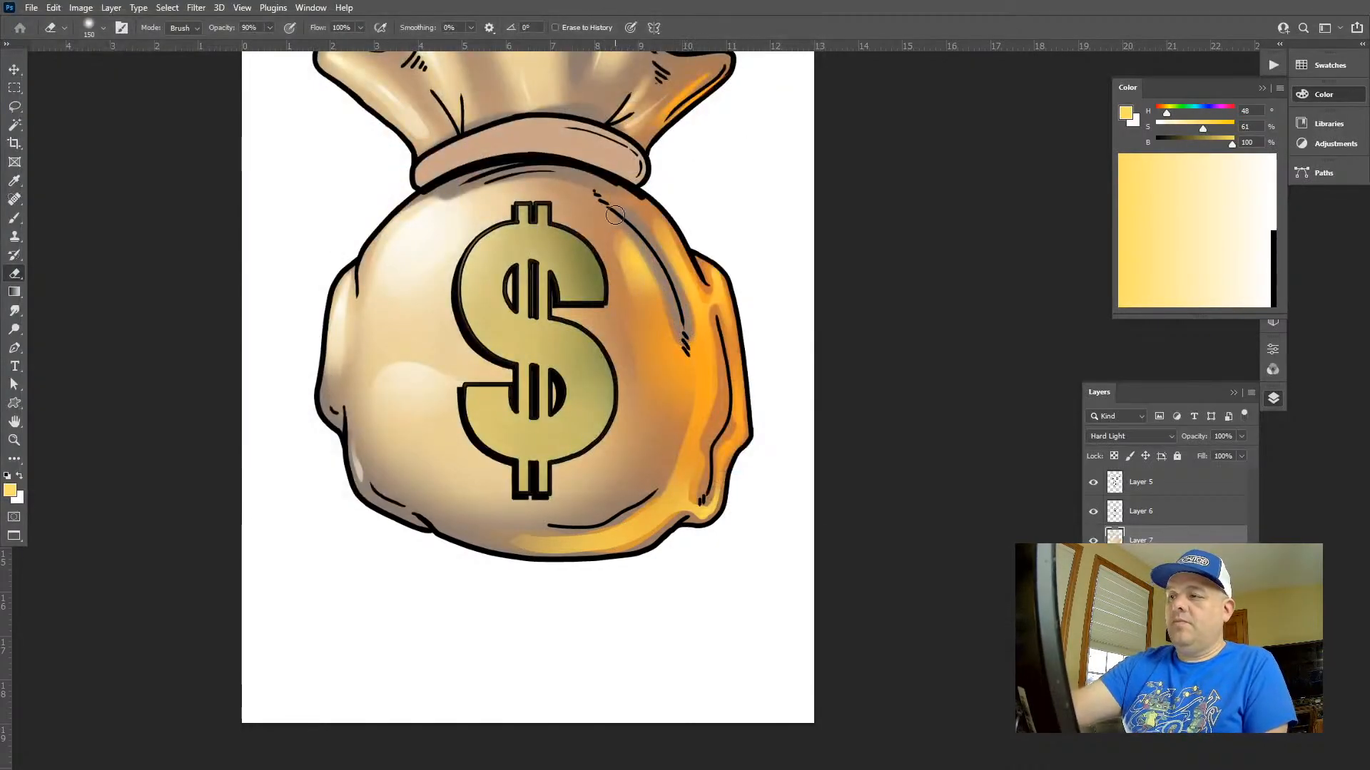
mouse_move(614, 214)
left_mouse_down()
mouse_move(667, 455)
mouse_move(619, 517)
mouse_move(478, 534)
left_mouse_up()
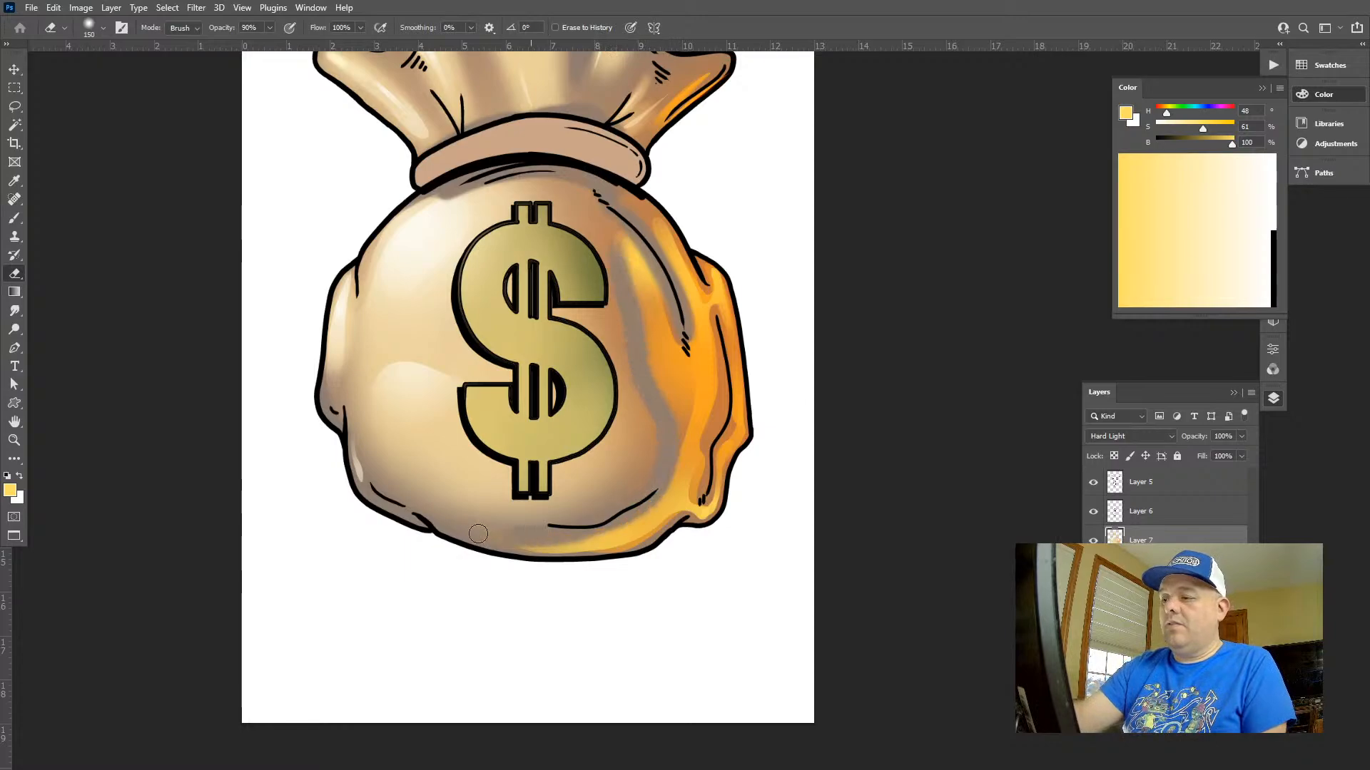
mouse_move(649, 388)
left_mouse_down()
mouse_move(606, 214)
mouse_move(672, 413)
left_mouse_up()
key("z")
mouse_move(748, 510)
left_mouse_down()
mouse_move(660, 457)
mouse_move(847, 504)
left_mouse_up()
key("ctrl+z")
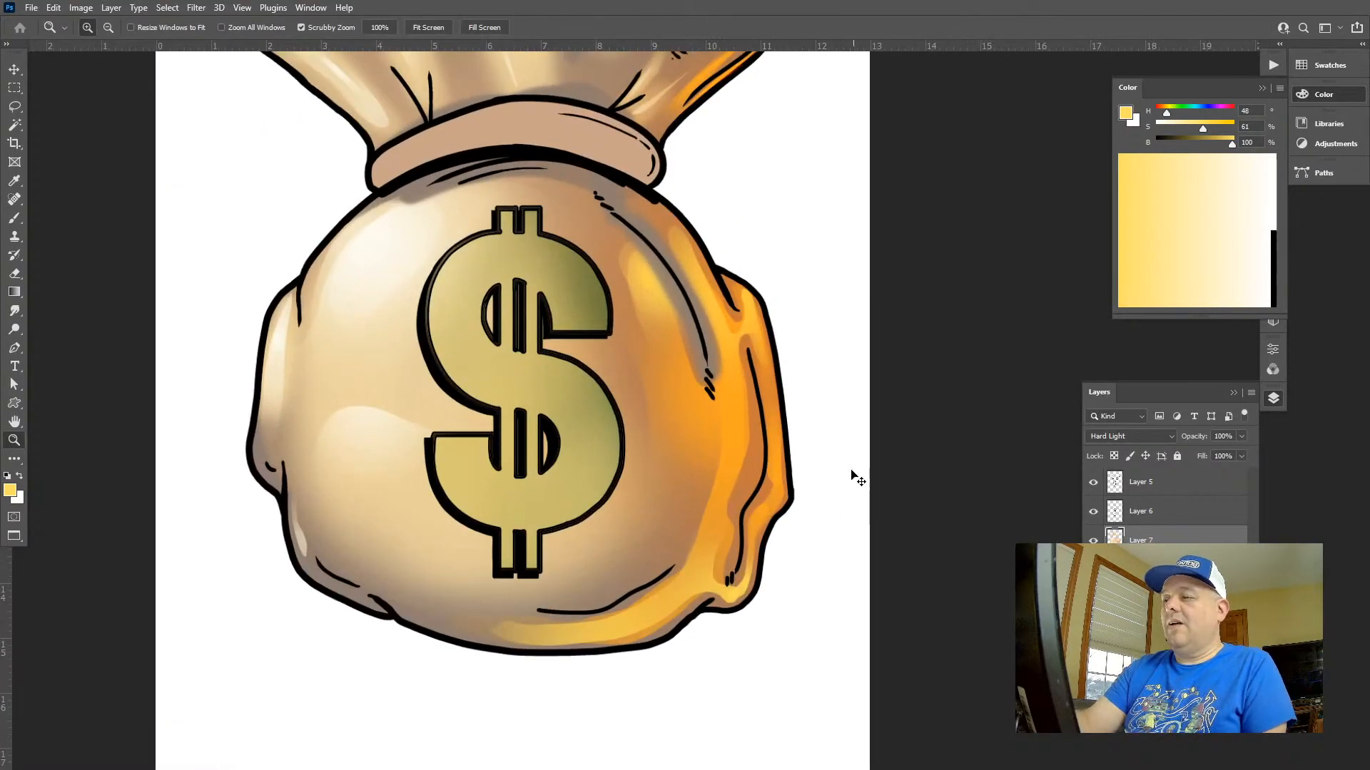
left_click(856, 478)
key("ctrl+z")
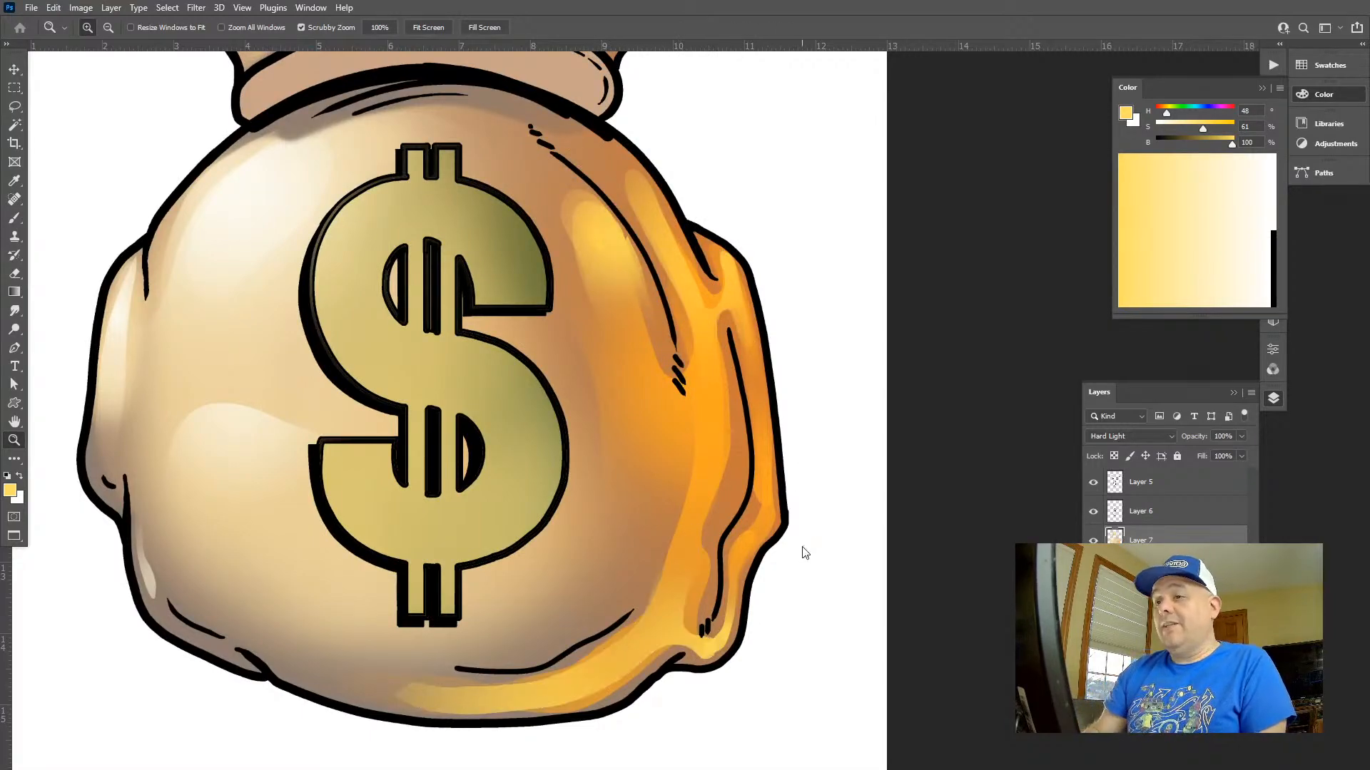
Start saving the document under a new name, and create and open a folder named "Get the Bag" inside "shirt designs"
key("ctrl+shift+s")
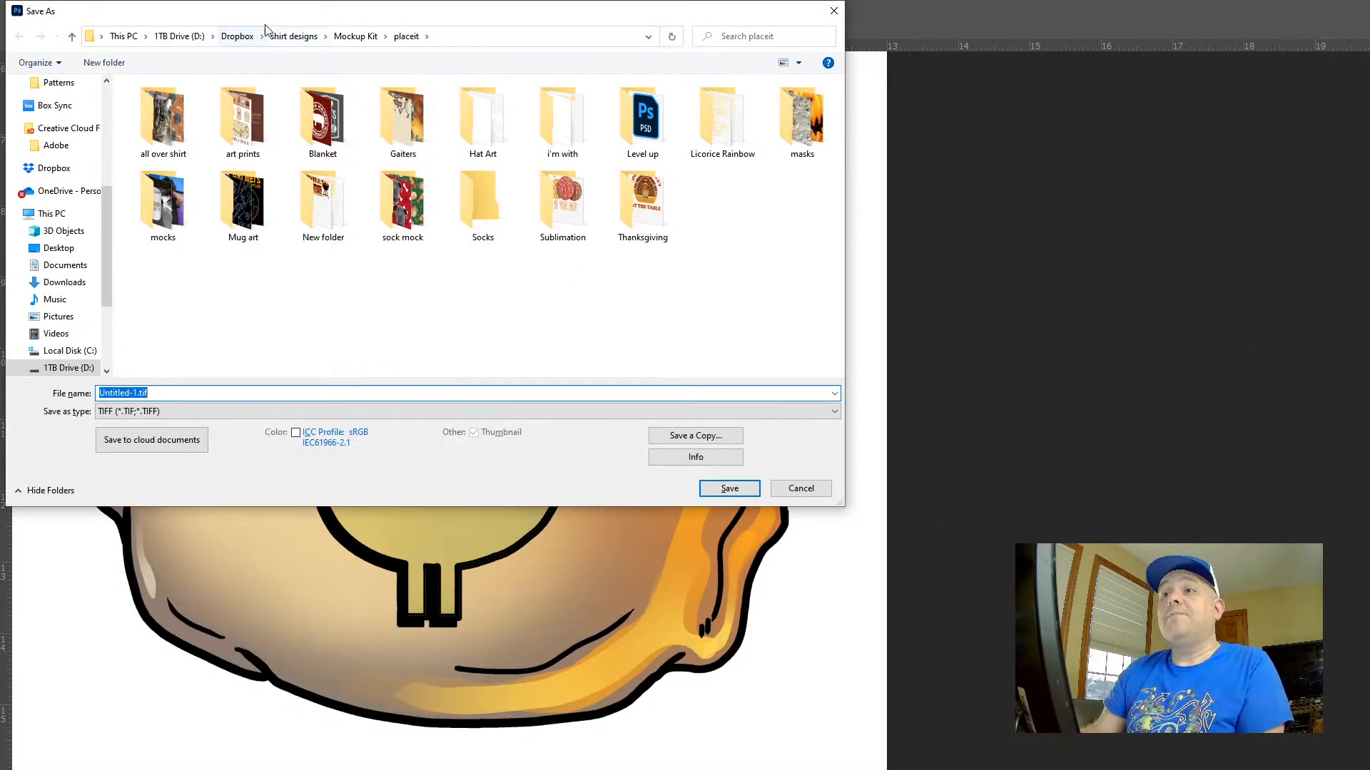
left_click(274, 39)
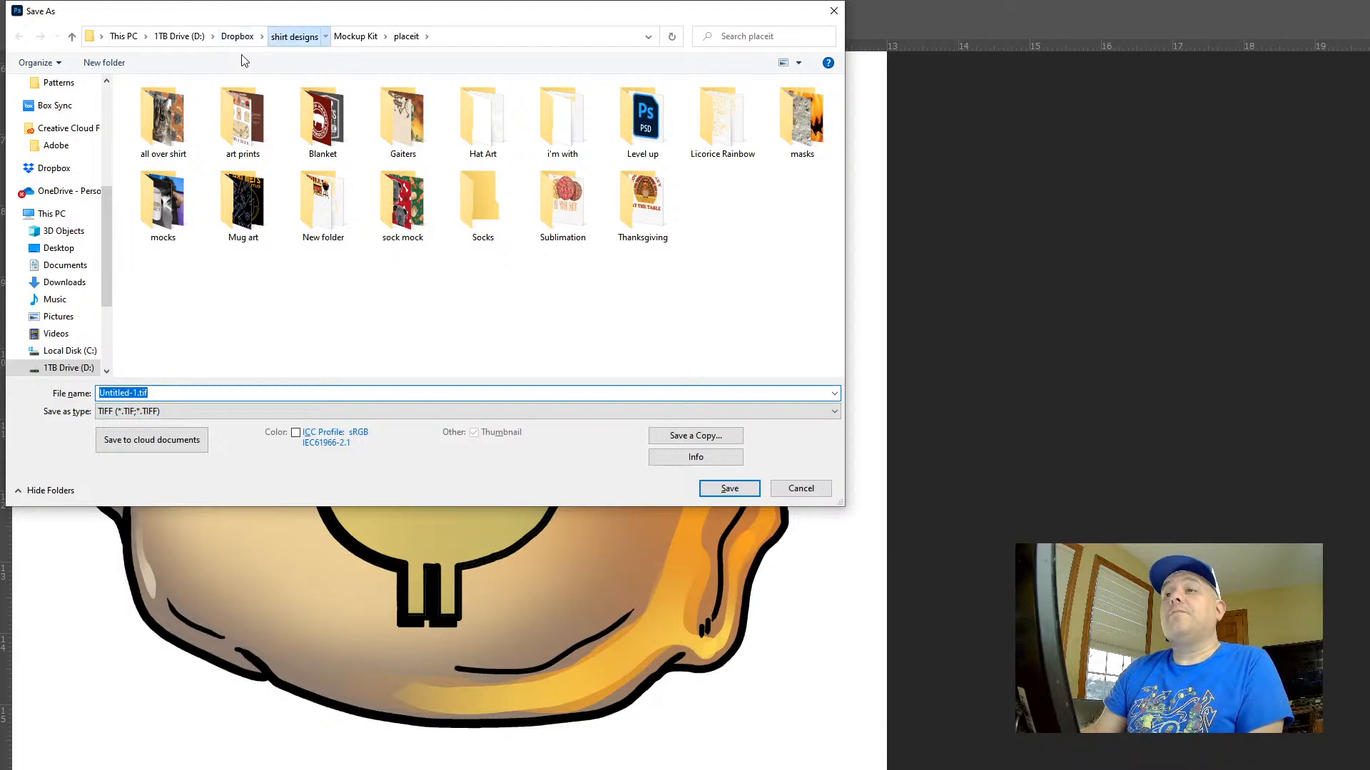
left_click(105, 63)
type("Ge")
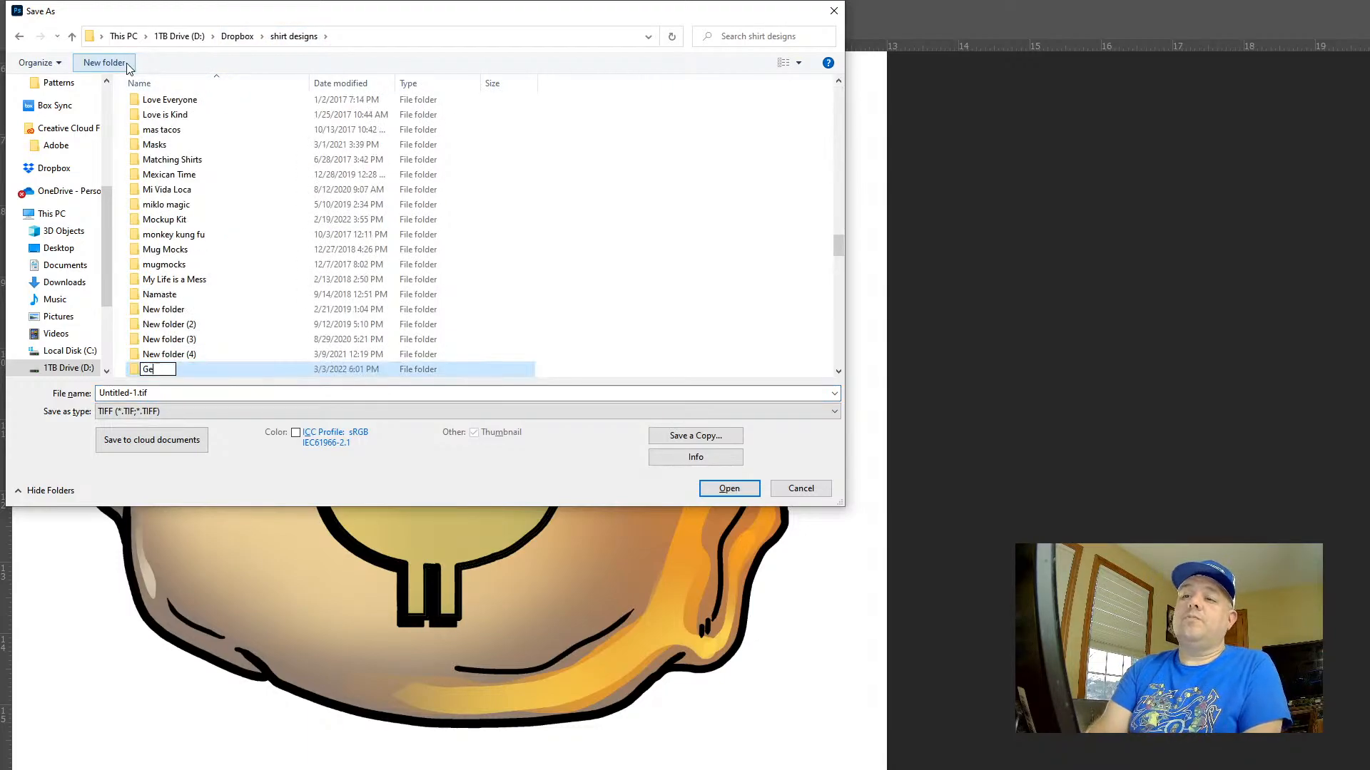
type("t the Bag")
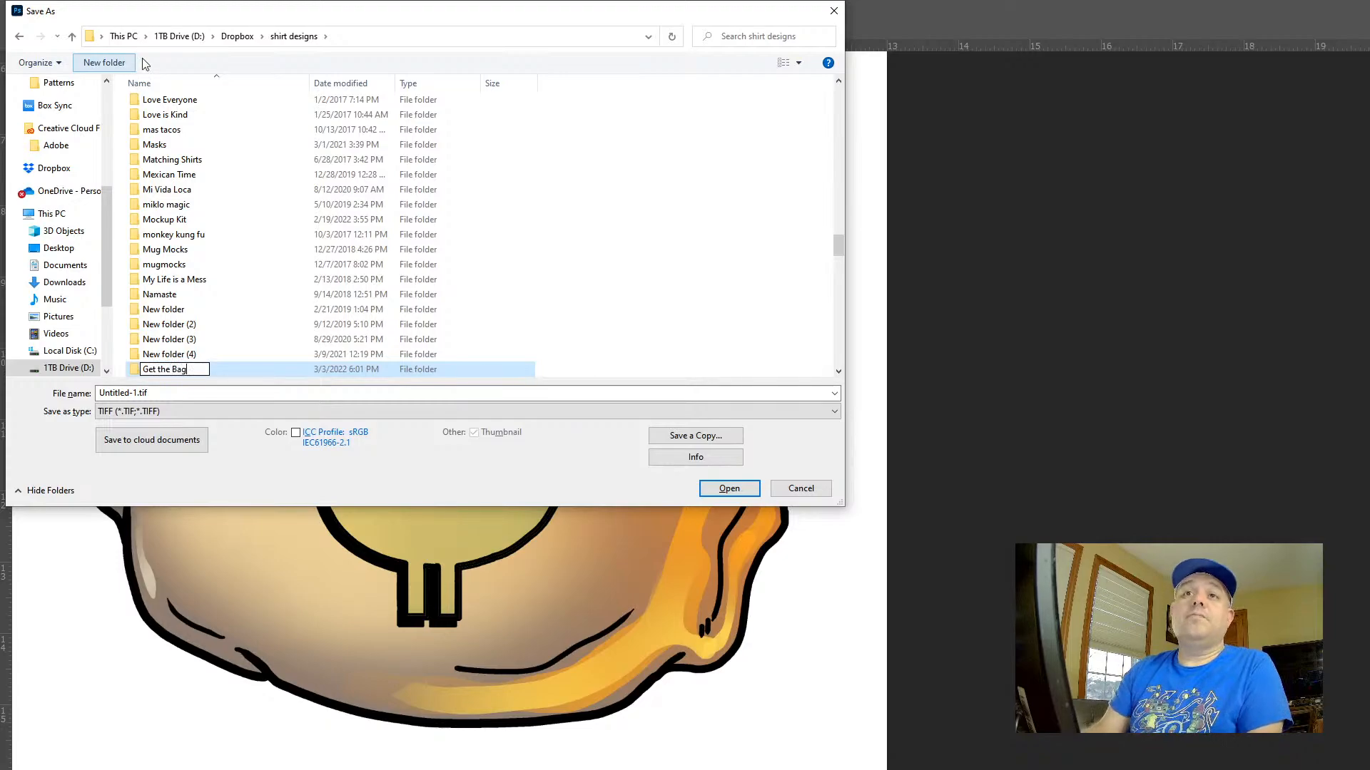
left_click(269, 369)
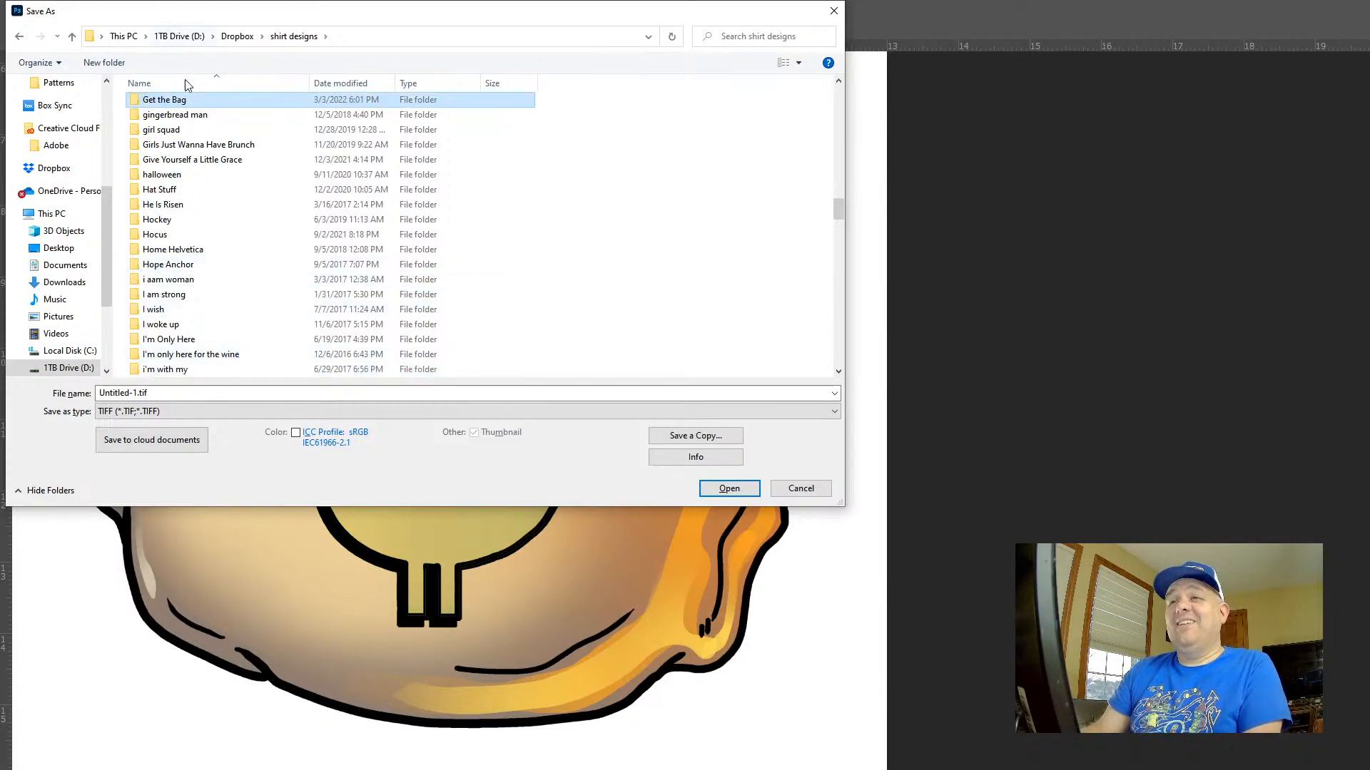
double_click(187, 99)
Save the illustration as moneybag.psd in Photoshop format
left_click(169, 395)
key("ctrl+a")
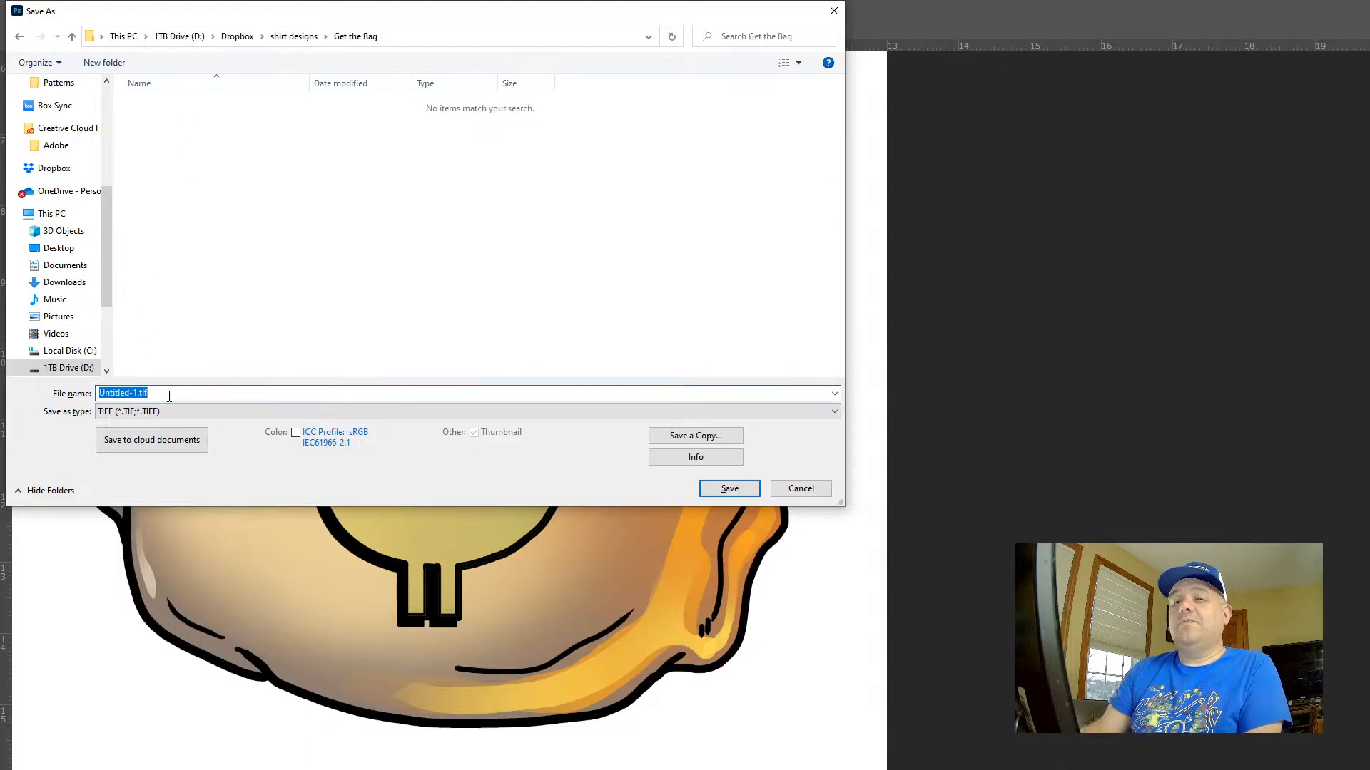
type("moneybag")
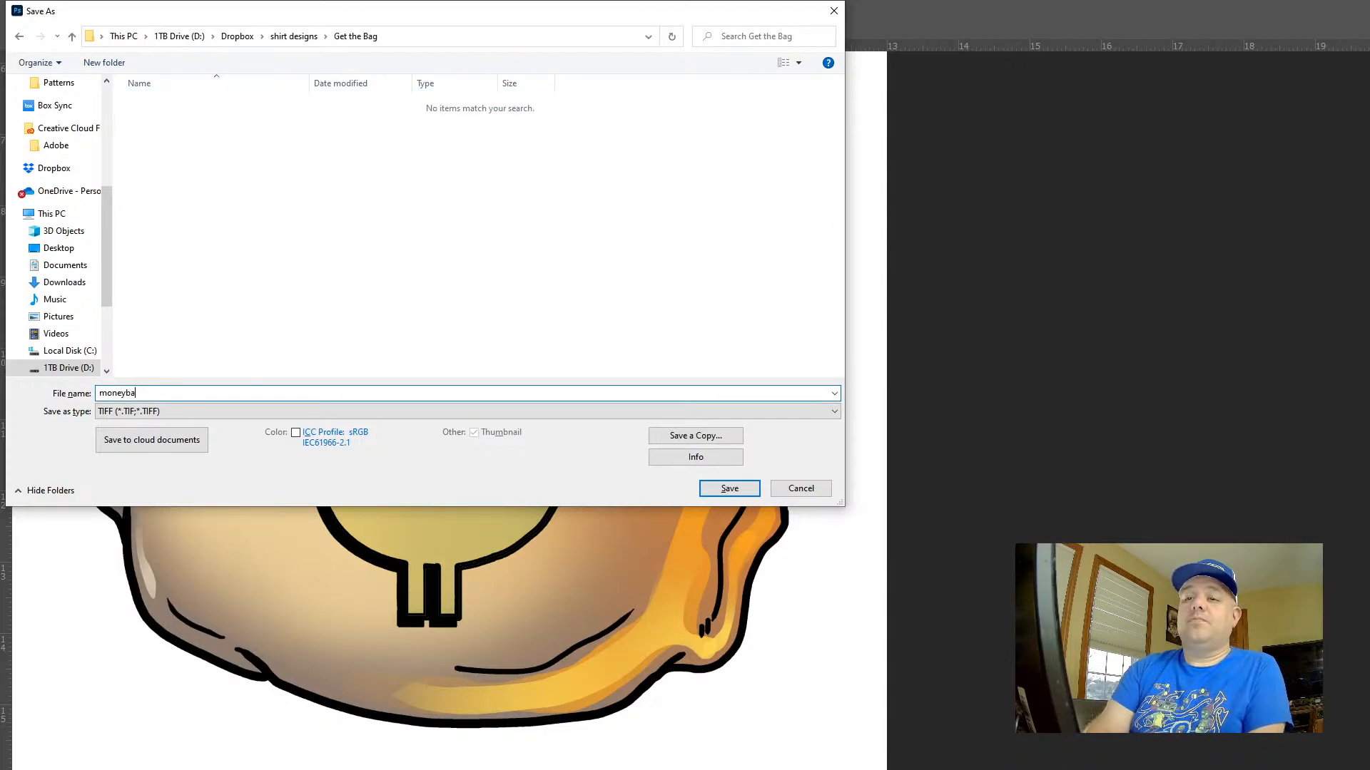
key("Tab")
key("p")
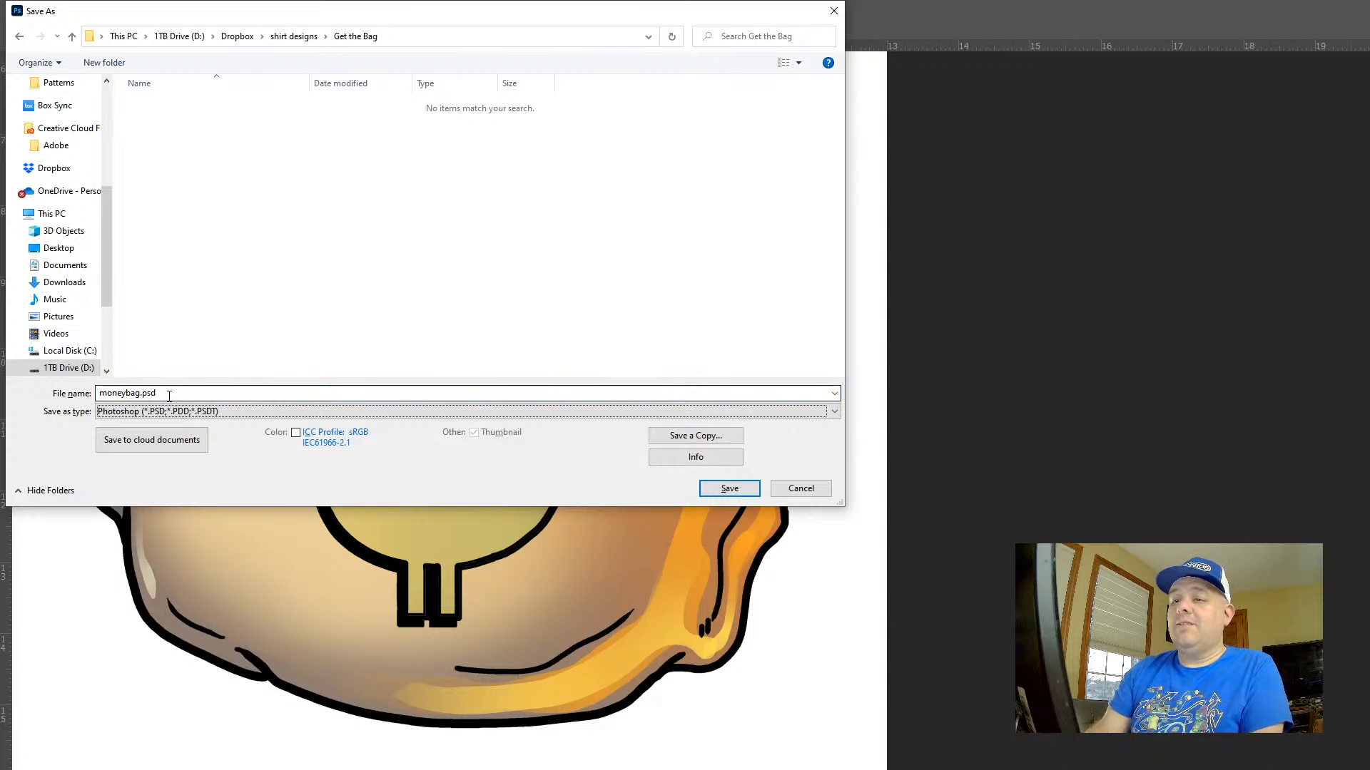
key("Return")
key("Return")
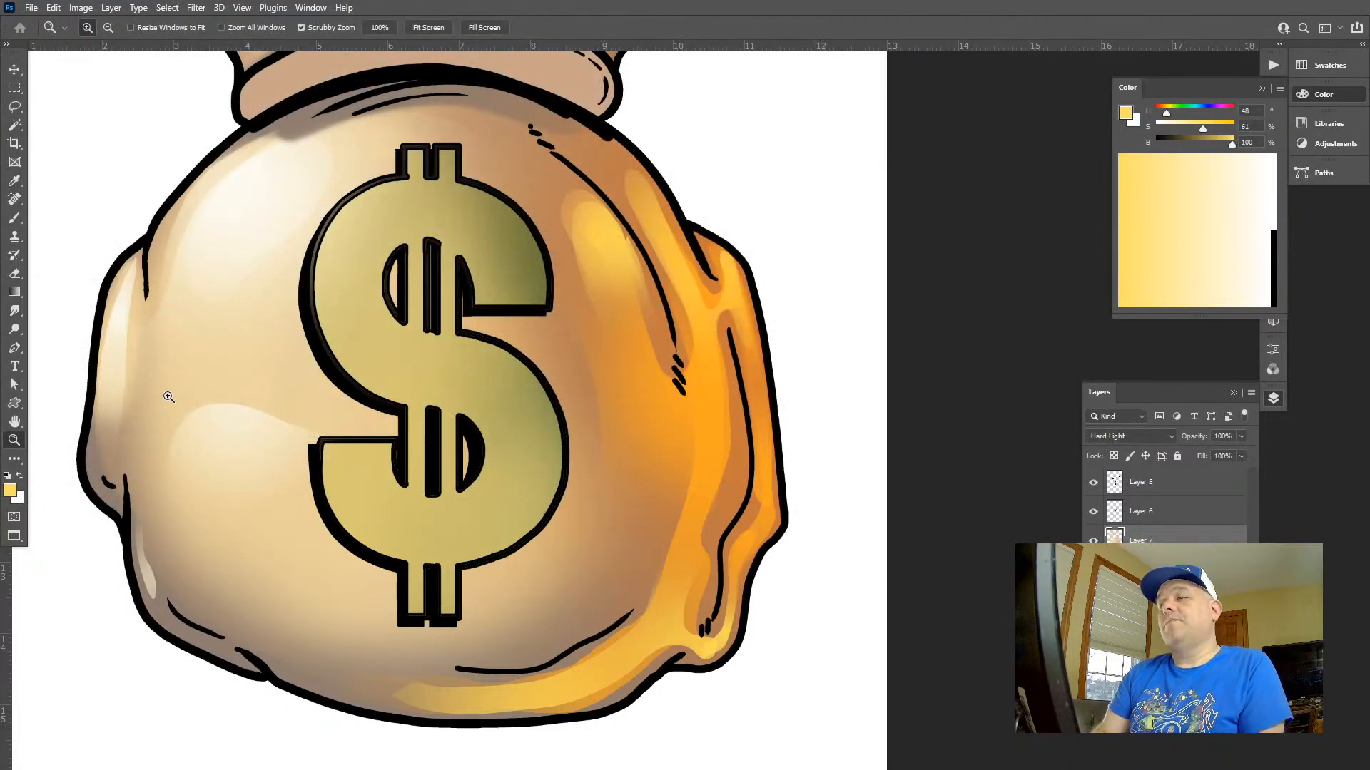
Lasso the orange streak on the right flap of the bag's neck, brighten it with a yellow radial gradient, and deselect
left_click(754, 232)
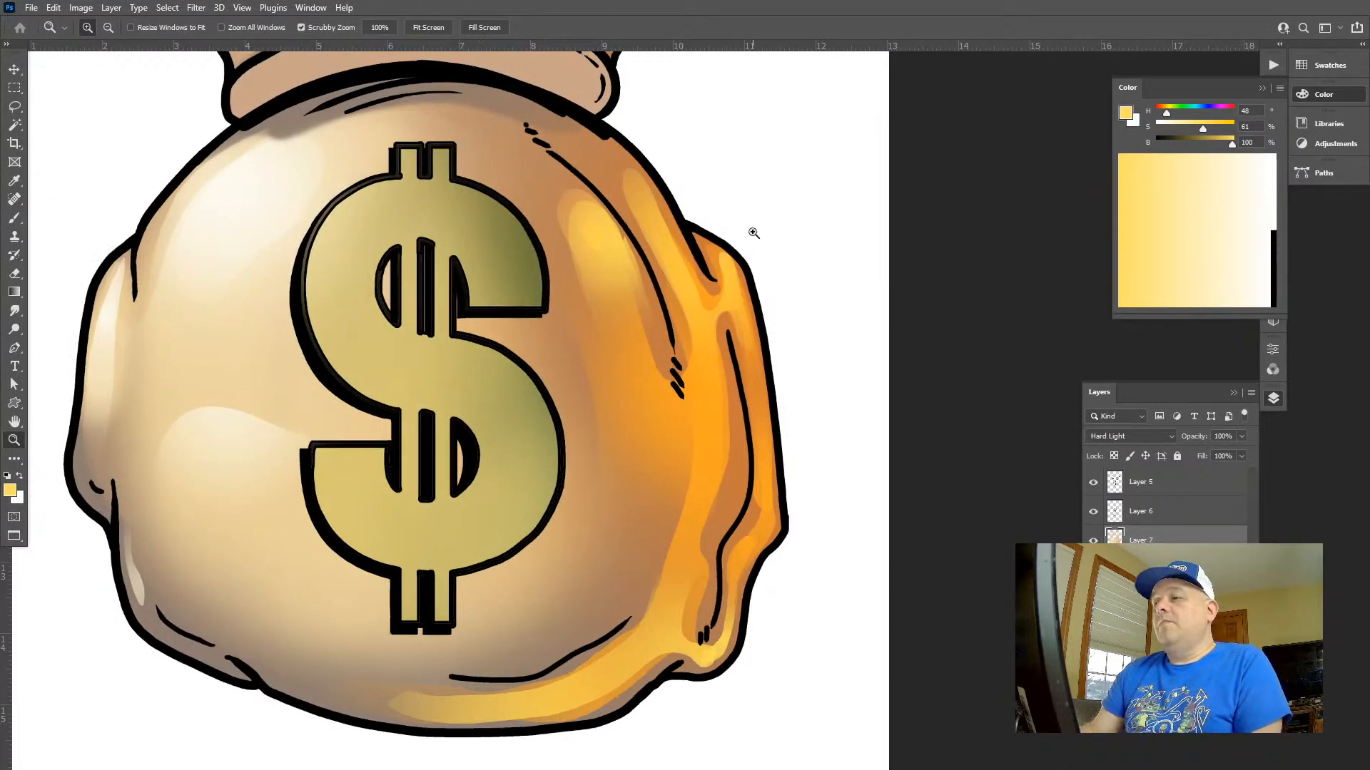
left_click_drag(743, 225, 668, 104)
left_click_drag(692, 168, 653, 141)
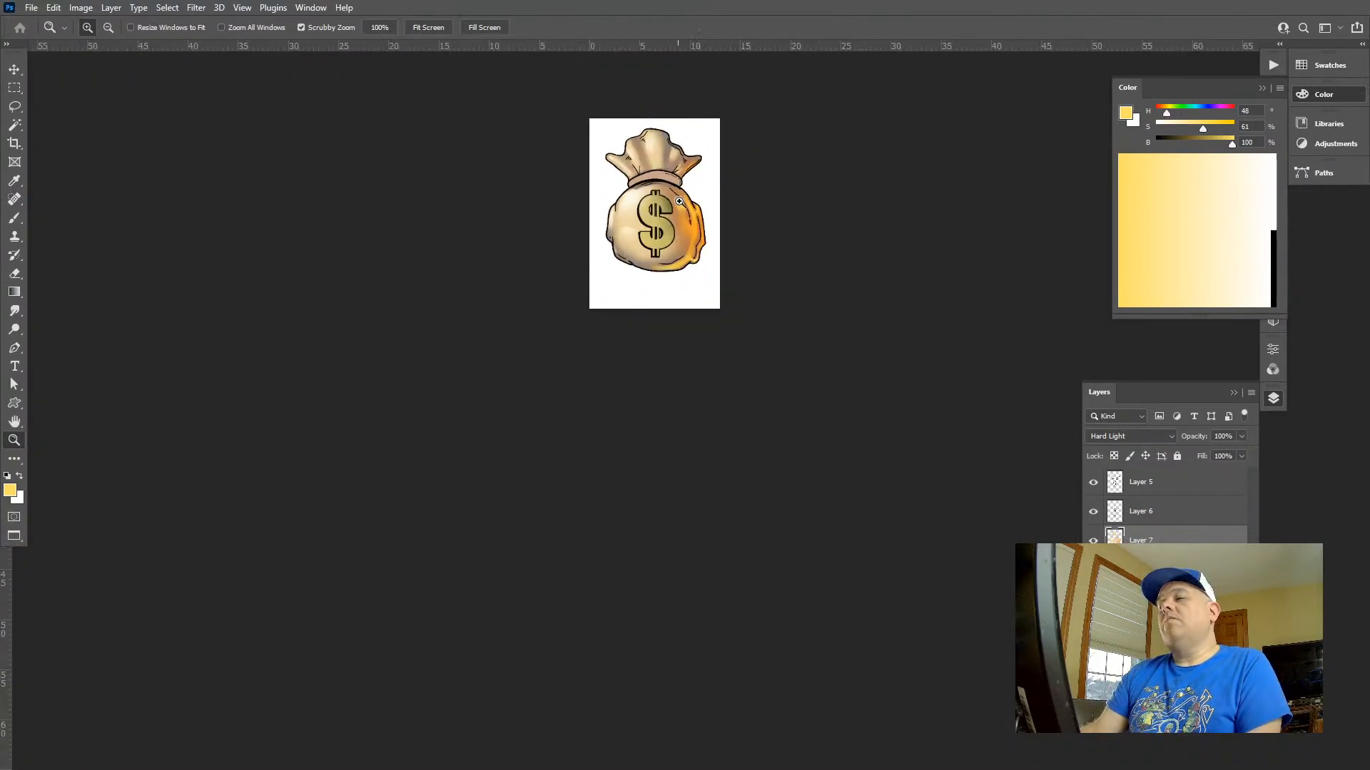
left_click_drag(681, 201, 687, 482)
left_click_drag(649, 269, 686, 336)
mouse_move(654, 318)
left_mouse_down()
mouse_move(654, 523)
mouse_move(638, 339)
left_mouse_up()
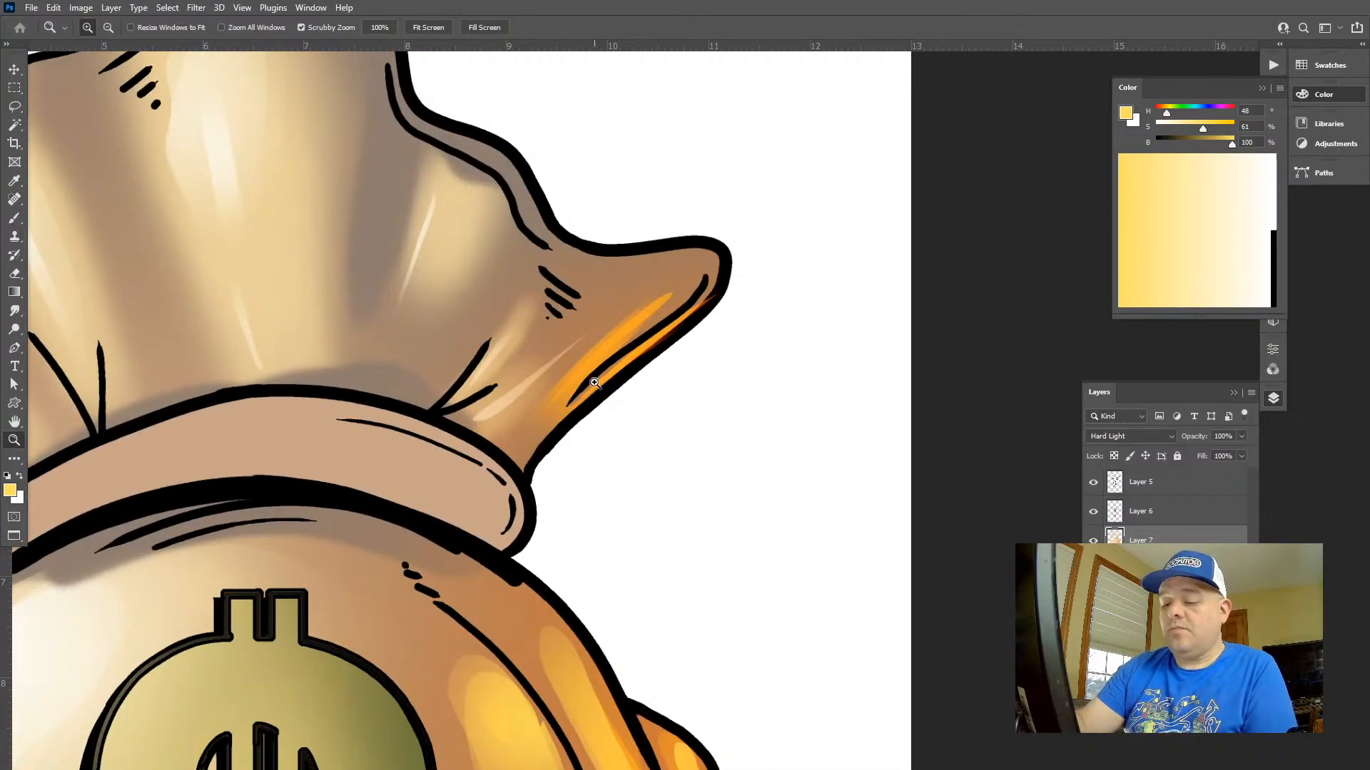
left_click_drag(594, 383, 654, 392)
key("l")
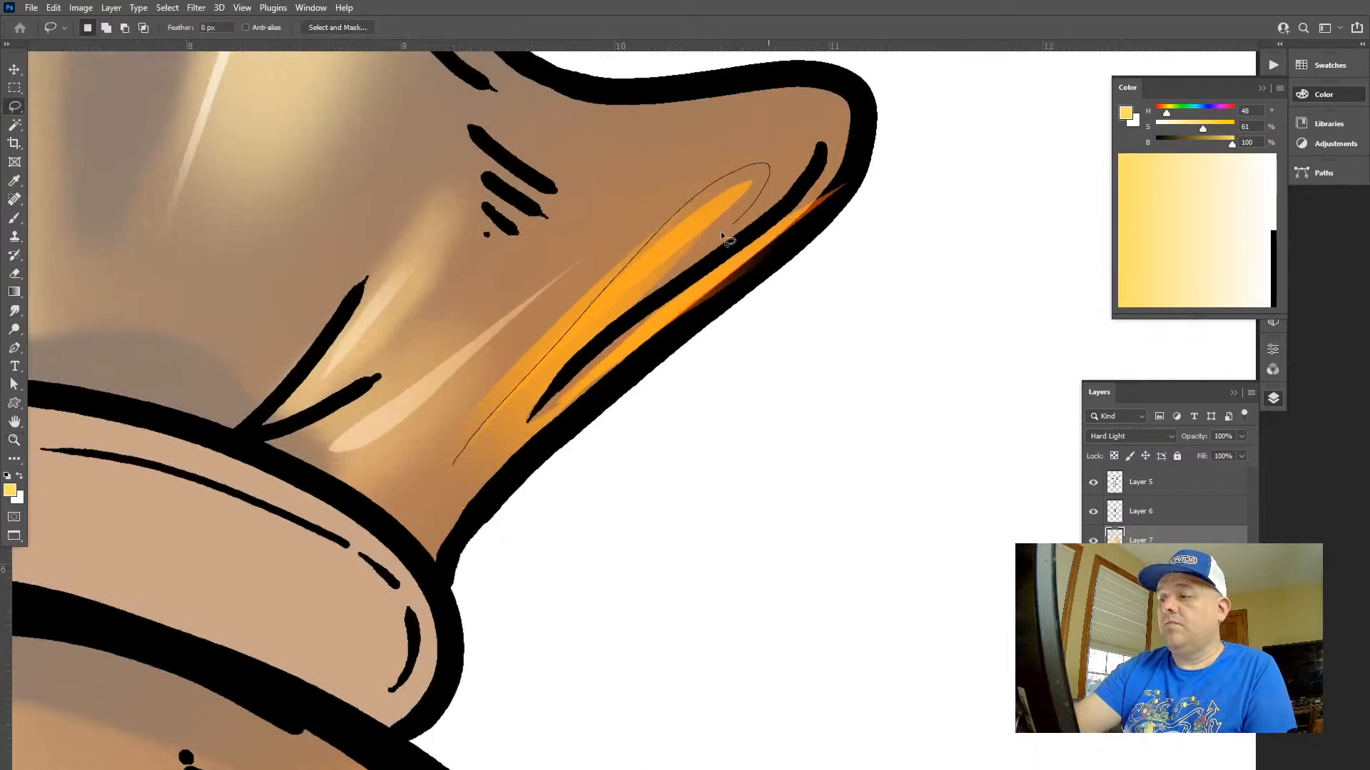
left_click_drag(448, 471, 451, 468)
mouse_move(566, 399)
left_mouse_down()
mouse_move(691, 283)
mouse_move(789, 229)
mouse_move(408, 520)
left_mouse_up()
key("g")
left_click_drag(732, 233, 516, 505)
key("ctrl+d")
Set the Gradient tool's blending mode to Screen
key("z")
left_click_drag(744, 490, 606, 476)
left_click_drag(771, 418, 700, 324)
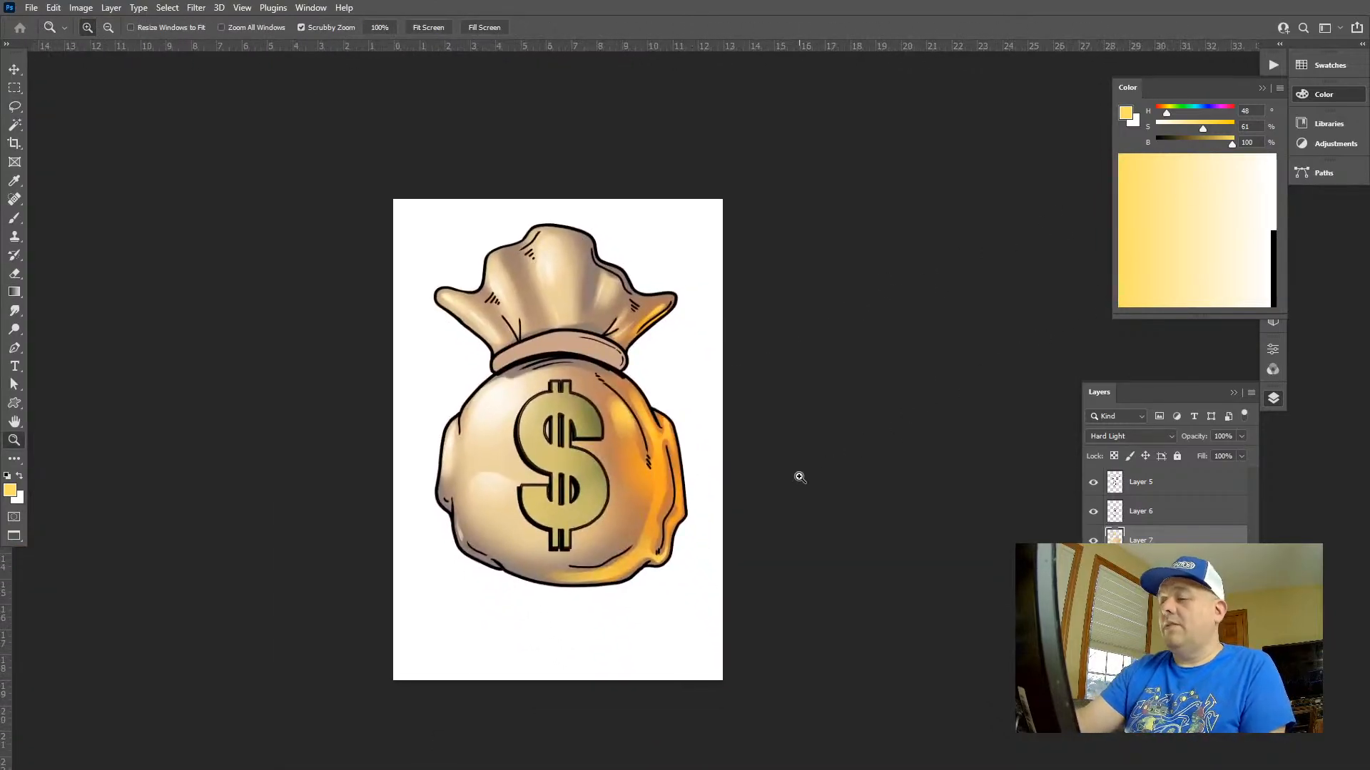
key("alt+shift+s")
key("g")
key("ctrl+z")
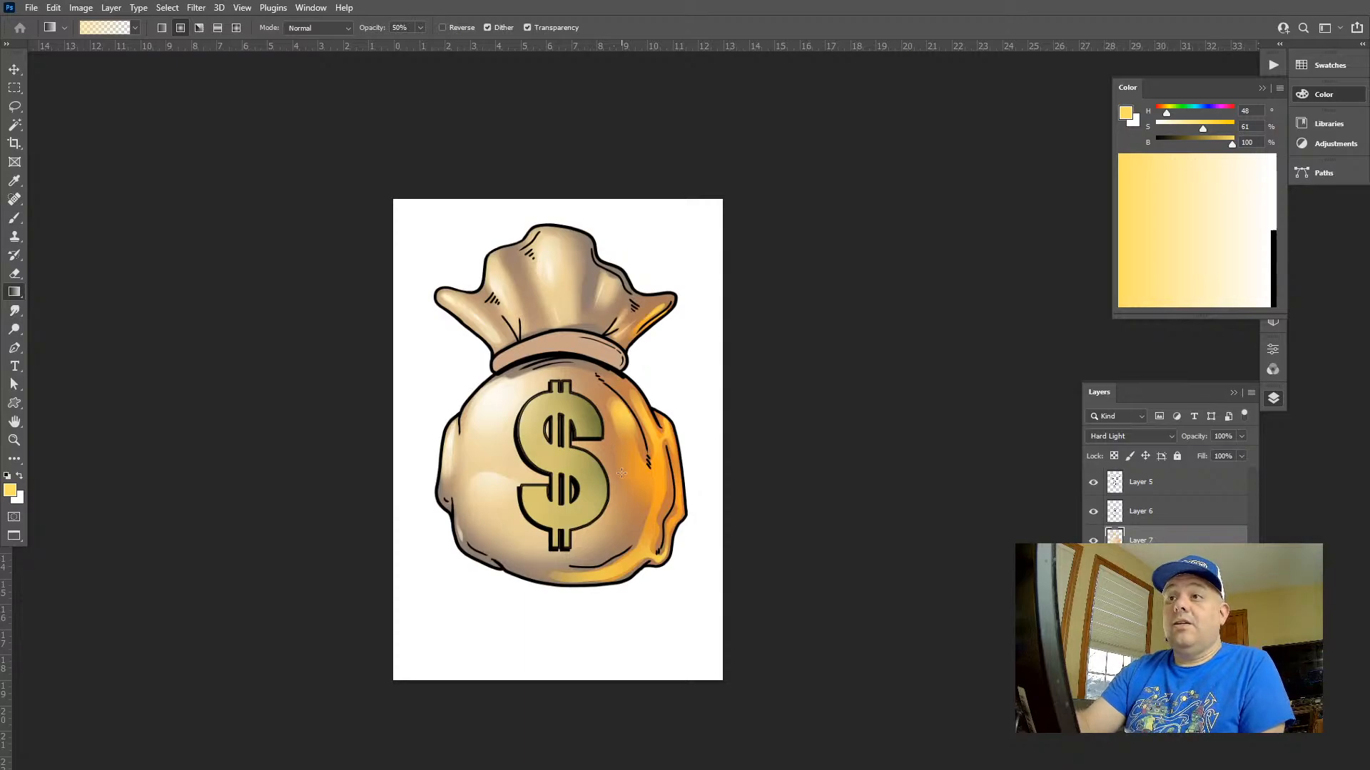
key("alt+shift+s")
Lasso the strip of reflected light between the right side's fold lines, lighten it with a Screen gradient, and deselect
key("z")
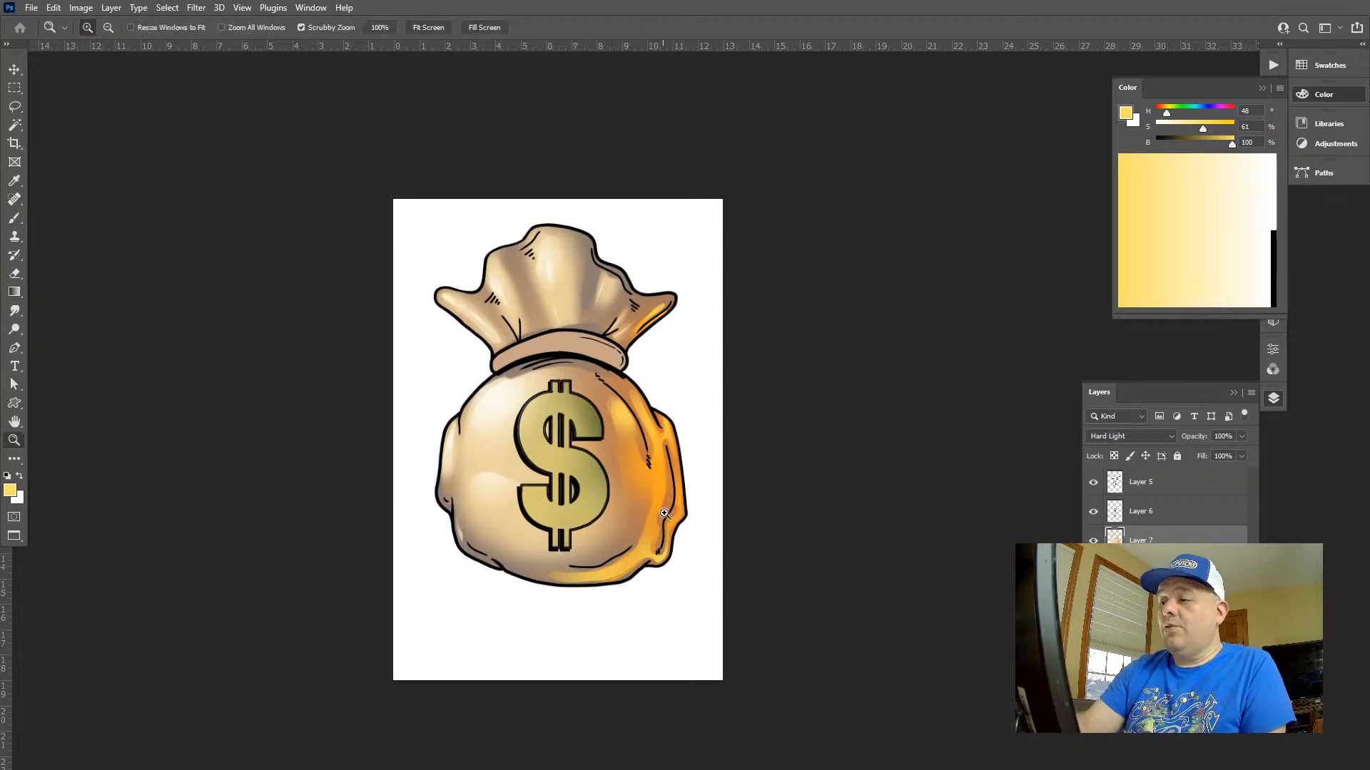
left_click_drag(661, 512, 736, 550)
left_click_drag(632, 316, 615, 427)
key("l")
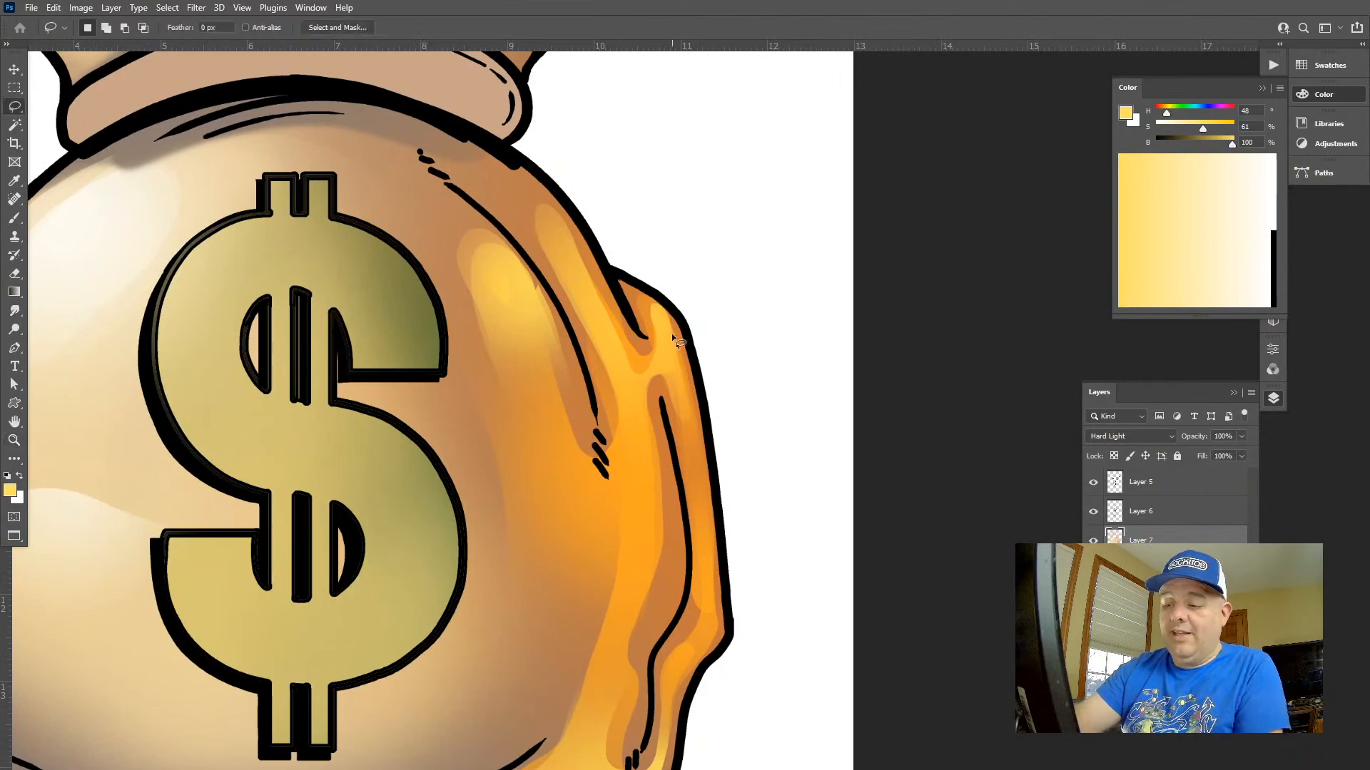
mouse_move(566, 288)
left_mouse_down()
mouse_move(618, 426)
mouse_move(613, 606)
left_mouse_up()
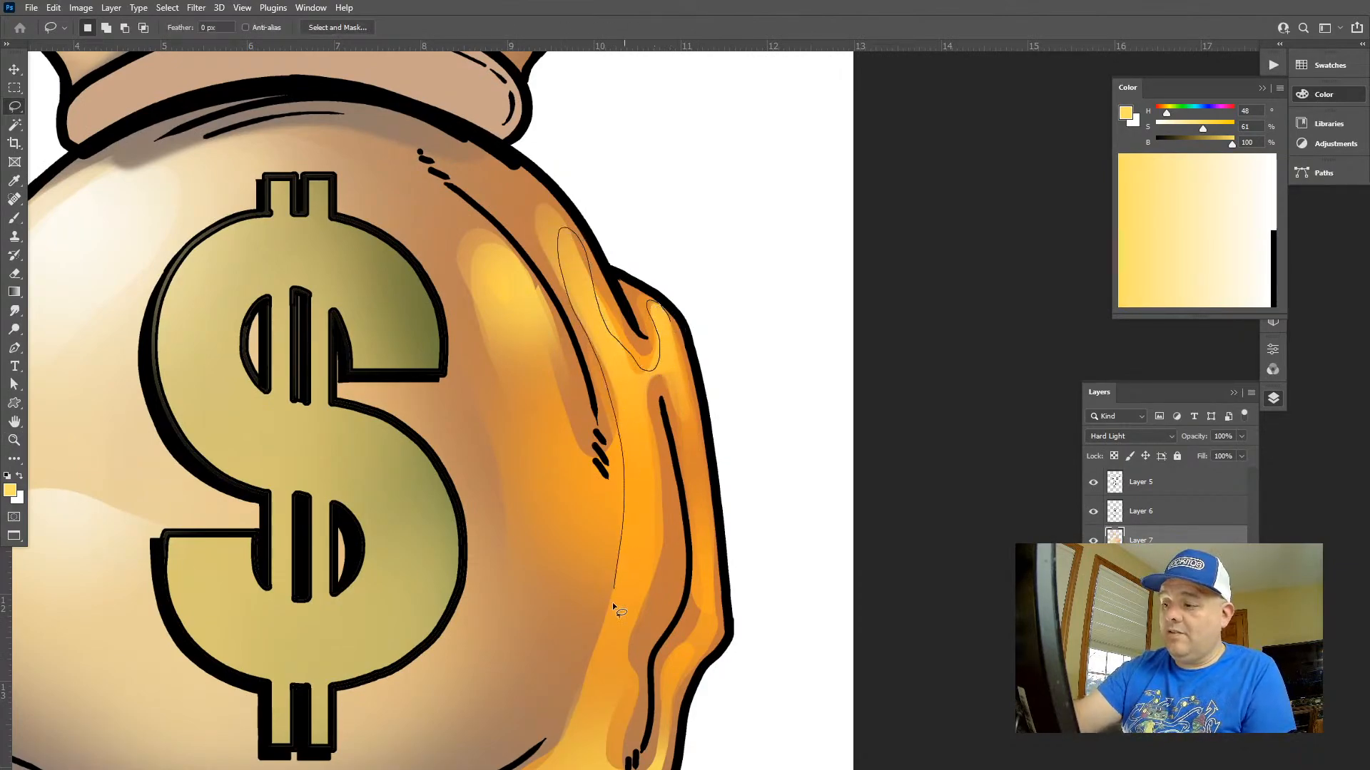
left_click_drag(705, 591, 671, 321)
key("g")
mouse_move(664, 374)
left_mouse_down()
mouse_move(653, 496)
mouse_move(670, 519)
left_mouse_up()
key("ctrl+d")
Lasso a broader reflected-light shape down the bag's right side to its underside, brighten it with yellow Screen gradients, and deselect
key("z")
left_click_drag(775, 522, 713, 470)
left_click_drag(784, 425, 749, 272)
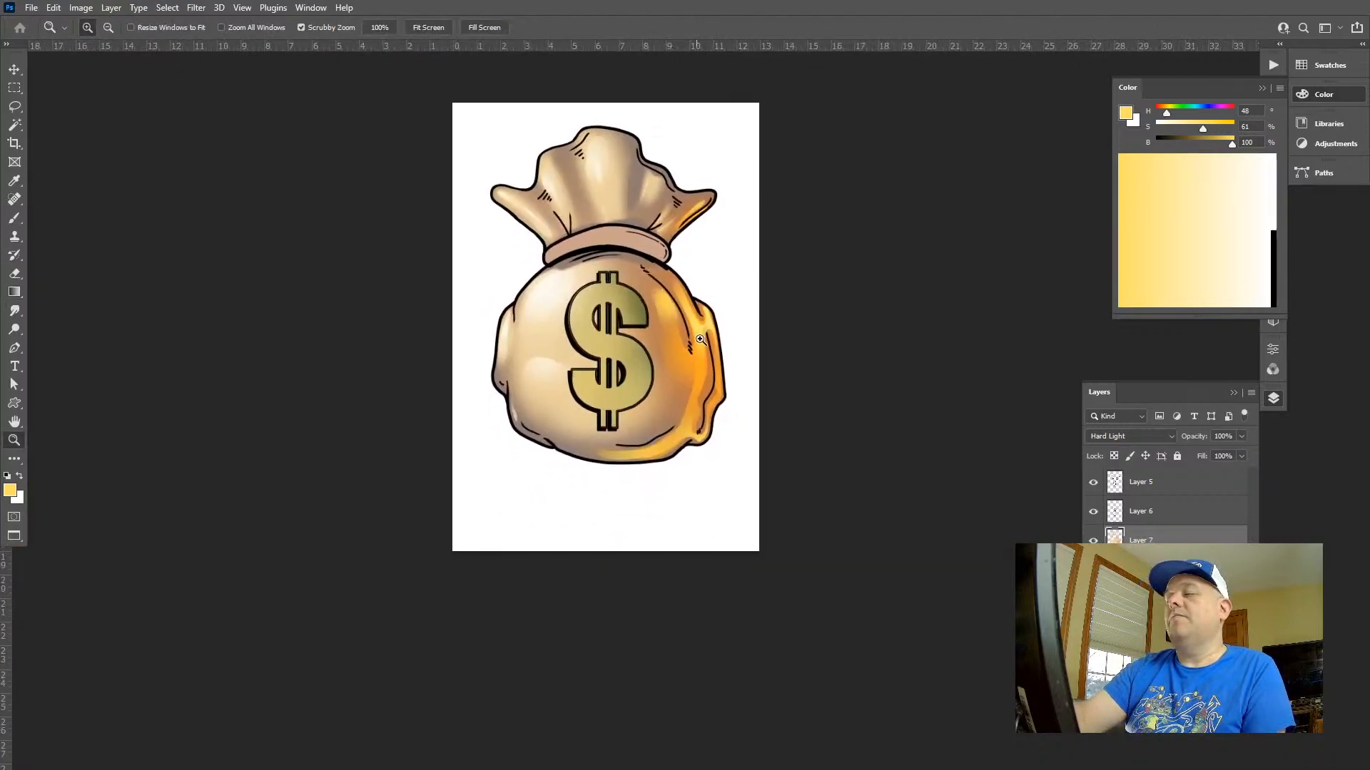
left_click_drag(697, 336, 749, 324)
key("l")
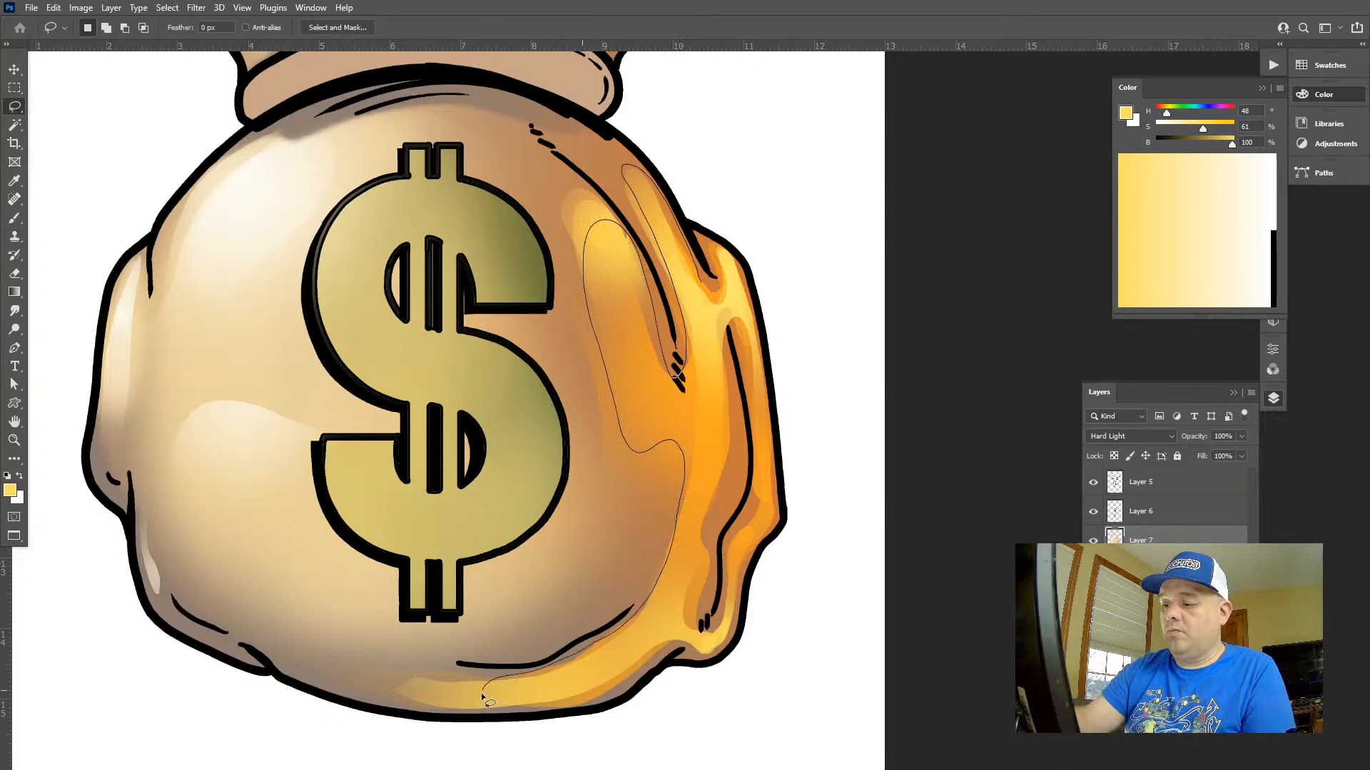
left_click_drag(773, 404, 744, 553)
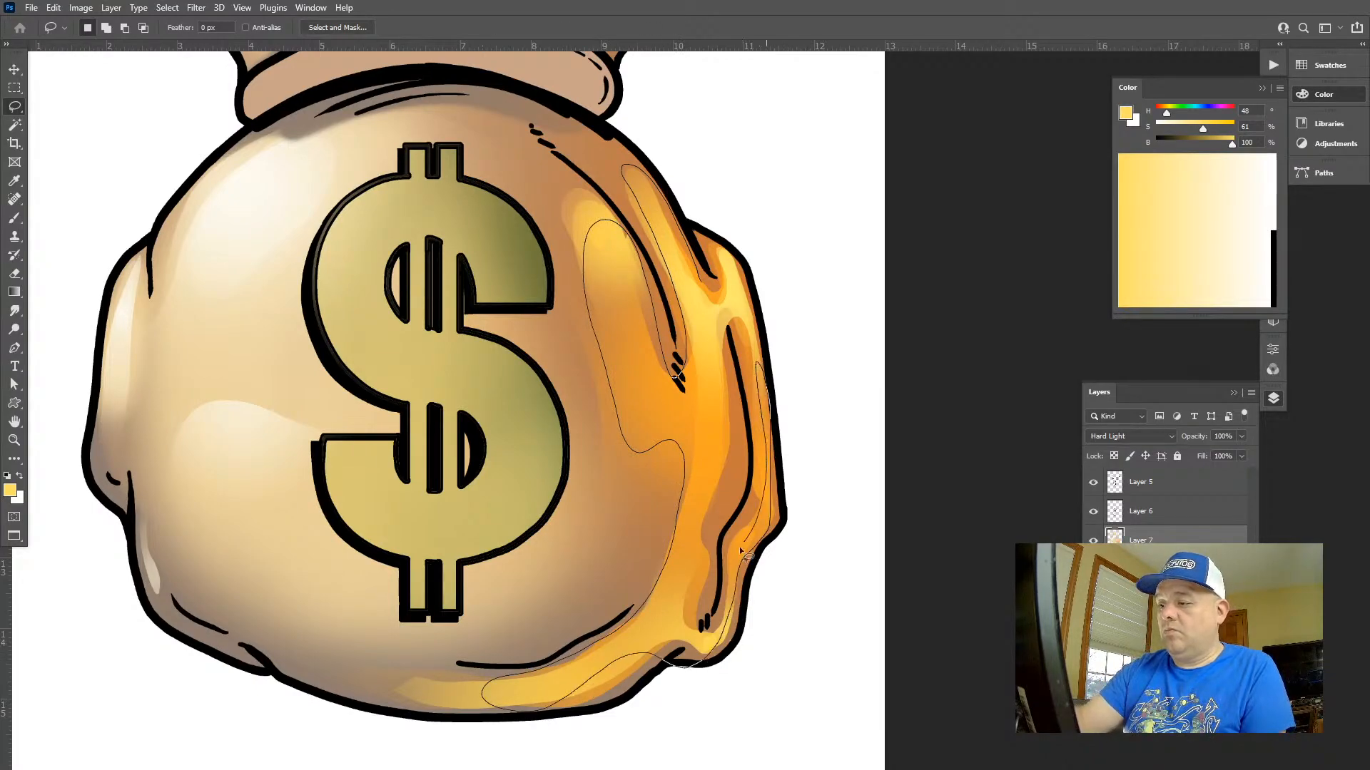
left_click_drag(761, 343, 715, 284)
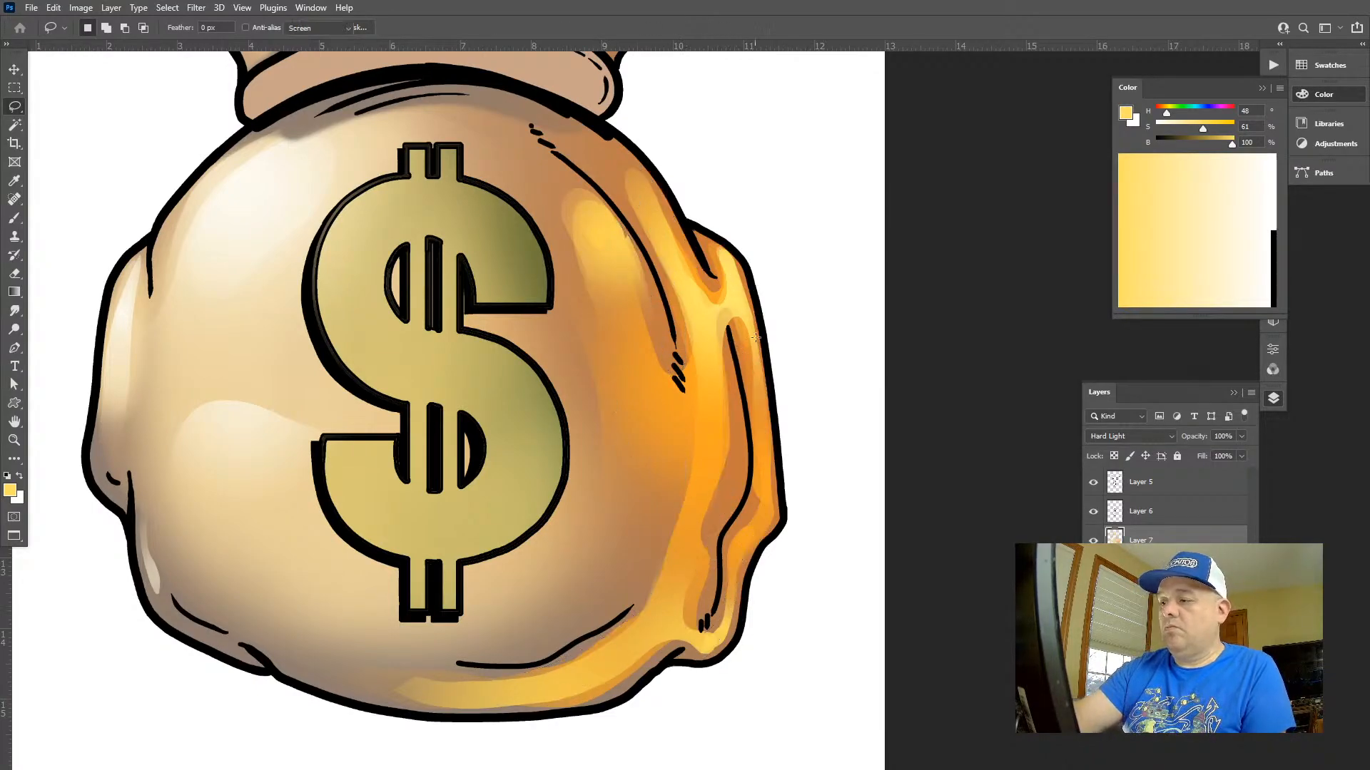
key("g")
left_click_drag(733, 405, 849, 321)
left_click_drag(763, 444, 812, 374)
key("ctrl+d")
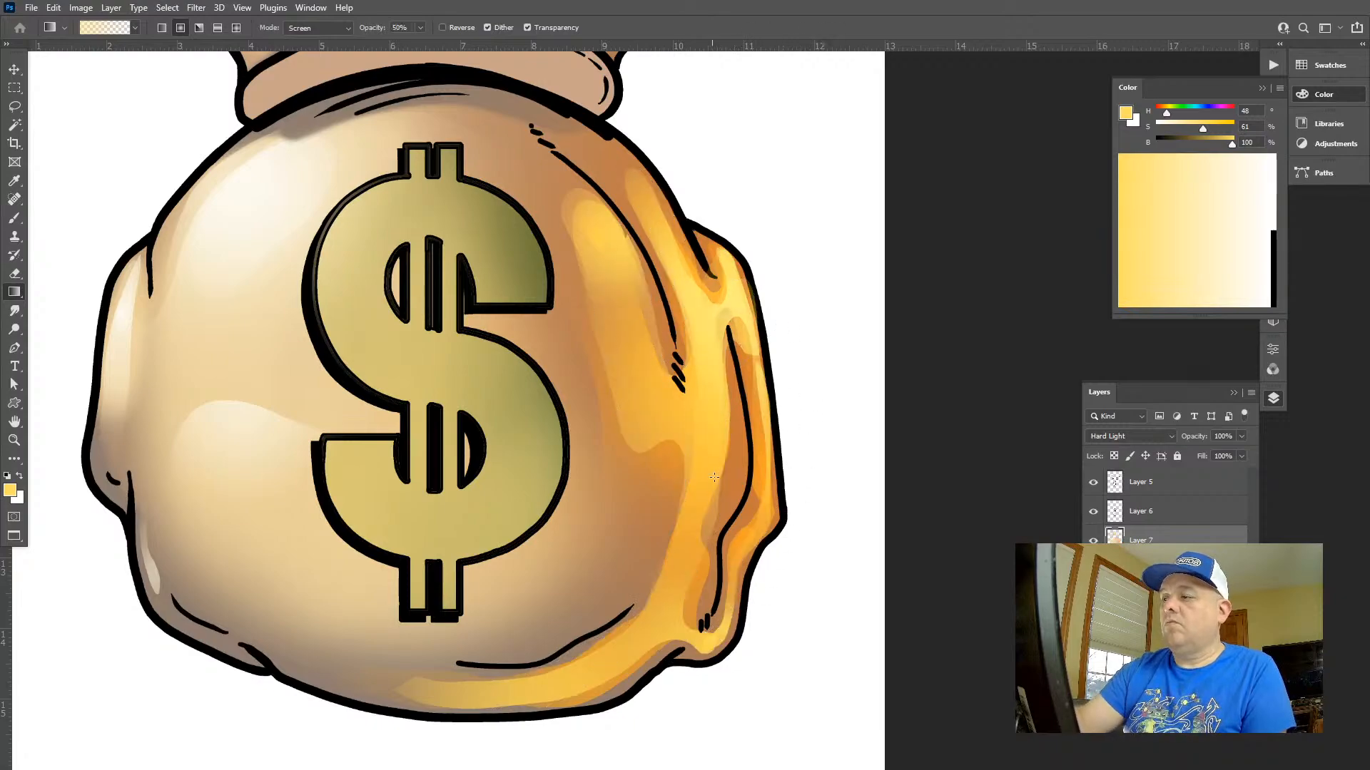
Add soft yellow Screen glows over the bag's upper and lower right edges without a selection
left_click_drag(812, 315, 723, 303)
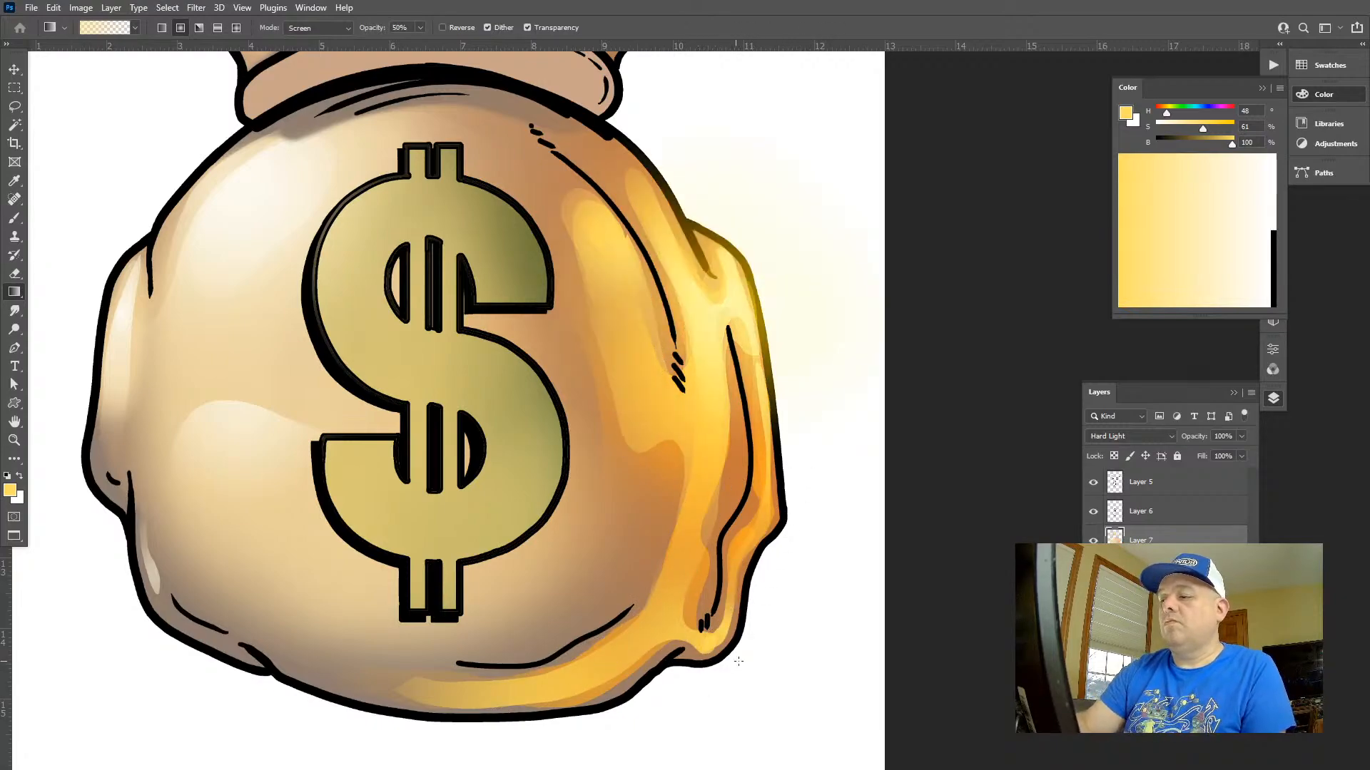
left_click_drag(738, 661, 746, 530)
key("z")
left_click_drag(789, 657, 739, 560)
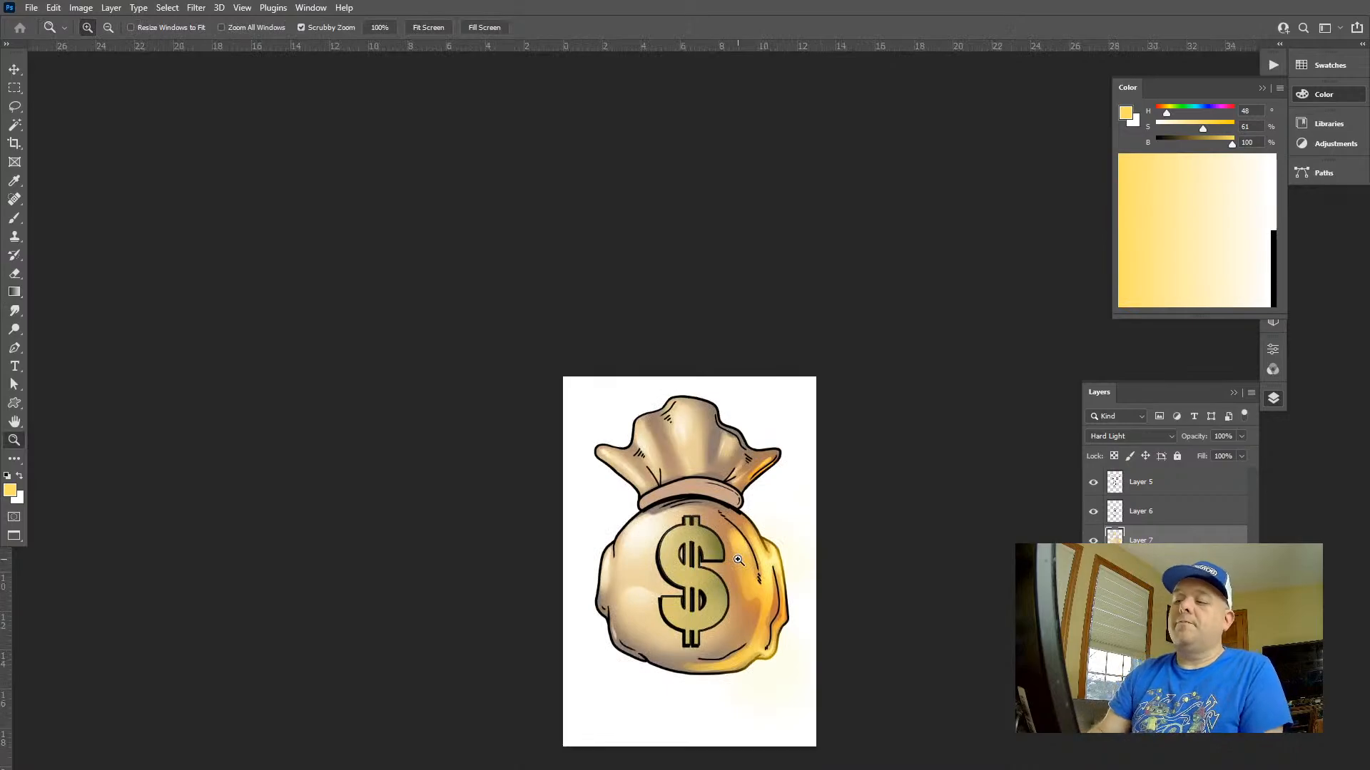
Select everything outside the bag's flat colour with Layer 7 active in Hard Light, and reset the colours to black and white
left_click(1149, 599)
key("w")
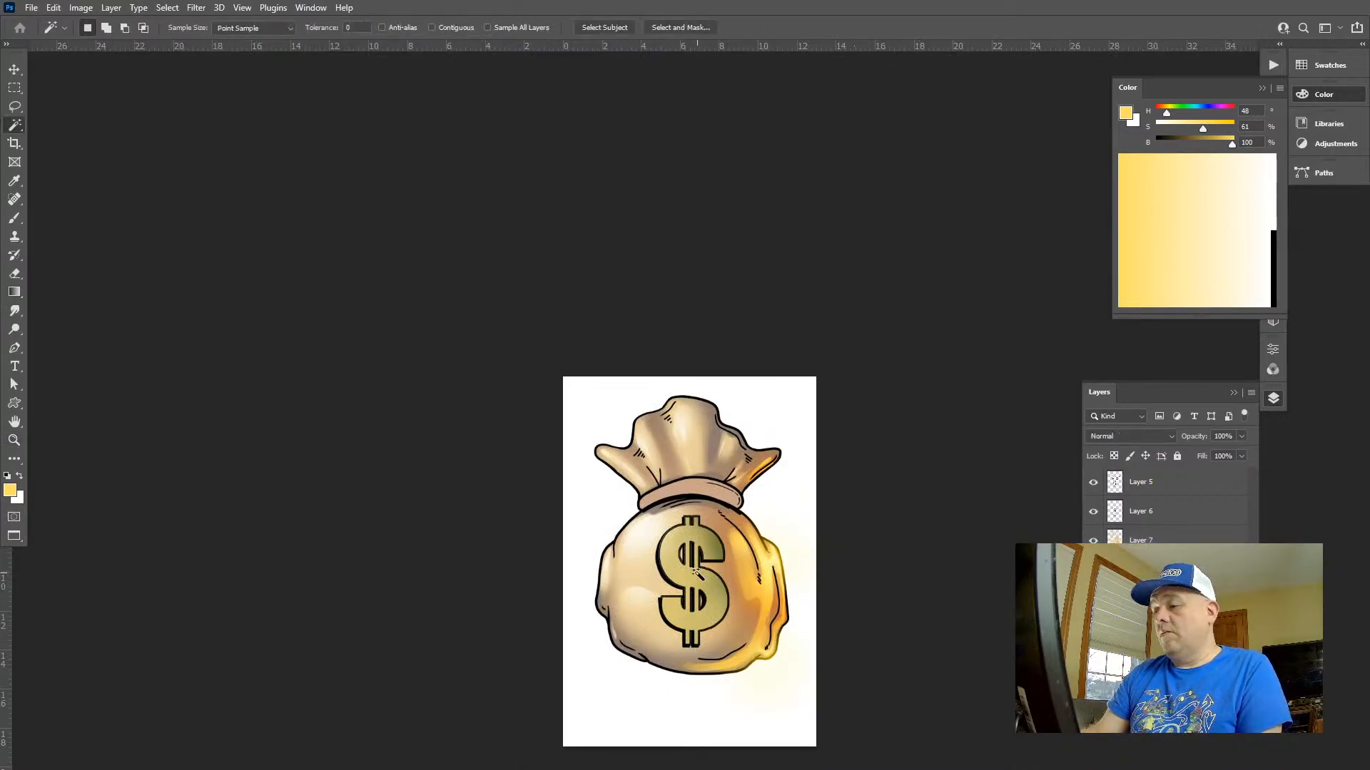
left_click(701, 585)
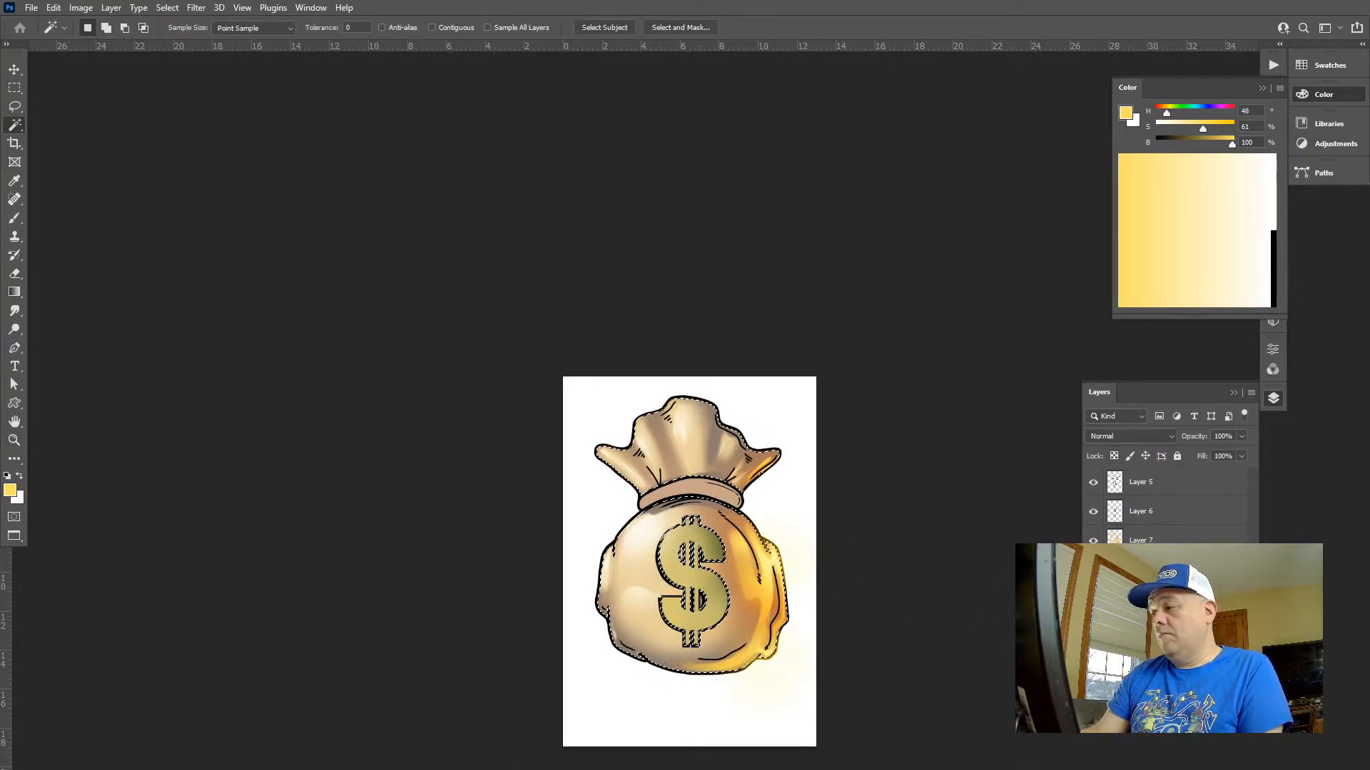
left_click(1130, 540)
key("alt+shift+i")
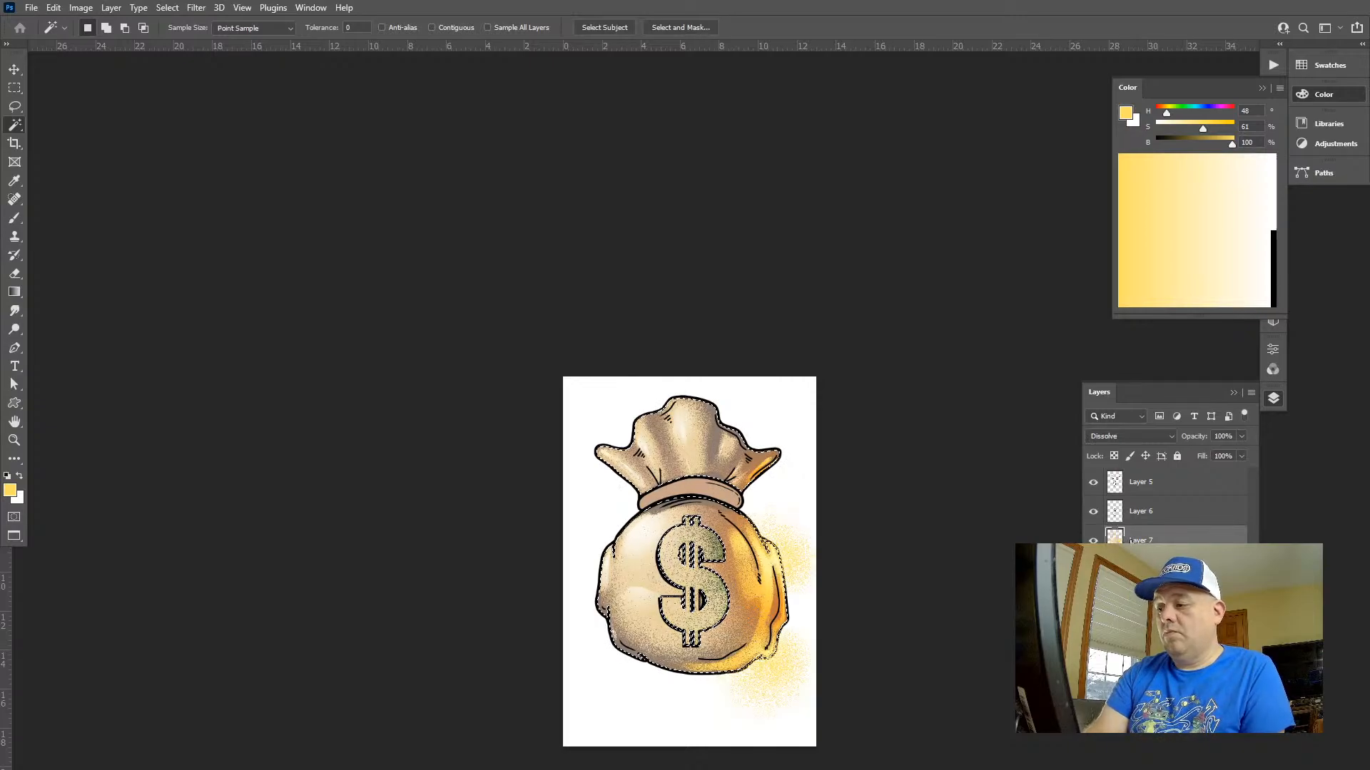
key("alt+shift+h")
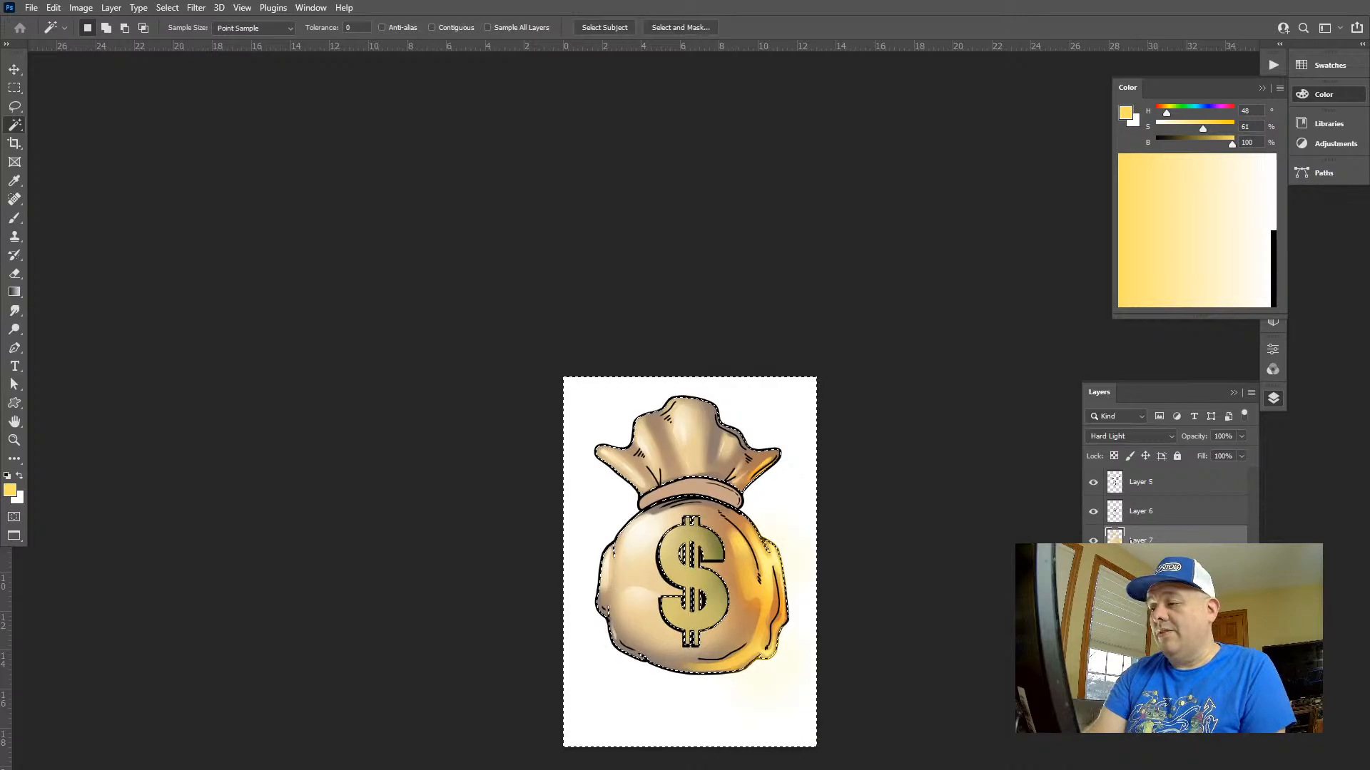
key("z")
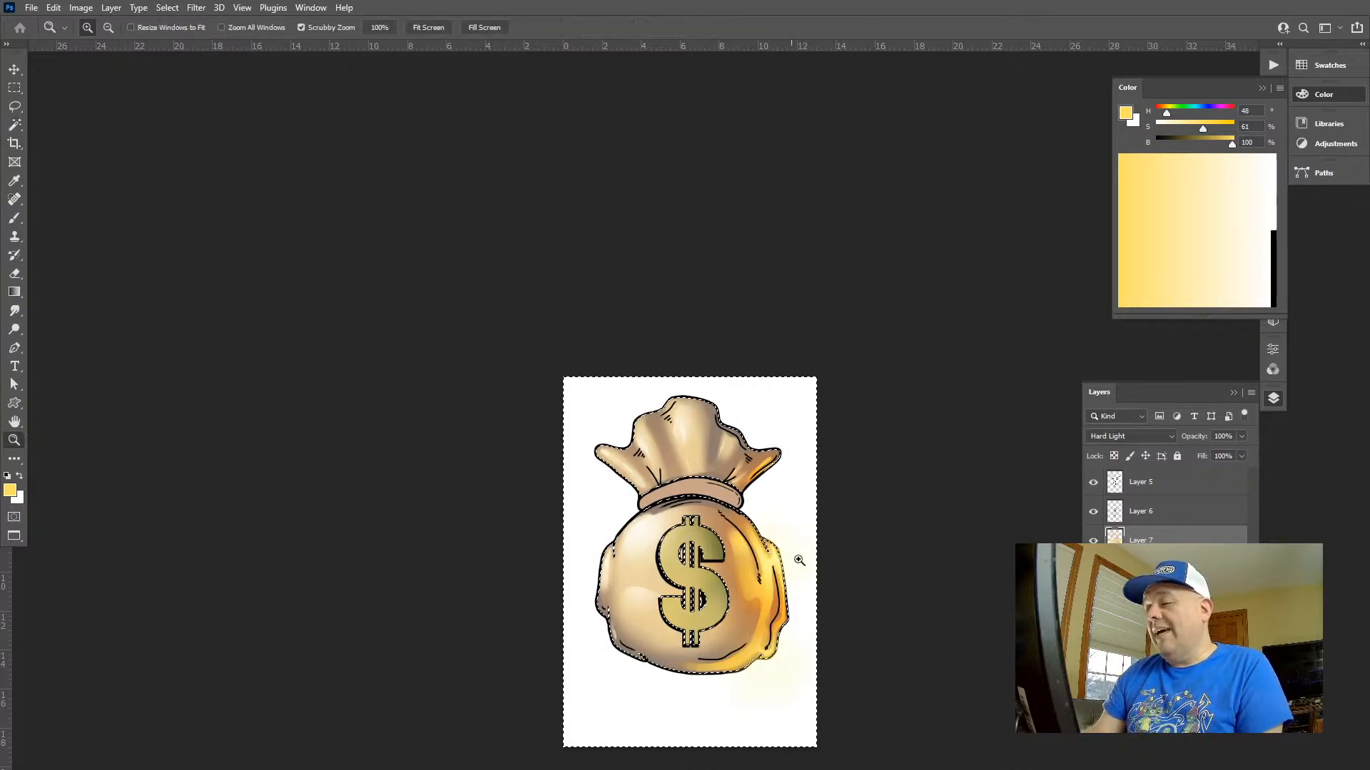
left_click_drag(787, 557, 920, 570)
left_click_drag(756, 444, 571, 321)
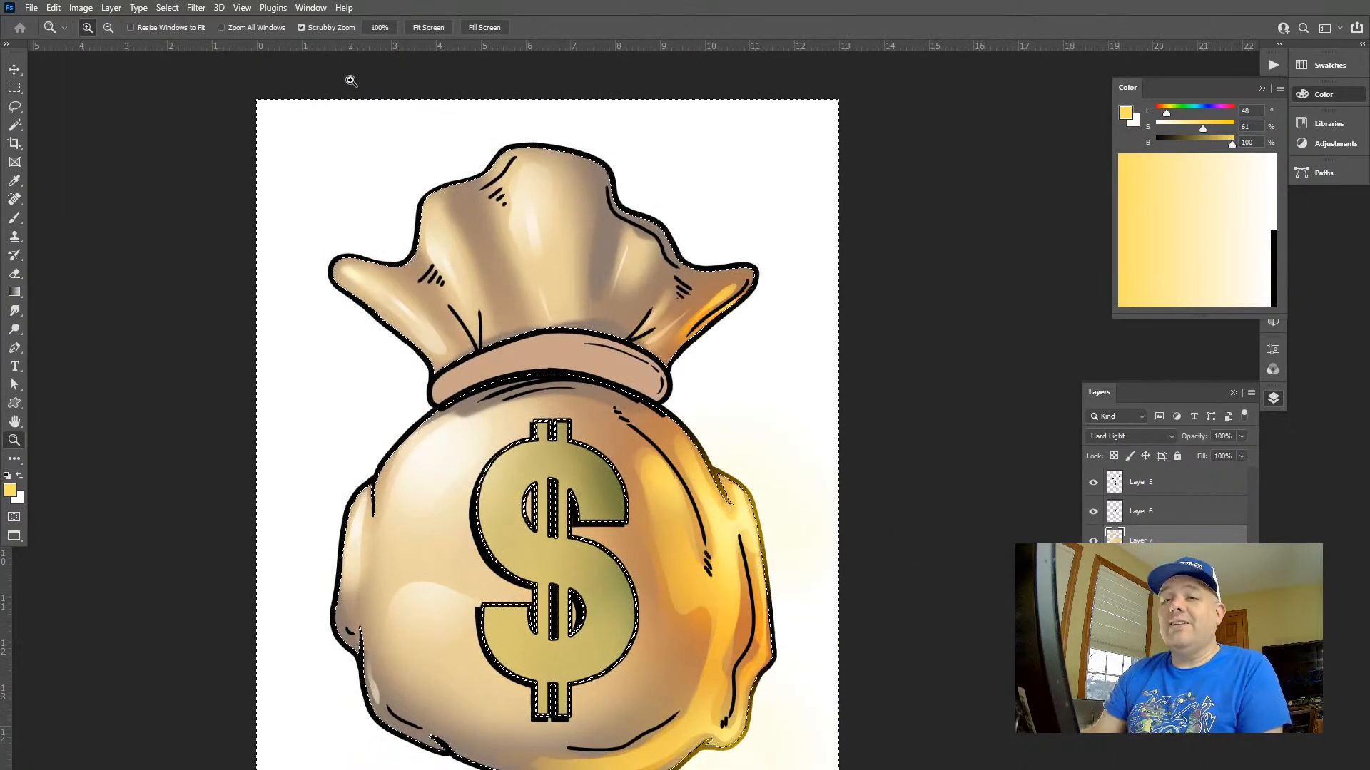
key("d")
Try the Dissolve blending mode on Layer 7, and undo it
left_click(1141, 435)
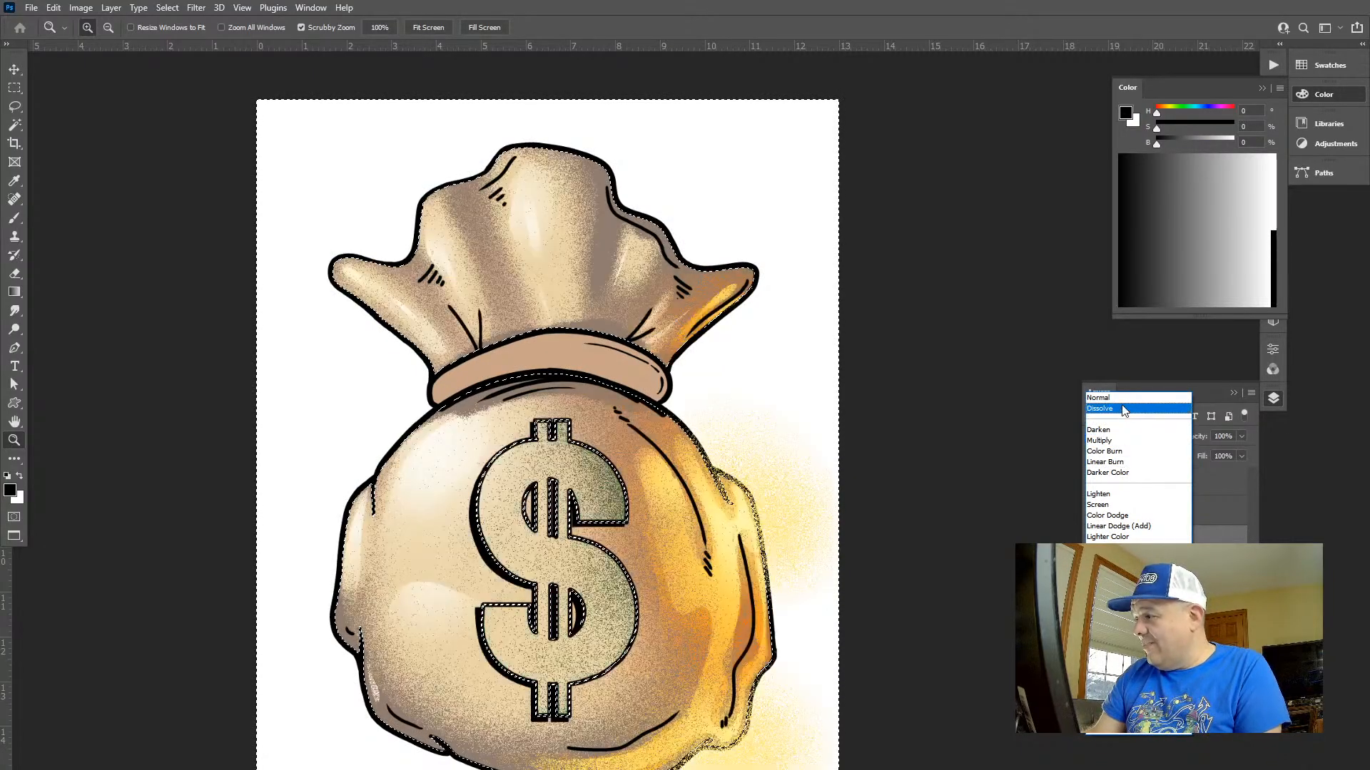
left_click(1121, 409)
left_click_drag(780, 404, 736, 353)
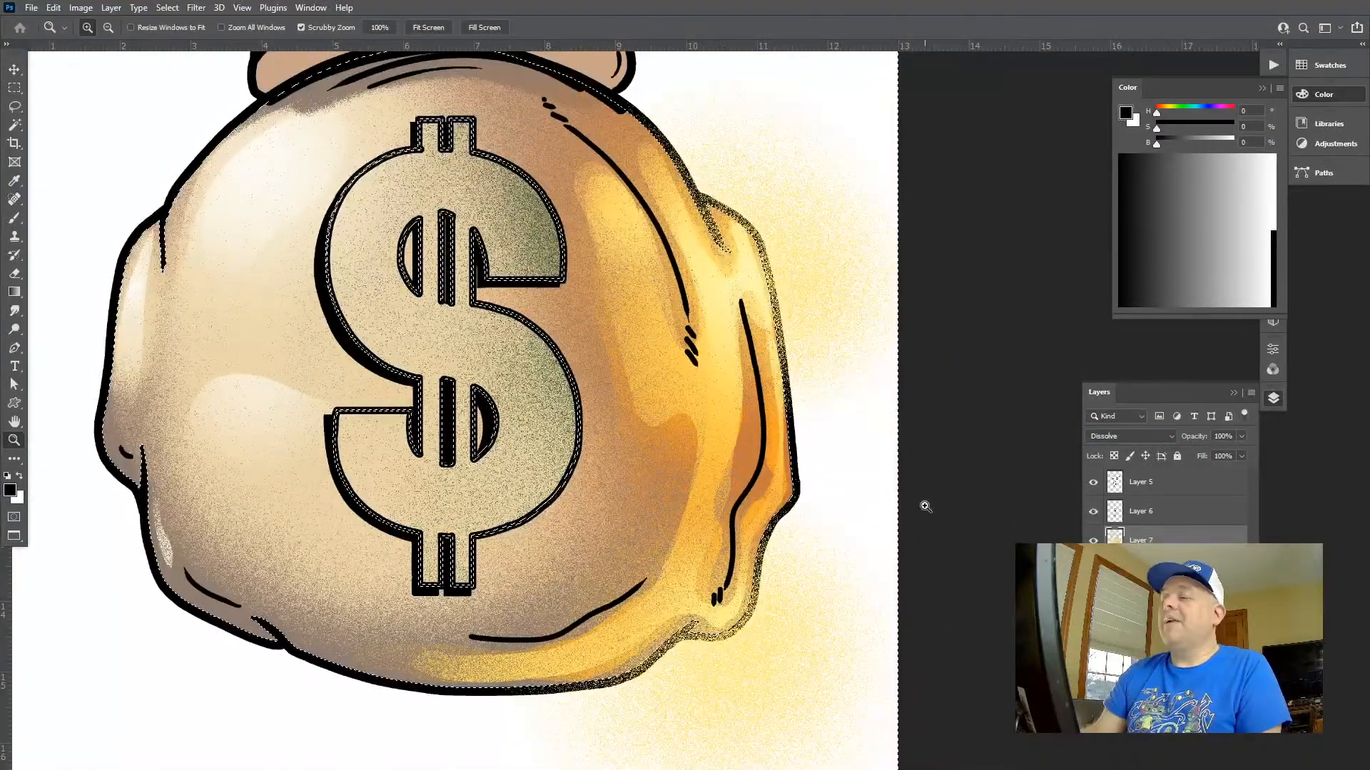
key("ctrl+z")
Clear the yellow glow spilling outside the bag on Layer 7, and deselect
left_click_drag(710, 411, 674, 361)
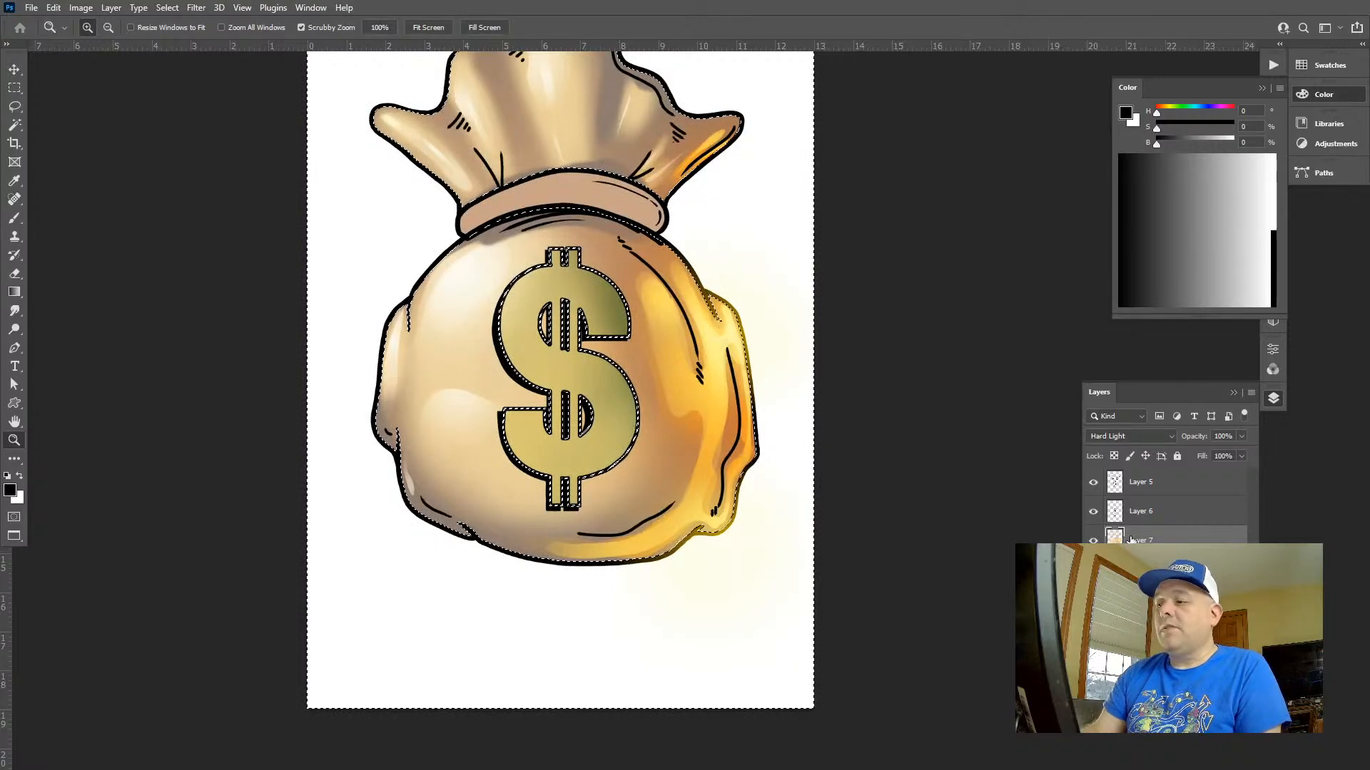
key("ctrl+d")
left_click_drag(609, 524, 540, 454)
left_click_drag(625, 408, 776, 441)
mouse_move(672, 408)
left_mouse_down()
mouse_move(675, 423)
mouse_move(616, 500)
mouse_move(637, 405)
mouse_move(586, 410)
mouse_move(650, 435)
left_mouse_up()
Compare the illustration's earliest history state with its latest one, ending on the latest state
key("e")
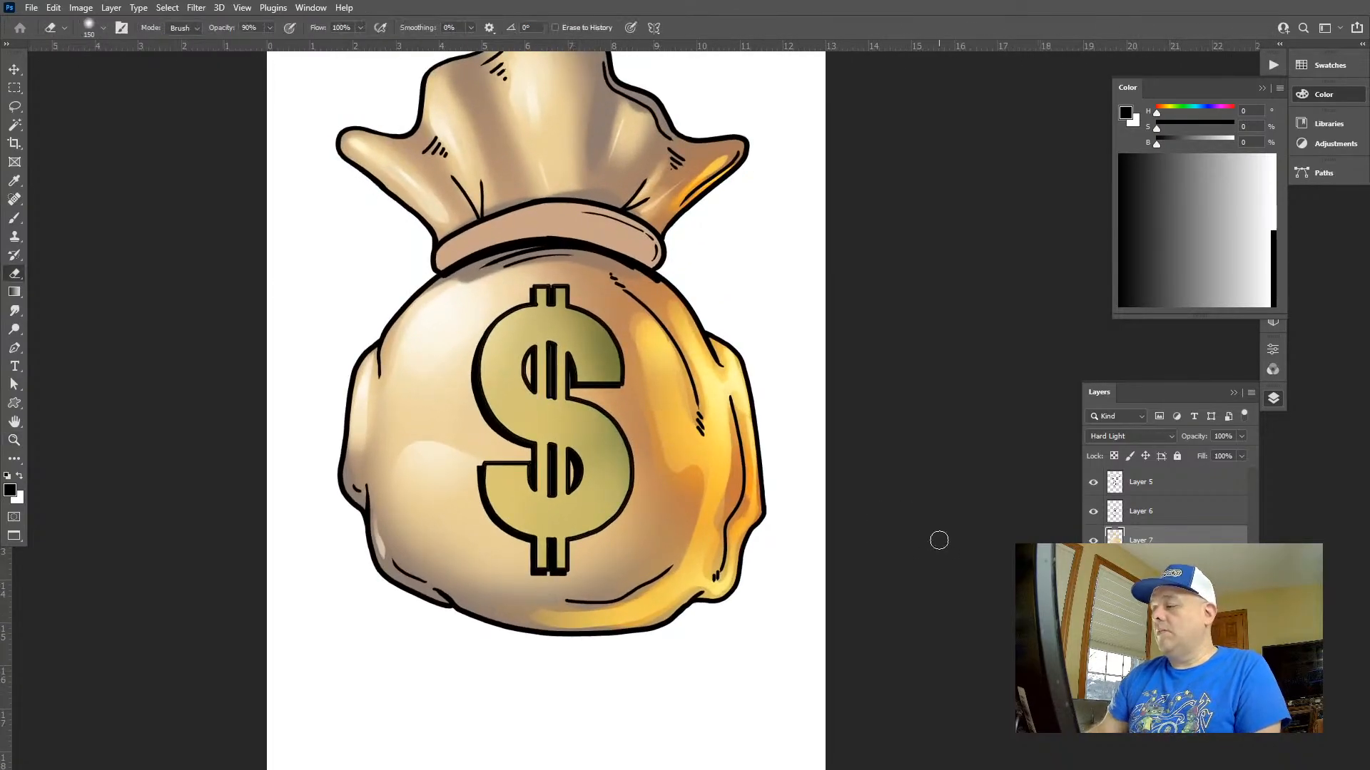
left_click(1315, 97)
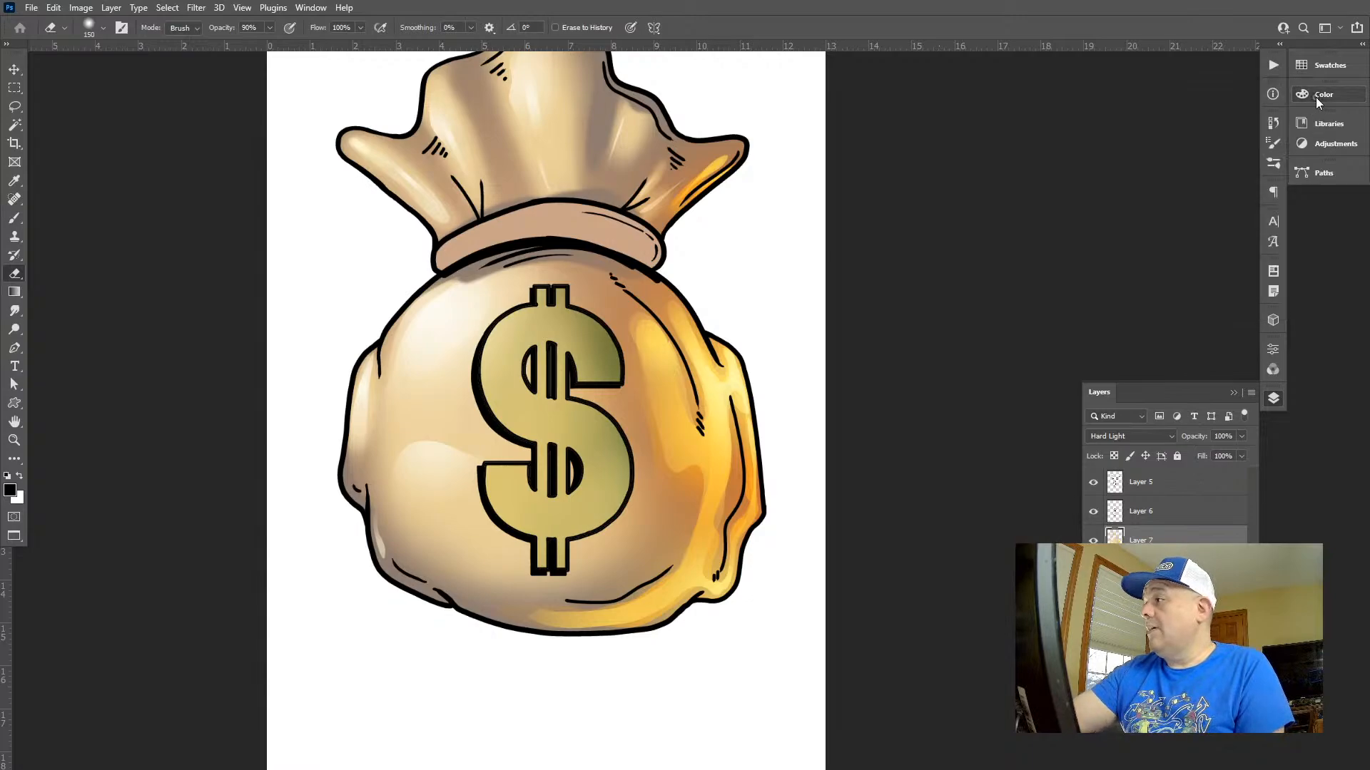
left_click(1275, 164)
left_click(1271, 126)
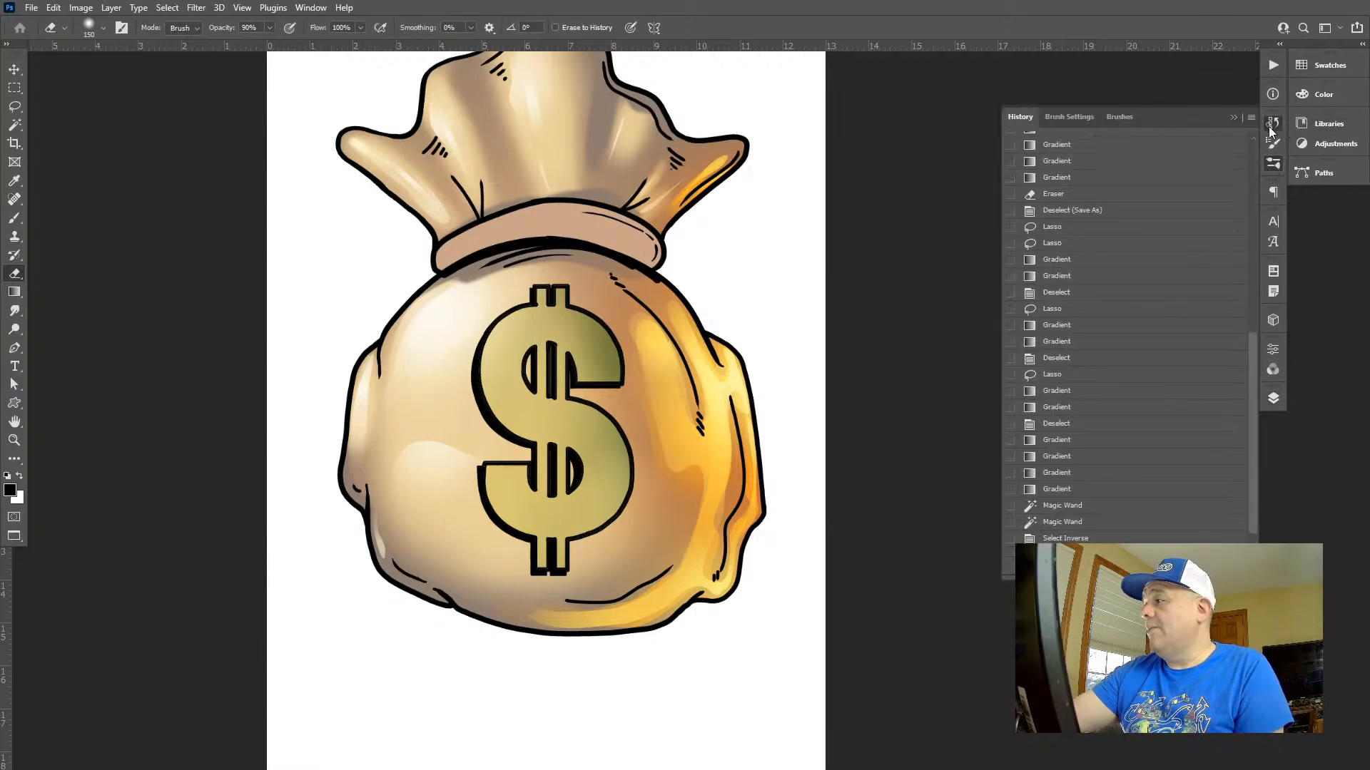
mouse_move(1254, 371)
left_mouse_down()
mouse_move(1254, 260)
mouse_move(1218, 151)
left_mouse_up()
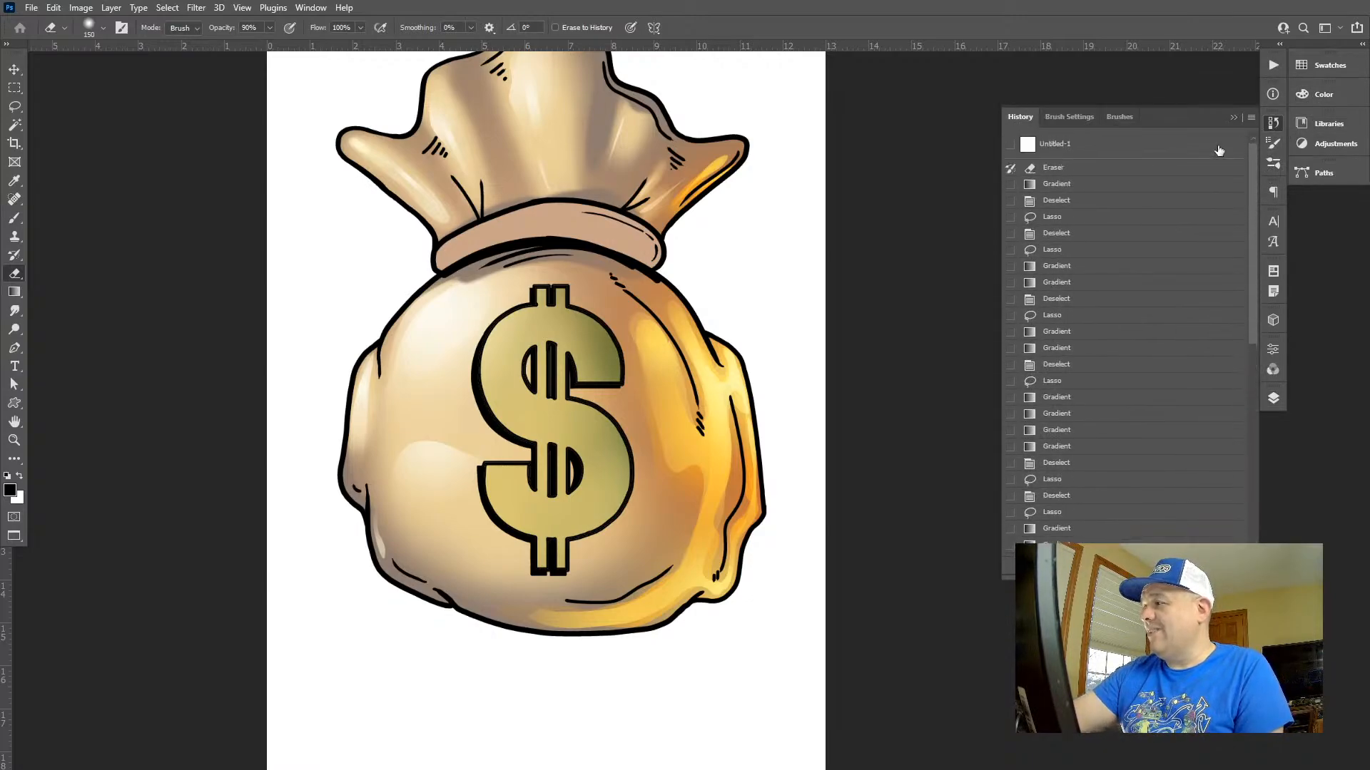
left_click(1172, 169)
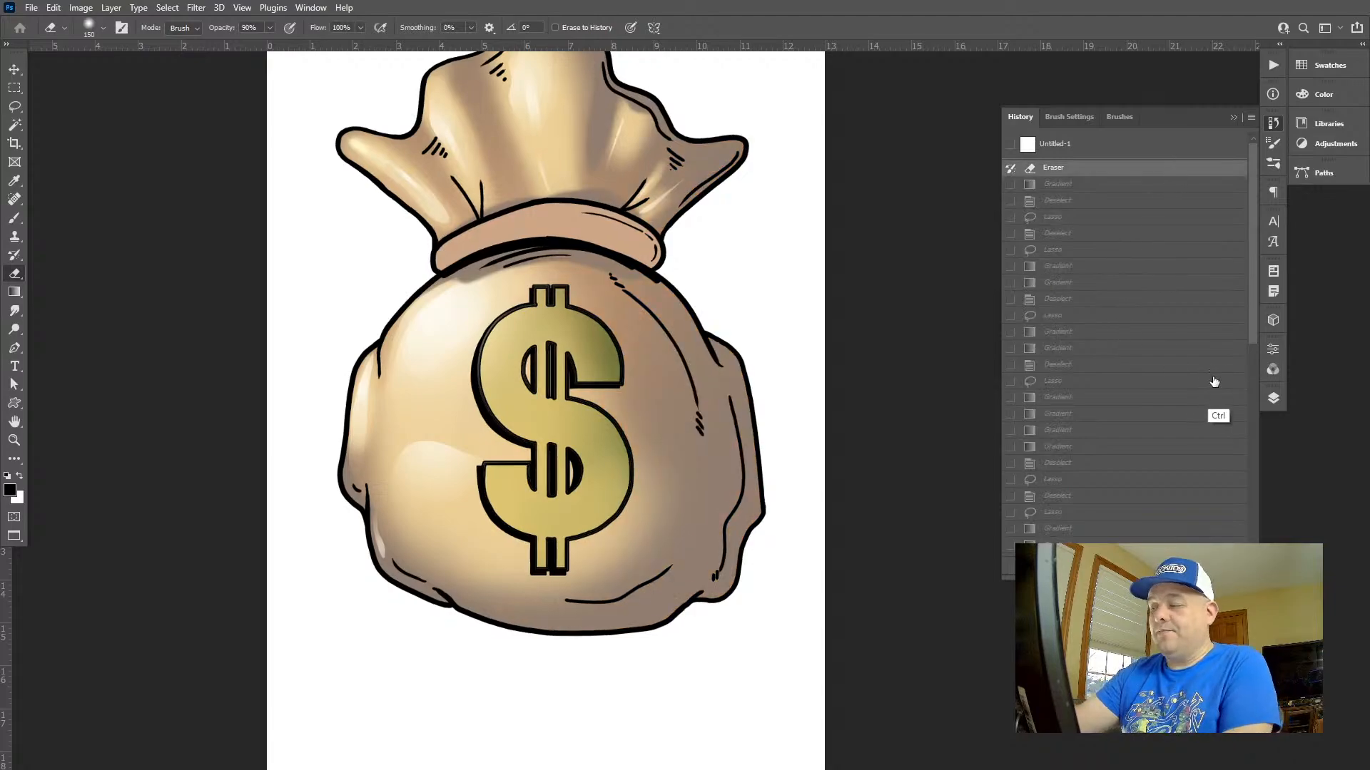
key("ctrl+0")
left_click_drag(1253, 338, 1253, 560)
left_click(1056, 533)
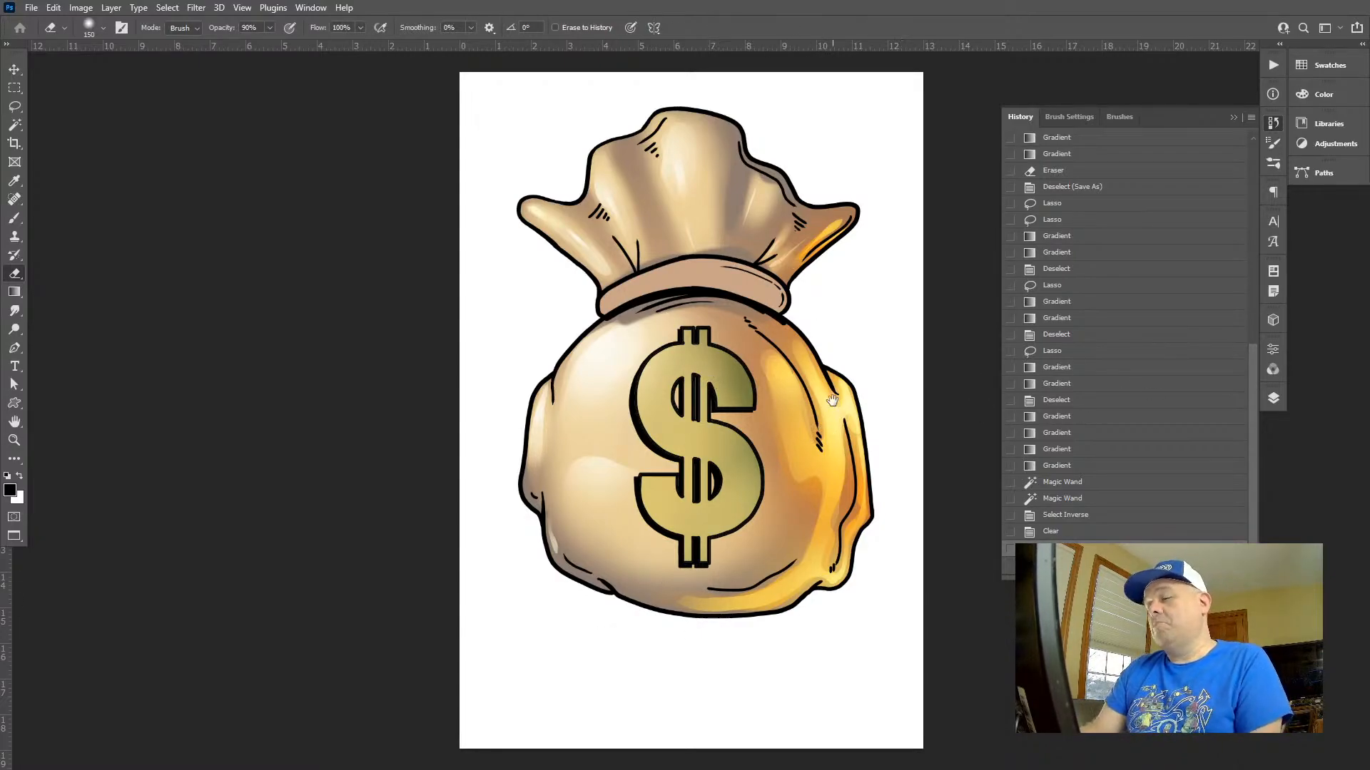
left_click_drag(832, 400, 753, 377)
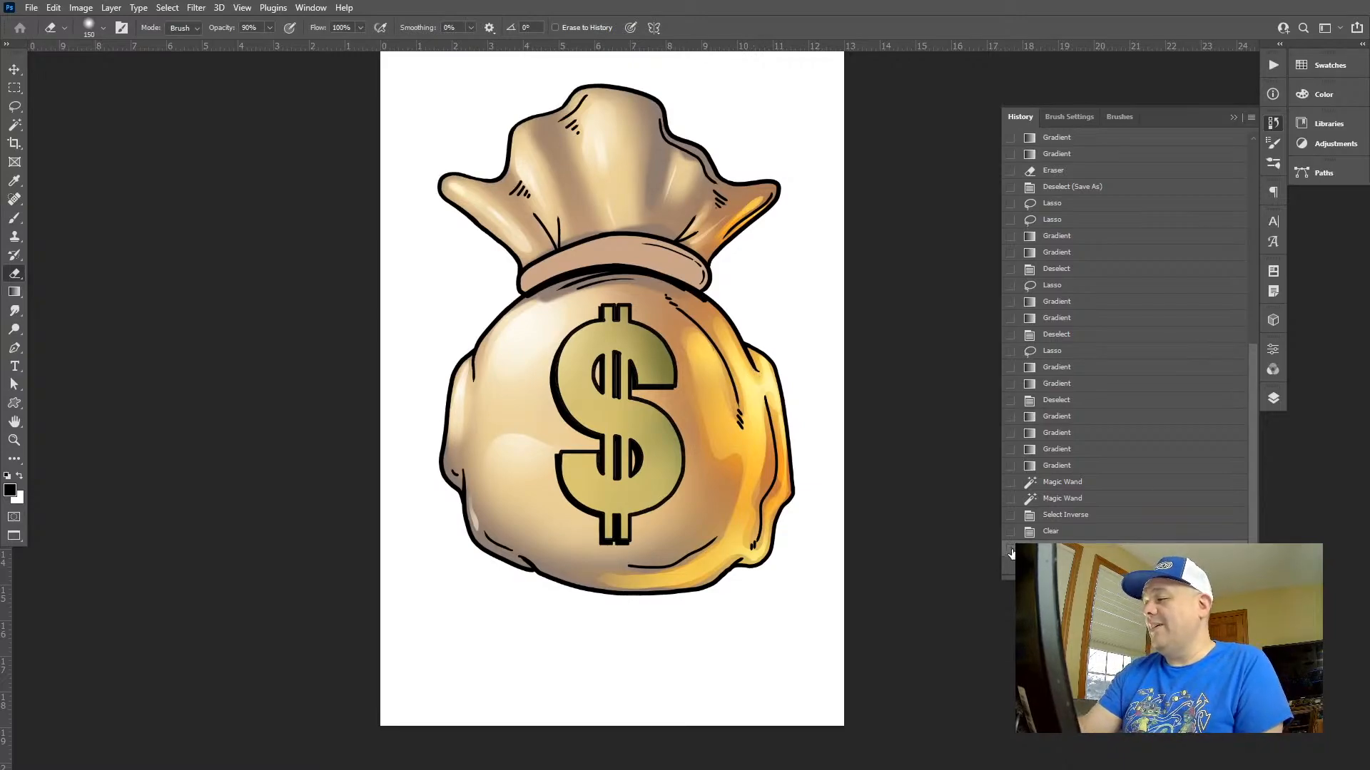
Choose the Hard Round 20 3 brush for the eraser
left_click(1274, 163)
left_click(1092, 462)
mouse_move(831, 516)
left_mouse_down()
mouse_move(787, 517)
mouse_move(724, 461)
left_mouse_up()
Try erasing the reflected light along the long upper right fold line with a 70 px hard eraser, and undo the stroke
left_click(639, 361, "ctrl")
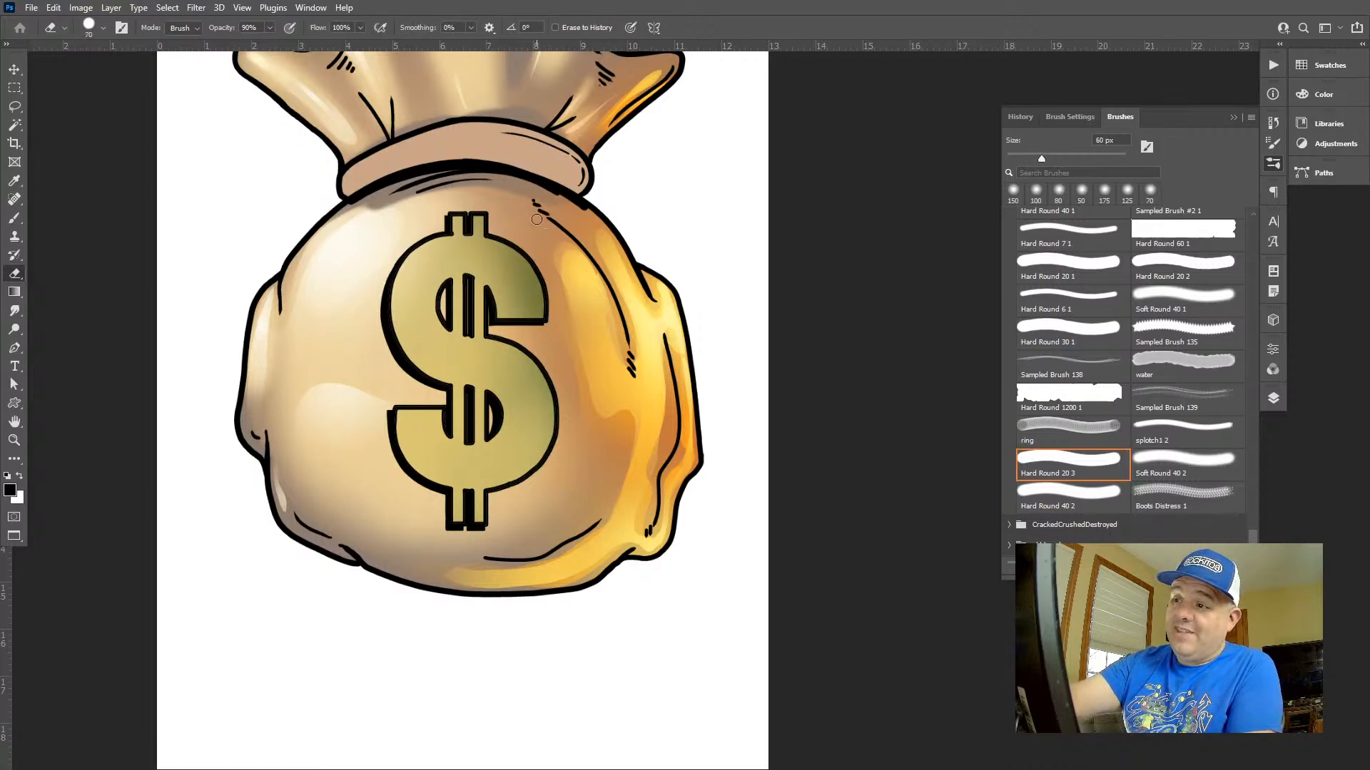
left_click_drag(551, 214, 584, 238)
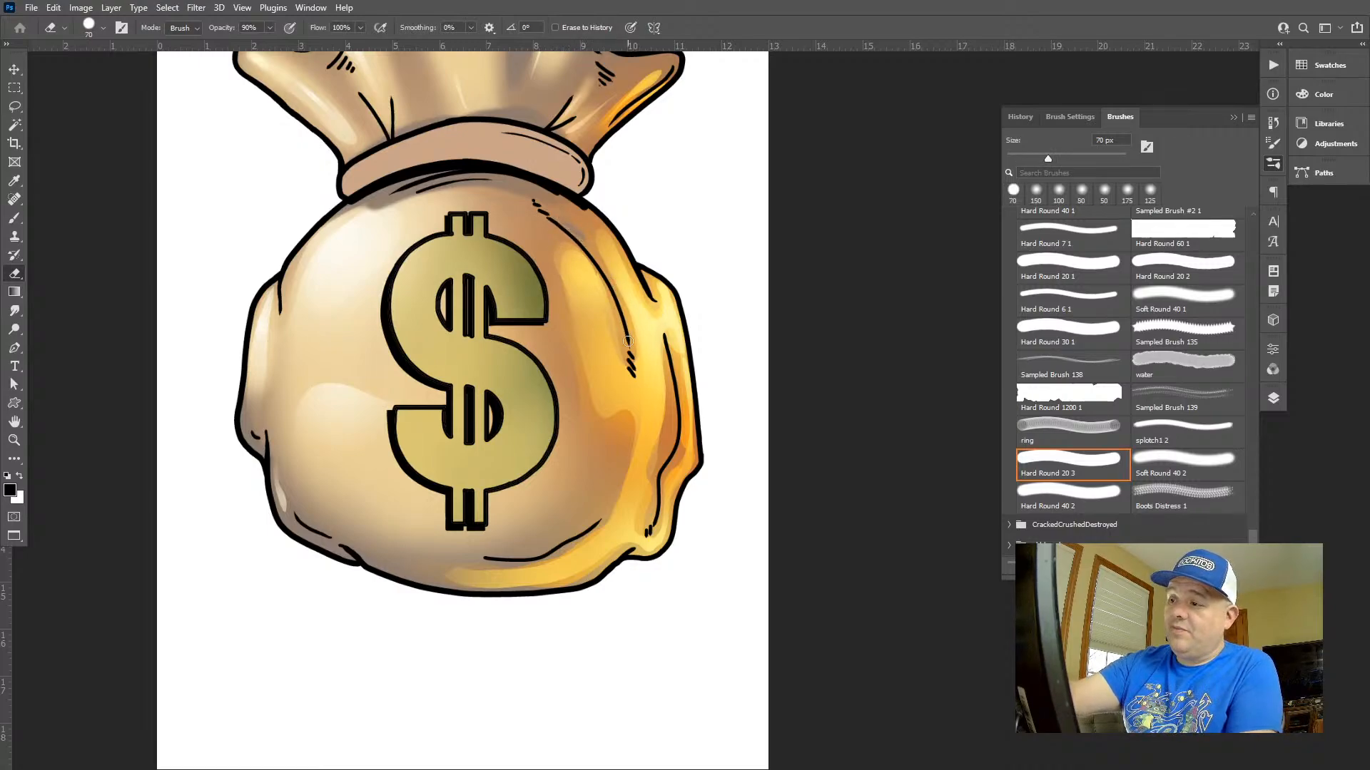
mouse_move(632, 346)
left_mouse_down()
mouse_move(609, 277)
mouse_move(561, 221)
mouse_move(637, 346)
mouse_move(585, 244)
mouse_move(549, 212)
left_mouse_up()
key("ctrl+z")
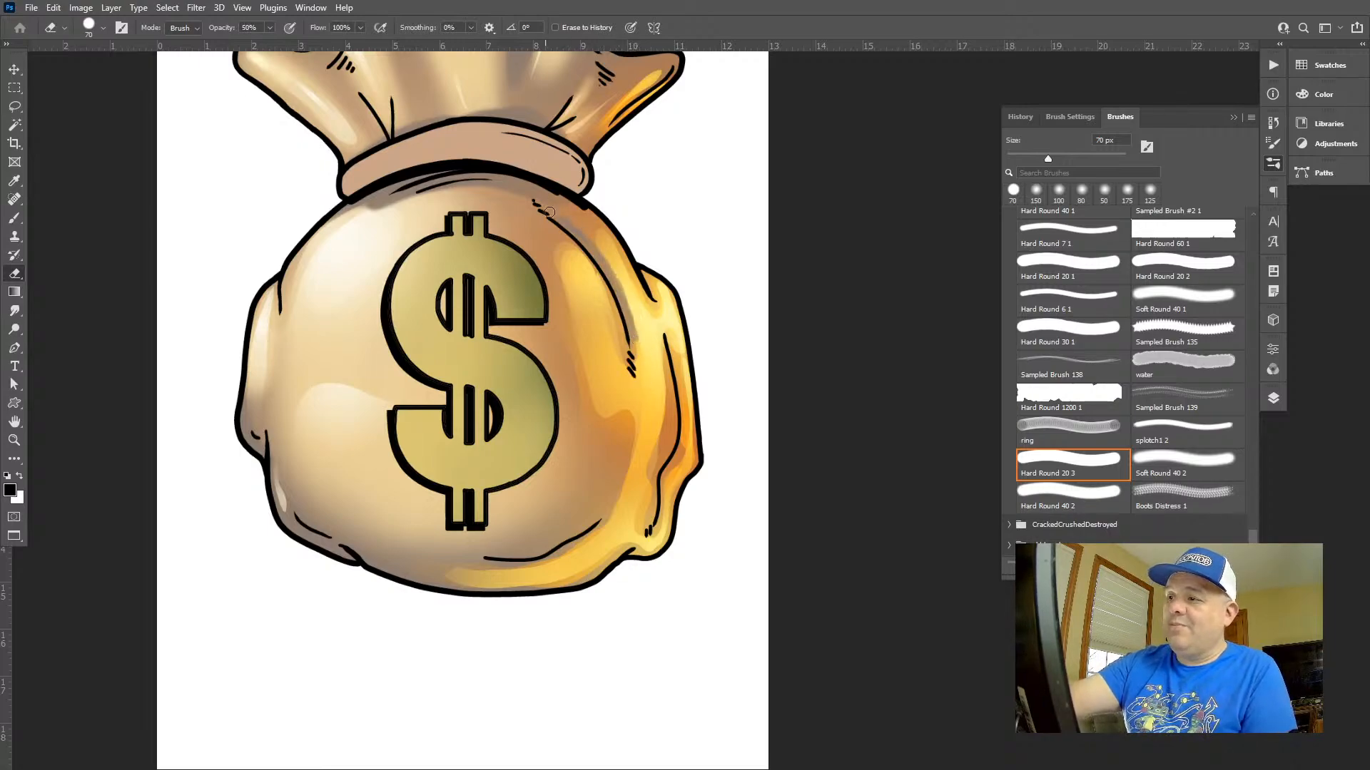
Erase along the inner edge of the yellow reflected light with the 70 px hard eraser at 50% opacity
left_click_drag(554, 269, 583, 439)
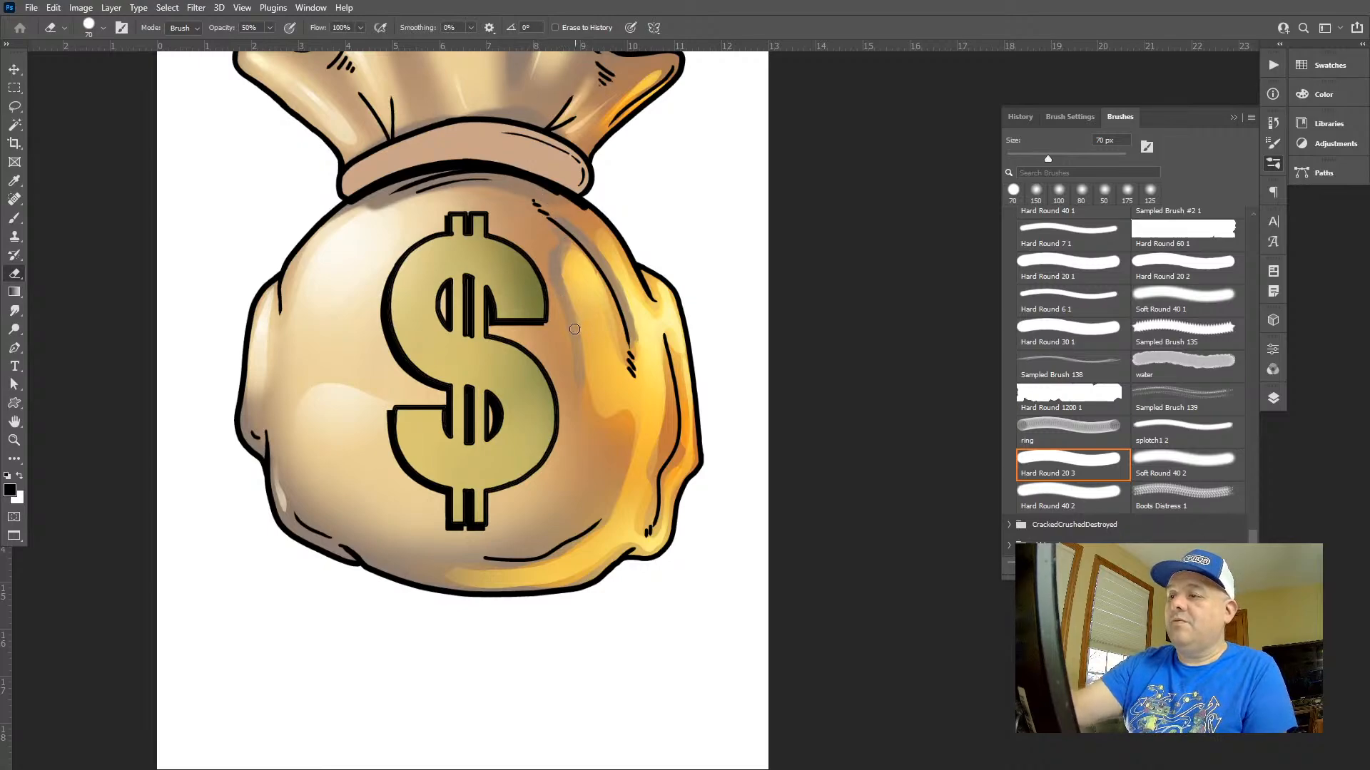
mouse_move(583, 373)
left_mouse_down()
mouse_move(597, 414)
mouse_move(622, 418)
mouse_move(632, 465)
mouse_move(596, 521)
left_mouse_up()
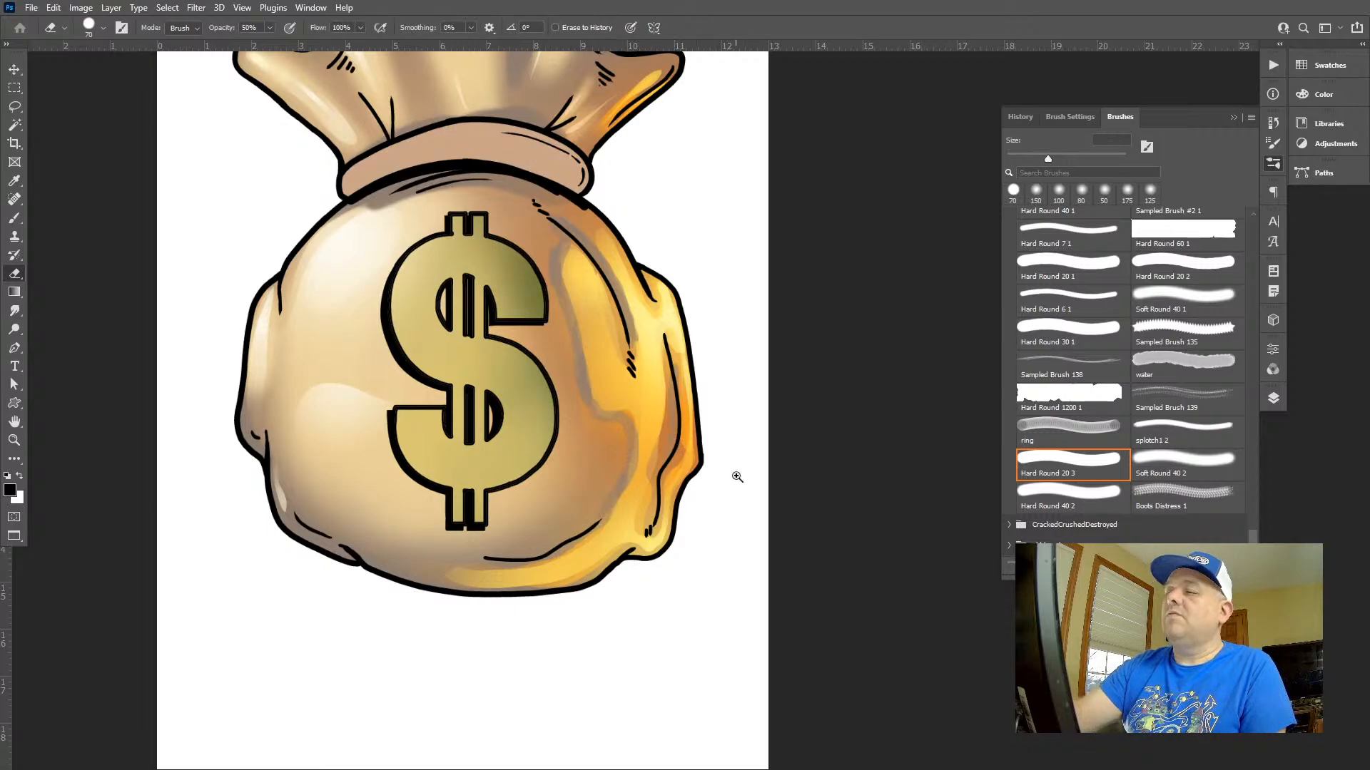
left_click_drag(736, 476, 642, 457)
left_click_drag(756, 465, 852, 537)
Choose the Soft Round 40 1 brush for the Brush tool
left_click(1166, 447)
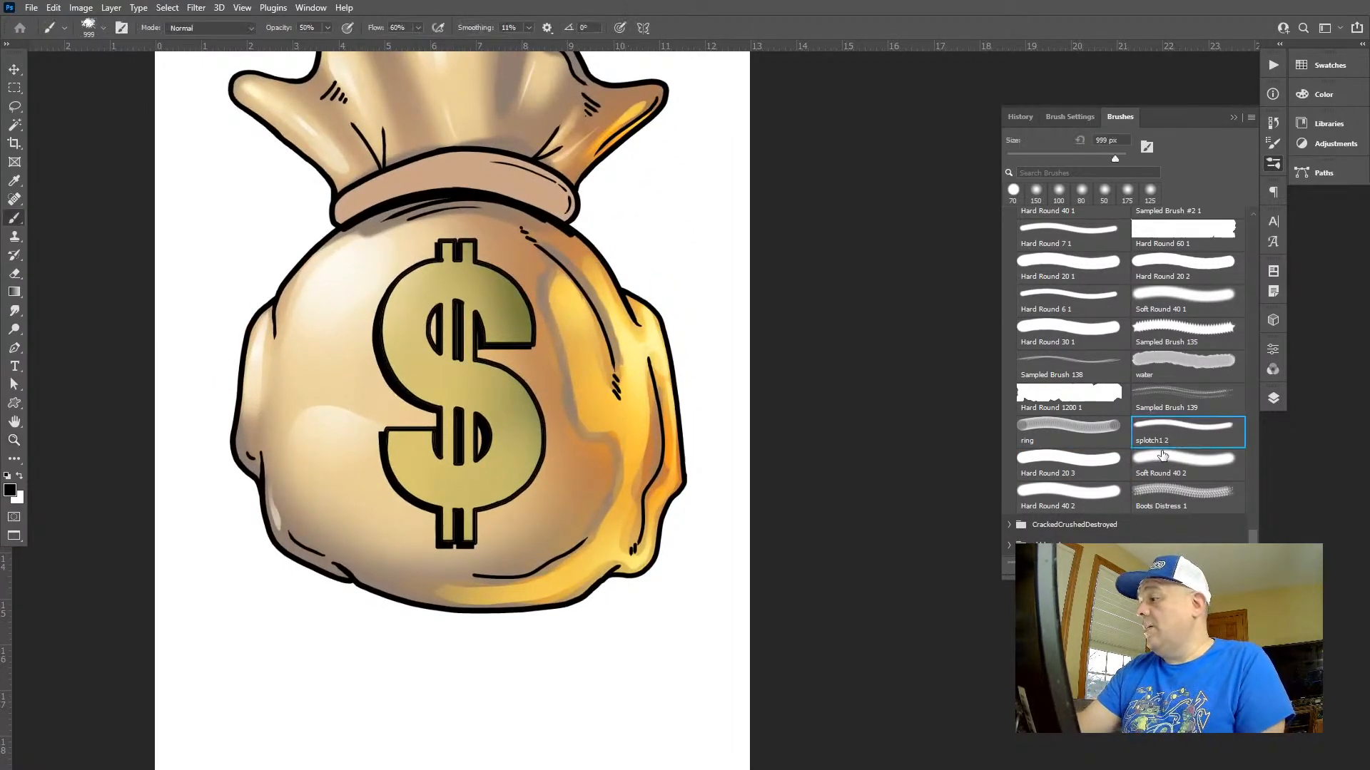
left_click(1119, 467)
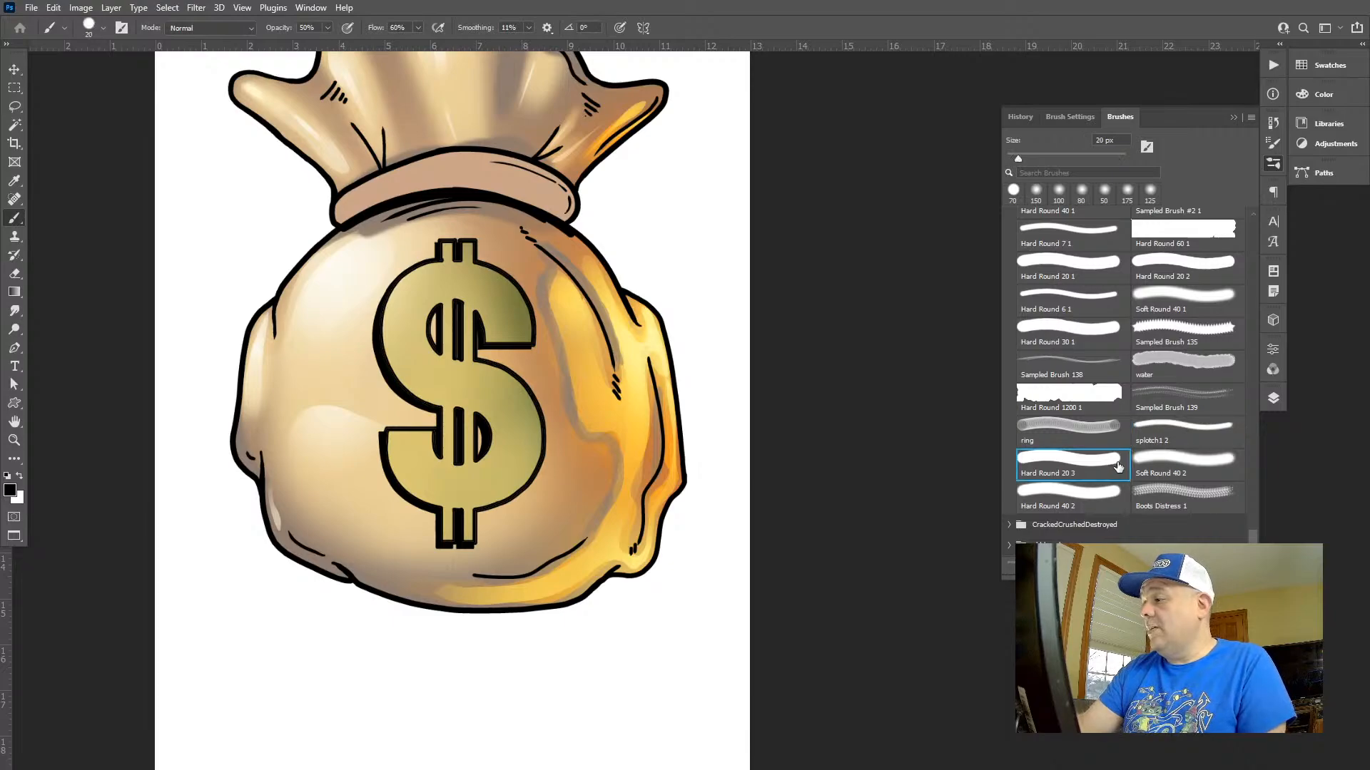
left_click(1206, 301)
Switch the eraser to the Soft Round 40 2 brush and enlarge it to 200 px
key("e")
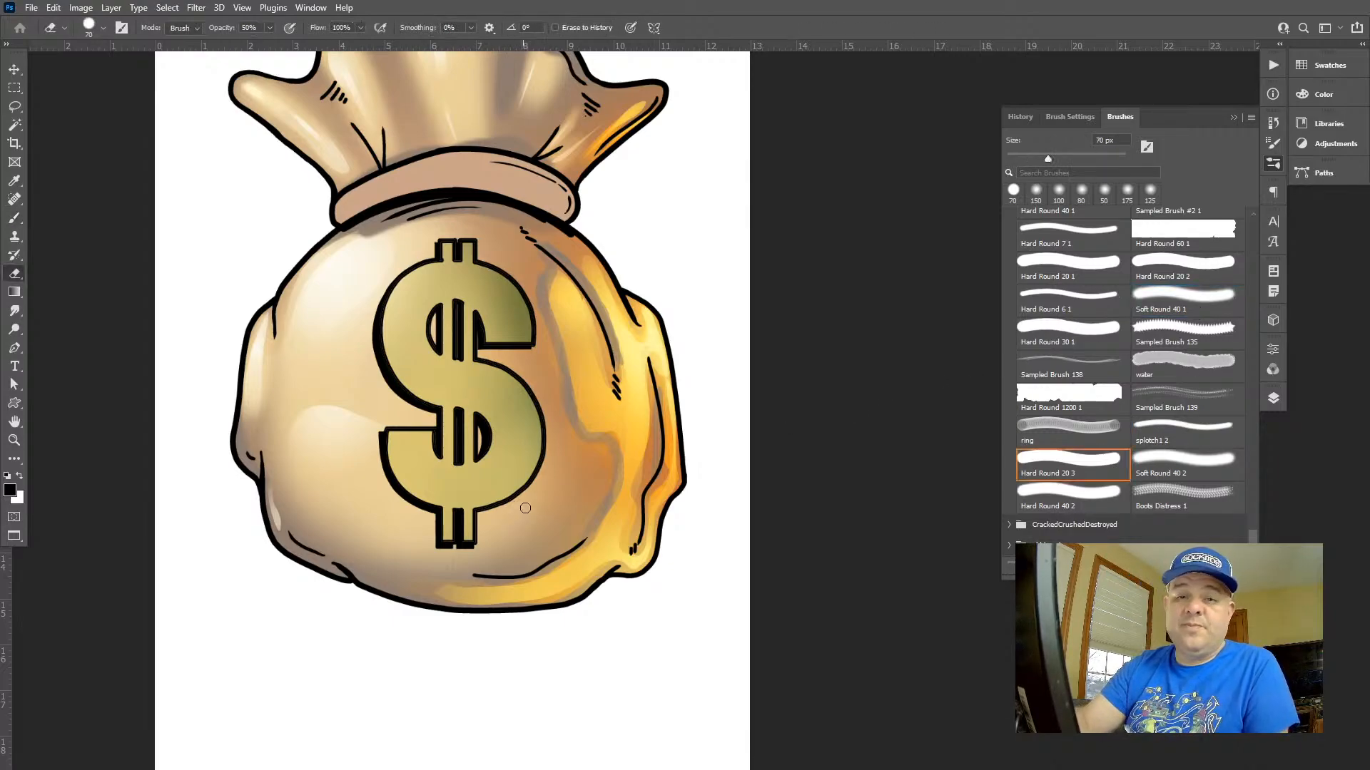
key("bracketright")
key("bracketright")
key("bracketright")
key("bracketright")
key("bracketright")
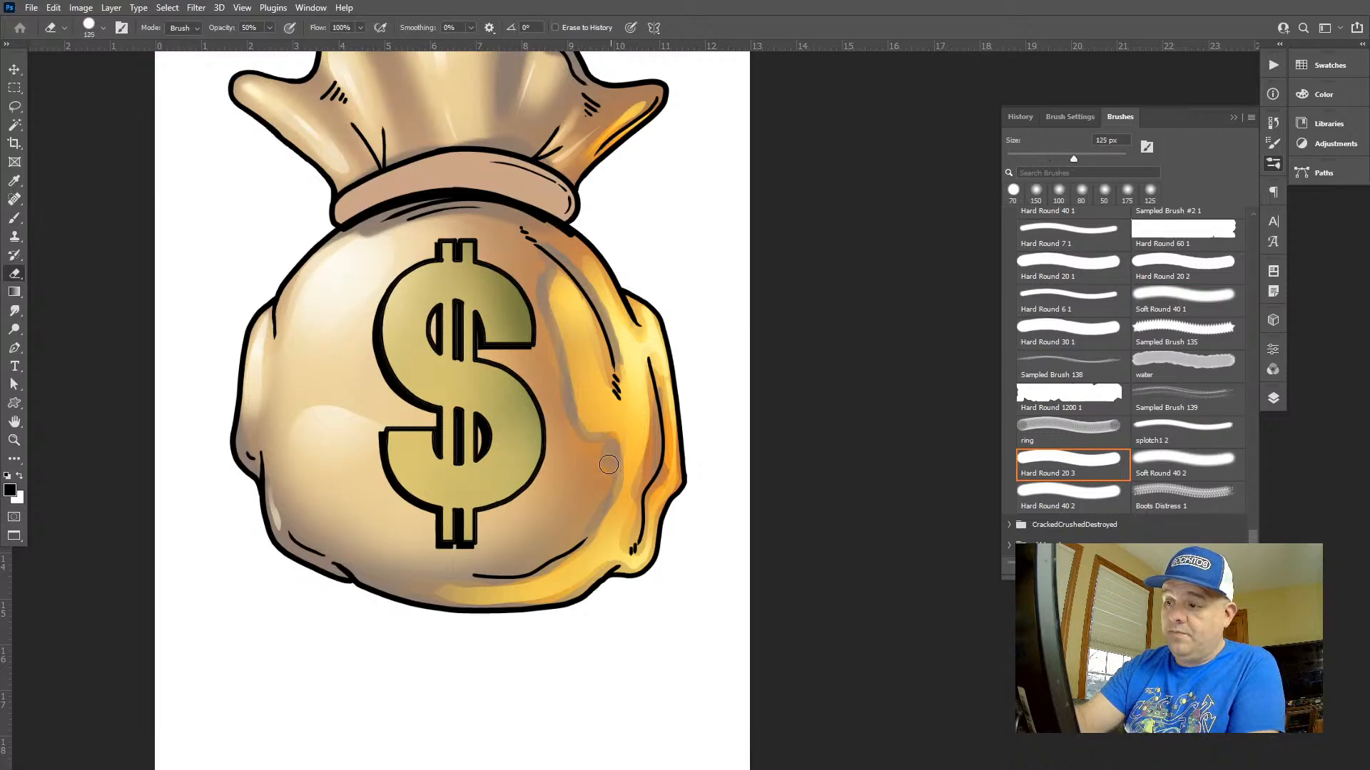
left_click(1186, 460)
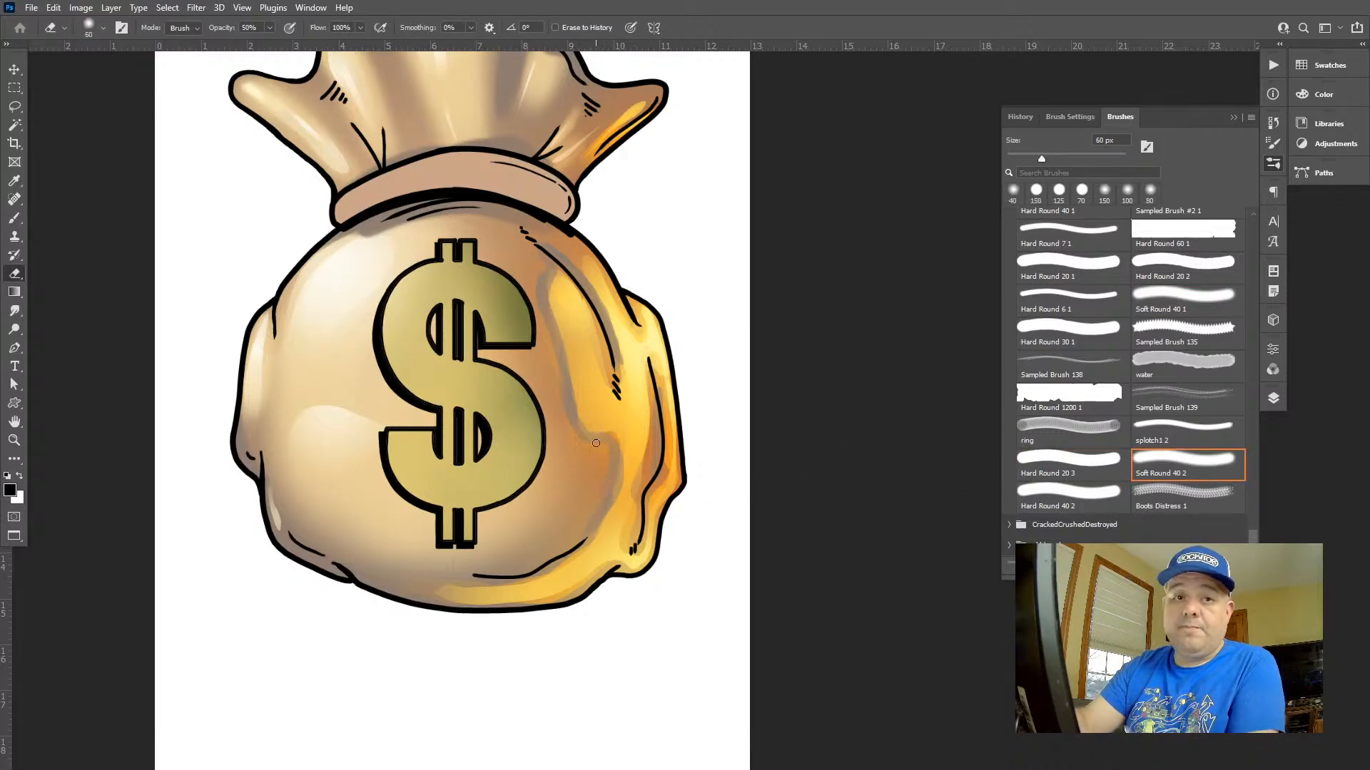
key("bracketright")
Erase the warm glow between the dollar sign and the yellow reflected light with progressively larger soft strokes at 50% opacity
key("bracketright")
key("bracketright")
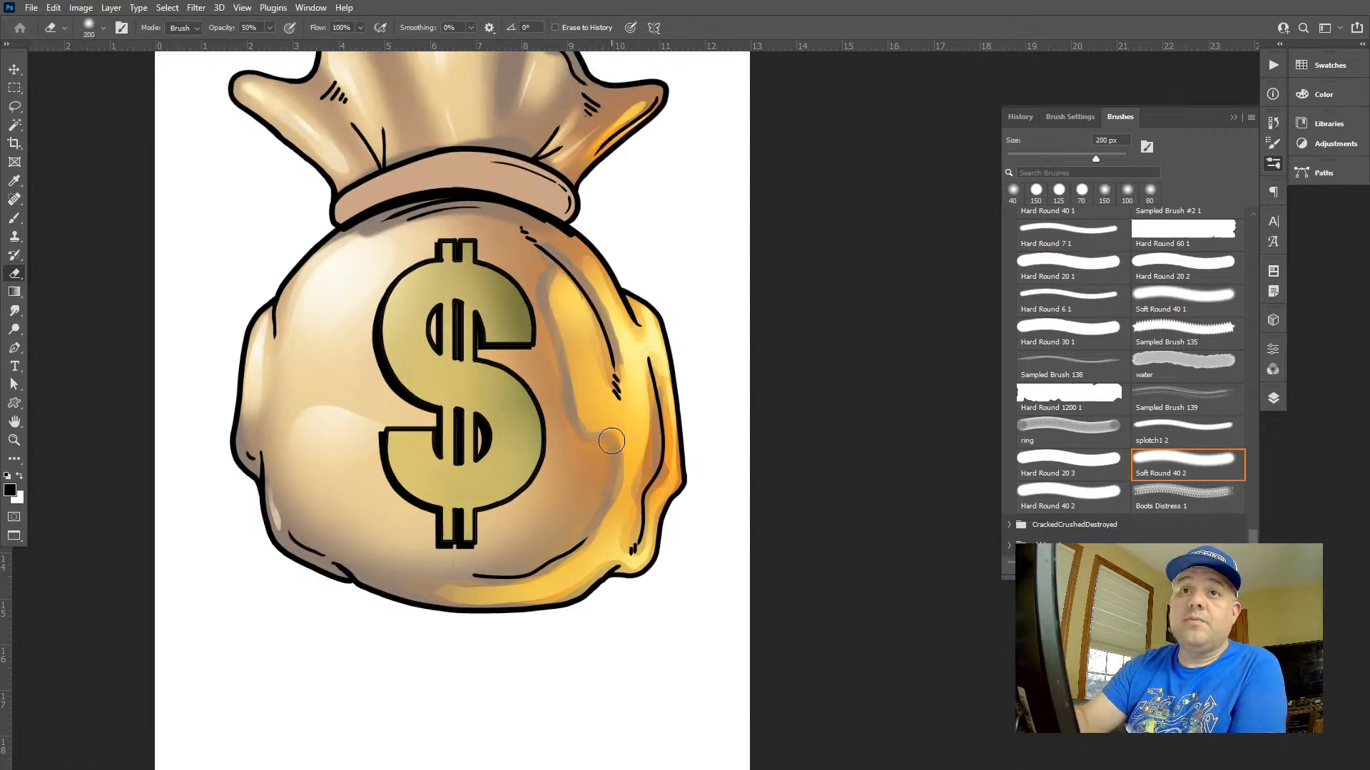
mouse_move(613, 455)
left_mouse_down()
mouse_move(600, 491)
mouse_move(602, 453)
mouse_move(572, 423)
mouse_move(550, 294)
left_mouse_up()
key("bracketright")
left_click_drag(572, 353, 579, 535)
key("bracketright")
key("bracketright")
left_click_drag(591, 460, 558, 544)
key("bracketright")
key("bracketright")
mouse_move(581, 489)
left_mouse_down()
mouse_move(574, 386)
mouse_move(589, 448)
mouse_move(580, 456)
mouse_move(540, 328)
mouse_move(543, 258)
mouse_move(553, 276)
mouse_move(500, 214)
mouse_move(538, 246)
mouse_move(499, 221)
mouse_move(544, 286)
mouse_move(557, 366)
mouse_move(566, 286)
mouse_move(553, 334)
mouse_move(588, 445)
mouse_move(563, 307)
left_mouse_up()
key("bracketleft")
key("bracketleft")
key("bracketleft")
key("bracketleft")
key("bracketleft")
key("bracketleft")
key("bracketleft")
key("bracketleft")
Set the brush colour to hue 54, saturation 26% and brightness 58%
key("z")
left_click_drag(704, 507, 584, 422)
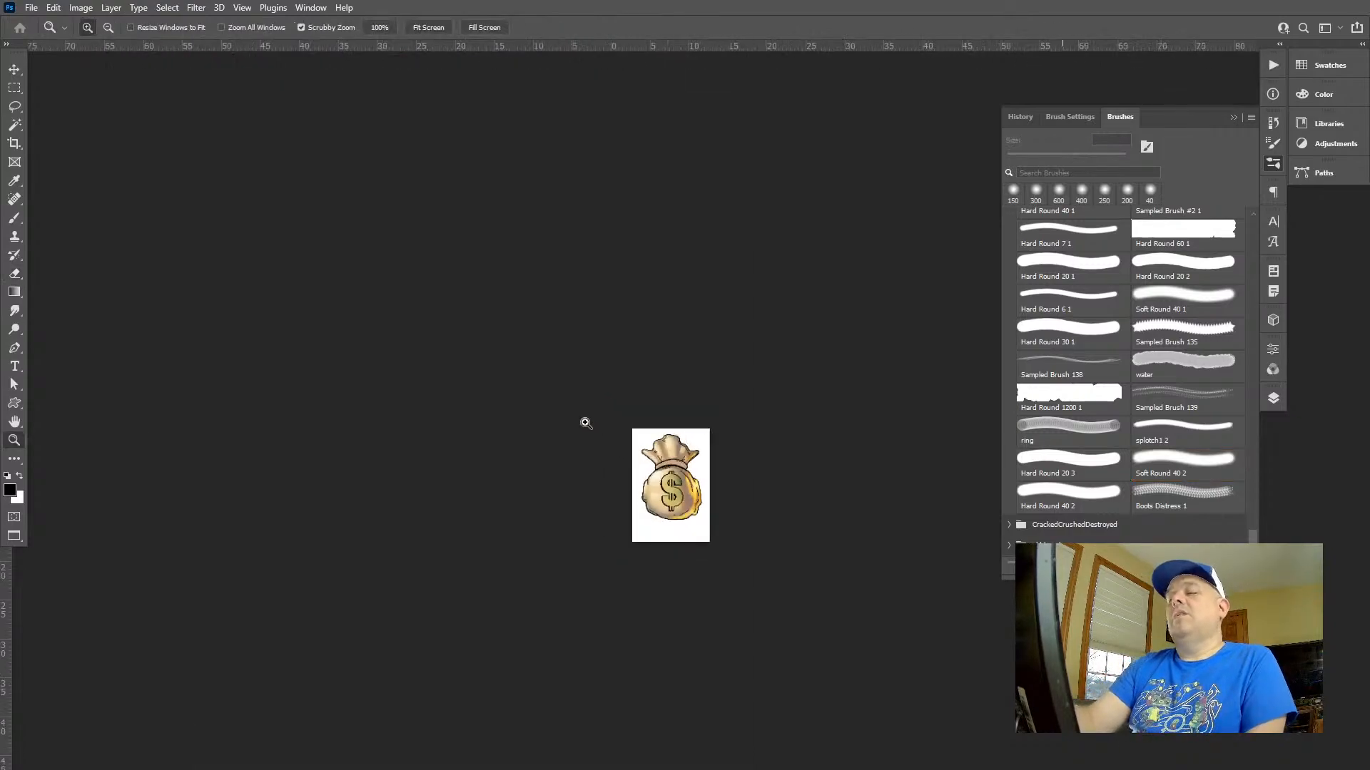
mouse_move(706, 471)
left_mouse_down()
mouse_move(868, 534)
mouse_move(827, 455)
left_mouse_up()
left_click_drag(653, 523, 707, 69)
mouse_move(654, 432)
left_mouse_down()
mouse_move(623, 421)
mouse_move(685, 437)
left_mouse_up()
key("b")
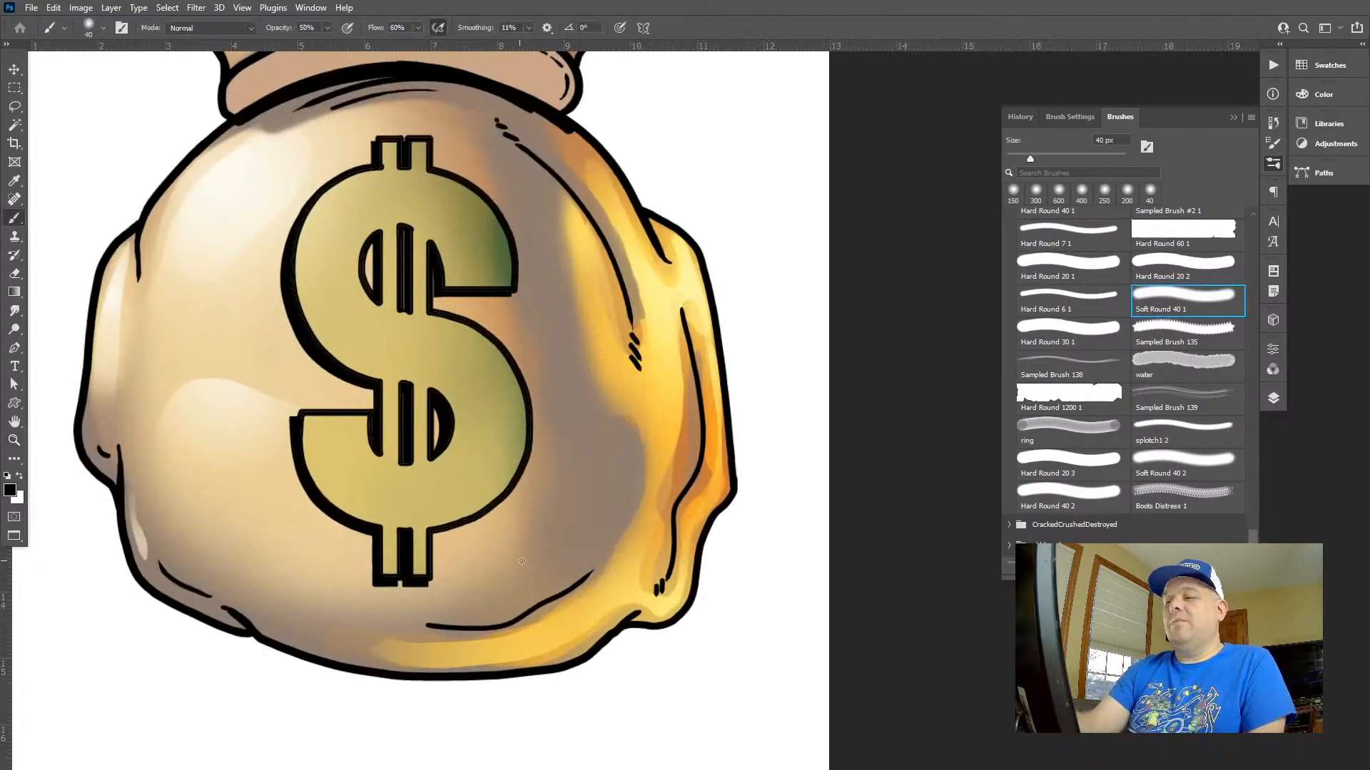
left_click(1320, 94)
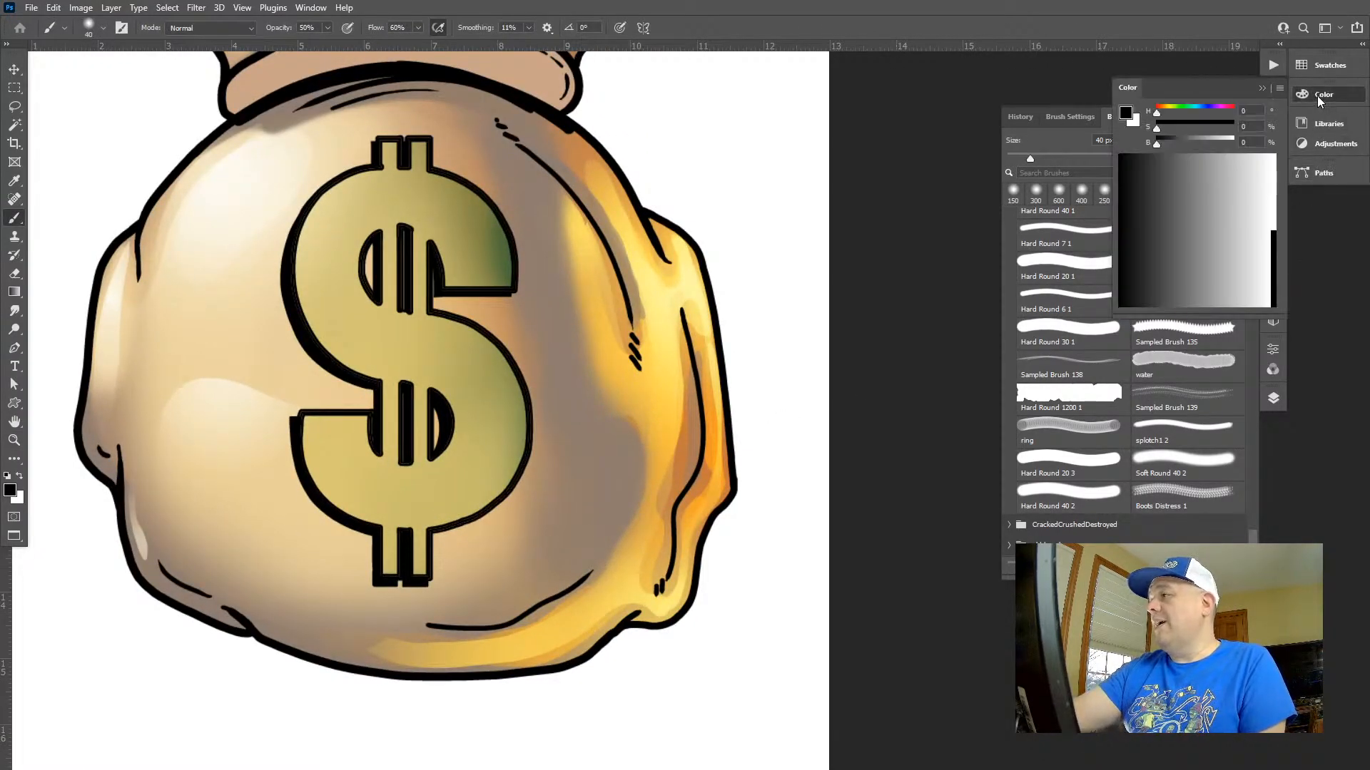
left_click(1167, 112)
left_click_drag(1174, 141, 1200, 142)
left_click(1177, 126)
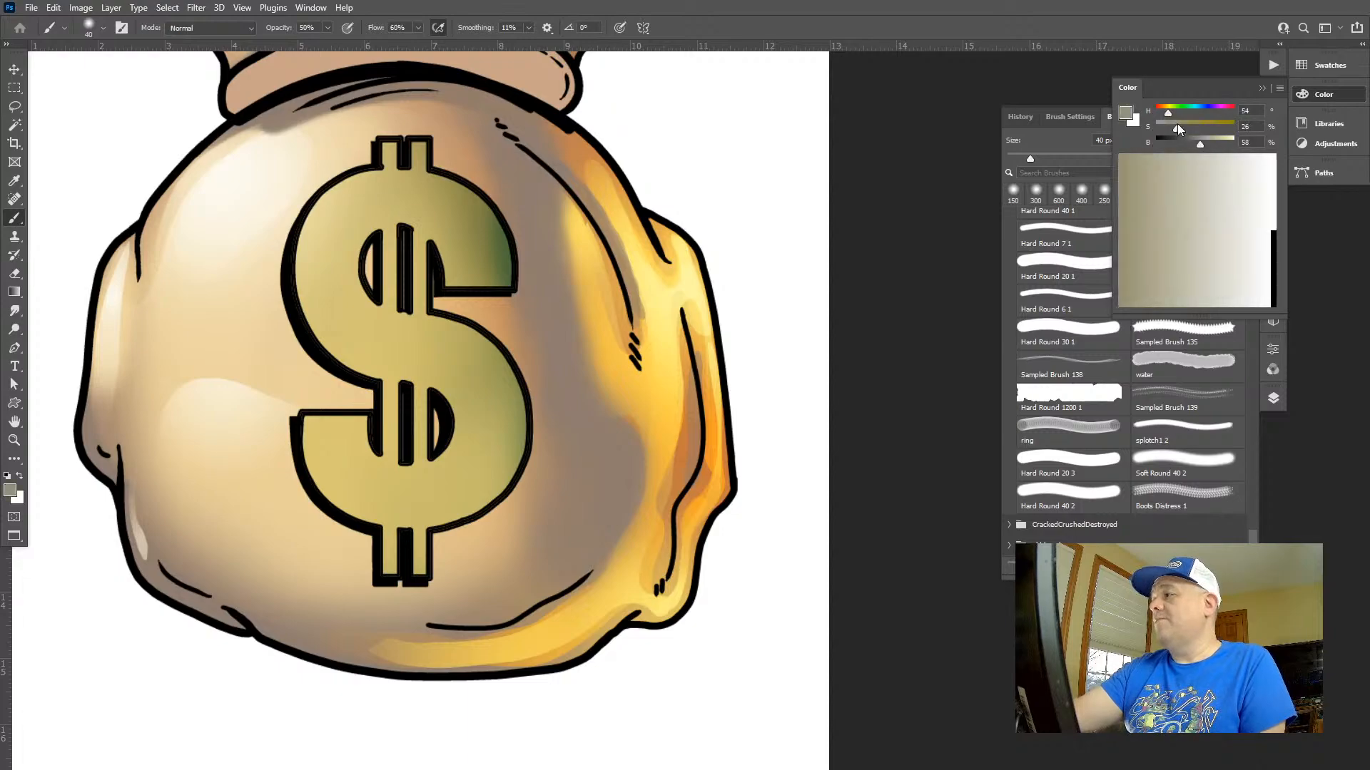
left_click(1324, 99)
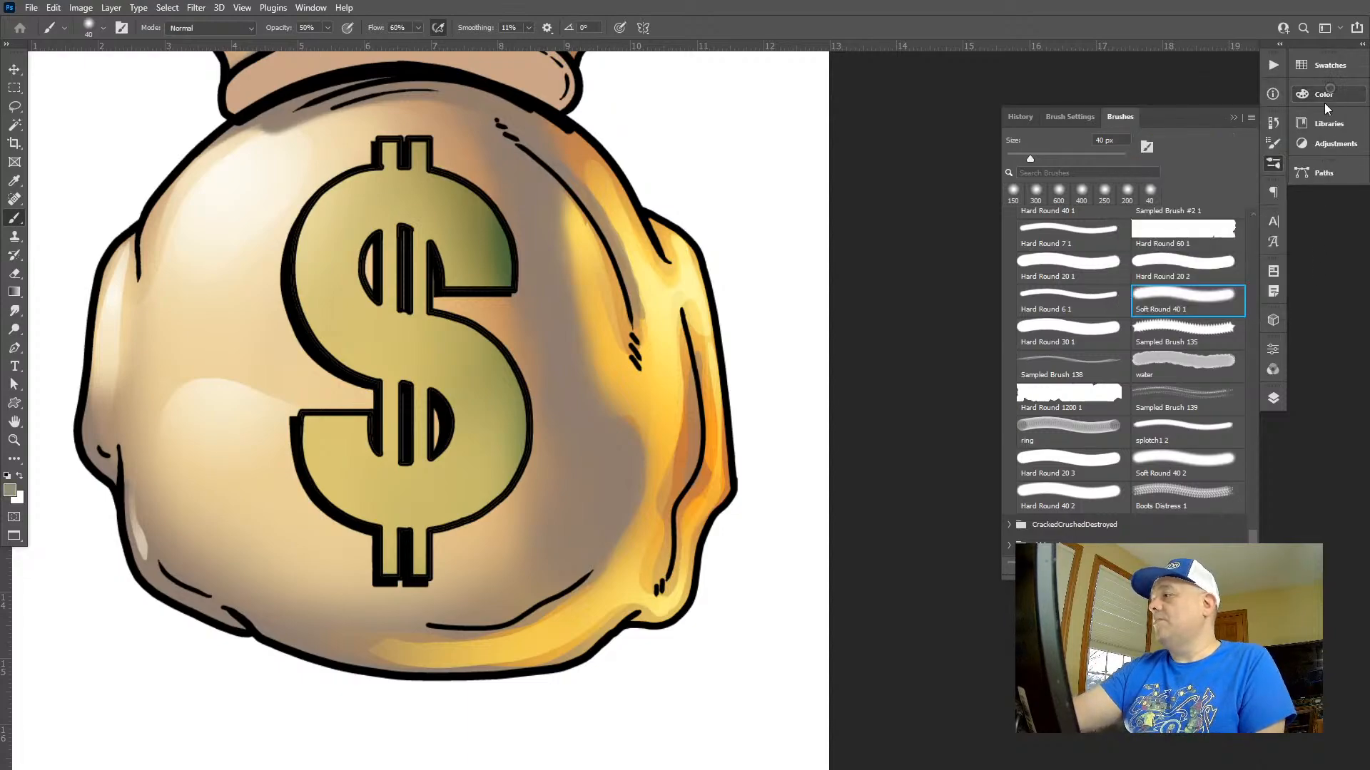
Isolate Layer 7 by hiding the base colours beneath it, and try sampling its reflected light and shading colours
left_click(1273, 398)
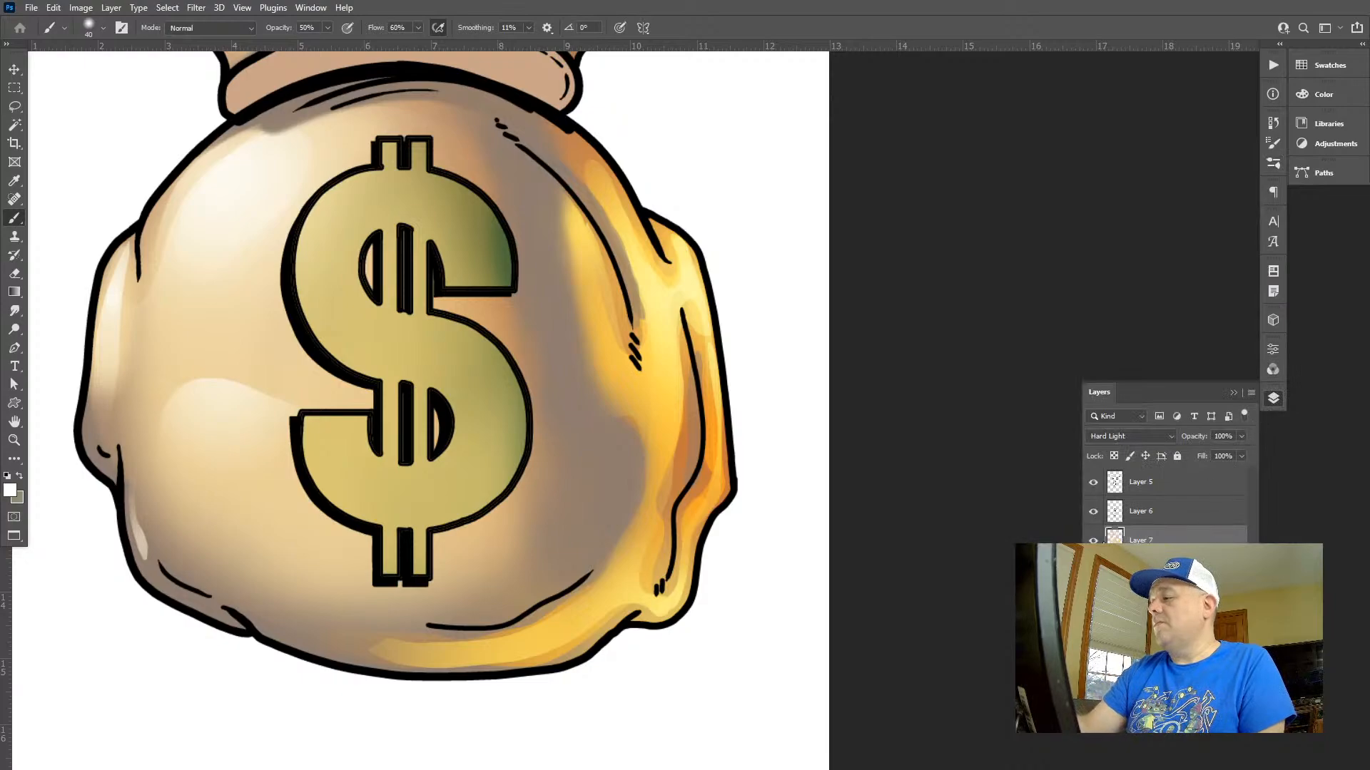
left_click(1093, 570)
left_click(613, 392, "alt")
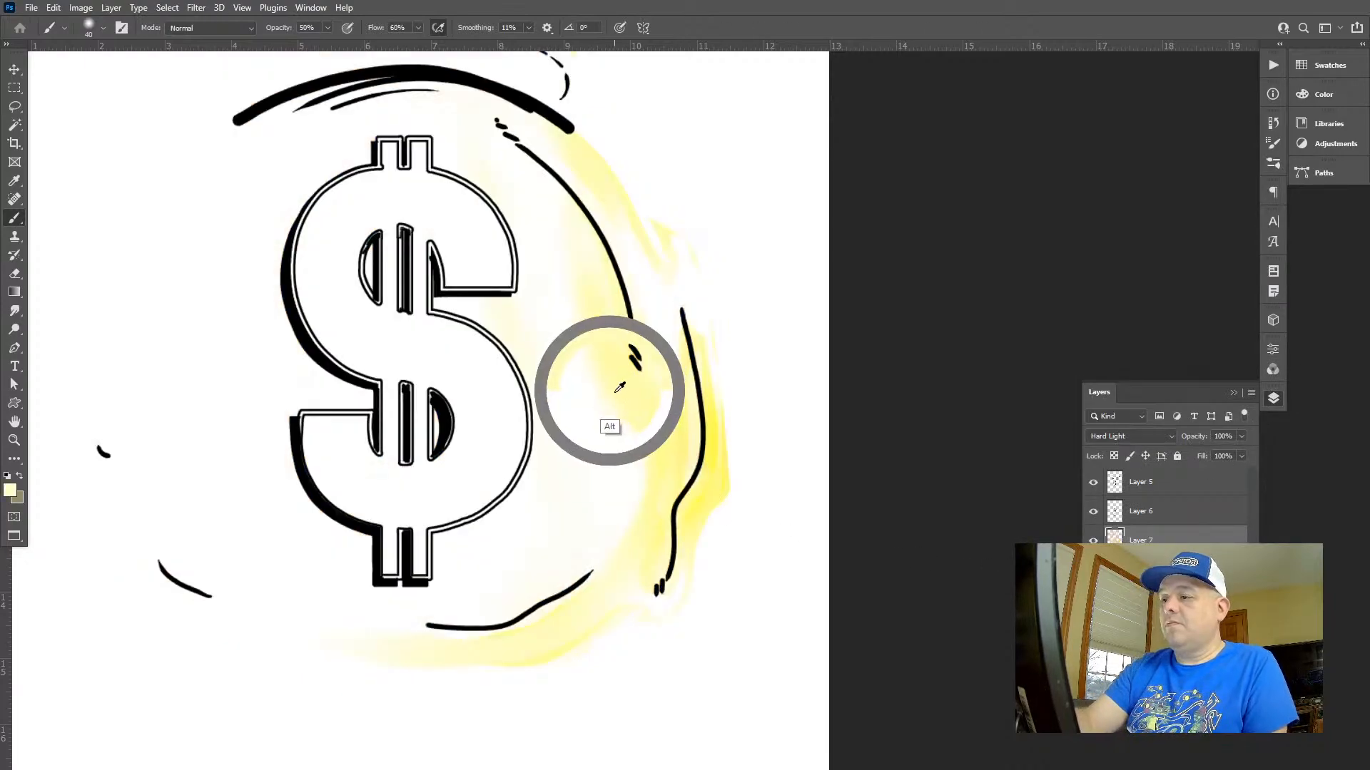
left_click(260, 385, "alt")
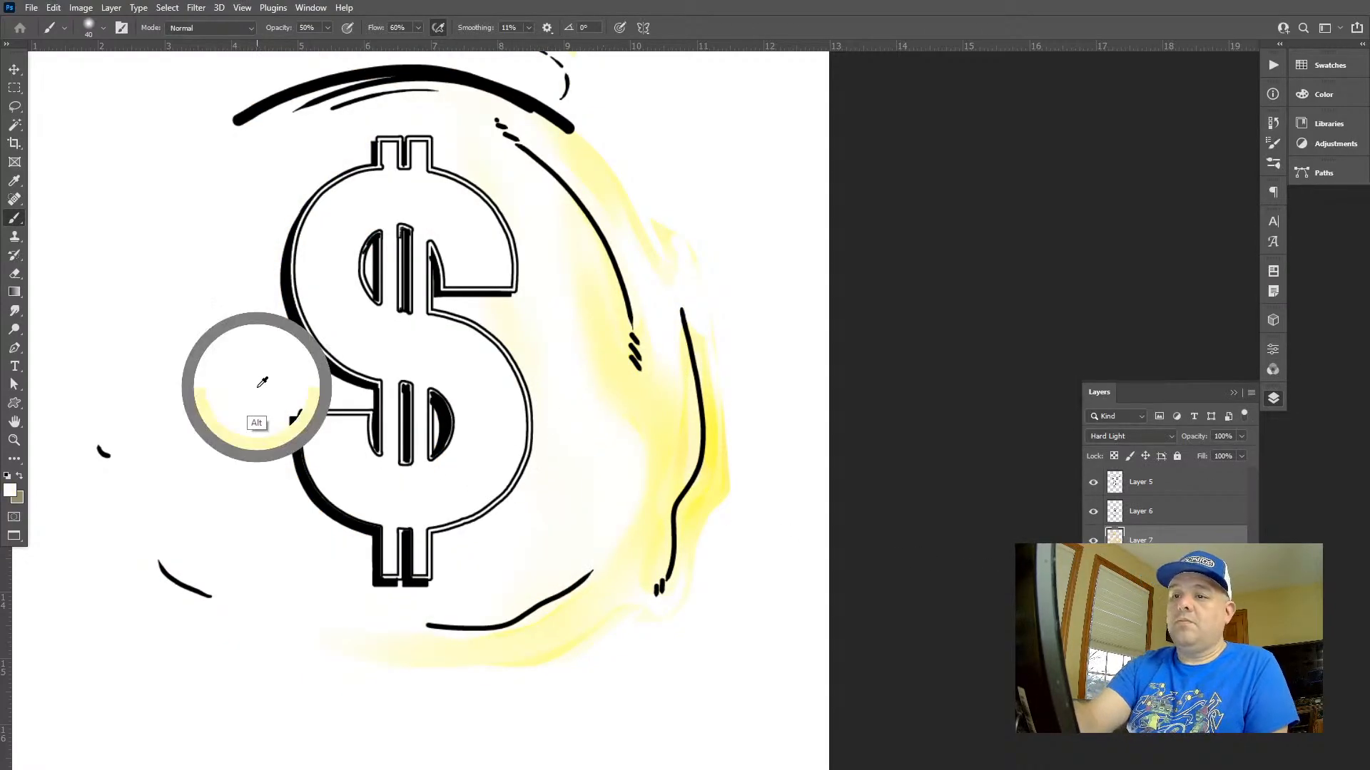
left_click(549, 352, "alt")
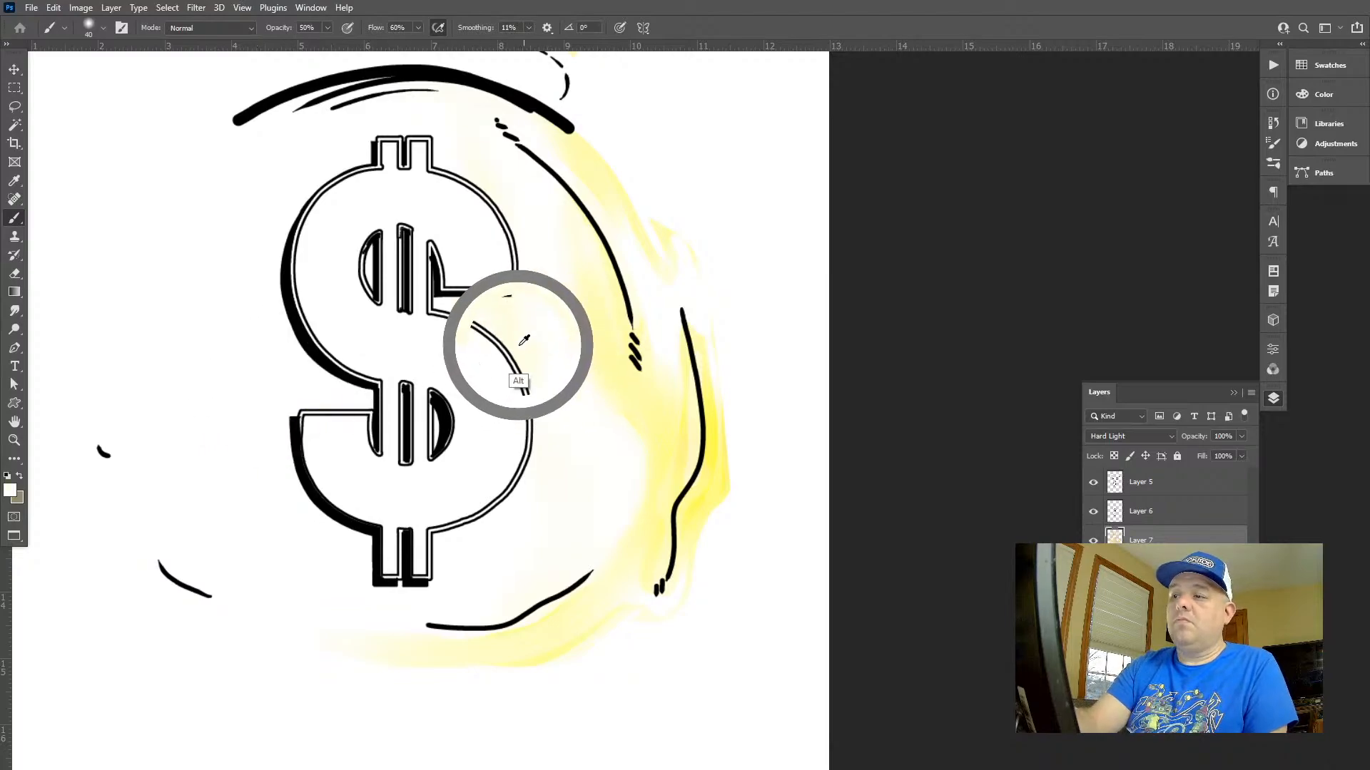
left_click(1093, 570)
left_click(1092, 541)
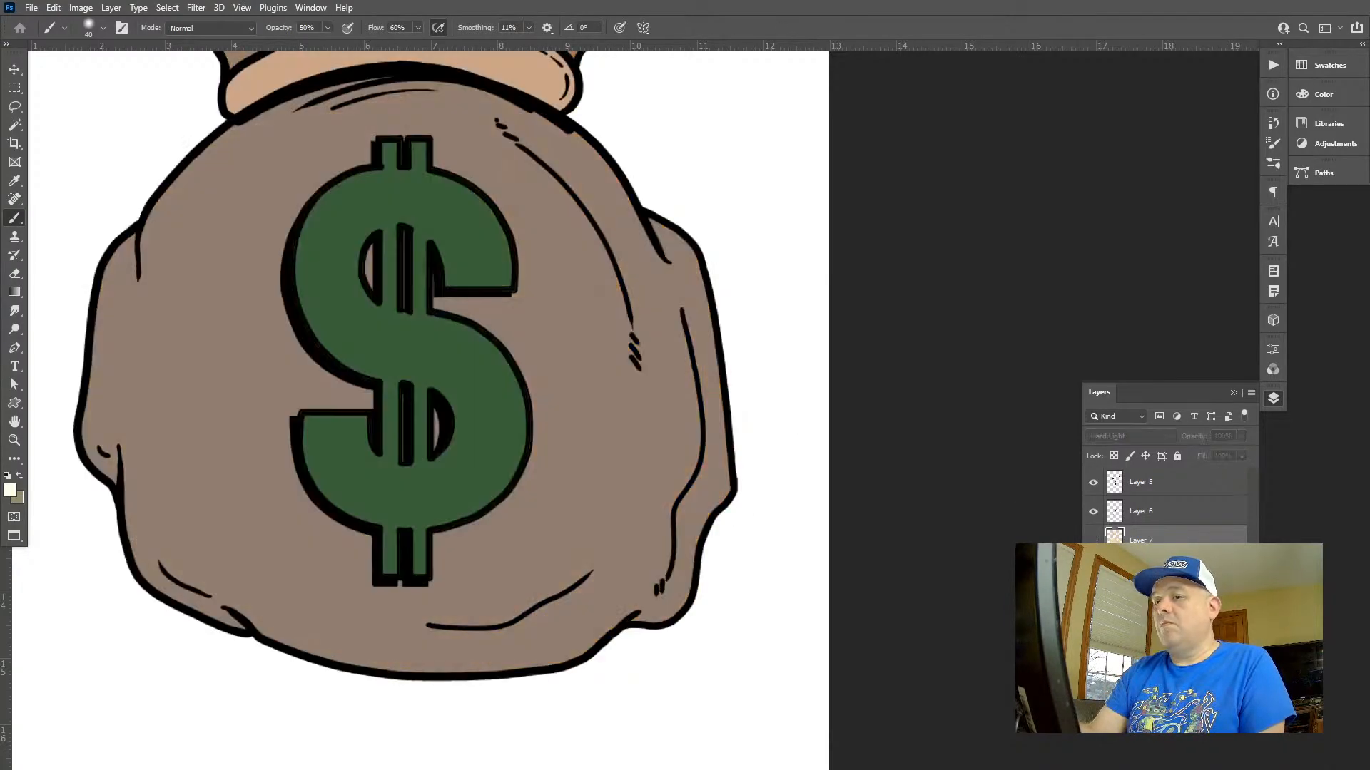
left_click(1093, 541)
left_click(1093, 570)
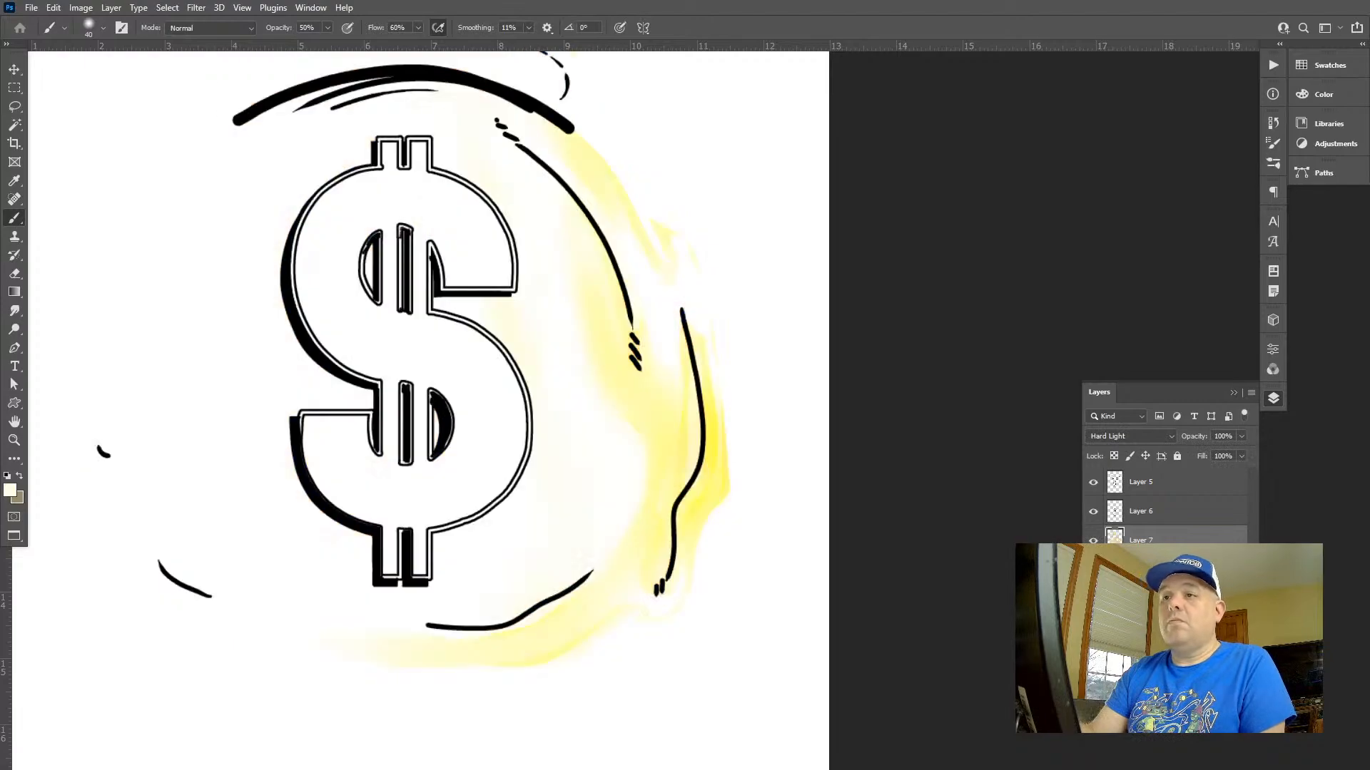
left_click(373, 128, "alt")
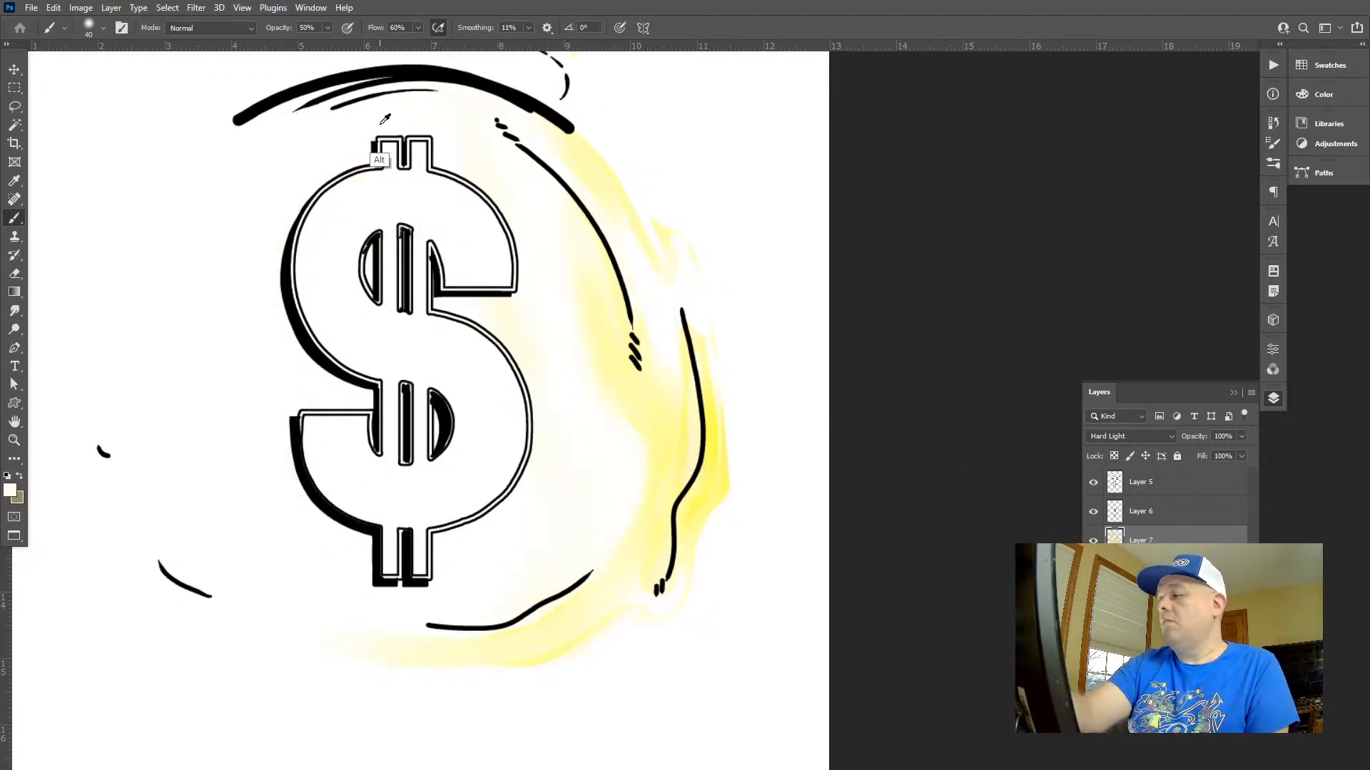
left_click(374, 136, "alt")
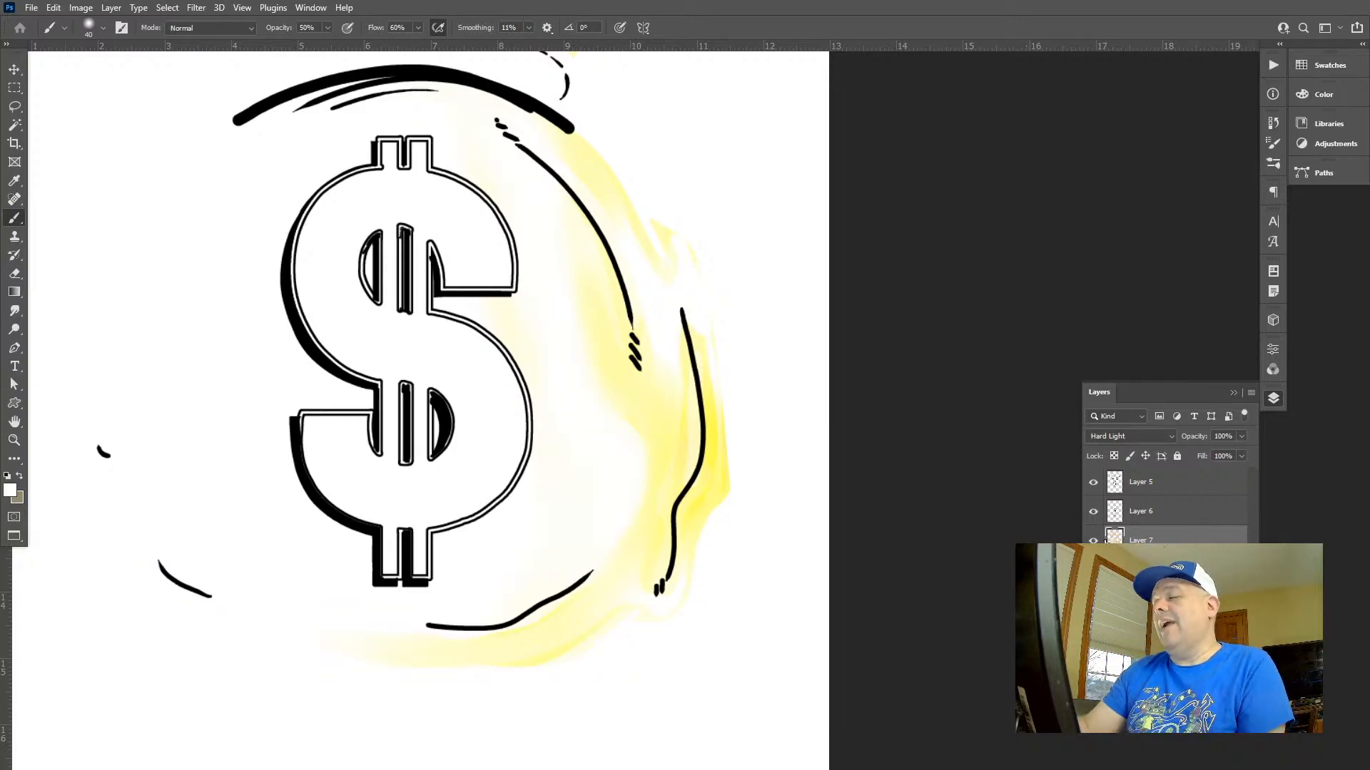
Toggle Layer 7's visibility to compare the artwork with and without its shading
left_click(1093, 540)
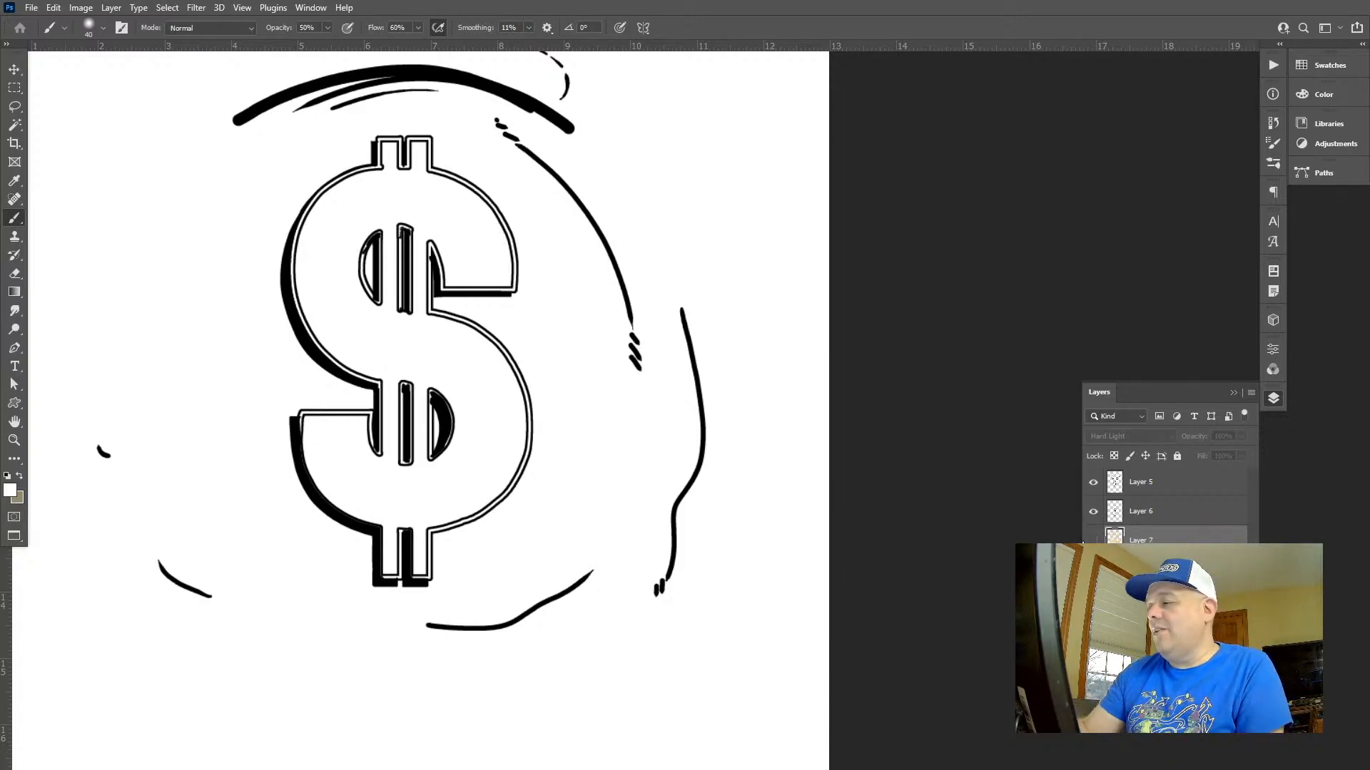
left_click(1094, 541)
left_click(1093, 541)
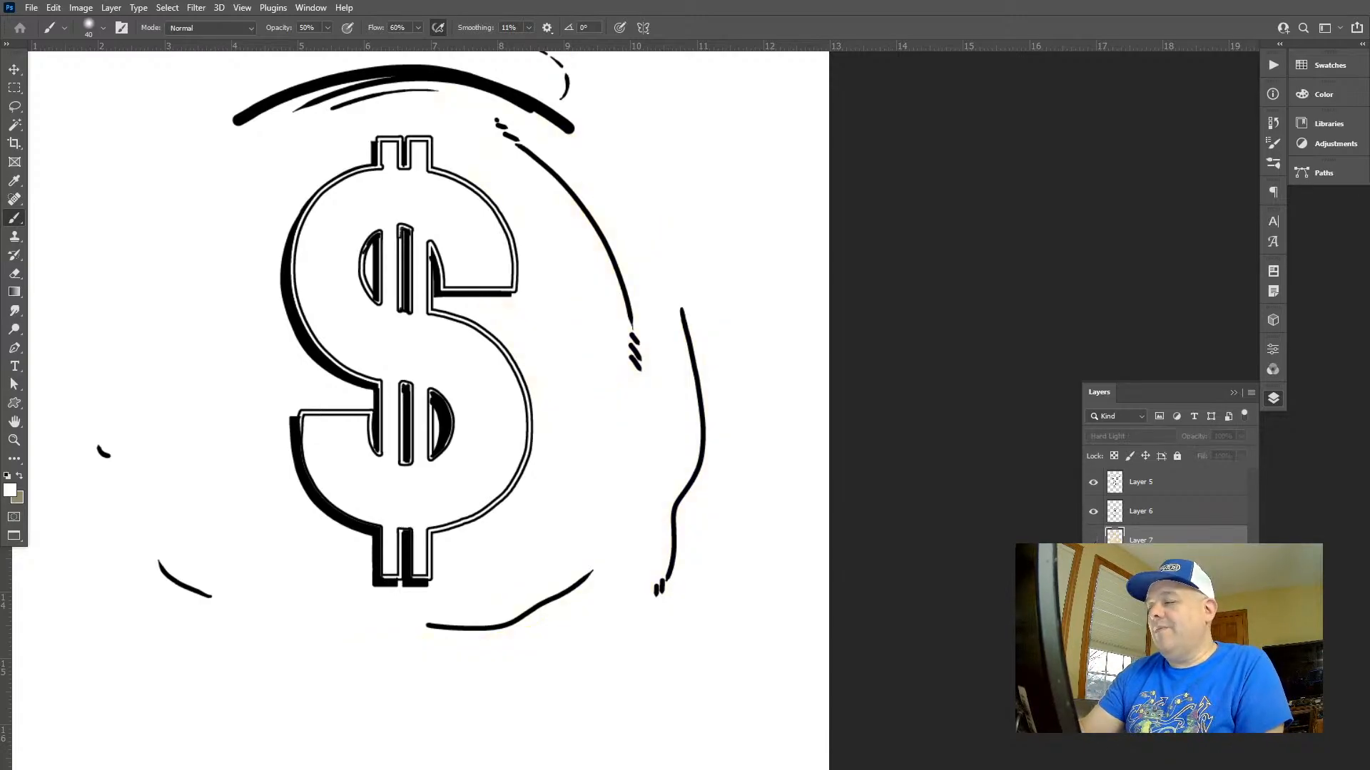
left_click(1093, 540)
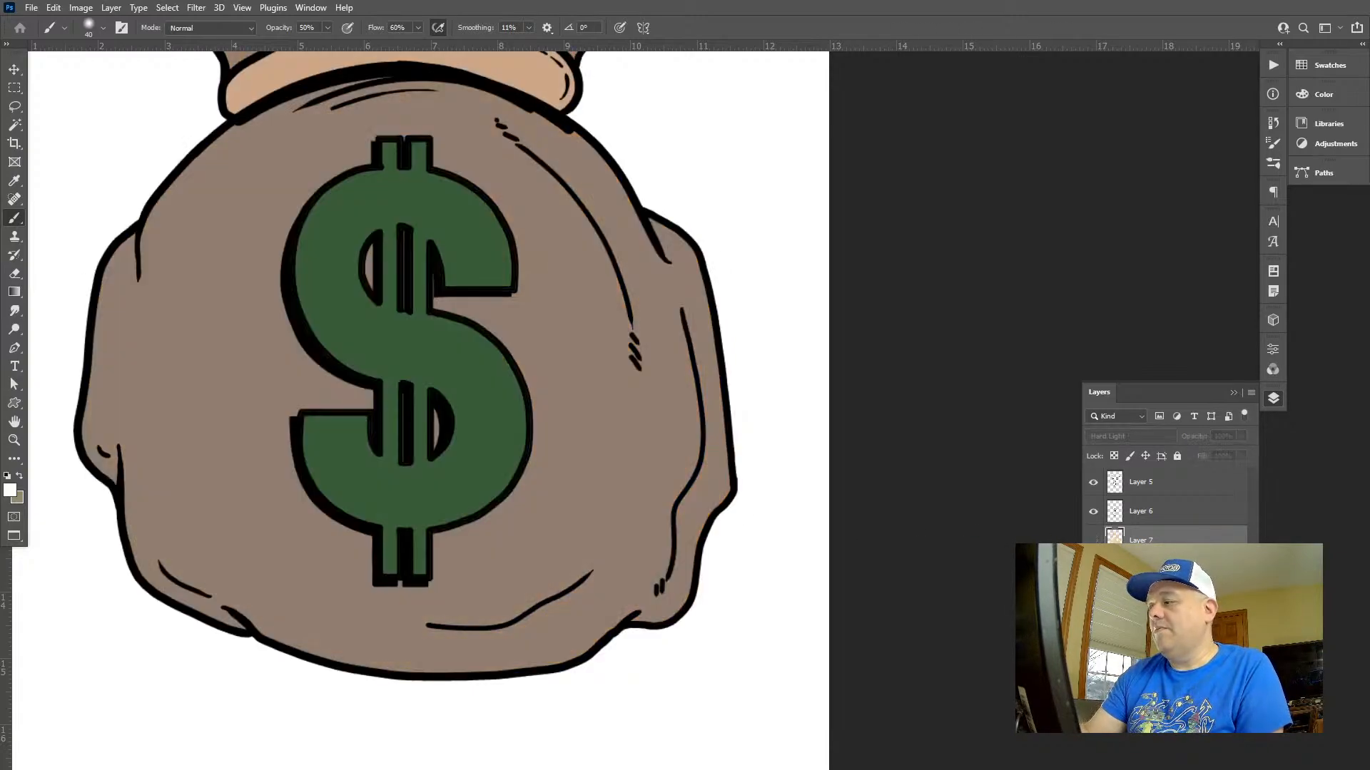
left_click(1093, 540)
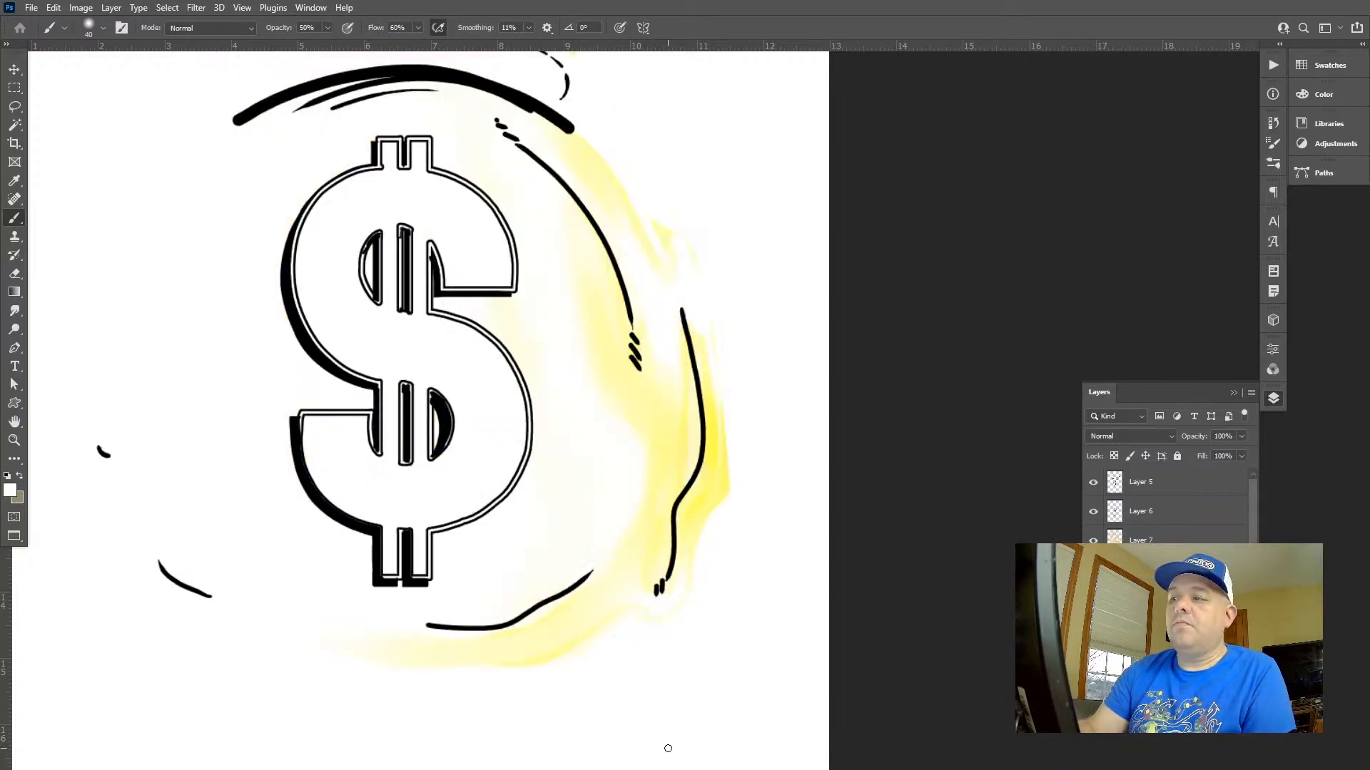
Sample the golden tan beside the dollar sign against a solid black backdrop beneath Layer 7, and reselect Layer 7
key("x")
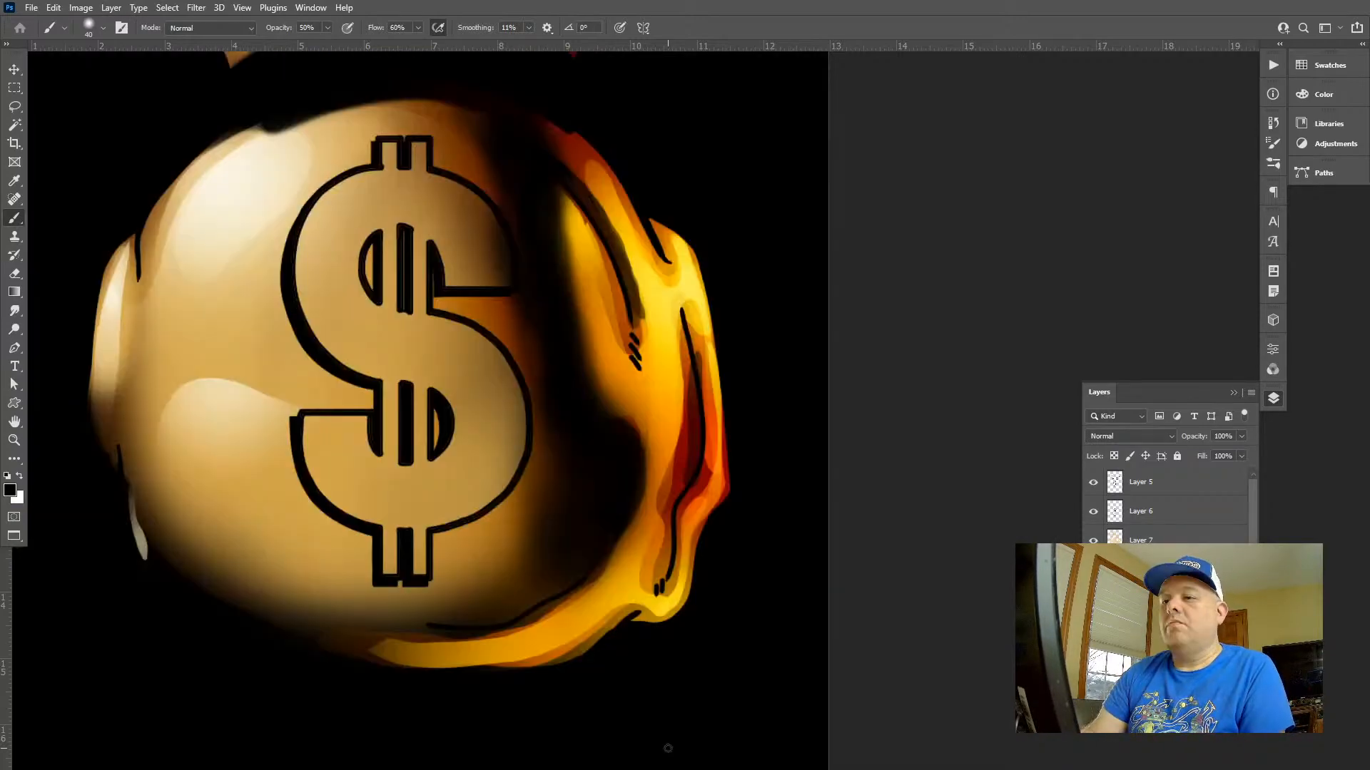
key("i")
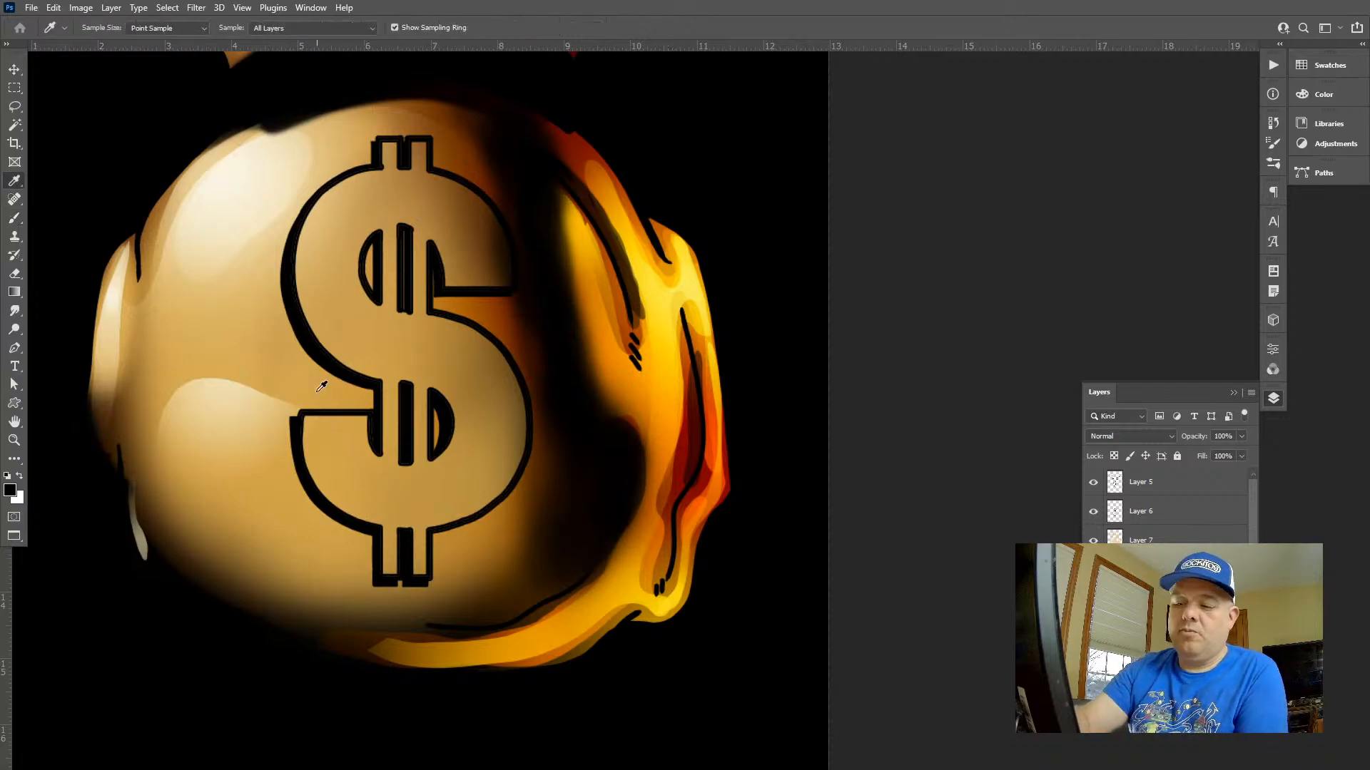
left_click(309, 386)
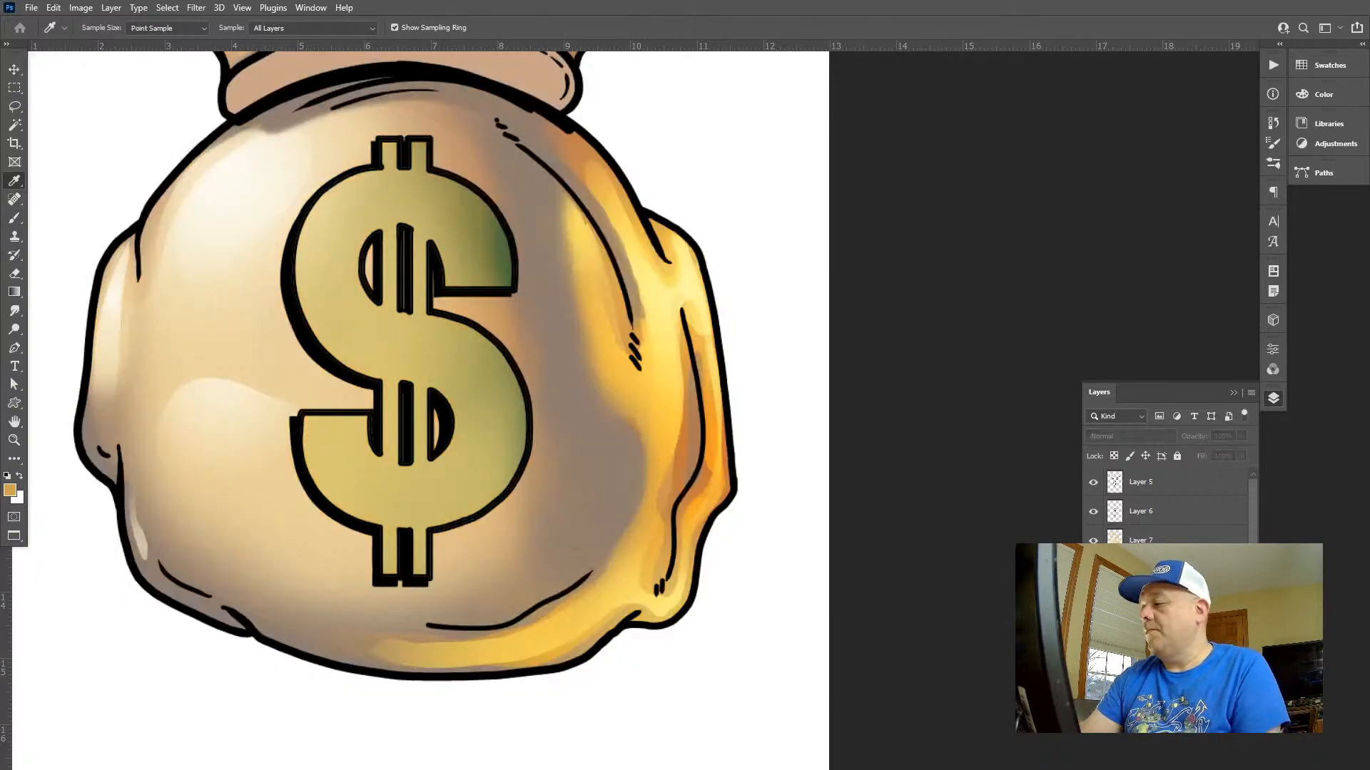
key("alt+[")
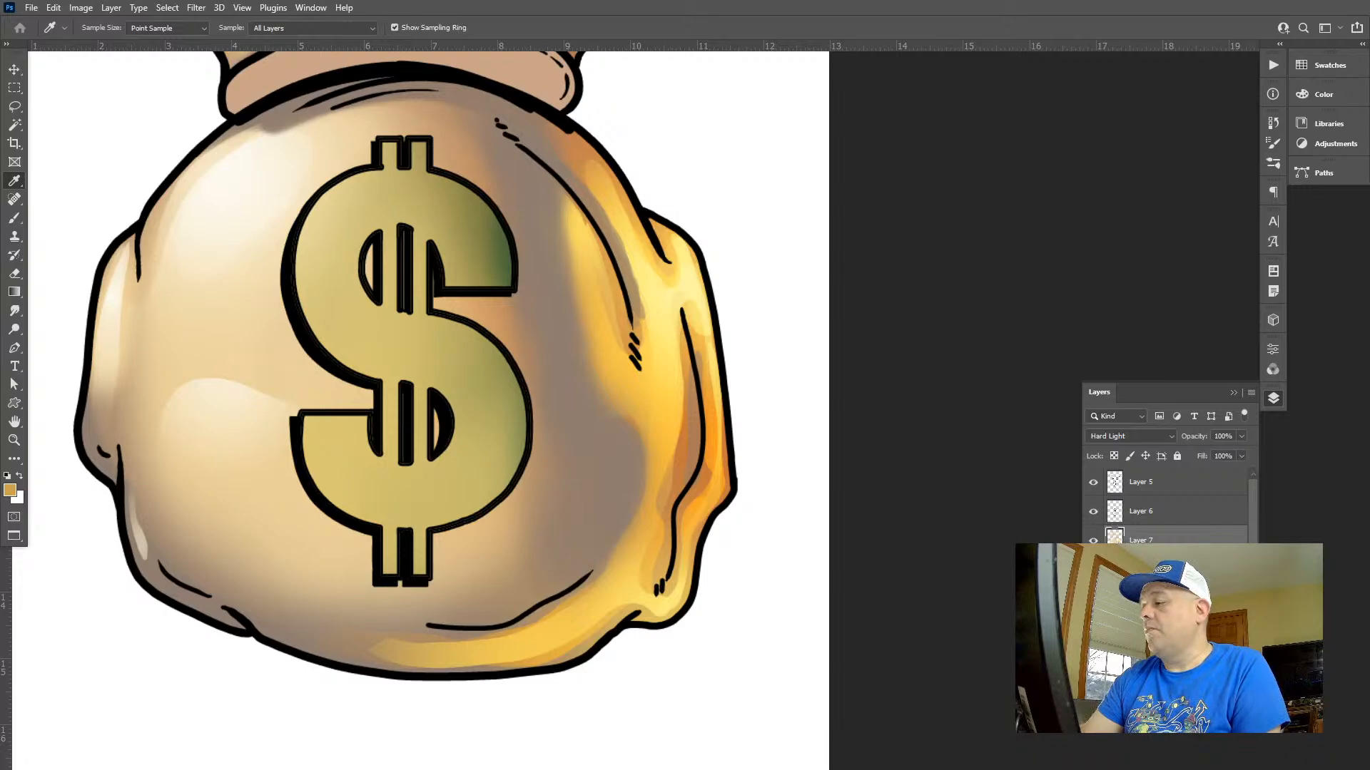
Try painting the sampled golden tan over the grey shadow beside the dollar sign with a large soft brush, and undo the stroke
key("b")
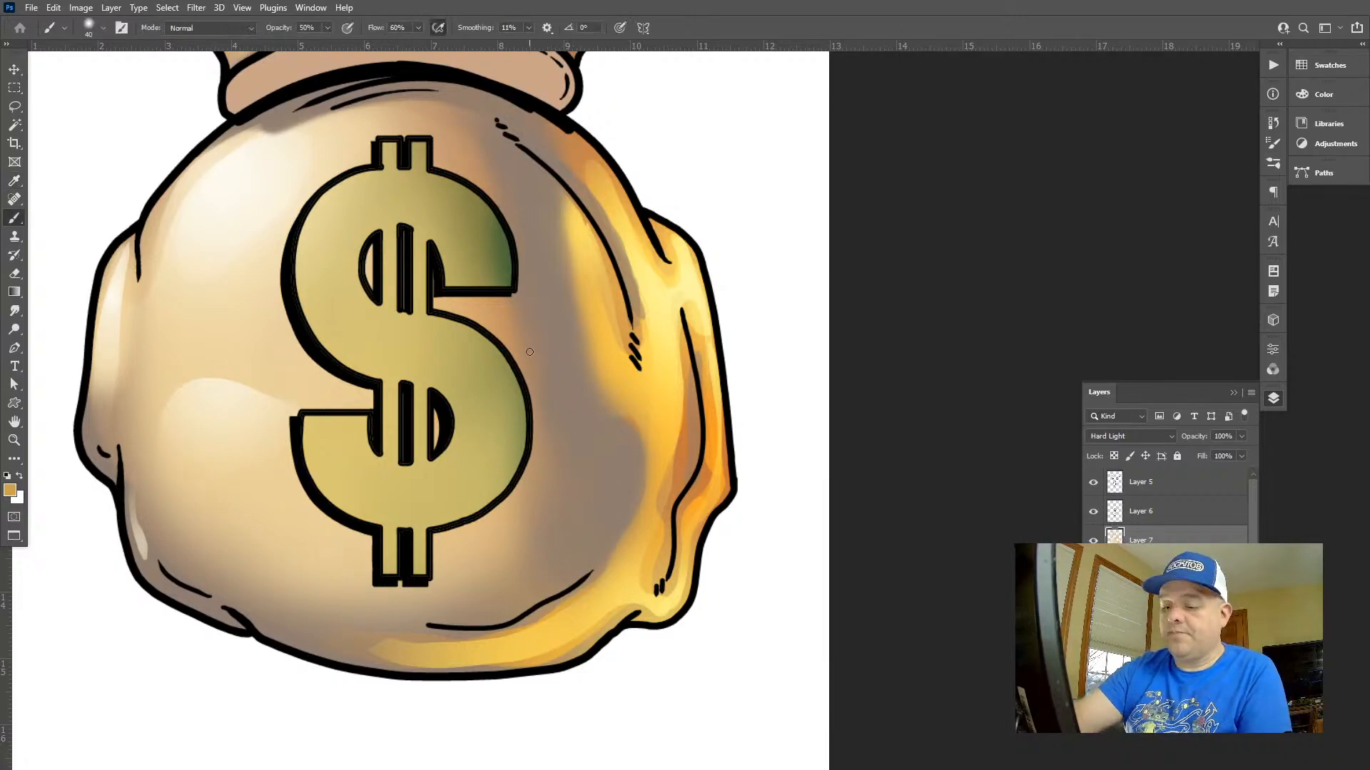
key("bracketright")
key("bracketright")
key("bracketright")
key("bracketright")
key("bracketright")
key("bracketright")
key("bracketright")
key("bracketright")
key("bracketright")
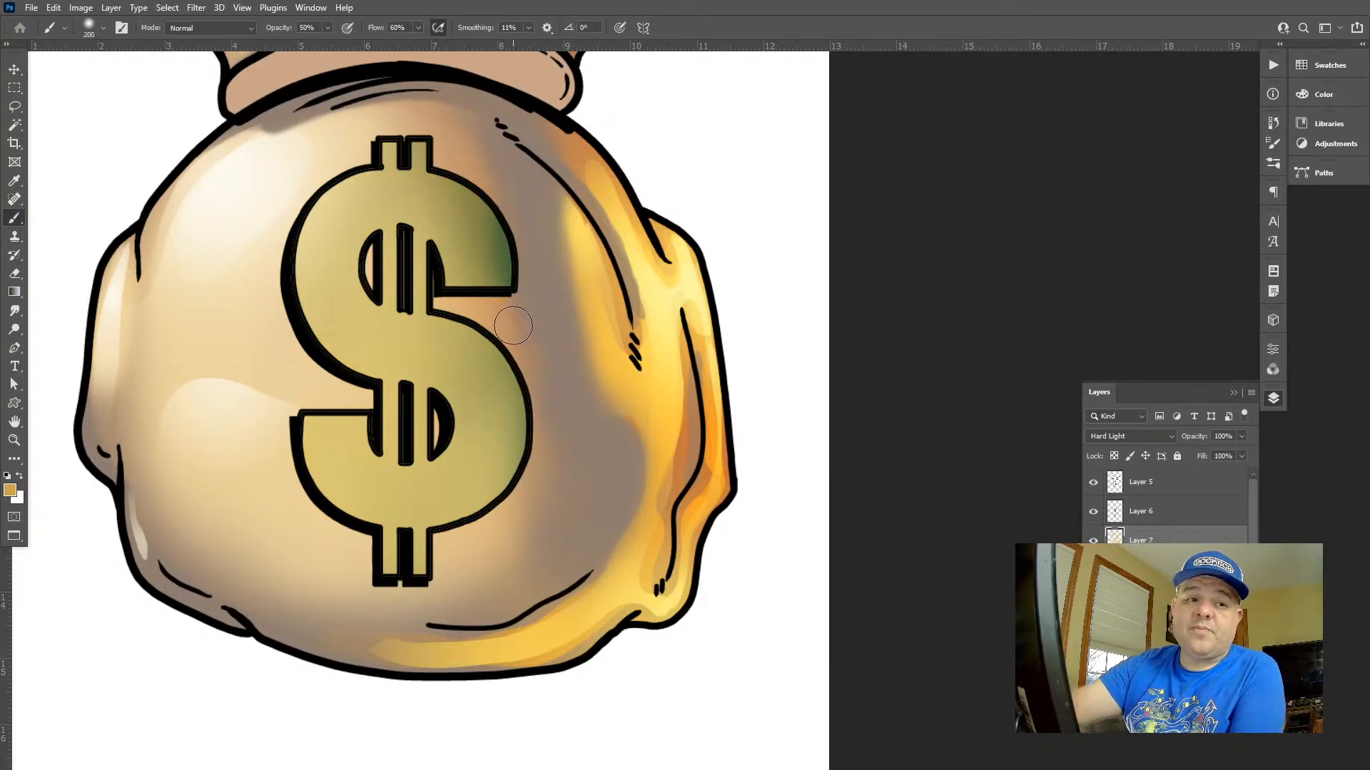
left_click_drag(533, 434, 459, 557)
key("ctrl+z")
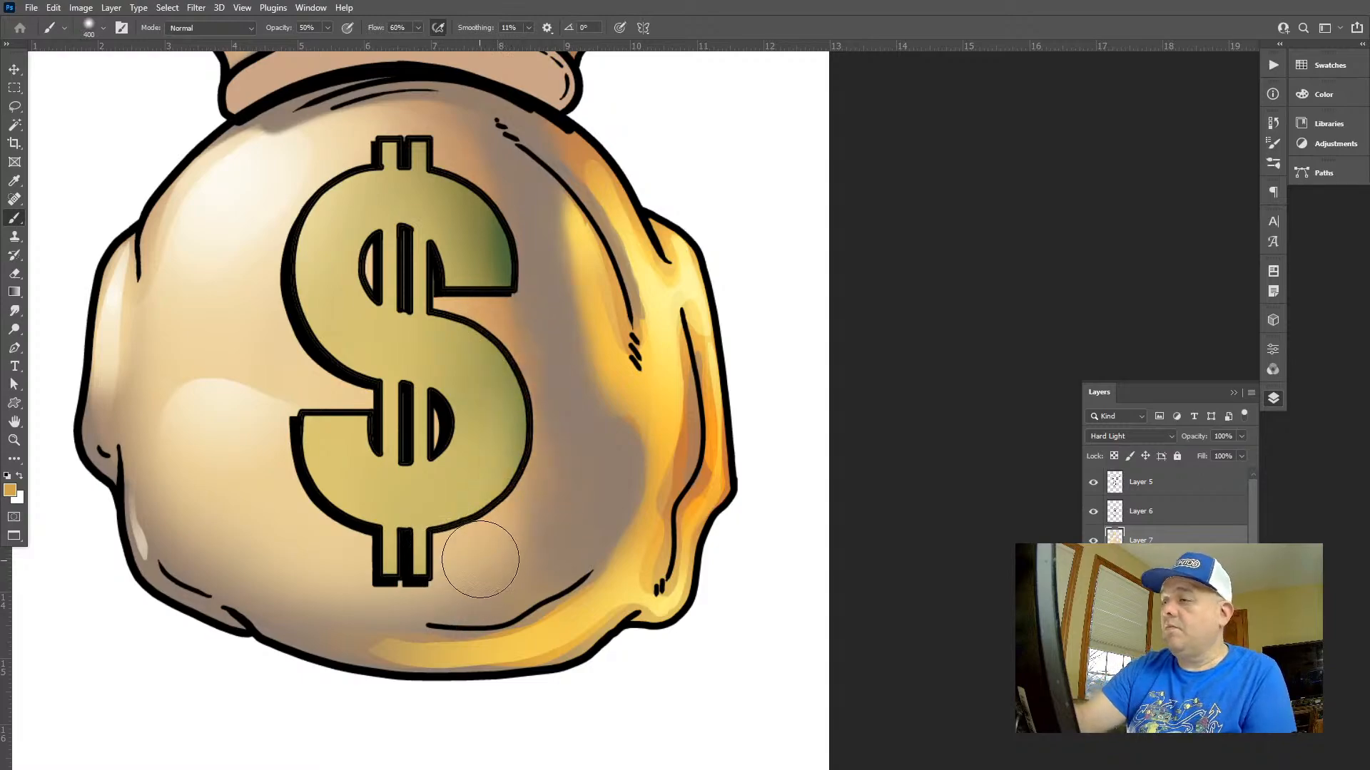
Set the 400 px soft brush to Screen mode, try golden tan strokes around the dollar sign's curve, and undo them
key("shift+alt+s")
mouse_move(490, 412)
left_mouse_down()
mouse_move(468, 559)
mouse_move(529, 429)
mouse_move(454, 278)
left_mouse_up()
key("ctrl+z")
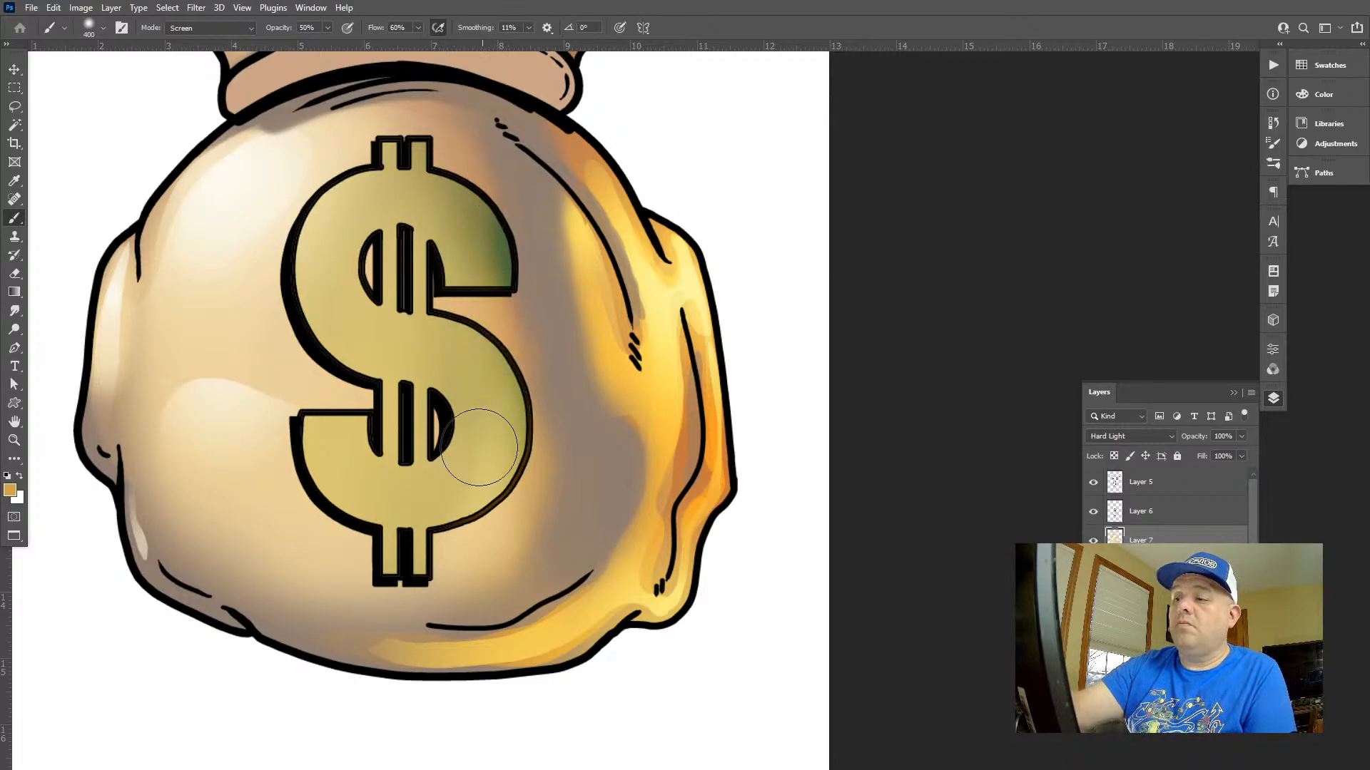
key("Tab")
key("Tab")
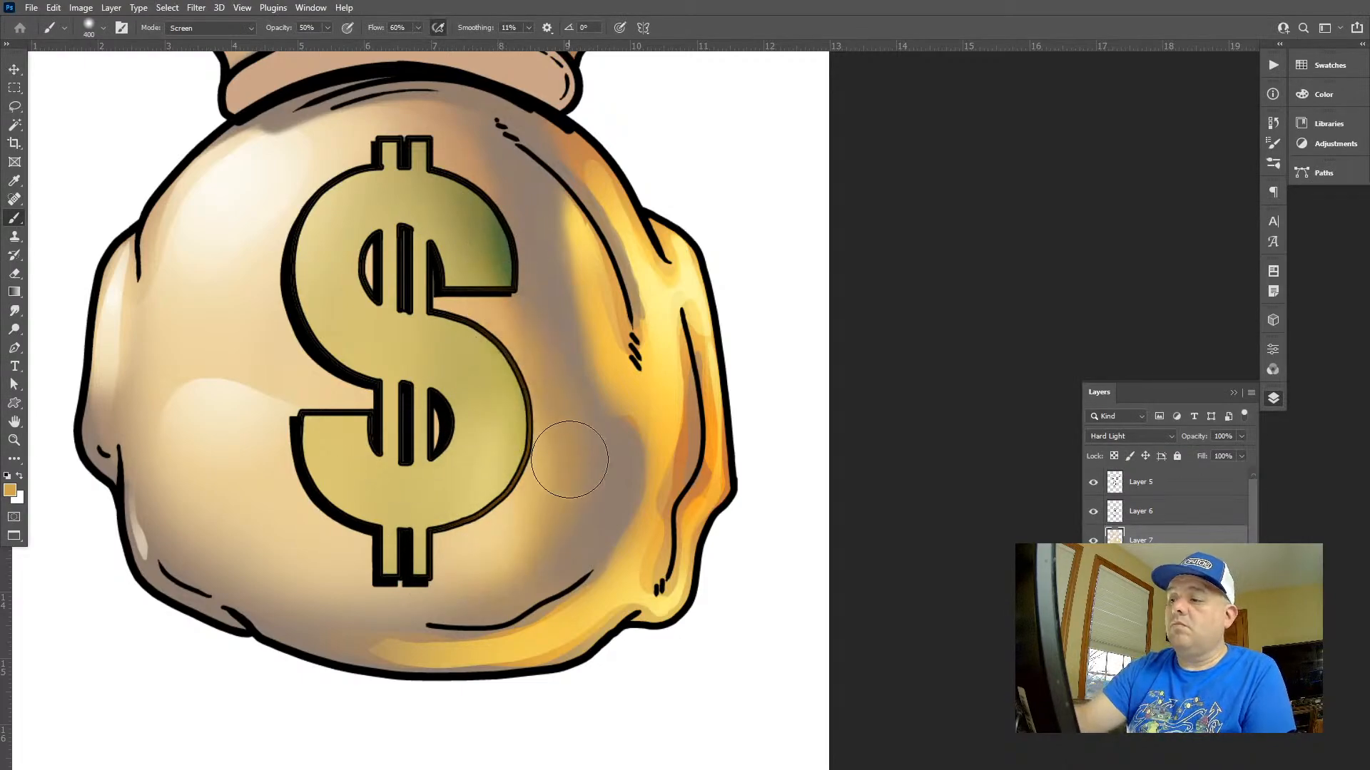
key("ctrl+z")
key("ctrl+z")
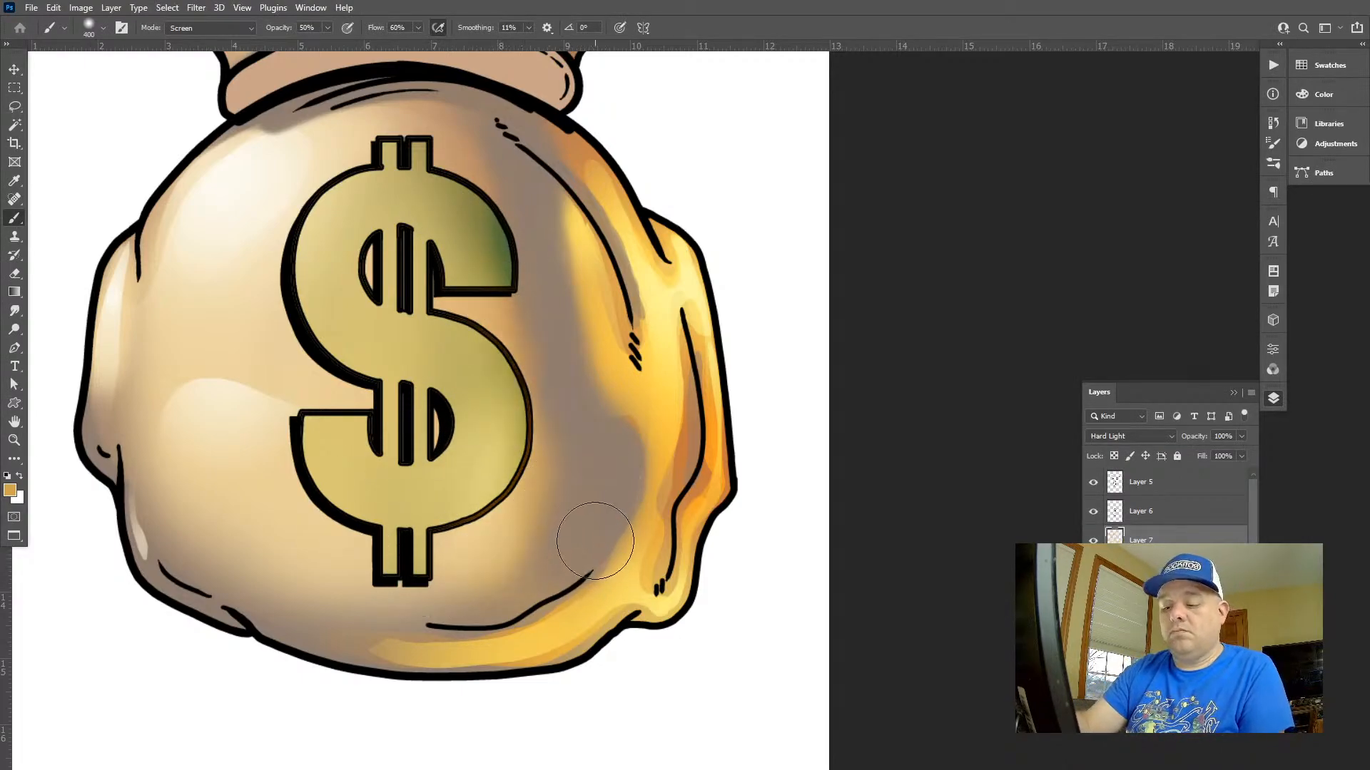
Reduce the soft brush to 150 px and sample a bright yellow from the reflected light on the bag's side
key("bracketleft")
key("bracketleft")
key("bracketleft")
key("bracketleft")
key("bracketleft")
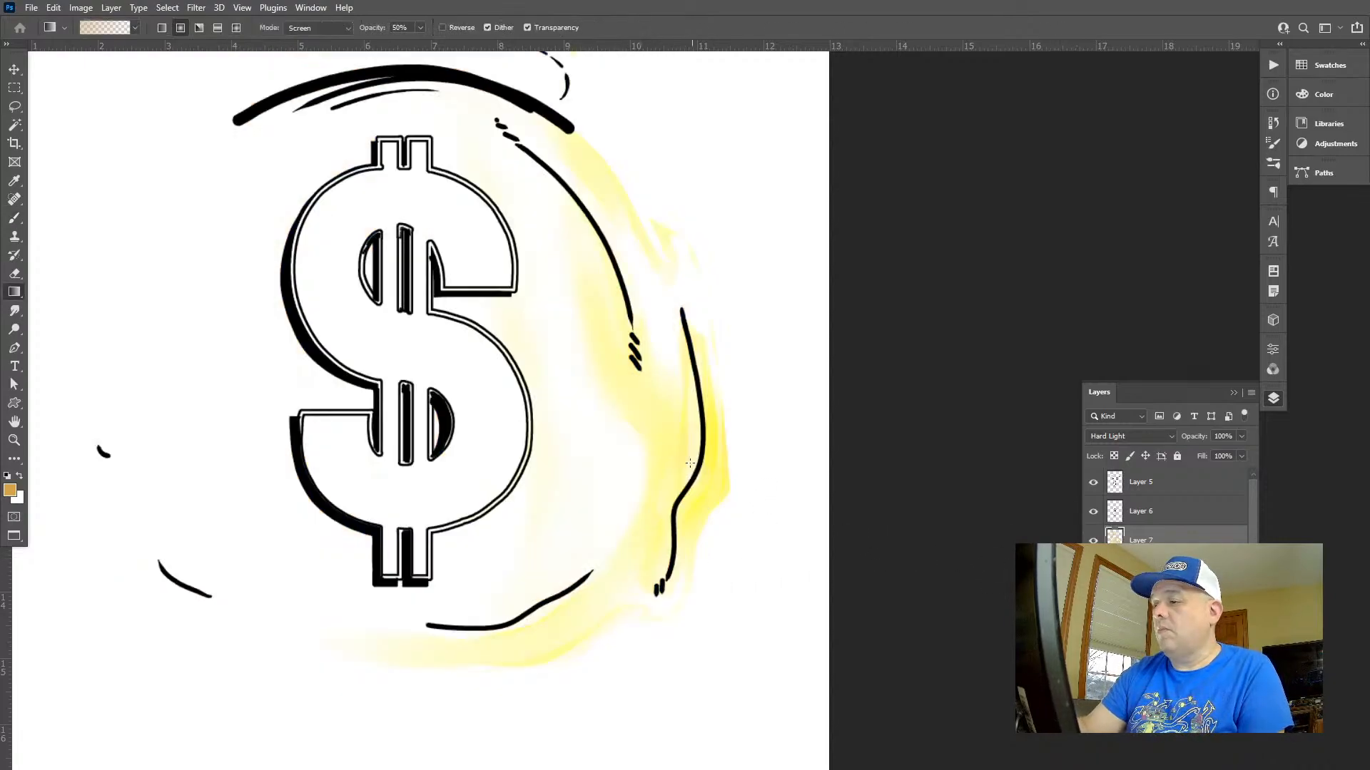
left_click(678, 452, "alt")
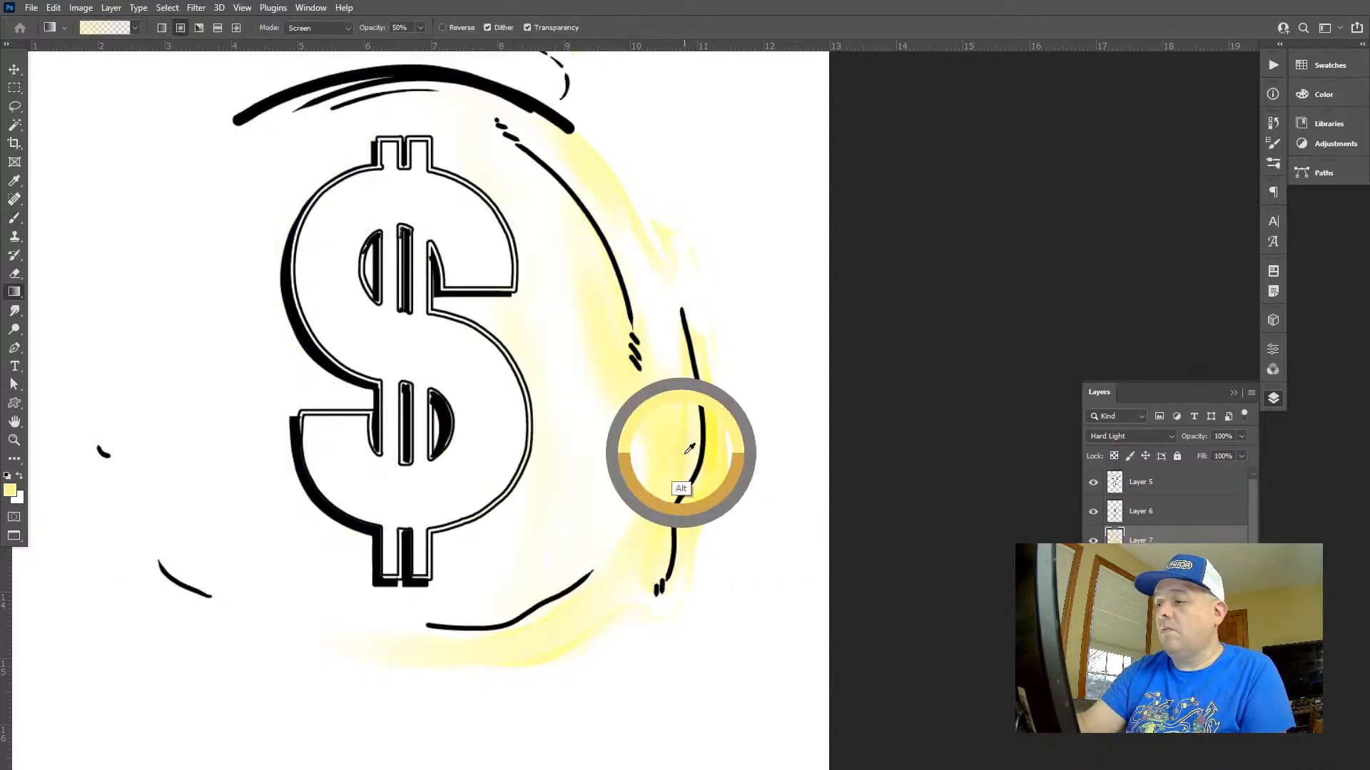
left_click(722, 448, "alt")
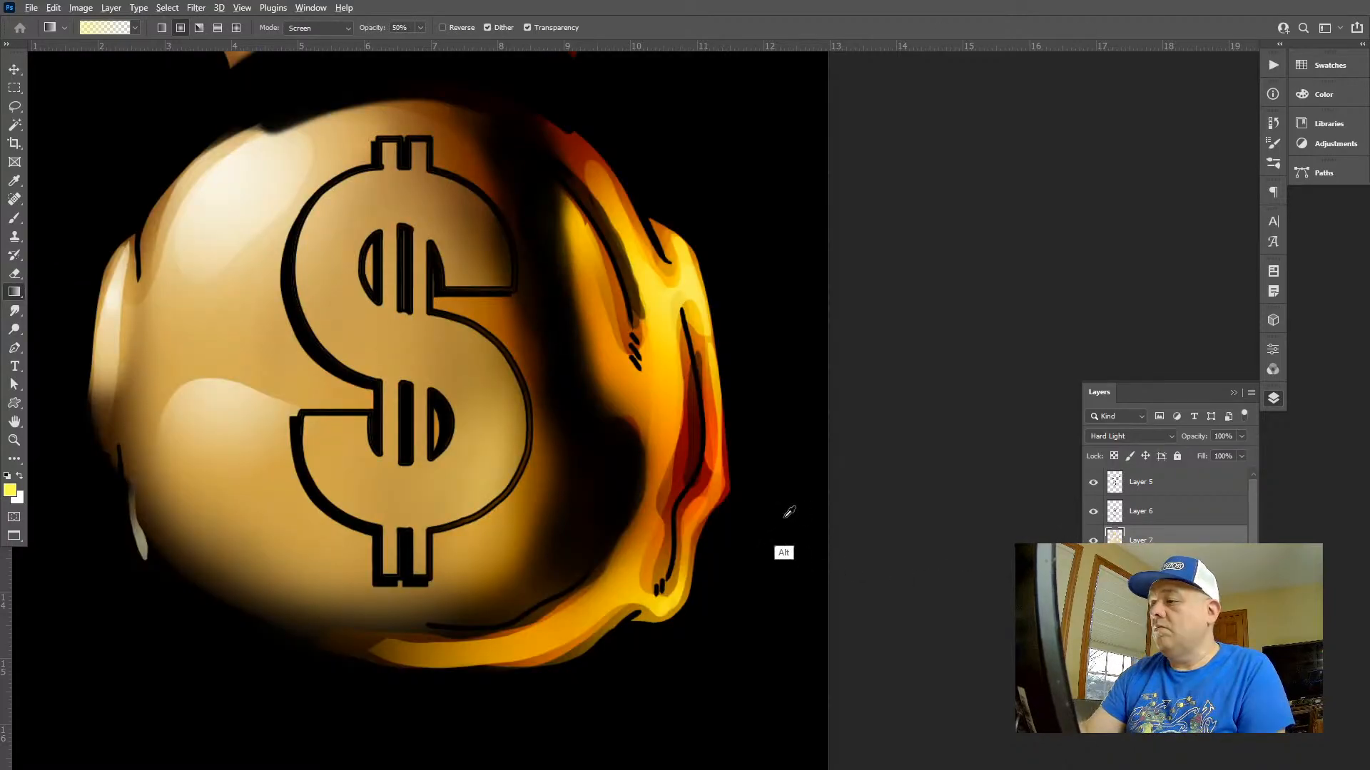
left_click(732, 473, "alt")
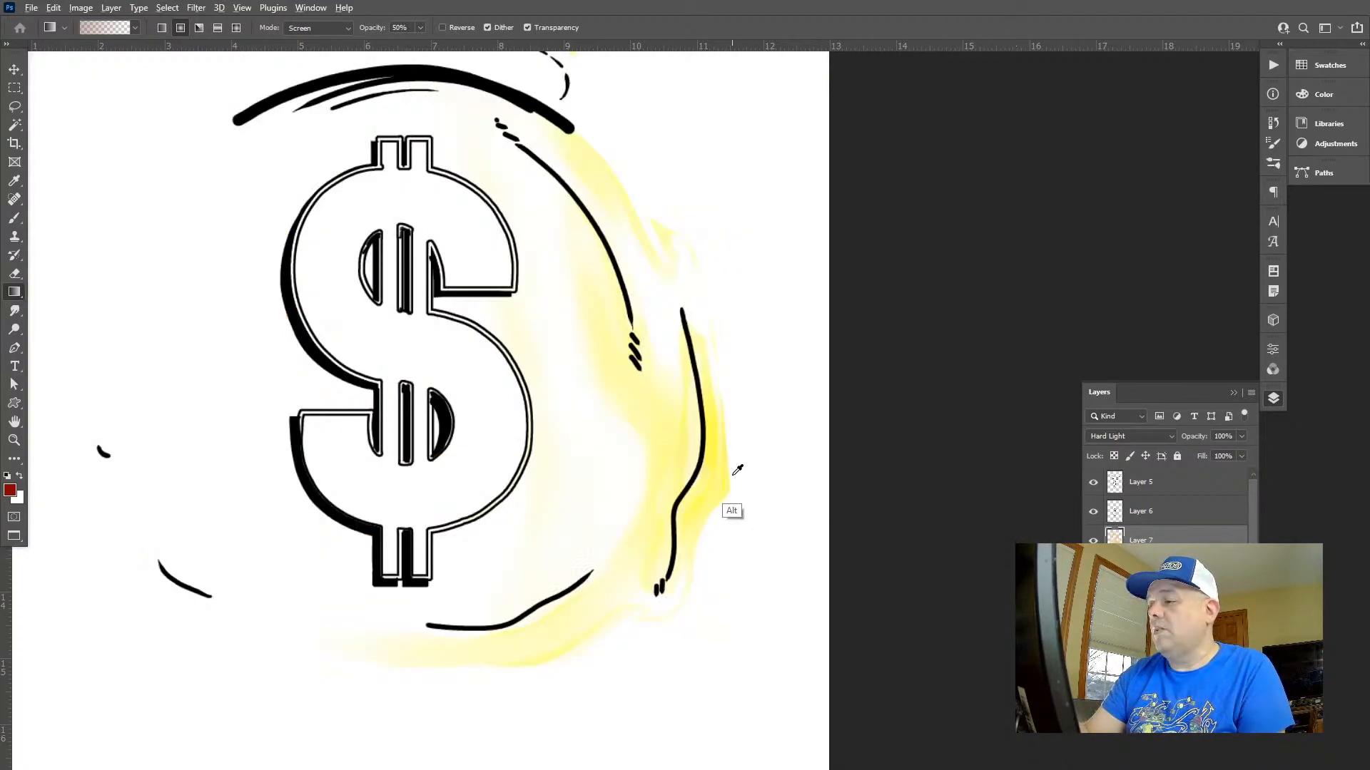
left_click(723, 499, "alt")
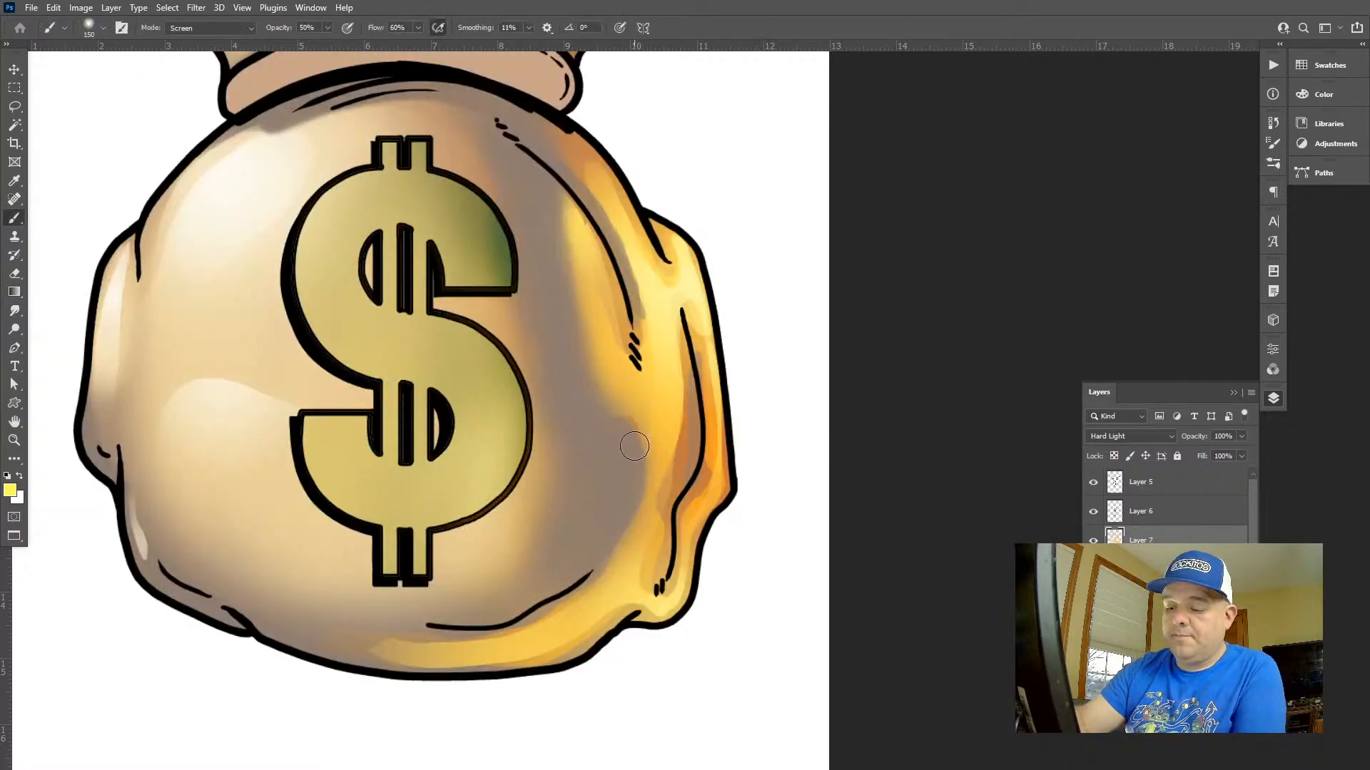
Try a thin yellow stroke along the grey shadow's edge with a 50 px brush, undo it, and leave the brush in Normal mode
key("bracketleft")
key("bracketleft")
key("bracketleft")
key("bracketleft")
key("bracketleft")
key("bracketleft")
key("bracketleft")
mouse_move(635, 427)
left_mouse_down()
mouse_move(639, 486)
mouse_move(610, 543)
left_mouse_up()
key("ctrl+z")
key("alt+shift+n")
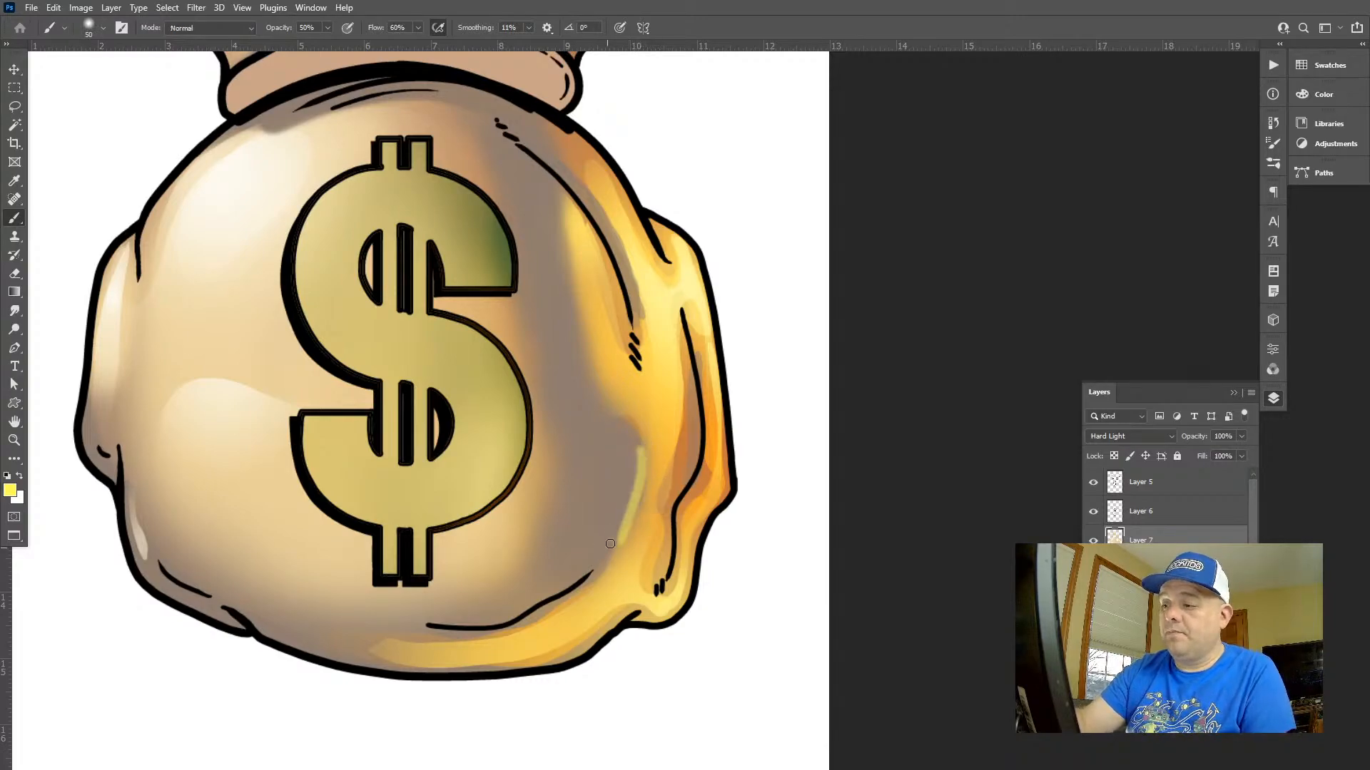
key("ctrl+z")
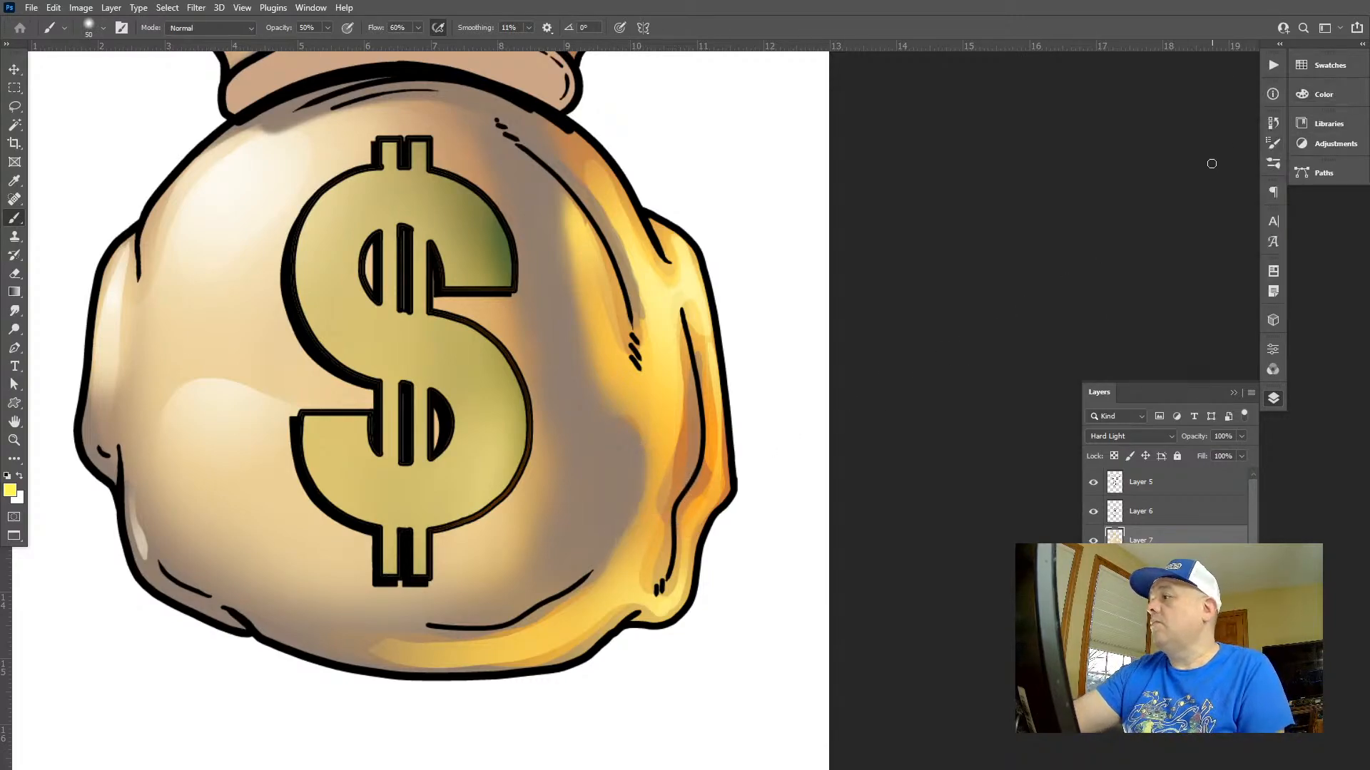
Set the foreground colour to an orange-brown with hue 31, saturation 65 and brightness 70
left_click(1321, 94)
left_click(1212, 143)
left_click(1160, 112)
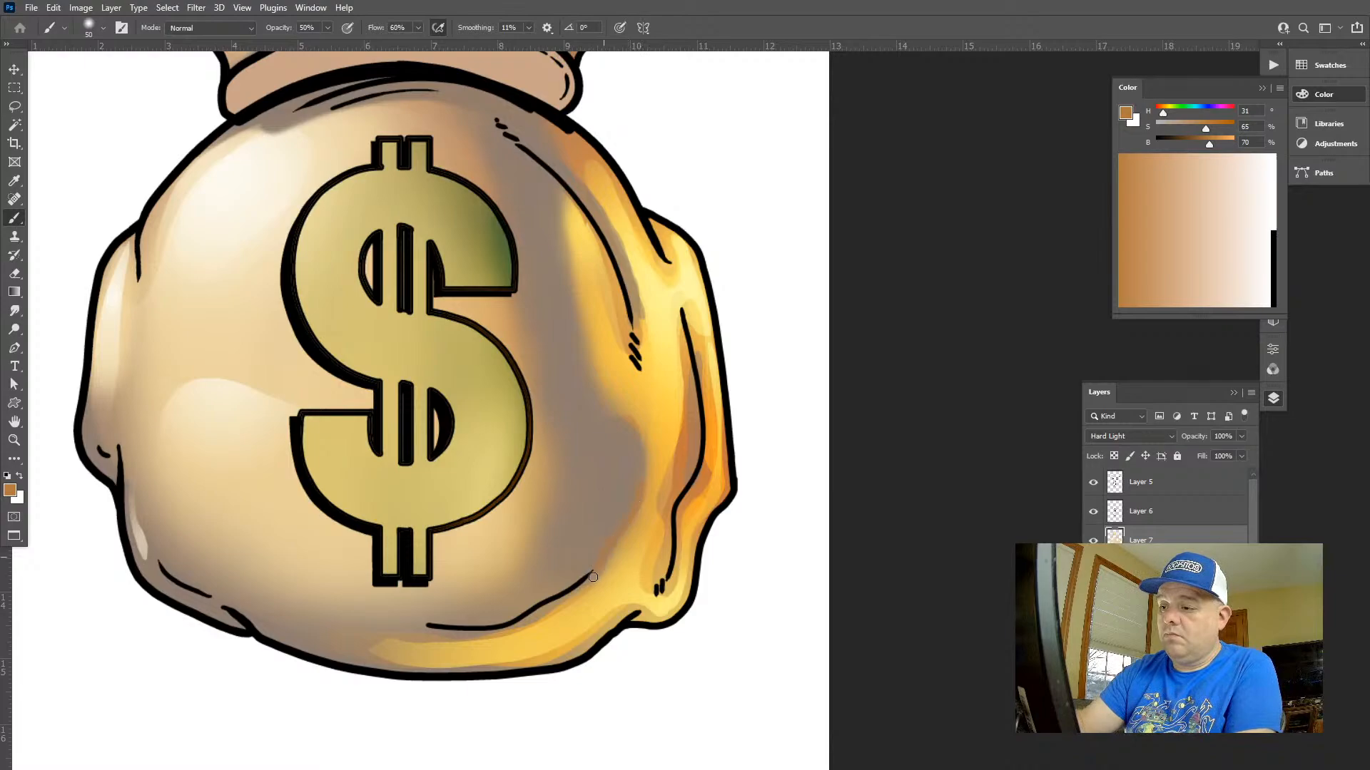
Try orange-brown strokes up the grey shadow's edge with brushes up to 150 px, and undo them
key("bracketright")
key("bracketright")
key("bracketright")
key("bracketright")
mouse_move(610, 557)
left_mouse_down()
mouse_move(644, 449)
mouse_move(596, 392)
mouse_move(555, 224)
left_mouse_up()
key("bracketright")
key("bracketright")
mouse_move(641, 438)
left_mouse_down()
mouse_move(592, 395)
mouse_move(574, 246)
mouse_move(518, 132)
left_mouse_up()
key("ctrl+z")
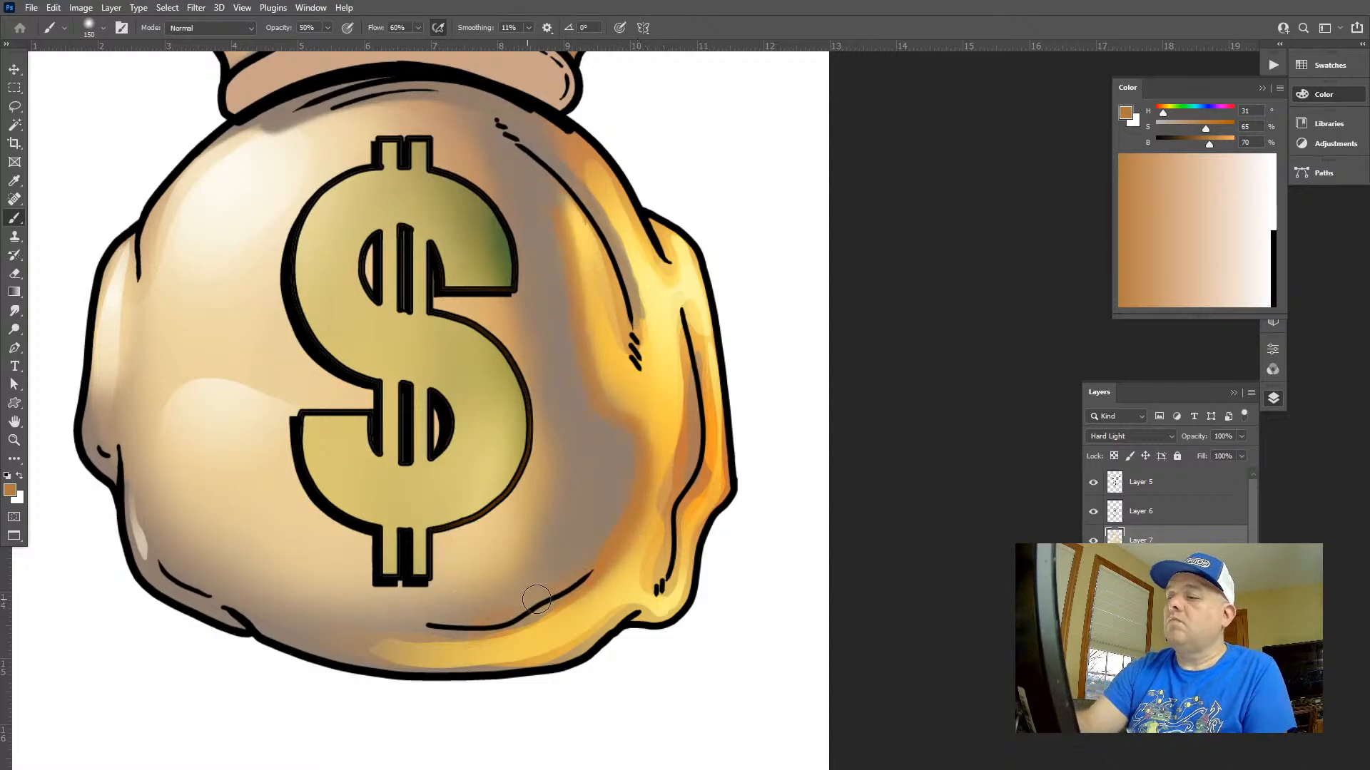
key("ctrl+z")
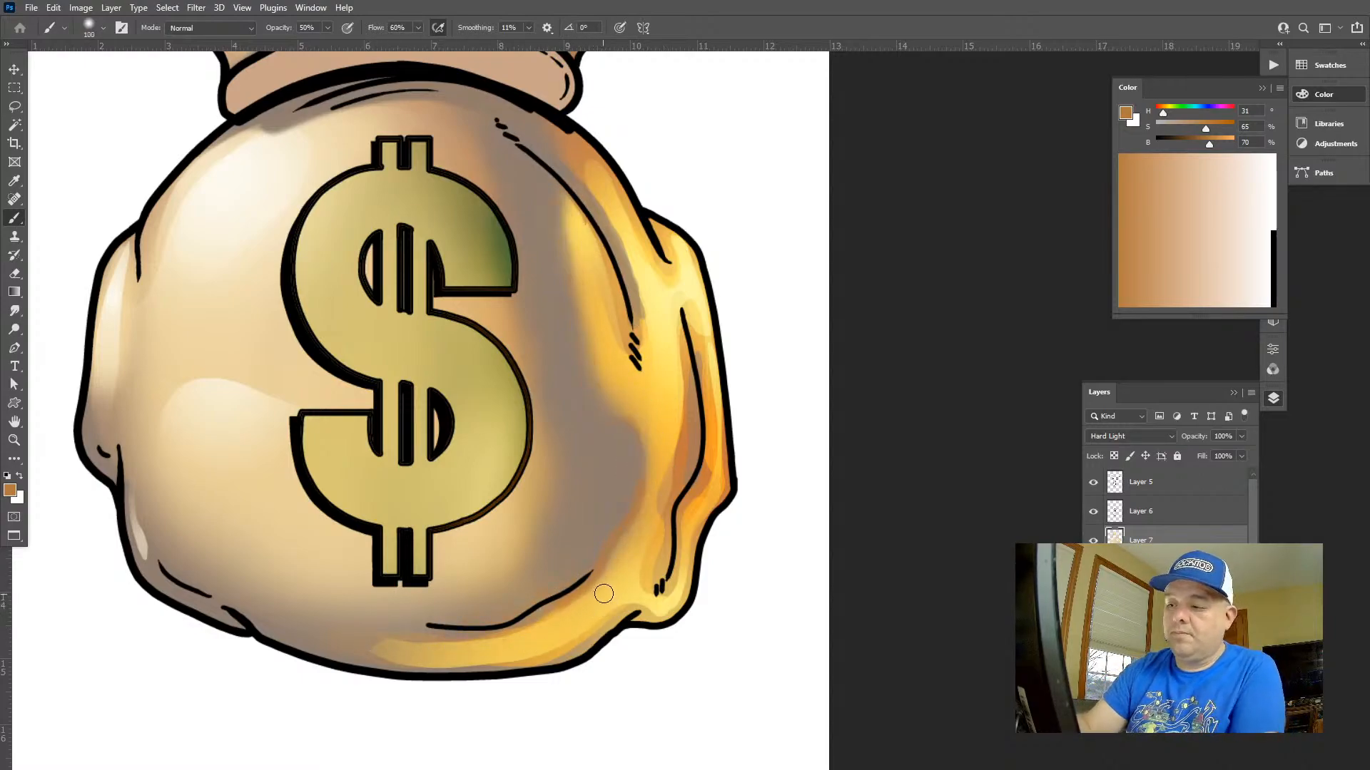
Paint an orange-brown transition along the bag's lower edge with an 80 px soft brush in Normal mode
key("bracketleft")
key("bracketleft")
key("bracketleft")
key("bracketleft")
left_click_drag(402, 647, 496, 622)
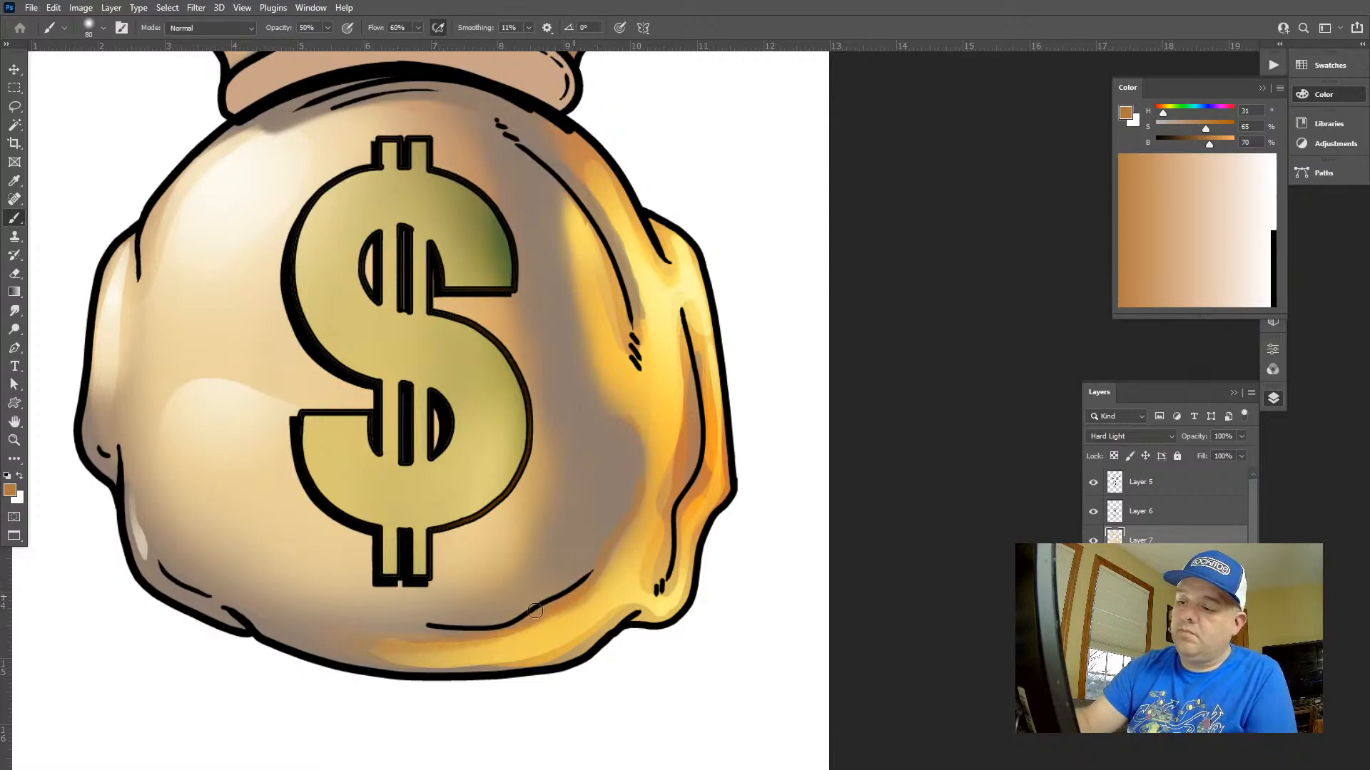
Switch the brush to Screen mode and paint orange-brown along the edge between the grey shadow and the yellow reflected light
key("z")
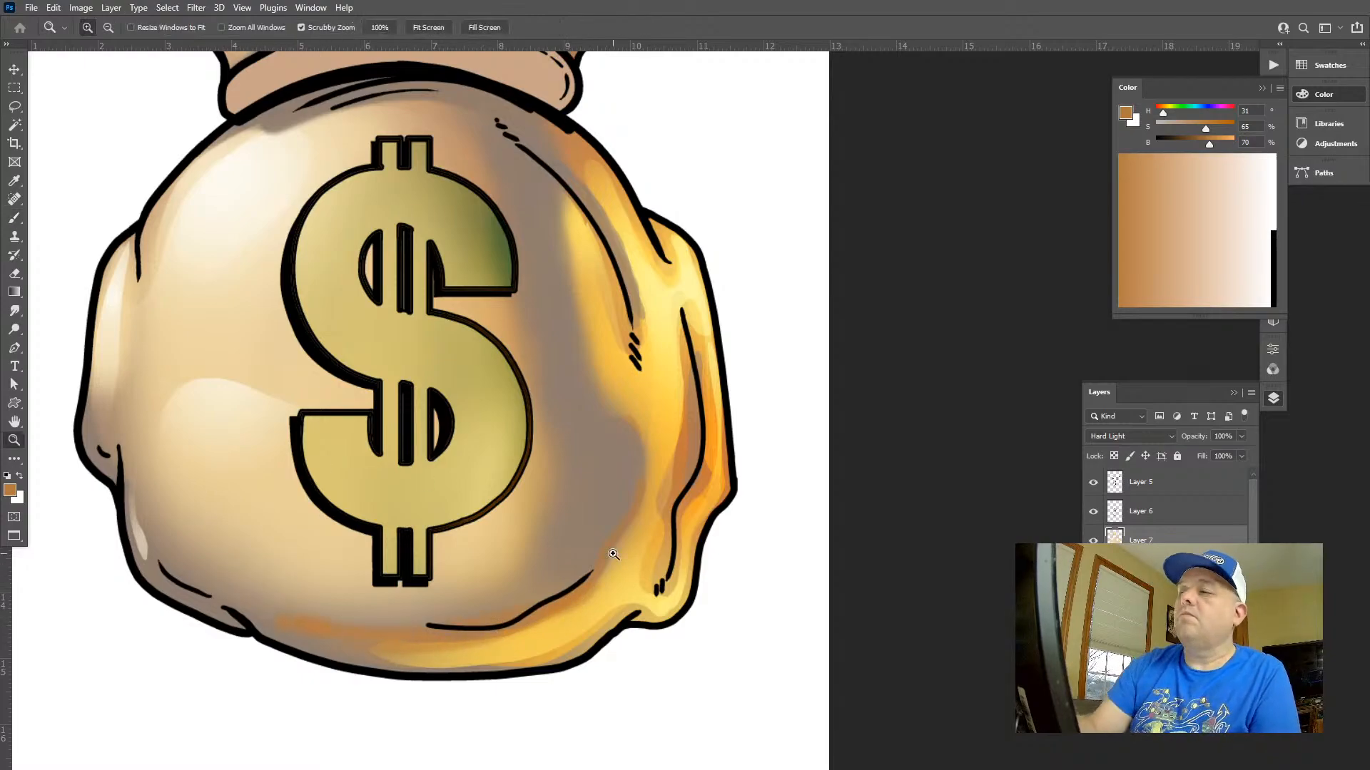
left_click_drag(672, 598, 521, 529)
mouse_move(786, 602)
left_mouse_down()
mouse_move(739, 590)
mouse_move(787, 606)
left_mouse_up()
left_click_drag(636, 622, 753, 503)
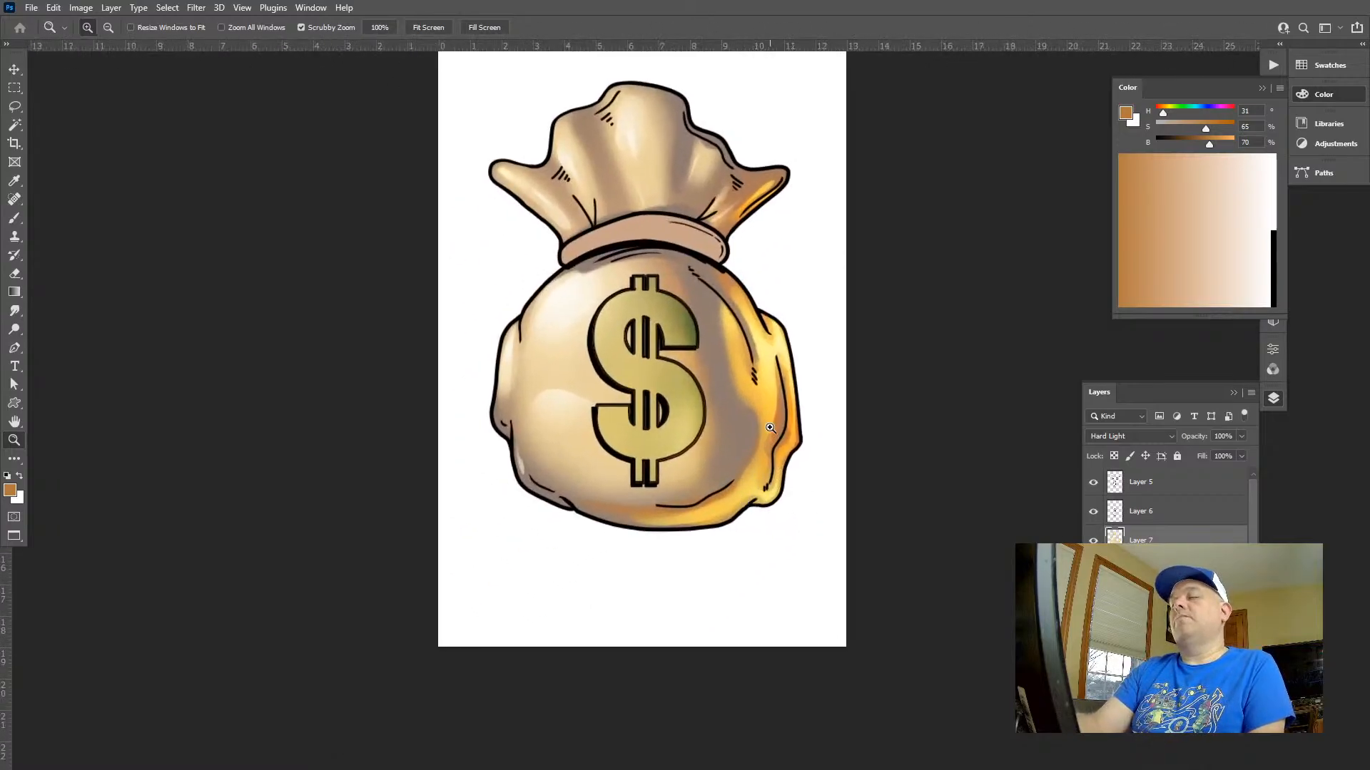
left_click_drag(771, 428, 839, 436)
key("b")
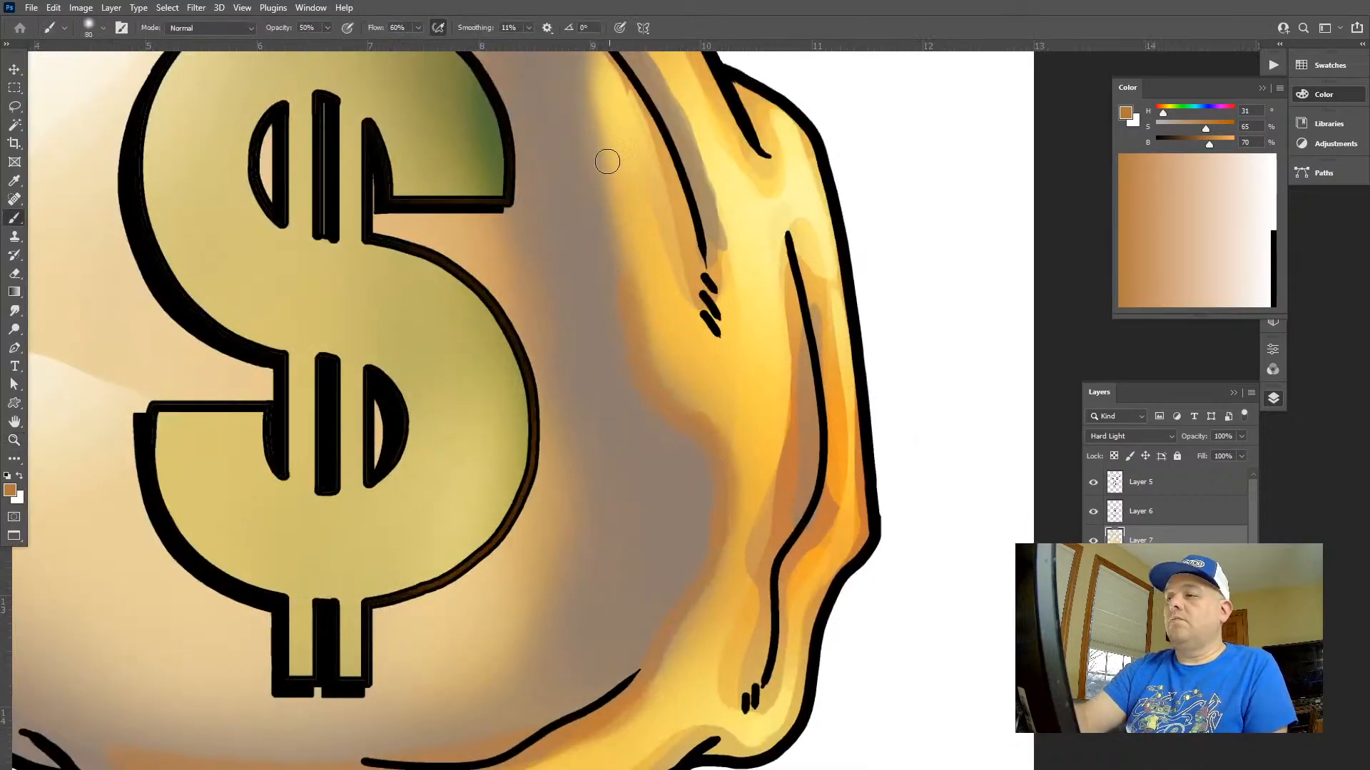
left_click_drag(632, 326, 634, 473)
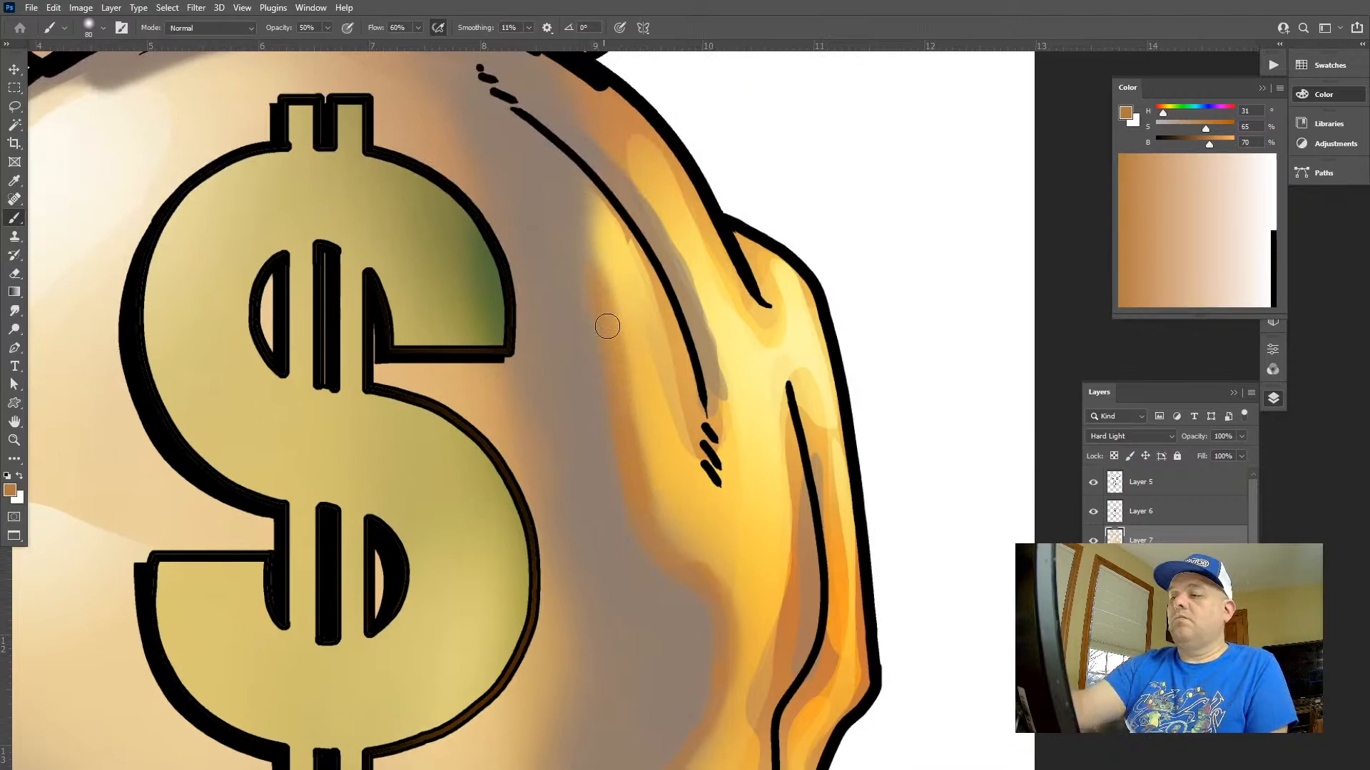
key("alt+shift+s")
mouse_move(607, 268)
left_mouse_down()
mouse_move(677, 550)
mouse_move(678, 480)
mouse_move(639, 406)
mouse_move(754, 648)
mouse_move(626, 333)
left_mouse_up()
Set the brush's flow to 45%
left_click_drag(800, 595, 667, 563)
left_click_drag(785, 441, 765, 343)
left_click_drag(828, 397, 825, 449)
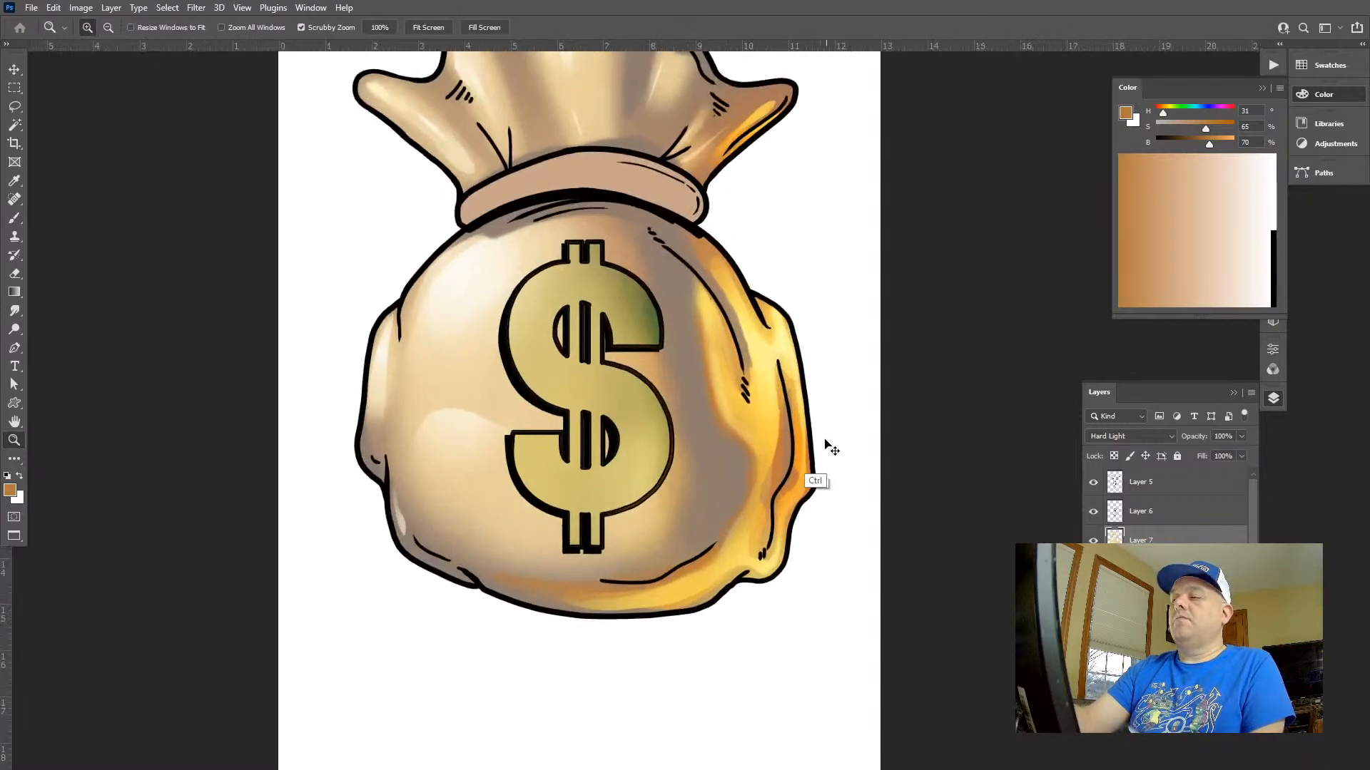
left_click_drag(747, 396, 791, 397)
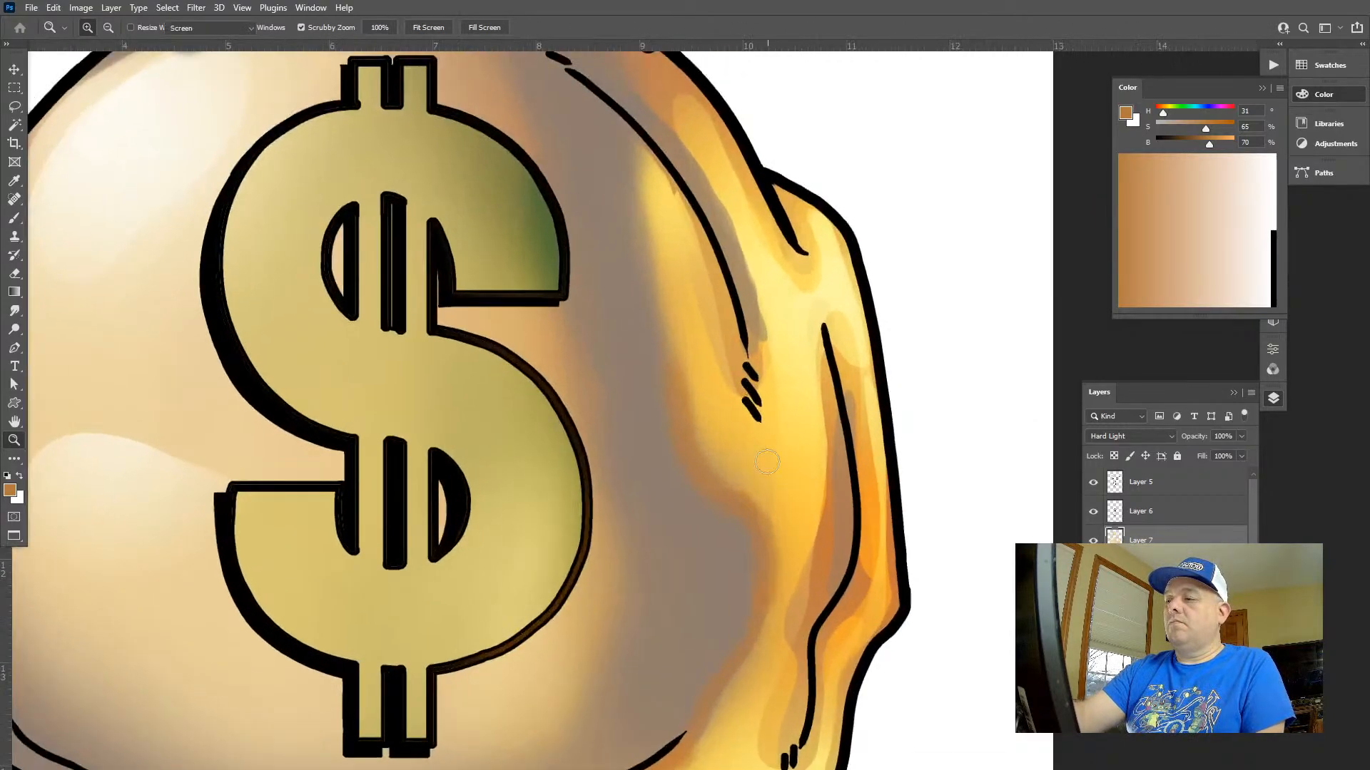
key("shift+1")
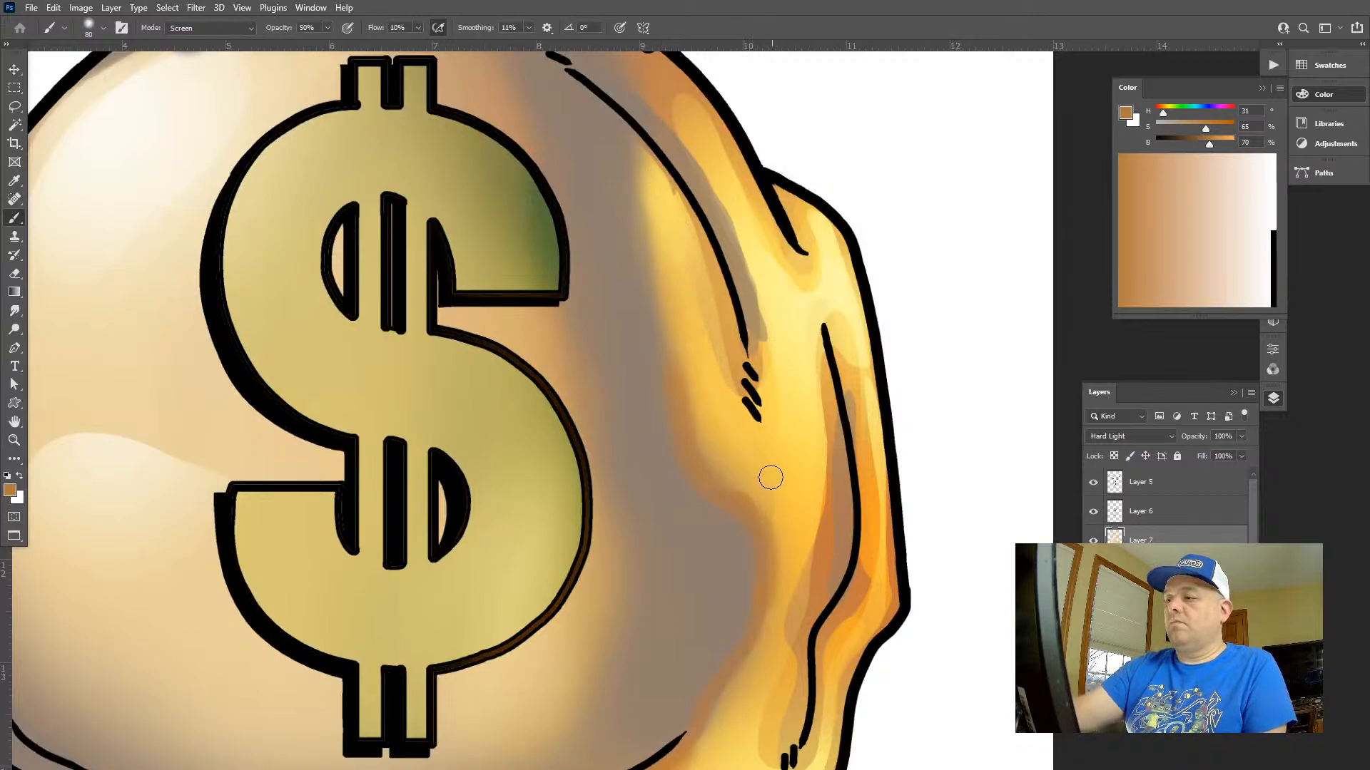
key("shift+4")
key("shift+5")
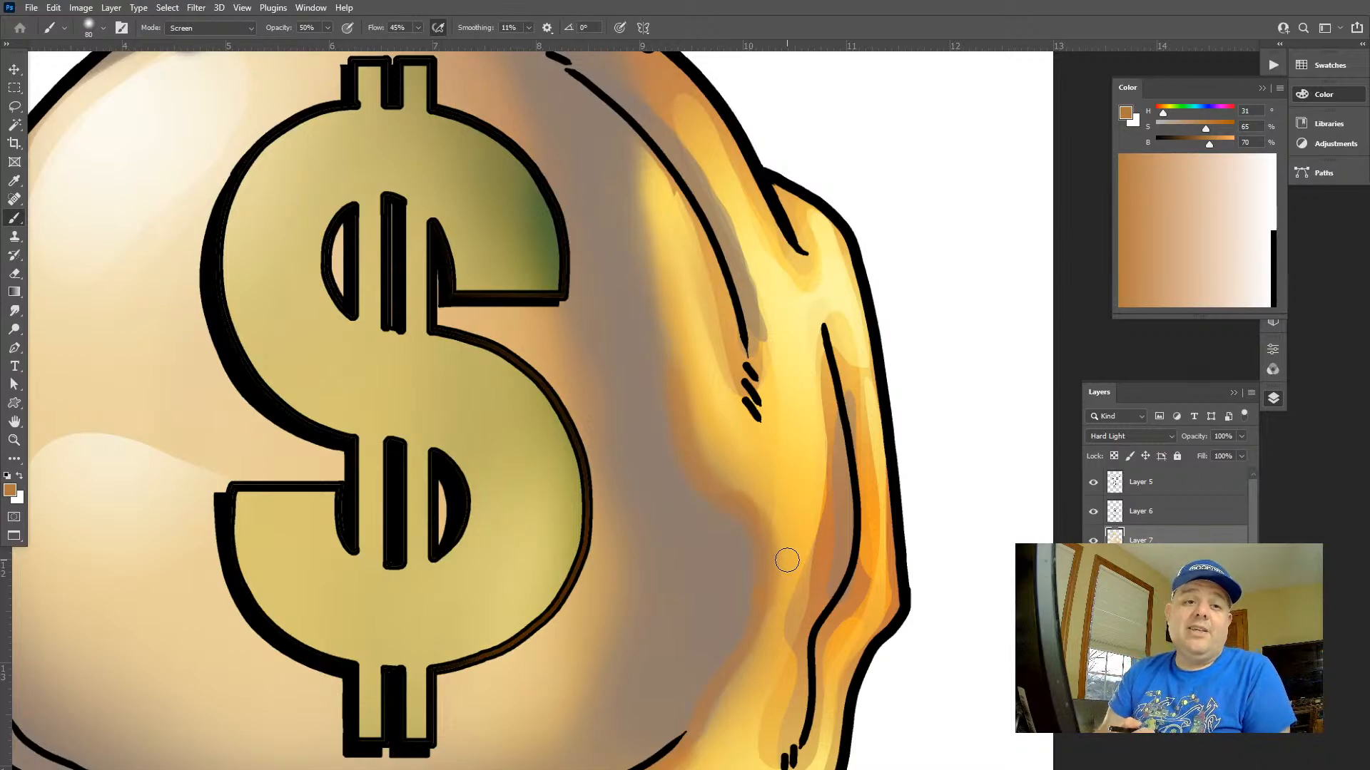
Brush orange-brown along the bag's lower edge in Screen mode at 45% flow
key("z")
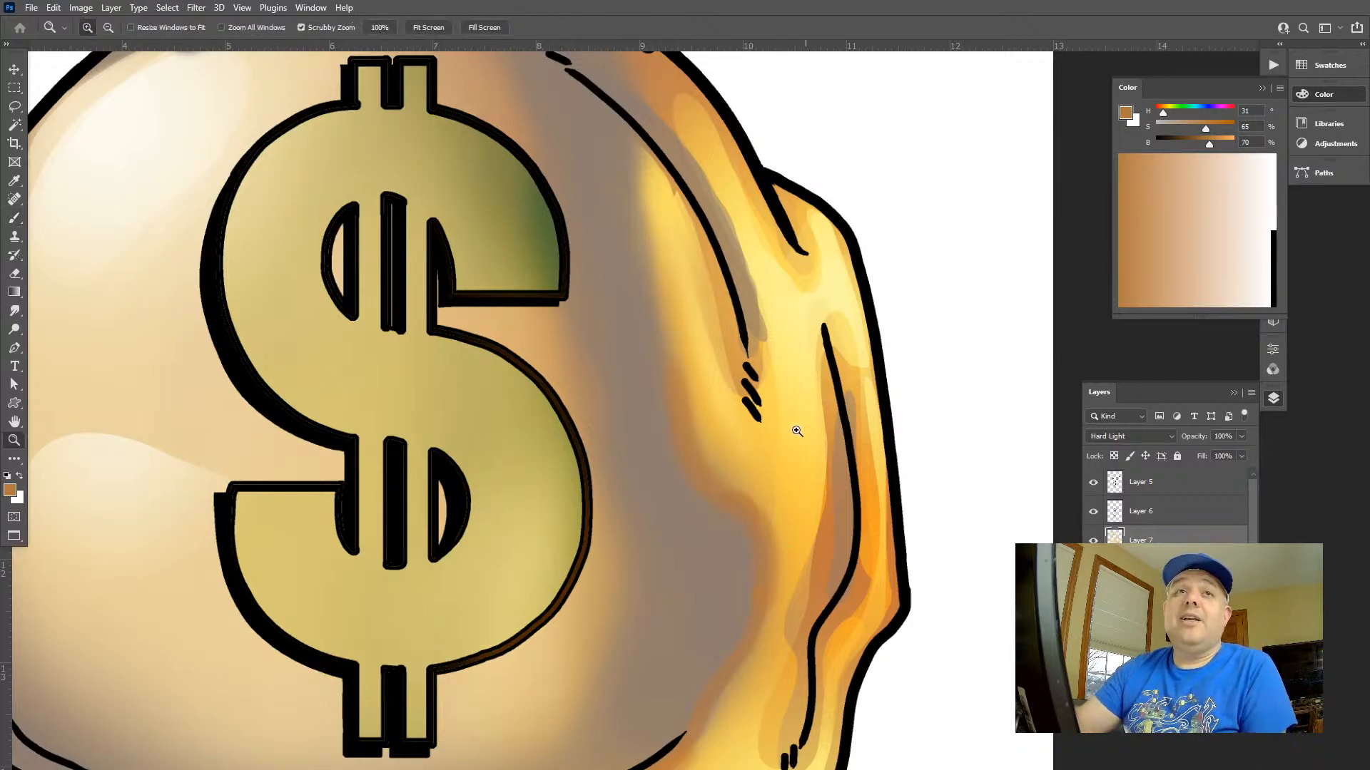
mouse_move(798, 430)
left_mouse_down()
mouse_move(766, 421)
mouse_move(781, 403)
left_mouse_up()
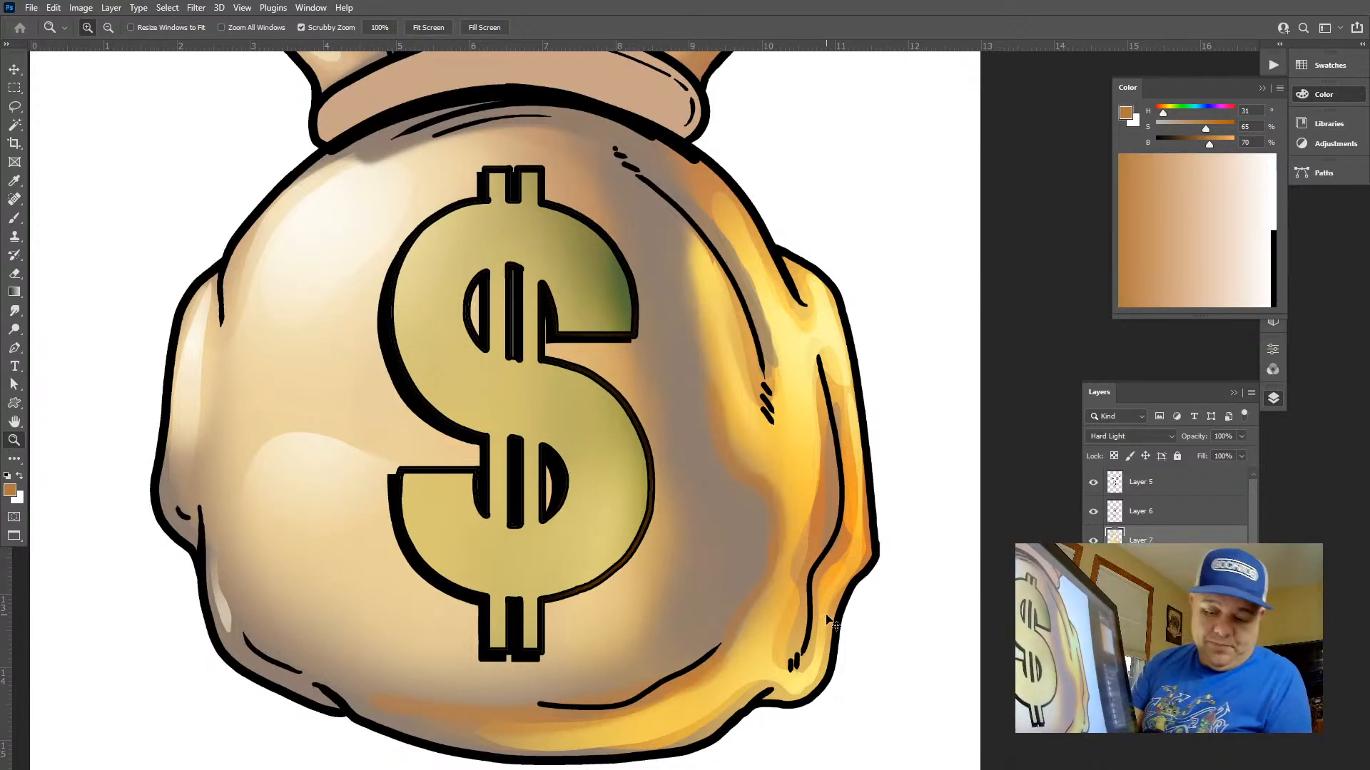
key("ctrl+0")
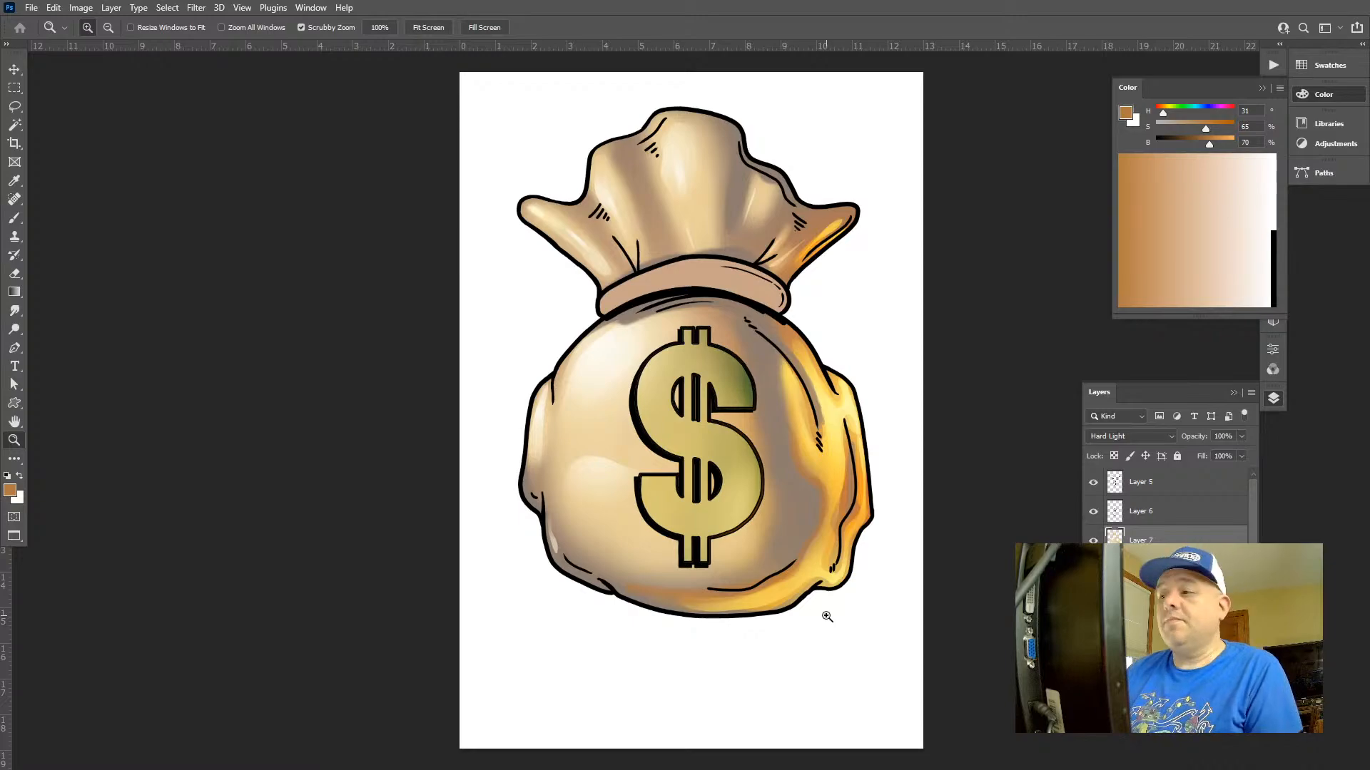
mouse_move(829, 404)
left_mouse_down()
mouse_move(736, 258)
mouse_move(755, 321)
left_mouse_up()
key("b")
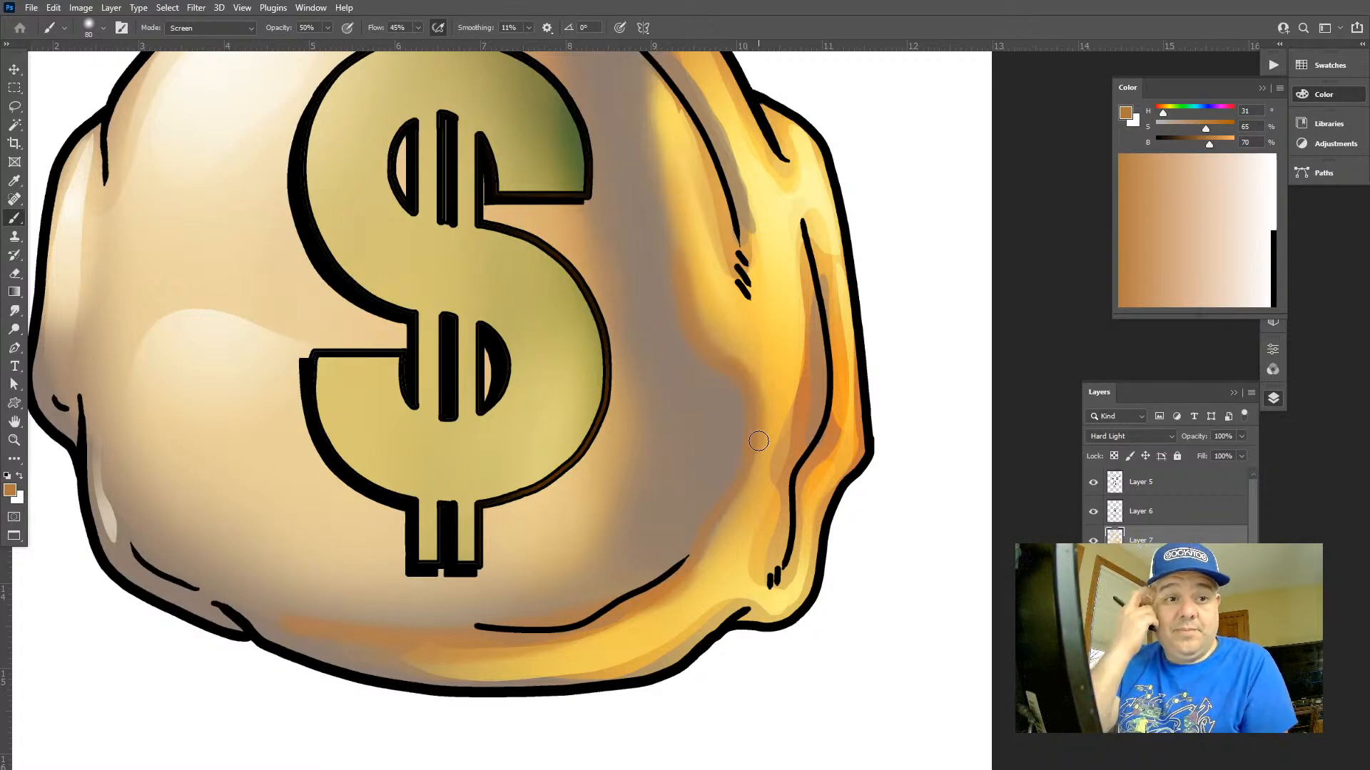
left_click_drag(581, 632, 359, 636)
Lighten the orange to saturation 59 and brightness 86, then try a white stroke along the bag's bottom and undo it
left_click(1221, 145)
left_click(1201, 128)
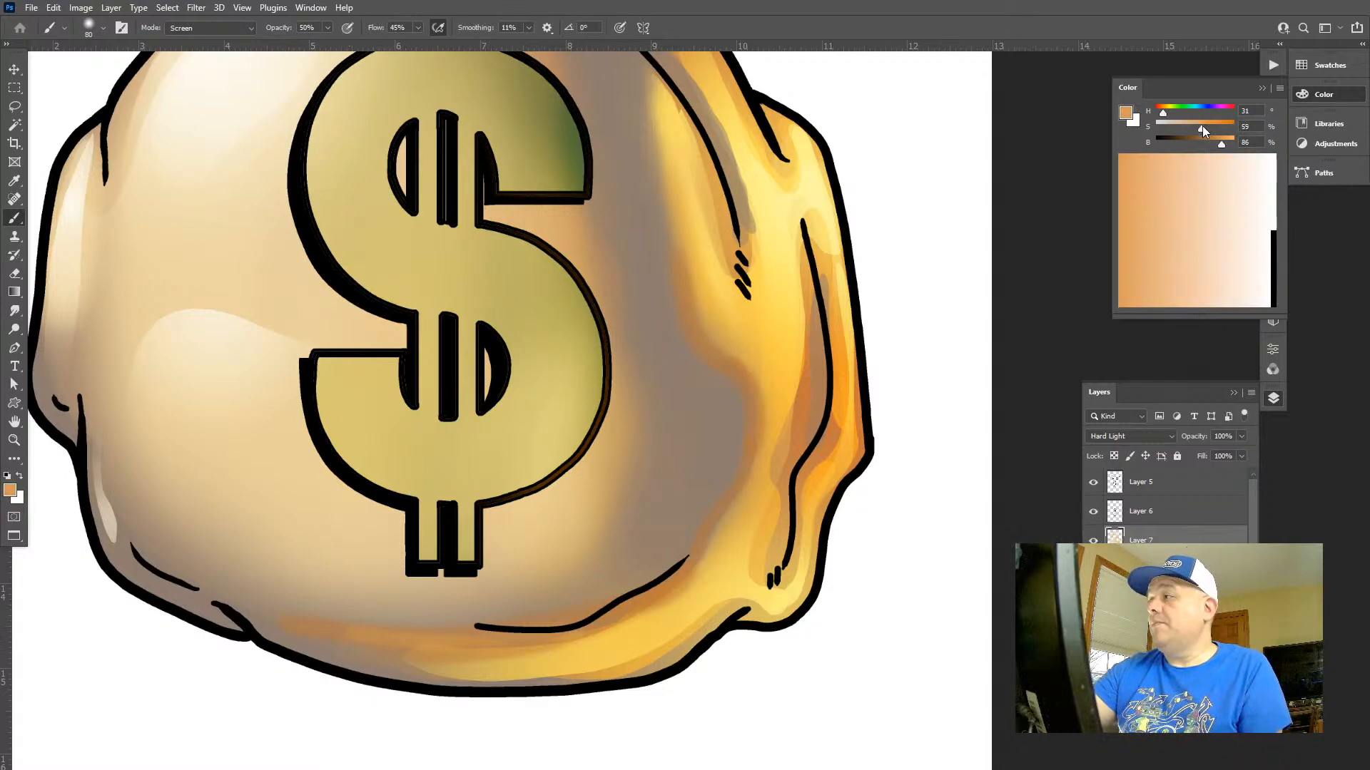
key("x")
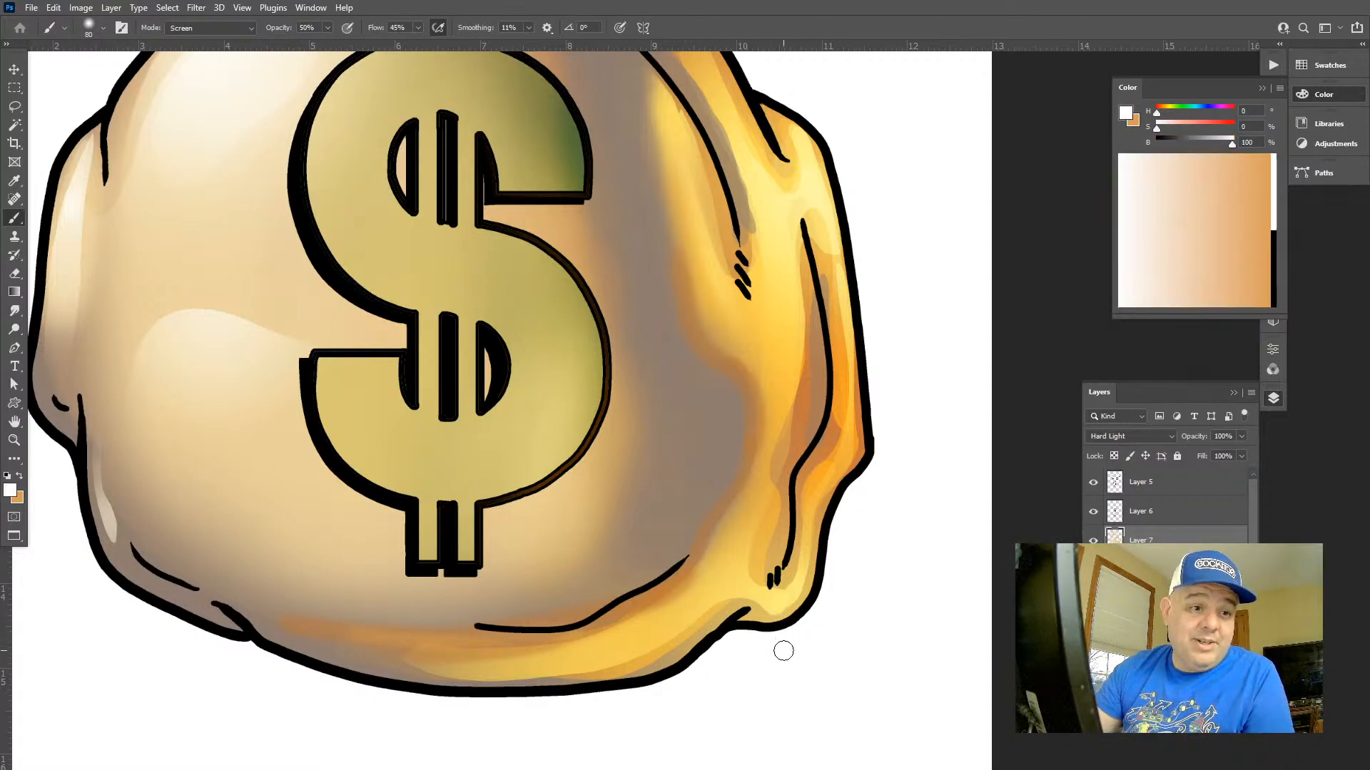
left_click_drag(663, 644, 396, 655)
key("ctrl+z")
key("x")
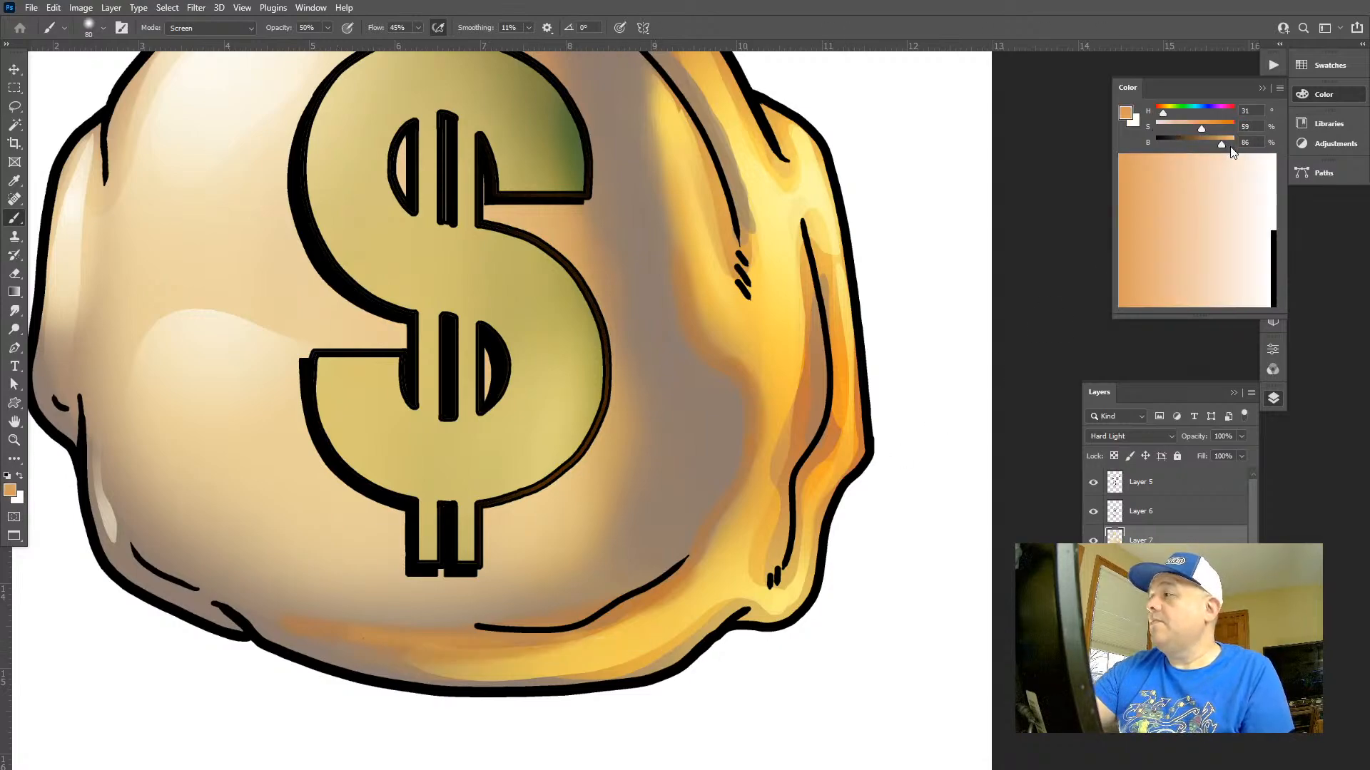
Set the foreground colour to a golden yellow with hue 44, saturation 74 and brightness 100
left_click(1168, 113)
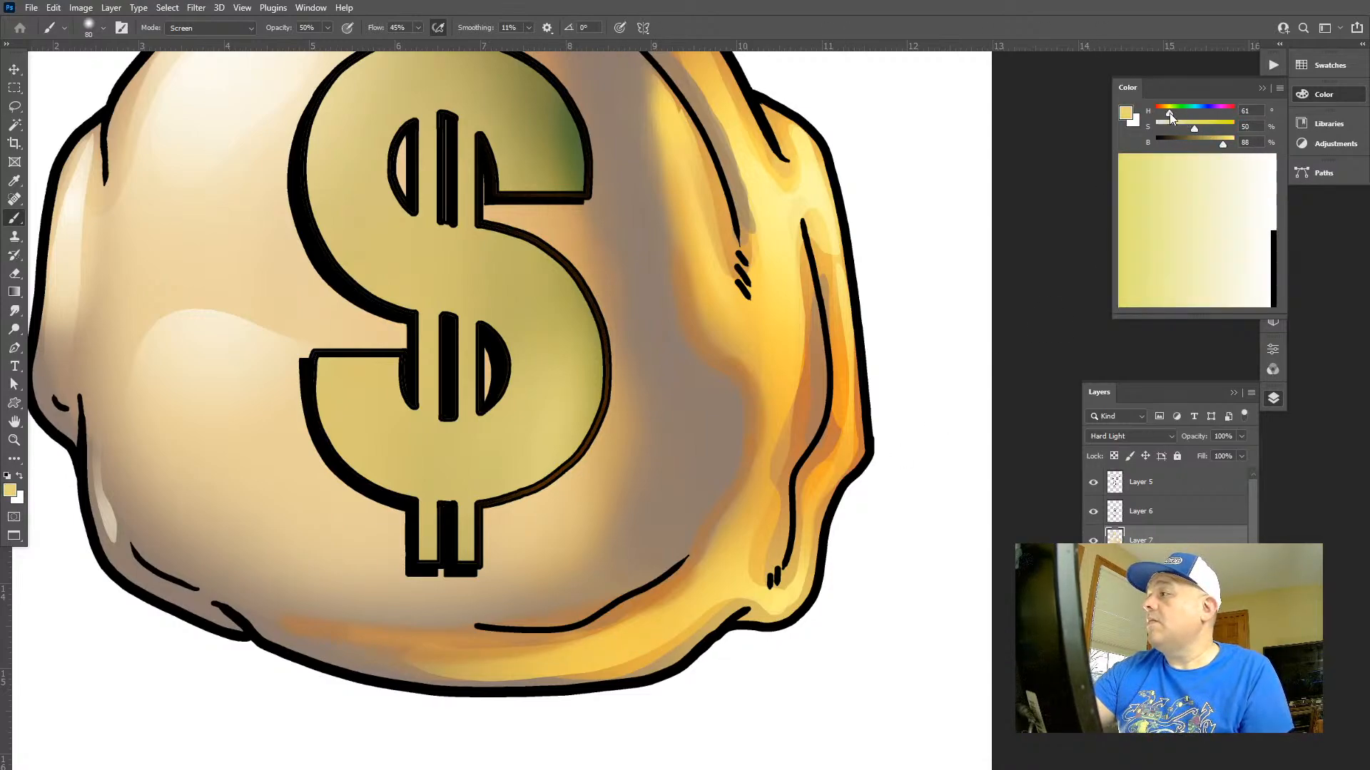
left_click_drag(1169, 113, 1233, 142)
left_click(1212, 128)
left_click(1224, 145)
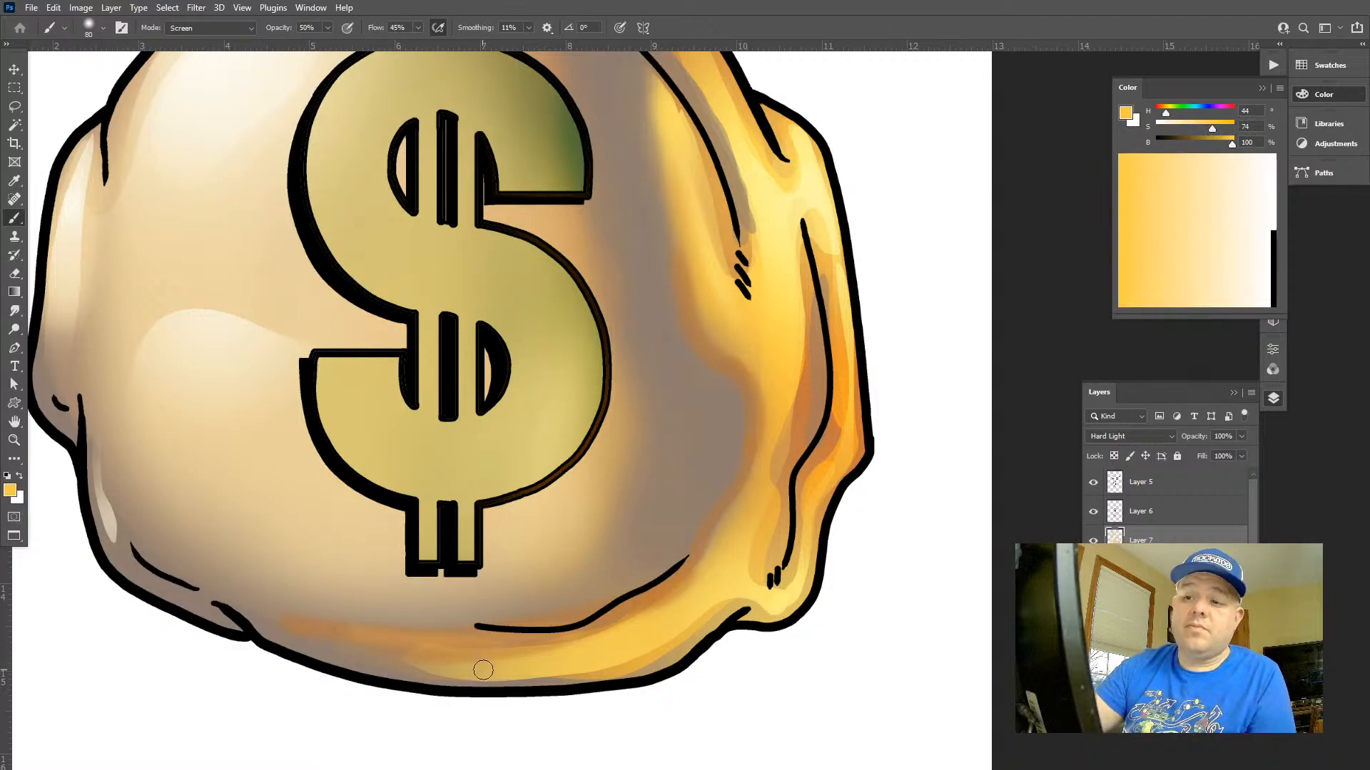
Paint a golden yellow reflected glow along the bag's bottom edge and into its lower-left fold in Screen mode
left_click_drag(492, 667, 294, 626)
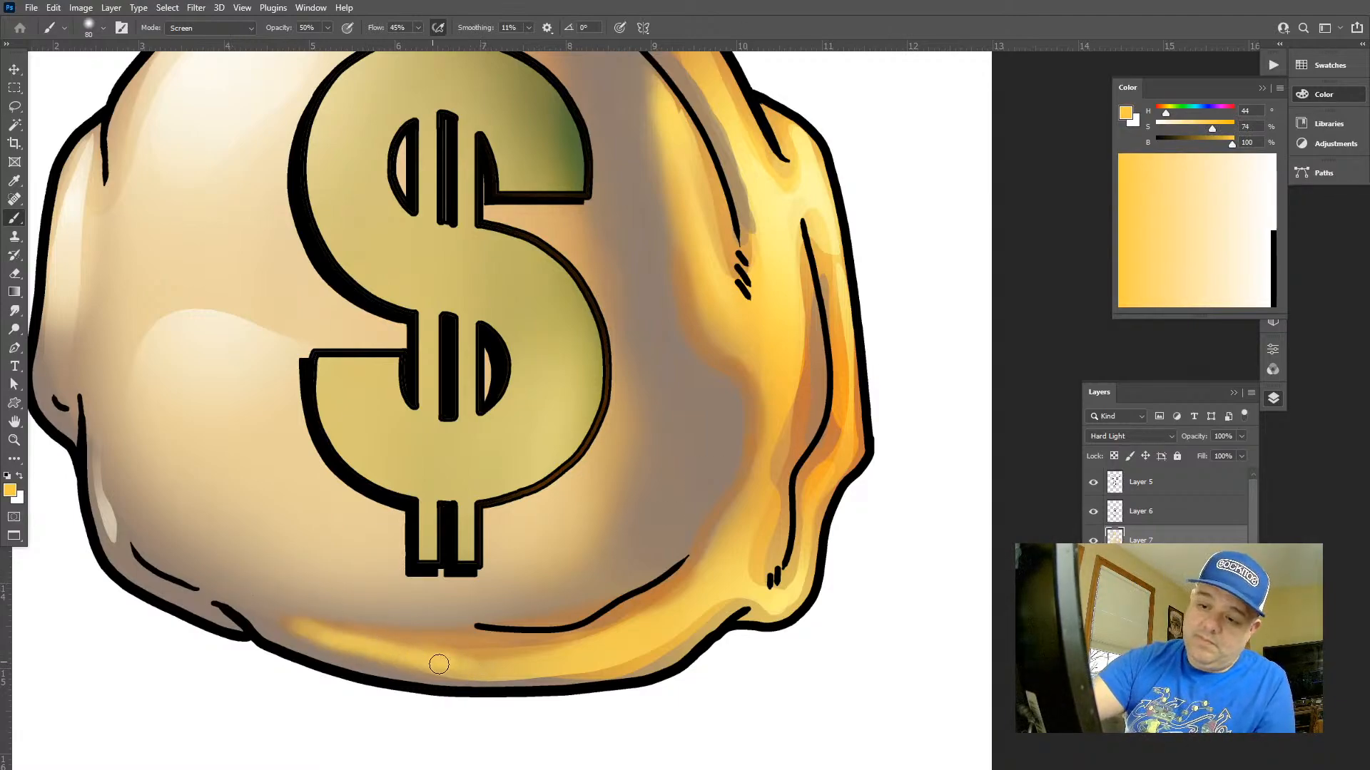
left_click_drag(438, 664, 367, 653)
key("ctrl+z")
mouse_move(707, 592)
left_mouse_down()
mouse_move(648, 634)
mouse_move(376, 661)
mouse_move(305, 639)
left_mouse_up()
mouse_move(192, 605)
left_mouse_down()
mouse_move(111, 550)
mouse_move(234, 626)
mouse_move(154, 588)
left_mouse_up()
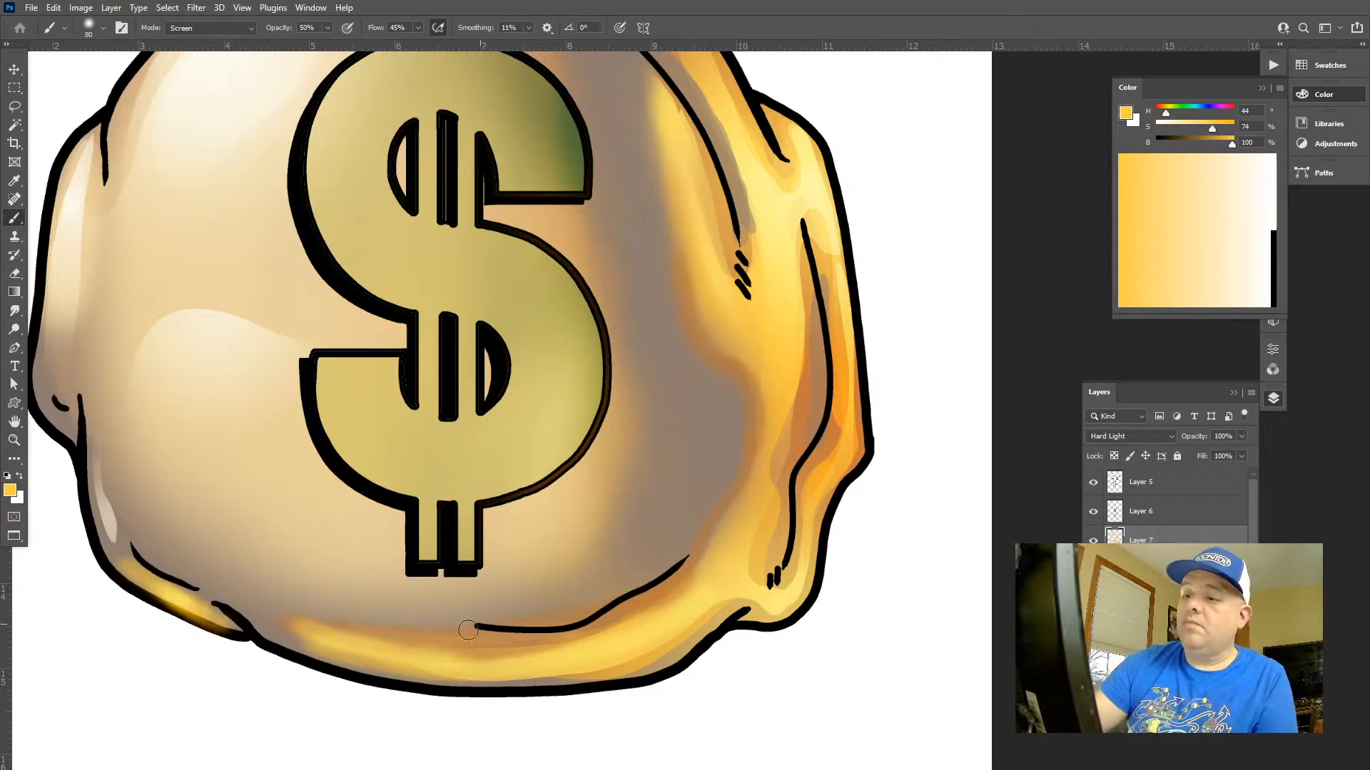
mouse_move(350, 646)
left_mouse_down()
mouse_move(277, 624)
mouse_move(172, 618)
left_mouse_up()
Try erasing Layer 7's colour from the dollar sign's lower right curve with a 200-size eraser at 50% opacity
key("z")
left_click_drag(690, 521, 542, 522)
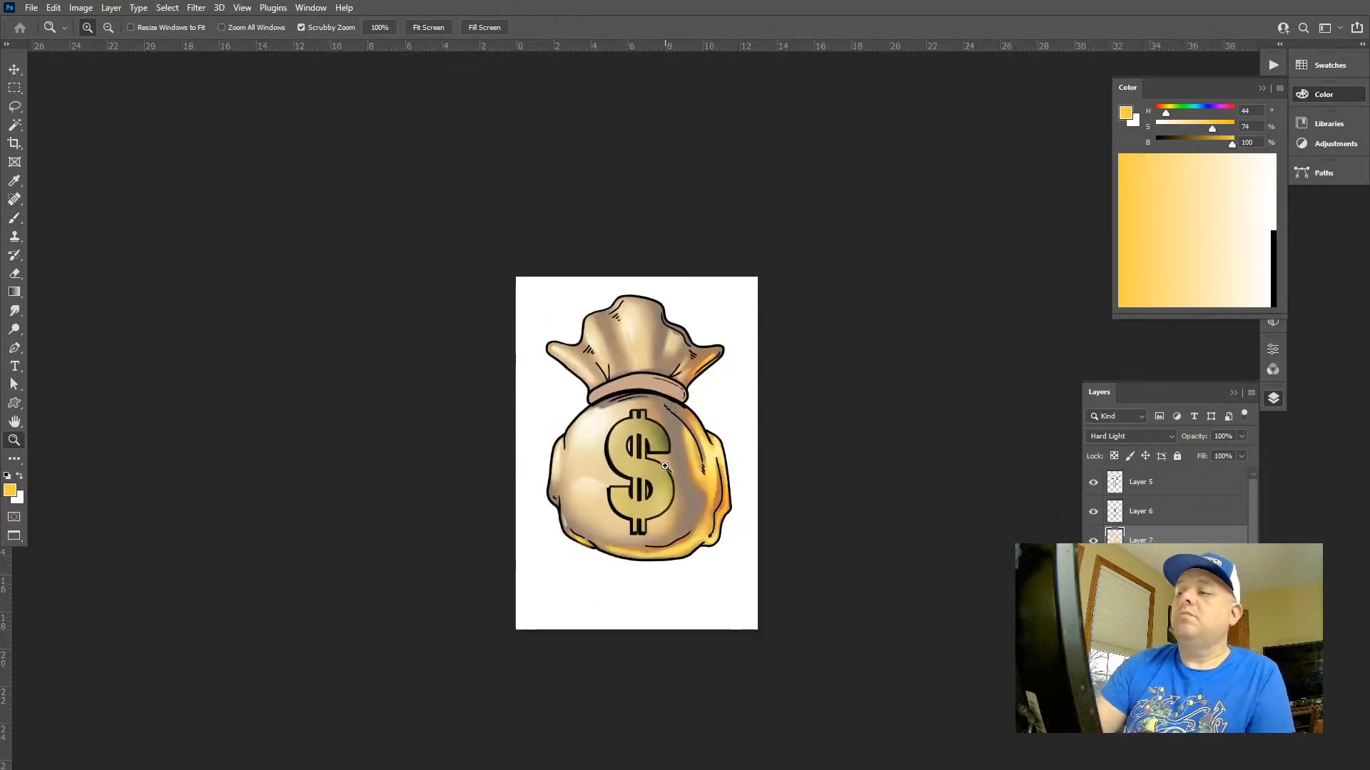
left_click_drag(749, 476, 649, 469)
left_click(594, 490)
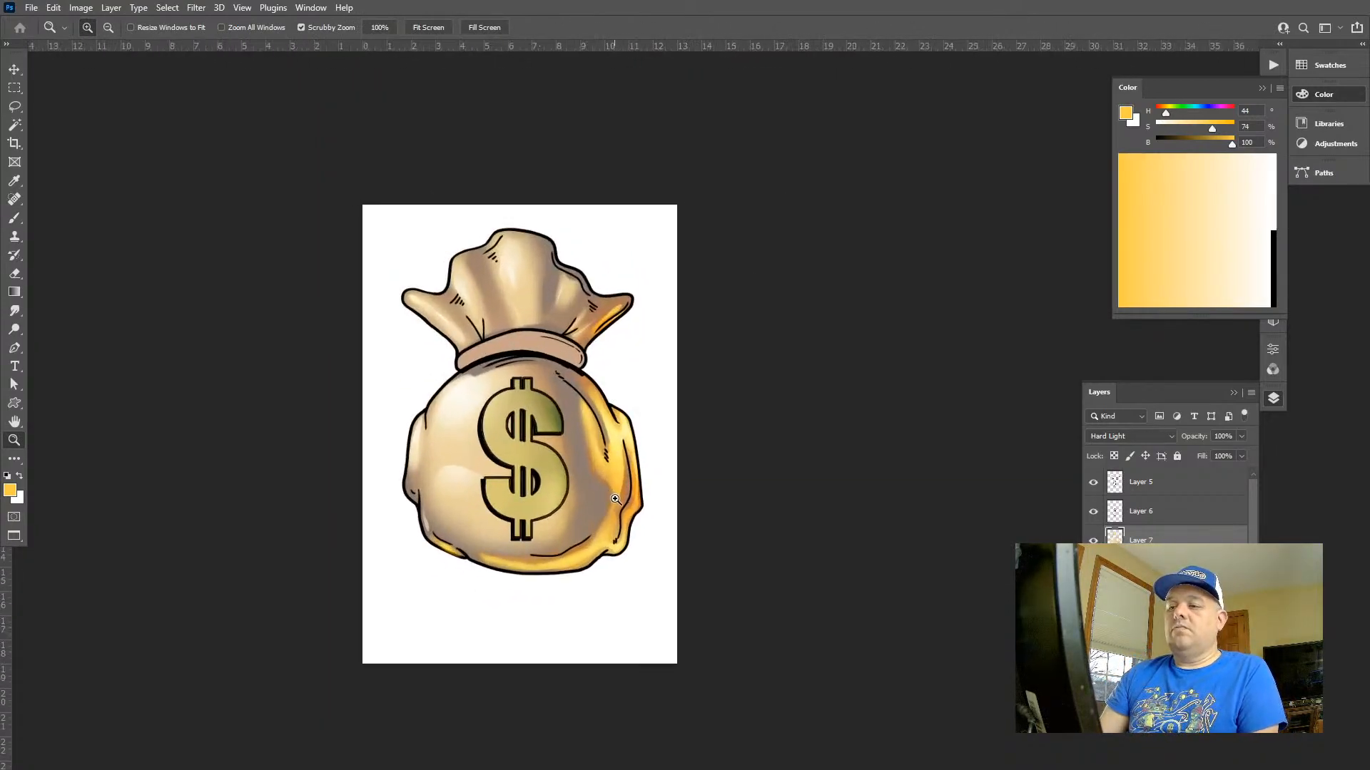
left_click(510, 442)
key("e")
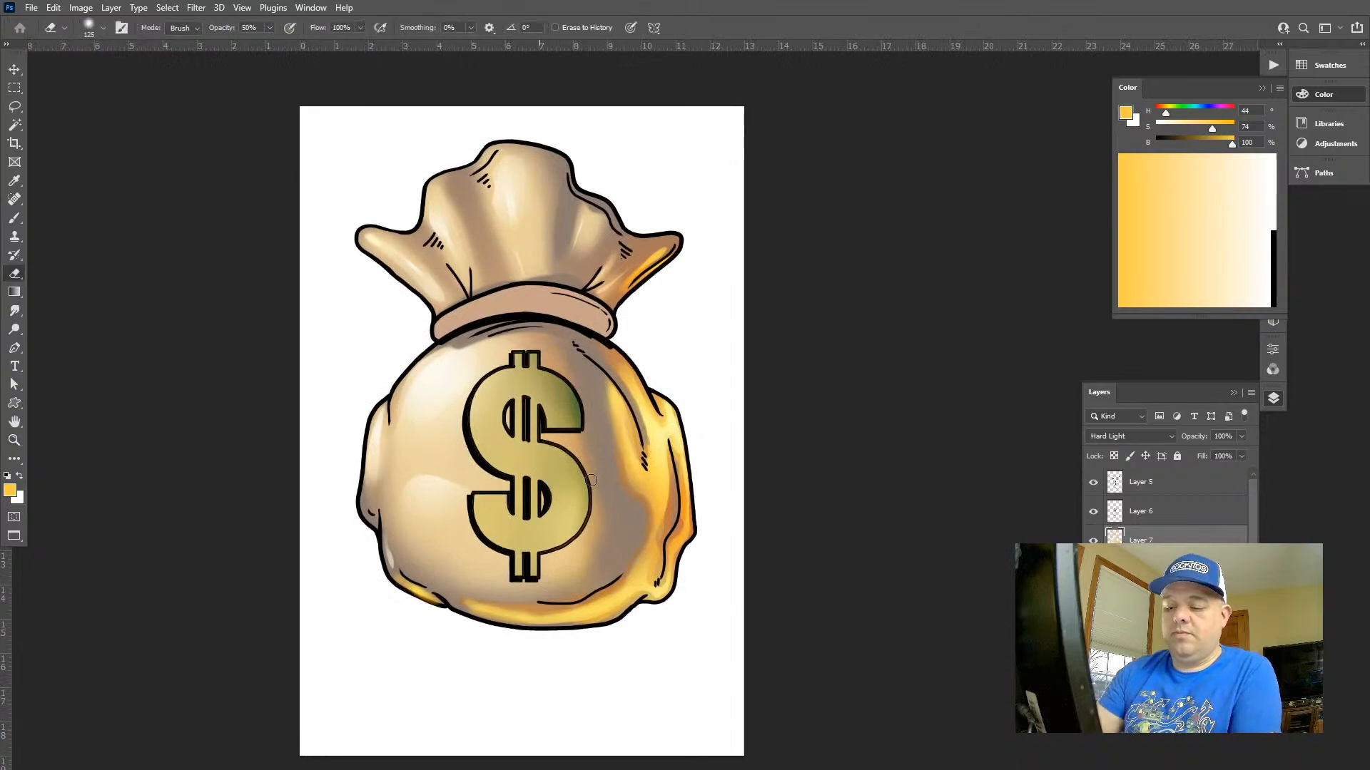
key("bracketright")
key("bracketright")
key("bracketright")
left_click_drag(593, 488, 558, 508)
key("ctrl+z")
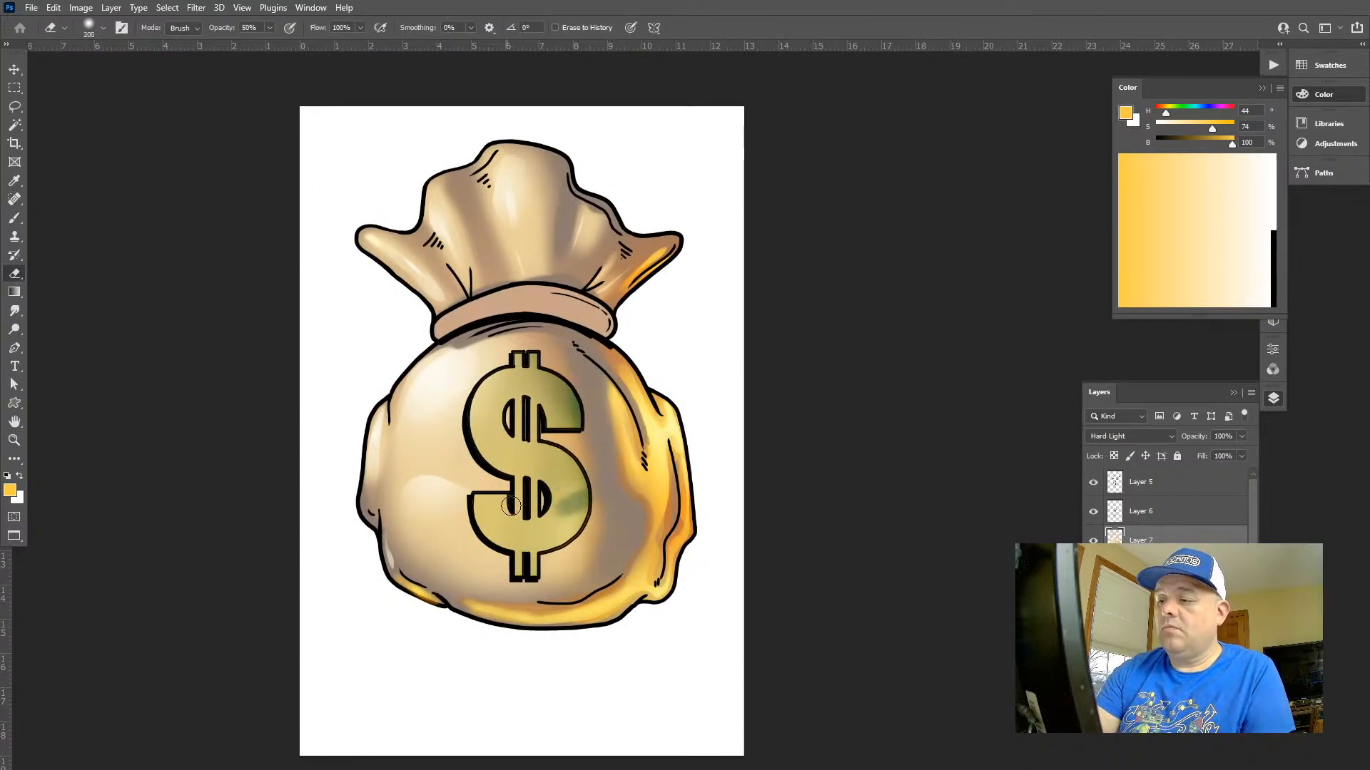
Undo the strong erased patch and lightly erase Layer 7's colour across the dollar sign's lower curve at 10% opacity
key("1")
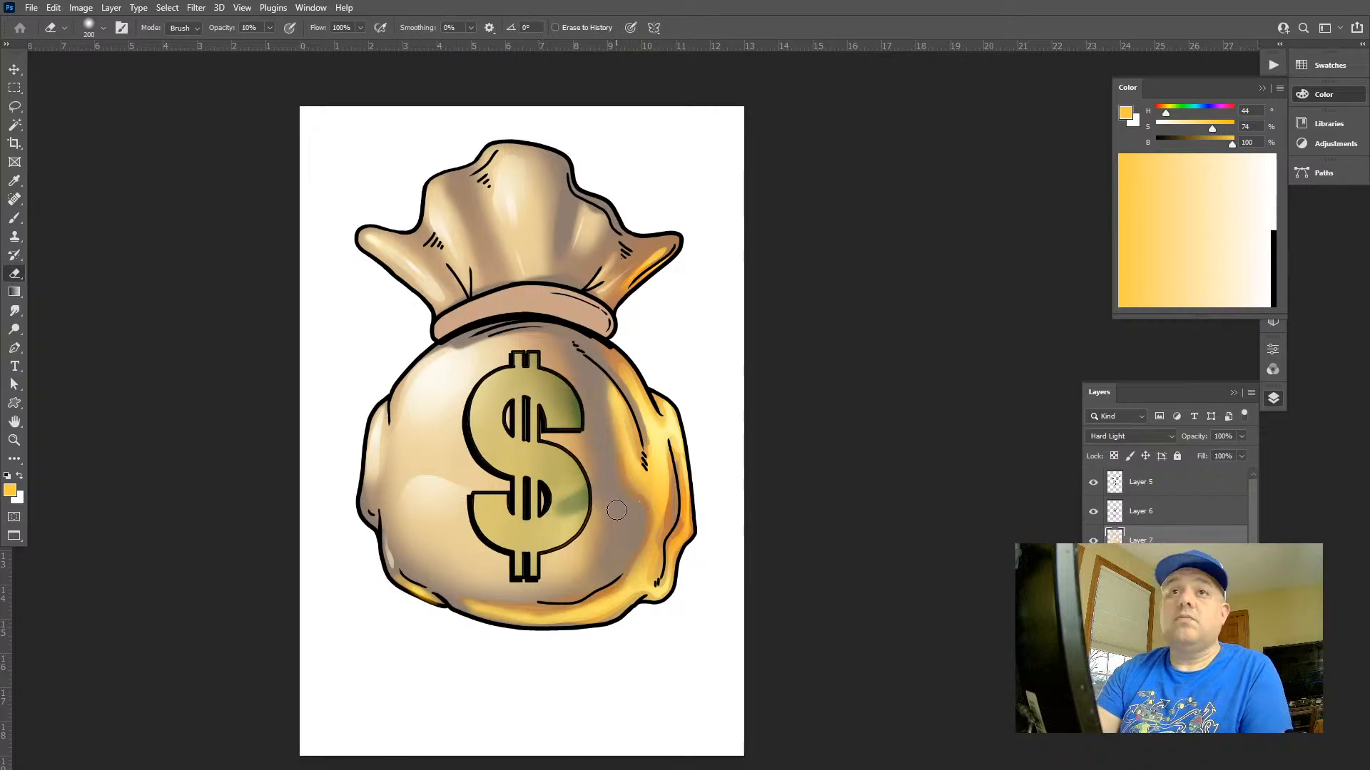
key("b")
scroll(617, 506, "up", 2)
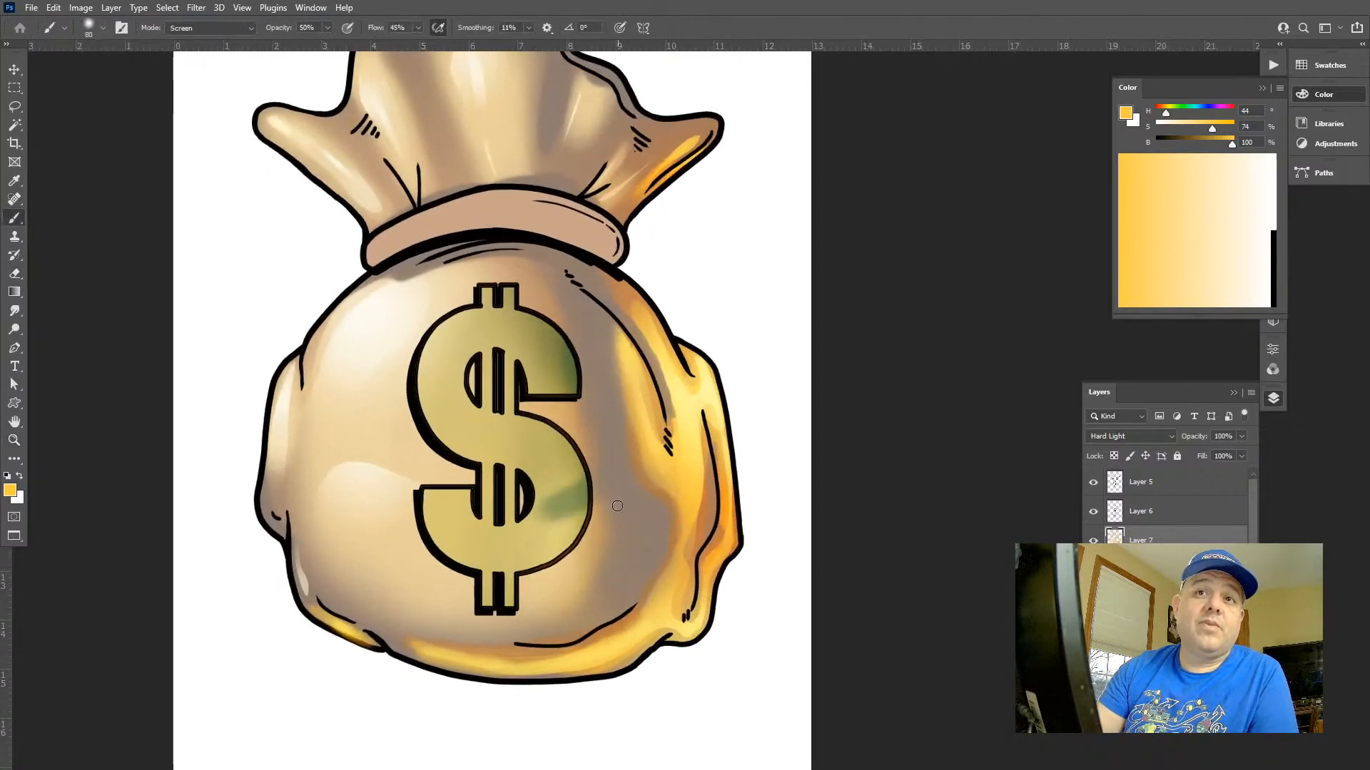
key("e")
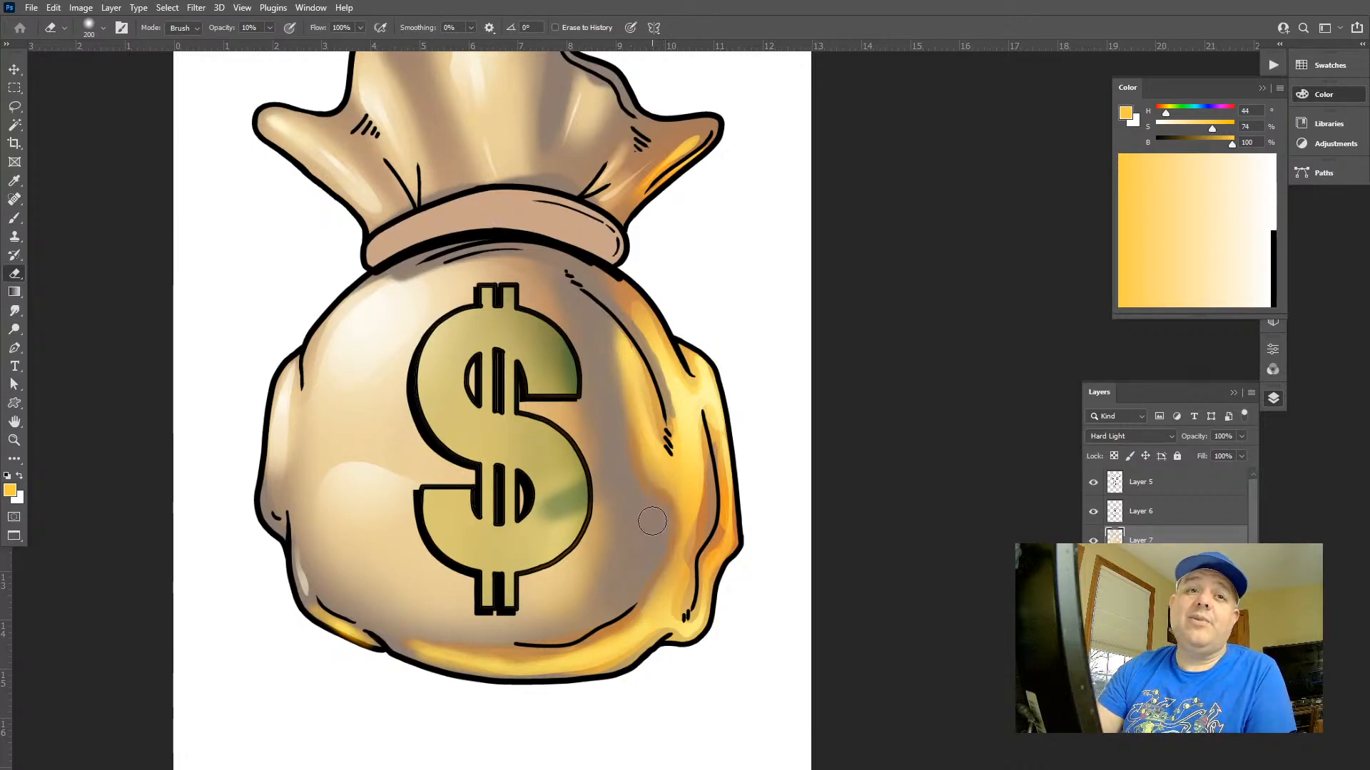
key("ctrl+z")
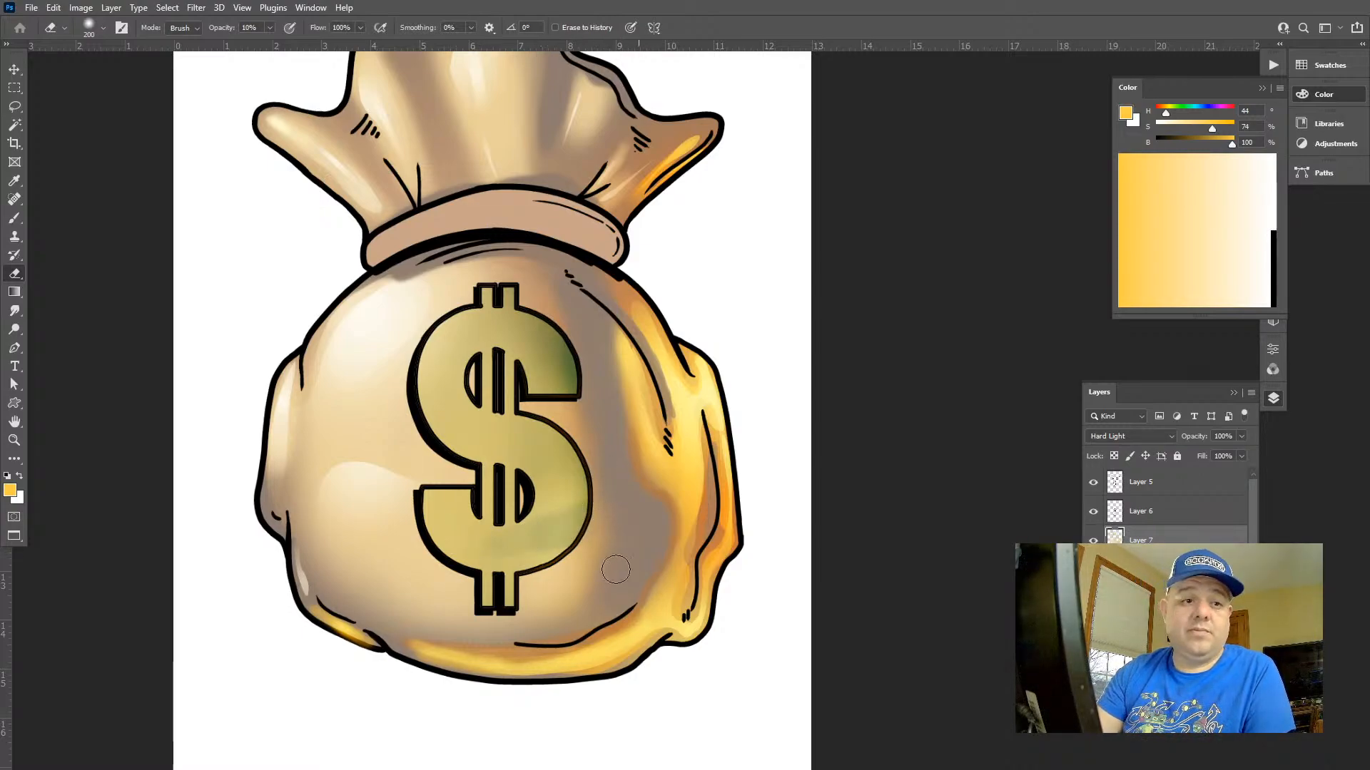
left_click_drag(578, 536, 518, 538)
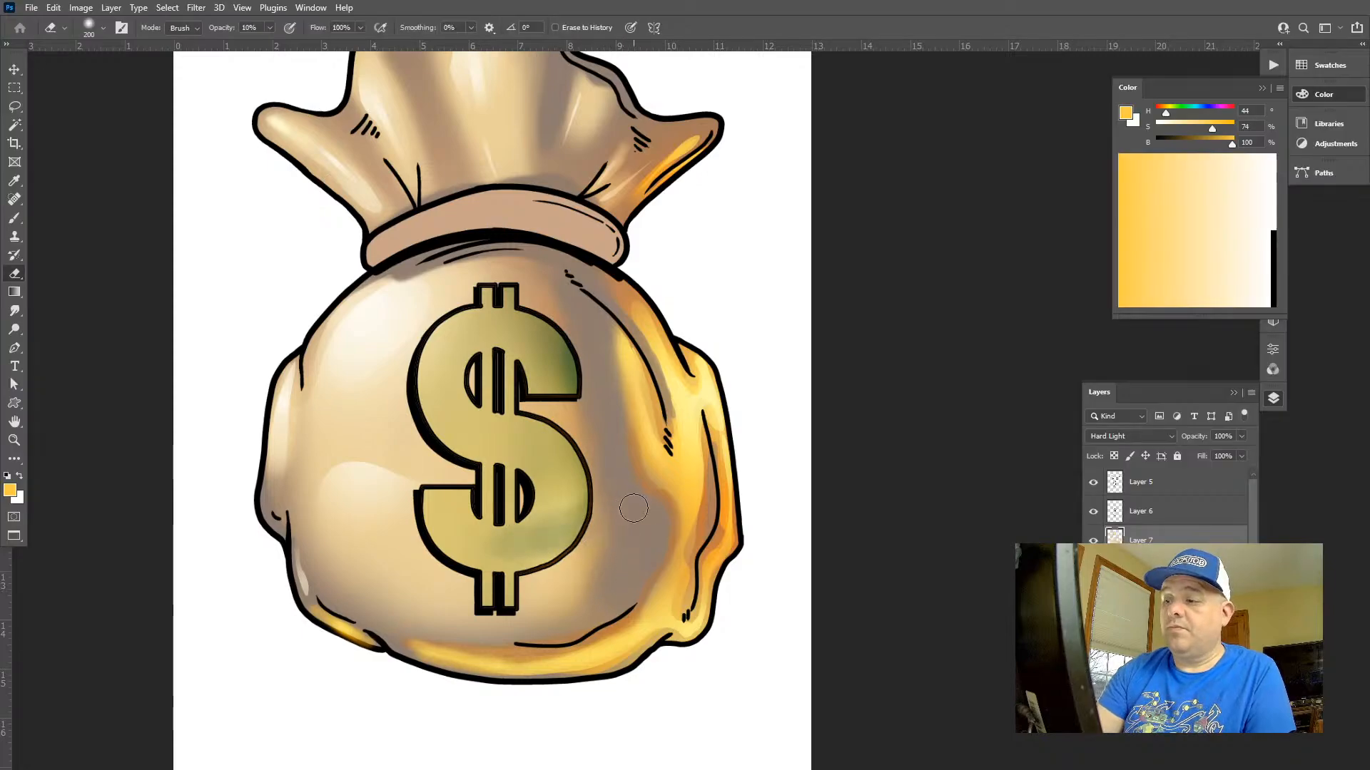
Try a stronger erase across the dollar sign's lower curve at 60% opacity and undo it
key("6")
left_click_drag(594, 520, 514, 542)
key("ctrl+z")
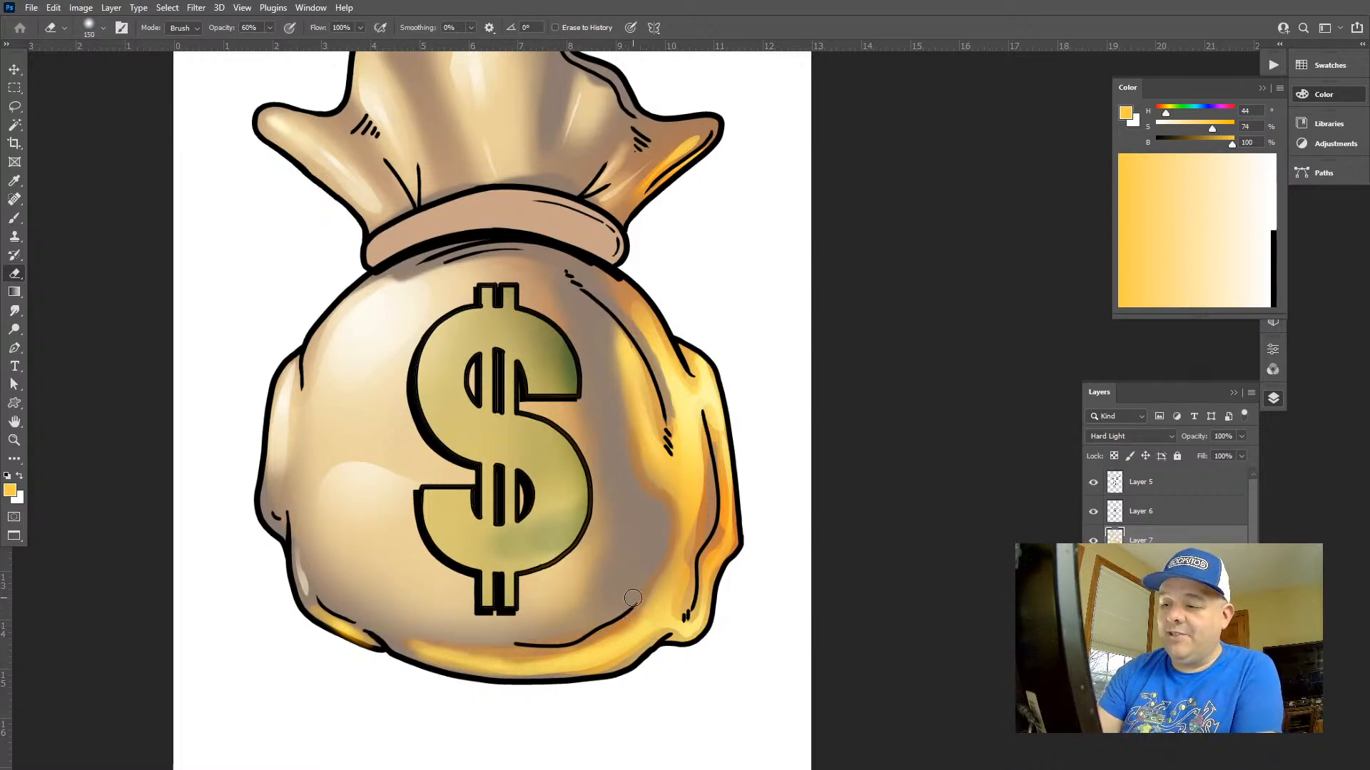
Erase a soft curved band across the dollar sign's lower right with a 200-size eraser at 20% opacity
key("bracketleft")
key("bracketleft")
key("bracketleft")
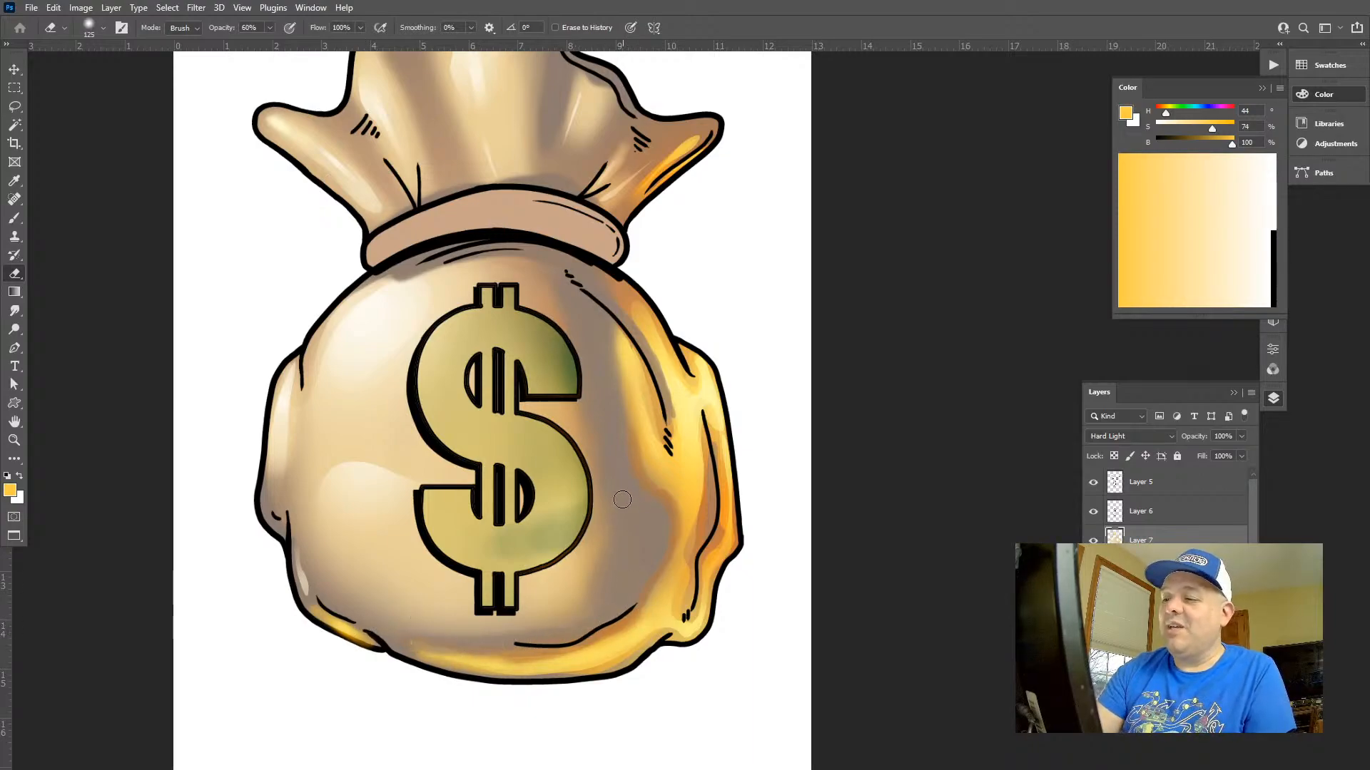
key("2")
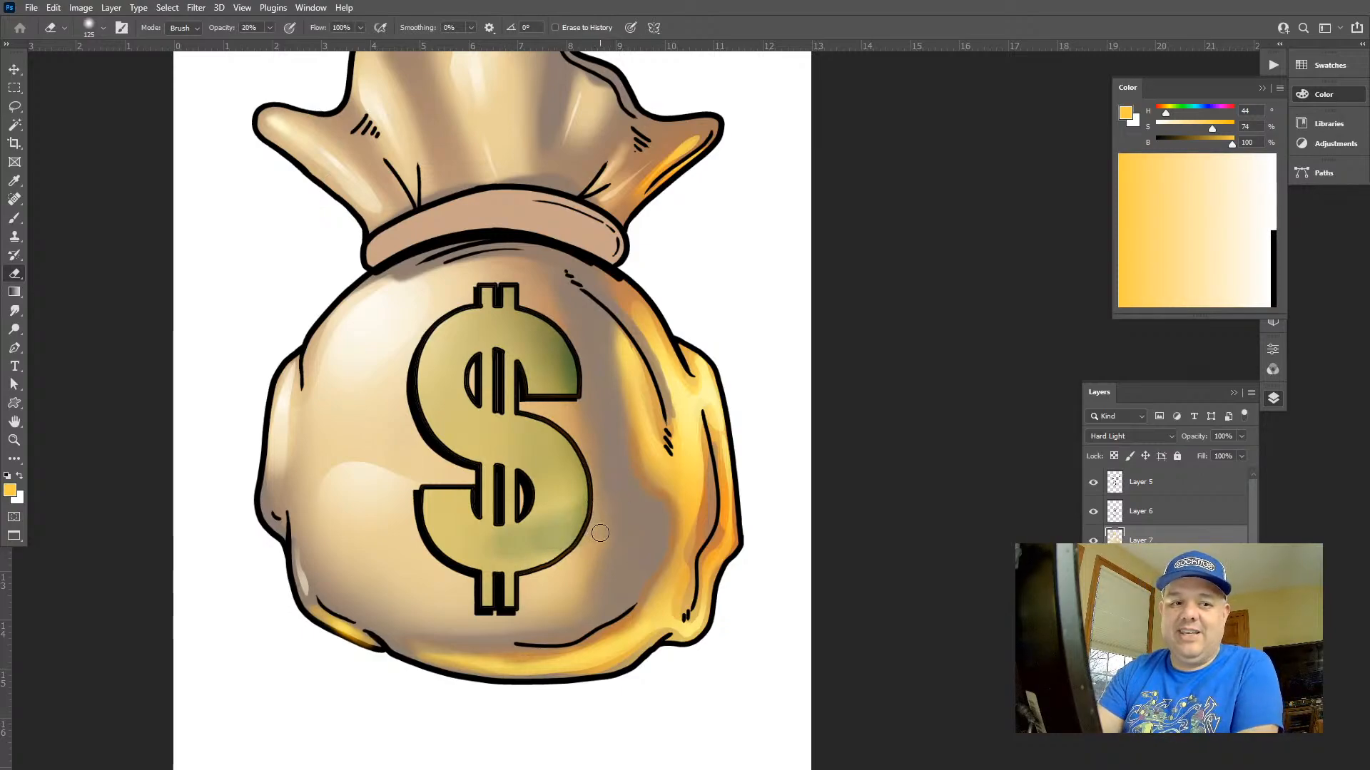
key("bracketright")
key("bracketright")
key("bracketright")
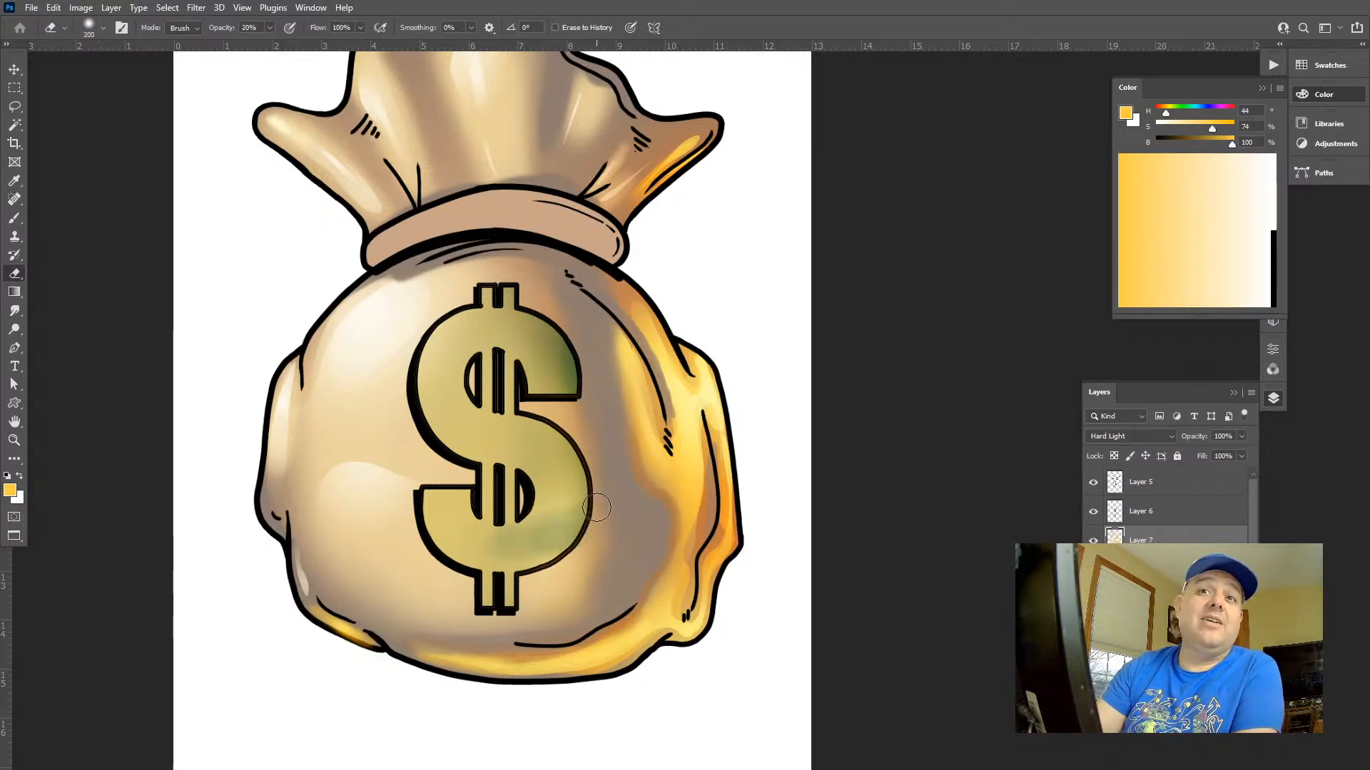
mouse_move(580, 522)
left_mouse_down()
mouse_move(624, 462)
mouse_move(505, 549)
left_mouse_up()
key("ctrl+z")
left_click_drag(594, 515, 415, 568)
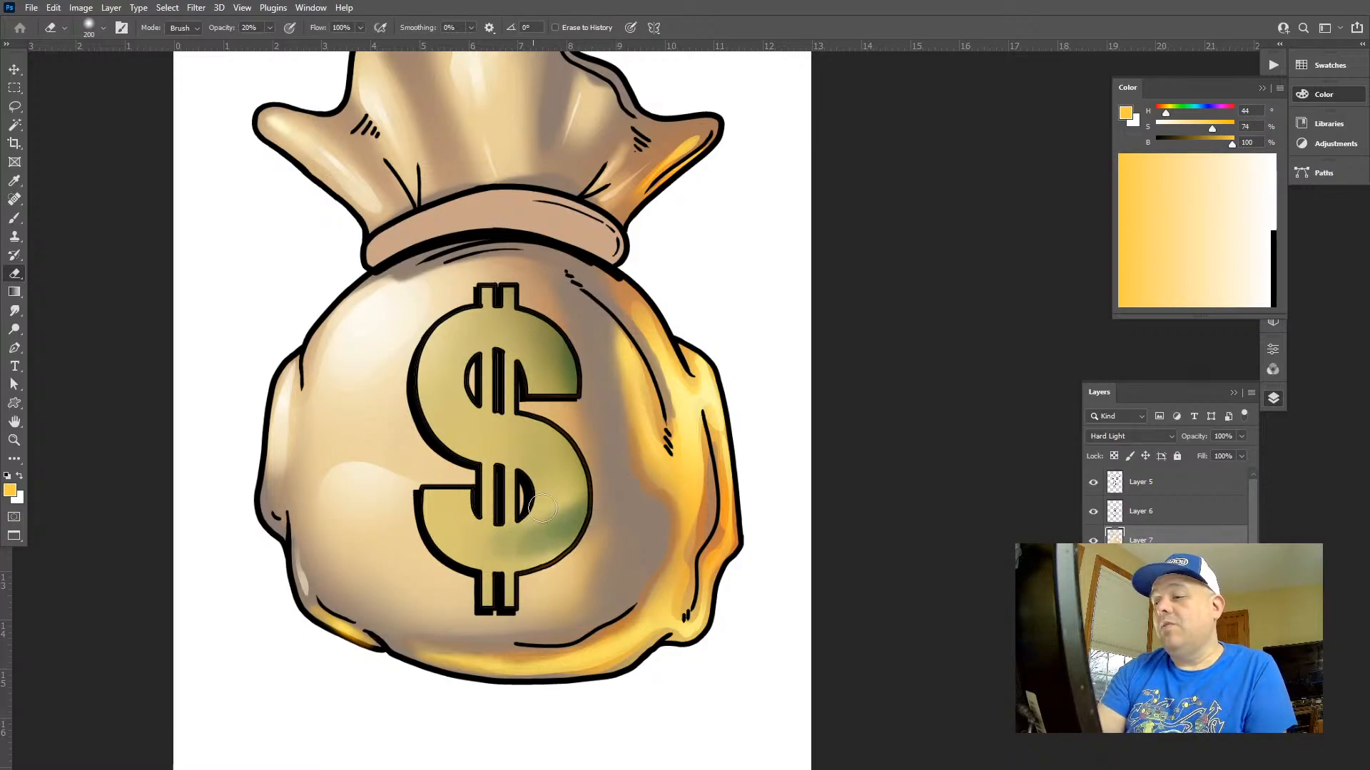
Select the dollar sign's fill area using the layer beneath Layer 7, make Layer 7 active and hide the selection outline
key("z")
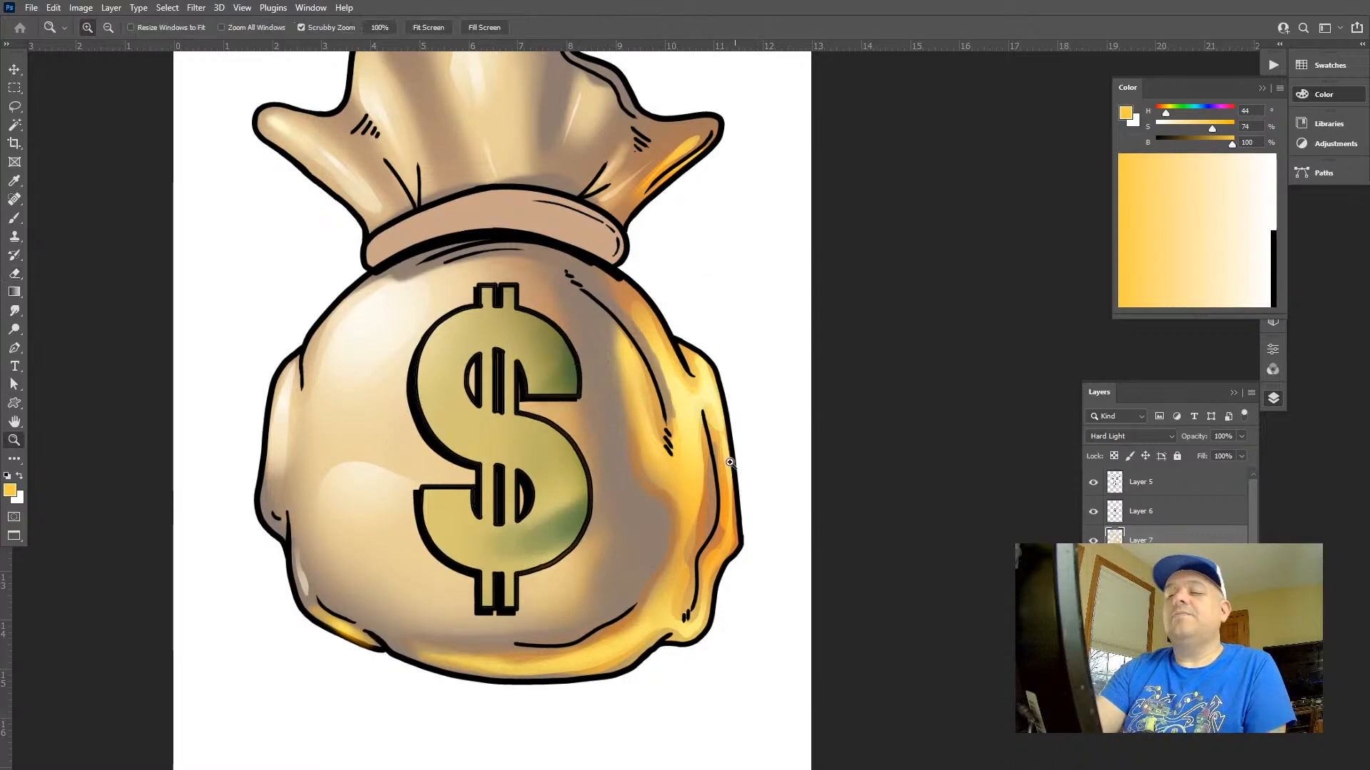
left_click_drag(729, 462, 858, 571)
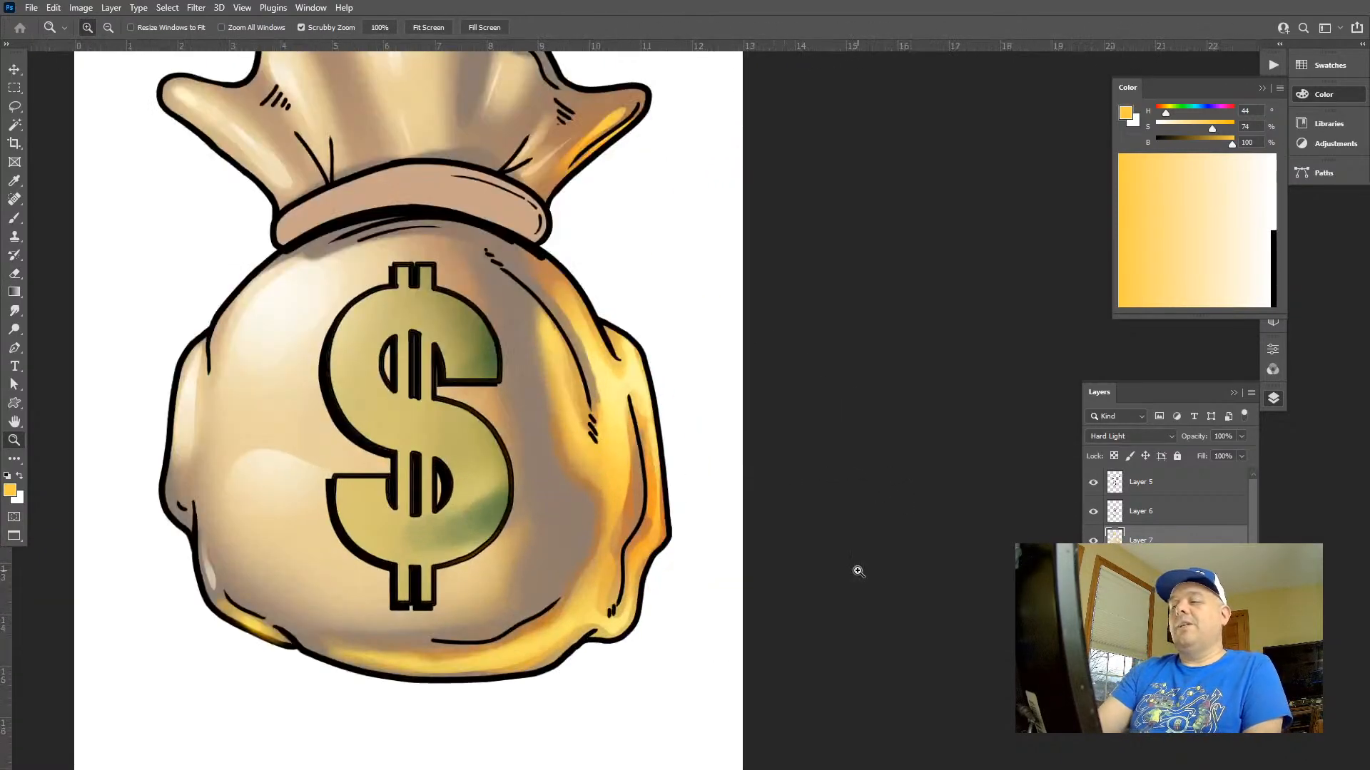
left_click(1141, 569)
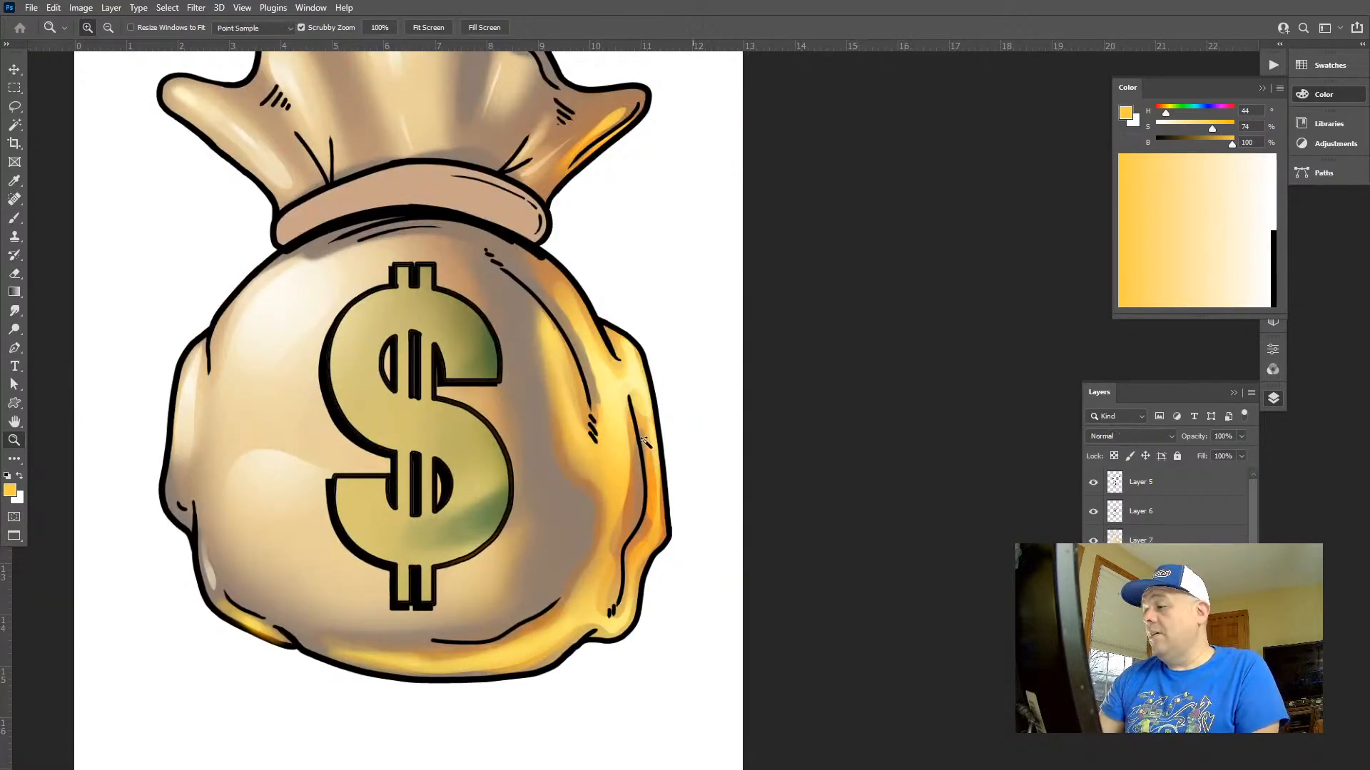
key("w")
left_click(487, 355)
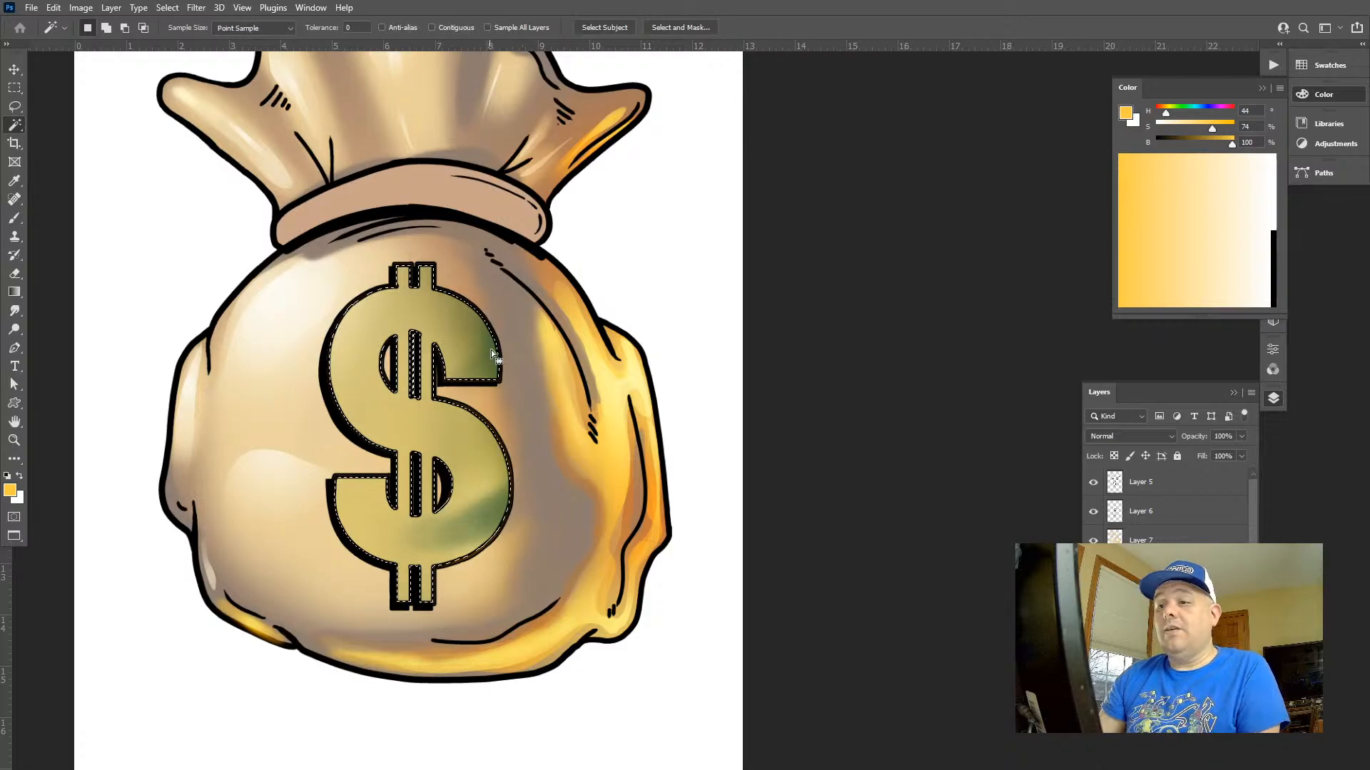
left_click(1141, 543)
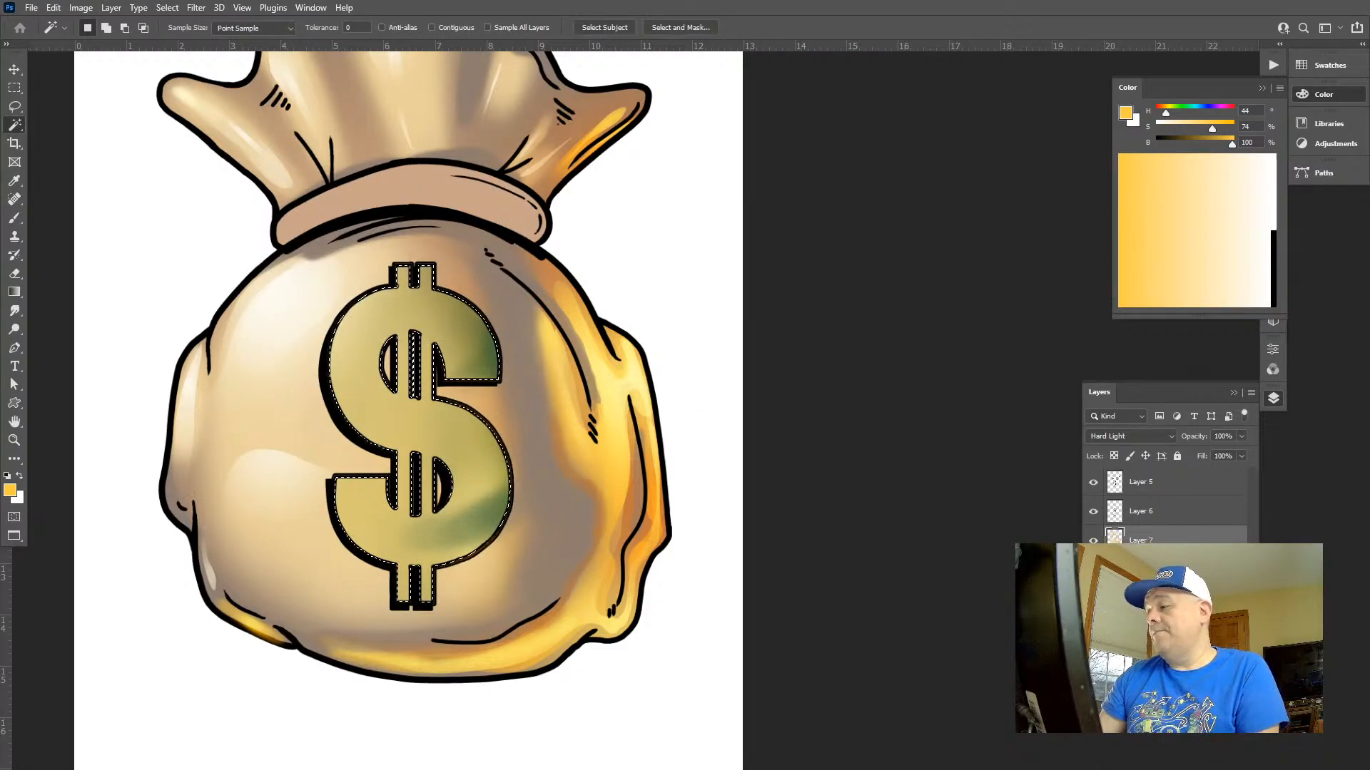
key("ctrl+d")
Shift the dollar sign's colour toward green and reduce its saturation slightly with a Hue/Saturation adjustment
key("ctrl+u")
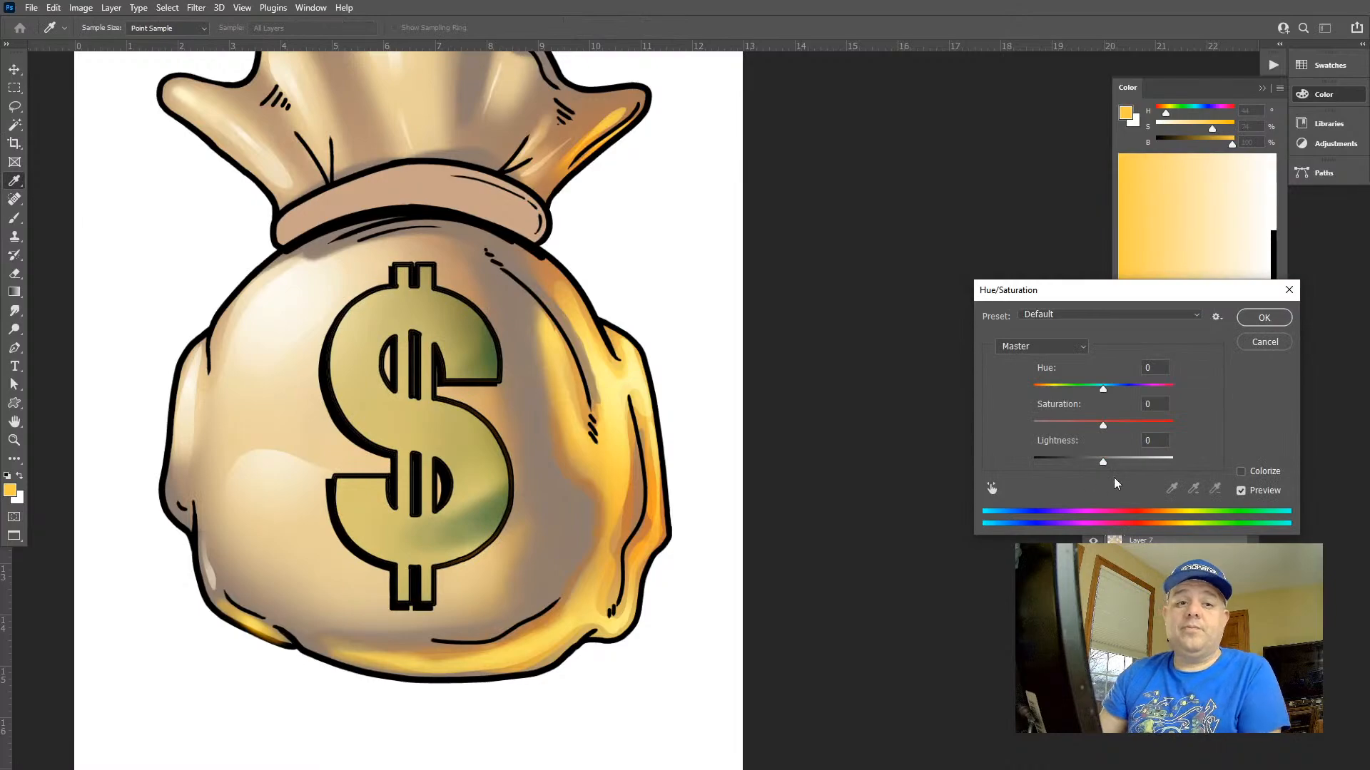
left_click_drag(1090, 389, 1088, 426)
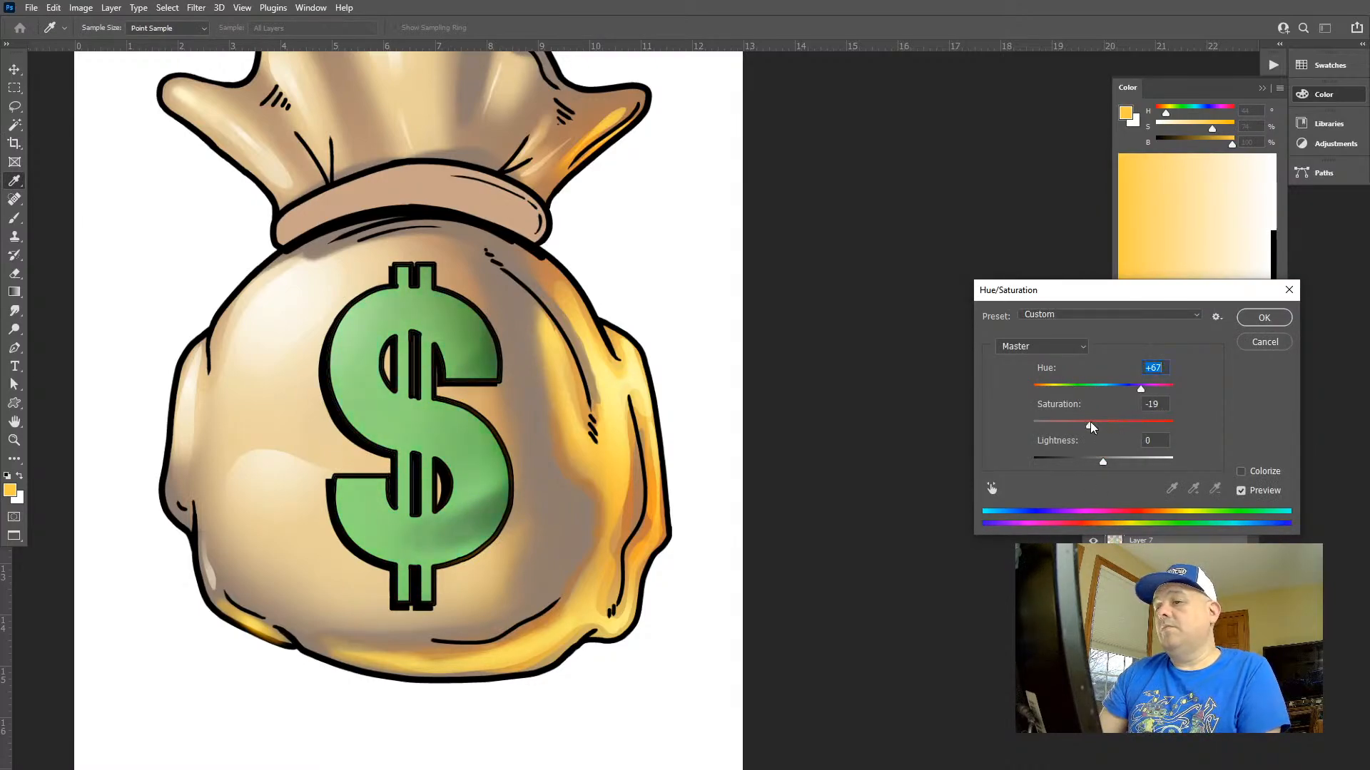
left_click_drag(1141, 389, 1098, 430)
left_click(1263, 318)
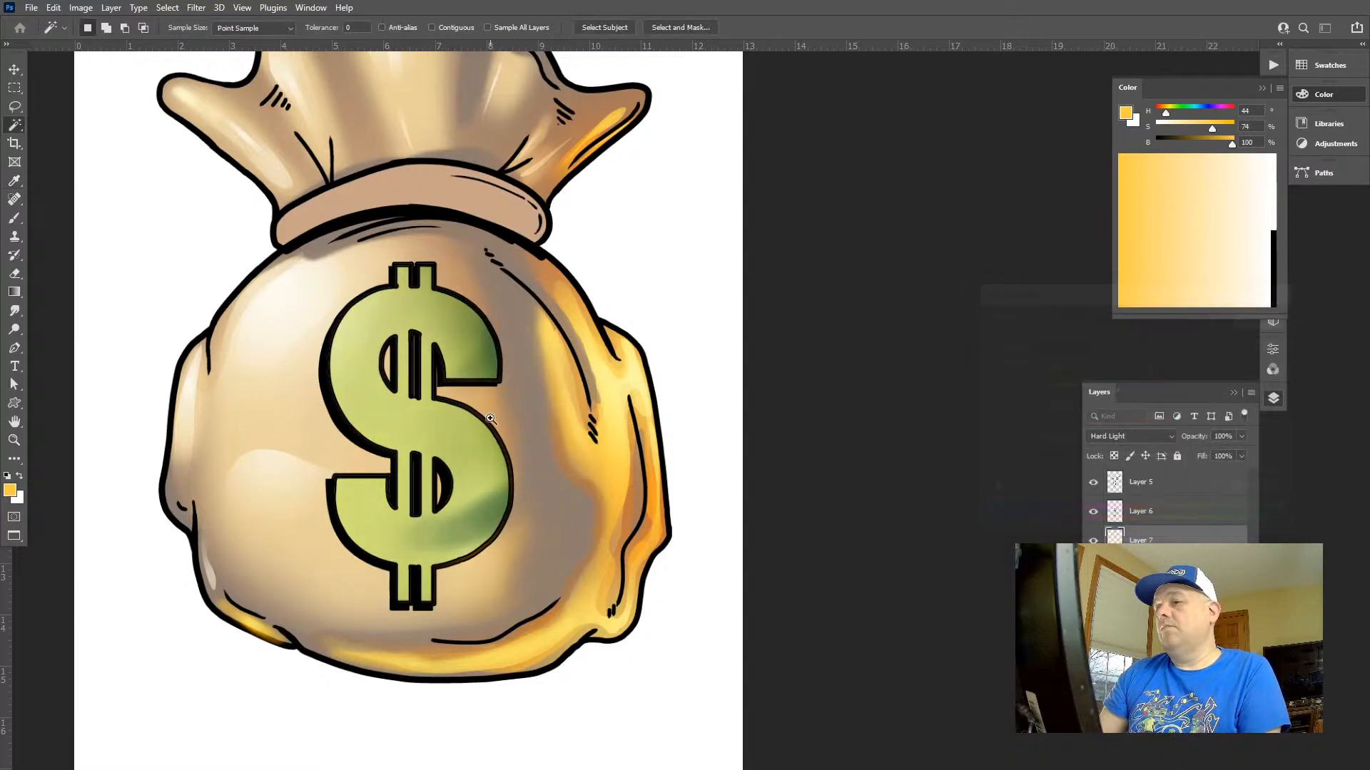
Darken the dollar sign with a Hue/Saturation adjustment at lightness -31
key("z")
left_click_drag(488, 422, 437, 311)
left_click_drag(485, 381, 499, 412)
left_click_drag(535, 463, 568, 515)
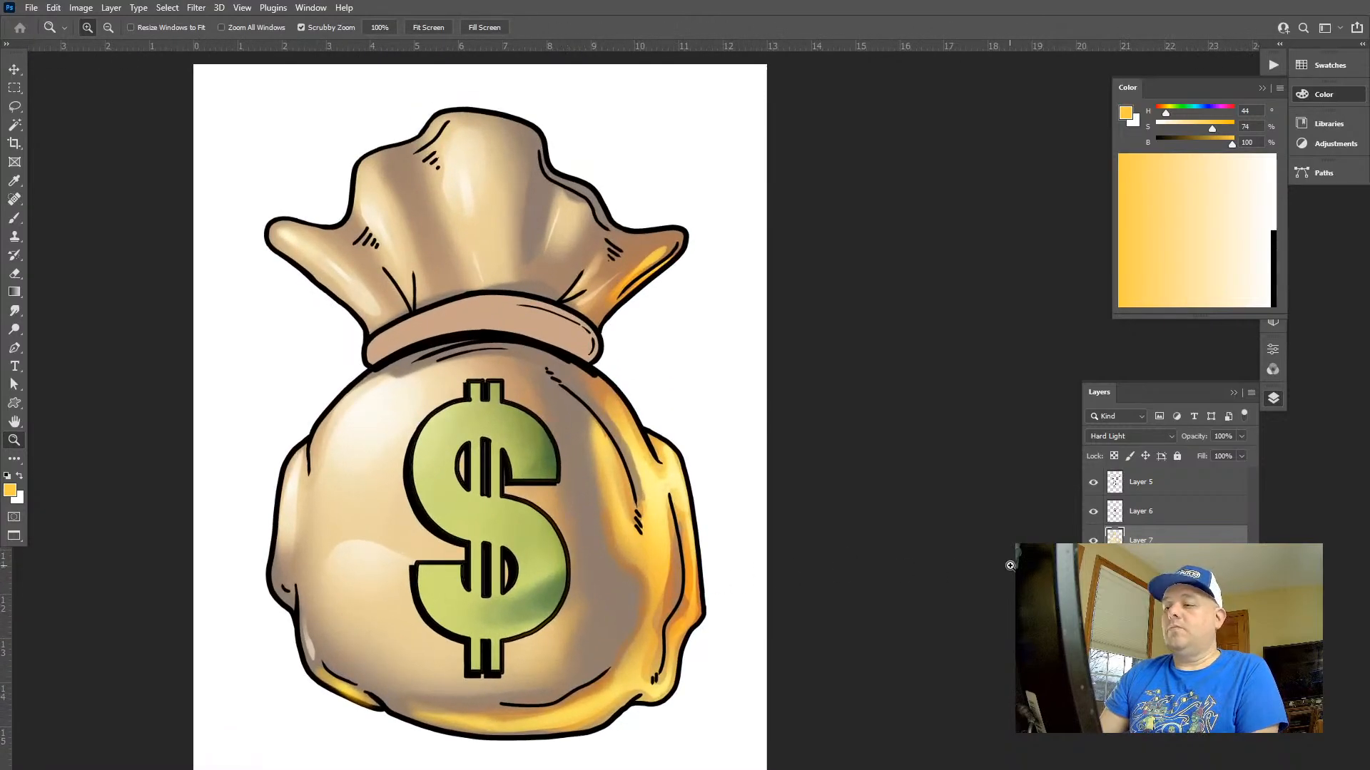
key("ctrl+u")
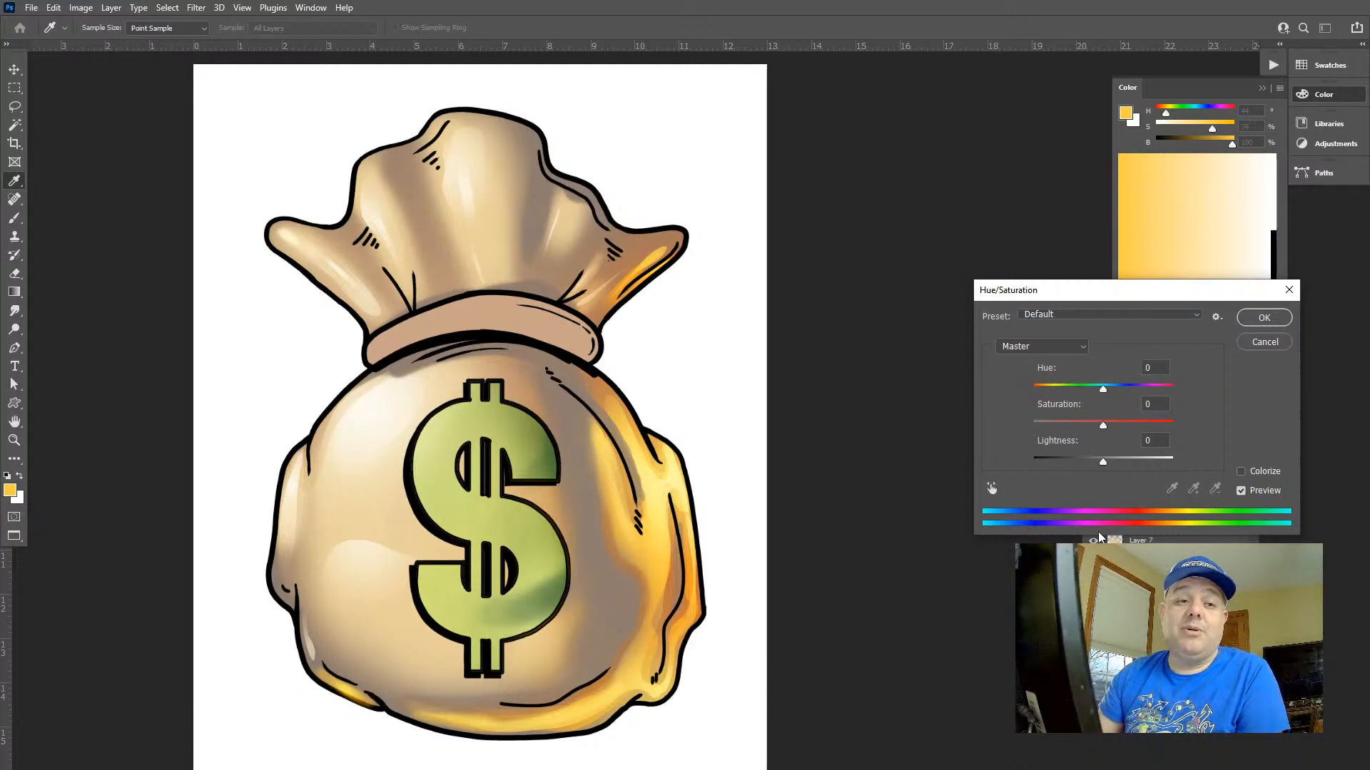
left_click(1082, 461)
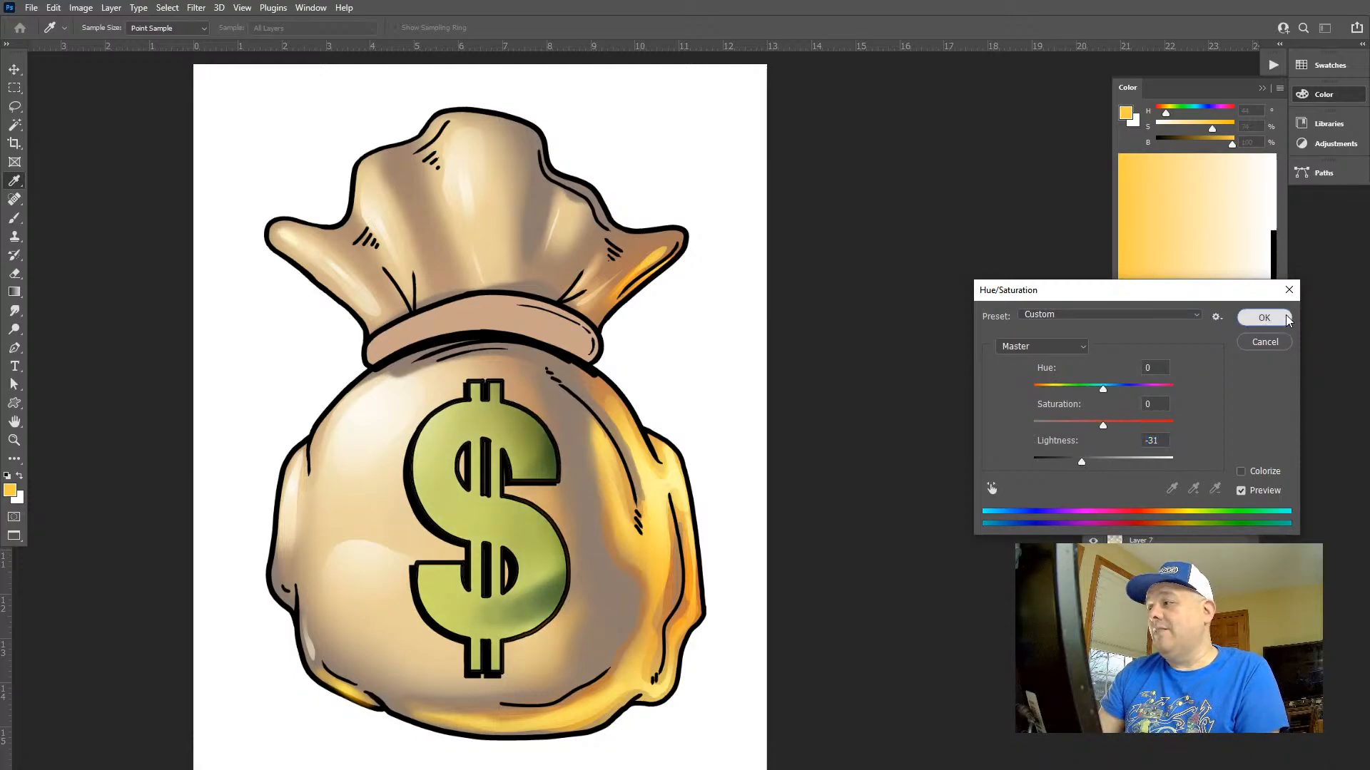
left_click(1264, 318)
Deepen the dollar sign's green with a second Hue/Saturation adjustment, hue +23 and lightness -8
key("ctrl+u")
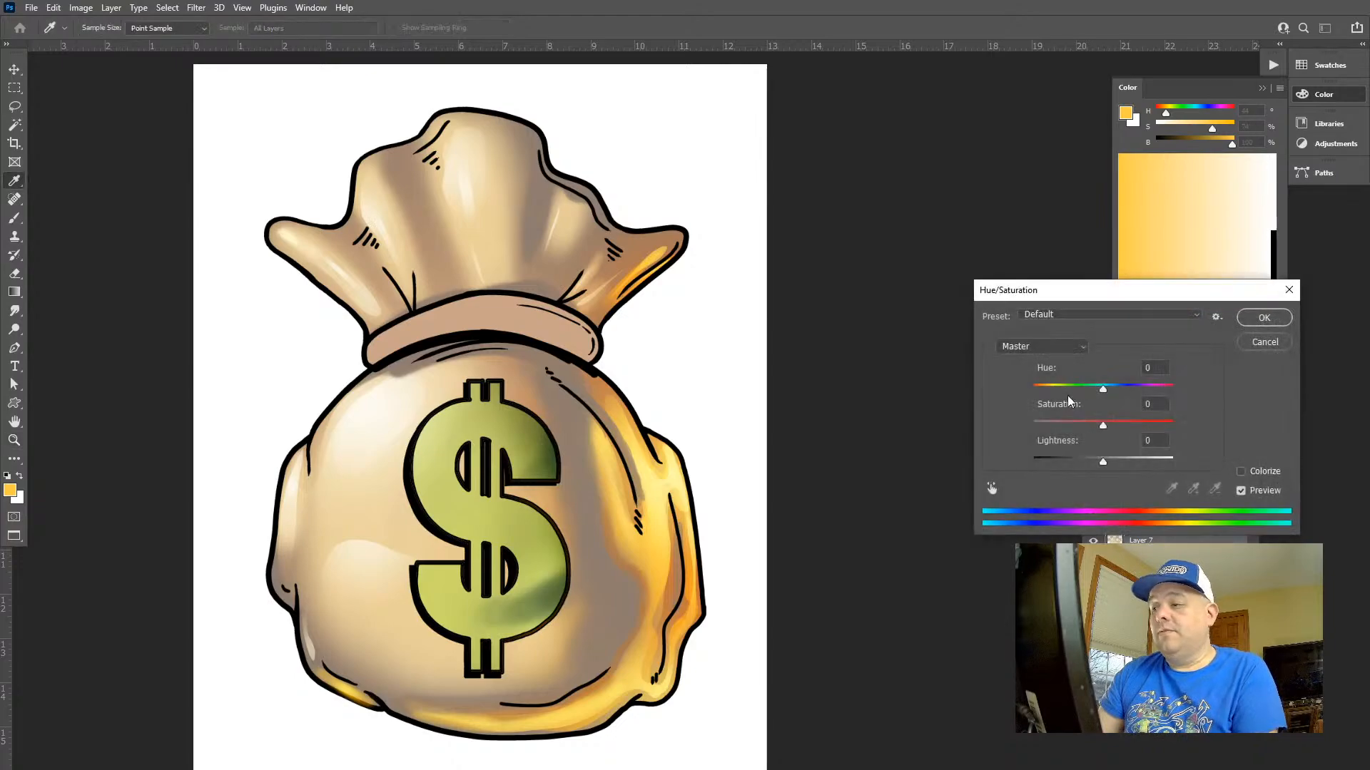
left_click_drag(1124, 391, 1119, 389)
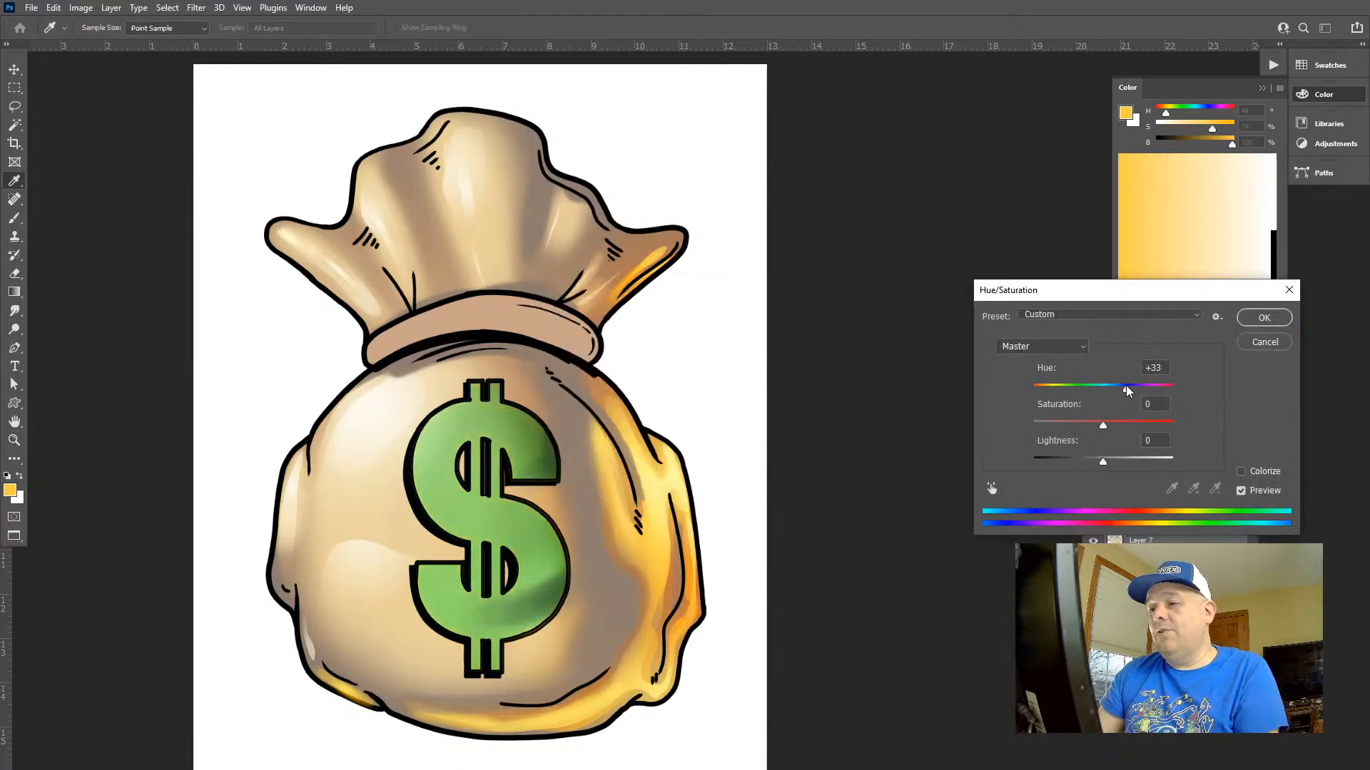
left_click_drag(1102, 461, 1099, 465)
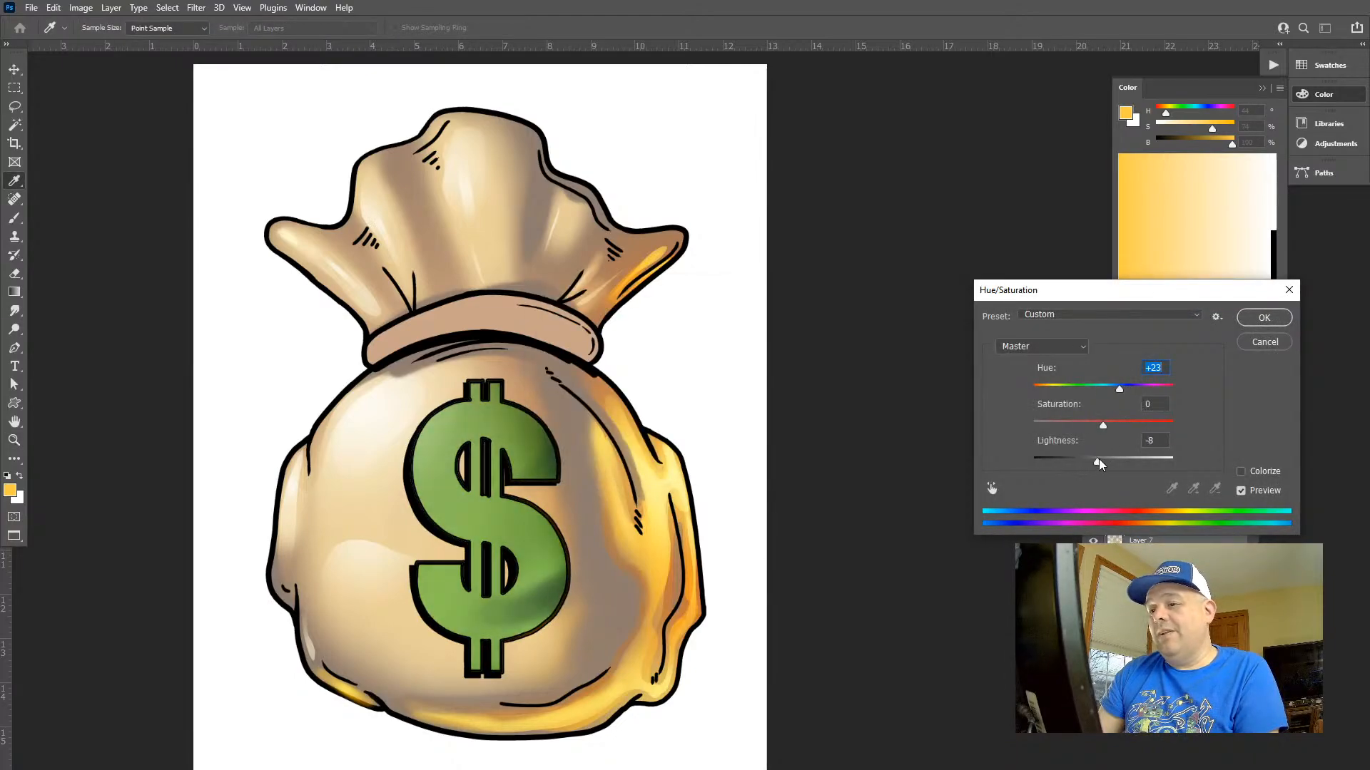
left_click(1263, 317)
Apply golden radial gradients in Screen mode at 50% opacity over the dollar sign's right-hand curves
key("g")
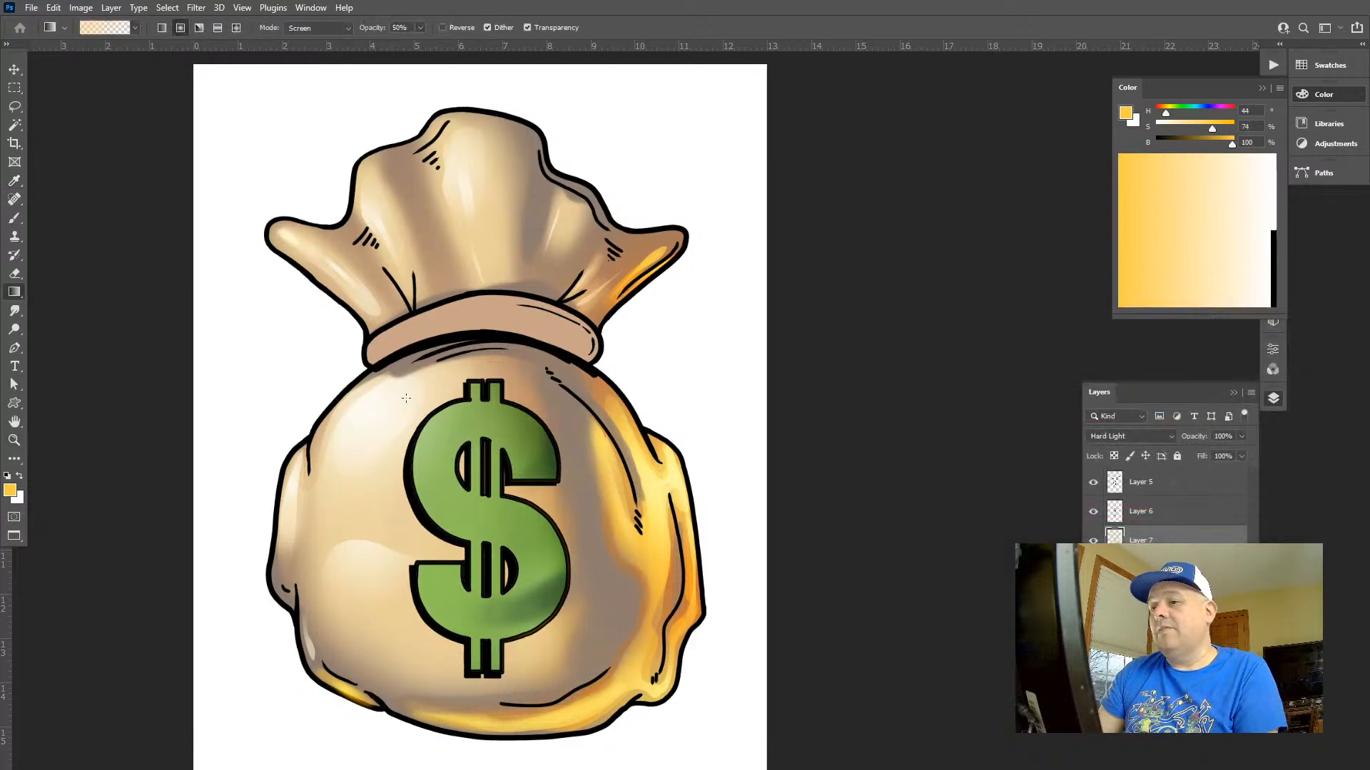
left_click_drag(602, 502, 544, 454)
left_click_drag(583, 655, 510, 570)
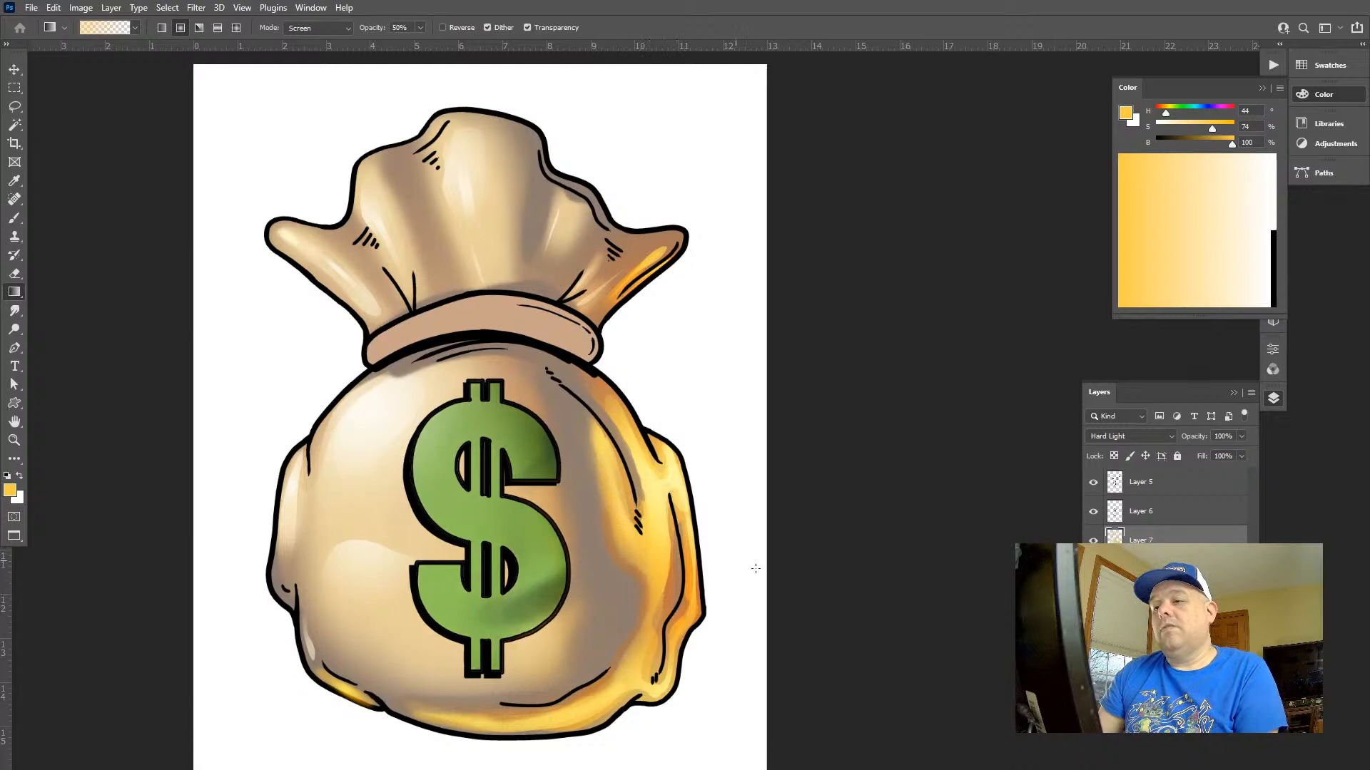
Select the bag's tie band and set the foreground colour to a light orange with hue 37, saturation 64 and brightness 100
key("z")
left_click_drag(650, 518, 730, 358)
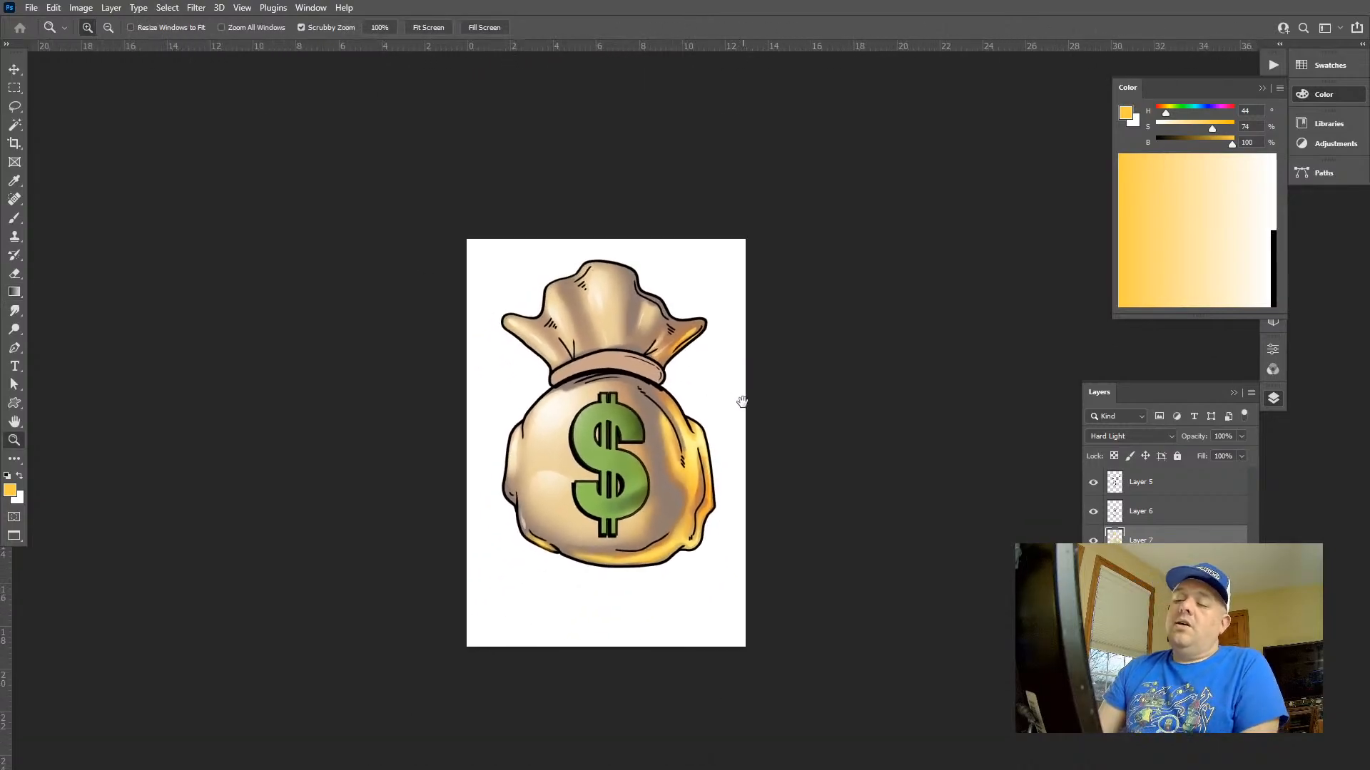
left_click_drag(717, 414, 757, 352)
key("w")
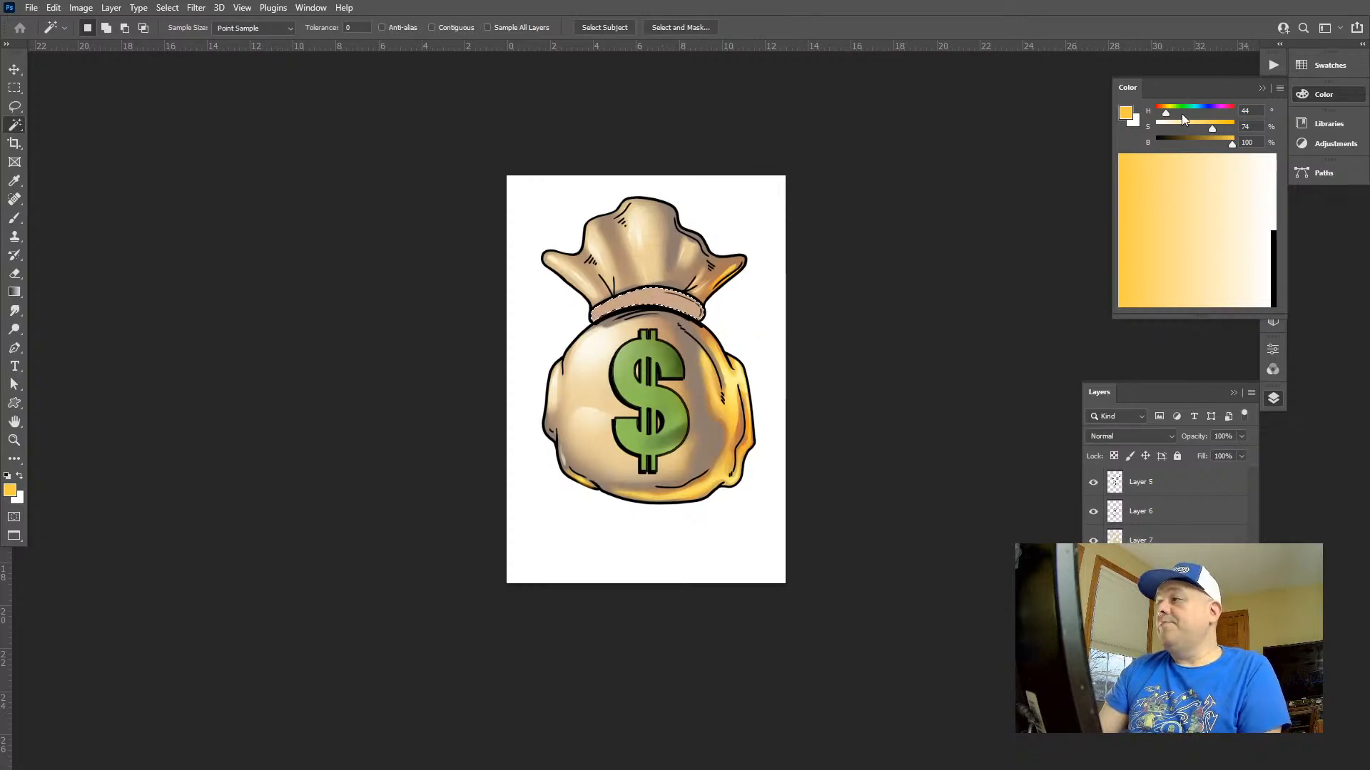
left_click_drag(1175, 115, 1204, 129)
left_click(1206, 128)
Try a light orange radial gradient in Screen mode at 50% opacity across the tie band and undo it
key("z")
left_click_drag(614, 282, 702, 285)
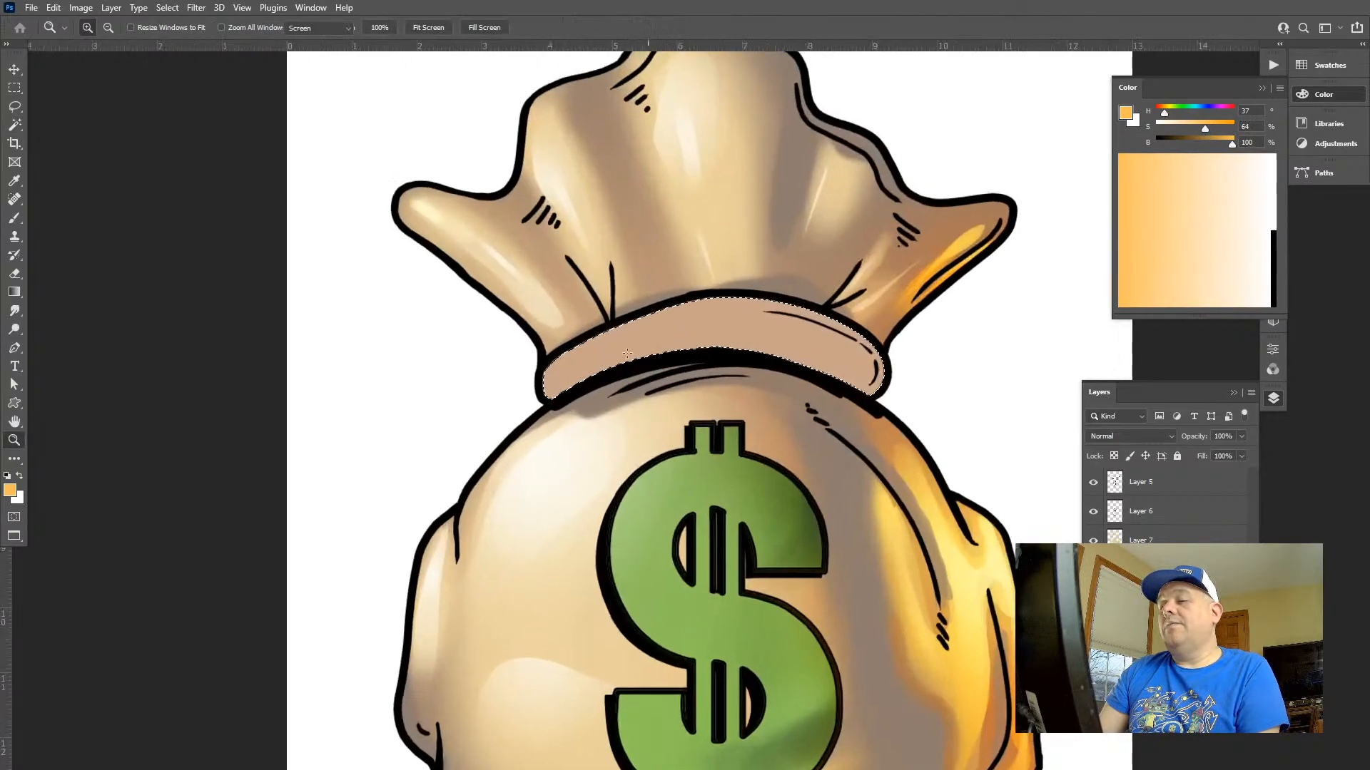
key("g")
left_click_drag(617, 321, 754, 411)
key("ctrl+z")
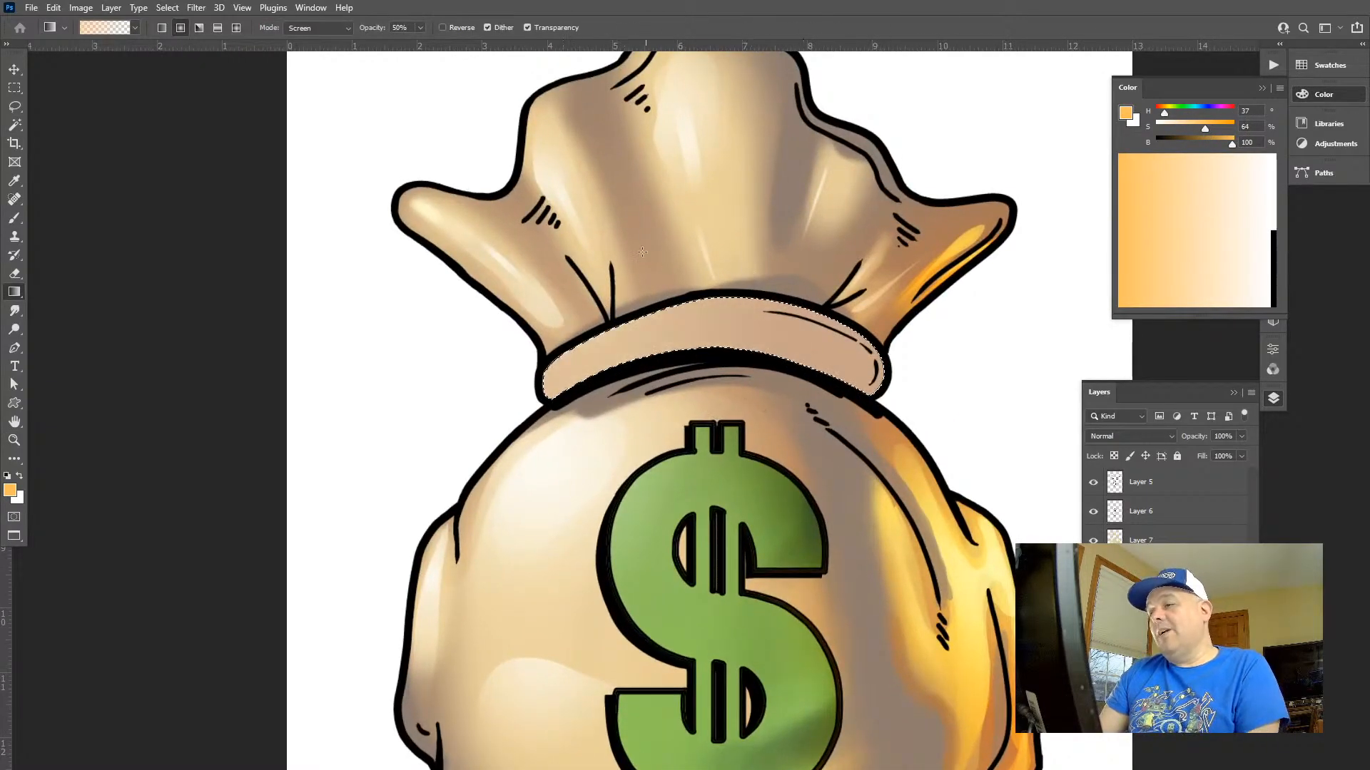
key("ctrl+z")
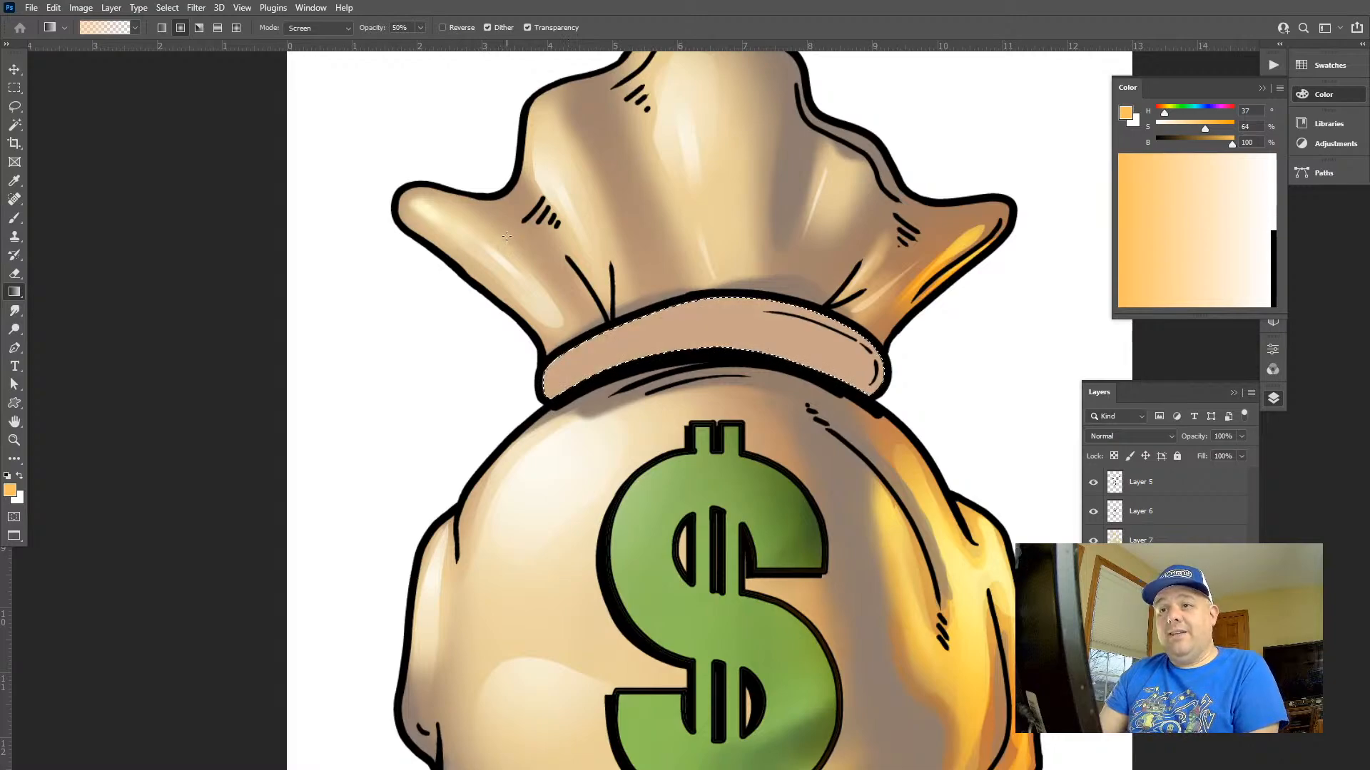
Try a light orange radial gradient in Normal mode at 50% opacity across the tie band and discard it
key("alt+shift+n")
left_click_drag(574, 286, 870, 289)
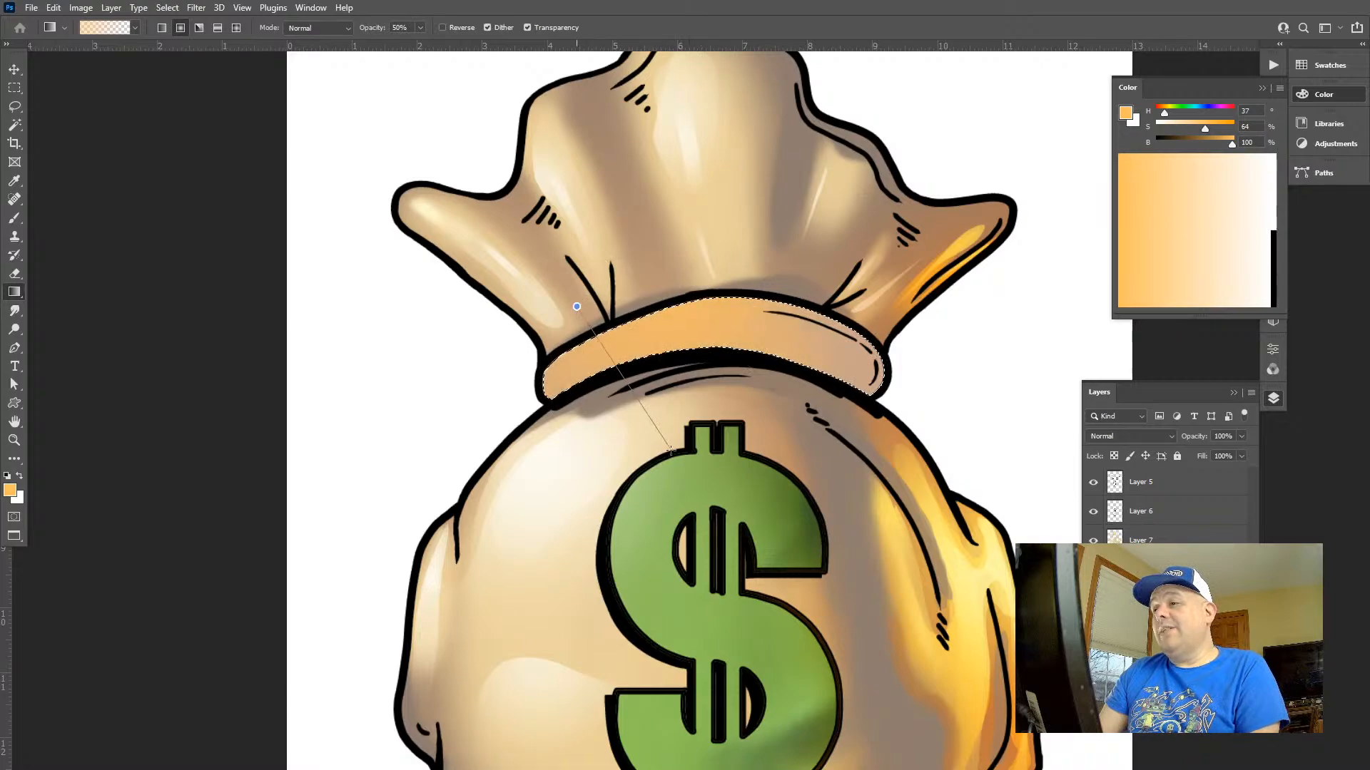
key("e")
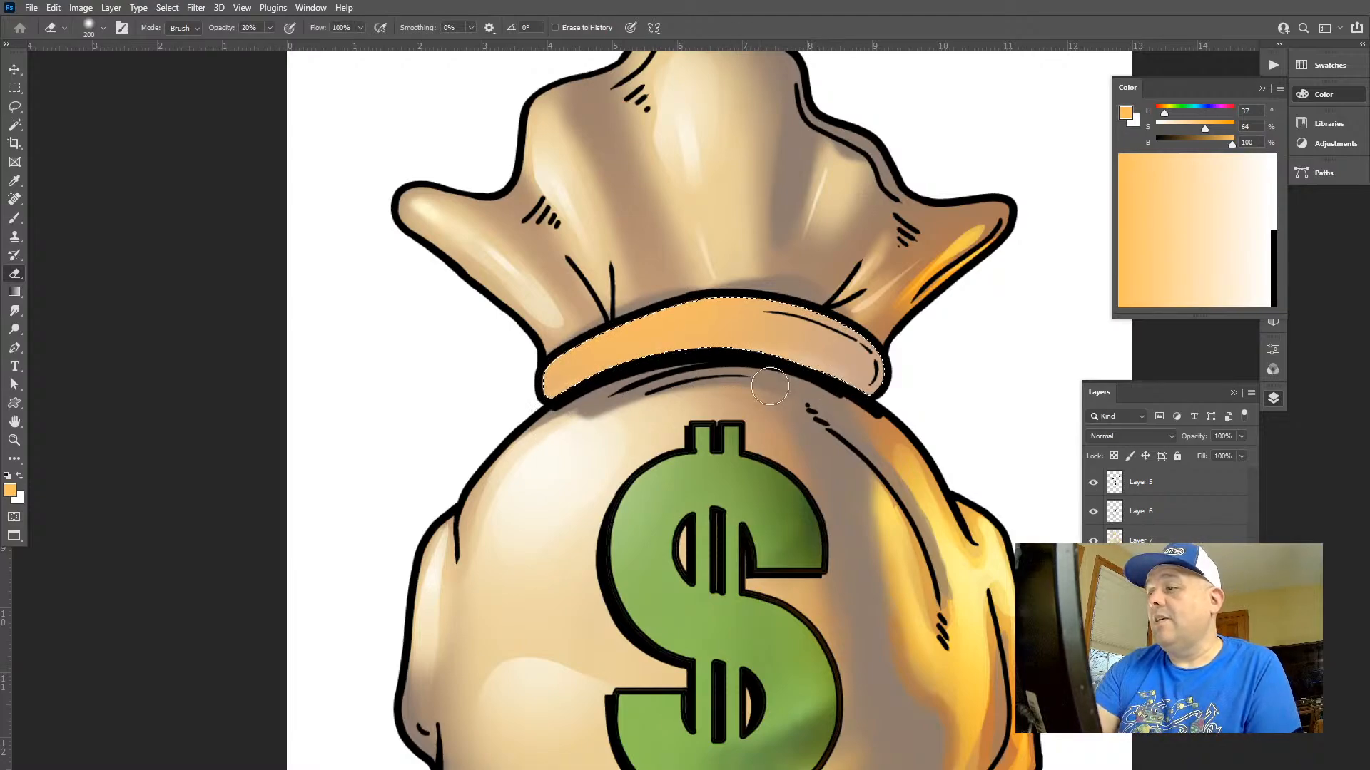
left_click(1093, 657)
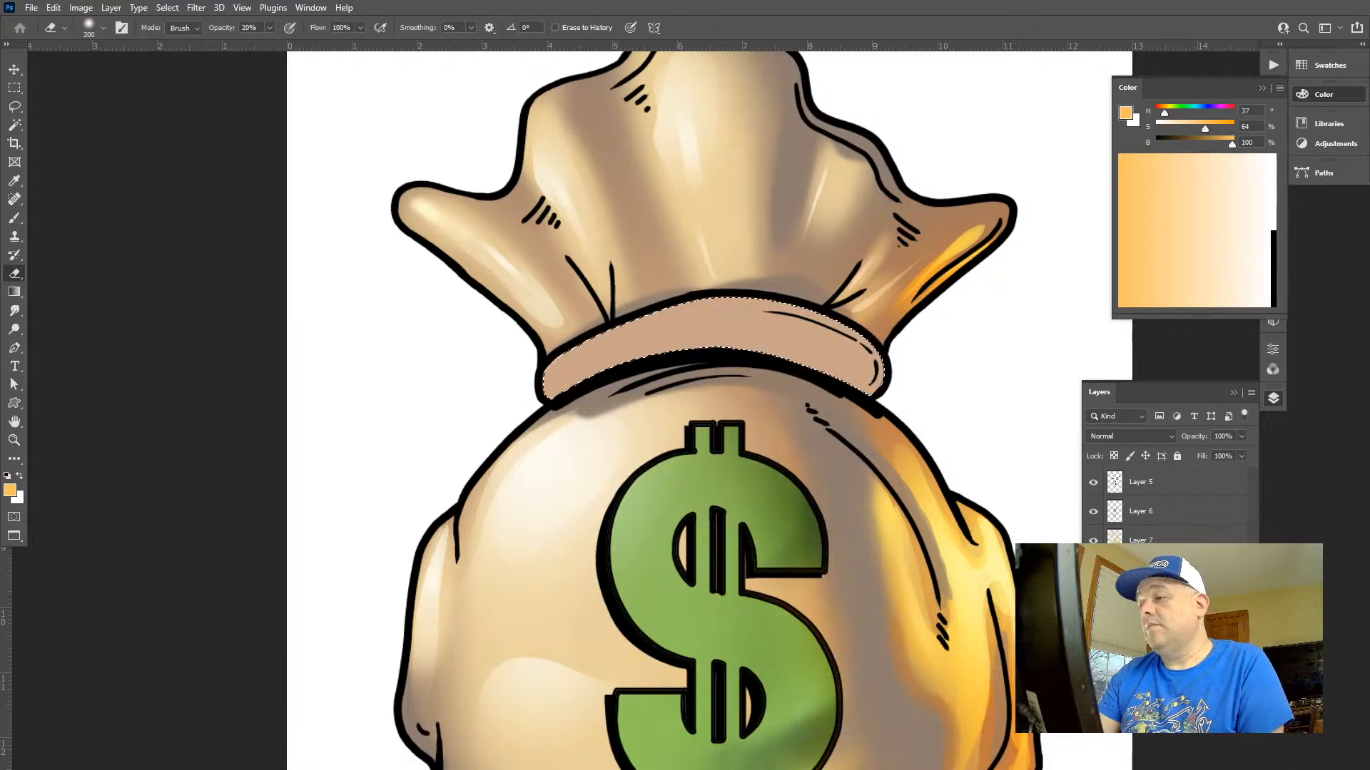
On Layer 7, build up light orange radial gradients at 50% opacity along the tie band's upper left edge
left_click(1150, 546)
key("g")
left_click_drag(623, 294, 685, 358)
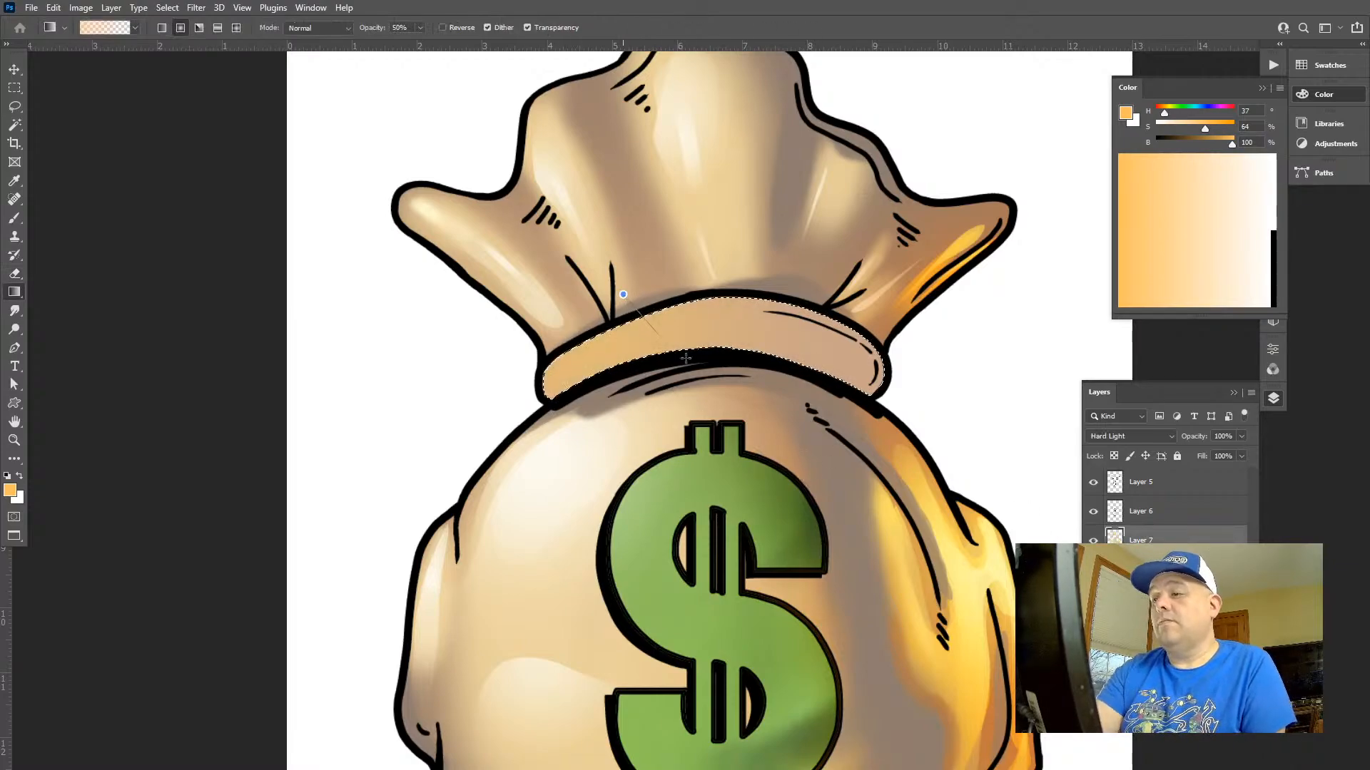
key("b")
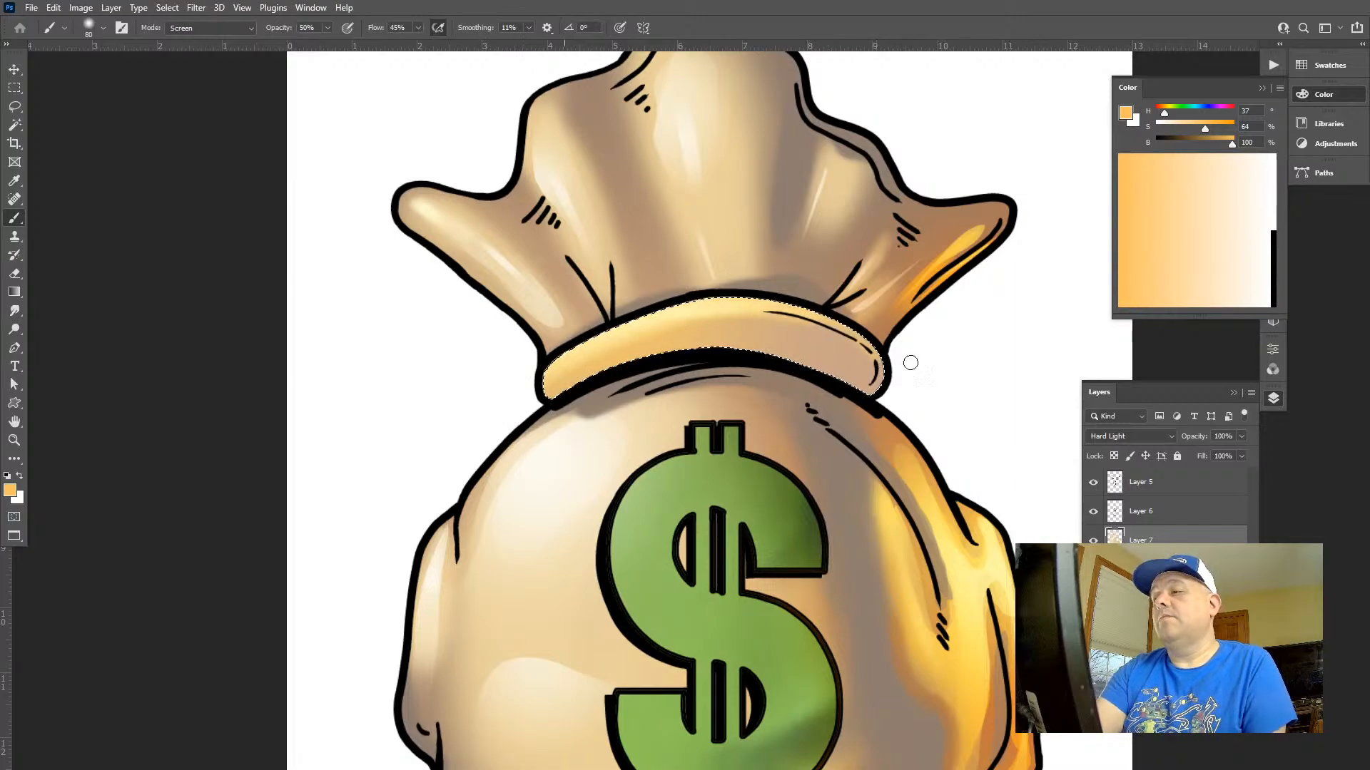
key("e")
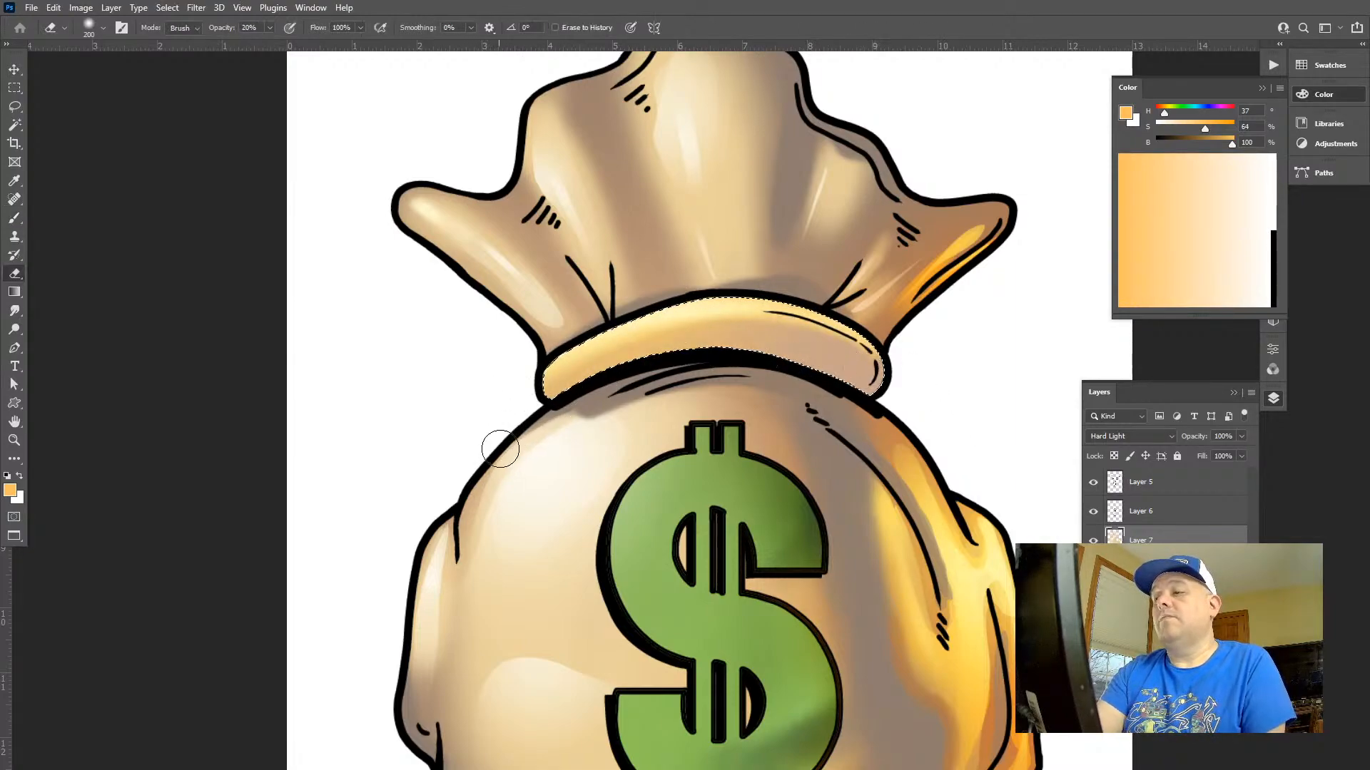
key("ctrl+space")
left_click_drag(643, 309, 740, 343)
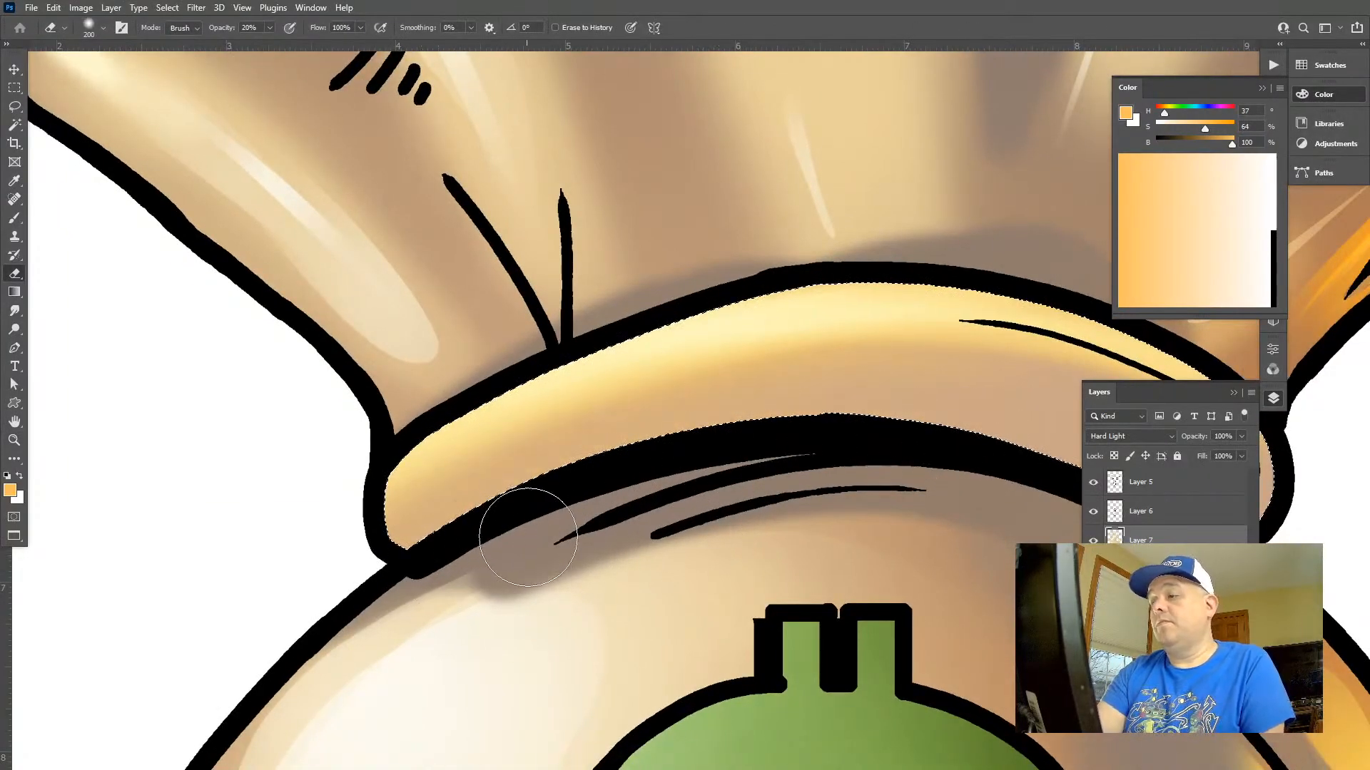
Set the foreground colour to a reddish orange with hue 10, saturation 73 and brightness 100
key("f")
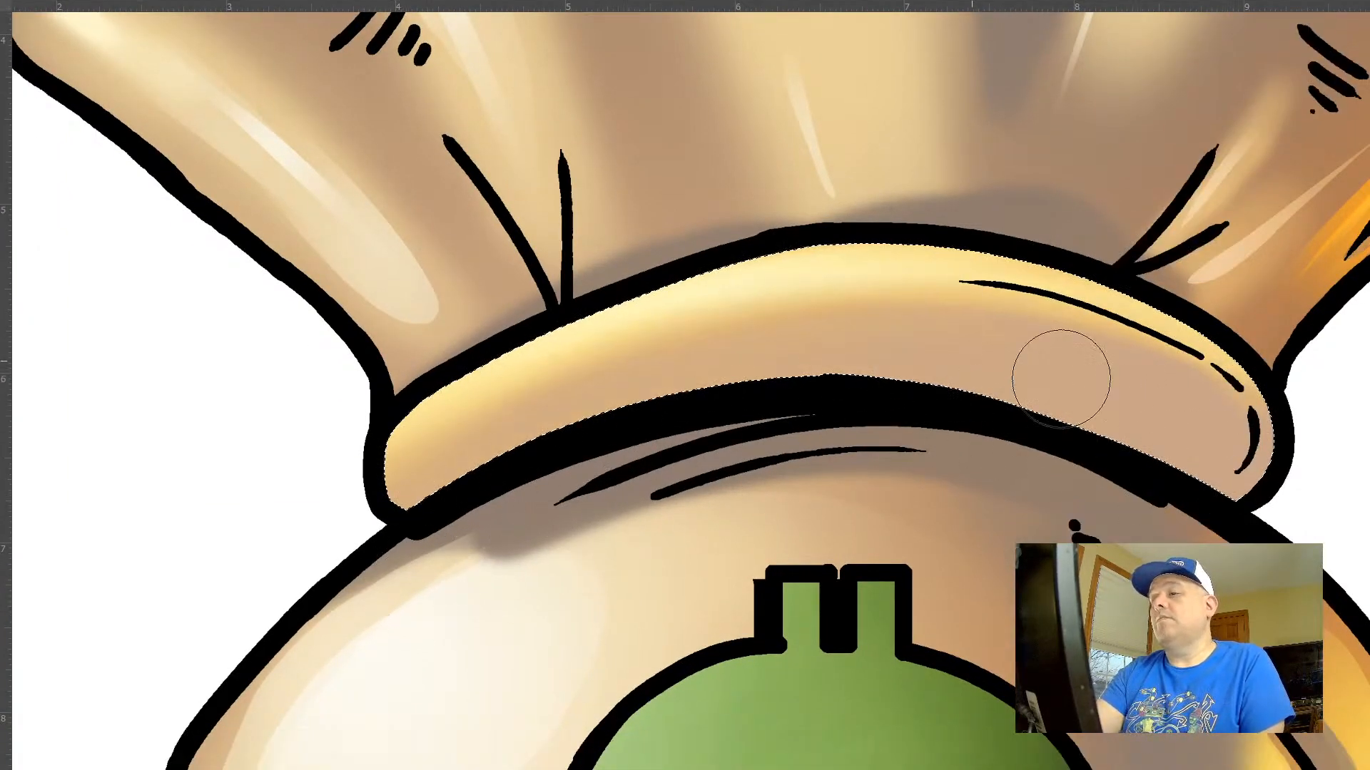
key("ctrl+space")
left_click_drag(846, 480, 777, 419)
key("f")
key("f")
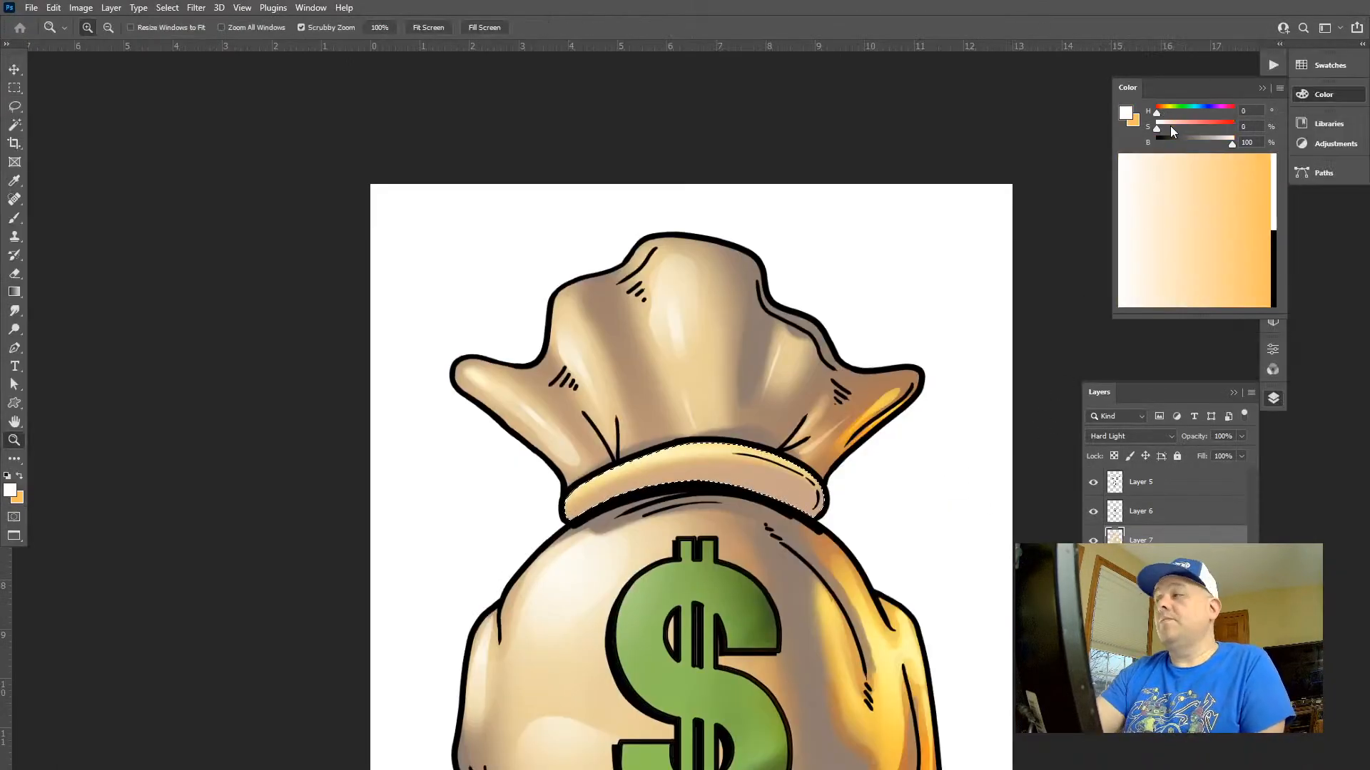
mouse_move(1170, 130)
left_mouse_down()
mouse_move(1212, 129)
mouse_move(1162, 115)
left_mouse_up()
left_click(1161, 114)
key("g")
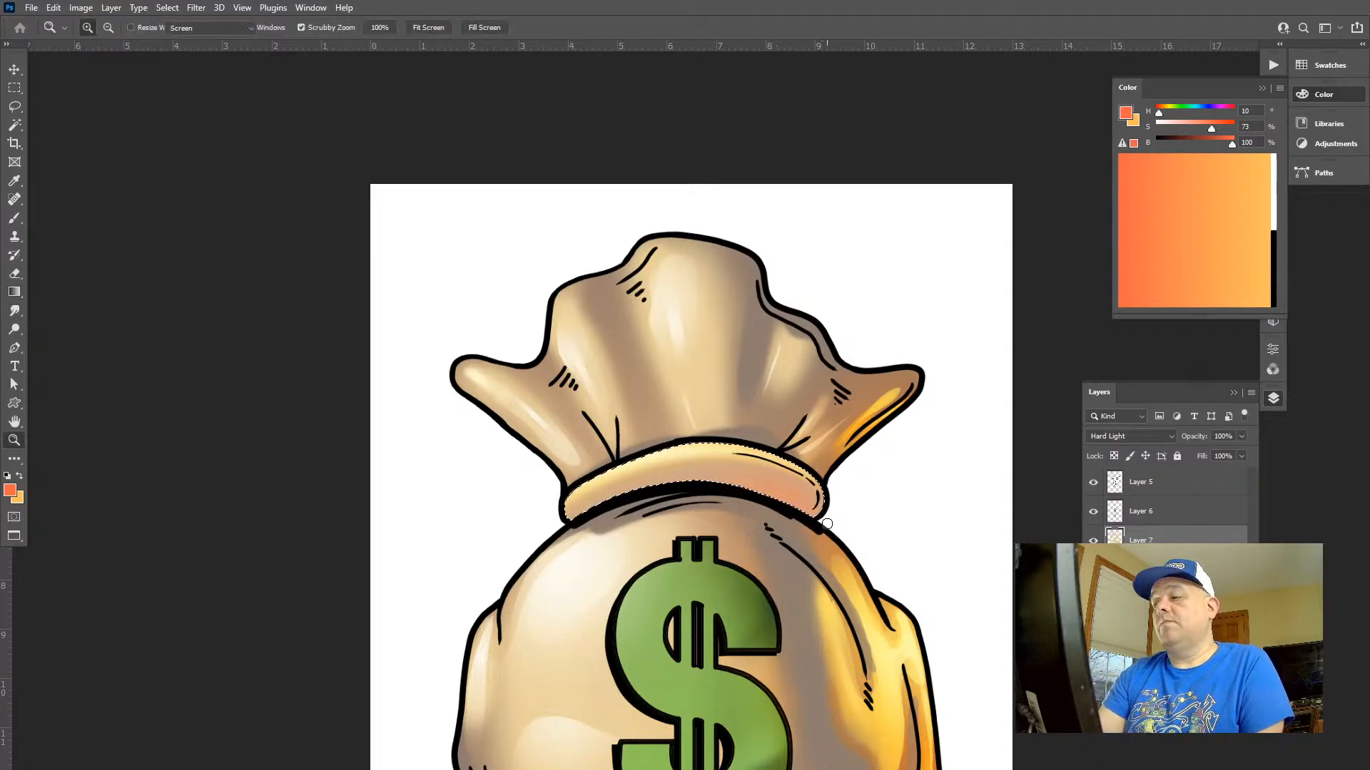
Paint reddish orange shading along the tie band's lower right and middle with an enlarged soft brush in Normal mode at 50% opacity
key("z")
left_click_drag(824, 521, 863, 523)
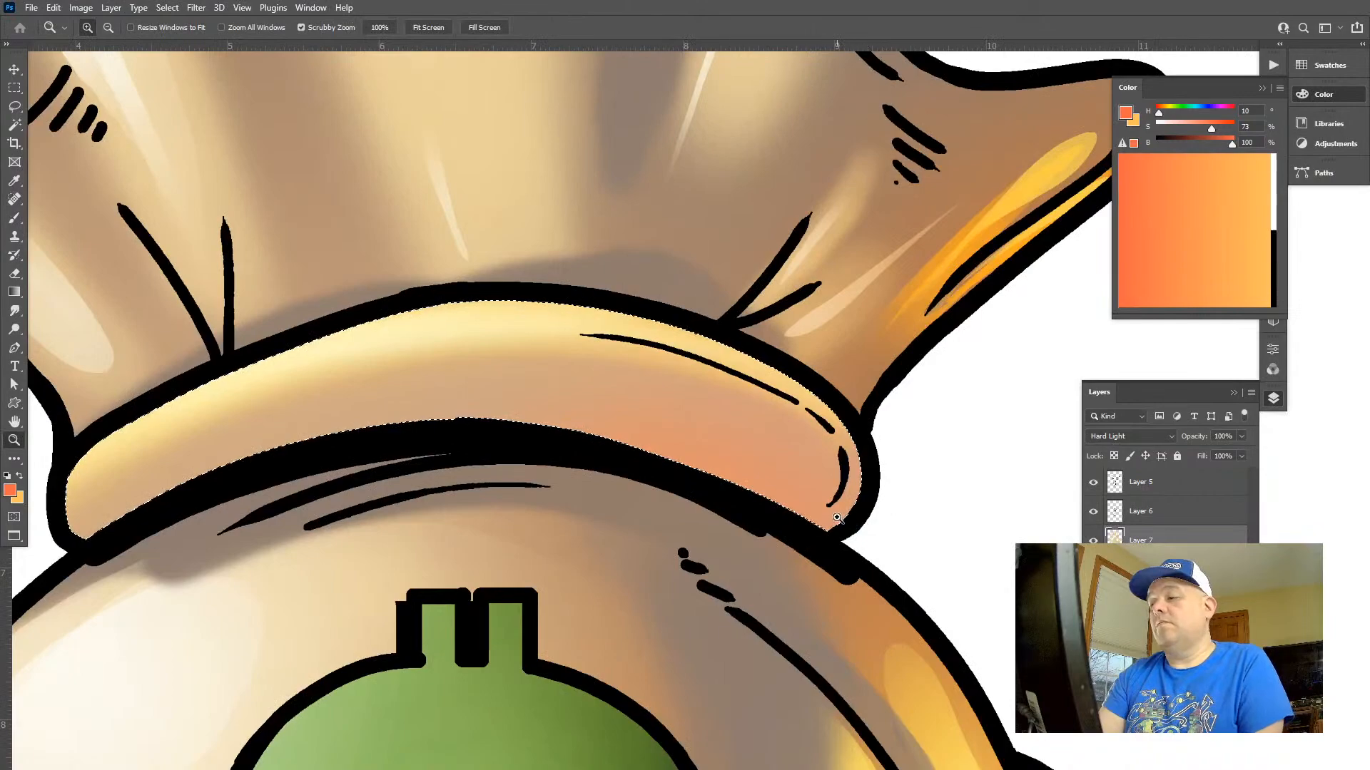
key("b")
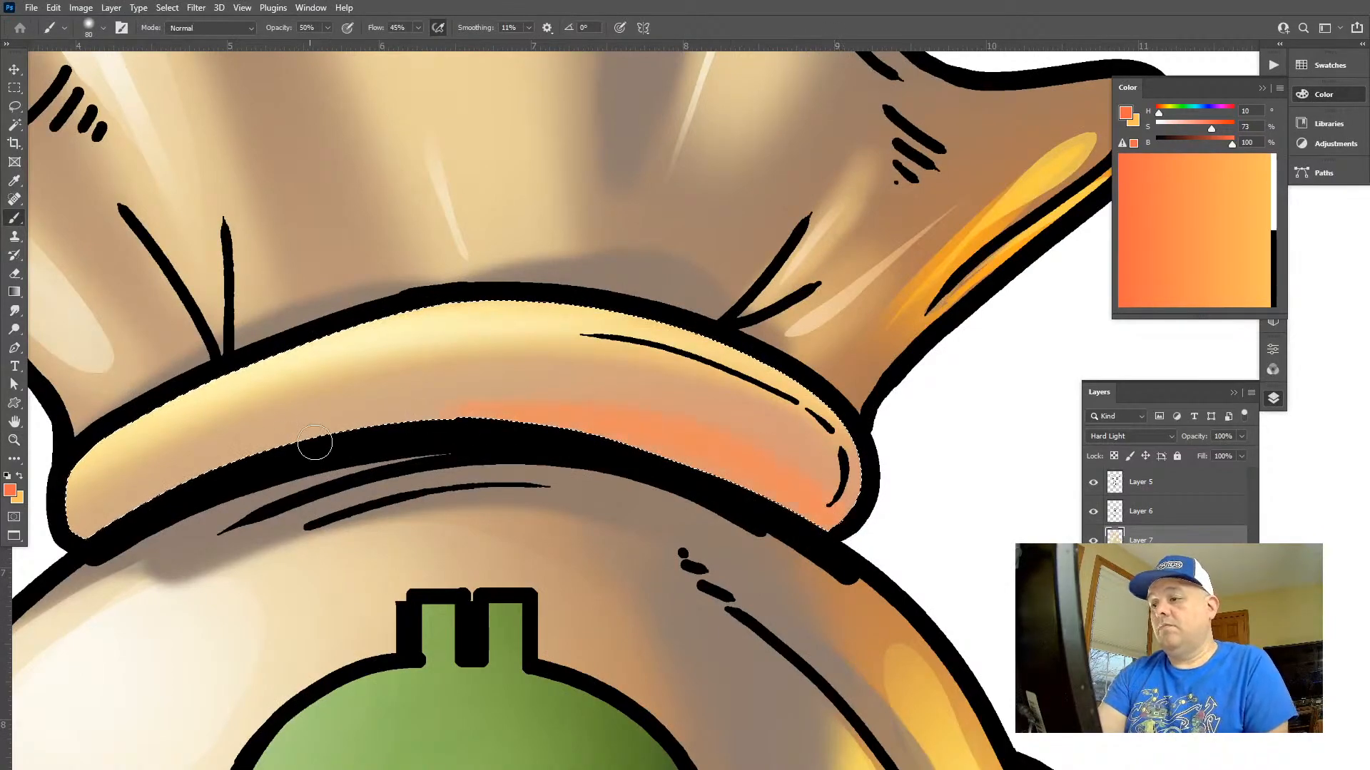
key("bracketright")
key("bracketright")
key("bracketright")
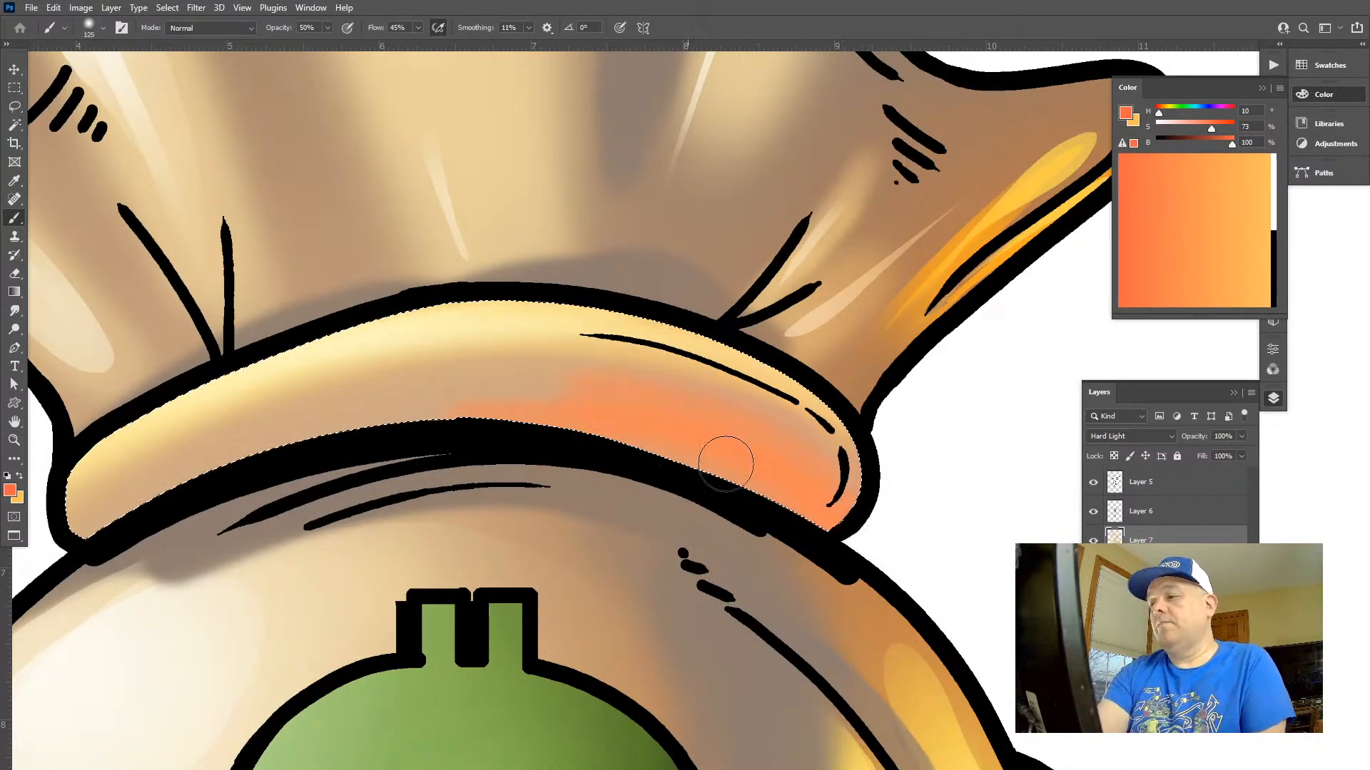
mouse_move(725, 463)
left_mouse_down()
mouse_move(880, 543)
mouse_move(534, 408)
mouse_move(307, 434)
mouse_move(829, 507)
mouse_move(711, 446)
mouse_move(302, 441)
mouse_move(863, 535)
mouse_move(633, 416)
mouse_move(123, 549)
mouse_move(545, 479)
mouse_move(874, 504)
left_mouse_up()
left_click_drag(648, 410, 401, 519)
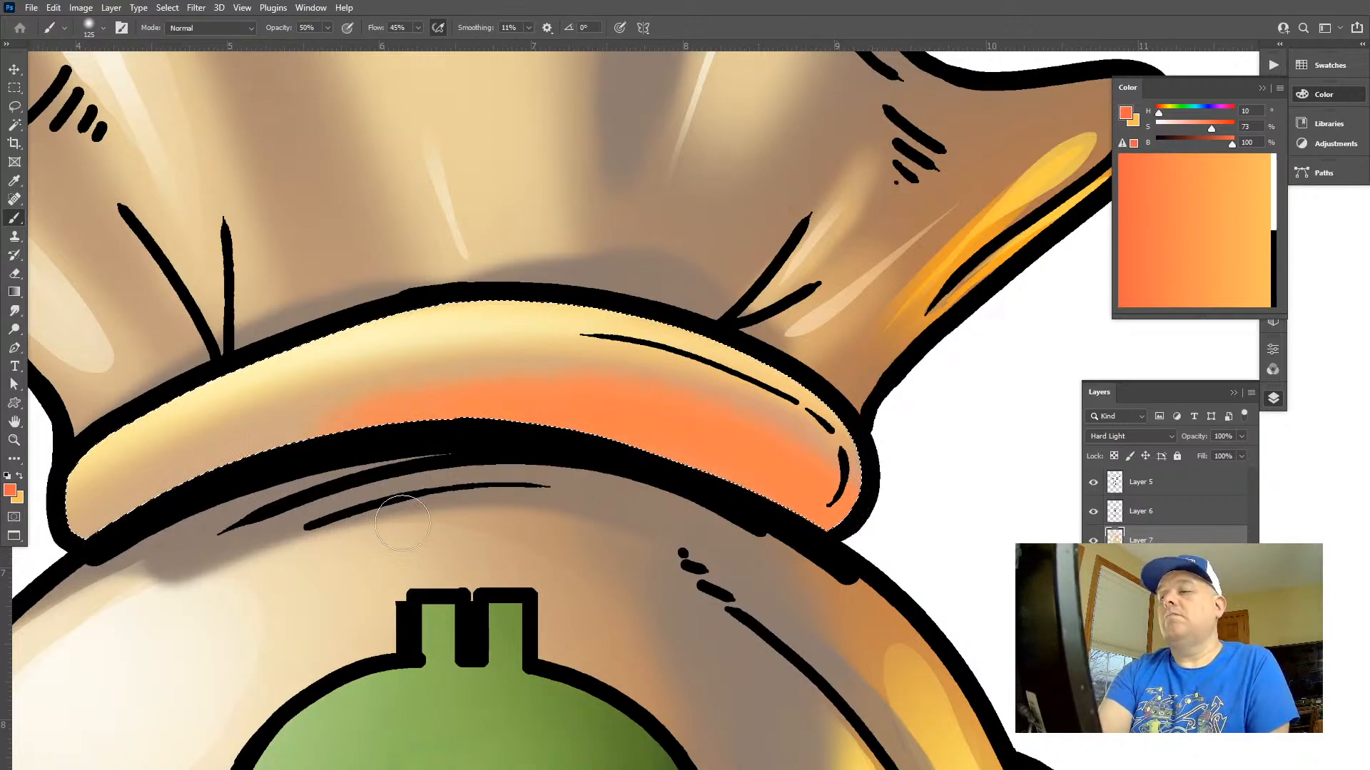
Brush a Screen-mode glow at 50% opacity onto the tie band's right end, undo the excess stroke and deselect the band
key("alt+shift+s")
key("bracketleft")
key("bracketleft")
key("bracketleft")
key("bracketleft")
key("bracketleft")
key("bracketleft")
key("bracketleft")
key("bracketleft")
key("bracketleft")
key("bracketleft")
key("bracketleft")
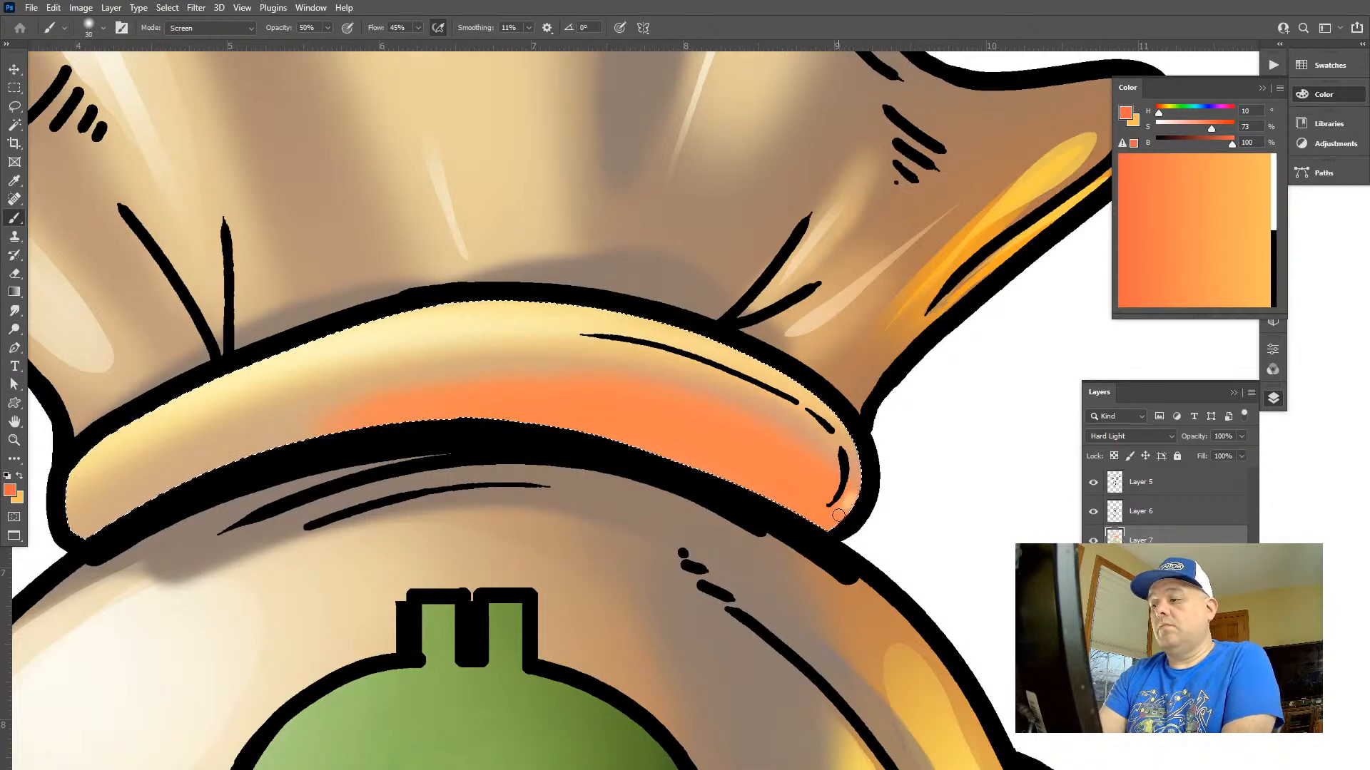
key("bracketright")
key("bracketright")
key("bracketright")
key("bracketright")
key("bracketright")
key("bracketright")
key("bracketright")
key("bracketright")
mouse_move(840, 512)
left_mouse_down()
mouse_move(757, 457)
mouse_move(840, 516)
mouse_move(699, 429)
mouse_move(830, 498)
mouse_move(710, 433)
left_mouse_up()
key("bracketright")
key("ctrl+z")
key("ctrl+d")
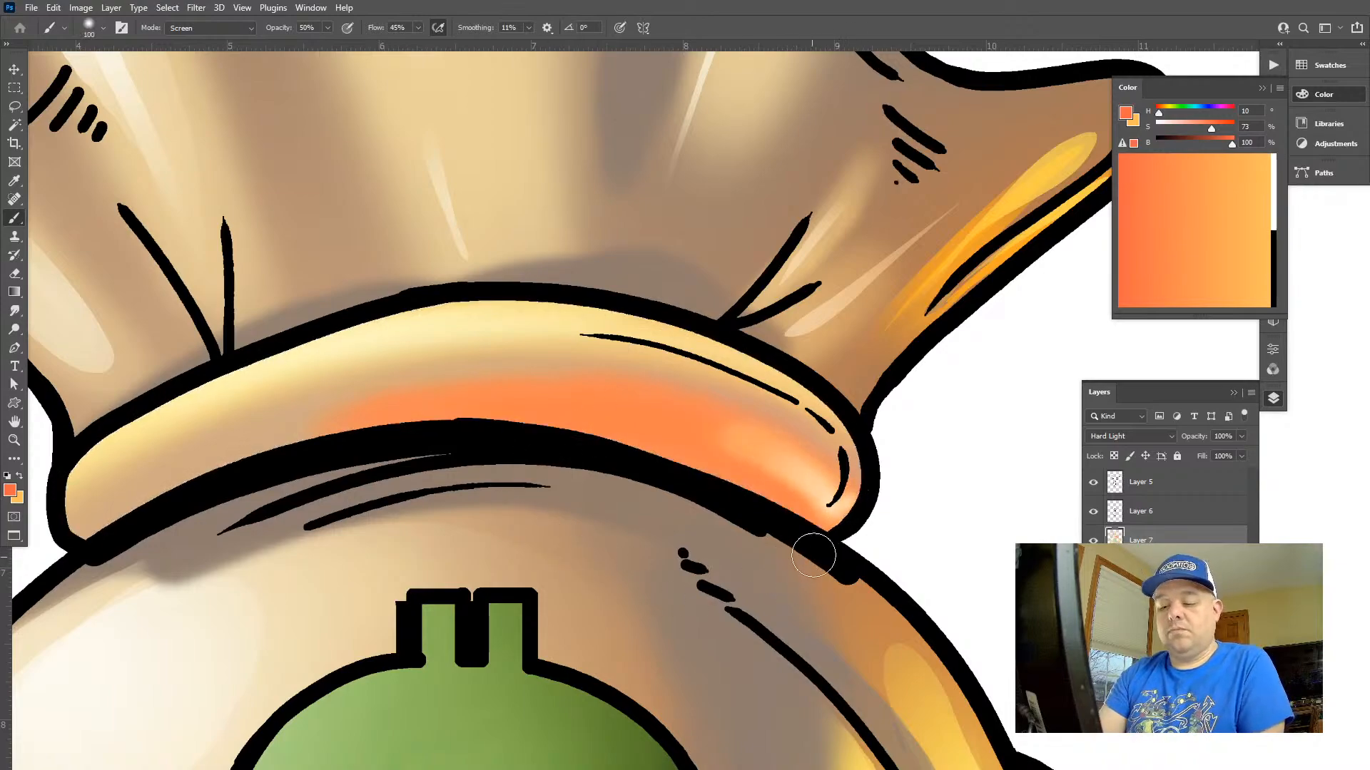
Try a lassoed highlight with a reddish orange Screen gradient at 50% opacity on the tie band's right end
key("l")
mouse_move(852, 505)
left_mouse_down()
mouse_move(747, 450)
mouse_move(904, 474)
mouse_move(809, 500)
left_mouse_up()
key("g")
key("ctrl+z")
key("alt+shift+s")
key("ctrl+d")
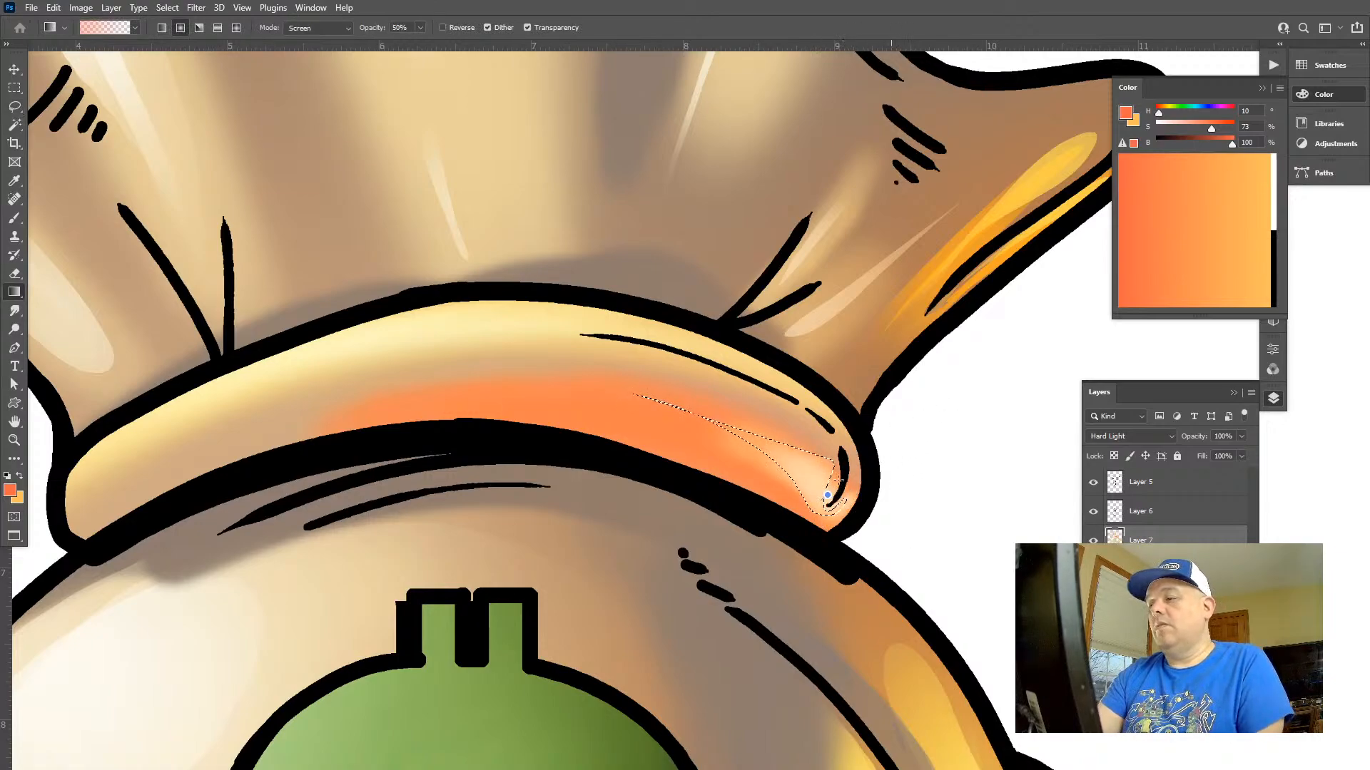
Set the foreground colour to orange with hue 27, saturation 86 and brightness 100, and undo the last highlights on the tie band
left_click(1162, 113)
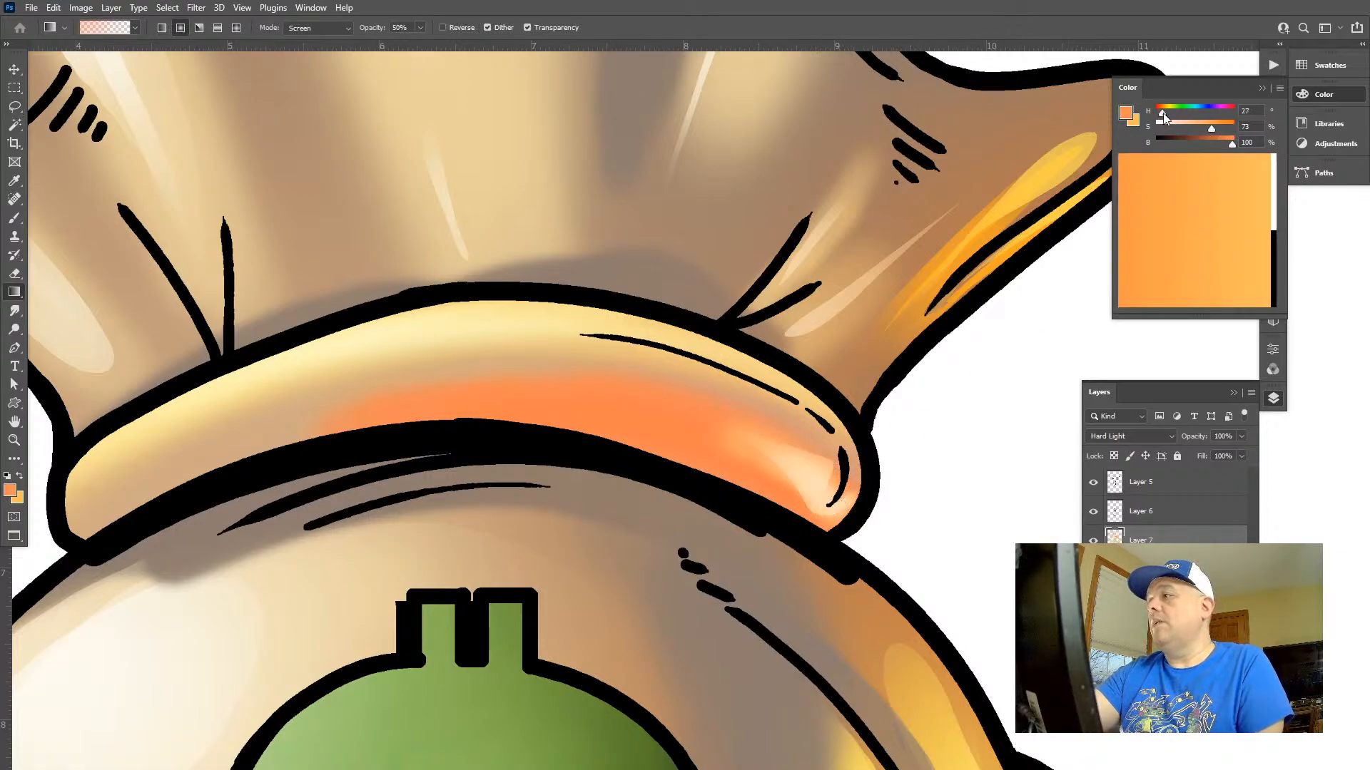
left_click(1221, 129)
left_click(1242, 142)
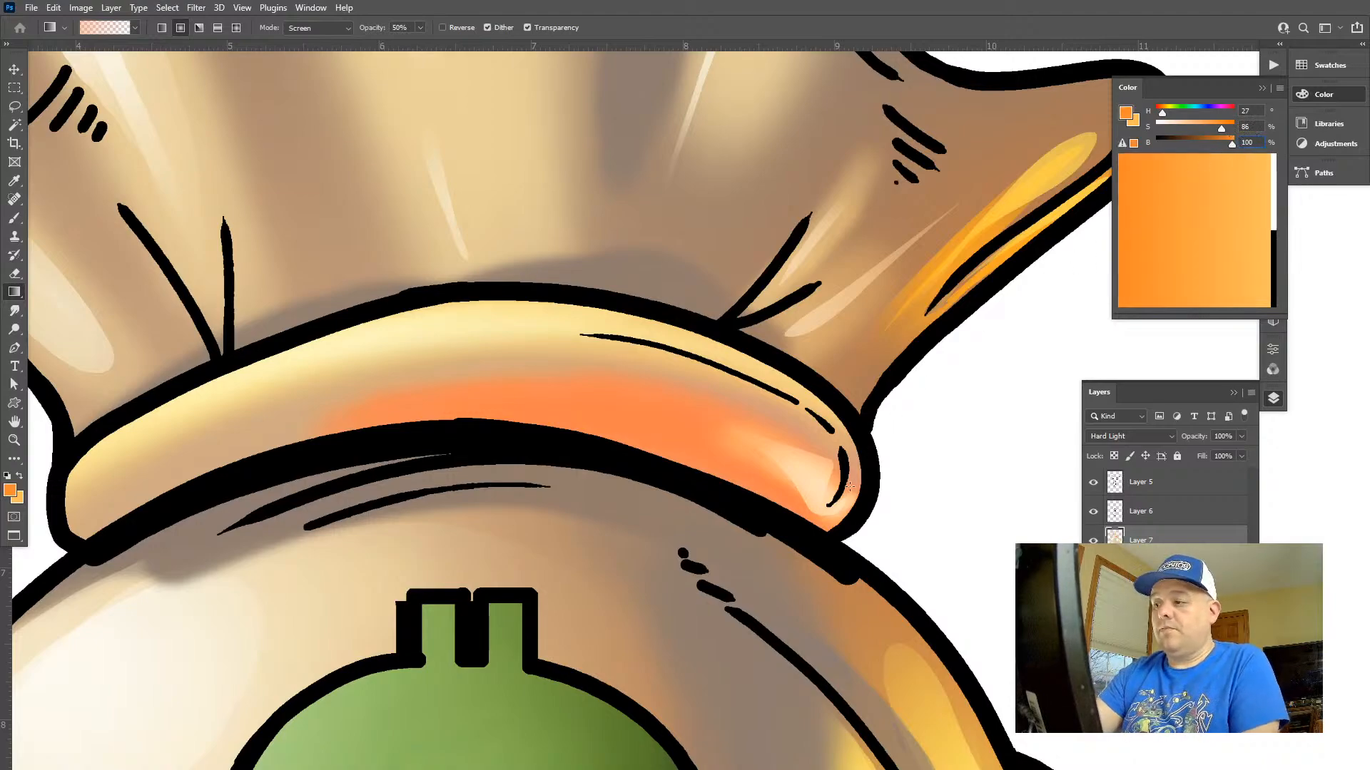
key("l")
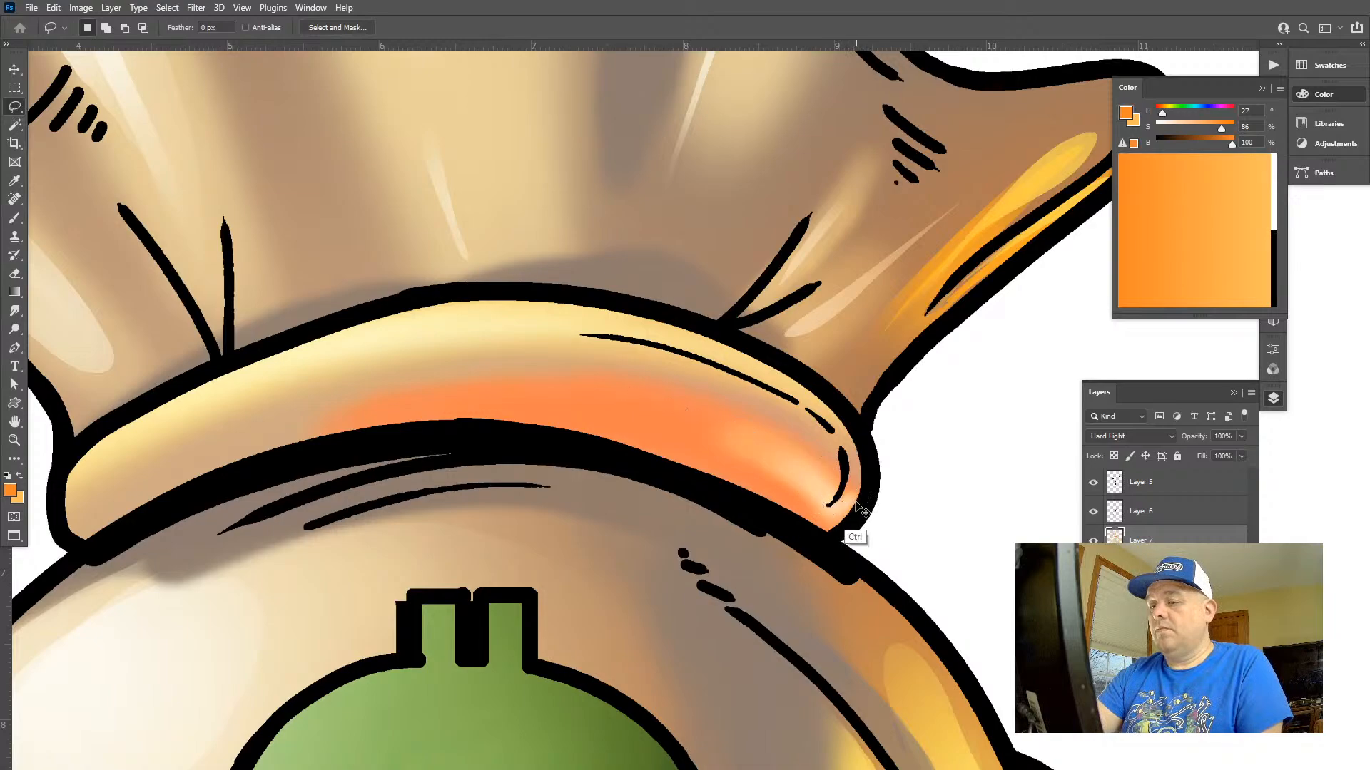
key("ctrl+z")
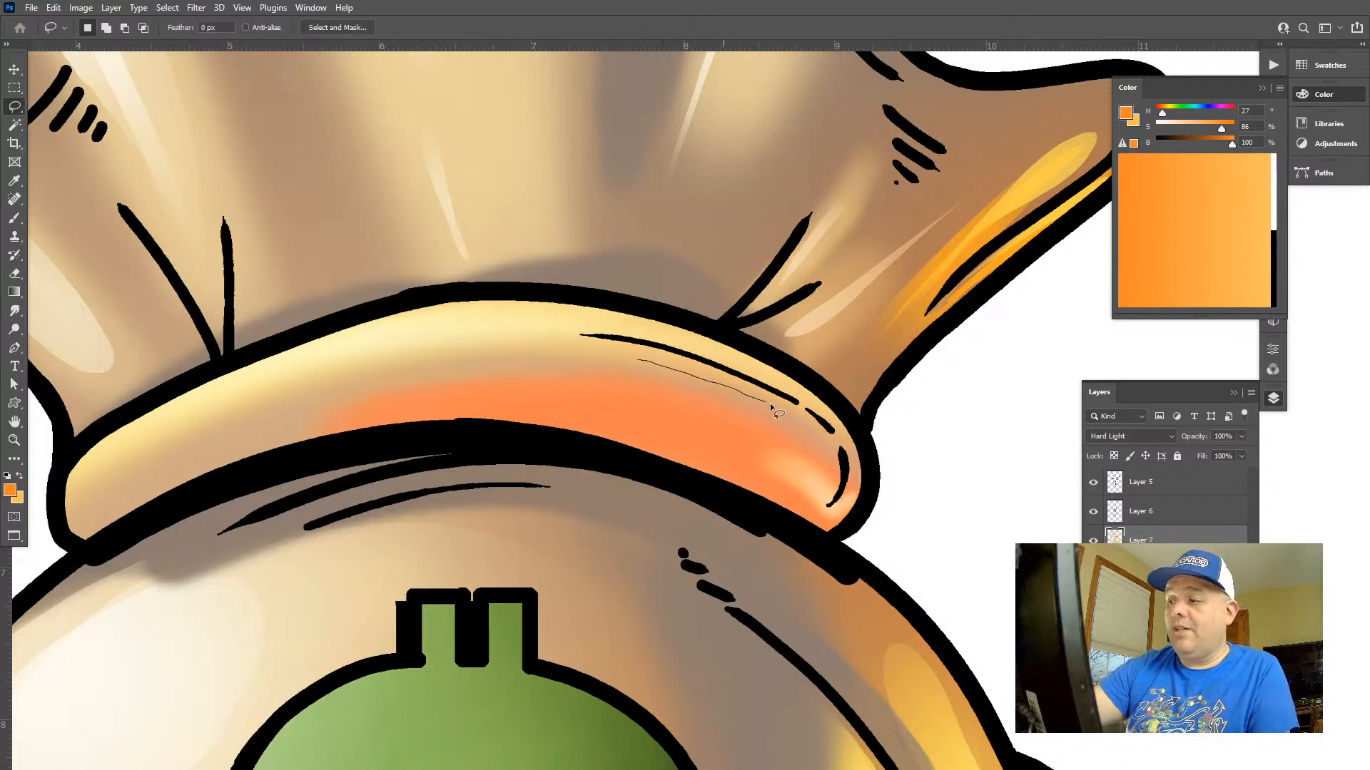
Lasso a shape inside the tie band's right end, fill it with an orange Screen gradient at 50% opacity and deselect
mouse_move(770, 407)
left_mouse_down()
mouse_move(826, 473)
mouse_move(834, 510)
mouse_move(853, 481)
mouse_move(829, 535)
mouse_move(496, 381)
left_mouse_up()
key("g")
left_click_drag(816, 464, 879, 380)
key("ctrl+d")
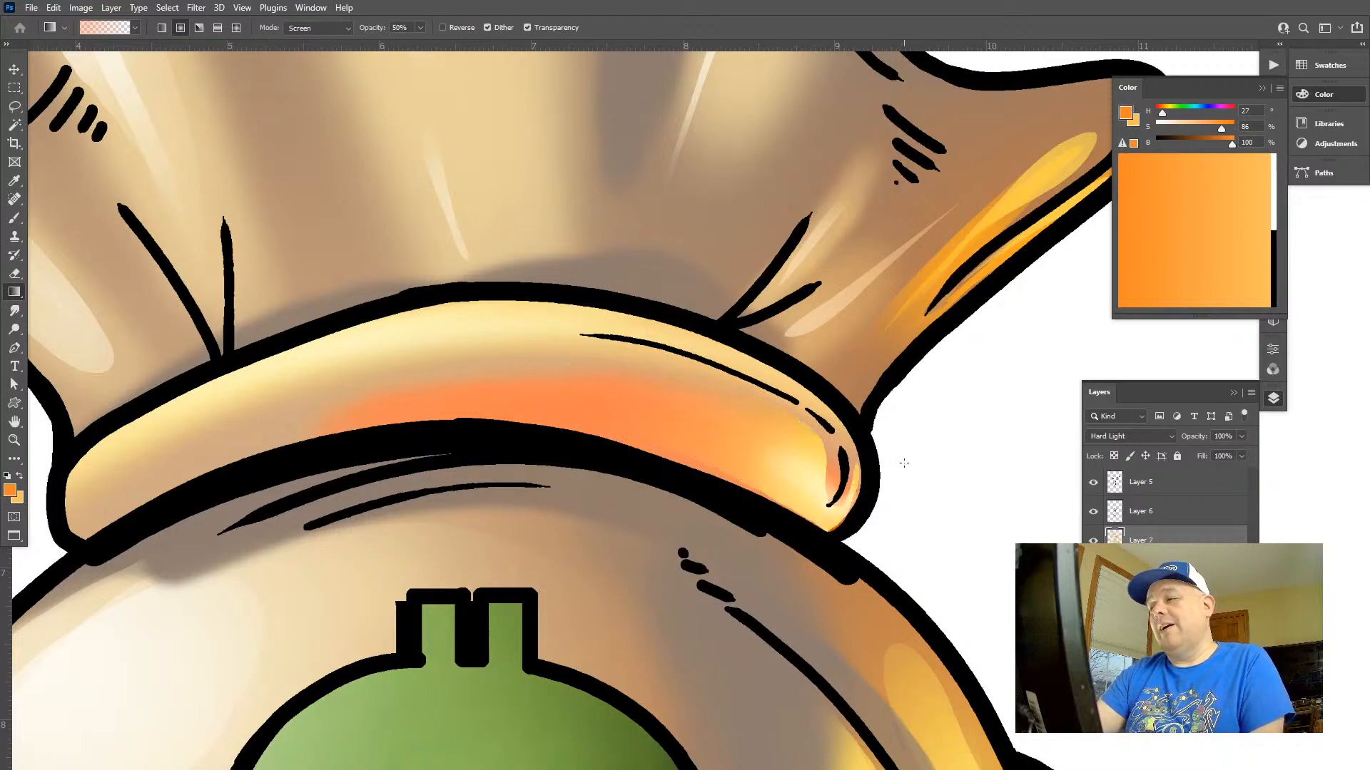
Make the light orange the foreground colour and set its saturation to 48
key("z")
left_click_drag(902, 464, 820, 464)
mouse_move(899, 429)
left_mouse_down()
mouse_move(777, 430)
mouse_move(917, 441)
left_mouse_up()
key("x")
left_click(1193, 125)
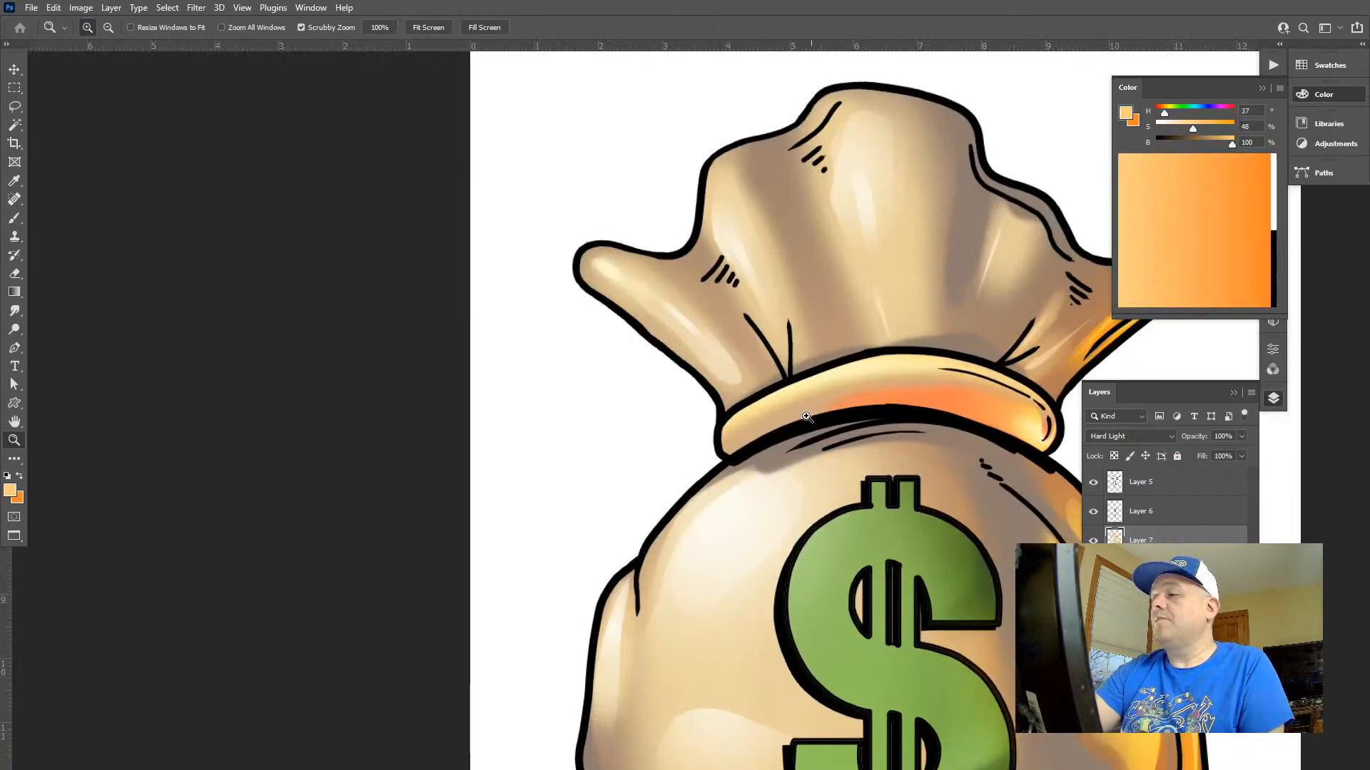
Lasso a thin curved highlight along the tie band's upper left edge, fill it with light orange gradients and deselect
left_click_drag(811, 415, 889, 419)
key("f")
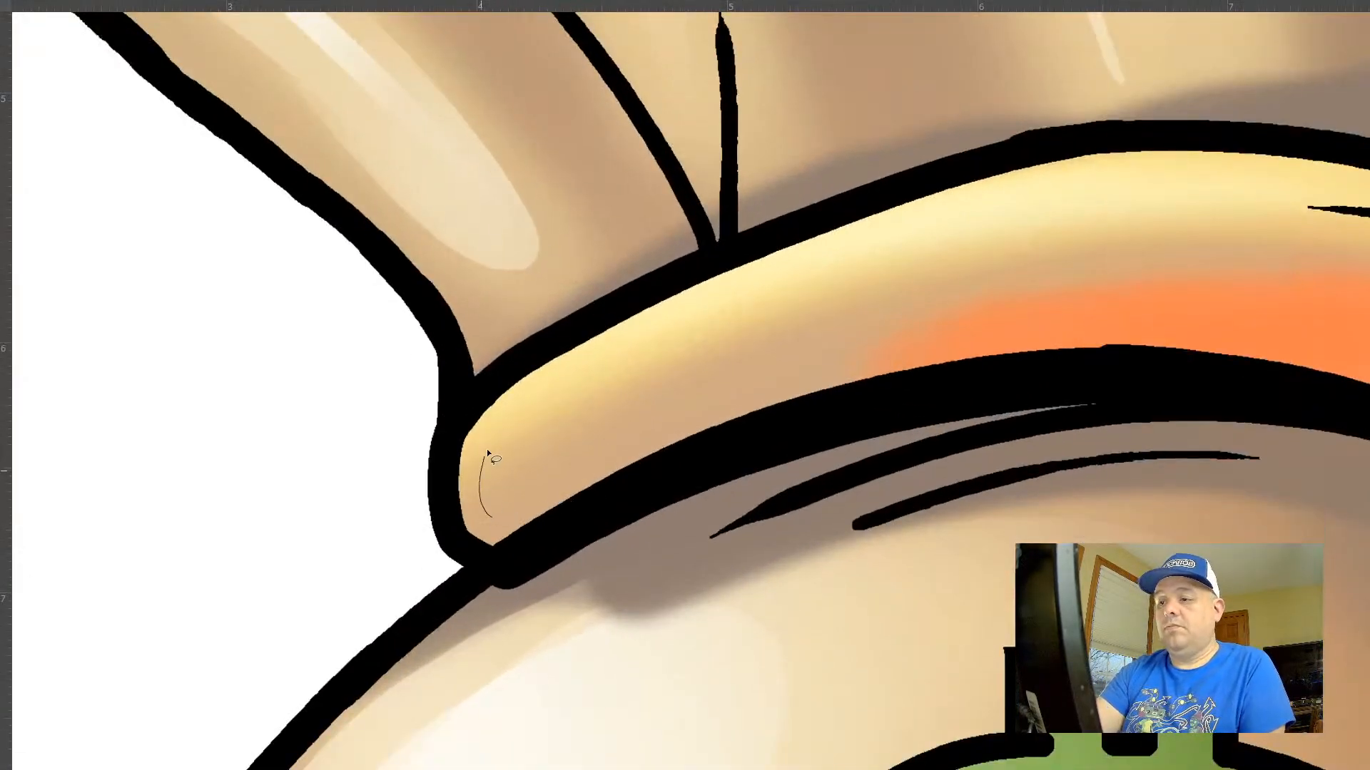
mouse_move(487, 448)
left_mouse_down()
mouse_move(747, 270)
mouse_move(968, 219)
mouse_move(654, 329)
mouse_move(549, 396)
mouse_move(500, 499)
left_mouse_up()
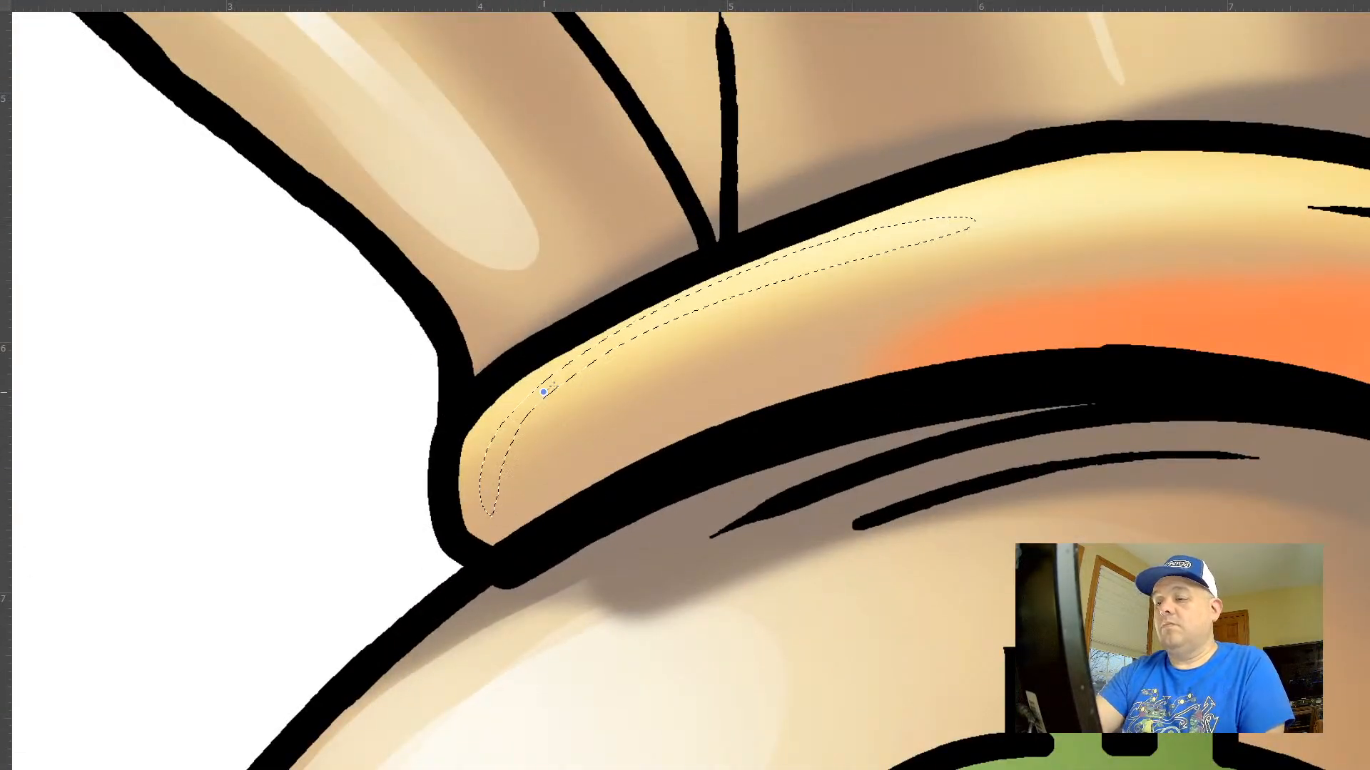
left_click_drag(544, 392, 582, 371)
left_click_drag(1045, 244, 644, 347)
key("ctrl+d")
Lasso a wider highlight around the tie band's left end, layer light orange gradients inside it and deselect
left_click_drag(931, 362, 1063, 436)
left_click_drag(539, 346, 556, 399)
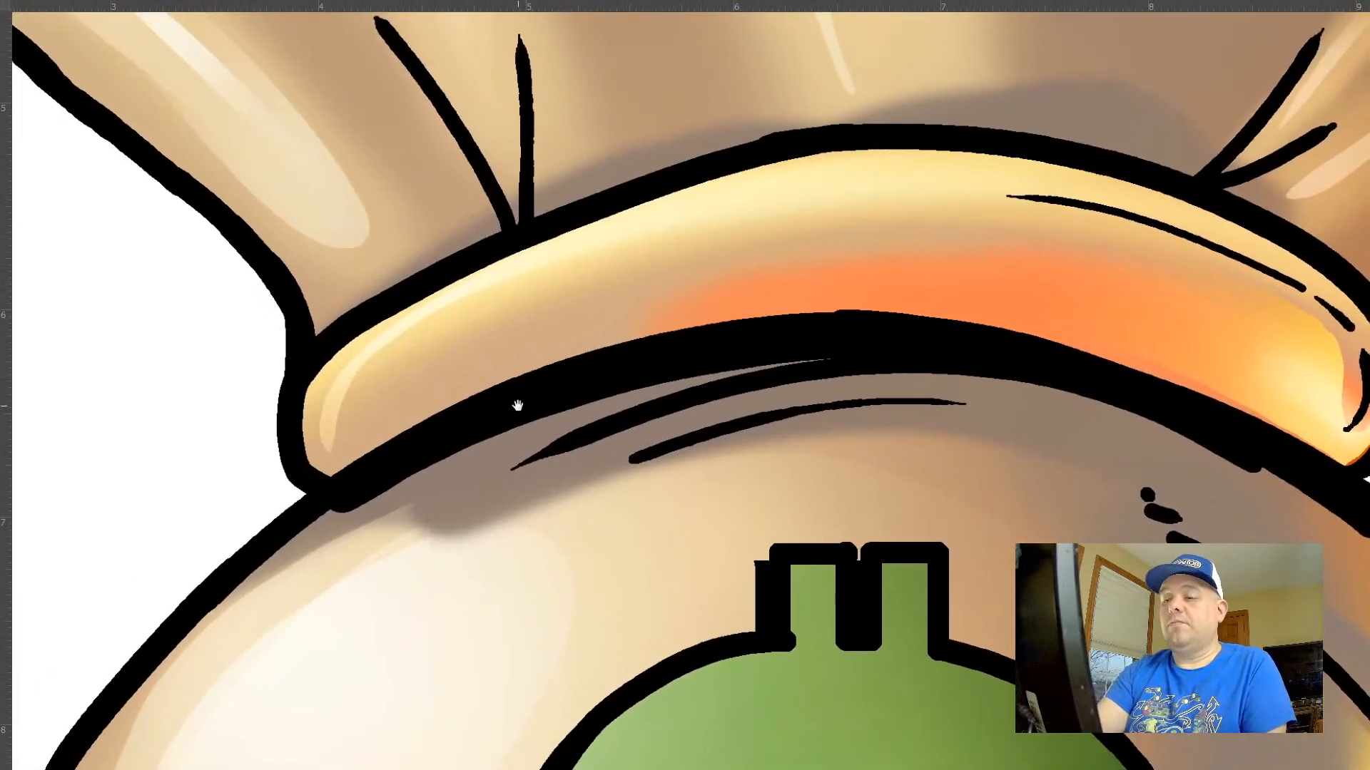
left_click_drag(845, 175, 559, 246)
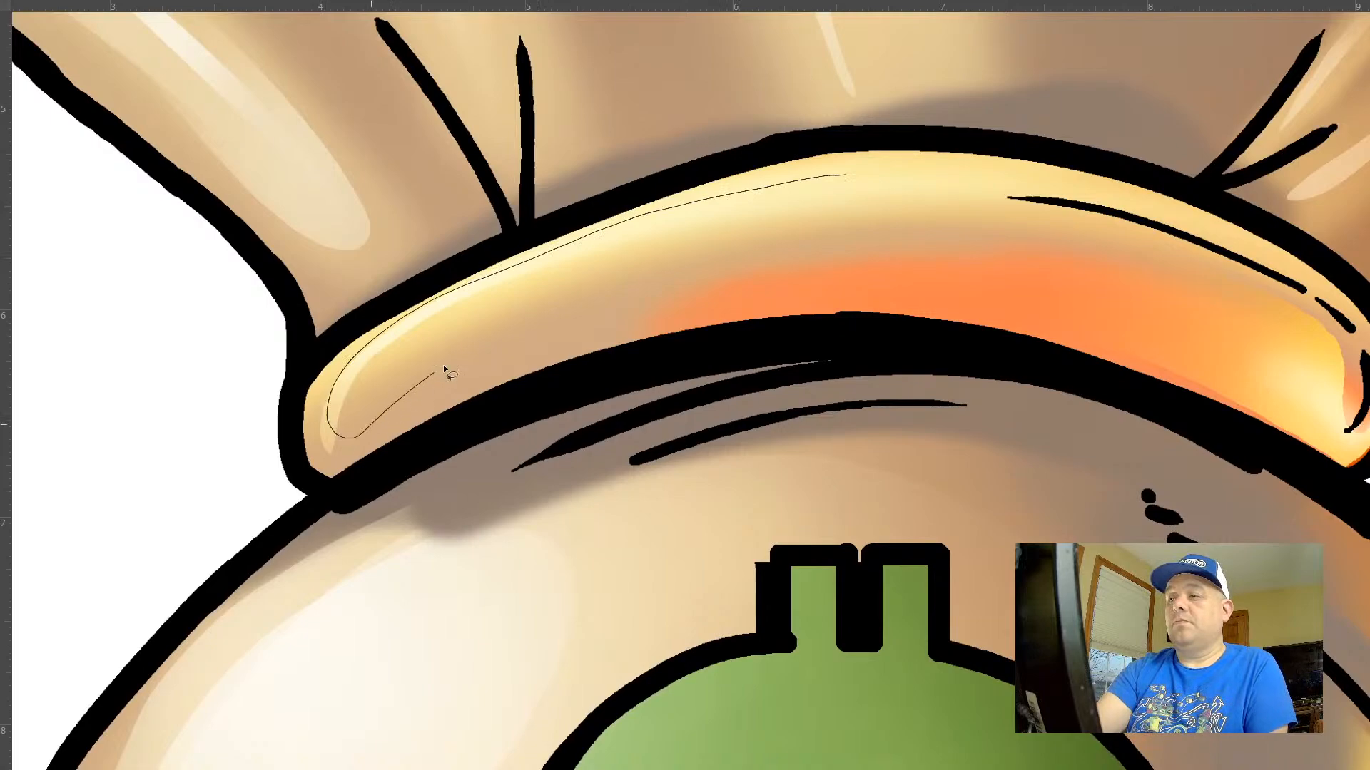
left_click_drag(443, 368, 918, 176)
key("g")
left_click_drag(378, 385, 471, 328)
left_click_drag(375, 405, 464, 335)
left_click_drag(372, 412, 432, 353)
key("ctrl+d")
Select the tie band with the Magic Wand and activate the Eraser
left_click_drag(897, 368, 763, 360)
left_click_drag(1060, 416, 894, 419)
left_click_drag(760, 378, 947, 419)
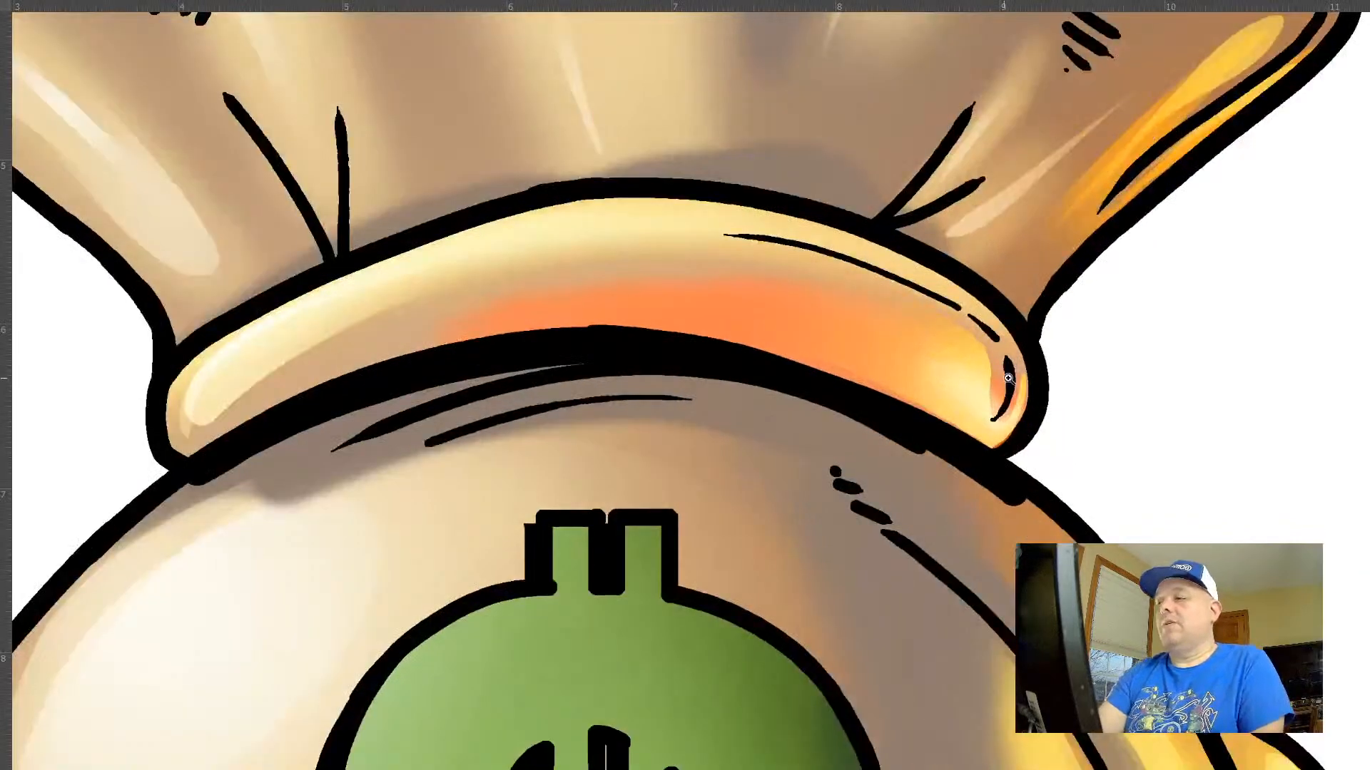
key("Tab")
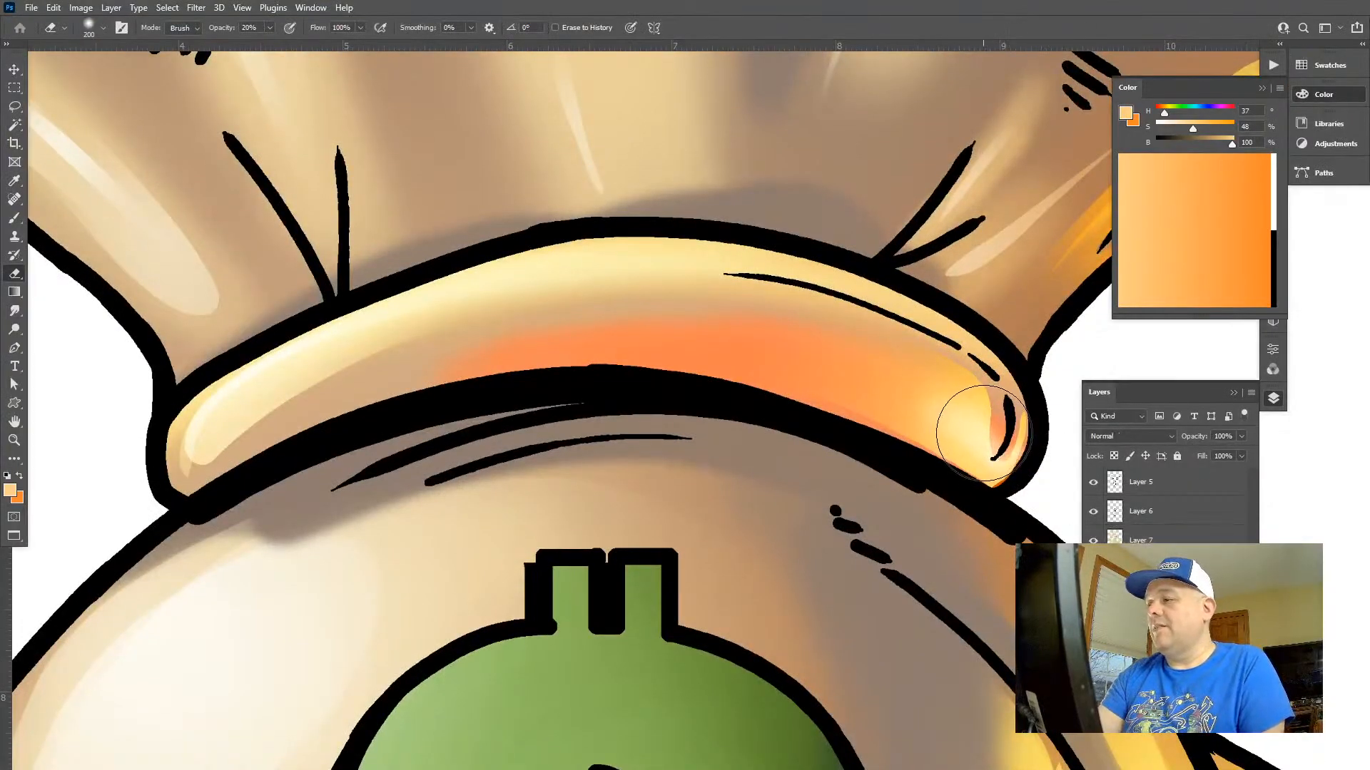
key("w")
left_click(992, 435)
key("Tab")
key("e")
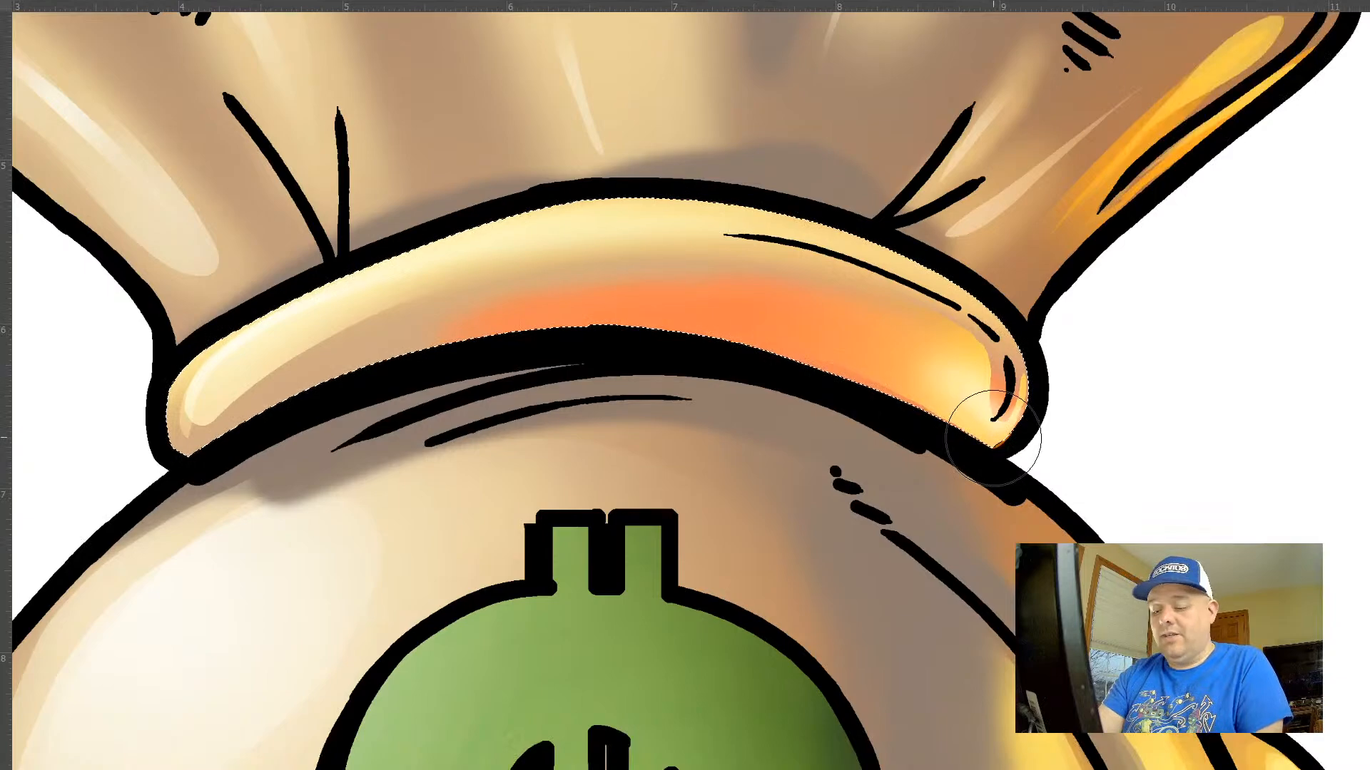
Choose the Soft Round 40 2 brush preset from the saved brushes
key("Tab")
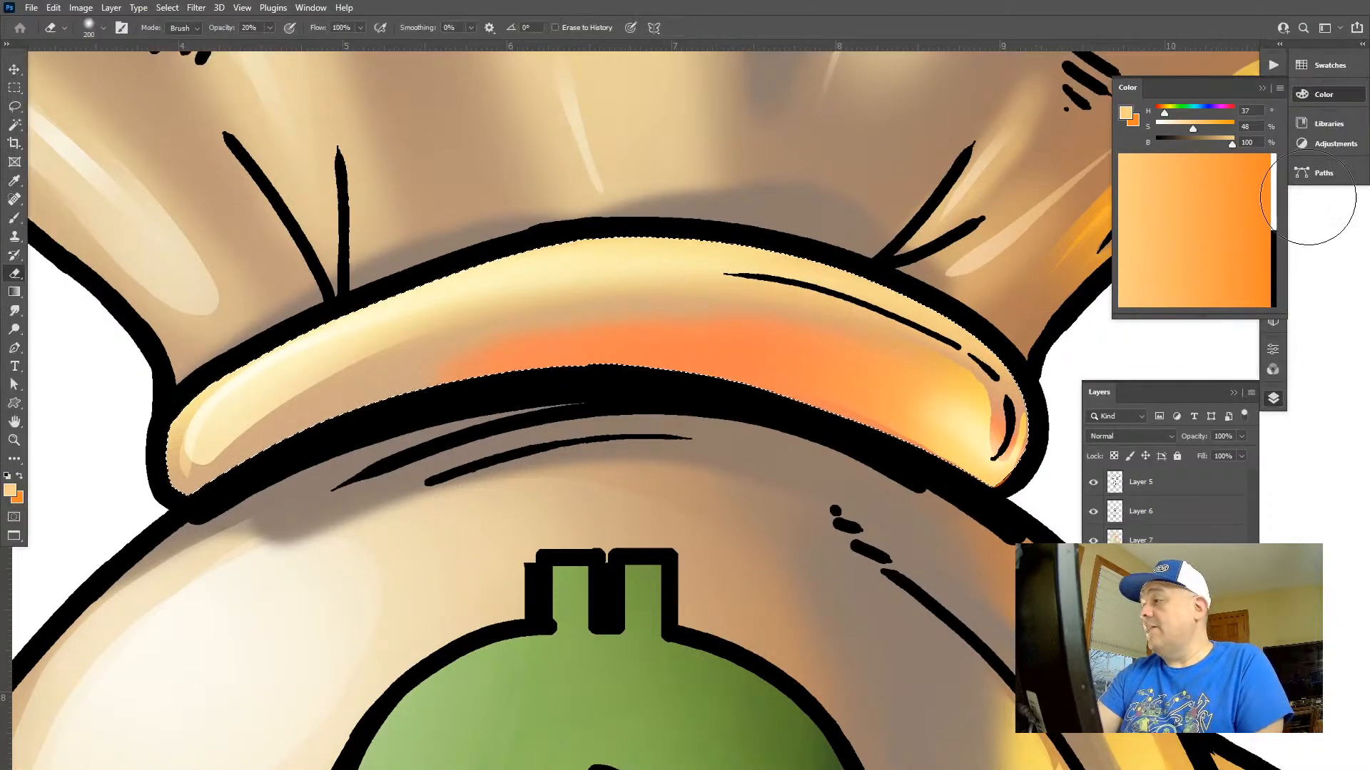
left_click(1339, 95)
left_click(1278, 168)
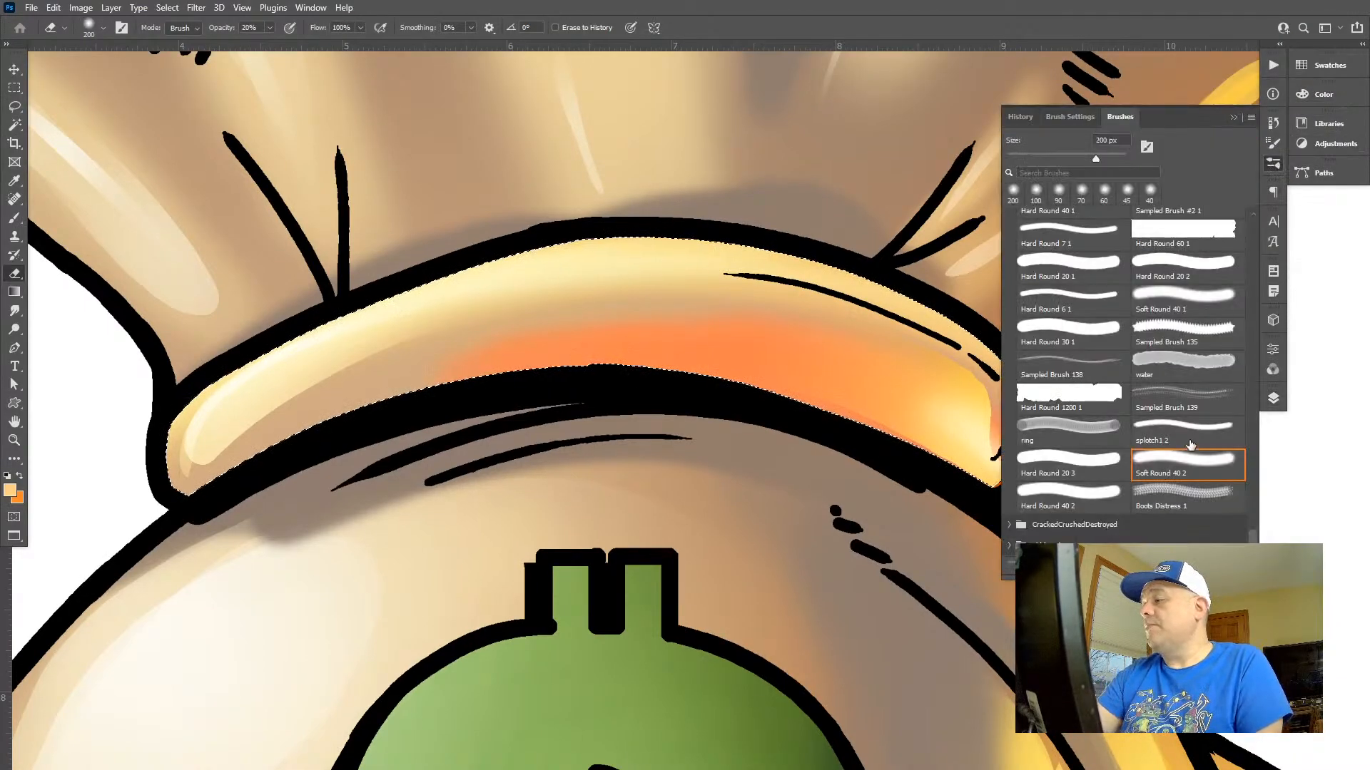
left_click(1155, 473)
key("Tab")
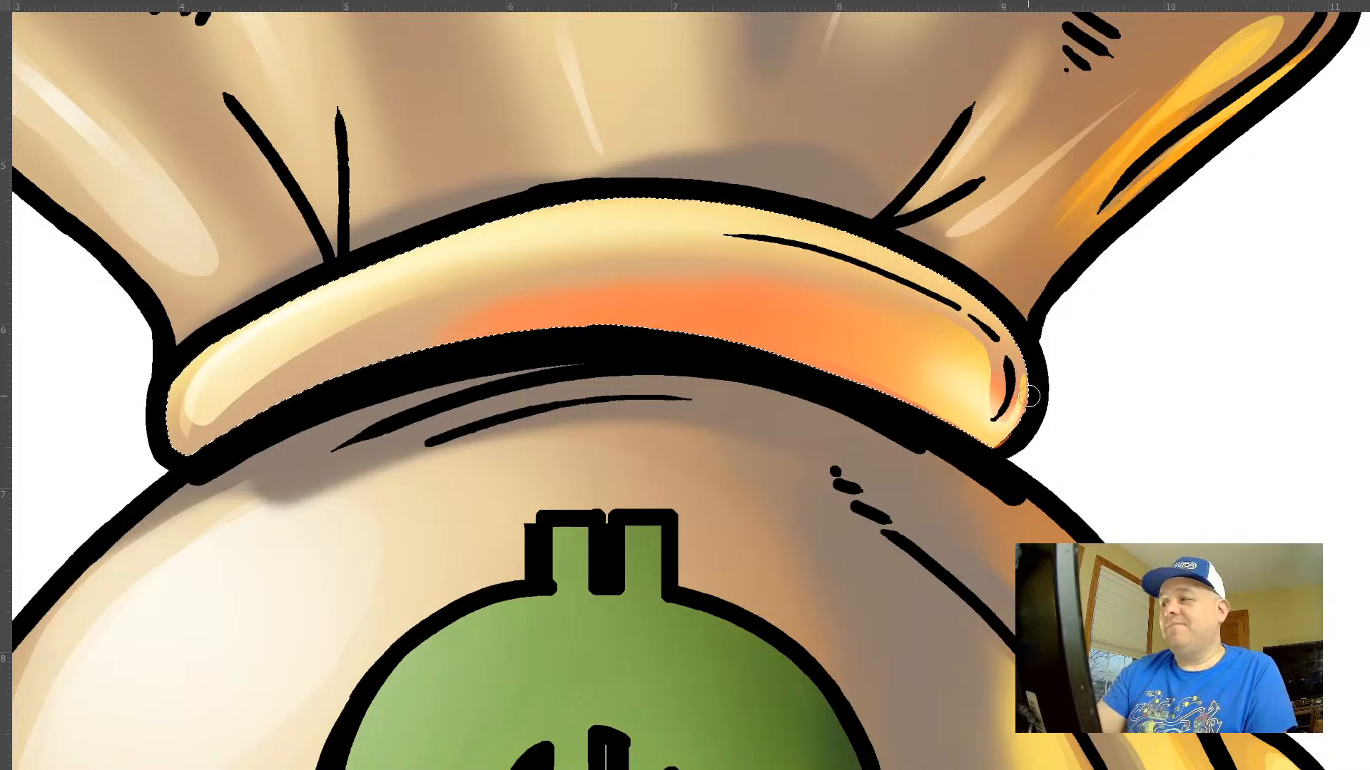
Try soft strokes along the tie band's upper and right edges and undo them
left_click_drag(917, 310, 785, 276)
key("ctrl+z")
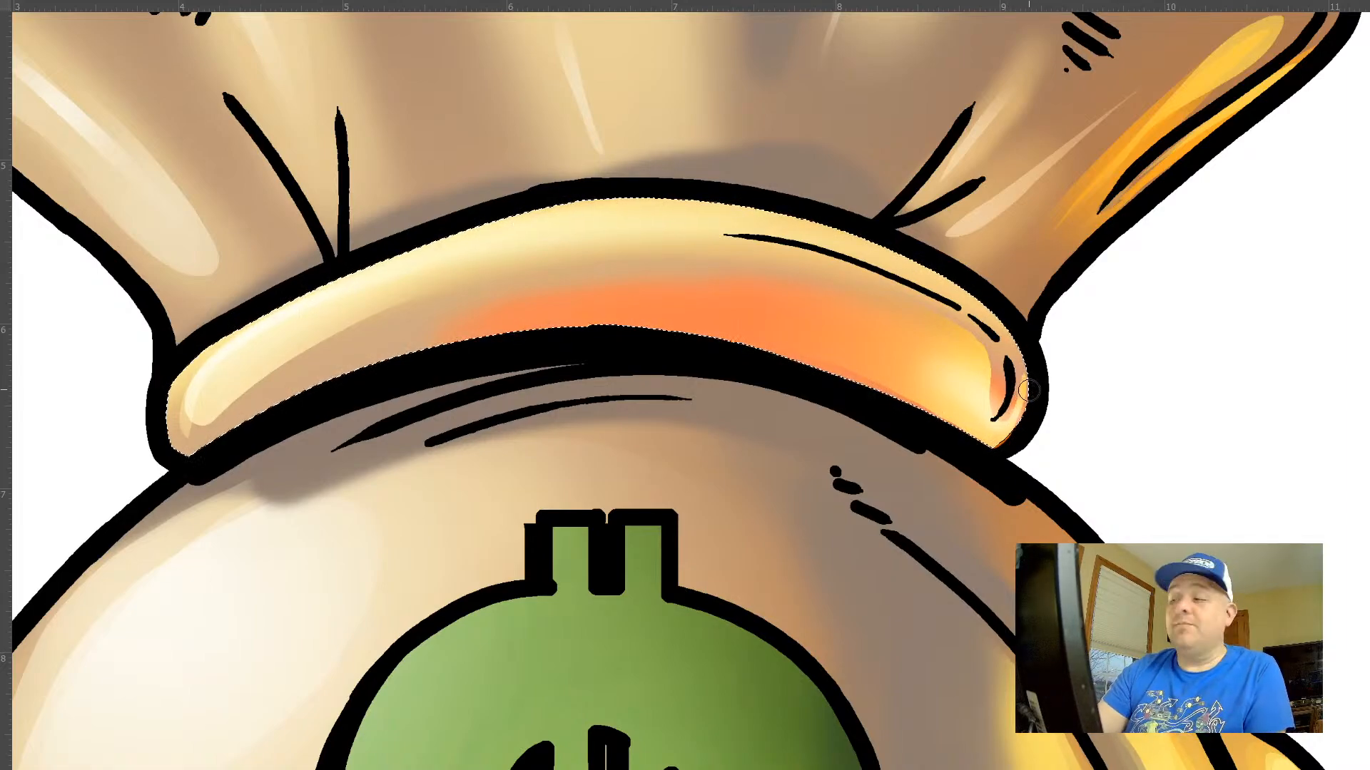
mouse_move(991, 359)
left_mouse_down()
mouse_move(925, 306)
mouse_move(671, 251)
mouse_move(402, 276)
left_mouse_up()
key("ctrl+z")
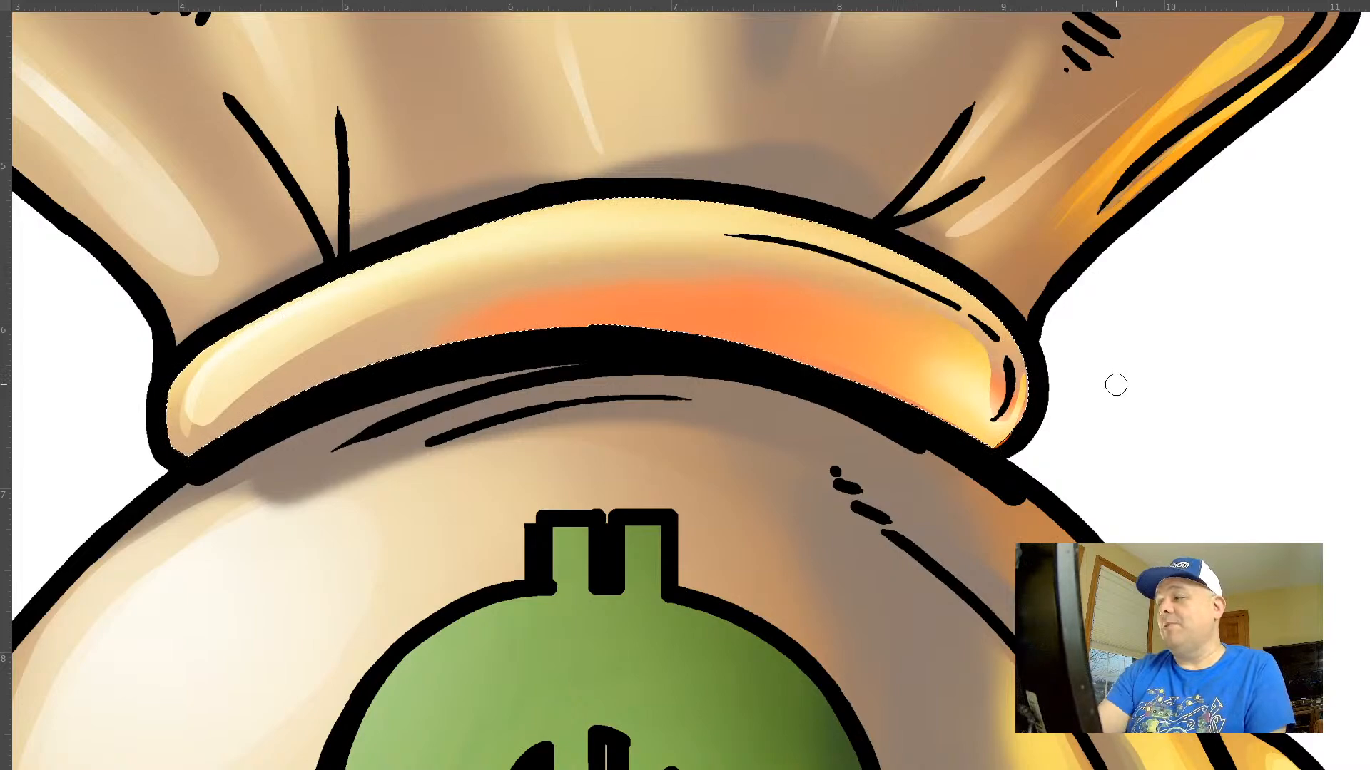
On Layer 7, soften the gradient between the tie band's bright upper edge and orange shading with the soft Eraser at 80% opacity
key("Tab")
left_click(1273, 398)
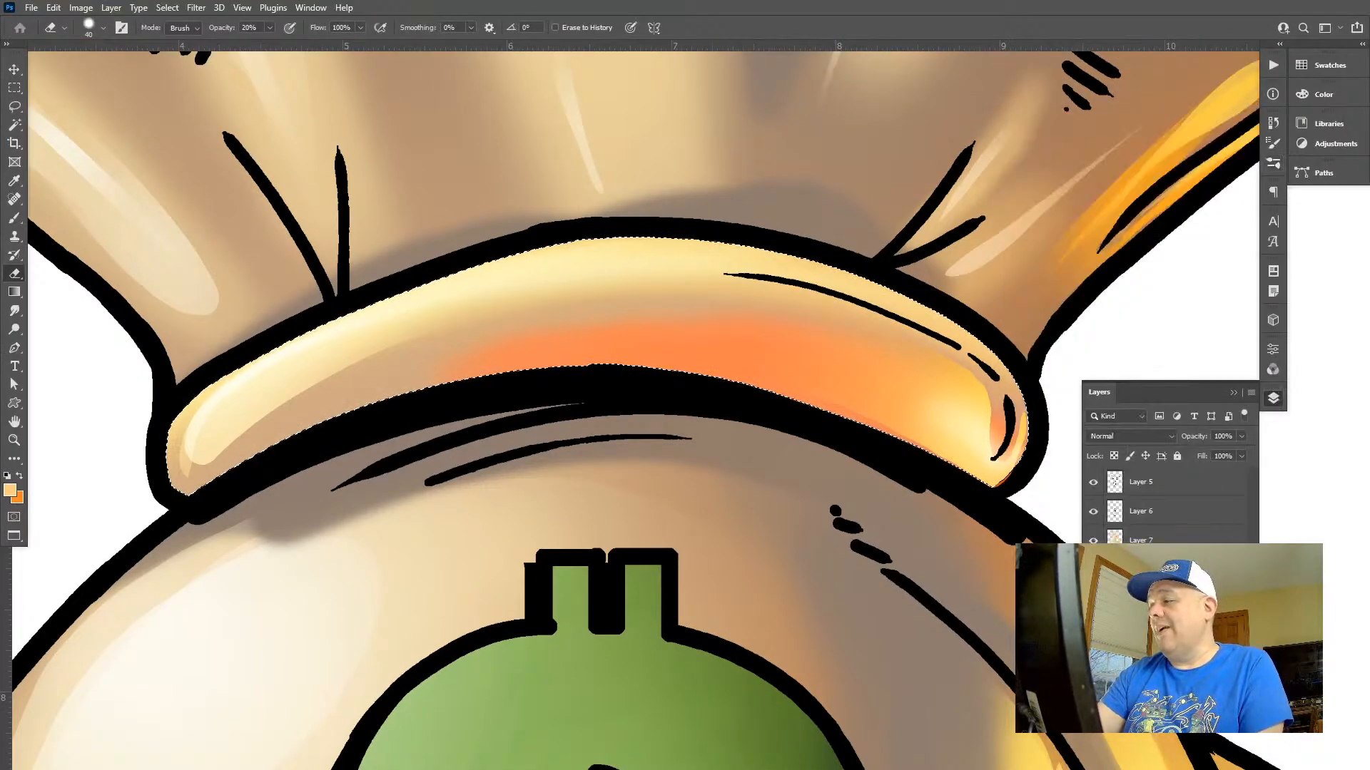
left_click(1141, 540)
left_click(1092, 541)
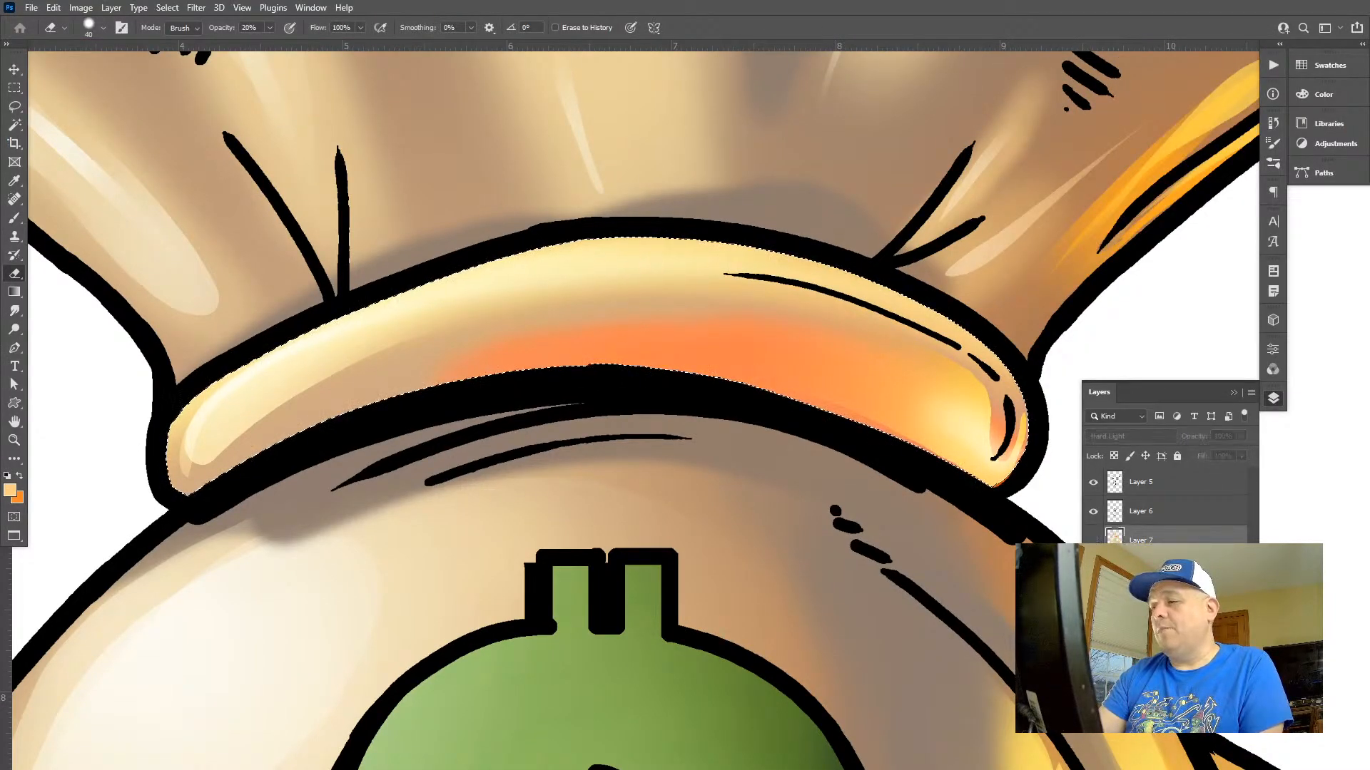
left_click(1093, 540)
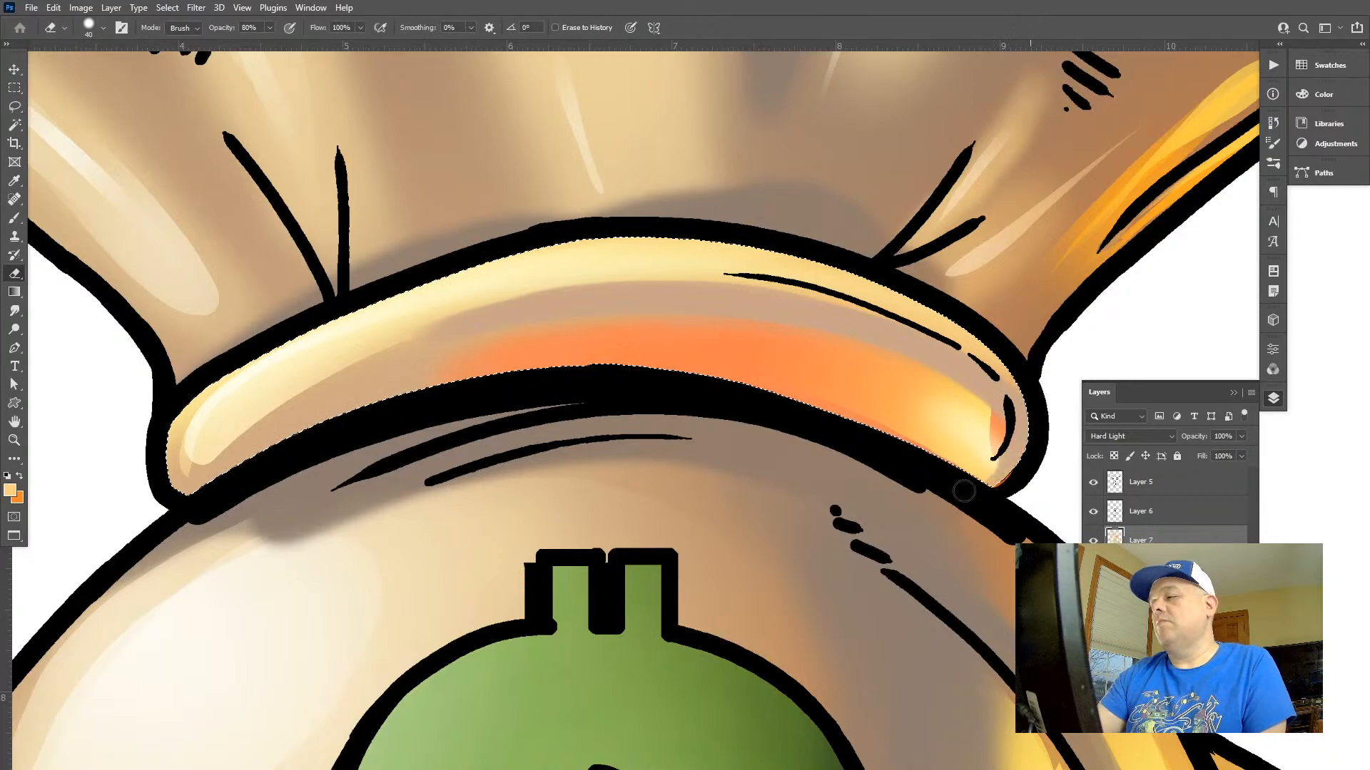
key("ctrl+z")
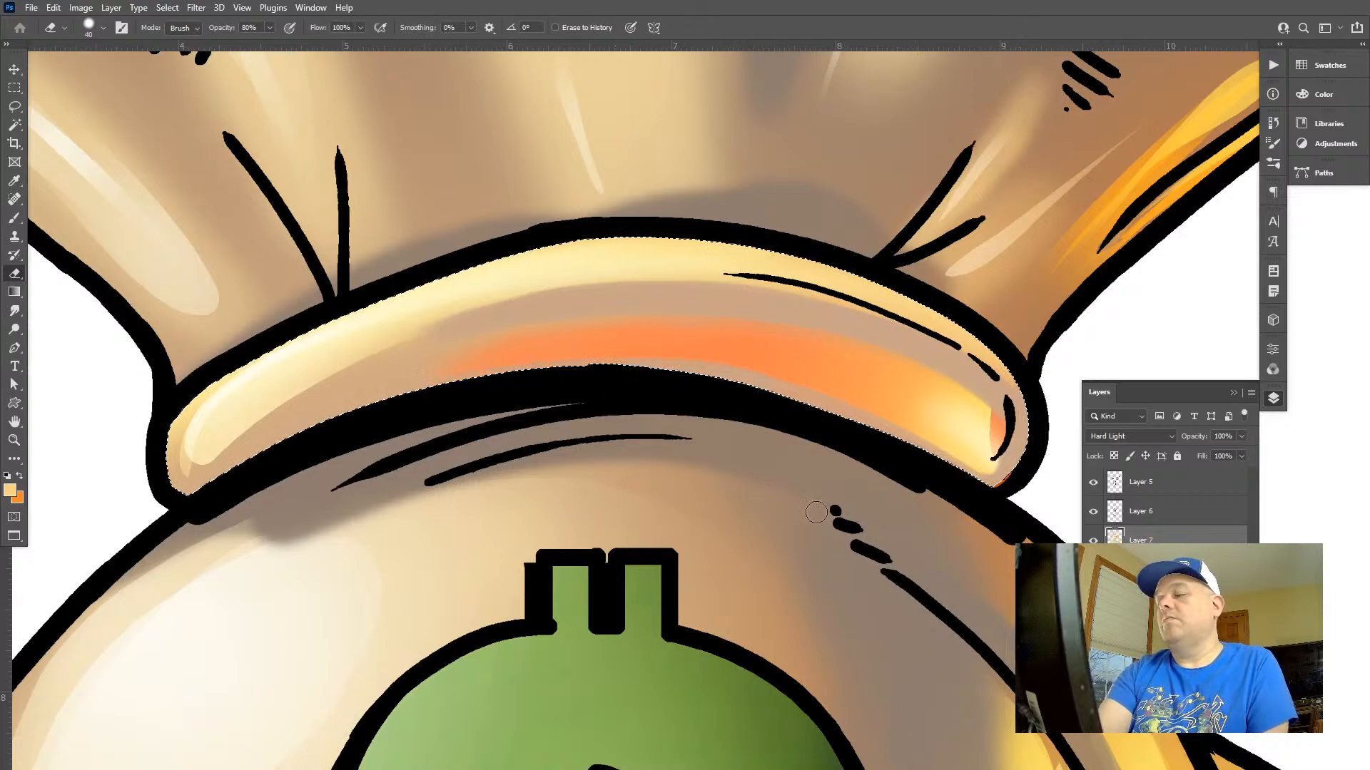
Lighten the tie band's orange shading with light orange Screen gradients at 50% opacity, undo the last one and deselect
key("g")
left_click_drag(828, 464, 866, 321)
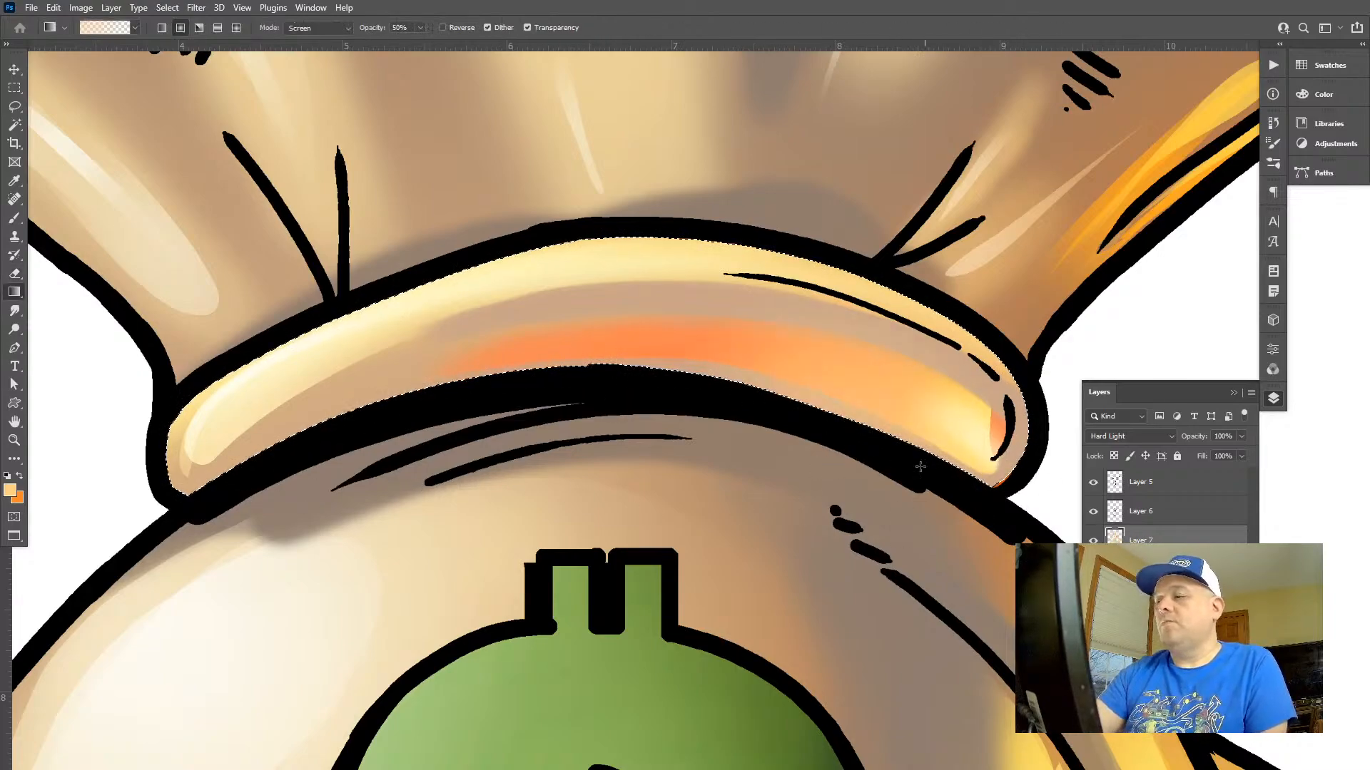
key("ctrl+z")
left_click_drag(620, 567, 636, 242)
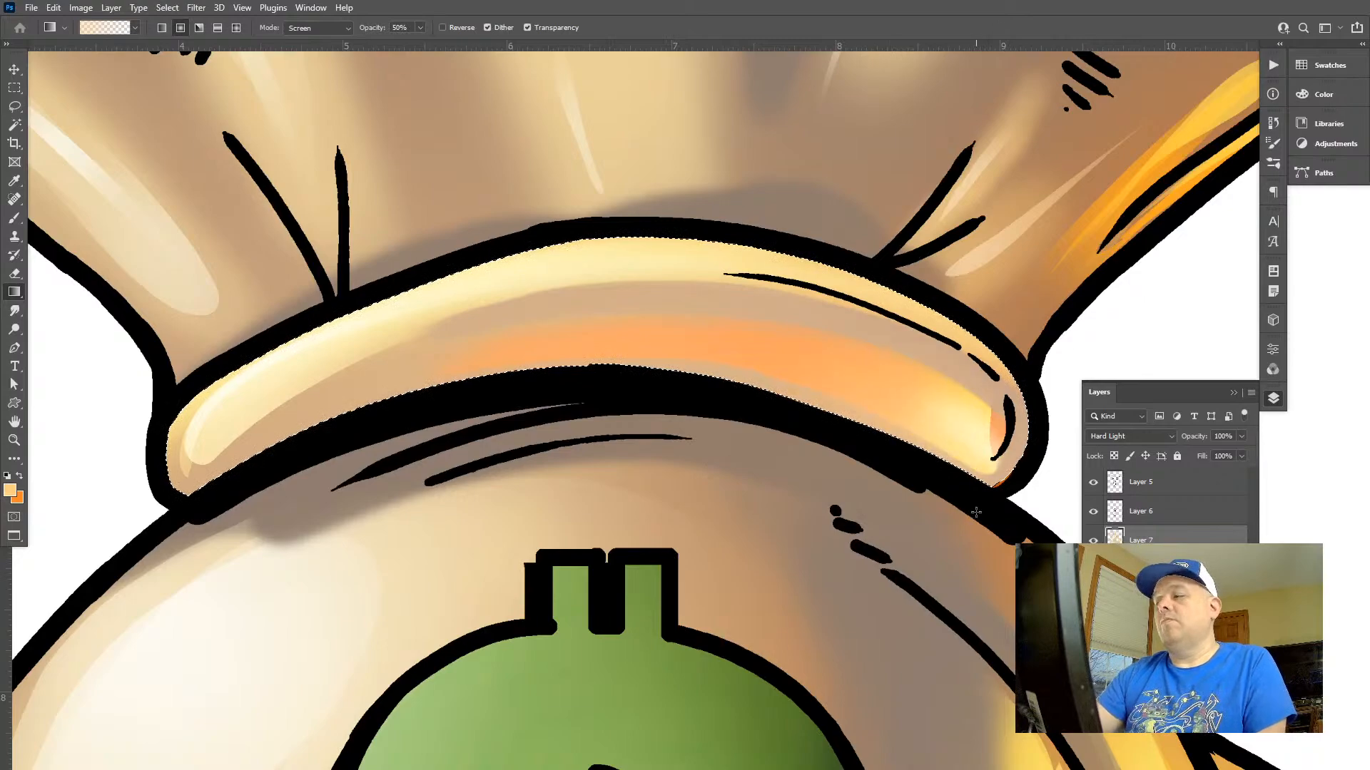
left_click_drag(976, 512, 948, 319)
key("ctrl+z")
key("z")
left_click_drag(943, 609, 756, 456)
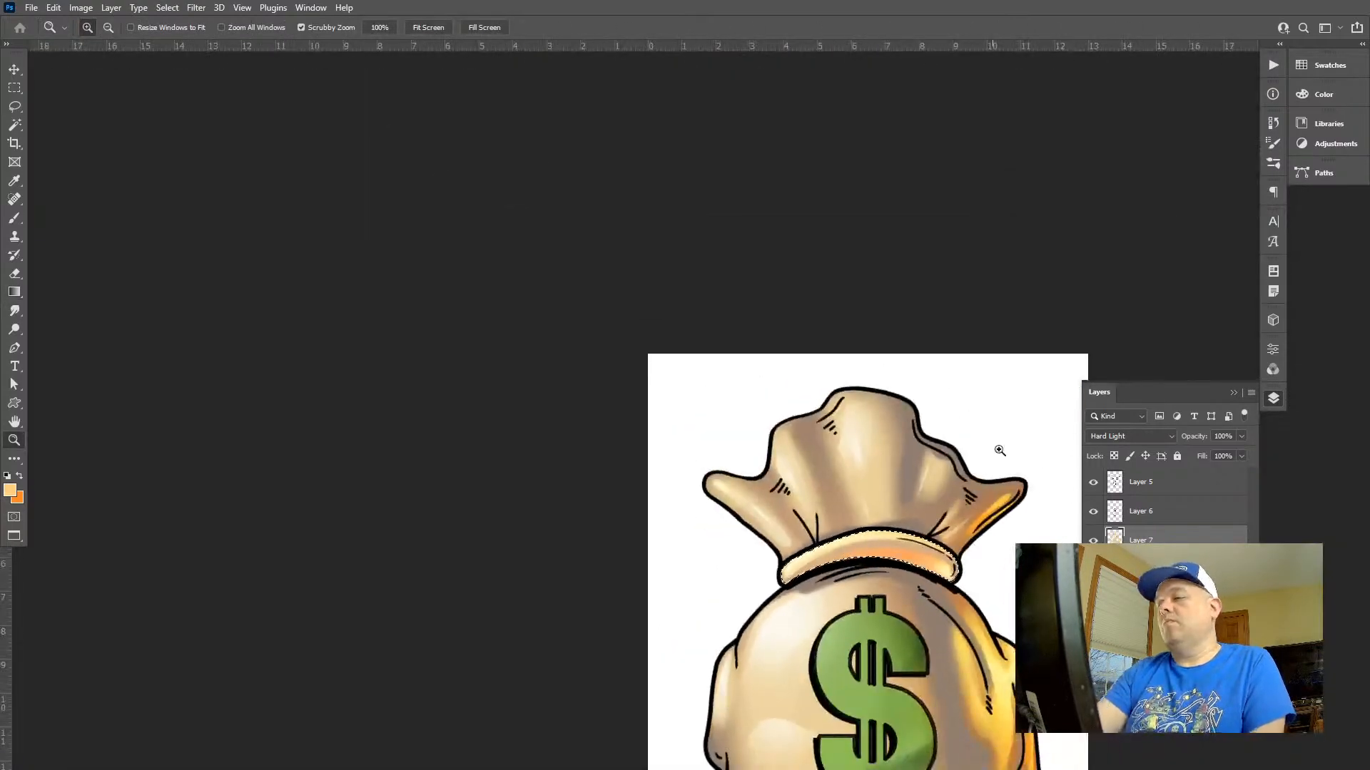
left_click_drag(999, 451, 703, 335)
key("ctrl+d")
left_click_drag(745, 495, 758, 523)
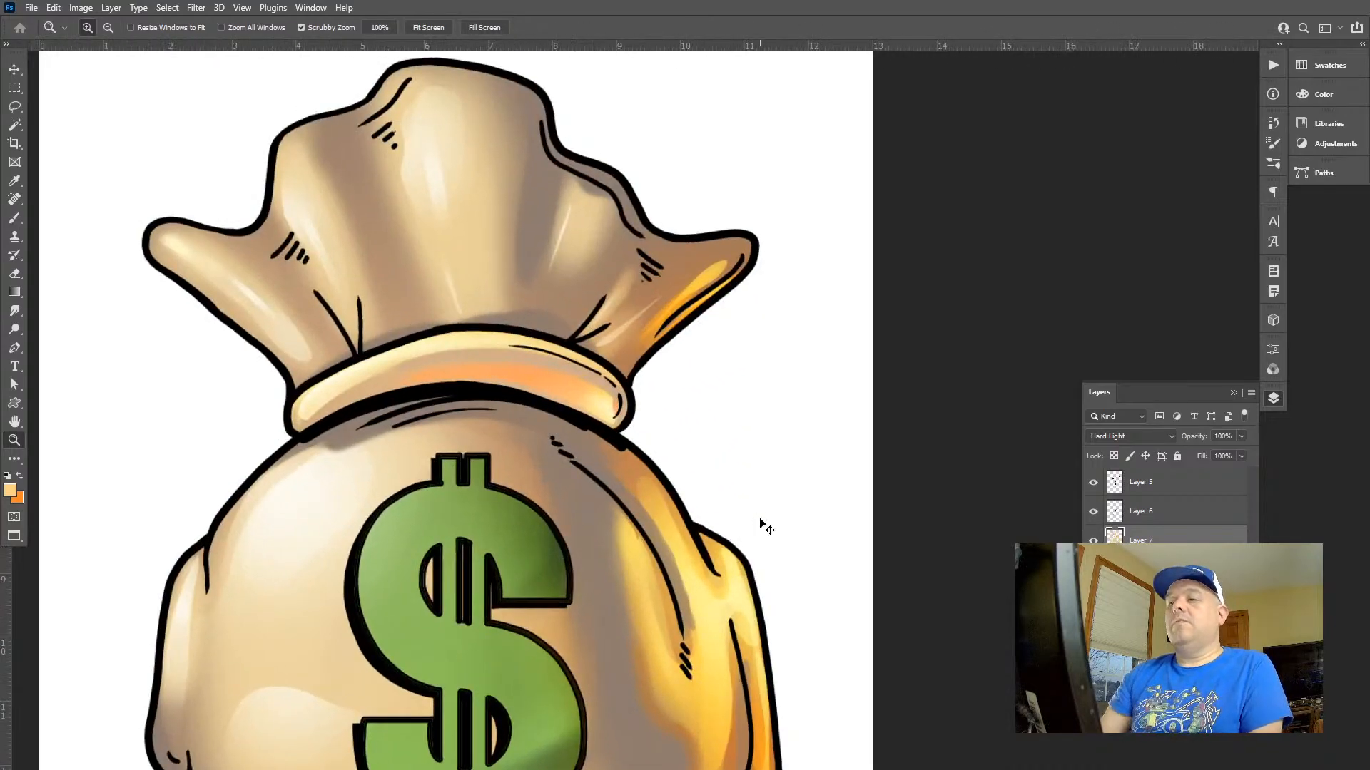
Reselect the tie band and darken its base colour with Hue/Saturation, setting Lightness to -19
key("ctrl+shift+d")
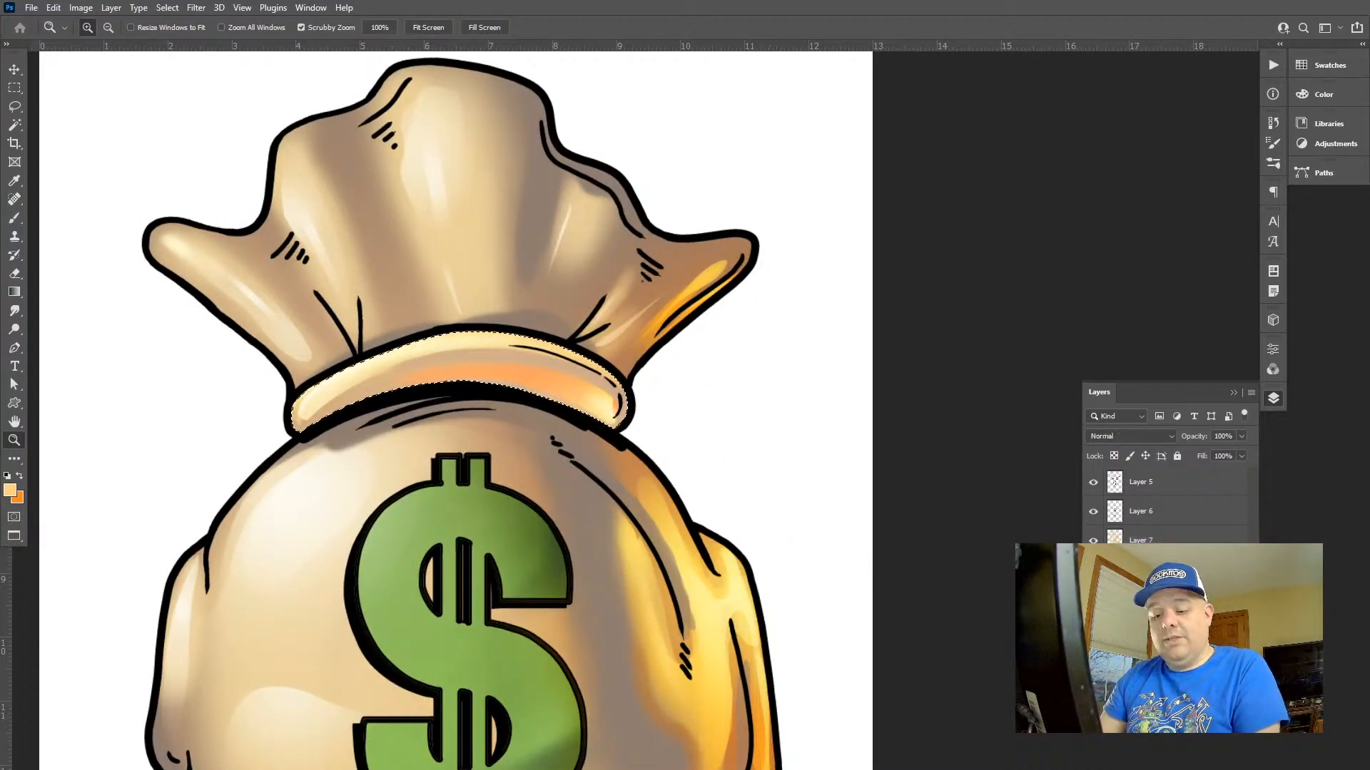
key("ctrl+u")
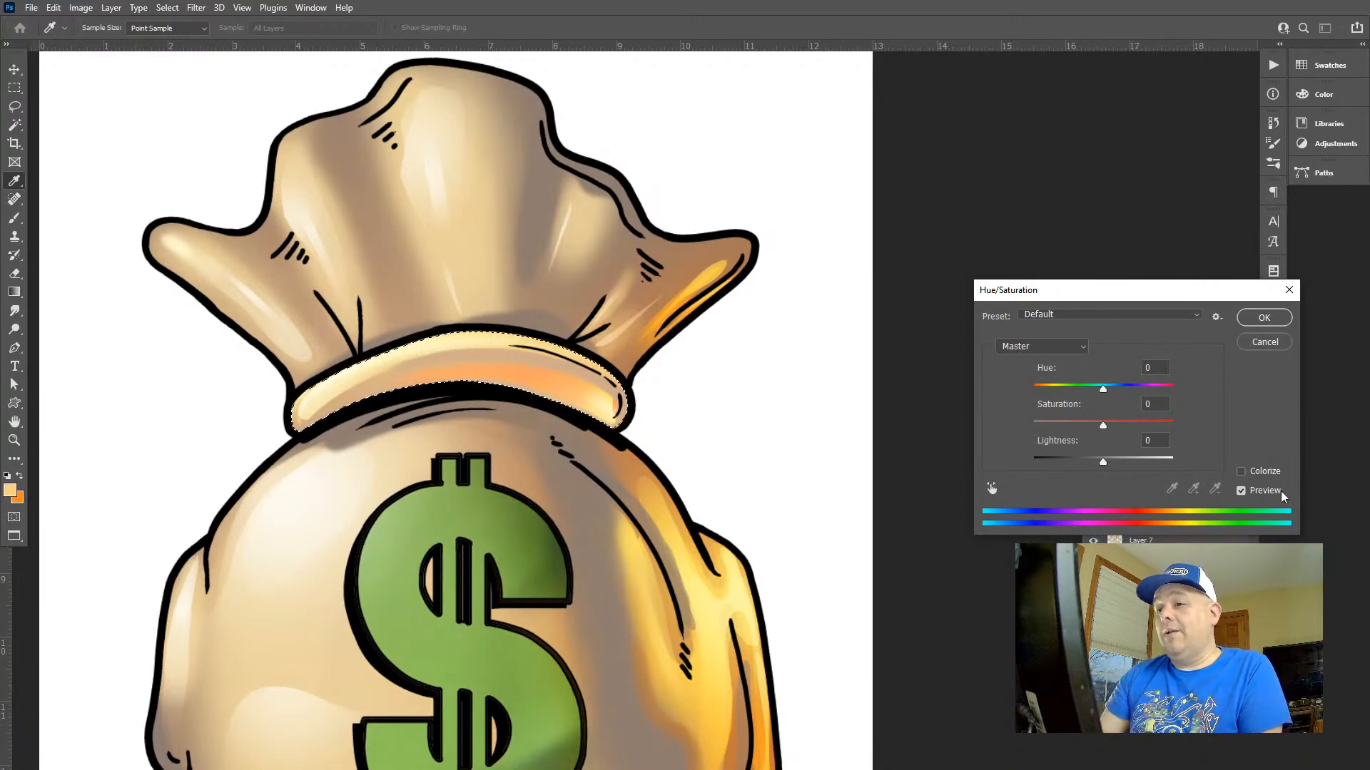
left_click_drag(1103, 462, 1093, 461)
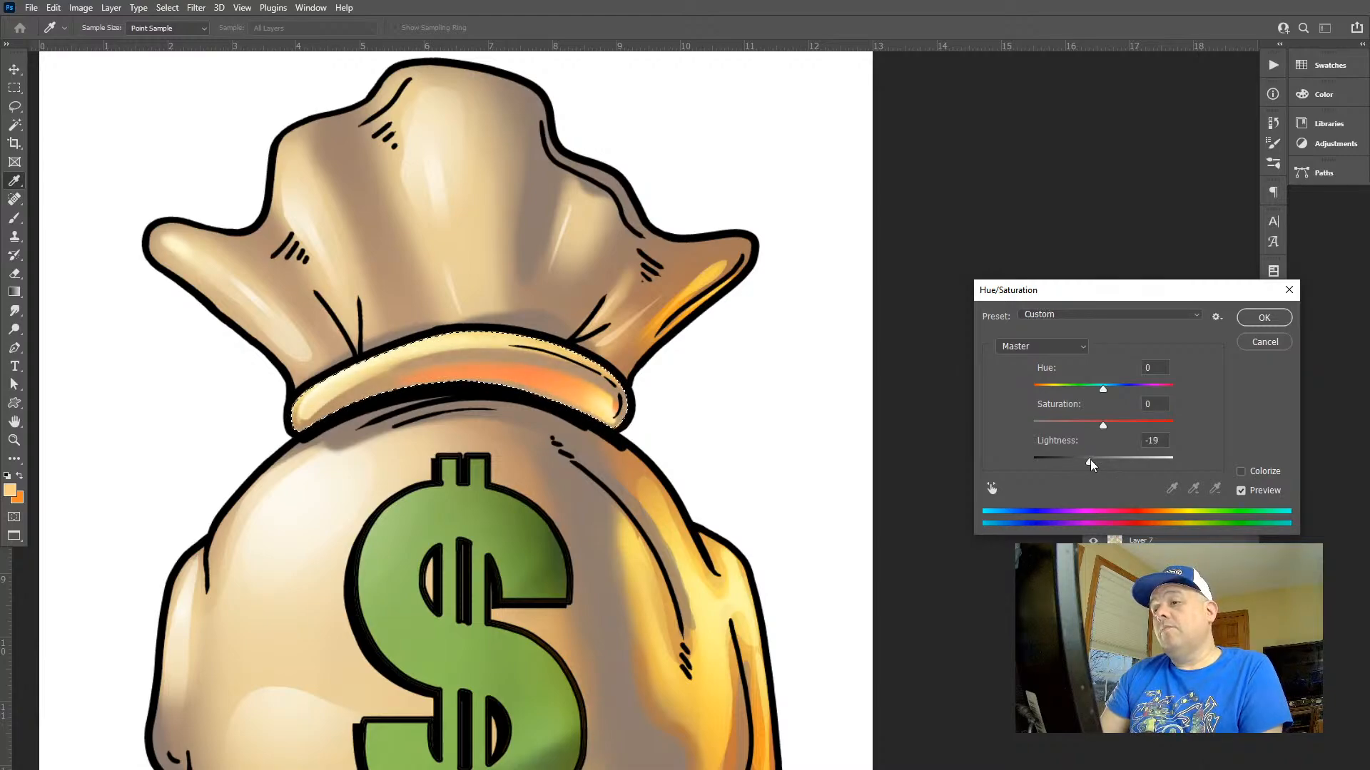
left_click(1264, 317)
Blend orange gradients into the tie band's lower edge, continuing on Layer 7, and deselect the band
key("g")
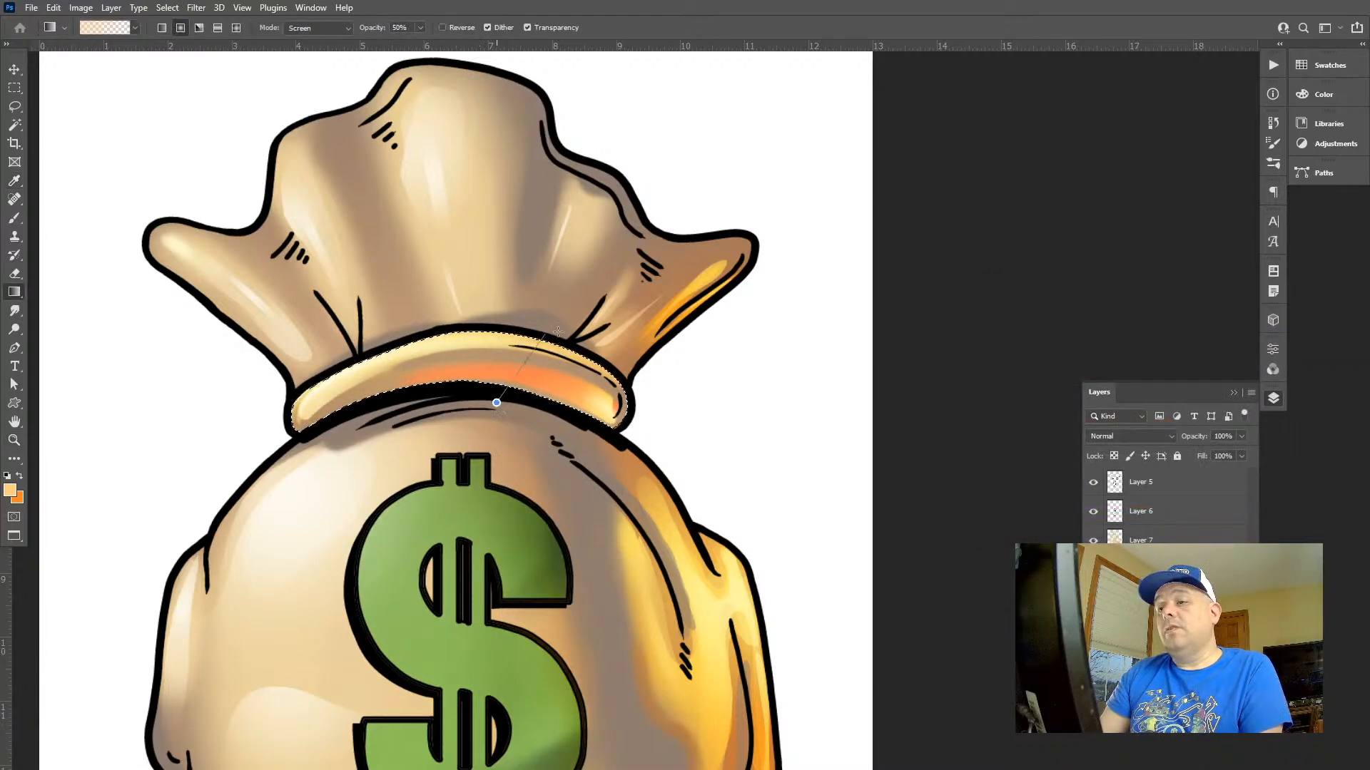
left_click_drag(497, 398, 497, 344)
left_click(1141, 540)
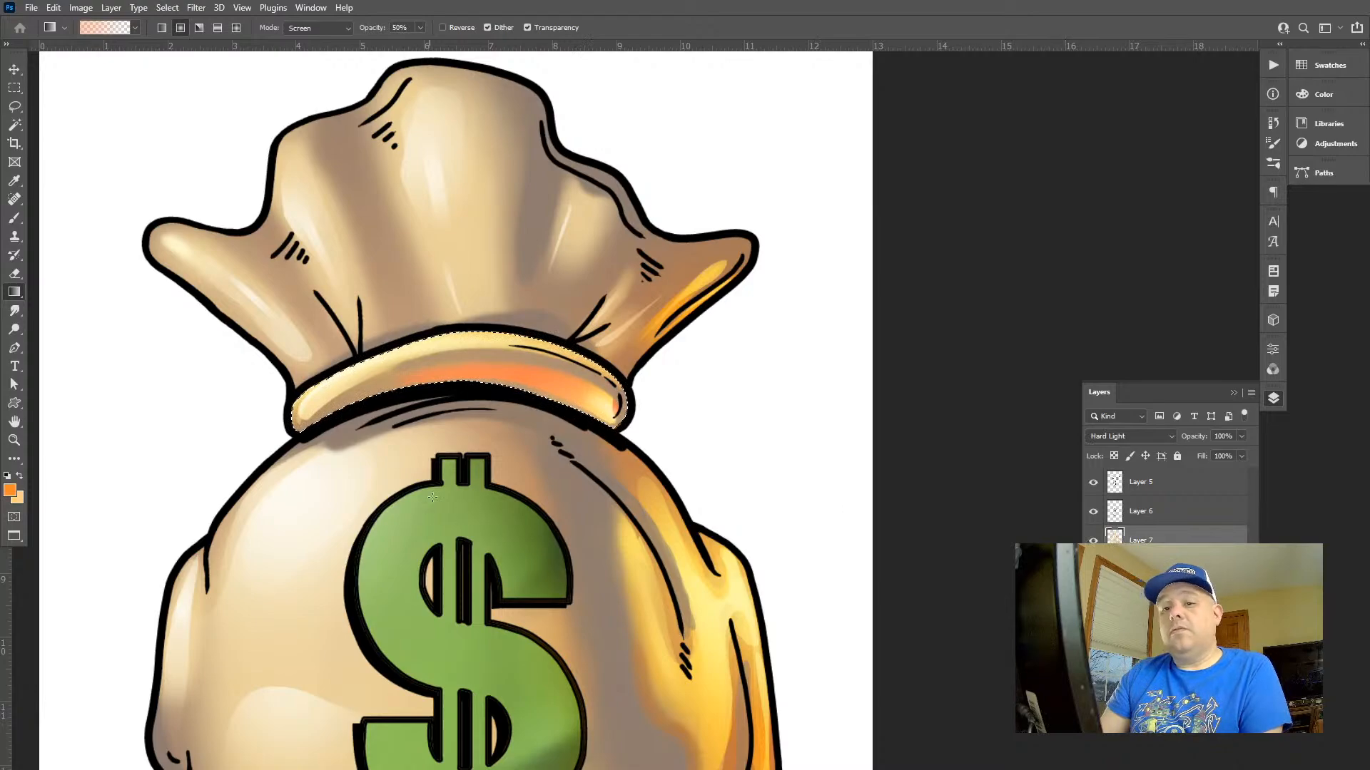
key("ctrl+d")
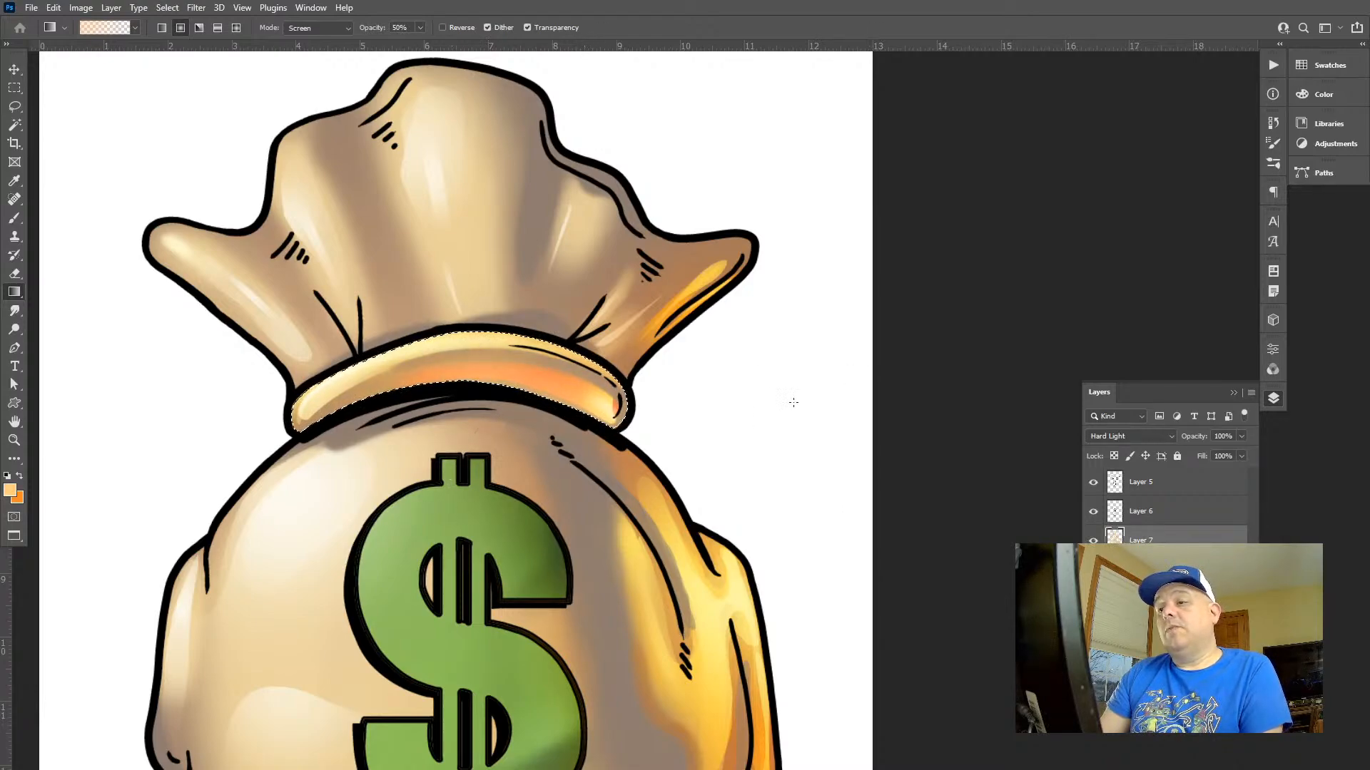
key("z")
left_click_drag(734, 404, 661, 347)
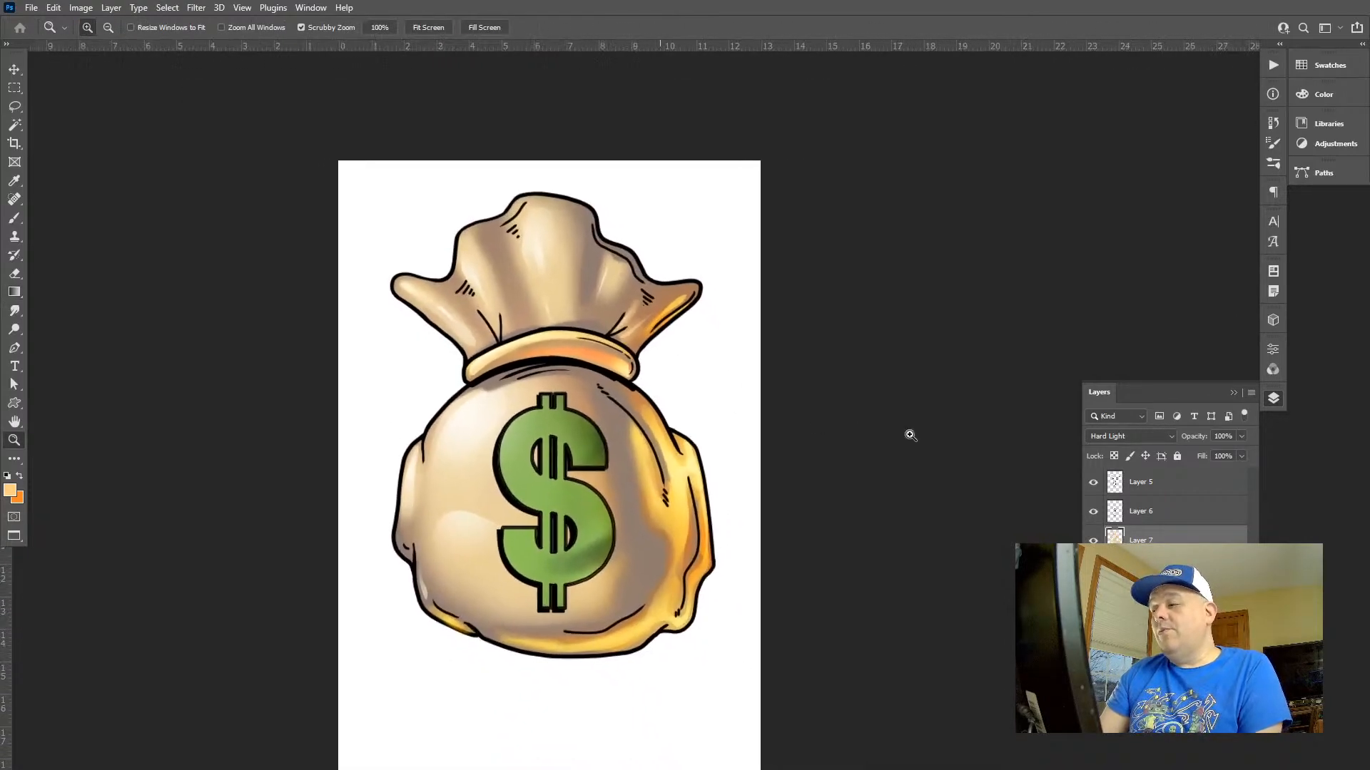
Add a new layer above Layer 5, reset the colours to default and fill the layer with white
left_click(1143, 482)
left_click(1208, 719)
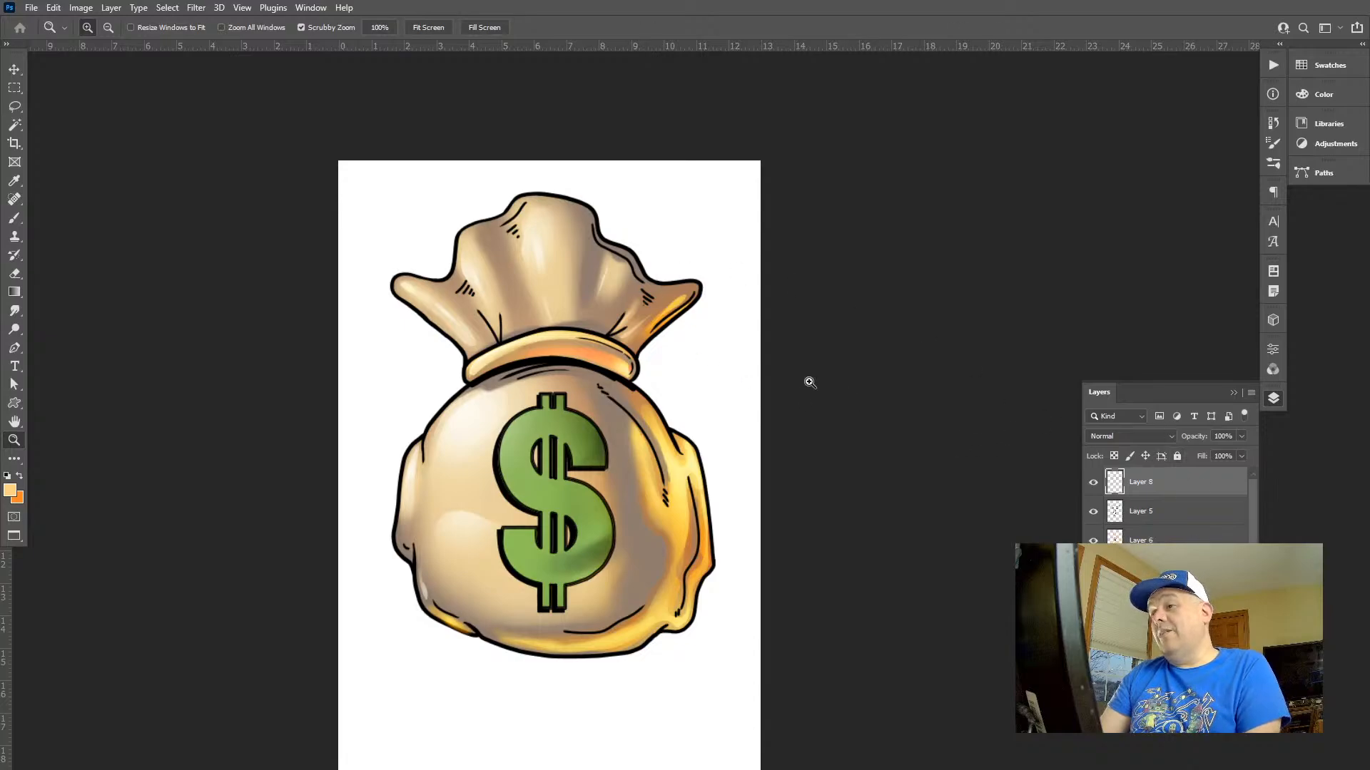
left_click_drag(652, 403, 652, 360)
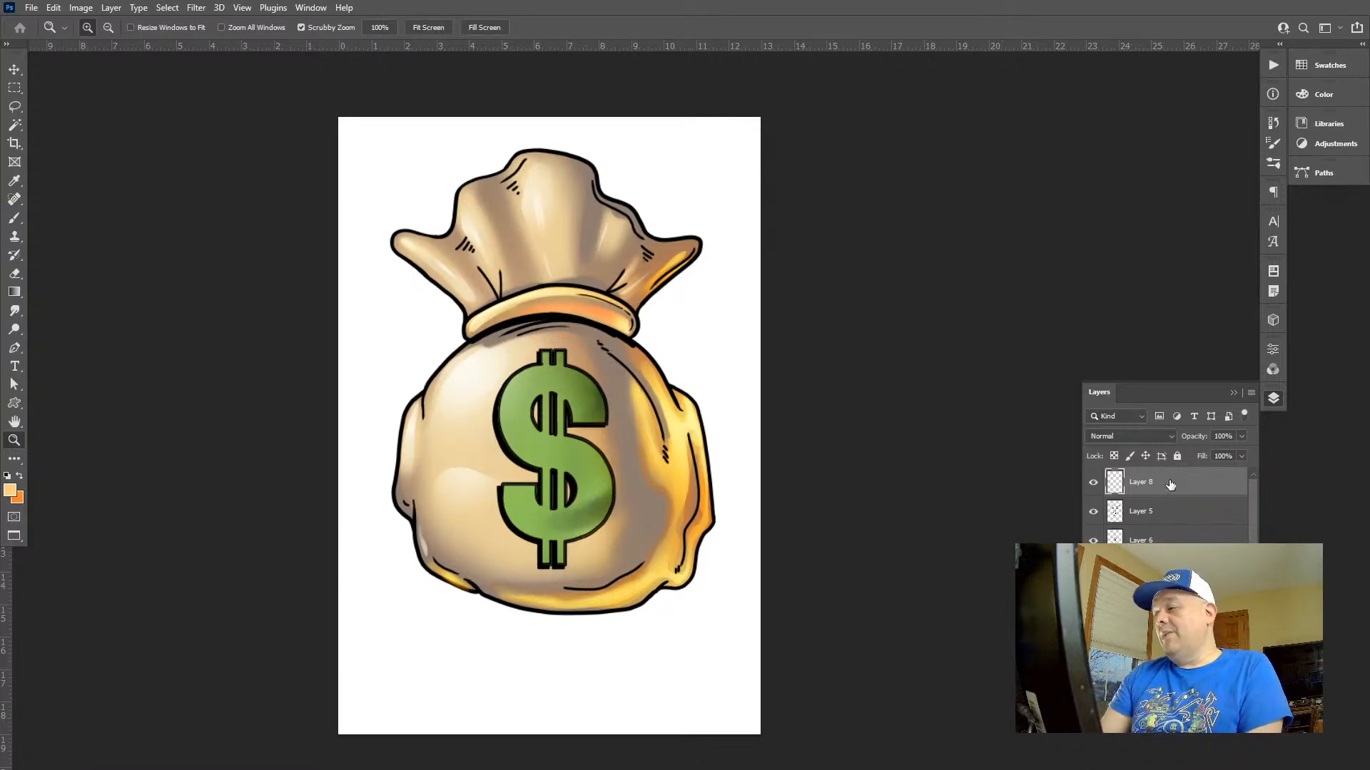
key("f")
key("f")
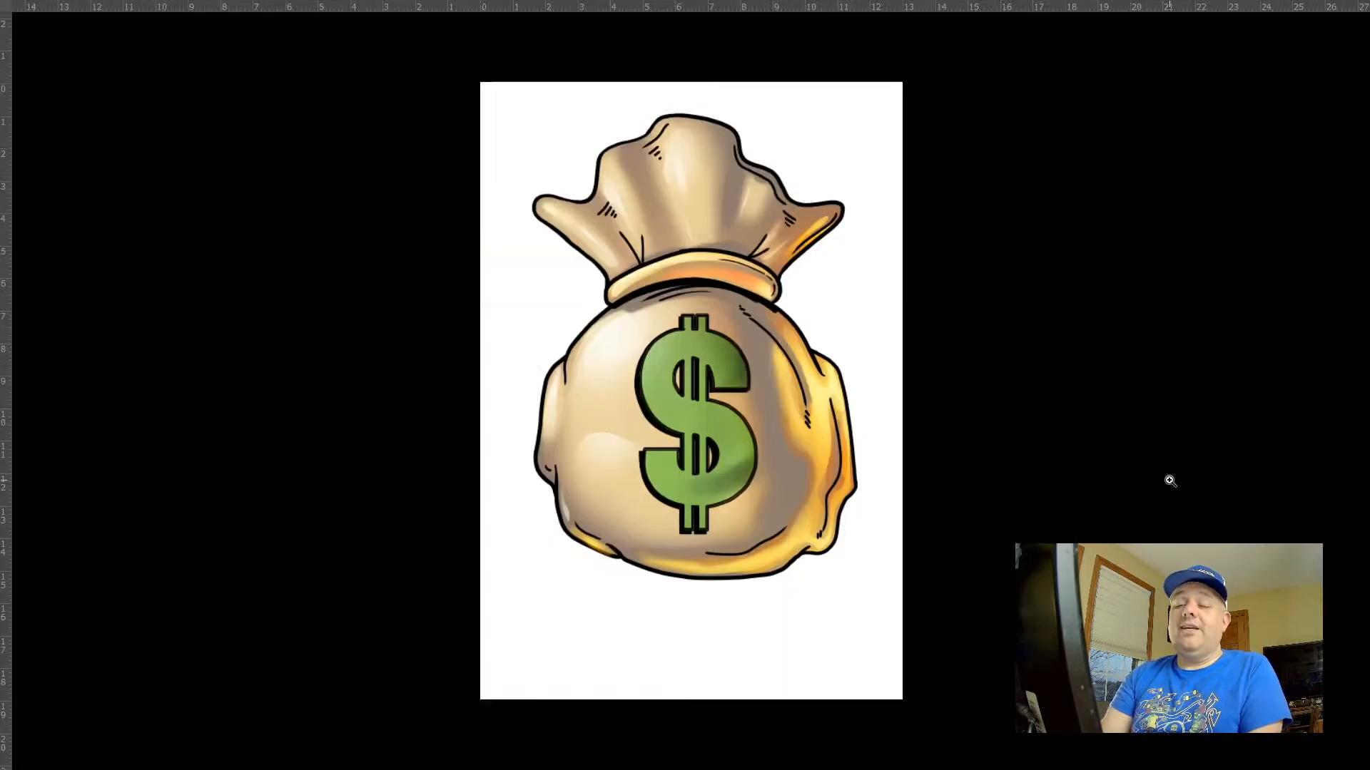
key("alt+BackSpace")
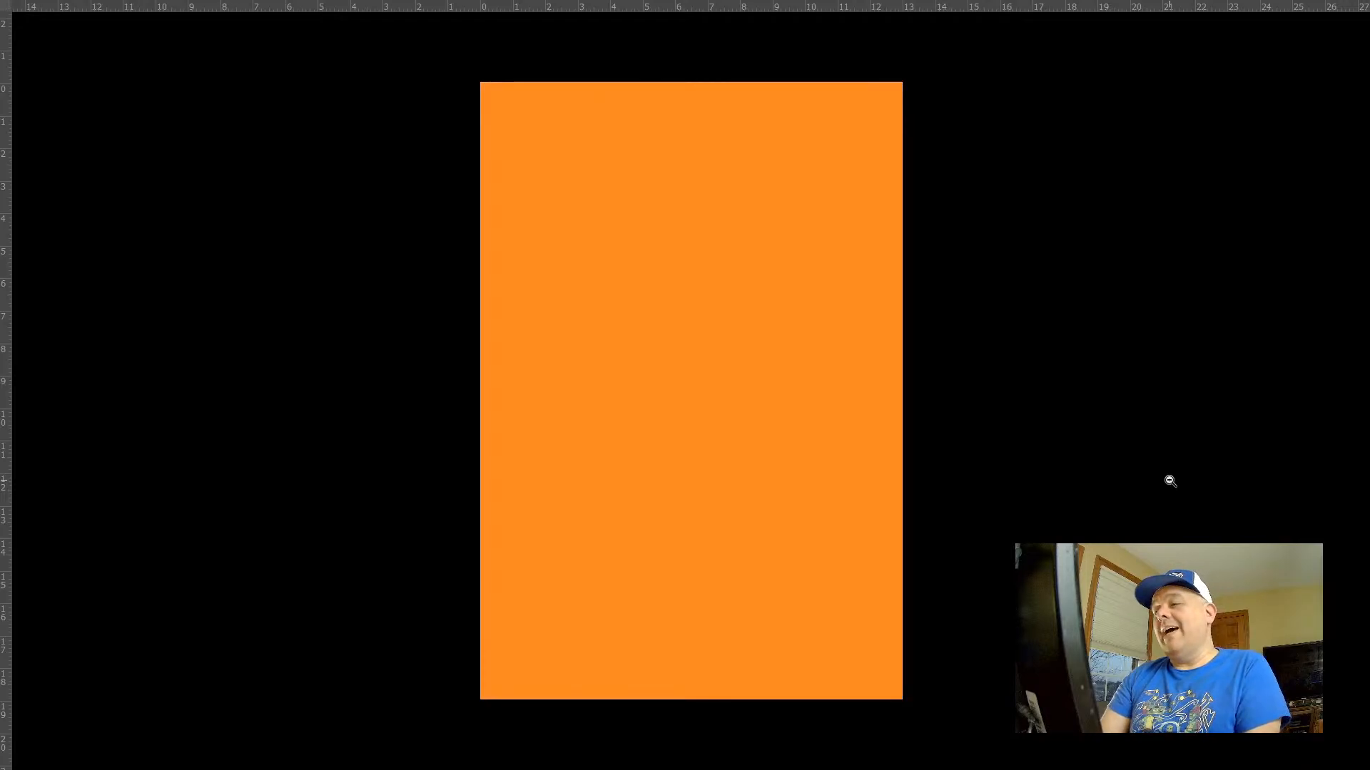
key("ctrl+BackSpace")
key("d")
key("ctrl+BackSpace")
Set the white layer's blend mode to Color to check the artwork's greyscale values, and delete that layer
key("Tab")
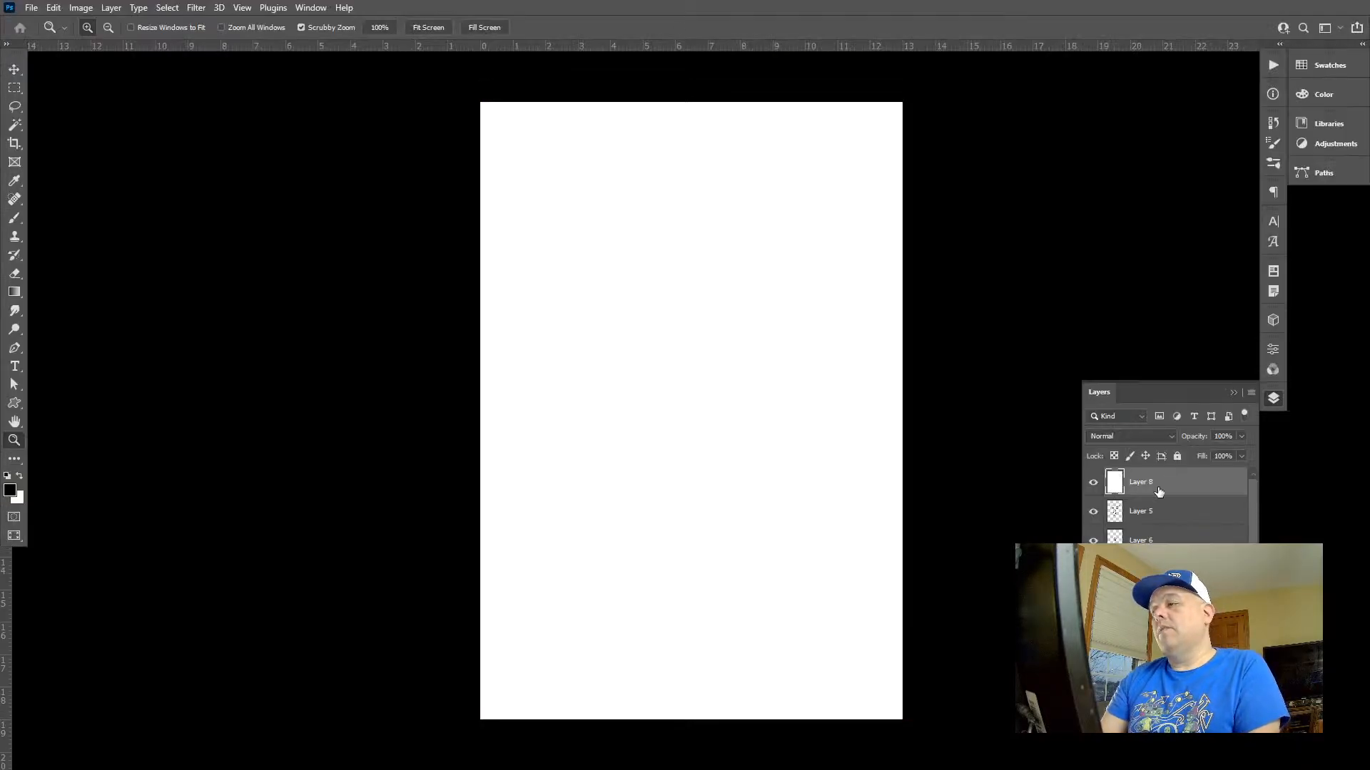
left_click(1108, 442)
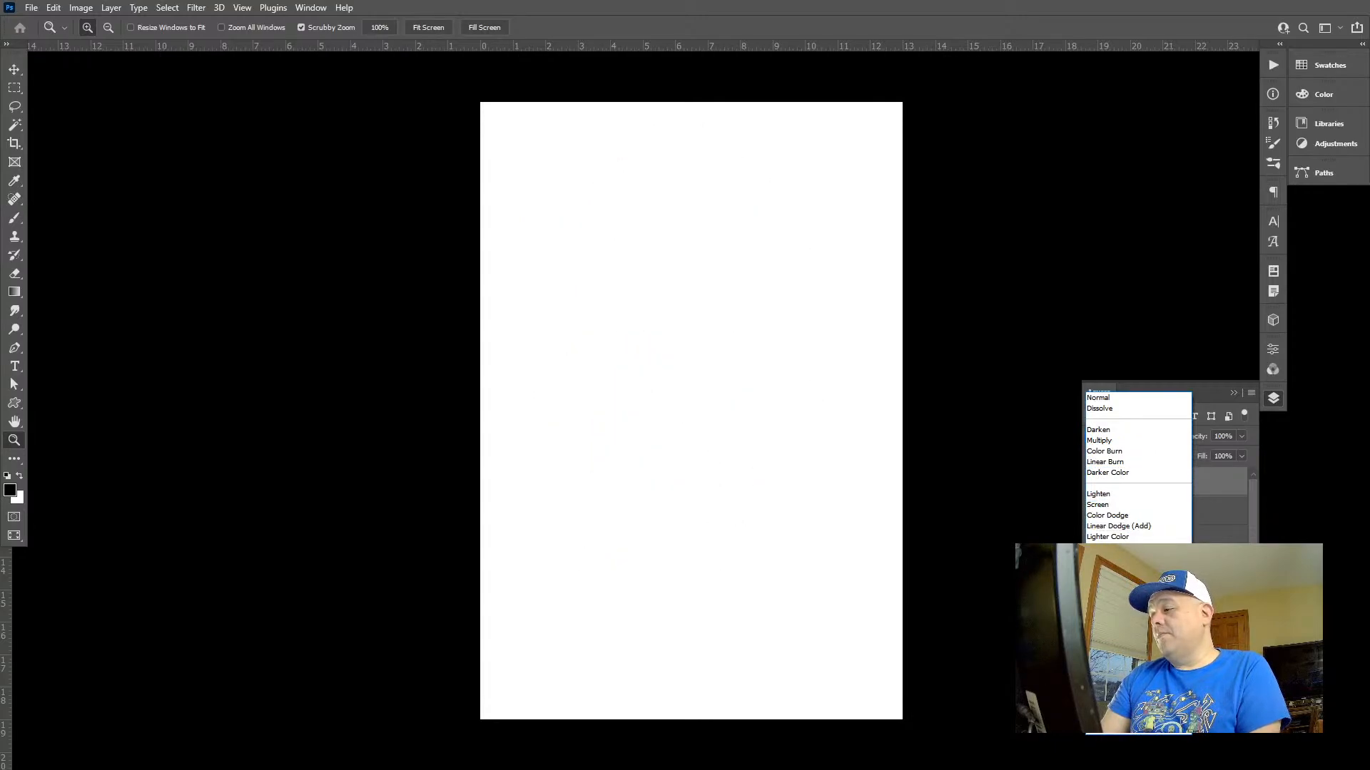
left_click(1107, 718)
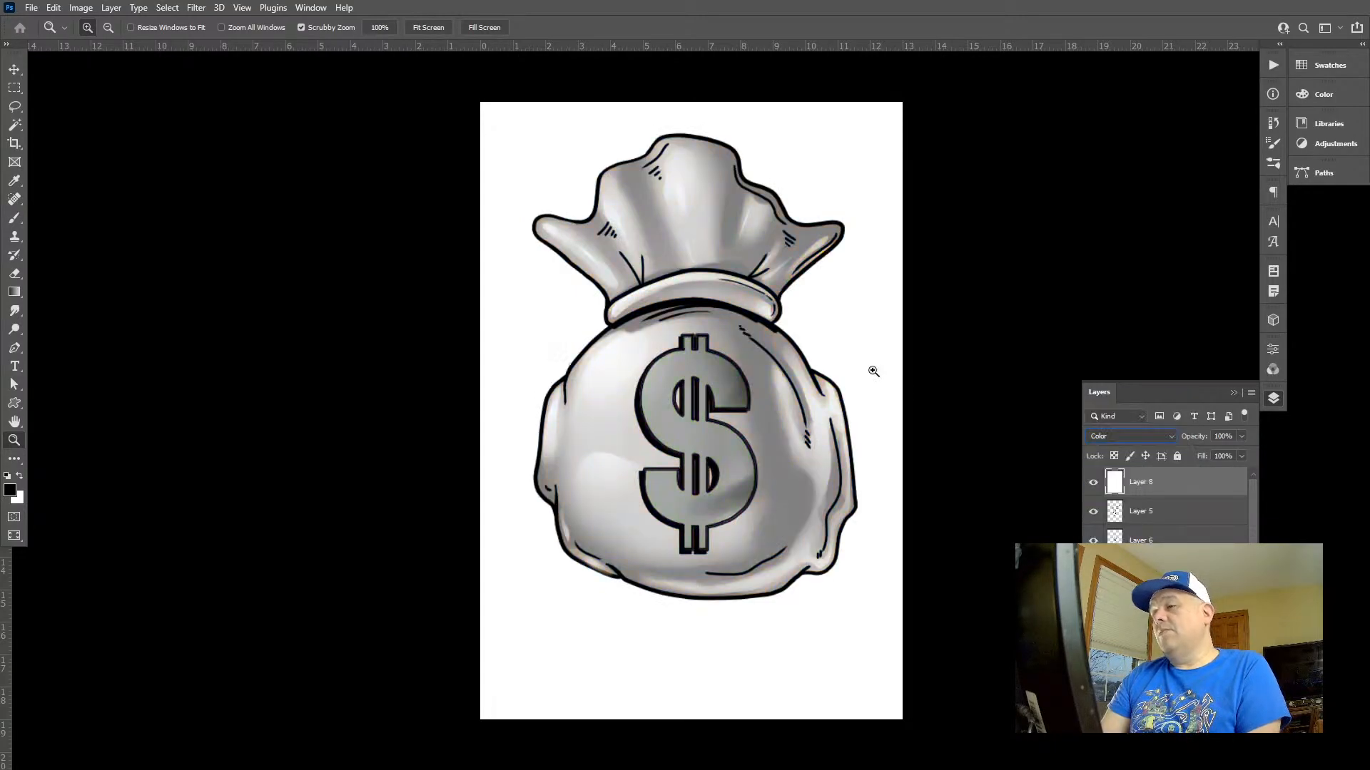
left_click_drag(813, 351, 781, 377)
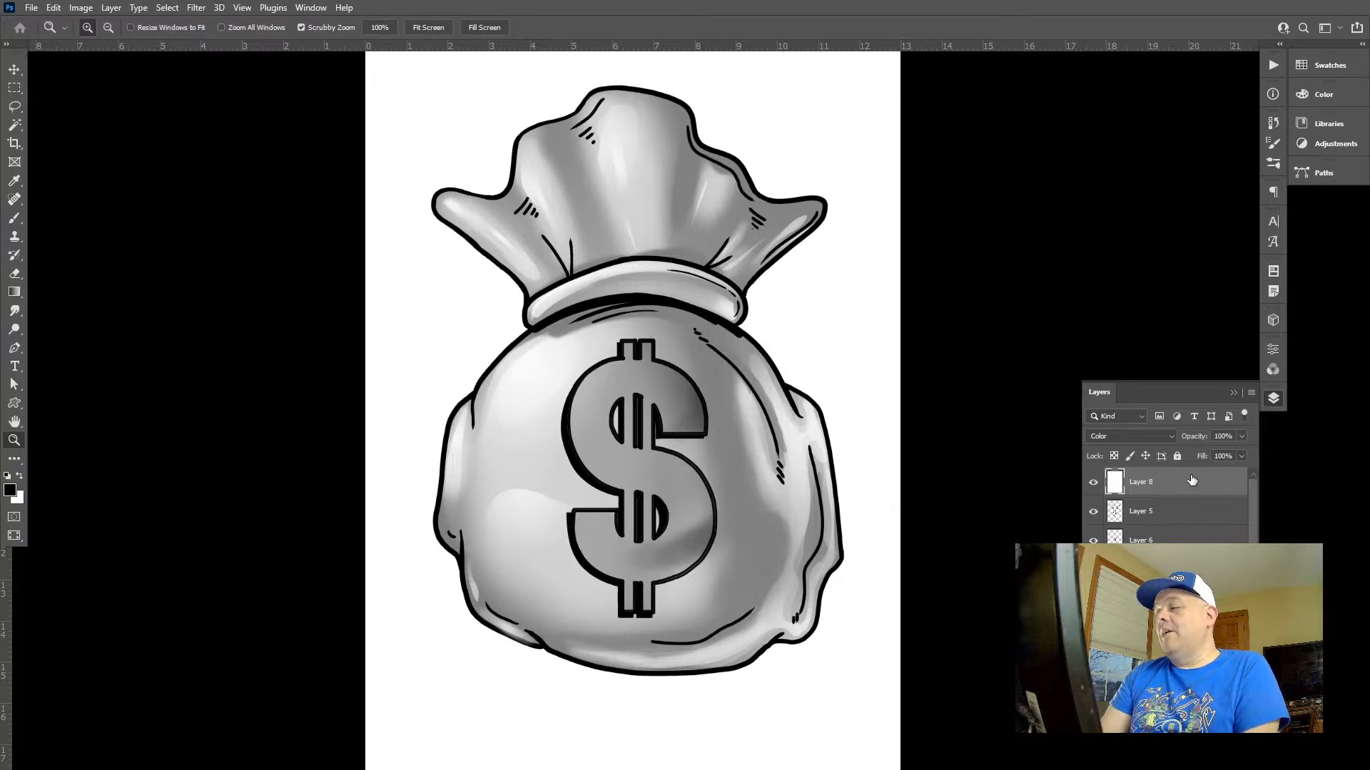
key("Delete")
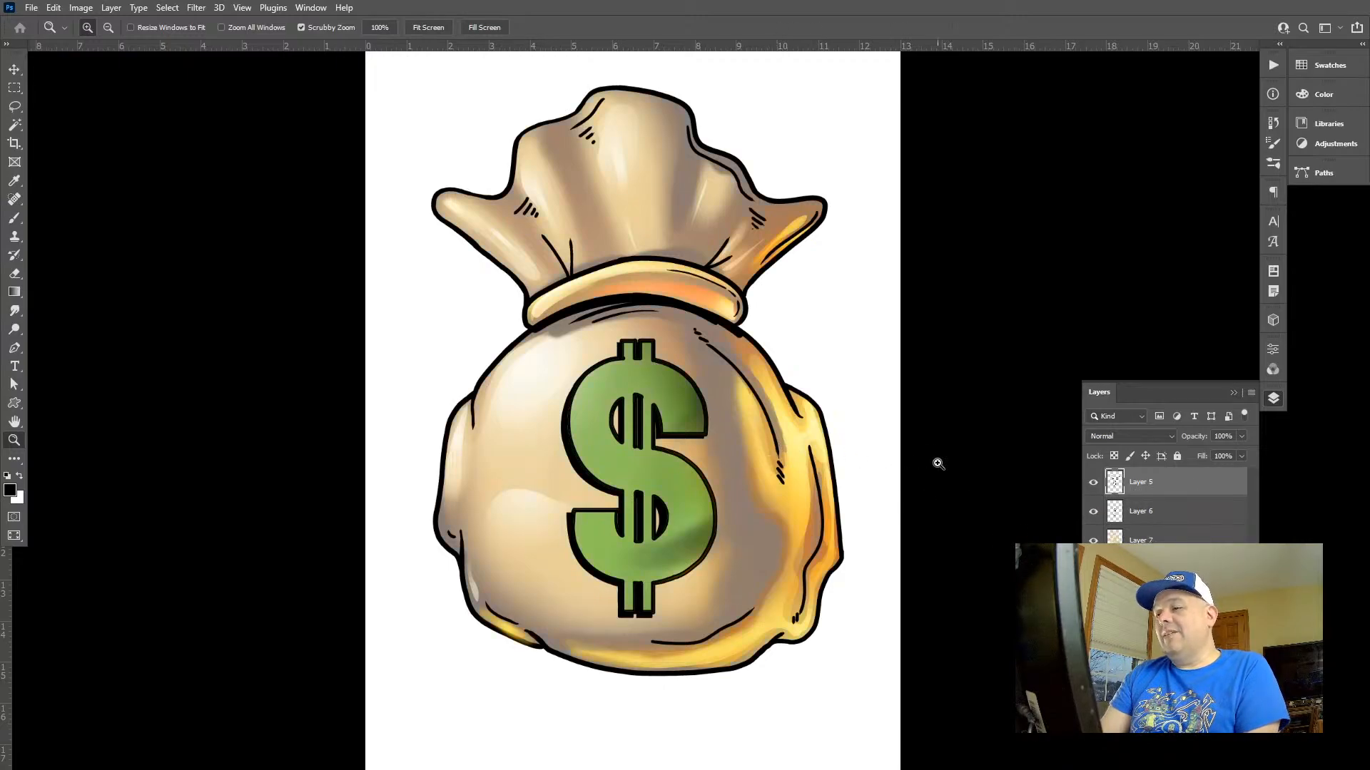
Select the dollar sign on the base colour layer and darken it with Hue/Saturation, setting Lightness to -27
left_click(1142, 569)
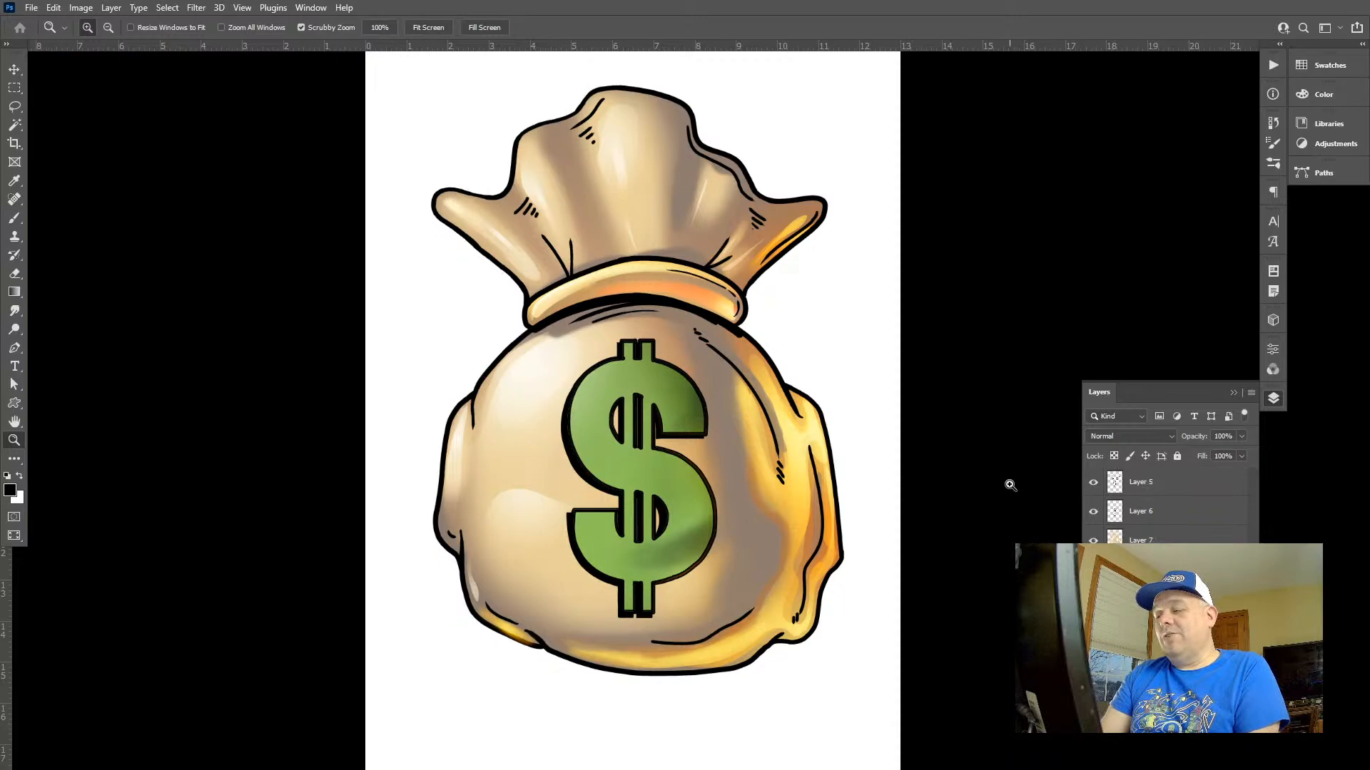
key("w")
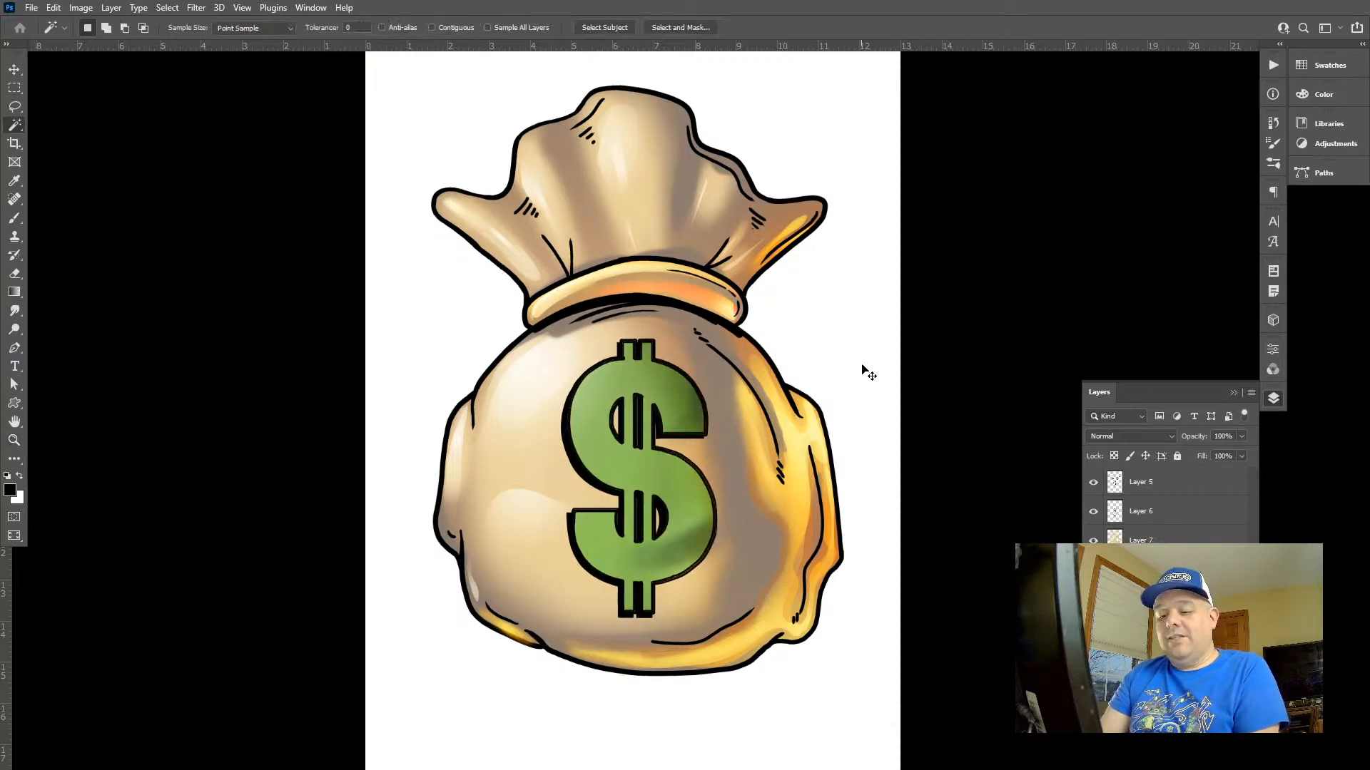
key("ctrl+u")
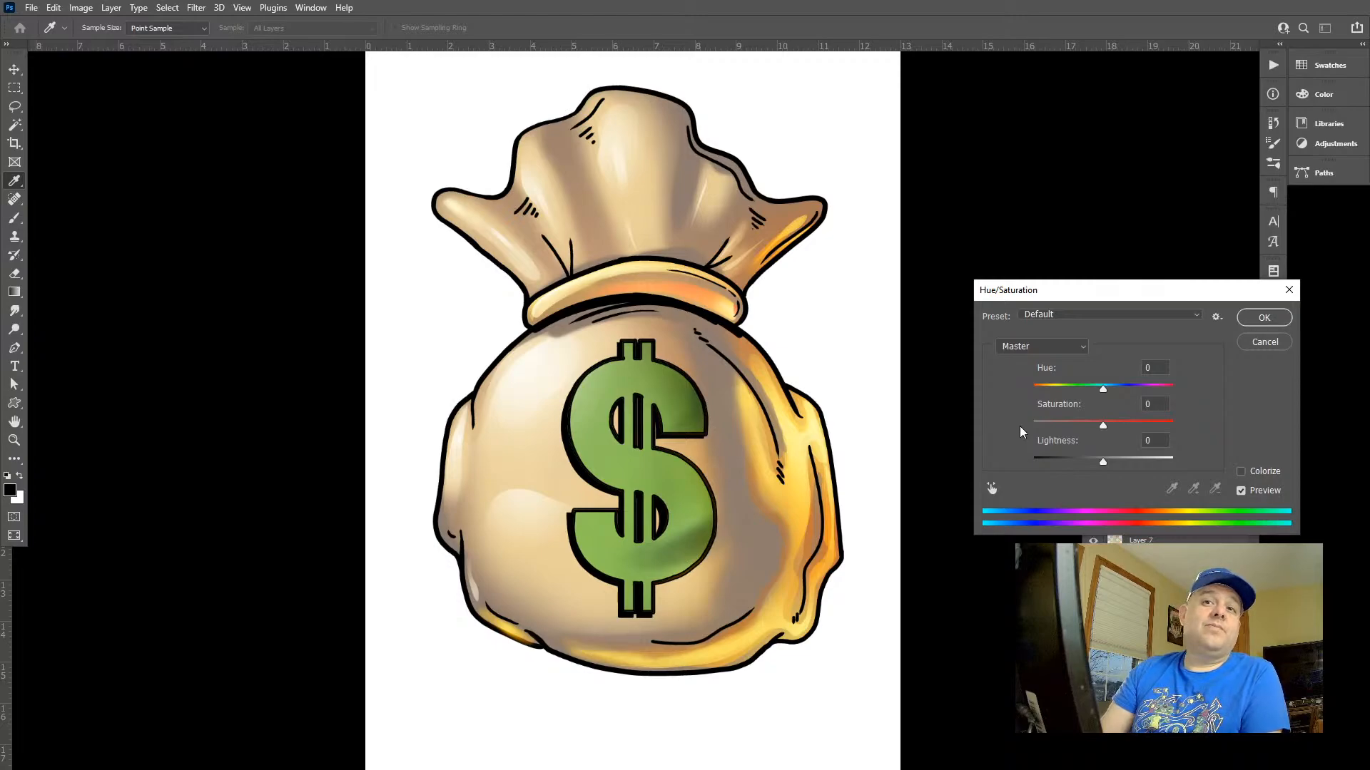
left_click_drag(1103, 462, 1085, 462)
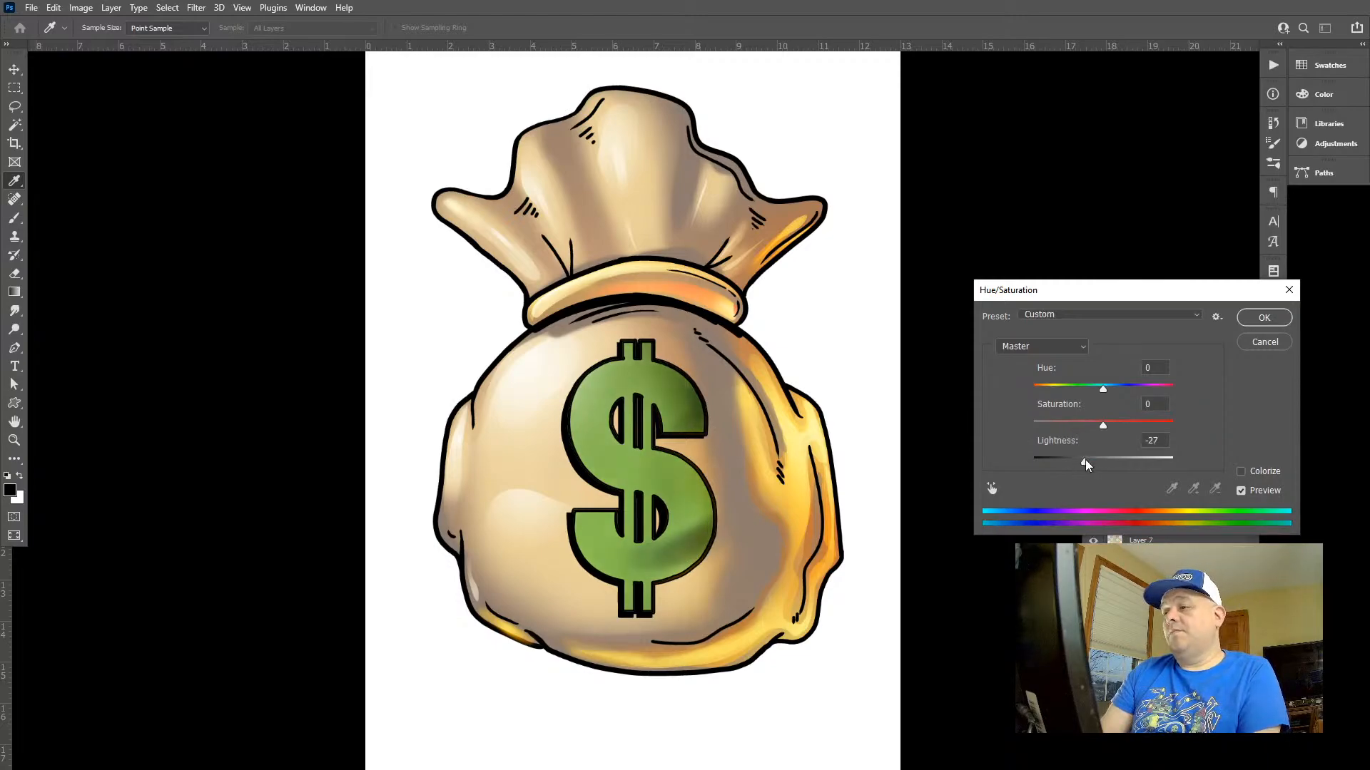
left_click(1263, 318)
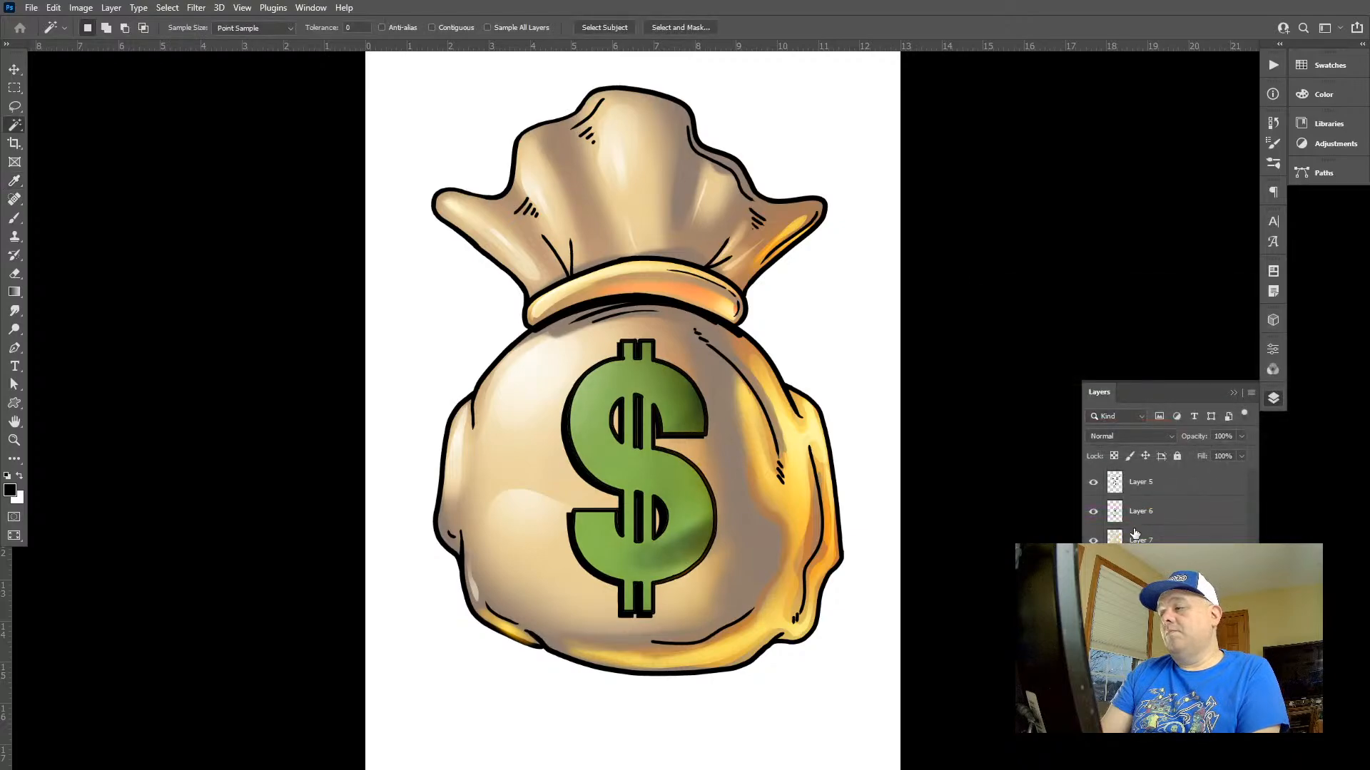
Deepen the dollar sign's green with Hue/Saturation, using Hue +8, Saturation -39 and Lightness -13
left_click(1134, 533)
key("ctrl+u")
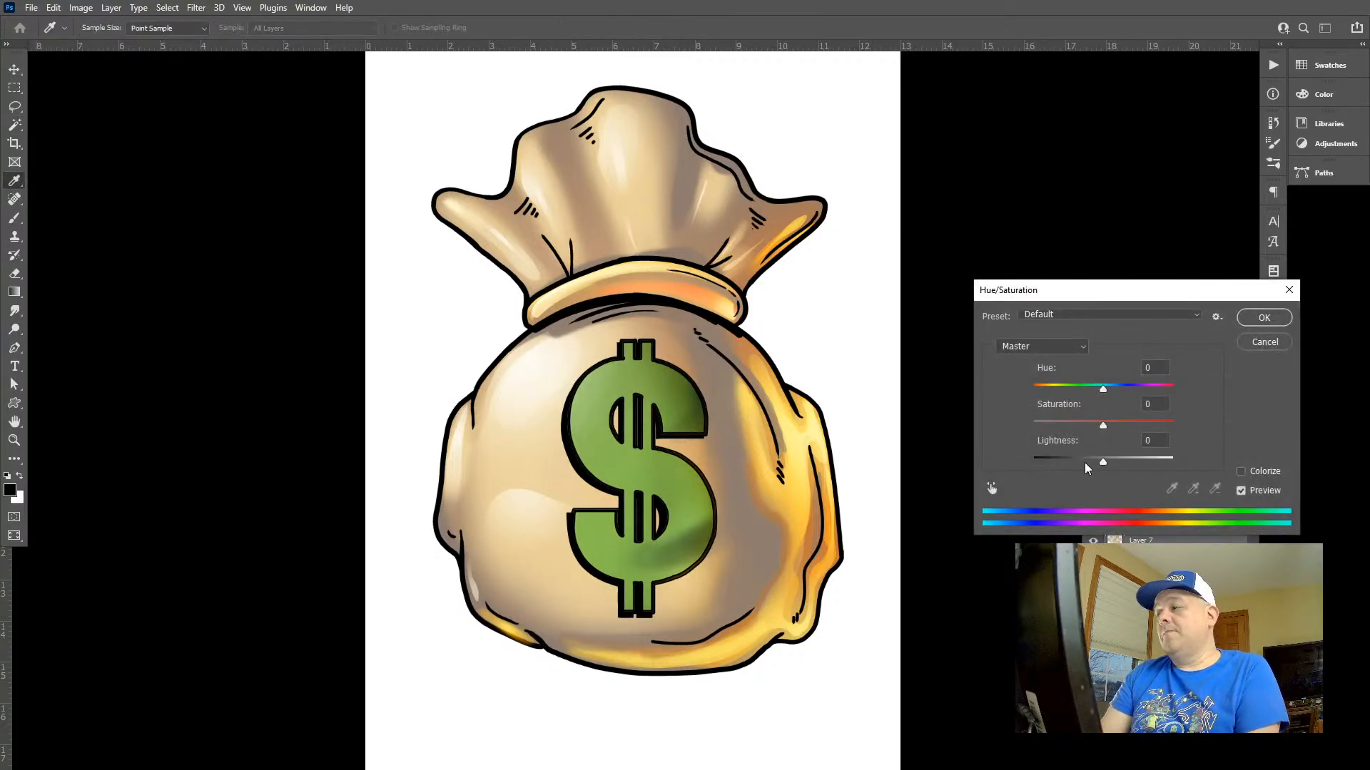
left_click_drag(1085, 463, 1097, 459)
left_click_drag(1103, 389, 1076, 425)
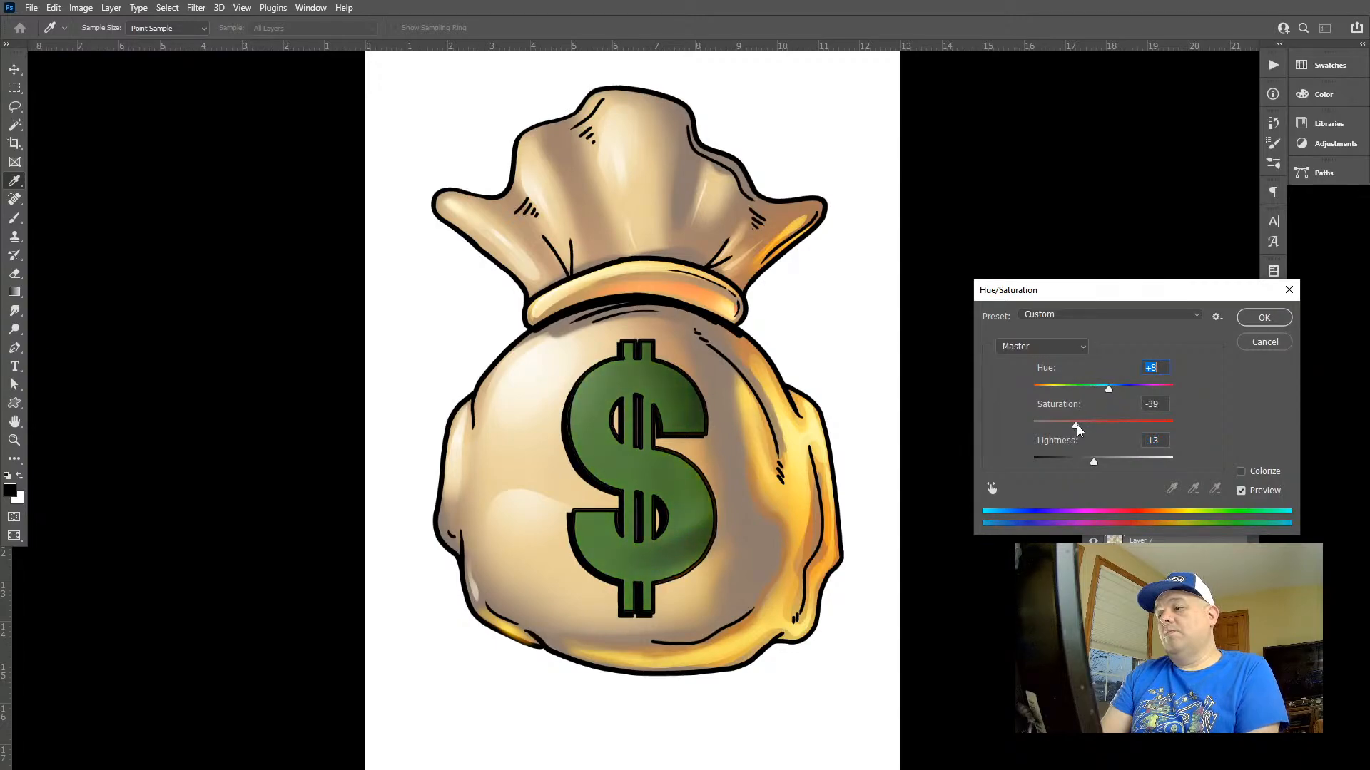
left_click(1264, 318)
Try a Screen-mode radial gradient at 50% opacity over the dollar sign in light green, H 82, S 42, B 95
key("w")
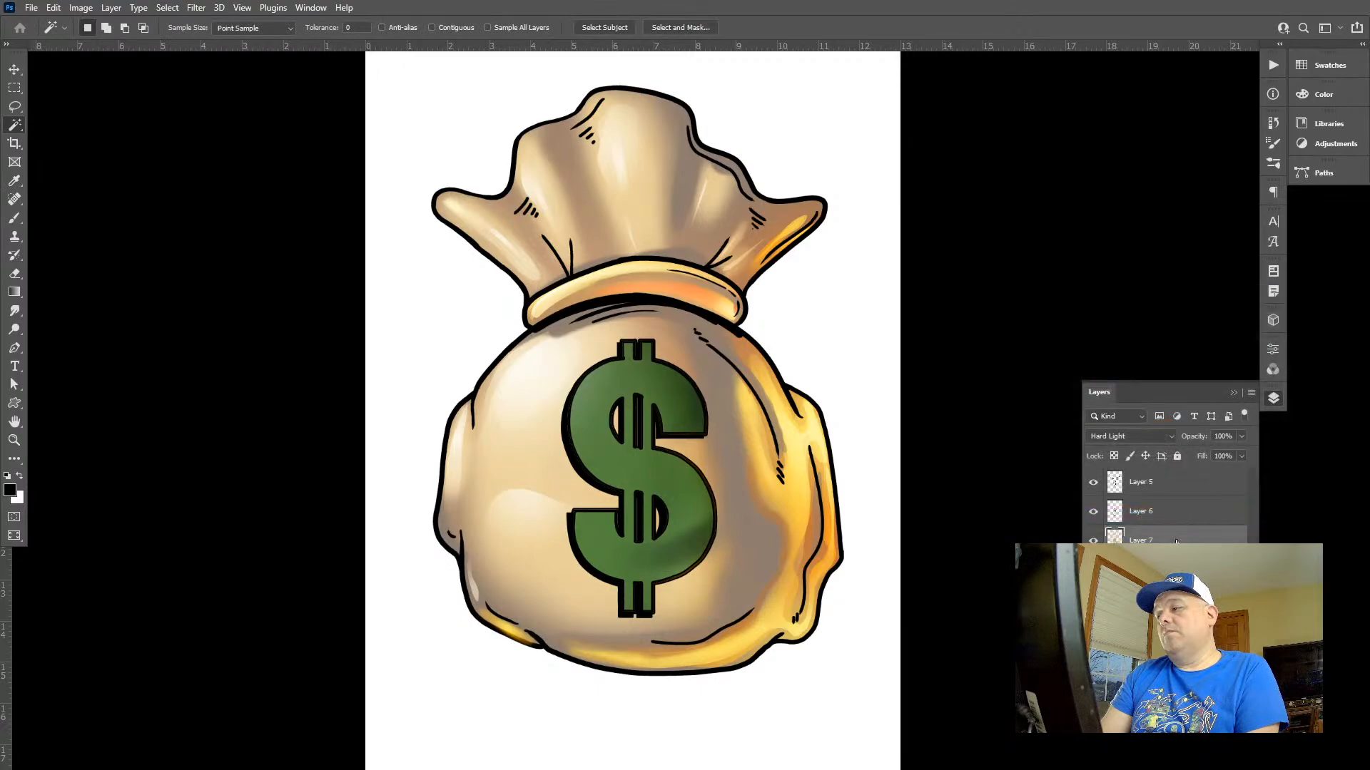
key("g")
left_click(585, 325, "alt")
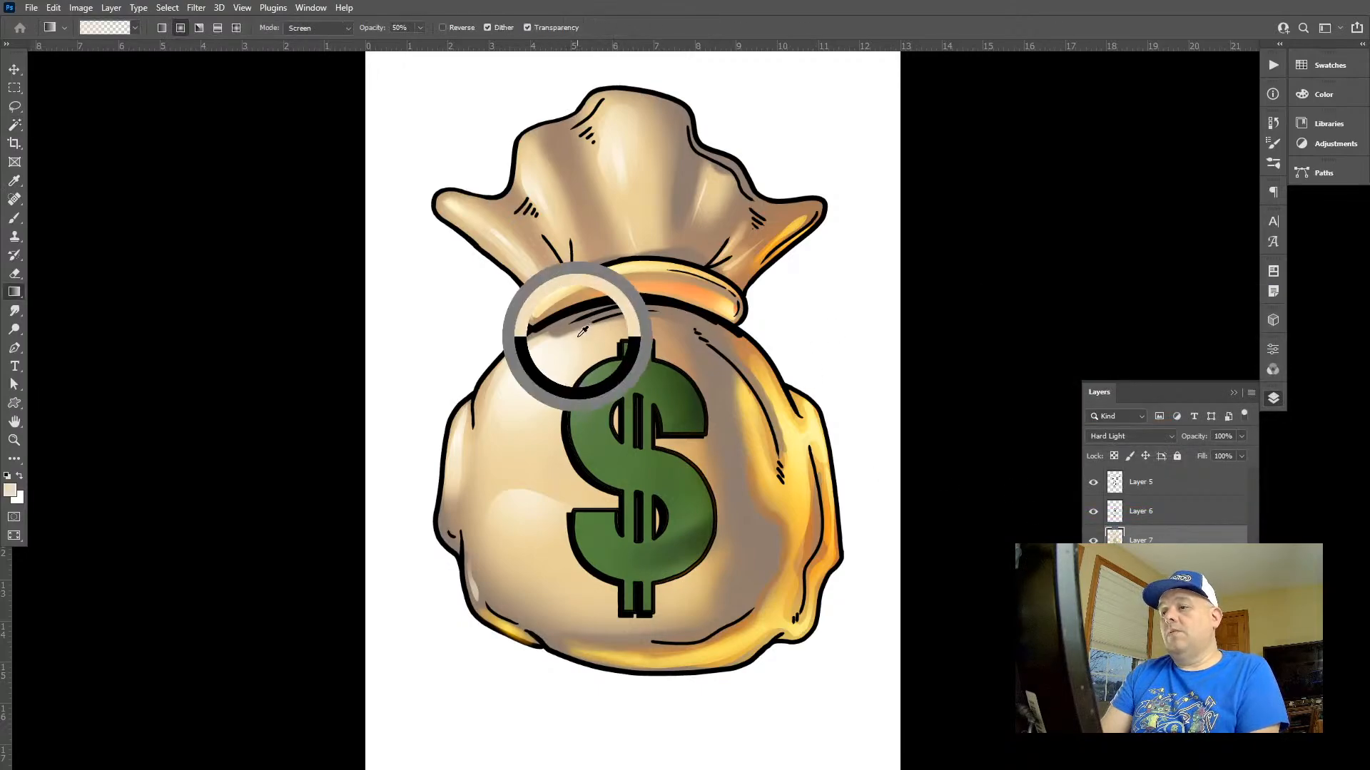
left_click(1336, 98)
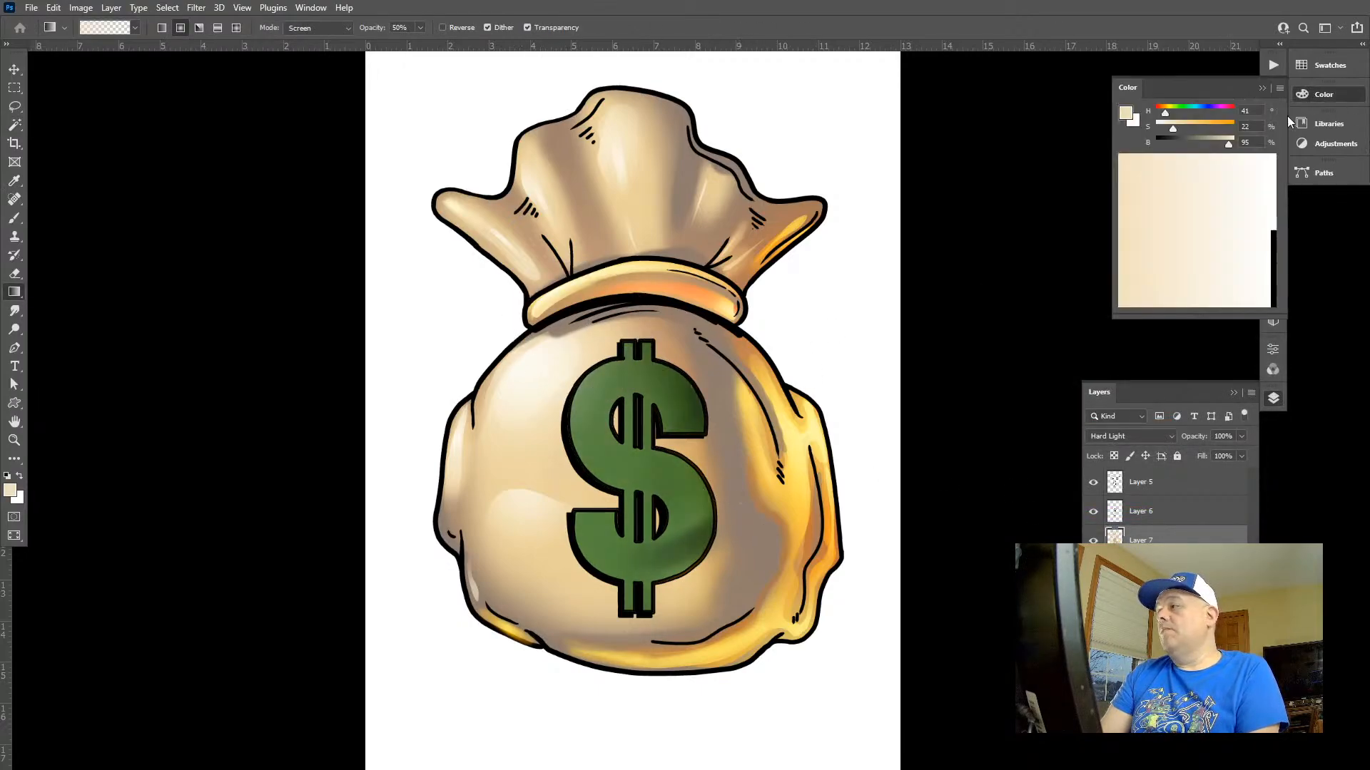
left_click_drag(1161, 111, 1174, 112)
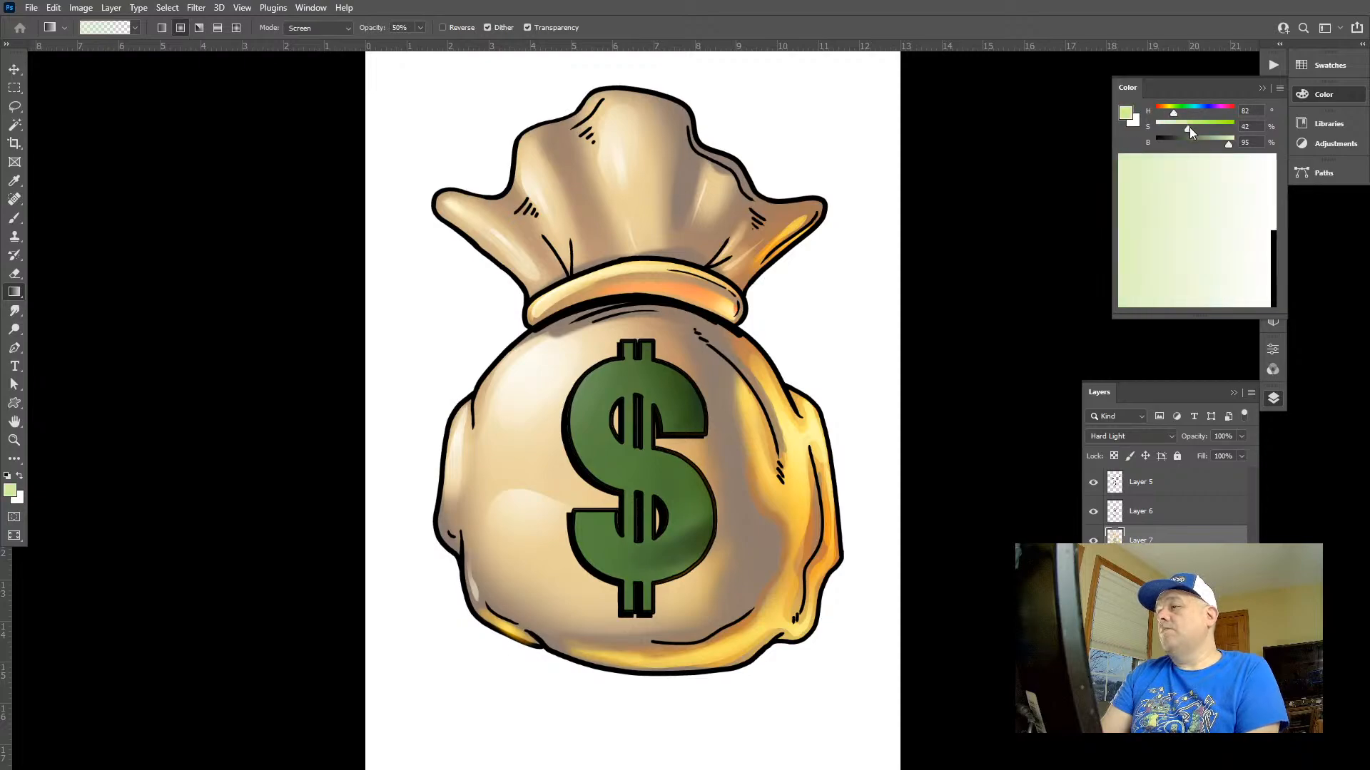
left_click(1188, 127)
left_click_drag(540, 386, 836, 606)
key("ctrl+z")
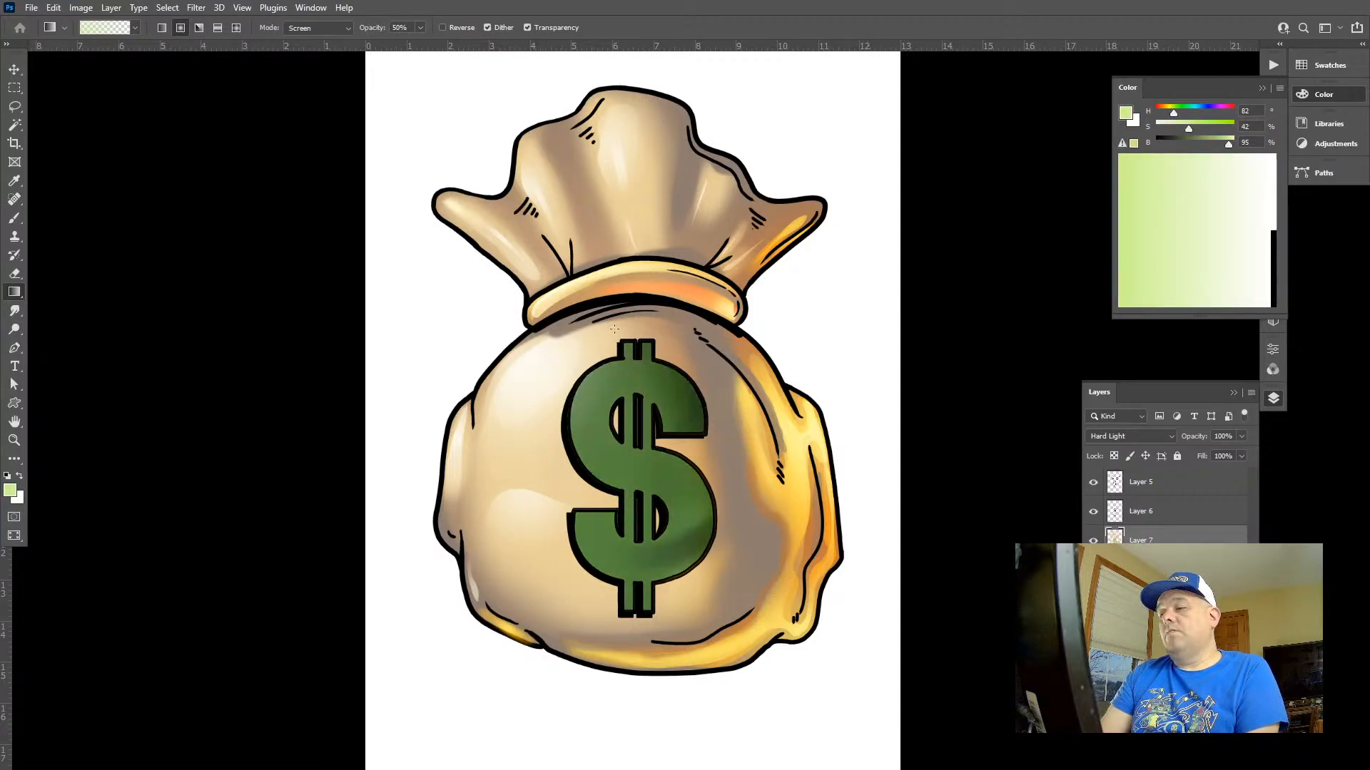
Set the foreground colour to H 98, S 65, B 71 and brighten the dollar sign's upper-left curve with a 50% Screen radial gradient
left_click(1205, 128)
left_click(1210, 144)
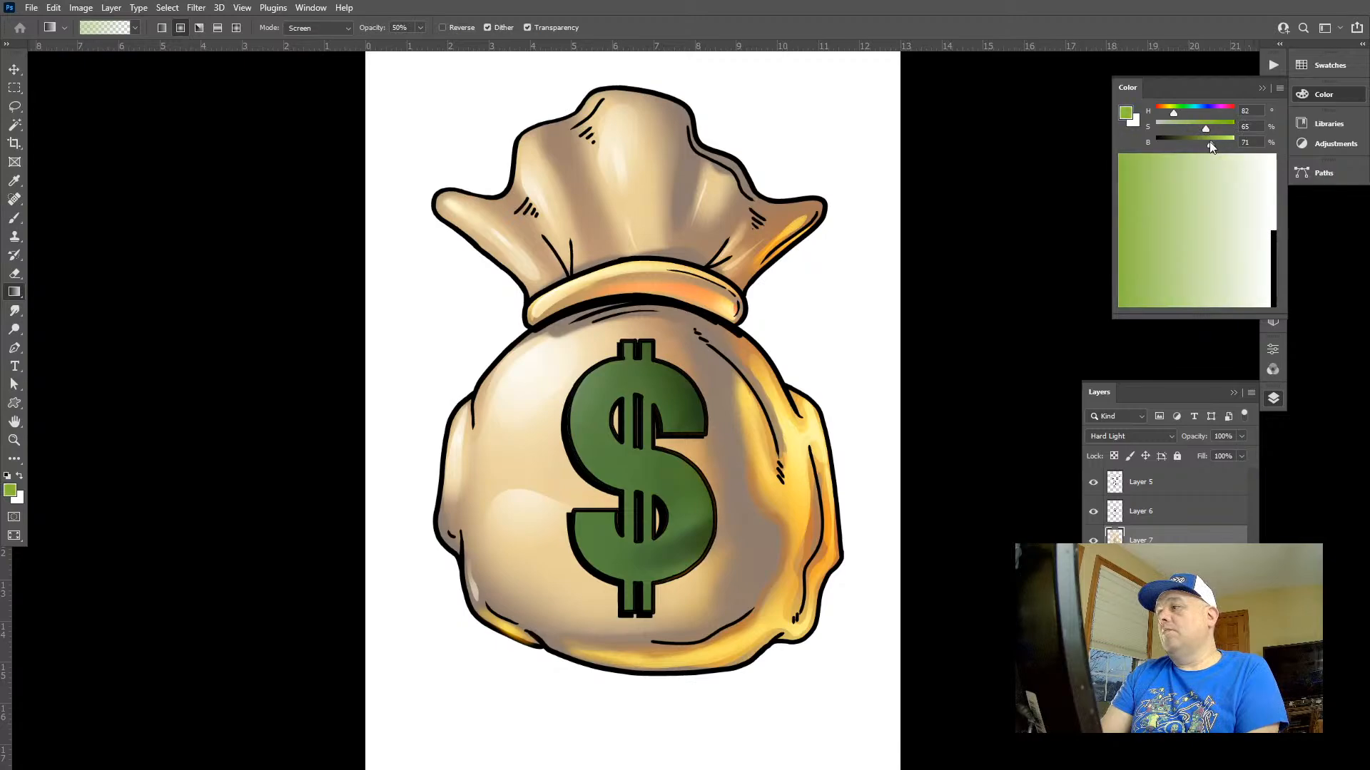
left_click(1179, 113)
left_click_drag(499, 341, 635, 487)
key("ctrl+z")
left_click_drag(540, 405, 664, 483)
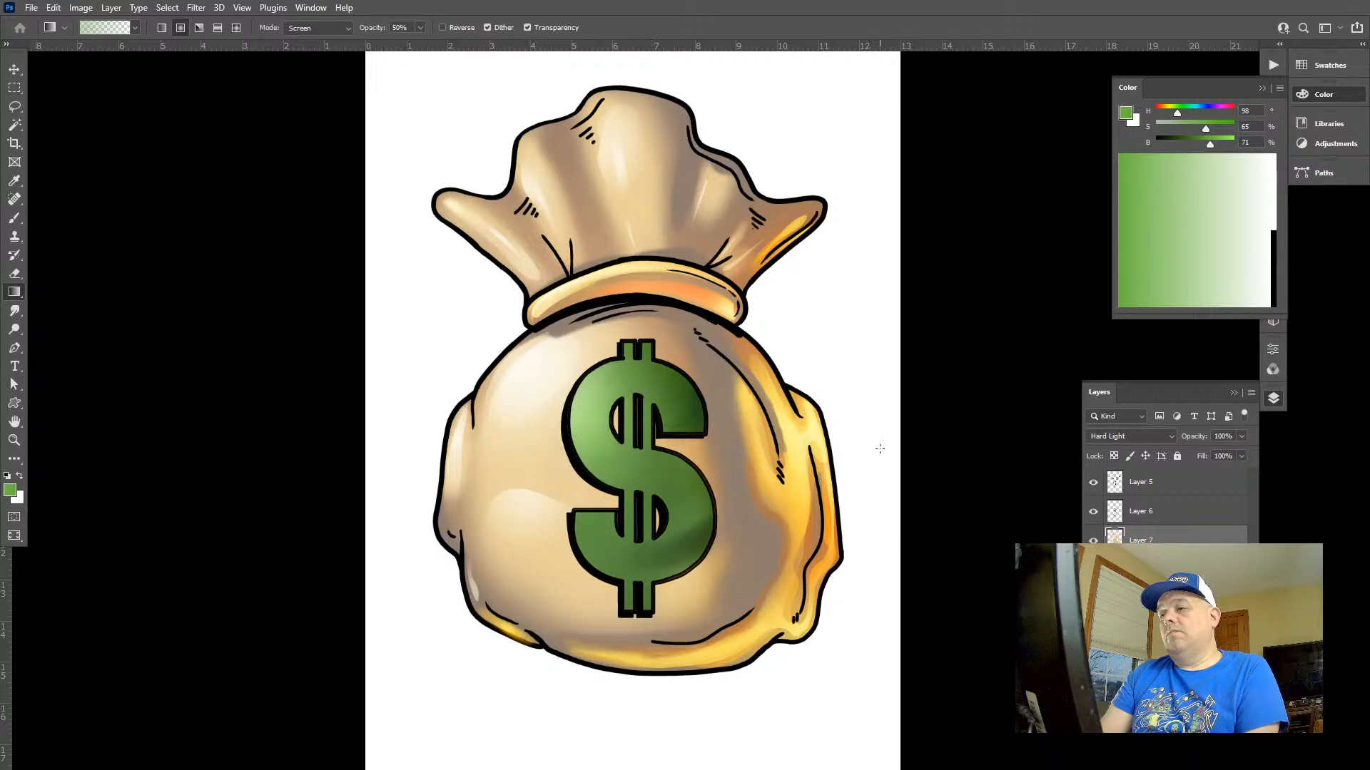
key("z")
scroll(805, 392, "down", 2)
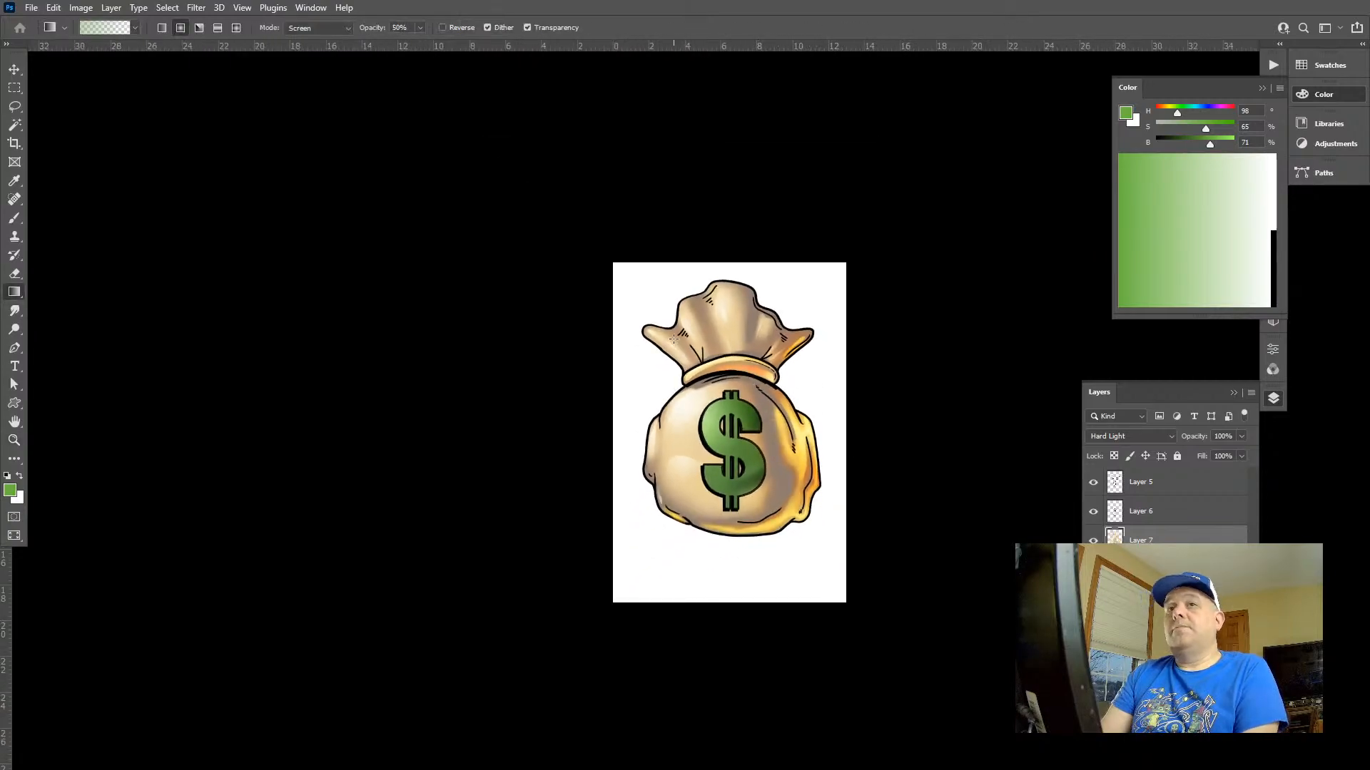
scroll(773, 367, "up", 2)
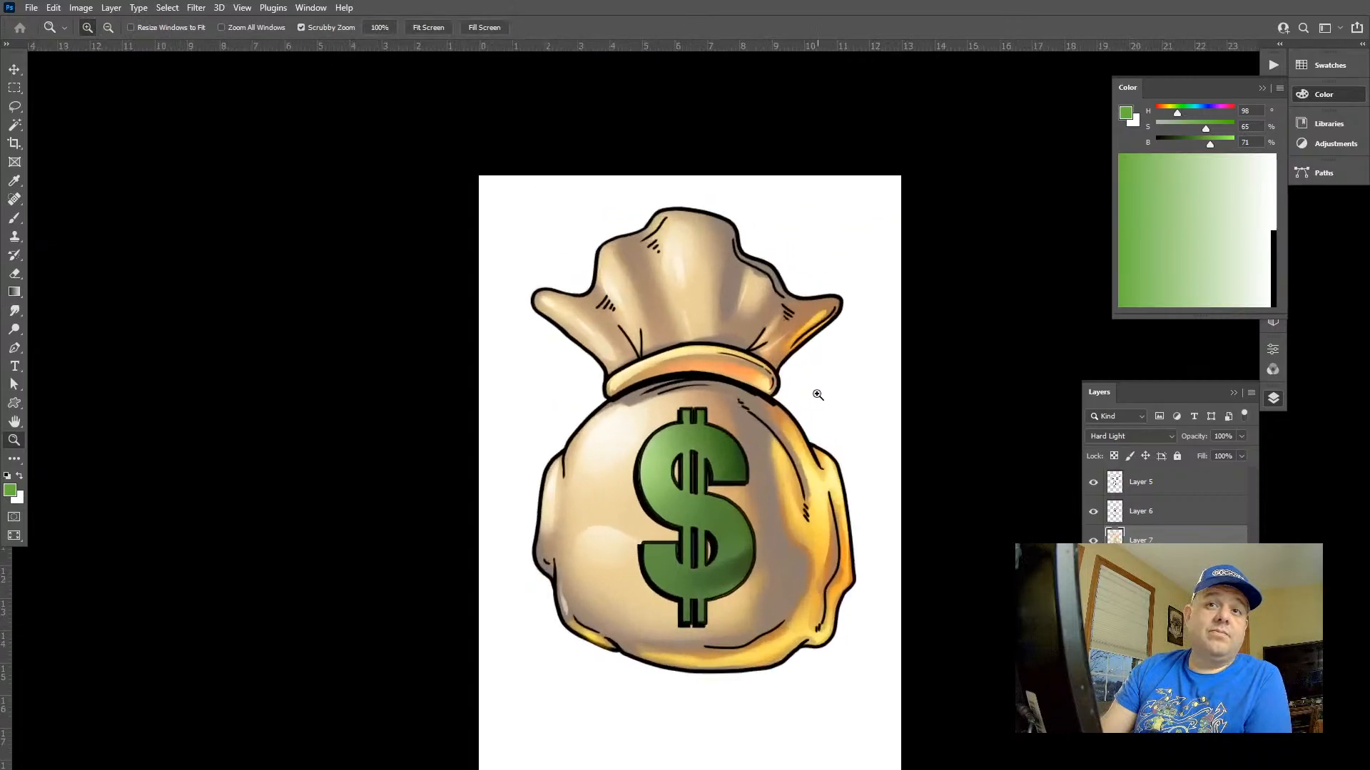
key("g")
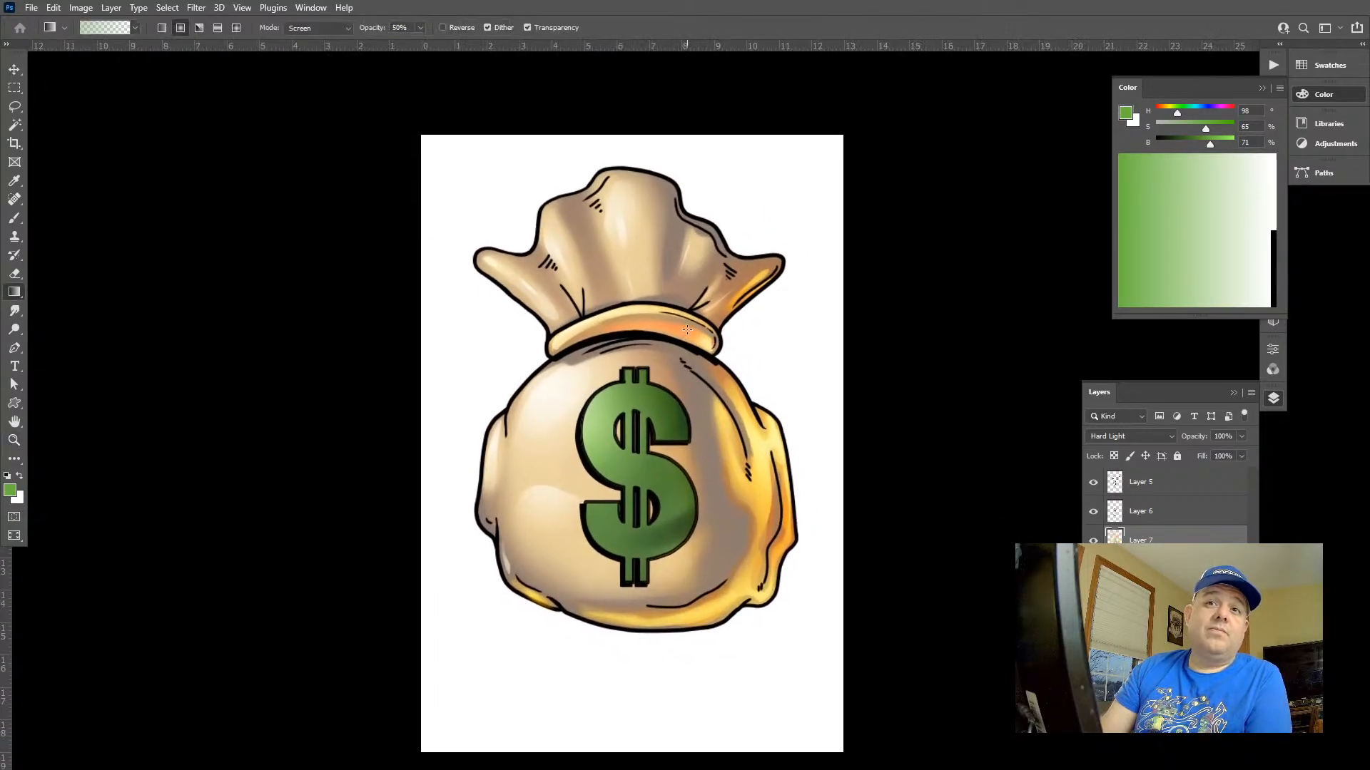
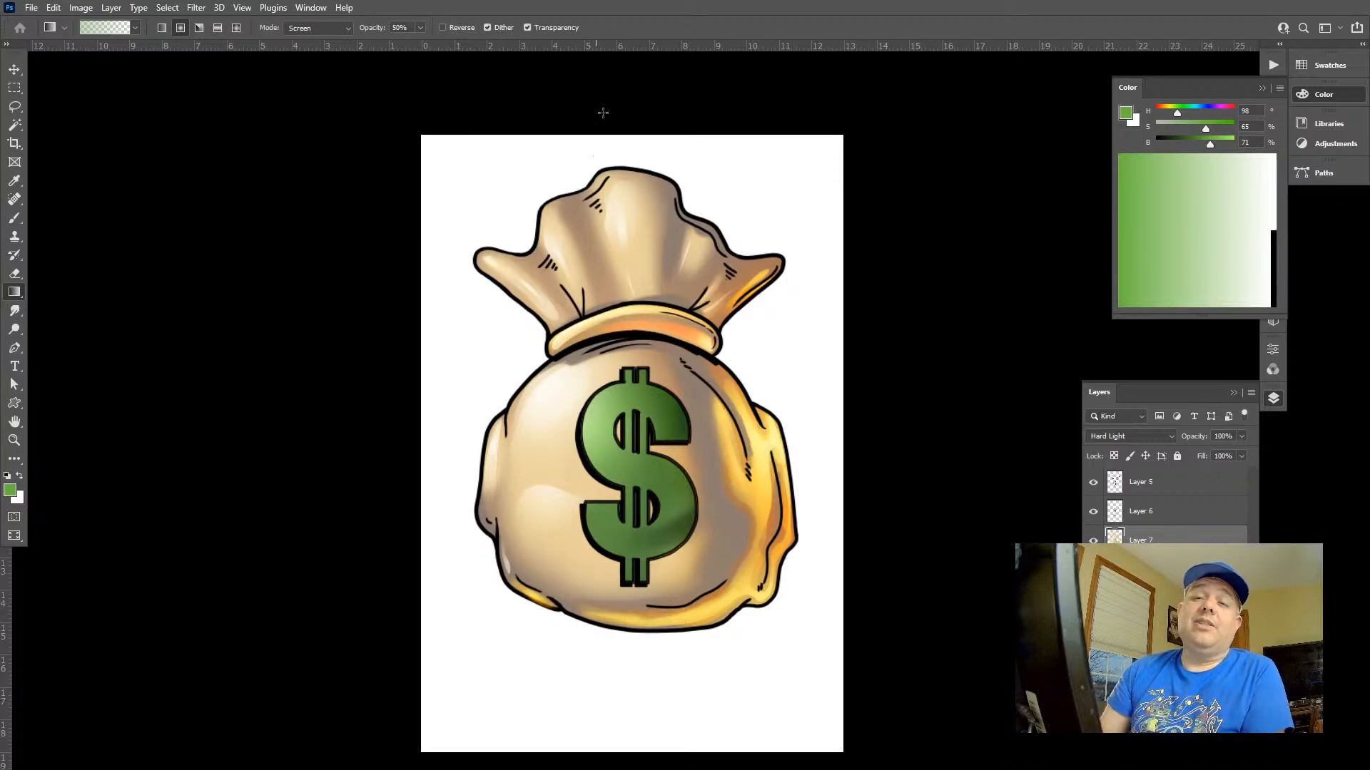
Select the bag's black outlines and fill them with black on a new layer placed directly above Layer 7
key("z")
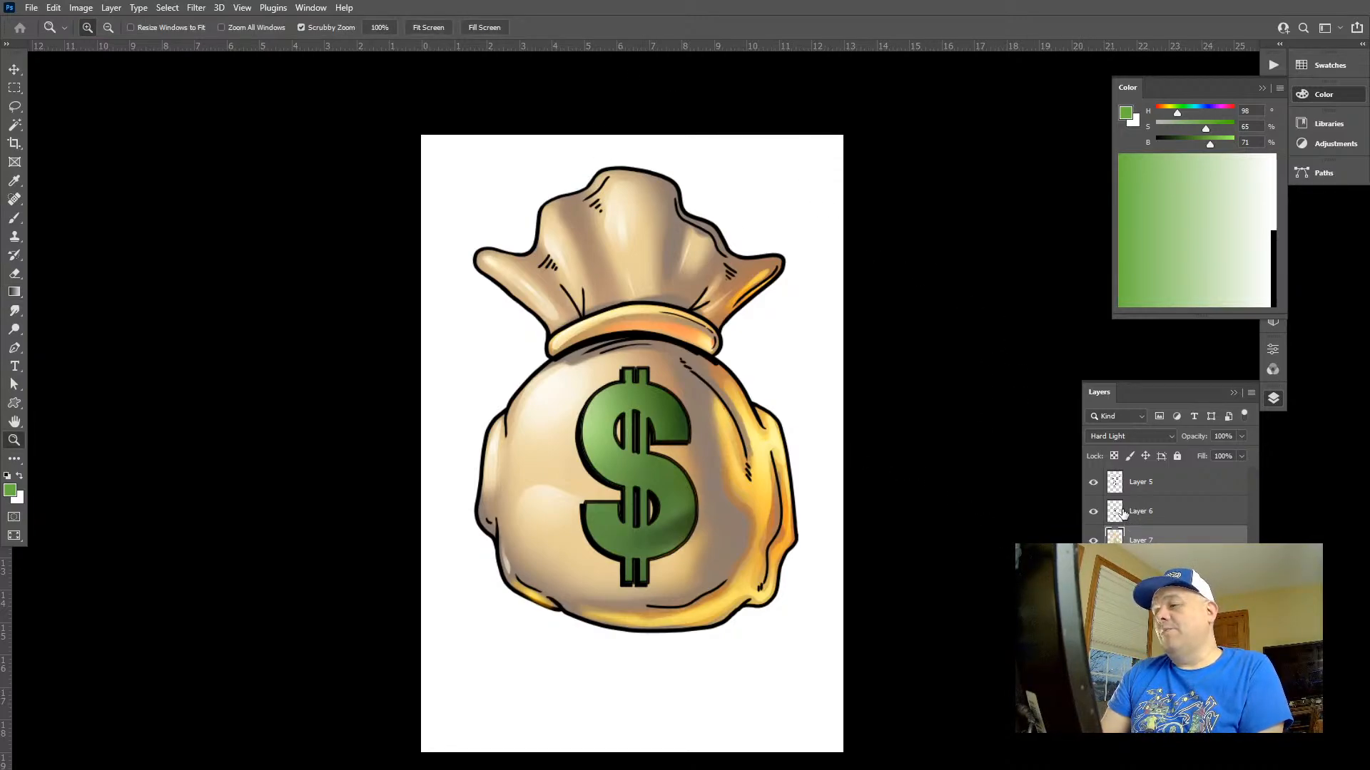
left_click(1127, 569)
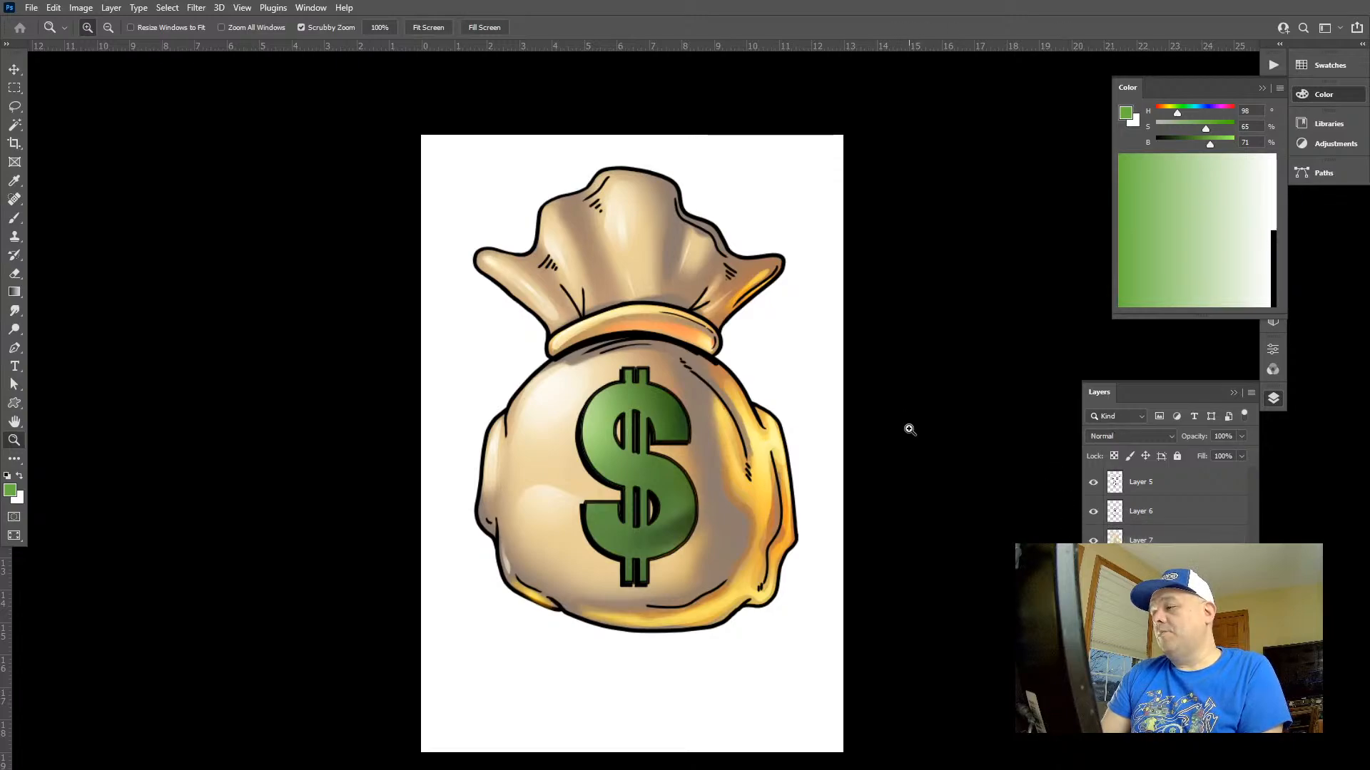
left_click_drag(909, 428, 991, 429)
key("w")
left_click(564, 440)
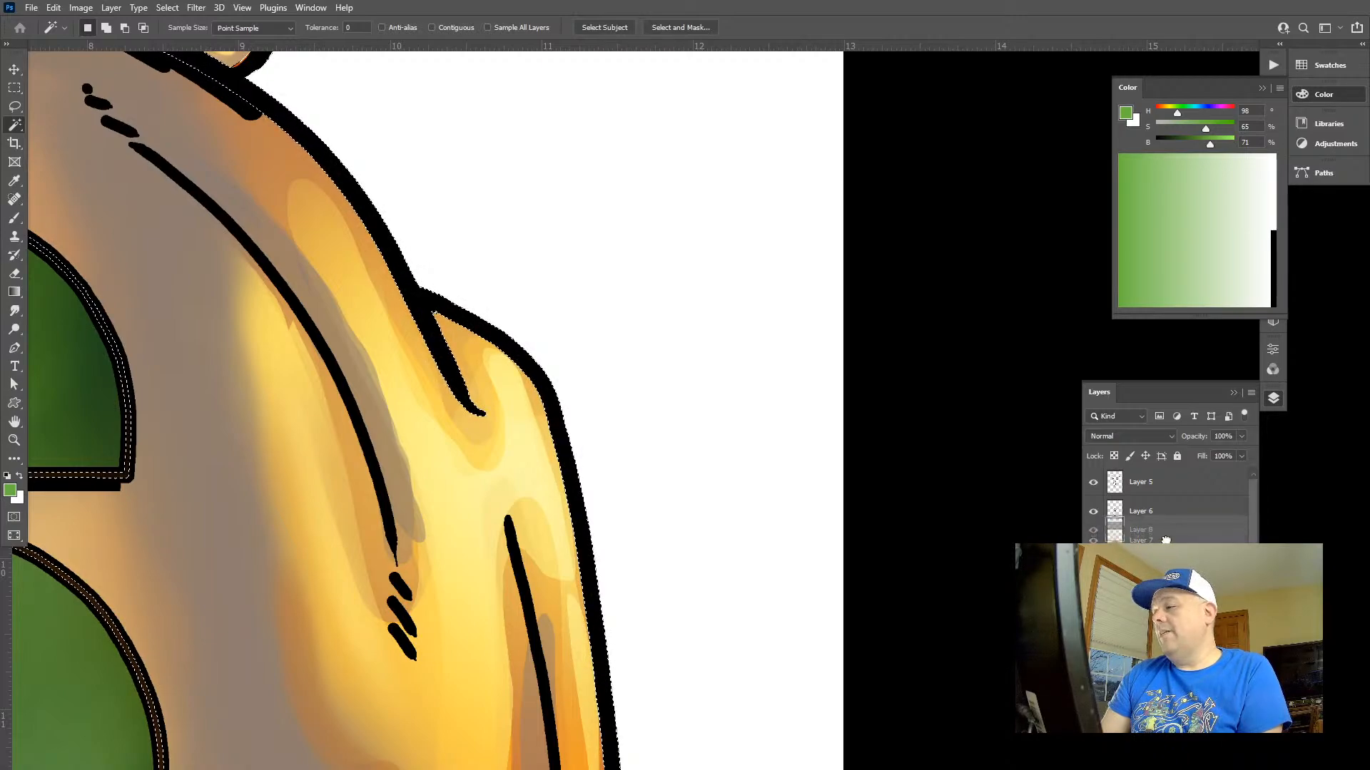
left_click_drag(1166, 570, 1168, 528)
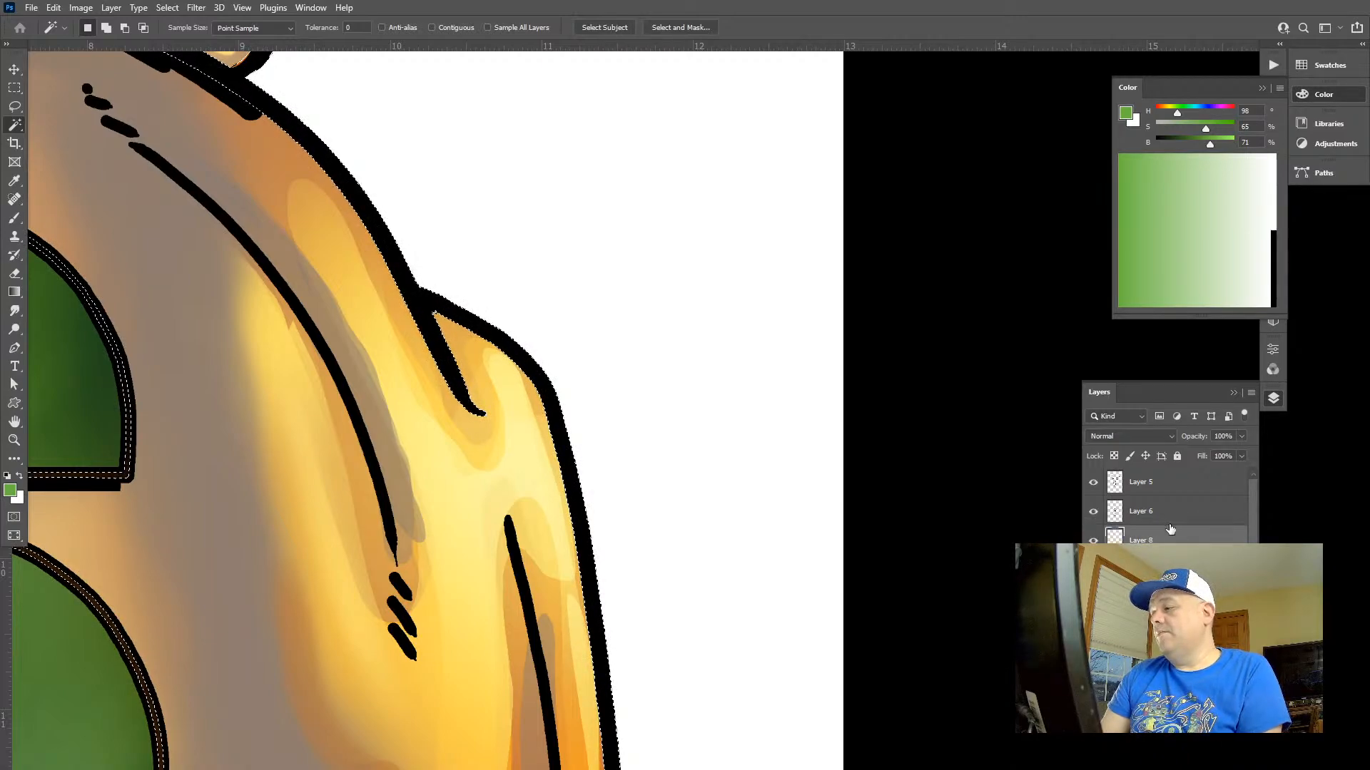
key("d")
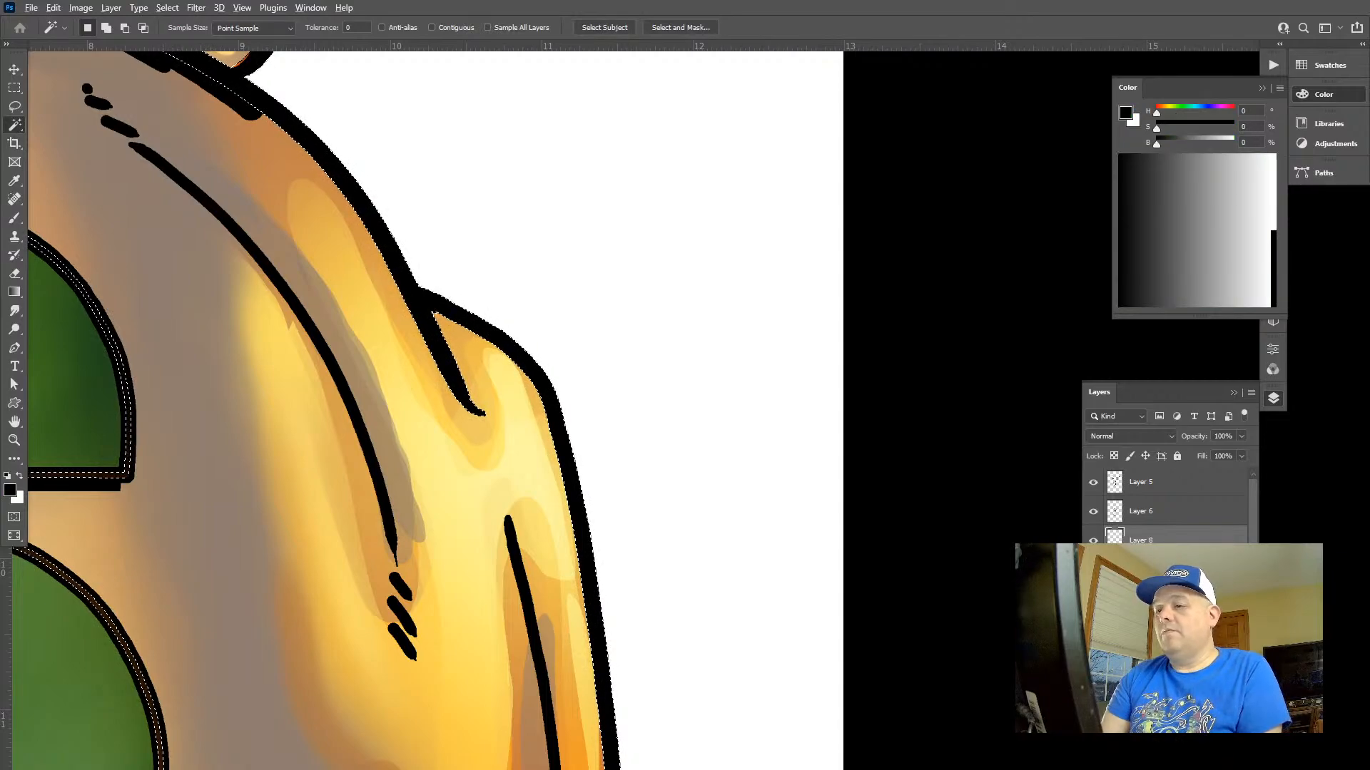
key("ctrl+d")
Load the line art of Layer 5 and Layer 6 as one combined selection and hide both layers
left_click(1139, 511)
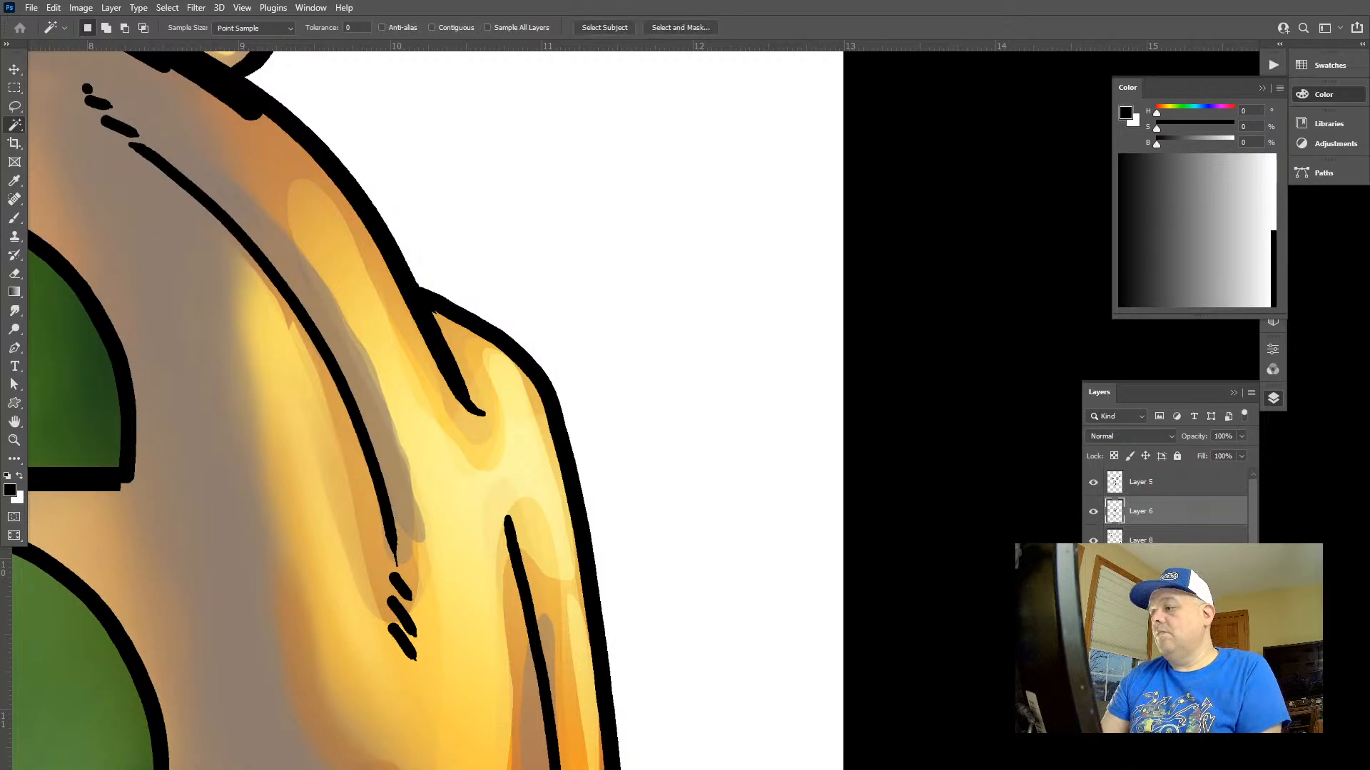
left_click(1093, 569)
left_click(1092, 569)
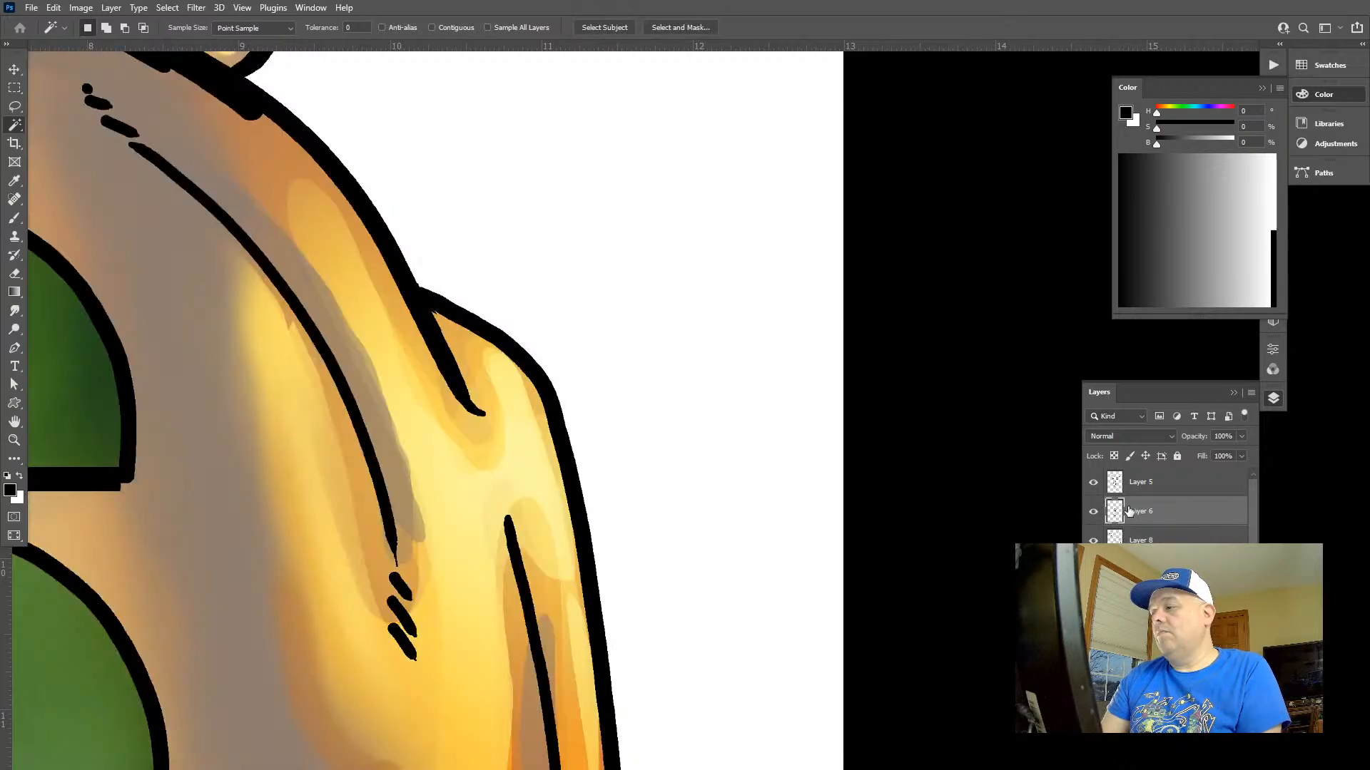
left_click(1125, 515, "ctrl")
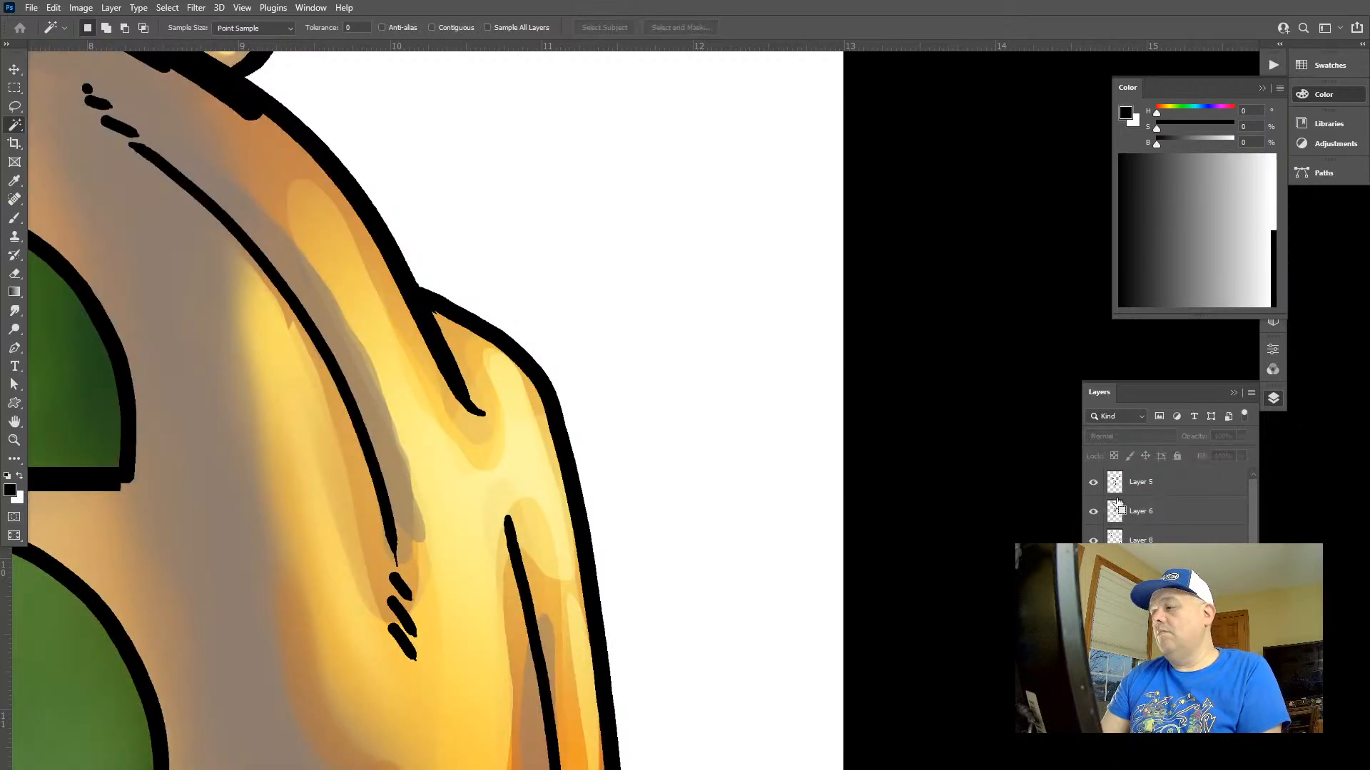
double_click(1118, 508)
key("Escape")
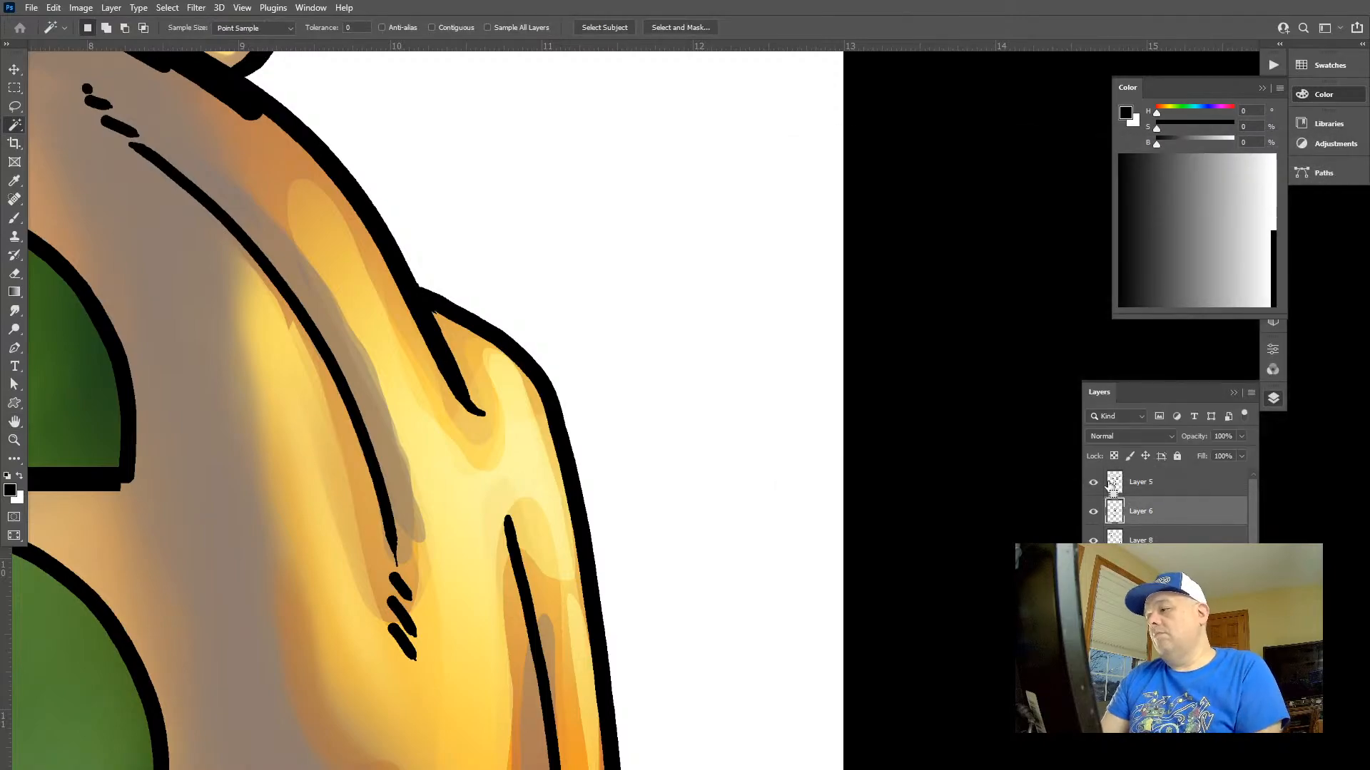
left_click(1113, 486, "ctrl")
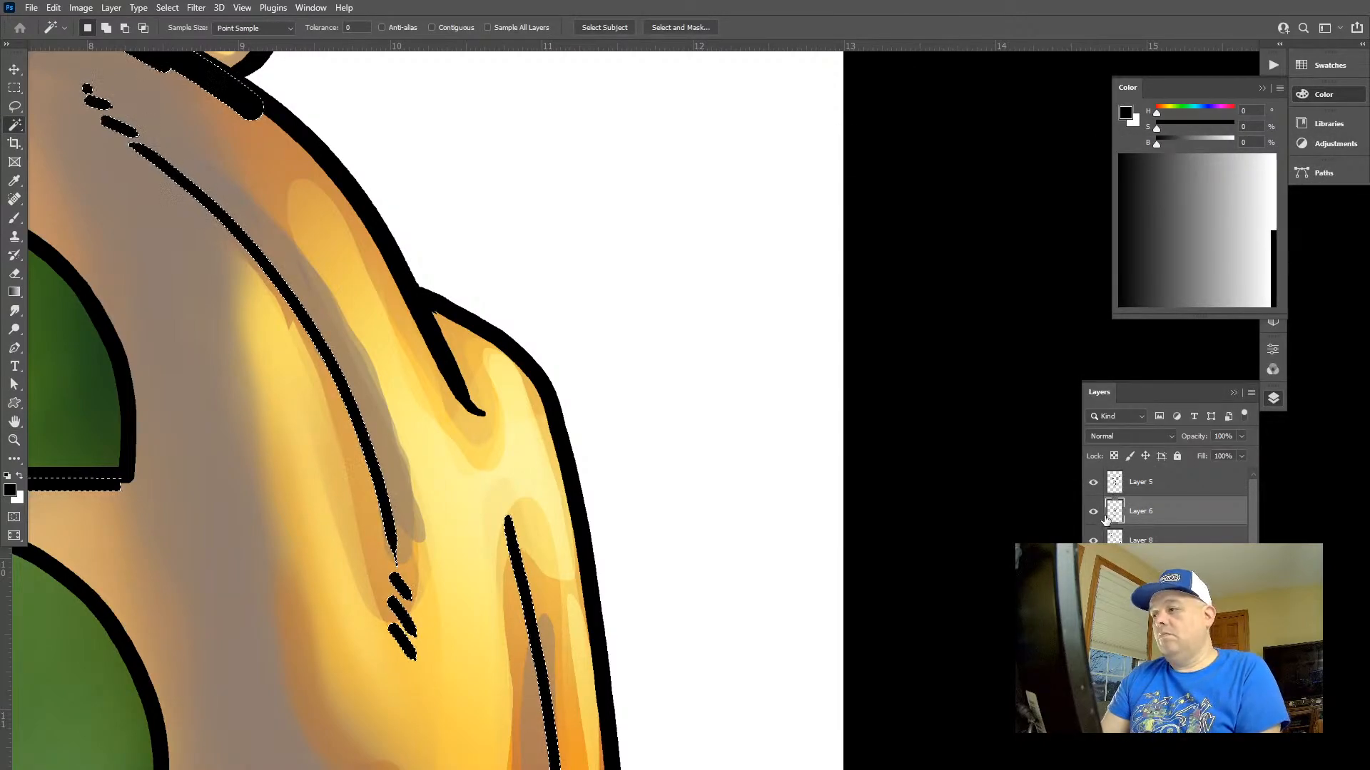
left_click(1093, 482)
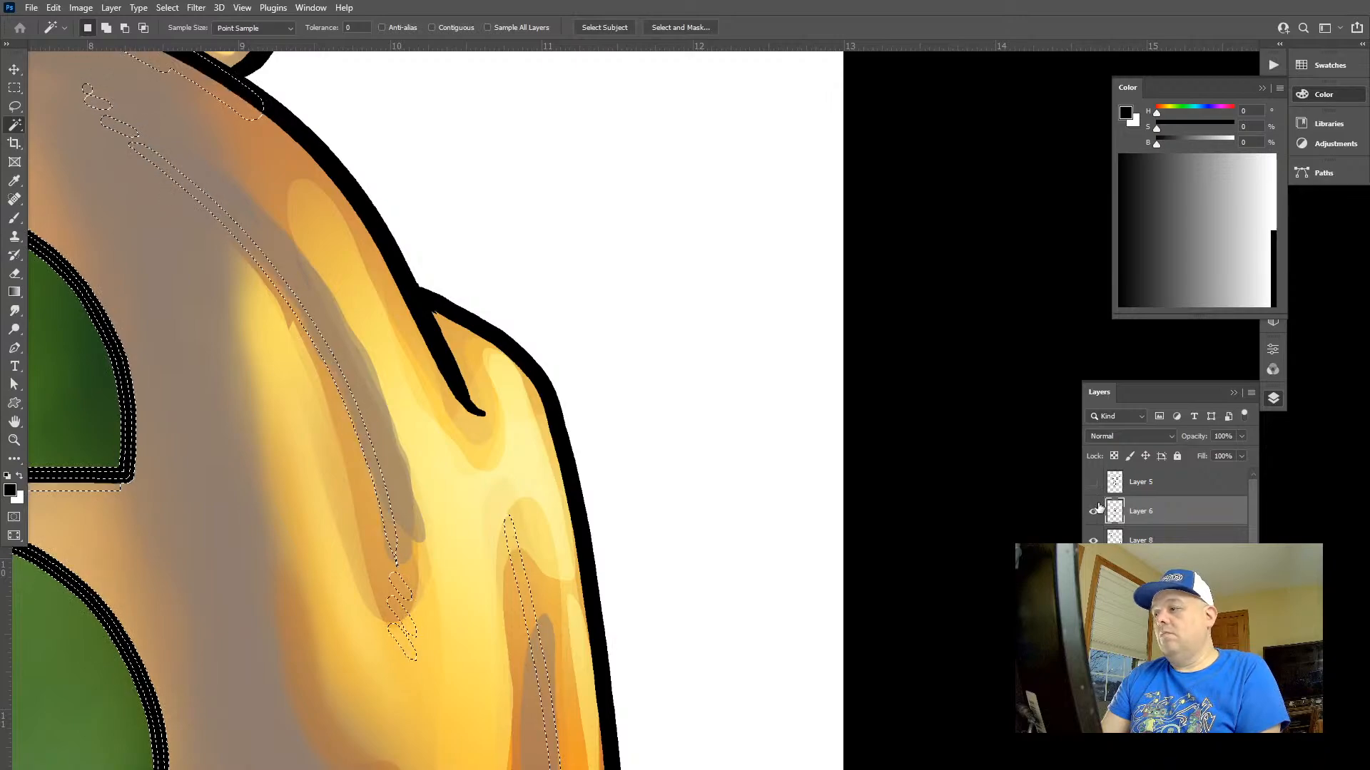
left_click(1094, 511)
Fill the selected line art with black on Layer 8 and clear the selection
left_click(1140, 540)
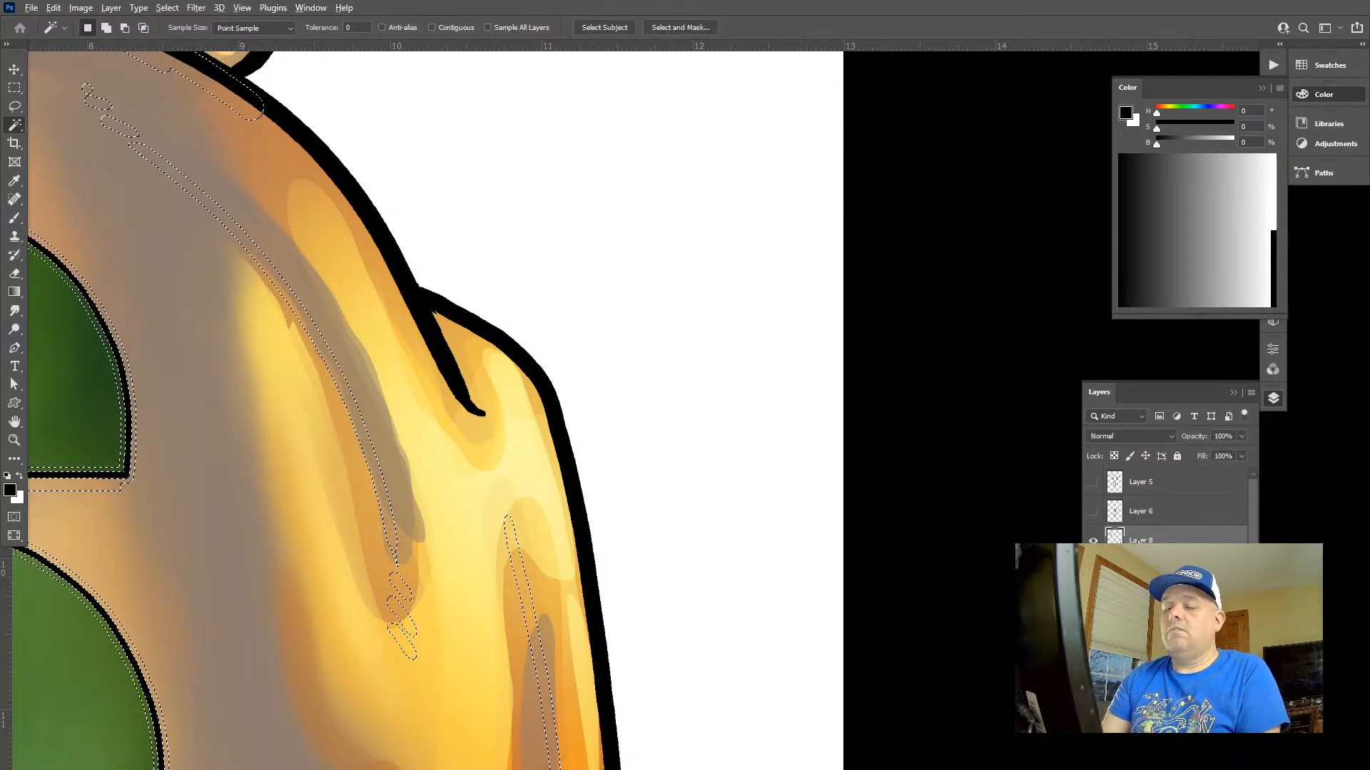
key("alt+BackSpace")
key("ctrl+d")
Sample the grey-brown shadow colour below the collar, H 26, S 24, B 56, and recolour all line art on Layer 8 with it
key("z")
left_click_drag(371, 432, 310, 331)
key("space")
left_click_drag(314, 335, 564, 277)
left_click_drag(517, 412, 534, 517)
left_click_drag(596, 474, 525, 471)
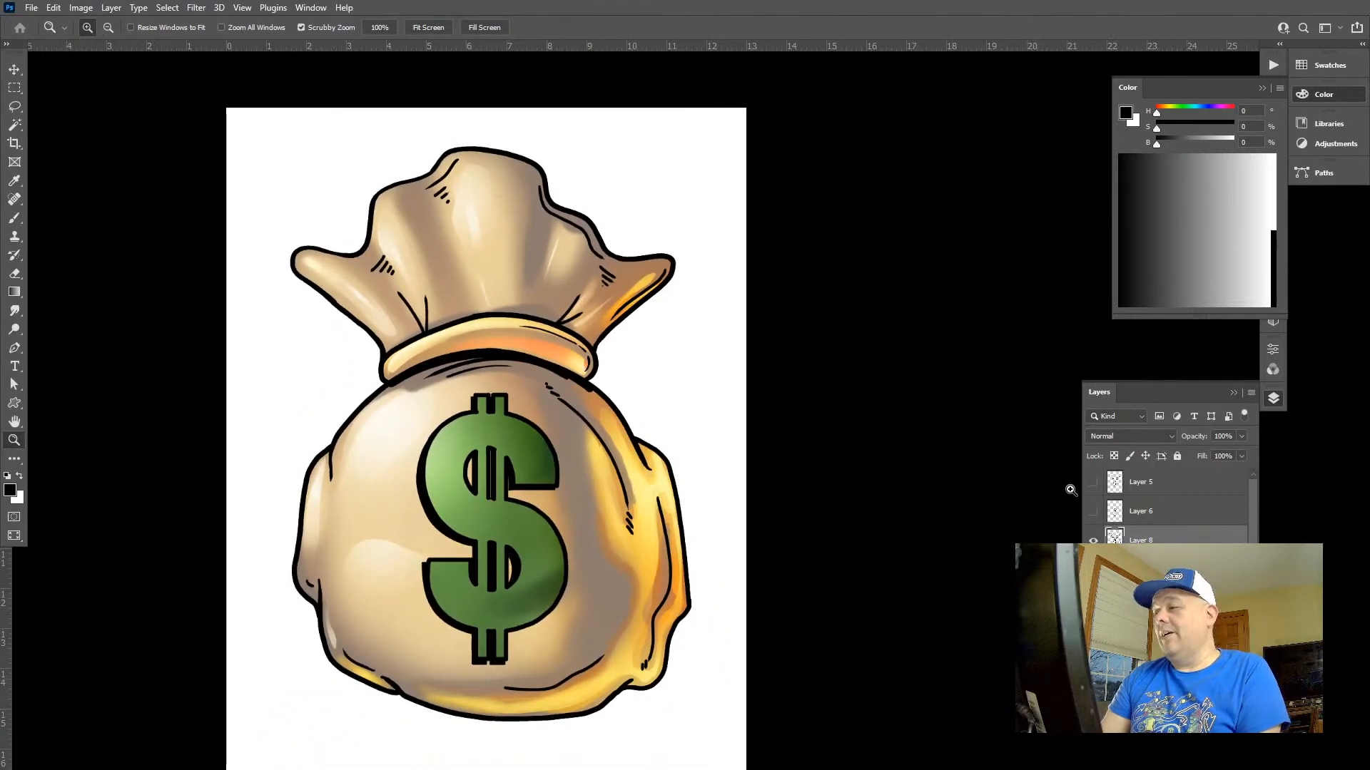
key("g")
left_click(564, 386, "alt")
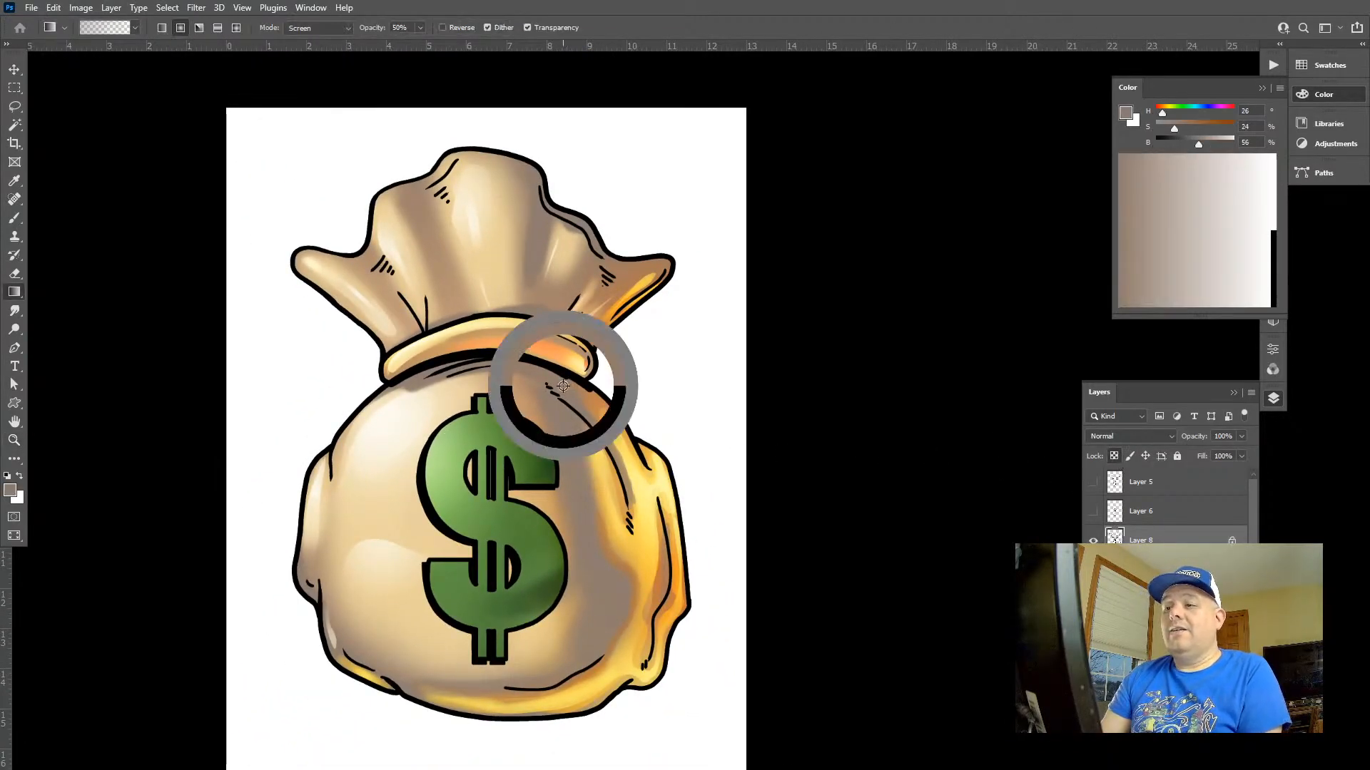
key("shift+alt+BackSpace")
Darken the grey-brown line art to a deep brown by lowering its Lightness with Hue/Saturation
key("ctrl+u")
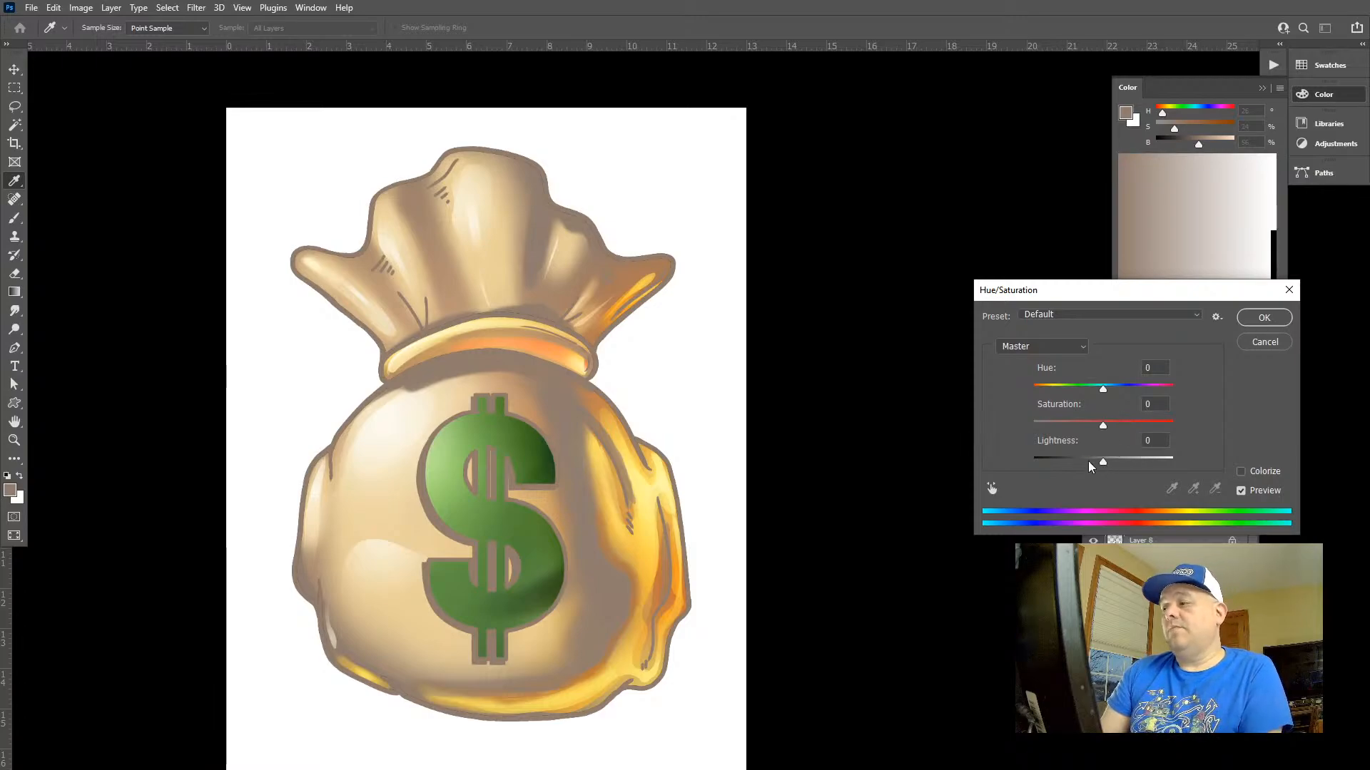
left_click_drag(1088, 461, 1061, 461)
left_click(1260, 321)
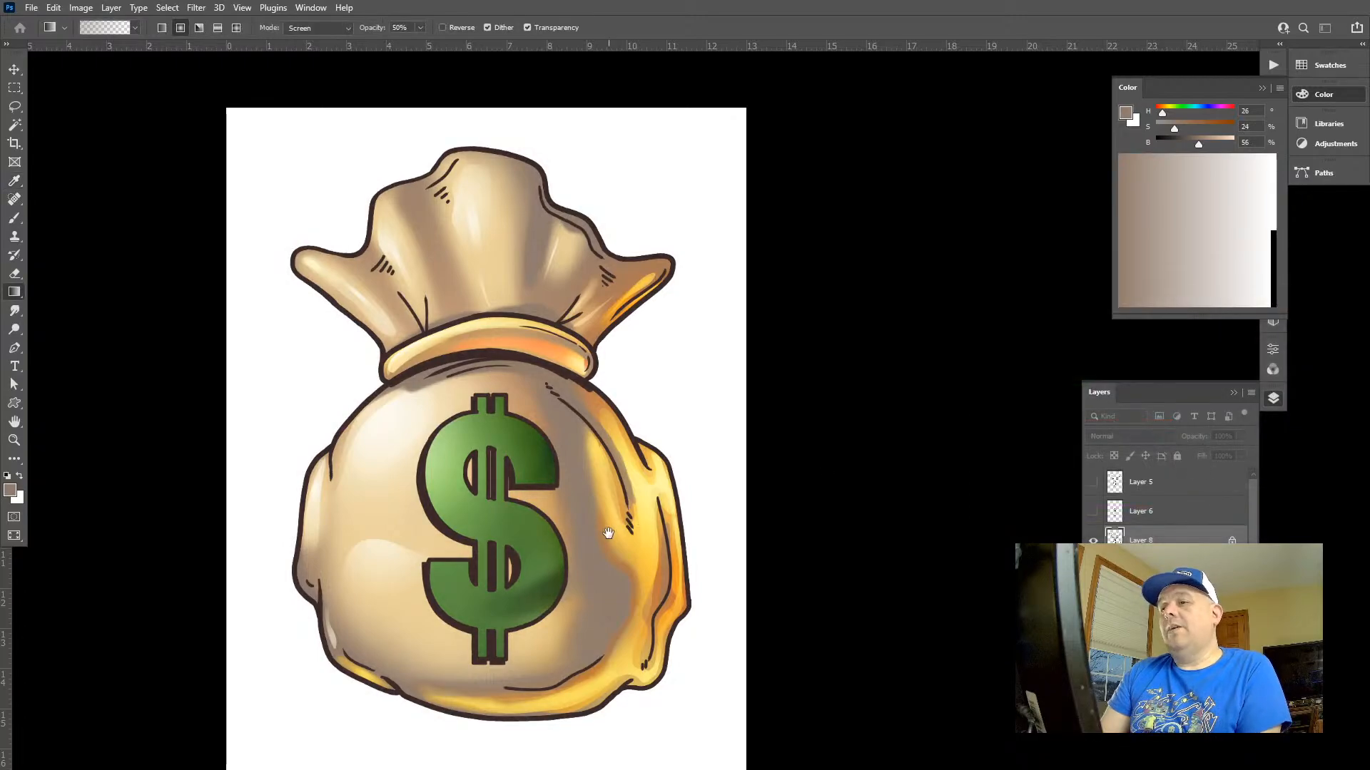
Lasso around the dollar sign and narrow the selection to its line art on Layer 8
left_click_drag(609, 535, 631, 467)
left_click_drag(611, 321, 659, 442)
left_click_drag(639, 428, 640, 517)
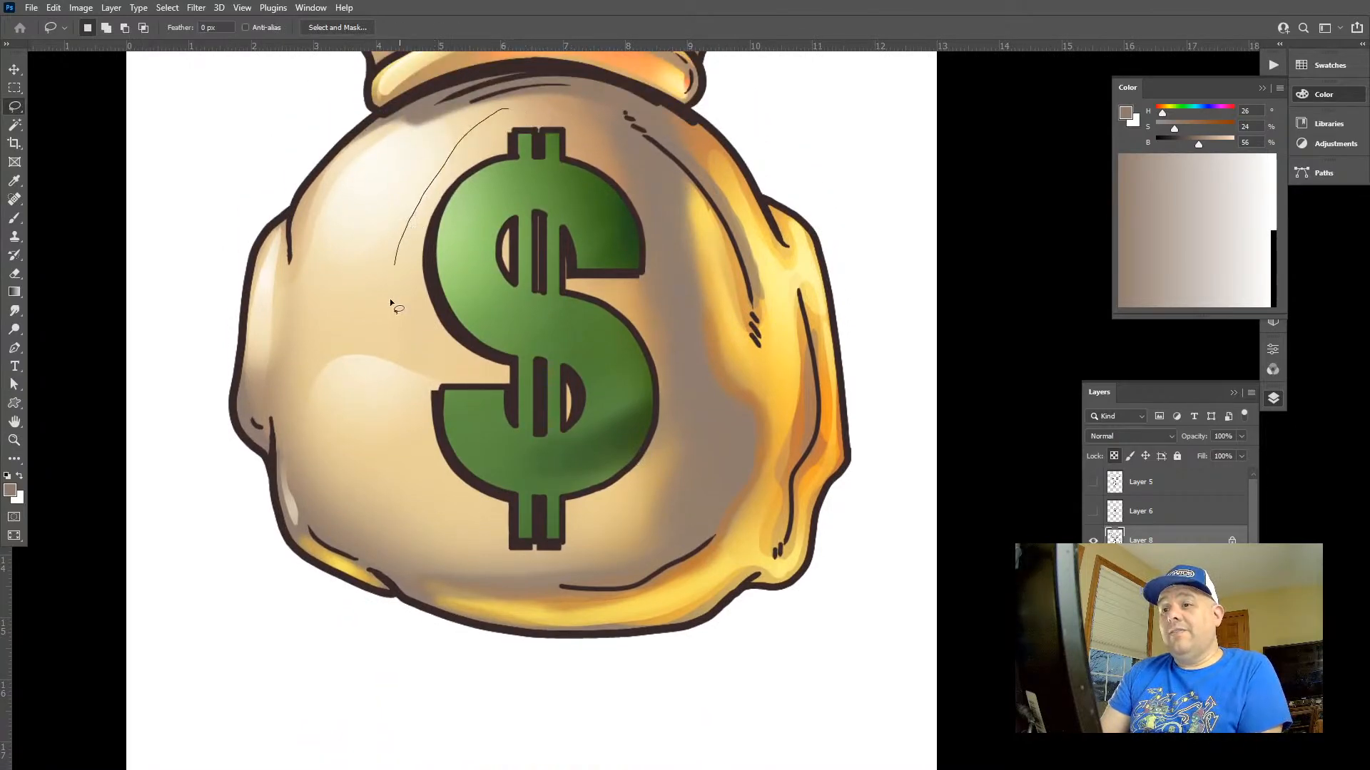
mouse_move(392, 303)
left_mouse_down()
mouse_move(409, 454)
mouse_move(455, 540)
left_mouse_up()
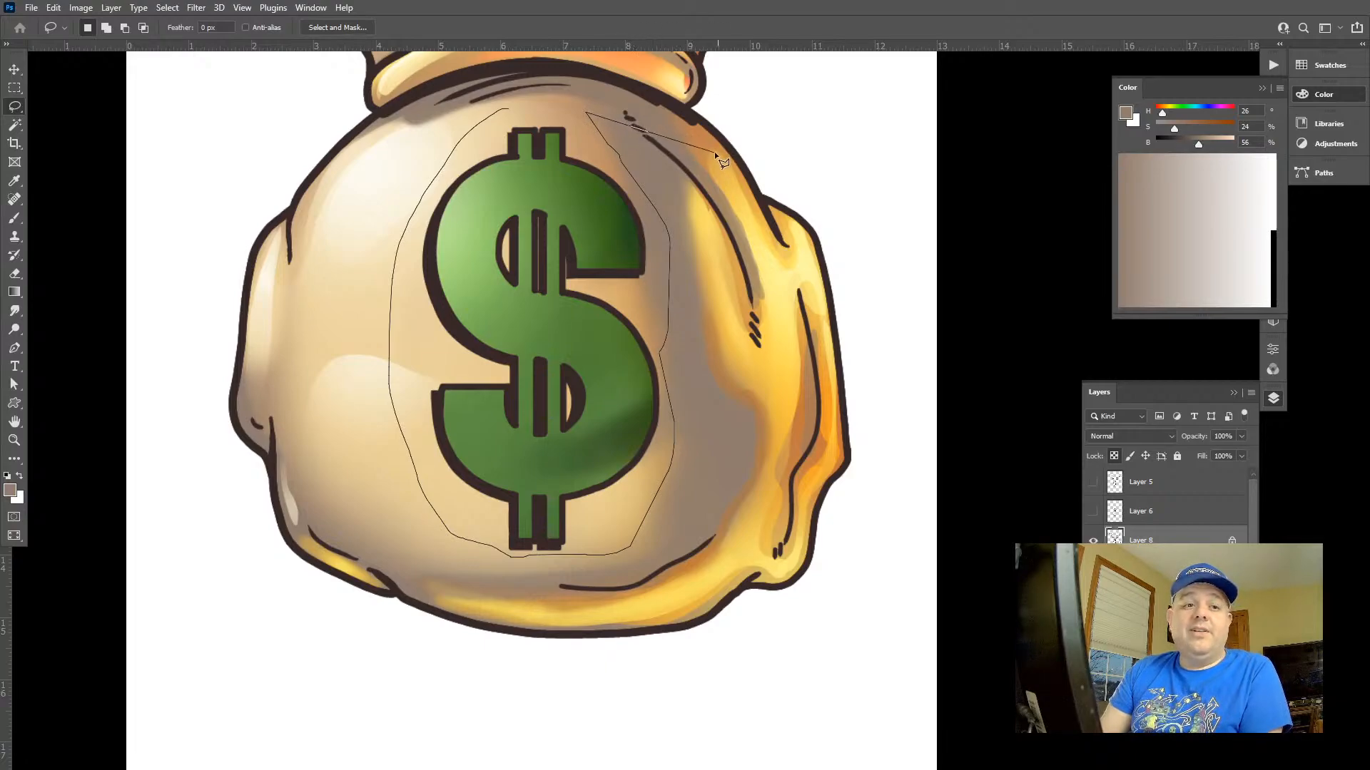
double_click(533, 111)
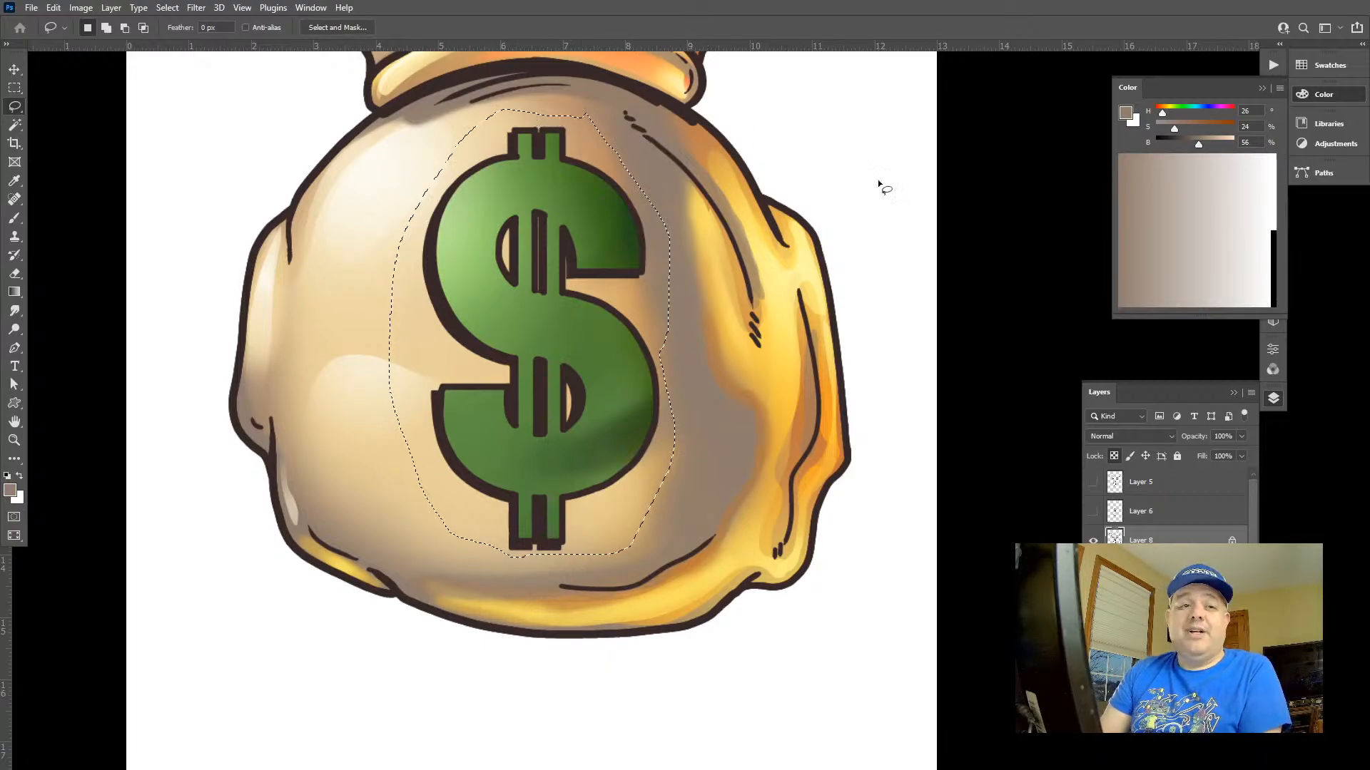
left_click(1114, 537, "ctrl+alt+shift")
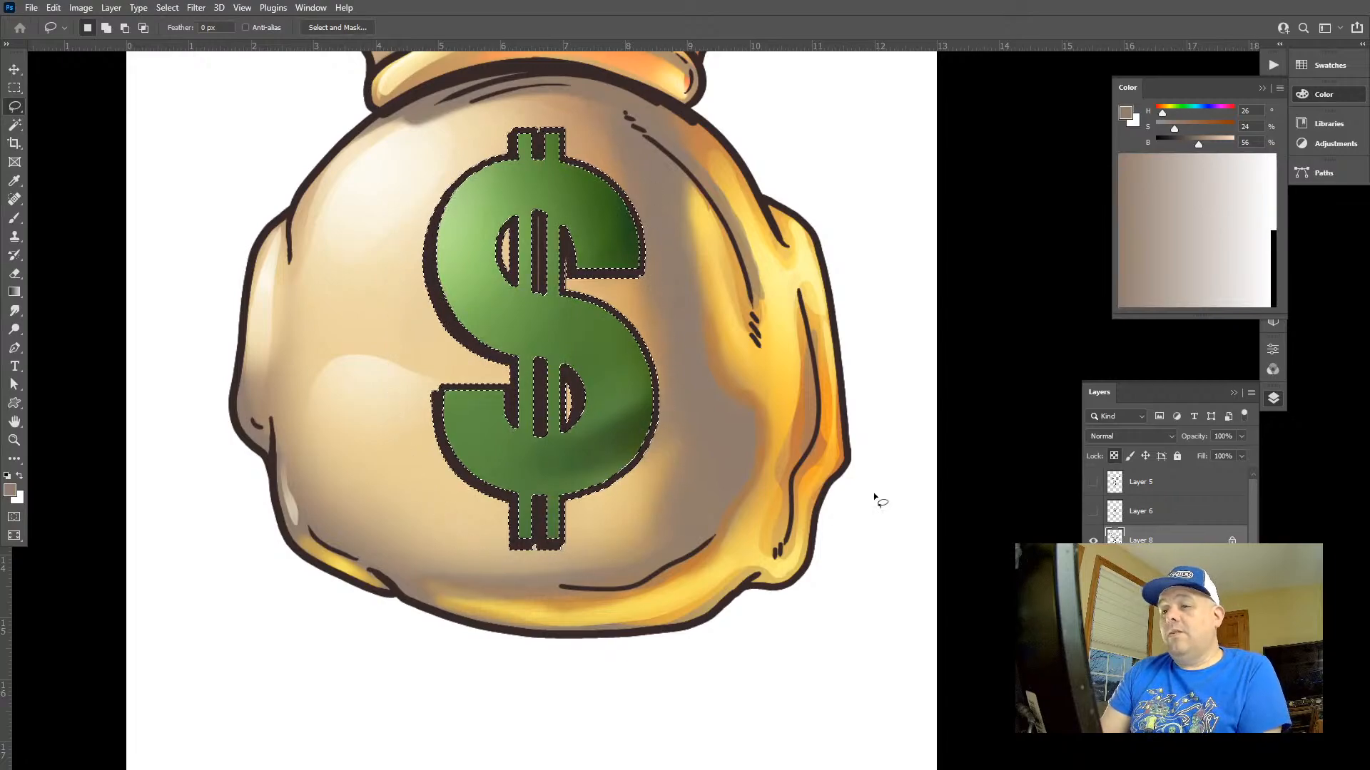
Recolour the dollar sign's outline with the dark green sampled from its shading, H 92, S 62, B 32, and deselect
key("g")
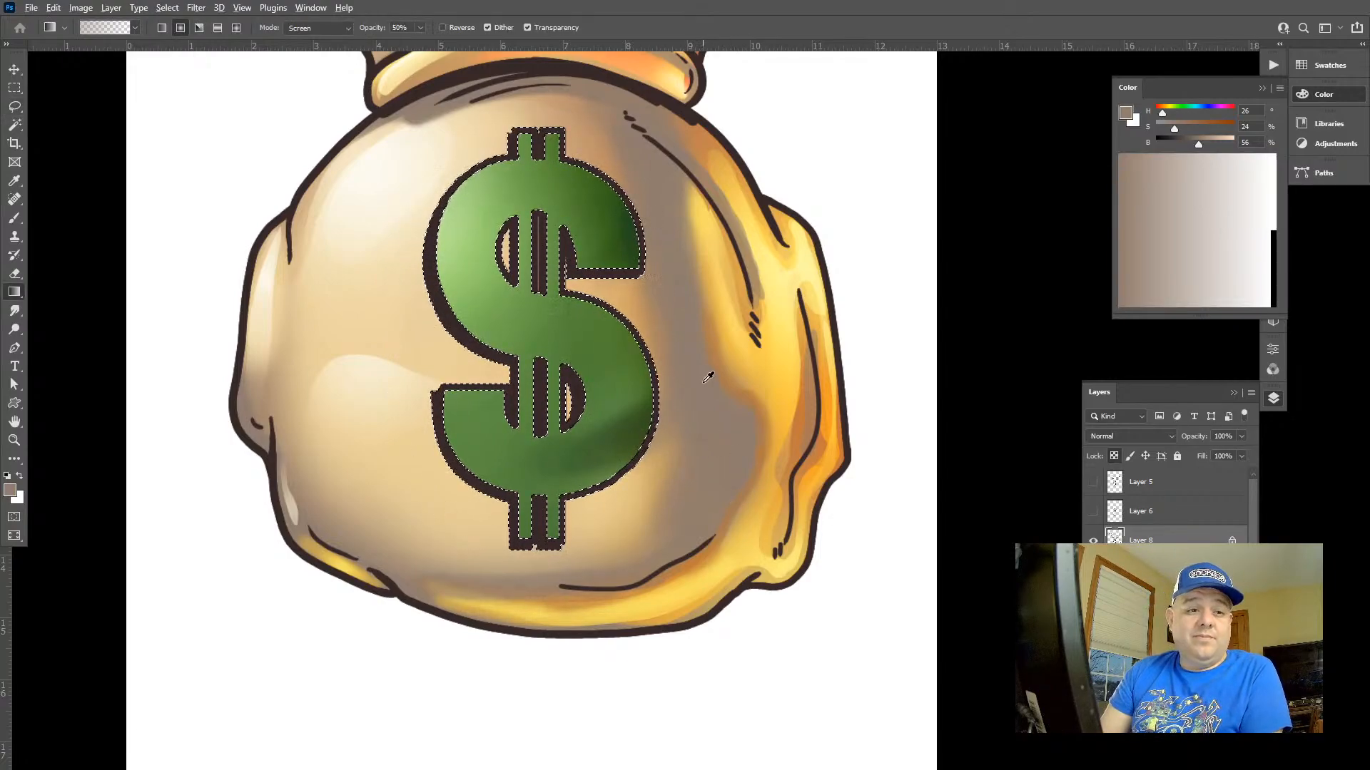
left_click(652, 407, "alt")
key("ctrl+d")
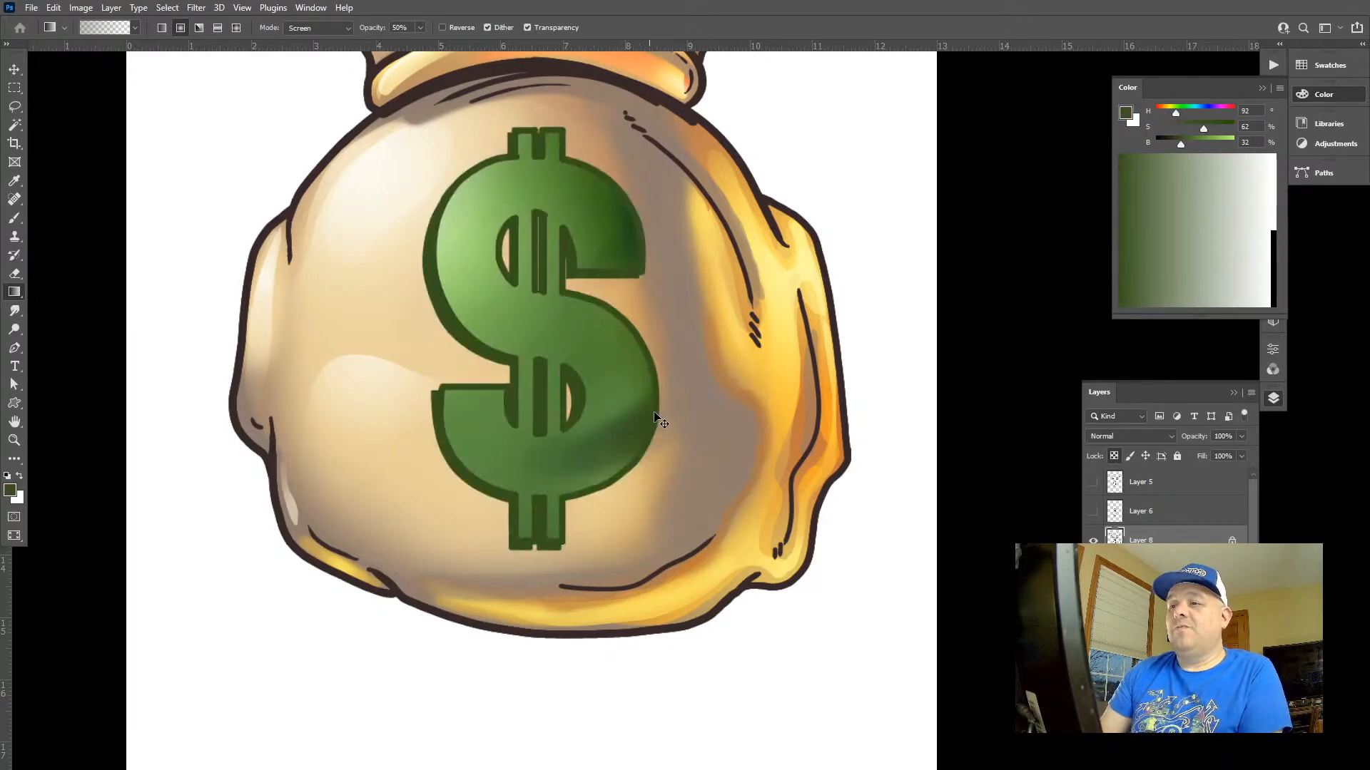
Darken the dollar sign's green outline with Hue/Saturation, setting Lightness to -27
key("ctrl+u")
left_click_drag(1104, 461, 1083, 464)
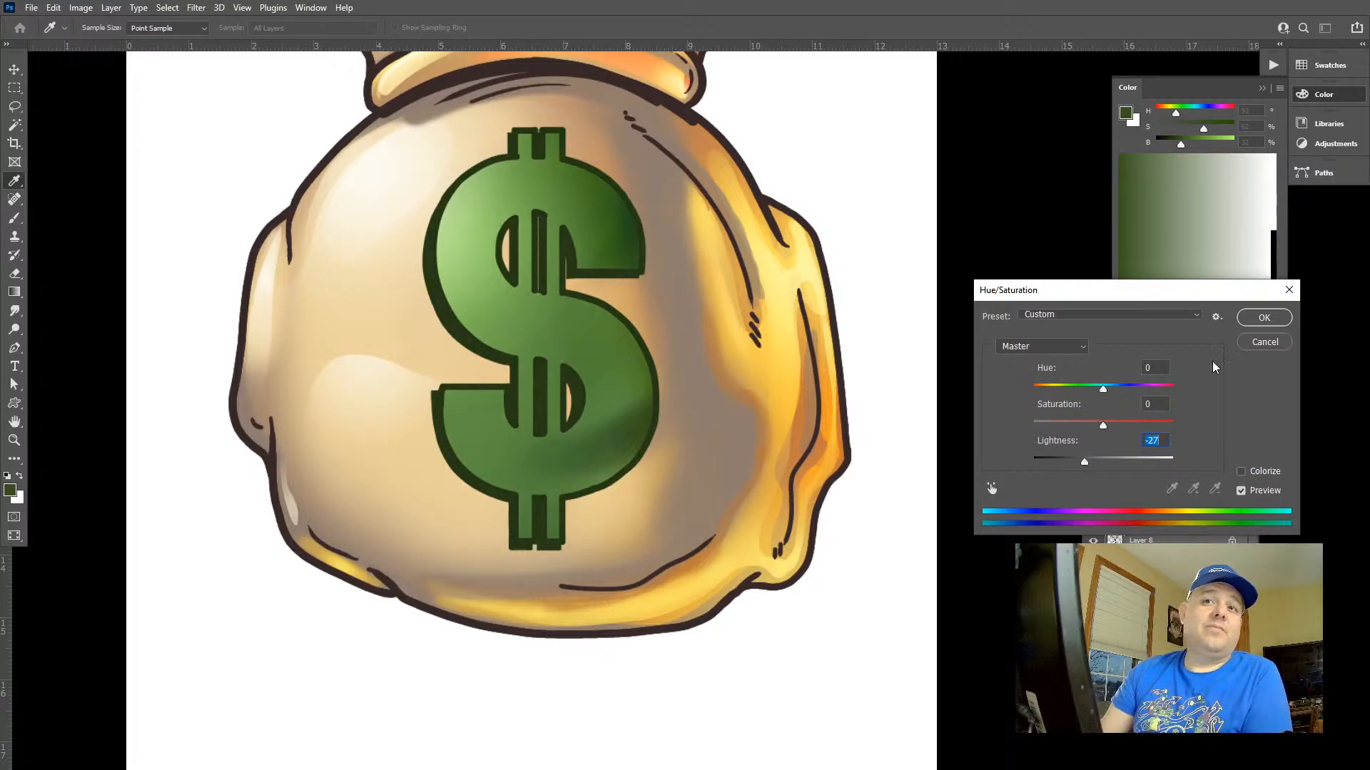
left_click(1254, 318)
Lasso around the upper and outer outline of the collar band's right half at the bag's neck
key("f")
scroll(667, 385, "down", 5)
left_click_drag(706, 332, 580, 418)
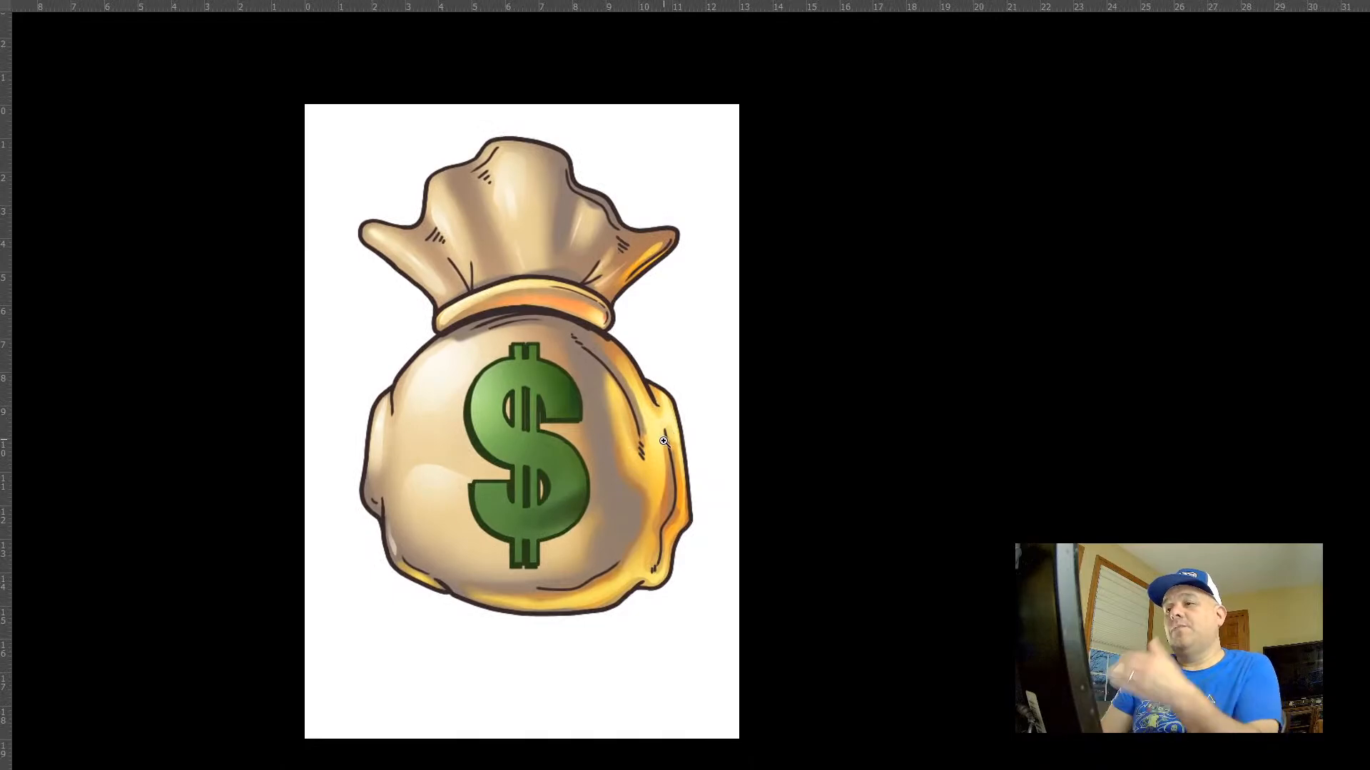
left_click_drag(594, 314, 698, 368)
left_click_drag(665, 305, 709, 391)
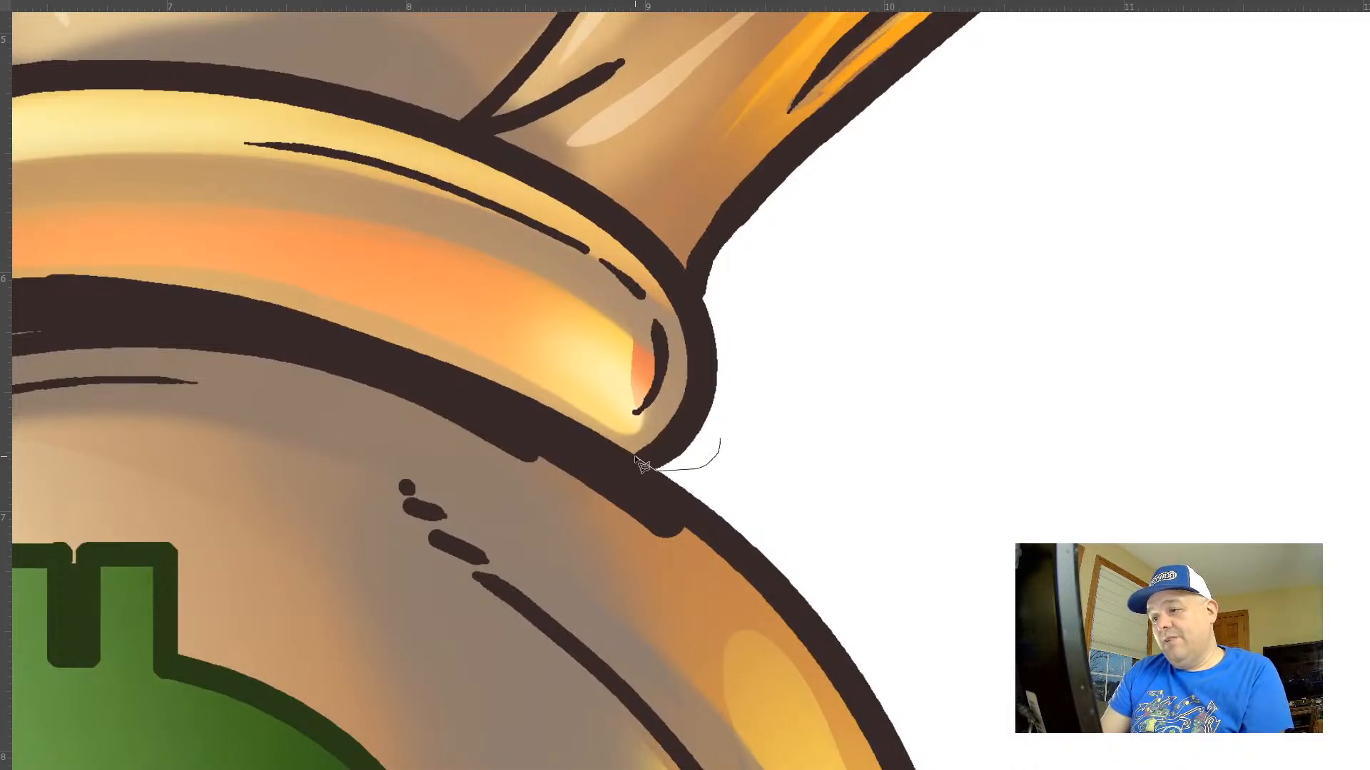
mouse_move(531, 265)
left_mouse_down()
mouse_move(259, 210)
mouse_move(209, 117)
left_mouse_up()
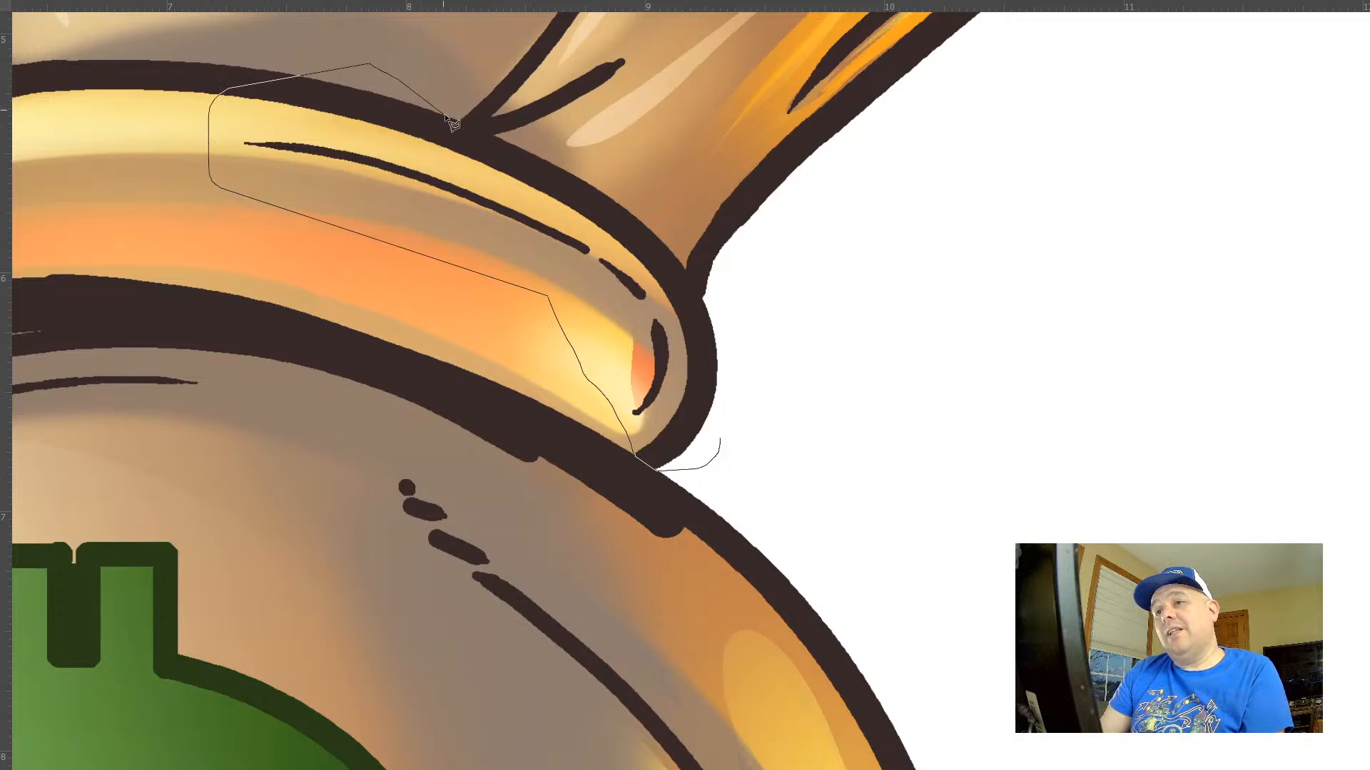
left_click_drag(444, 115, 455, 119)
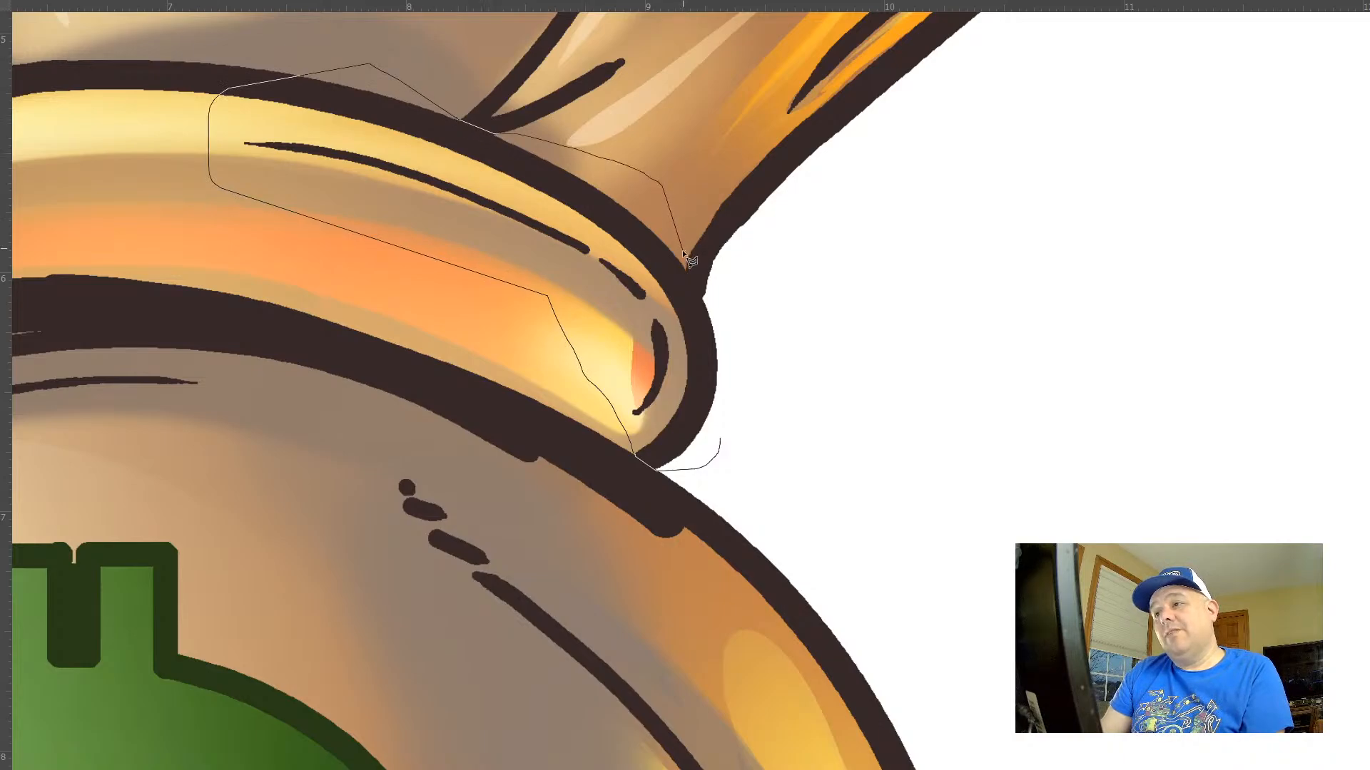
left_click_drag(701, 298, 776, 399)
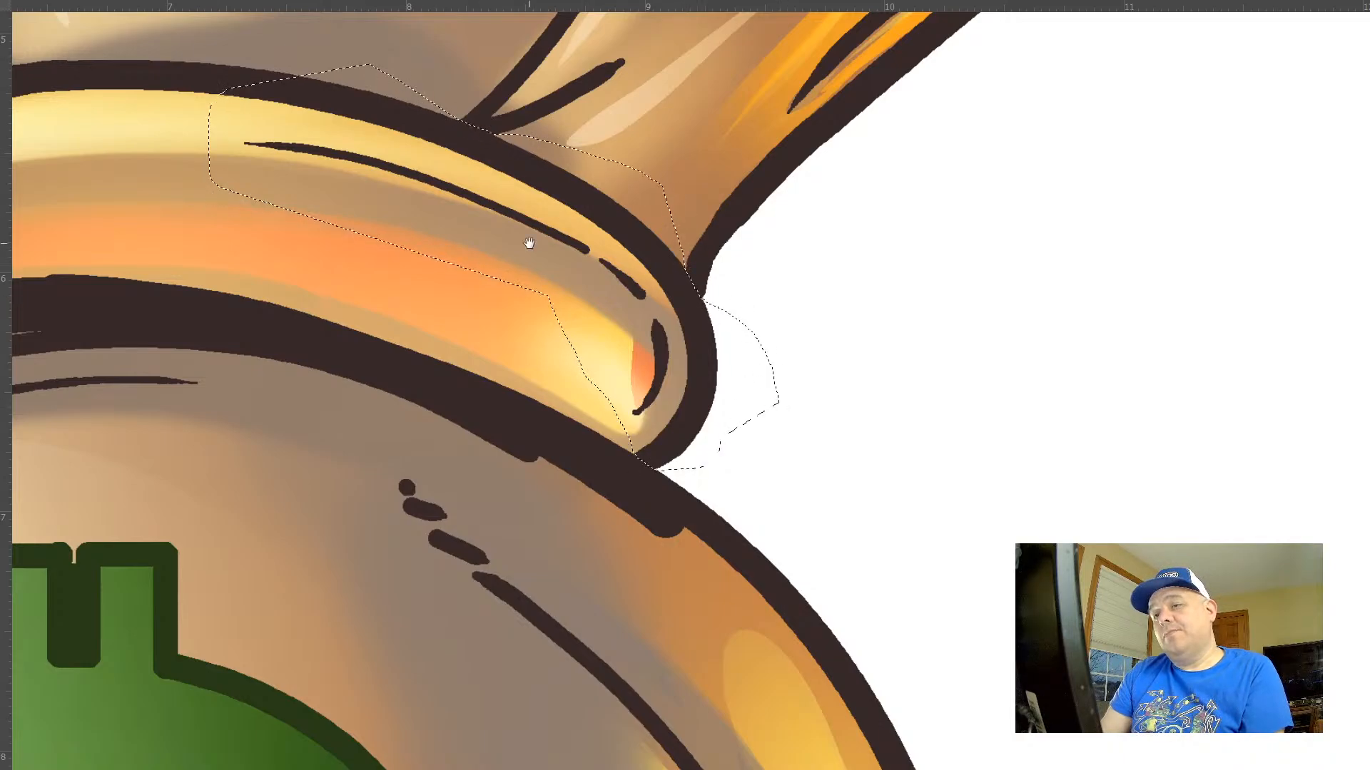
Extend the lasso selection around the collar's left half and trim it off the thick outline below the band
mouse_move(528, 243)
left_mouse_down()
mouse_move(908, 465)
mouse_move(968, 481)
left_mouse_up()
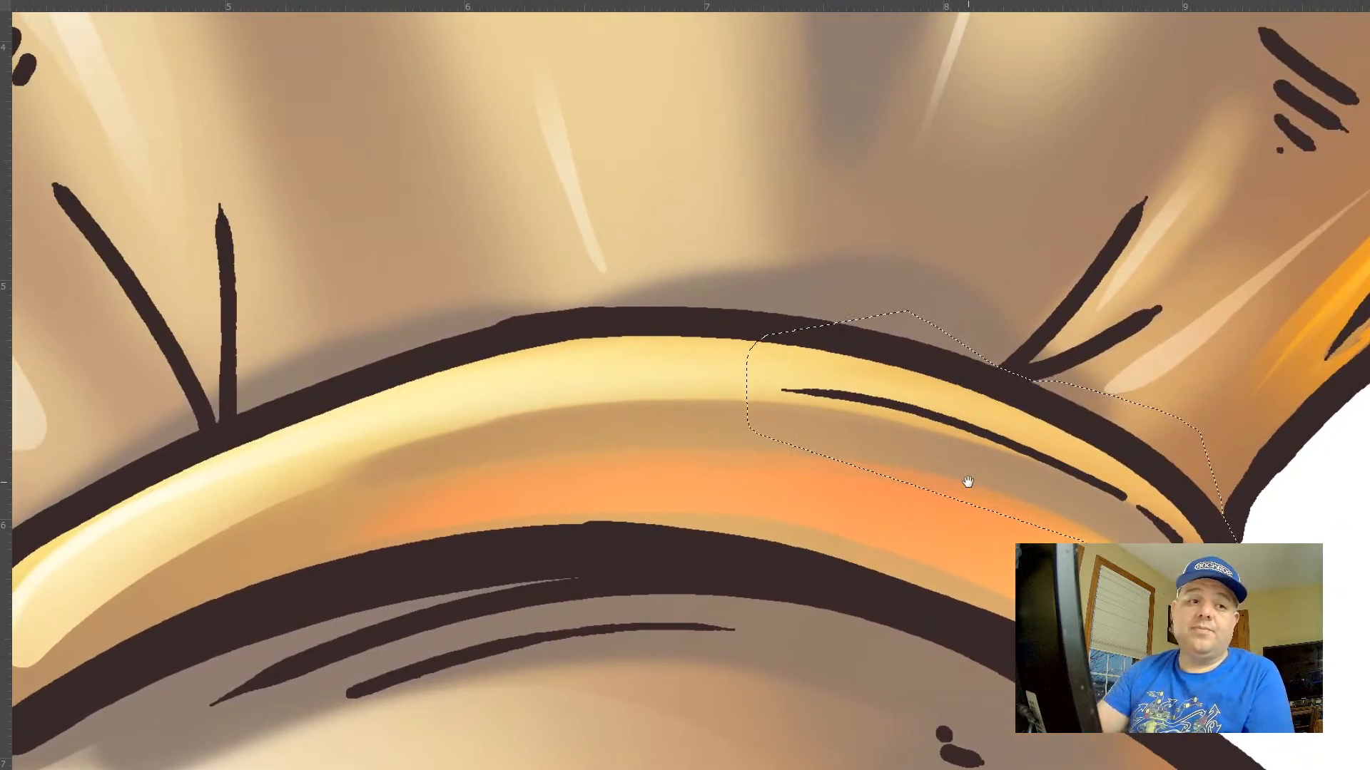
left_click_drag(688, 455, 792, 312)
mouse_move(1063, 274)
left_mouse_down()
mouse_move(1045, 181)
mouse_move(841, 97)
mouse_move(537, 134)
mouse_move(402, 249)
mouse_move(406, 262)
mouse_move(402, 214)
left_mouse_up()
mouse_move(344, 269)
left_mouse_down()
mouse_move(268, 286)
mouse_move(142, 356)
mouse_move(73, 423)
mouse_move(31, 489)
mouse_move(36, 591)
mouse_move(113, 576)
mouse_move(110, 561)
mouse_move(312, 382)
mouse_move(670, 319)
mouse_move(988, 354)
mouse_move(1074, 300)
left_mouse_up()
left_click_drag(964, 401, 930, 376)
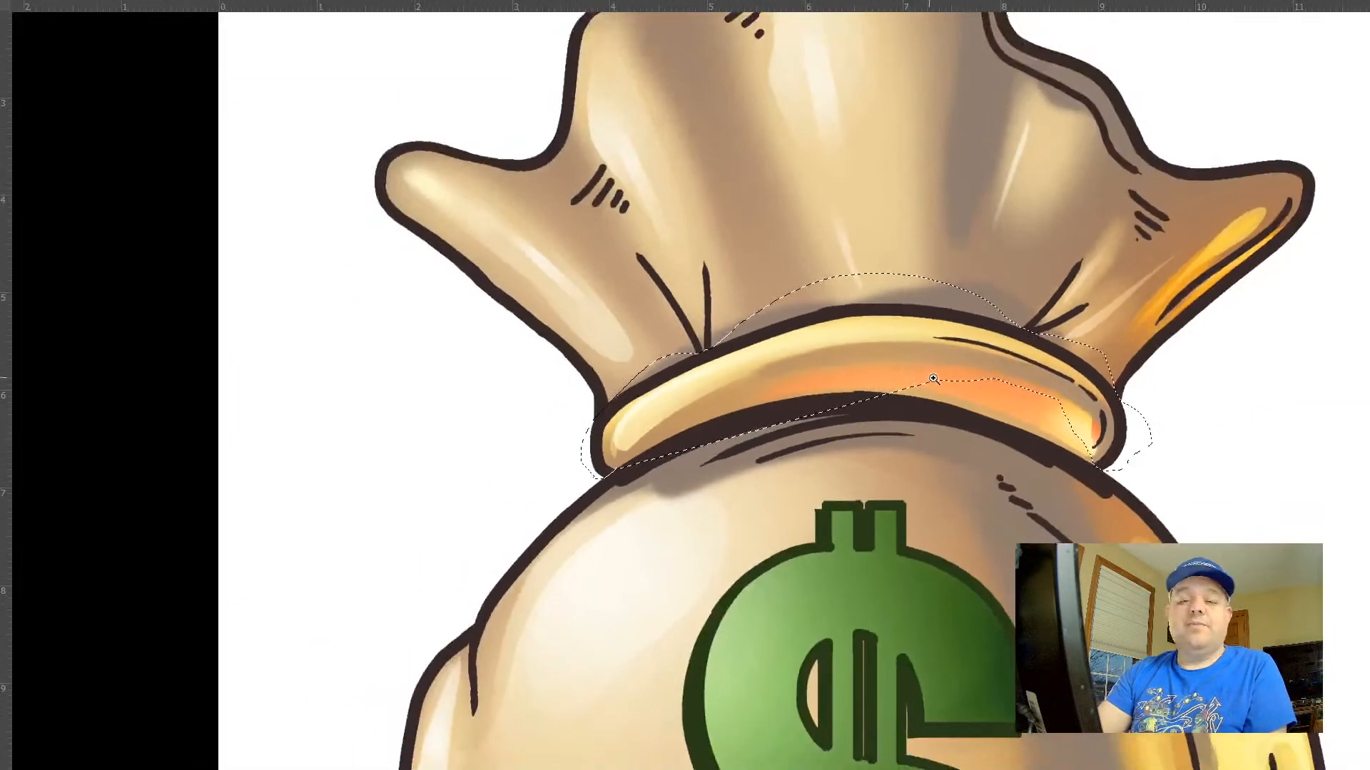
left_click_drag(994, 468, 1038, 462)
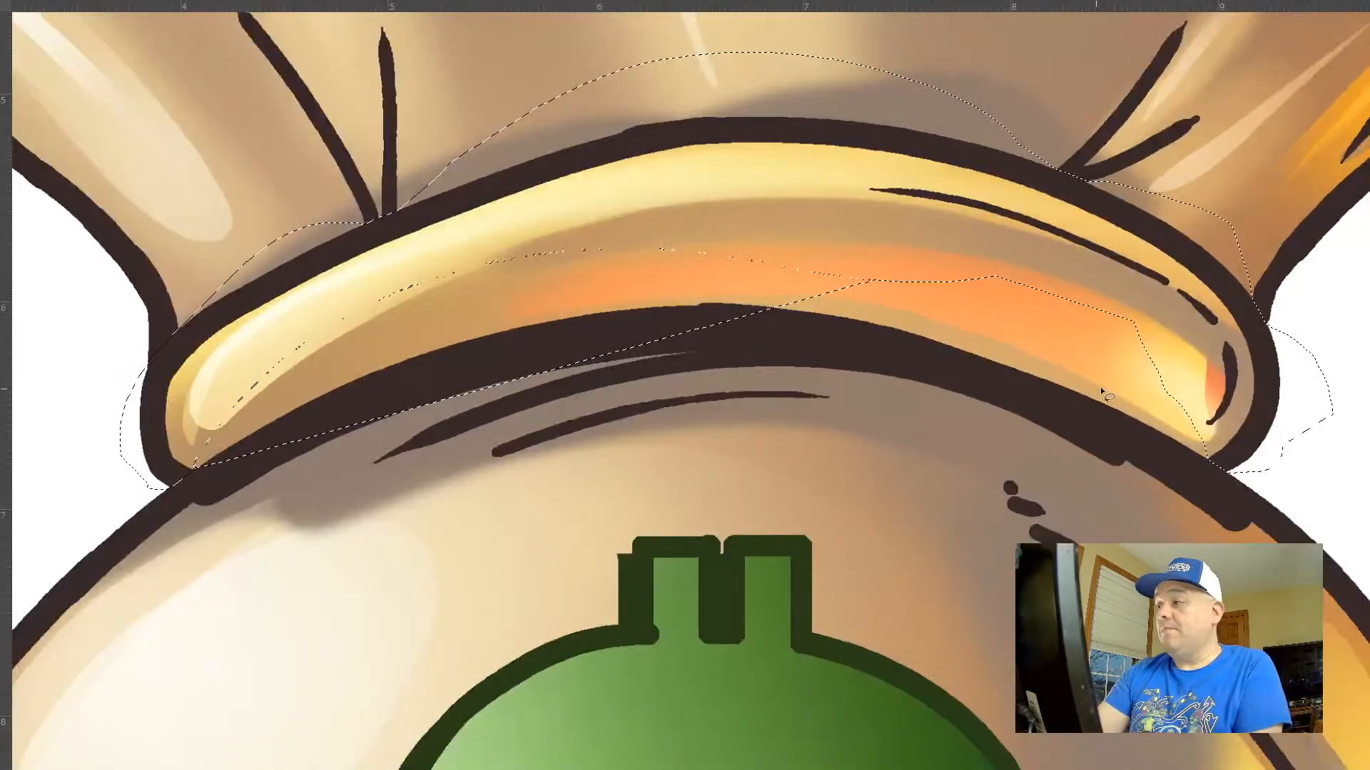
mouse_move(1116, 368)
left_mouse_down()
mouse_move(1014, 304)
mouse_move(722, 251)
mouse_move(399, 341)
mouse_move(199, 475)
mouse_move(234, 567)
mouse_move(615, 580)
mouse_move(1021, 405)
left_mouse_up()
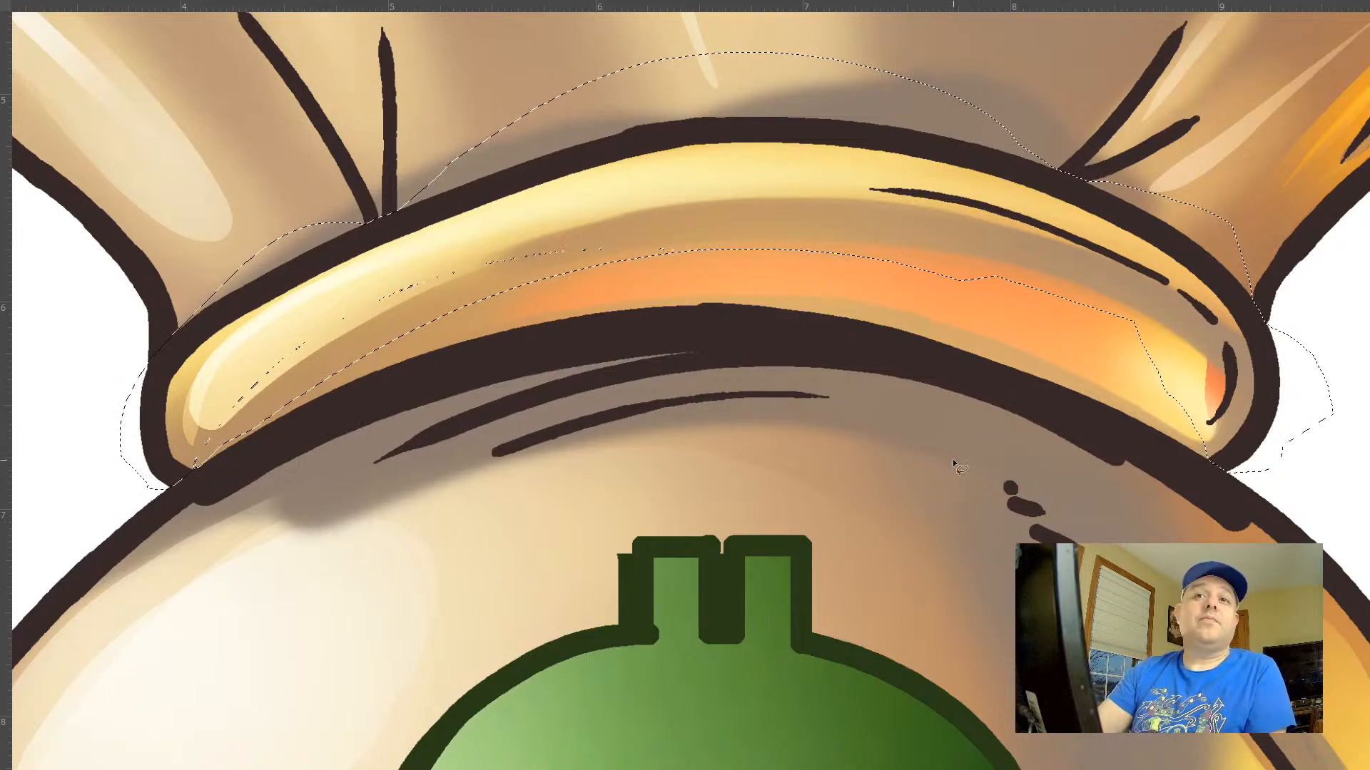
Limit the collar selection to Layer 8's line art and fill it with tan sampled from the band, H 29, S 35, B 68
key("f")
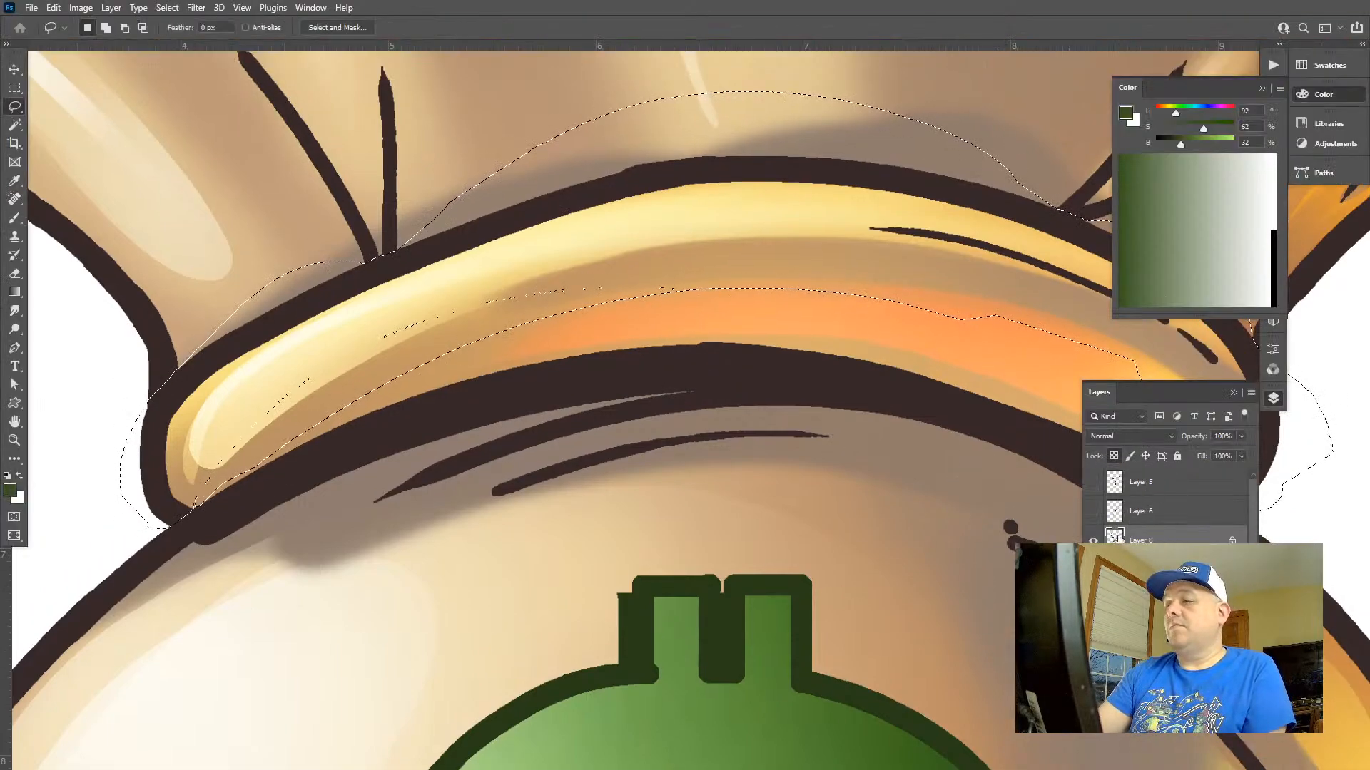
left_click(1114, 539, "ctrl")
key("g")
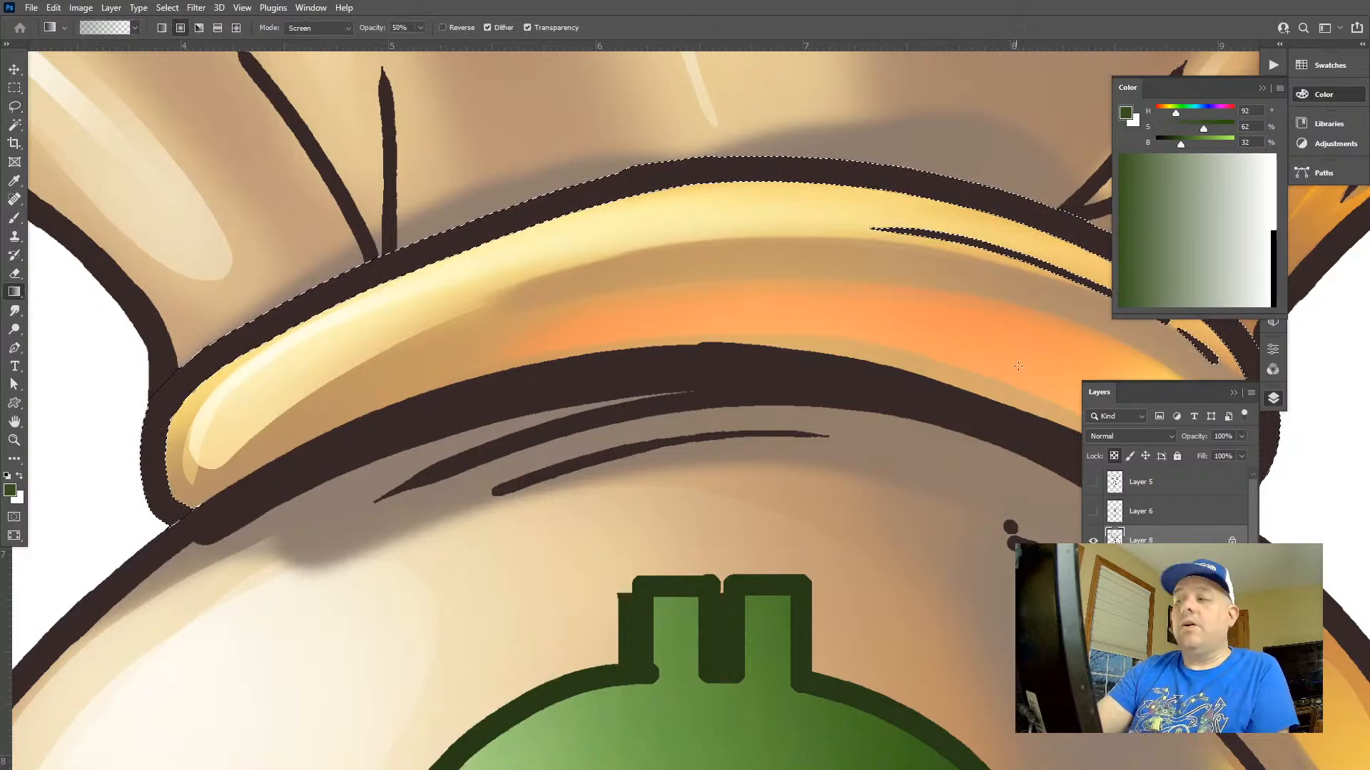
left_click(1179, 369, "alt")
key("Tab")
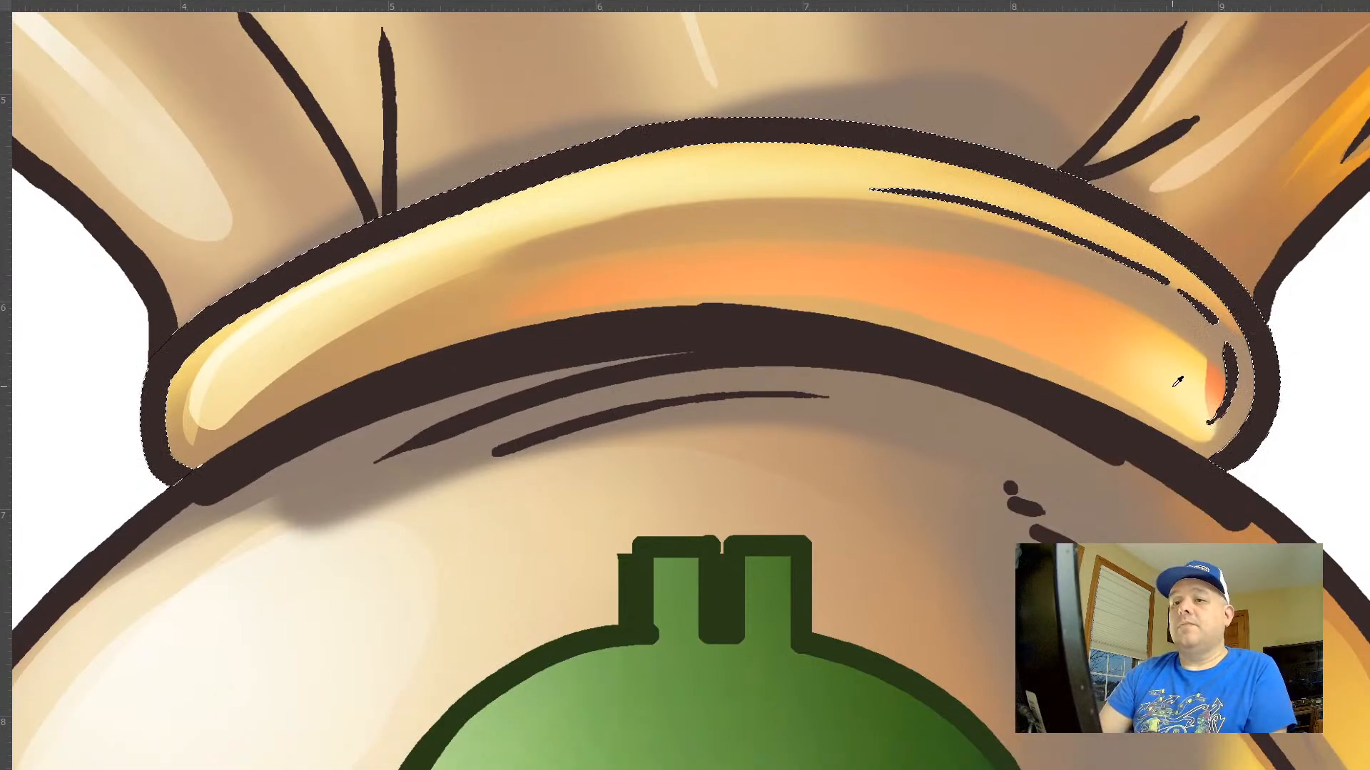
key("alt+BackSpace")
key("ctrl+d")
Darken the collar's tan outline with Hue/Saturation, setting Lightness to -51
key("ctrl+u")
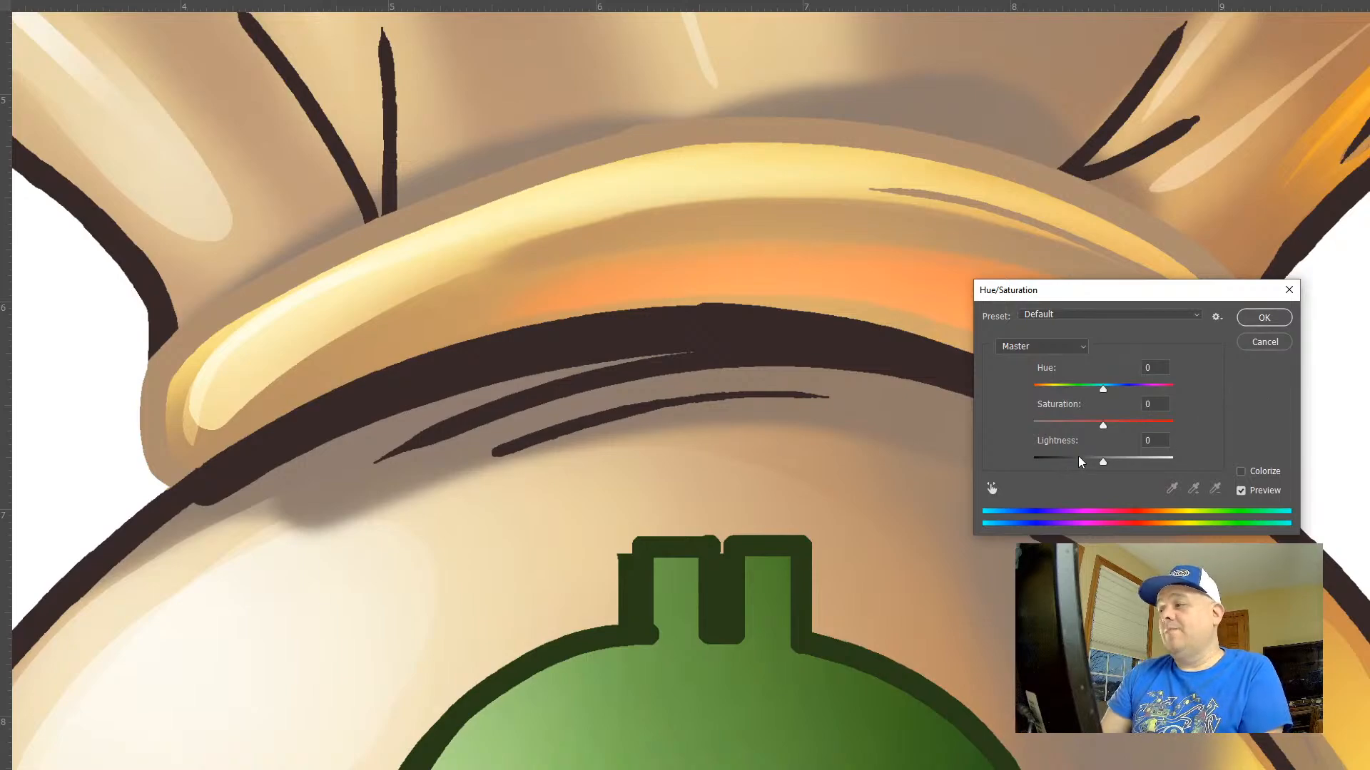
left_click_drag(1081, 462, 1066, 470)
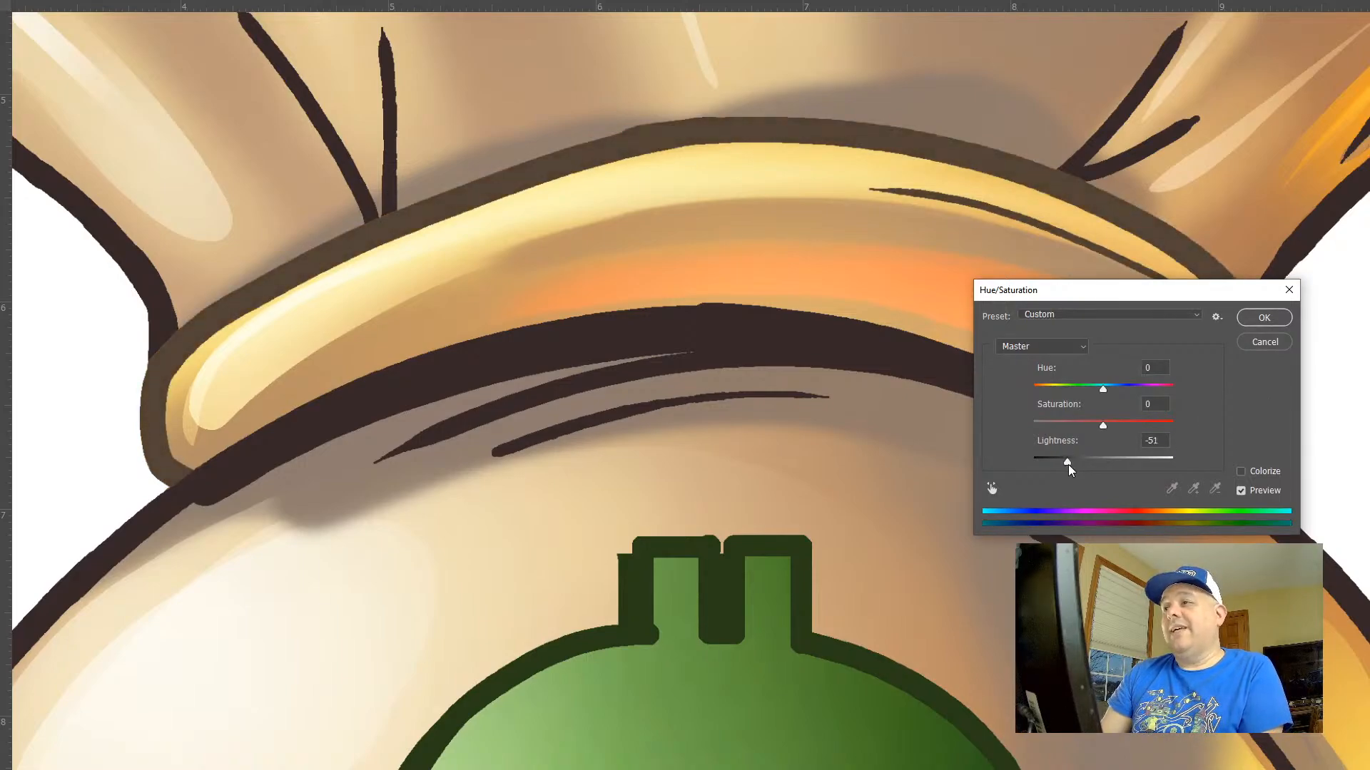
left_click(1249, 323)
Examine the whole money bag with its recoloured collar and dollar sign outlines
key("Tab")
key("ctrl+0")
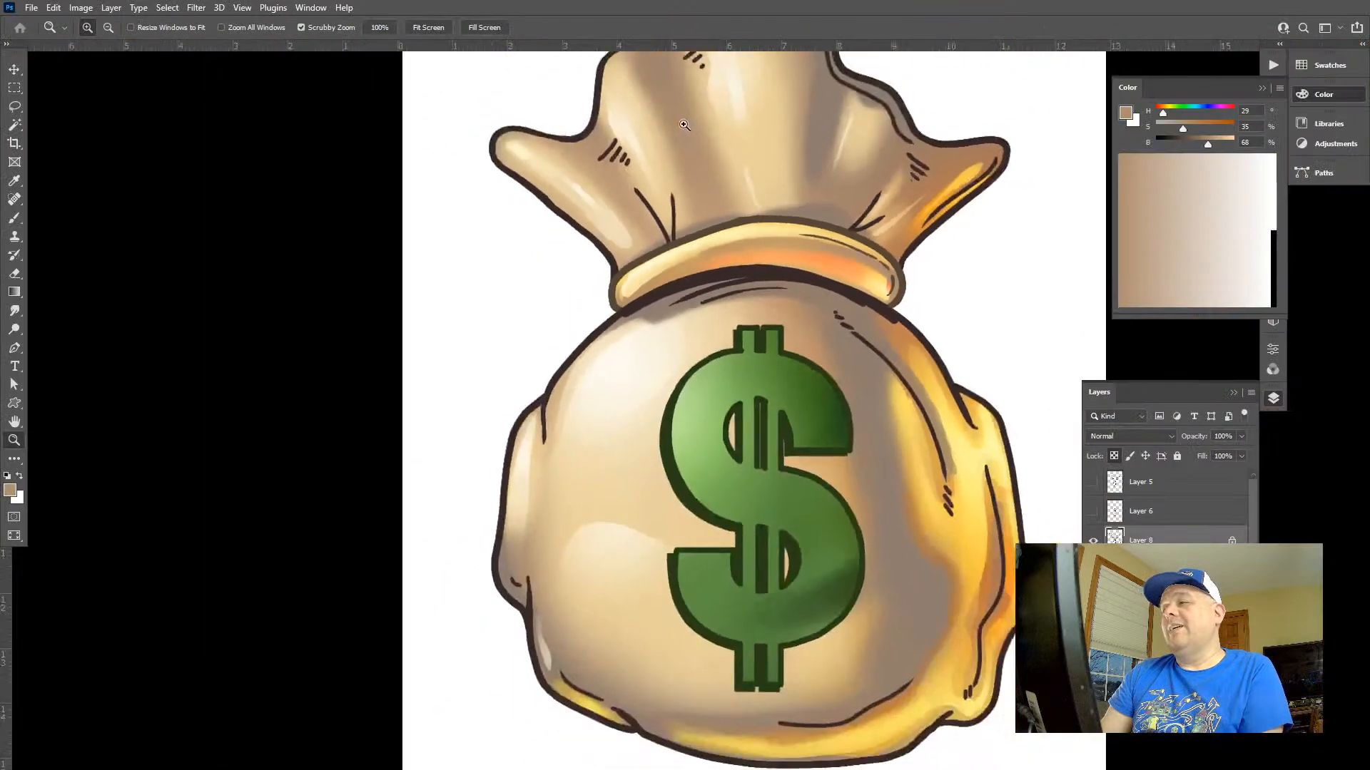
key("ctrl+minus")
left_click_drag(797, 186, 656, 233)
left_click(707, 265)
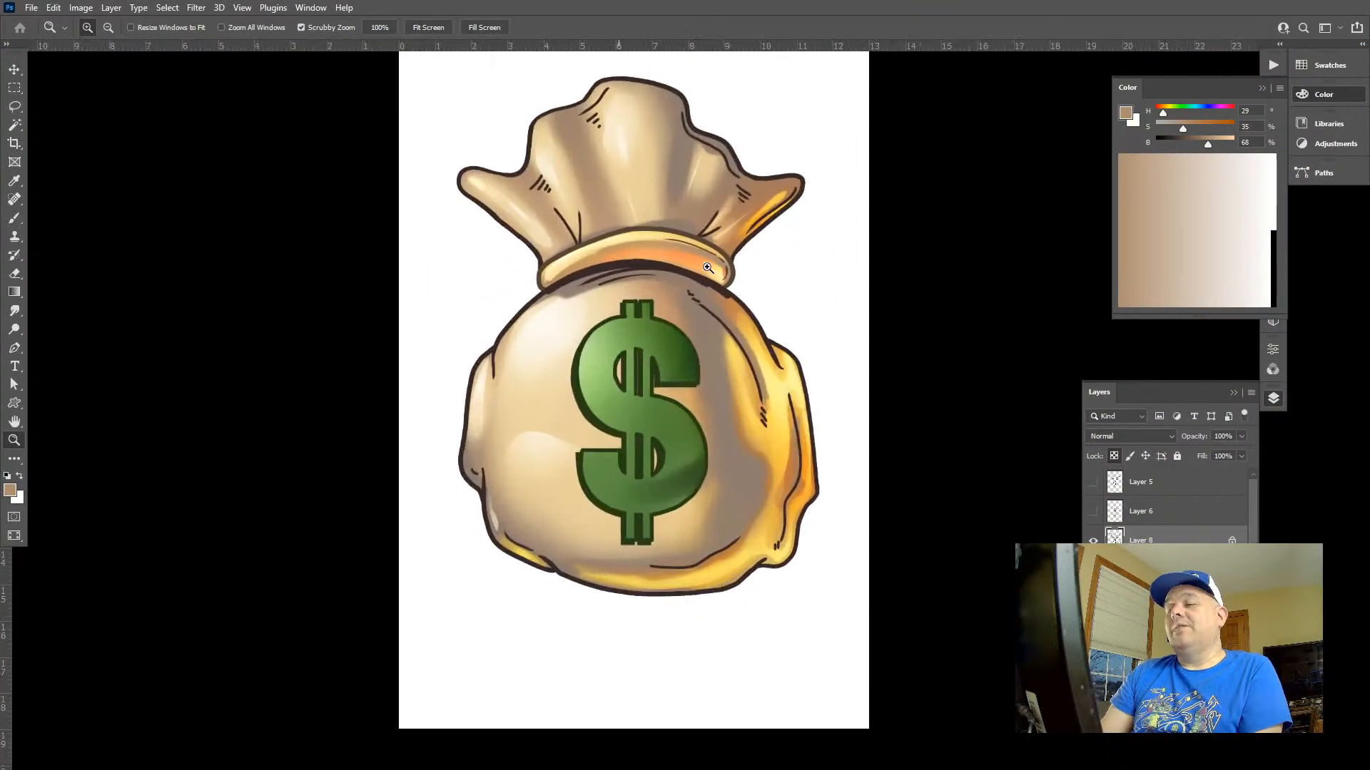
left_click_drag(780, 384, 701, 341)
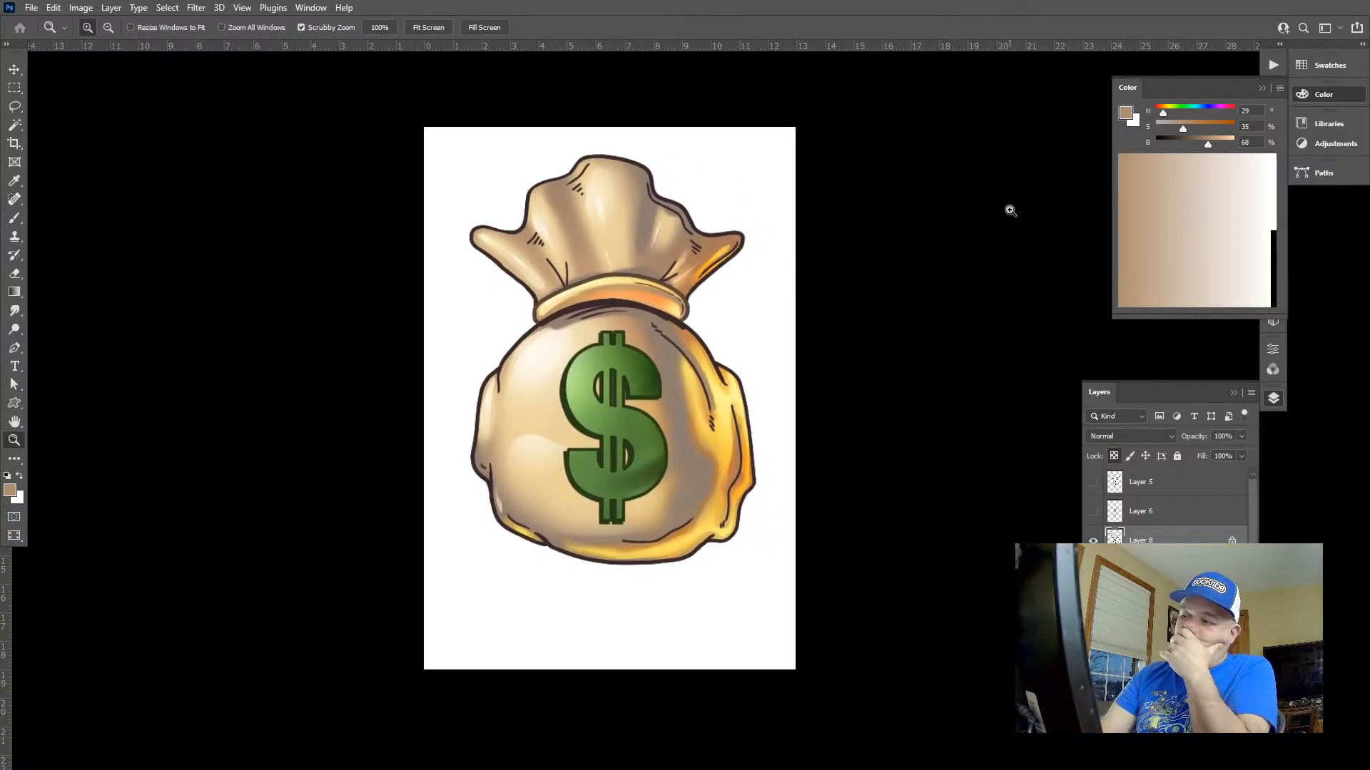
left_click_drag(764, 351, 739, 336)
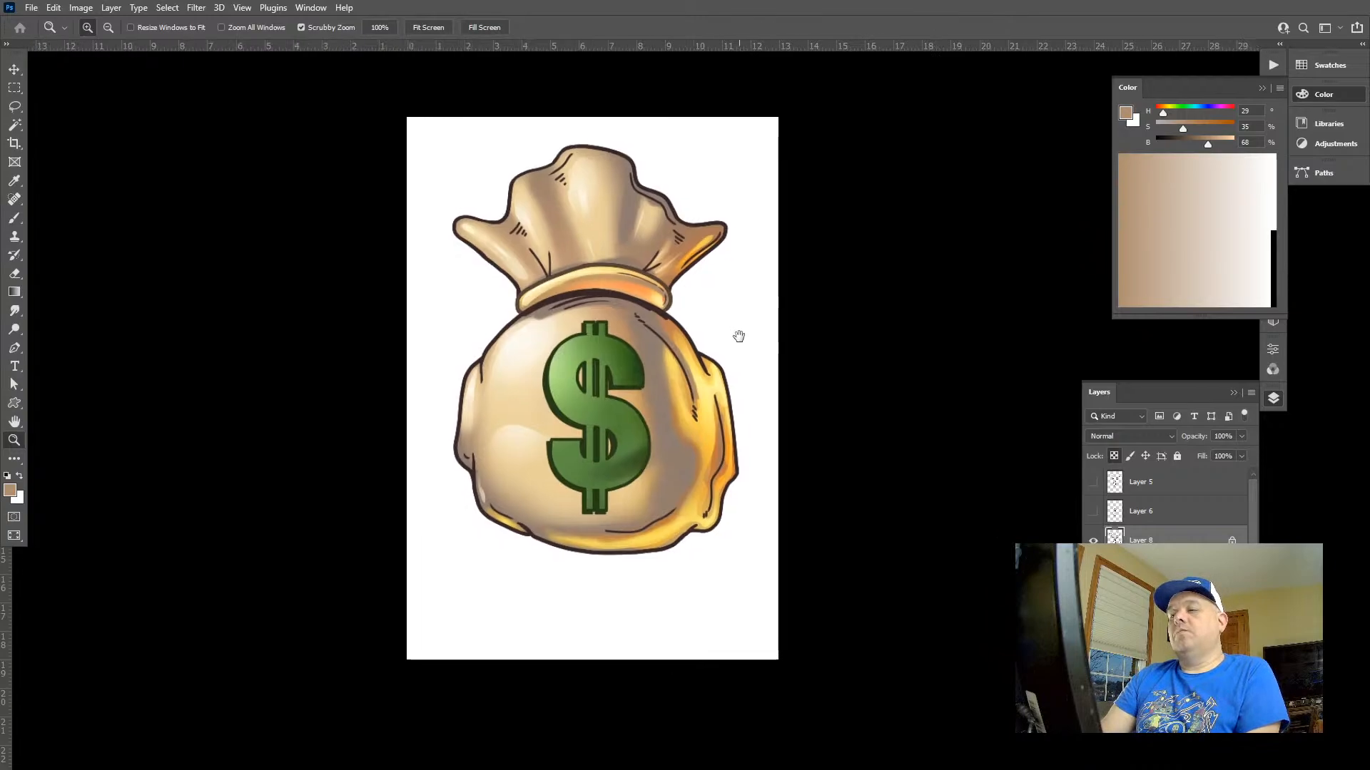
Dismiss the script error by declining to continue running scripts, and switch to the Untitled-1 document in Illustrator
key("alt+Tab")
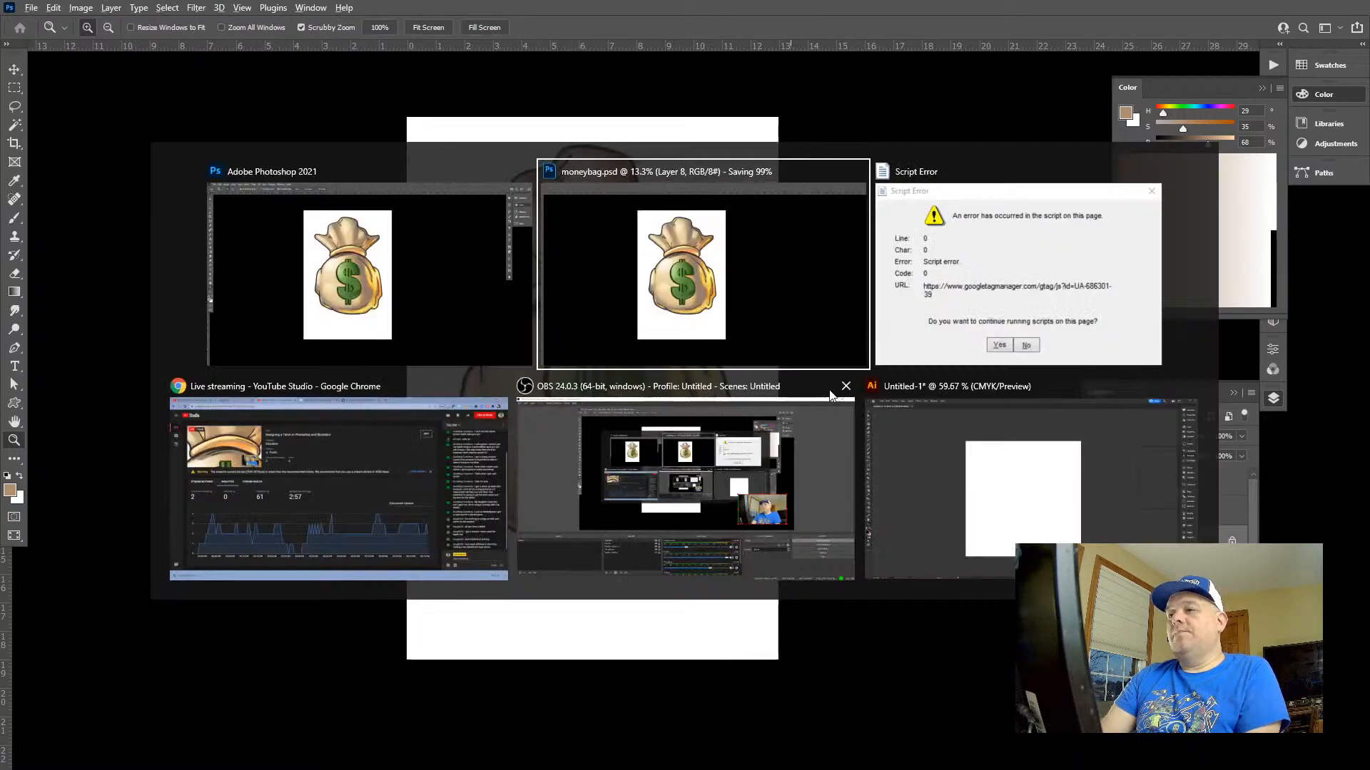
left_click(1026, 347)
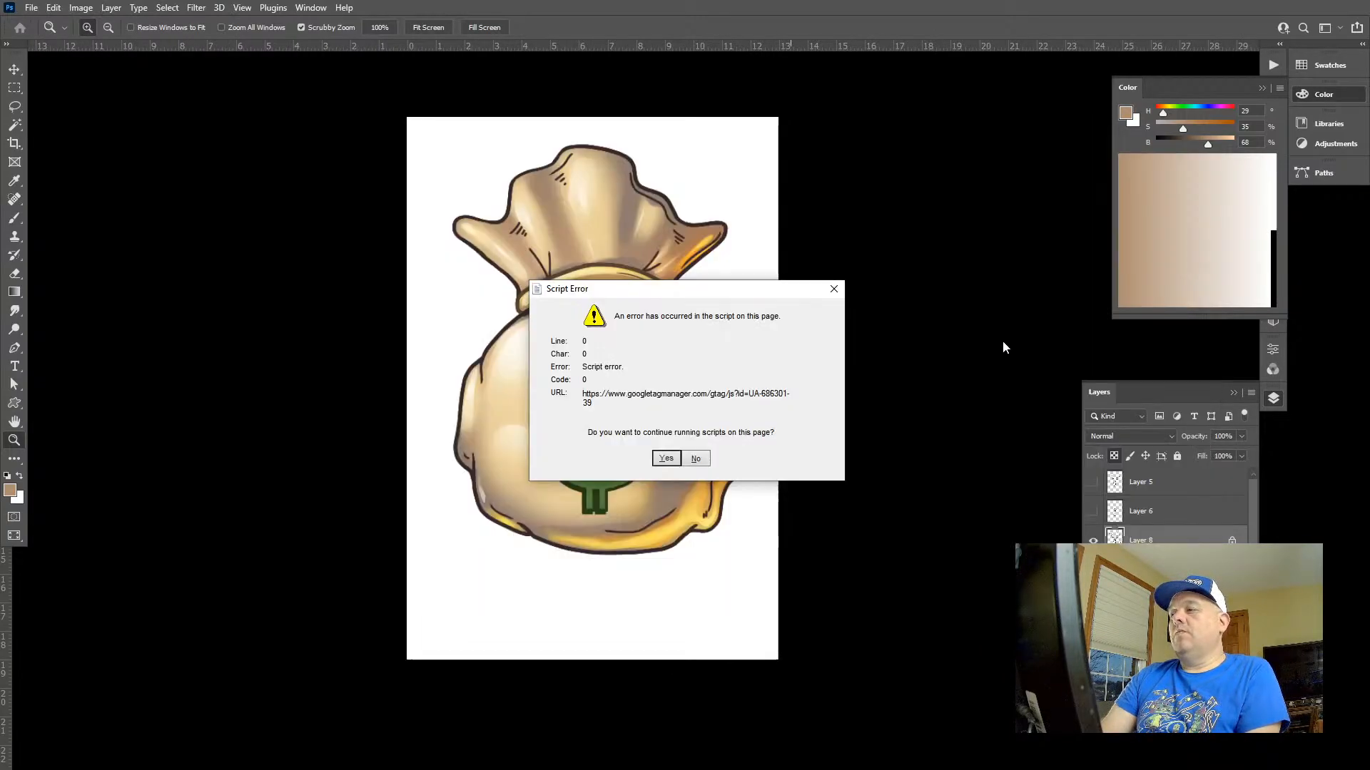
left_click(695, 457)
key("alt+Tab")
left_click(1030, 392)
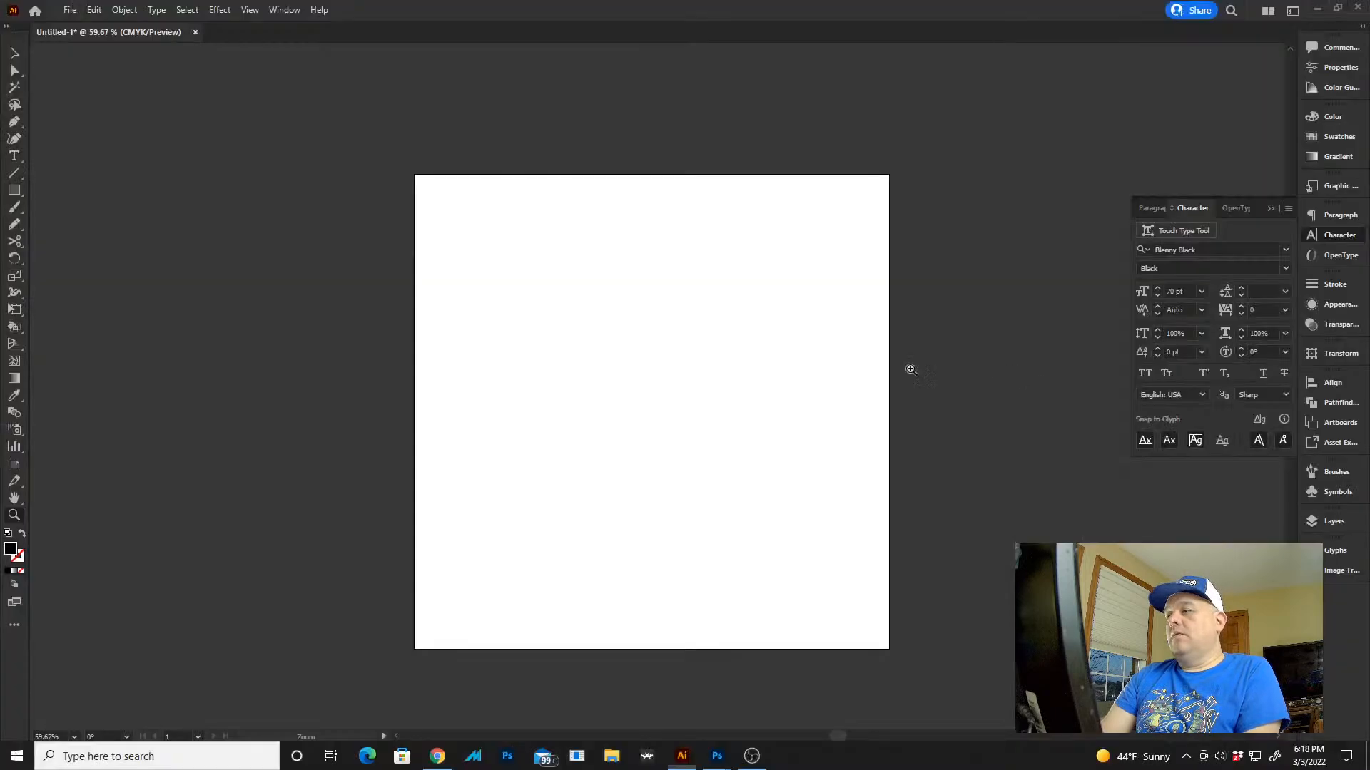
Add the text GET THAT in Blenny Black and scale it to about 154 pt, spanning nearly the whole artboard width
key("t")
left_click(493, 385)
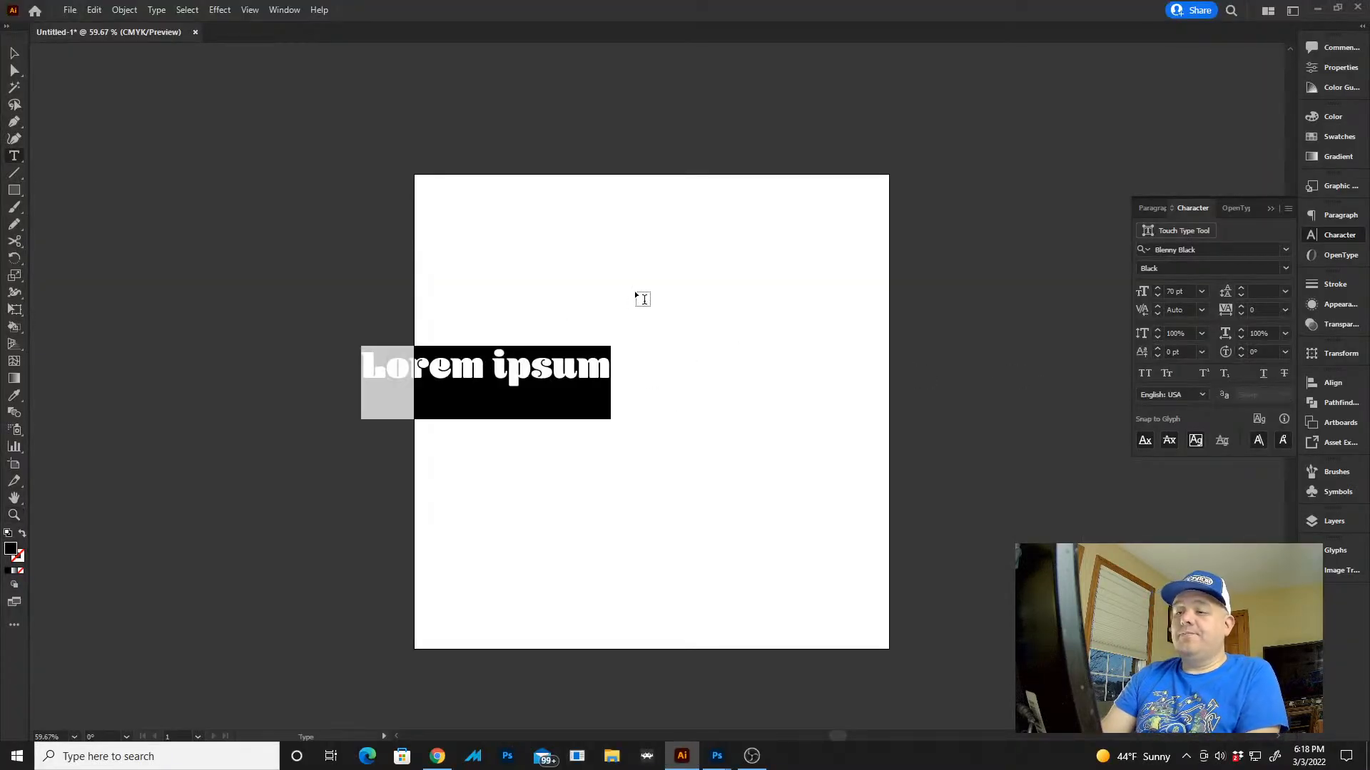
type("g")
key("BackSpace")
type("GET THAT")
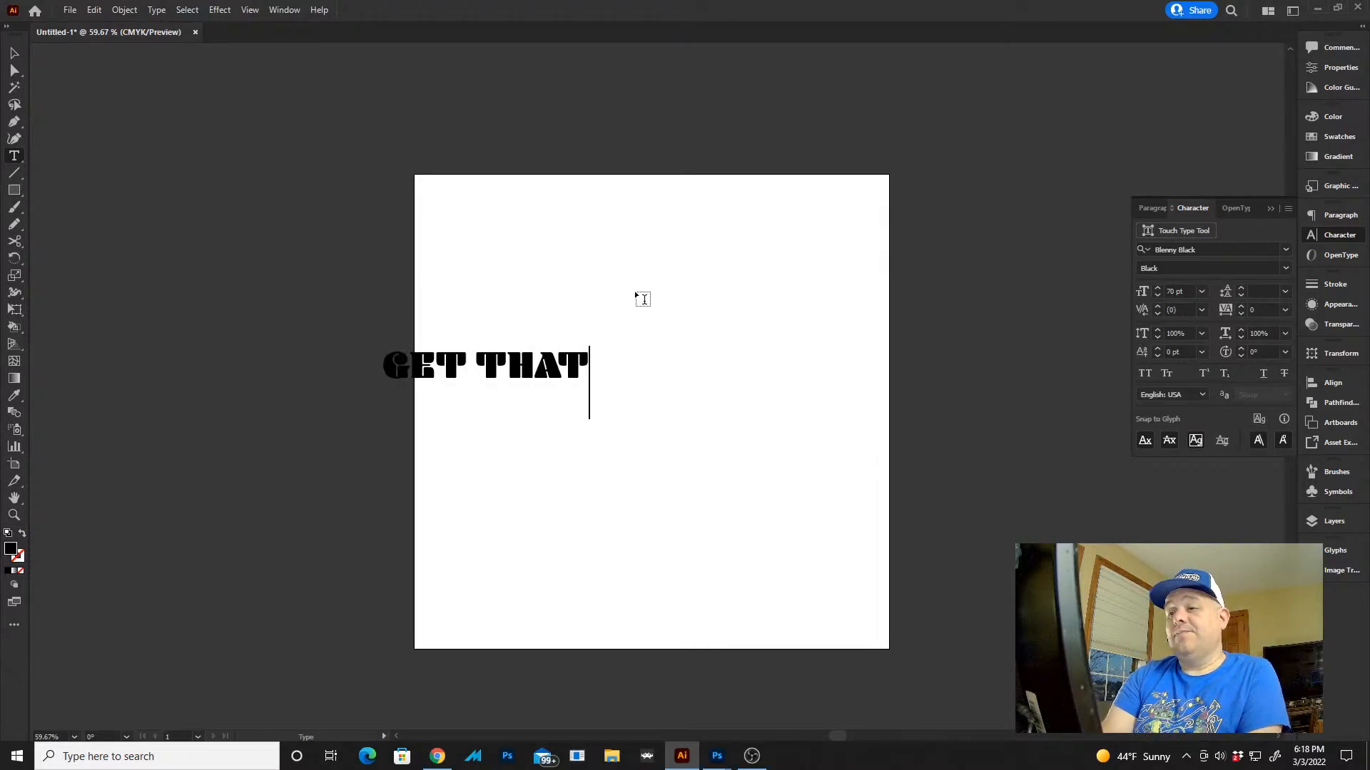
key("Escape")
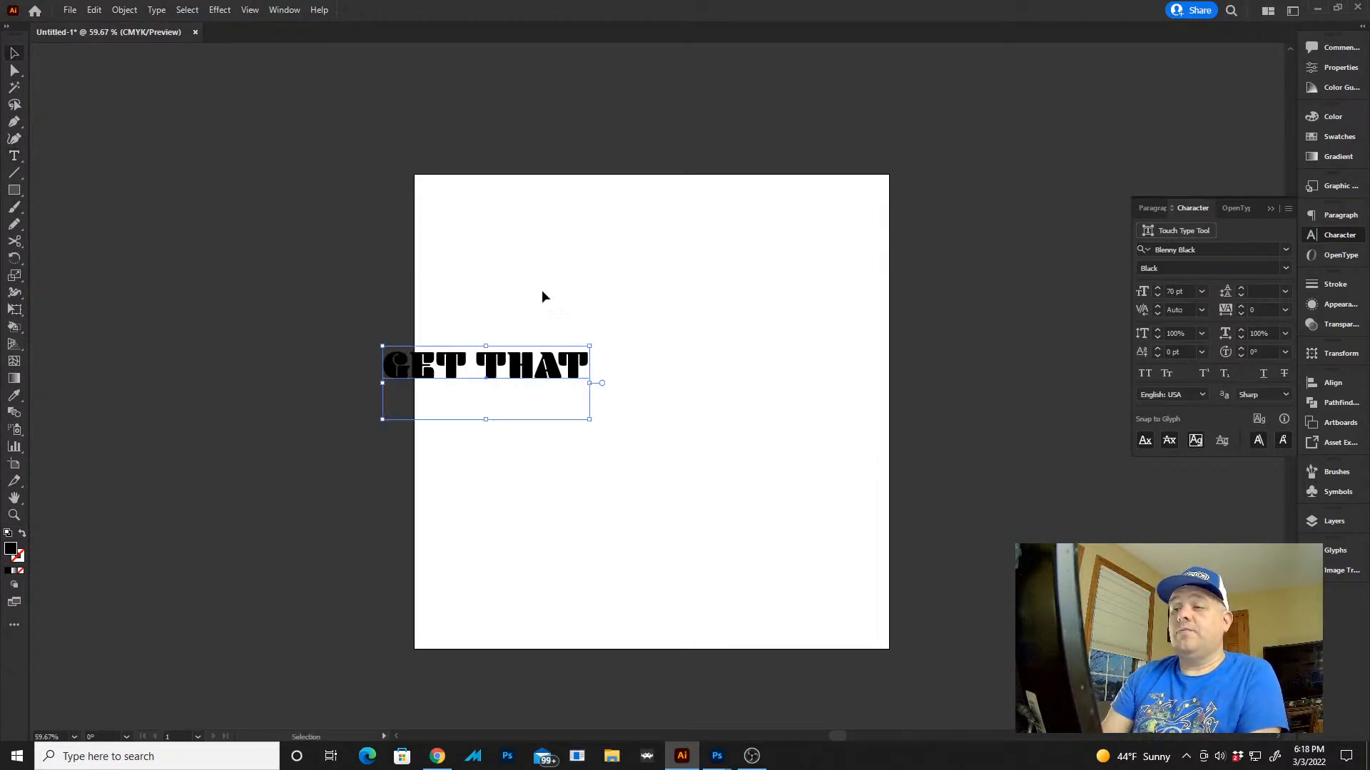
left_click_drag(551, 367, 593, 302)
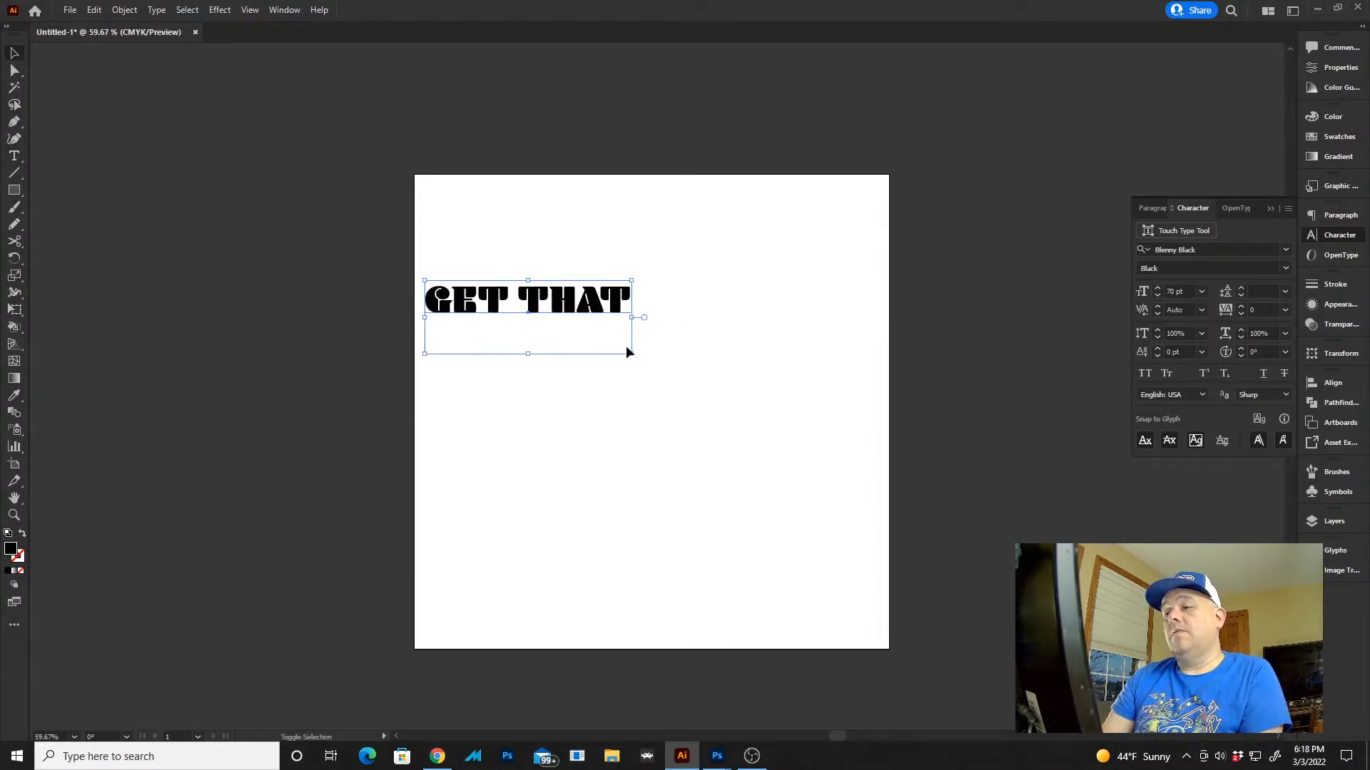
left_click_drag(633, 355, 880, 617)
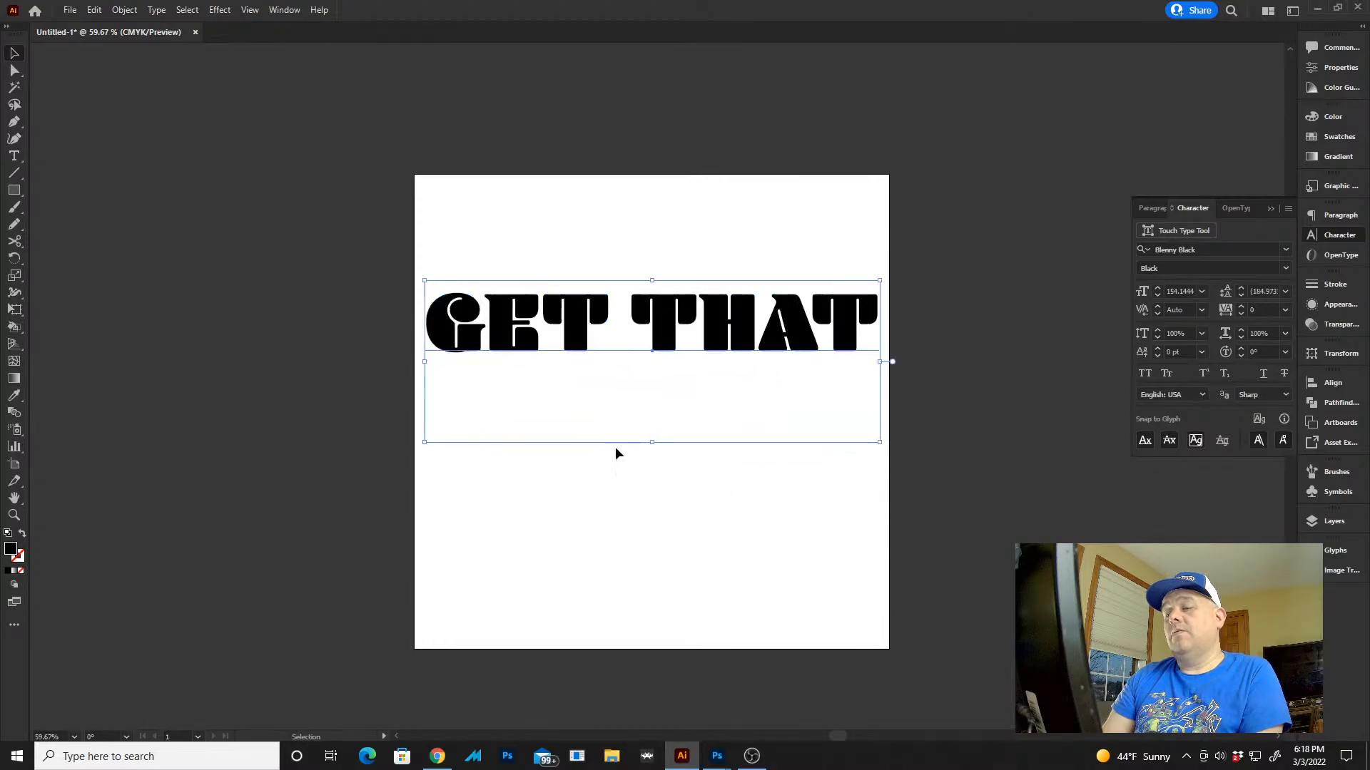
key("t")
left_click(499, 427)
type("B")
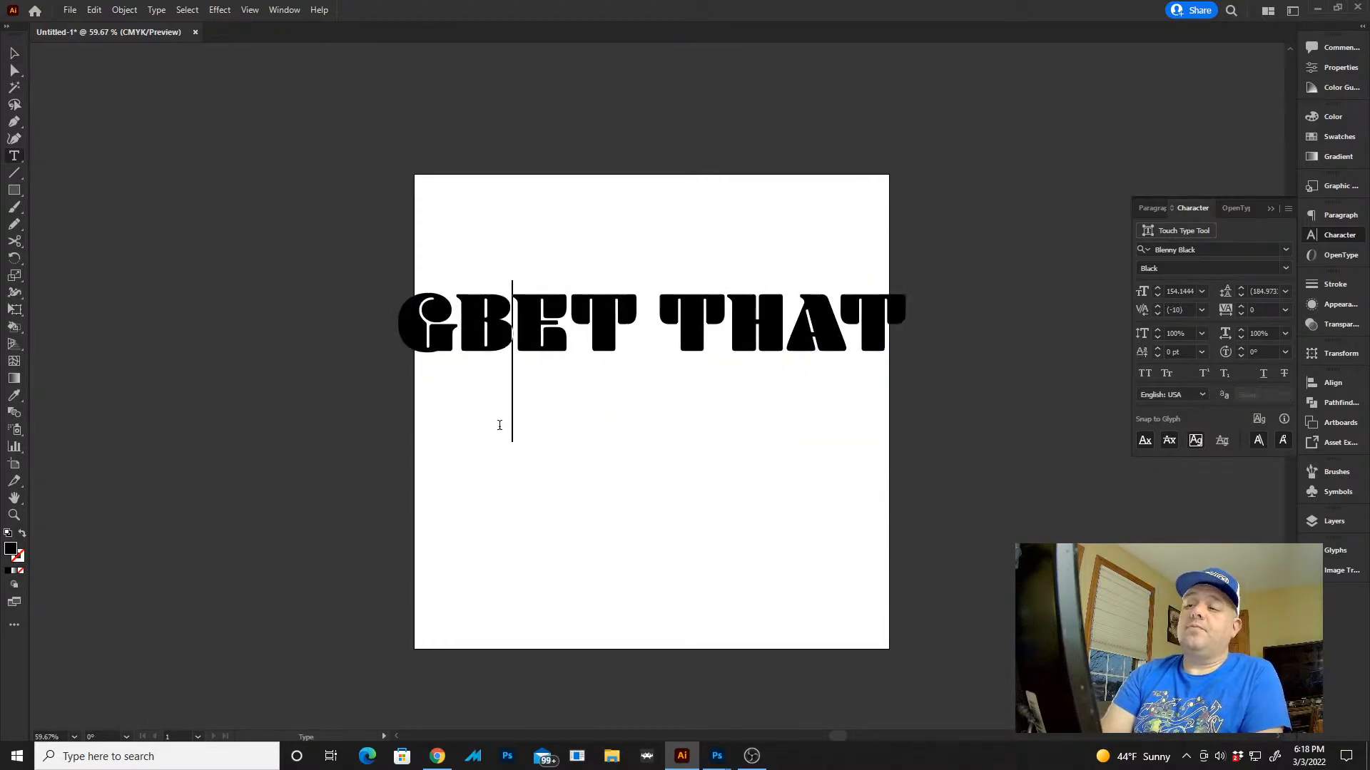
key("BackSpace")
key("Escape")
Add a separate text object reading BAG in Blenny Black, 70 pt, on the lower part of the artboard
key("t")
left_click(557, 566)
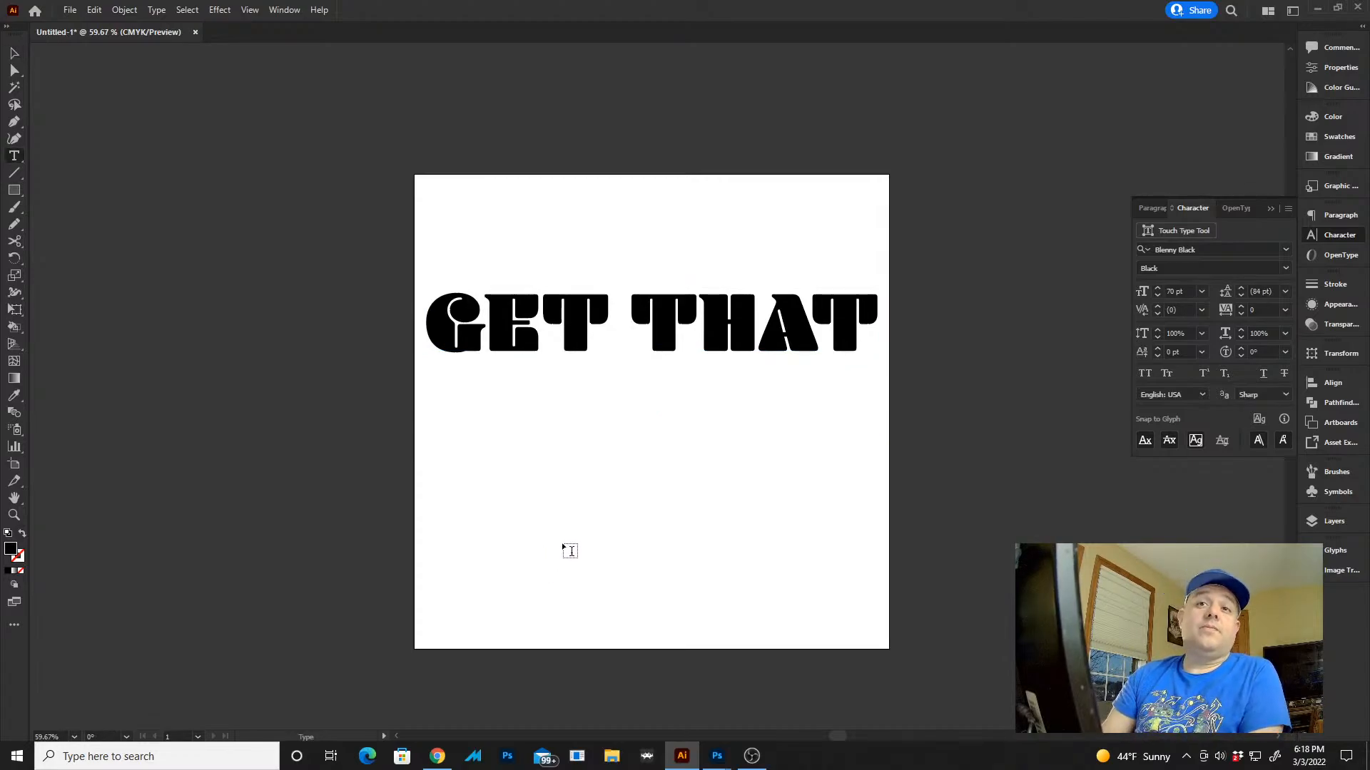
left_click(544, 522)
type("bag")
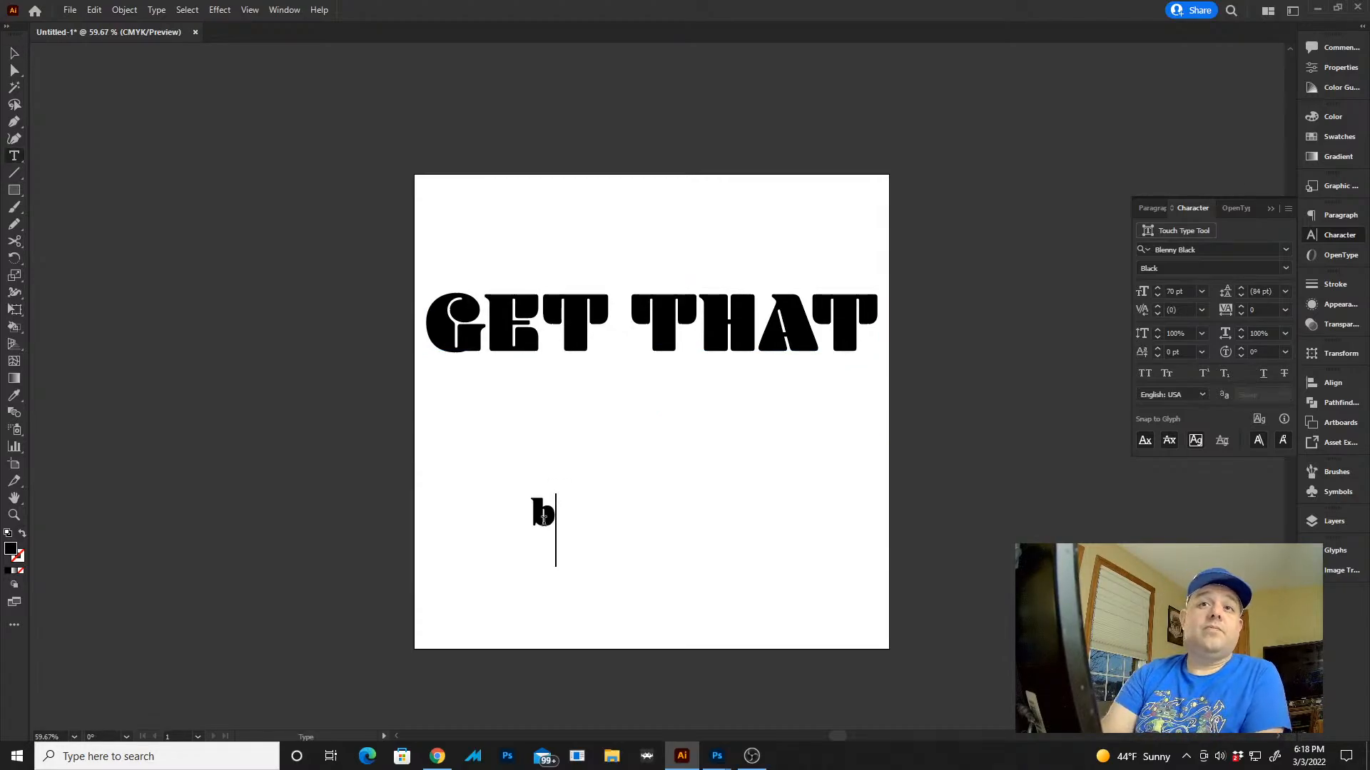
key("BackSpace")
key("BackSpace")
key("BackSpace")
type("G")
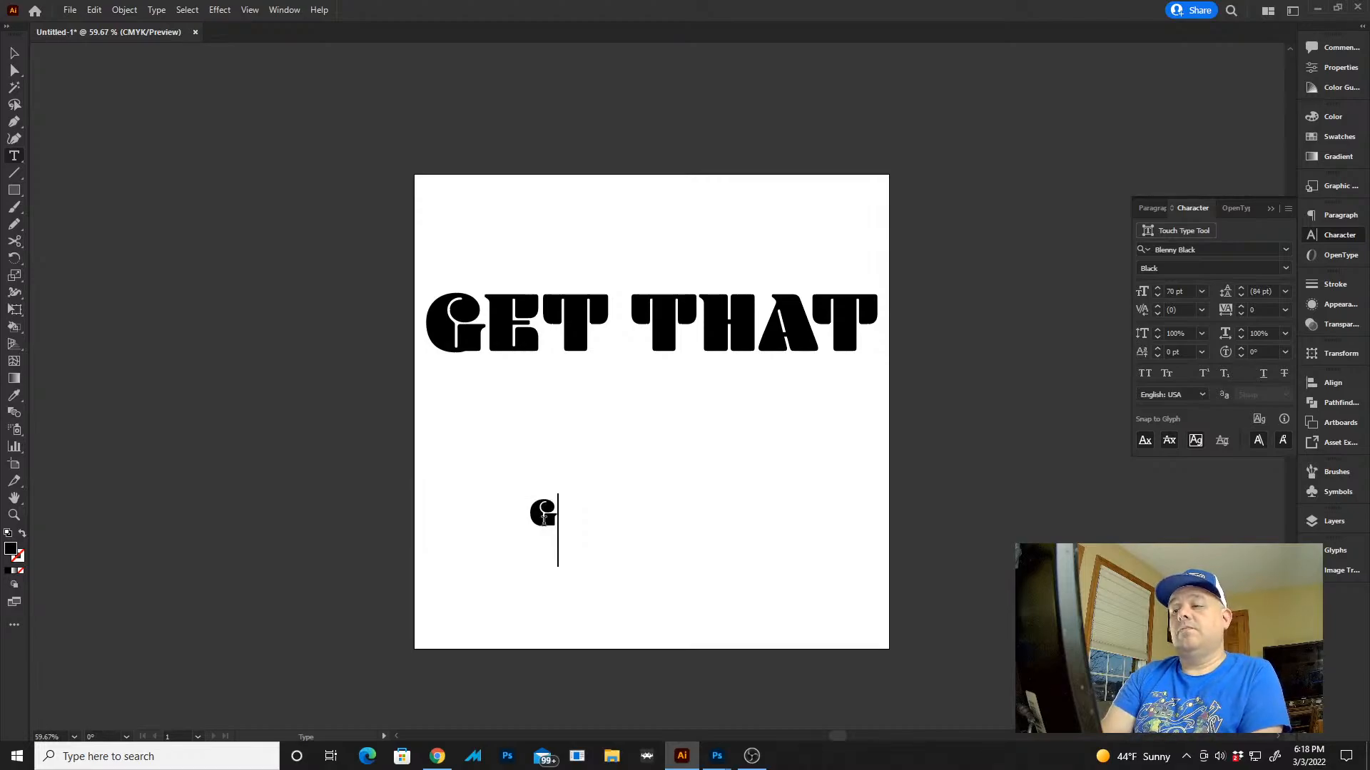
key("BackSpace")
type("BAG")
key("Escape")
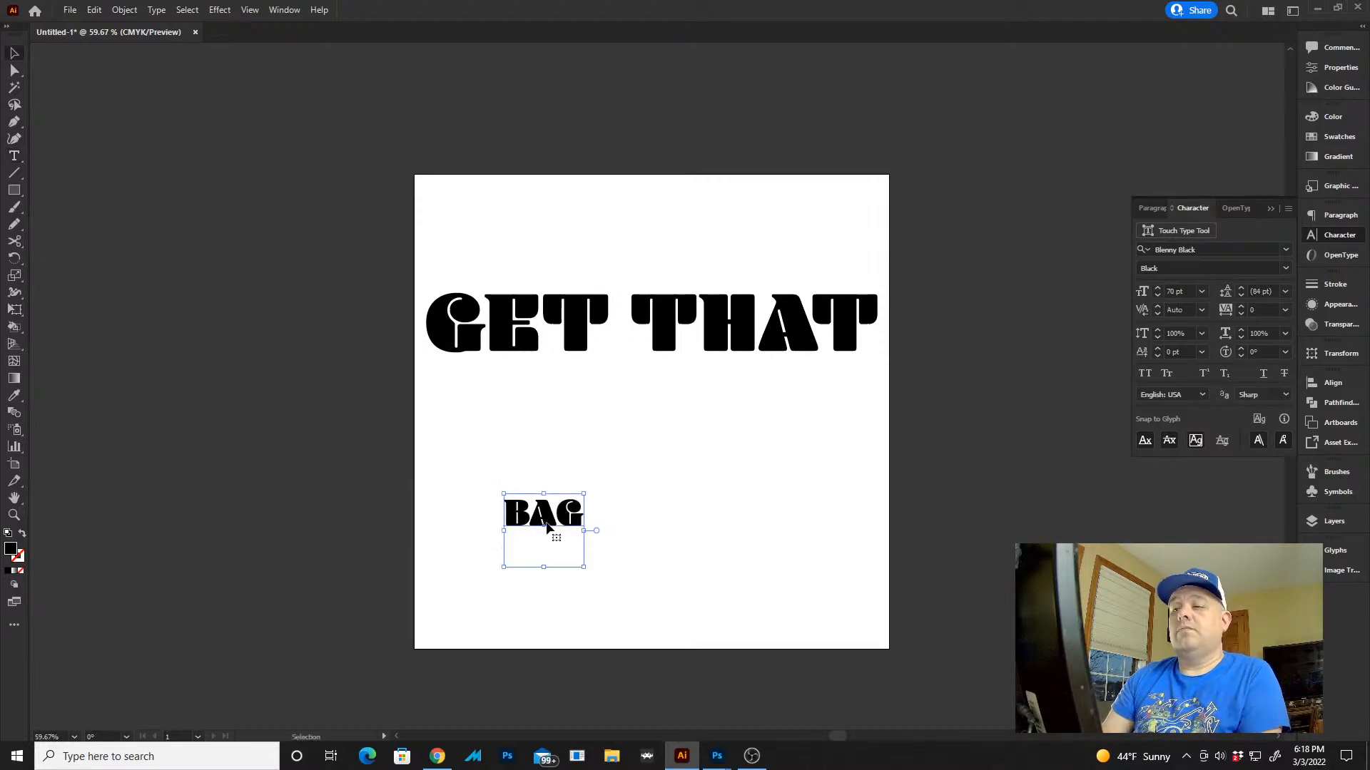
Scale BAG to about 394 pt to match the width of GET THAT and place it closely beneath that line
left_click_drag(545, 519, 484, 380)
left_click_drag(512, 428, 877, 624)
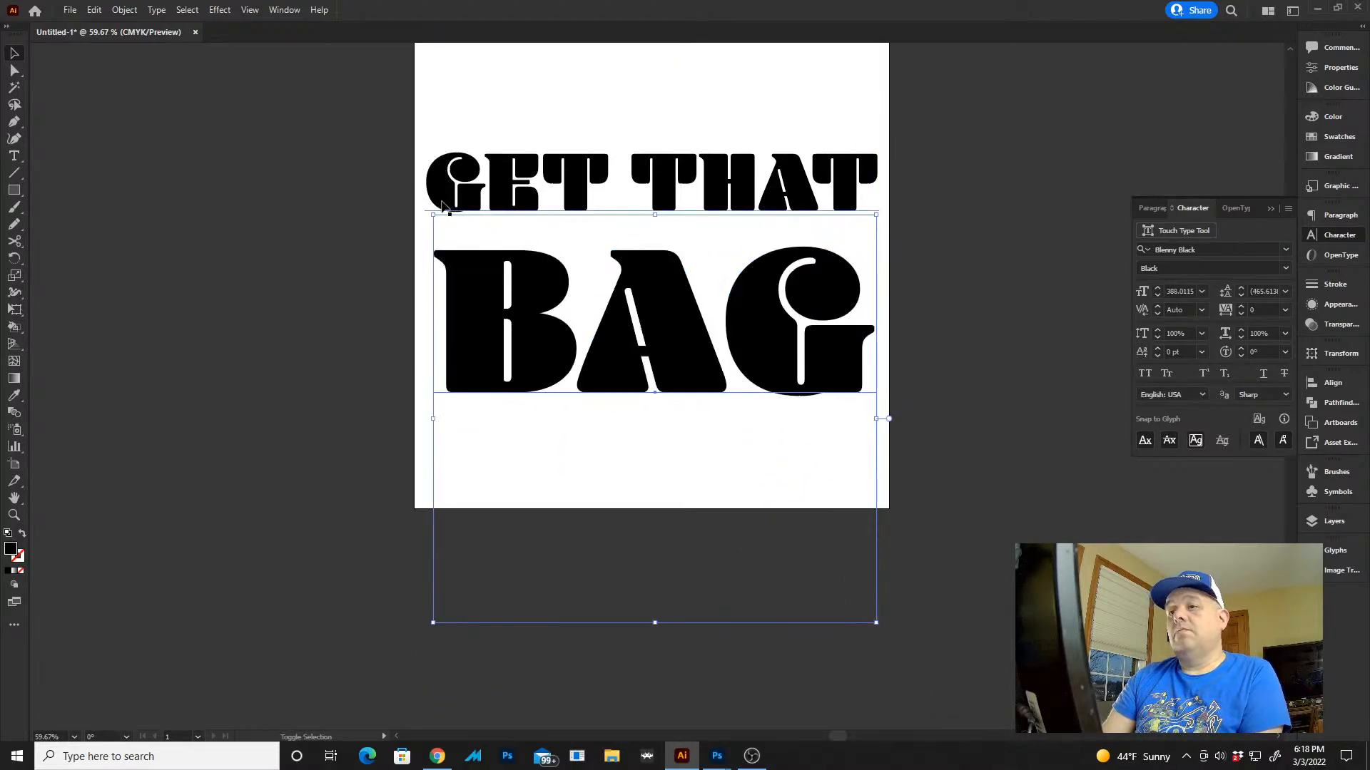
mouse_move(437, 212)
left_mouse_down()
mouse_move(472, 219)
mouse_move(428, 208)
left_mouse_up()
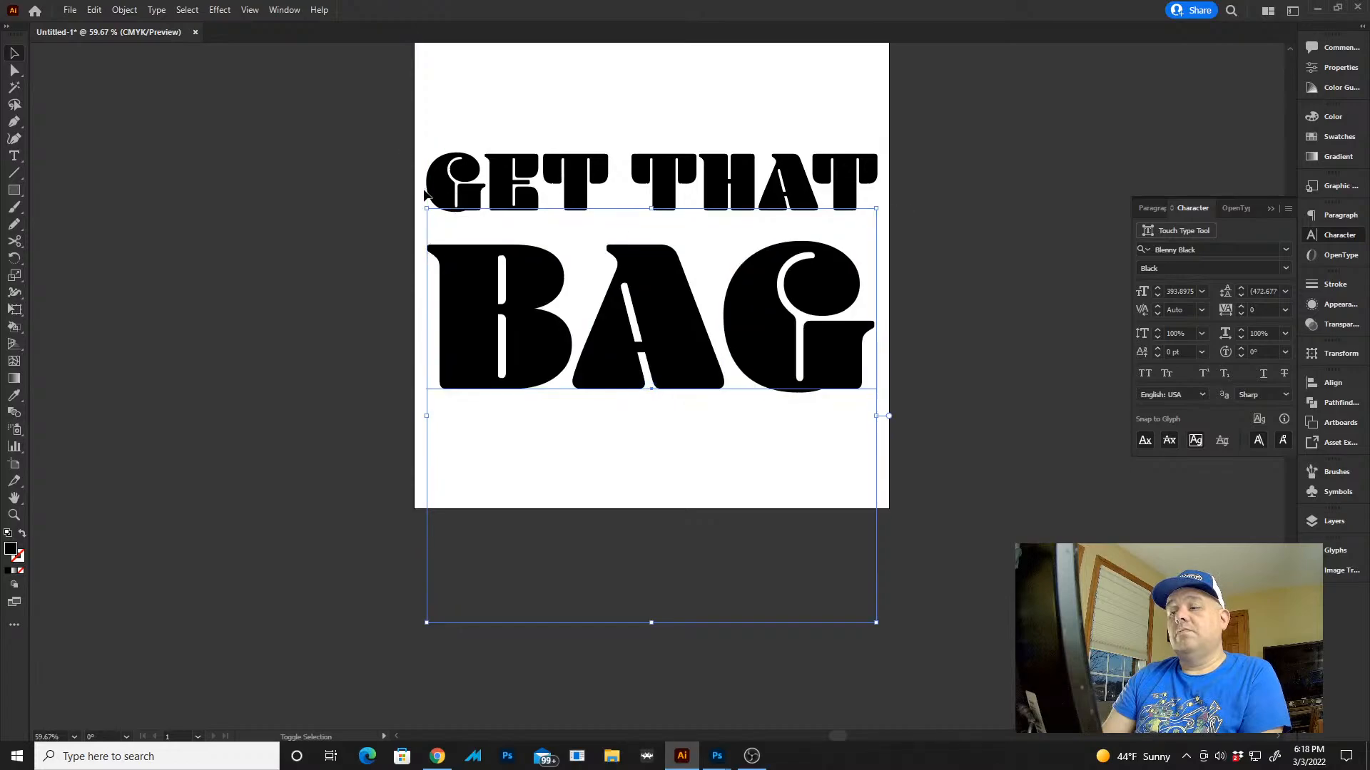
left_click(894, 321)
left_click_drag(783, 305, 783, 280)
left_click(958, 195)
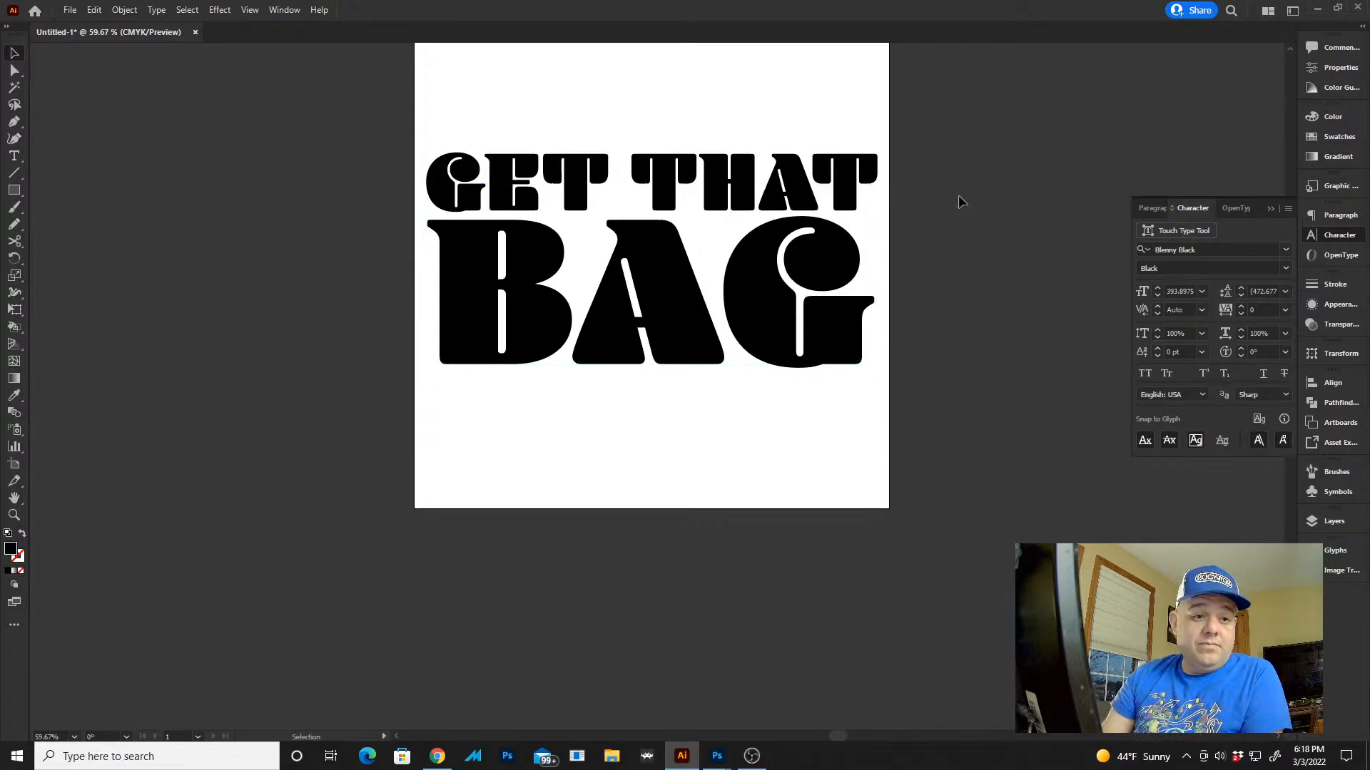
Adjust the kerning between the letters of BAG, setting the A–G pair to -30
key("z")
left_click_drag(733, 241, 687, 304)
key("t")
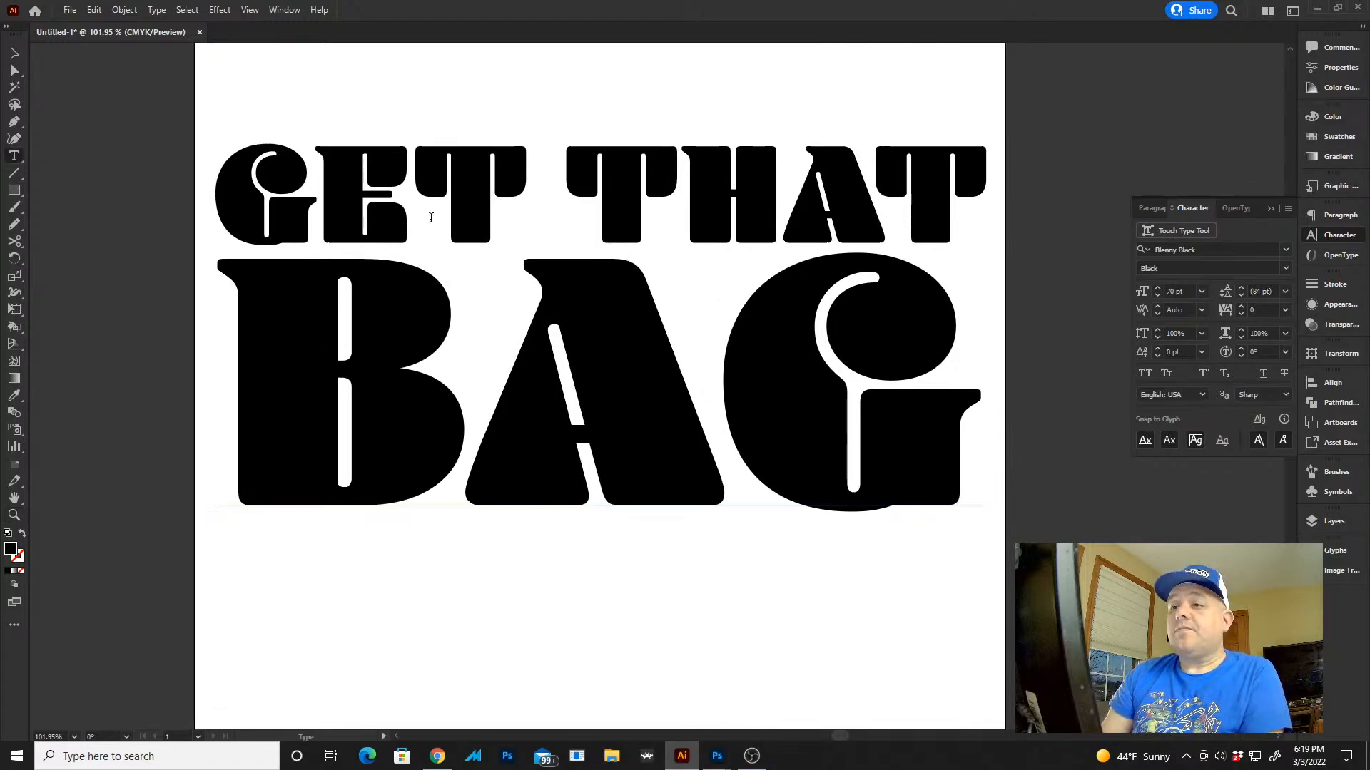
left_click(437, 210)
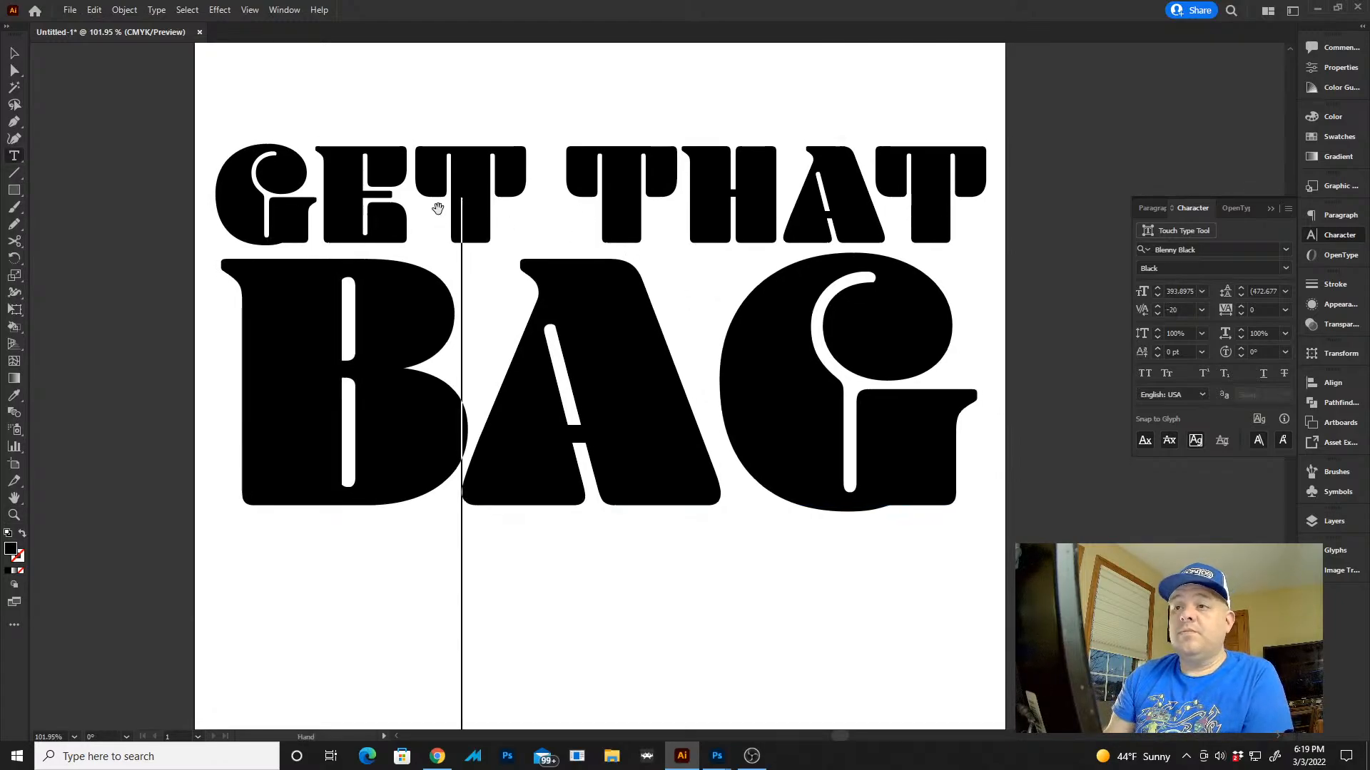
key("Right")
key("alt+Left")
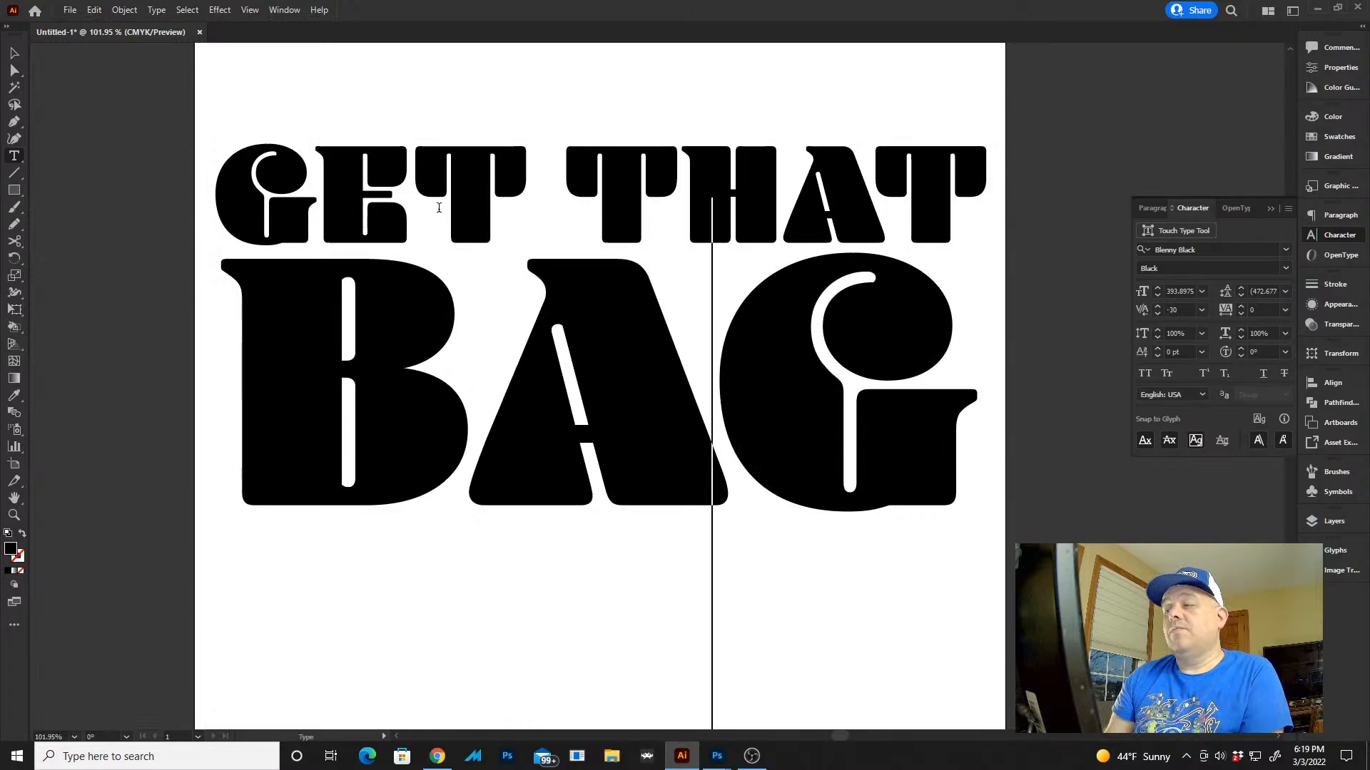
Align GET THAT with the left edge of BAG and scale it down to about 150 pt to match BAG's width
key("Escape")
left_click(627, 170)
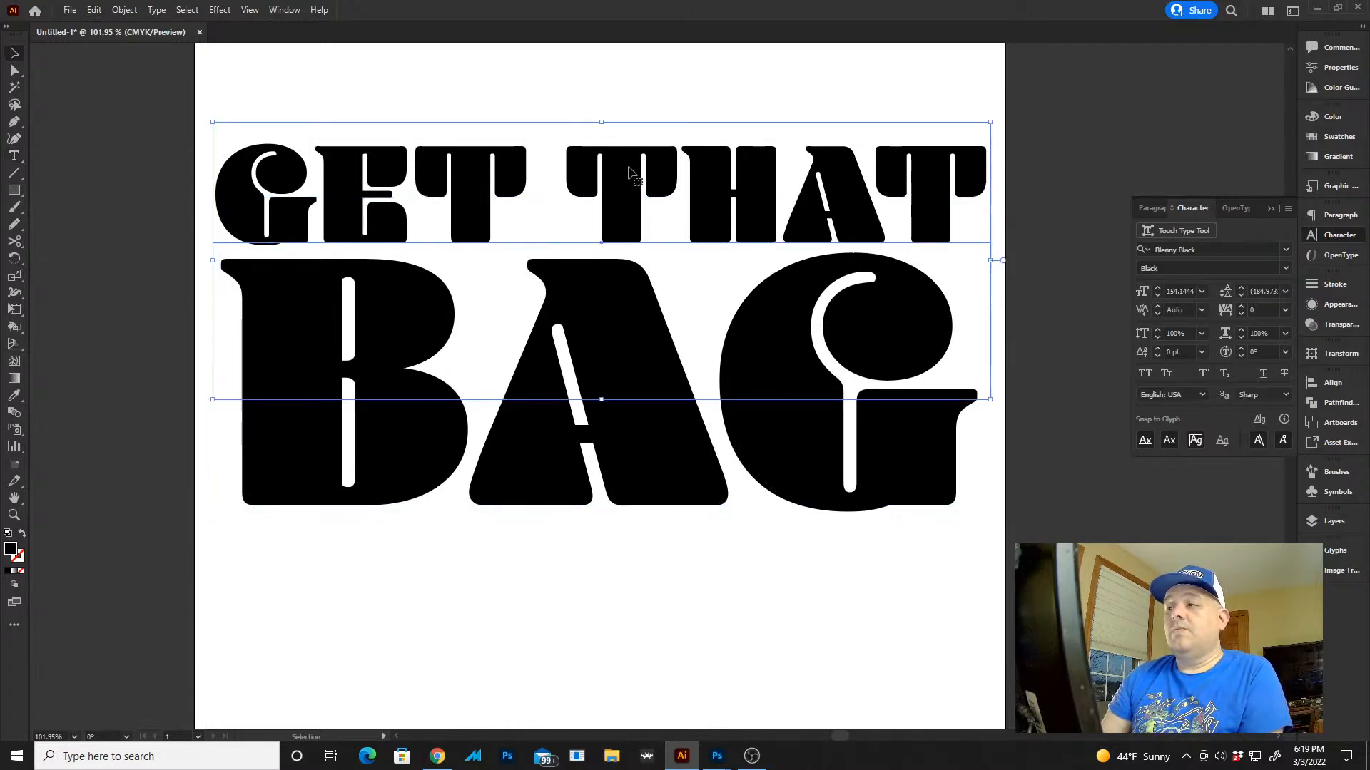
left_click_drag(650, 178, 656, 179)
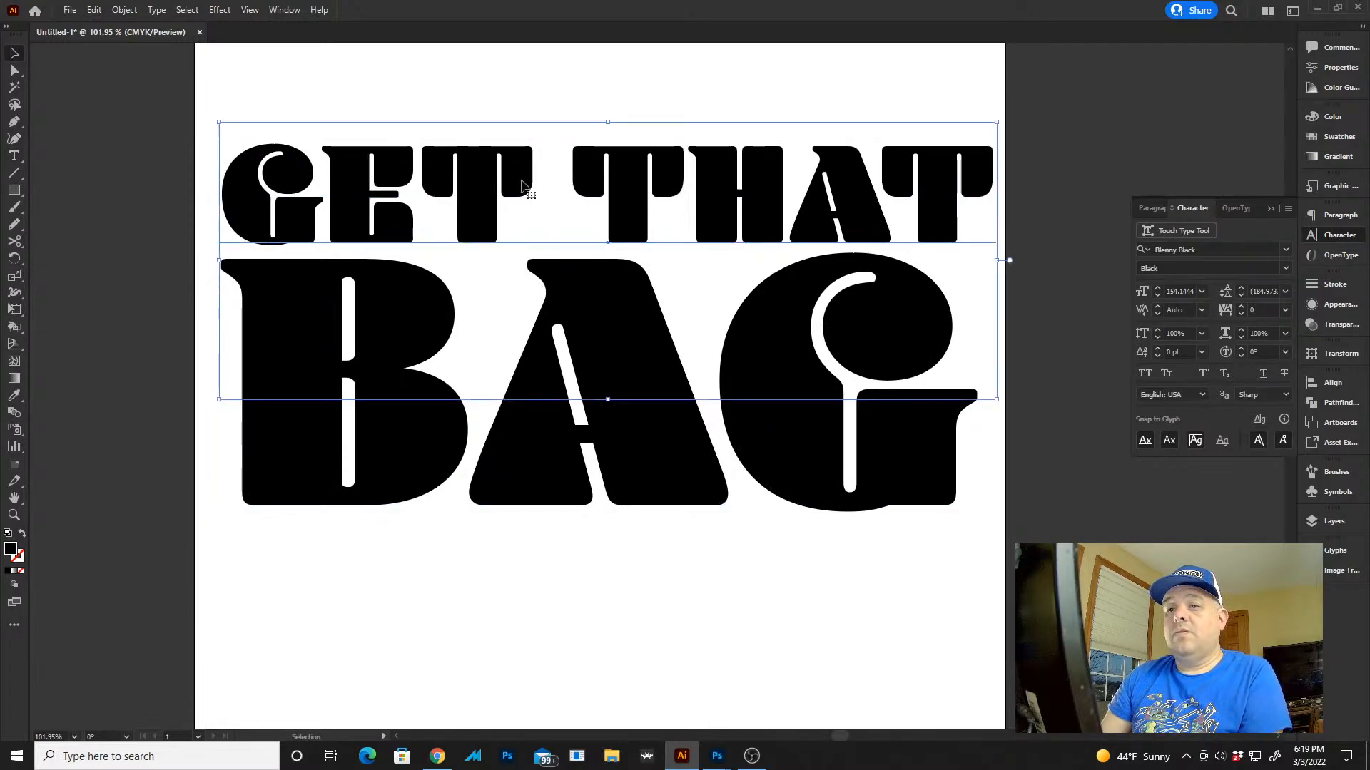
left_click_drag(521, 179, 519, 173)
key("Right")
key("Right")
key("Right")
key("Right")
key("Right")
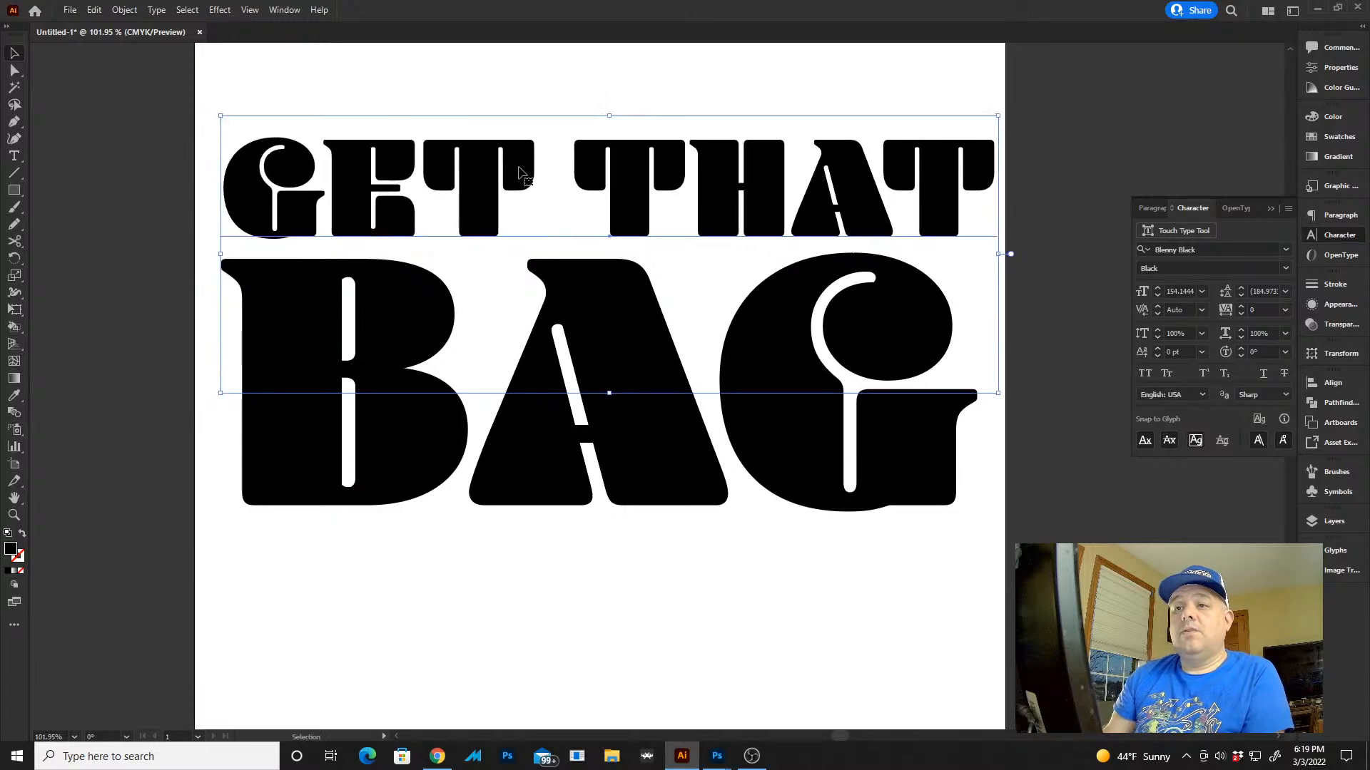
left_click_drag(997, 116, 978, 123)
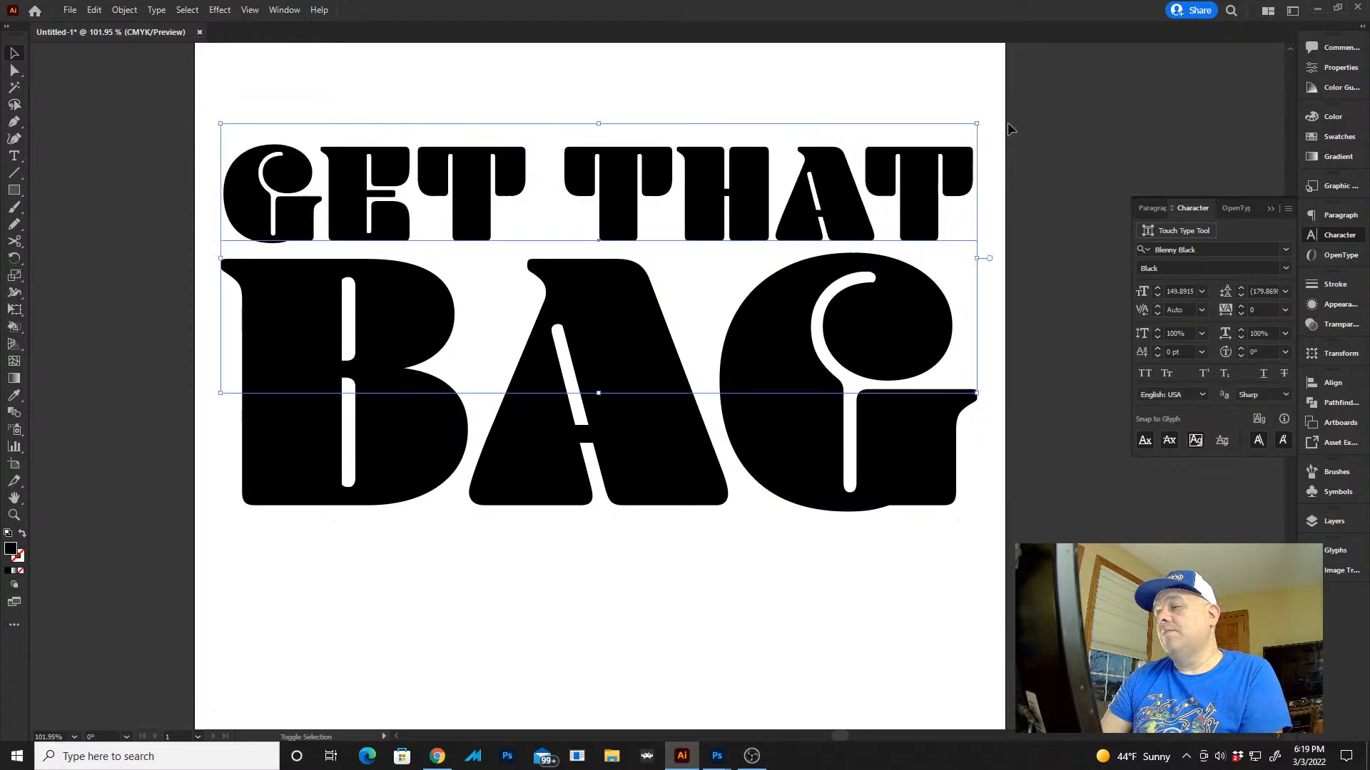
left_click(1067, 178)
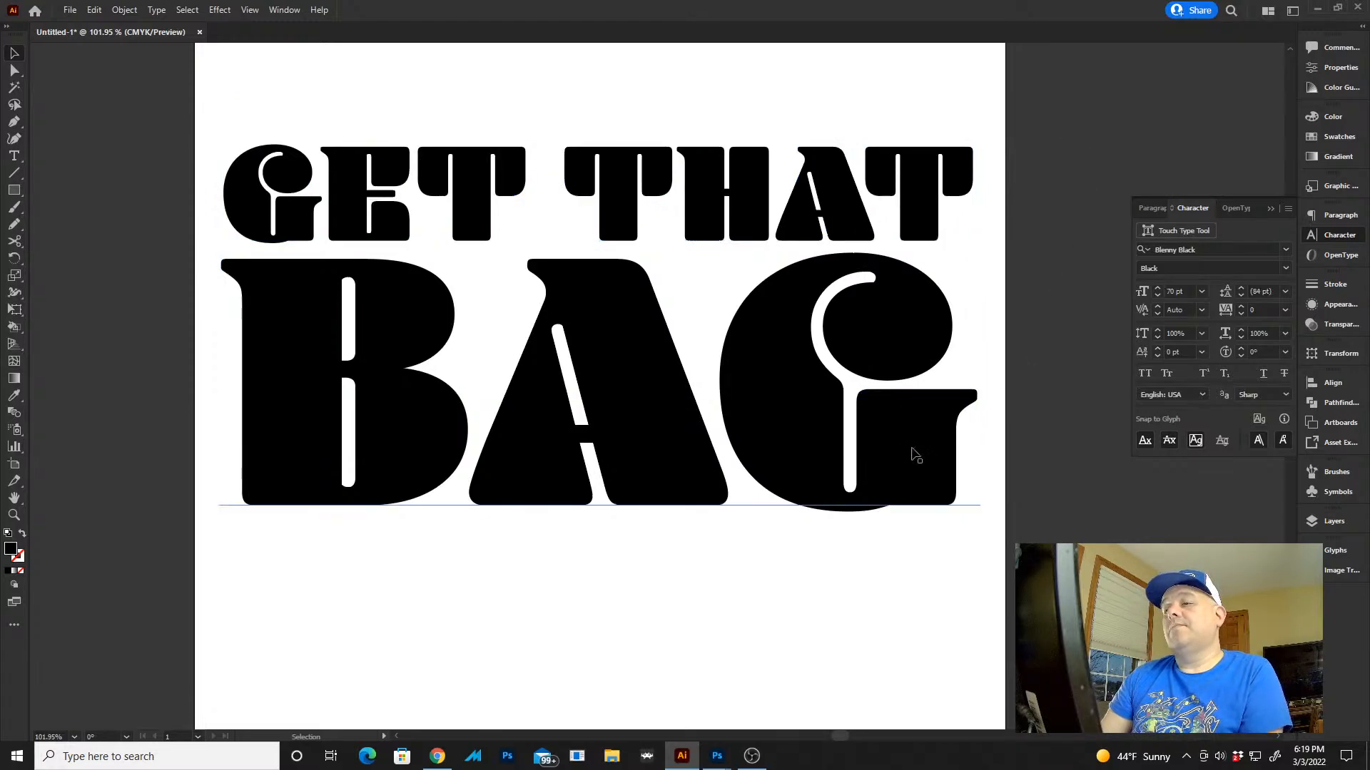
Select both text lines and convert them to outlines
key("a")
key("ctrl+a")
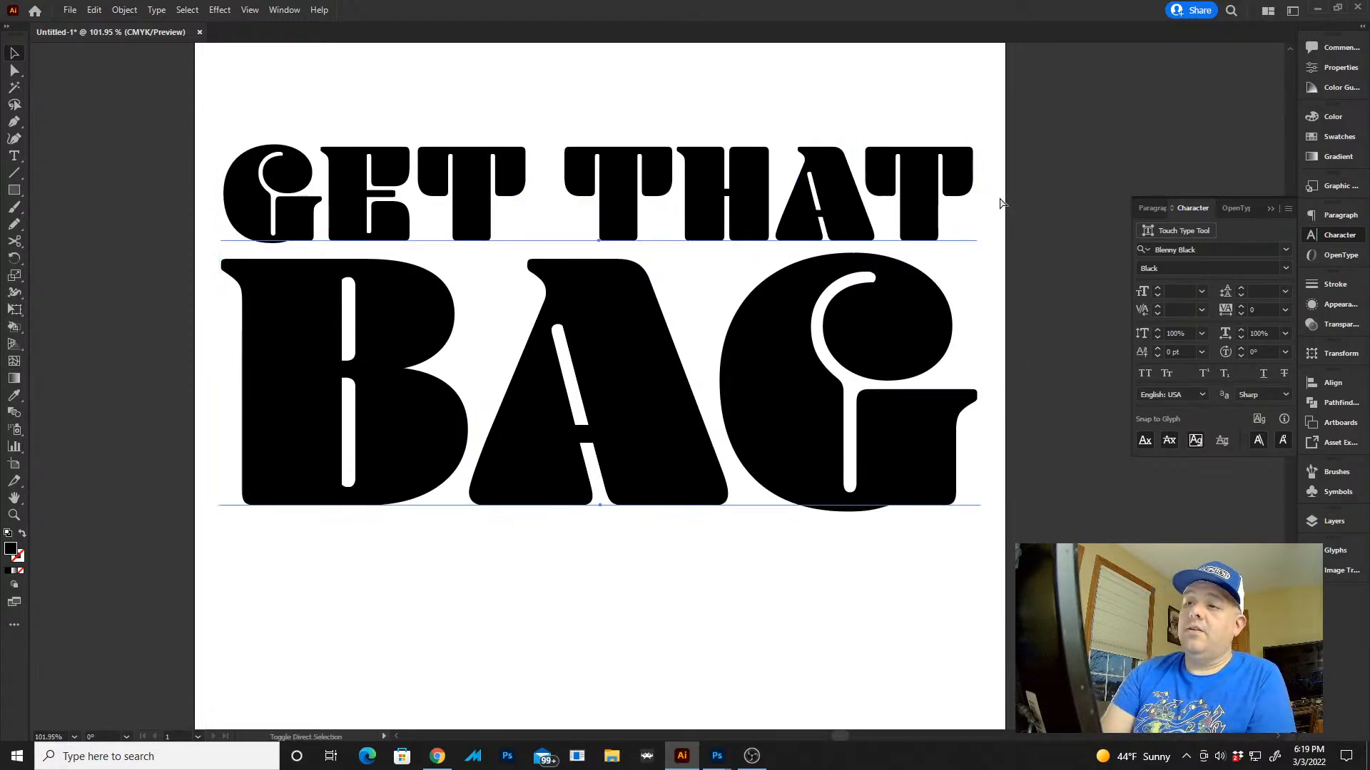
key("v")
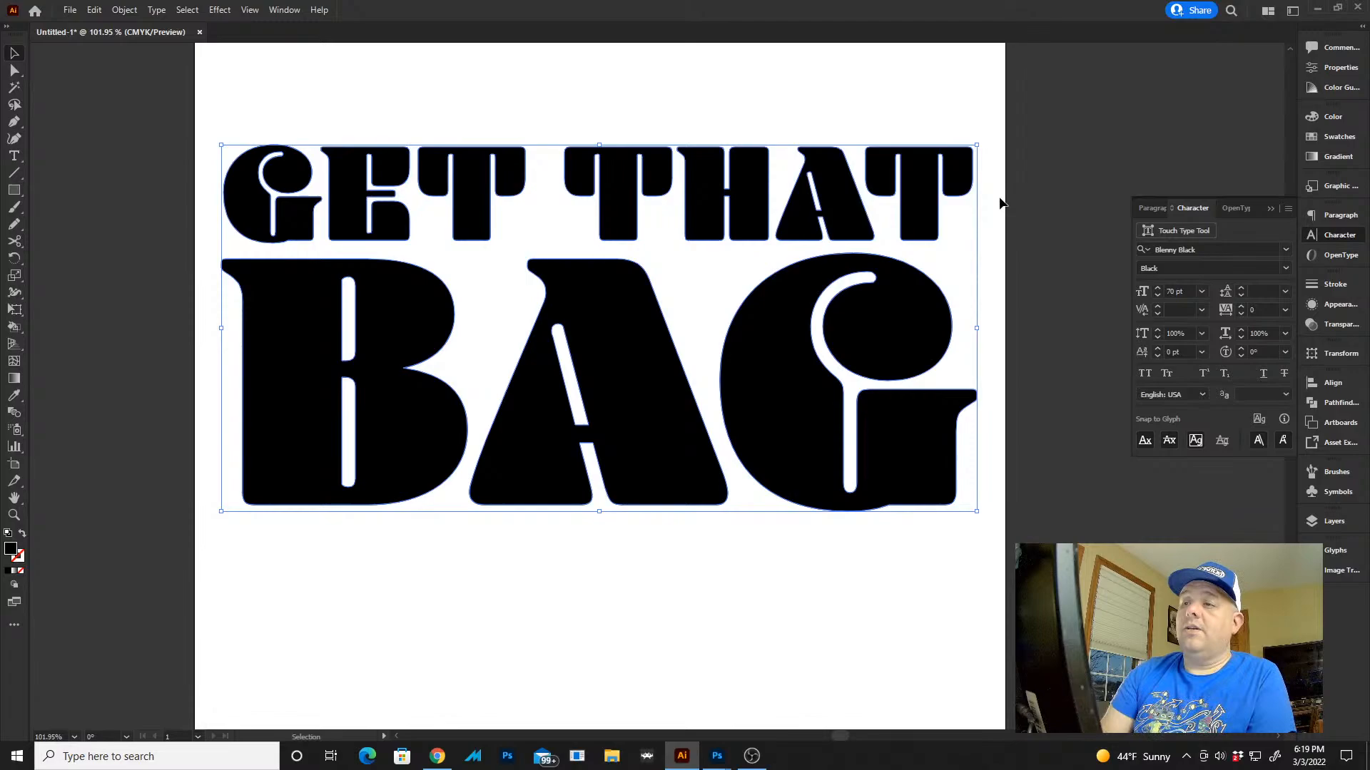
Place the fill above the stroke in the outlined lettering's appearance and set the fill to white
left_click(1336, 284)
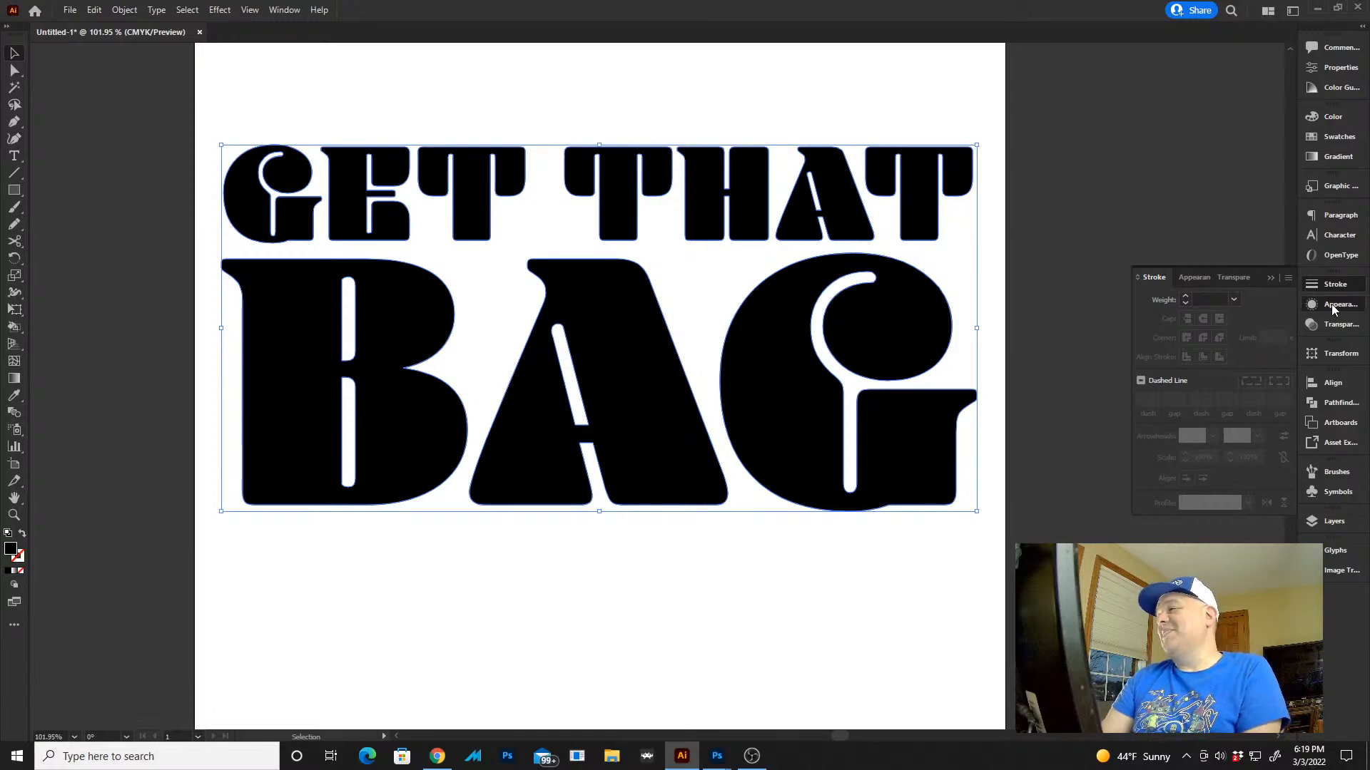
left_click(1331, 304)
left_click(1163, 516)
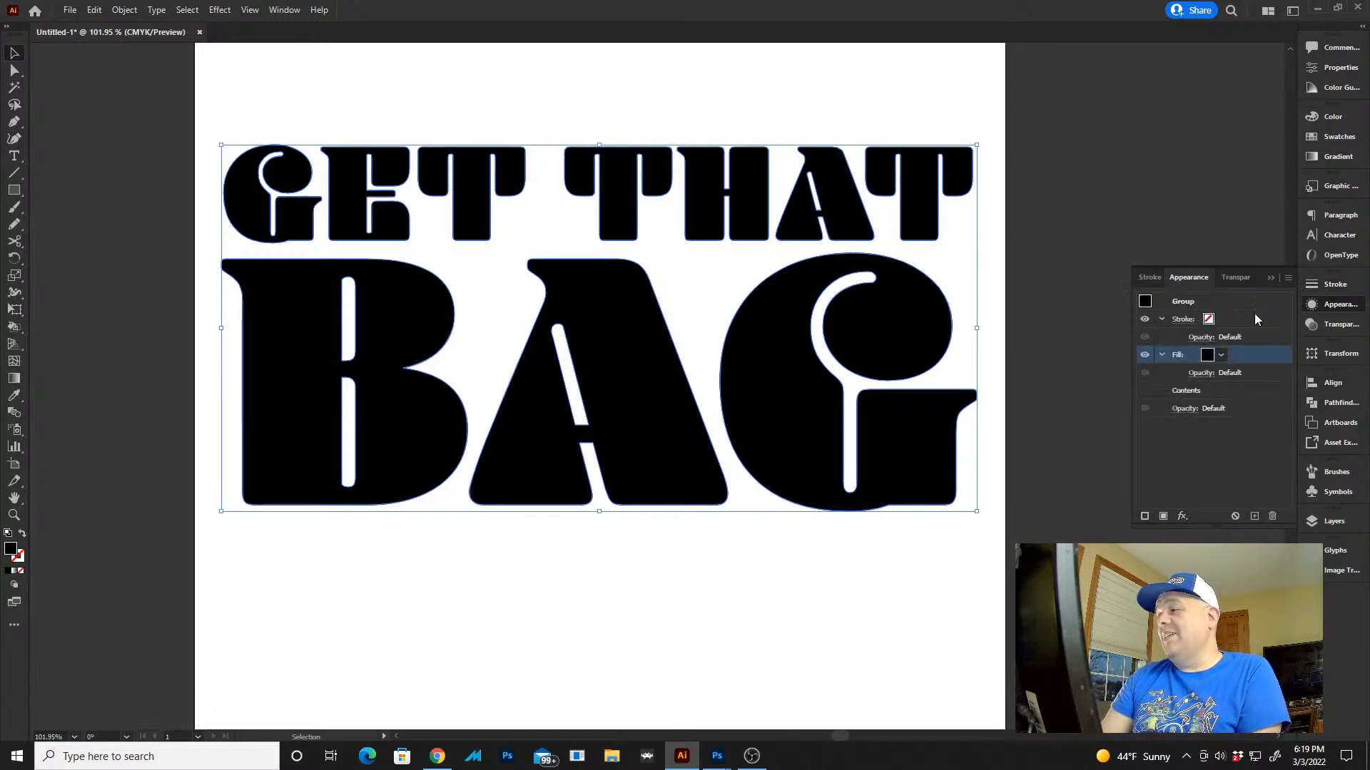
left_click_drag(1244, 350, 1252, 308)
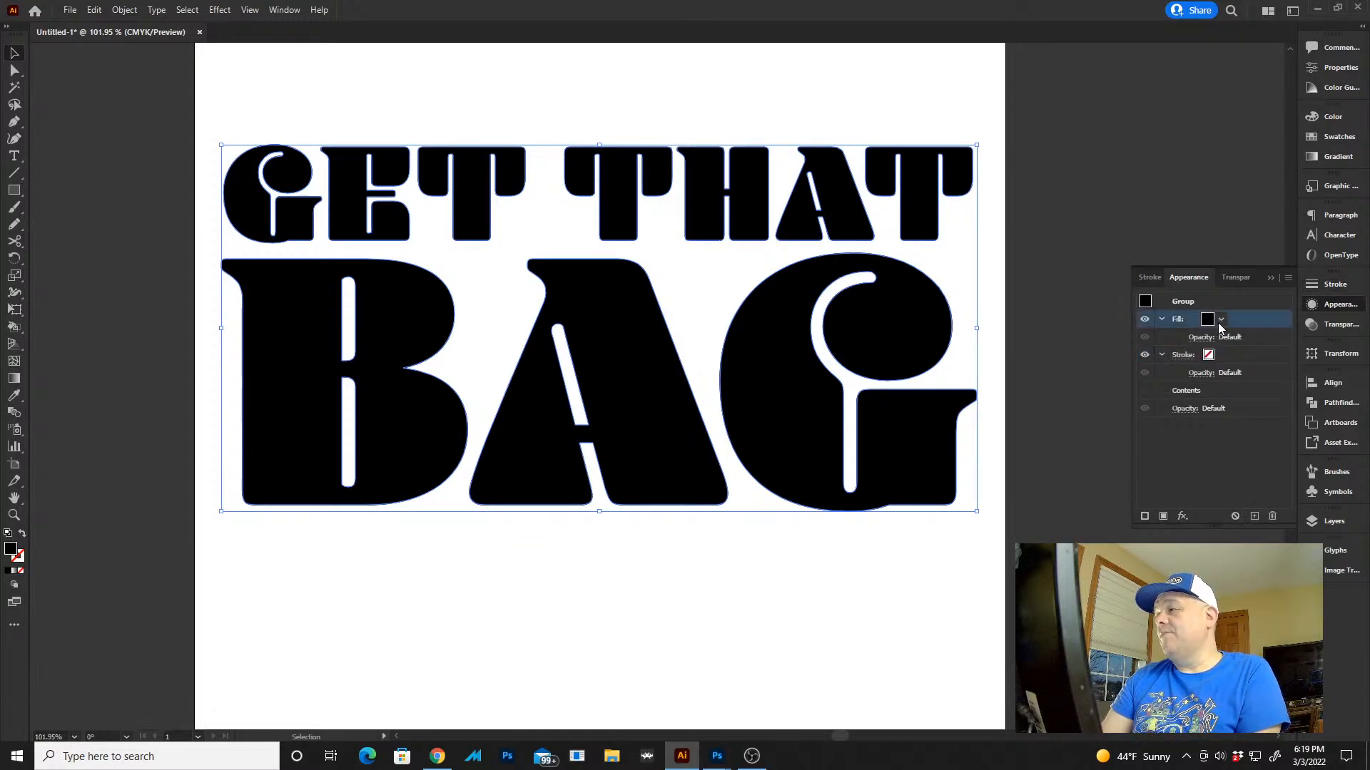
left_click(1207, 318)
left_click(1093, 344)
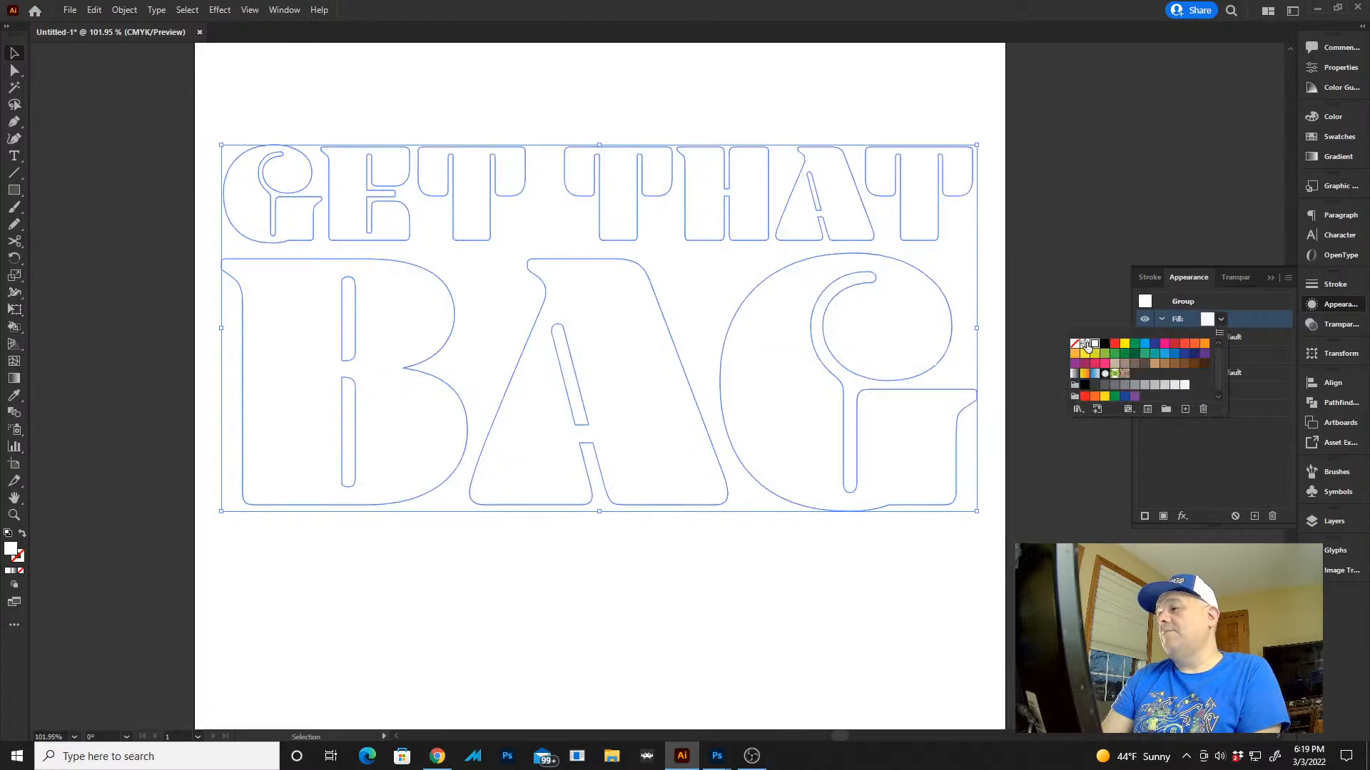
left_click(1220, 489)
Give the GET THAT BAG lettering a black stroke with a weight of 25 pt
left_click(1218, 354)
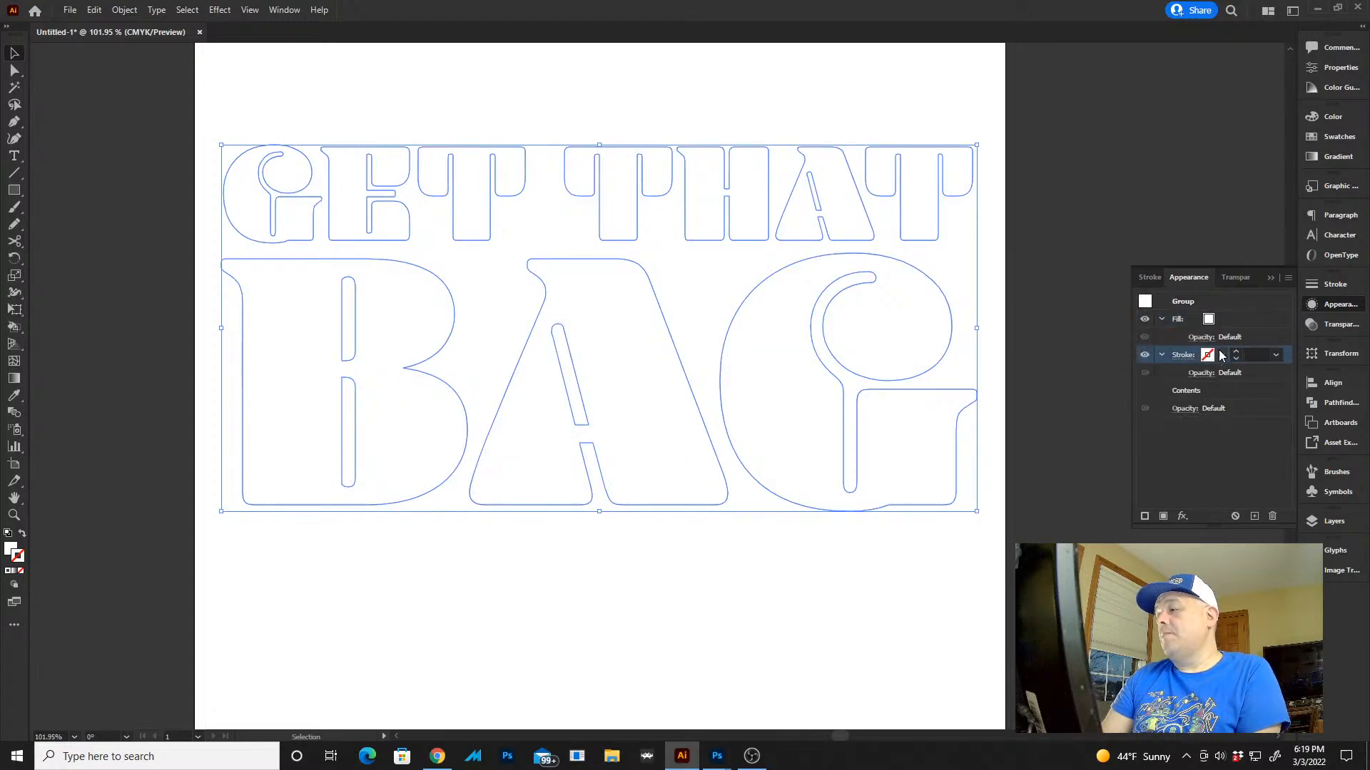
left_click(1276, 355)
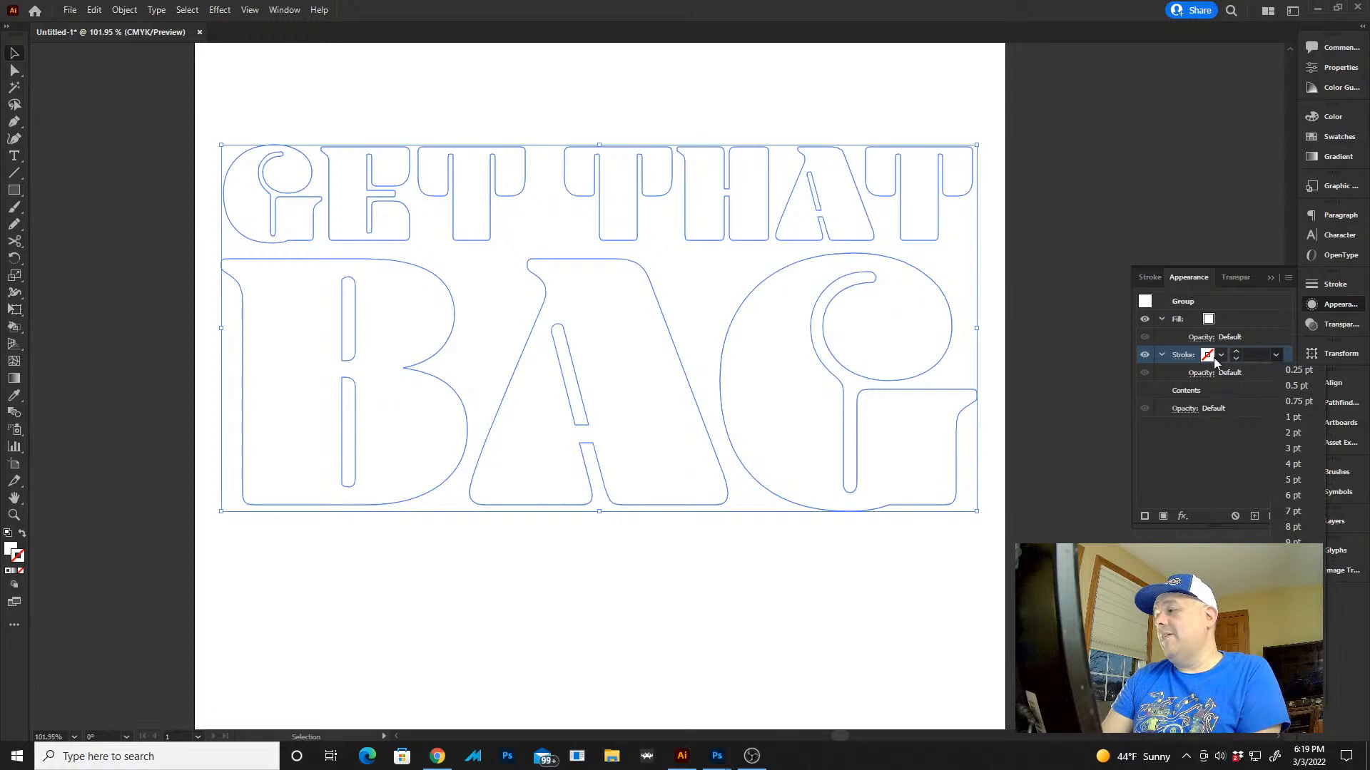
left_click(1215, 363)
left_click(1207, 362)
left_click(1275, 353)
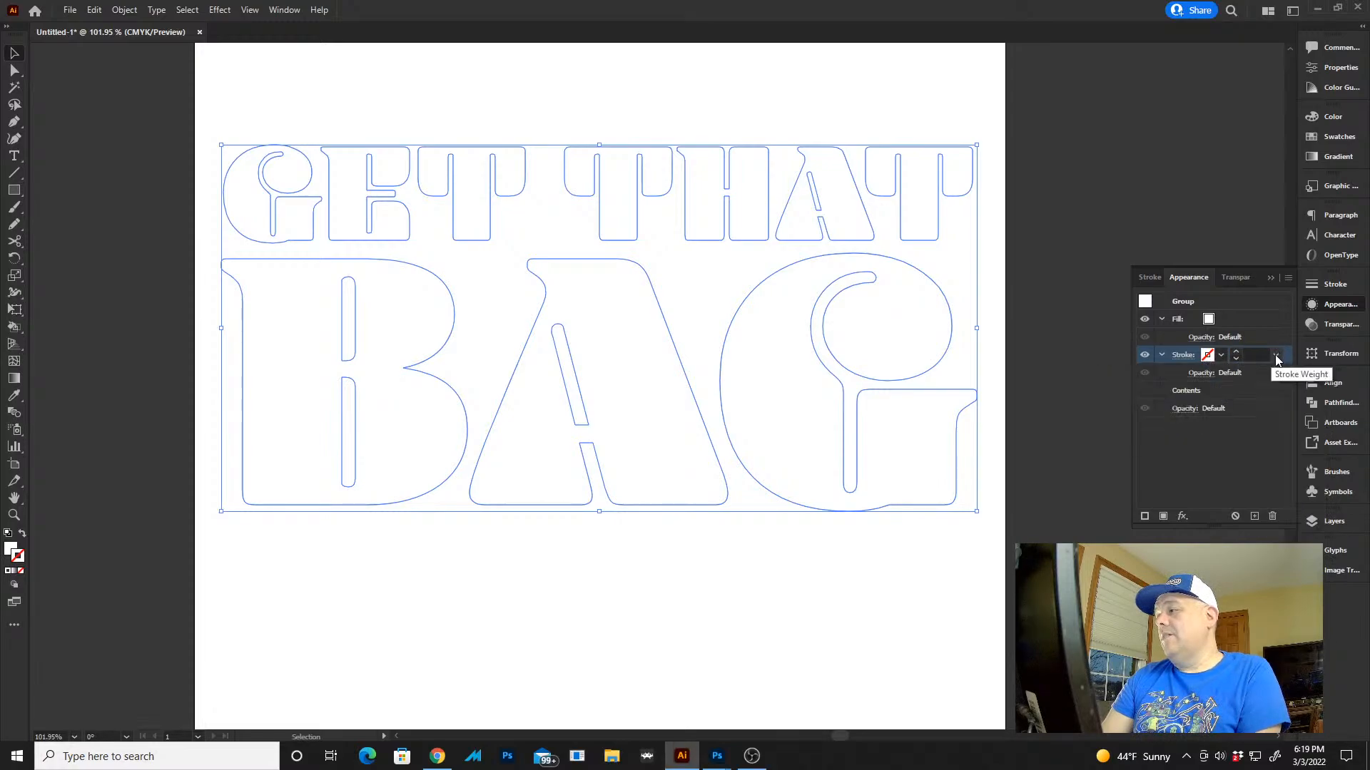
left_click(1275, 355)
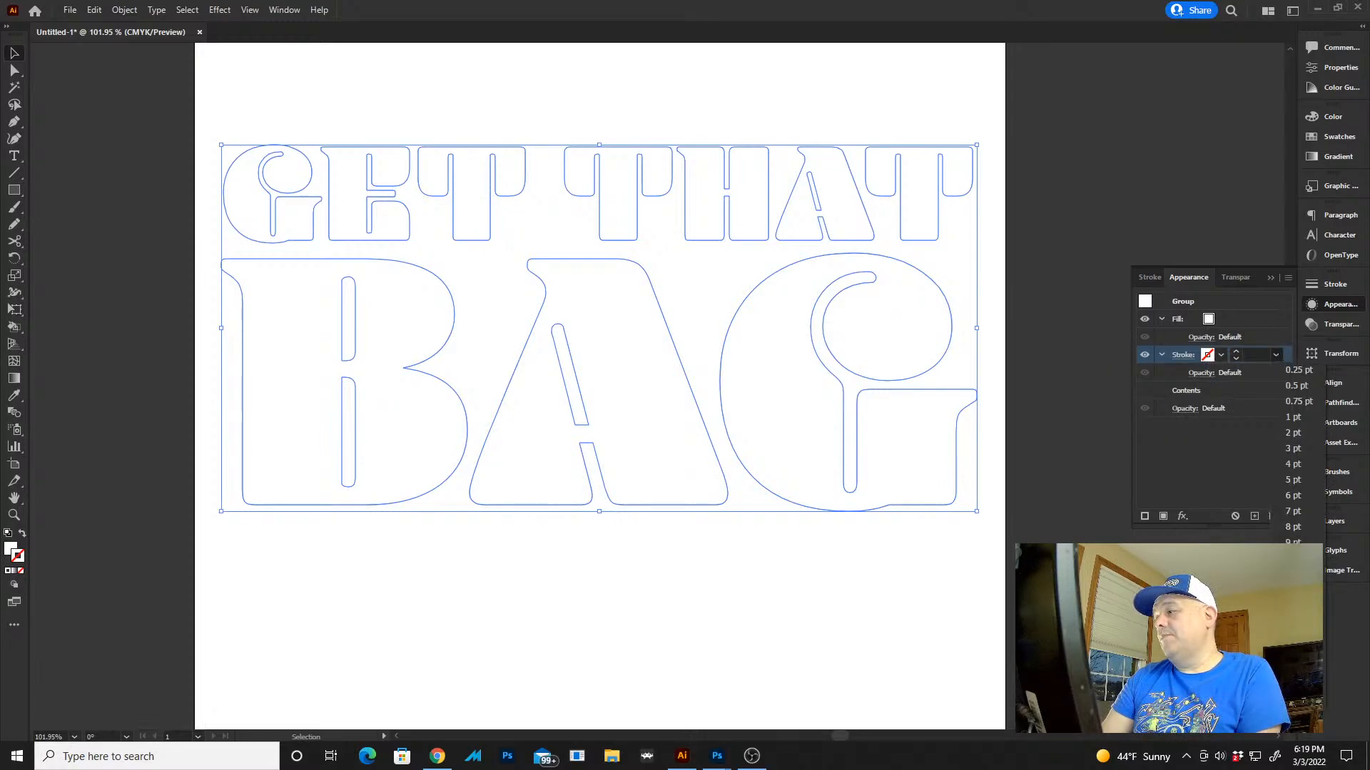
left_click(1295, 574)
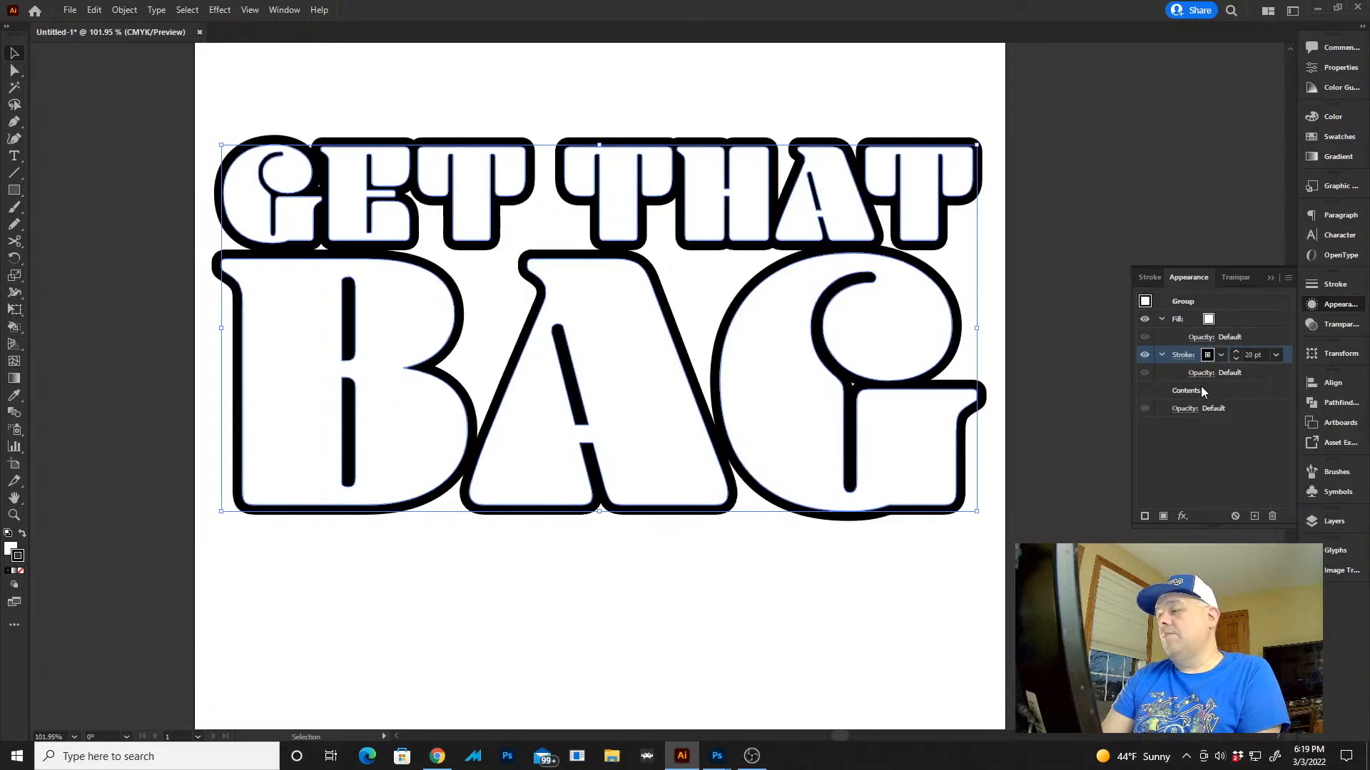
left_click(1234, 352)
left_click(1234, 353)
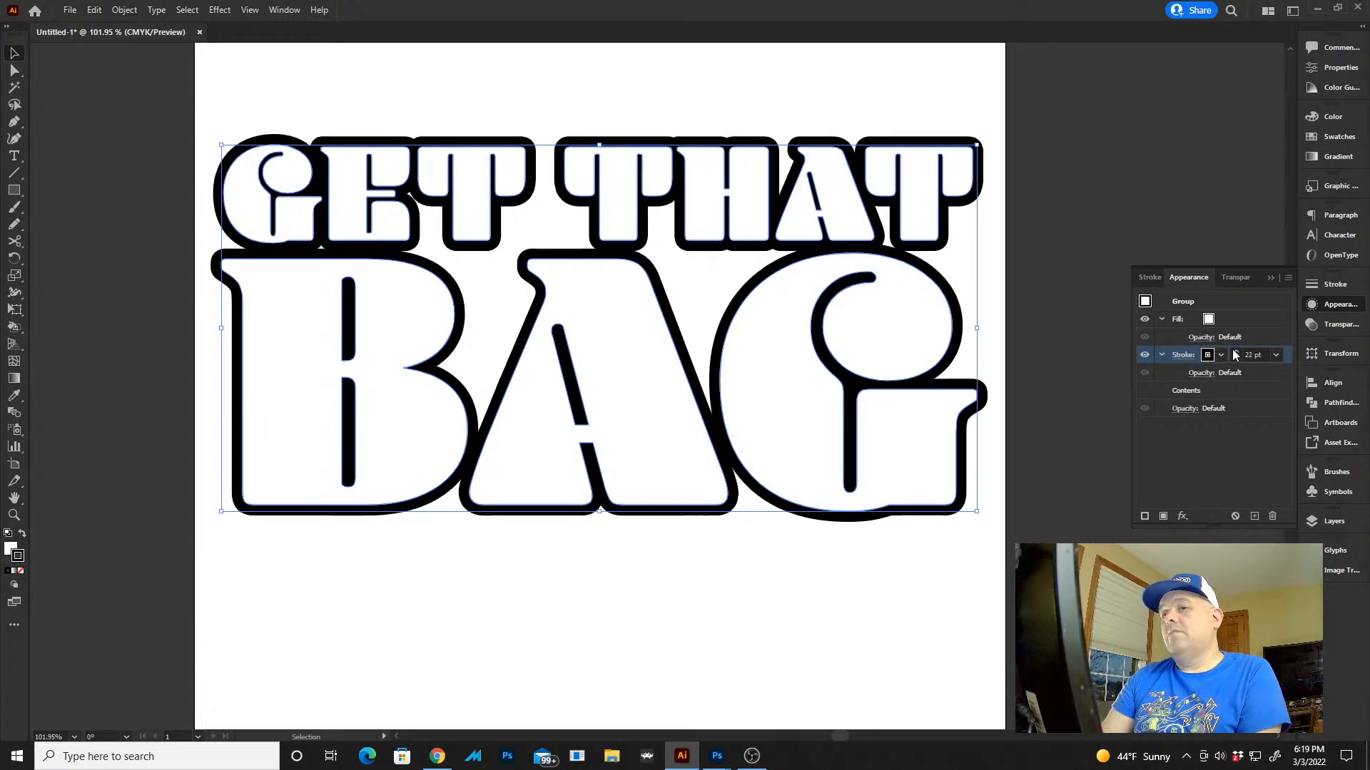
left_click(1235, 353)
left_click(1235, 353)
left_click(1235, 352)
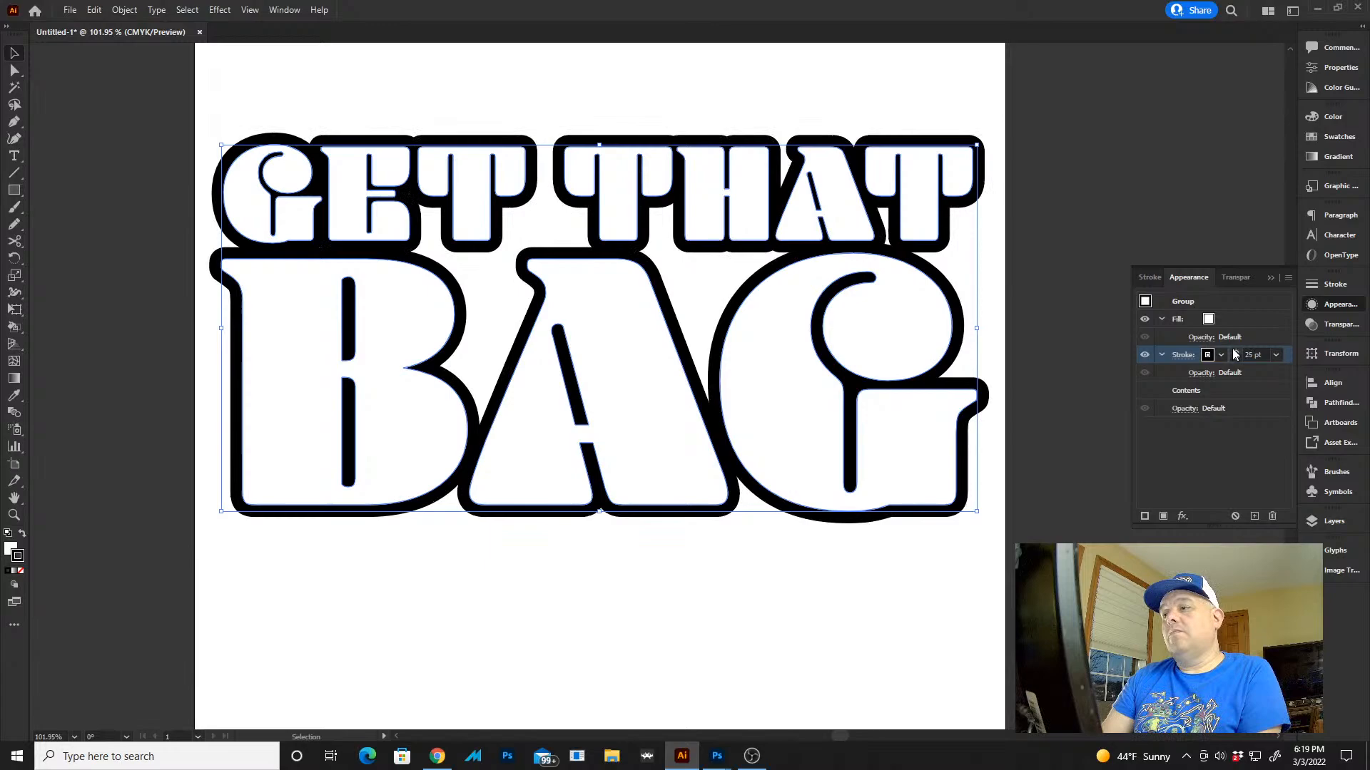
Make a copy of the lettering directly on top of the original and set the copy's fill to black
left_click(1060, 113)
key("Tab")
left_click_drag(1009, 208, 969, 178)
left_click(786, 353)
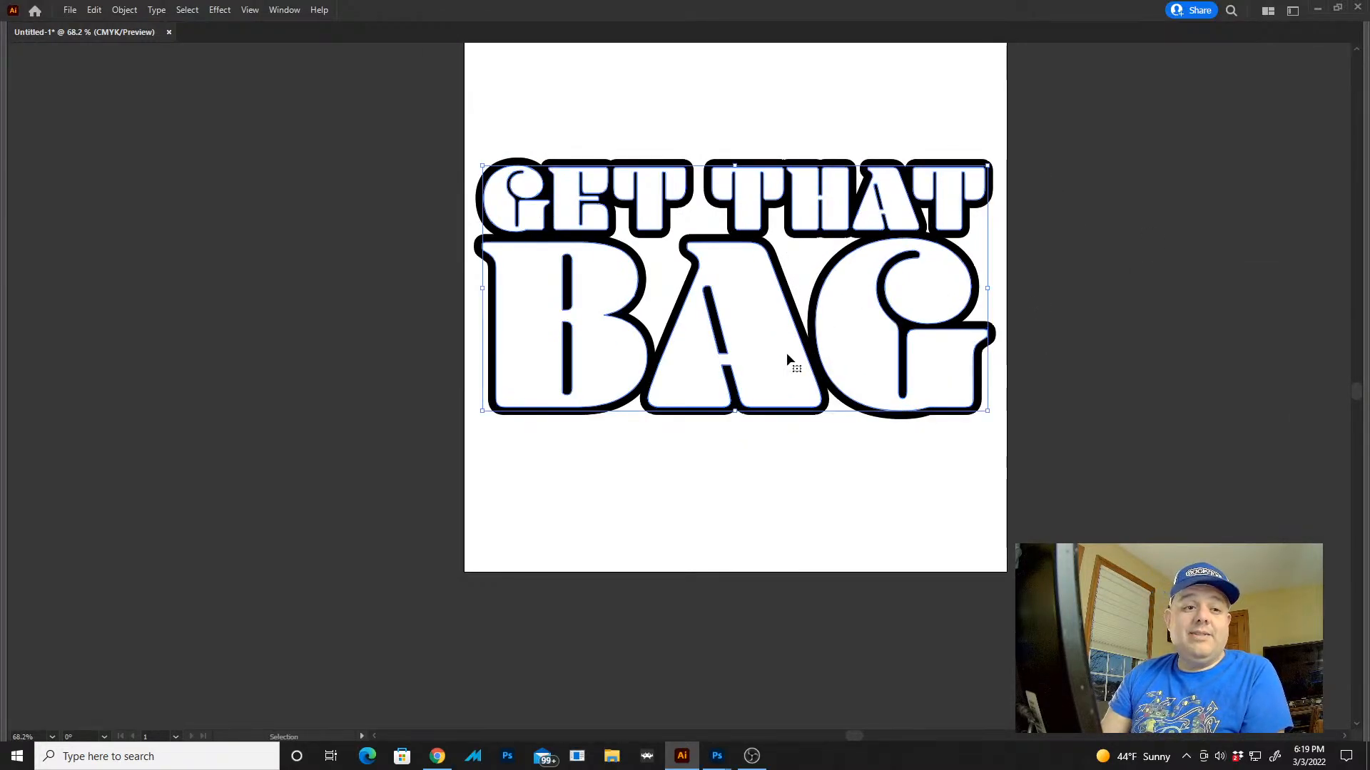
key("Tab")
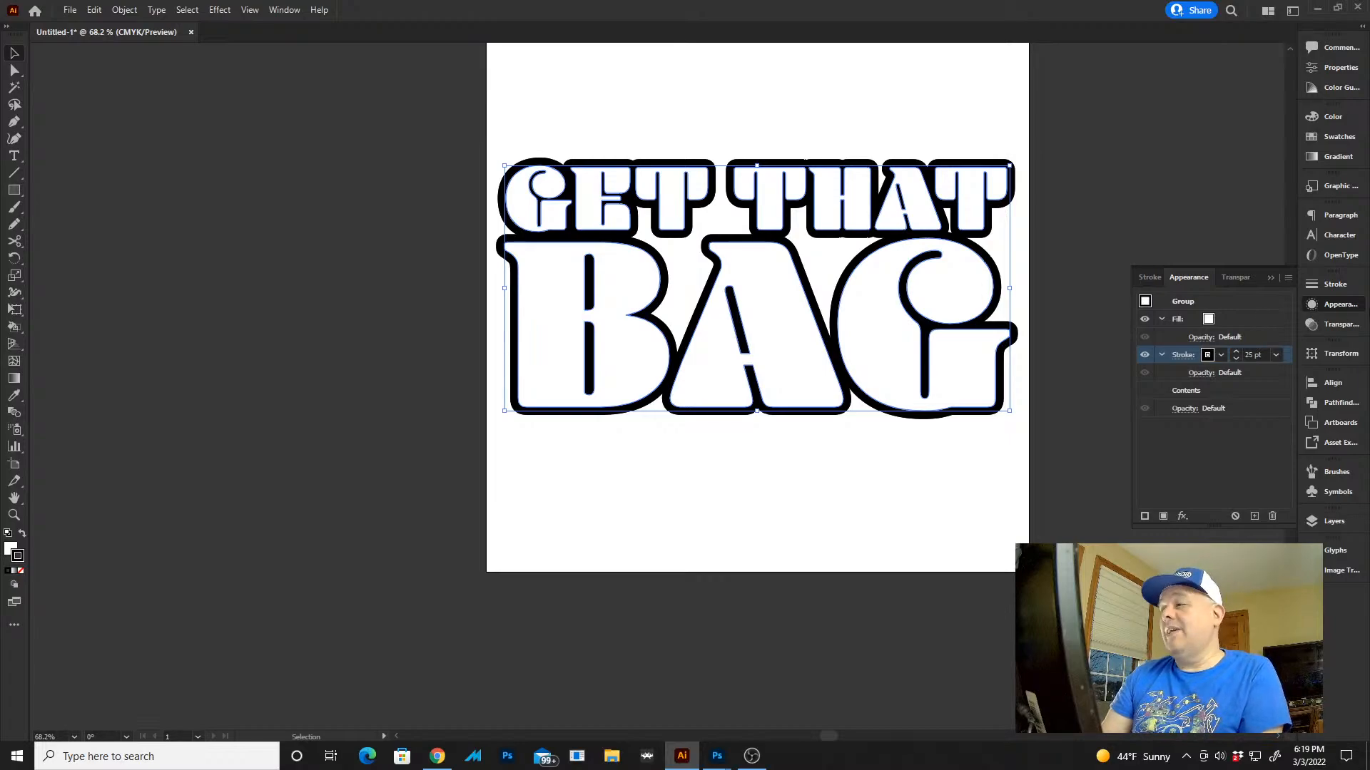
left_click(1229, 319)
left_click(1223, 319)
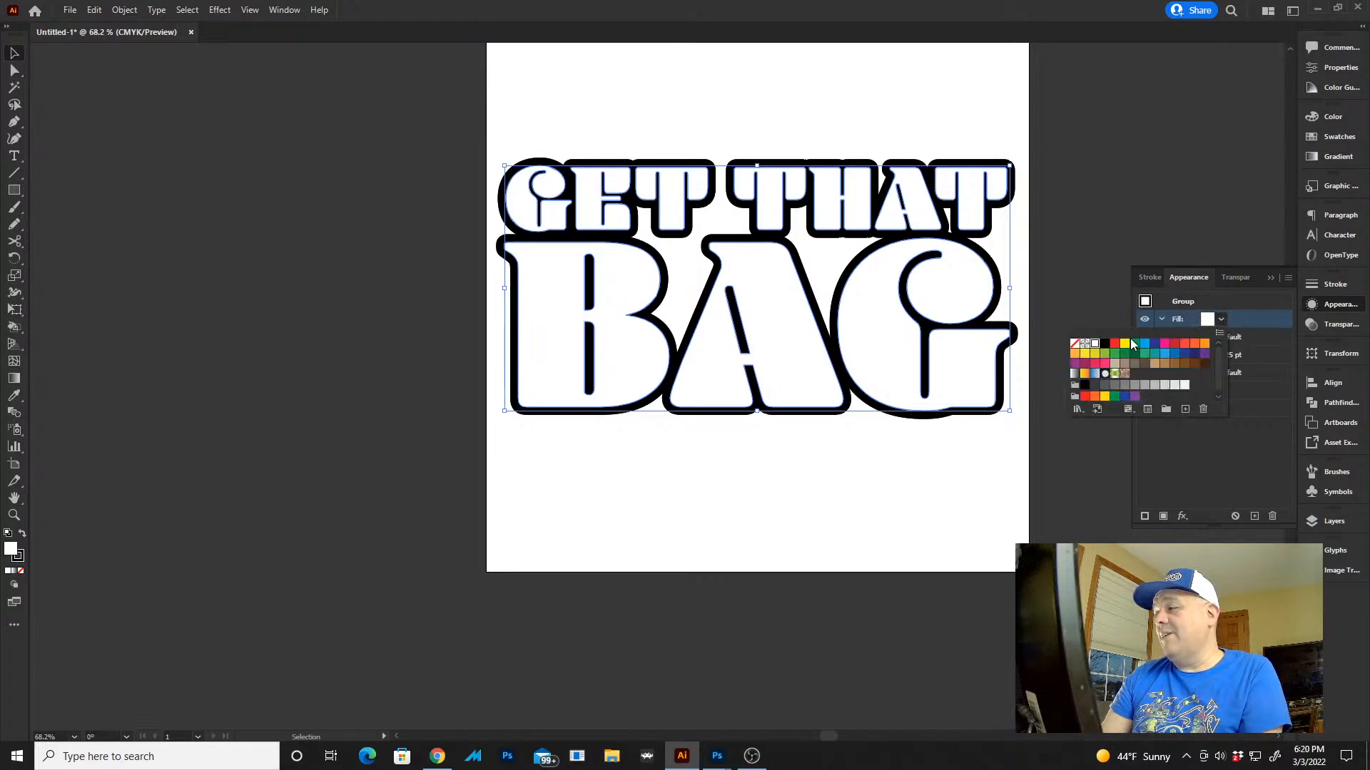
left_click(1105, 345)
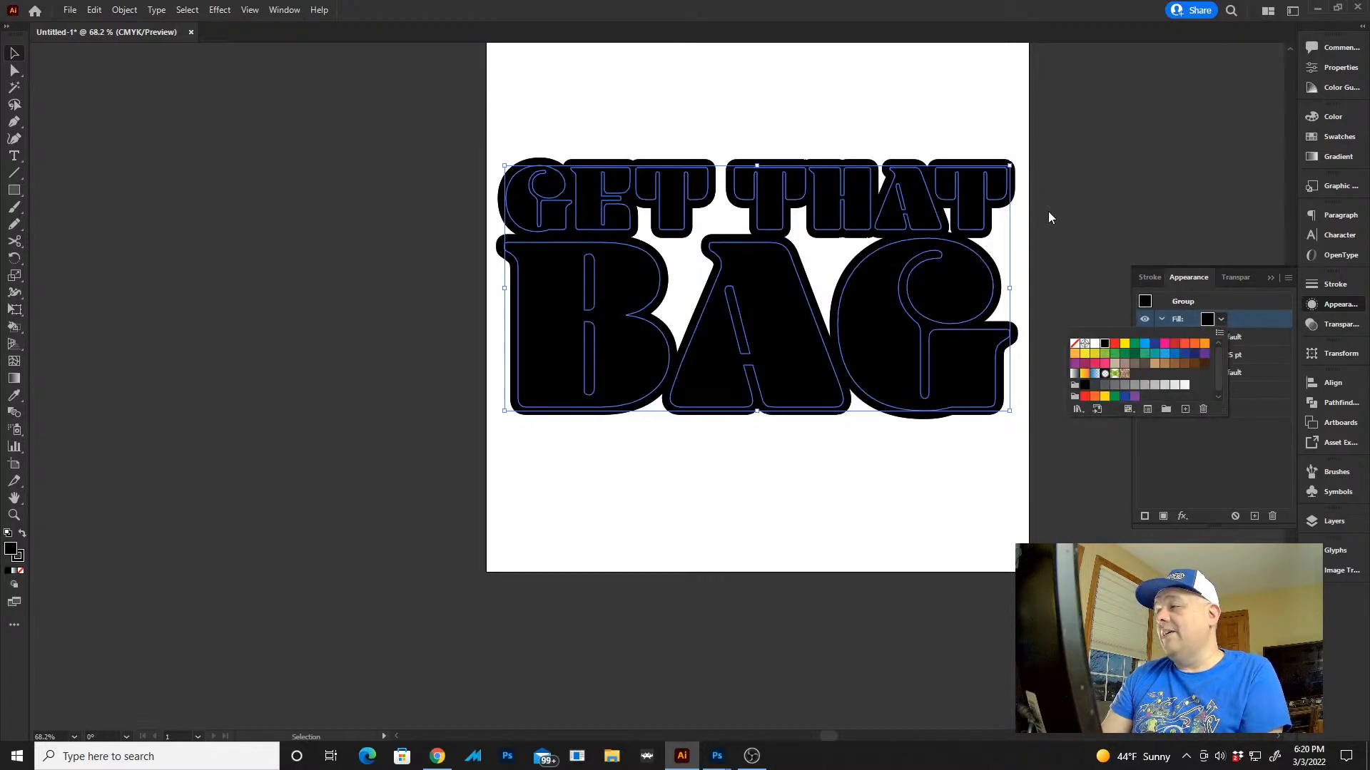
left_click(1026, 180)
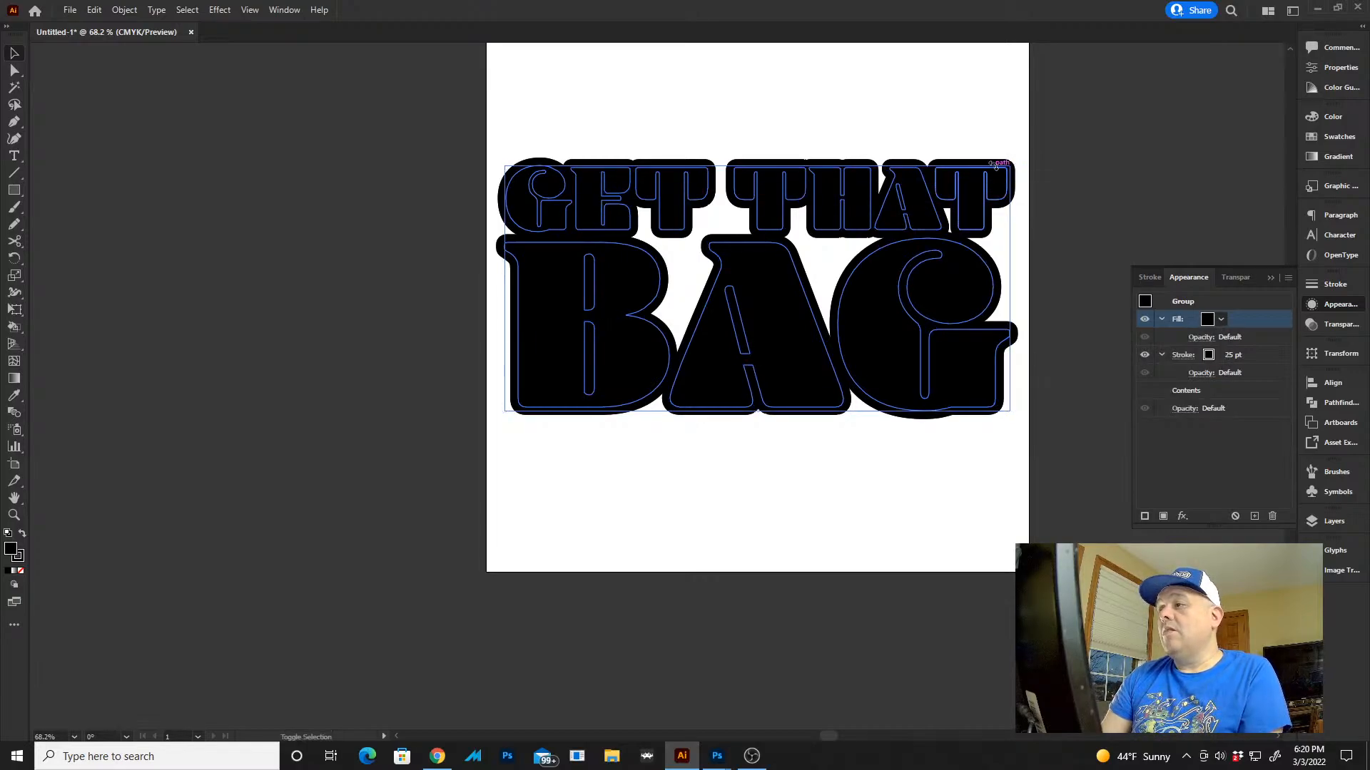
Scale the black copy down slightly, offset it a short distance below the white lettering, and send it behind
left_click_drag(980, 222, 977, 301)
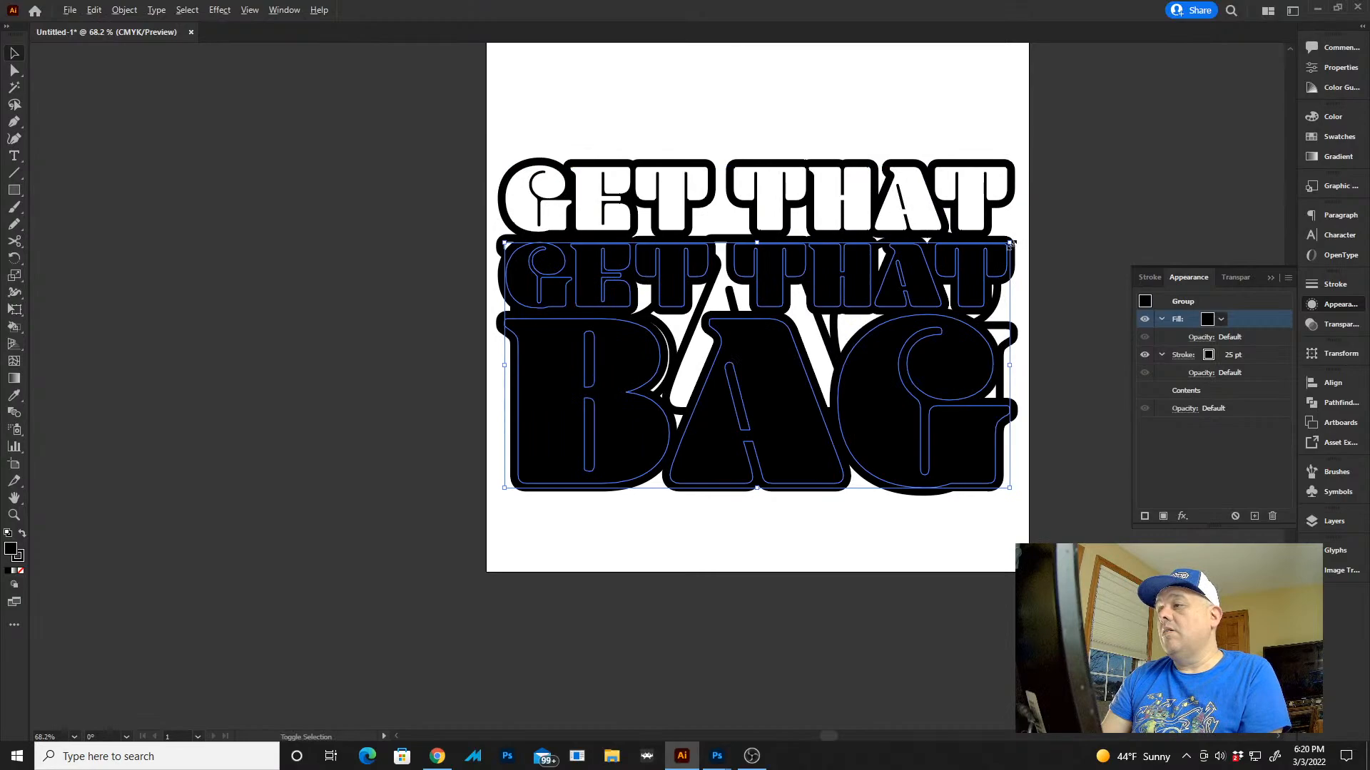
mouse_move(1010, 243)
left_mouse_down()
mouse_move(982, 264)
mouse_move(994, 249)
left_mouse_up()
left_click(929, 283)
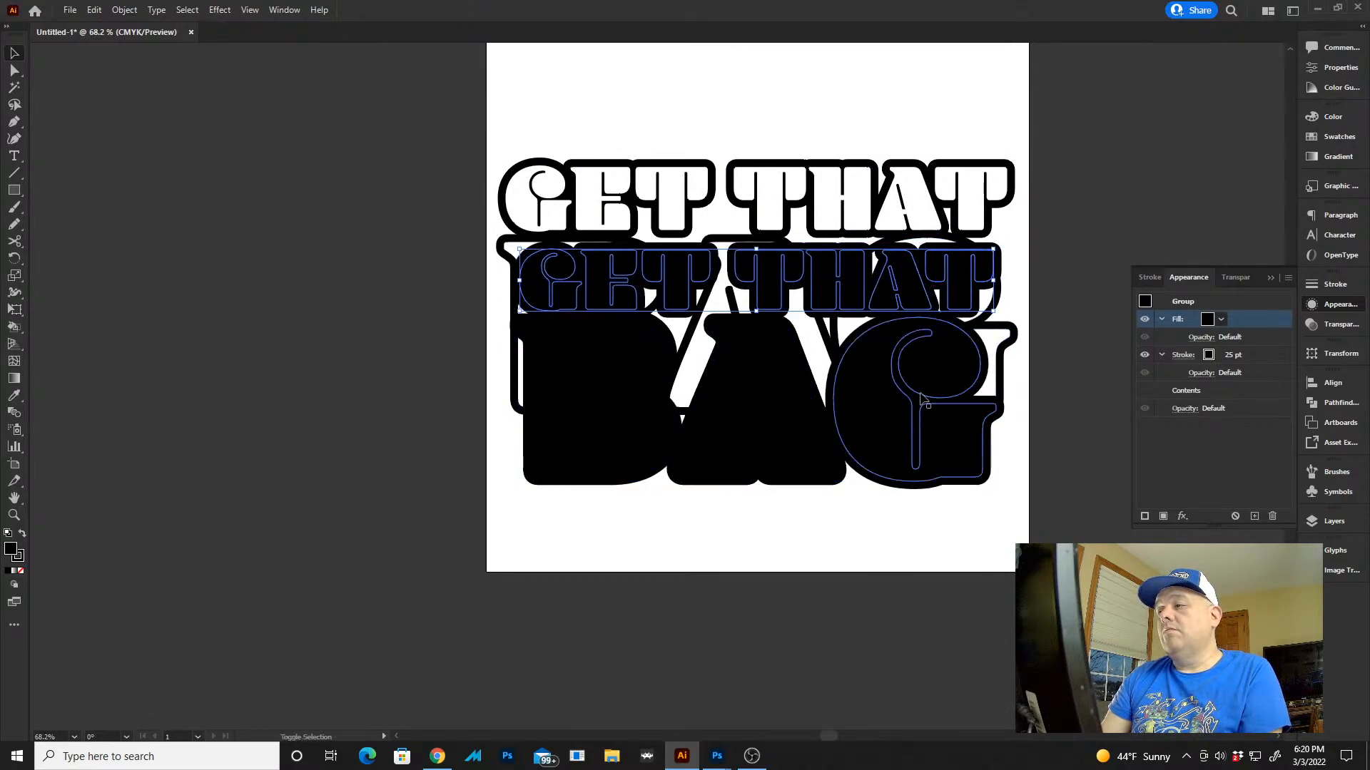
left_click_drag(929, 403, 928, 367)
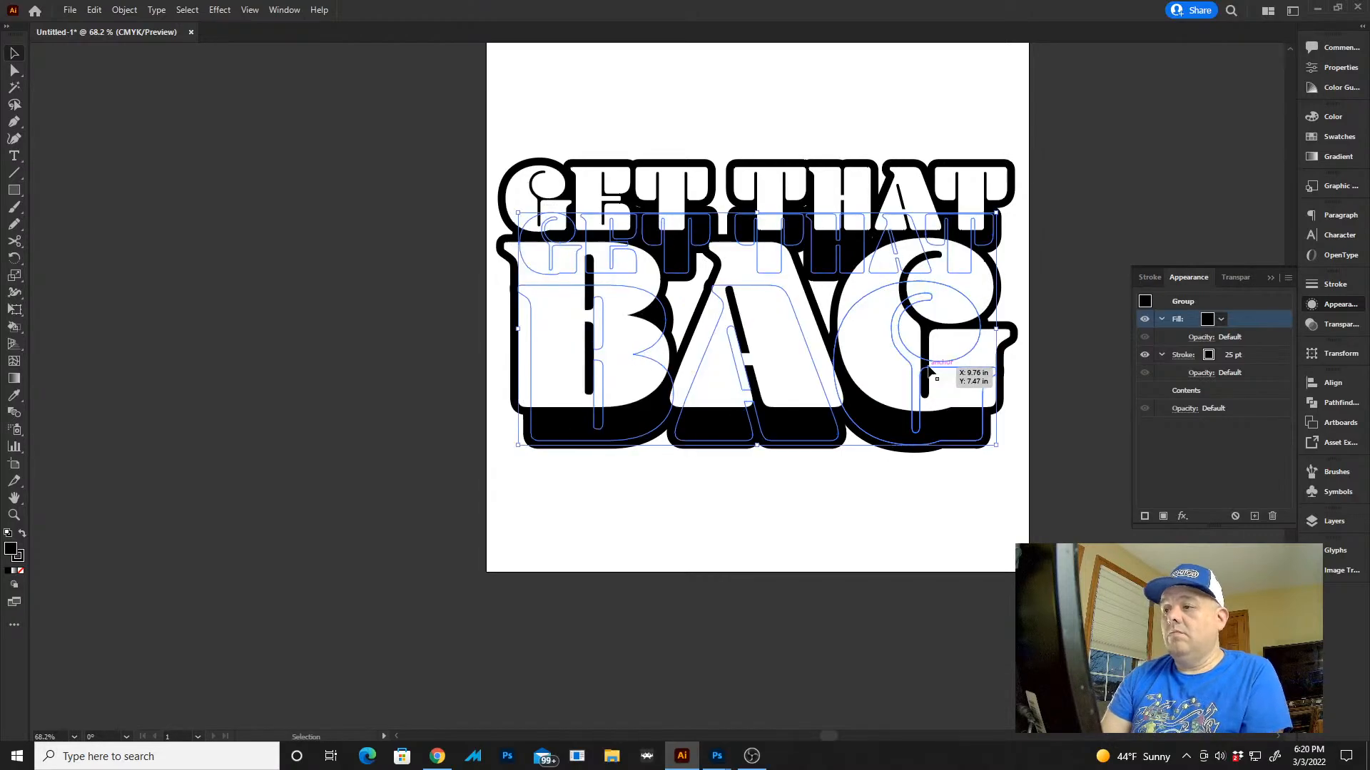
left_click(1119, 195)
Select all the lettering and set the blend options to Specified Steps with 50 steps
key("ctrl+a")
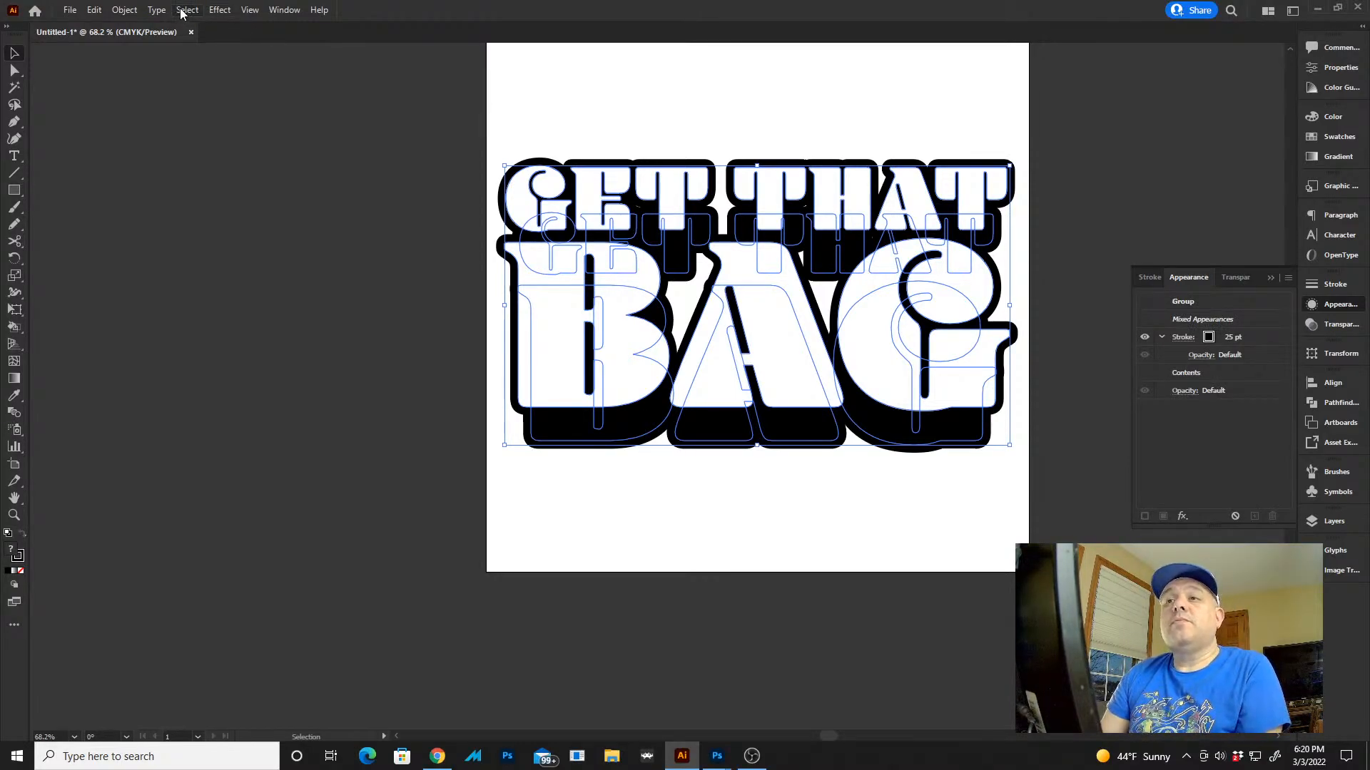
left_click(125, 10)
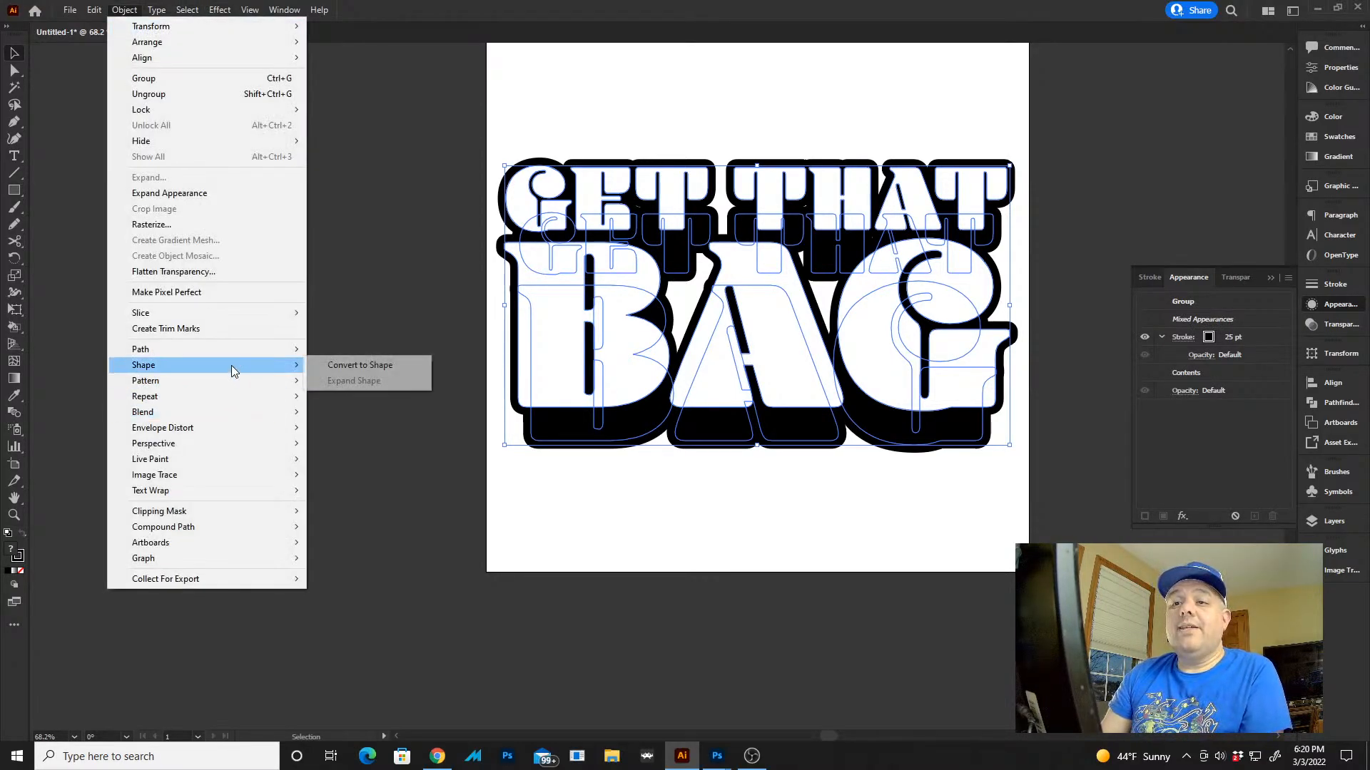
mouse_move(227, 412)
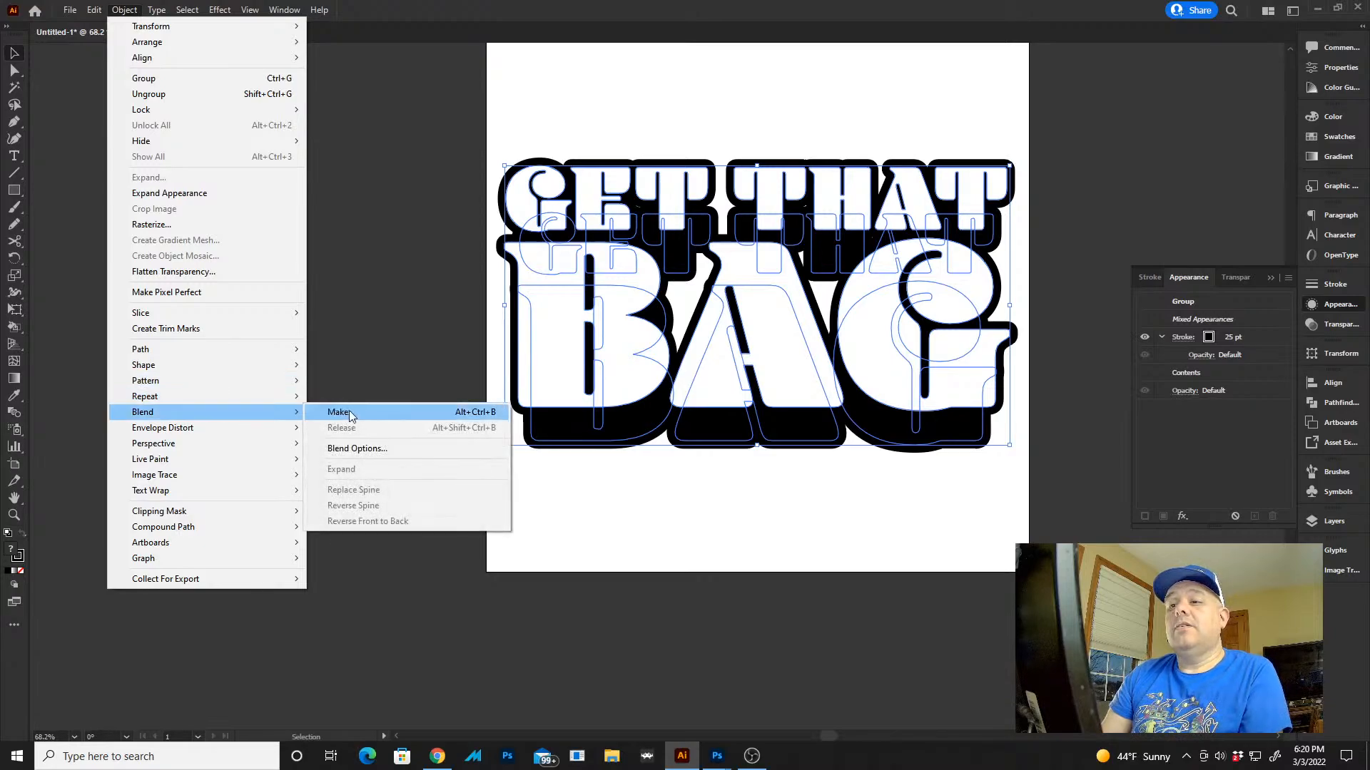
left_click(355, 448)
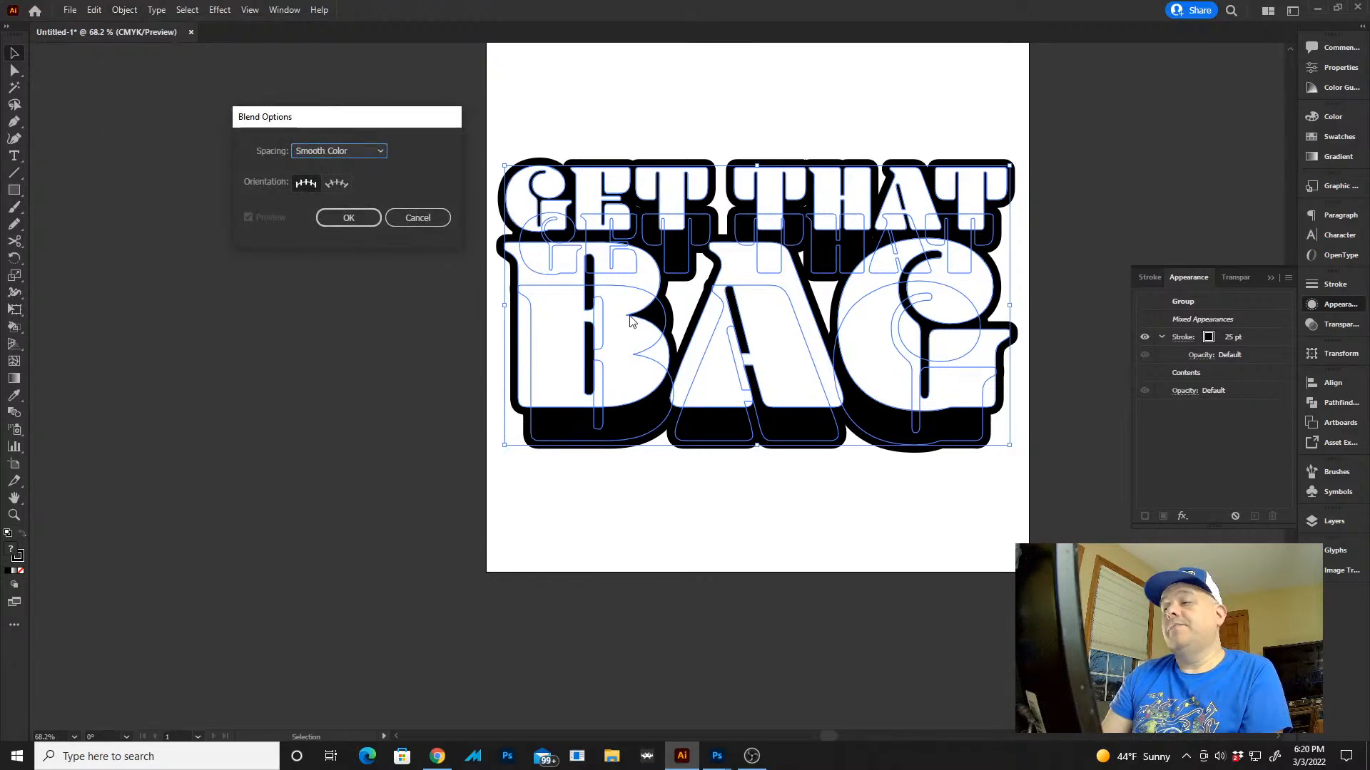
left_click(335, 161)
left_click(333, 183)
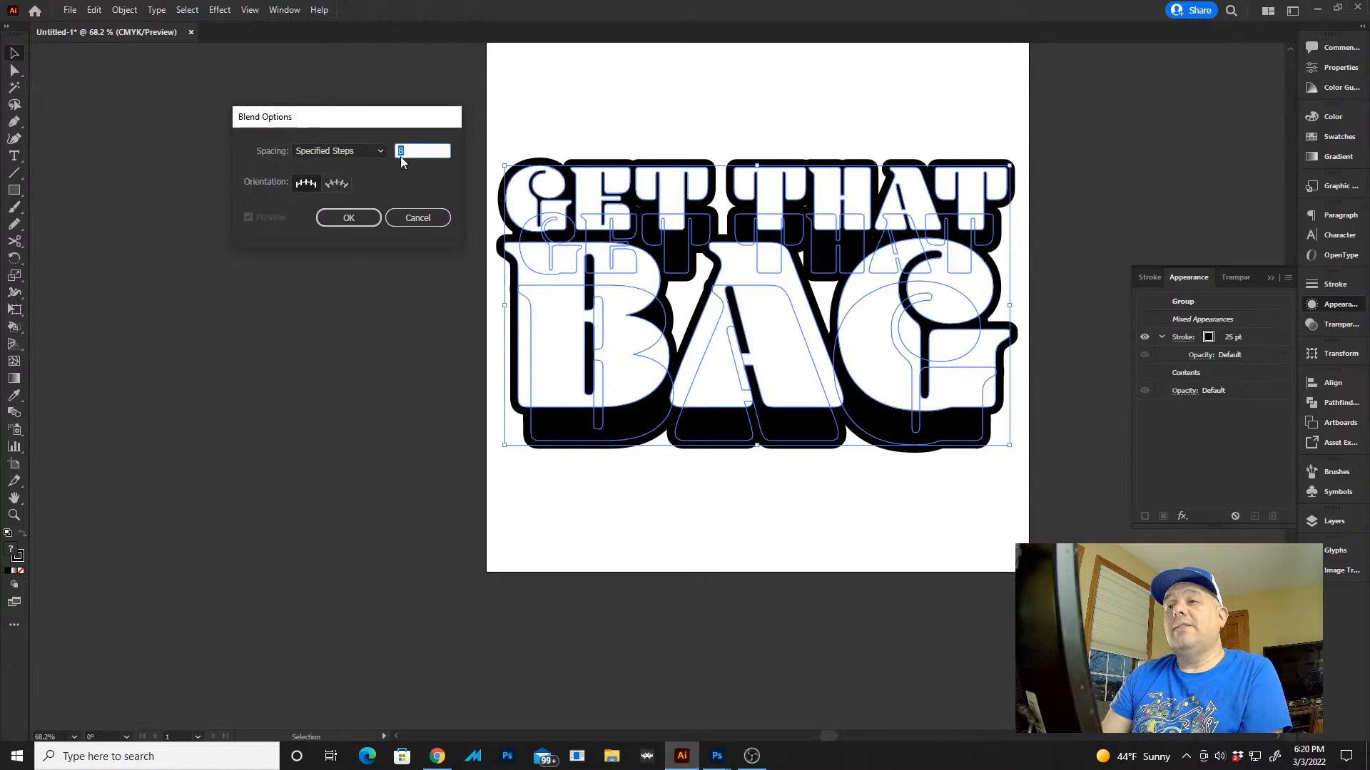
type("50")
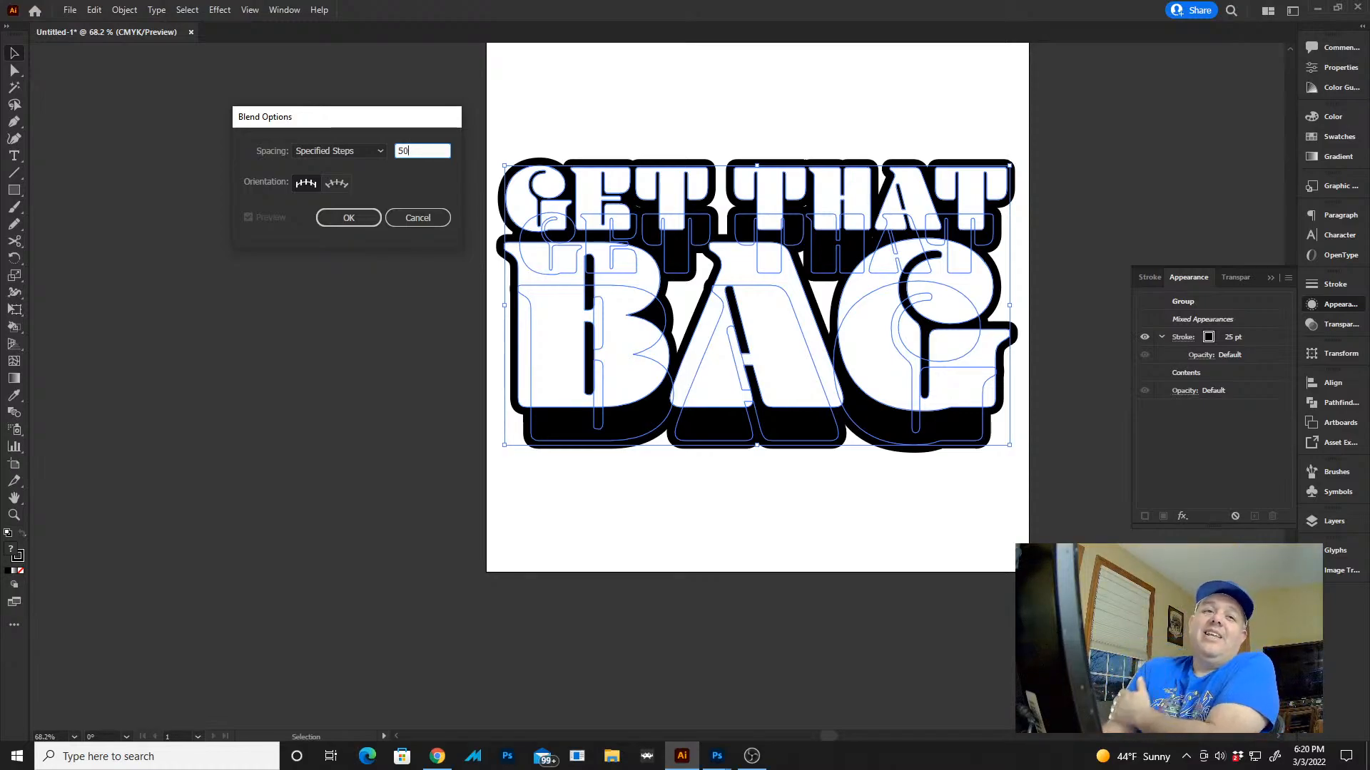
key("Return")
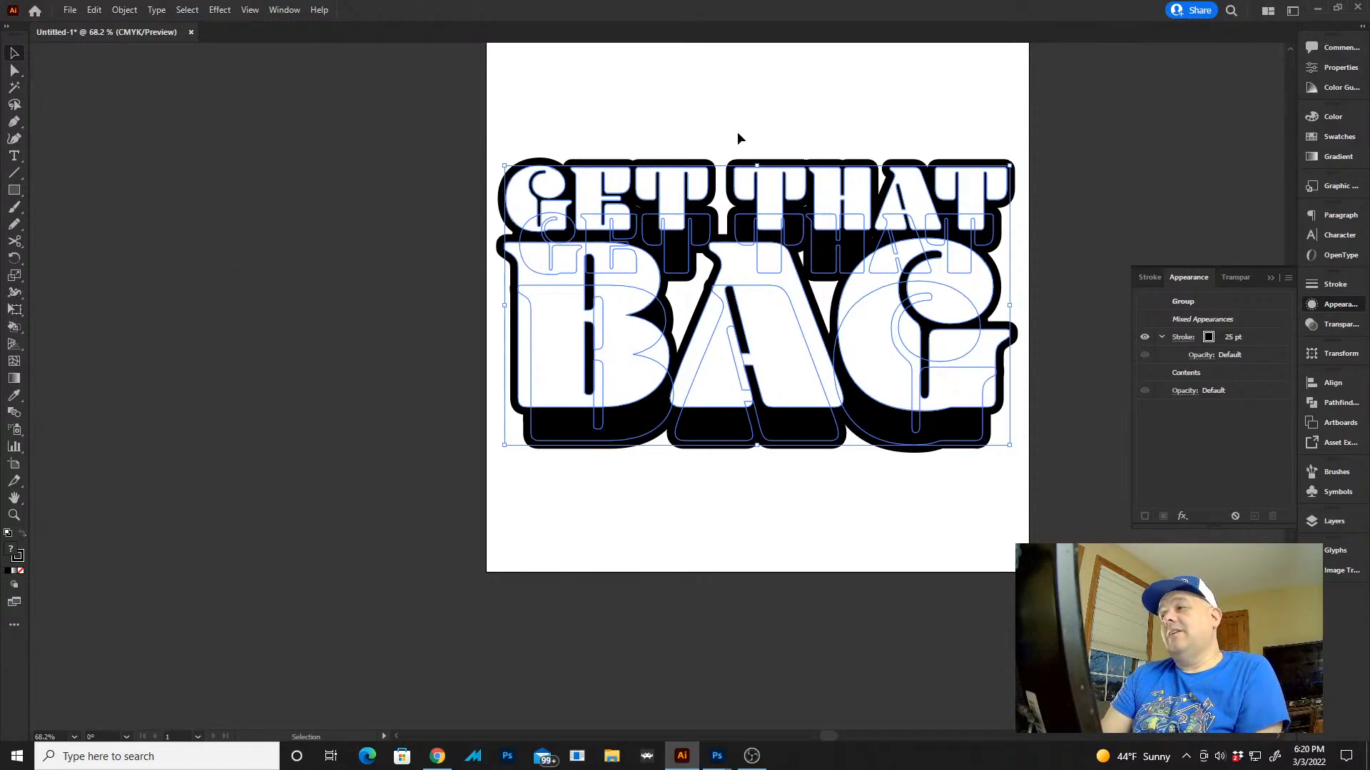
Try to blend the white lettering with its black copy, and undo the blend and the copy's stacking change
left_click(123, 10)
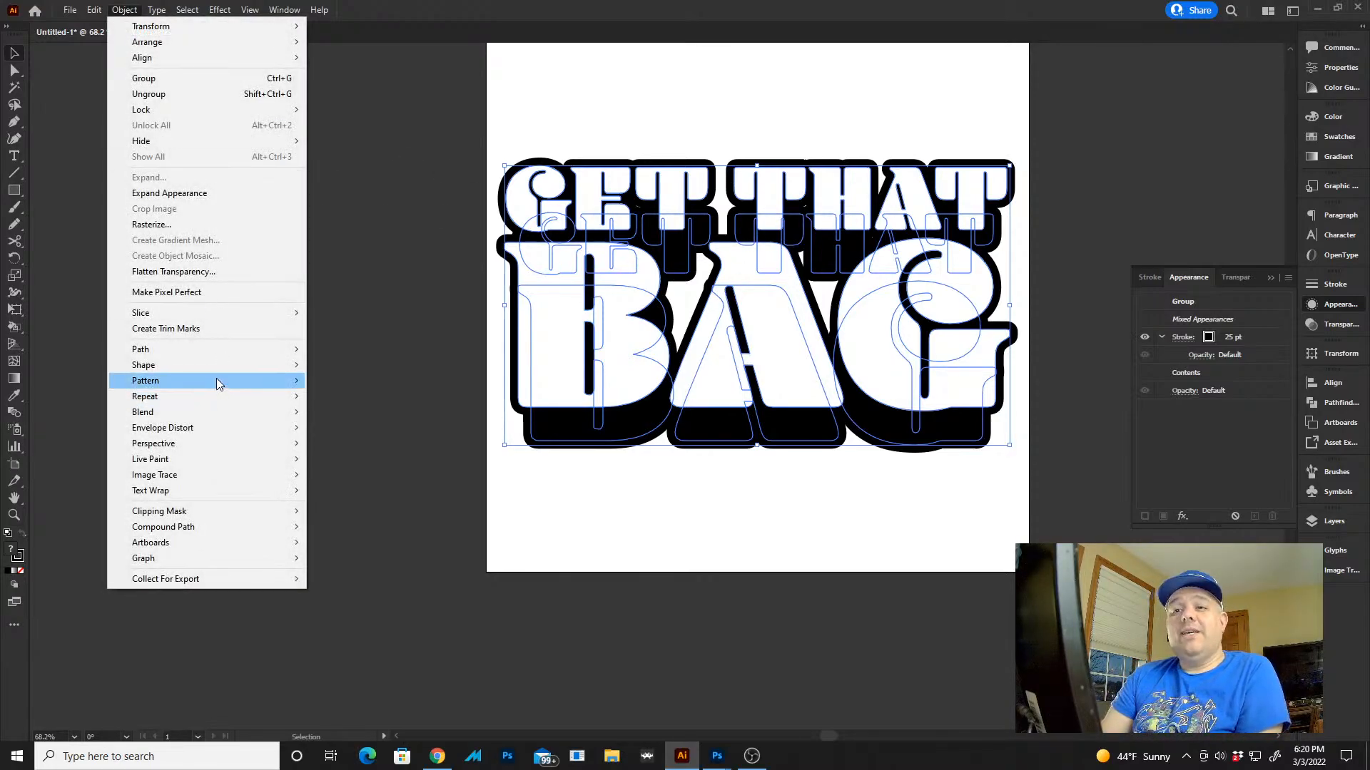
mouse_move(211, 418)
left_click(353, 411)
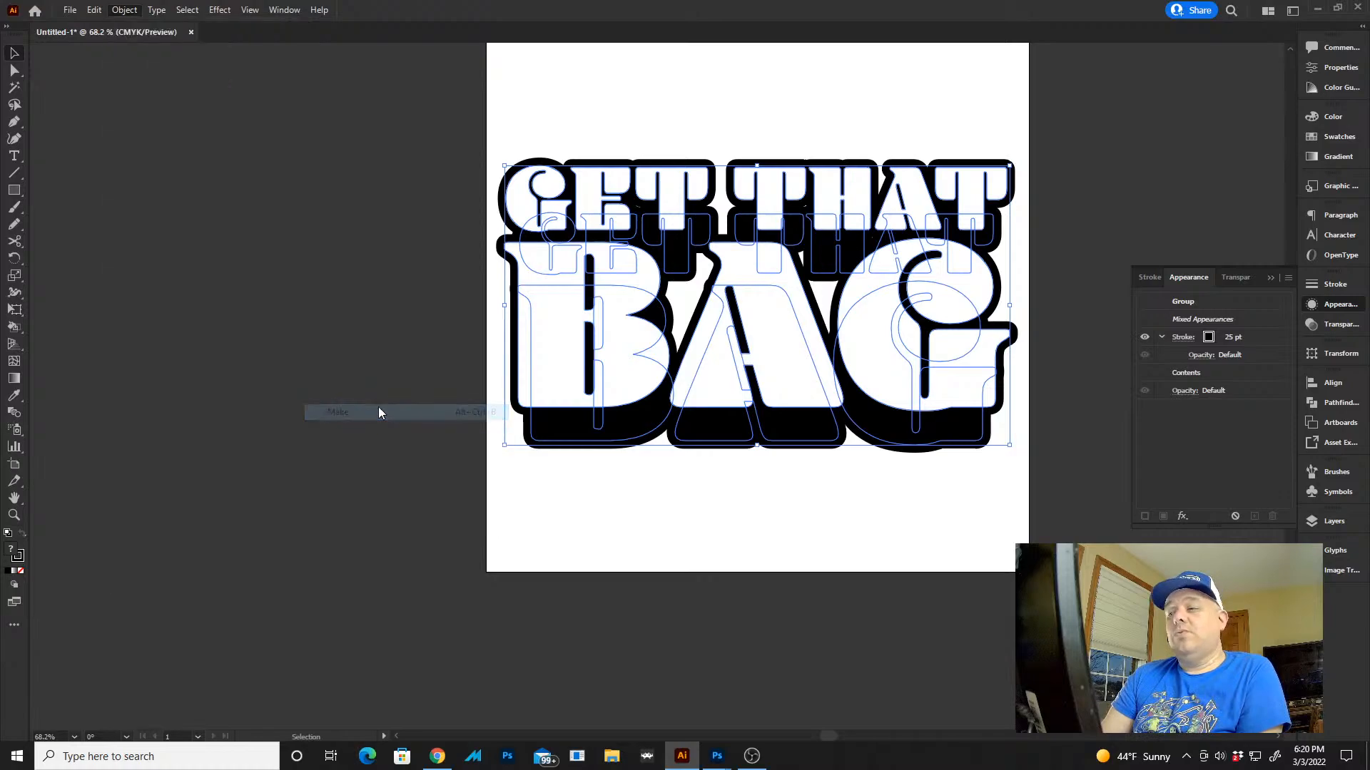
left_click(810, 490)
key("ctrl+z")
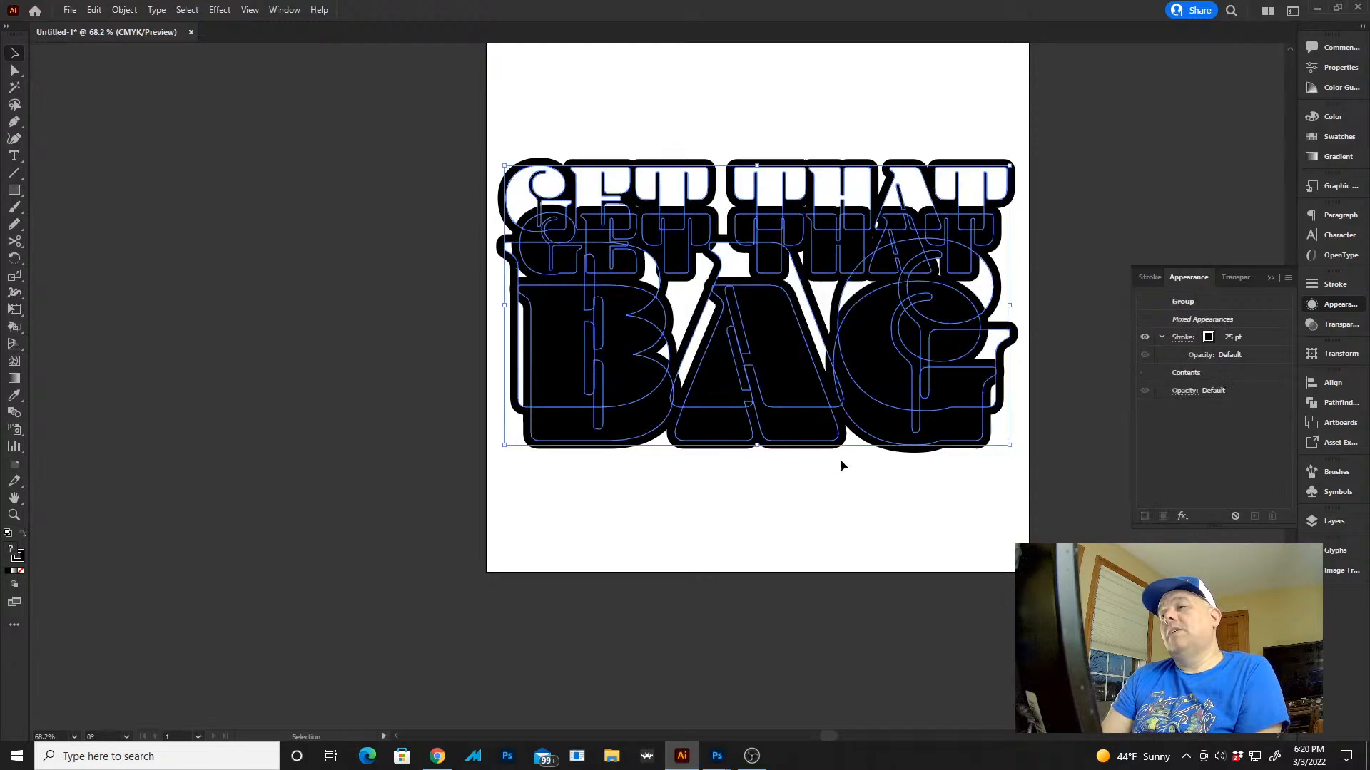
Send the black GET THAT backward and bring the white GET THAT forward so it sits in front of its copy
left_click(1025, 161)
left_click(1009, 186)
left_click(1039, 236)
left_click(994, 255)
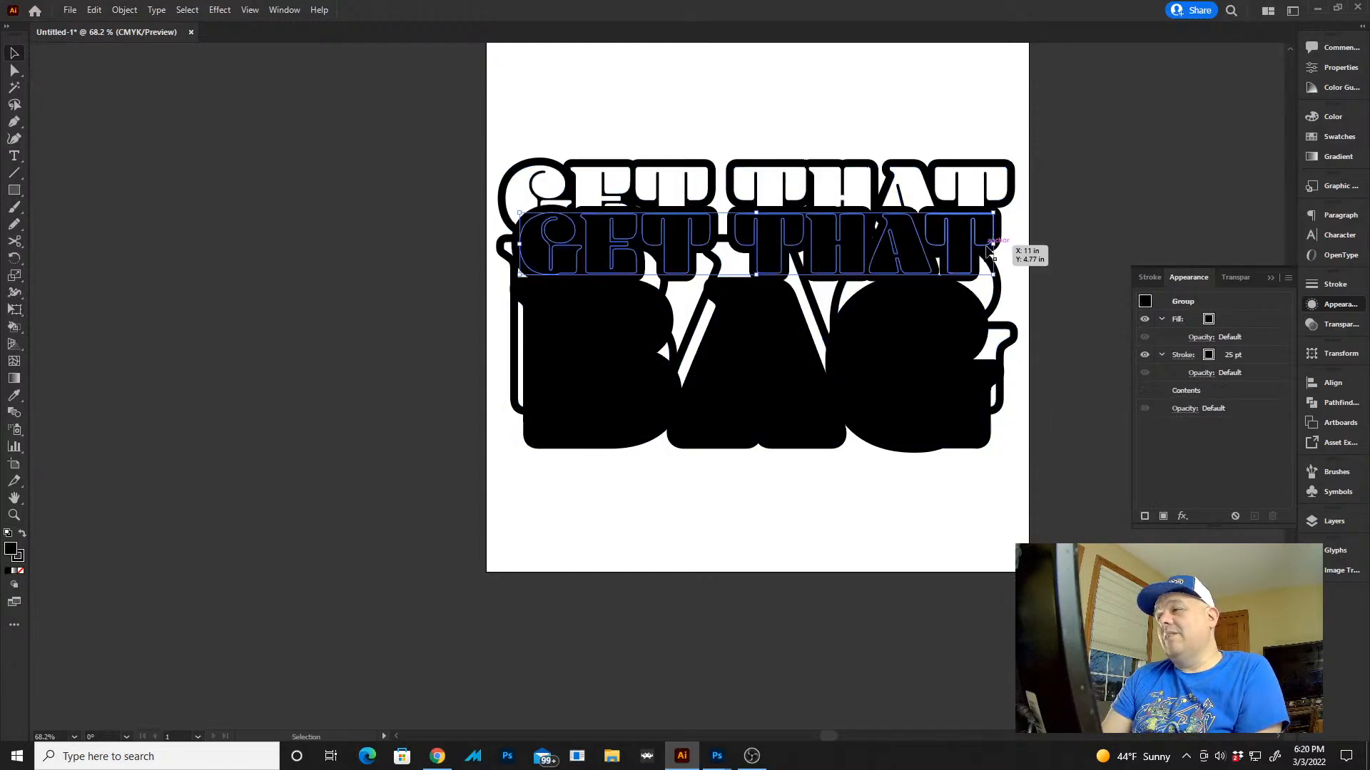
key("a")
key("ctrl+[")
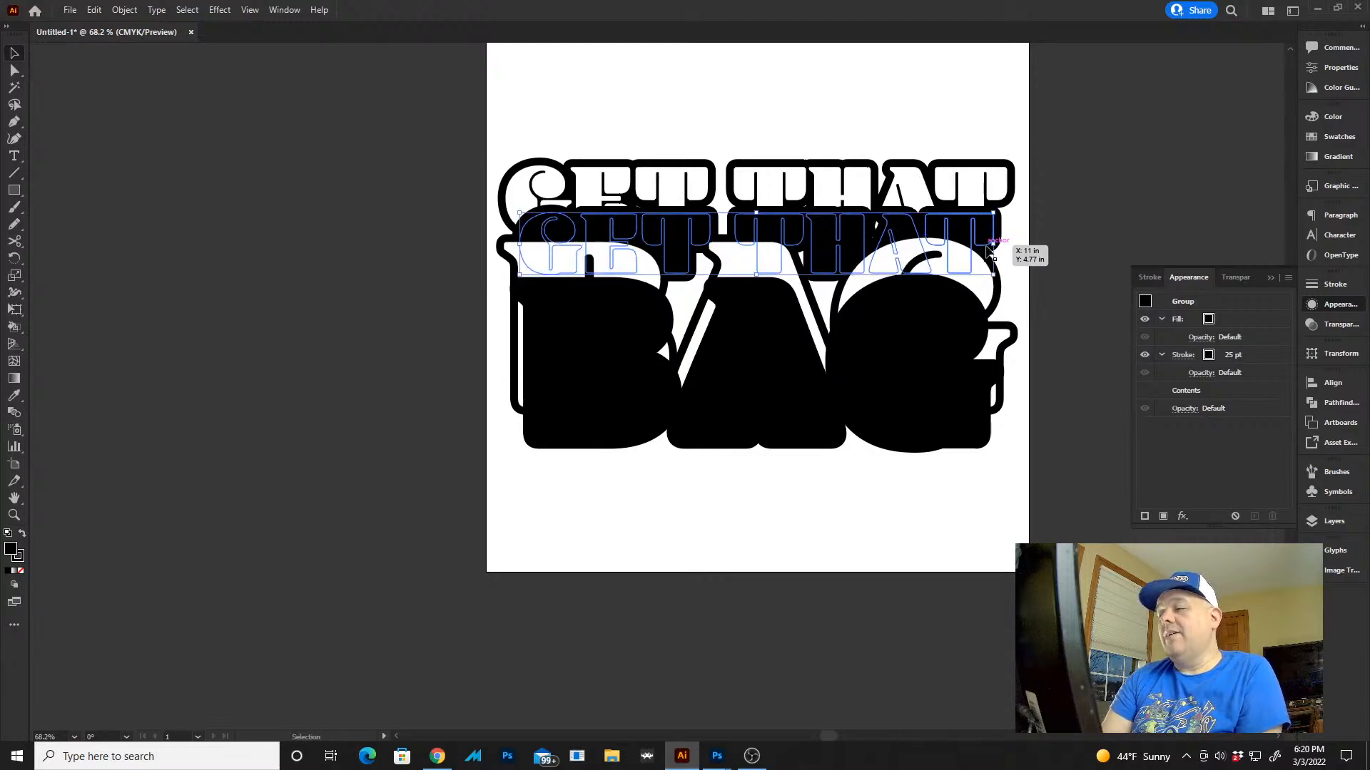
left_click(1000, 182)
key("ctrl+]")
key("ctrl+]")
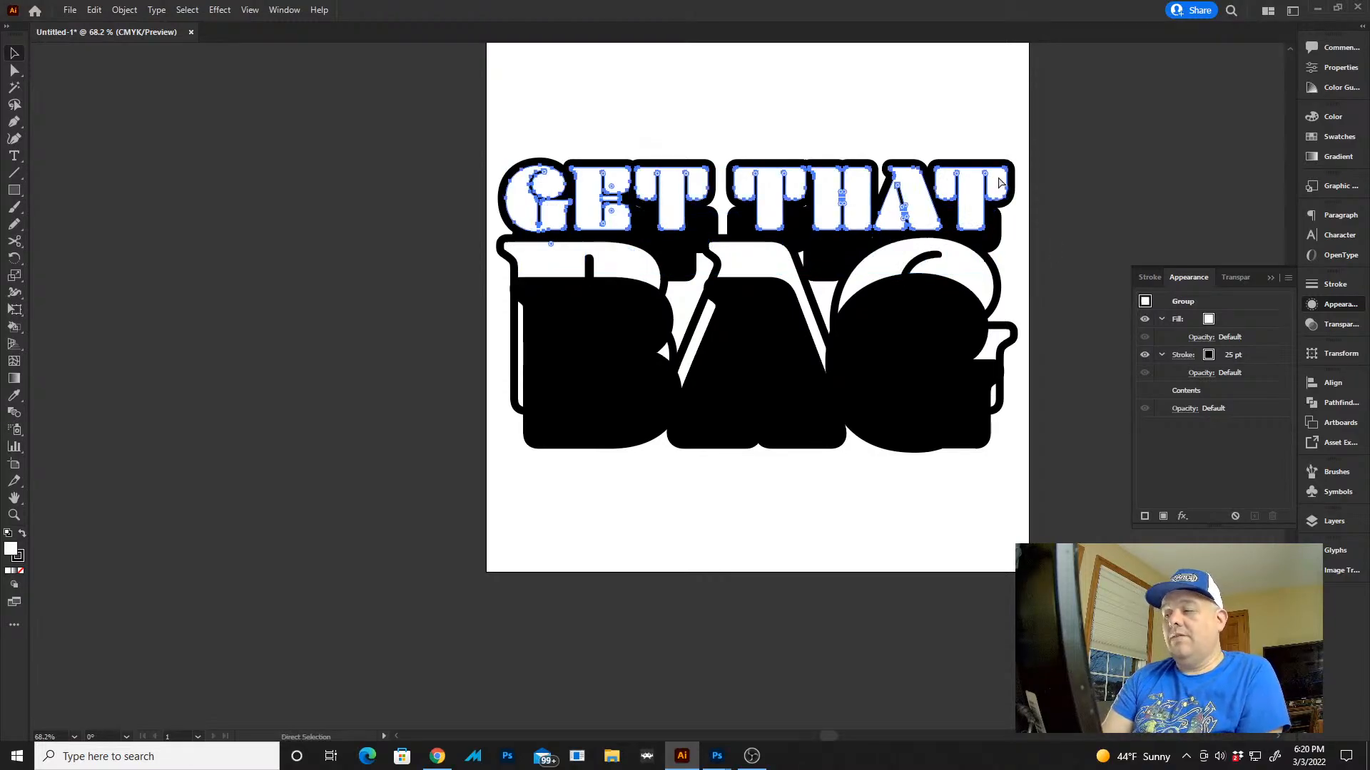
Send the black BAG copy behind the white BAG and select the white GET THAT
left_click(944, 467)
left_click(953, 408)
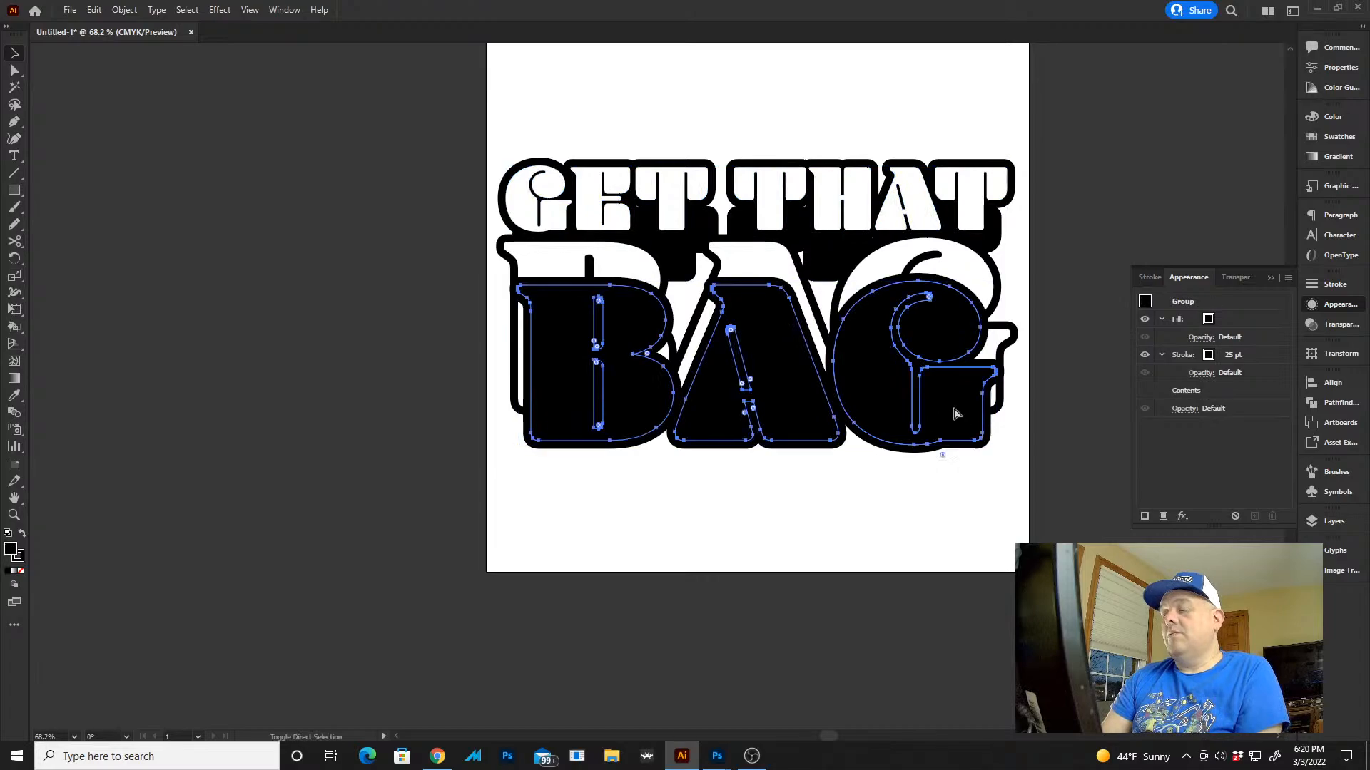
key("ctrl+[")
left_click(1012, 248)
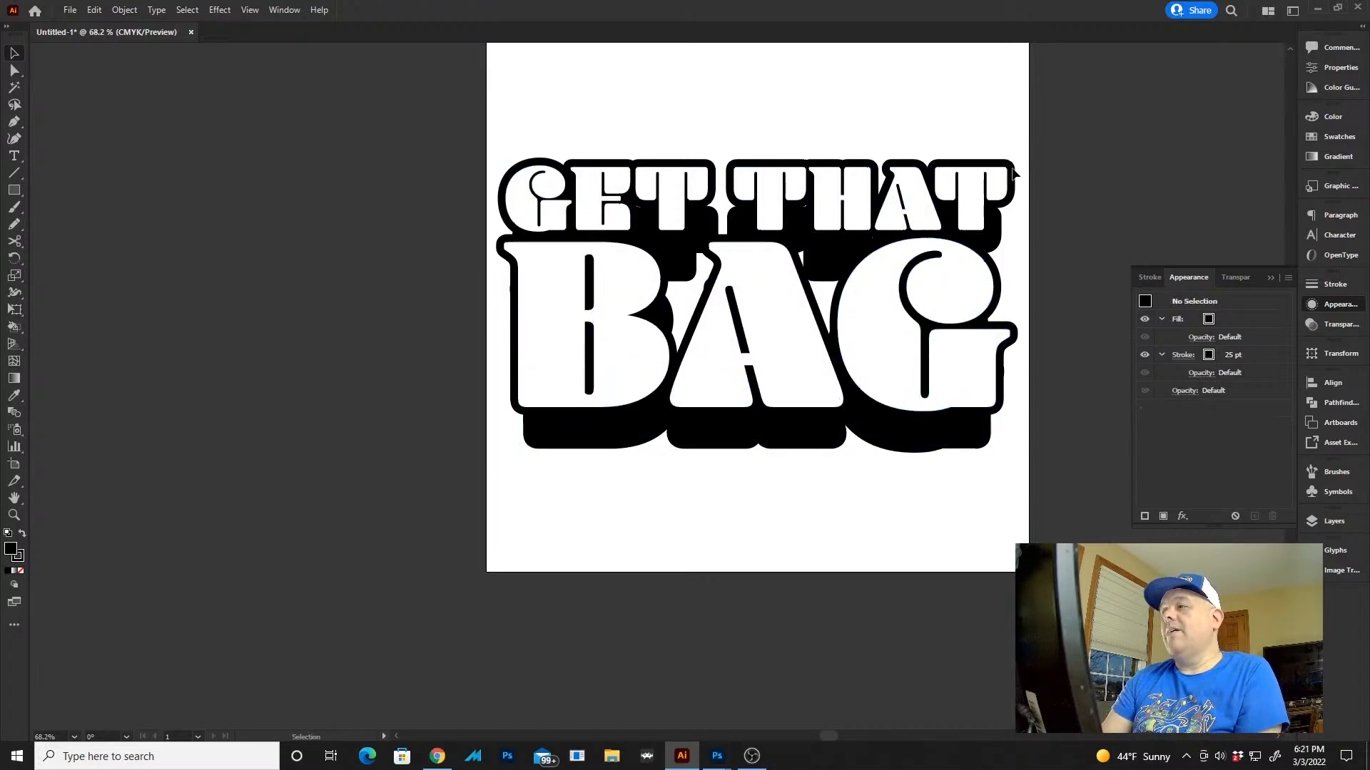
left_click(1008, 234)
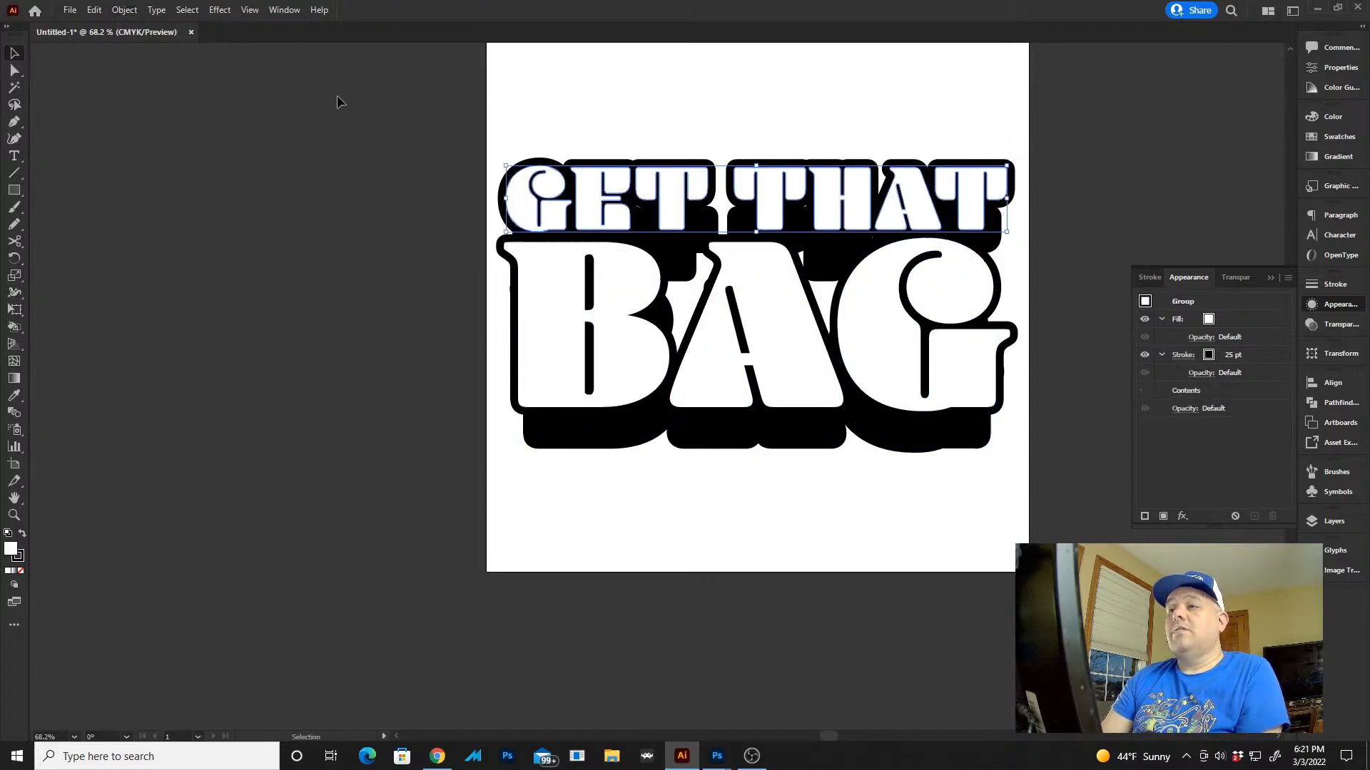
Select the white GET THAT together with its black copy and blend the two into a drop extrusion
left_click(378, 204)
left_click_drag(490, 145, 652, 232)
left_click(112, 9)
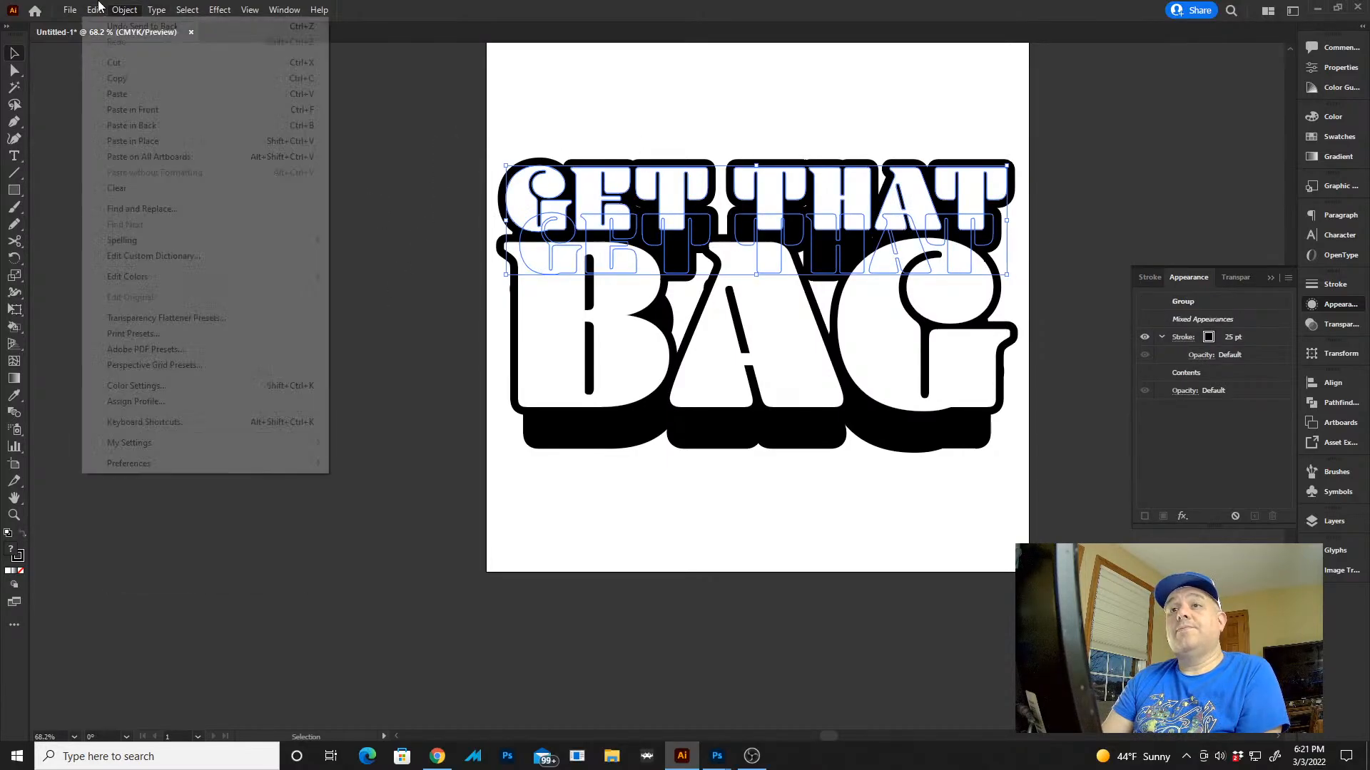
mouse_move(217, 410)
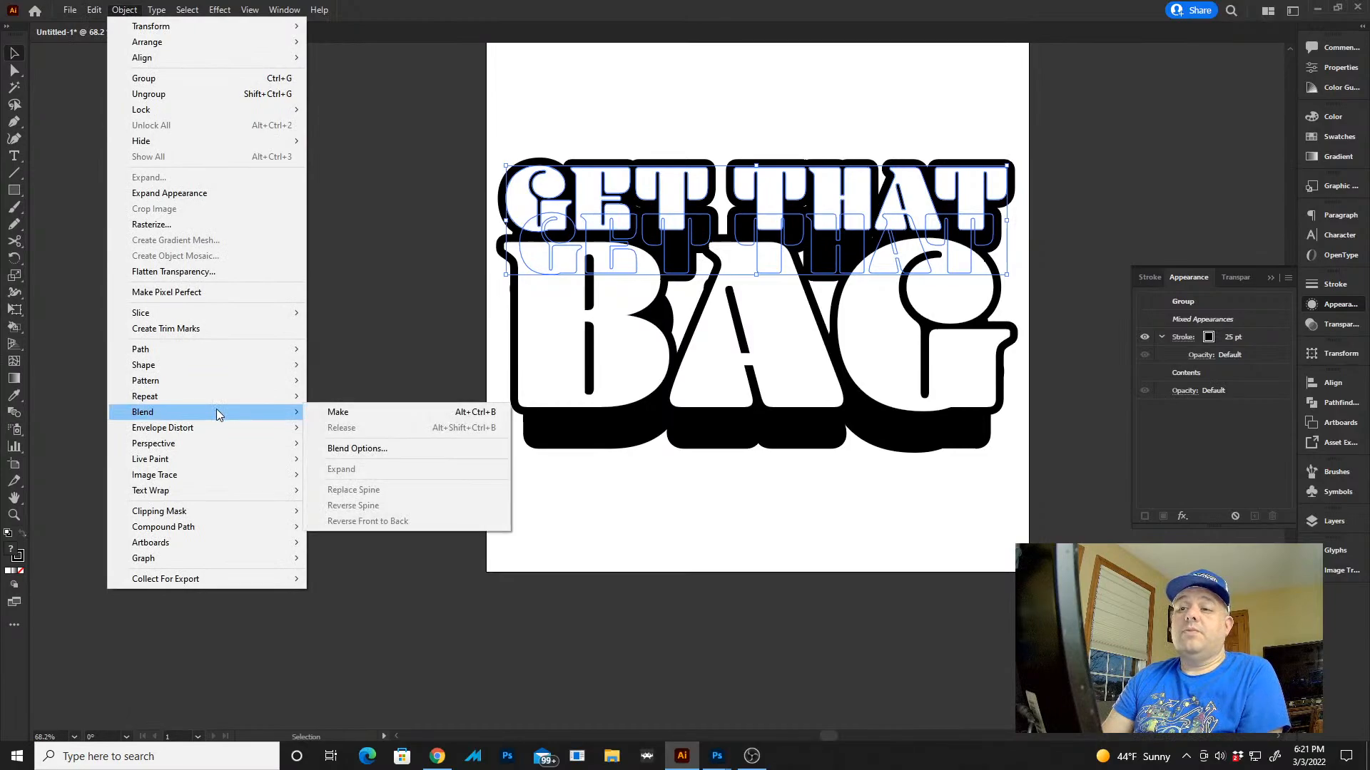
left_click(121, 9)
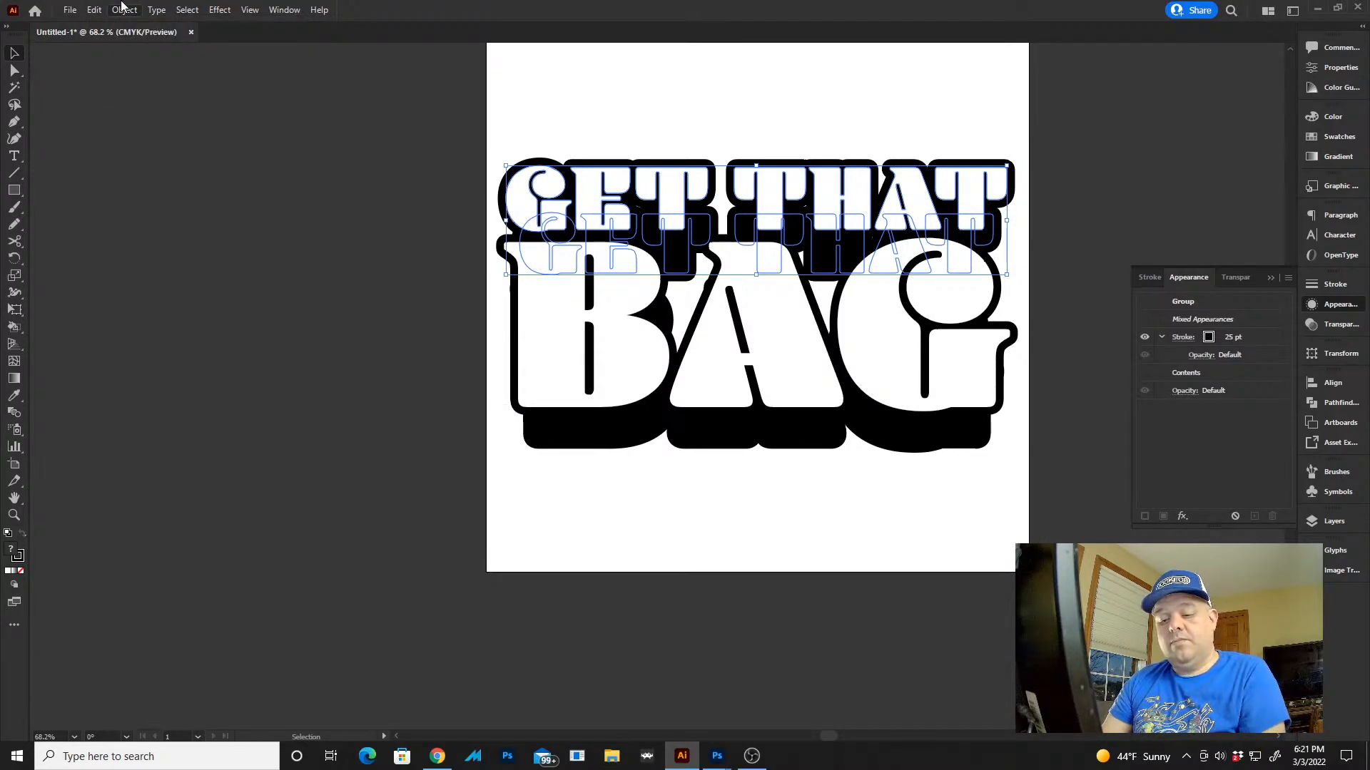
Select the white BAG together with its black copy, blend the two, and clear the selection
left_click(932, 471)
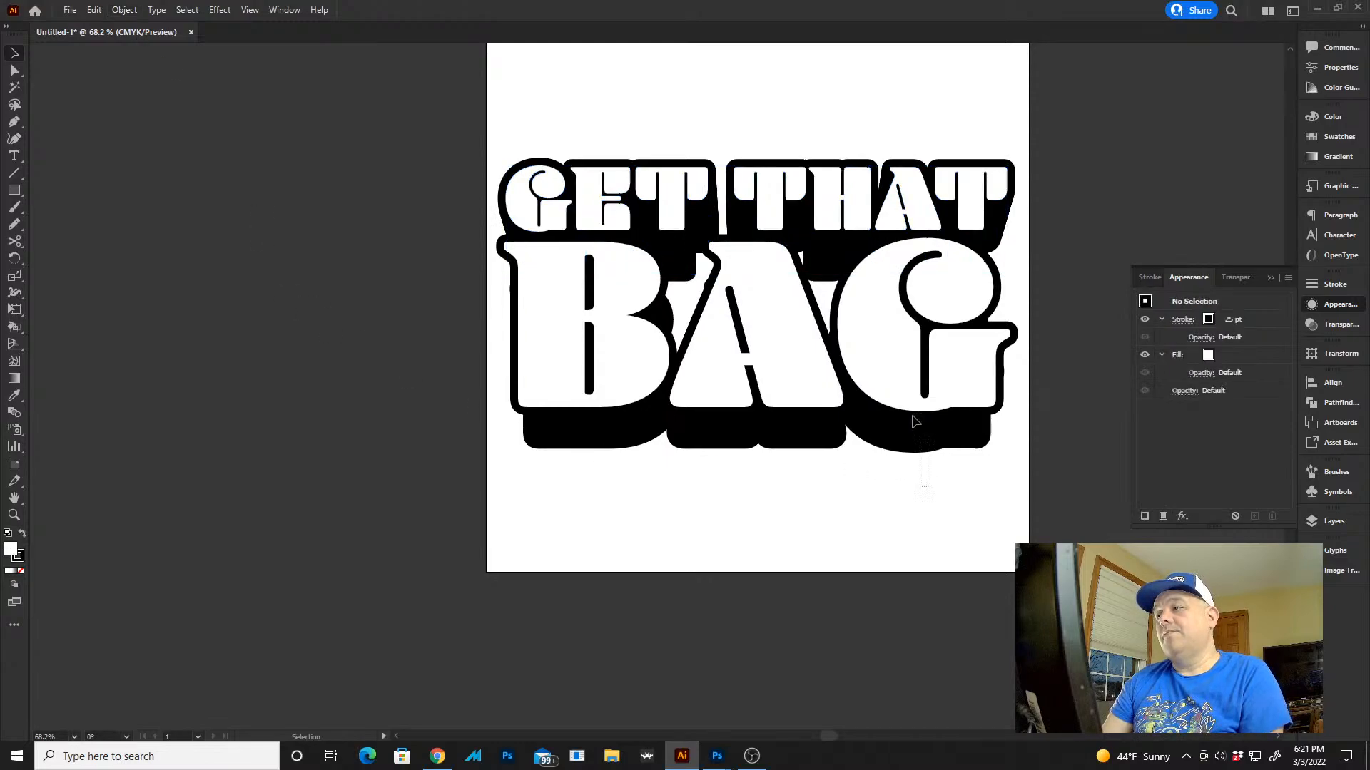
left_click_drag(913, 417, 905, 397)
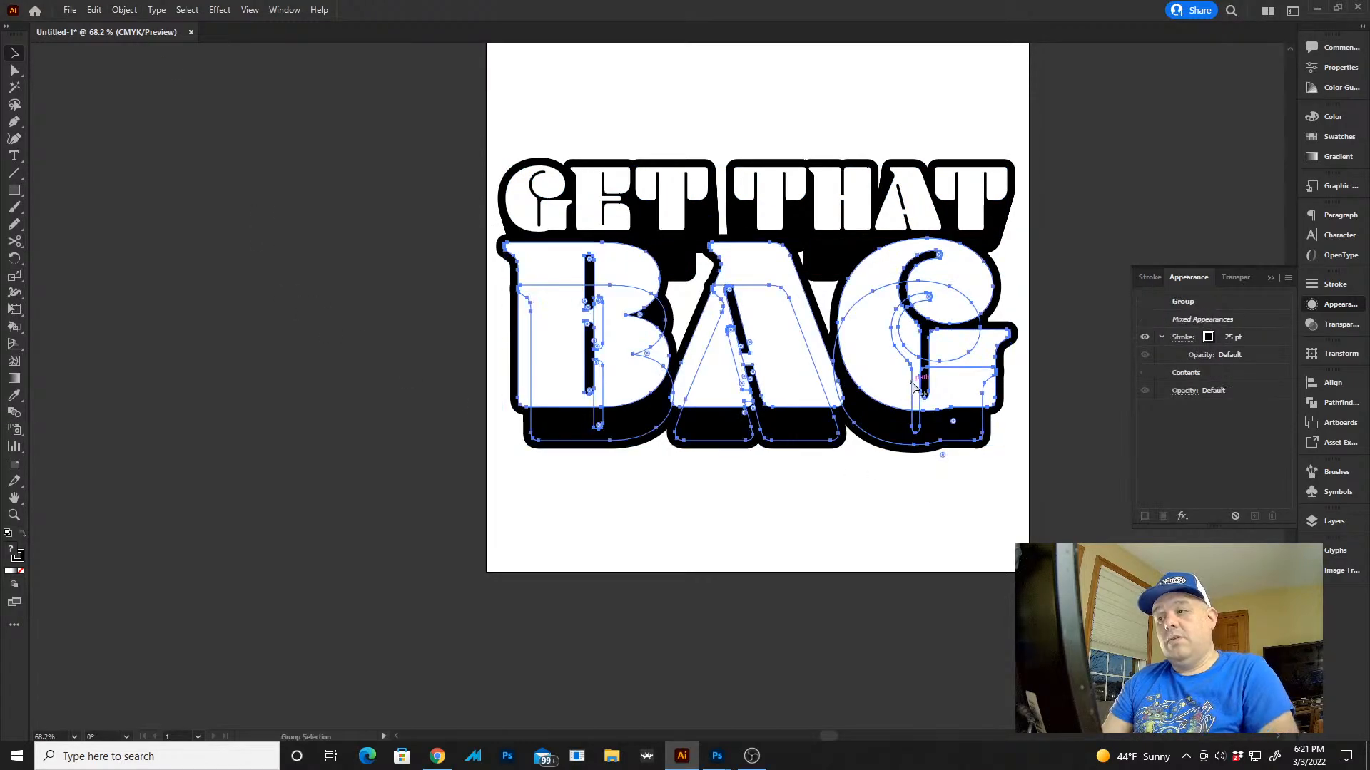
left_click(900, 488)
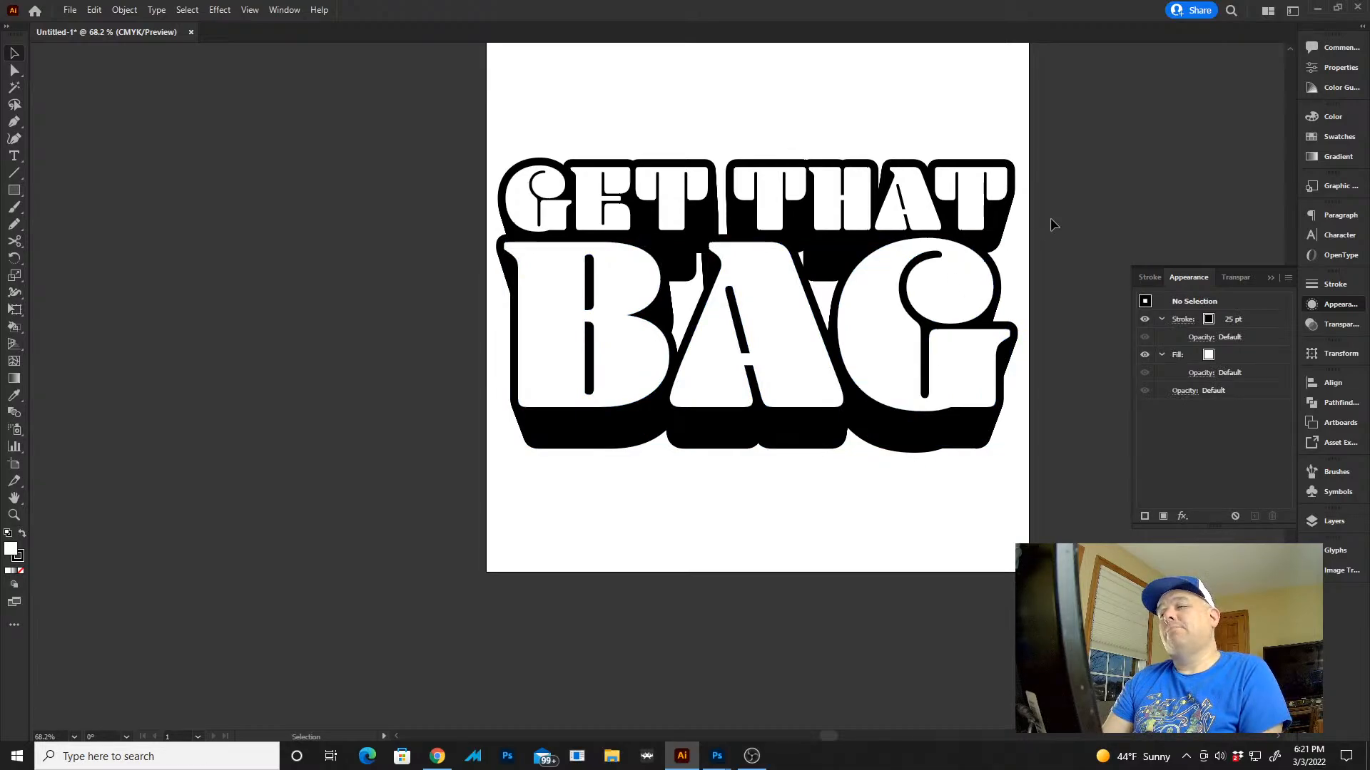
Start exporting the lettering as a Photoshop PSD and choose the Get the Bag folder inside shirt designs
left_click(70, 10)
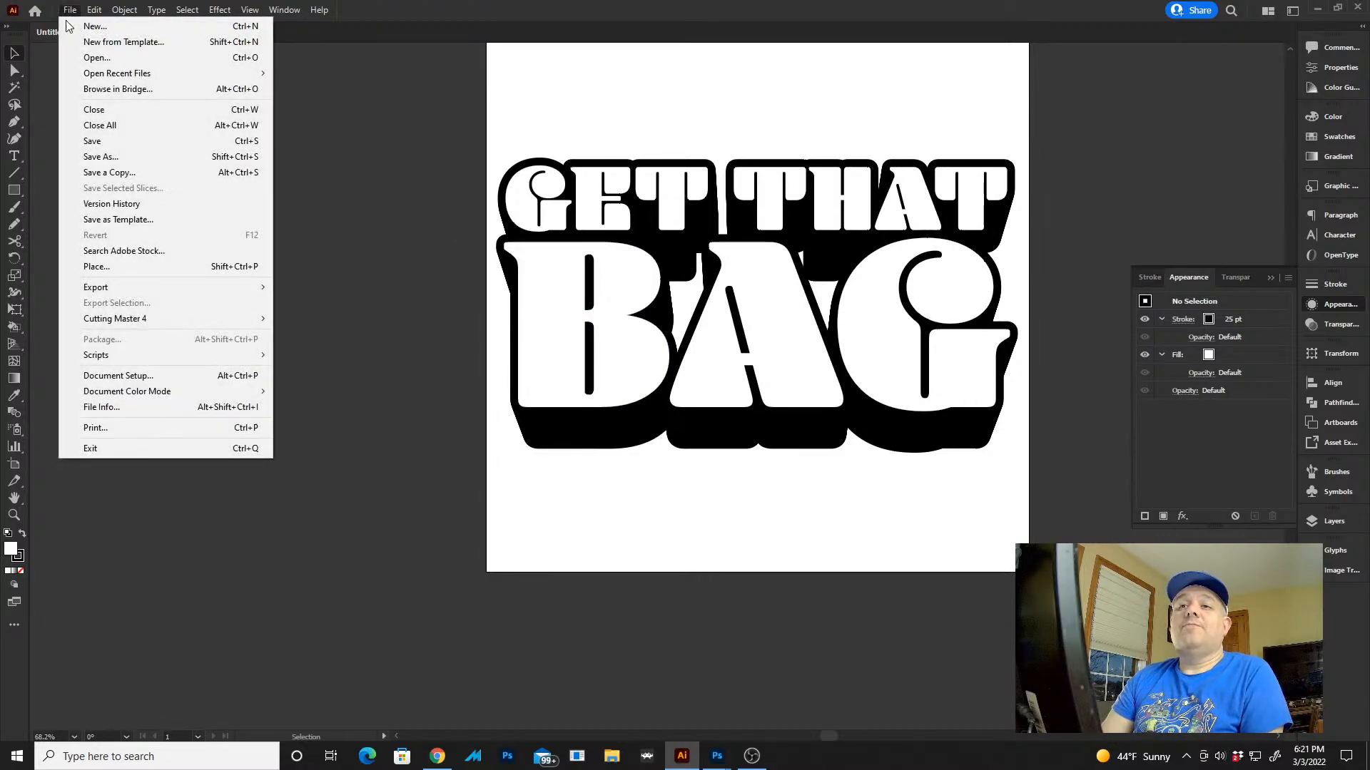
mouse_move(172, 282)
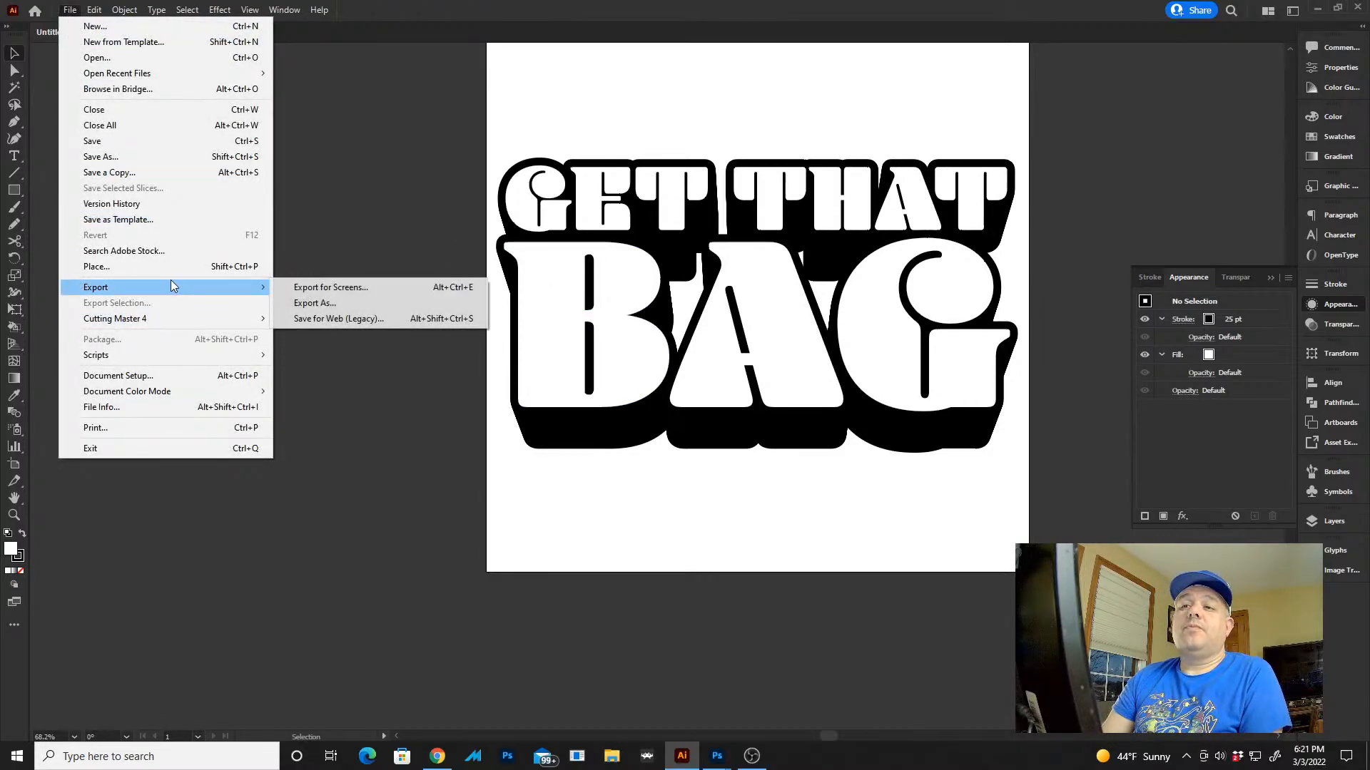
left_click(338, 304)
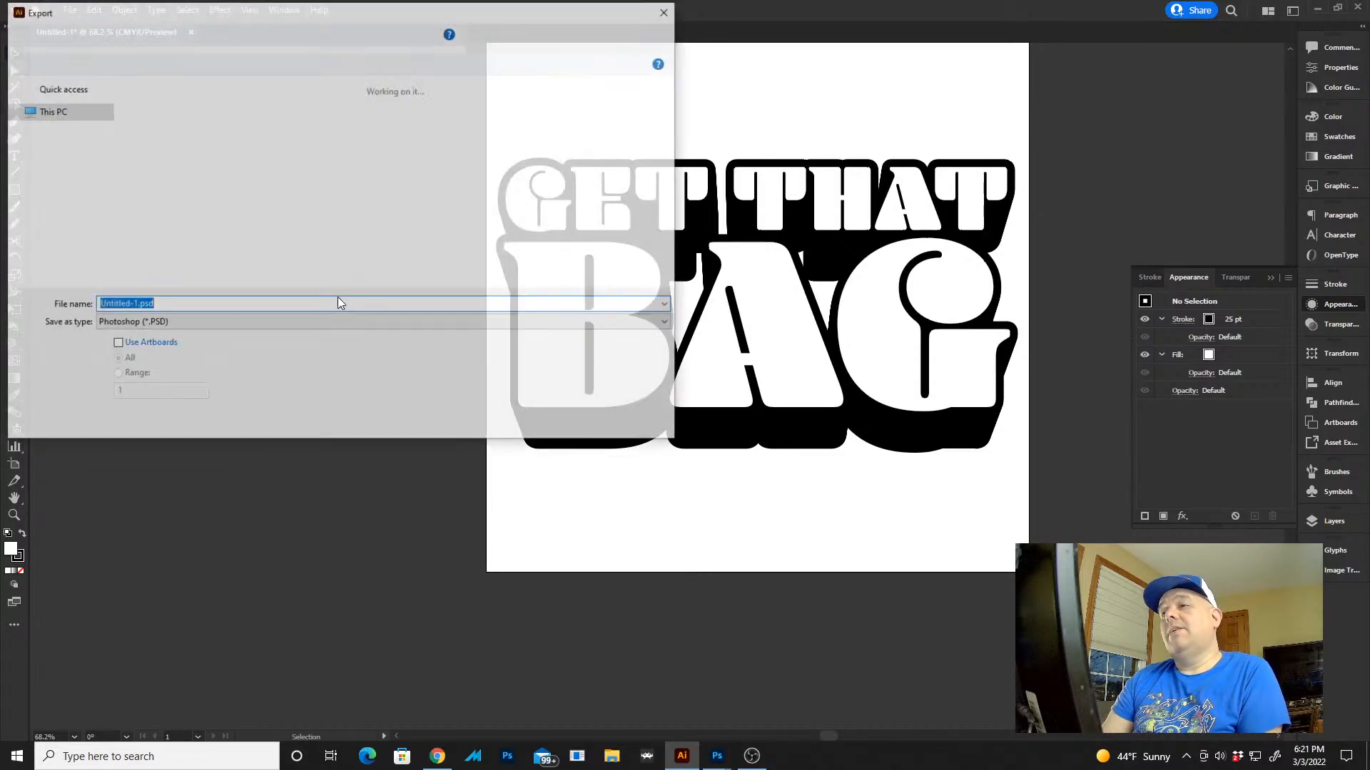
left_click(241, 36)
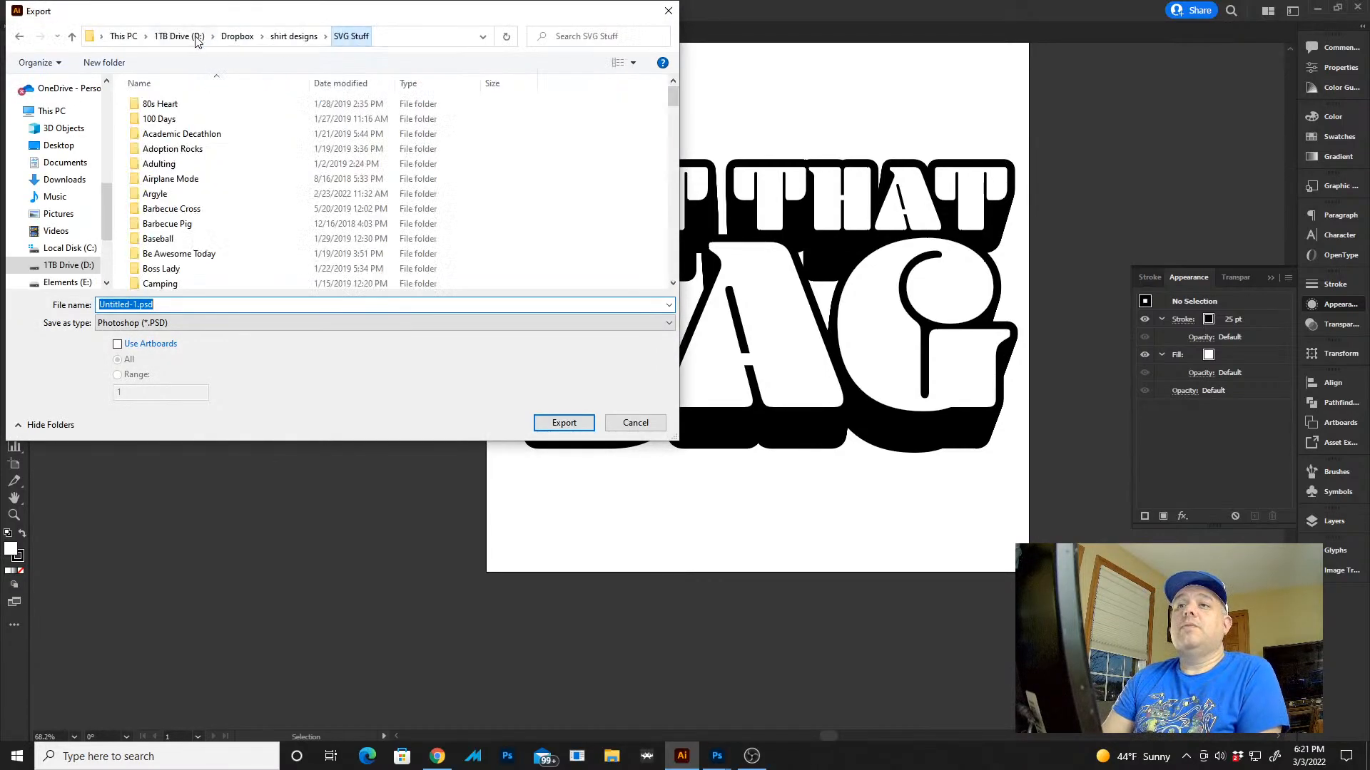
left_click(190, 37)
key("alt+Left")
key("alt+Left")
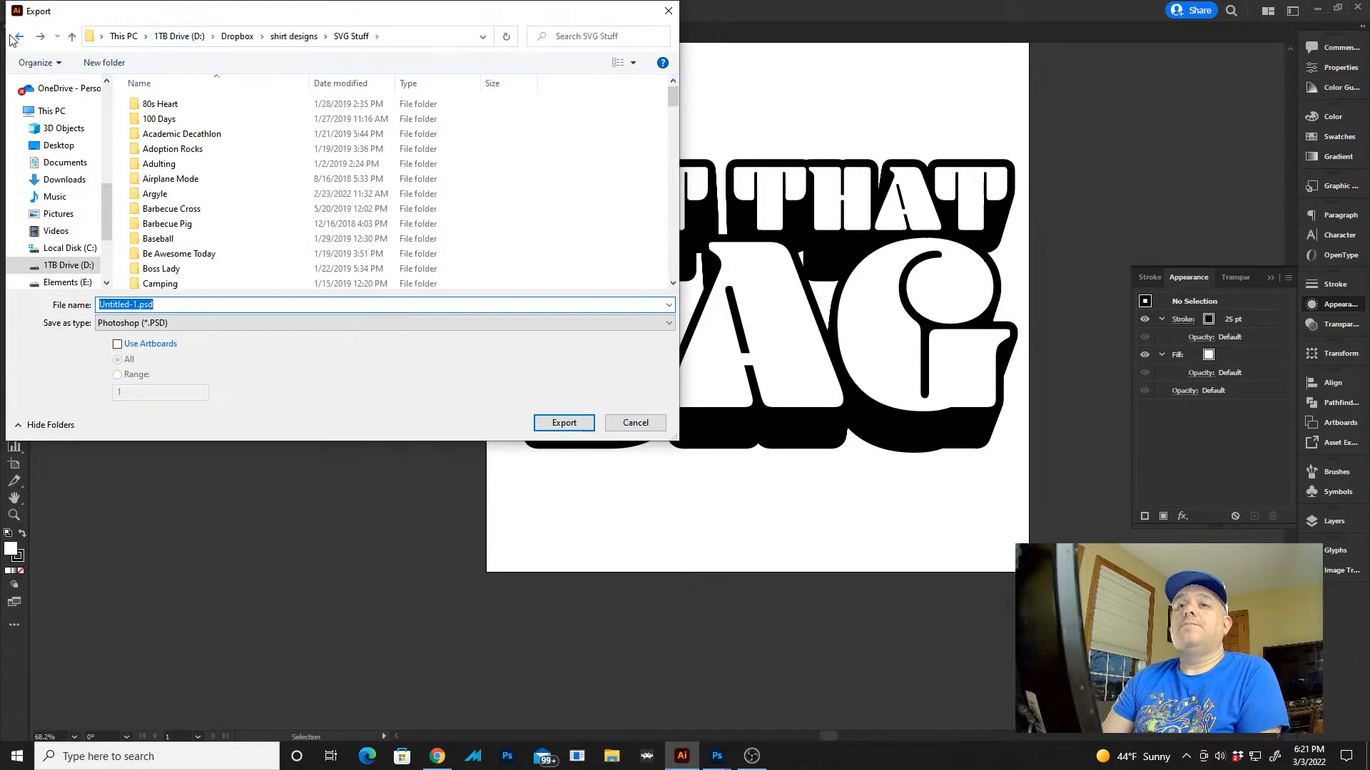
left_click(197, 36)
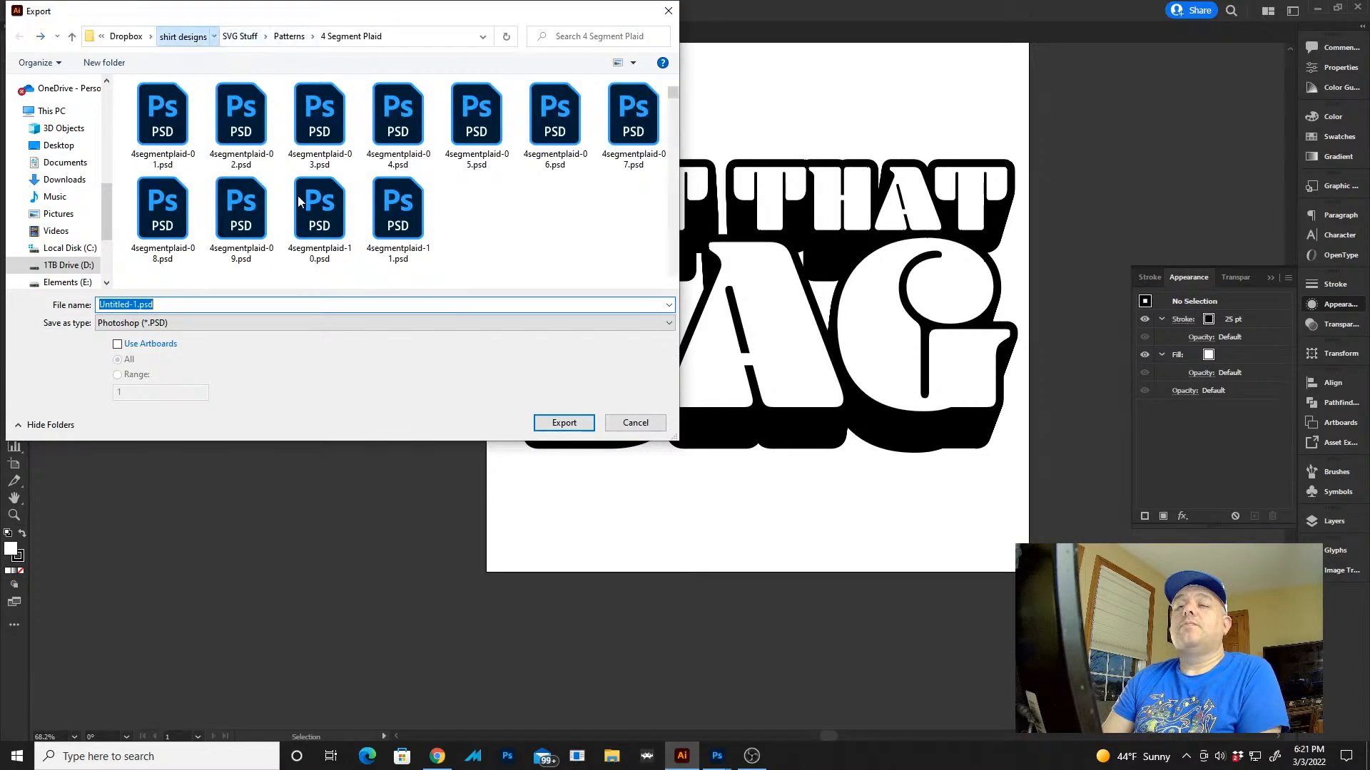
scroll(300, 203, "down", 20)
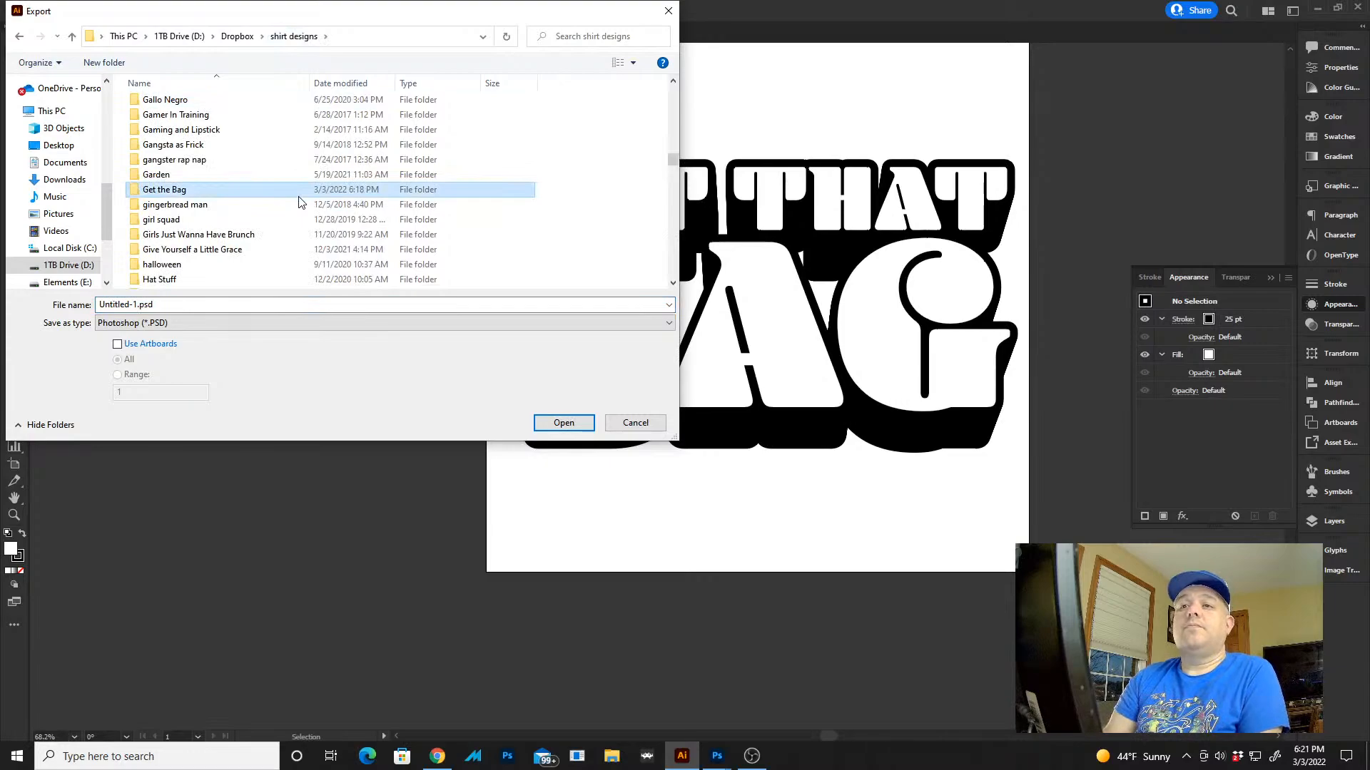
double_click(299, 198)
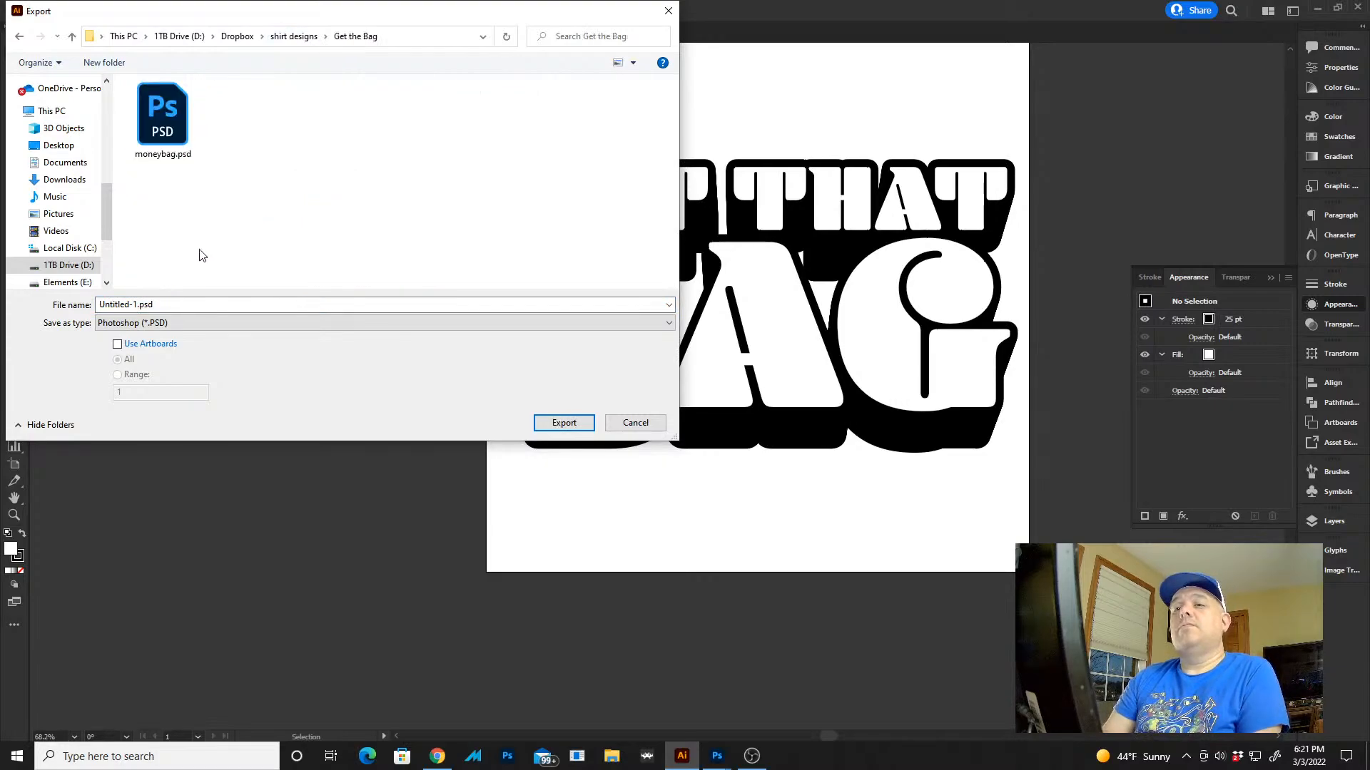
Try to export the lettering as GTB in Photoshop format with the RGB colour model, without using artboards
left_click(200, 304)
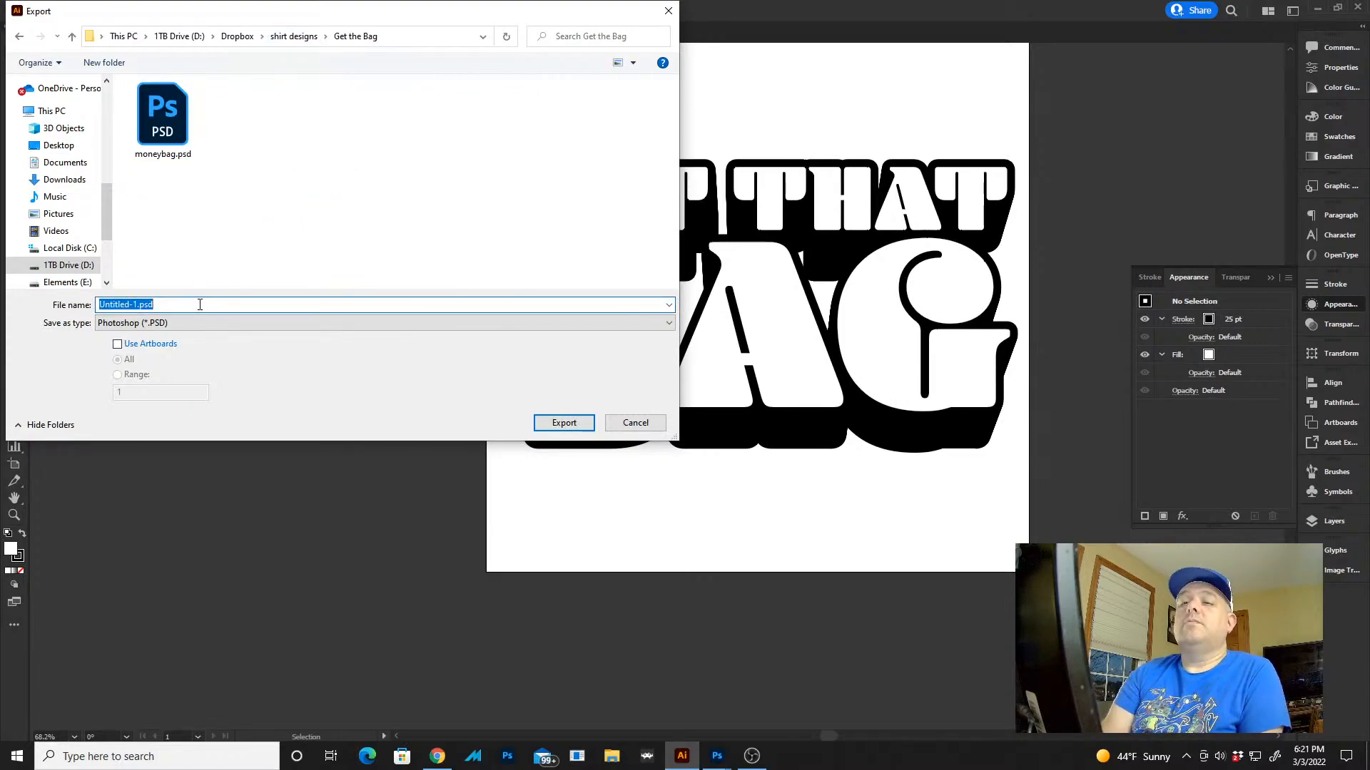
type("GTB")
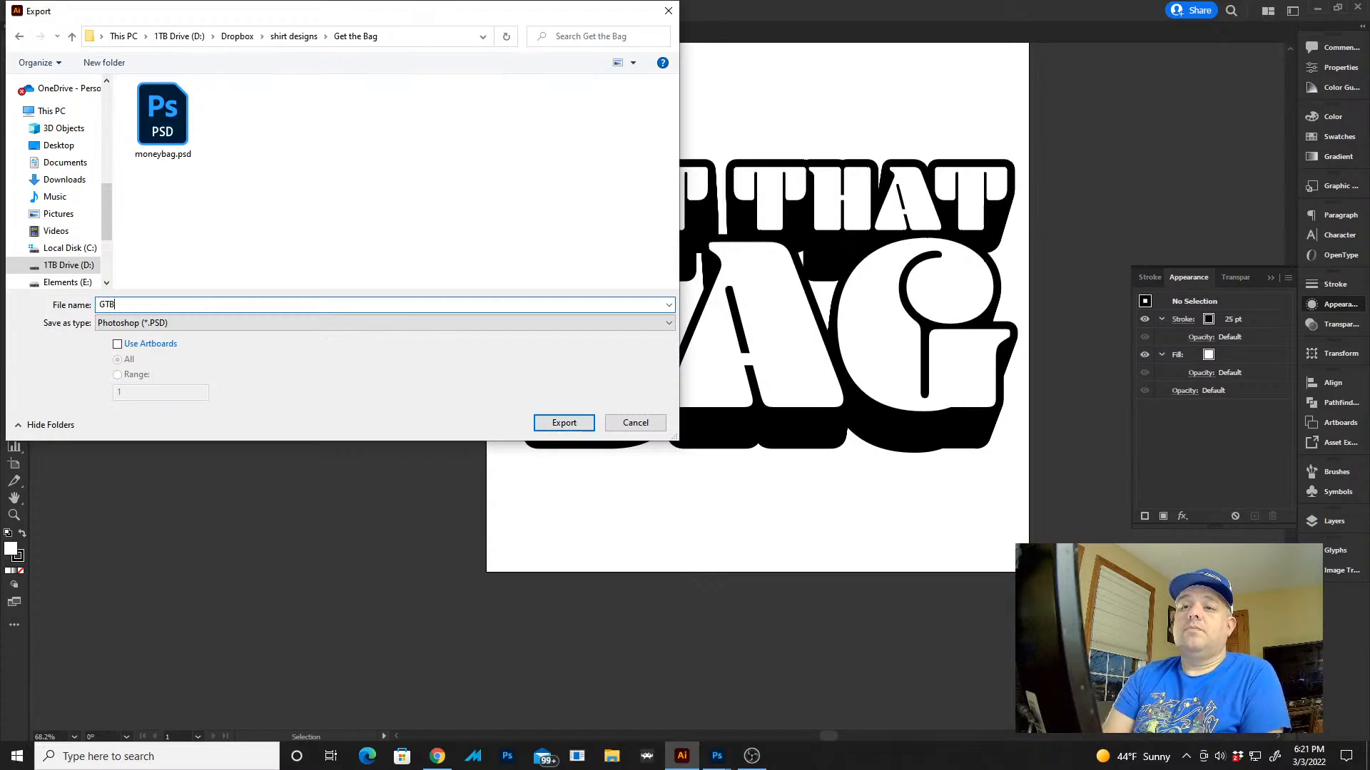
key("Return")
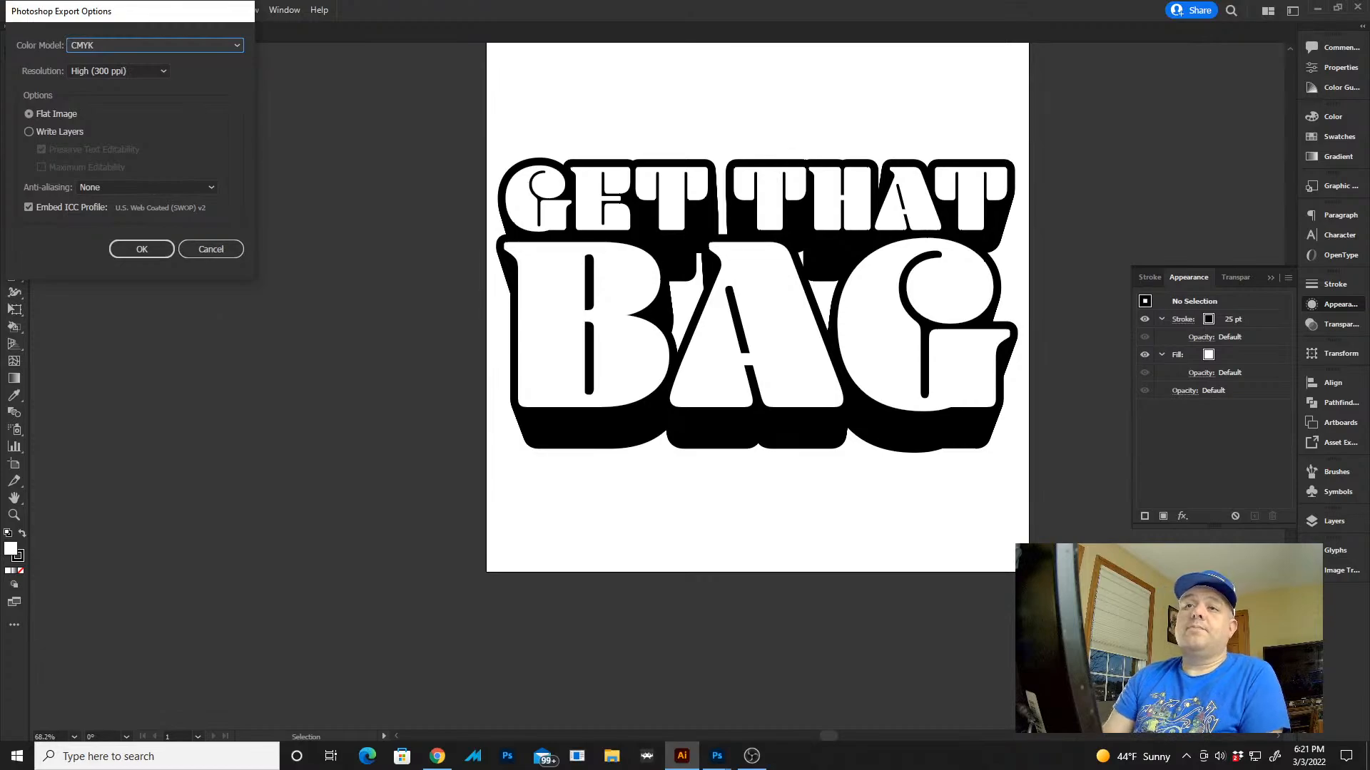
left_click(218, 47)
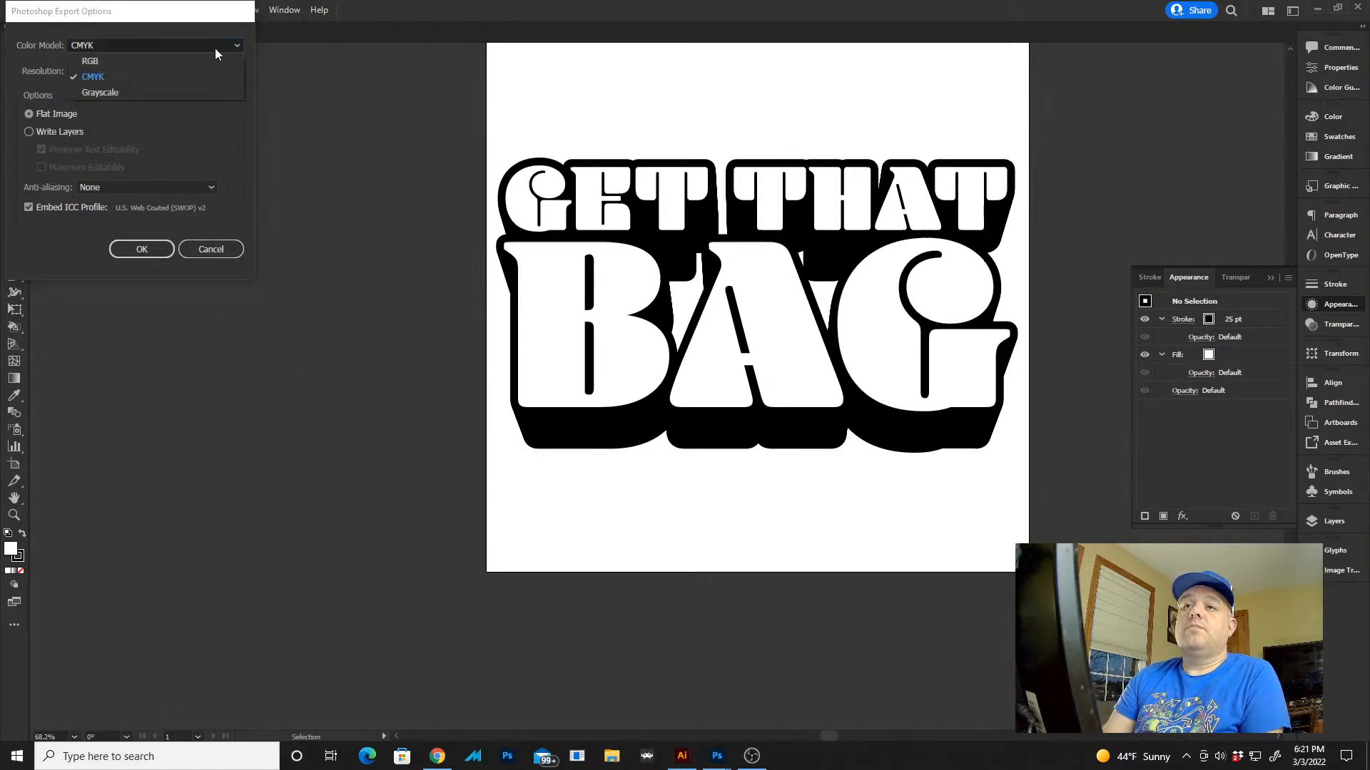
left_click(207, 58)
left_click(146, 251)
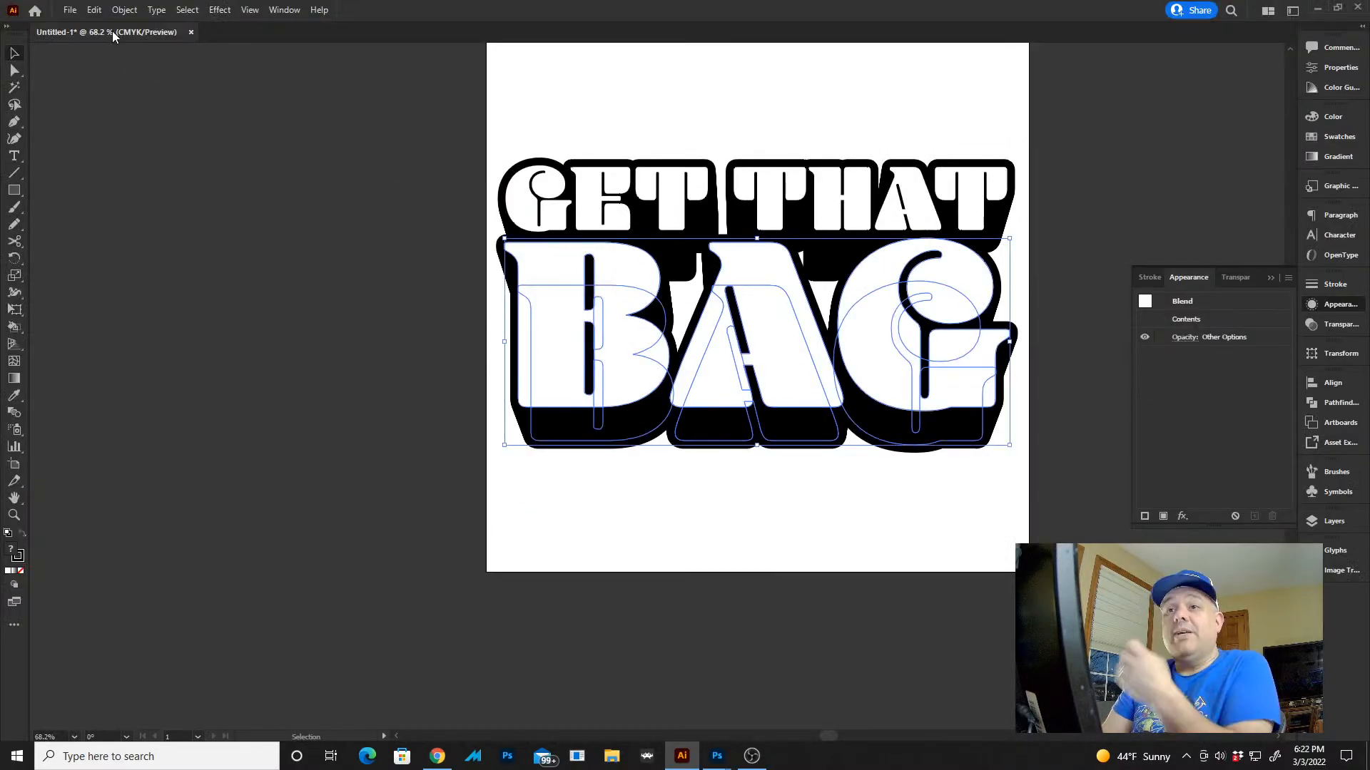
Export the lettering to the Get the Bag folder as a Photoshop PSD named GTB, using all artboards
left_click(70, 10)
mouse_move(150, 288)
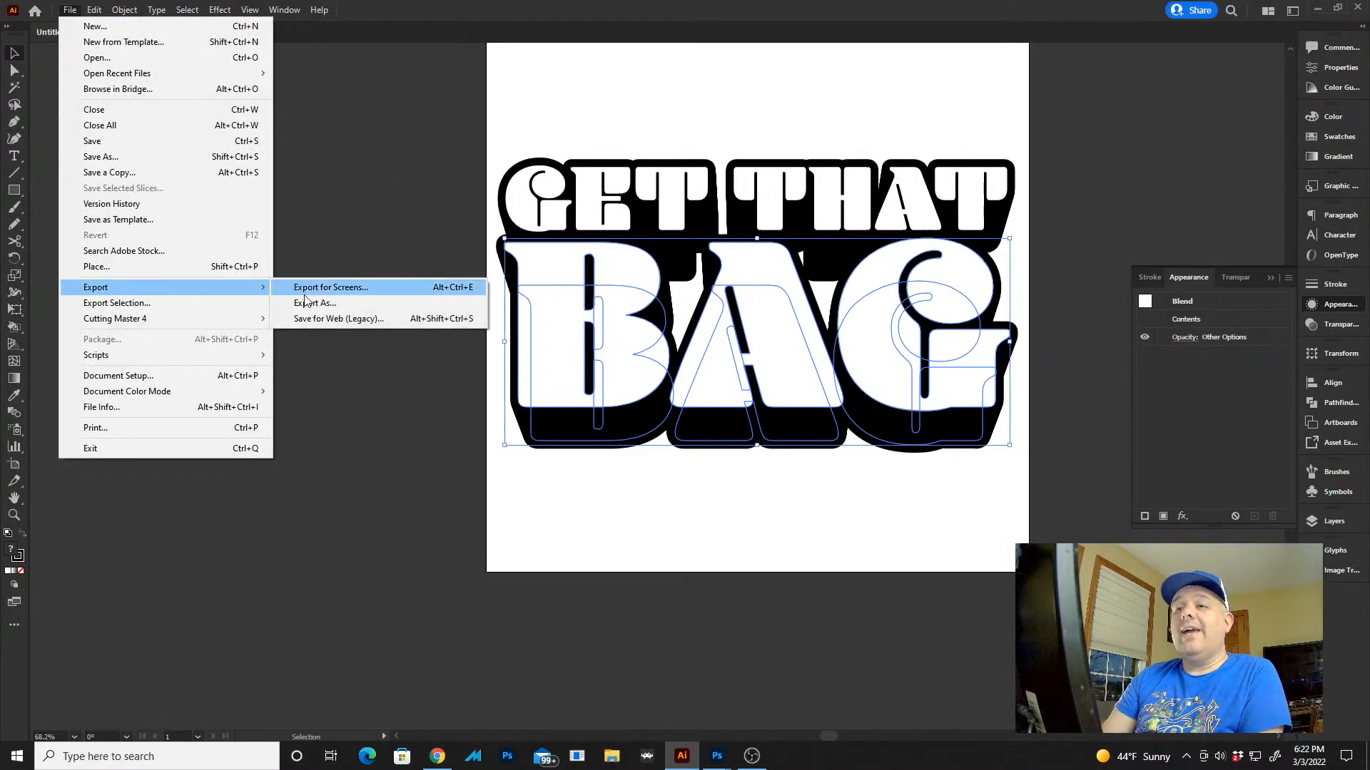
left_click(305, 299)
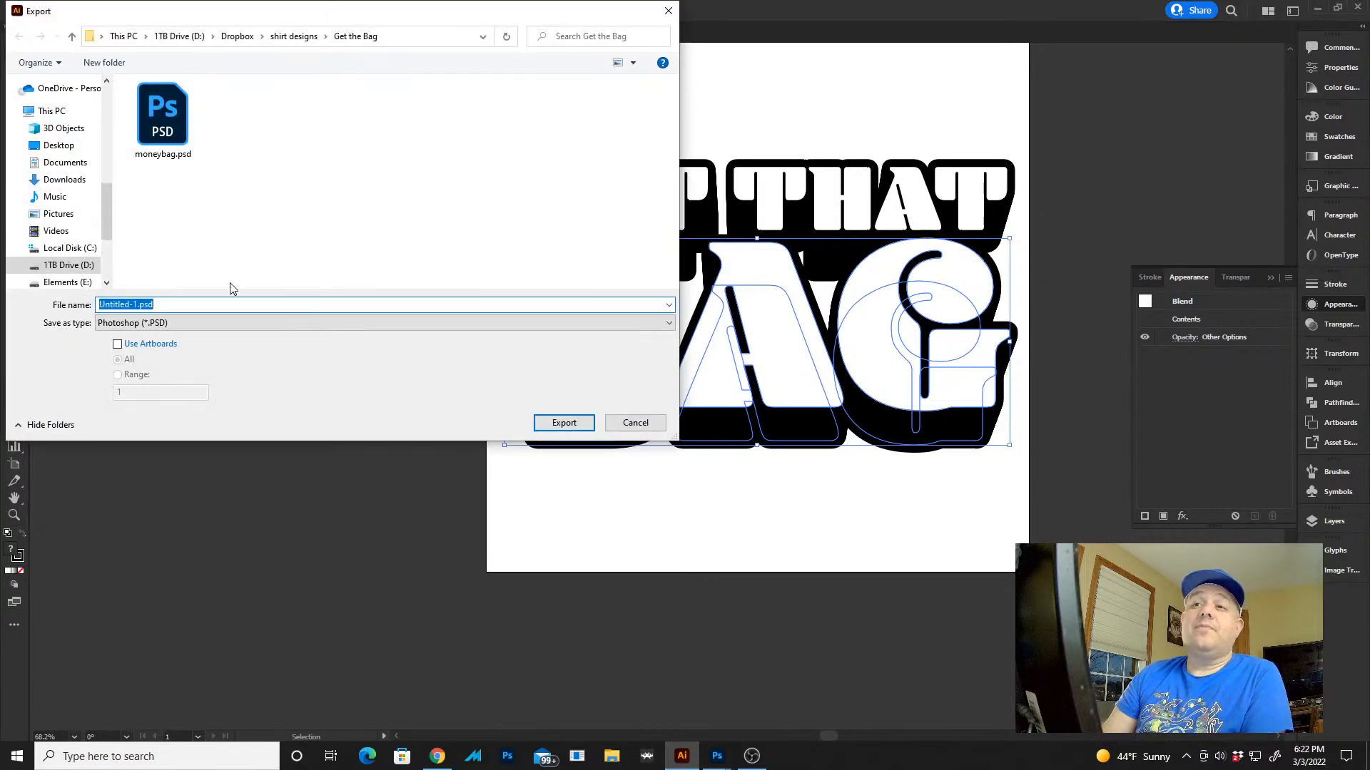
left_click(167, 345)
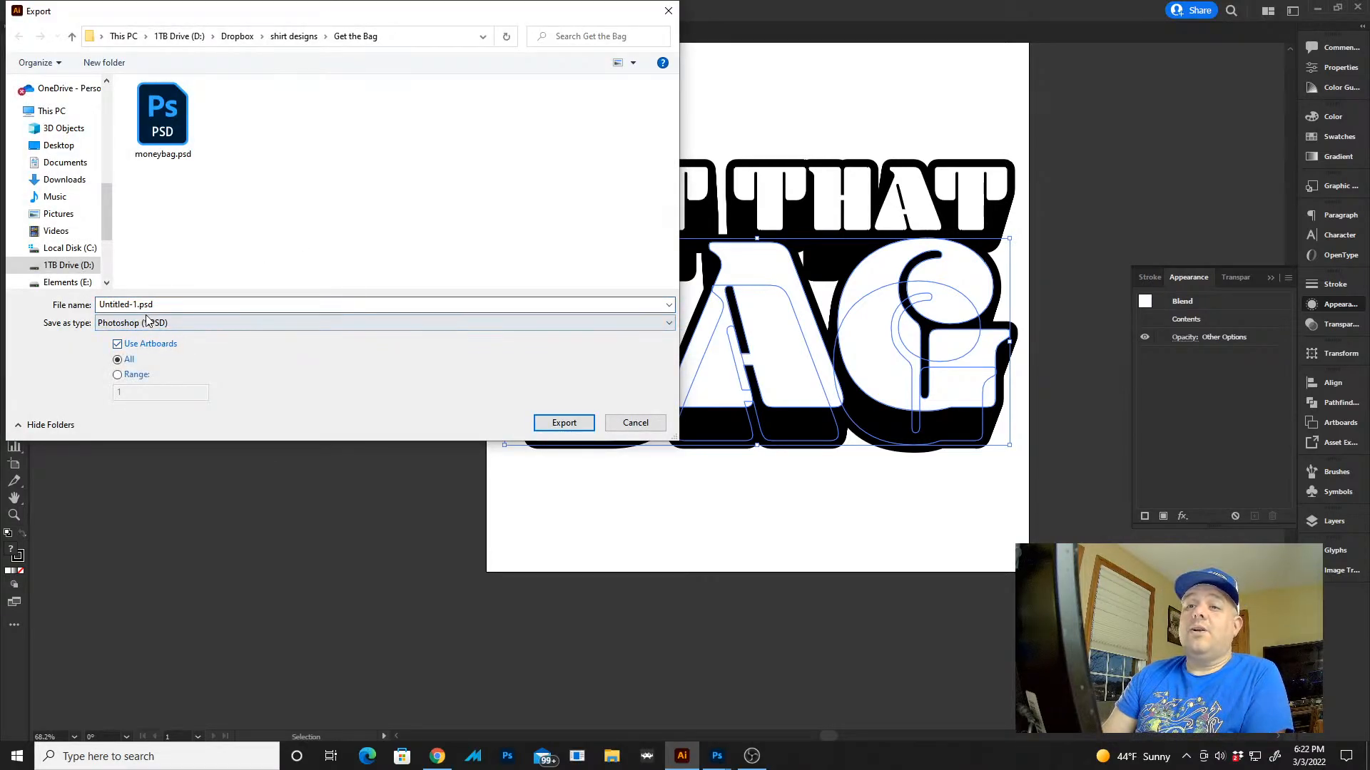
left_click(148, 306)
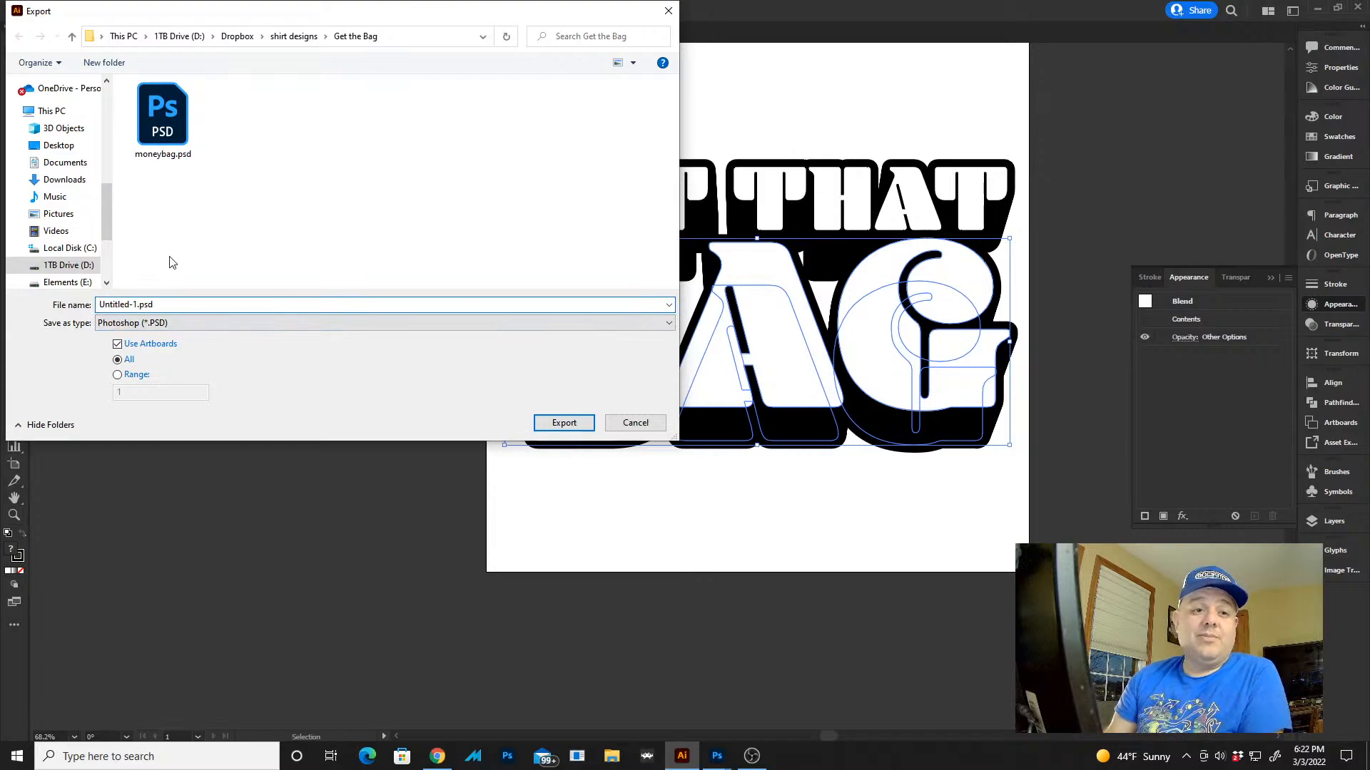
key("BackSpace")
key("BackSpace")
key("BackSpace")
key("BackSpace")
key("BackSpace")
key("BackSpace")
key("BackSpace")
key("BackSpace")
key("BackSpace")
key("BackSpace")
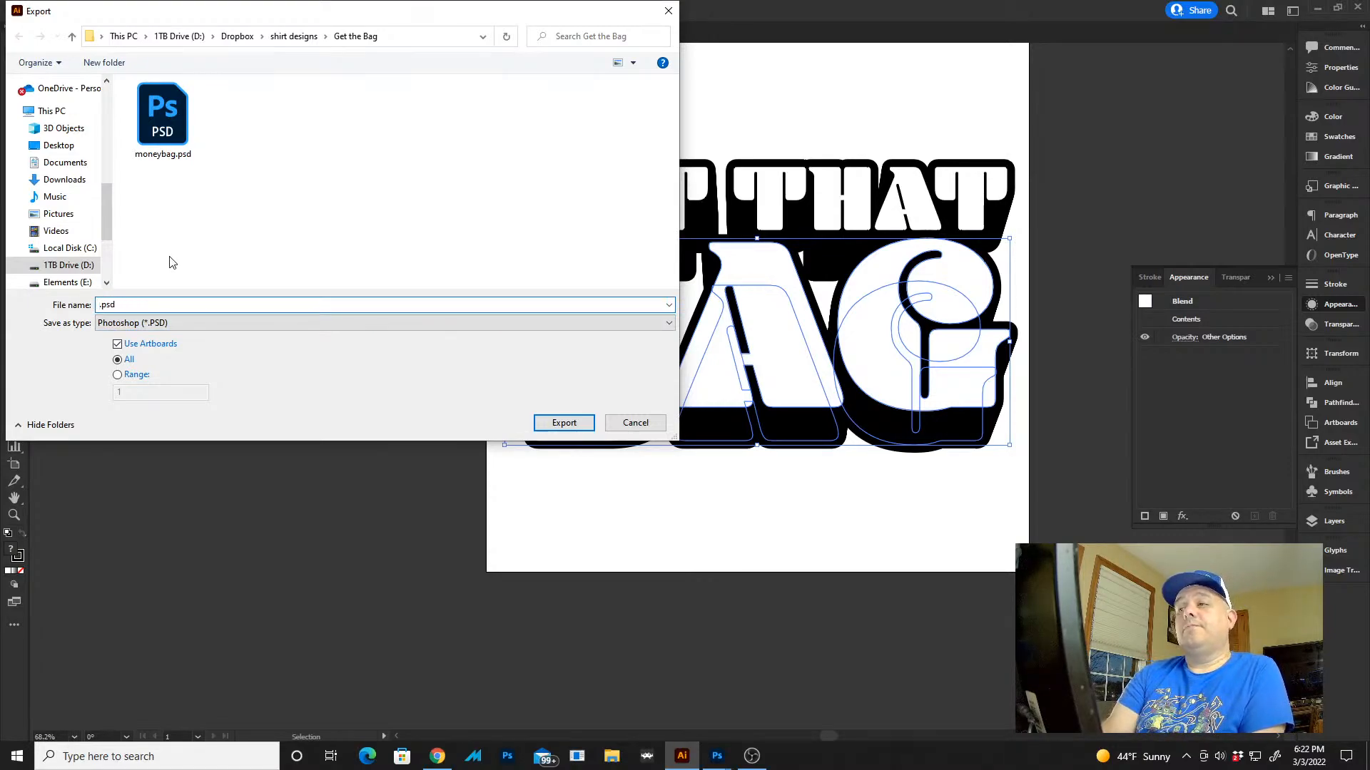
type("text")
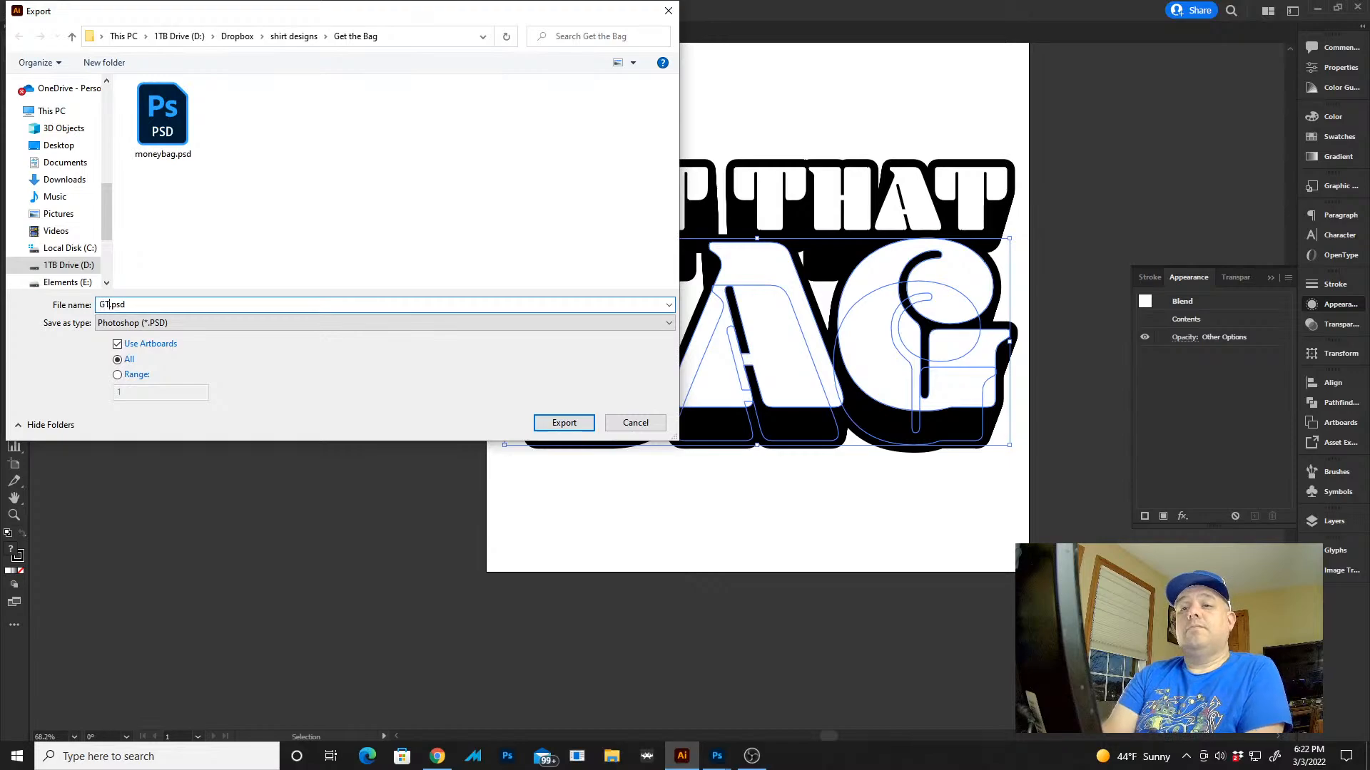
key("Return")
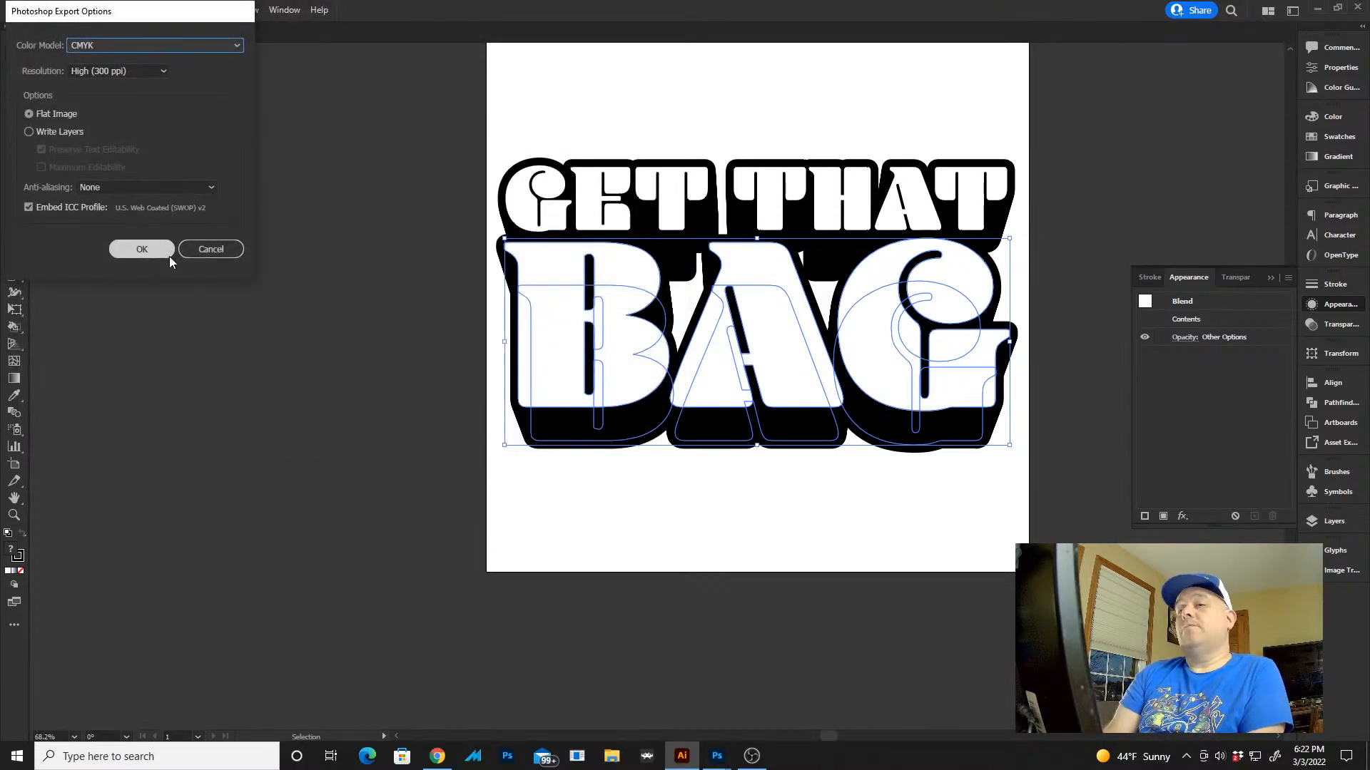
Set the Photoshop export's colour model to RGB and complete the export as a 300 ppi flat image
left_click(122, 44)
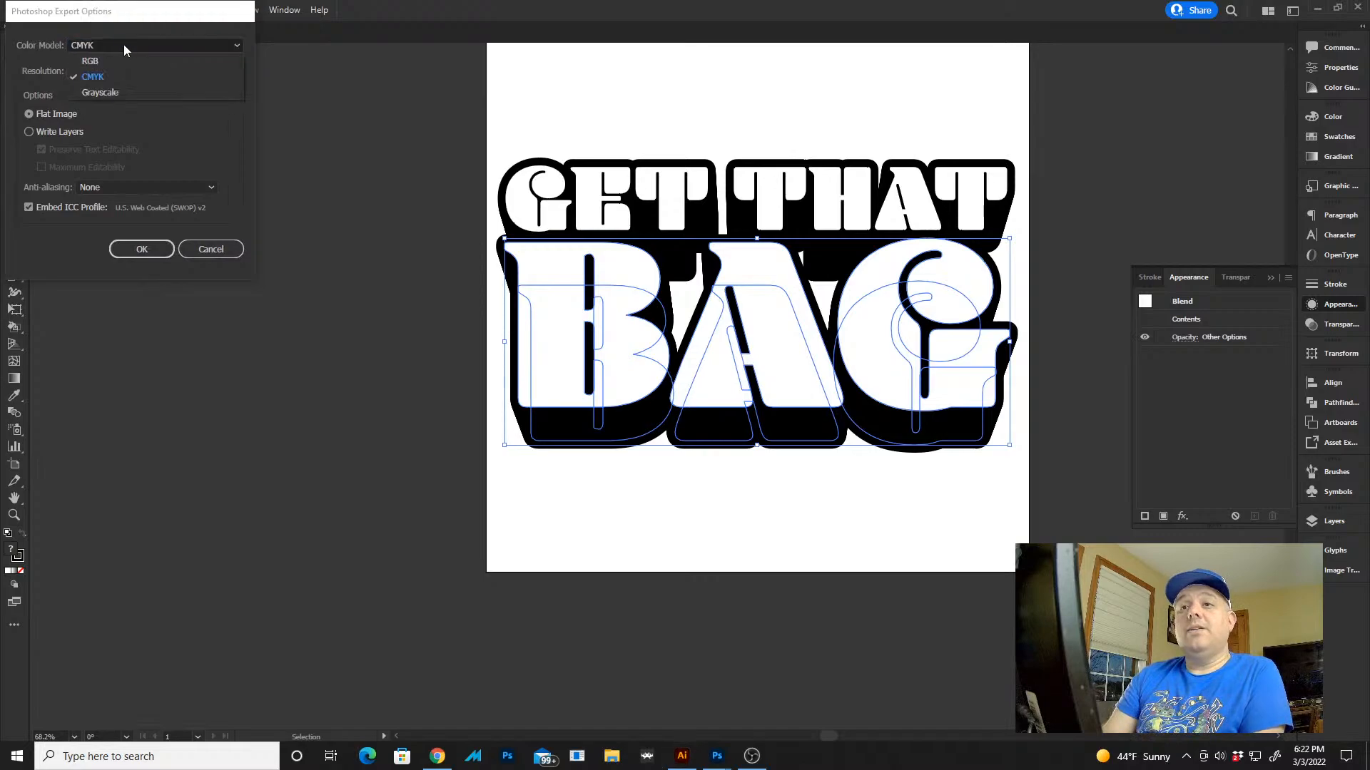
left_click(121, 61)
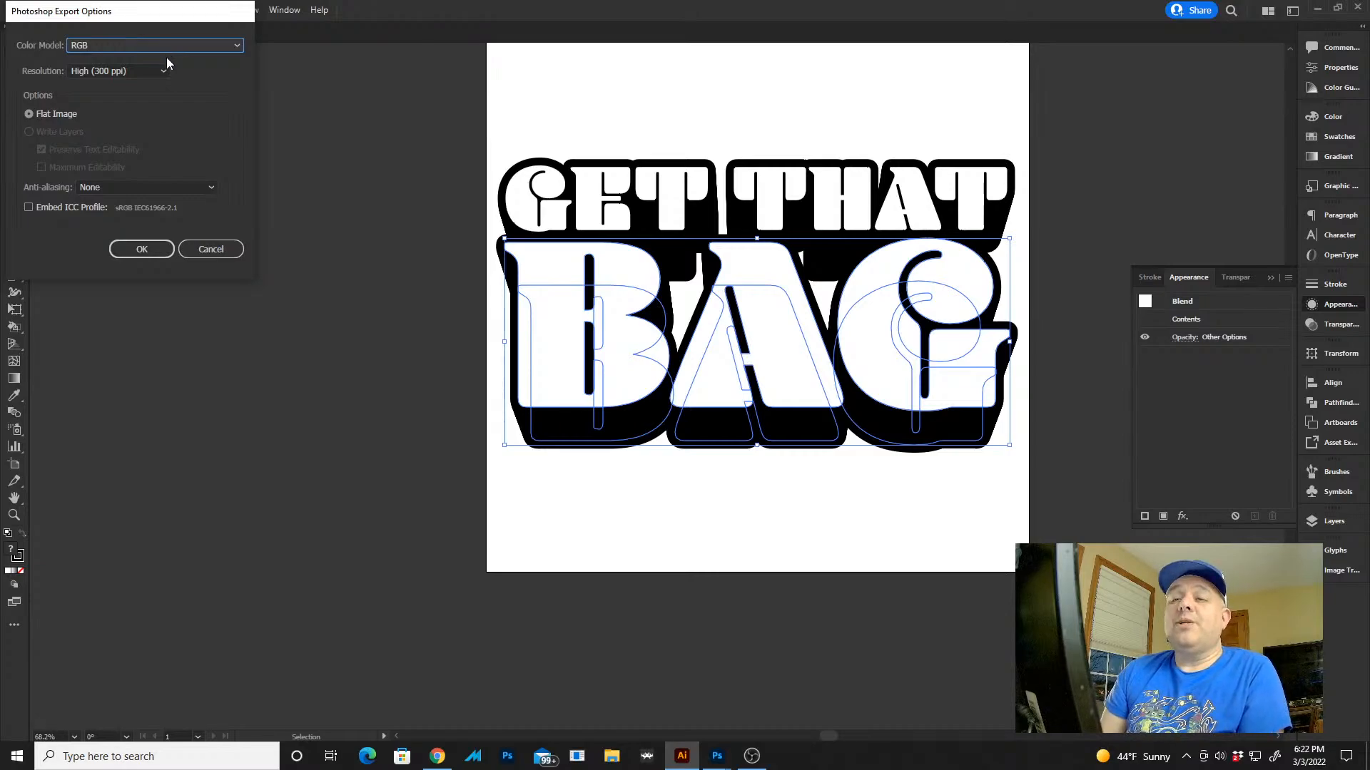
left_click(132, 248)
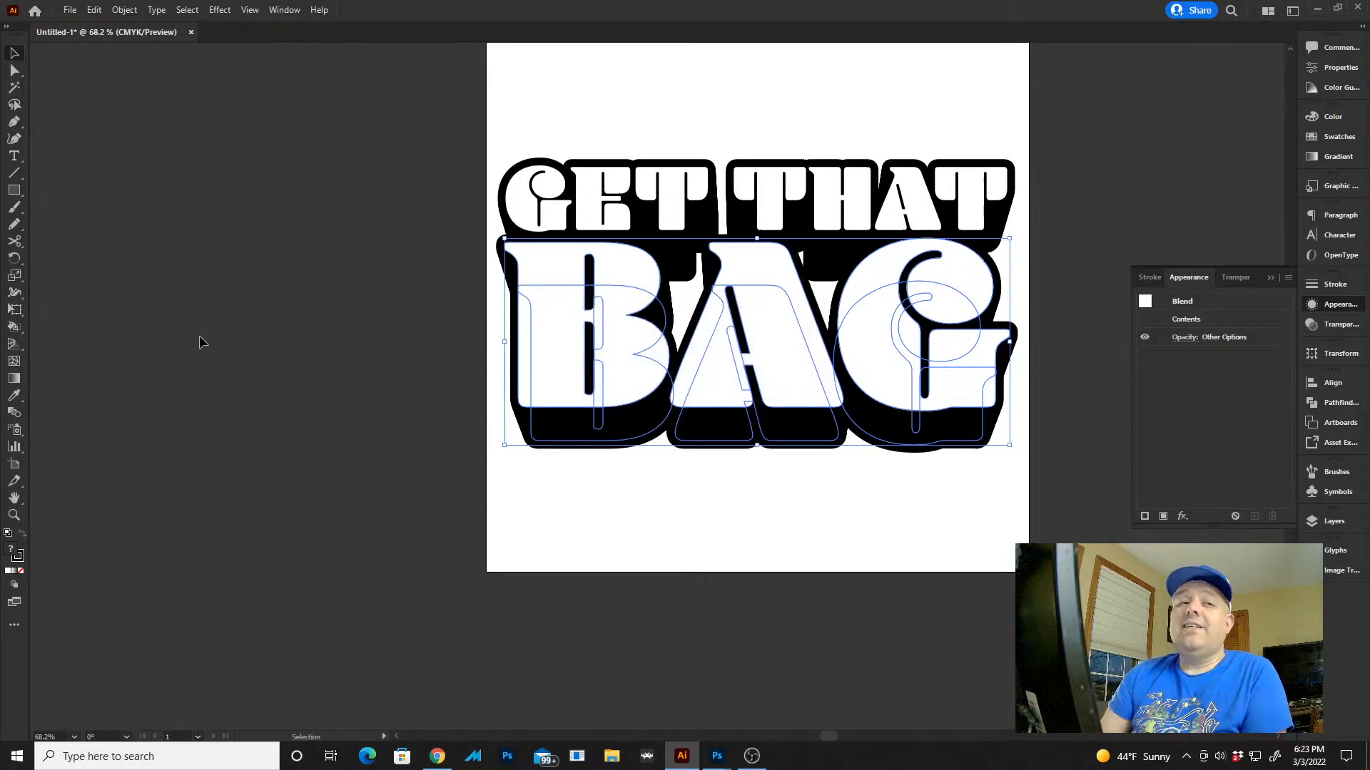
Save the document in the Get the Bag folder as GTB.ai in Illustrator 2020 format with the default options
left_click(71, 10)
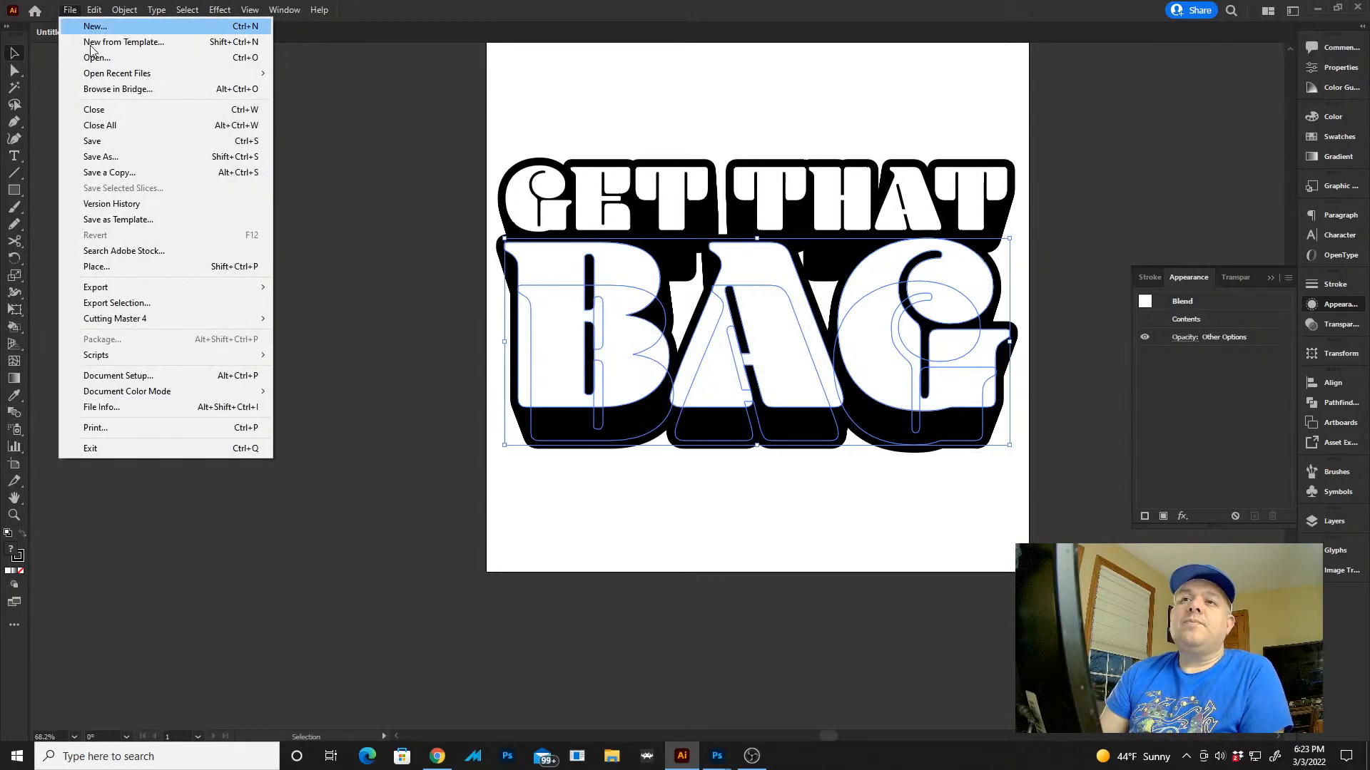
left_click(169, 147)
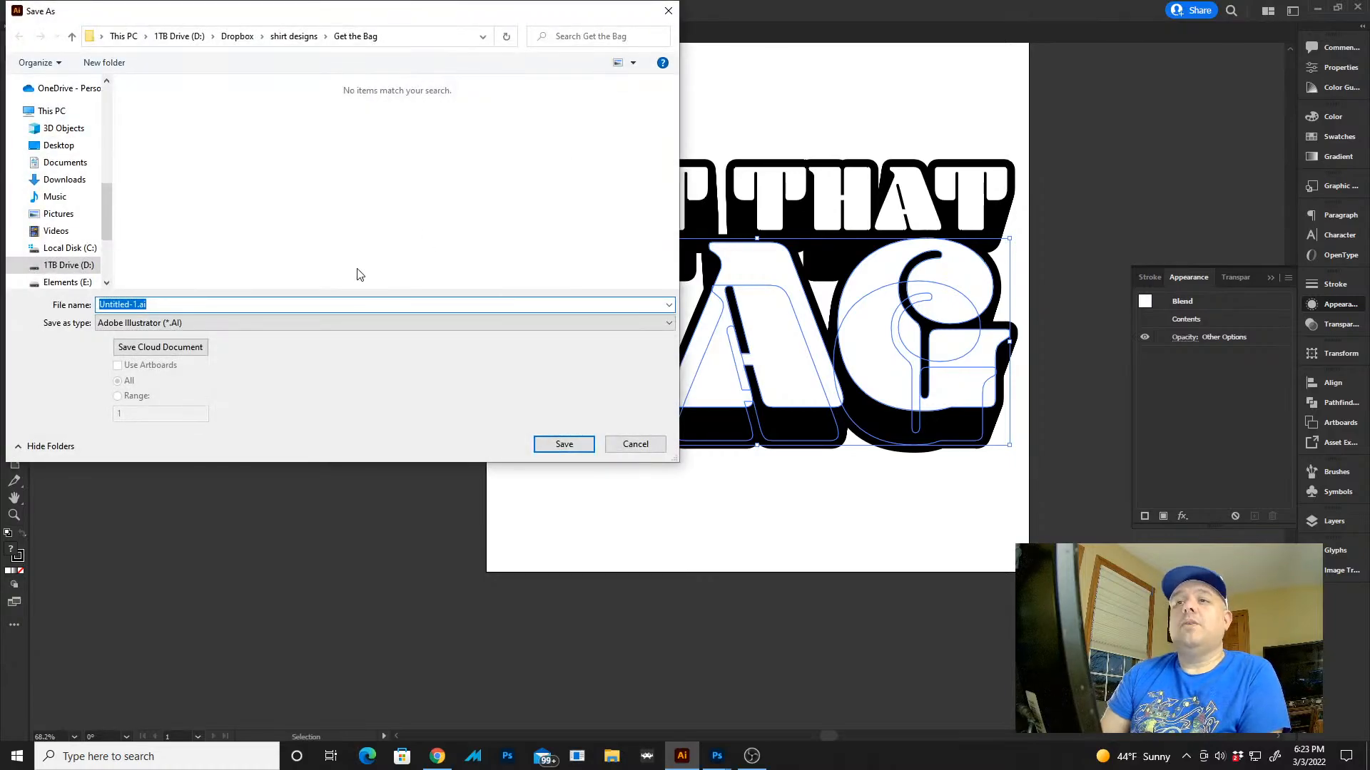
type("GTB")
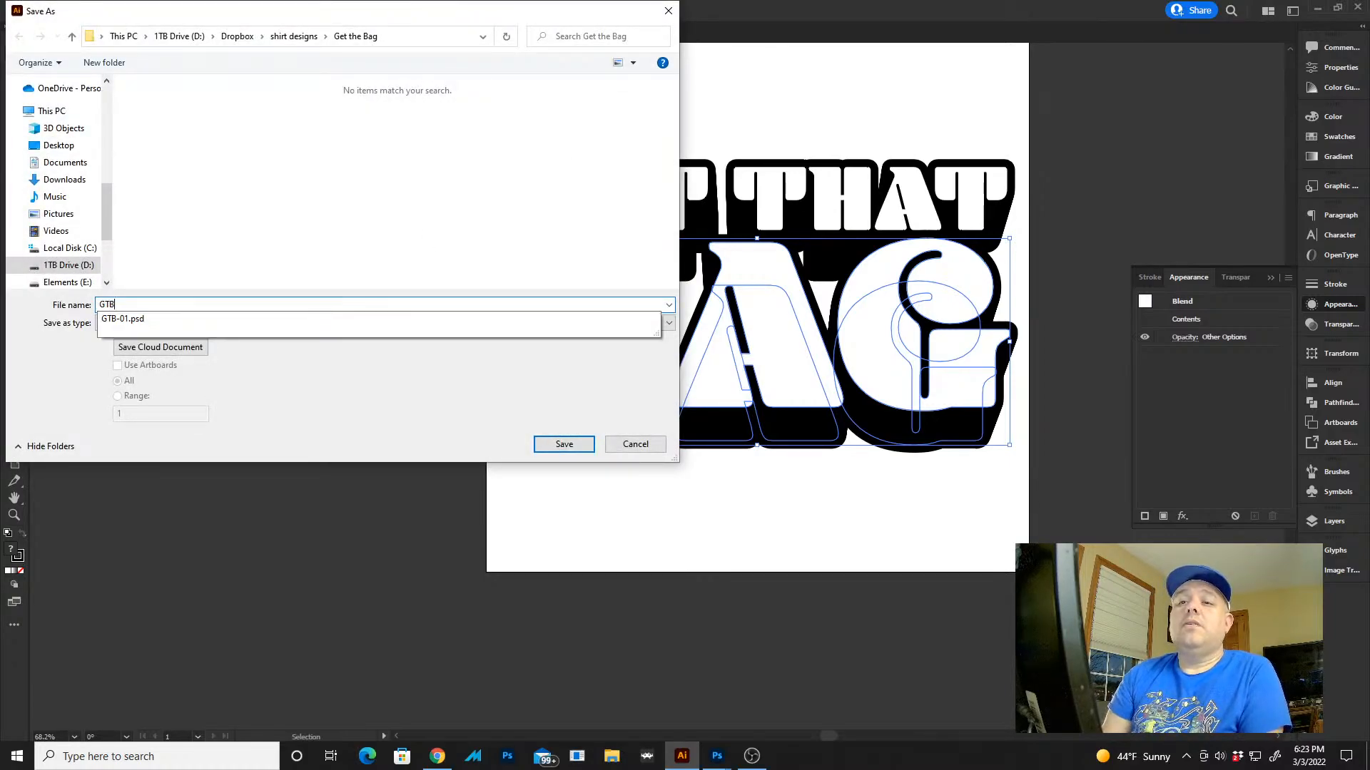
key("Tab")
key("Return")
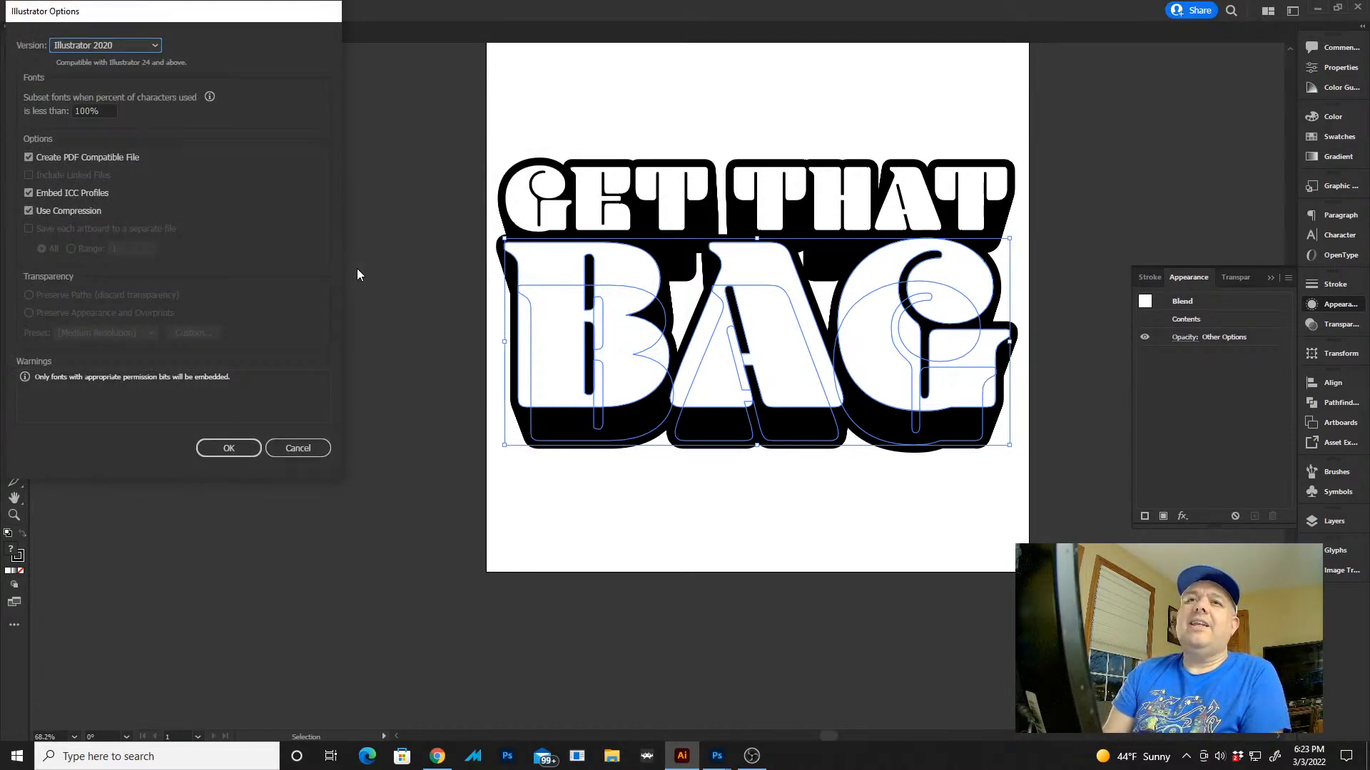
left_click(211, 451)
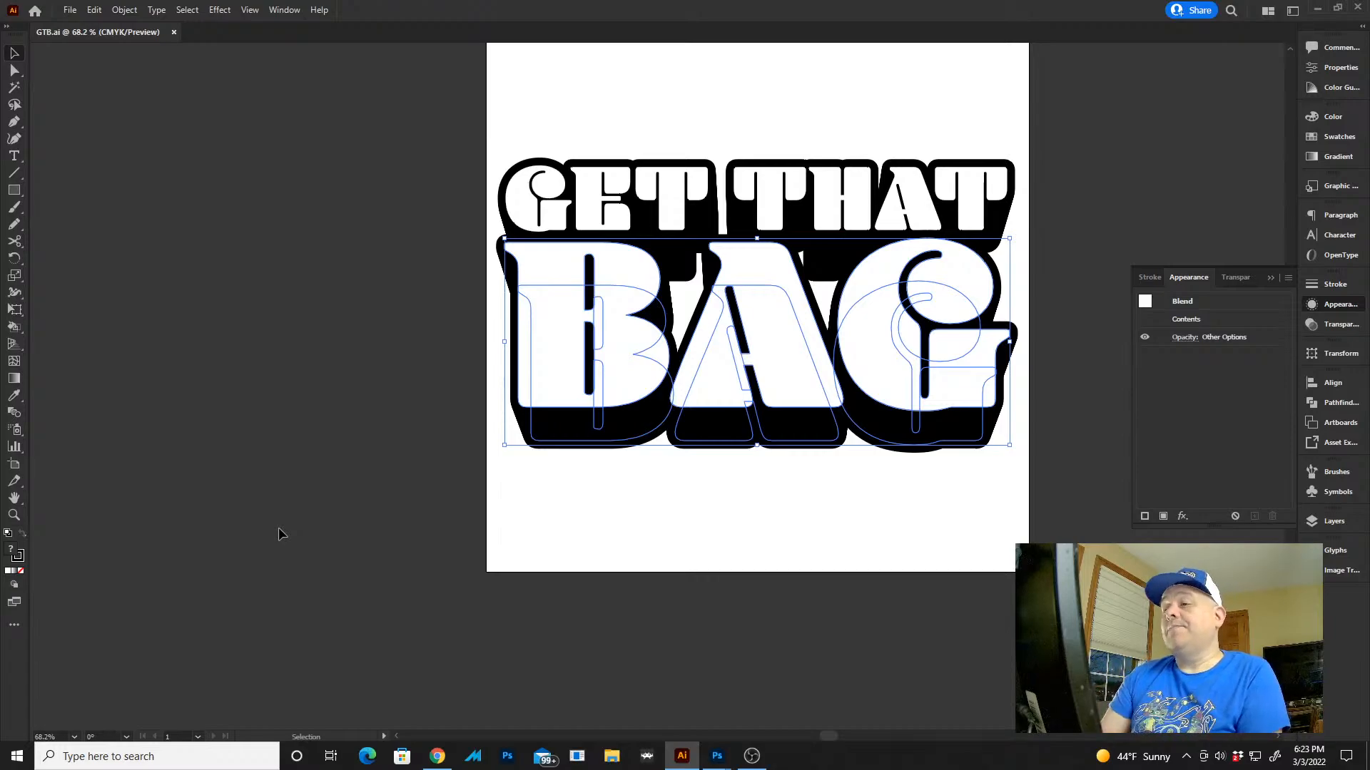
key("alt+Tab")
key("alt+Tab")
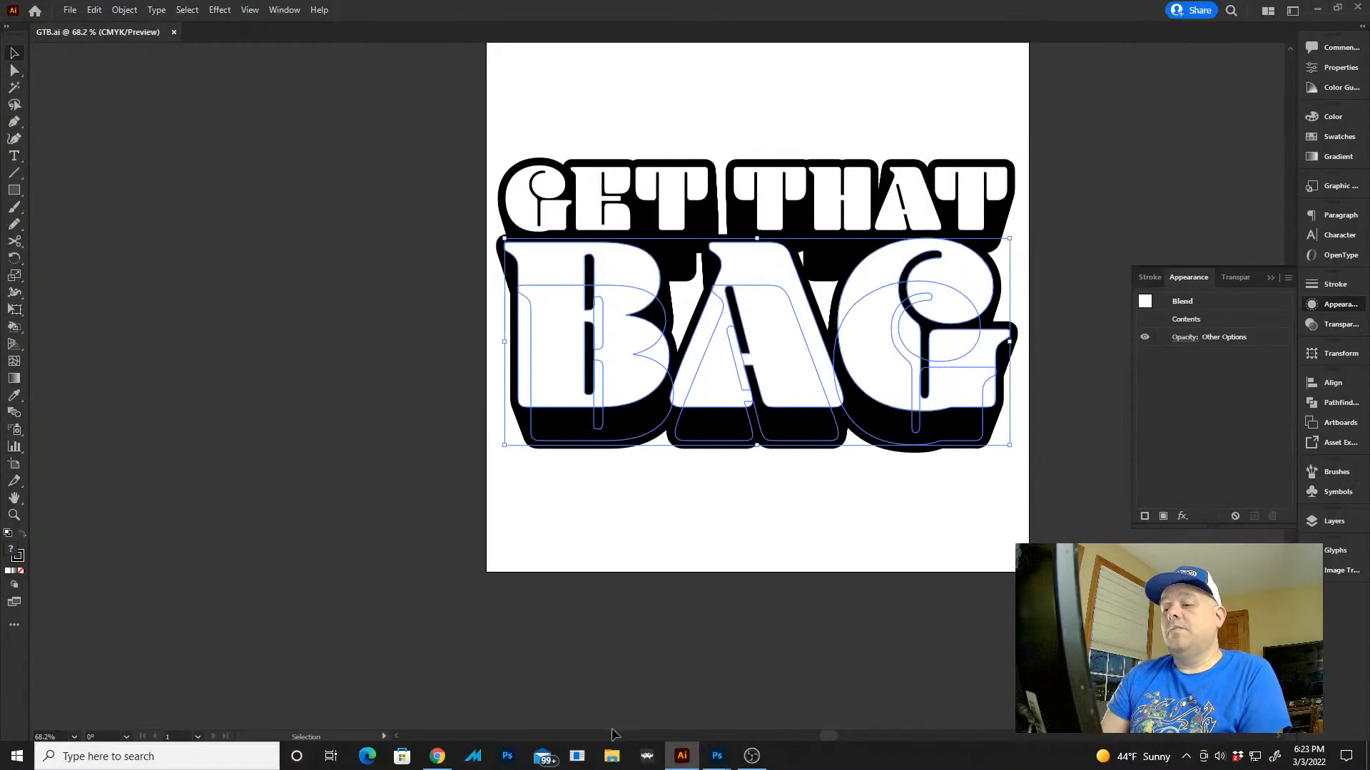
Find the exported lettering in the Get the Bag folder and open GTB-01.psd in Photoshop
left_click(612, 758)
left_click(613, 757)
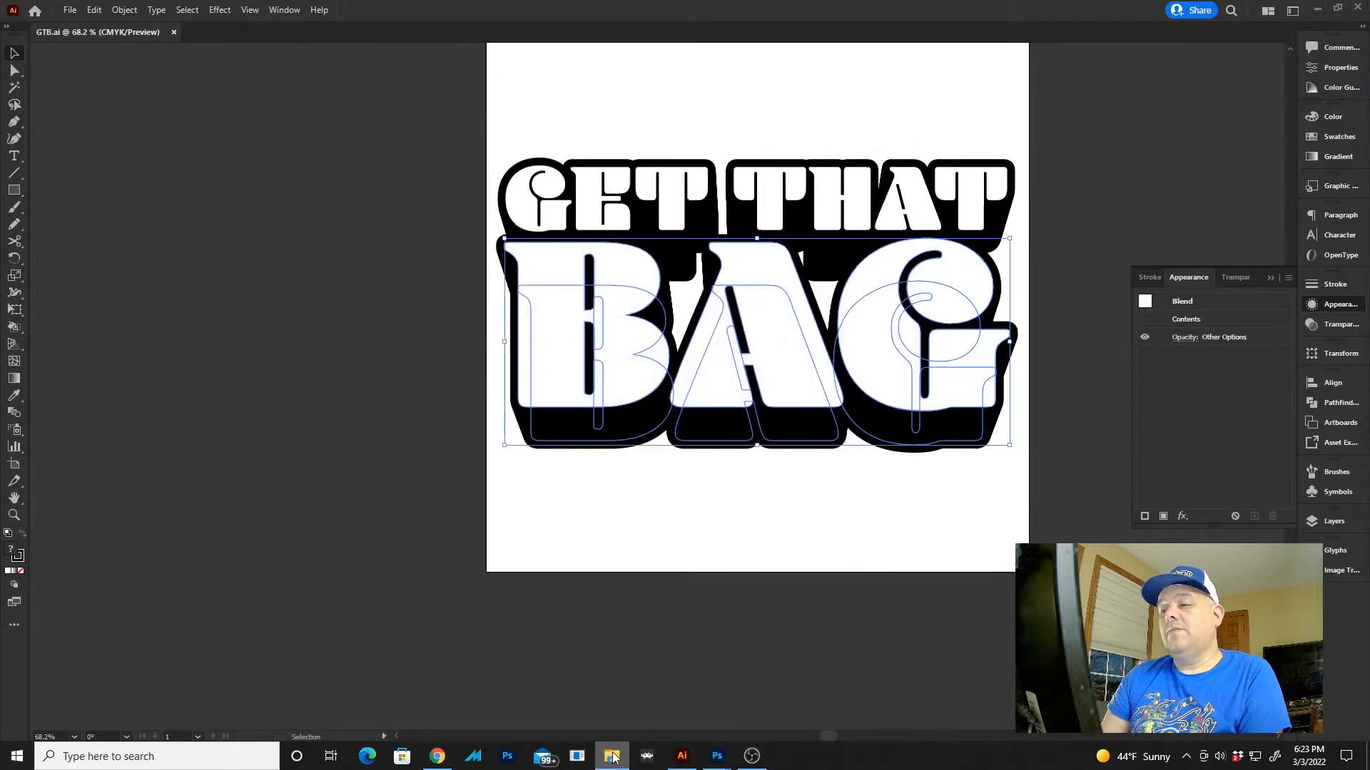
left_click(613, 757)
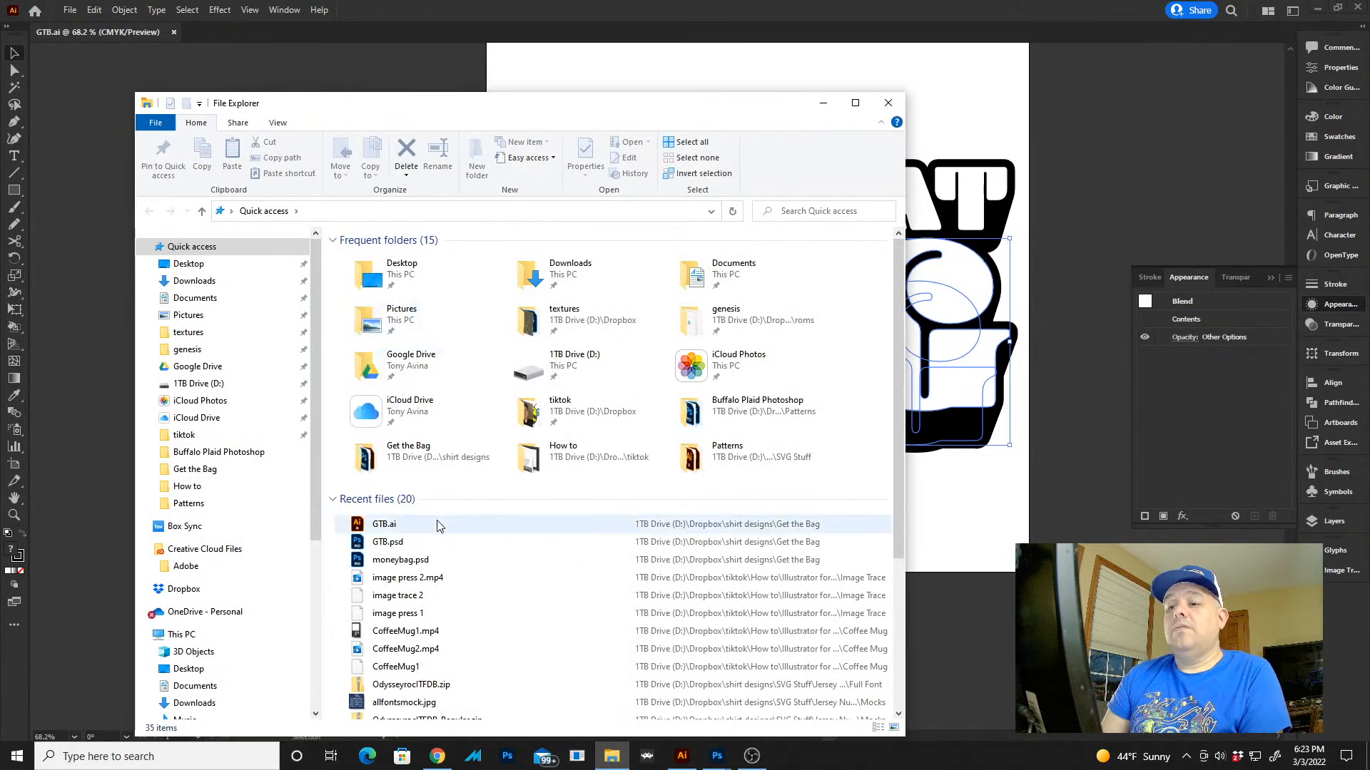
left_click(434, 538)
right_click(434, 536)
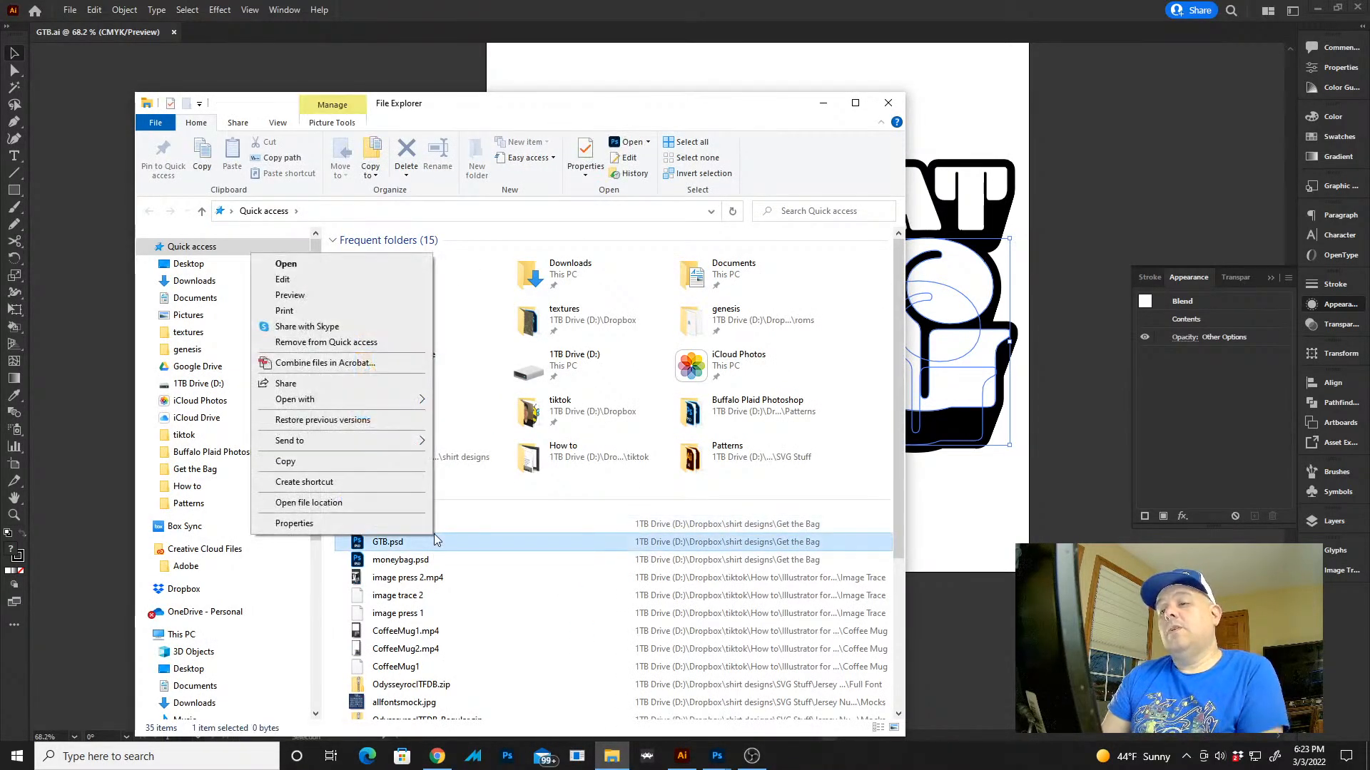
left_click(375, 505)
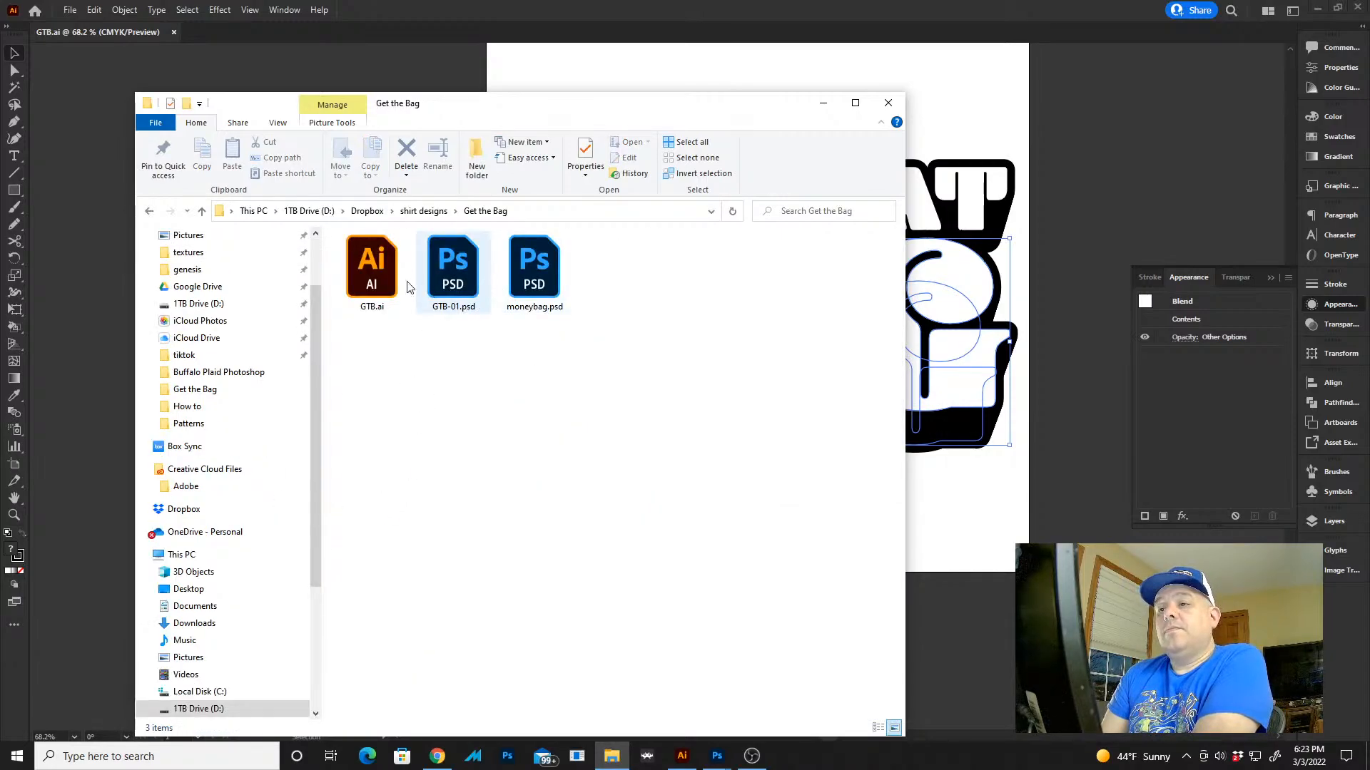
double_click(453, 279)
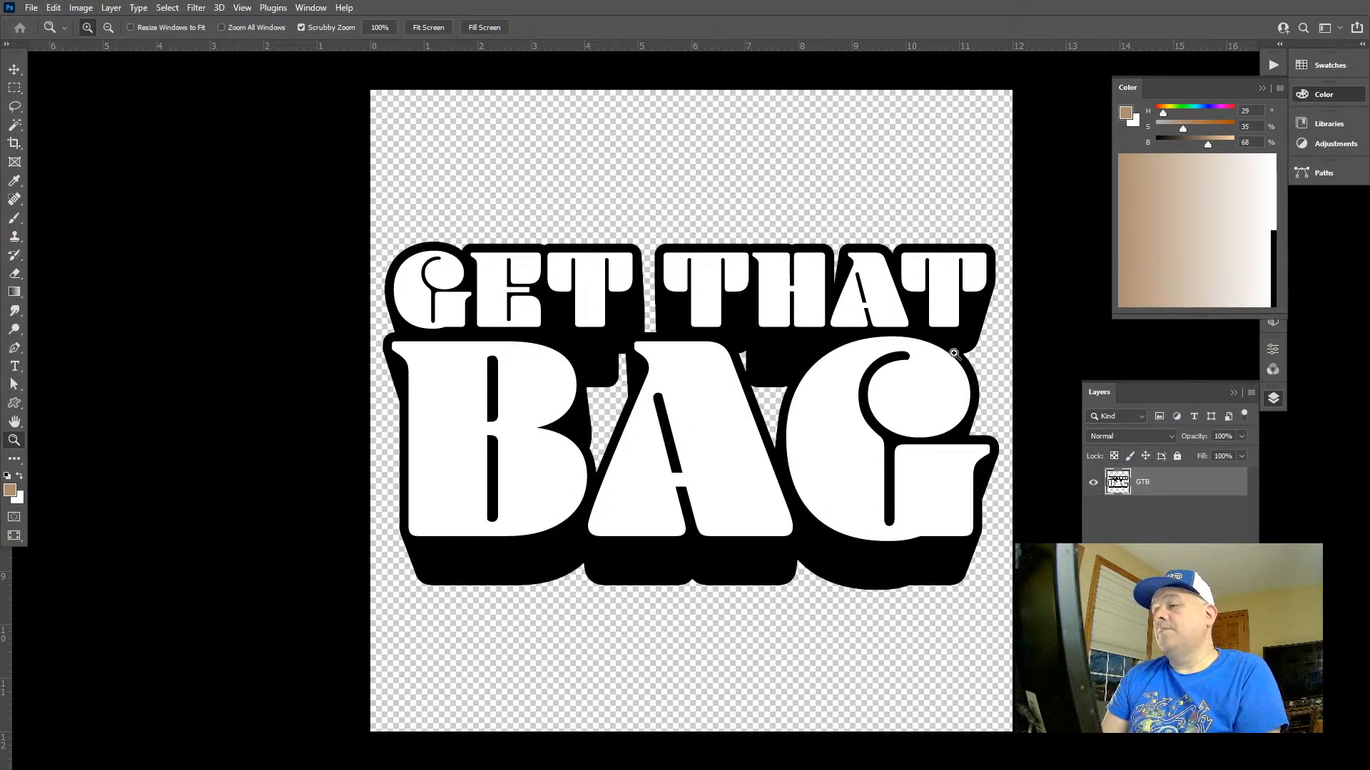
Select the white GET THAT letter faces with the Magic Wand inside a rectangular marquee around that line
key("w")
key("m")
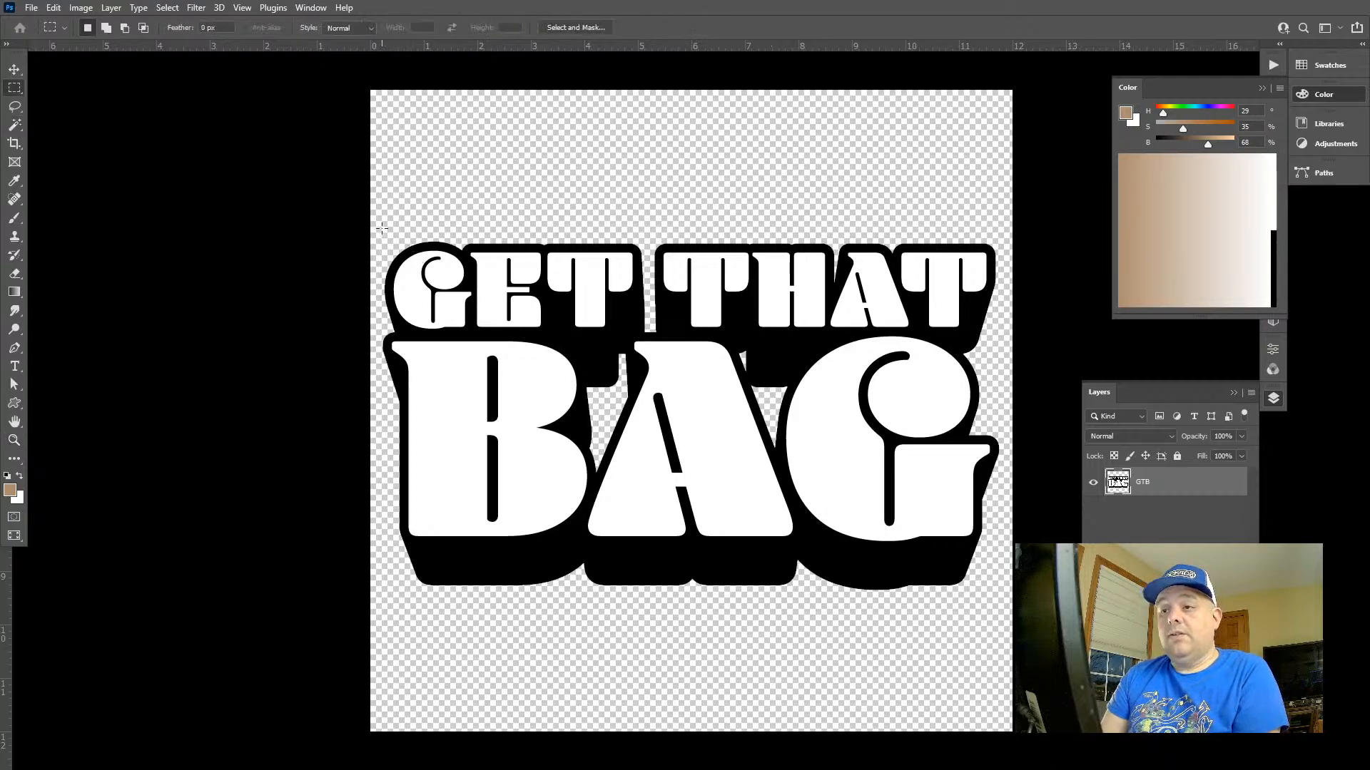
left_click_drag(376, 229, 1006, 331)
key("w")
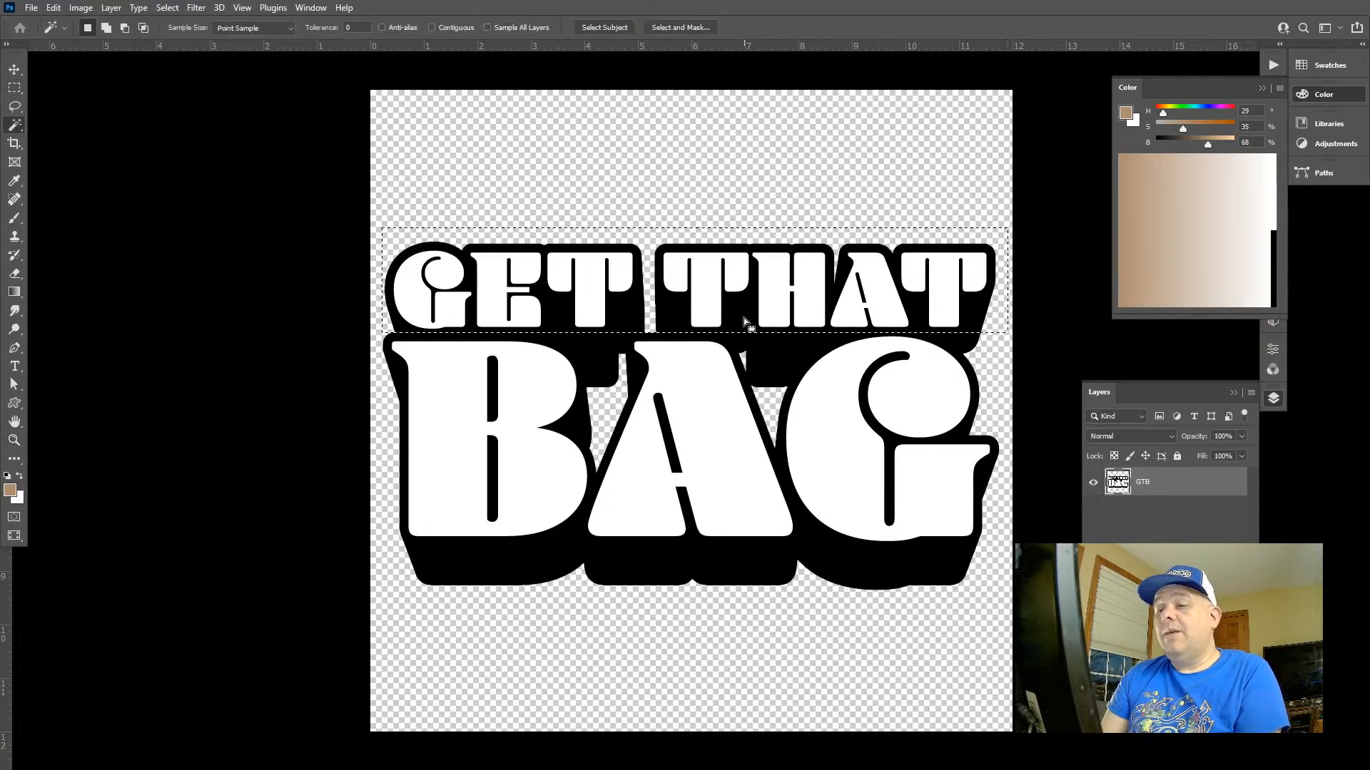
left_click(756, 318, "alt+shift")
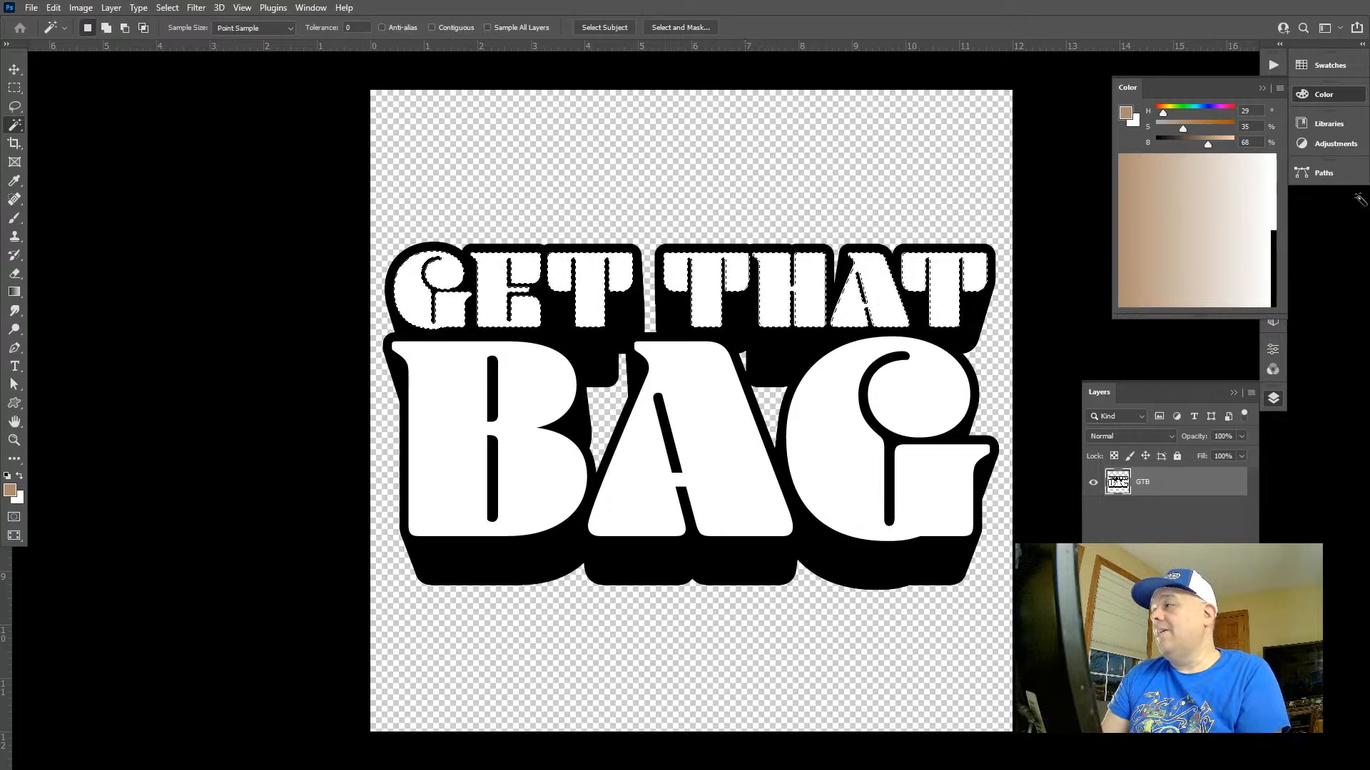
Try filling the selected GET THAT letters with the gold gradient preset as a gradient fill layer
left_click(1325, 94)
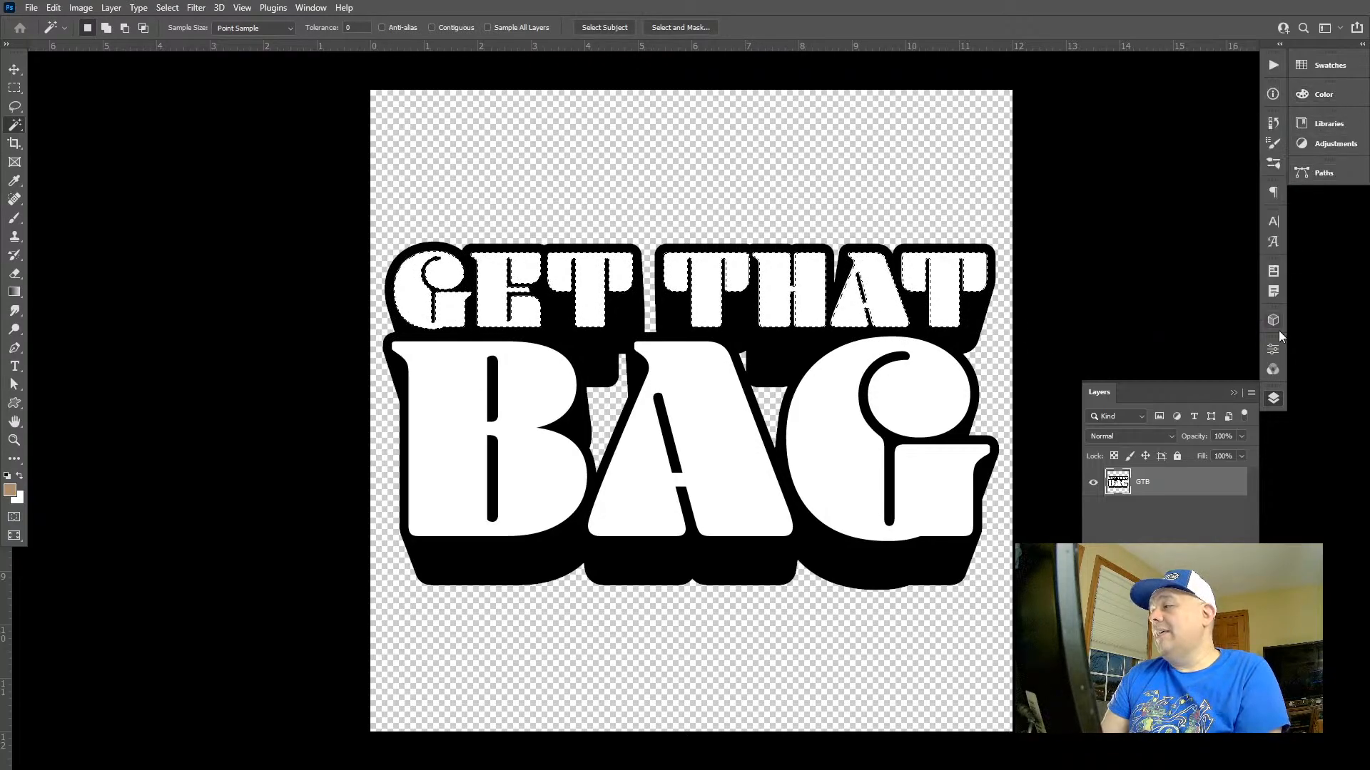
left_click(310, 7)
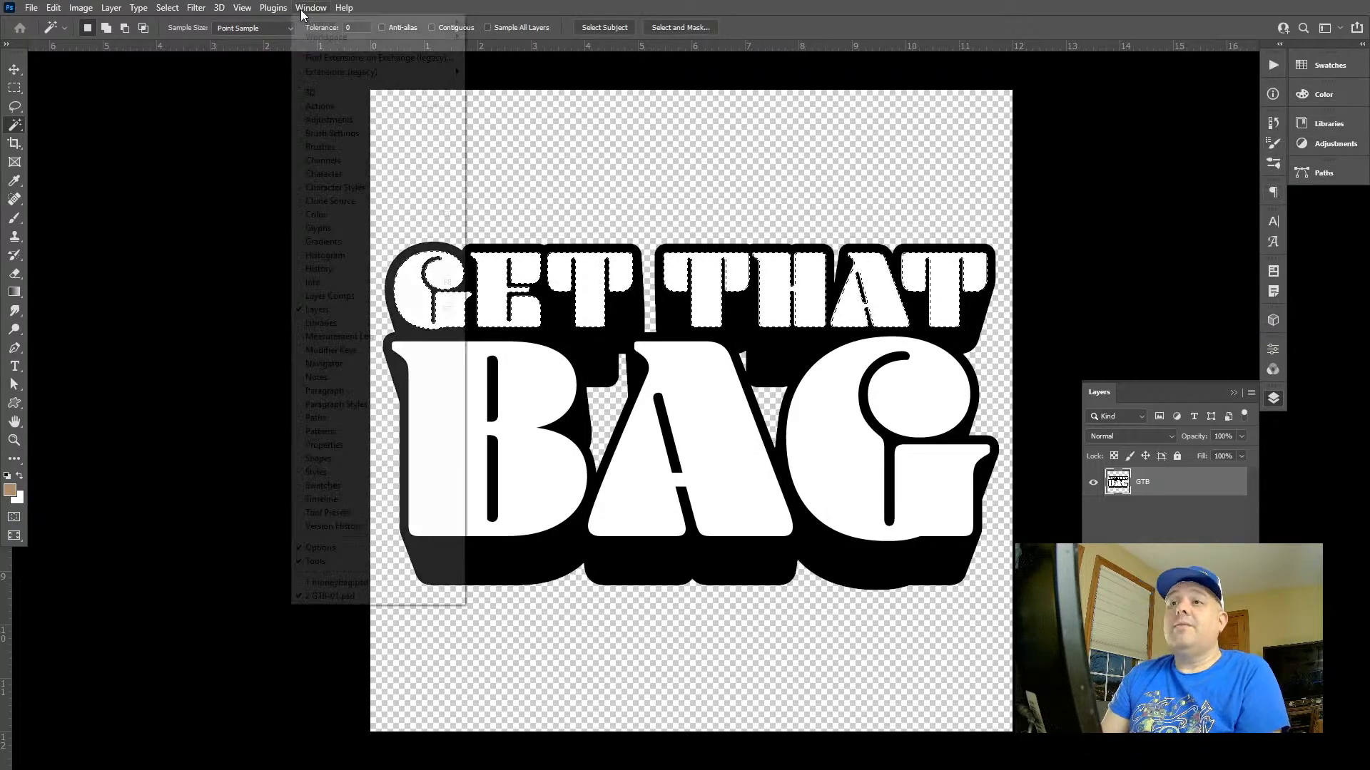
left_click(371, 324)
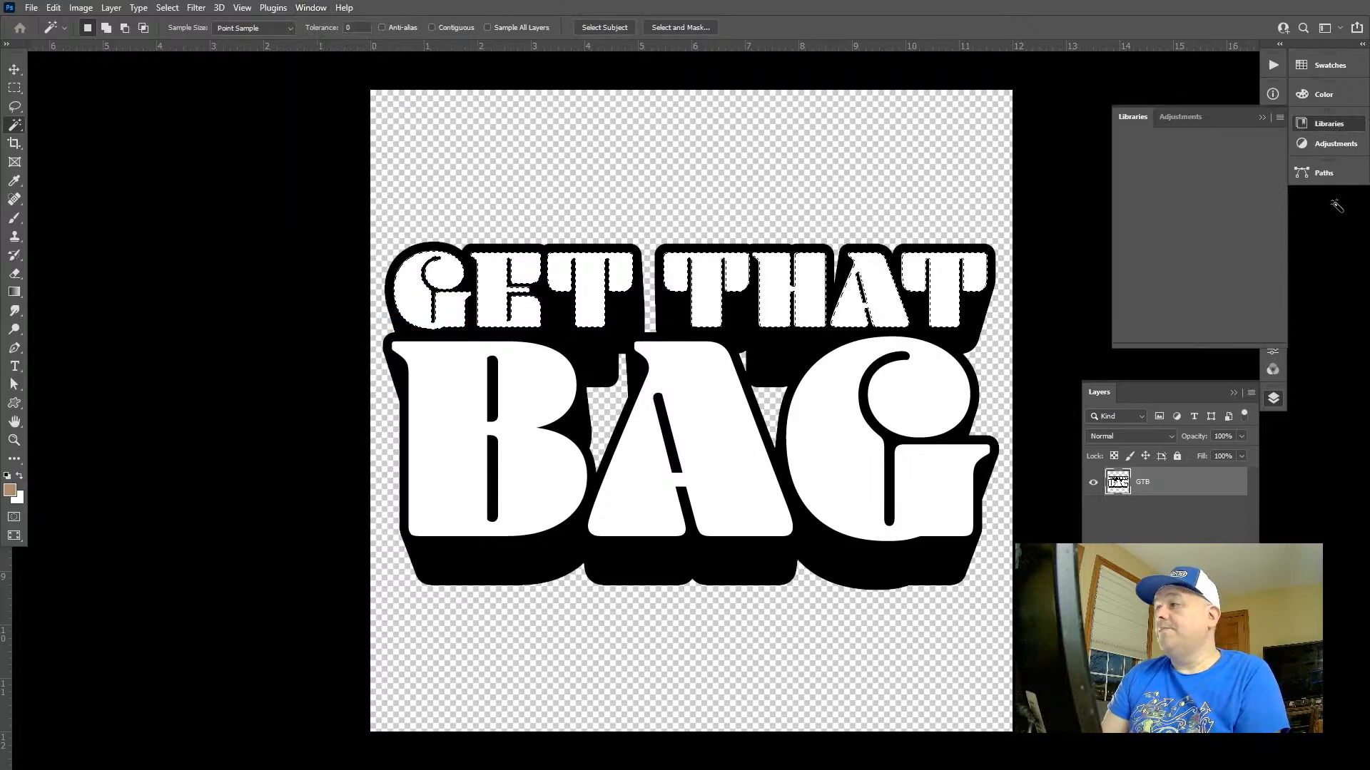
left_click(1345, 125)
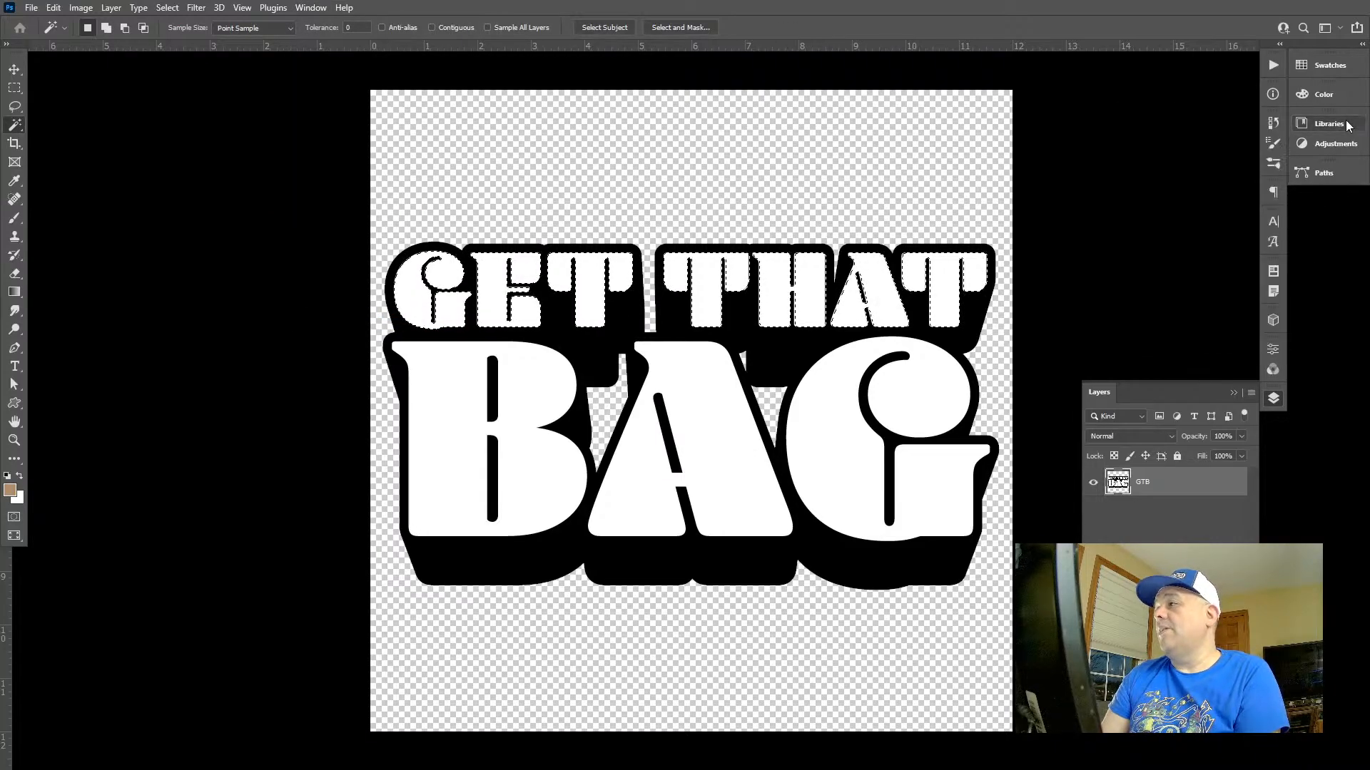
left_click(311, 7)
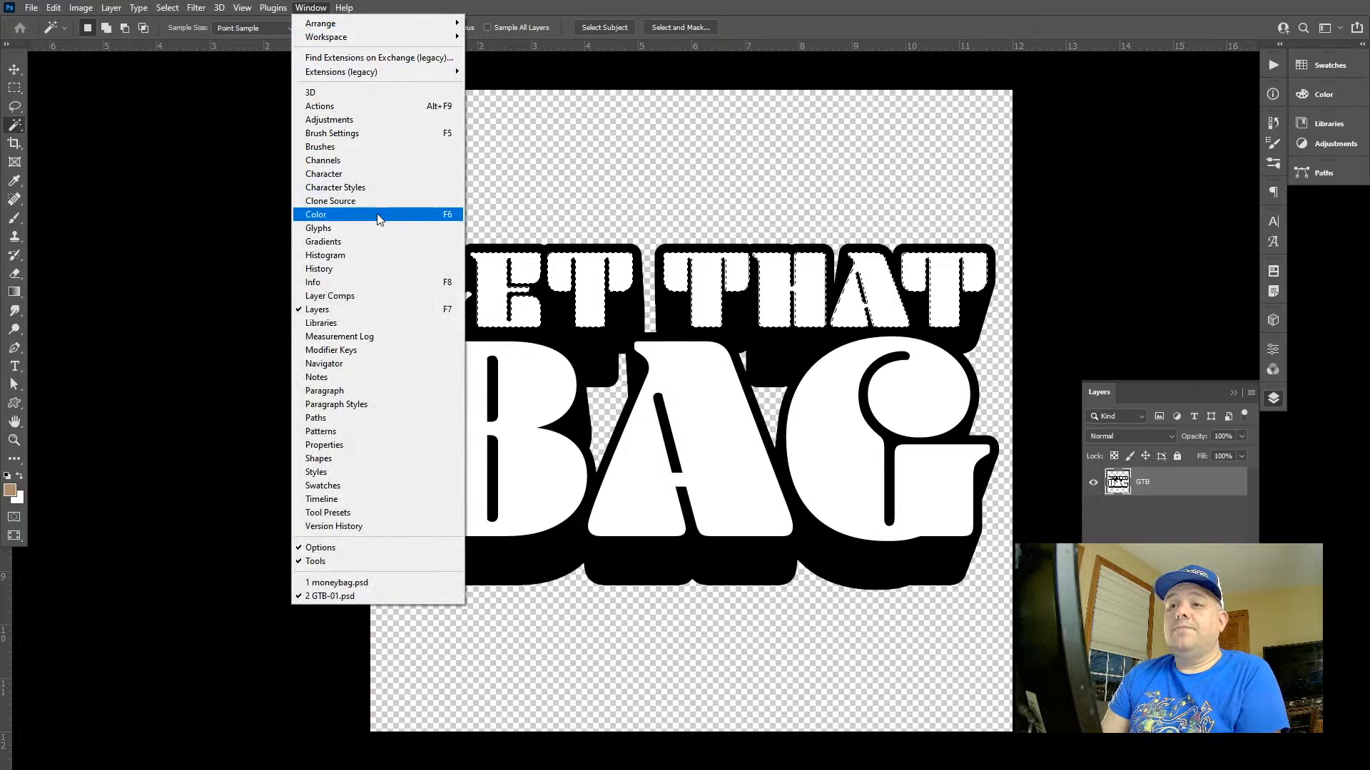
left_click(382, 241)
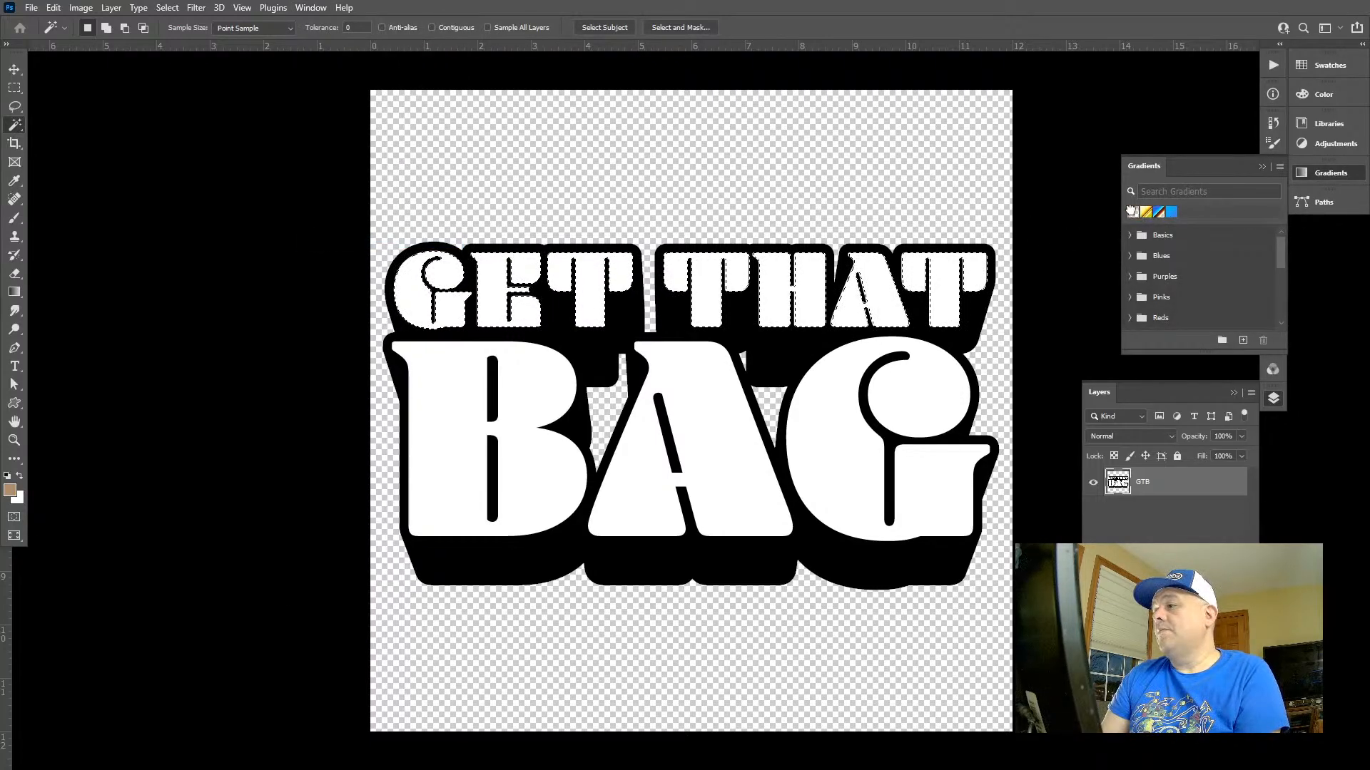
left_click(1132, 212)
left_click(1145, 212)
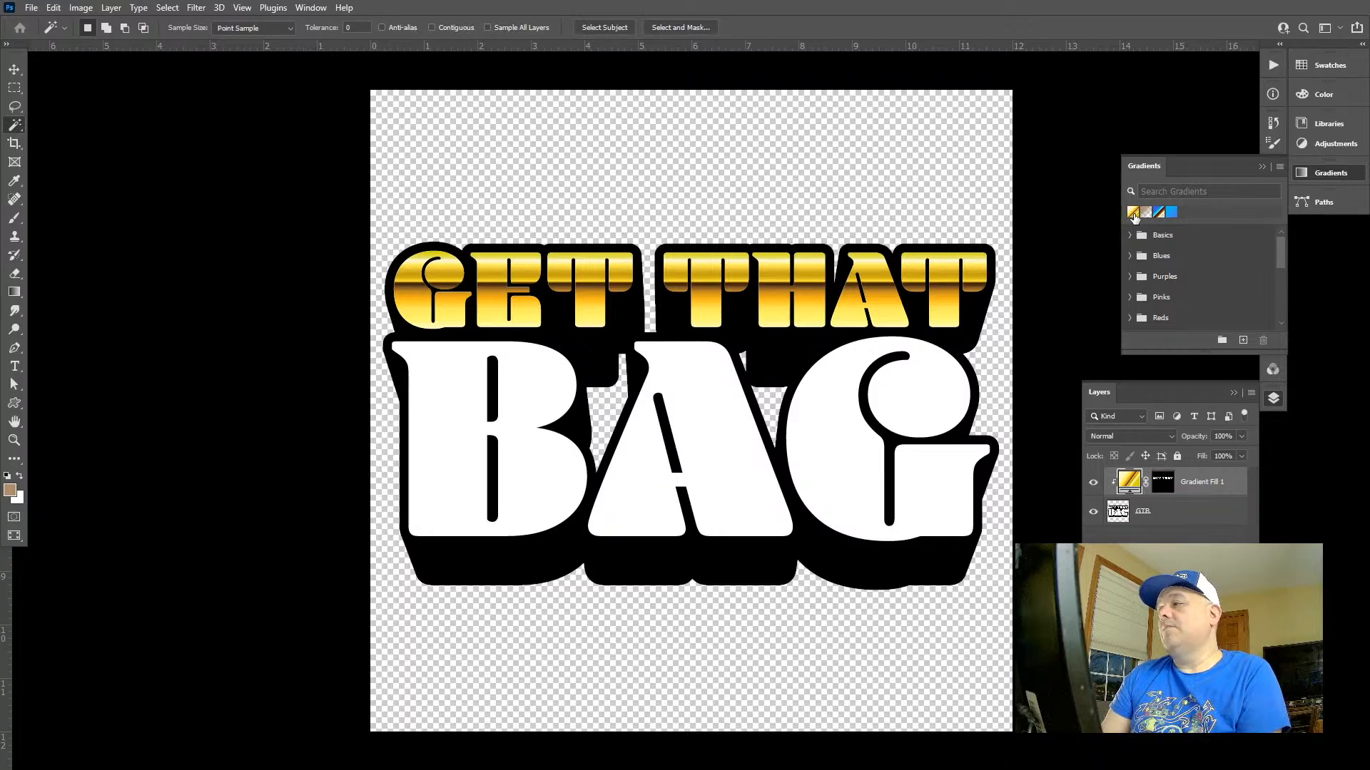
left_click(1318, 176)
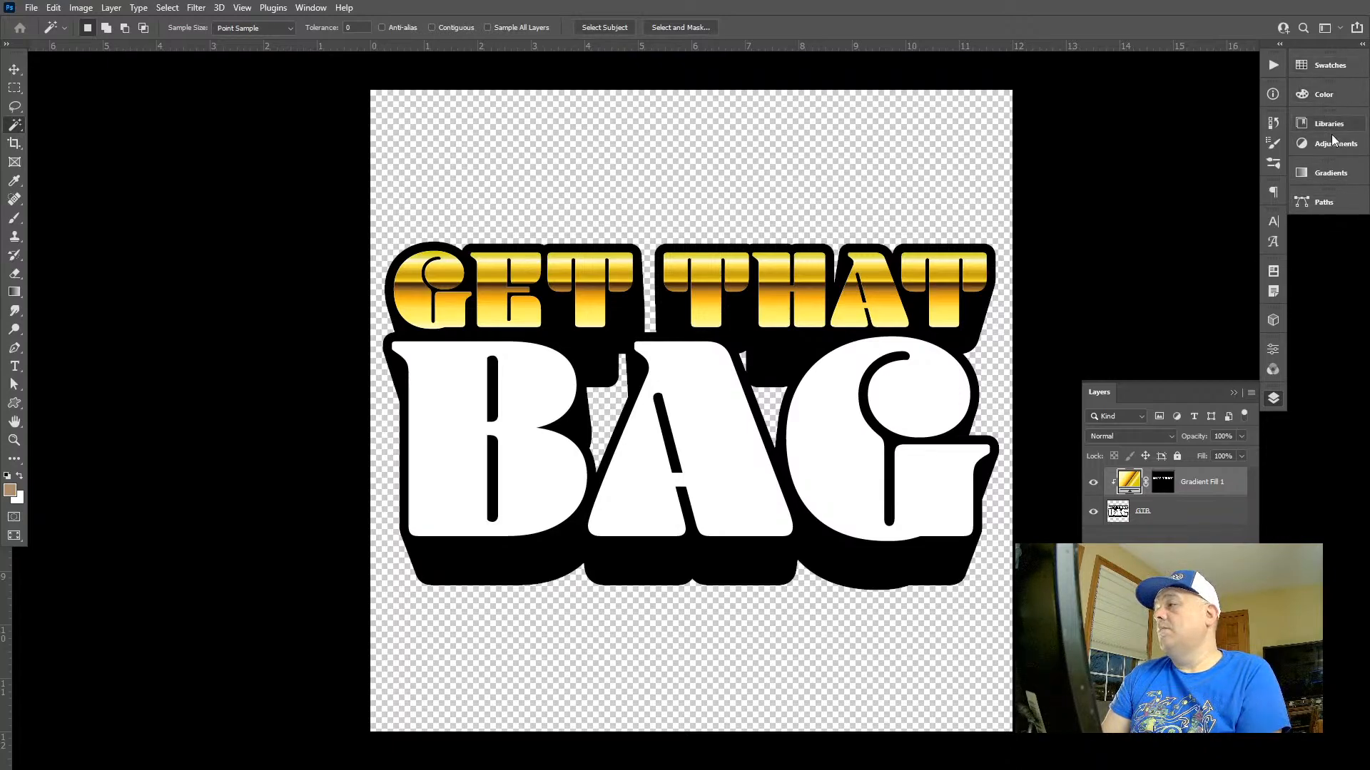
left_click(1331, 179)
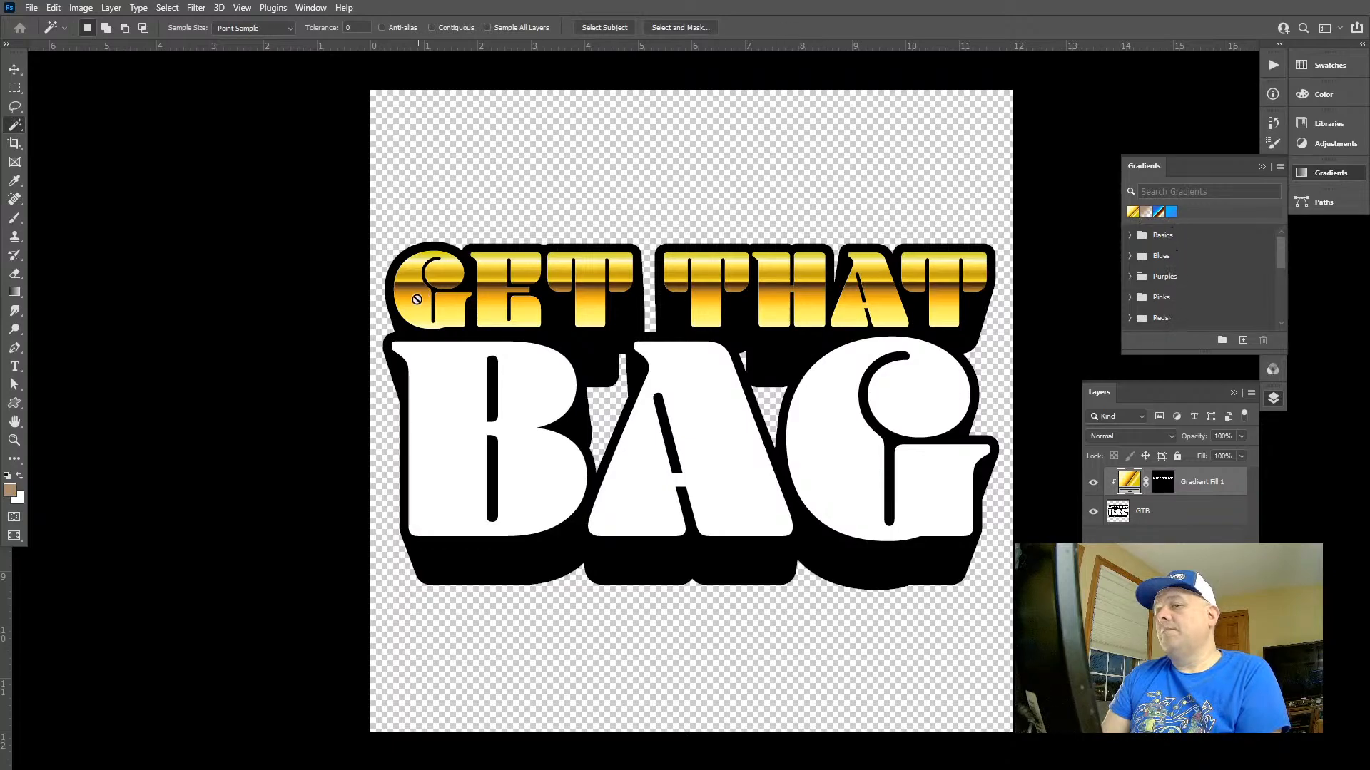
Try to adjust the dark brown stop of the gold gradient fill in the Gradient Editor
key("g")
left_click(120, 28)
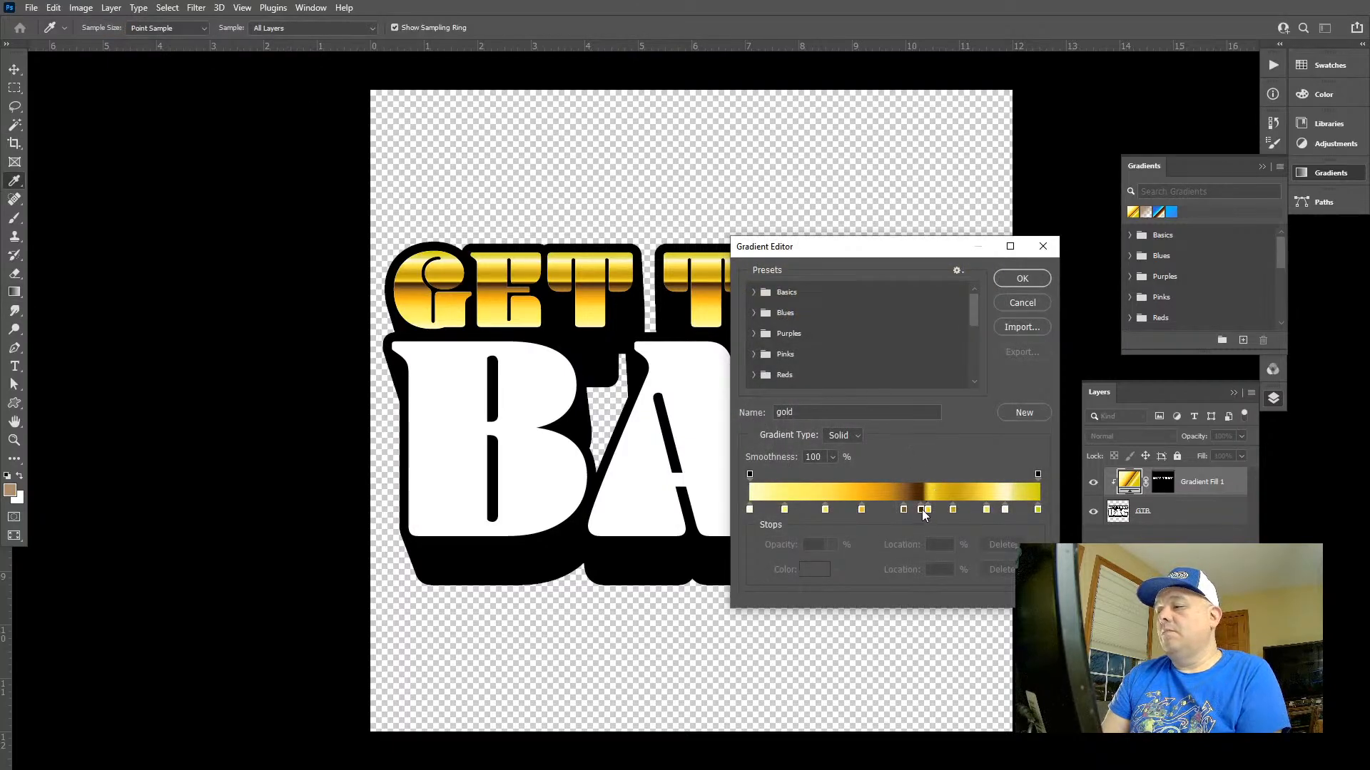
mouse_move(922, 510)
left_mouse_down()
mouse_move(885, 509)
mouse_move(925, 513)
left_mouse_up()
left_click(1022, 279)
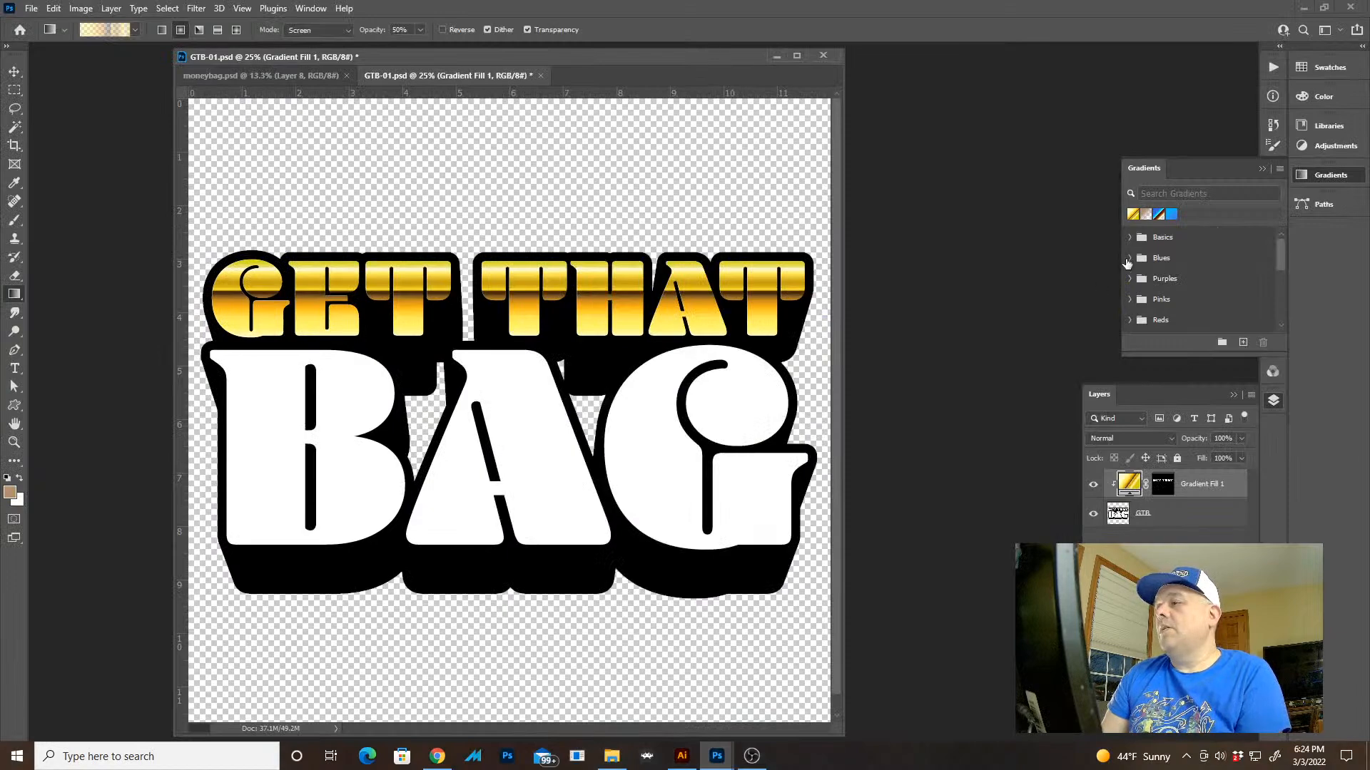
Undo the gold gradient fill so only the plain GTB lettering layer remains
left_click(1184, 519)
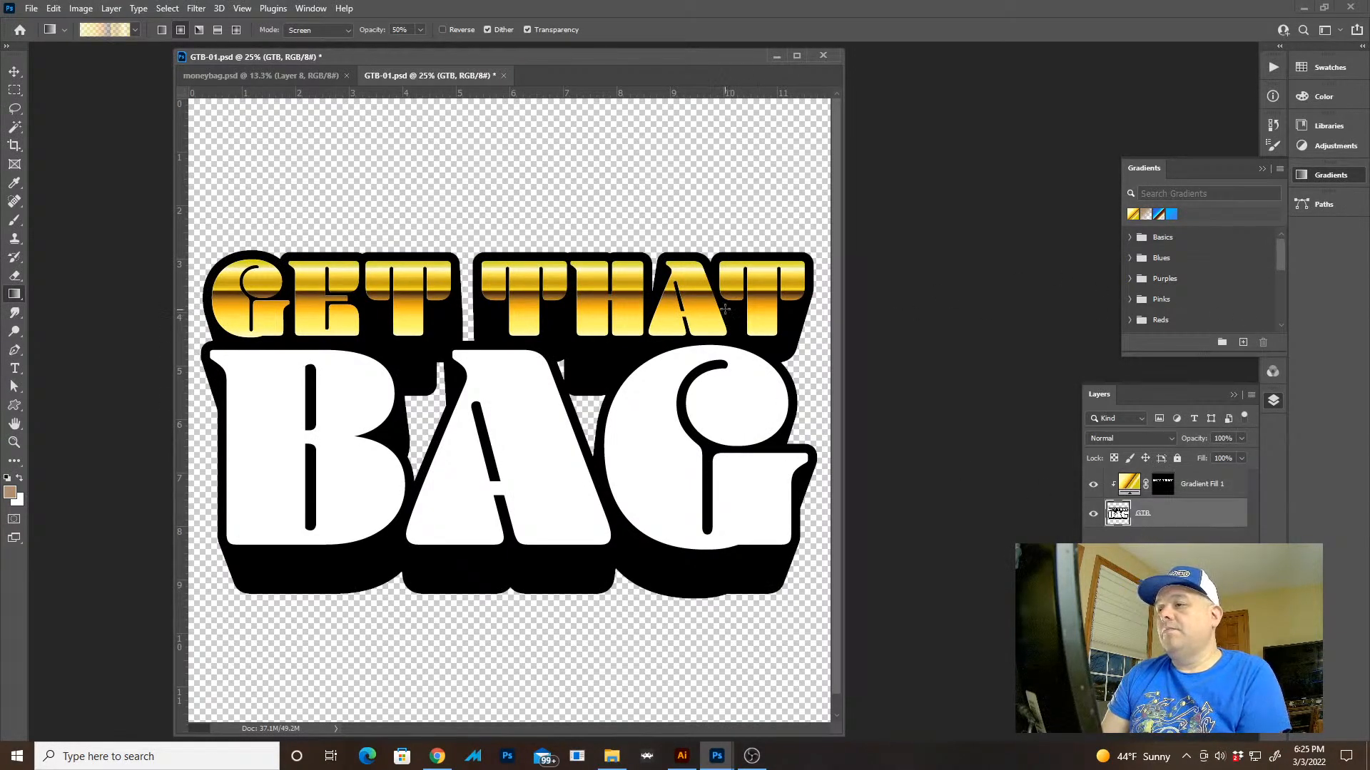
key("z")
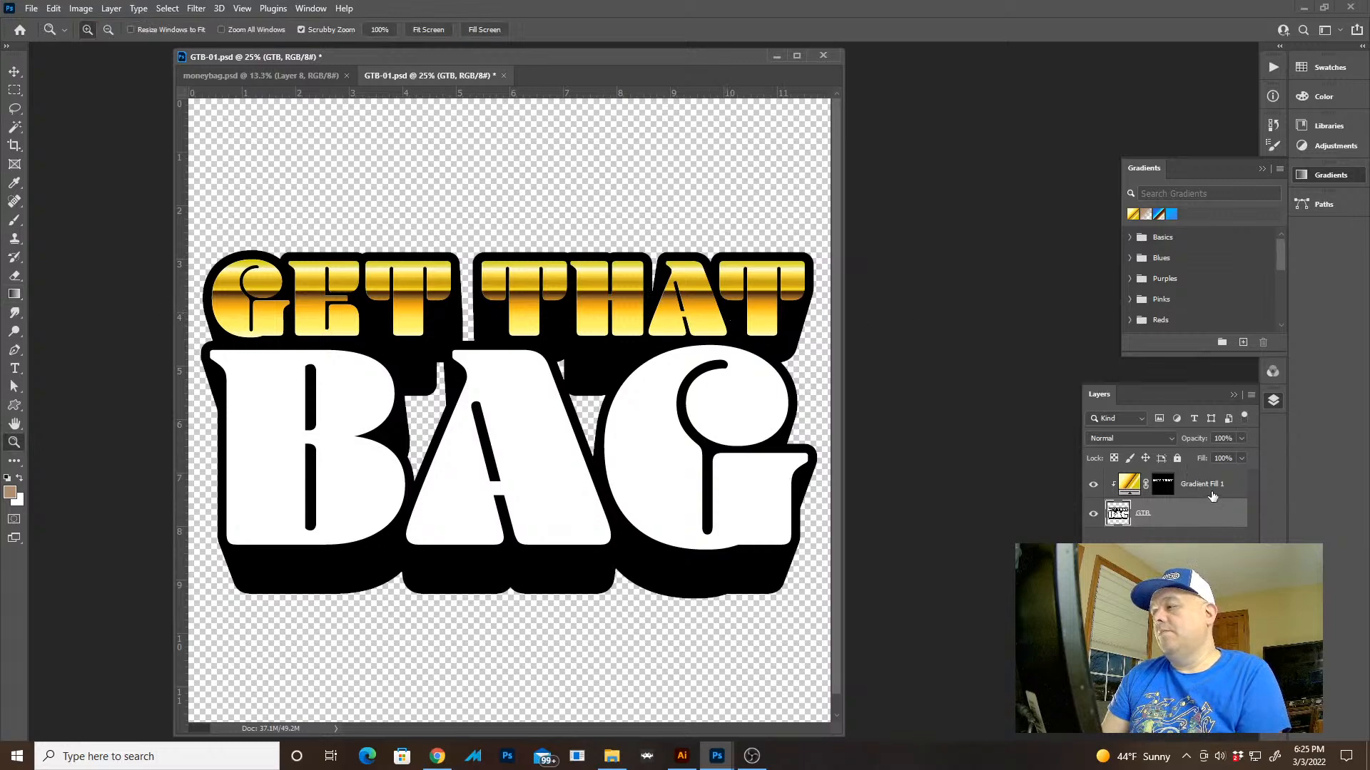
key("ctrl+z")
Select only the white GET THAT letter faces within a marquee using the Magic Wand and copy them to a new layer
key("w")
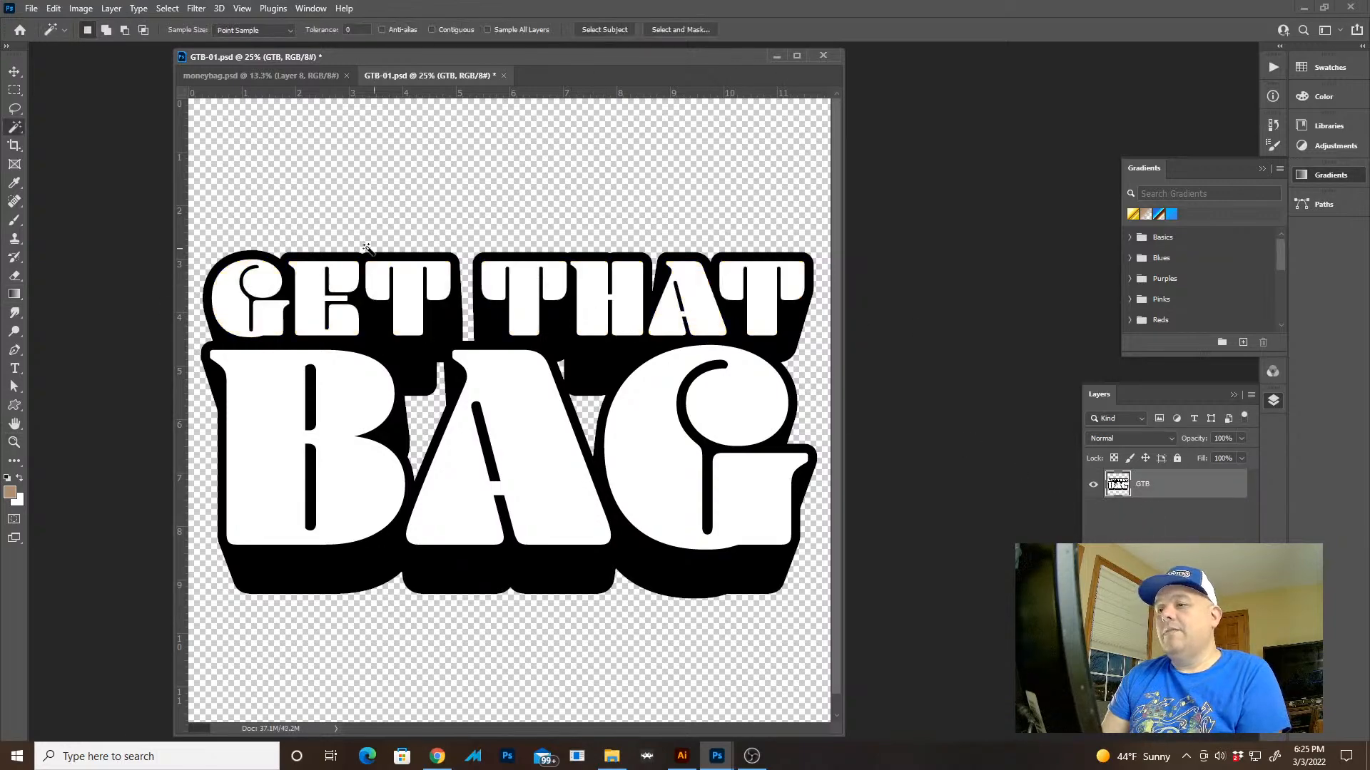
key("m")
left_click_drag(210, 241, 830, 342)
key("f")
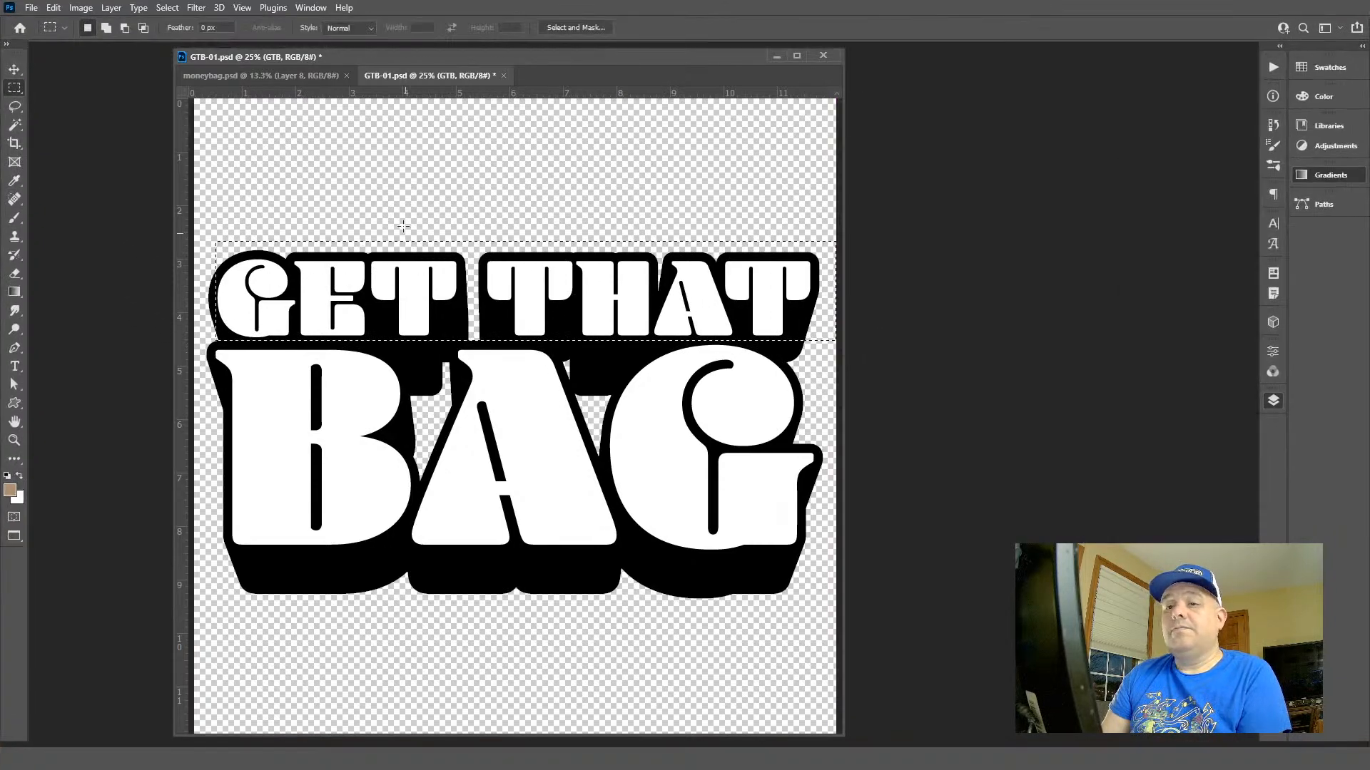
key("b")
key("m")
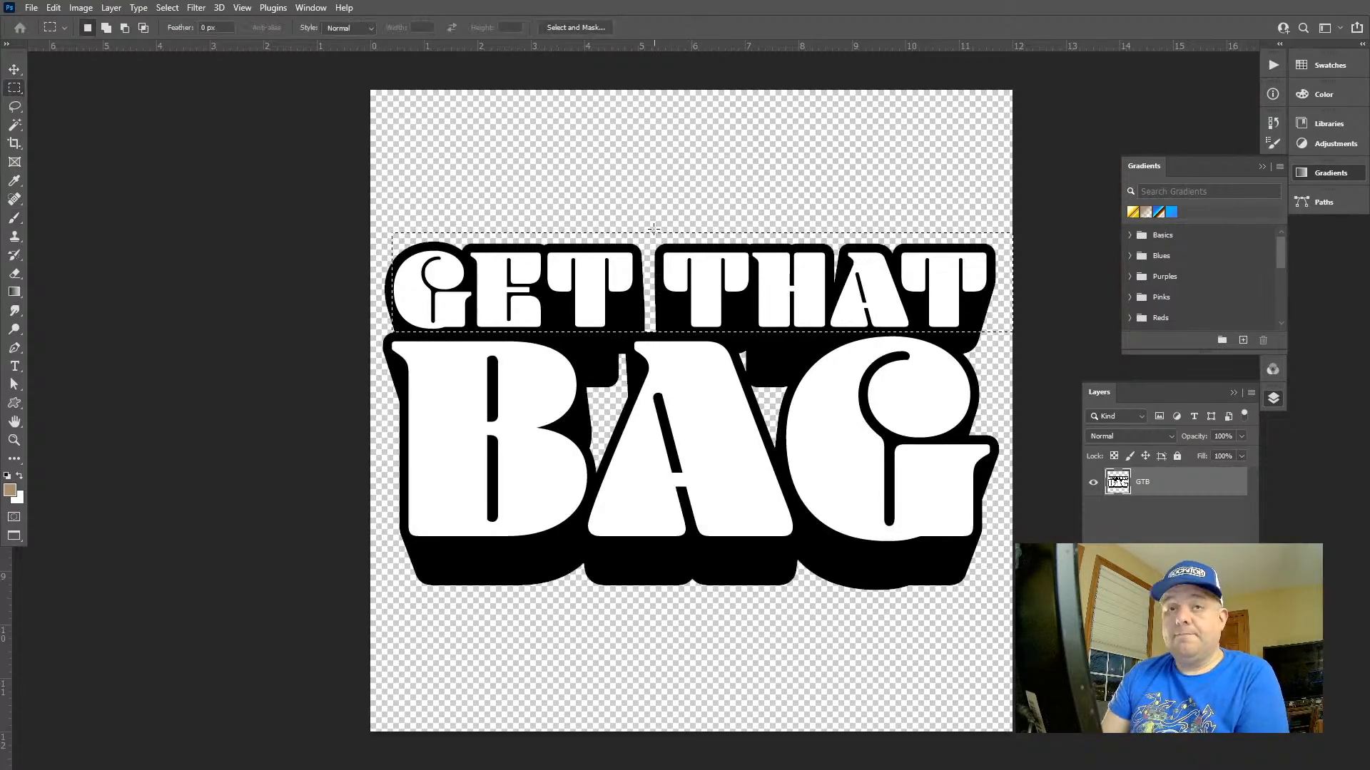
left_click_drag(554, 202, 378, 314)
key("w")
left_click(424, 295, "alt+shift")
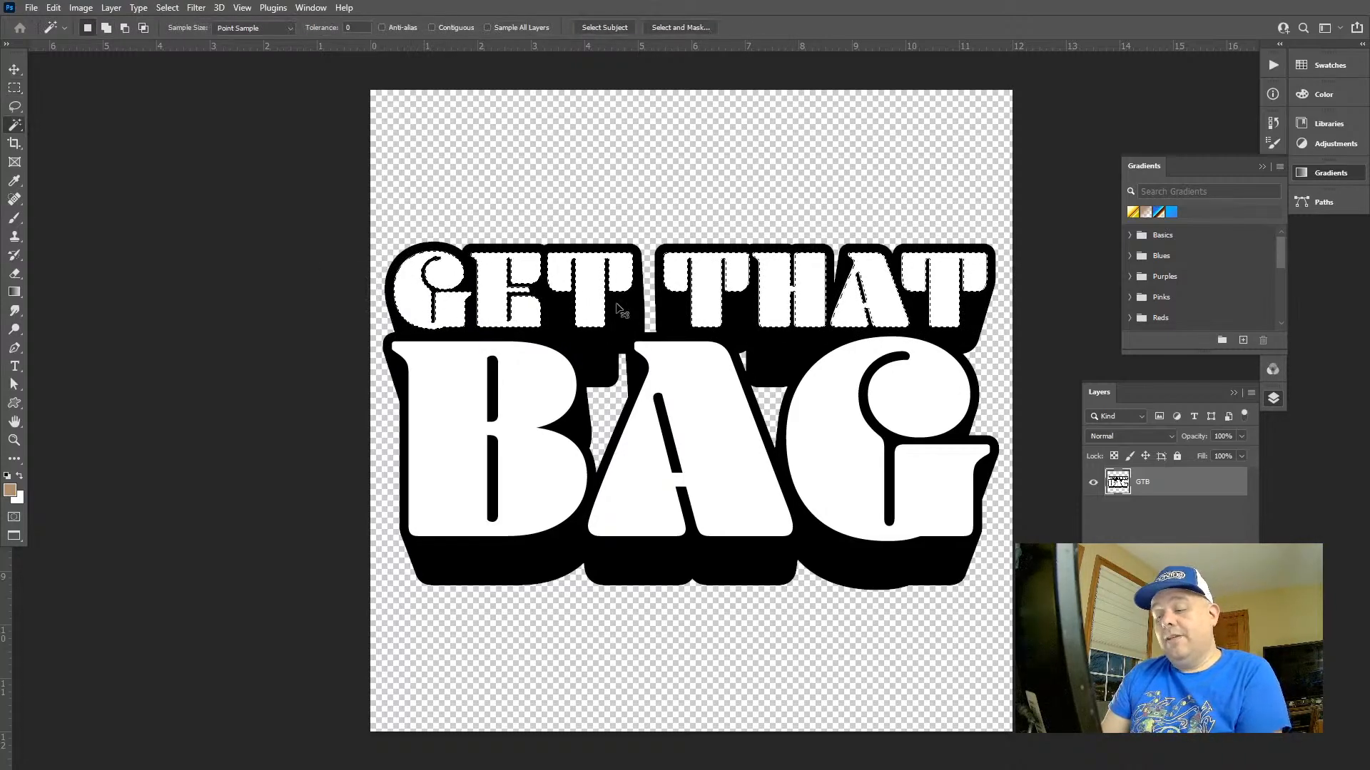
key("ctrl+j")
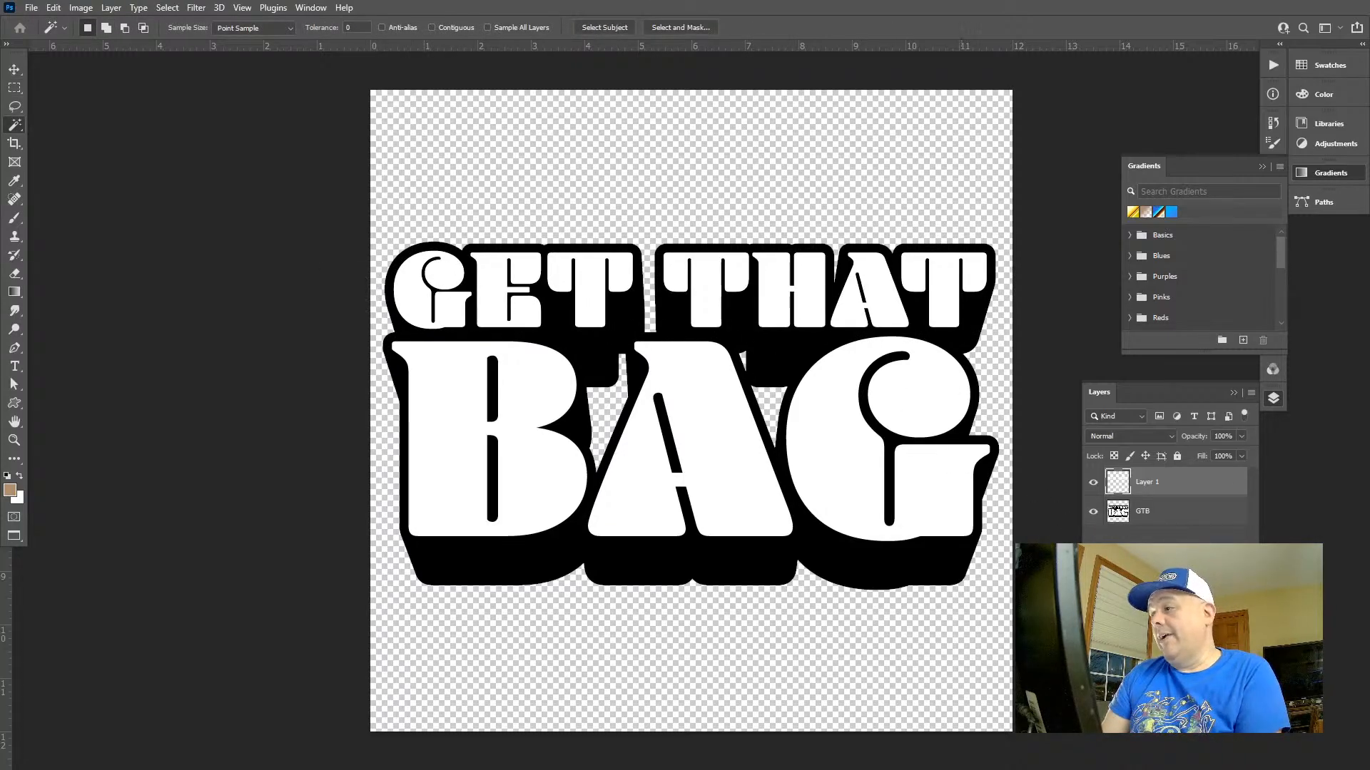
Add a Gradient Overlay to the copied GET THAT layer using the gold gradient preset
double_click(1120, 485)
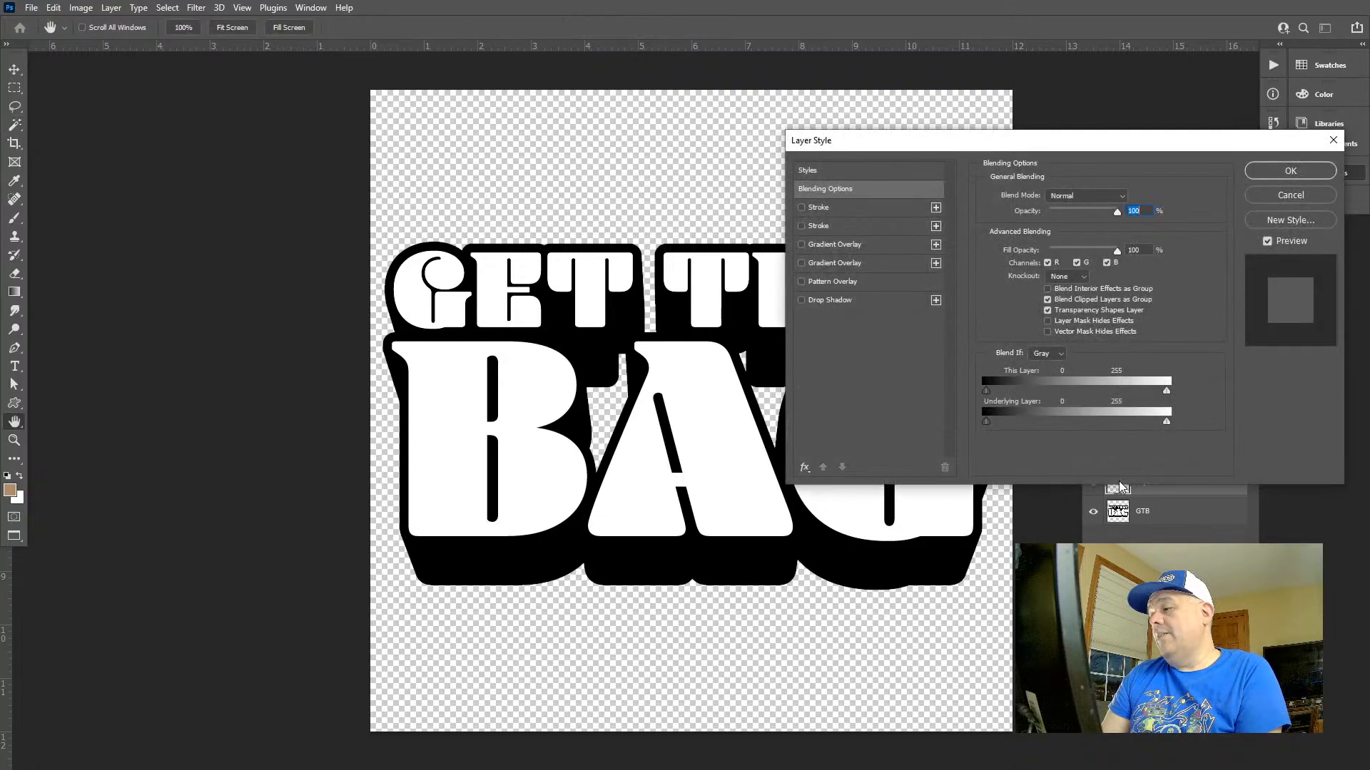
left_click(863, 245)
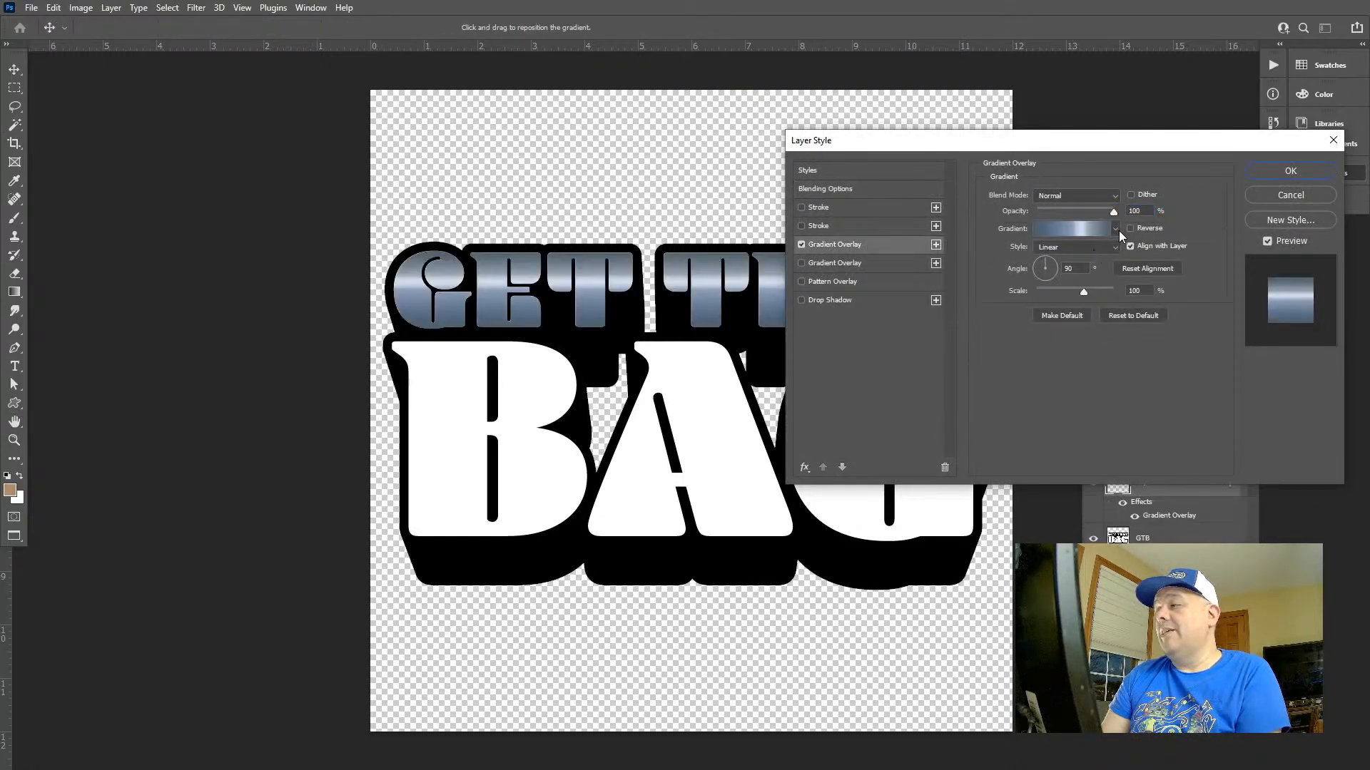
left_click(1115, 229)
left_click(1116, 229)
left_click(1115, 229)
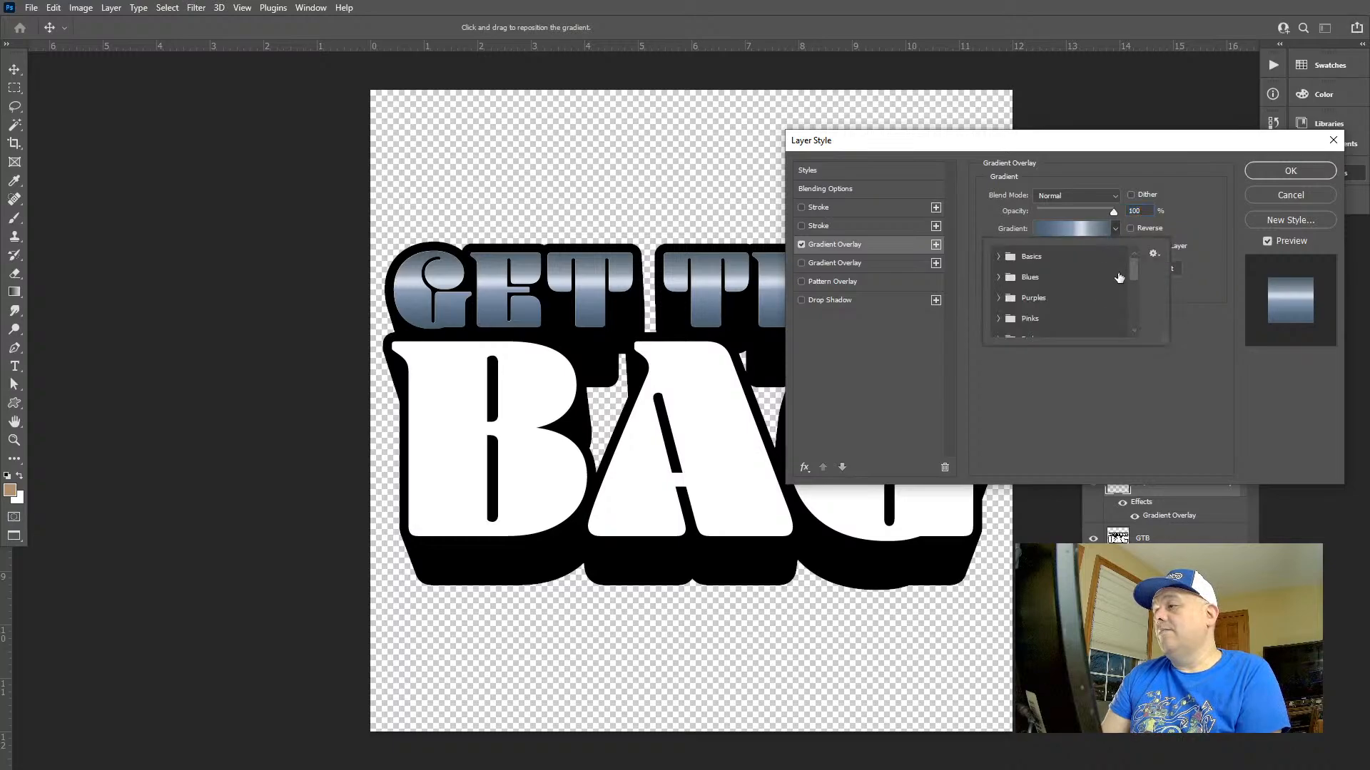
scroll(1119, 277, "down", 5)
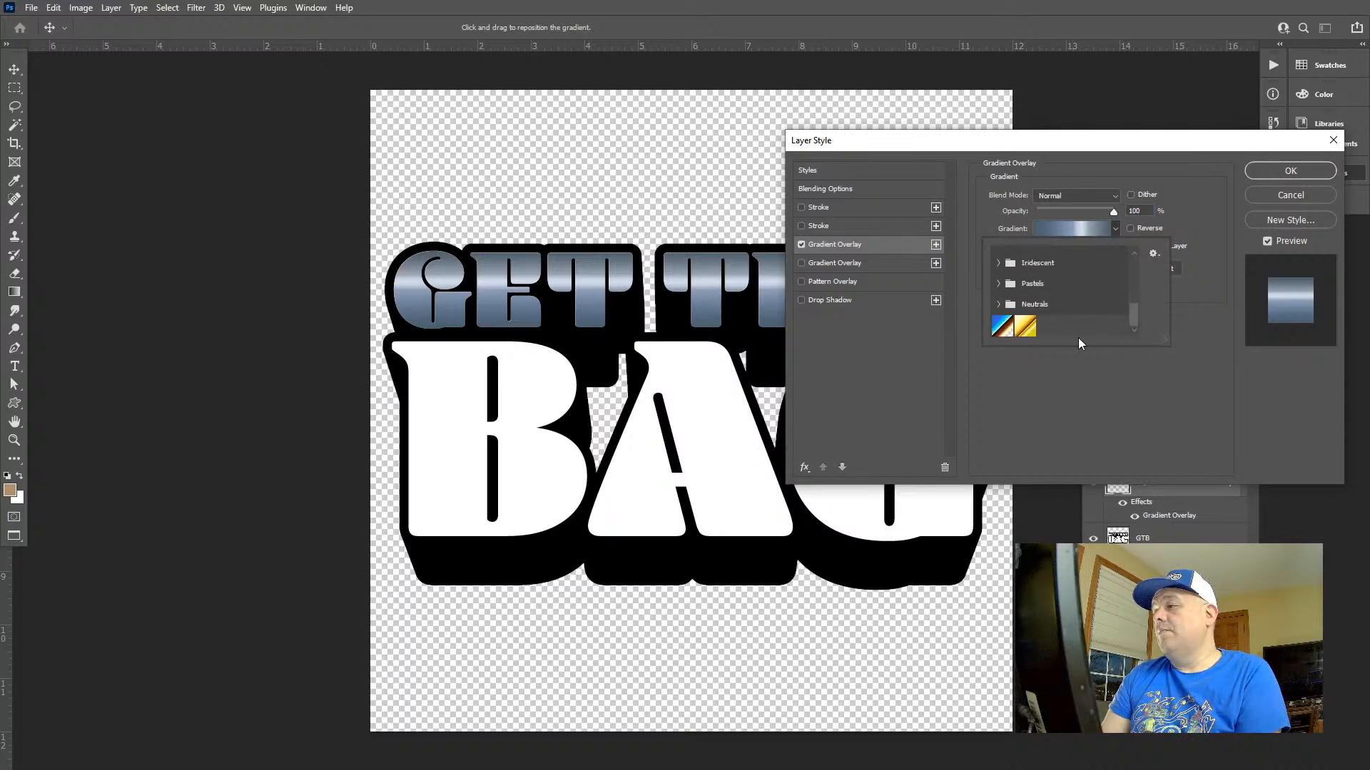
left_click(1027, 326)
left_click(1003, 328)
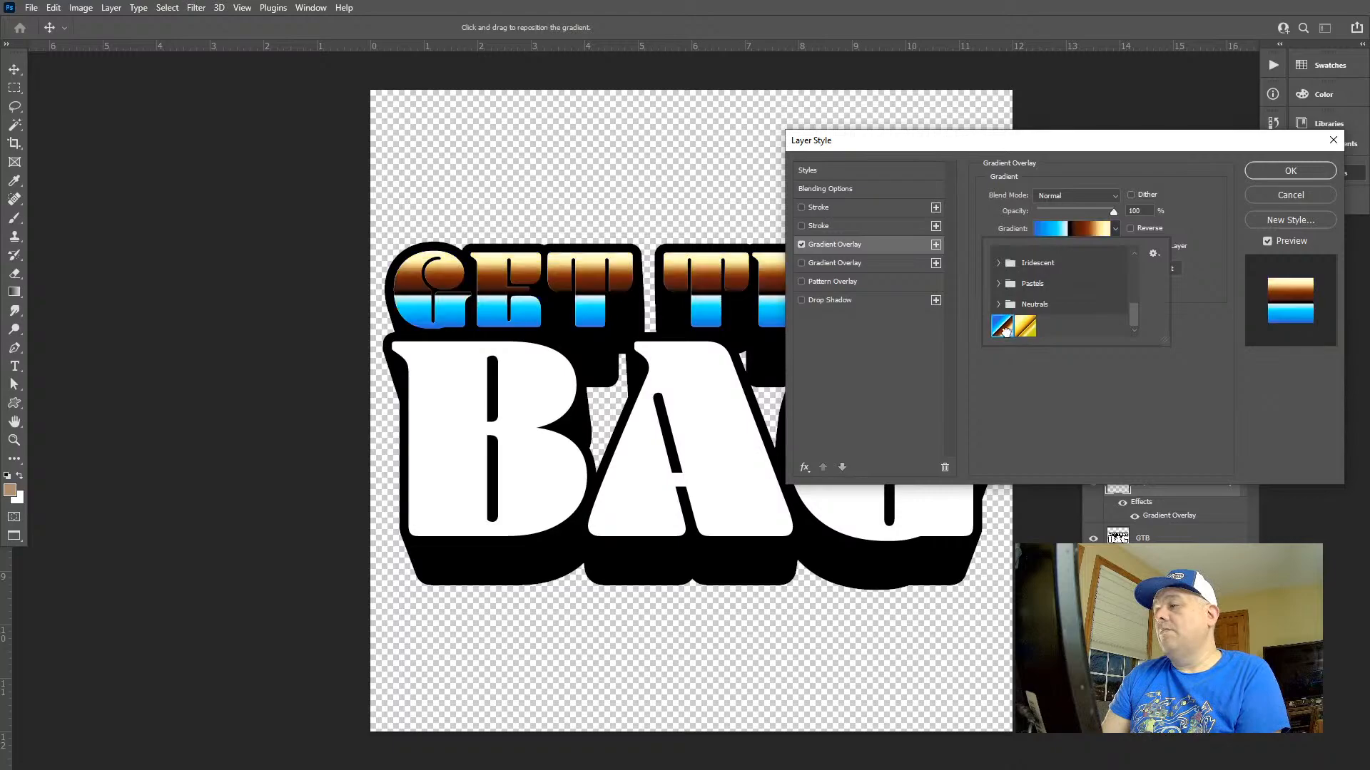
left_click(1025, 328)
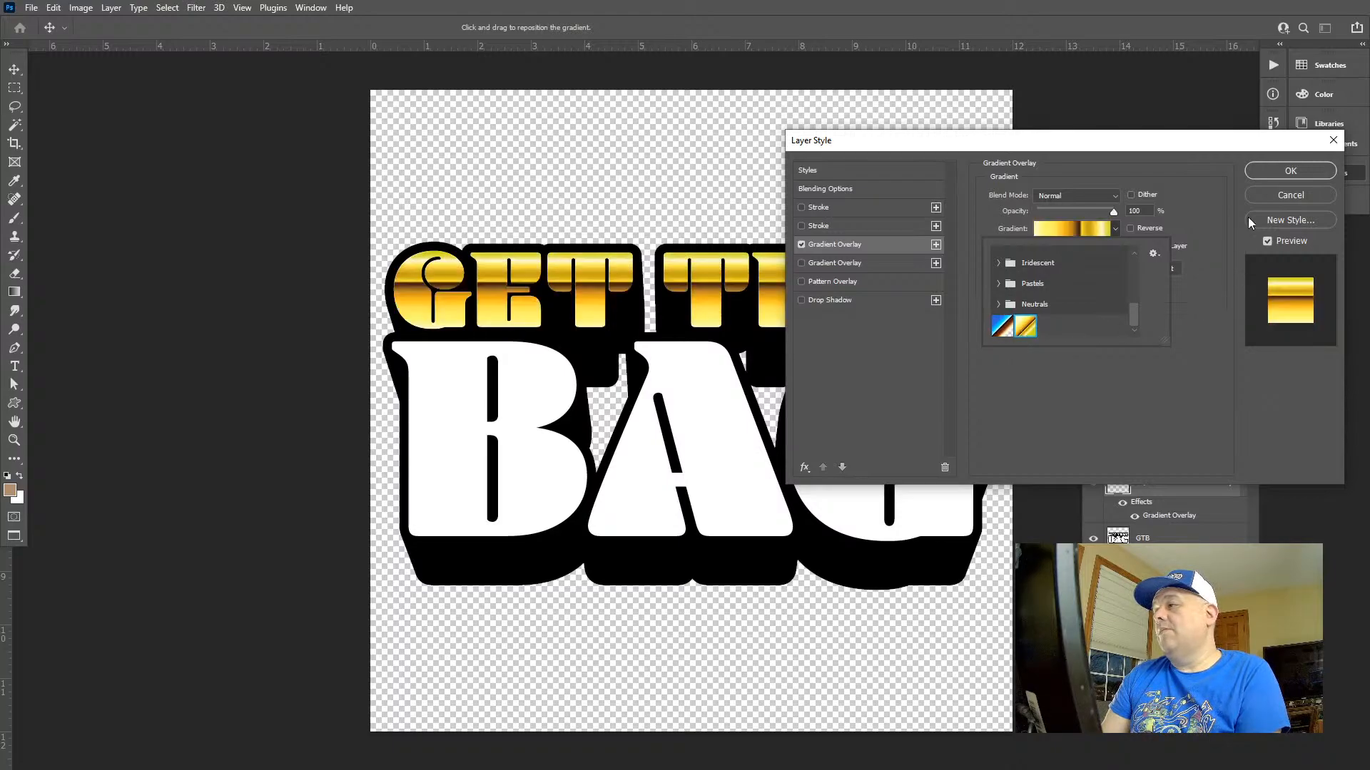
Open the overlay's gold gradient for editing, move its dark brown stop to 51% and recolour it a lighter brown
left_click_drag(1117, 150, 872, 361)
left_click(832, 445)
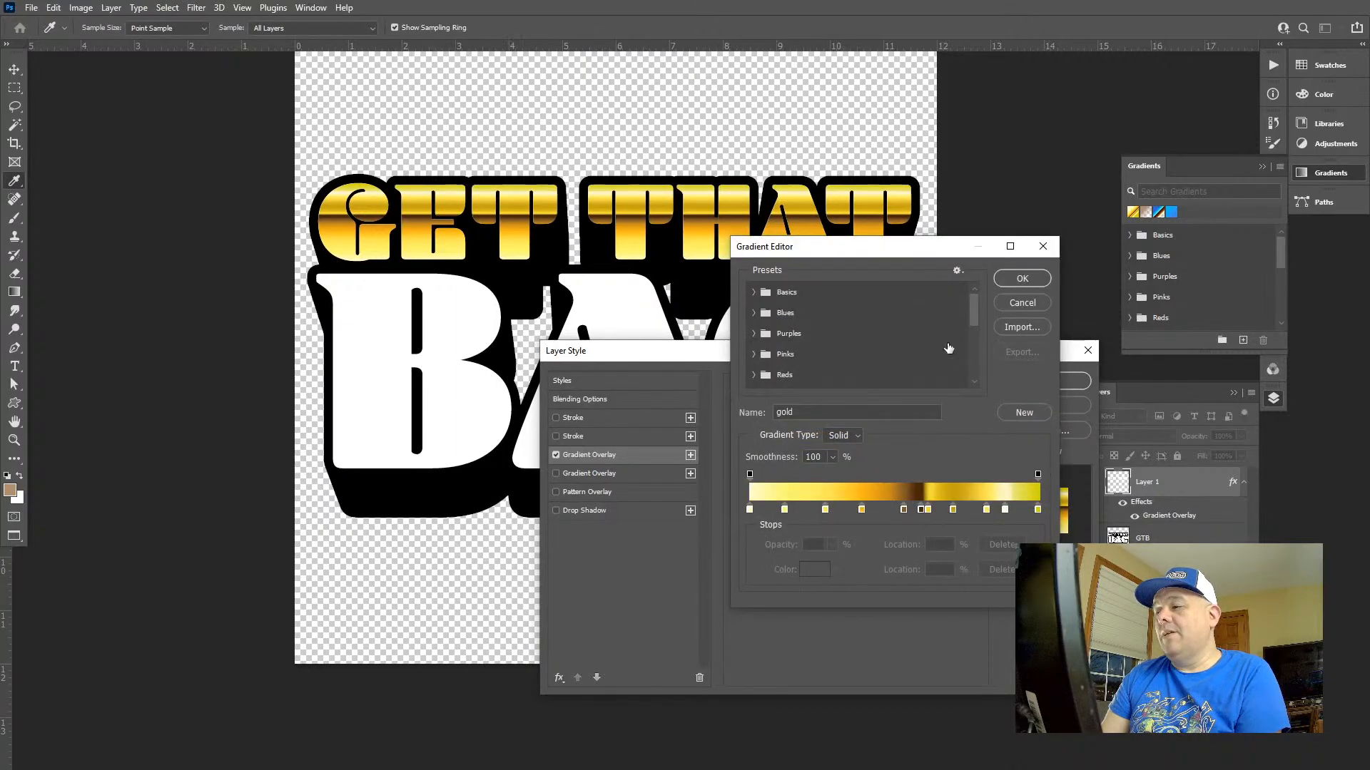
left_click_drag(925, 260, 692, 403)
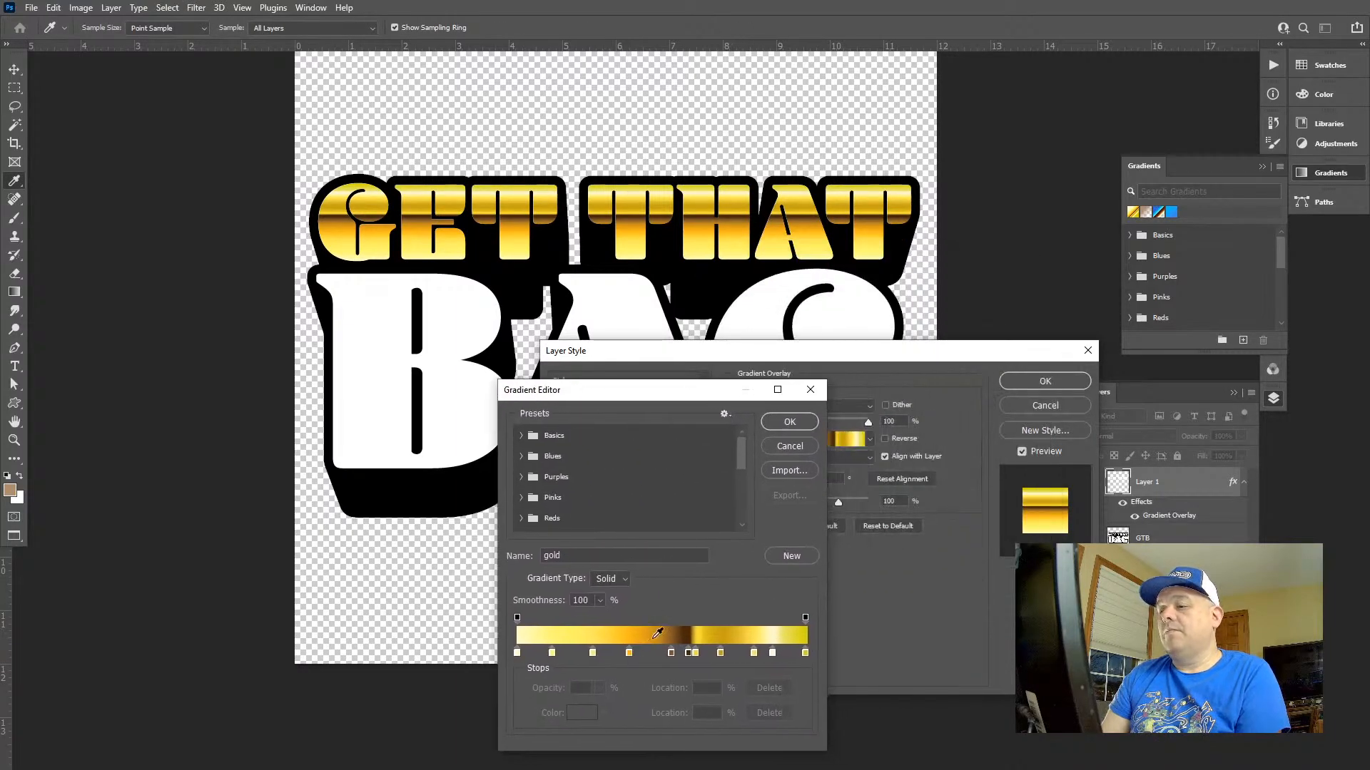
mouse_move(688, 653)
left_mouse_down()
mouse_move(644, 655)
mouse_move(678, 654)
mouse_move(665, 655)
left_mouse_up()
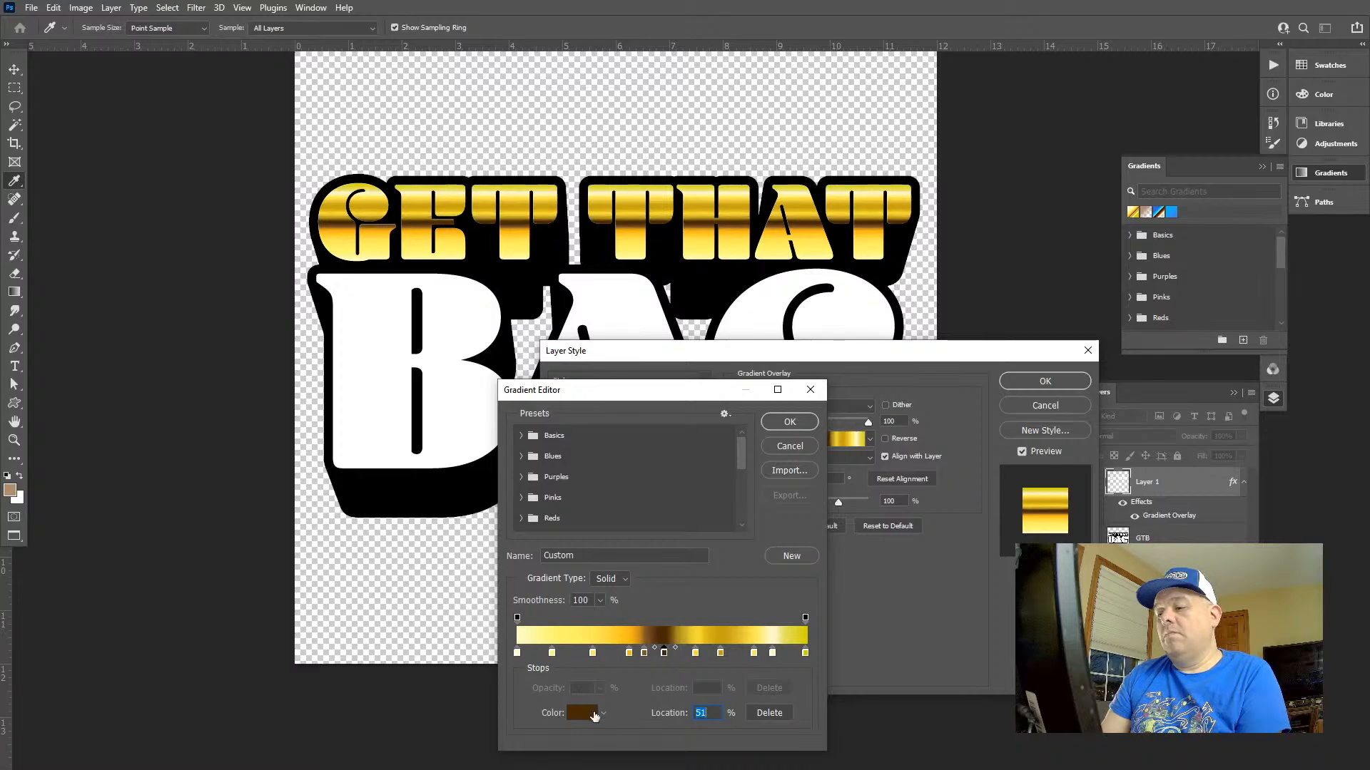
left_click(582, 713)
mouse_move(909, 299)
left_mouse_down()
mouse_move(897, 280)
mouse_move(895, 292)
left_mouse_up()
left_click(1073, 165)
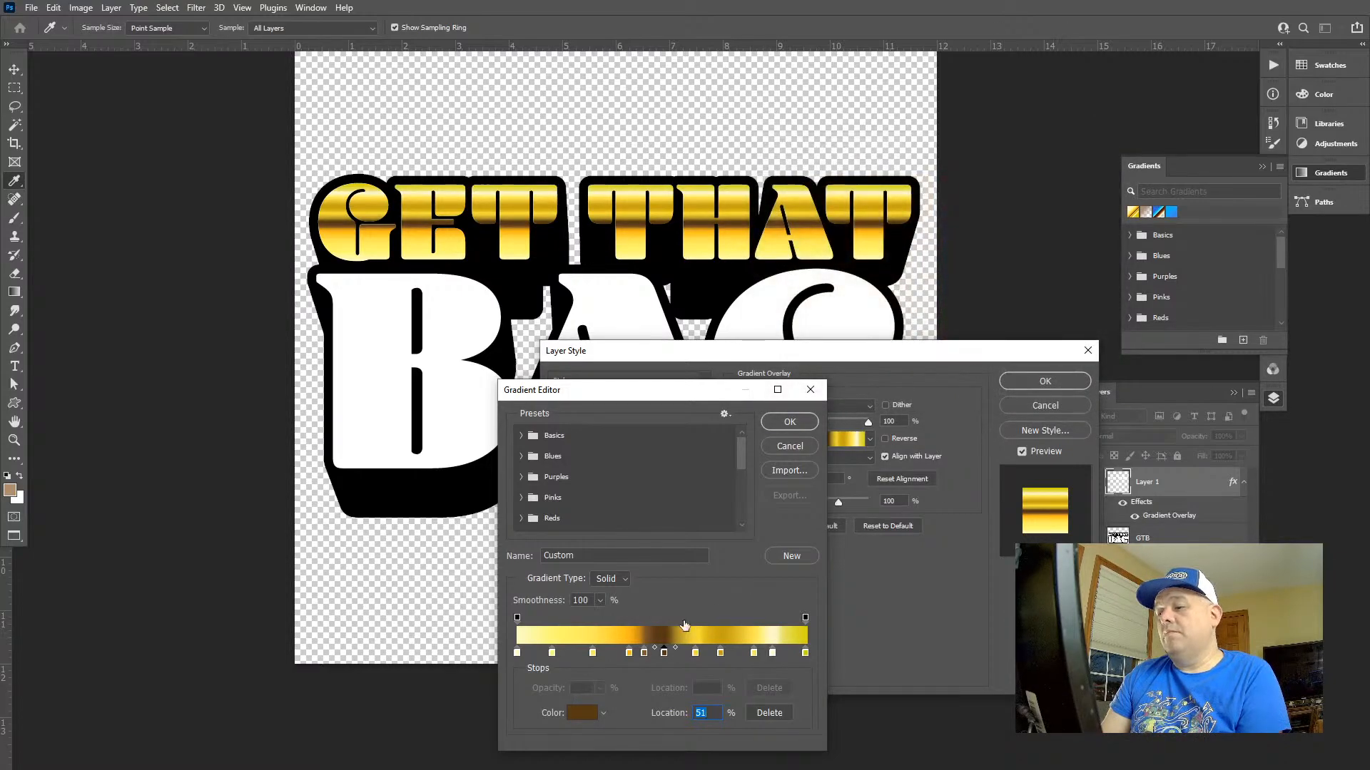
Reposition the yellow gradient stops on either side of the brown to 17% and 54% and remove the pale highlight stop near the end
left_click_drag(629, 653, 582, 652)
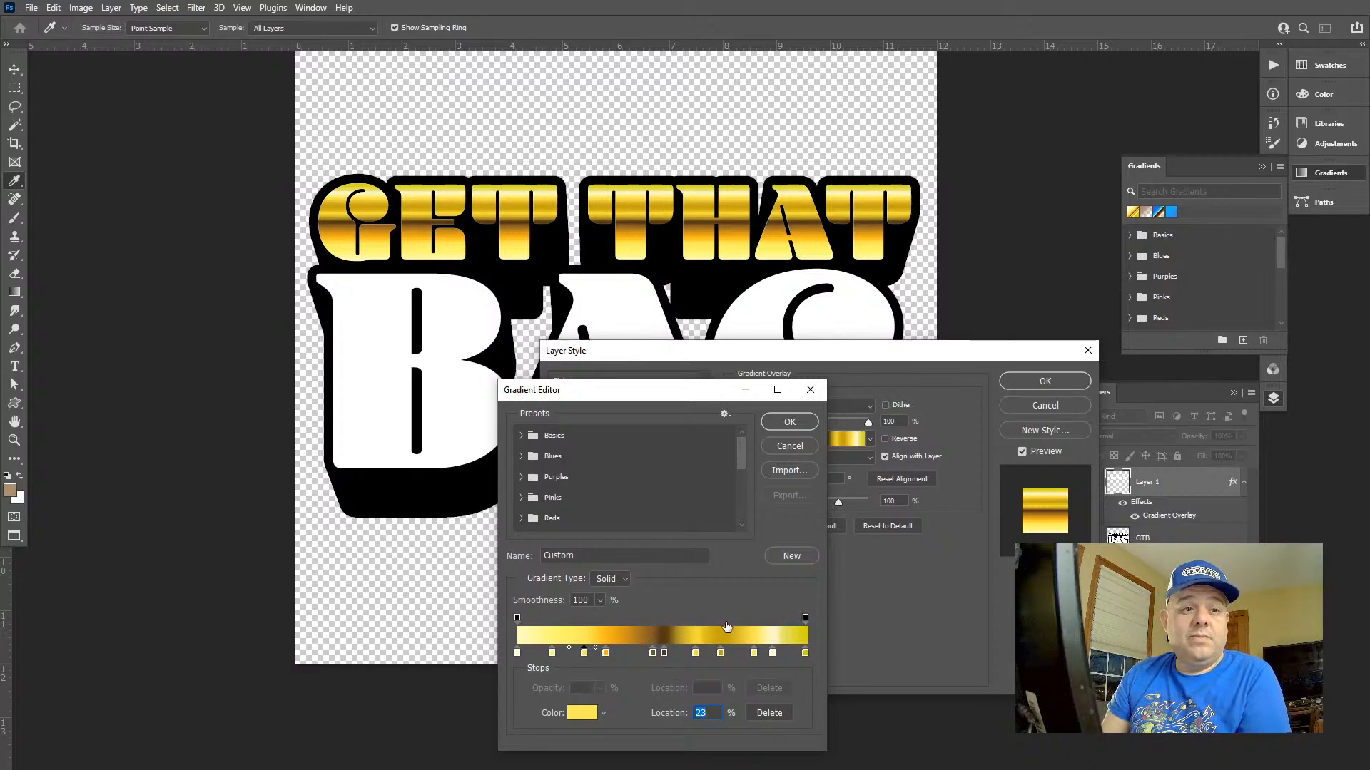
mouse_move(696, 652)
left_mouse_down()
mouse_move(709, 649)
mouse_move(674, 653)
left_mouse_up()
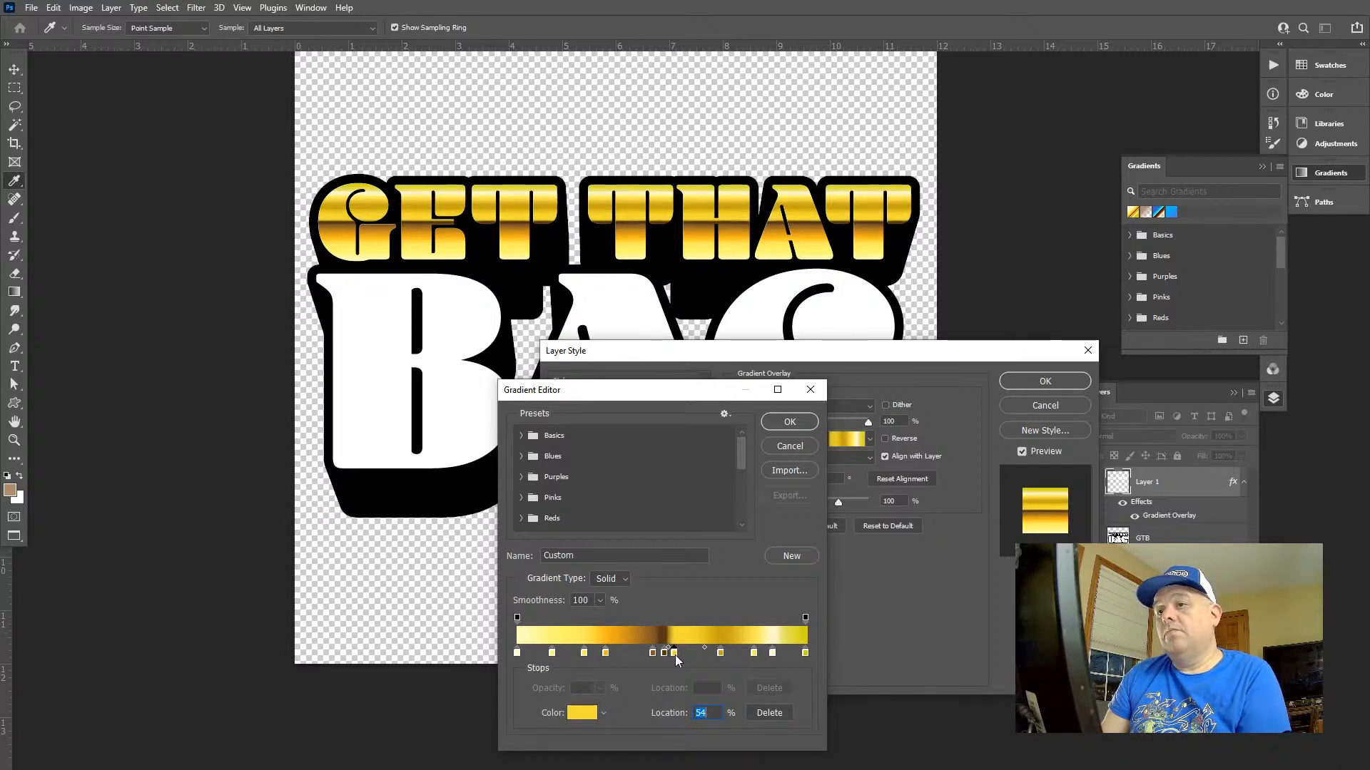
left_click_drag(605, 654, 568, 656)
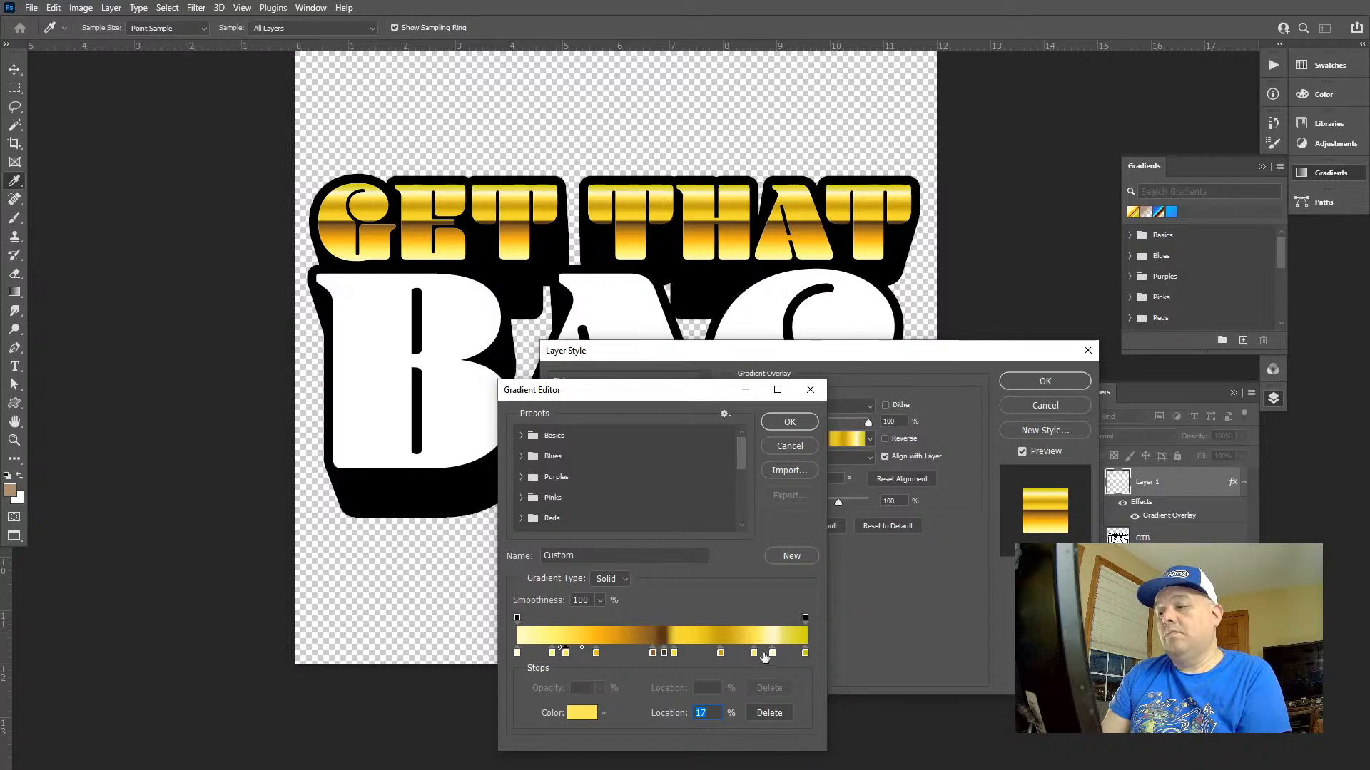
left_click_drag(773, 653, 755, 676)
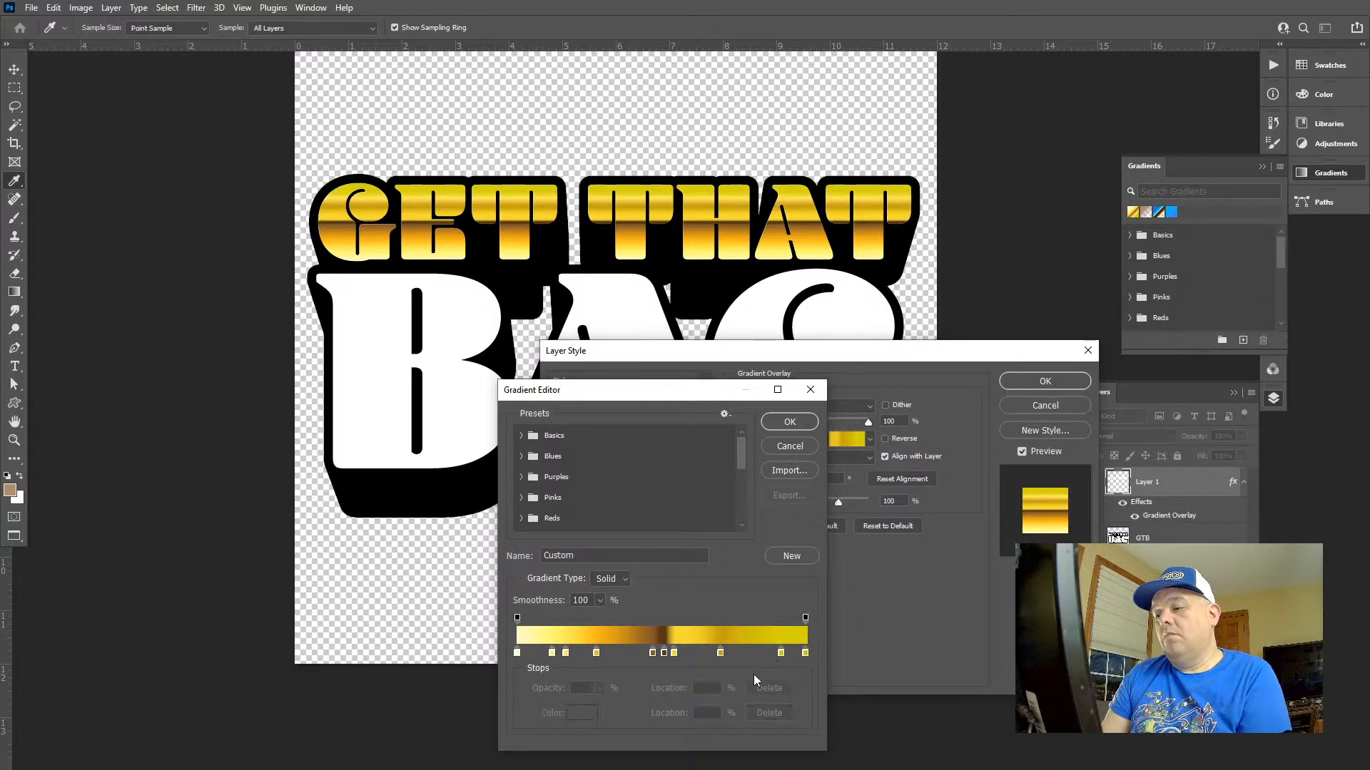
Set the colour of the gradient's end stop at 100% to pale yellow f2f897
double_click(804, 654)
left_click_drag(852, 181, 834, 171)
left_click_drag(960, 322, 951, 315)
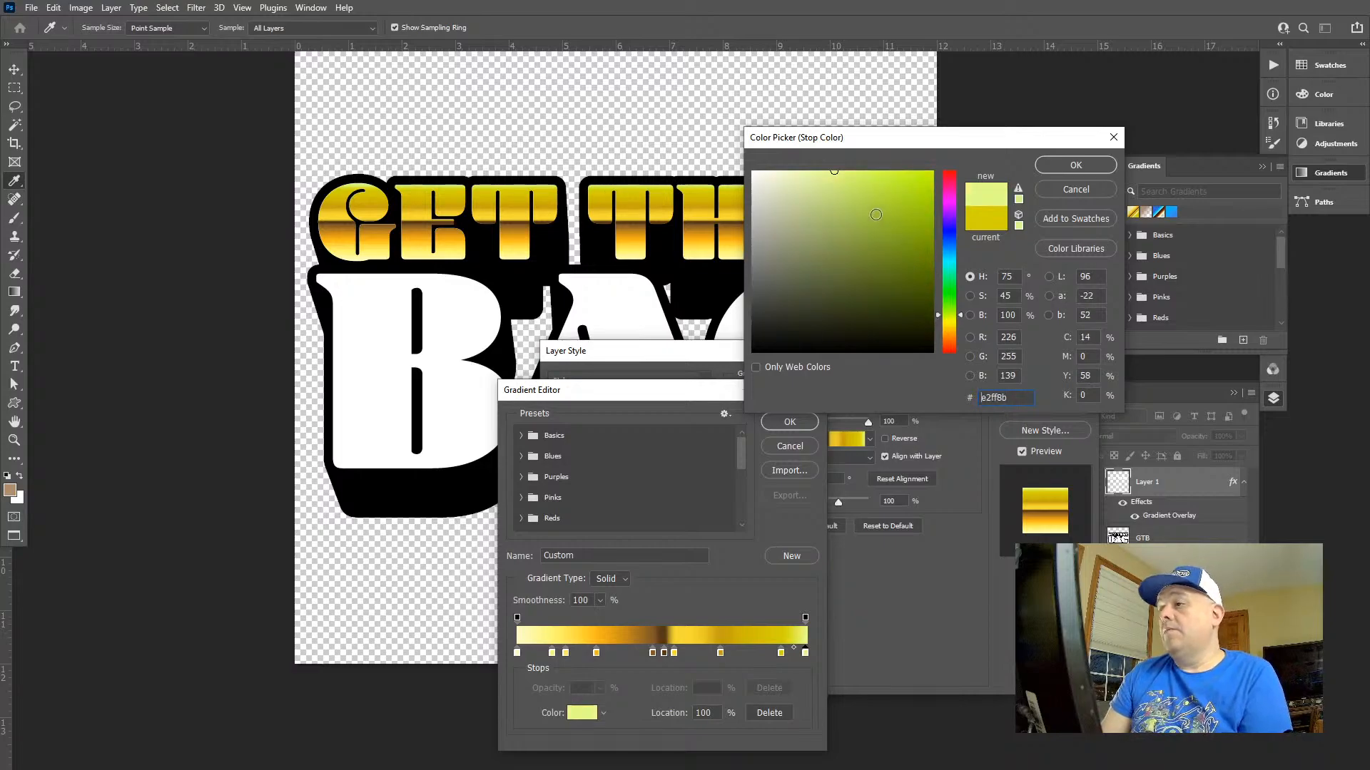
left_click_drag(832, 174, 823, 175)
left_click(953, 320)
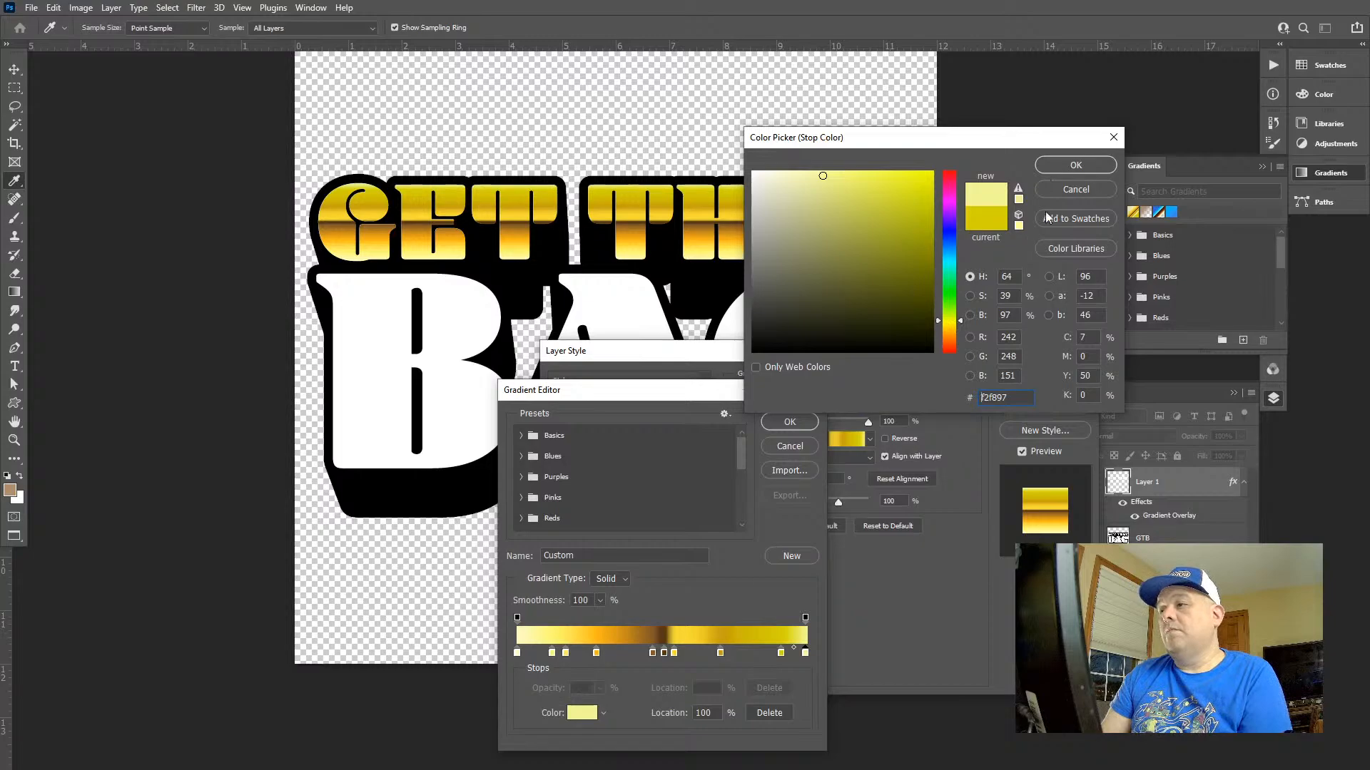
left_click(1075, 166)
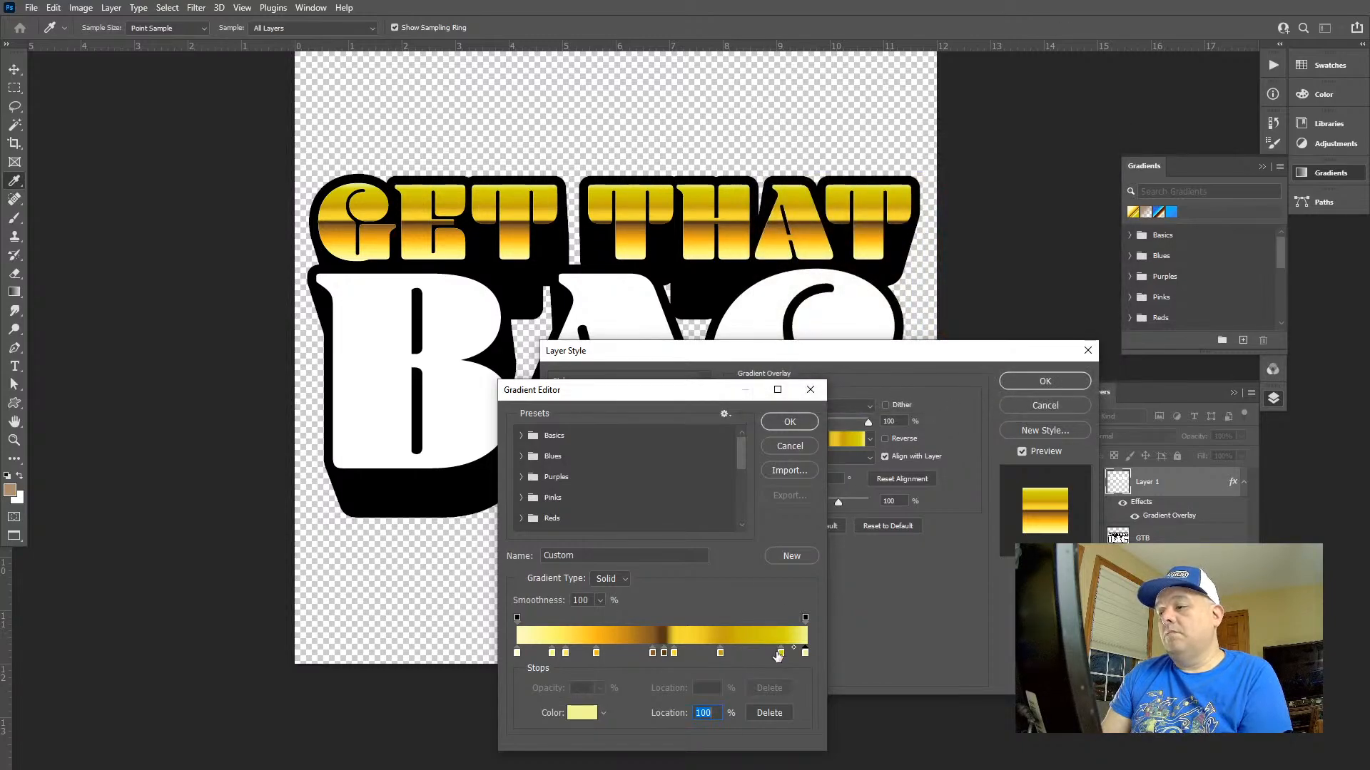
Remove the gold stop between the brown and the gradient's end, and move the dark yellow stop to 84%
left_click(769, 653)
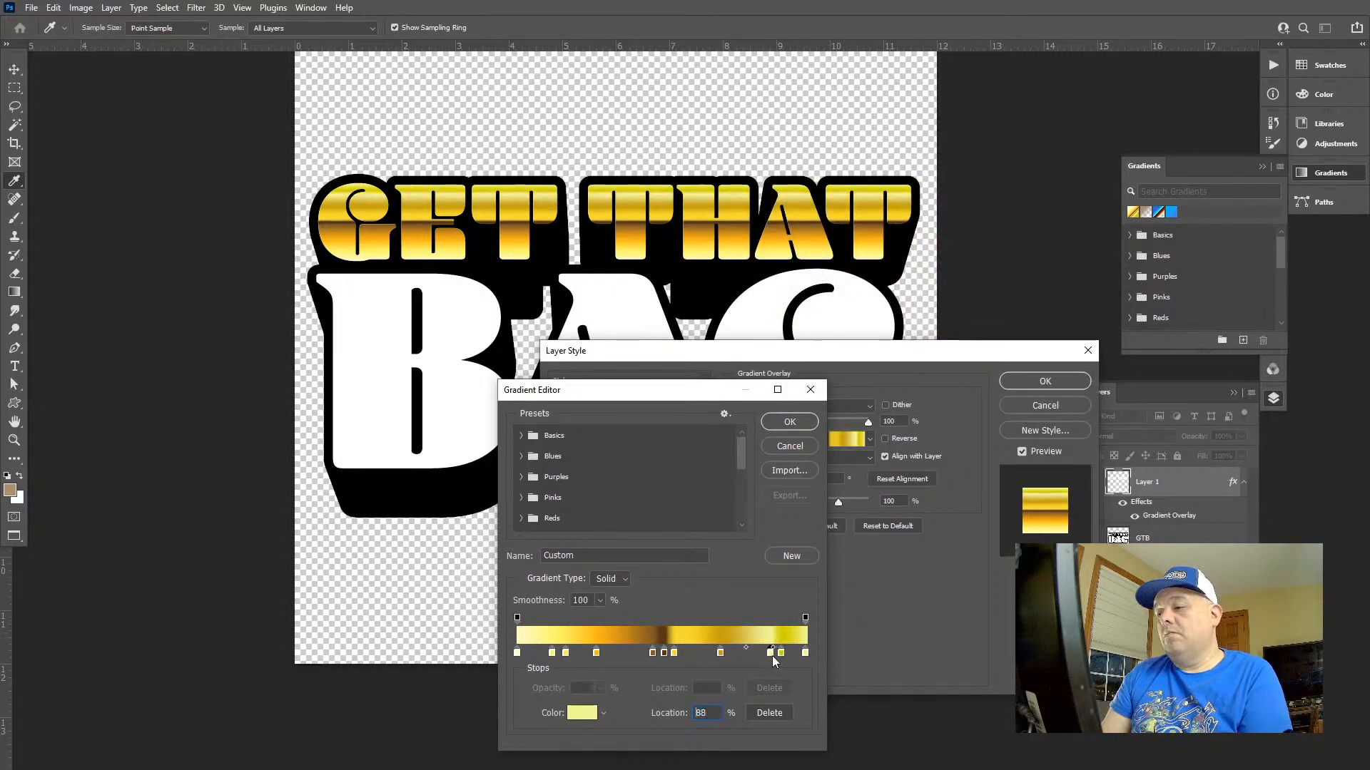
mouse_move(770, 655)
left_mouse_down()
mouse_move(772, 689)
mouse_move(778, 656)
mouse_move(761, 653)
left_mouse_up()
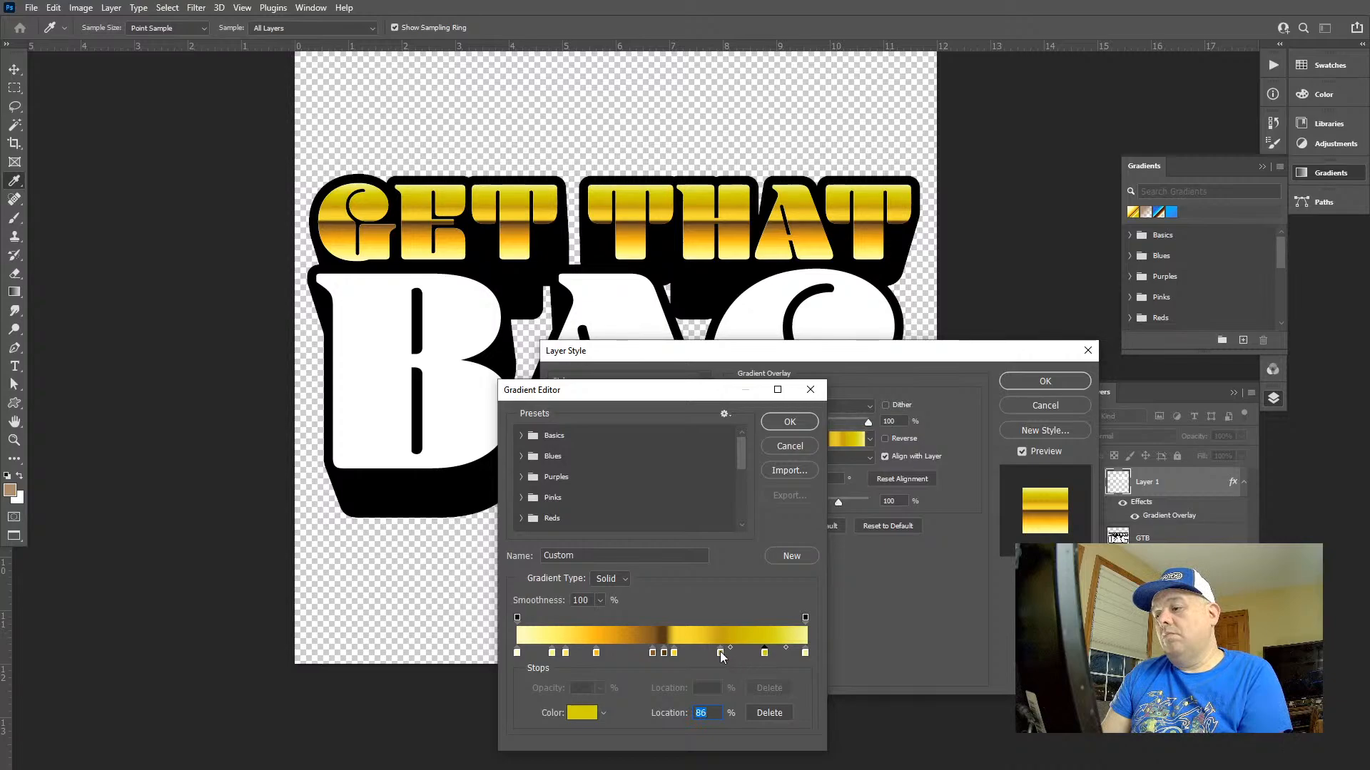
left_click_drag(720, 653, 724, 708)
left_click_drag(674, 654, 761, 658)
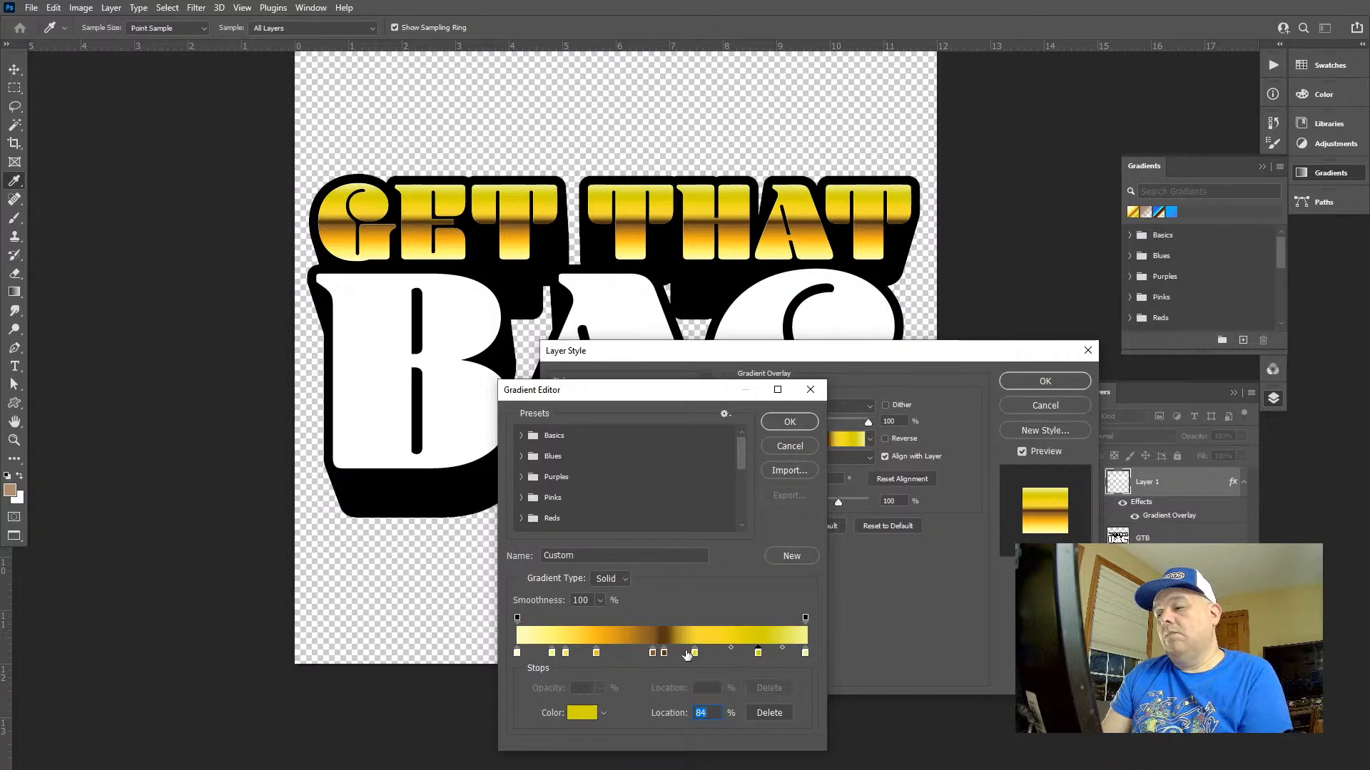
Add a gradient stop at 68% and set its colour to golden orange daa003
left_click(685, 654)
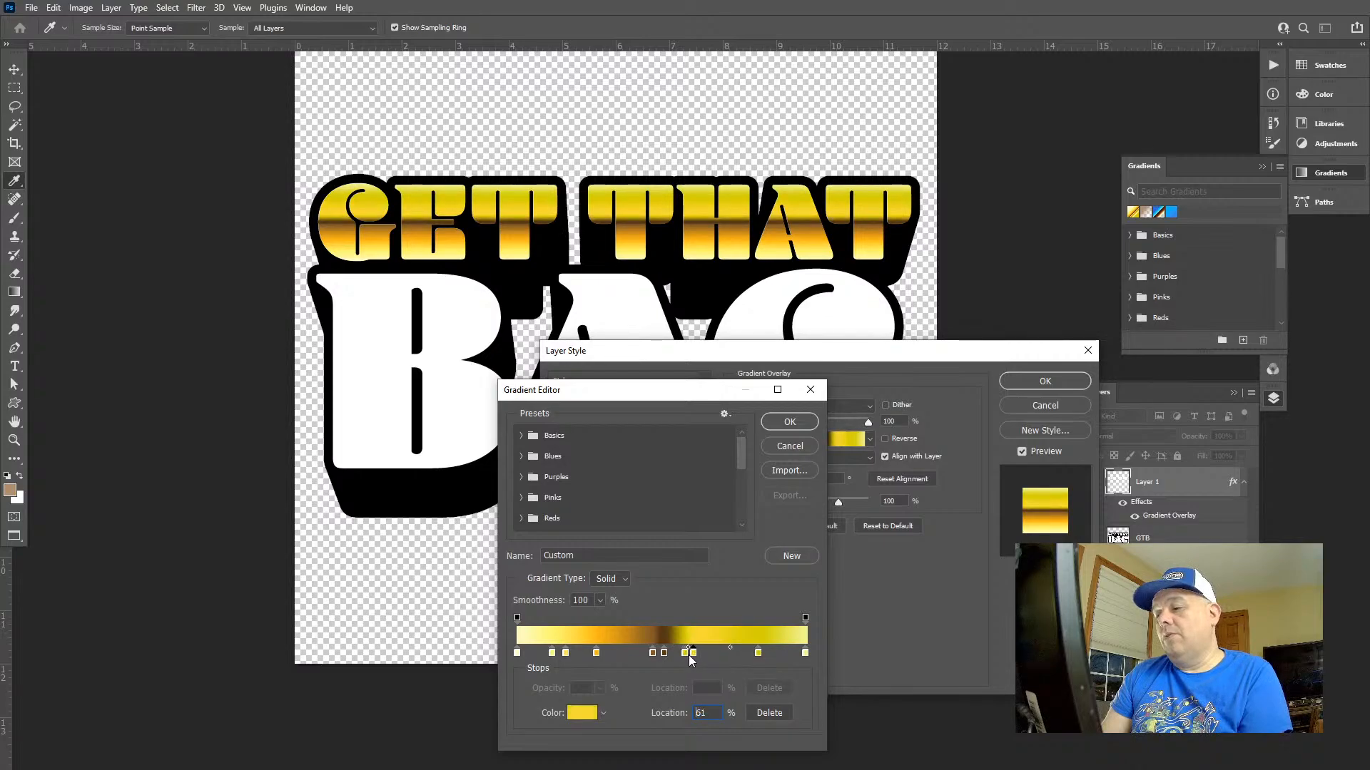
left_click_drag(695, 654, 713, 658)
double_click(712, 654)
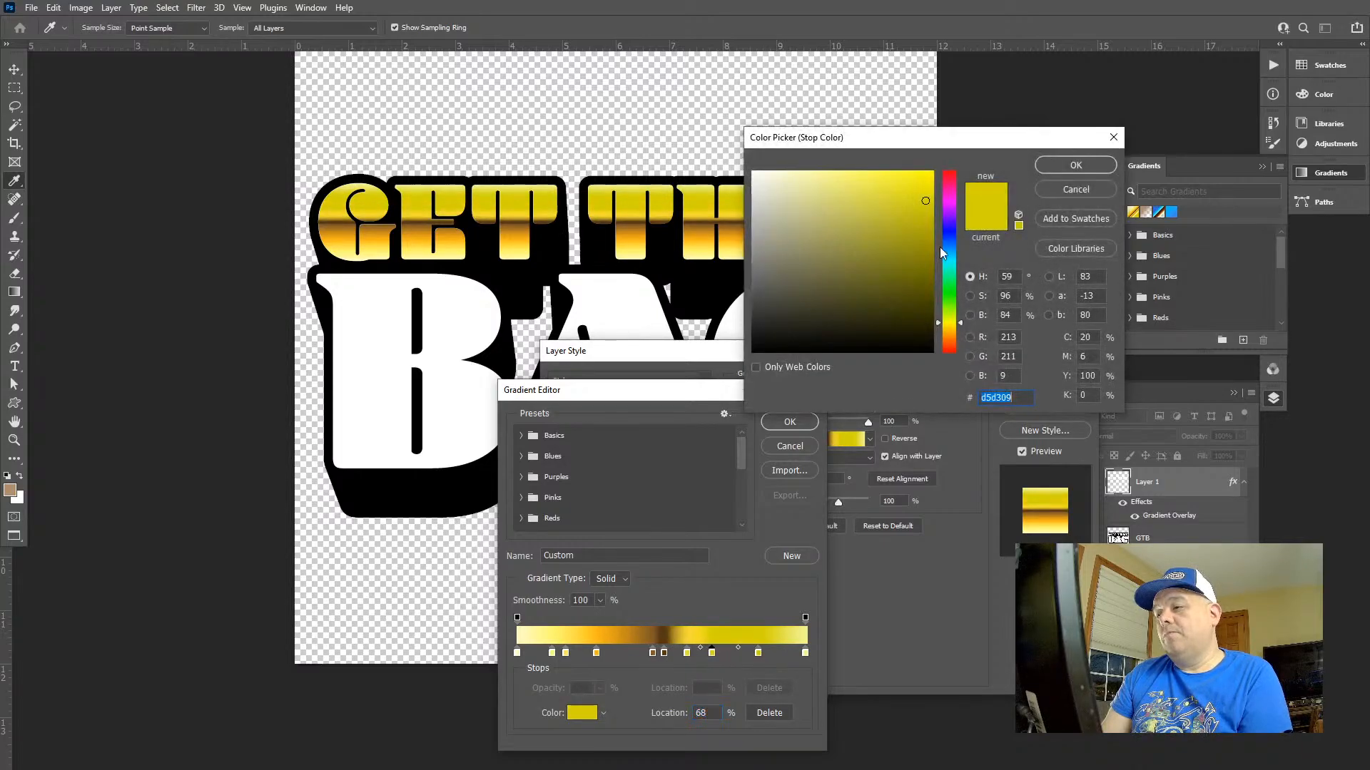
left_click(944, 329)
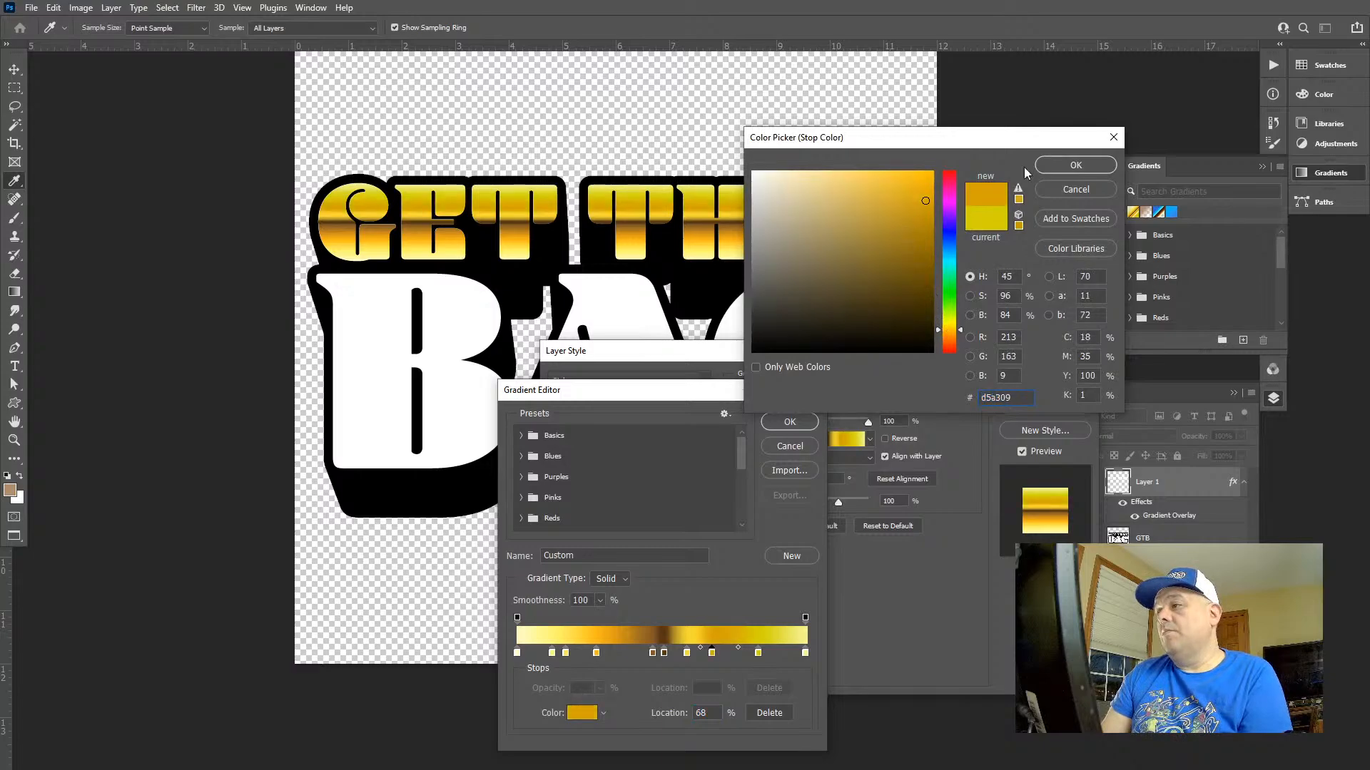
mouse_move(919, 323)
left_mouse_down()
mouse_move(904, 298)
mouse_move(931, 223)
left_mouse_up()
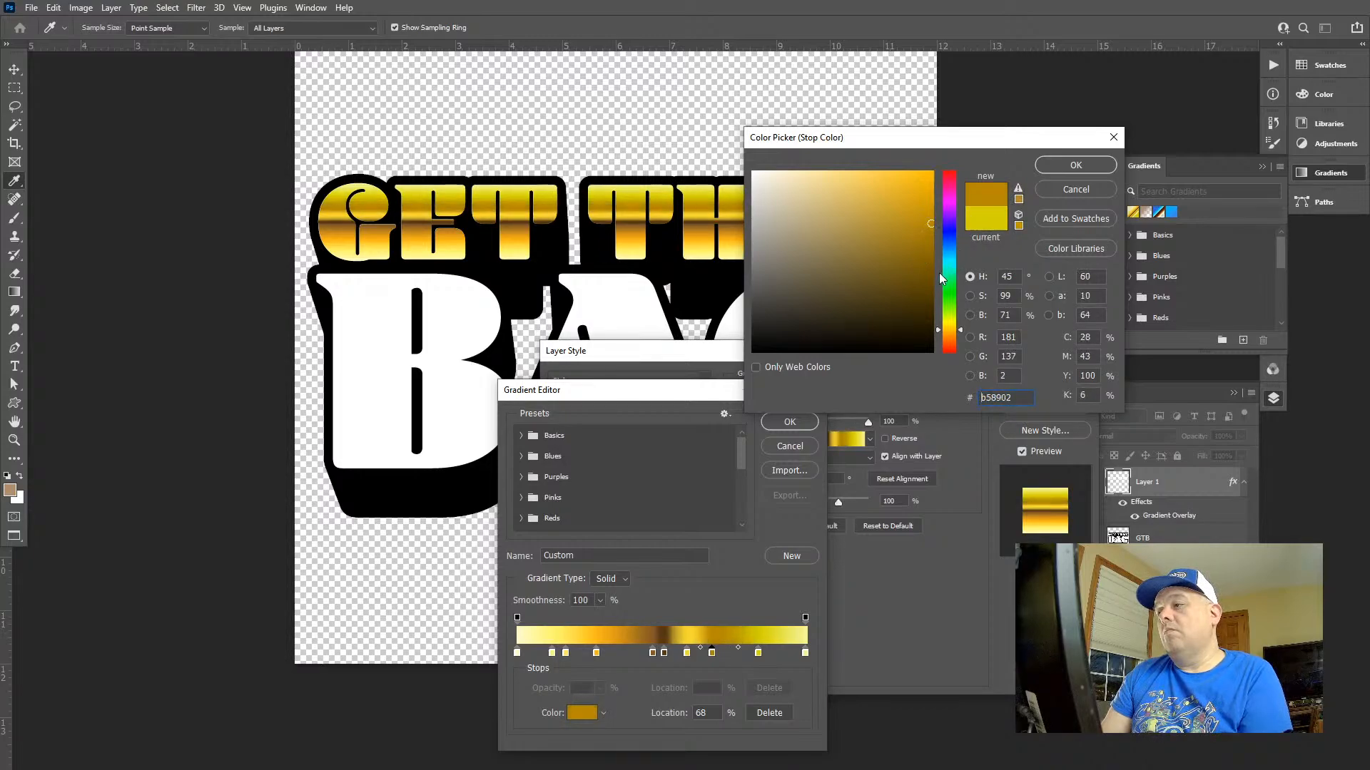
left_click(921, 206)
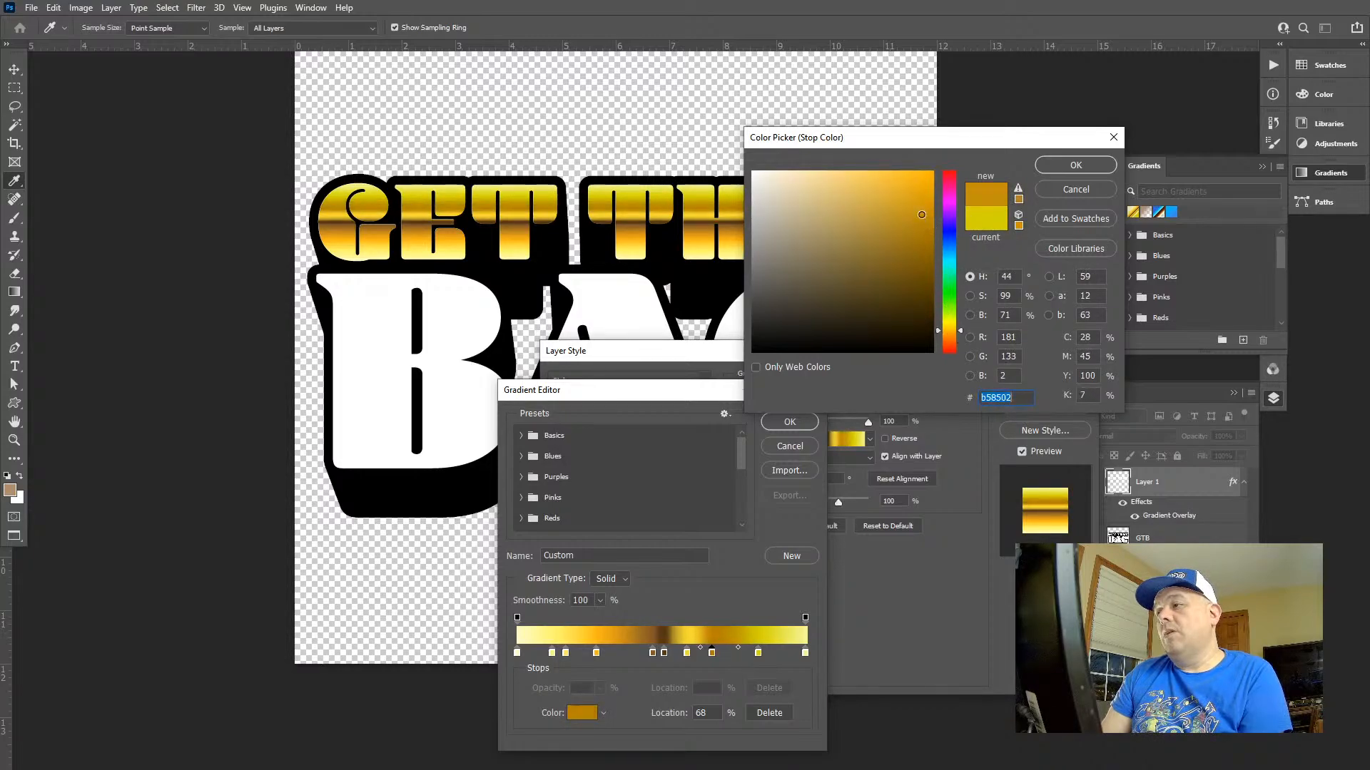
mouse_move(921, 205)
left_mouse_down()
mouse_move(898, 215)
mouse_move(913, 213)
left_mouse_up()
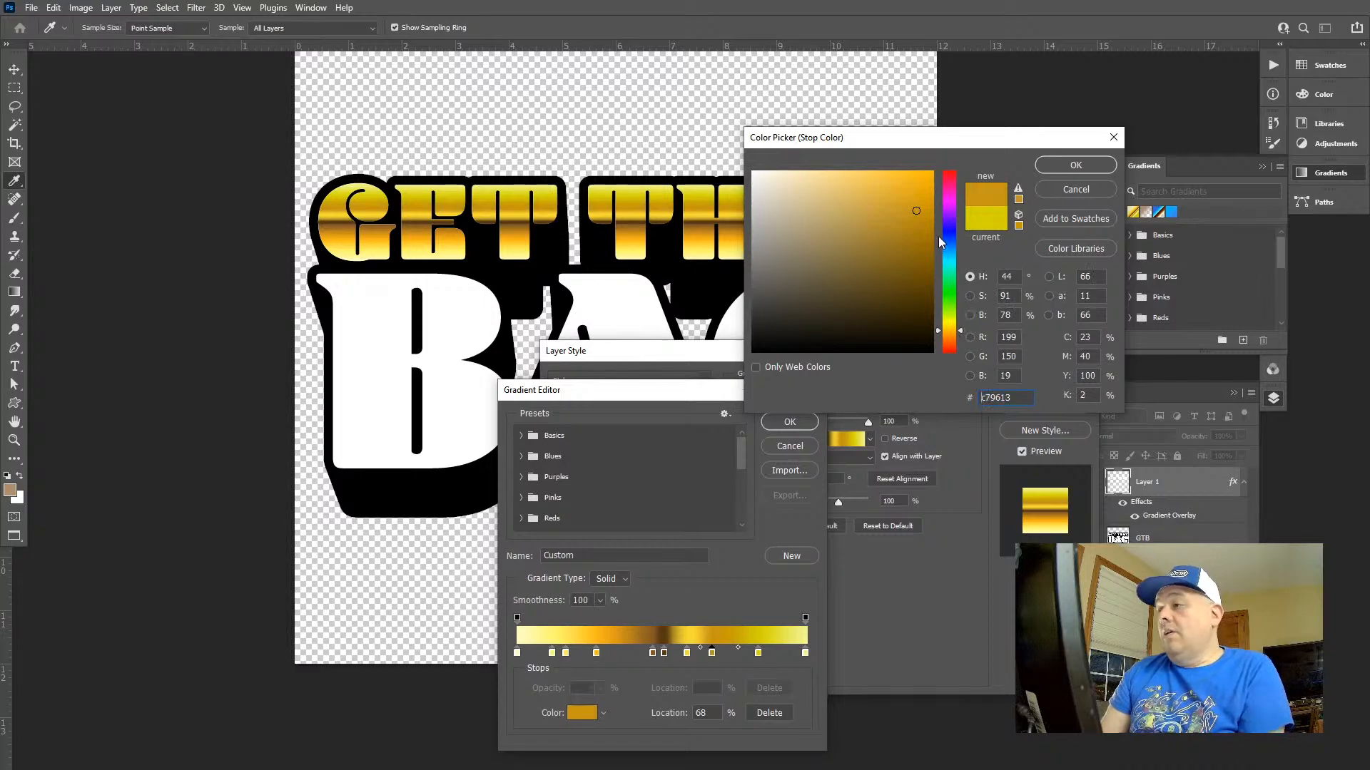
left_click_drag(954, 331, 957, 330)
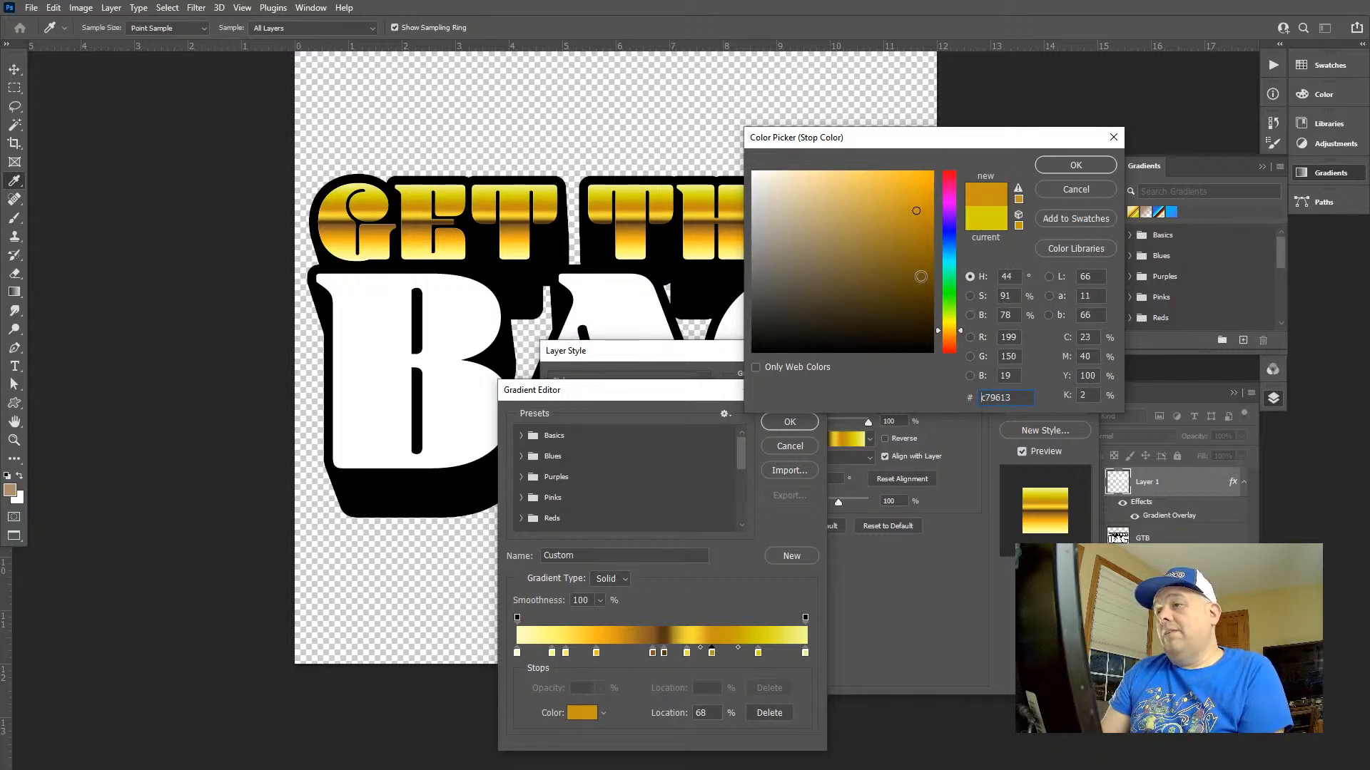
mouse_move(904, 245)
left_mouse_down()
mouse_move(926, 190)
mouse_move(926, 205)
left_mouse_up()
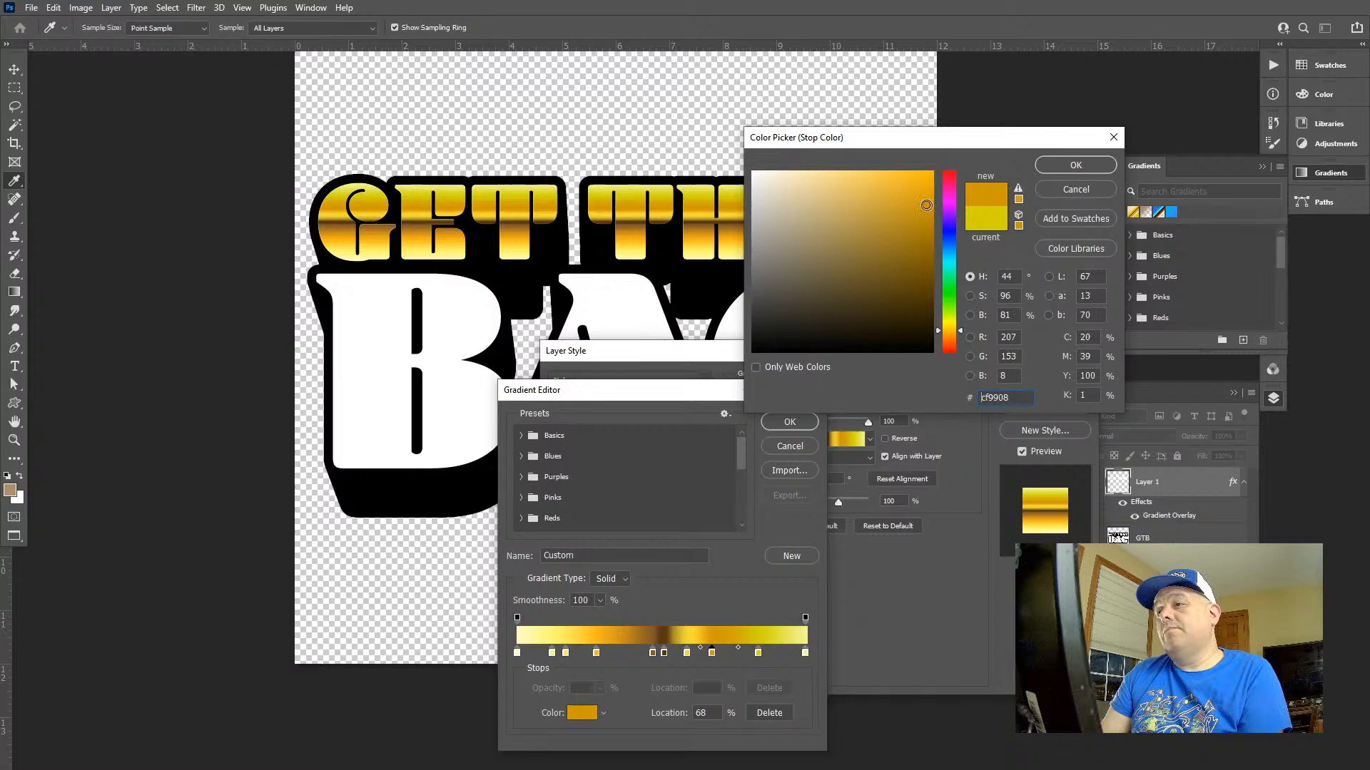
left_click(1062, 165)
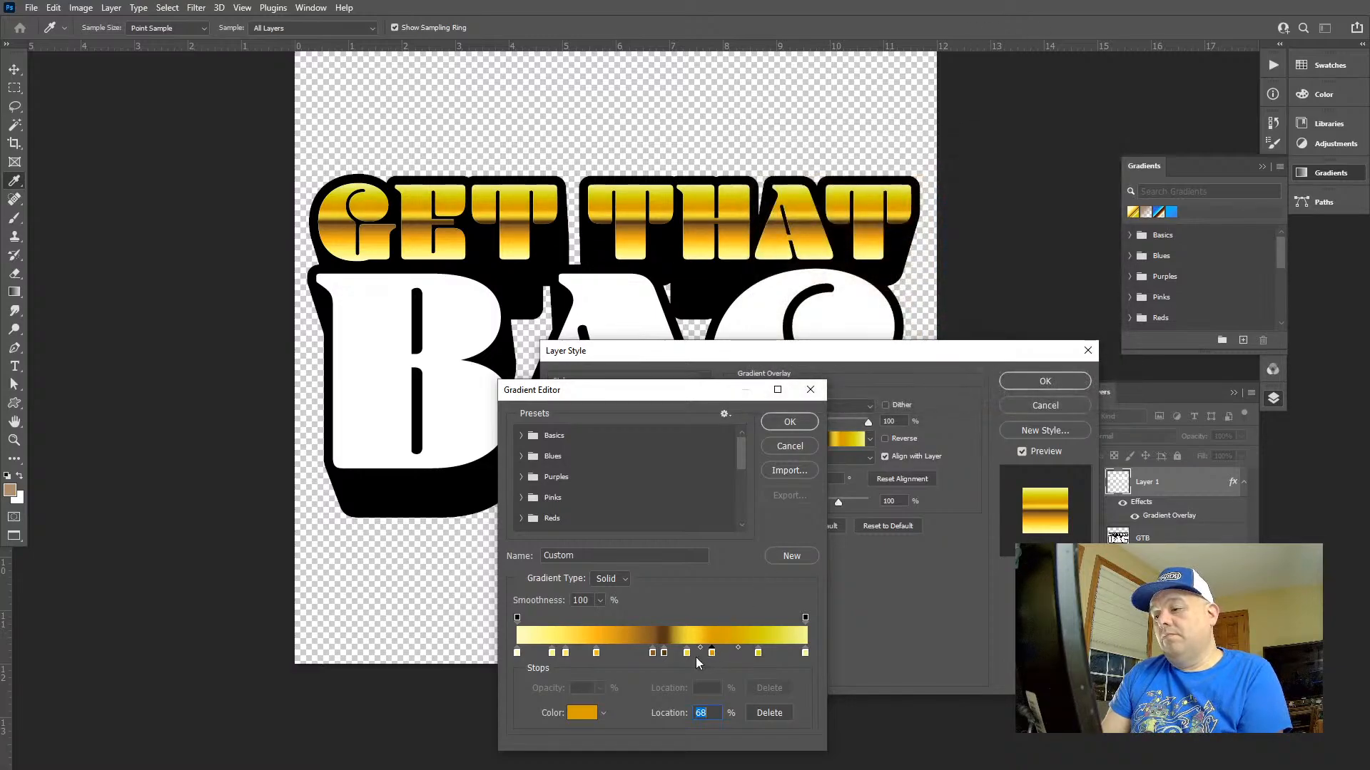
Move the yellow stop beside the brown to 55% and the dark yellow stop near the end to 90%
left_click_drag(686, 652, 676, 653)
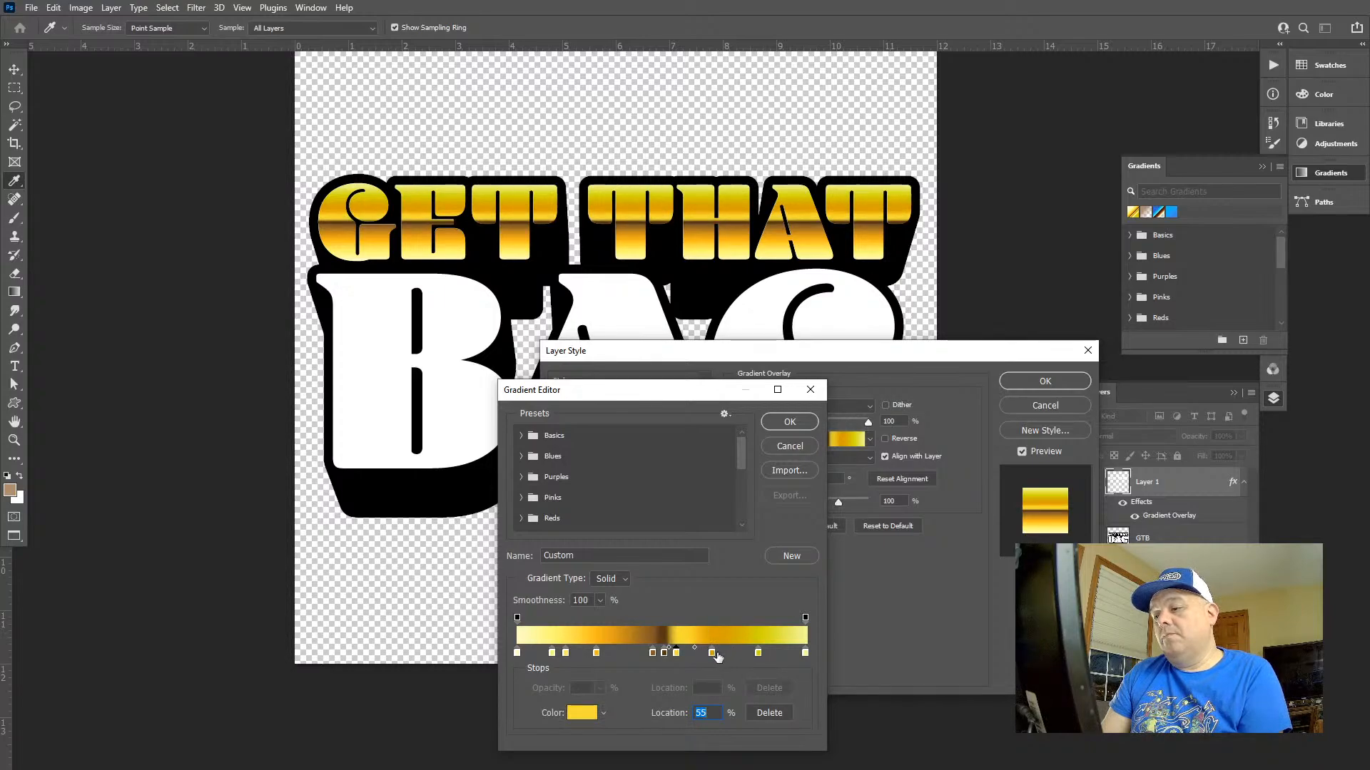
left_click(713, 653)
left_click(777, 654)
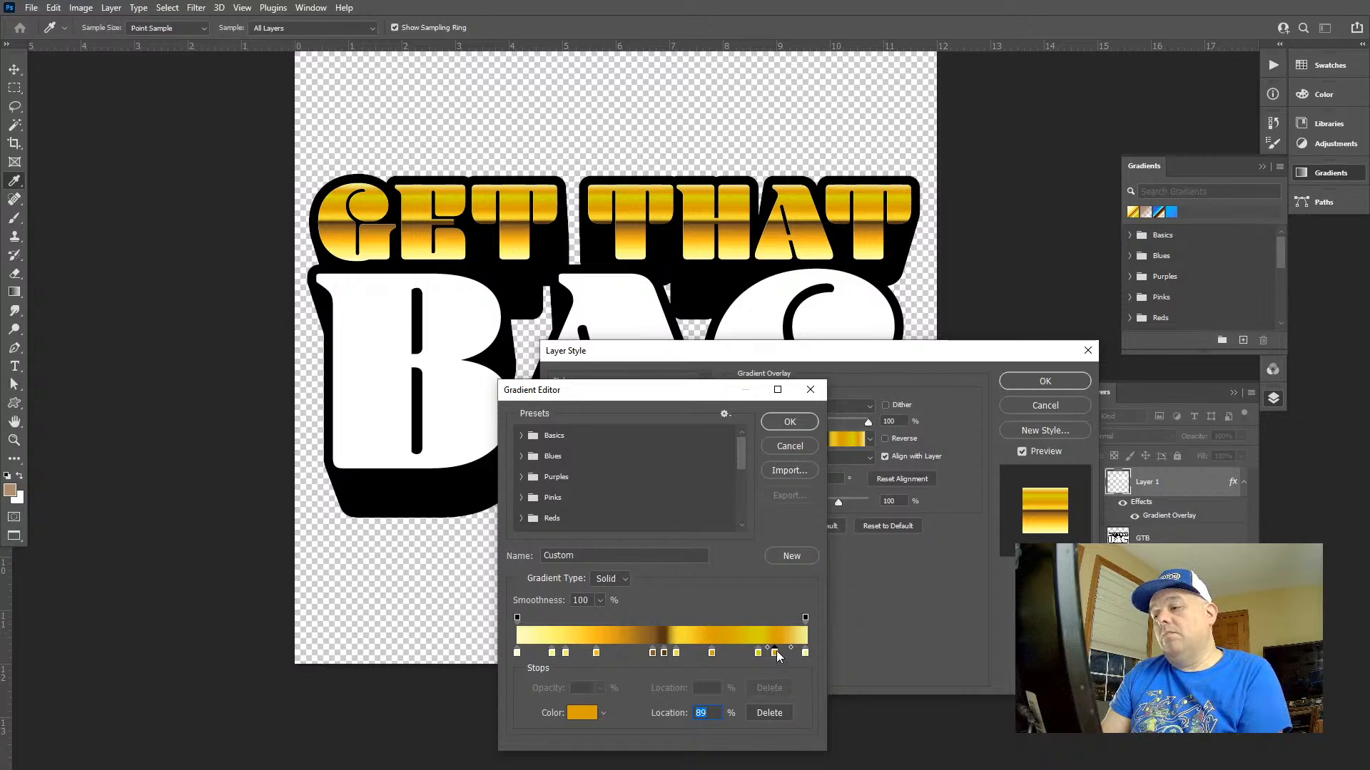
left_click_drag(777, 651, 776, 667)
left_click(777, 655)
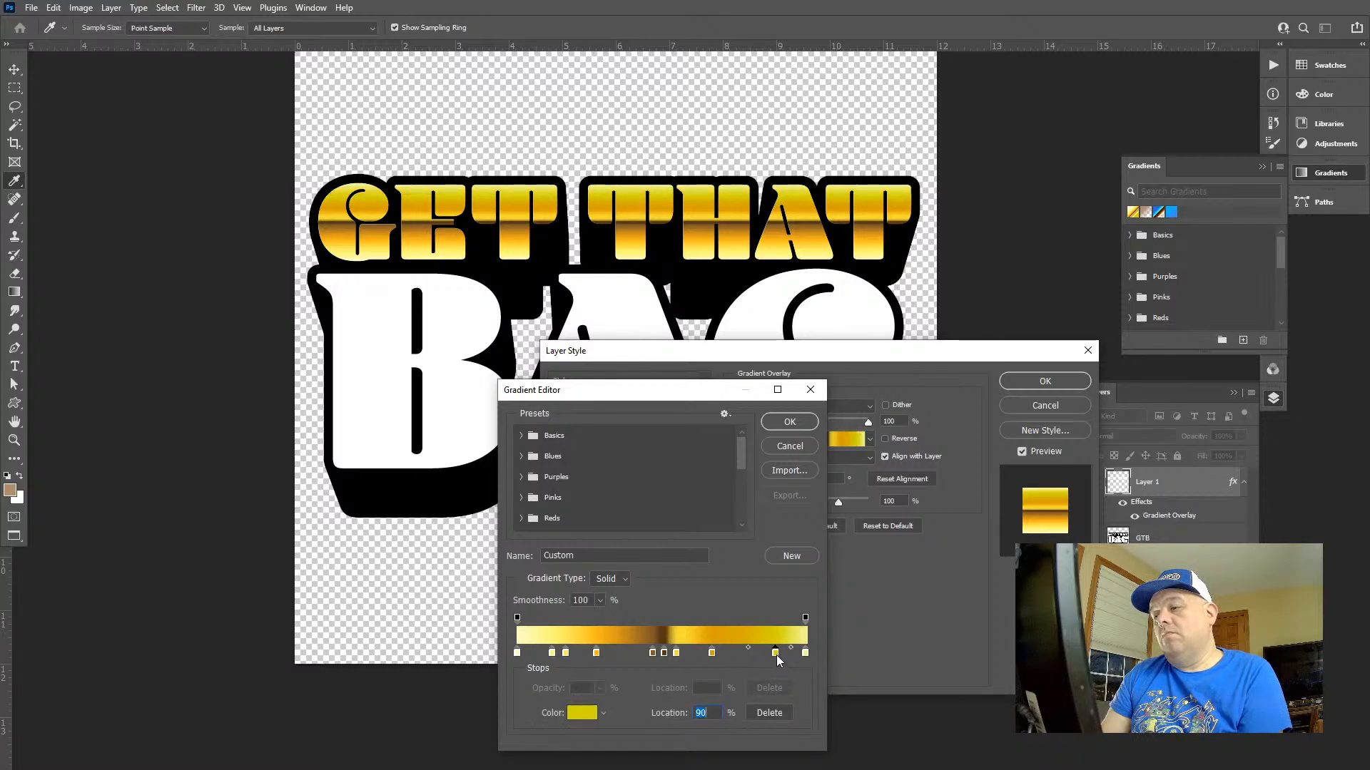
Set the midpoint between the golden orange and dark yellow stops to 48%
left_click_drag(749, 652, 733, 652)
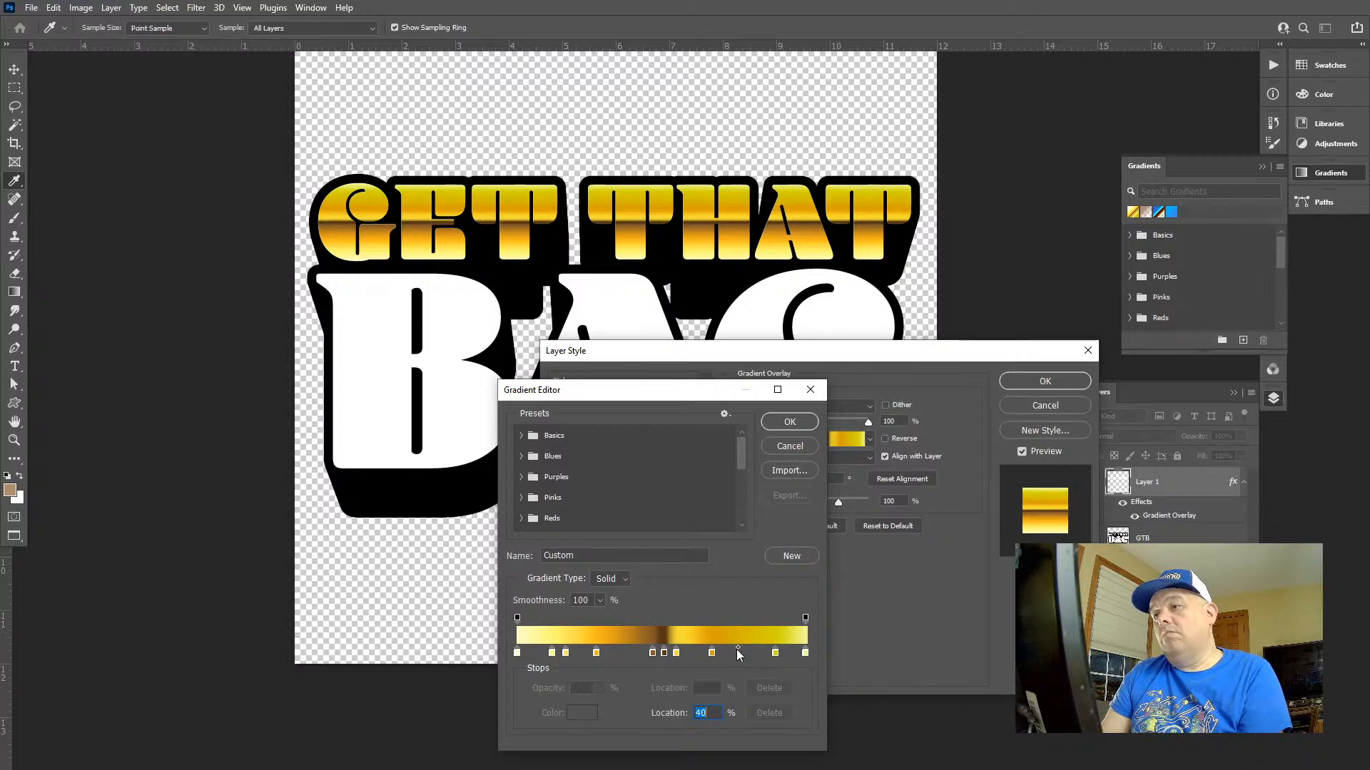
left_click(739, 653)
left_click(739, 654)
key("Delete")
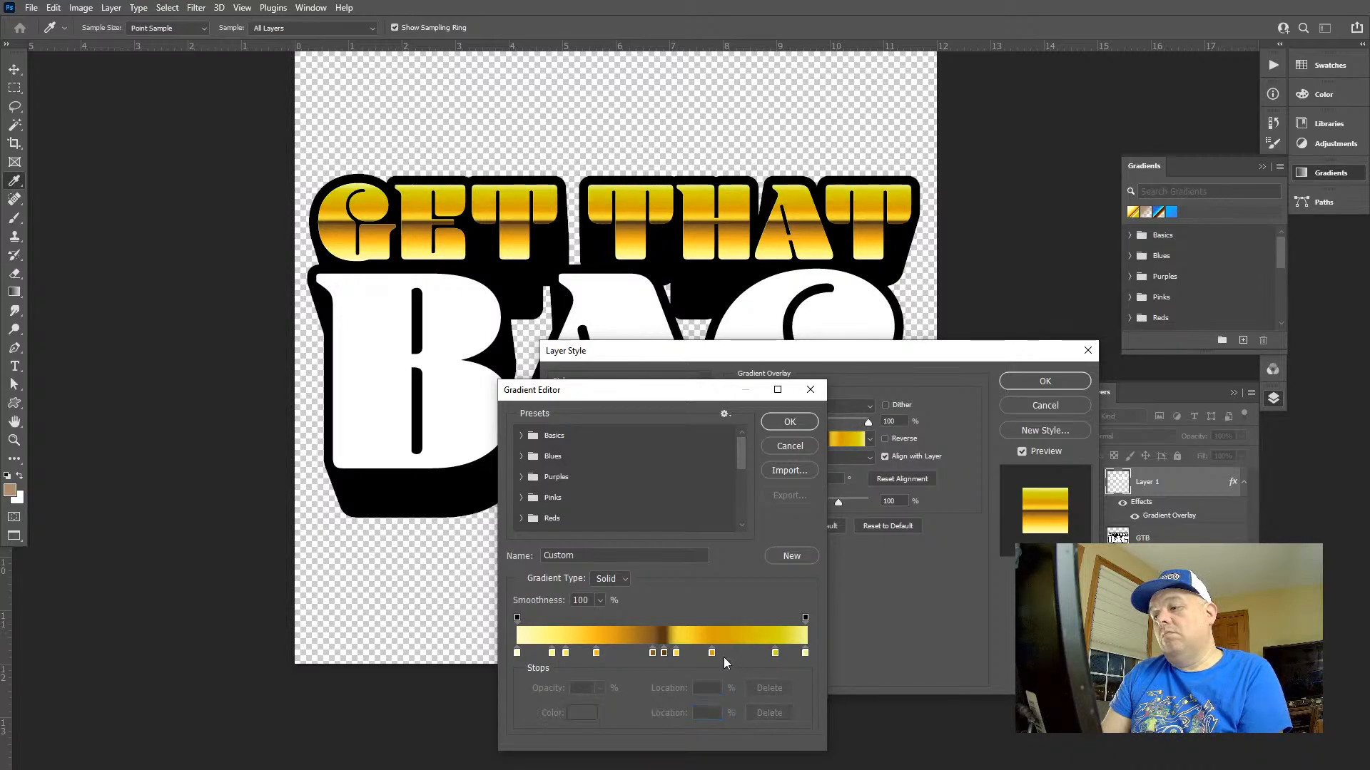
left_click(712, 653)
left_click(742, 647)
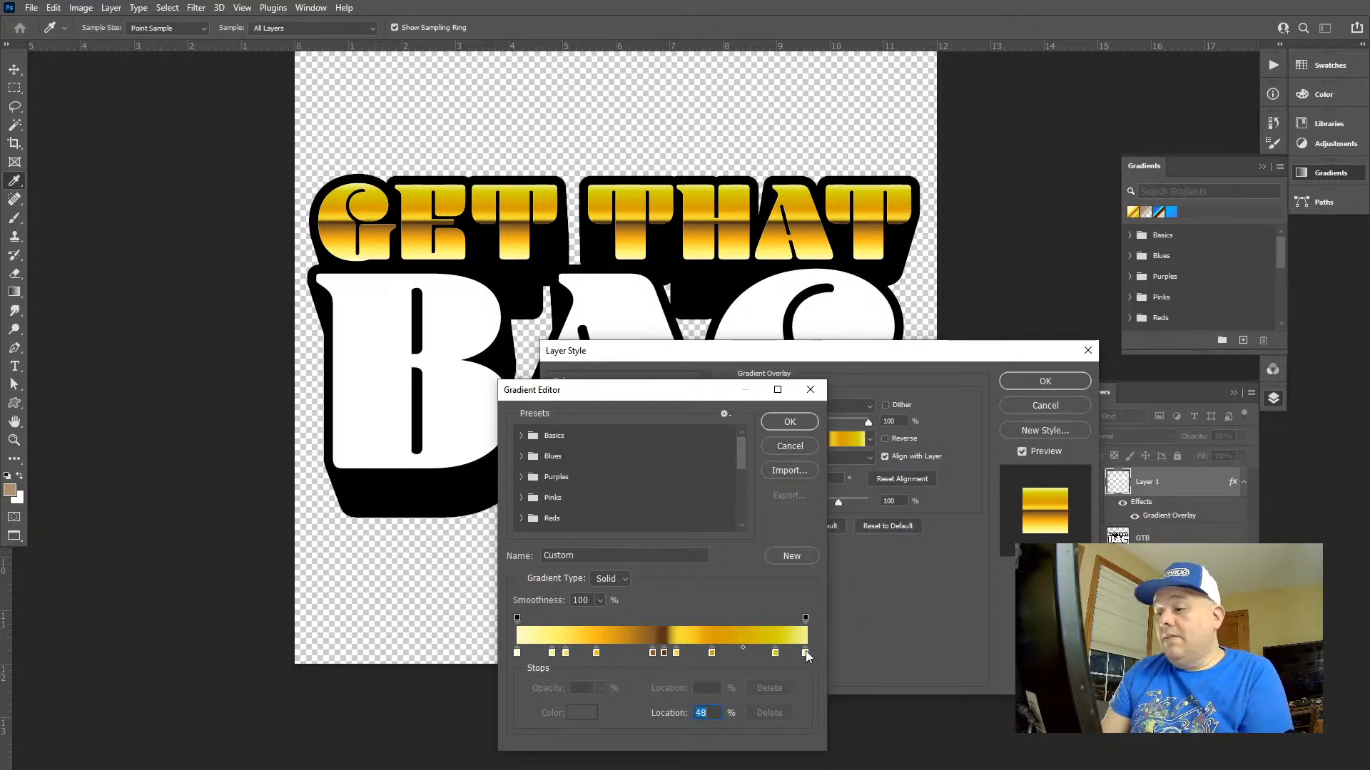
Shift the dark yellow stop slightly away from the gradient's end and set the end stop's colour to yellow fff557
left_click_drag(777, 653, 805, 652)
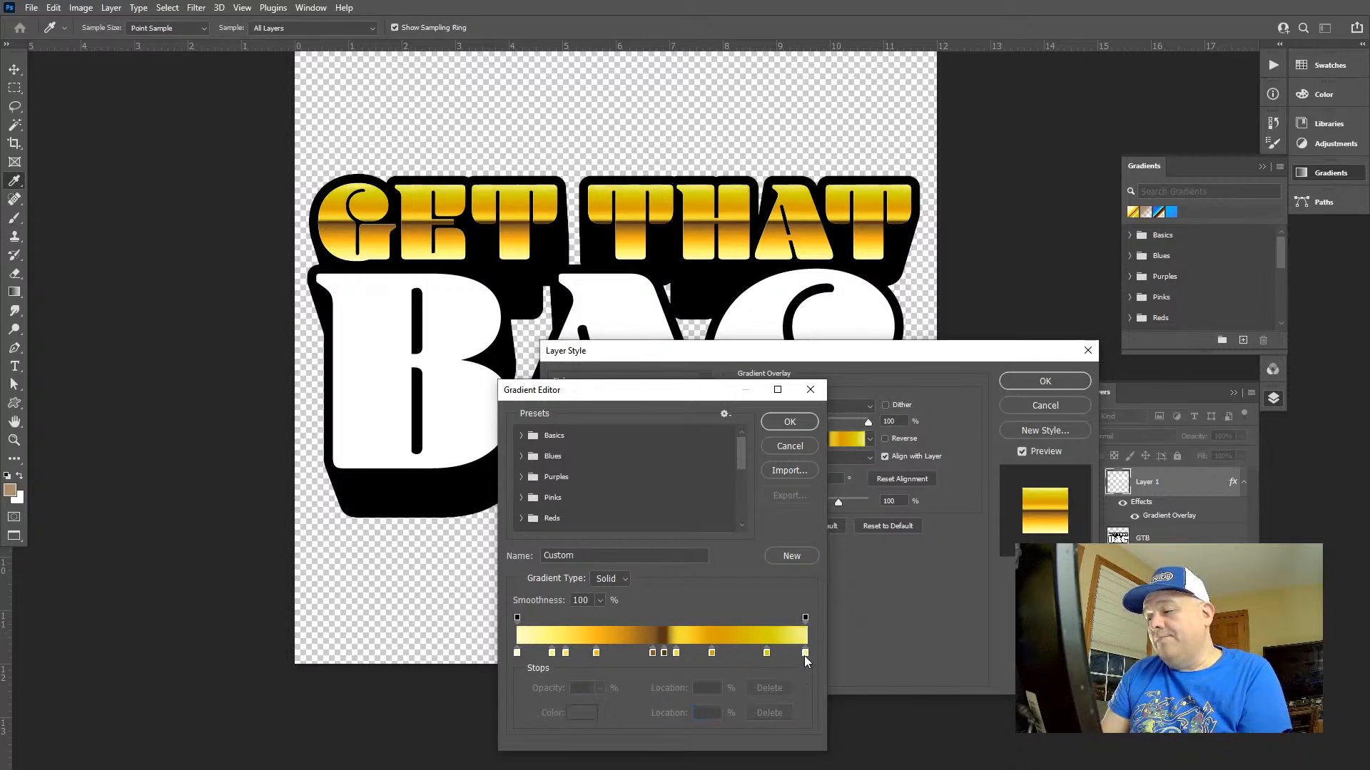
double_click(805, 651)
mouse_move(921, 200)
left_mouse_down()
mouse_move(895, 161)
mouse_move(871, 164)
left_mouse_up()
left_click_drag(965, 314, 960, 328)
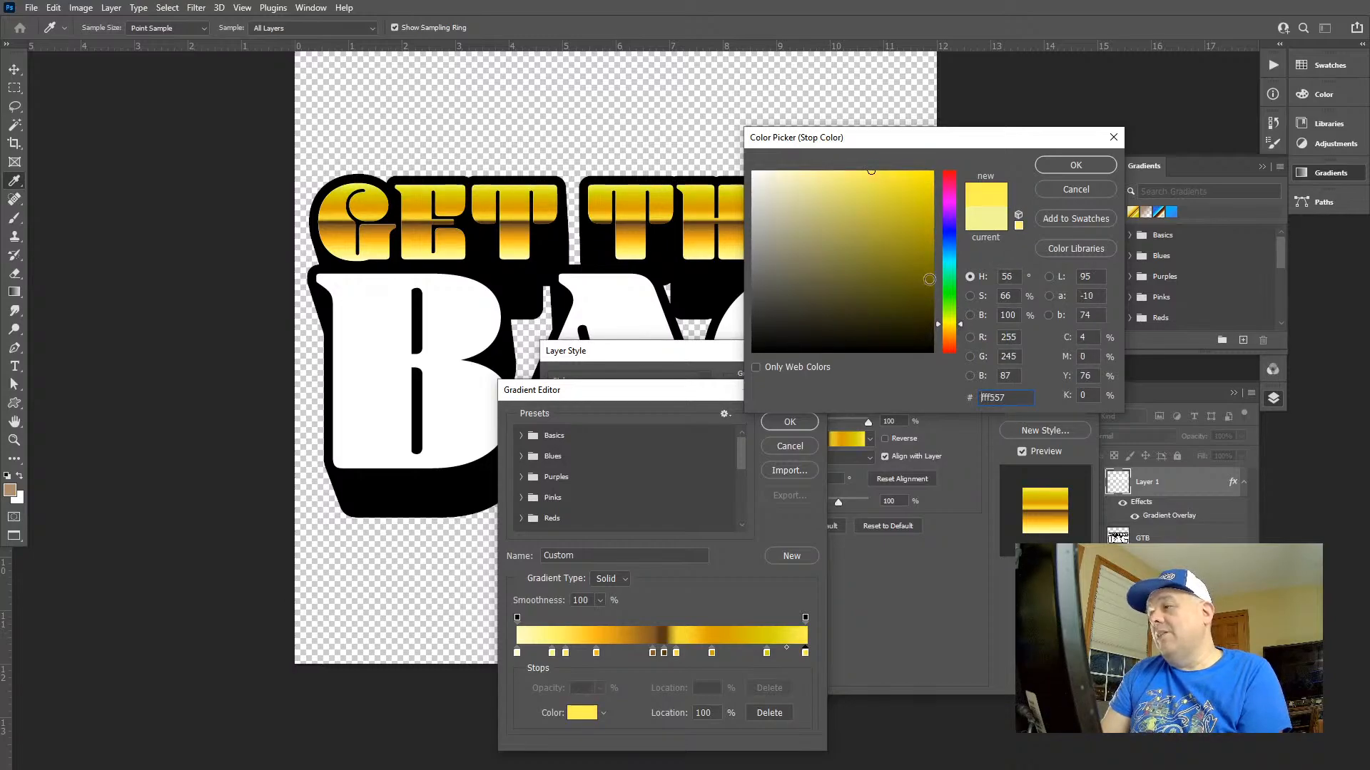
left_click(1076, 165)
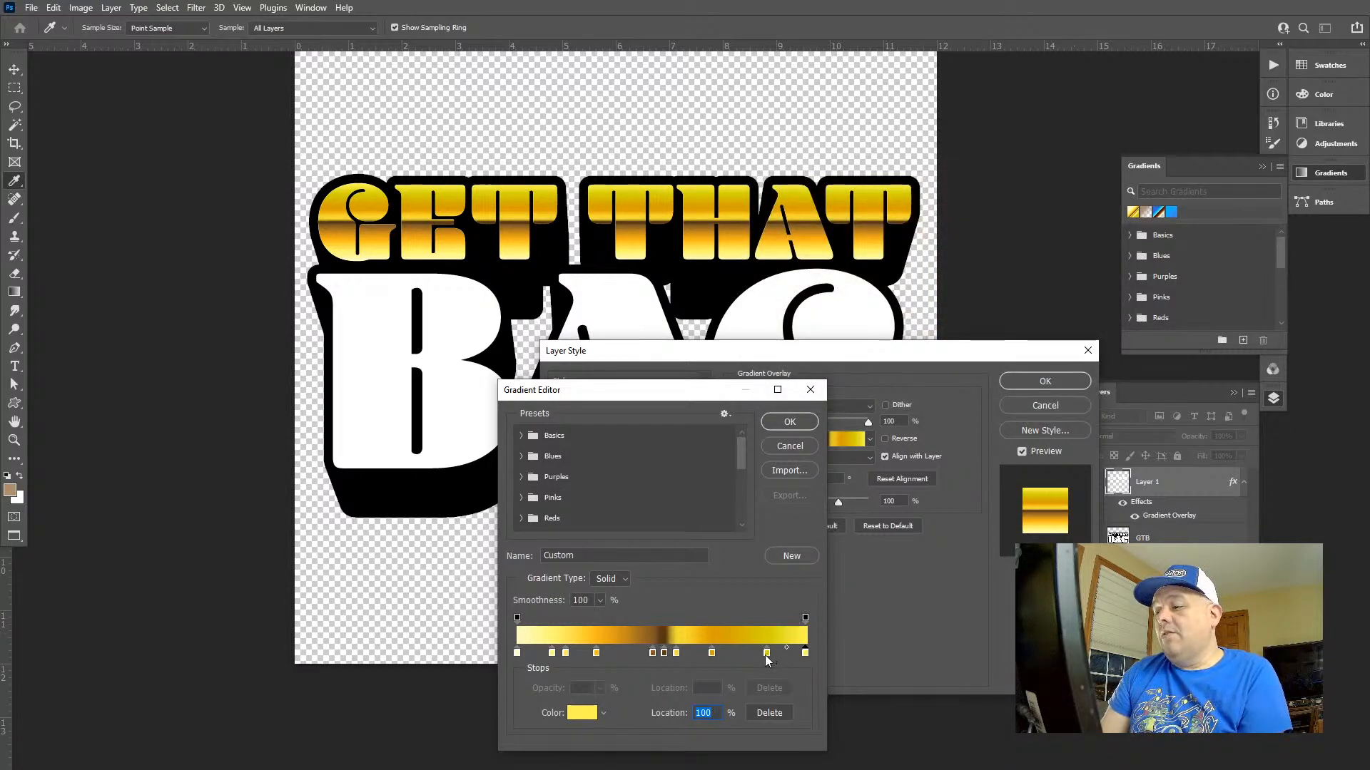
Move the dark yellow stop further from the gradient's end and lighten the end stop to pale yellow
left_click_drag(767, 654, 818, 657)
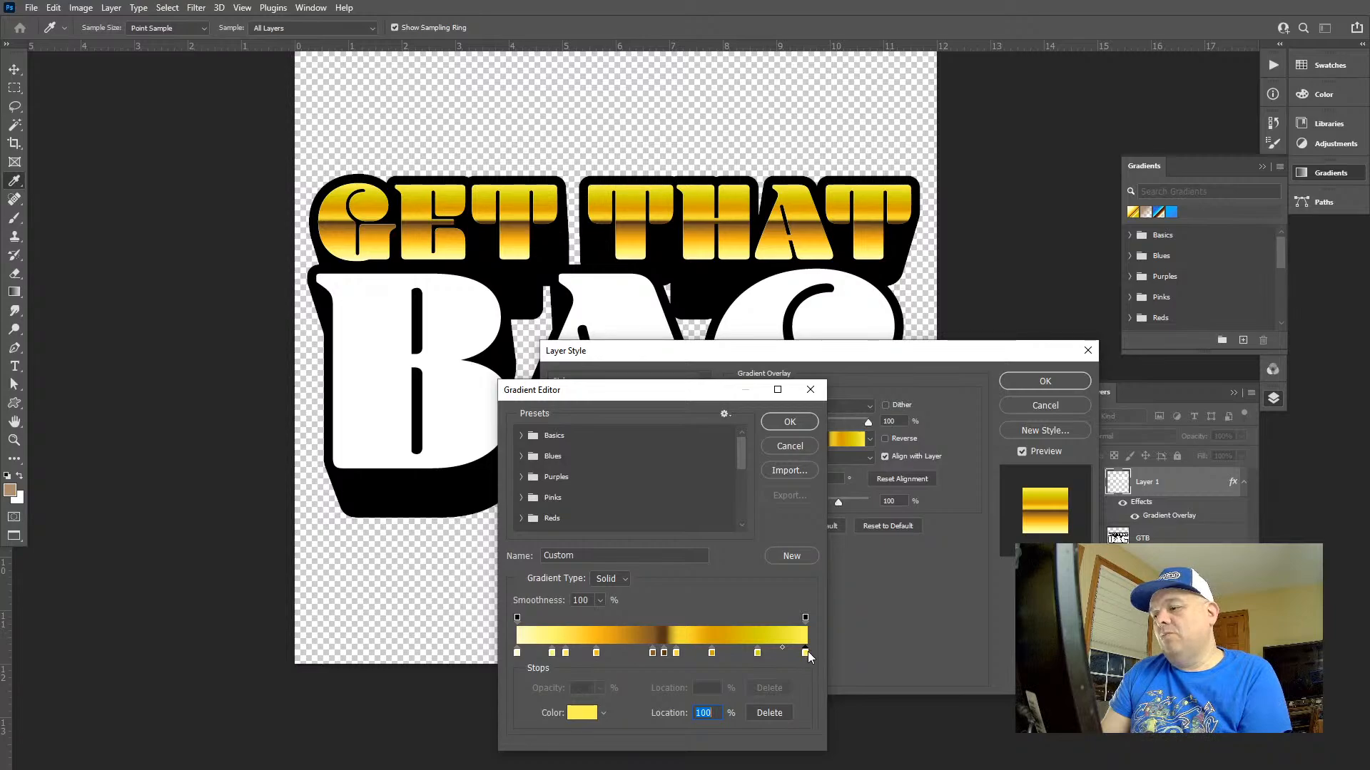
double_click(807, 652)
type("fffaaa")
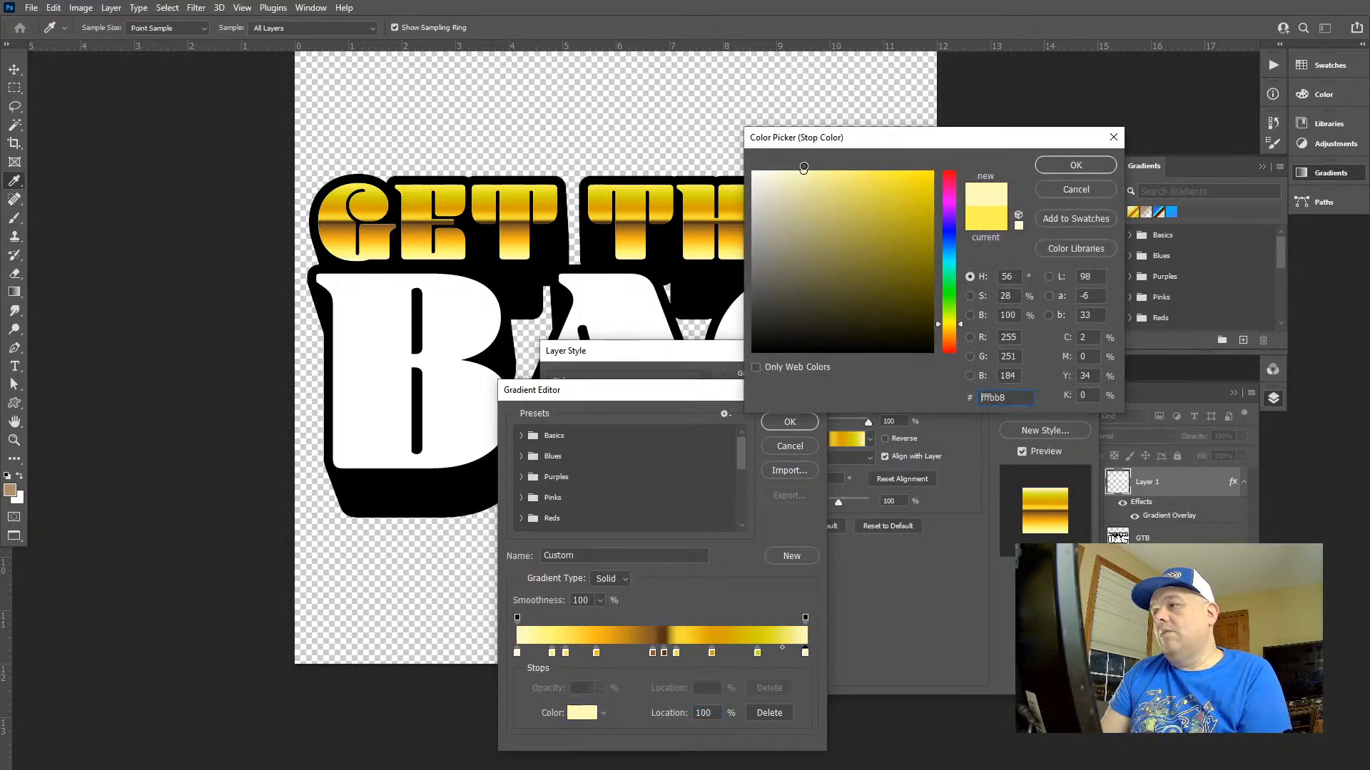
left_click(1089, 166)
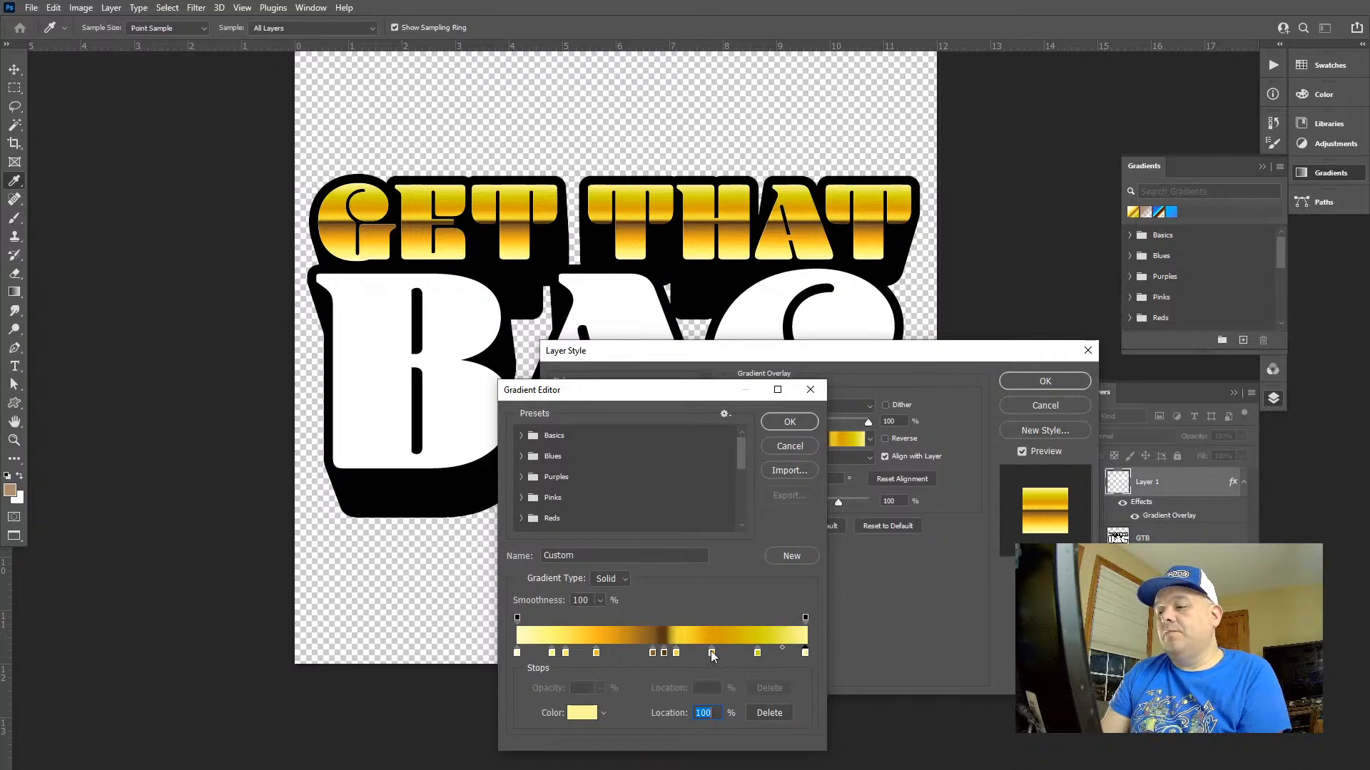
Move the dark yellow gradient stop to 80% and the golden orange stop before it to 66%
left_click_drag(711, 653, 750, 658)
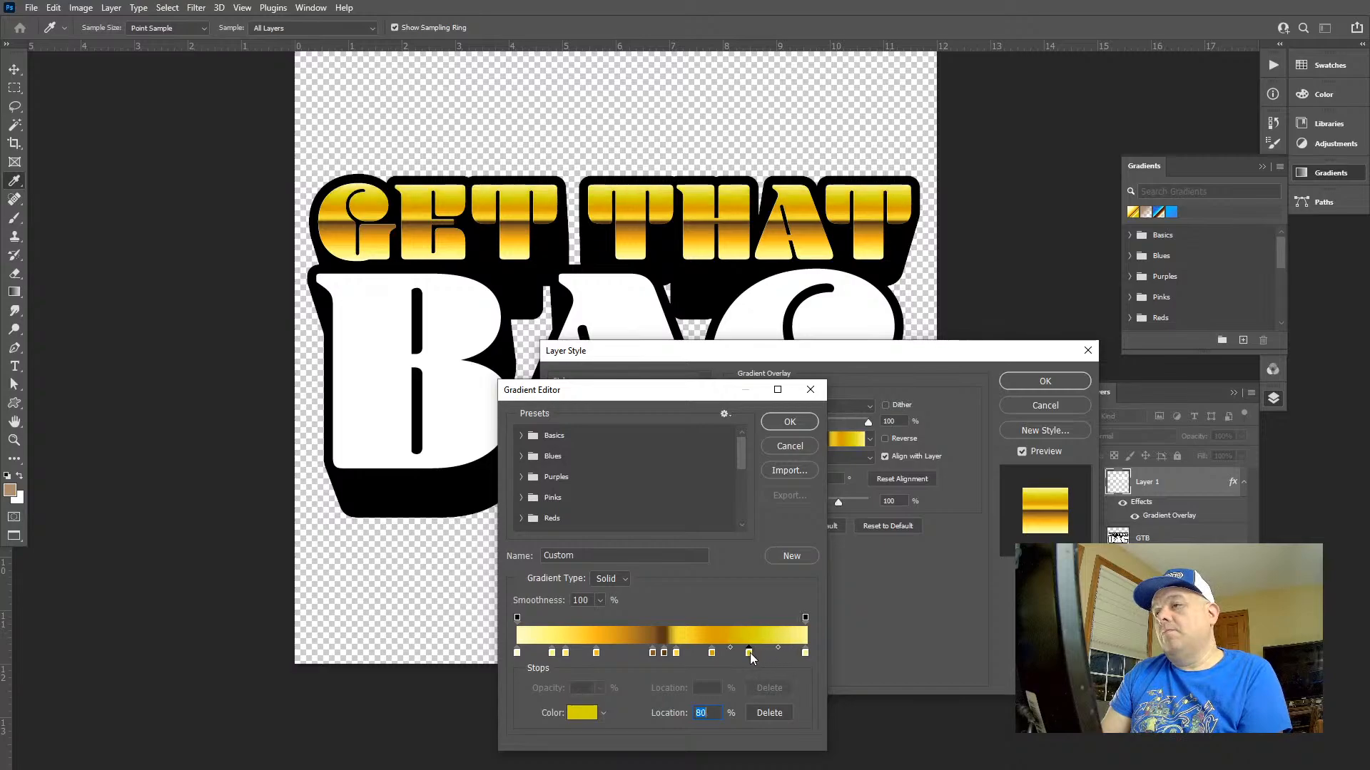
left_click(711, 653)
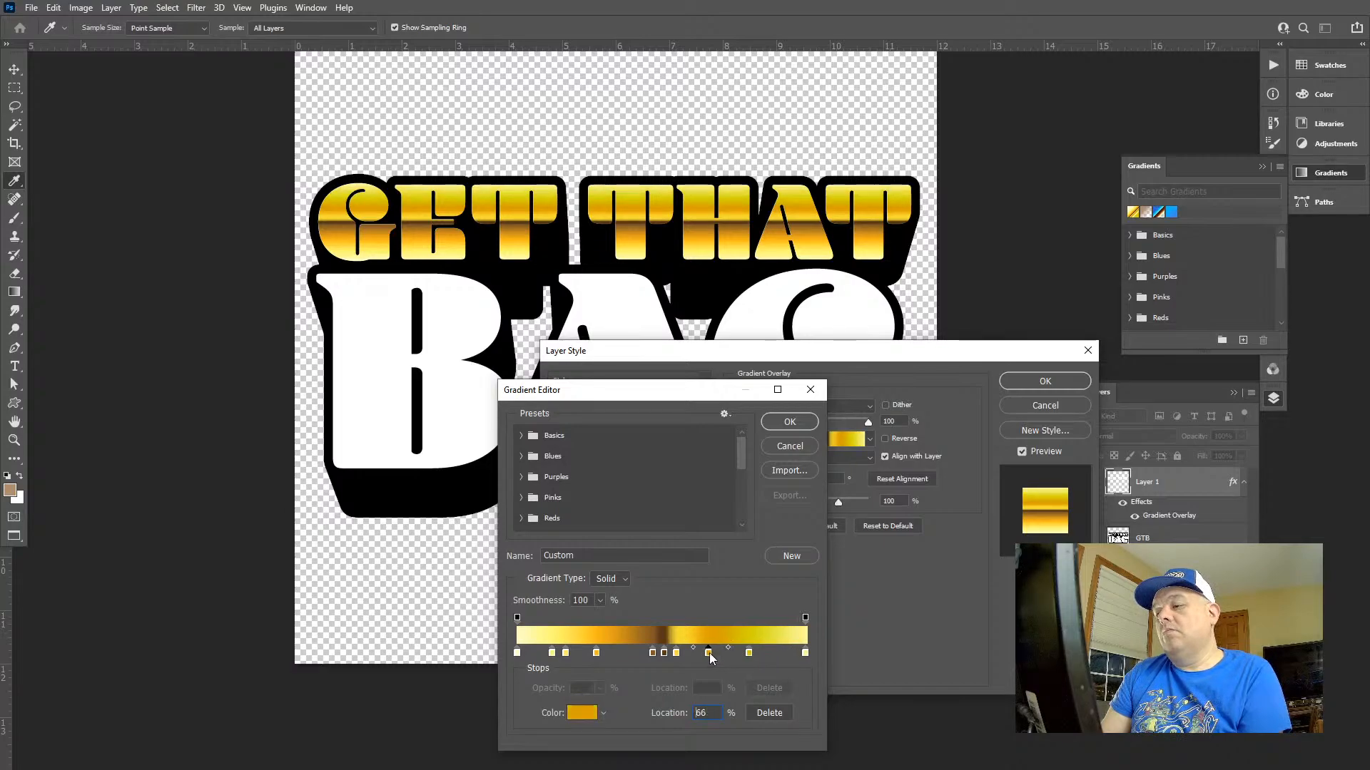
Set the colour of the gradient stop at 66% to dark gold c4a206
double_click(709, 655)
mouse_move(908, 229)
left_mouse_down()
mouse_move(875, 203)
mouse_move(908, 248)
mouse_move(919, 192)
left_mouse_up()
left_click(897, 220)
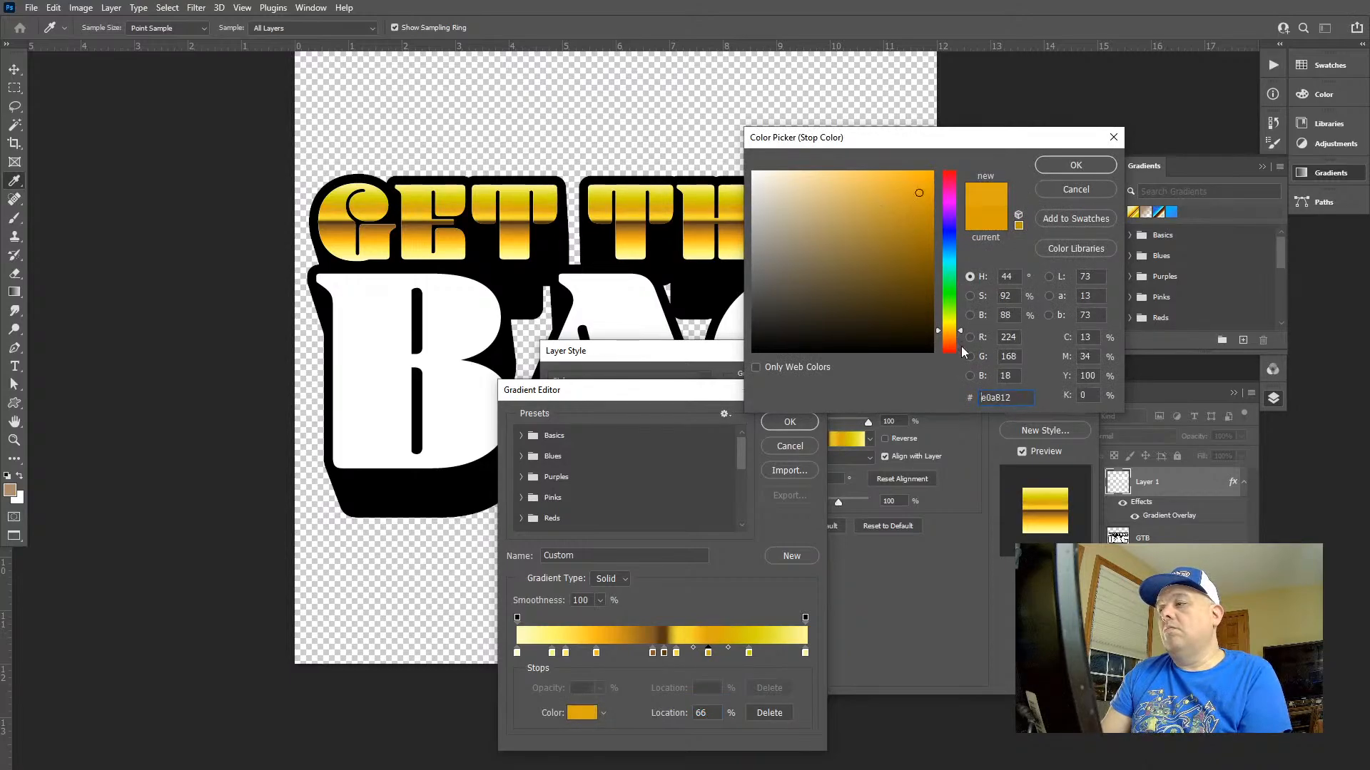
left_click_drag(959, 332, 958, 326)
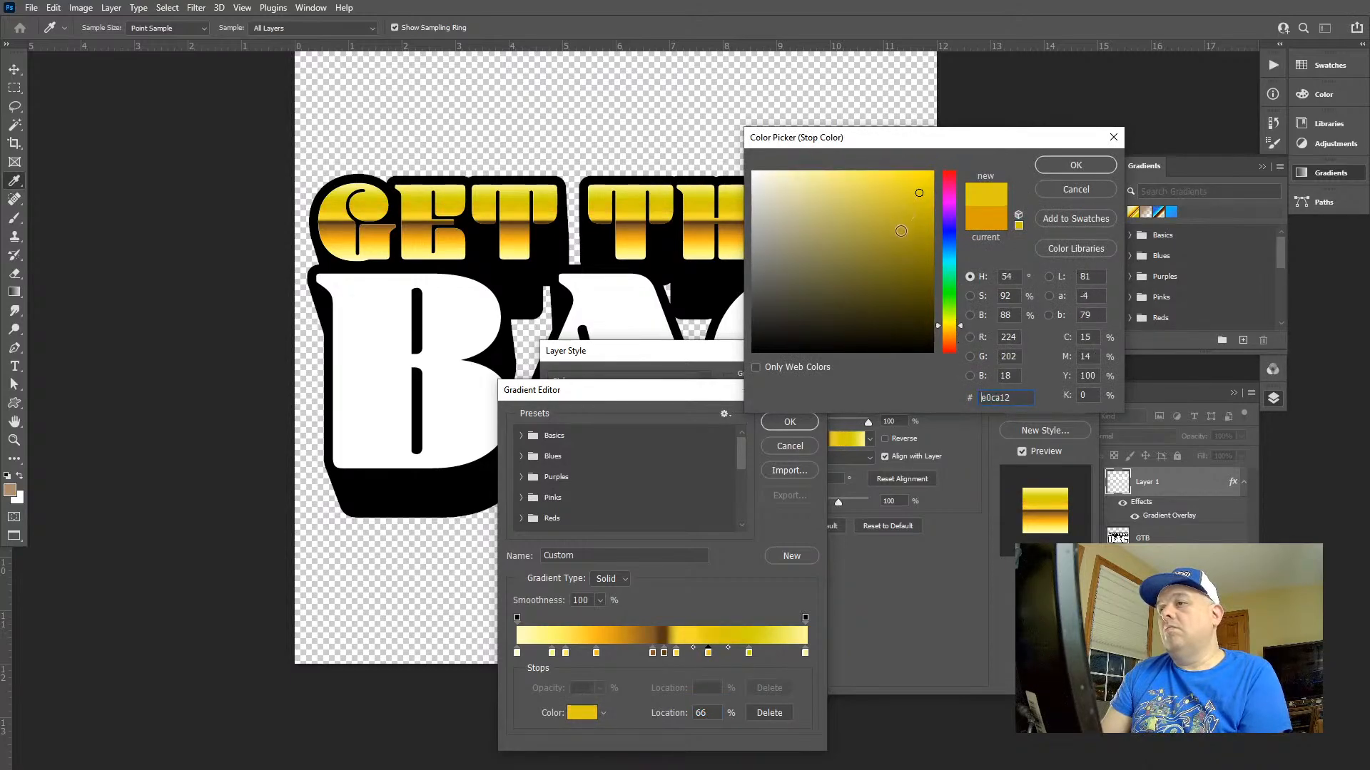
mouse_move(901, 230)
left_mouse_down()
mouse_move(916, 235)
mouse_move(927, 212)
left_mouse_up()
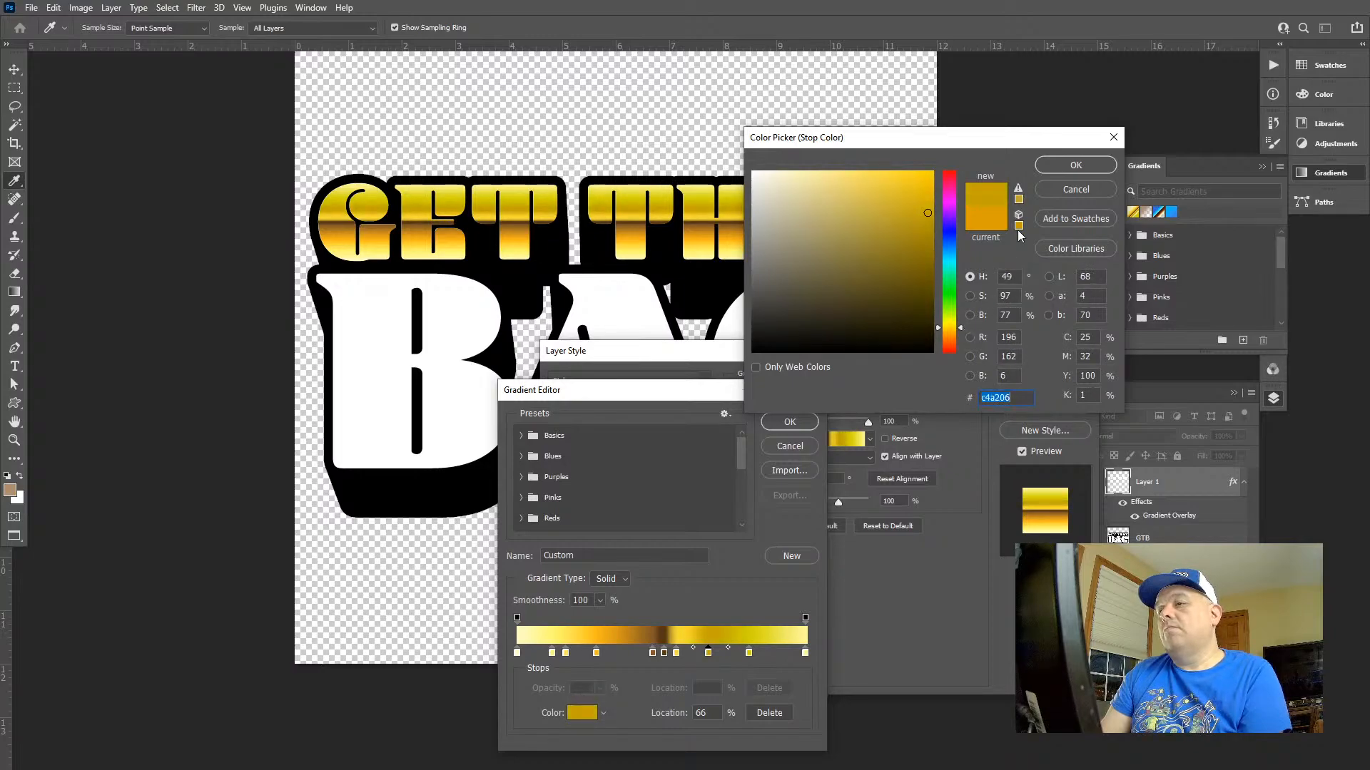
left_click(1109, 166)
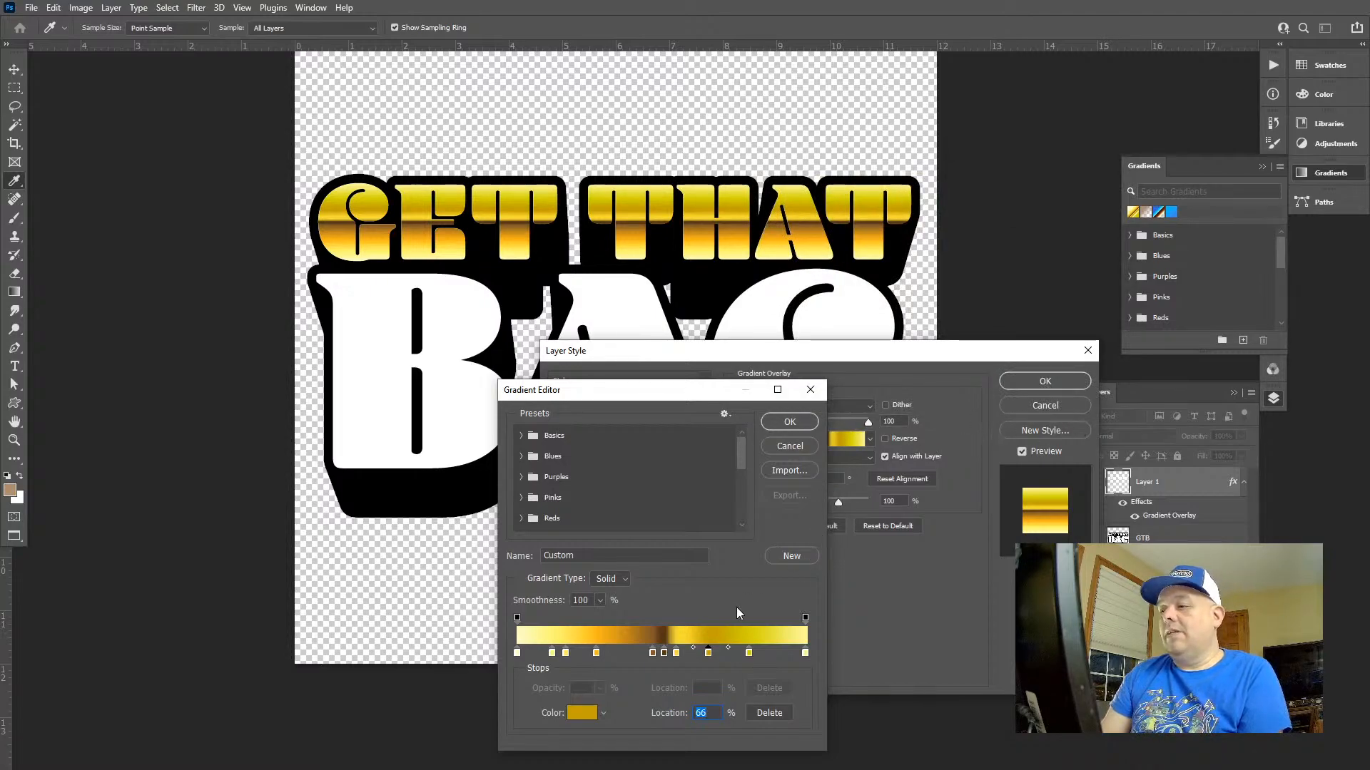
Name the gradient "gold 2" and apply the gradient overlay to the GET THAT lettering
left_click(682, 557)
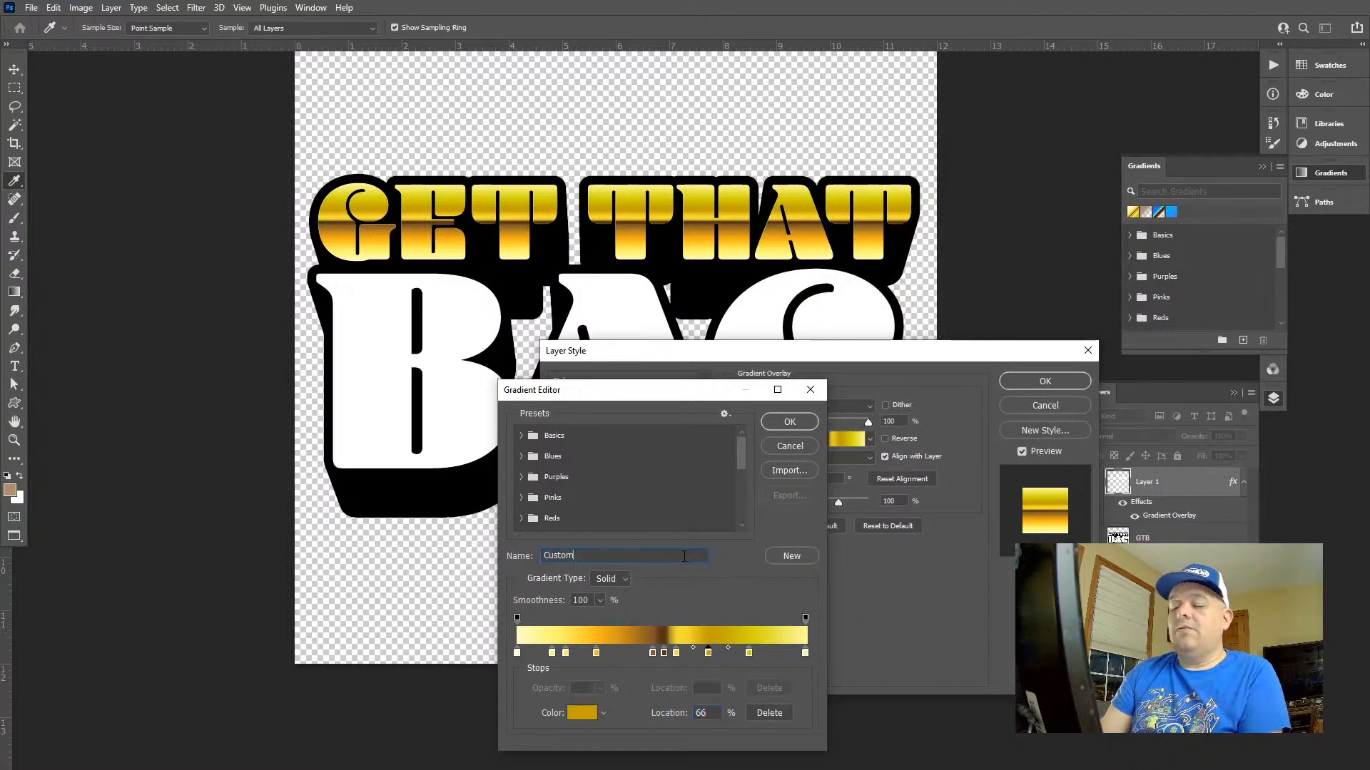
double_click(683, 556)
type("gold 2")
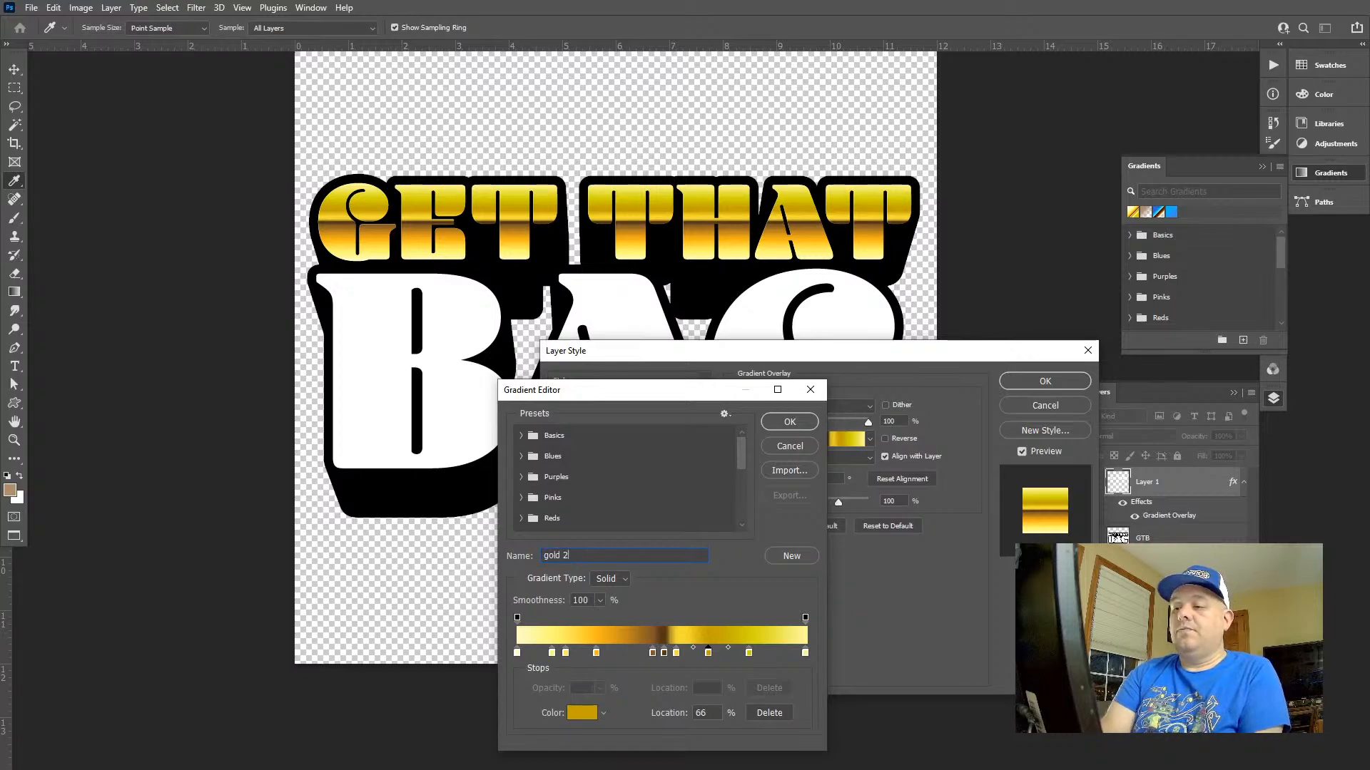
left_click(789, 422)
left_click(1077, 385)
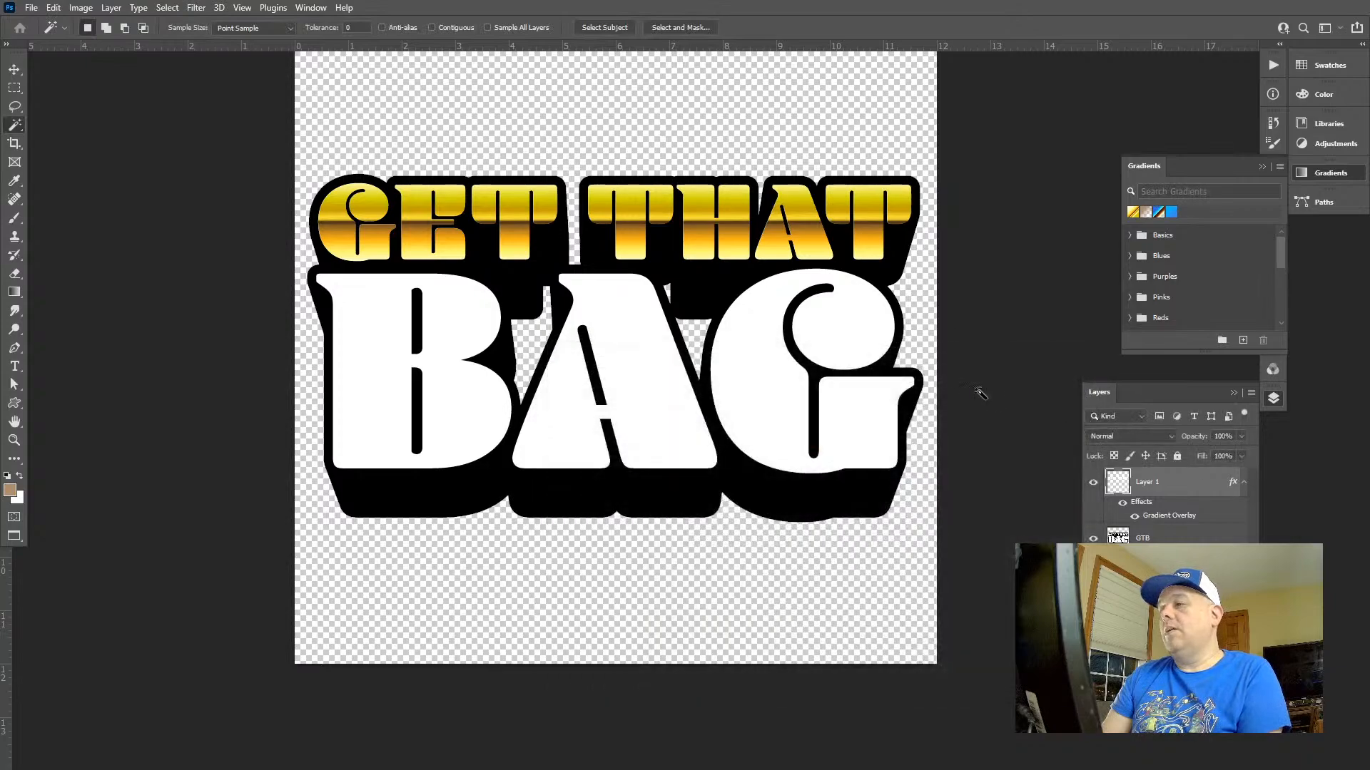
Select only the white BAG letters on the GTB layer and copy them to a new layer
left_click(1144, 540)
left_click(769, 385)
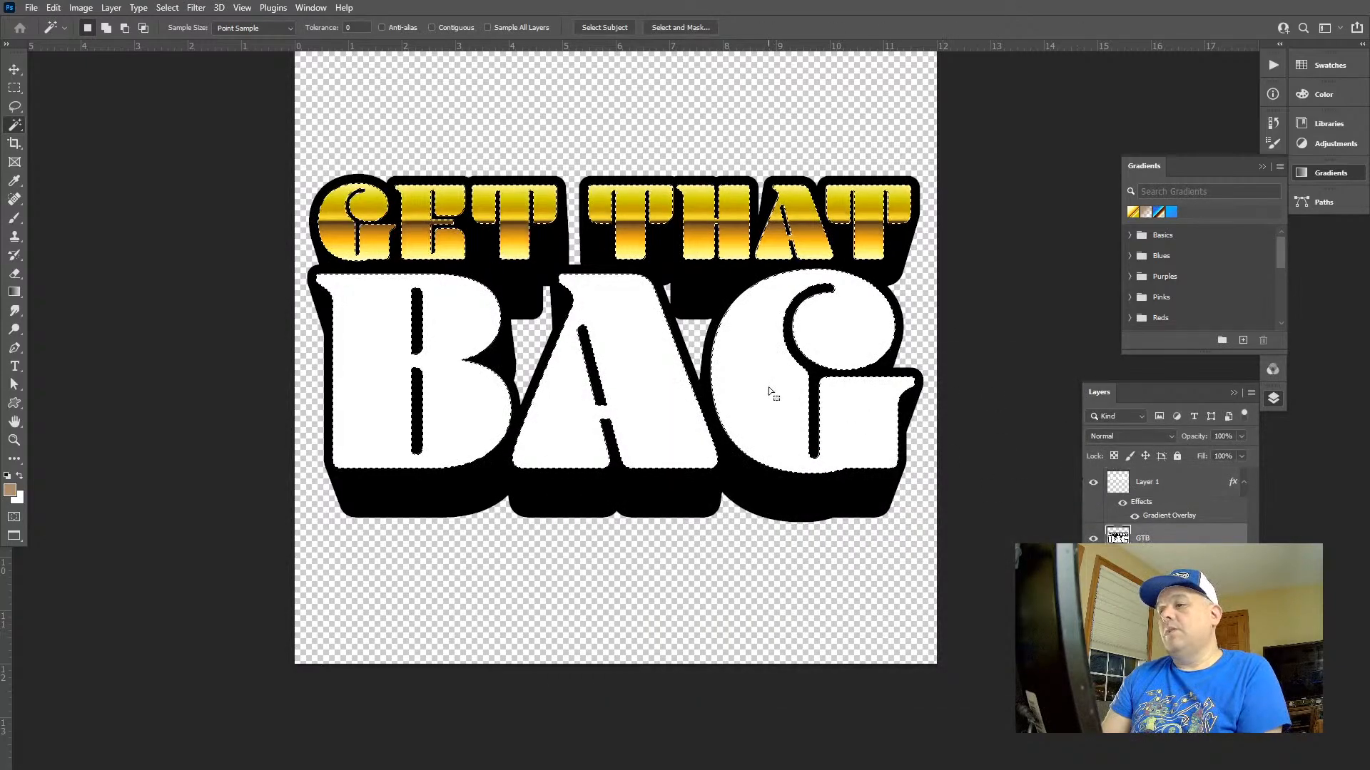
key("m")
left_click_drag(420, 508, 923, 265)
left_click_drag(692, 536, 258, 265)
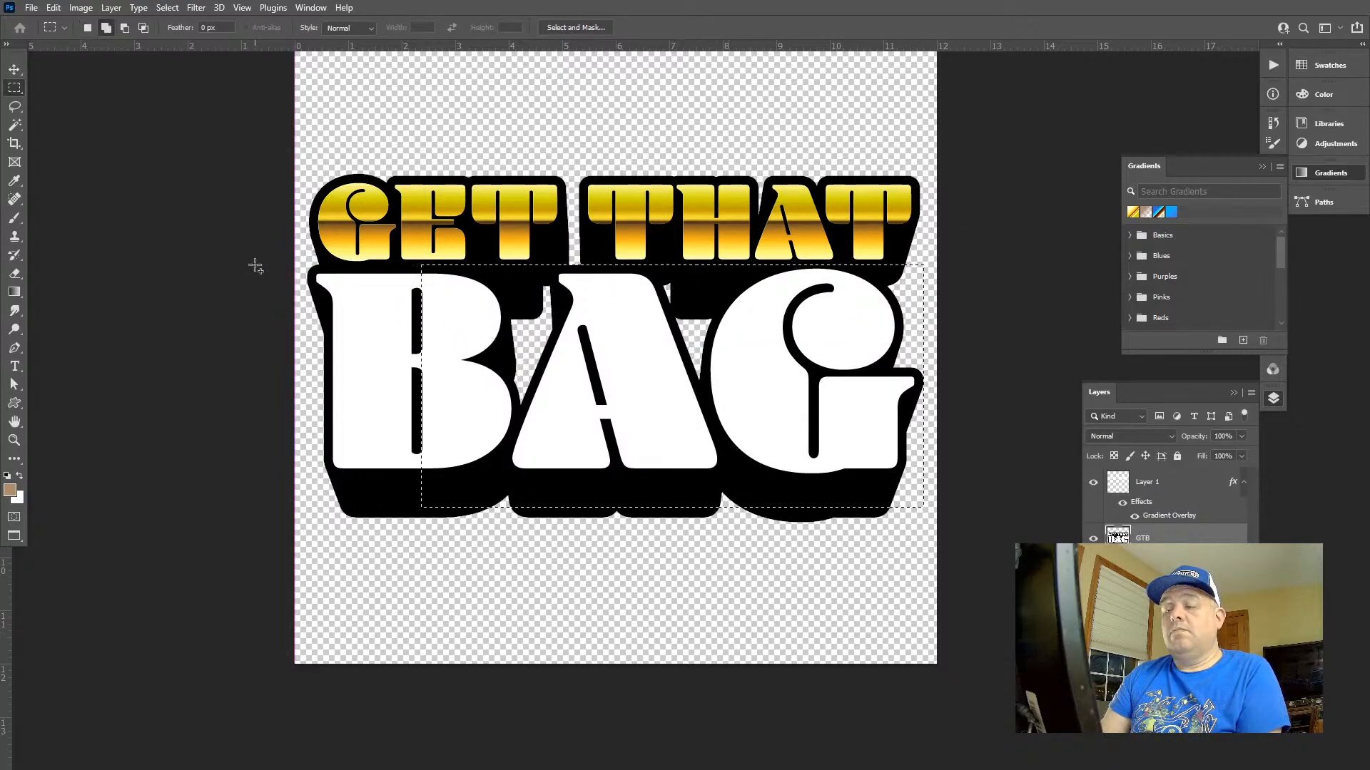
key("w")
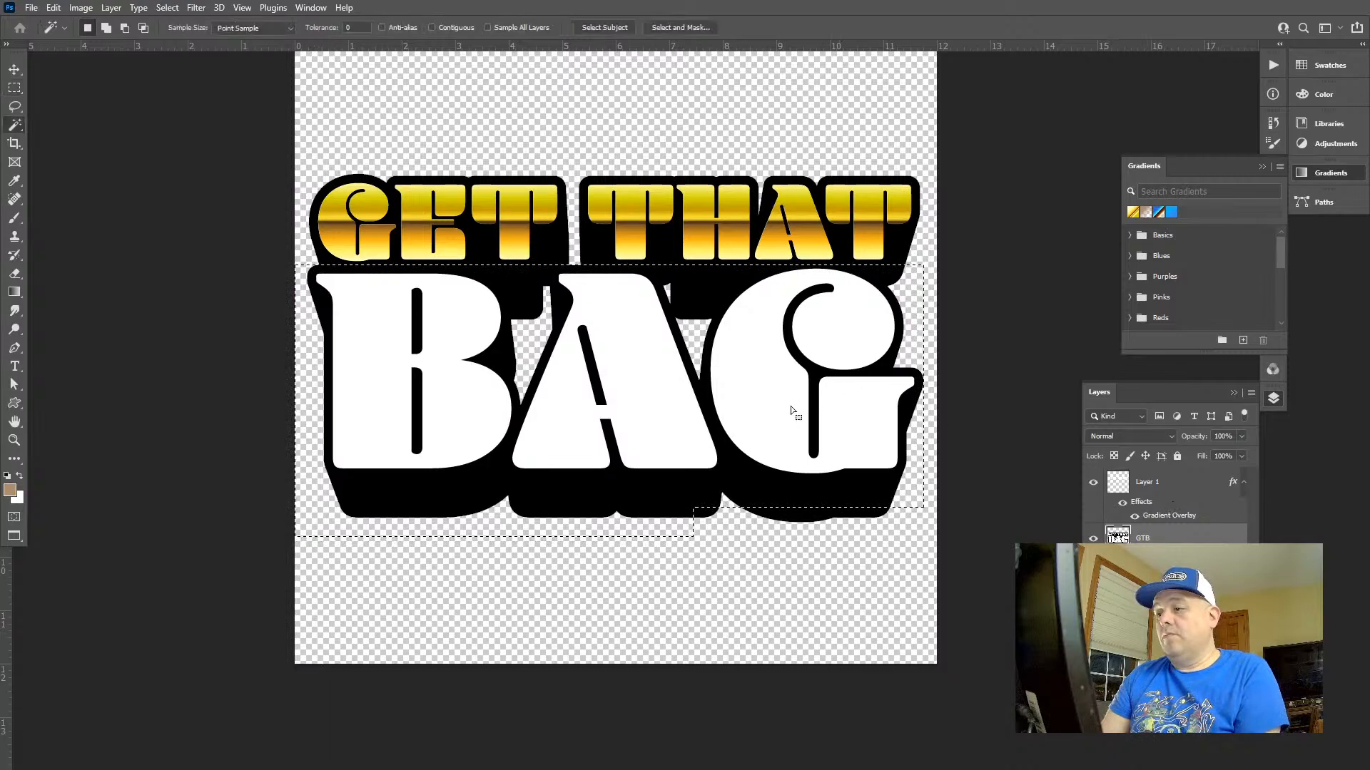
key("ctrl+j")
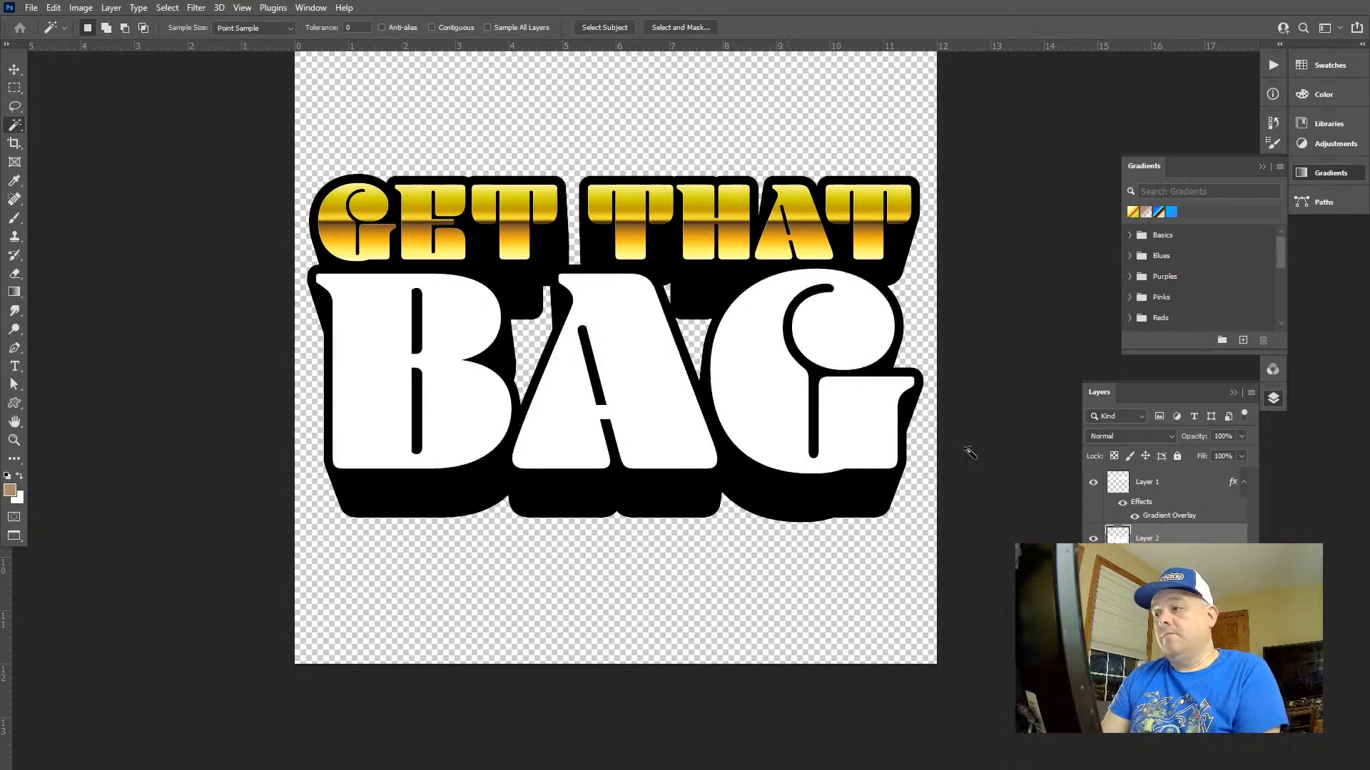
double_click(1125, 540)
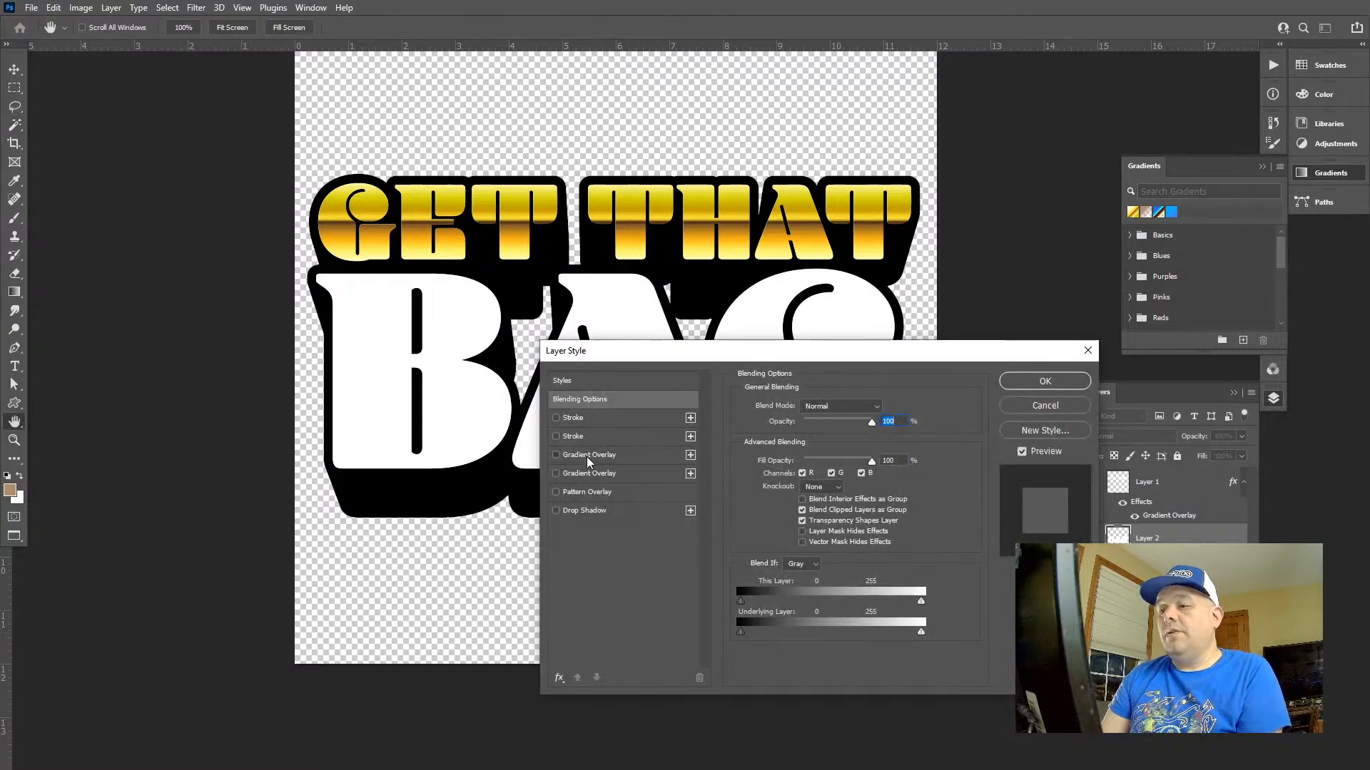
left_click(589, 454)
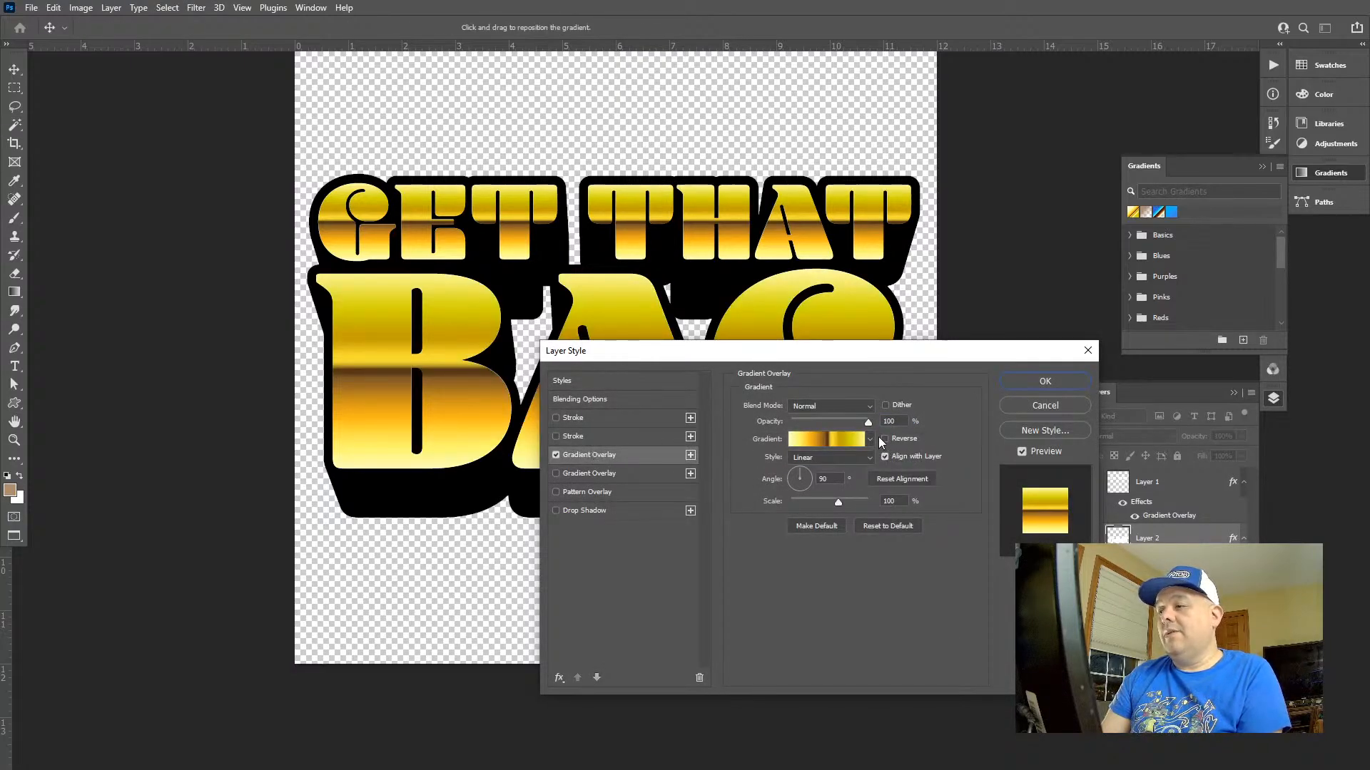
left_click(869, 439)
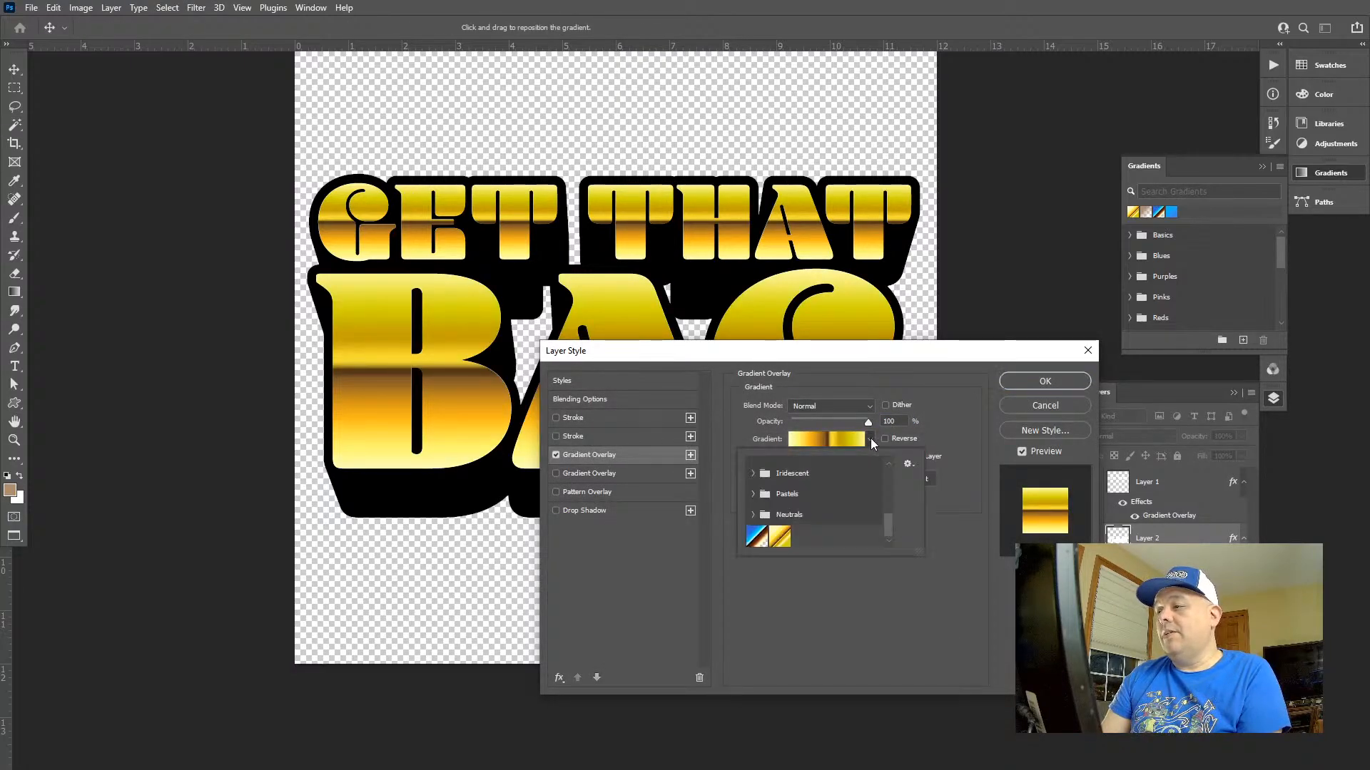
left_click(779, 545)
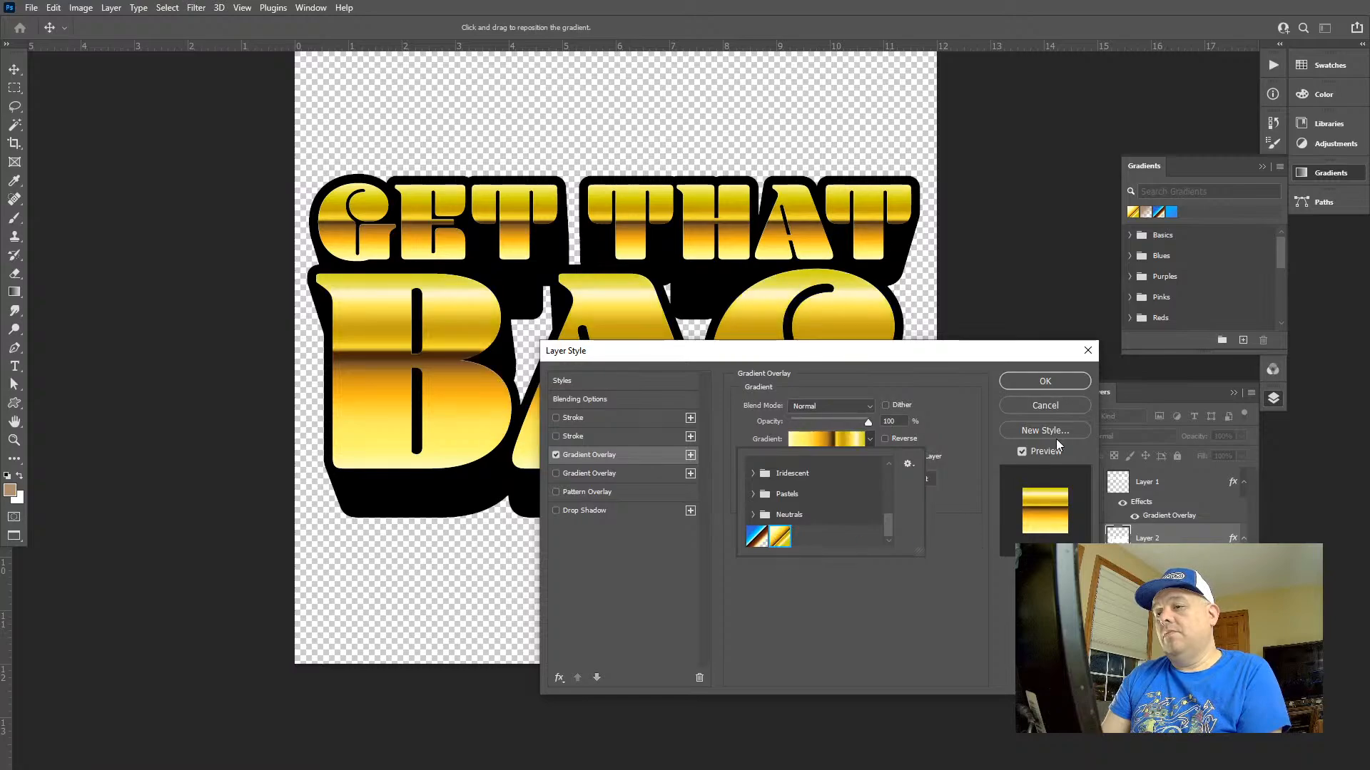
left_click(1057, 396)
left_click(1056, 400)
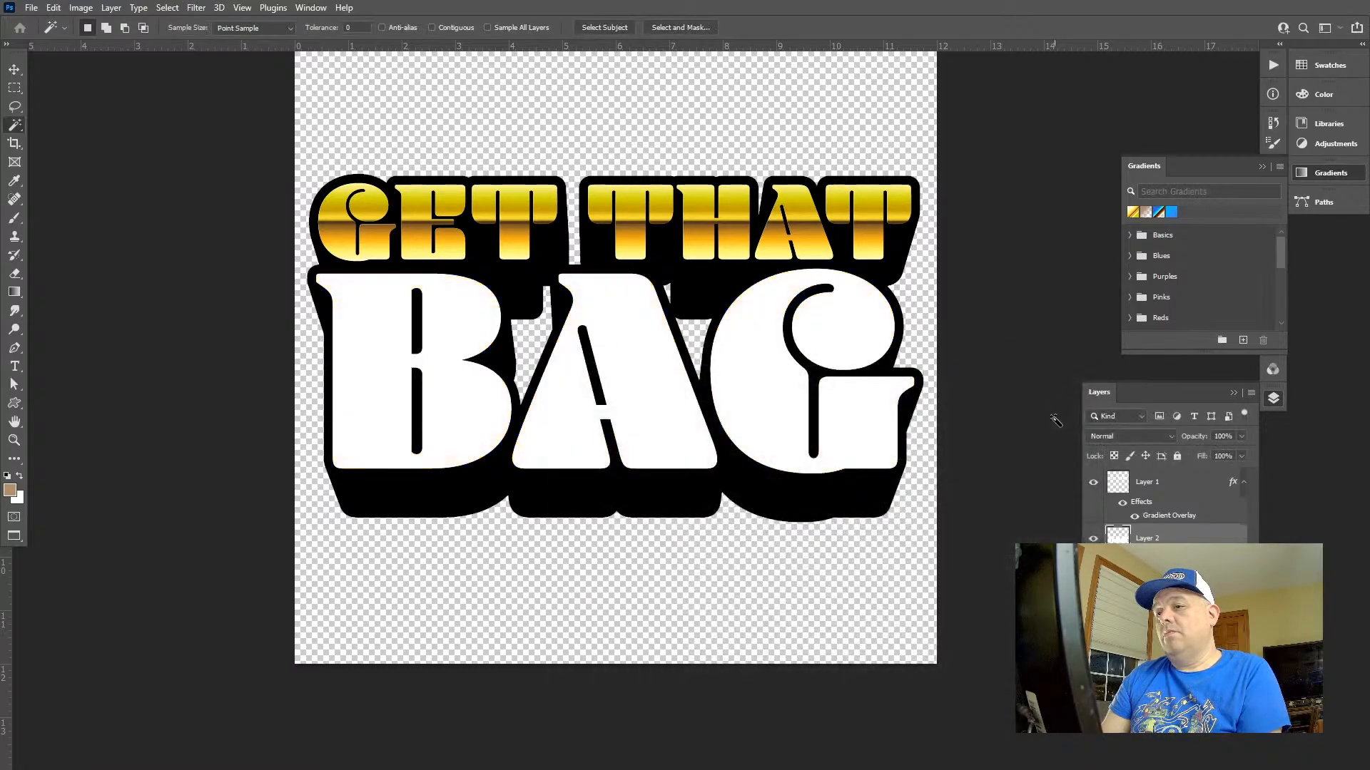
Add a gradient overlay to the BAG lettering layer using the customised gold gradient, linear at 90°
double_click(1113, 537)
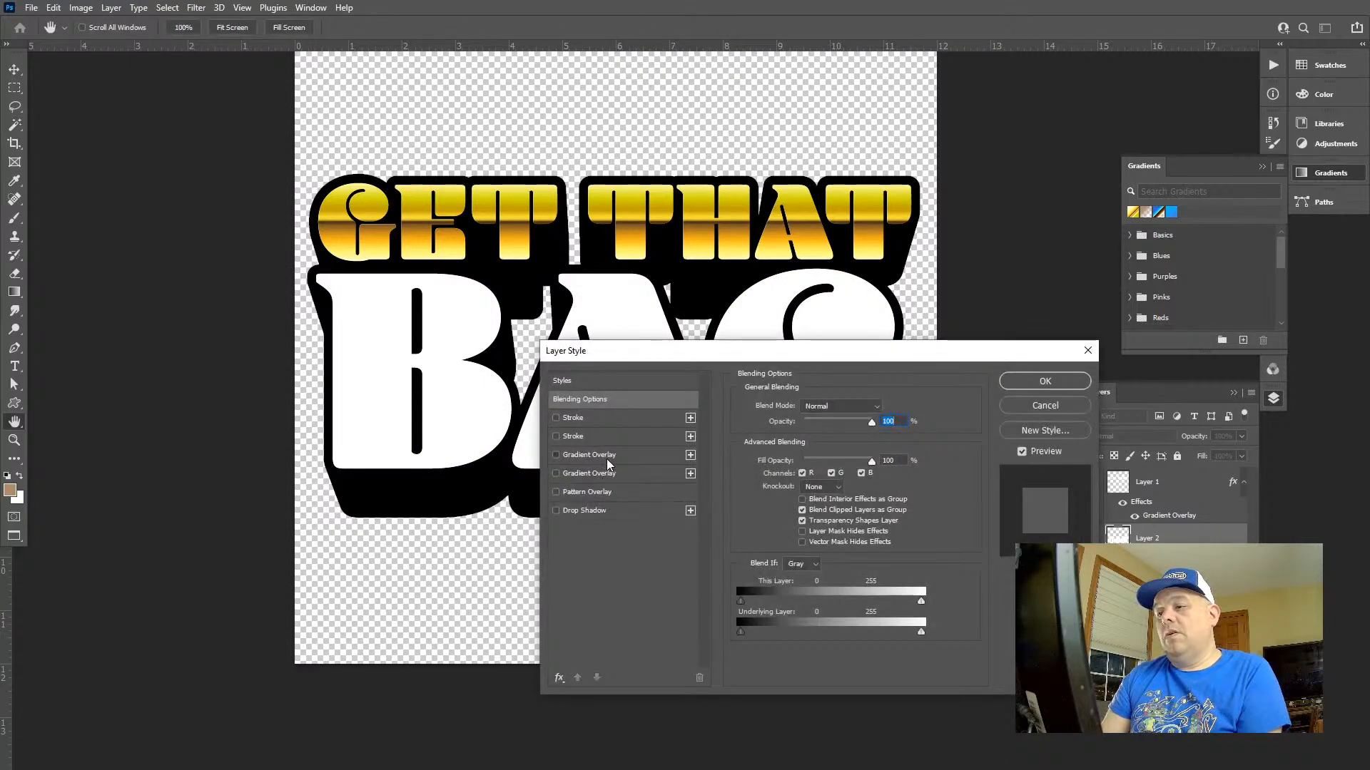
left_click(606, 458)
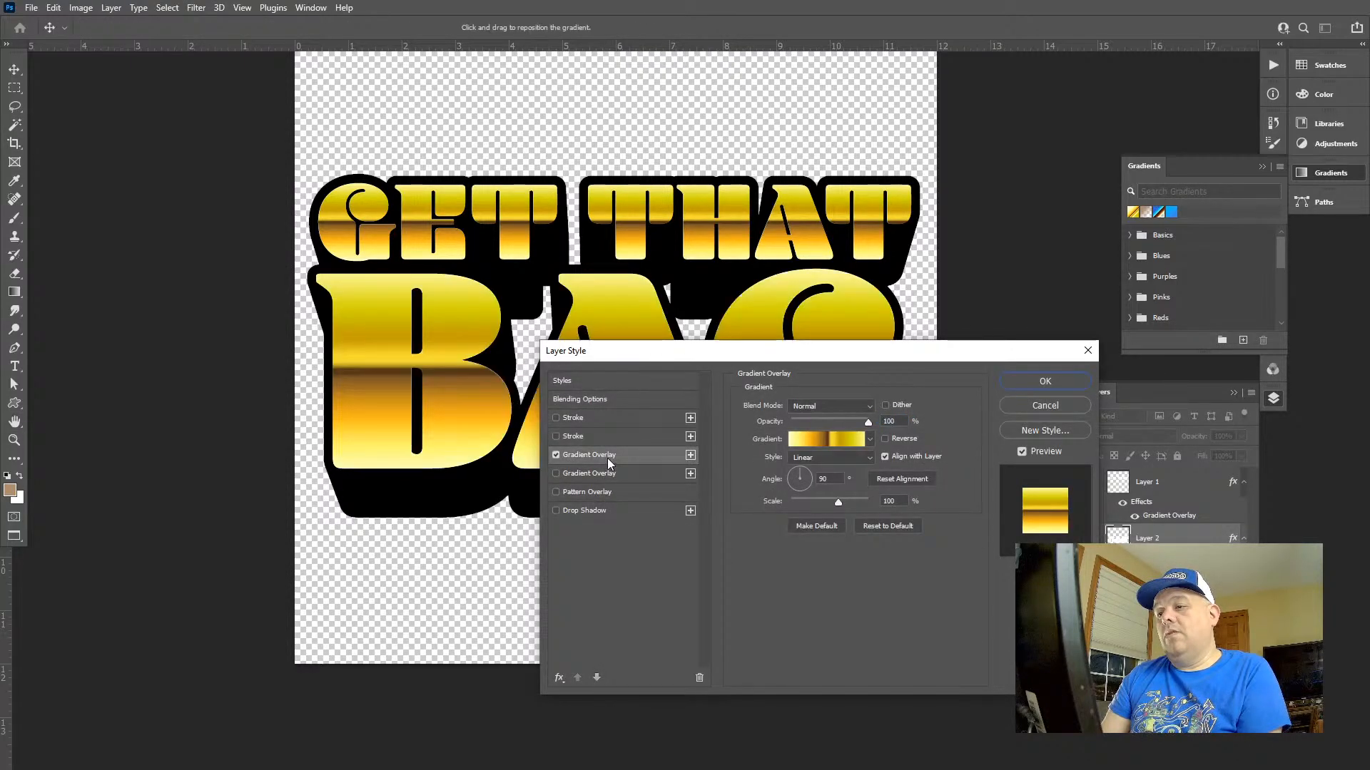
left_click(1076, 383)
key("z")
left_click_drag(802, 377, 846, 368)
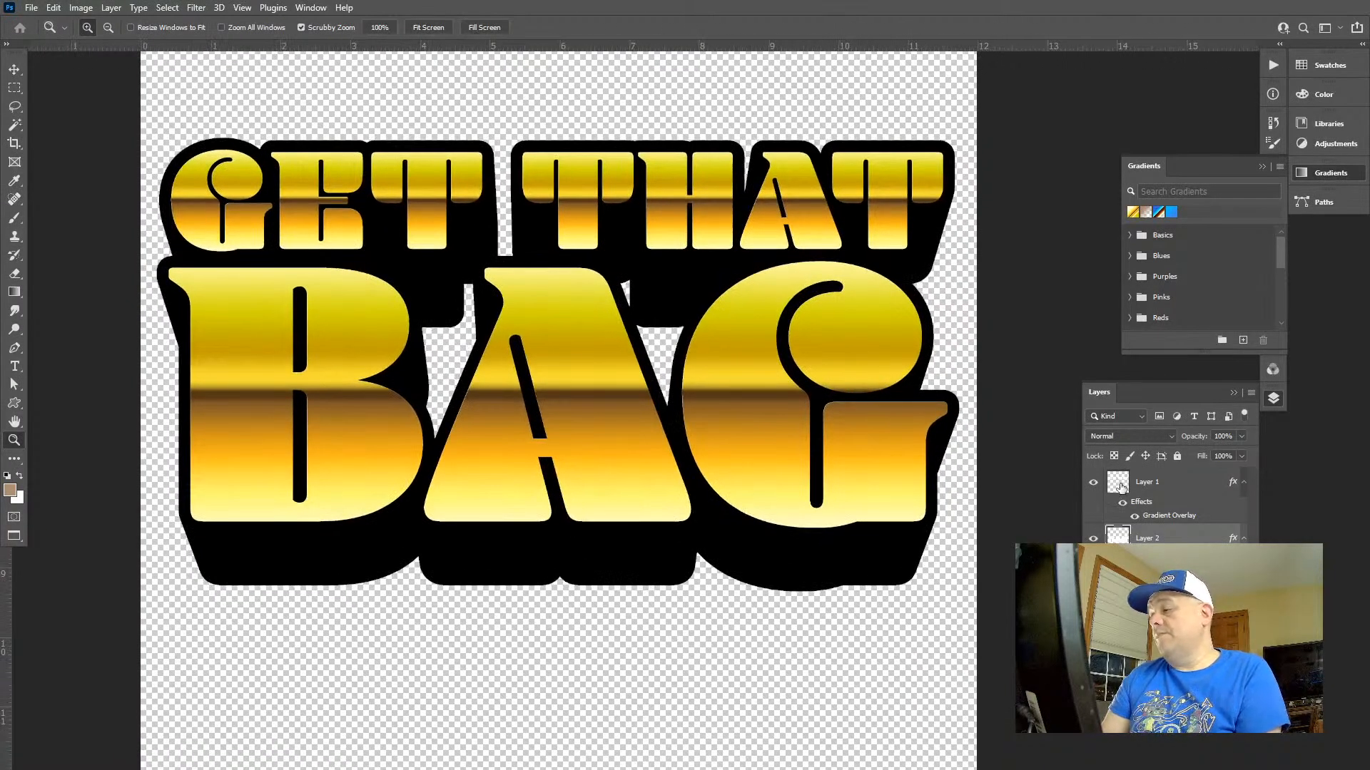
Try merging the GET THAT layer into the BAG layer and undo the merge
left_click(1121, 485)
key("Delete")
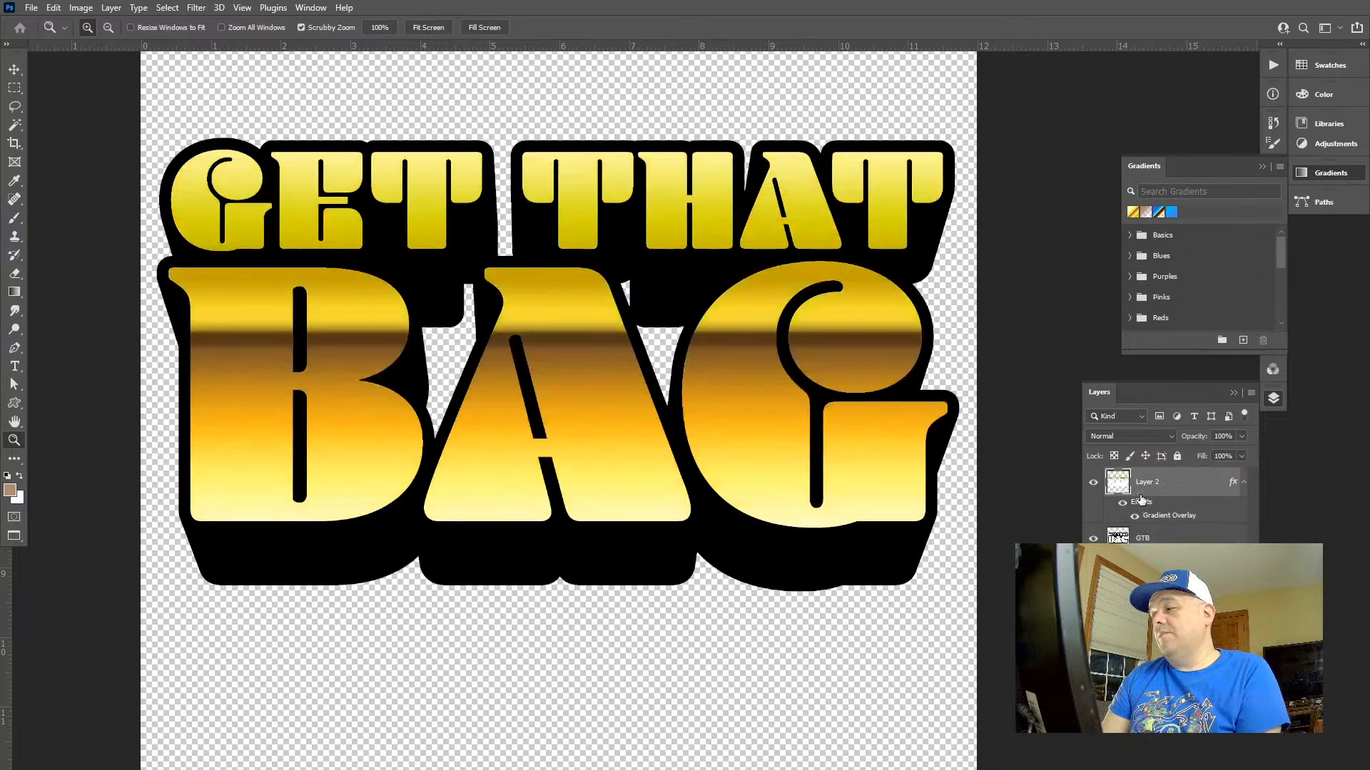
key("ctrl+z")
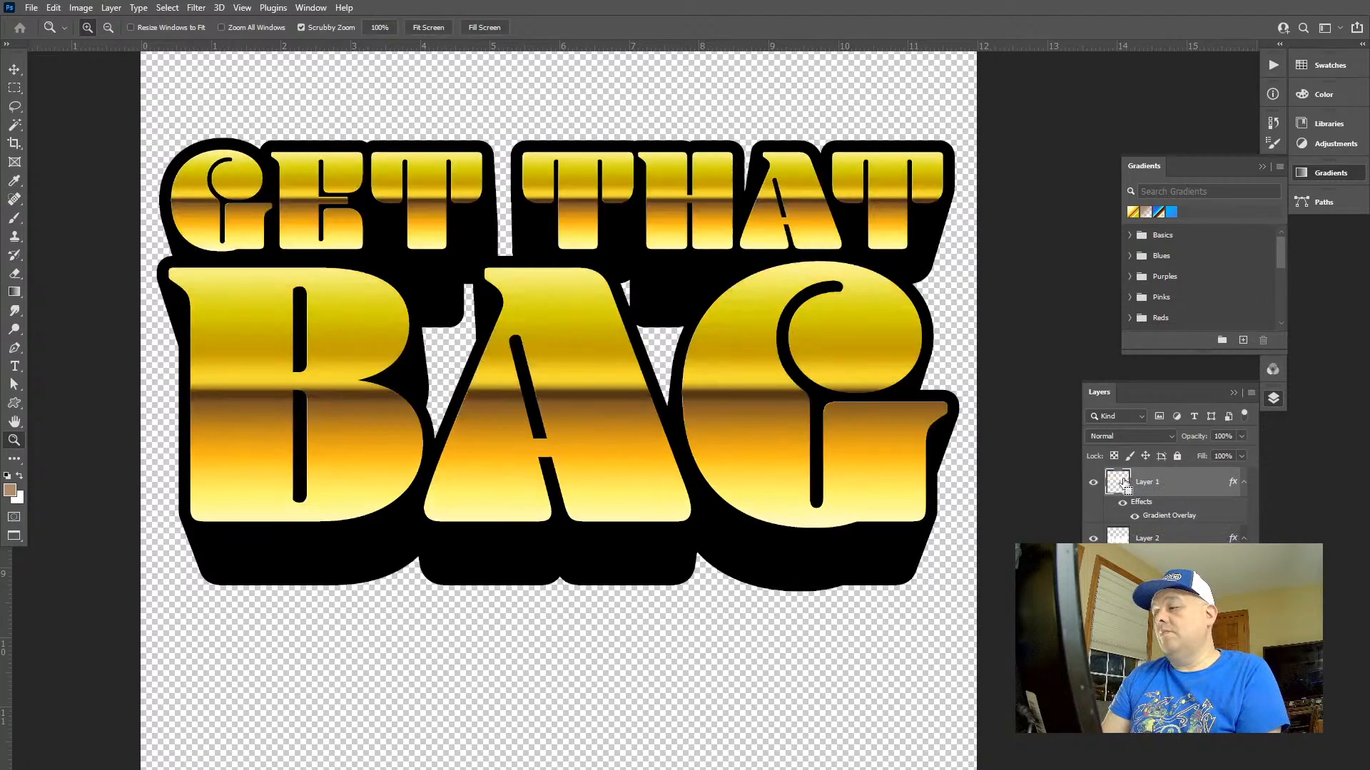
Load all the GET THAT BAG letters as a selection on a new top layer and set the foreground colour to white
left_click(1123, 484, "ctrl")
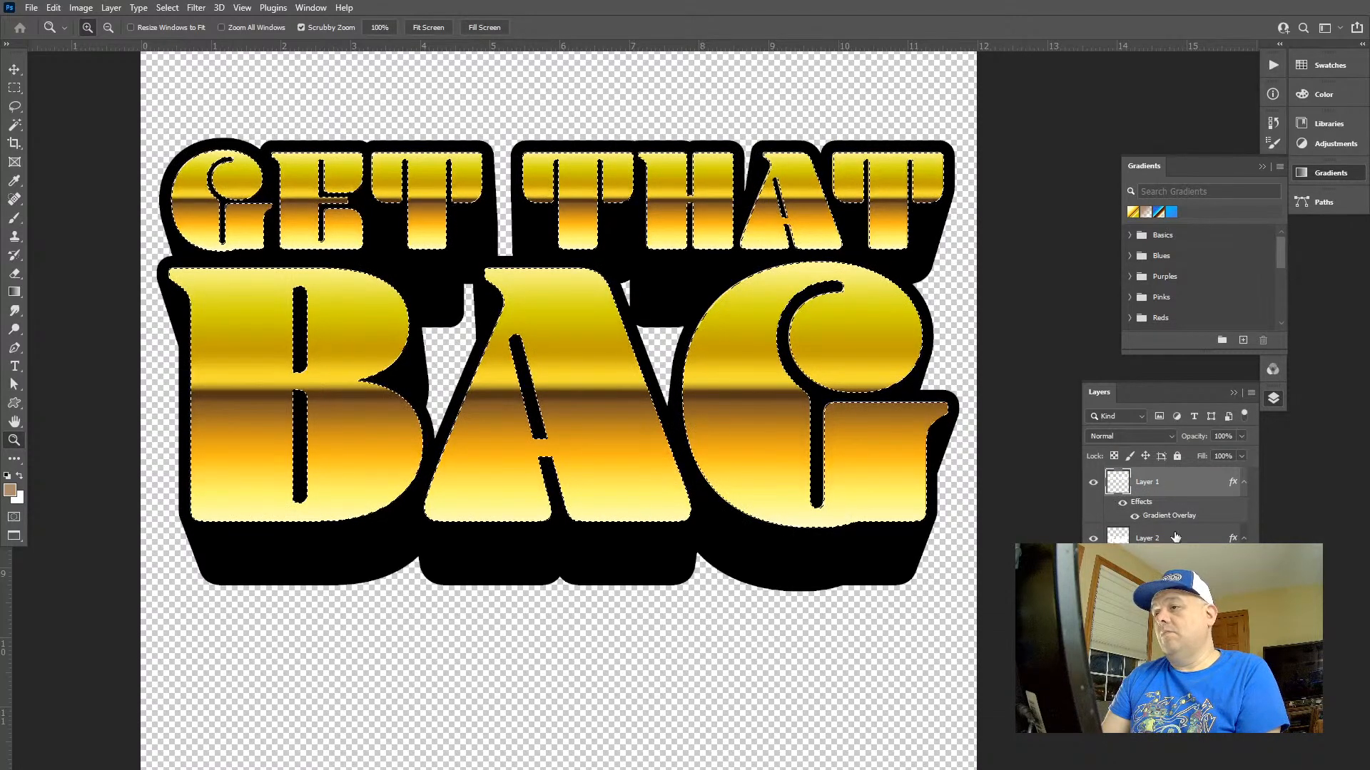
left_click(1211, 678)
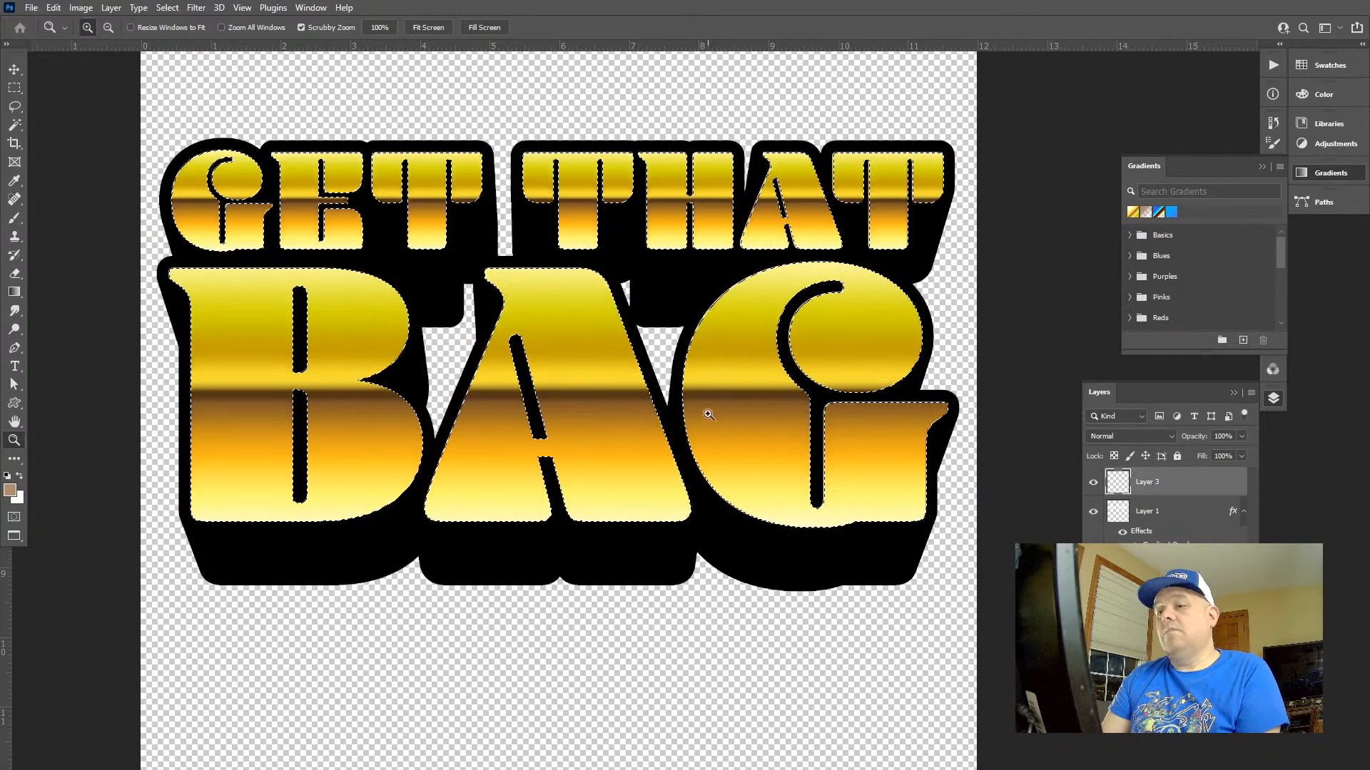
key("d")
key("x")
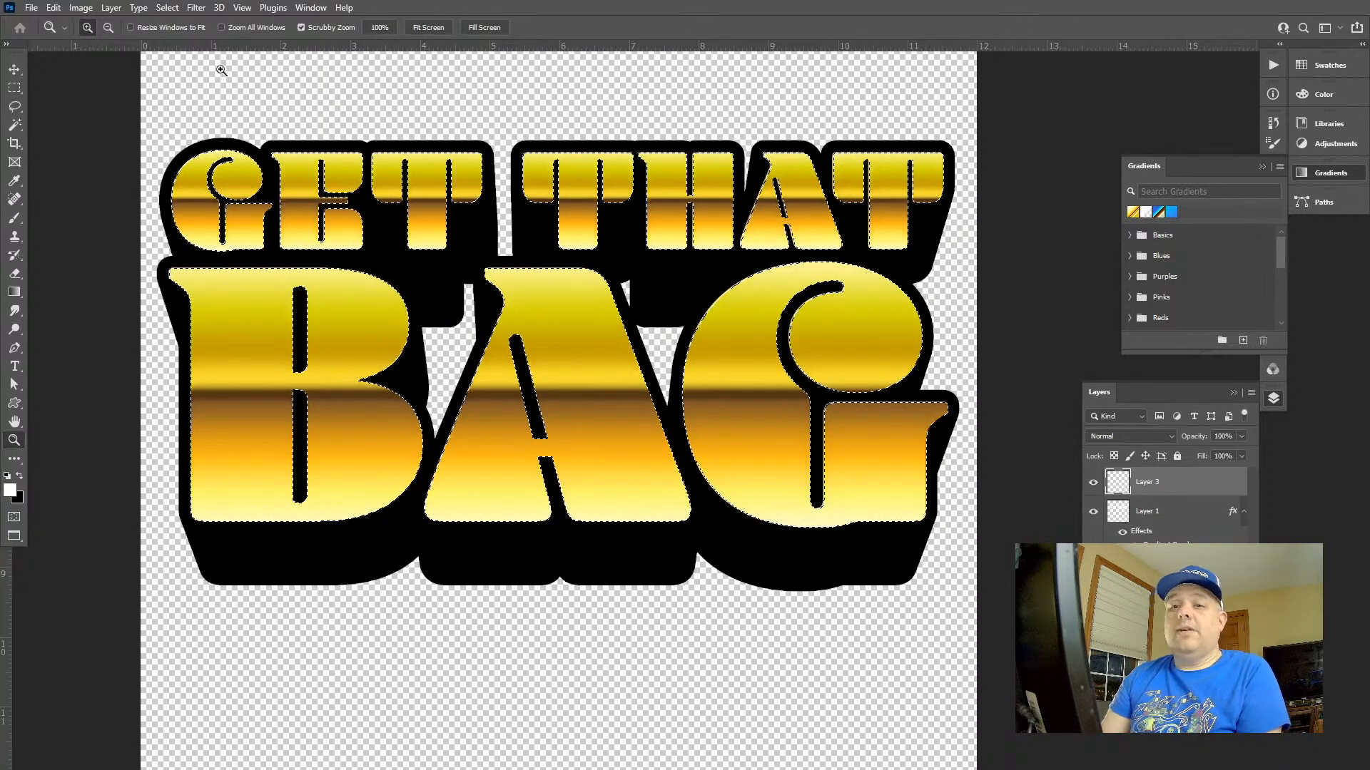
Try a white 8 px inside stroke on all the selected GET THAT BAG letters and undo it
left_click(53, 8)
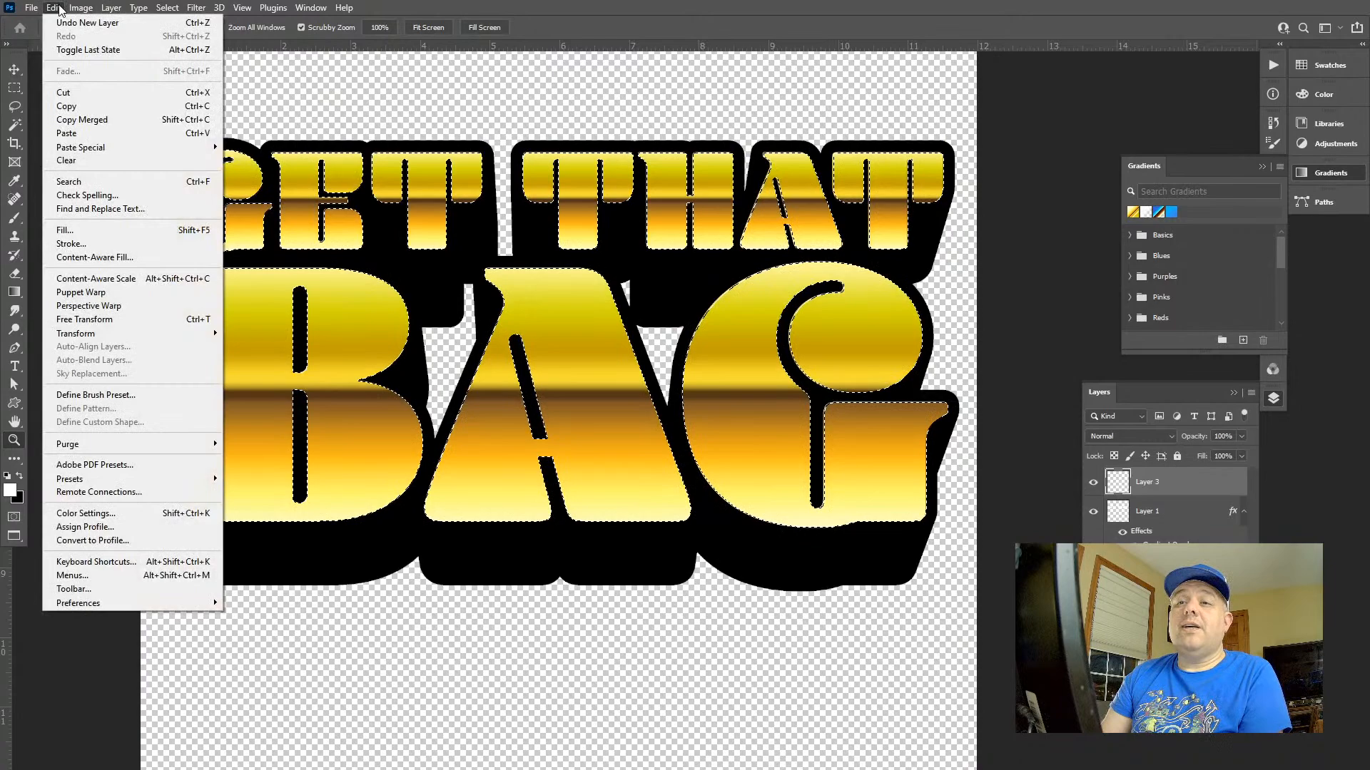
left_click(206, 244)
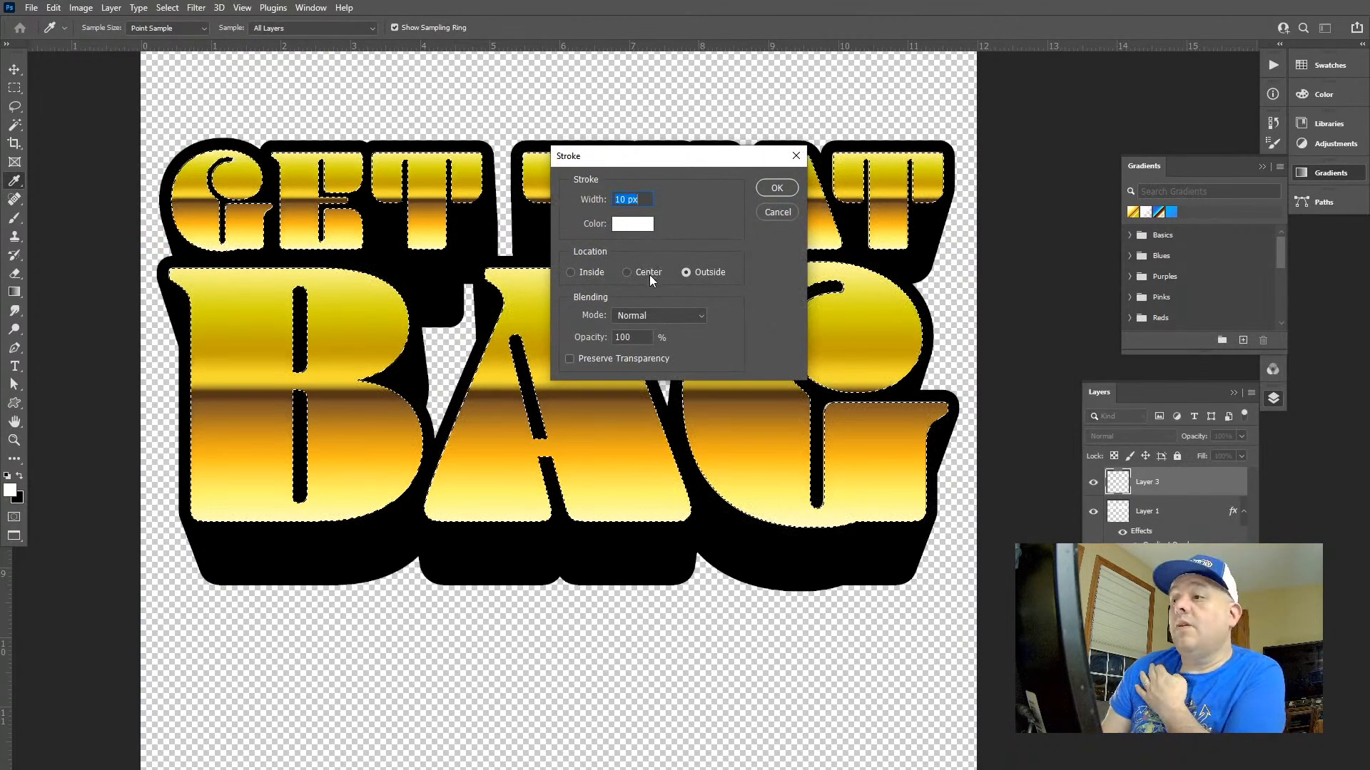
left_click(584, 272)
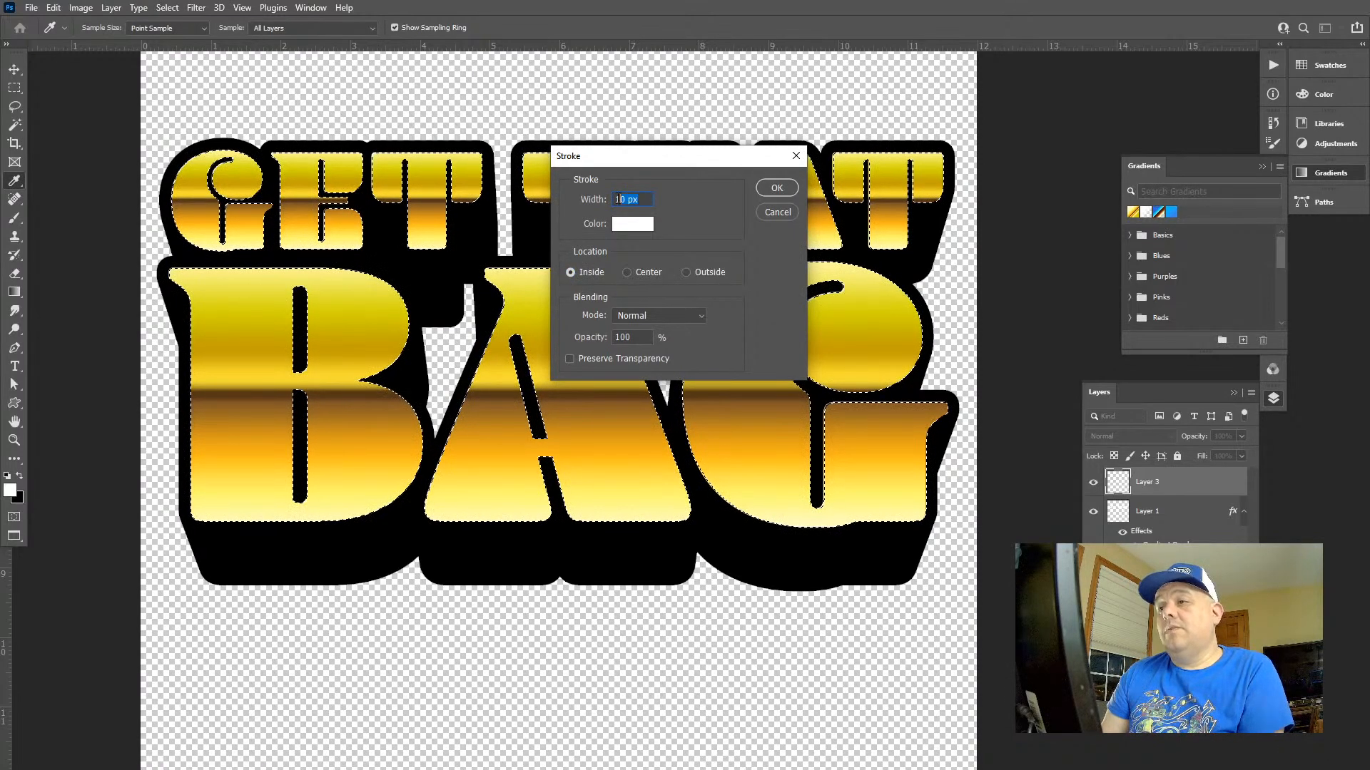
type("5")
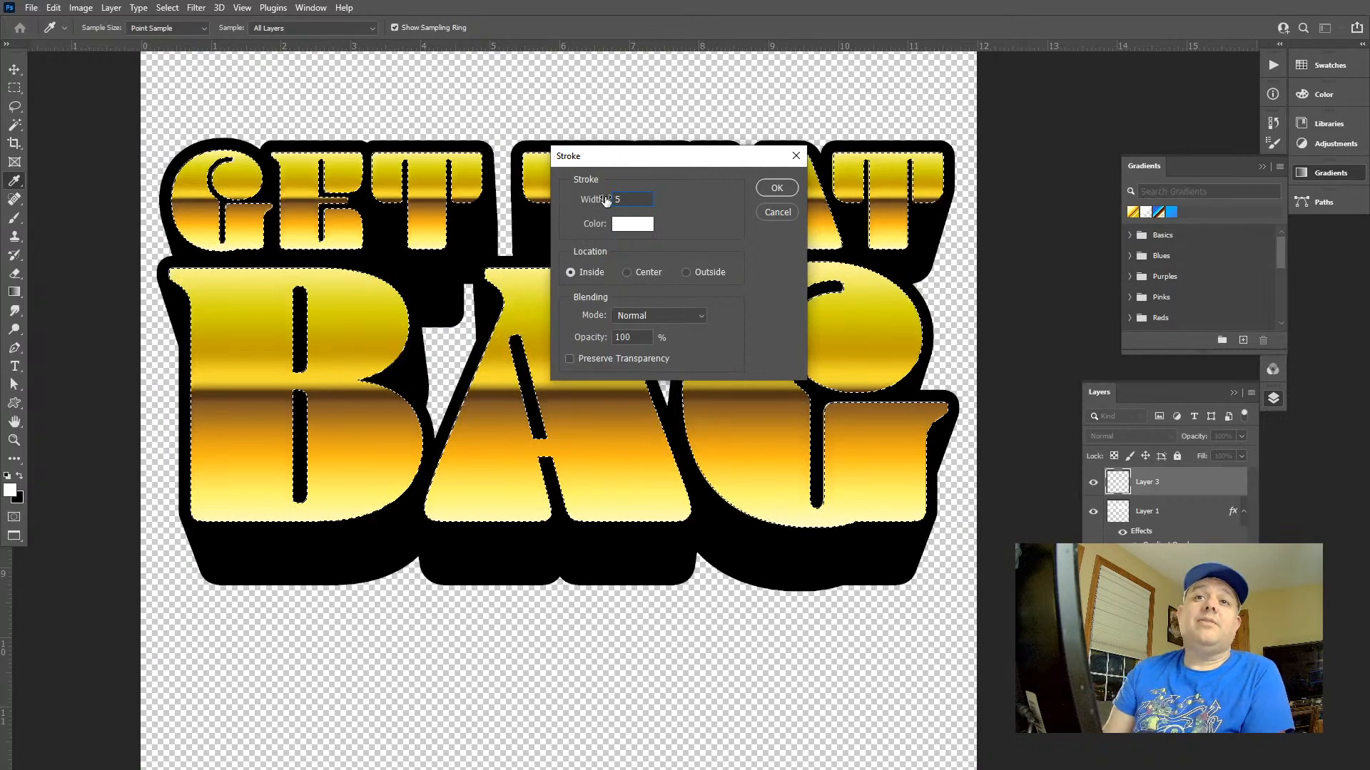
key("ctrl+z")
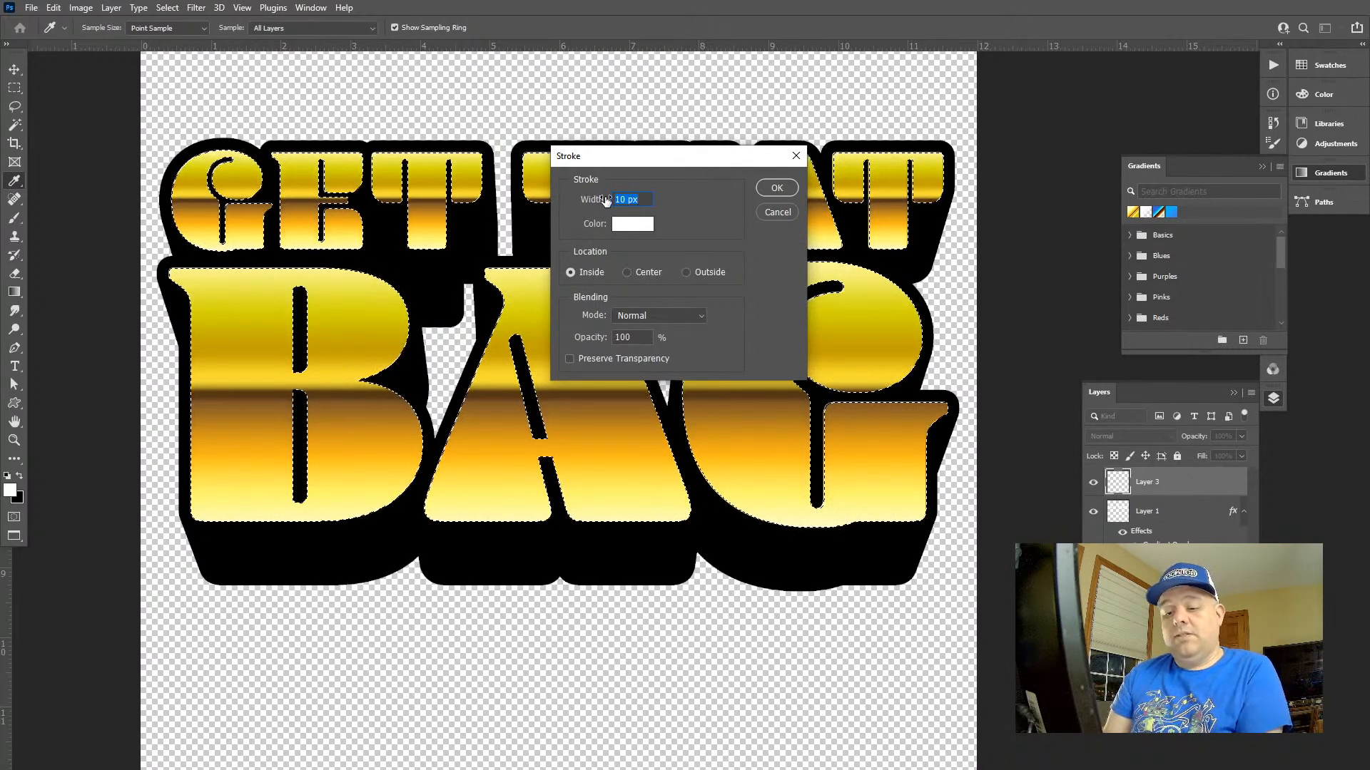
key("Escape")
key("z")
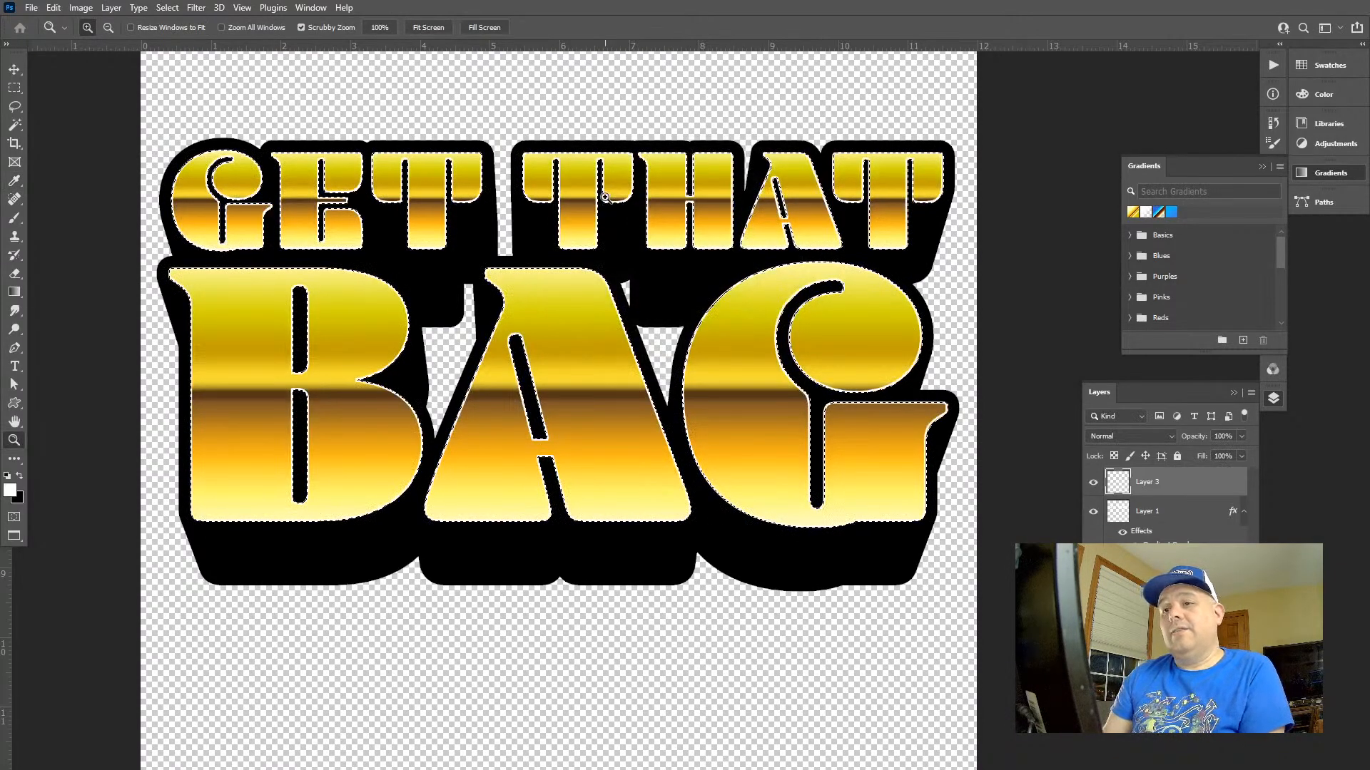
key("ctrl+d")
mouse_move(694, 288)
left_mouse_down()
mouse_move(642, 292)
mouse_move(690, 298)
left_mouse_up()
key("ctrl+shift+d")
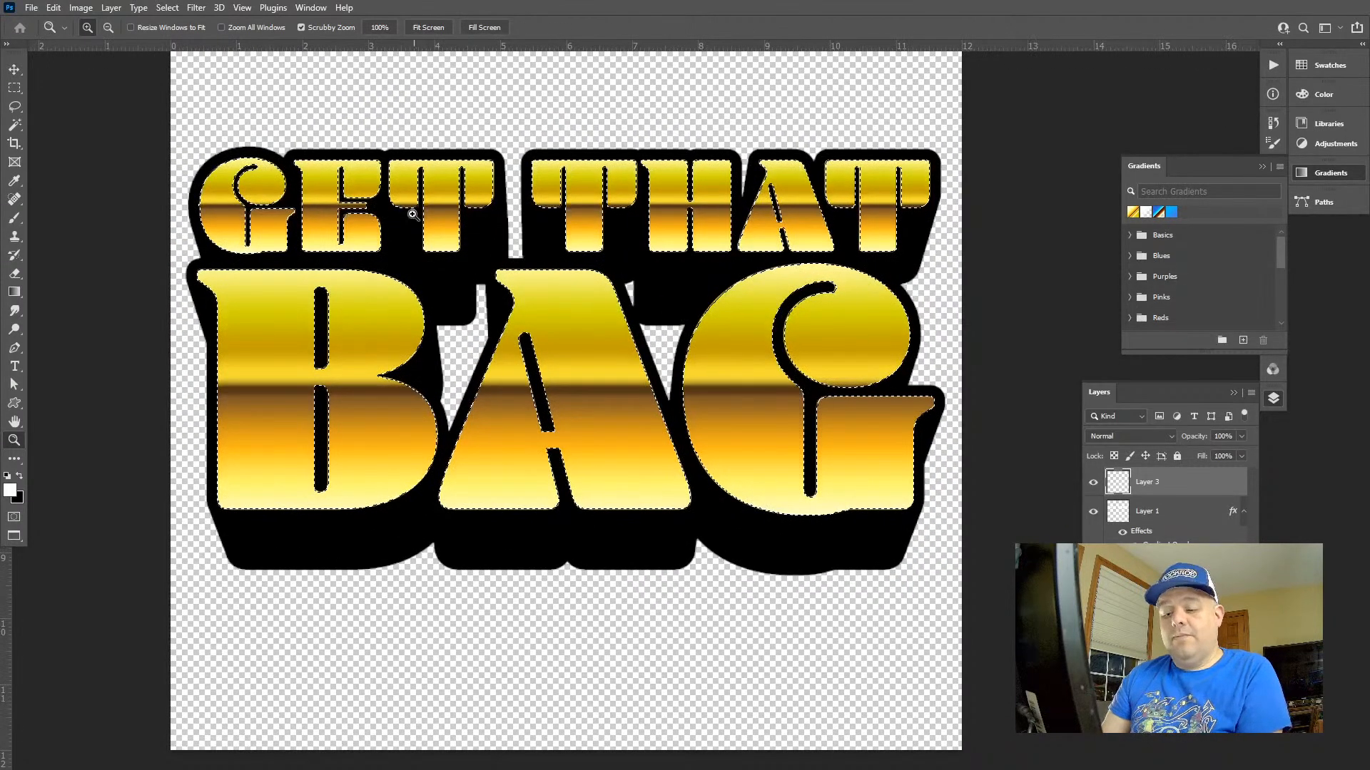
Restrict the lettering selection to the GET THAT letters only
key("m")
left_click_drag(123, 111, 963, 253, "alt+shift")
Try a white 8 px inside stroke on the selected GET THAT letters and undo it
left_click(81, 7)
mouse_move(53, 7)
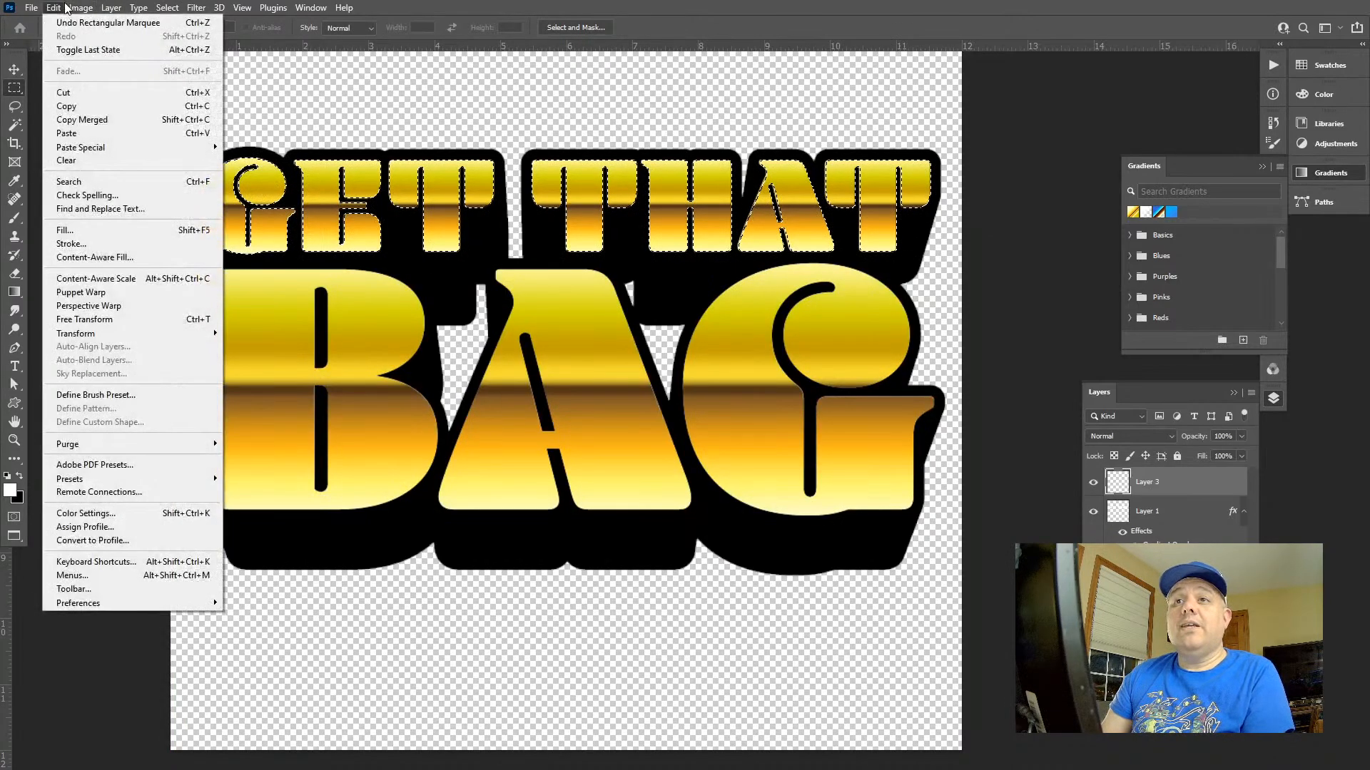
left_click(71, 243)
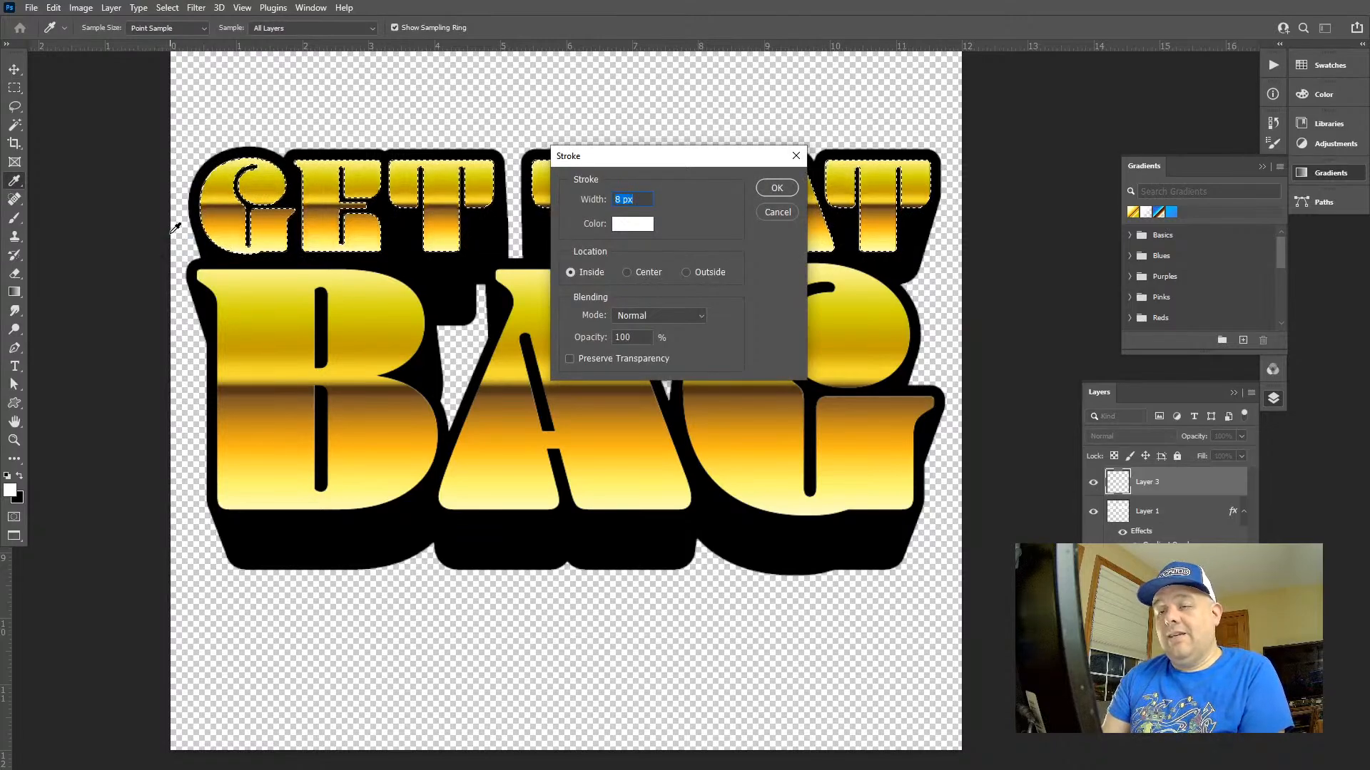
key("Escape")
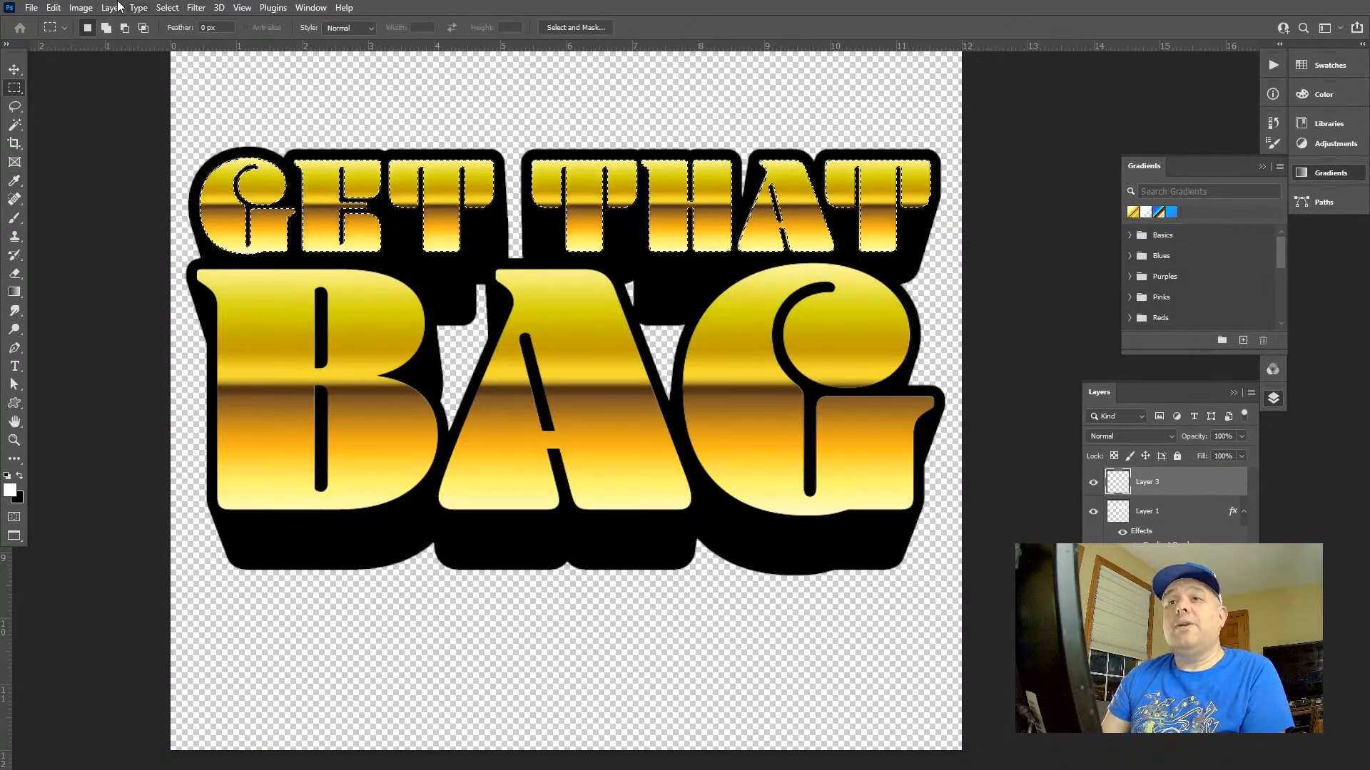
Add a white 12 px inside stroke to the selected GET THAT letters and clear the selection
left_click(81, 8)
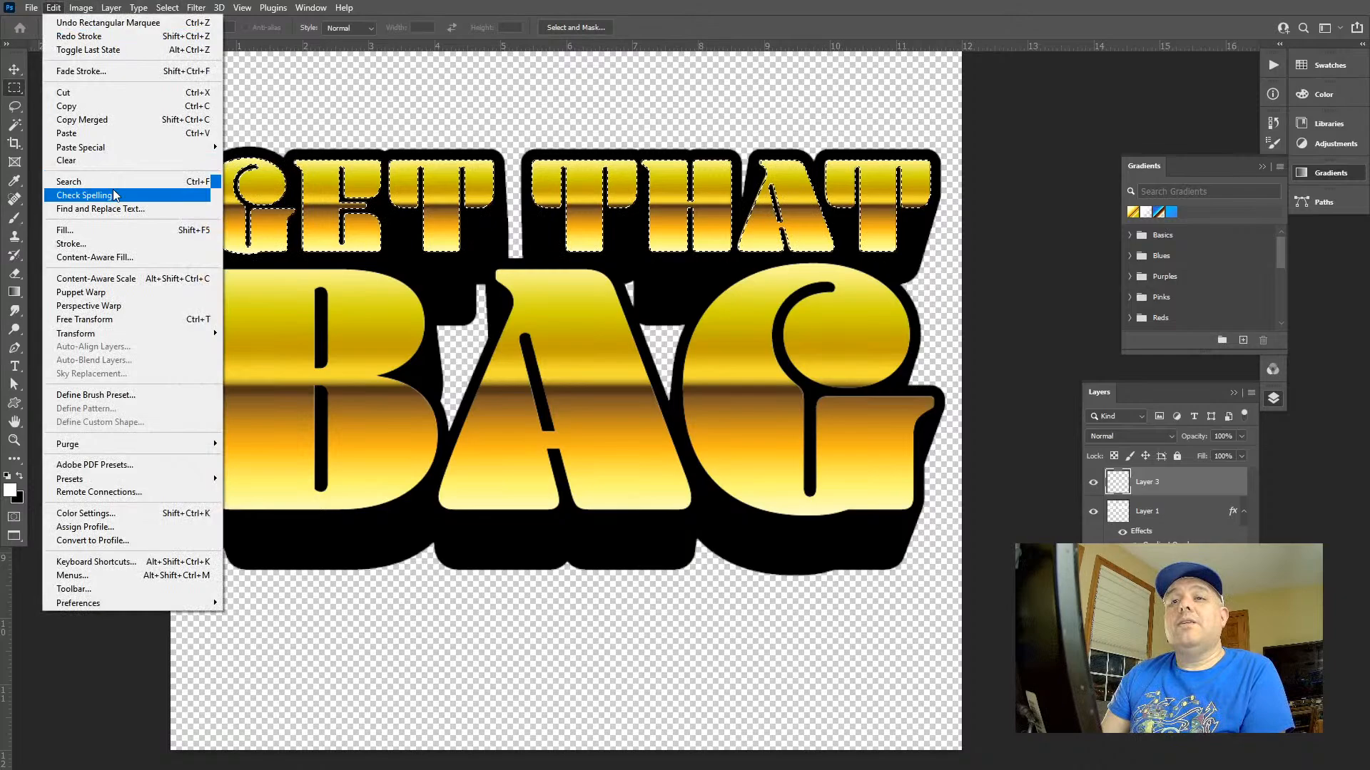
left_click(132, 243)
type("12")
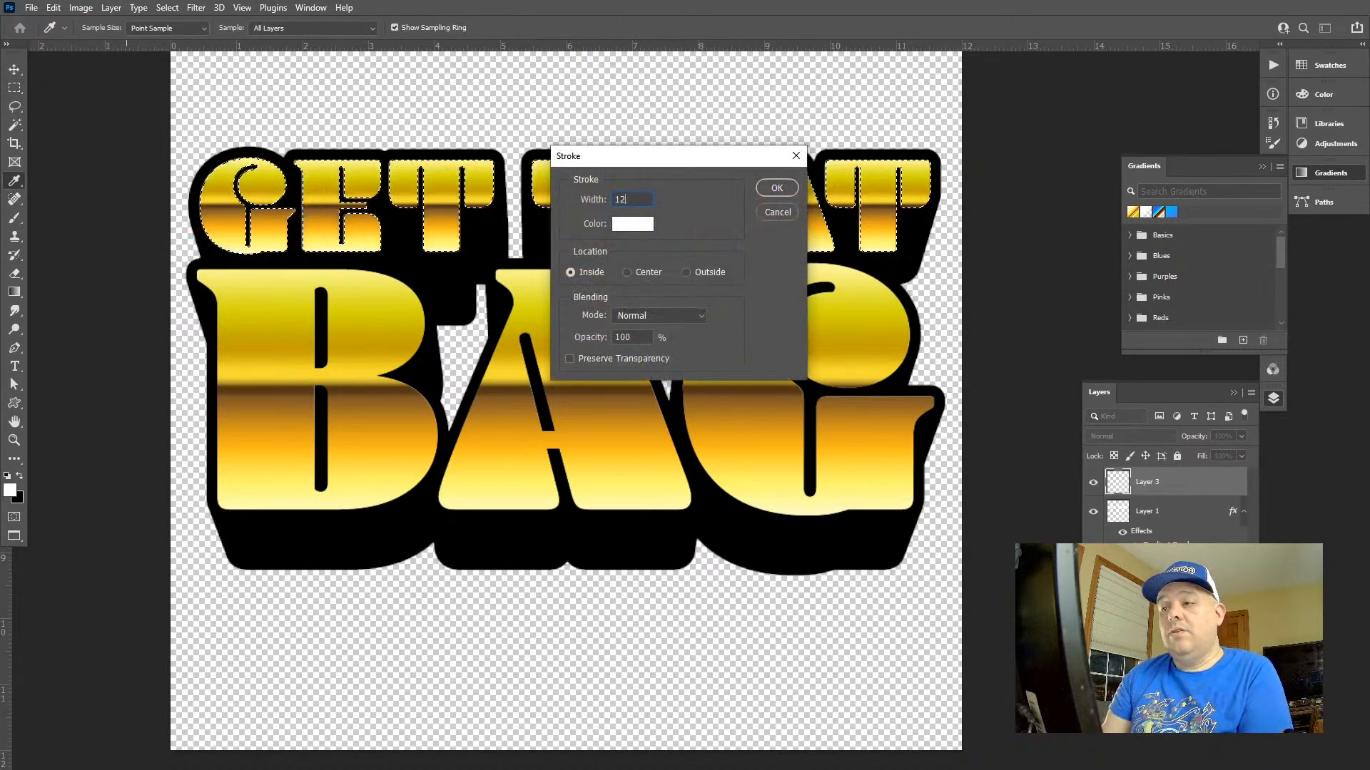
key("Return")
key("m")
key("ctrl+d")
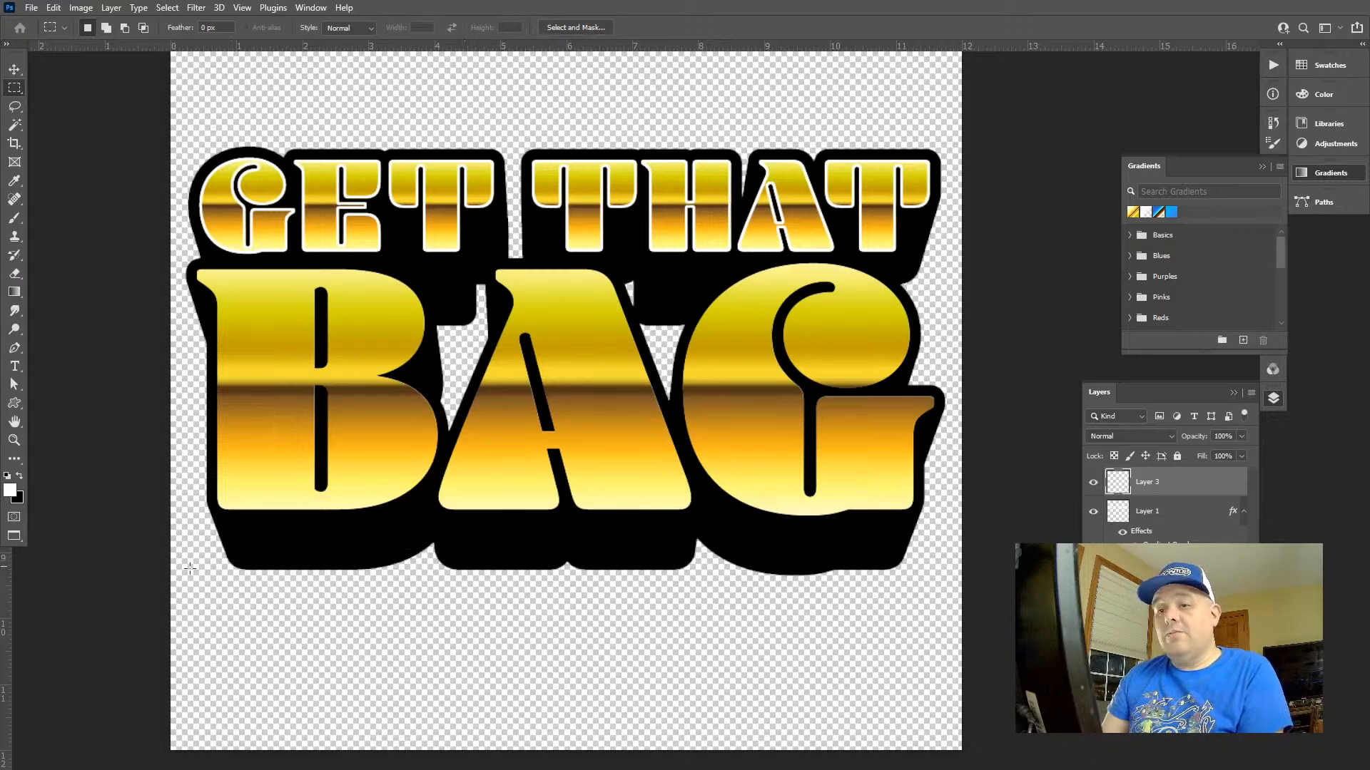
Select only the BAG letters, add a white 24 px inside stroke on the same top layer, and clear the selection
left_click_drag(190, 568, 1024, 255)
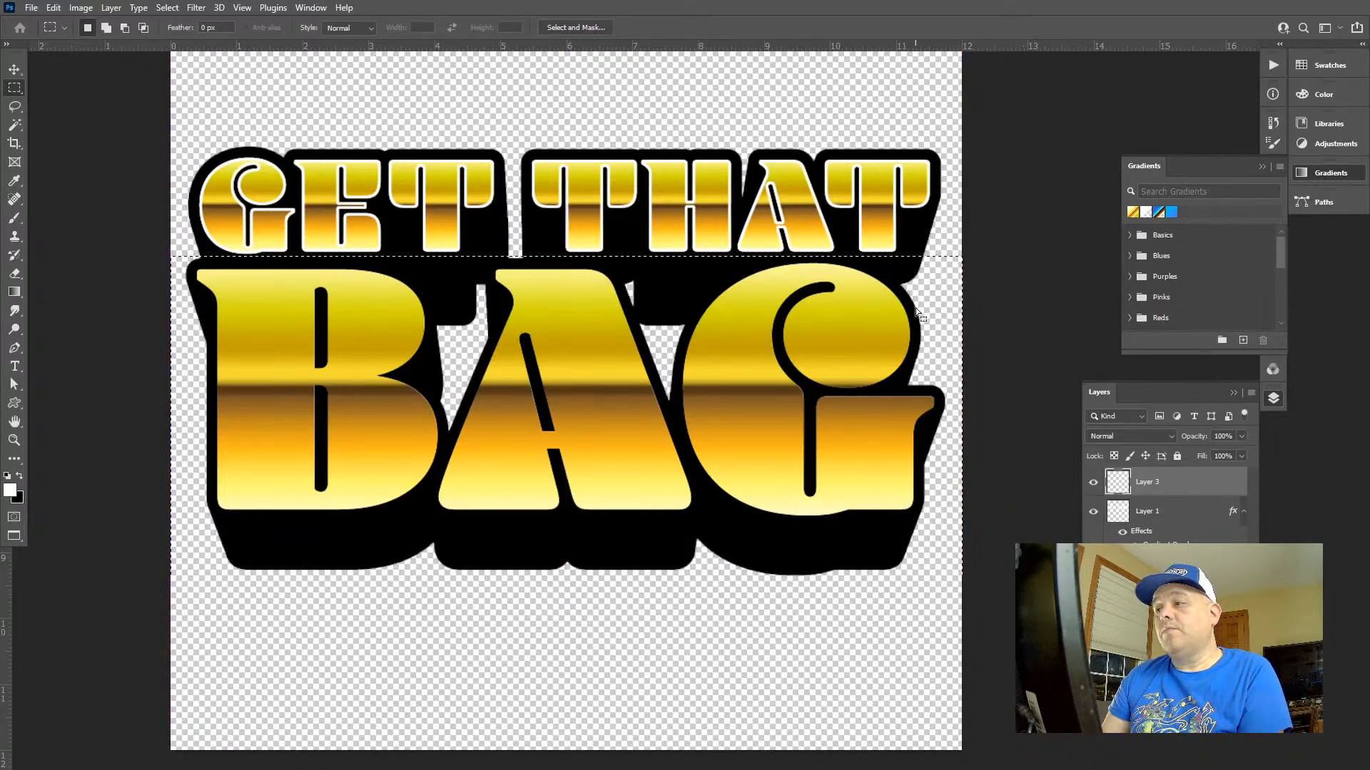
key("w")
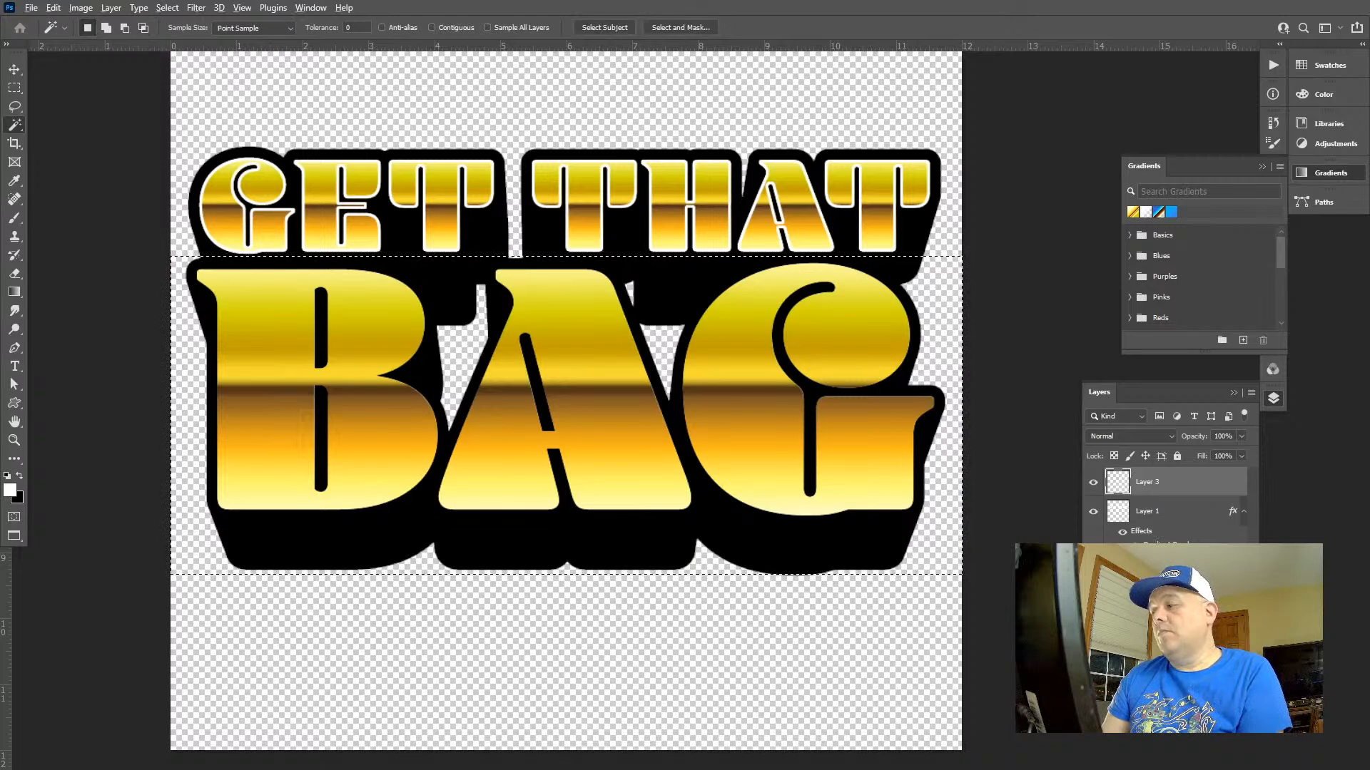
left_click(1118, 568, "ctrl")
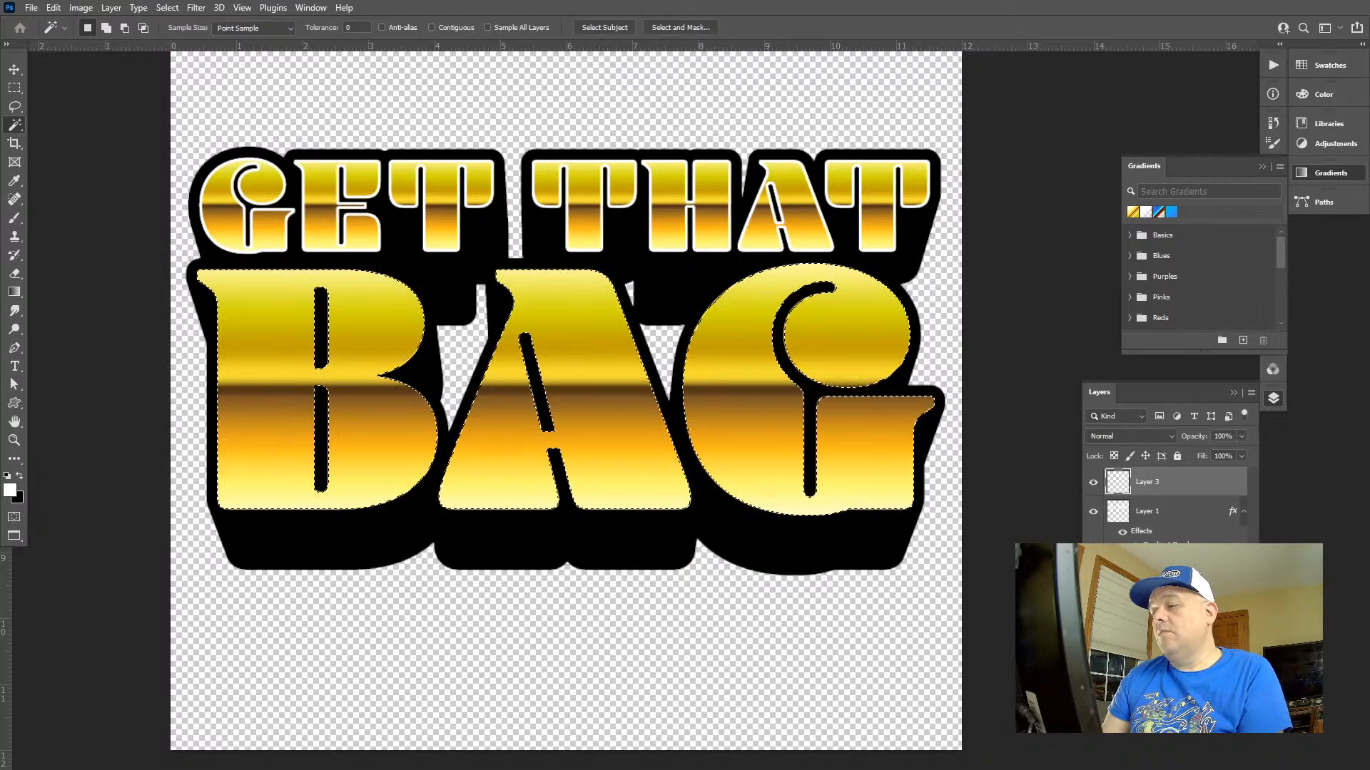
left_click(80, 7)
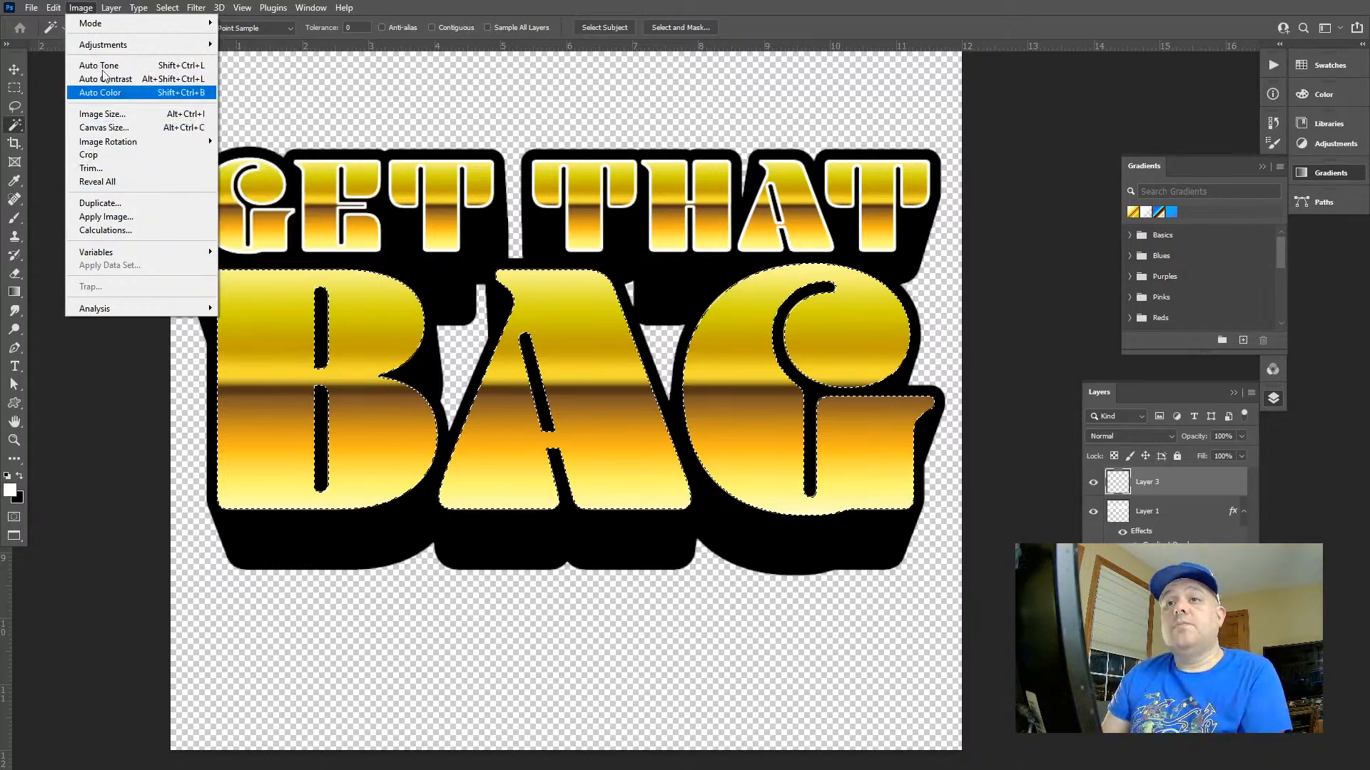
mouse_move(53, 8)
left_click(117, 239)
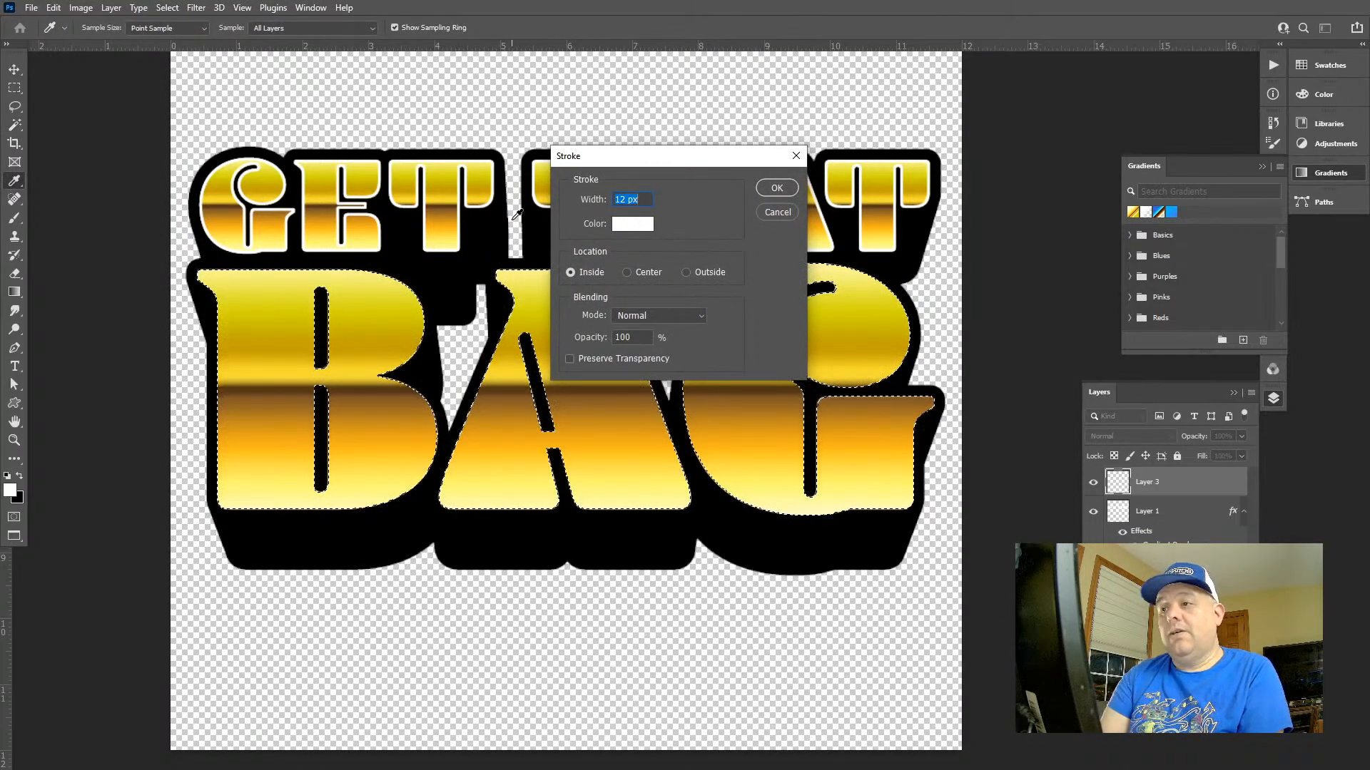
type("25")
key("Return")
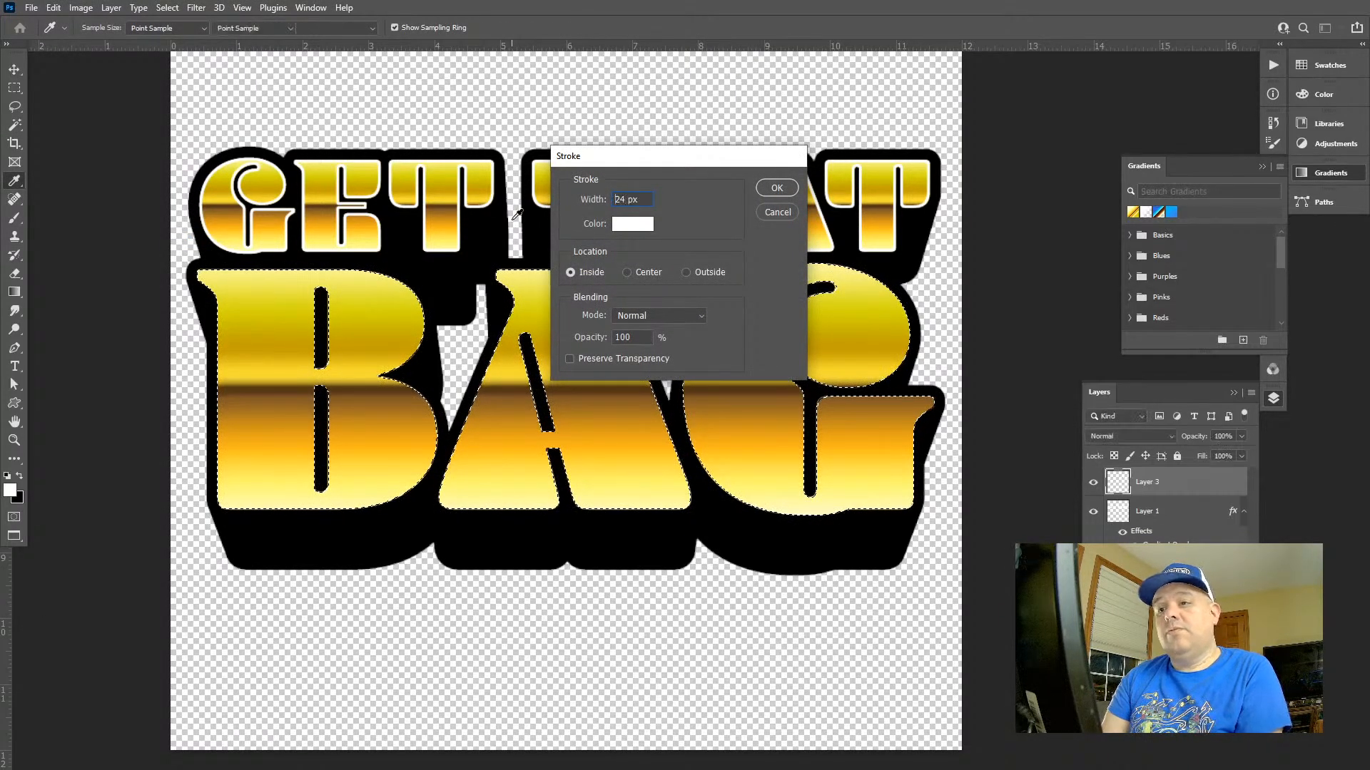
key("ctrl+d")
Load the black outline and shadow behind the lettering as a selection and set the foreground colour's saturation to 12%
key("z")
left_click_drag(716, 452, 676, 374)
left_click_drag(751, 426, 811, 465)
key("w")
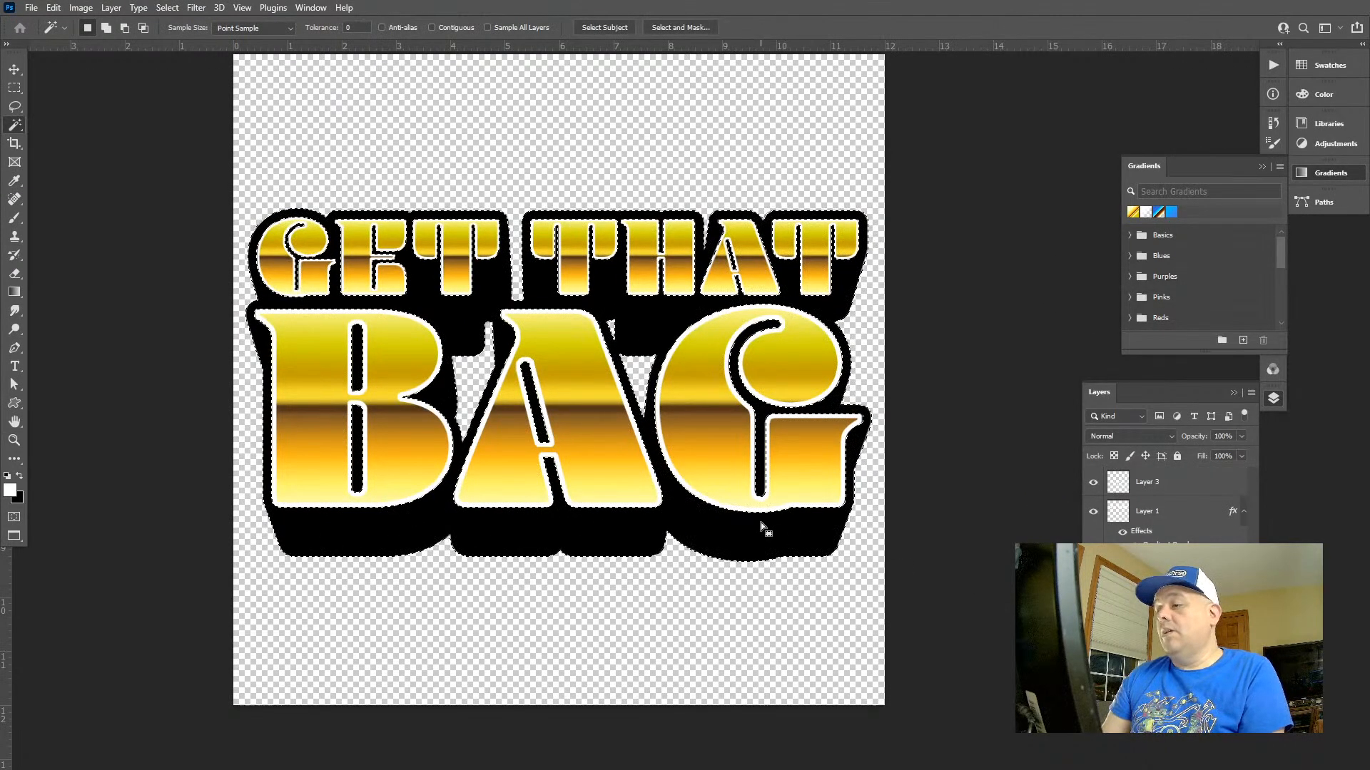
left_click(760, 522)
left_click(1325, 93)
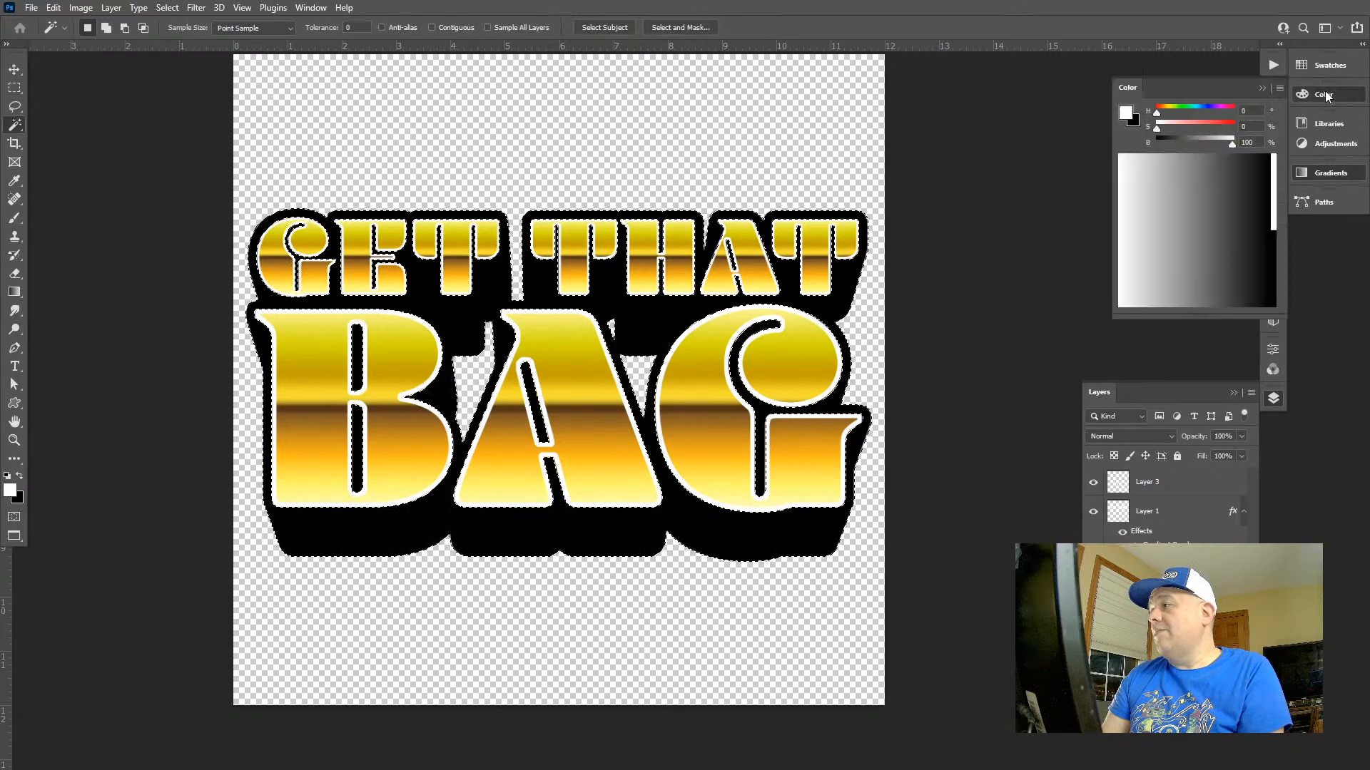
left_click_drag(1171, 135, 1167, 131)
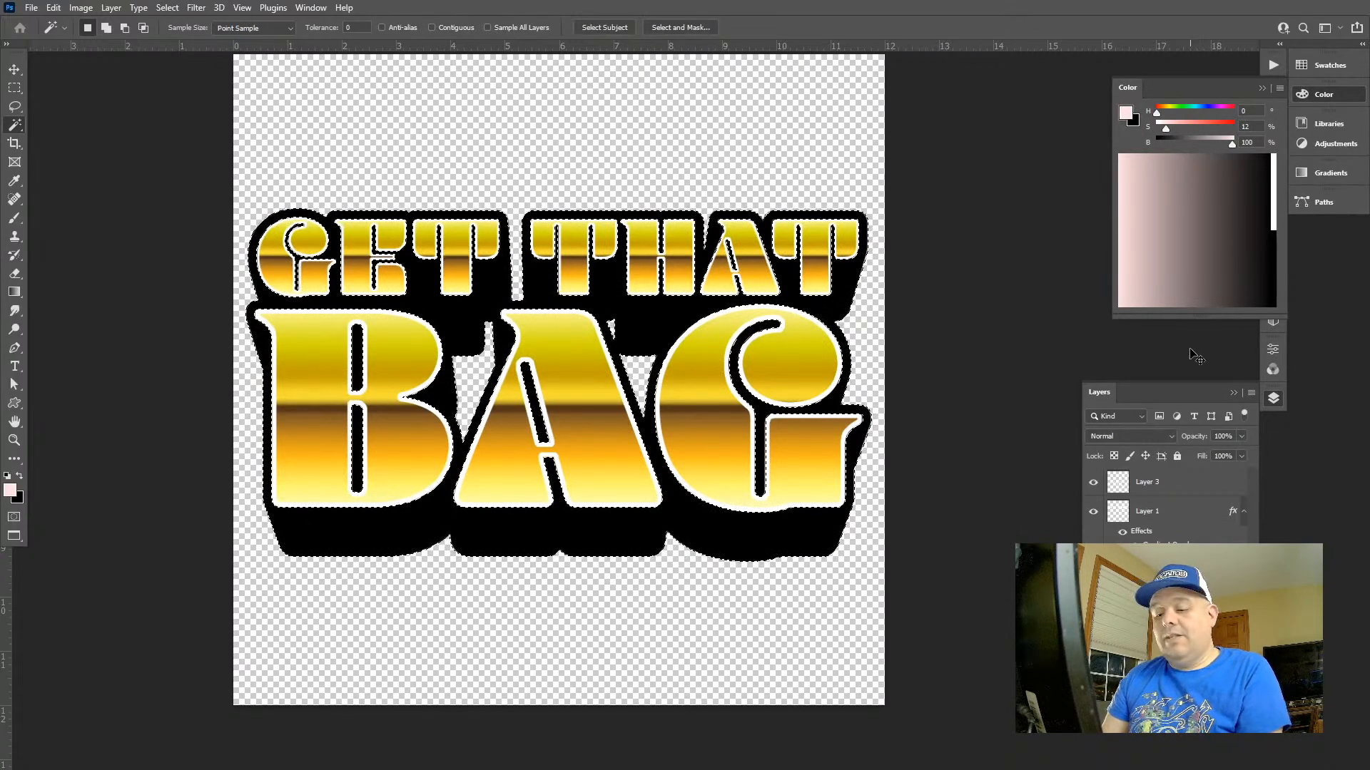
Try colorizing the black shadow with Hue/Saturation at hue 0, saturation +61 and lightness +15
key("ctrl+u")
left_click(1247, 473)
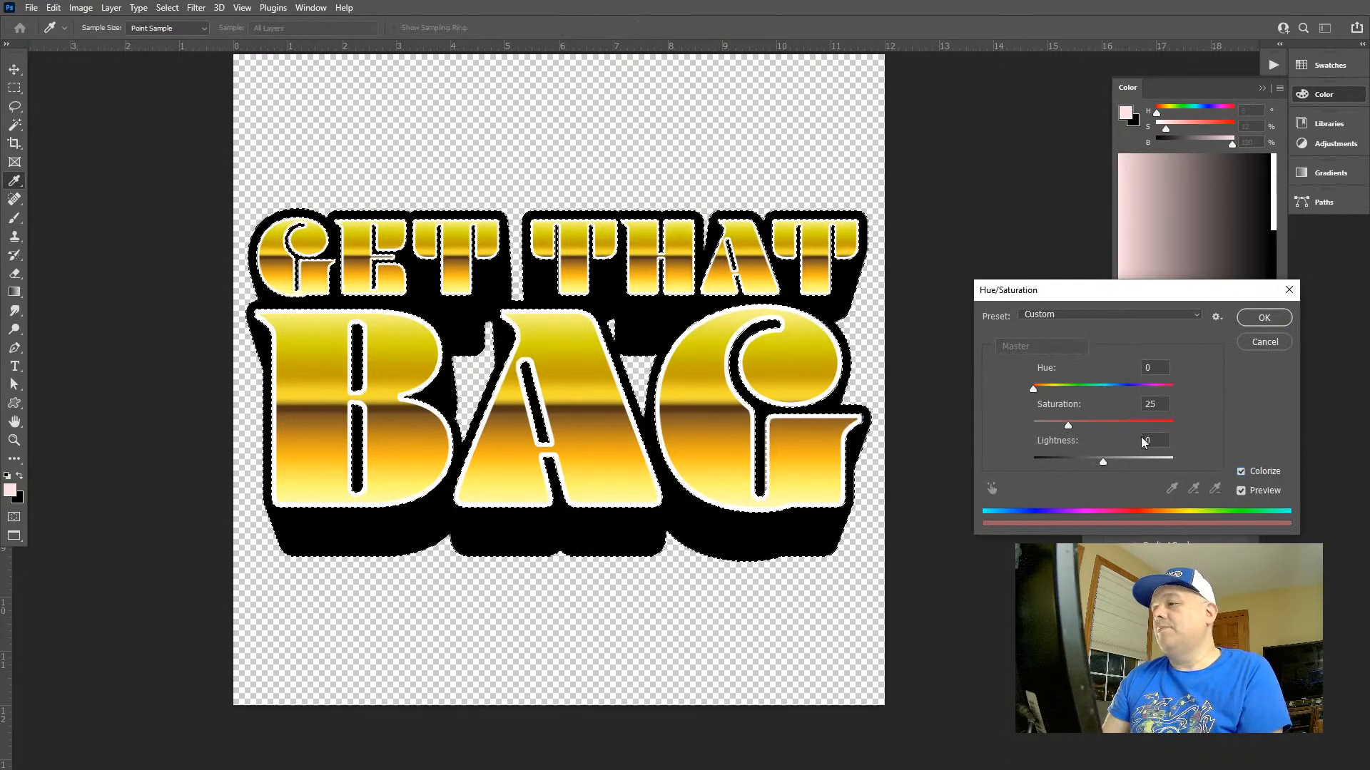
left_click_drag(1103, 462, 1118, 460)
left_click(1102, 459)
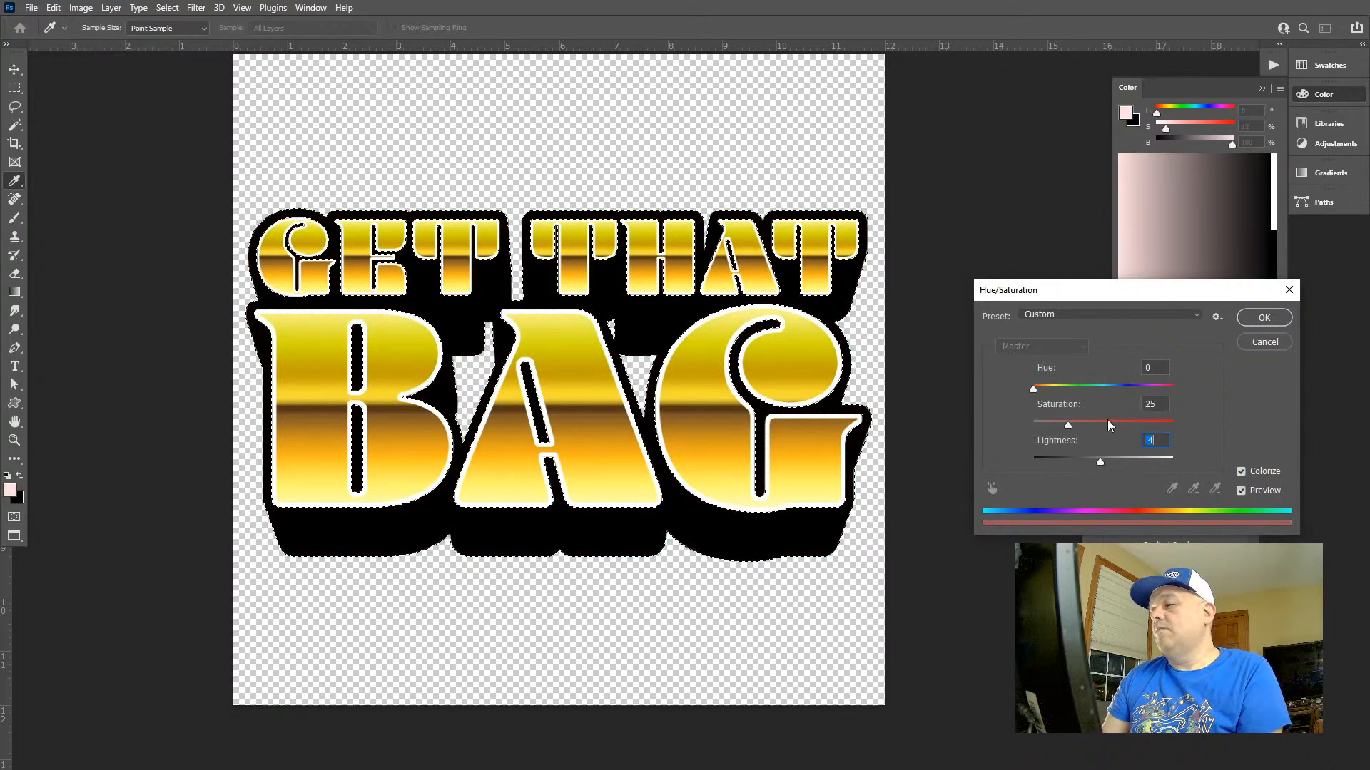
left_click(1108, 423)
left_click(1113, 459)
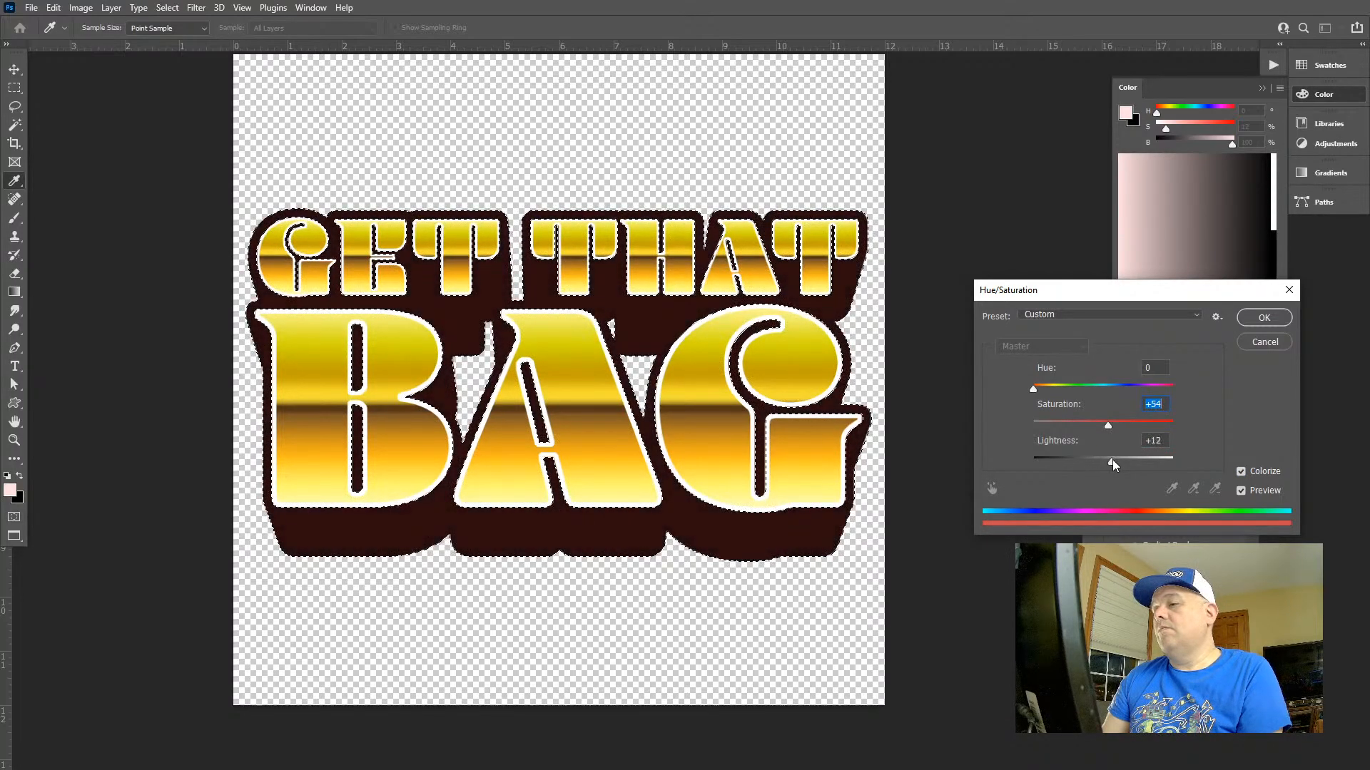
left_click(1038, 390)
left_click_drag(1038, 390, 1034, 391)
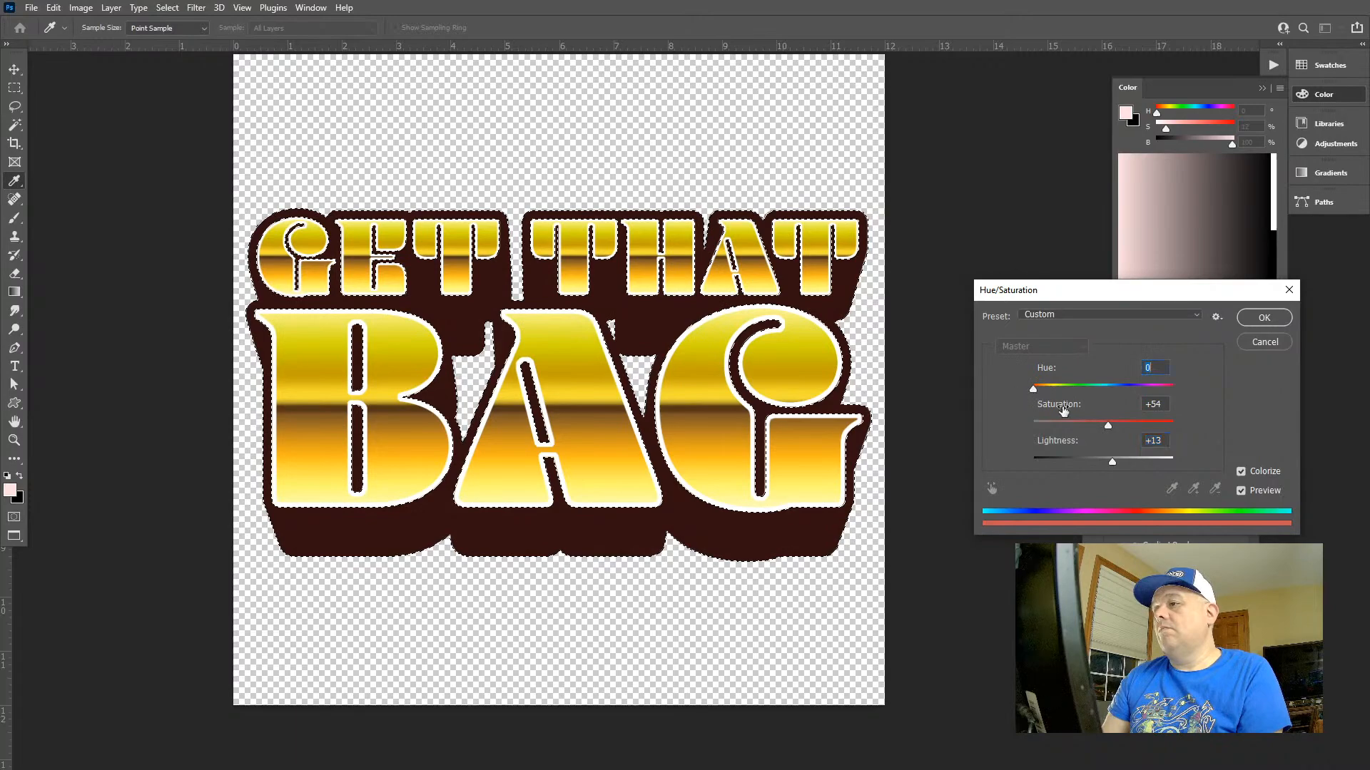
left_click(1118, 424)
left_click_drag(1124, 422, 1114, 457)
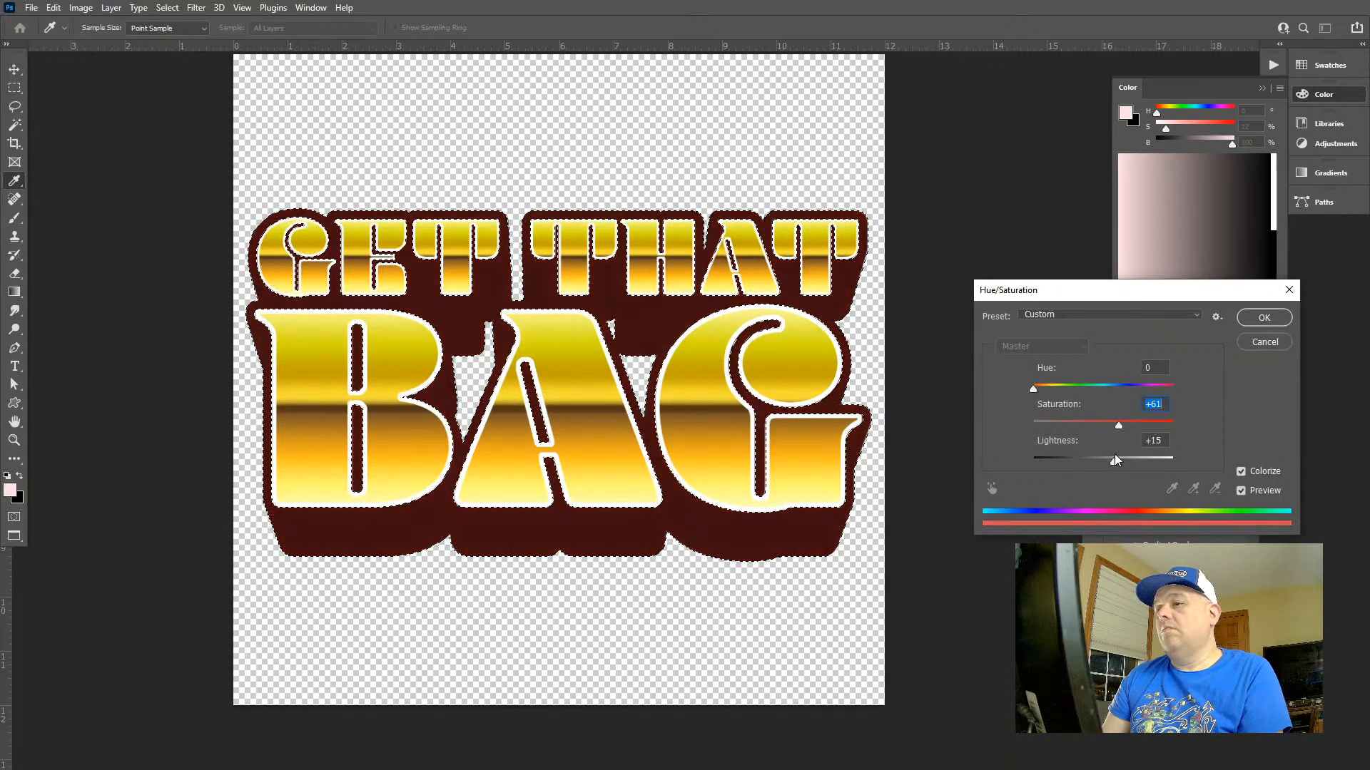
Try the shadow colorization at hue +11 with lightness values of +13, -33 and +11, and cancel the Hue/Saturation adjustment
left_click_drag(1034, 389, 1038, 388)
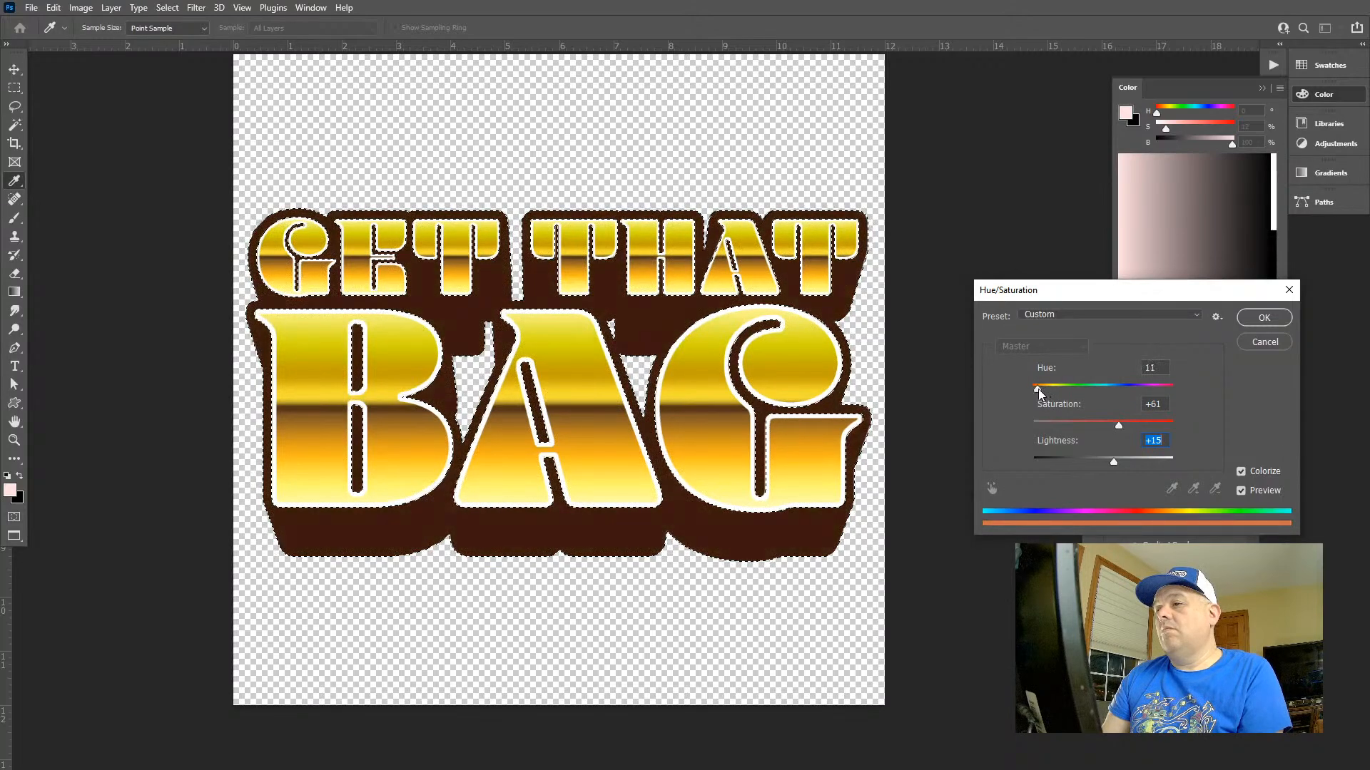
mouse_move(1113, 461)
left_mouse_down()
mouse_move(1101, 461)
mouse_move(1113, 461)
left_mouse_up()
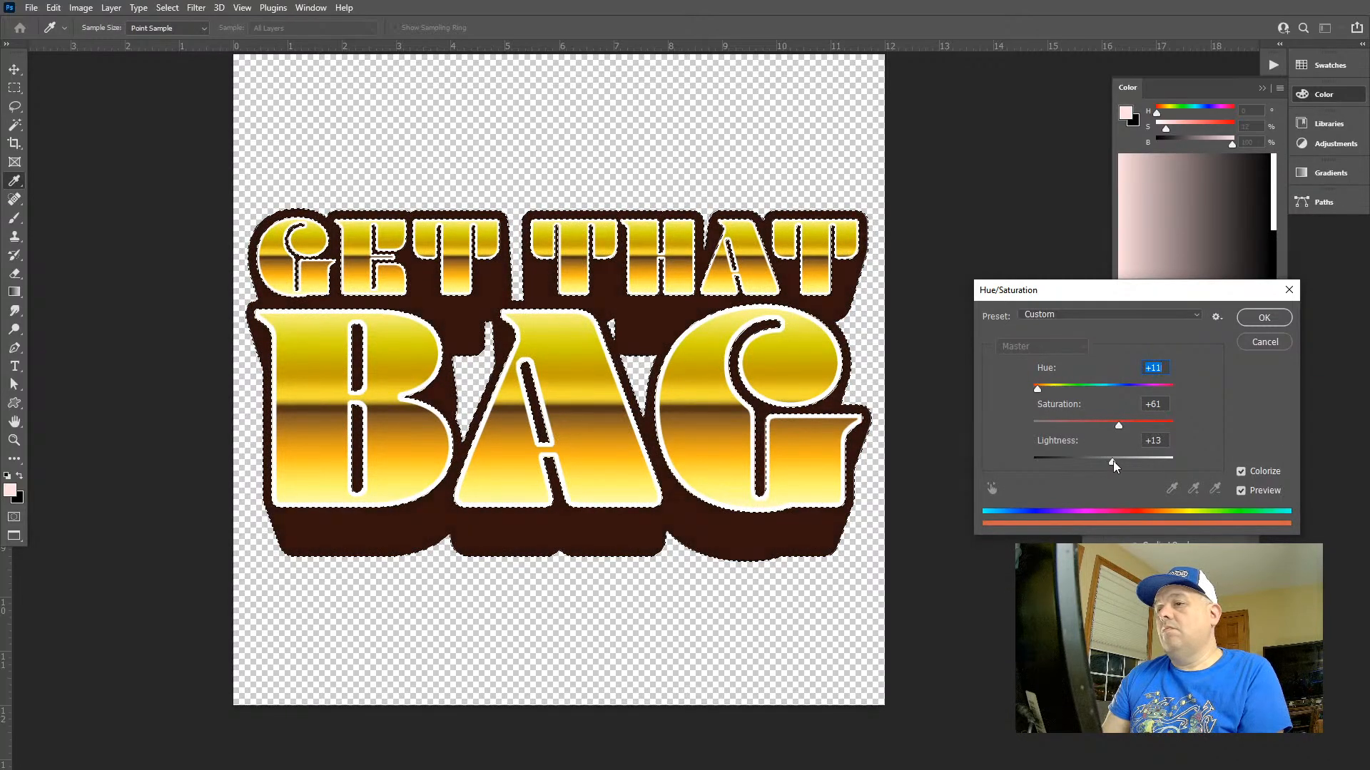
left_click(1113, 461)
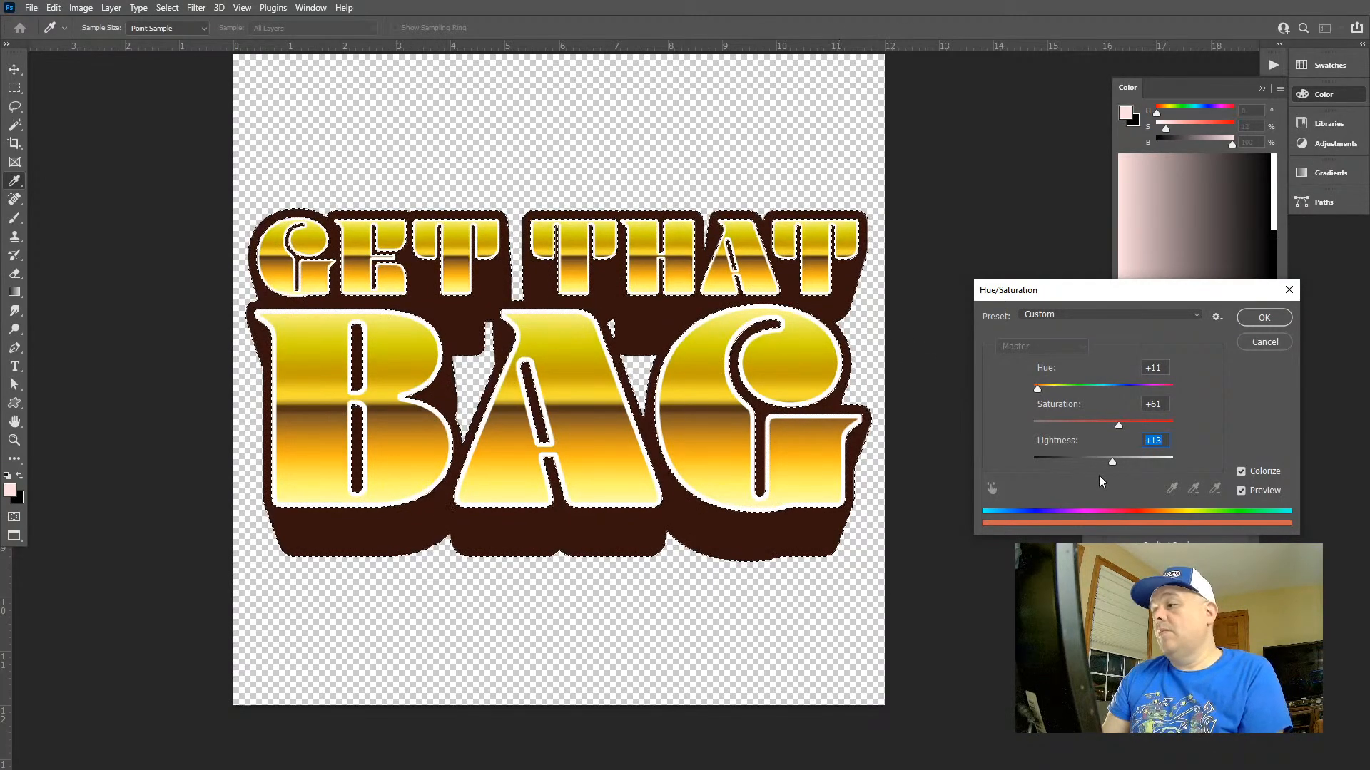
mouse_move(1102, 460)
left_mouse_down()
mouse_move(1114, 456)
mouse_move(1080, 459)
left_mouse_up()
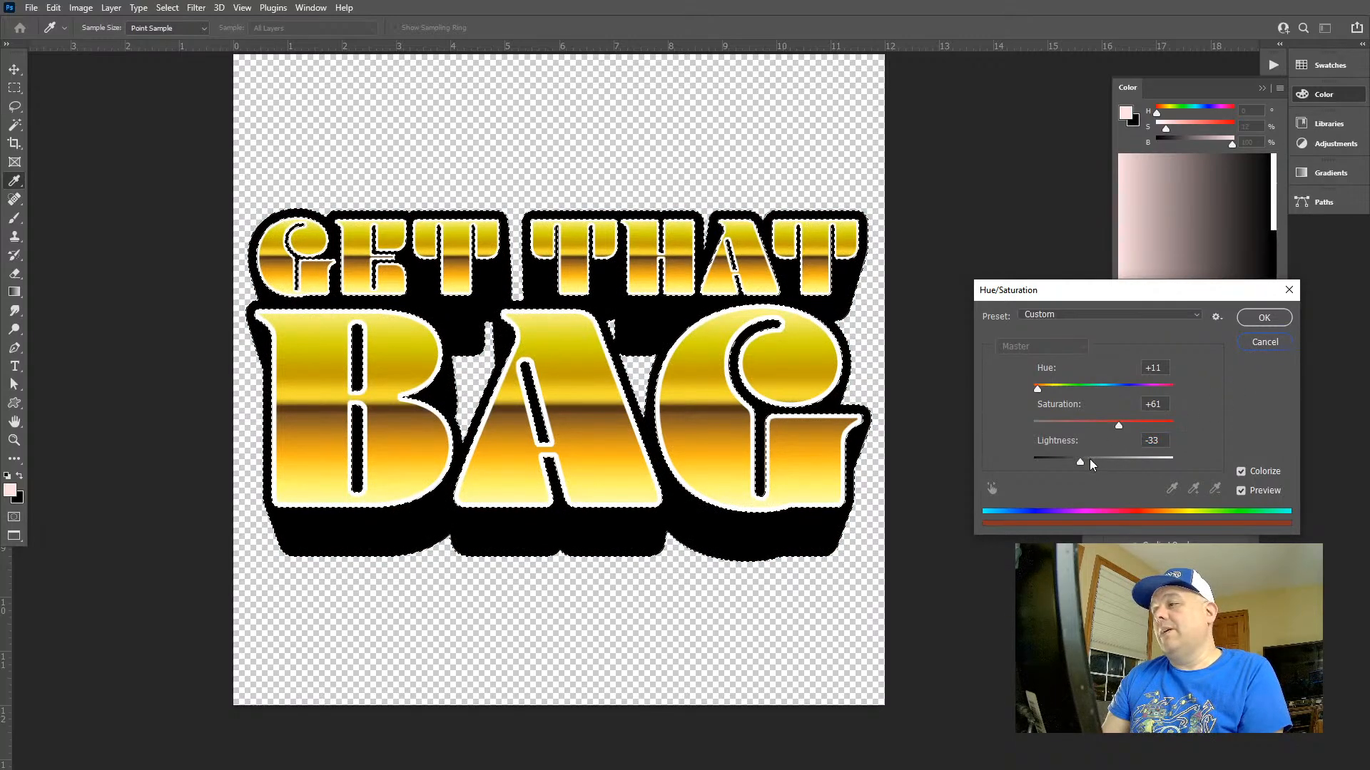
left_click_drag(1089, 460, 1112, 464)
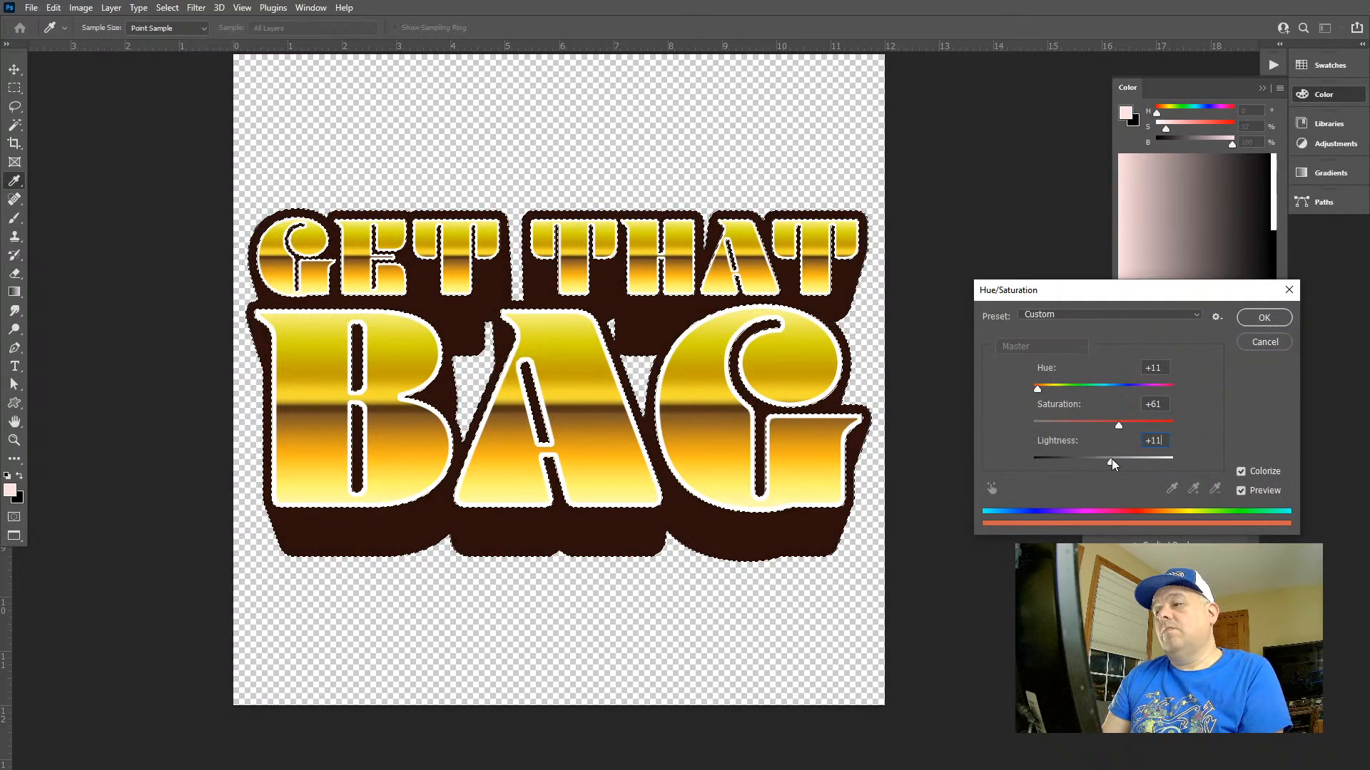
left_click(1264, 342)
Clear the selection around the black shadow and view the whole lettering design
key("w")
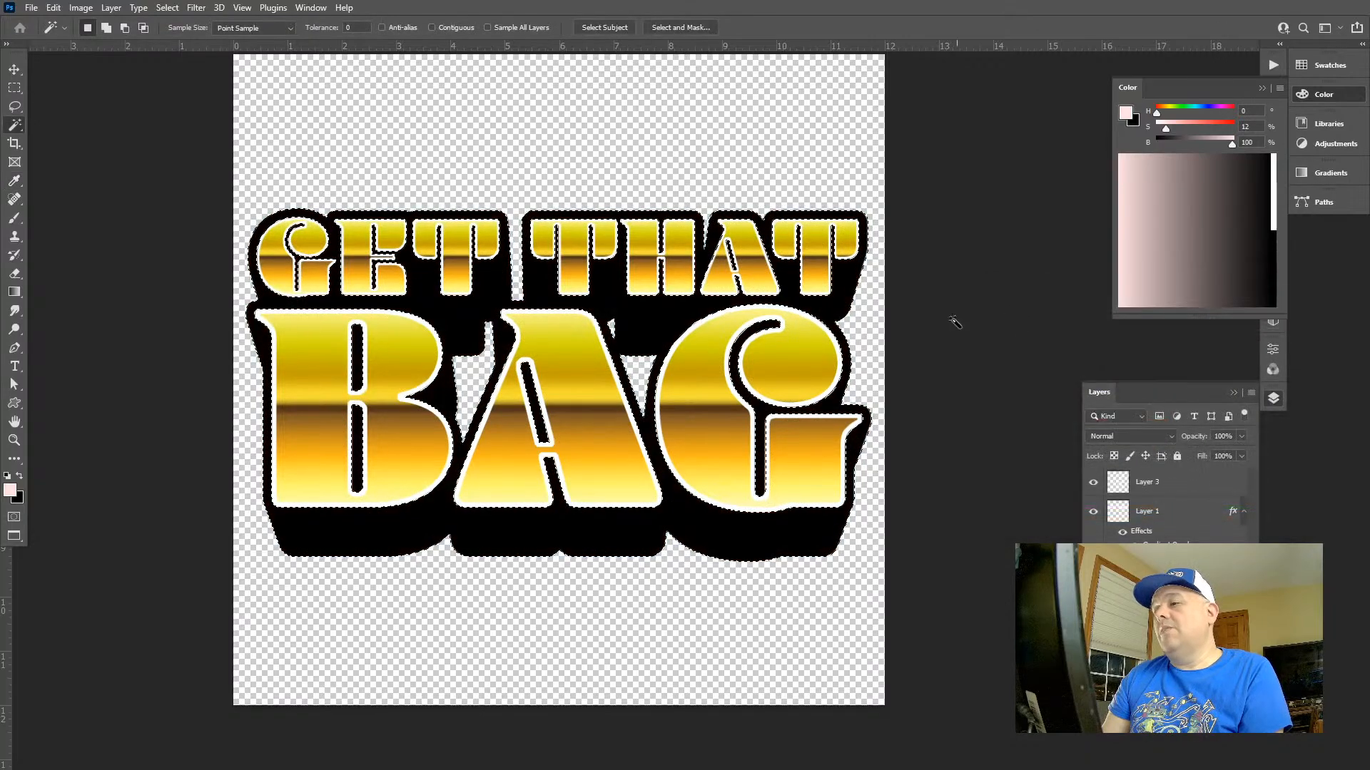
key("ctrl+d")
key("z")
left_click_drag(864, 328, 740, 312)
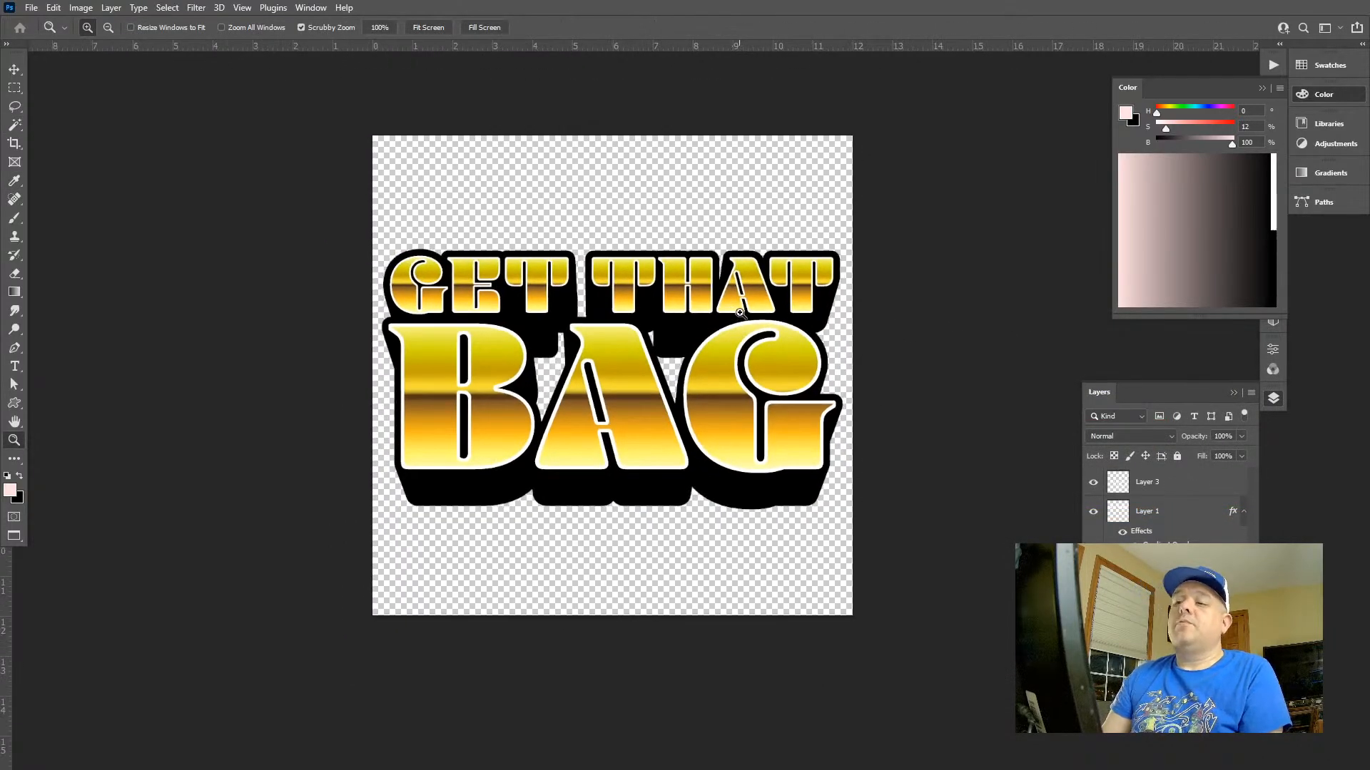
Merge all visible lettering layers into the single GTB layer and clear any selection
left_click(1251, 393)
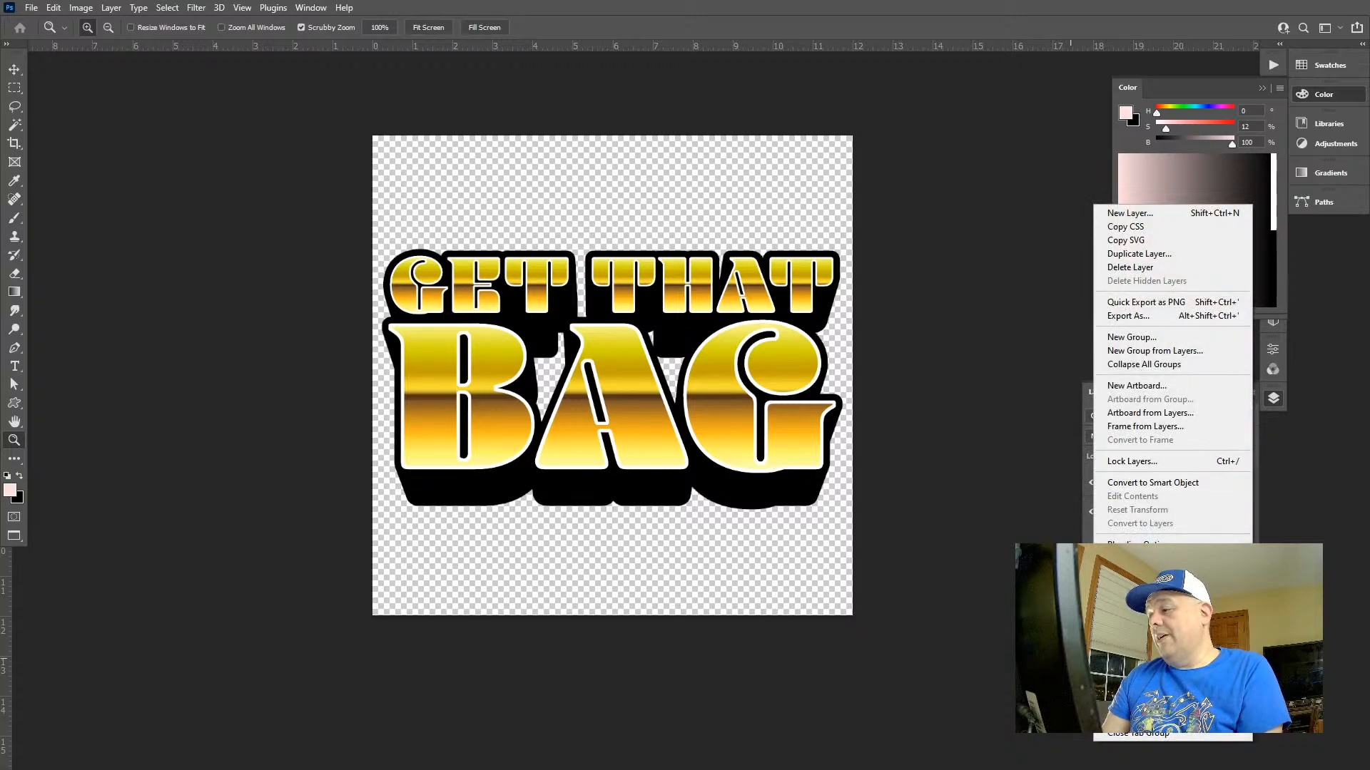
left_click(1145, 642)
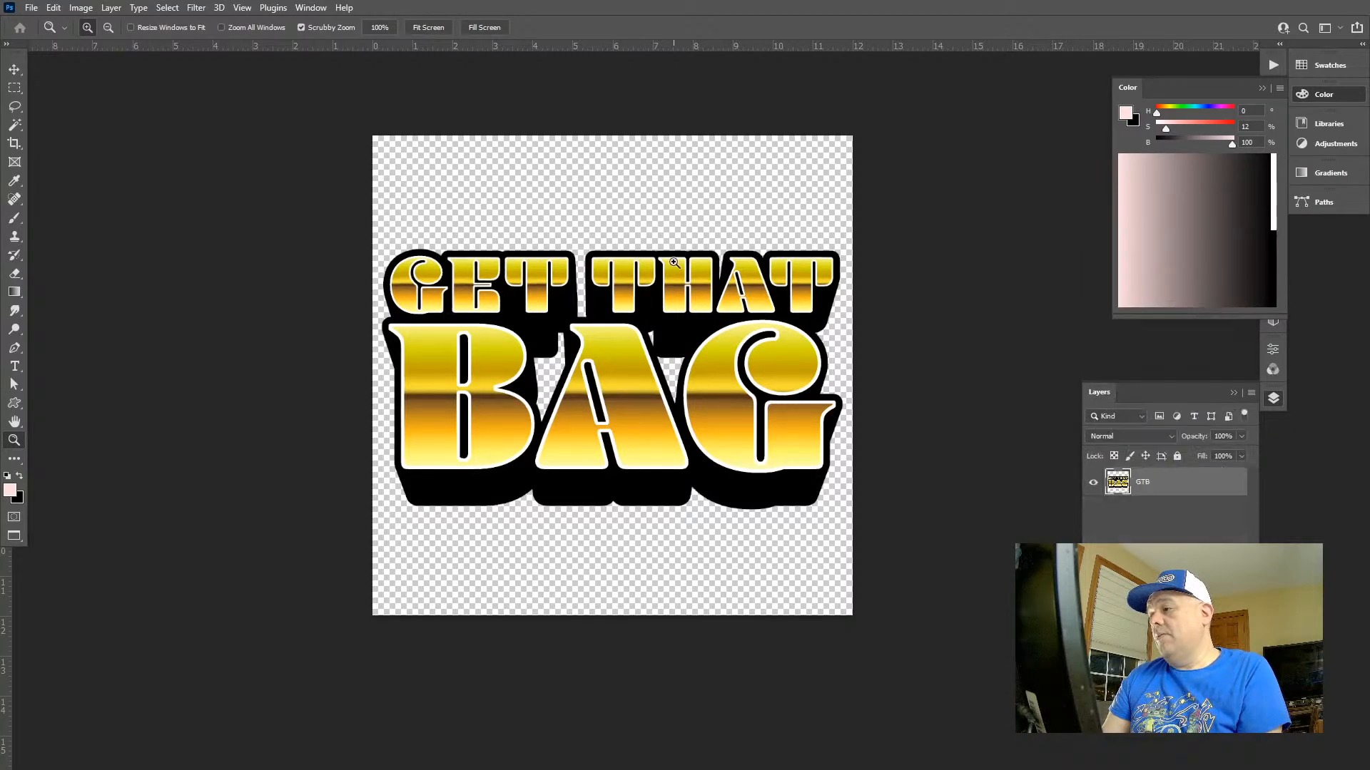
key("ctrl+d")
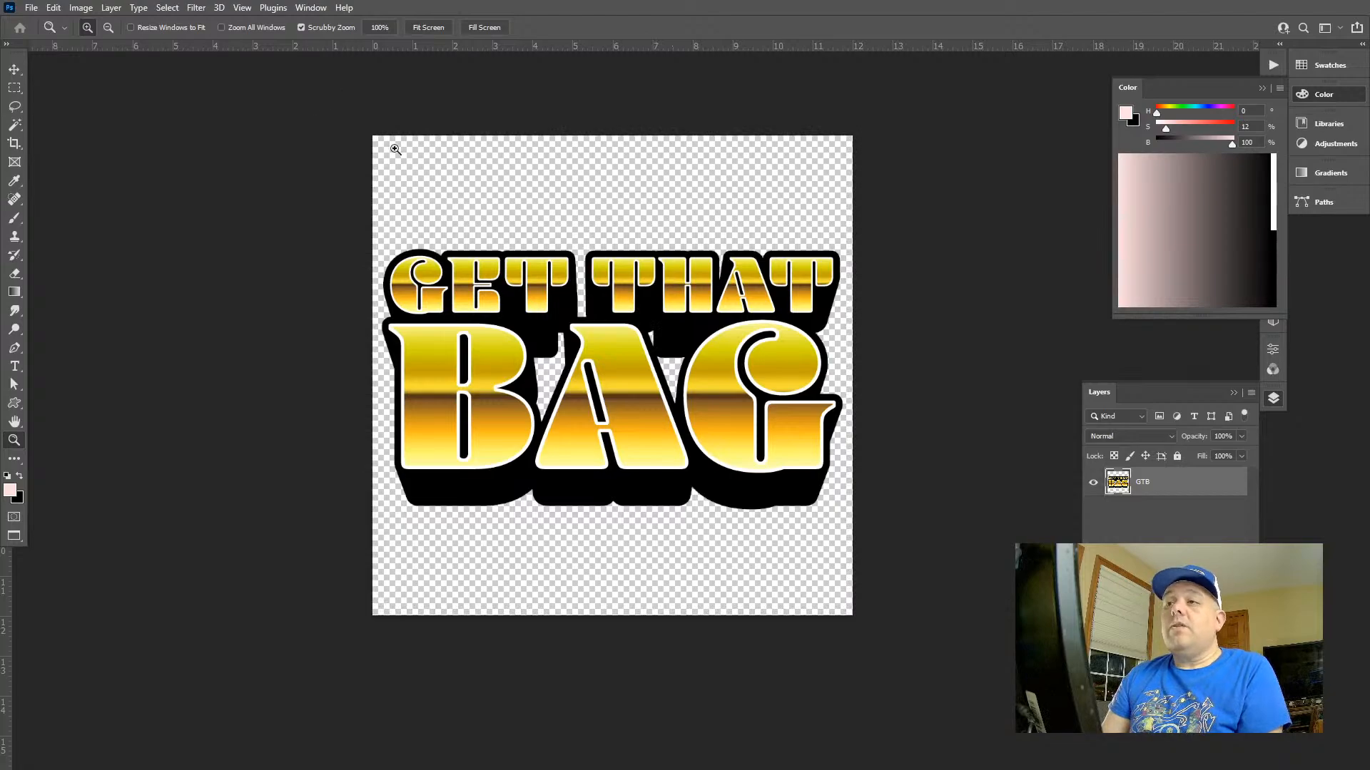
Enlarge the canvas to 13 inches wide and 19 inches high, anchored at the bottom centre
left_click(54, 7)
mouse_move(80, 7)
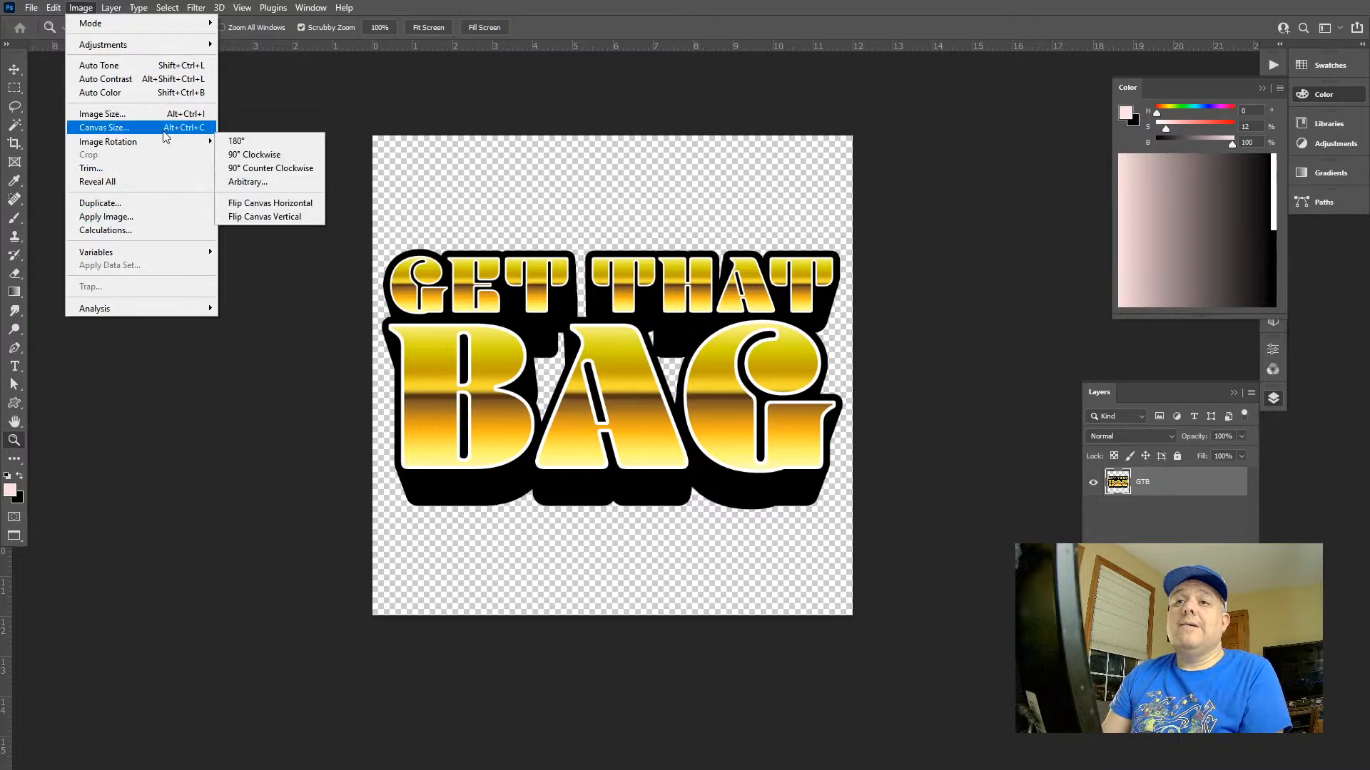
left_click(105, 127)
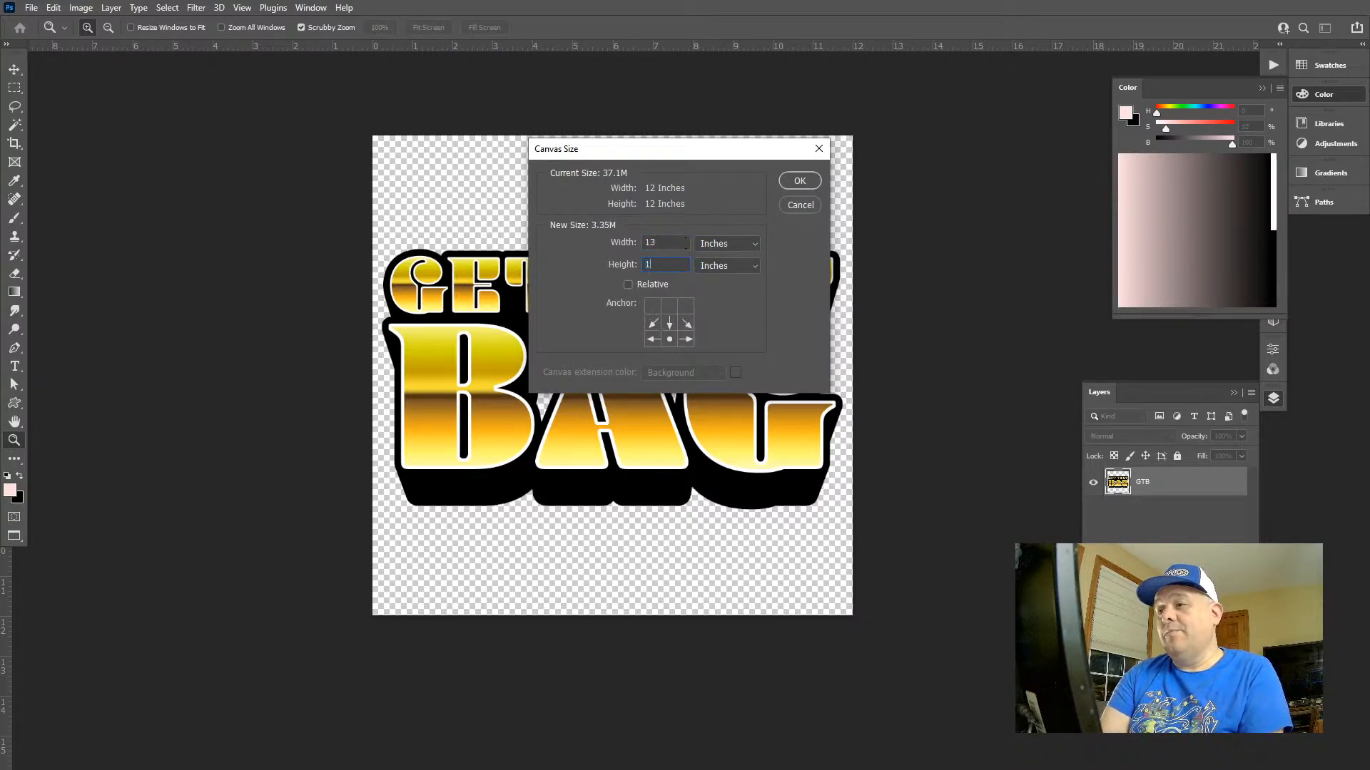
key("Return")
key("ctrl+minus")
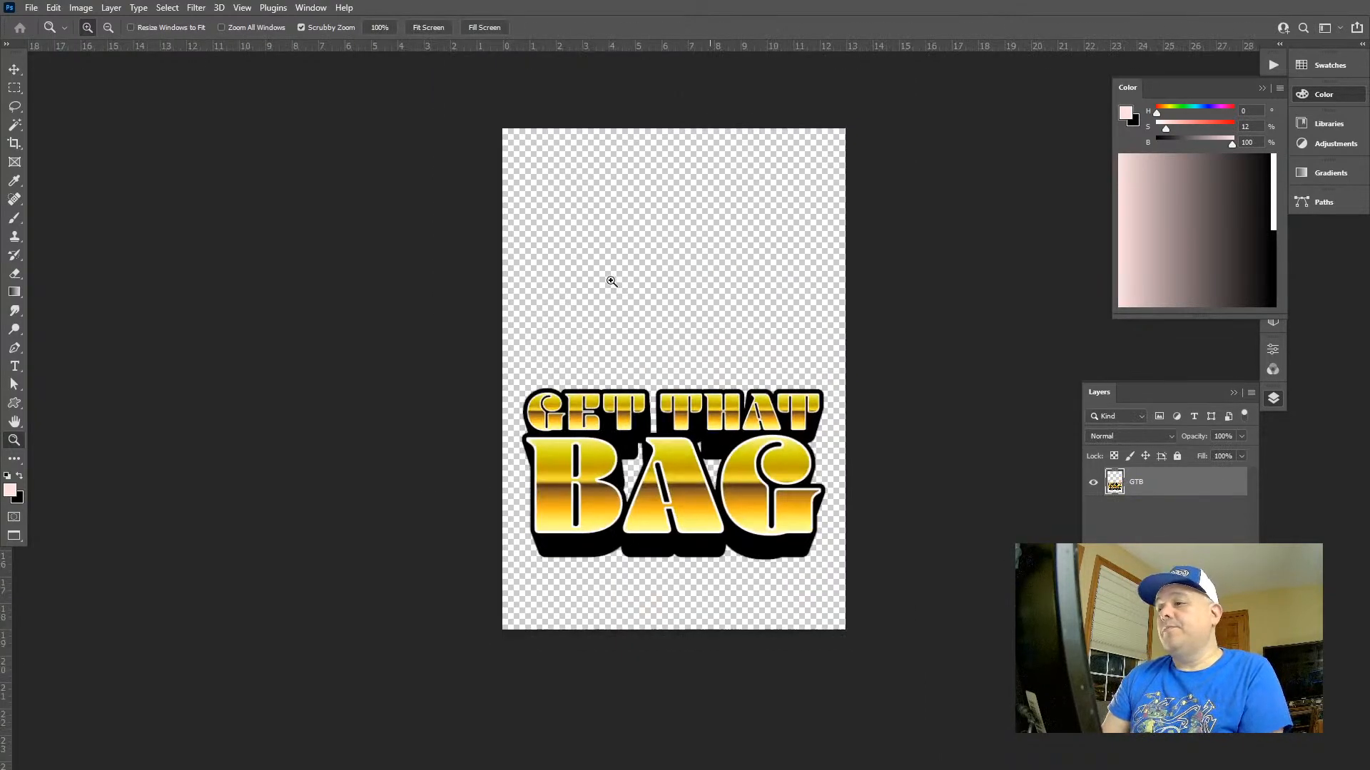
Move the GET THAT BAG lettering down close to the bottom edge of the enlarged canvas
key("v")
left_click_drag(675, 430, 674, 474)
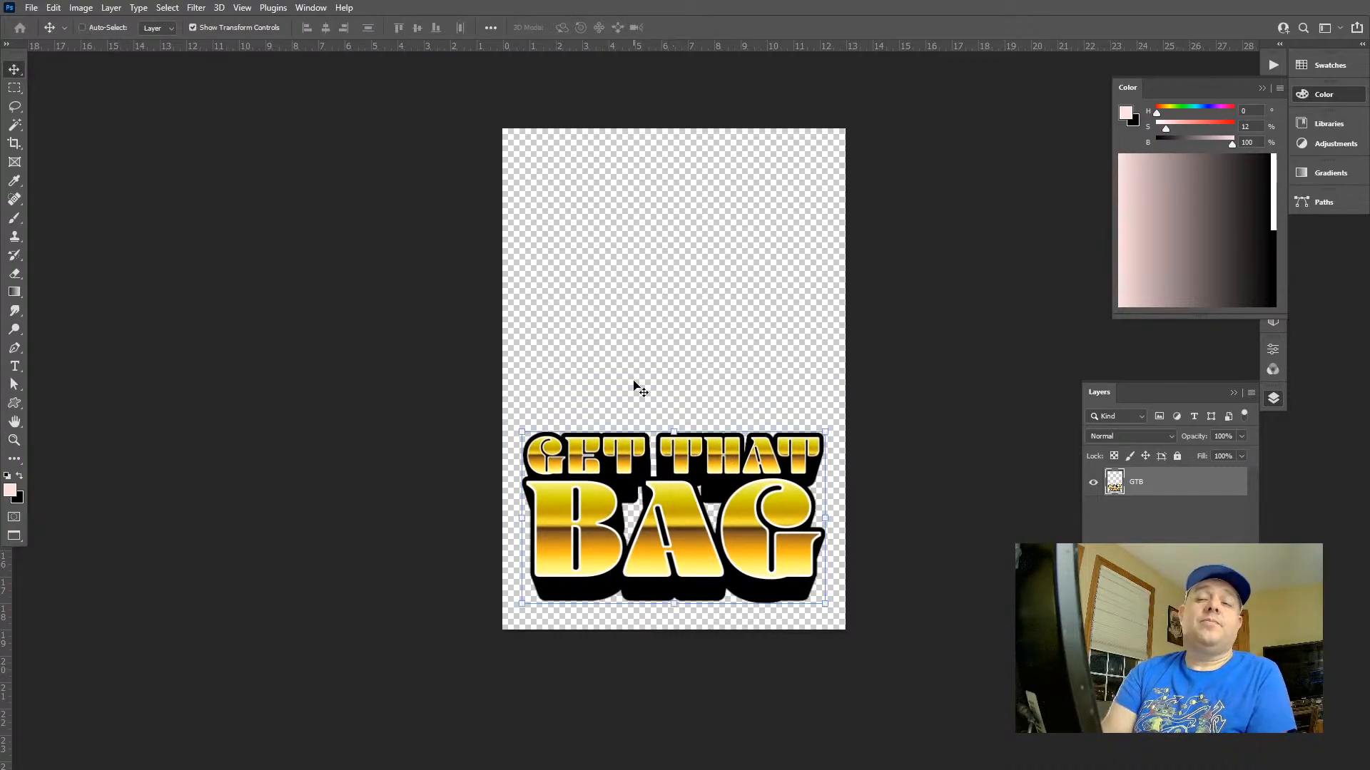
key("l")
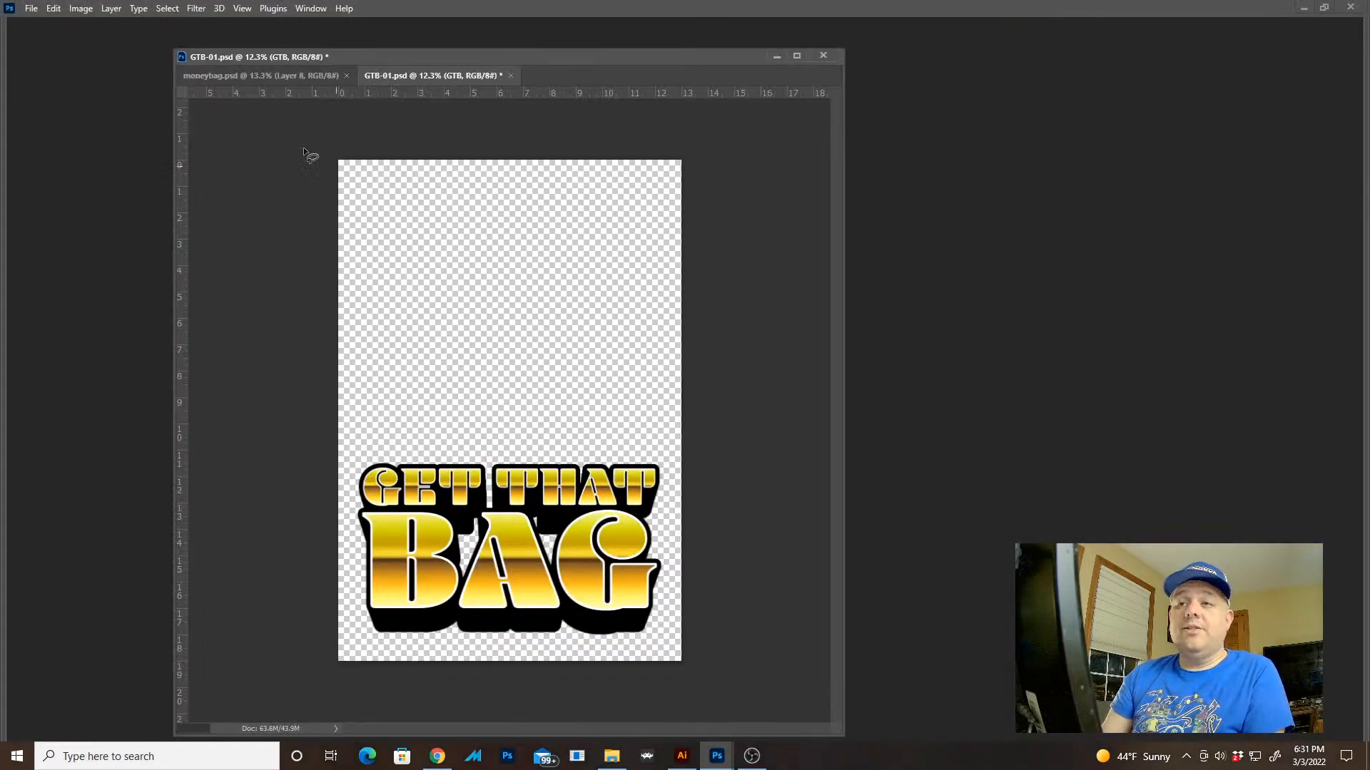
Merge and copy the money bag artwork in moneybag.psd, then undo the merge and clear the selection
left_click(269, 74)
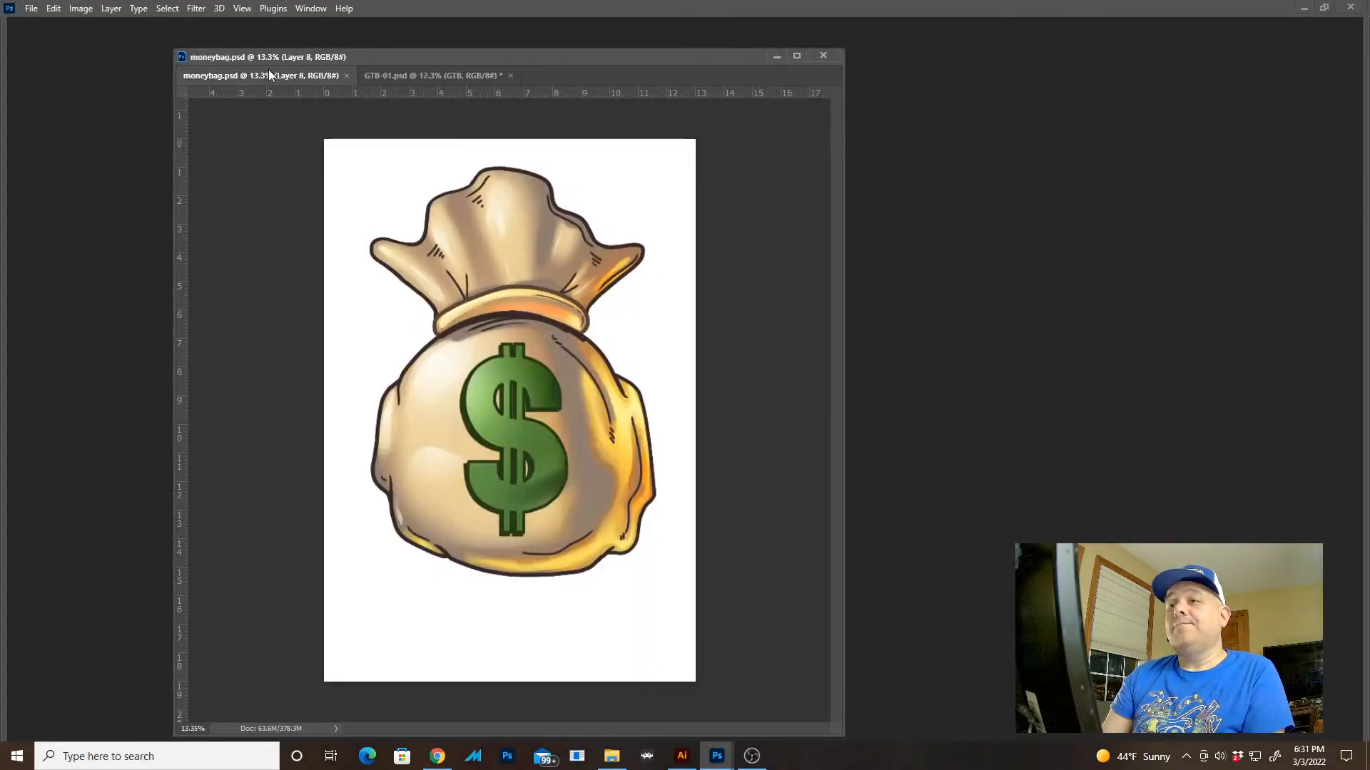
key("Tab")
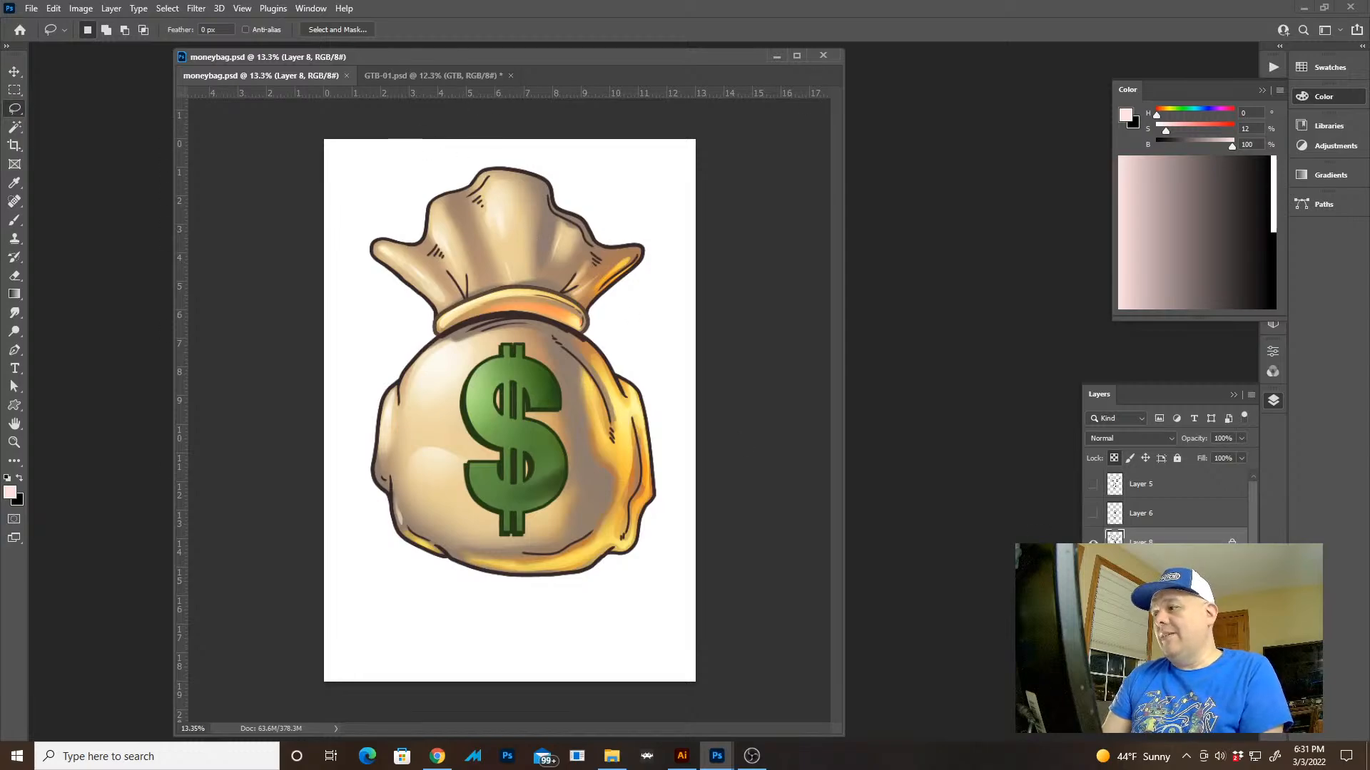
key("ctrl+e")
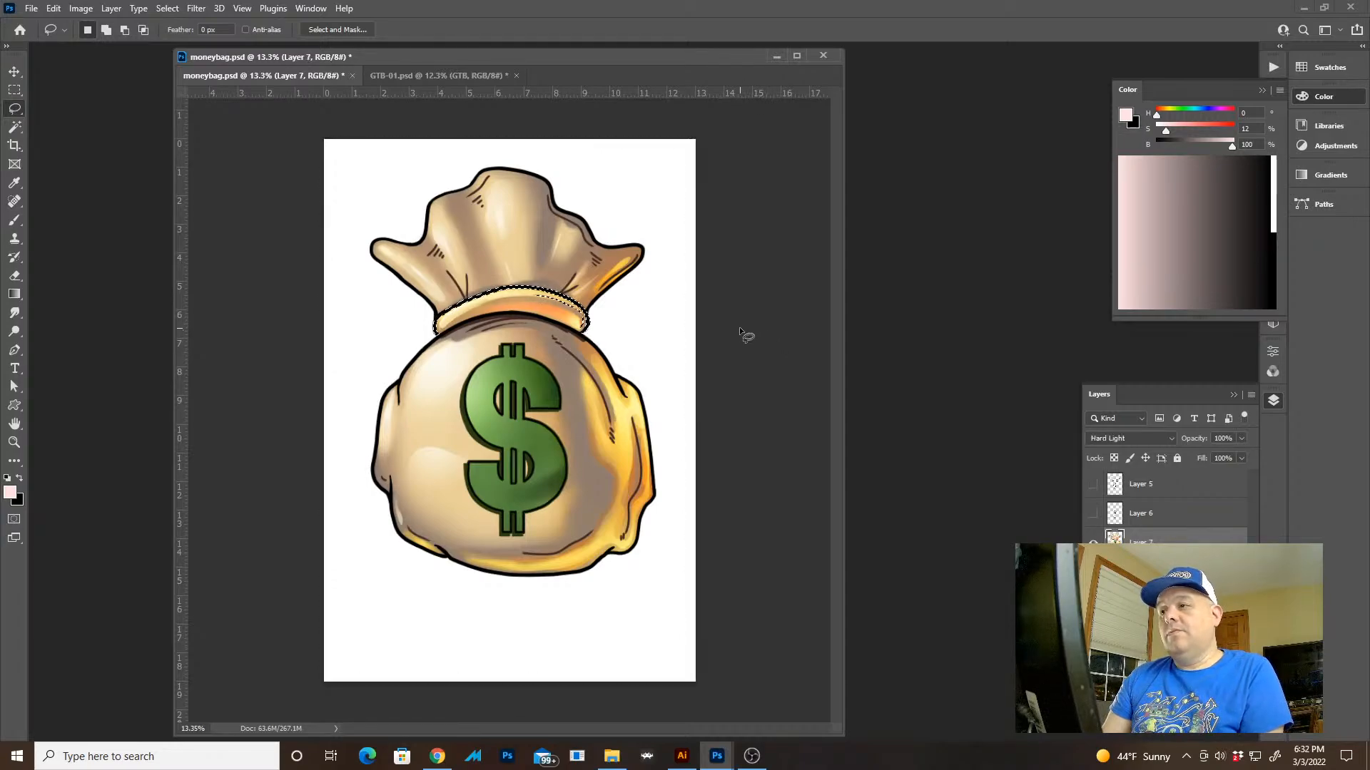
key("ctrl+z")
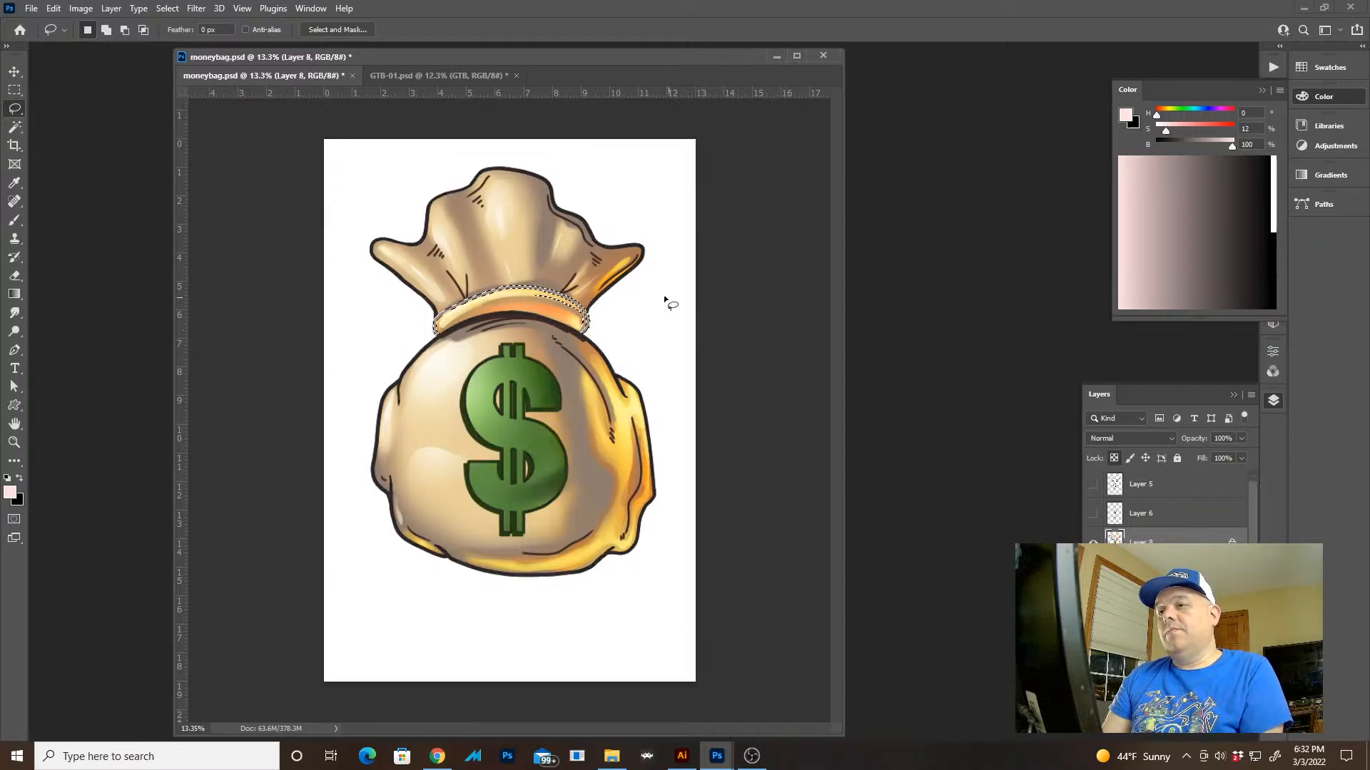
key("ctrl+z")
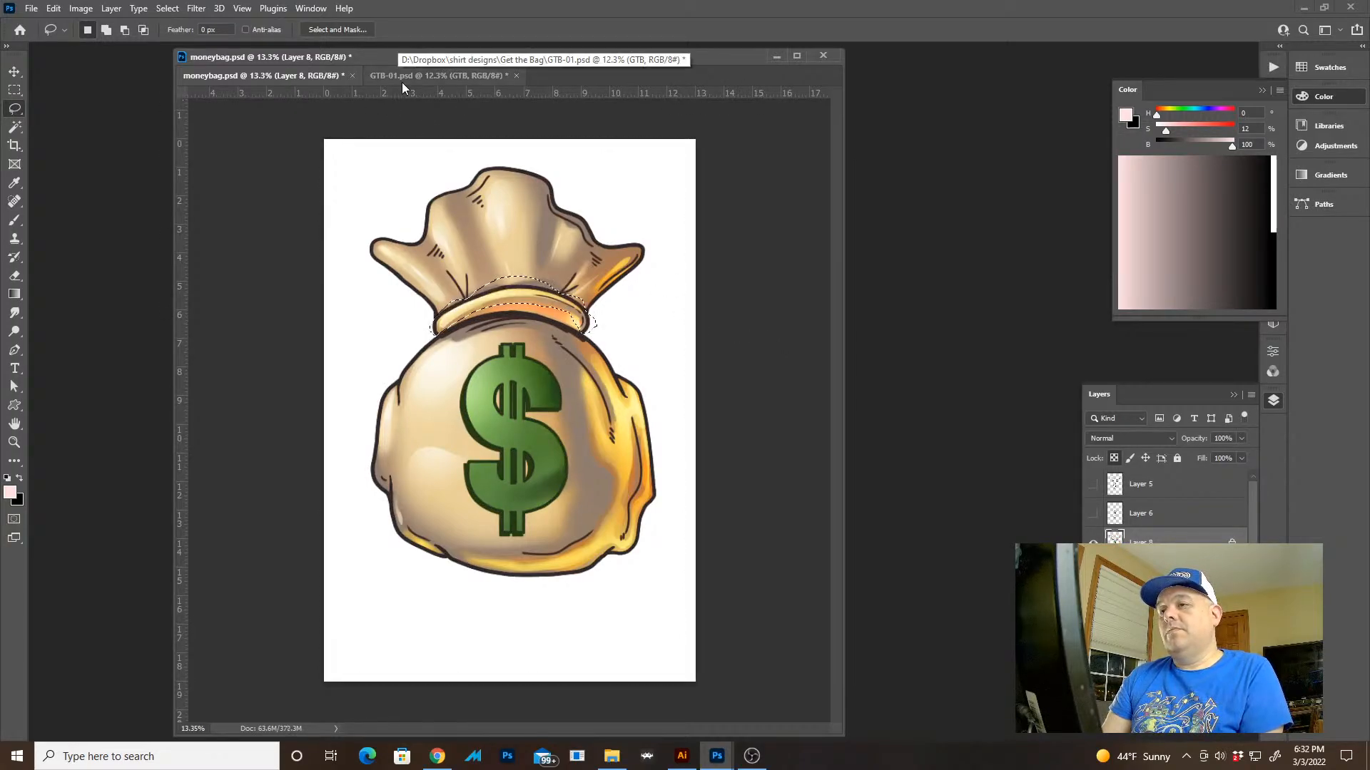
key("ctrl+d")
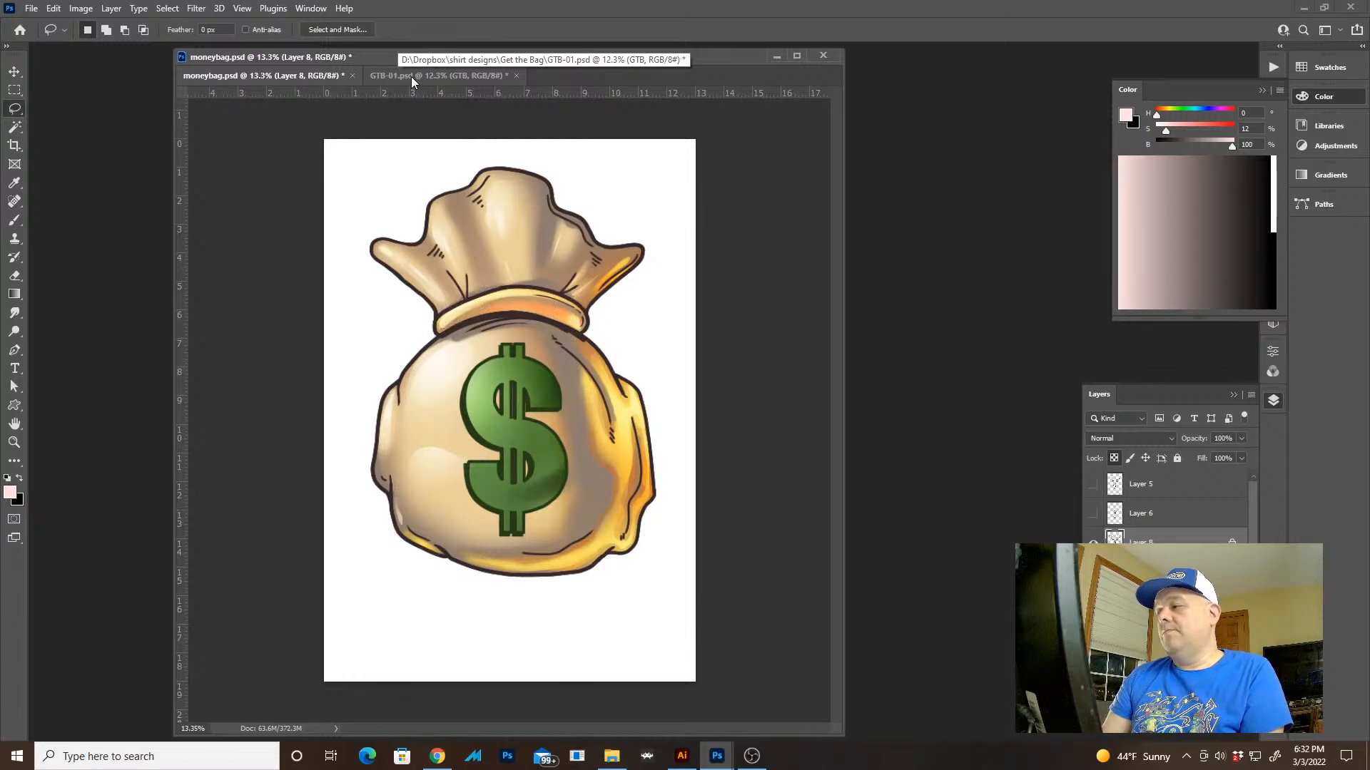
Paste the copied money bag above the lettering in GTB-01.psd
left_click(411, 75)
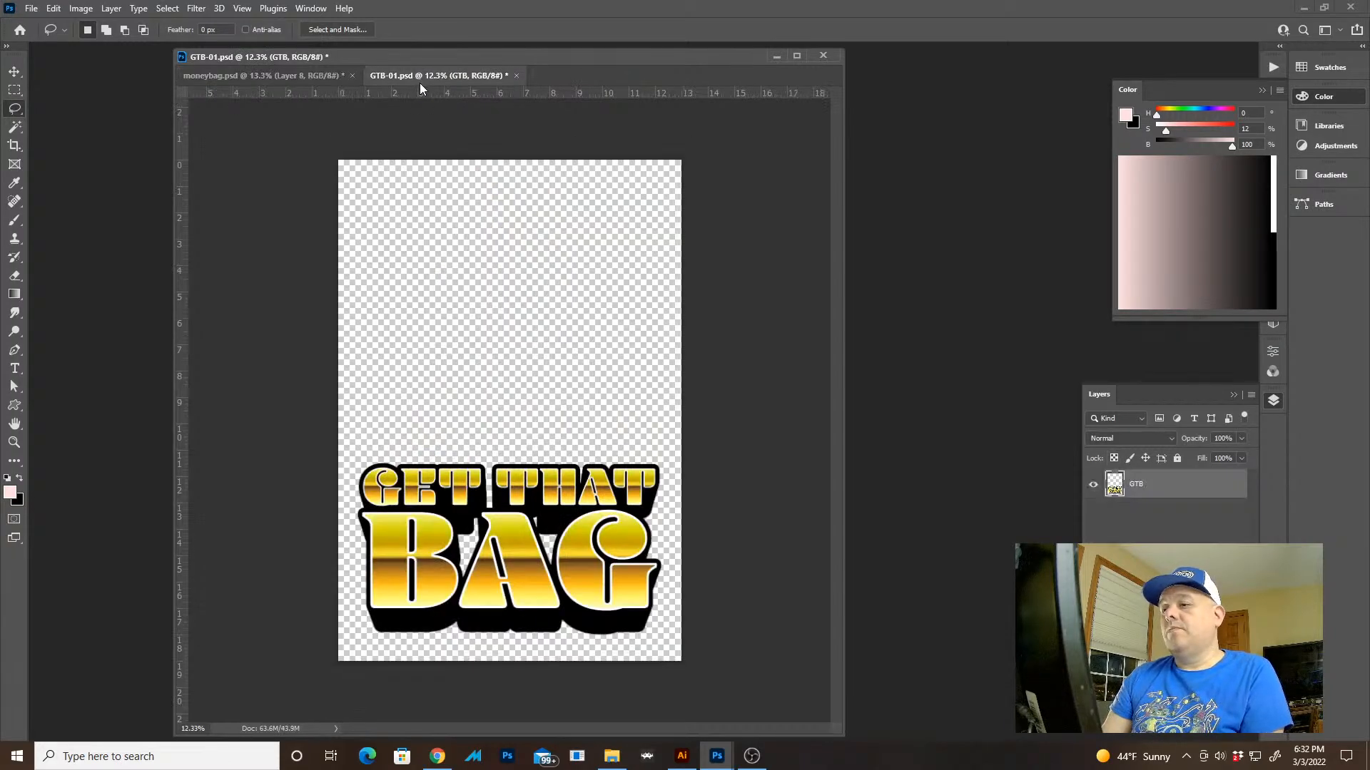
key("ctrl+v")
key("v")
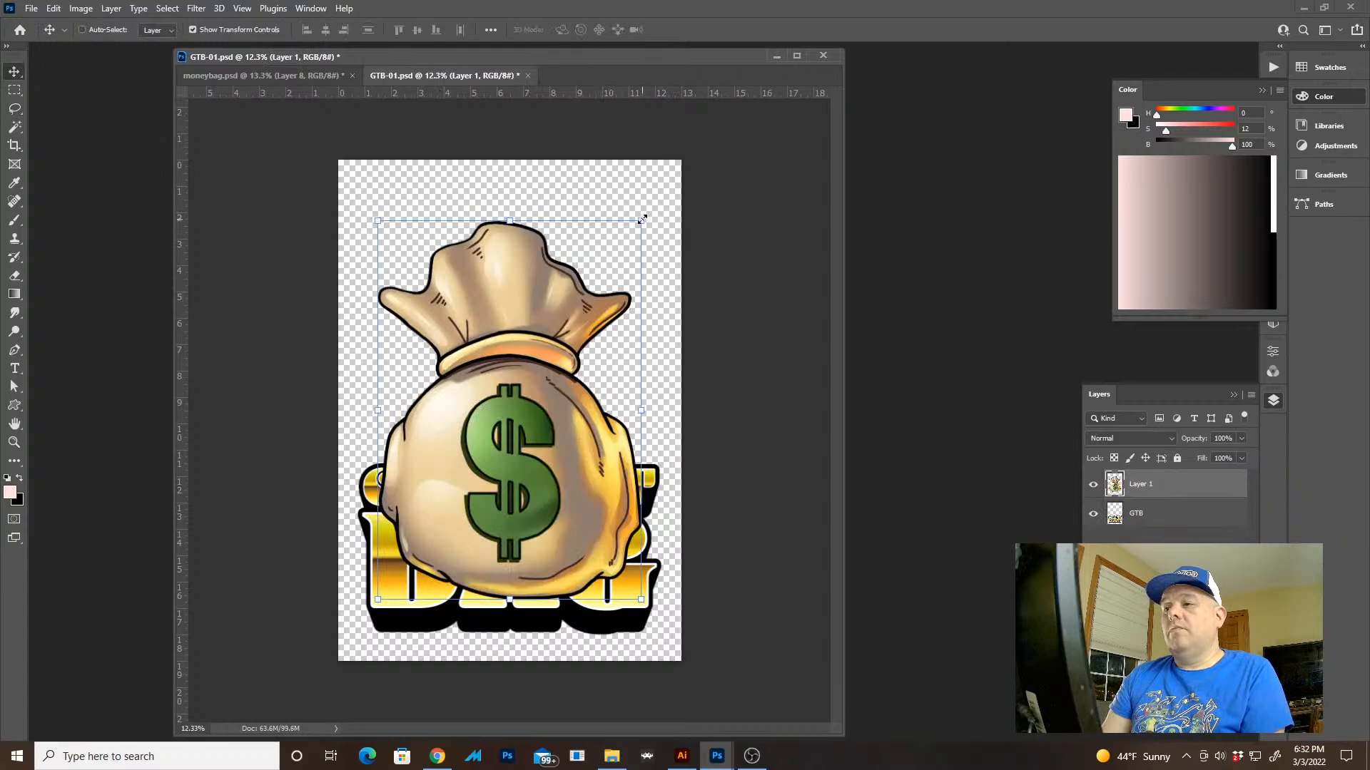
Scale the pasted money bag to about 70.5% and place it over the right end of the lettering
left_click_drag(642, 219, 618, 260)
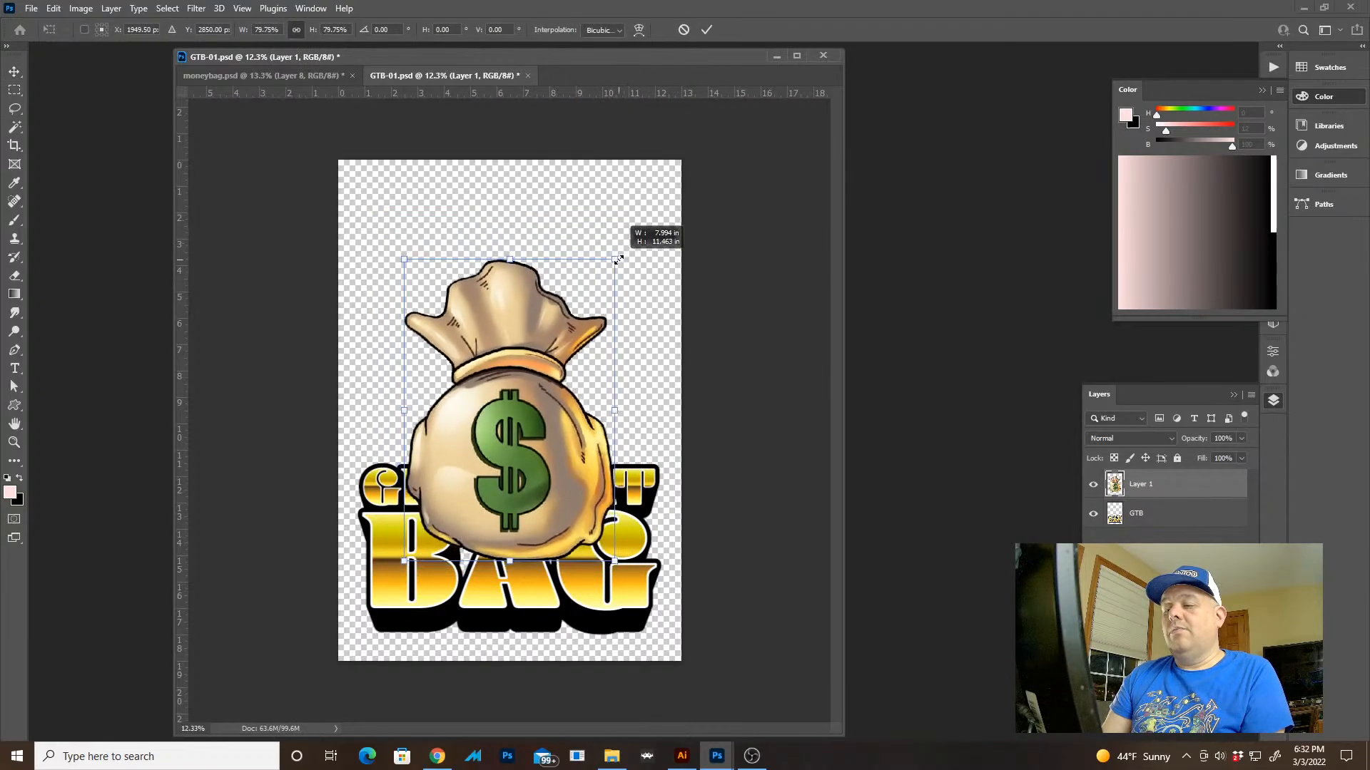
left_click_drag(574, 350, 766, 485)
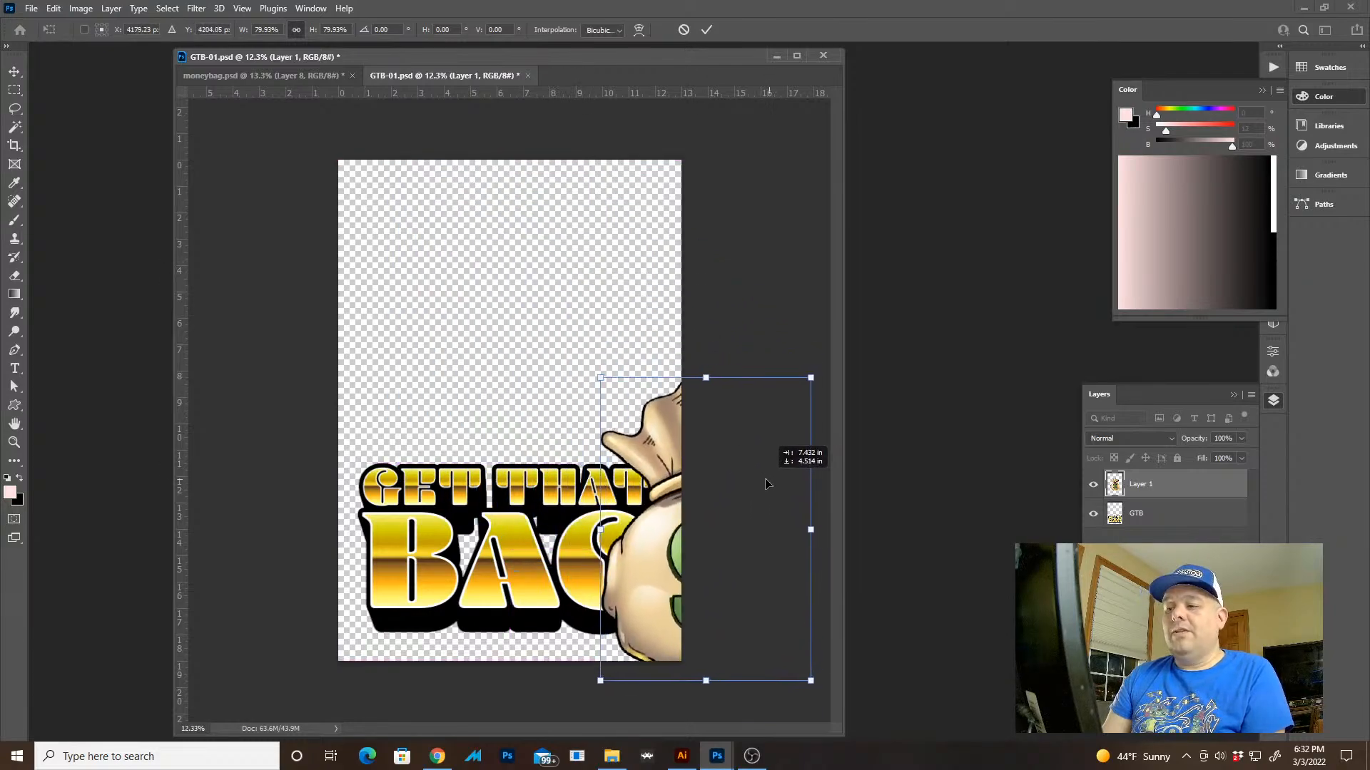
left_click_drag(626, 428, 507, 285)
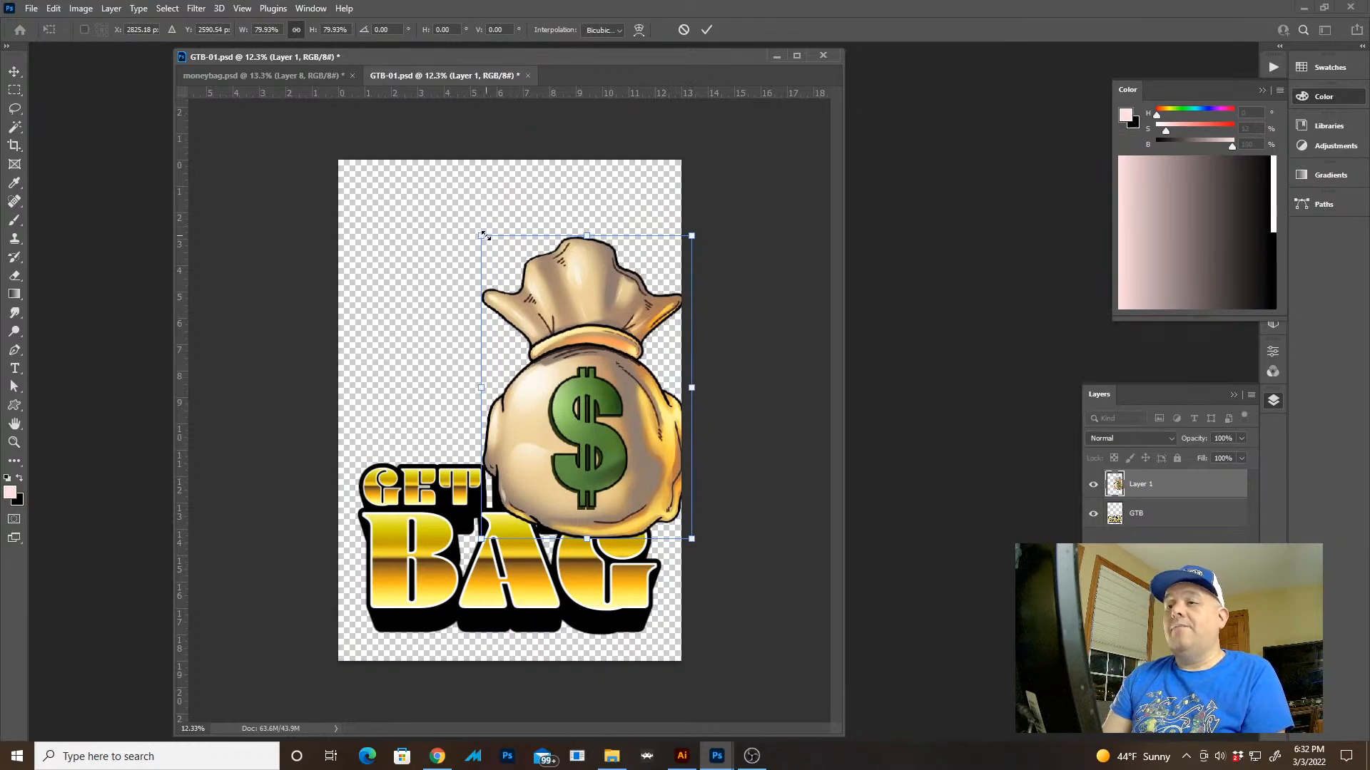
left_click_drag(483, 236, 505, 270)
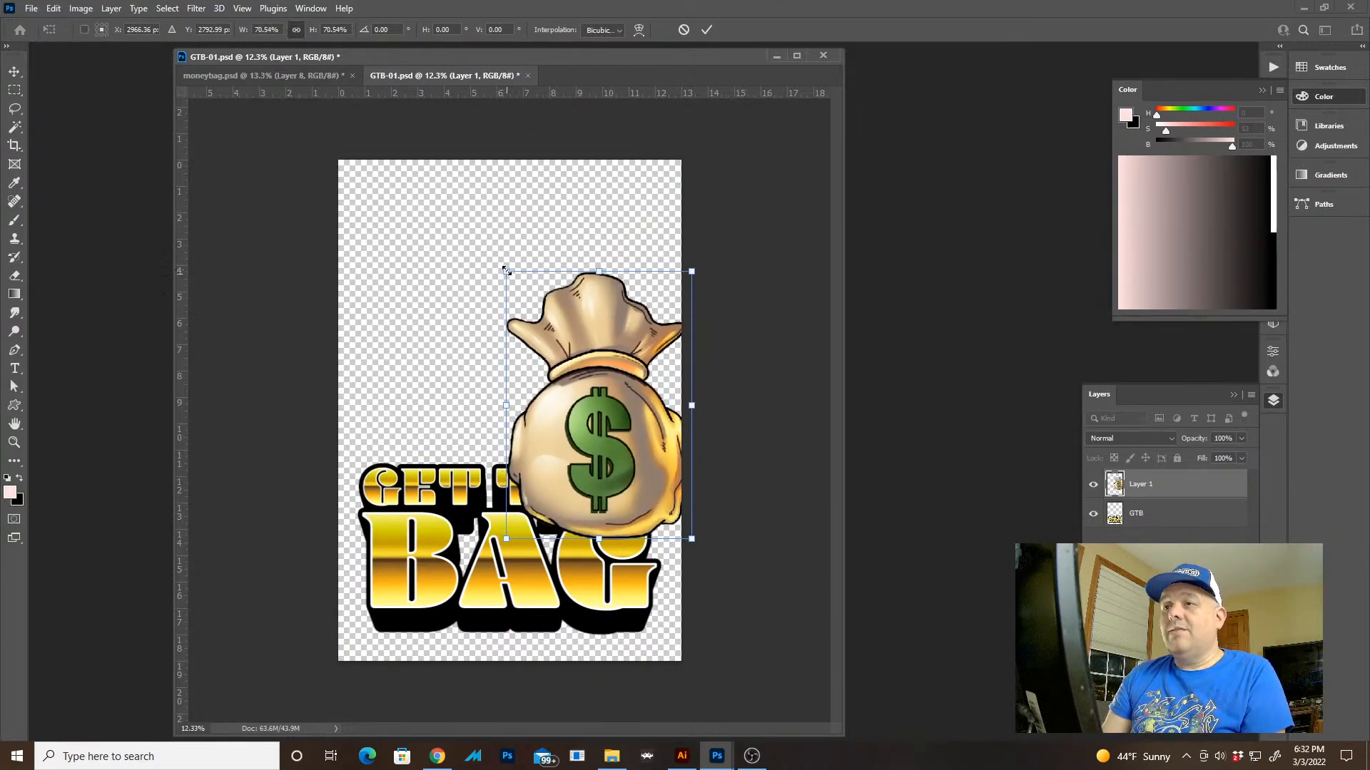
left_click_drag(615, 368, 595, 360)
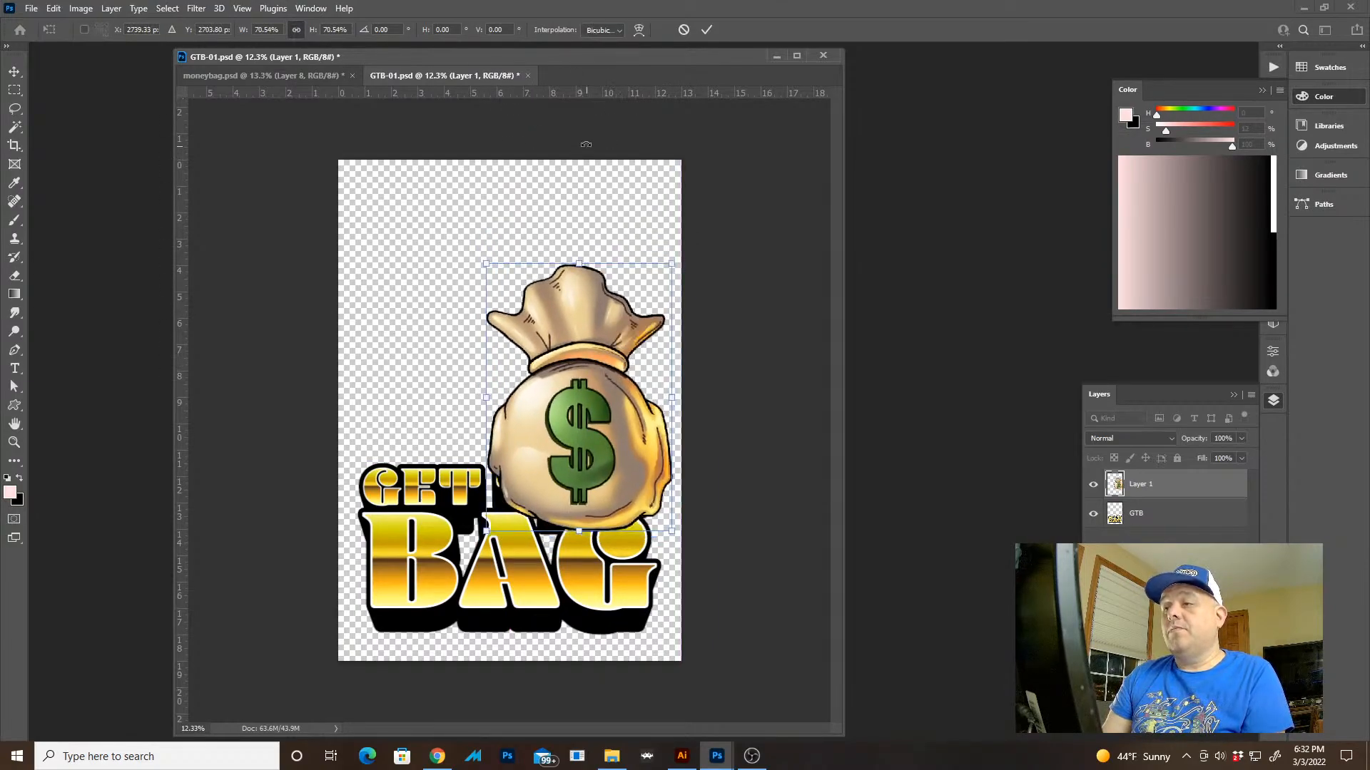
Set the transform interpolation to Nearest Neighbor, scale the money bag to about 68% and apply the transform
left_click(605, 29)
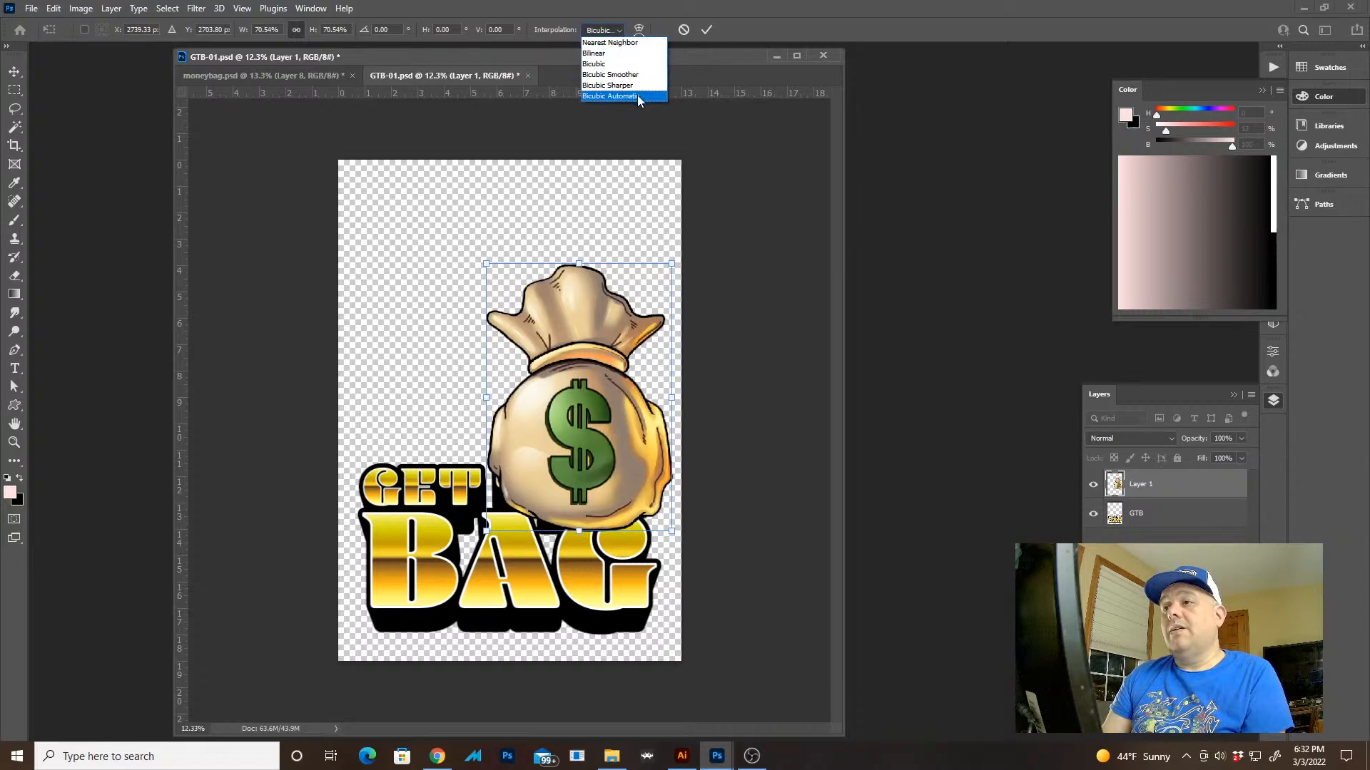
left_click(610, 42)
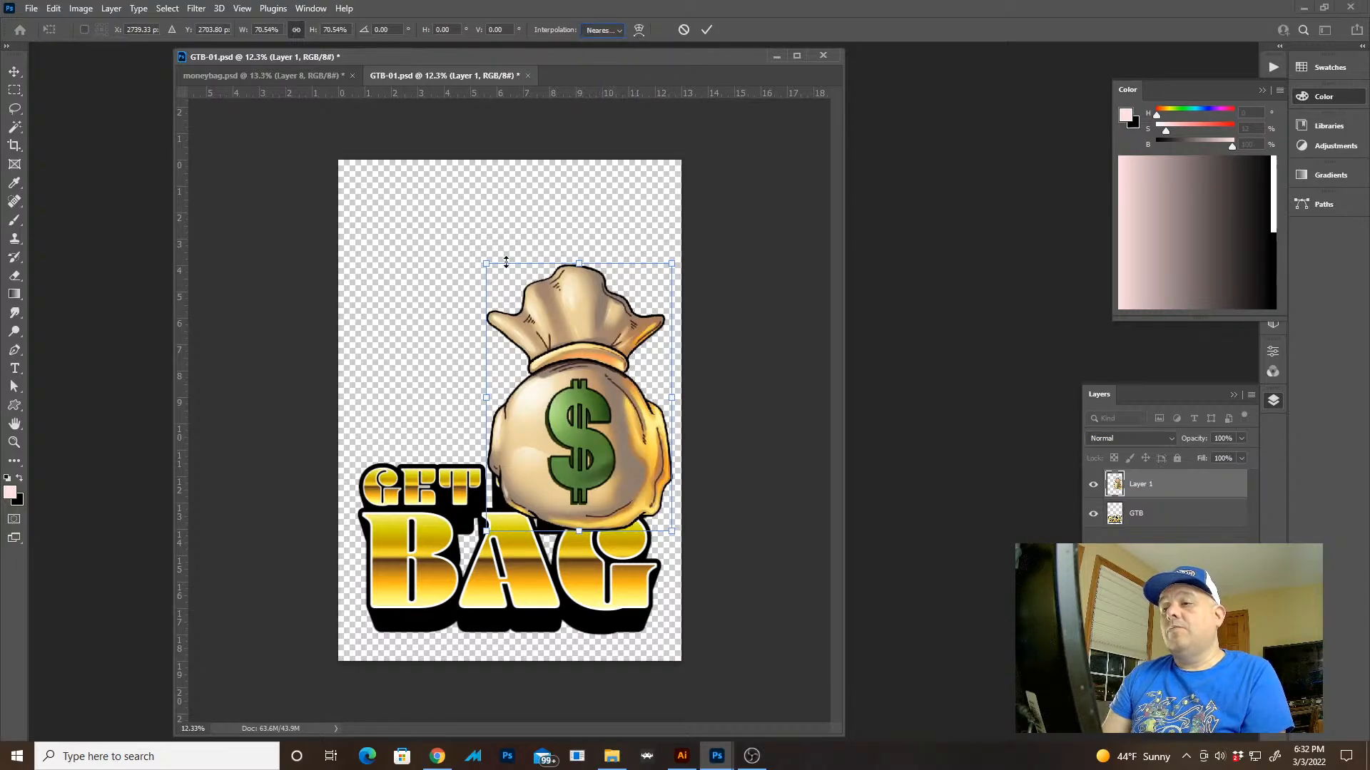
left_click_drag(487, 264, 493, 273)
left_click_drag(555, 357, 557, 349)
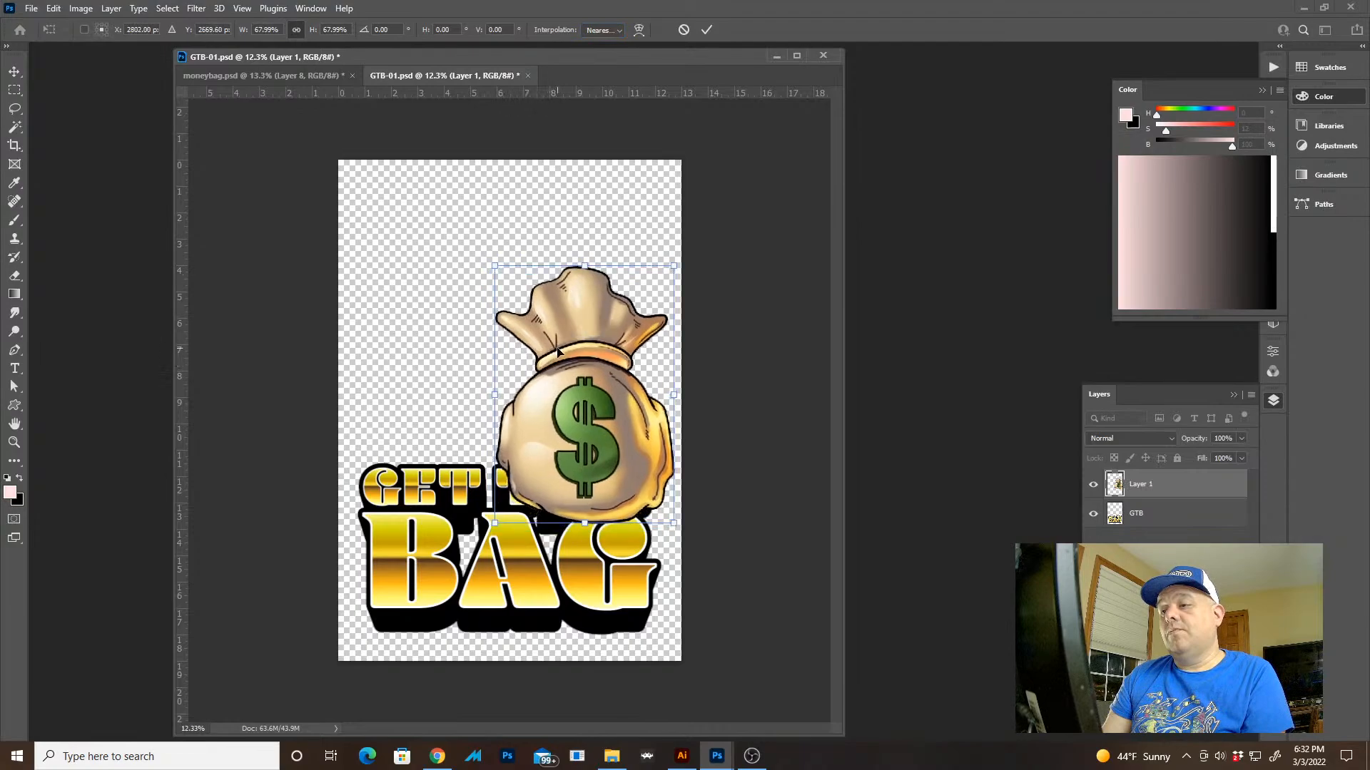
key("Return")
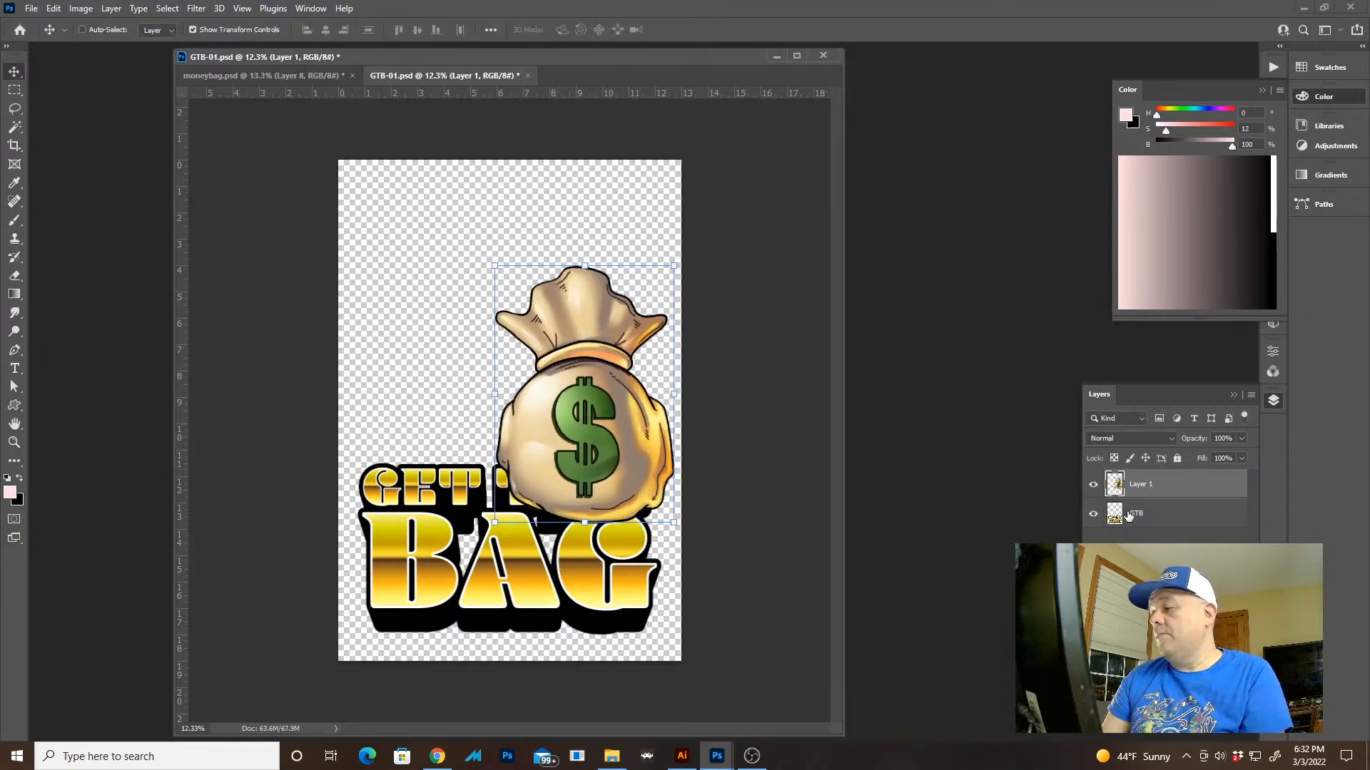
Scale the lettering on the GTB layer to about 86.7% and place it at the canvas's left edge, level with the bag
left_click(1128, 515)
left_click_drag(577, 548, 564, 408)
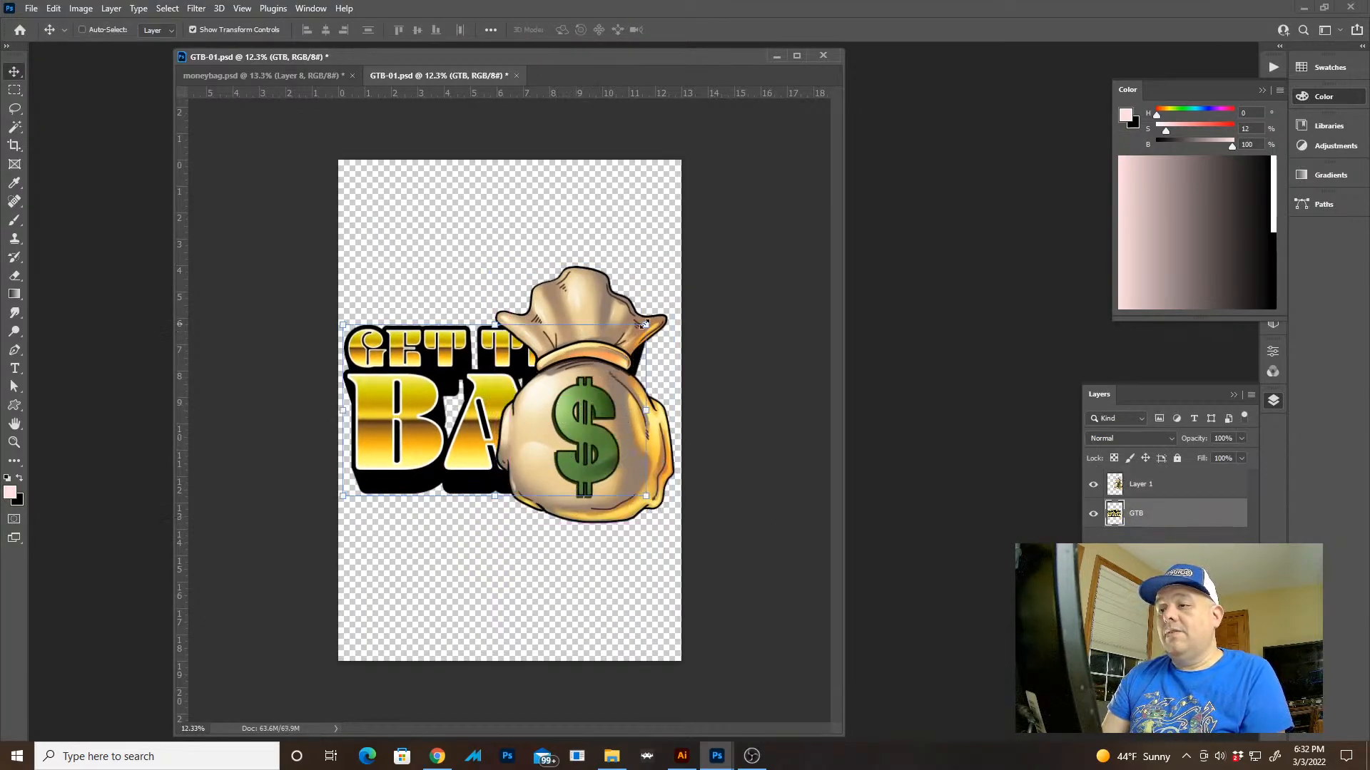
left_click_drag(647, 322, 561, 320)
left_click_drag(515, 385, 513, 323)
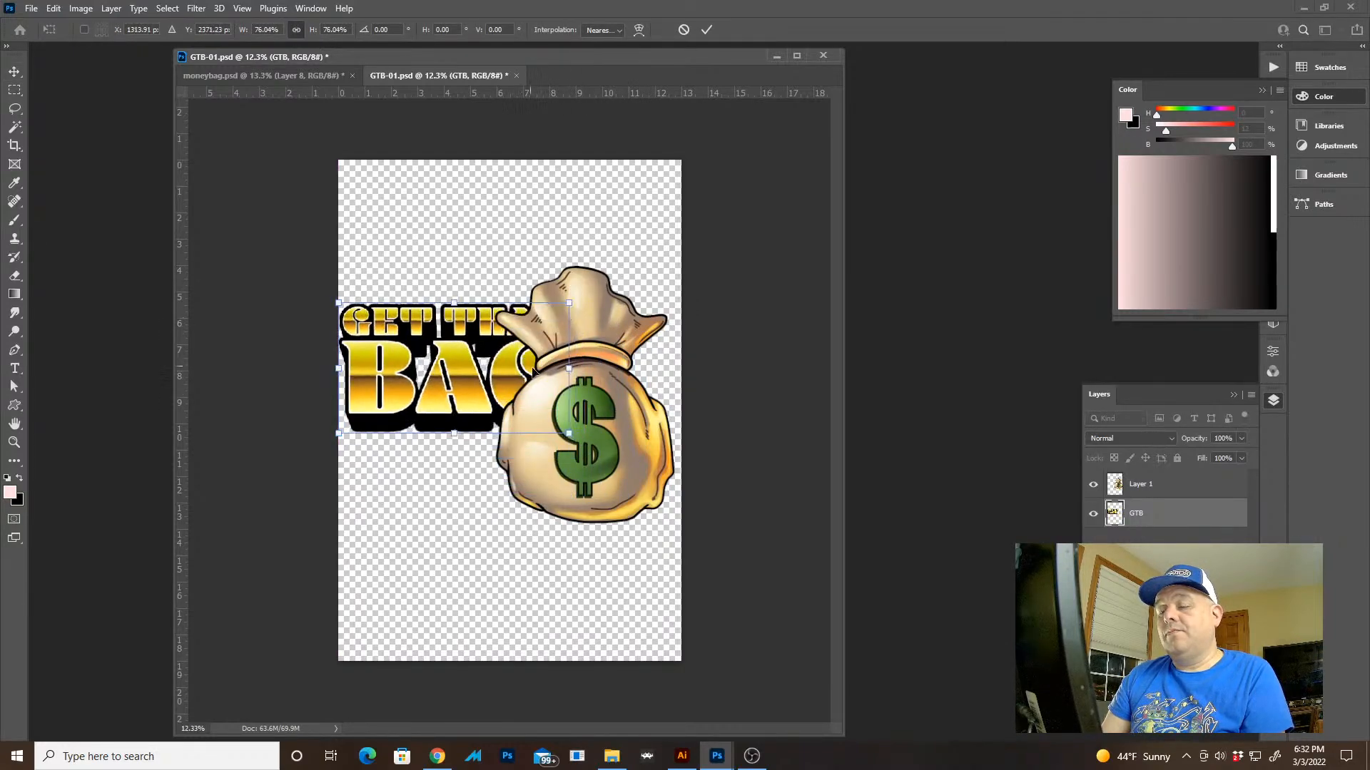
left_click_drag(568, 431, 602, 451)
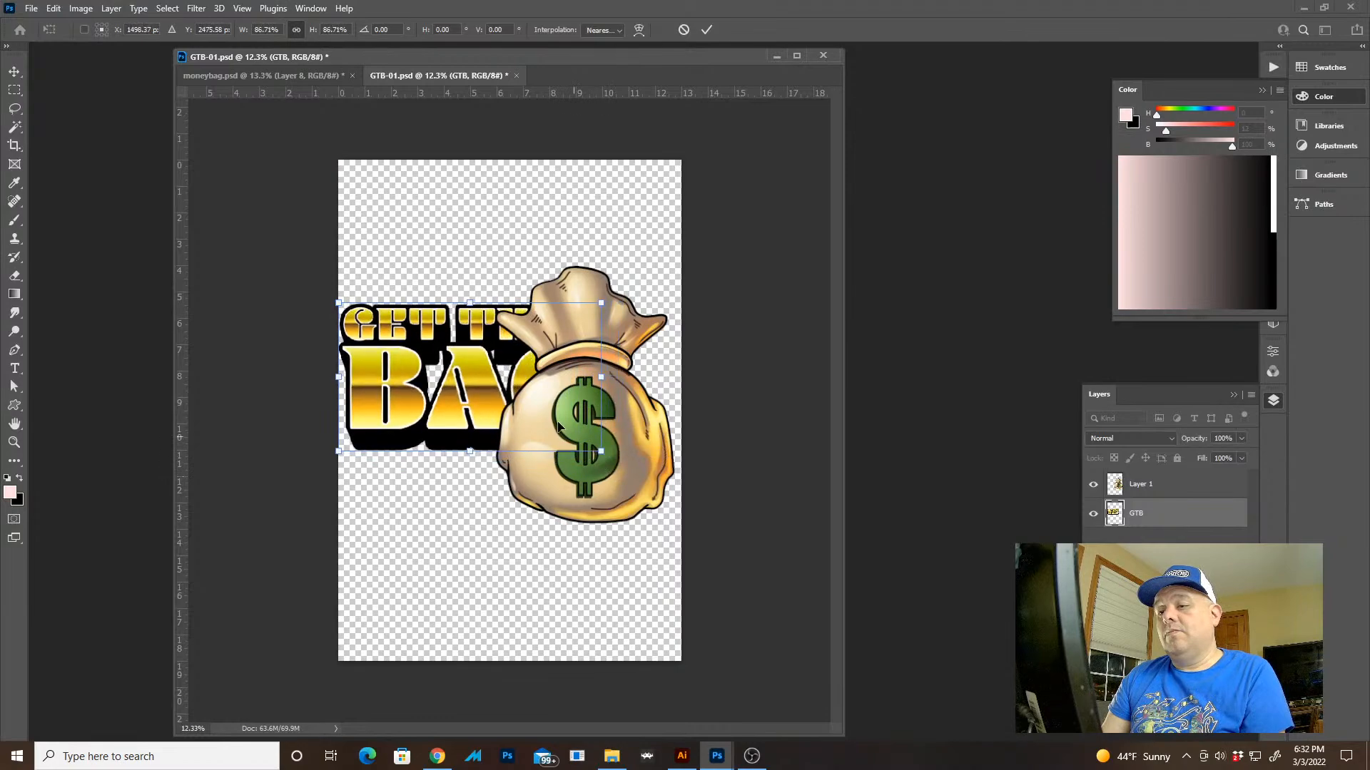
left_click_drag(502, 415, 501, 433)
key("Return")
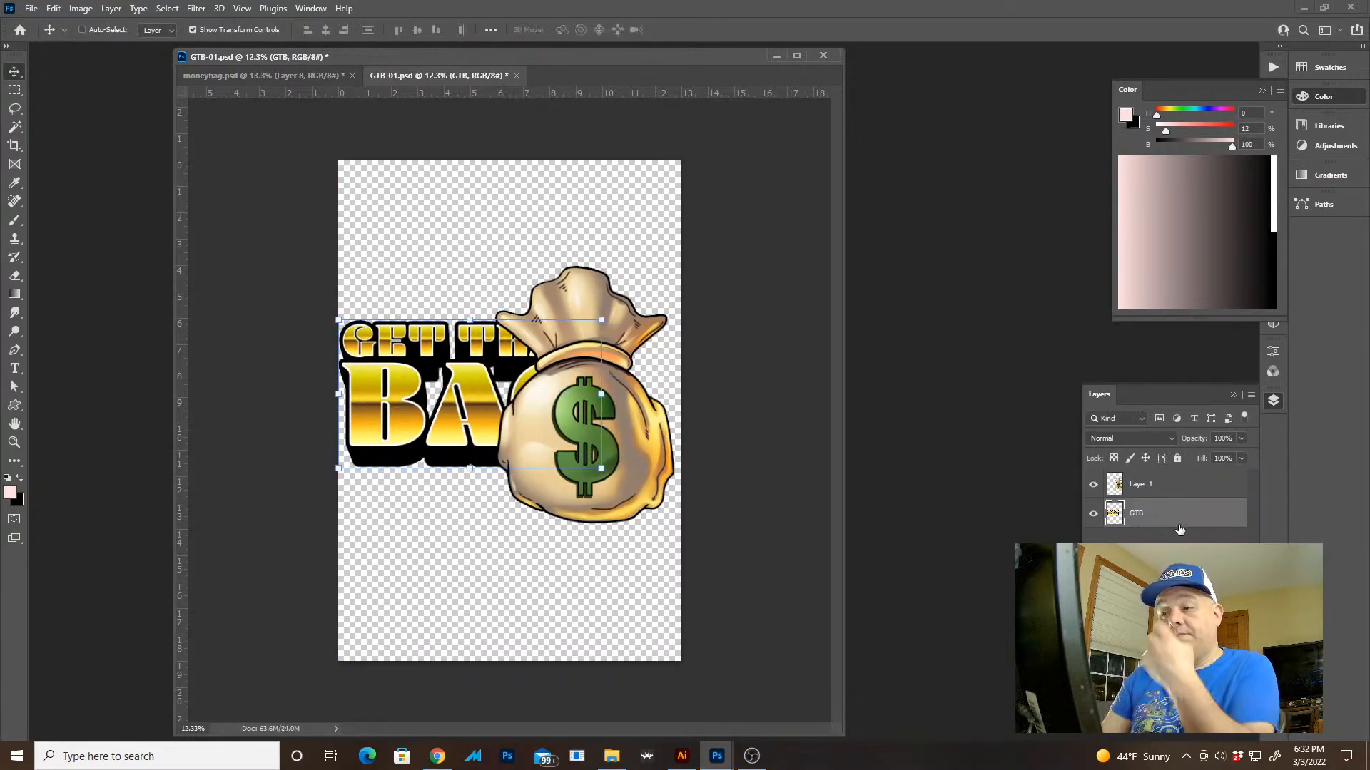
Place the money bag layer behind the lettering, scale the bag to about 79.5% and align its base with the lettering's
left_click_drag(1162, 492, 1166, 540)
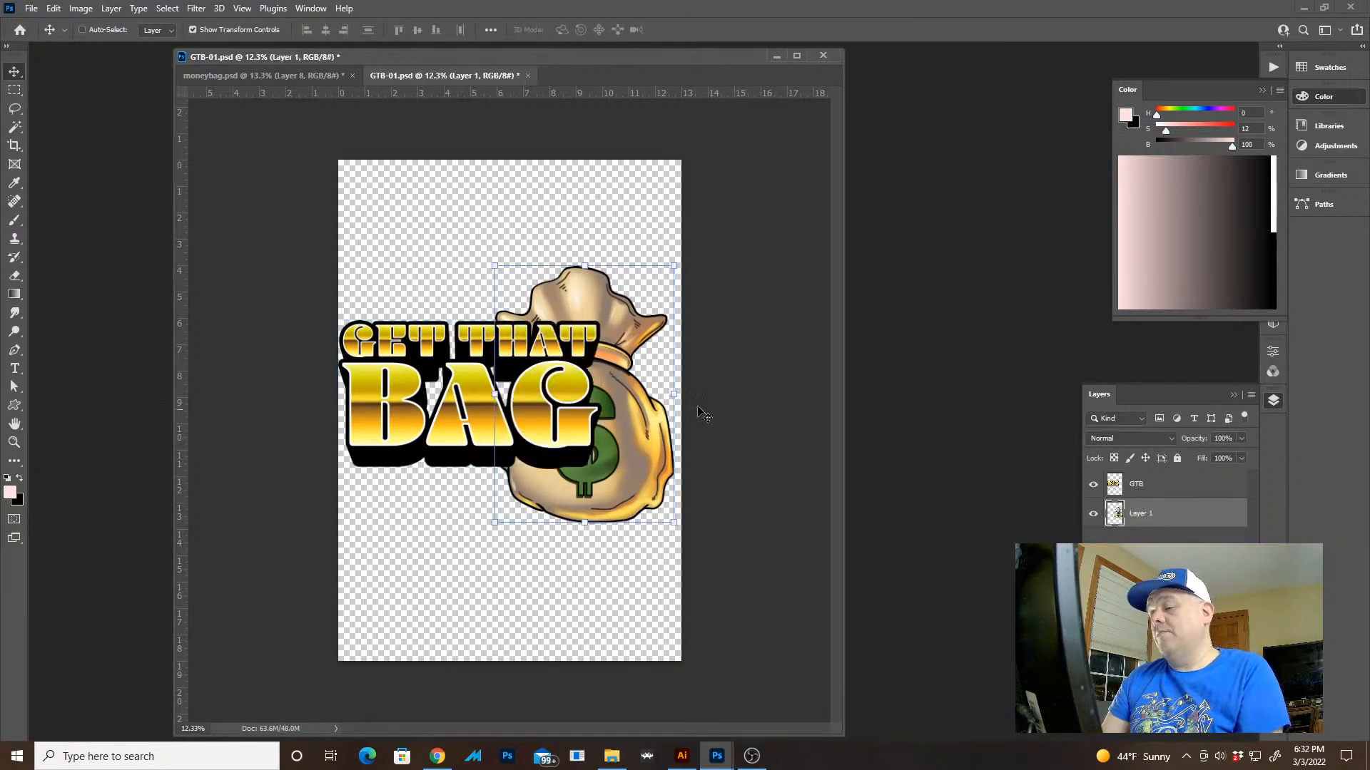
left_click_drag(628, 410, 634, 358)
left_click_drag(677, 211, 651, 268)
left_click_drag(636, 378, 669, 383)
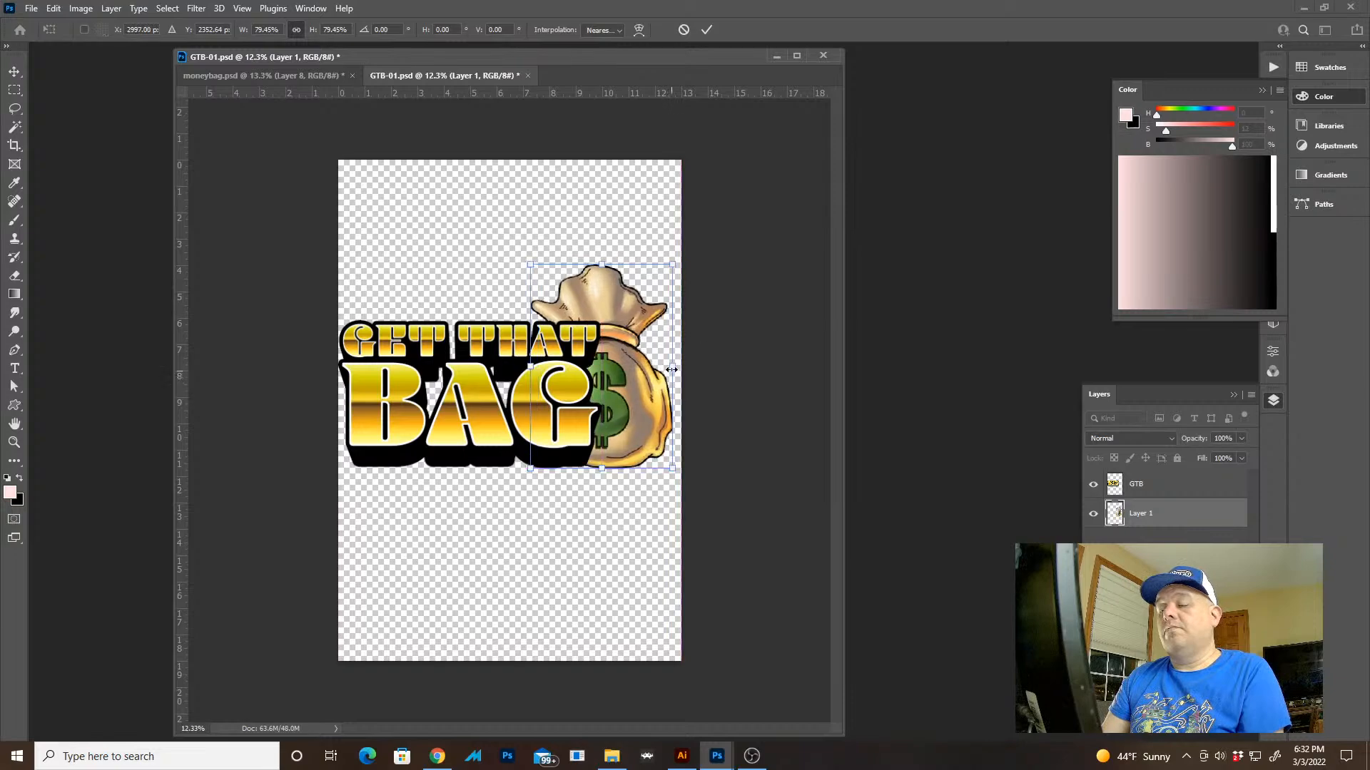
key("Return")
Bring the money bag layer back in front of the lettering and inspect the composition closely
left_click_drag(1176, 519, 1173, 473)
left_click_drag(640, 379, 629, 399)
key("ctrl+space")
Try scaling the money bag to about 86.4% in front of the lettering, and cancel the transform
key("ctrl+t")
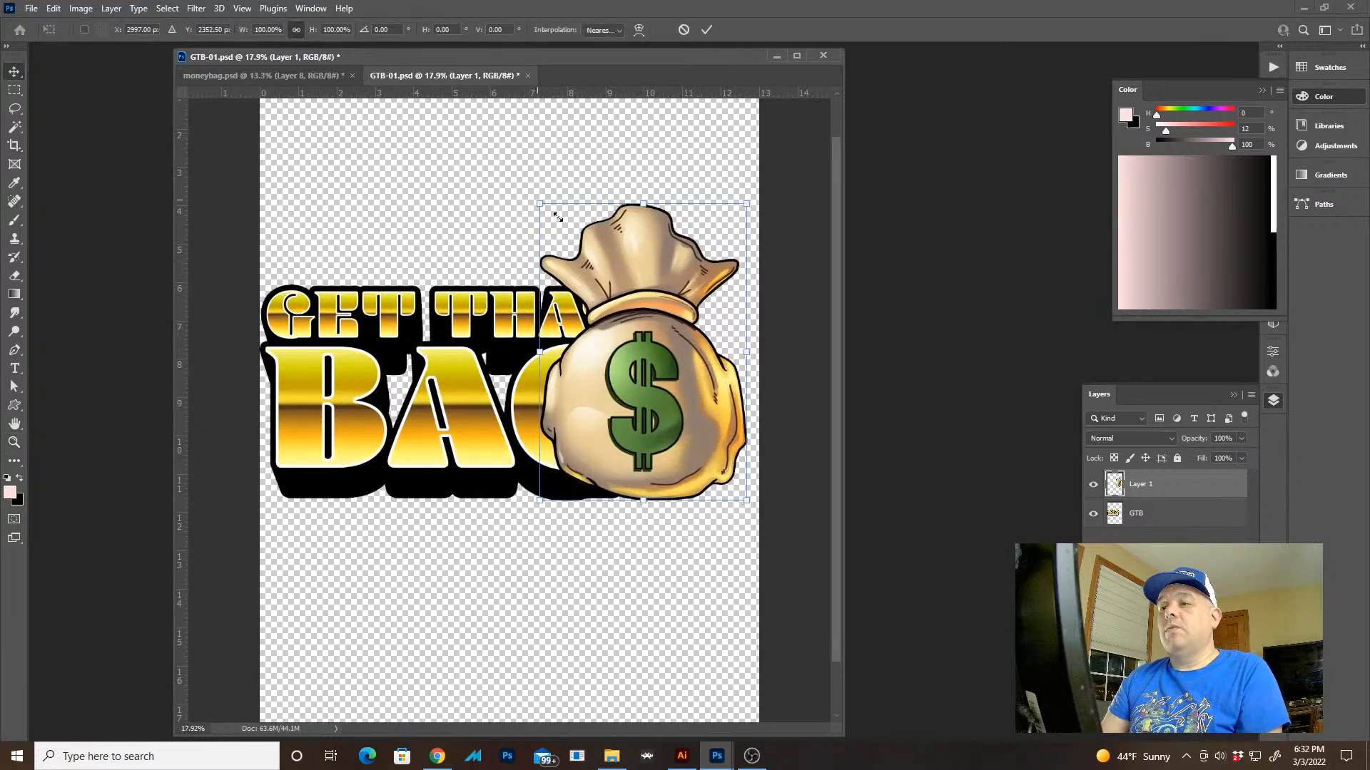
left_click_drag(540, 203, 567, 244)
left_click_drag(623, 330, 625, 329)
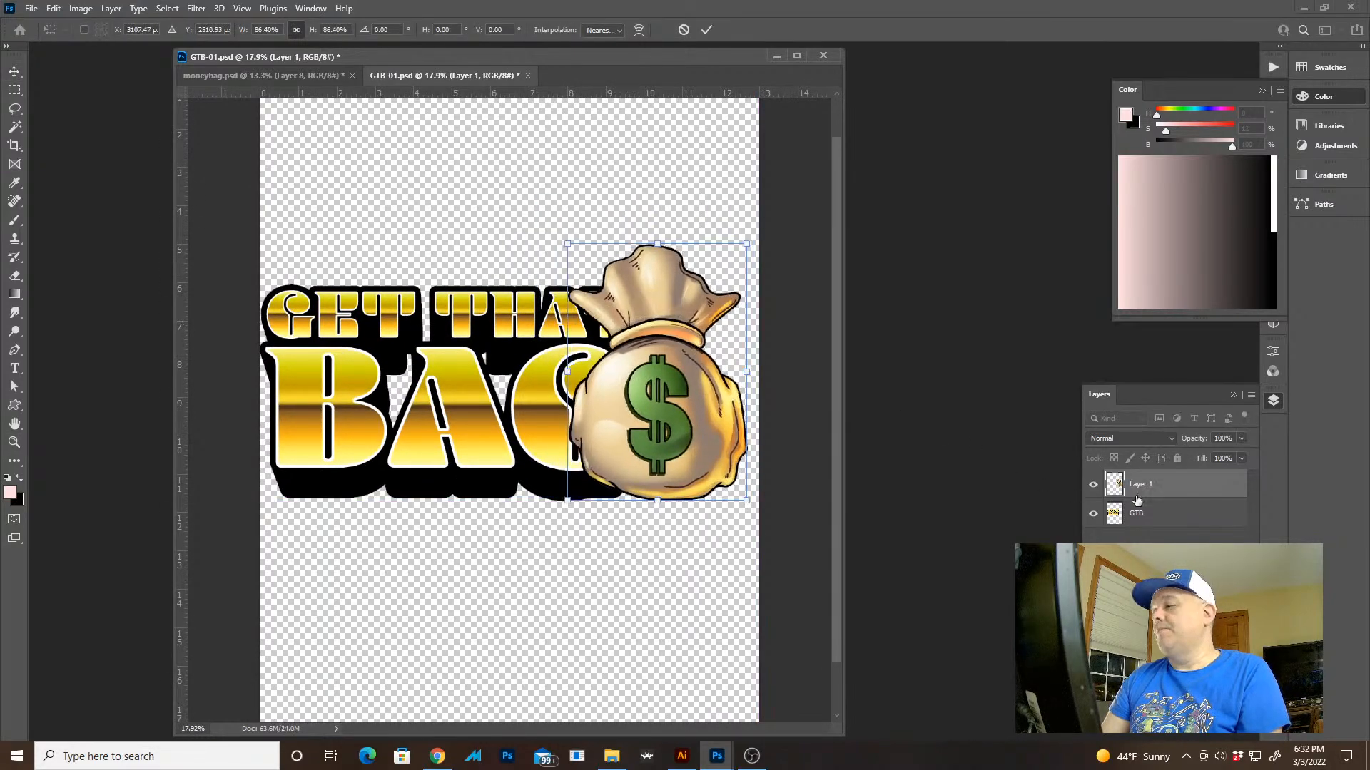
key("Escape")
Scale the lettering and money bag layers together to about 82.4% and move them higher on the canvas
left_click(1182, 520, "shift")
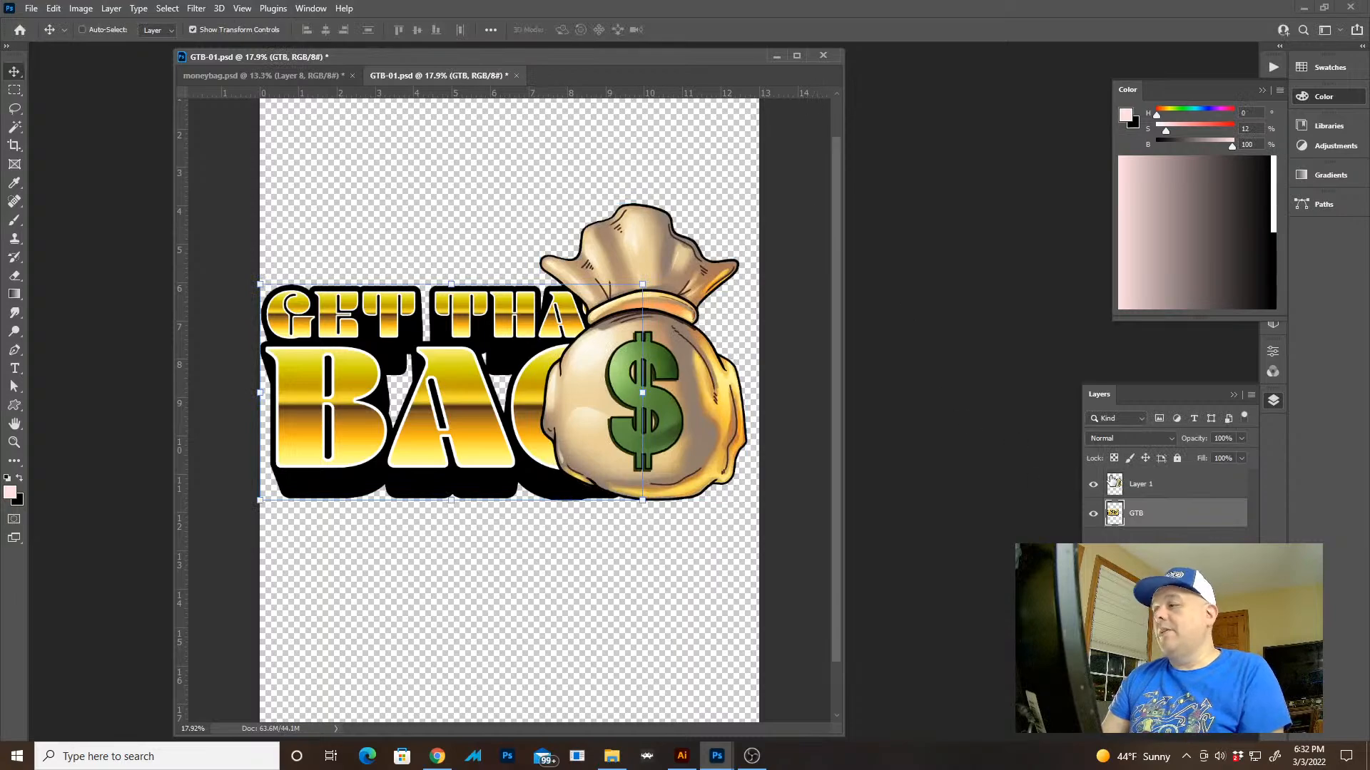
key("ctrl+t")
left_click_drag(746, 203, 660, 251)
left_click_drag(615, 348, 623, 251)
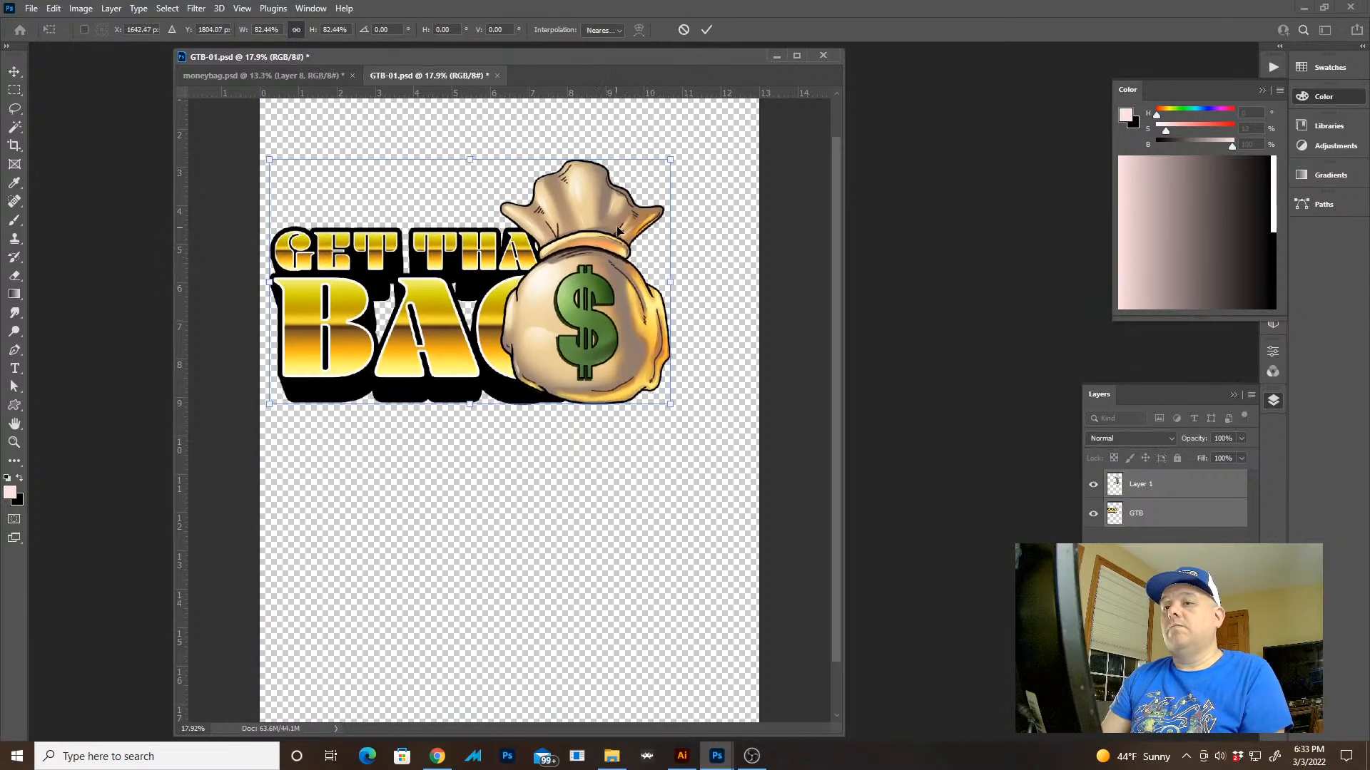
key("Return")
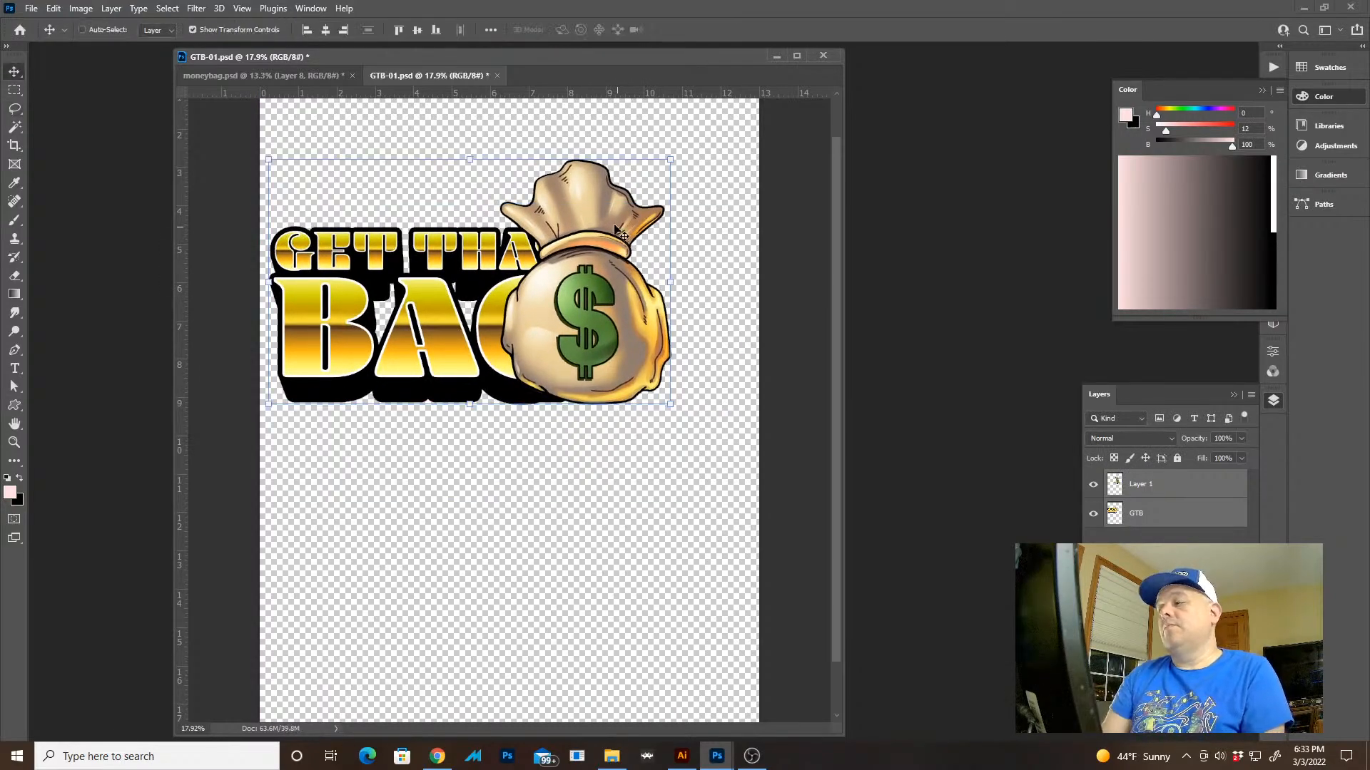
Move the money bag to the right so the lettering is uncovered, and scale the bag down slightly
left_click(1156, 484)
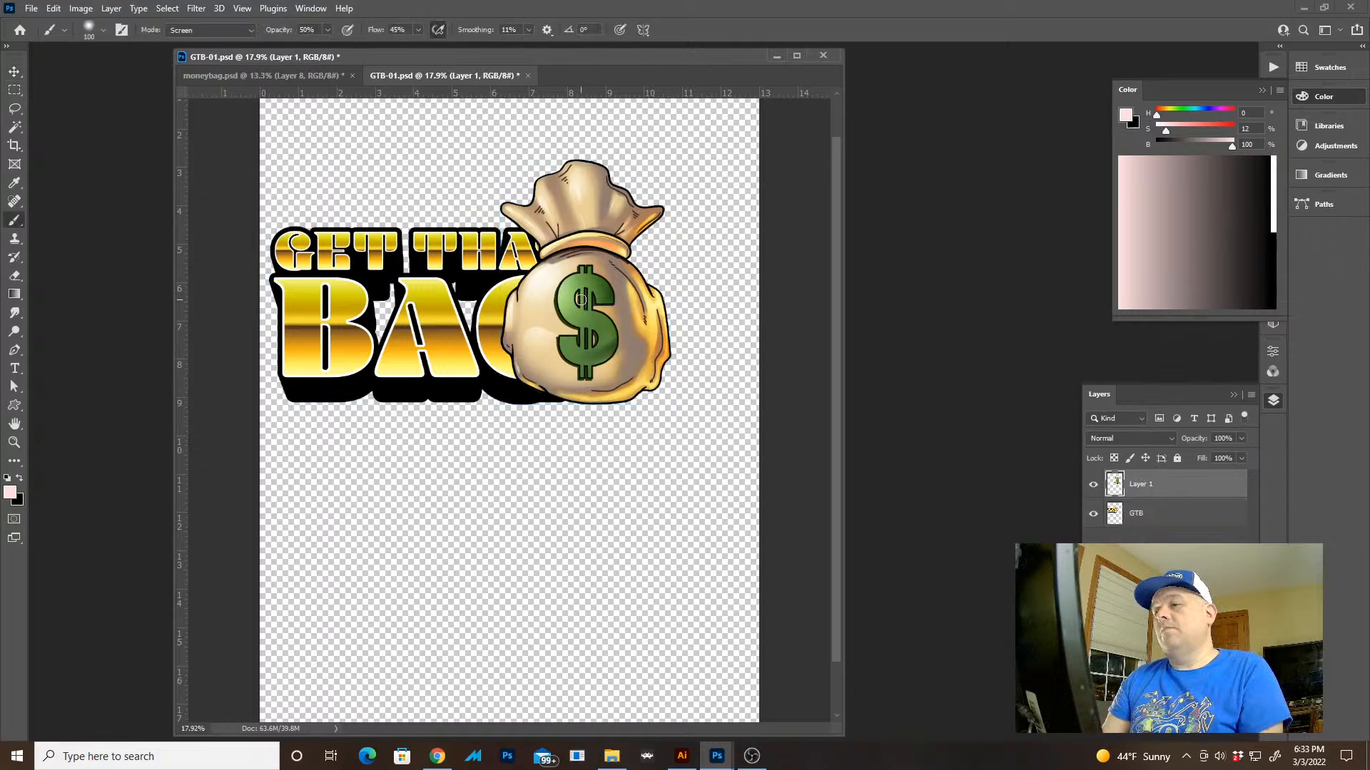
left_click_drag(614, 315, 667, 330)
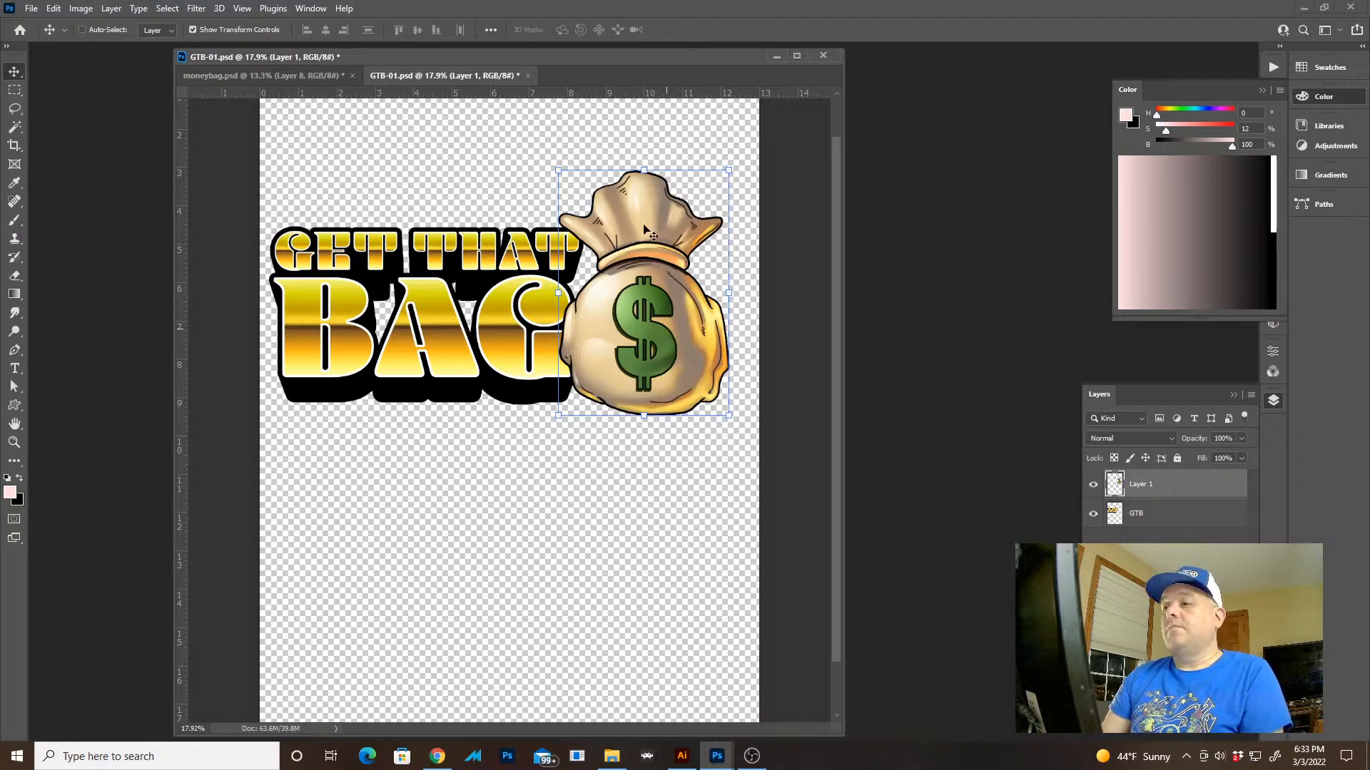
left_click_drag(565, 163, 563, 173)
key("Return")
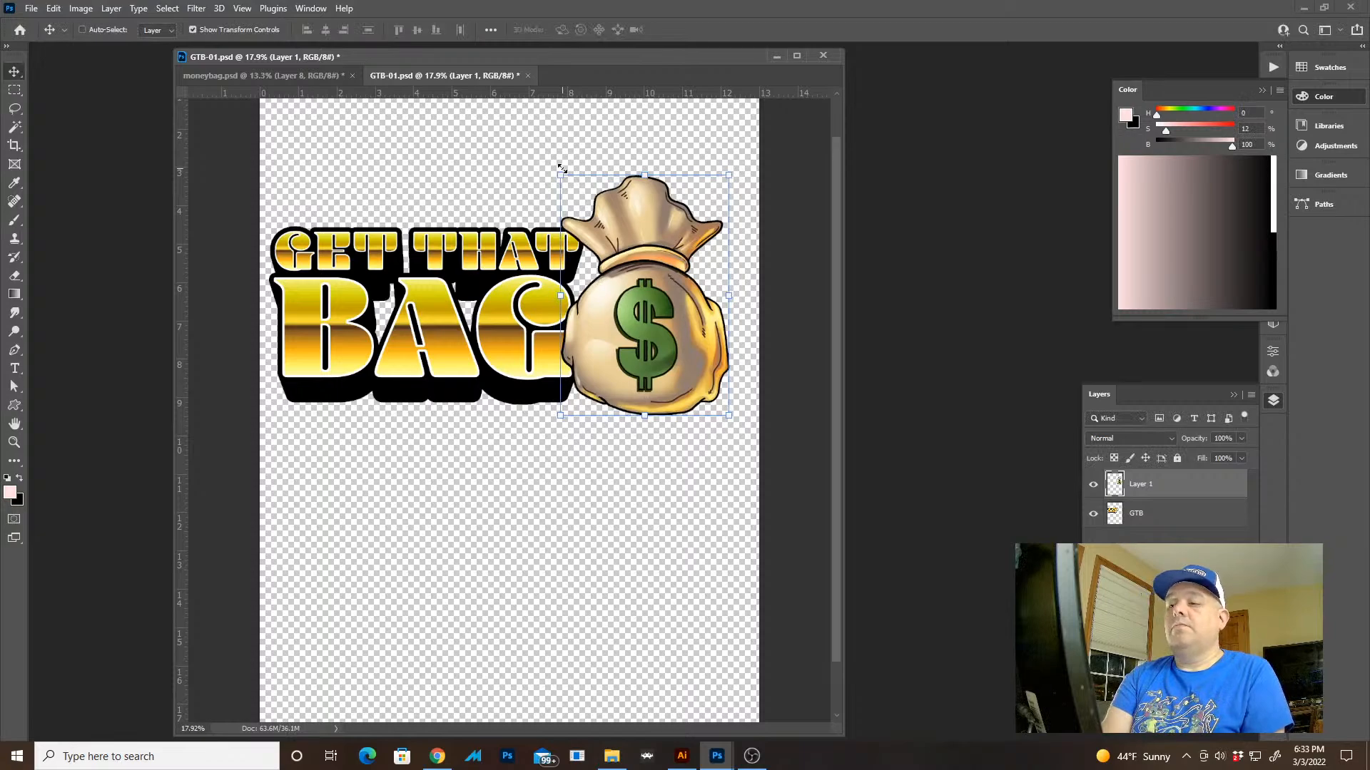
Fine-tune the money bag's position so its edge only slightly overlaps the ends of THAT and BAG
key("z")
left_click(573, 252)
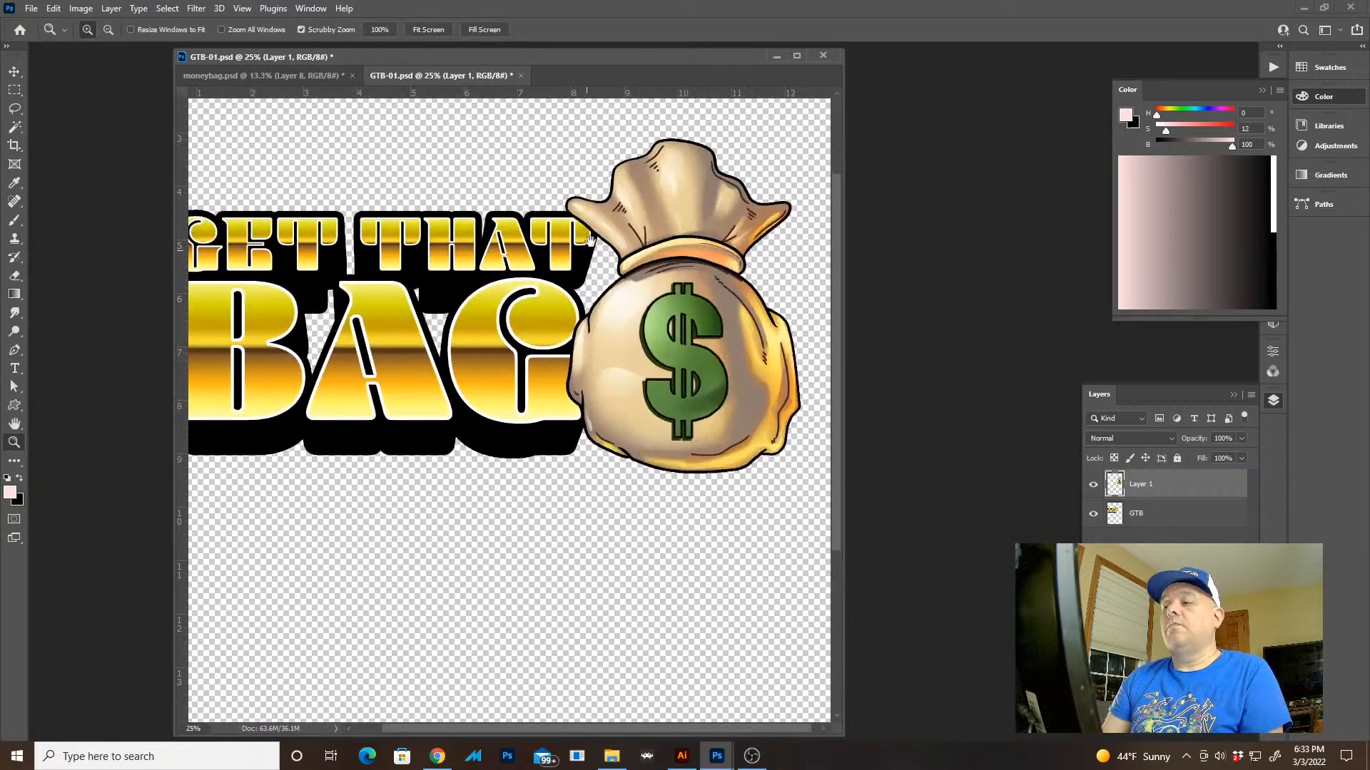
key("f")
left_click_drag(673, 279, 637, 349)
key("v")
left_click_drag(863, 357, 858, 349)
key("ctrl")
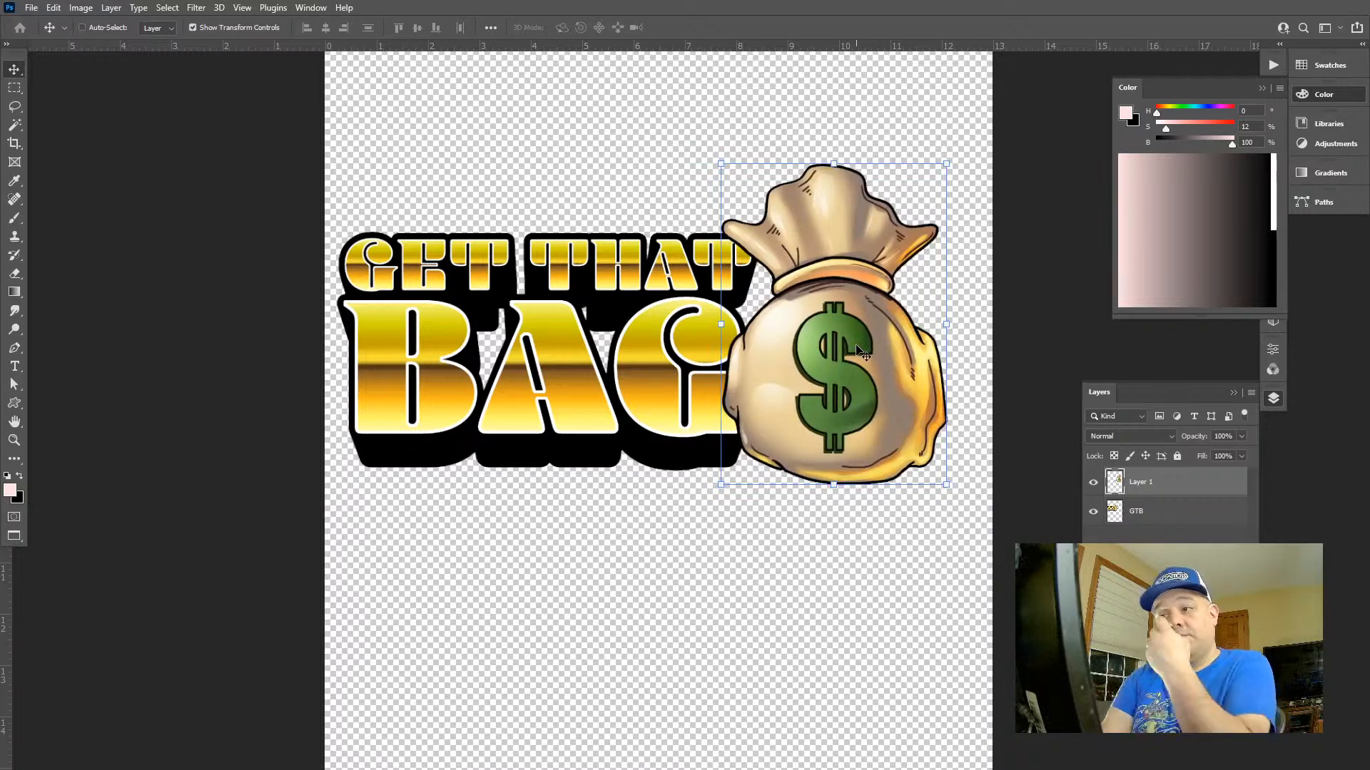
key("l")
key("v")
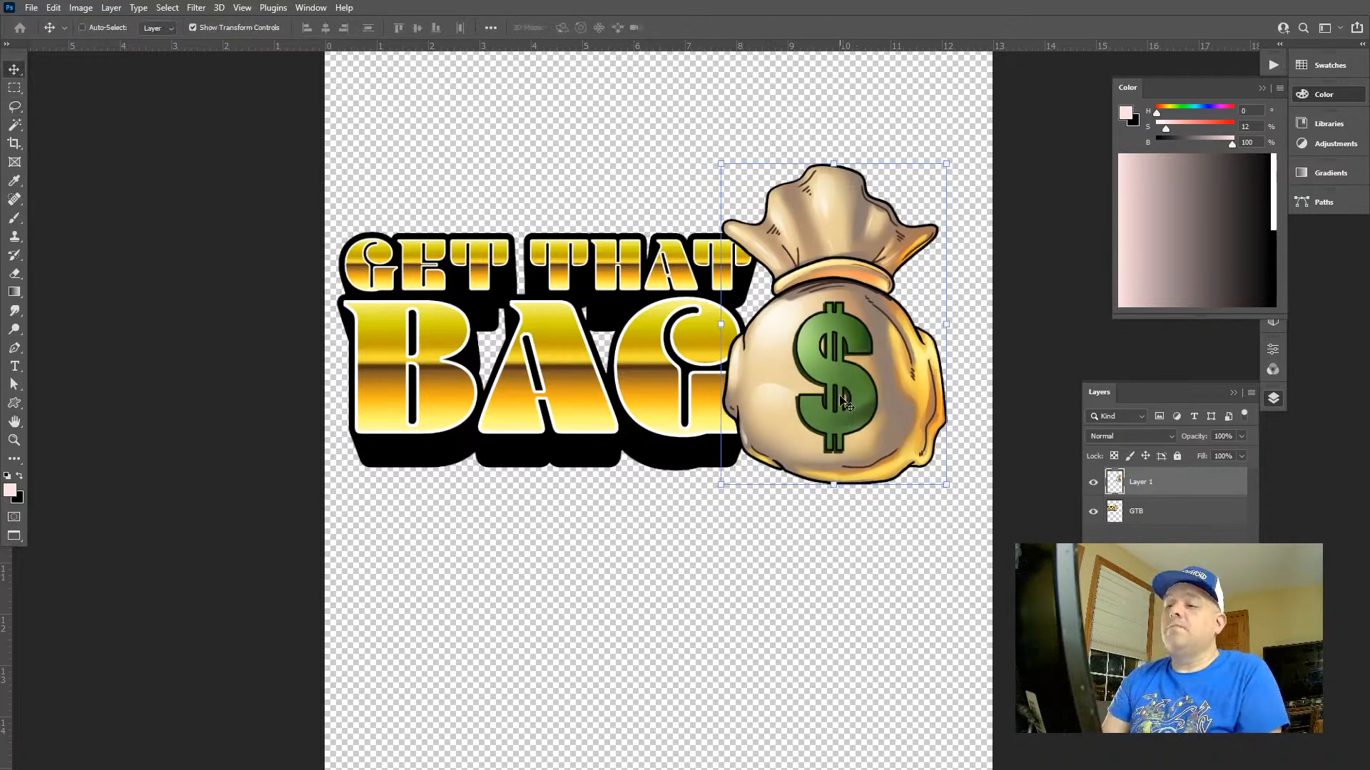
left_click_drag(856, 351, 860, 355)
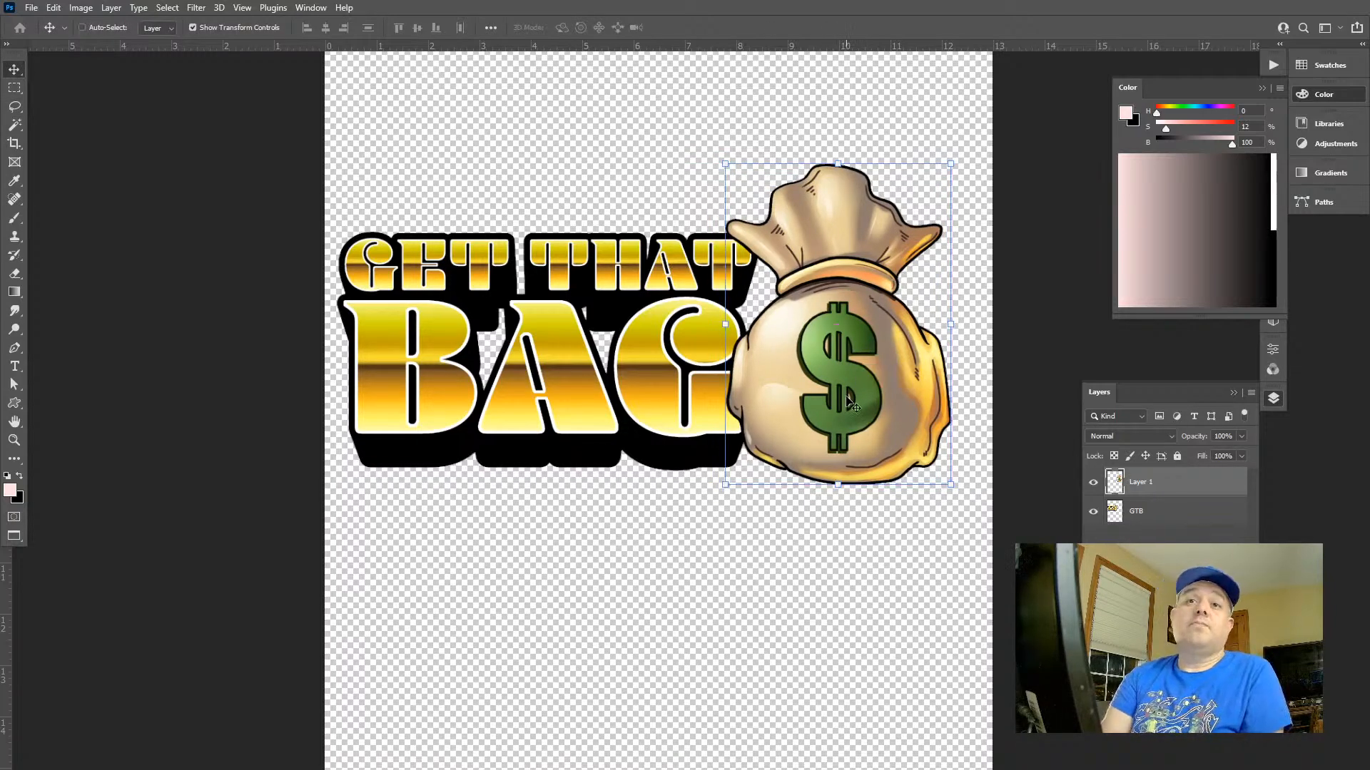
Duplicate the money bag layer, place the copy beneath the original, and fill only its opaque shape with black
key("l")
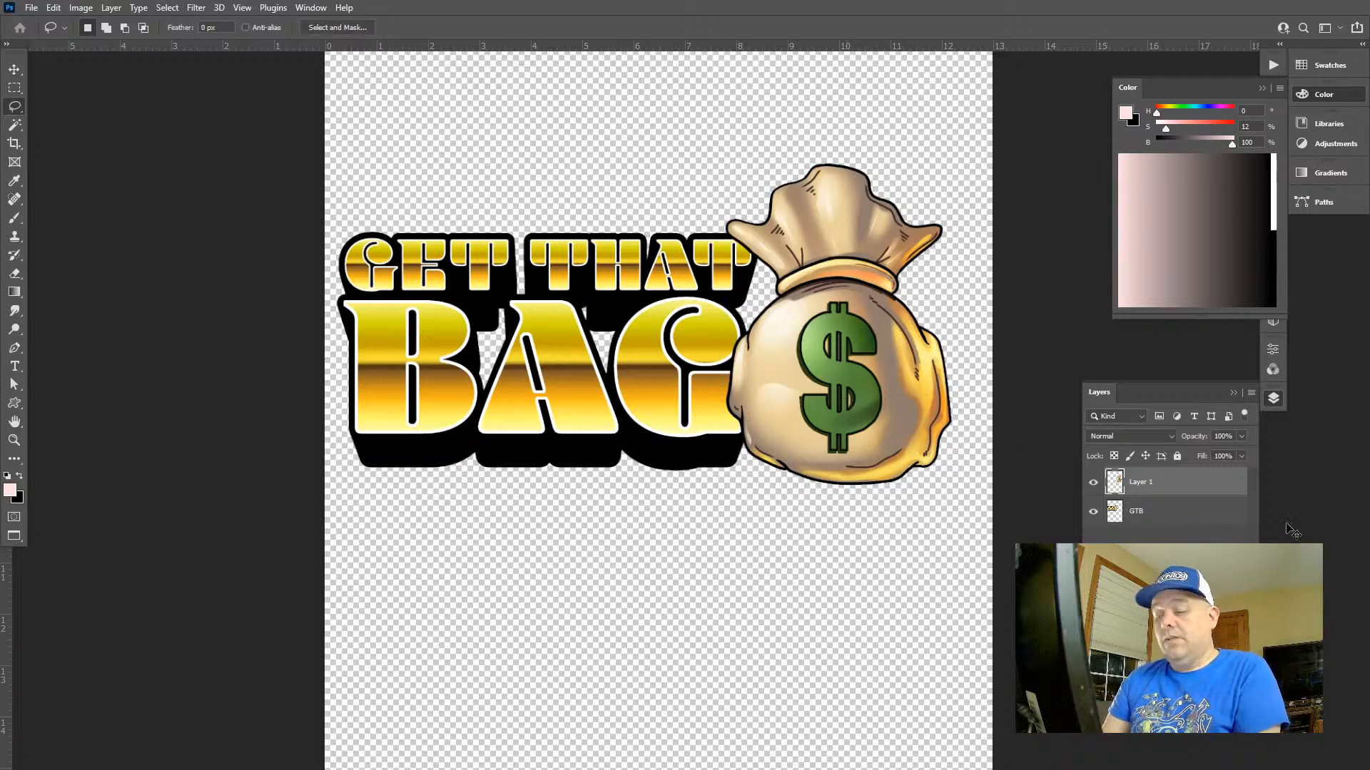
key("ctrl+j")
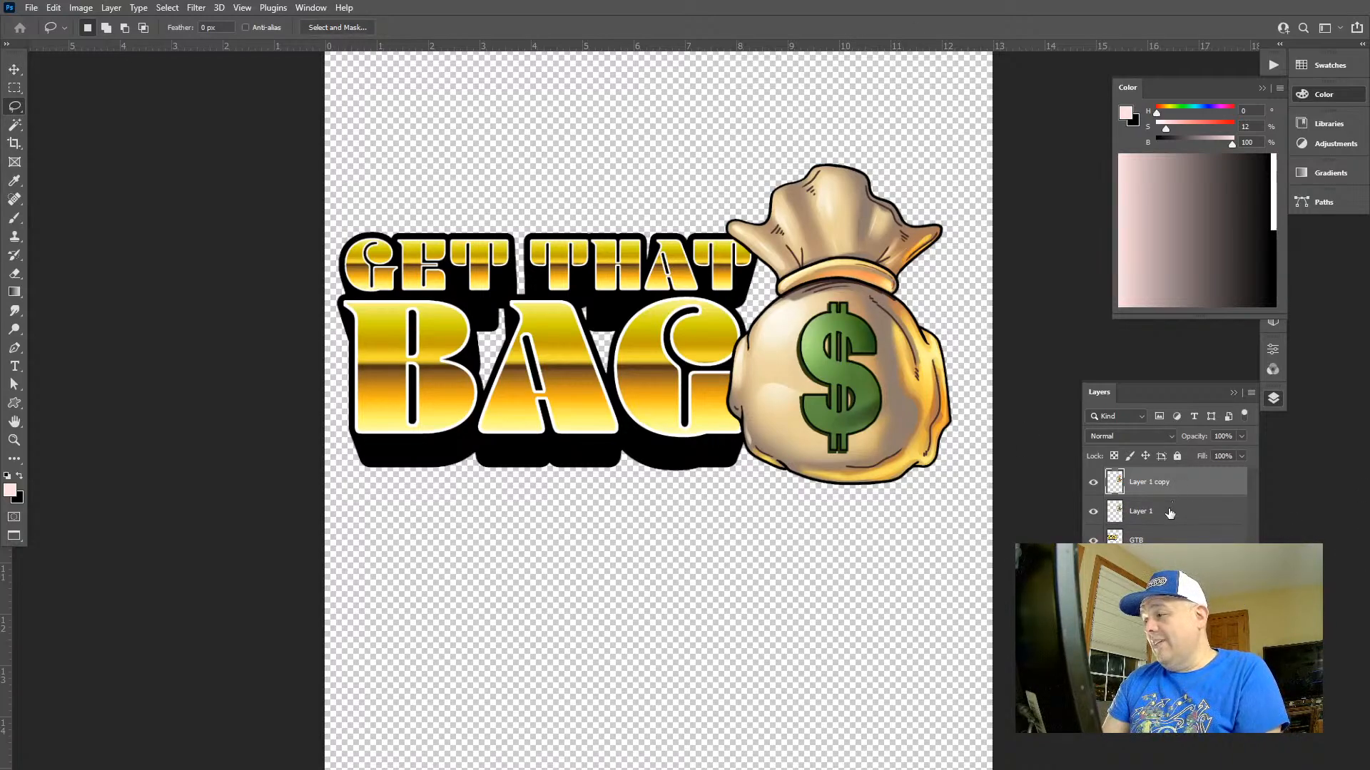
left_click_drag(1166, 498, 1164, 524)
left_click(1113, 455)
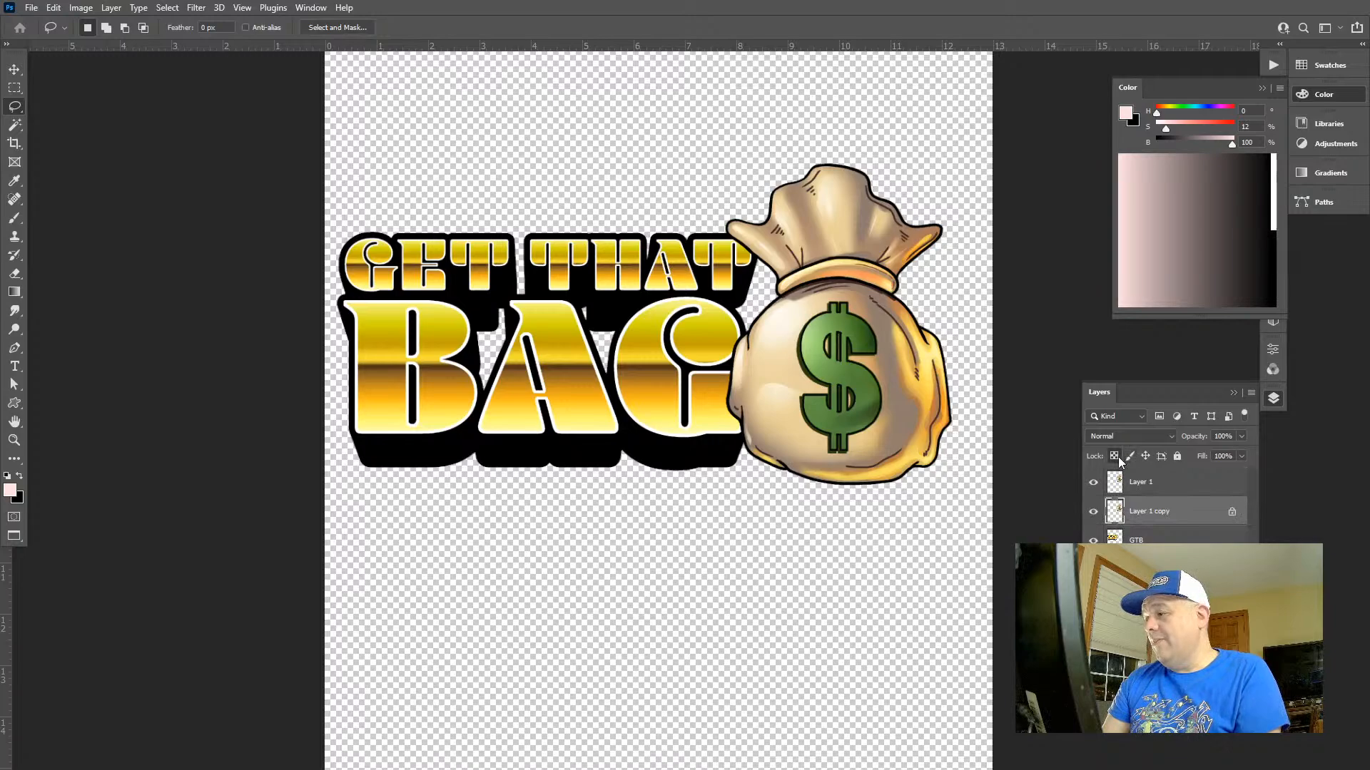
key("d")
key("alt+BackSpace")
key("z")
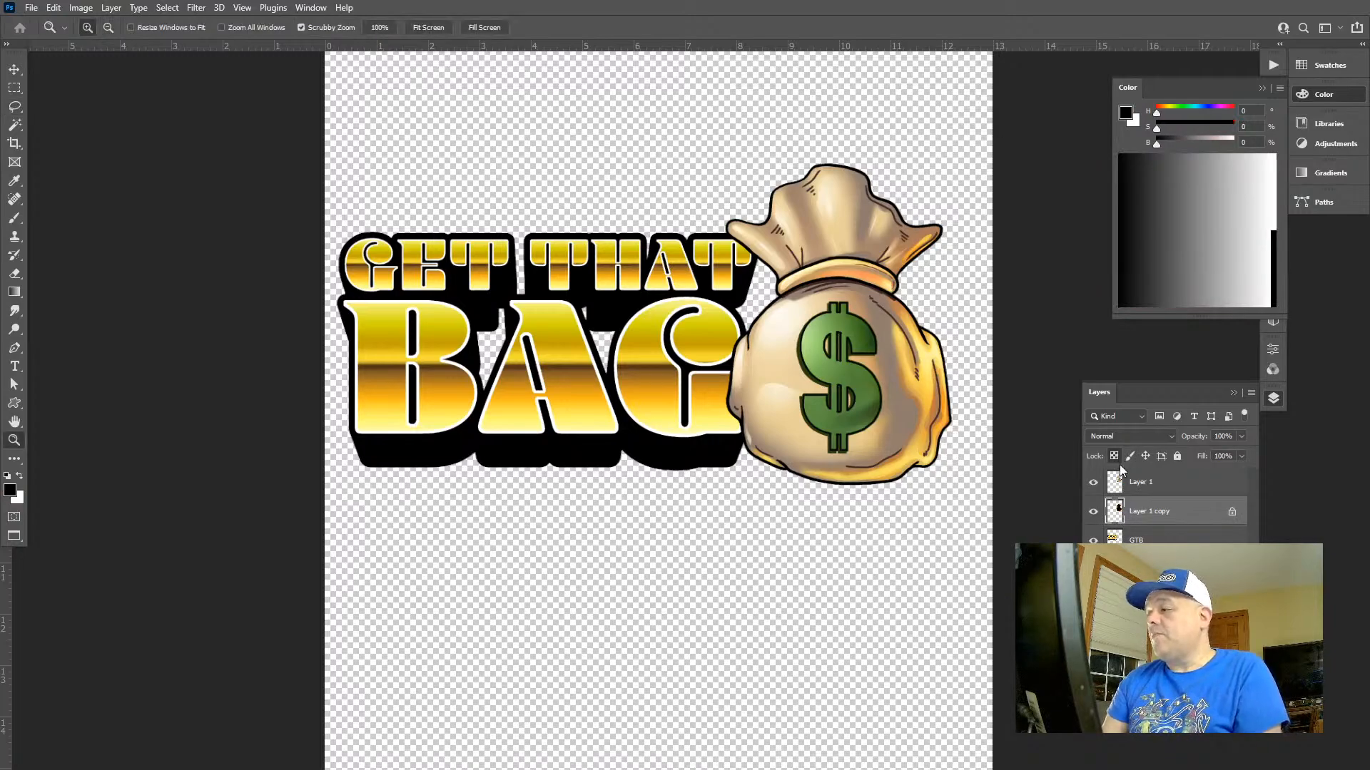
left_click(1113, 456)
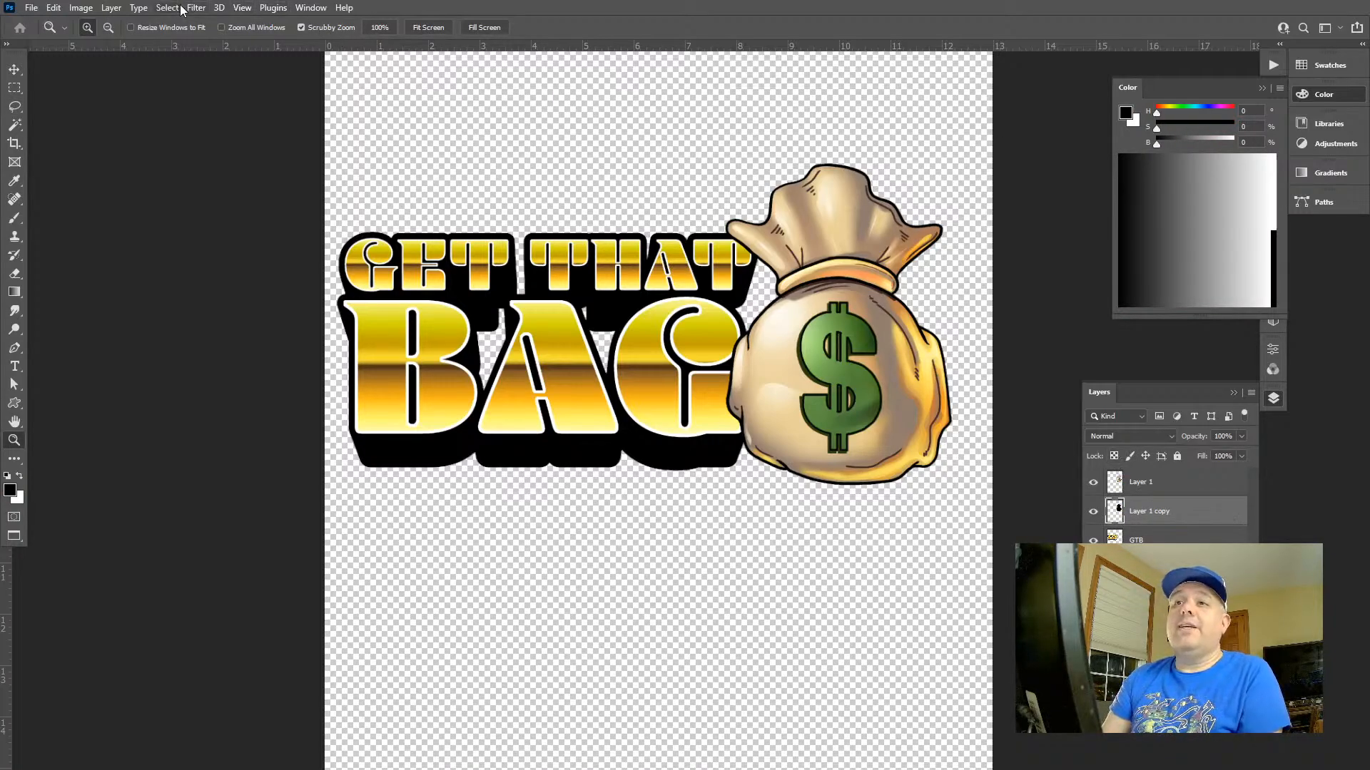
Set the bag copy's blend mode to Multiply and try filling it with dark brown, H 0, S 30, B 32
left_click(1149, 436)
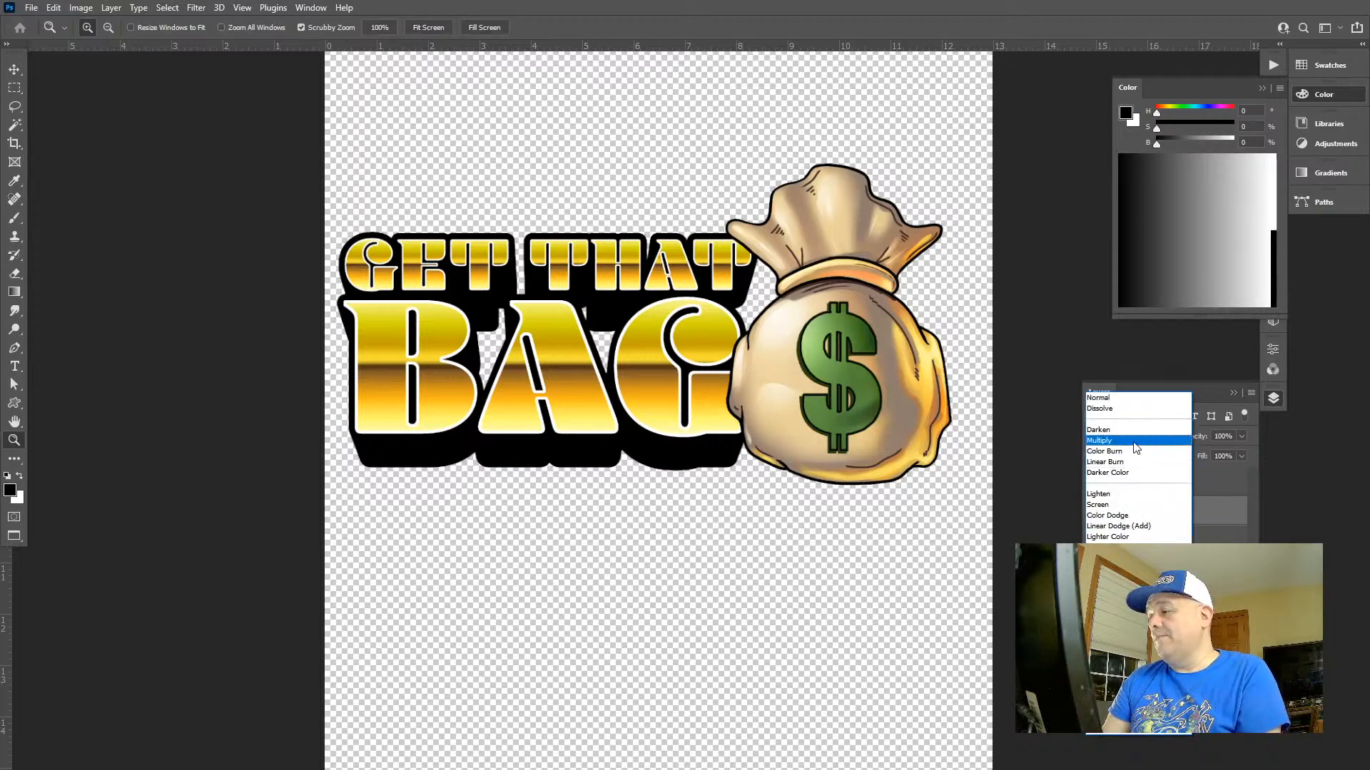
left_click(1142, 458)
left_click(1180, 141)
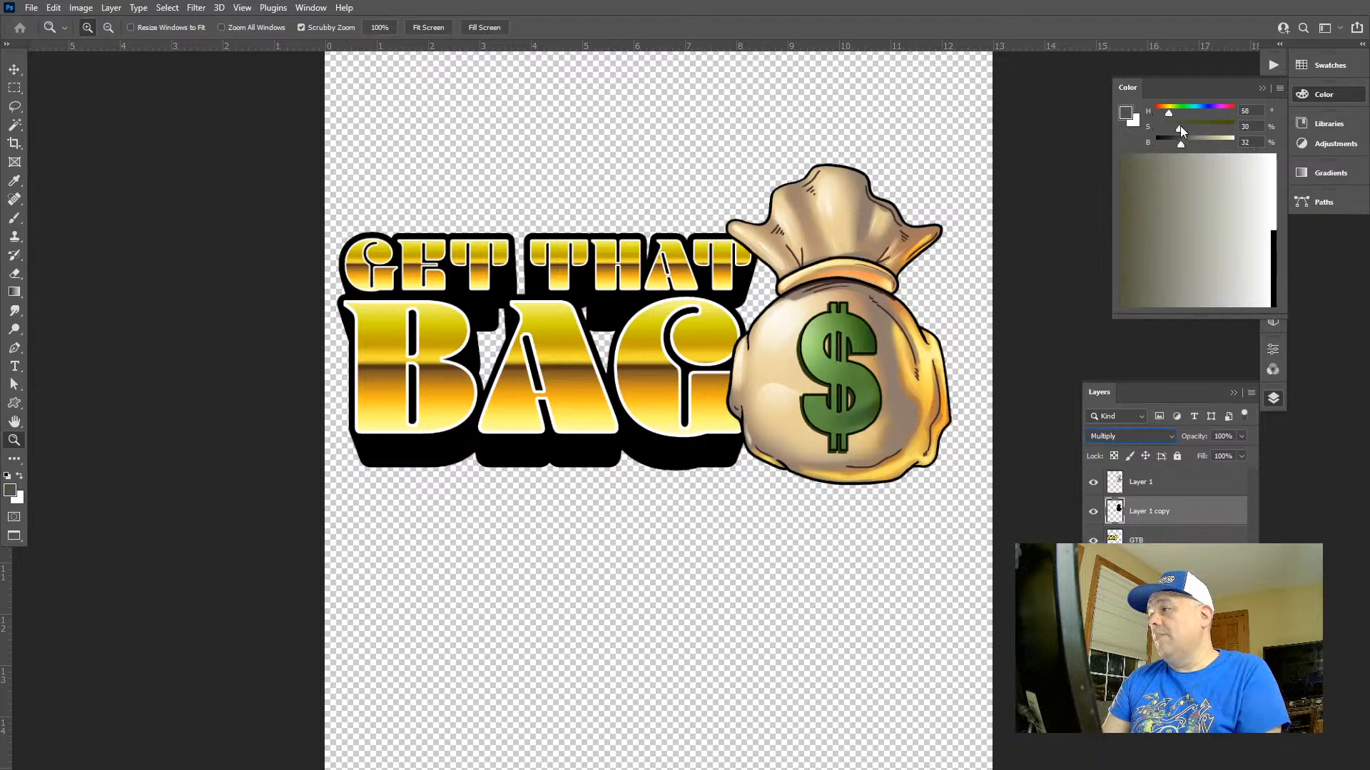
left_click(1180, 126)
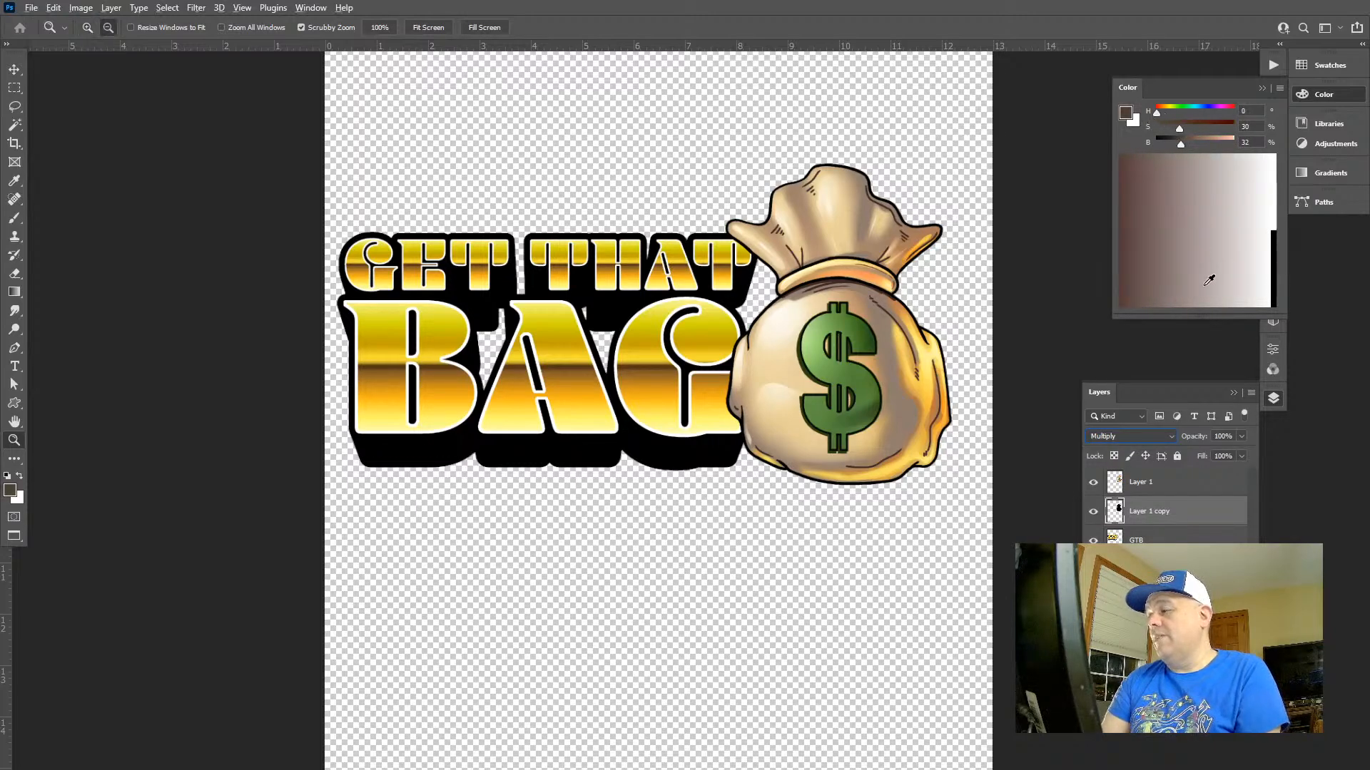
key("alt+BackSpace")
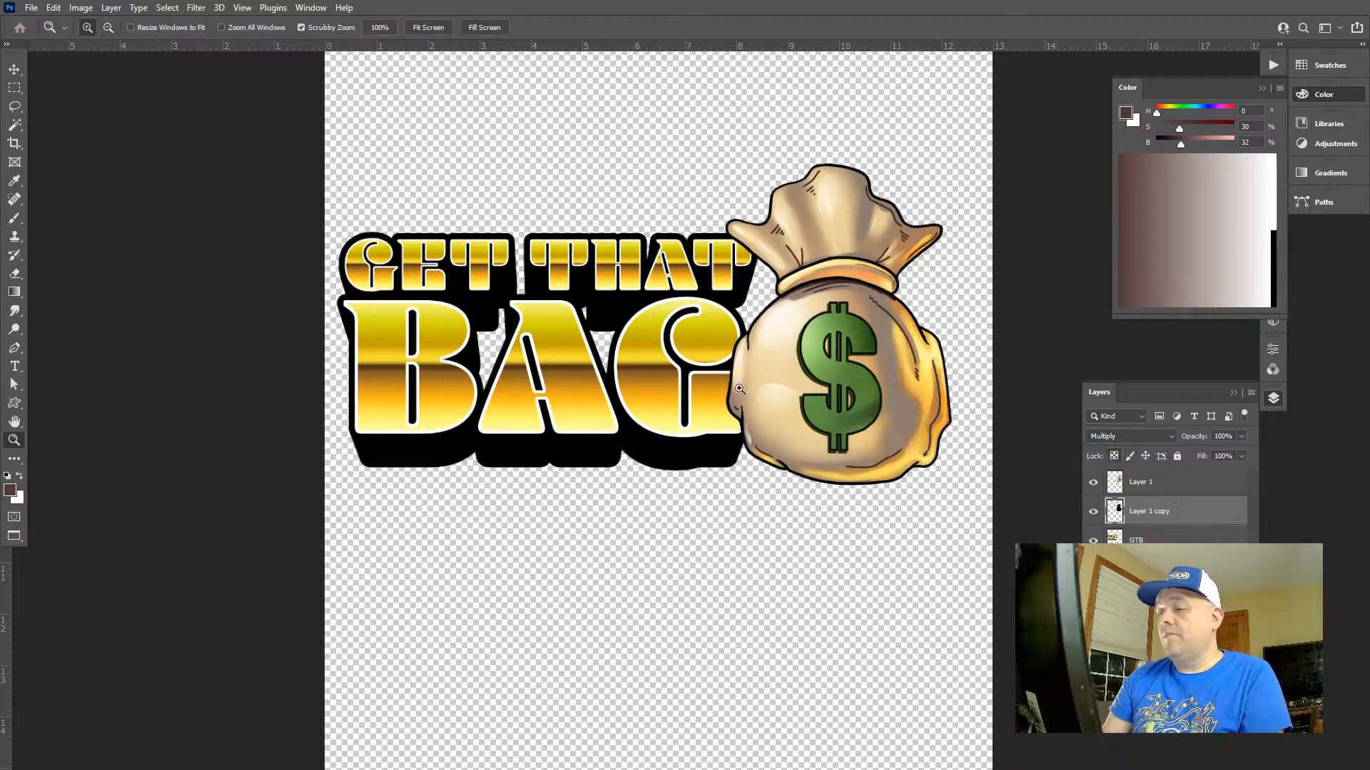
Offset the bag copy slightly left of the bag and fill its shape with reddish brown, H 0, S 60, B 50
key("v")
left_click_drag(804, 367, 796, 371)
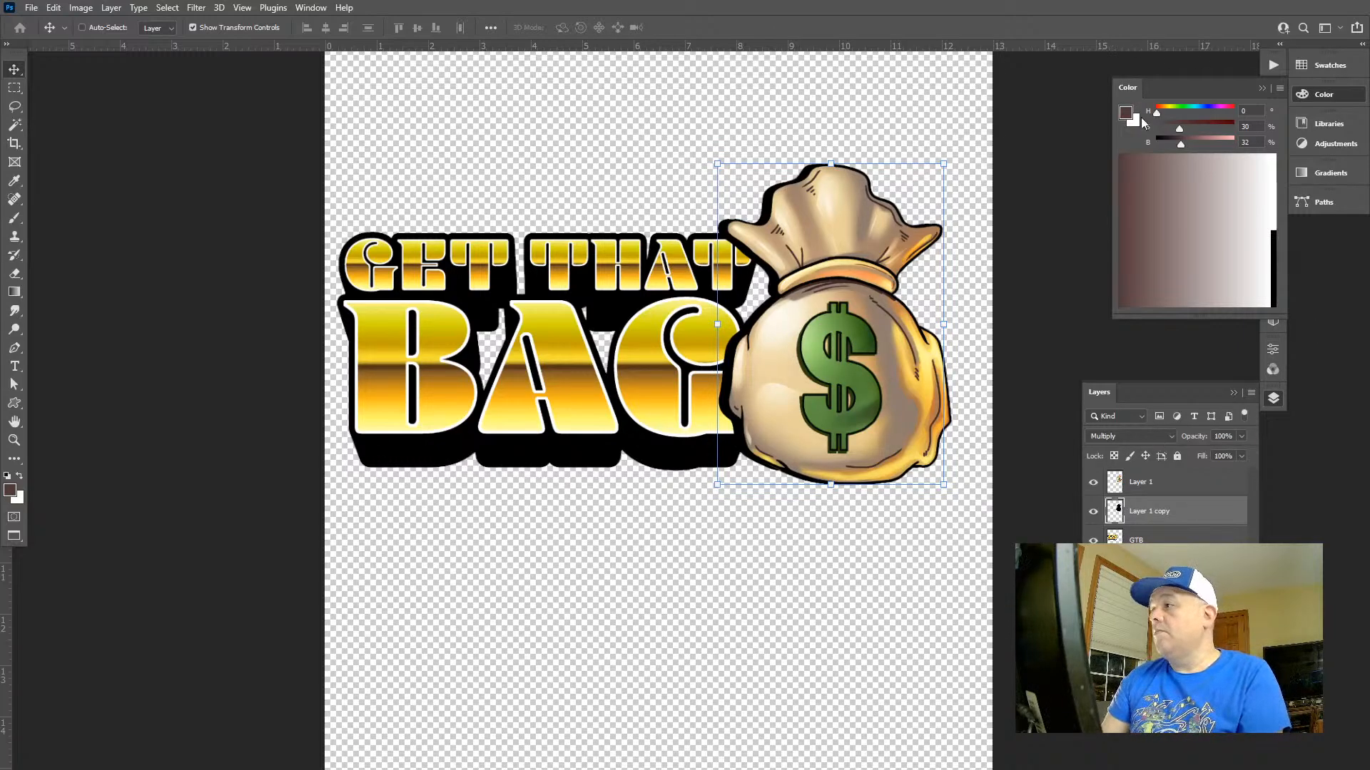
left_click(1204, 123)
left_click(1194, 143)
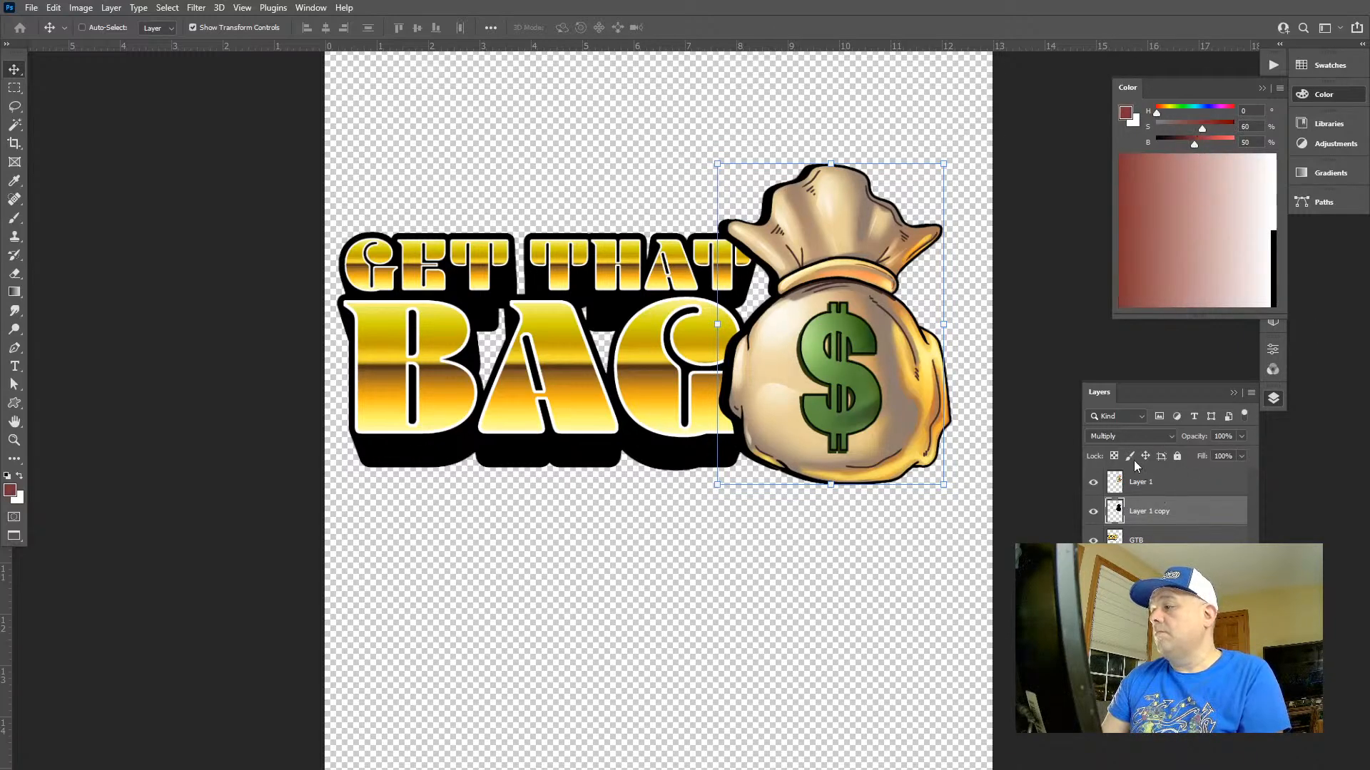
key("alt+BackSpace")
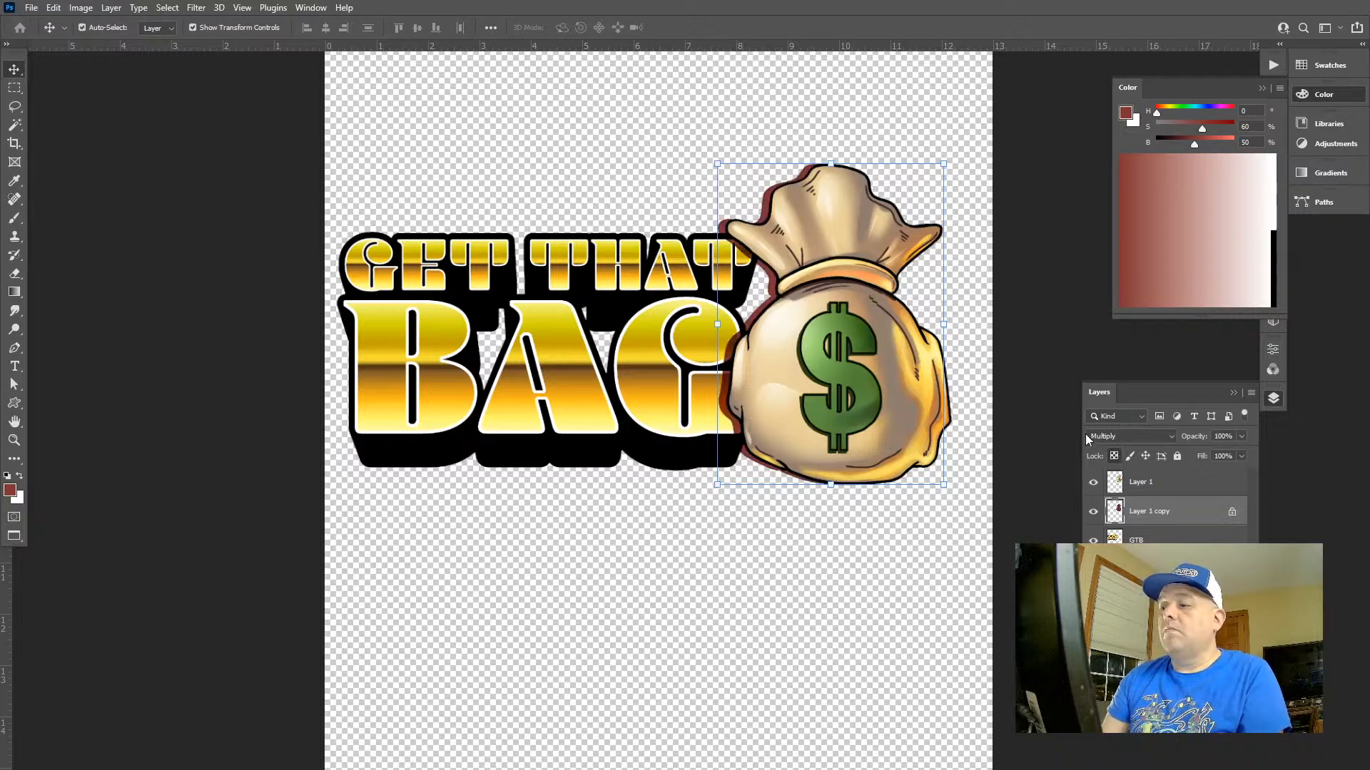
Adjust the bag shadow to Saturation -54 and Lightness +5, and shift it a little further left of the bag
key("ctrl+u")
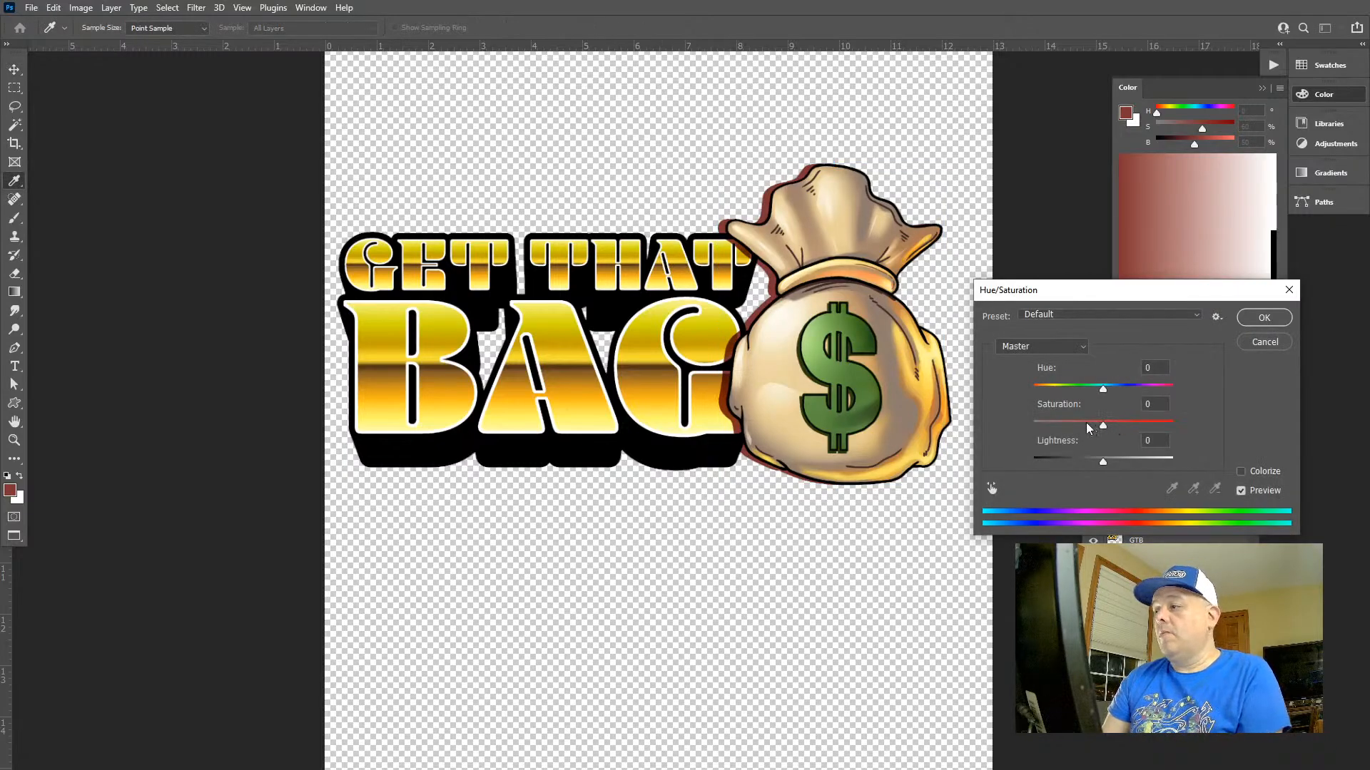
left_click(1087, 424)
left_click_drag(1070, 430, 1105, 451)
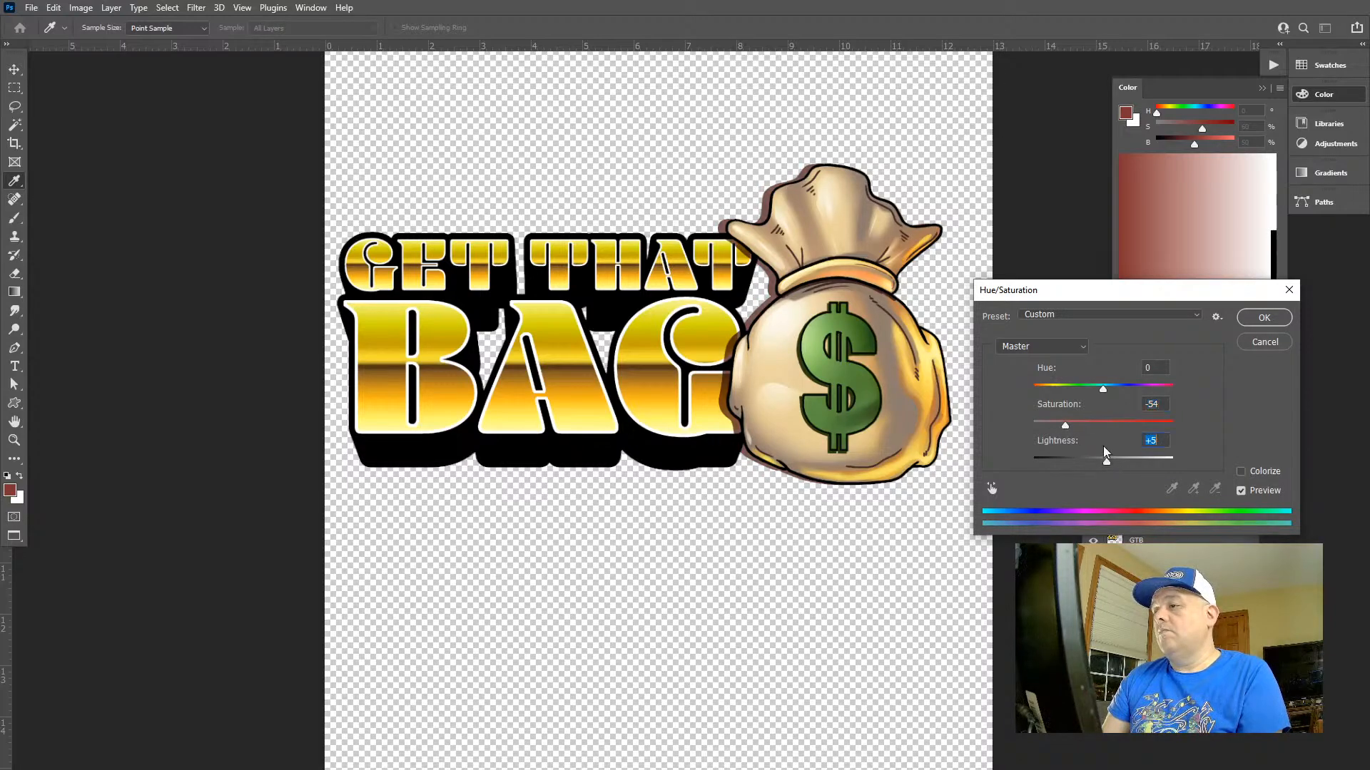
left_click(1262, 319)
key("v")
left_click_drag(844, 322, 849, 320)
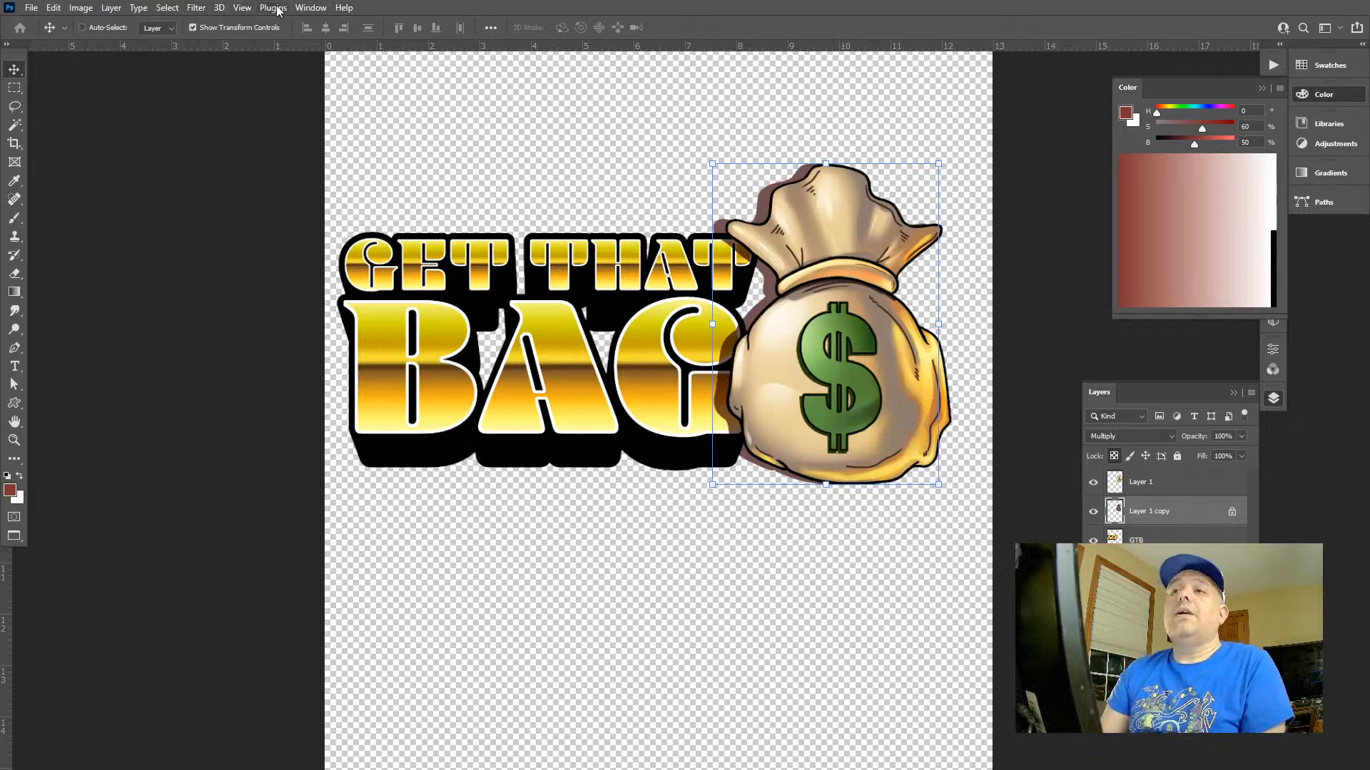
left_click(200, 8)
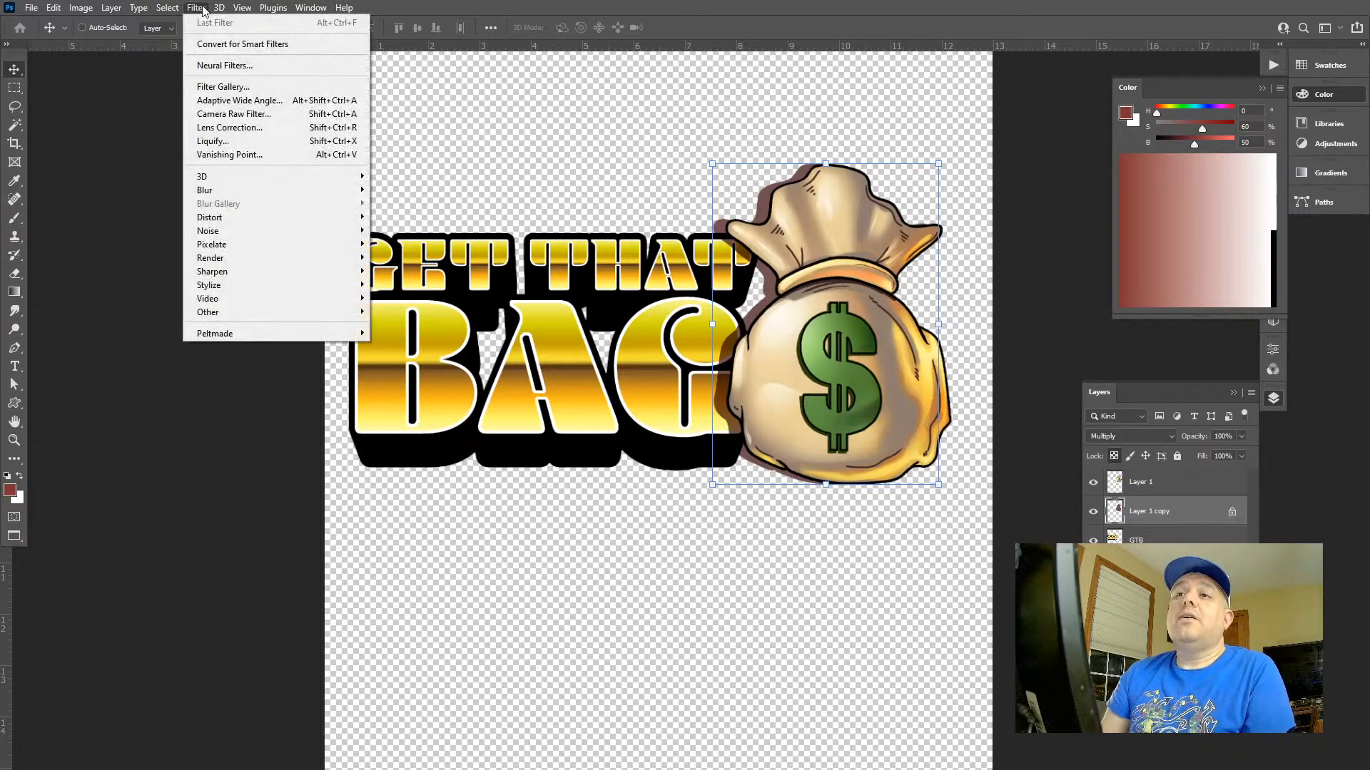
mouse_move(253, 192)
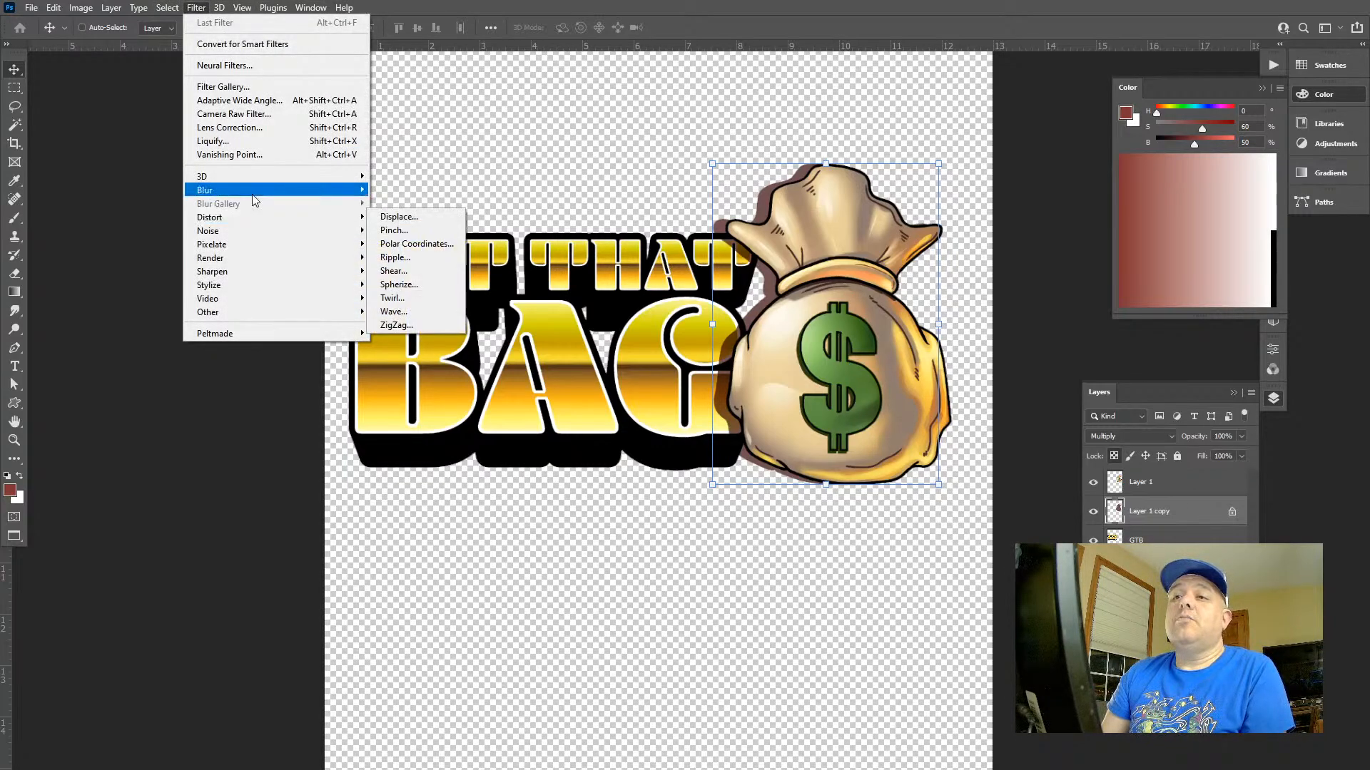
left_click(408, 243)
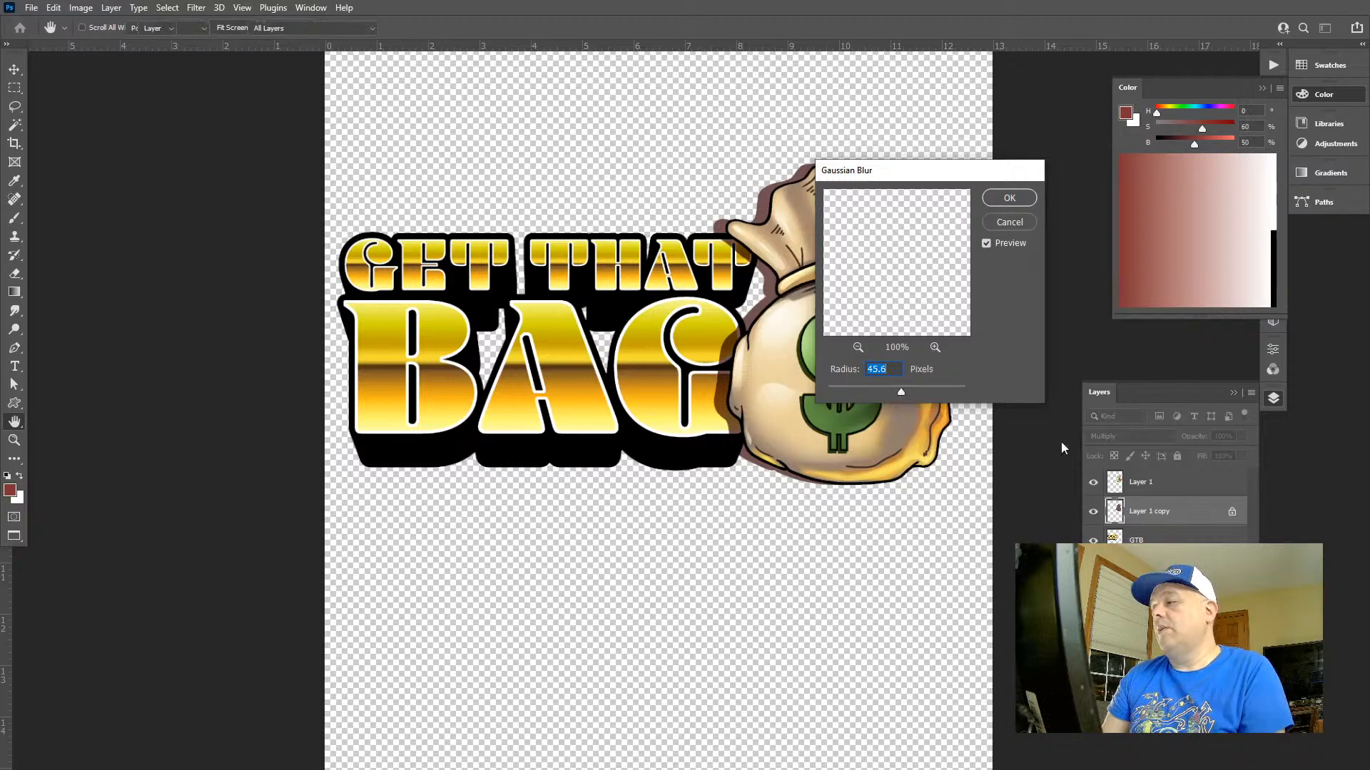
key("Escape")
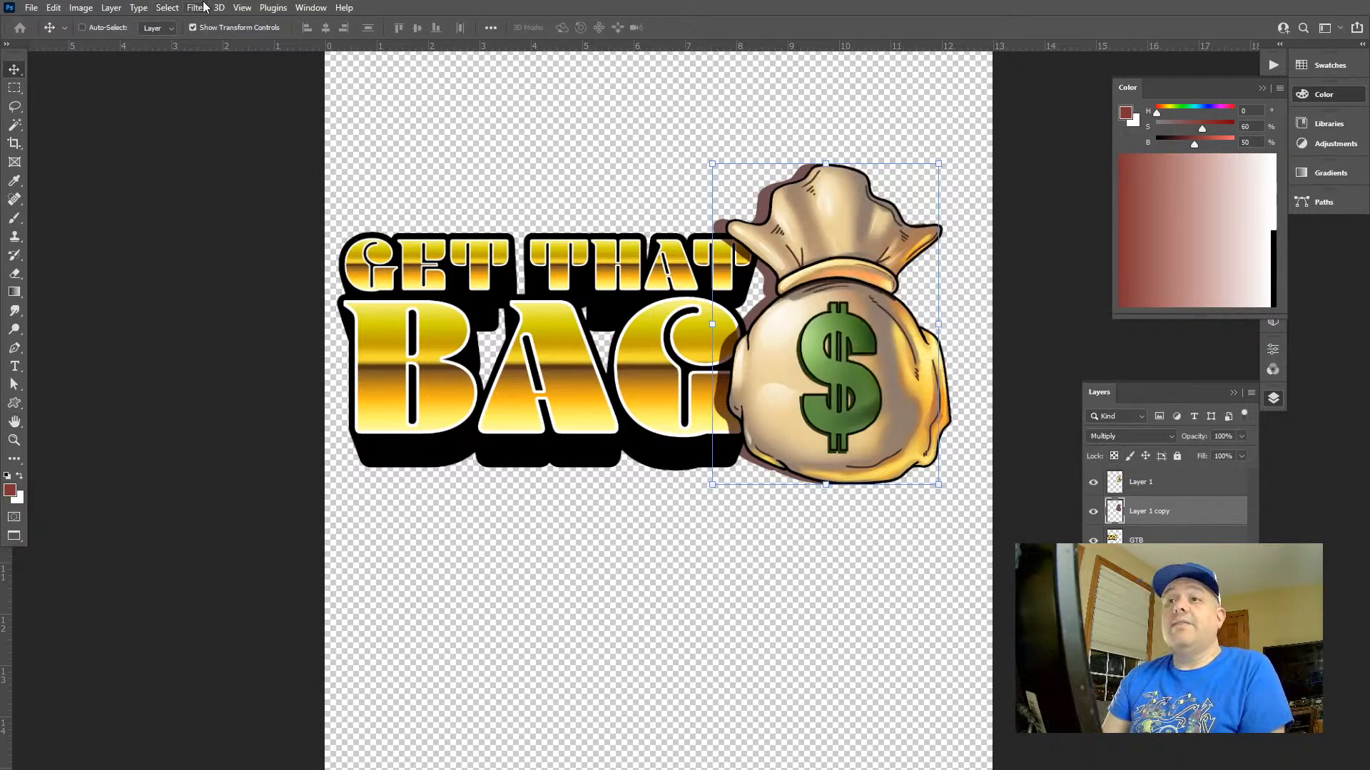
Unlock the shadow layer's transparent pixels and soften the shadow with a Gaussian Blur of 4.5 pixels radius
left_click(204, 7)
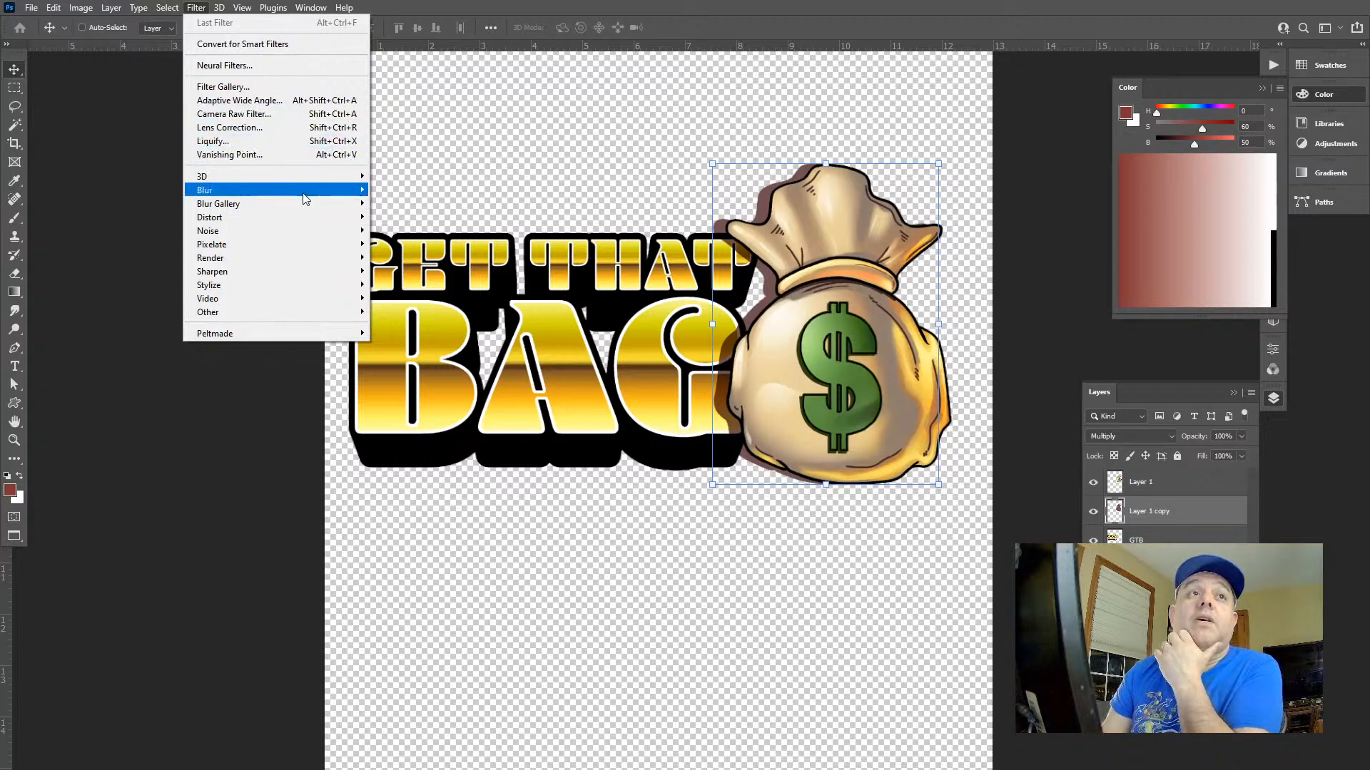
mouse_move(306, 195)
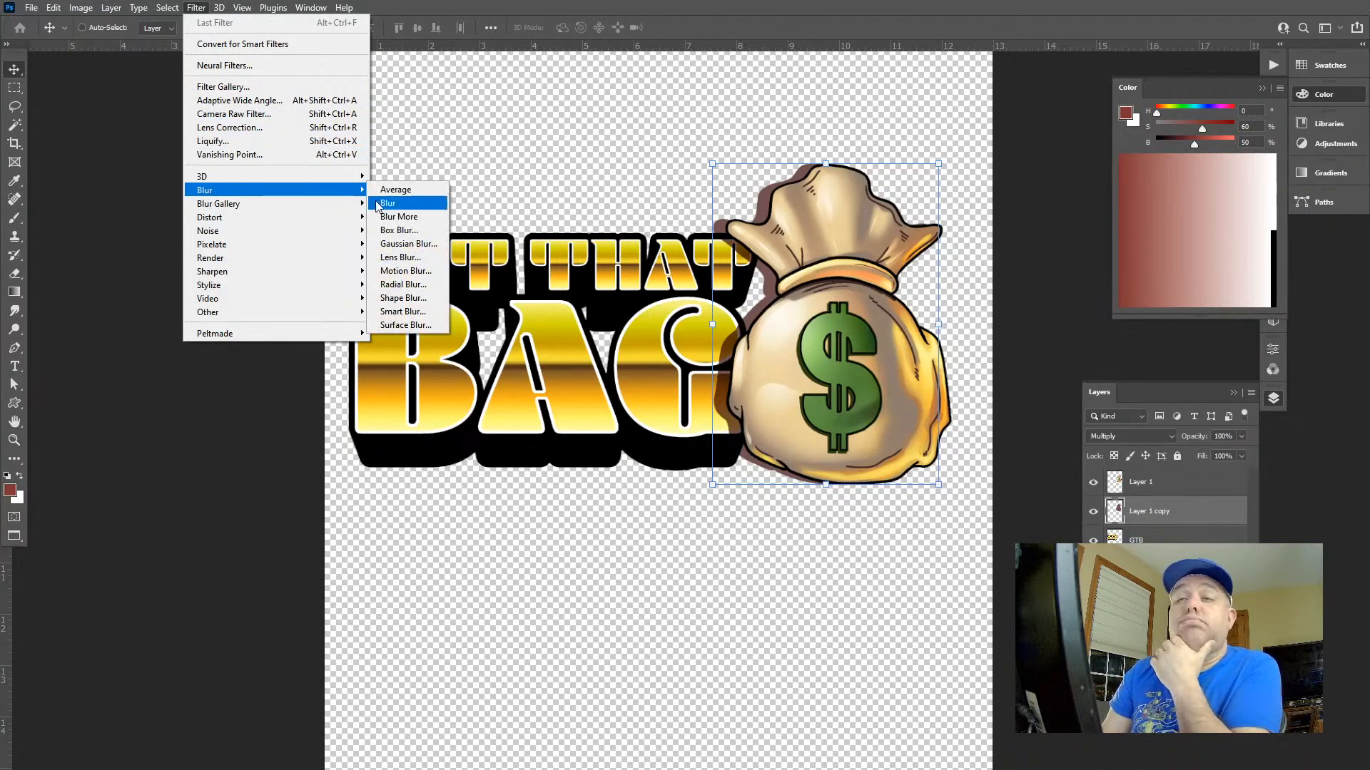
left_click(403, 248)
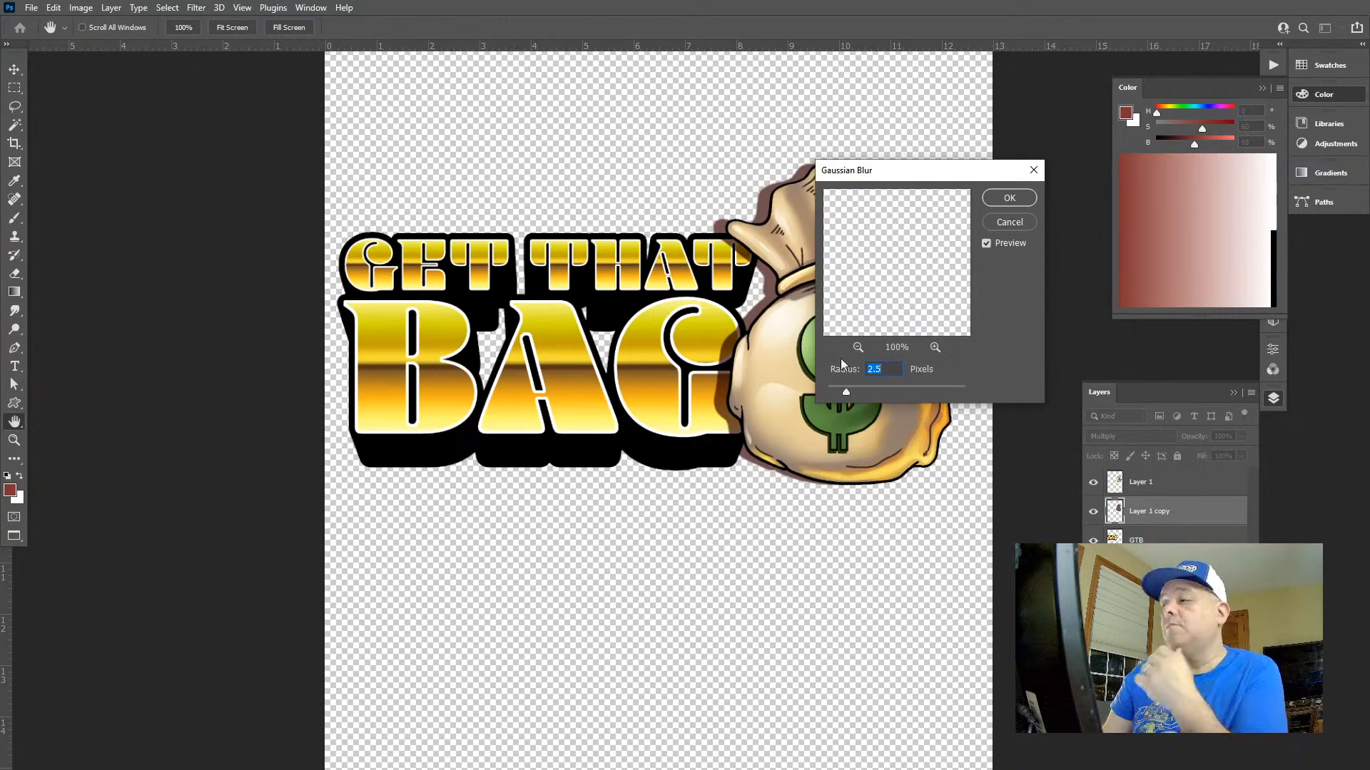
left_click_drag(889, 390, 880, 389)
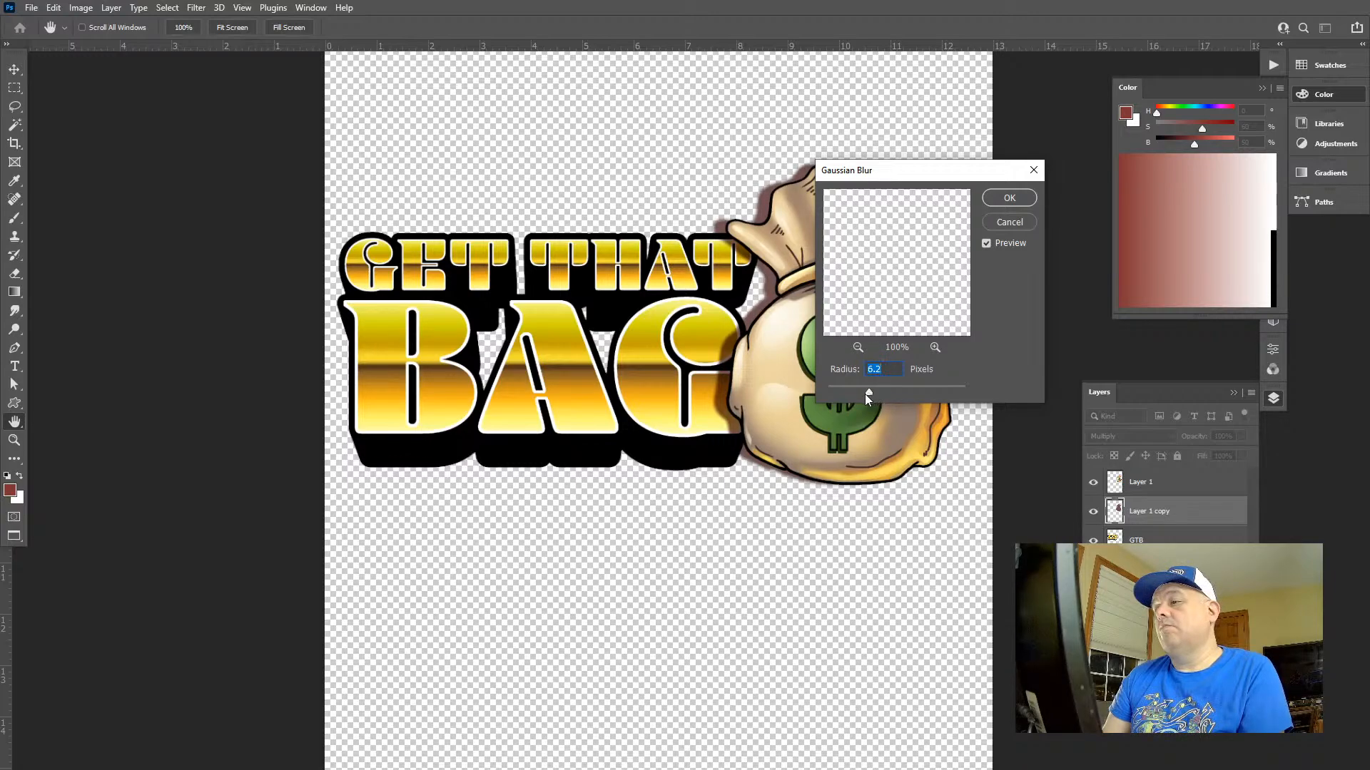
left_click(1009, 198)
key("v")
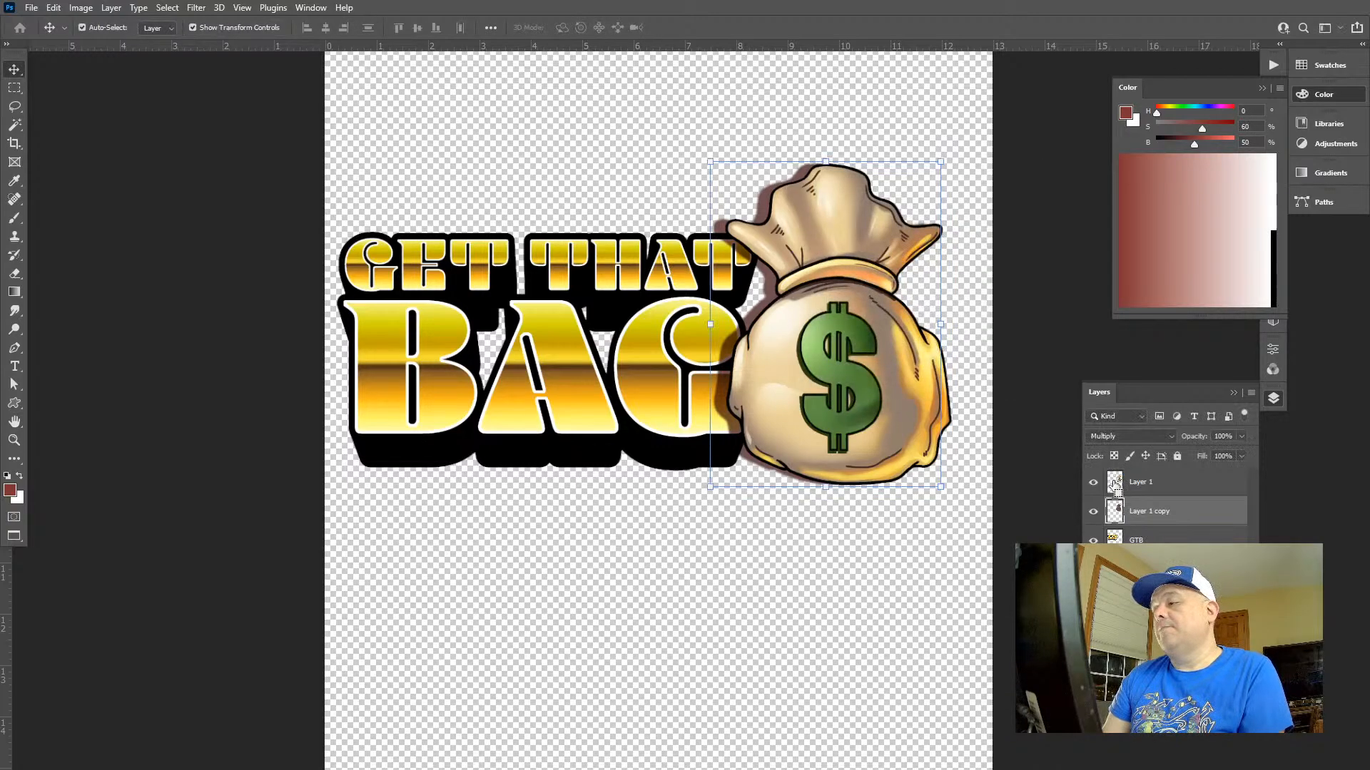
left_click(1114, 485, "ctrl")
key("ctrl+d")
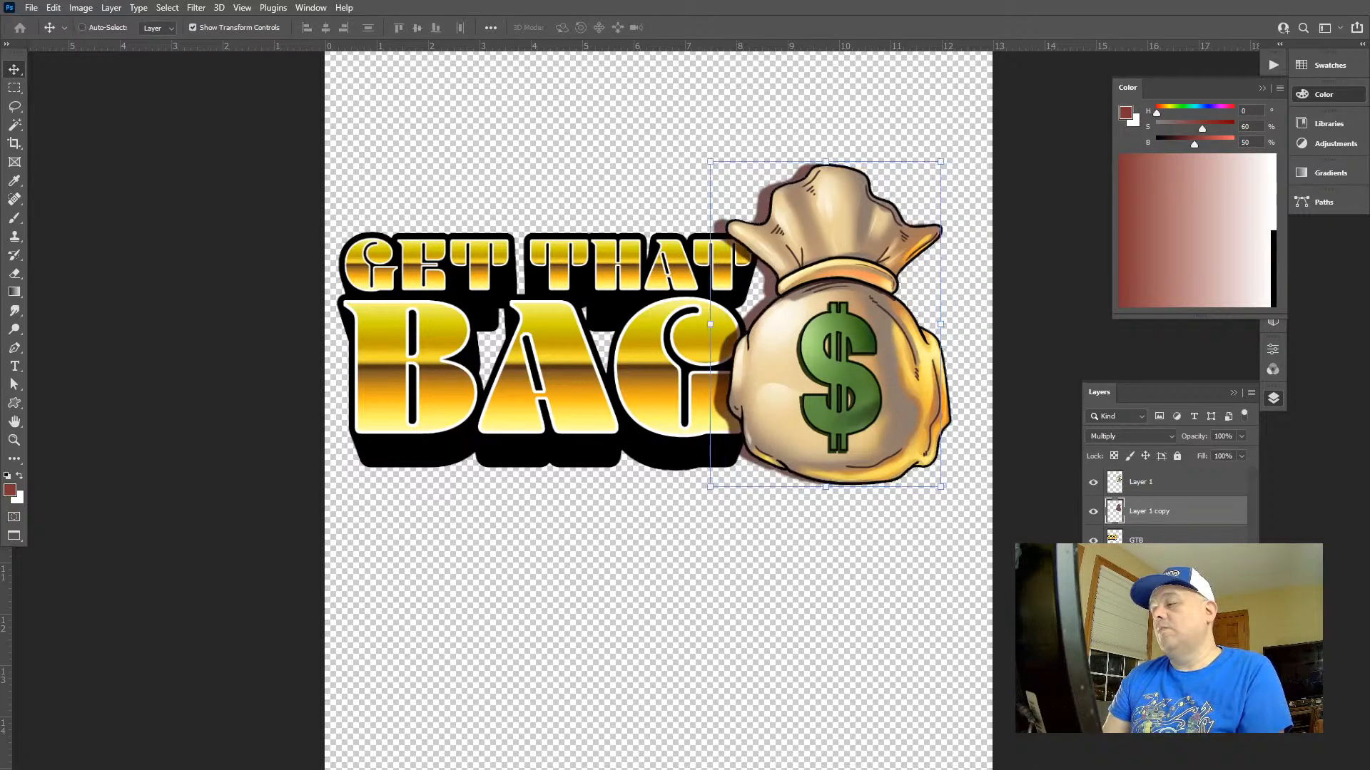
Load the GTB lettering's shape as a selection and mask the bag shadow layer with it
left_click(1114, 539, "ctrl")
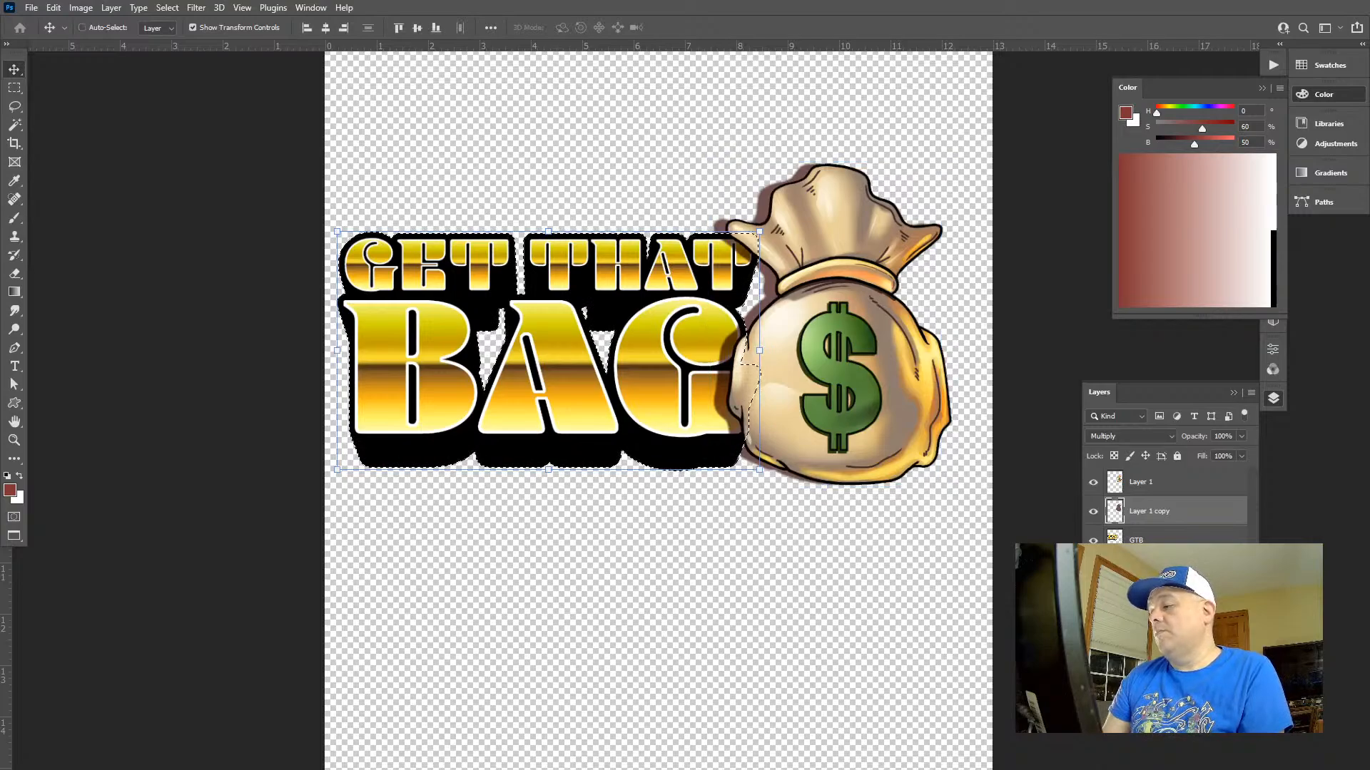
left_click(1152, 721)
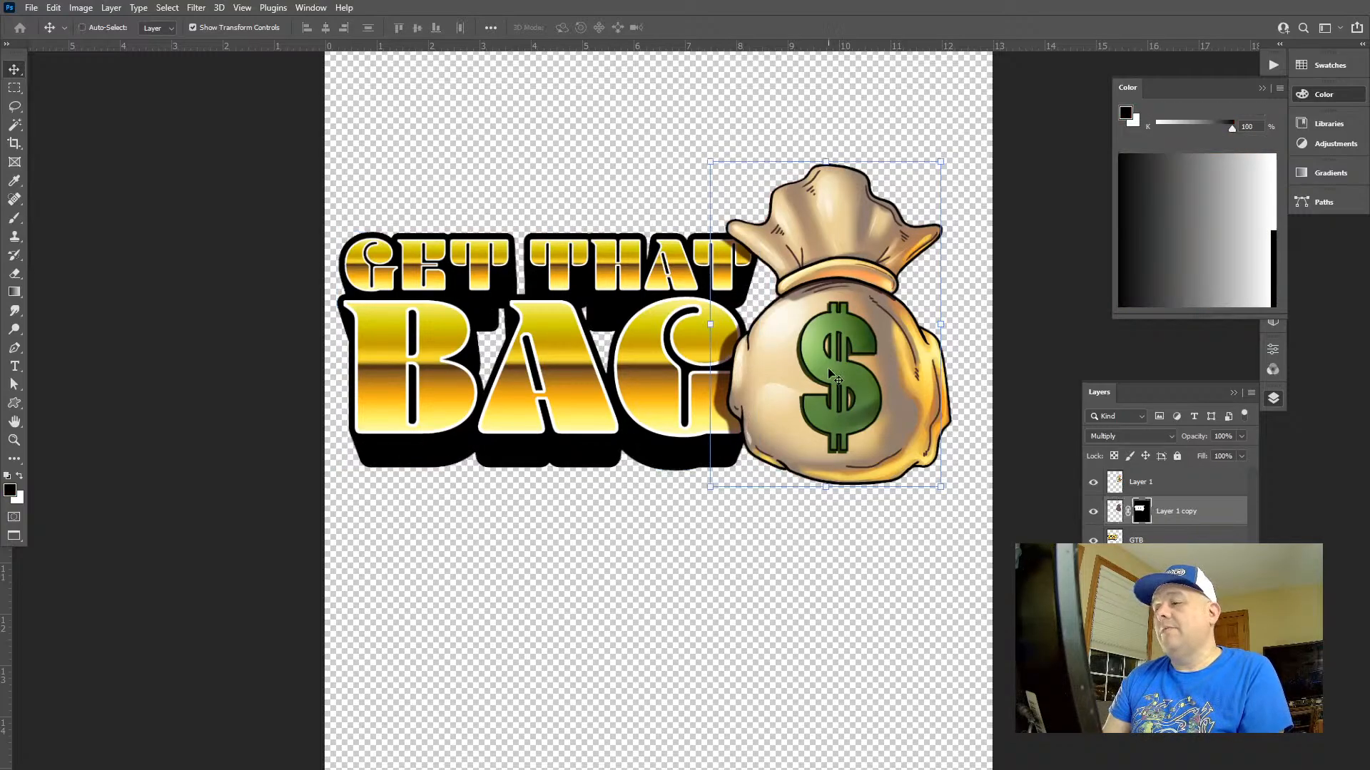
Inspect the masked shadow where the bag overlaps the lettering, up close and on the full canvas
key("ctrl+space")
left_click_drag(790, 326, 820, 344)
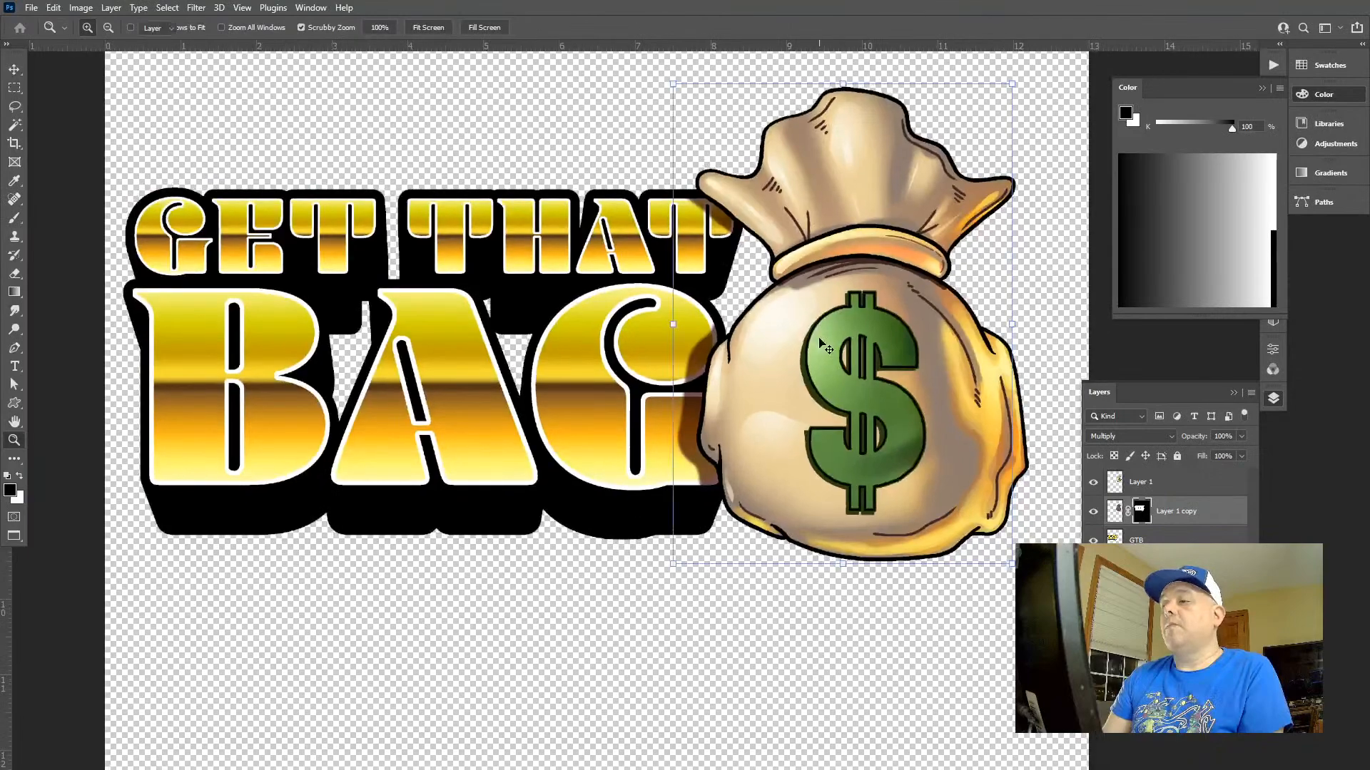
key("ctrl+space")
left_click_drag(858, 465, 807, 461)
left_click_drag(912, 488, 811, 472)
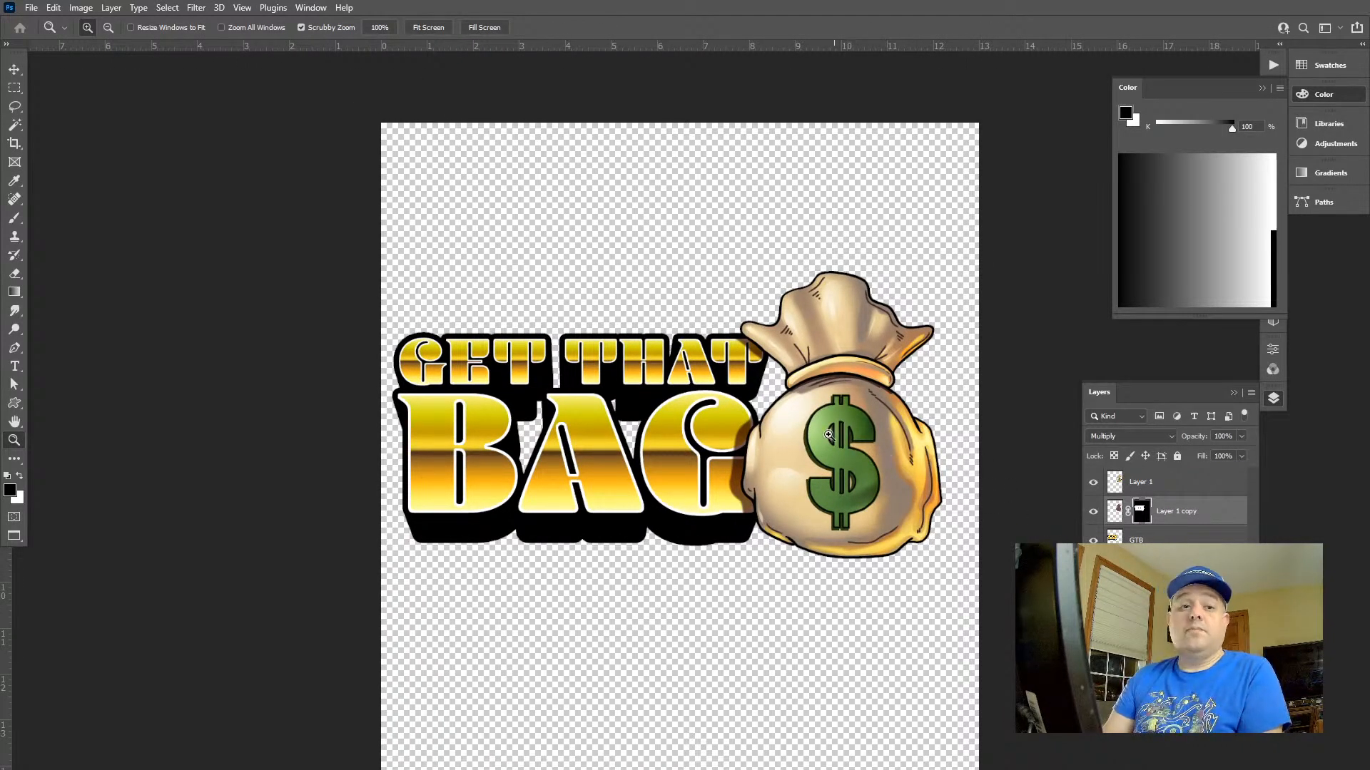
left_click_drag(834, 438, 818, 431)
left_click_drag(765, 394, 757, 340)
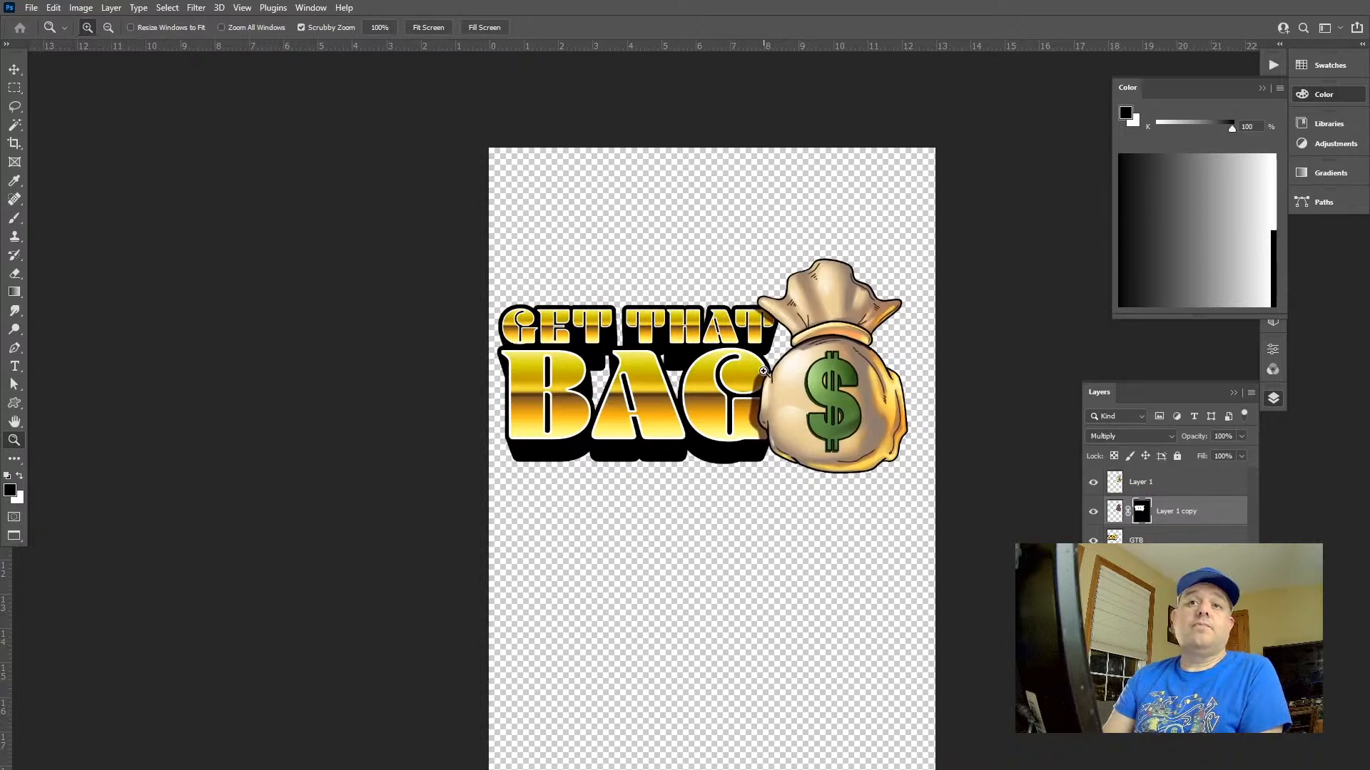
key("ctrl+0")
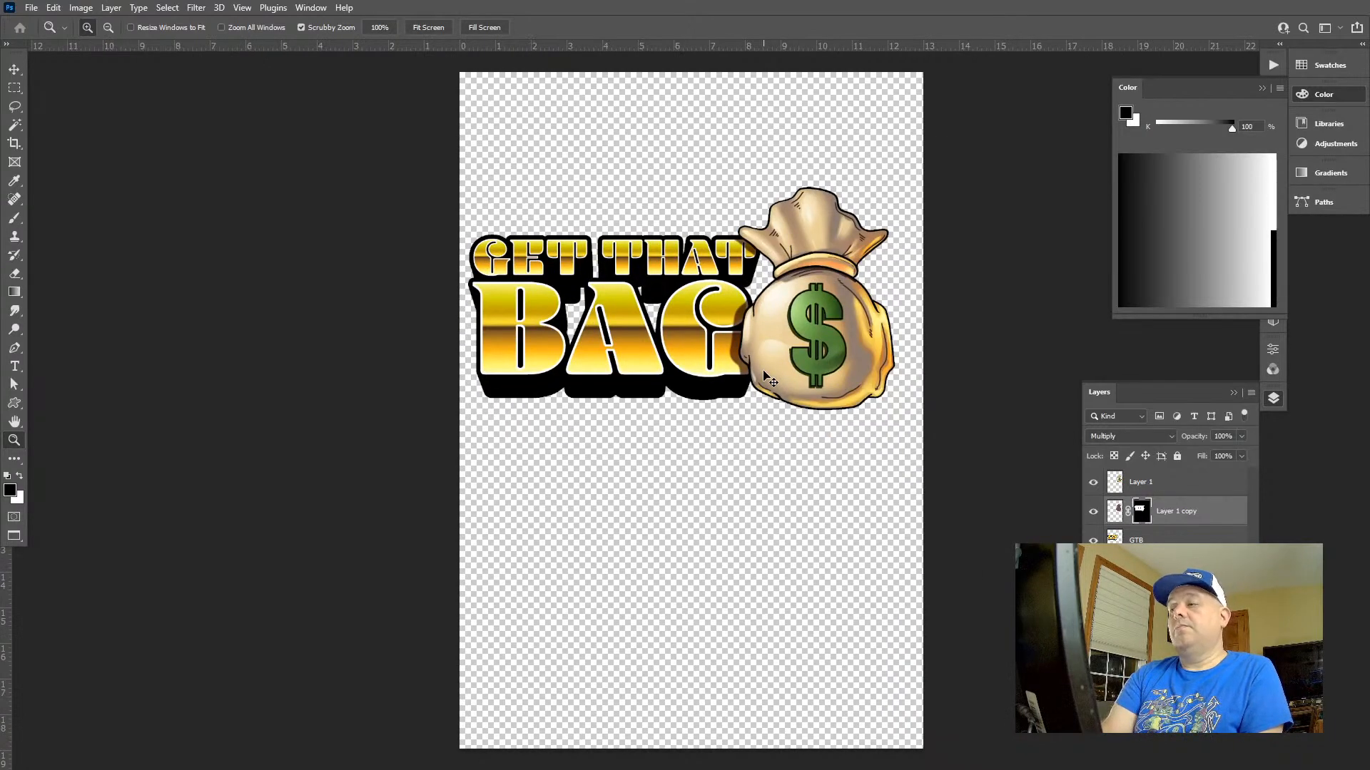
Merge all visible layers, copy the whole canvas, and undo the merge to restore the separate layers
key("v")
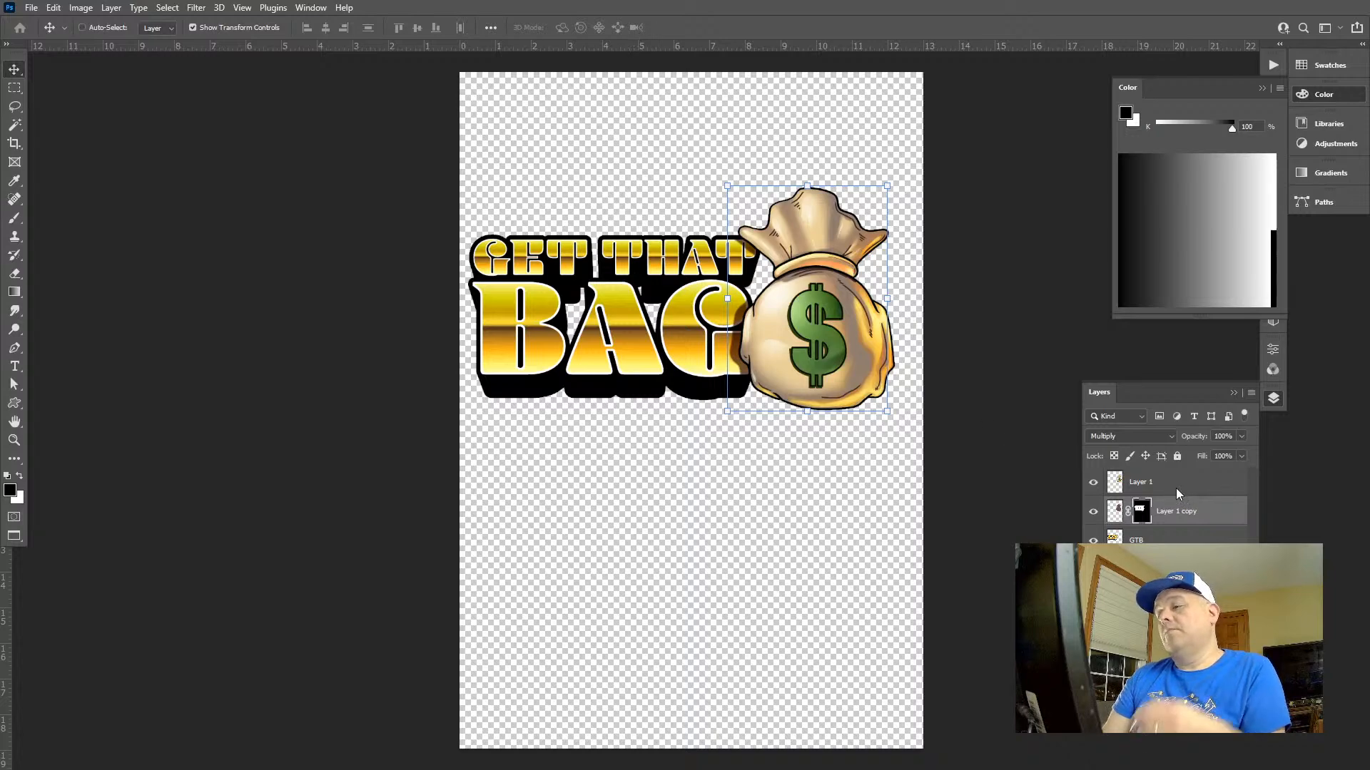
key("l")
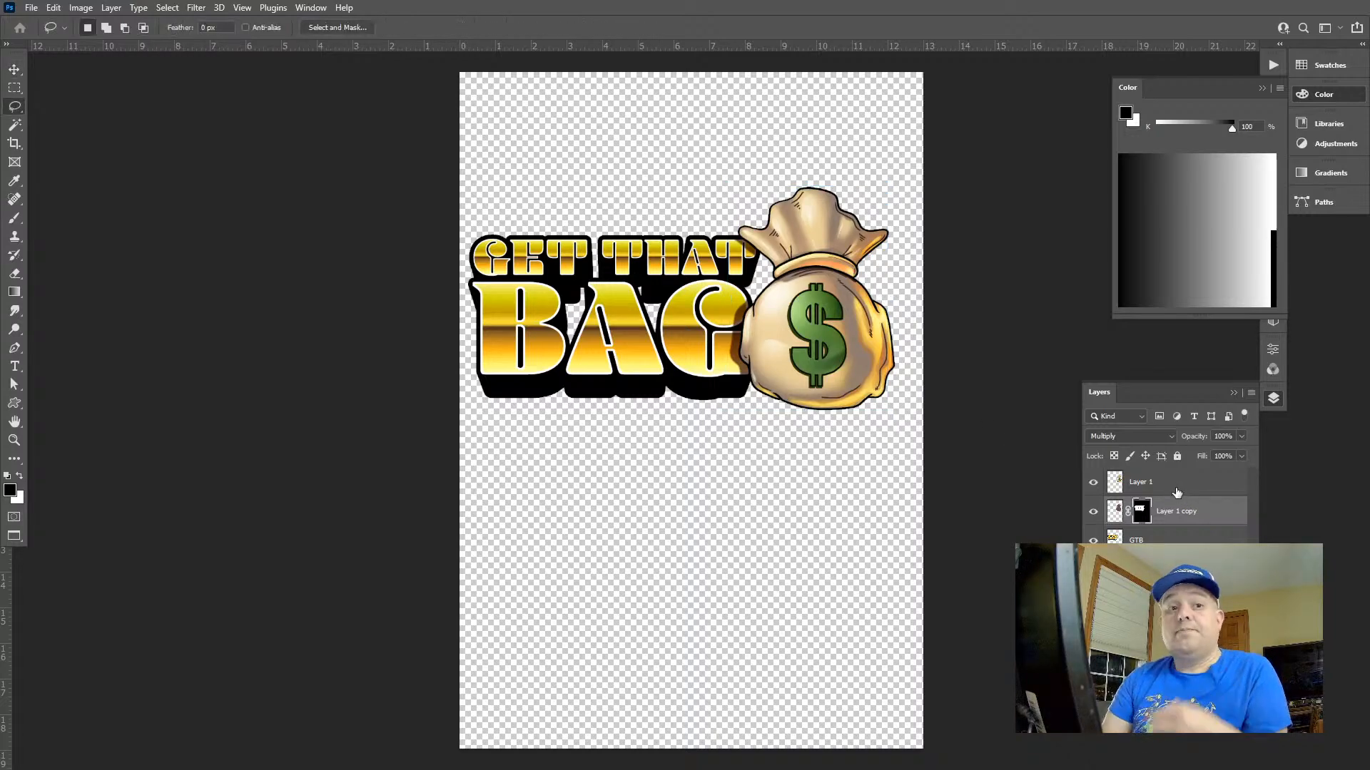
left_click(1252, 393)
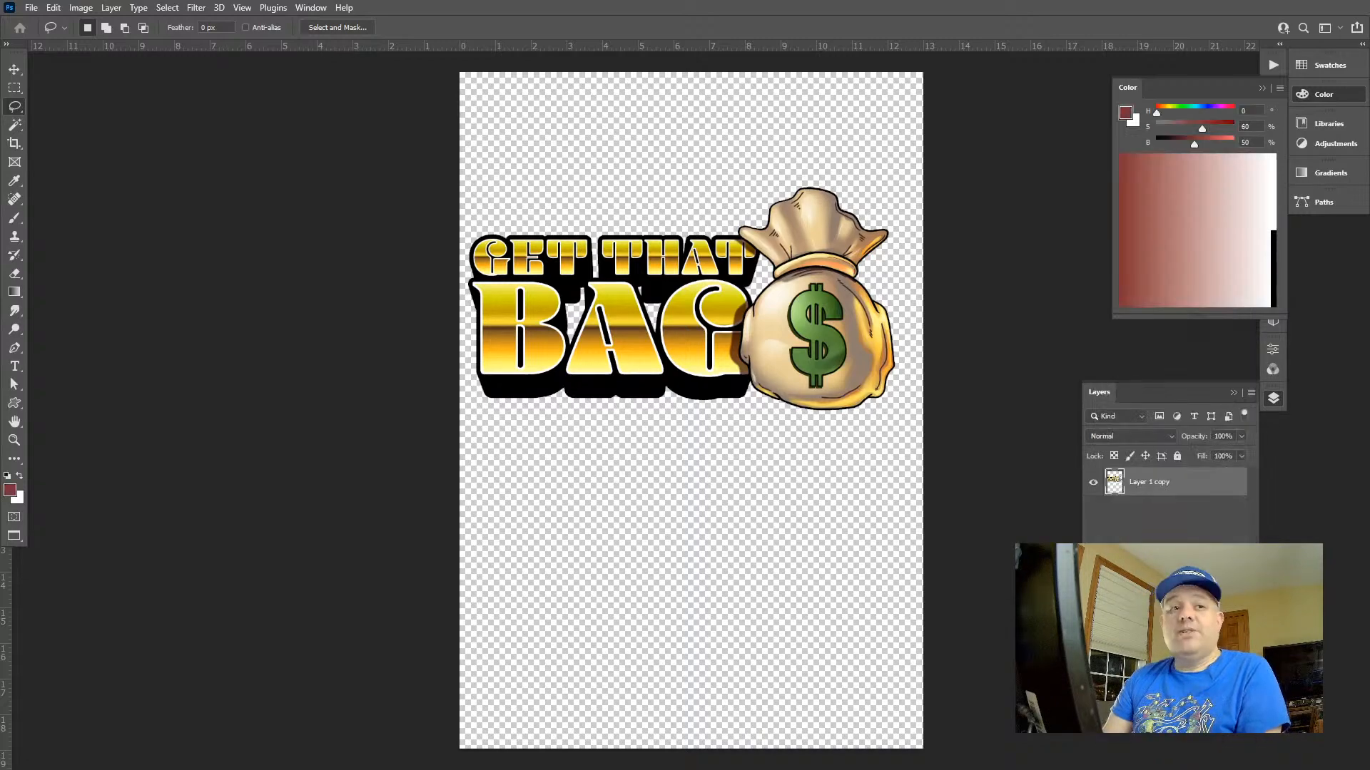
key("ctrl+a")
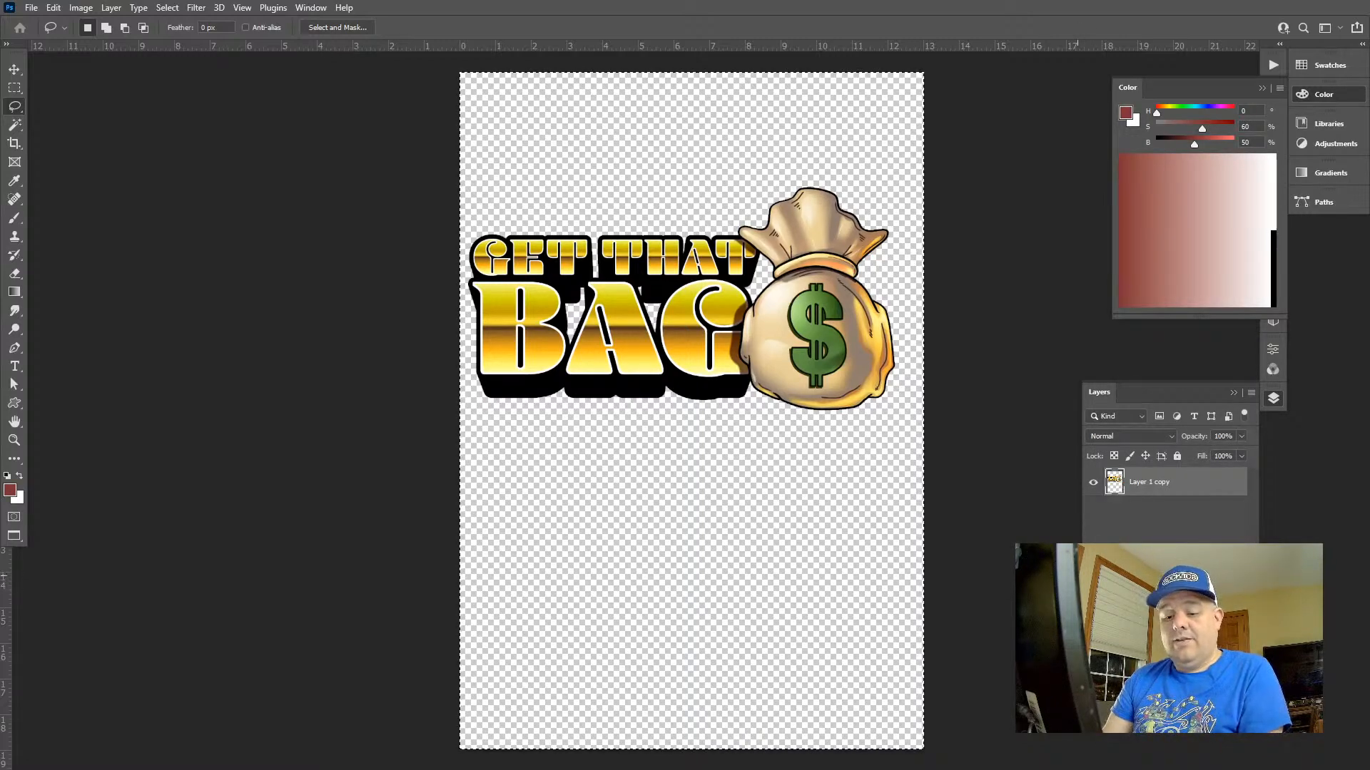
key("ctrl+d")
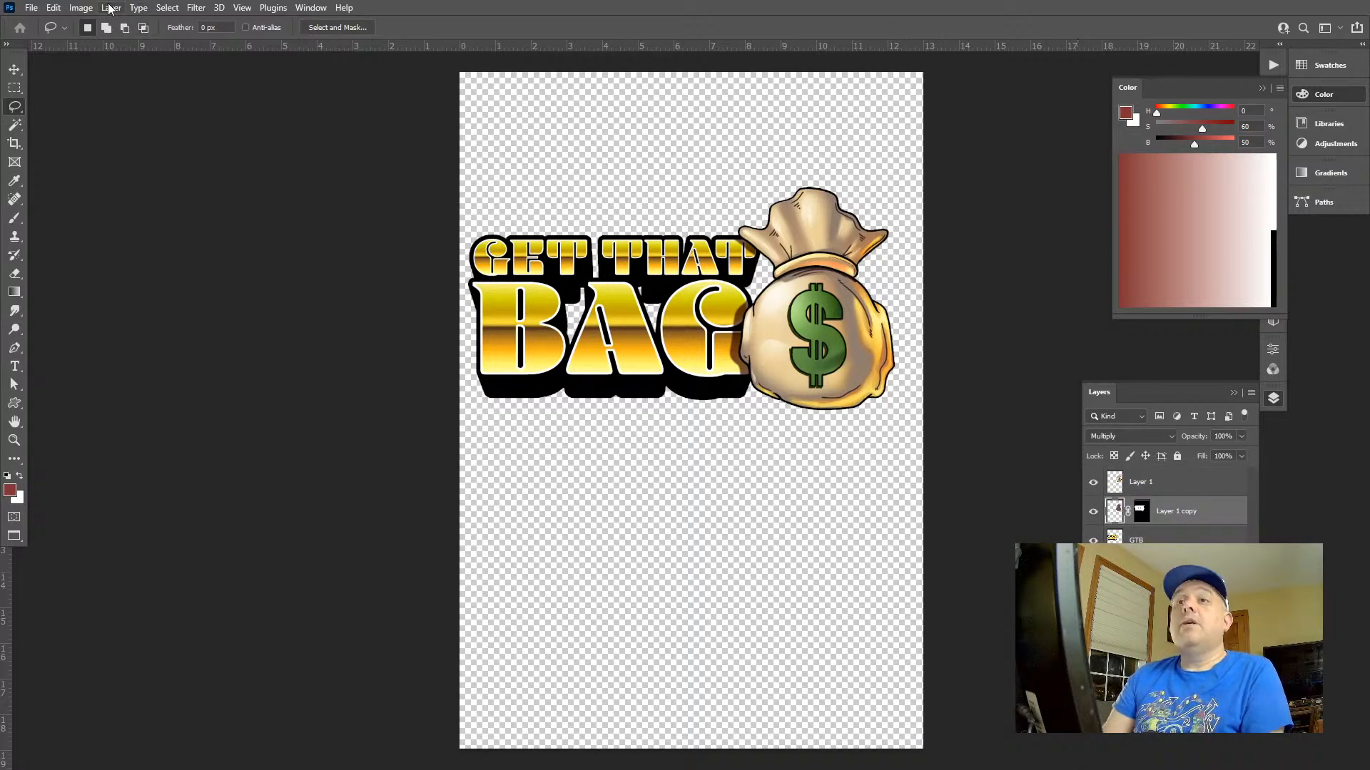
Find and open the shirt mockup file FrontBackMock.psd and show the open documents in a tabbed window
key("super")
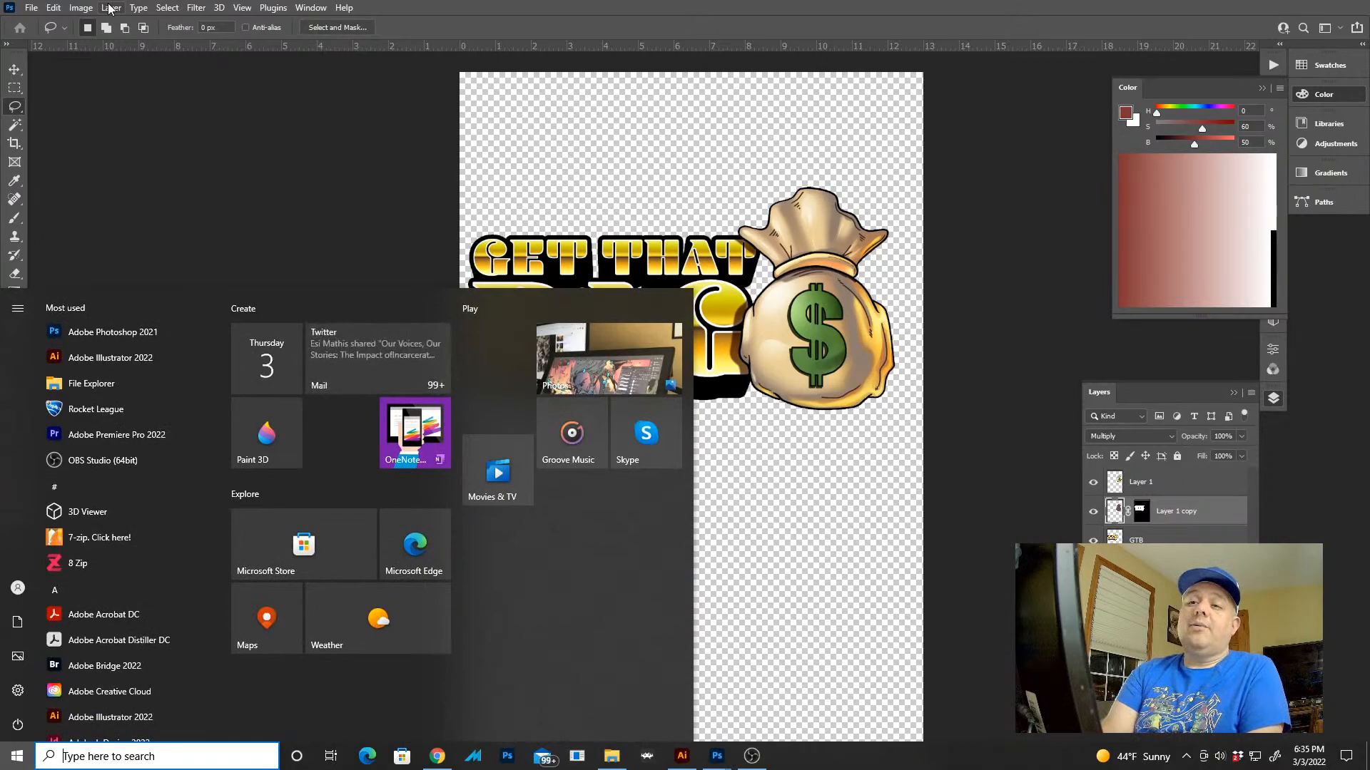
type("fron")
key("Return")
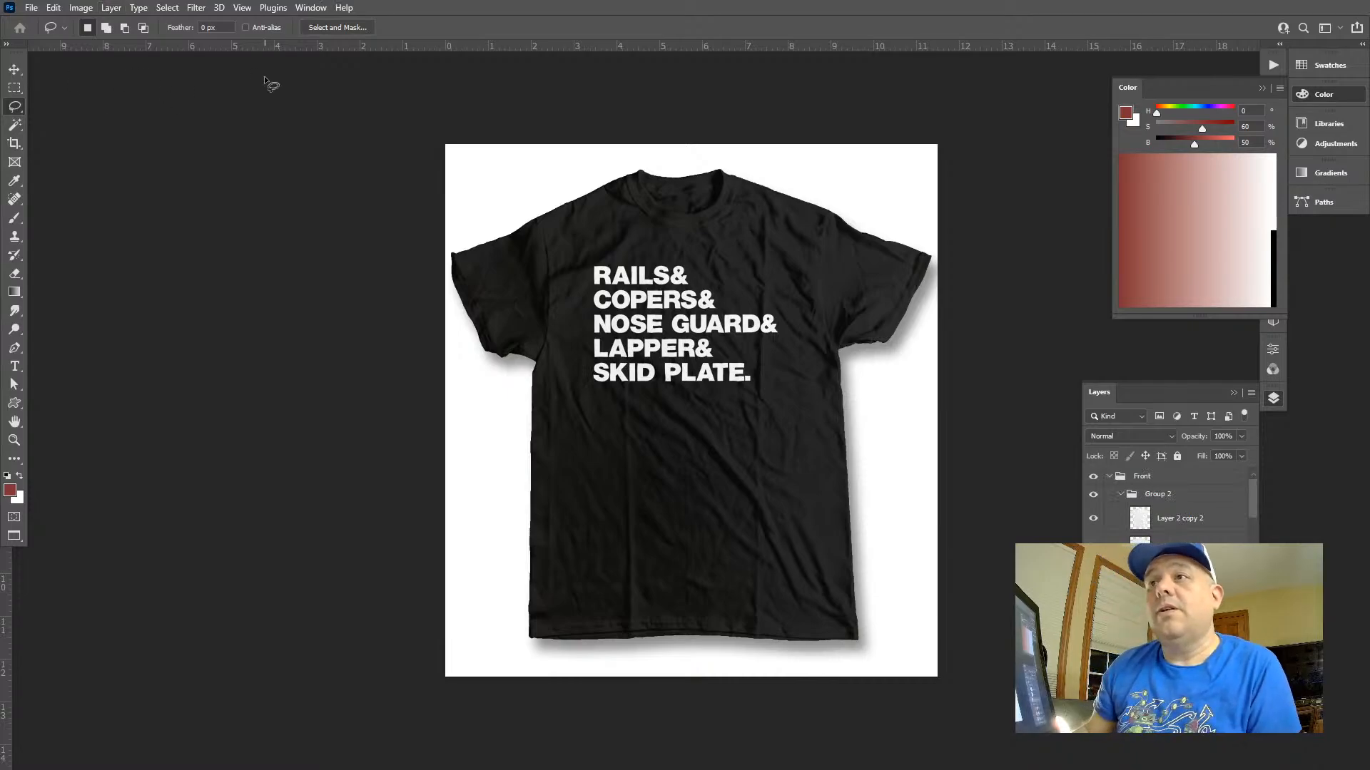
key("f")
key("f")
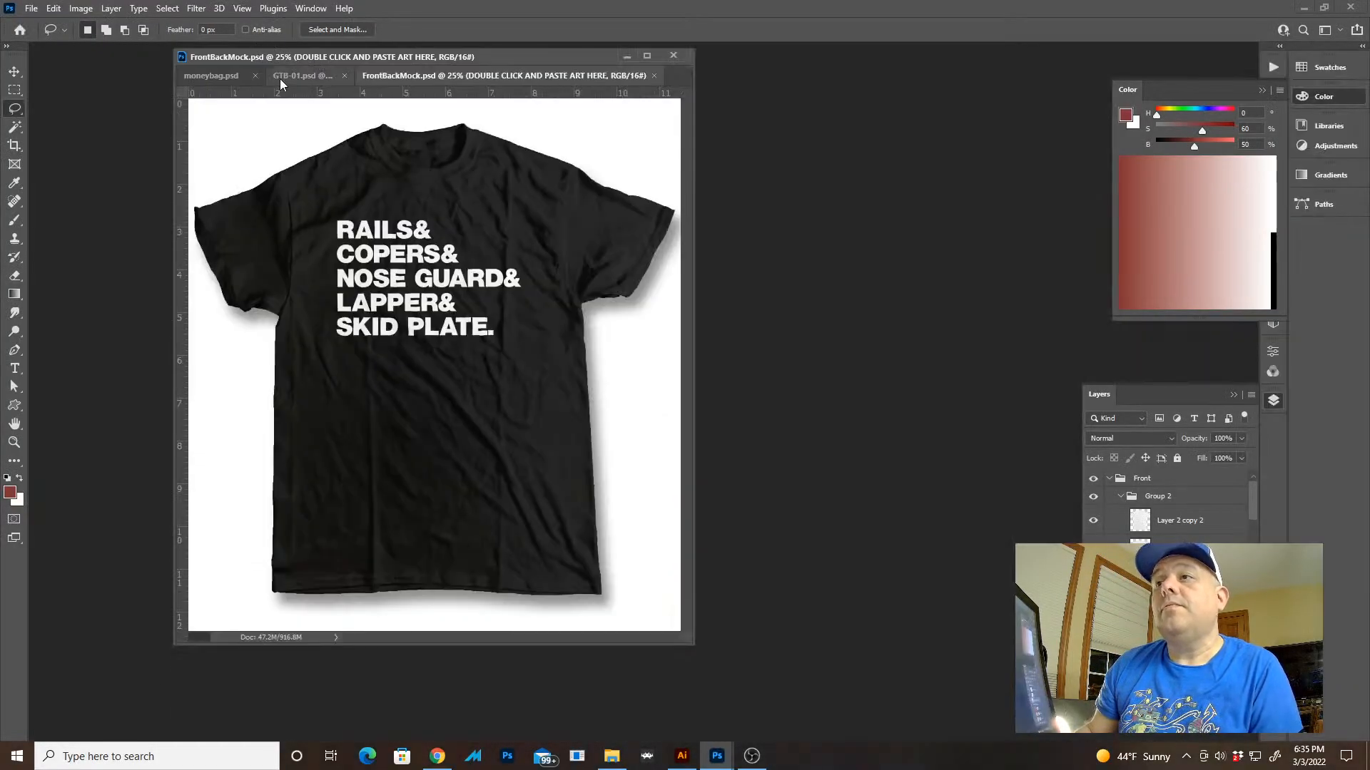
Return to GTB-01.psd, try flipping the masked bag shadow horizontally, and undo the flip
left_click(279, 78)
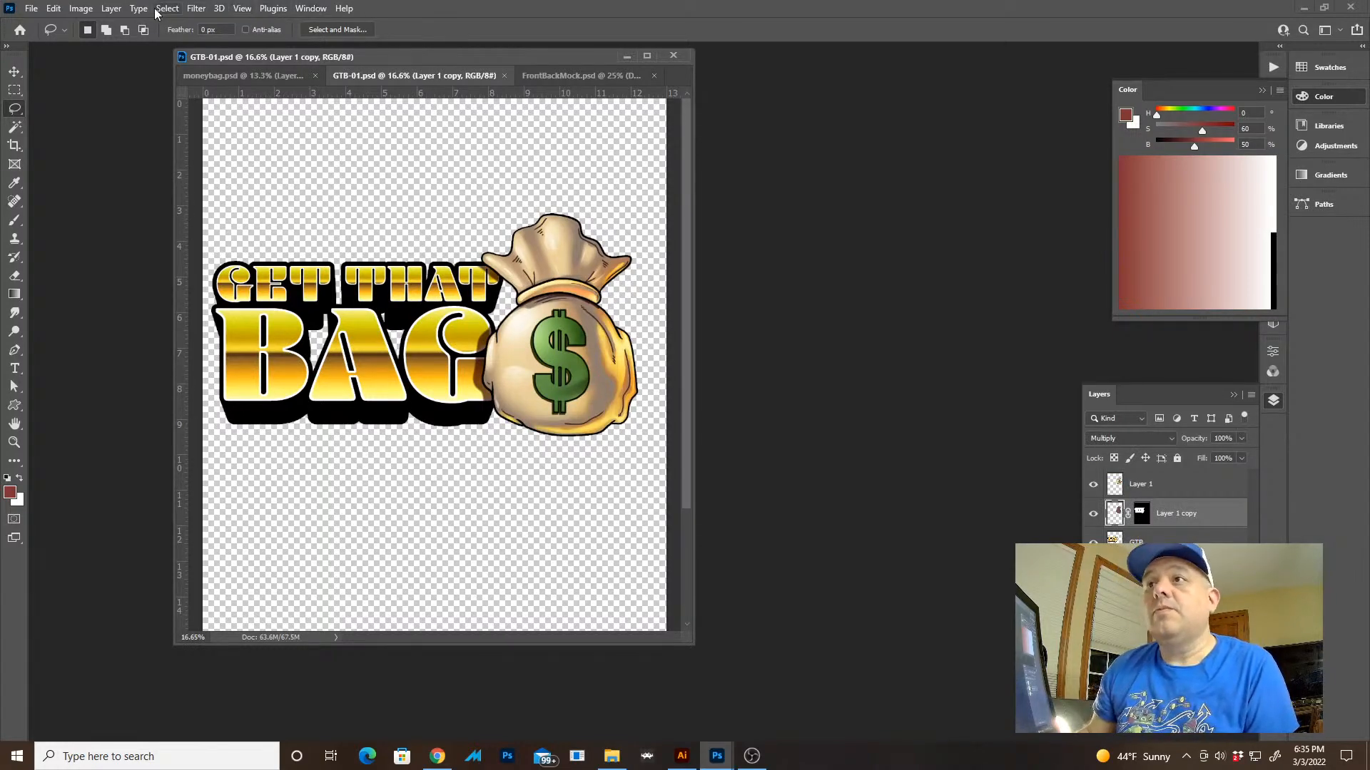
left_click(54, 10)
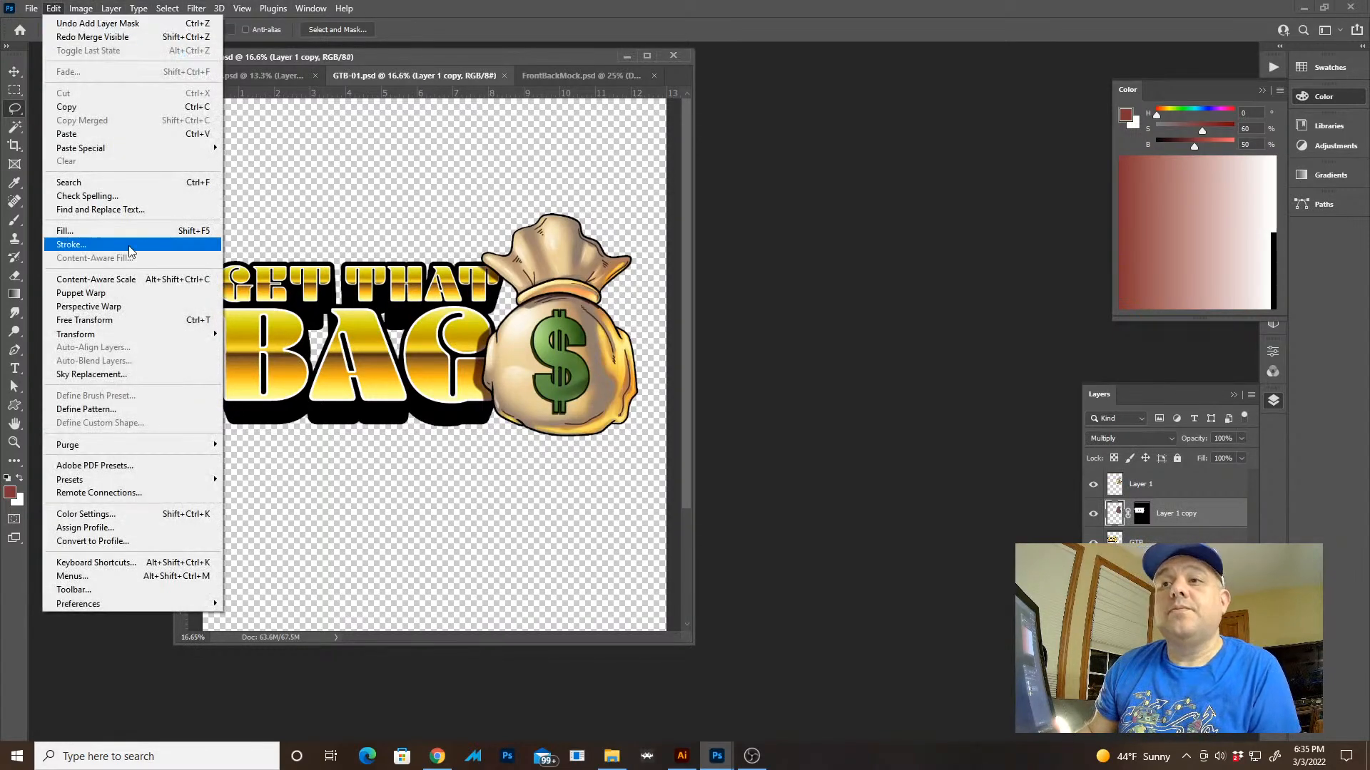
mouse_move(147, 338)
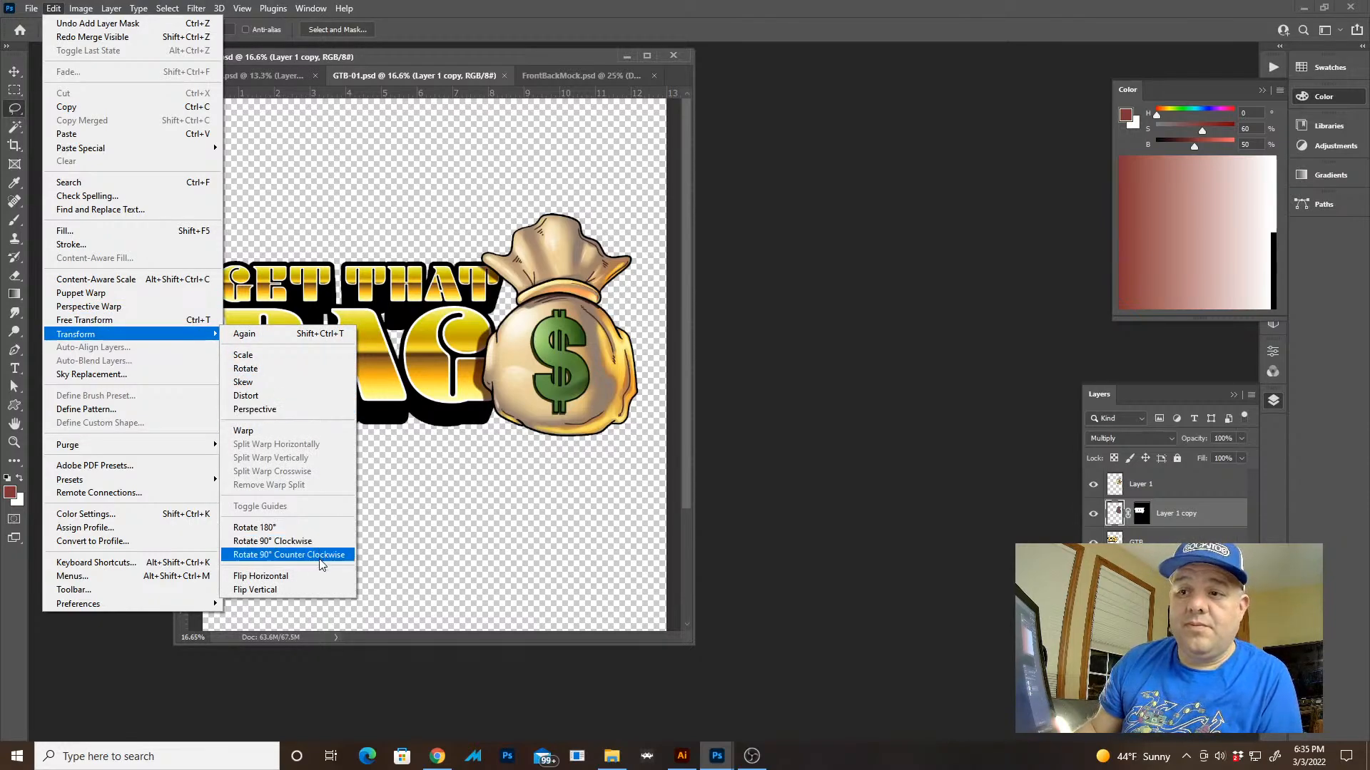
left_click(316, 578)
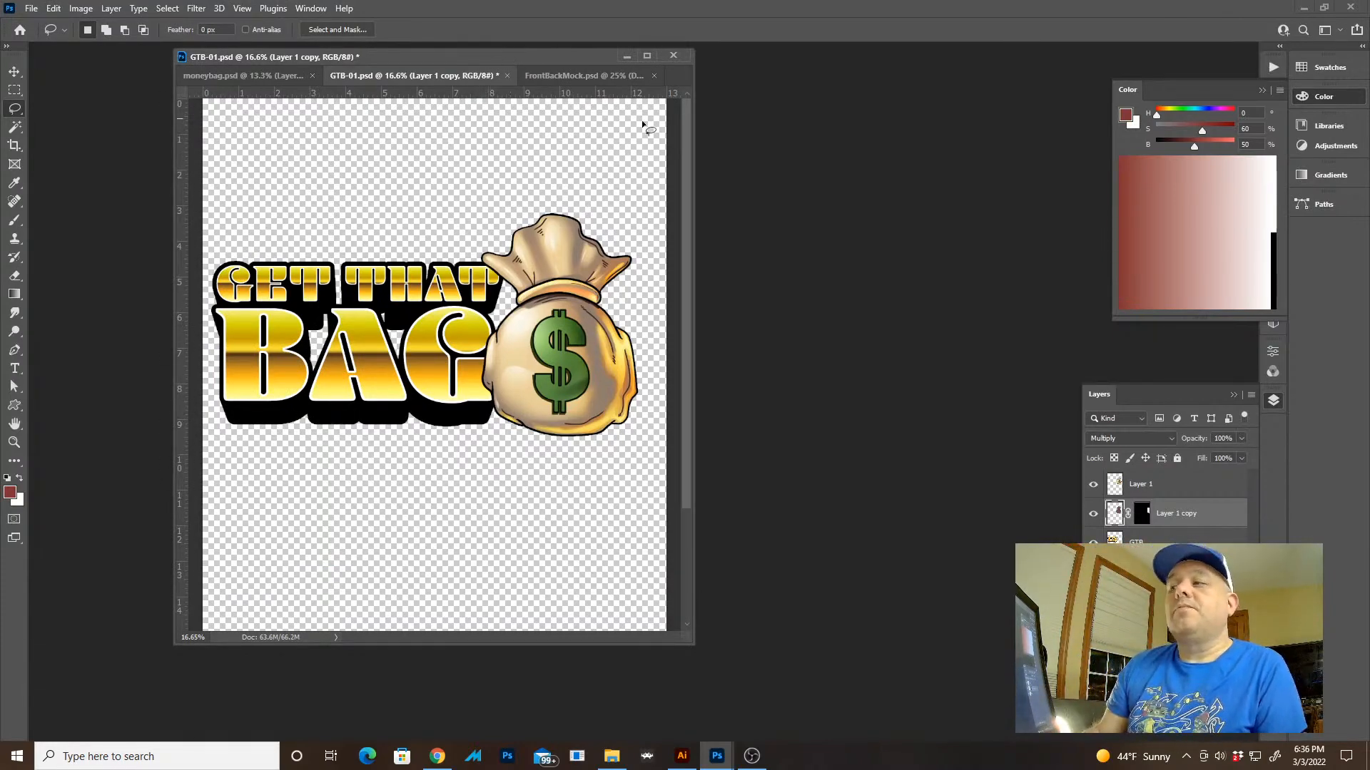
key("ctrl+s")
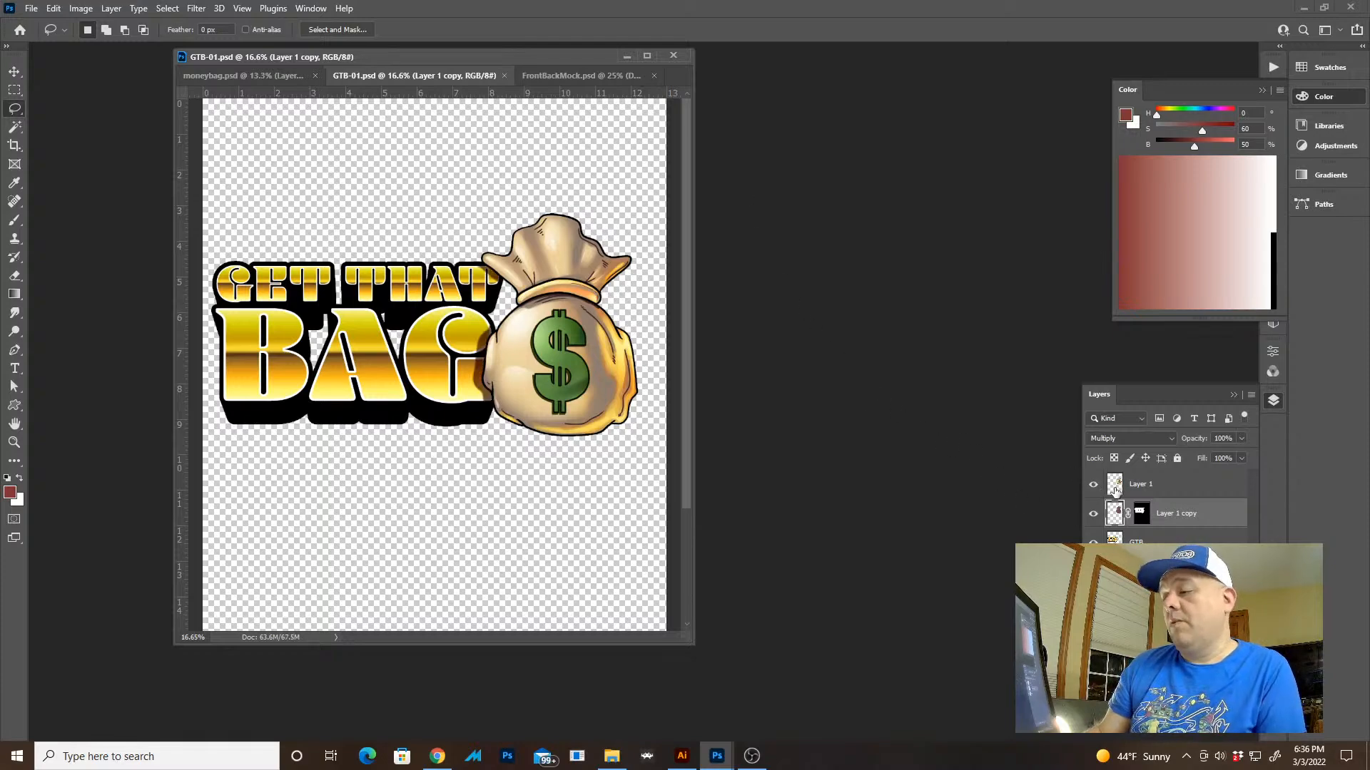
left_click_drag(1114, 485, 1114, 492)
key("ctrl+e")
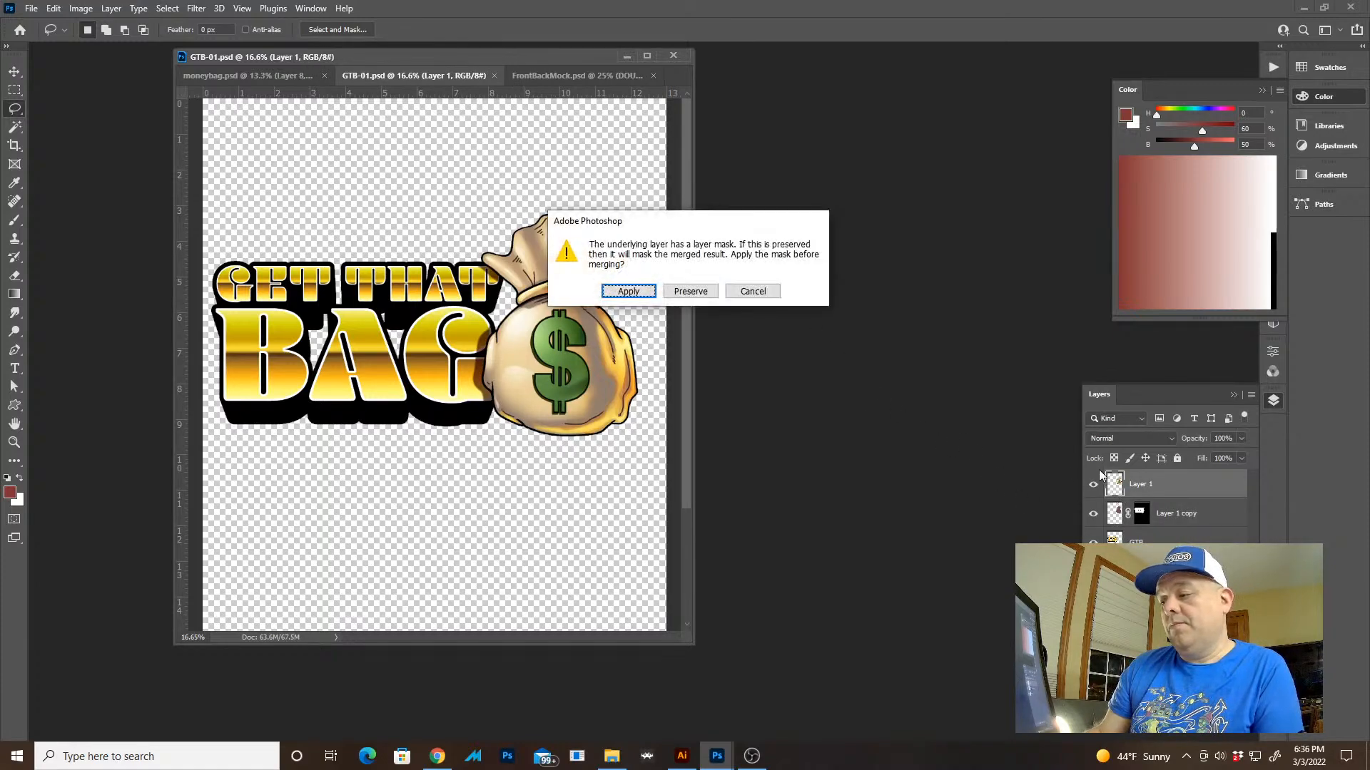
left_click(752, 291)
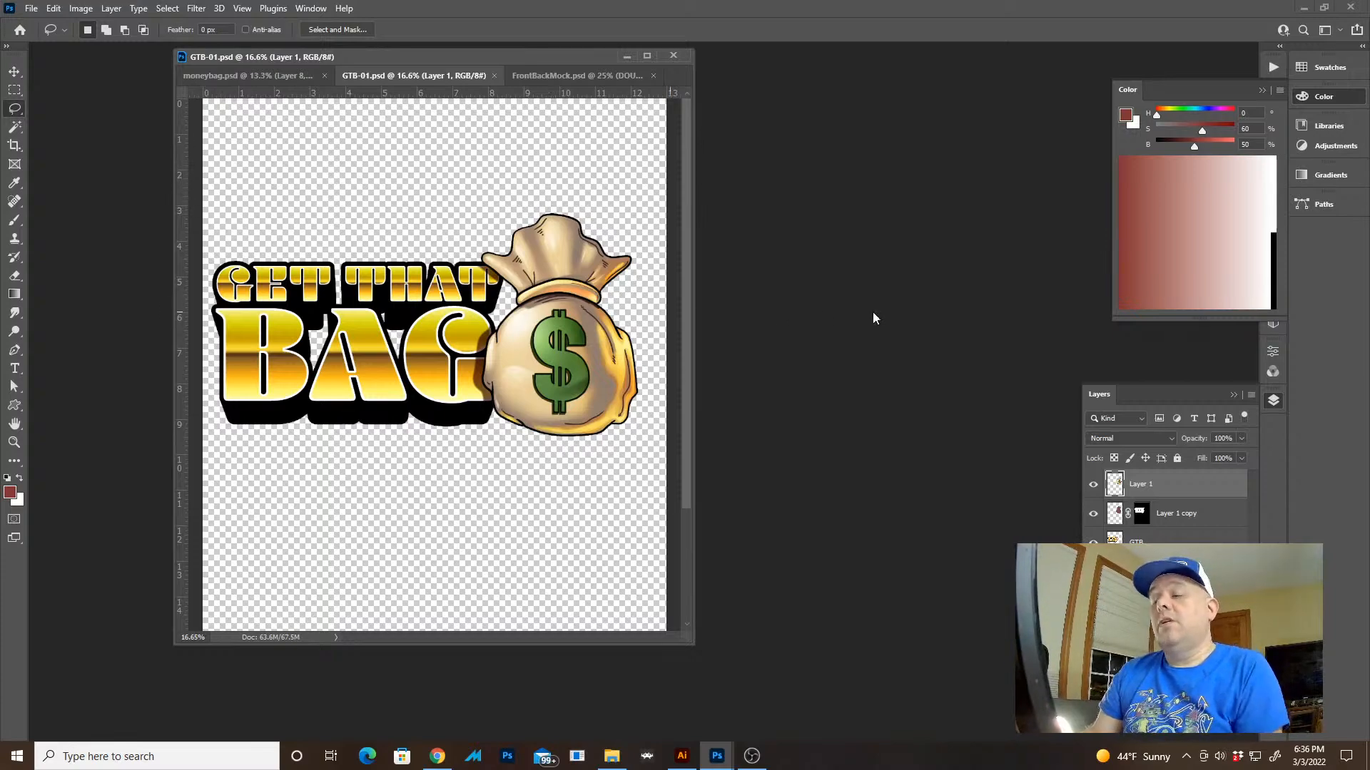
key("ctrl+e")
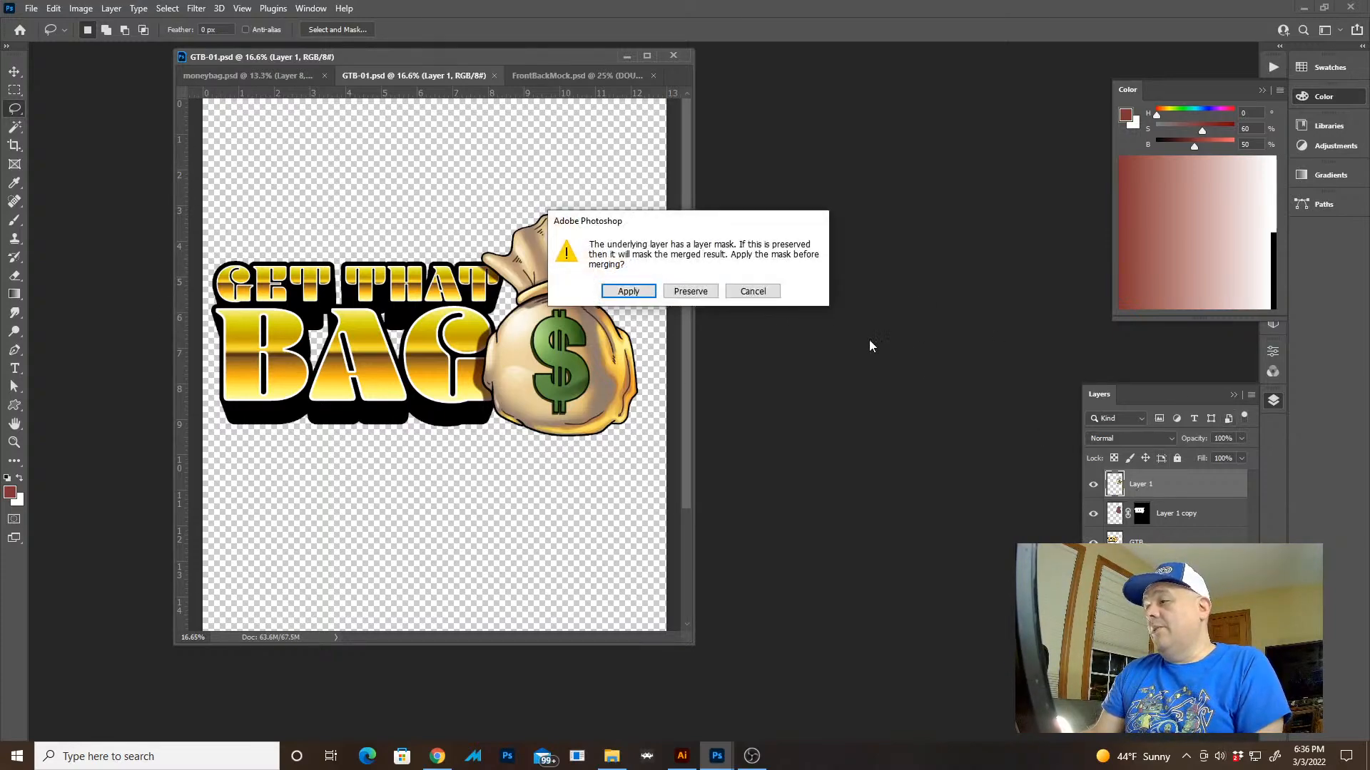
left_click(753, 290)
Merge the visible layers of GTB-01.psd, copy the entire artwork, and undo the merge
left_click(1251, 395)
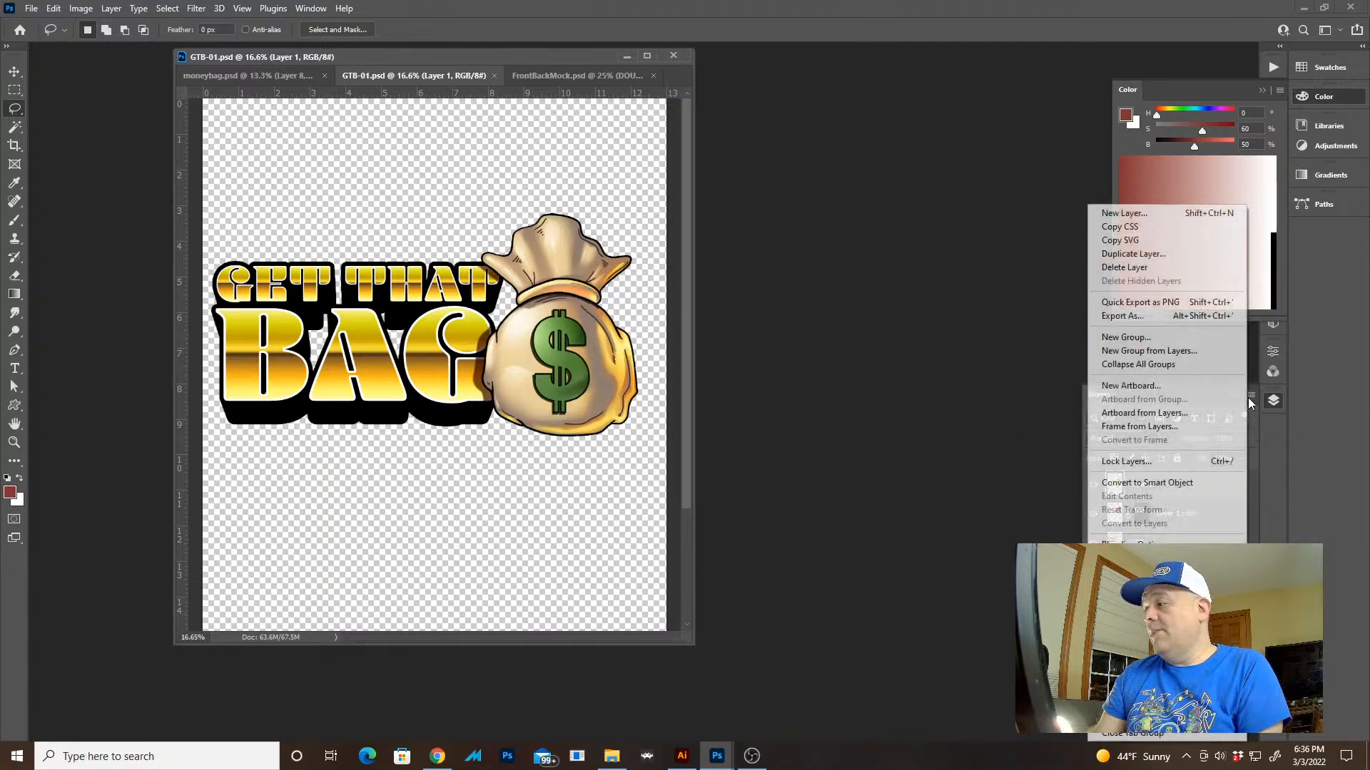
left_click(1132, 650)
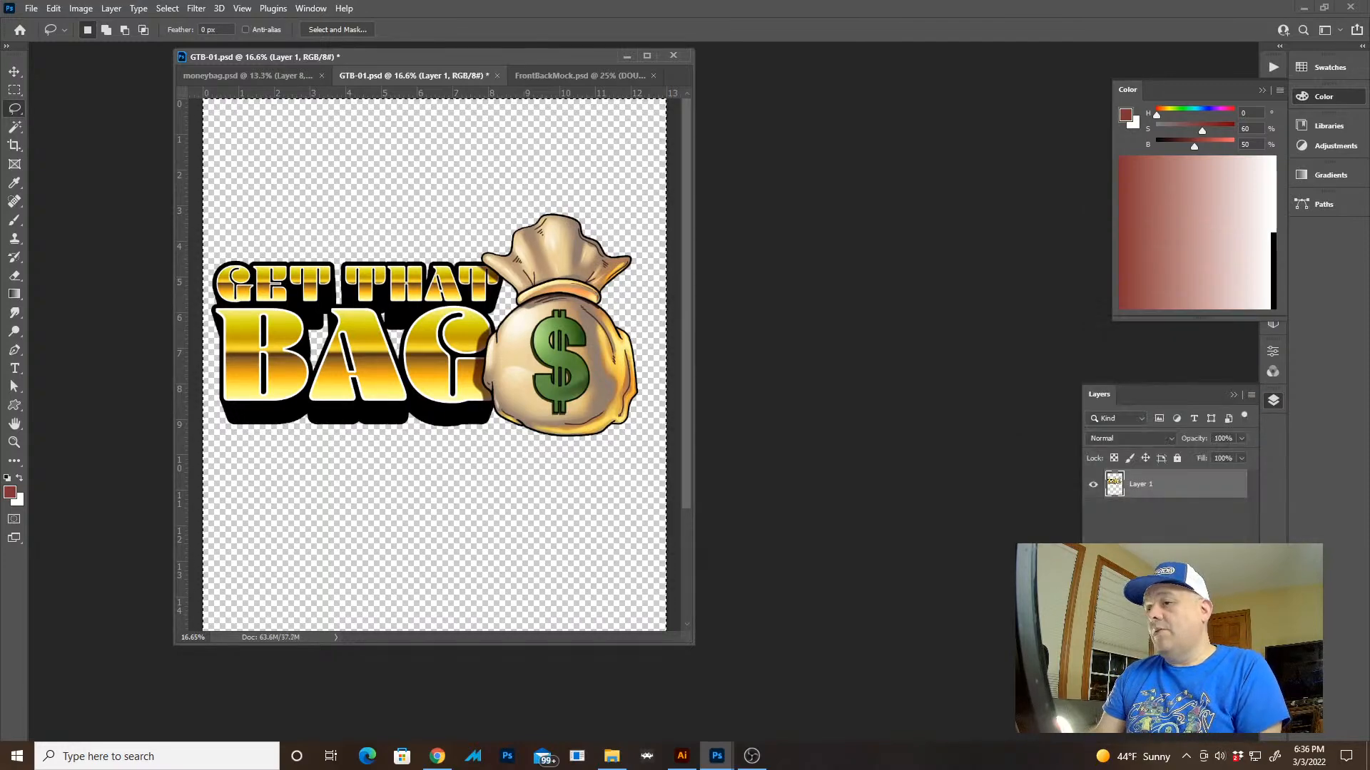
key("ctrl+a")
key("ctrl+z")
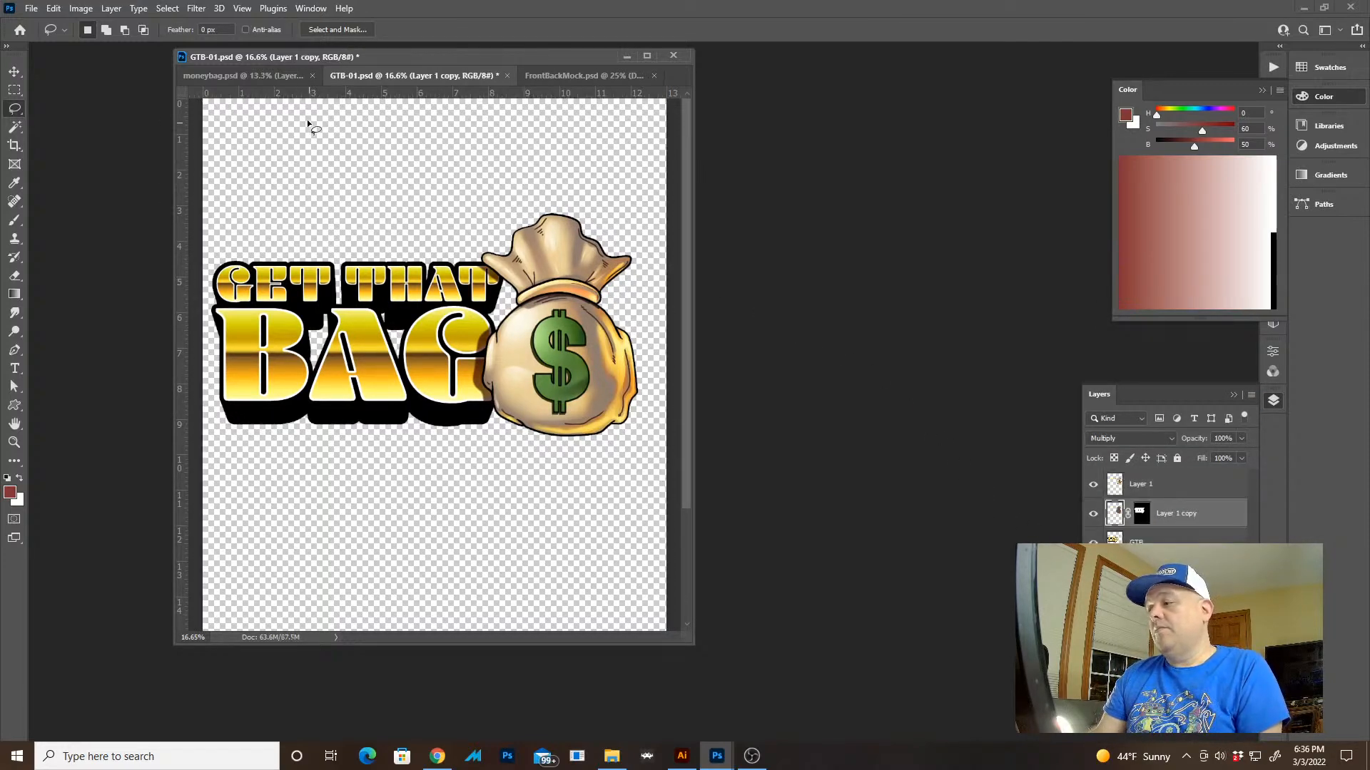
Open the art placeholder Layer 51.psb from FrontBackMock.psd and delete the existing slogan from Layer 6
left_click(534, 76)
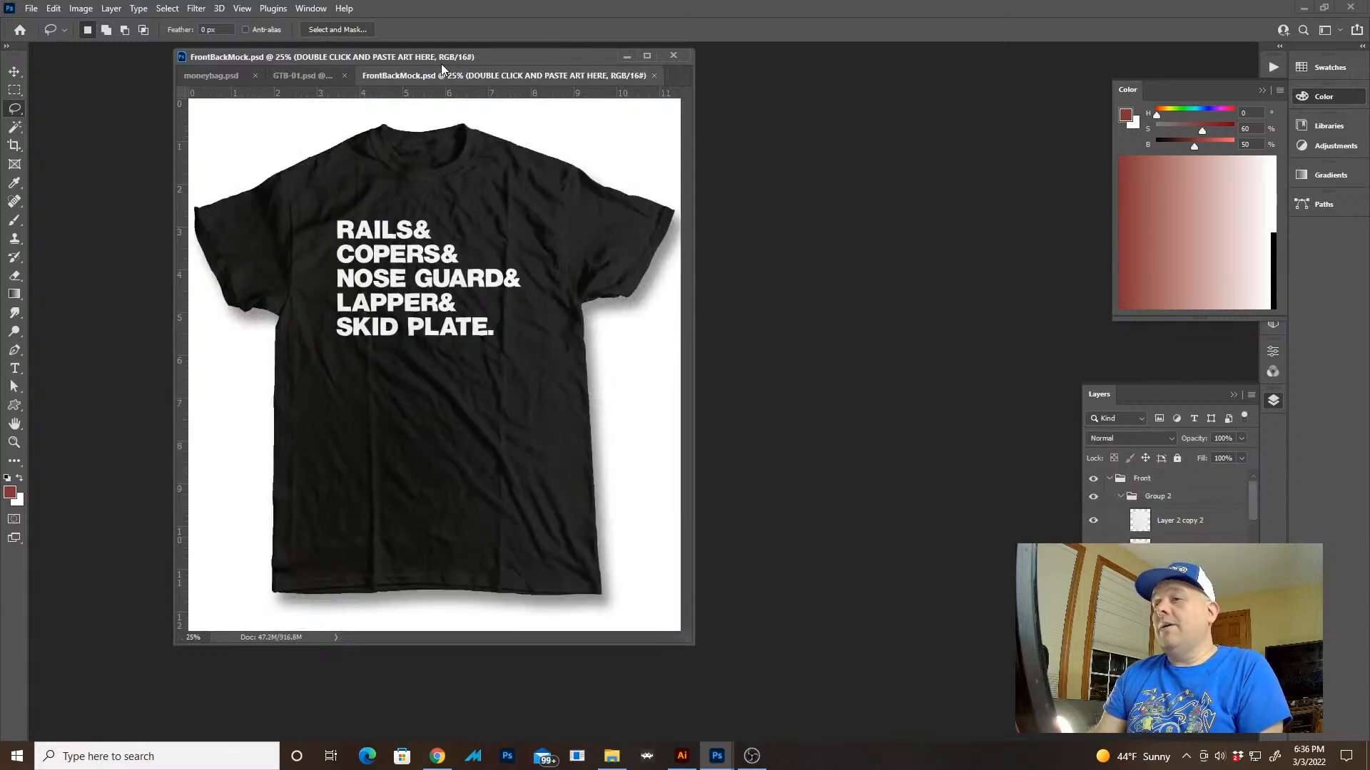
left_click(339, 76)
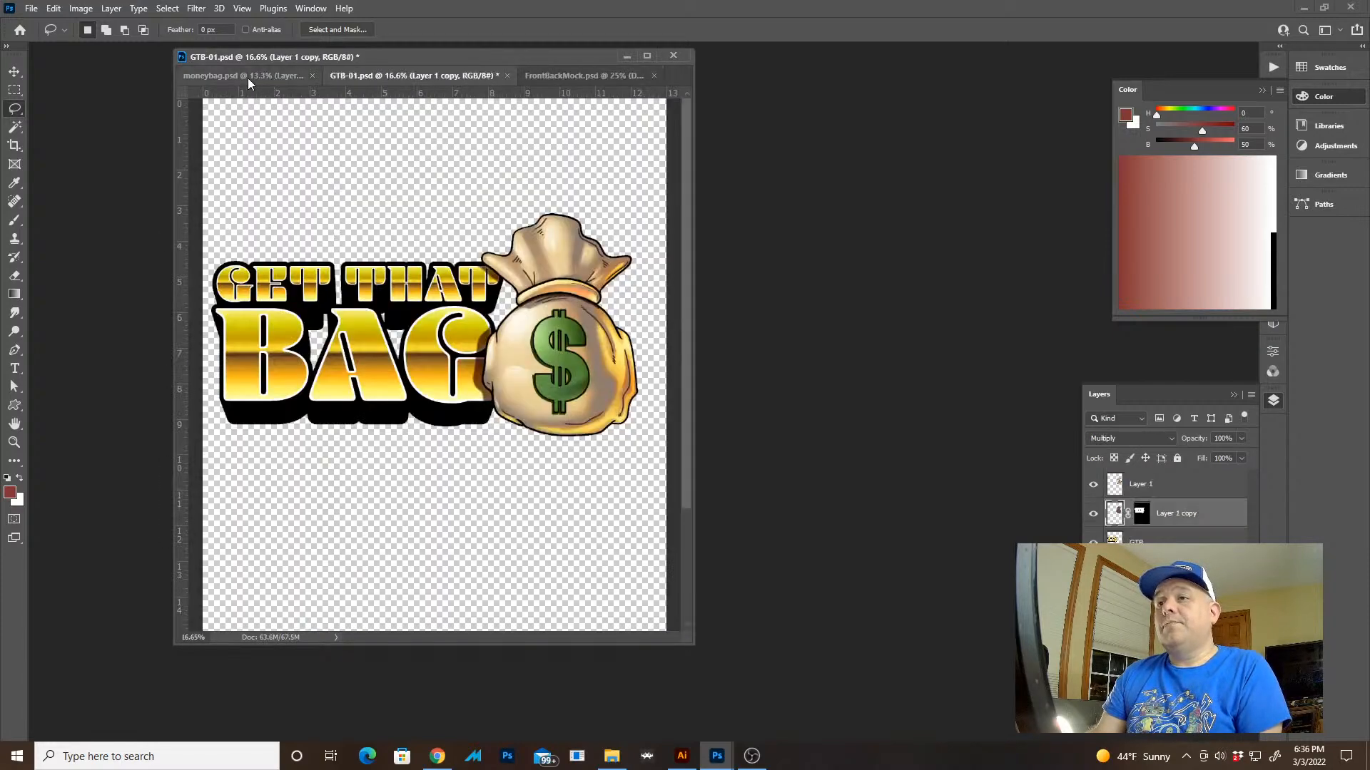
left_click(552, 74)
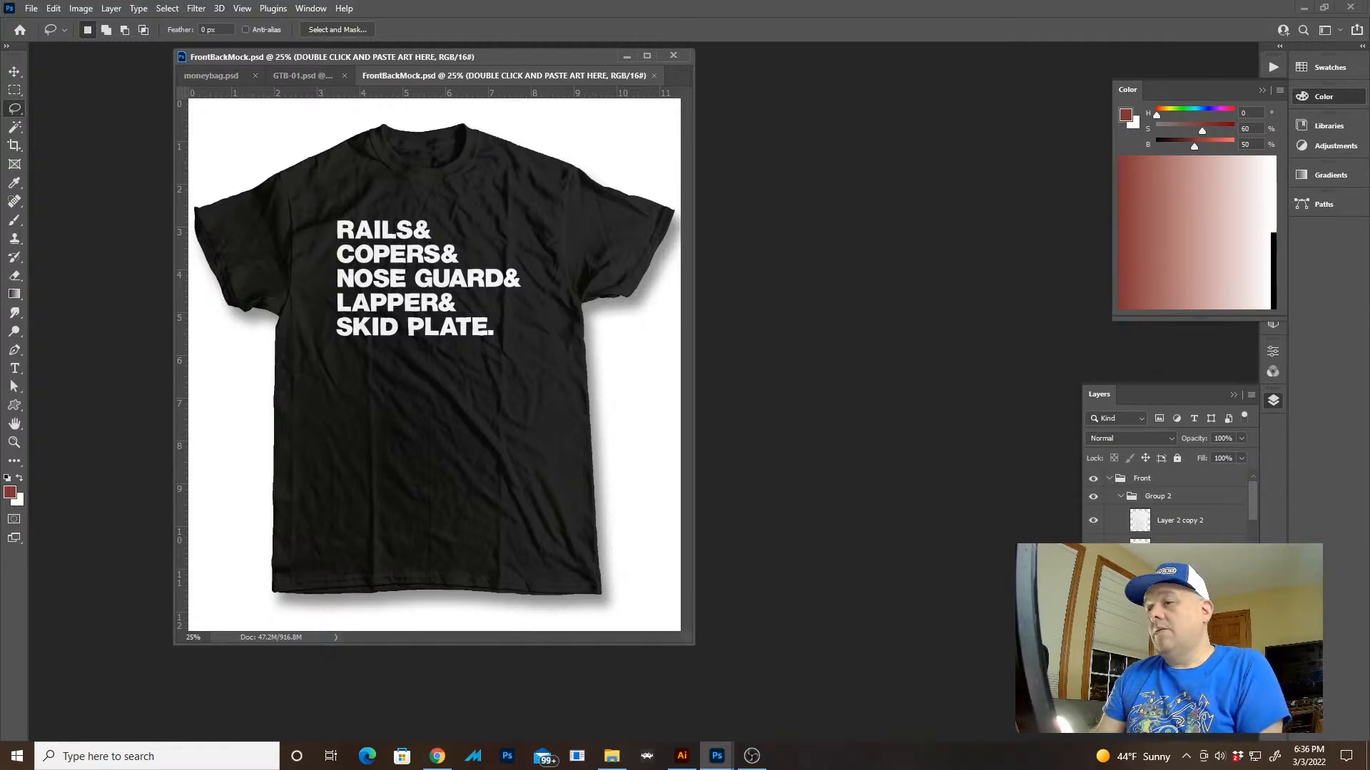
key("ctrl+a")
key("Delete")
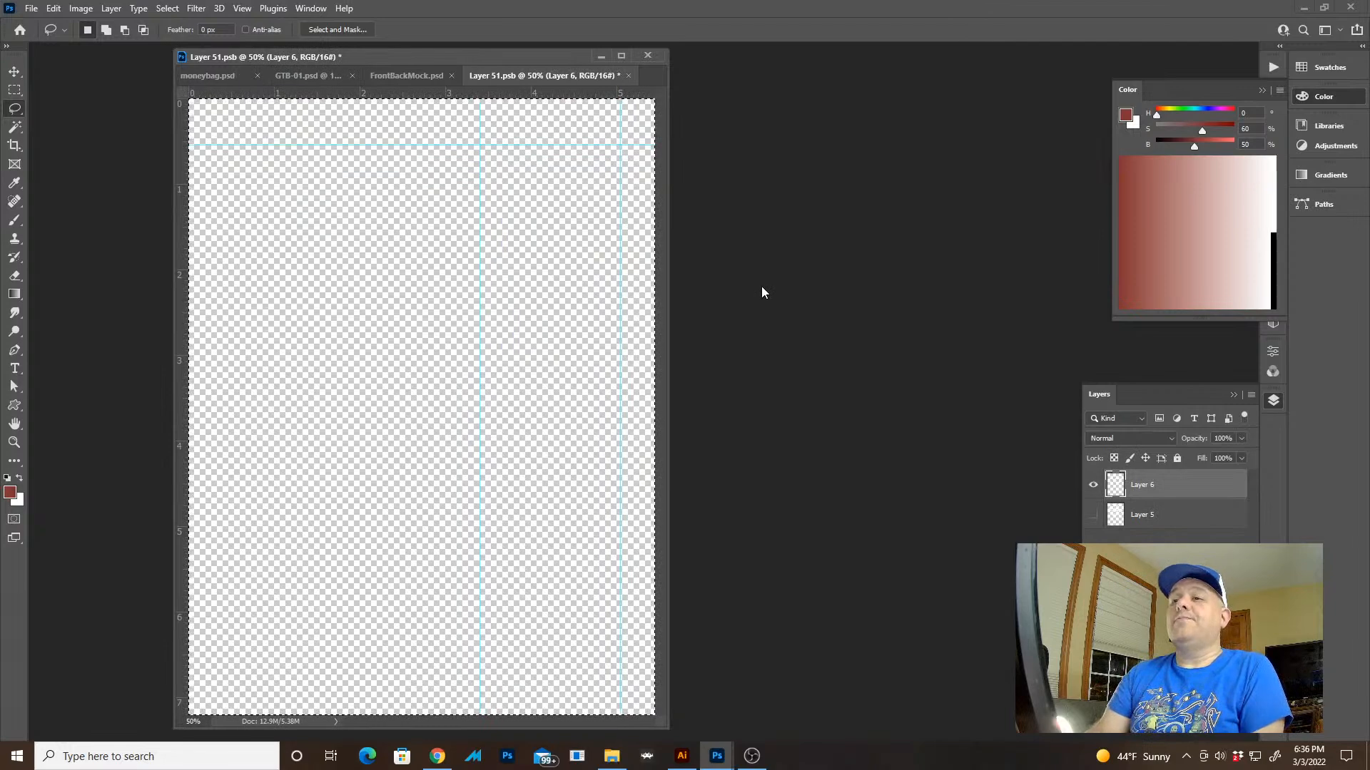
Try pasting the copied artwork into Layer 51.psb and clear it from the canvas again
key("ctrl+v")
key("Tab")
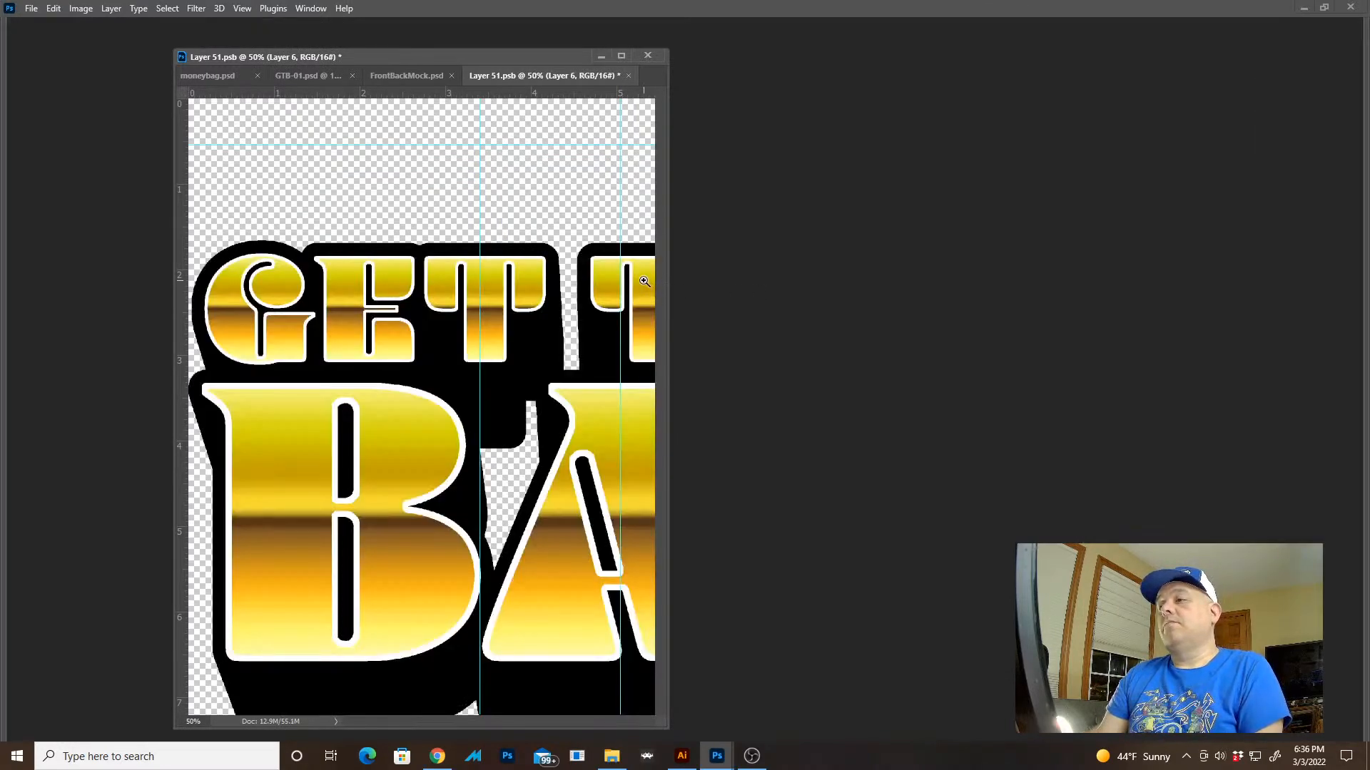
key("ctrl+a")
key("Delete")
Try copying the selected layer's art from GTB-01.psd into Layer 51.psb, and undo the paste
left_click(307, 76)
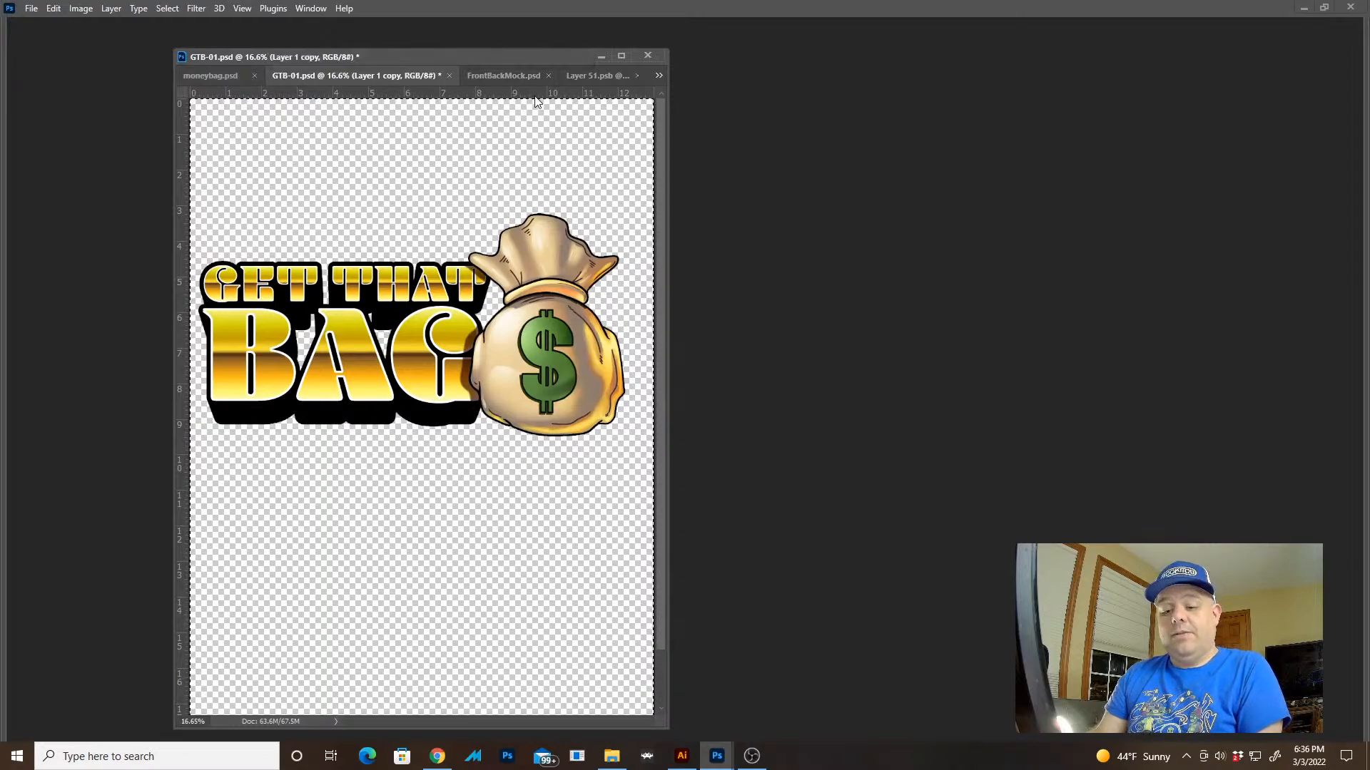
left_click(574, 77)
key("ctrl+v")
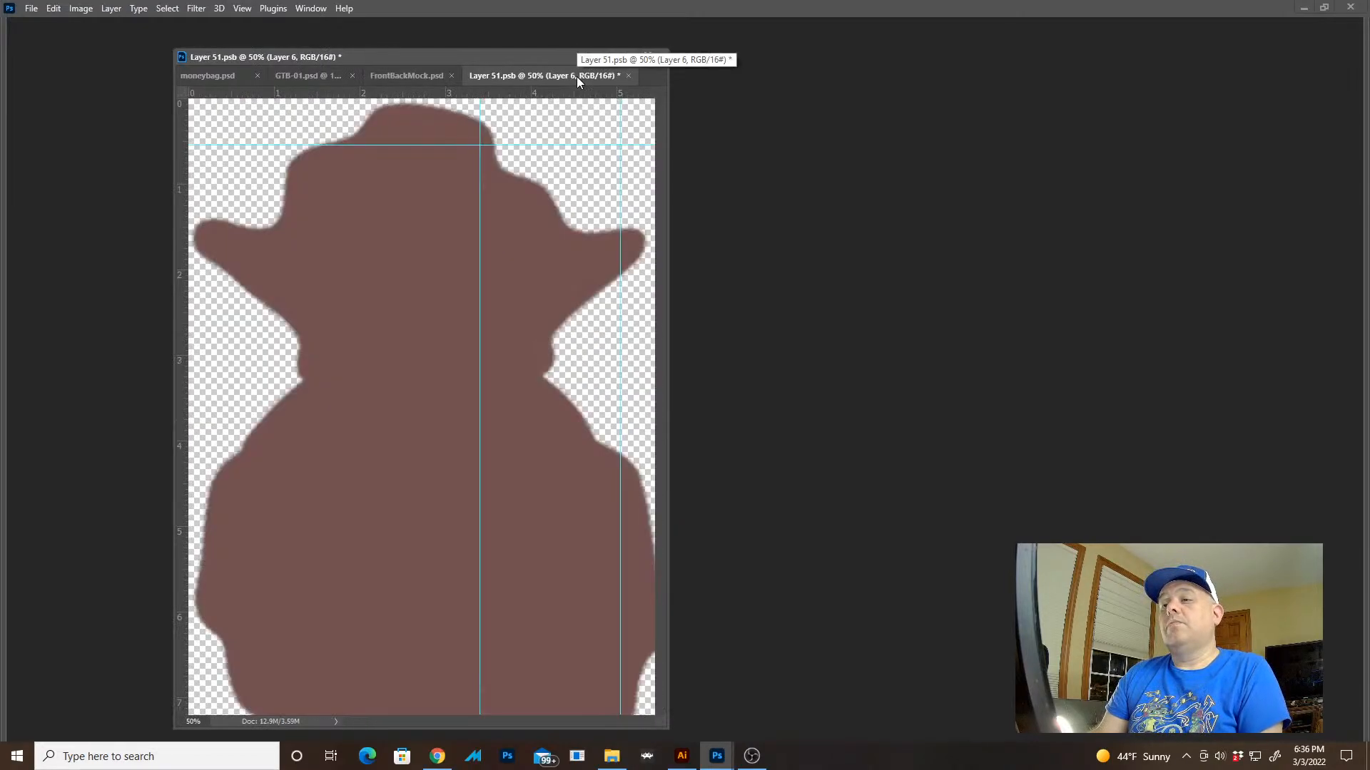
key("f")
key("ctrl+z")
key("f")
key("f")
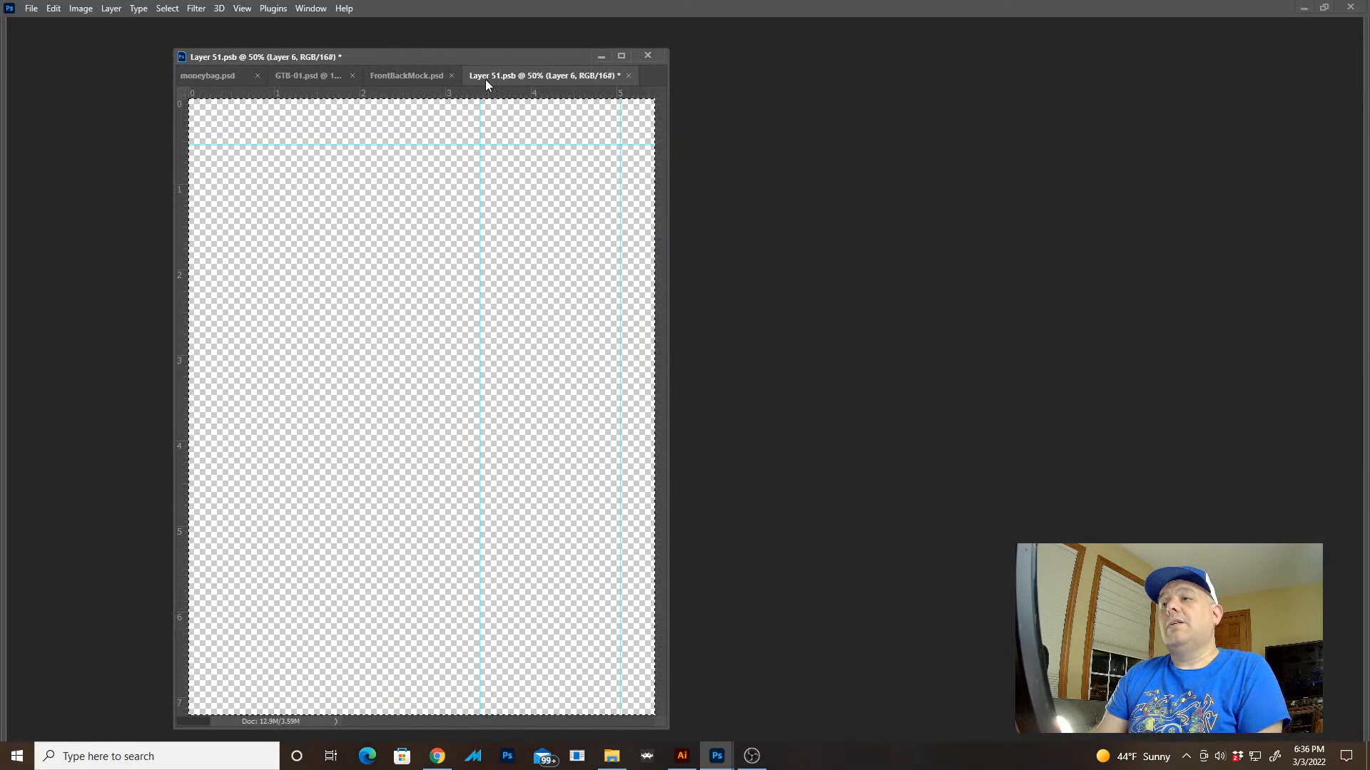
Copy the complete artwork from GTB-01.psd by temporarily merging its visible layers, keeping the original layers intact
left_click(427, 78)
left_click(314, 78)
key("Tab")
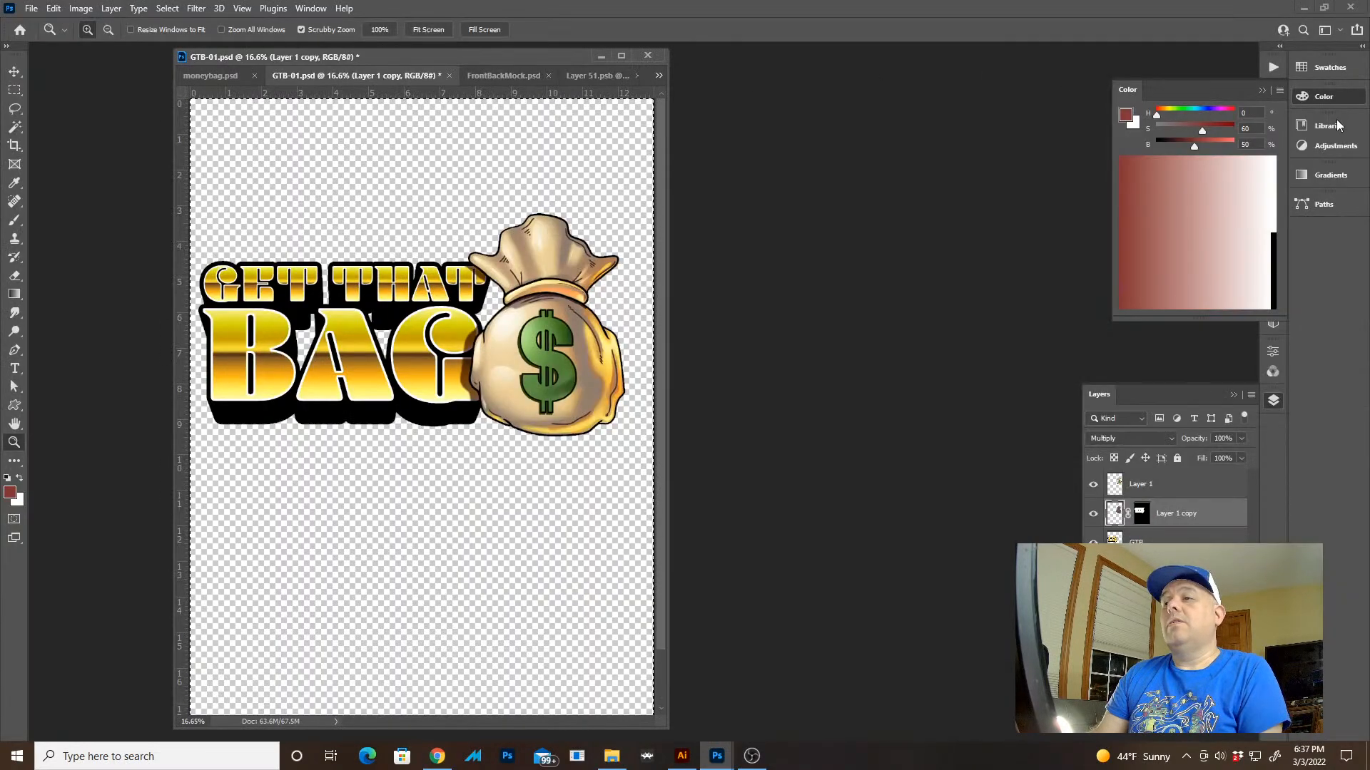
left_click(1255, 397)
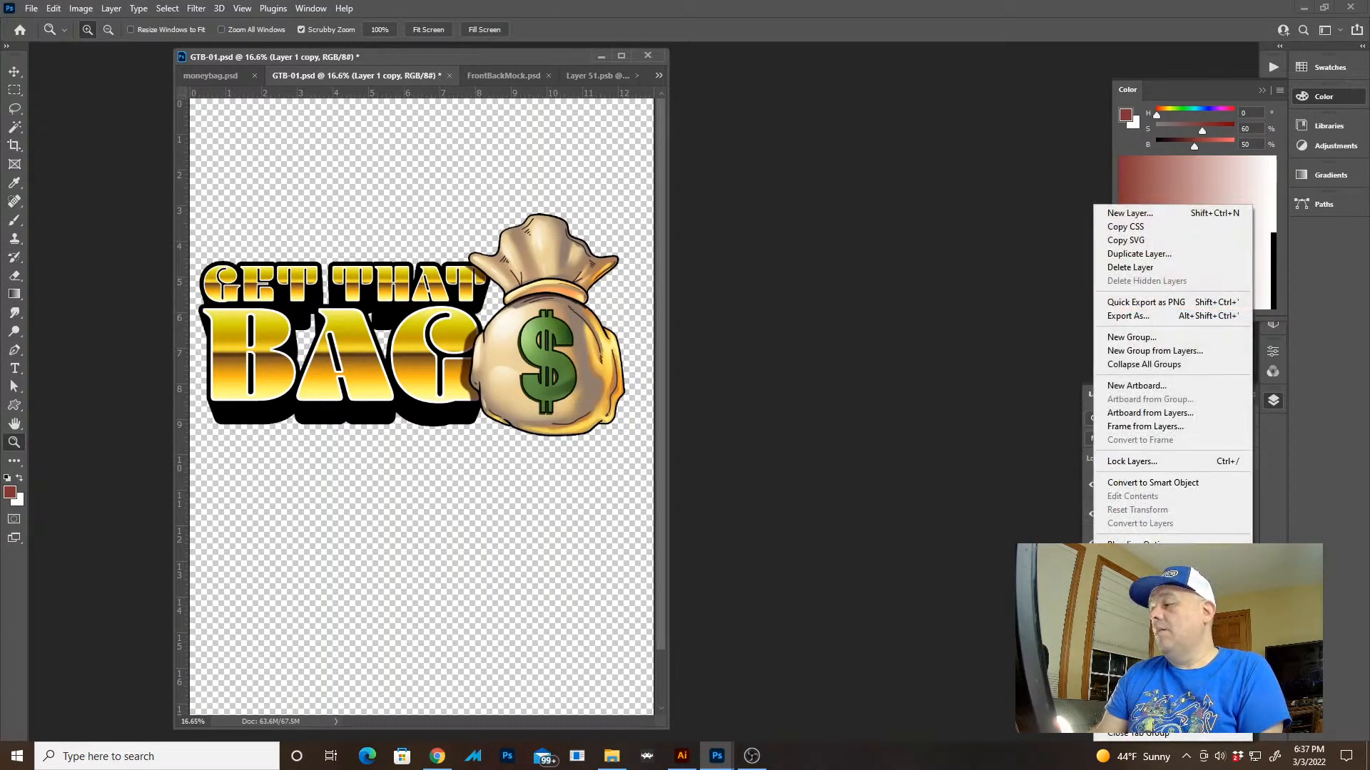
left_click(1141, 649)
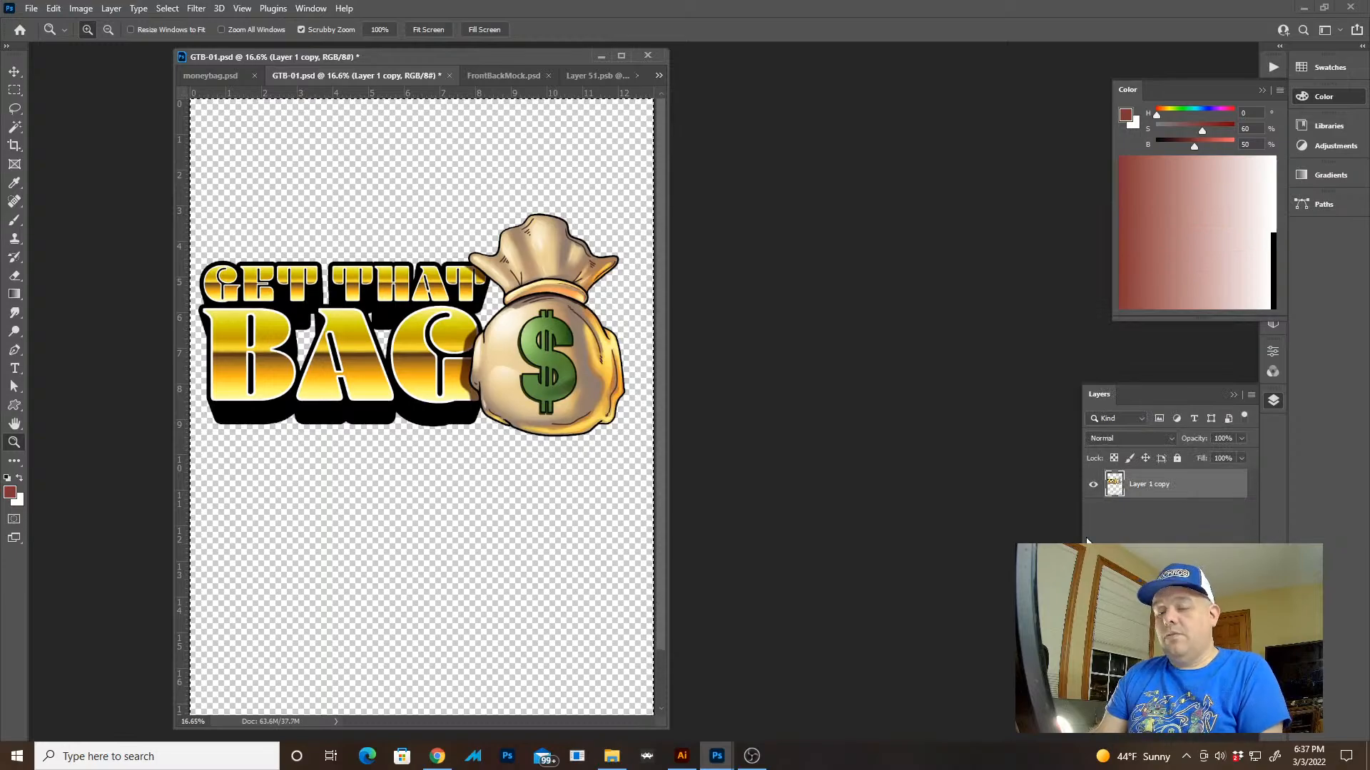
key("ctrl+z")
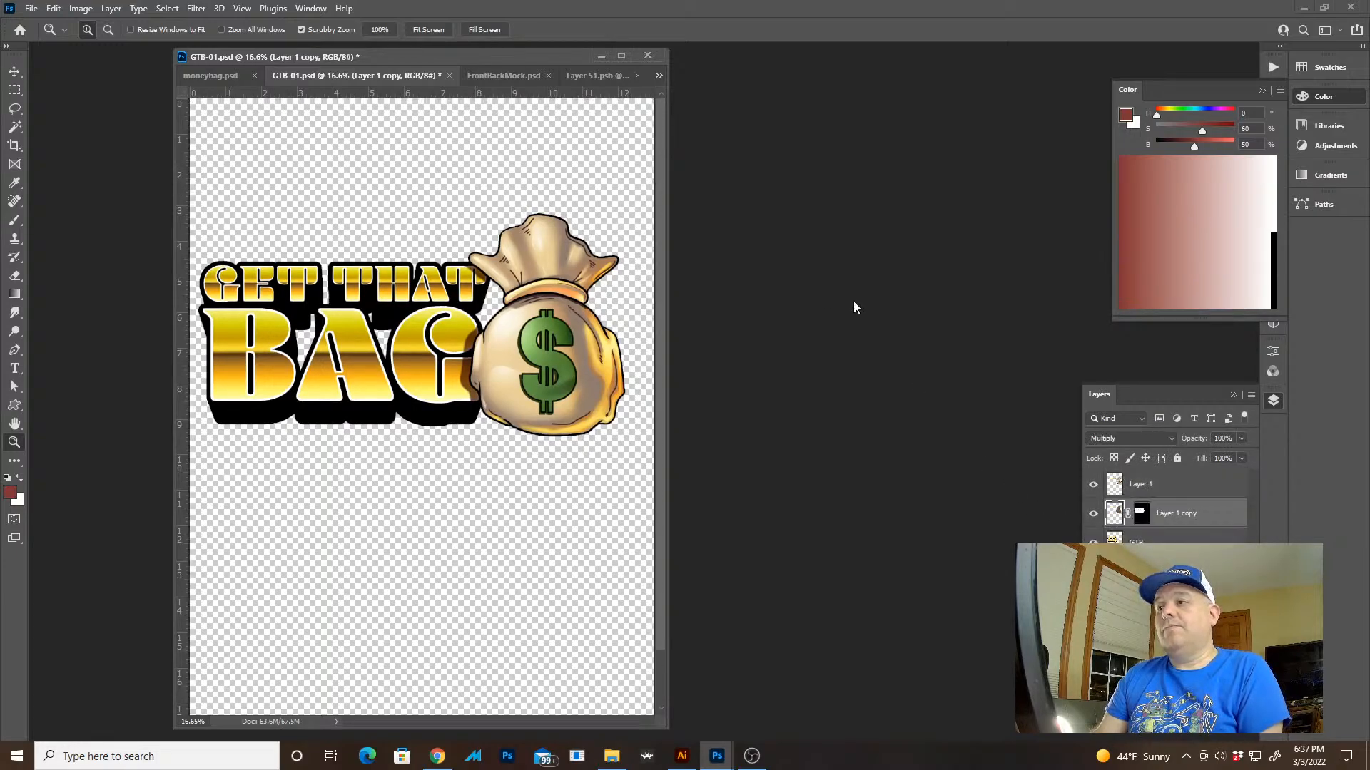
Paste the copied GET THAT BAG artwork onto Layer 6 of Layer 51.psb
left_click(588, 72)
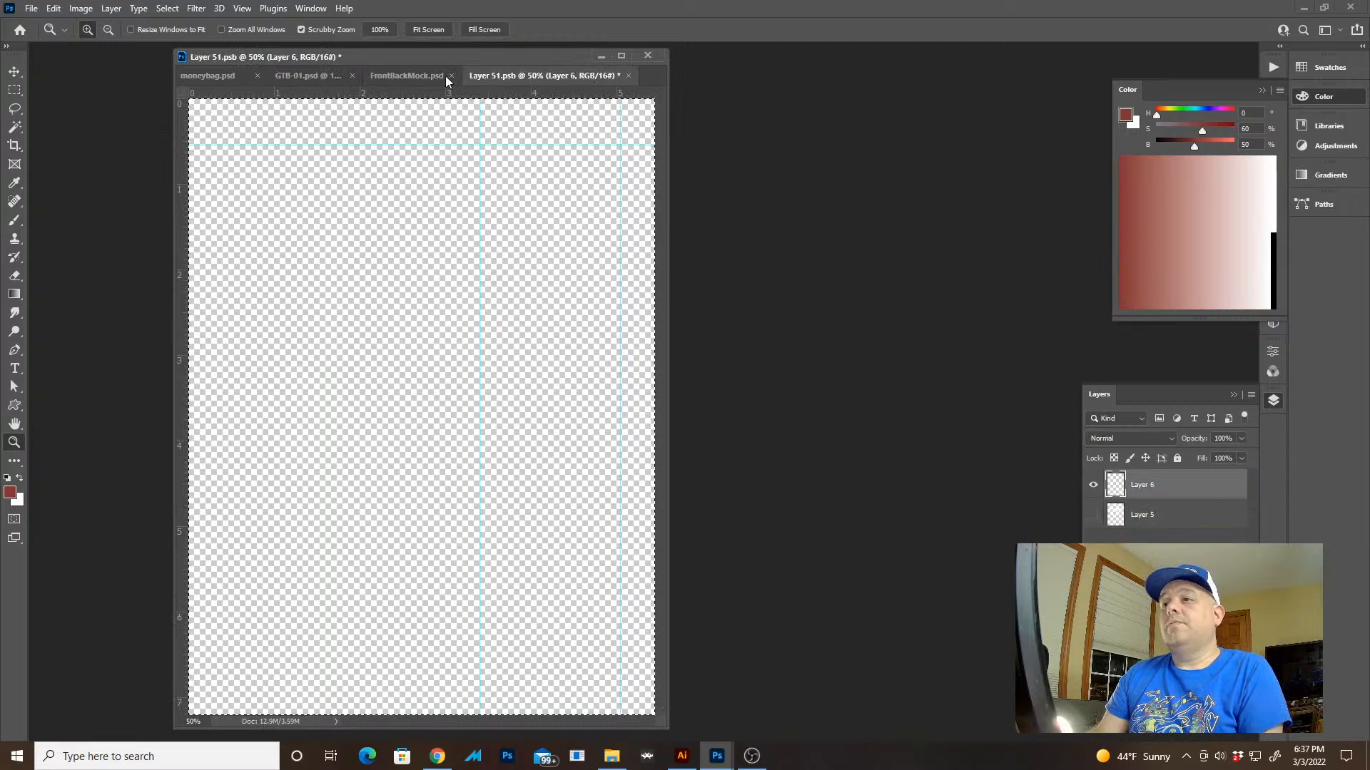
left_click(418, 76)
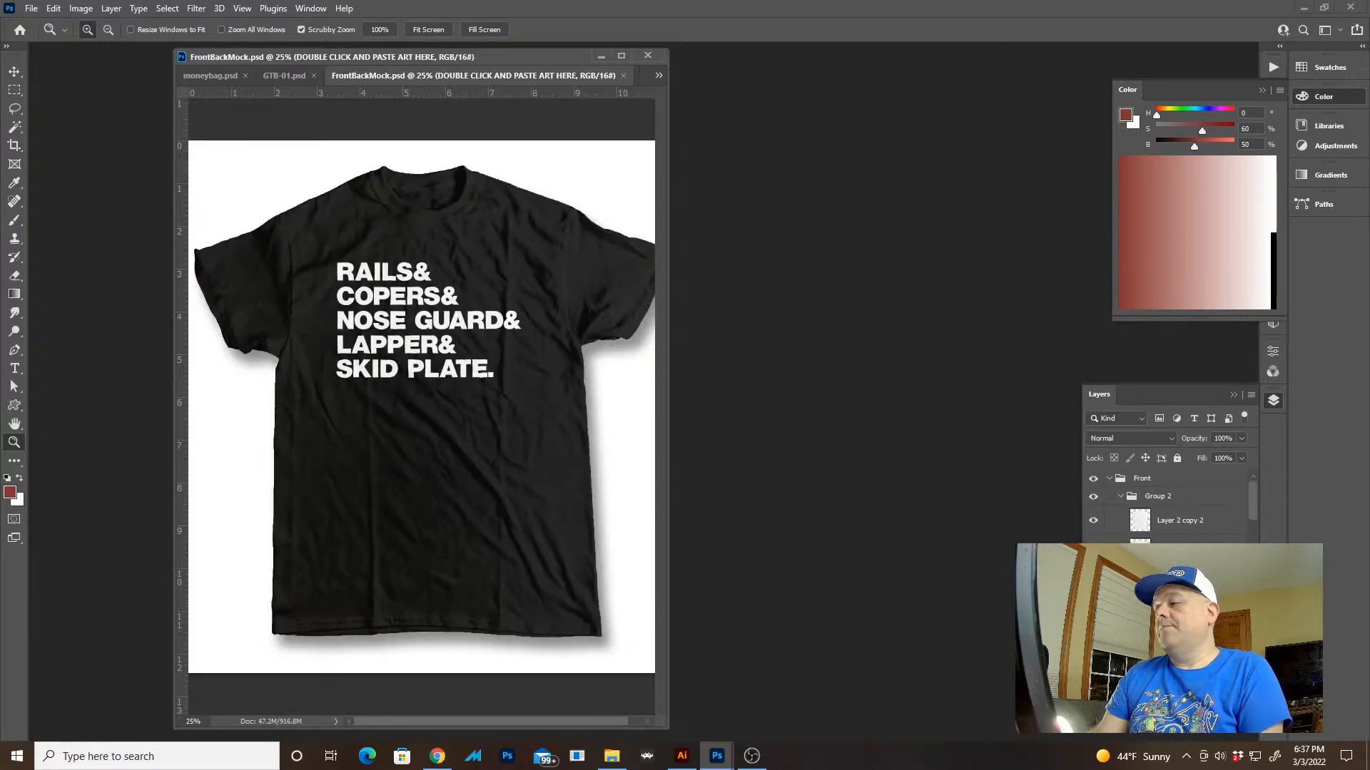
key("ctrl+Tab")
key("f")
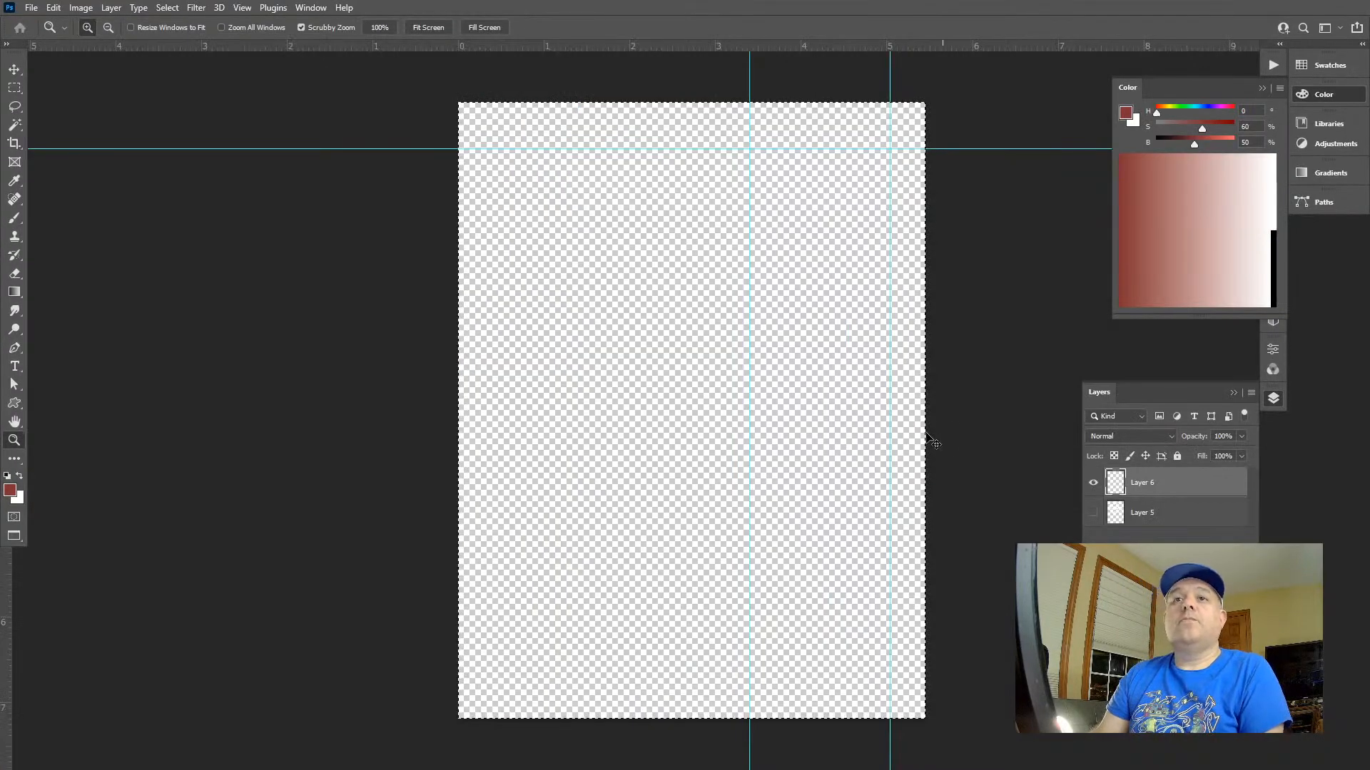
key("ctrl+v")
key("v")
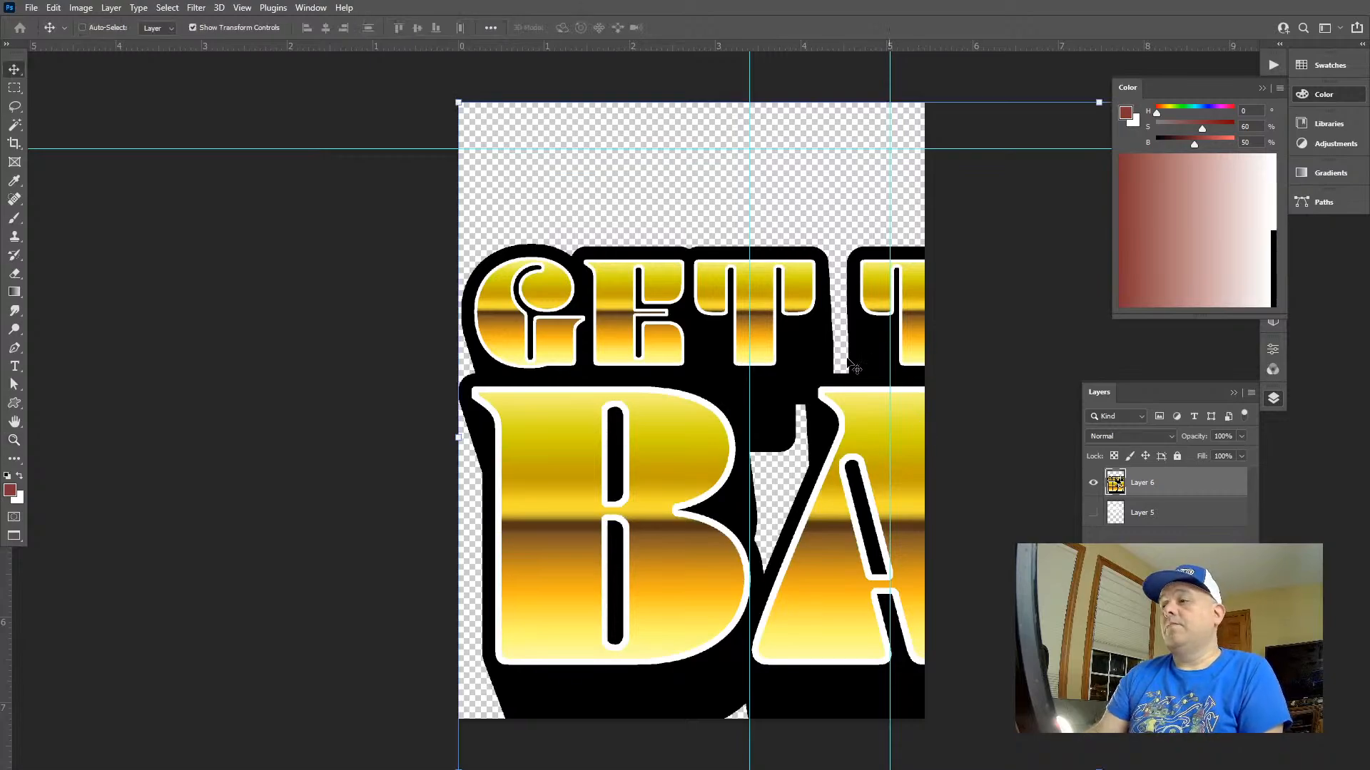
Scale the pasted artwork down proportionally to fit the canvas width and center it in the upper part of the canvas
key("z")
left_click_drag(771, 343, 688, 339)
key("v")
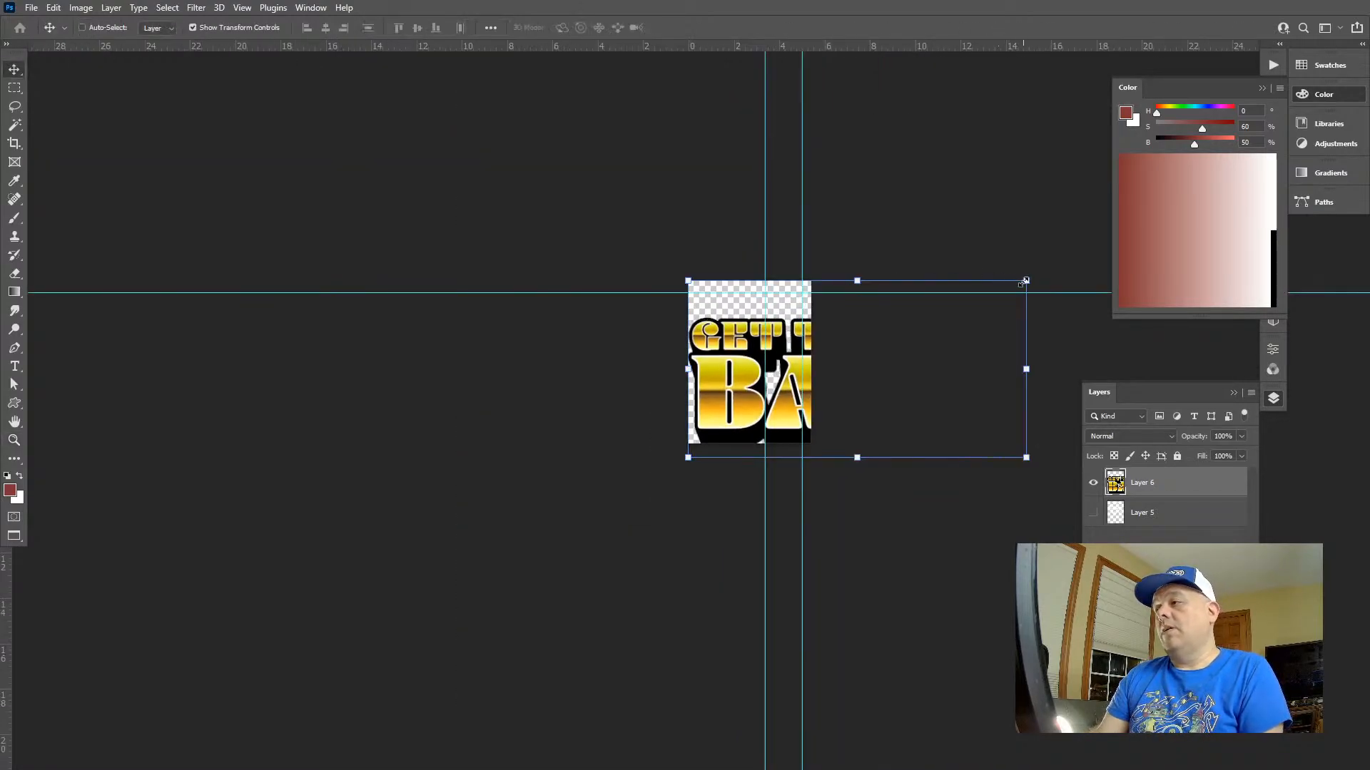
left_click_drag(1026, 281, 917, 356)
key("Return")
key("z")
key("v")
left_click_drag(706, 370, 704, 364)
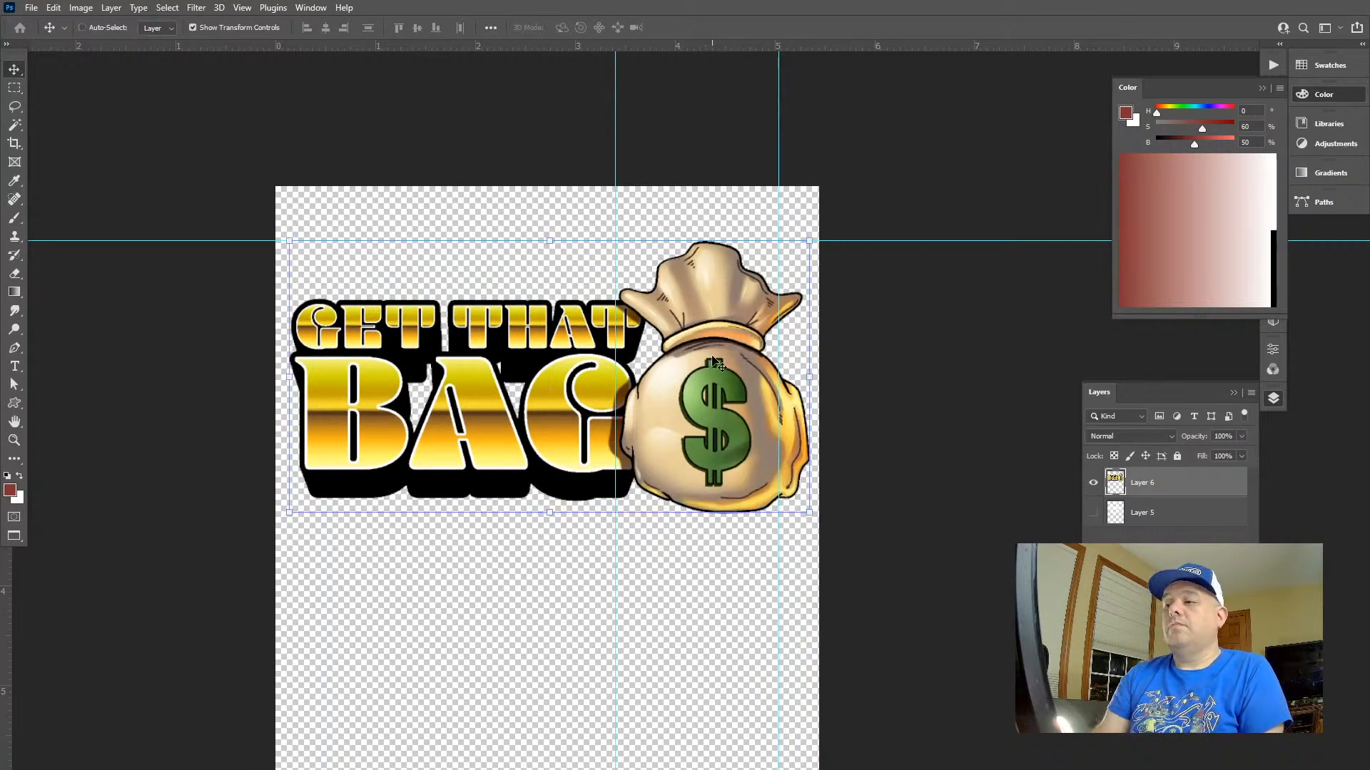
Check the artwork's placement on the T-shirt mockup and move it higher on the Layer 51.psb canvas
key("l")
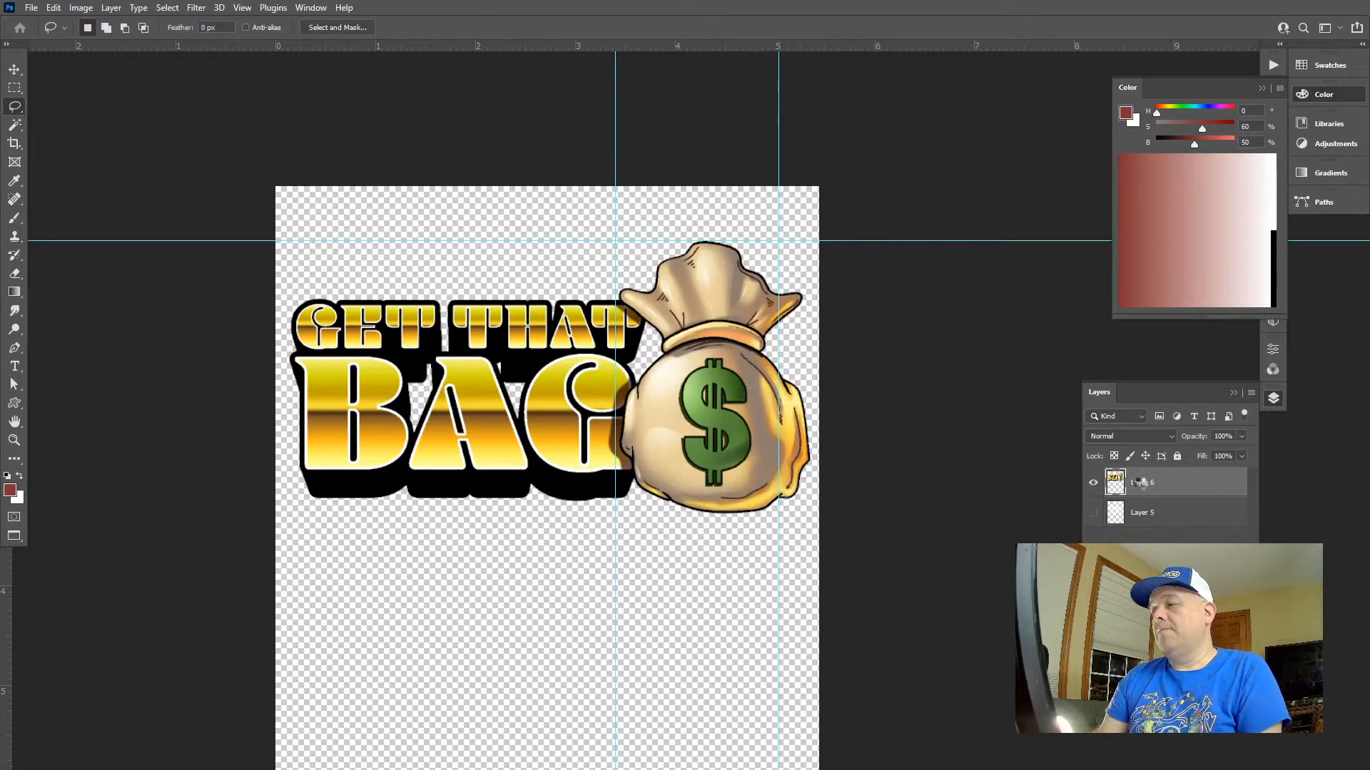
key("ctrl+Tab")
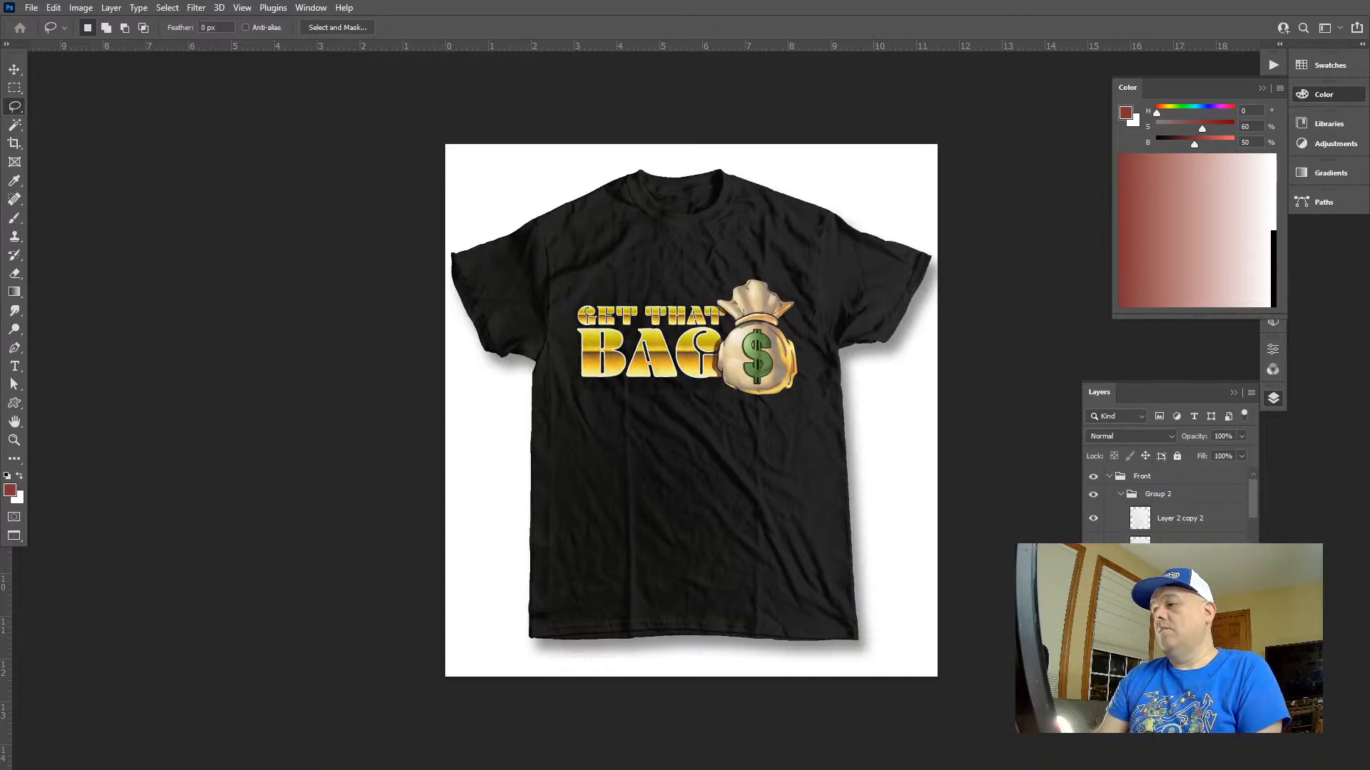
key("ctrl+Tab")
key("v")
mouse_move(736, 293)
left_mouse_down()
mouse_move(737, 246)
mouse_move(735, 268)
left_mouse_up()
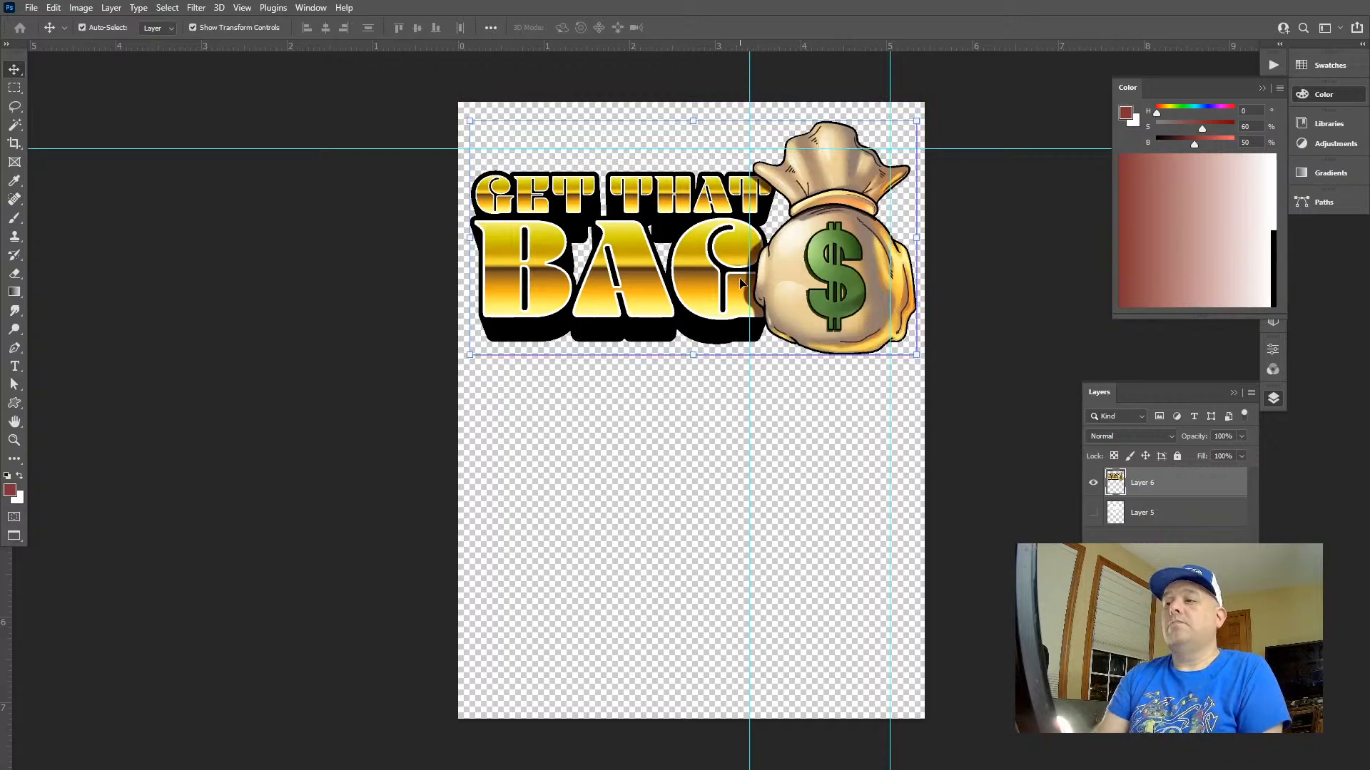
Save Layer 51.psb and close it to update the artwork on the T-shirt in FrontBackMock.psd
key("z")
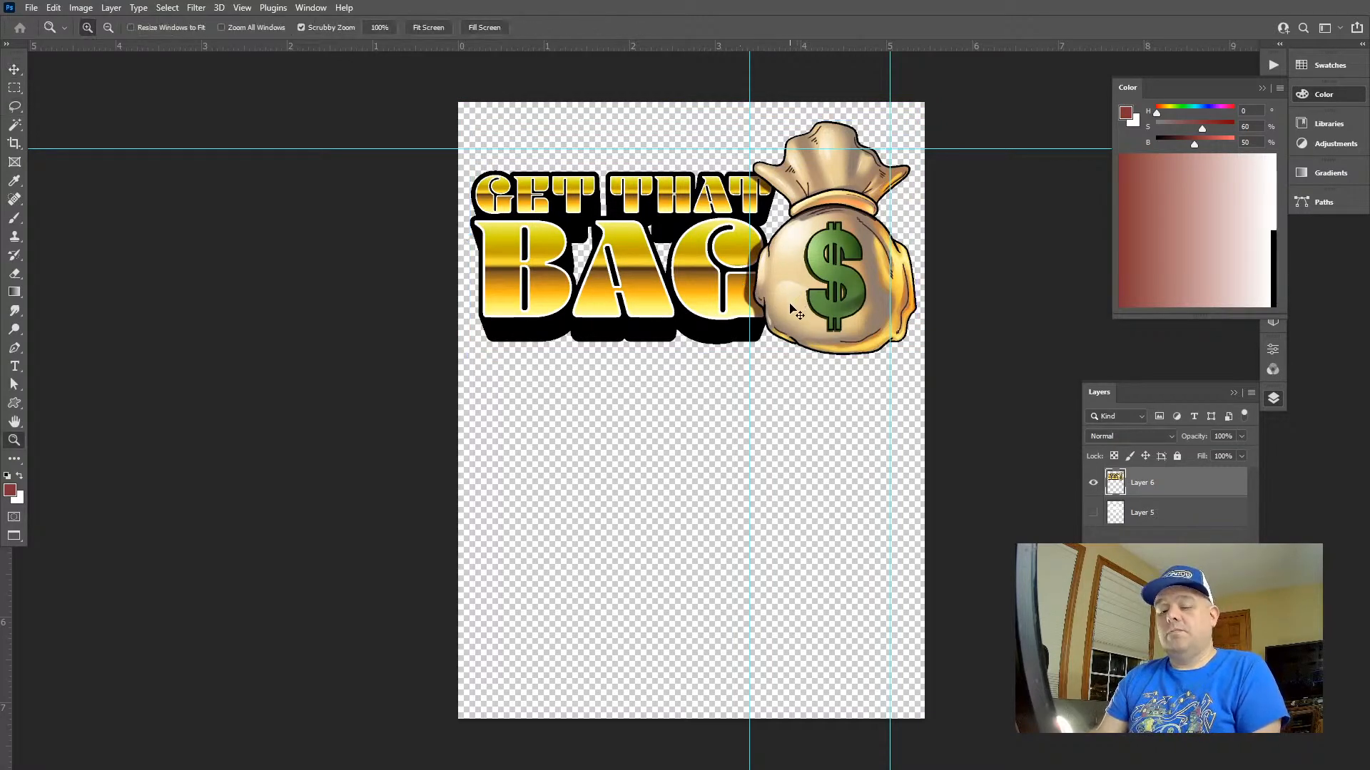
key("ctrl+s")
key("ctrl+w")
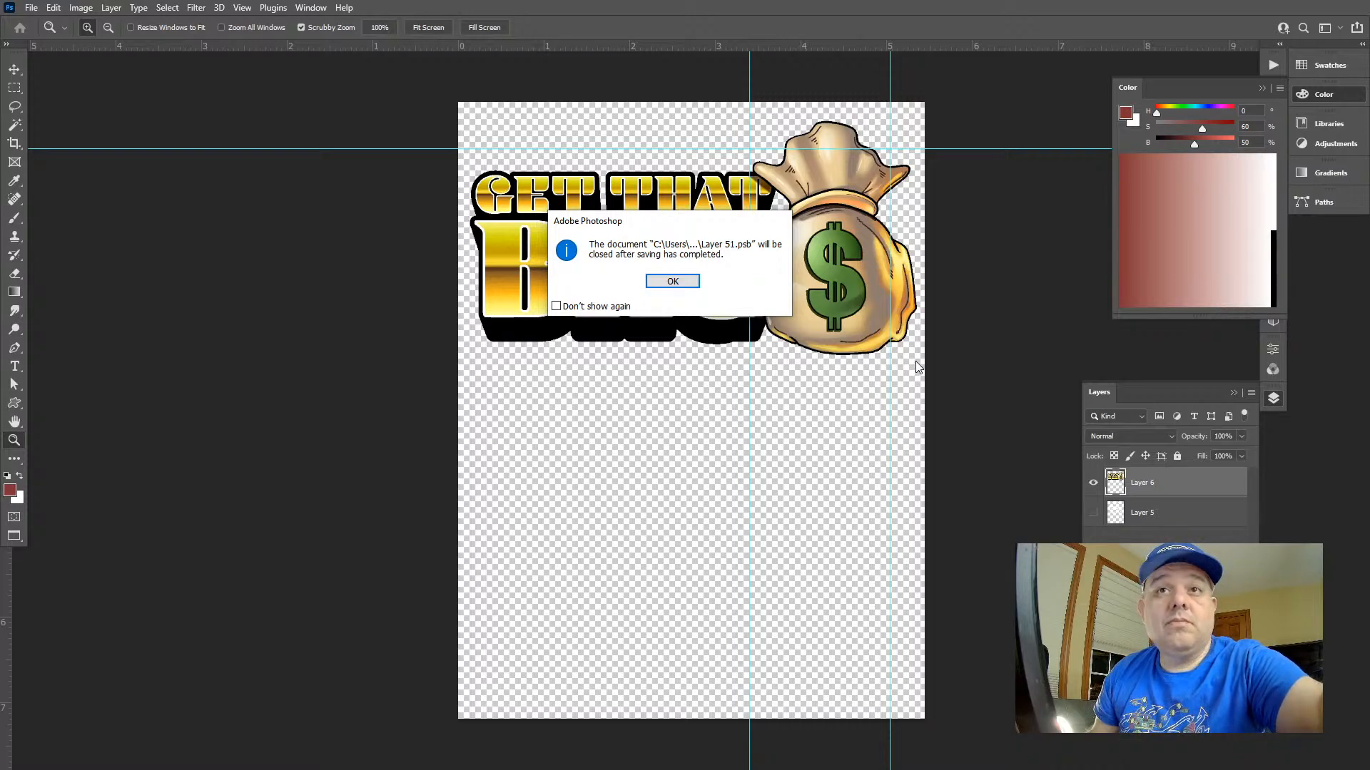
left_click(672, 282)
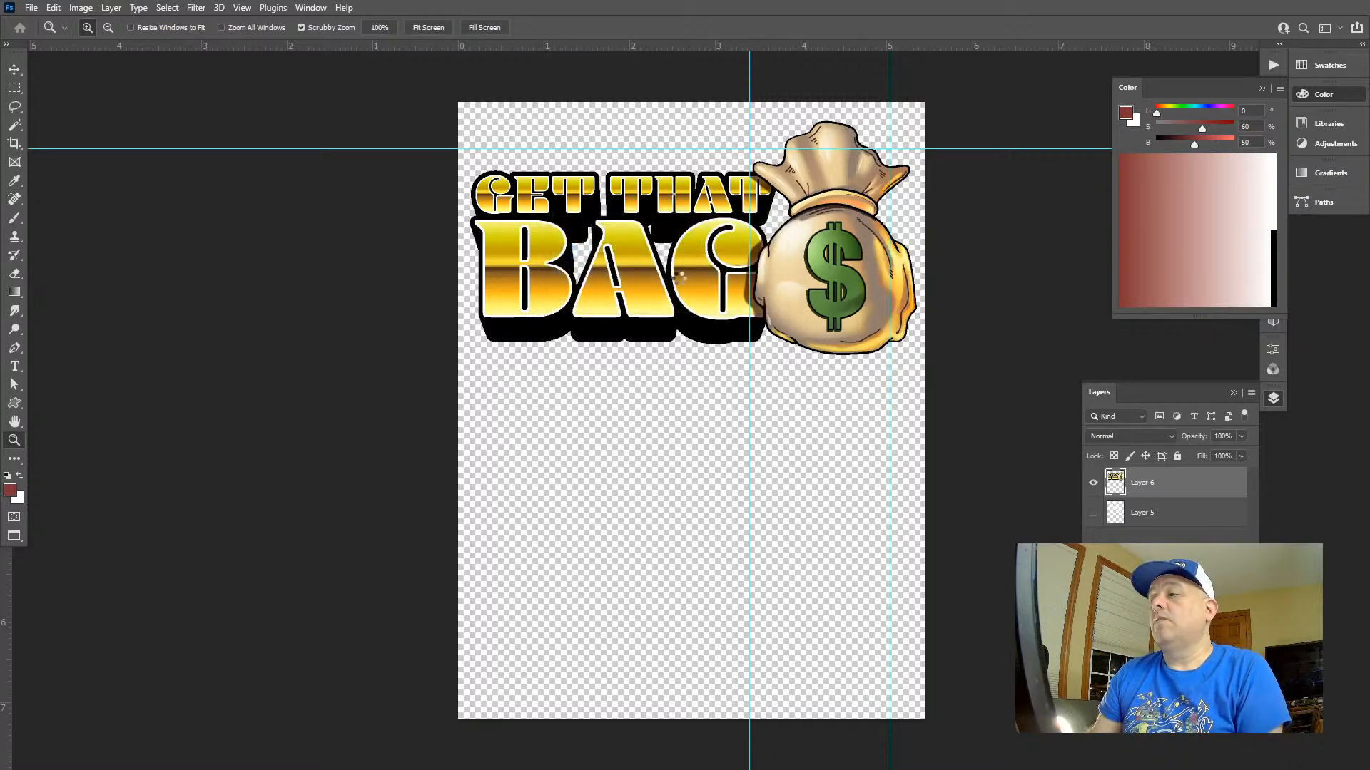
key("ctrl+w")
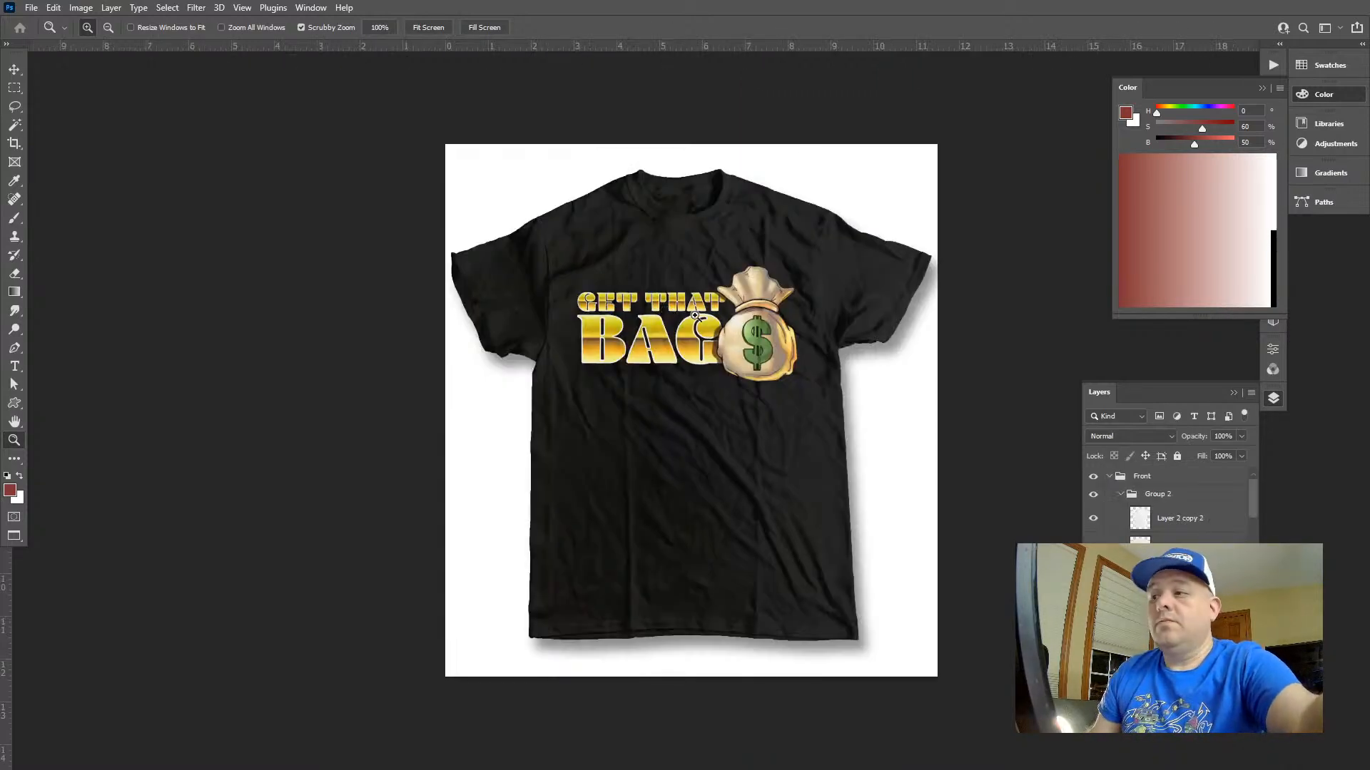
Preview the artwork on the KELLY GREEN shirt color and hide that color layer again
left_click_drag(759, 315, 685, 397)
left_click_drag(854, 395, 1060, 437)
key("ctrl+0")
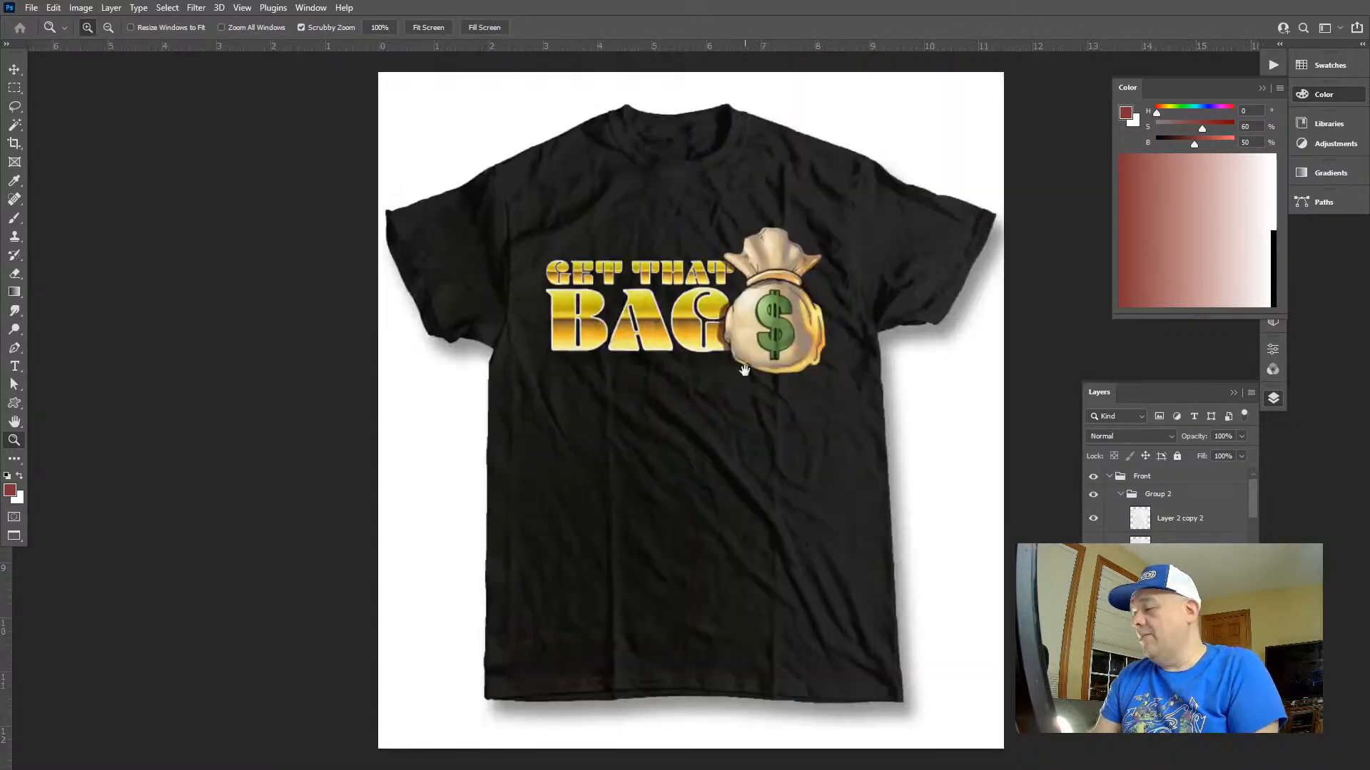
scroll(1170, 507, "down", 1)
scroll(1170, 507, "down", 3)
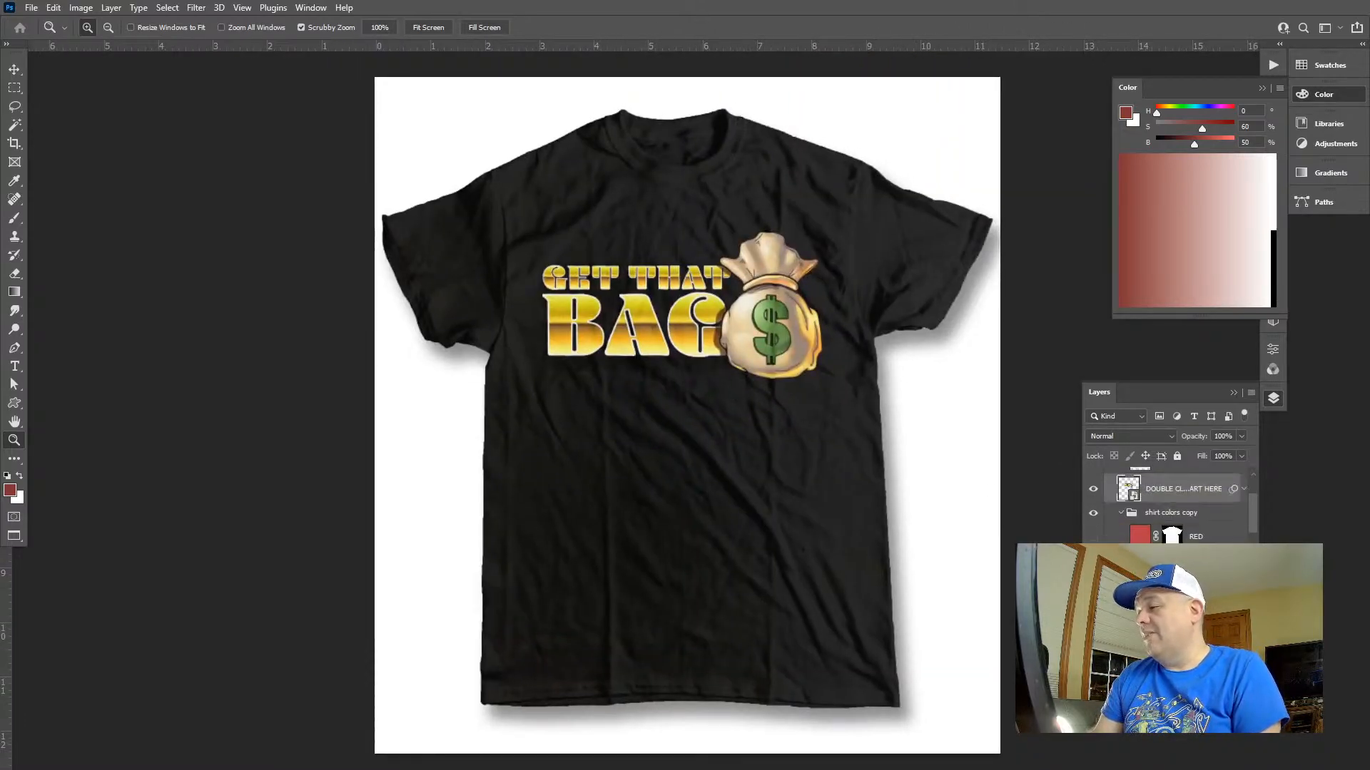
left_click(1093, 593)
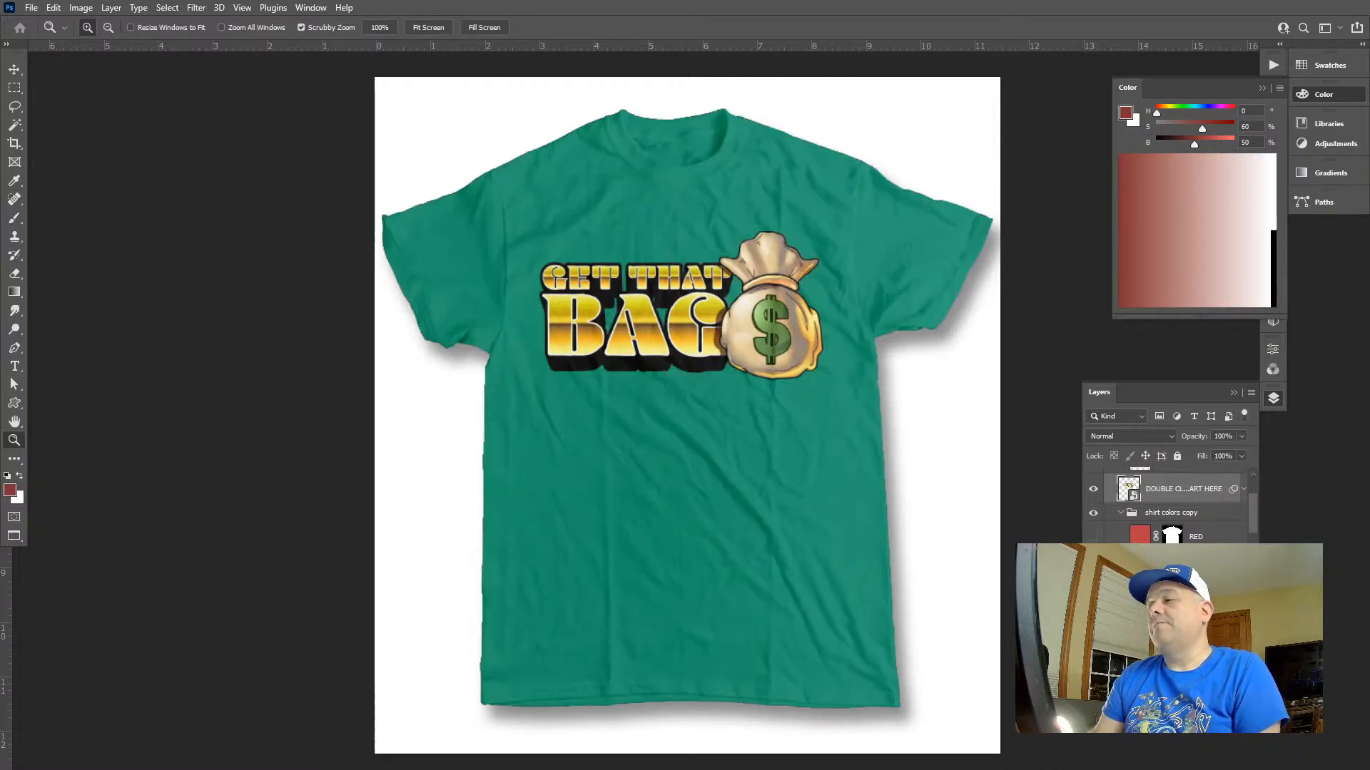
scroll(1169, 507, "down", 3)
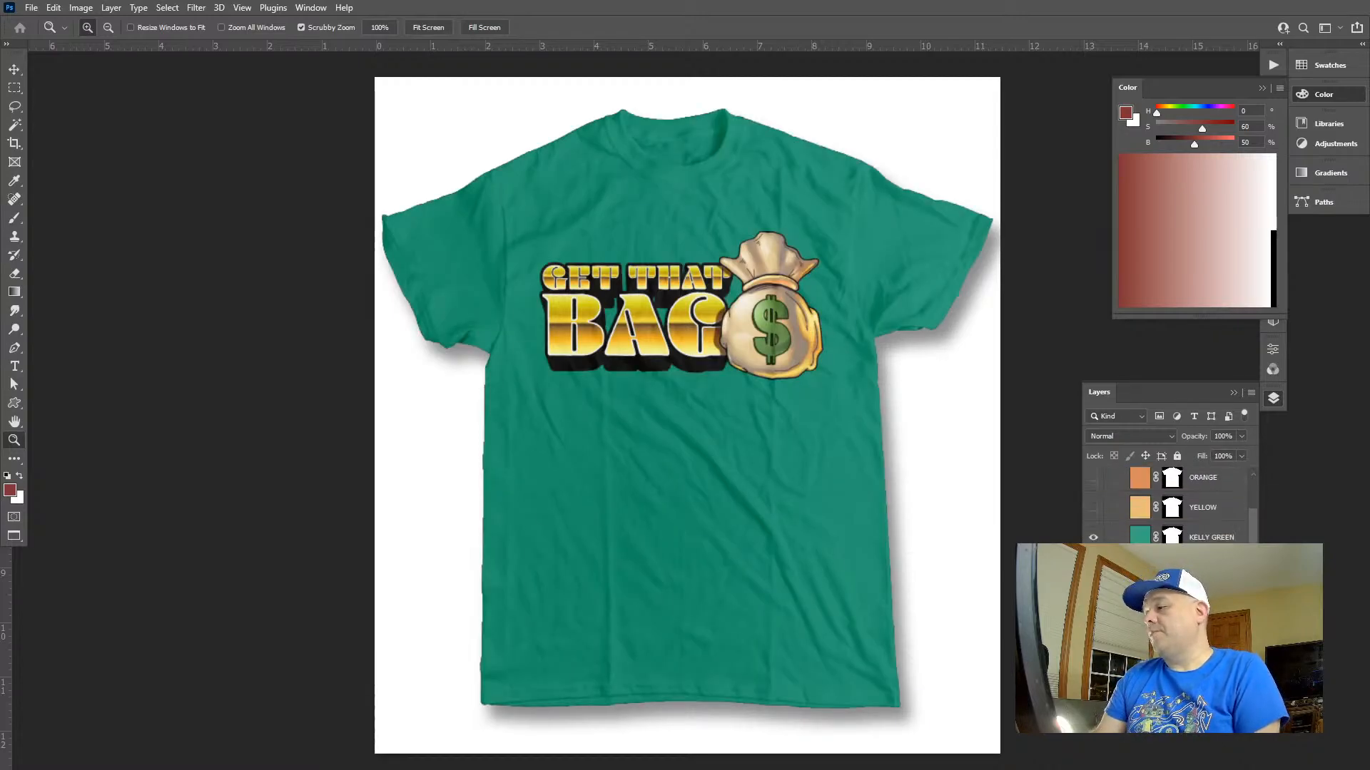
left_click(1093, 538)
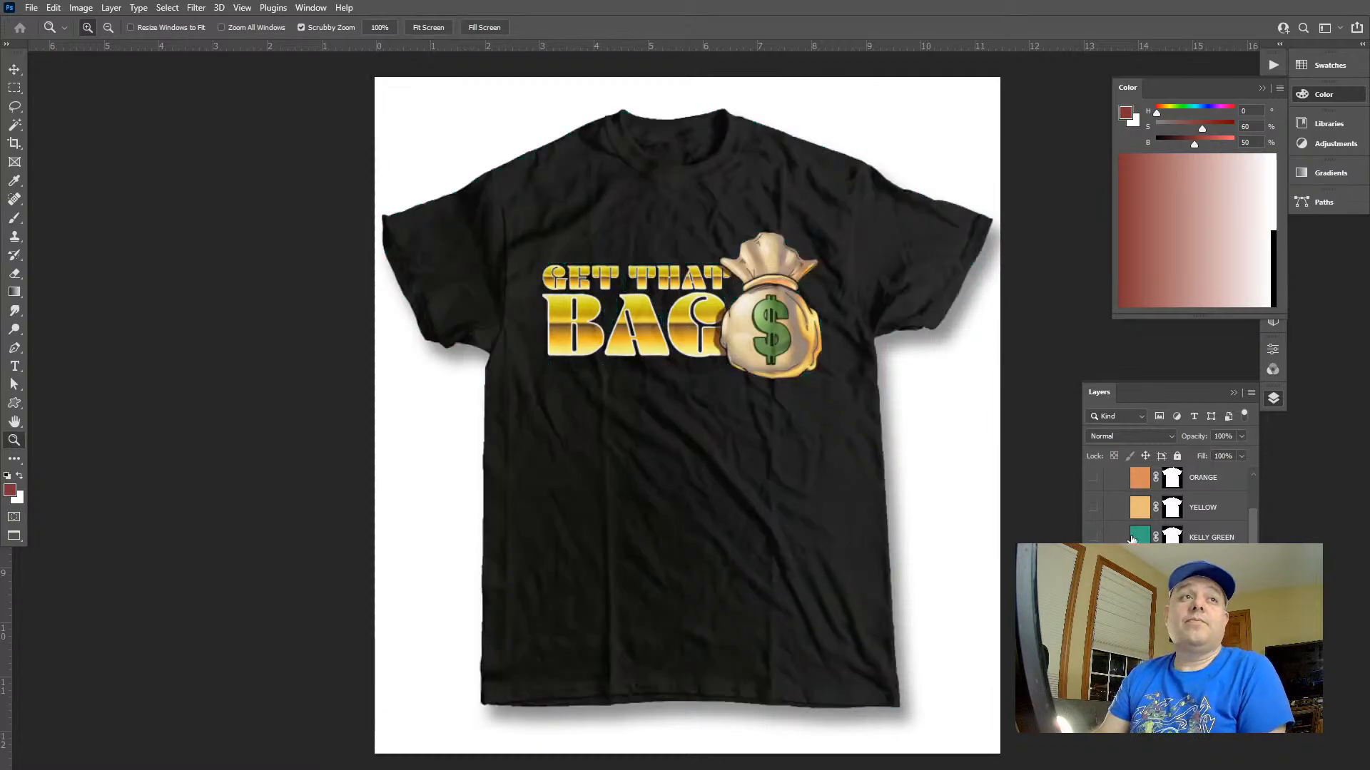
Change the mockup shirt from black to white by hiding the dark shirt color layers
scroll(1131, 540, "down", 2)
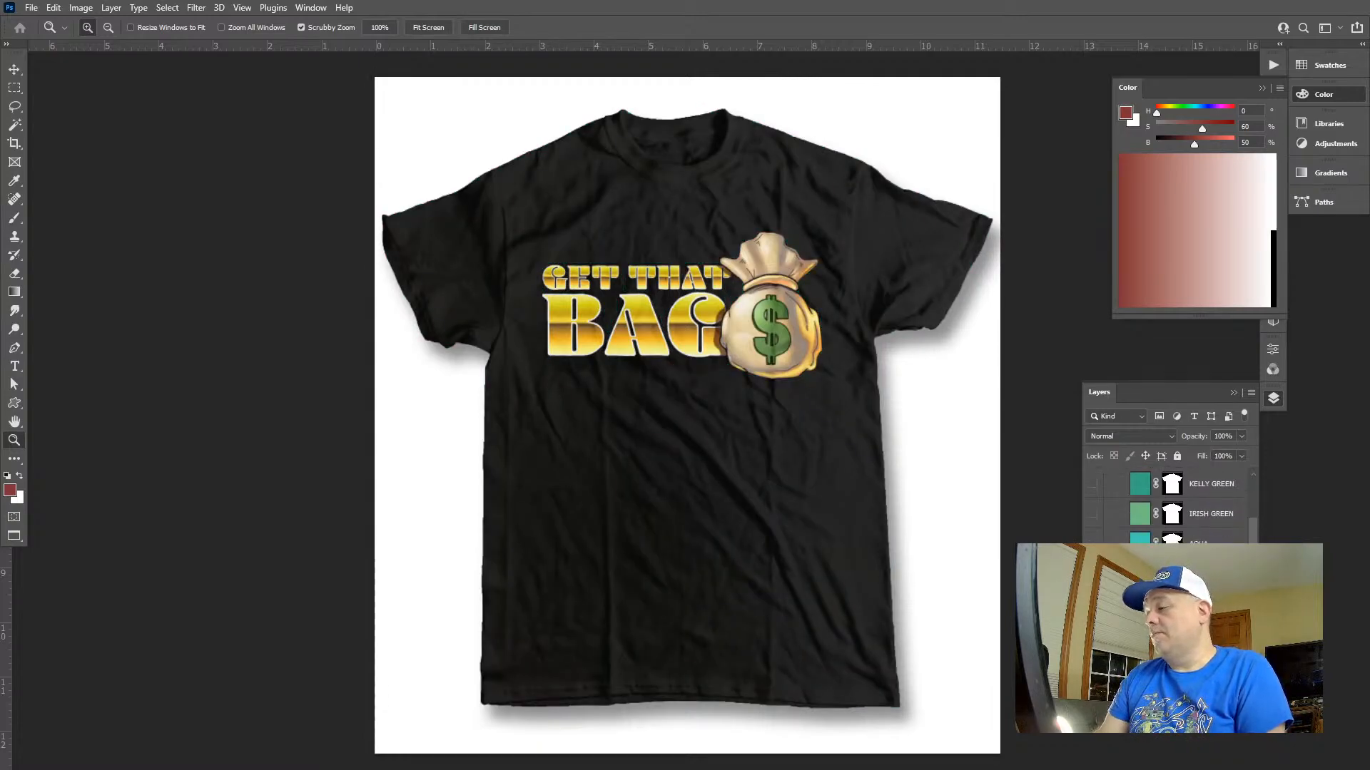
scroll(1170, 507, "down", 4)
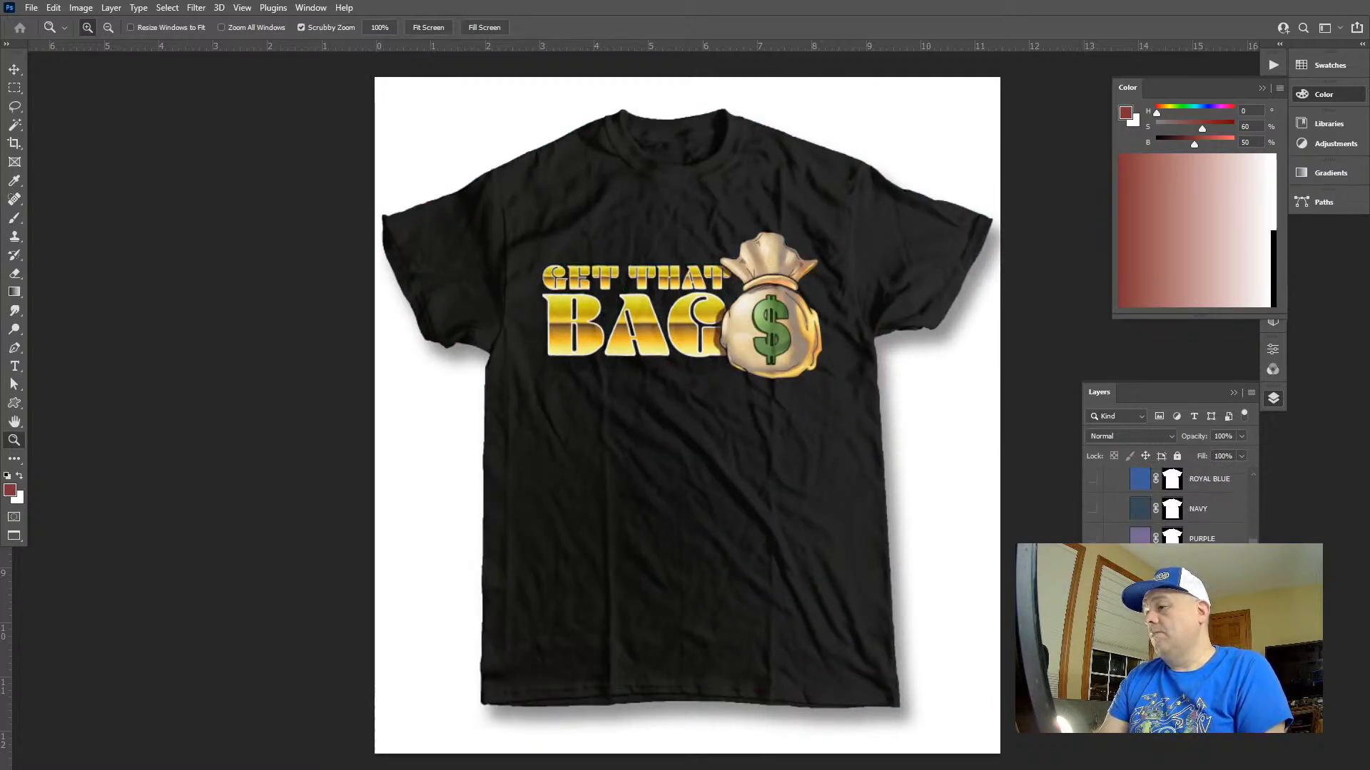
left_click(1093, 598)
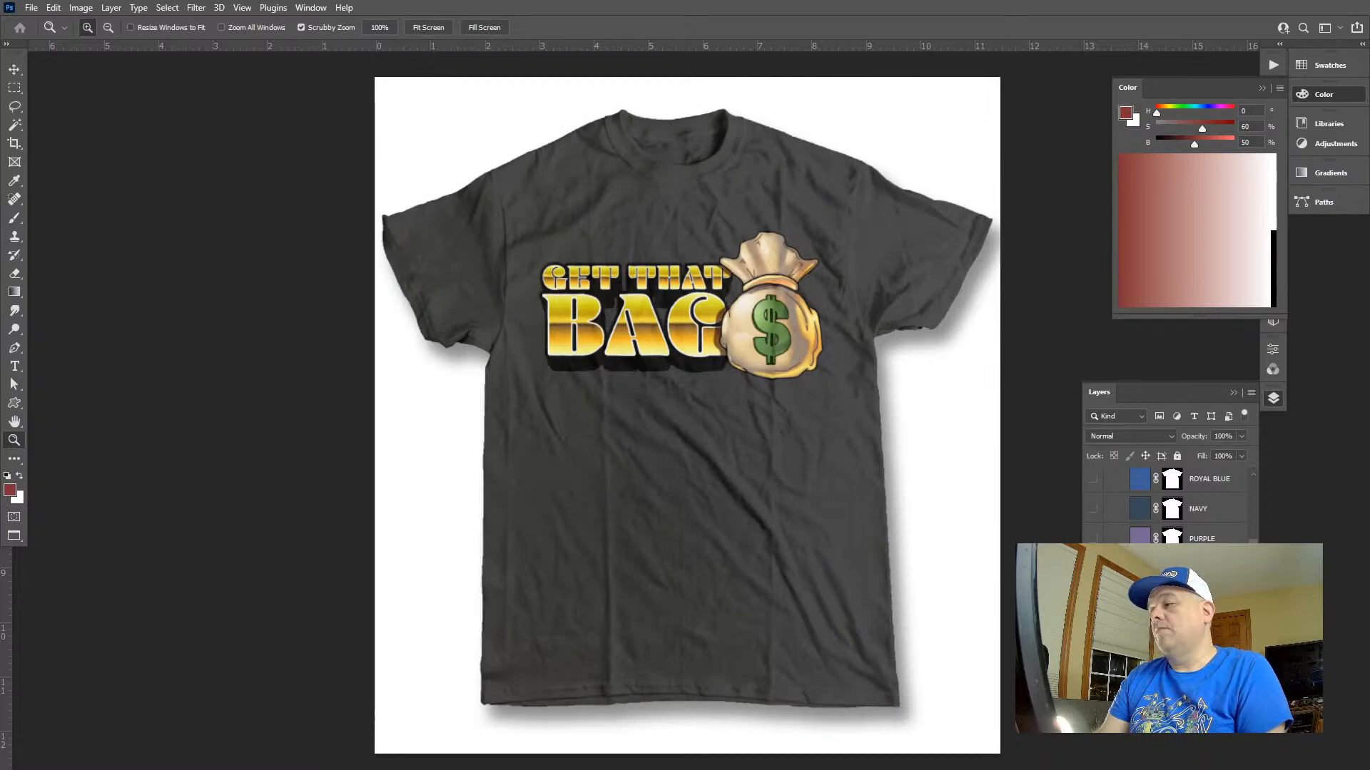
left_click(1093, 629)
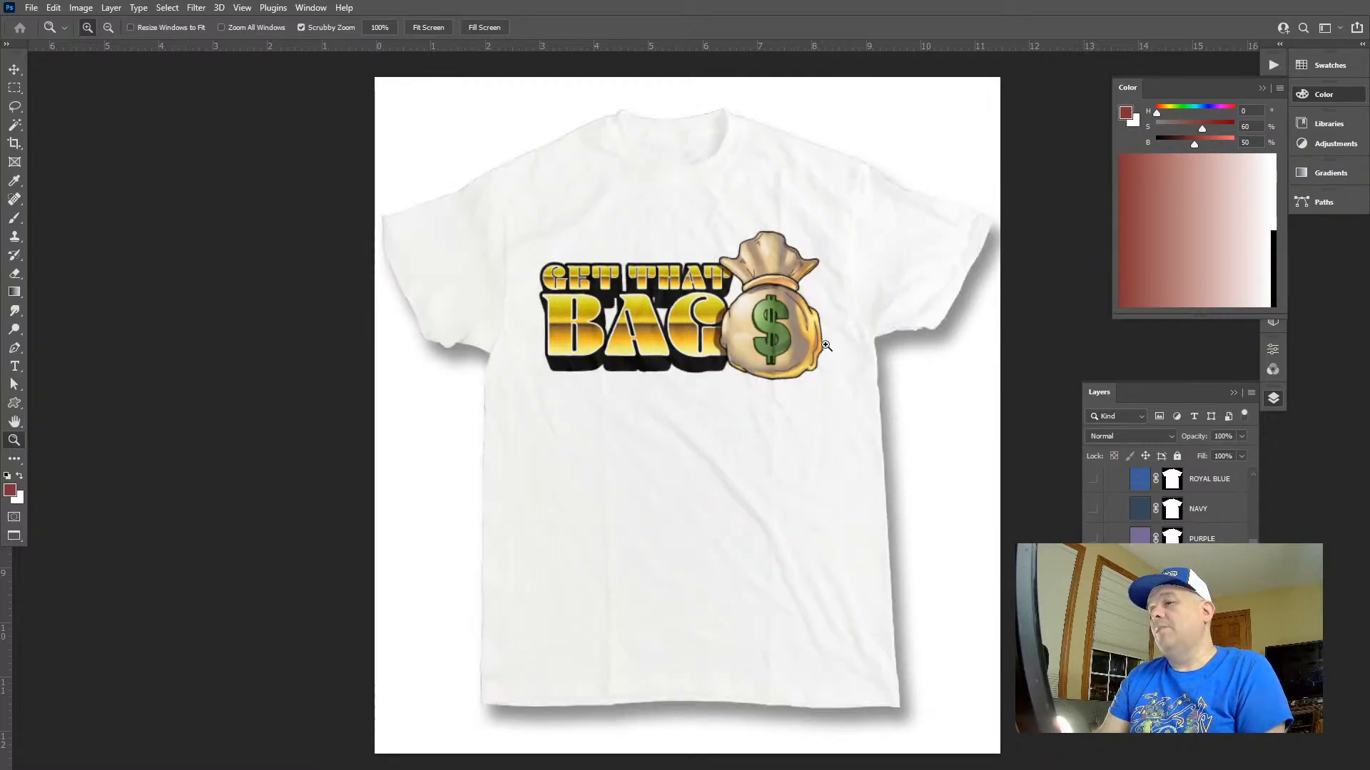
Darken the white shirt slightly to a soft off-white by lowering its lightness with Hue/Saturation
left_click(1206, 658)
key("ctrl+u")
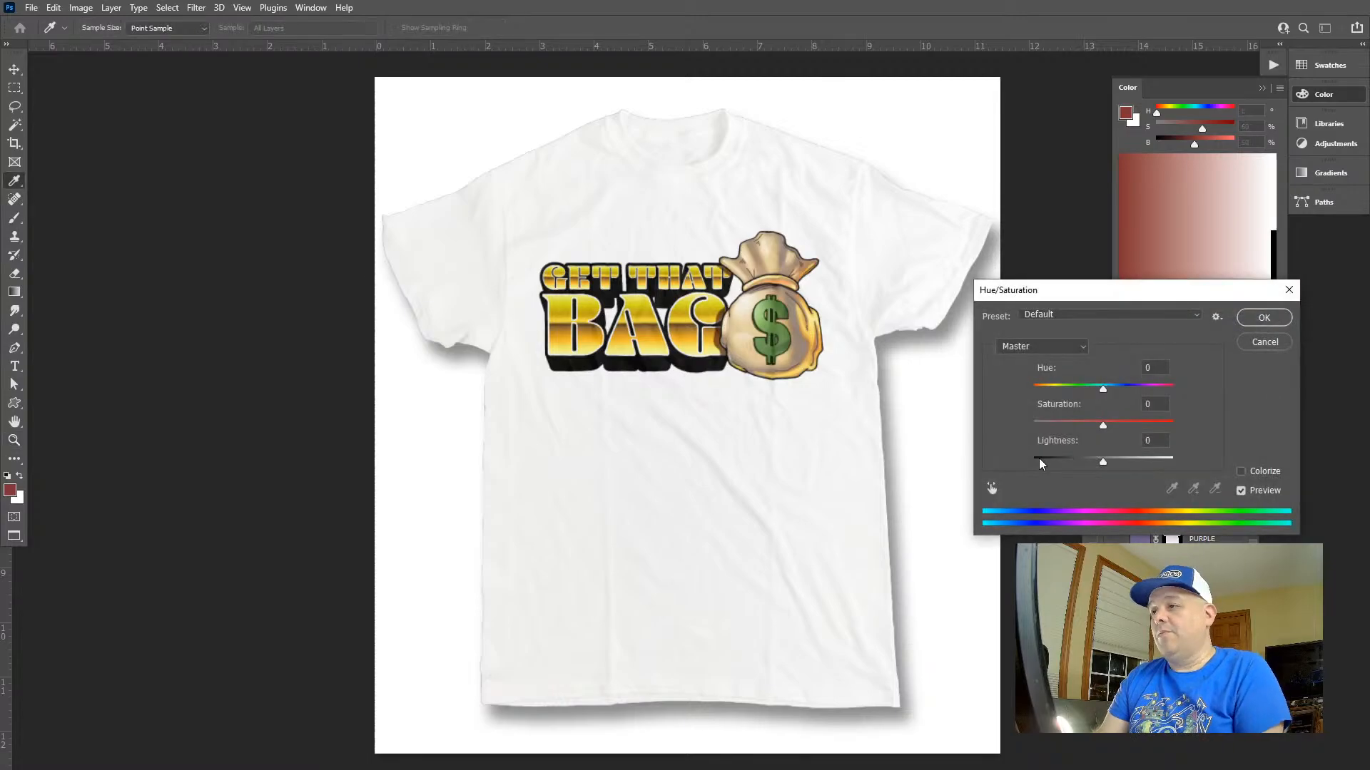
left_click_drag(1103, 462, 1100, 463)
left_click(1271, 316)
Fill the mockup's Background Color layer with black and examine the artwork on the white shirt up close
scroll(1241, 500, "down", 3)
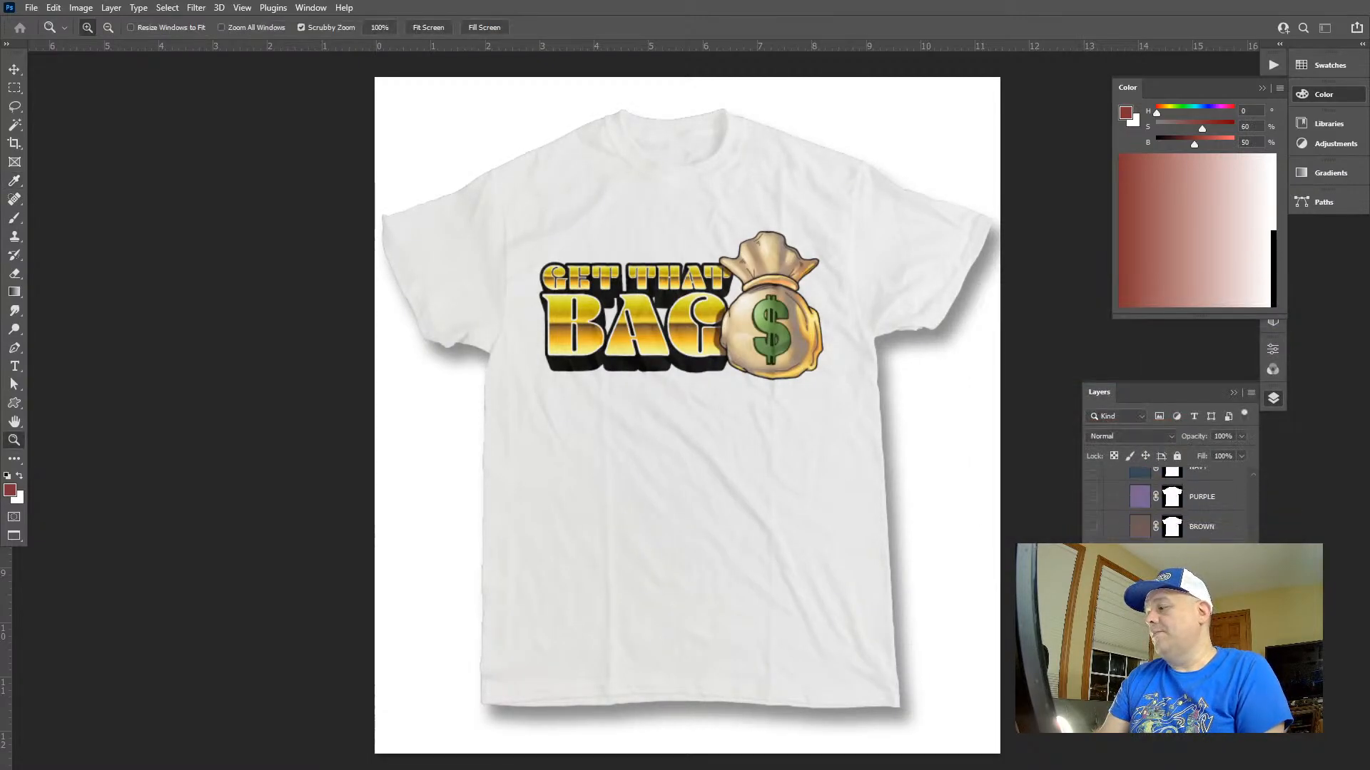
key("d")
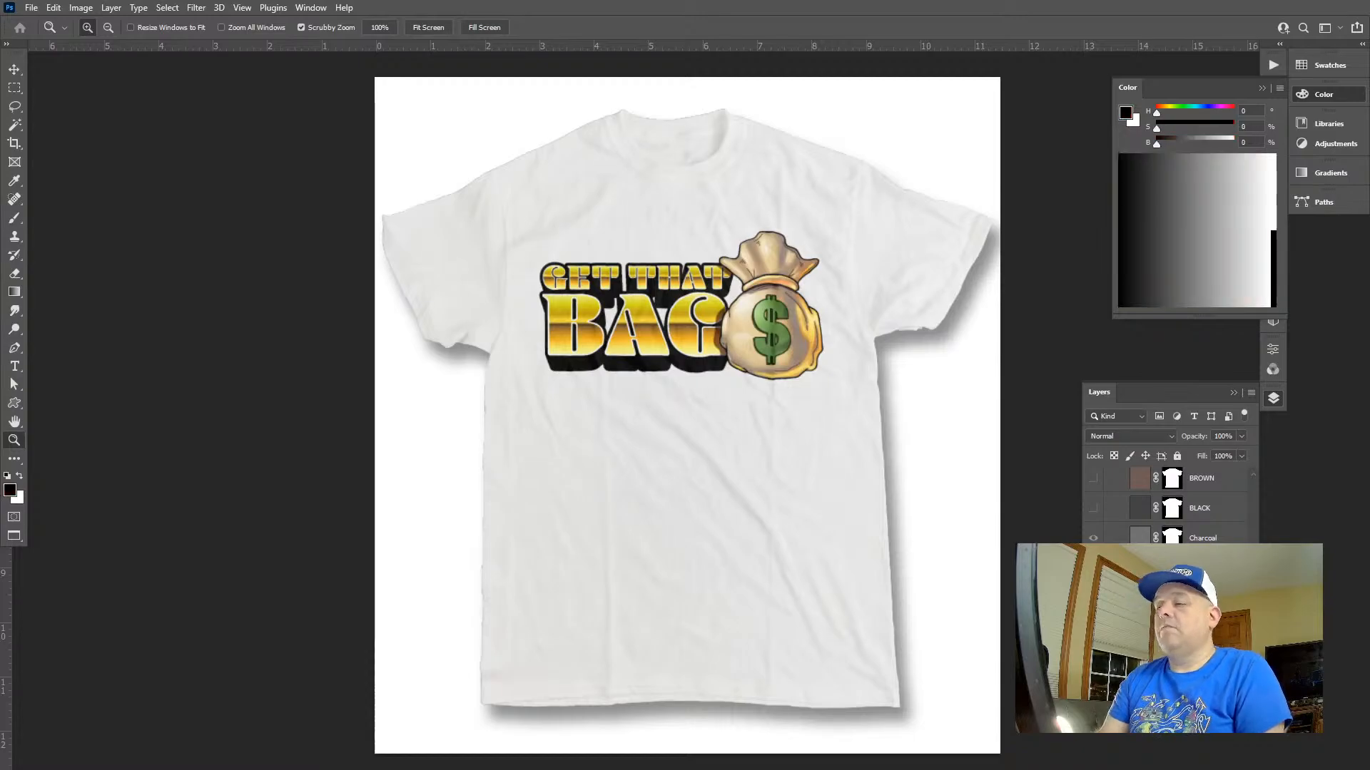
key("alt+BackSpace")
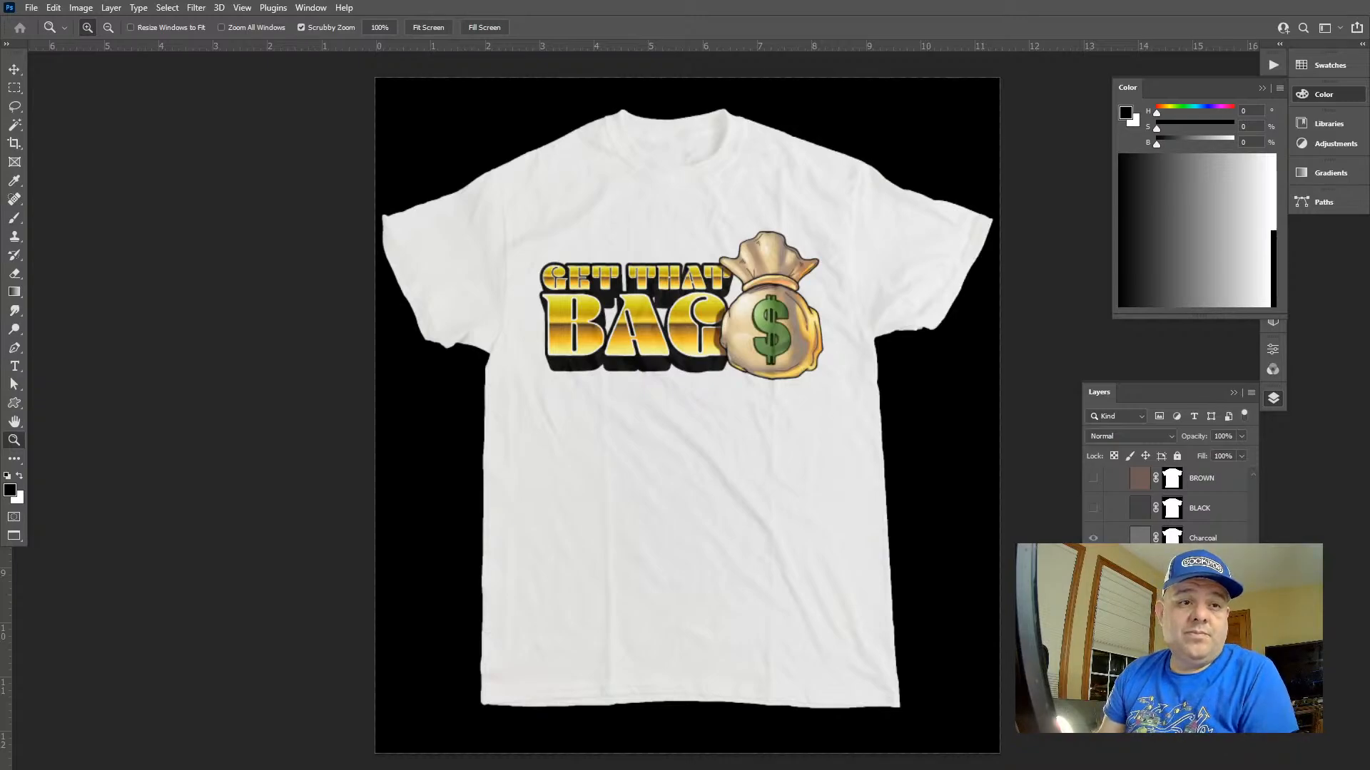
left_click(769, 295)
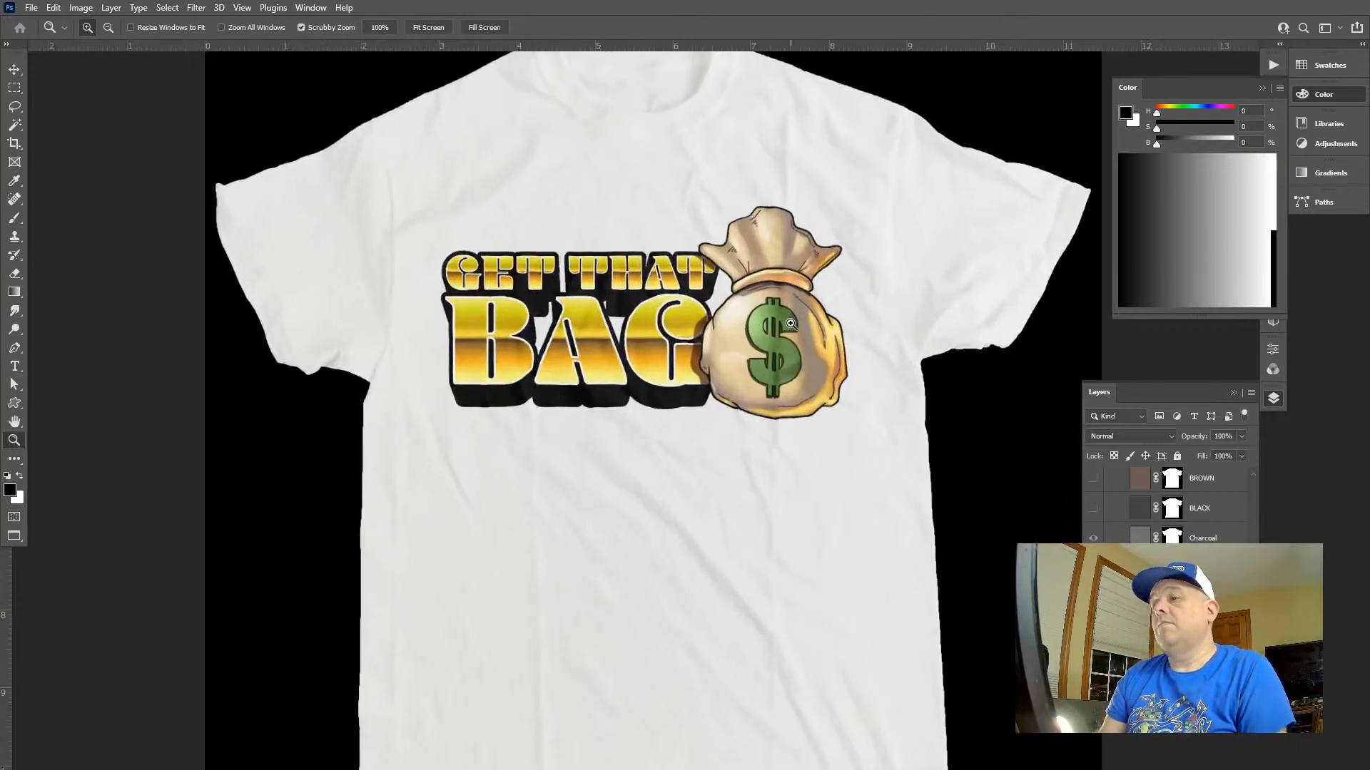
mouse_move(779, 293)
left_mouse_down()
mouse_move(763, 273)
mouse_move(782, 299)
left_mouse_up()
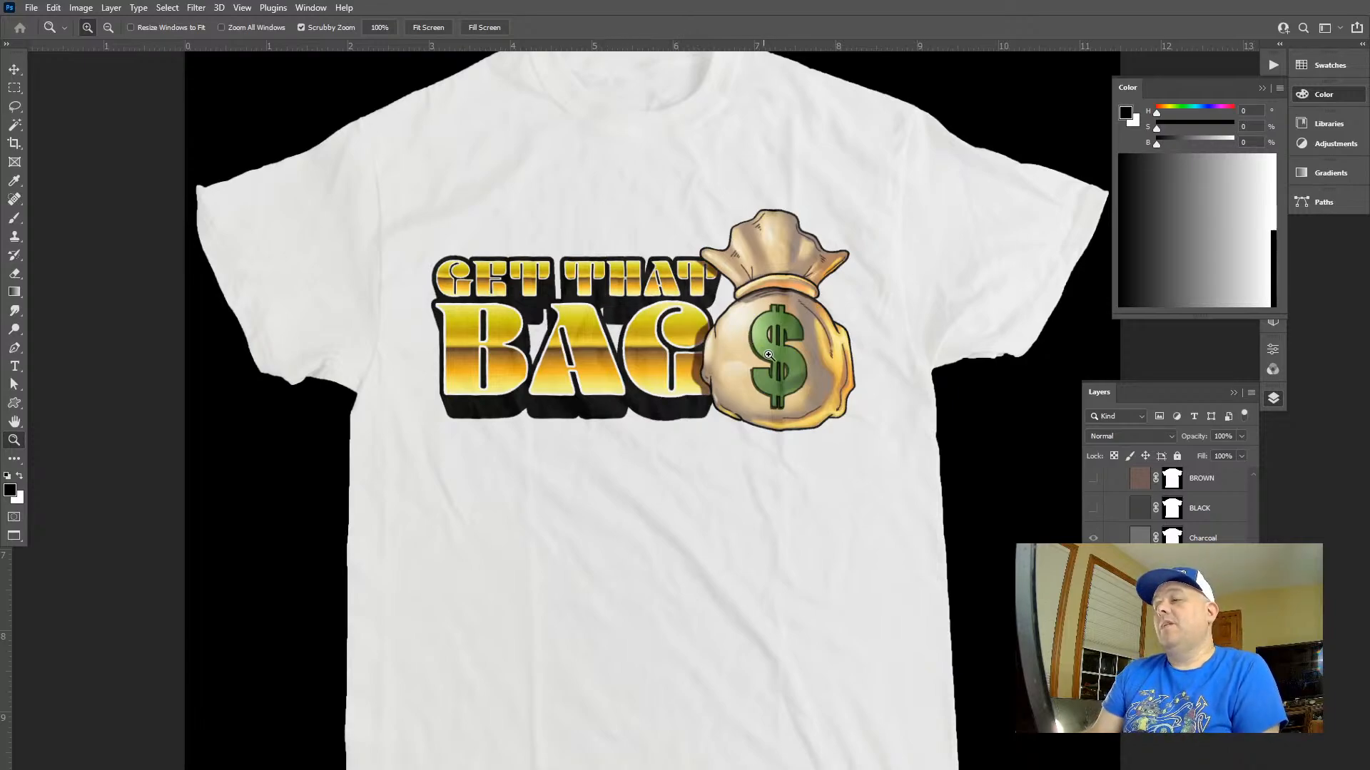
left_click_drag(769, 354, 759, 294)
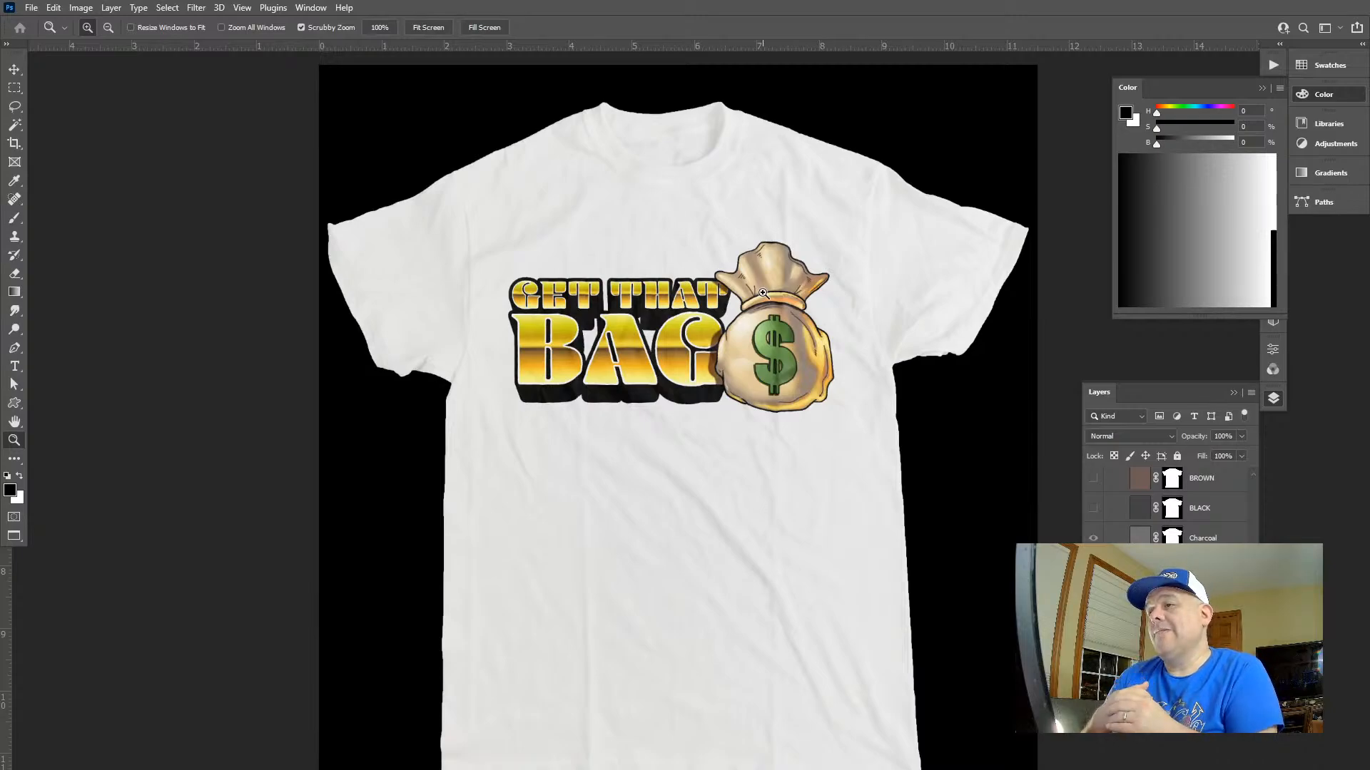
Return to the standard windowed screen mode and bring up the layered GTB-01.psd document
key("f")
key("f")
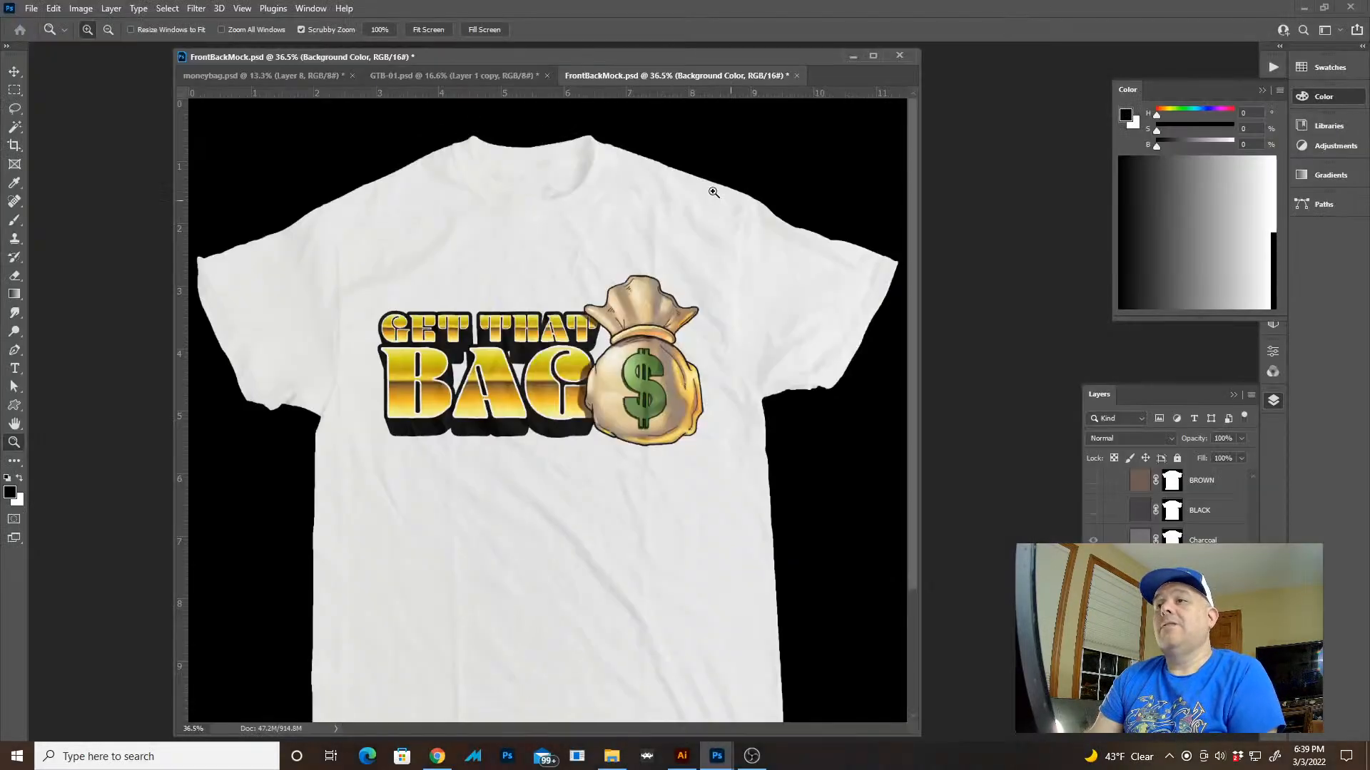
left_click(423, 76)
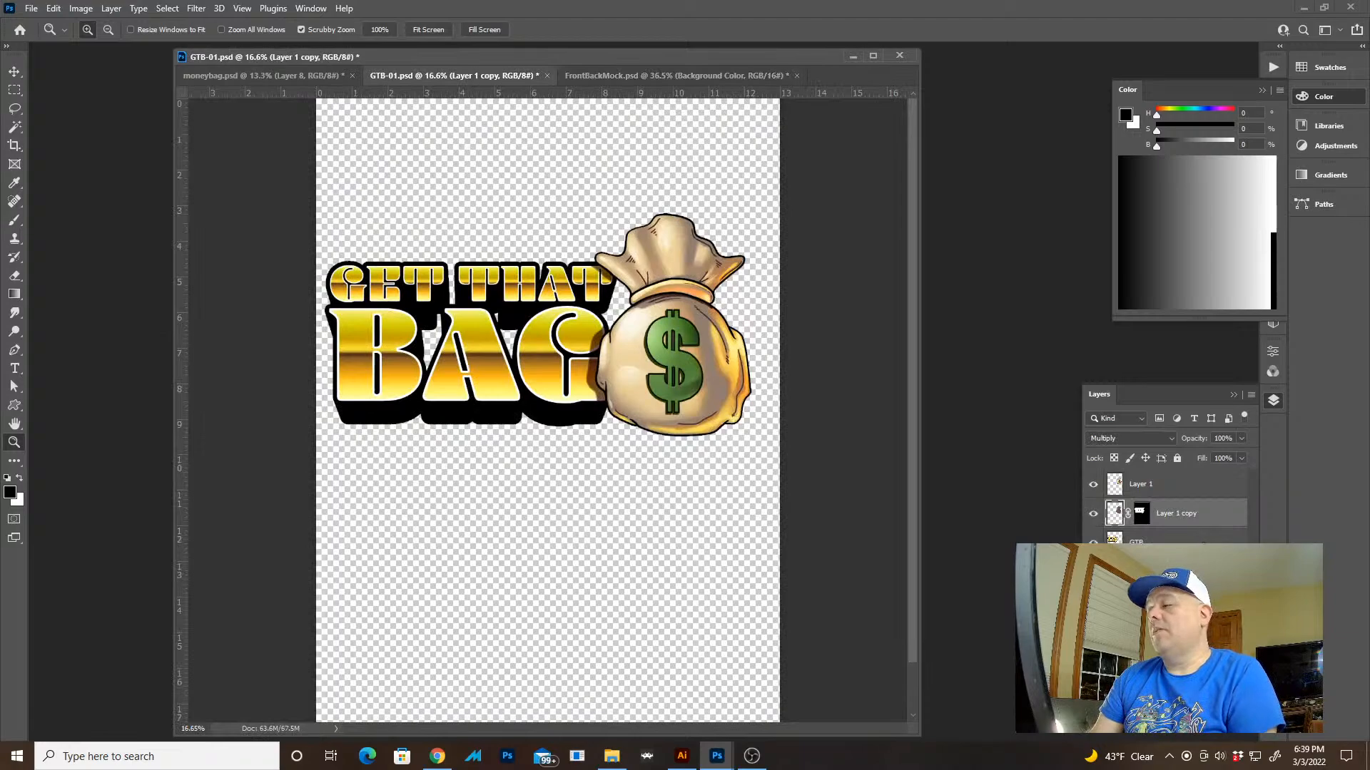
Add a new layer beneath the GET THAT BAG artwork layers and fill it with white
left_click(1204, 547)
key("ctrl+alt+shift+n")
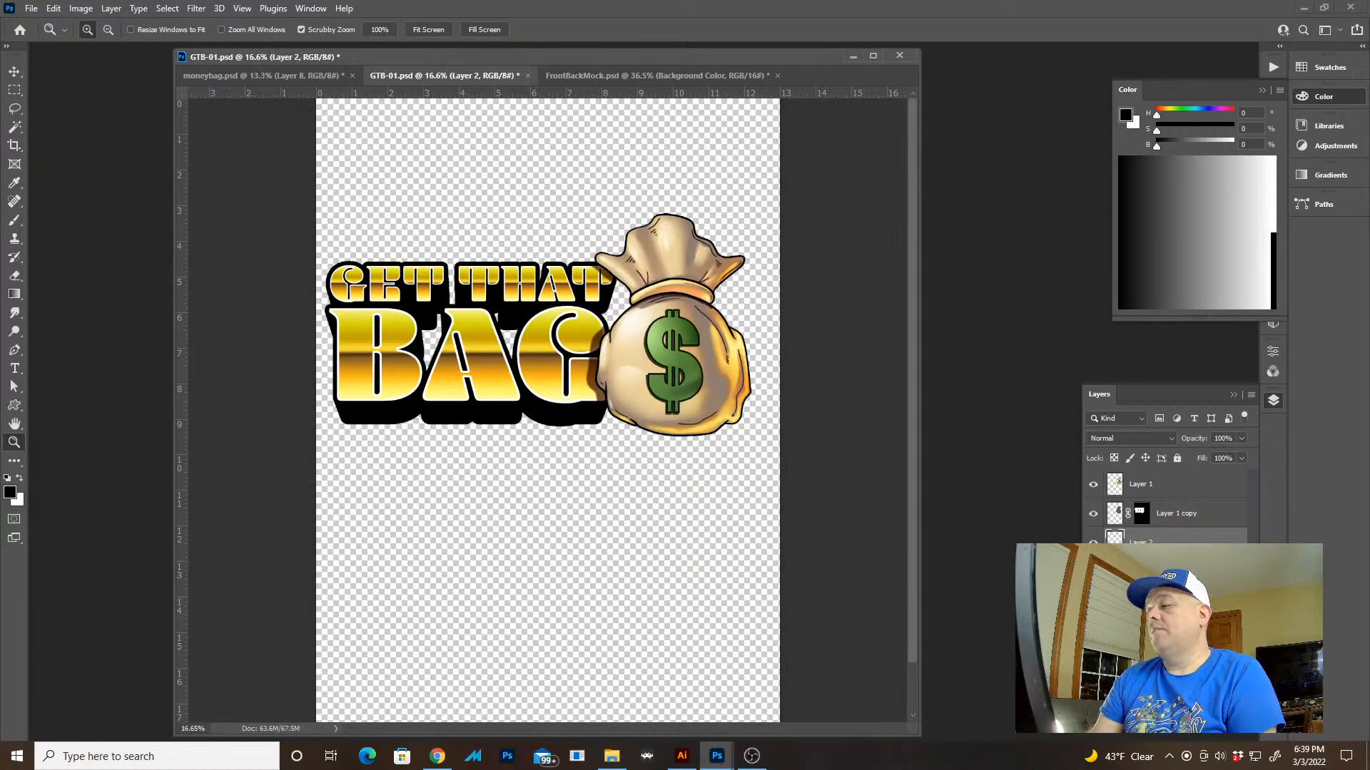
key("ctrl+BackSpace")
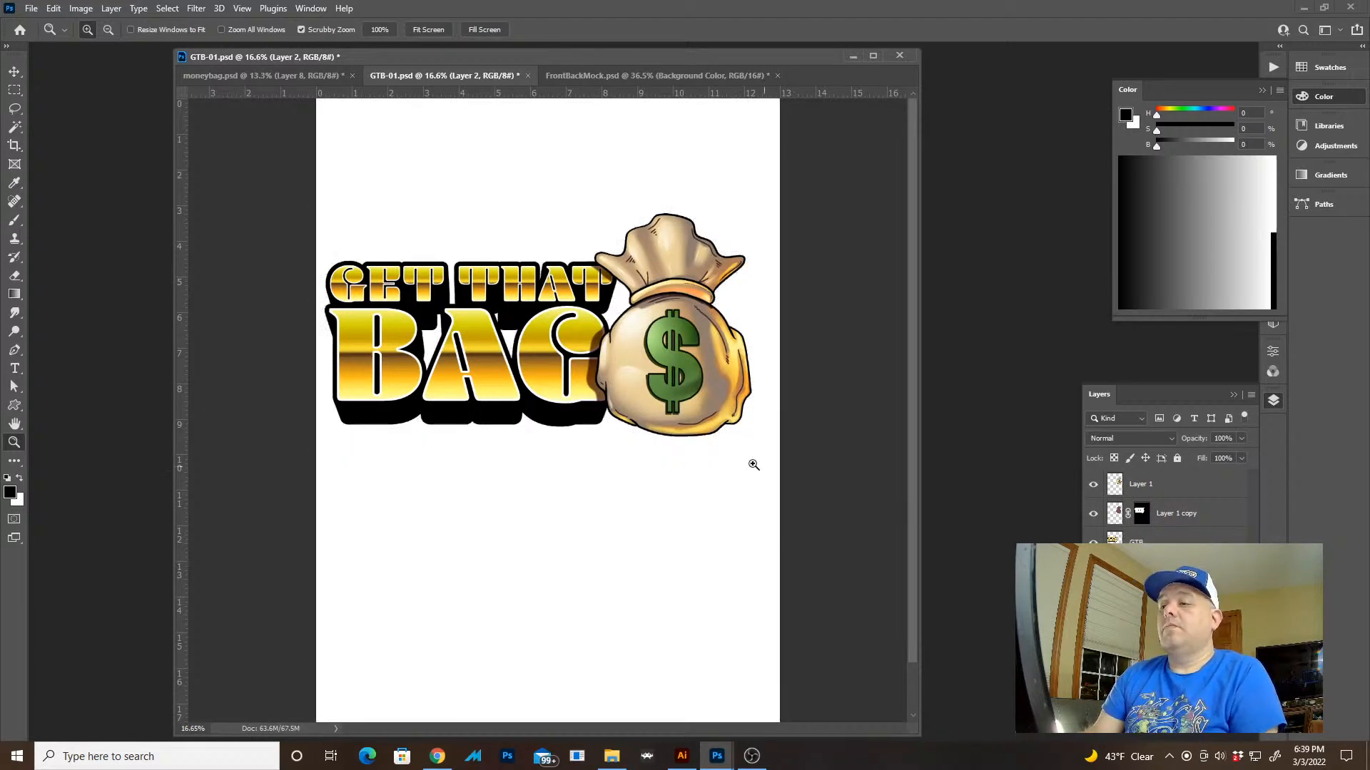
Make the GTB layer active and sample the dark green from the dollar sign's shadow edge as the foreground color
key("alt+bracketright")
left_click_drag(655, 427, 751, 414)
key("g")
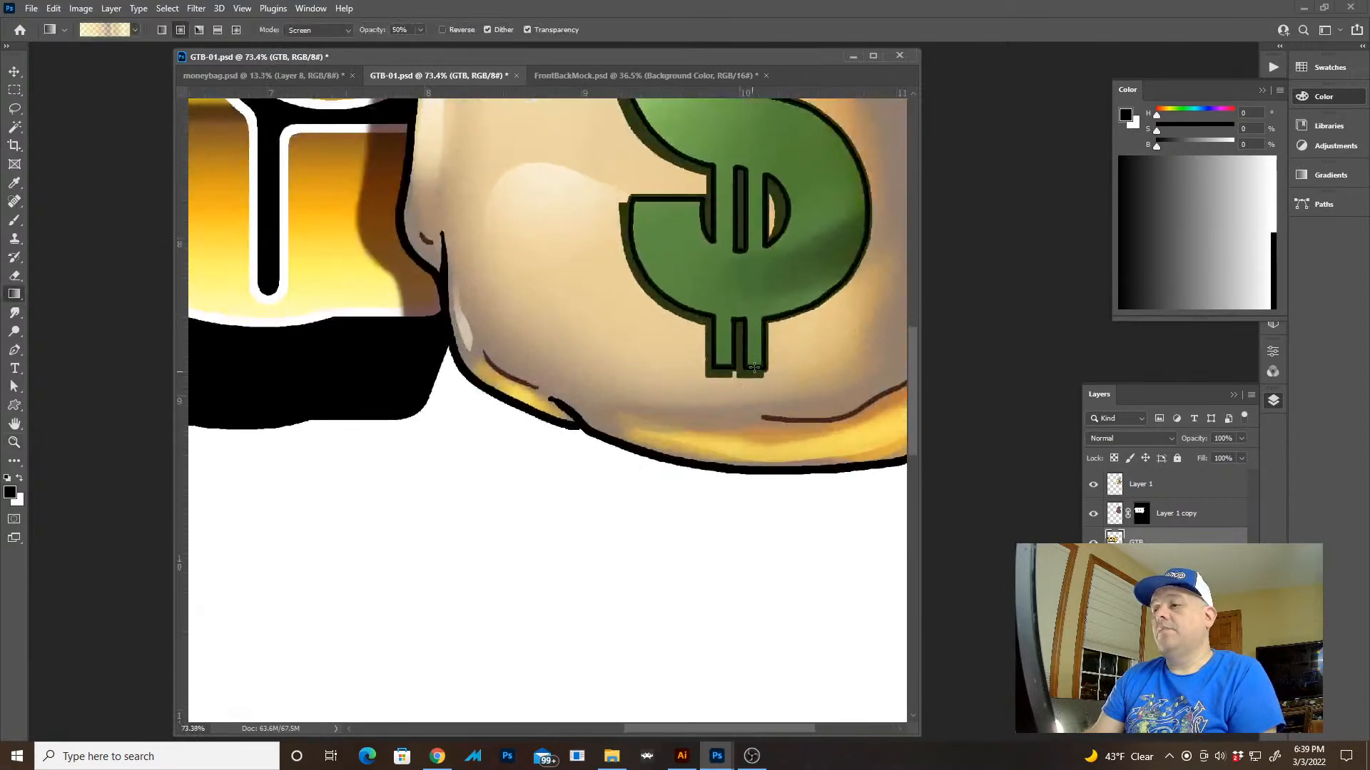
left_click(725, 375, "alt")
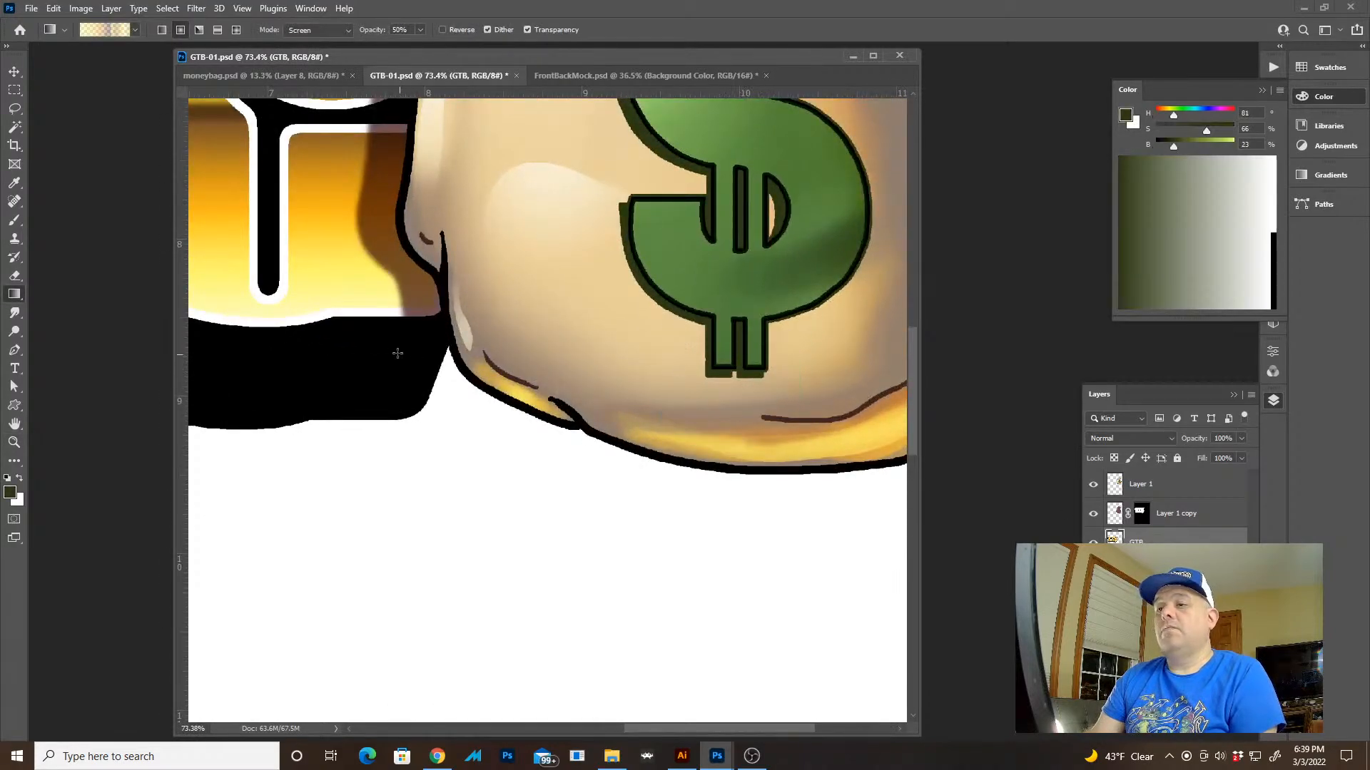
Select the black extrusion of the lettering on the GTB layer and fill it with the sampled dark green
key("w")
left_click(388, 349)
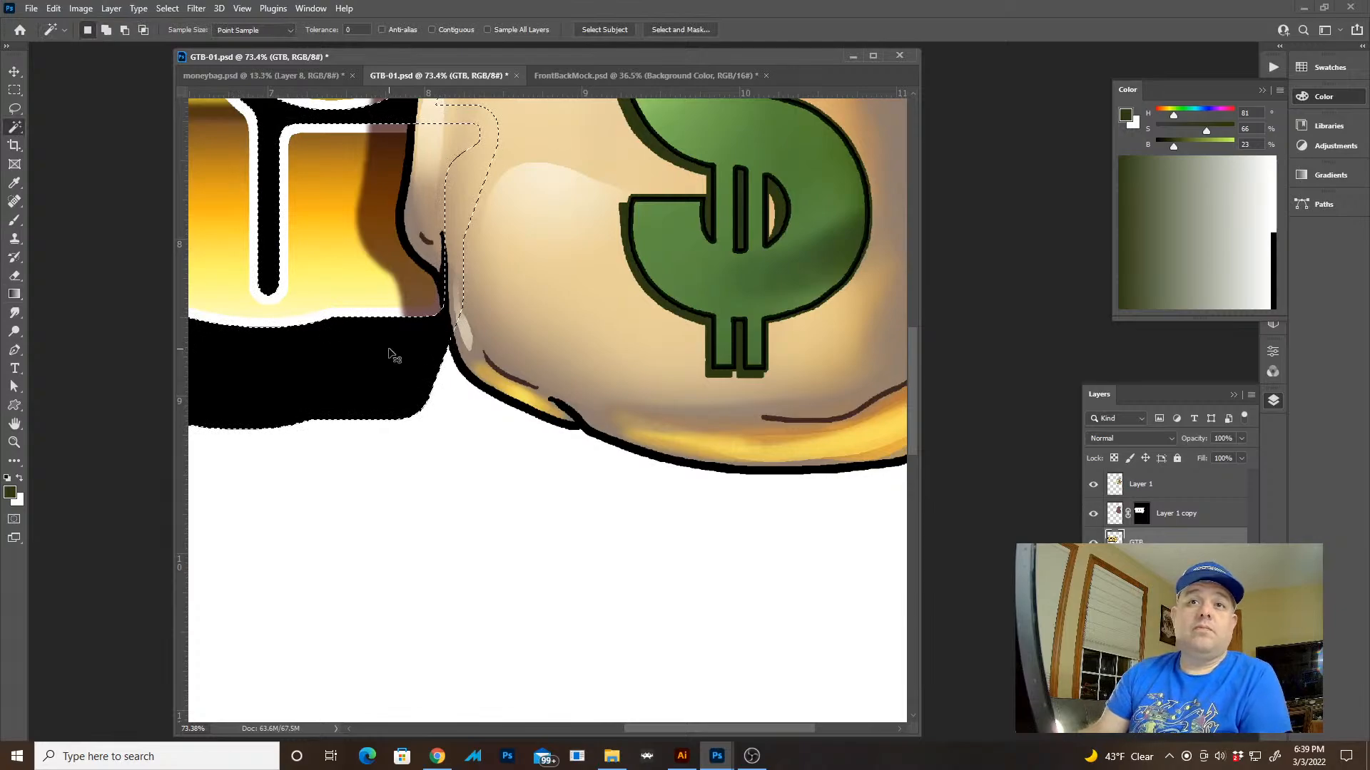
key("ctrl+d")
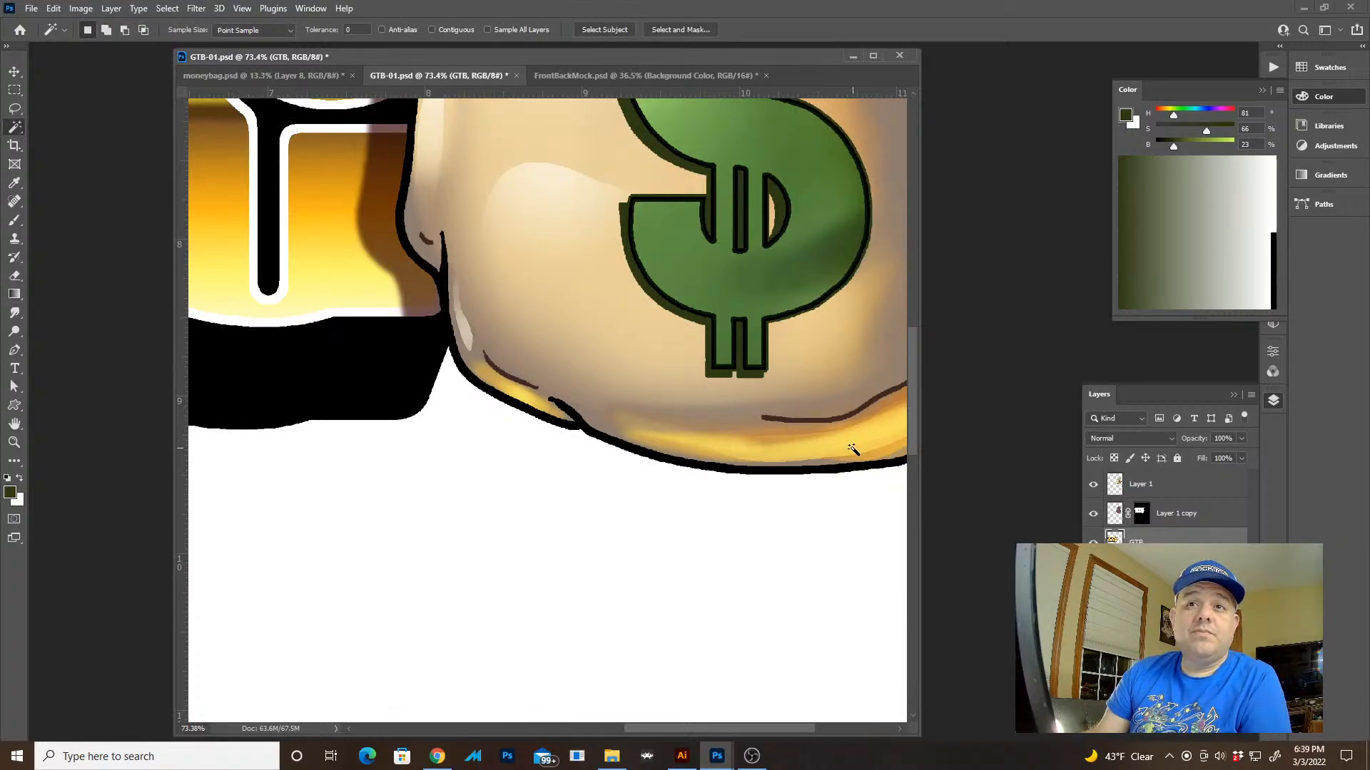
left_click(408, 373)
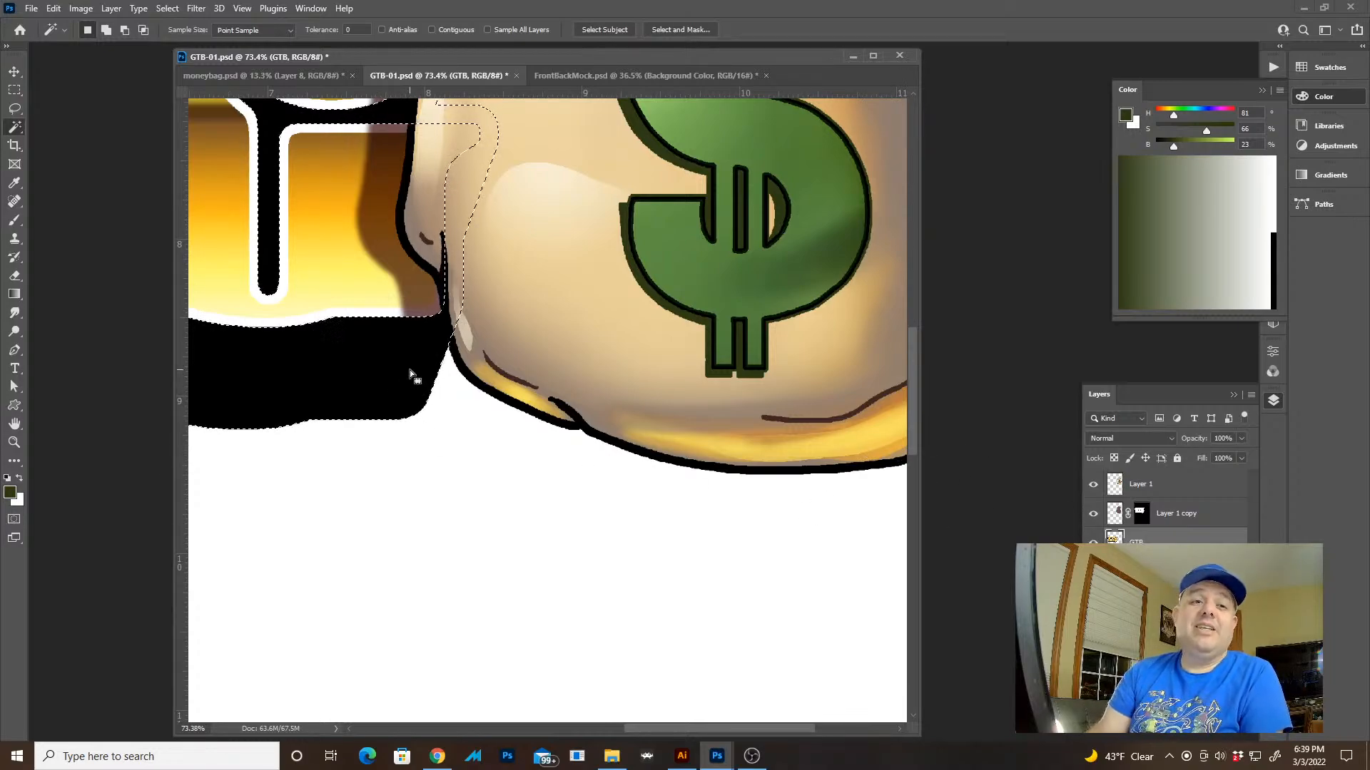
key("alt+BackSpace")
key("ctrl+d")
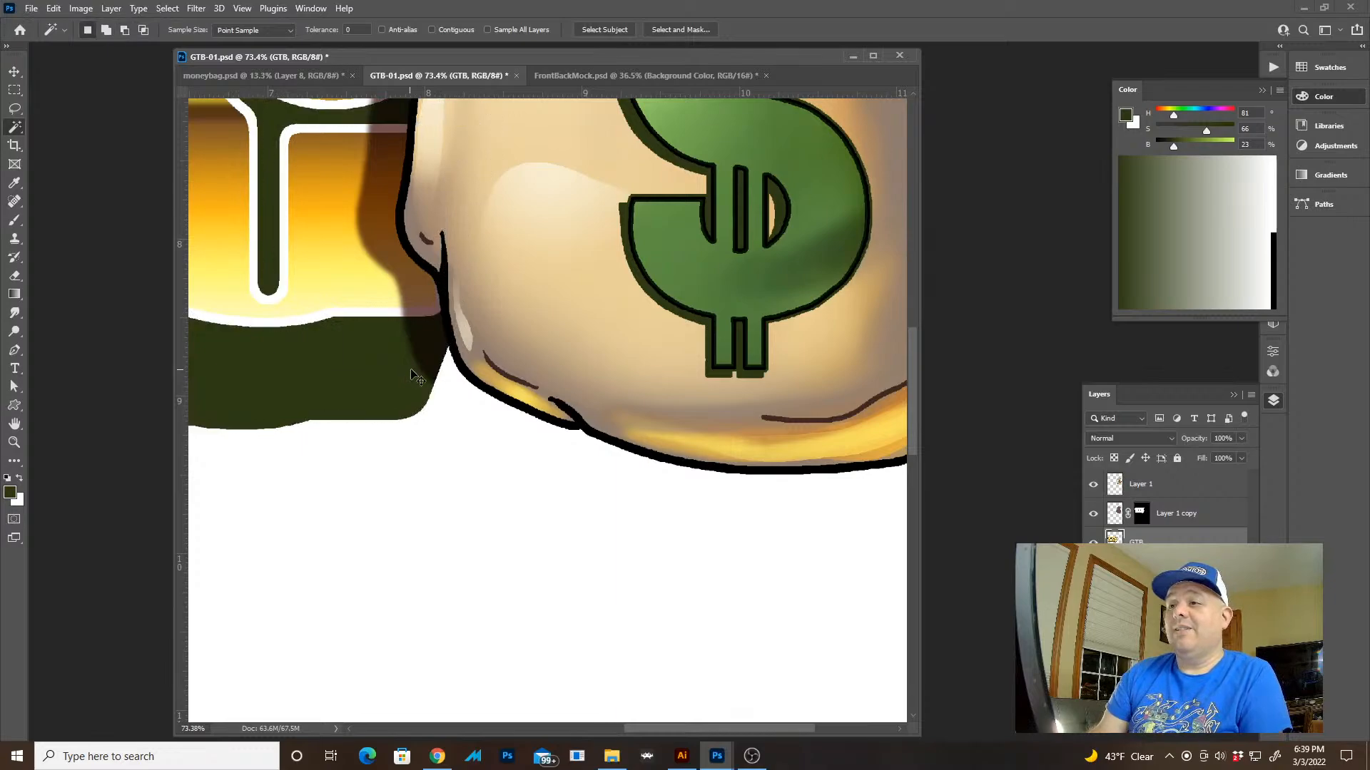
Shift the GTB layer's colors with Hue/Saturation, setting Hue to +38 and Lightness to -15
key("ctrl+space")
left_click_drag(889, 468, 777, 377)
left_click_drag(633, 368, 673, 393)
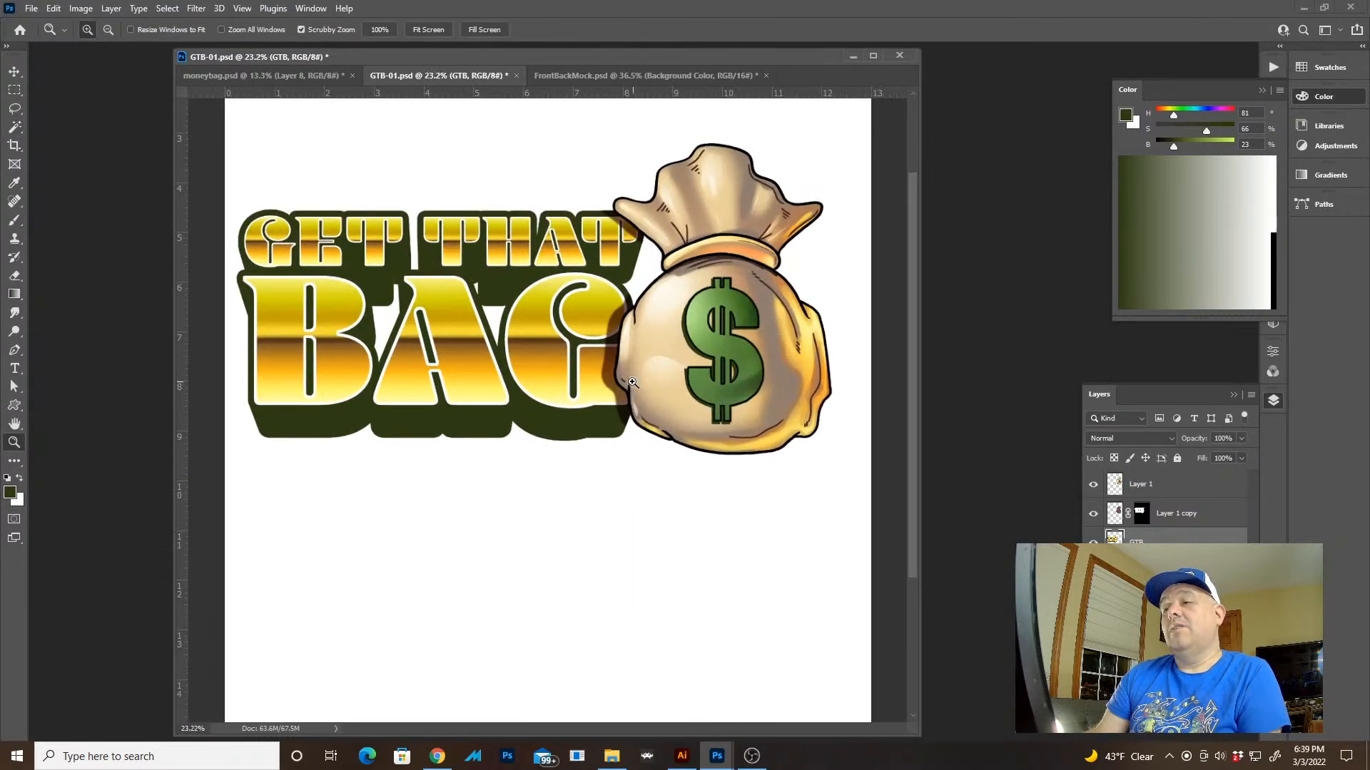
key("ctrl+u")
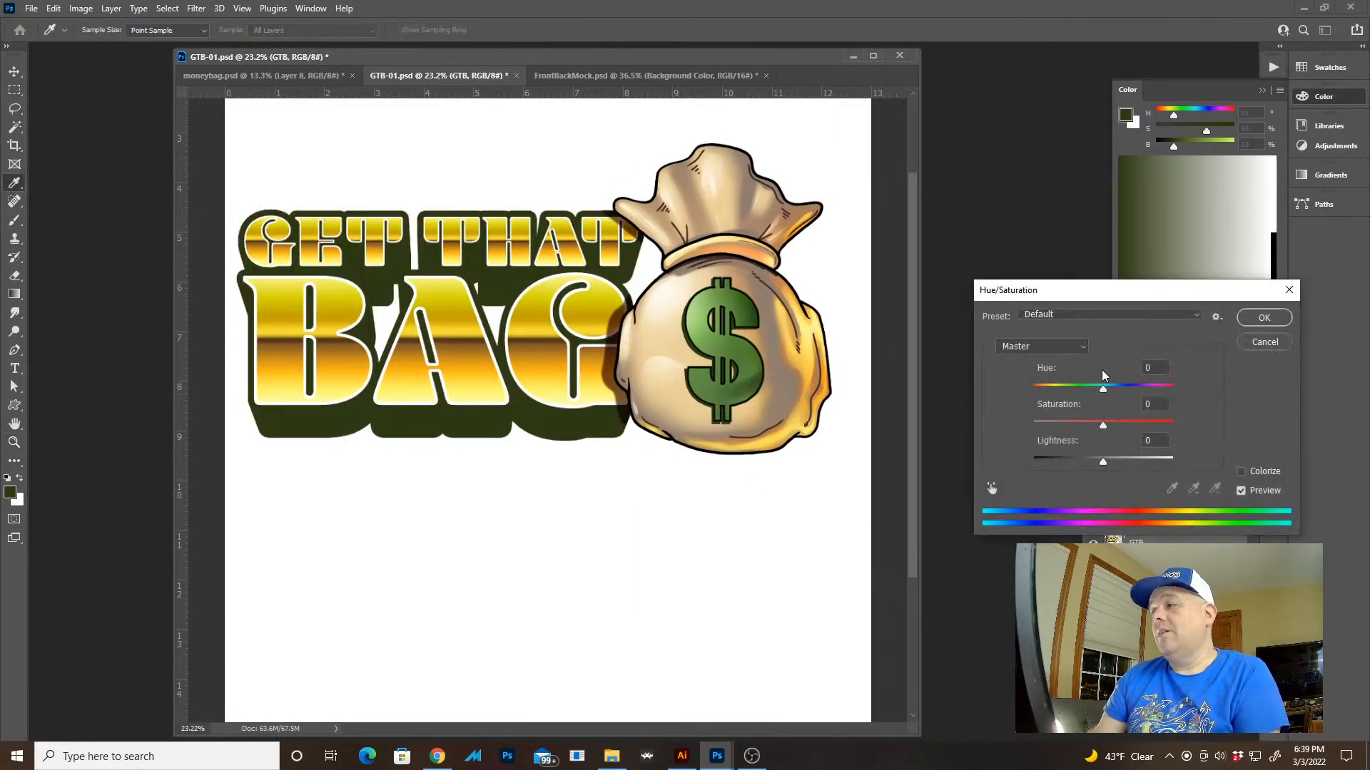
left_click_drag(1102, 387, 1129, 389)
left_click_drag(1103, 463, 1097, 462)
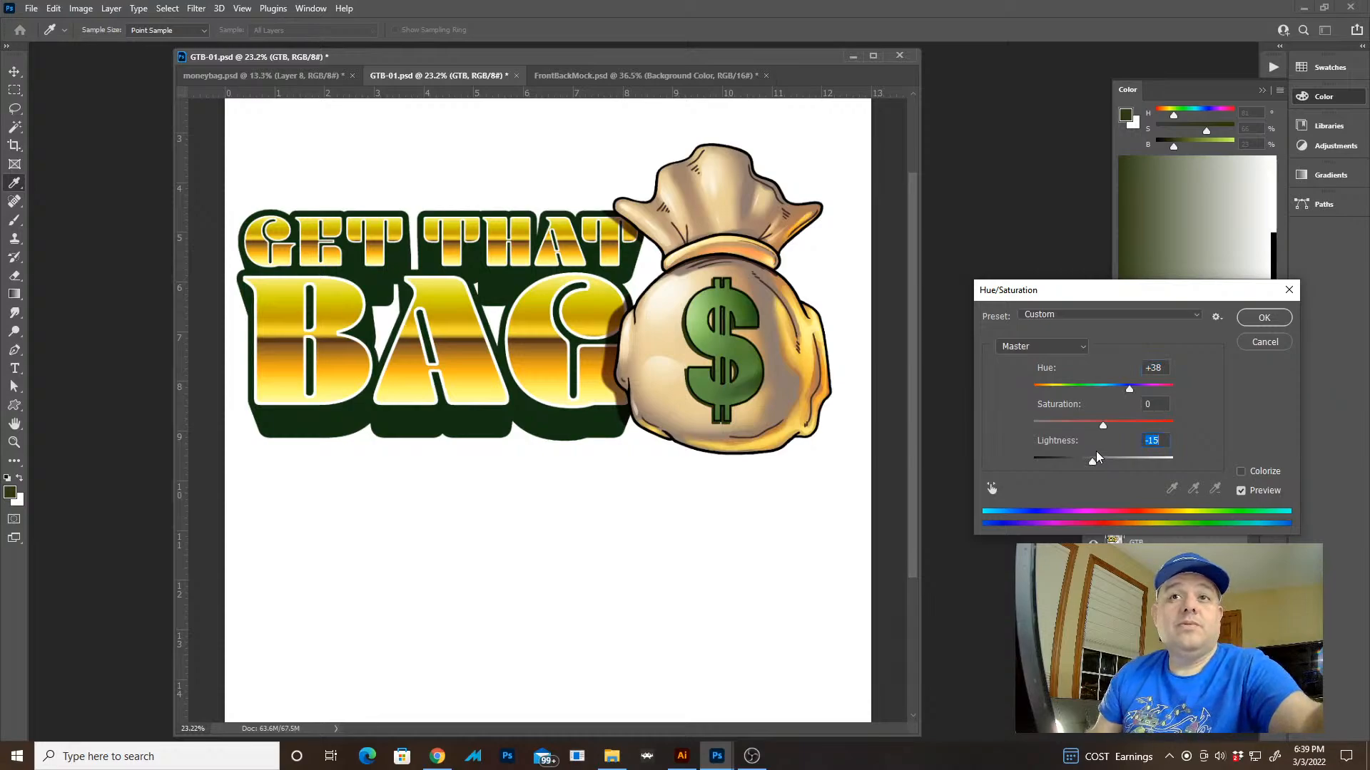
key("Return")
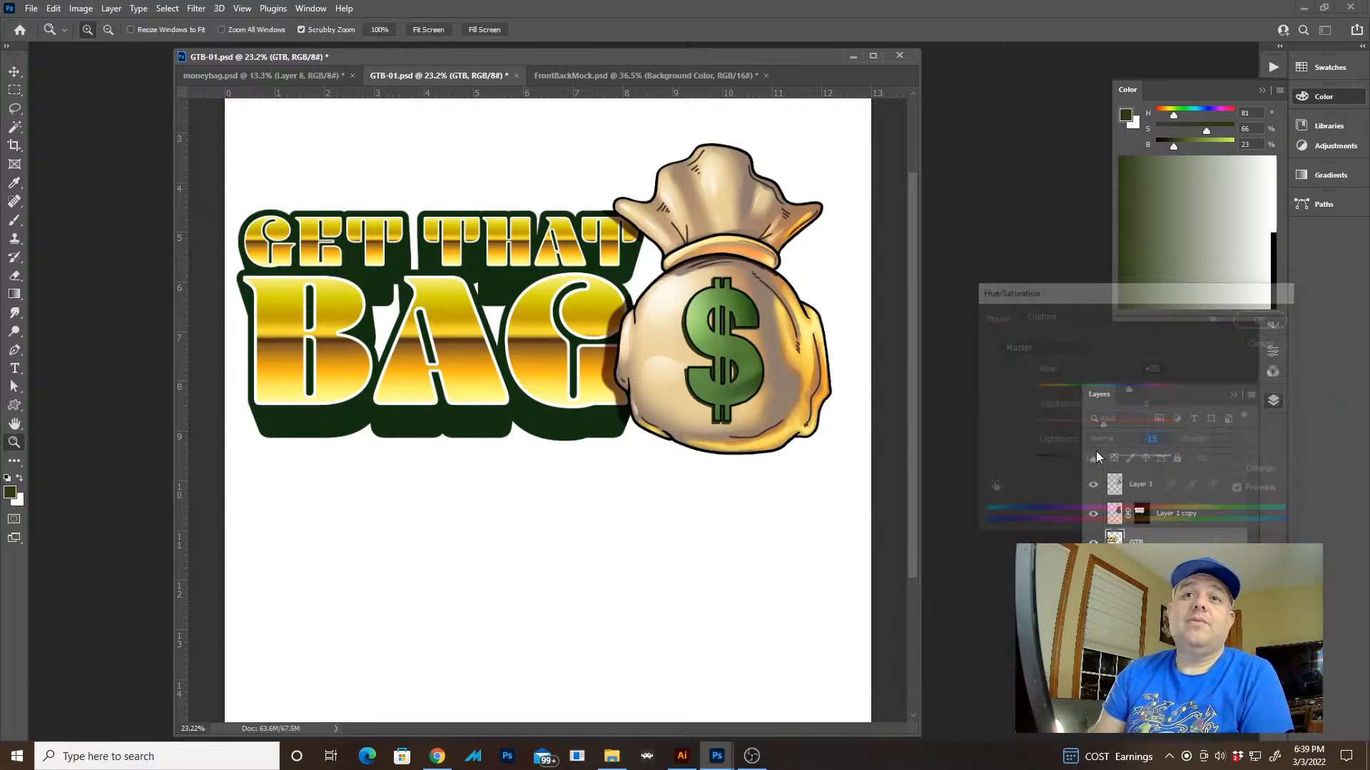
Switch to Illustrator, examine the original black-and-white blended lettering in GTB.ai, and return to Photoshop
key("l")
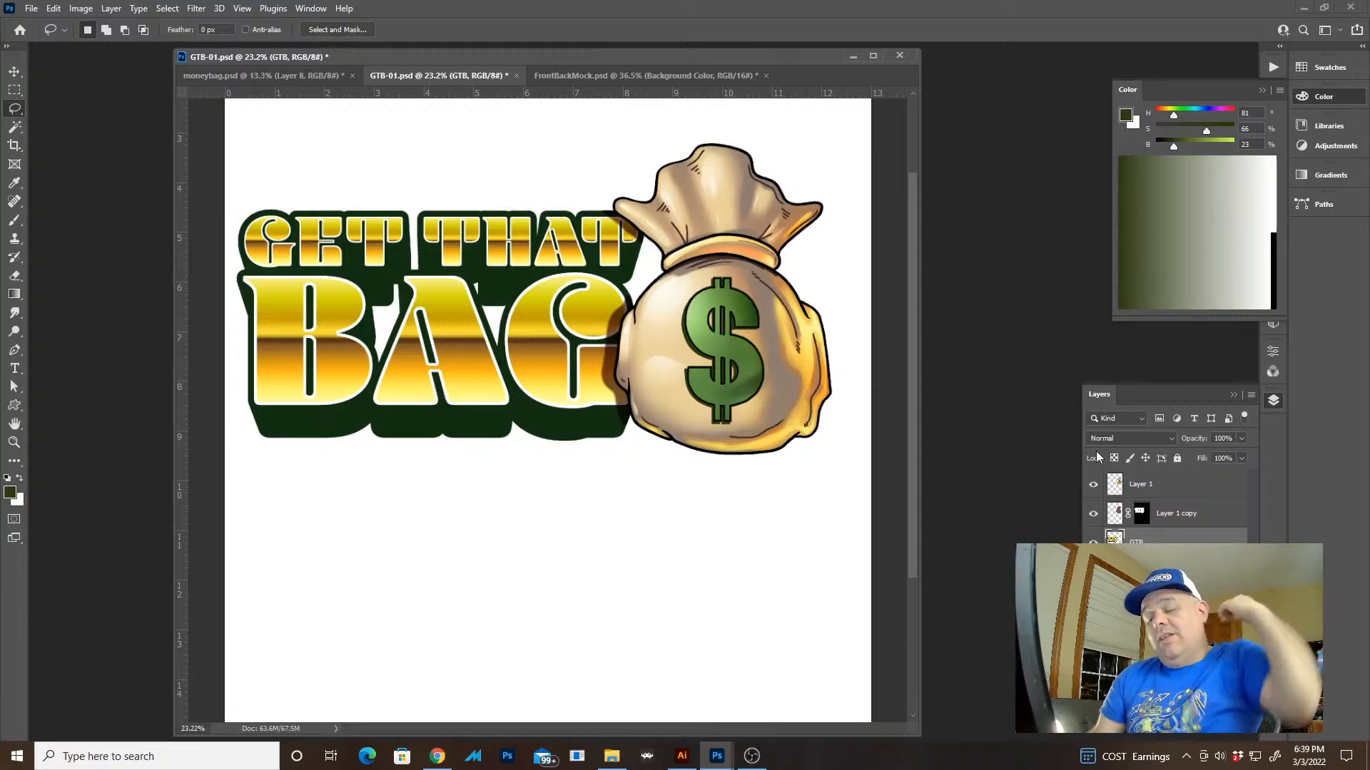
key("alt+Tab")
left_click(782, 372)
key("z")
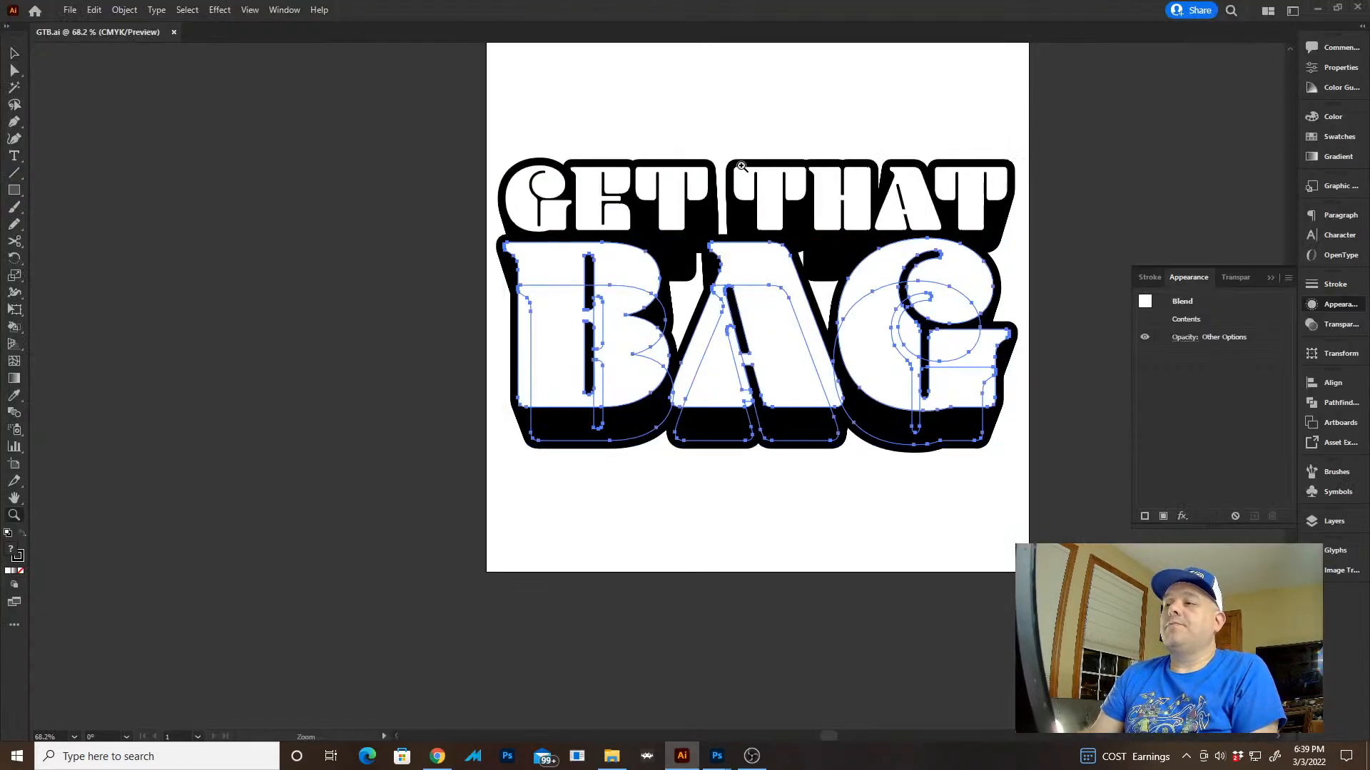
left_click(739, 118)
left_click_drag(727, 290, 607, 234)
key("ctrl+z")
left_click_drag(648, 358, 594, 263)
key("ctrl+z")
key("v")
left_click(697, 266)
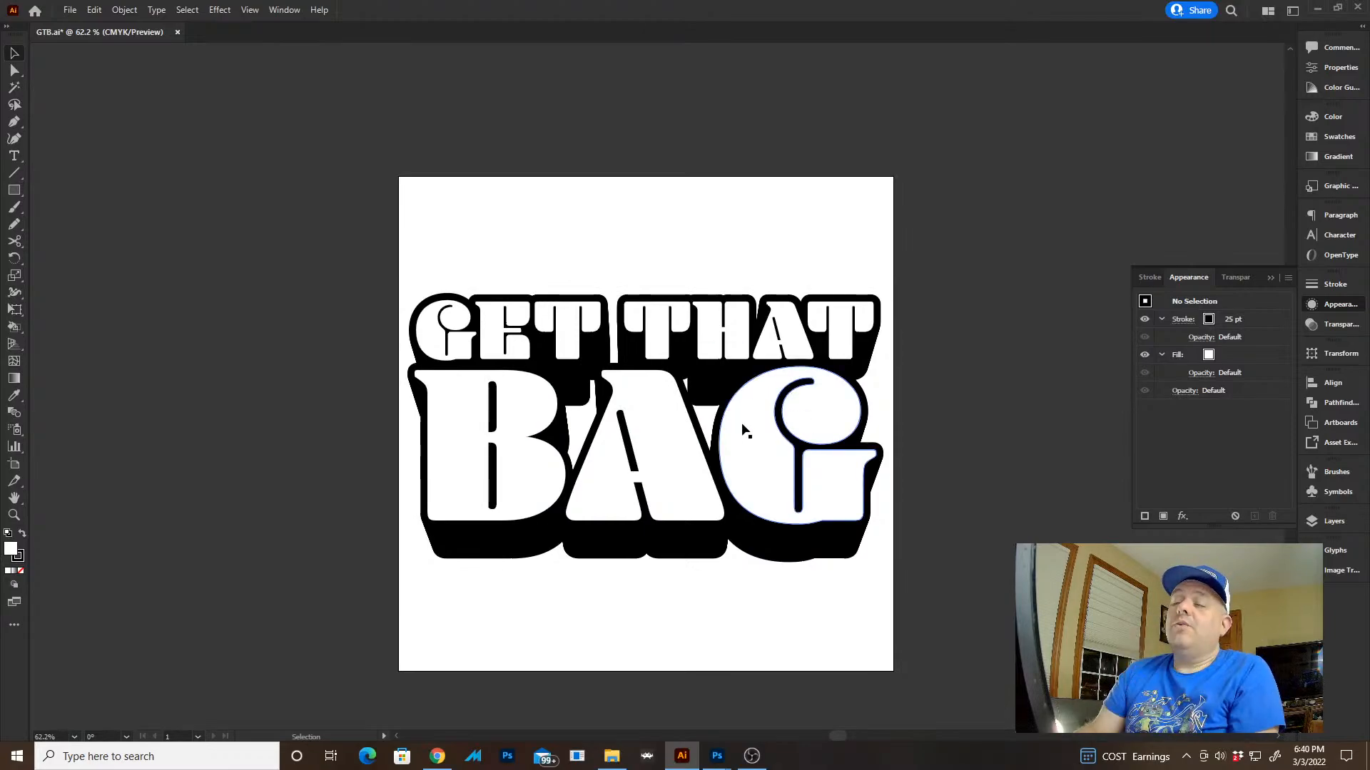
key("z")
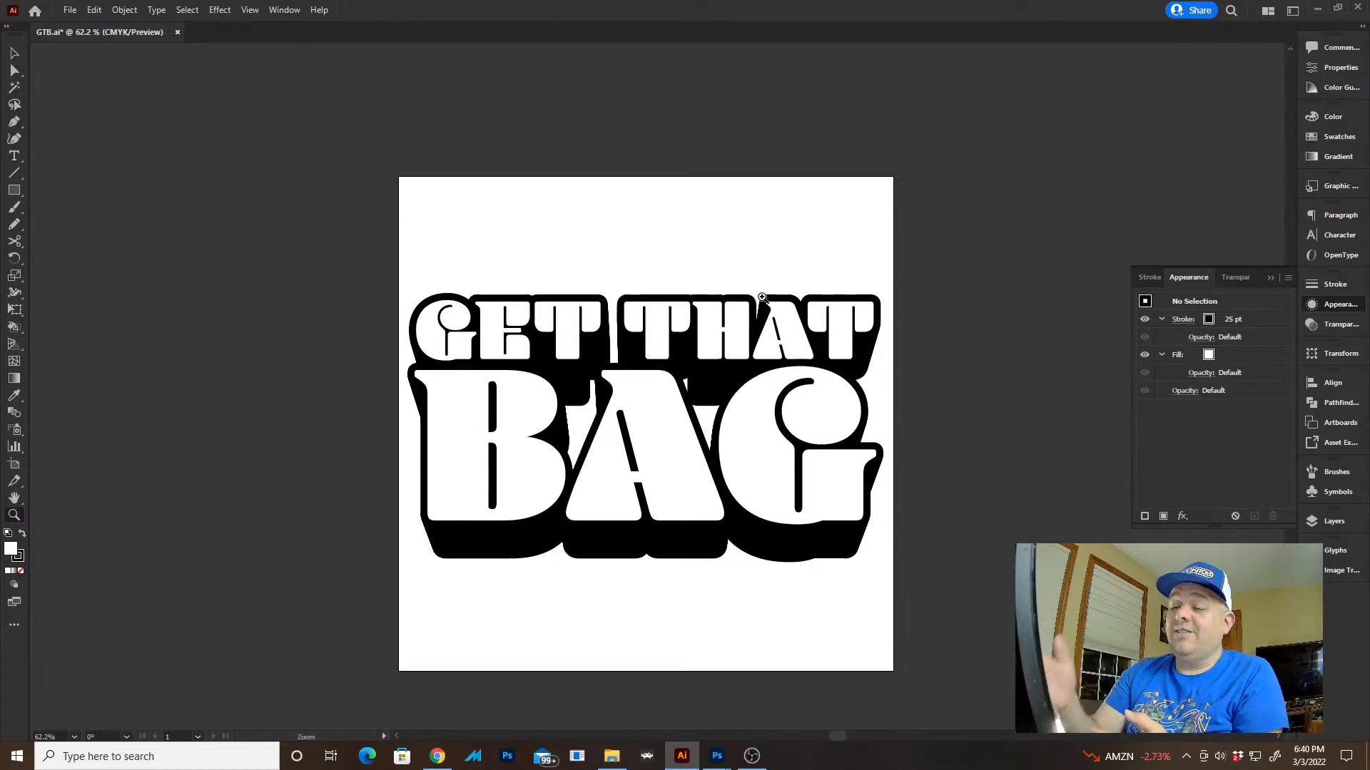
key("v")
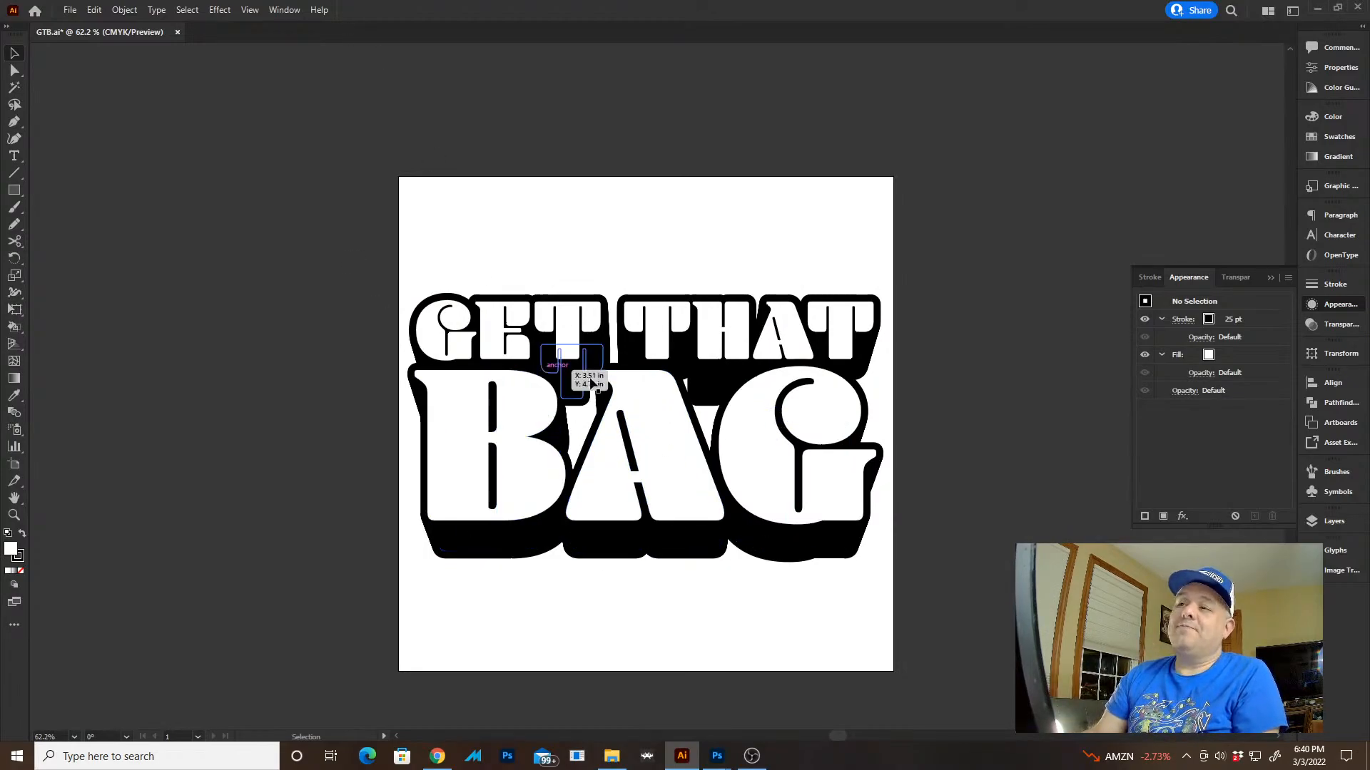
key("alt+Tab")
key("z")
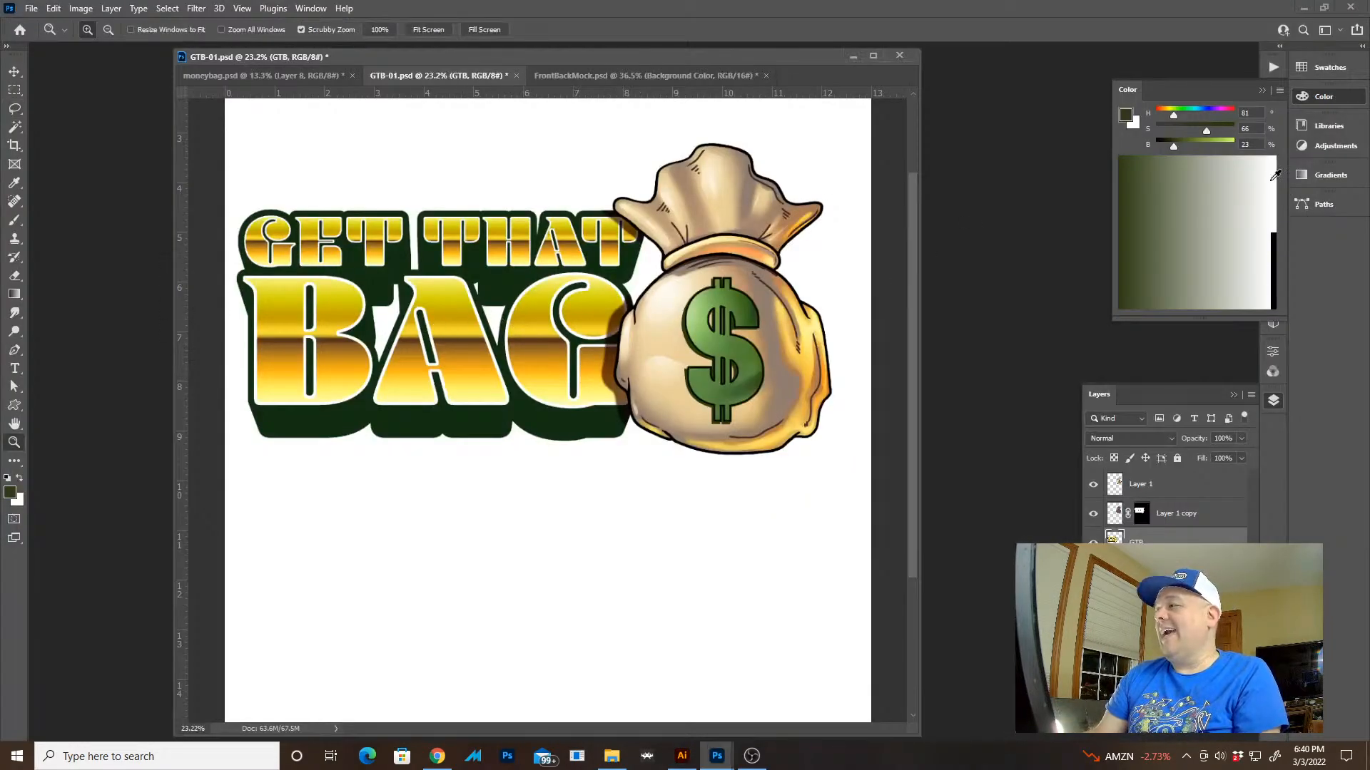
Marquee-select a wide rectangle below the lettering, try a recently used gold gradient preset, and undo it
left_click(1328, 71)
key("m")
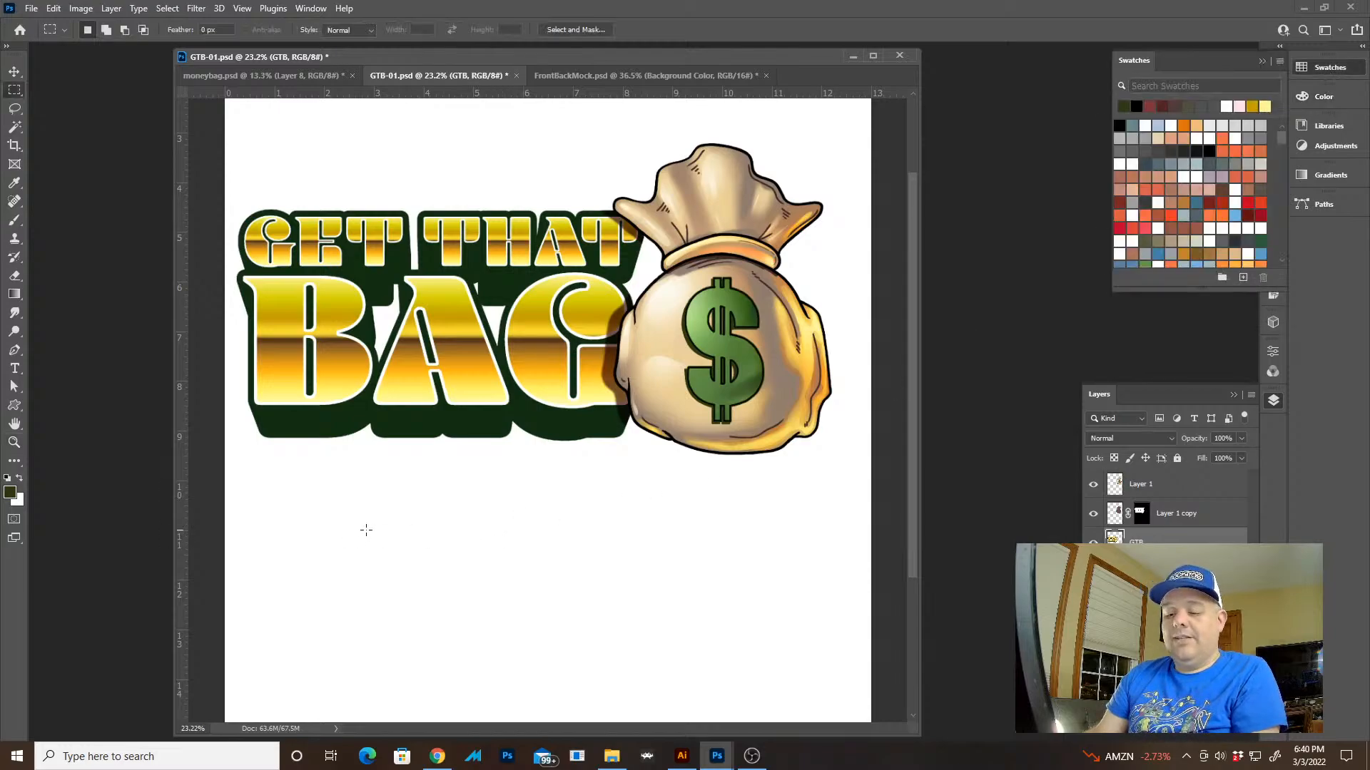
left_click_drag(268, 508, 784, 665)
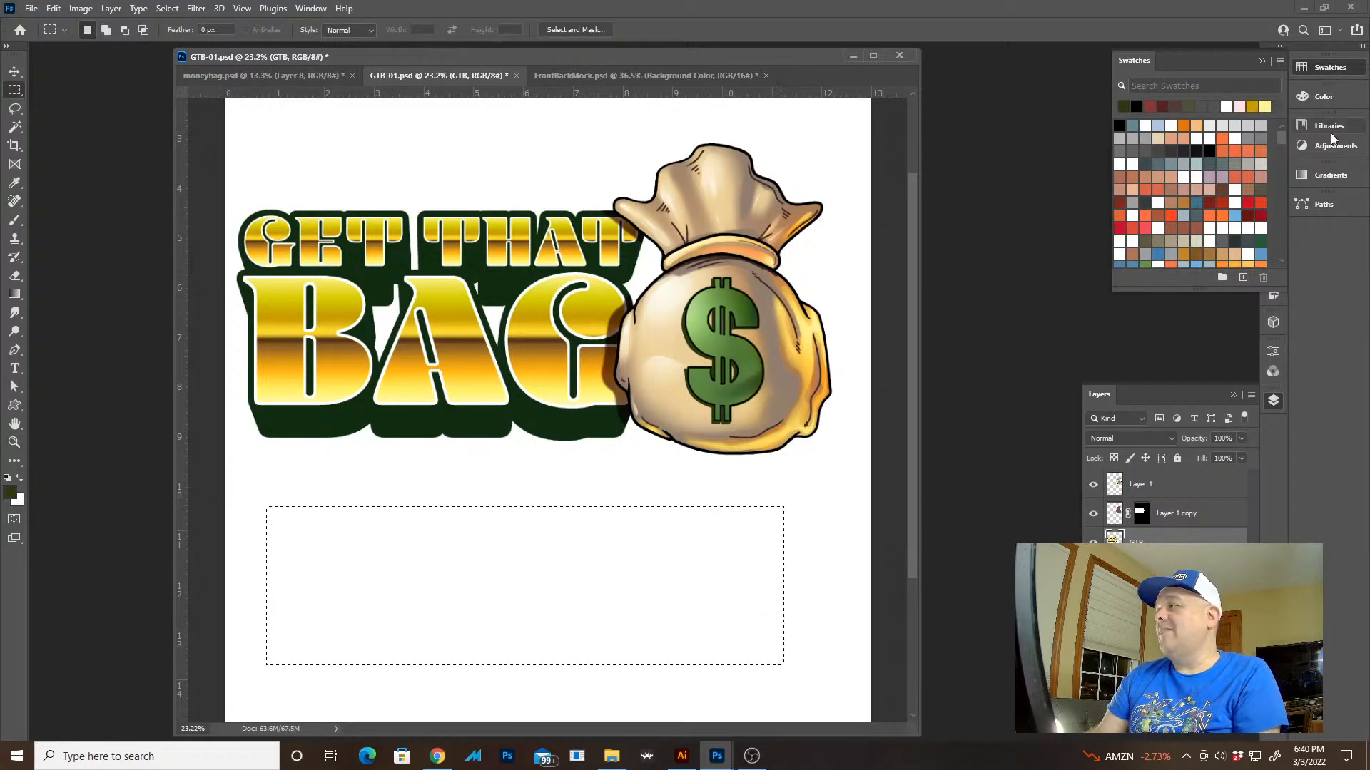
left_click(1325, 174)
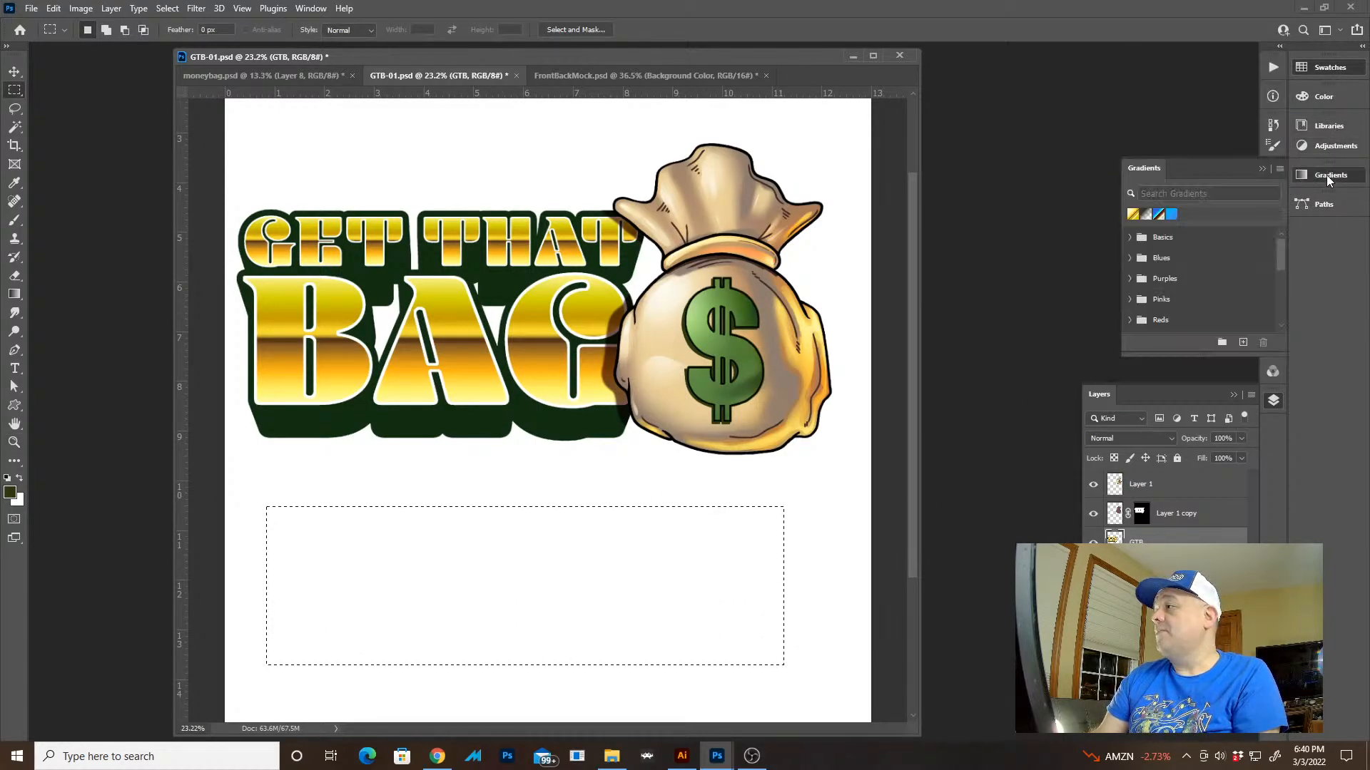
left_click(1132, 213)
key("ctrl+z")
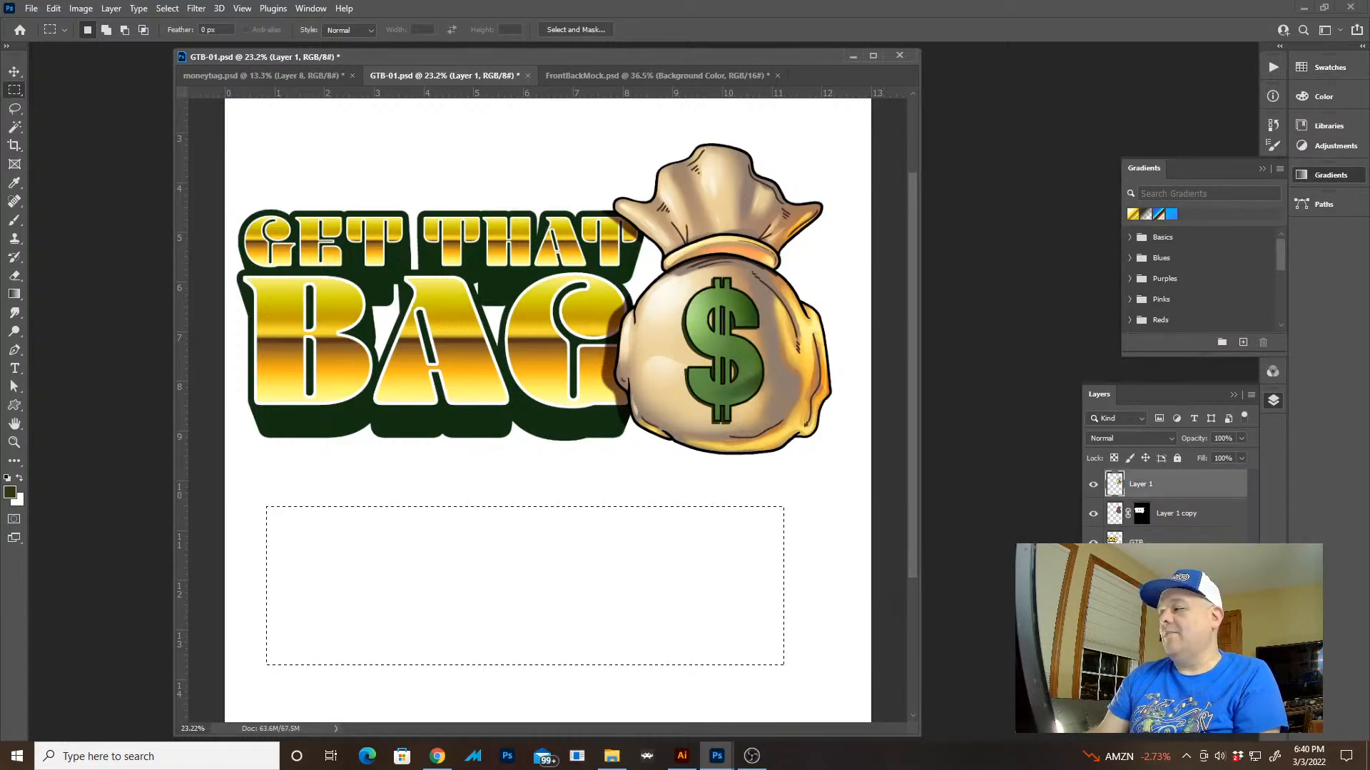
Try the recent gradient presets on a black-filled rectangle in a new layer and delete the test layers
key("ctrl+alt+shift+n")
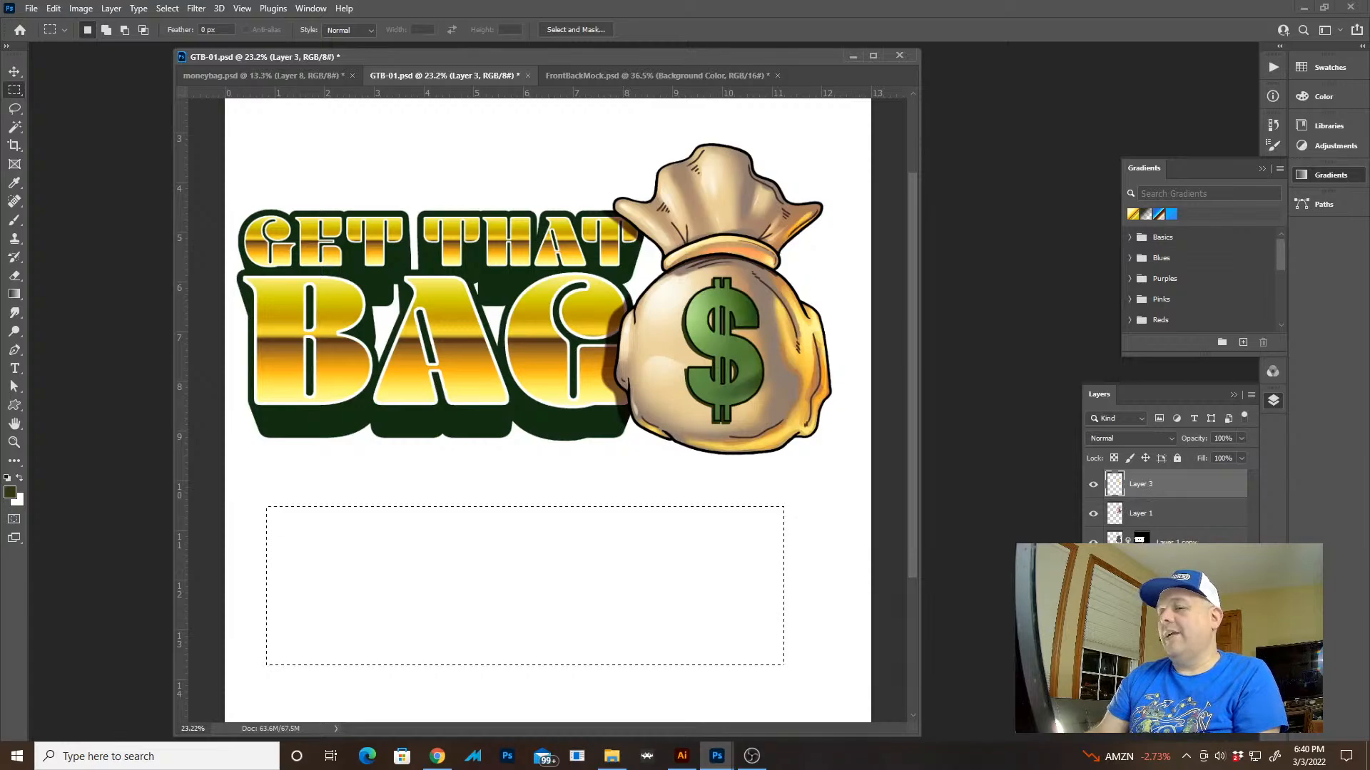
key("alt+BackSpace")
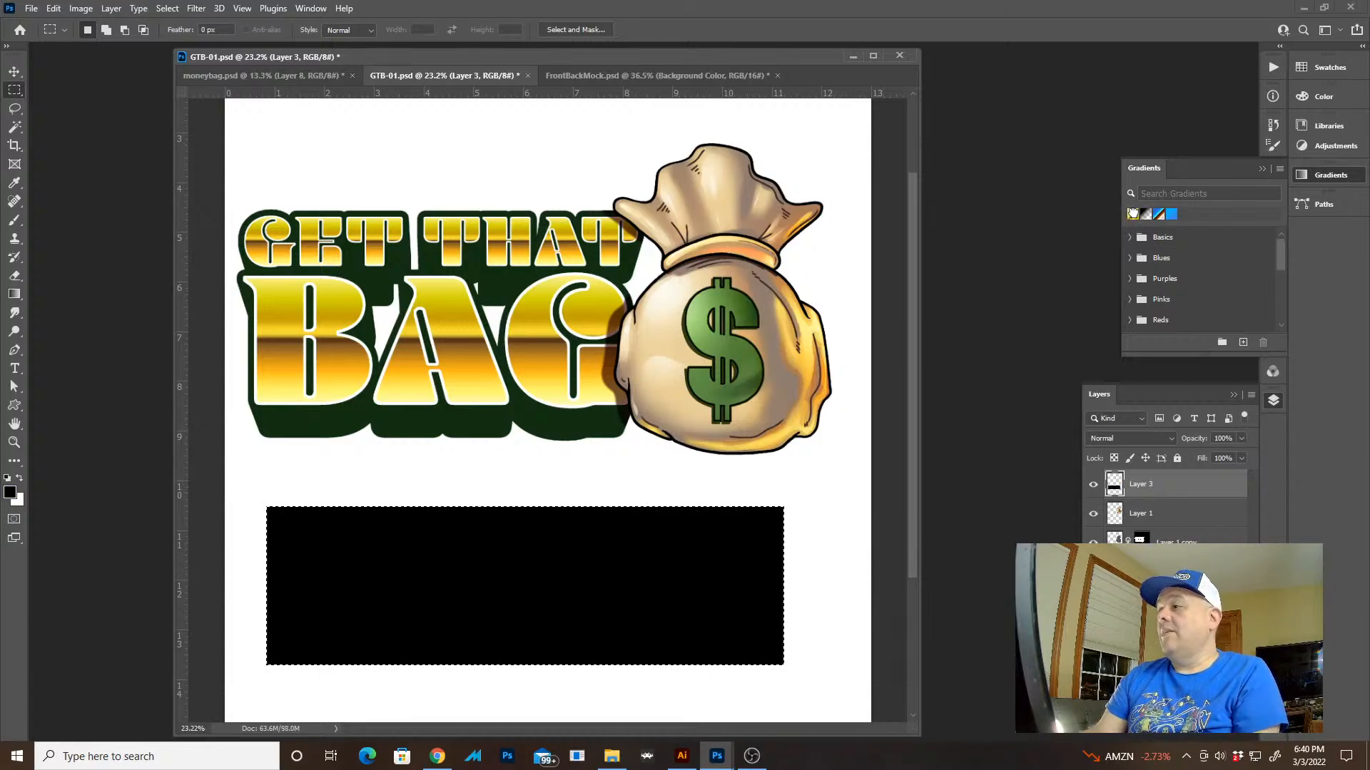
left_click(1133, 214)
left_click(1144, 214)
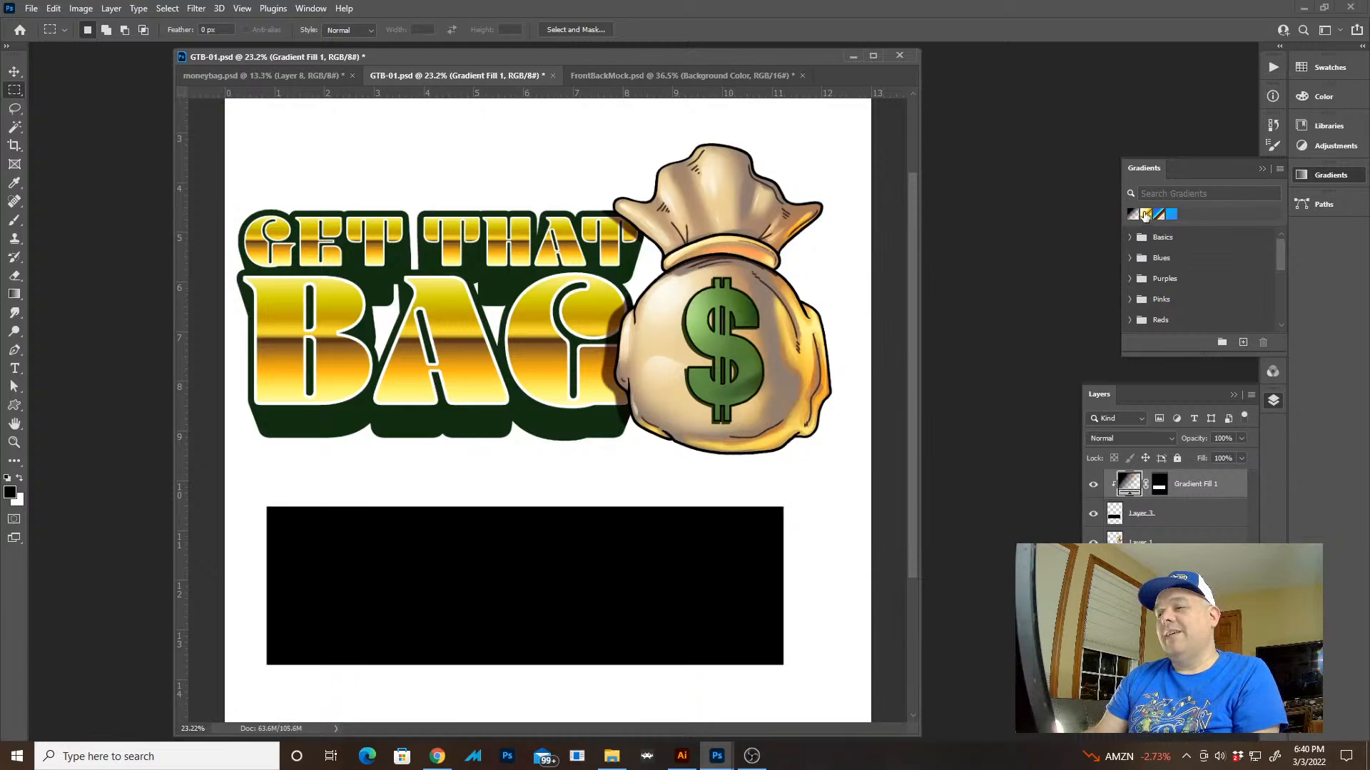
left_click(1158, 215)
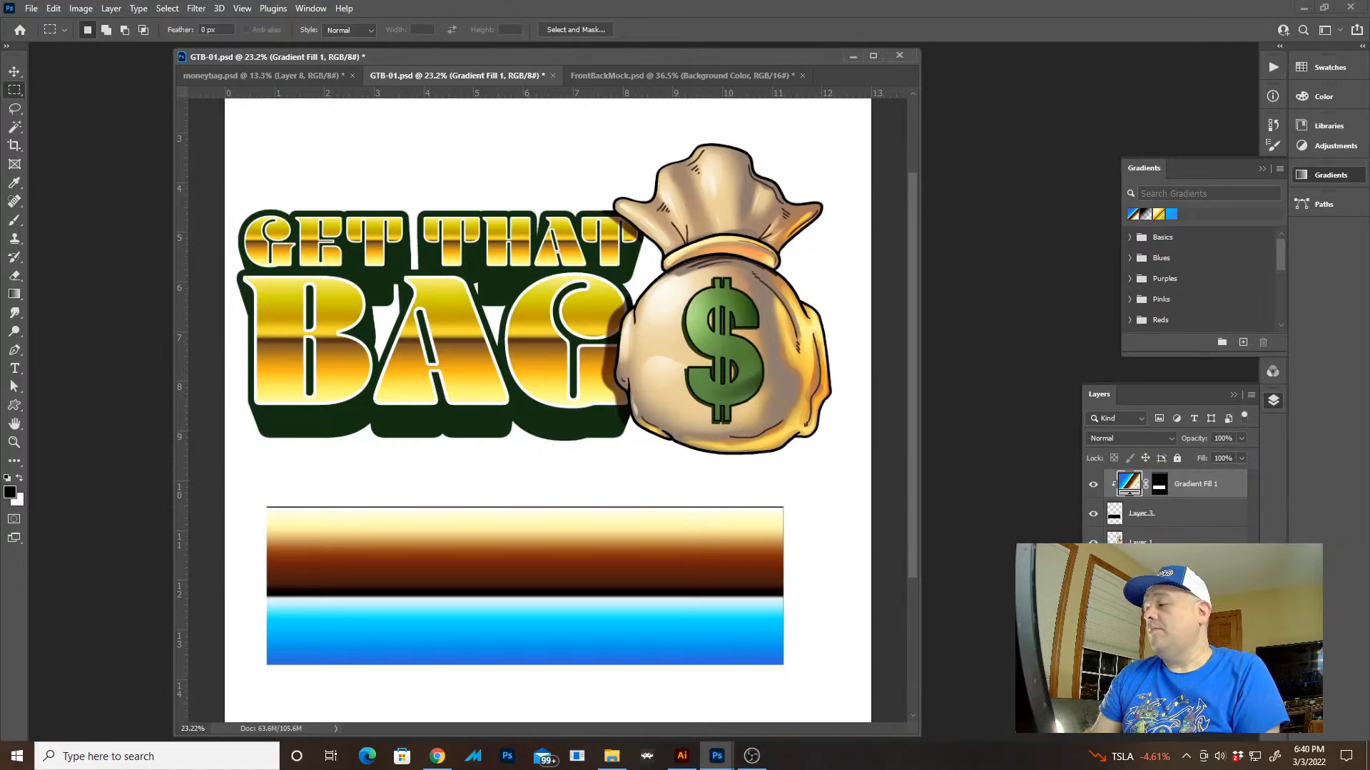
key("Delete")
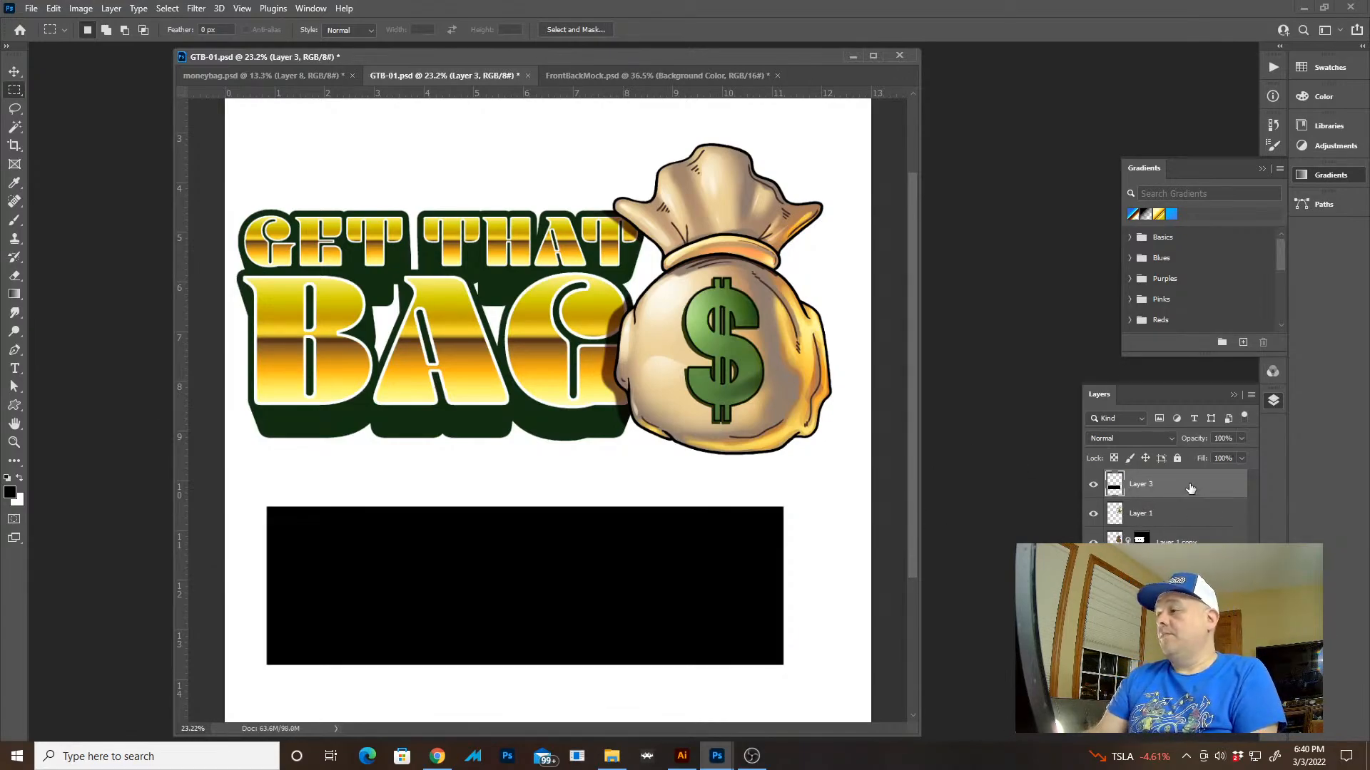
key("Delete")
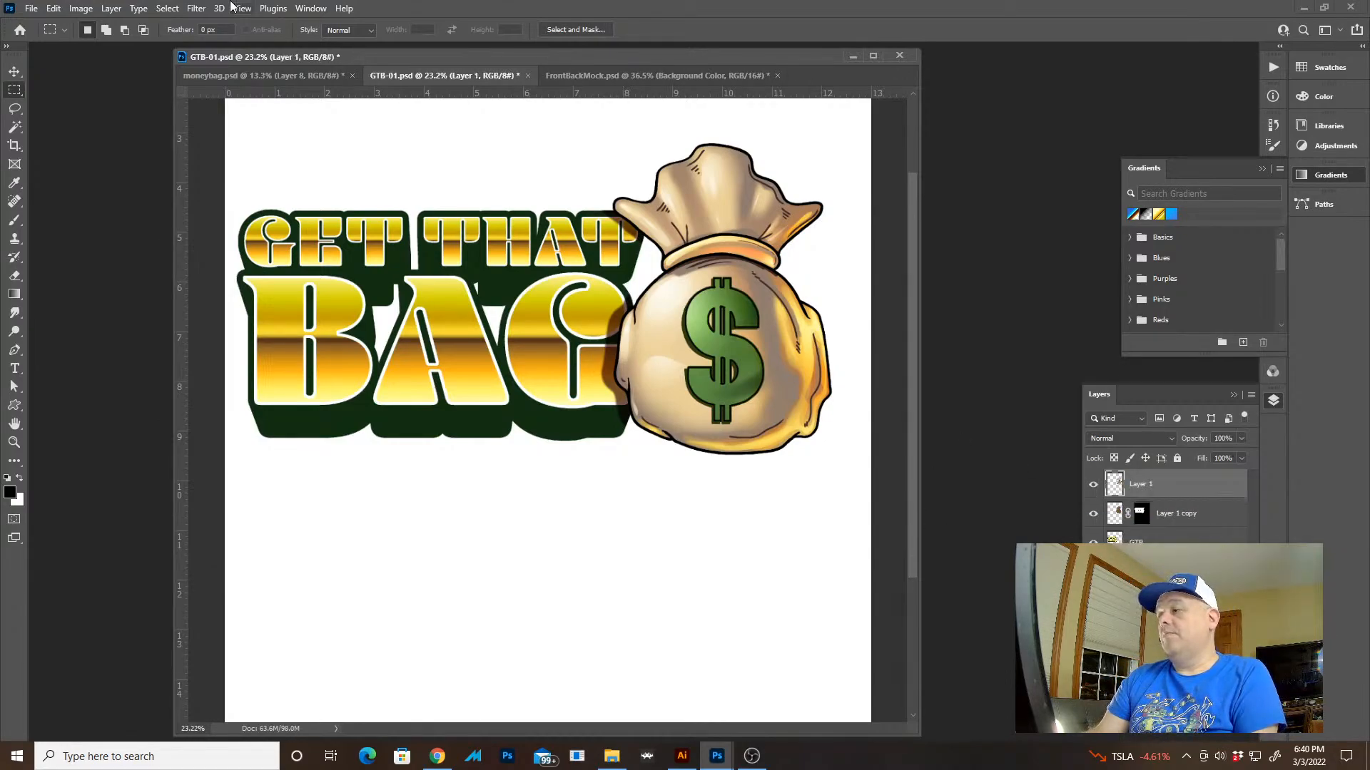
Look over the money bag illustration in moneybag.psd and return to the GTB-01.psd artwork
left_click(305, 79)
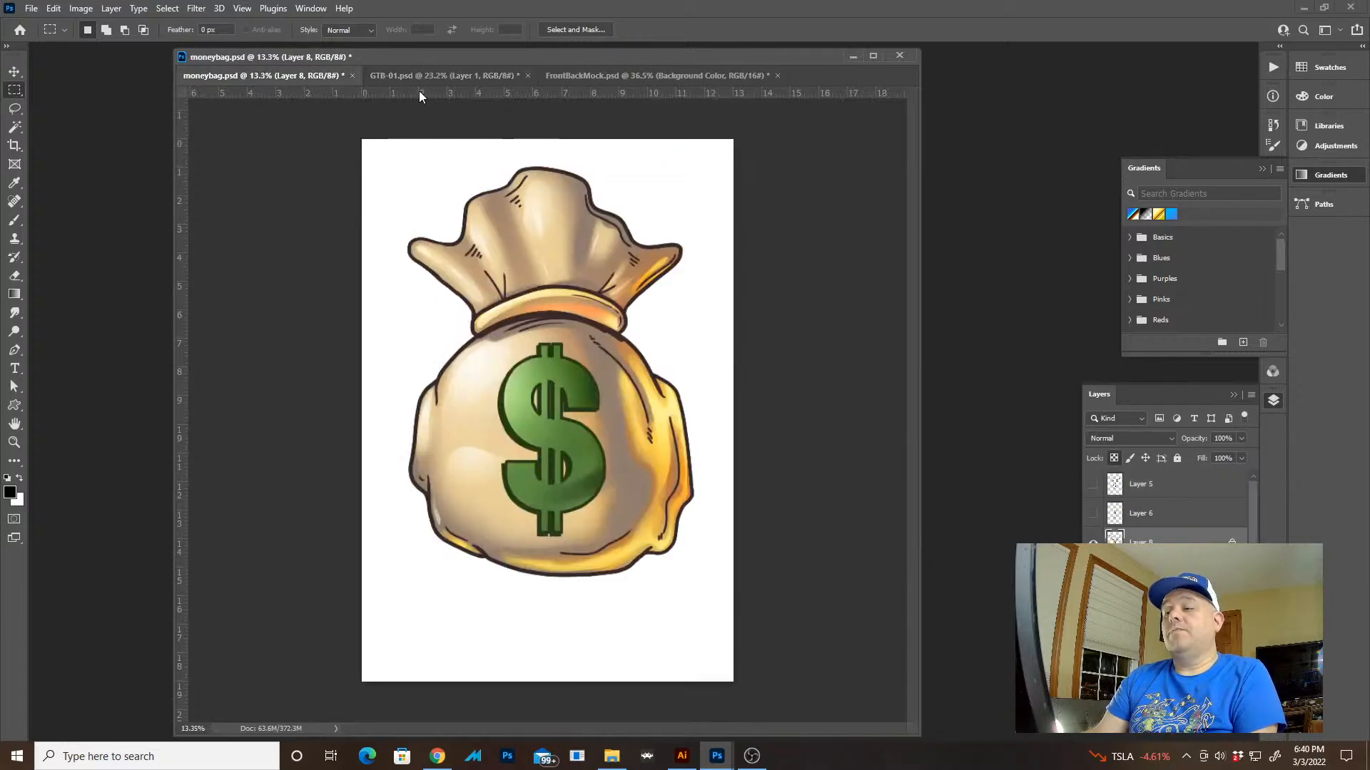
left_click(429, 75)
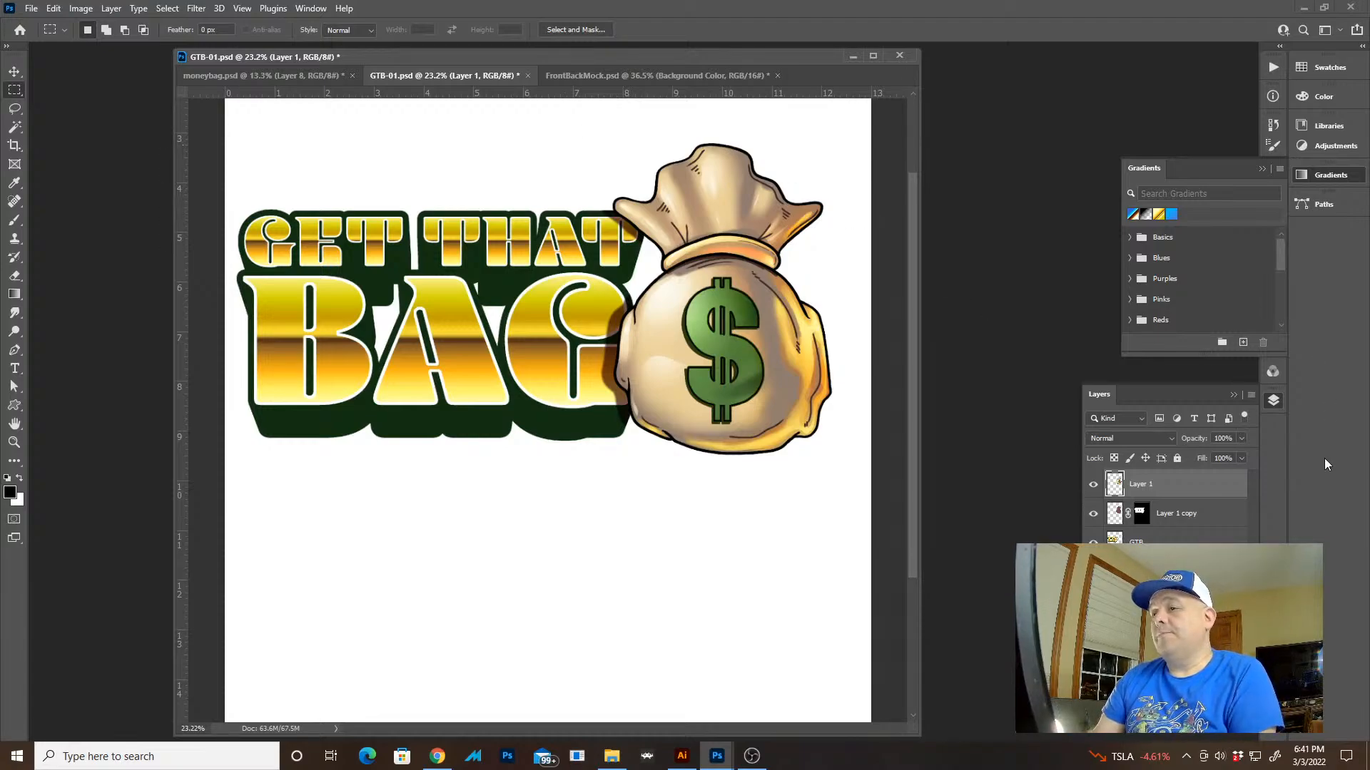
key("z")
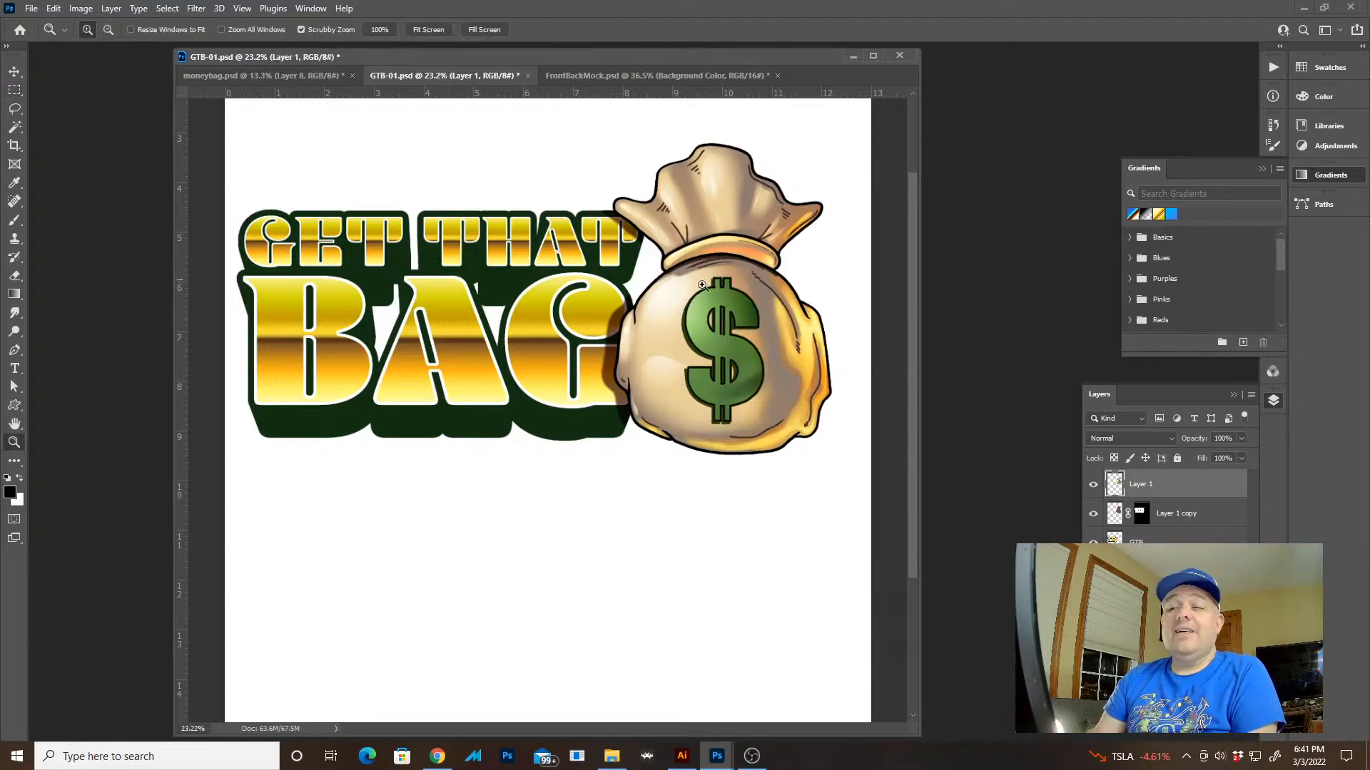
Select the dark green extrusion of the lettering on the GTB layer and enlarge the artwork in full screen mode
left_click(1170, 547)
key("w")
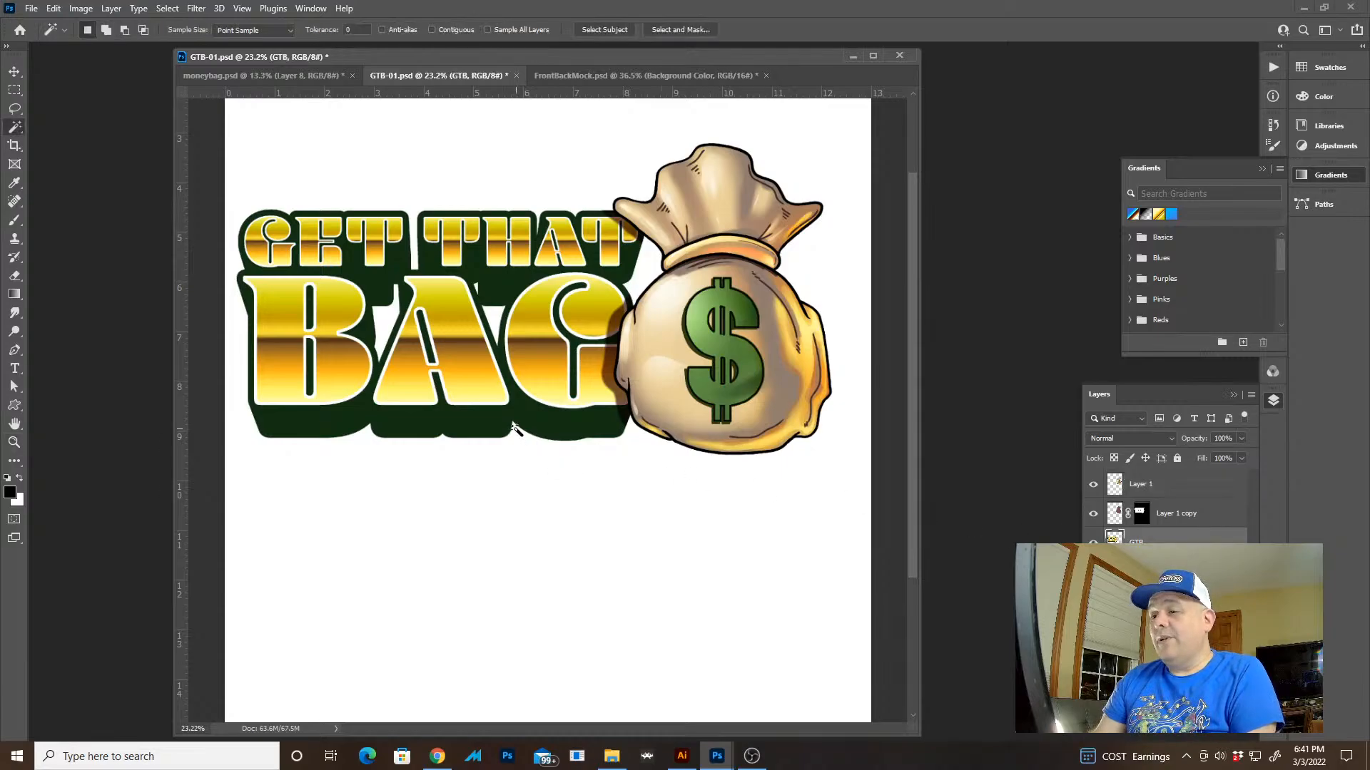
left_click(476, 421)
key("z")
left_click_drag(517, 400, 574, 524)
key("f")
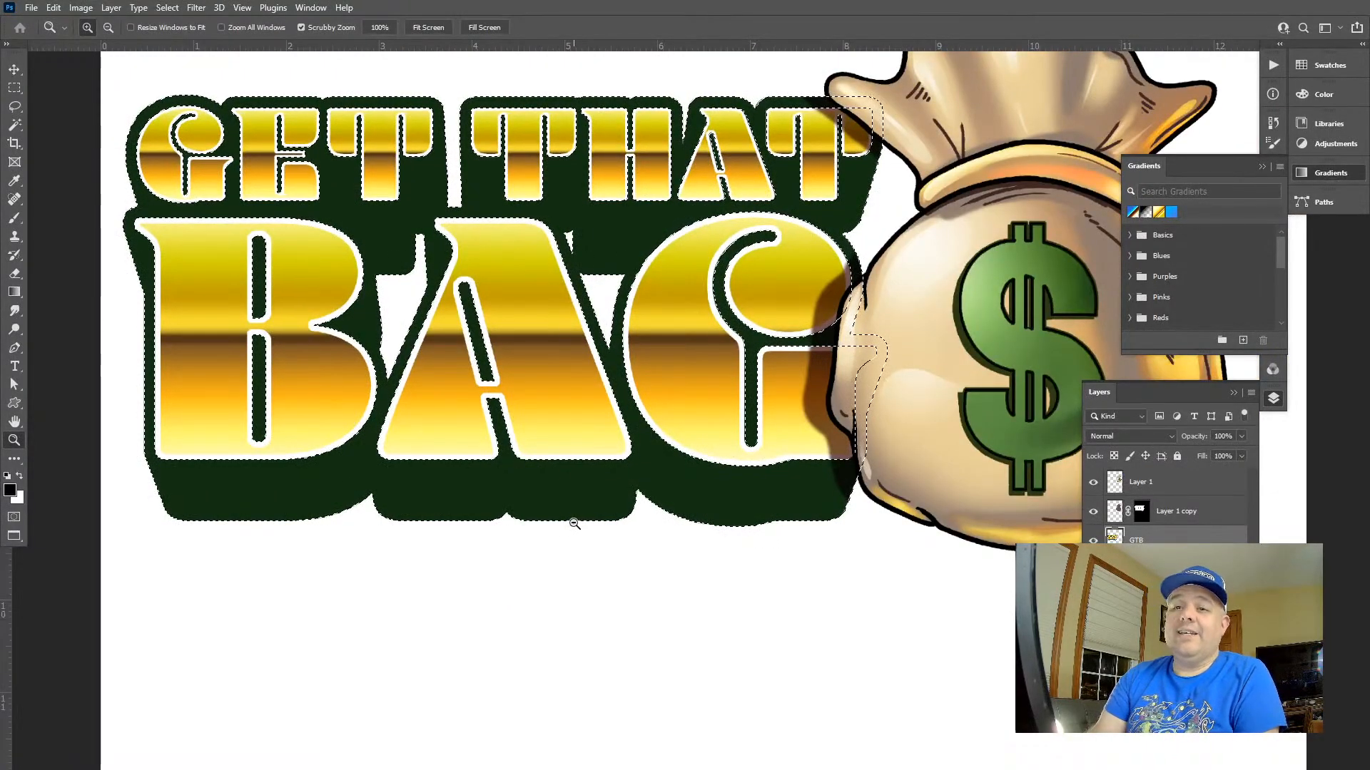
Try filling the selected lettering extrusion with black, compare the whole artwork, and undo the fill
key("alt+BackSpace")
key("ctrl+d")
key("ctrl+0")
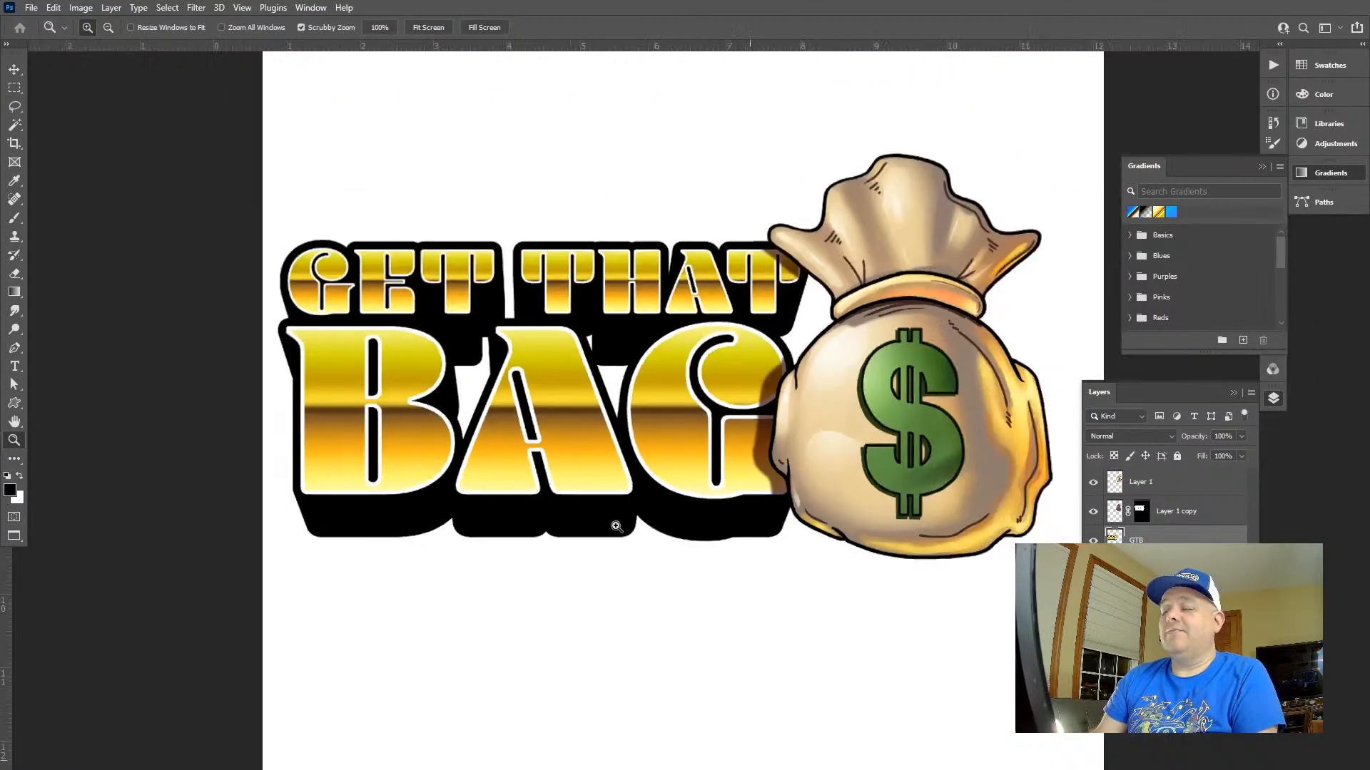
key("ctrl+z")
key("ctrl+z")
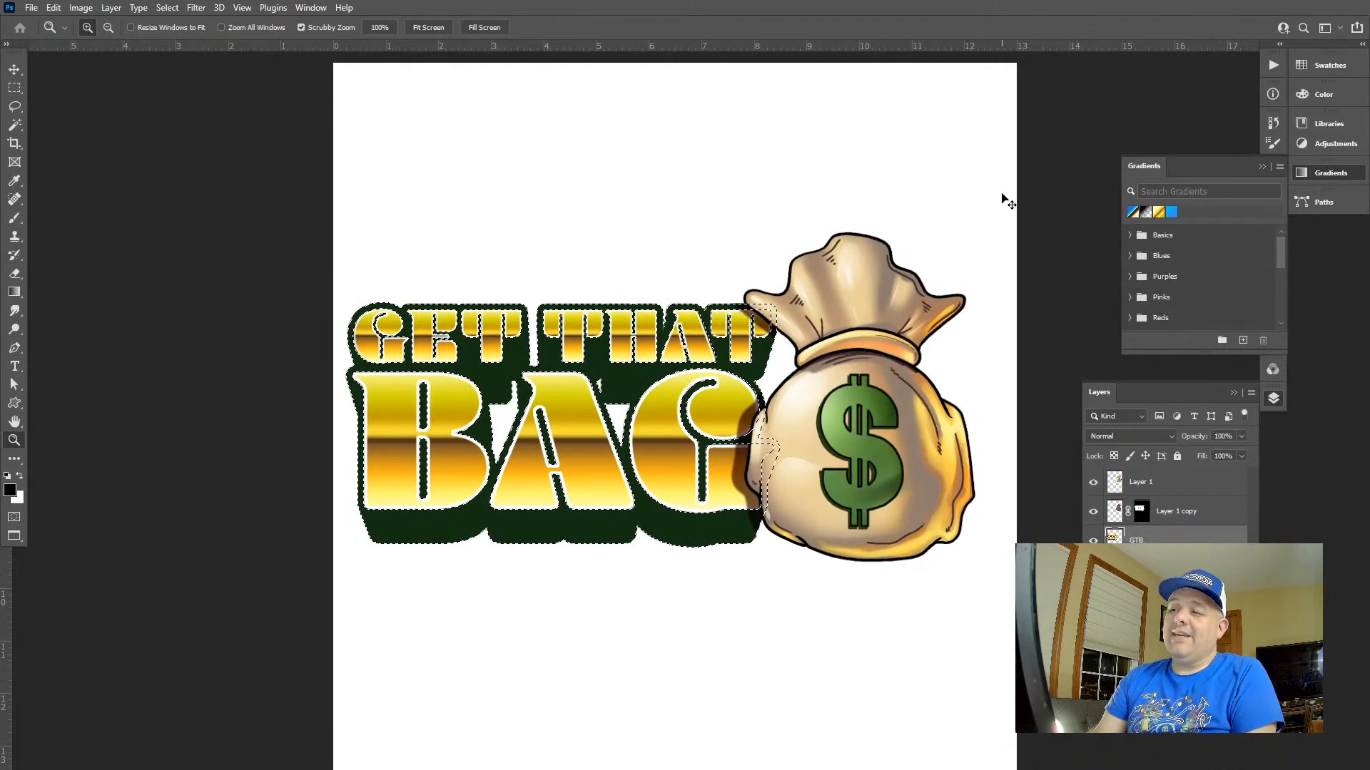
Fill the selected lettering extrusion on the GTB layer with black and deselect it
key("alt+BackSpace")
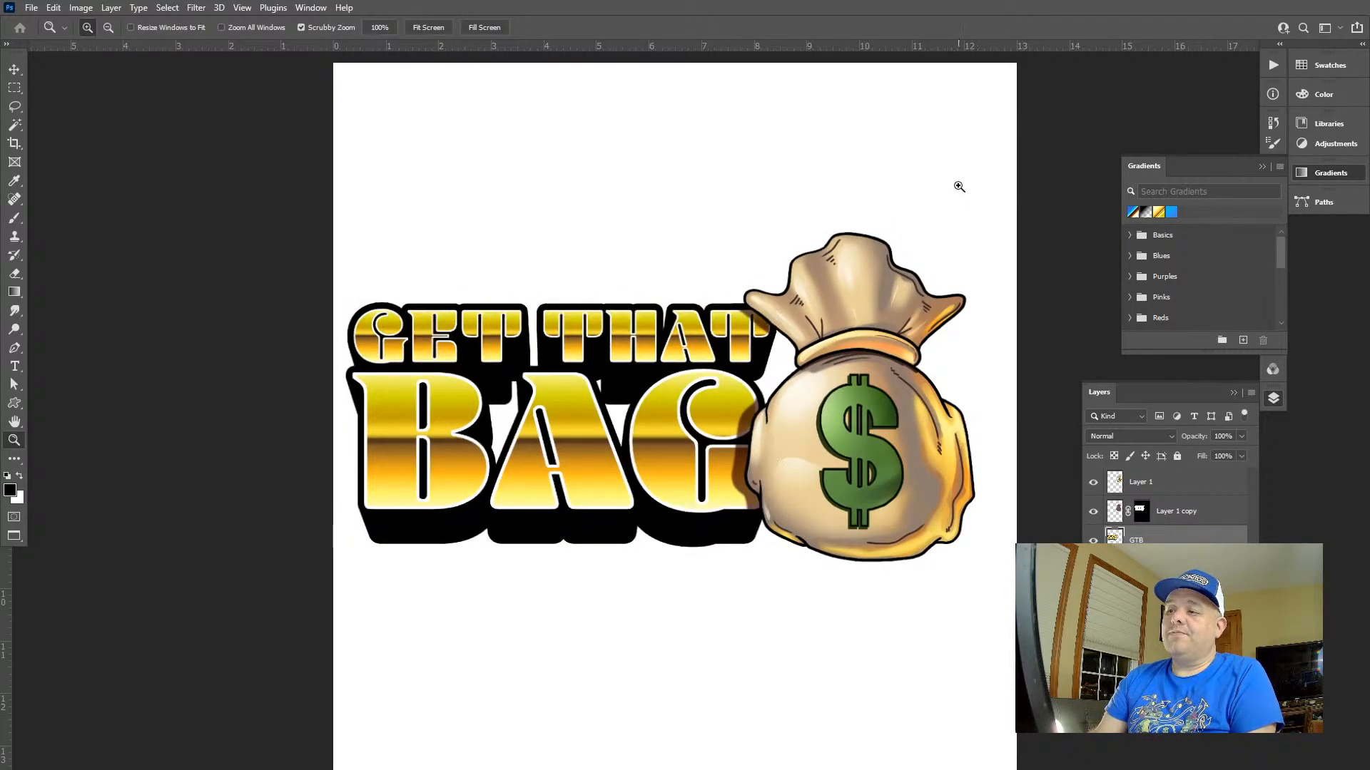
key("ctrl+d")
key("v")
key("ctrl")
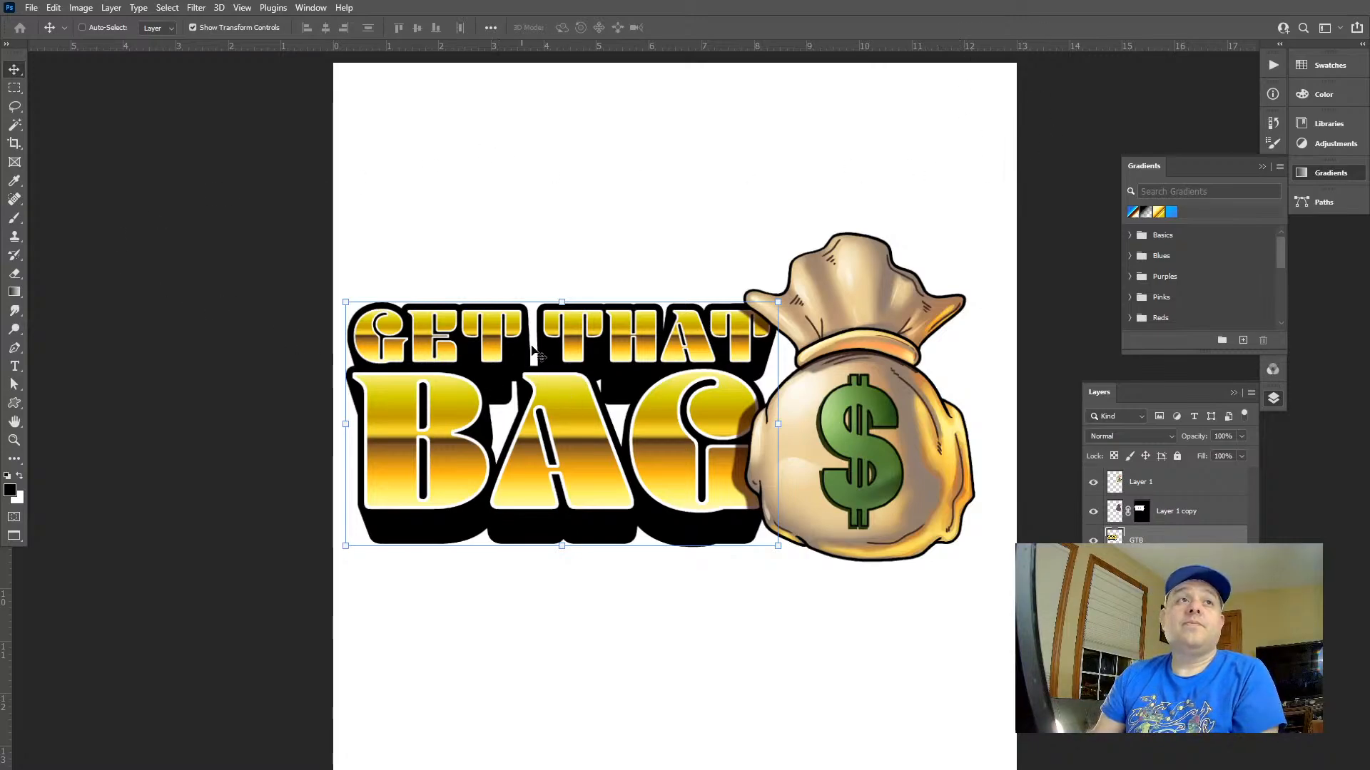
Switch to the FrontBackMock.psd mockup and look at the artwork on the white shirt up close
key("f")
key("f")
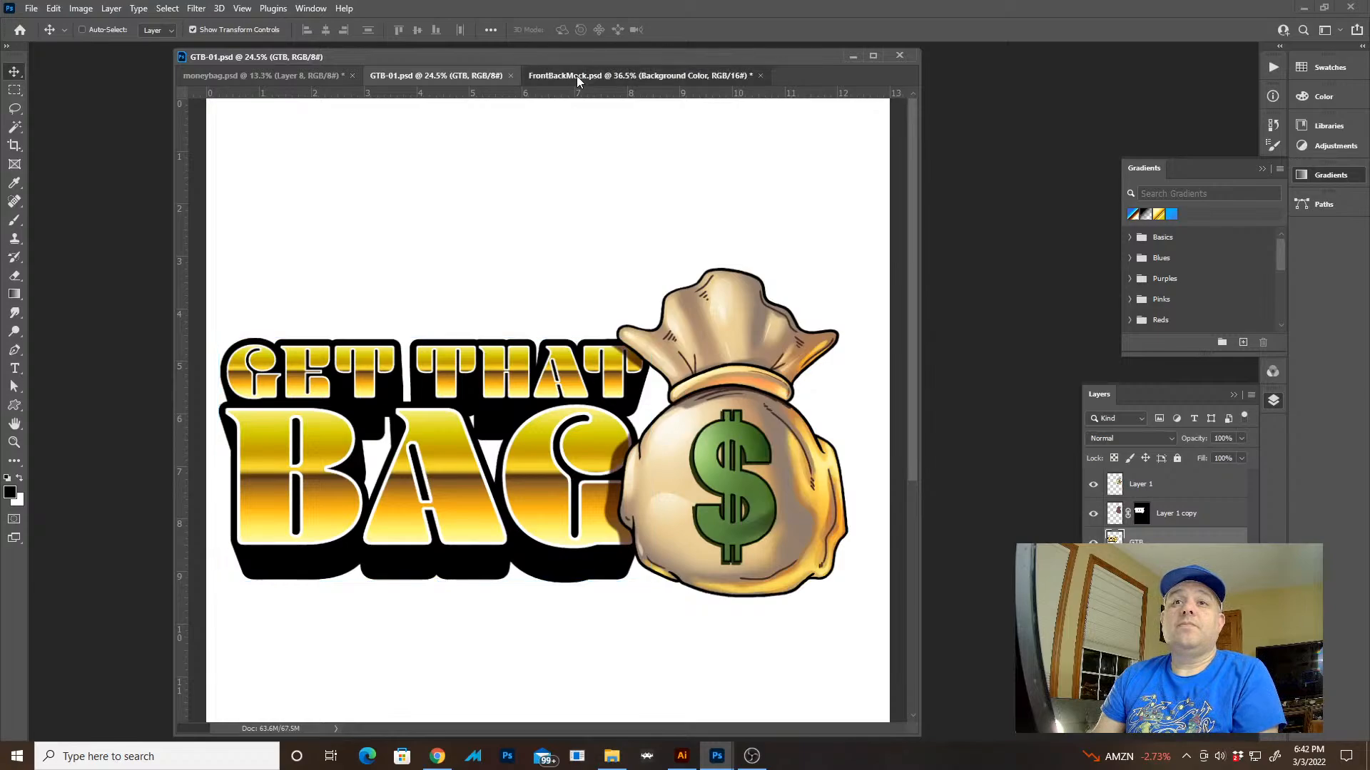
left_click(576, 76)
key("z")
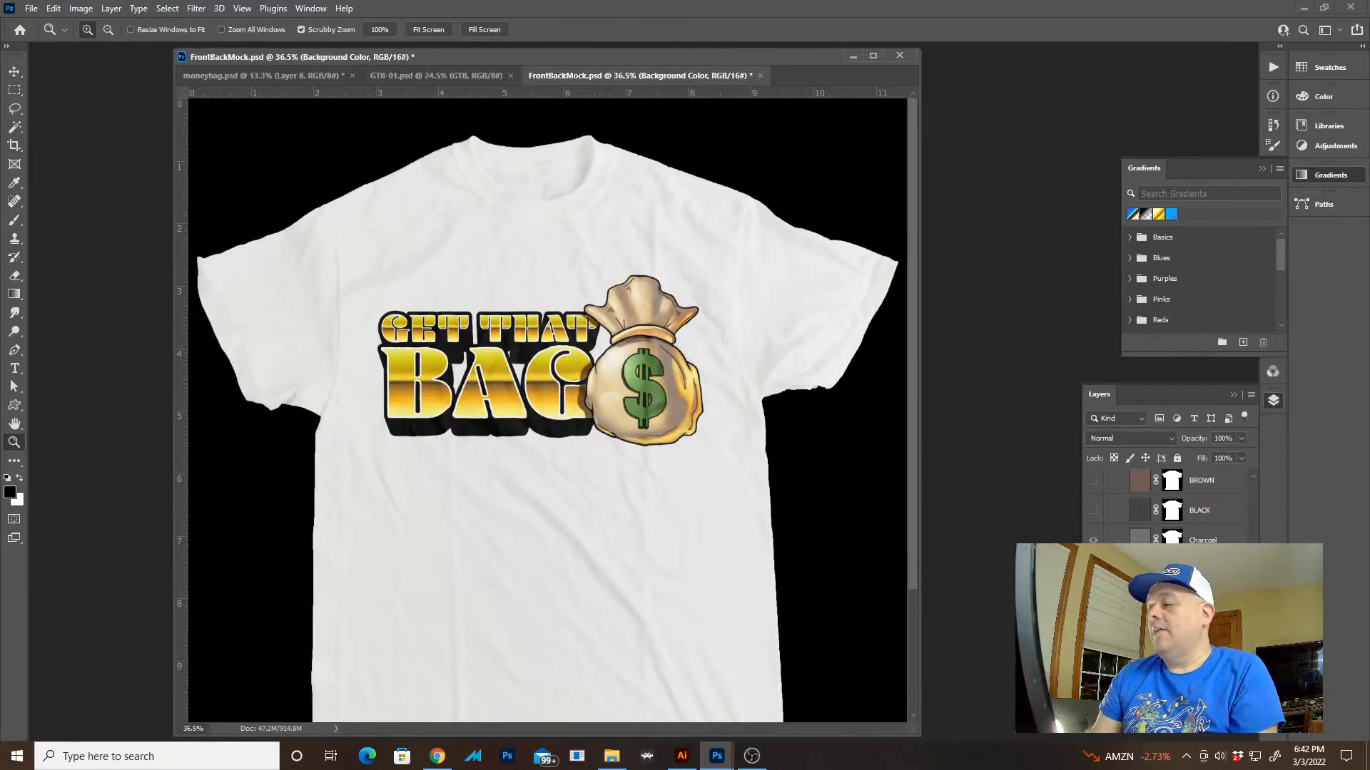
left_click_drag(464, 471, 575, 443)
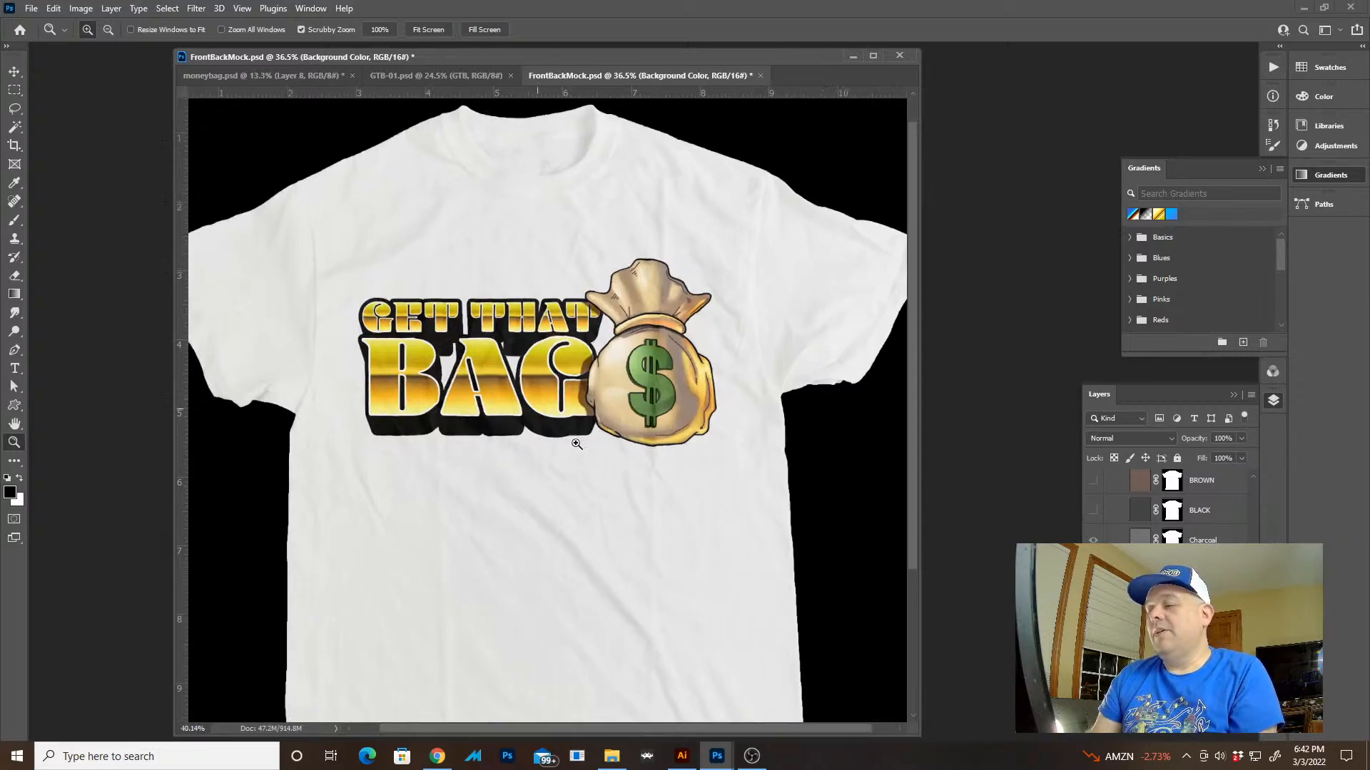
Show the BLACK shirt color layer in the mockup and fill the Background Color layer with white
scroll(1170, 507, "up", 5)
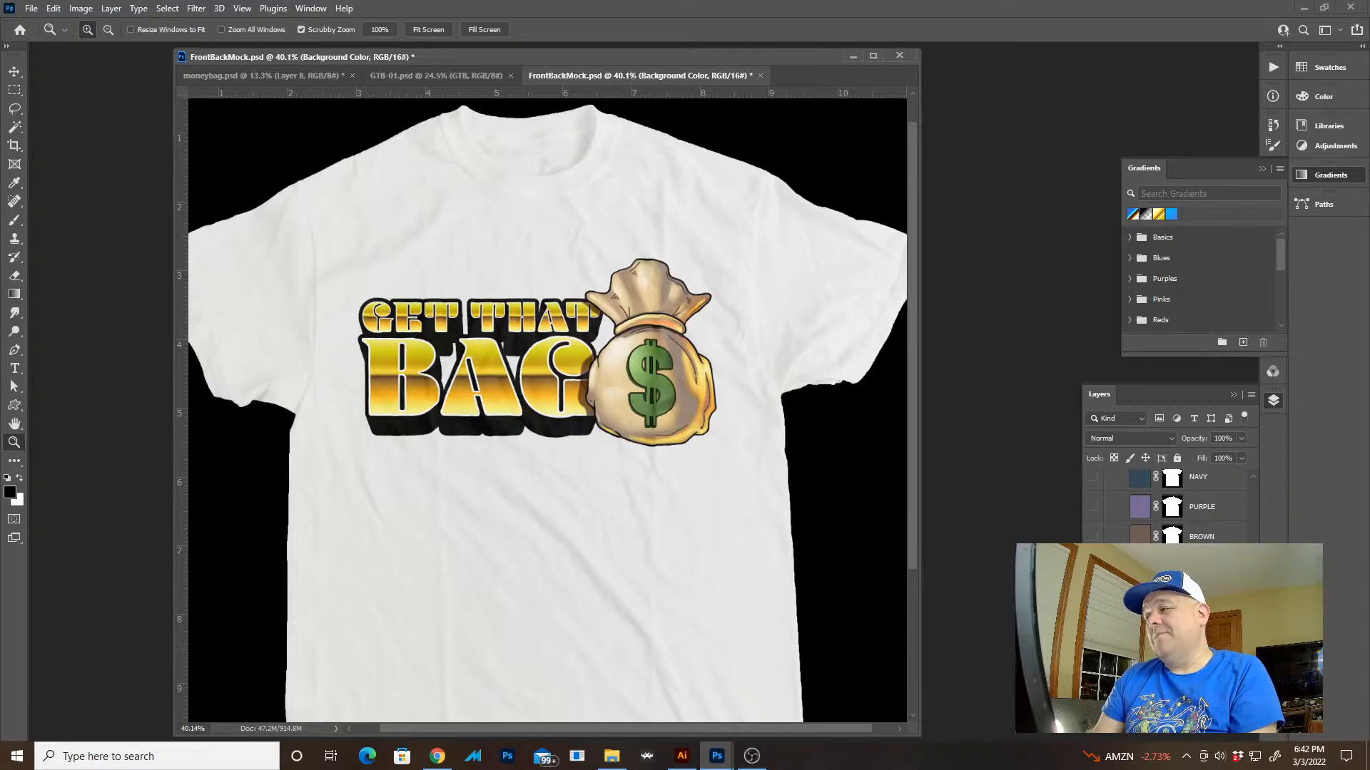
left_click(1093, 566)
scroll(1213, 532, "up", 5)
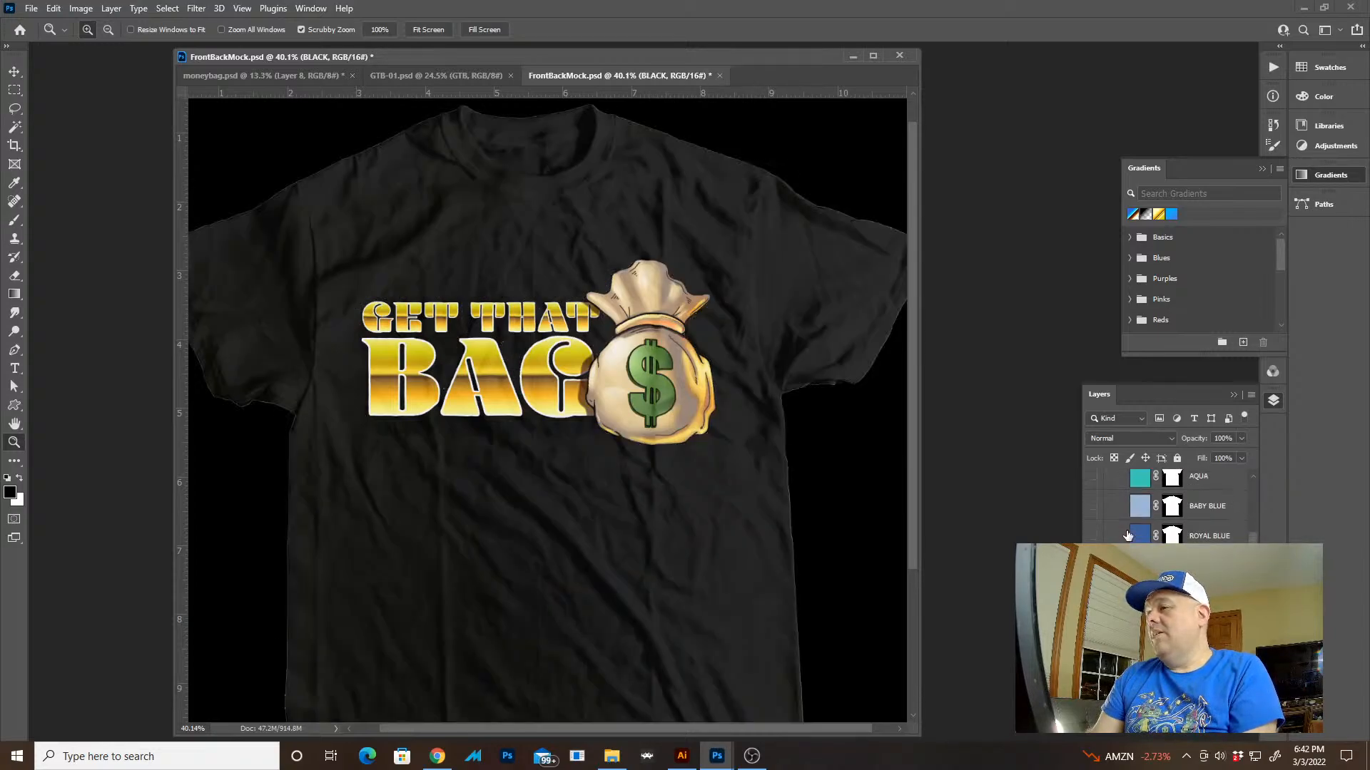
scroll(1170, 507, "down", 10)
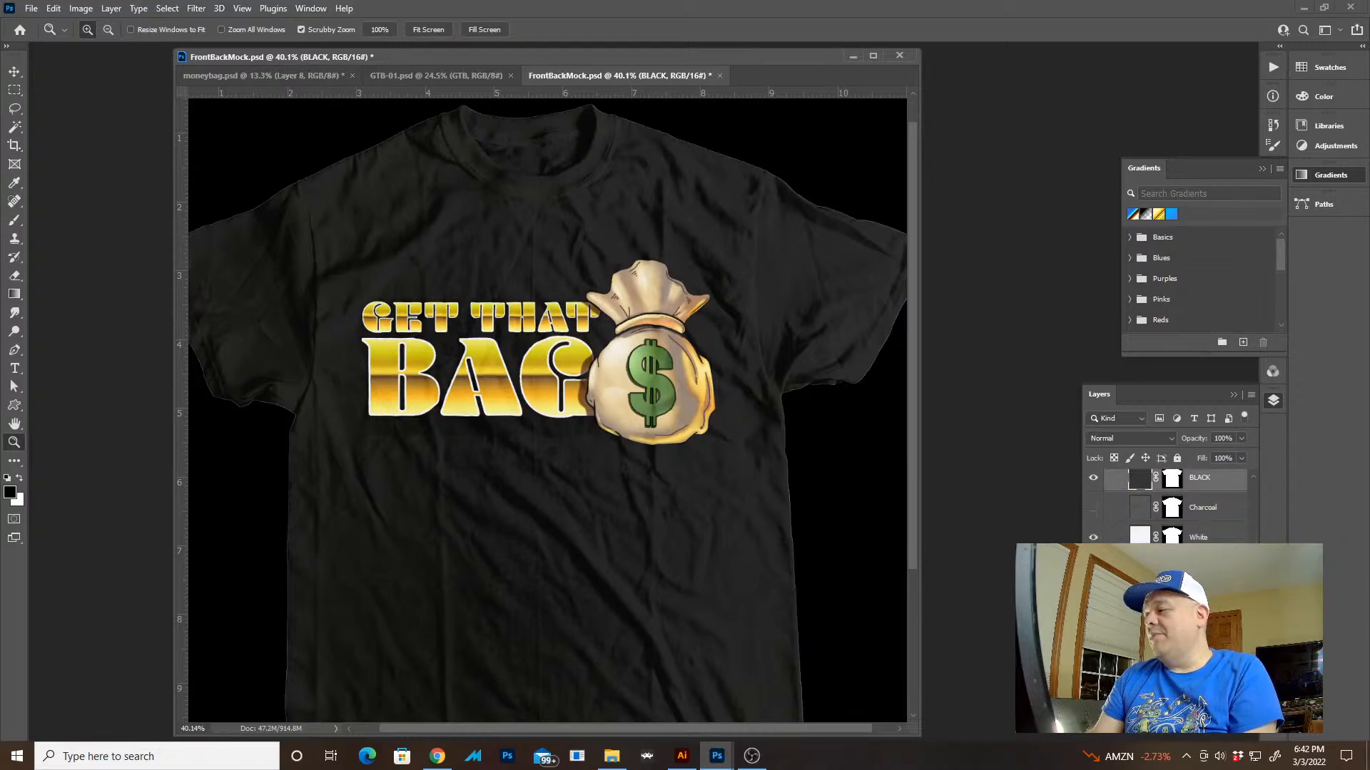
left_click(1205, 630)
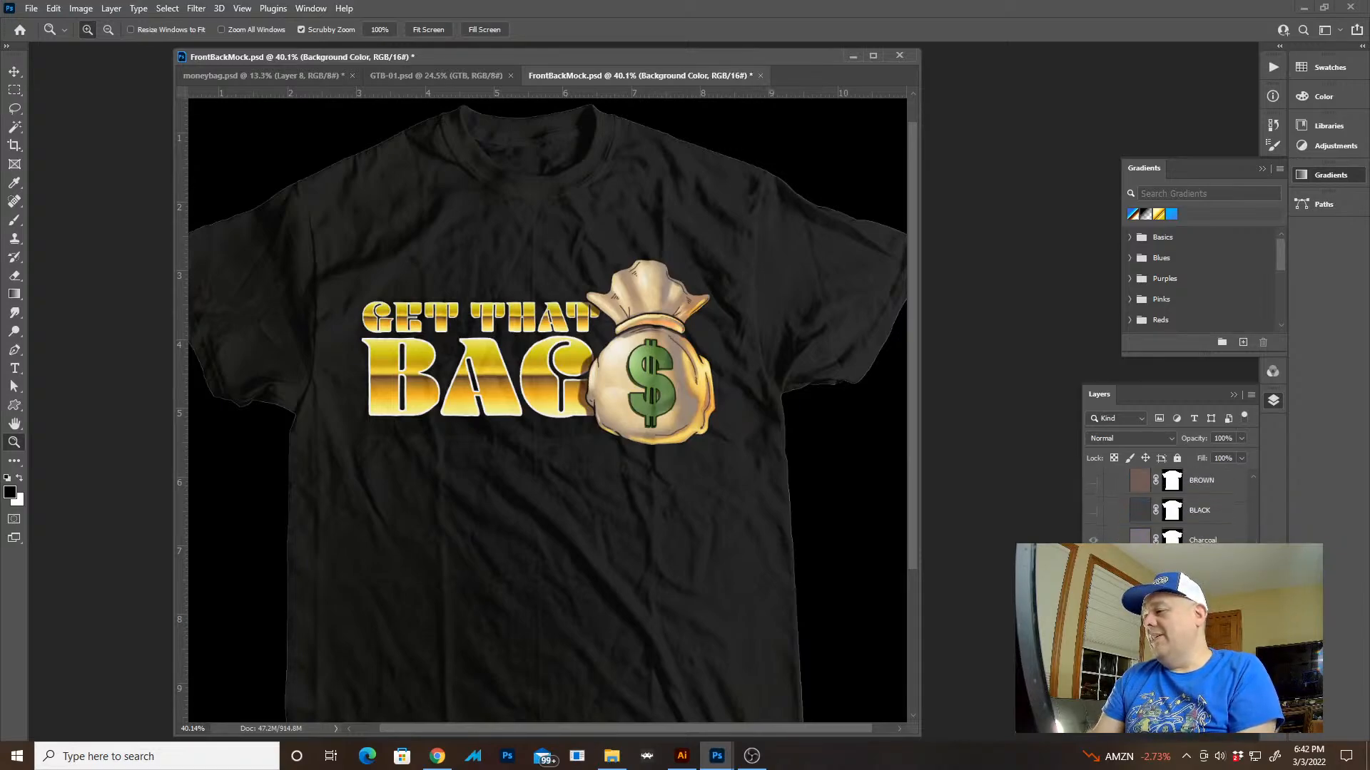
key("ctrl+BackSpace")
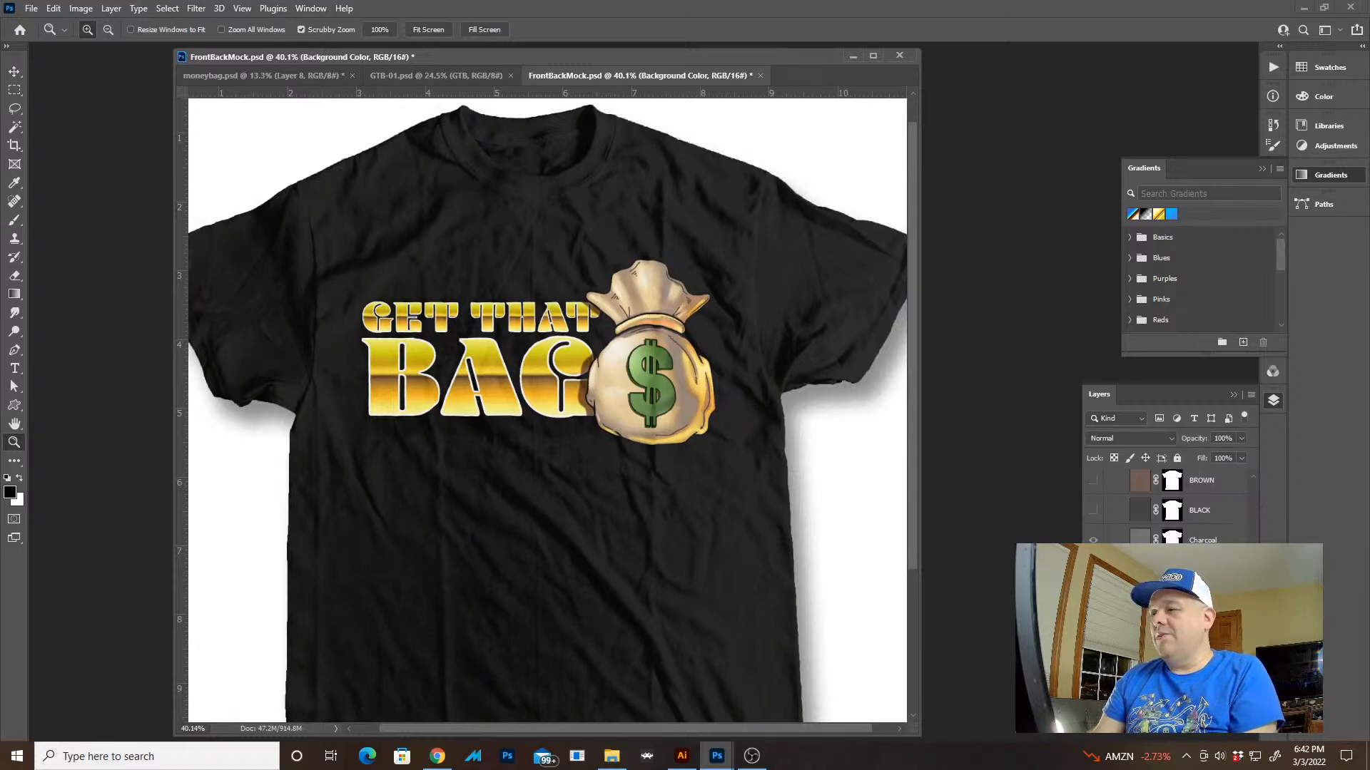
Open the mockup's front artwork smart object and select the outline of the artwork on Layer 6
scroll(1170, 506, "up", 10)
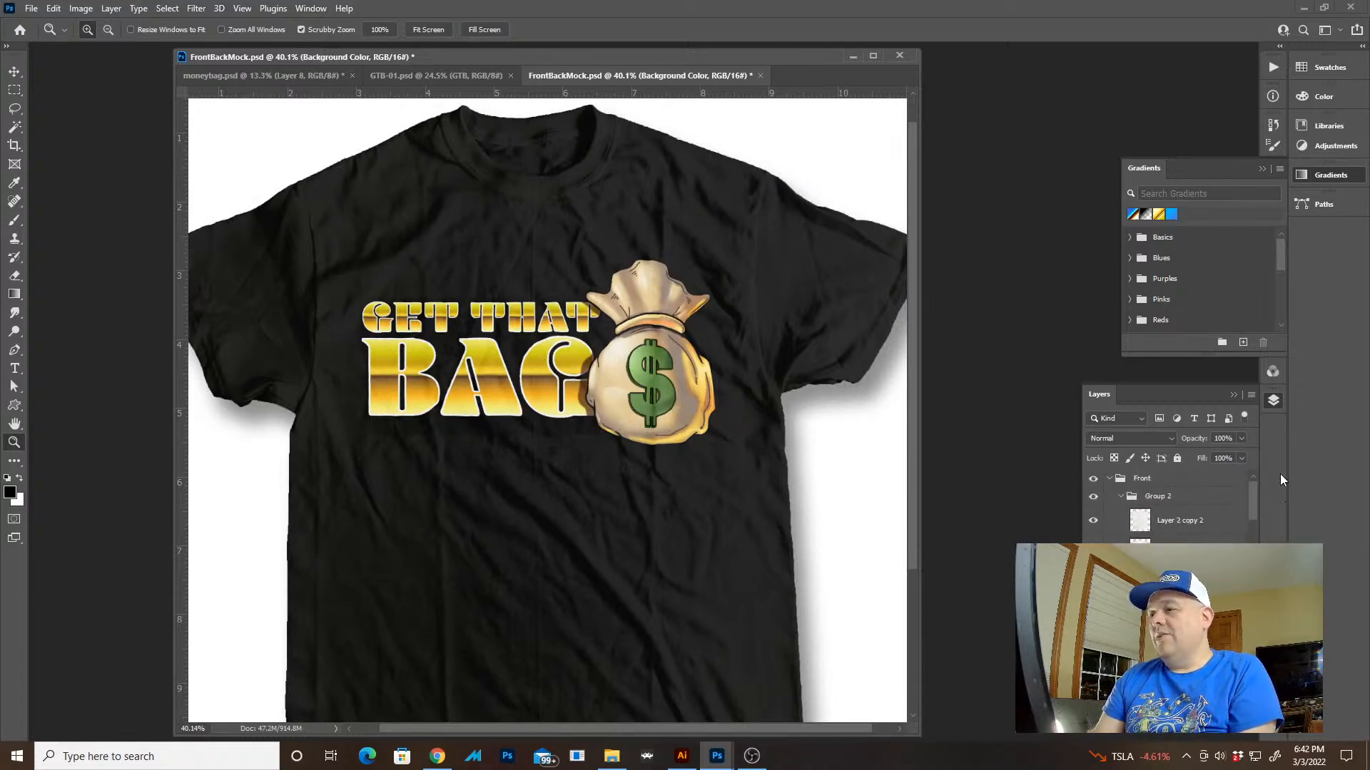
double_click(1134, 598)
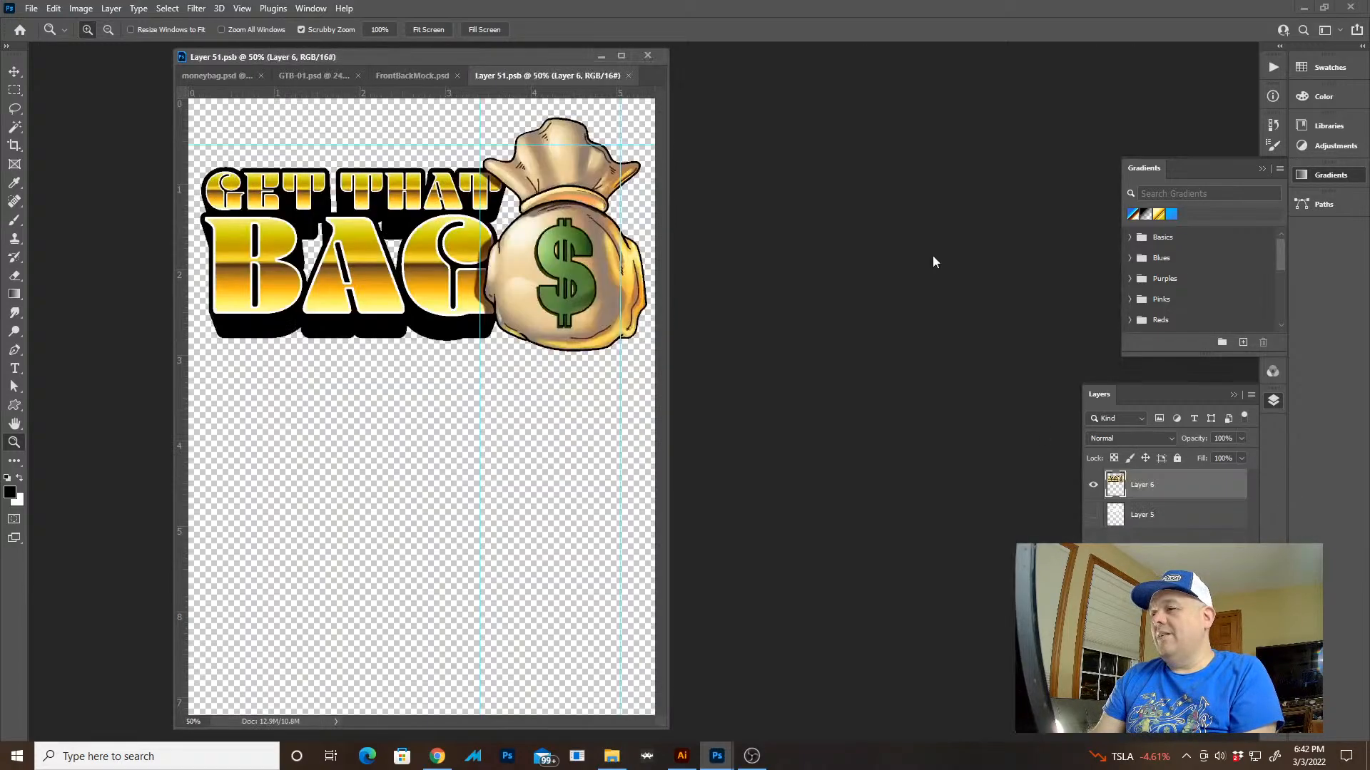
left_click(1118, 484, "ctrl")
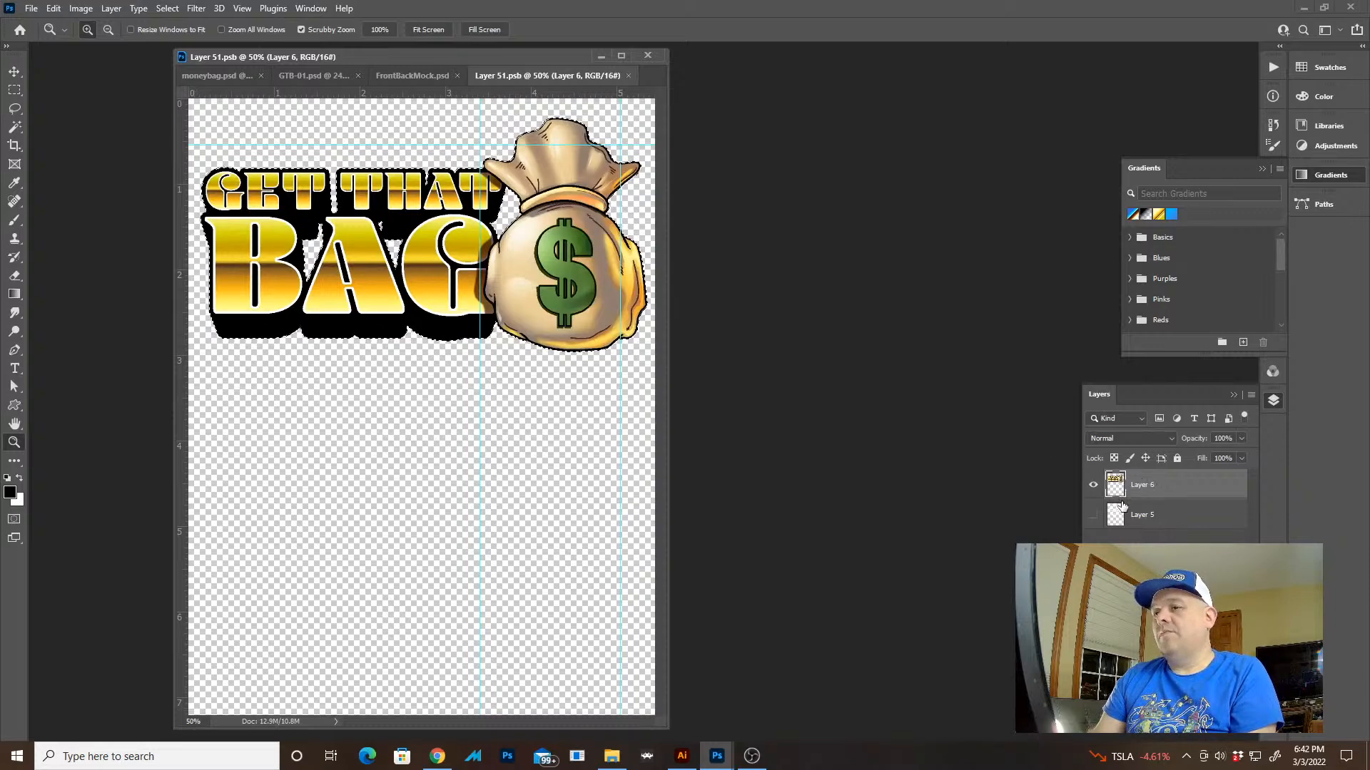
Add a white 12 px stroke centered on the selected artwork outline and deselect it
key("x")
left_click(54, 9)
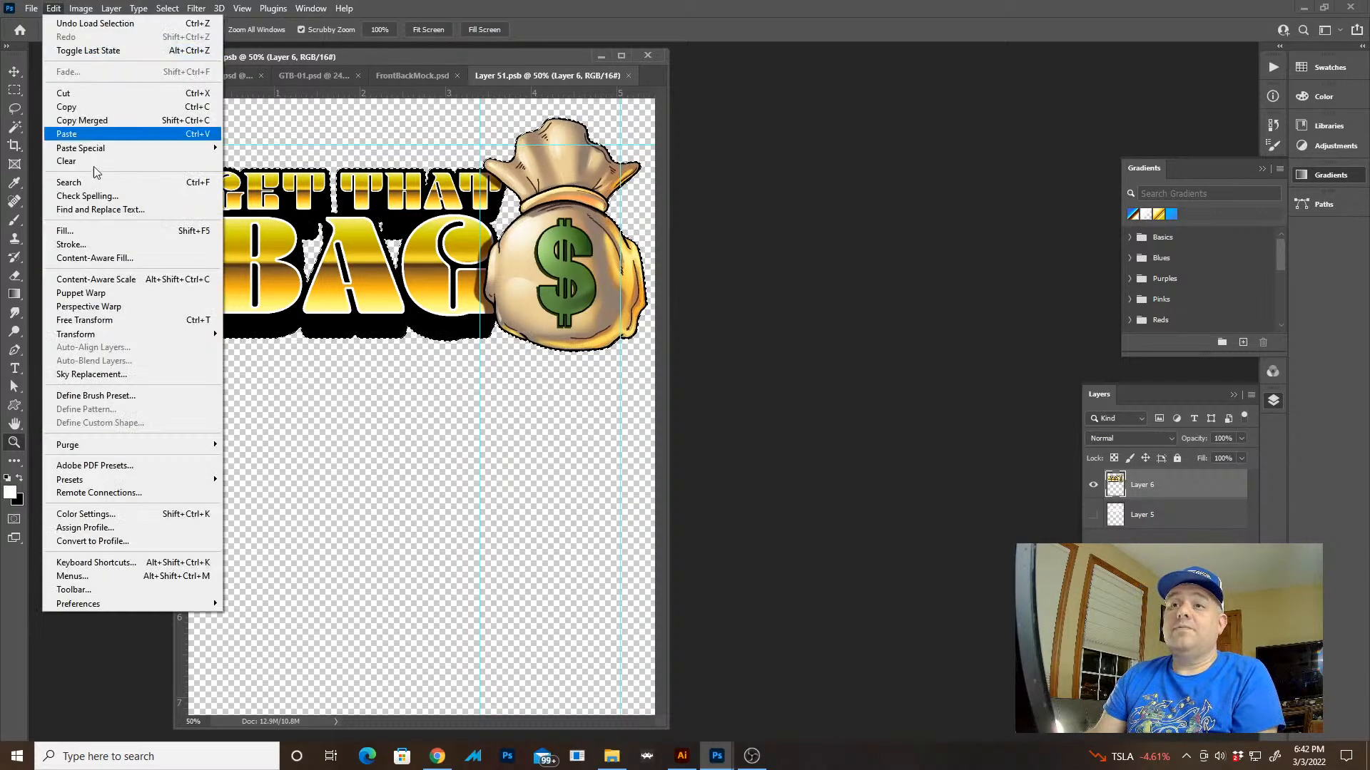
left_click(100, 241)
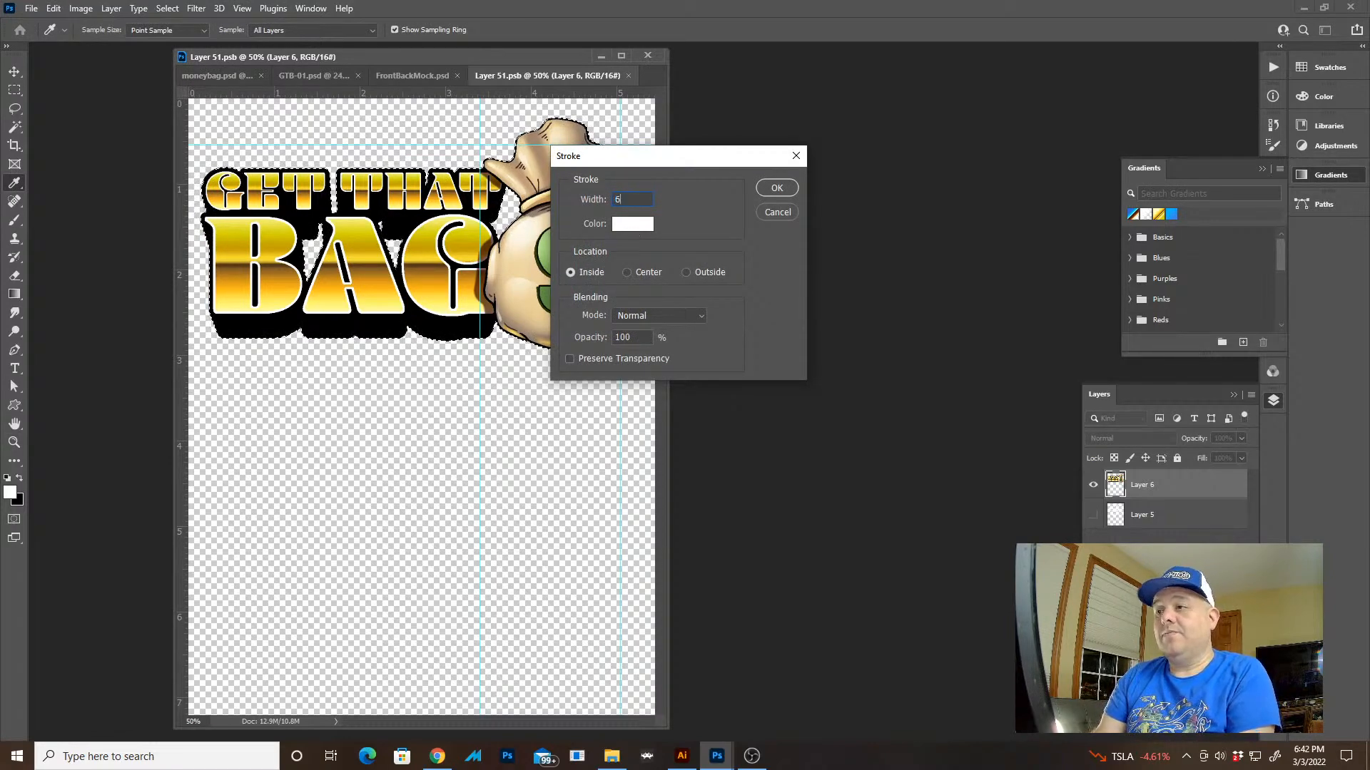
type("6")
left_click(649, 273)
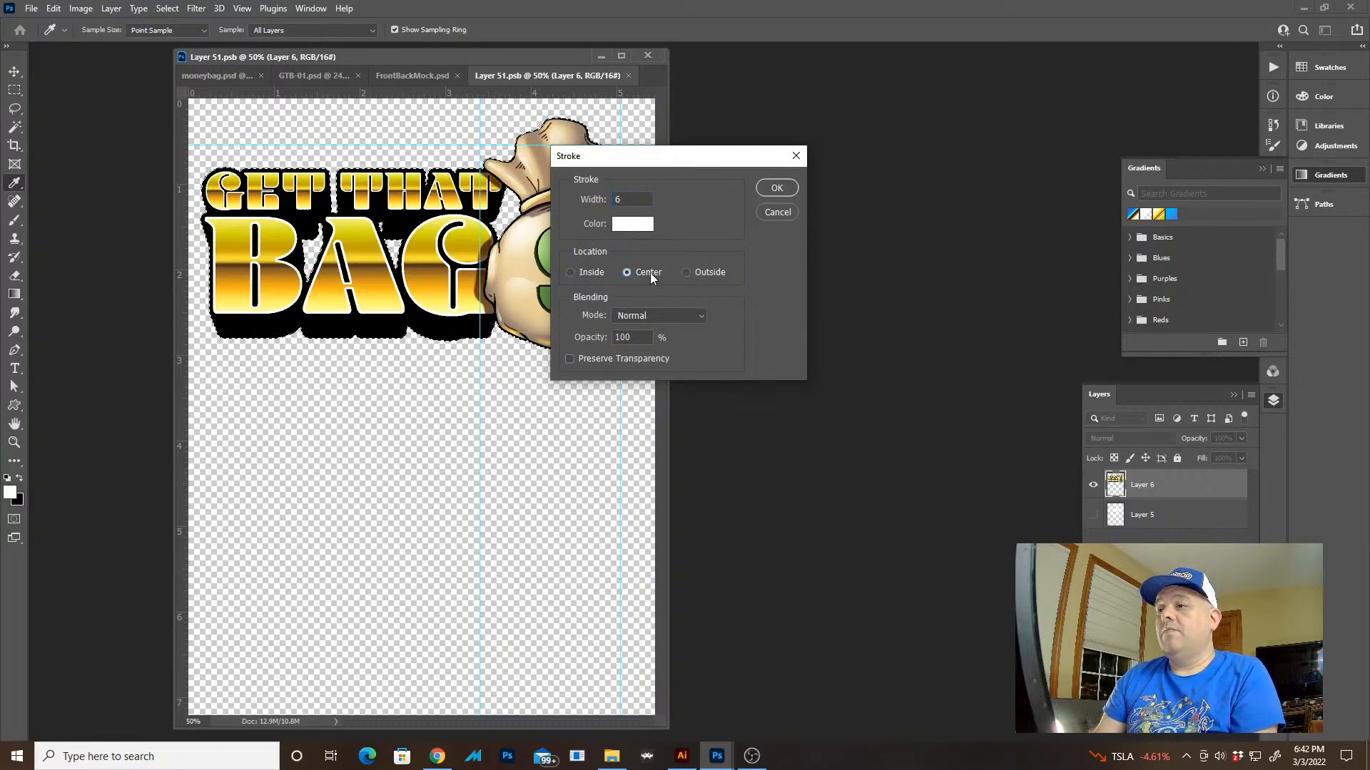
left_click(635, 199)
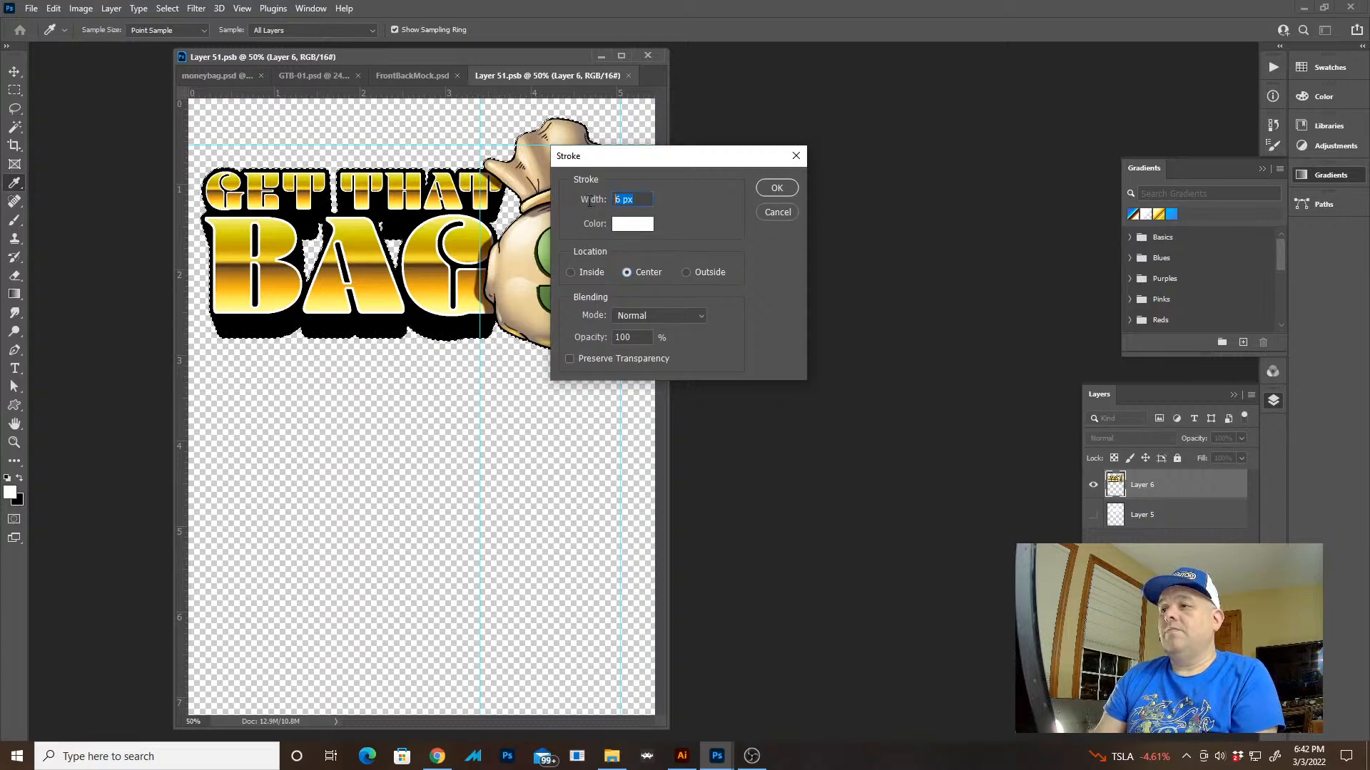
type("12")
key("Return")
key("ctrl+d")
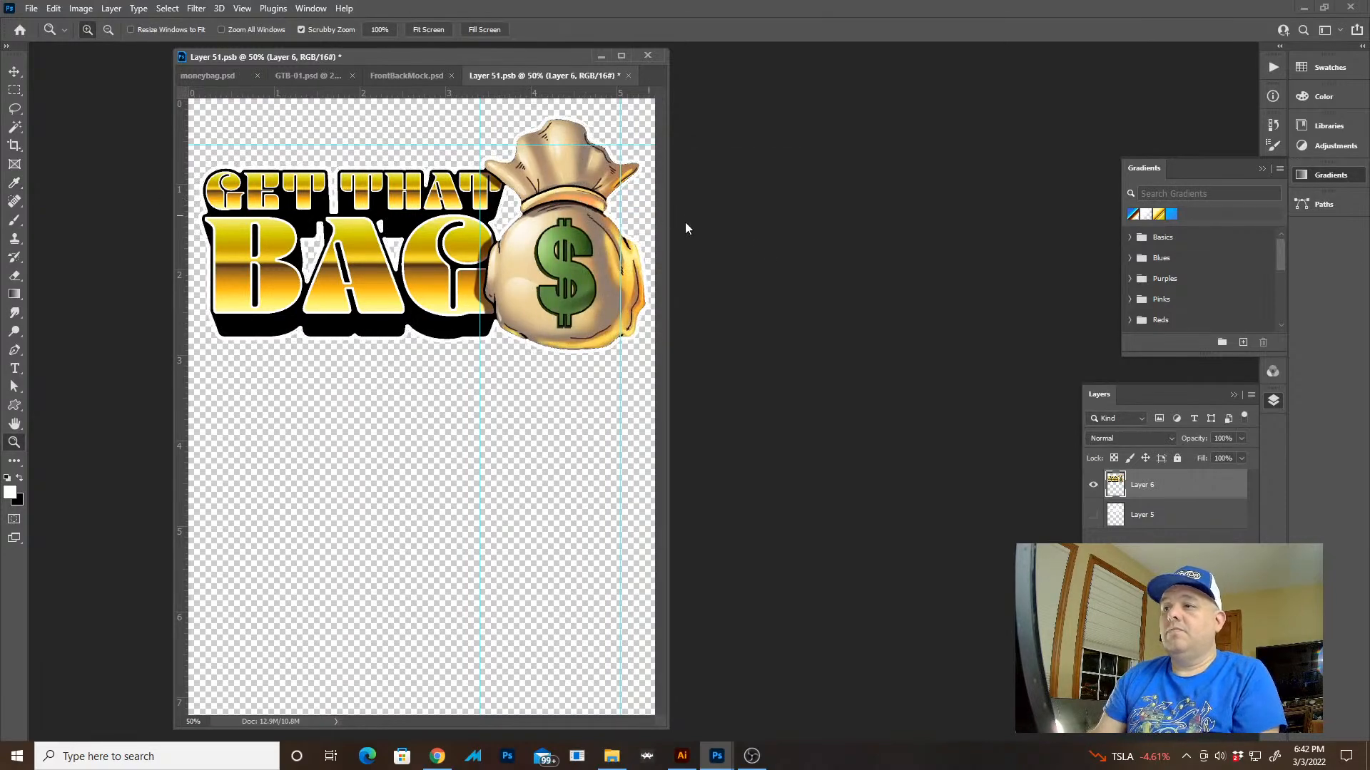
Save and close the artwork smart object and view the updated shirt mockup in full screen without panels
key("ctrl+s")
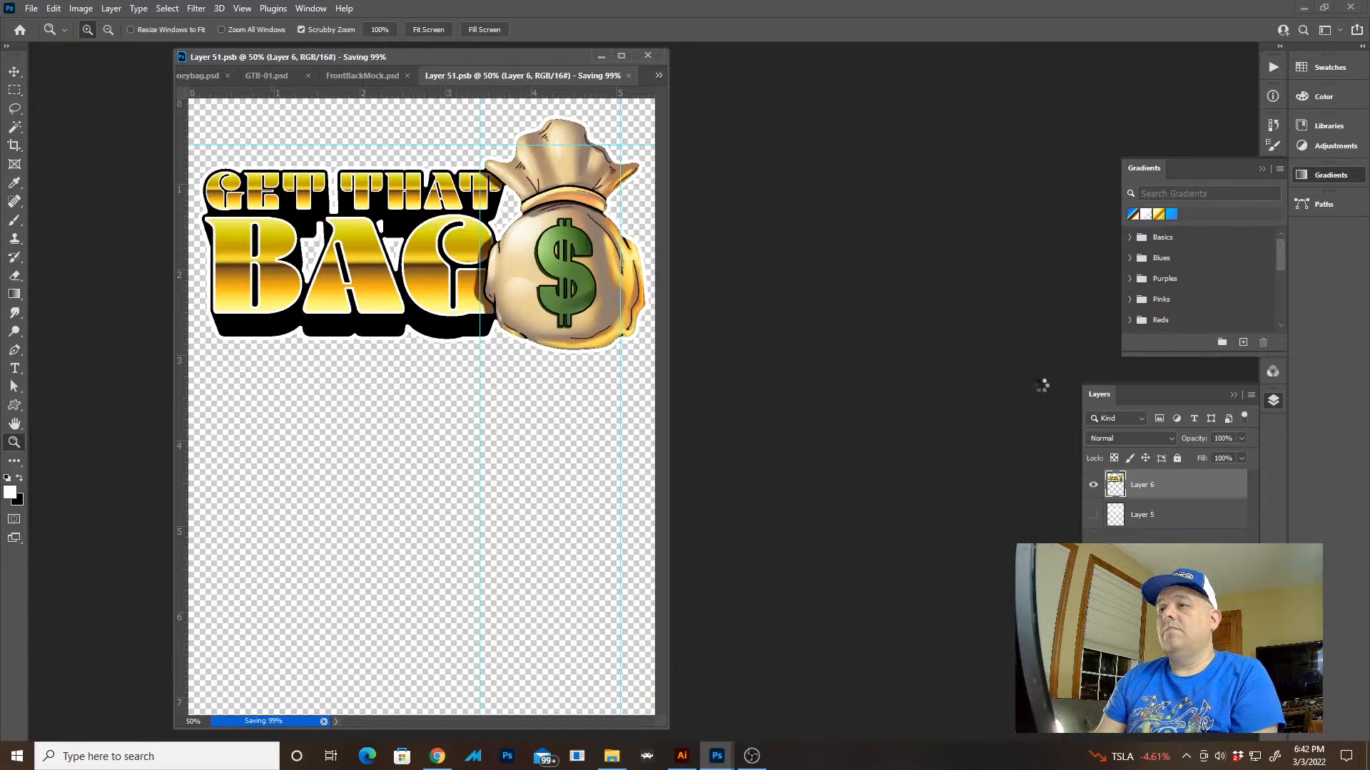
key("ctrl+w")
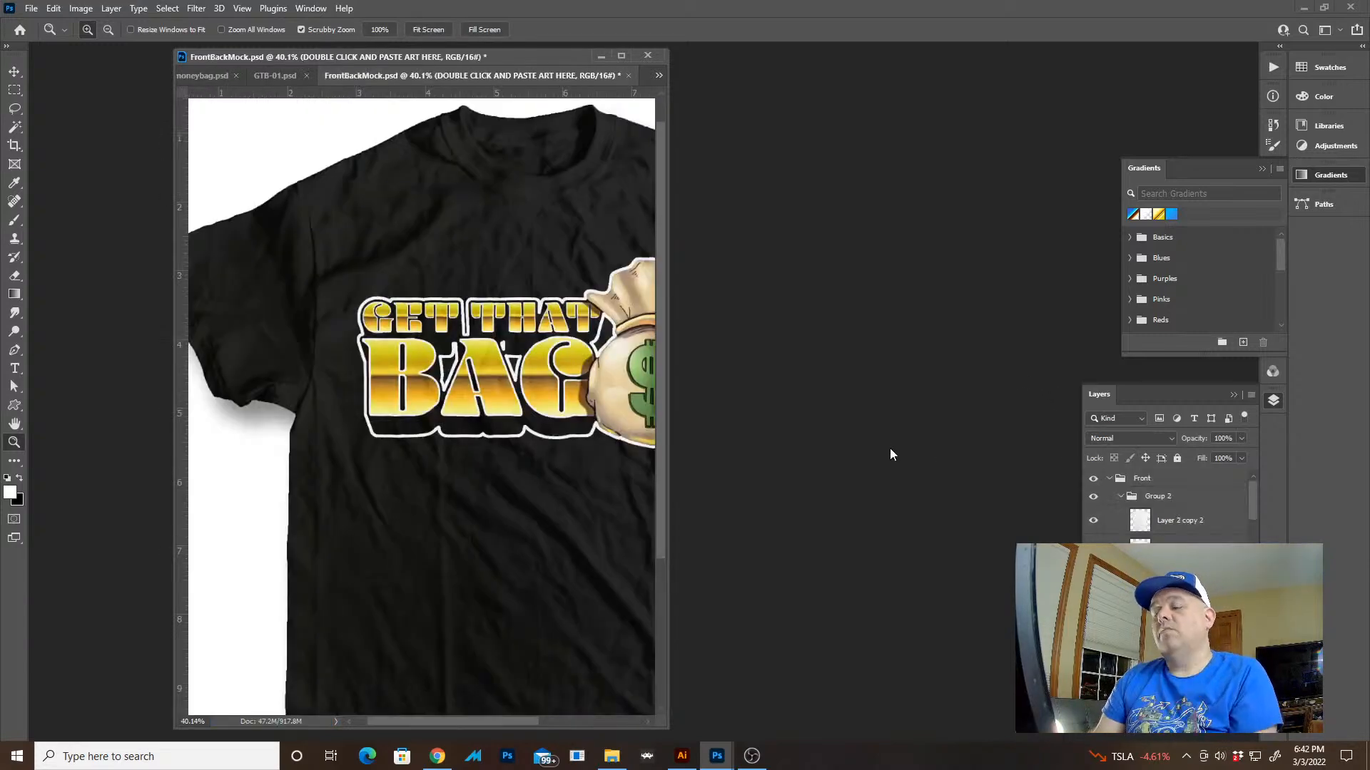
key("Tab")
key("f")
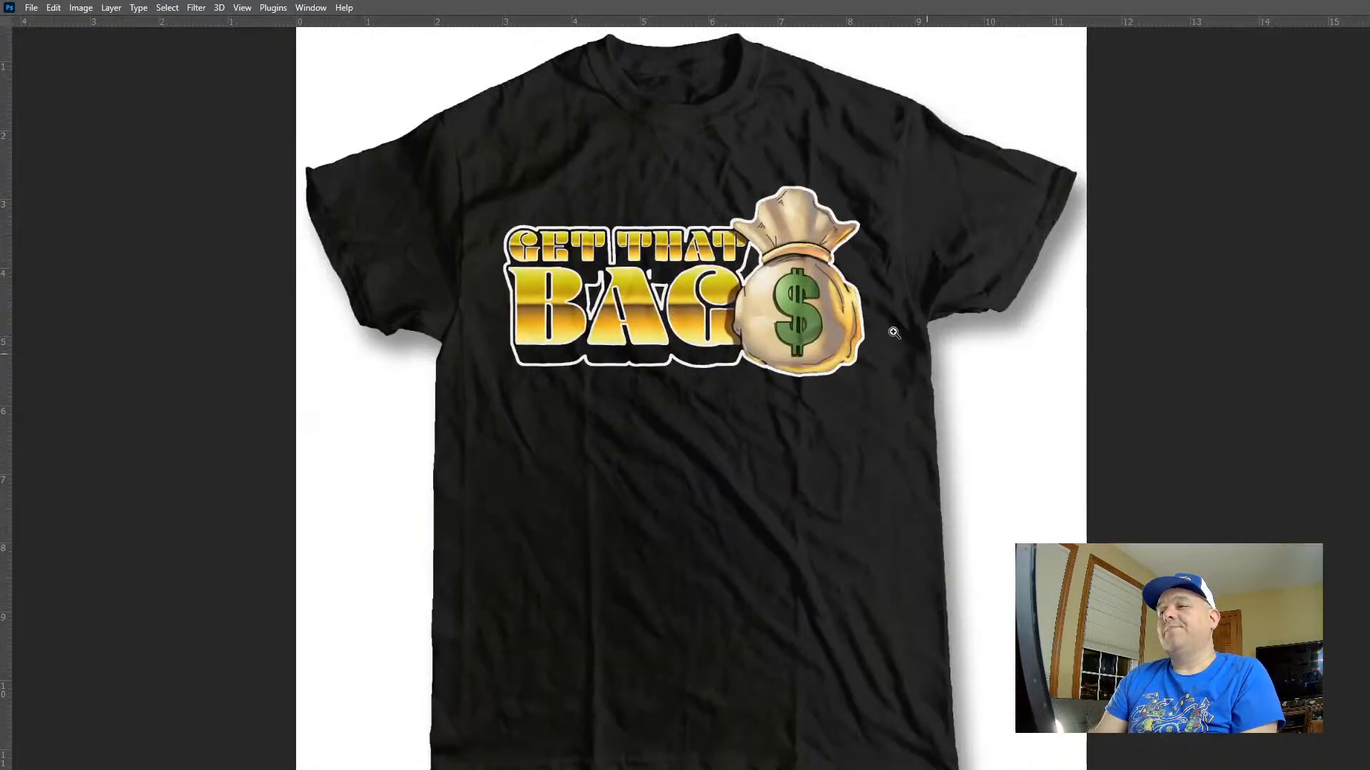
Undo the mockup's artwork update, the white background fill and the black shirt color, and view the whole shirt
key("ctrl+z")
key("ctrl+z")
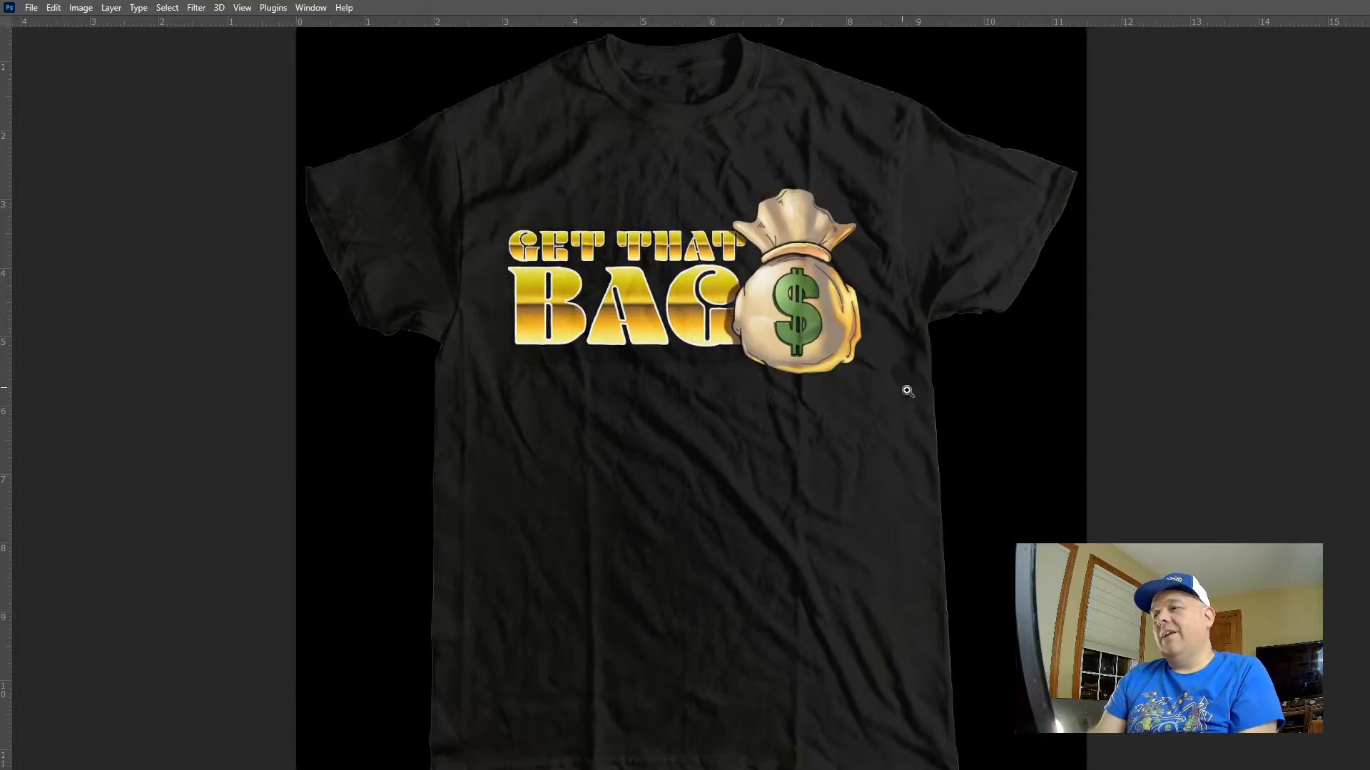
key("ctrl+z")
left_click_drag(777, 361, 767, 354)
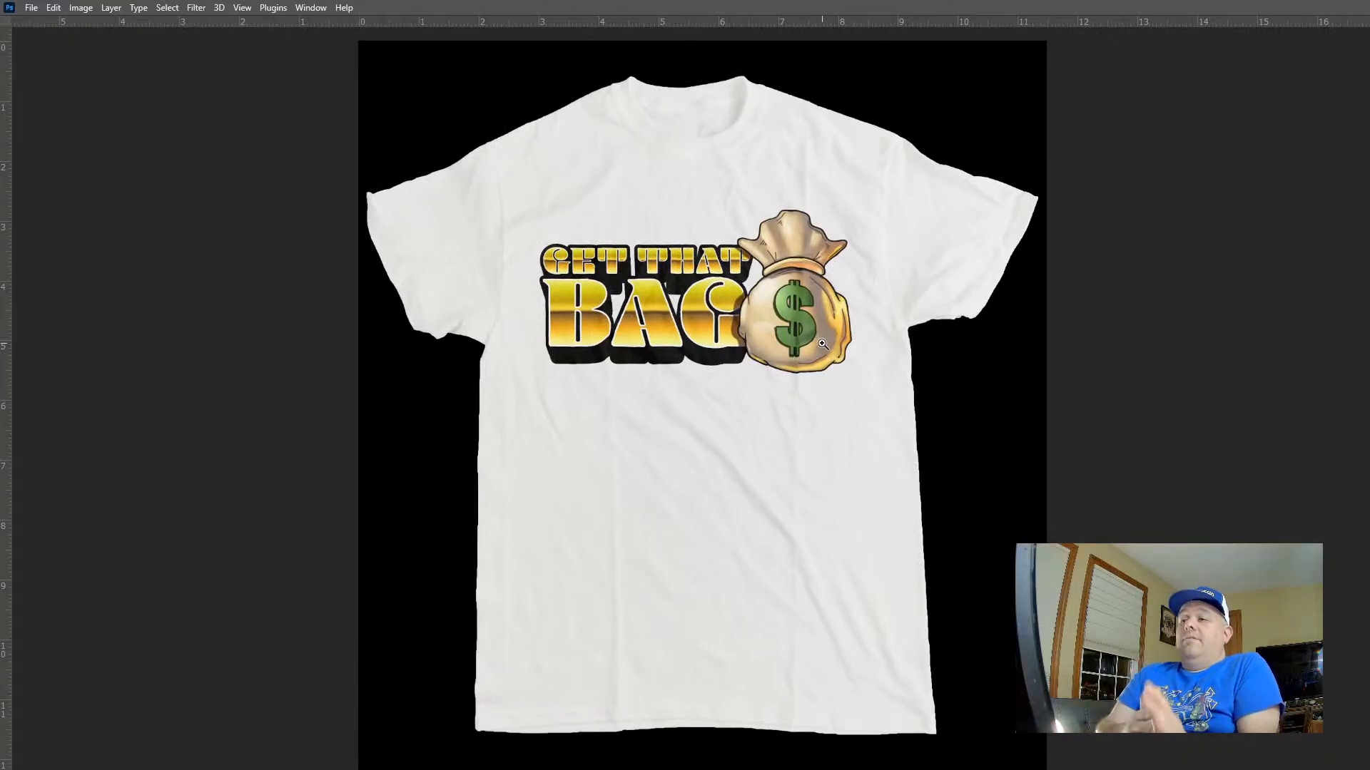
Return to GTB-01.psd and show the whole artwork in full screen mode with the panels visible
key("f")
key("f")
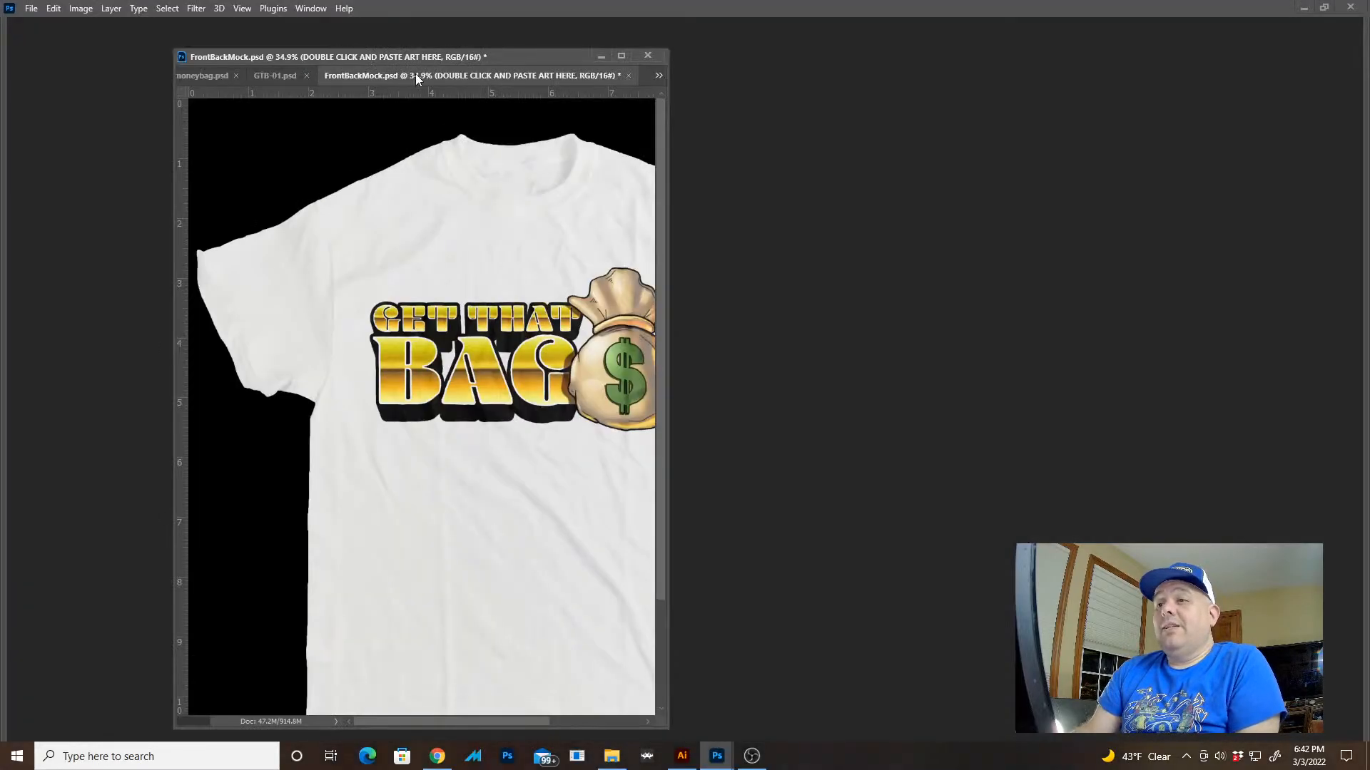
left_click(280, 77)
key("ctrl+0")
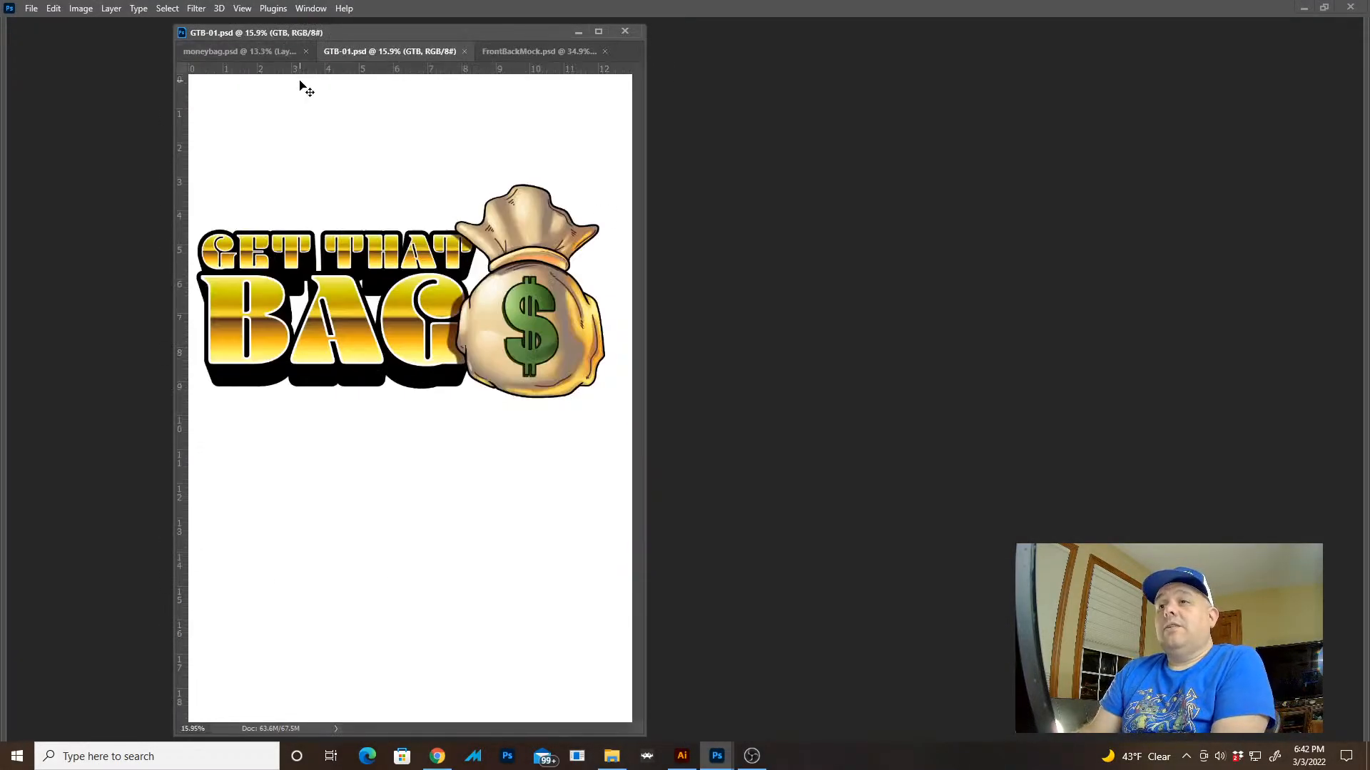
key("Tab")
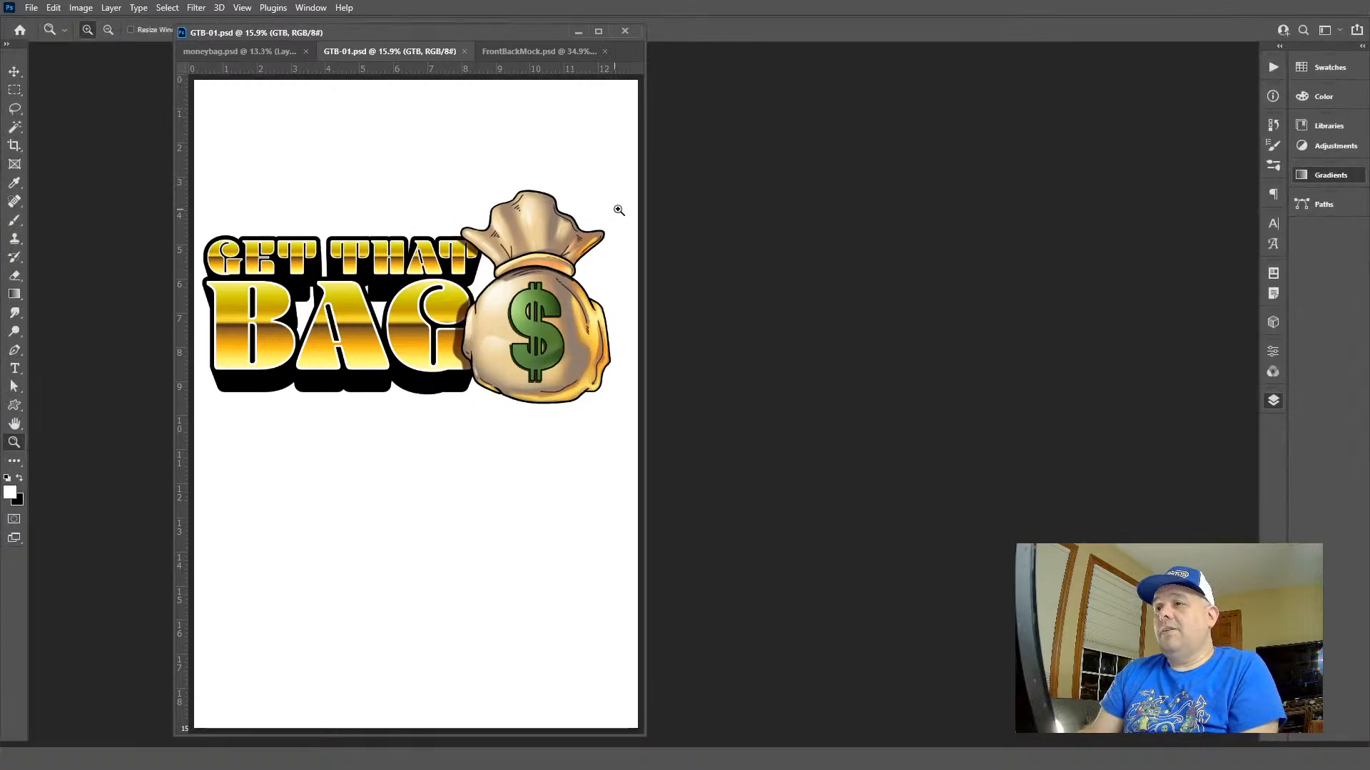
key("f")
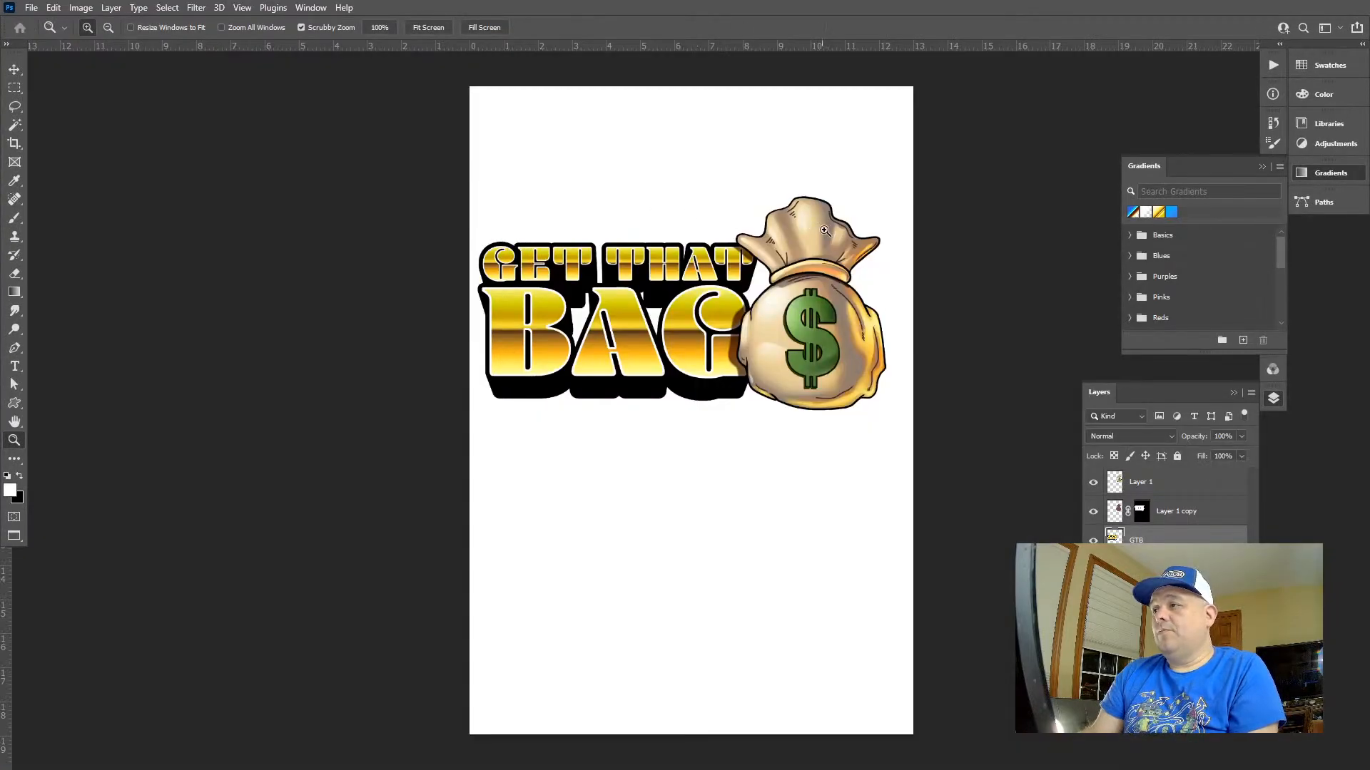
Try merging Layer 1 with the layer below it, and undo the change
left_click(1141, 485)
key("ctrl+e")
left_click(691, 291)
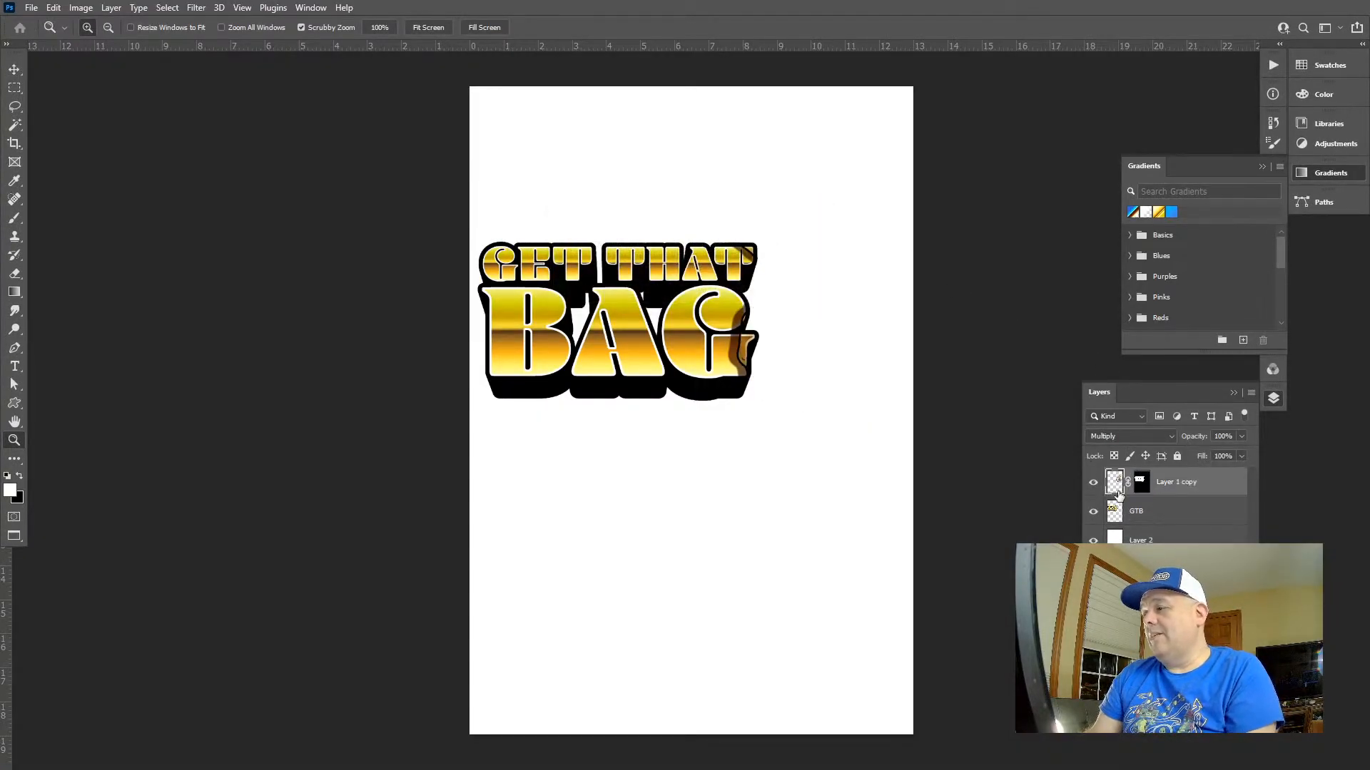
key("ctrl+z")
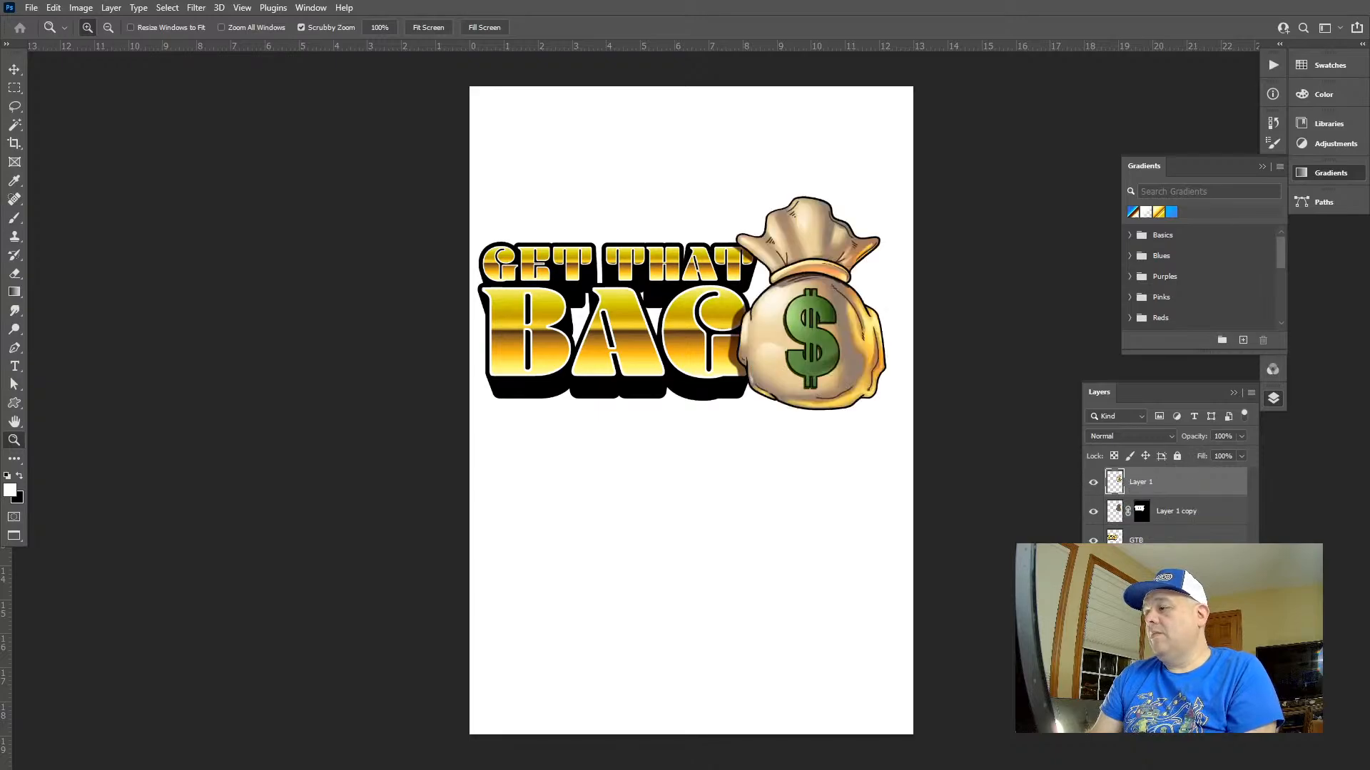
key("ctrl+z")
Hide the white Layer 2 and merge the visible lettering and money bag layers into one layer
left_click(1251, 392)
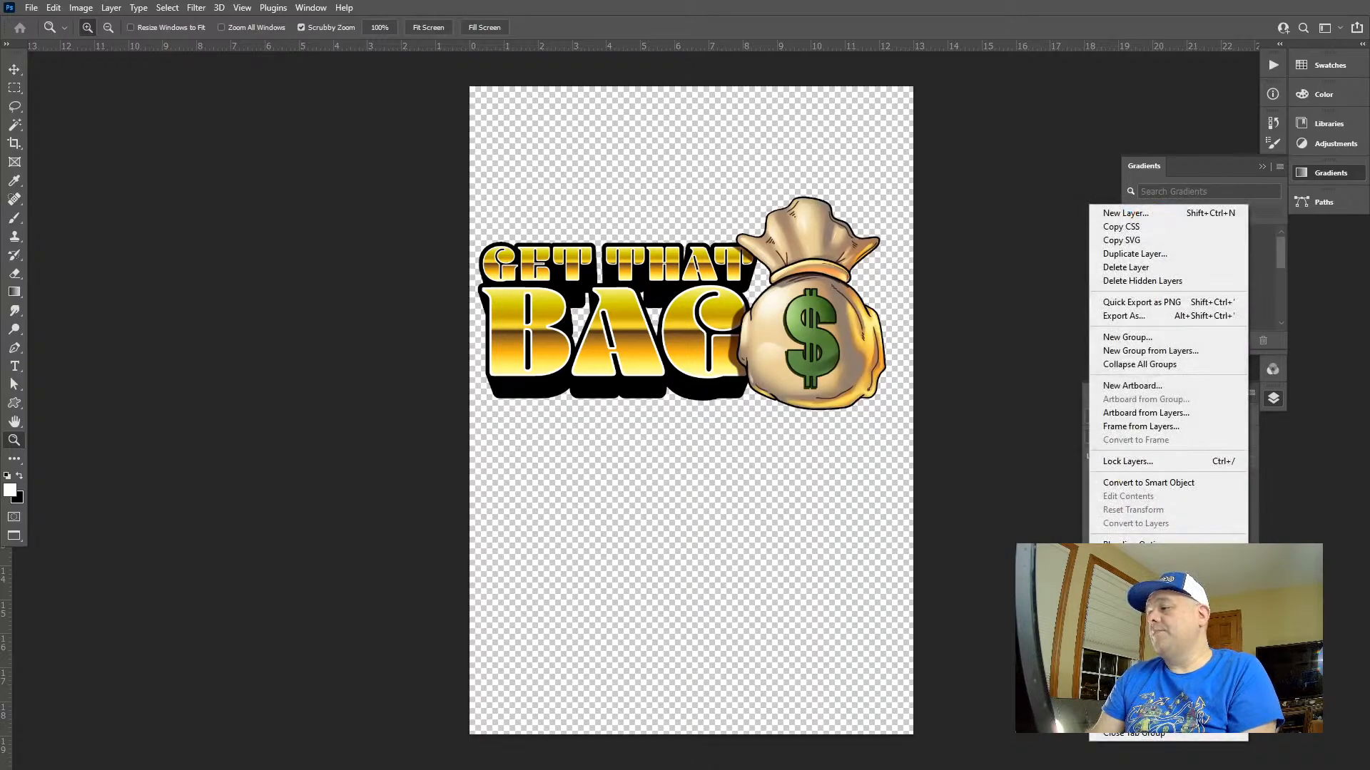
key("Escape")
key("ctrl+shift+e")
Scale the merged artwork down slightly and move it up to the upper edge of the canvas
key("v")
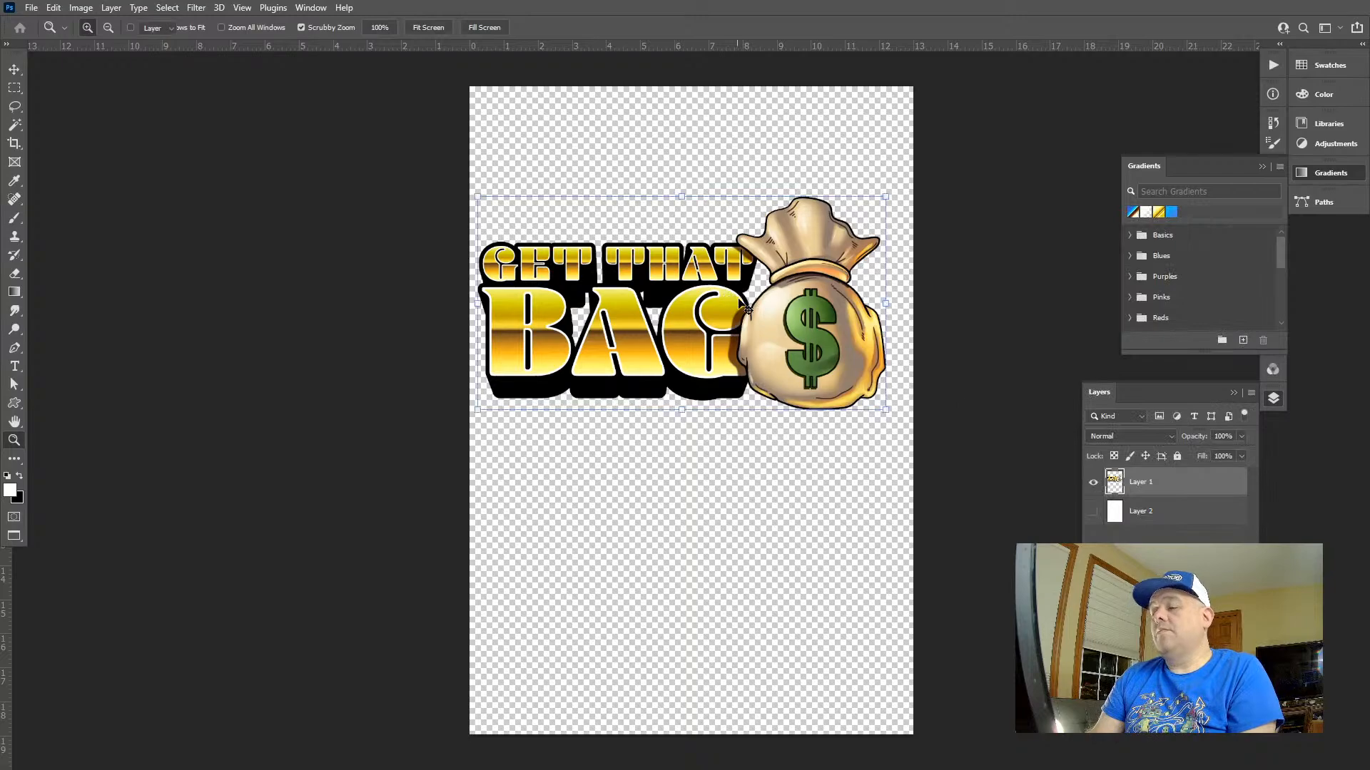
left_click_drag(880, 193, 836, 221)
left_click_drag(813, 276, 822, 144)
key("Return")
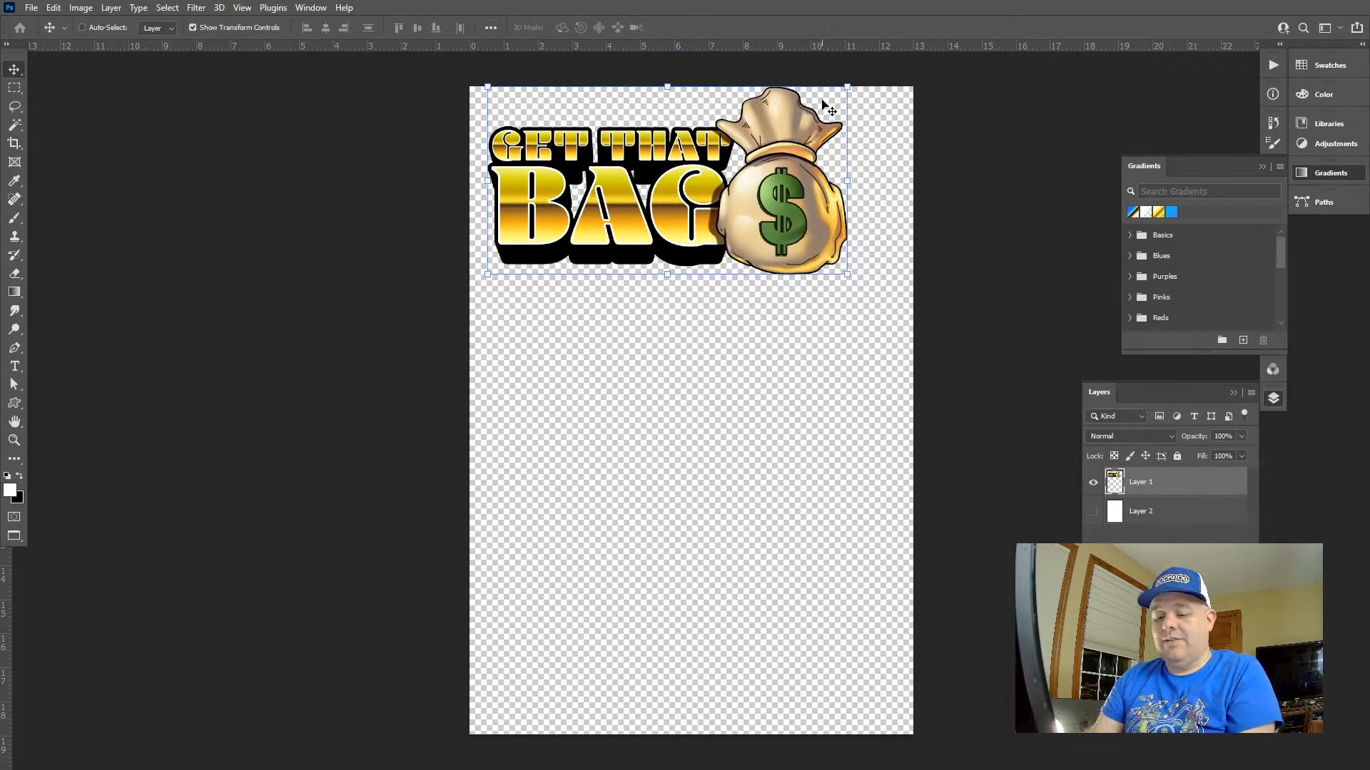
Move the artwork slightly down from the canvas's upper edge and center it horizontally
left_click_drag(847, 275, 853, 275)
key("ctrl+z")
left_click_drag(800, 190, 820, 235)
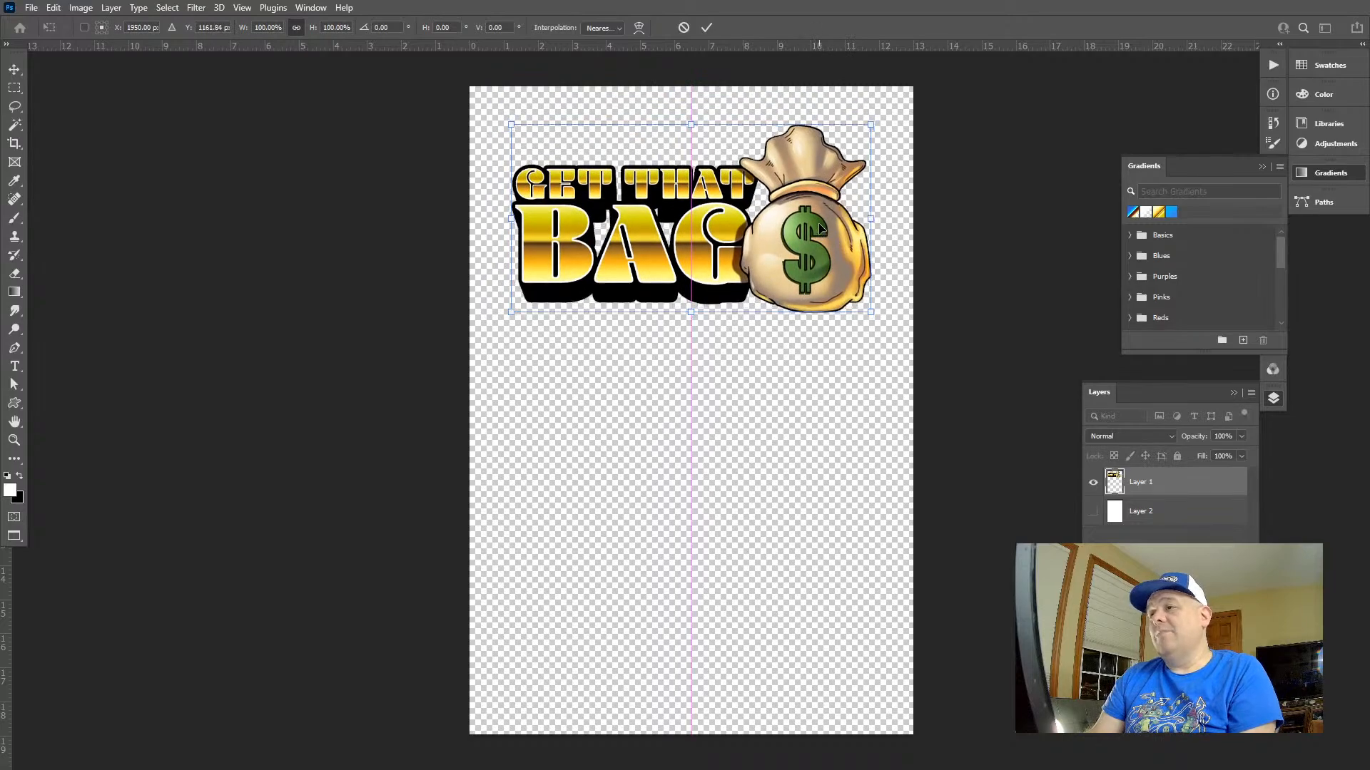
key("Return")
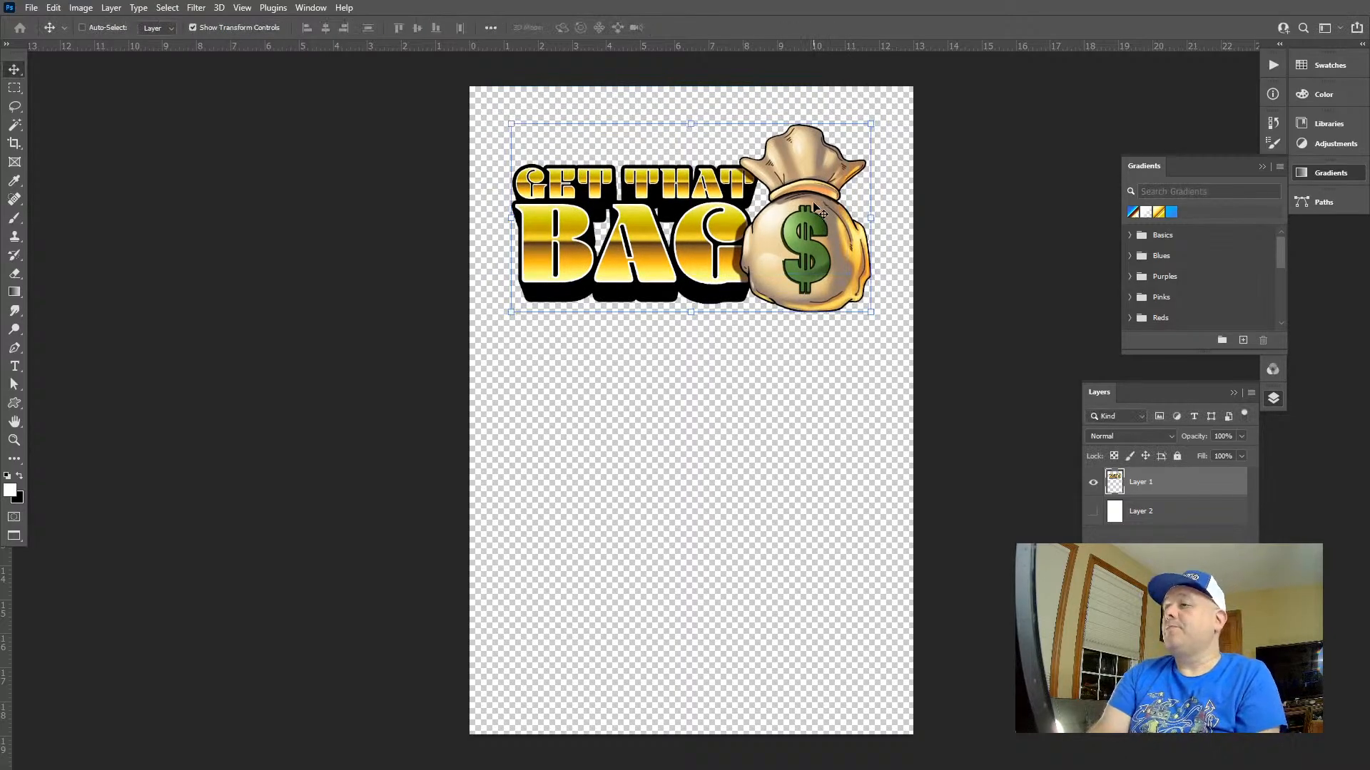
key("l")
key("v")
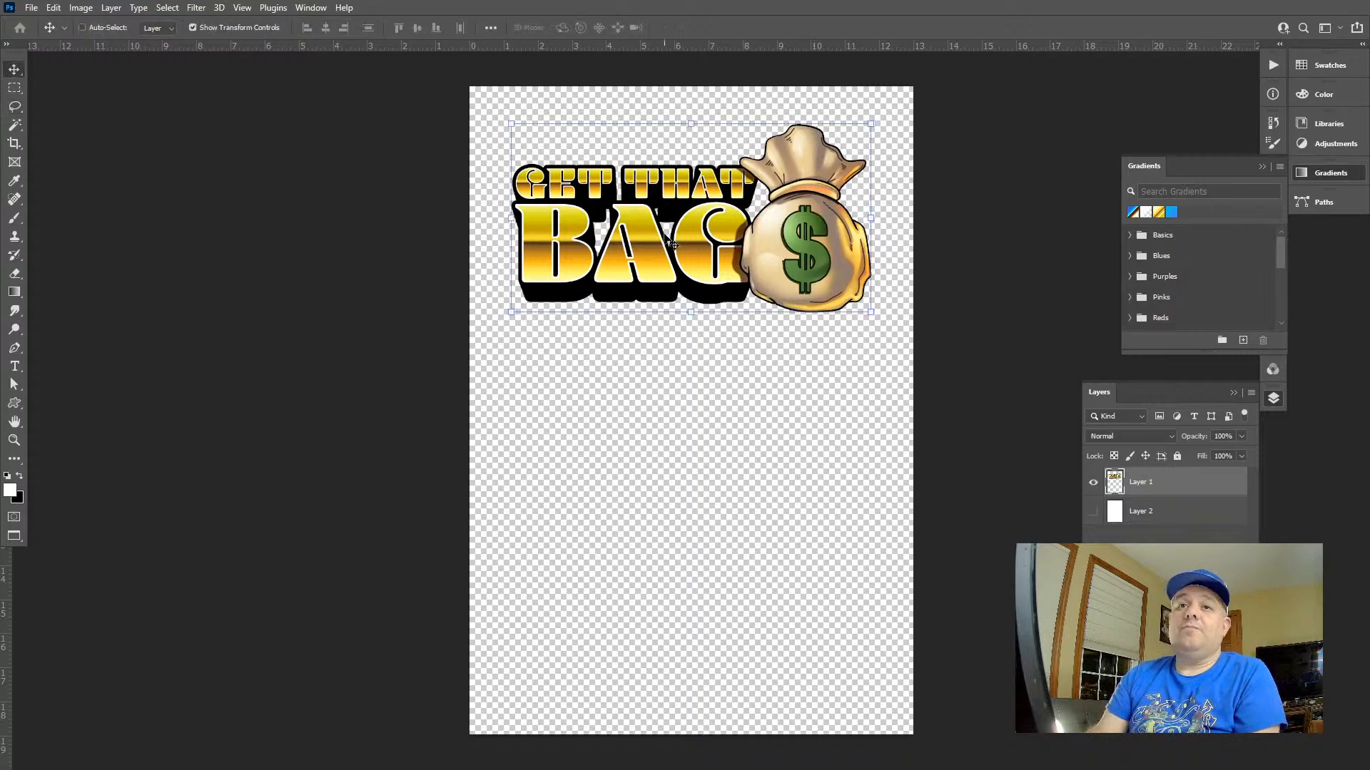
Duplicate the artwork twice in a vertical column below the original, and move the original up slightly
left_click_drag(669, 238, 669, 657)
key("ctrl+z")
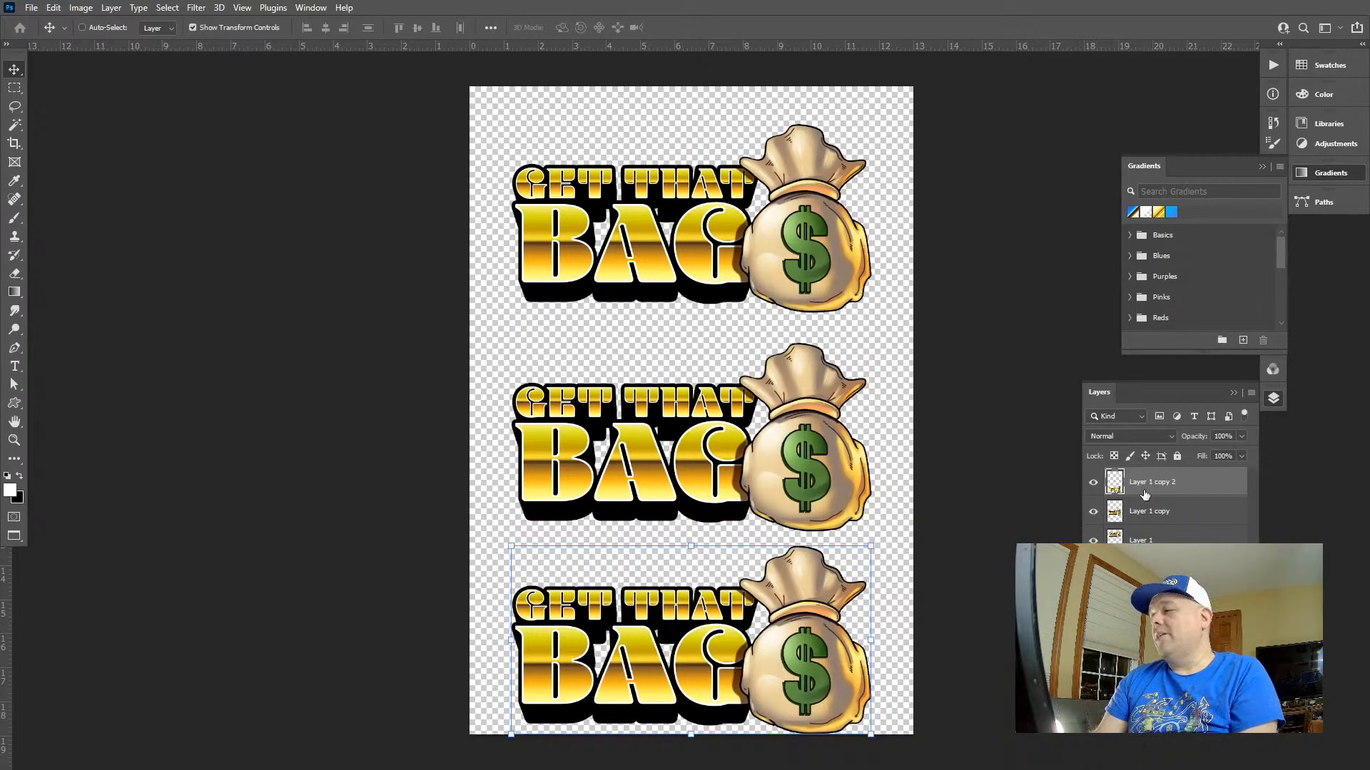
left_click(1169, 522)
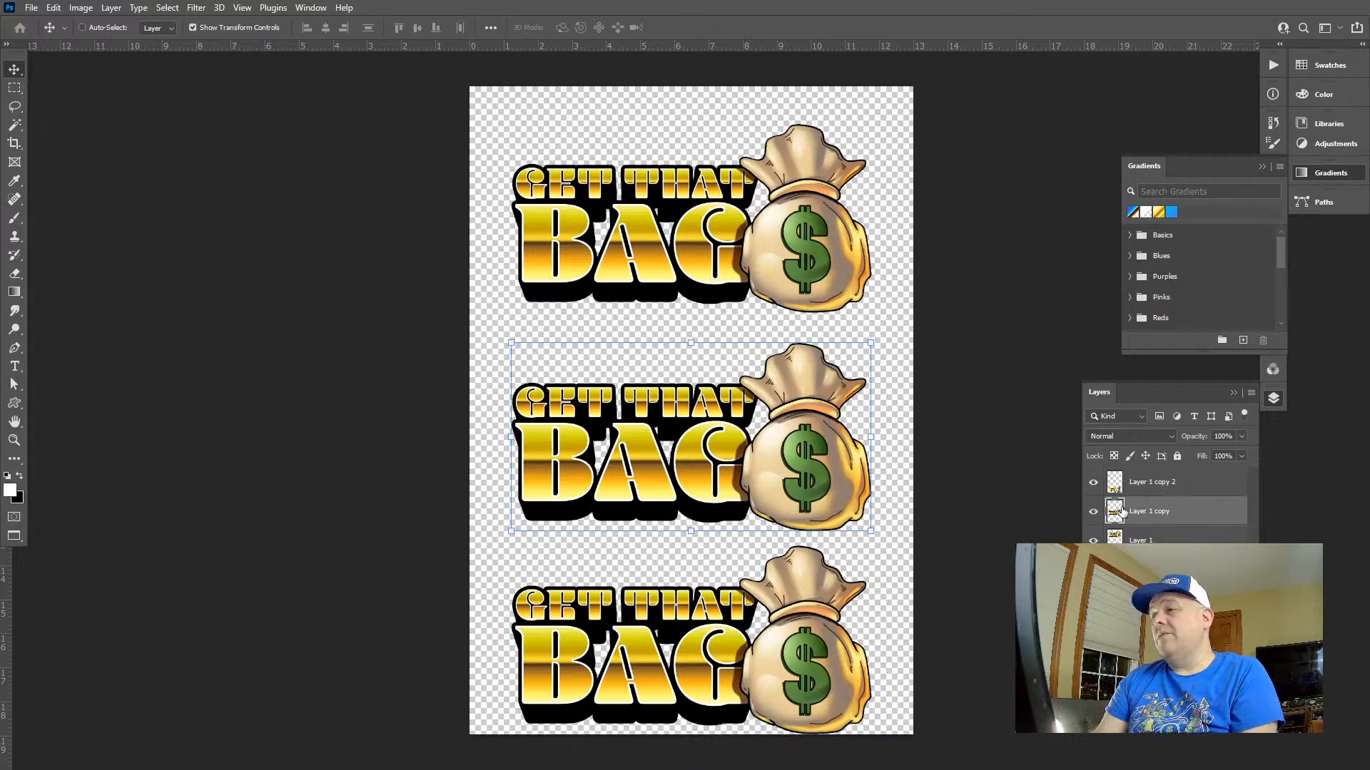
left_click(1127, 537)
left_click_drag(809, 266, 809, 254)
Move the middle and lowest copies of the artwork up, leaving a margin above the canvas's lower edge
left_click(1147, 509)
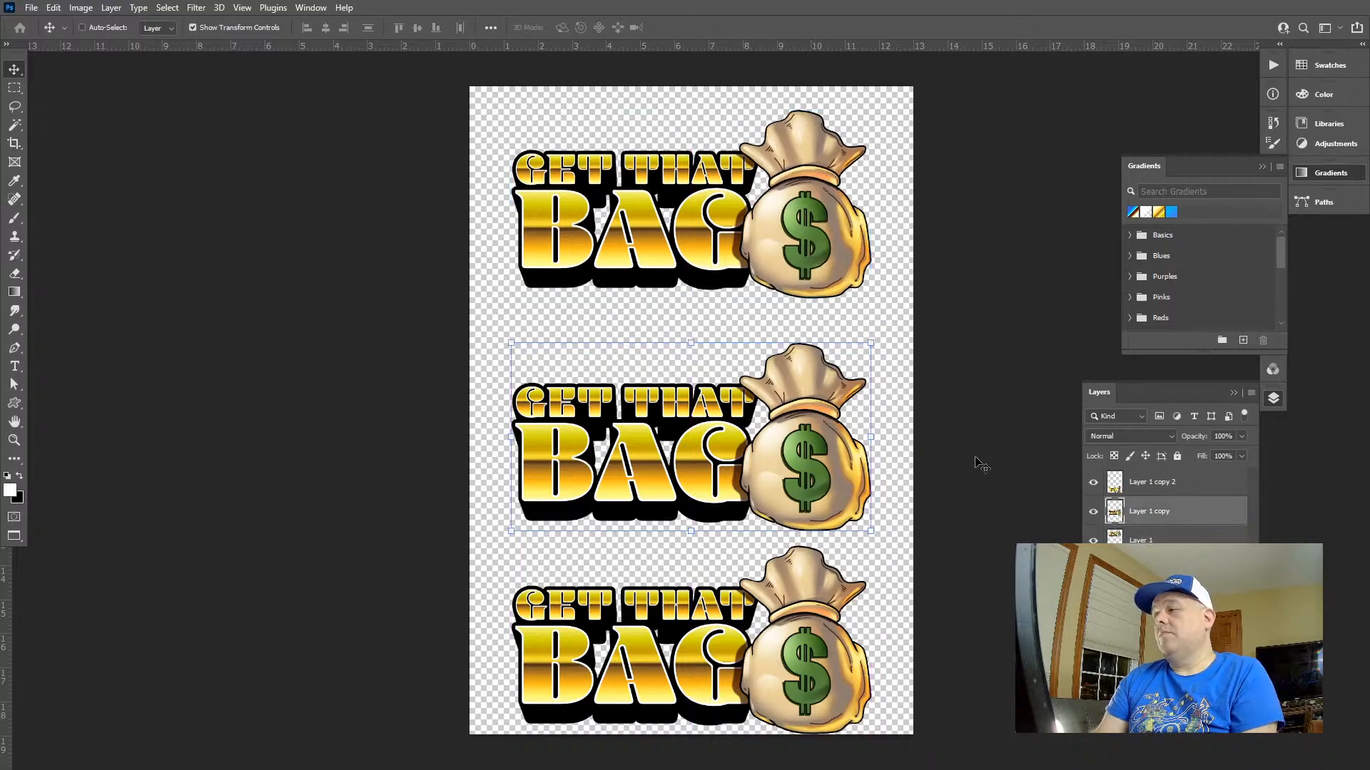
left_click_drag(873, 419, 823, 406)
key("ctrl+z")
left_click(1149, 487)
left_click_drag(871, 545, 815, 563)
key("ctrl+z")
left_click_drag(799, 620, 803, 586)
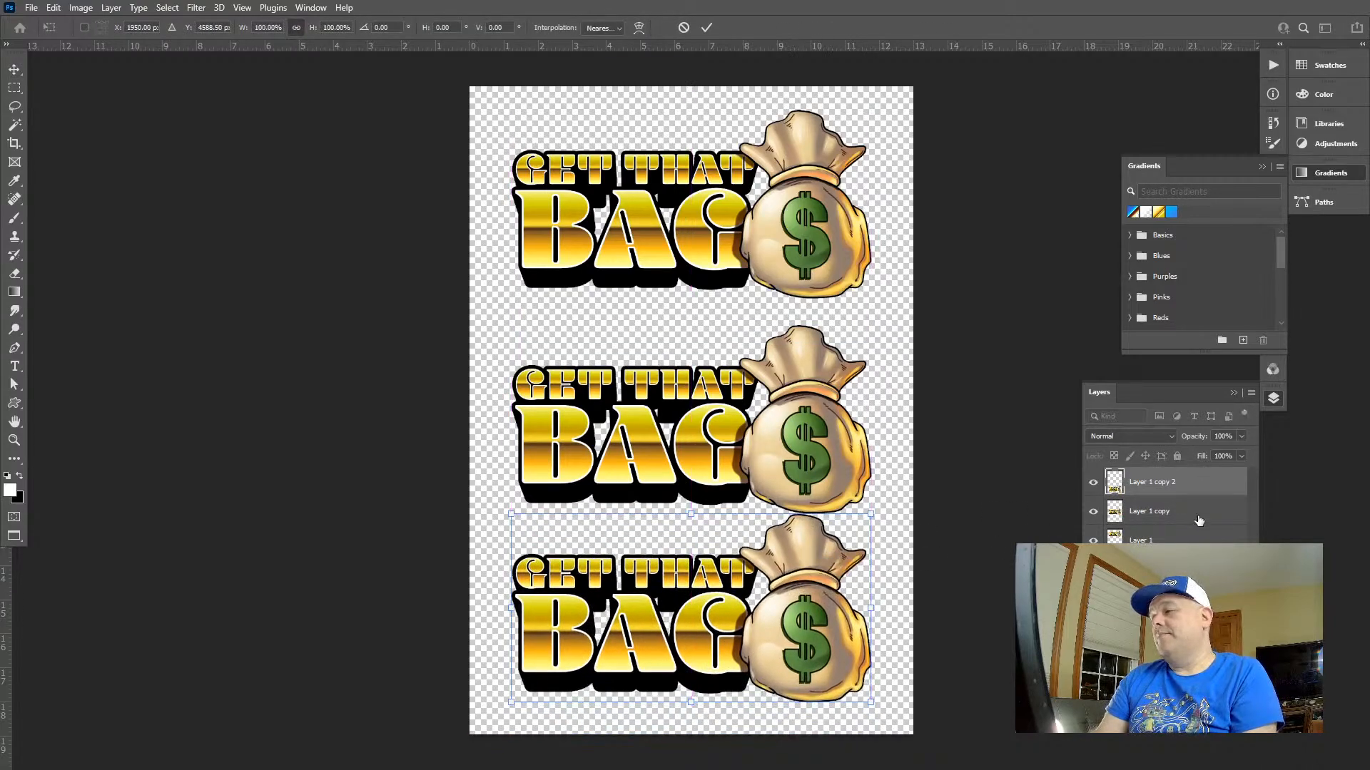
Raise the middle copy away from the lowest one and move the original closer to the canvas's upper edge
left_click(1198, 518)
left_click_drag(810, 417, 810, 403)
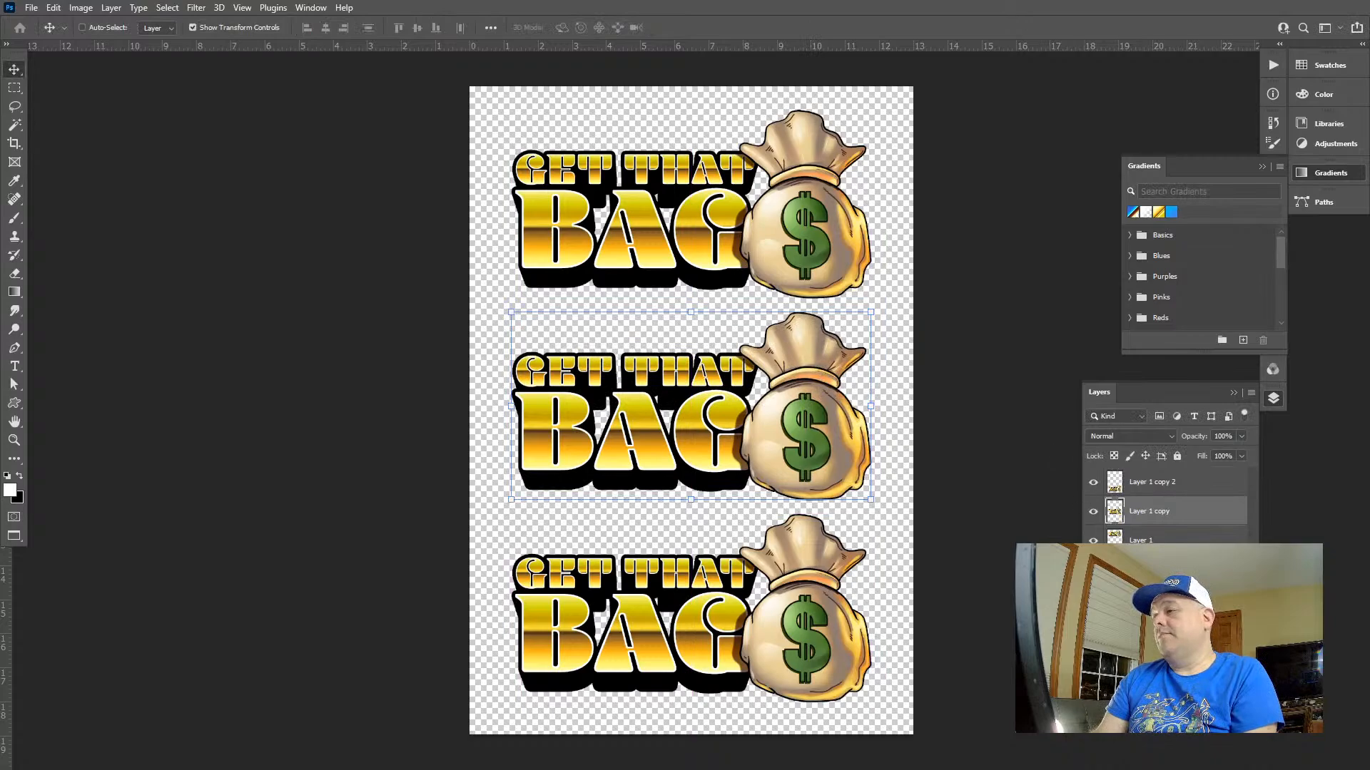
left_click(1156, 540)
left_click_drag(764, 210, 768, 200)
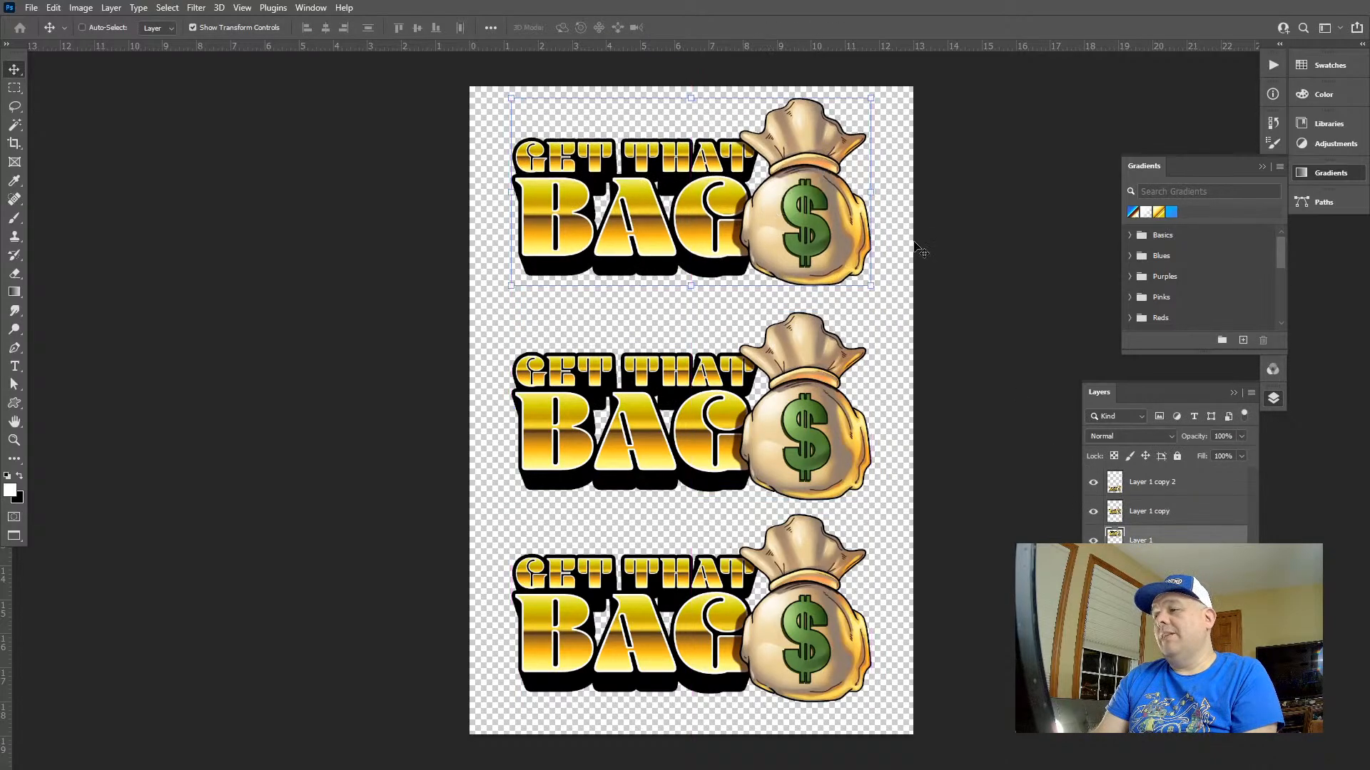
Adjust the middle copy's vertical position so it sits evenly spaced between the other two artworks
left_click(1143, 524)
left_click_drag(819, 413, 825, 413)
key("ctrl+Up")
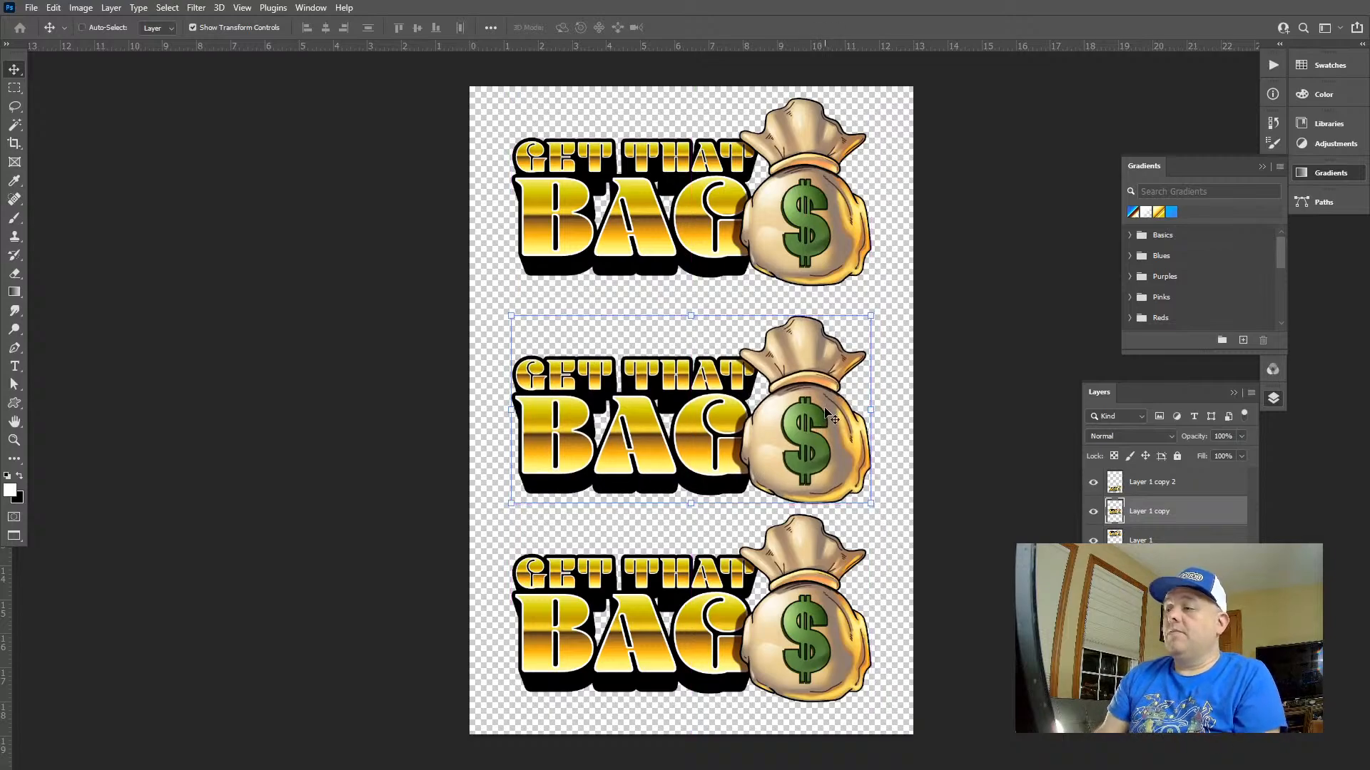
key("Up")
key("Up")
key("Up")
key("Up")
key("Up")
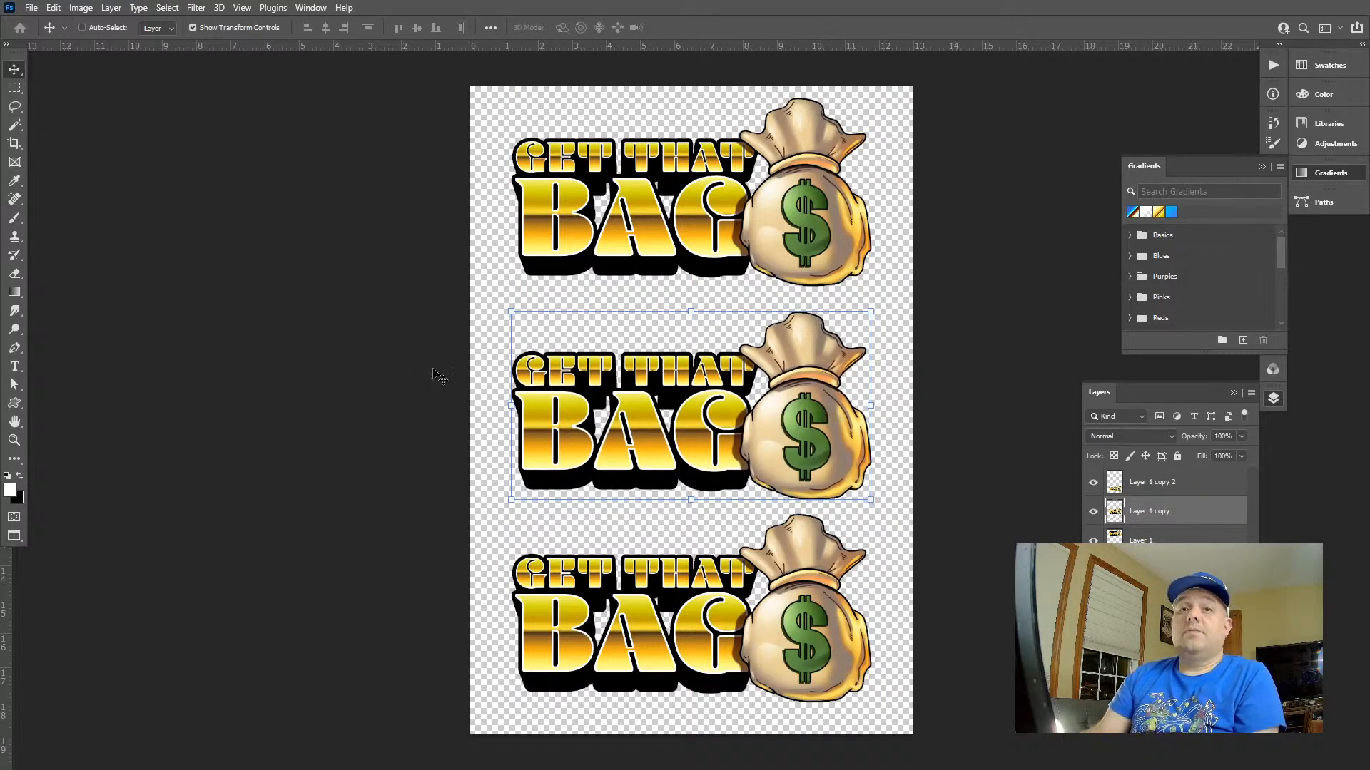
left_click_drag(662, 387, 663, 381)
left_click(663, 382)
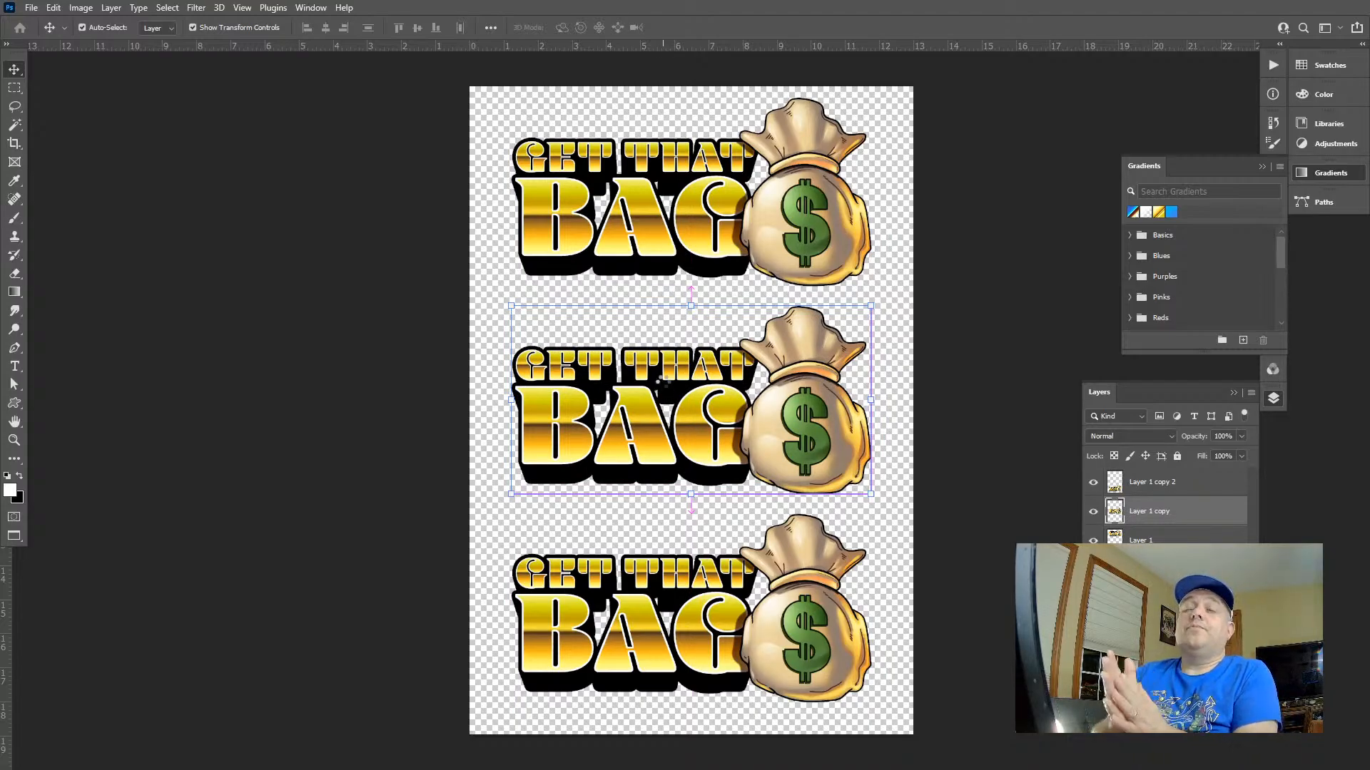
Print one copy of the three-artwork sheet on the WF-7710 Series printer, accepting clipping at the paper's edges
key("ctrl+p")
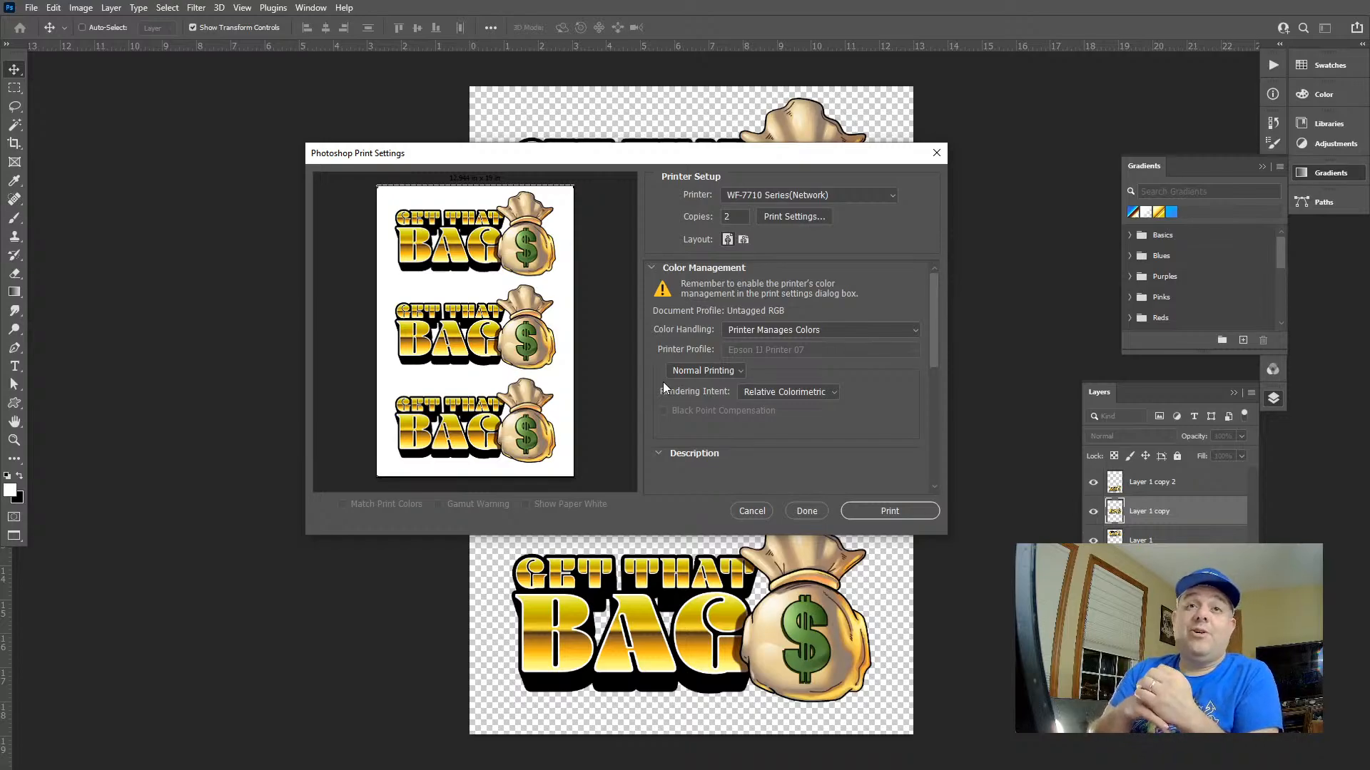
left_click(729, 223)
type("1")
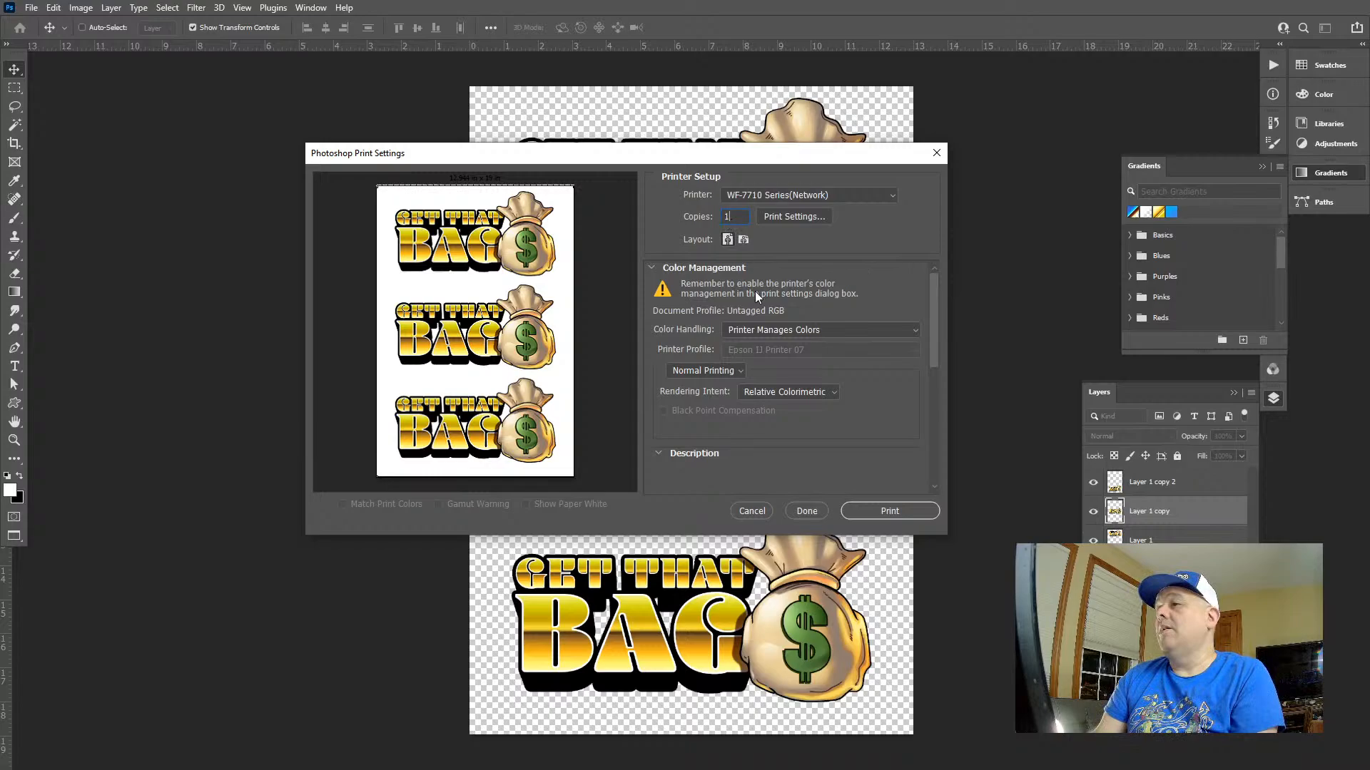
left_click(880, 513)
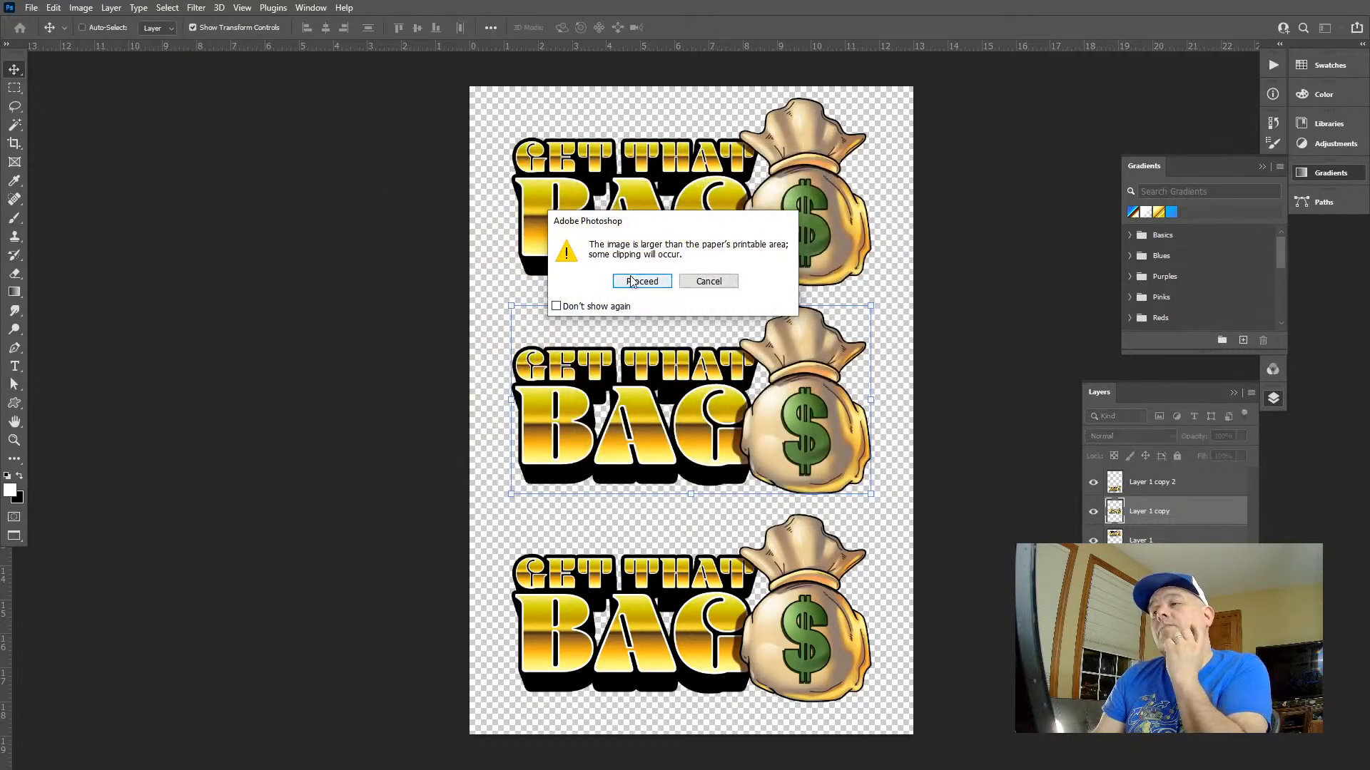
left_click(631, 281)
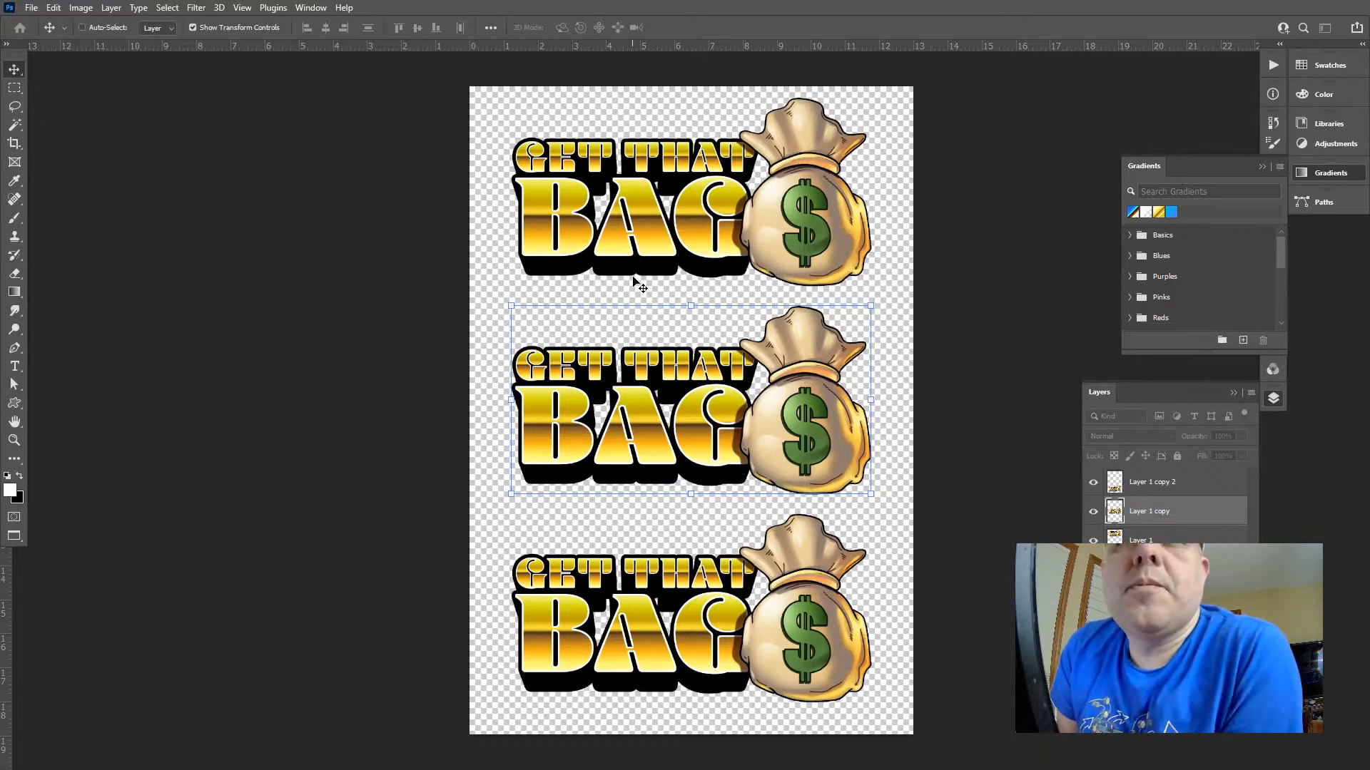